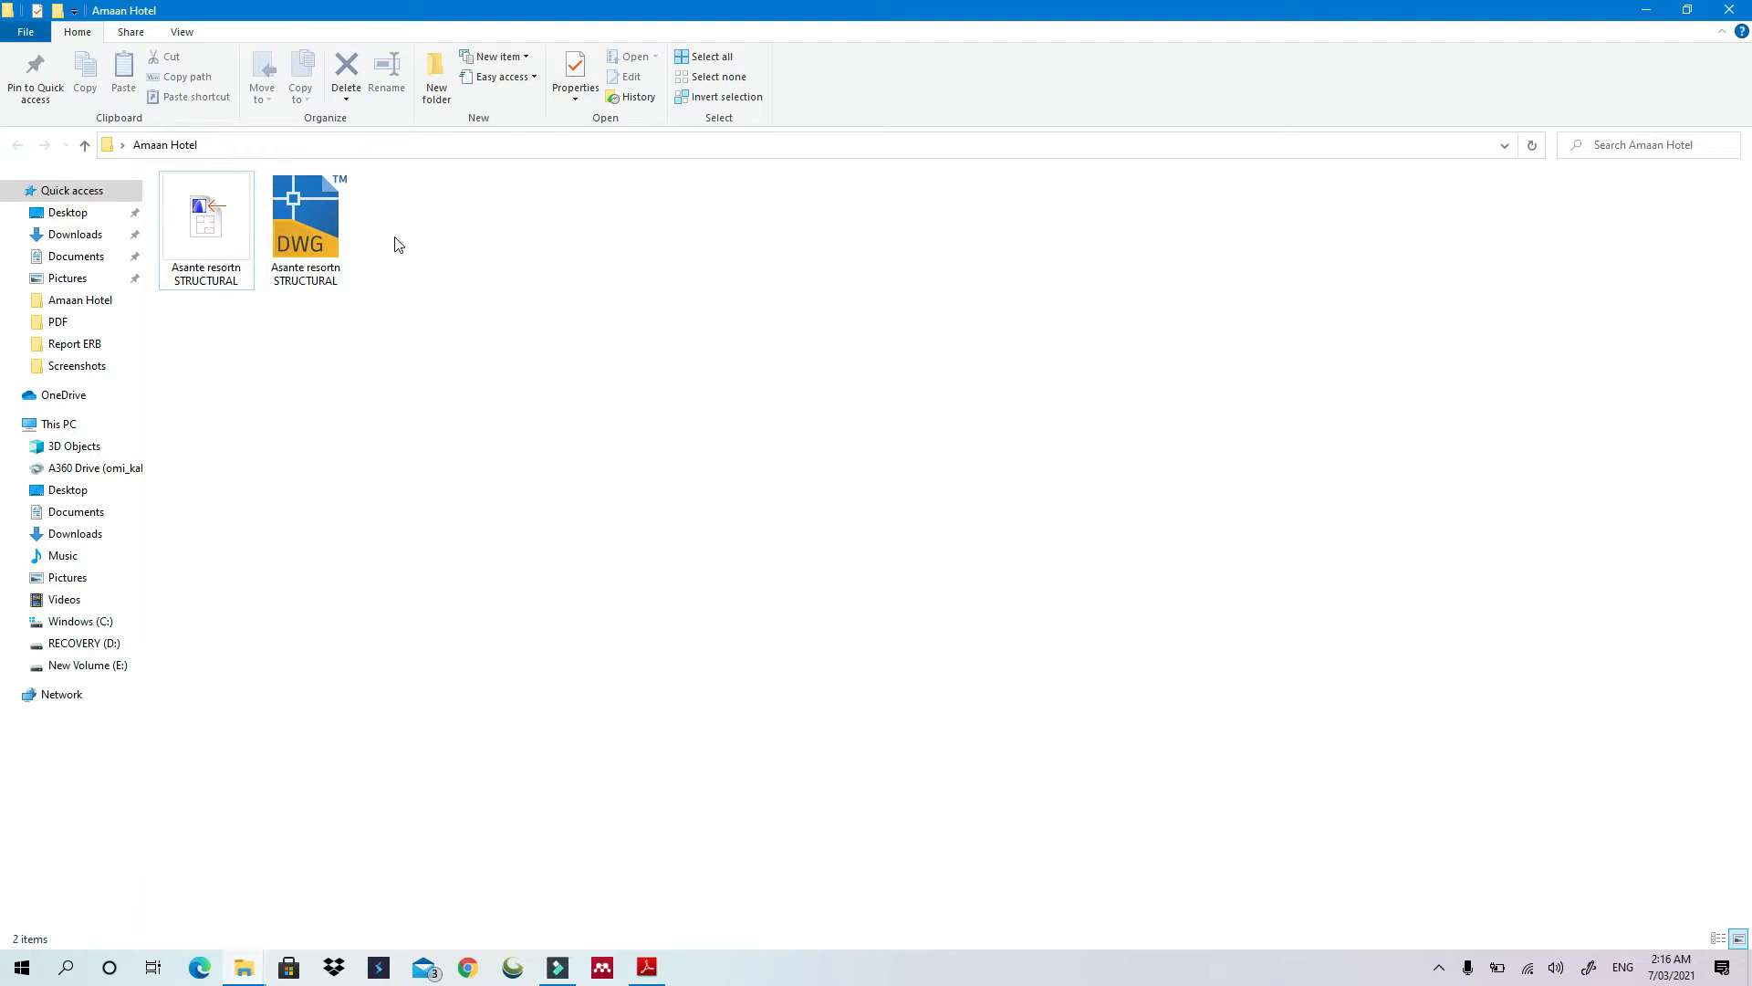
Open the Asante resortn STRUCTURAL DWG drawing in AutoCAD and continue opening it as a foreign DWG file
{"action": "left_click", "coordinate": [332, 243]}
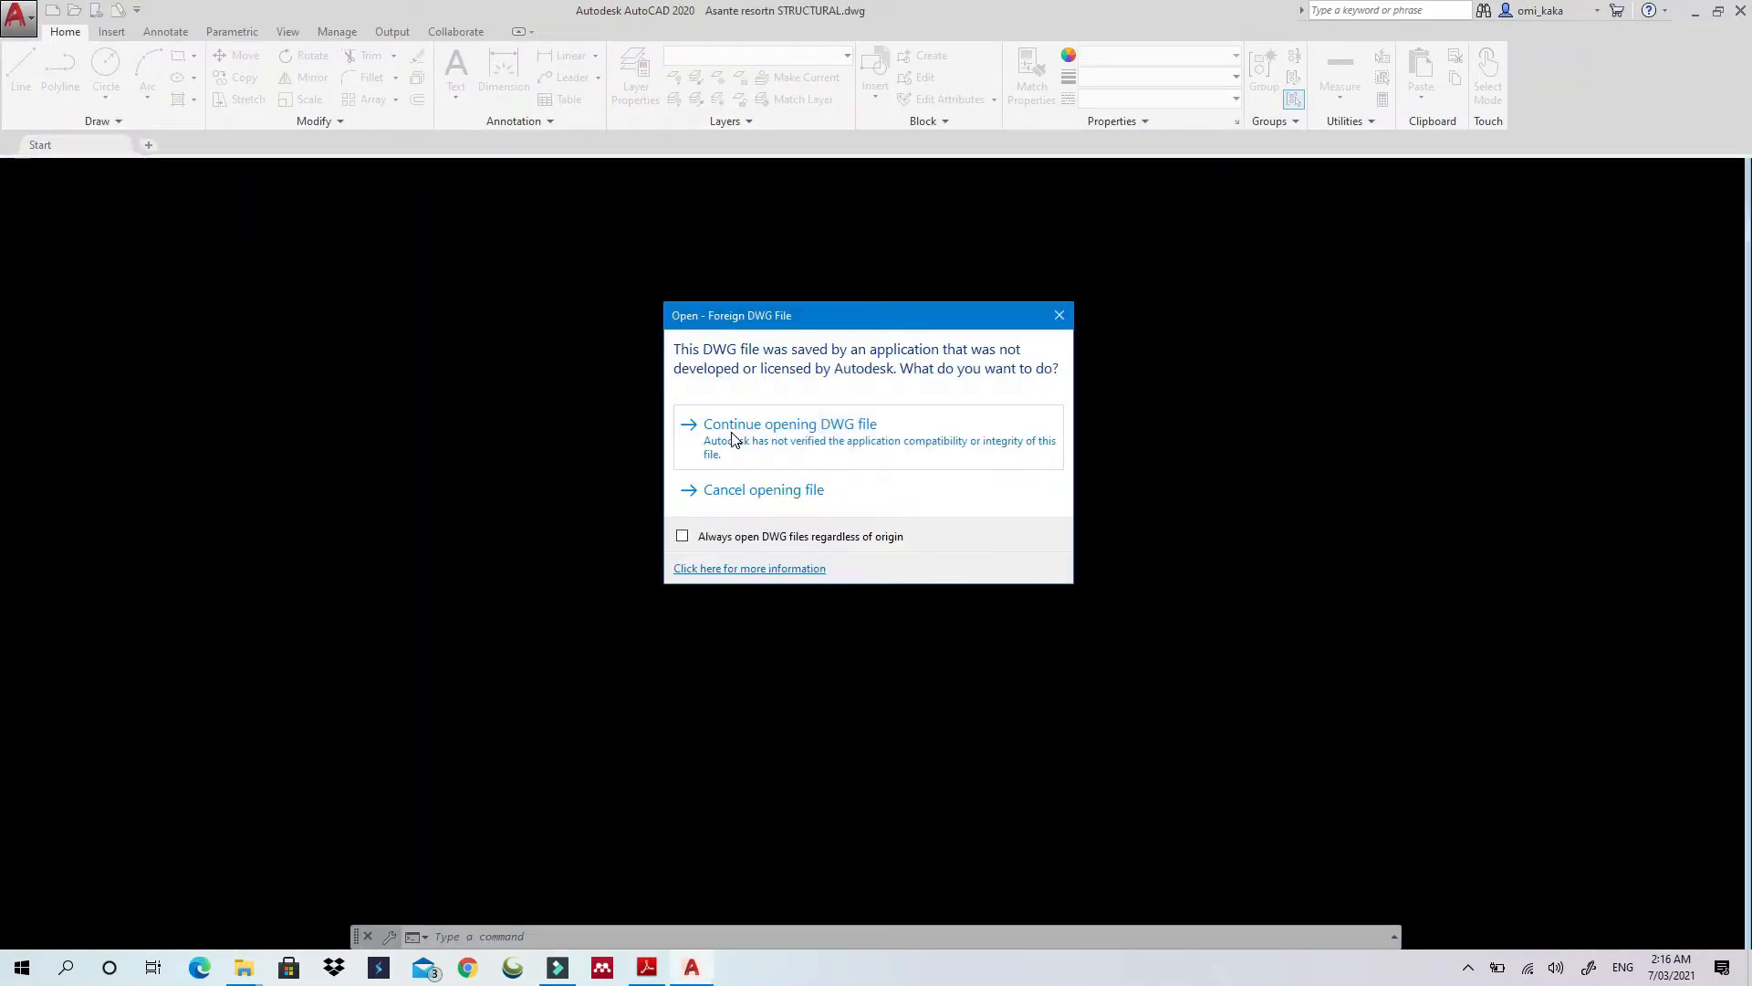
{"action": "left_click", "coordinate": [740, 425]}
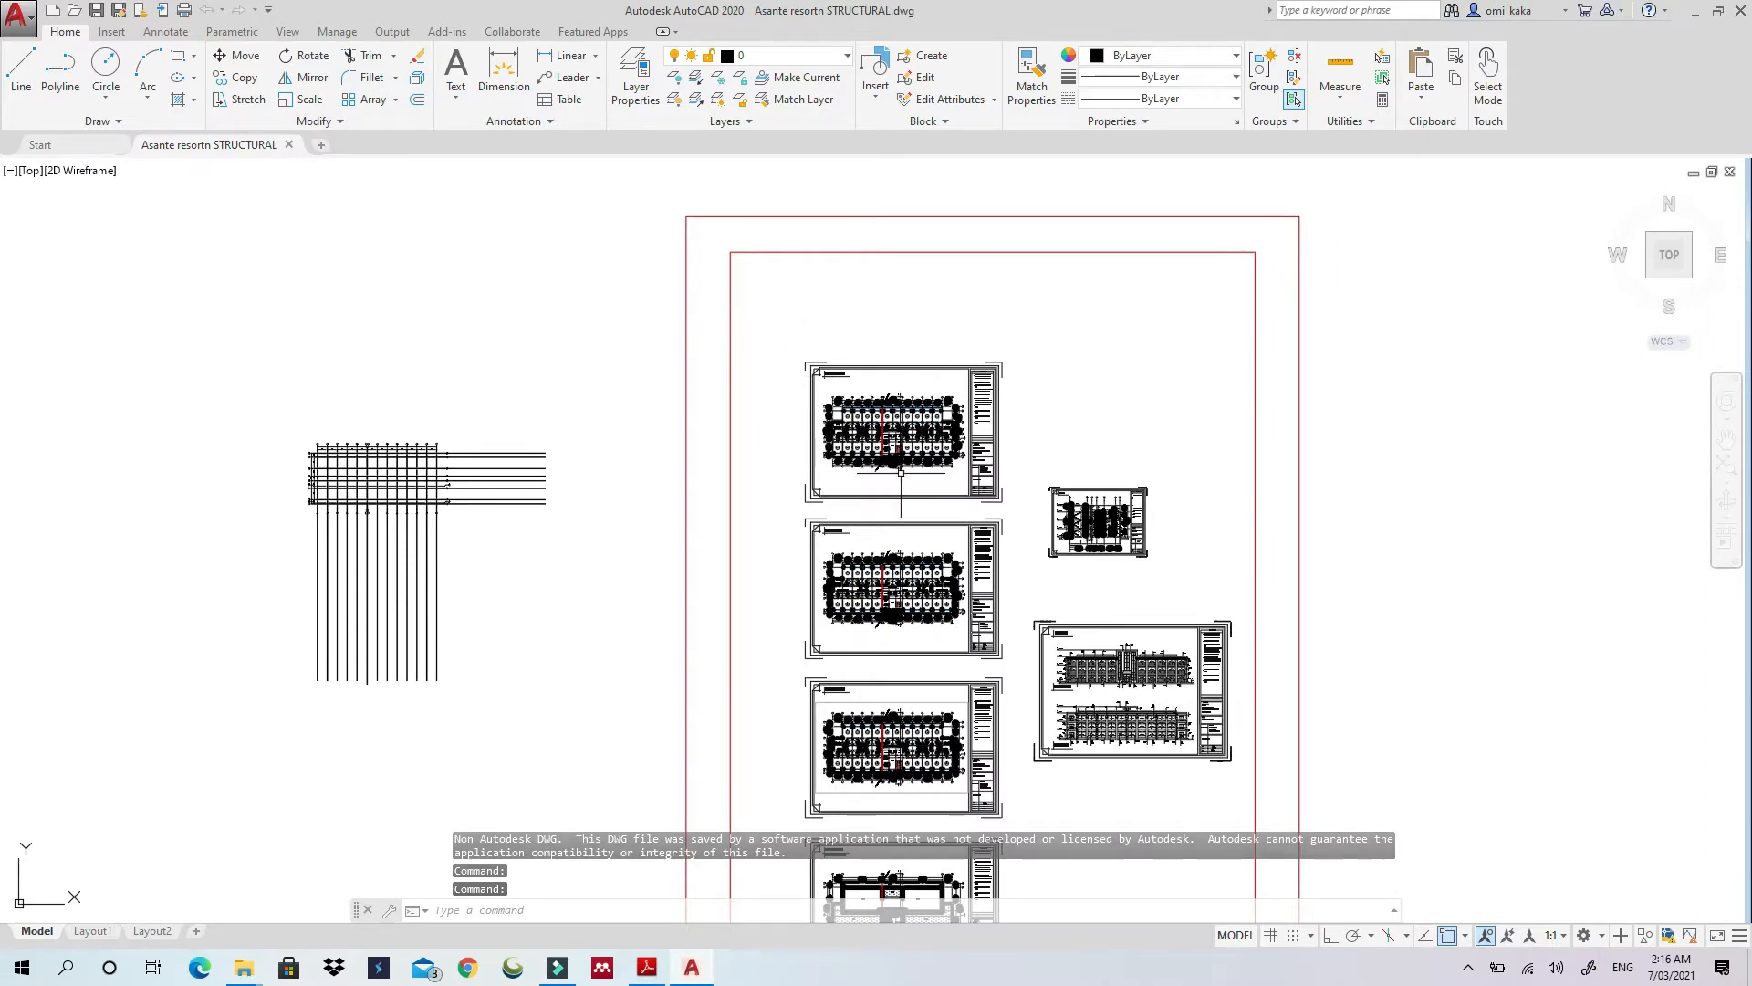
Examine the ground floor plan, including its room layout, grid lines and the bay and wall dimensions near rooms RA 1 to RA 3
{"action": "scroll", "coordinate": [900, 472], "scroll_direction": "up", "scroll_amount": 8}
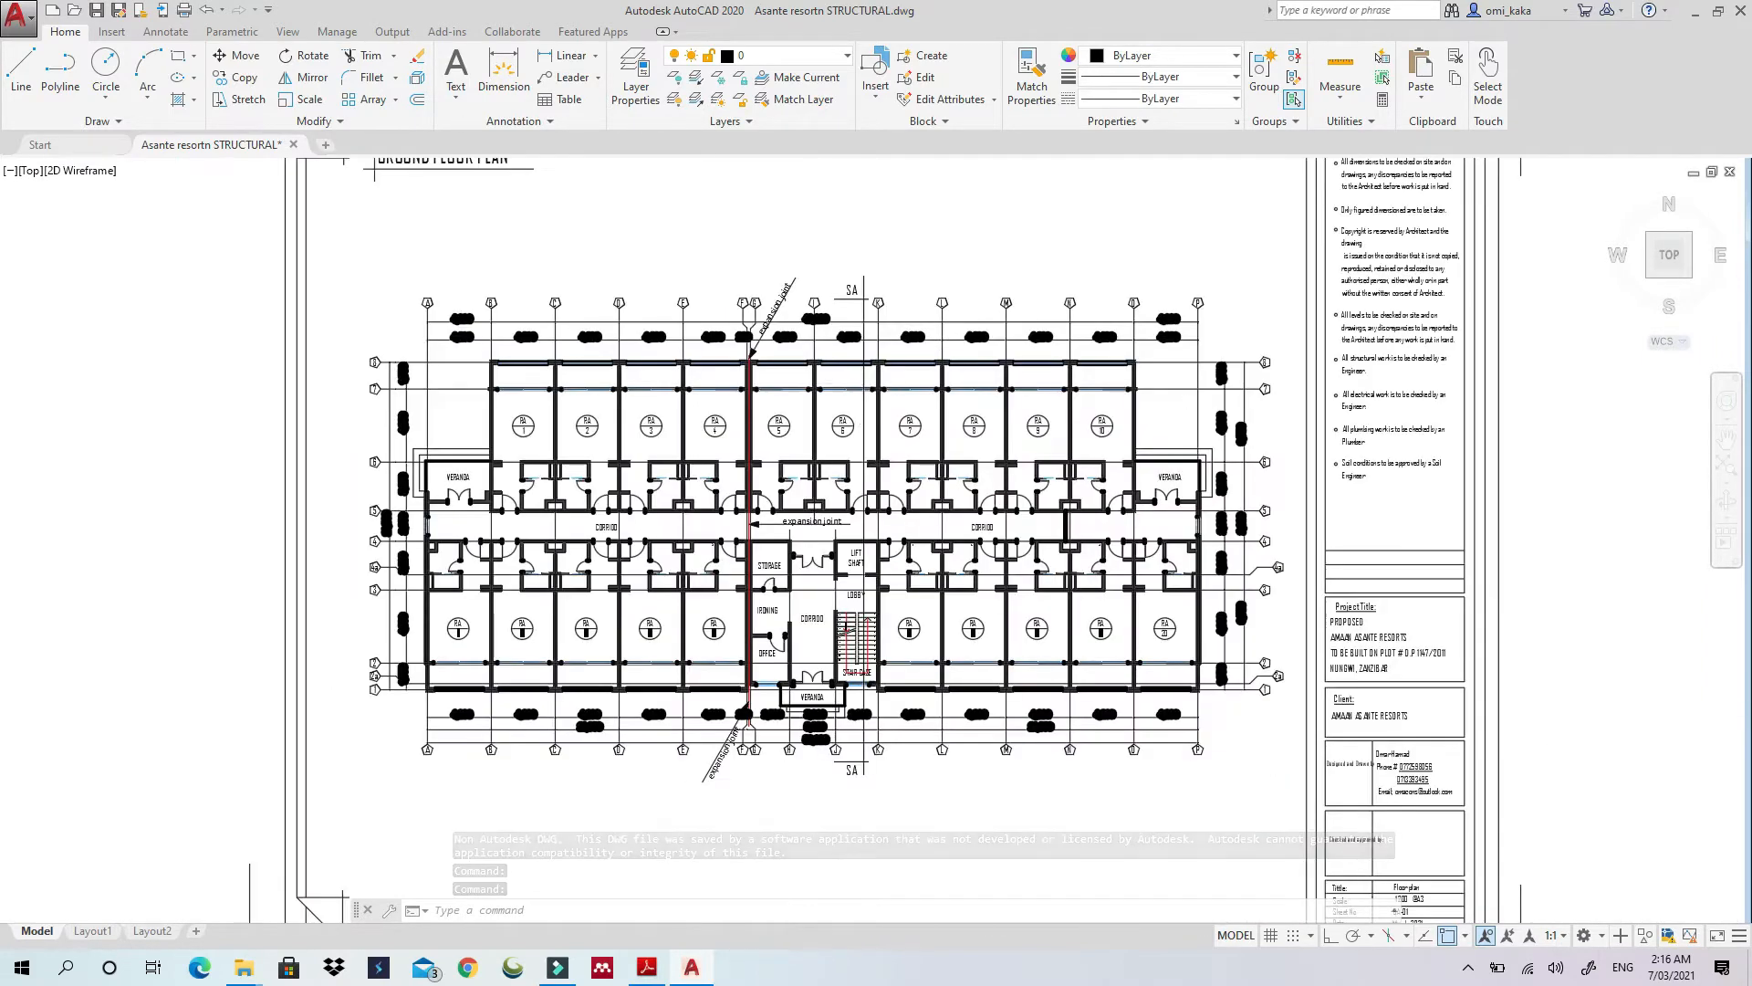
{"action": "scroll", "coordinate": [862, 386], "scroll_direction": "up", "scroll_amount": 3}
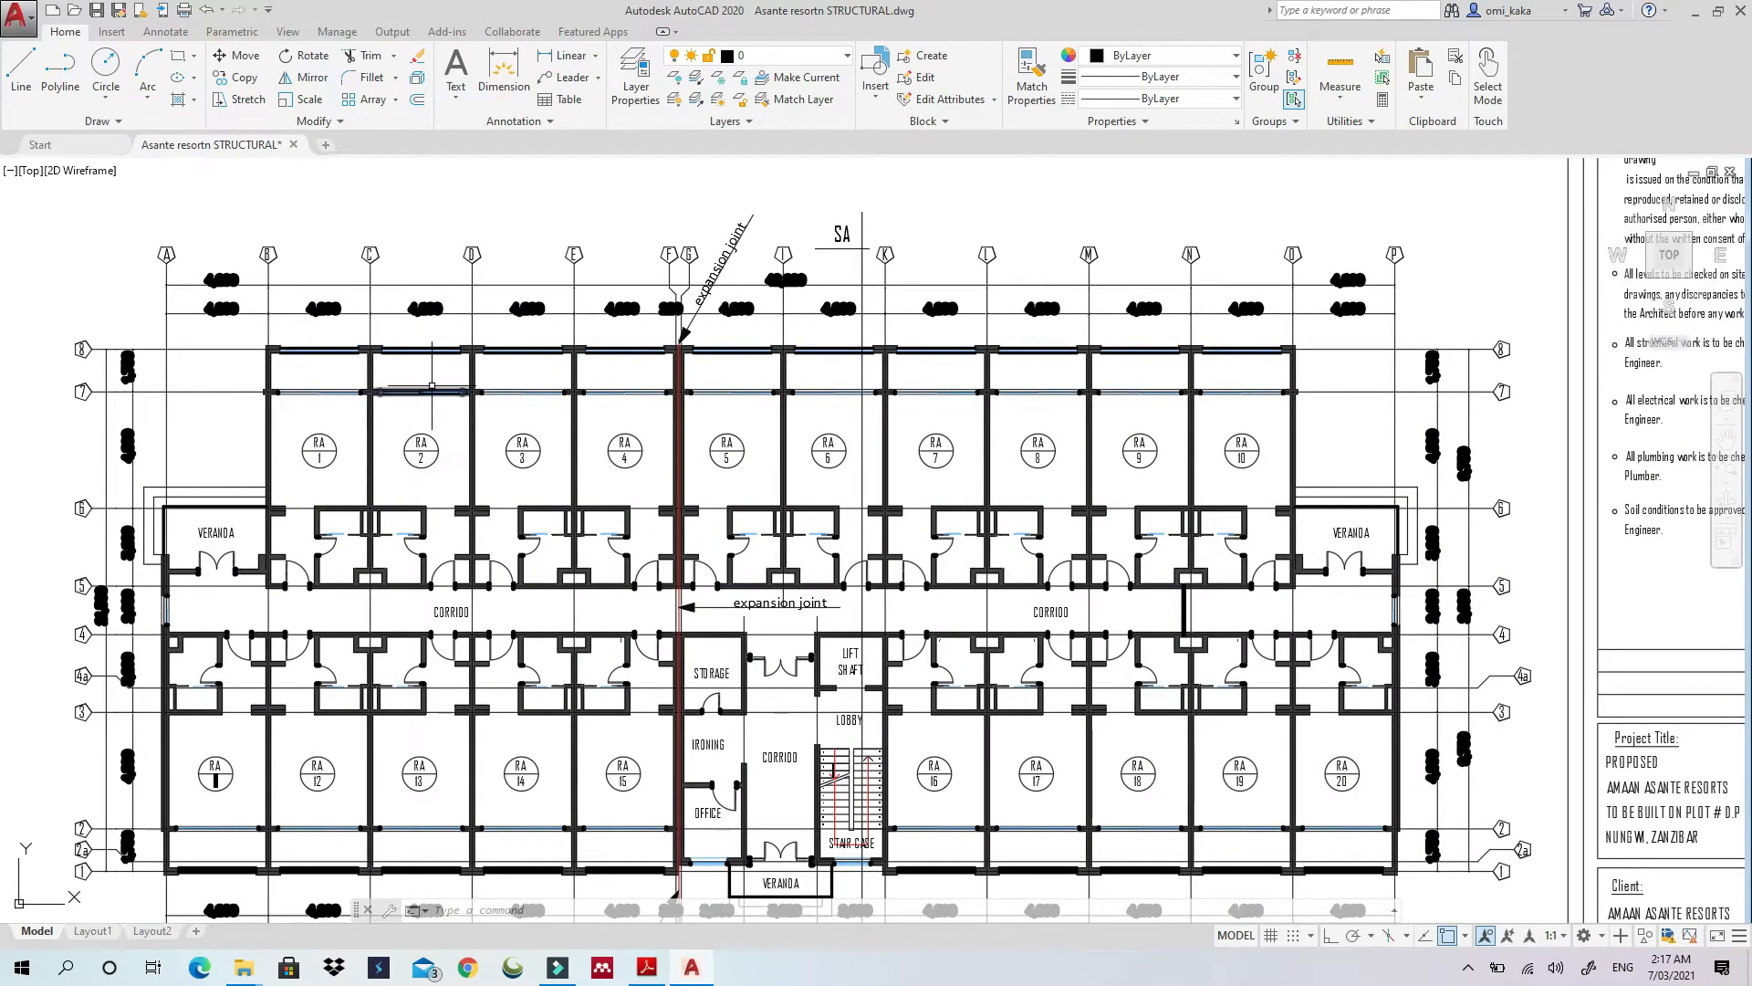
{"action": "scroll", "coordinate": [431, 386], "scroll_direction": "down", "scroll_amount": 4}
{"action": "scroll", "coordinate": [452, 262], "scroll_direction": "up", "scroll_amount": 10}
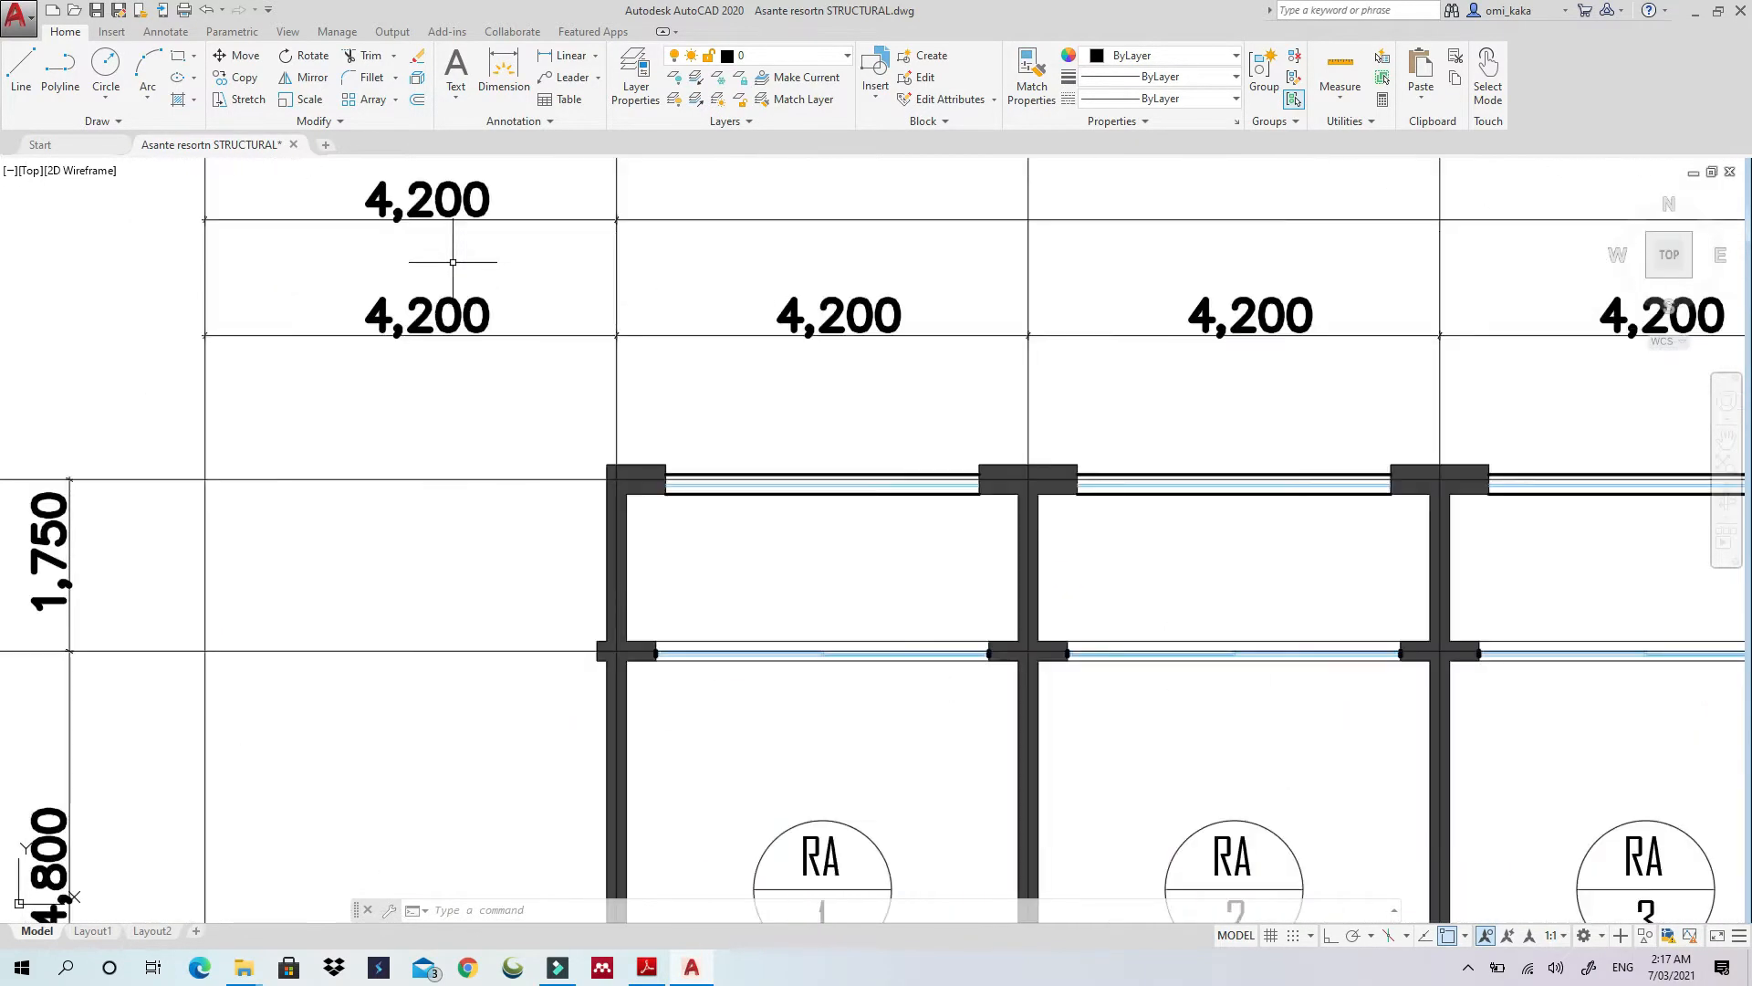
{"action": "scroll", "coordinate": [453, 262], "scroll_direction": "down", "scroll_amount": 10}
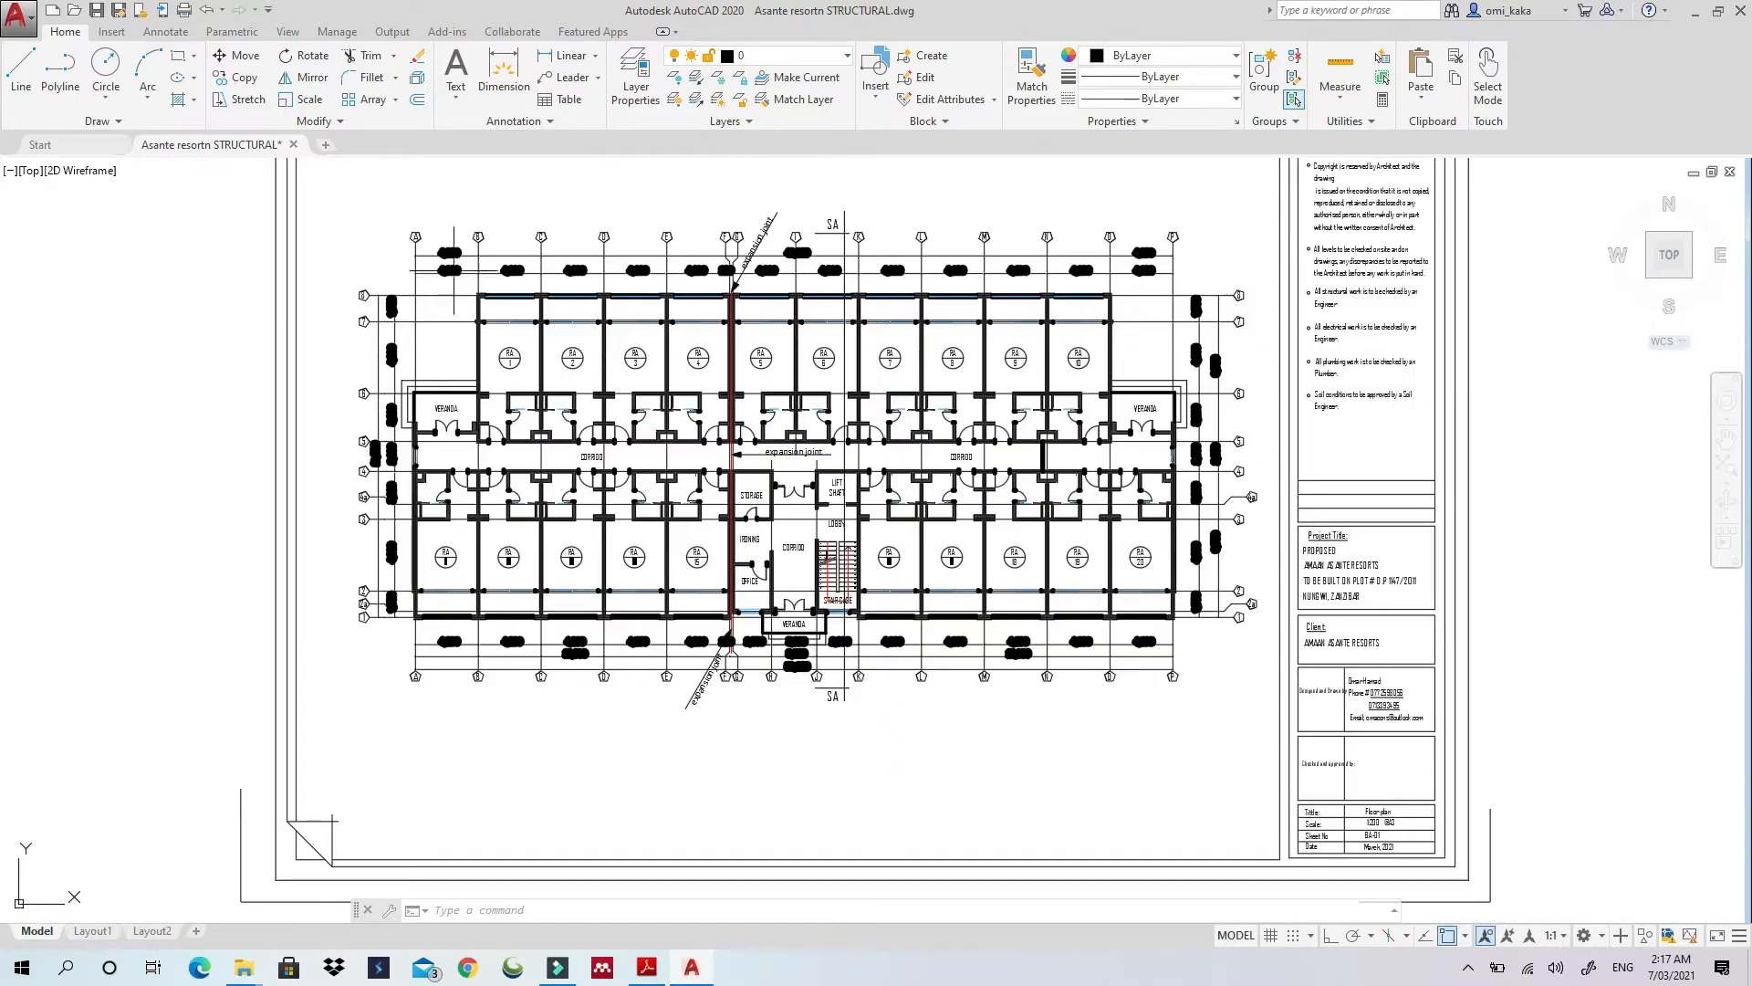
{"action": "scroll", "coordinate": [453, 274], "scroll_direction": "up", "scroll_amount": 5}
{"action": "scroll", "coordinate": [453, 274], "scroll_direction": "up", "scroll_amount": 4}
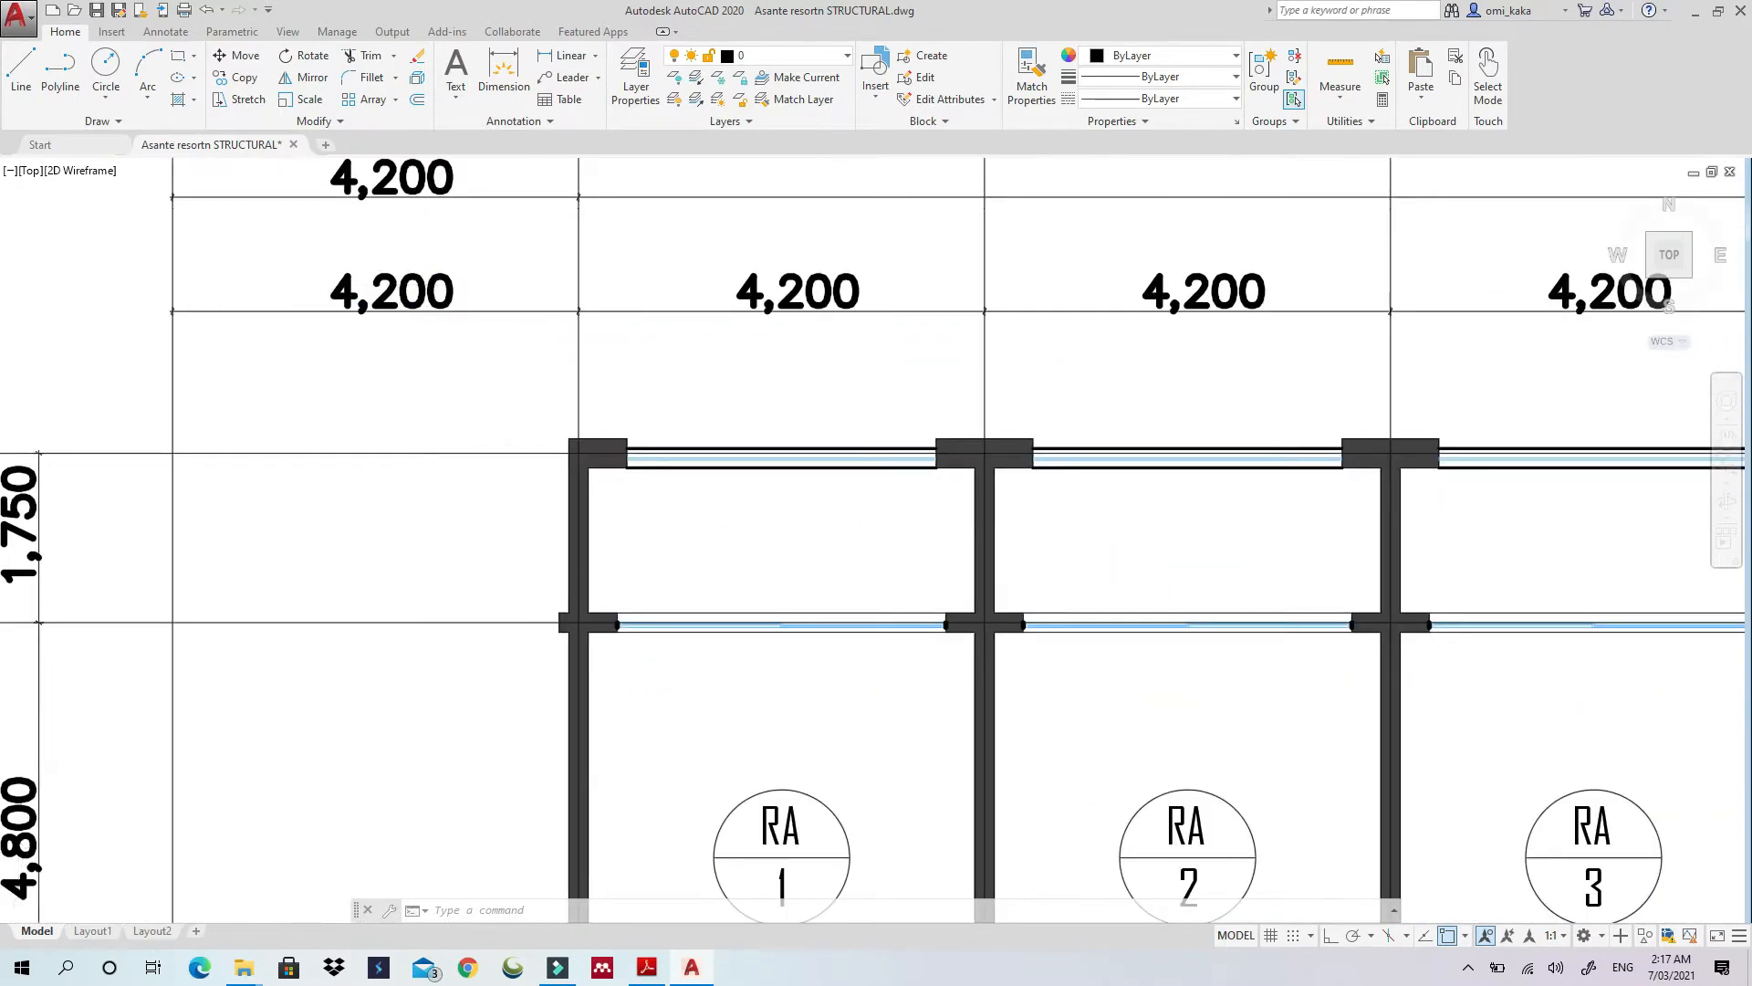
{"action": "scroll", "coordinate": [400, 288], "scroll_direction": "down", "scroll_amount": 4}
{"action": "scroll", "coordinate": [400, 288], "scroll_direction": "down", "scroll_amount": 5}
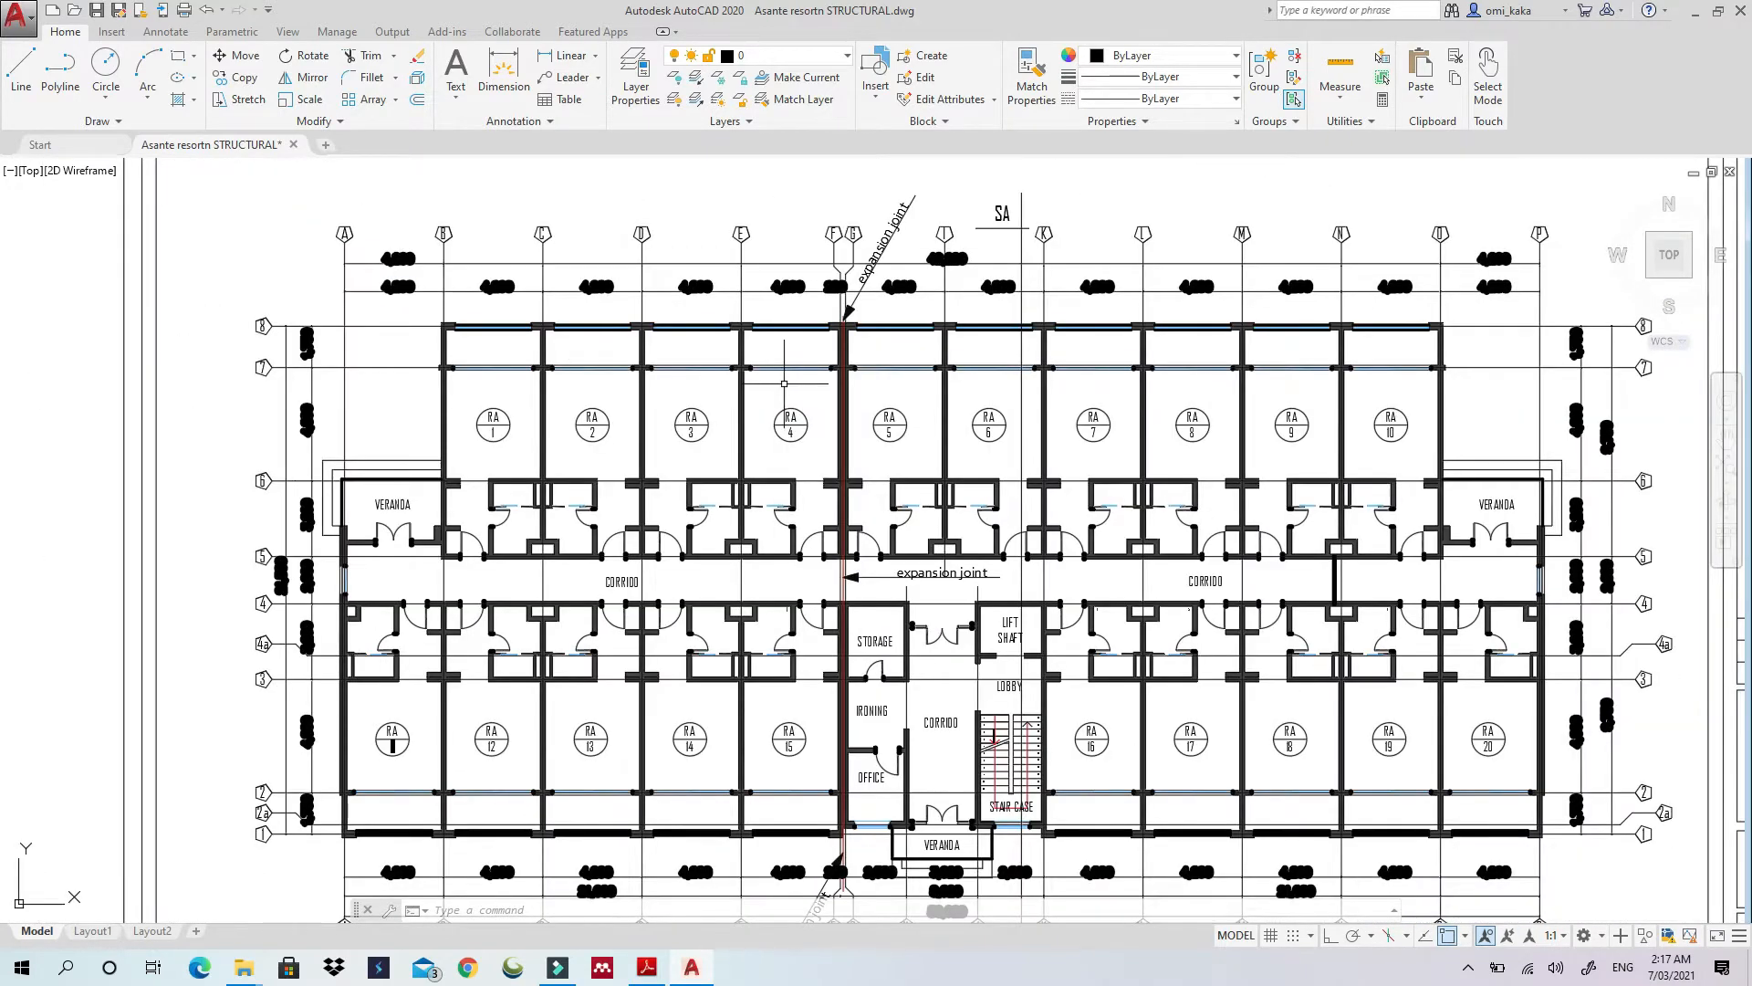
{"action": "scroll", "coordinate": [784, 383], "scroll_direction": "down", "scroll_amount": 2}
{"action": "middle_click_drag", "start_coordinate": [867, 393], "coordinate": [783, 331]}
Examine the front elevation on the elevations sheet, including its floor levels and storeys
{"action": "scroll", "coordinate": [783, 332], "scroll_direction": "down", "scroll_amount": 6}
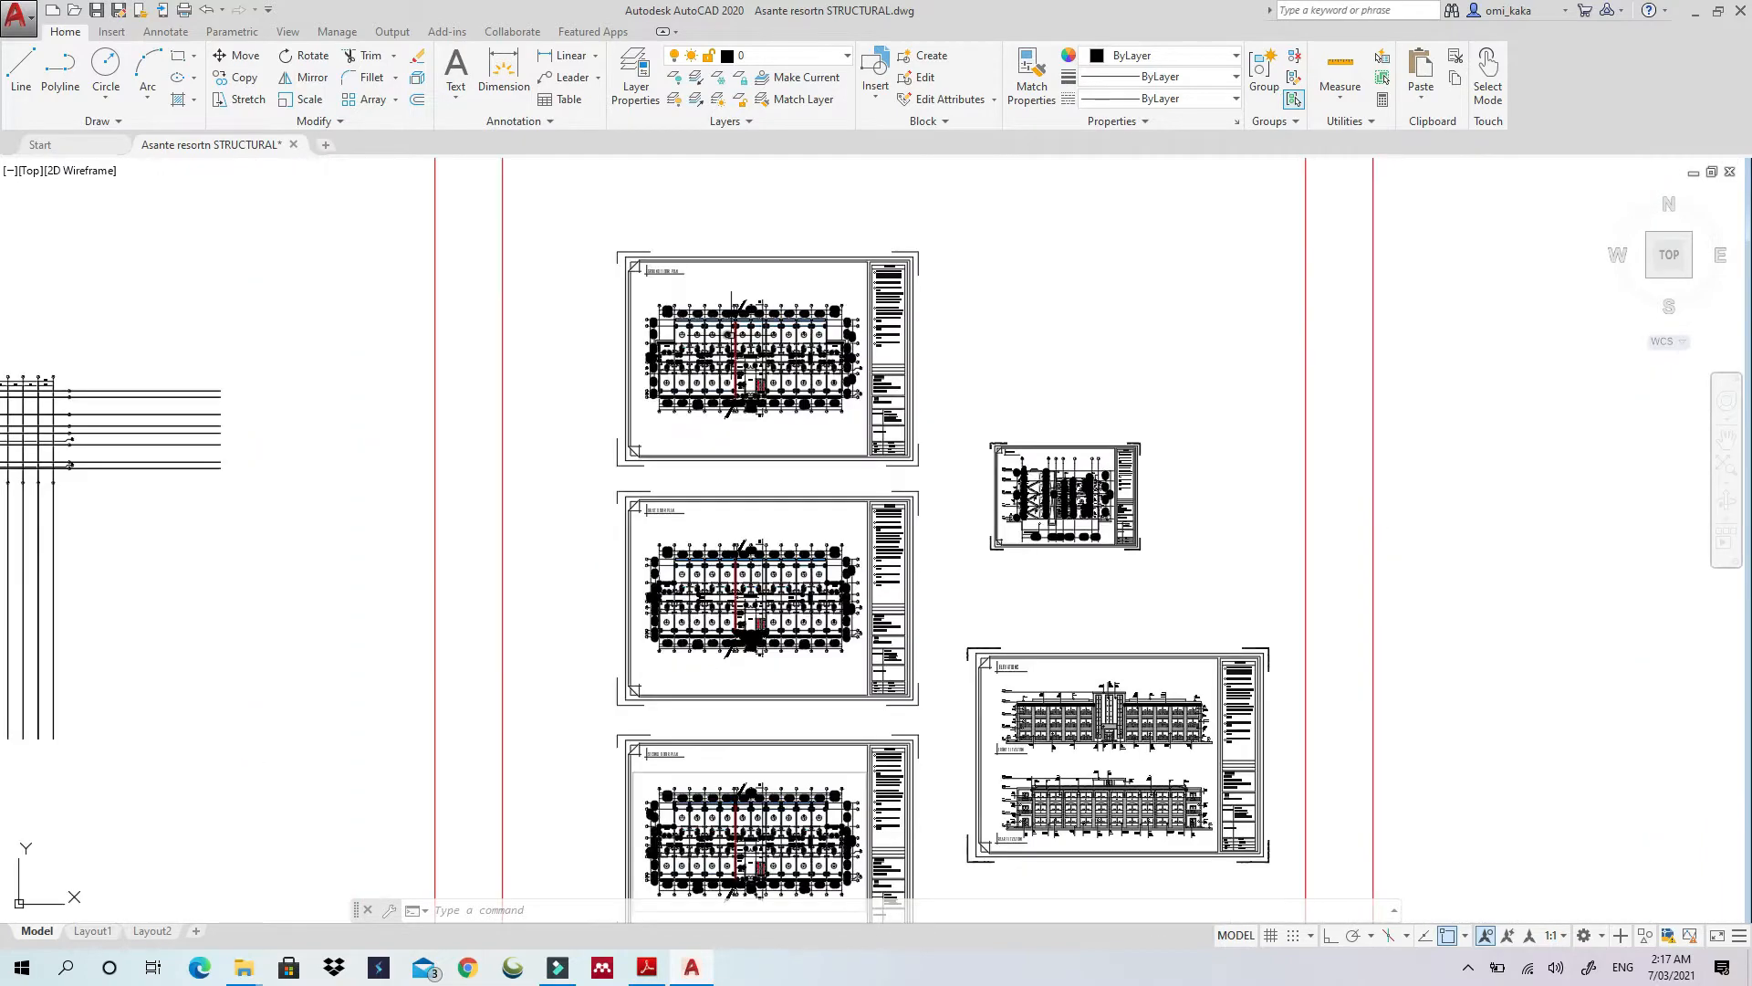
{"action": "scroll", "coordinate": [950, 584], "scroll_direction": "up", "scroll_amount": 6}
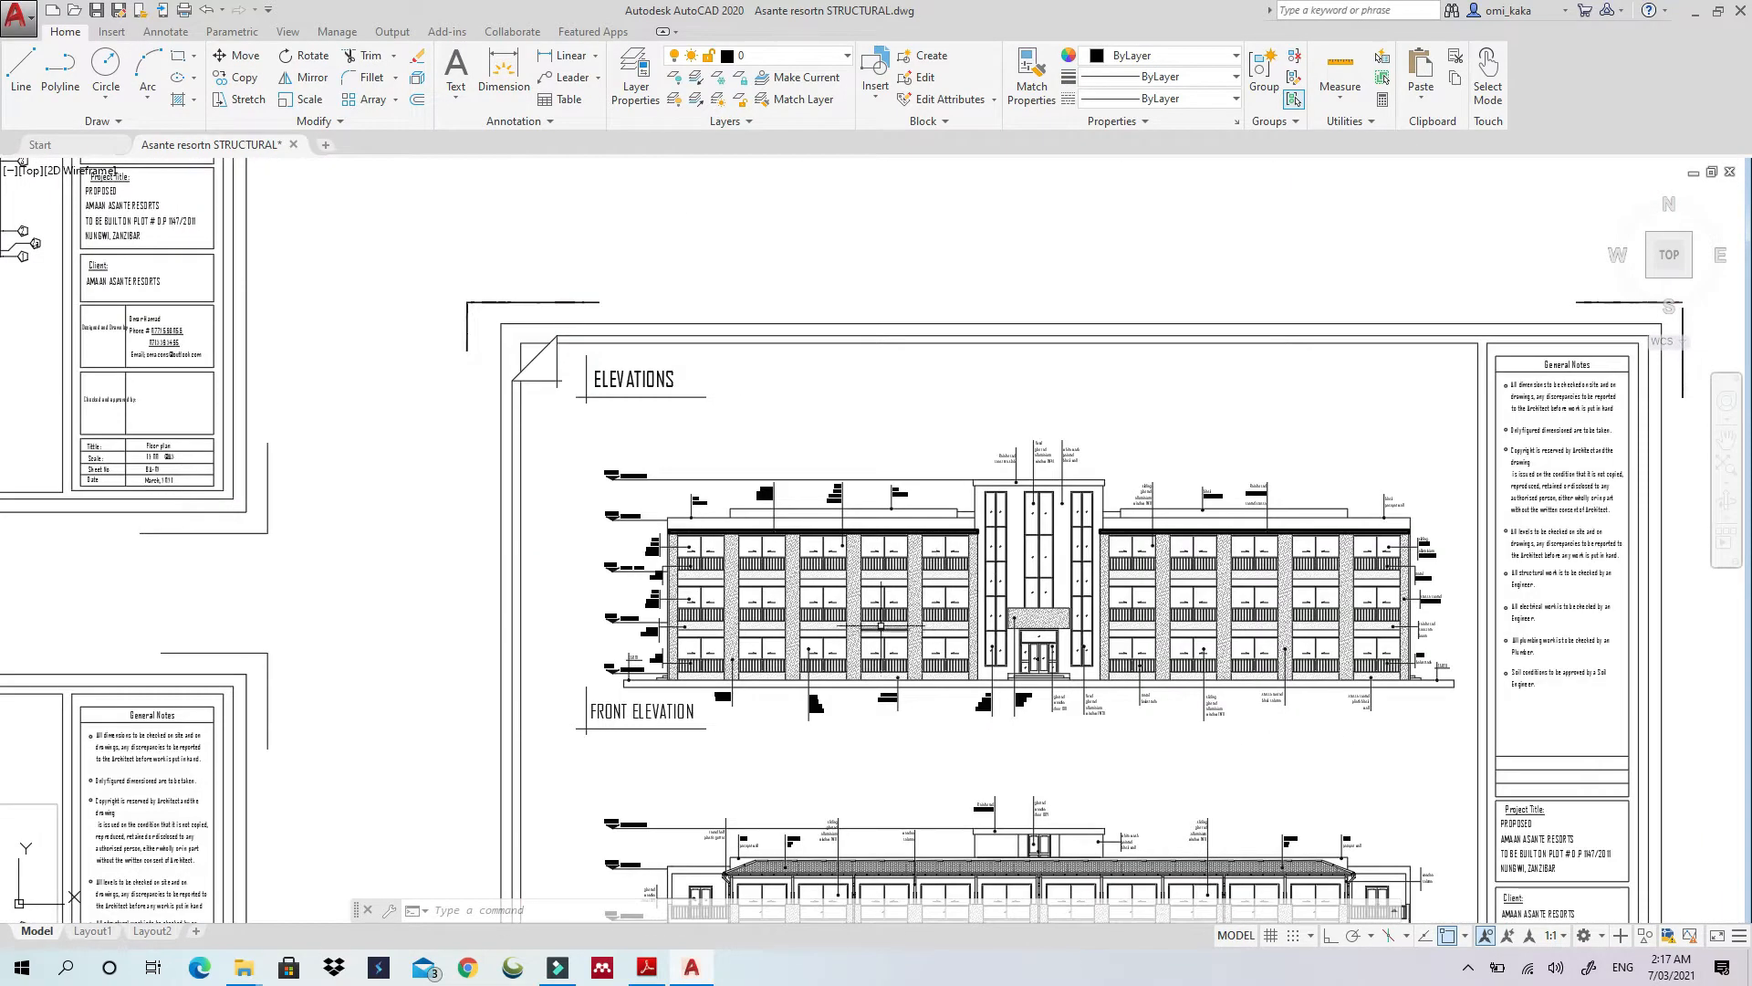
{"action": "scroll", "coordinate": [876, 629], "scroll_direction": "up", "scroll_amount": 3}
{"action": "scroll", "coordinate": [863, 484], "scroll_direction": "down", "scroll_amount": 2}
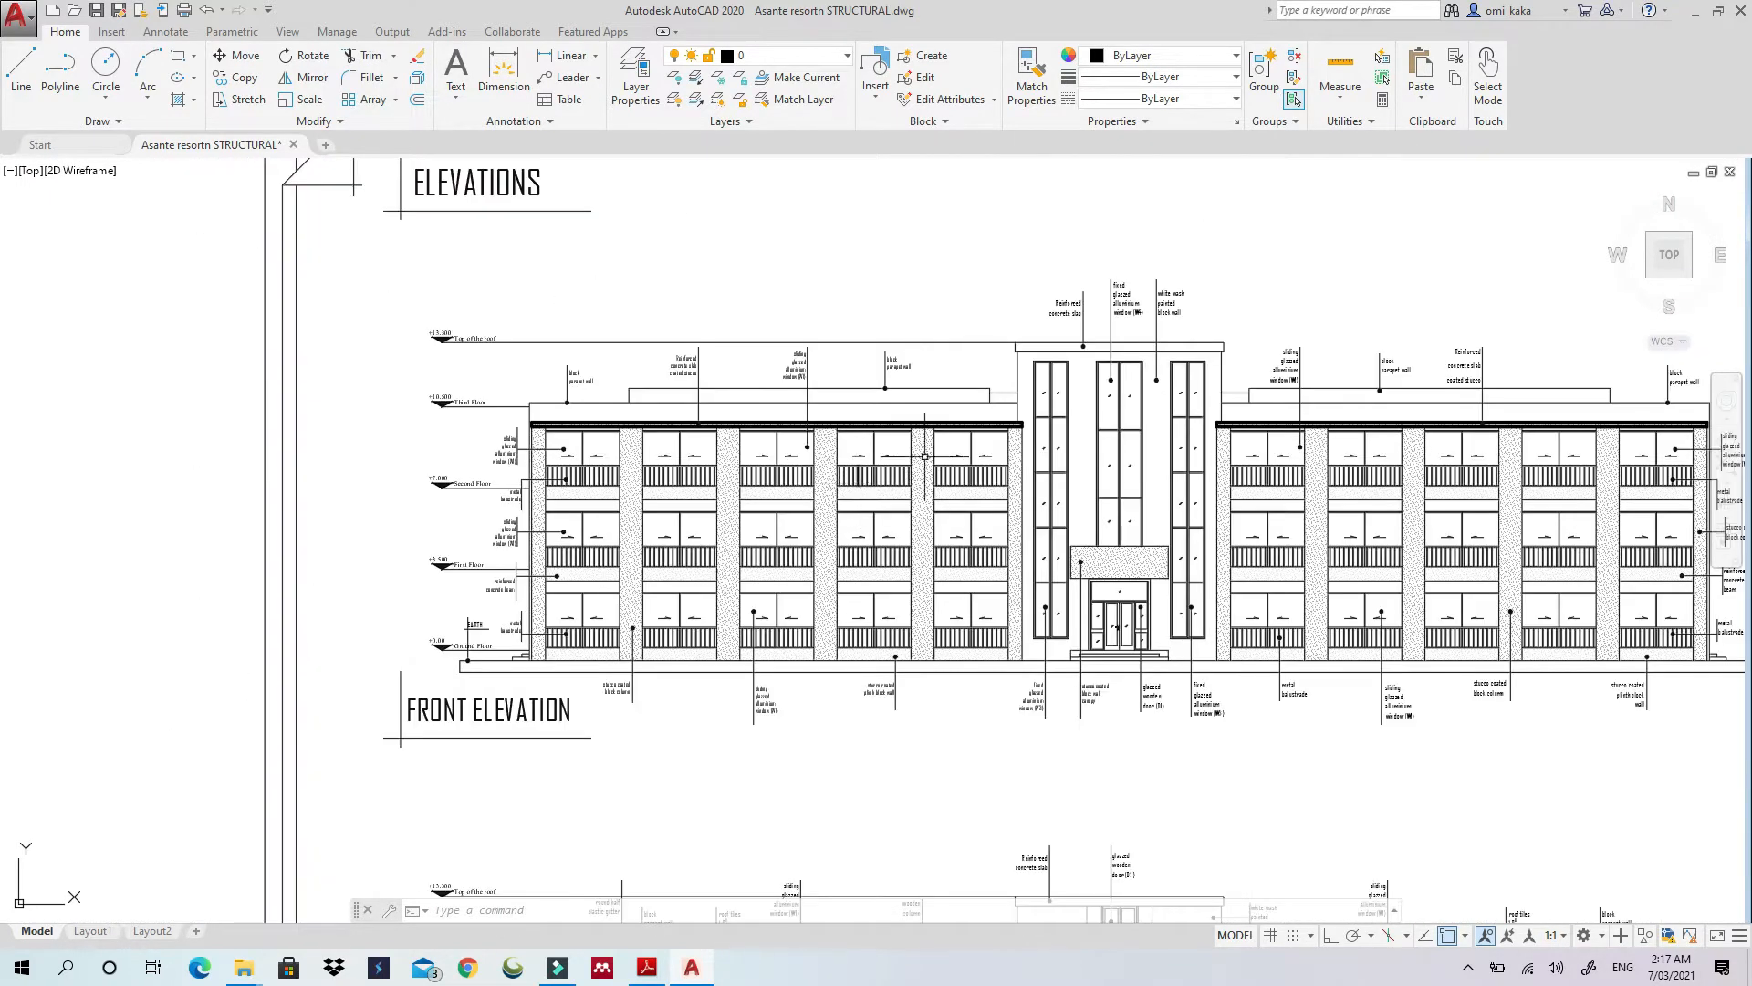
{"action": "scroll", "coordinate": [1101, 391], "scroll_direction": "down", "scroll_amount": 3}
Examine the first floor plan's overall room layout, corridor, lift shaft and staircase area
{"action": "scroll", "coordinate": [1019, 374], "scroll_direction": "down", "scroll_amount": 4}
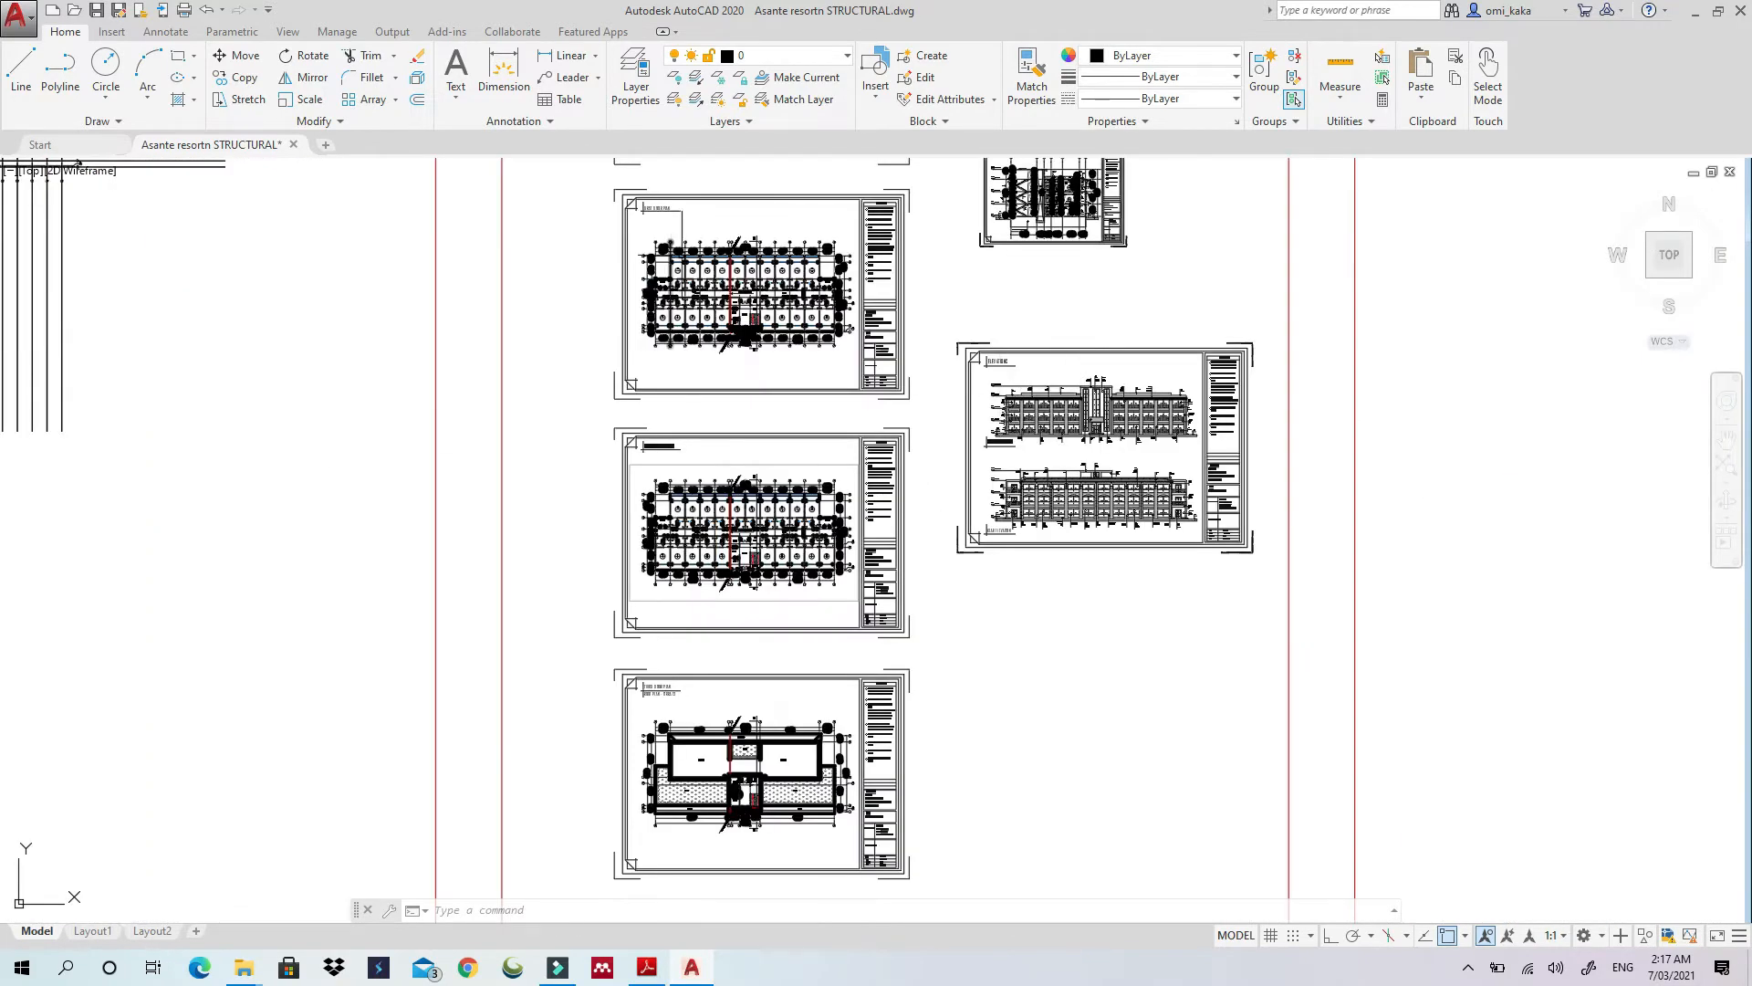
{"action": "scroll", "coordinate": [680, 255], "scroll_direction": "up", "scroll_amount": 5}
{"action": "scroll", "coordinate": [942, 222], "scroll_direction": "up", "scroll_amount": 2}
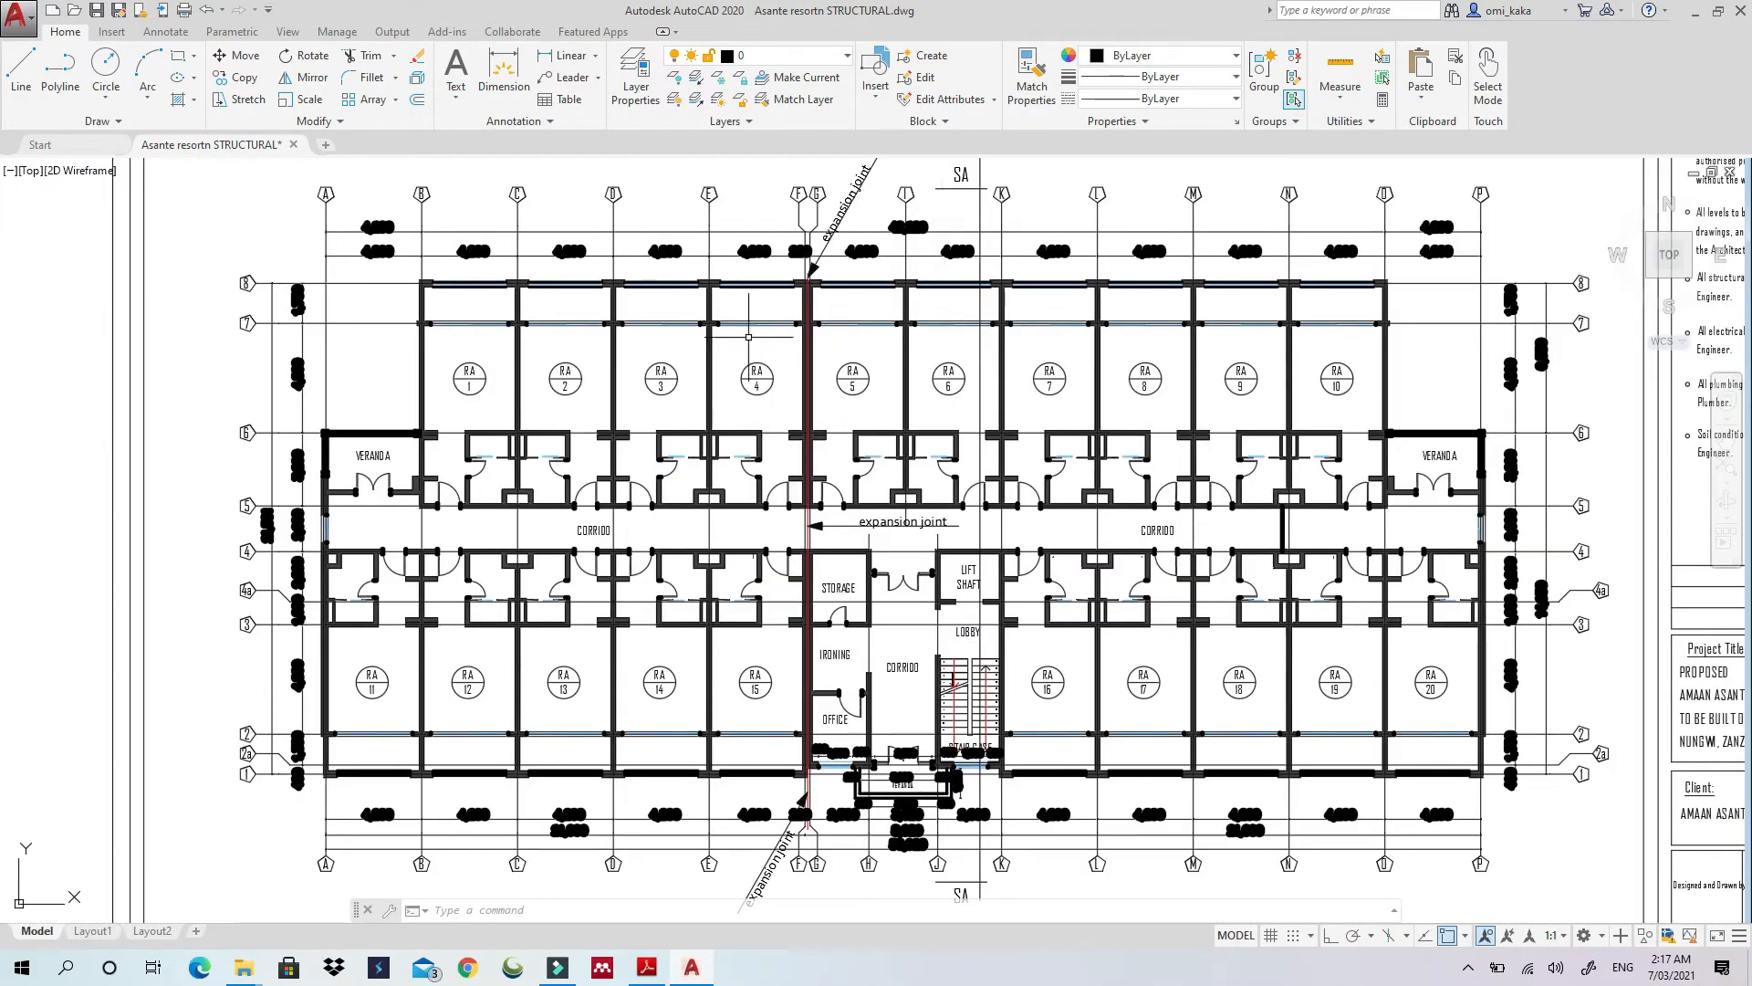
{"action": "scroll", "coordinate": [749, 336], "scroll_direction": "down", "scroll_amount": 5}
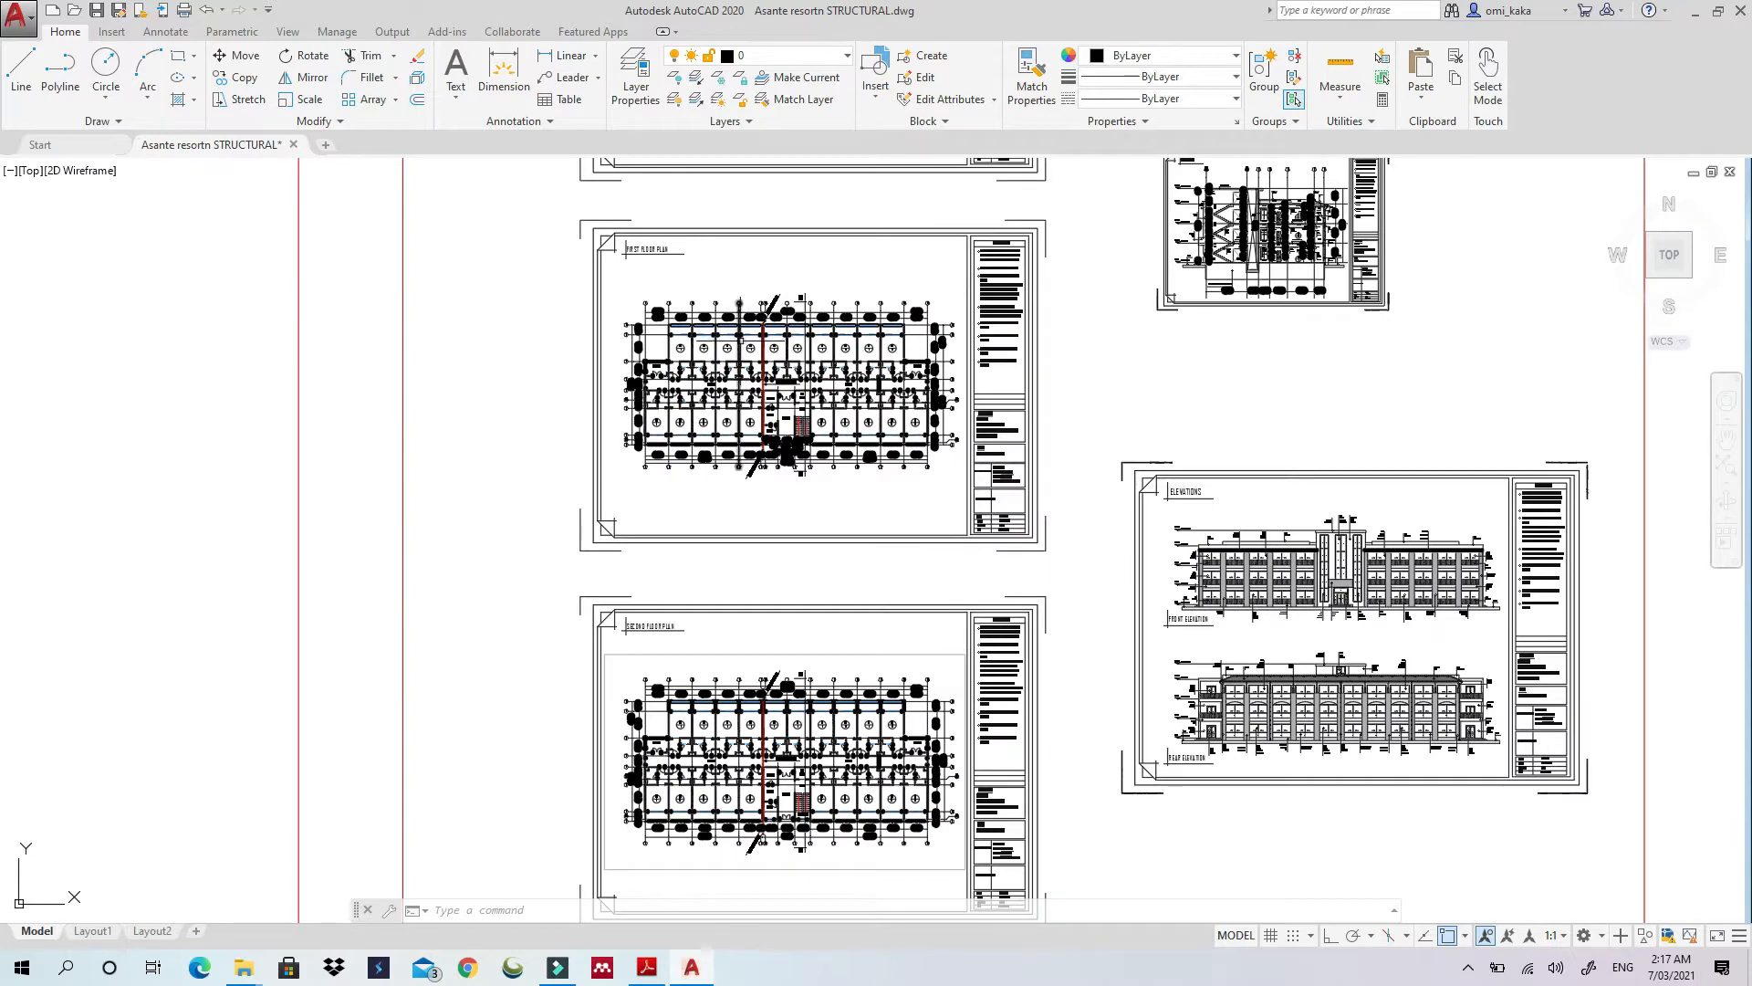
{"action": "scroll", "coordinate": [740, 342], "scroll_direction": "down", "scroll_amount": 2}
{"action": "scroll", "coordinate": [743, 341], "scroll_direction": "up", "scroll_amount": 7}
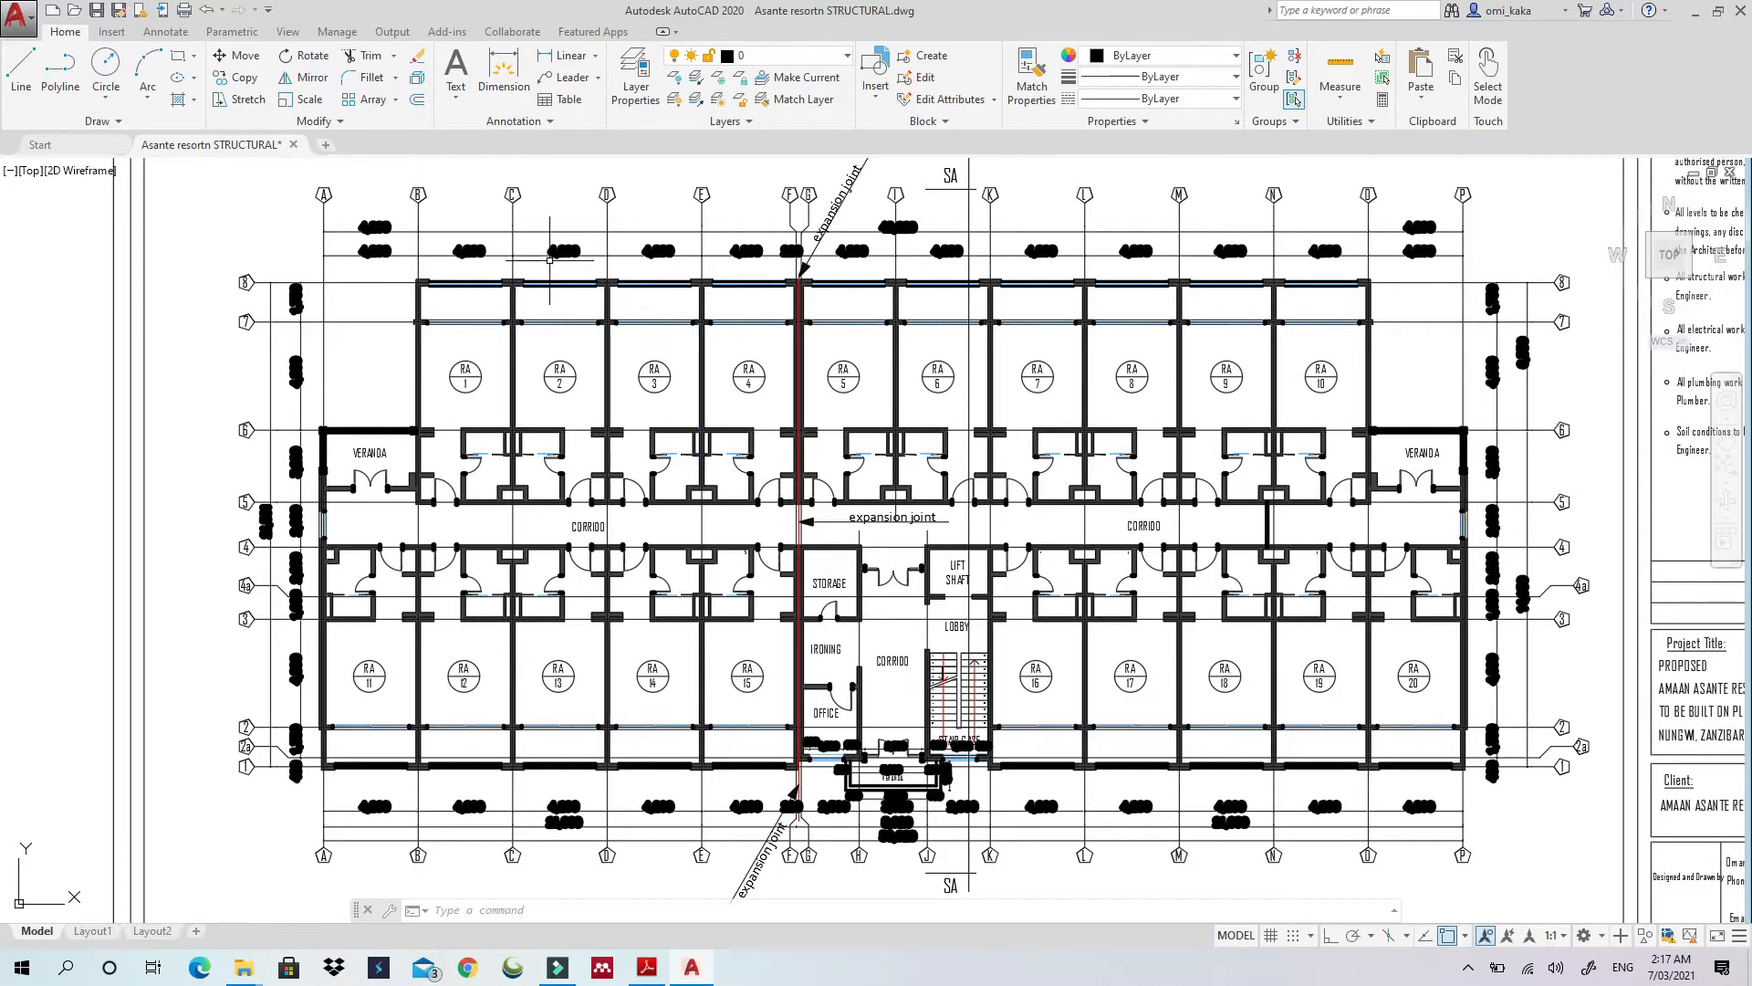
{"action": "scroll", "coordinate": [548, 258], "scroll_direction": "up", "scroll_amount": 4}
{"action": "scroll", "coordinate": [548, 258], "scroll_direction": "down", "scroll_amount": 4}
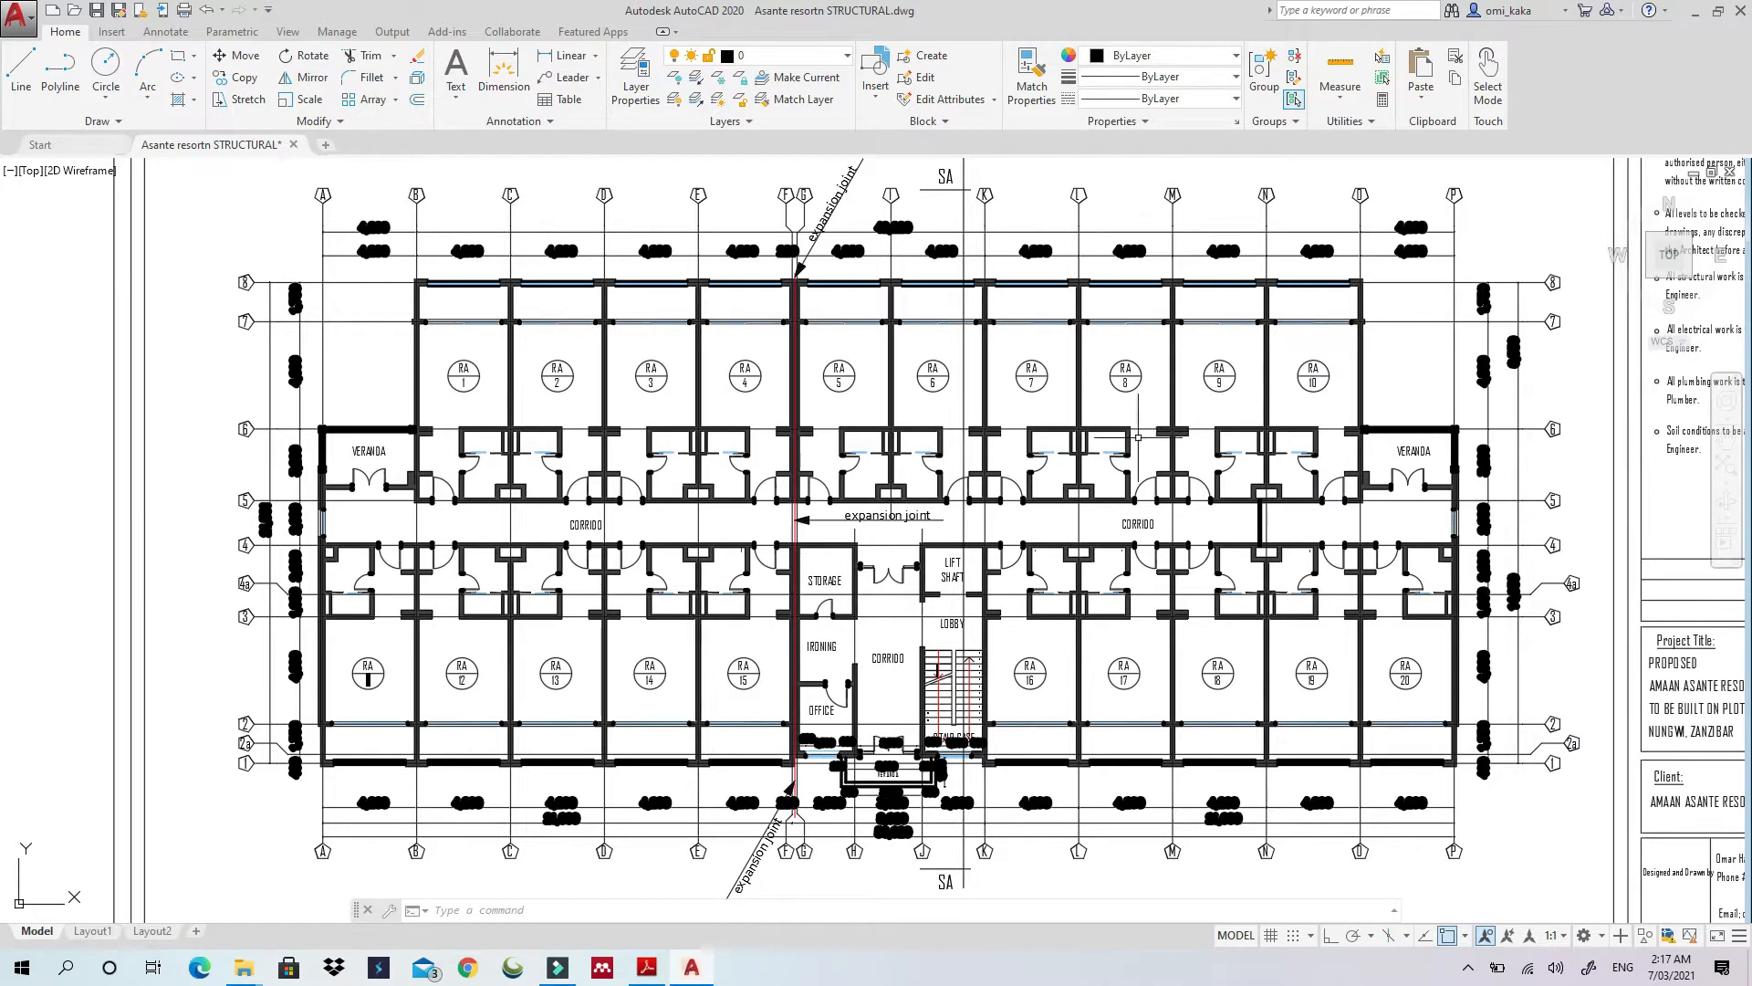
{"action": "scroll", "coordinate": [993, 550], "scroll_direction": "up", "scroll_amount": 8}
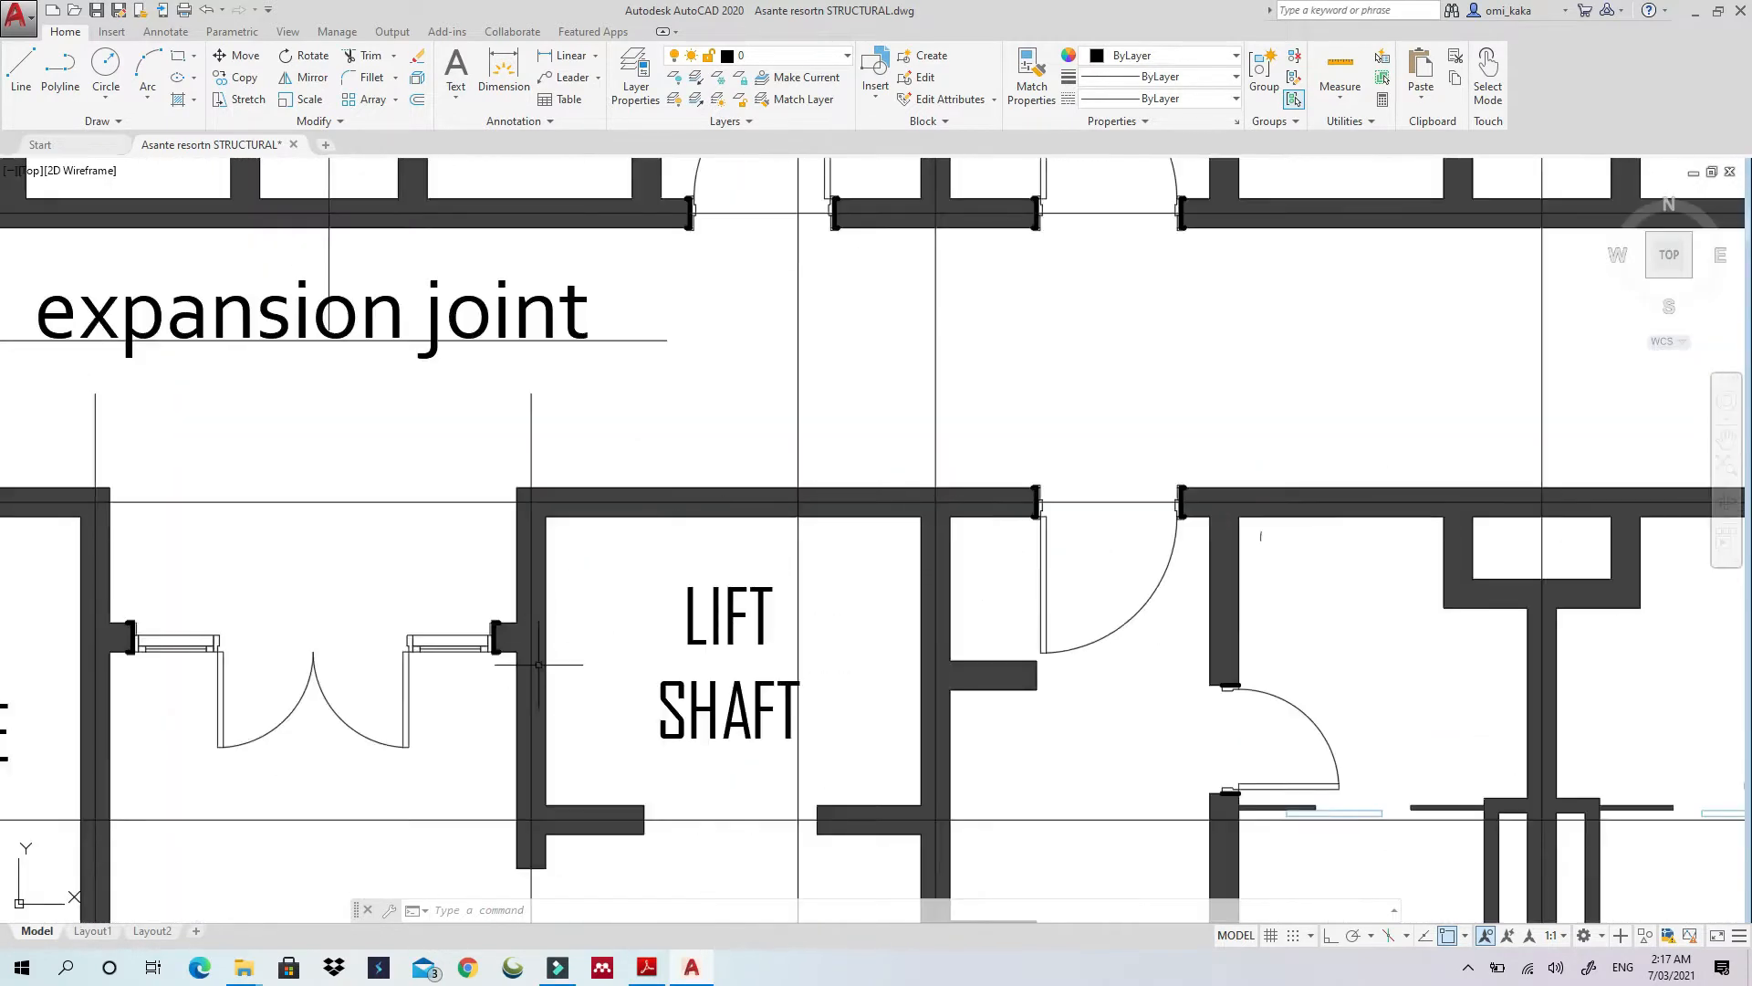
{"action": "scroll", "coordinate": [638, 582], "scroll_direction": "down", "scroll_amount": 6}
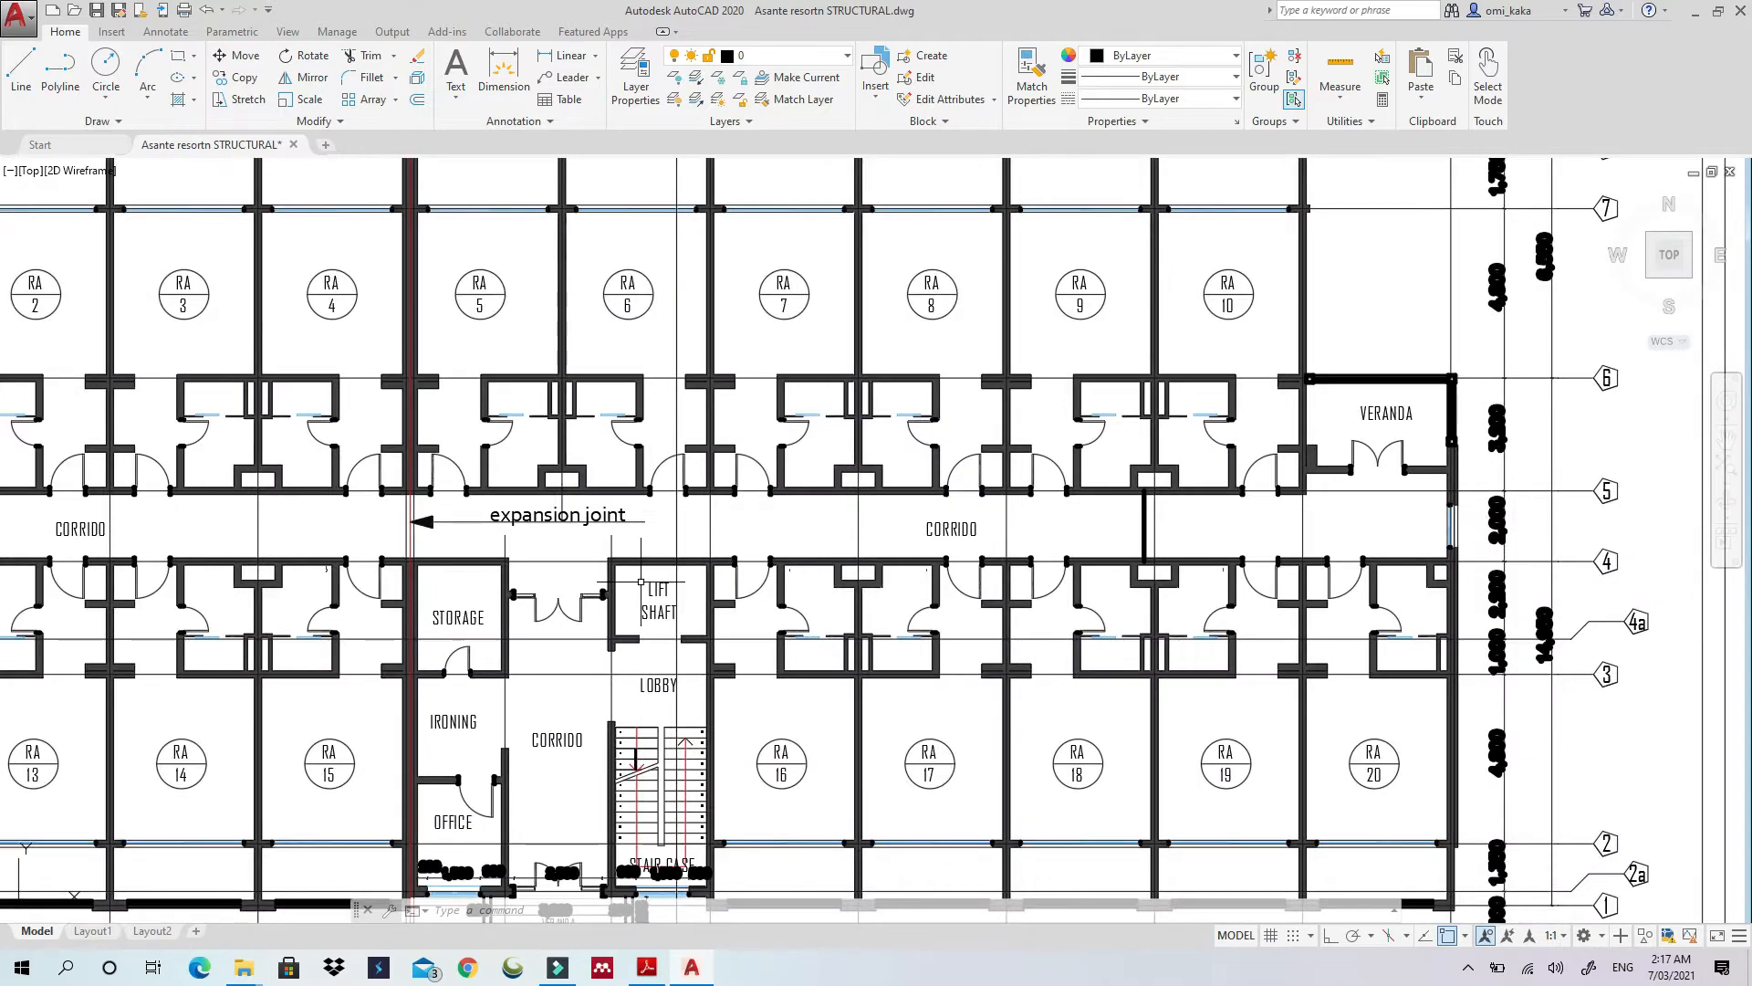
{"action": "scroll", "coordinate": [640, 581], "scroll_direction": "down", "scroll_amount": 6}
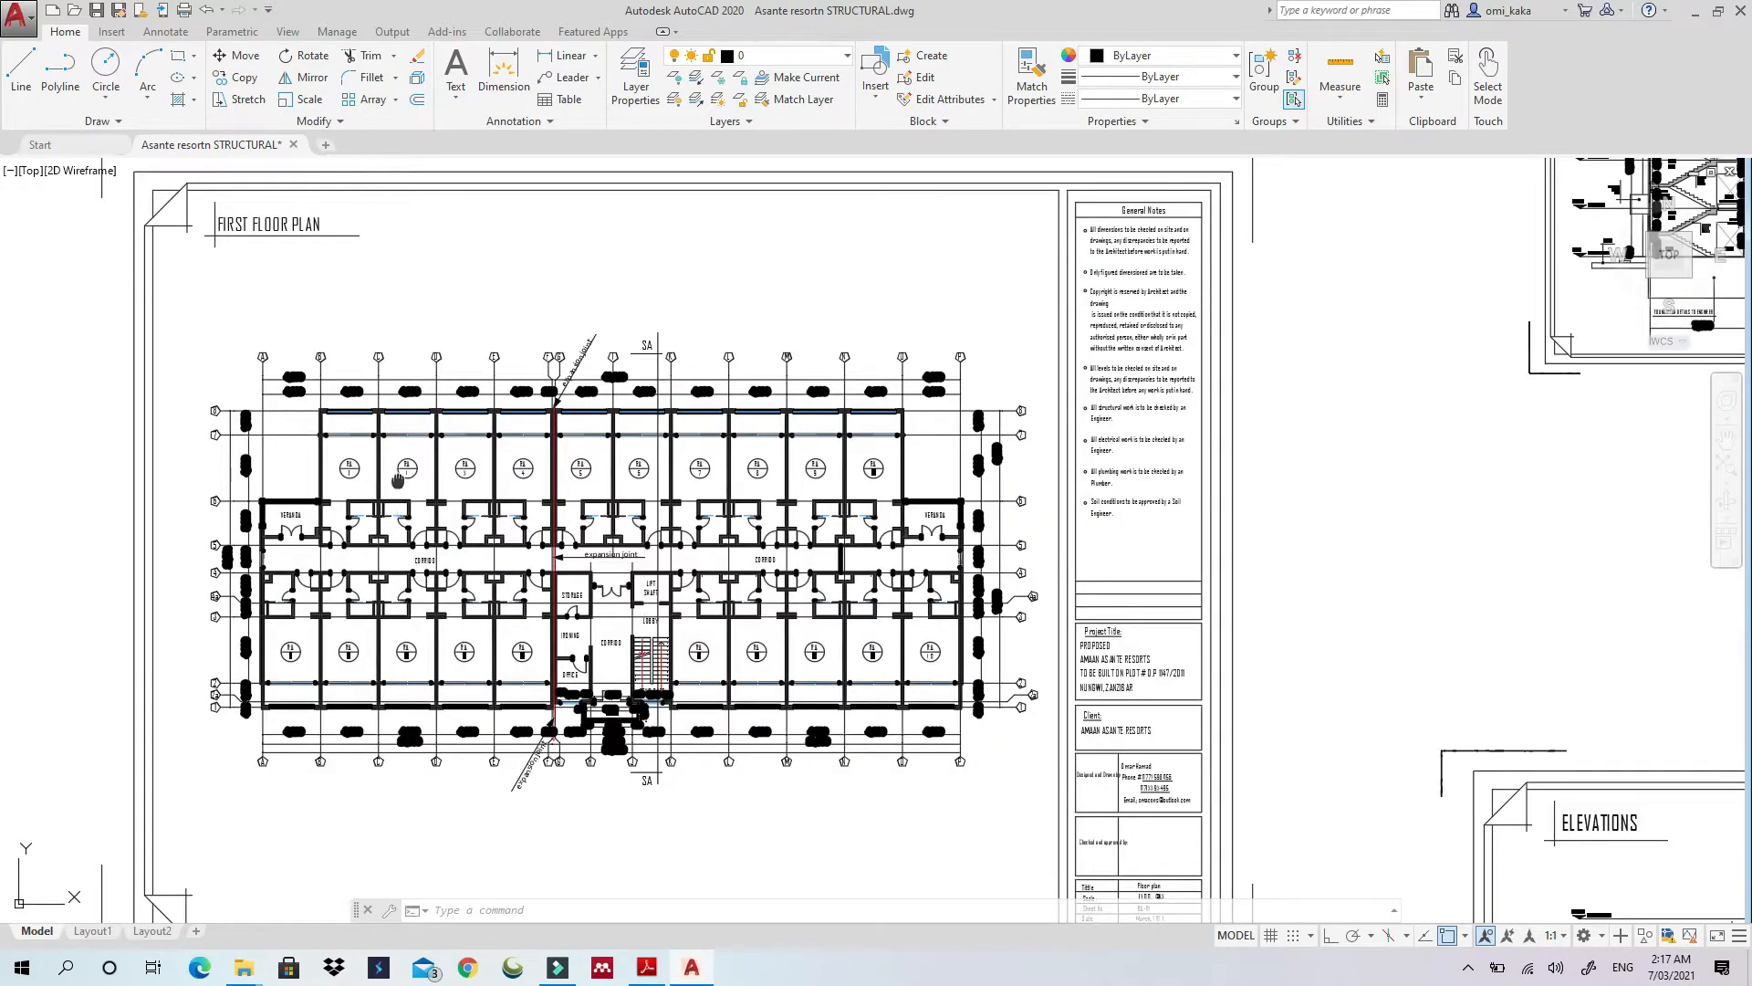
Examine the first floor plan's bay dimensions along grid line 8 and the expansion joint between grids F and G
{"action": "middle_click_drag", "start_coordinate": [398, 480], "coordinate": [554, 447]}
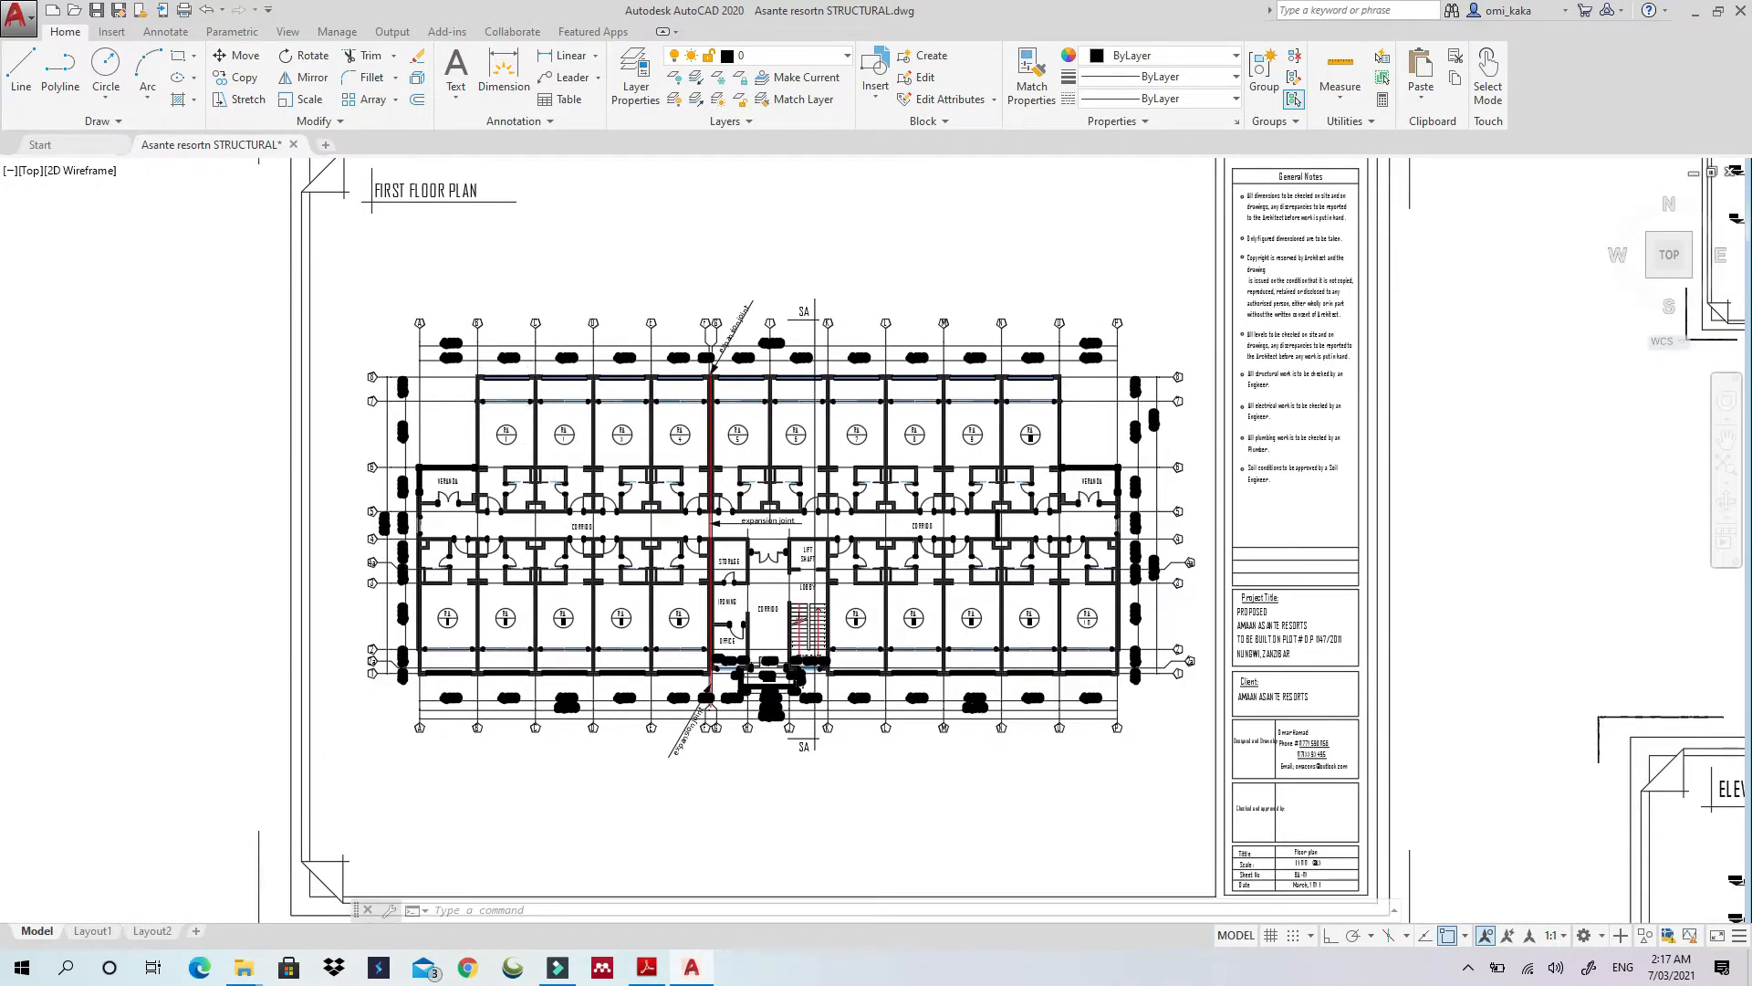
{"action": "scroll", "coordinate": [465, 406], "scroll_direction": "up", "scroll_amount": 6}
{"action": "middle_click_drag", "start_coordinate": [374, 274], "coordinate": [304, 339]}
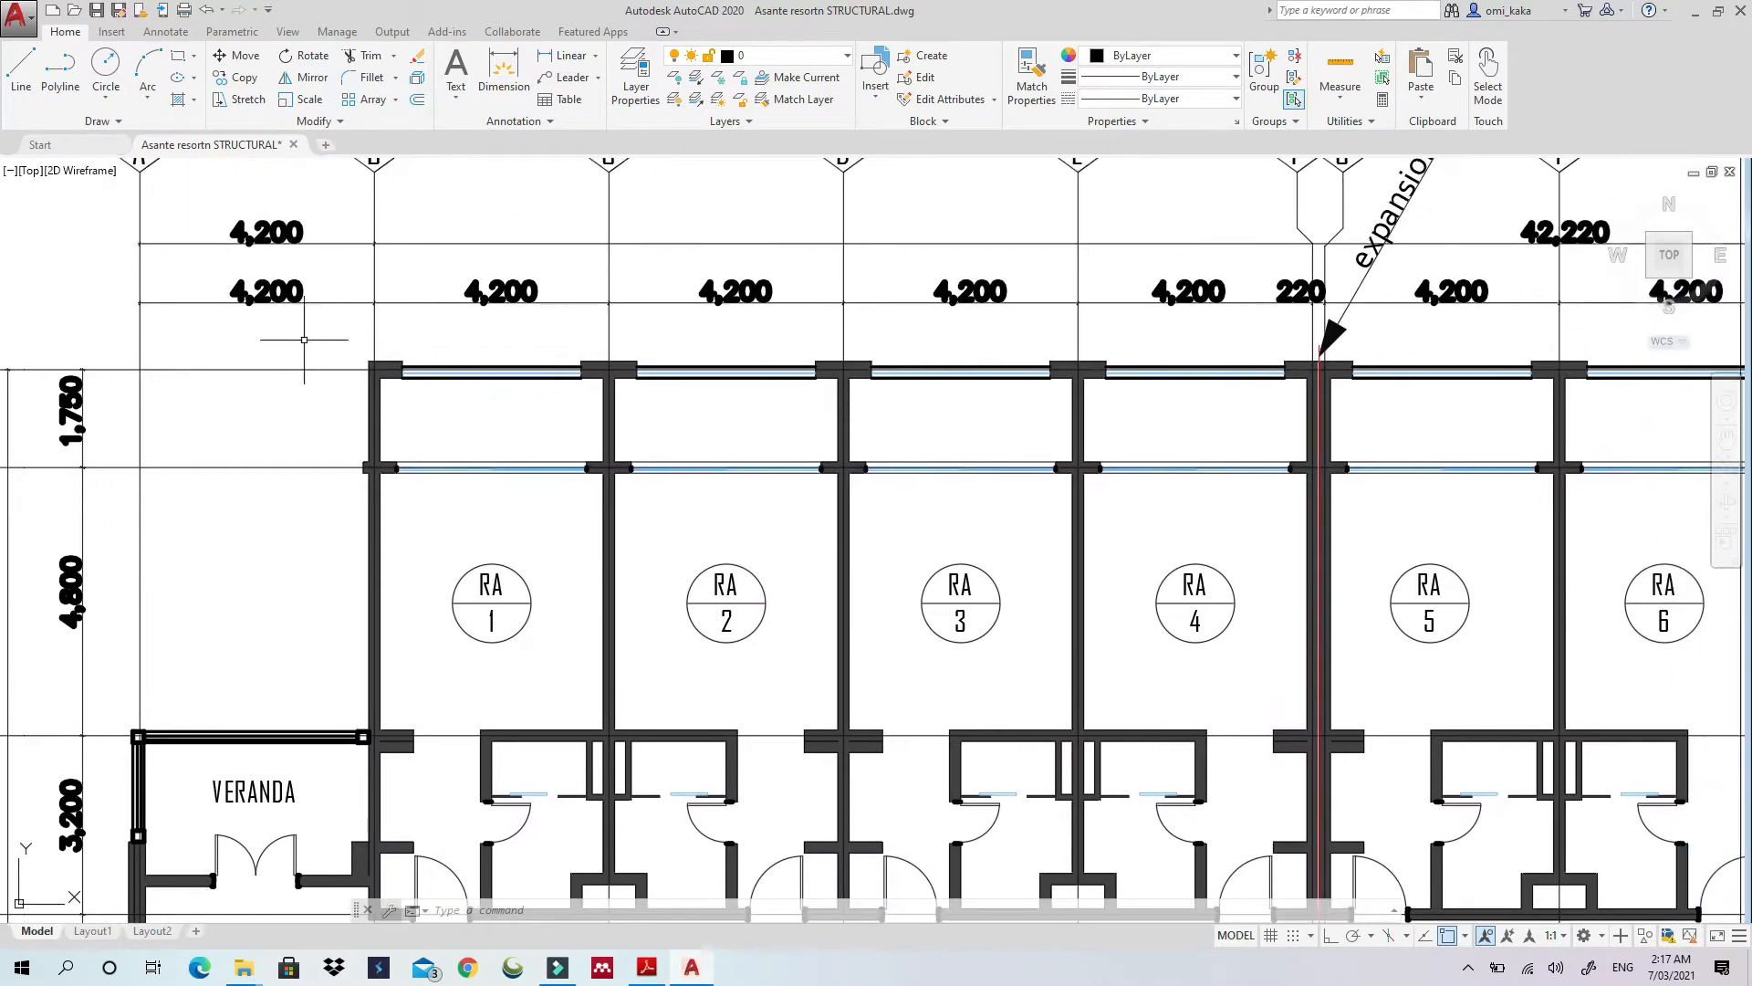
{"action": "scroll", "coordinate": [304, 340], "scroll_direction": "down", "scroll_amount": 2}
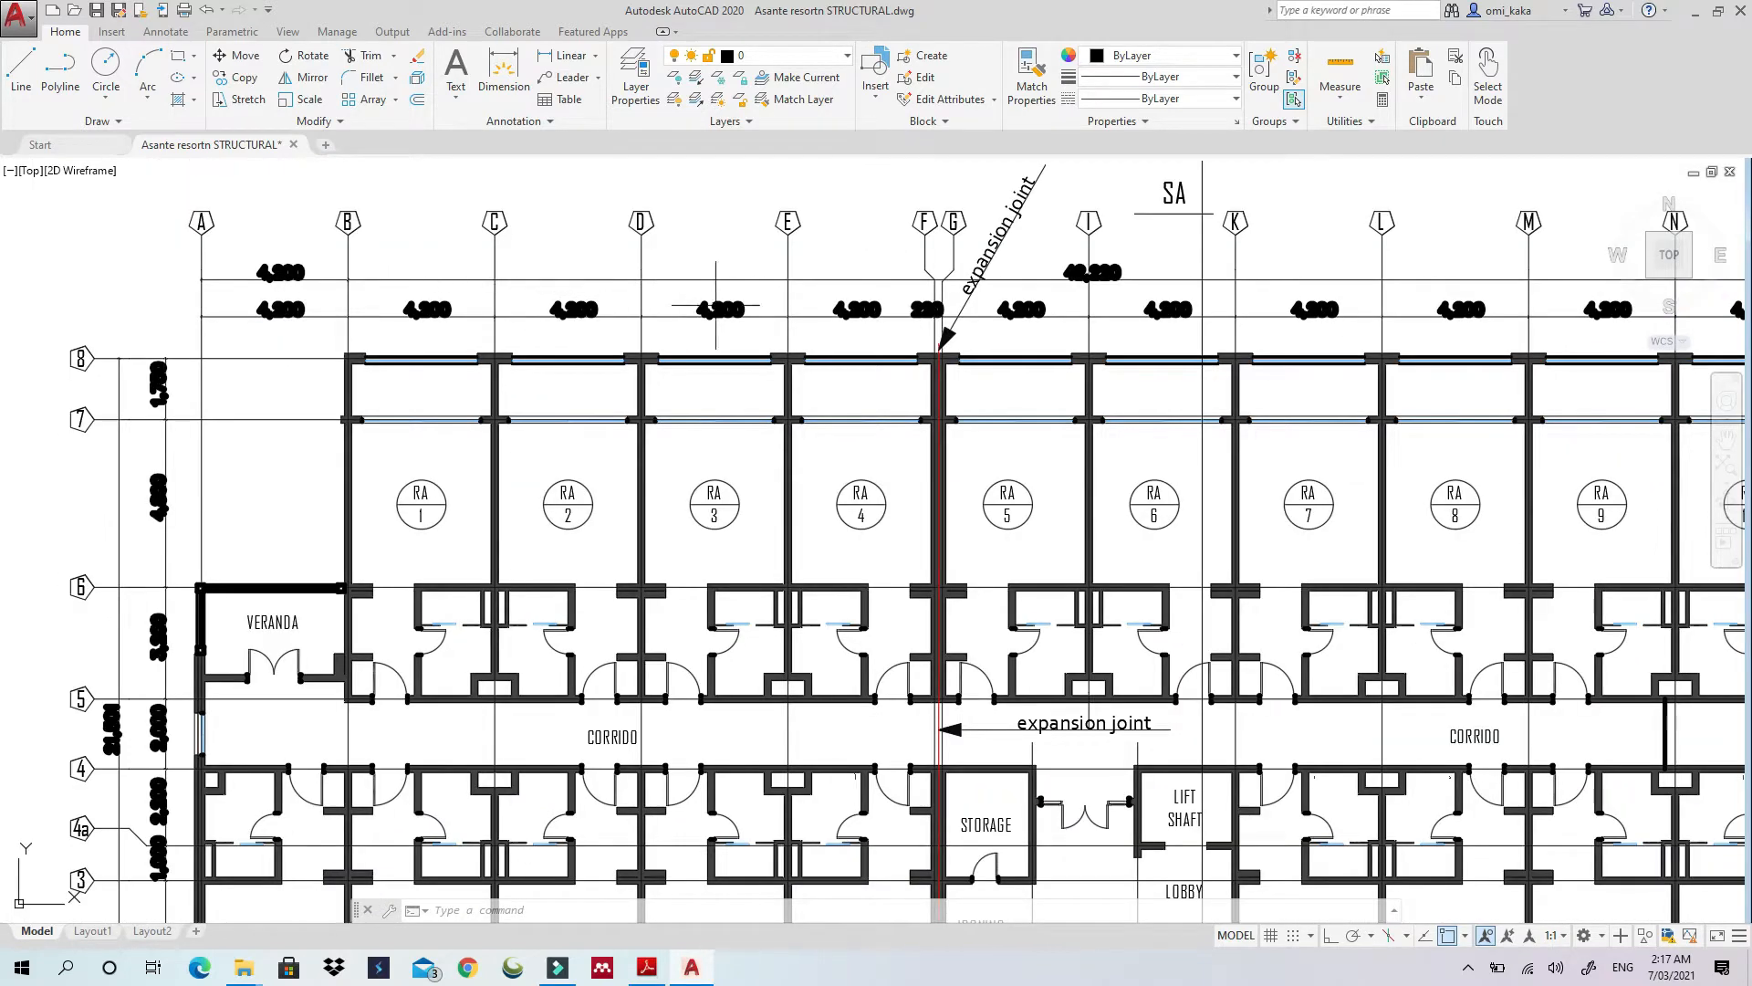
{"action": "scroll", "coordinate": [1023, 294], "scroll_direction": "up", "scroll_amount": 4}
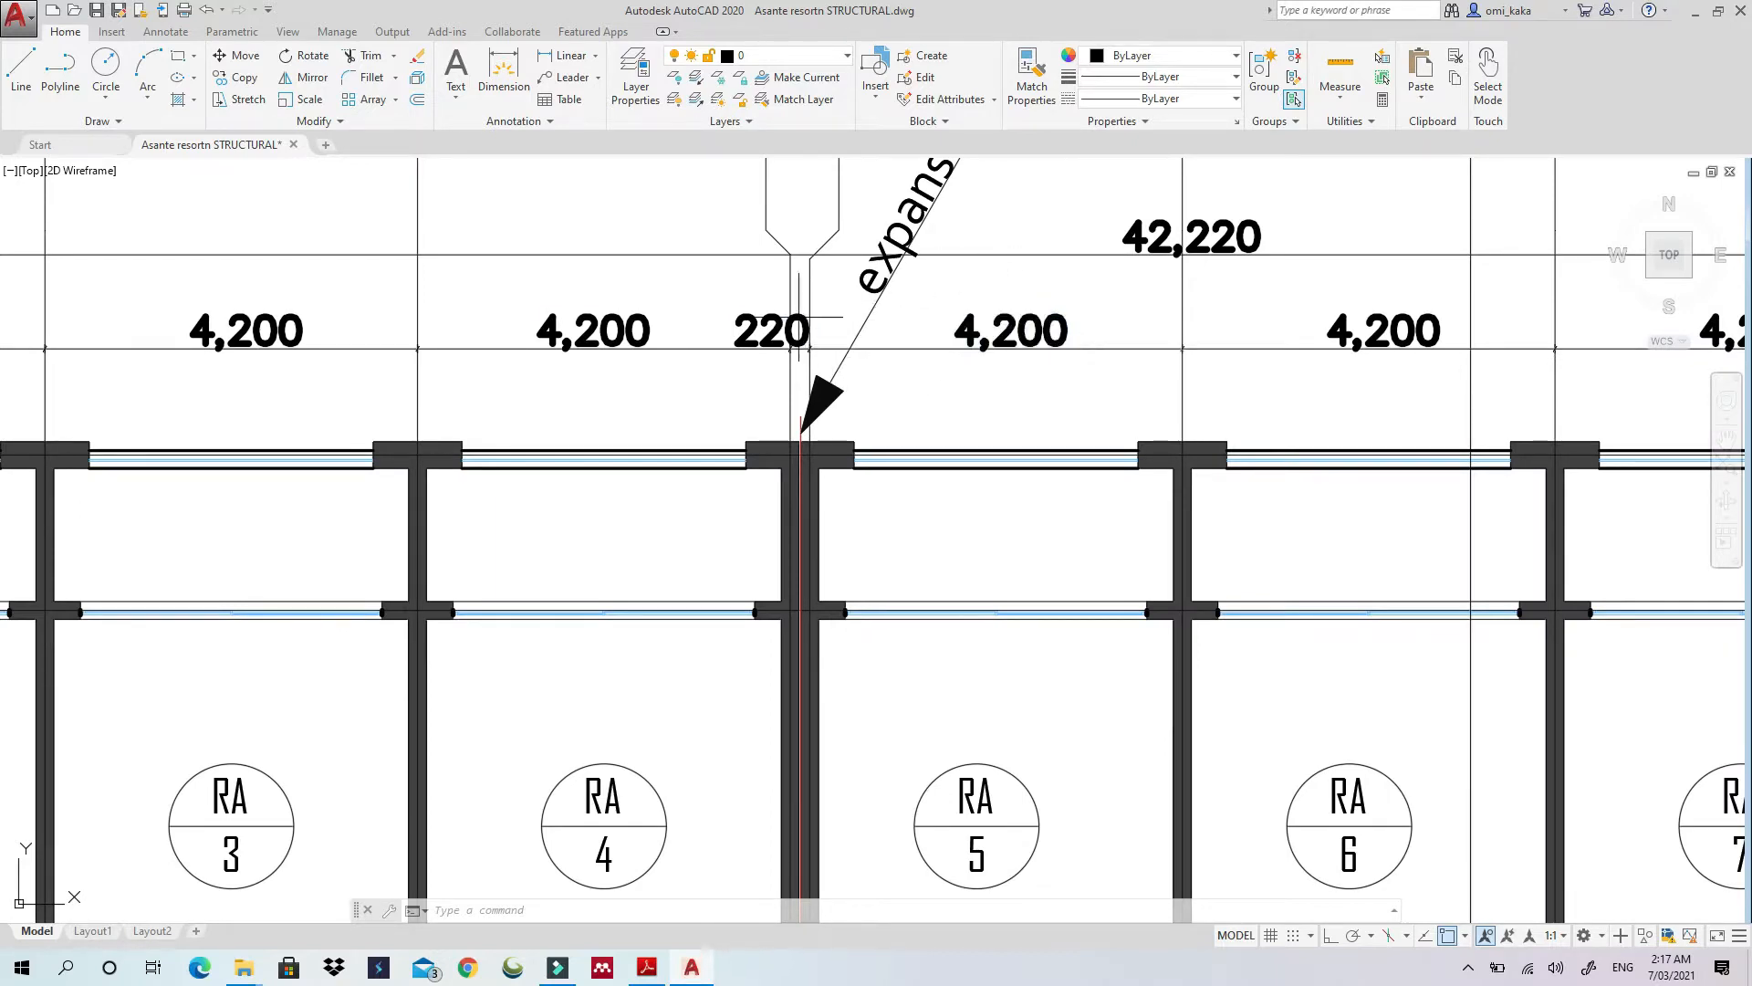
{"action": "scroll", "coordinate": [826, 302], "scroll_direction": "down", "scroll_amount": 4}
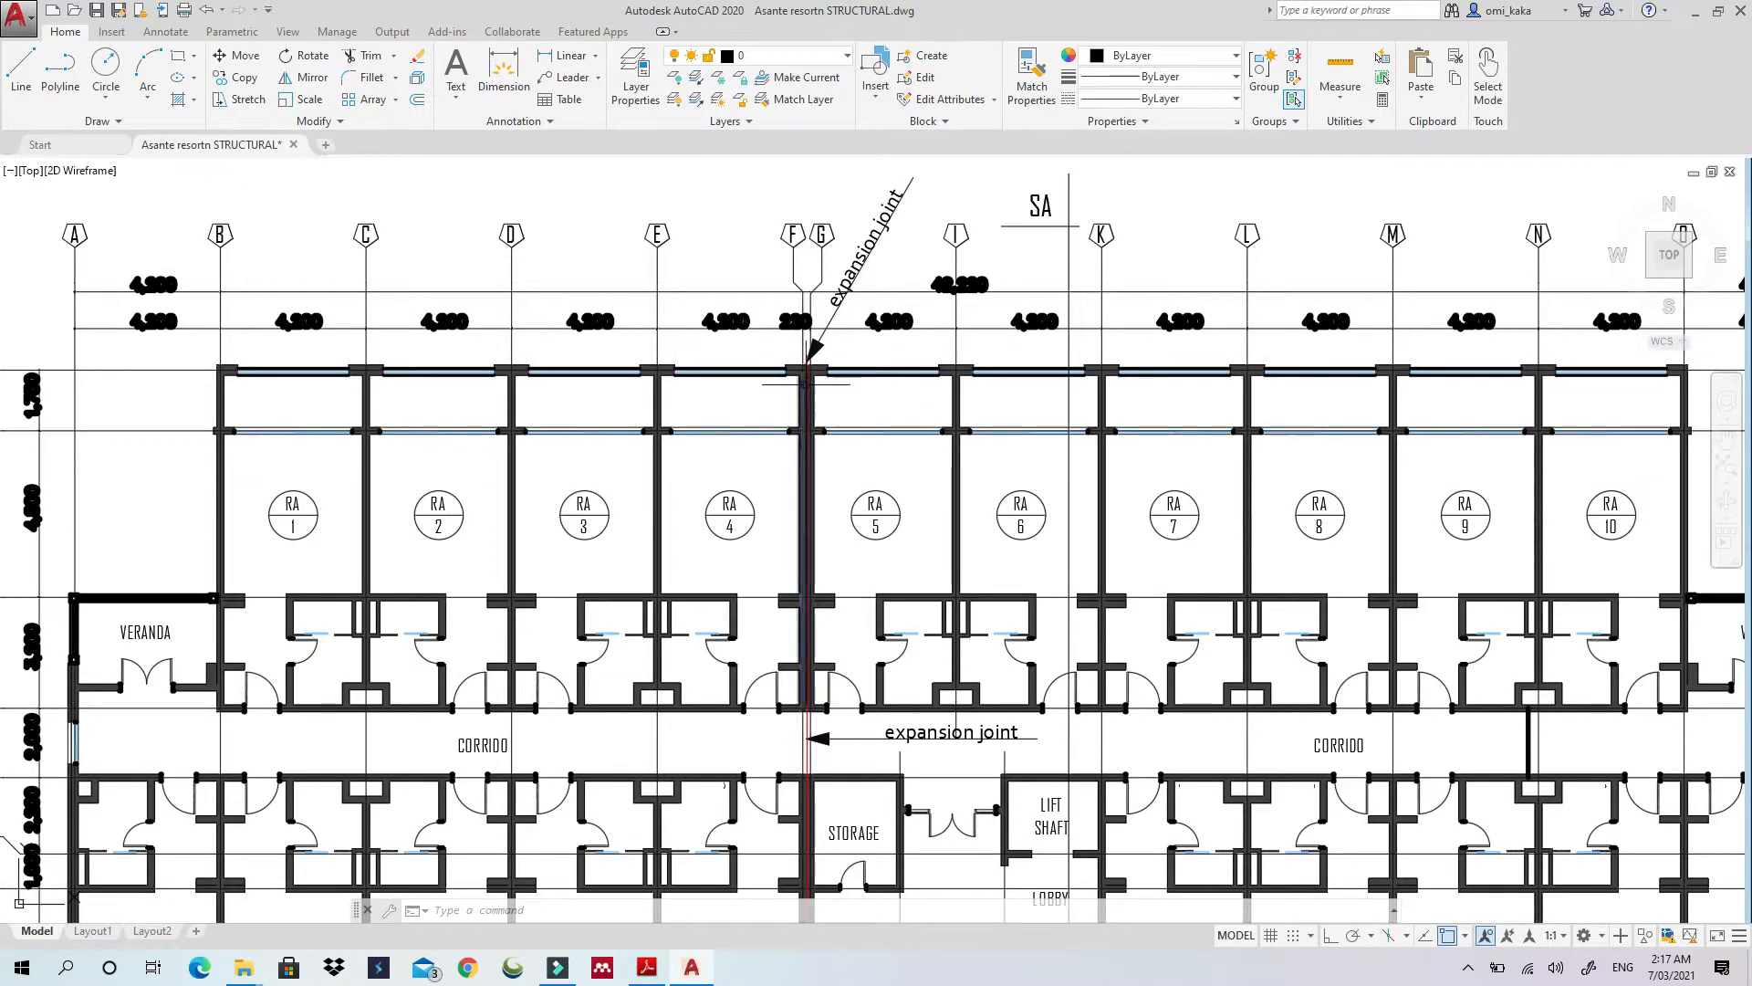
{"action": "scroll", "coordinate": [800, 383], "scroll_direction": "up", "scroll_amount": 3}
{"action": "scroll", "coordinate": [803, 349], "scroll_direction": "up", "scroll_amount": 2}
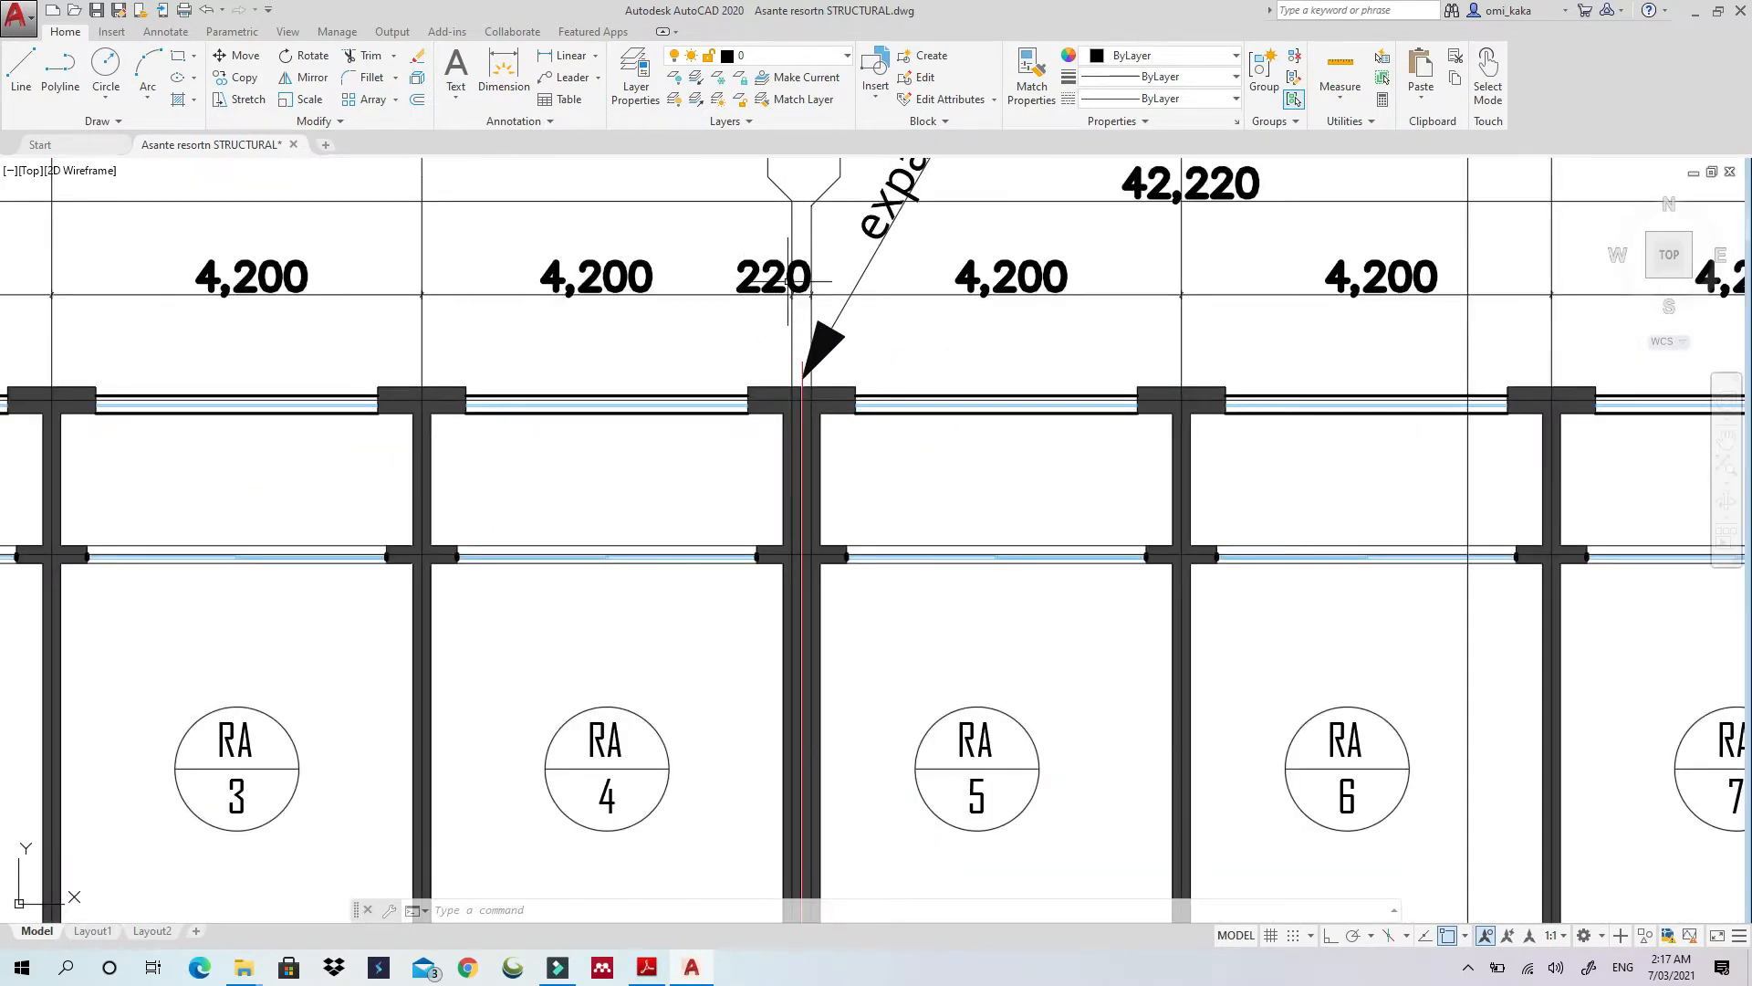
{"action": "scroll", "coordinate": [791, 281], "scroll_direction": "down", "scroll_amount": 4}
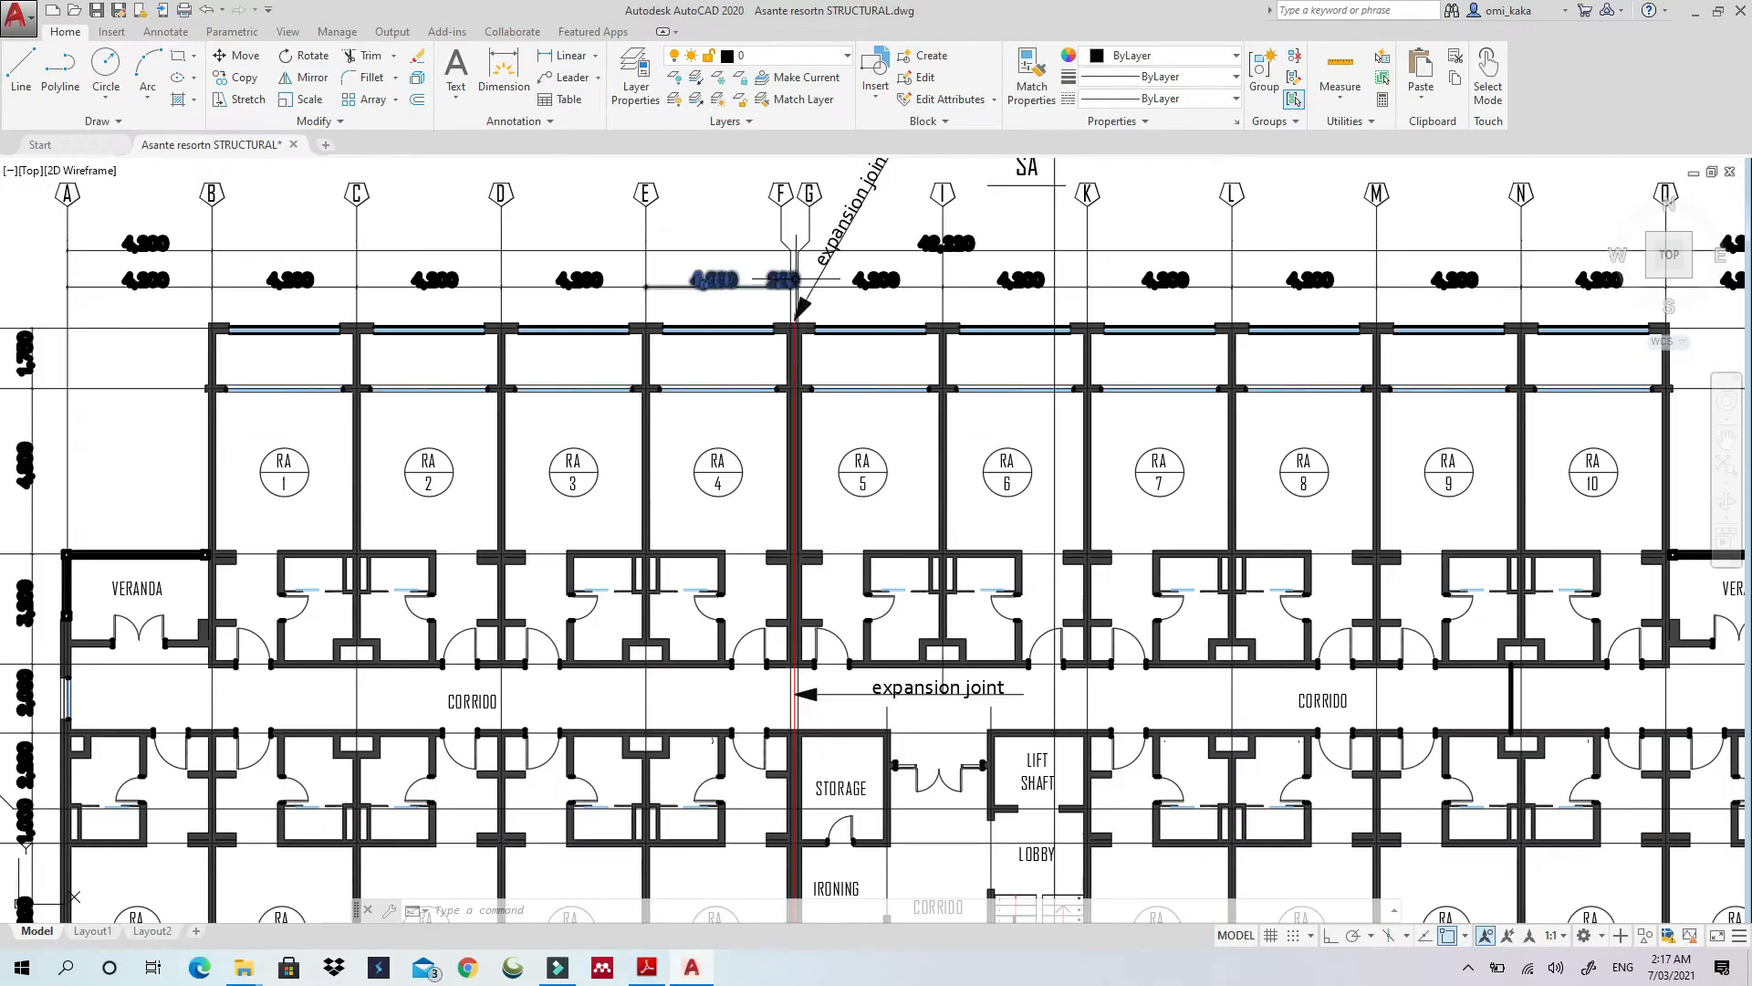
{"action": "scroll", "coordinate": [792, 281], "scroll_direction": "down", "scroll_amount": 2}
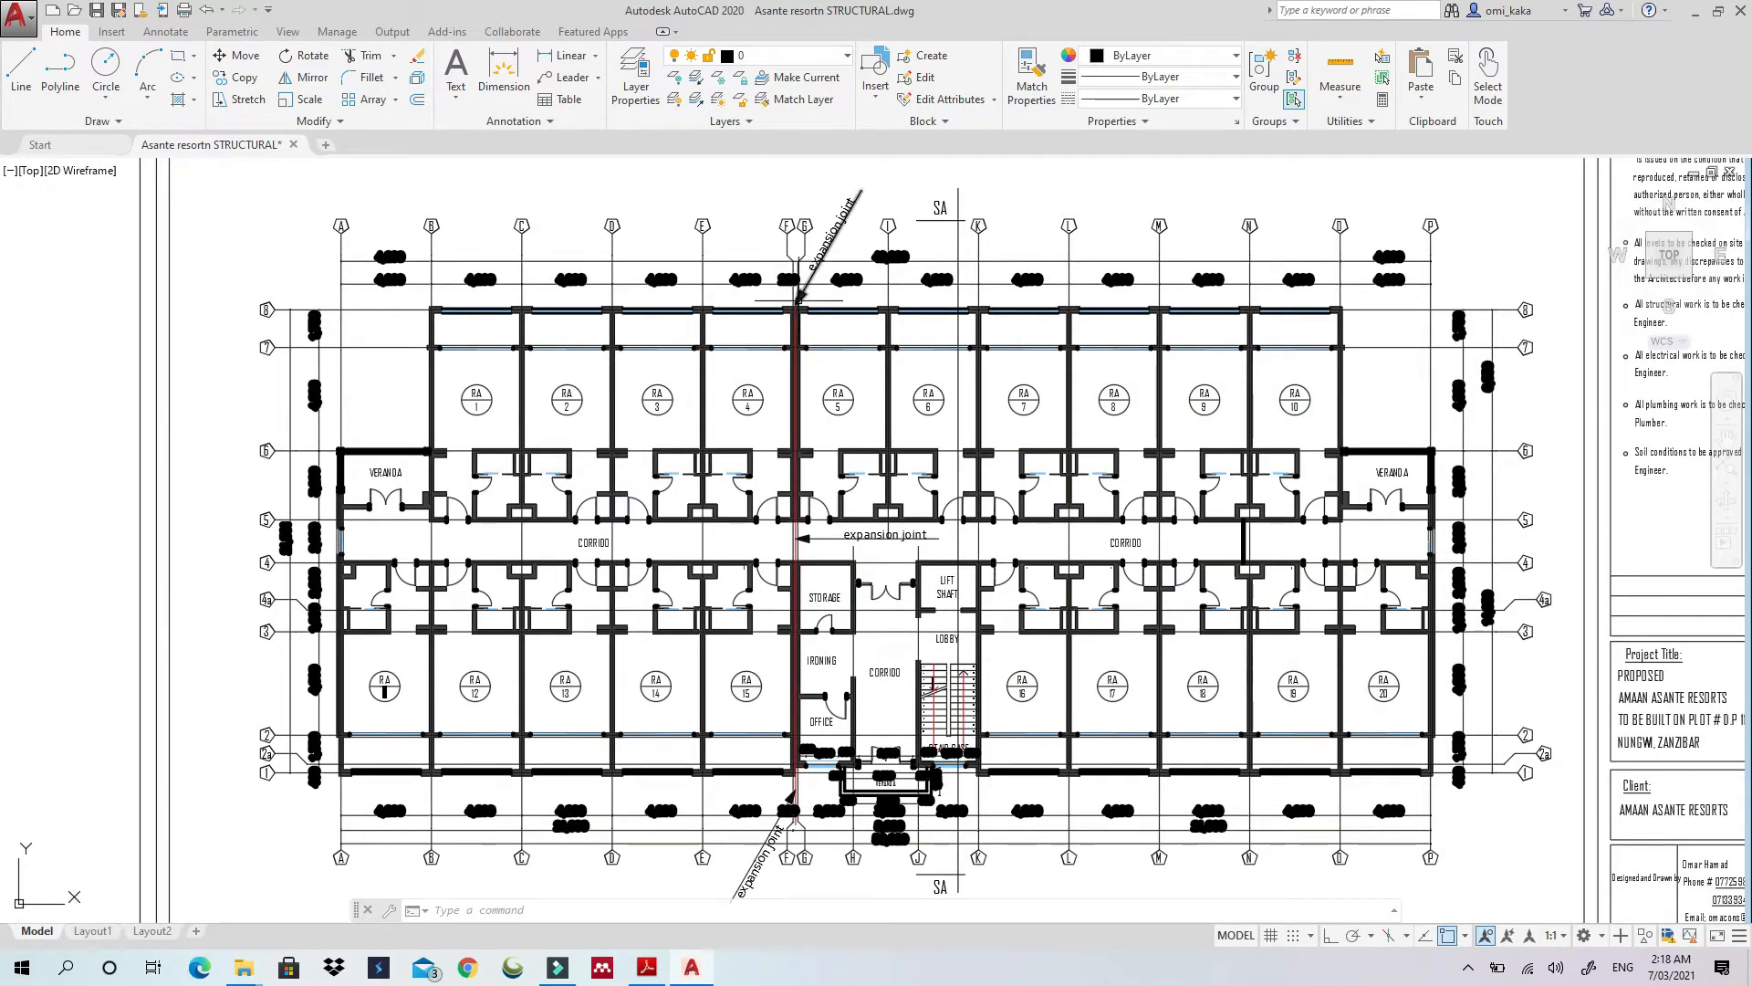
{"action": "scroll", "coordinate": [800, 297], "scroll_direction": "up", "scroll_amount": 10}
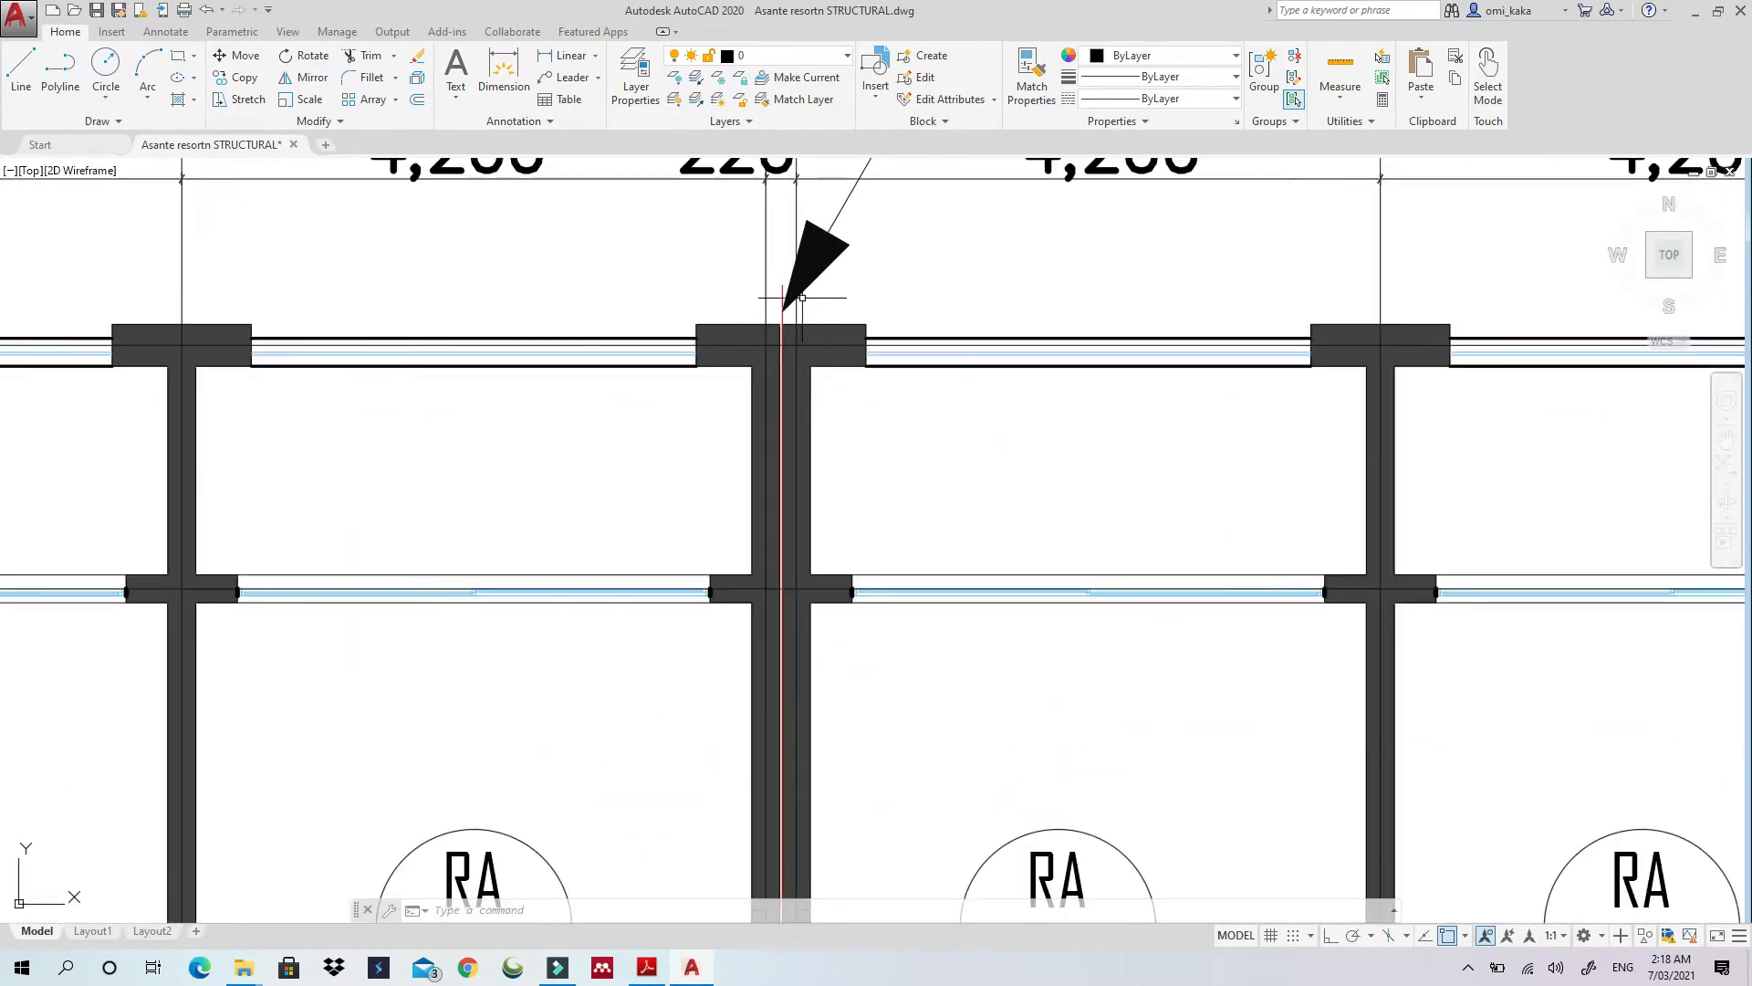
{"action": "scroll", "coordinate": [801, 297], "scroll_direction": "down", "scroll_amount": 2}
{"action": "scroll", "coordinate": [784, 254], "scroll_direction": "down", "scroll_amount": 2}
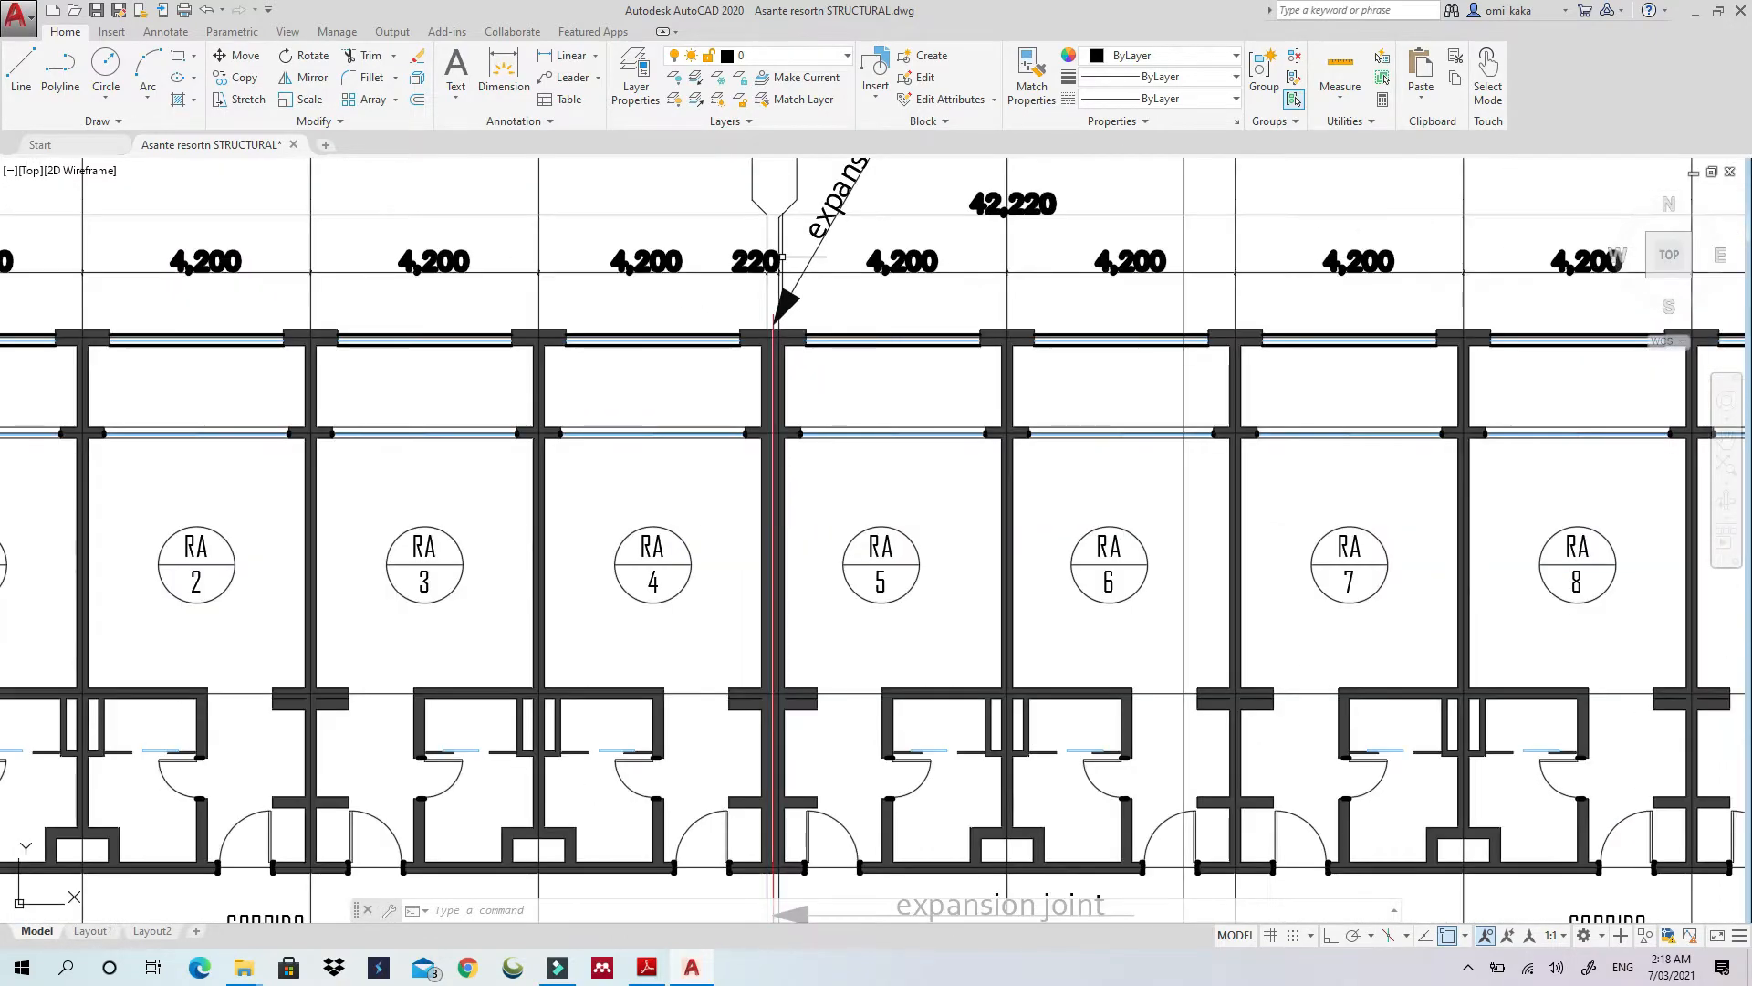
{"action": "scroll", "coordinate": [762, 351], "scroll_direction": "down", "scroll_amount": 2}
{"action": "scroll", "coordinate": [762, 351], "scroll_direction": "down", "scroll_amount": 1}
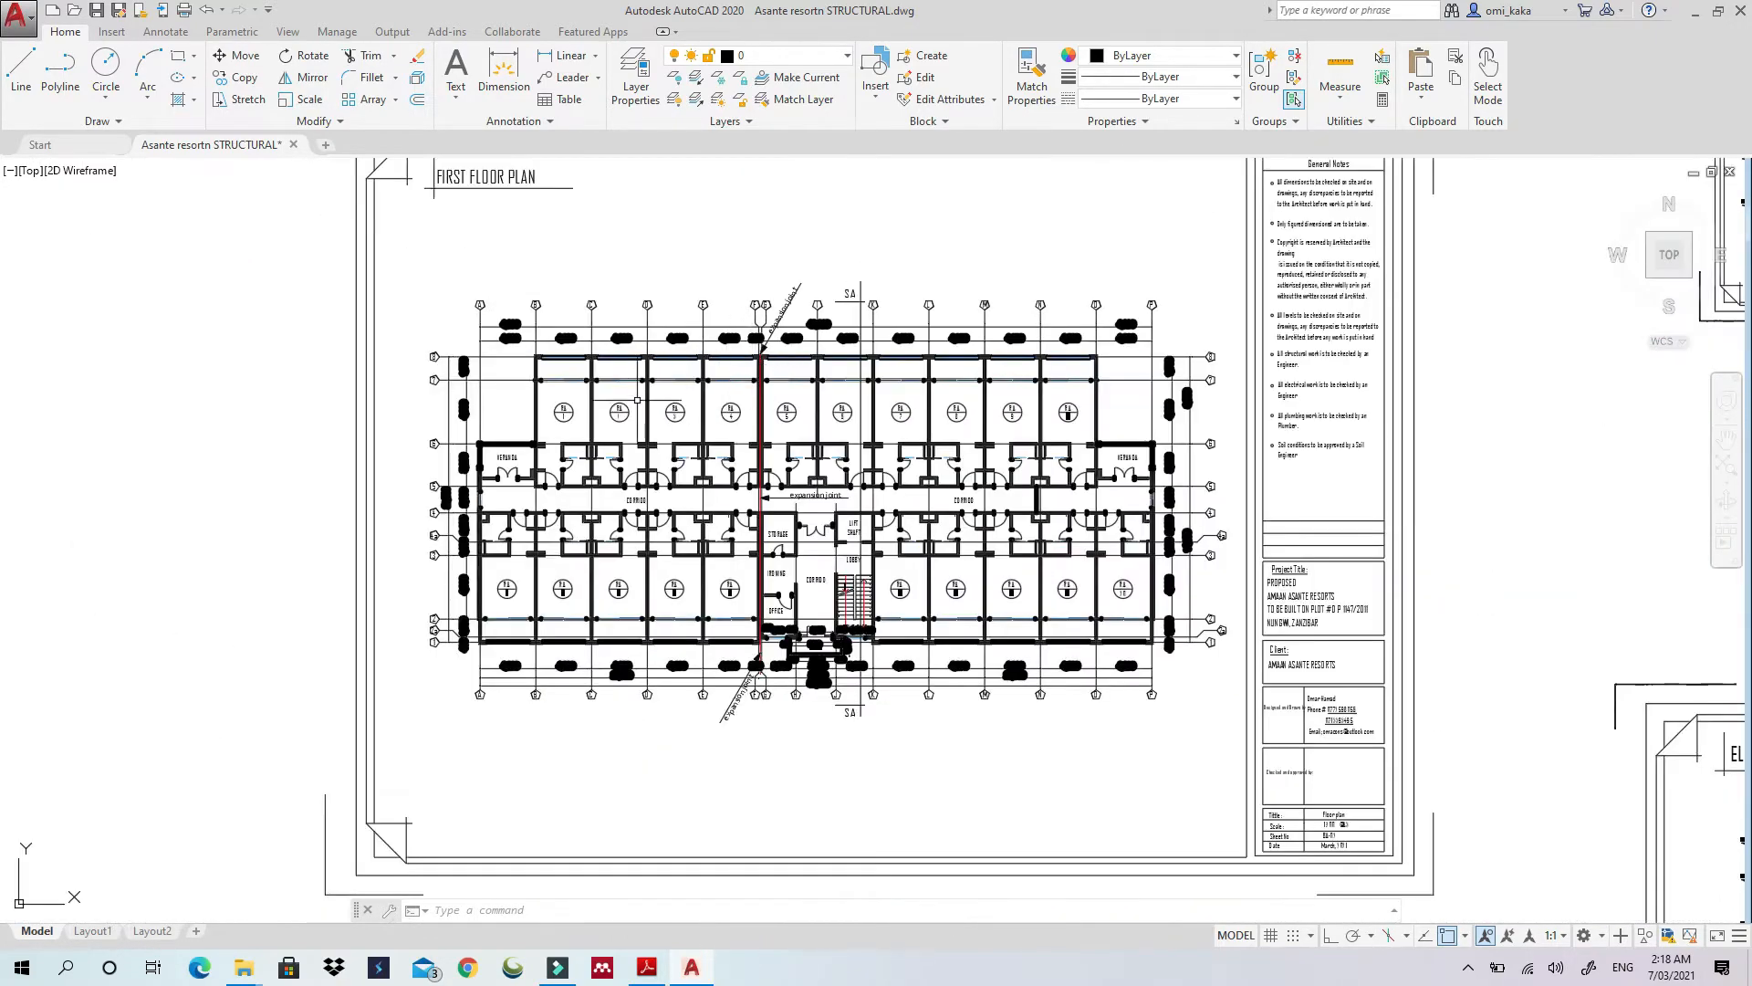
Inspect the columns around the first floor veranda beside room RA 1 and where they meet the wall on grid line 6
{"action": "scroll", "coordinate": [511, 451], "scroll_direction": "up", "scroll_amount": 7}
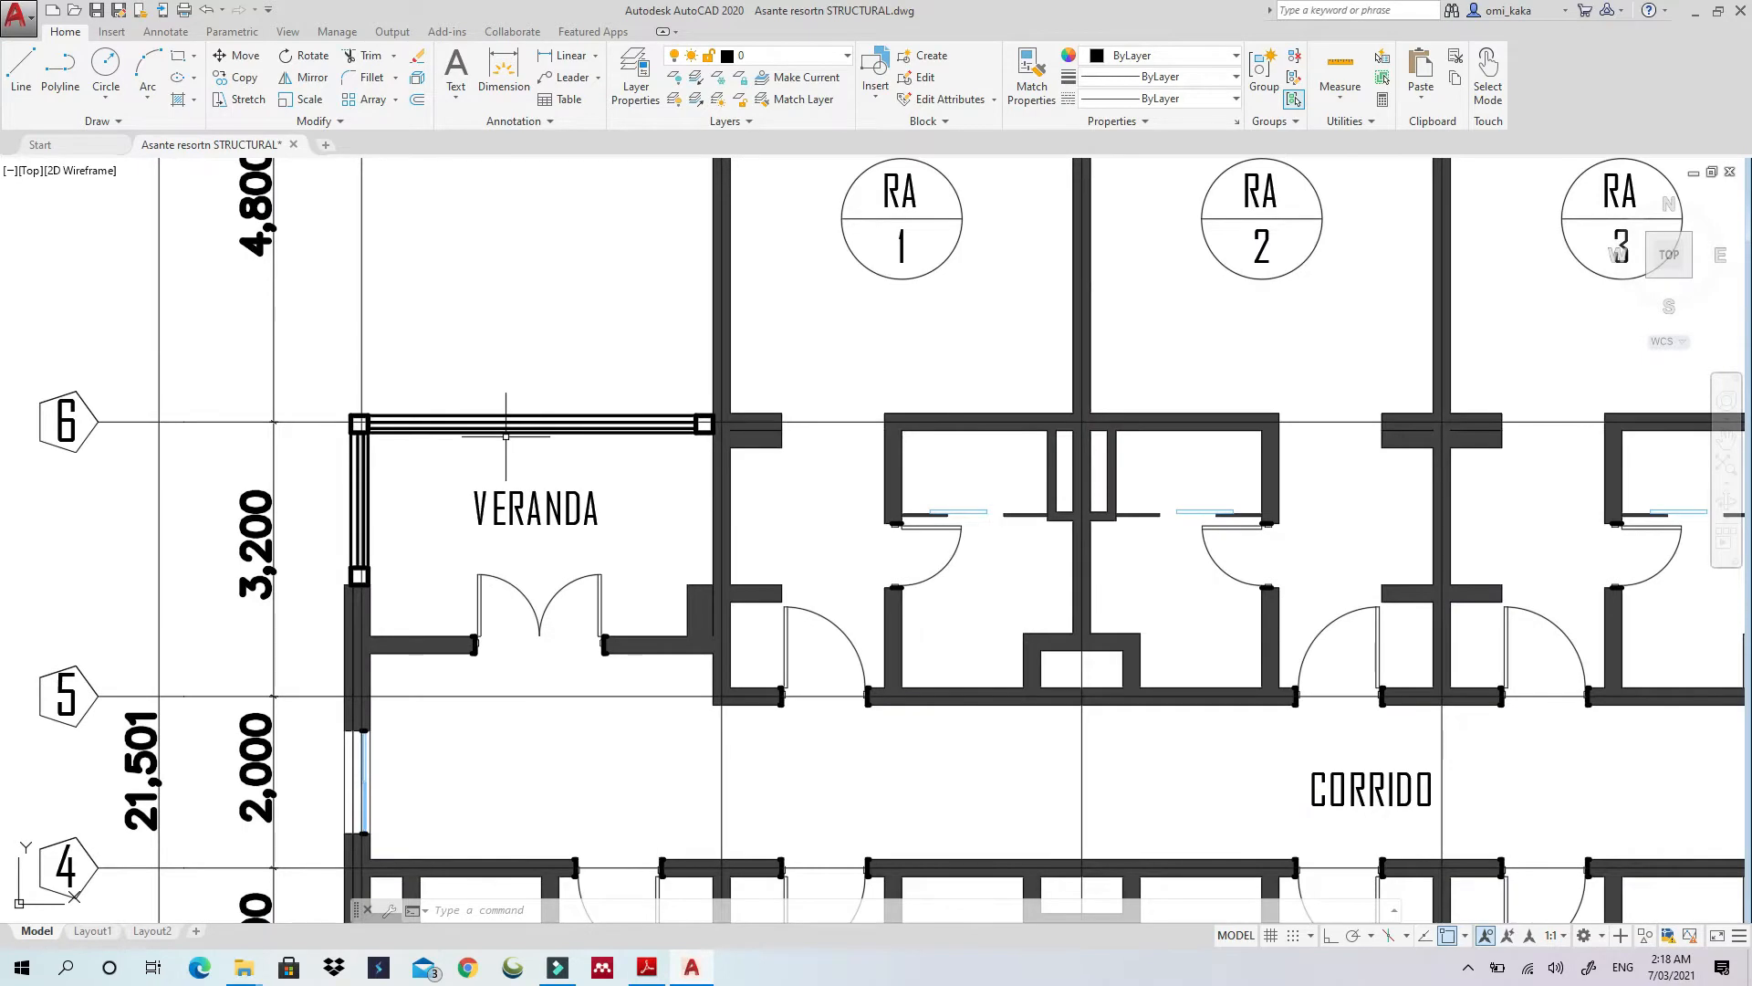
{"action": "scroll", "coordinate": [505, 436], "scroll_direction": "down", "scroll_amount": 4}
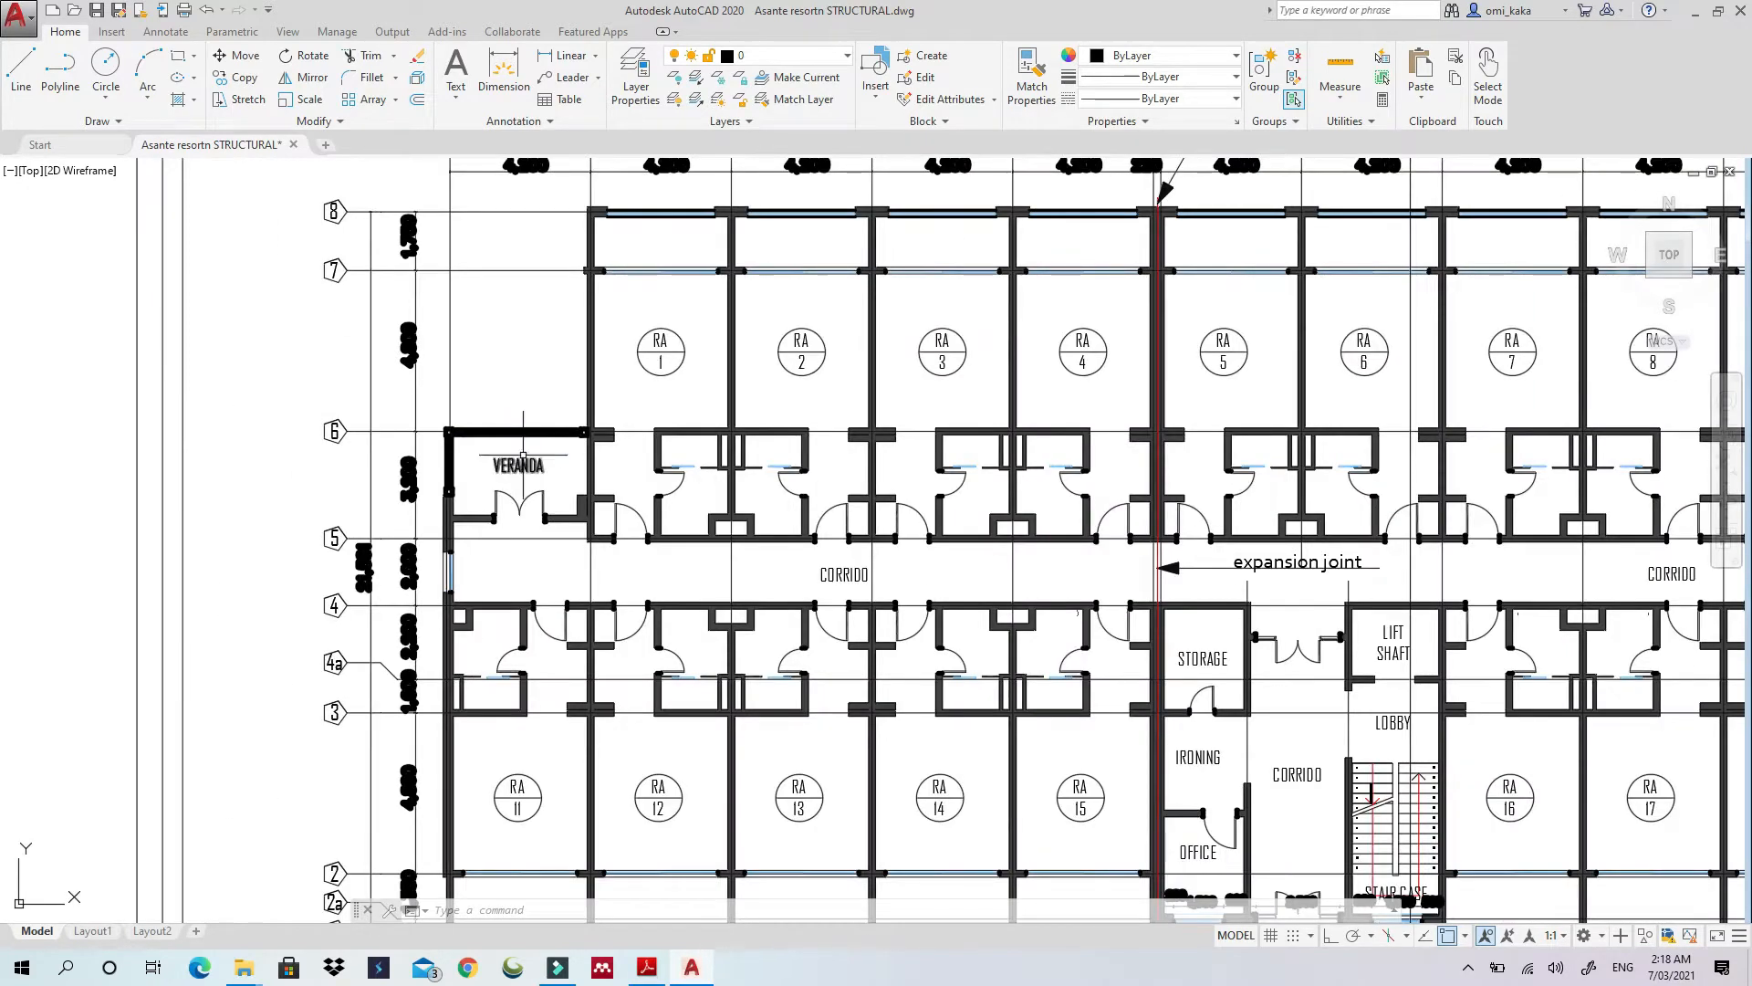
{"action": "scroll", "coordinate": [449, 430], "scroll_direction": "up", "scroll_amount": 8}
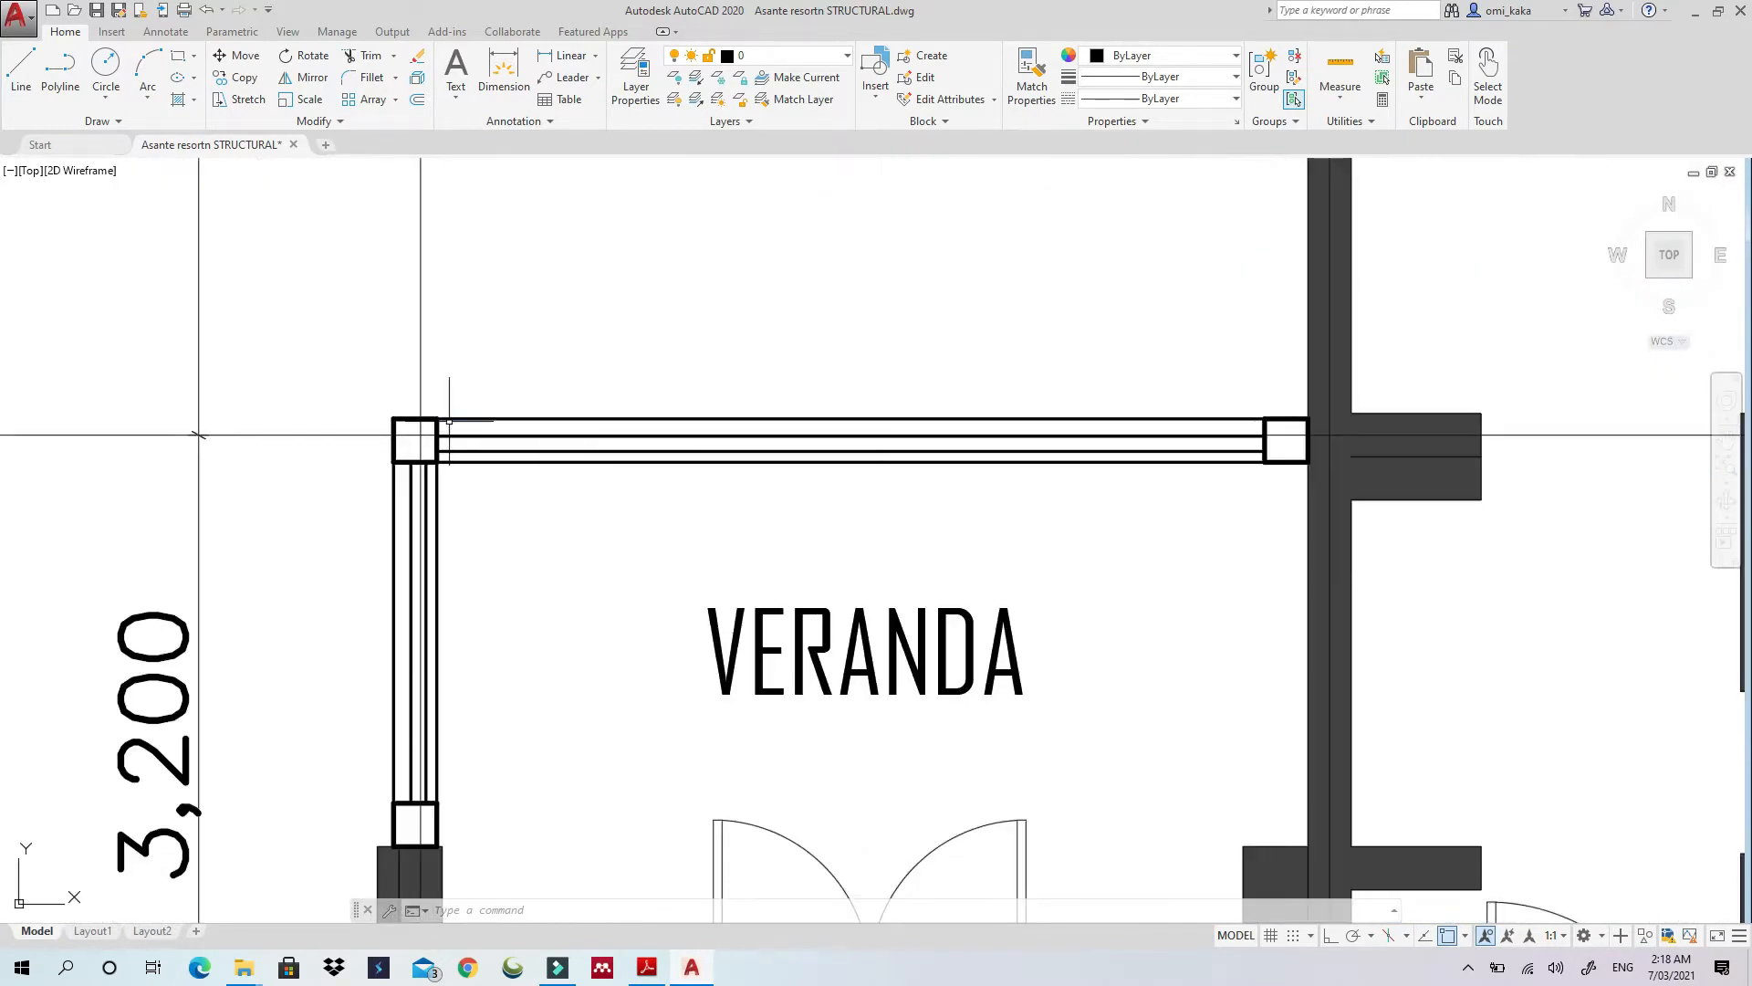
{"action": "scroll", "coordinate": [456, 449], "scroll_direction": "down", "scroll_amount": 6}
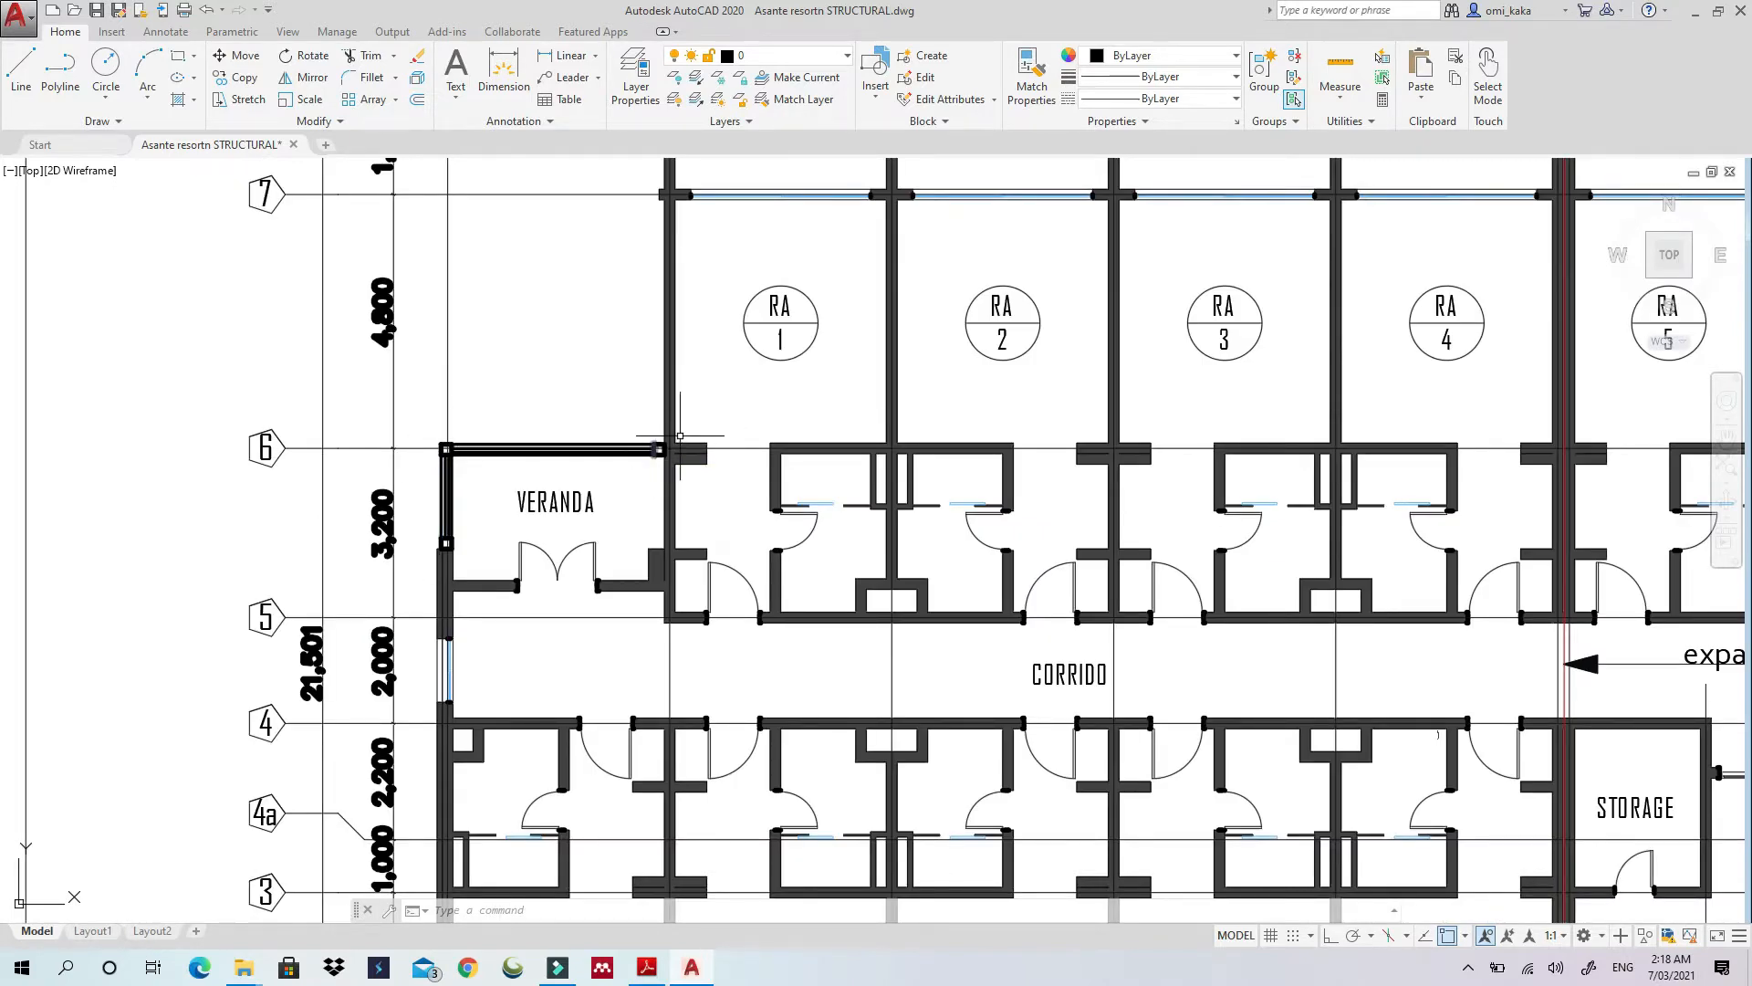
{"action": "scroll", "coordinate": [680, 436], "scroll_direction": "up", "scroll_amount": 6}
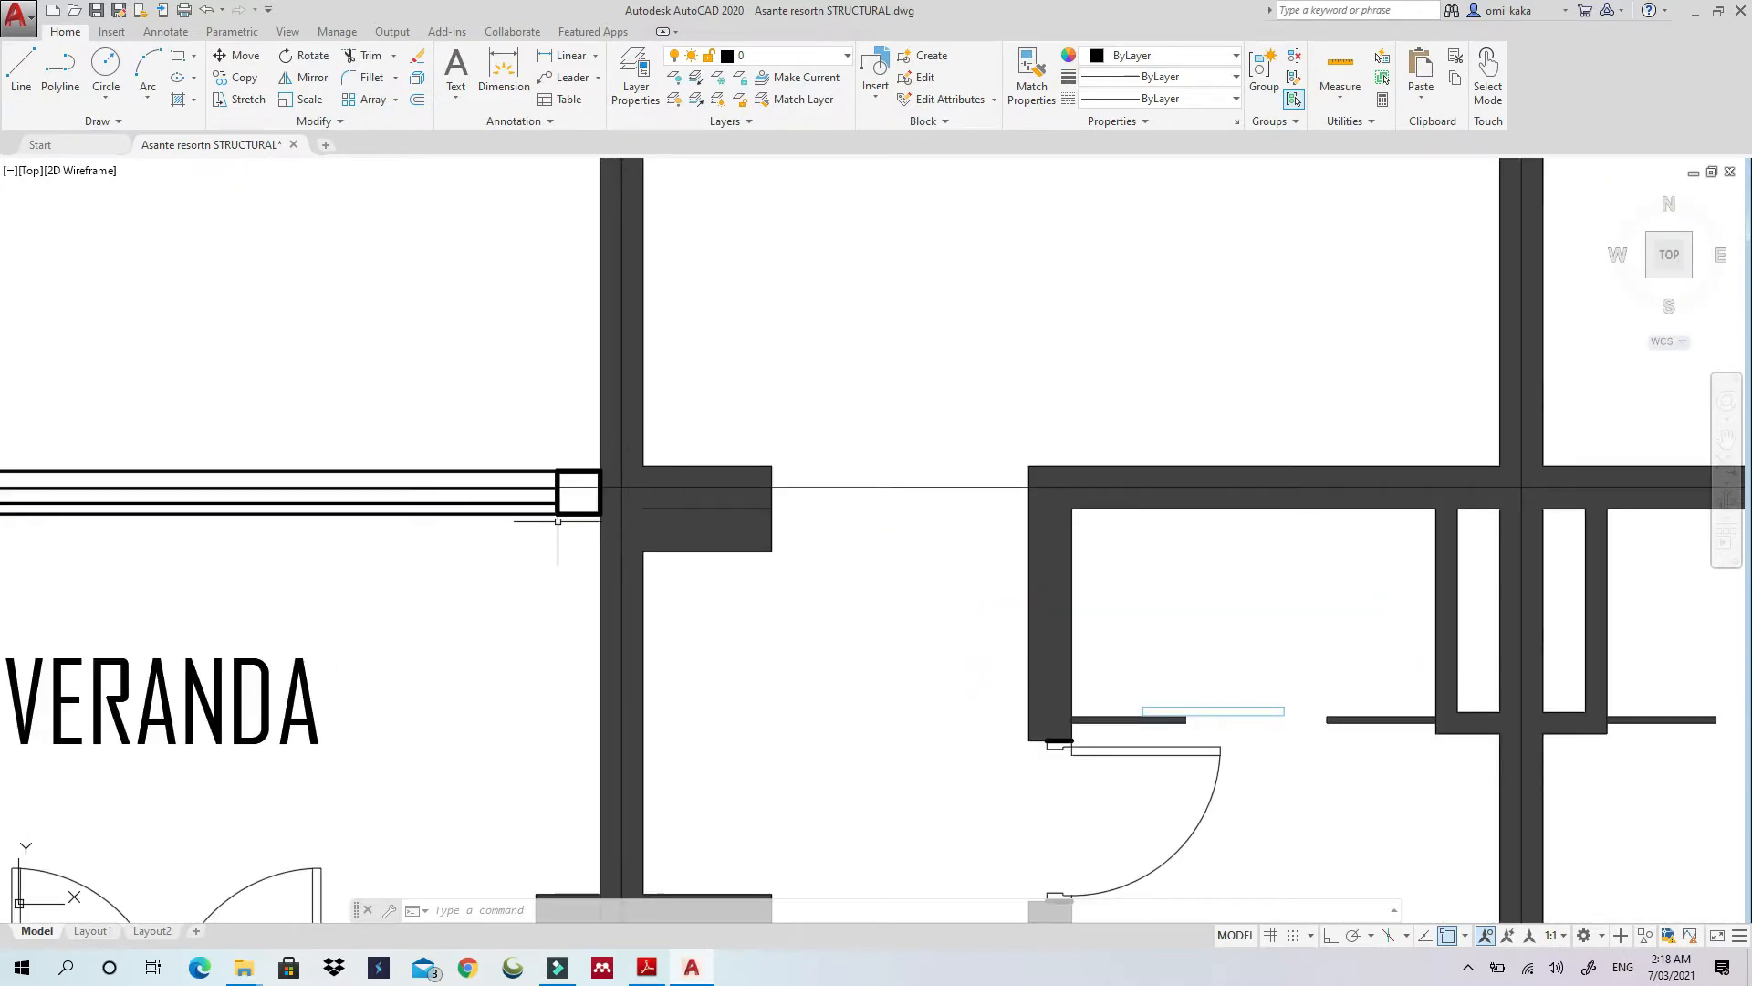
Examine the wall stubs along grid line 6 at rooms RA 1 and RA 2 against the overall first floor layout
{"action": "scroll", "coordinate": [599, 465], "scroll_direction": "down", "scroll_amount": 7}
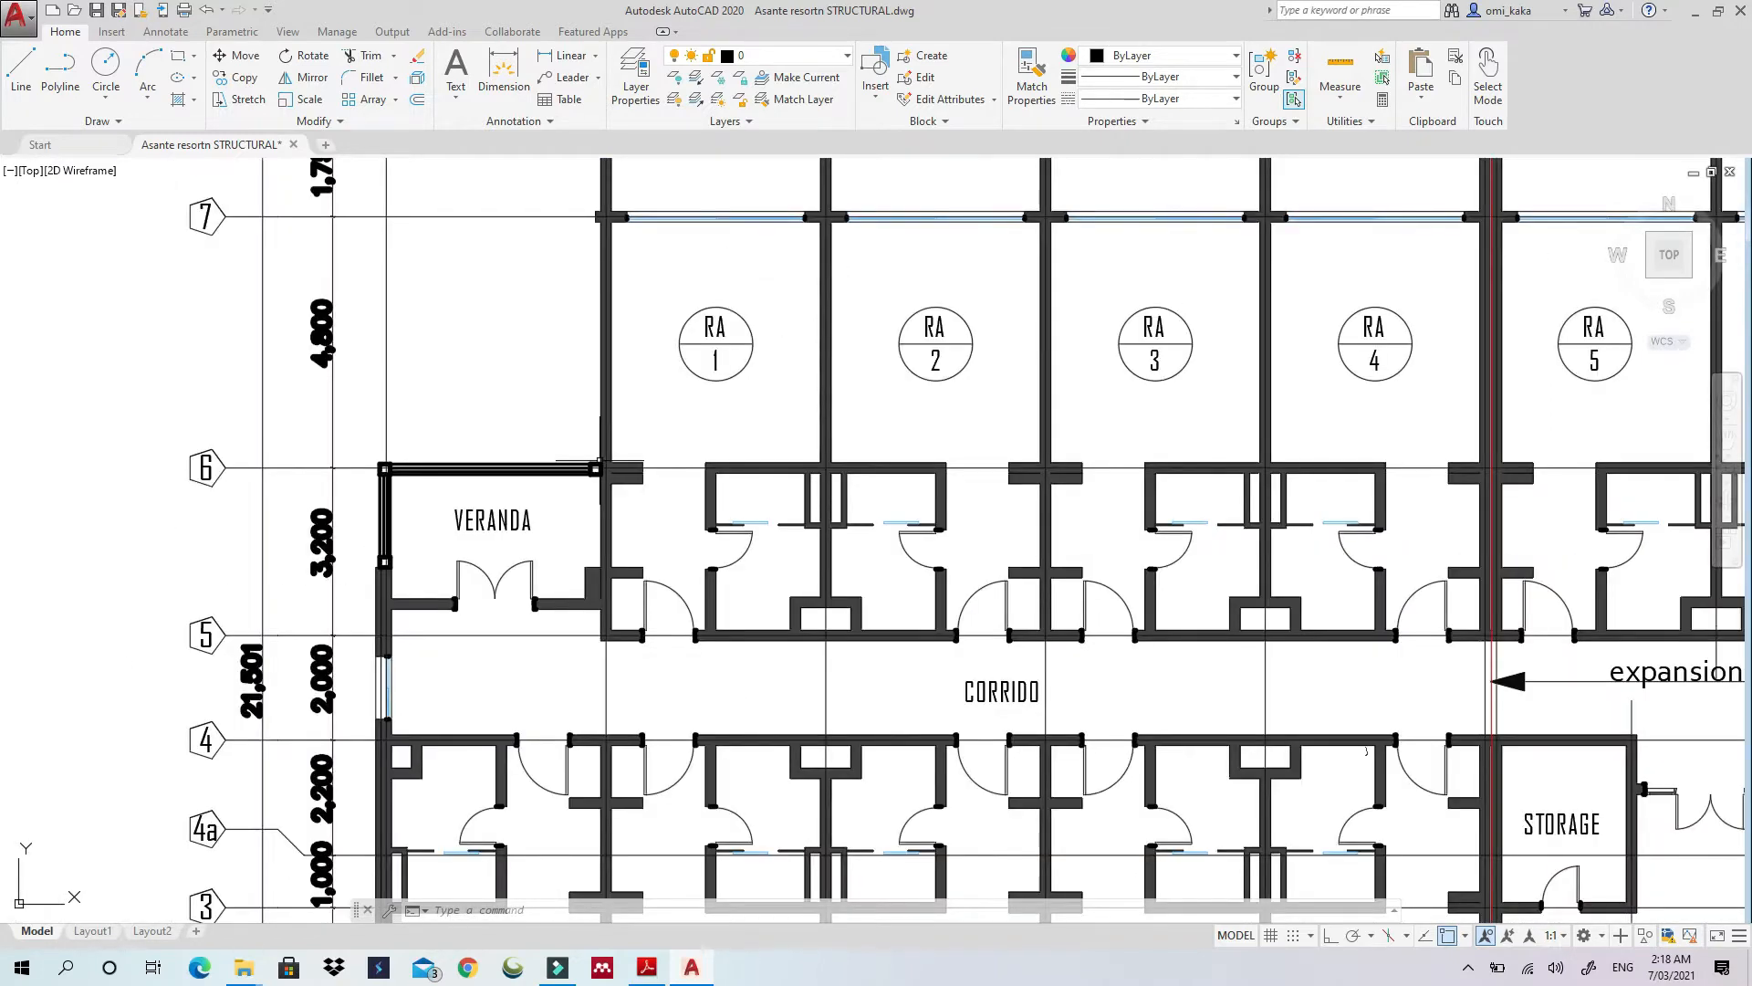
{"action": "scroll", "coordinate": [600, 467], "scroll_direction": "down", "scroll_amount": 3}
{"action": "scroll", "coordinate": [599, 473], "scroll_direction": "up", "scroll_amount": 7}
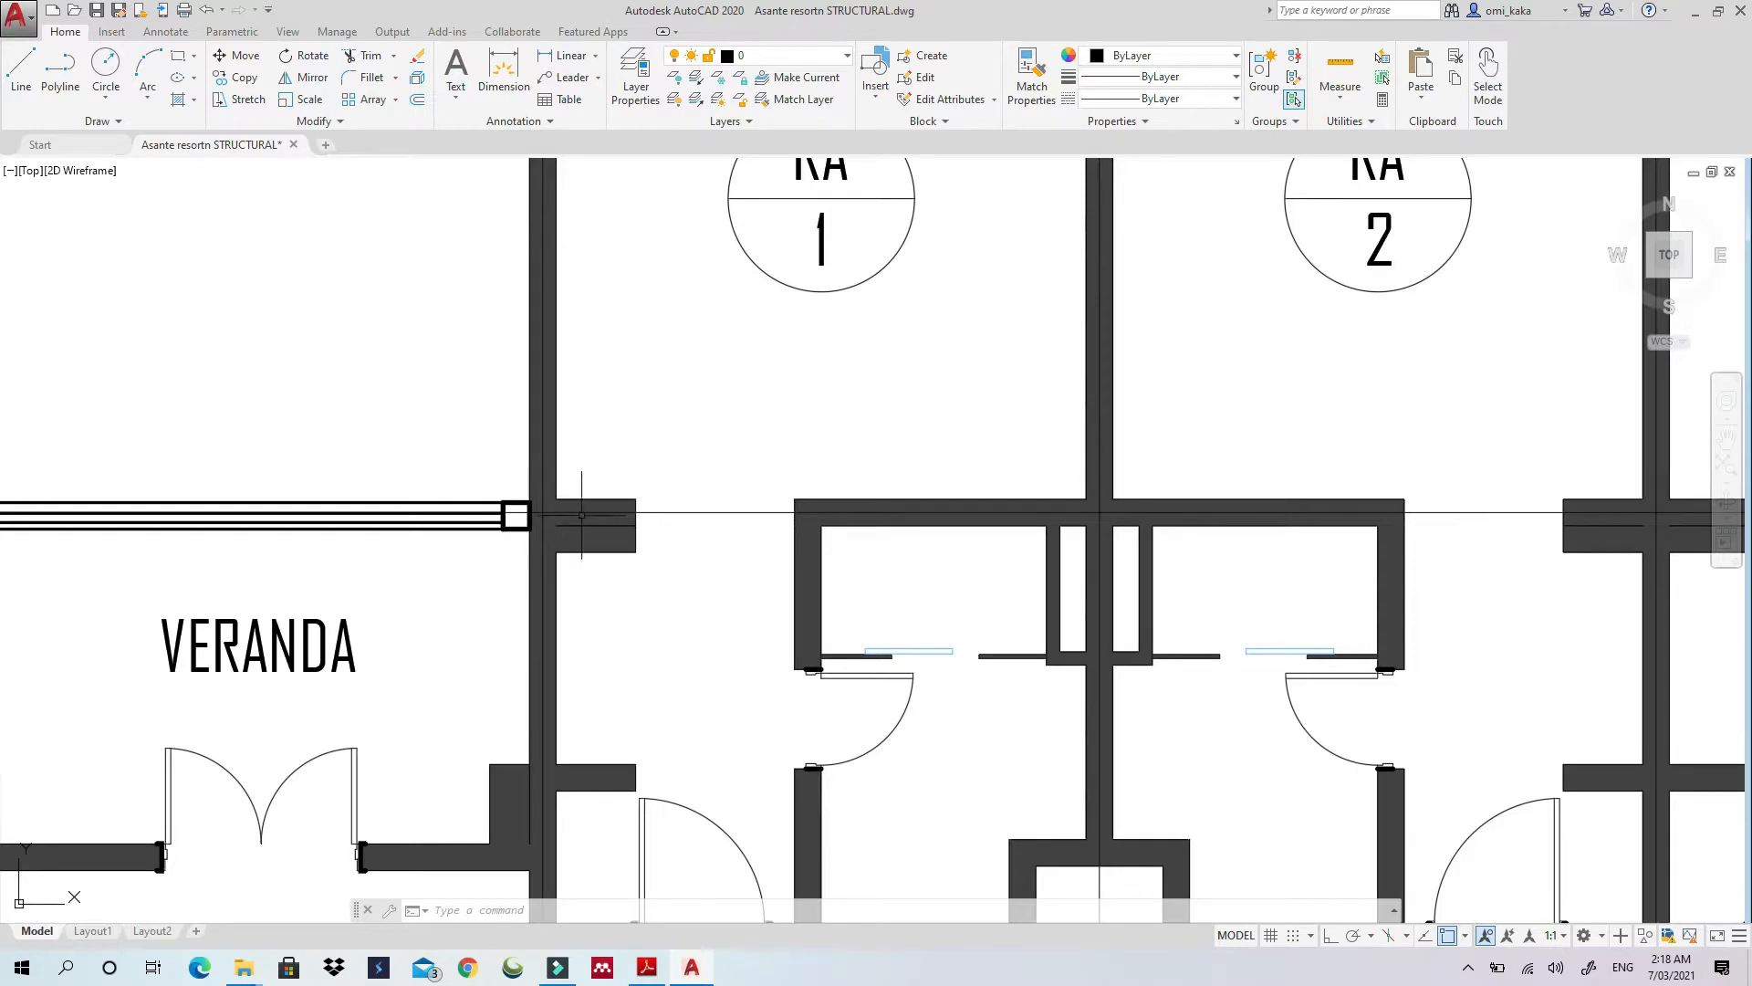
{"action": "scroll", "coordinate": [581, 515], "scroll_direction": "down", "scroll_amount": 6}
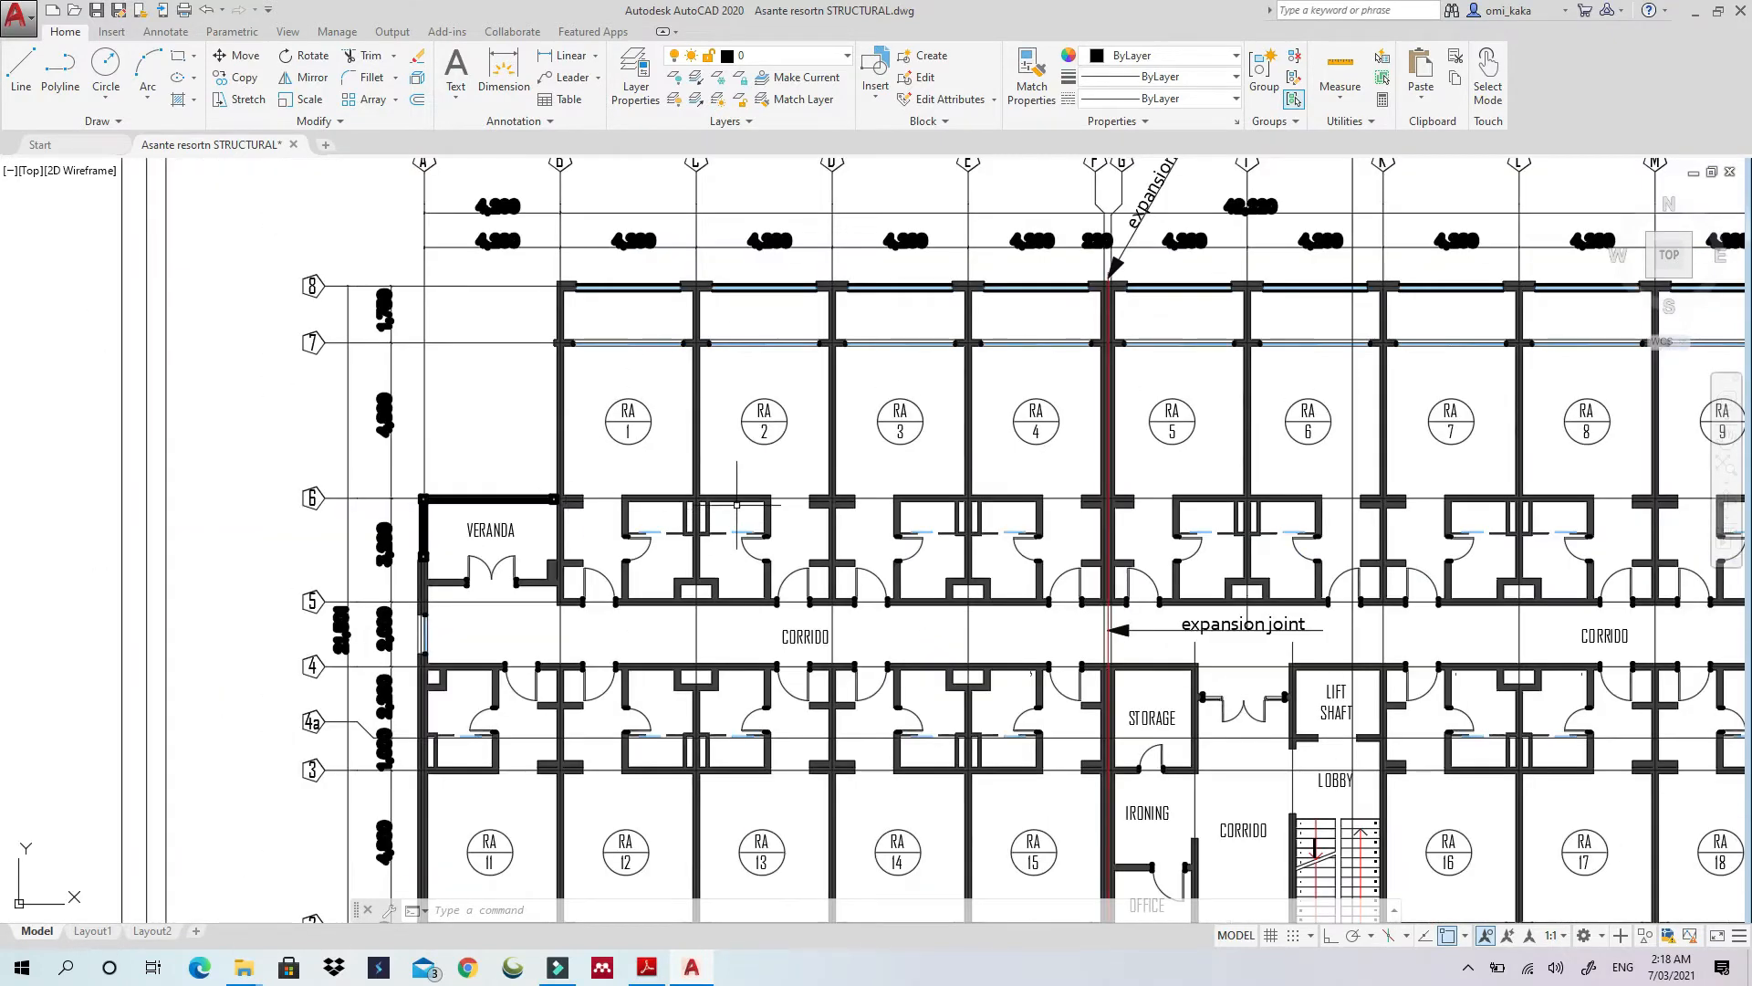
{"action": "scroll", "coordinate": [737, 503], "scroll_direction": "down", "scroll_amount": 3}
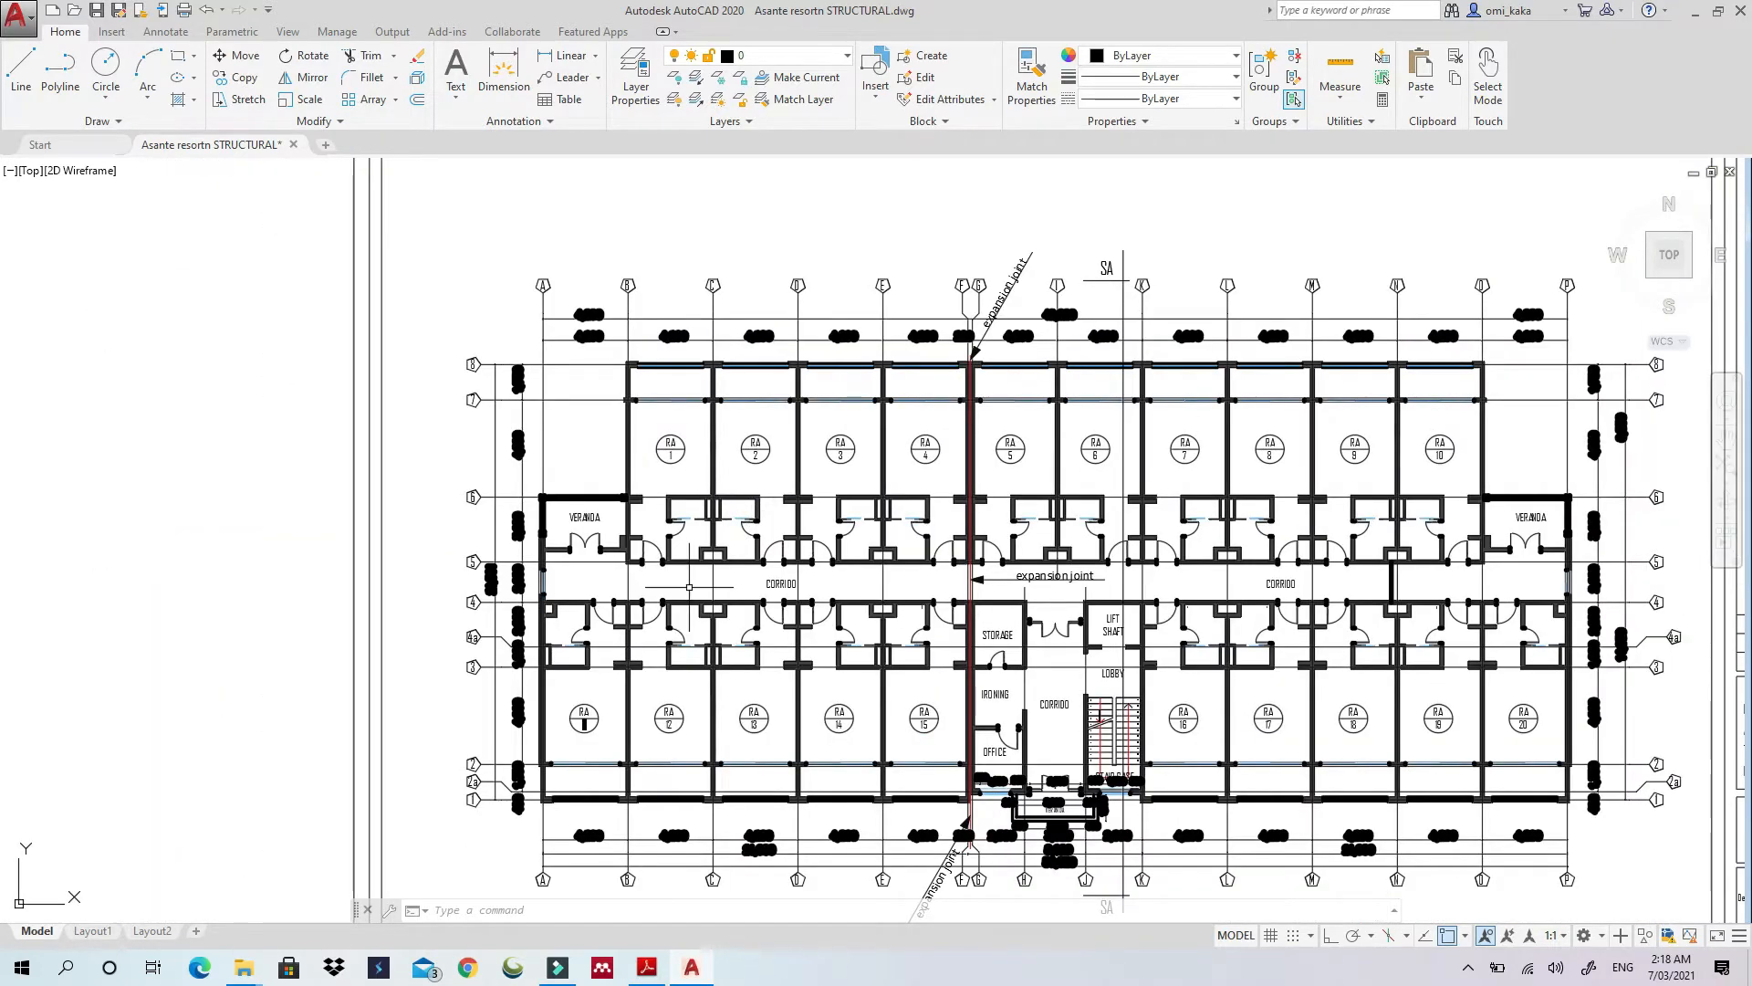
{"action": "scroll", "coordinate": [689, 586], "scroll_direction": "up", "scroll_amount": 5}
{"action": "scroll", "coordinate": [748, 473], "scroll_direction": "down", "scroll_amount": 3}
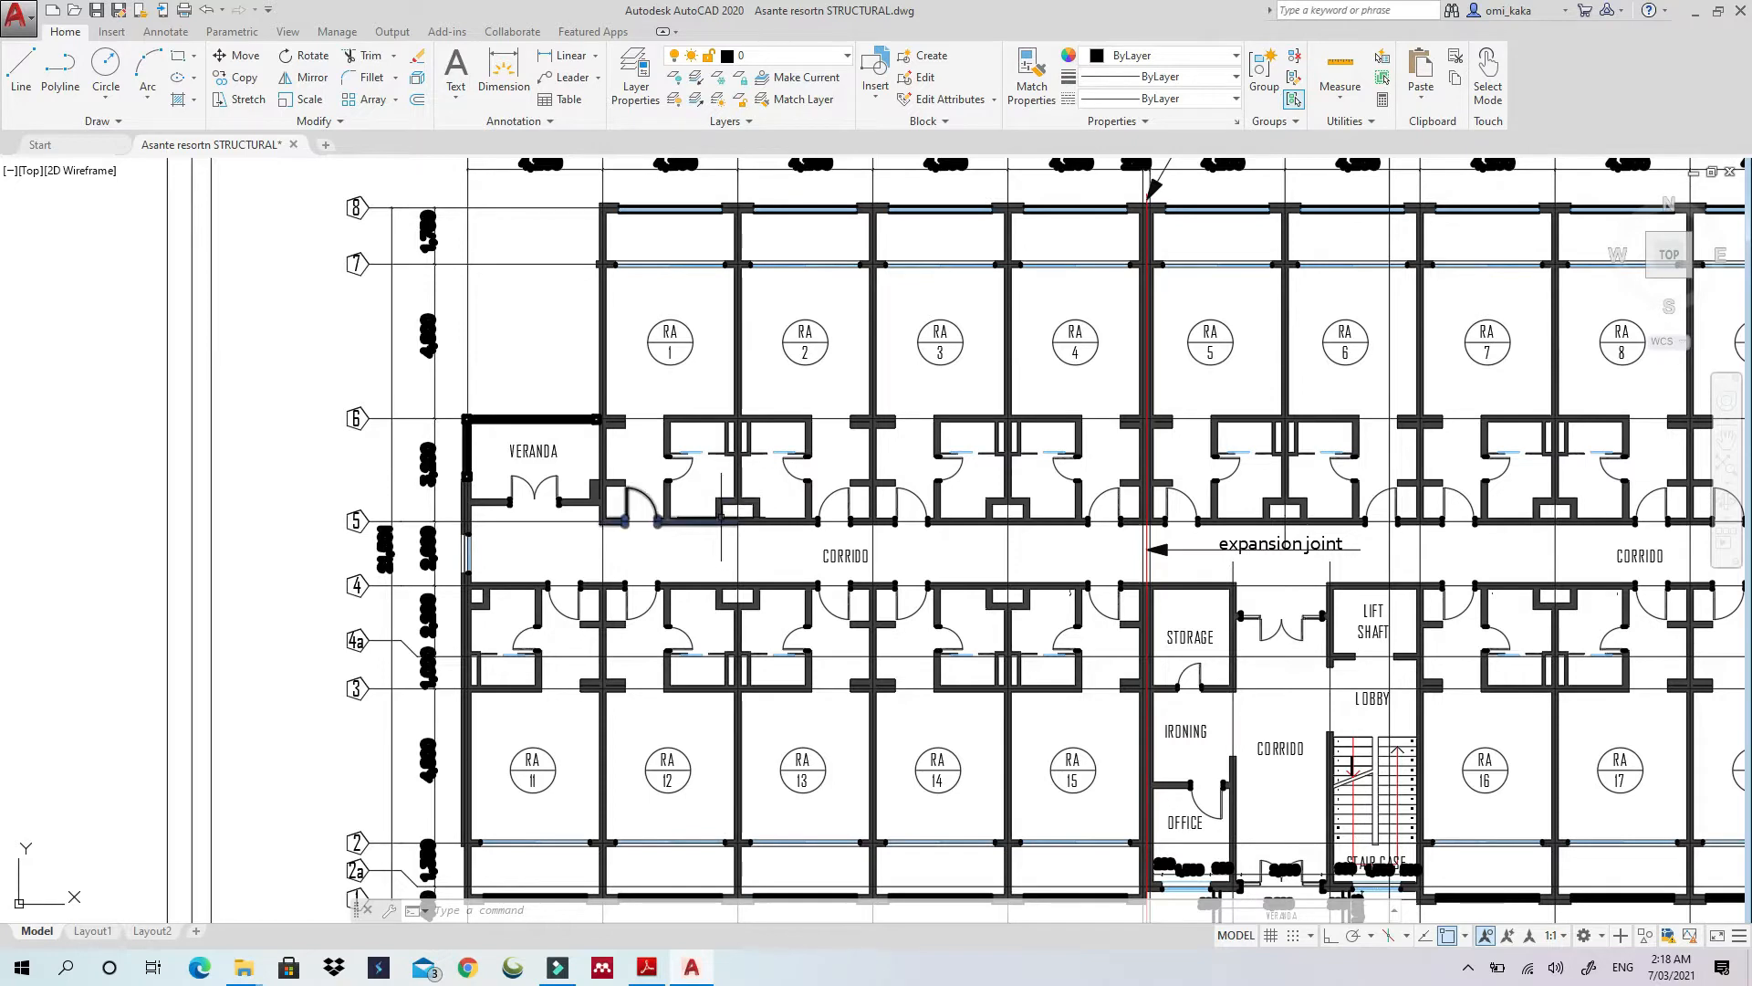
Examine the boxed wall recess between rooms RA 1 and RA 2 where it meets the corridor wall on grid line 5
{"action": "scroll", "coordinate": [747, 493], "scroll_direction": "up", "scroll_amount": 4}
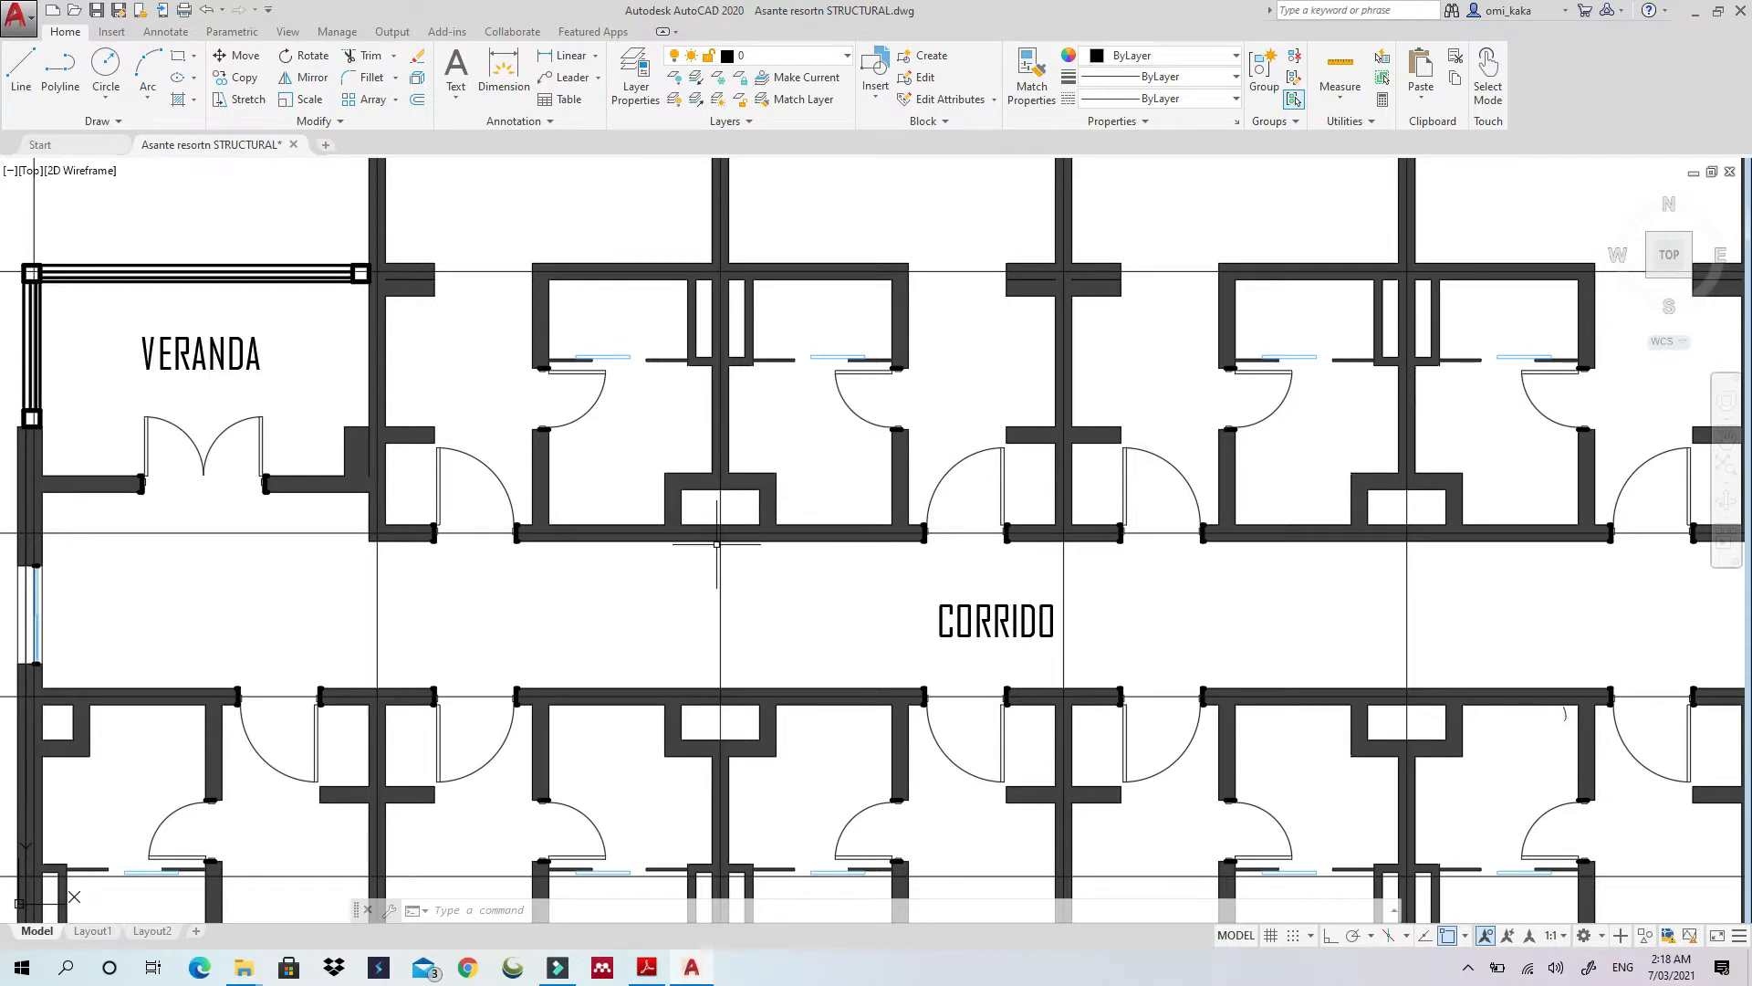
{"action": "scroll", "coordinate": [687, 710], "scroll_direction": "down", "scroll_amount": 2}
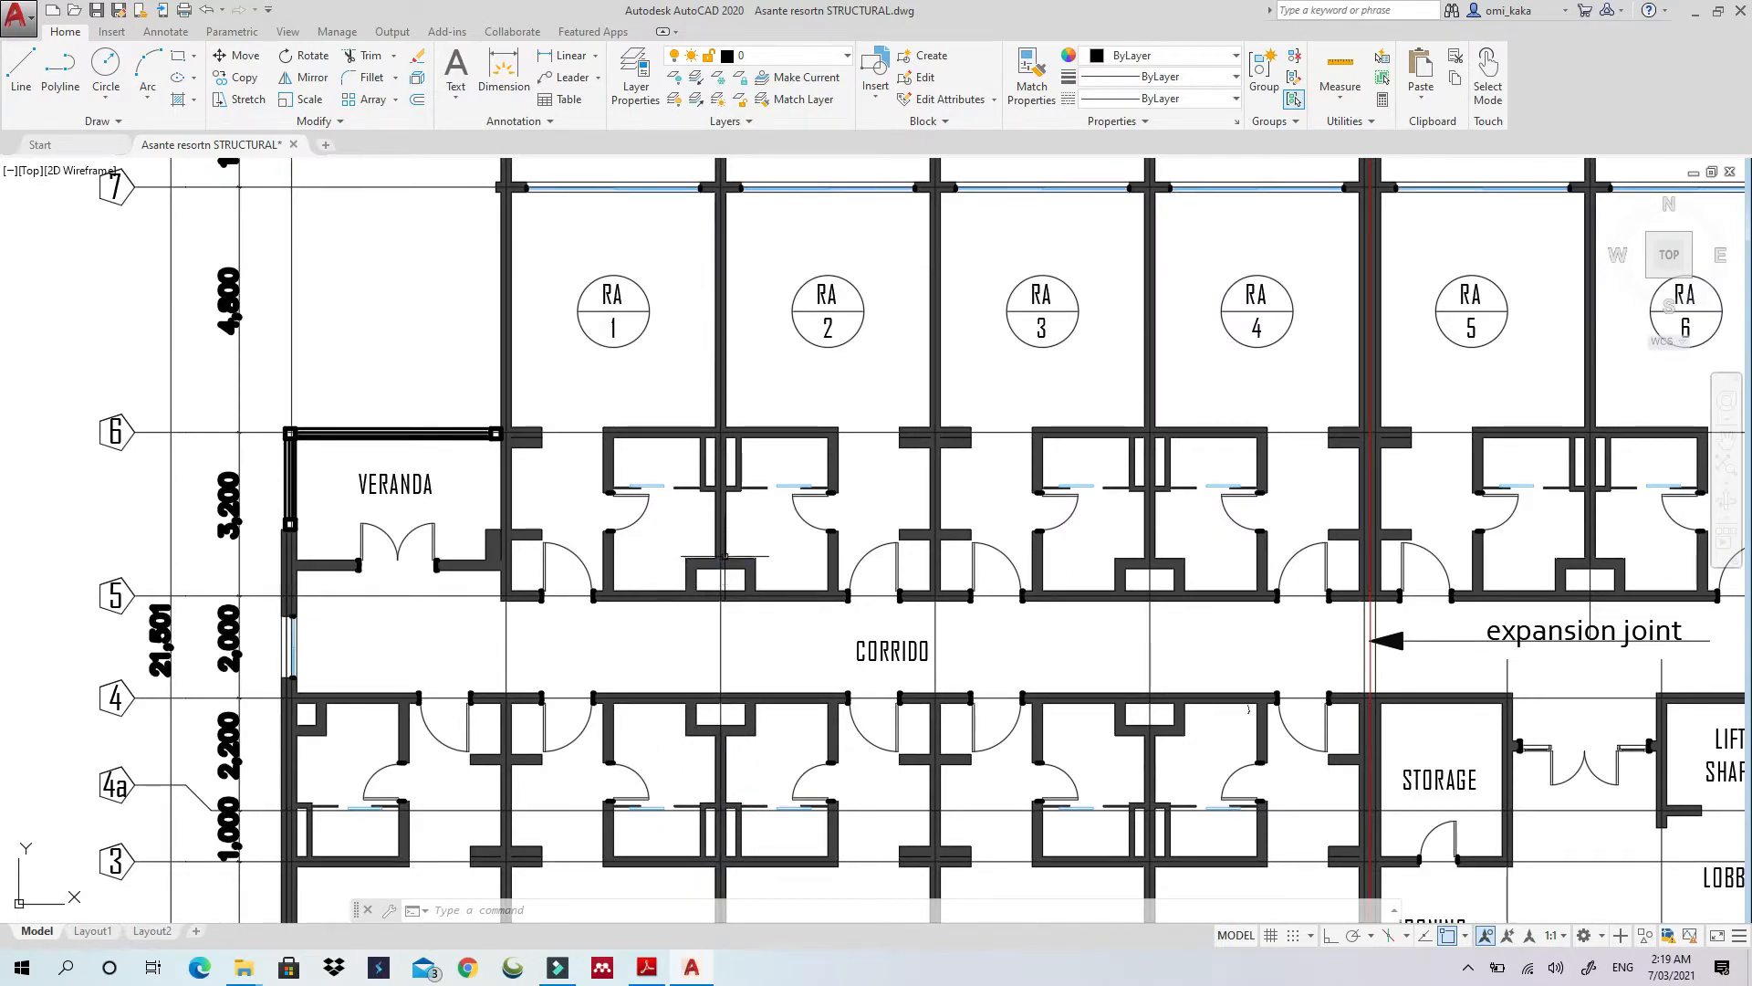
{"action": "scroll", "coordinate": [725, 554], "scroll_direction": "up", "scroll_amount": 5}
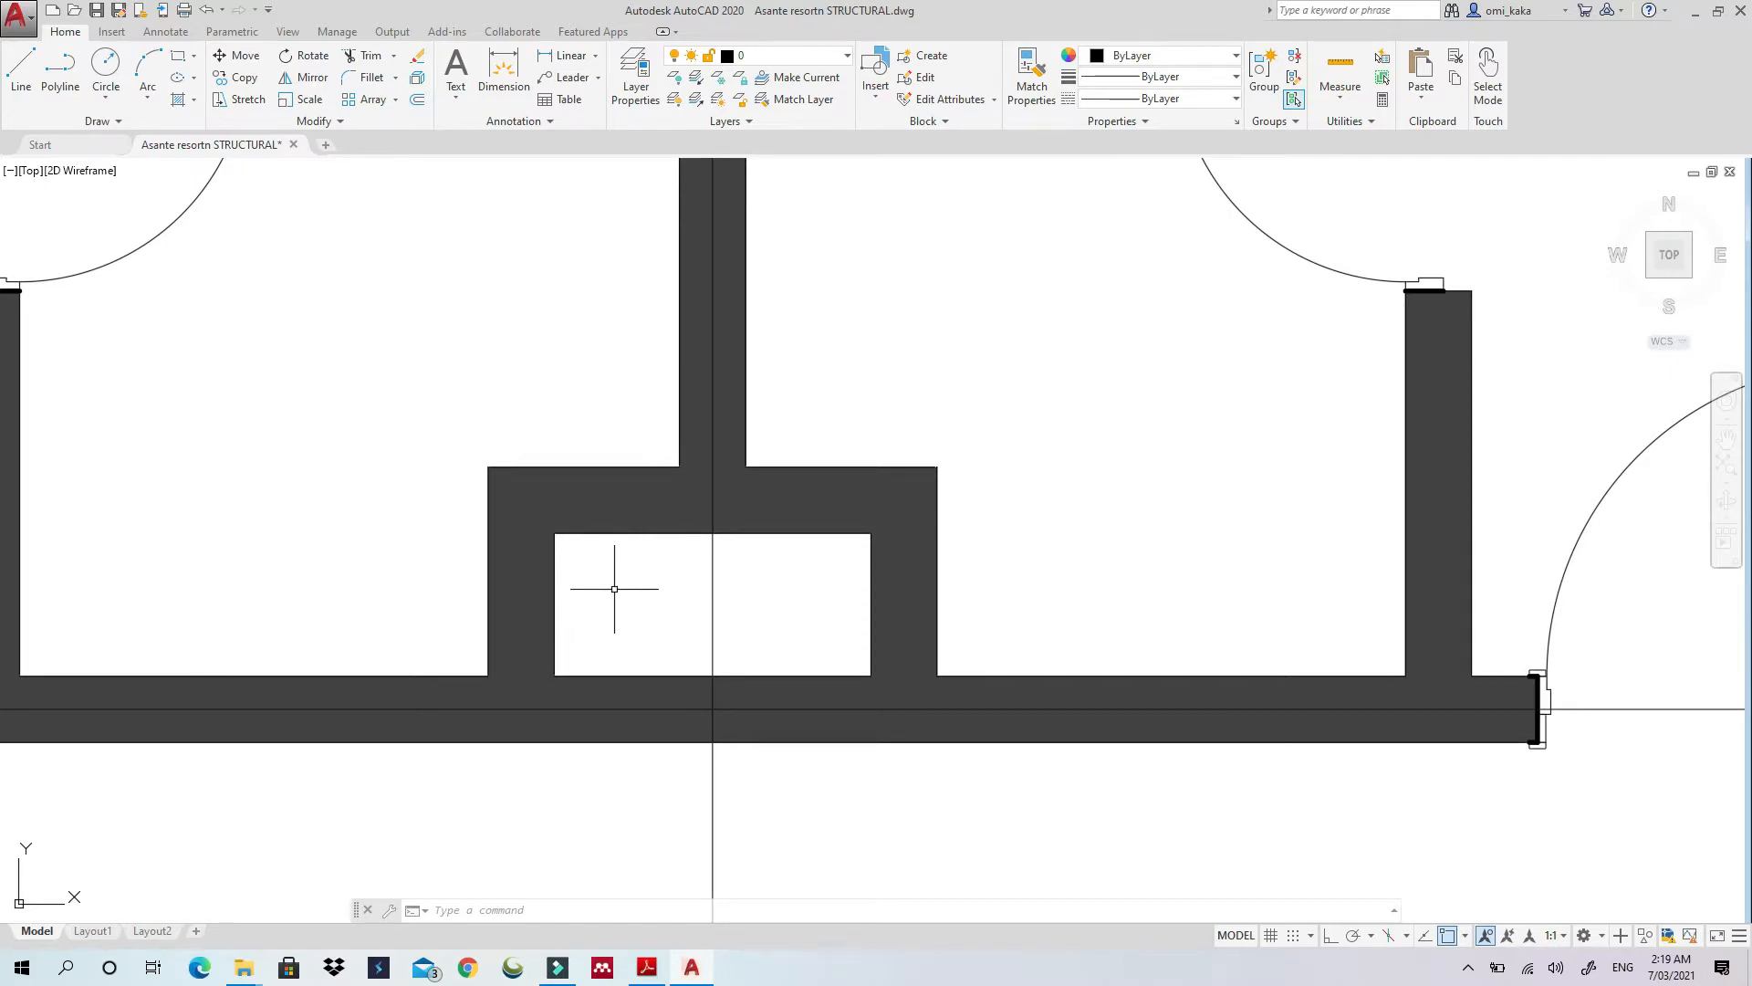
{"action": "scroll", "coordinate": [613, 601], "scroll_direction": "down", "scroll_amount": 6}
{"action": "scroll", "coordinate": [614, 586], "scroll_direction": "down", "scroll_amount": 2}
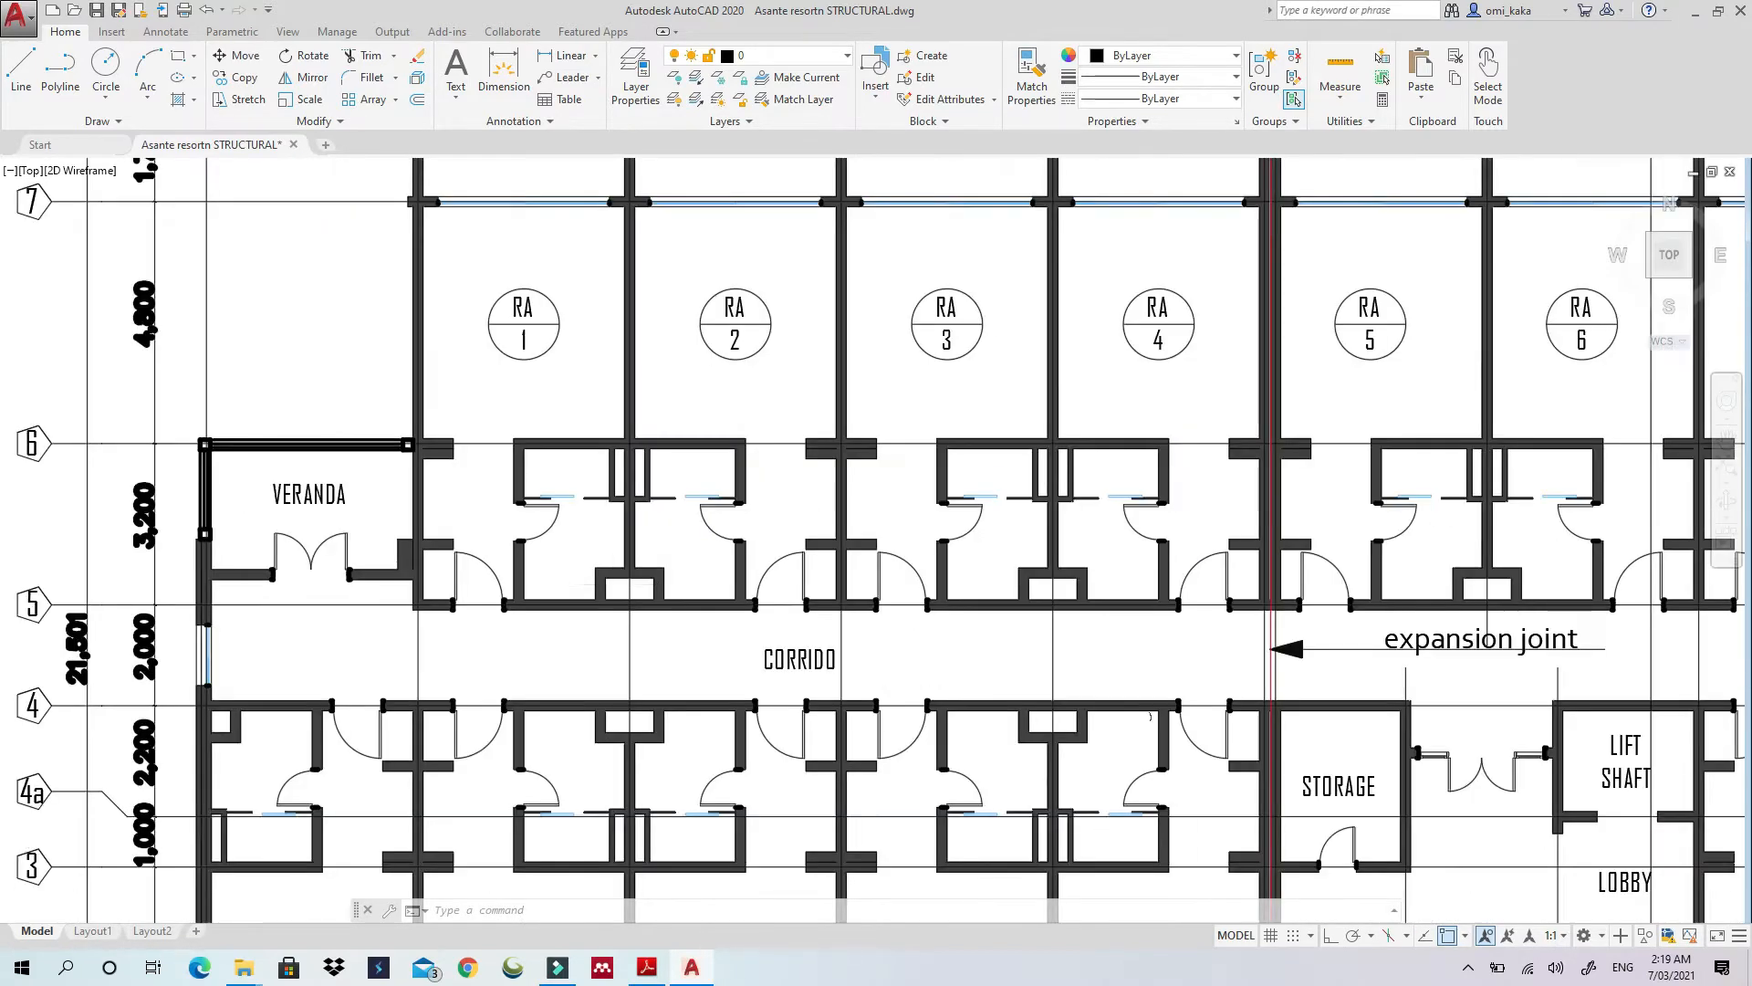
{"action": "scroll", "coordinate": [637, 572], "scroll_direction": "up", "scroll_amount": 6}
{"action": "scroll", "coordinate": [621, 617], "scroll_direction": "up", "scroll_amount": 3}
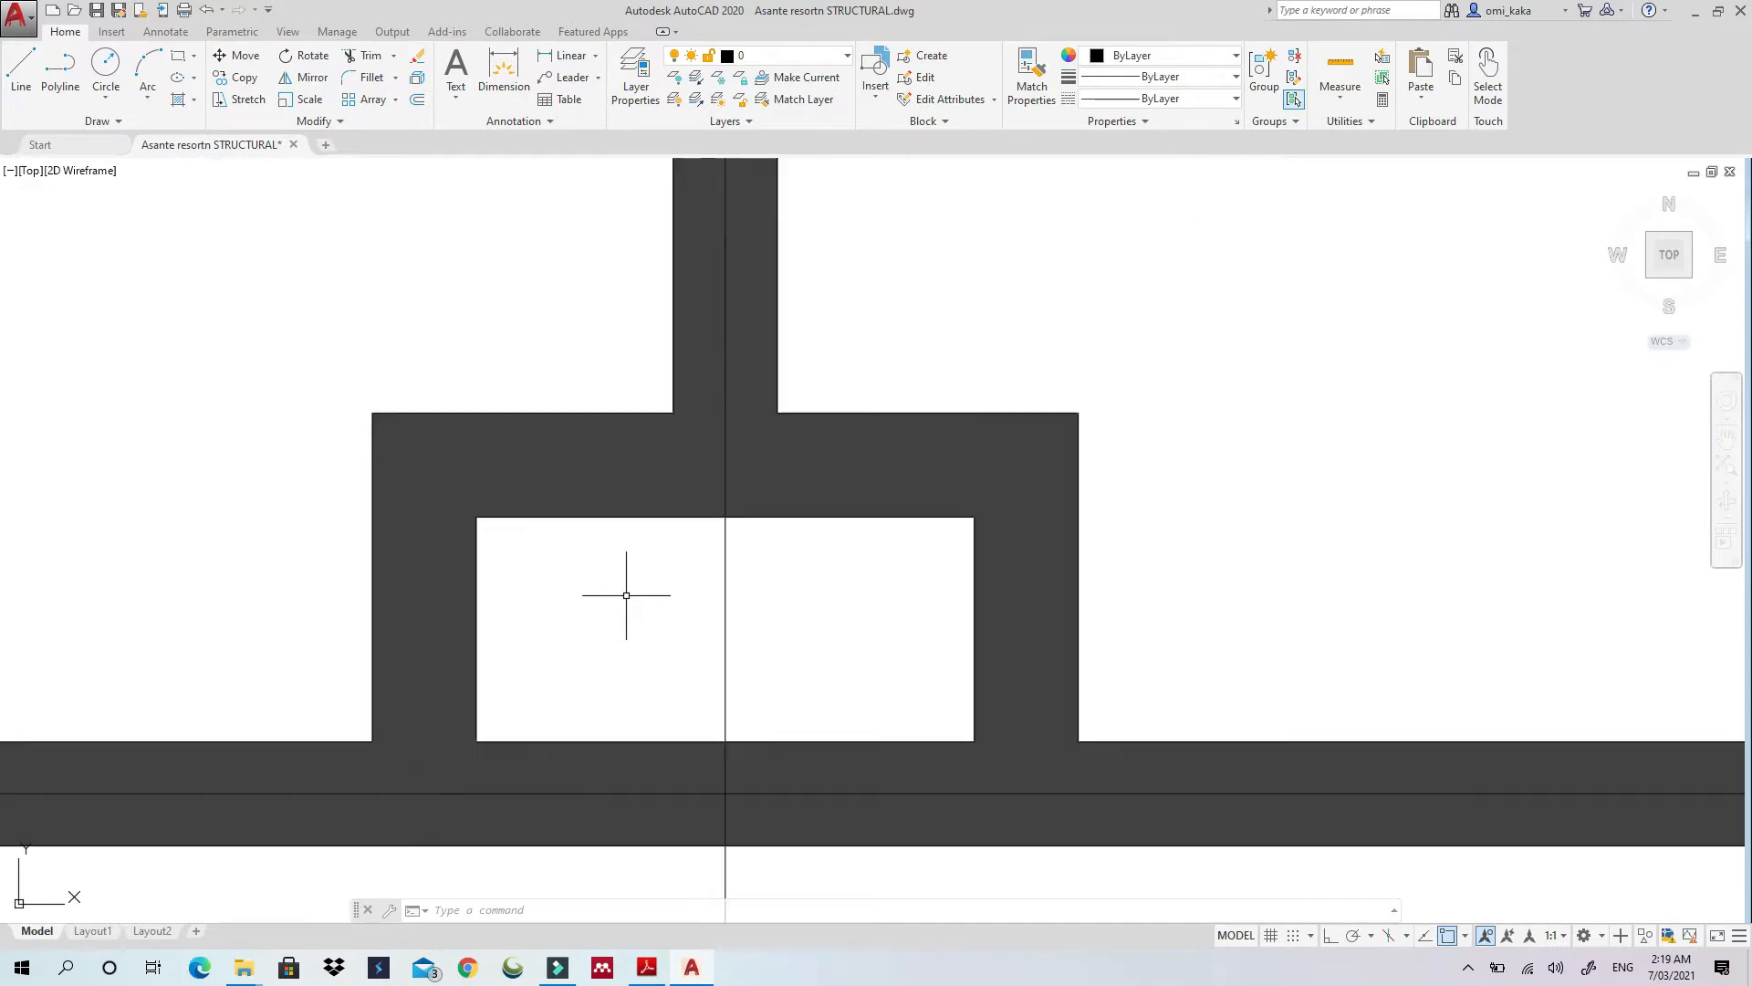
{"action": "scroll", "coordinate": [626, 595], "scroll_direction": "down", "scroll_amount": 1}
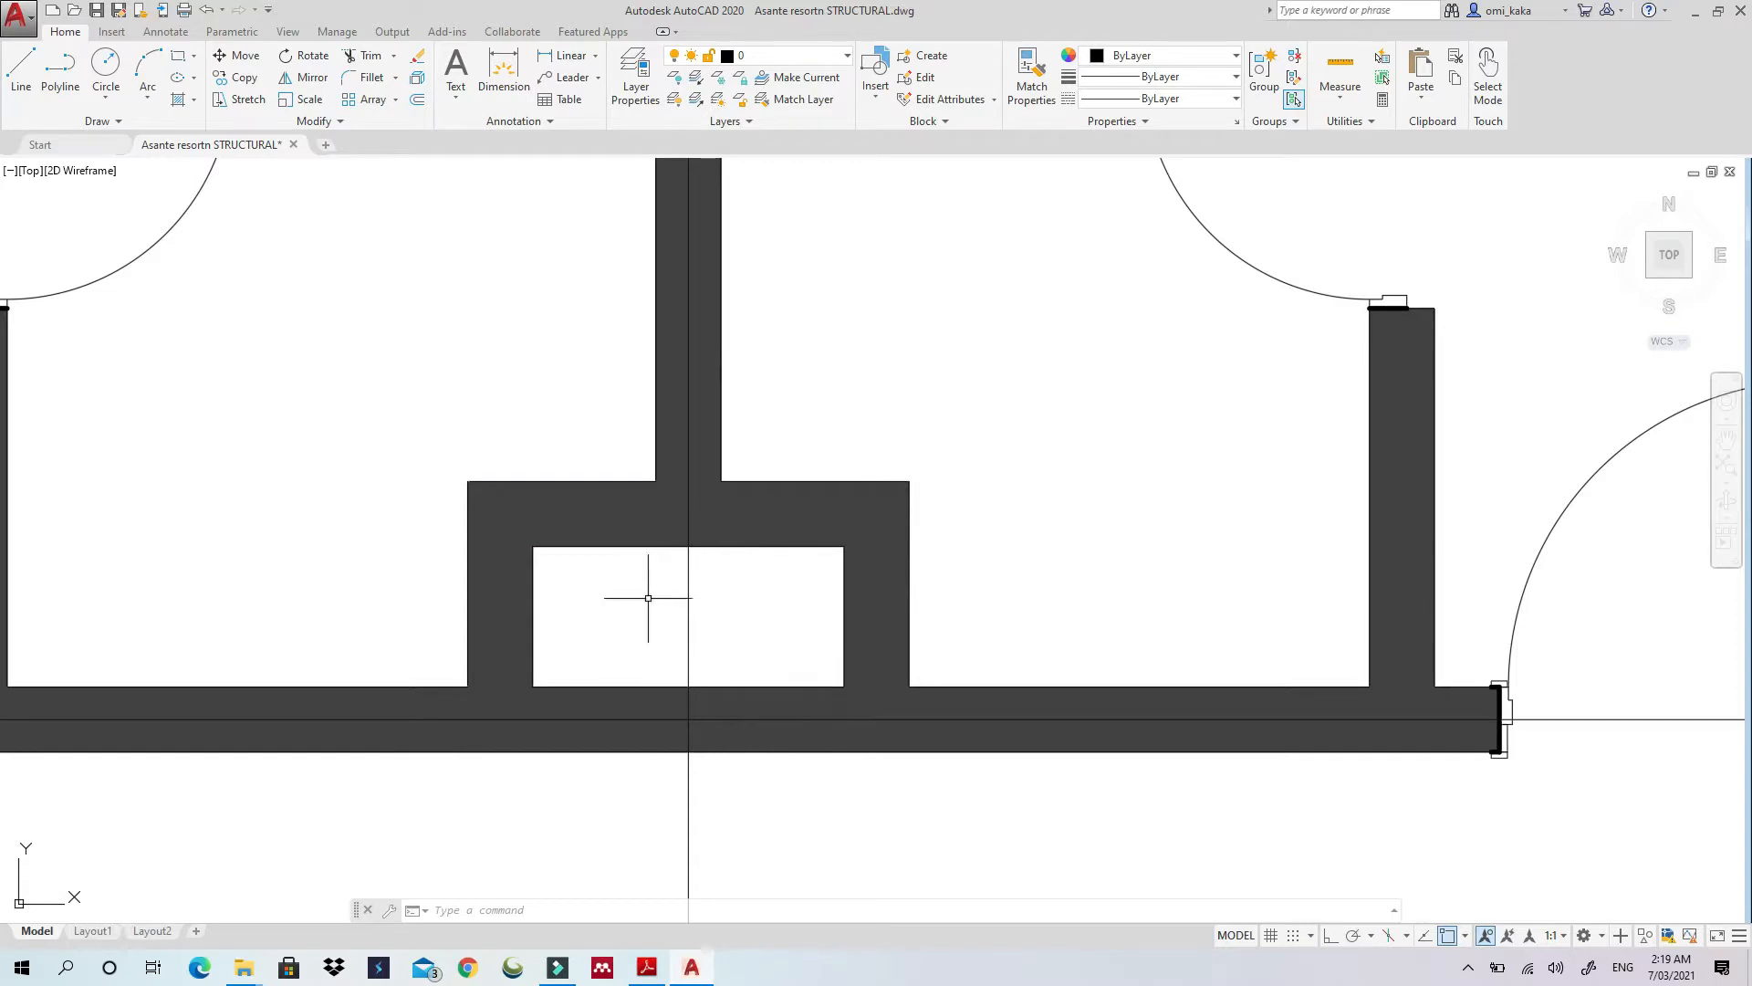
{"action": "scroll", "coordinate": [672, 578], "scroll_direction": "down", "scroll_amount": 3}
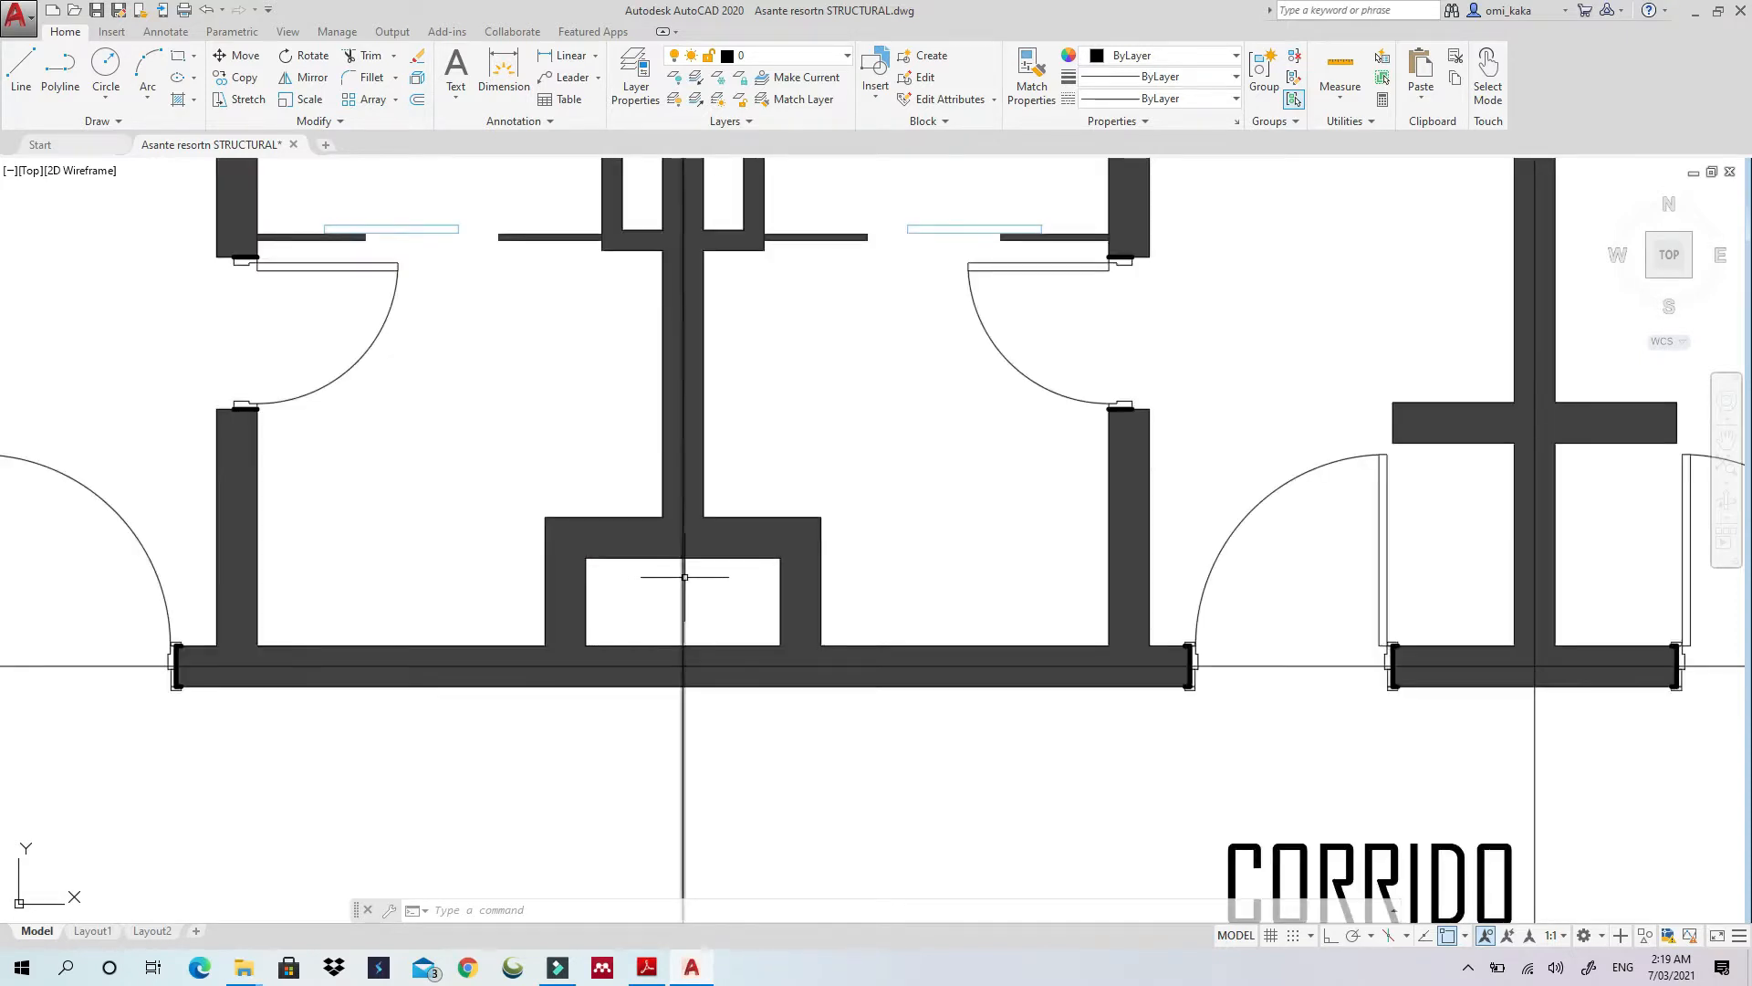
{"action": "scroll", "coordinate": [670, 566], "scroll_direction": "down", "scroll_amount": 1}
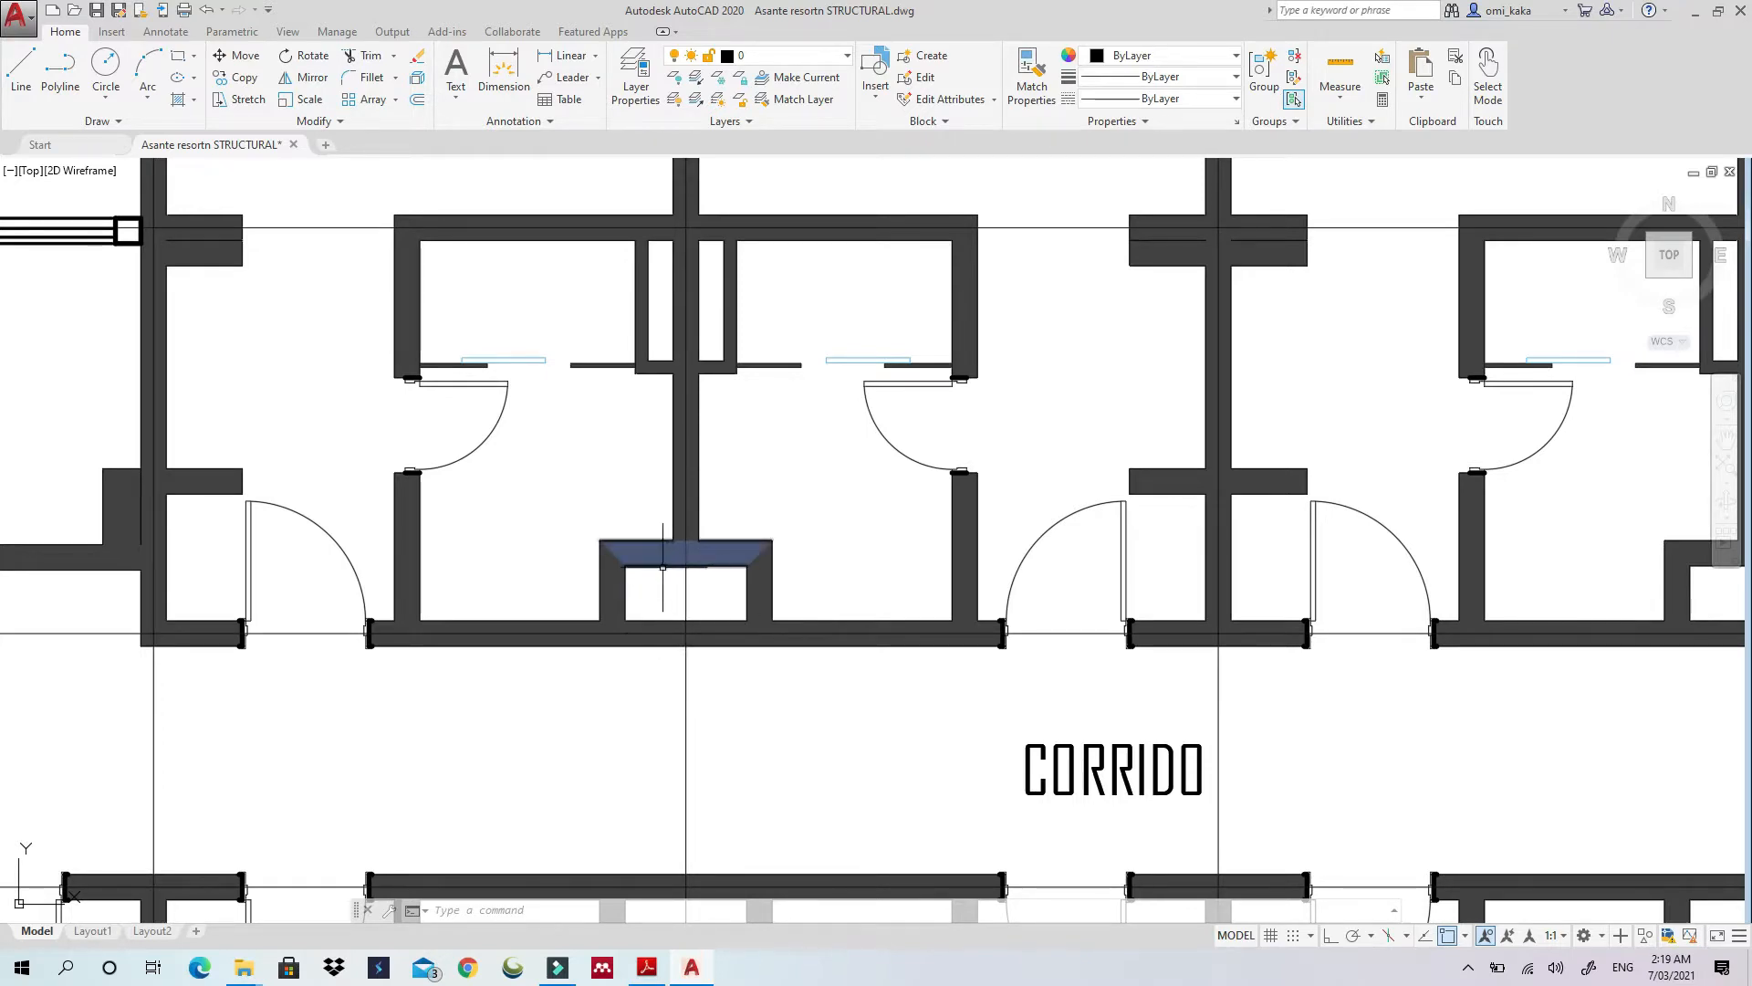
{"action": "scroll", "coordinate": [700, 557], "scroll_direction": "down", "scroll_amount": 4}
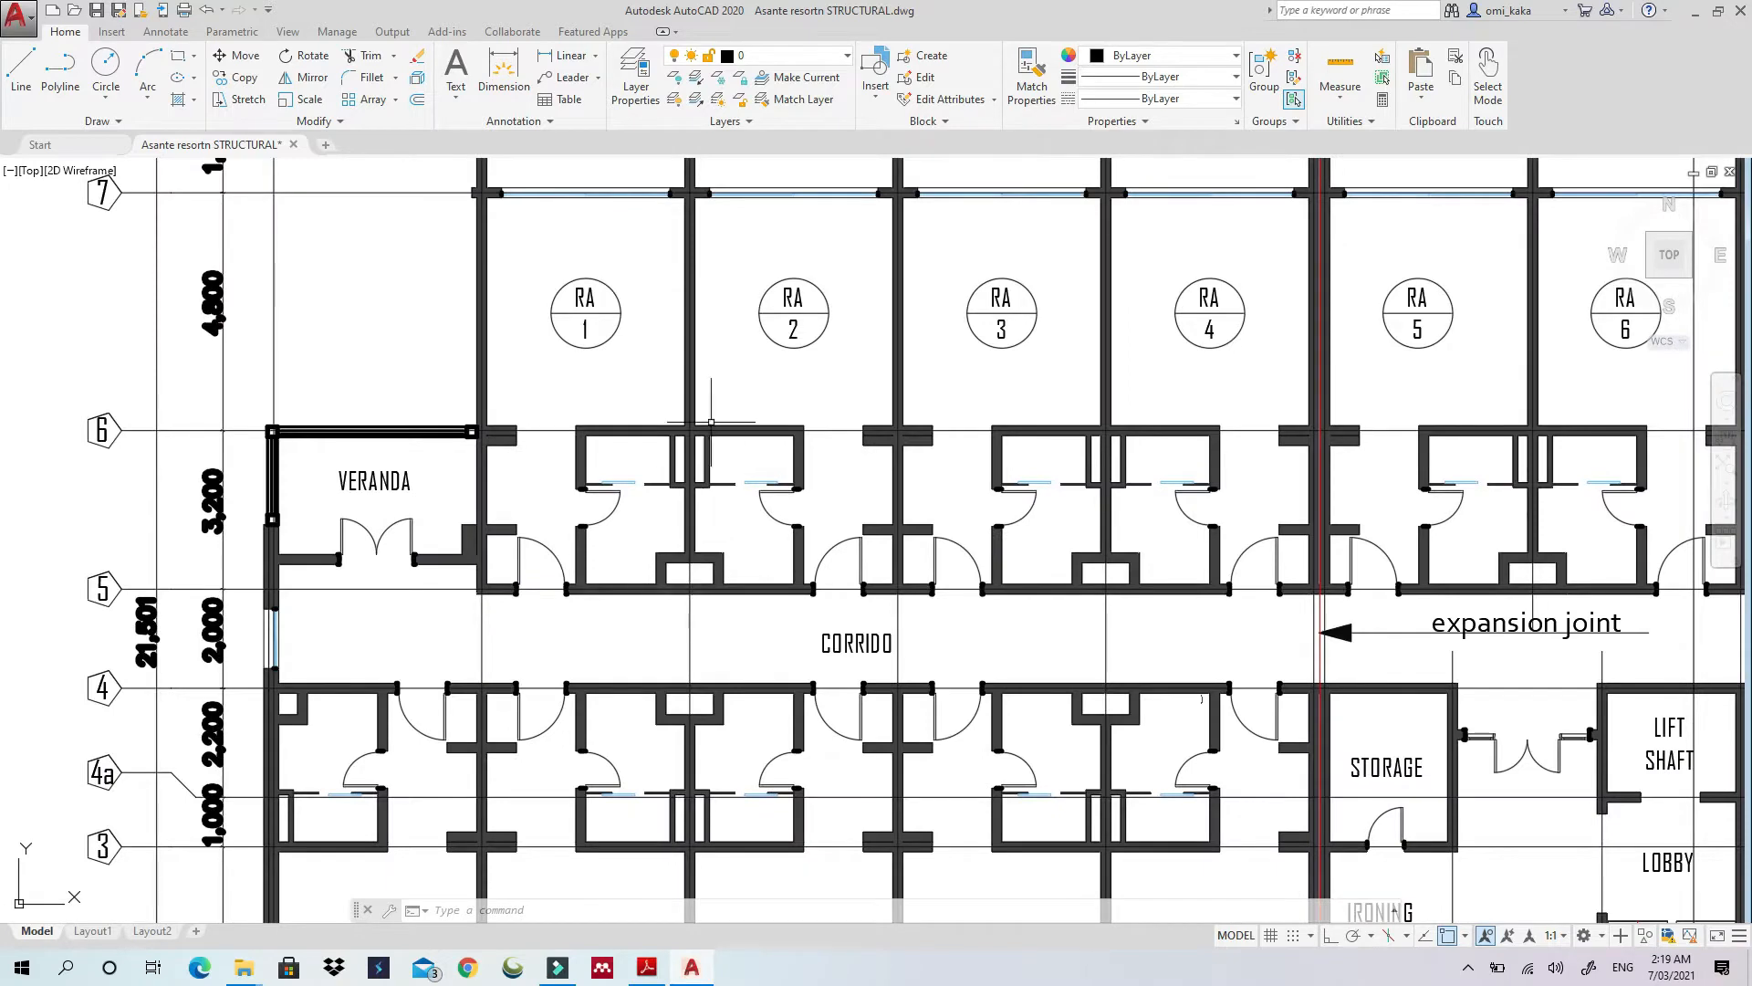
Check the bay dimensions between grids A and G above grid line 8 and review the whole first floor plan sheet
{"action": "scroll", "coordinate": [711, 422], "scroll_direction": "down", "scroll_amount": 2}
{"action": "scroll", "coordinate": [606, 438], "scroll_direction": "up", "scroll_amount": 7}
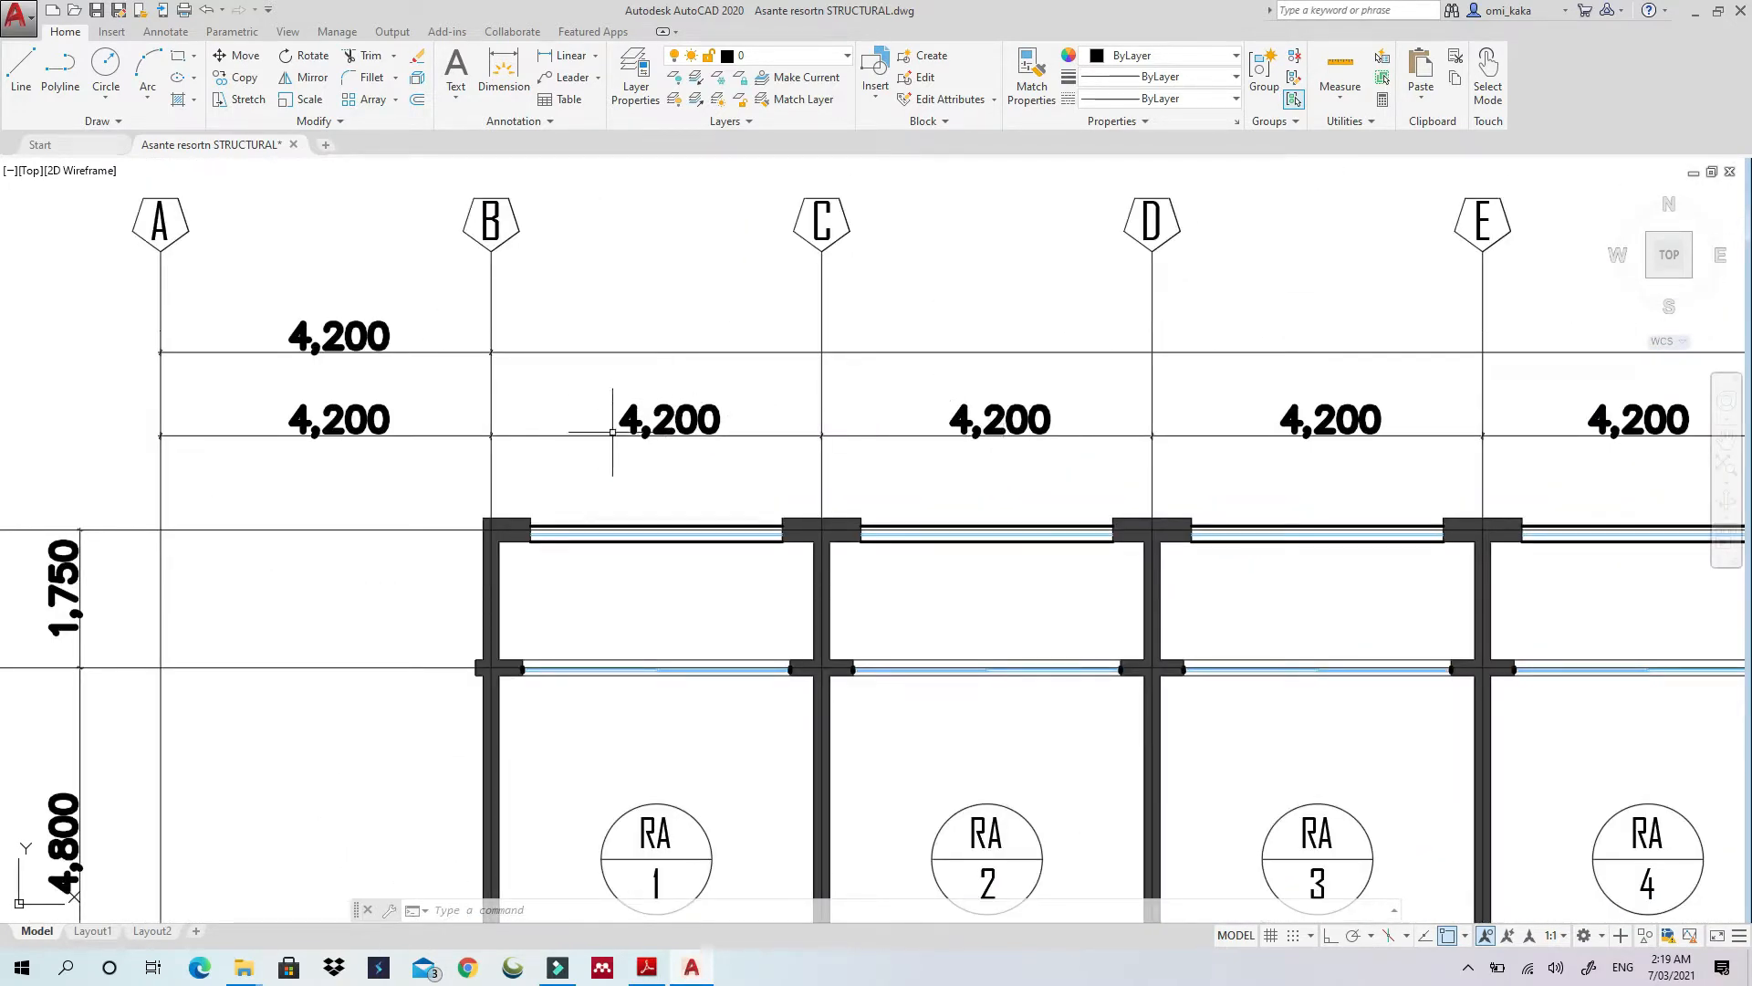
{"action": "scroll", "coordinate": [894, 401], "scroll_direction": "down", "scroll_amount": 5}
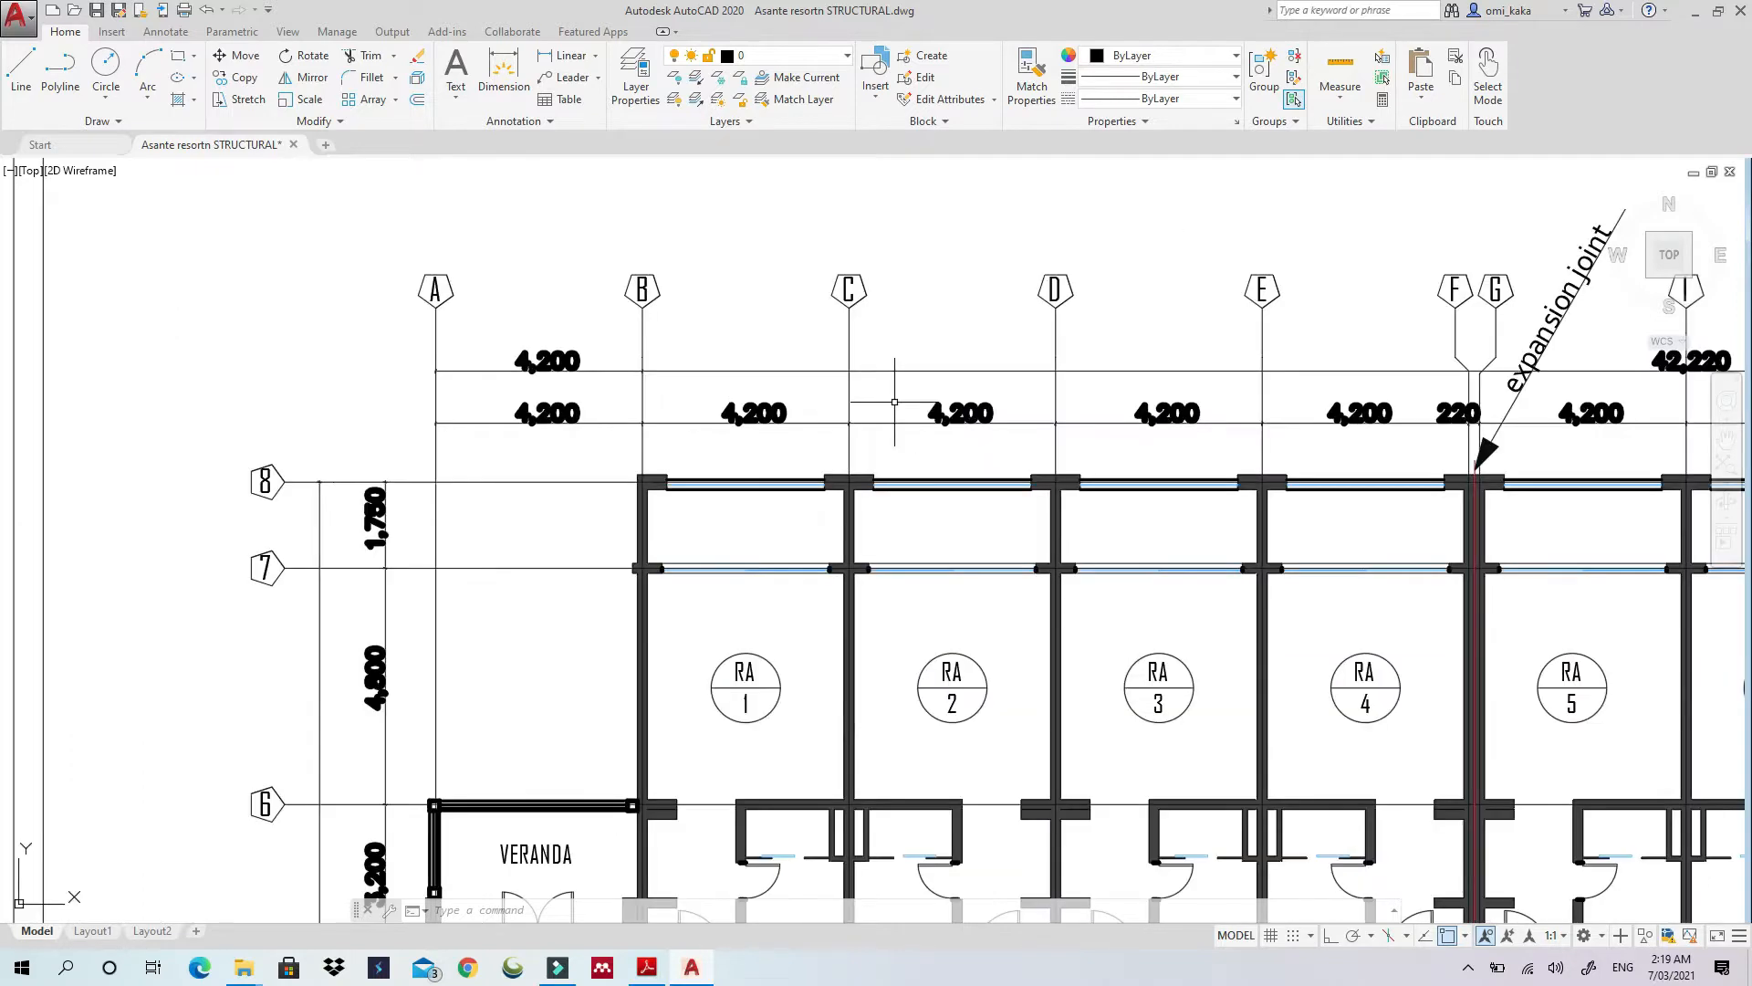
{"action": "scroll", "coordinate": [888, 390], "scroll_direction": "up", "scroll_amount": 6}
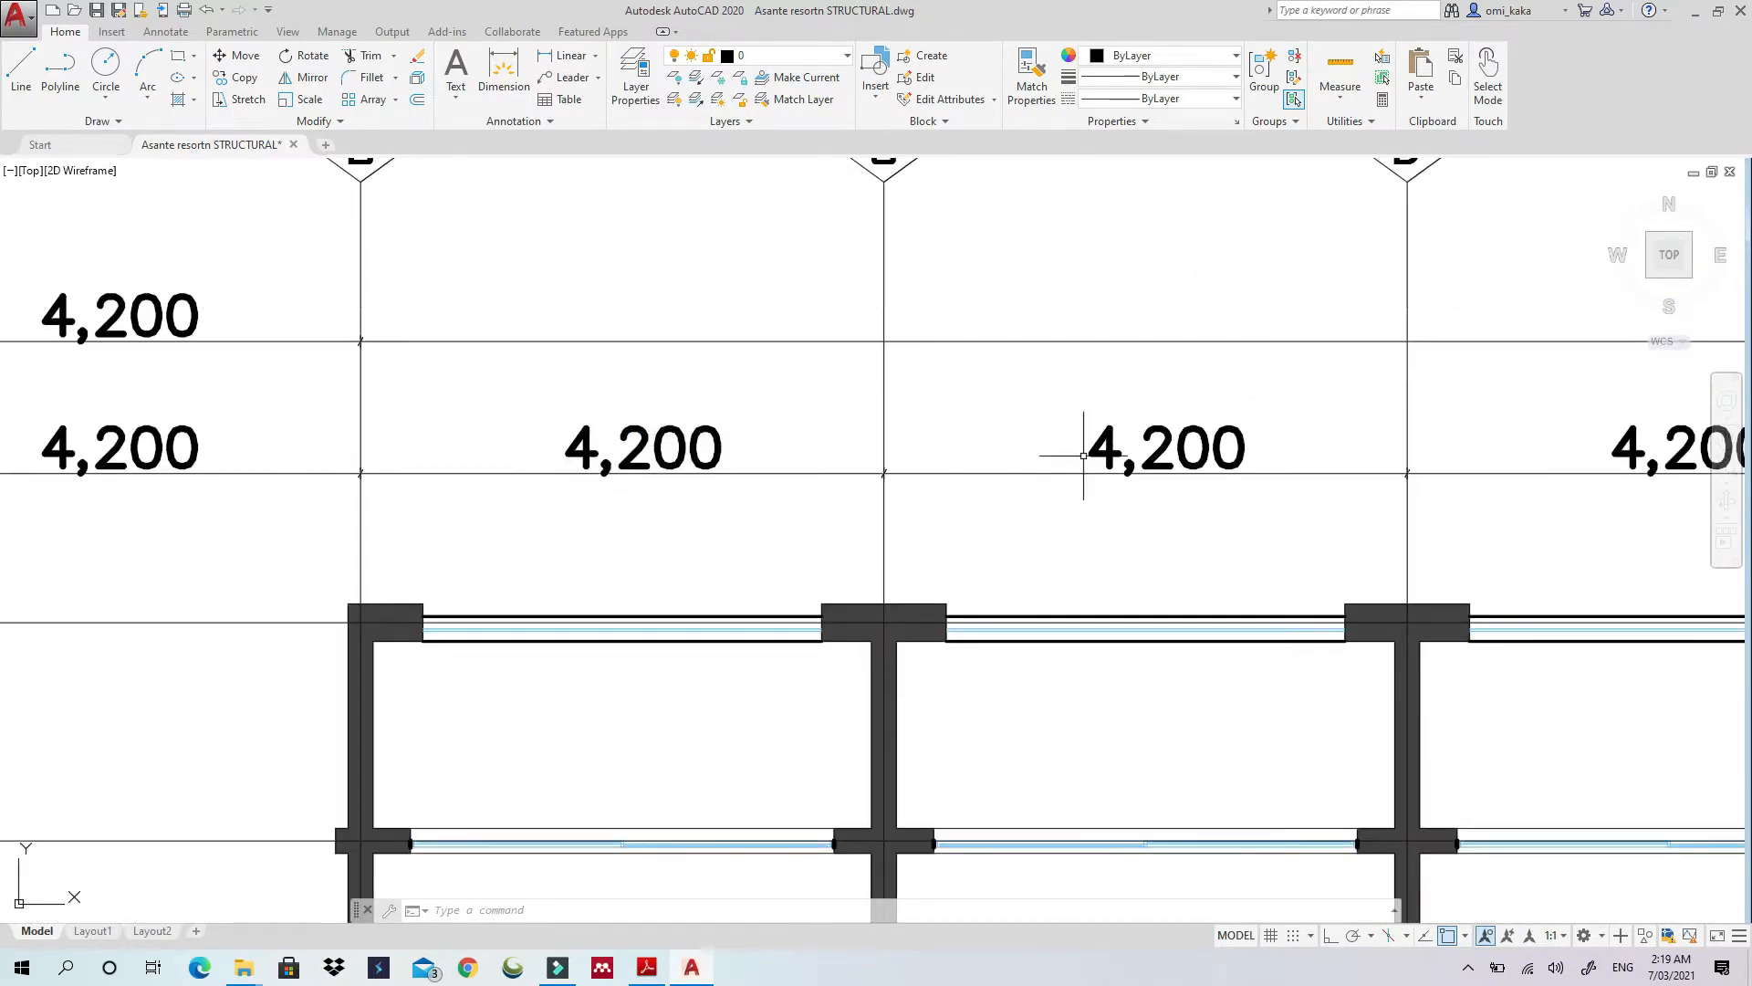
{"action": "scroll", "coordinate": [1168, 445], "scroll_direction": "down", "scroll_amount": 10}
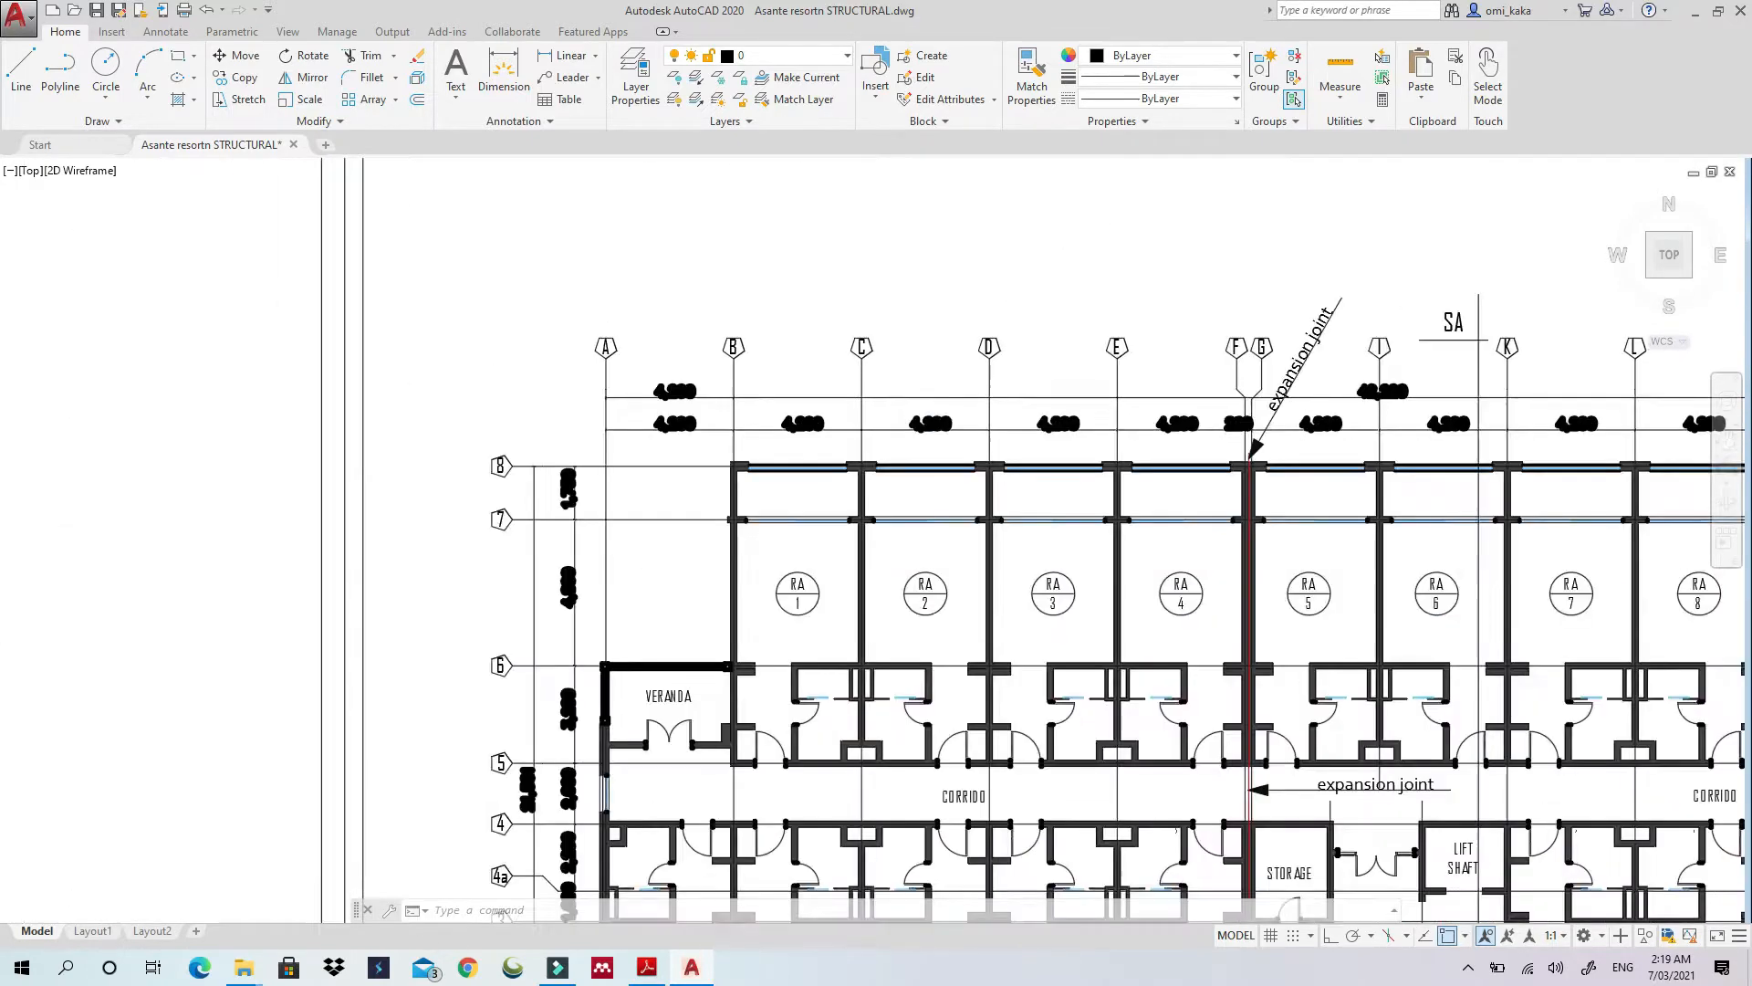
{"action": "scroll", "coordinate": [894, 443], "scroll_direction": "down", "scroll_amount": 2}
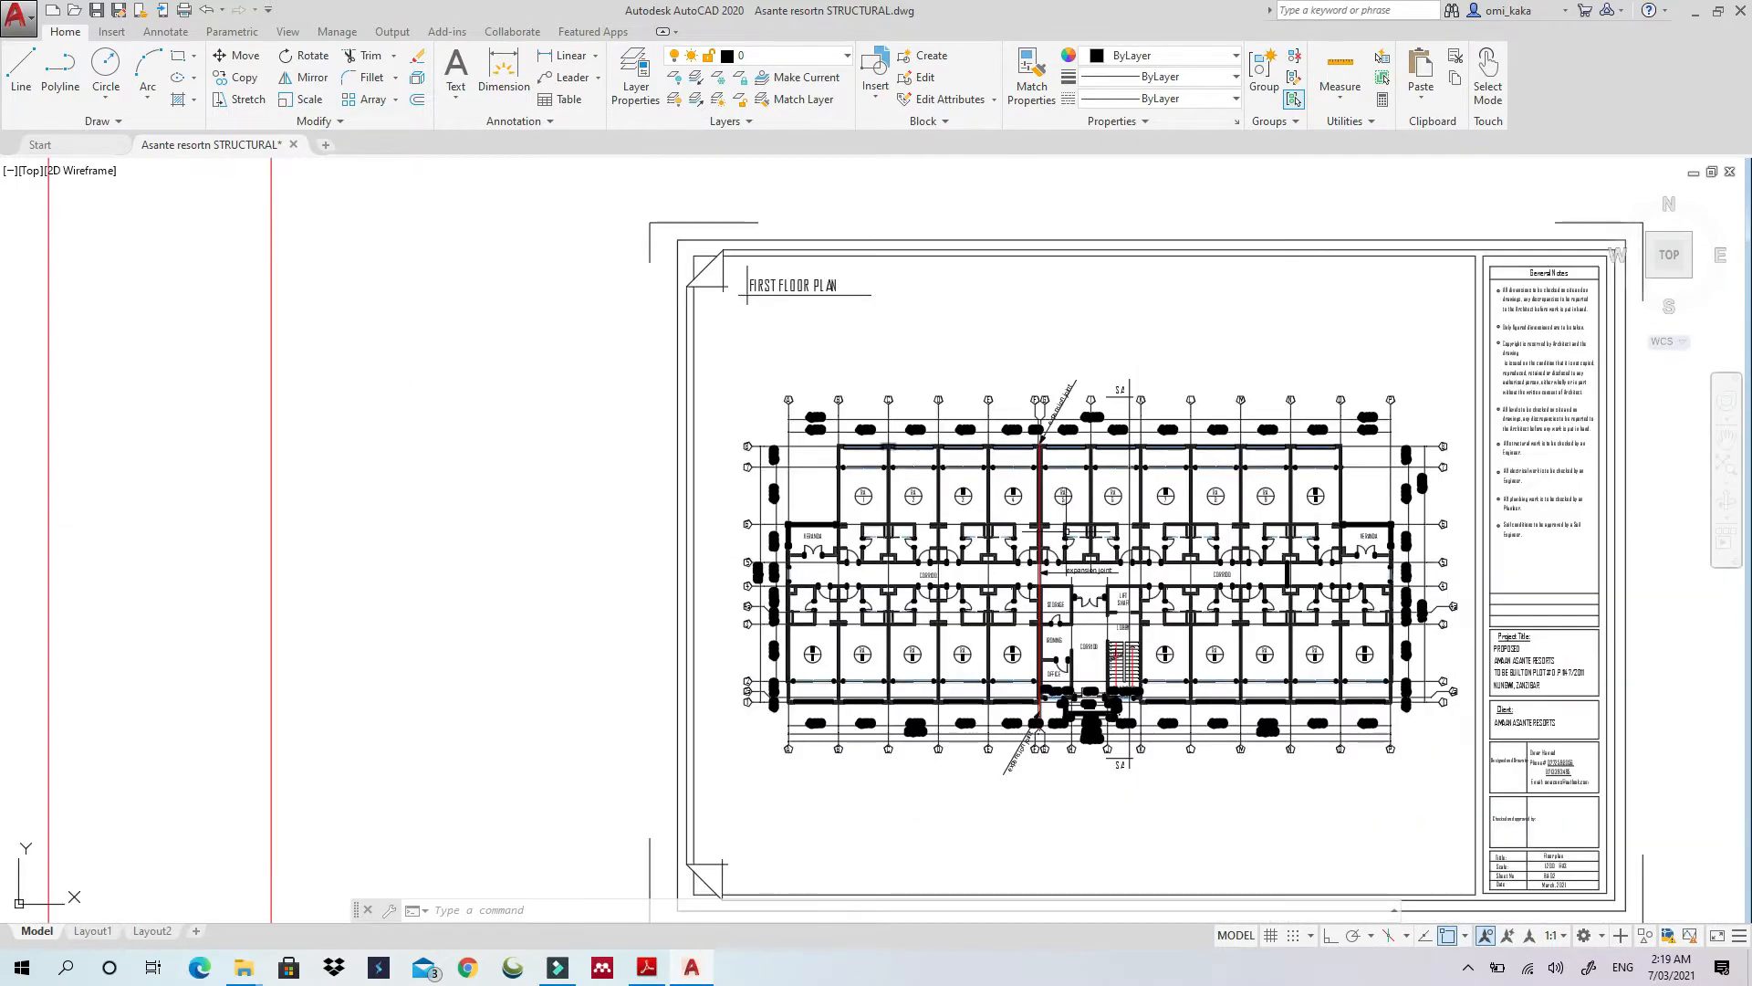
{"action": "scroll", "coordinate": [826, 376], "scroll_direction": "up", "scroll_amount": 5}
{"action": "scroll", "coordinate": [826, 376], "scroll_direction": "up", "scroll_amount": 2}
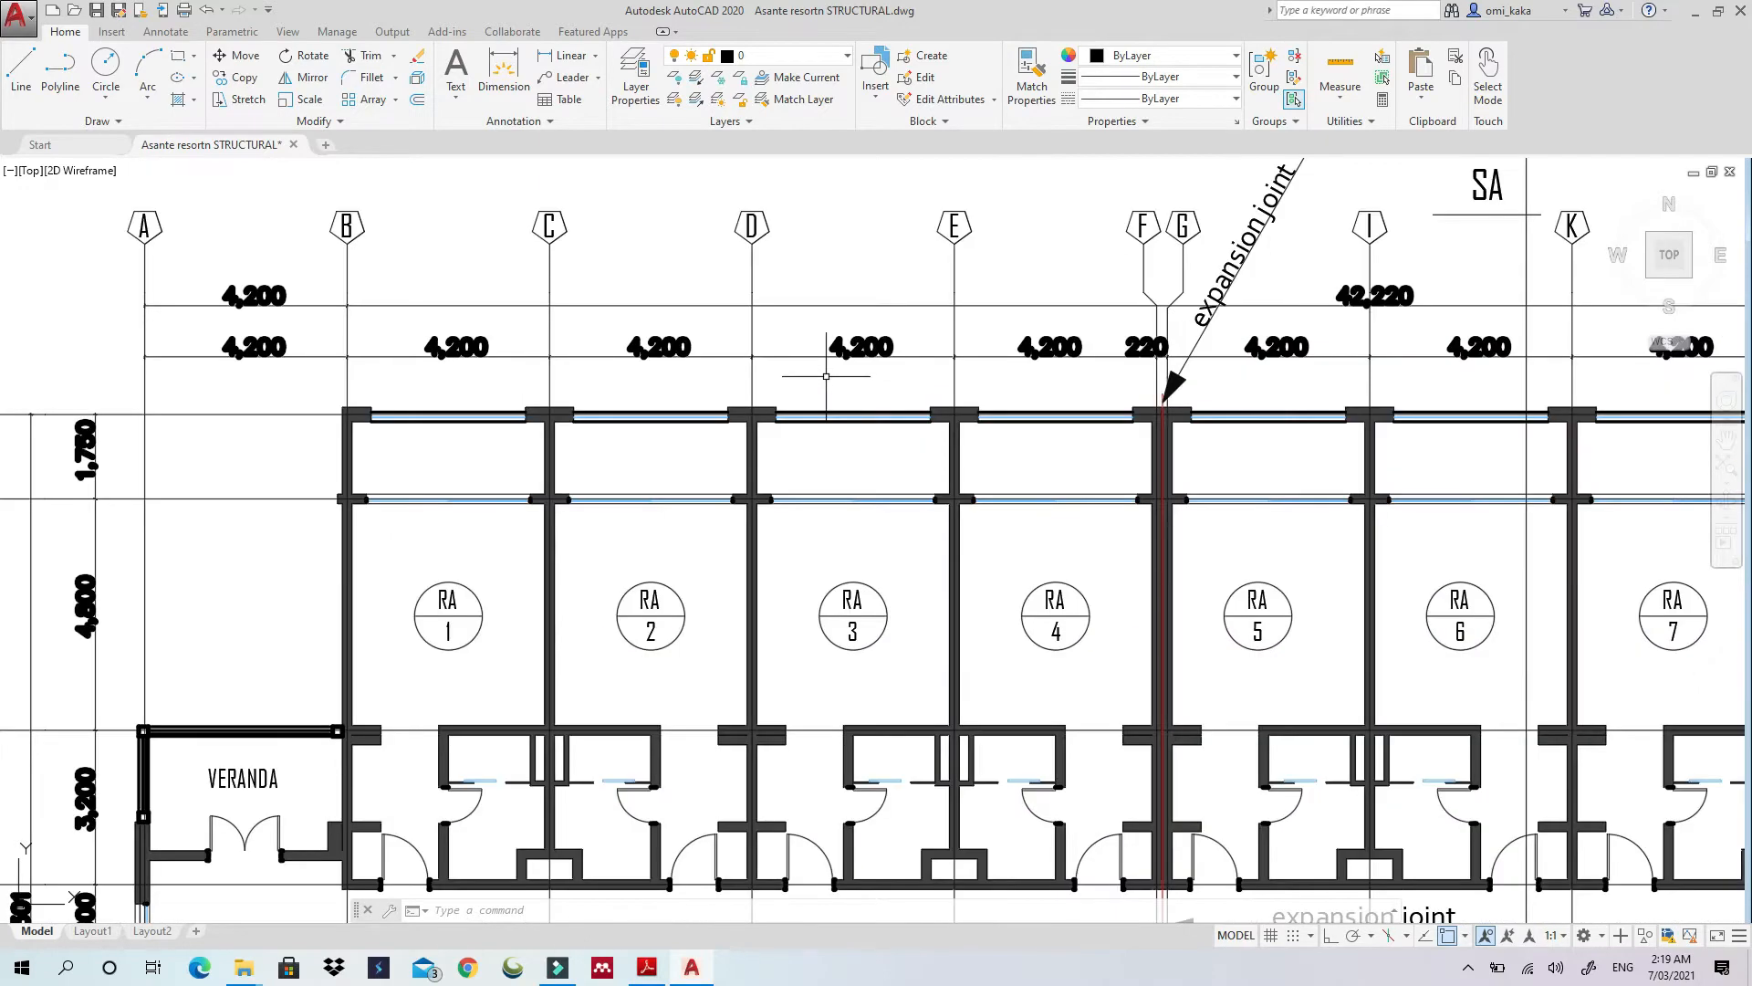
{"action": "scroll", "coordinate": [632, 413], "scroll_direction": "down", "scroll_amount": 2}
{"action": "scroll", "coordinate": [635, 420], "scroll_direction": "down", "scroll_amount": 4}
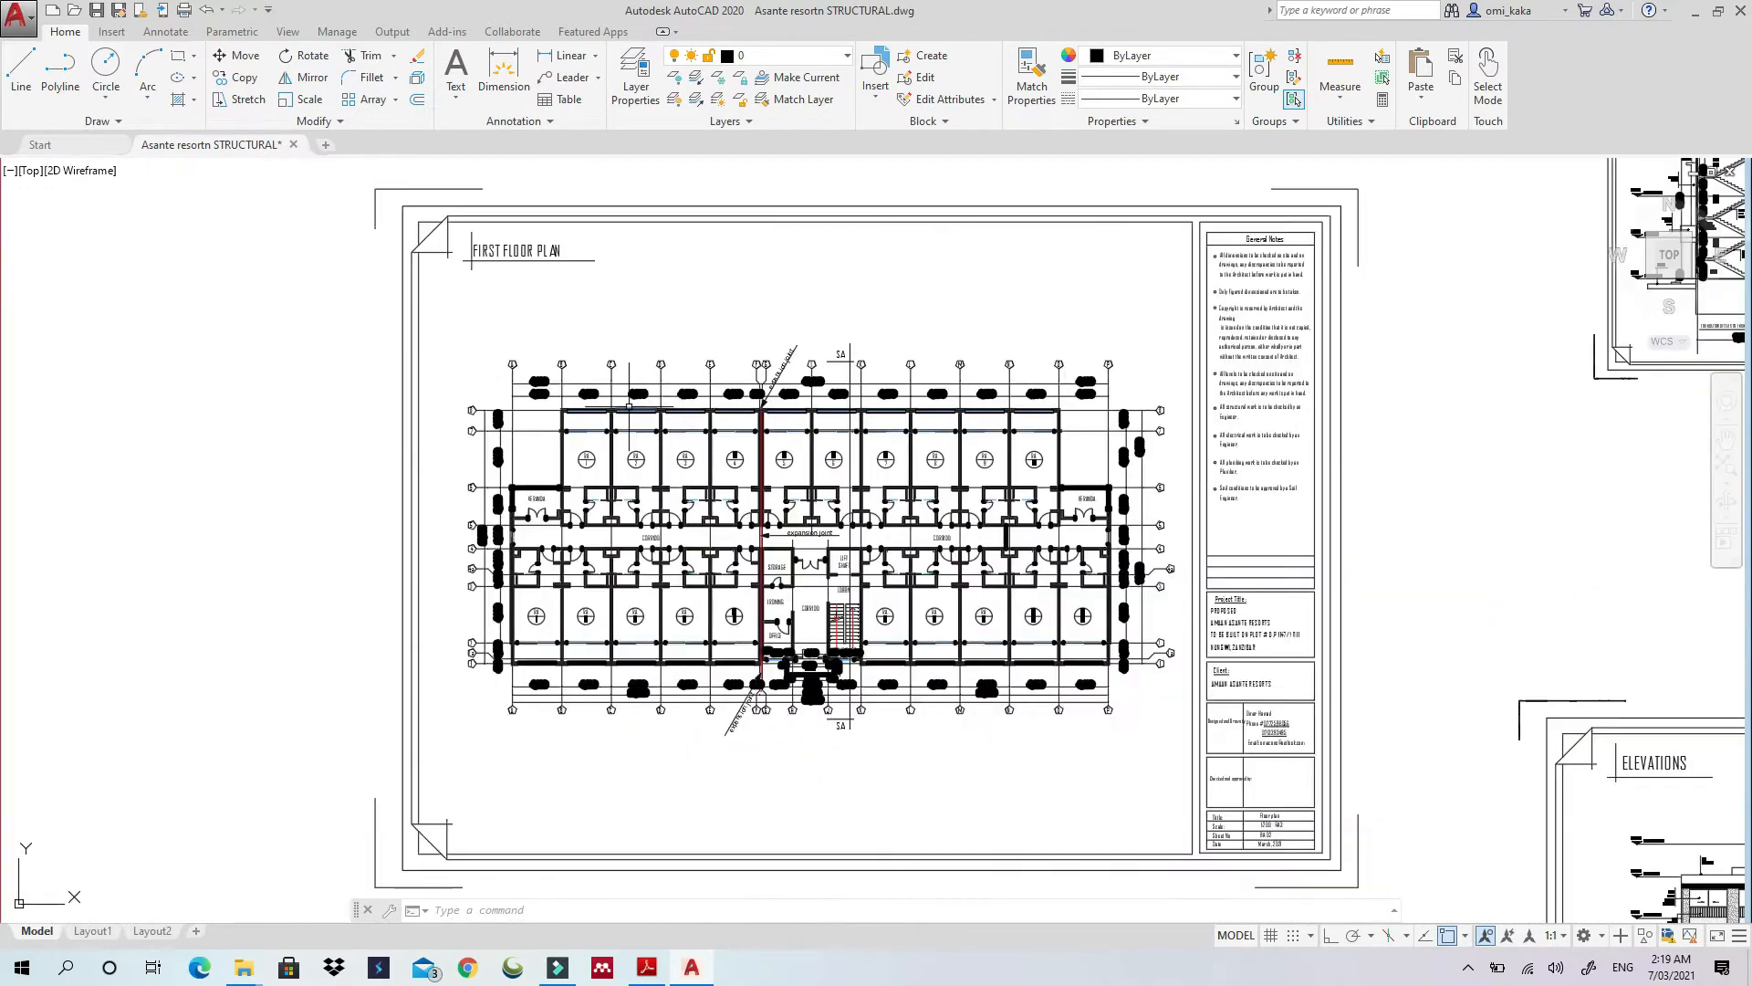
Launch a new AutoCAD 2020 session from the desktop and start a blank drawing with the background grid turned off
{"action": "left_click", "coordinate": [1697, 12]}
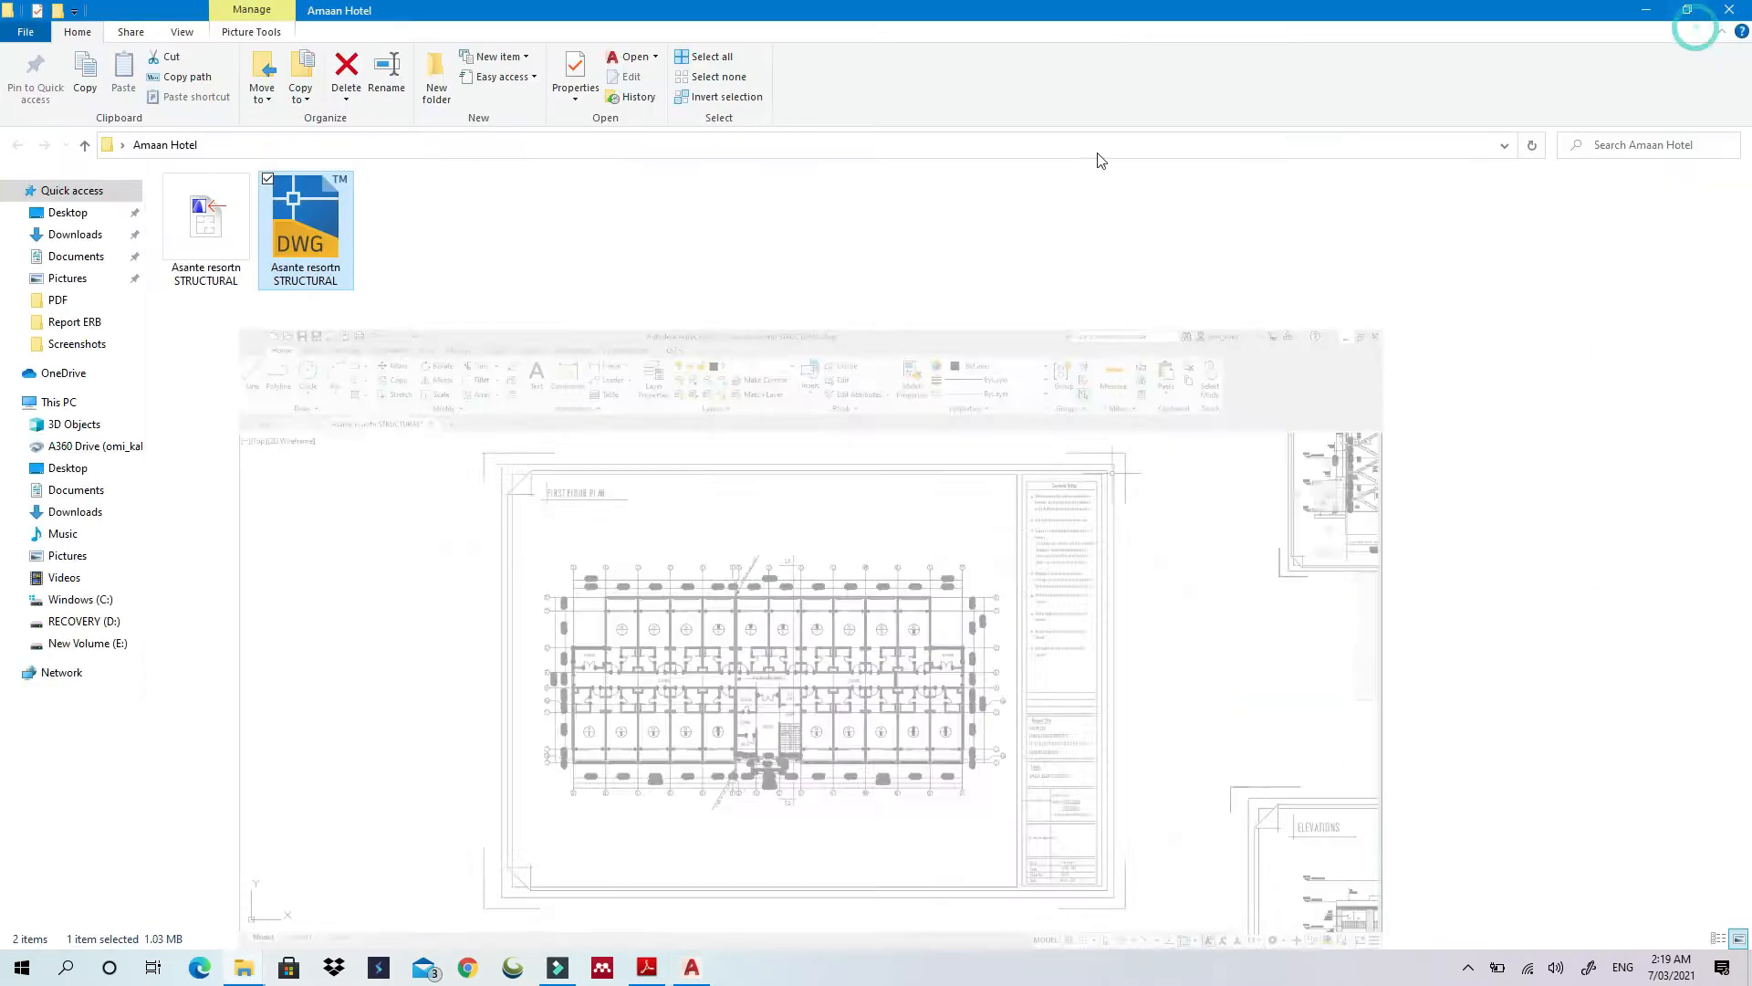
{"action": "left_click", "coordinate": [1647, 9]}
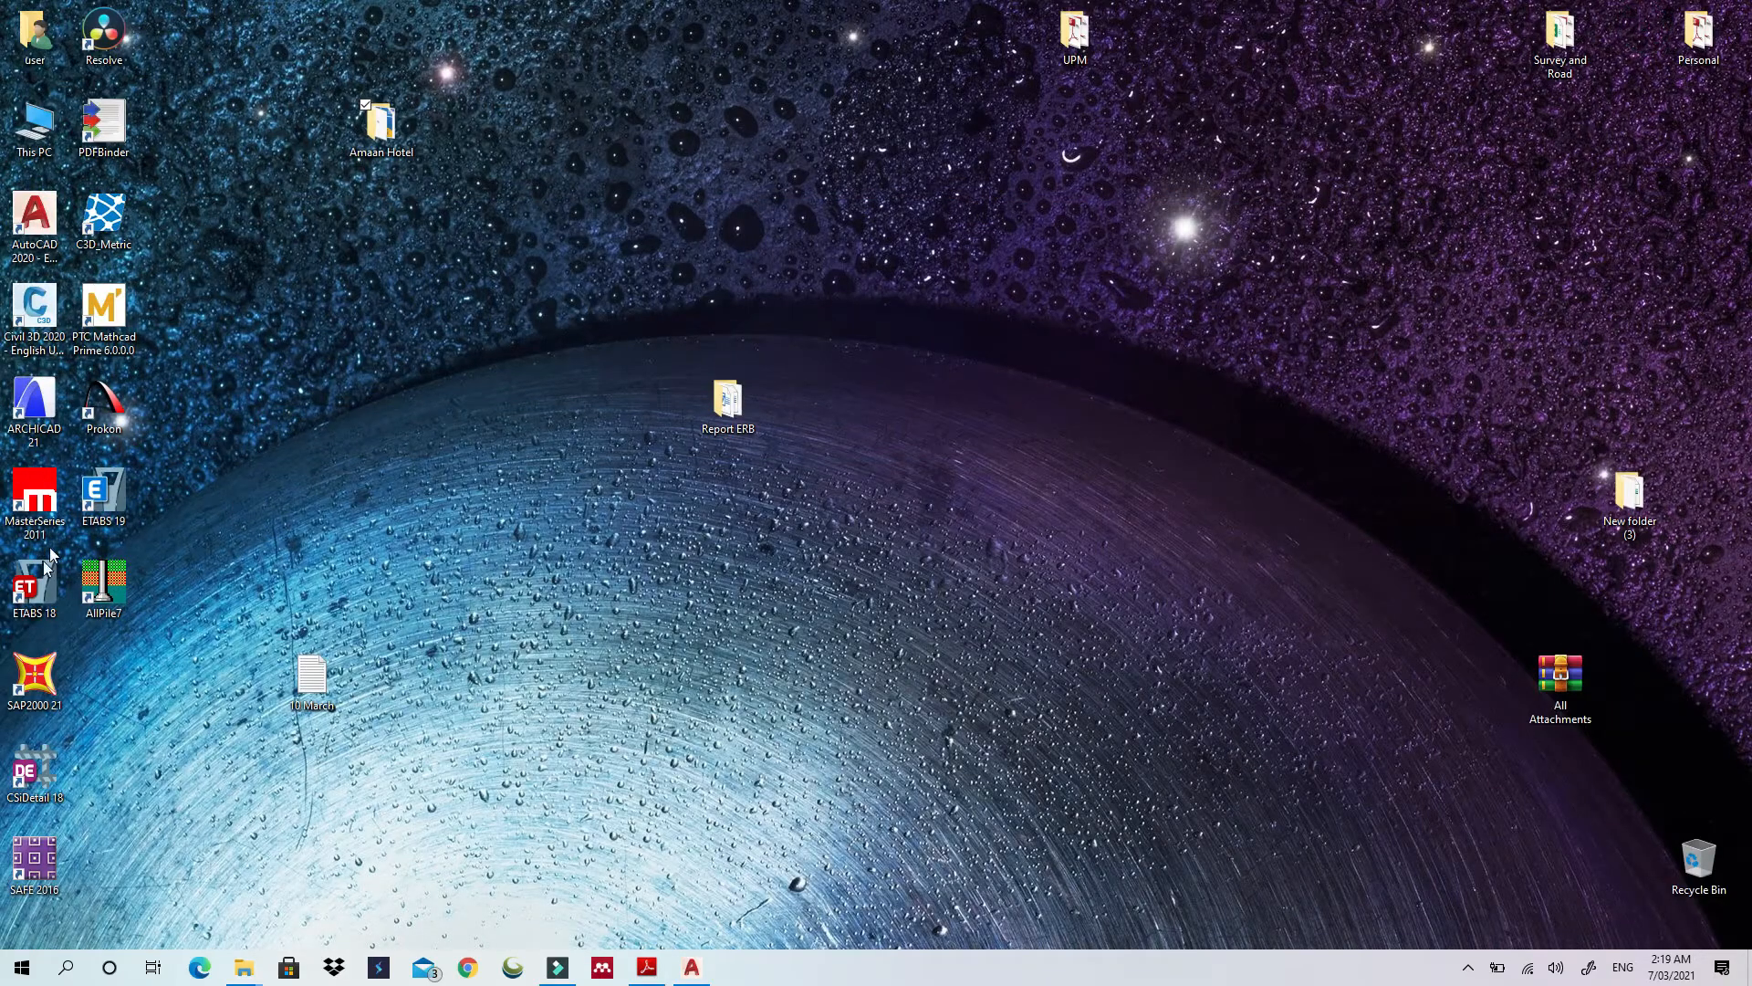
{"action": "double_click", "coordinate": [34, 217]}
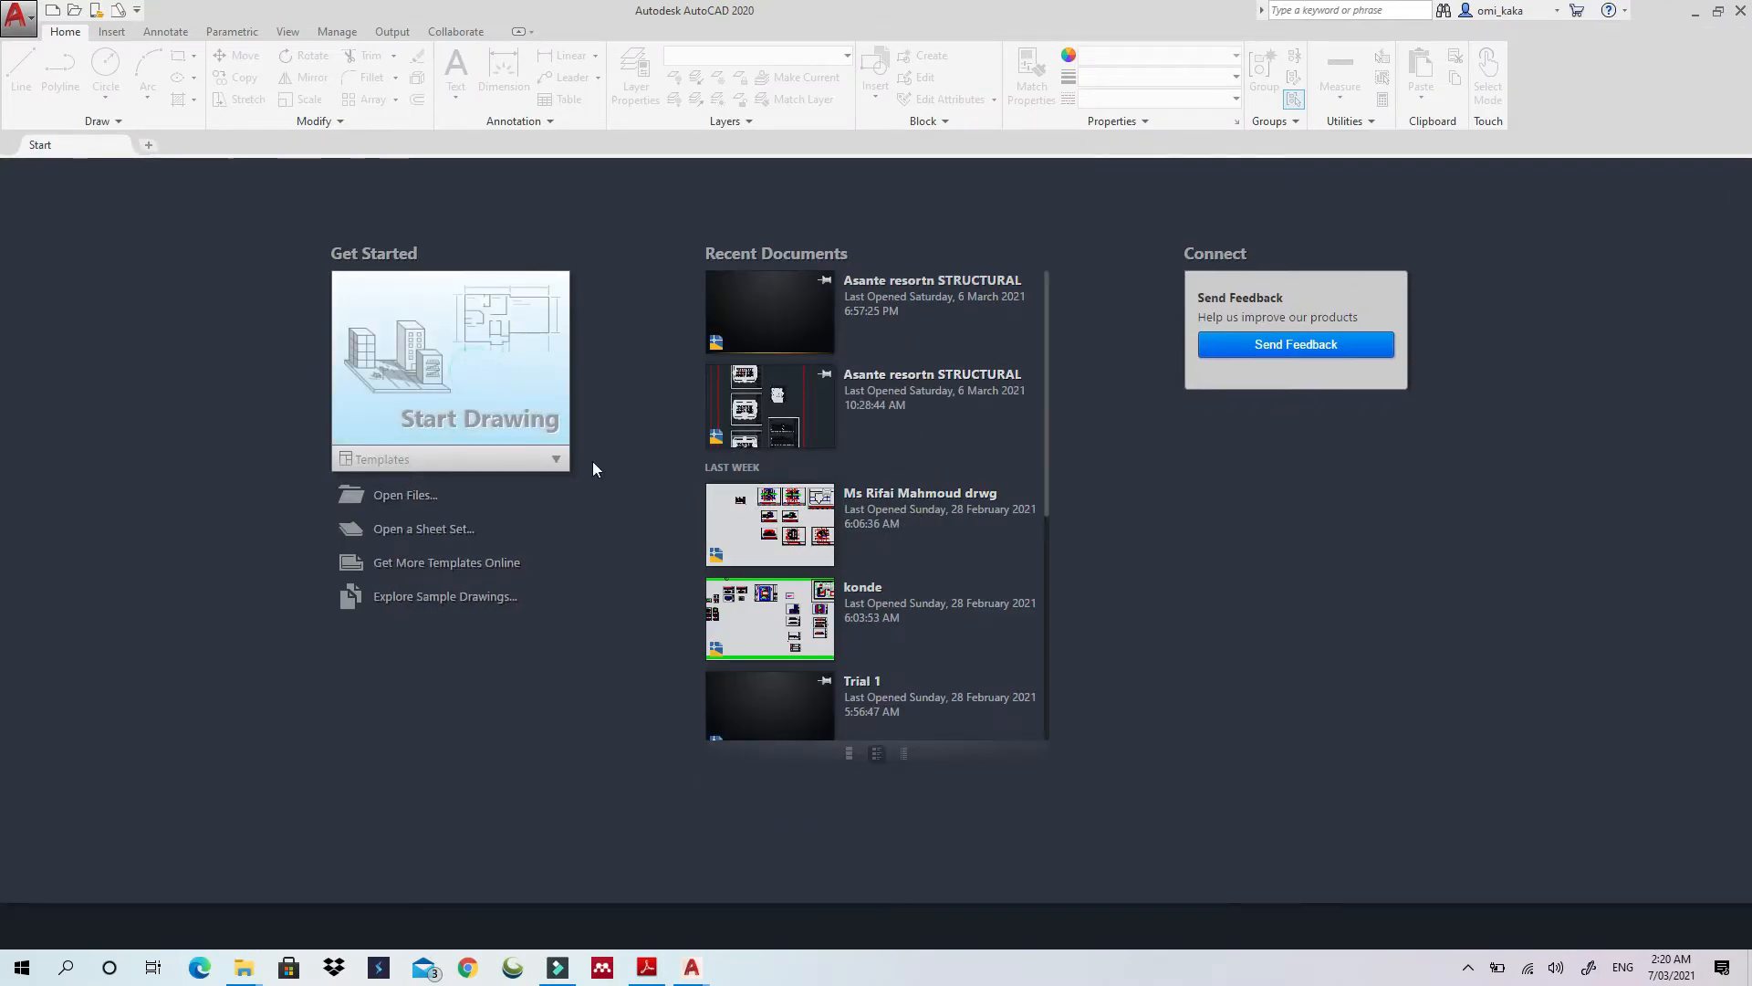
{"action": "left_click", "coordinate": [931, 496]}
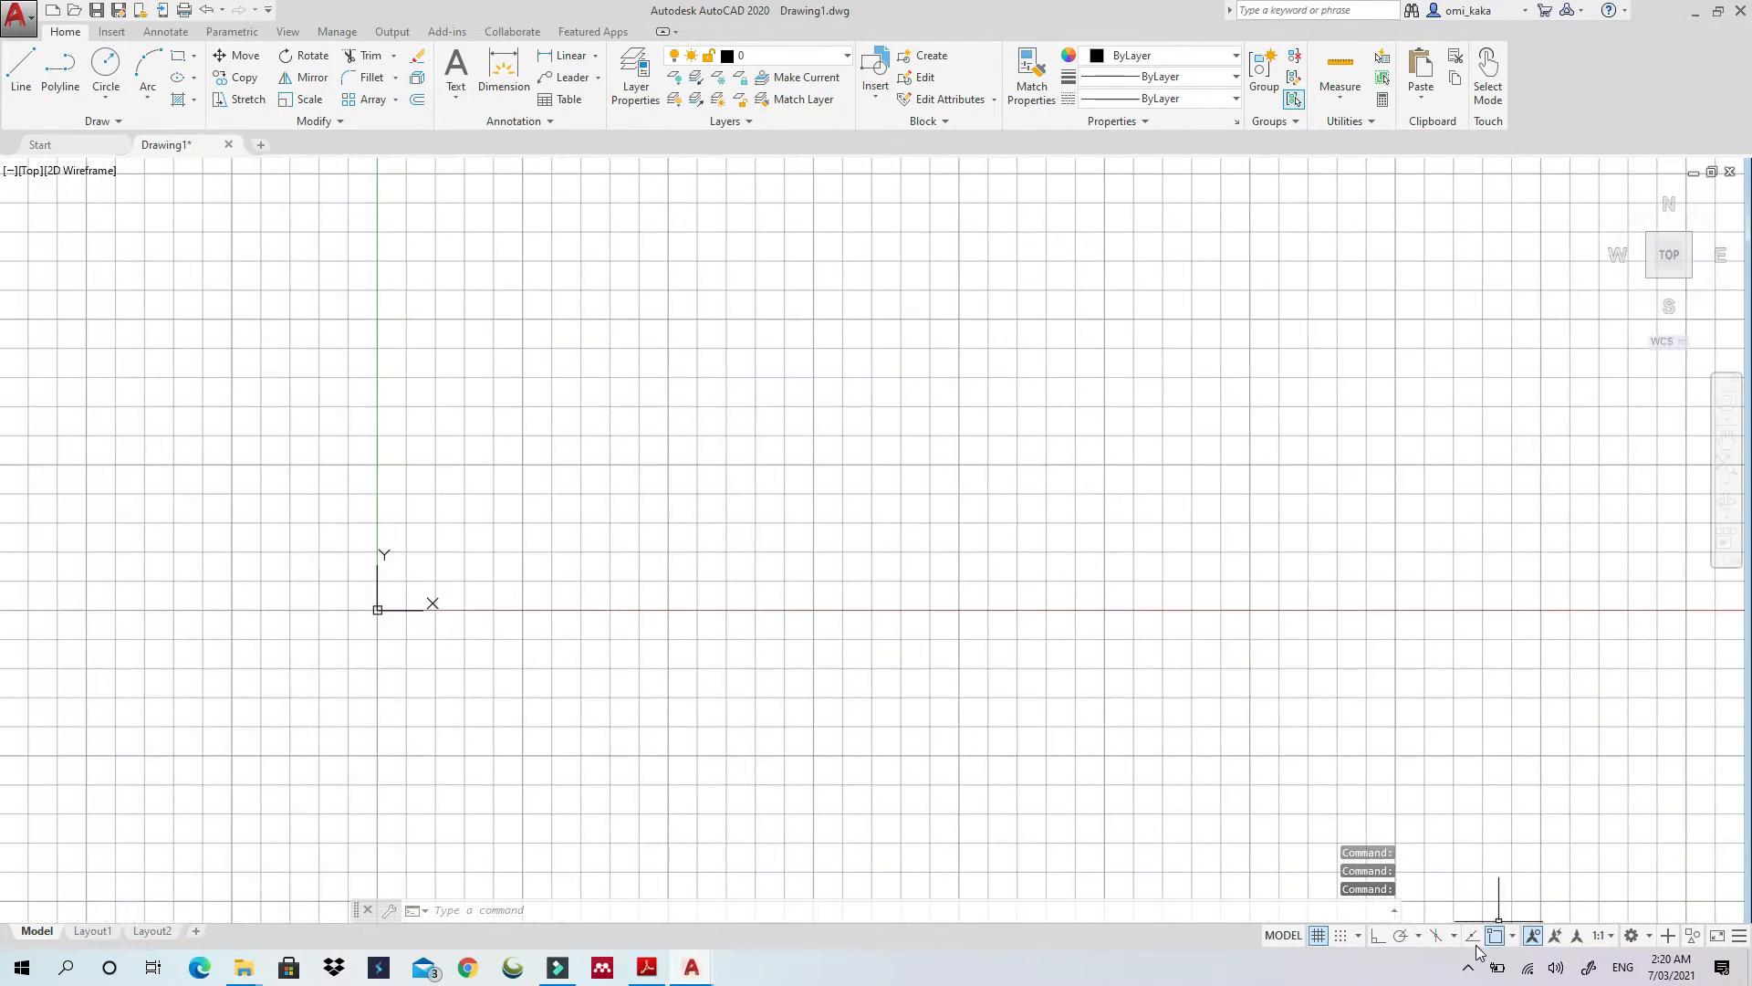
{"action": "left_click", "coordinate": [1318, 934]}
{"action": "scroll", "coordinate": [691, 481], "scroll_direction": "down", "scroll_amount": 3}
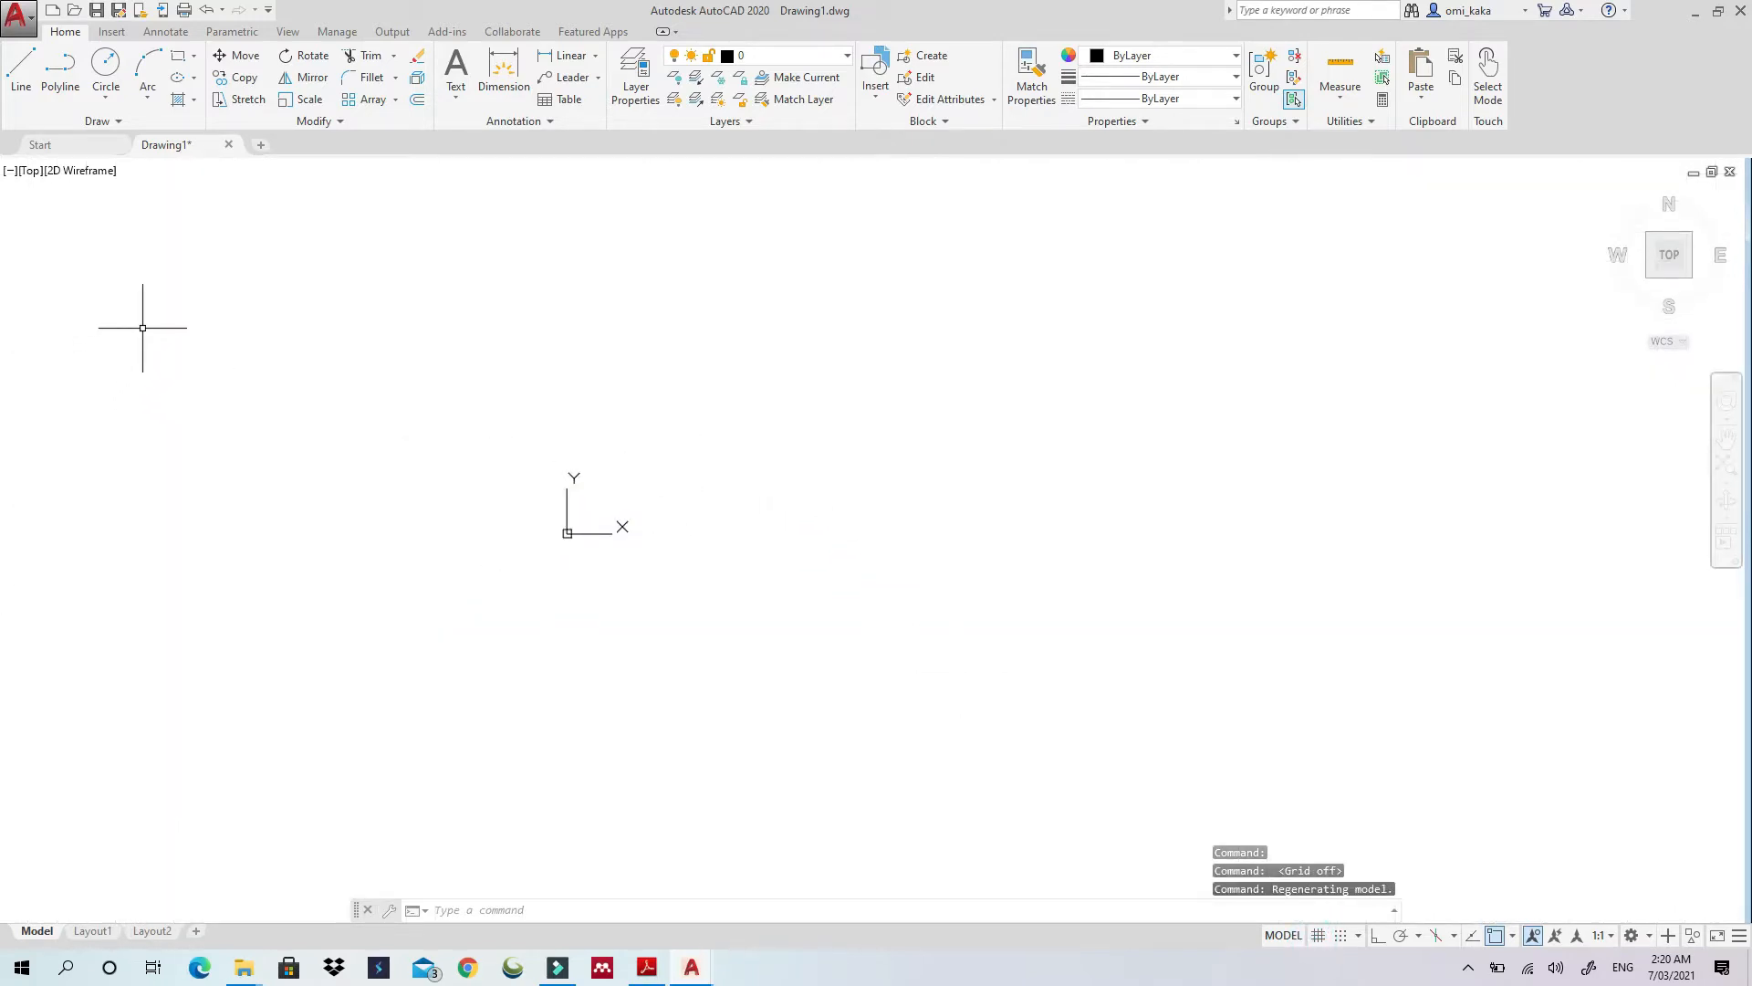
Create a new layer named Grid Lines, keeping its default lineweight
{"action": "left_click", "coordinate": [622, 78]}
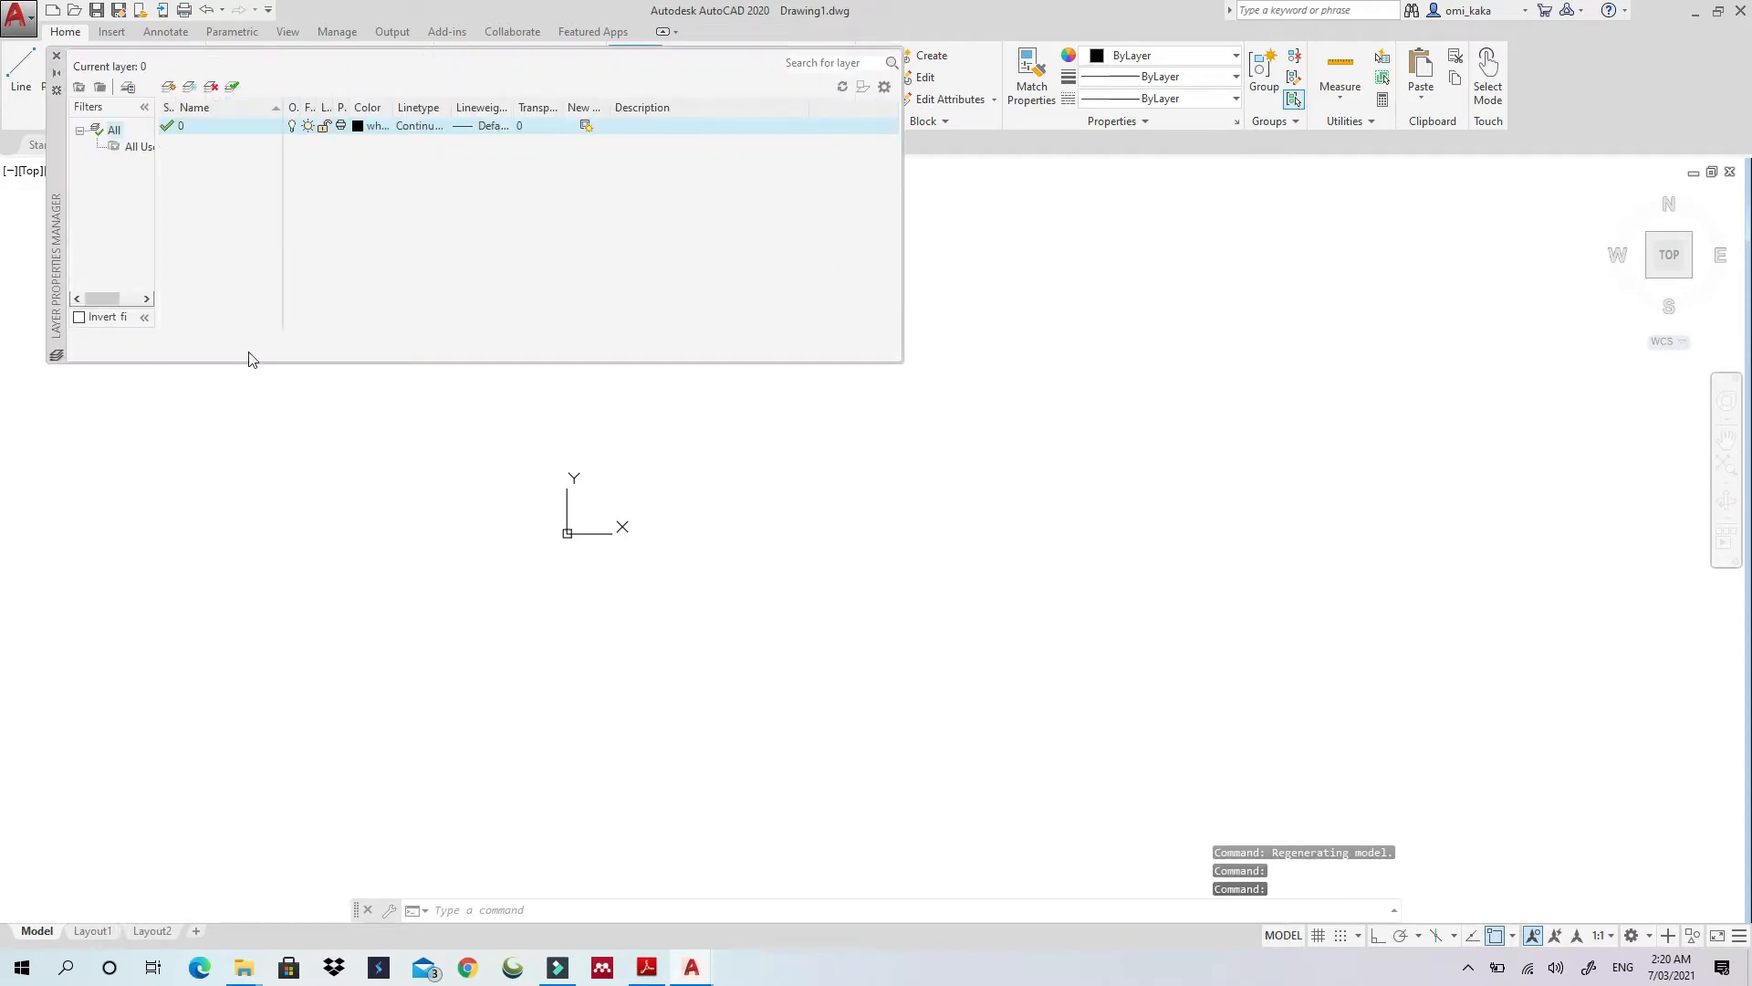
{"action": "left_click", "coordinate": [168, 86]}
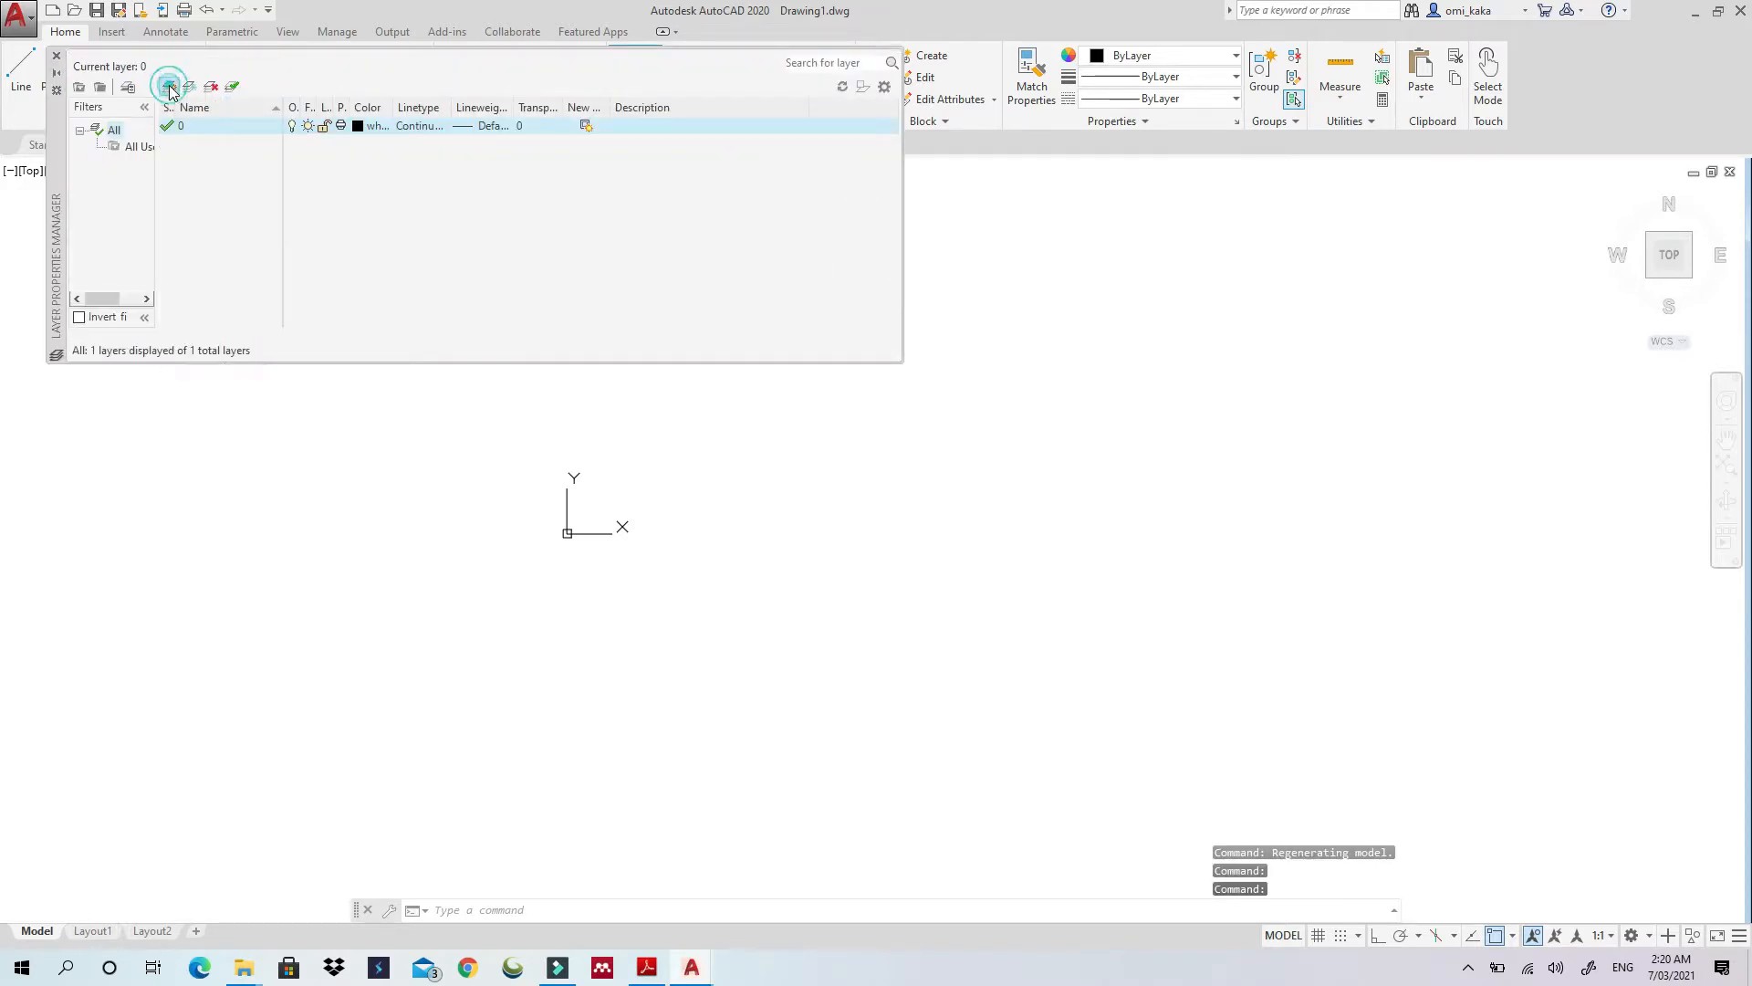
{"action": "type", "text": "G"}
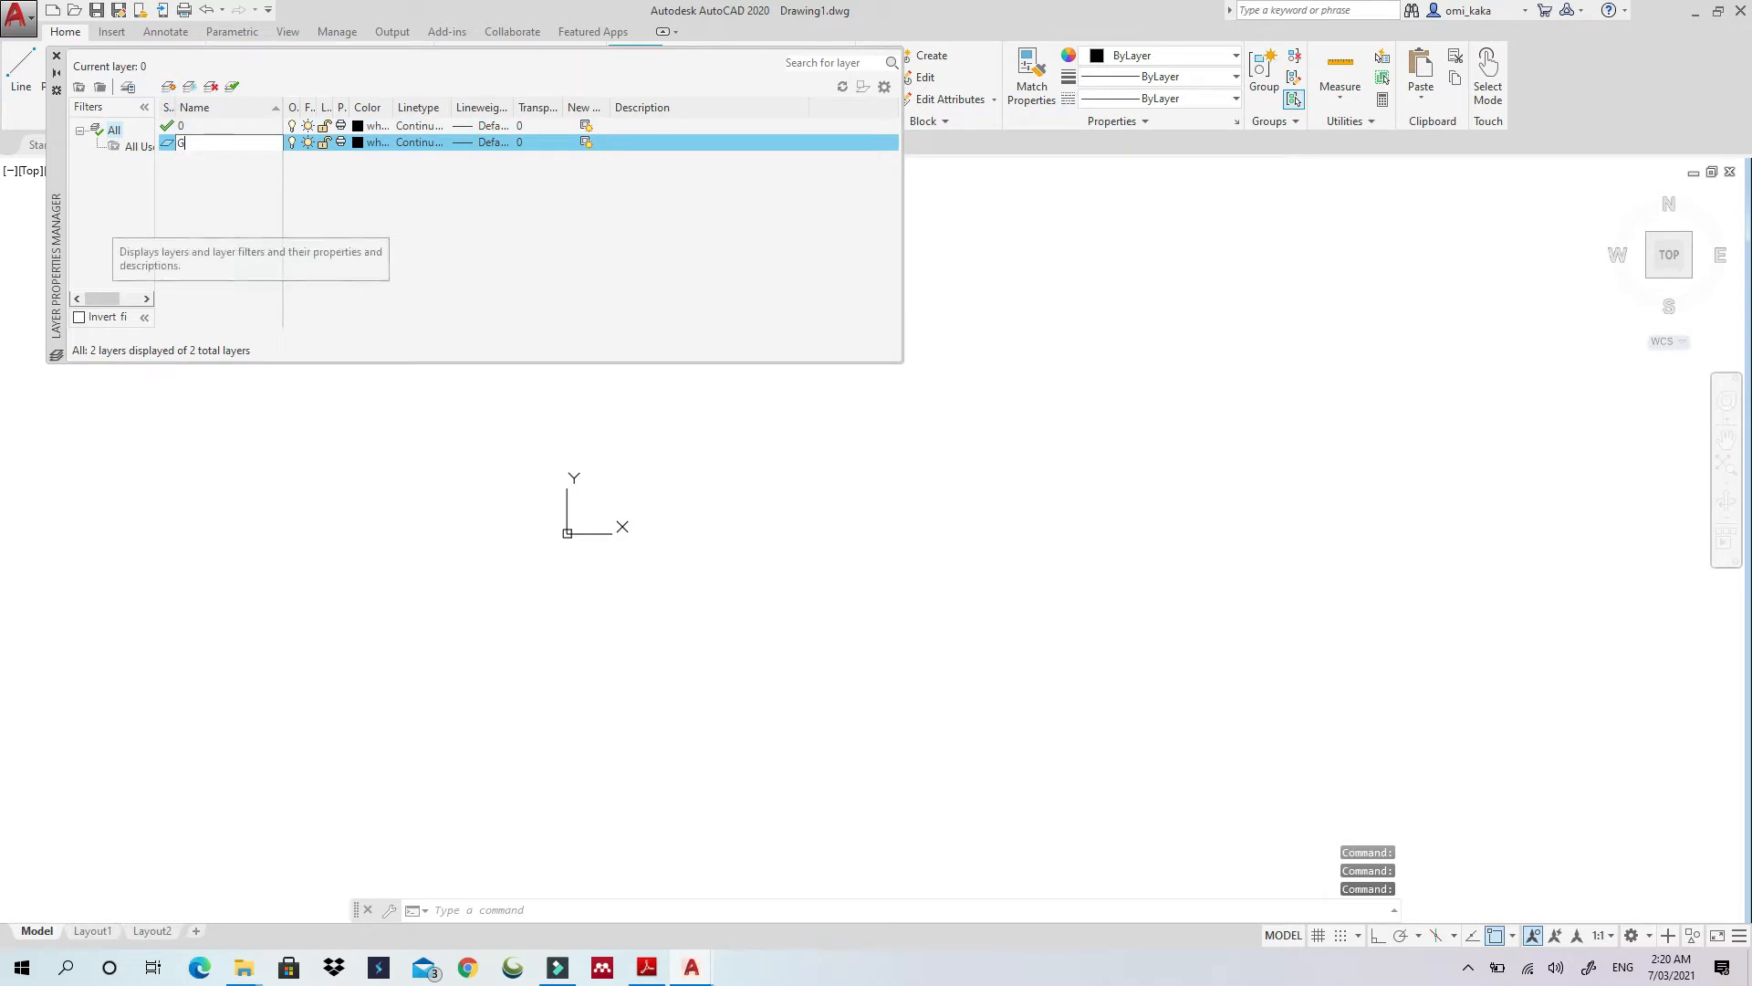
{"action": "type", "text": "rids"}
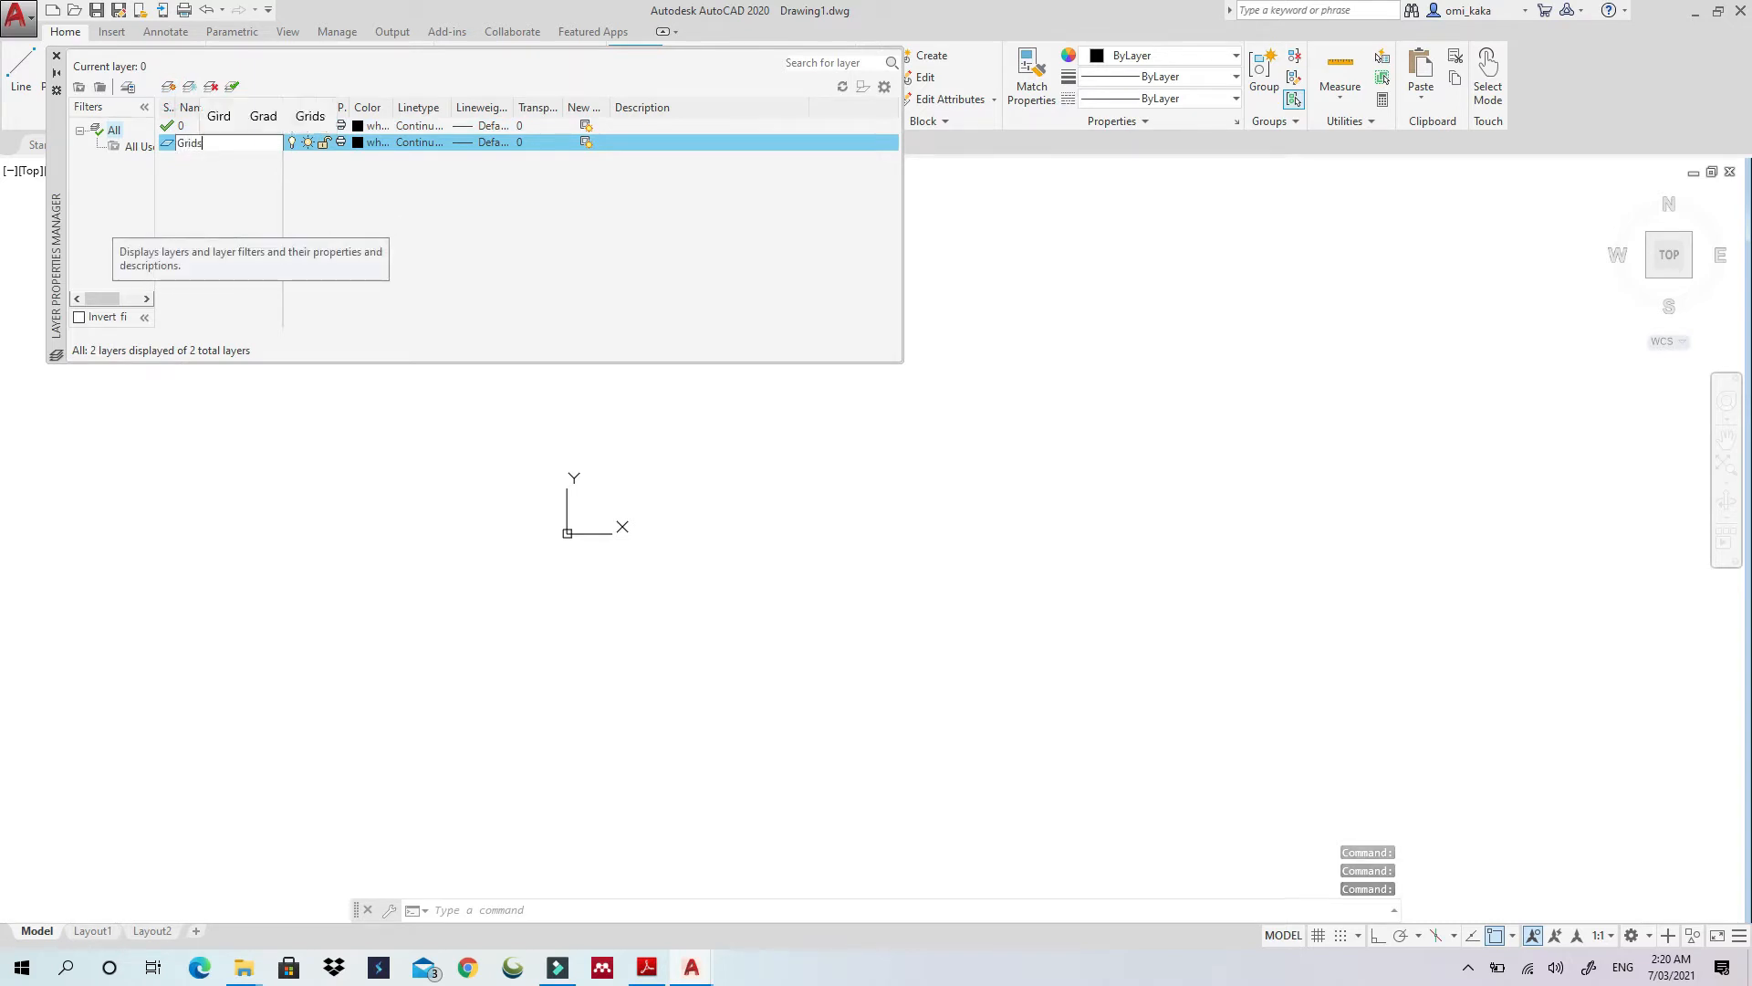
{"action": "key", "text": "BackSpace"}
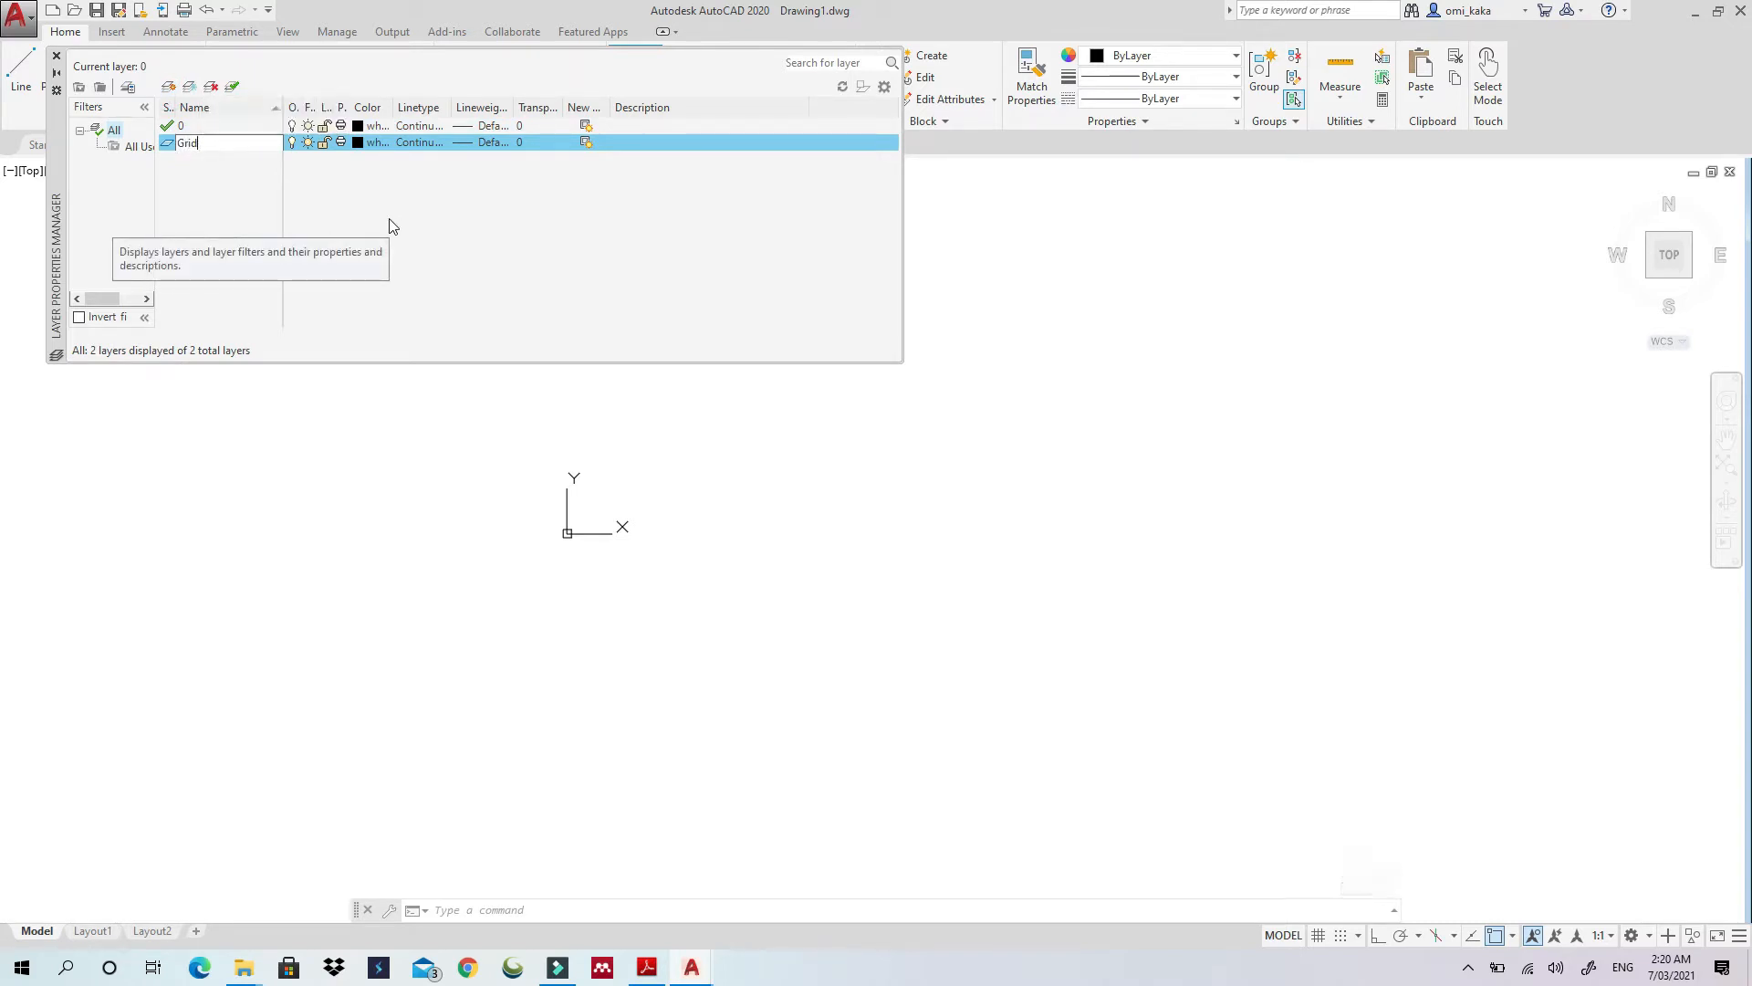
{"action": "type", "text": "Lines"}
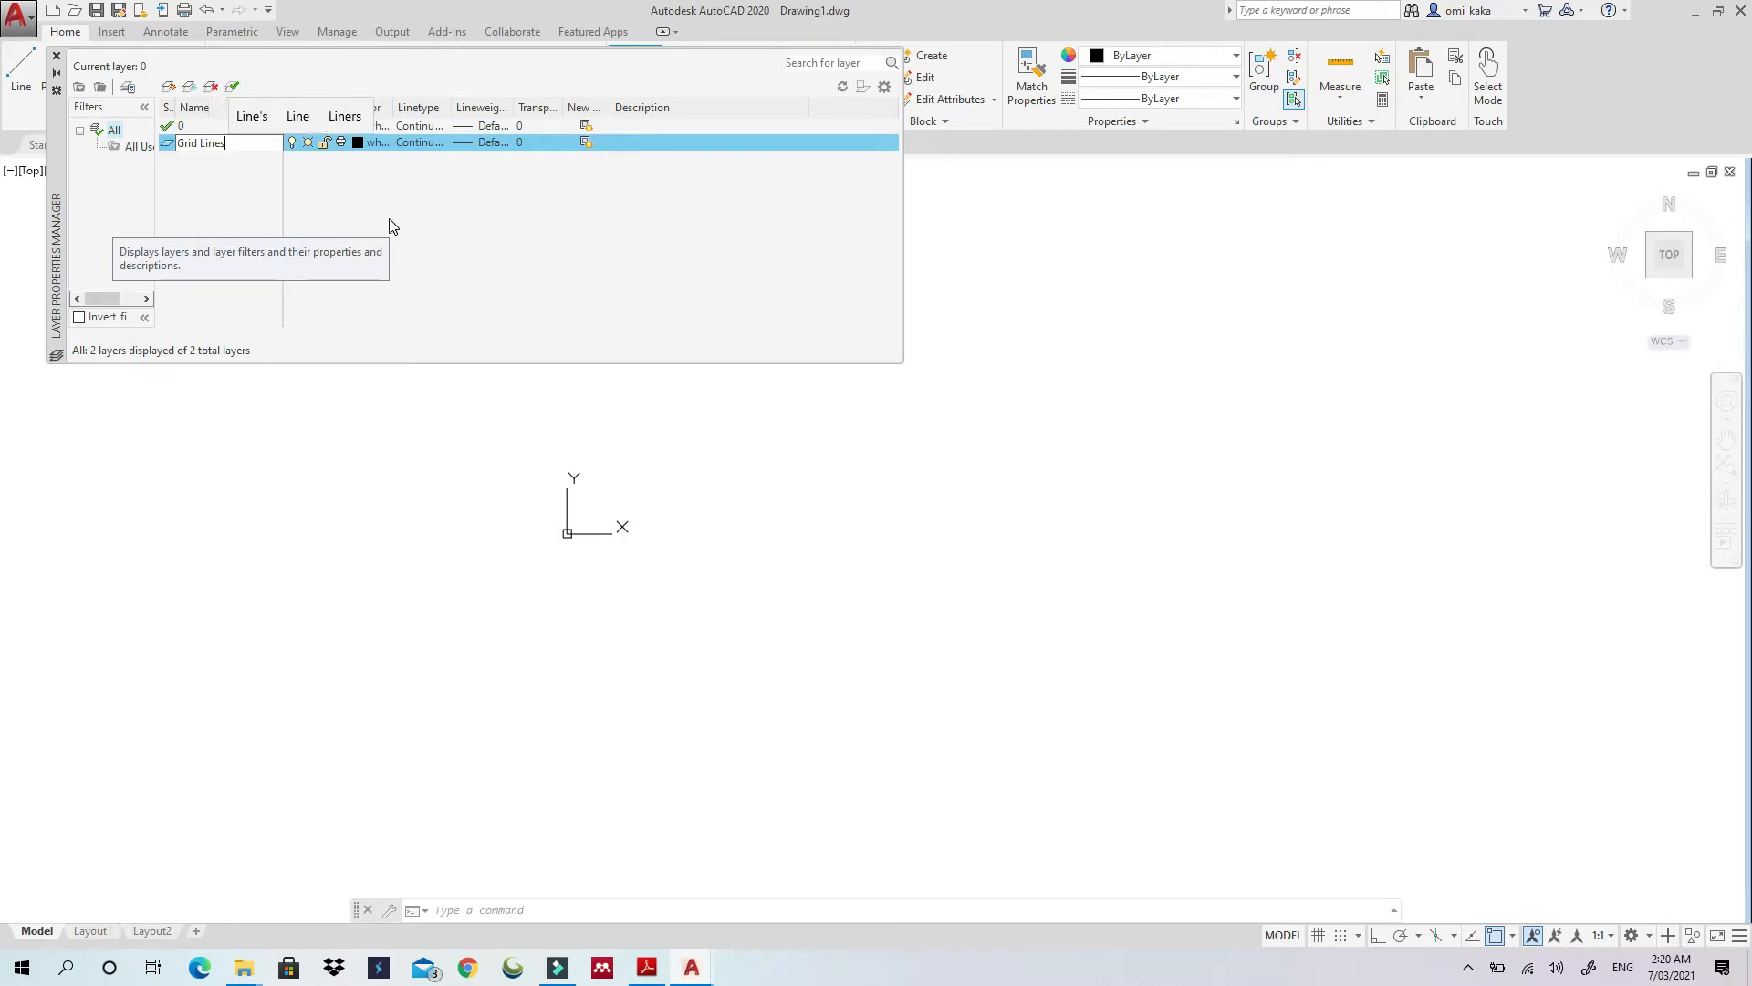
{"action": "left_click", "coordinate": [234, 199]}
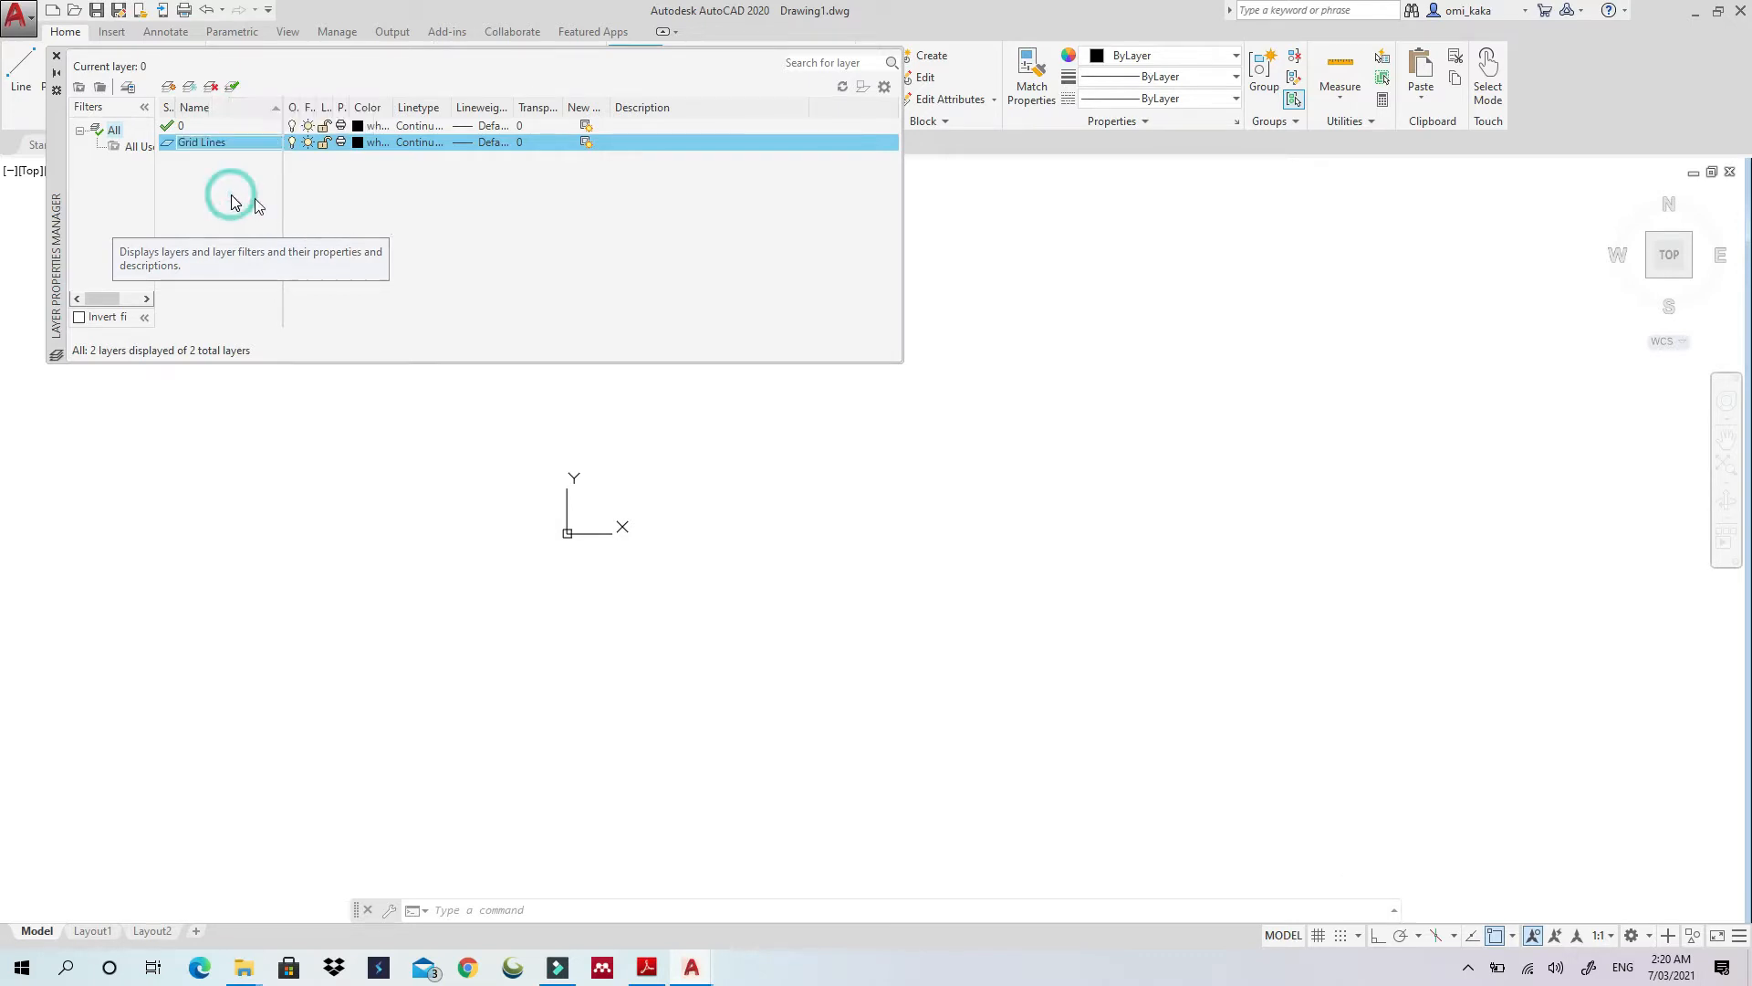
{"action": "left_click", "coordinate": [463, 144]}
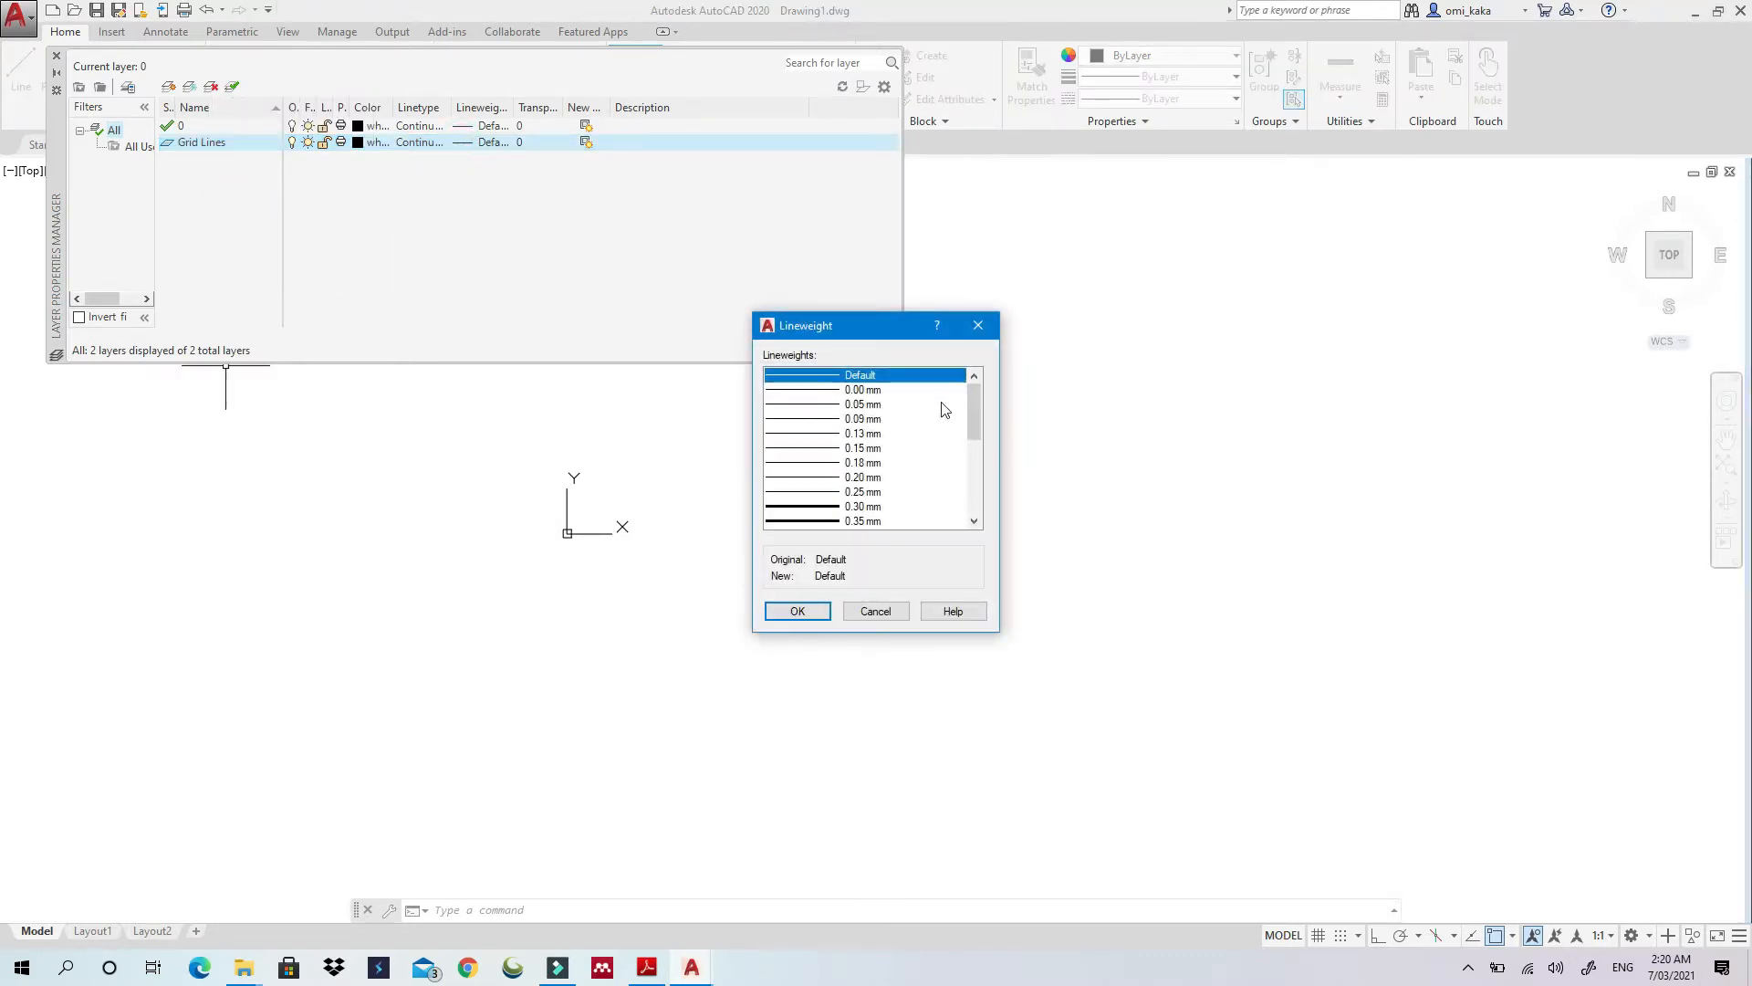
{"action": "left_click", "coordinate": [978, 325]}
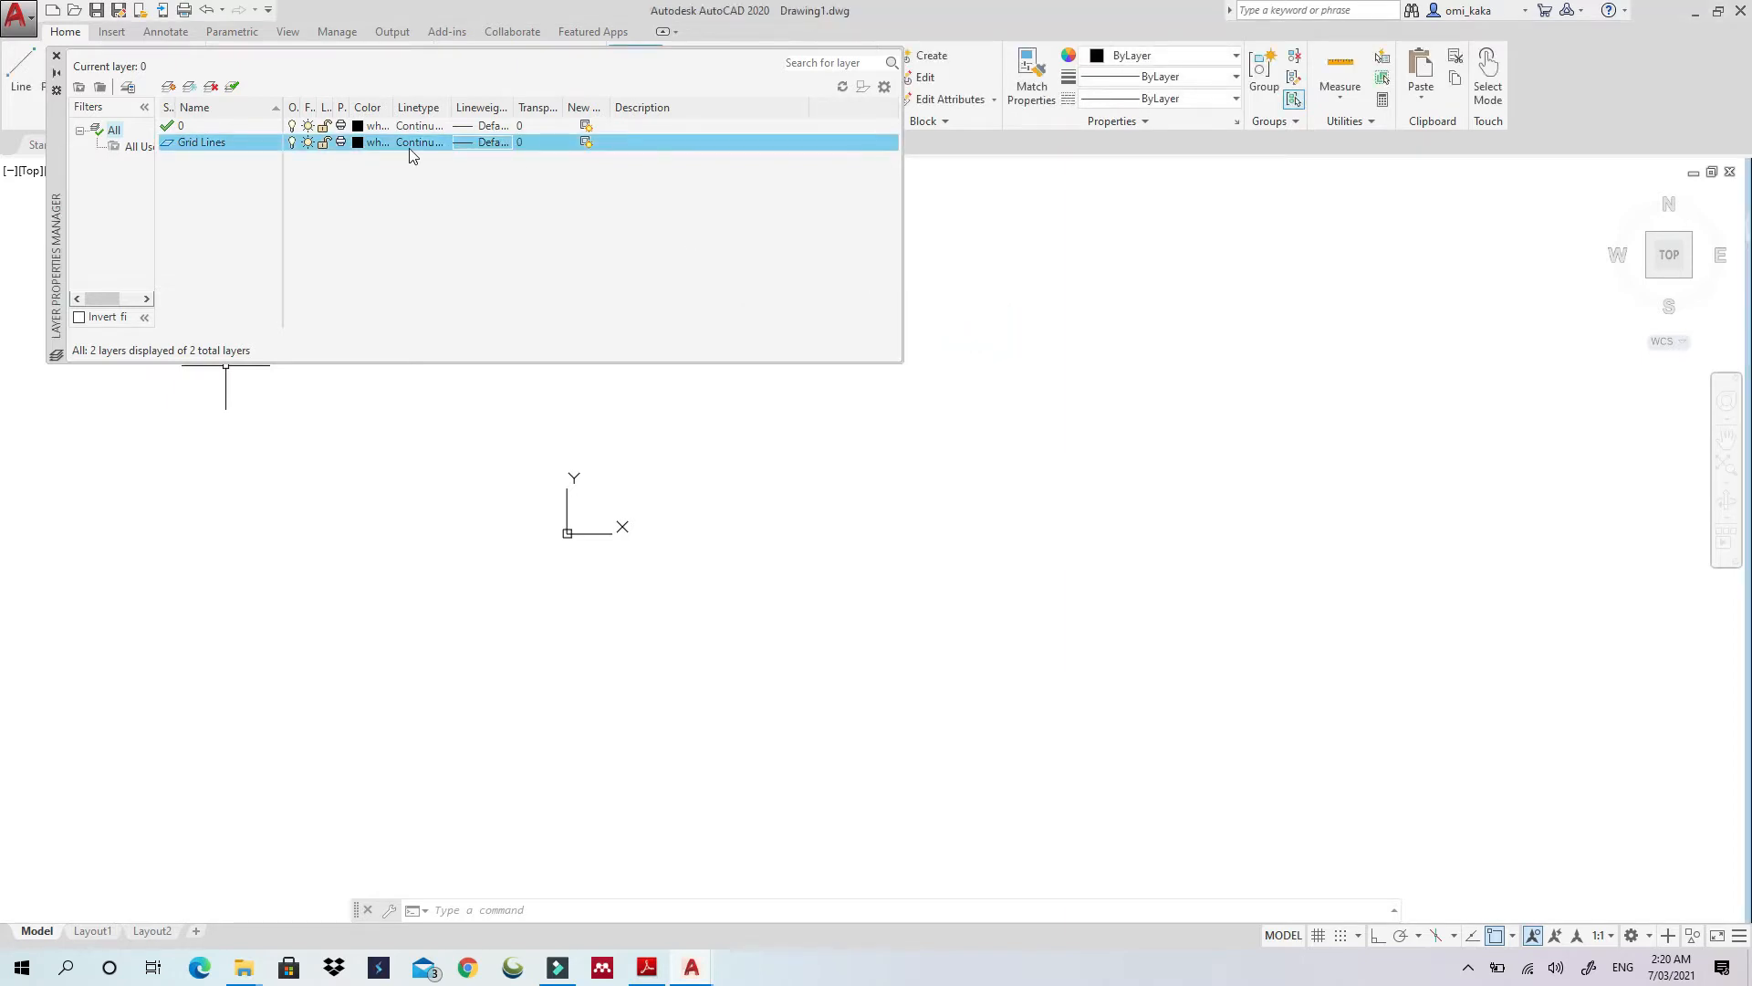
Load all available linetypes from the acadiso linetype file for the Grid Lines layer
{"action": "left_click", "coordinate": [411, 144]}
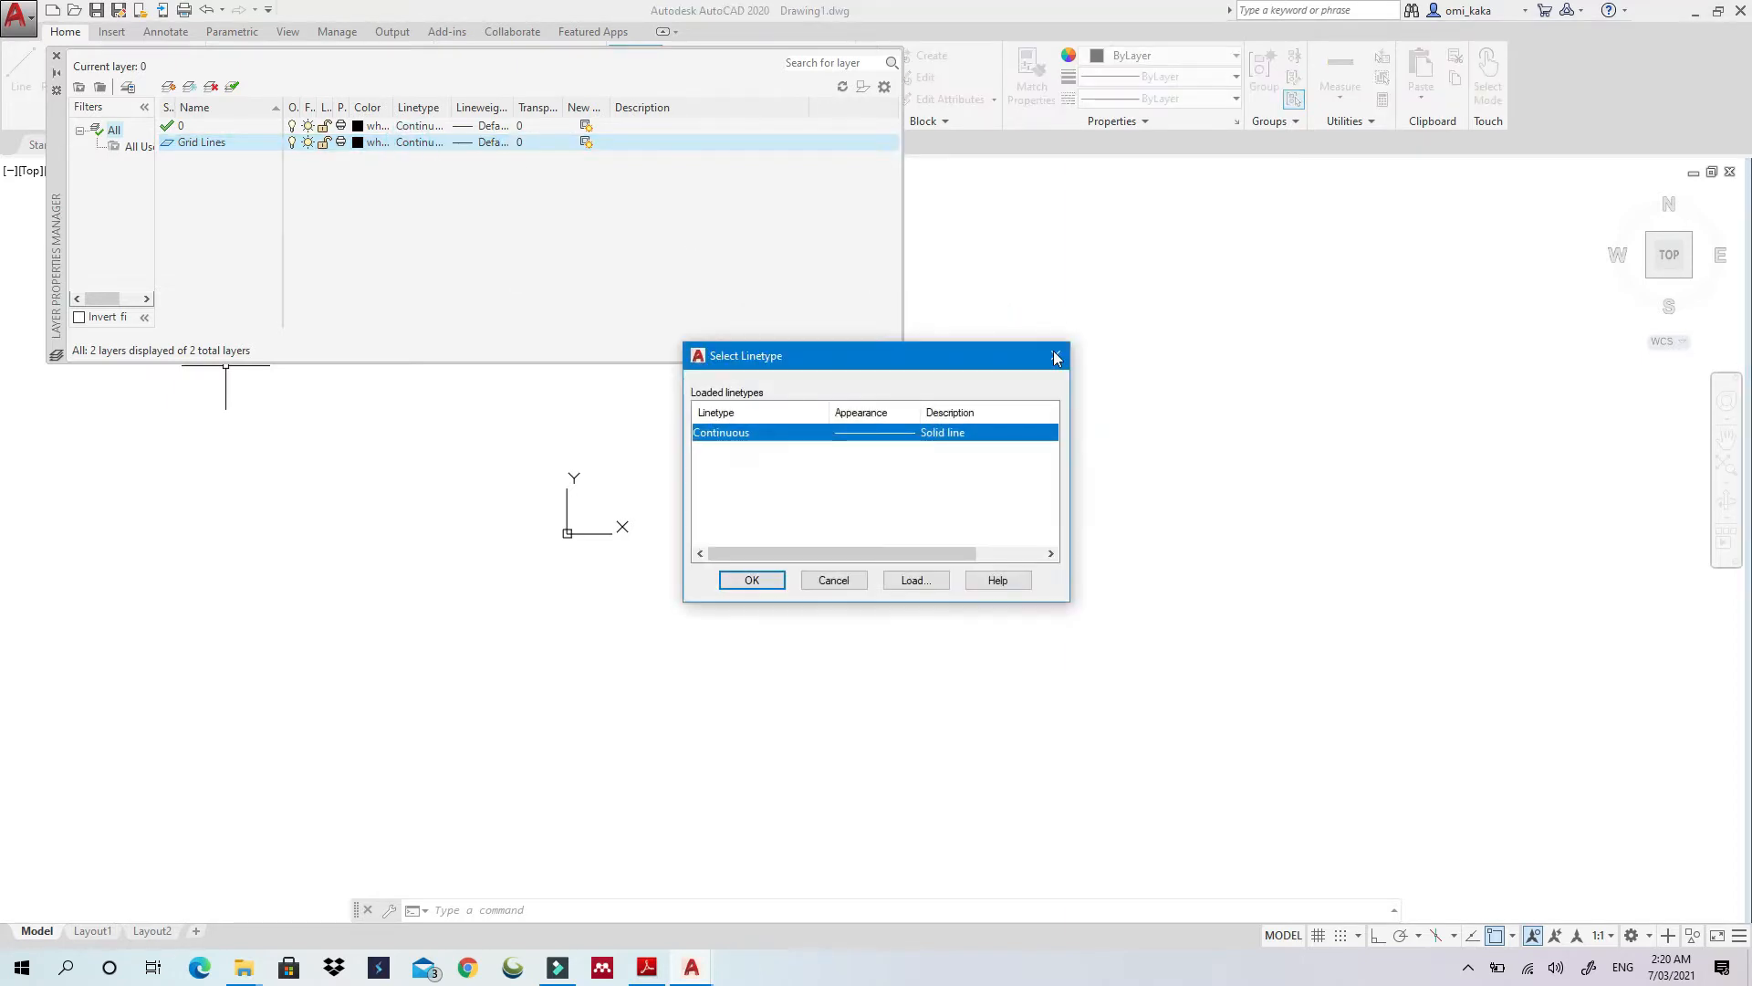
{"action": "left_click", "coordinate": [927, 579]}
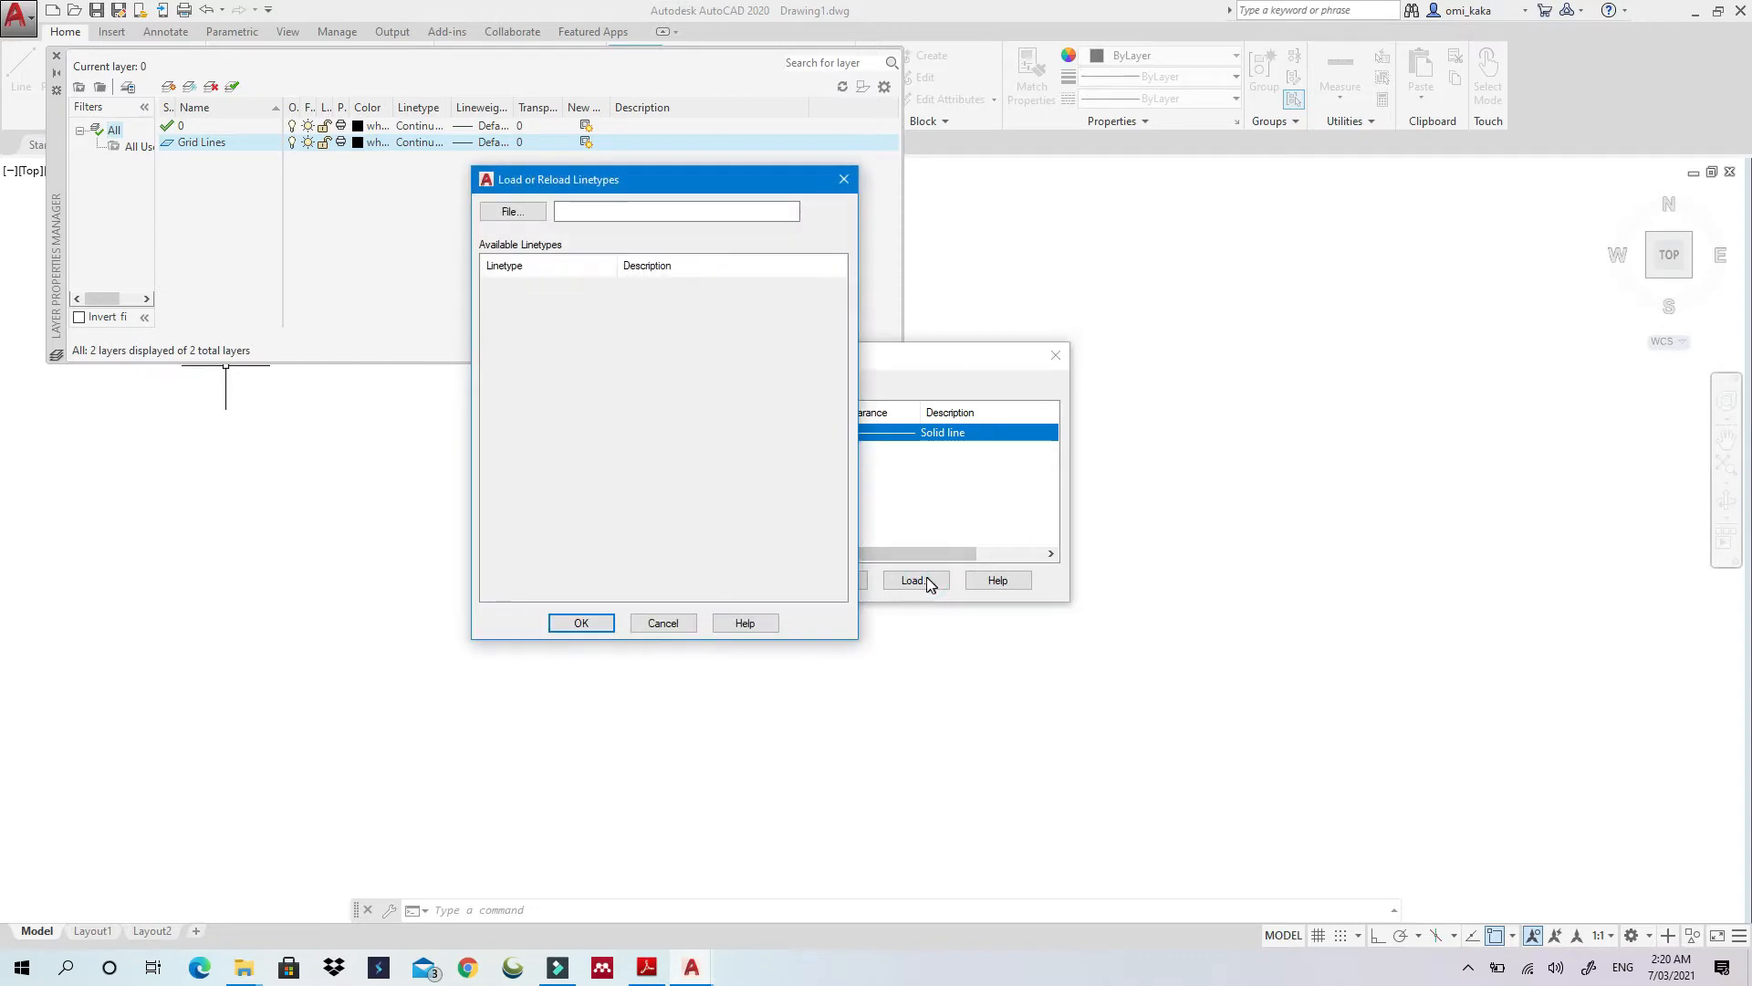
{"action": "left_click", "coordinate": [512, 212]}
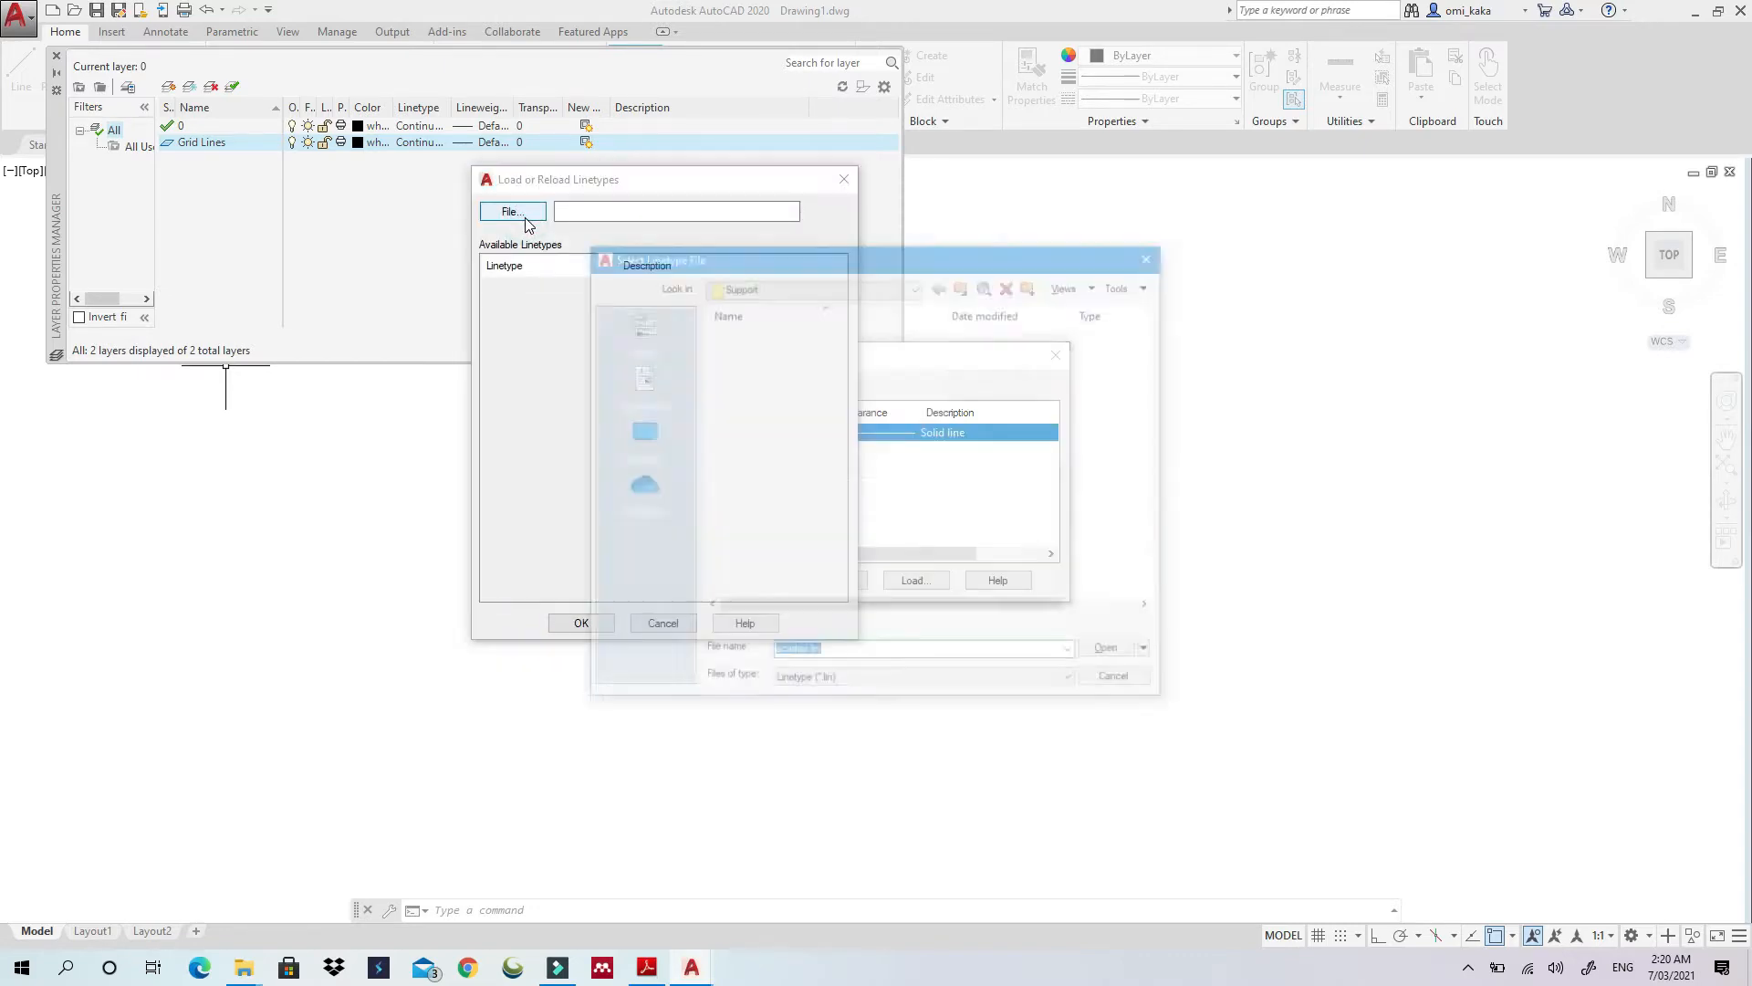
{"action": "left_click", "coordinate": [1113, 654]}
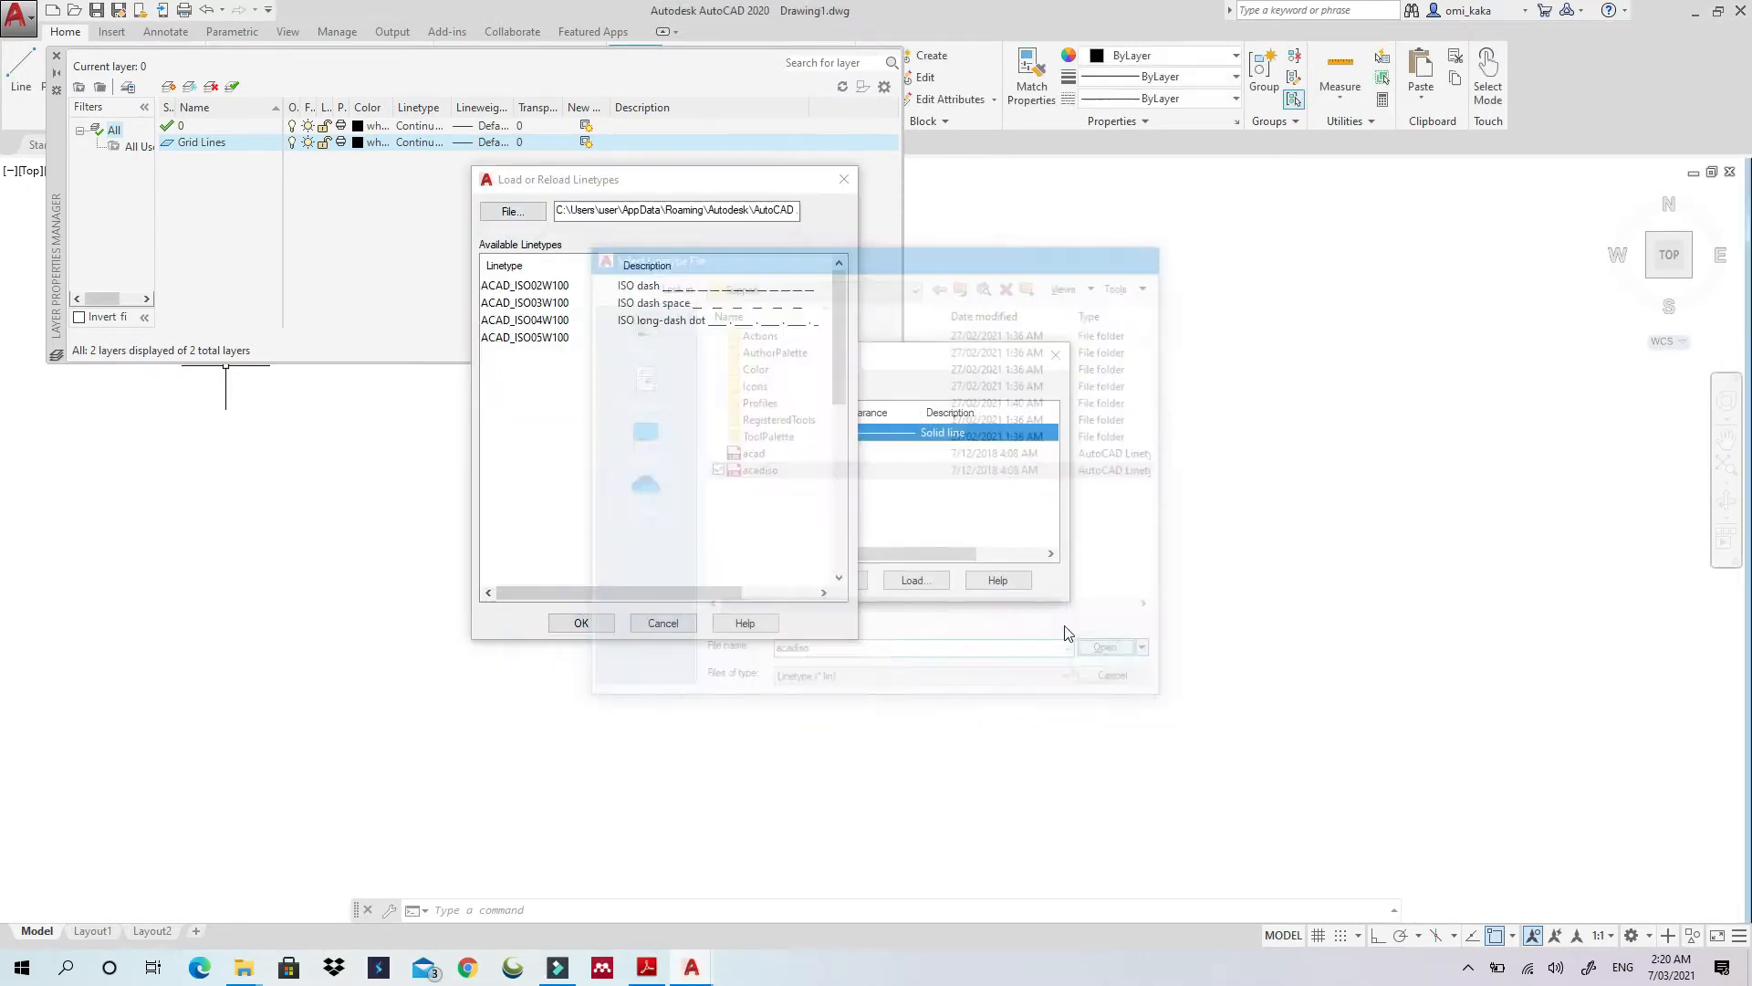
{"action": "left_click", "coordinate": [787, 460]}
{"action": "left_click", "coordinate": [787, 460]}
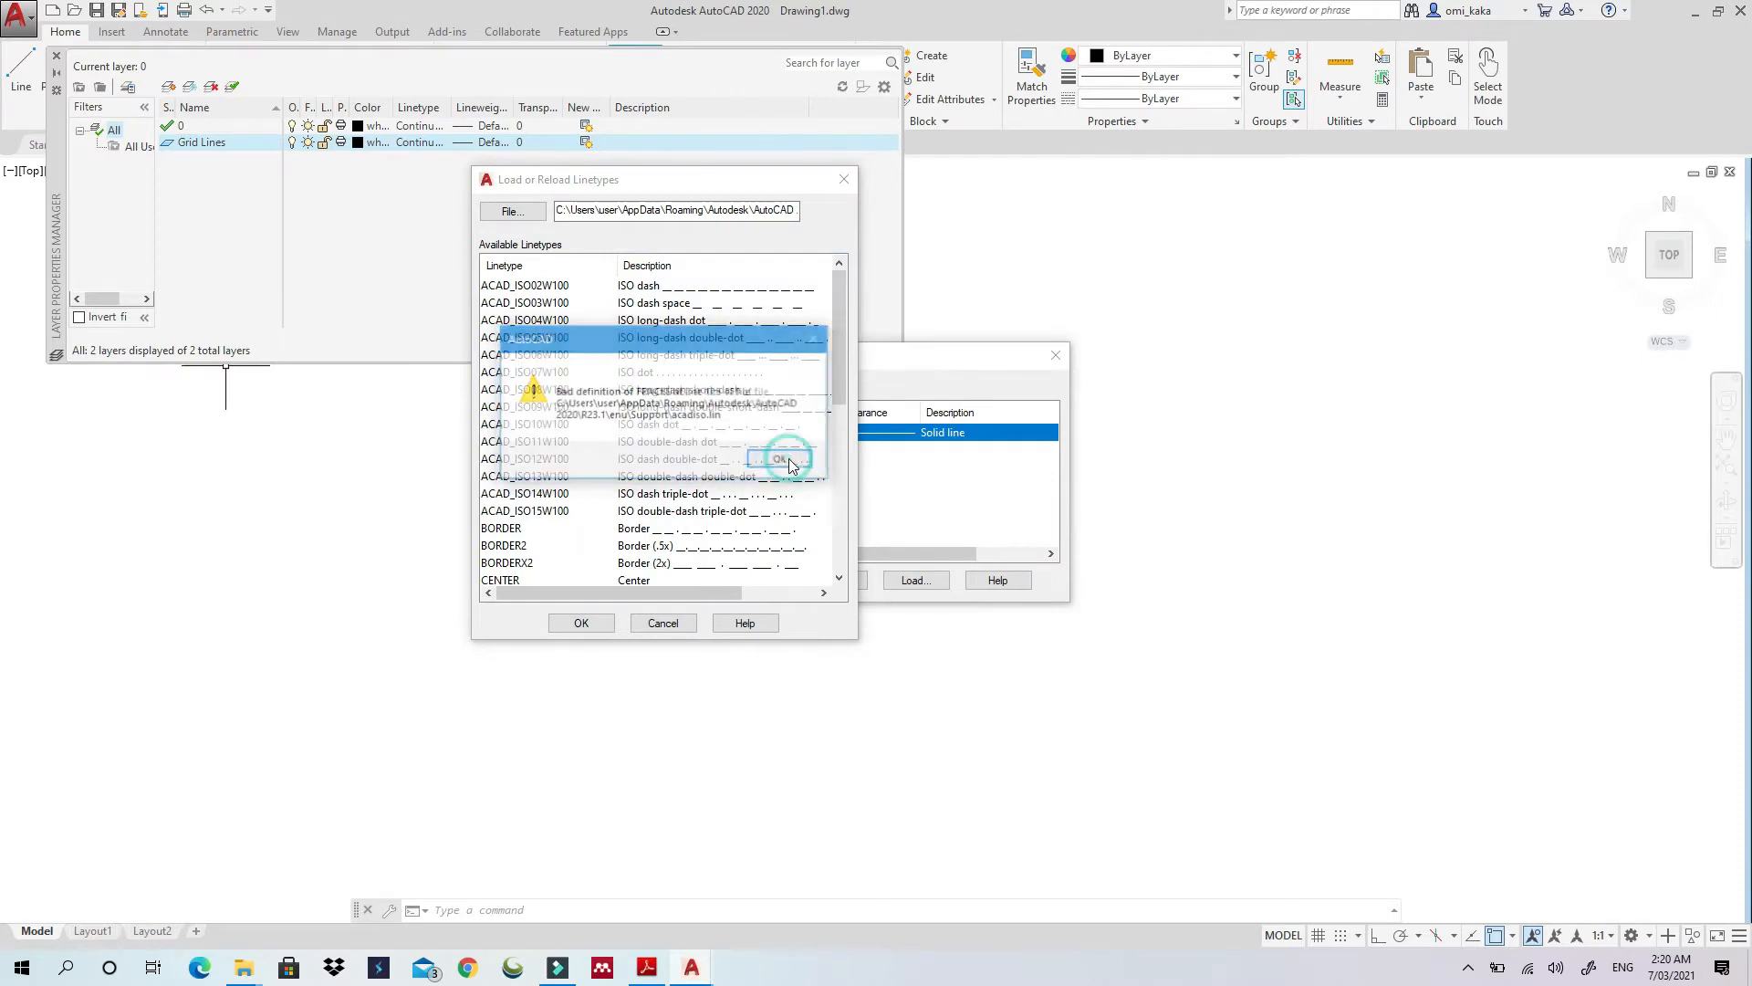
{"action": "left_click", "coordinate": [787, 460]}
{"action": "left_click", "coordinate": [787, 460]}
{"action": "left_click", "coordinate": [786, 460]}
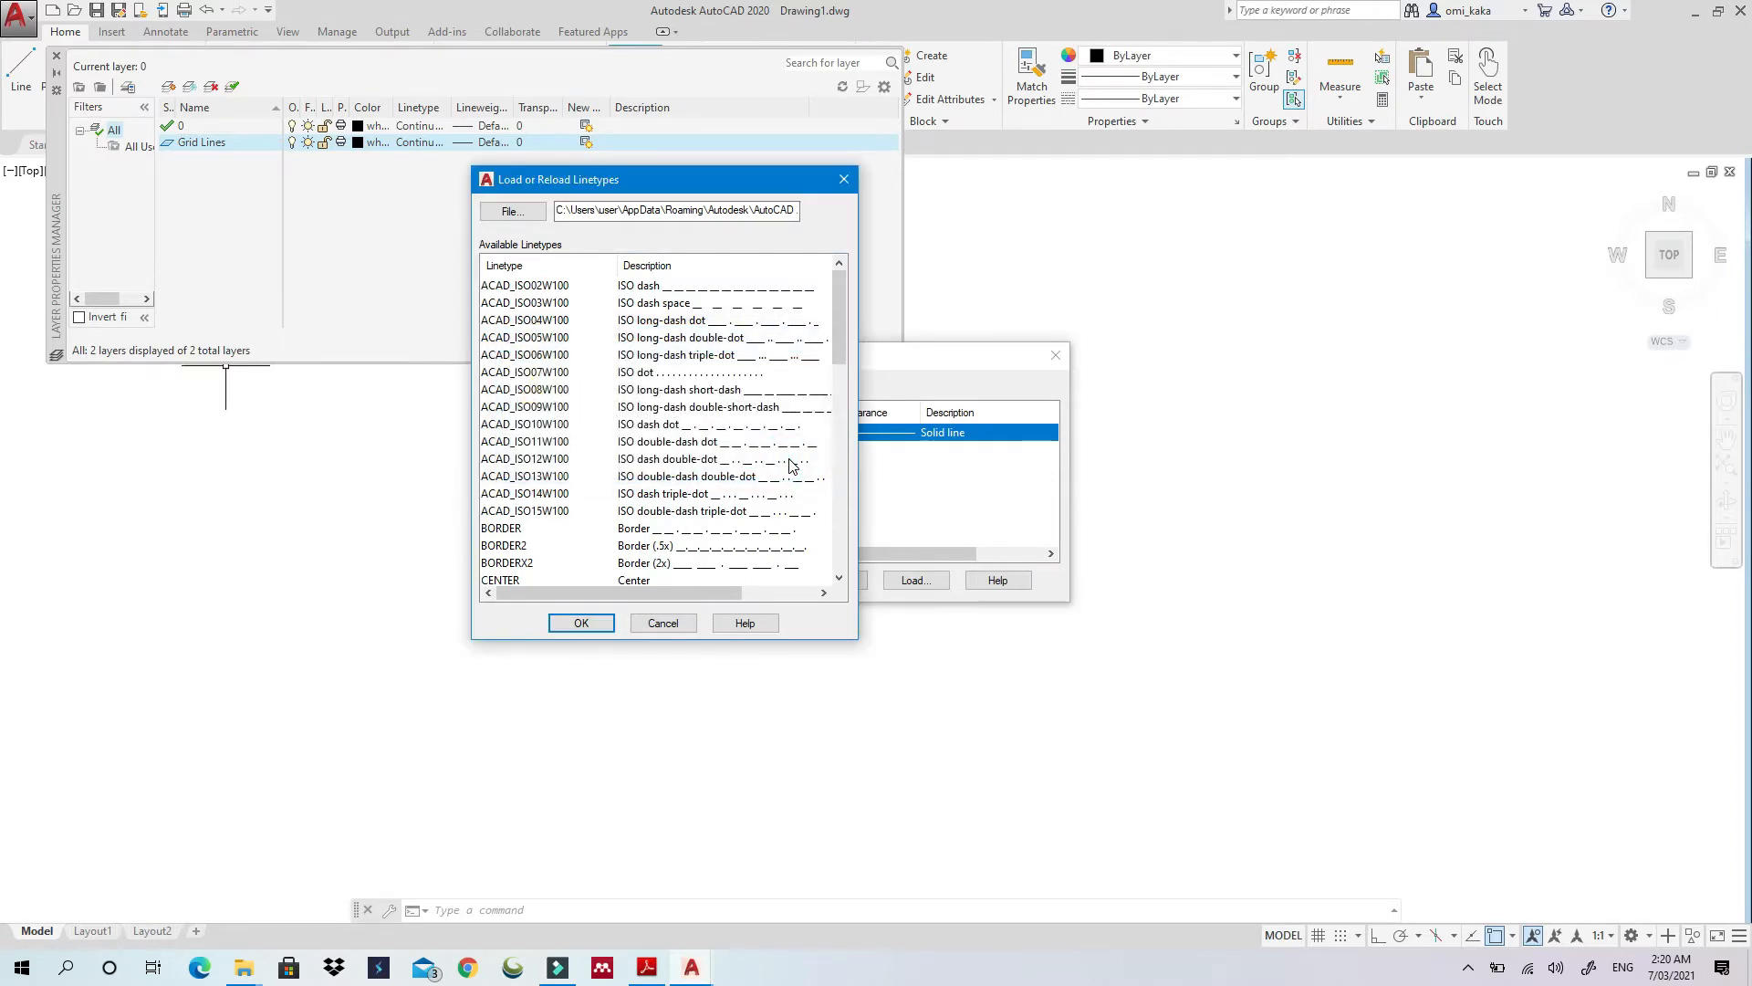
{"action": "left_click", "coordinate": [558, 459]}
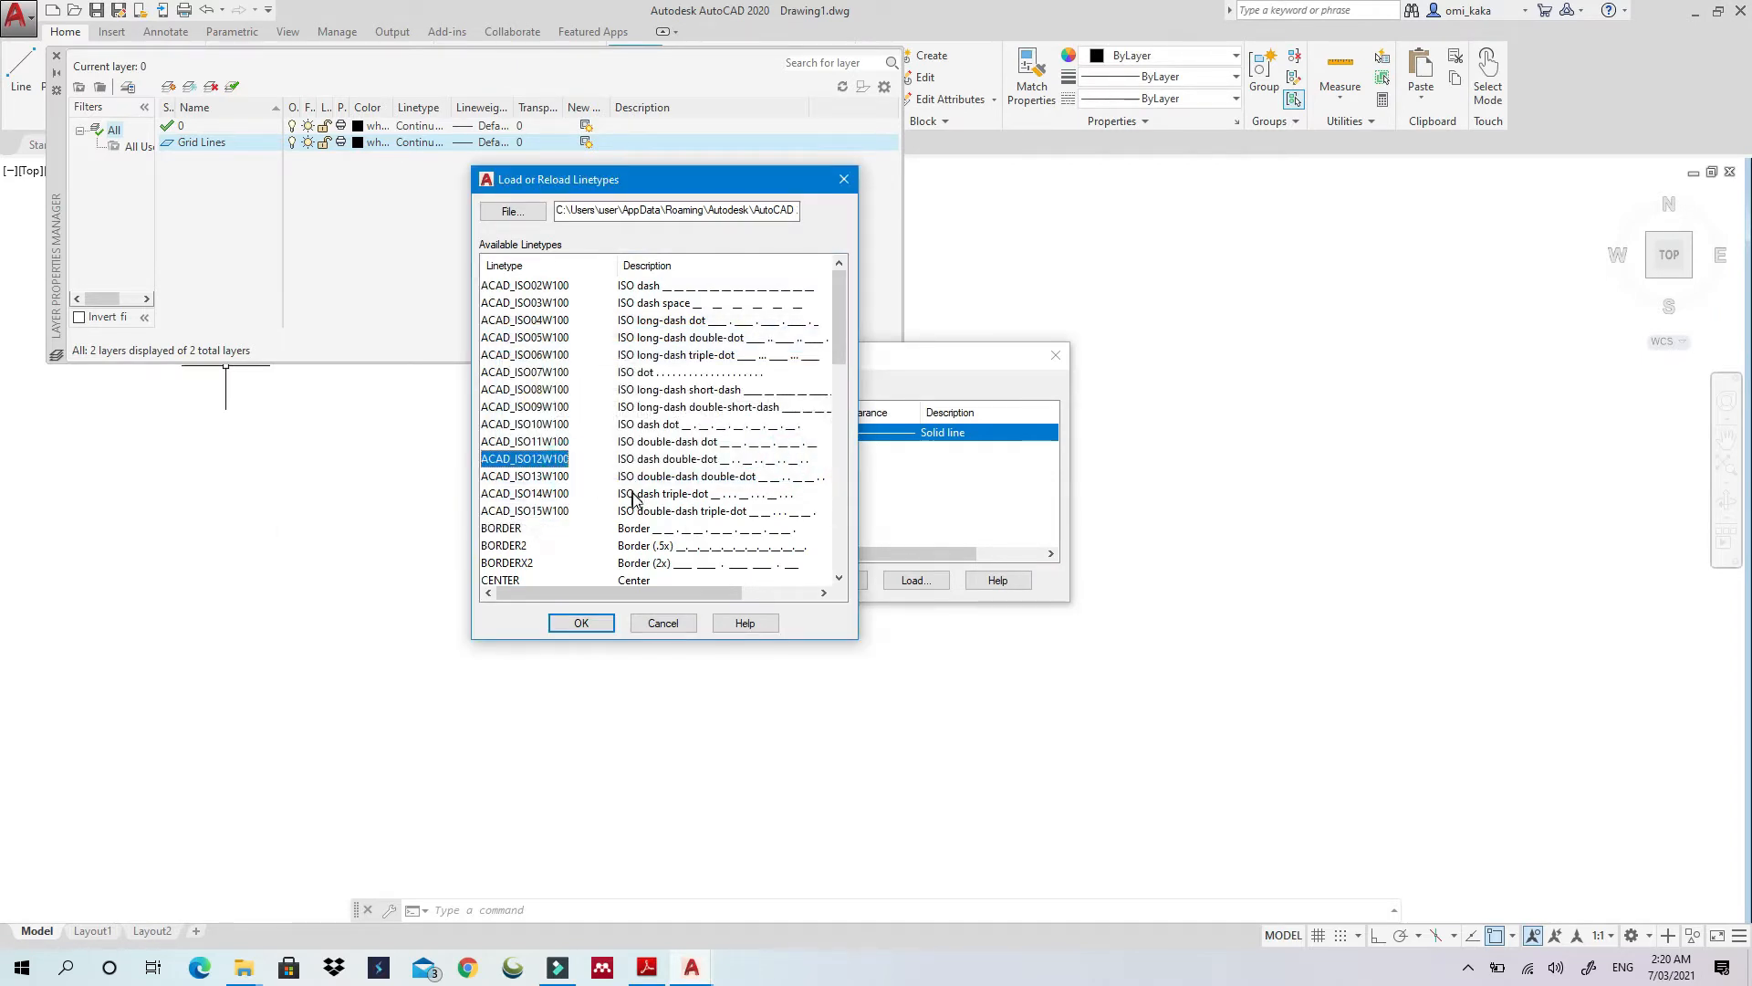
{"action": "key", "text": "ctrl+a"}
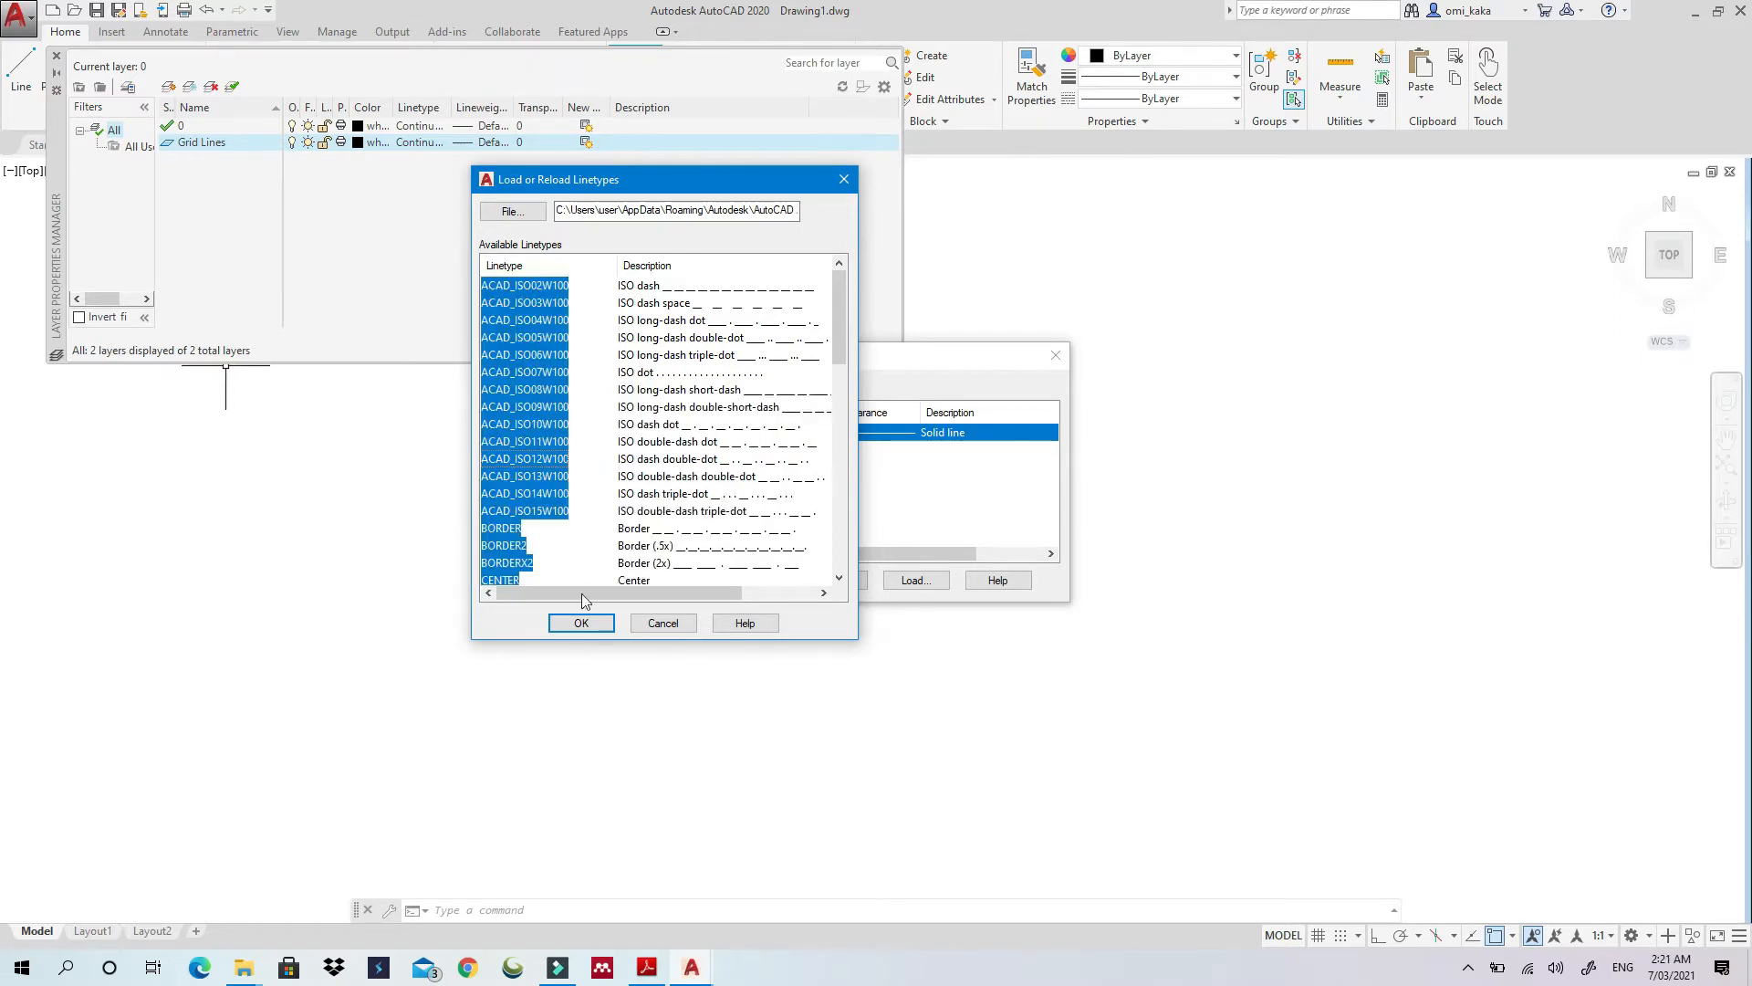
{"action": "left_click", "coordinate": [576, 624]}
Assign the ACAD_ISO03W100 dashed linetype to the Grid Lines layer and close the layer manager
{"action": "scroll", "coordinate": [884, 493], "scroll_direction": "up", "scroll_amount": 5}
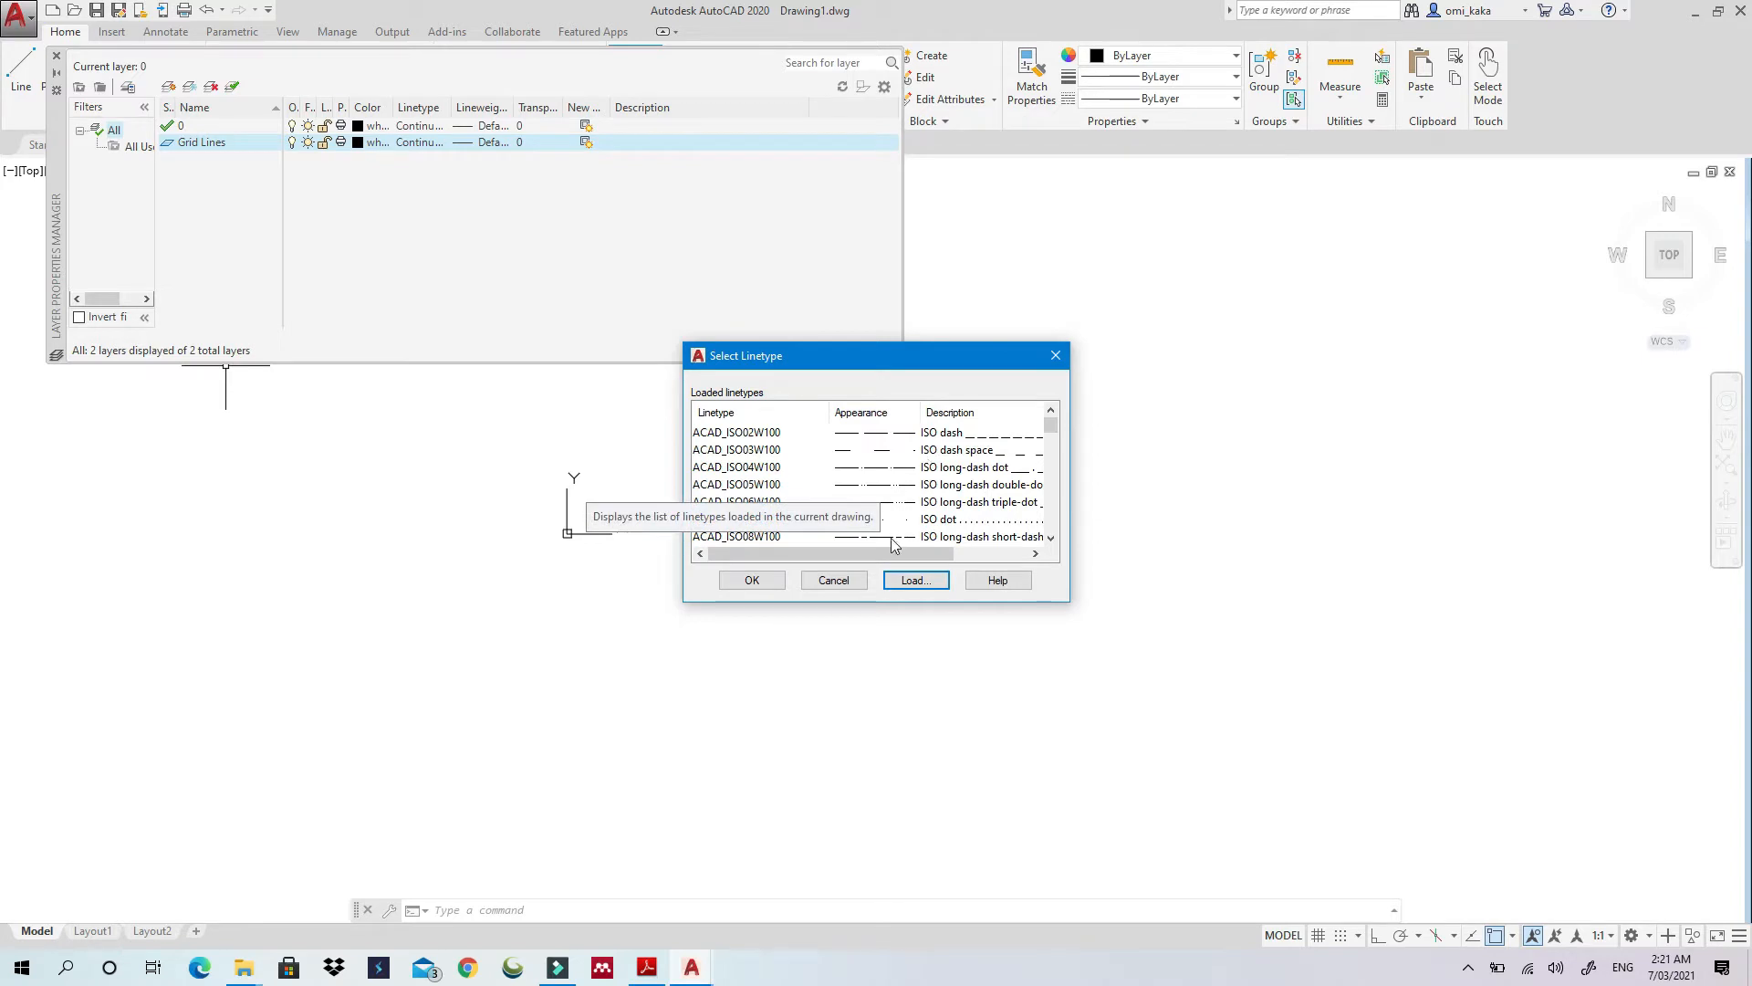
{"action": "left_click", "coordinate": [884, 451]}
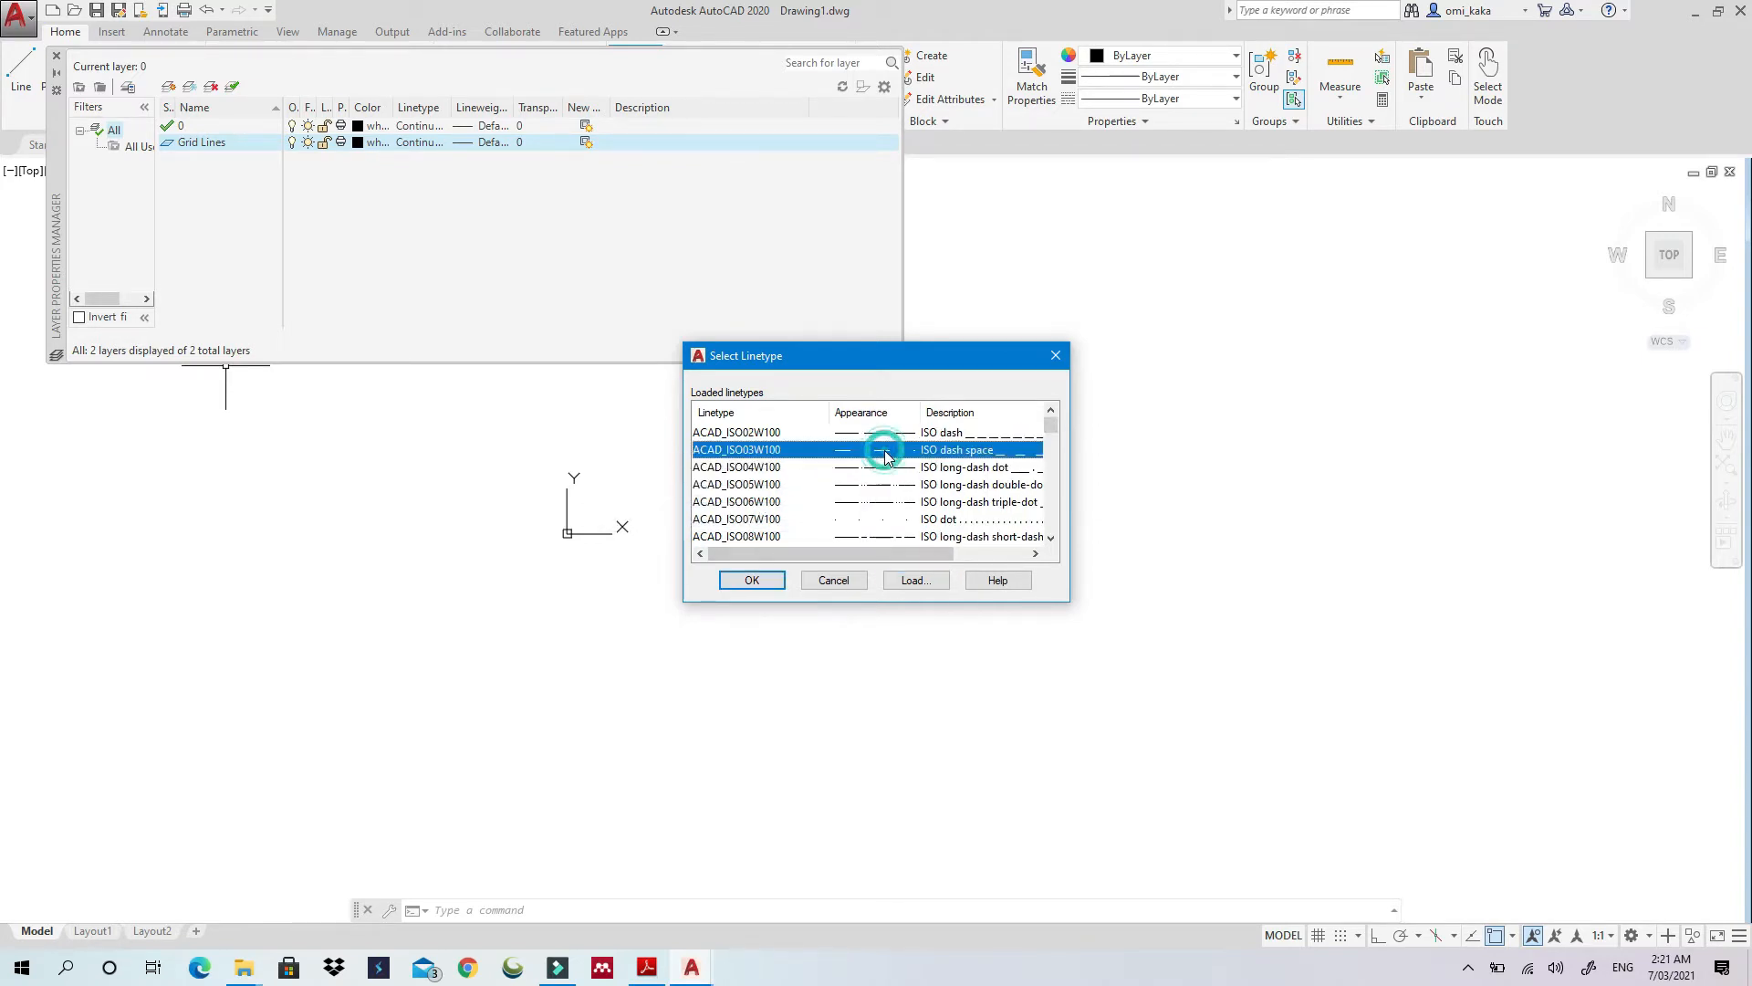
{"action": "left_click", "coordinate": [754, 581]}
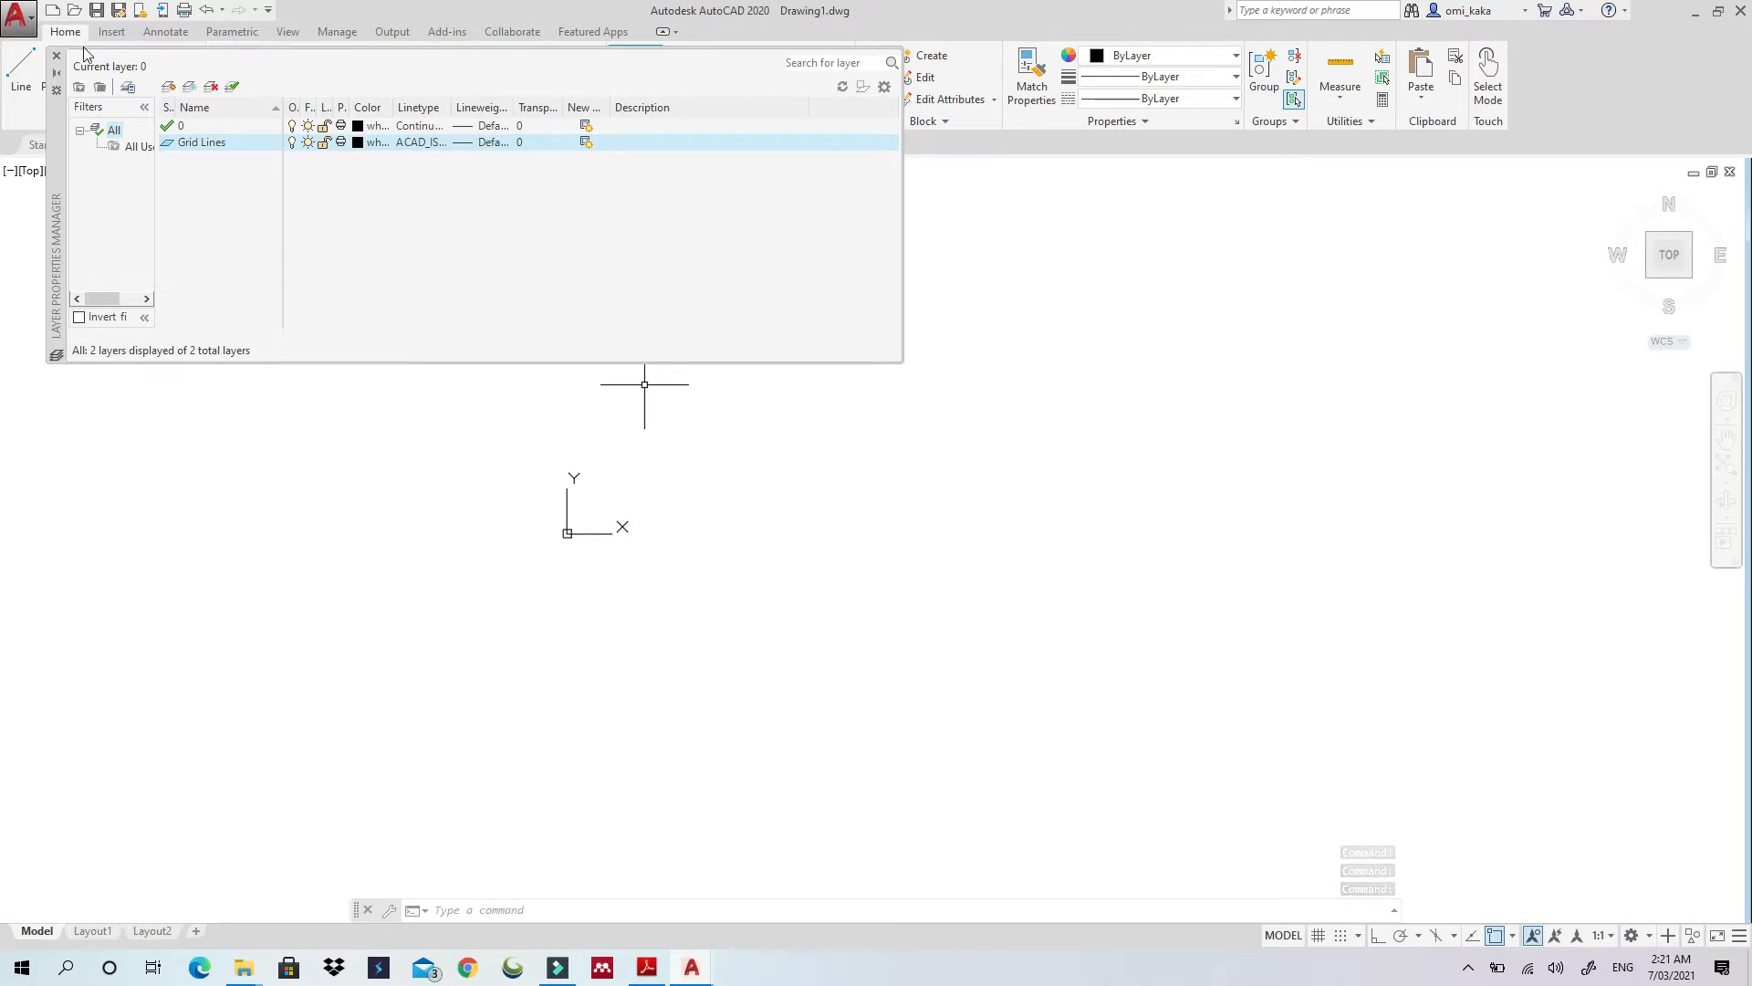
{"action": "left_click", "coordinate": [54, 61]}
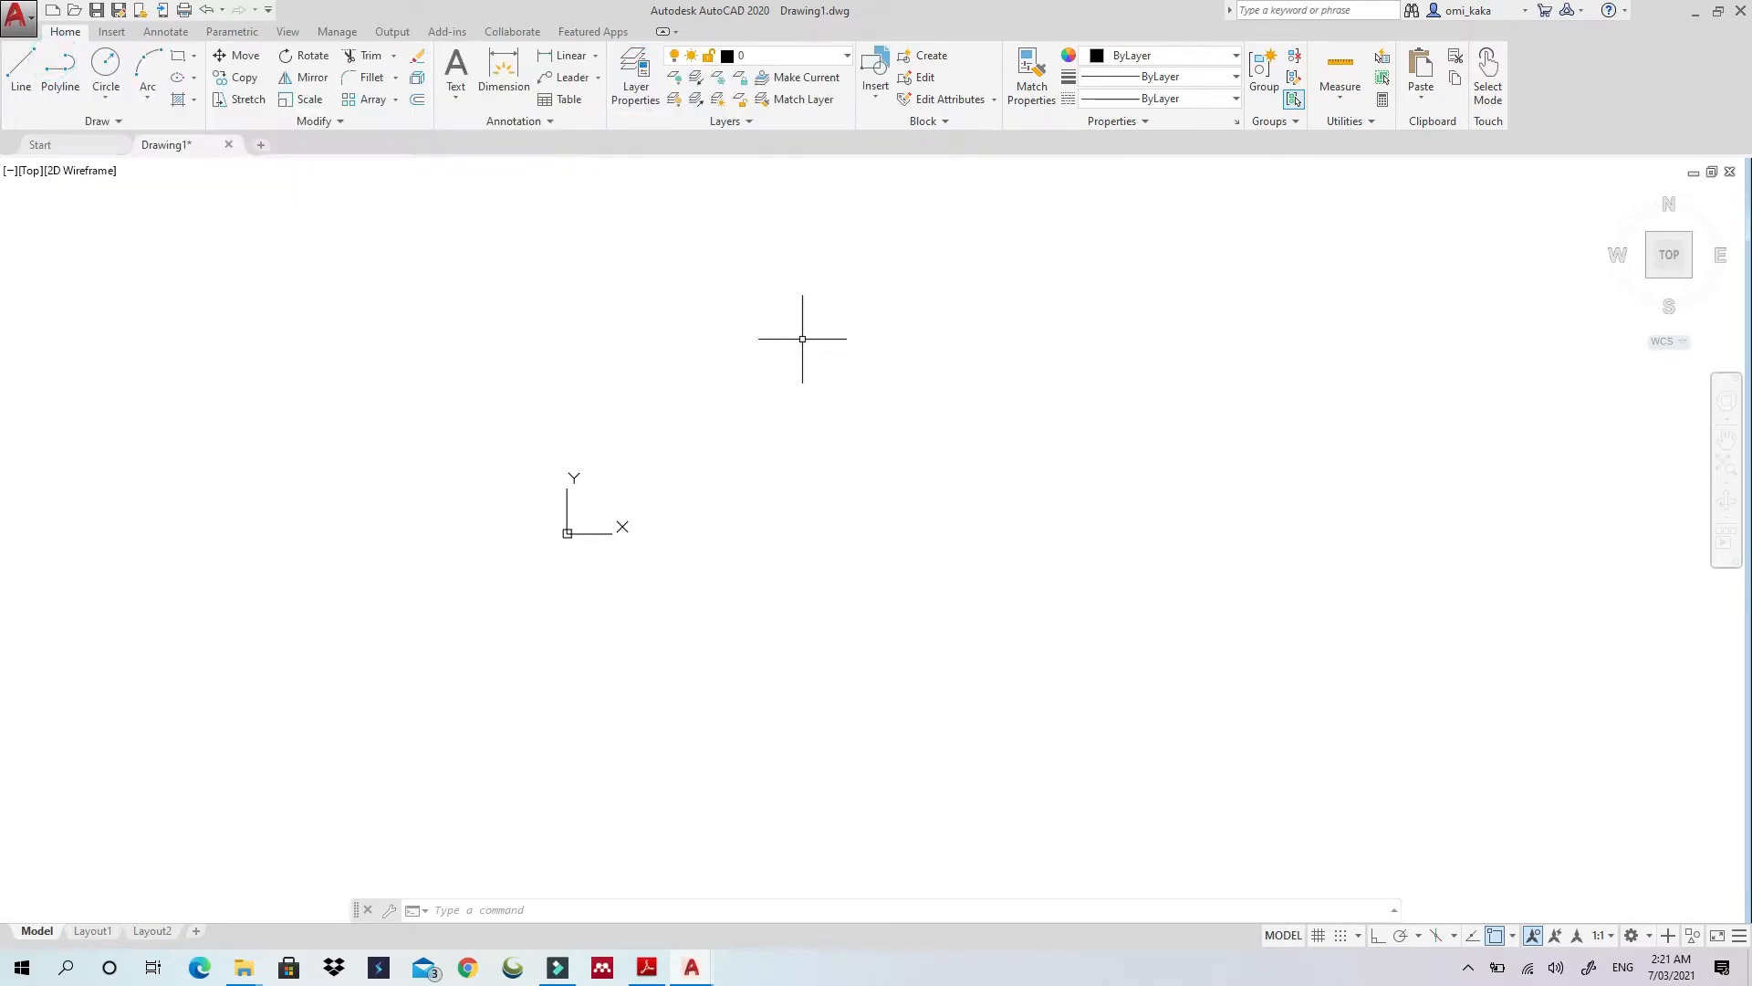
{"action": "left_click", "coordinate": [20, 70]}
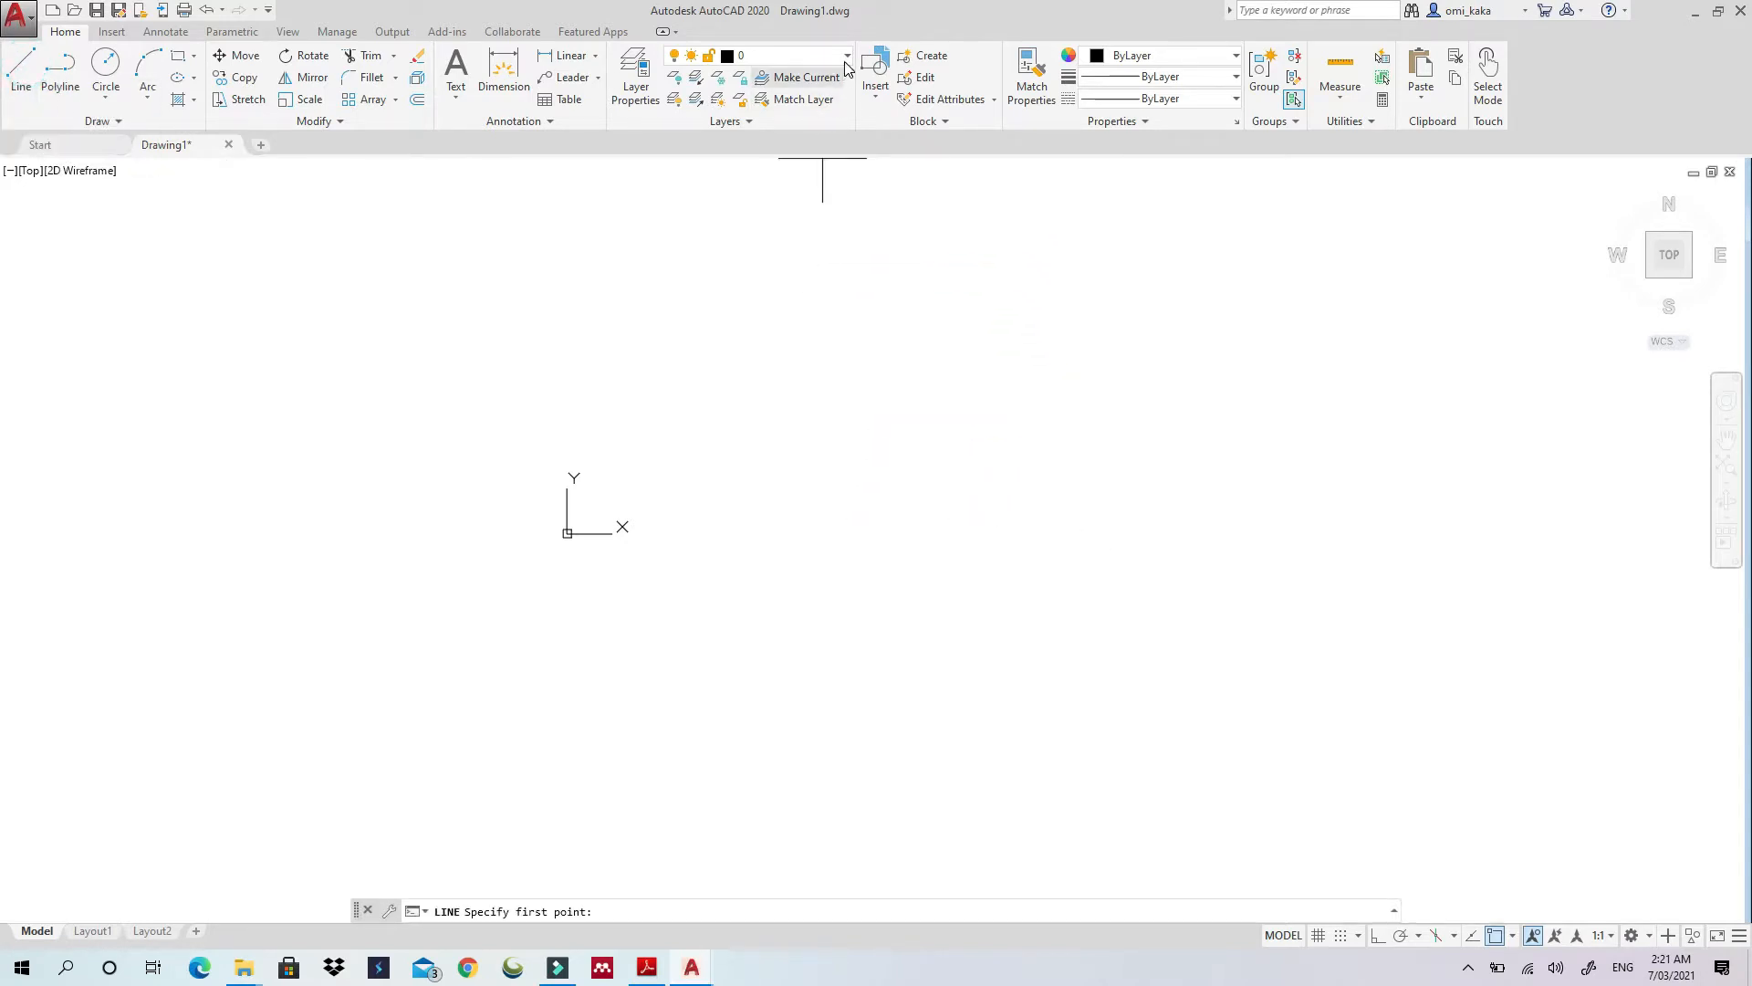
{"action": "key", "text": "Escape"}
{"action": "key", "text": "Escape"}
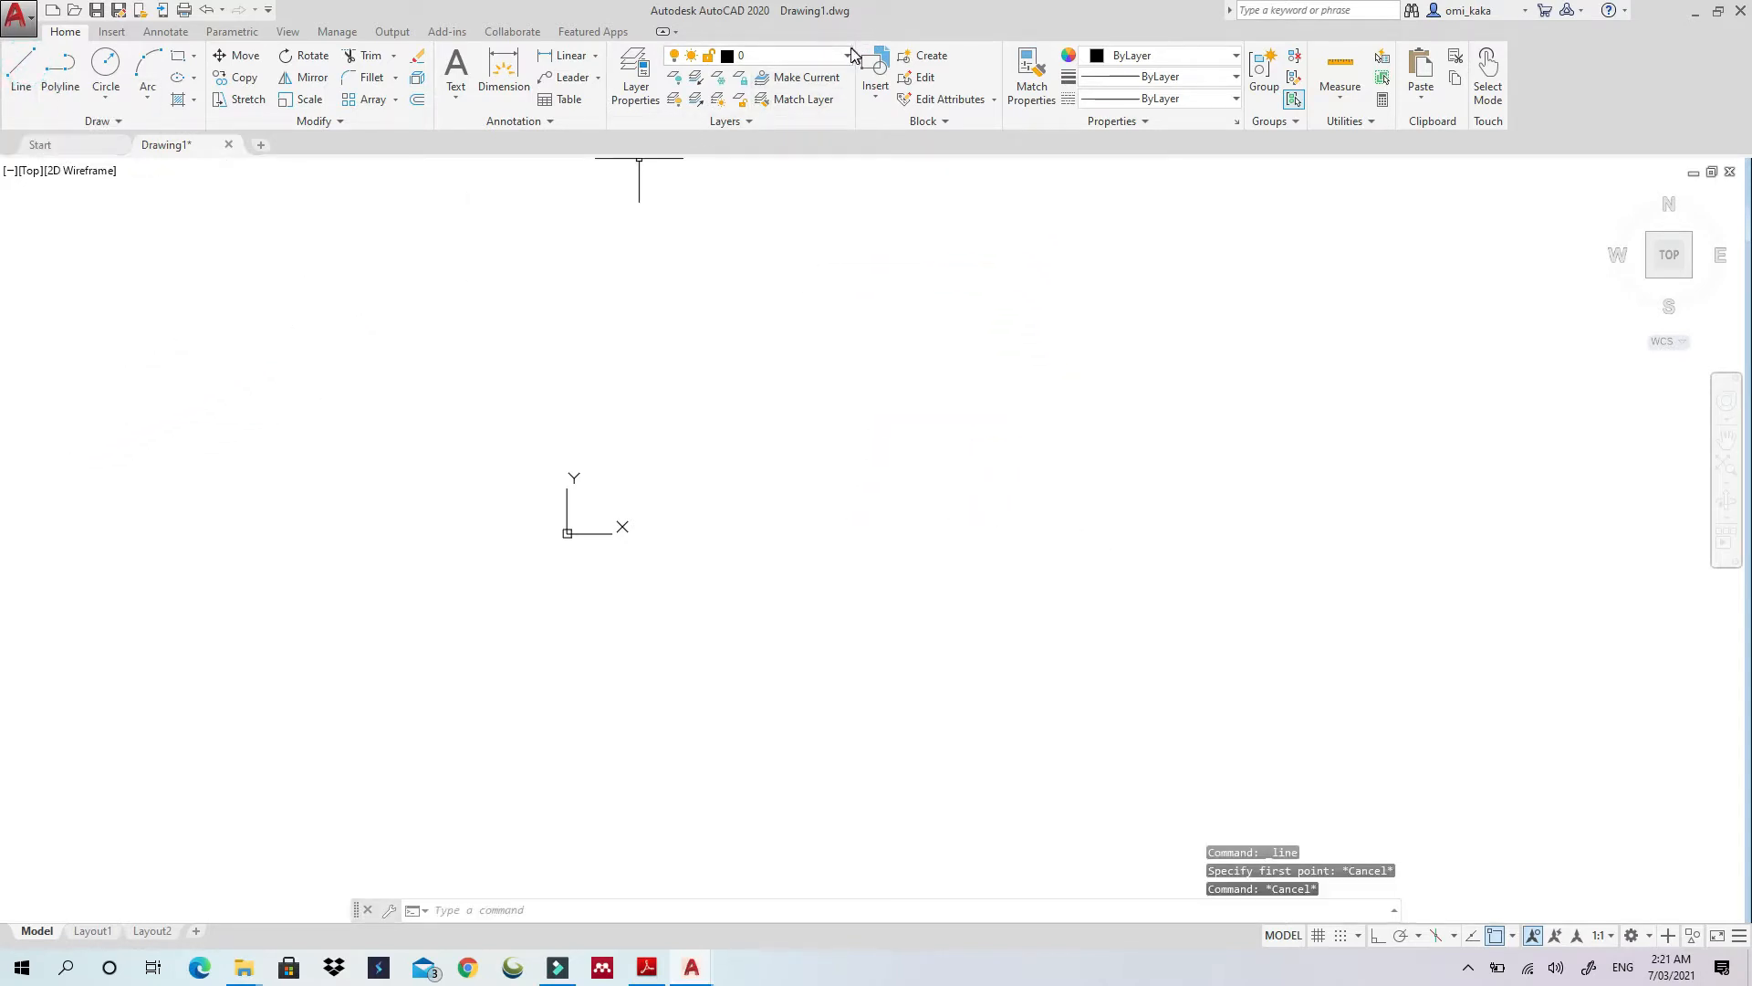
Make Grid Lines the current layer, and start a line with Ortho mode turned on
{"action": "left_click", "coordinate": [851, 55]}
{"action": "left_click", "coordinate": [809, 95]}
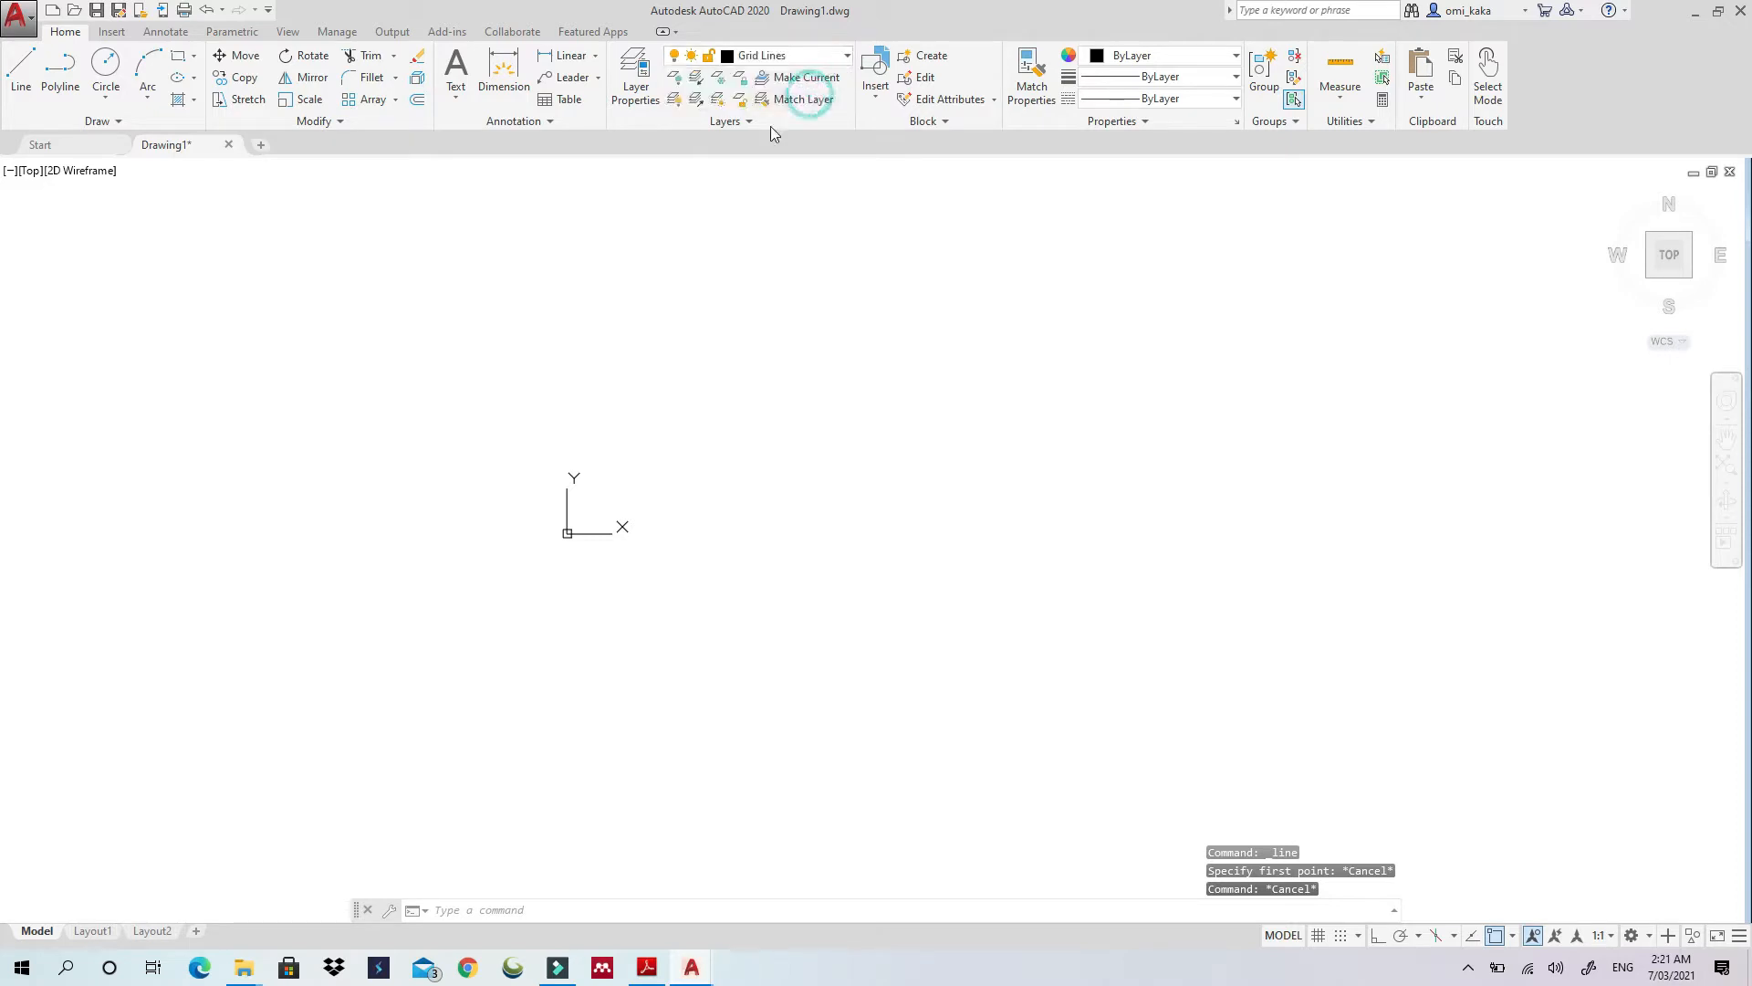
{"action": "left_click", "coordinate": [21, 70]}
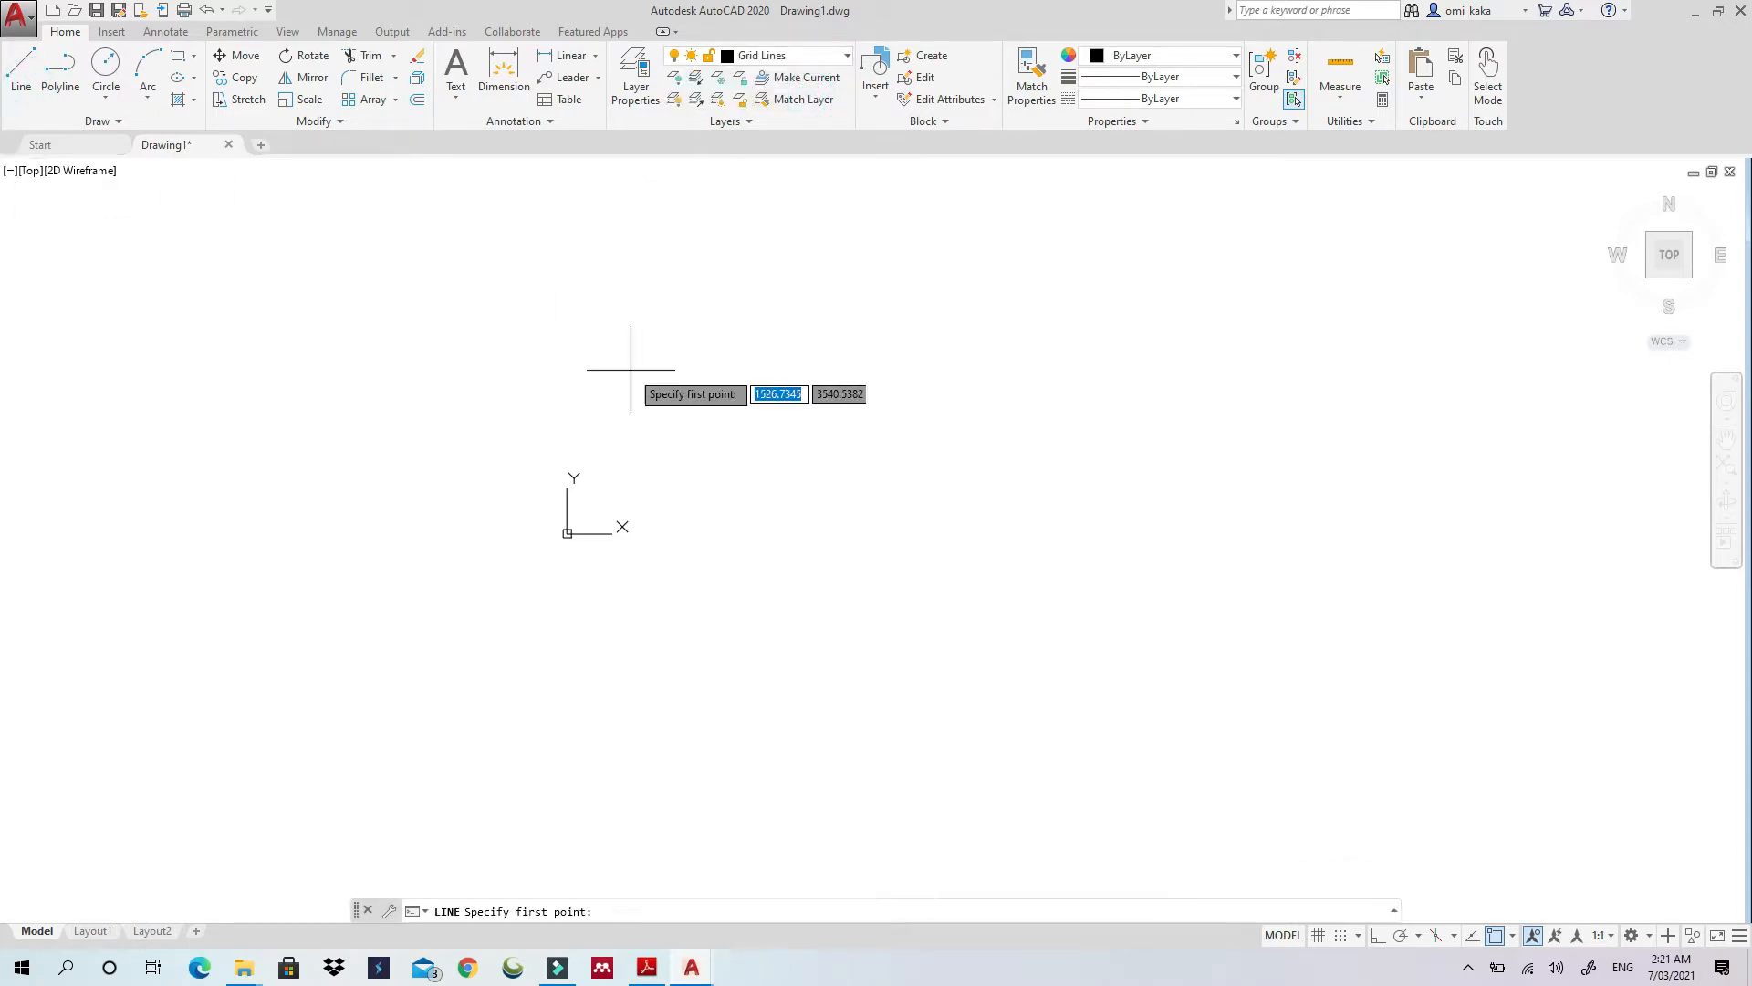
{"action": "left_click", "coordinate": [584, 331]}
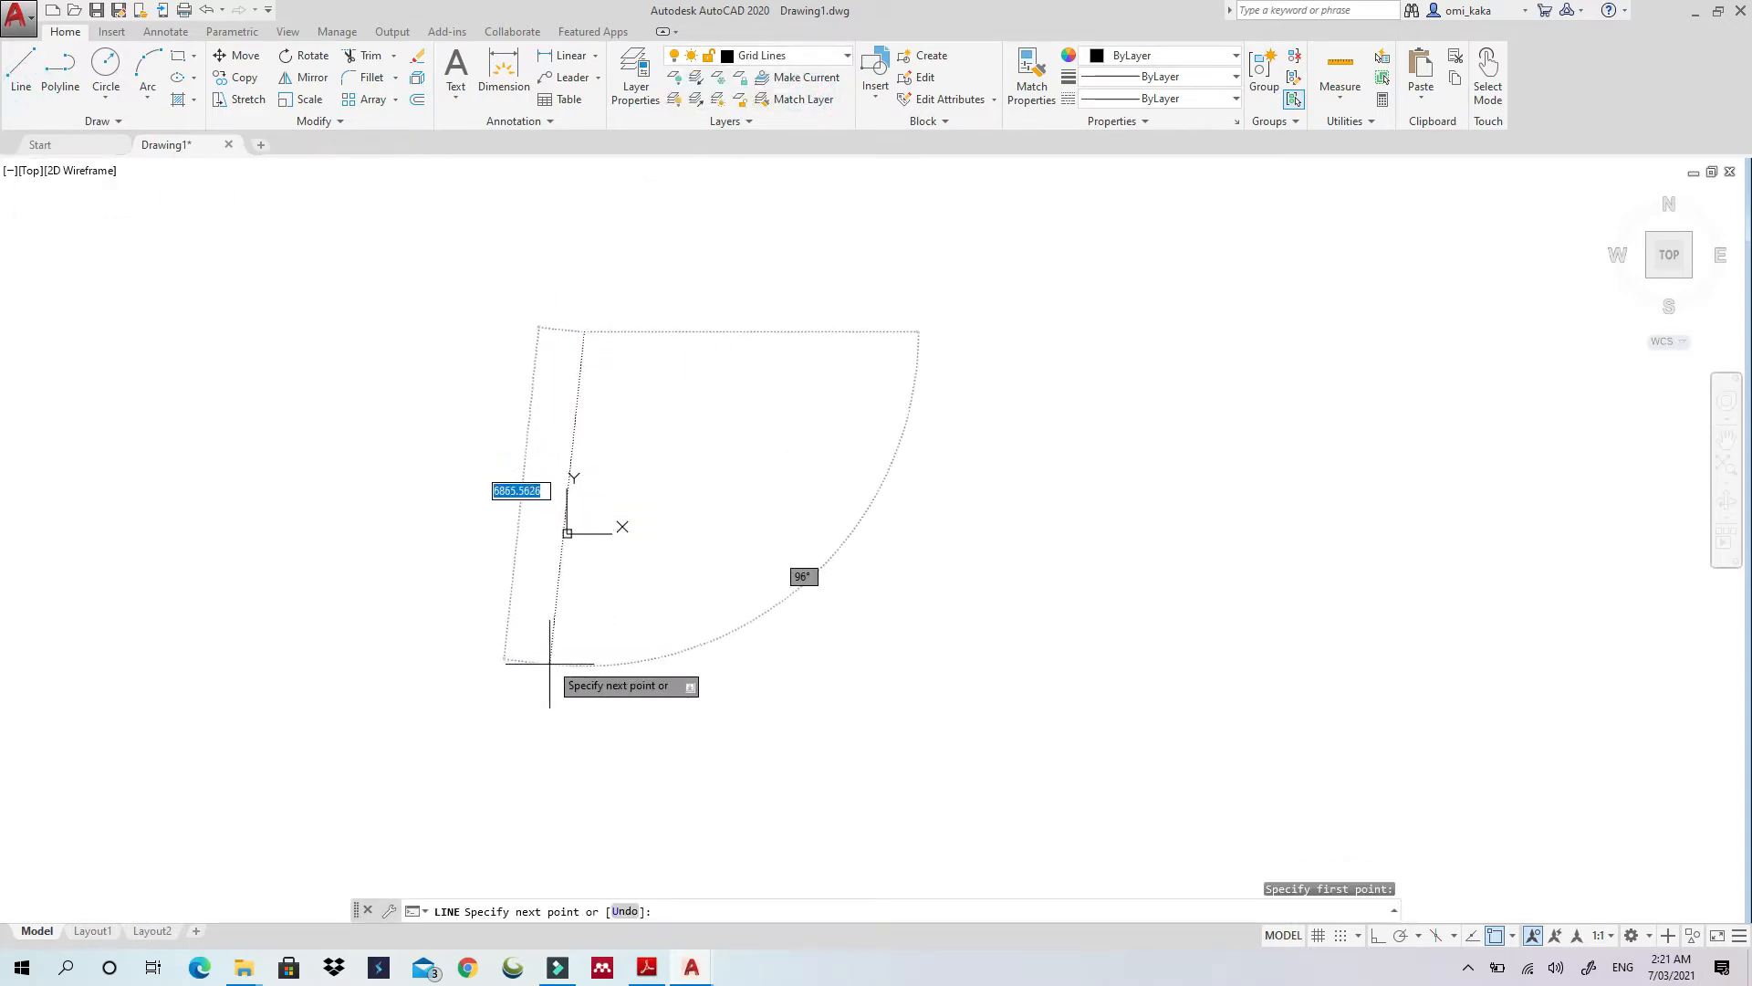
{"action": "left_click", "coordinate": [1377, 941]}
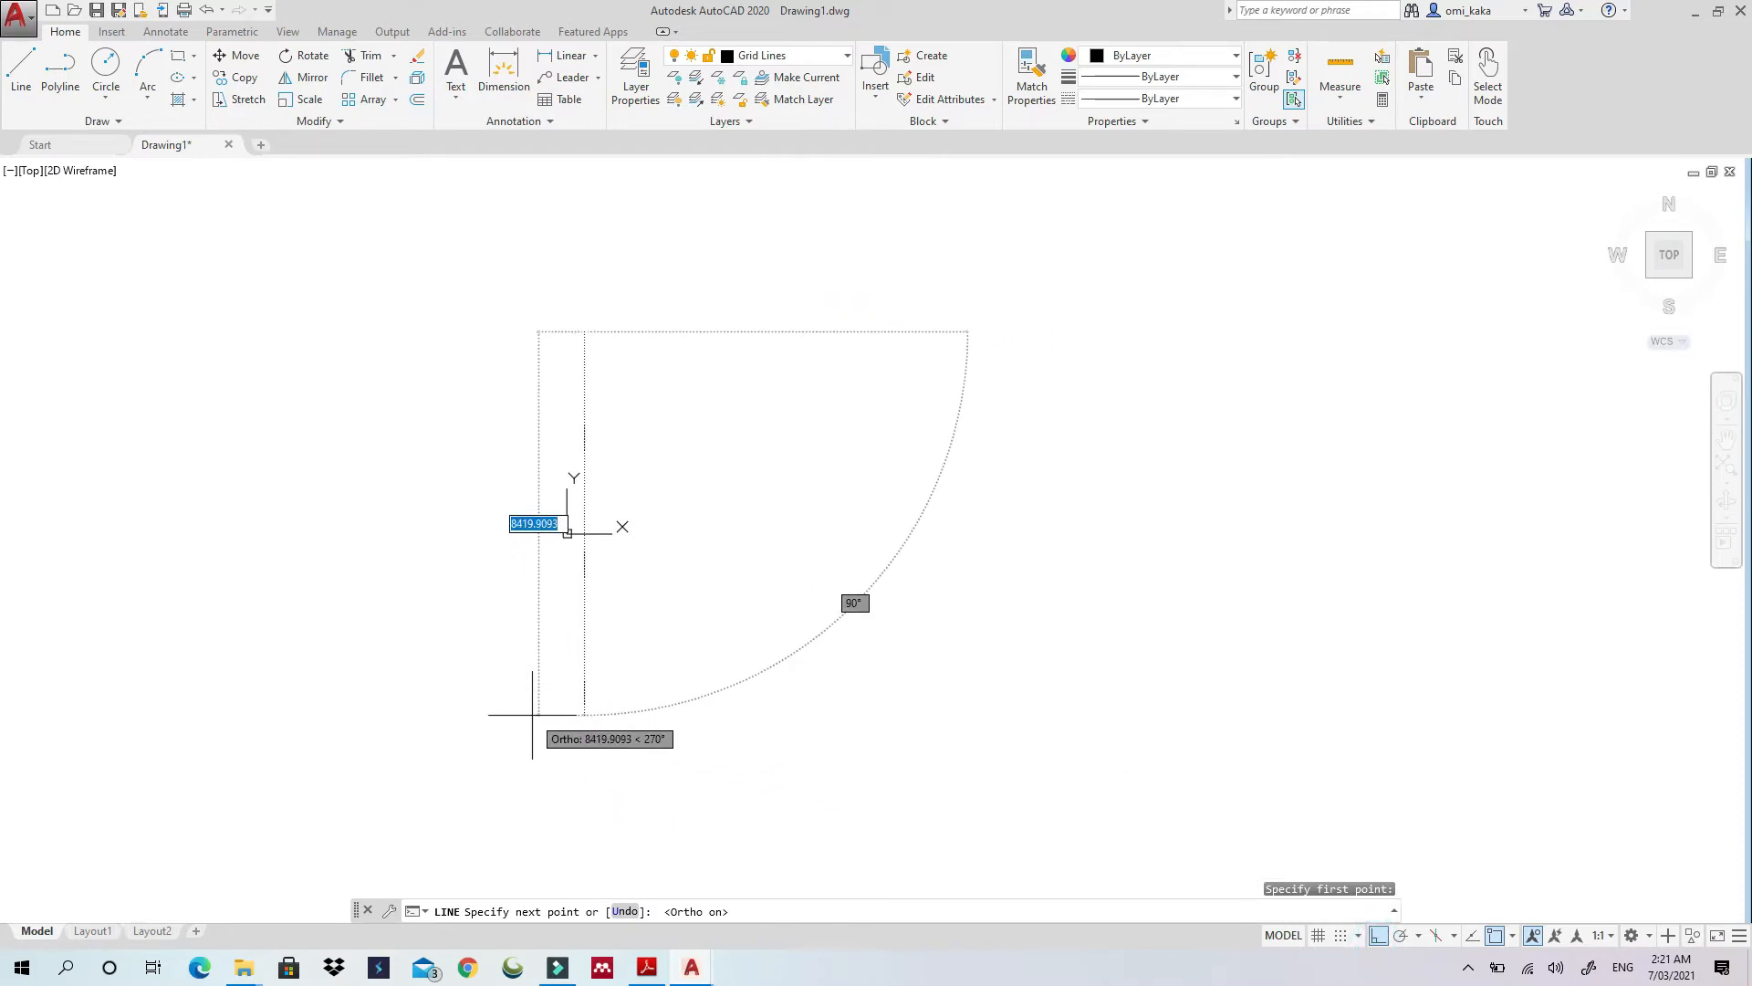
Check the overall grid dimension beside grid lines 4 and 5 in the Asante resortn STRUCTURAL drawing, and abandon the unfinished line in Drawing1
{"action": "scroll", "coordinate": [525, 715], "scroll_direction": "down", "scroll_amount": 5}
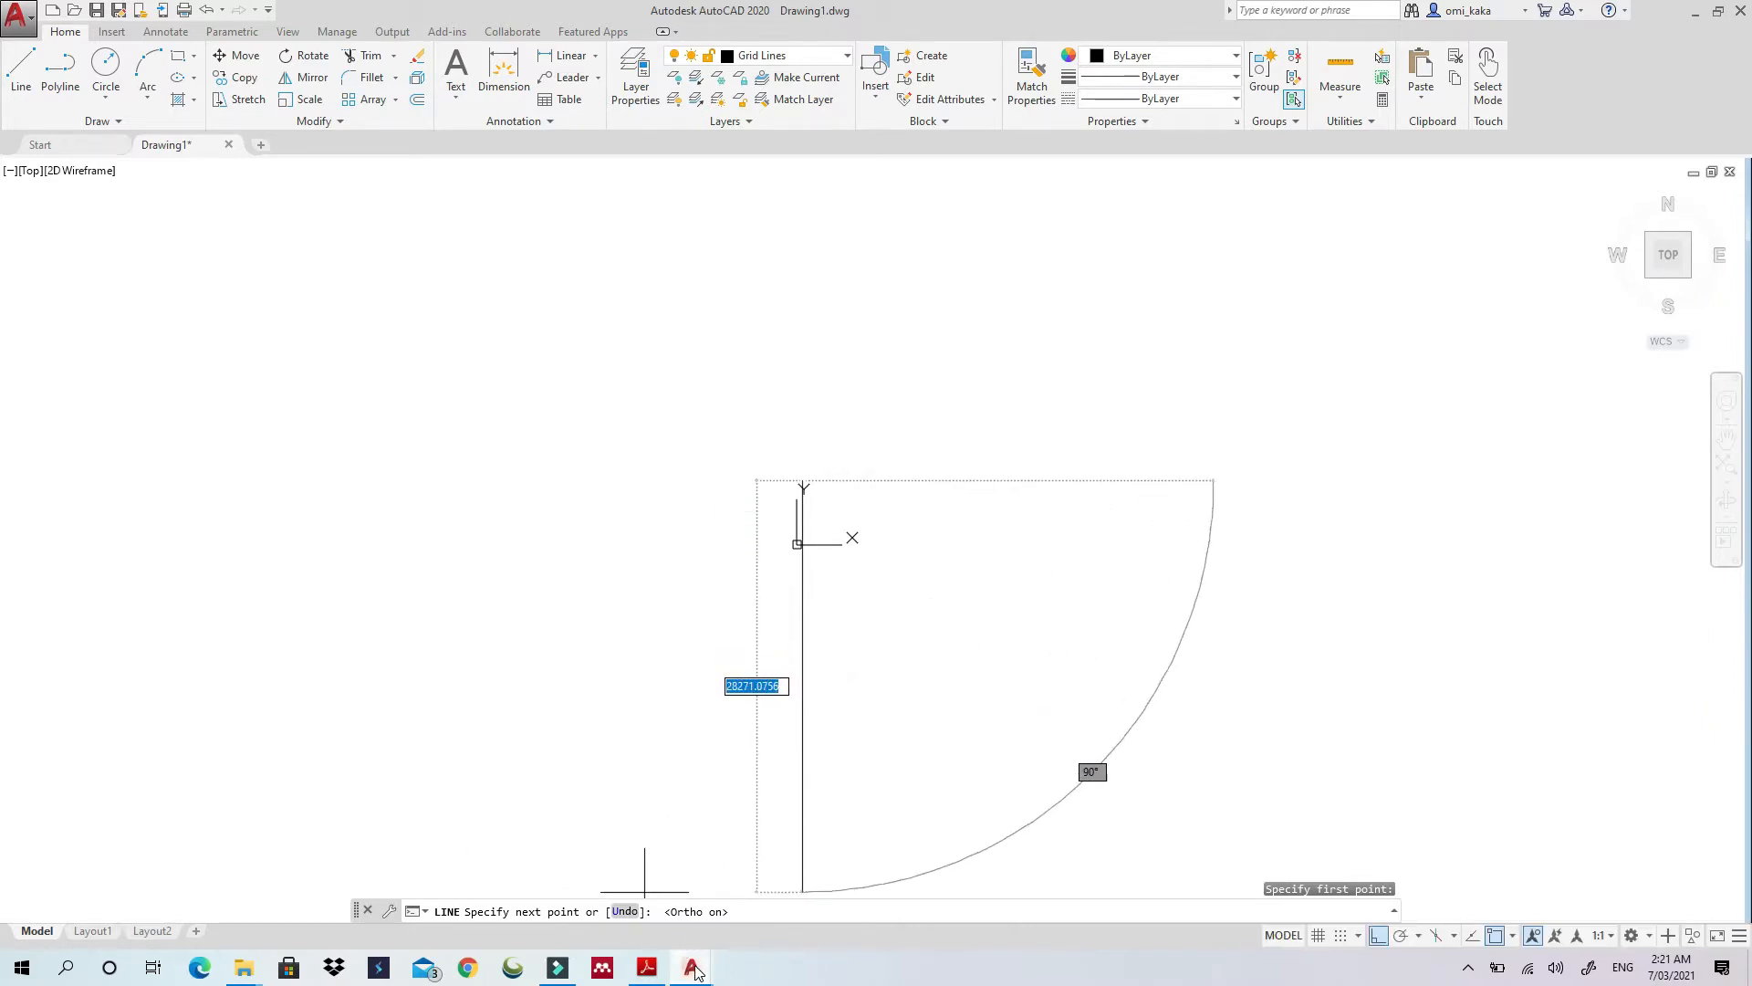
{"action": "mouse_move", "coordinate": [696, 970]}
{"action": "left_click", "coordinate": [622, 894]}
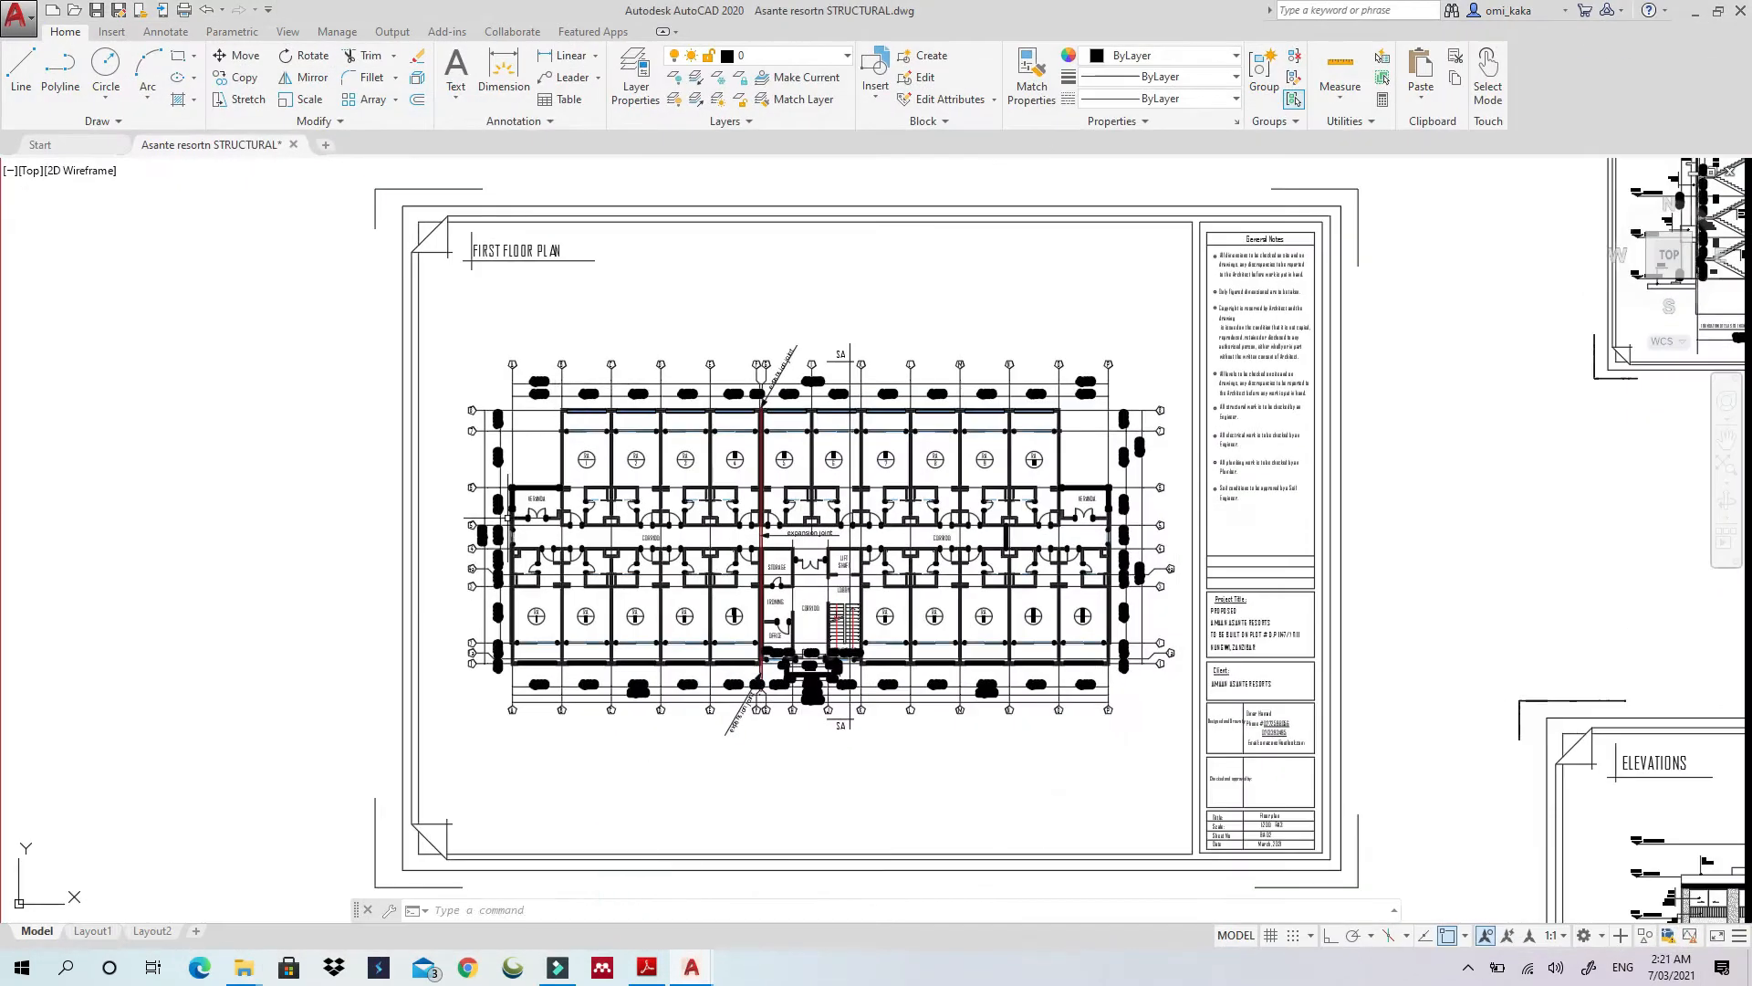
{"action": "scroll", "coordinate": [502, 518], "scroll_direction": "up", "scroll_amount": 10}
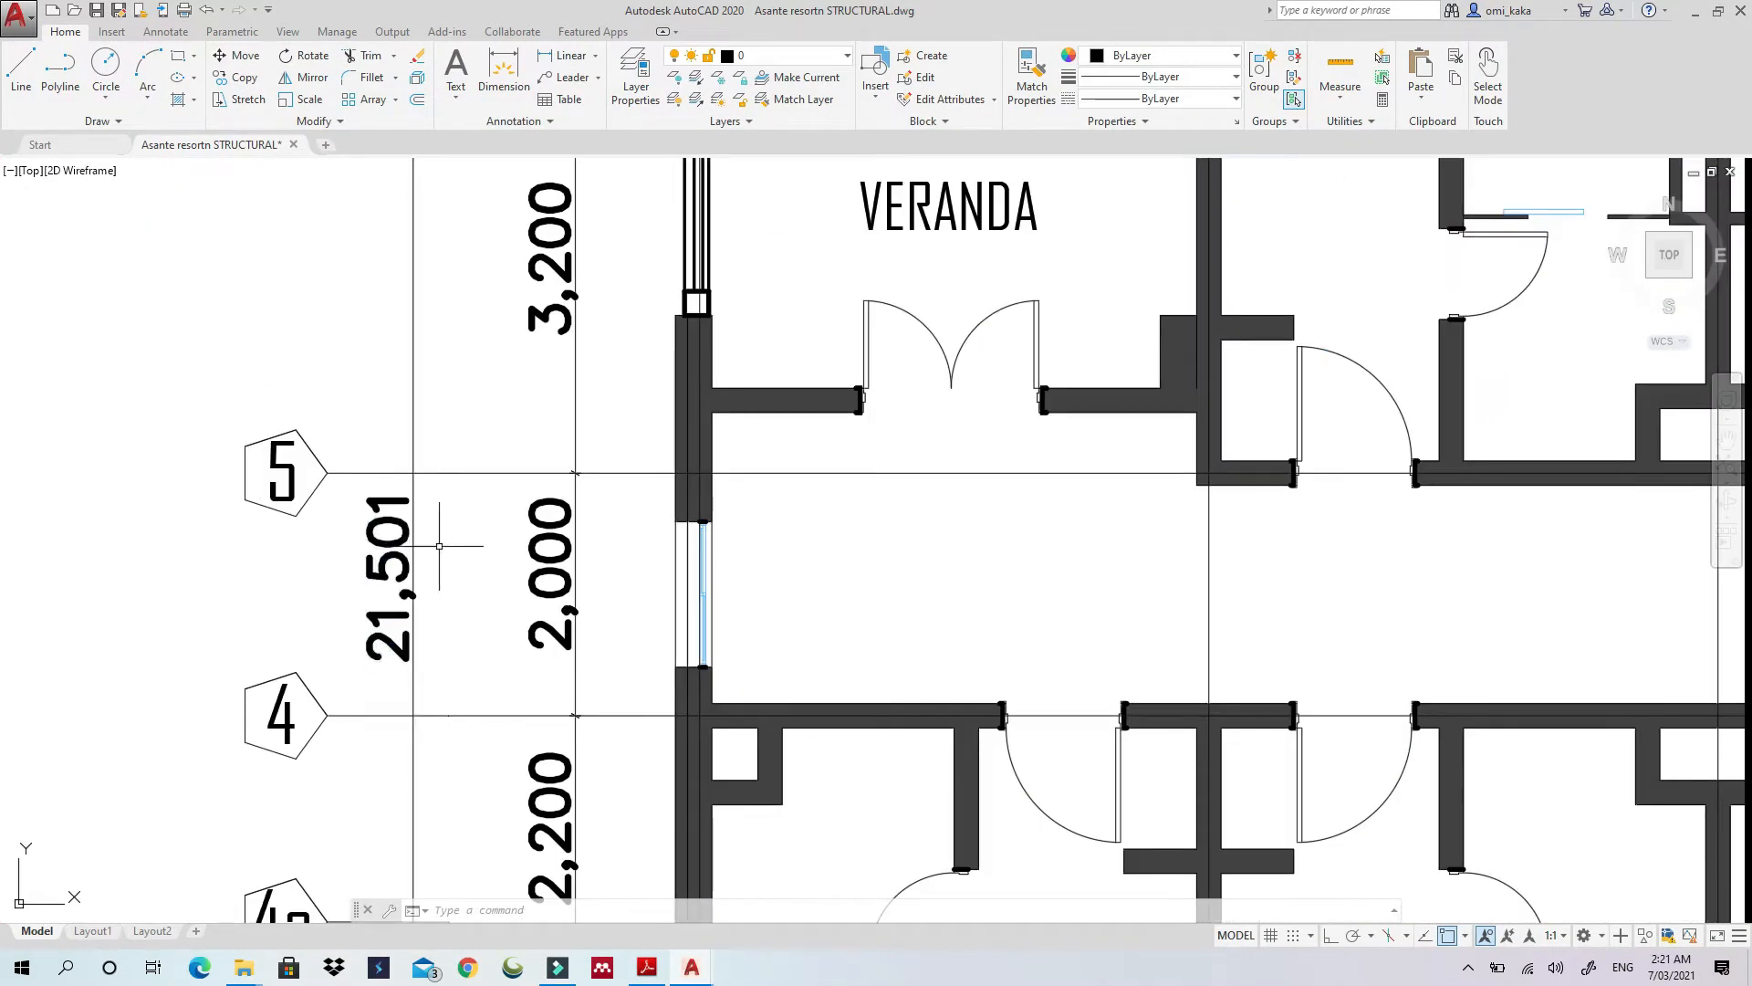
{"action": "scroll", "coordinate": [437, 543], "scroll_direction": "down", "scroll_amount": 4}
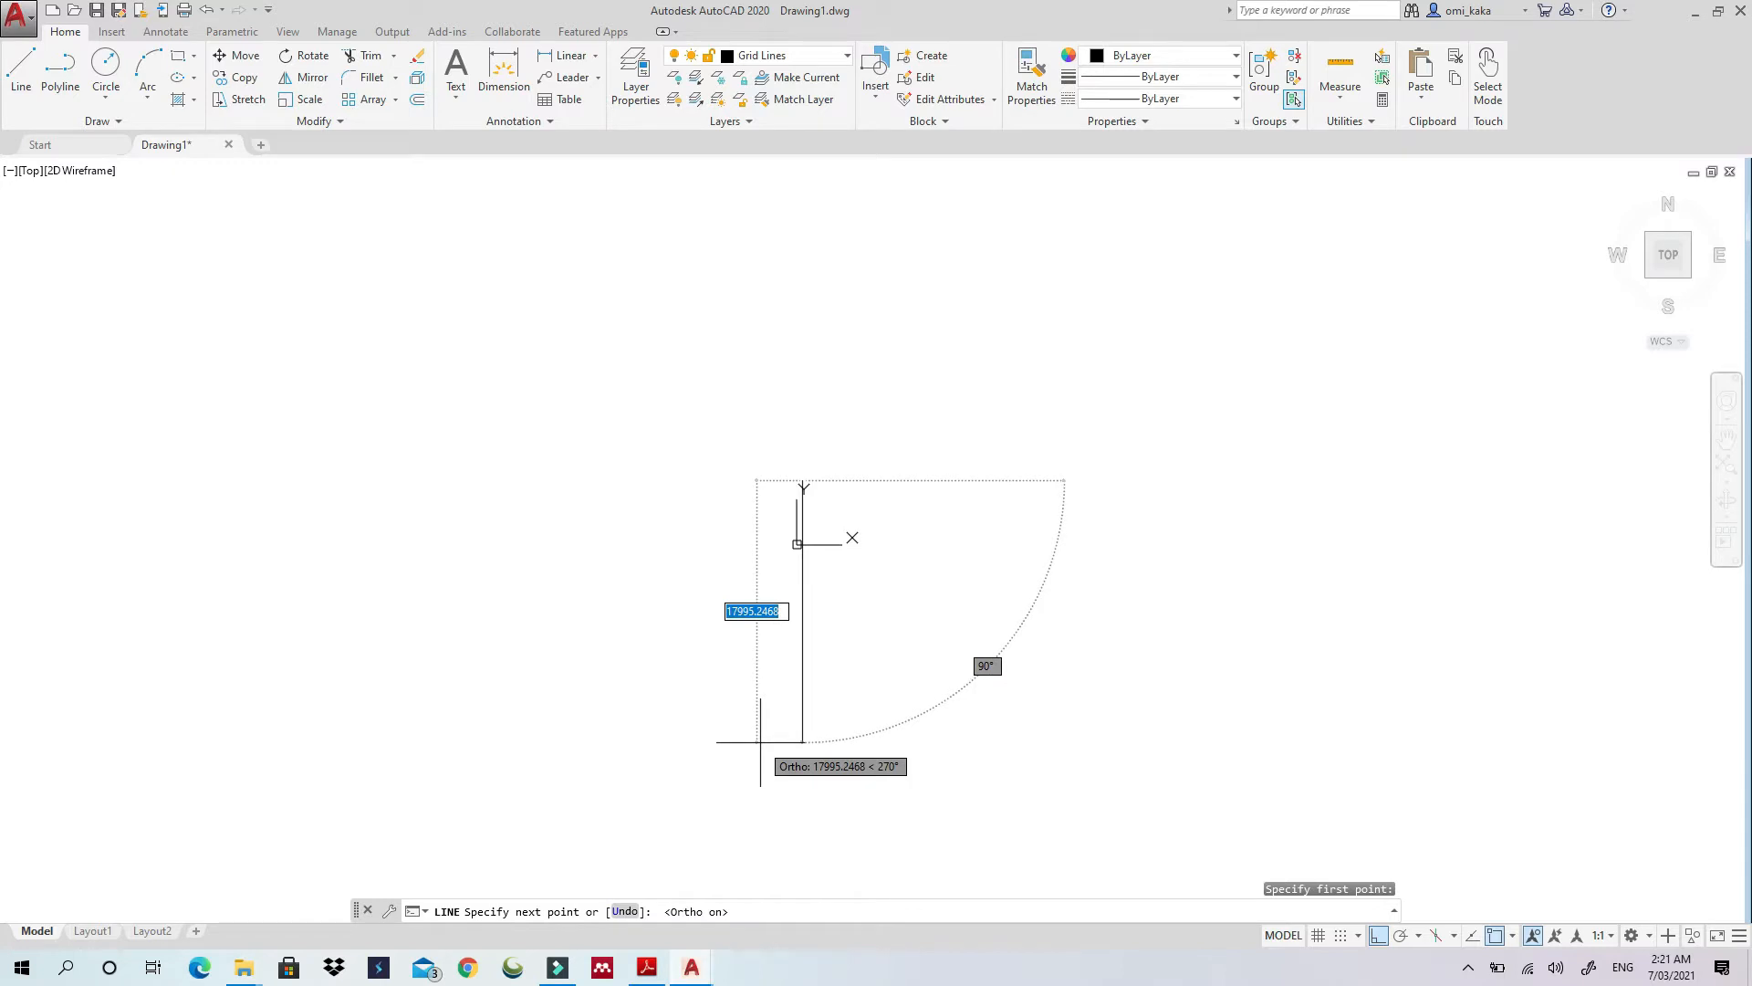
{"action": "key", "text": "Escape"}
{"action": "key", "text": "Escape"}
{"action": "key", "text": "Escape"}
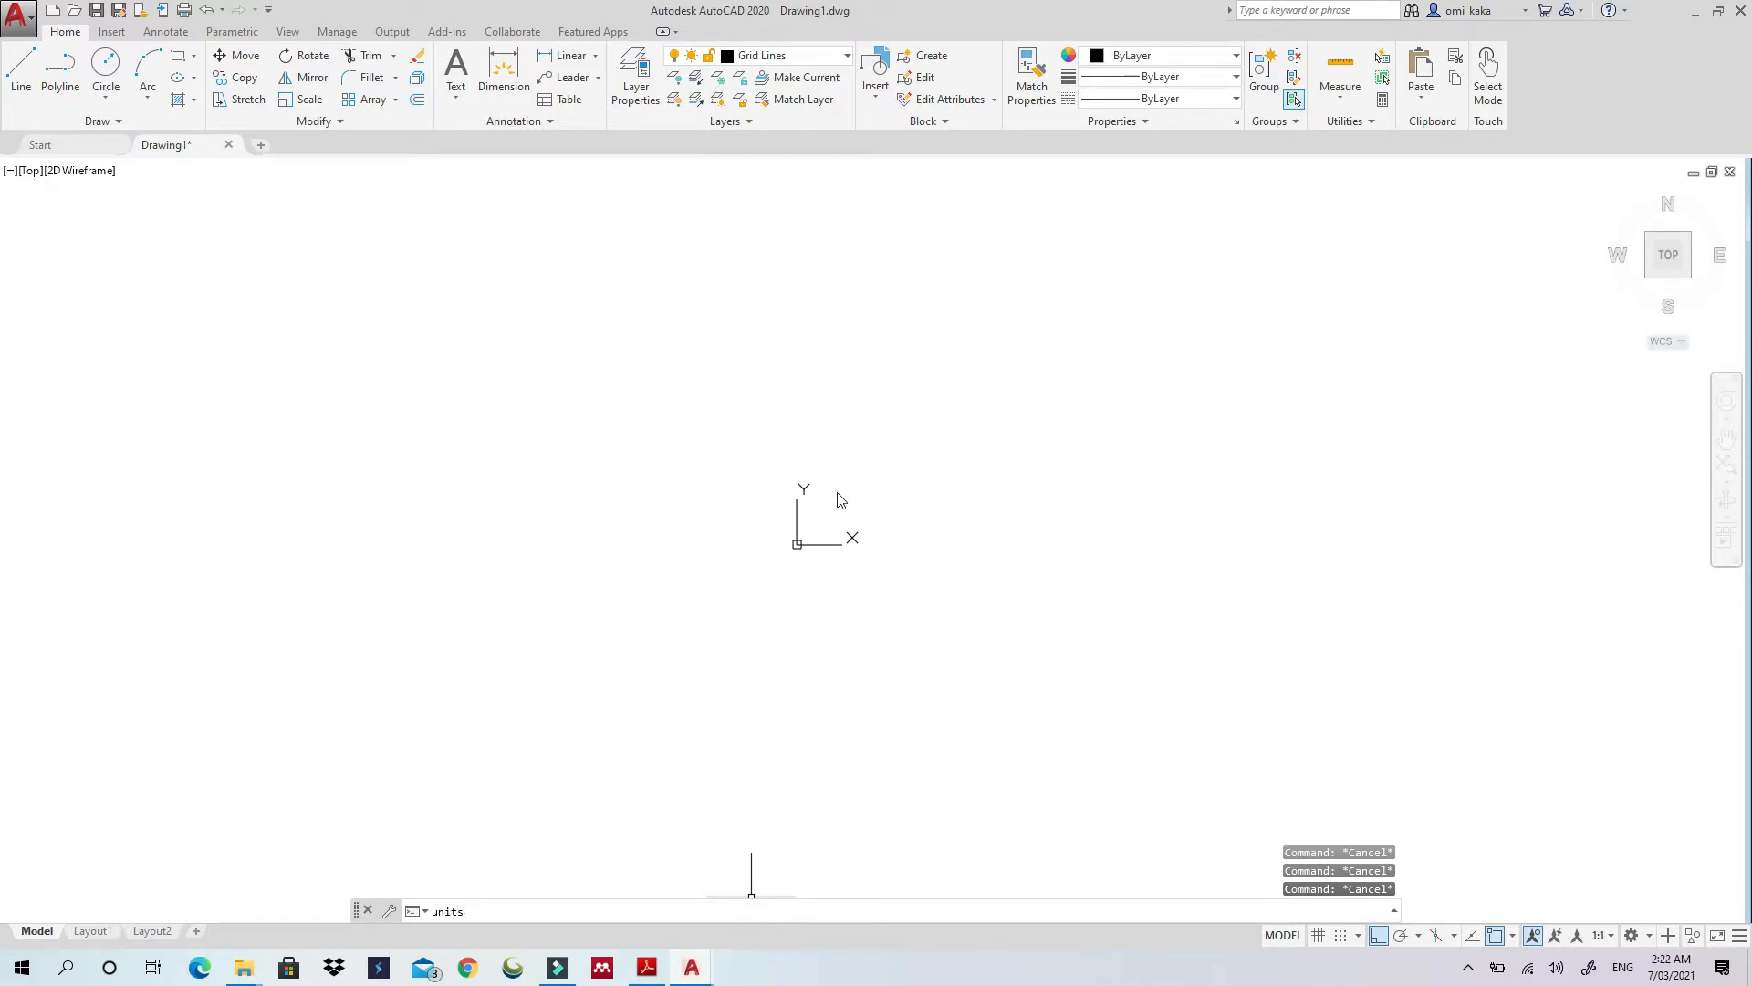
Set the drawing's length unit precision to 0 decimal places
{"action": "key", "text": "Return"}
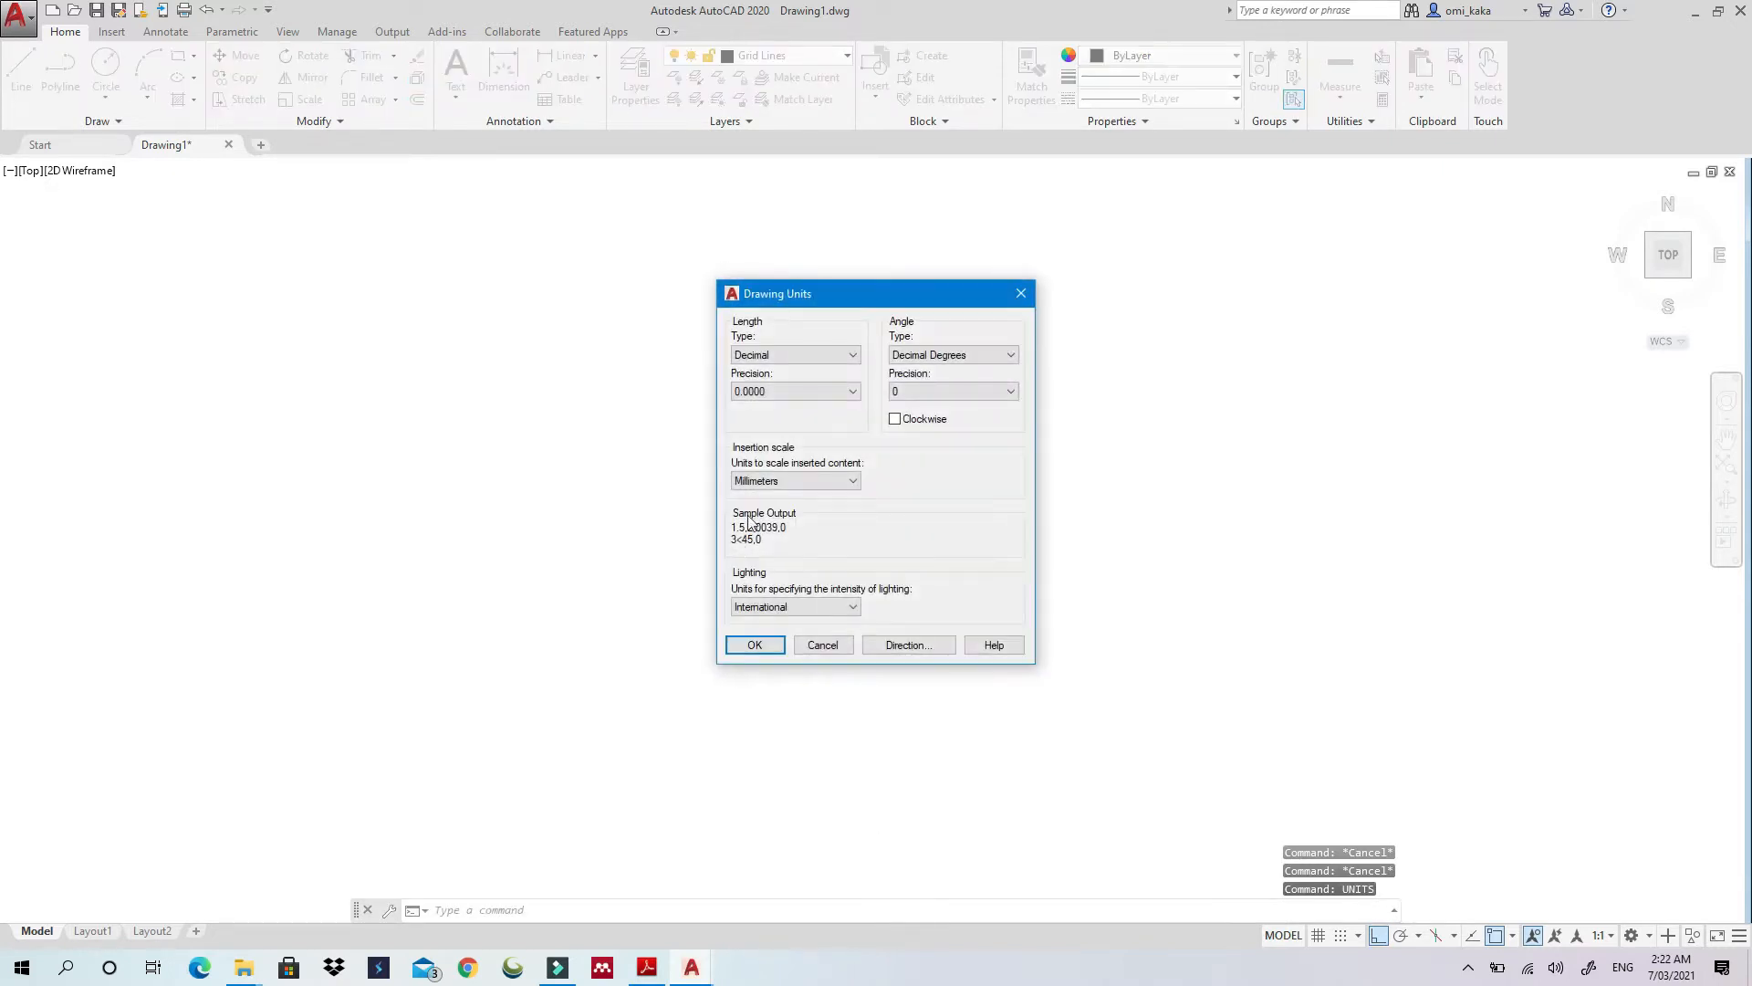
{"action": "left_click", "coordinate": [835, 391]}
{"action": "left_click", "coordinate": [755, 408]}
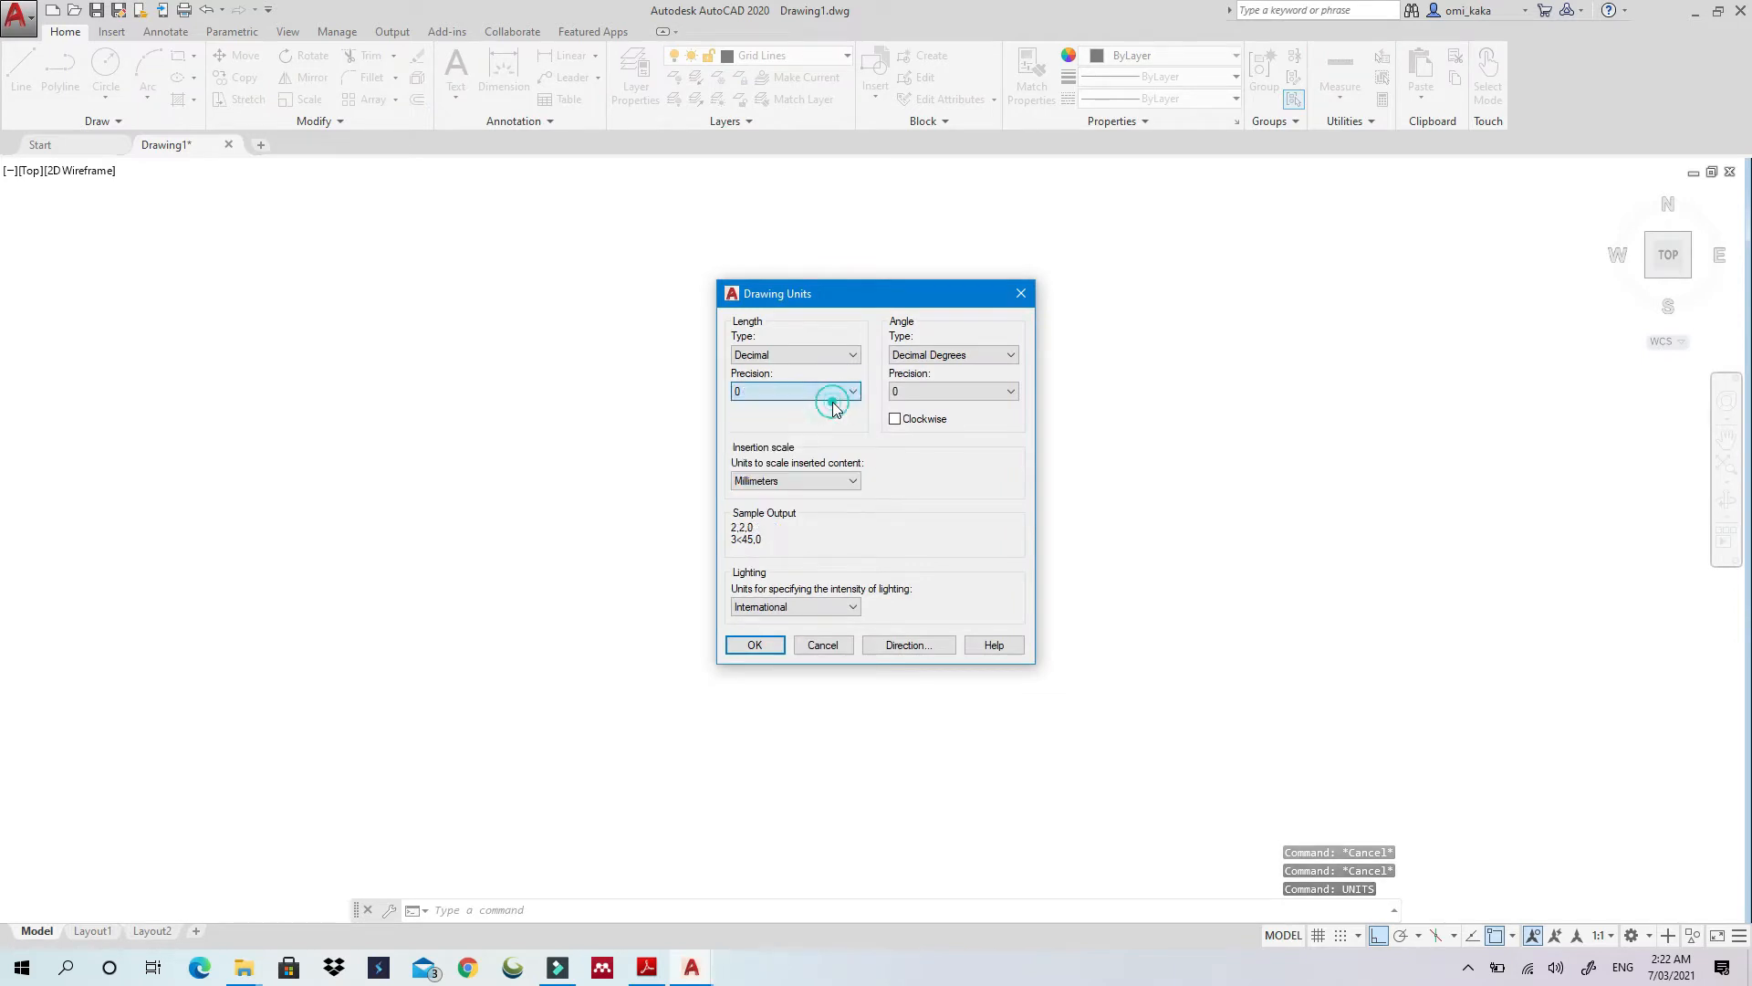
{"action": "left_click", "coordinate": [761, 642]}
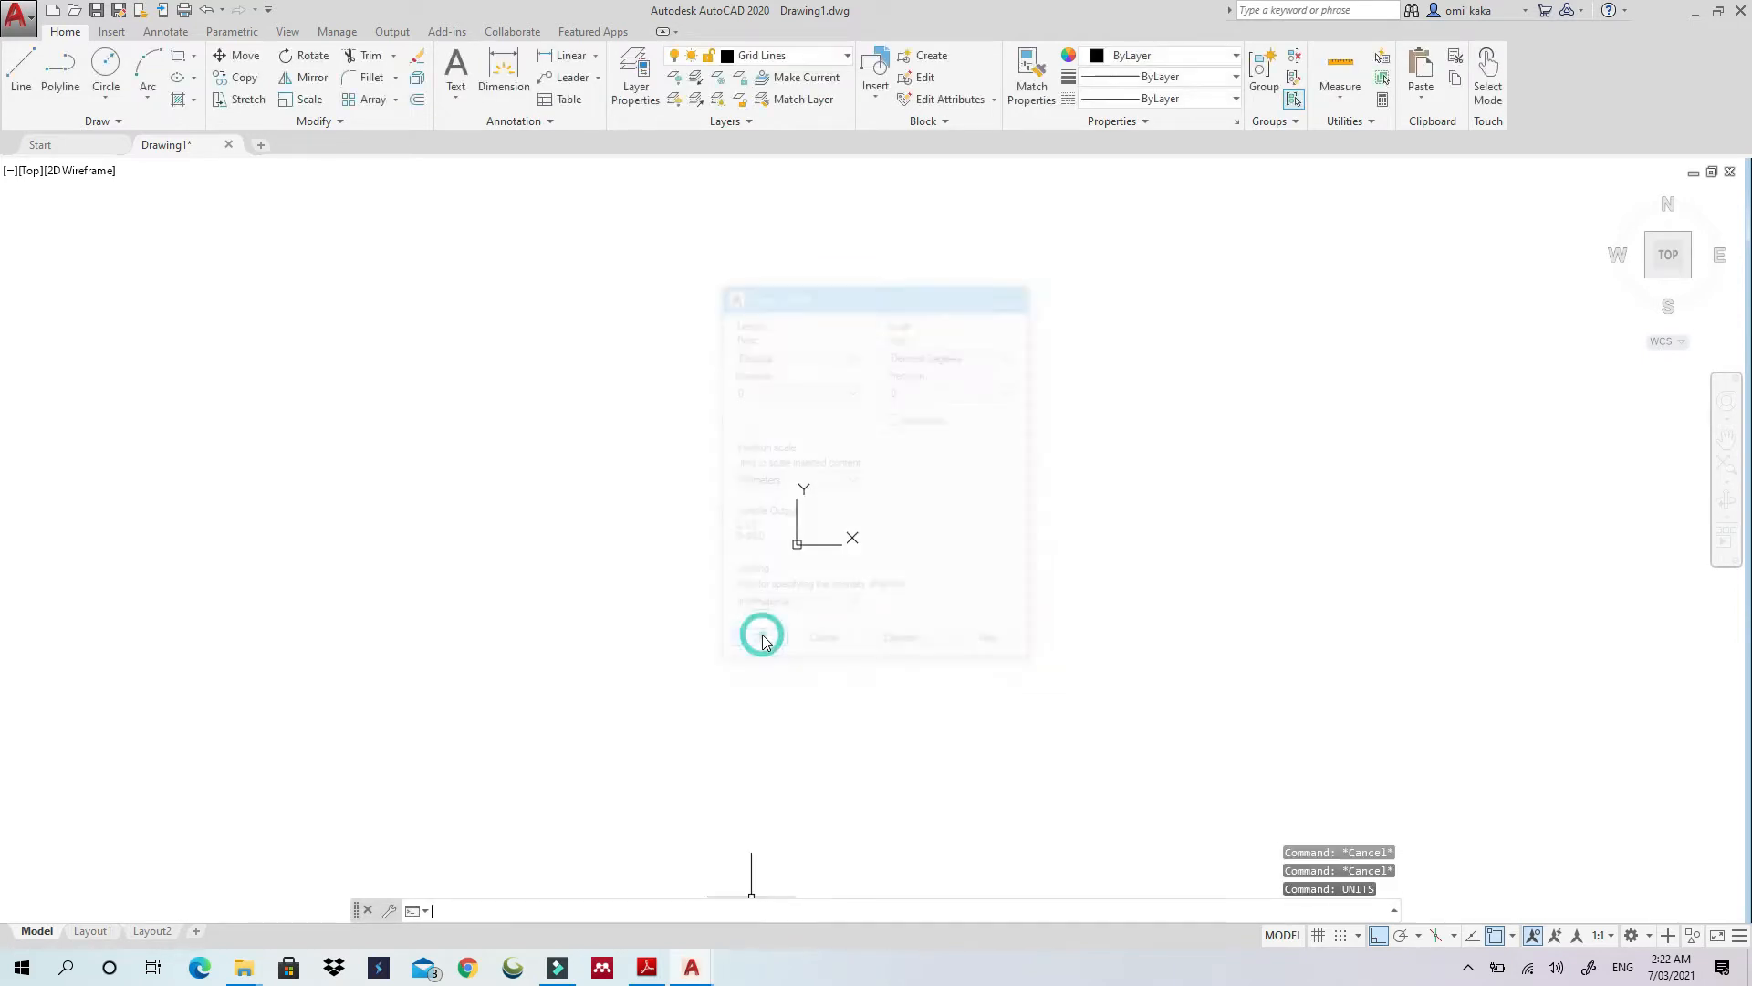
Draw a vertical grid line 23000 mm long downward, just beside the origin
{"action": "left_click", "coordinate": [21, 73]}
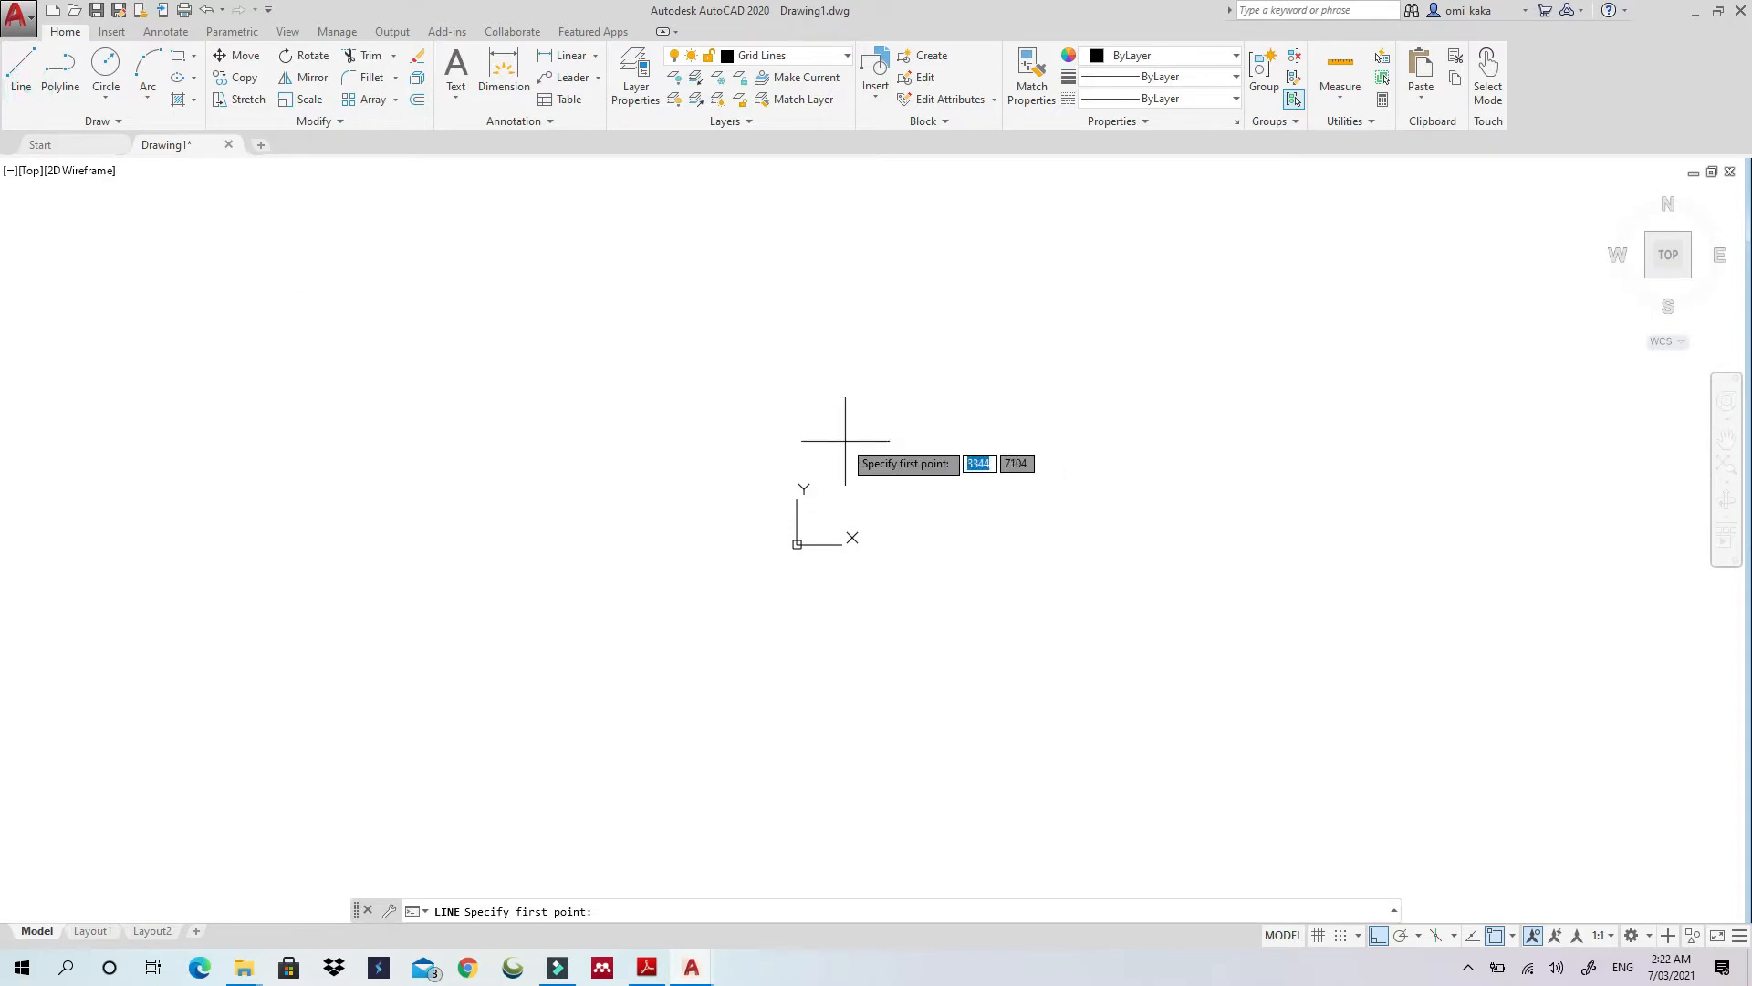
{"action": "left_click", "coordinate": [739, 430]}
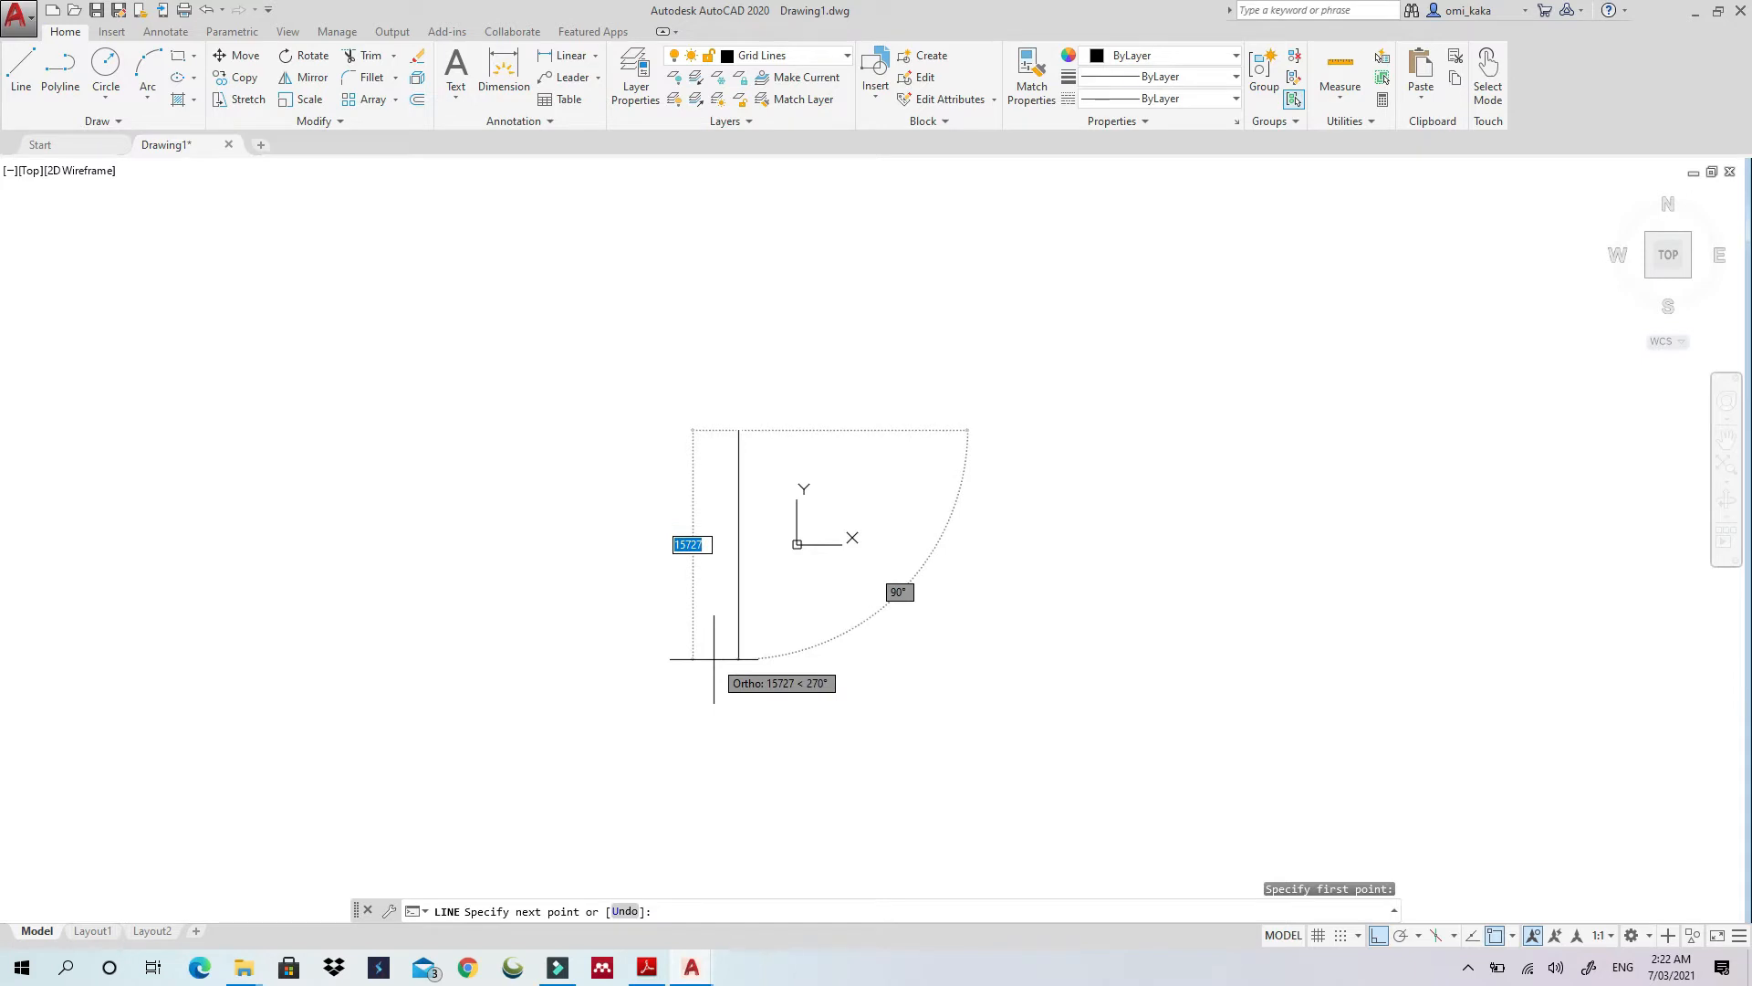
{"action": "left_click", "coordinate": [713, 657]}
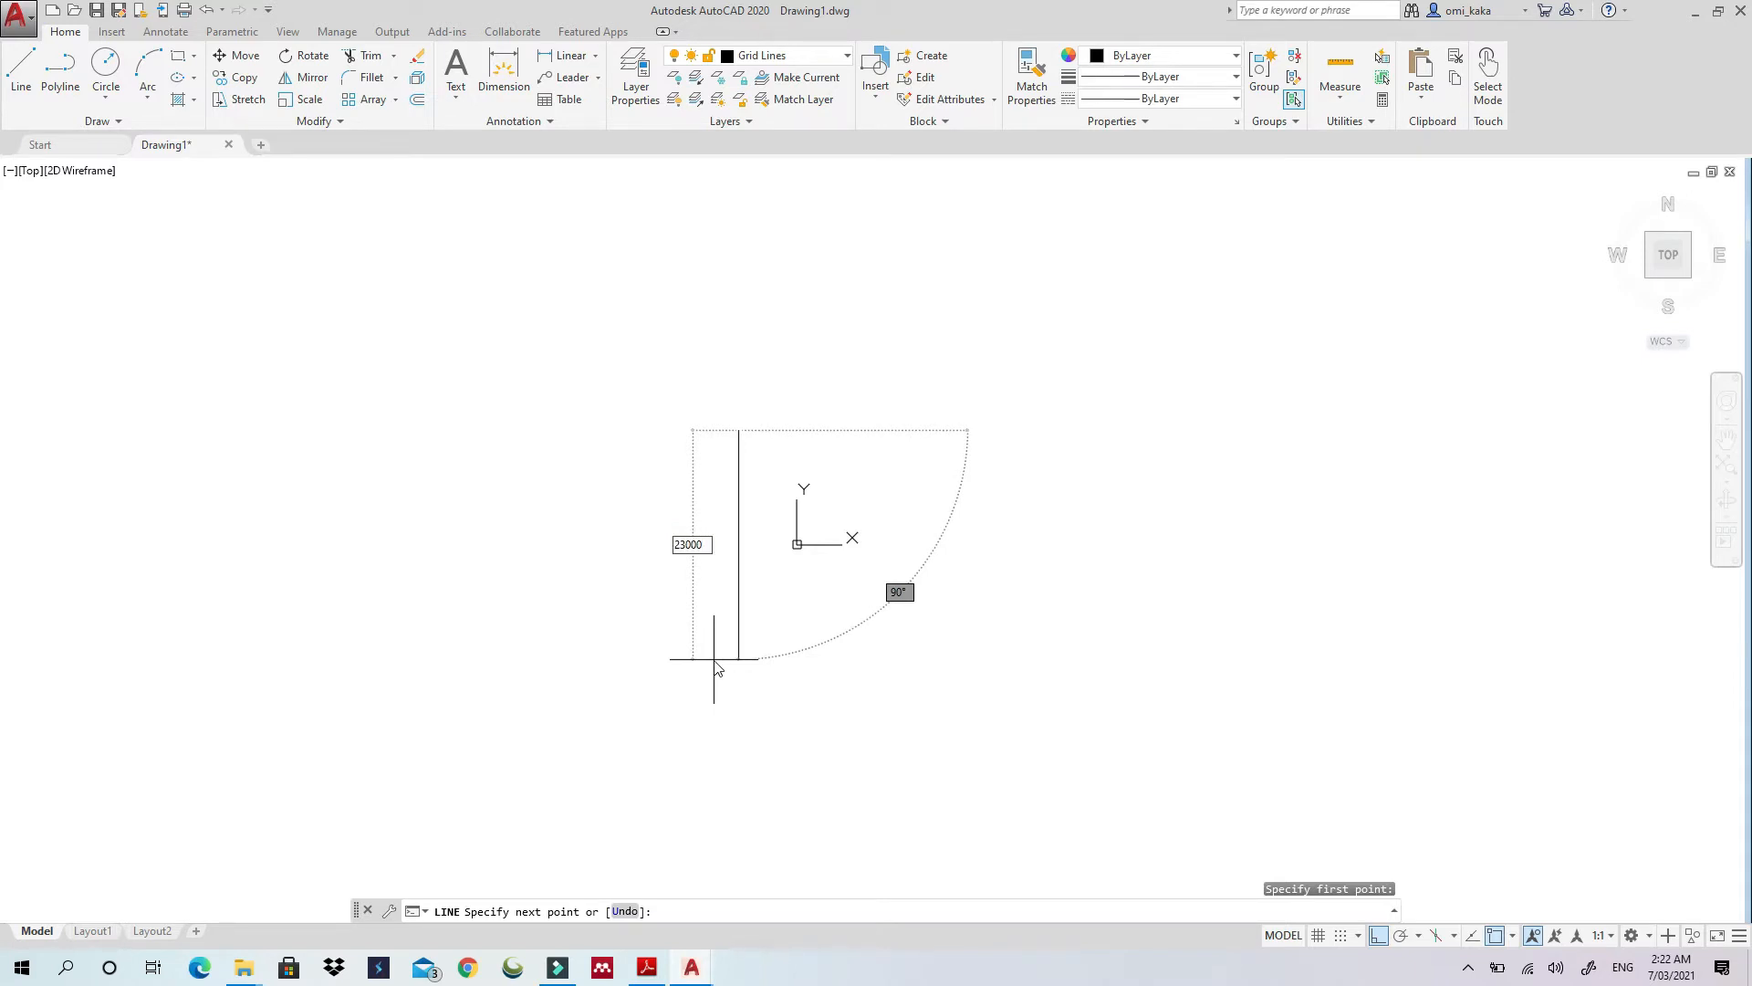
{"action": "type", "text": "23000"}
{"action": "key", "text": "Return"}
{"action": "key", "text": "Escape"}
{"action": "key", "text": "Escape"}
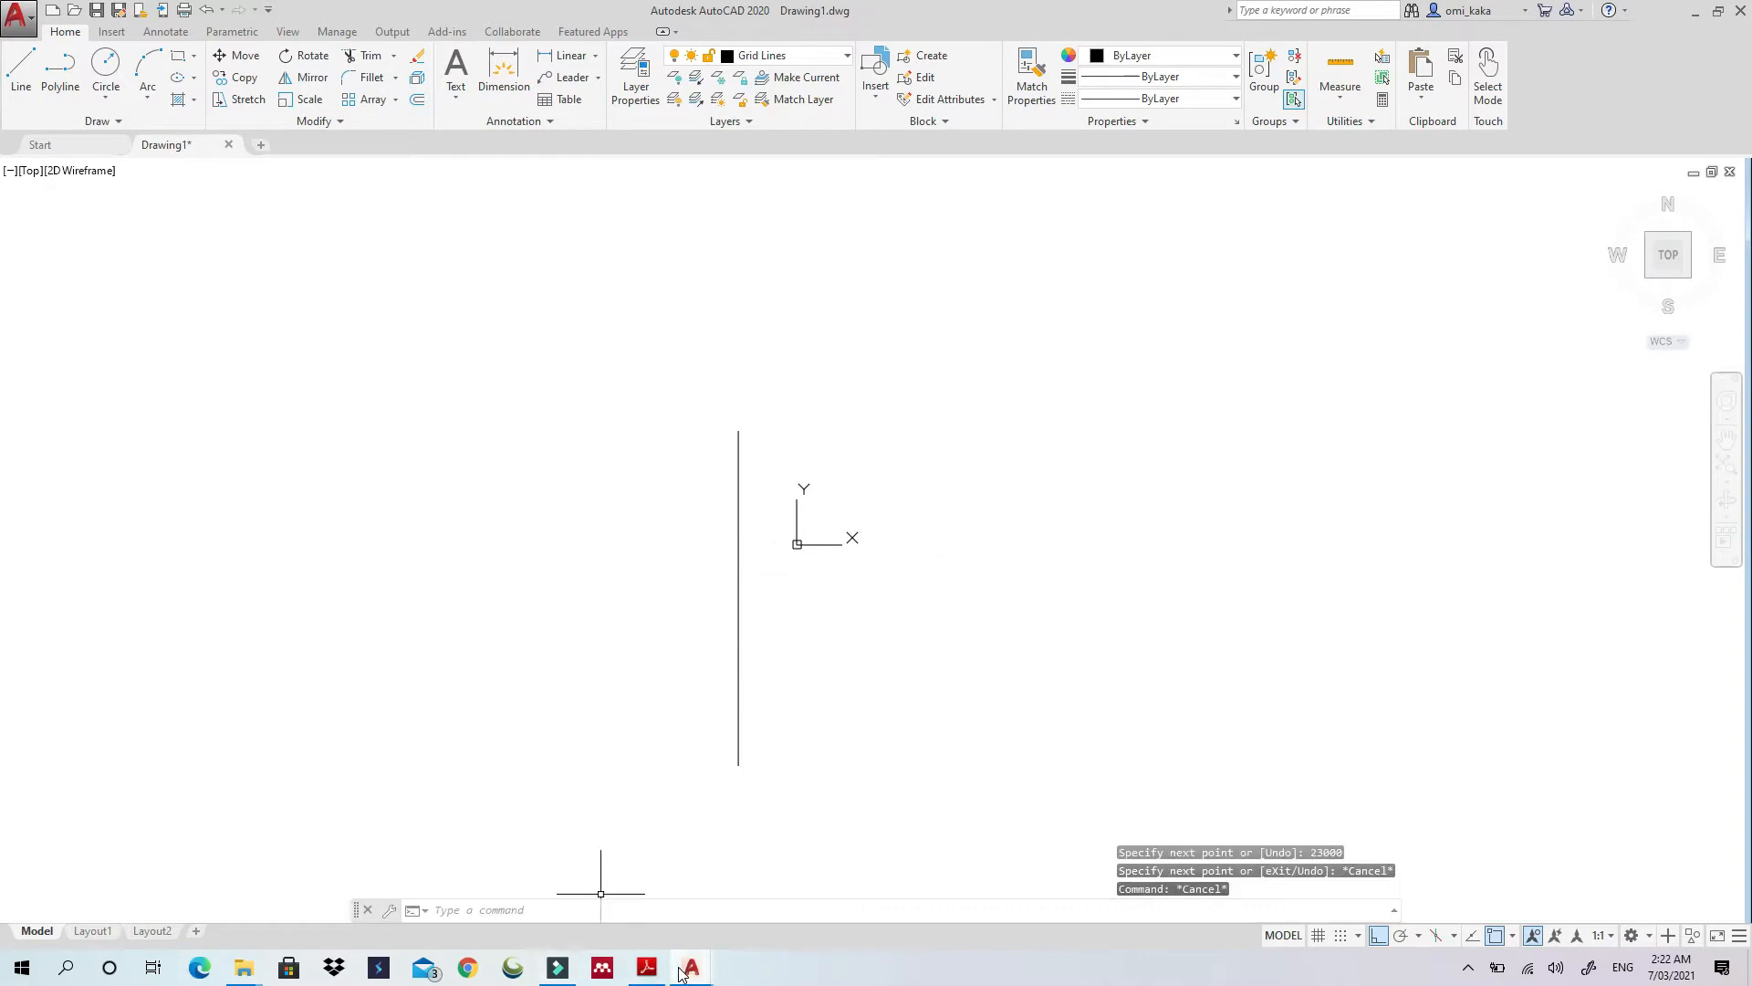
Examine the grid line layout and spacings along the top of the first floor plan in the Asante resortn STRUCTURAL drawing, and return to Drawing1
{"action": "mouse_move", "coordinate": [679, 972]}
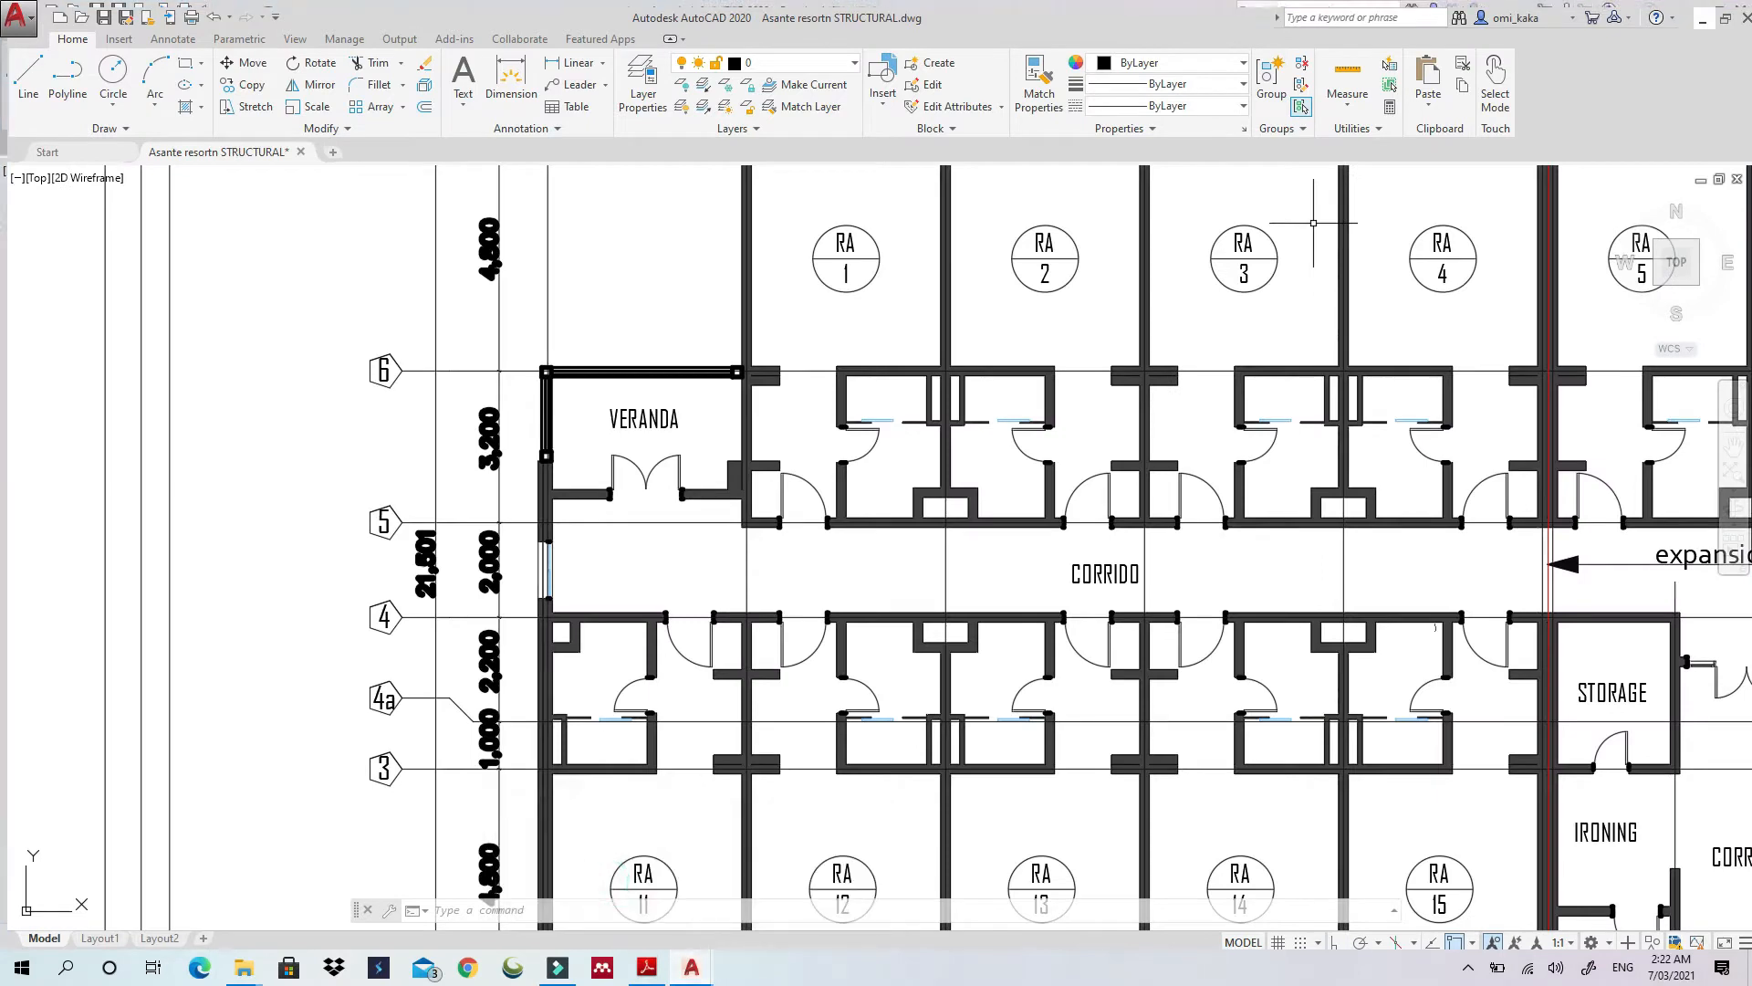
{"action": "left_click", "coordinate": [605, 888]}
{"action": "scroll", "coordinate": [502, 486], "scroll_direction": "up", "scroll_amount": 4}
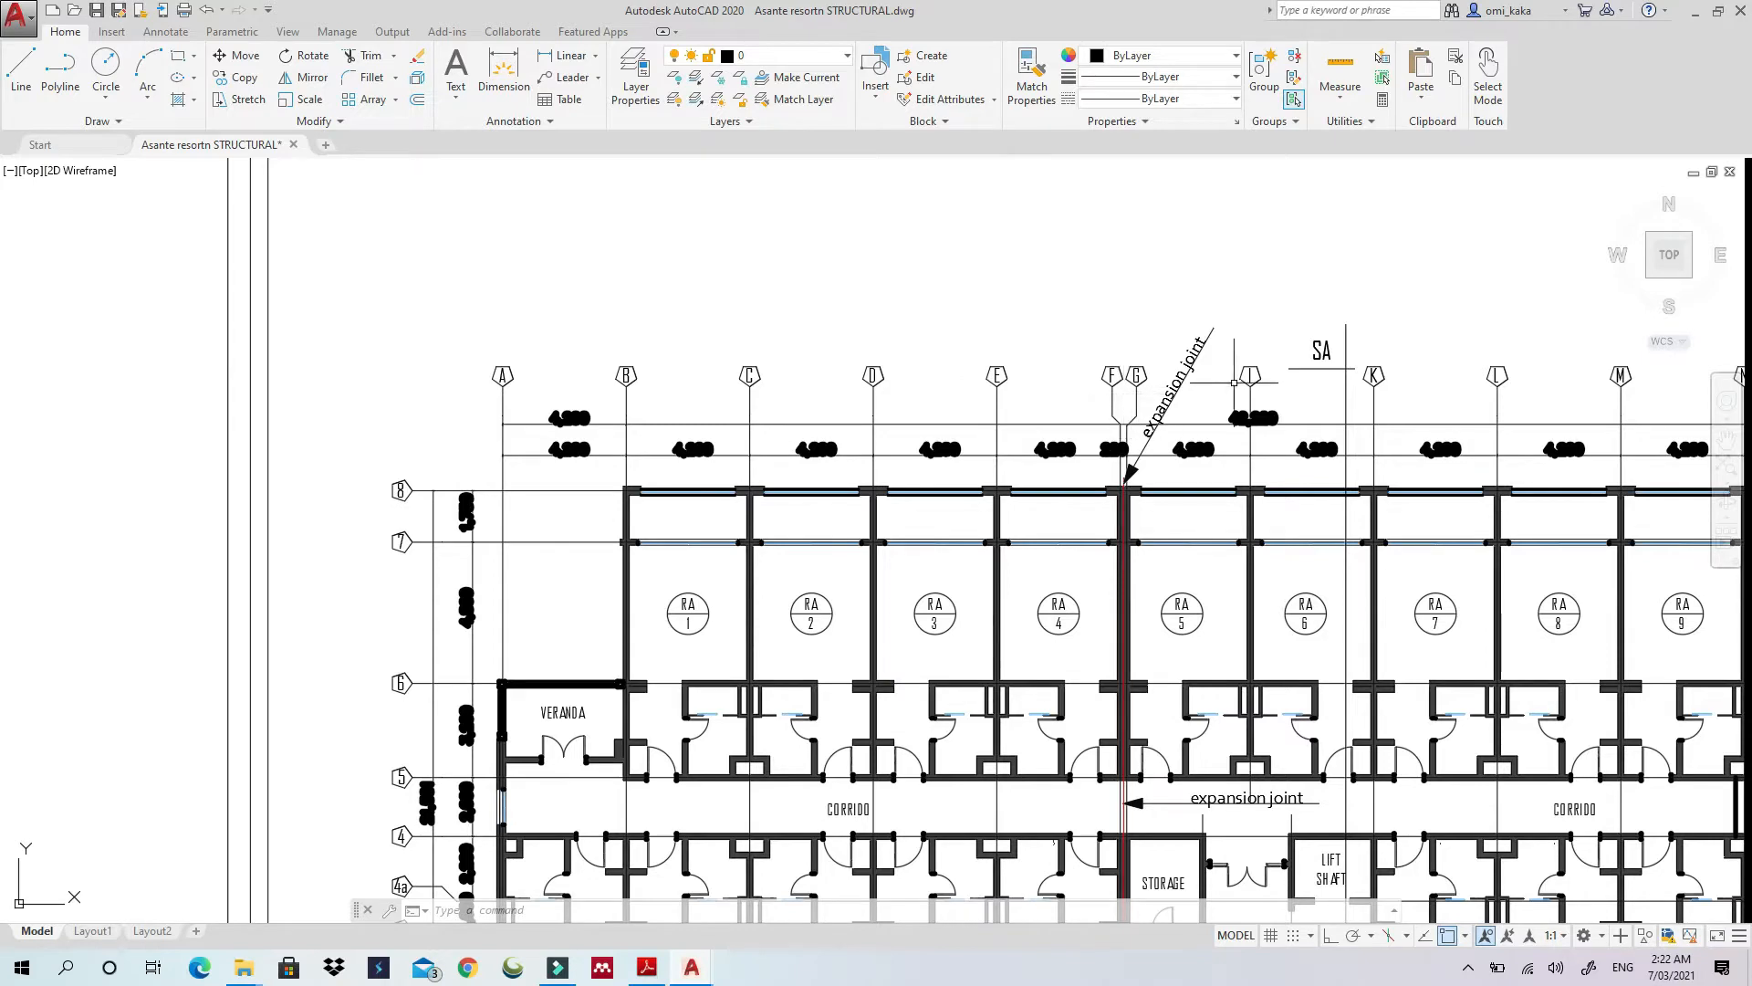
{"action": "middle_click_drag", "start_coordinate": [1514, 393], "coordinate": [1019, 376]}
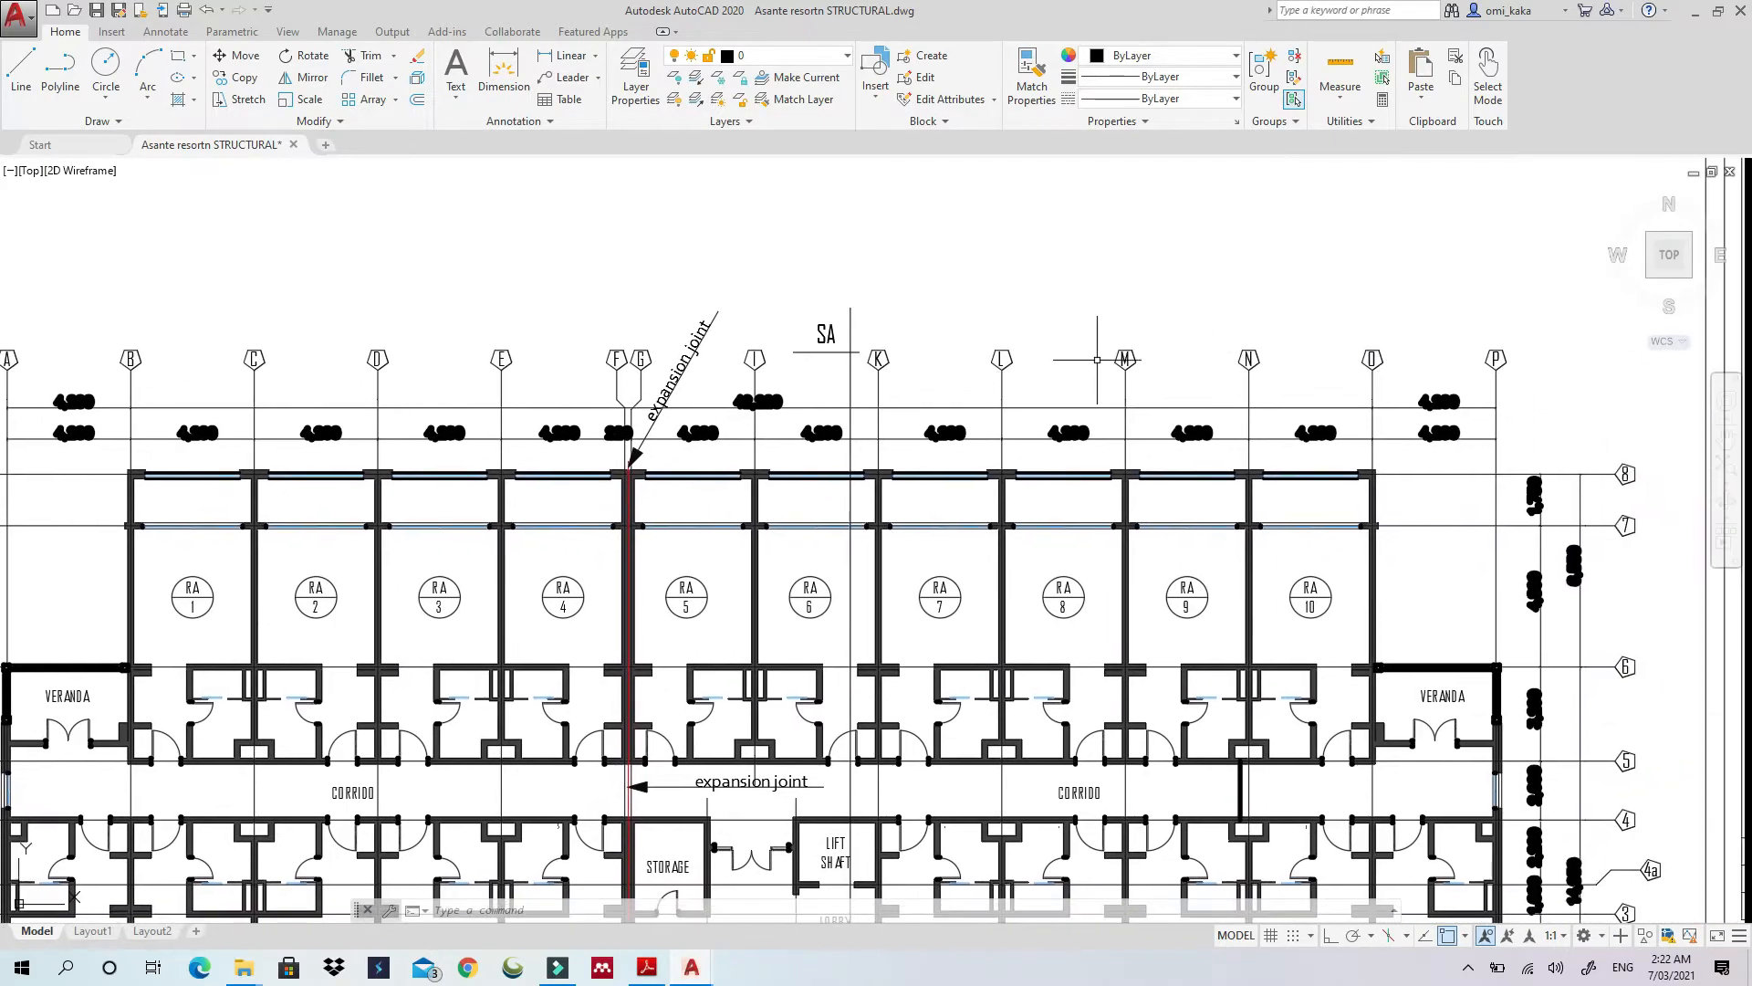
{"action": "scroll", "coordinate": [1267, 310], "scroll_direction": "down", "scroll_amount": 3}
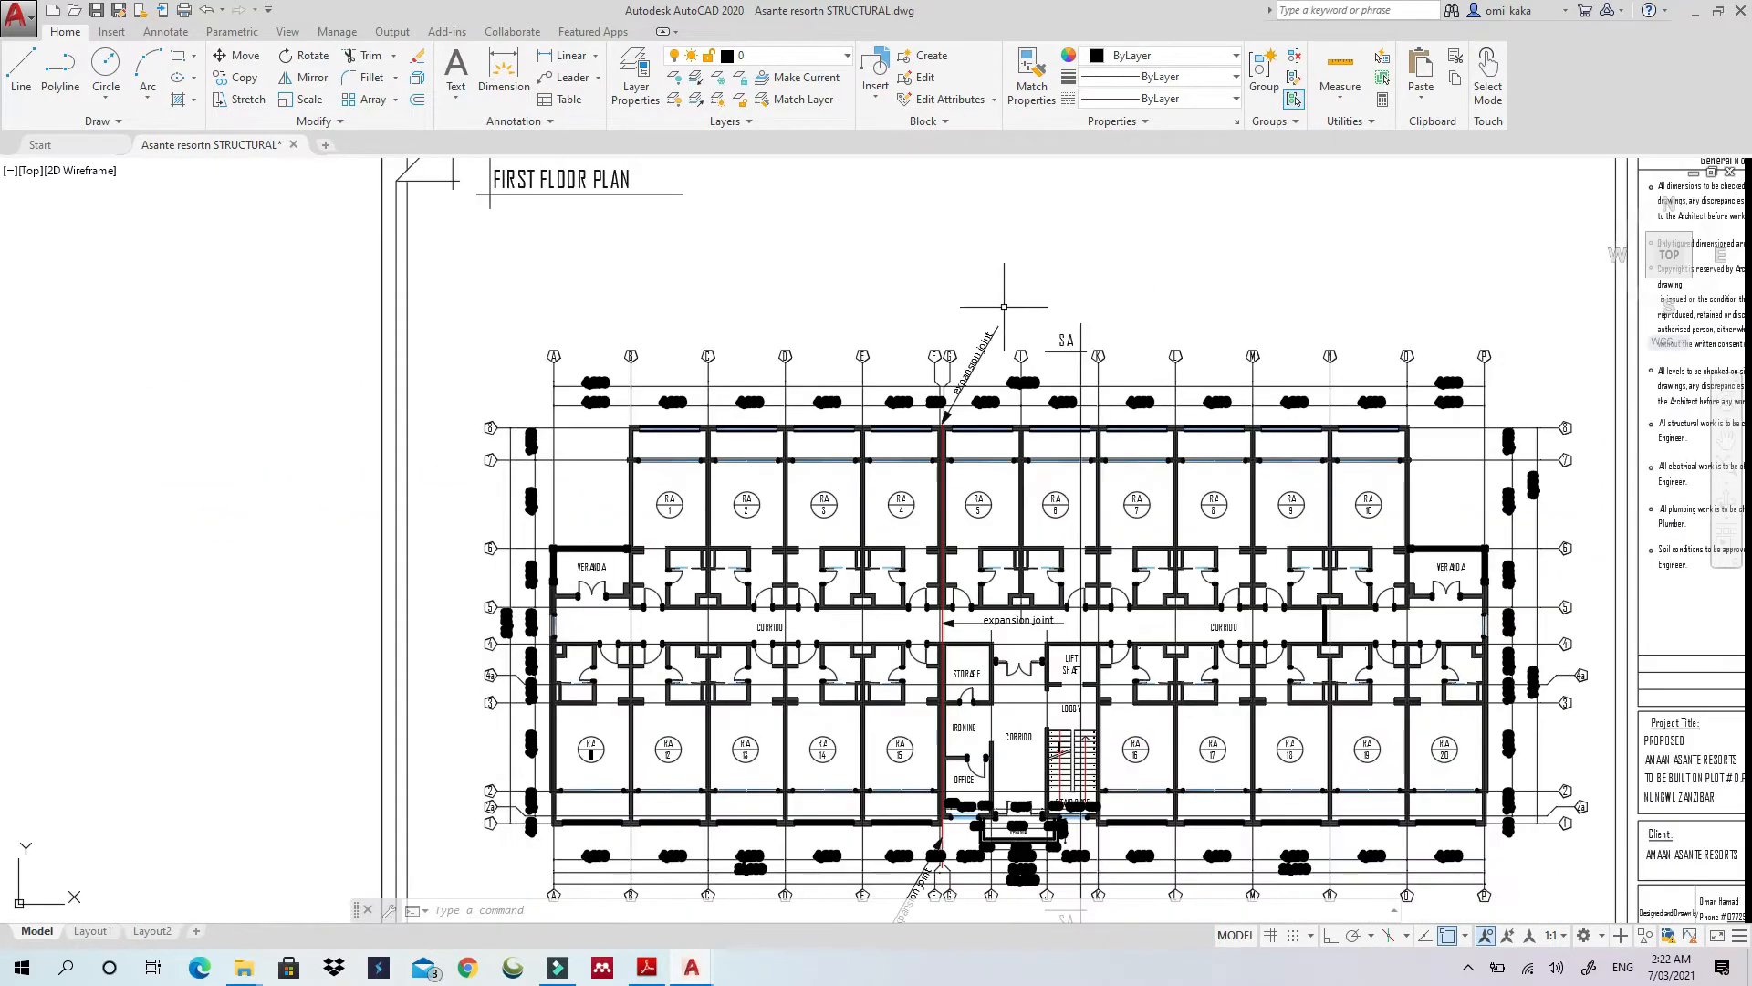
{"action": "scroll", "coordinate": [920, 362], "scroll_direction": "up", "scroll_amount": 3}
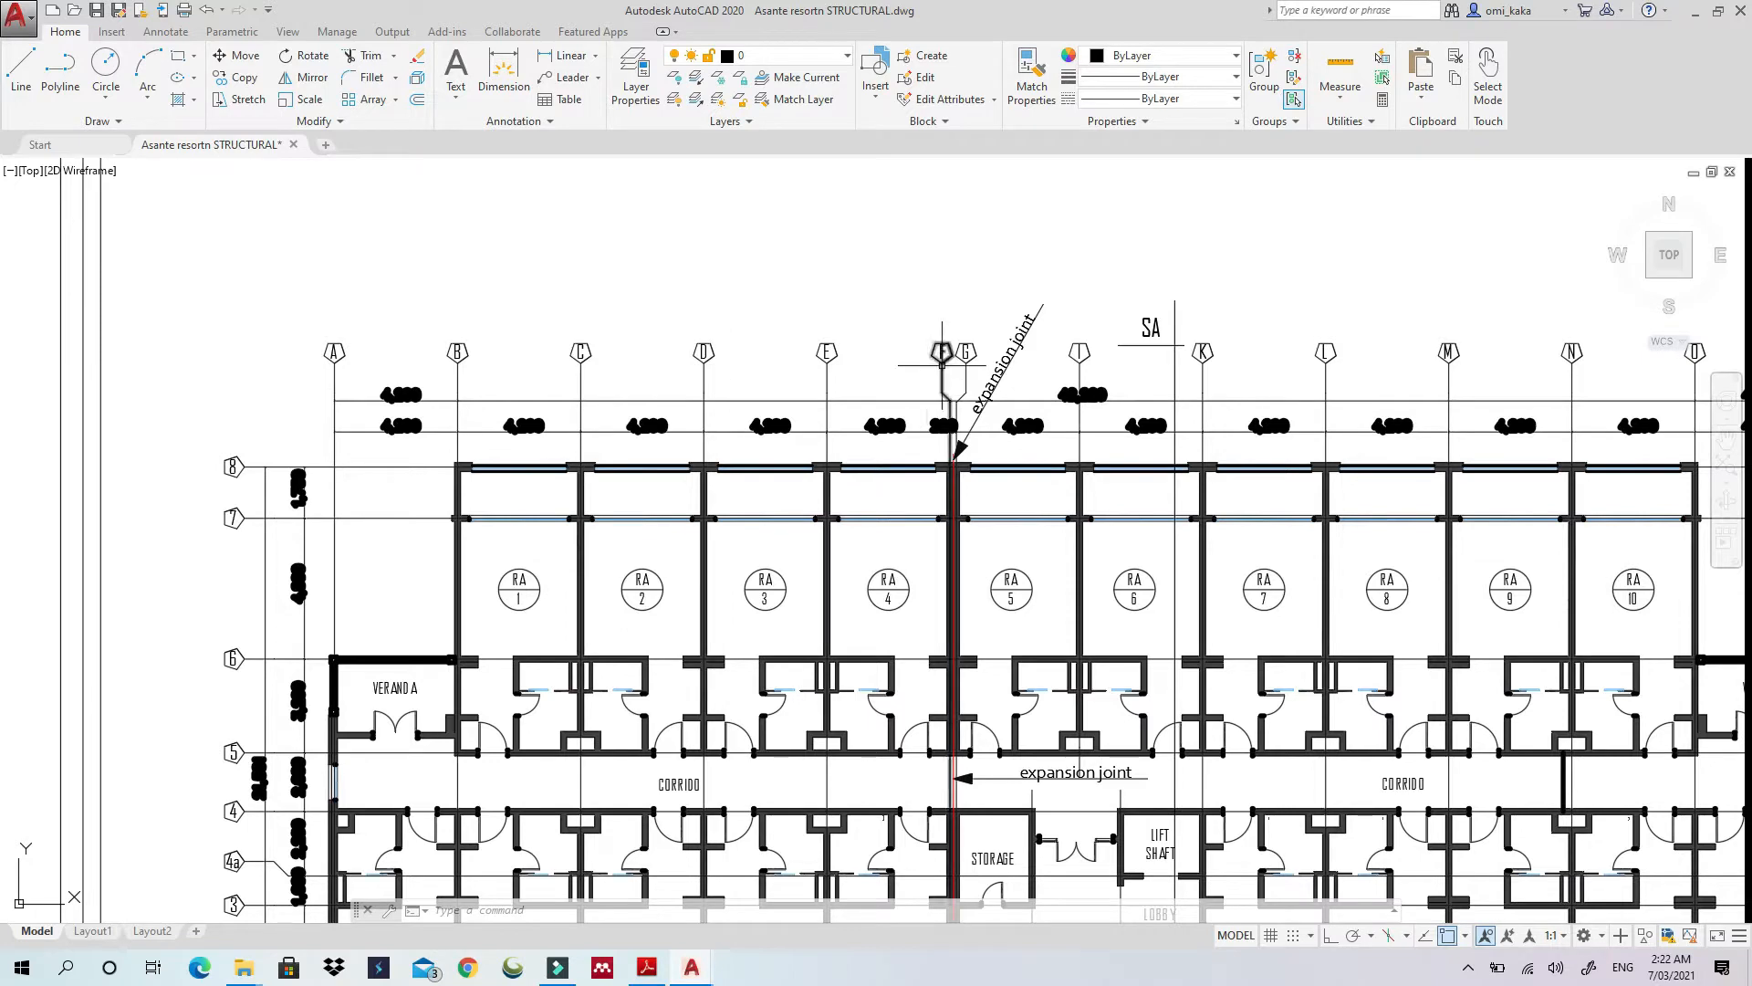
{"action": "left_click", "coordinate": [1702, 13]}
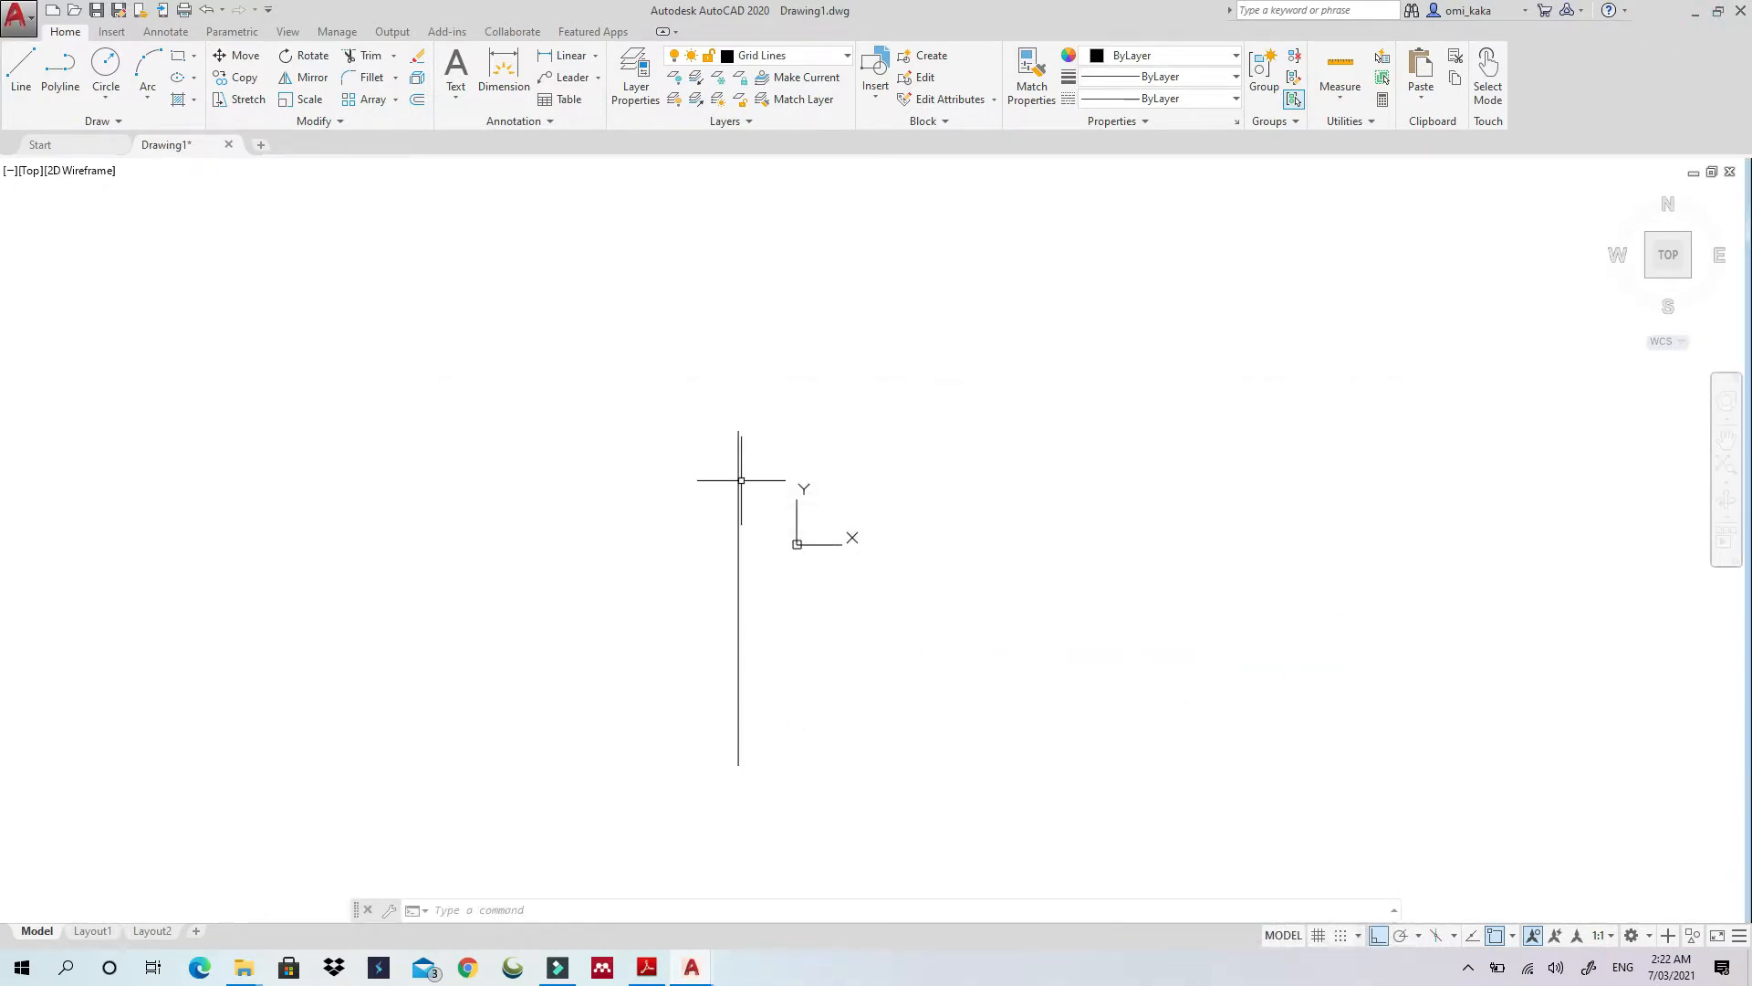
Inspect the dash pattern of the vertical grid line in Drawing1 at several magnifications
{"action": "middle_click_drag", "start_coordinate": [741, 480], "coordinate": [618, 410]}
{"action": "scroll", "coordinate": [616, 388], "scroll_direction": "up", "scroll_amount": 2}
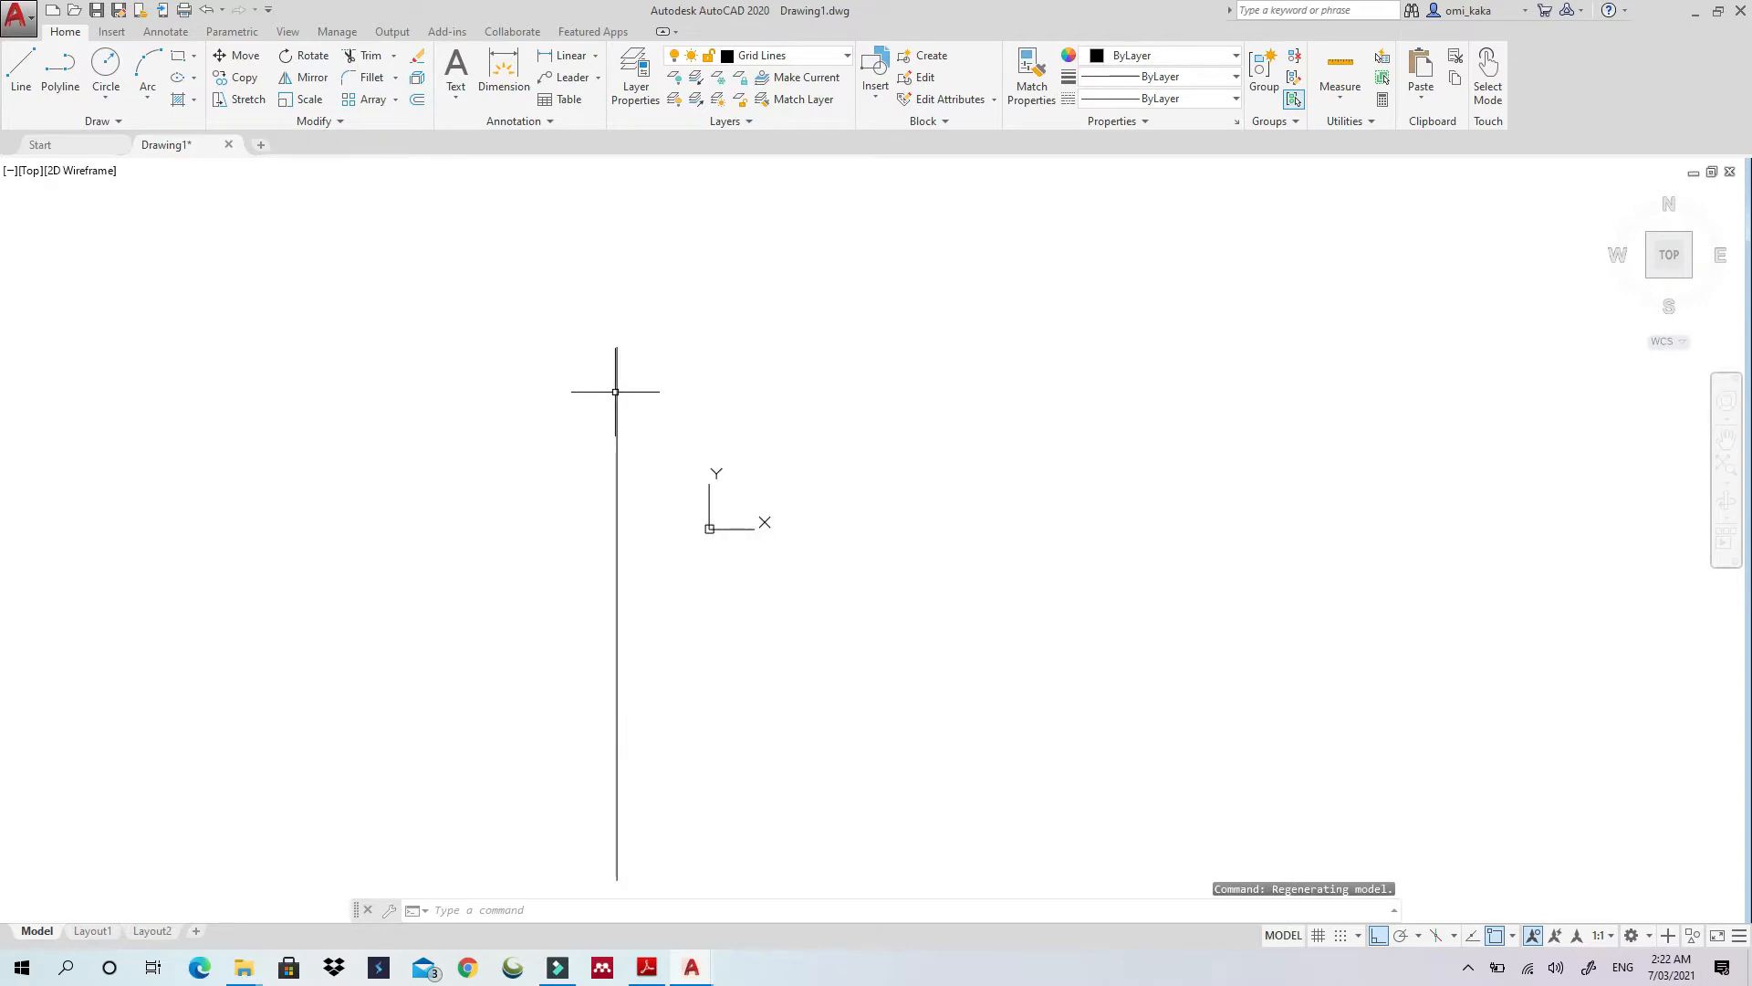
{"action": "scroll", "coordinate": [614, 389], "scroll_direction": "up", "scroll_amount": 3}
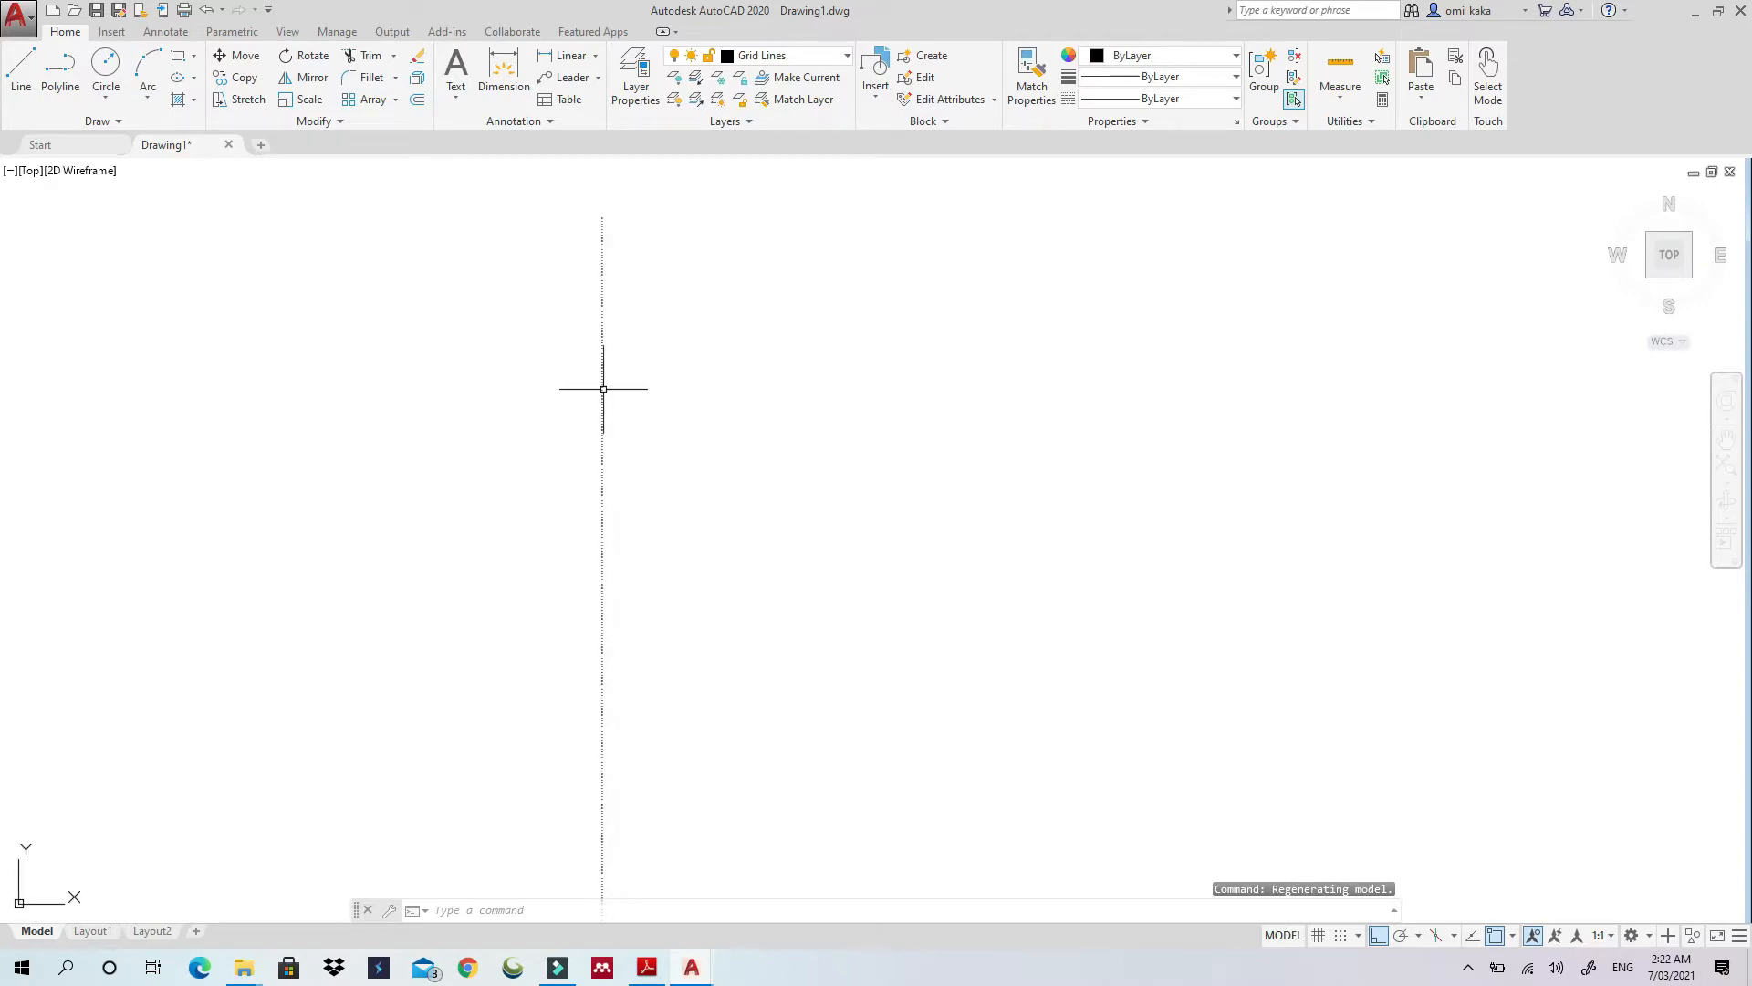
{"action": "scroll", "coordinate": [603, 388], "scroll_direction": "up", "scroll_amount": 8}
{"action": "scroll", "coordinate": [603, 388], "scroll_direction": "down", "scroll_amount": 6}
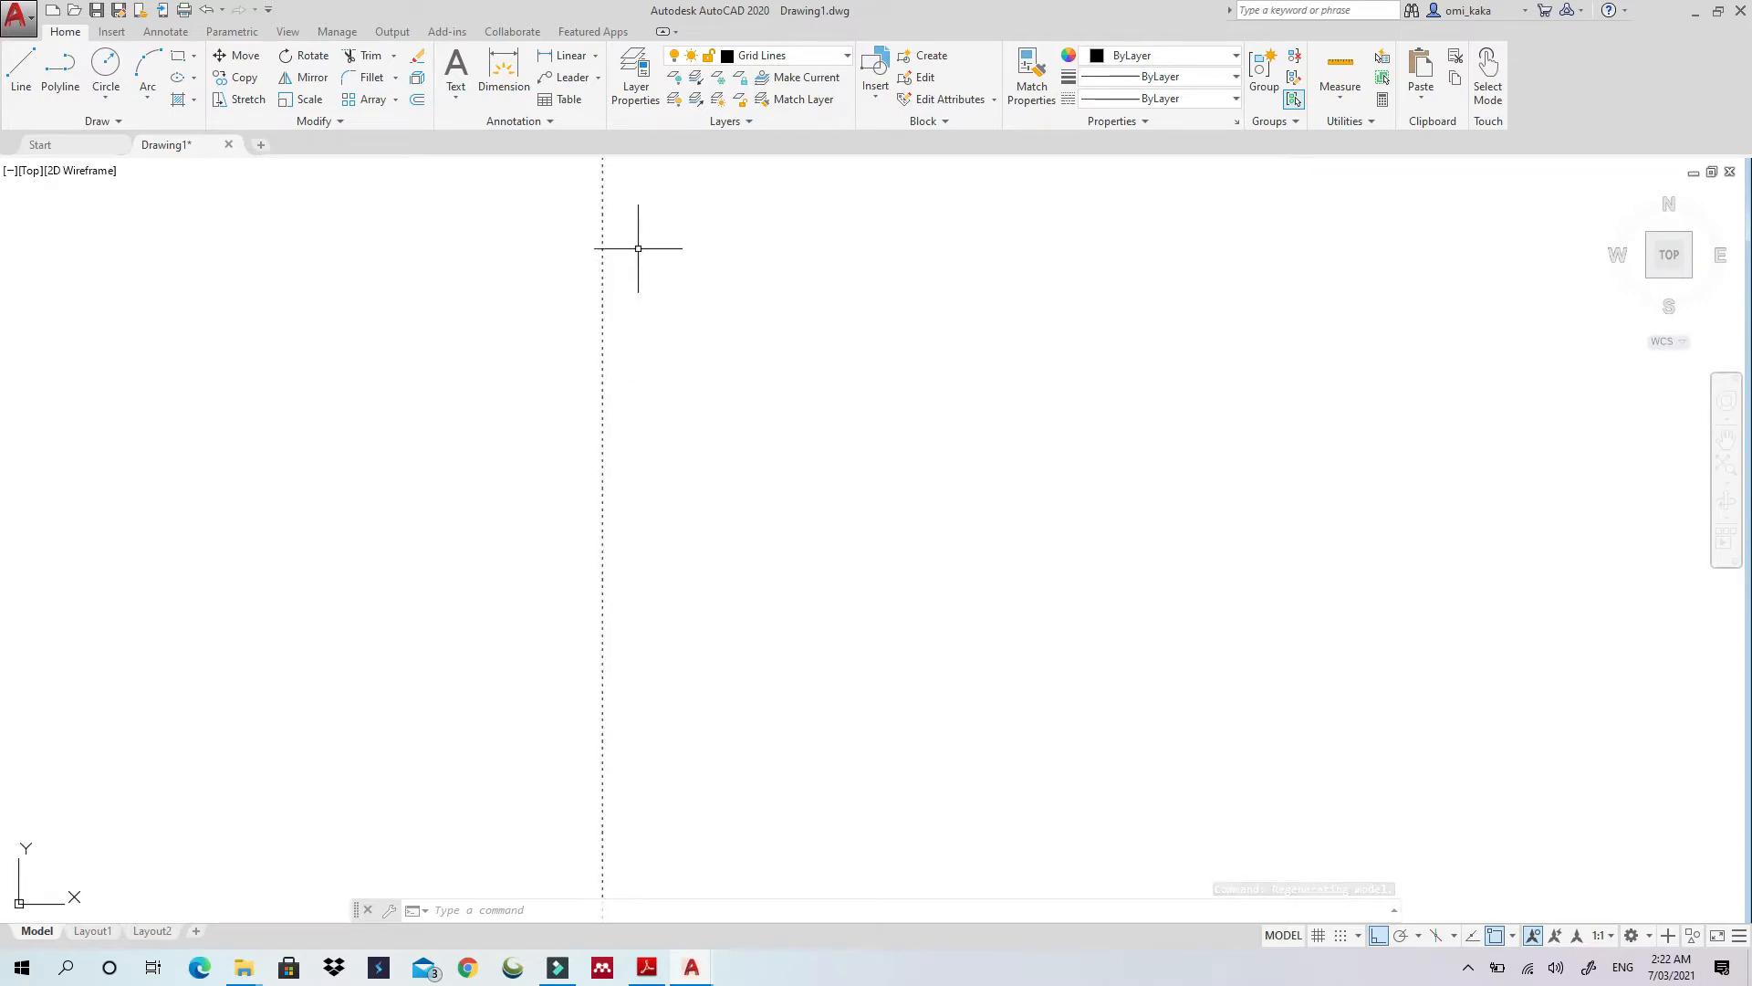
{"action": "middle_click_drag", "start_coordinate": [622, 290], "coordinate": [594, 359]}
{"action": "scroll", "coordinate": [594, 359], "scroll_direction": "down", "scroll_amount": 2}
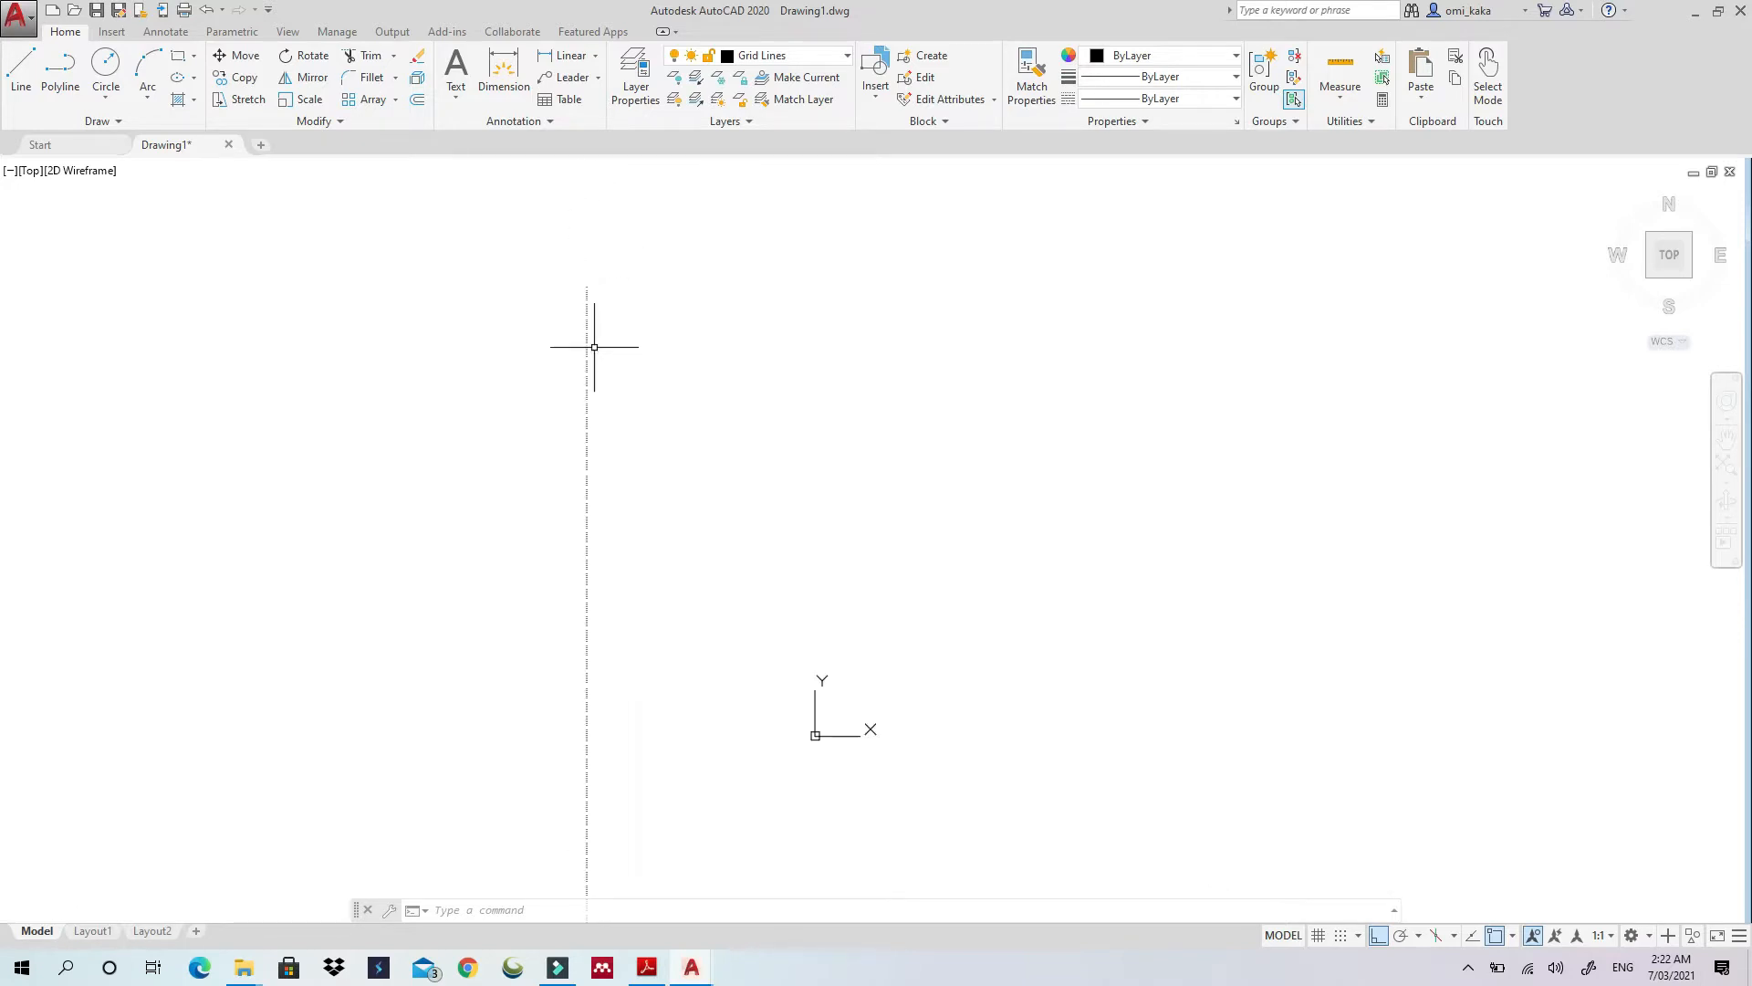
{"action": "scroll", "coordinate": [594, 347], "scroll_direction": "down", "scroll_amount": 4}
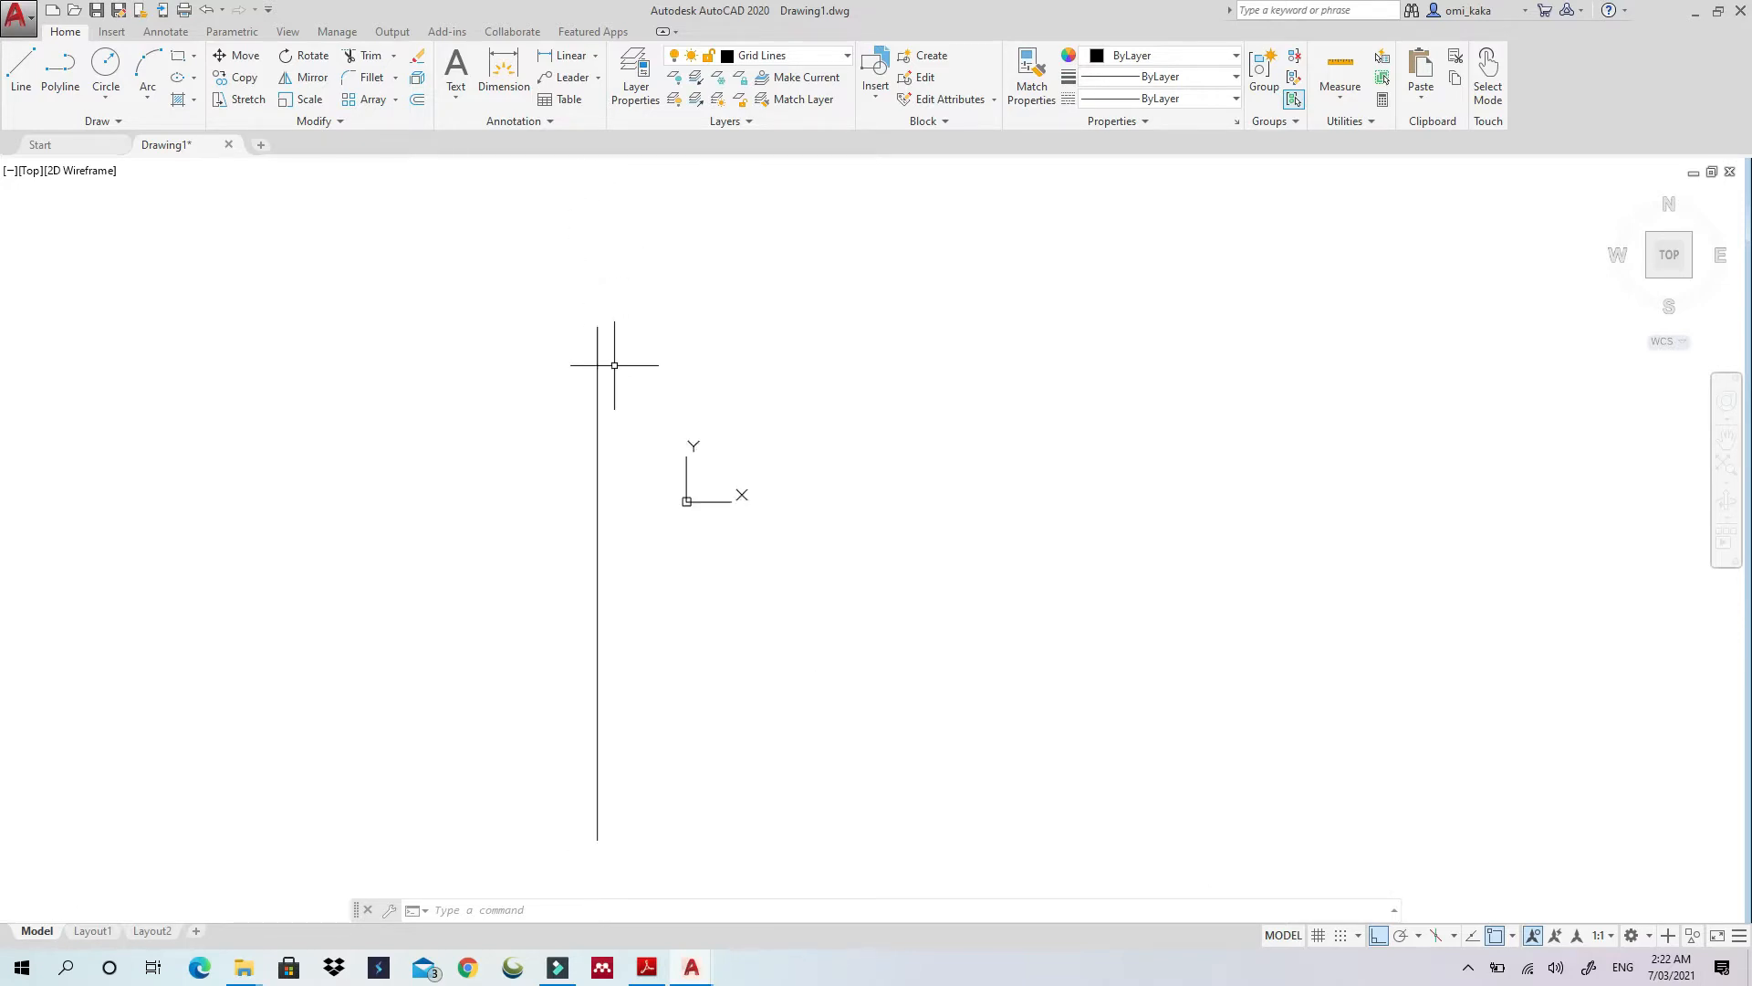
{"action": "scroll", "coordinate": [615, 365], "scroll_direction": "up", "scroll_amount": 2}
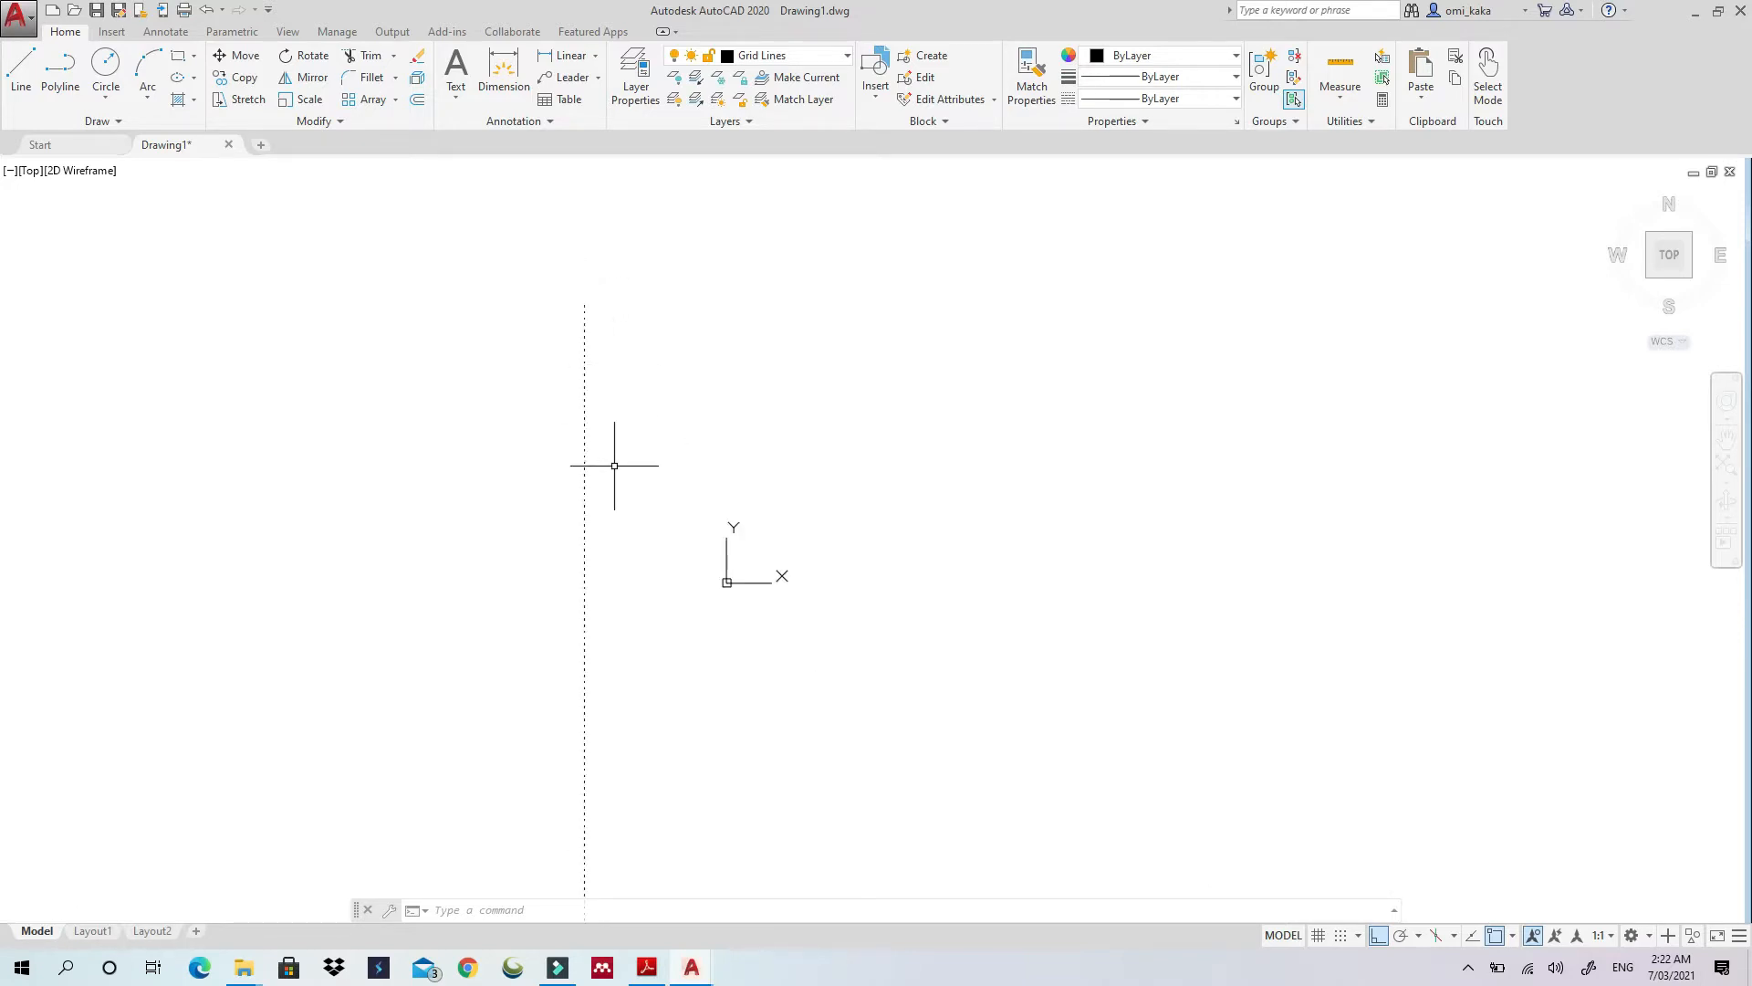
{"action": "left_click", "coordinate": [584, 351]}
{"action": "right_click", "coordinate": [587, 352]}
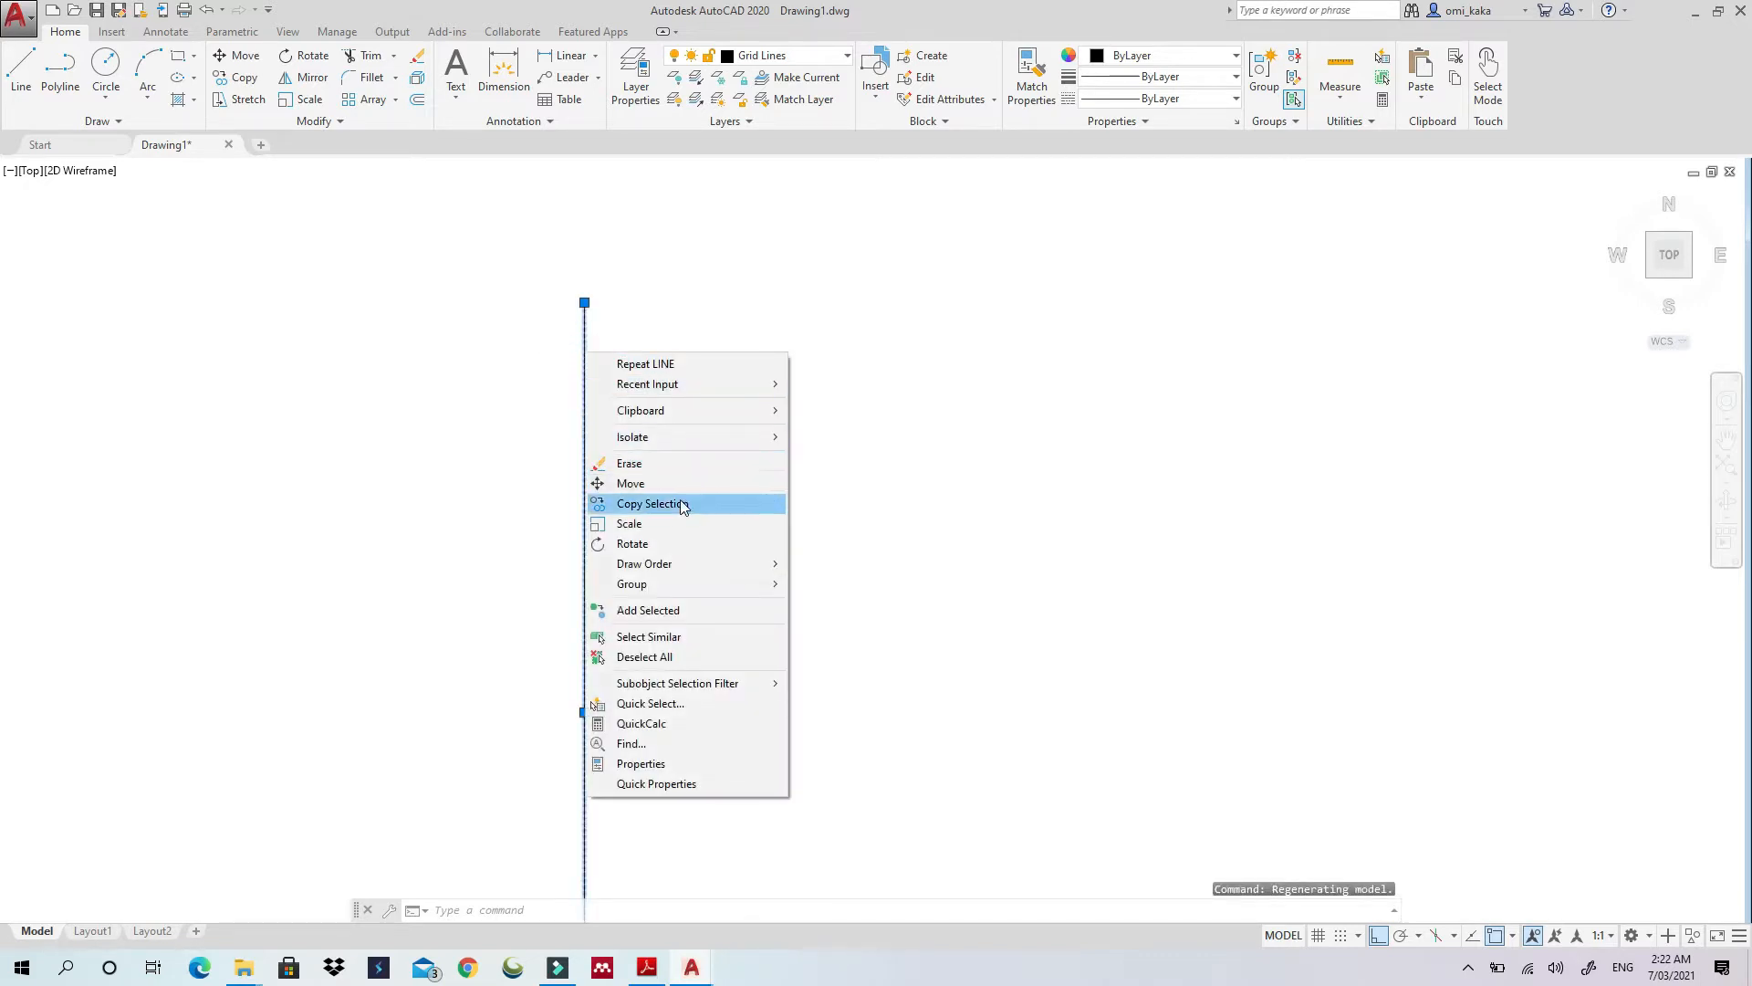
{"action": "left_click", "coordinate": [680, 503]}
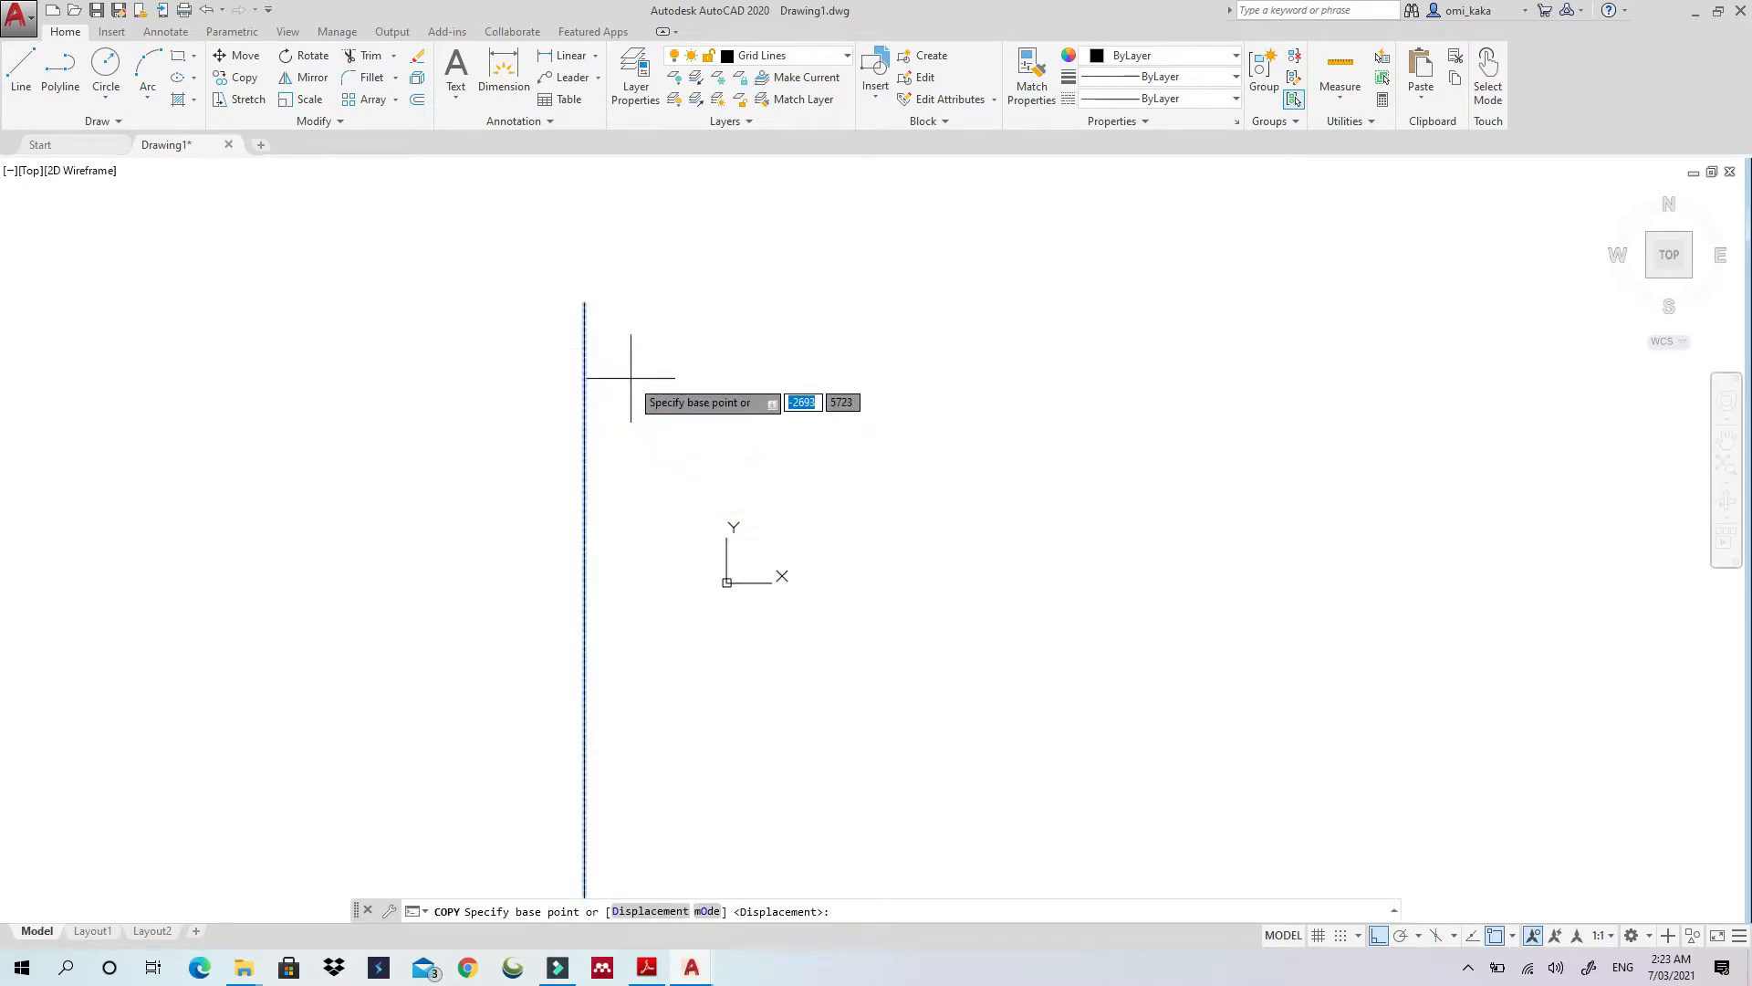
{"action": "key", "text": "Escape"}
{"action": "key", "text": "Escape"}
{"action": "key", "text": "Escape"}
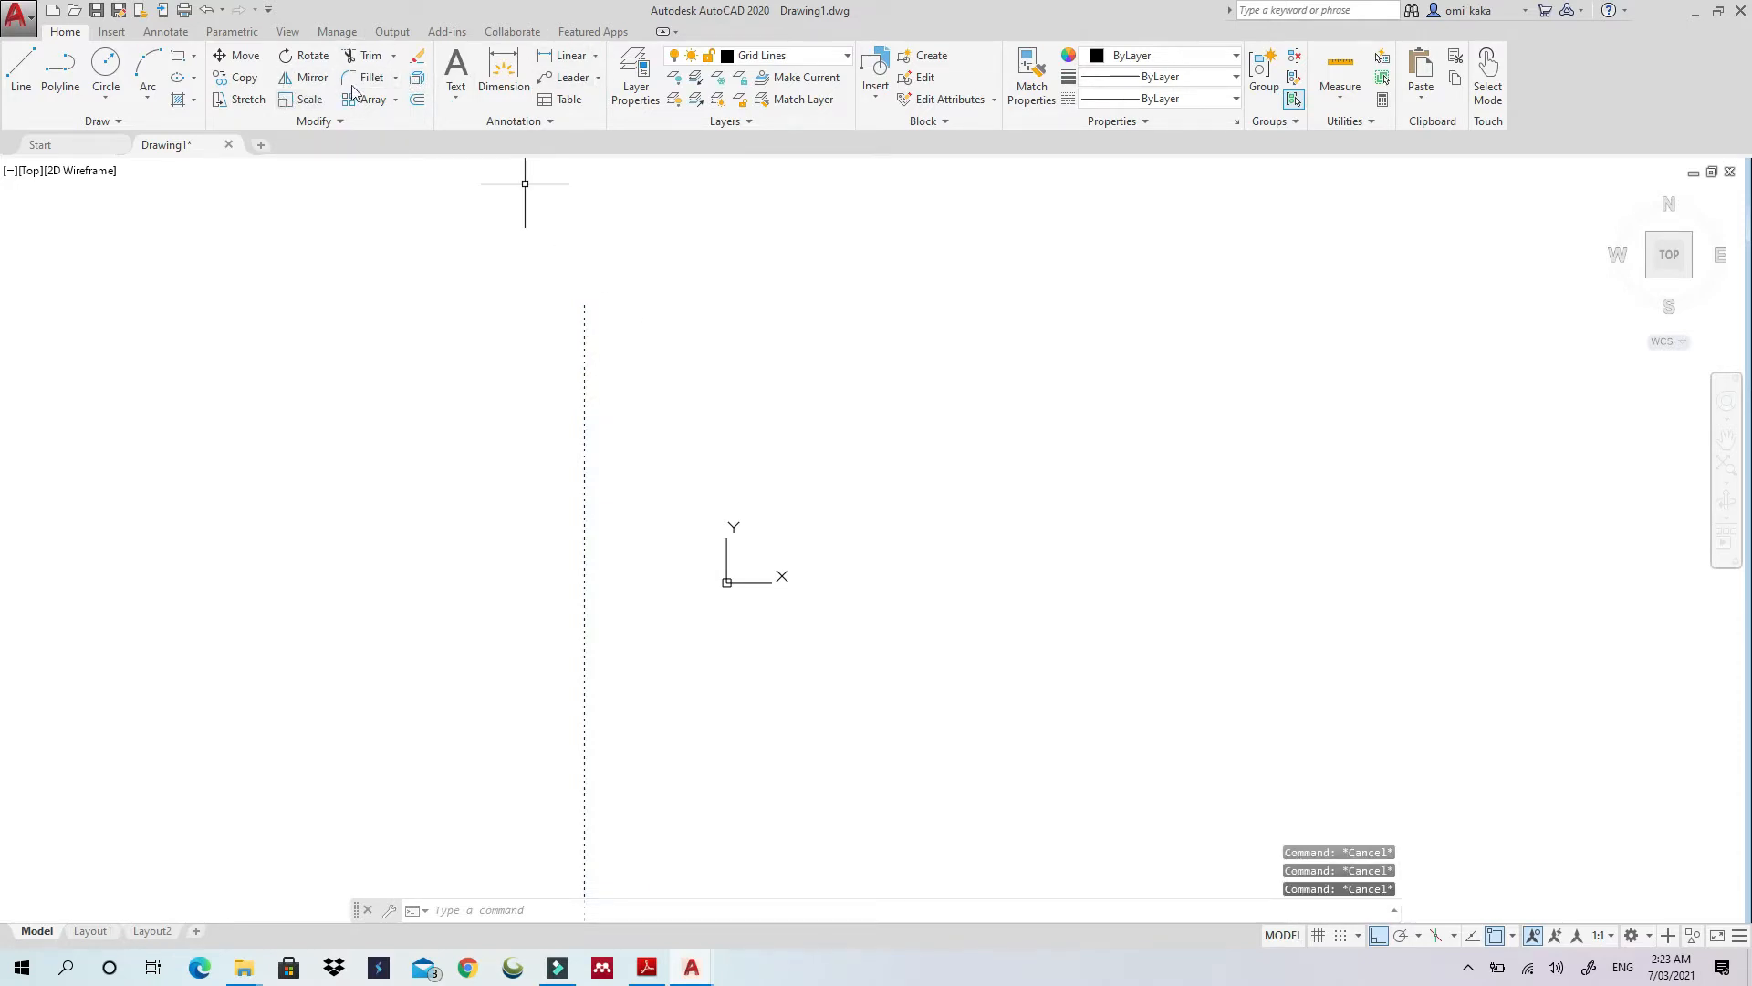
Offset the vertical grid line 4200 mm in the positive X direction six times, each time from the newest line
{"action": "left_click", "coordinate": [345, 123]}
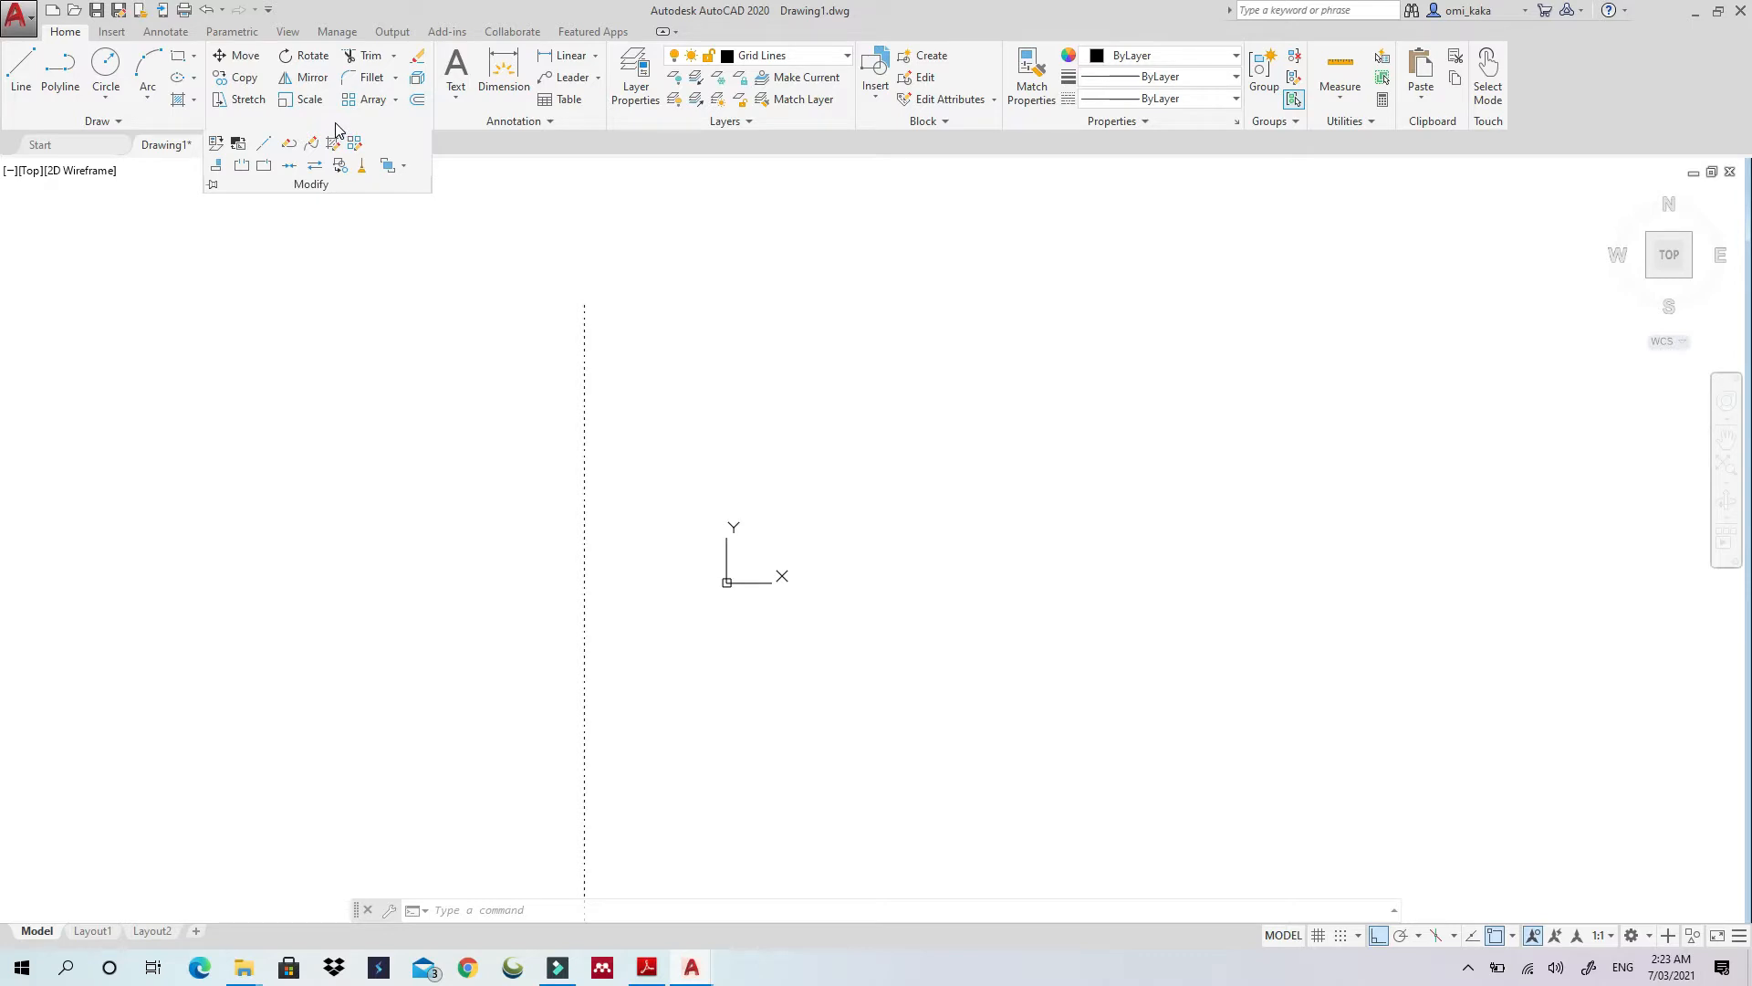
{"action": "left_click", "coordinate": [419, 102]}
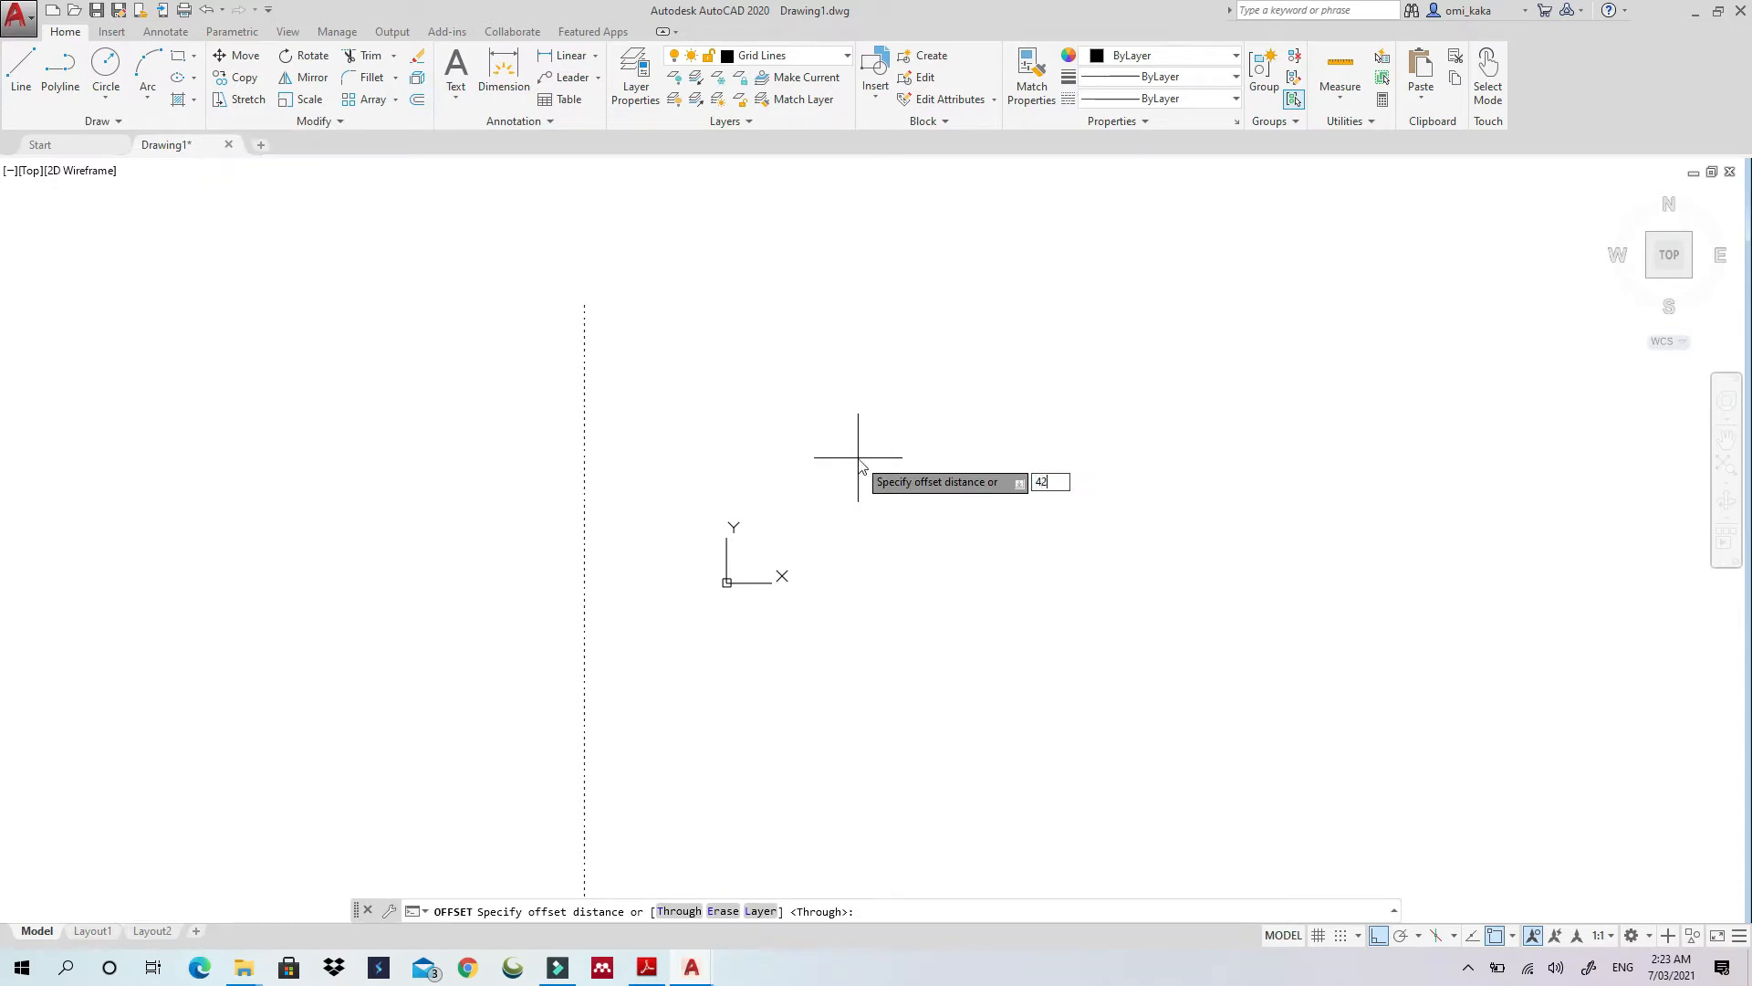
{"action": "key", "text": "Return"}
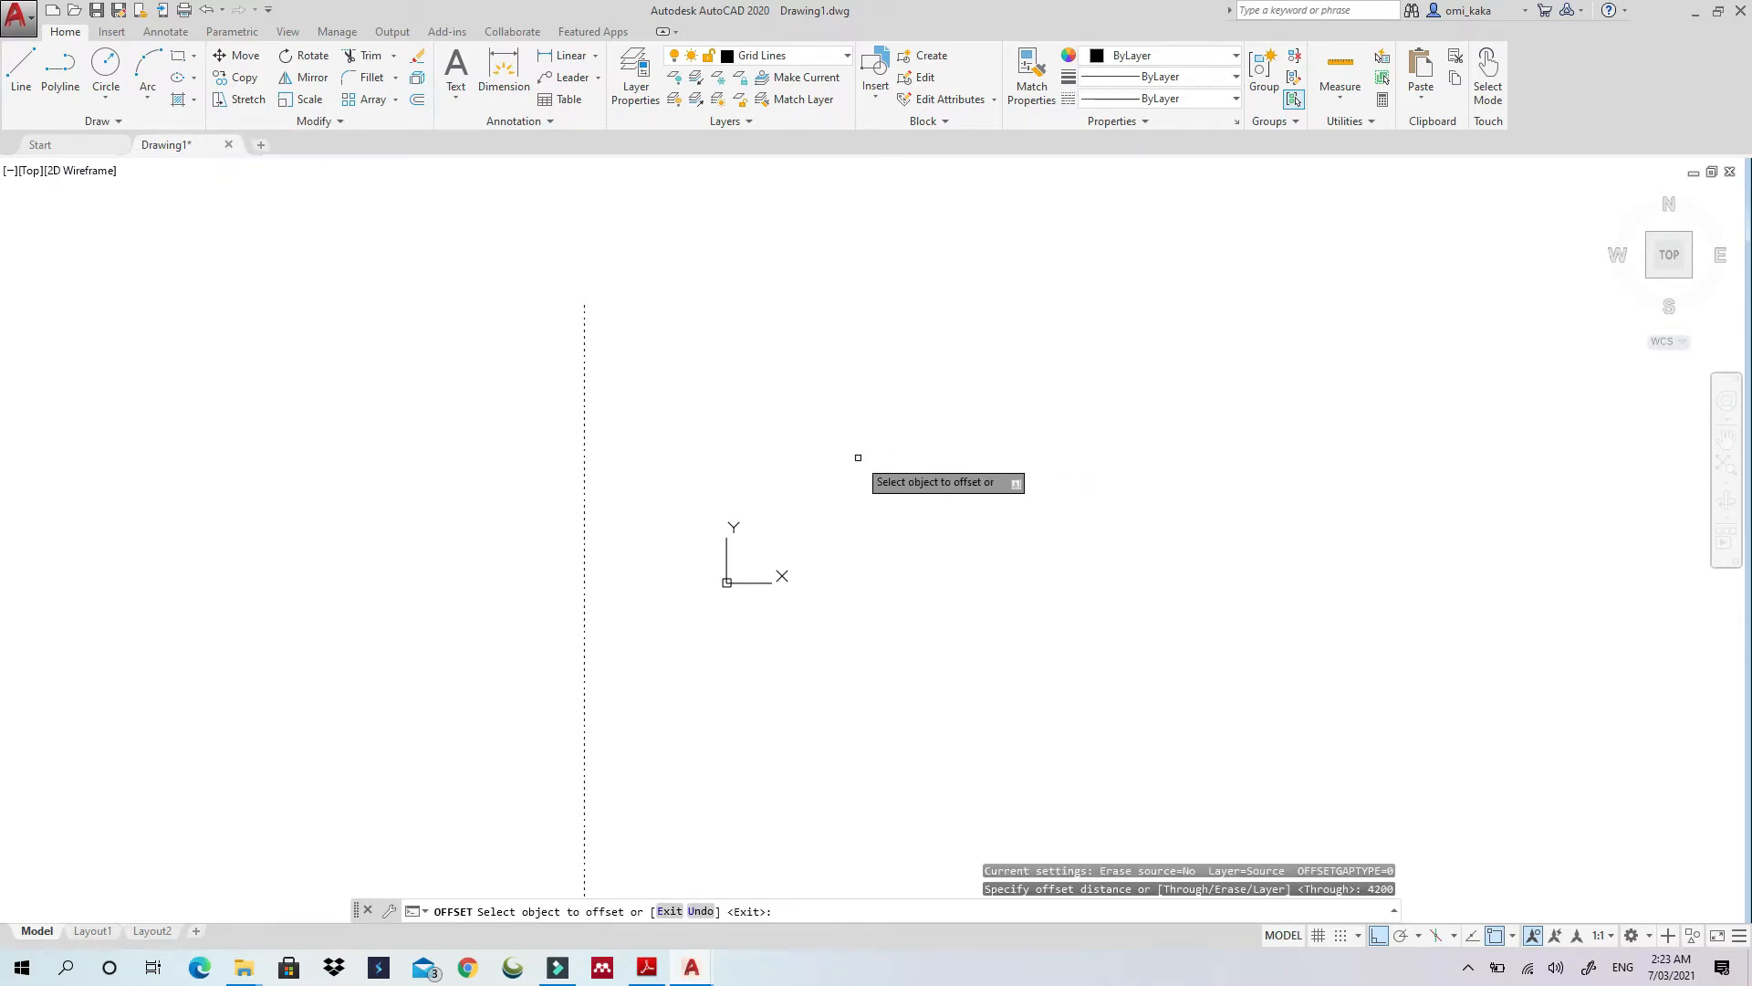
{"action": "left_click", "coordinate": [582, 455]}
{"action": "left_click", "coordinate": [836, 413]}
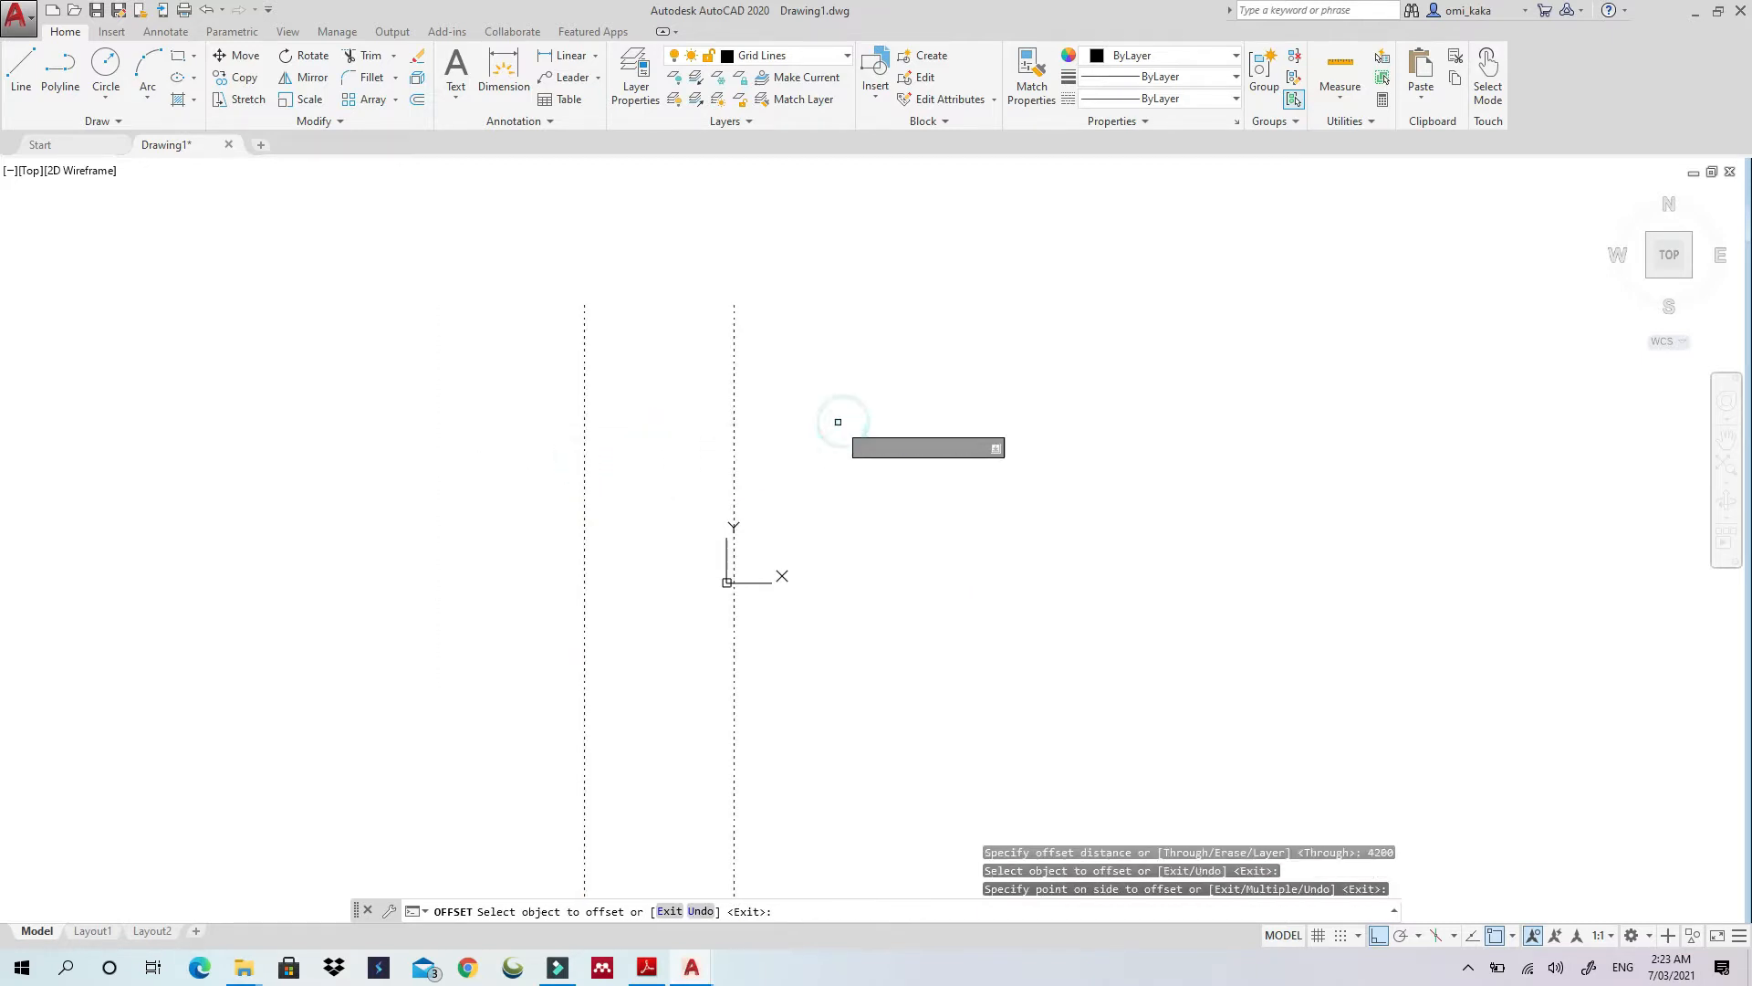
{"action": "left_click", "coordinate": [730, 447]}
{"action": "left_click", "coordinate": [879, 434]}
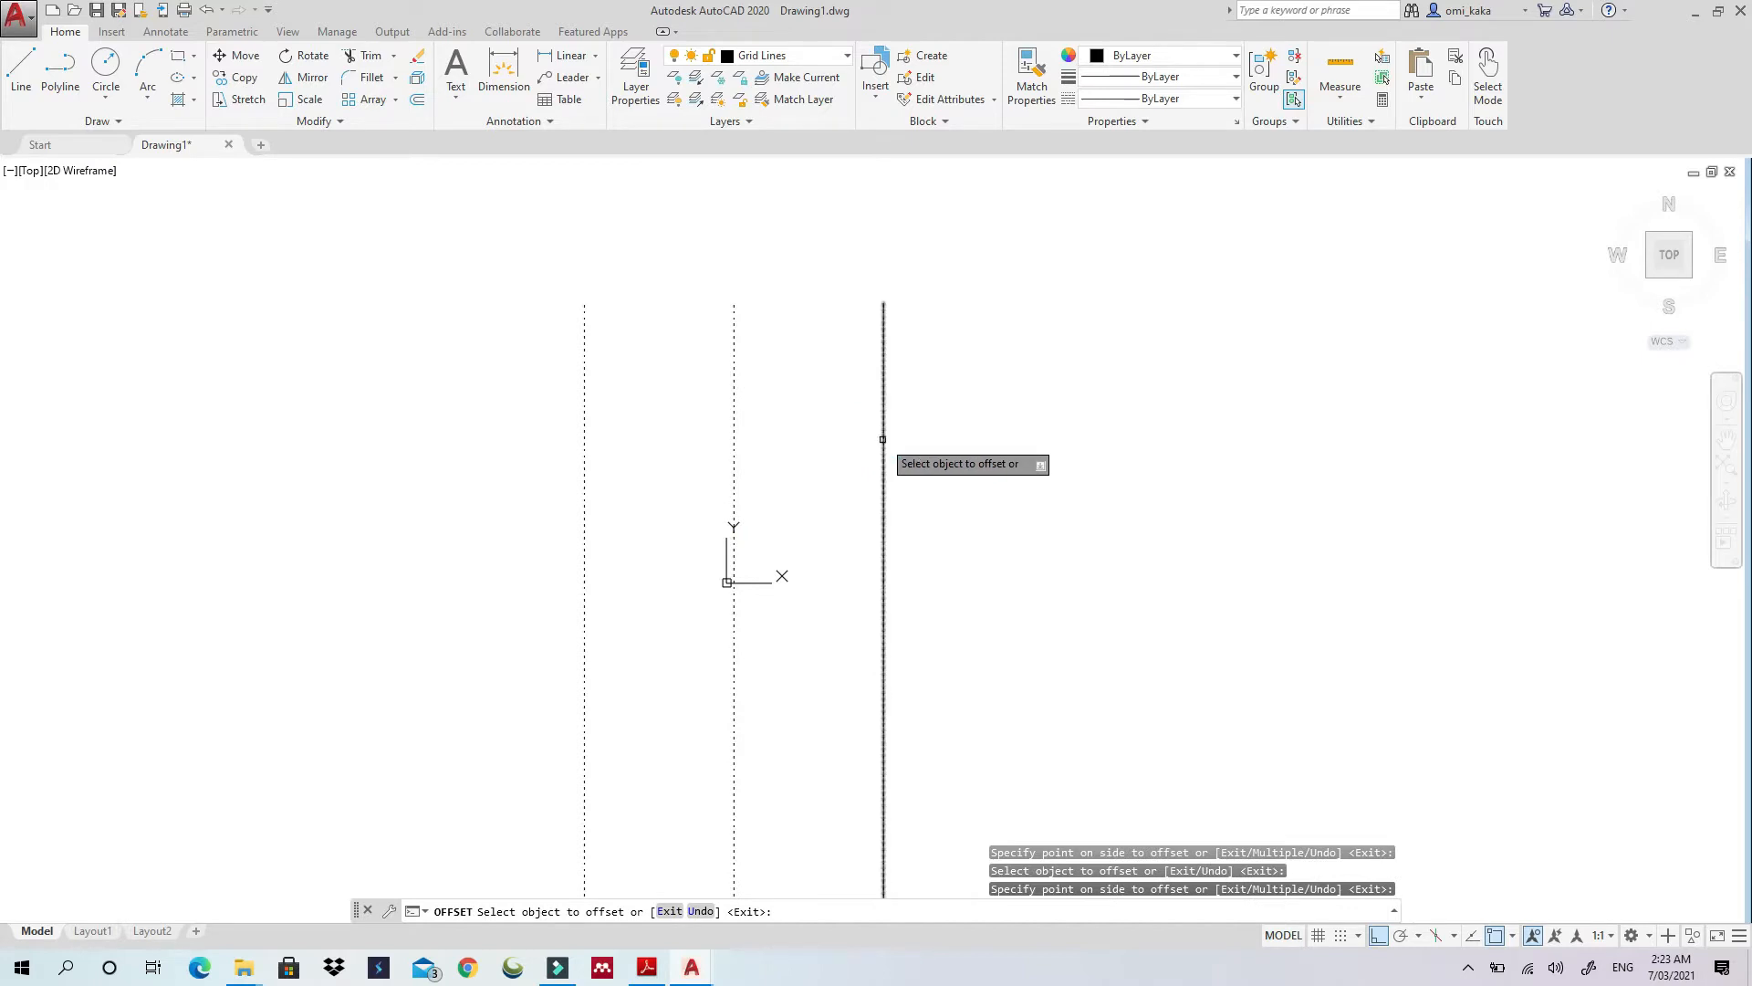
{"action": "left_click", "coordinate": [882, 439]}
{"action": "left_click", "coordinate": [1036, 449]}
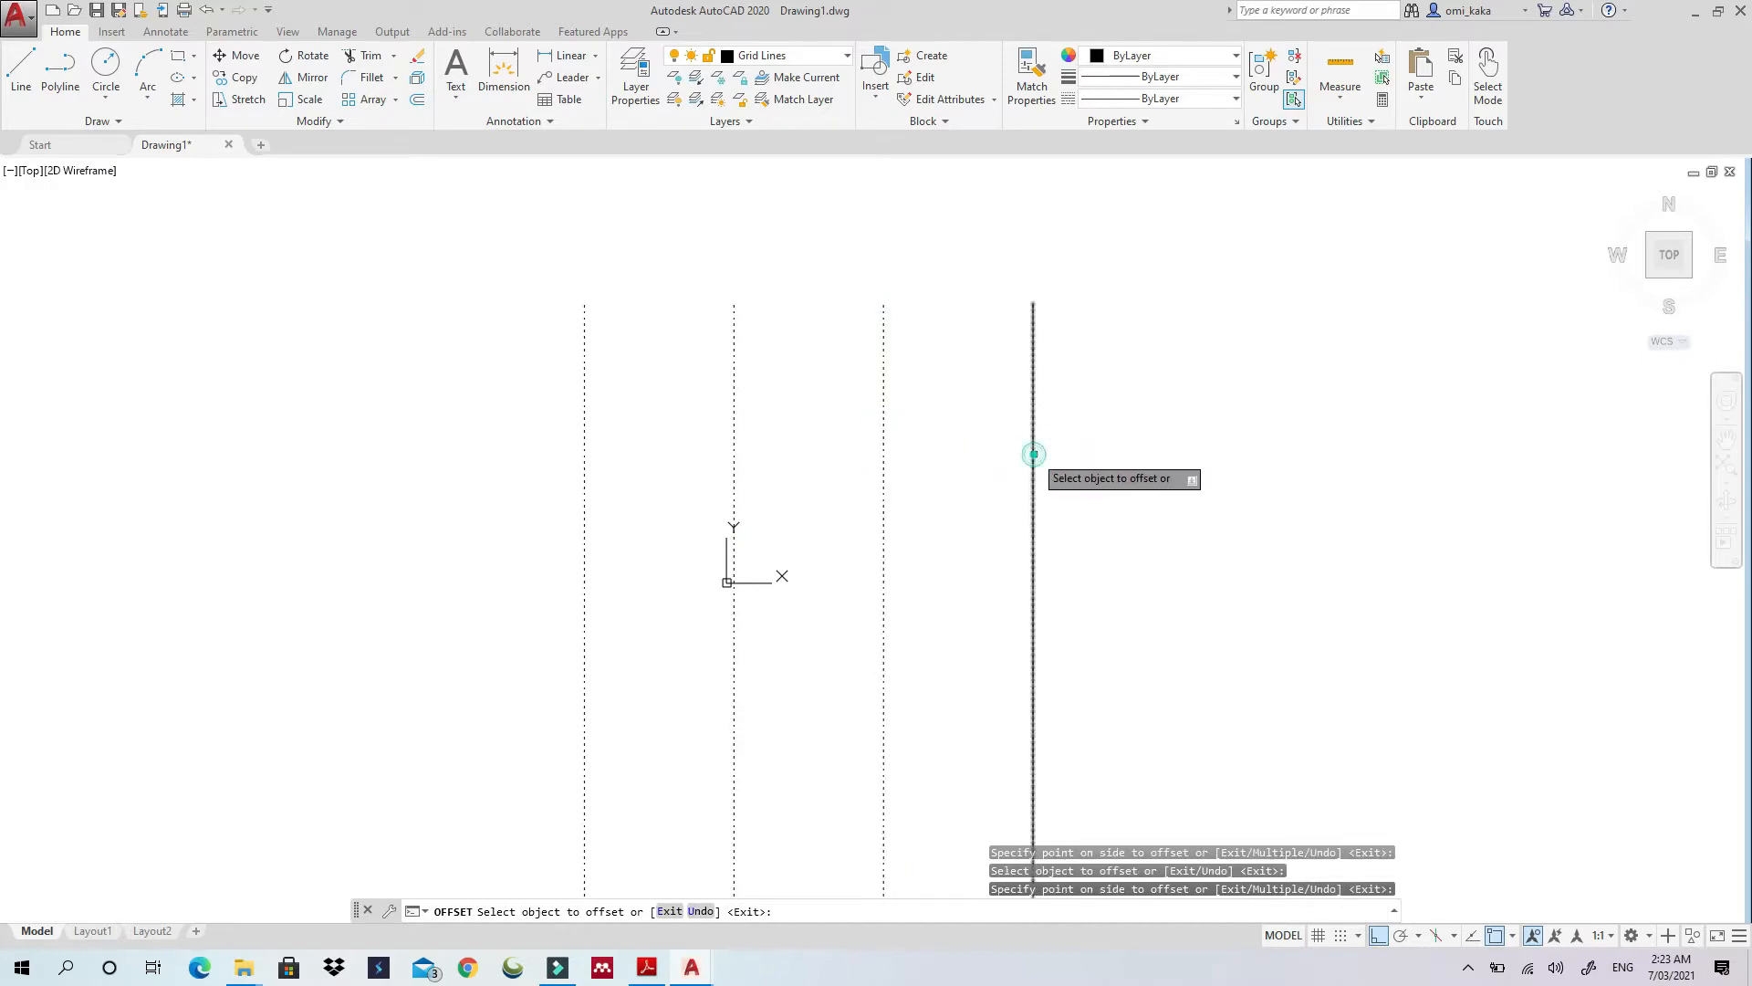
{"action": "left_click", "coordinate": [1034, 454]}
{"action": "left_click", "coordinate": [1104, 433]}
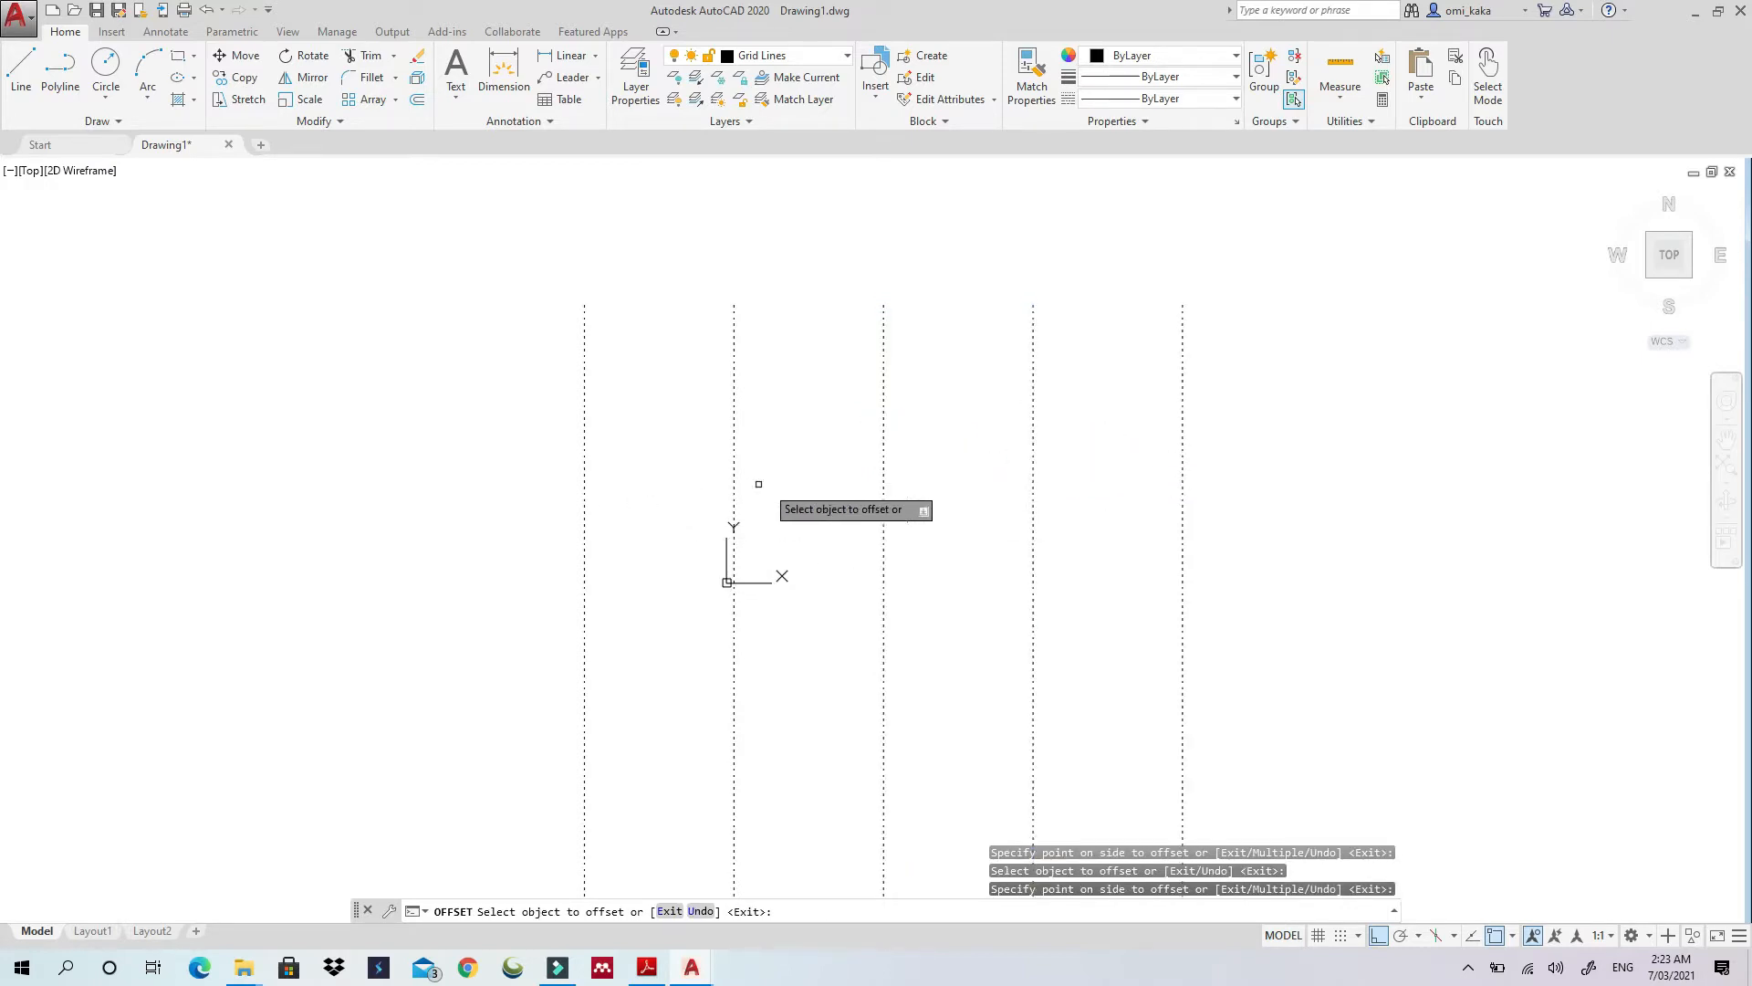
{"action": "left_click", "coordinate": [1178, 468]}
{"action": "left_click", "coordinate": [1271, 484]}
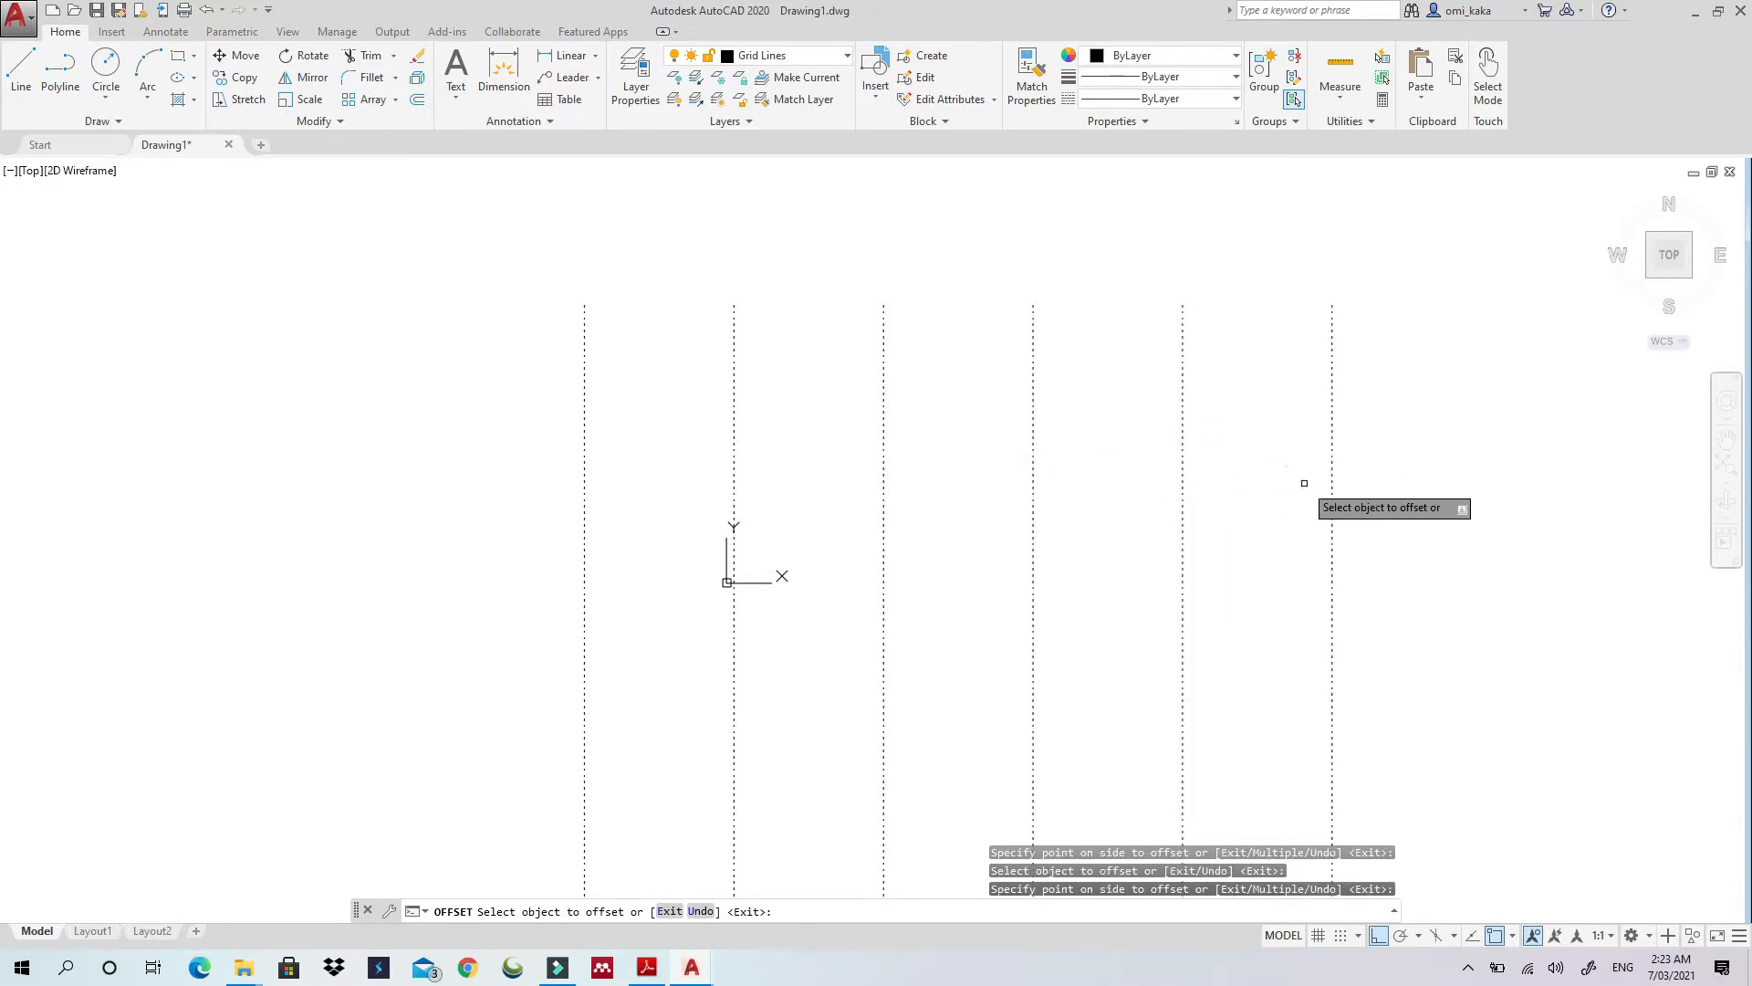
{"action": "left_click", "coordinate": [1333, 481]}
{"action": "left_click", "coordinate": [1388, 468]}
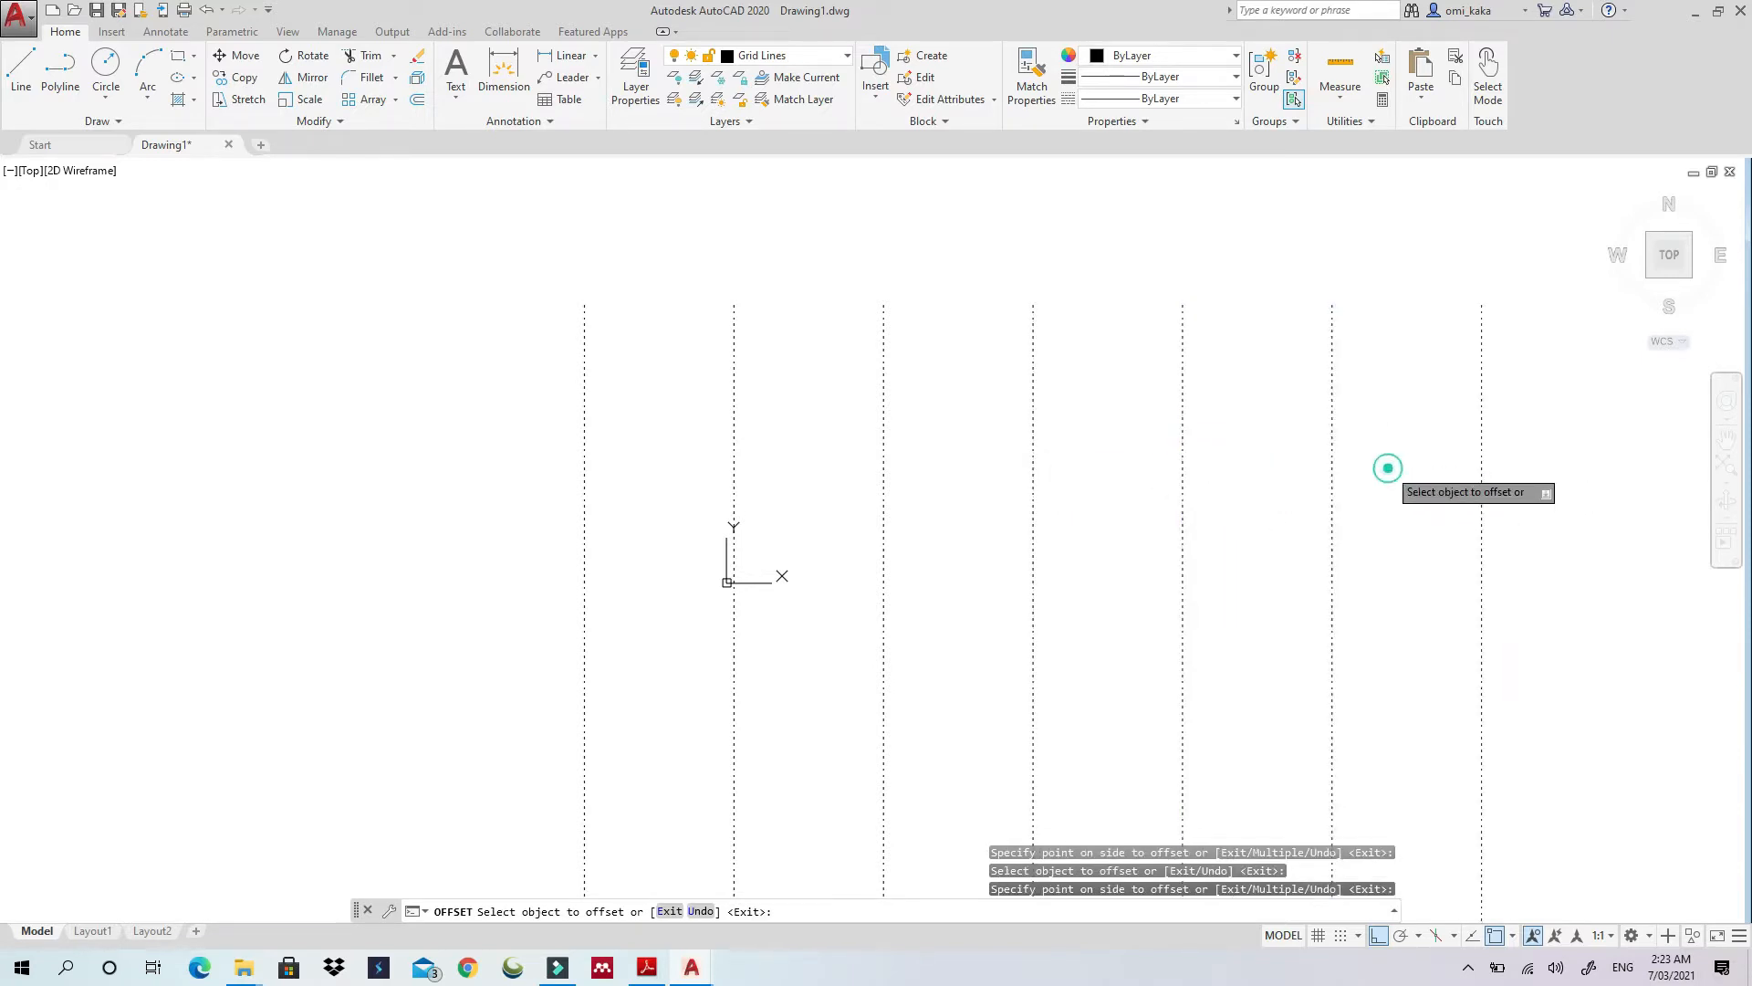
Check the spacing at the expansion joint between grids F and G in the structural plan, and erase the outermost new grid line in Drawing1
{"action": "mouse_move", "coordinate": [694, 970]}
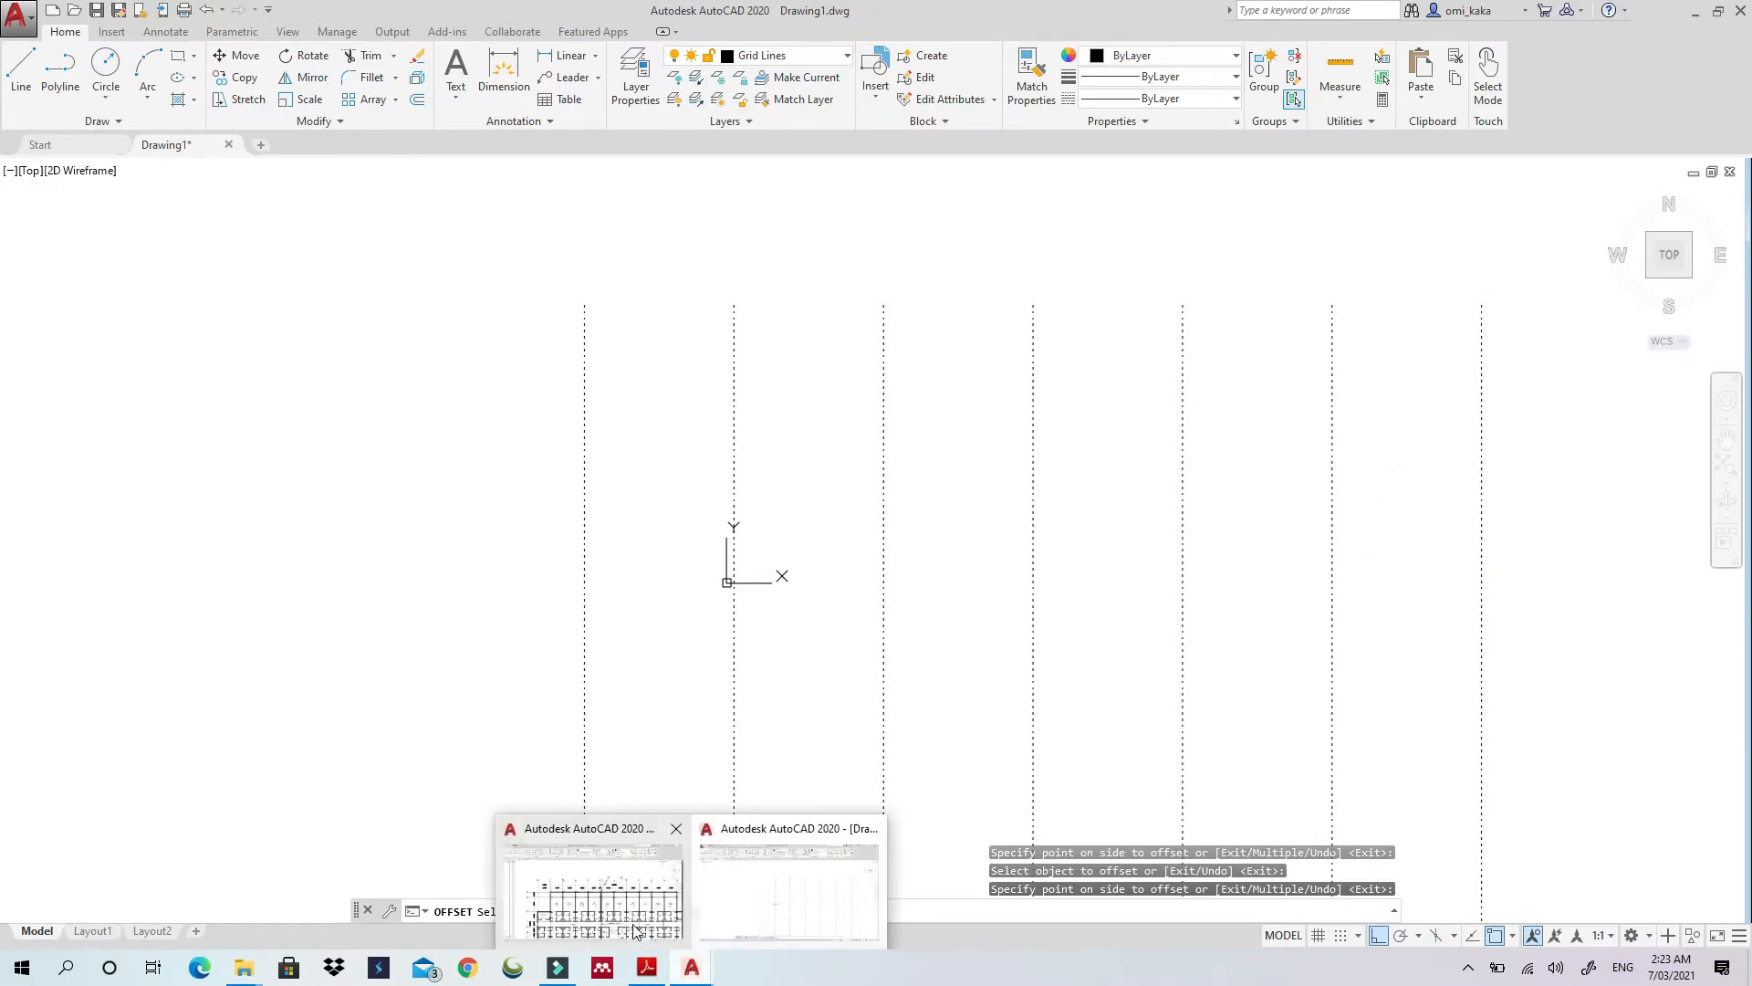
{"action": "left_click", "coordinate": [630, 911]}
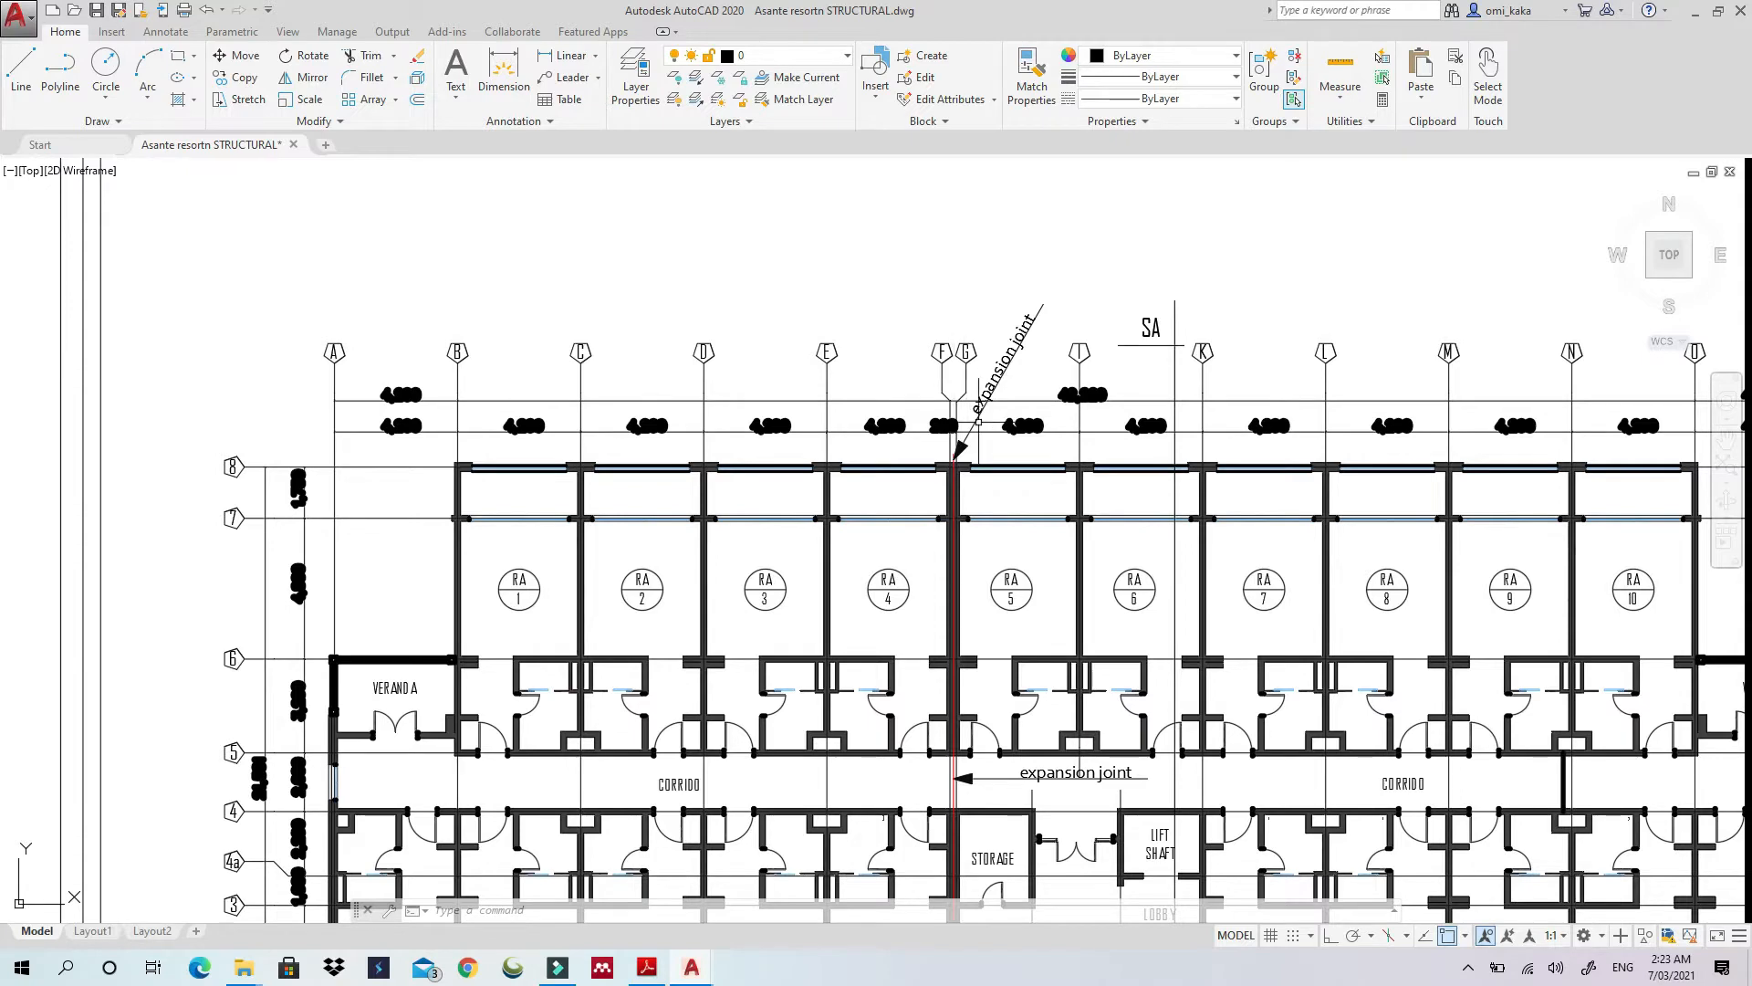
{"action": "left_click", "coordinate": [1694, 11]}
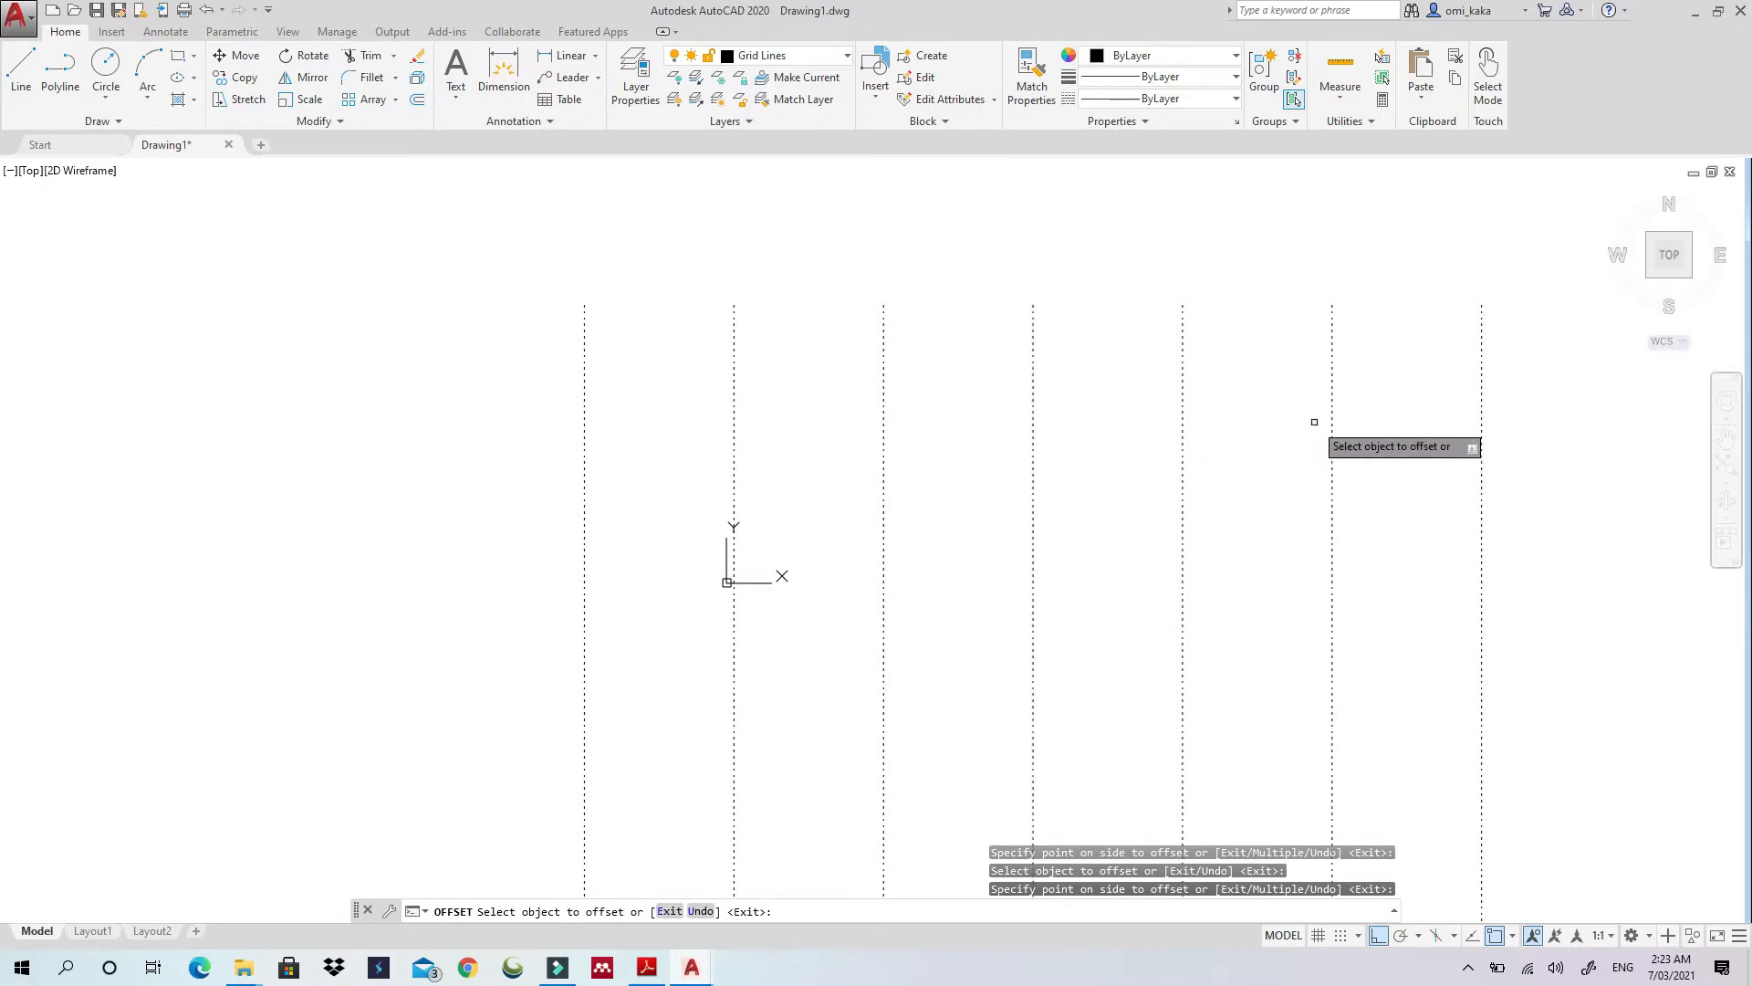
{"action": "key", "text": "Escape"}
{"action": "left_click", "coordinate": [1481, 372]}
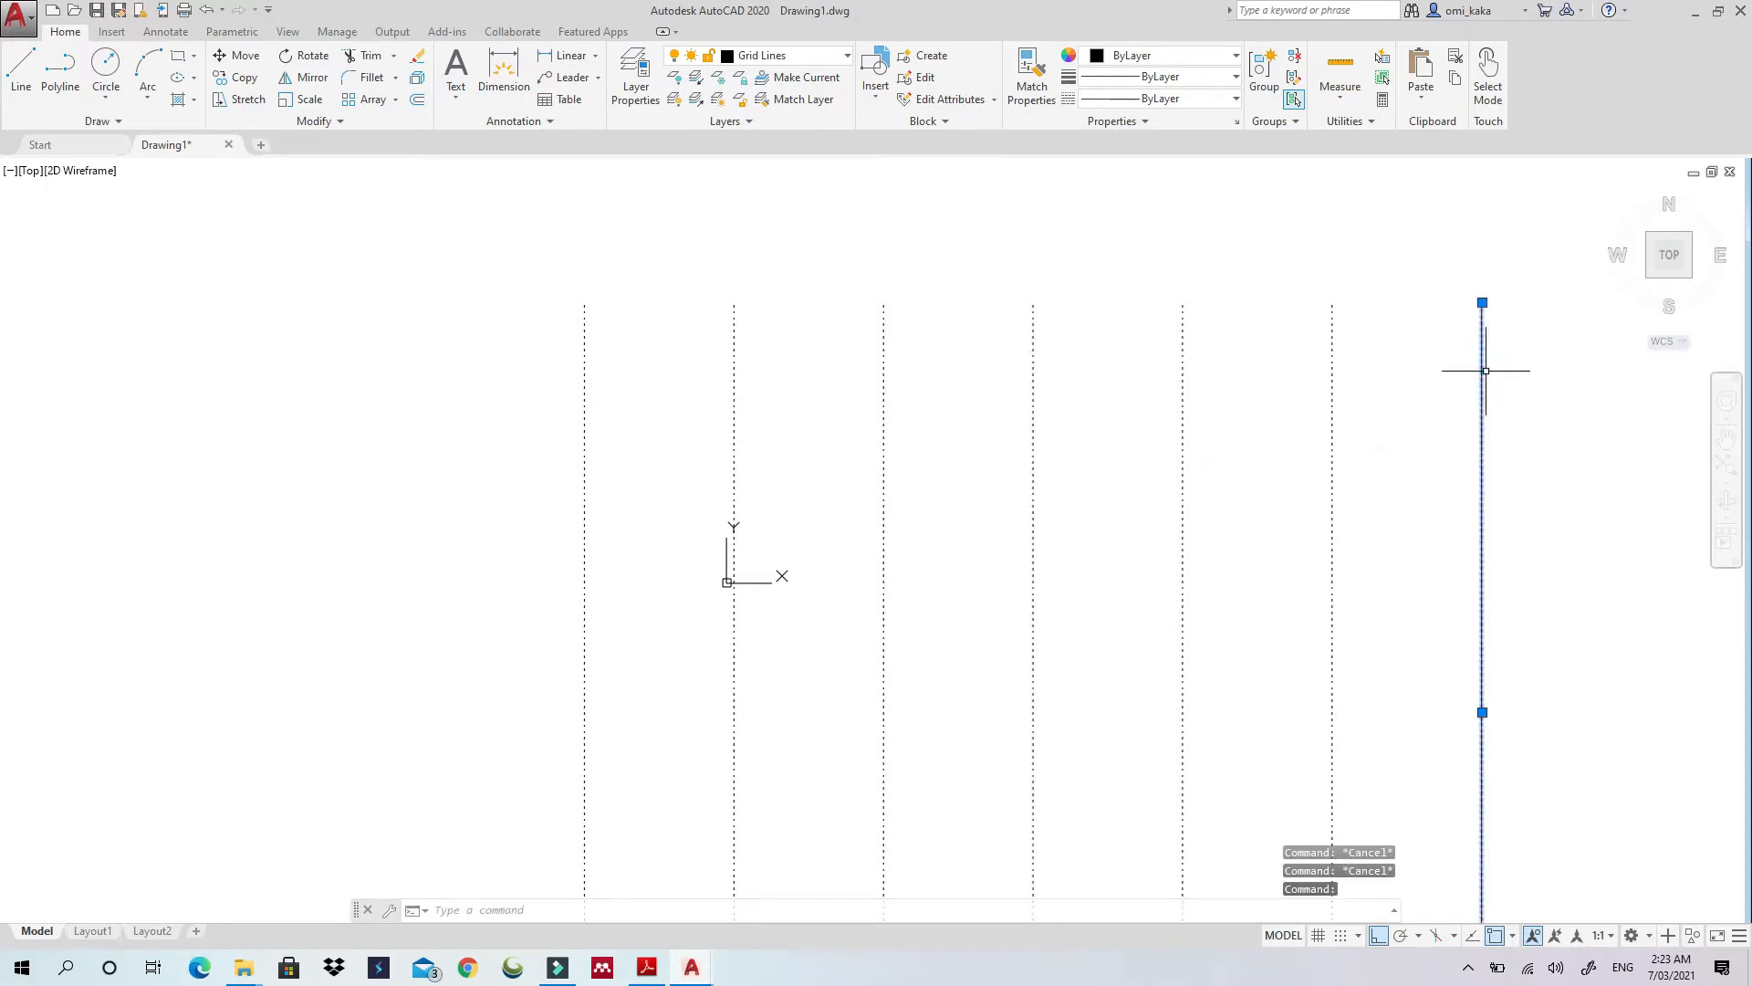
{"action": "key", "text": "Delete"}
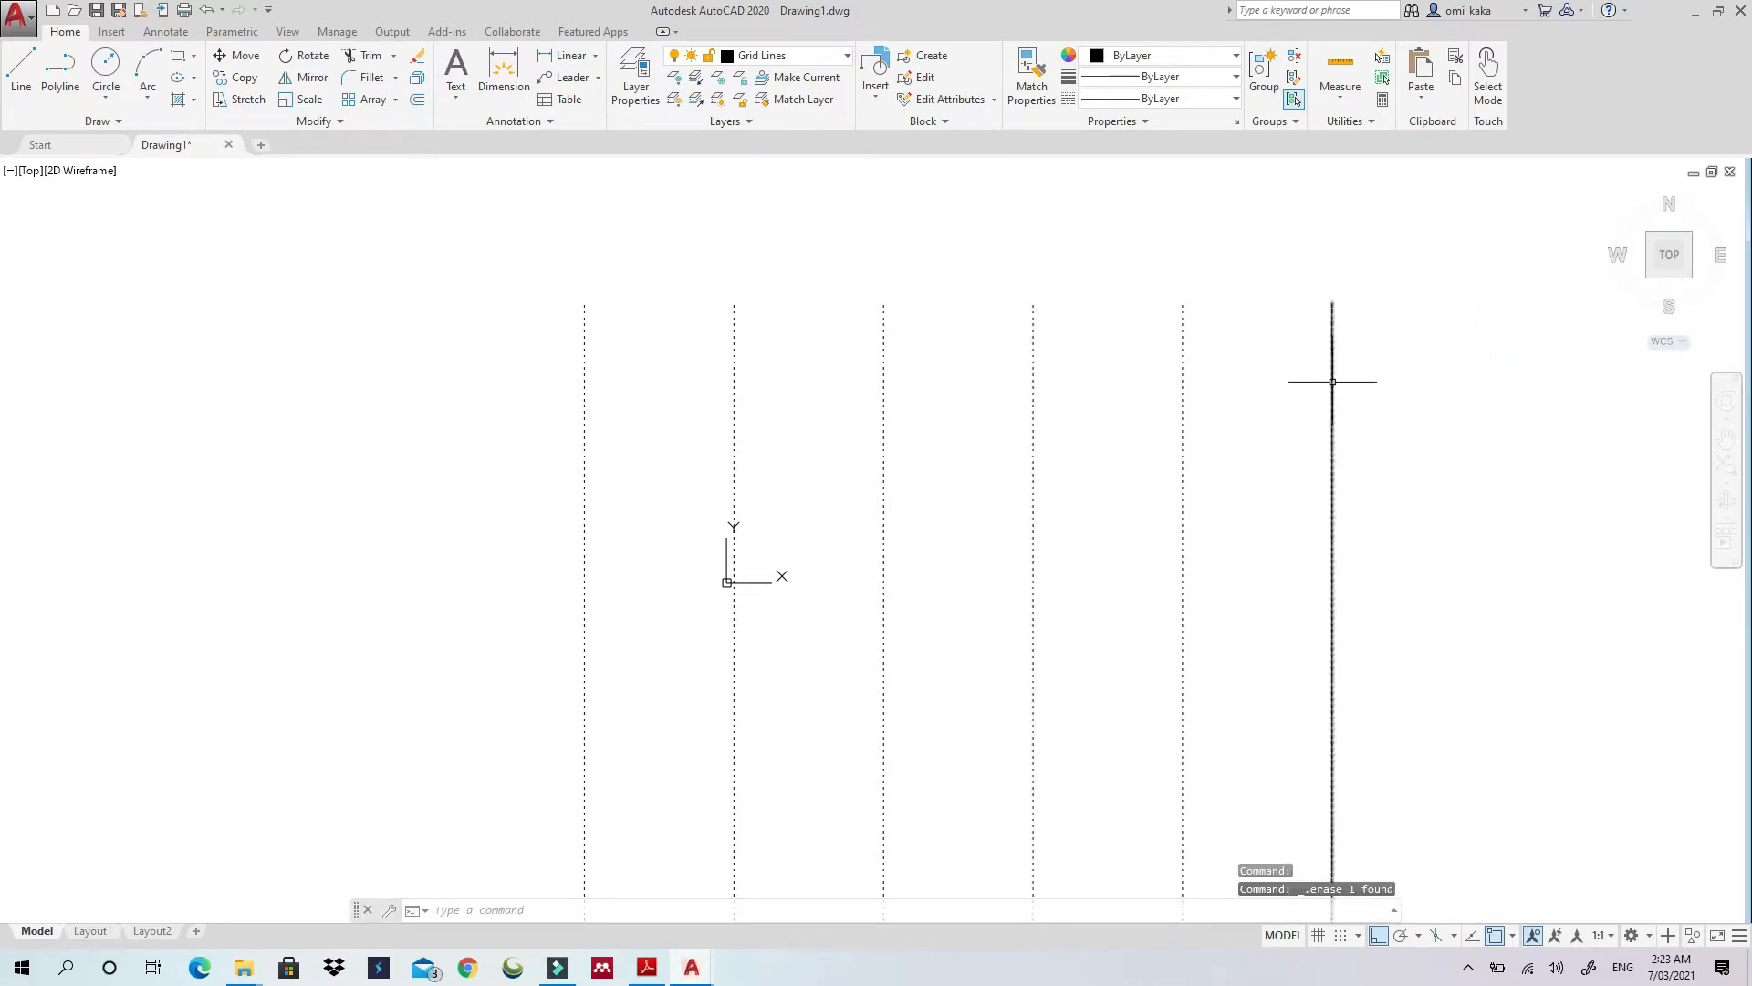
Offset the sixth vertical grid line 220 mm in the positive X direction for the expansion joint, and finish the Offset command
{"action": "scroll", "coordinate": [1332, 381], "scroll_direction": "down", "scroll_amount": 1}
{"action": "middle_click_drag", "start_coordinate": [1332, 381], "coordinate": [1114, 350]}
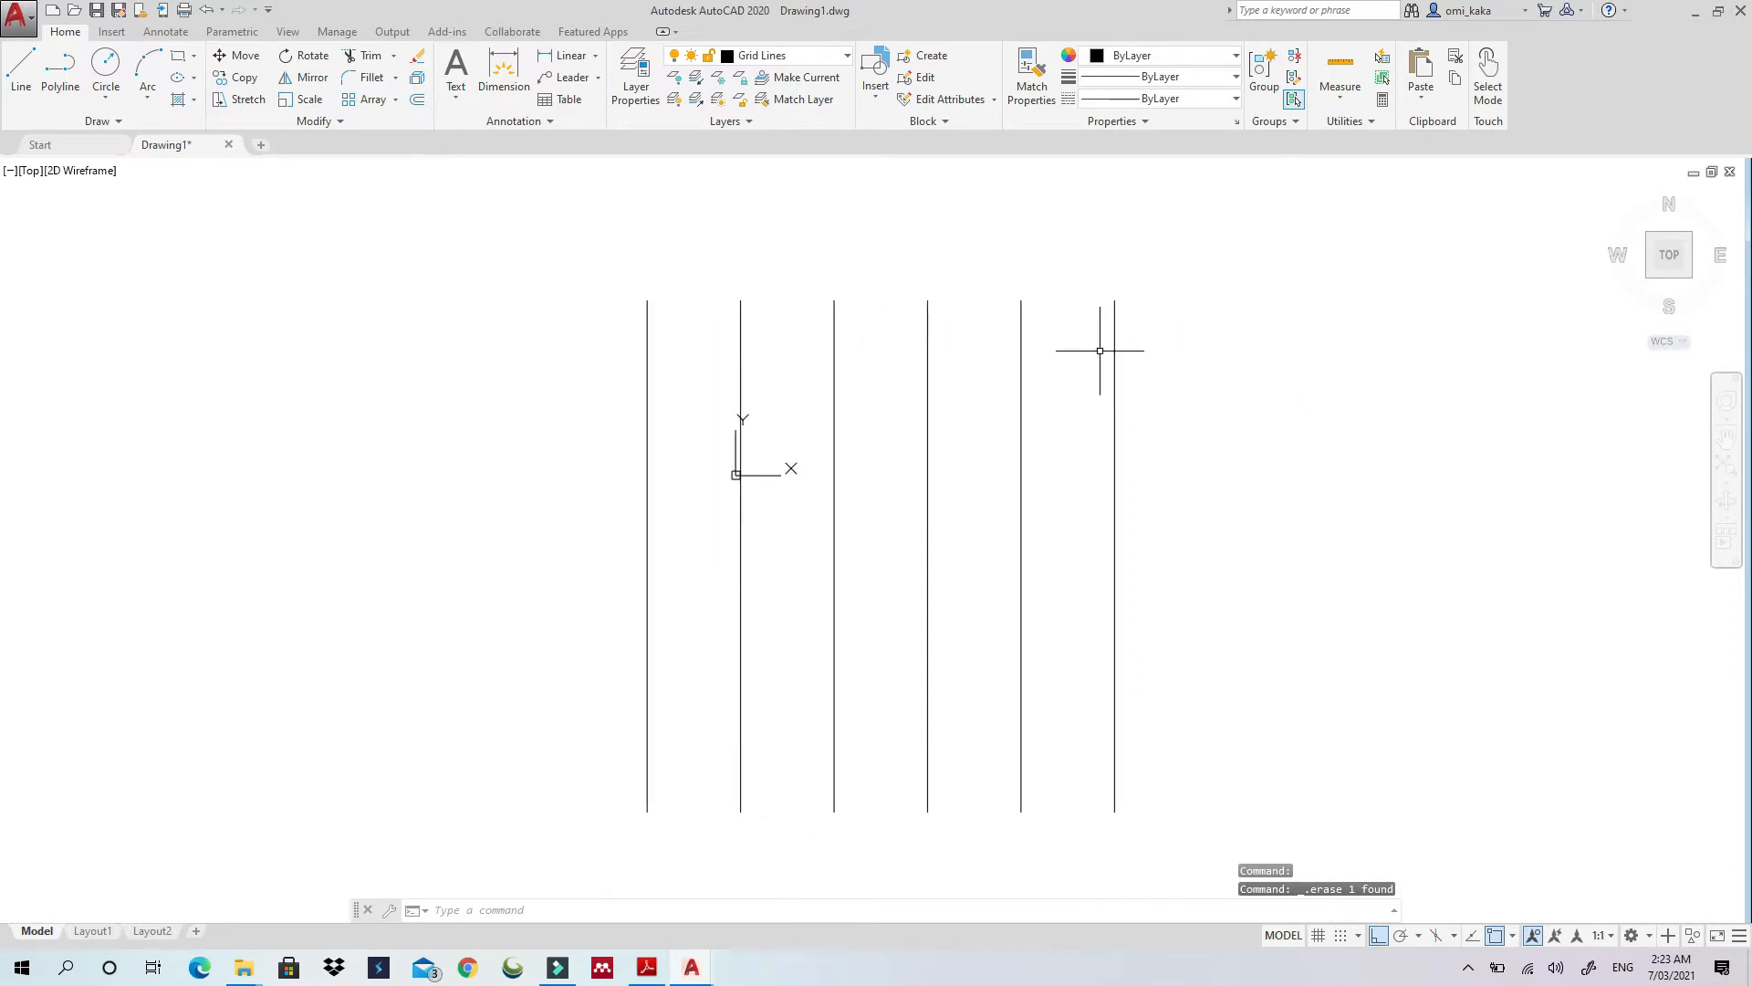
{"action": "left_click", "coordinate": [418, 101]}
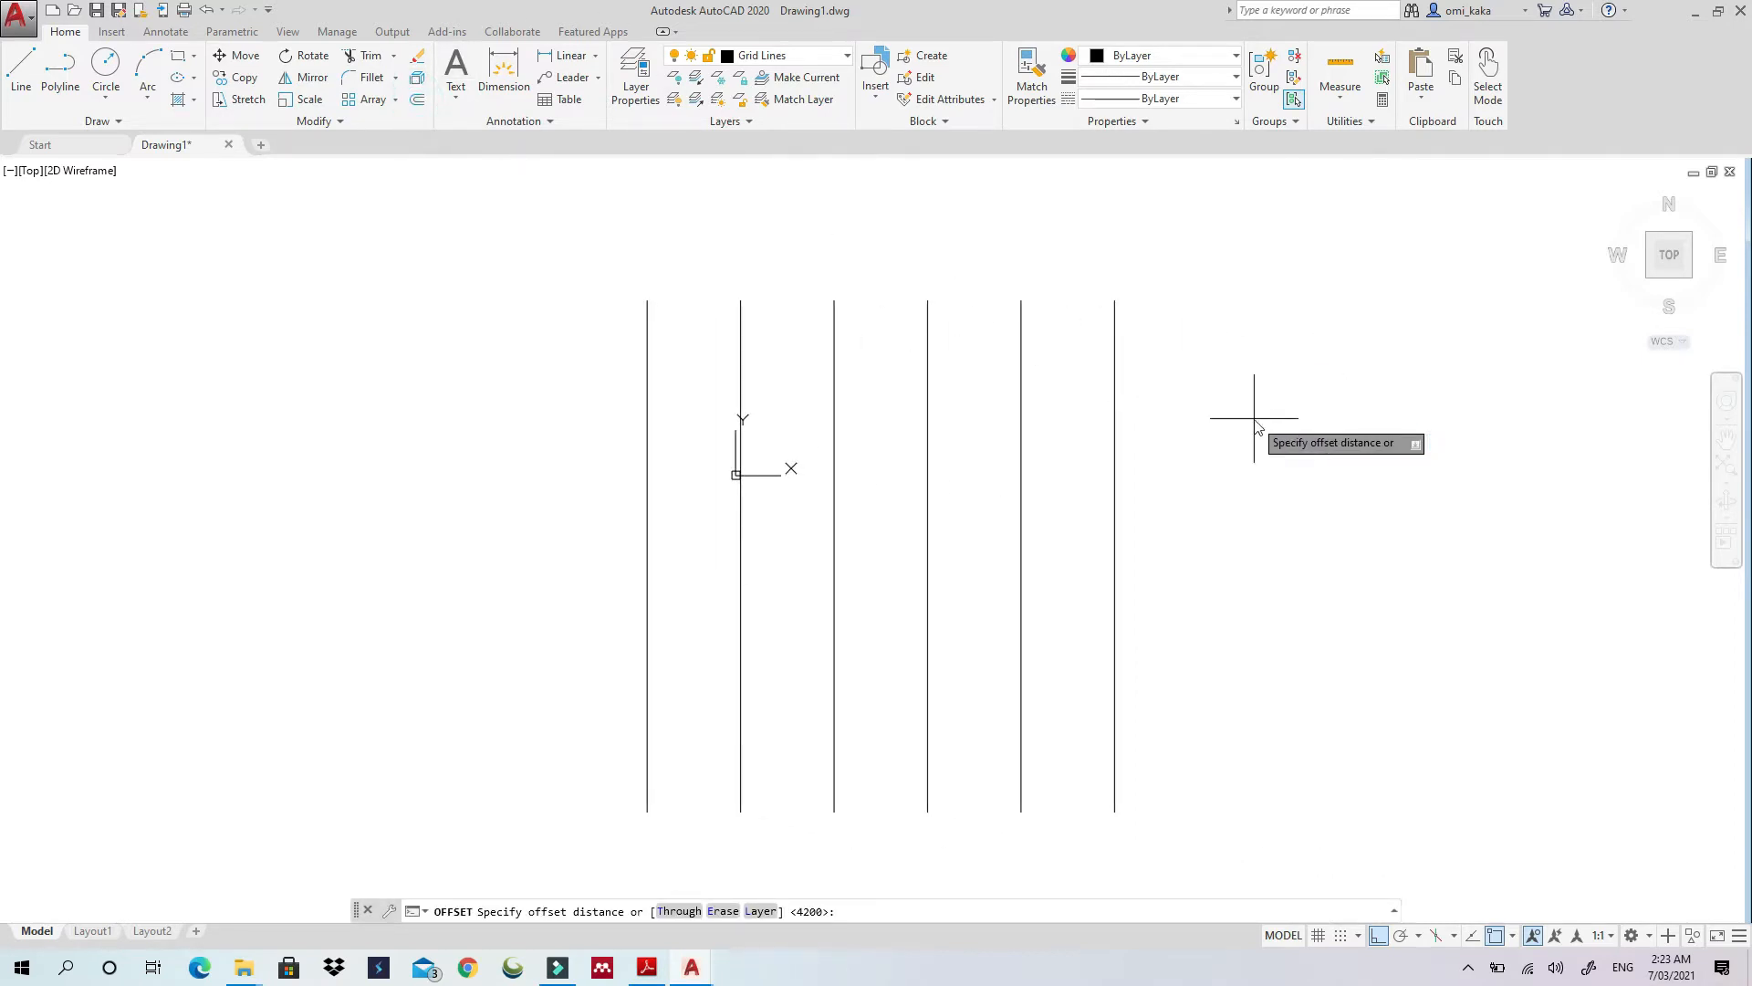
{"action": "key", "text": "Return"}
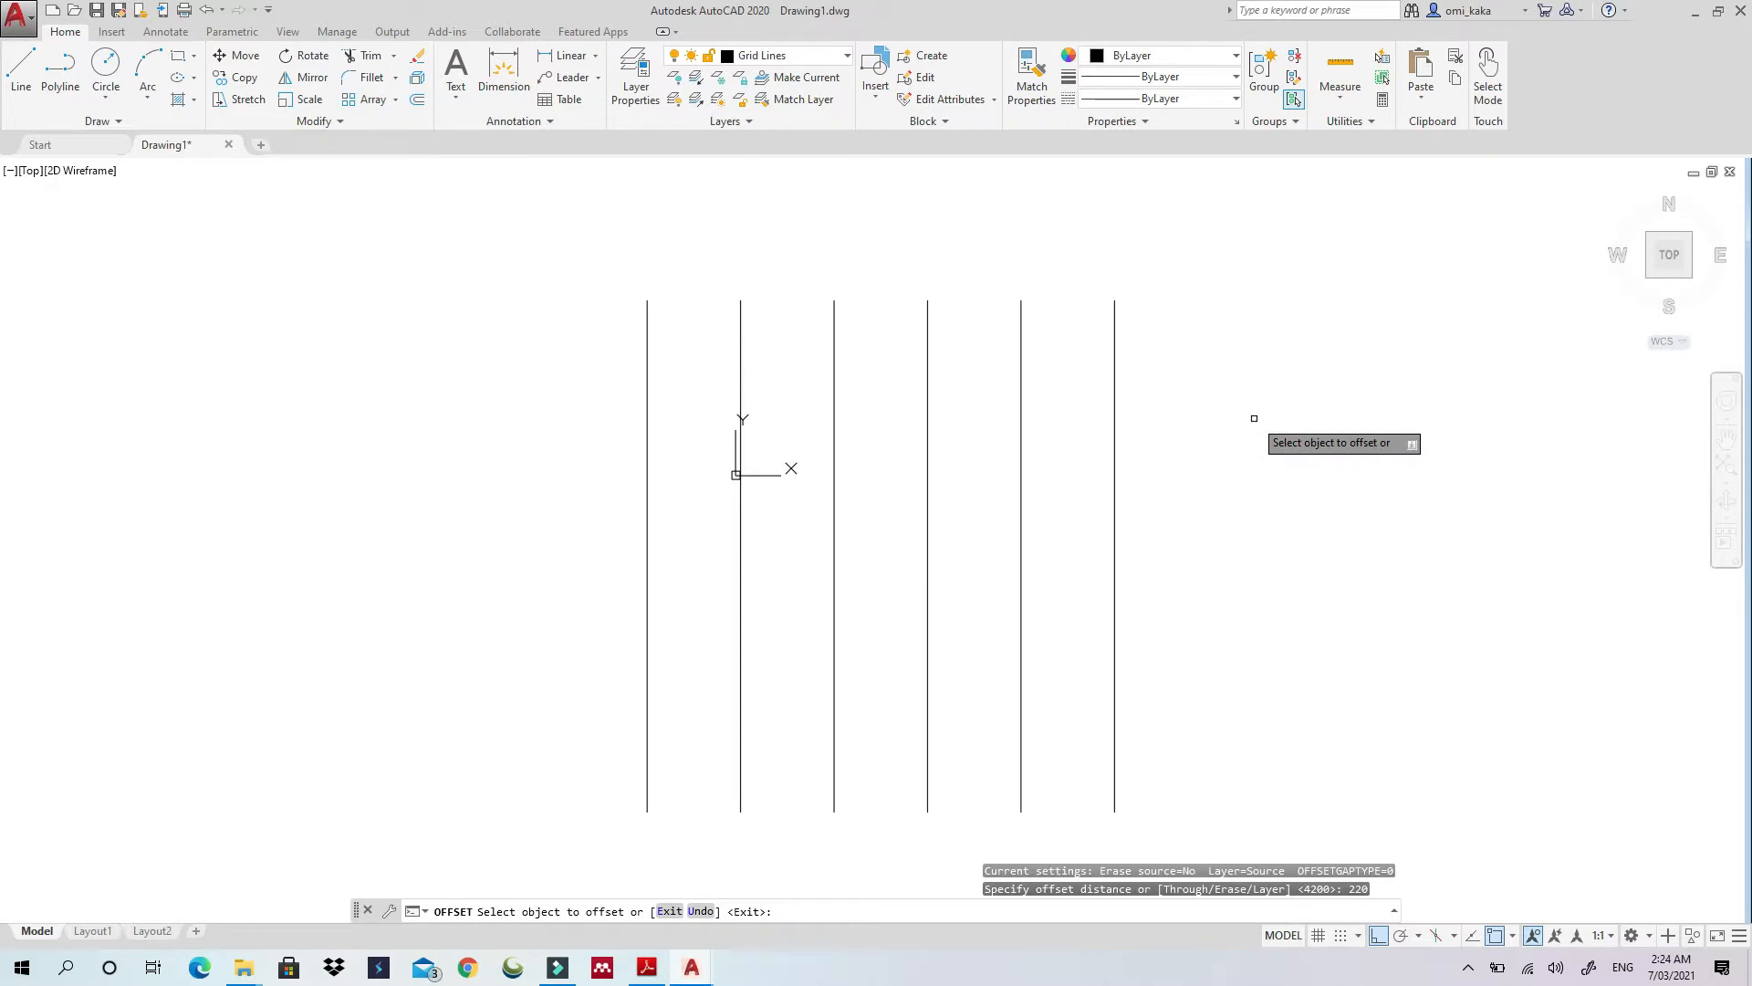
{"action": "left_click", "coordinate": [1115, 406]}
{"action": "left_click", "coordinate": [1180, 407]}
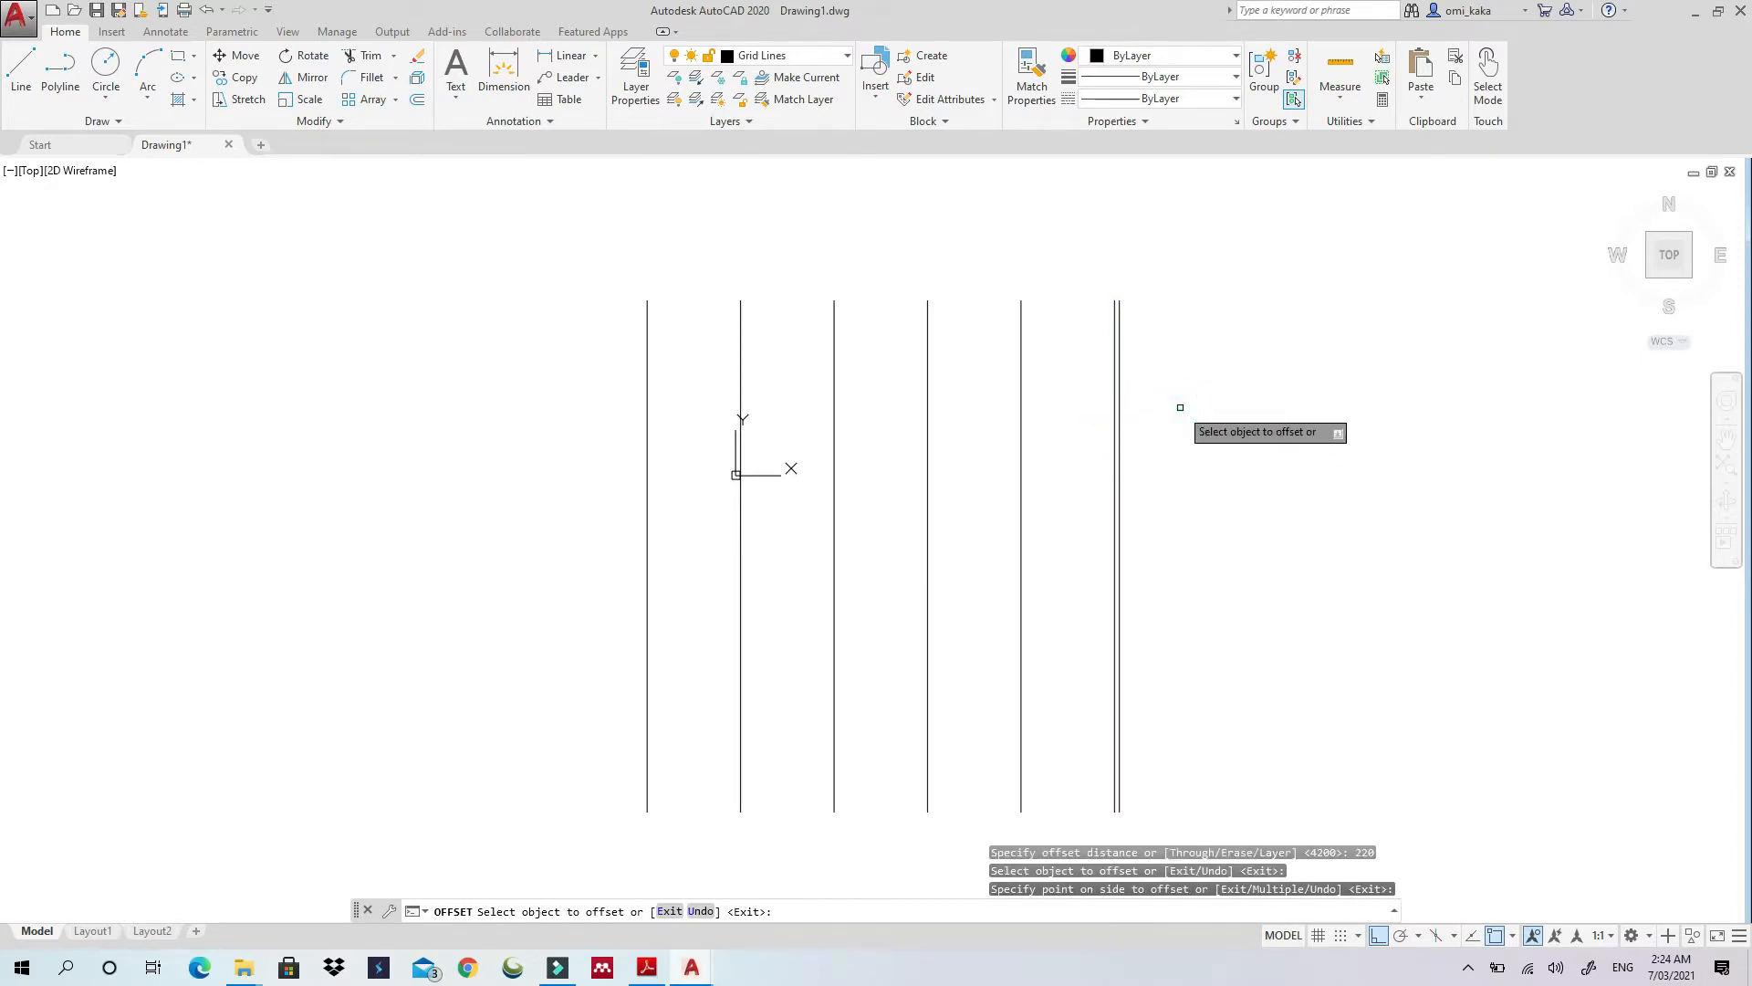
{"action": "key", "text": "Escape"}
{"action": "key", "text": "Escape"}
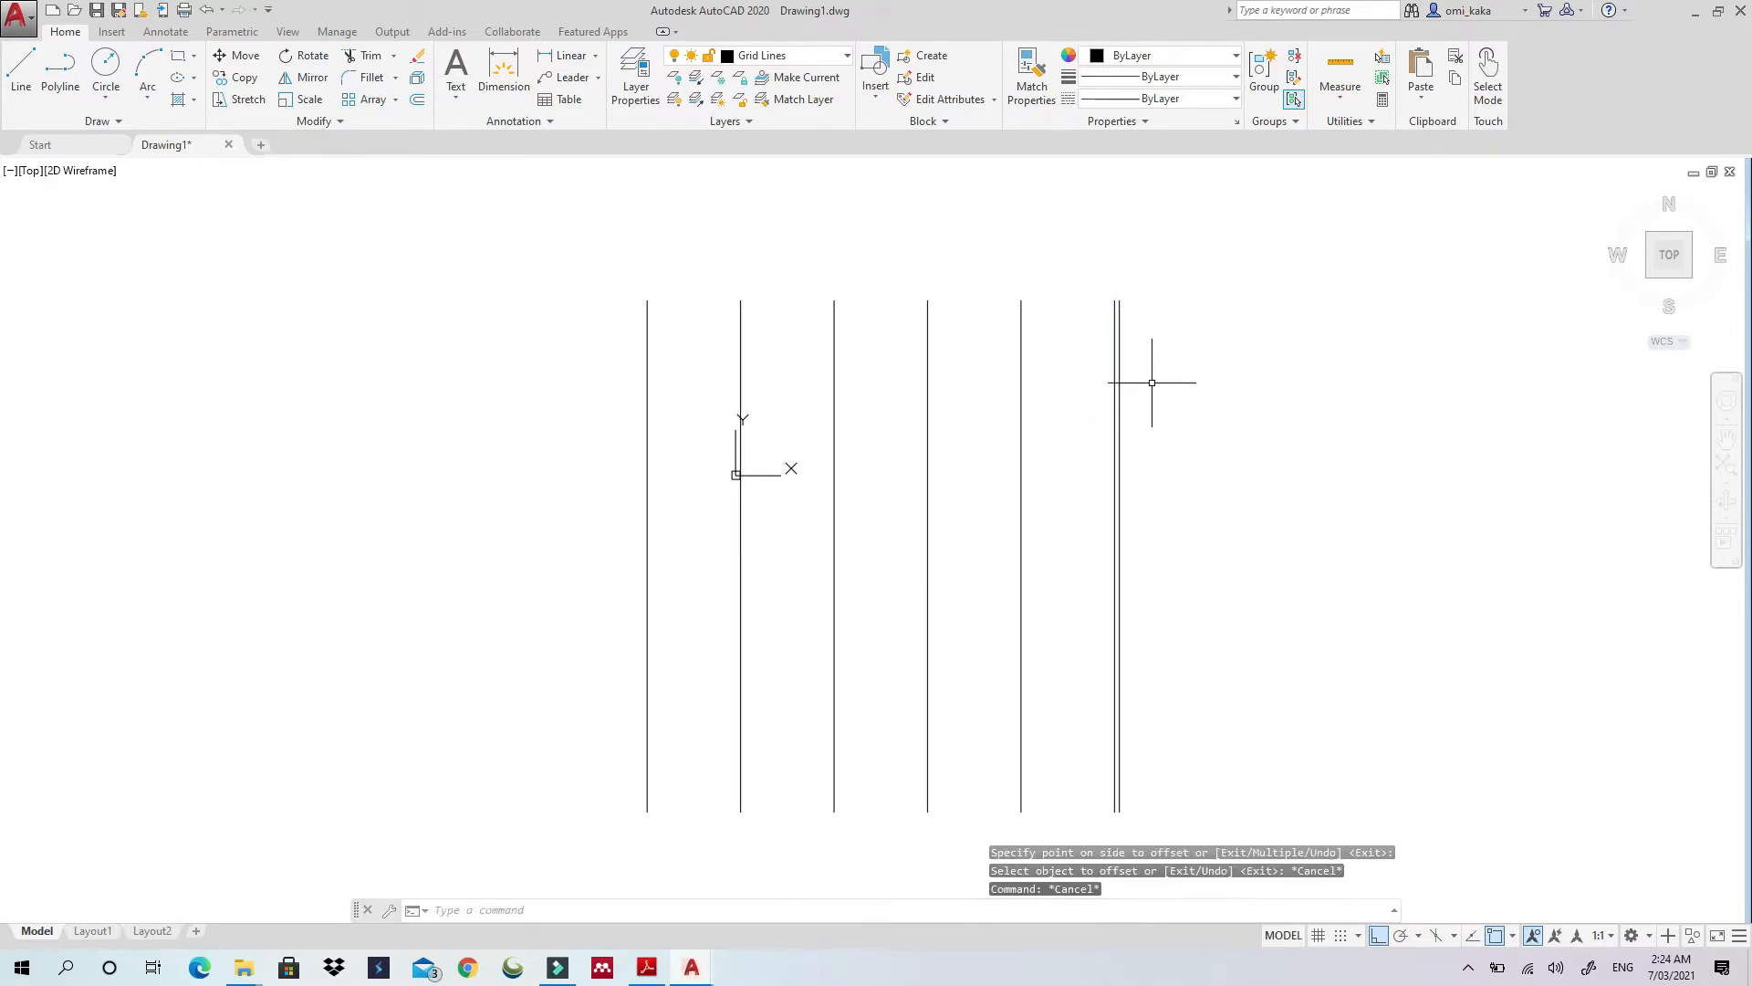
Offset the second expansion-joint grid line 4200 mm in the positive X direction seven times, each from the newest line, to match the structural plan
{"action": "left_click", "coordinate": [412, 104]}
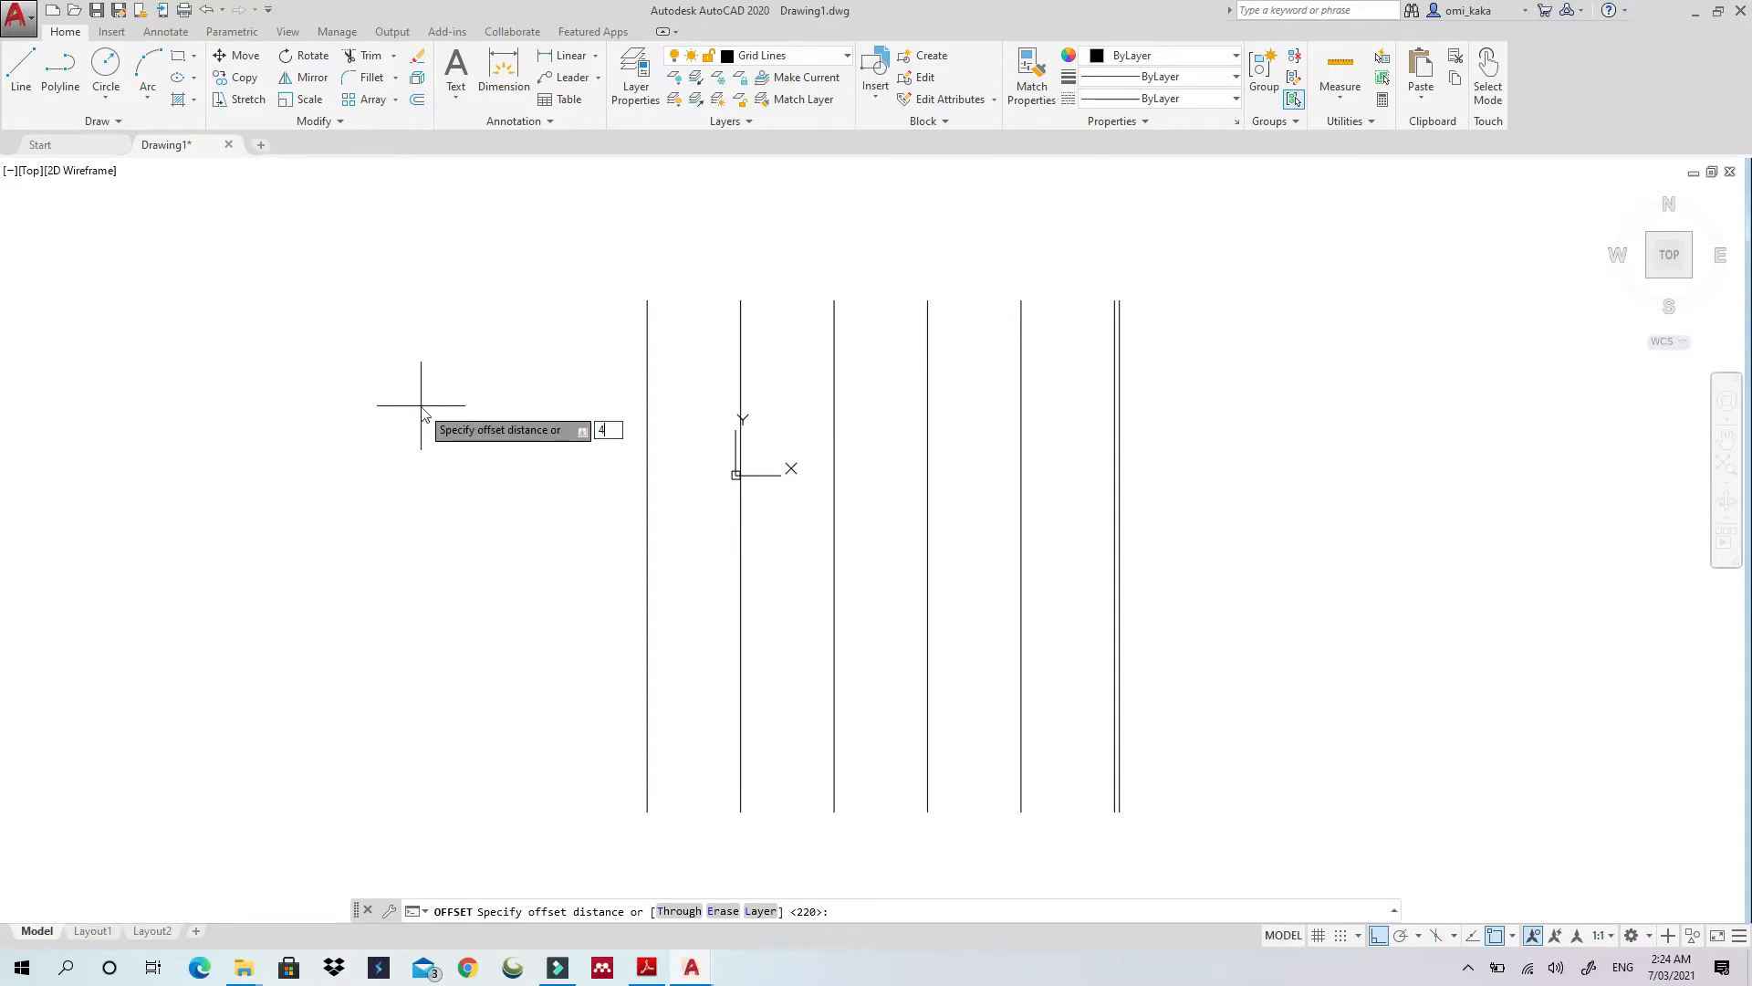
{"action": "key", "text": "Return"}
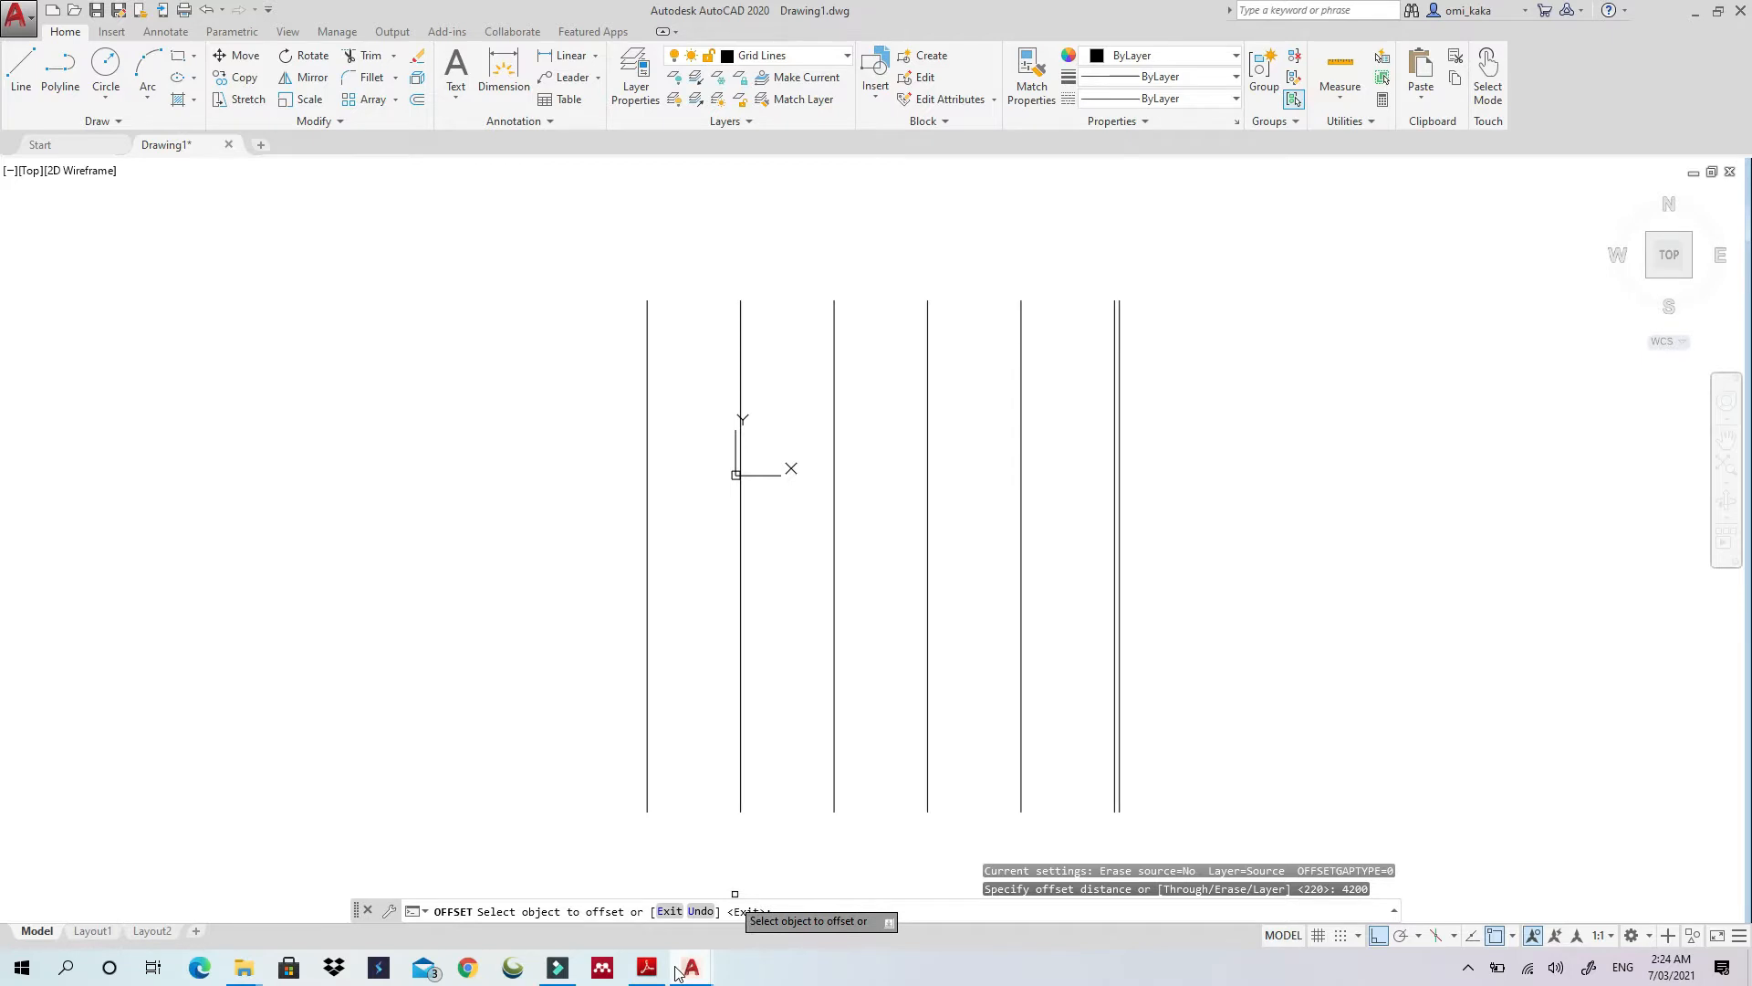
{"action": "mouse_move", "coordinate": [678, 972]}
{"action": "left_click", "coordinate": [586, 876]}
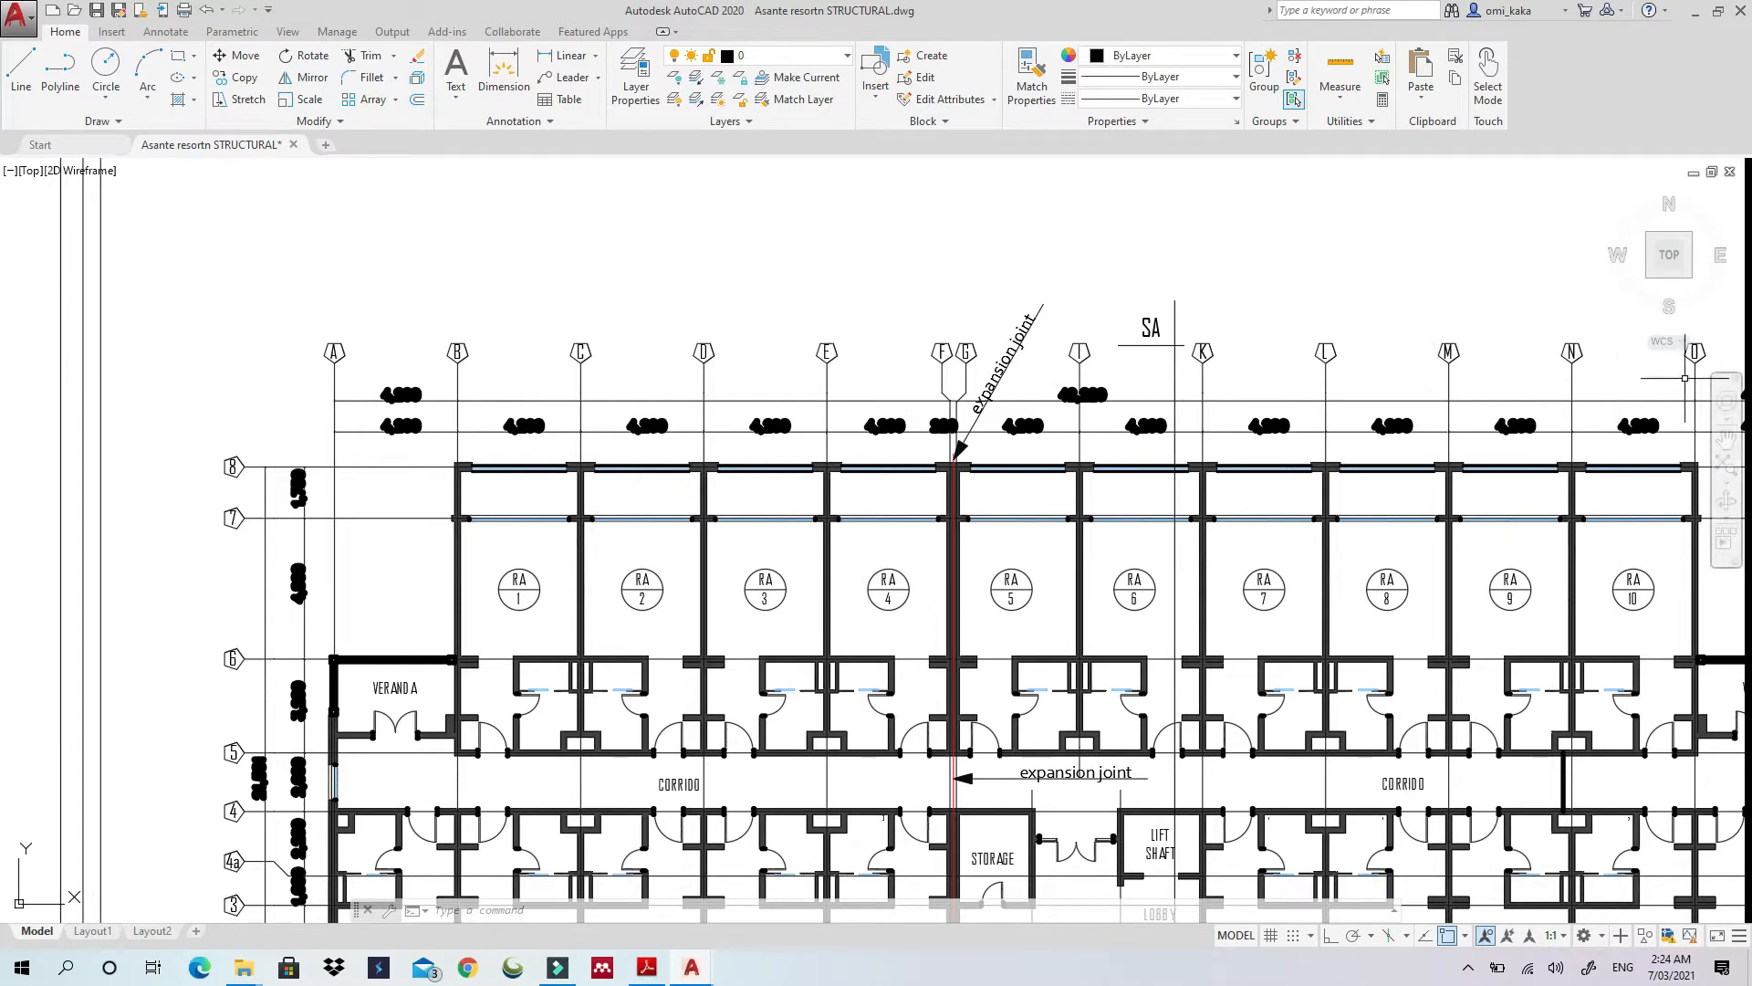
{"action": "middle_click_drag", "start_coordinate": [1690, 378], "coordinate": [1405, 404]}
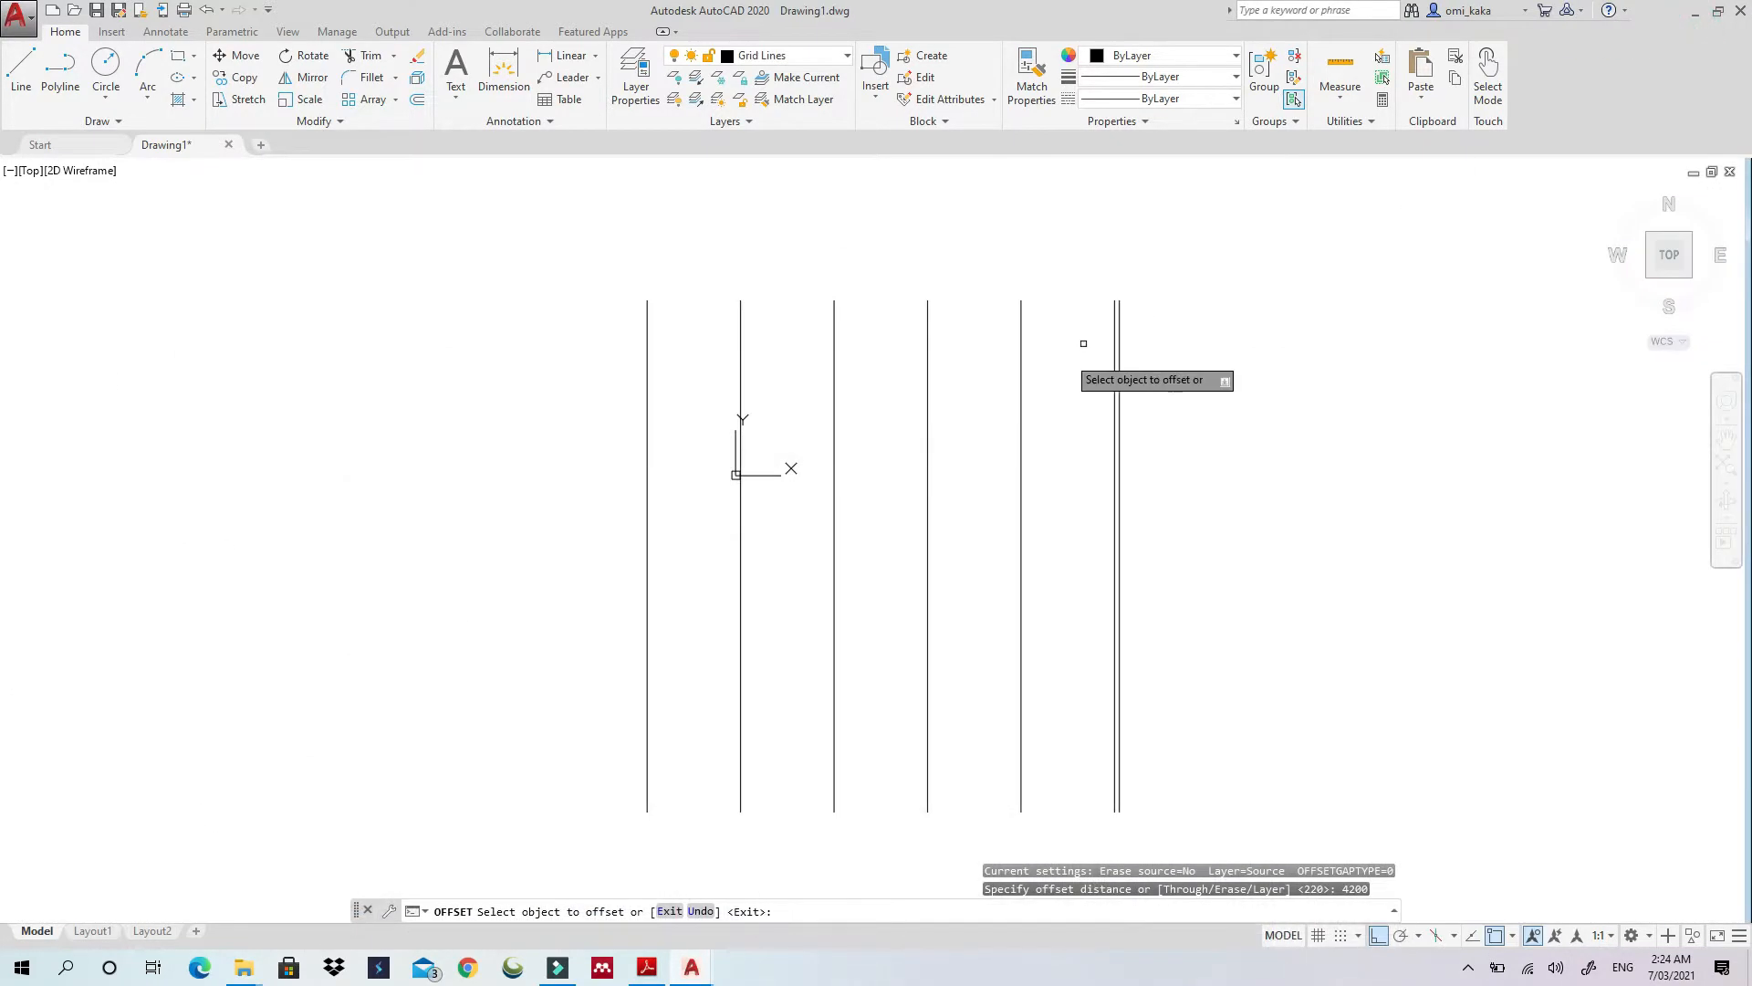
{"action": "left_click", "coordinate": [1120, 382]}
{"action": "left_click", "coordinate": [1203, 381]}
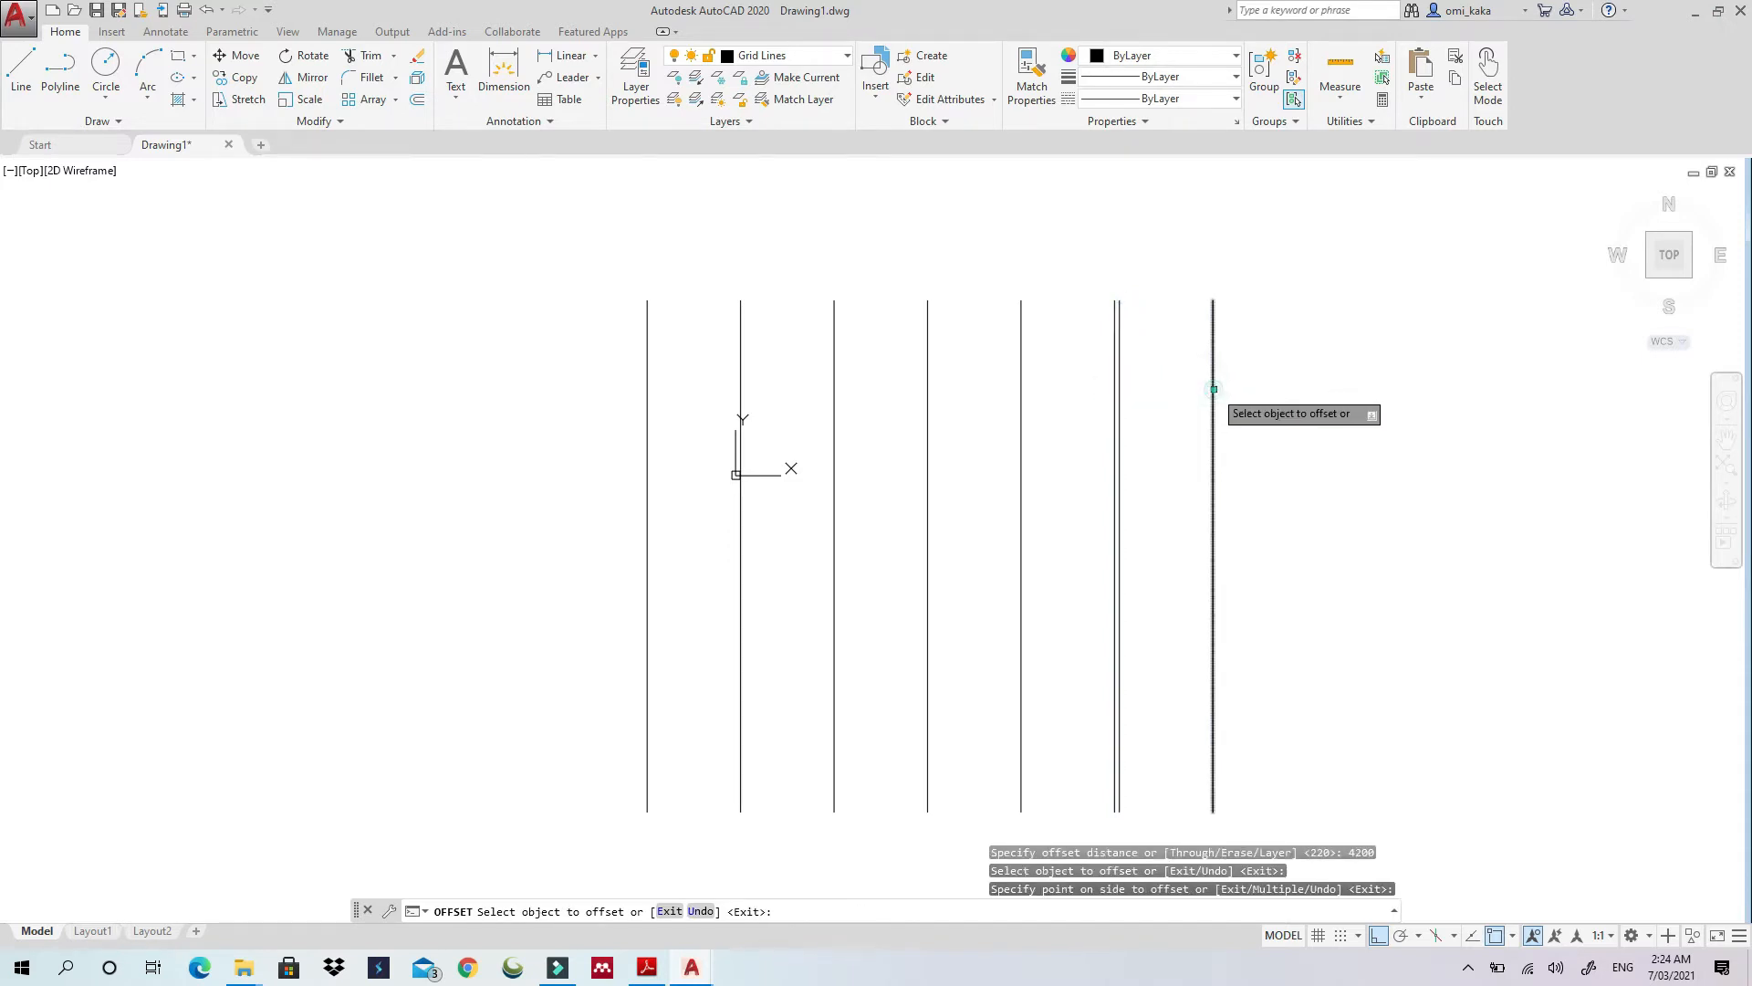
{"action": "left_click", "coordinate": [1213, 383]}
{"action": "left_click", "coordinate": [1275, 387]}
{"action": "left_click", "coordinate": [1306, 394]}
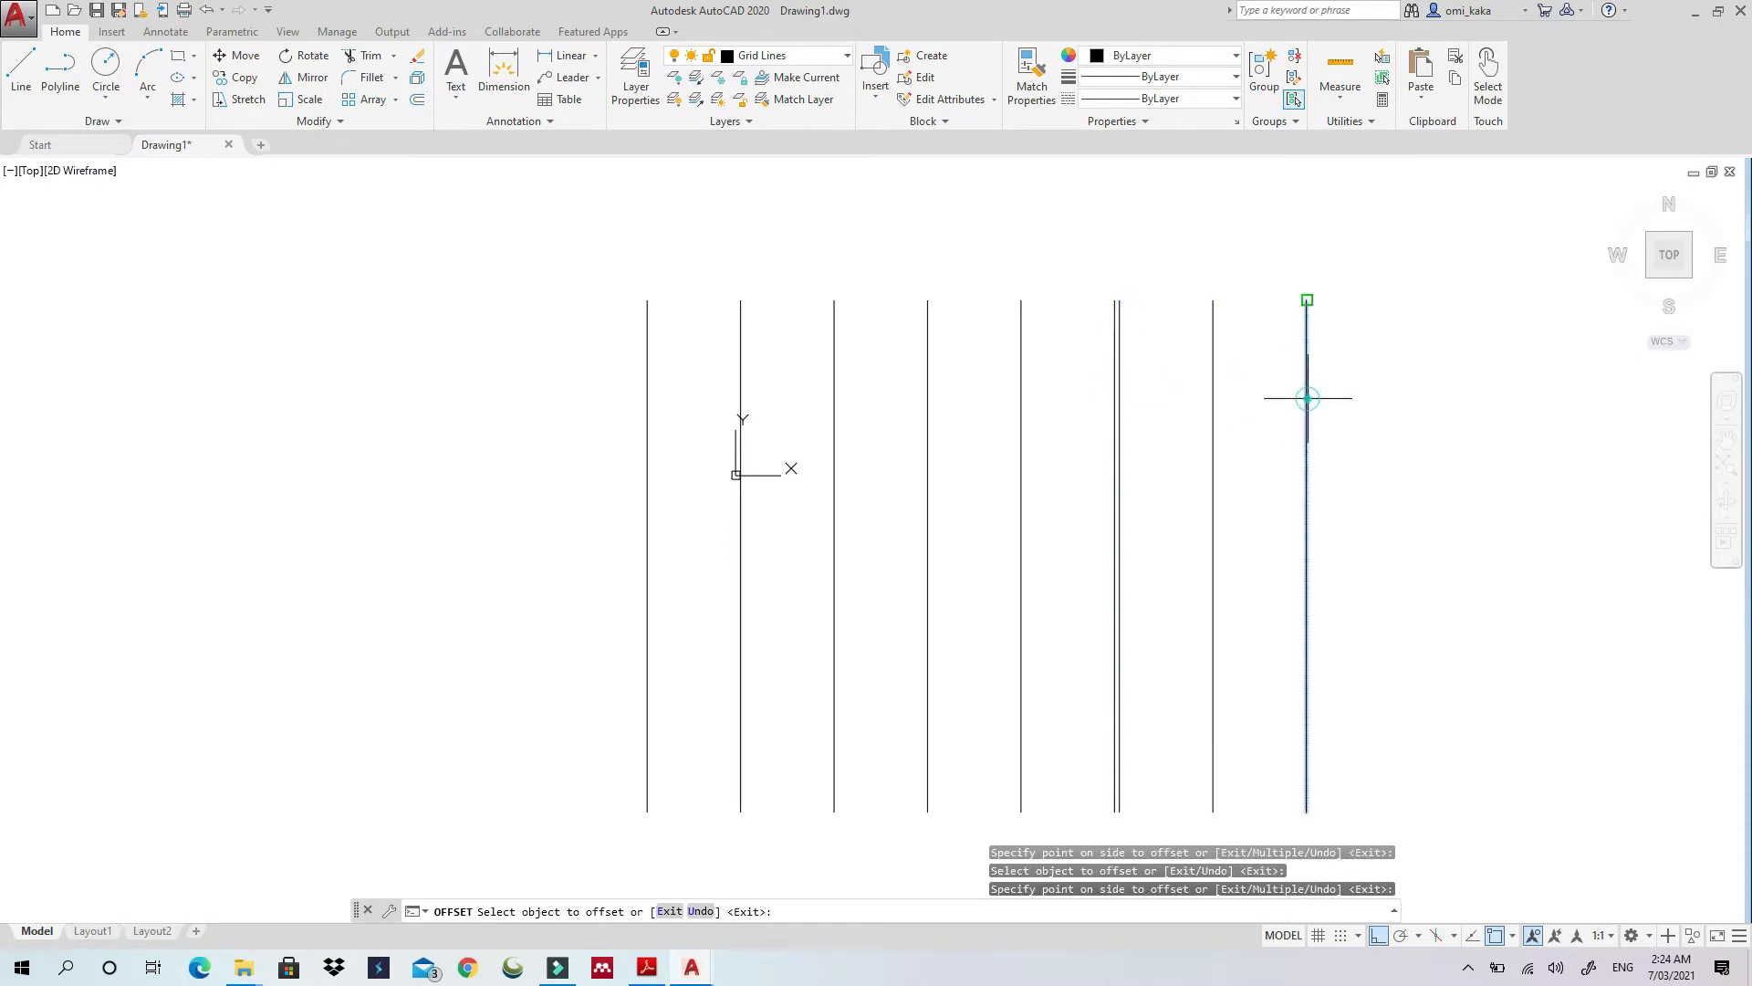
{"action": "left_click", "coordinate": [1359, 384]}
{"action": "left_click", "coordinate": [1400, 381]}
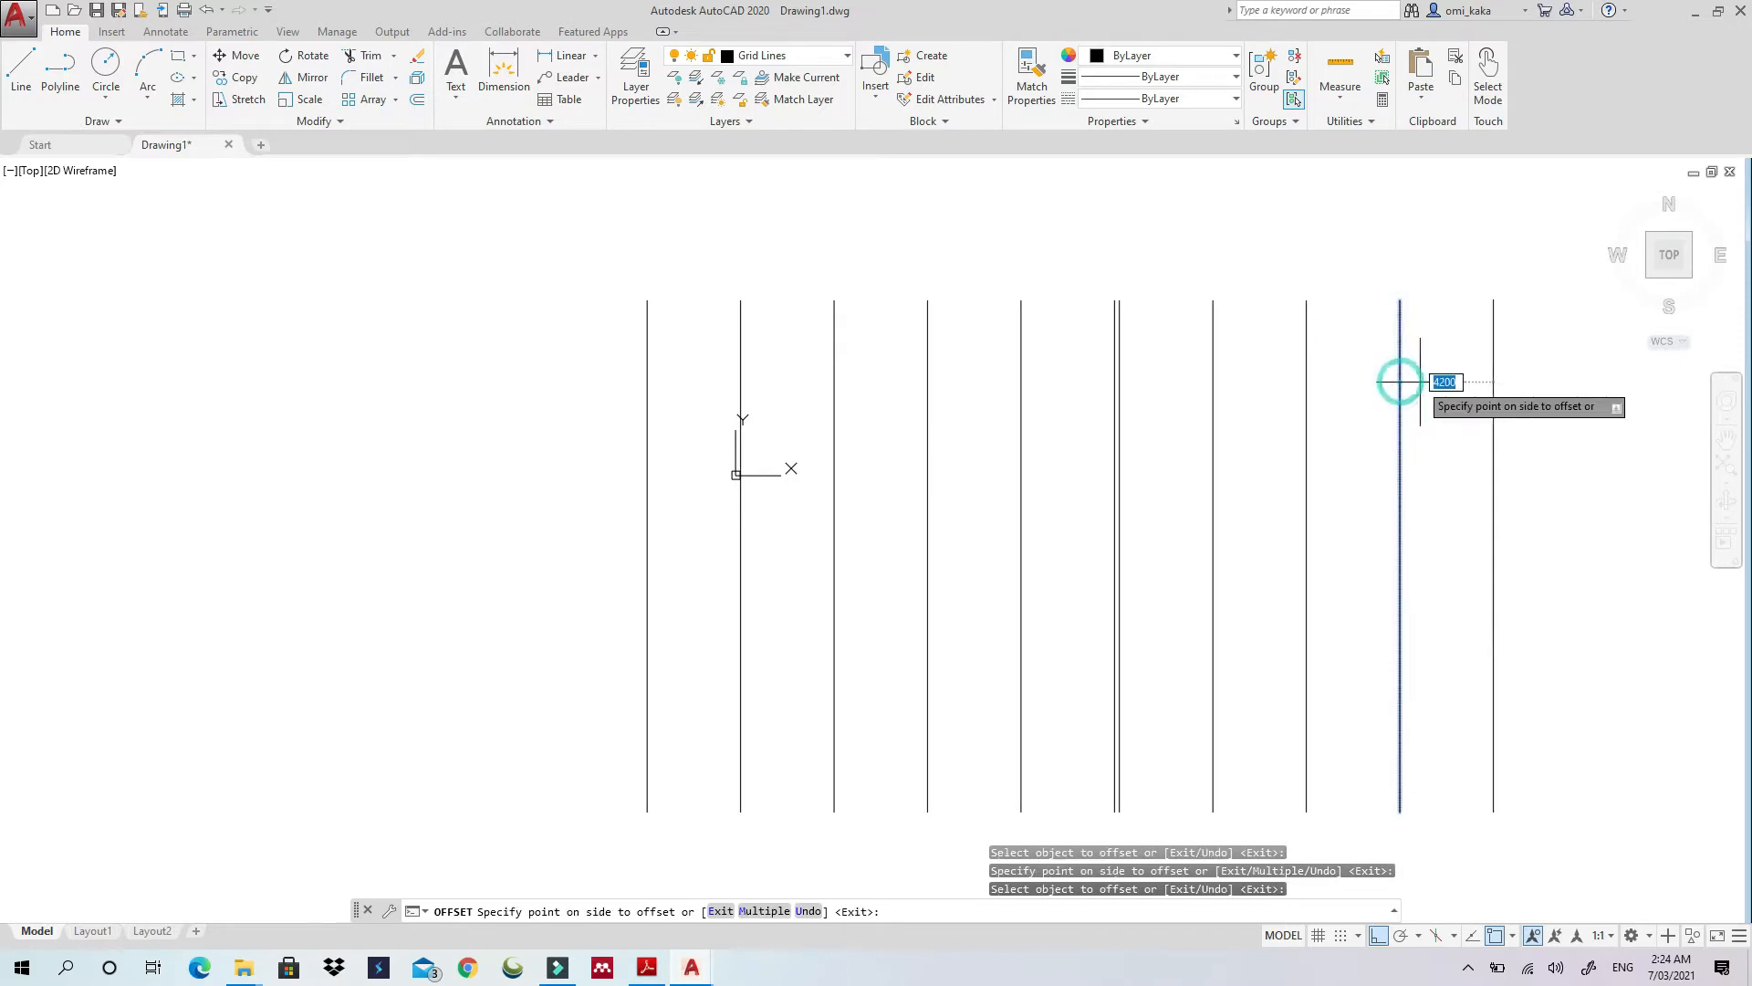
{"action": "left_click", "coordinate": [1432, 387]}
{"action": "middle_click_drag", "start_coordinate": [1468, 444], "coordinate": [1220, 469]}
{"action": "left_click", "coordinate": [1245, 453]}
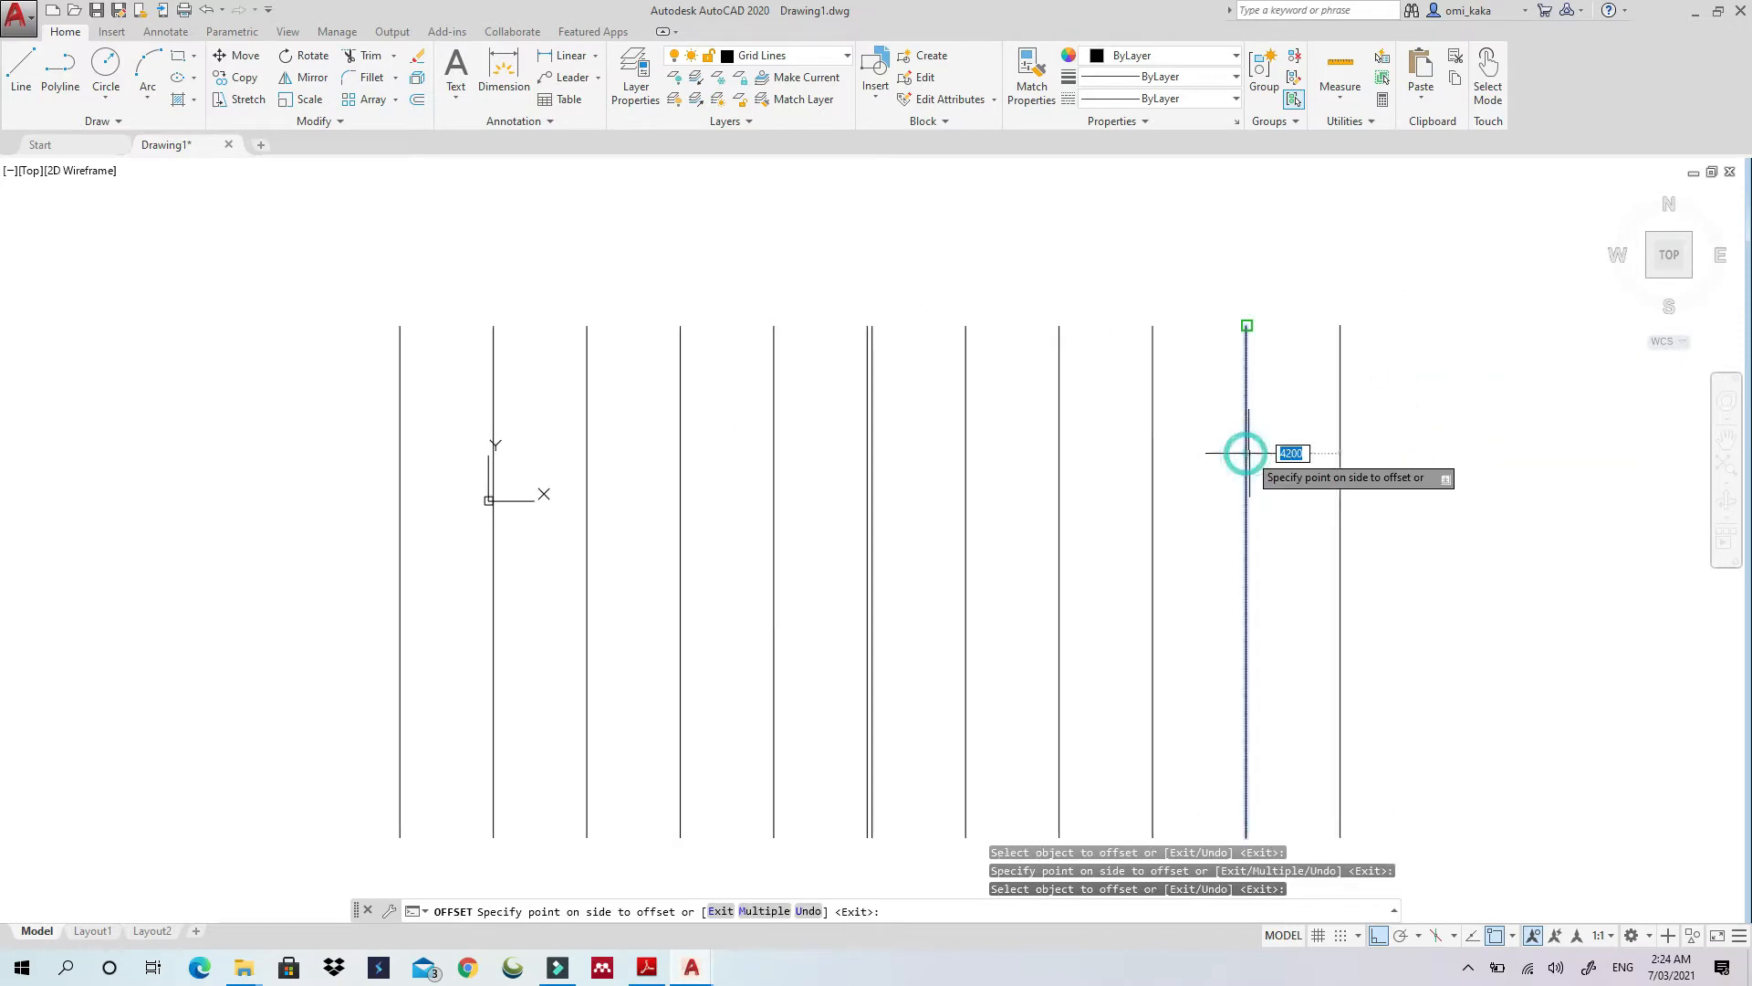
{"action": "left_click", "coordinate": [1303, 454]}
{"action": "left_click", "coordinate": [1338, 451]}
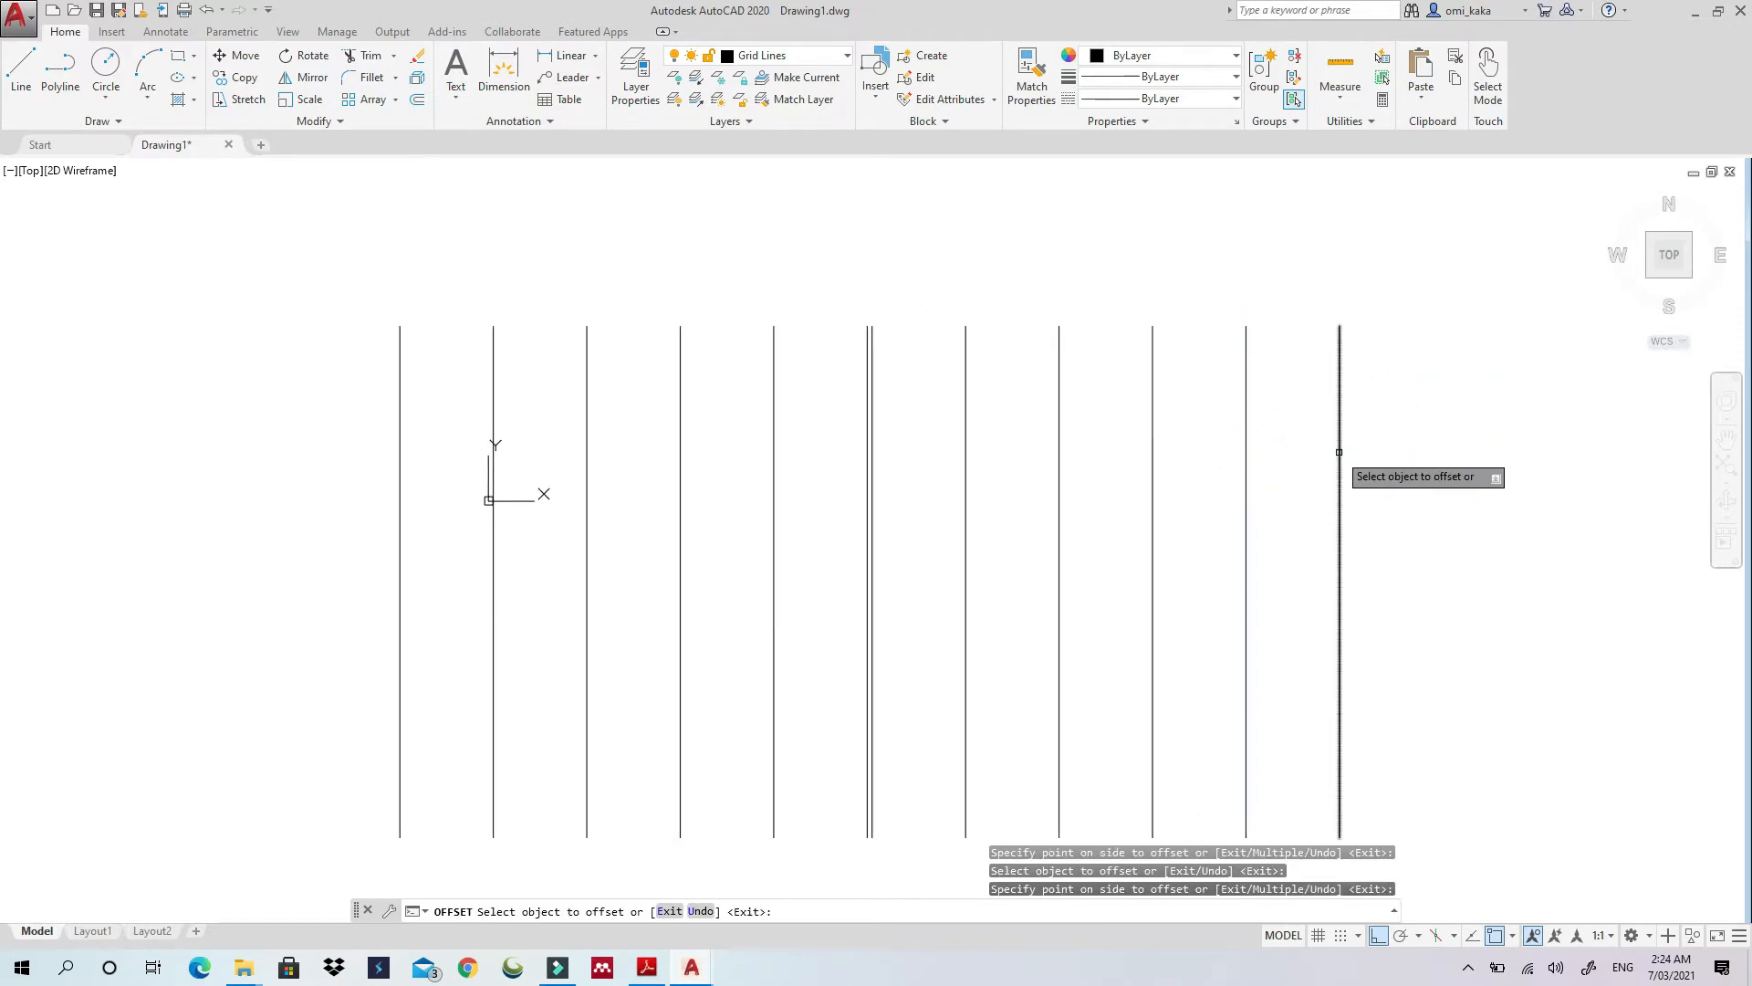
{"action": "left_click", "coordinate": [1374, 457]}
{"action": "left_click", "coordinate": [1432, 448]}
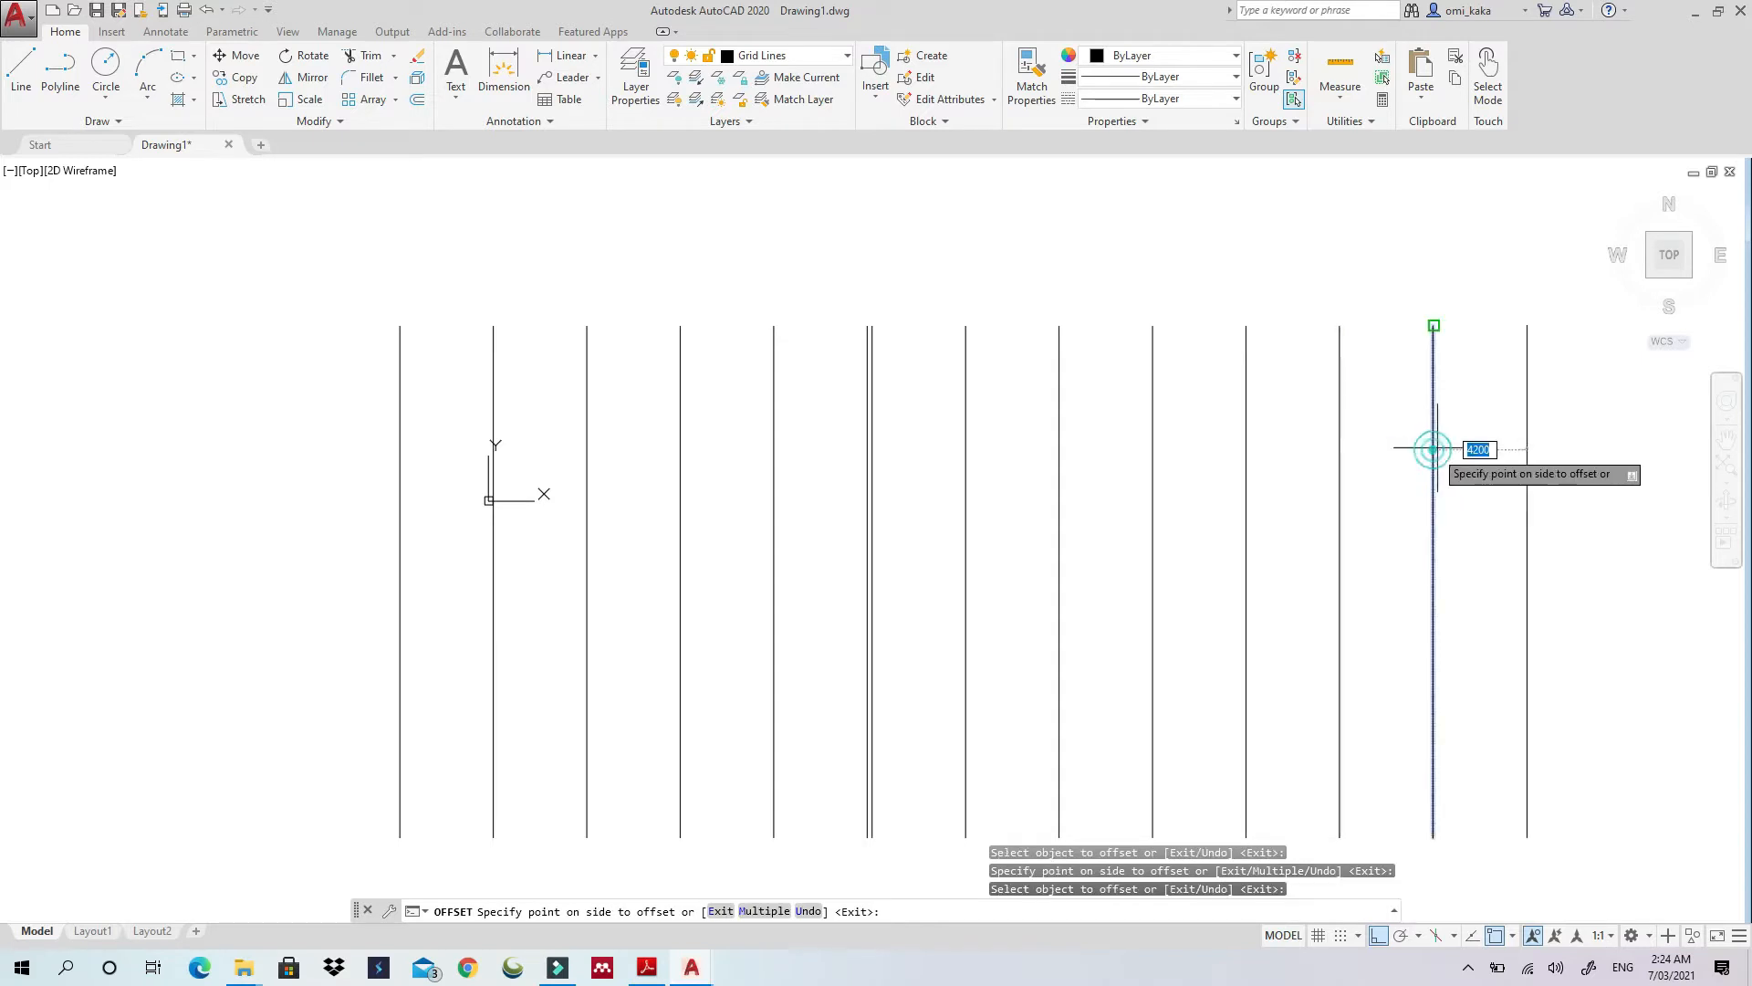
{"action": "left_click", "coordinate": [1469, 441]}
{"action": "key", "text": "Escape"}
{"action": "key", "text": "Escape"}
{"action": "key", "text": "Escape"}
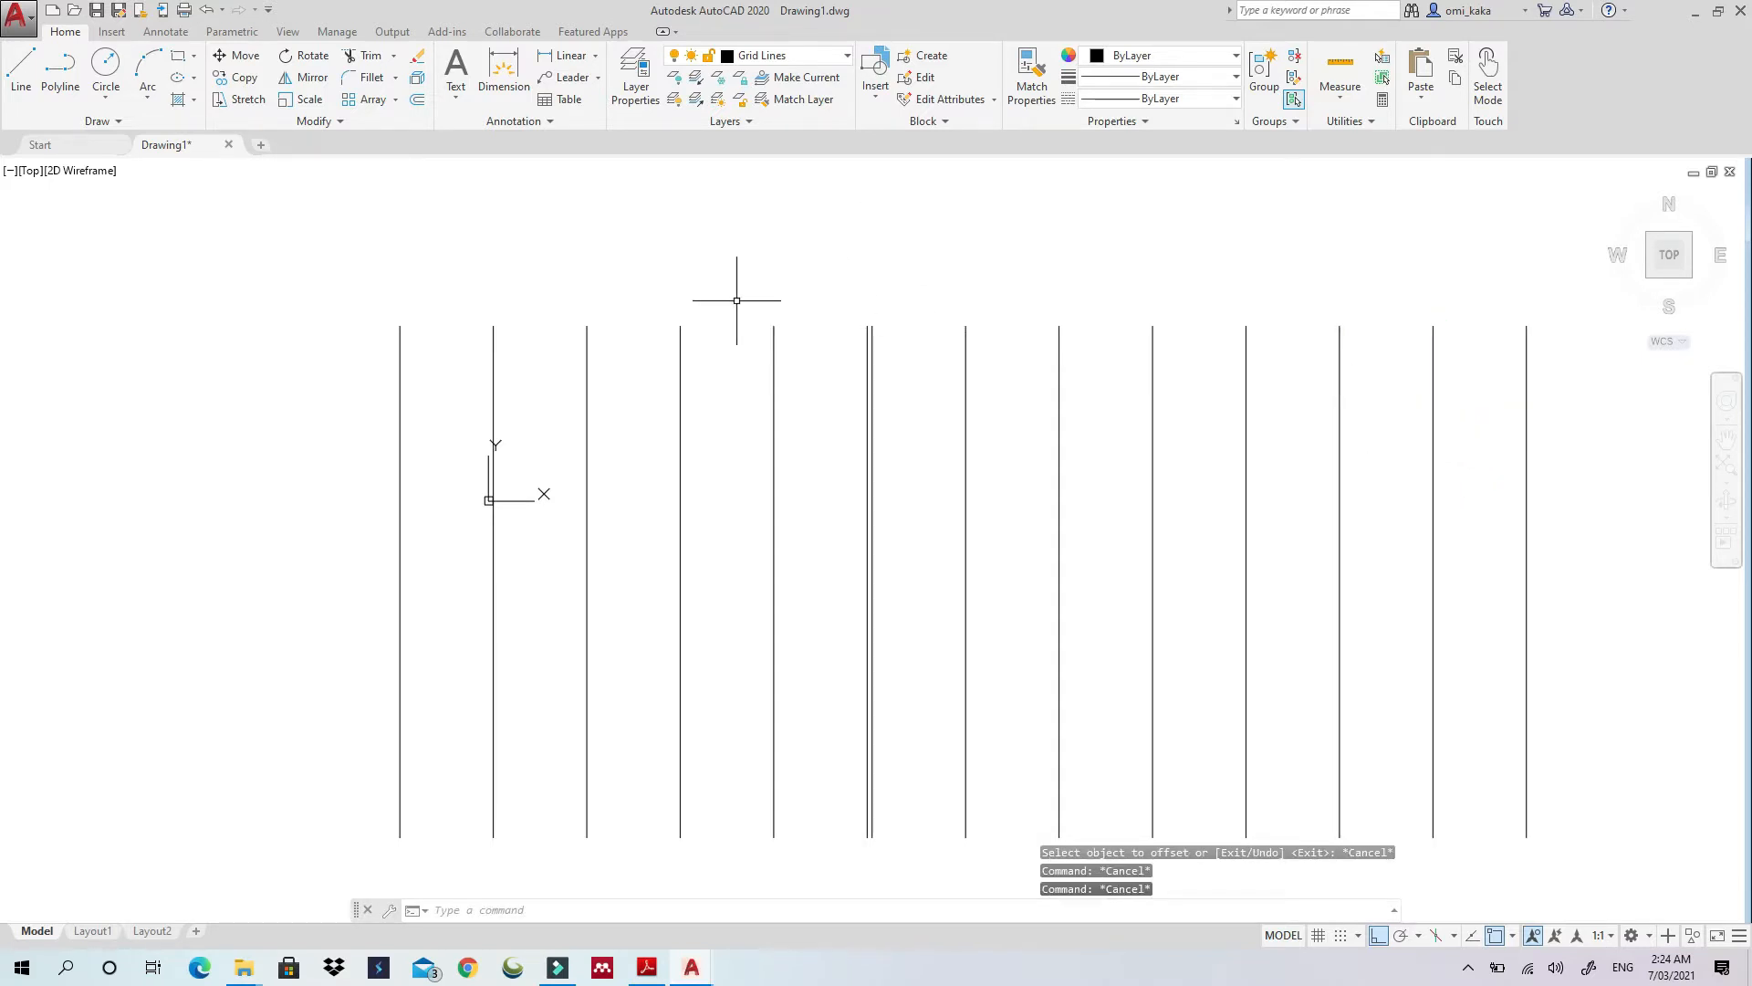
{"action": "key", "text": "Escape"}
Examine the spacing of the lowest horizontal grids 1, 2a and 2 in the structural first floor plan, and return to Drawing1
{"action": "scroll", "coordinate": [710, 268], "scroll_direction": "down", "scroll_amount": 2}
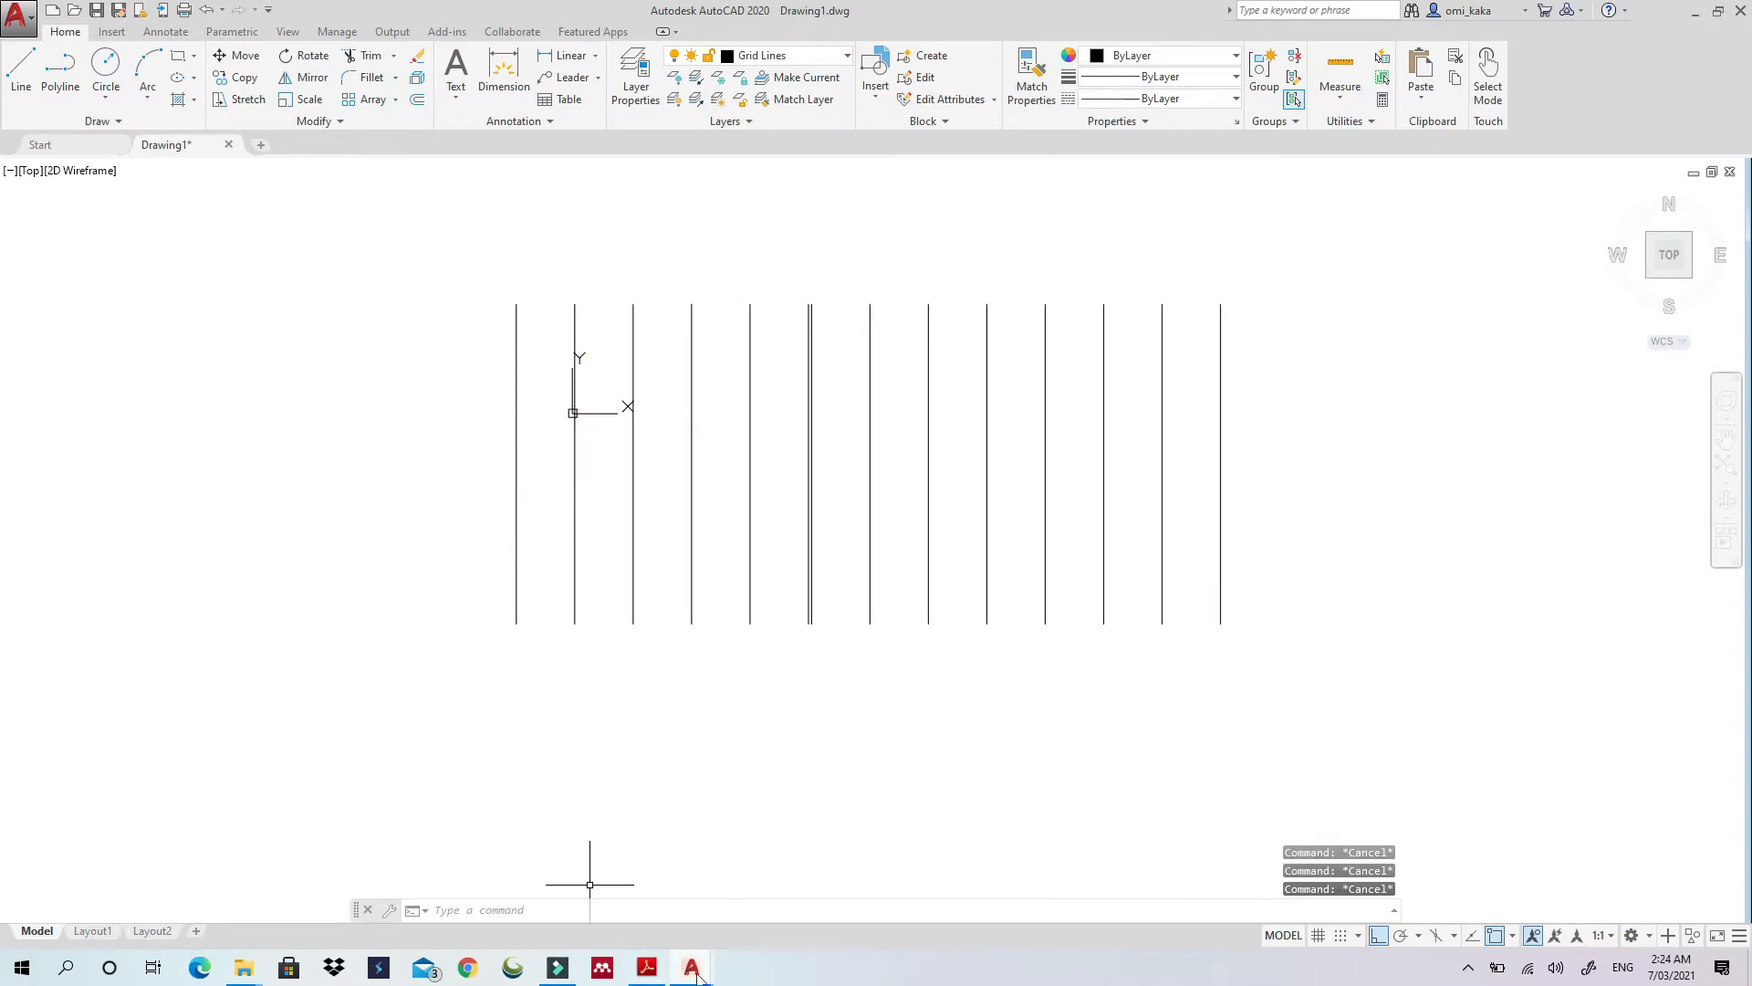
{"action": "mouse_move", "coordinate": [695, 973]}
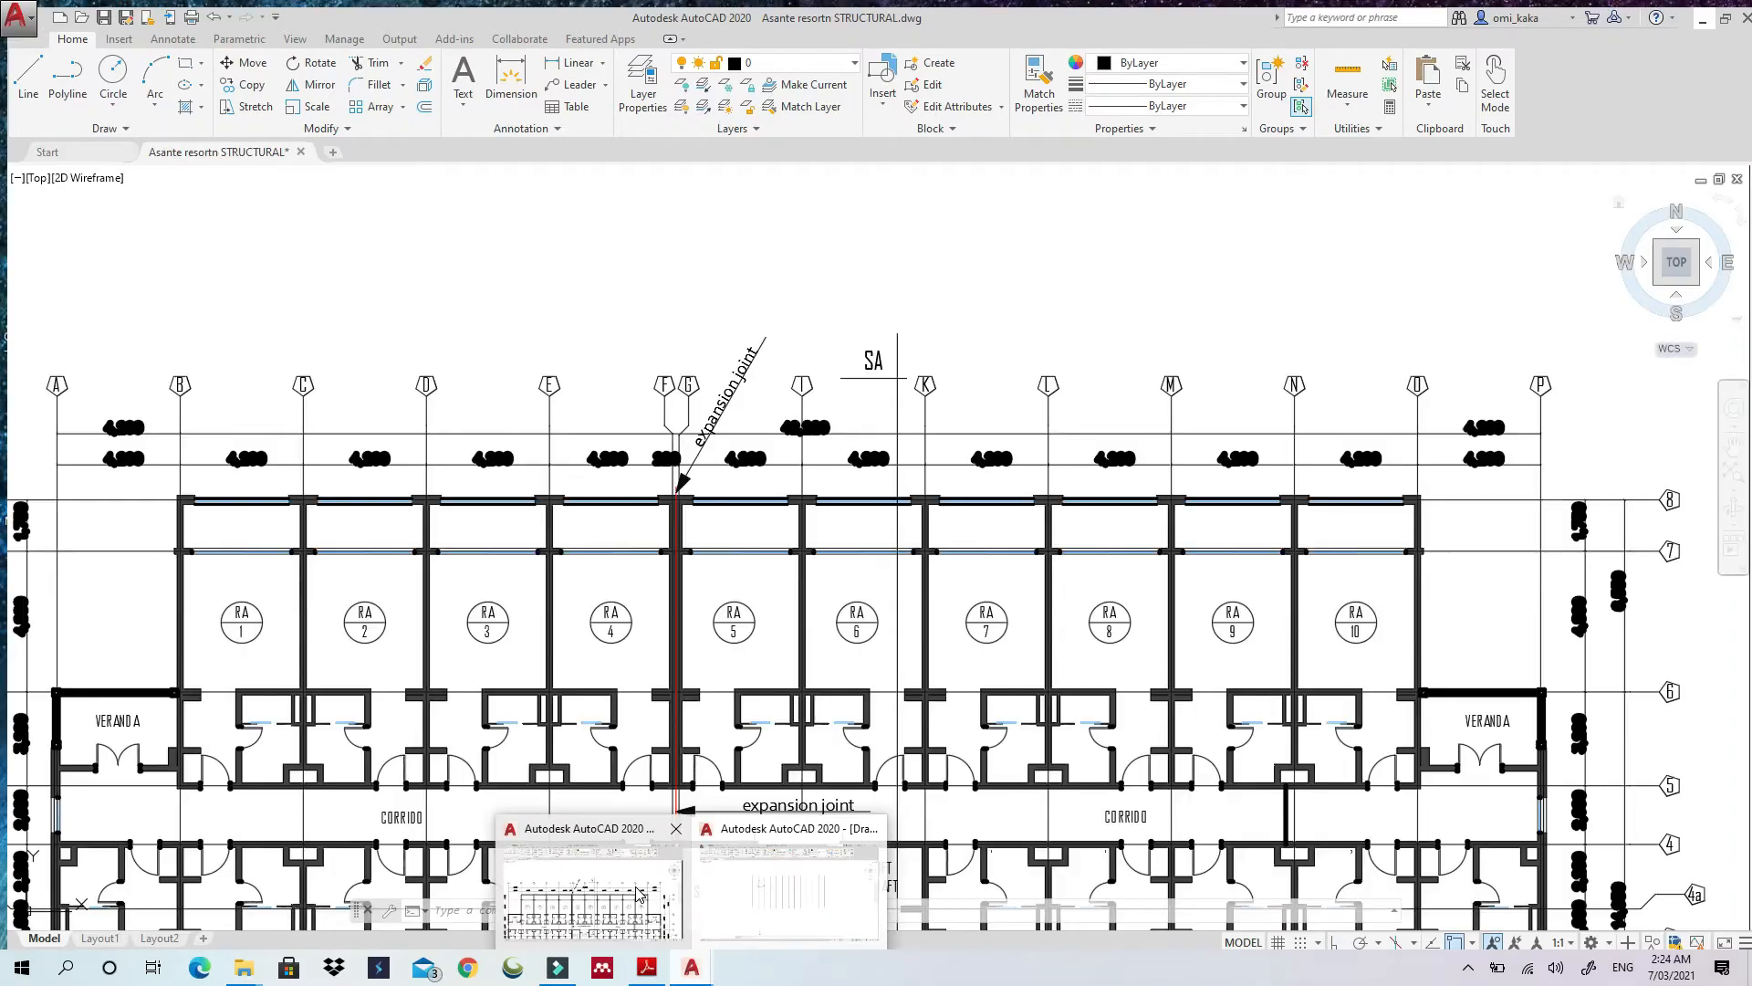
{"action": "left_click", "coordinate": [638, 894]}
{"action": "scroll", "coordinate": [658, 608], "scroll_direction": "down", "scroll_amount": 3}
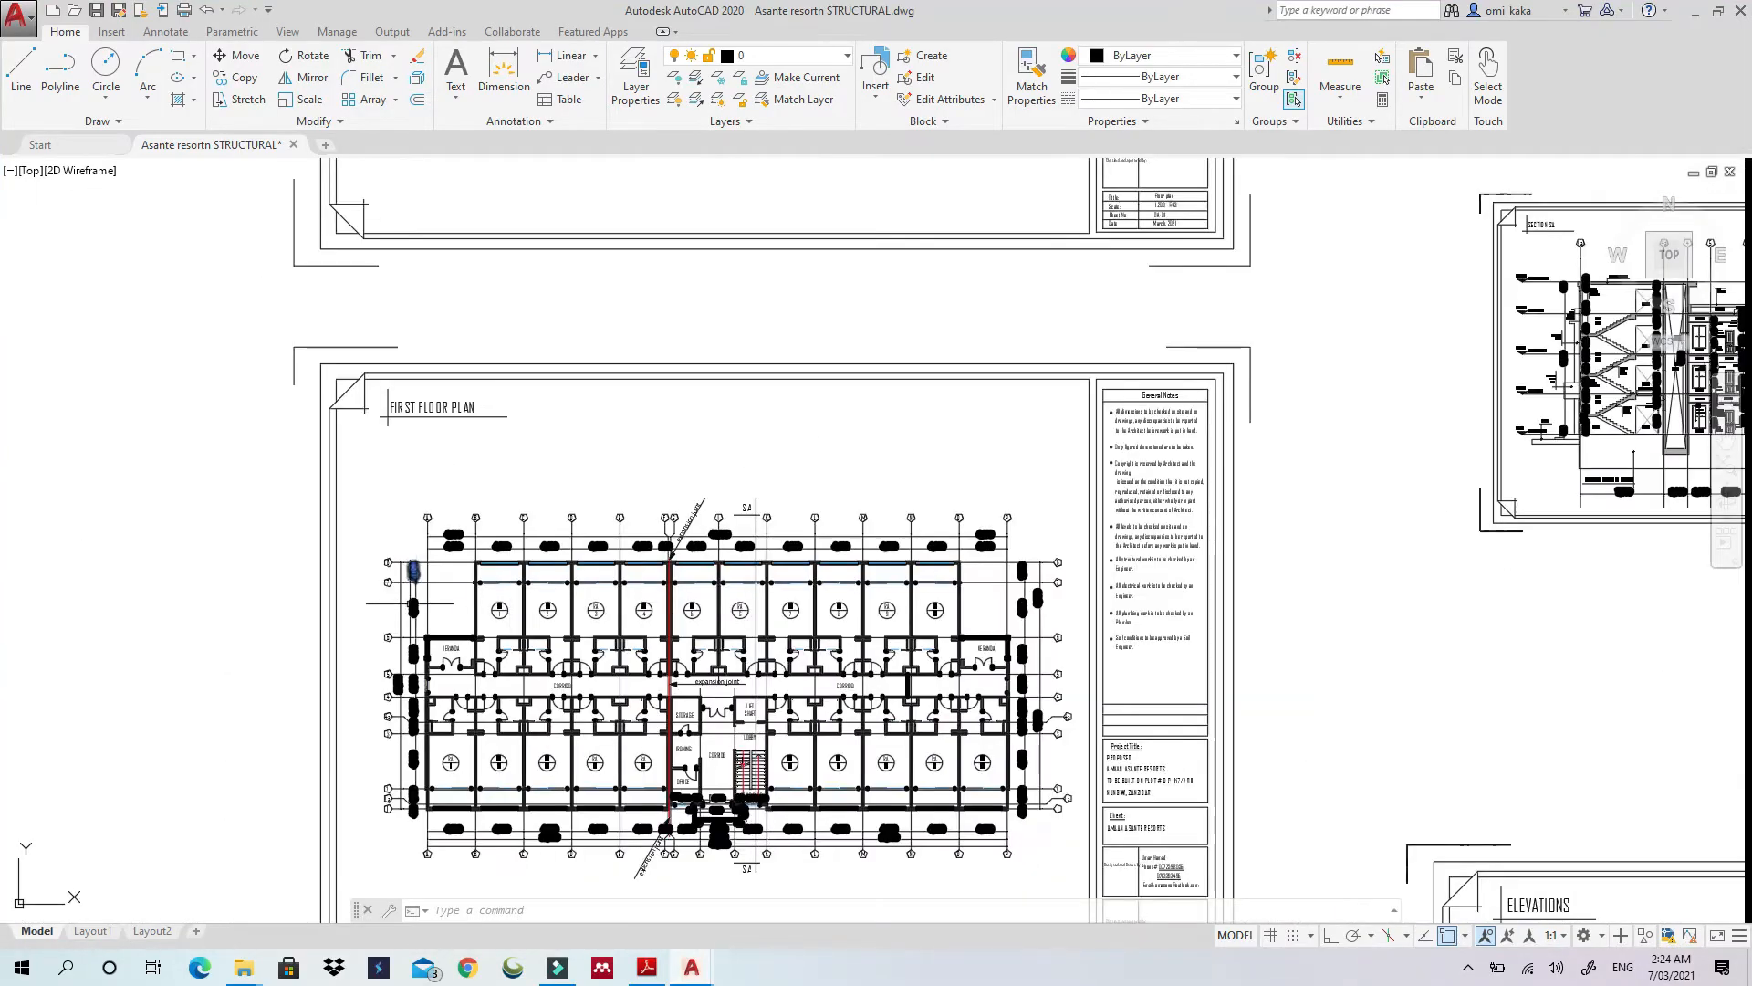
{"action": "scroll", "coordinate": [422, 667], "scroll_direction": "up", "scroll_amount": 5}
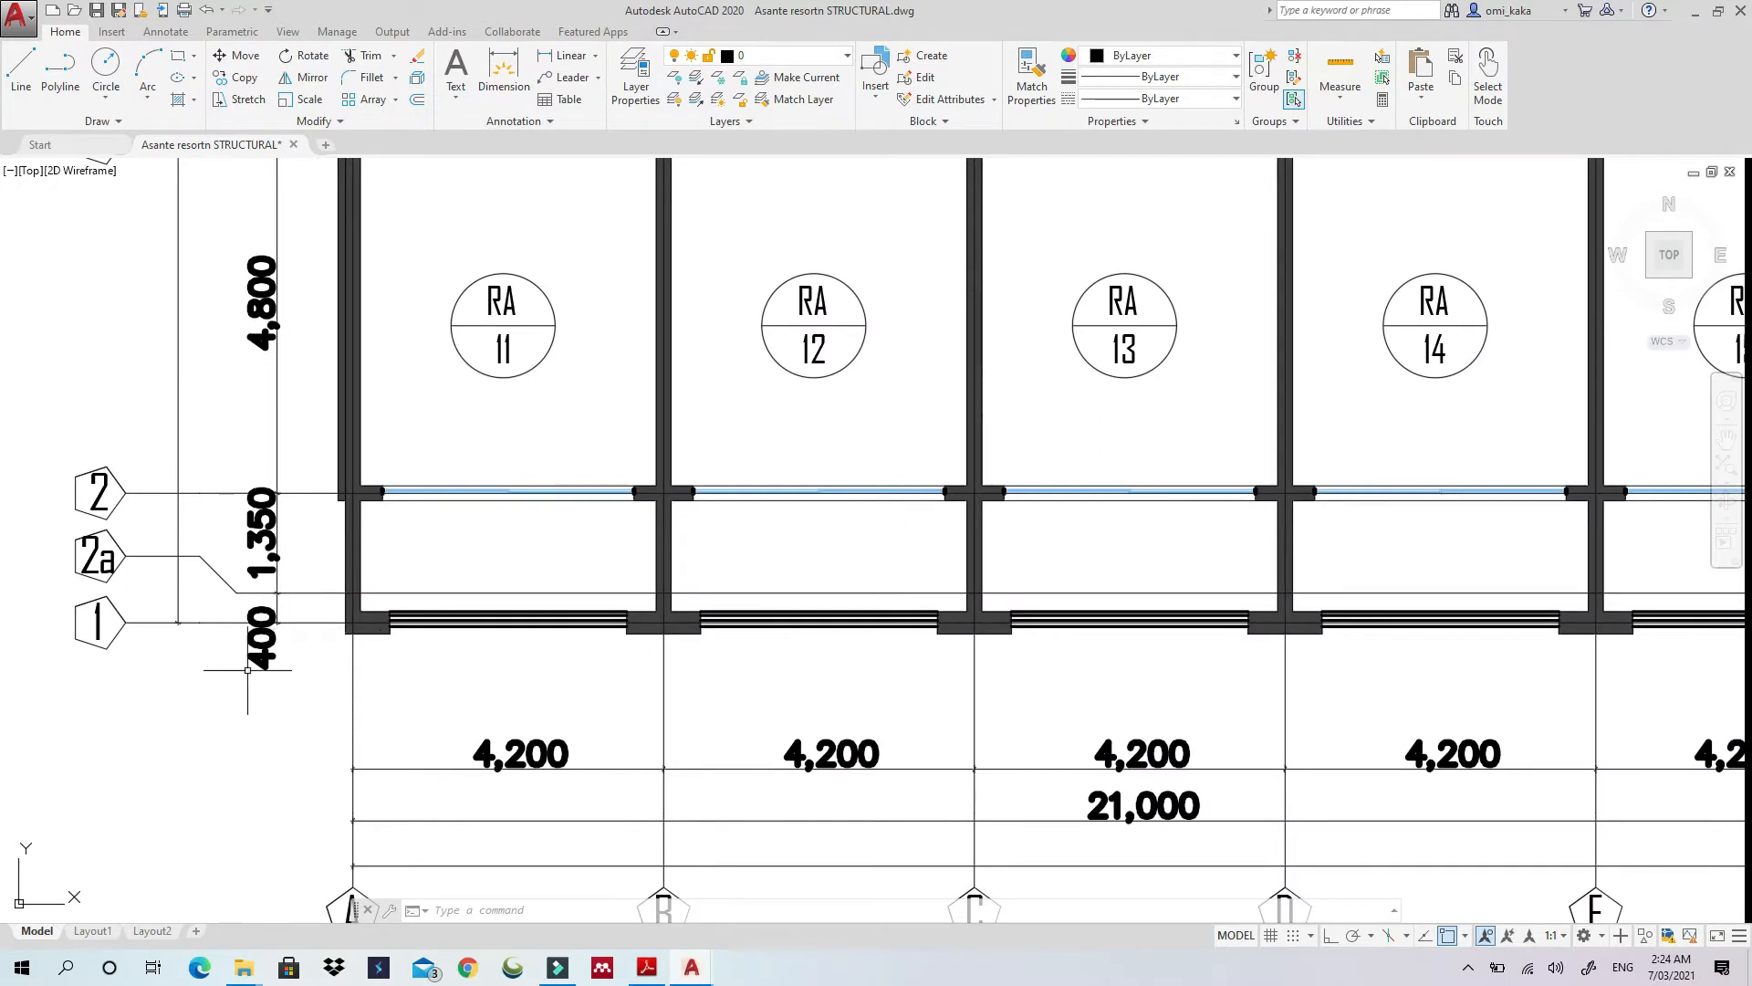
{"action": "scroll", "coordinate": [260, 650], "scroll_direction": "down", "scroll_amount": 3}
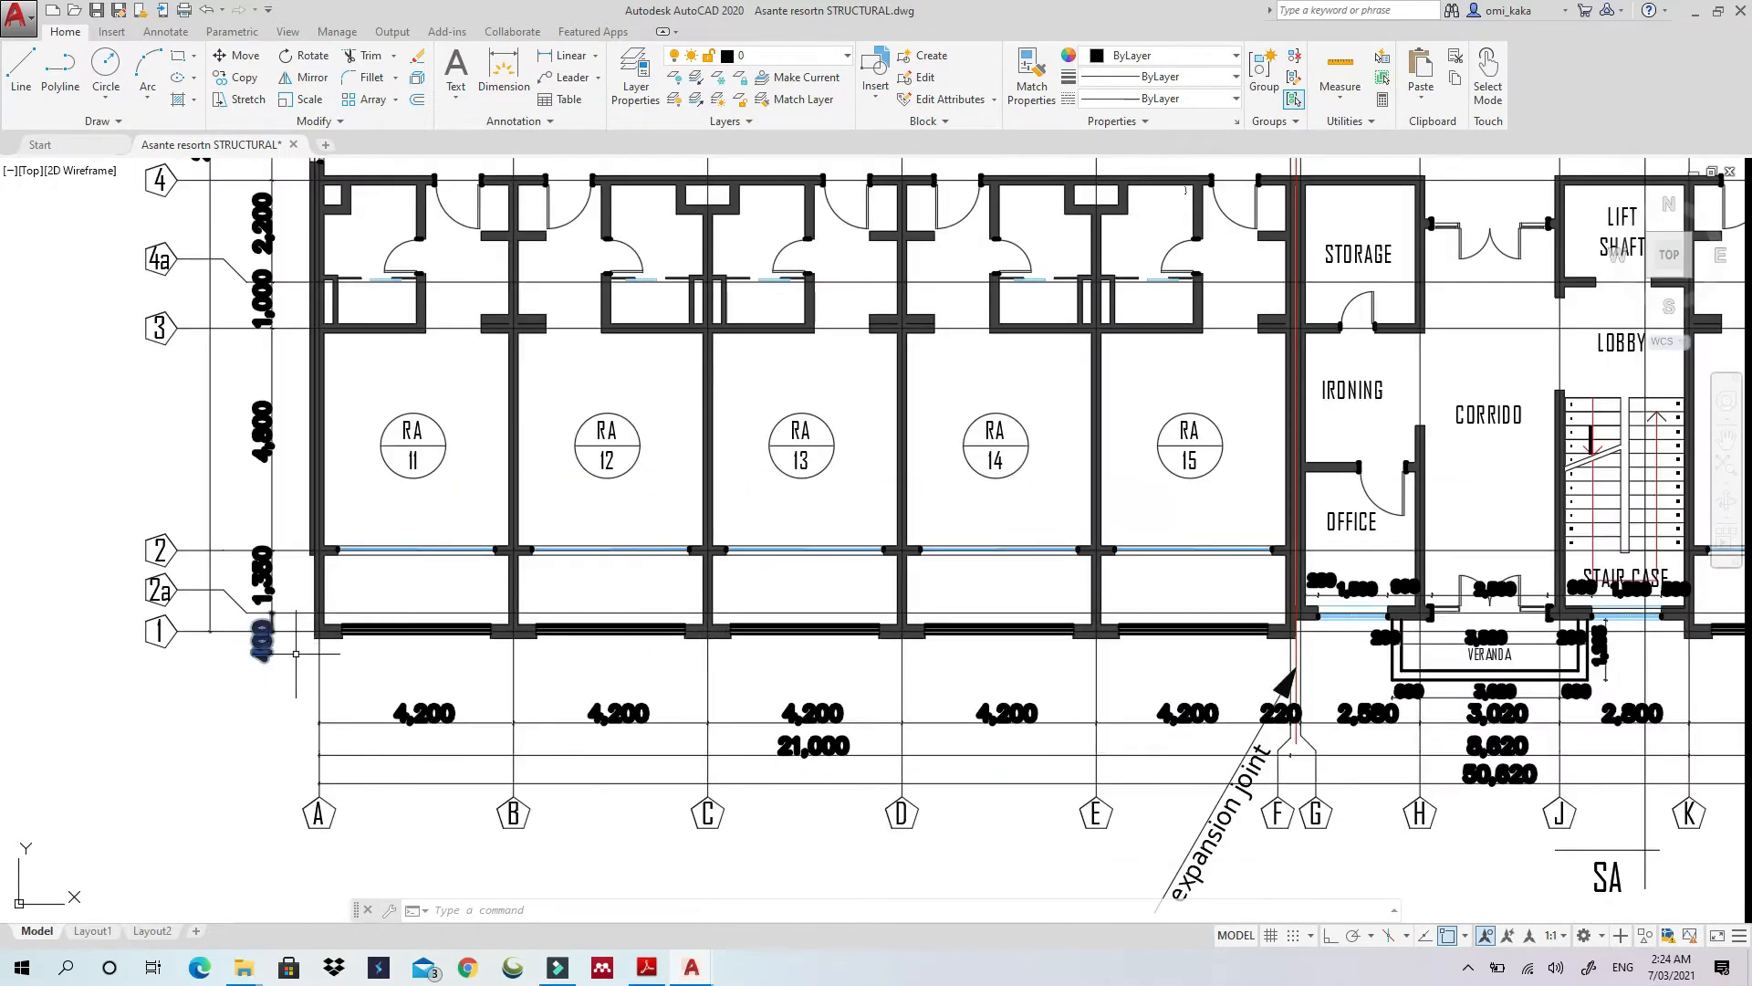
{"action": "scroll", "coordinate": [274, 643], "scroll_direction": "up", "scroll_amount": 3}
{"action": "left_click", "coordinate": [1695, 11]}
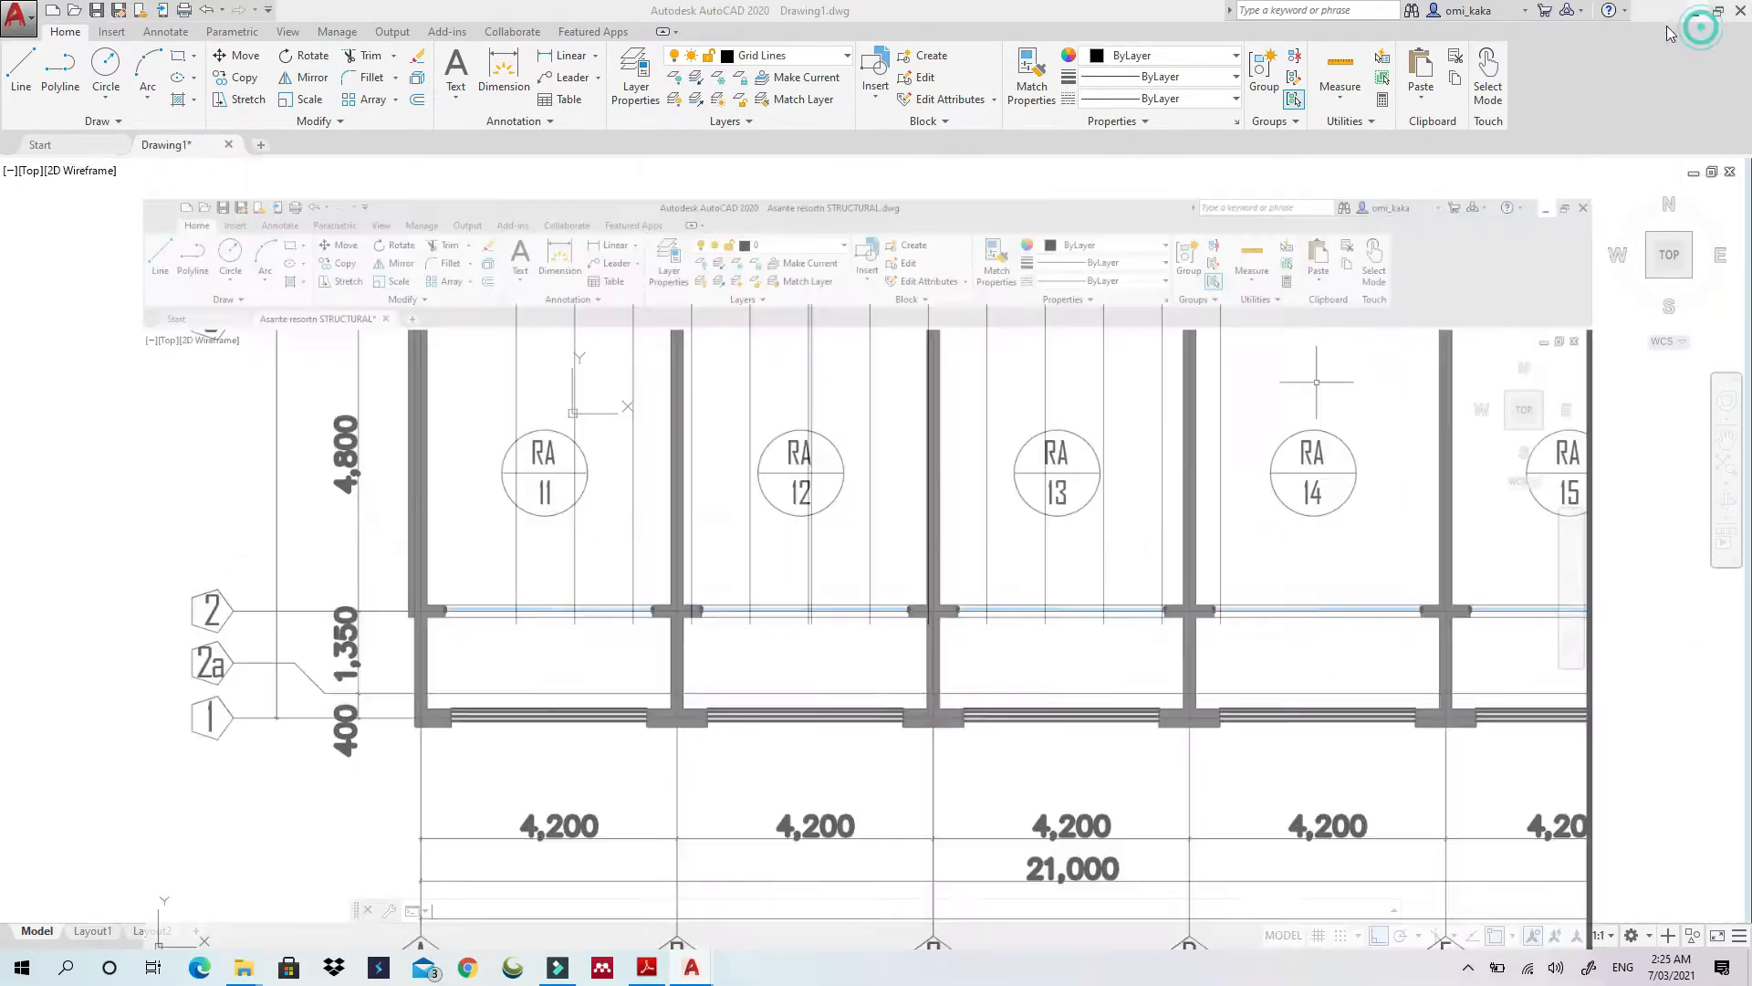
Draw a horizontal grid line across all the vertical grid lines, just above their lower ends and extending past both outermost lines
{"action": "left_click", "coordinate": [20, 68]}
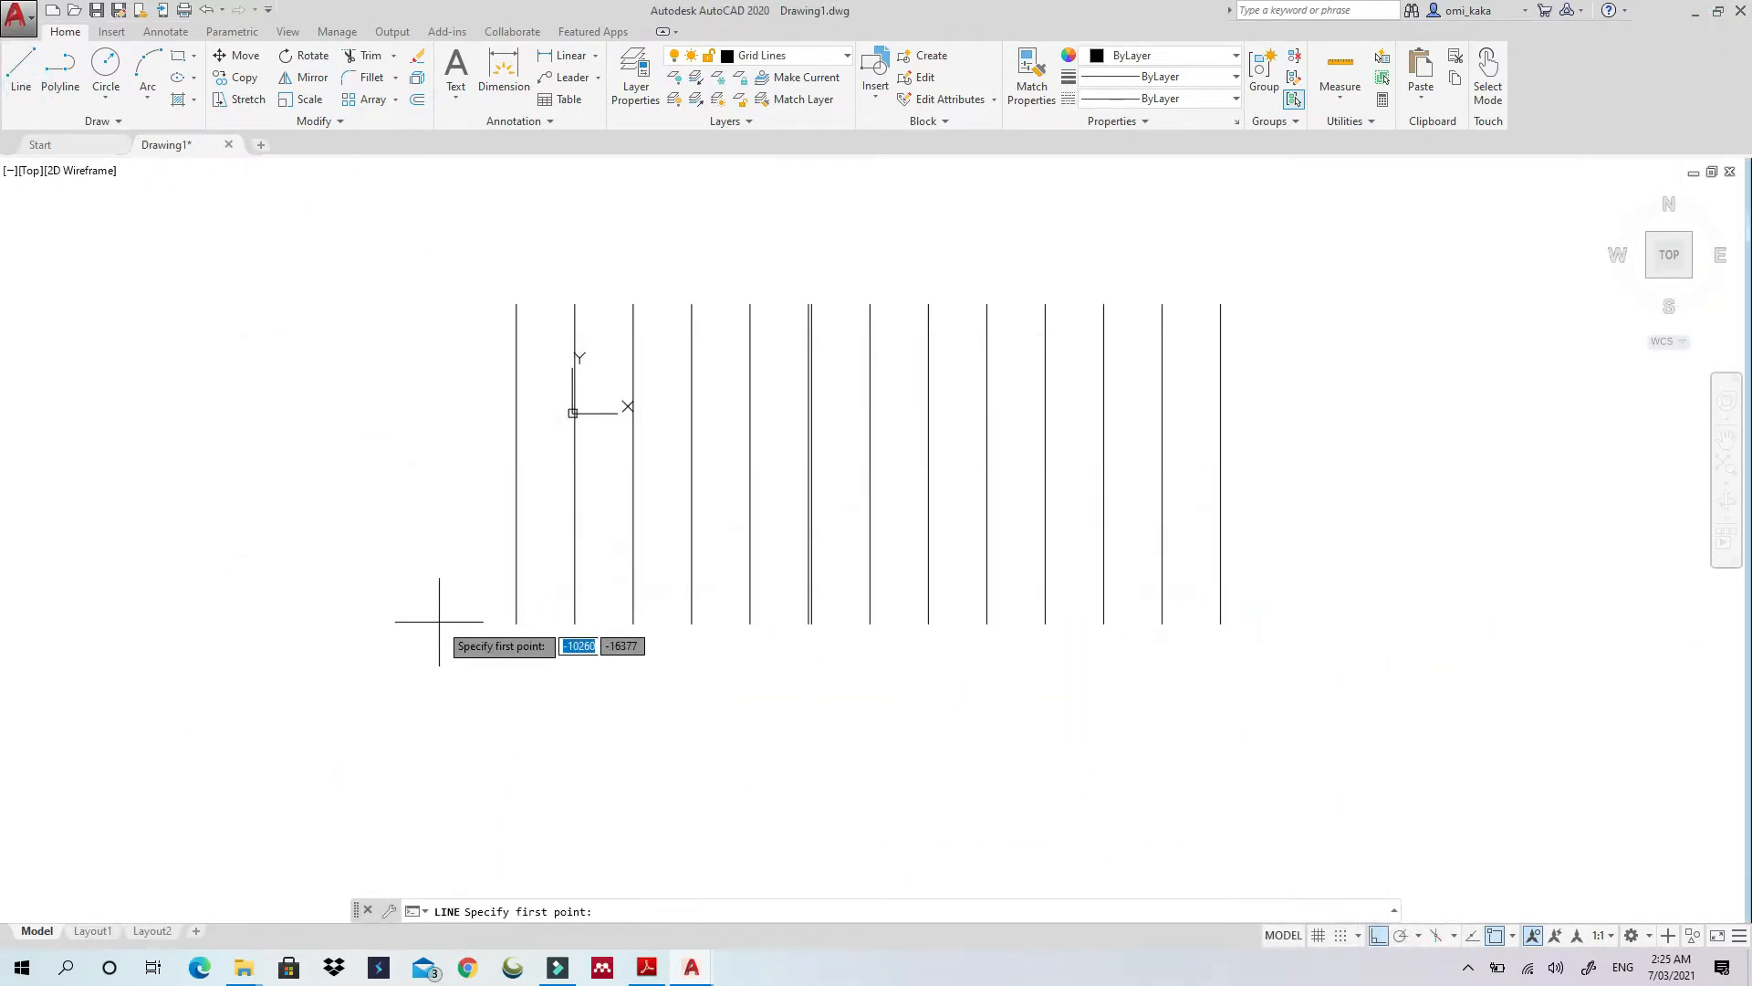
{"action": "scroll", "coordinate": [462, 609], "scroll_direction": "up", "scroll_amount": 4}
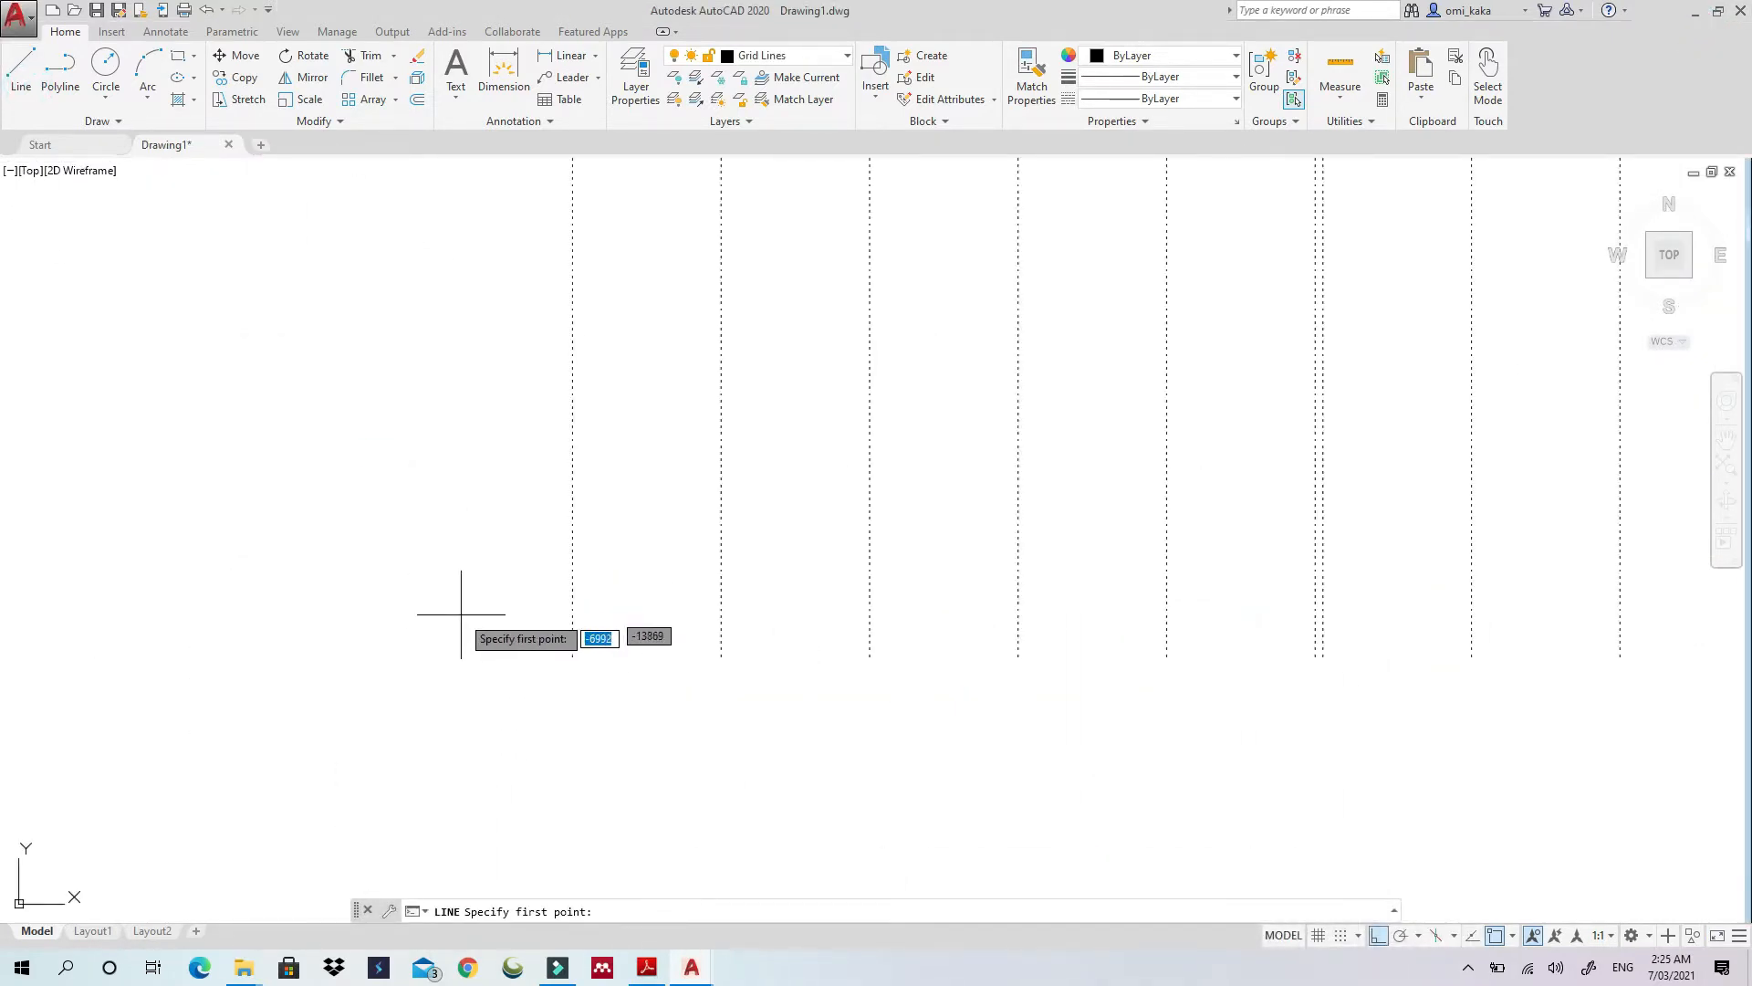
{"action": "left_click", "coordinate": [411, 626]}
{"action": "scroll", "coordinate": [1376, 538], "scroll_direction": "down", "scroll_amount": 5}
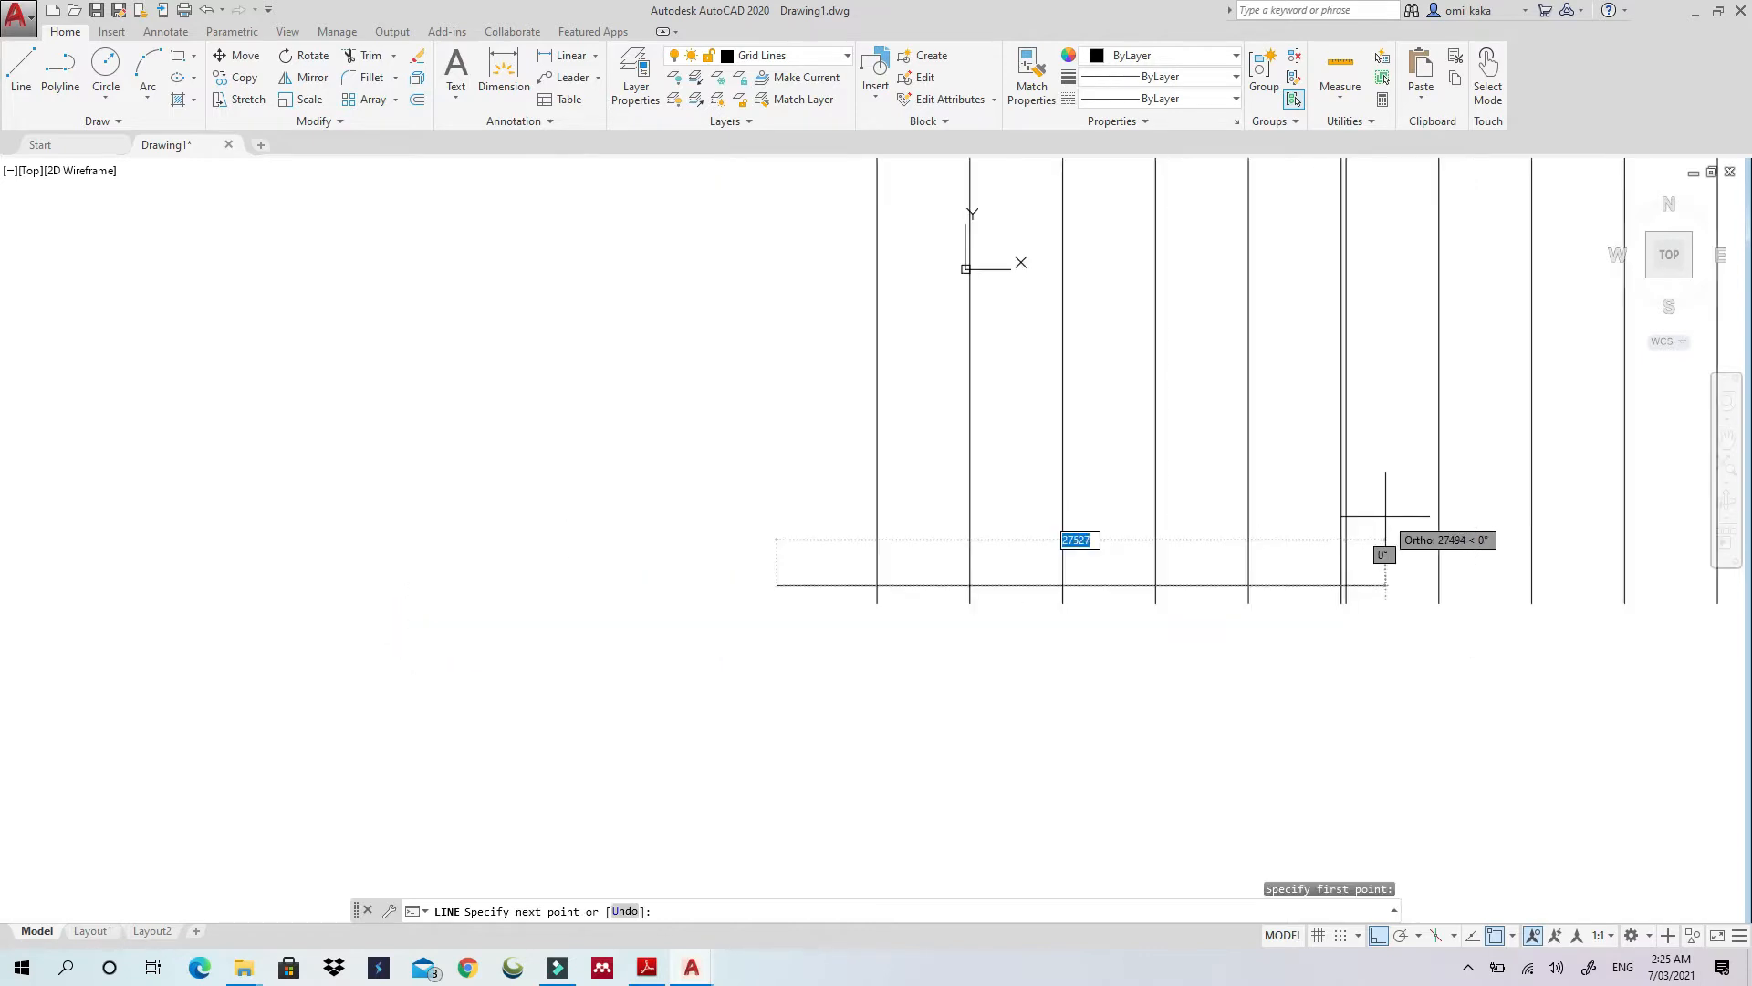
{"action": "middle_click_drag", "start_coordinate": [1376, 539], "coordinate": [481, 645]}
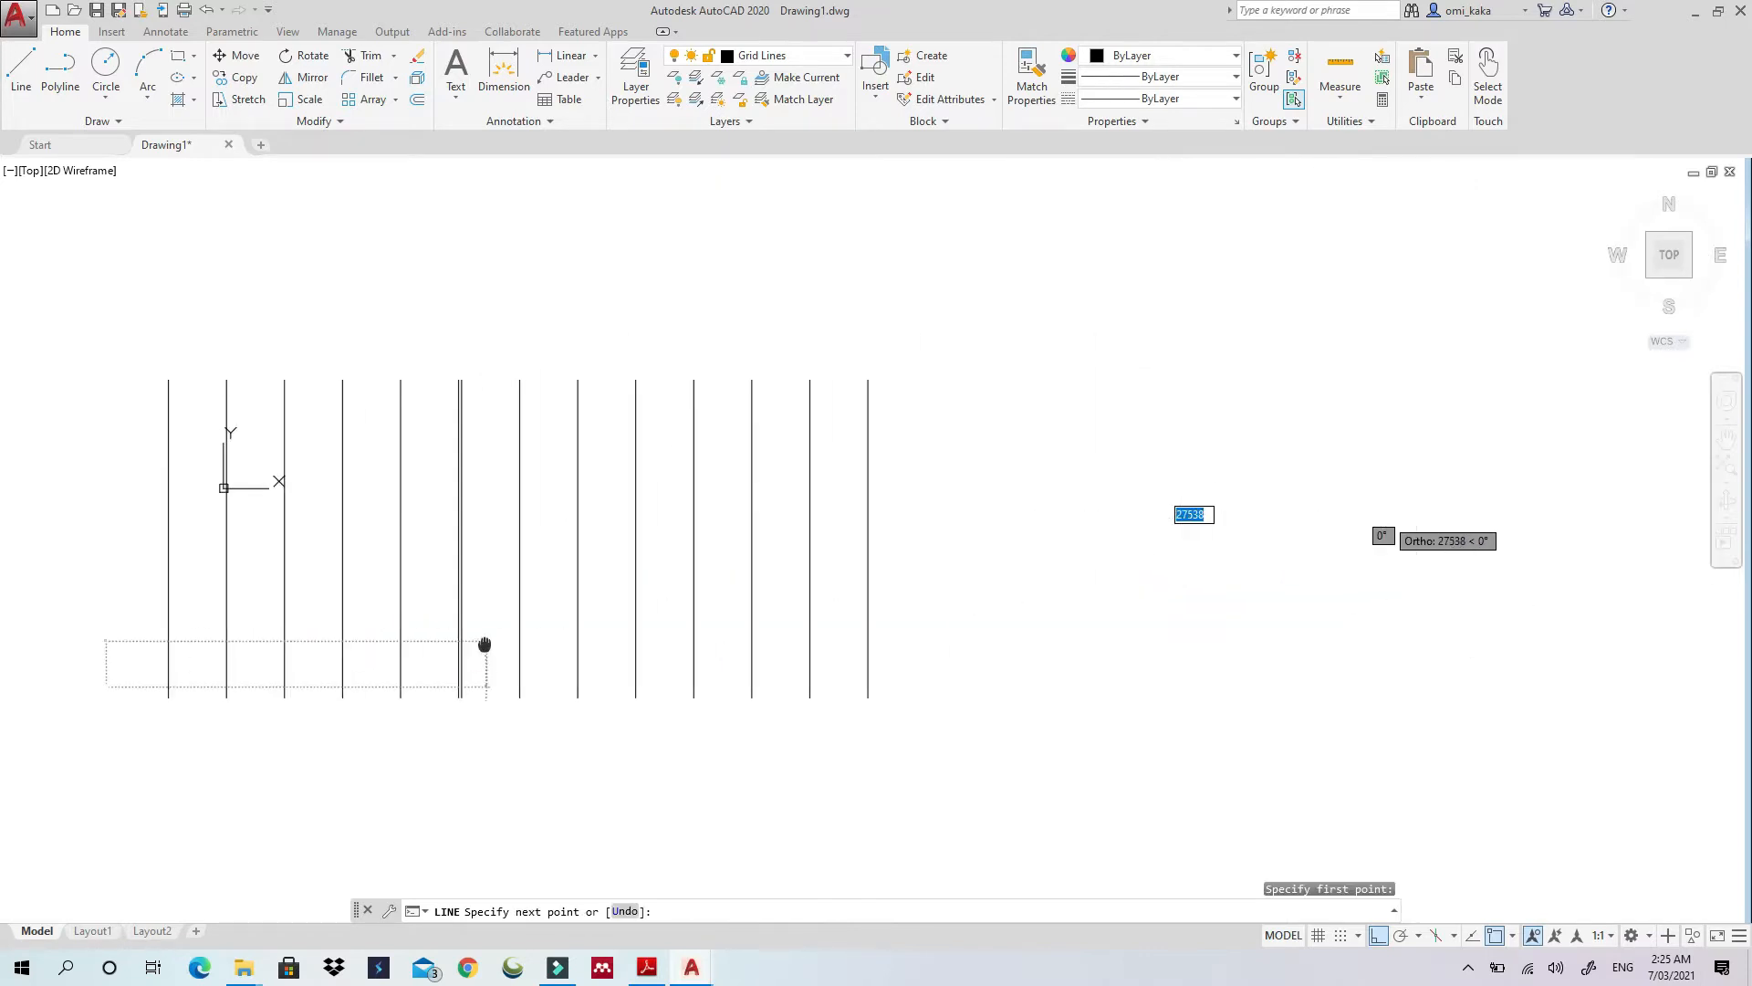
{"action": "left_click", "coordinate": [912, 686]}
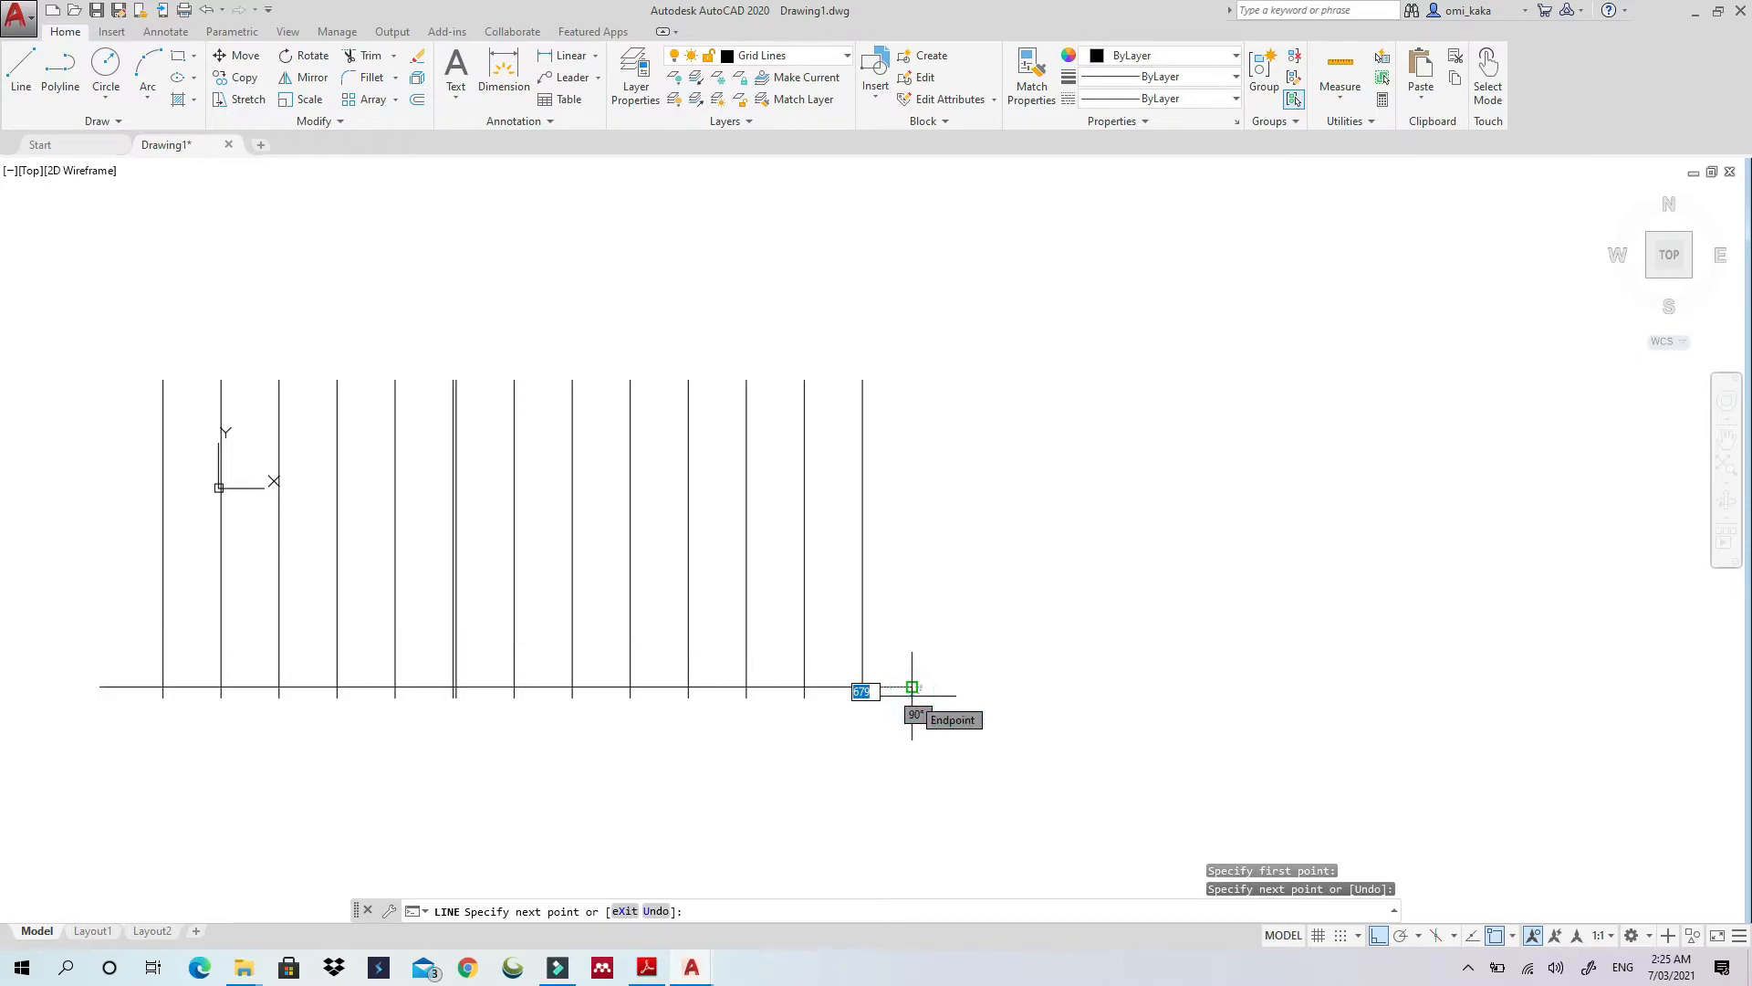
{"action": "key", "text": "Escape"}
{"action": "key", "text": "Escape"}
{"action": "middle_click_drag", "start_coordinate": [724, 765], "coordinate": [858, 741]}
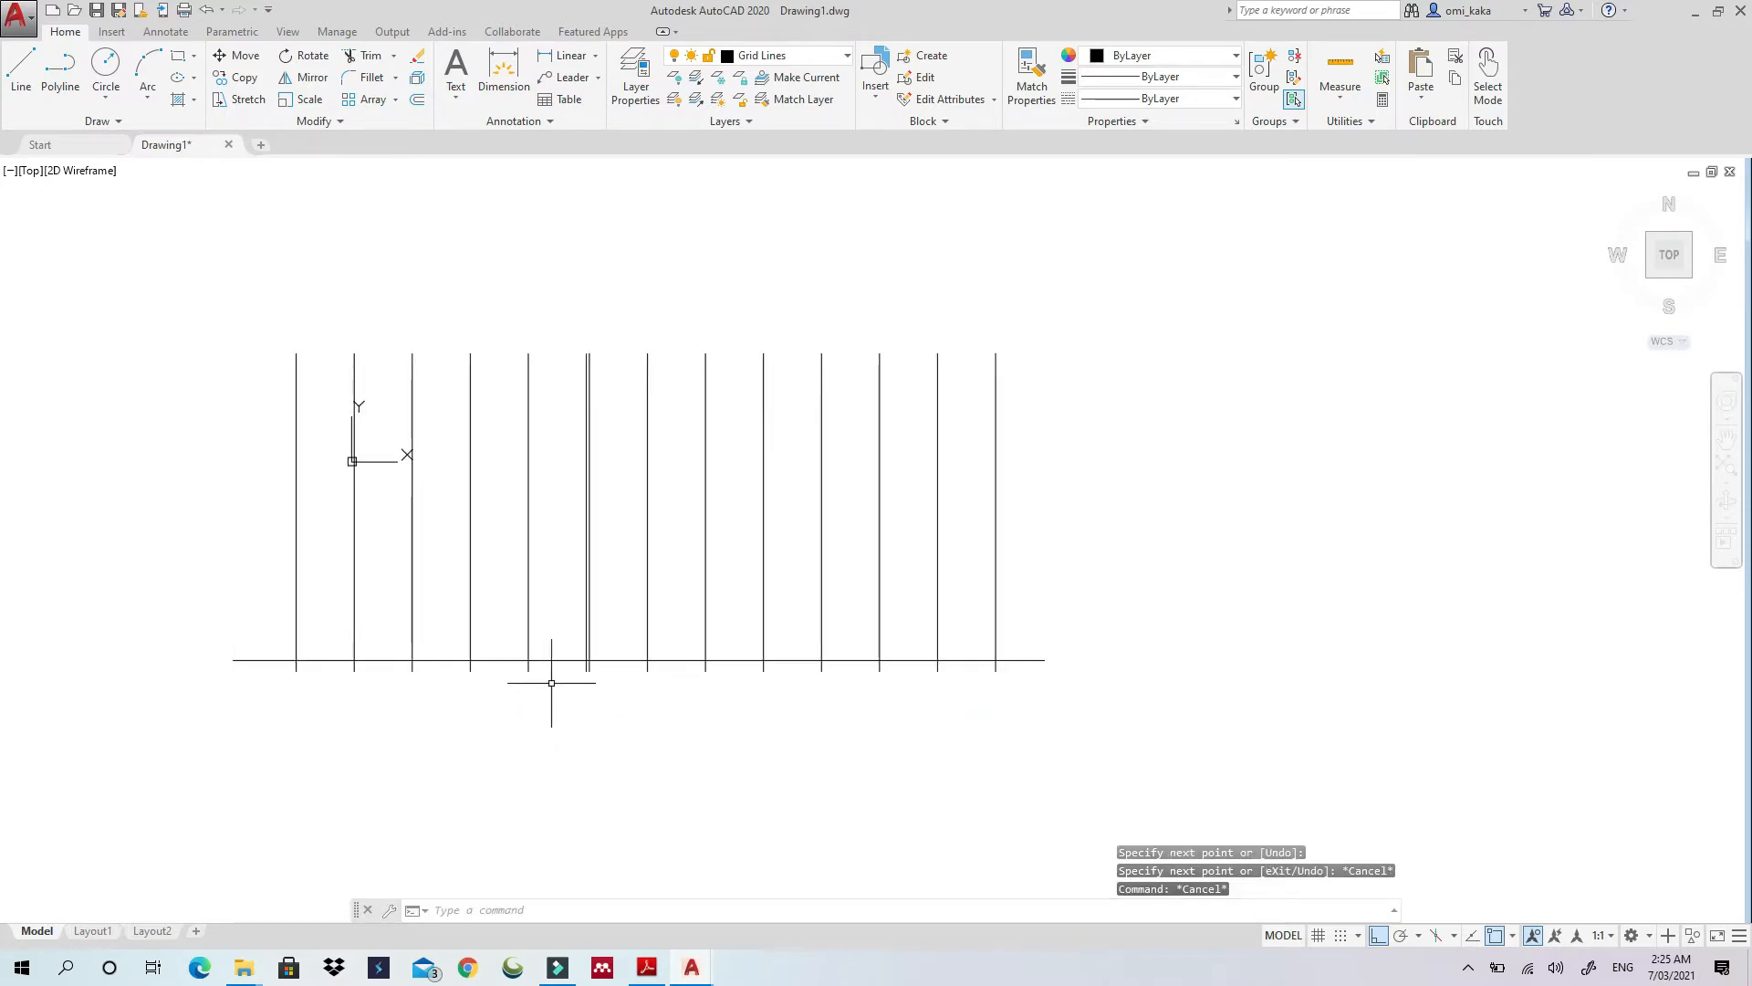
Copy the horizontal grid line 400 mm upward with object snap turned off, and finish the Copy command
{"action": "left_click", "coordinate": [490, 658]}
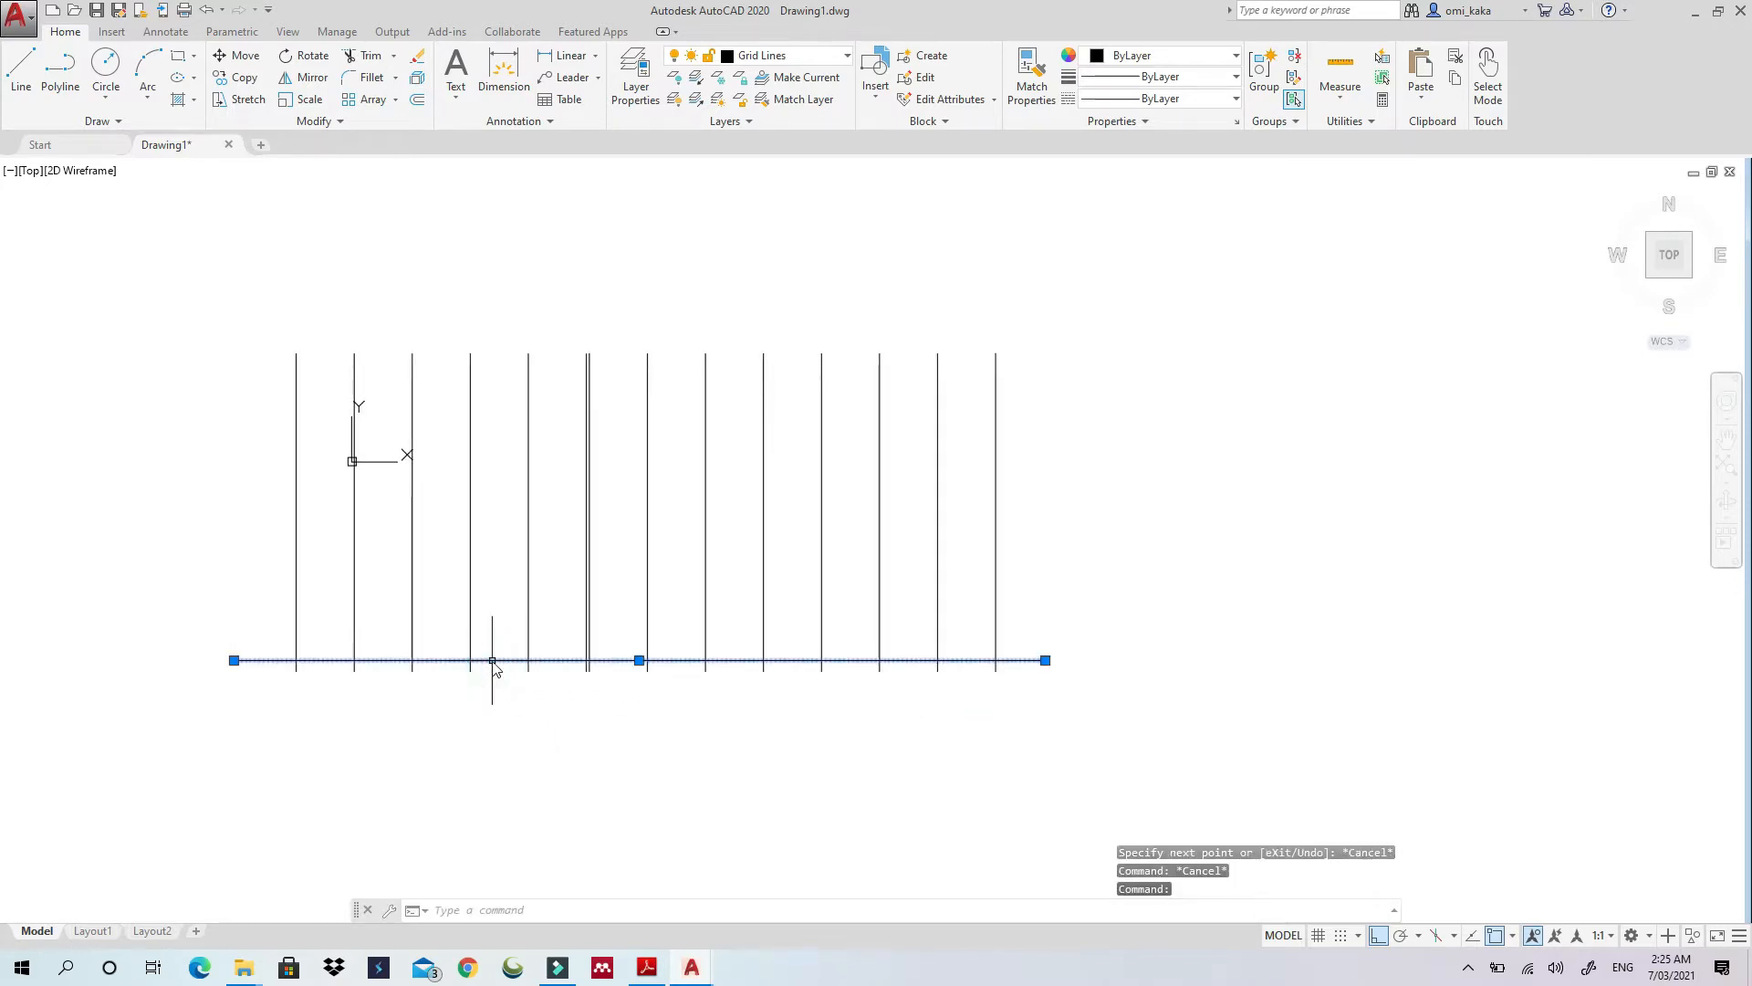
{"action": "right_click", "coordinate": [493, 669]}
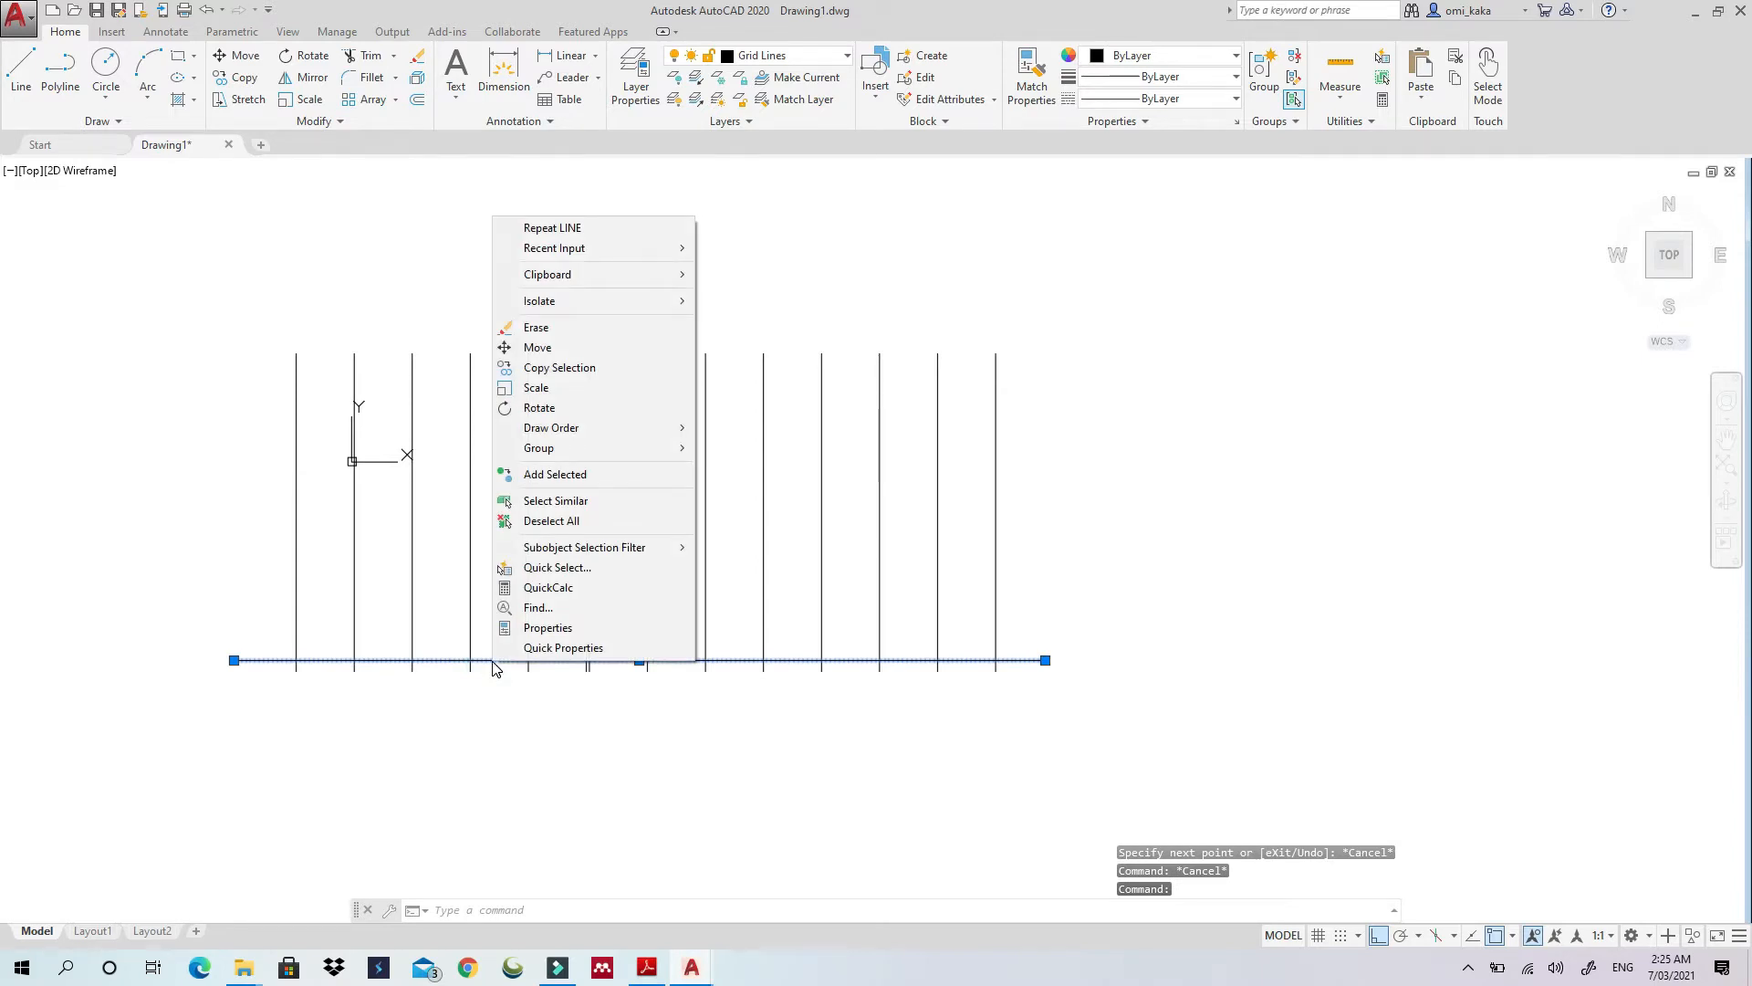
{"action": "left_click", "coordinate": [659, 383]}
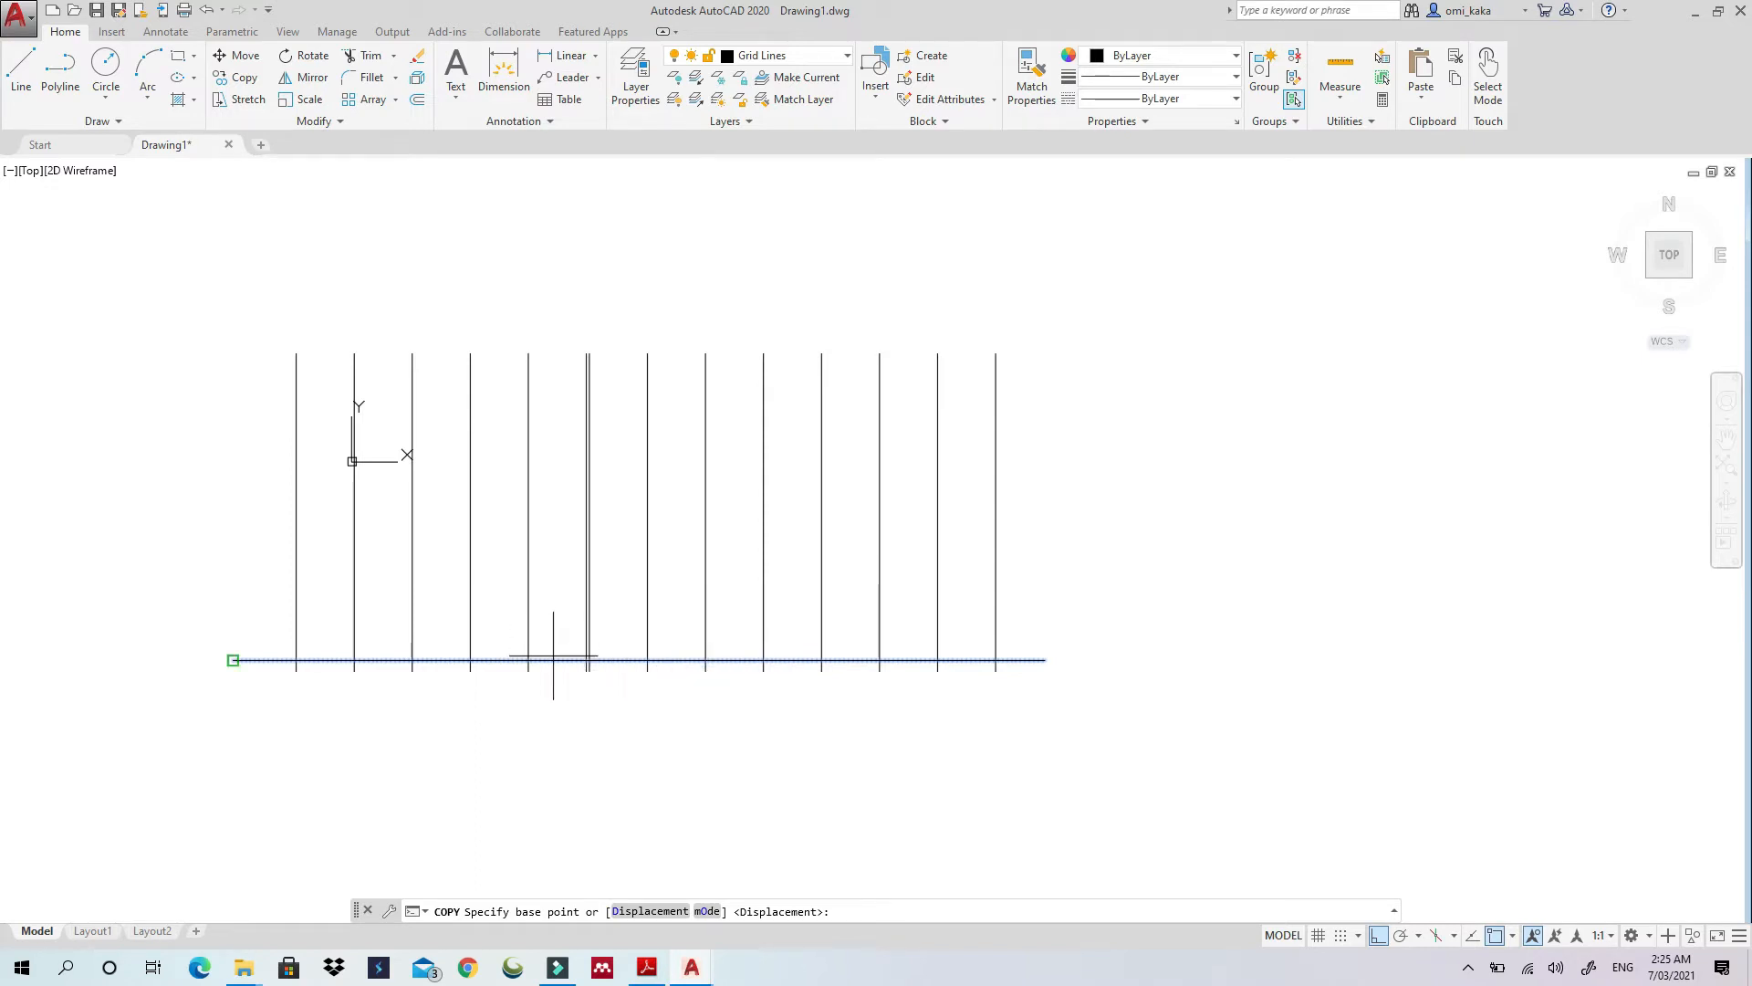
{"action": "left_click", "coordinate": [1494, 935]}
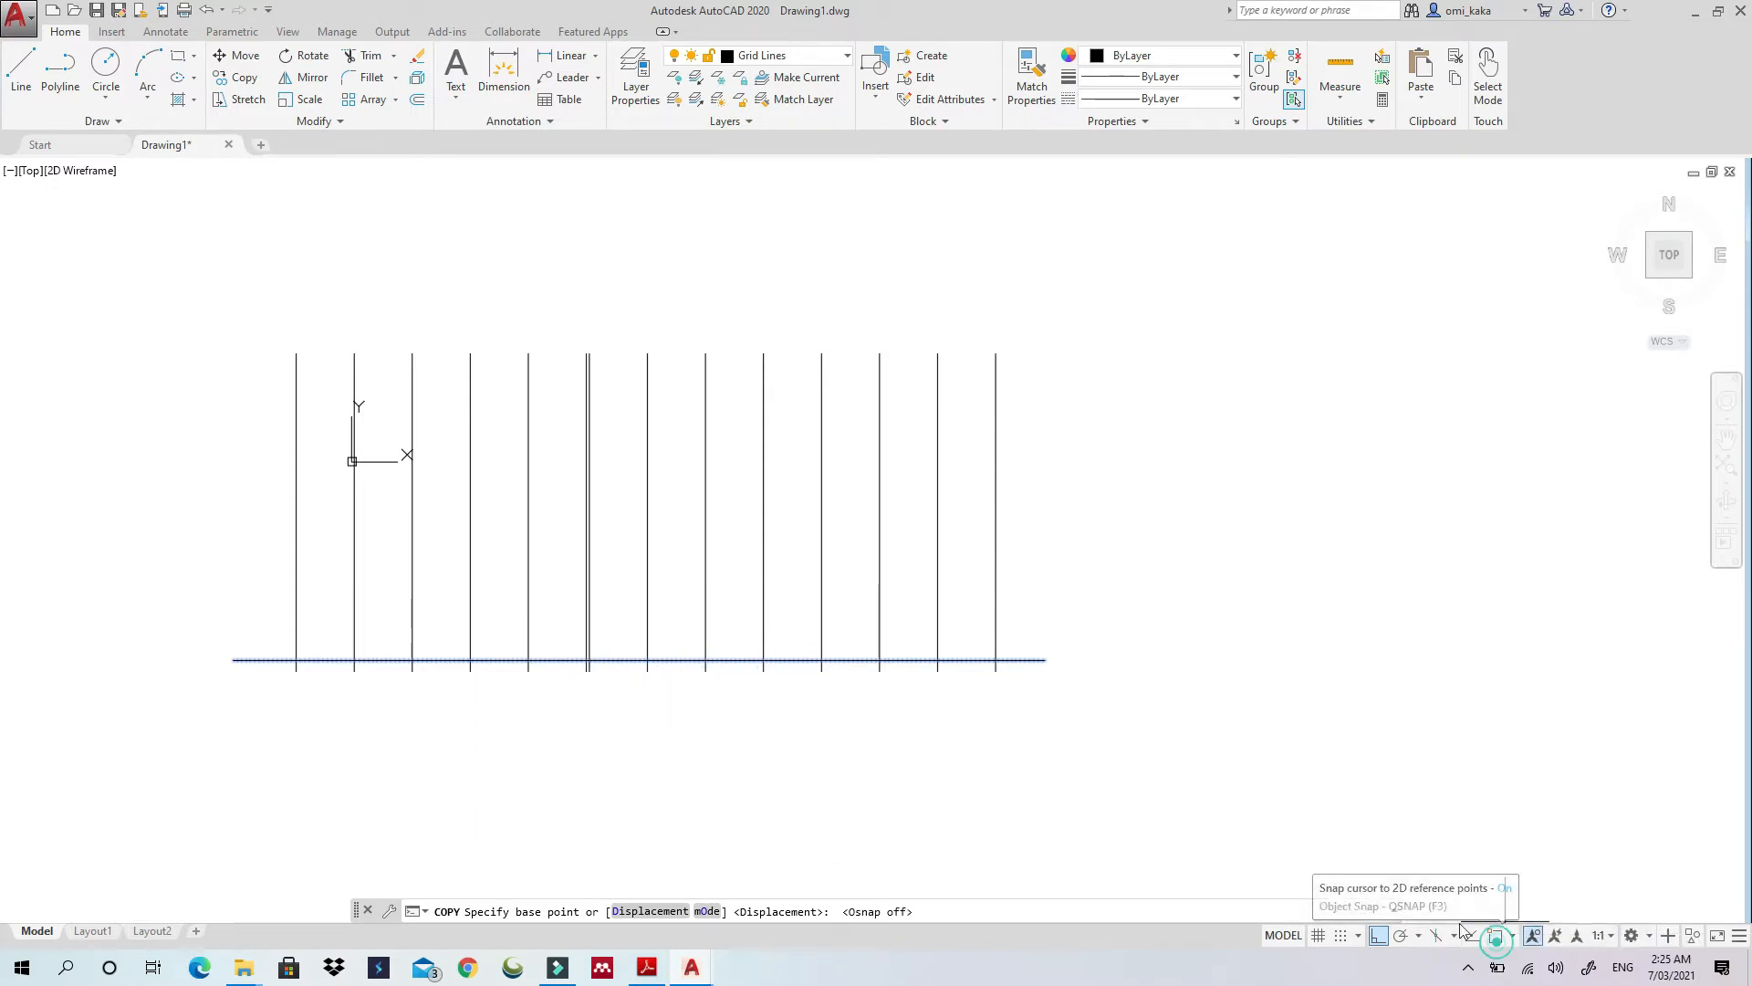
{"action": "left_click", "coordinate": [683, 658]}
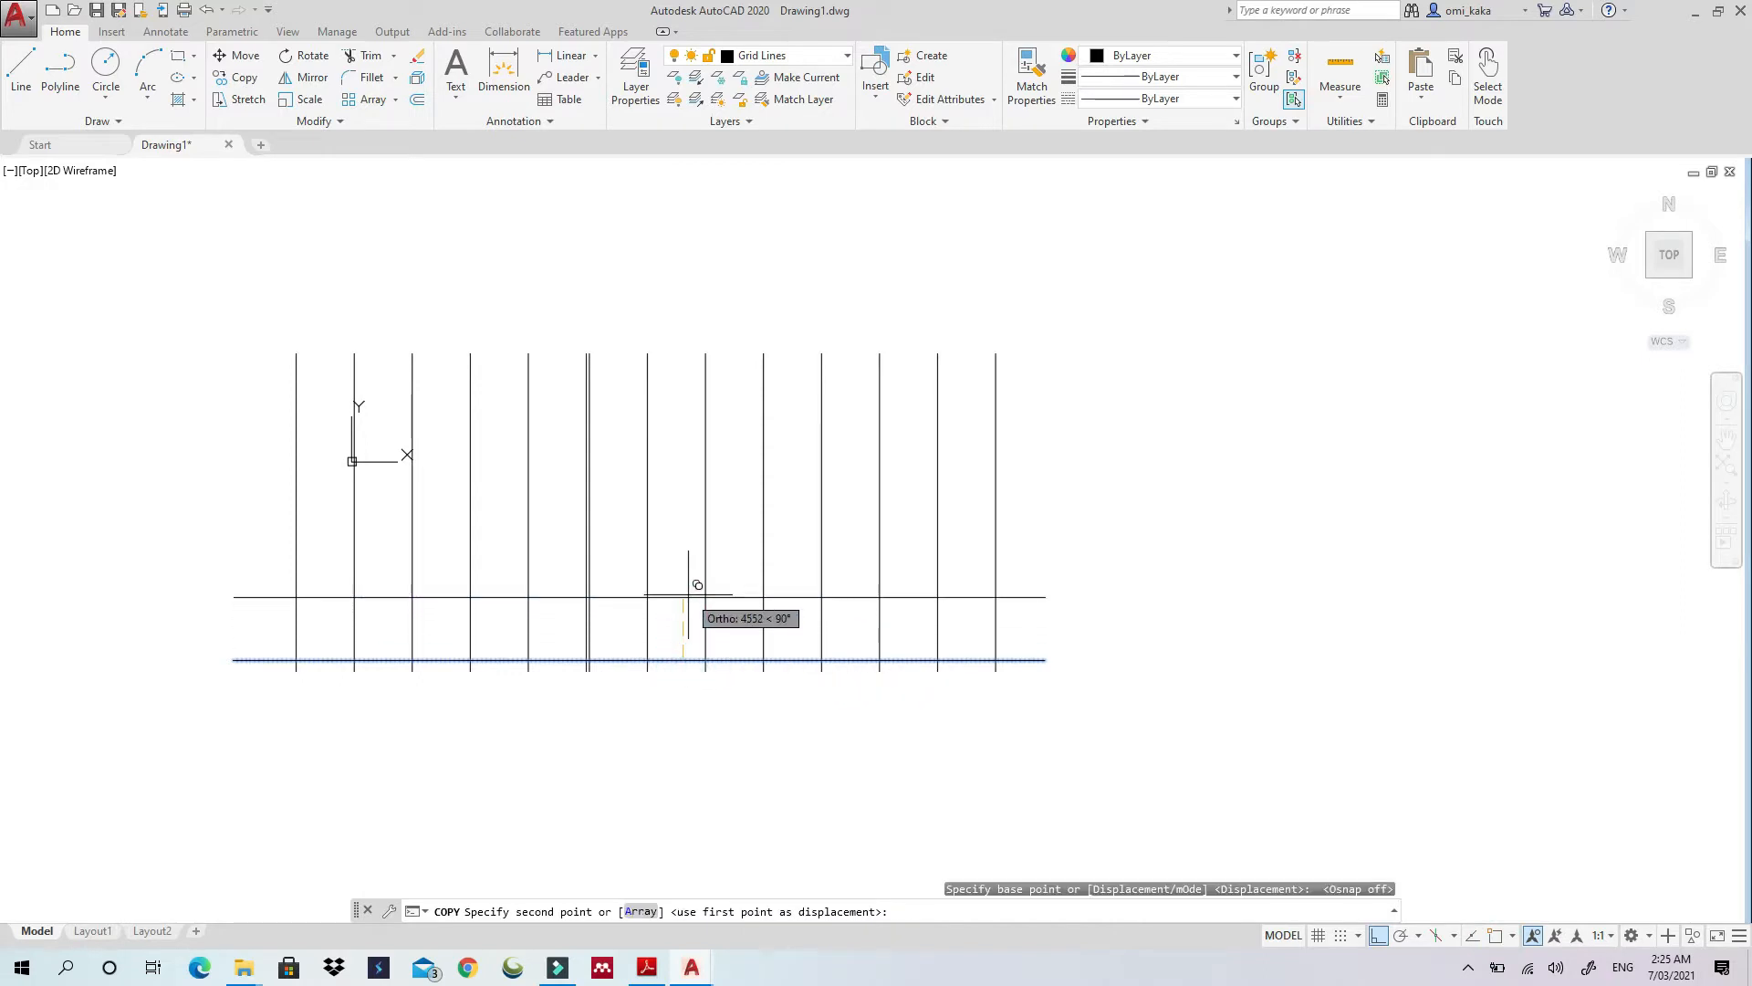
{"action": "type", "text": "400"}
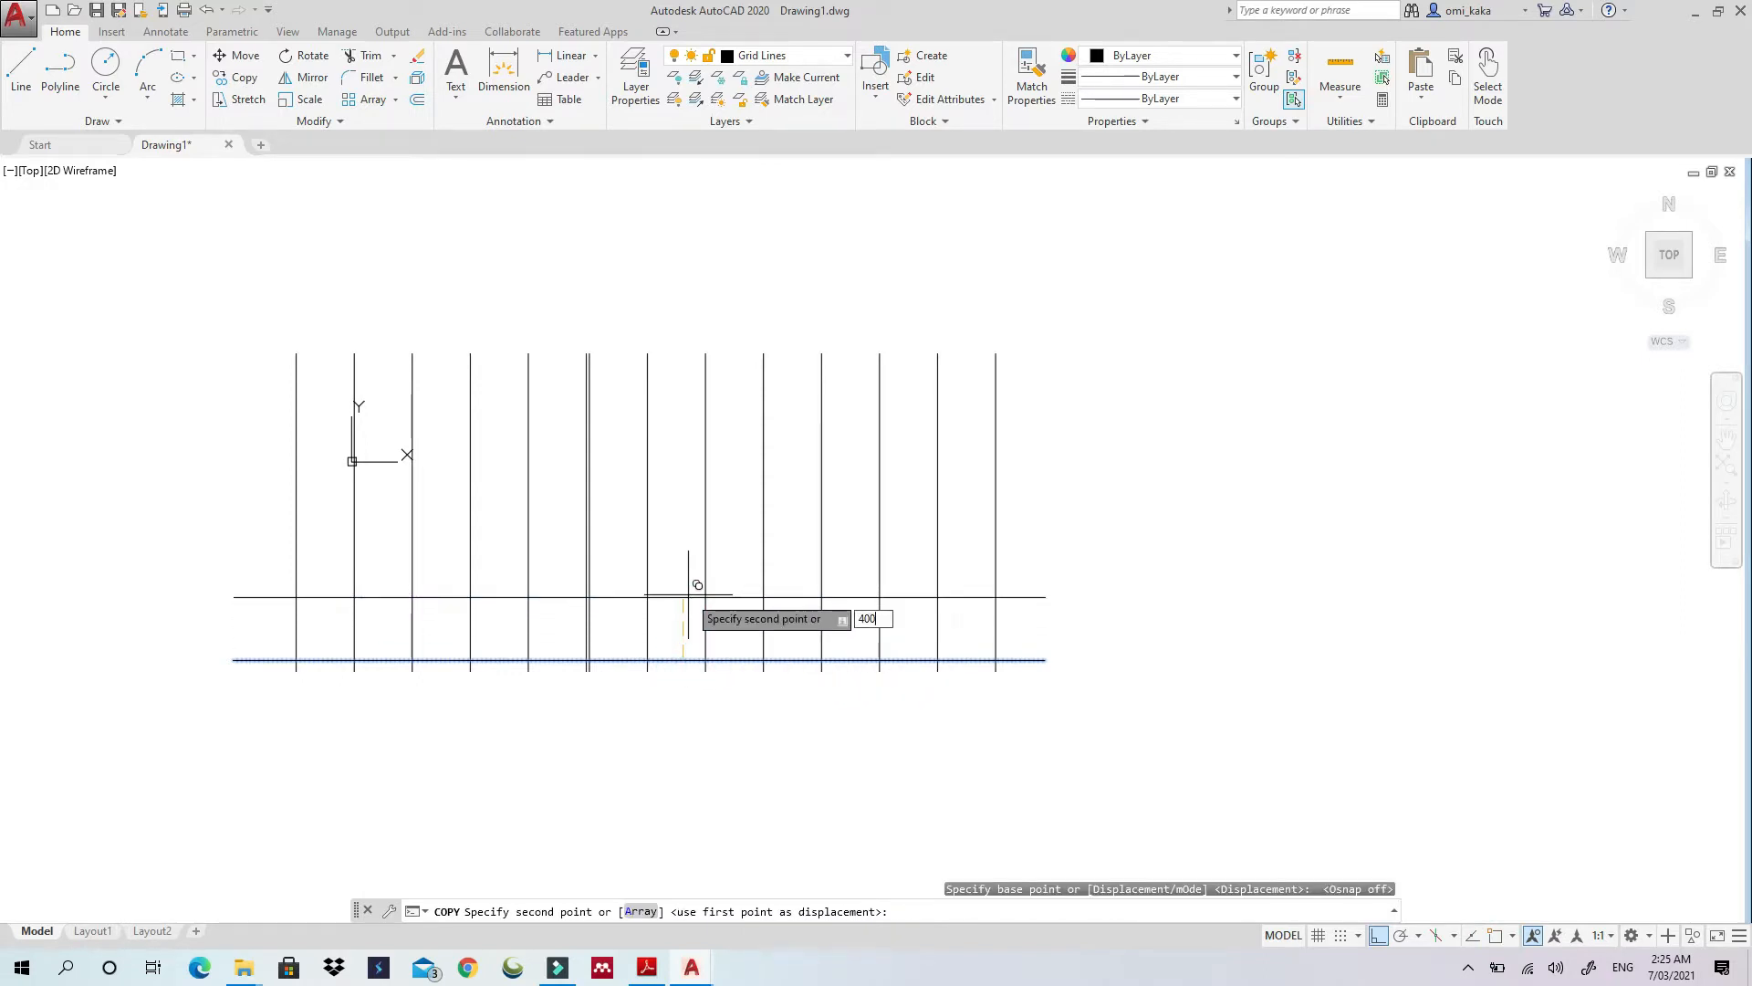
{"action": "key", "text": "Return"}
{"action": "key", "text": "Escape"}
{"action": "key", "text": "Escape"}
{"action": "key", "text": "Escape"}
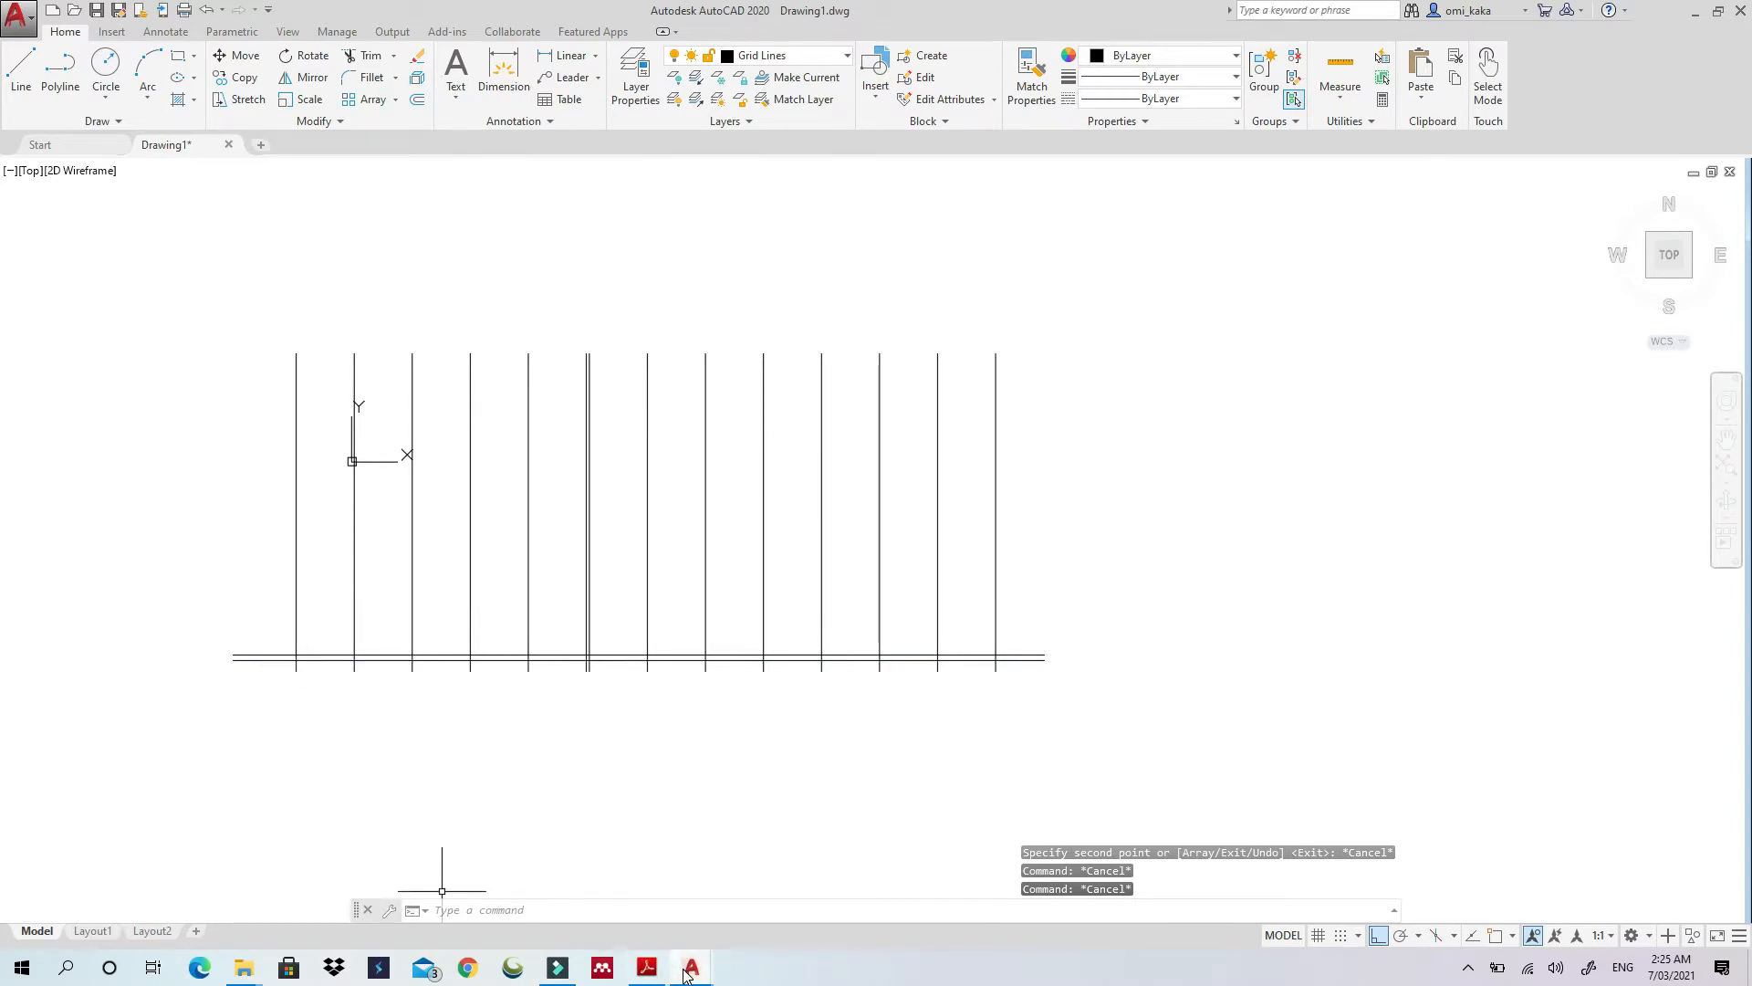
Check the spacing between horizontal grids 2a and 2 in the structural plan, and return to Drawing1
{"action": "mouse_move", "coordinate": [689, 971]}
{"action": "left_click", "coordinate": [603, 902]}
{"action": "scroll", "coordinate": [463, 563], "scroll_direction": "down", "scroll_amount": 3}
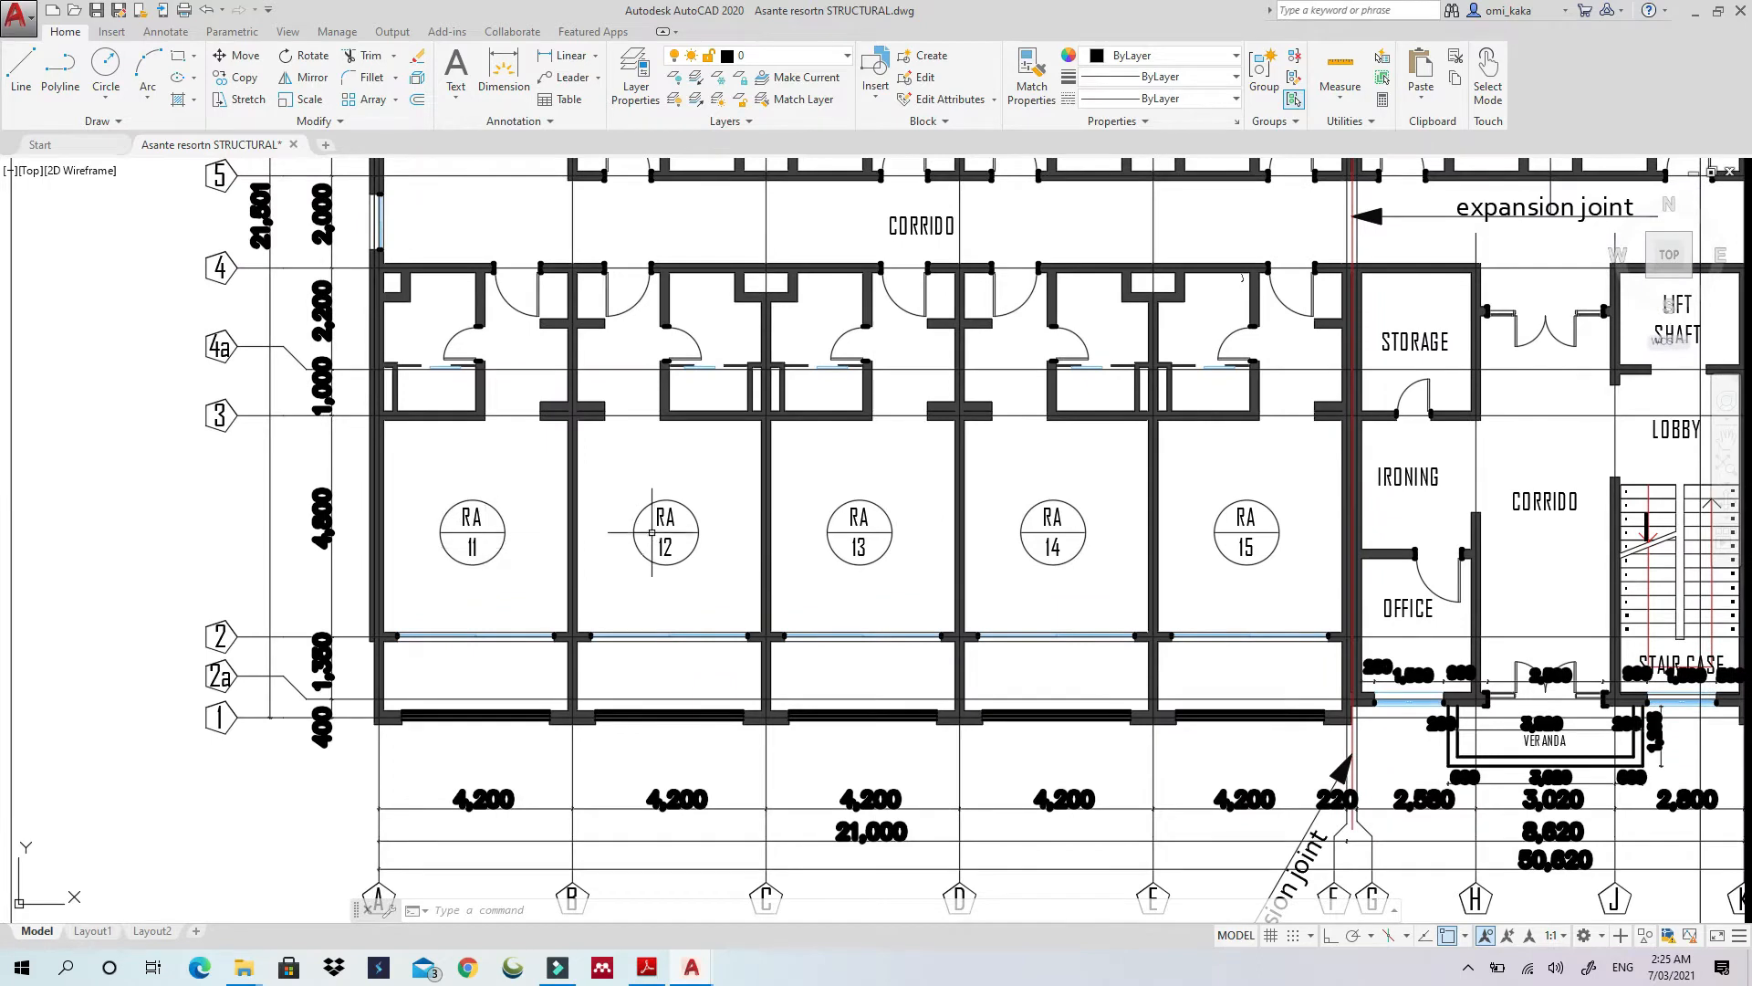
{"action": "mouse_move", "coordinate": [485, 363]}
{"action": "middle_mouse_down"}
{"action": "mouse_move", "coordinate": [376, 538]}
{"action": "mouse_move", "coordinate": [387, 368]}
{"action": "middle_mouse_up"}
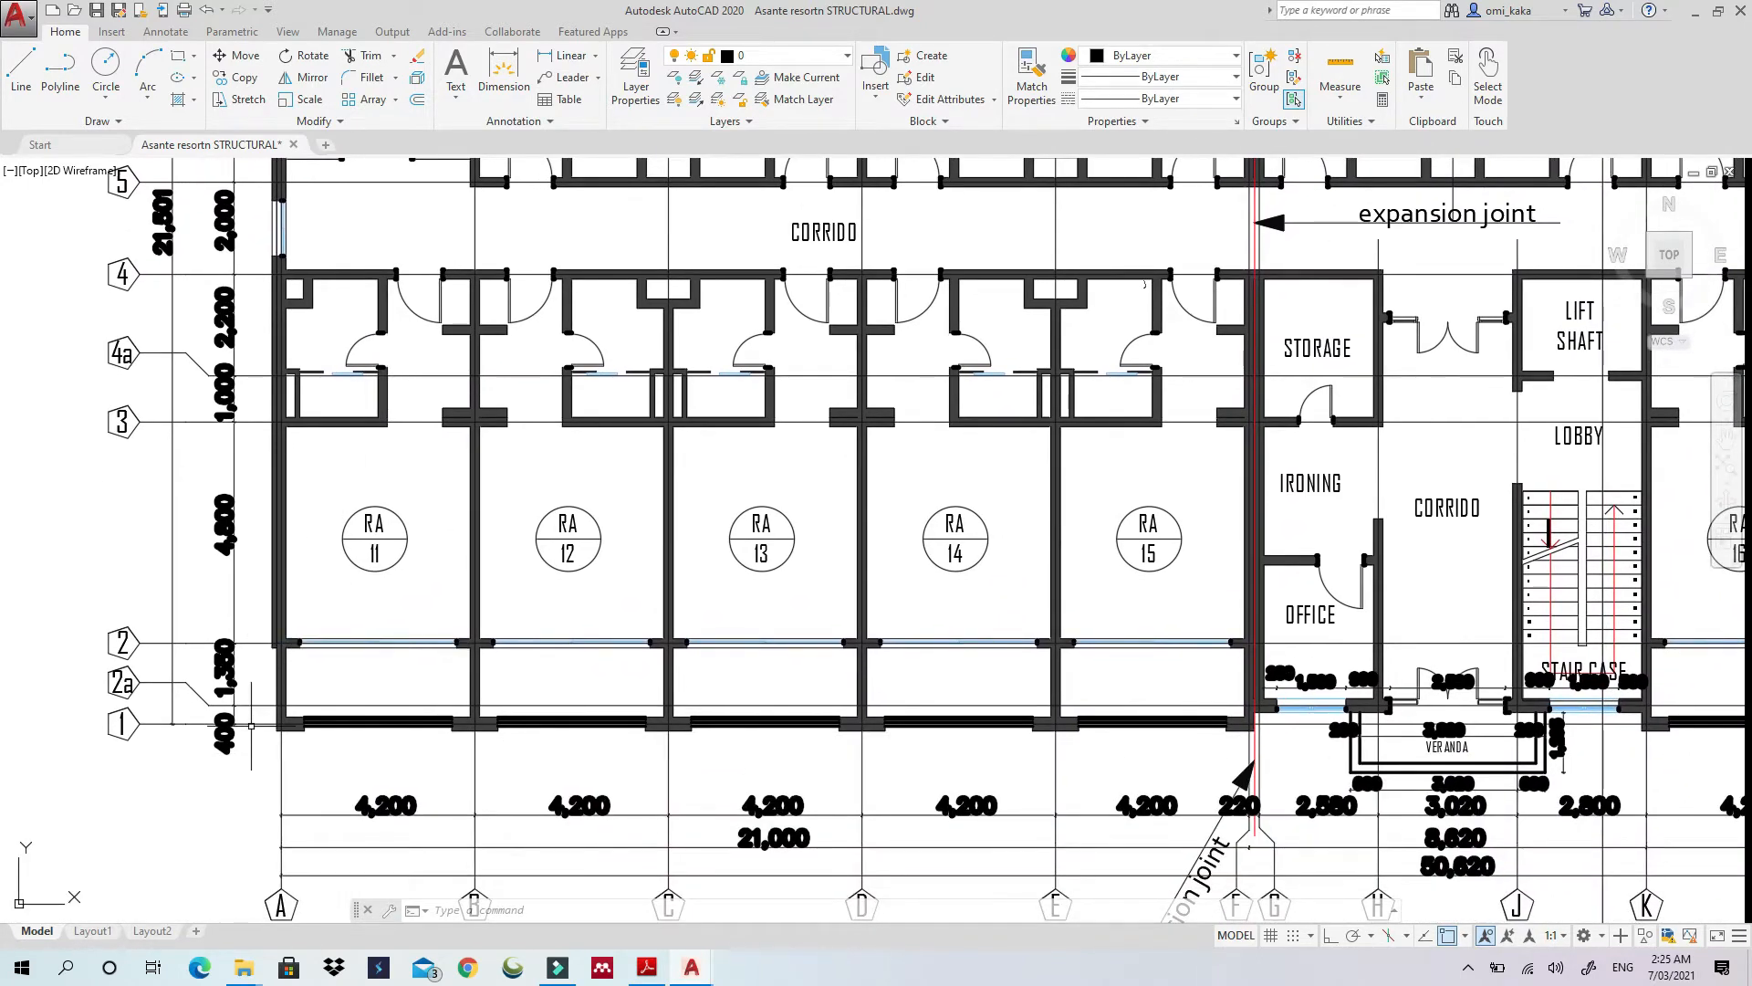
{"action": "scroll", "coordinate": [219, 680], "scroll_direction": "up", "scroll_amount": 5}
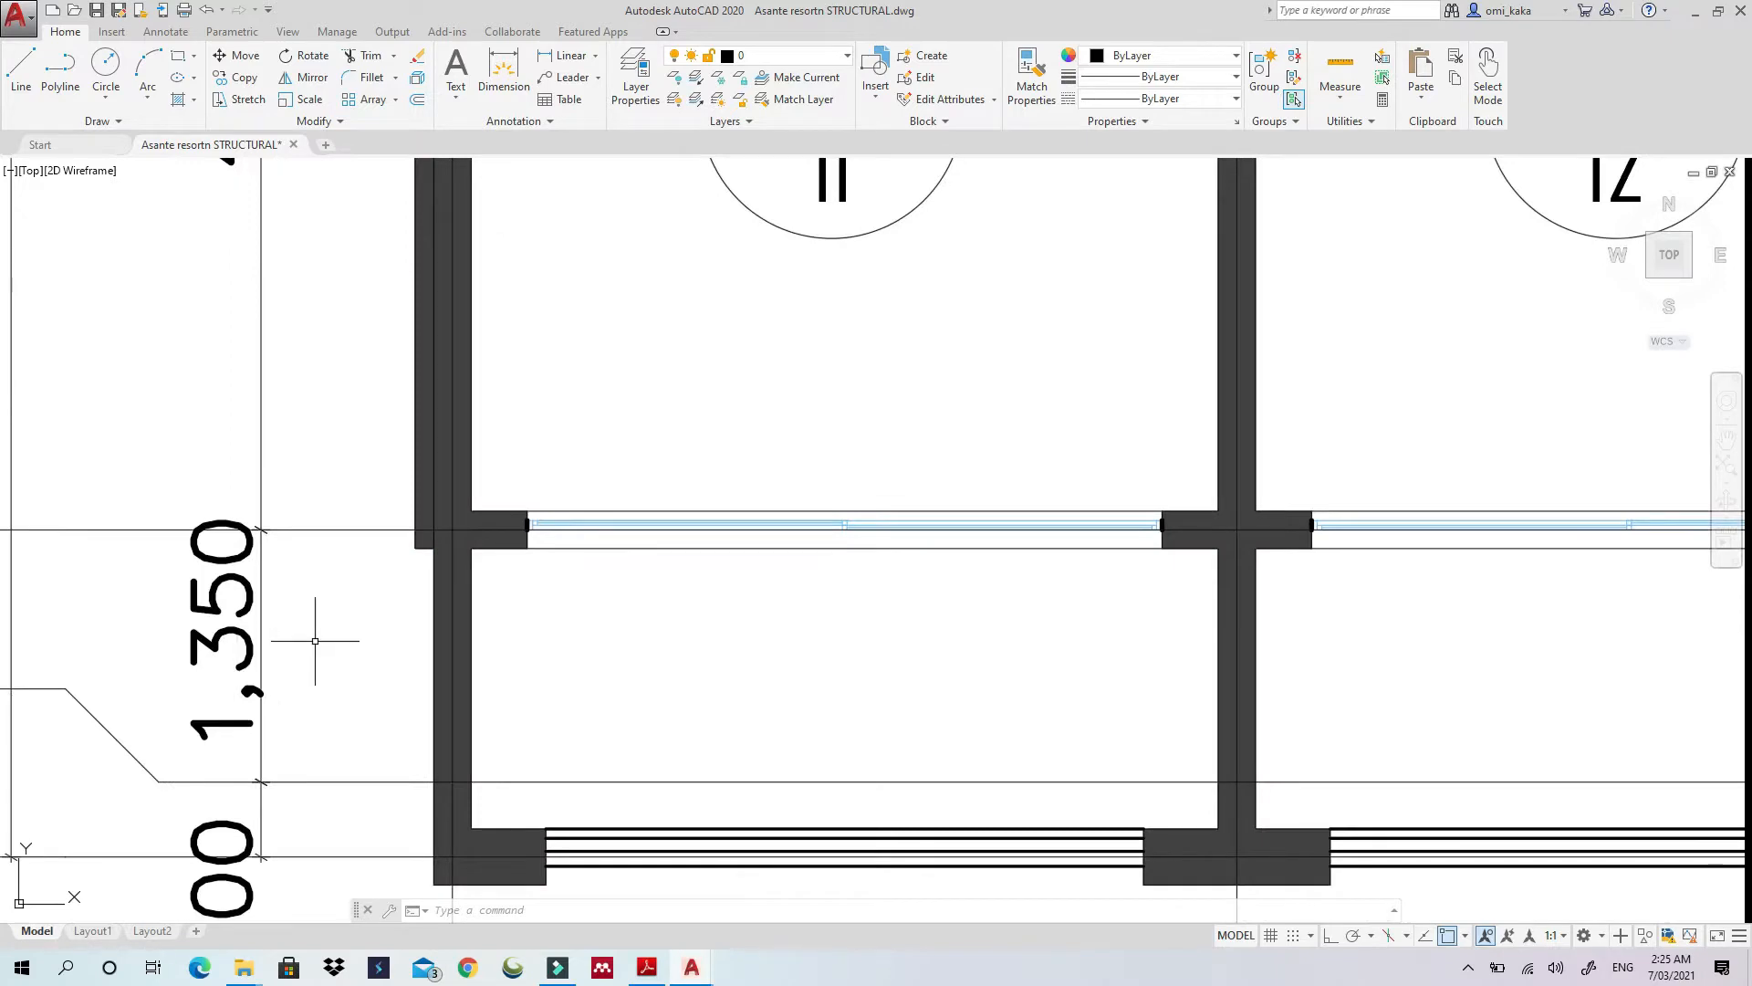
{"action": "left_click", "coordinate": [1716, 9]}
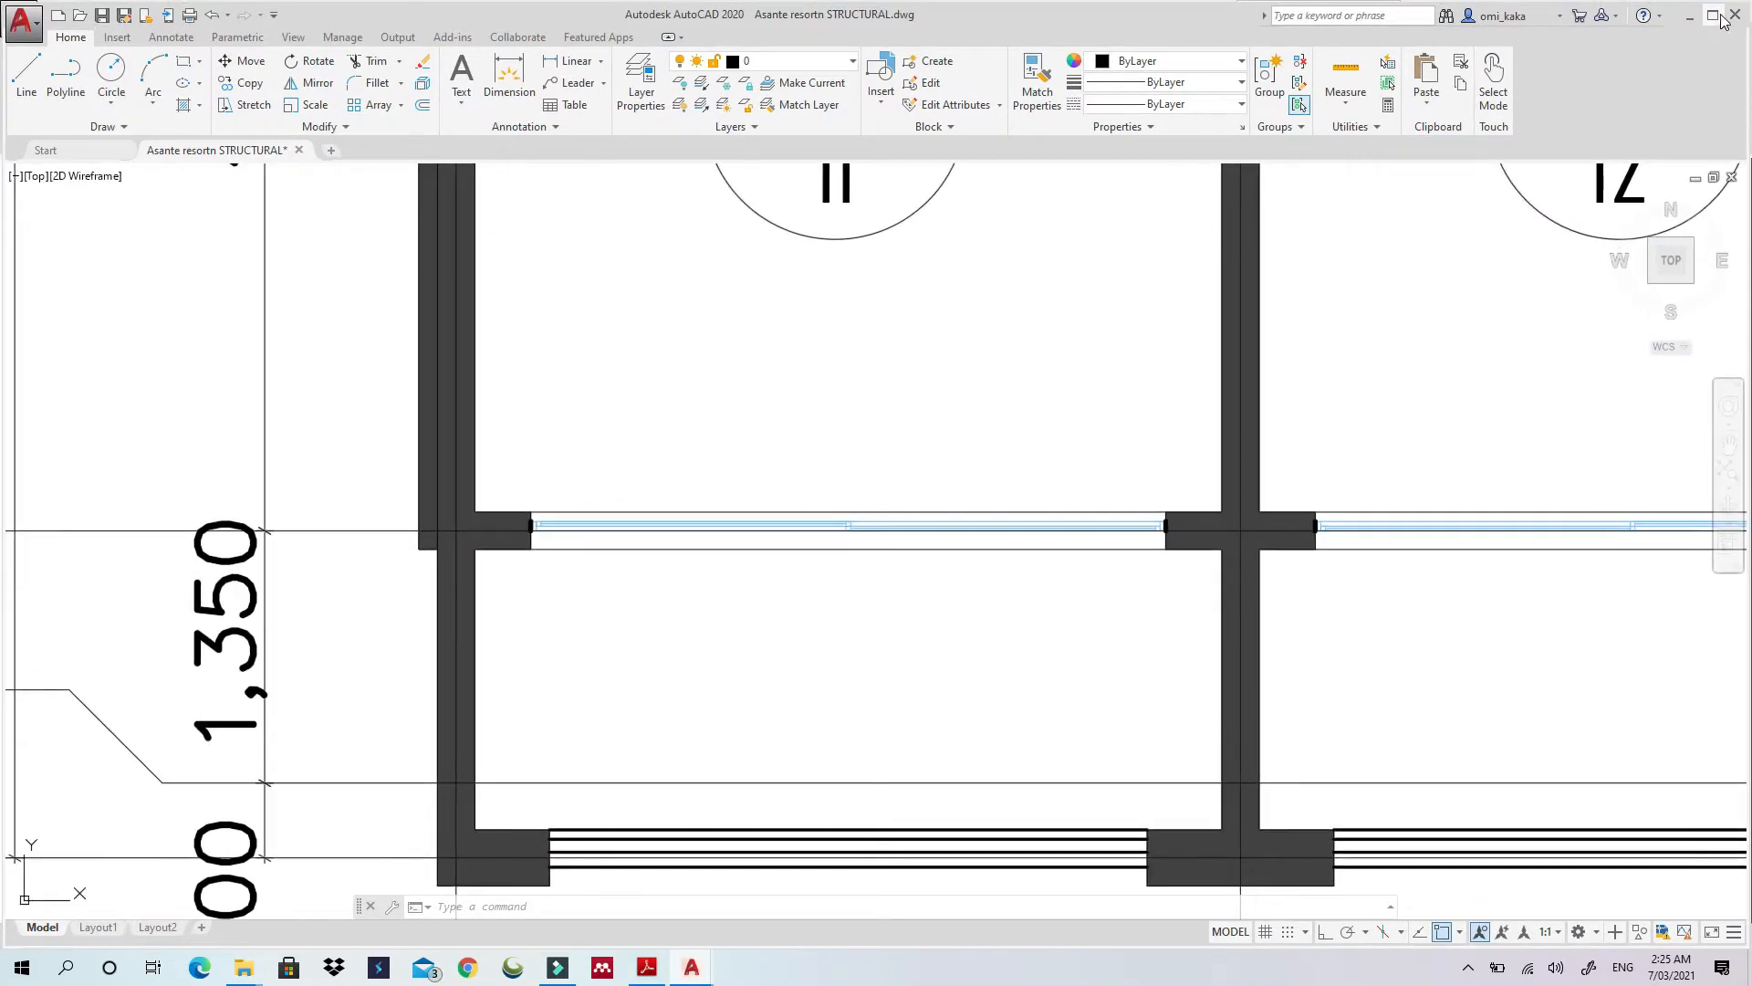
{"action": "left_click", "coordinate": [1719, 21]}
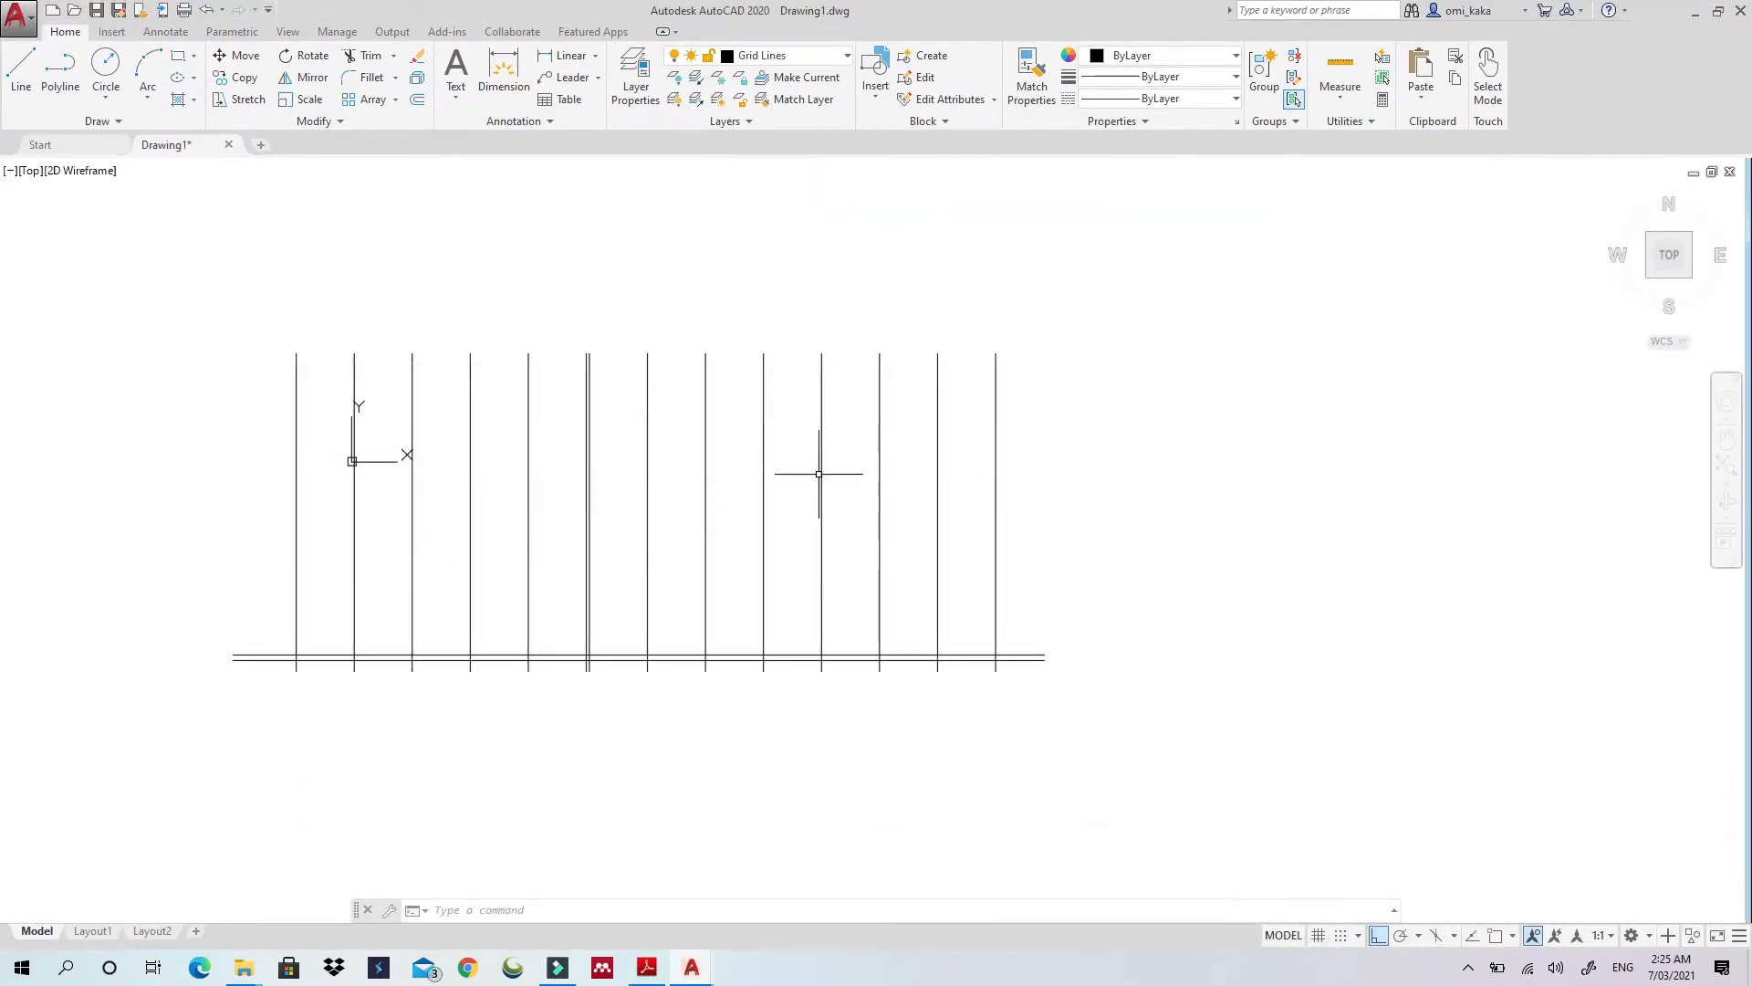
Copy the upper of the two horizontal grid lines 1350 mm upward, and finish the Copy command
{"action": "key", "text": "Escape"}
{"action": "key", "text": "Escape"}
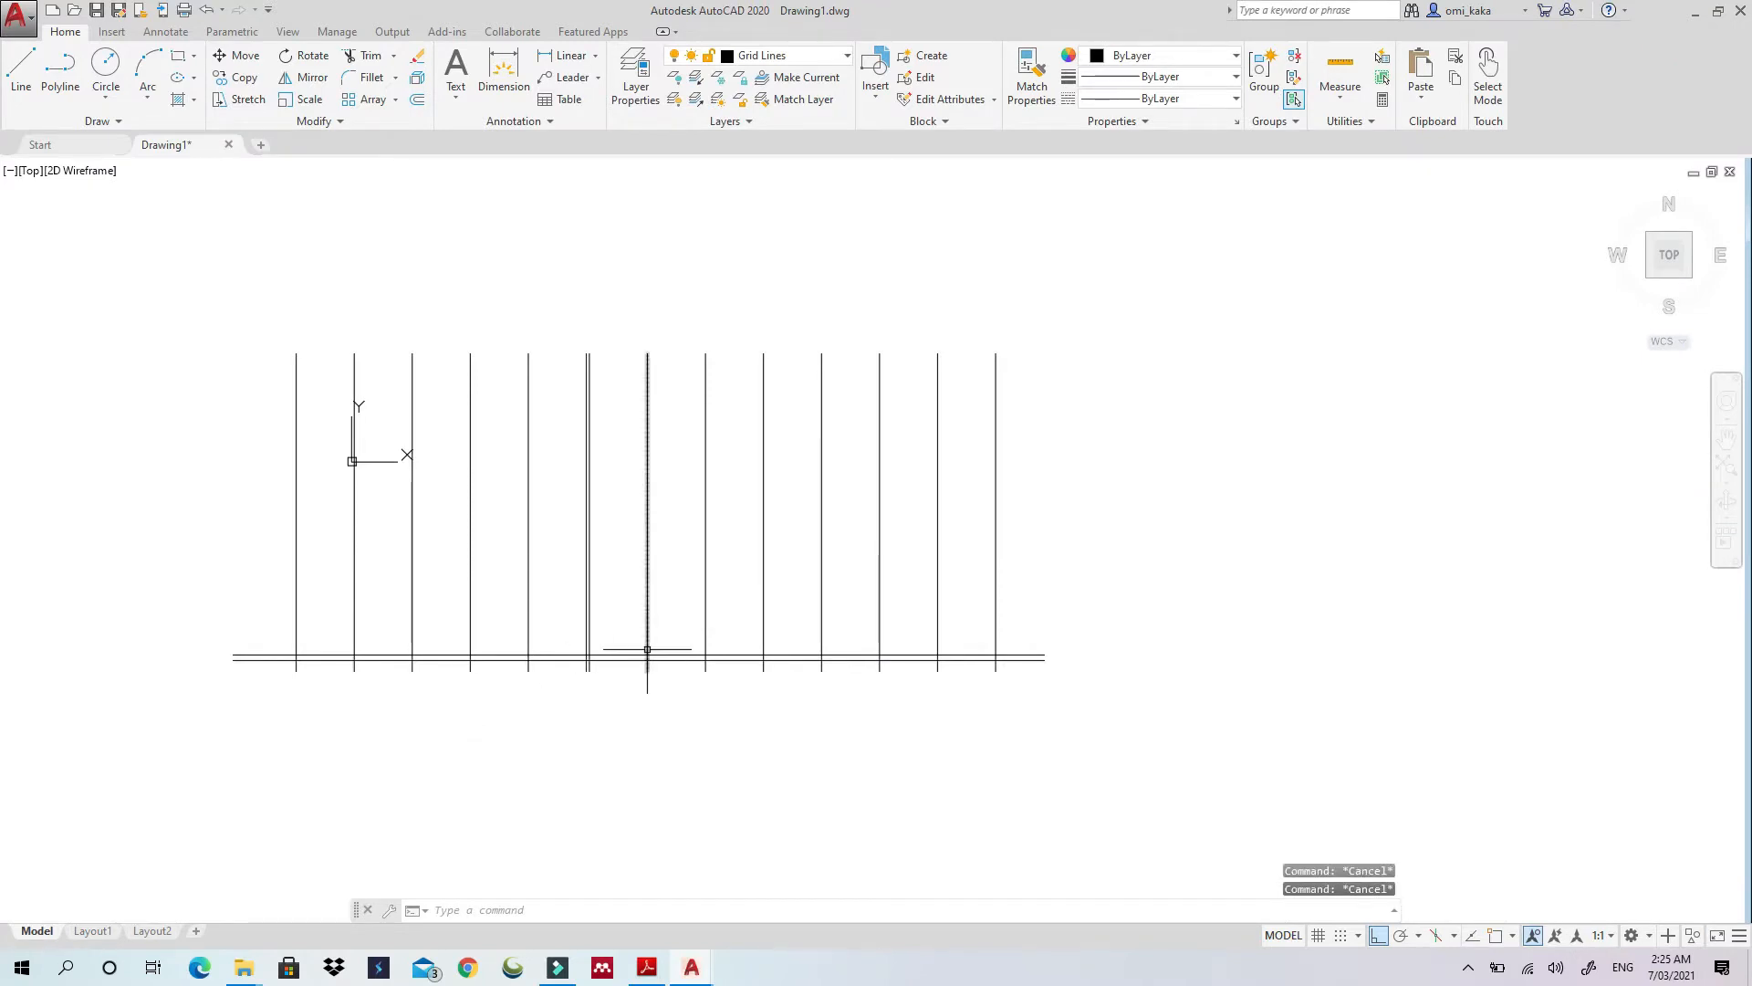
{"action": "left_click", "coordinate": [628, 655]}
{"action": "right_click", "coordinate": [630, 657]}
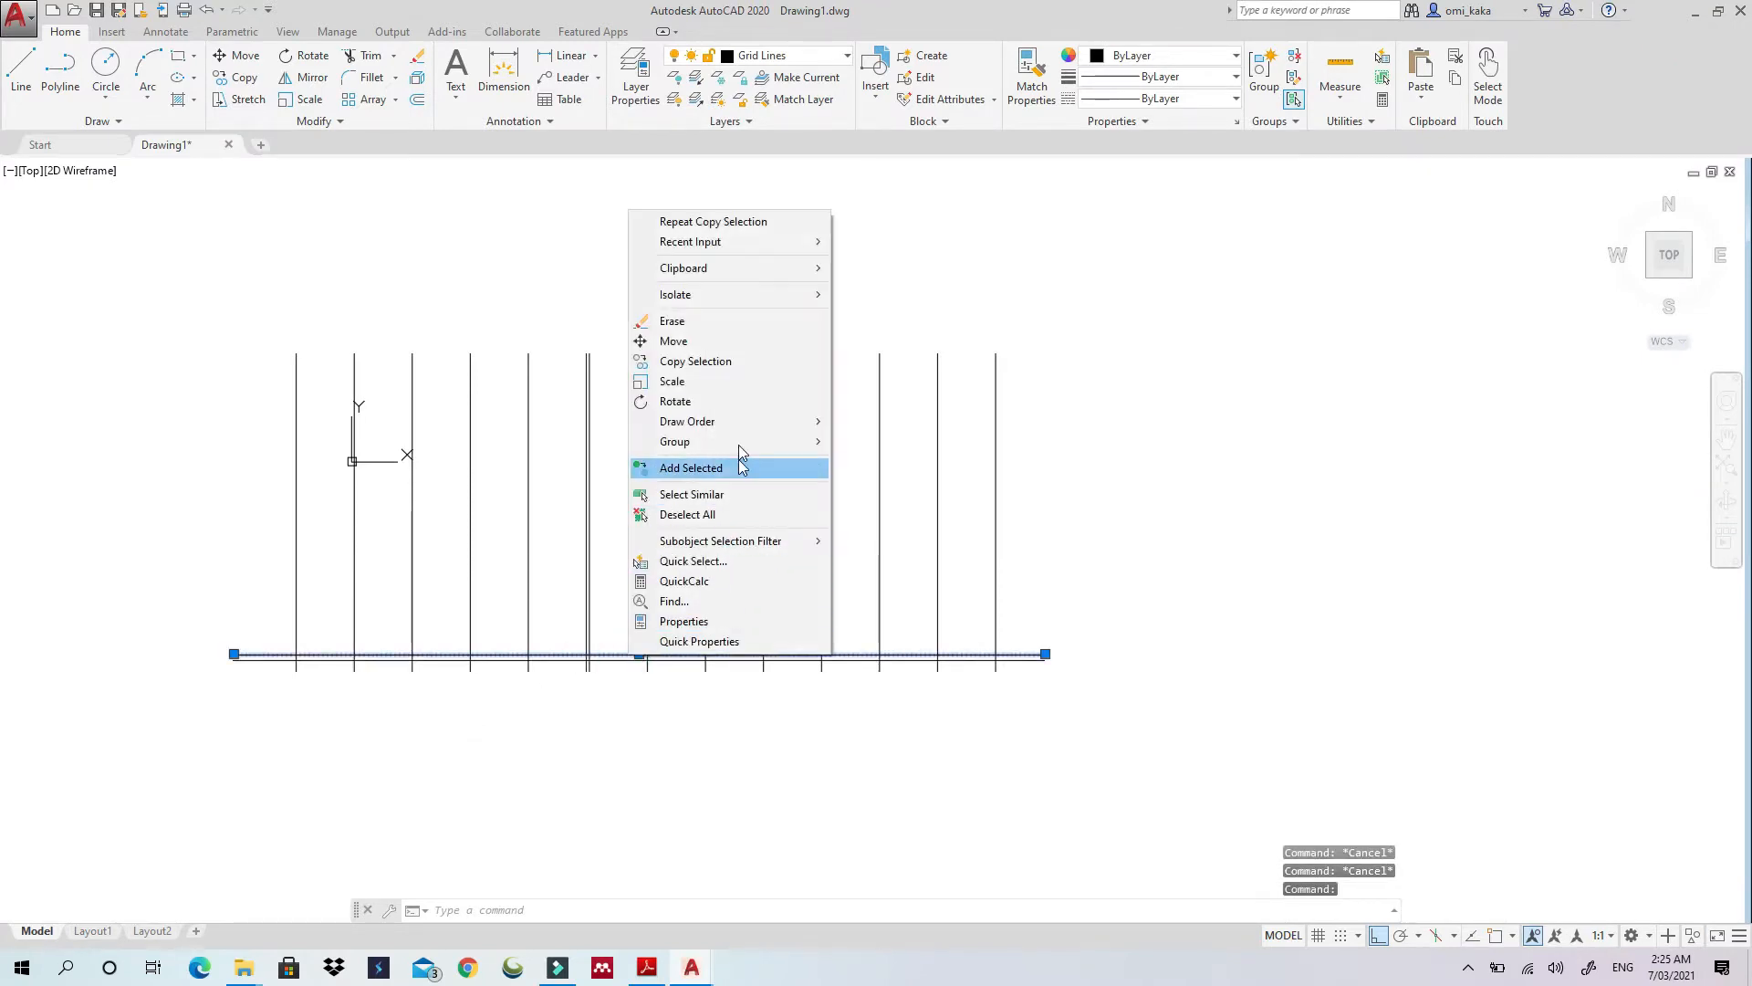
{"action": "left_click", "coordinate": [741, 361]}
{"action": "left_click", "coordinate": [621, 654]}
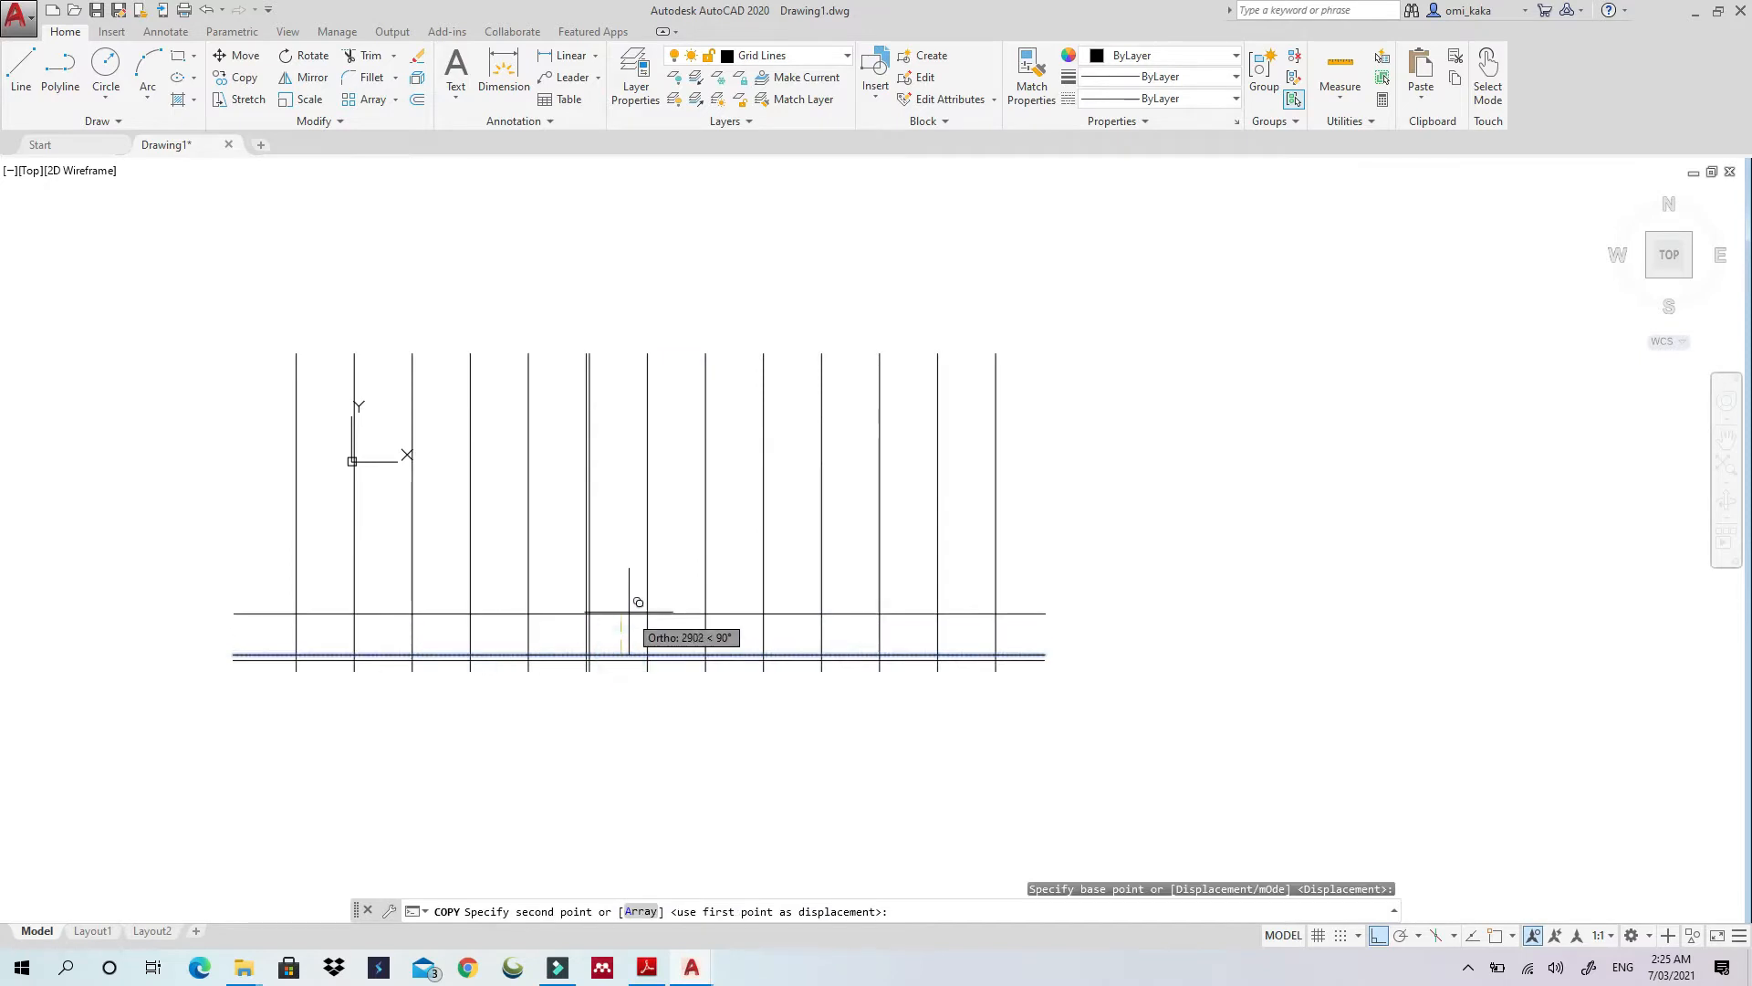
{"action": "type", "text": "1350"}
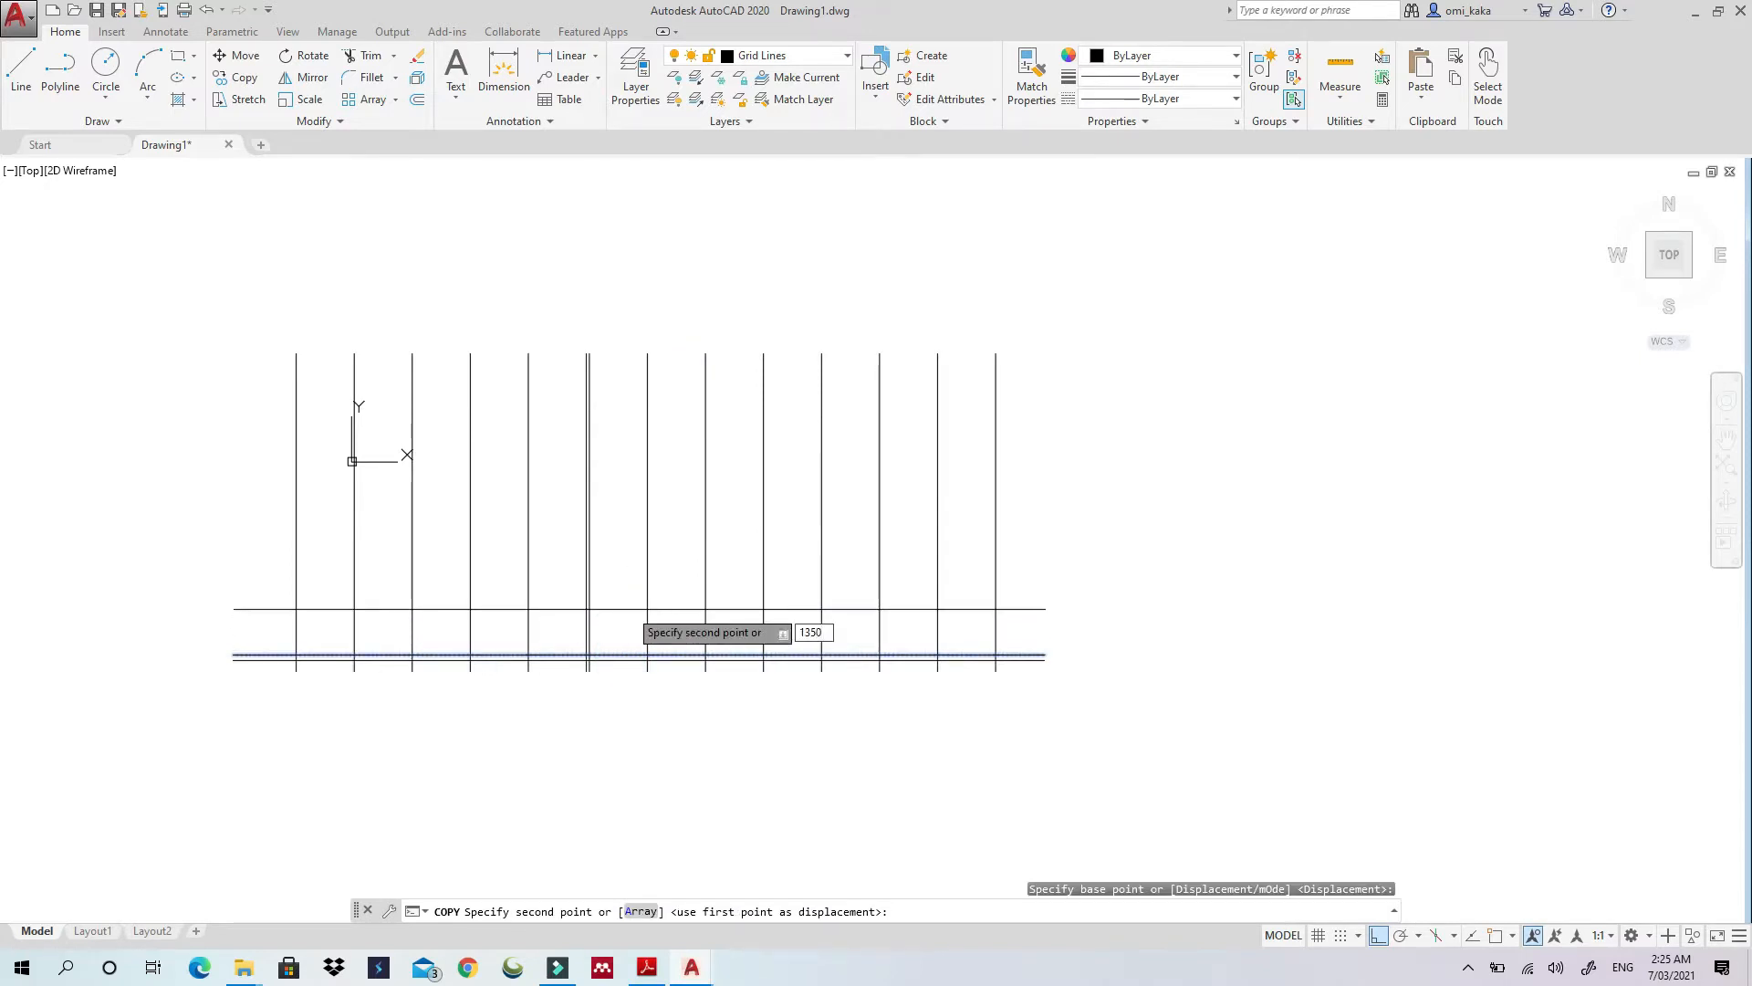
{"action": "key", "text": "Return"}
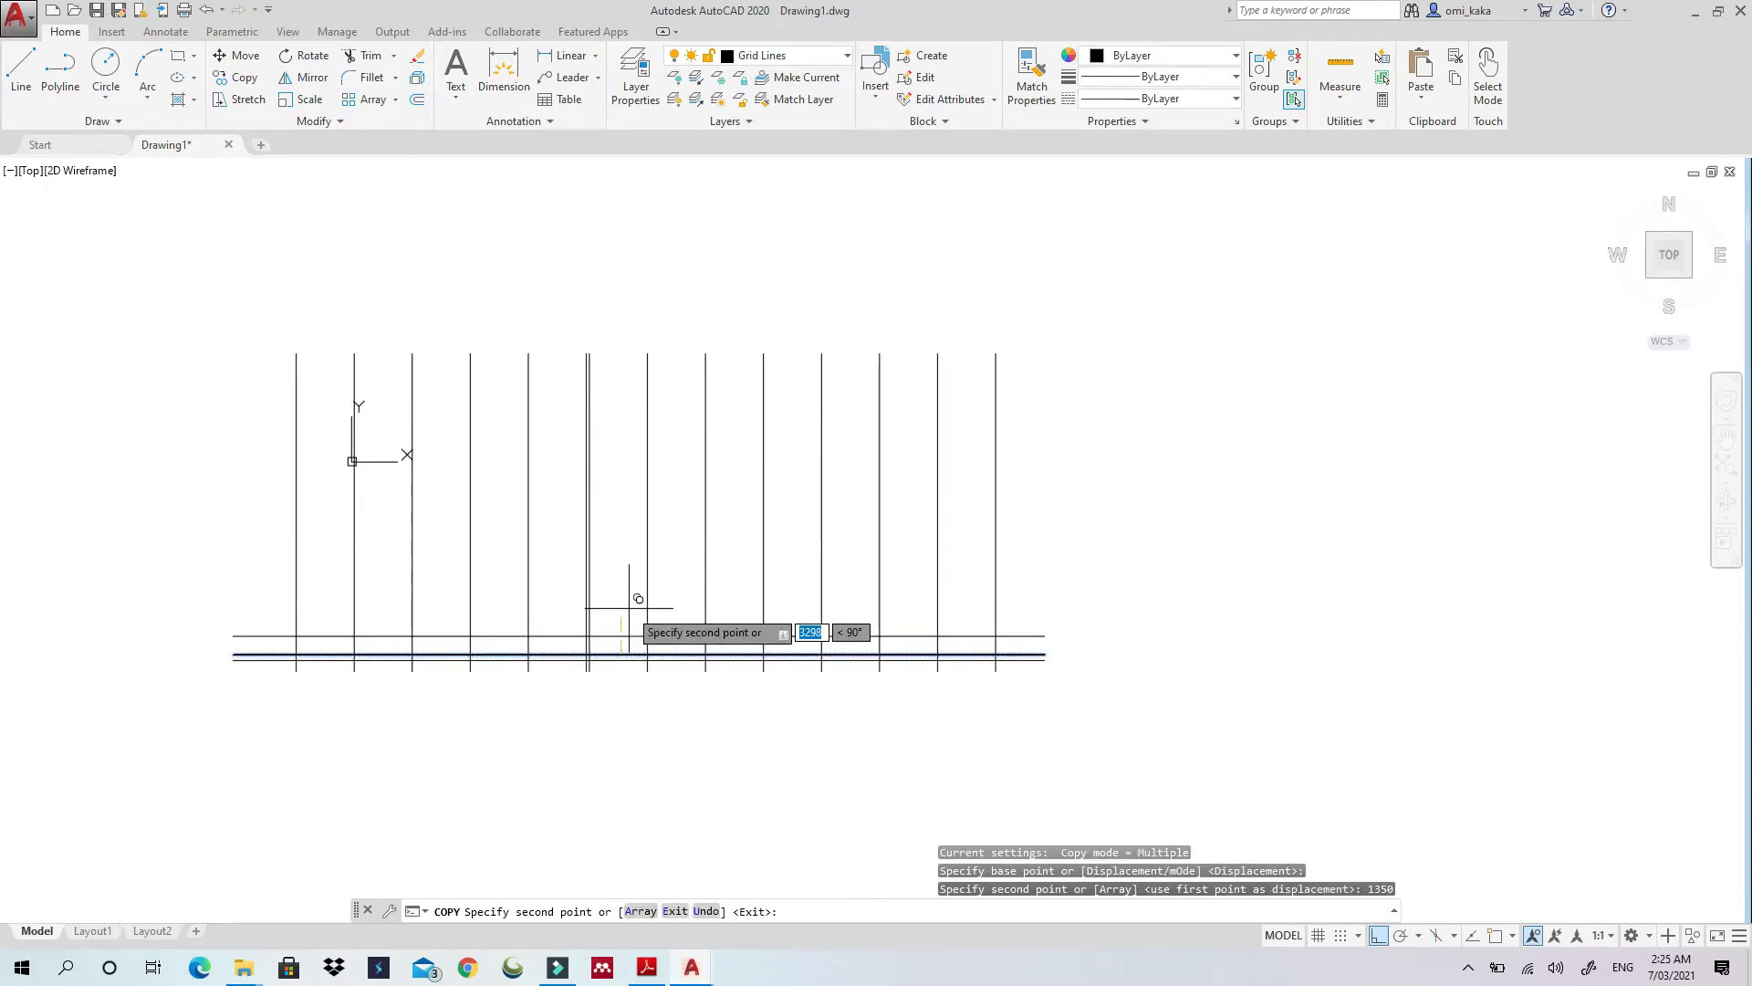
{"action": "key", "text": "Escape"}
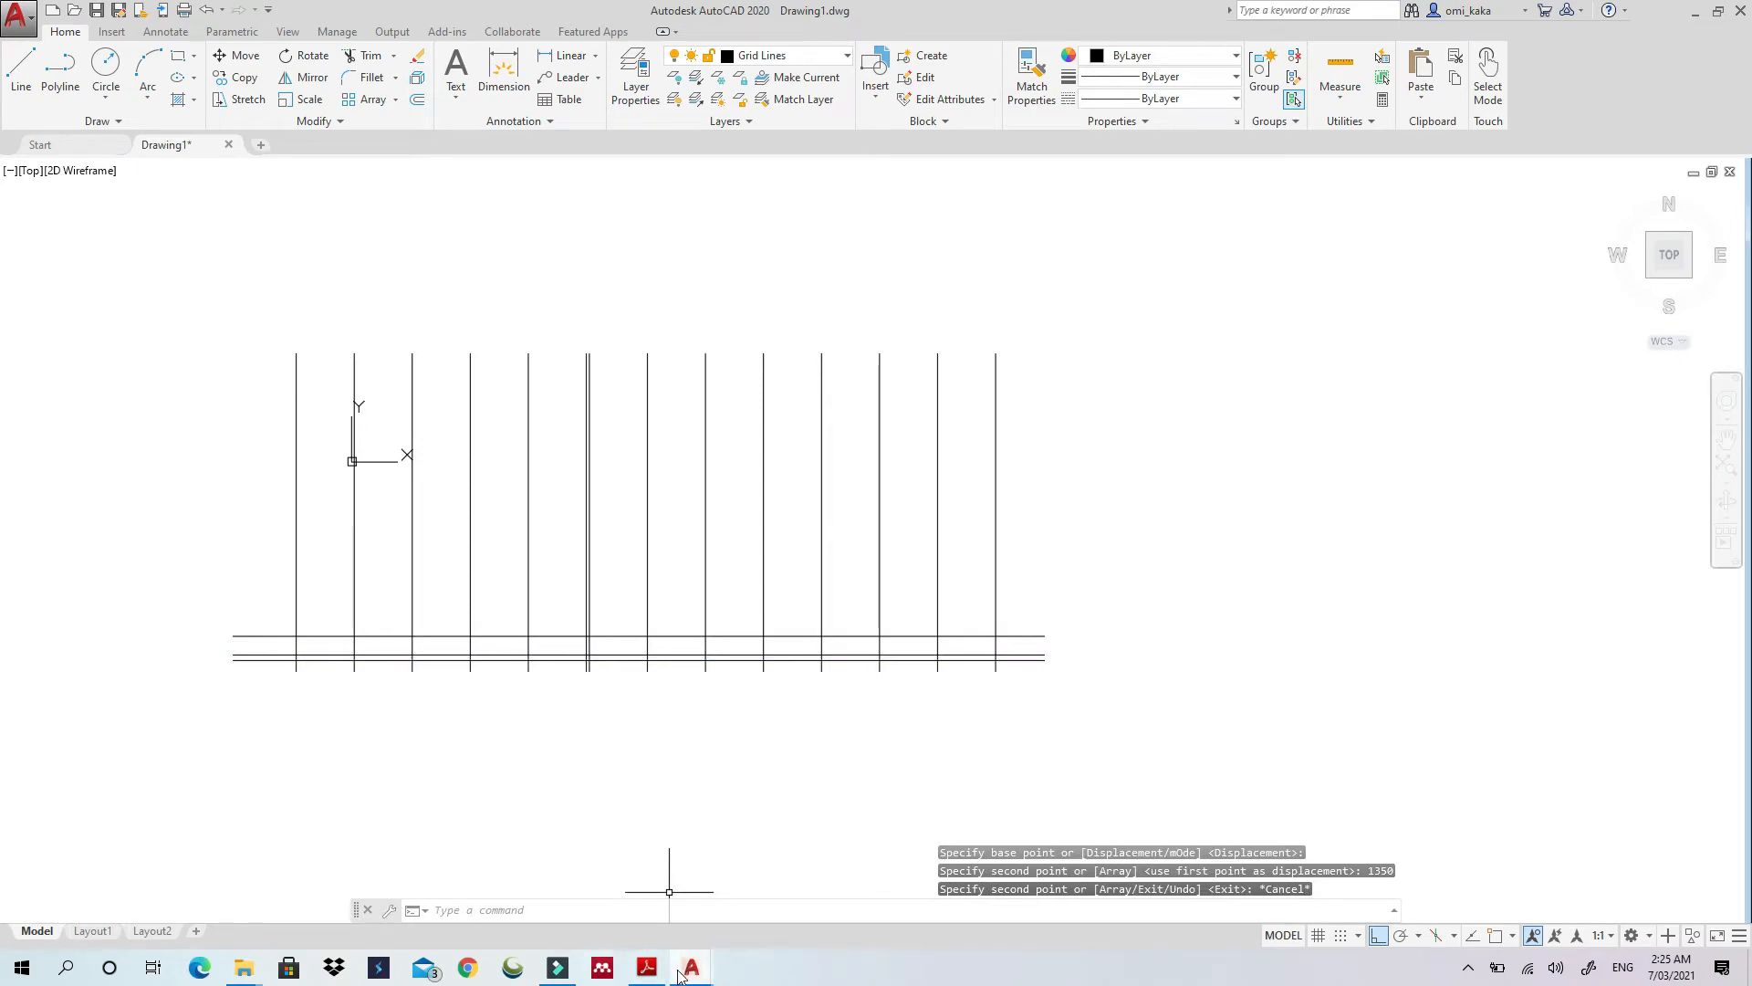
Check the spacing between horizontal grids 2 and 3 in the structural plan, and return to Drawing1
{"action": "mouse_move", "coordinate": [680, 972]}
{"action": "left_click", "coordinate": [589, 866]}
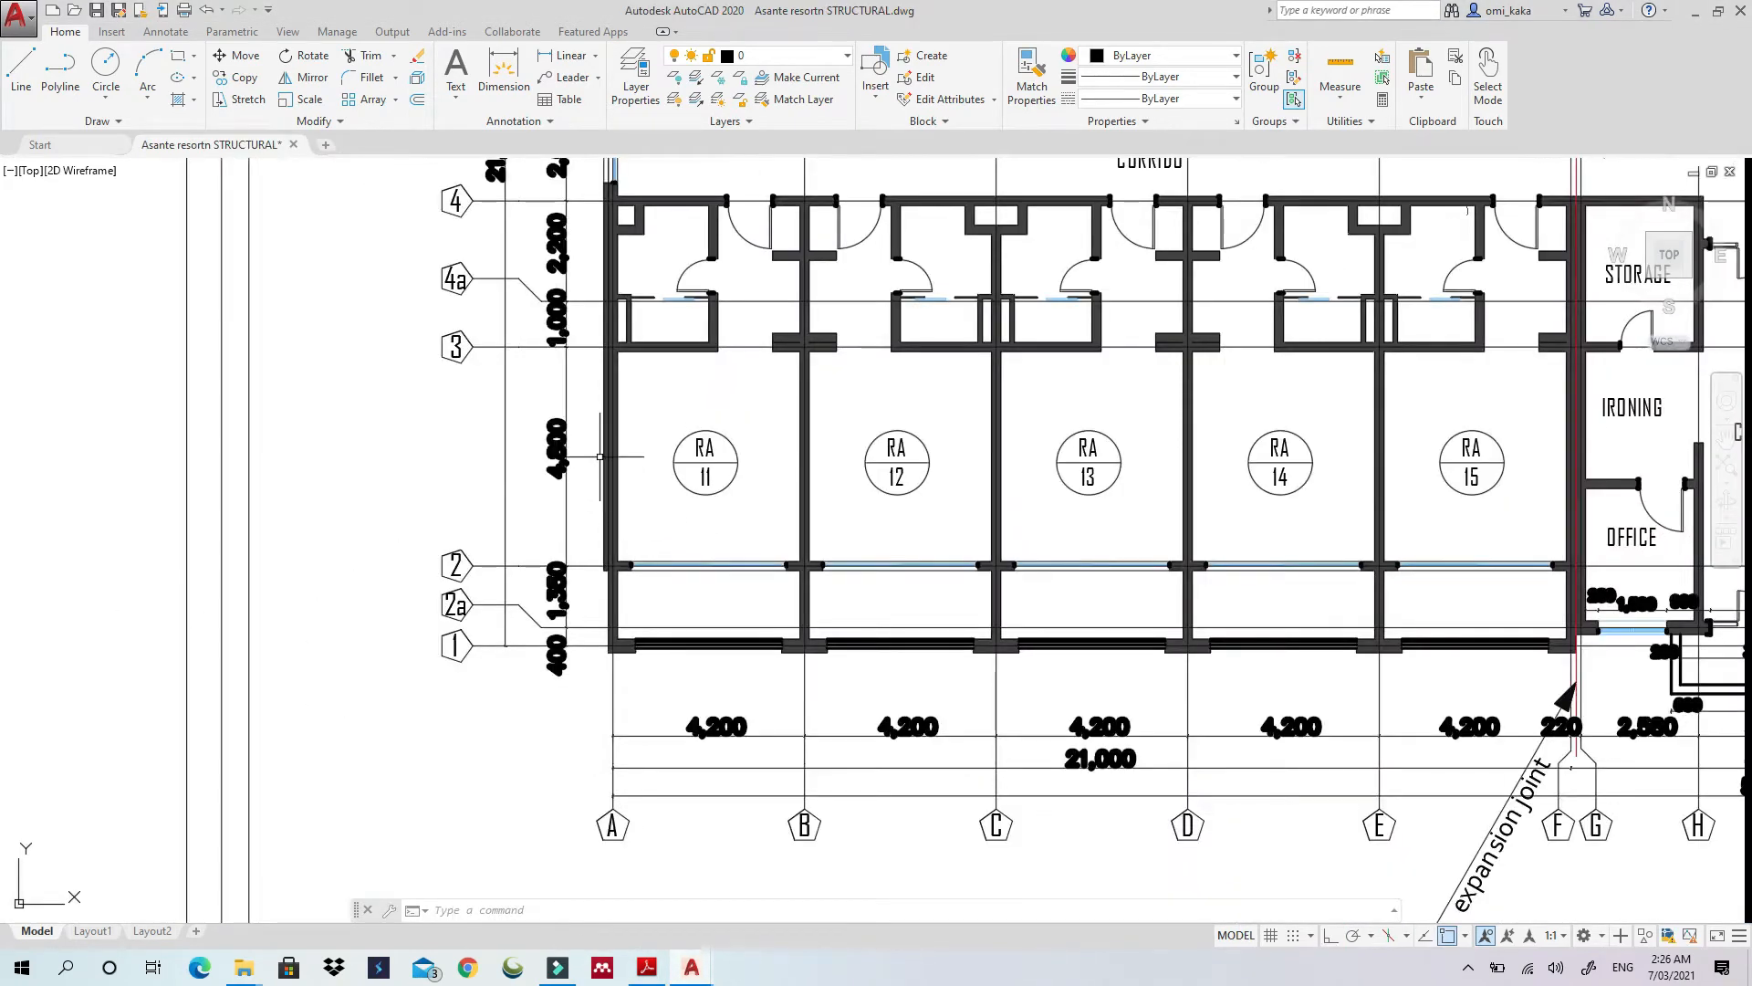
{"action": "scroll", "coordinate": [572, 434], "scroll_direction": "up", "scroll_amount": 5}
{"action": "left_click", "coordinate": [1696, 10]}
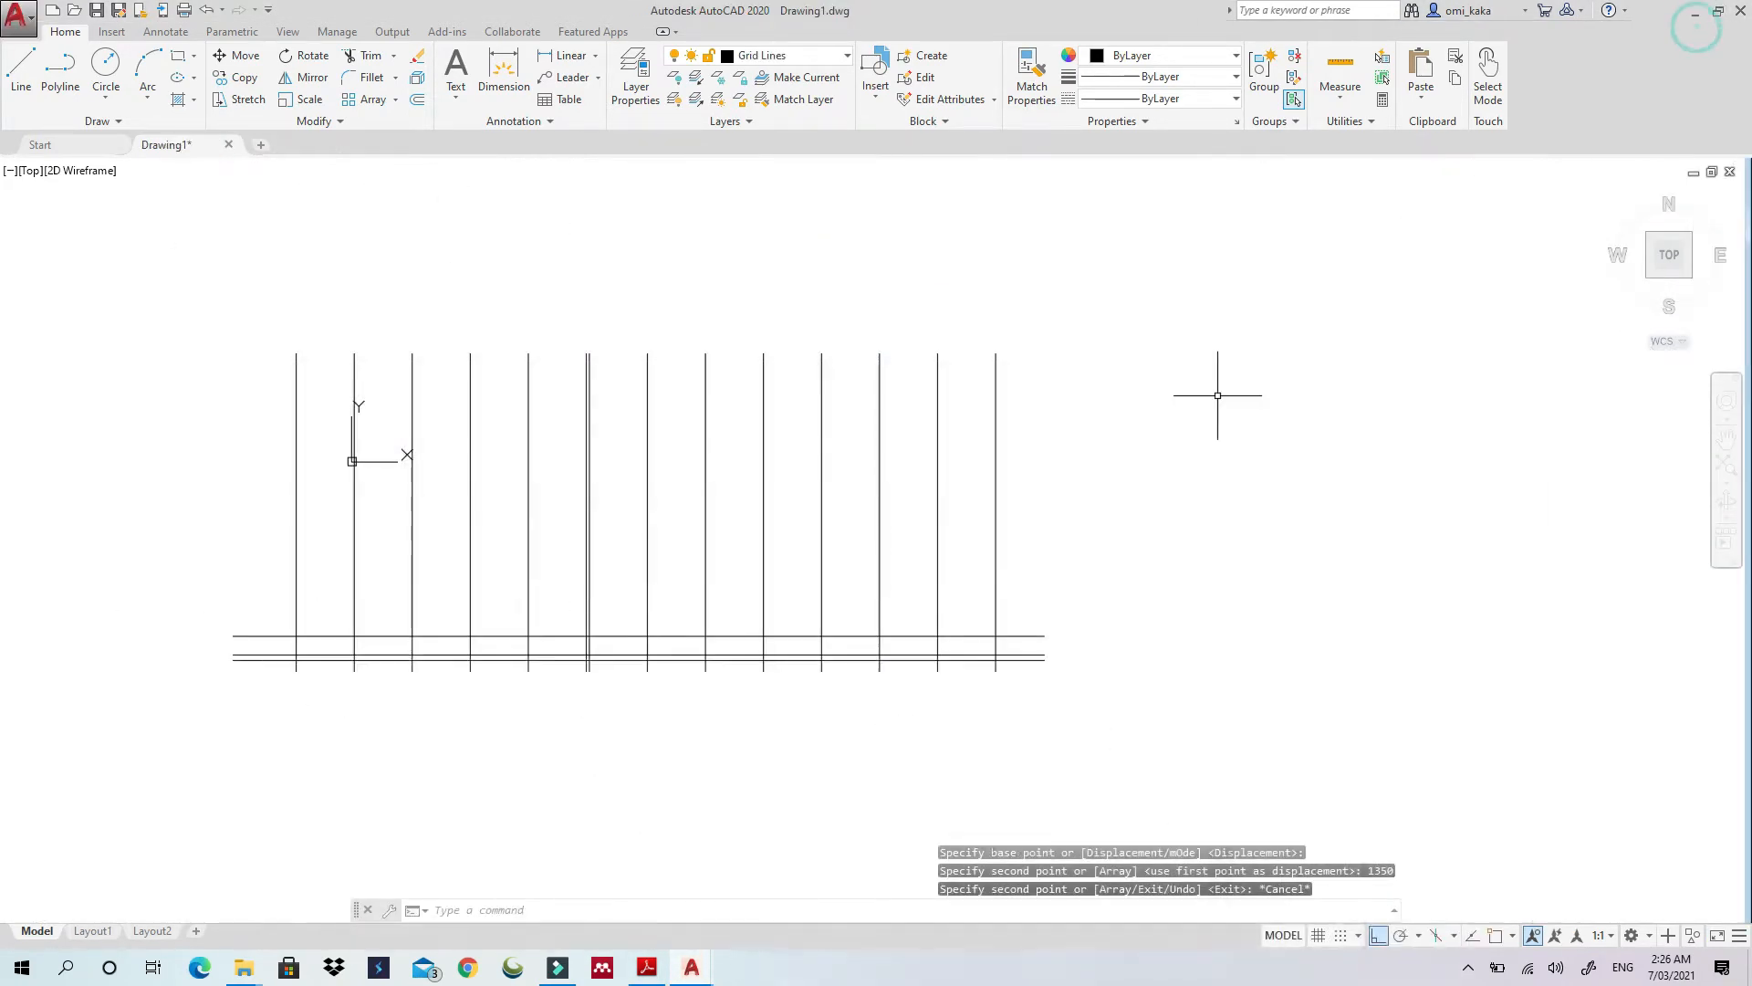
Copy the topmost horizontal grid line, grid 2, 4800 mm upward to create grid 3, and finish the Copy command
{"action": "left_click", "coordinate": [792, 636]}
{"action": "right_click", "coordinate": [792, 637]}
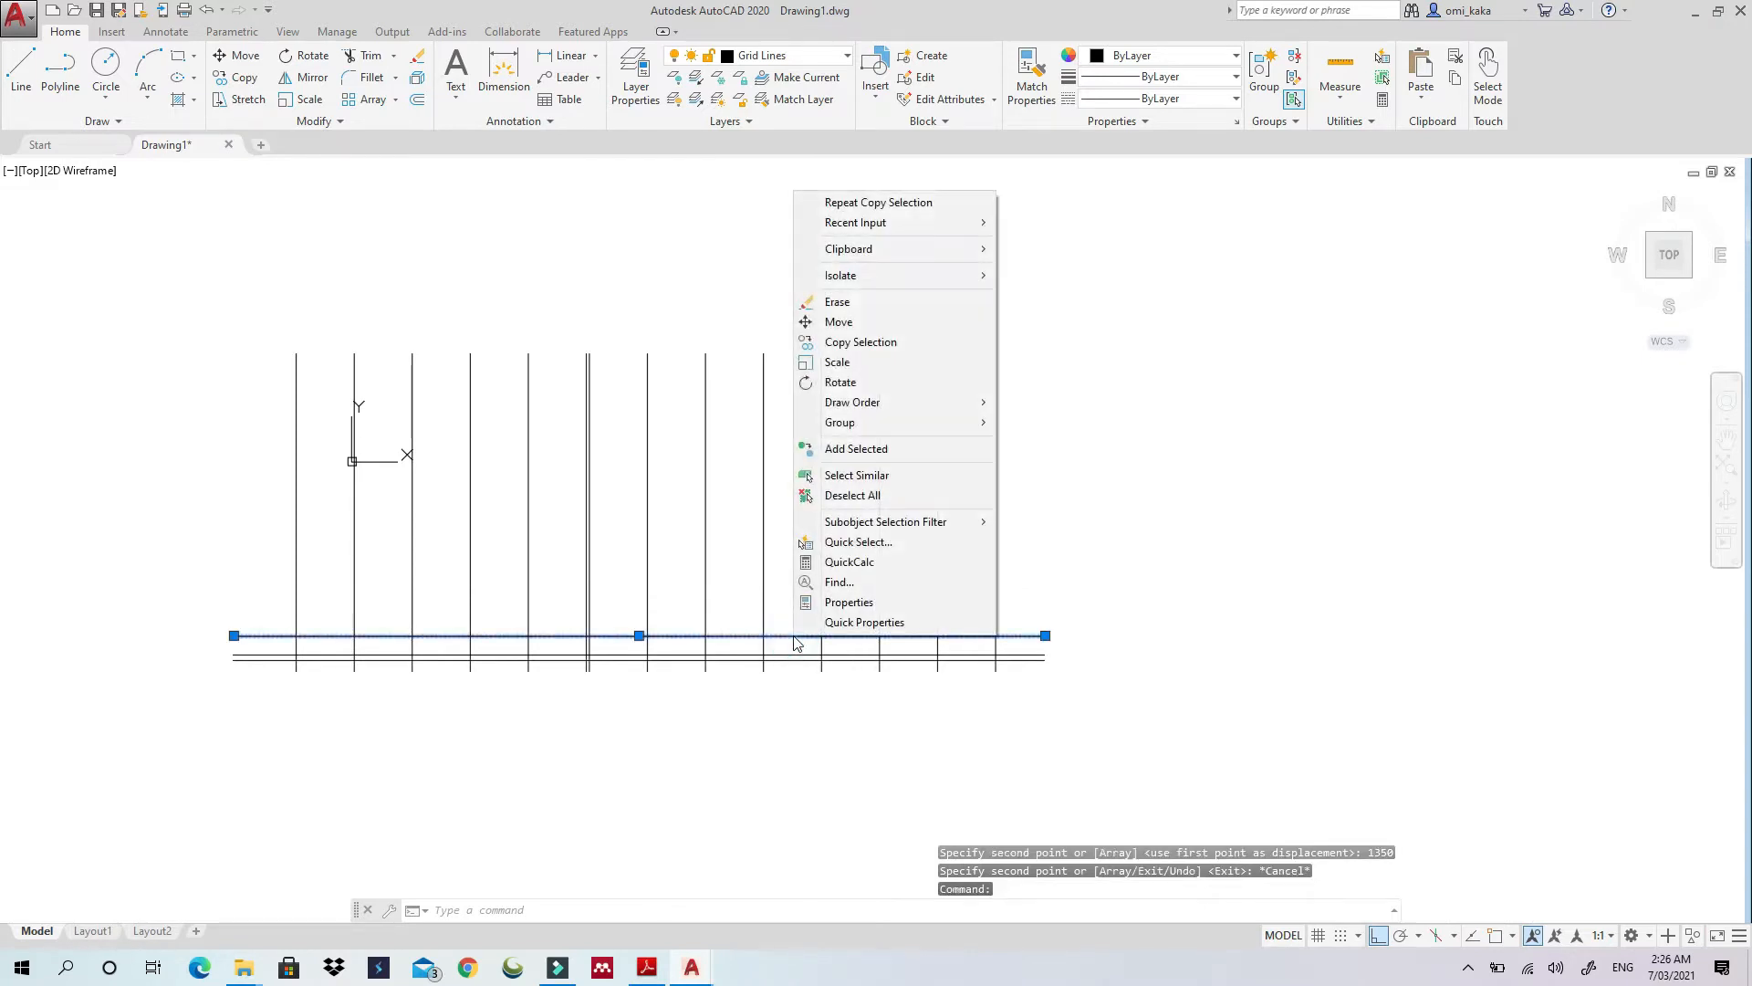
{"action": "left_click", "coordinate": [911, 342]}
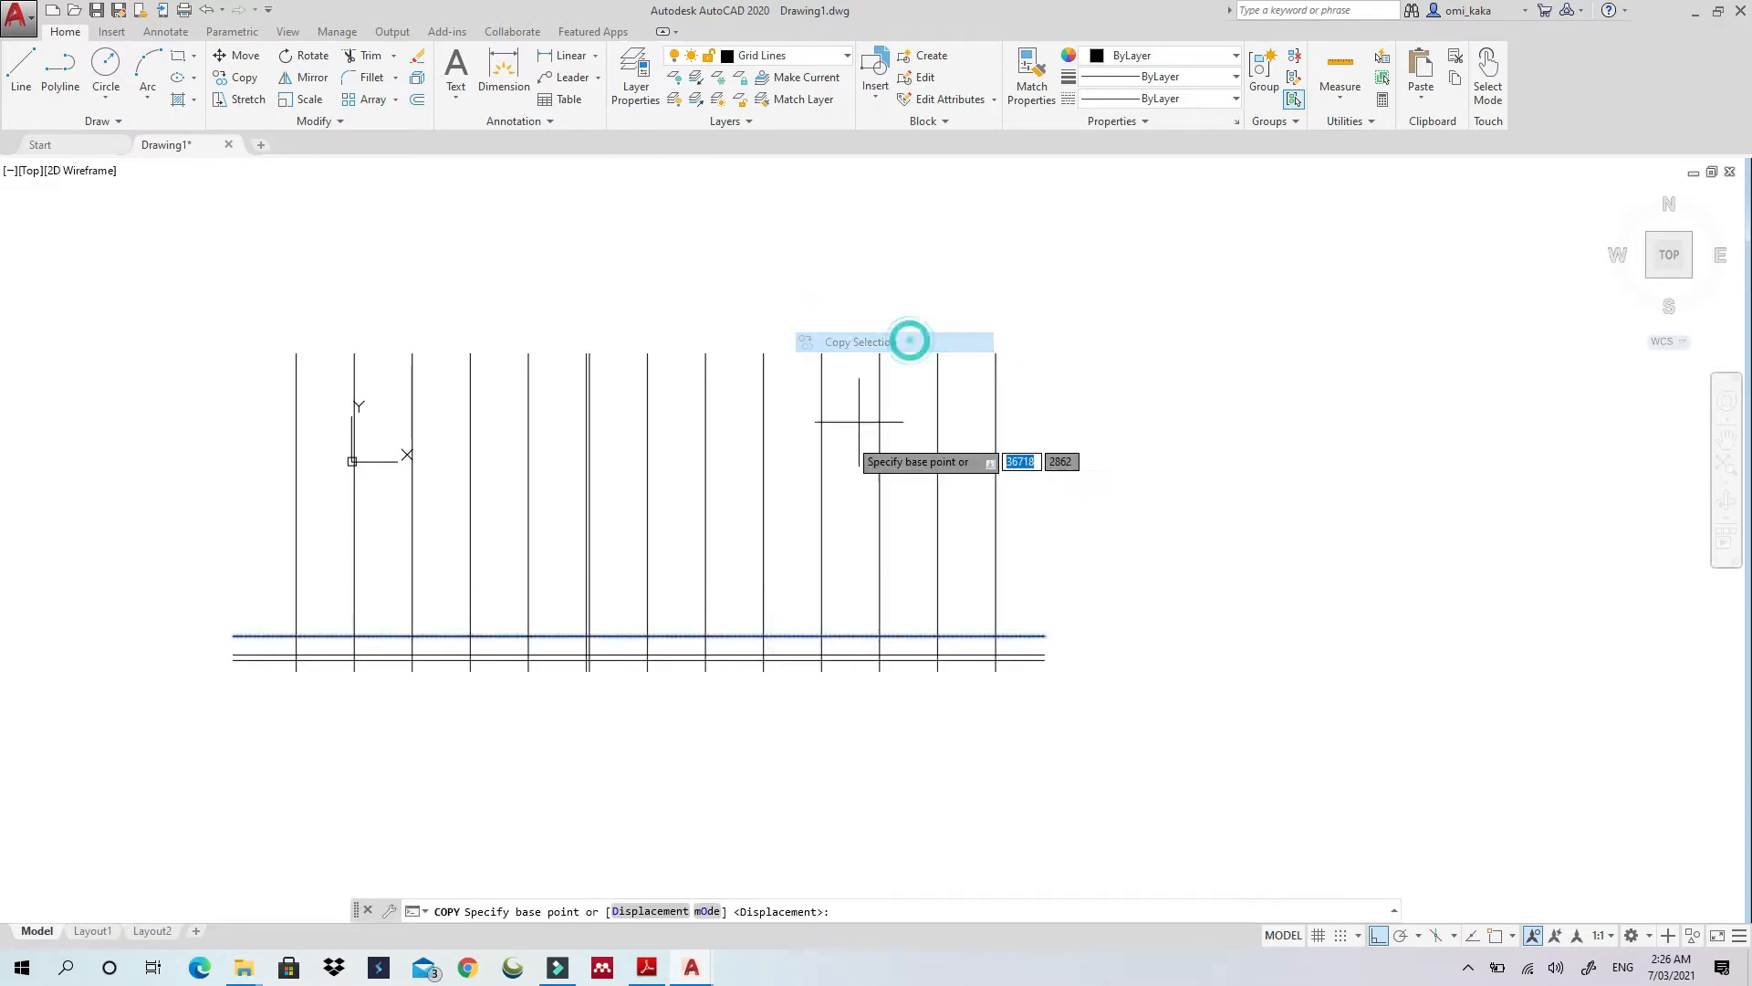
{"action": "left_click", "coordinate": [786, 636]}
{"action": "type", "text": "4800"}
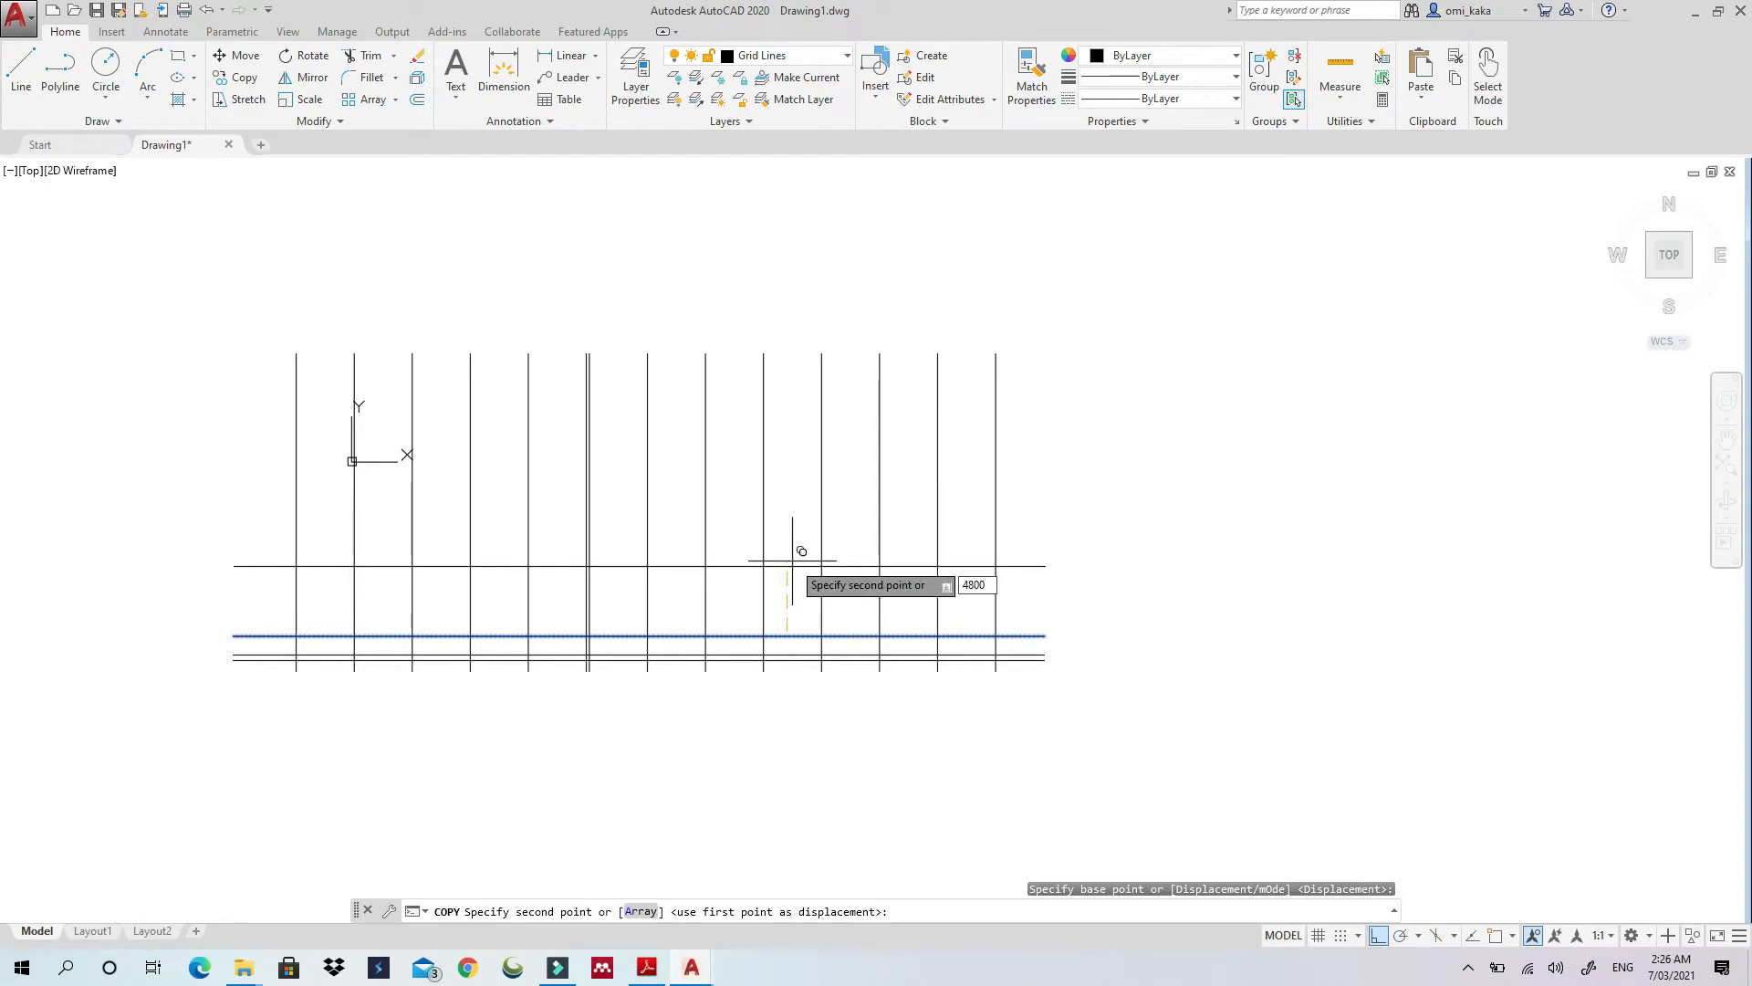
{"action": "key", "text": "Return"}
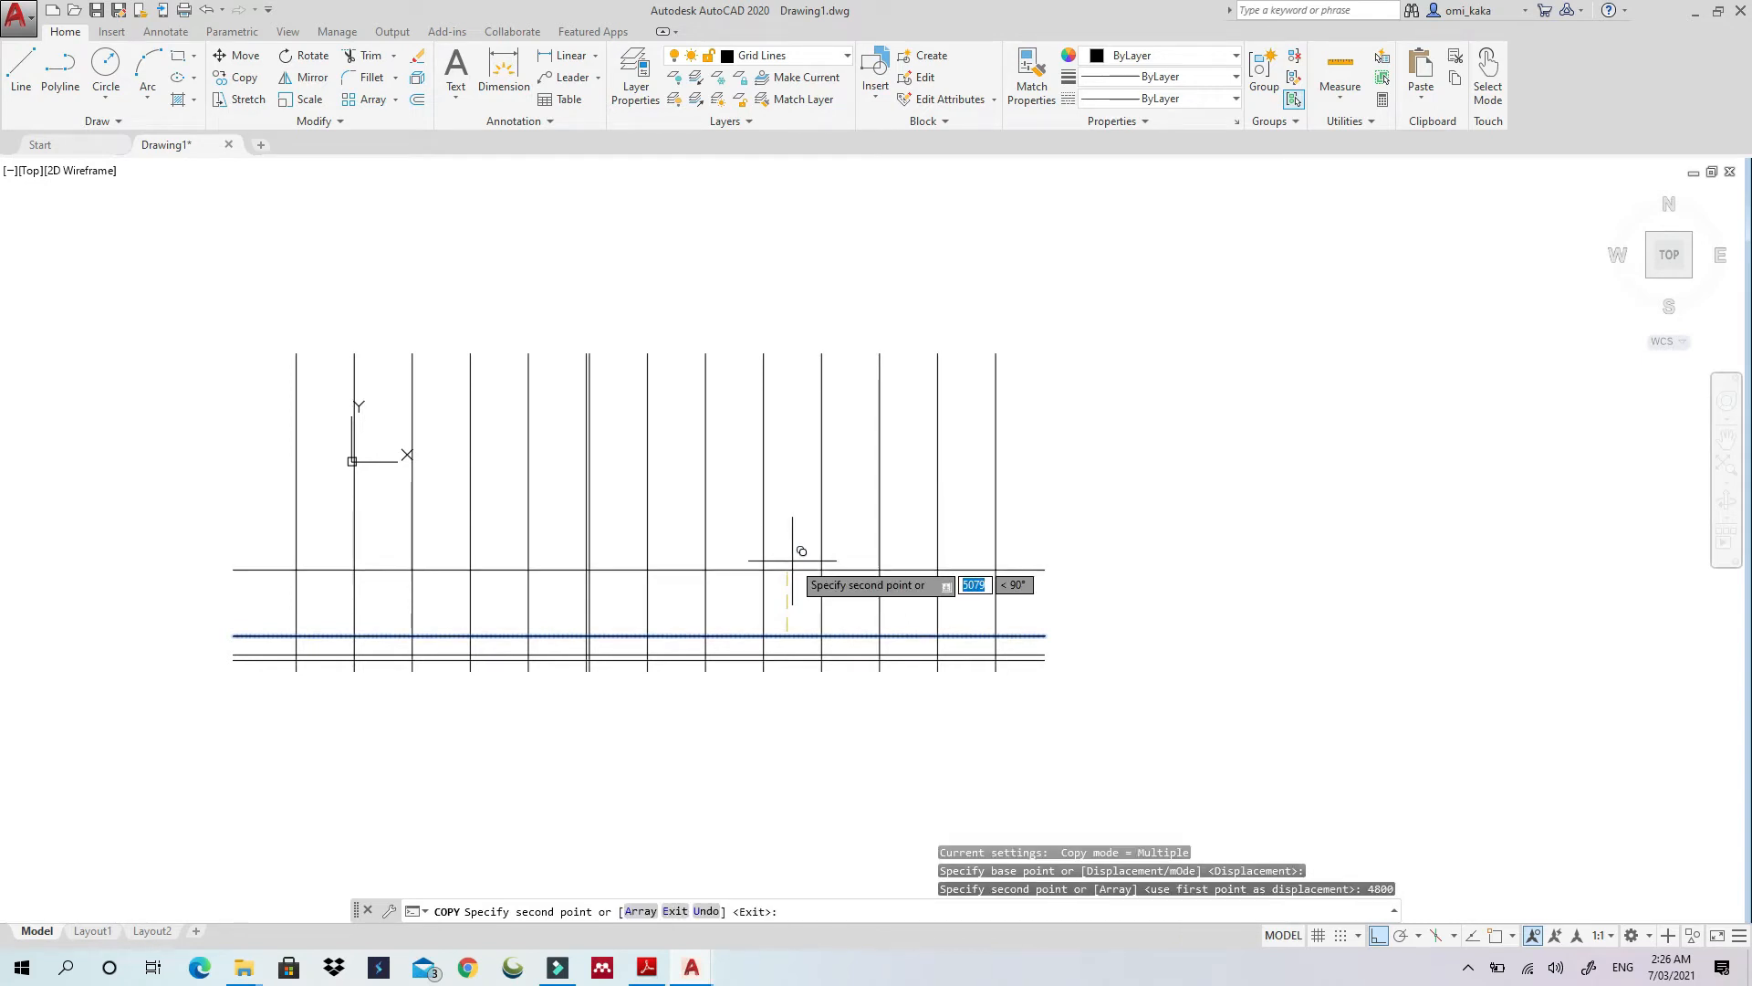
{"action": "key", "text": "Escape"}
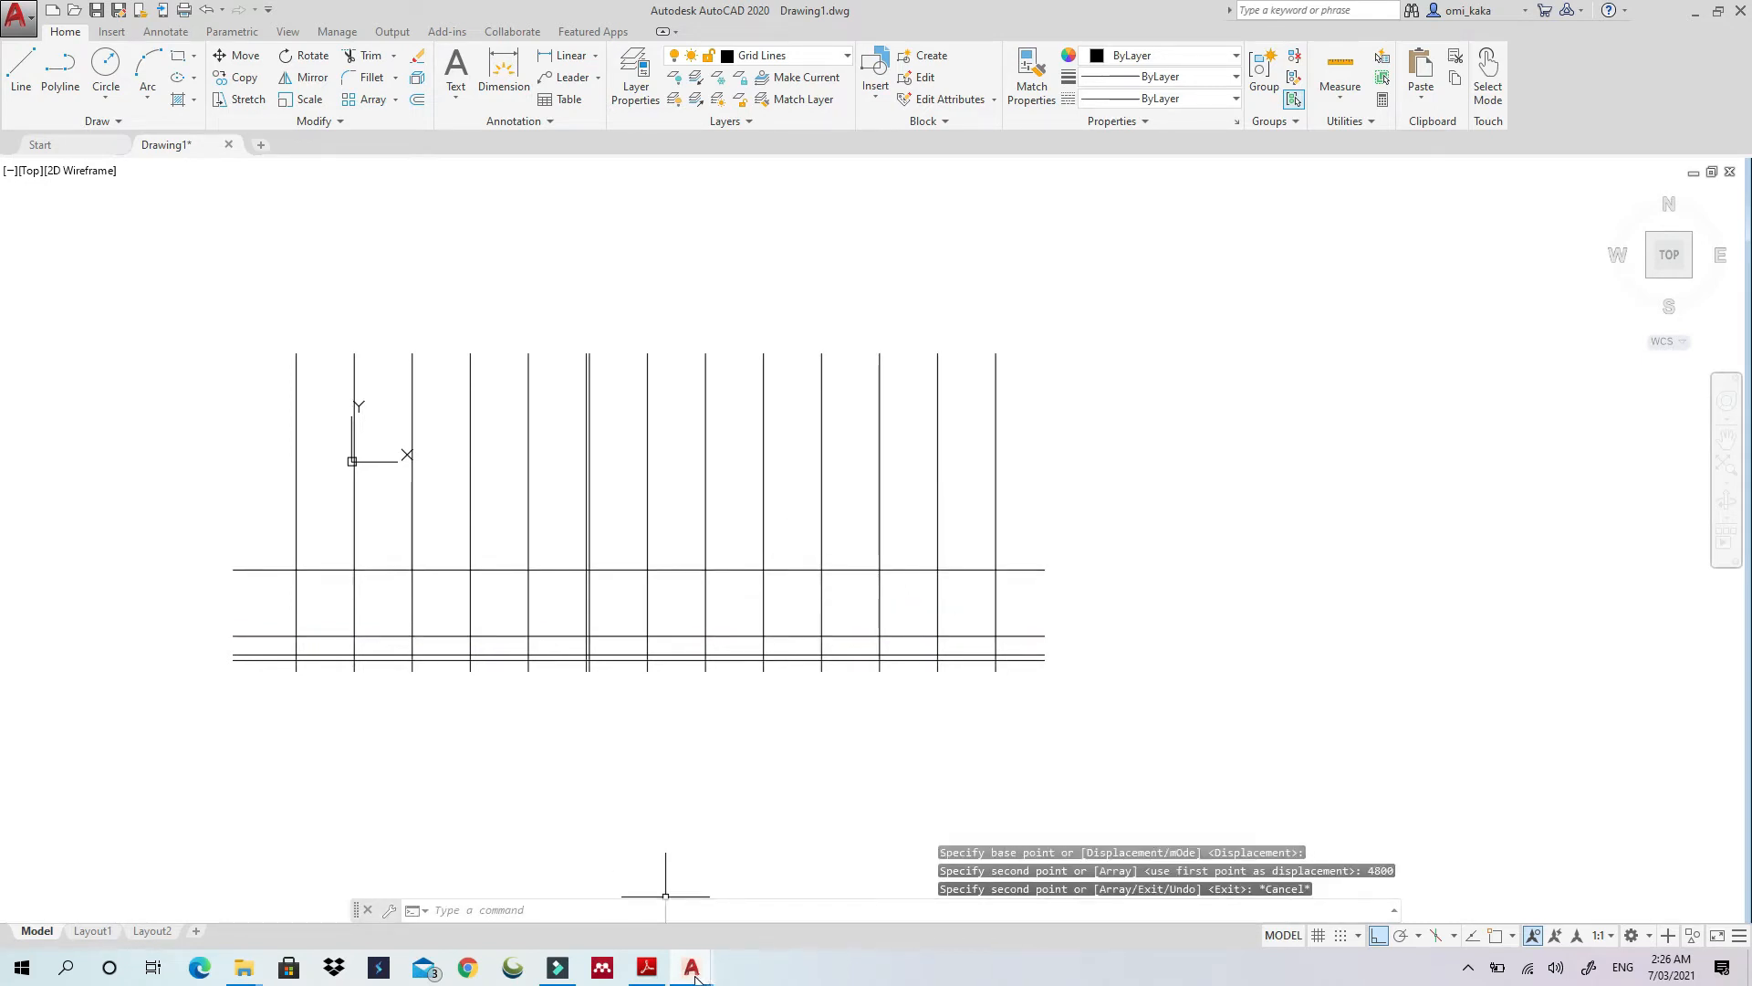
Check the spacings between horizontal grids 3, 4a, 4 and 5 in the structural plan, and return to Drawing1
{"action": "mouse_move", "coordinate": [696, 976]}
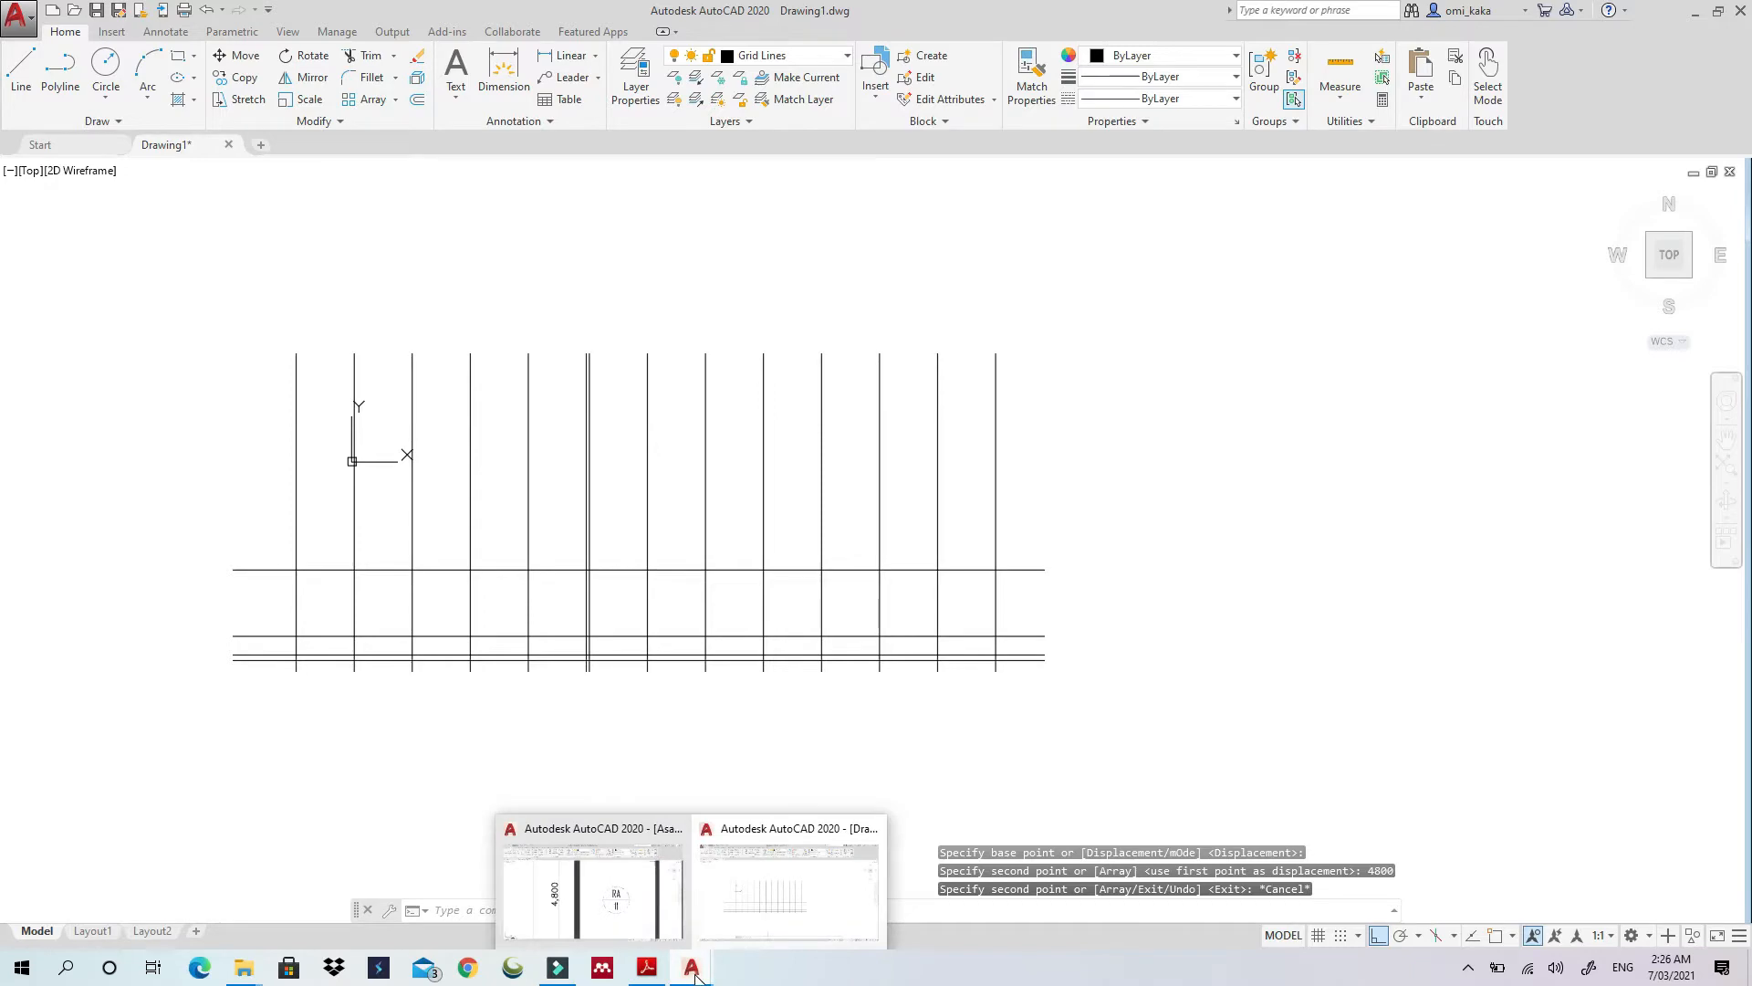
{"action": "left_click", "coordinate": [617, 899]}
{"action": "scroll", "coordinate": [783, 352], "scroll_direction": "down", "scroll_amount": 5}
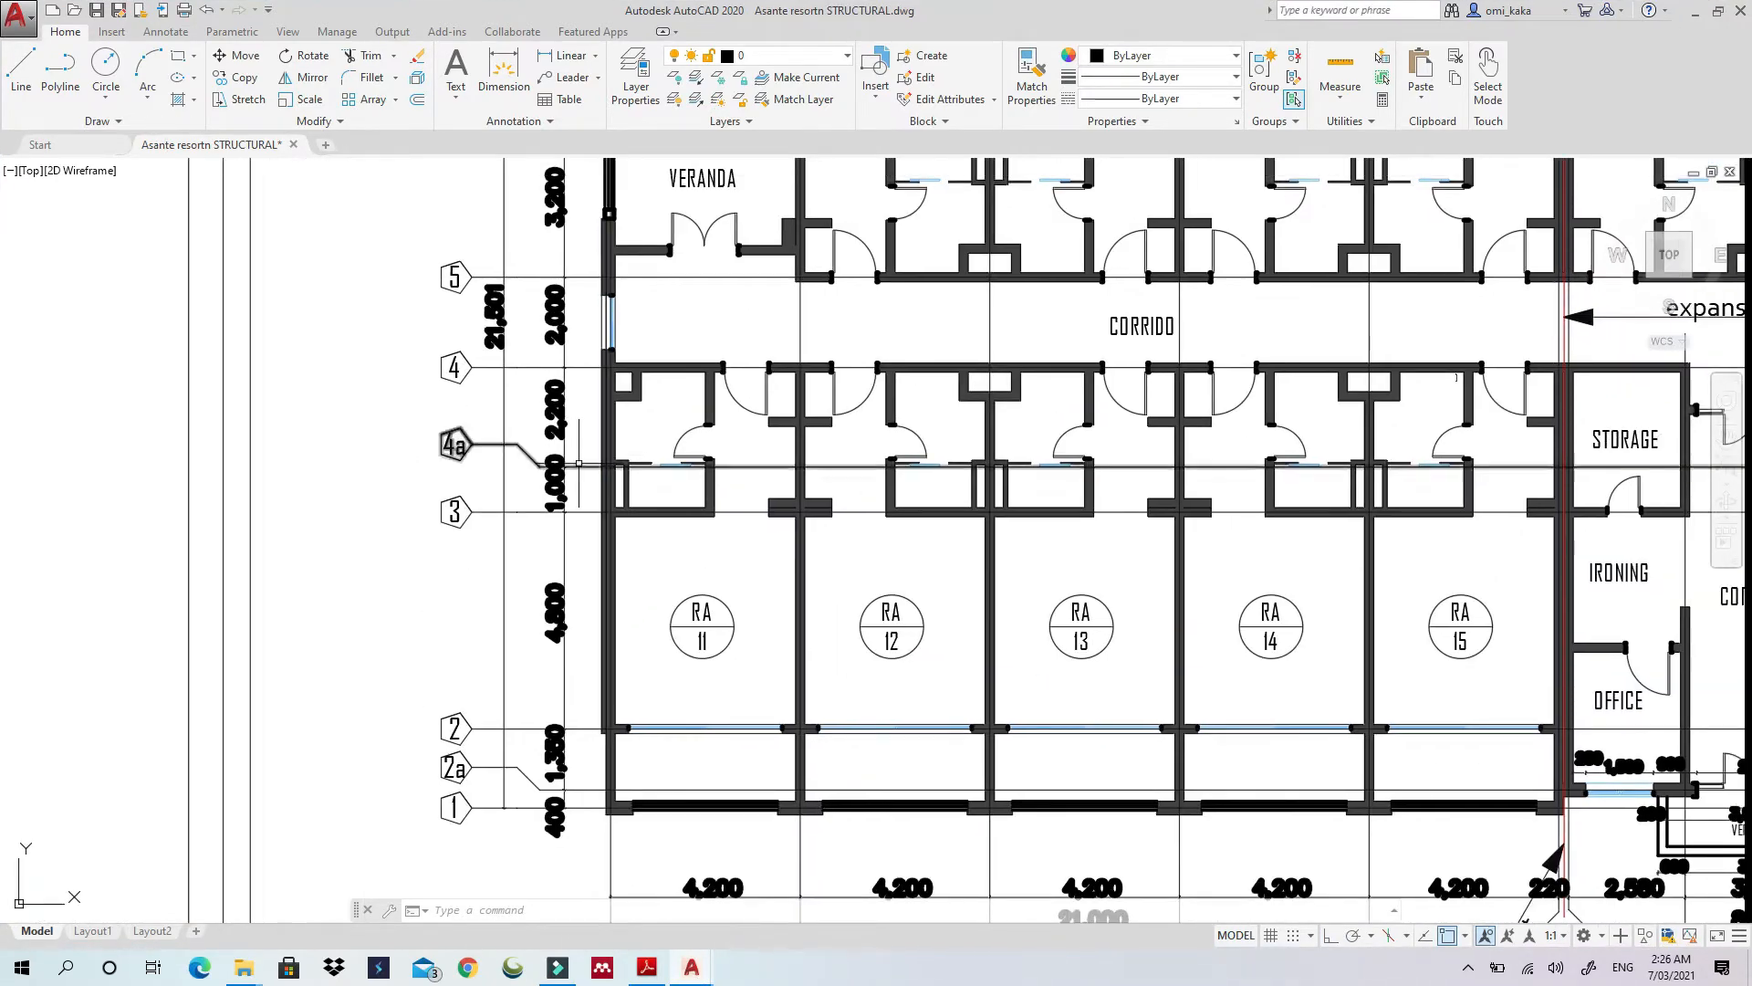
{"action": "scroll", "coordinate": [580, 456], "scroll_direction": "up", "scroll_amount": 2}
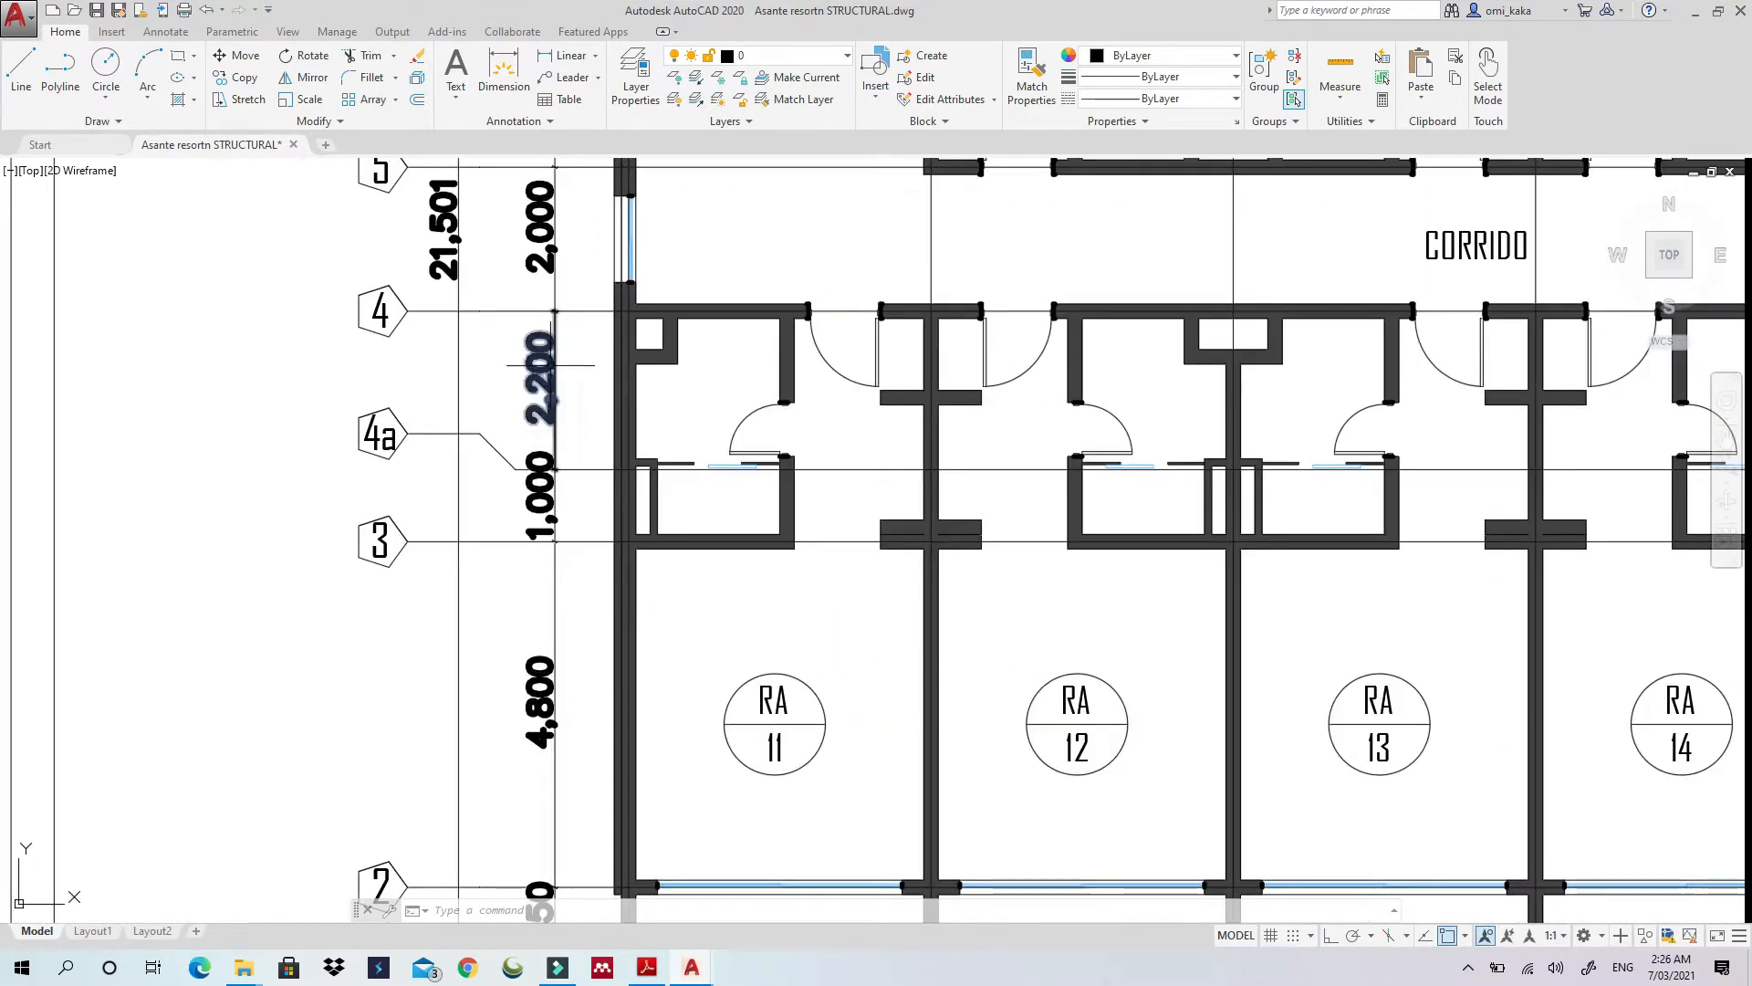
{"action": "left_click", "coordinate": [1700, 7]}
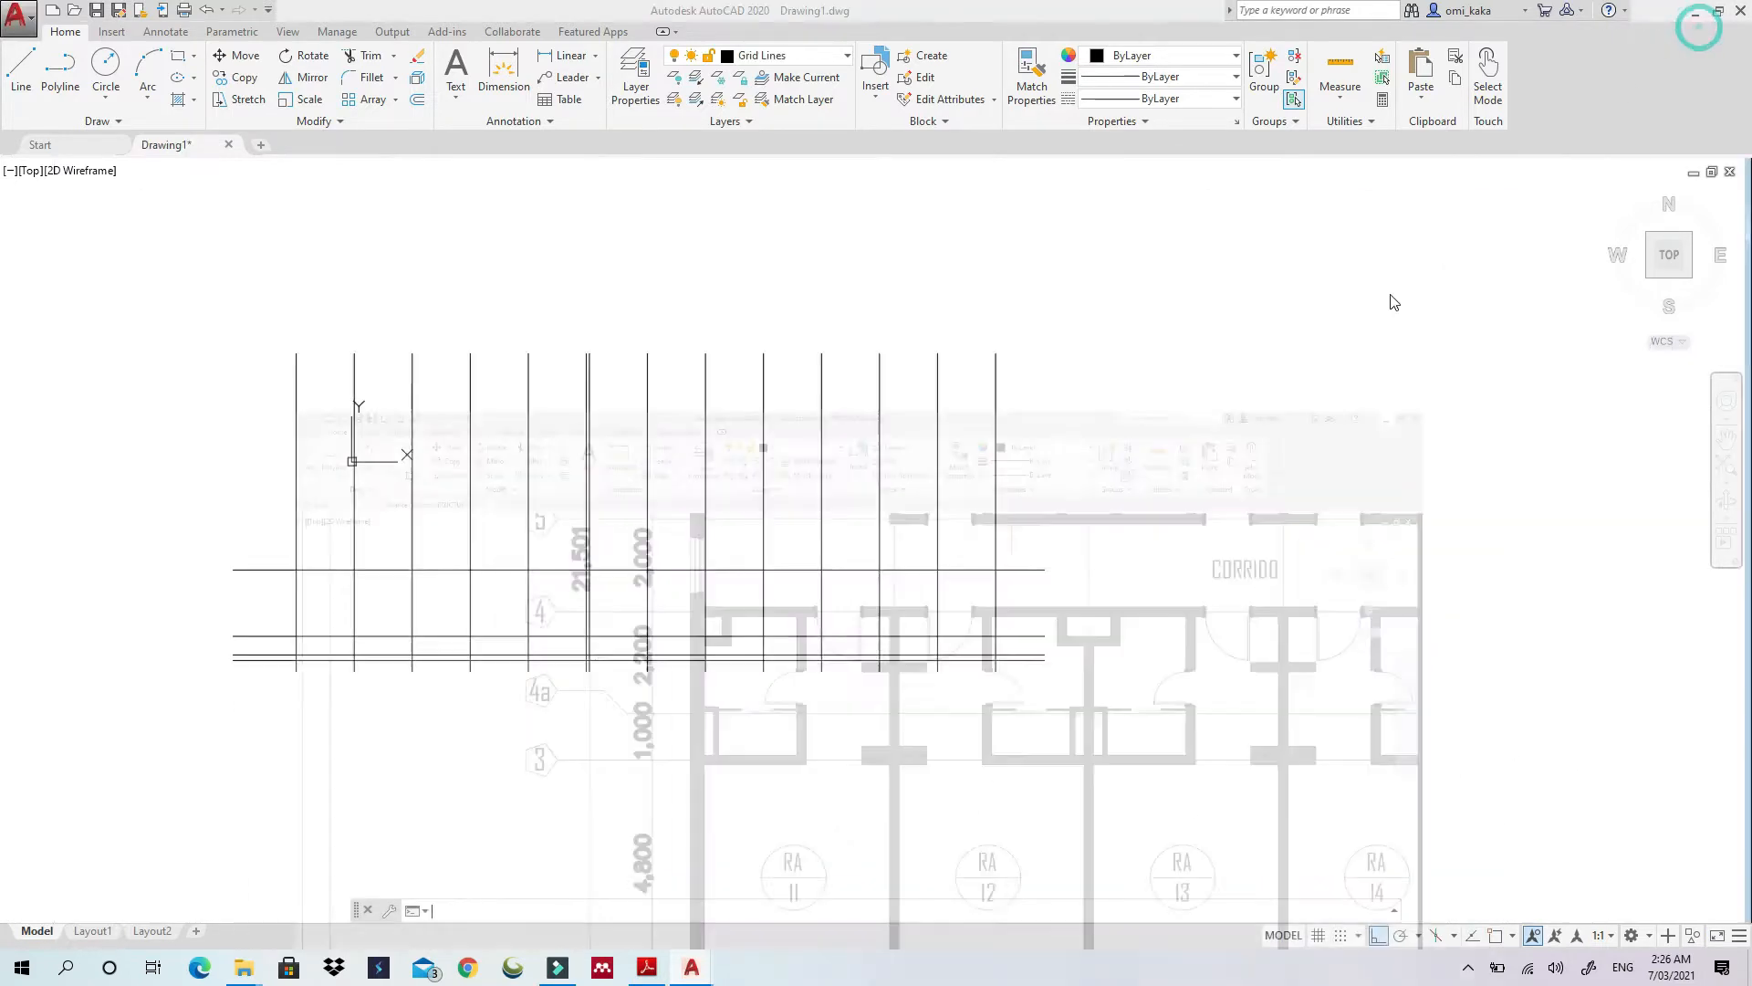
Copy the grid 3 line 1000 mm upward to create horizontal grid 4a, and finish the Copy command
{"action": "key", "text": "Escape"}
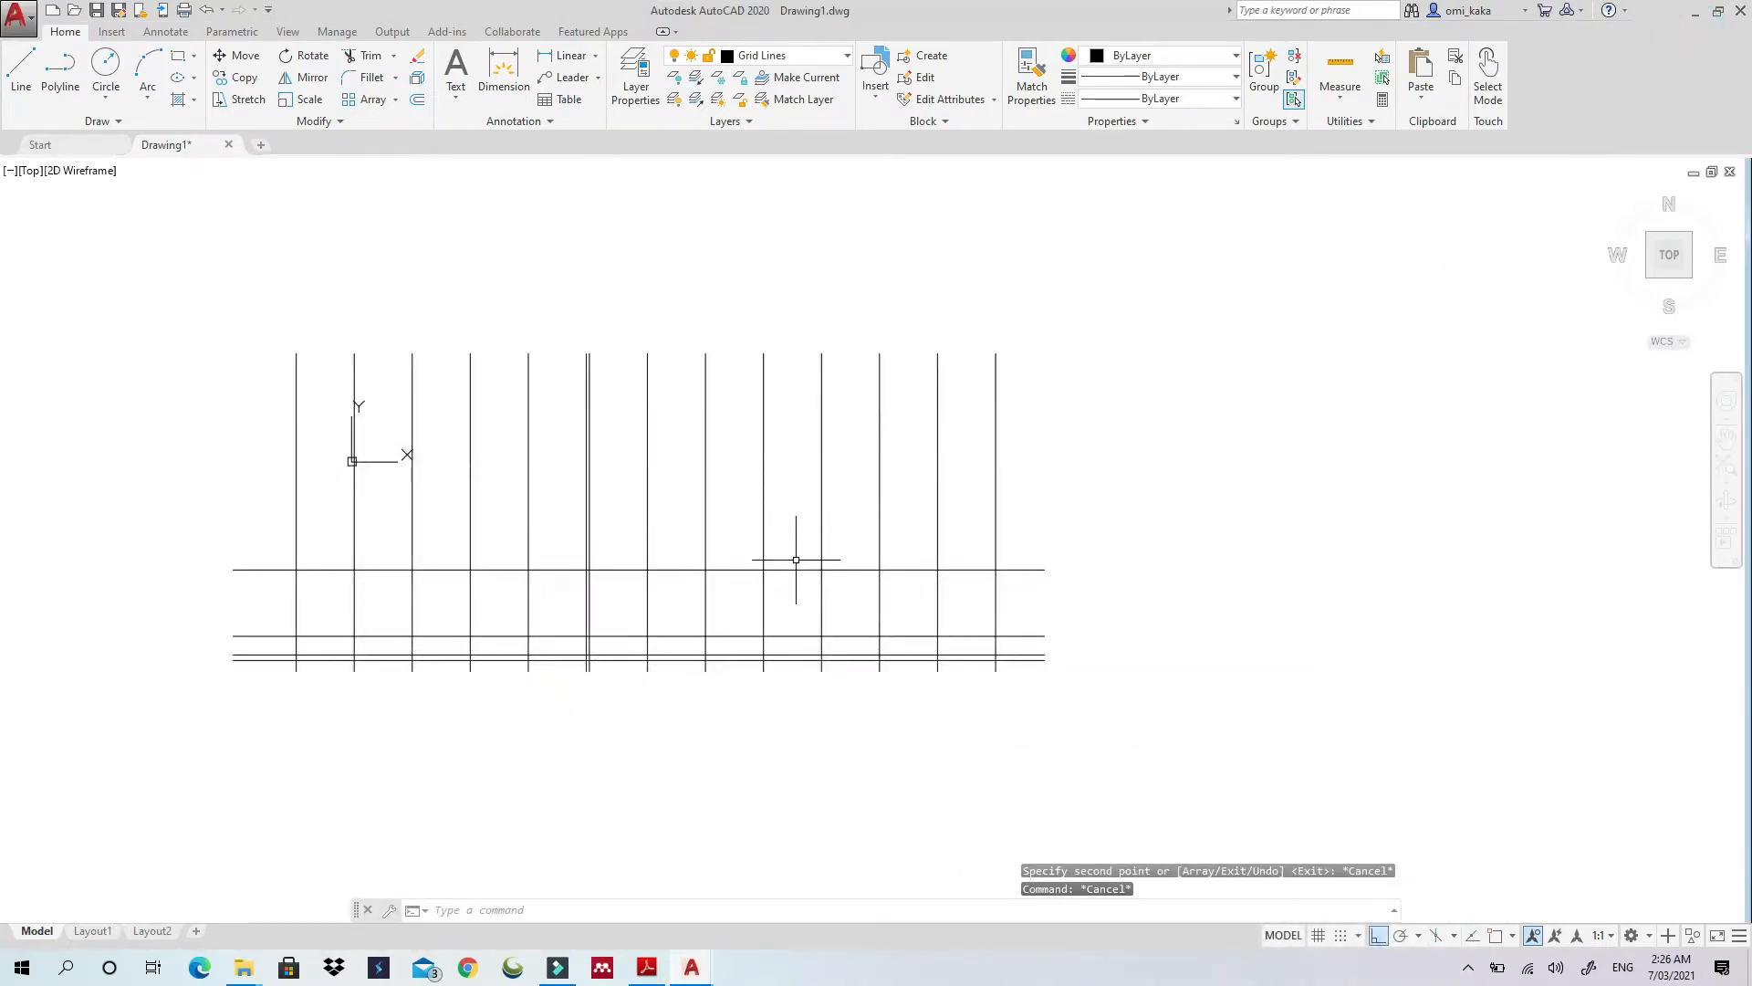
{"action": "left_click", "coordinate": [792, 570]}
{"action": "right_click", "coordinate": [792, 569]}
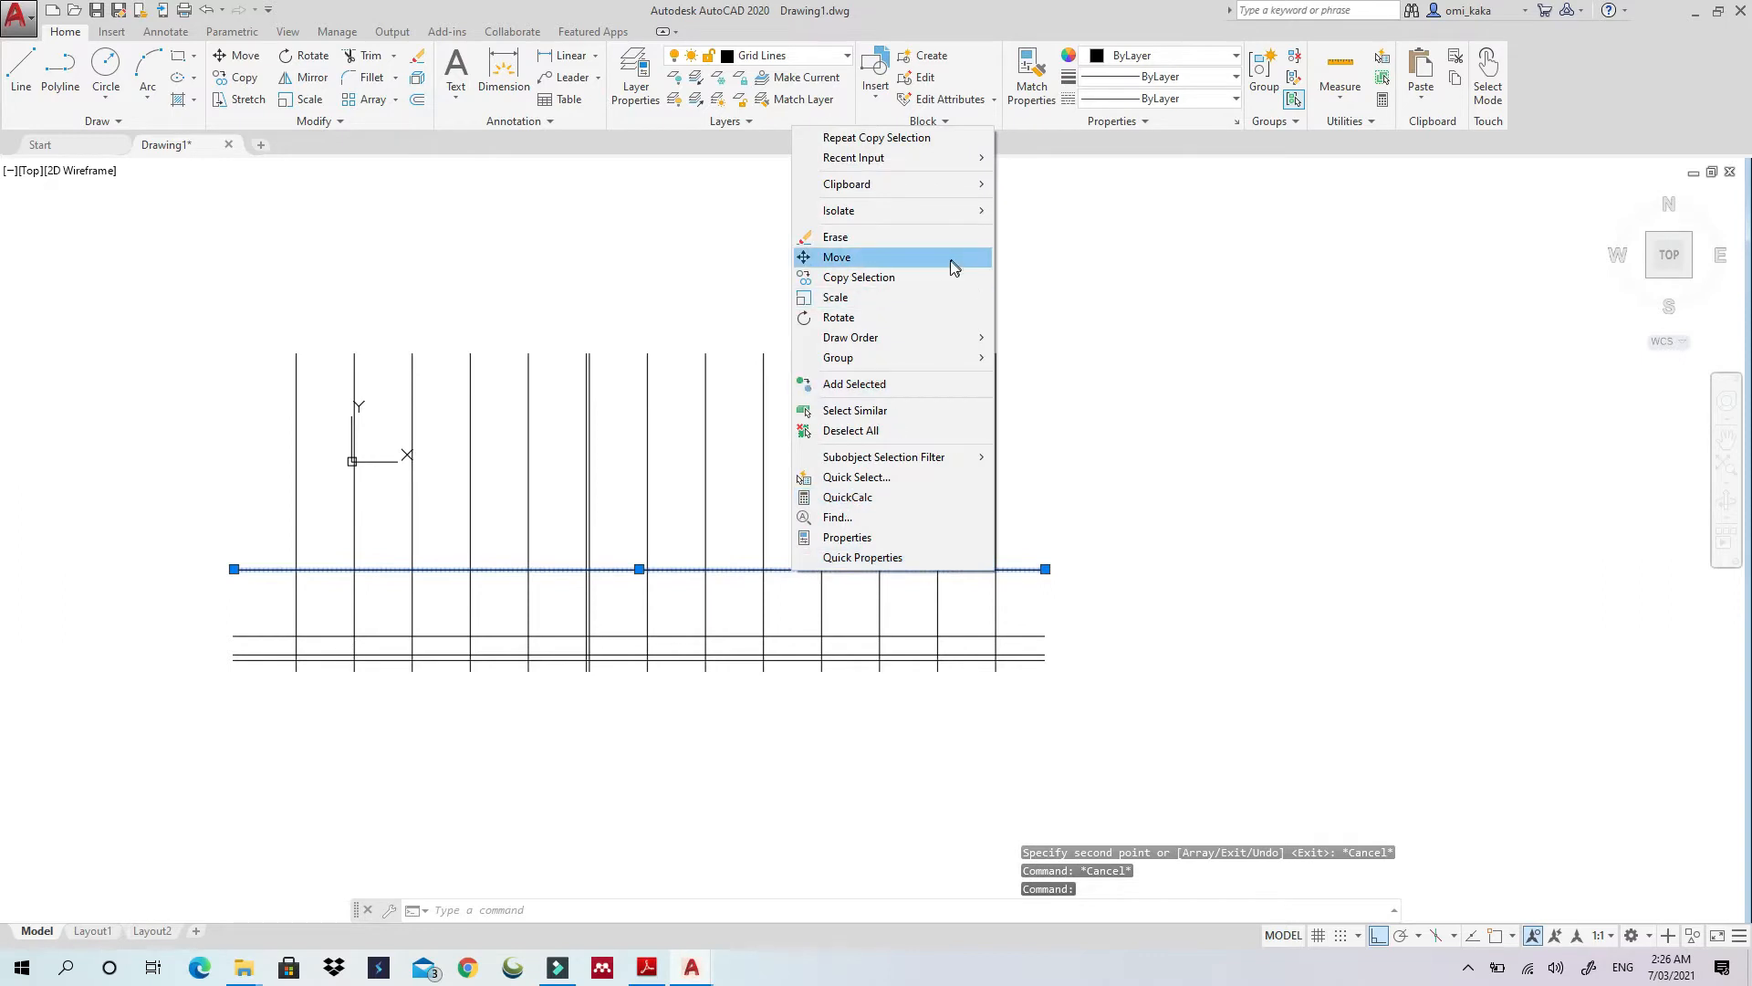
{"action": "left_click", "coordinate": [922, 281]}
{"action": "left_click", "coordinate": [787, 570]}
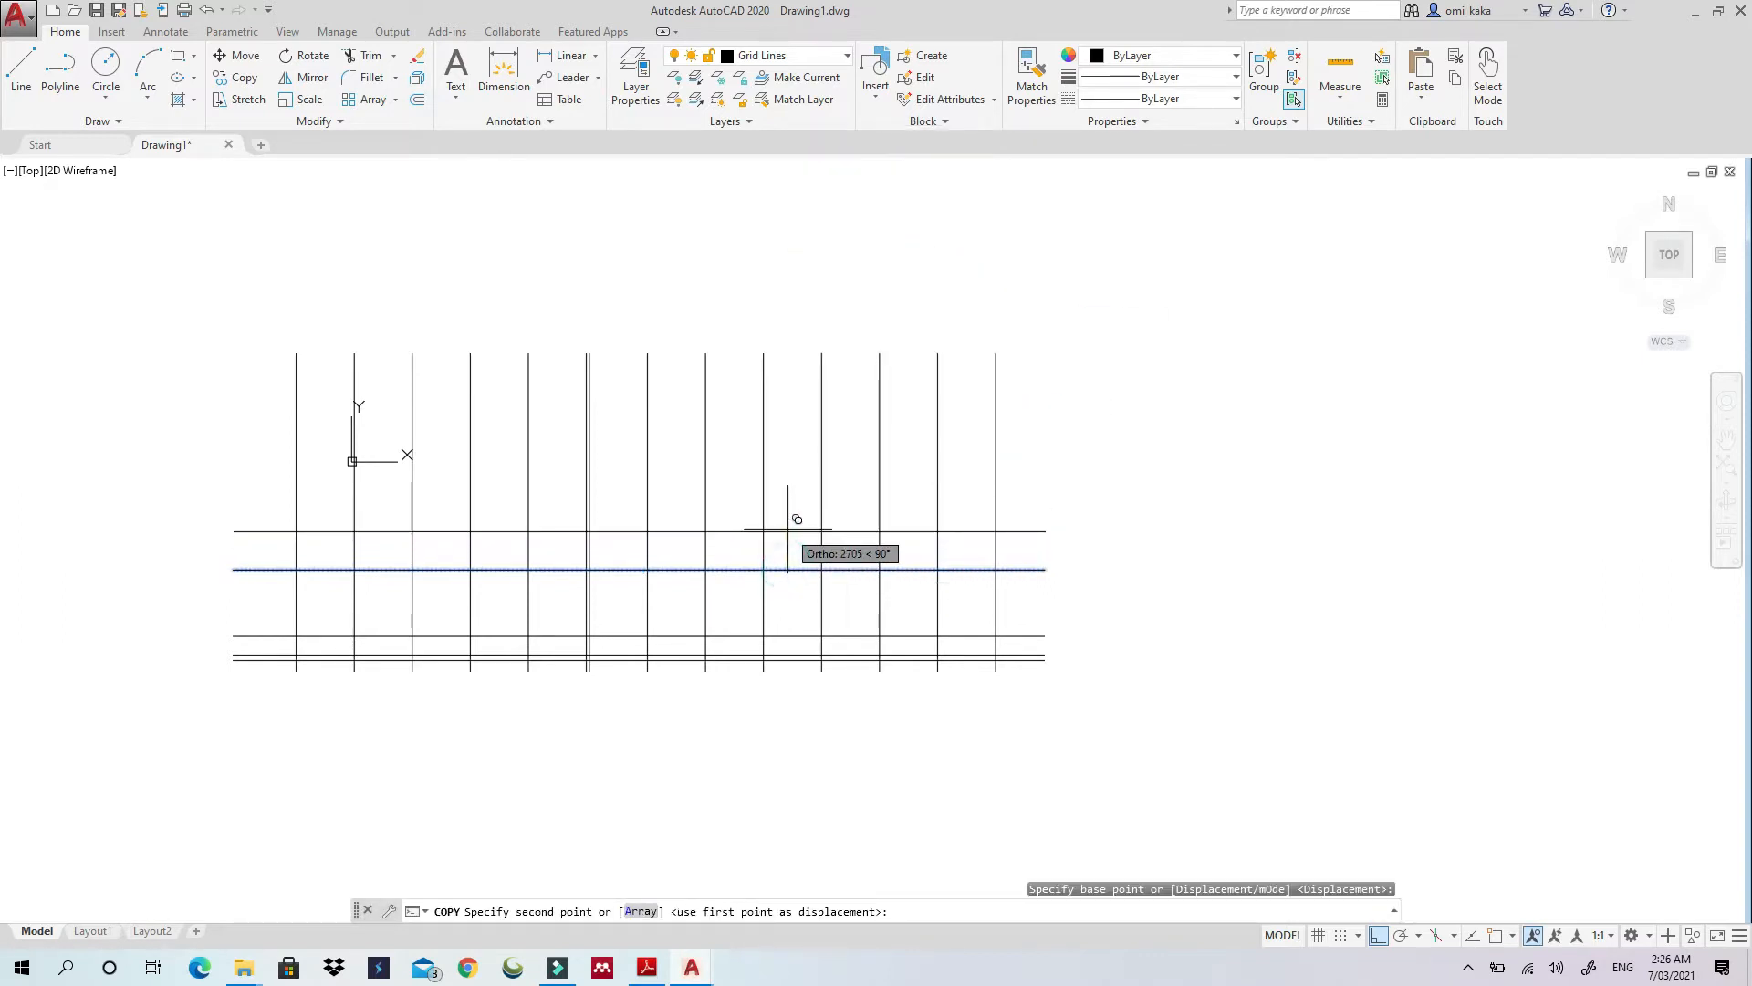
{"action": "type", "text": "1000"}
{"action": "key", "text": "Return"}
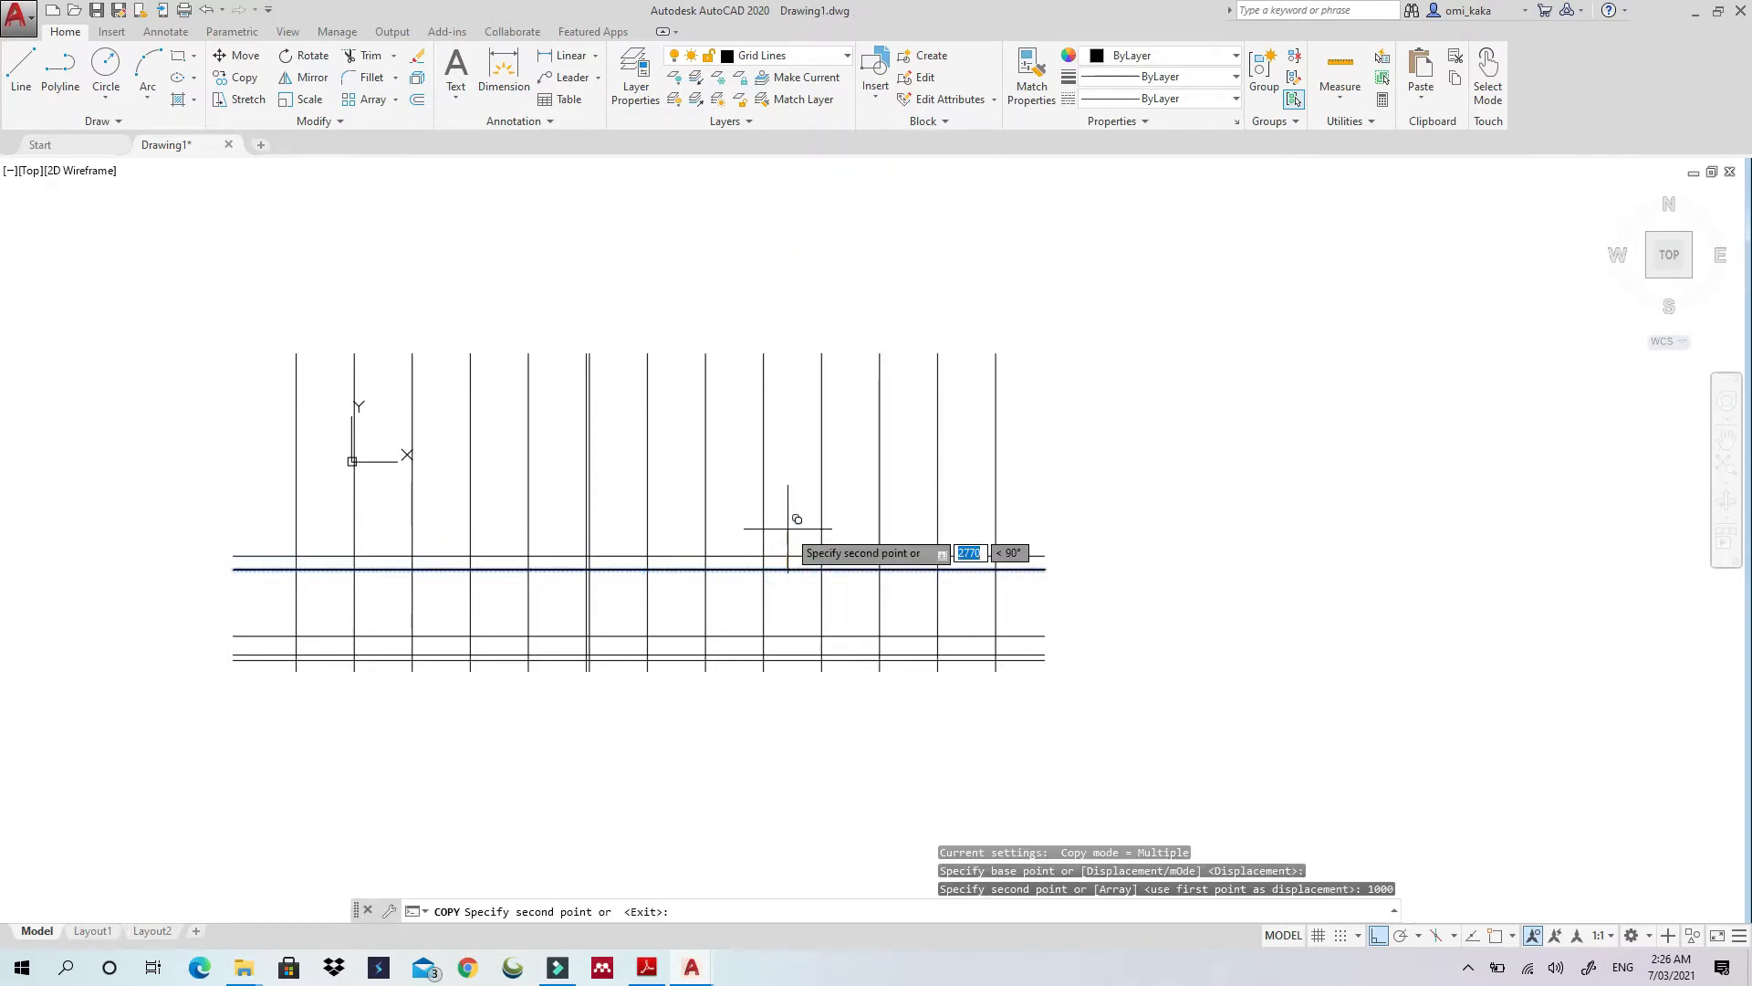
{"action": "key", "text": "Escape"}
Copy the grid 4a line 2200 mm upward to create horizontal grid 4, and finish the Copy command
{"action": "left_click", "coordinate": [791, 556]}
{"action": "right_click", "coordinate": [791, 556]}
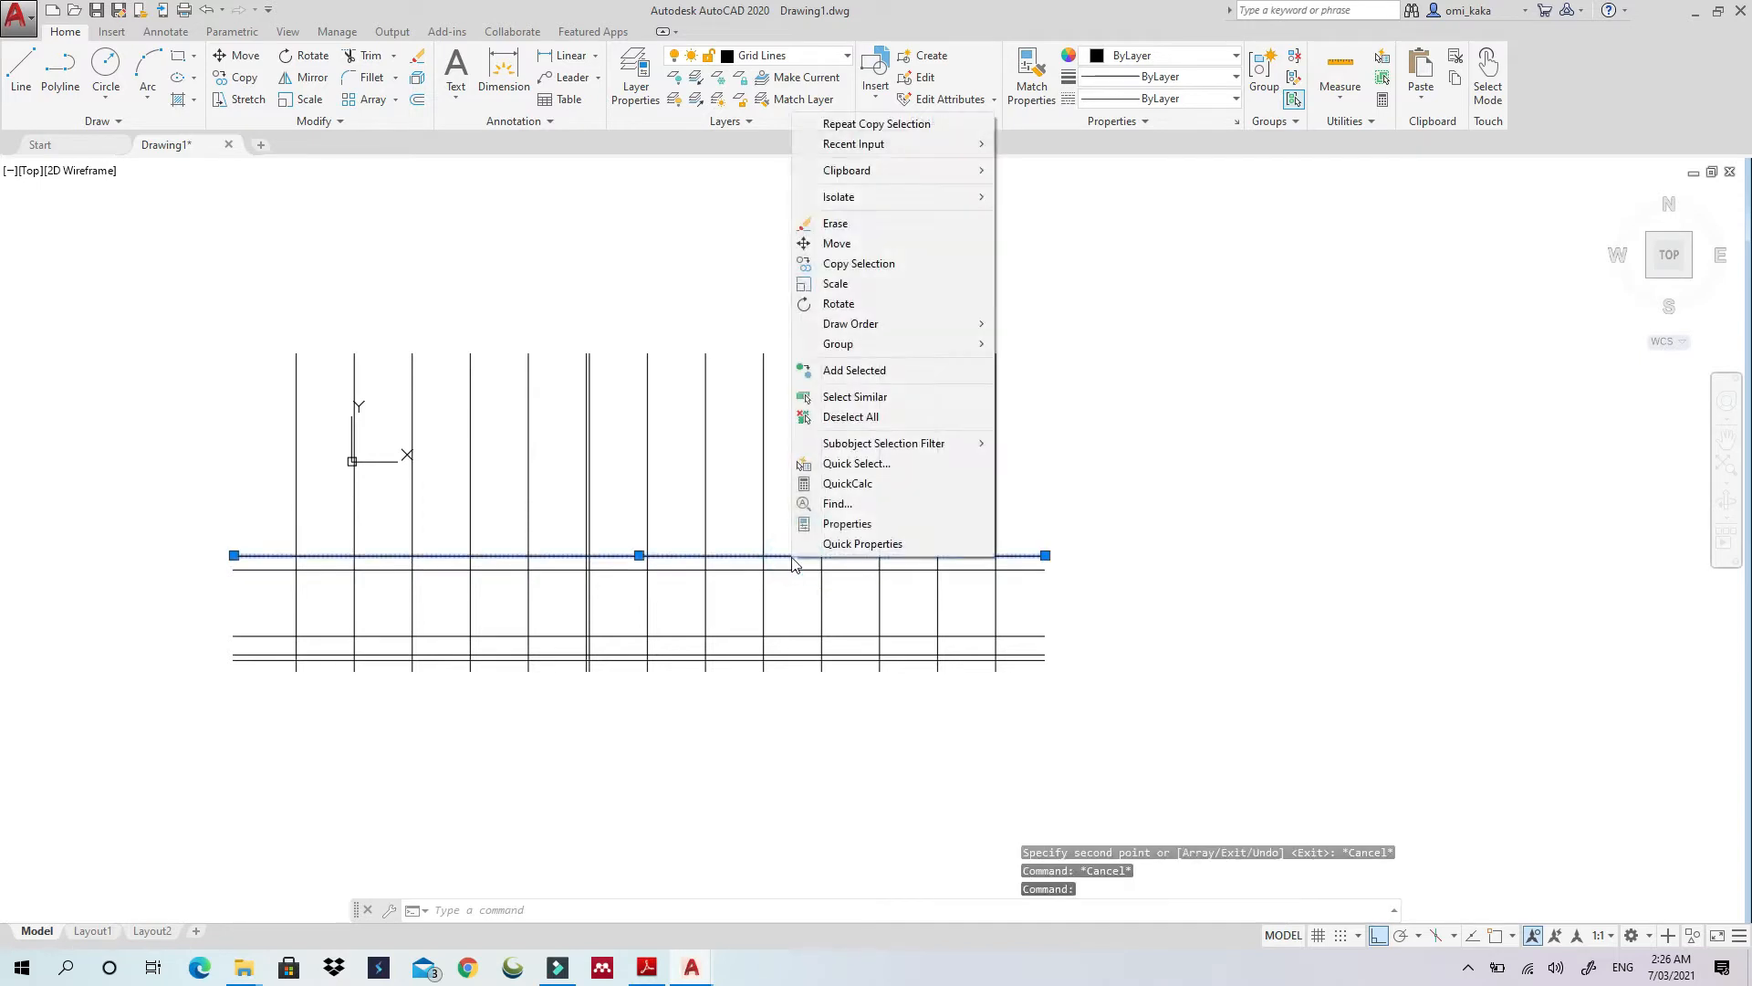
{"action": "left_click", "coordinate": [908, 265]}
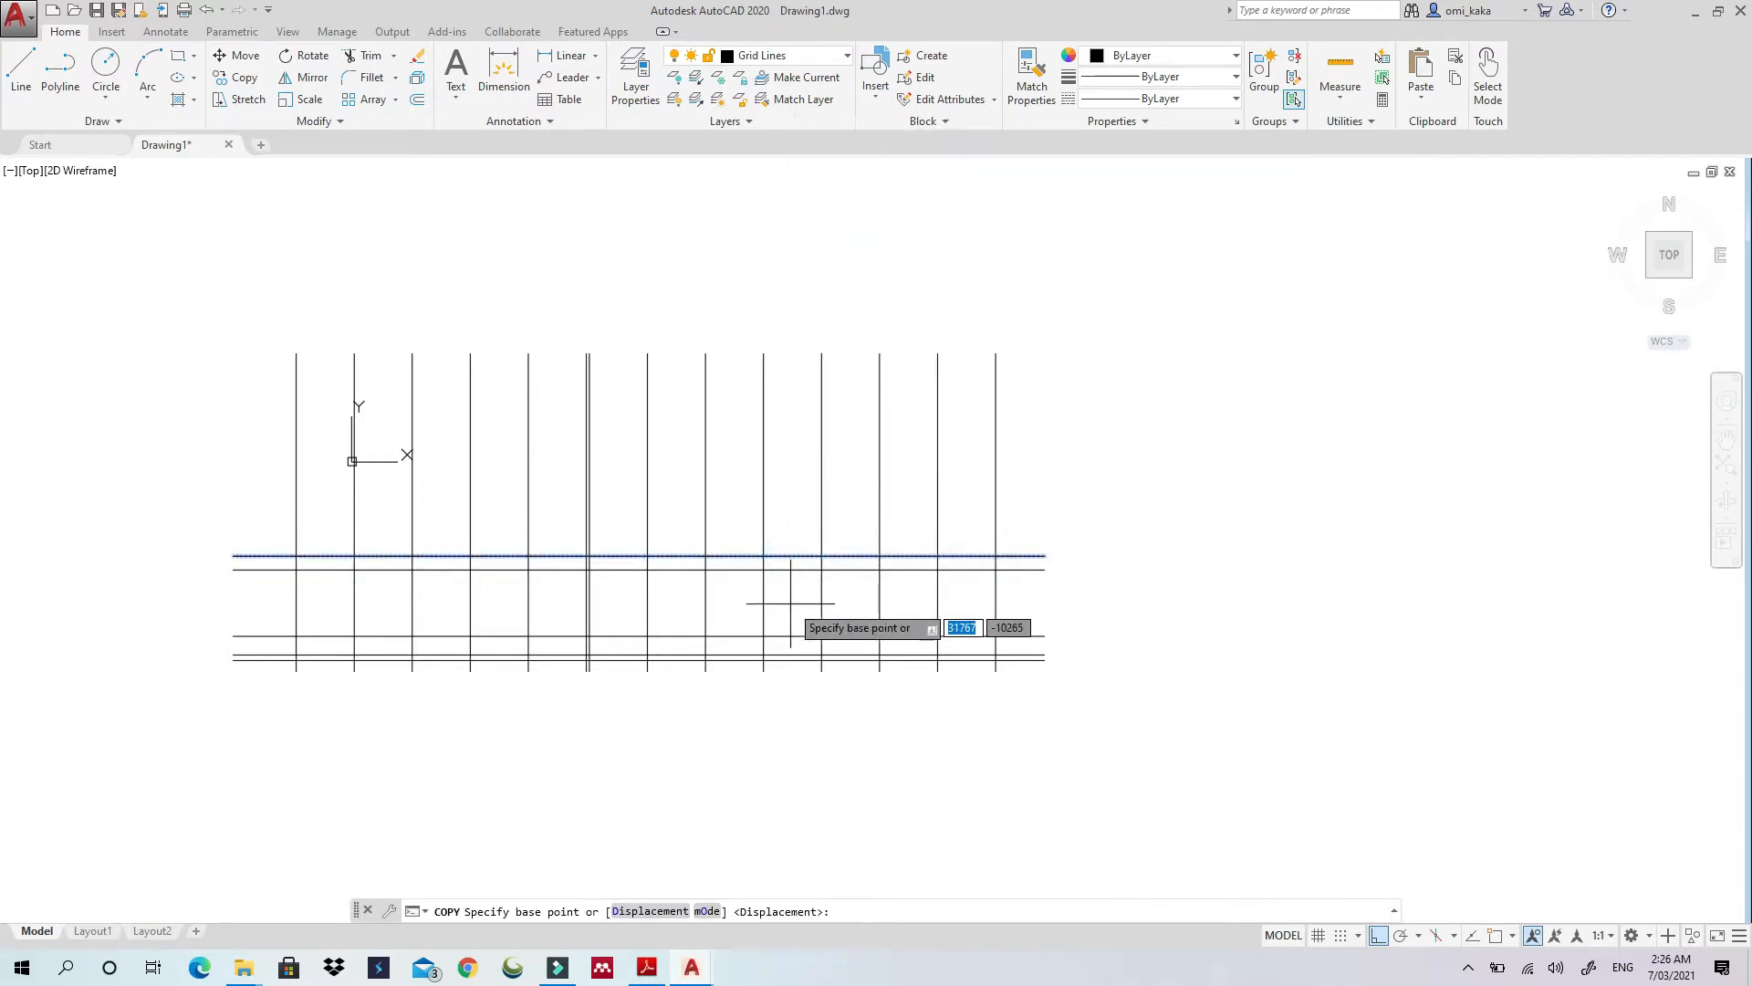
{"action": "left_click", "coordinate": [796, 555]}
{"action": "type", "text": "220"}
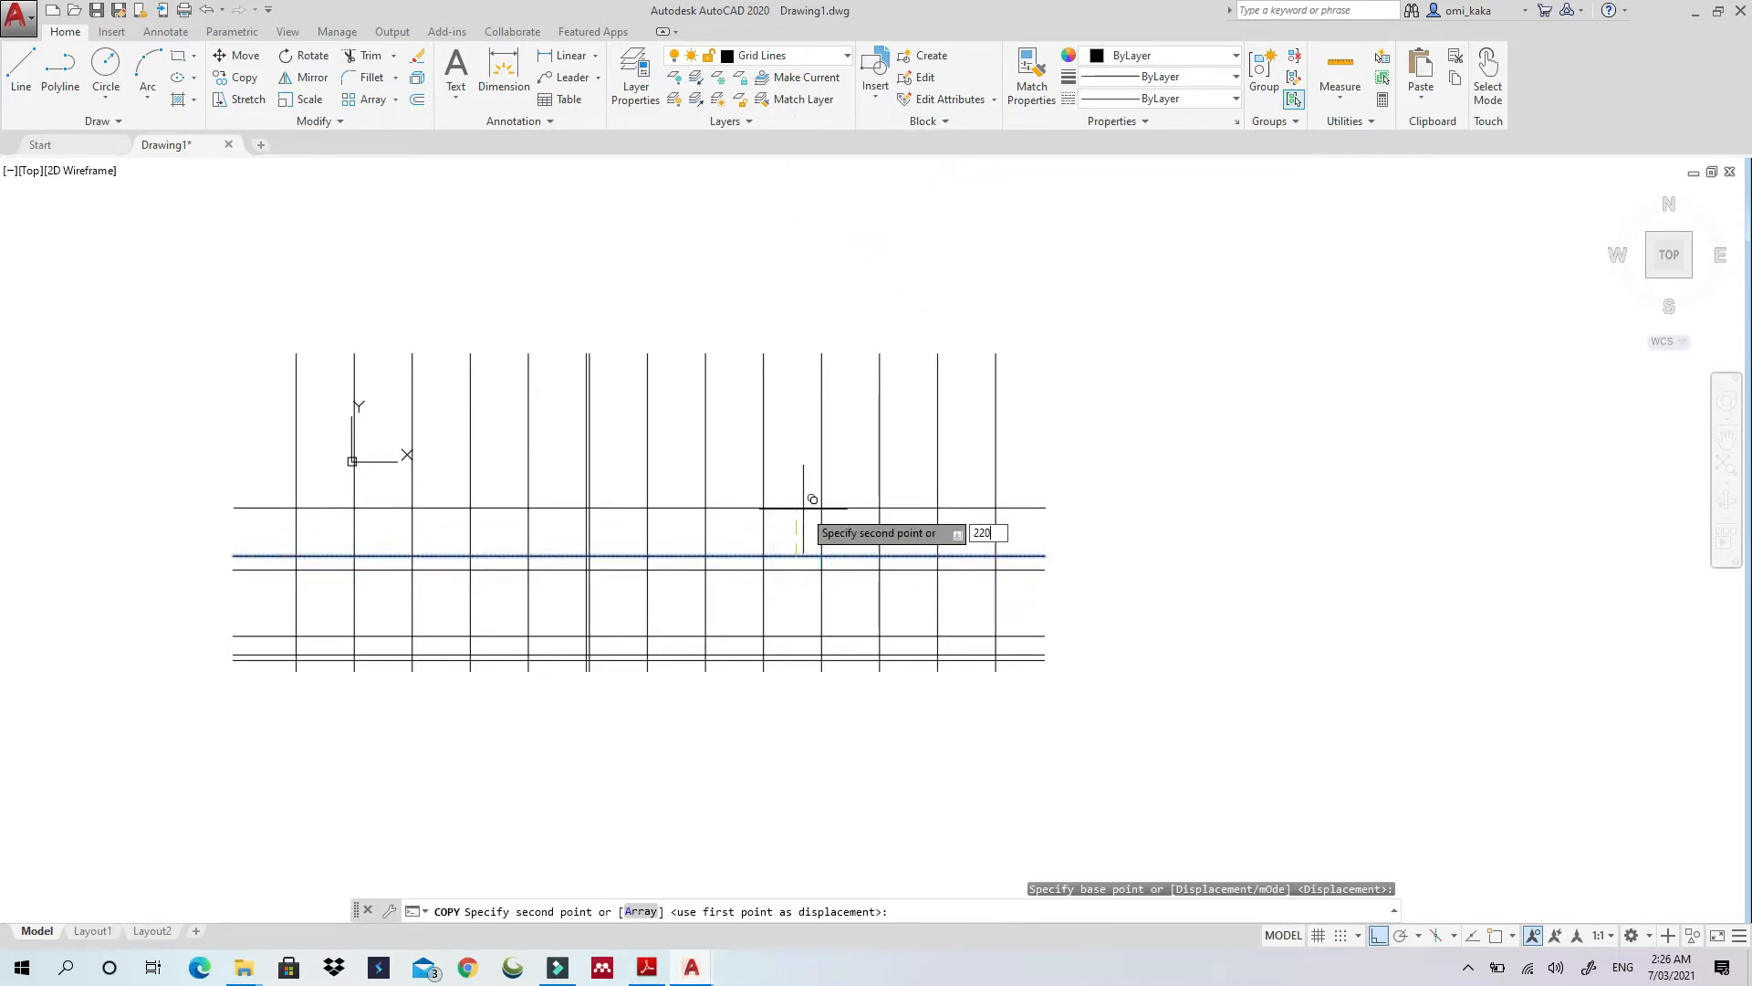
{"action": "type", "text": "0"}
{"action": "key", "text": "Return"}
{"action": "key", "text": "Escape"}
{"action": "key", "text": "Escape"}
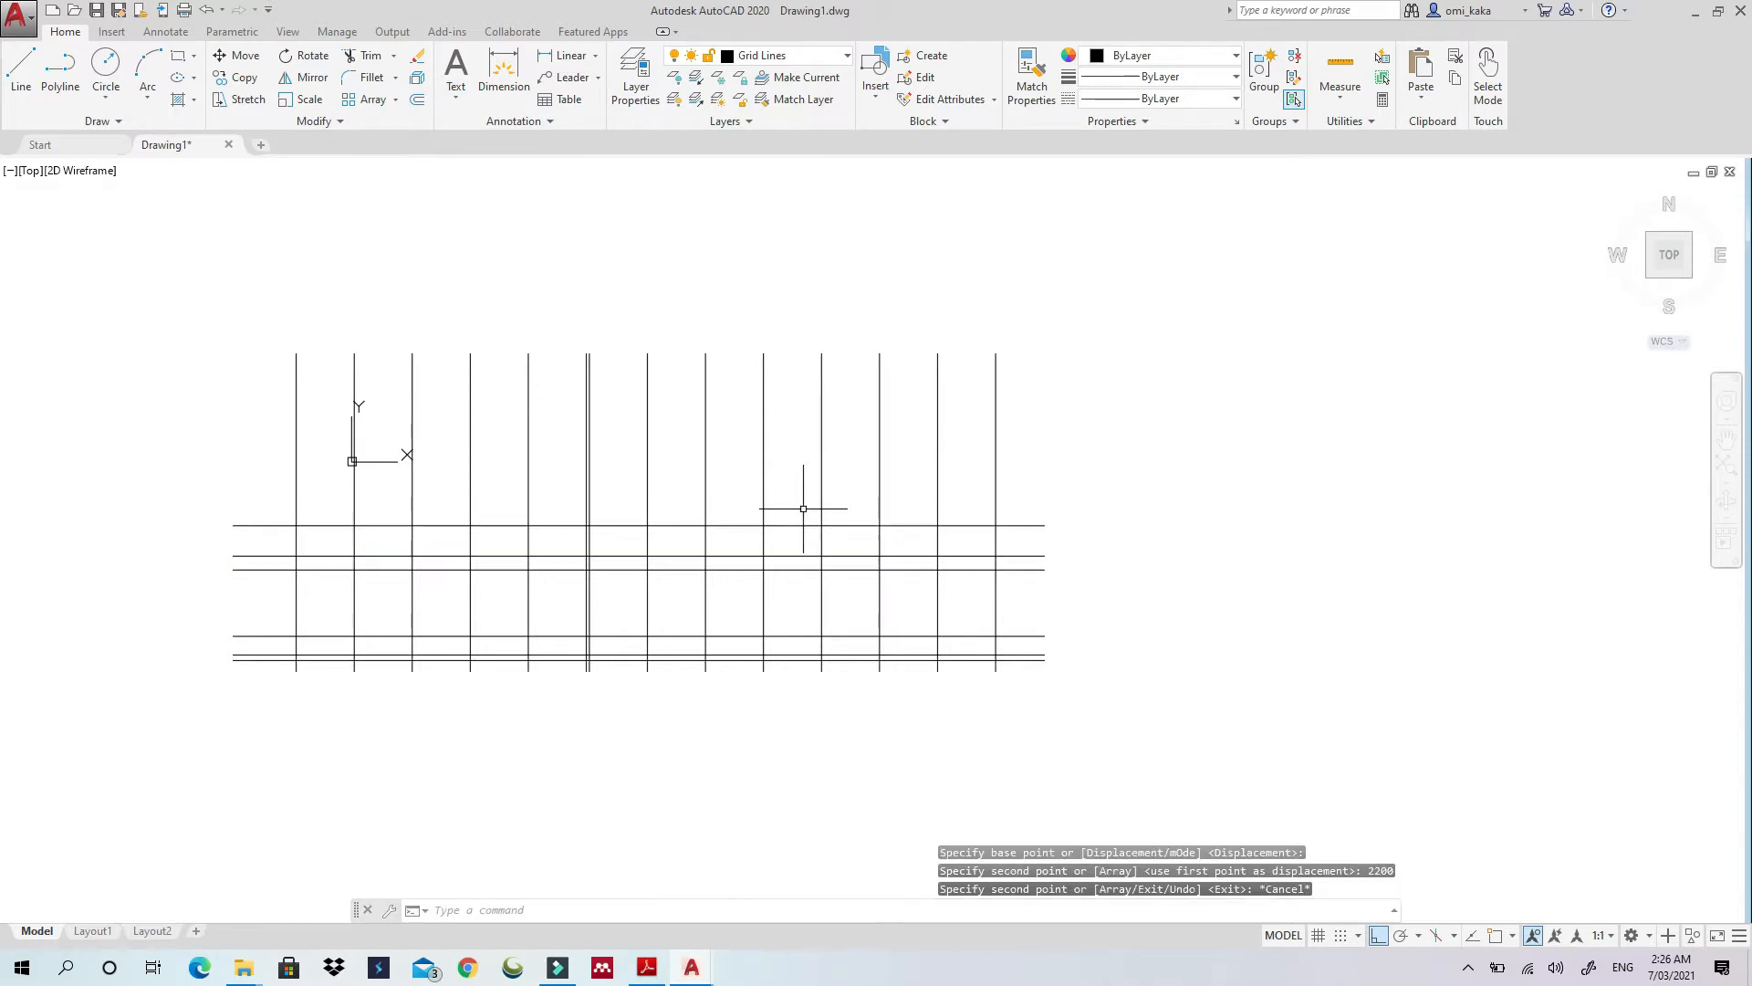
Copy the grid 4 line 2000 mm upward to create horizontal grid 5, and finish the Copy command
{"action": "left_click", "coordinate": [803, 525]}
{"action": "right_click", "coordinate": [807, 527]}
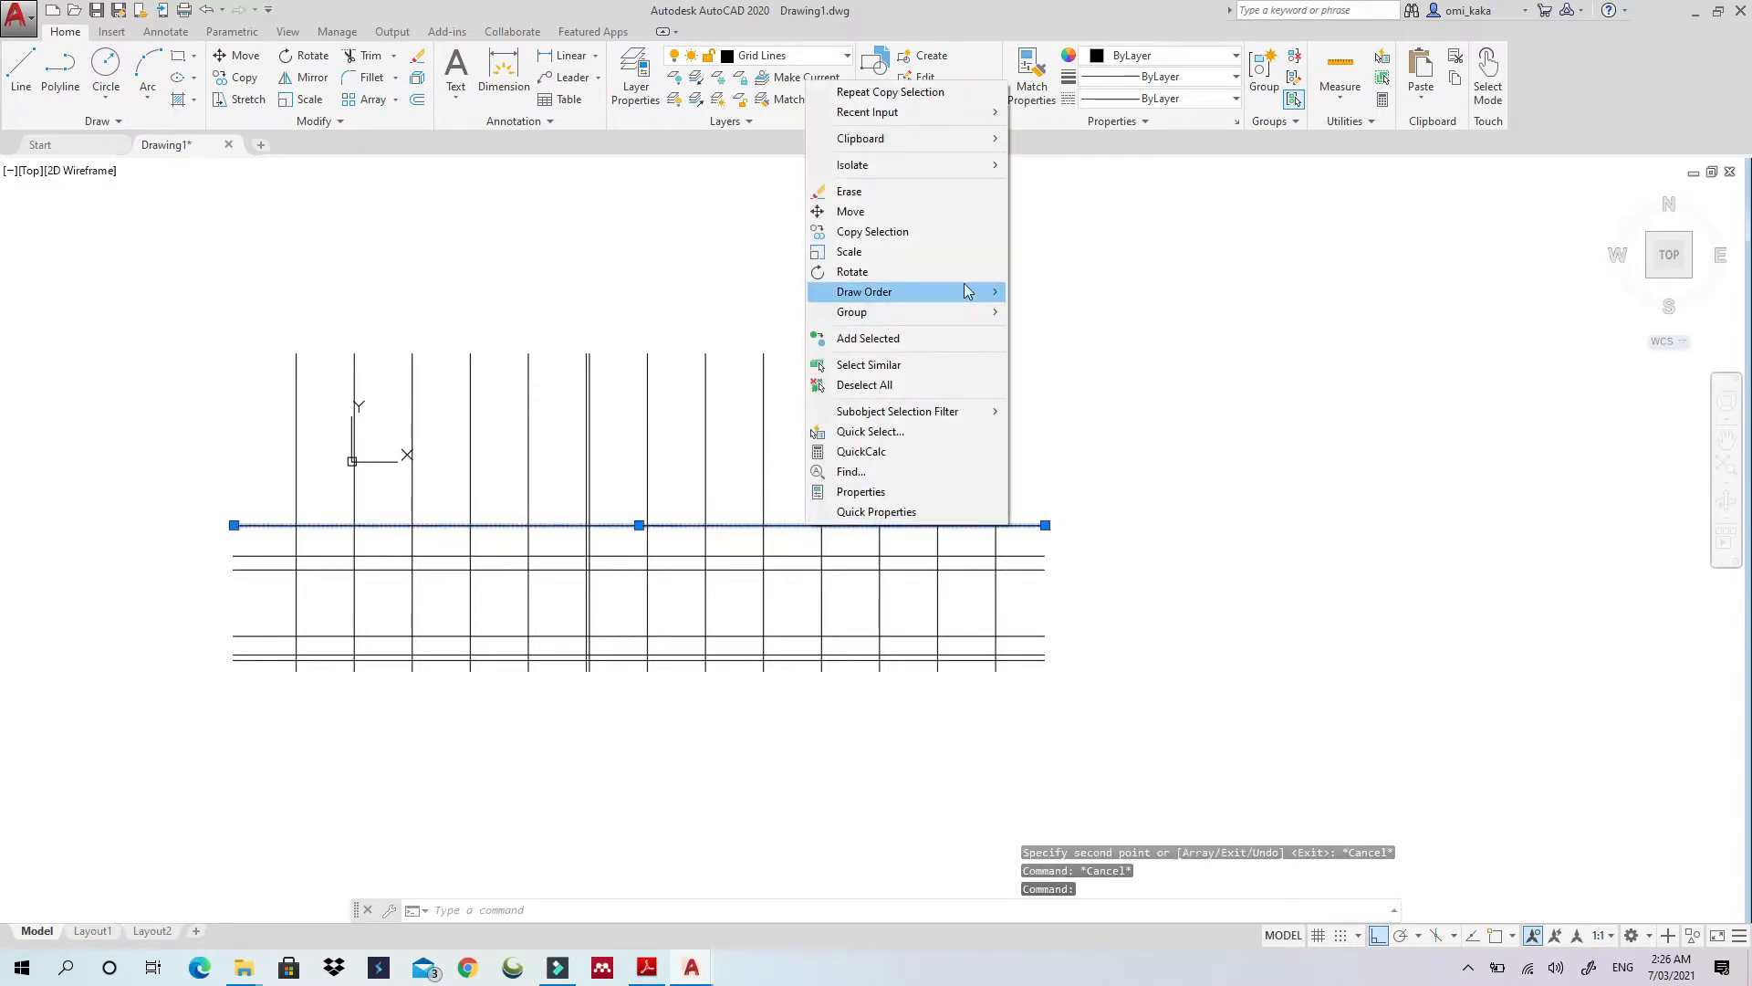
{"action": "left_click", "coordinate": [962, 236]}
{"action": "left_click", "coordinate": [809, 520]}
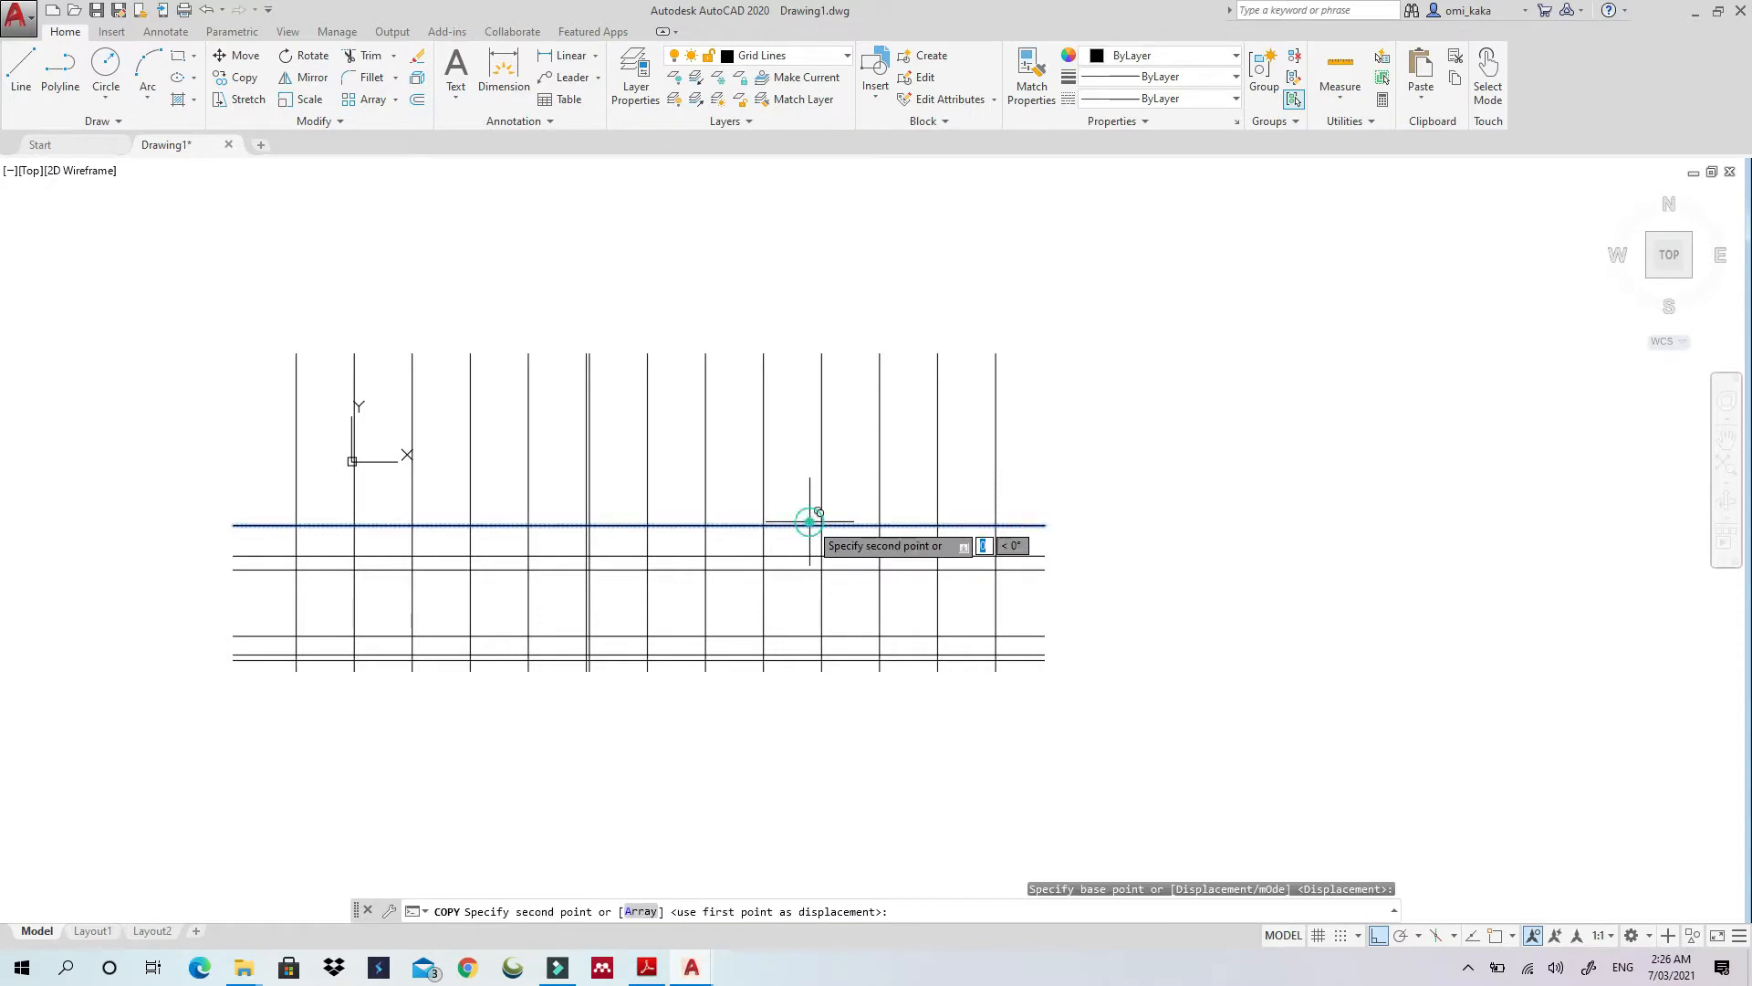
{"action": "type", "text": "20"}
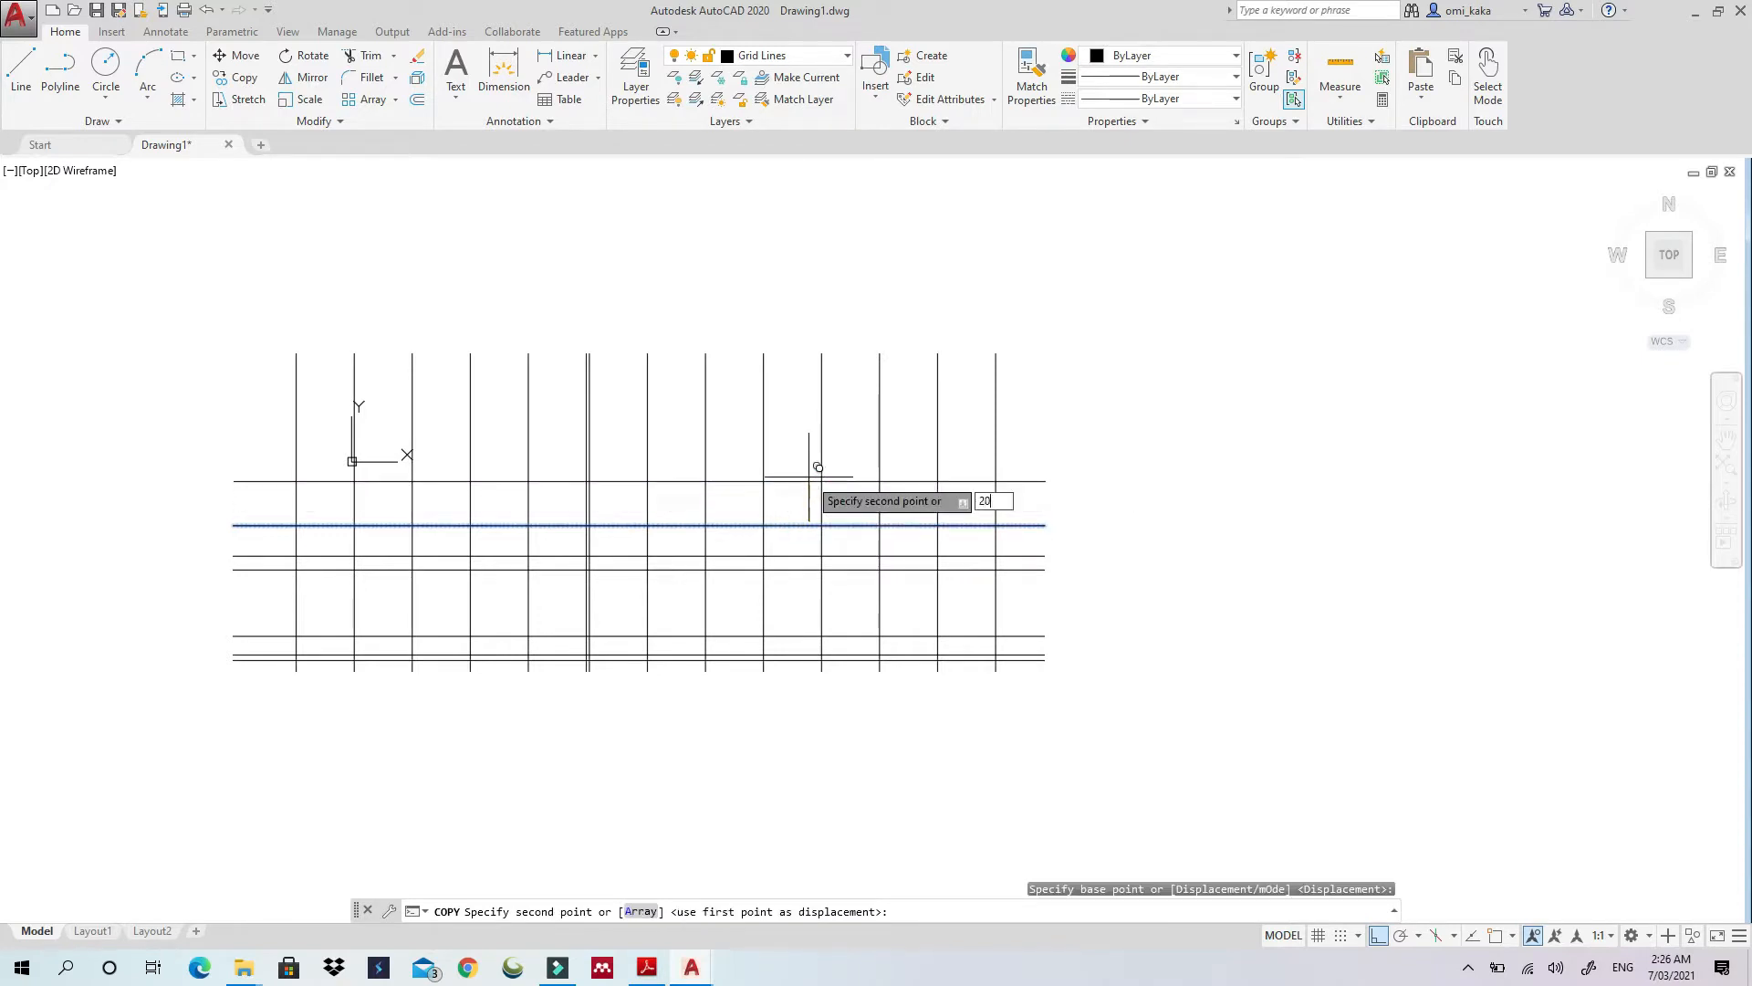
{"action": "type", "text": "00"}
{"action": "key", "text": "Return"}
{"action": "key", "text": "Escape"}
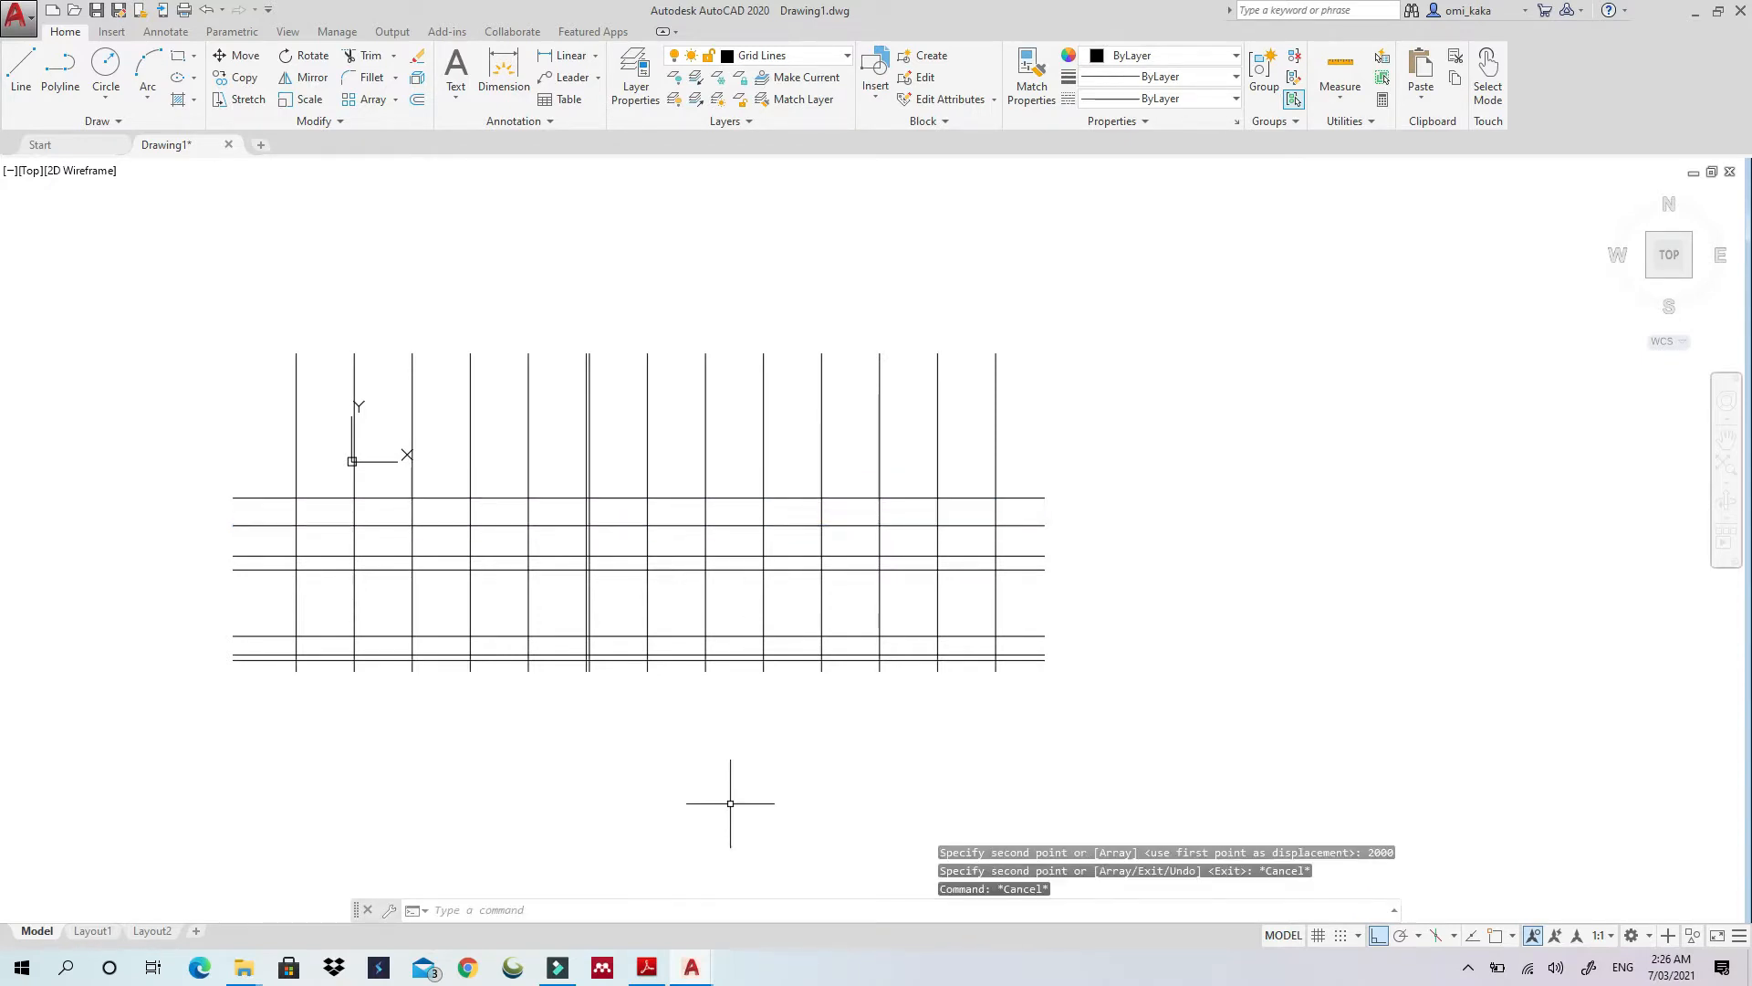
Examine the spacings of the horizontal grids above grid 5, around grid 6, in the structural plan, and return to Drawing1
{"action": "mouse_move", "coordinate": [679, 975]}
{"action": "left_click", "coordinate": [593, 890]}
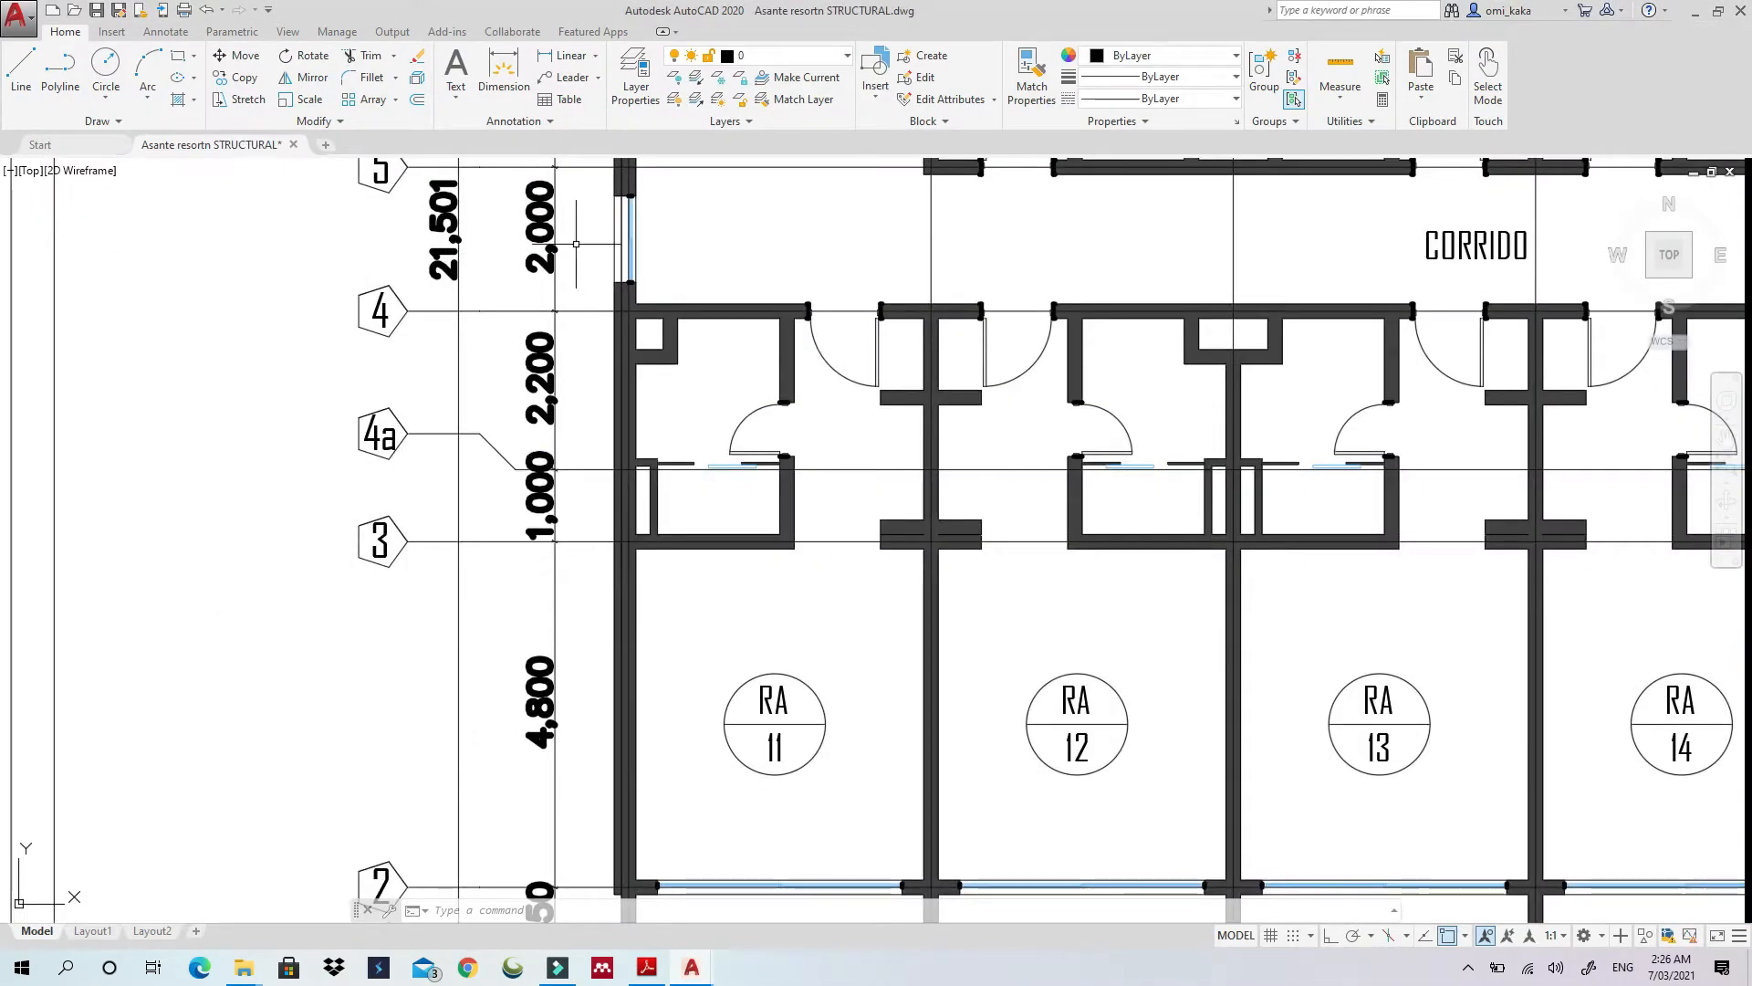
{"action": "mouse_move", "coordinate": [576, 244]}
{"action": "middle_mouse_down"}
{"action": "mouse_move", "coordinate": [446, 524]}
{"action": "mouse_move", "coordinate": [423, 708]}
{"action": "middle_mouse_up"}
{"action": "scroll", "coordinate": [478, 327], "scroll_direction": "down", "scroll_amount": 1}
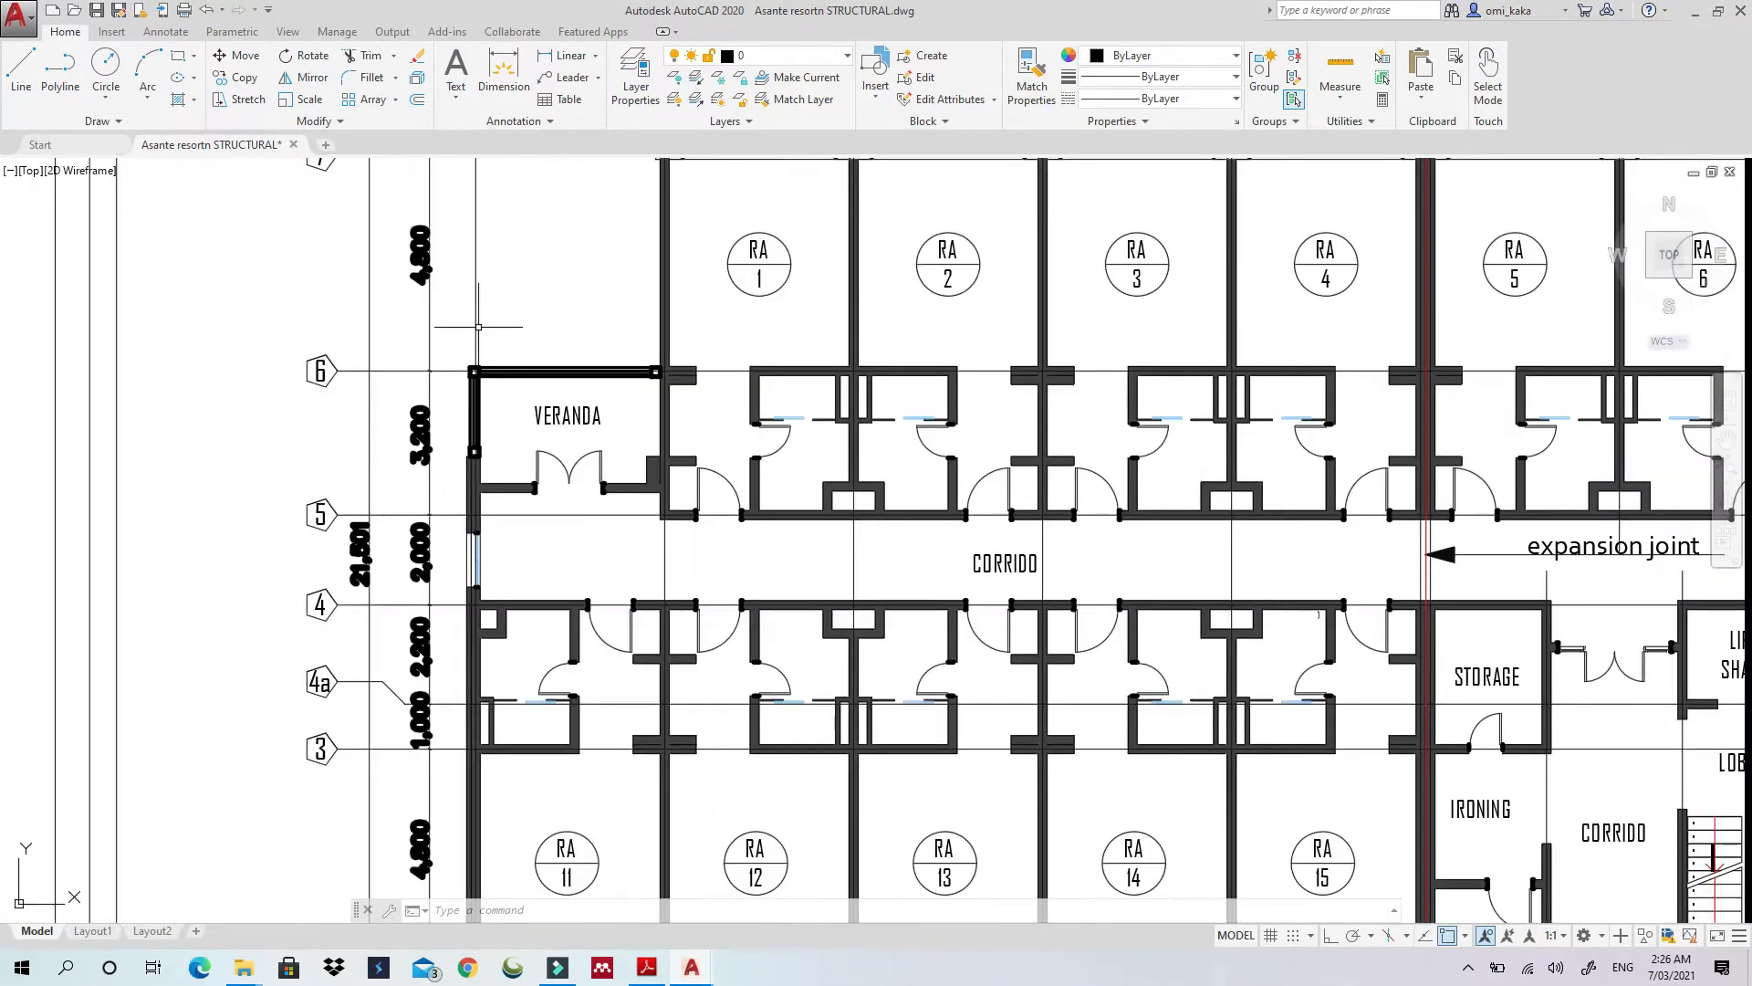
{"action": "middle_click_drag", "start_coordinate": [478, 326], "coordinate": [477, 477]}
{"action": "scroll", "coordinate": [447, 584], "scroll_direction": "up", "scroll_amount": 2}
{"action": "scroll", "coordinate": [445, 587], "scroll_direction": "down", "scroll_amount": 1}
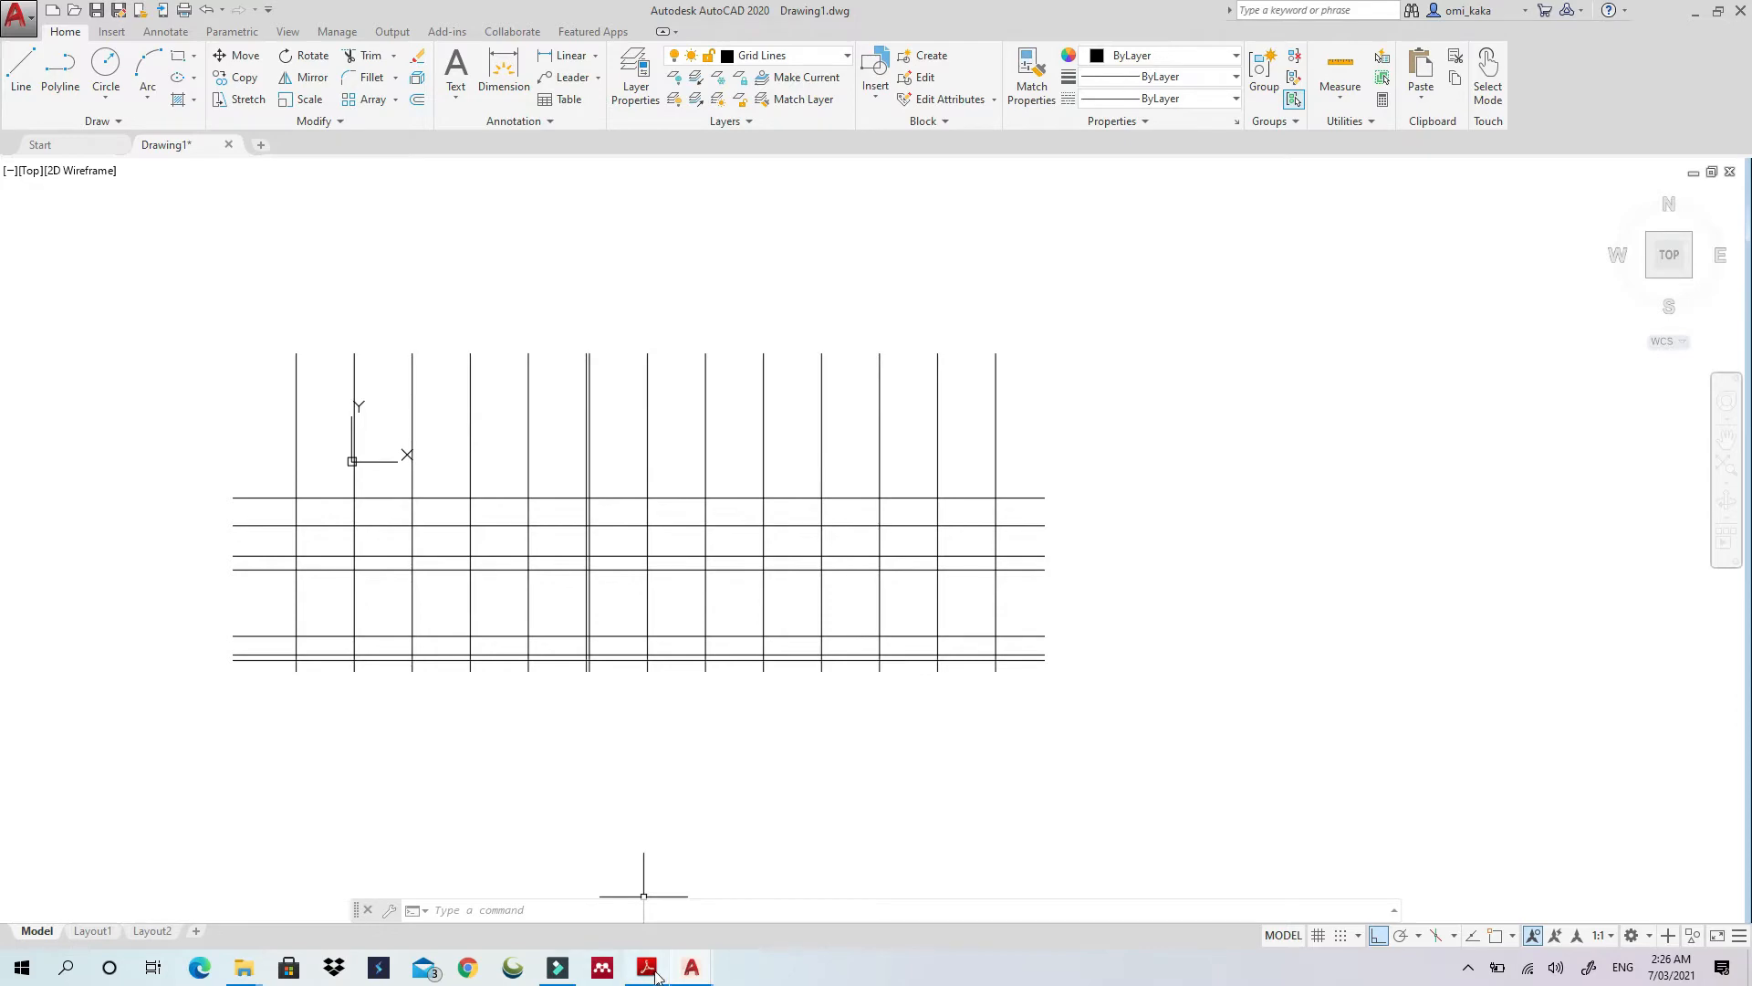
{"action": "mouse_move", "coordinate": [680, 971]}
{"action": "left_click", "coordinate": [587, 908]}
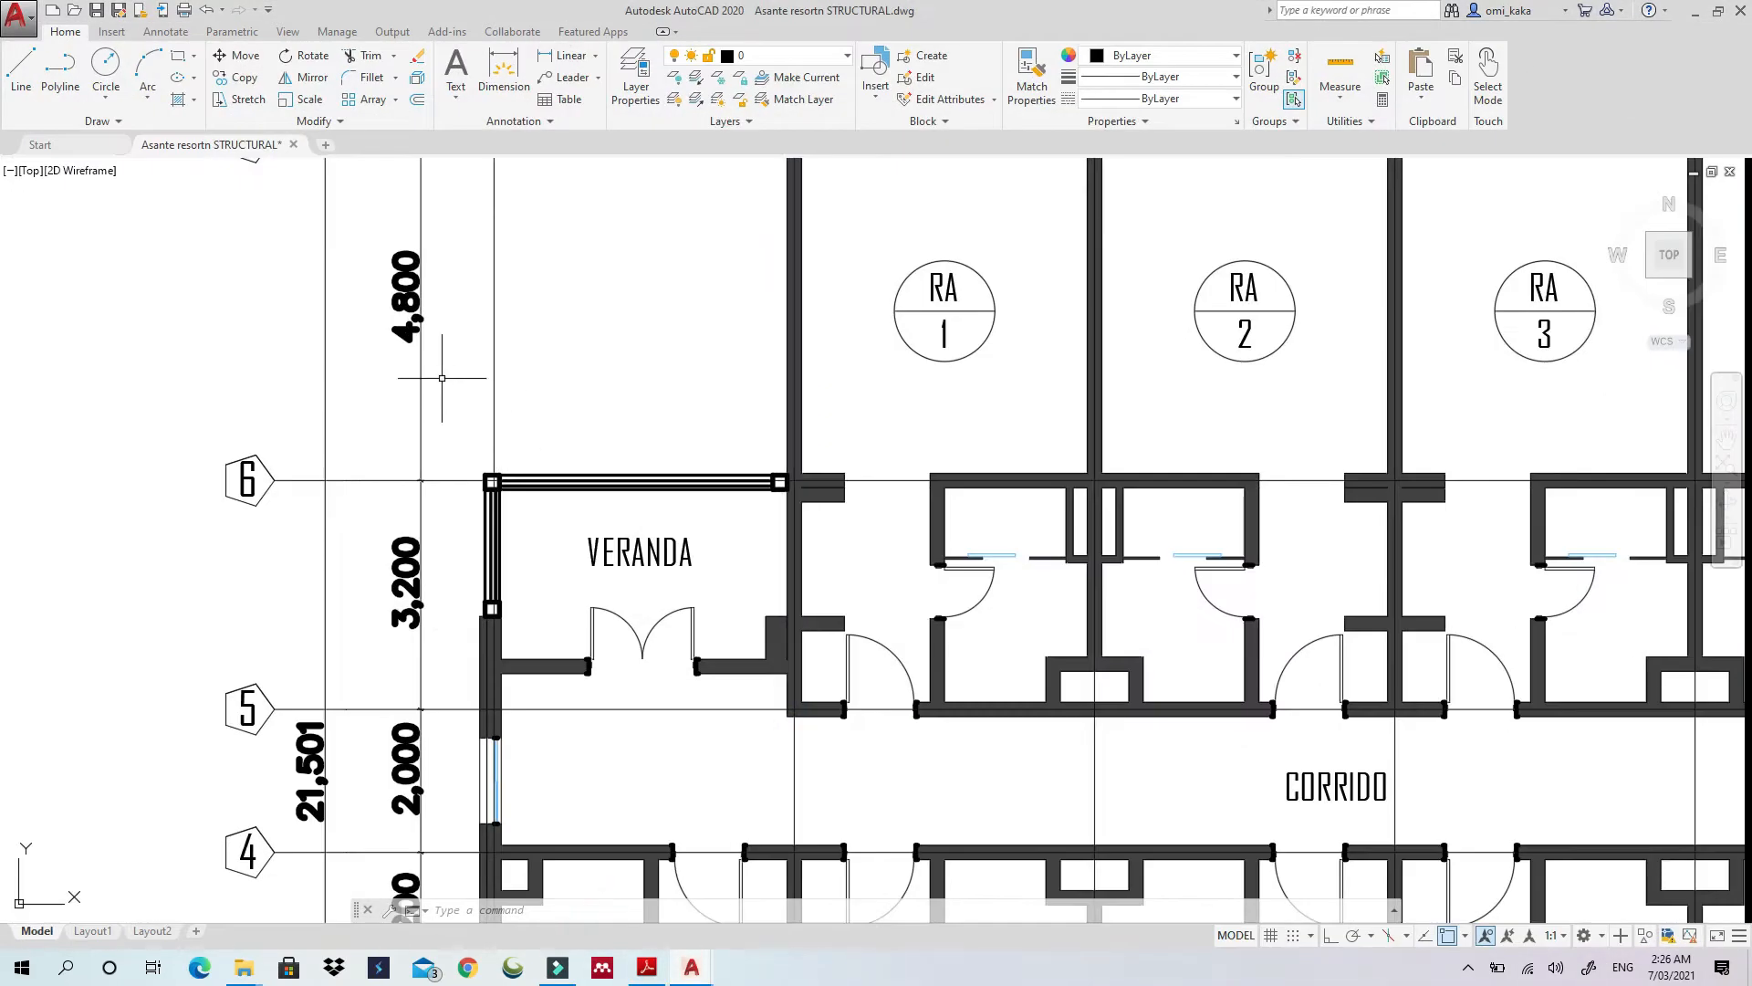
{"action": "left_click", "coordinate": [1699, 9]}
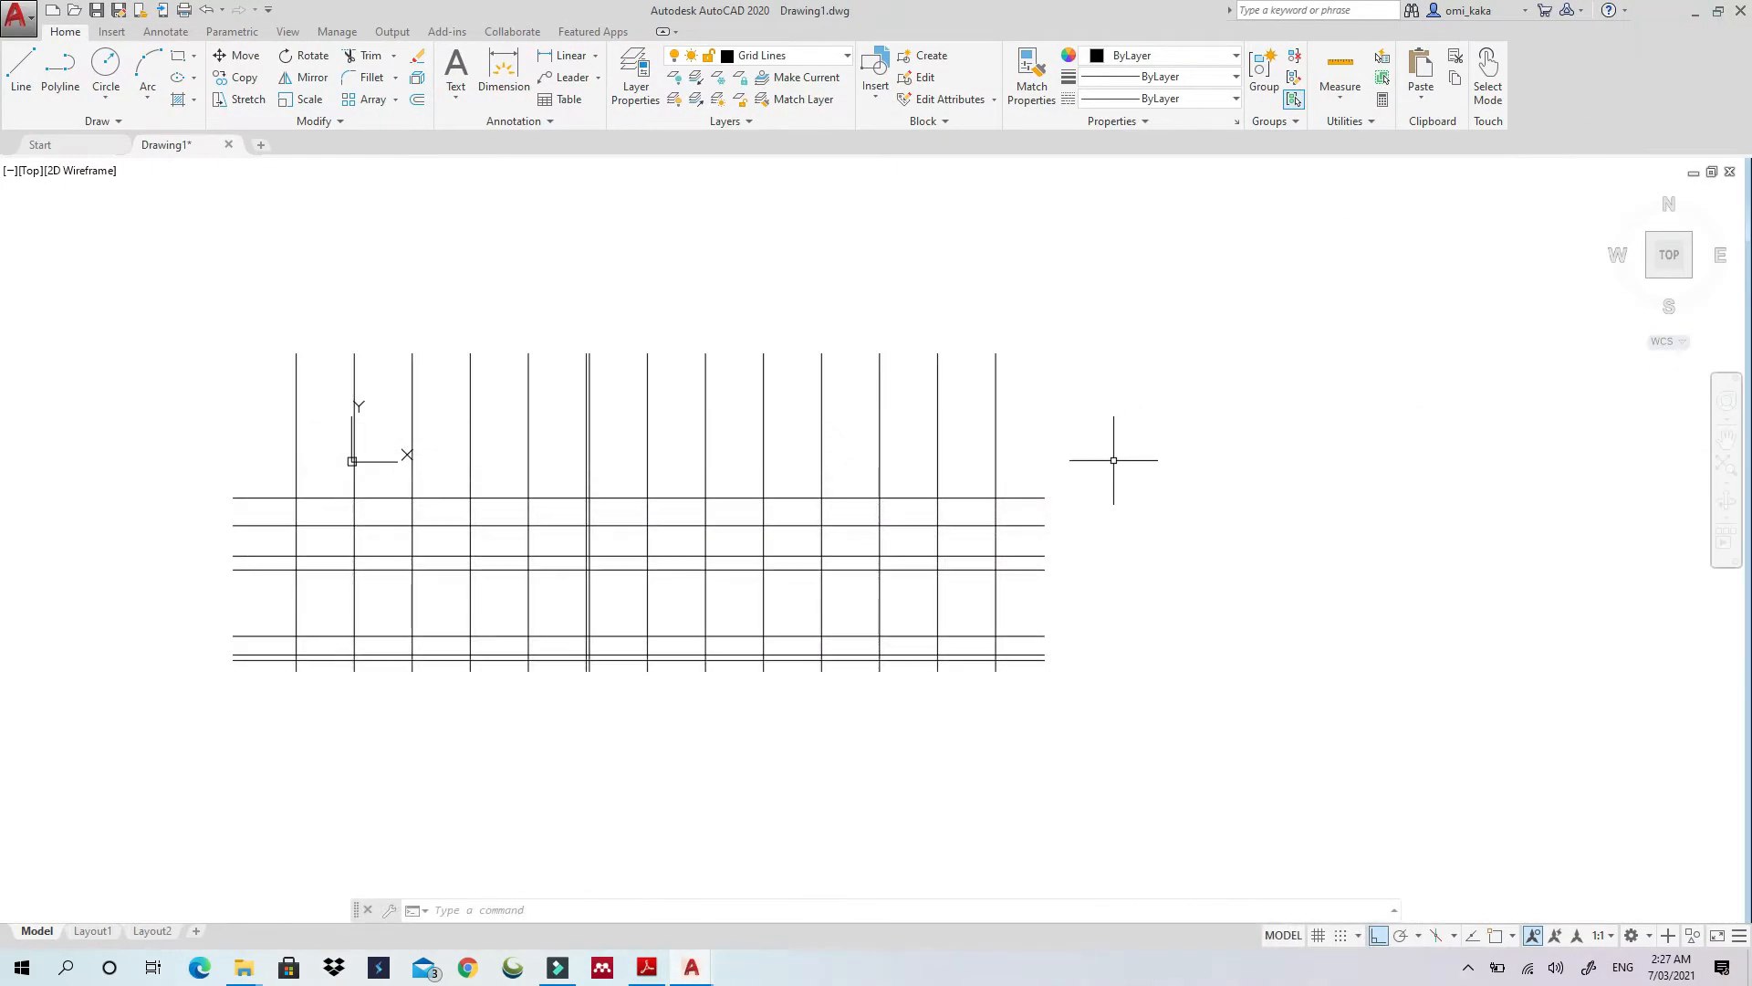
Copy the grid 5 line 3200 mm upward to create horizontal grid 6, and finish the Copy command
{"action": "left_click", "coordinate": [828, 498]}
{"action": "right_click", "coordinate": [833, 497]}
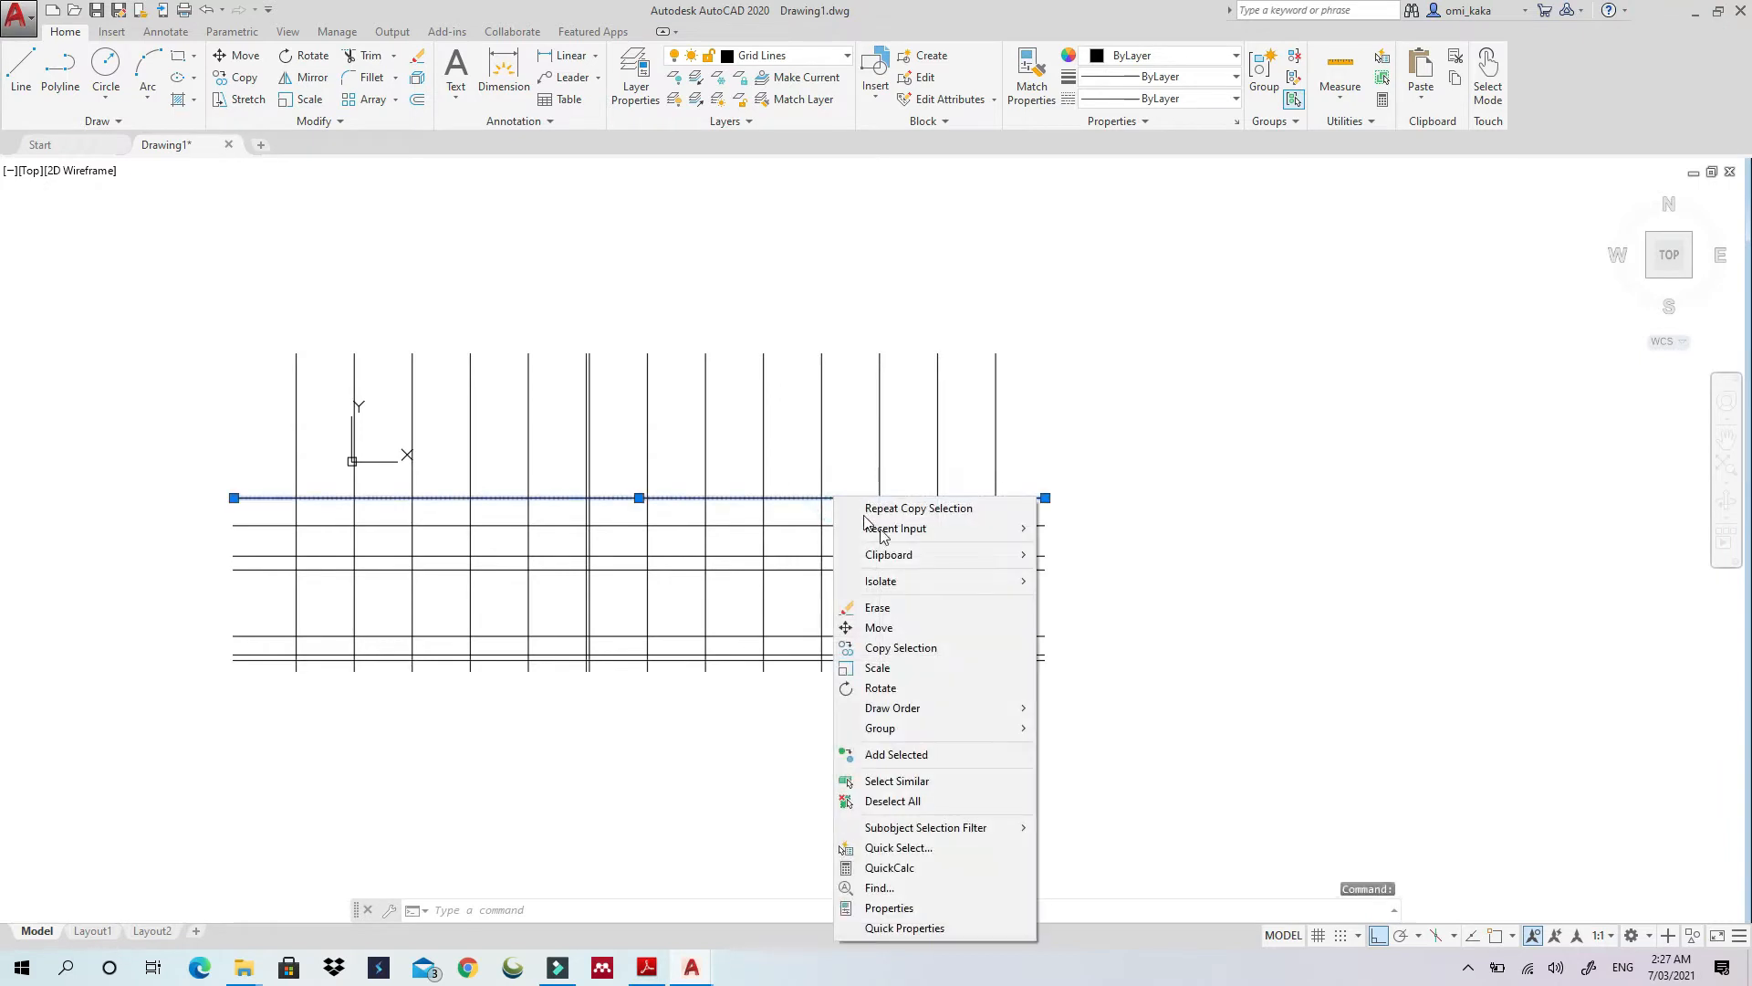
{"action": "left_click", "coordinate": [911, 647]}
{"action": "left_click", "coordinate": [878, 497]}
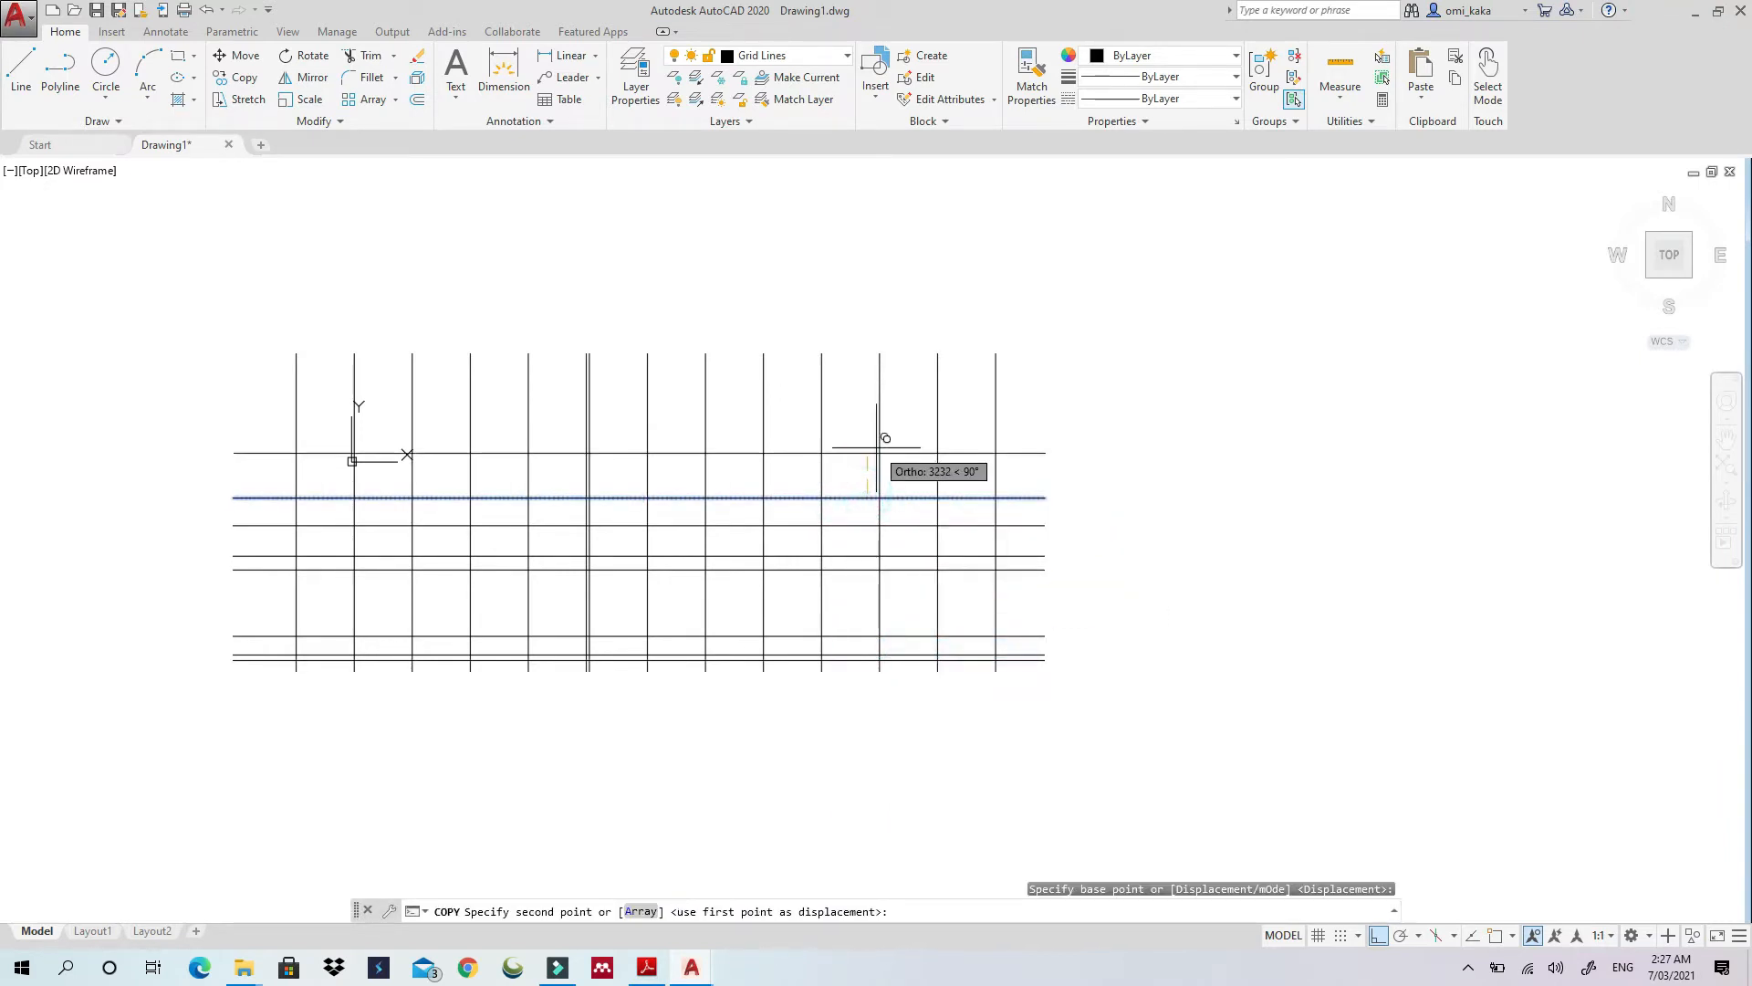
{"action": "type", "text": "32"}
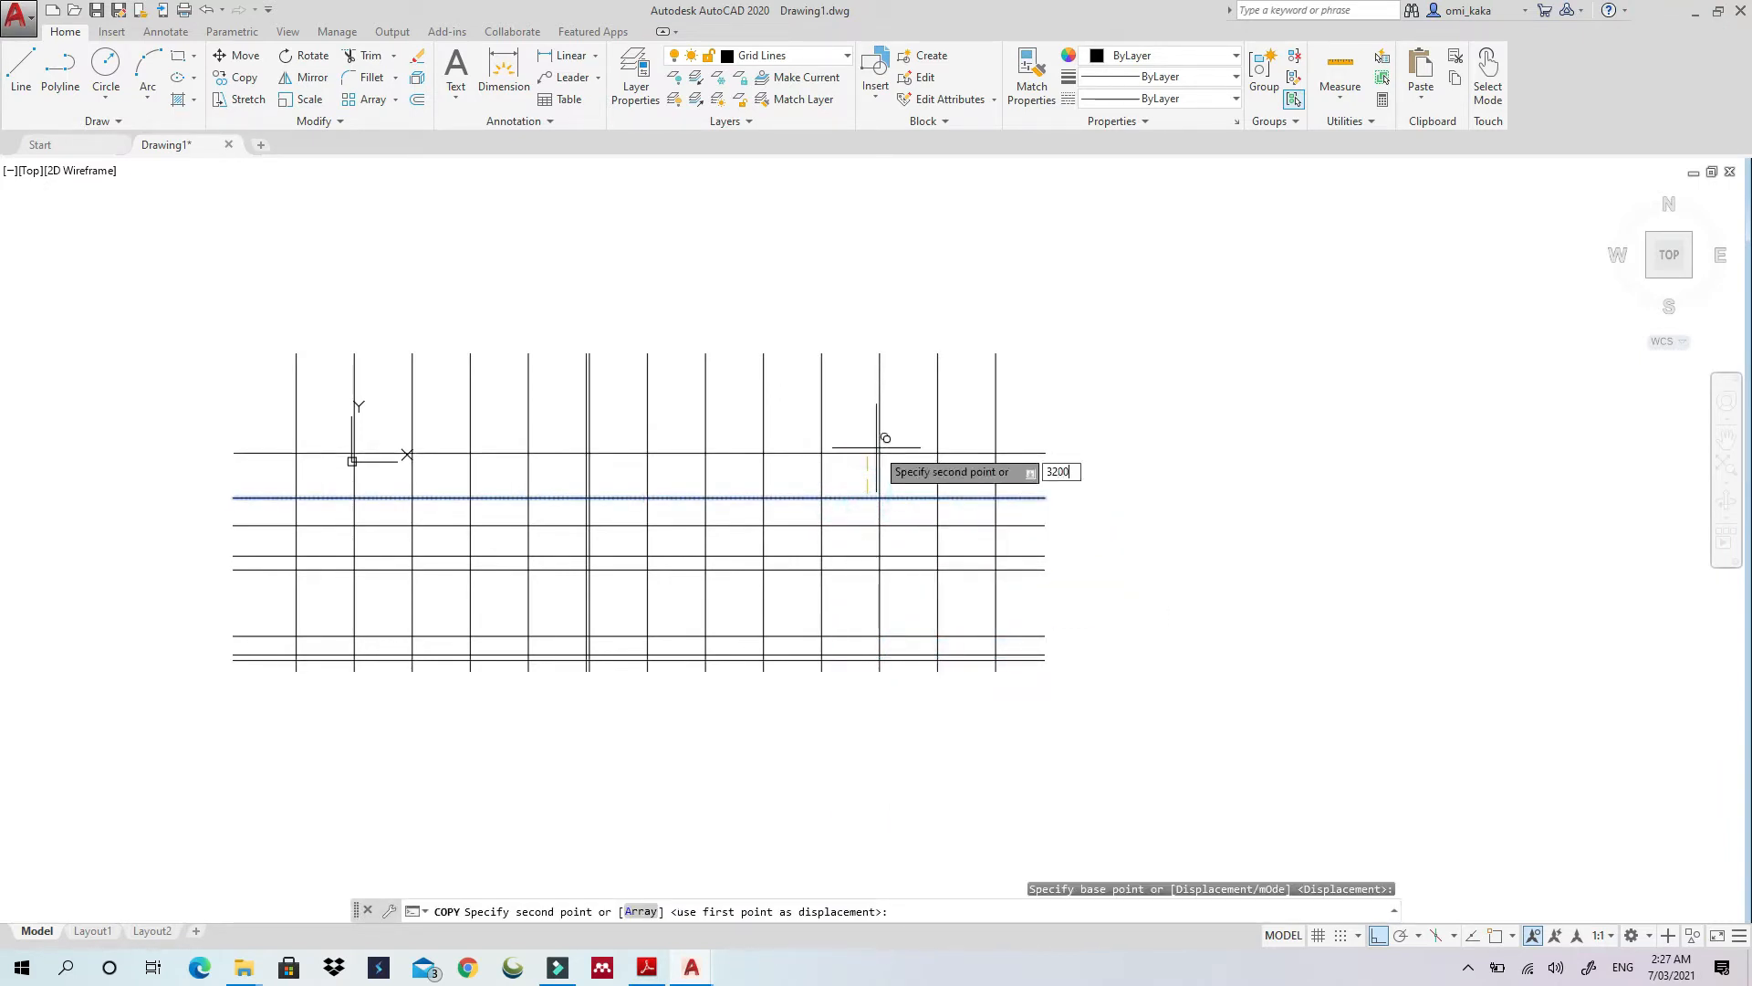
{"action": "type", "text": "00"}
{"action": "key", "text": "Return"}
{"action": "key", "text": "Escape"}
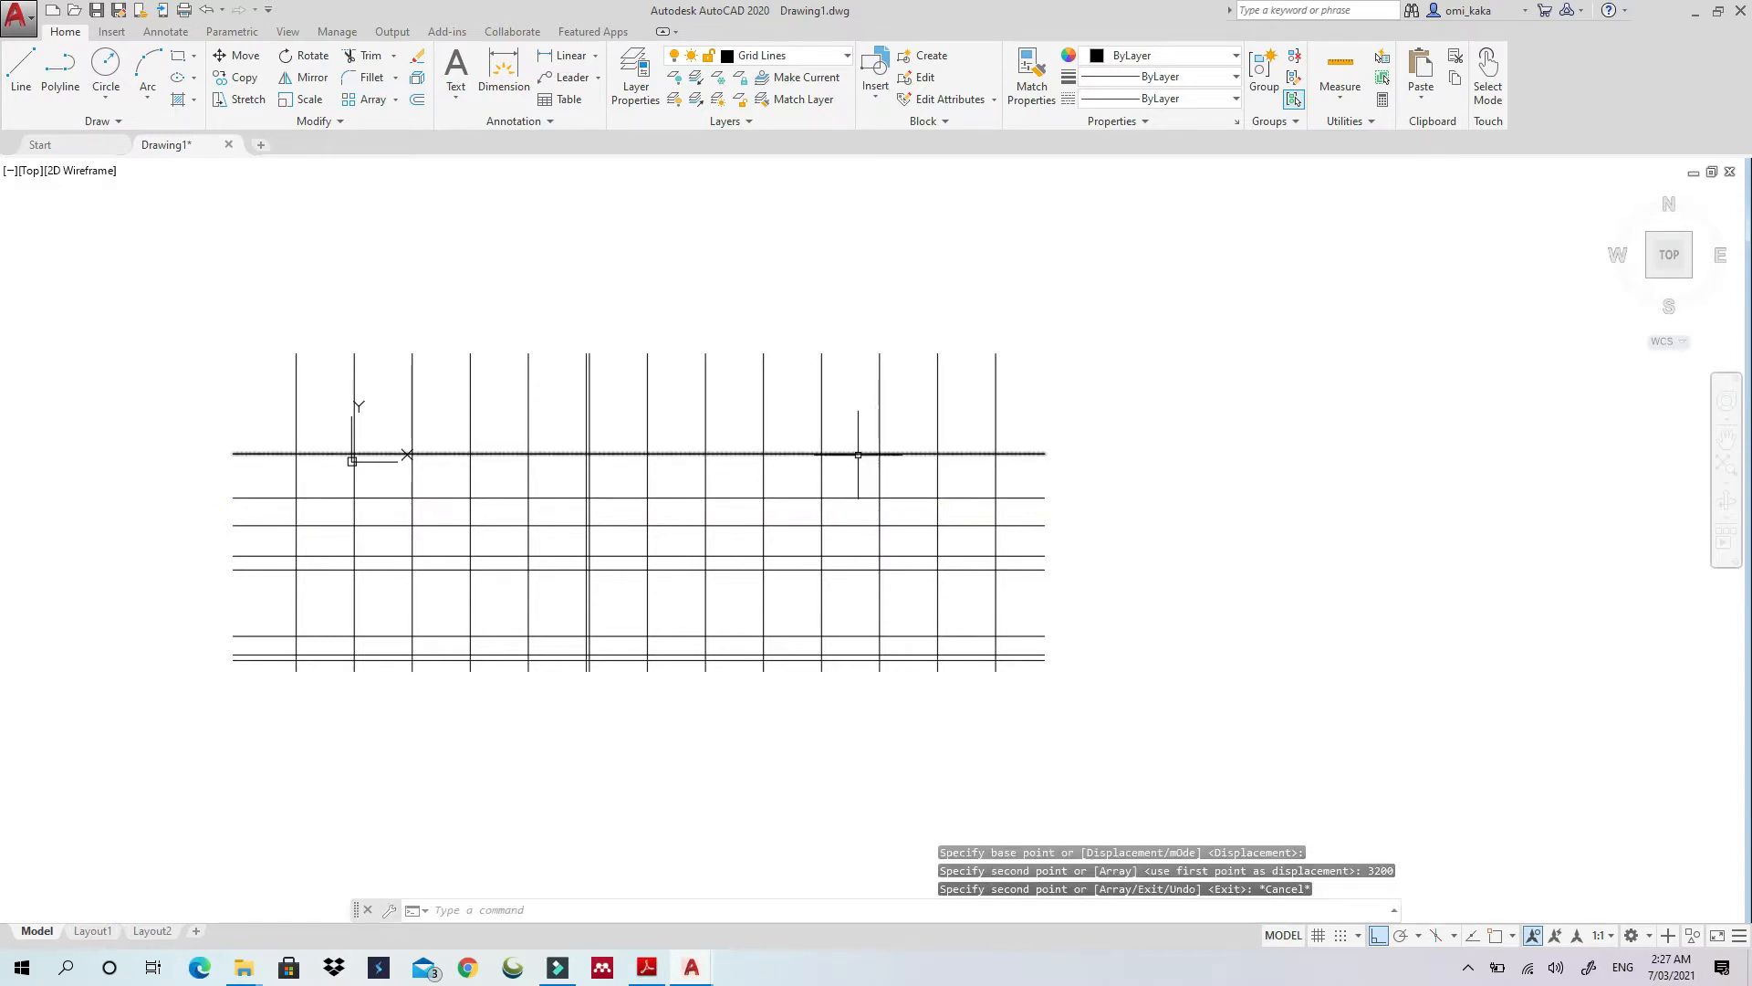
Copy the grid 6 line 4800 mm upward to create horizontal grid 7, and finish the Copy command
{"action": "left_click", "coordinate": [853, 453]}
{"action": "right_click", "coordinate": [858, 461]}
{"action": "left_click", "coordinate": [923, 606]}
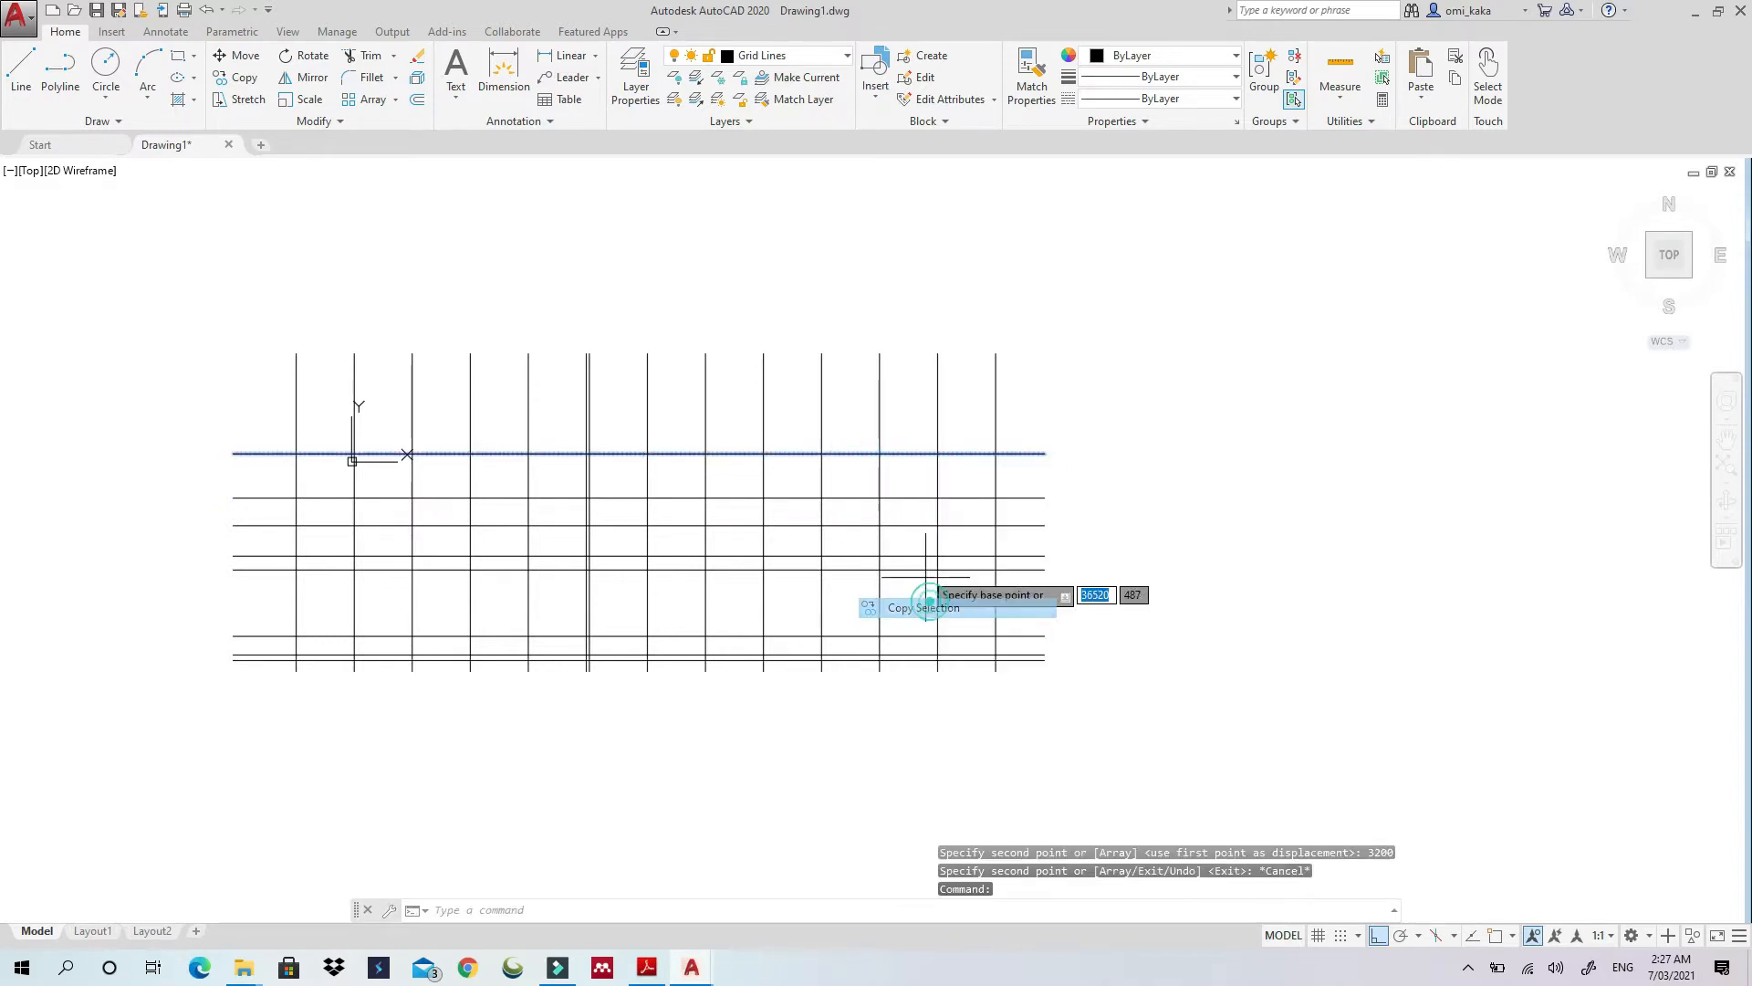
{"action": "left_click", "coordinate": [867, 452]}
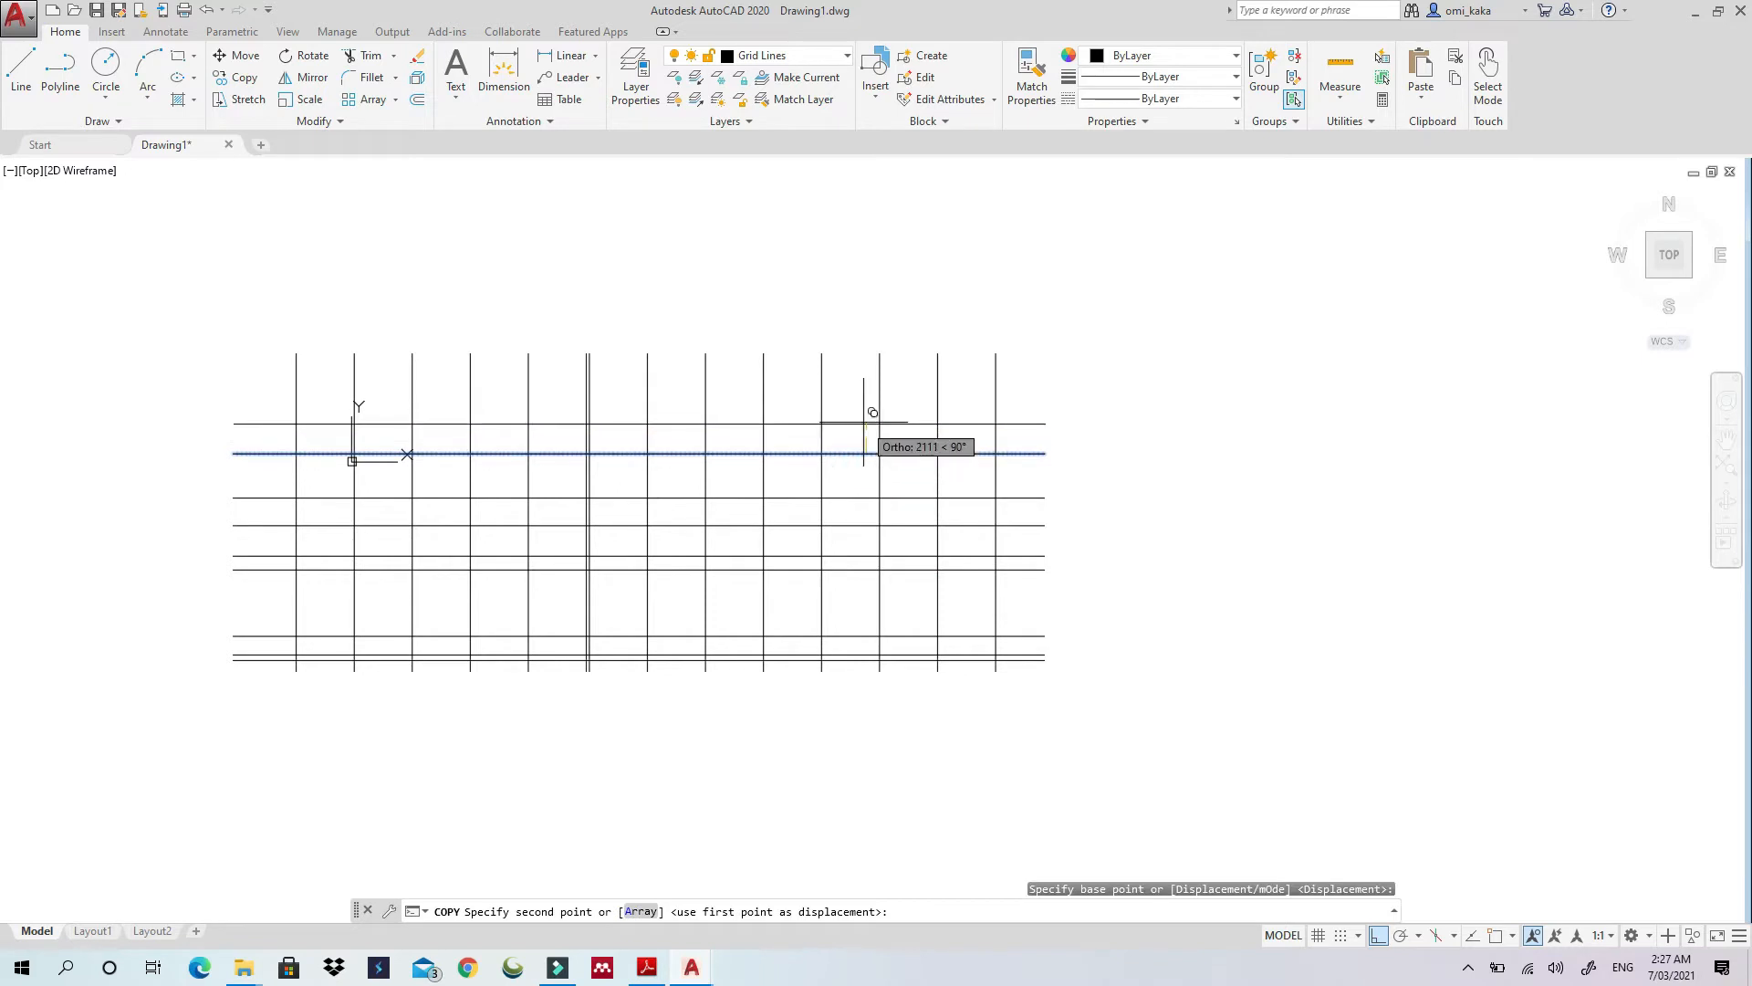
{"action": "type", "text": "48"}
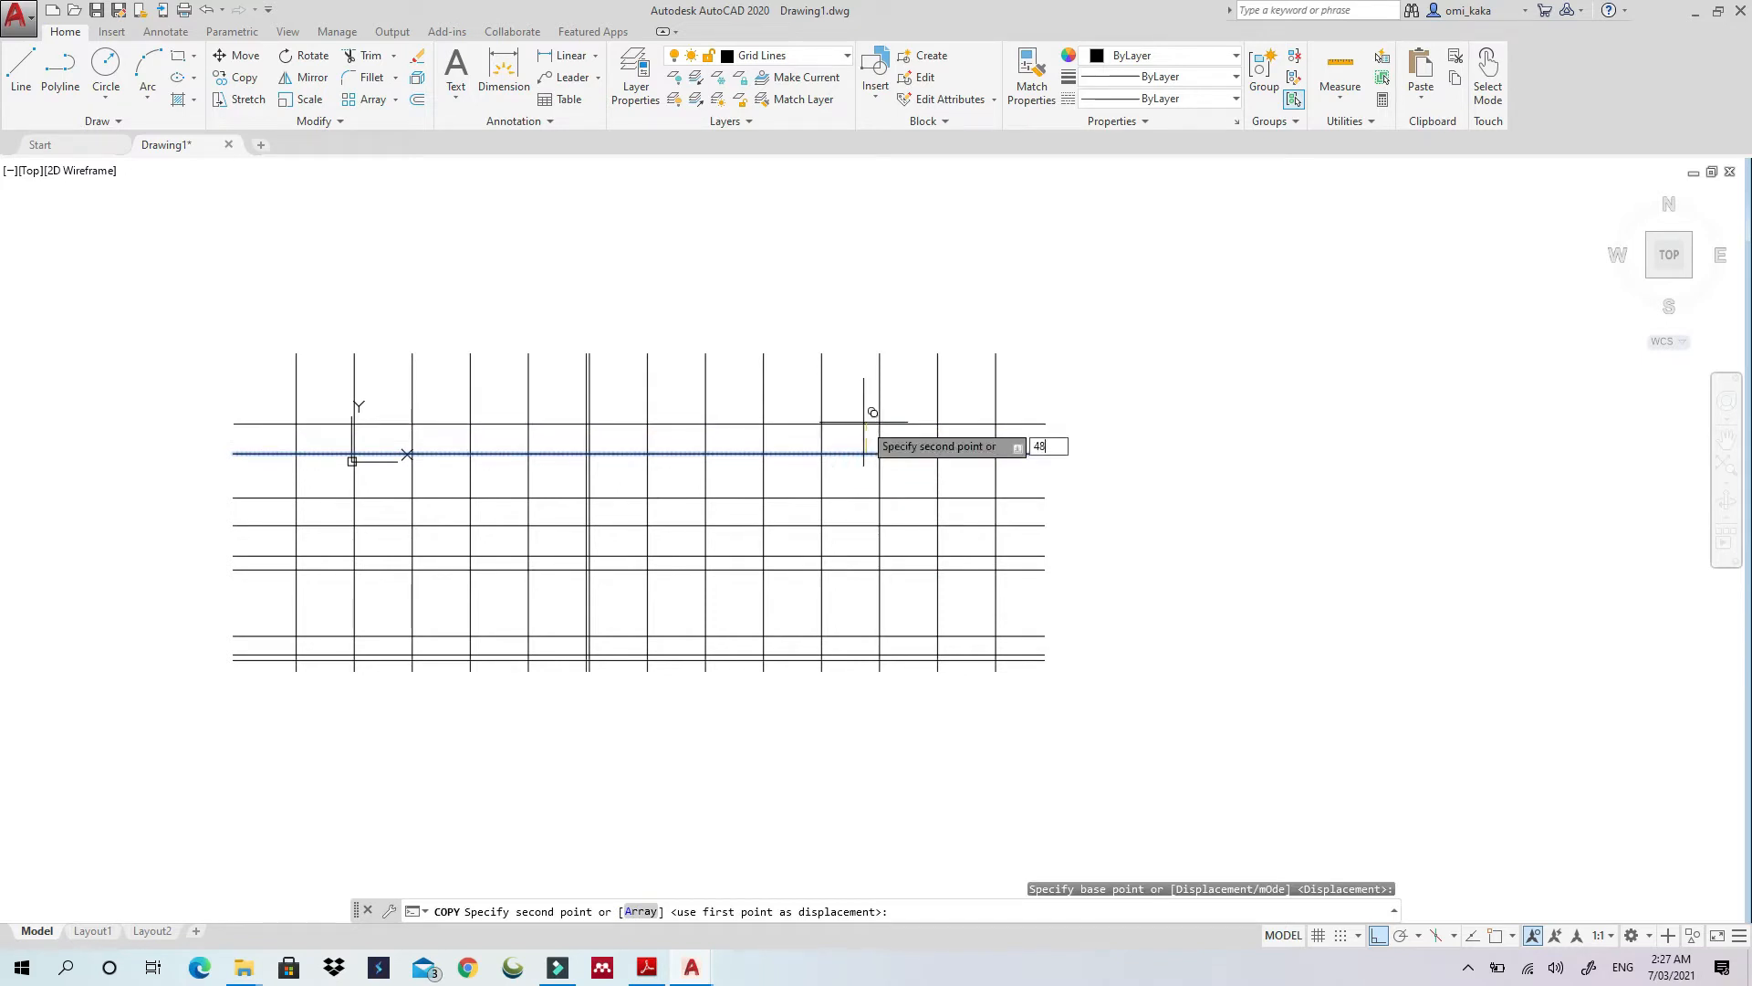
{"action": "type", "text": "00"}
{"action": "key", "text": "Return"}
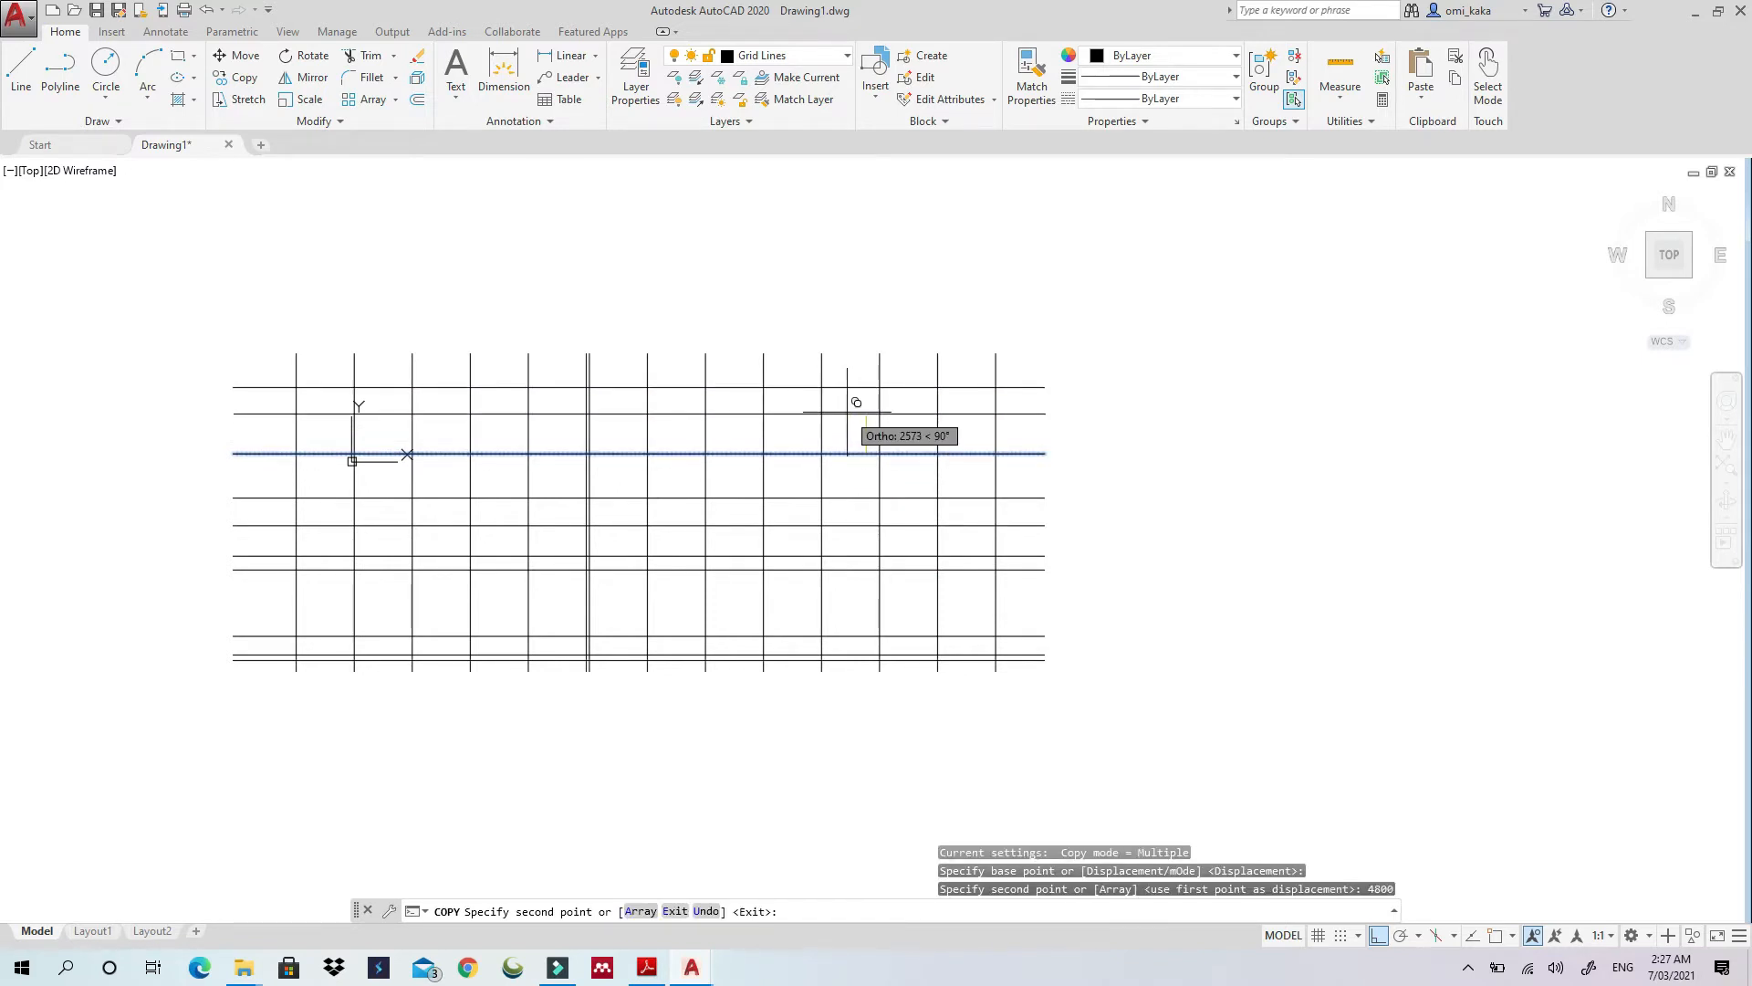
{"action": "key", "text": "Escape"}
{"action": "key", "text": "Escape"}
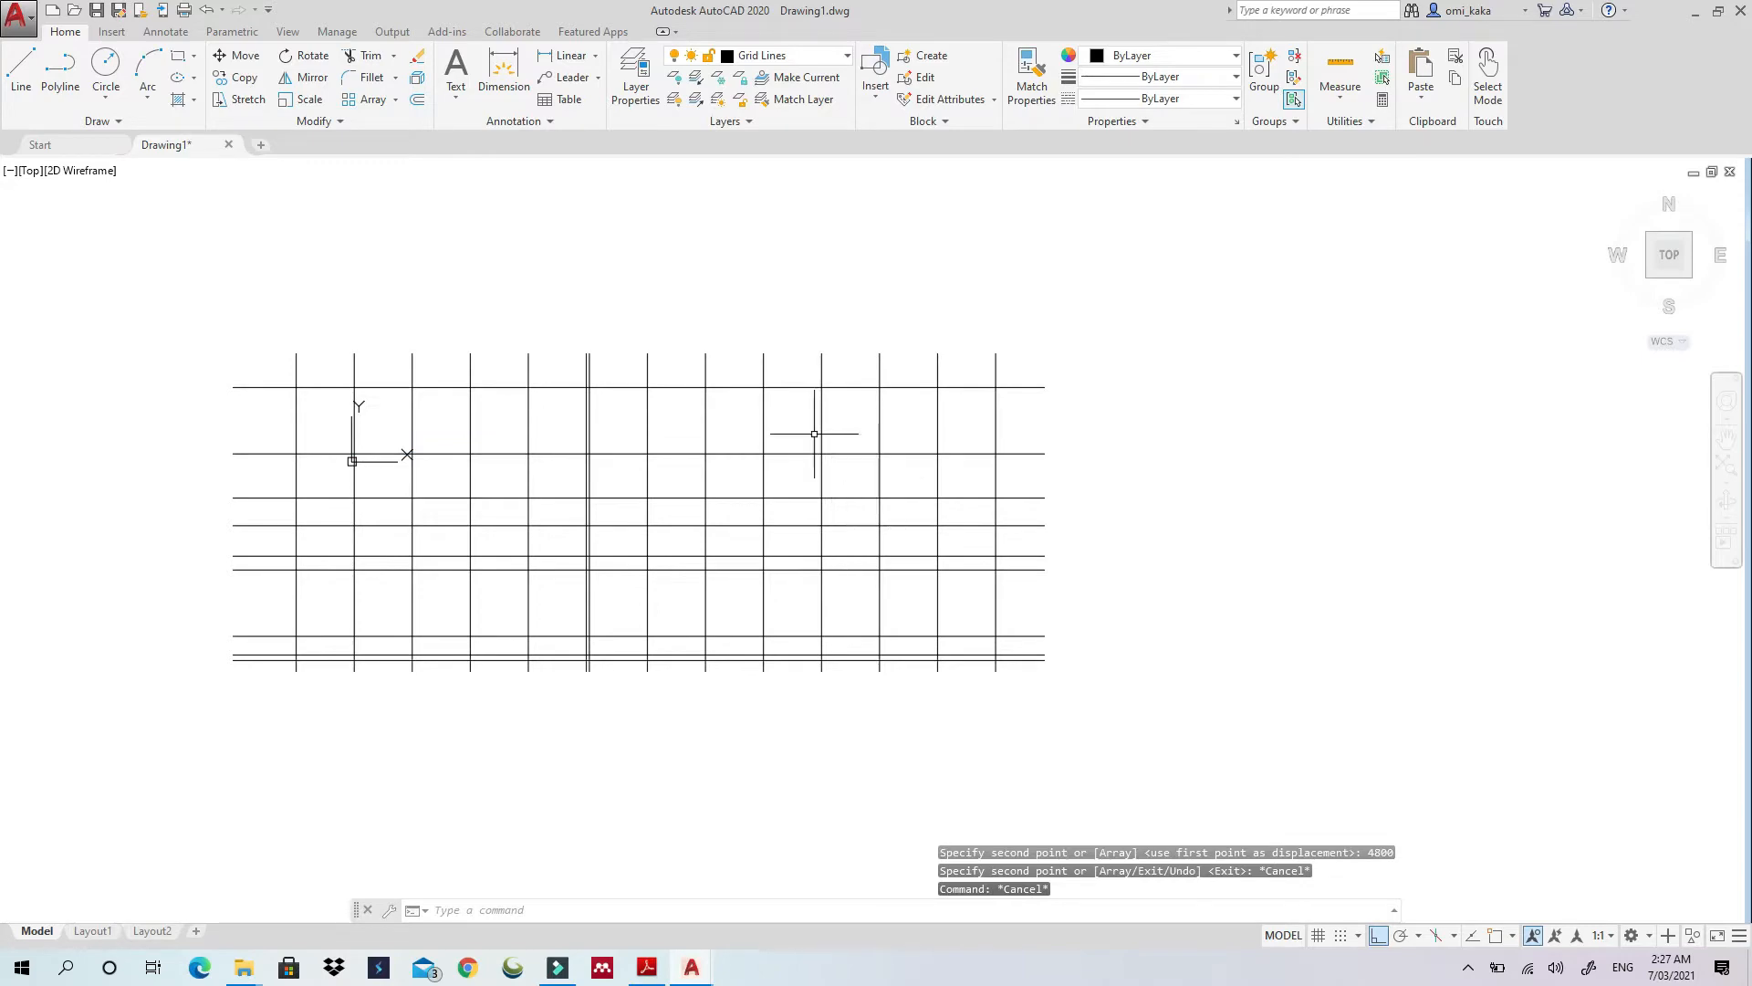
Check the spacing between grids 7 and 8 in the Asante structural plan, and return to Drawing1
{"action": "mouse_move", "coordinate": [687, 966]}
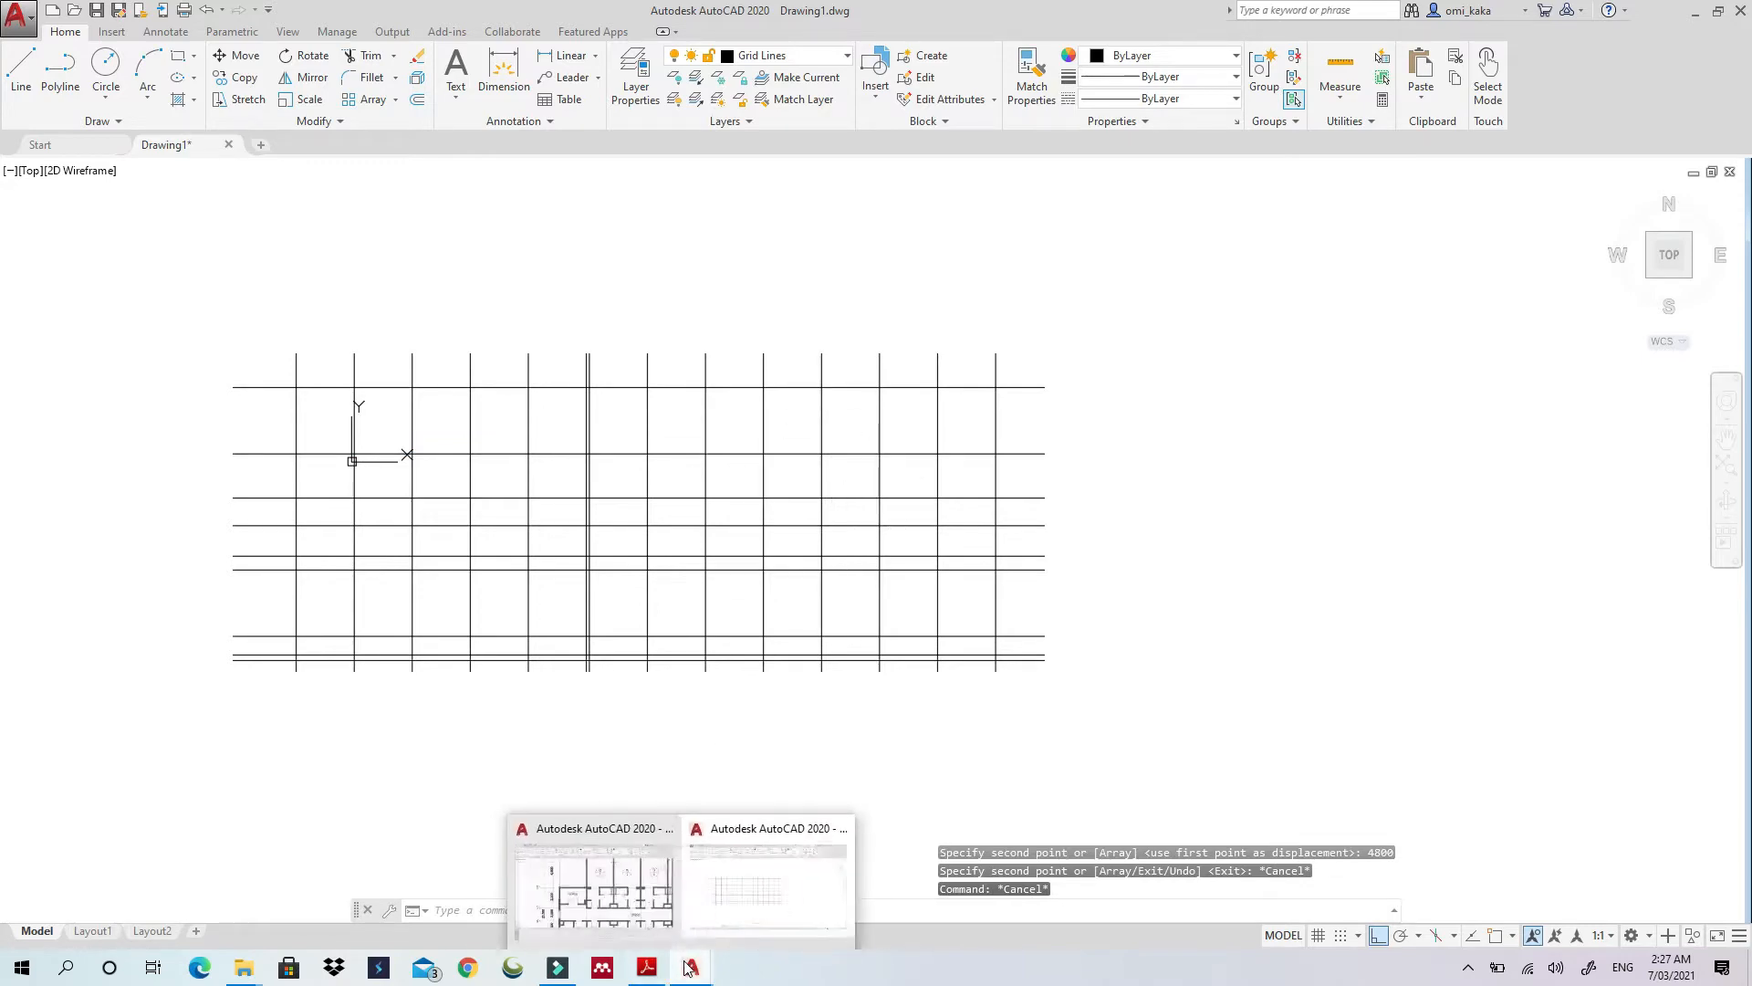
{"action": "left_click", "coordinate": [654, 899]}
{"action": "scroll", "coordinate": [628, 604], "scroll_direction": "down", "scroll_amount": 2}
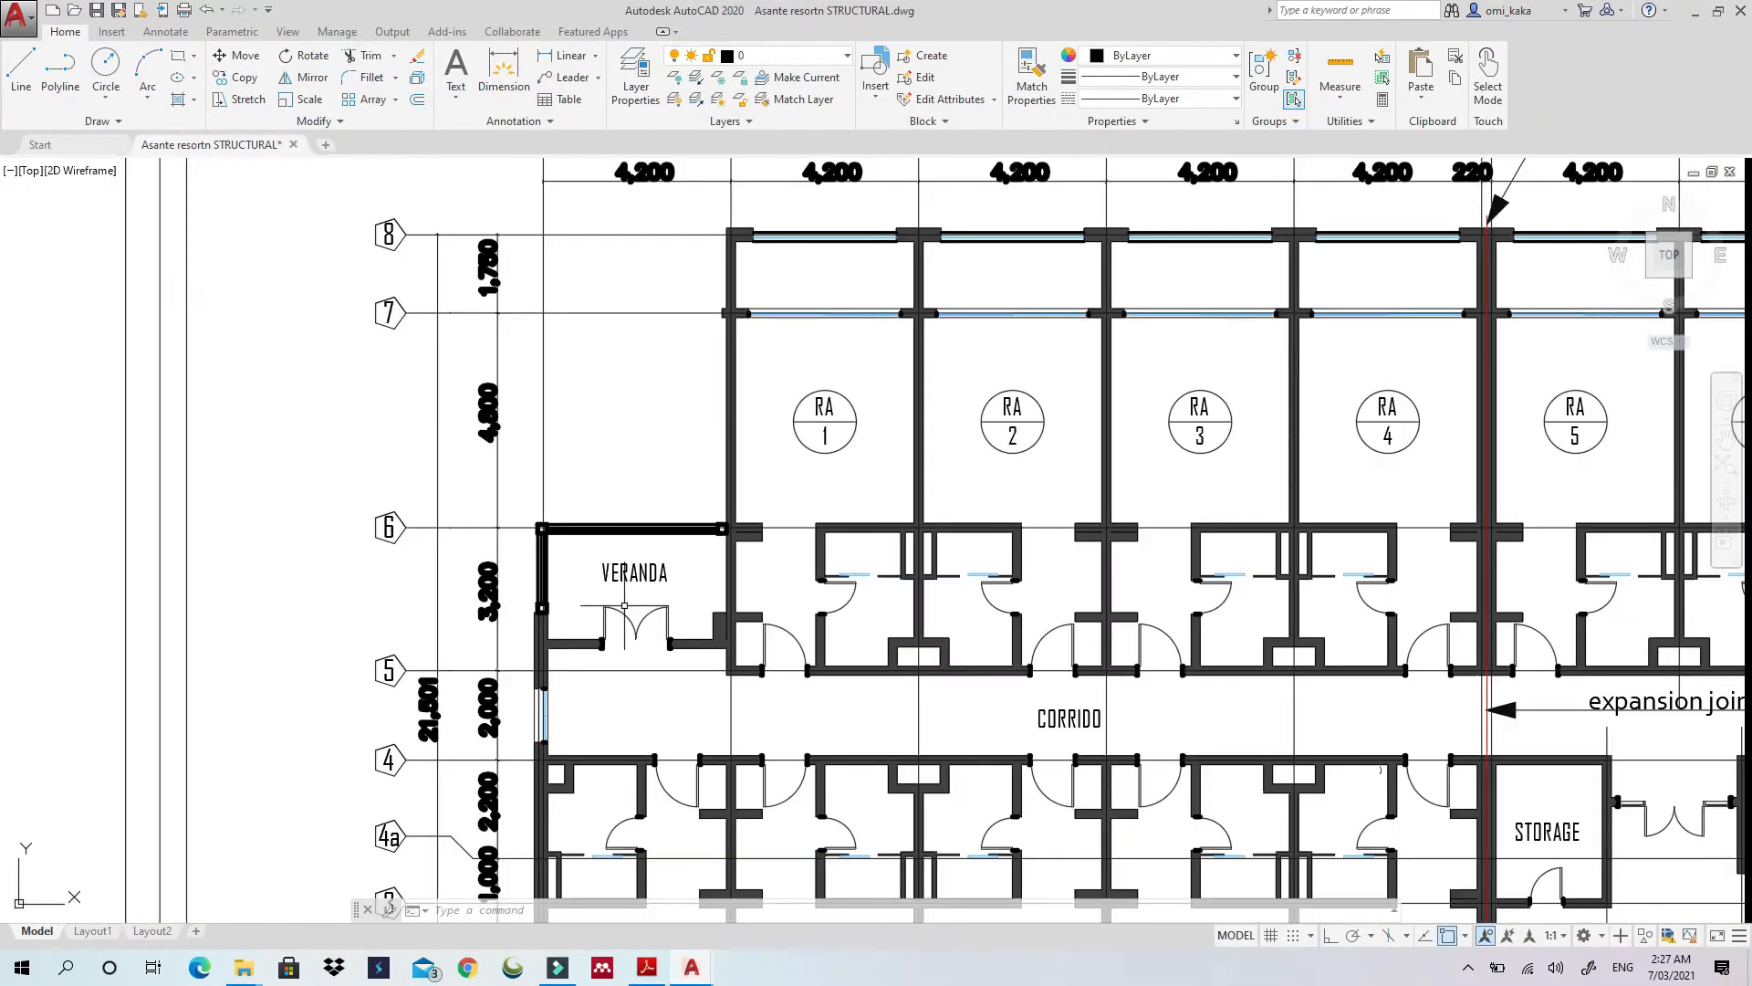
{"action": "middle_click_drag", "start_coordinate": [515, 441], "coordinate": [488, 527]}
{"action": "scroll", "coordinate": [488, 526], "scroll_direction": "up", "scroll_amount": 5}
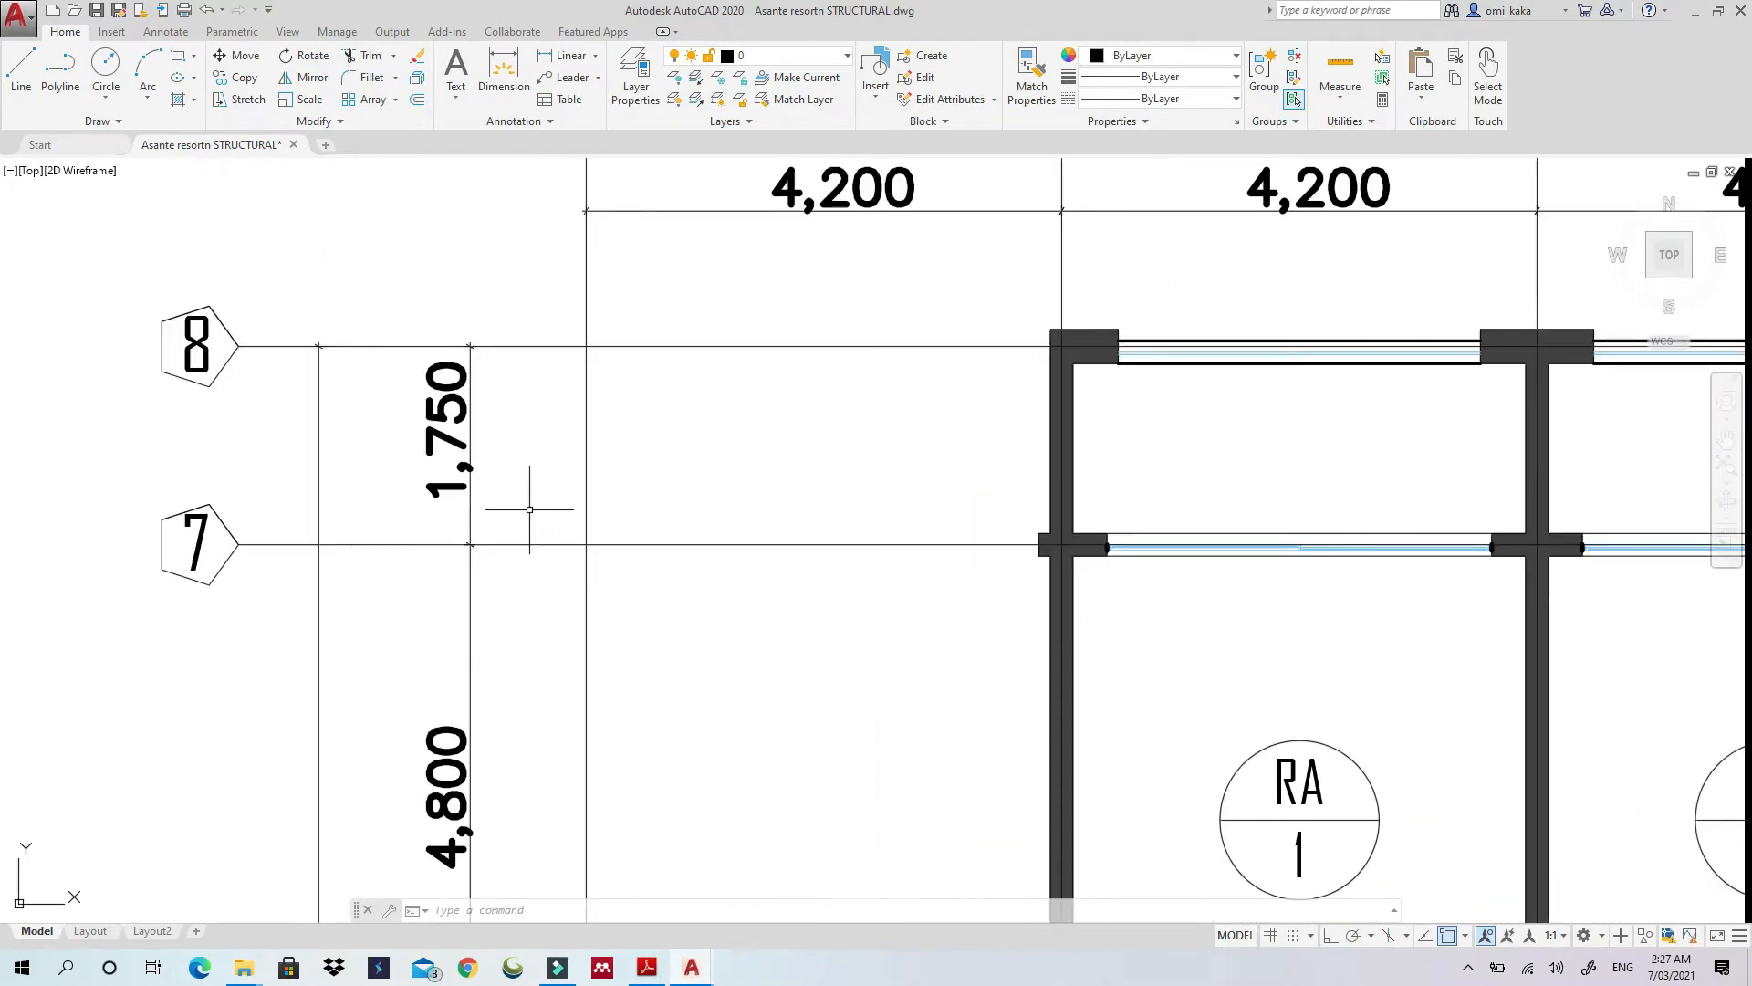
{"action": "left_click", "coordinate": [1696, 11]}
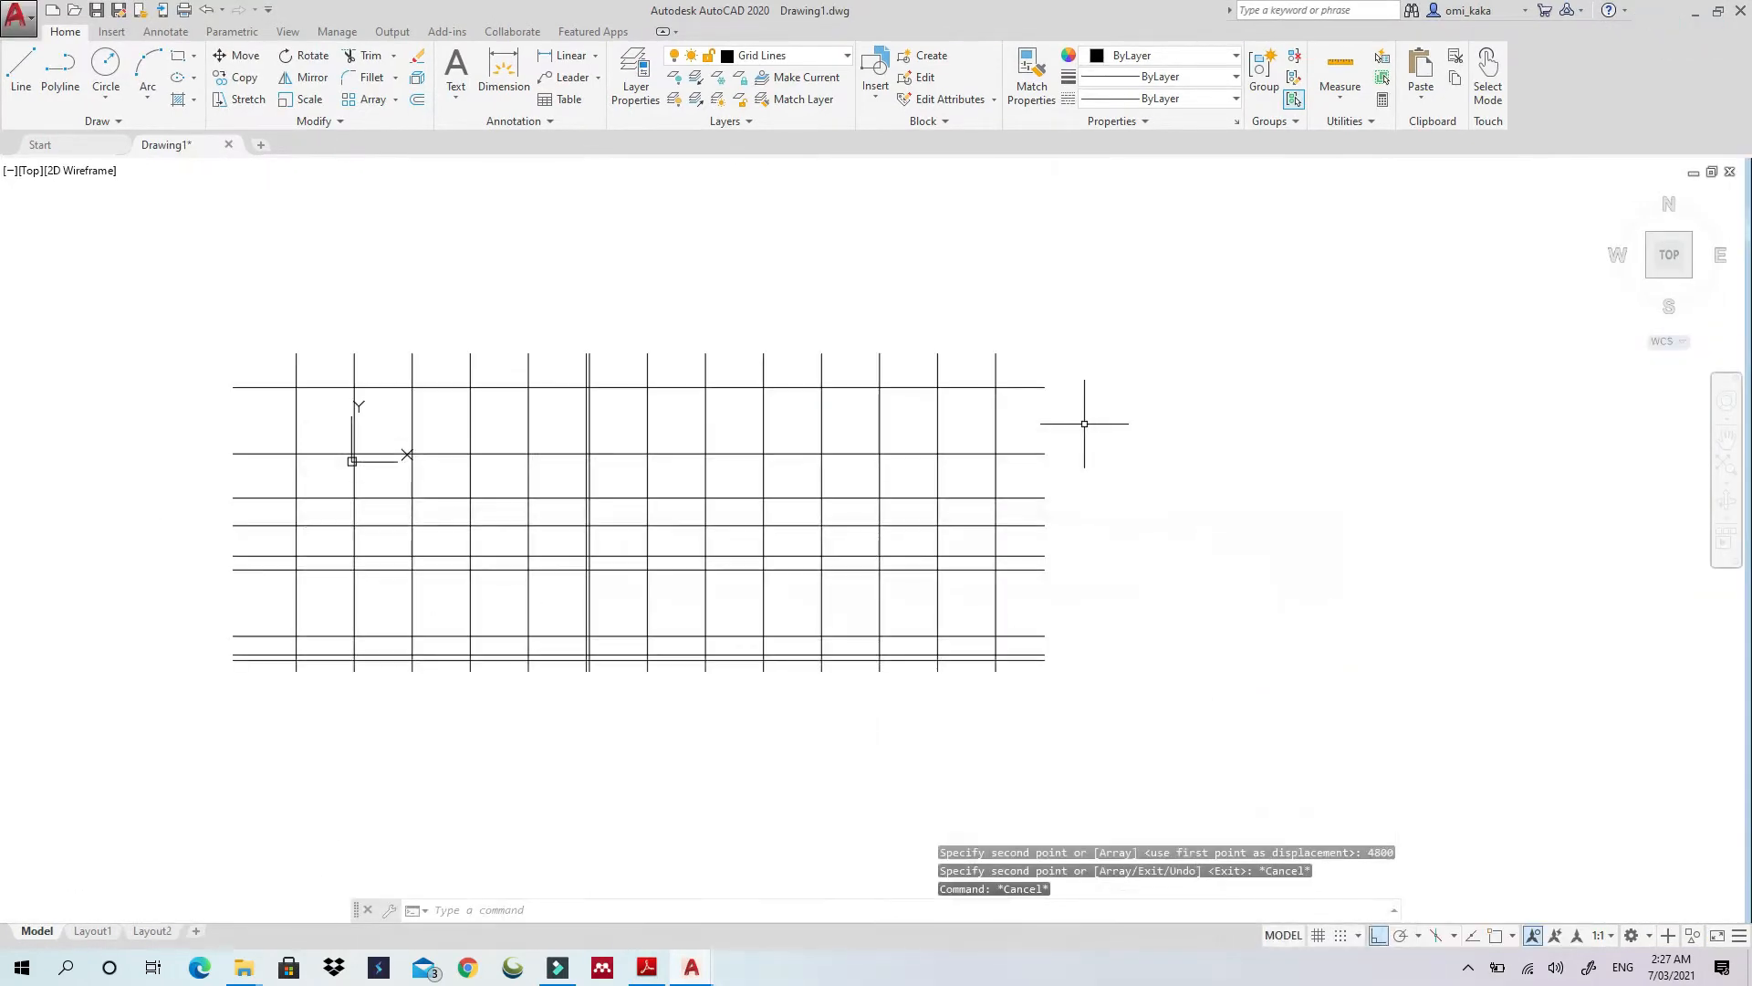
Copy the grid 7 line 1750 mm upward to create horizontal grid 8, and finish the Copy command
{"action": "key", "text": "Escape"}
{"action": "left_click", "coordinate": [869, 386]}
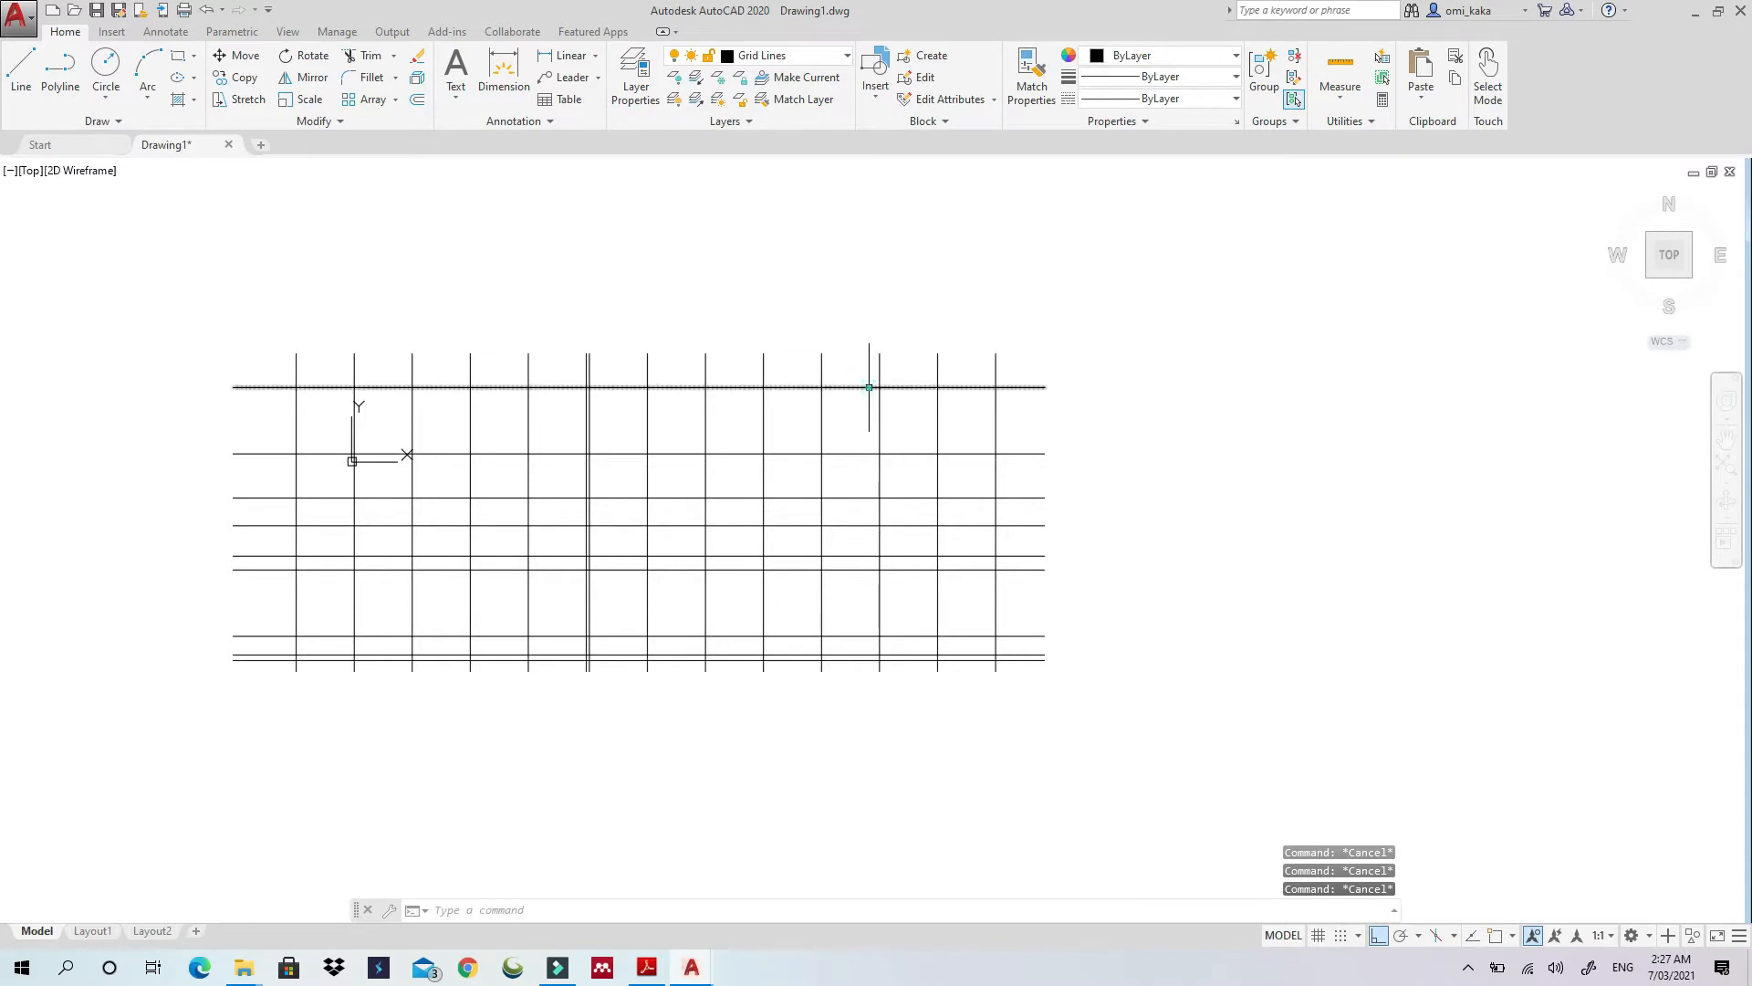
{"action": "right_click", "coordinate": [870, 392]}
{"action": "left_click", "coordinate": [940, 540]}
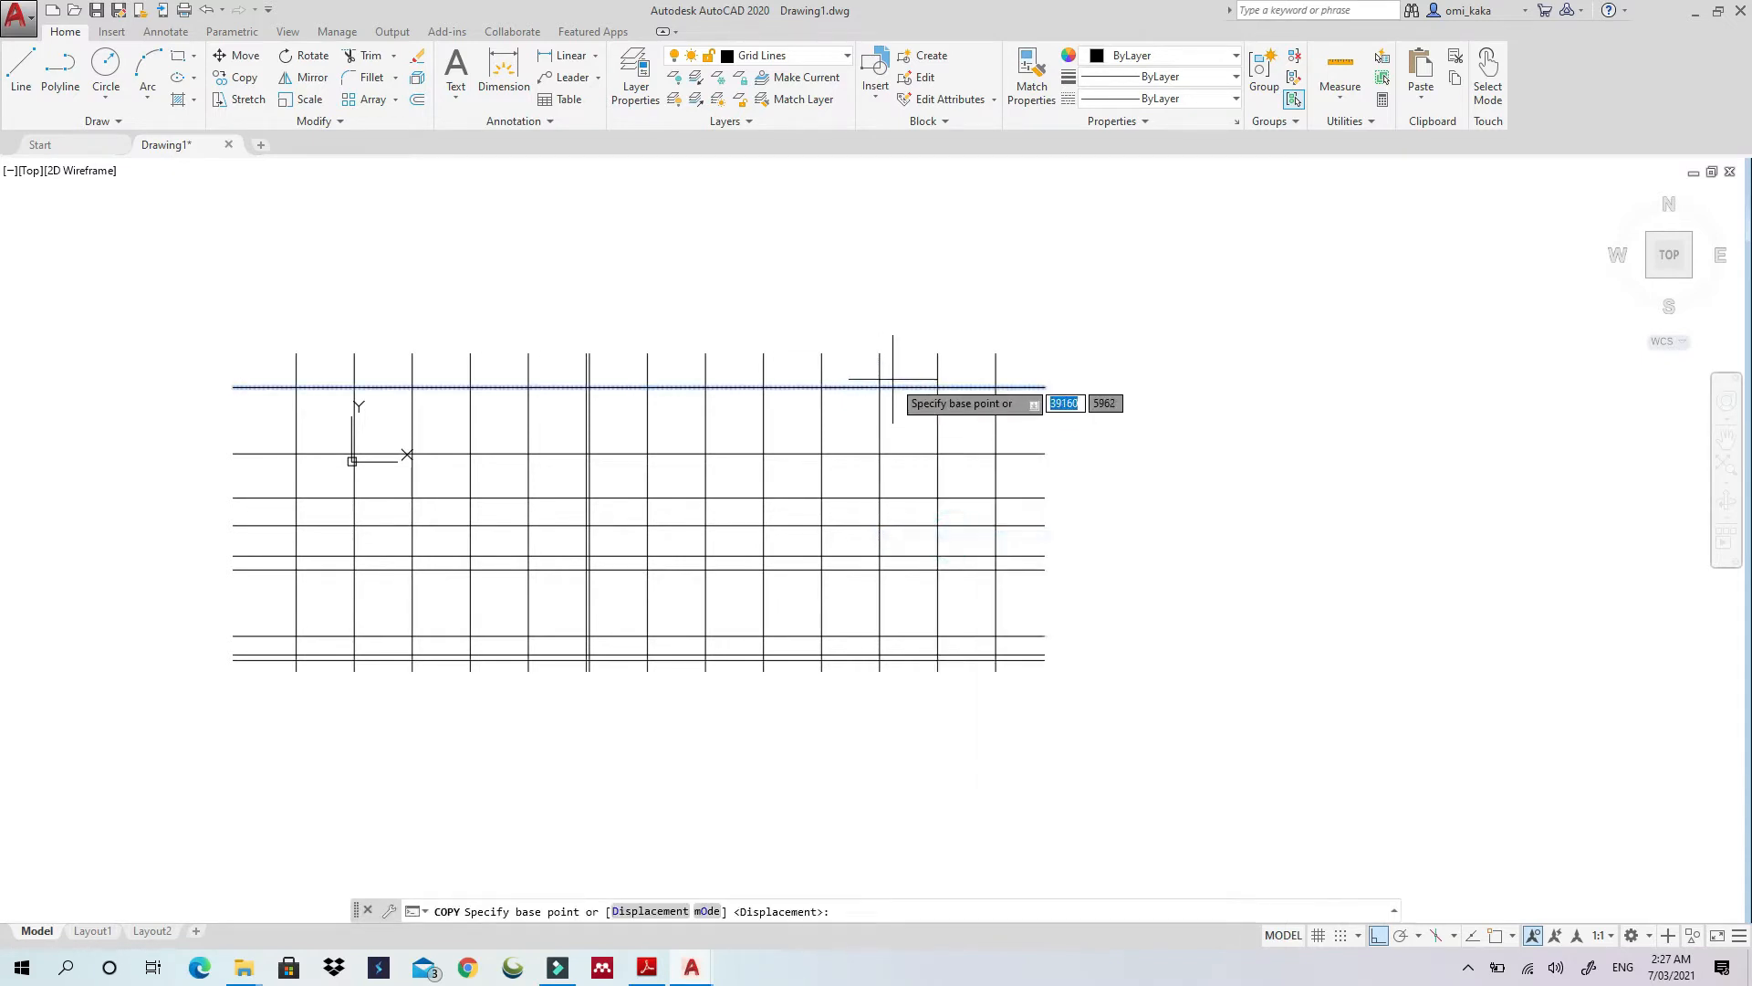
{"action": "left_click", "coordinate": [885, 386]}
{"action": "type", "text": "1750"}
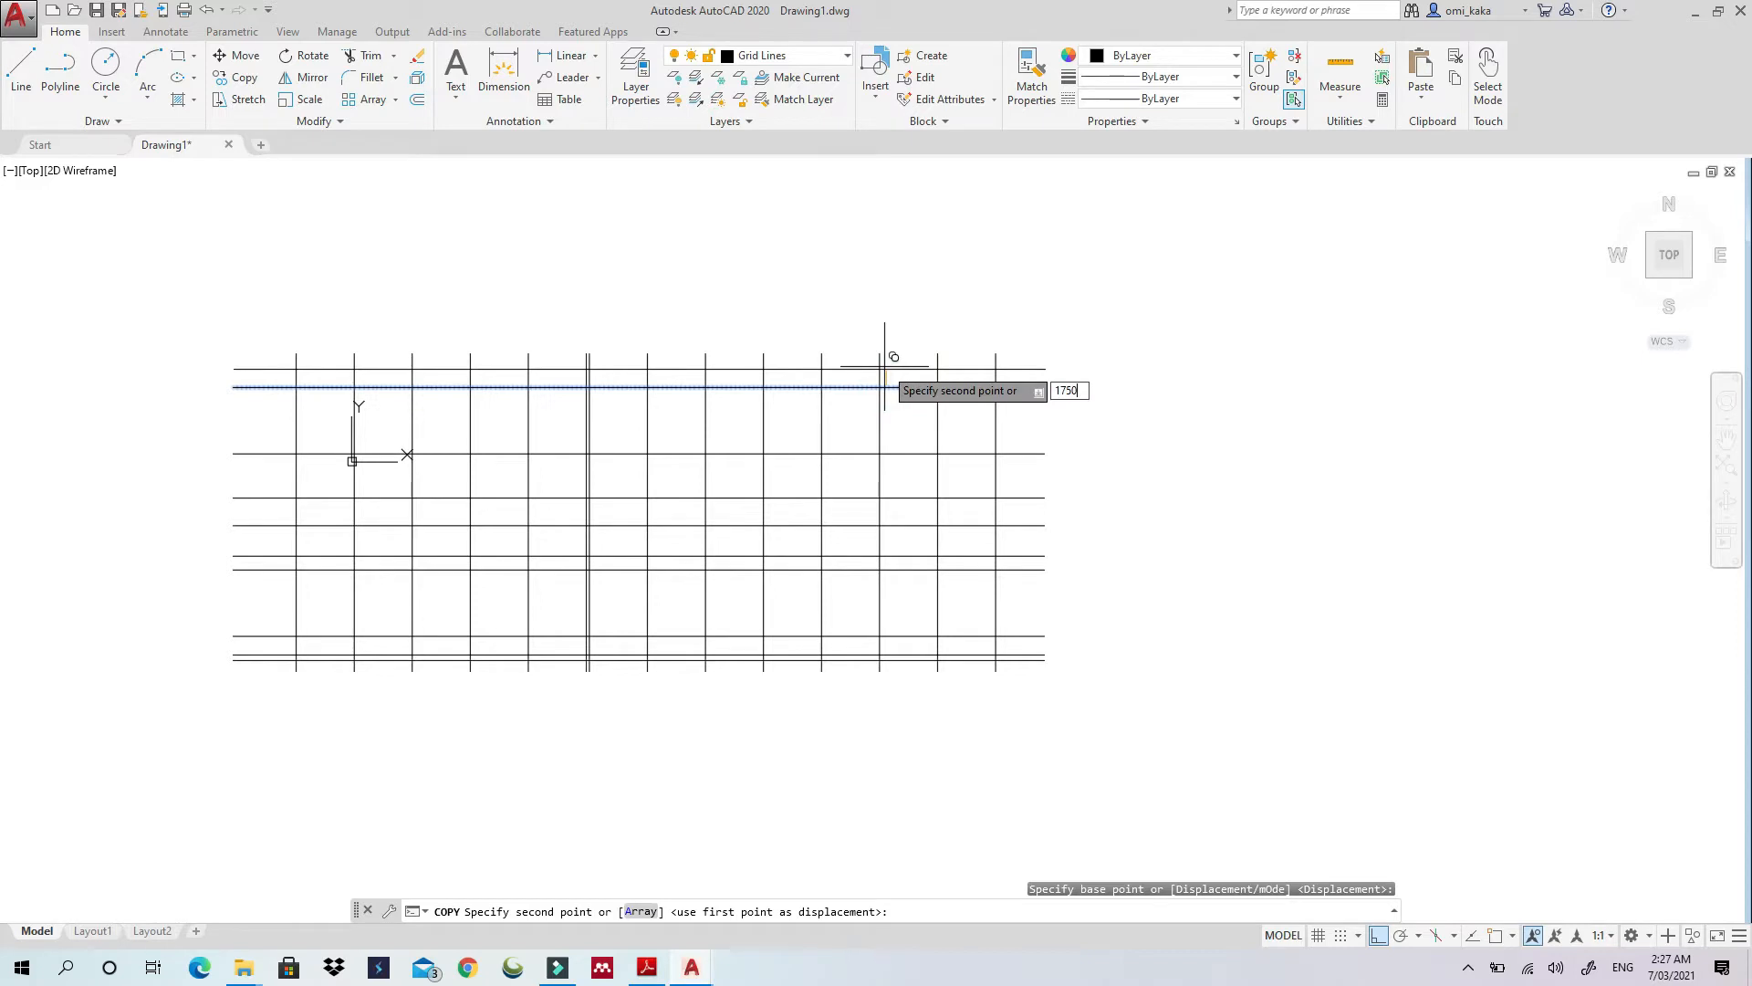
{"action": "key", "text": "Return"}
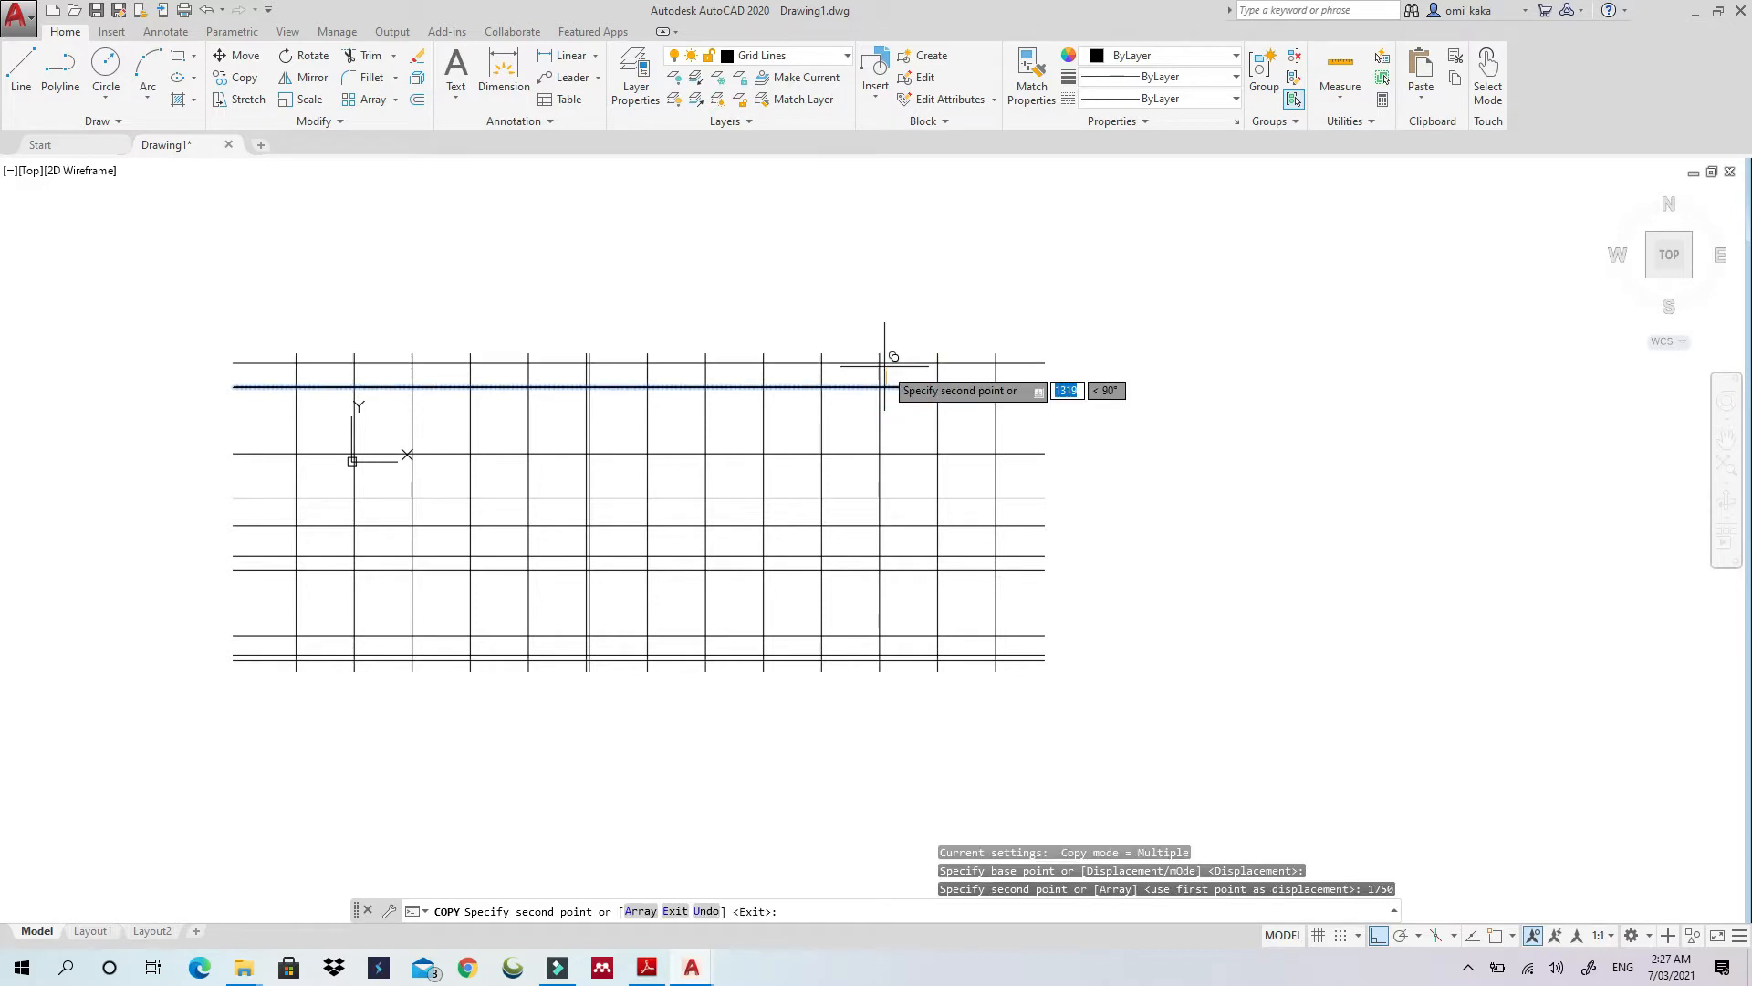
{"action": "key", "text": "Escape"}
{"action": "key", "text": "Escape"}
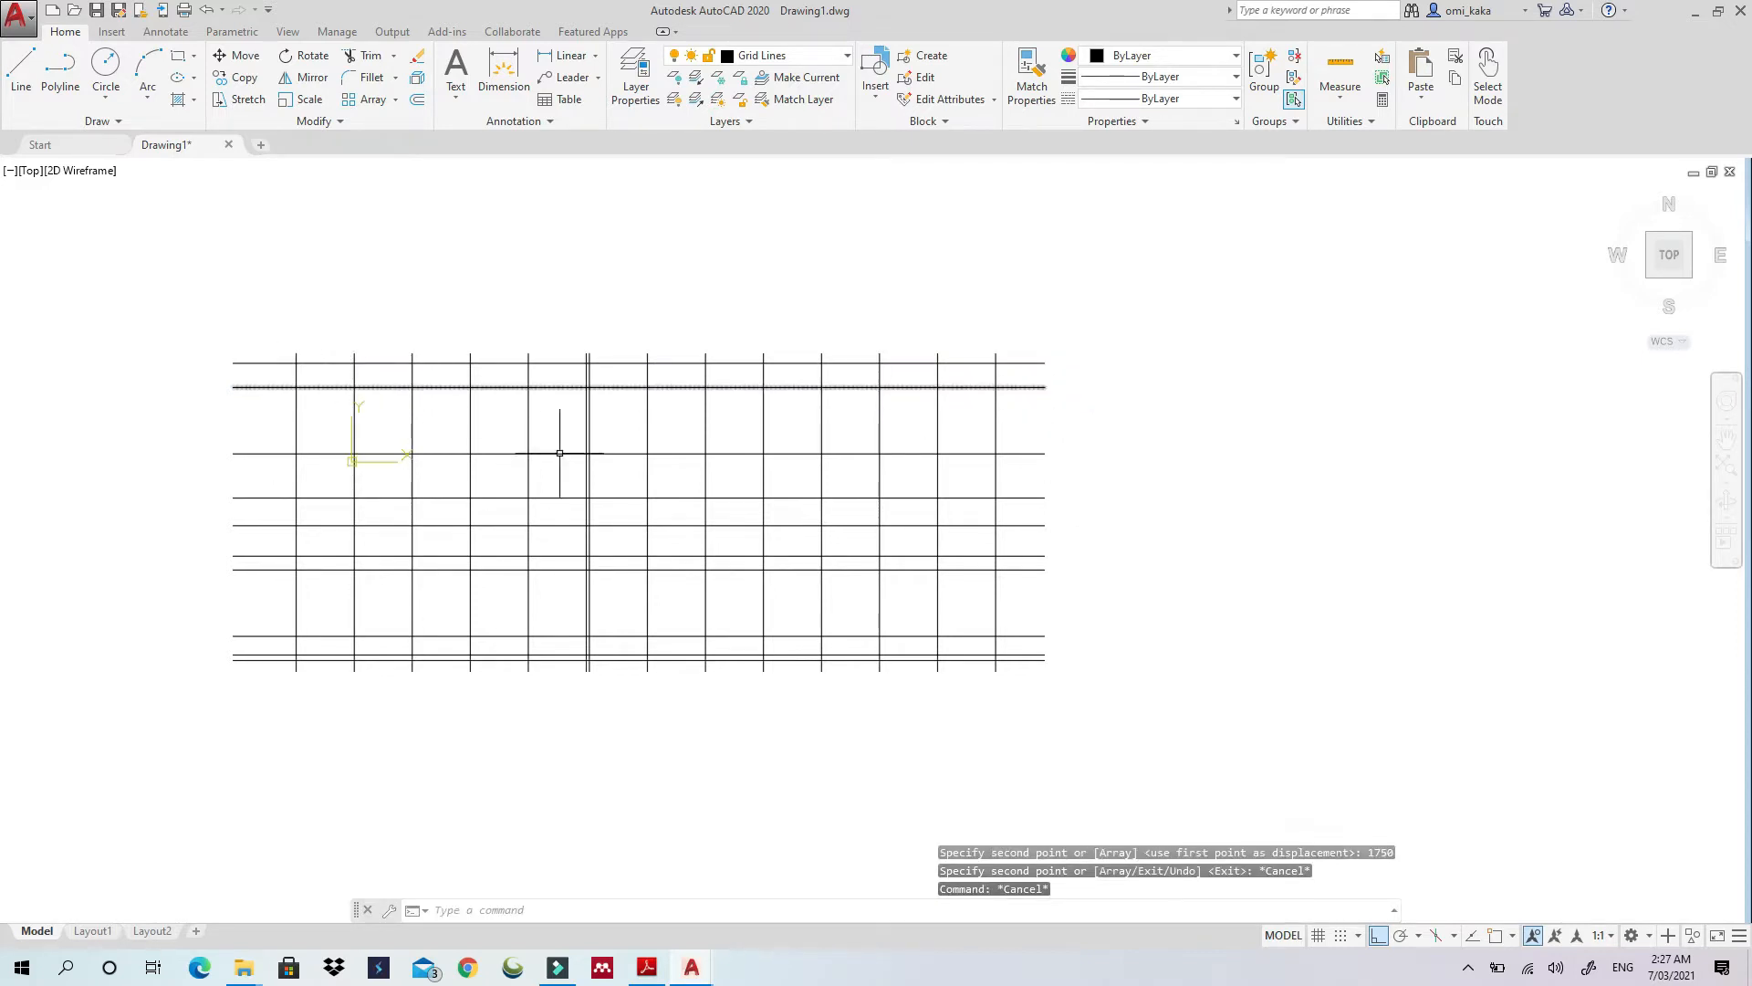
{"action": "key", "text": "Escape"}
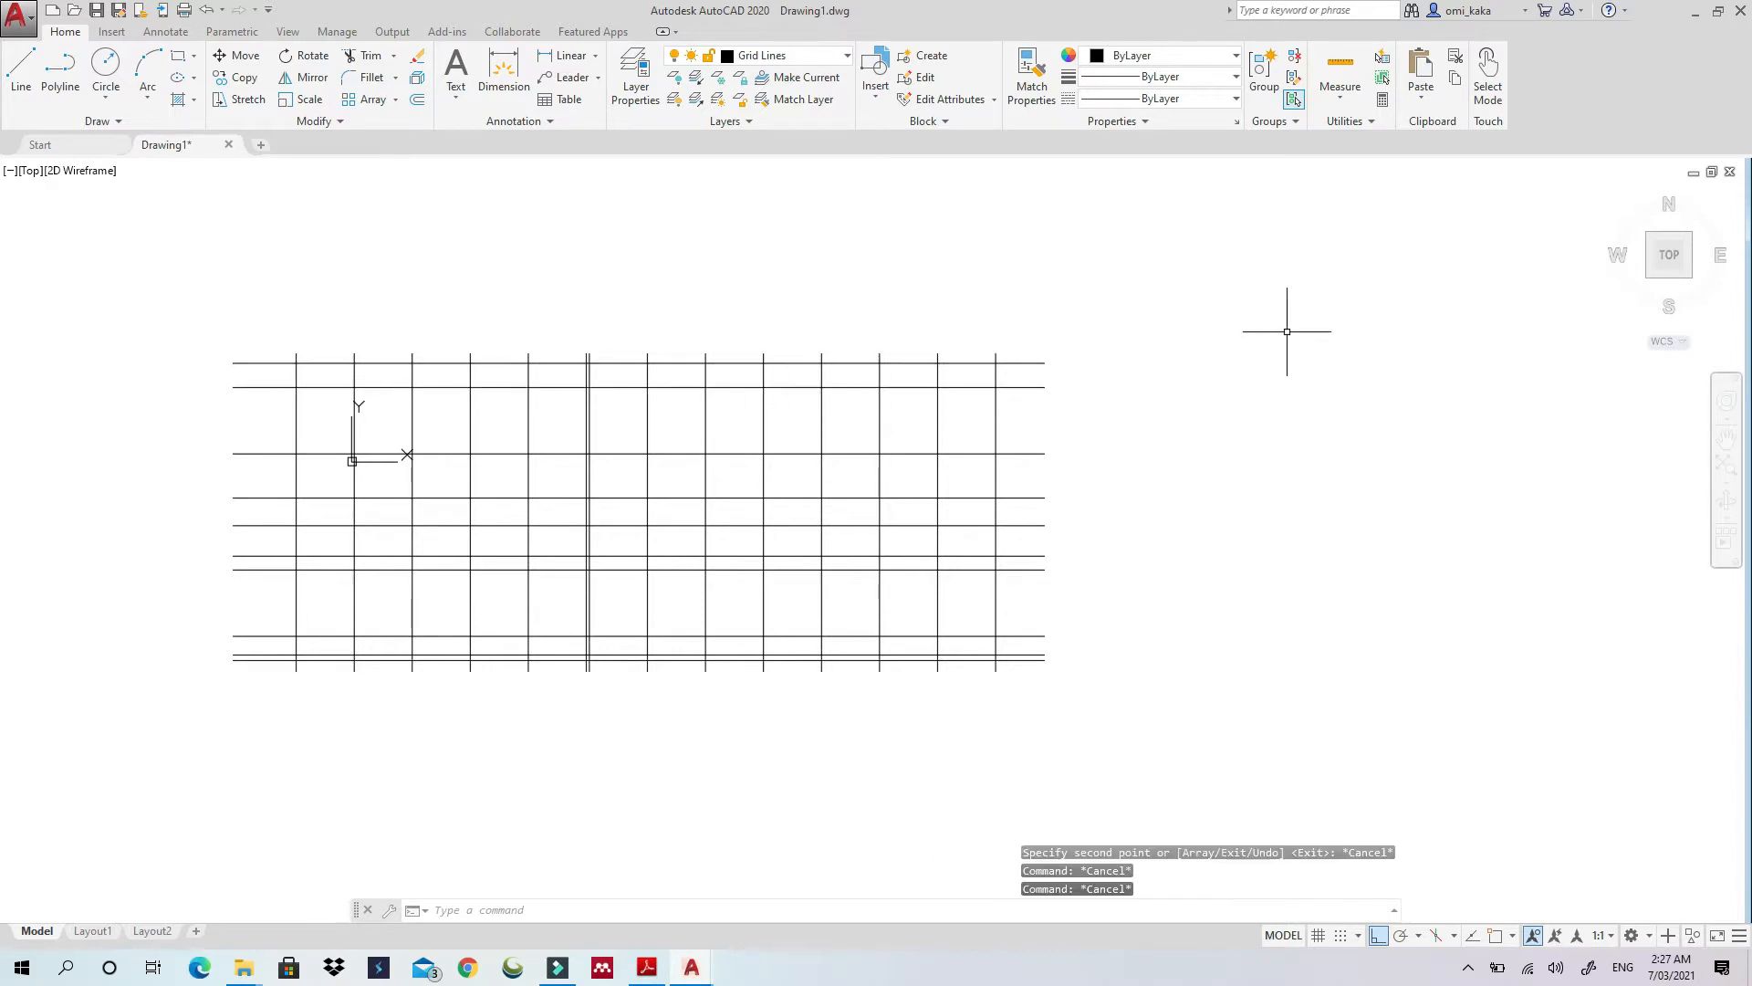
{"action": "key", "text": "Escape"}
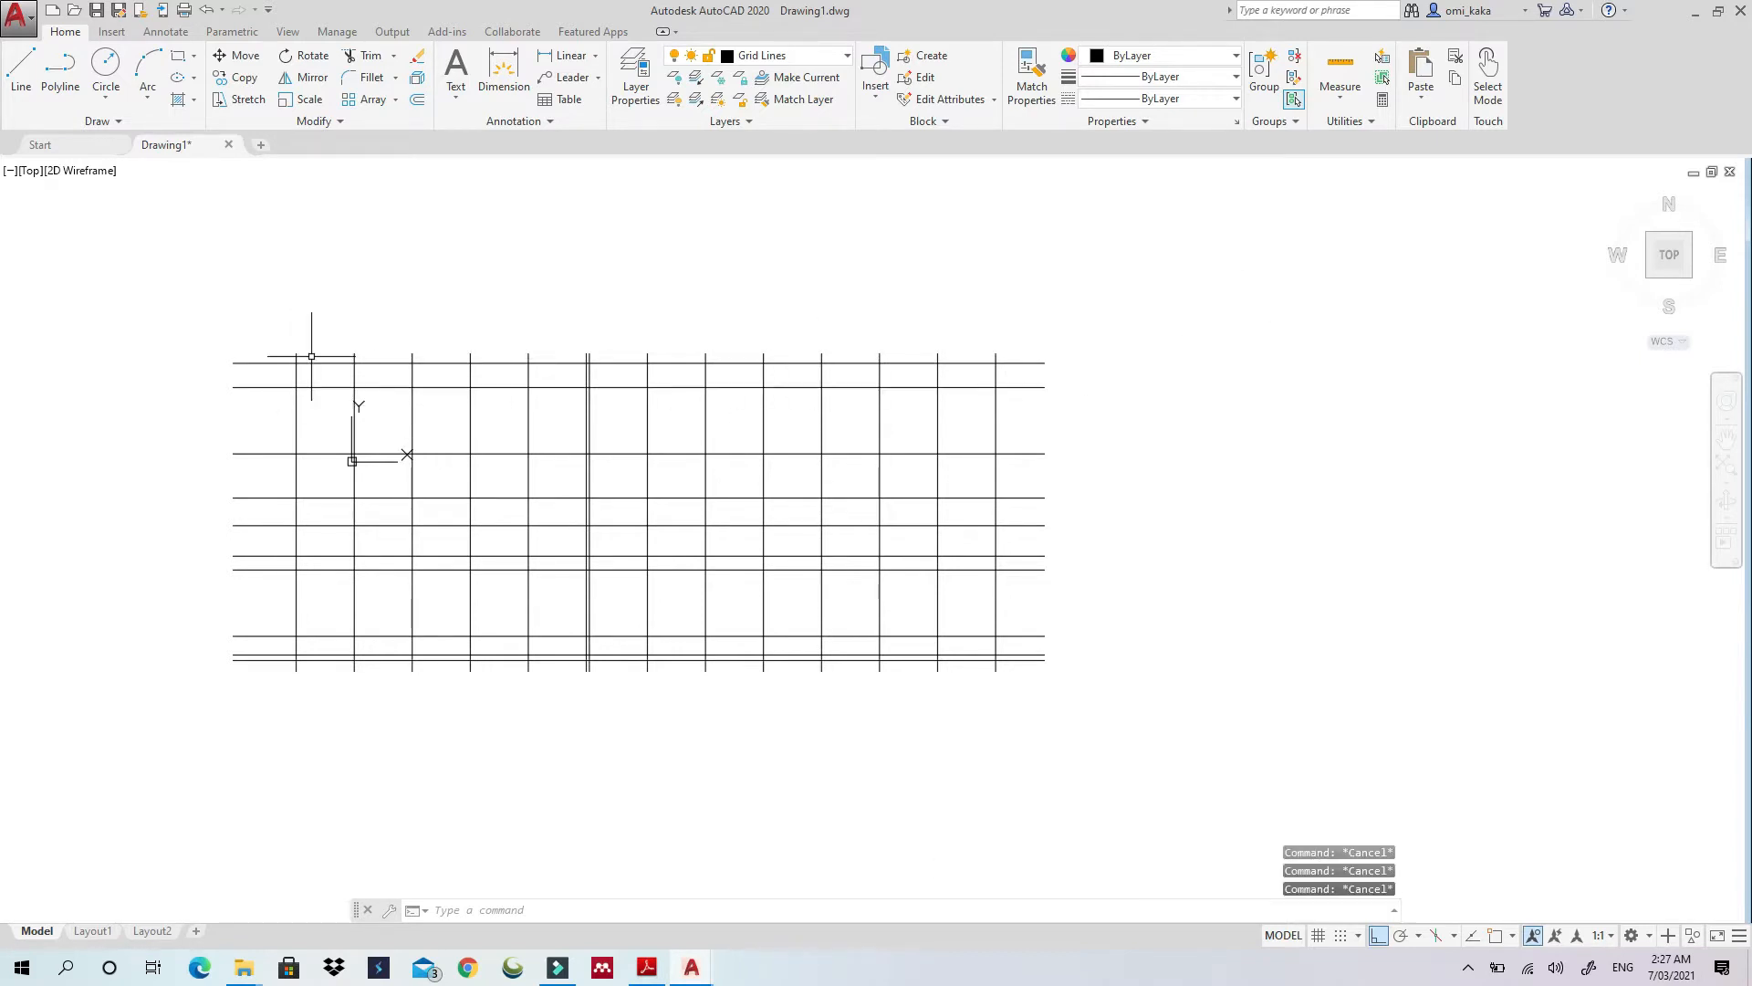
{"action": "scroll", "coordinate": [311, 356], "scroll_direction": "up", "scroll_amount": 3}
{"action": "scroll", "coordinate": [313, 357], "scroll_direction": "down", "scroll_amount": 3}
{"action": "scroll", "coordinate": [305, 348], "scroll_direction": "up", "scroll_amount": 2}
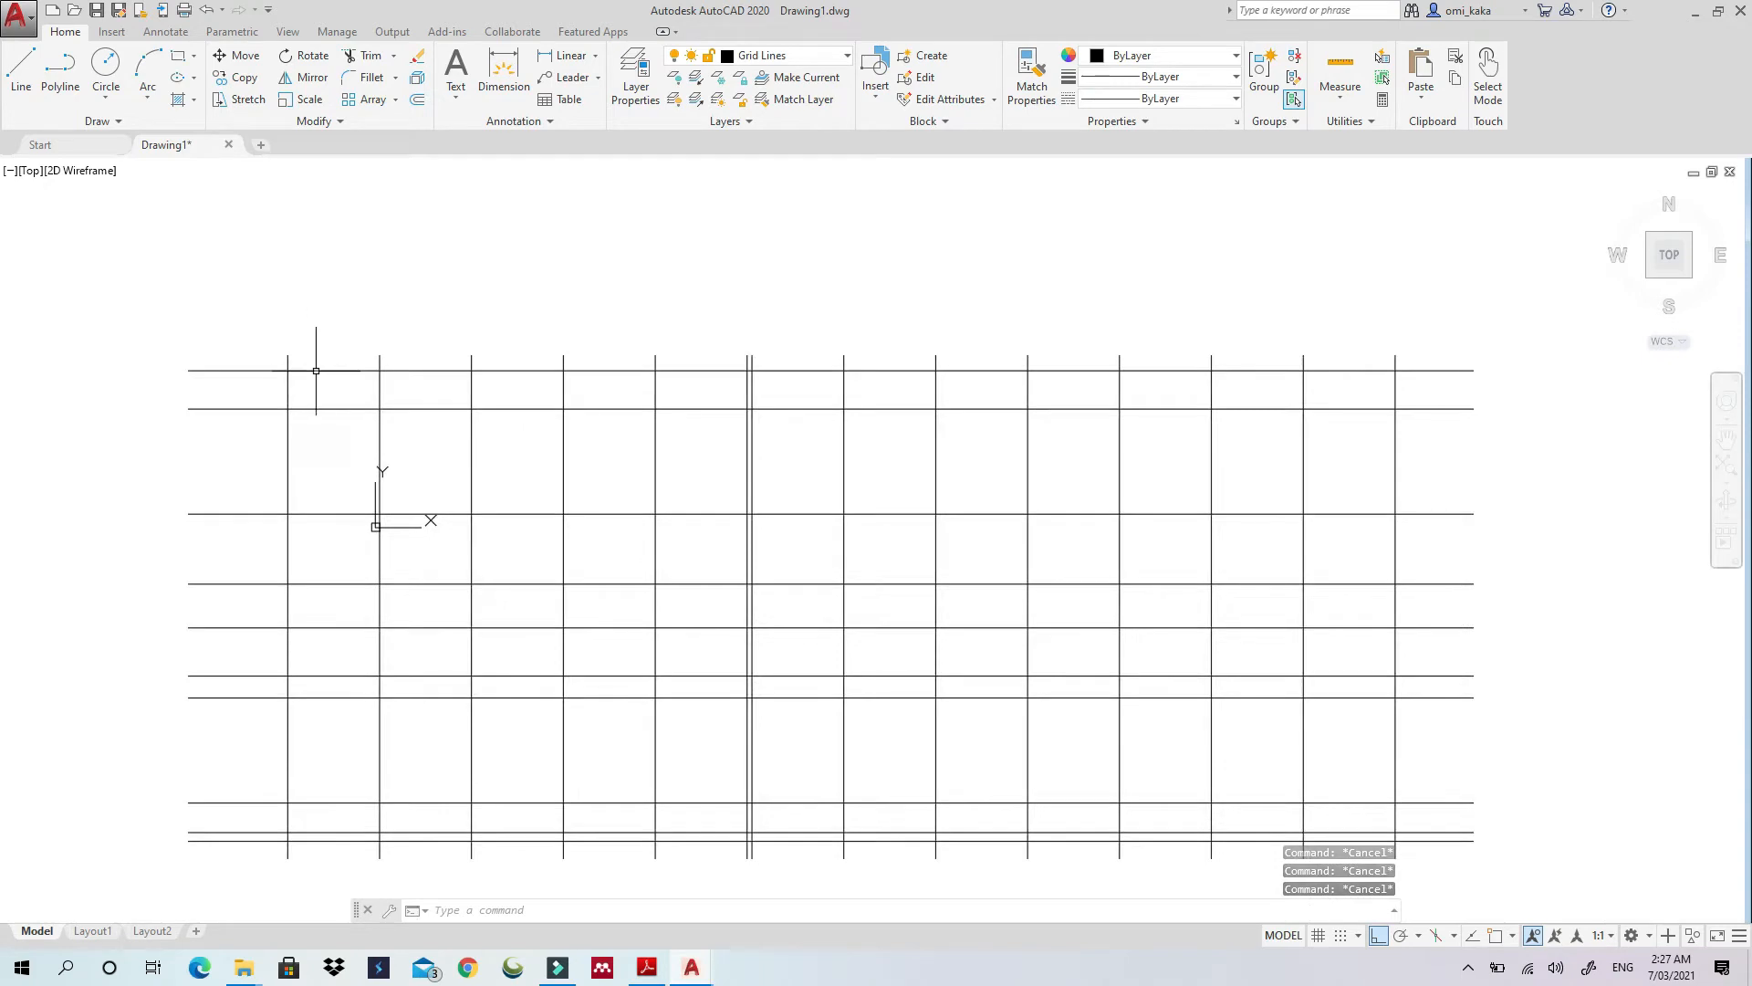
{"action": "scroll", "coordinate": [316, 370], "scroll_direction": "up", "scroll_amount": 2}
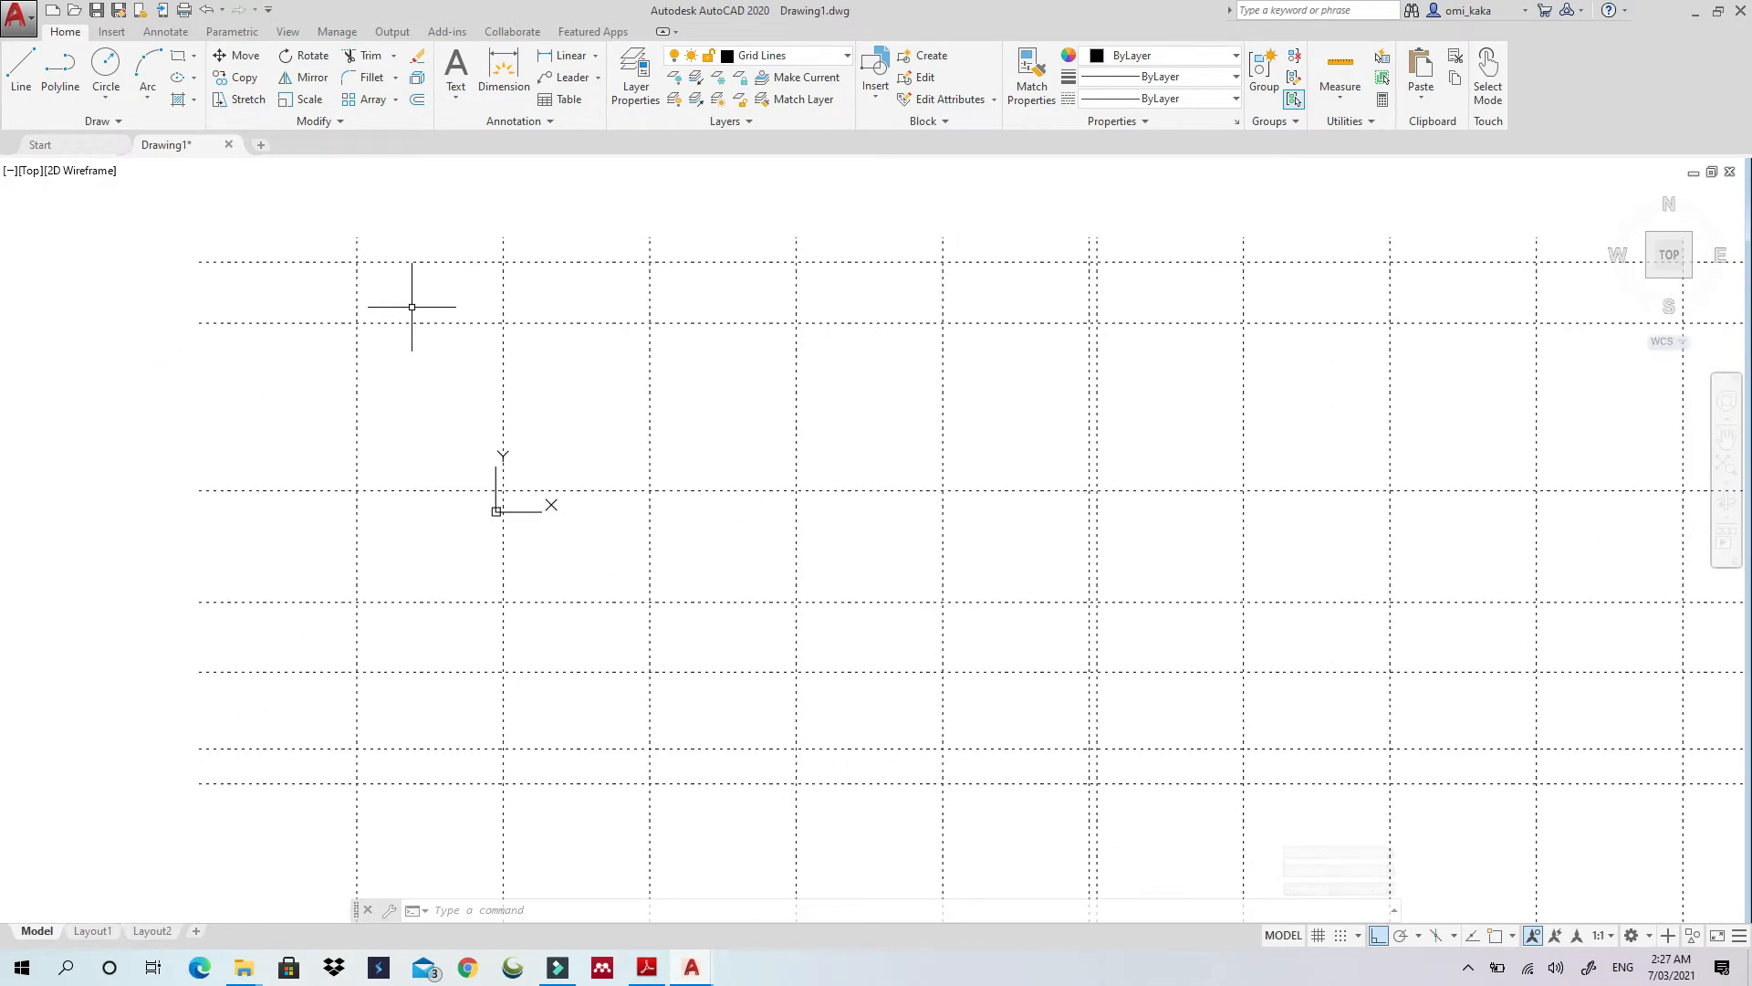
{"action": "middle_click_drag", "start_coordinate": [412, 306], "coordinate": [364, 348]}
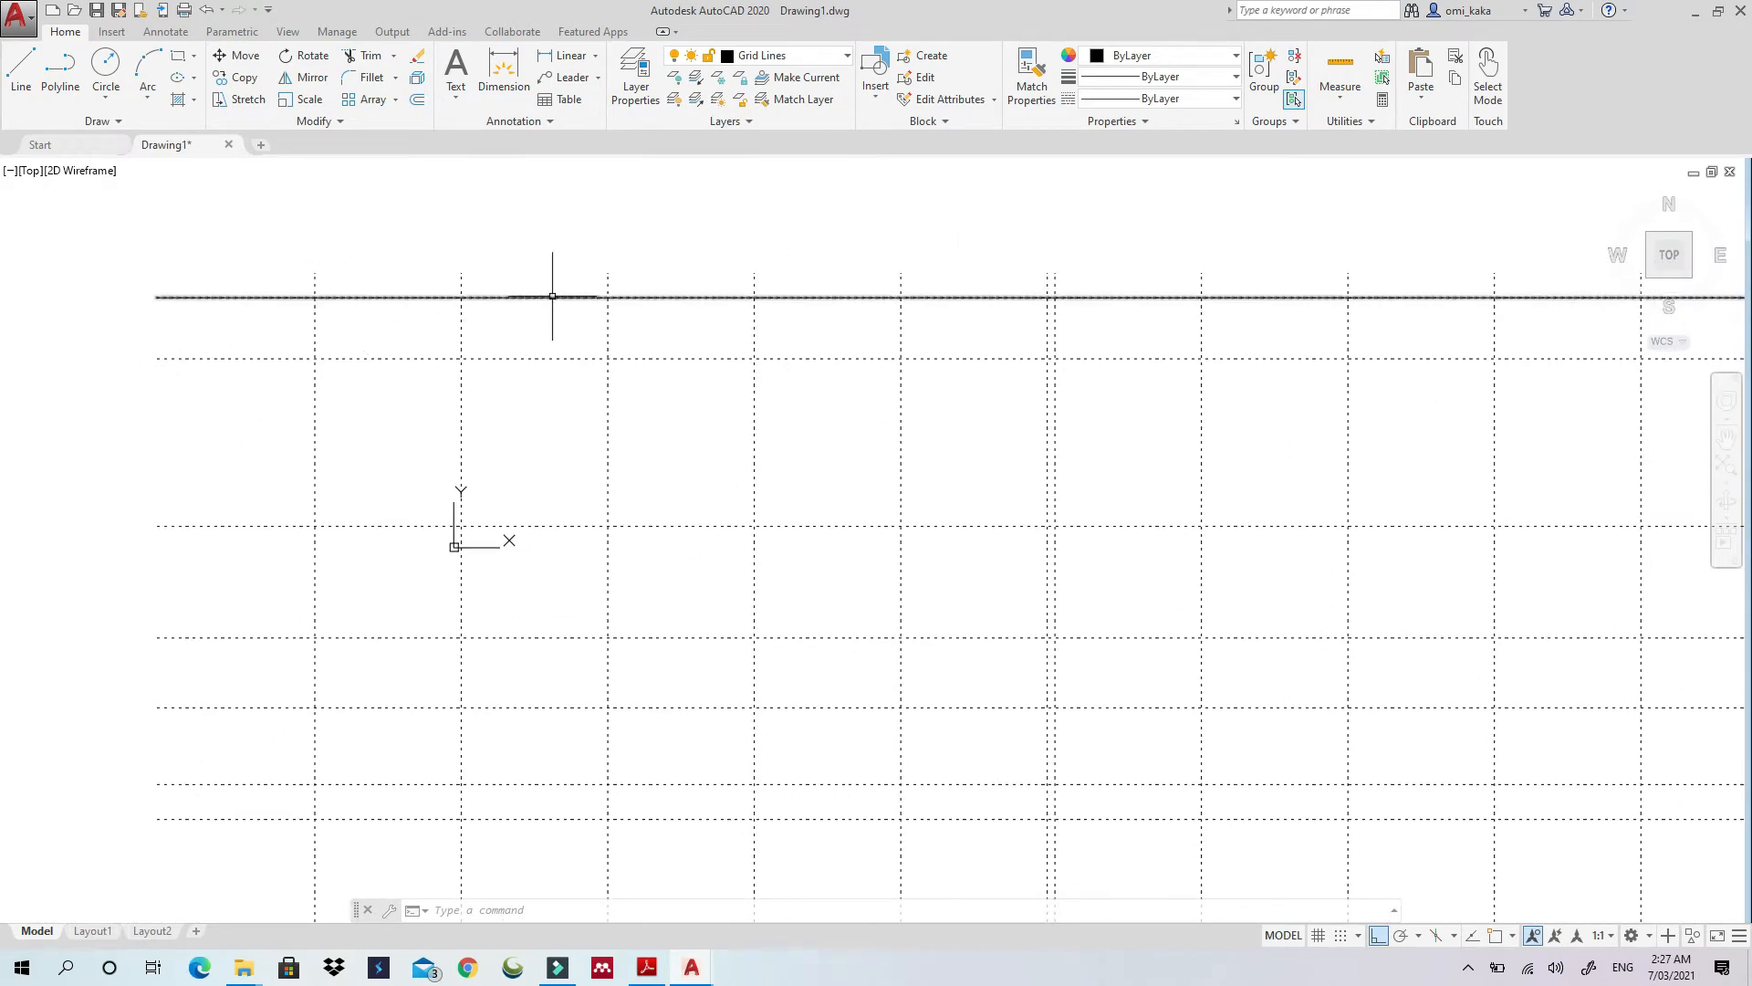
{"action": "mouse_move", "coordinate": [552, 295]}
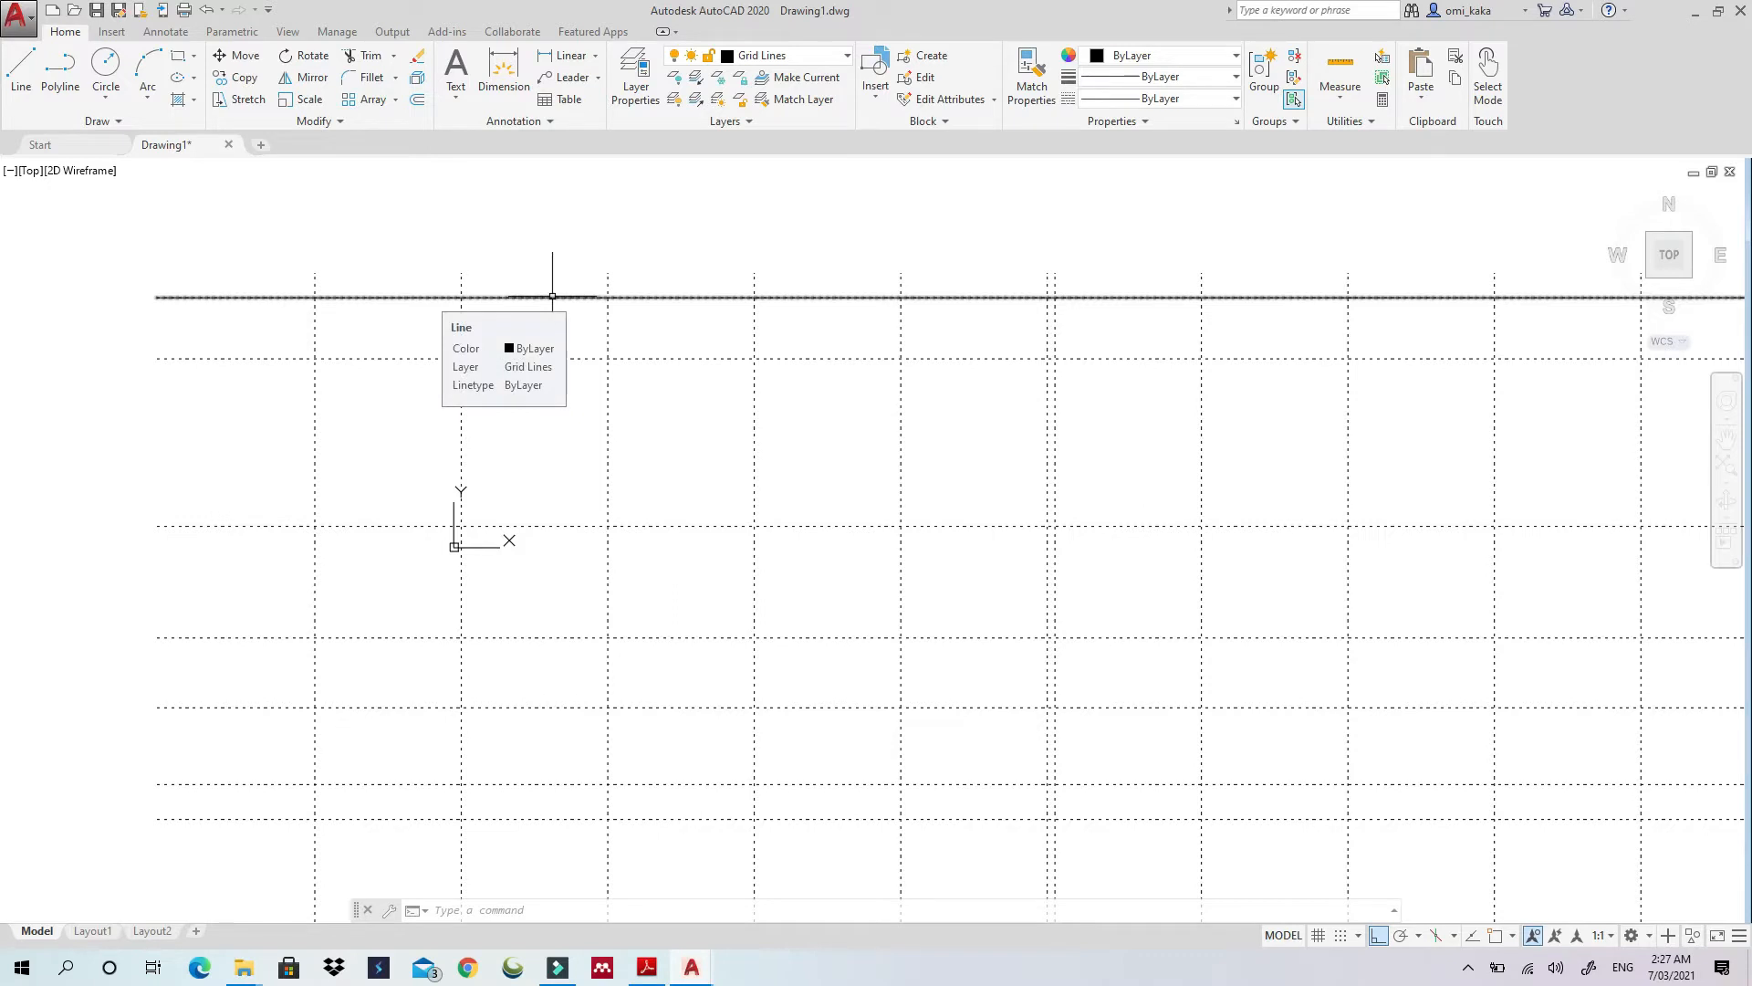
{"action": "scroll", "coordinate": [532, 316], "scroll_direction": "down", "scroll_amount": 3}
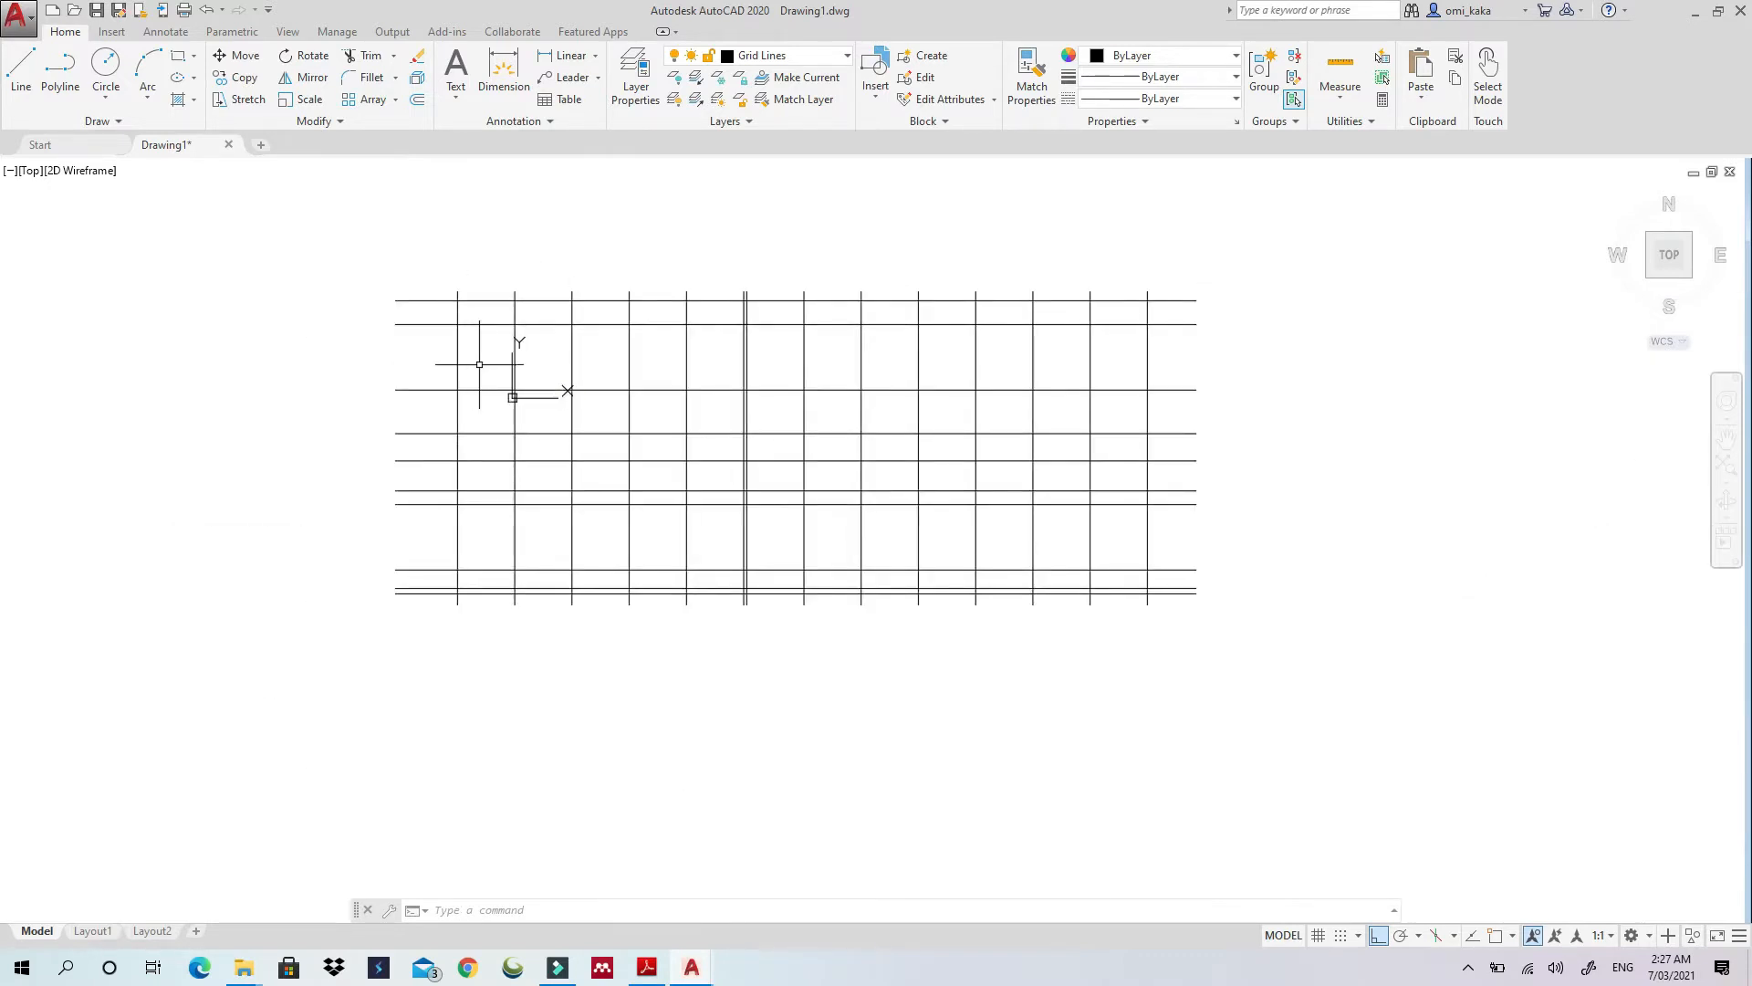
Stretch the upper end of the leftmost vertical grid line 3000 mm upward beyond grid 8, and deselect it
{"action": "left_click", "coordinate": [457, 308]}
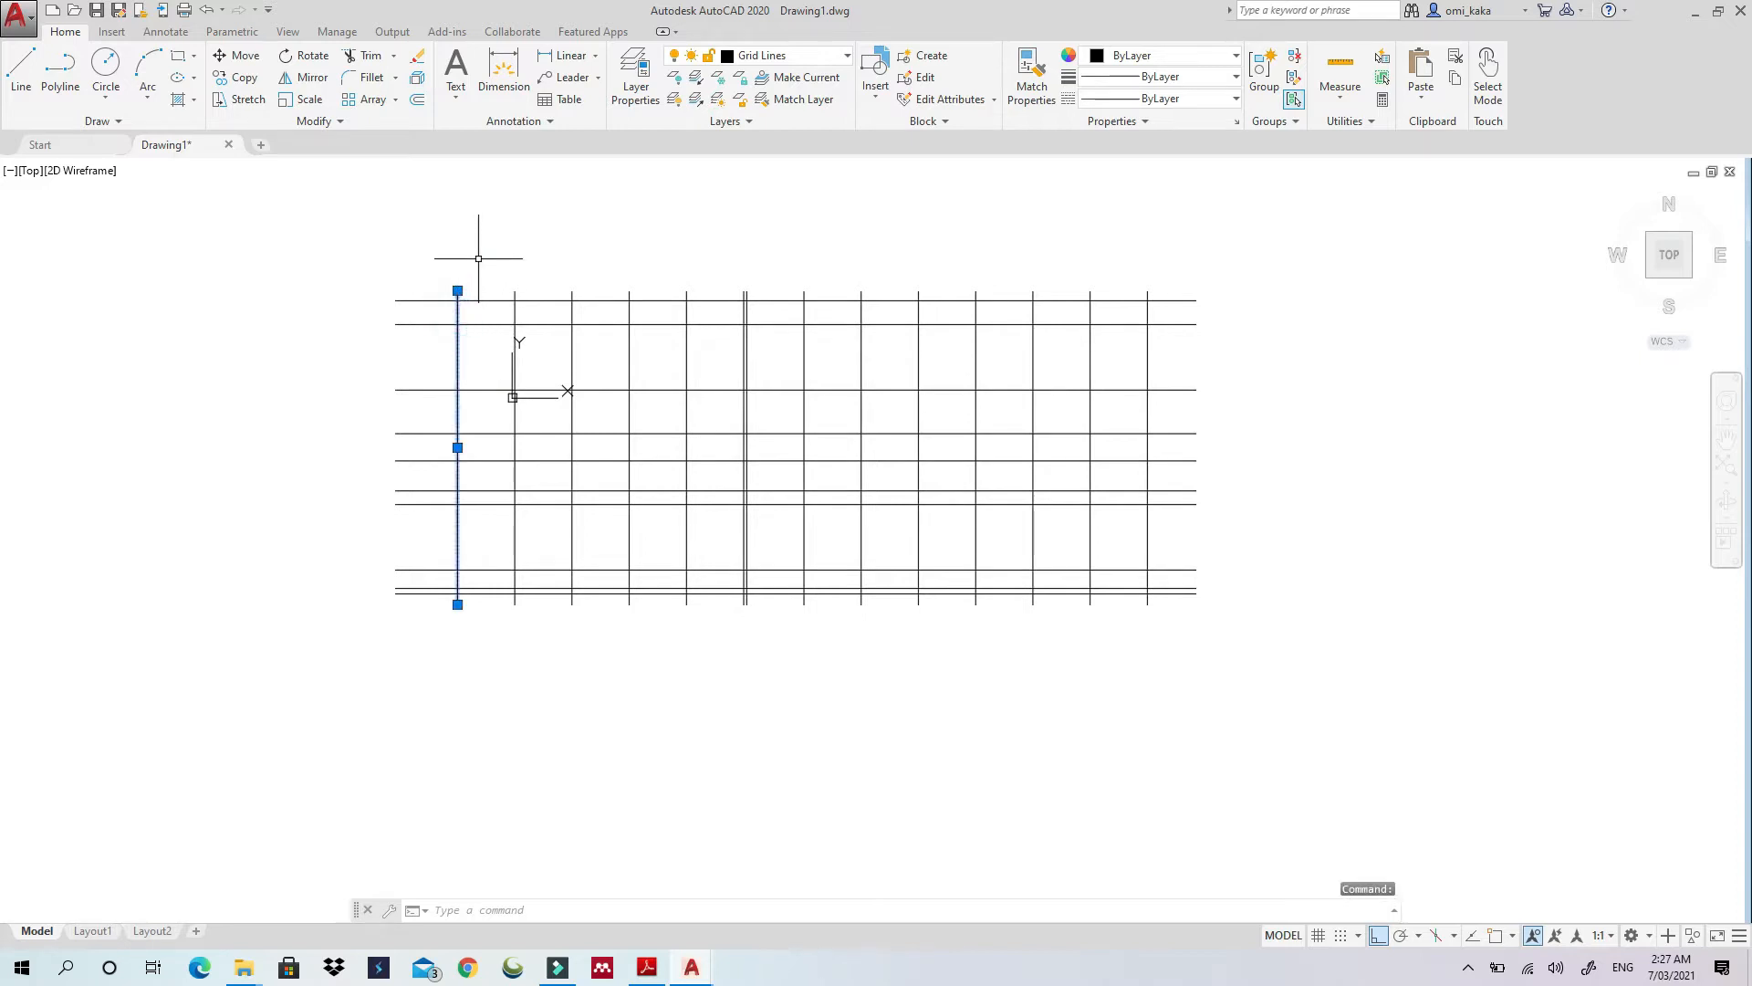
{"action": "scroll", "coordinate": [481, 261], "scroll_direction": "up", "scroll_amount": 2}
{"action": "left_click", "coordinate": [443, 311]}
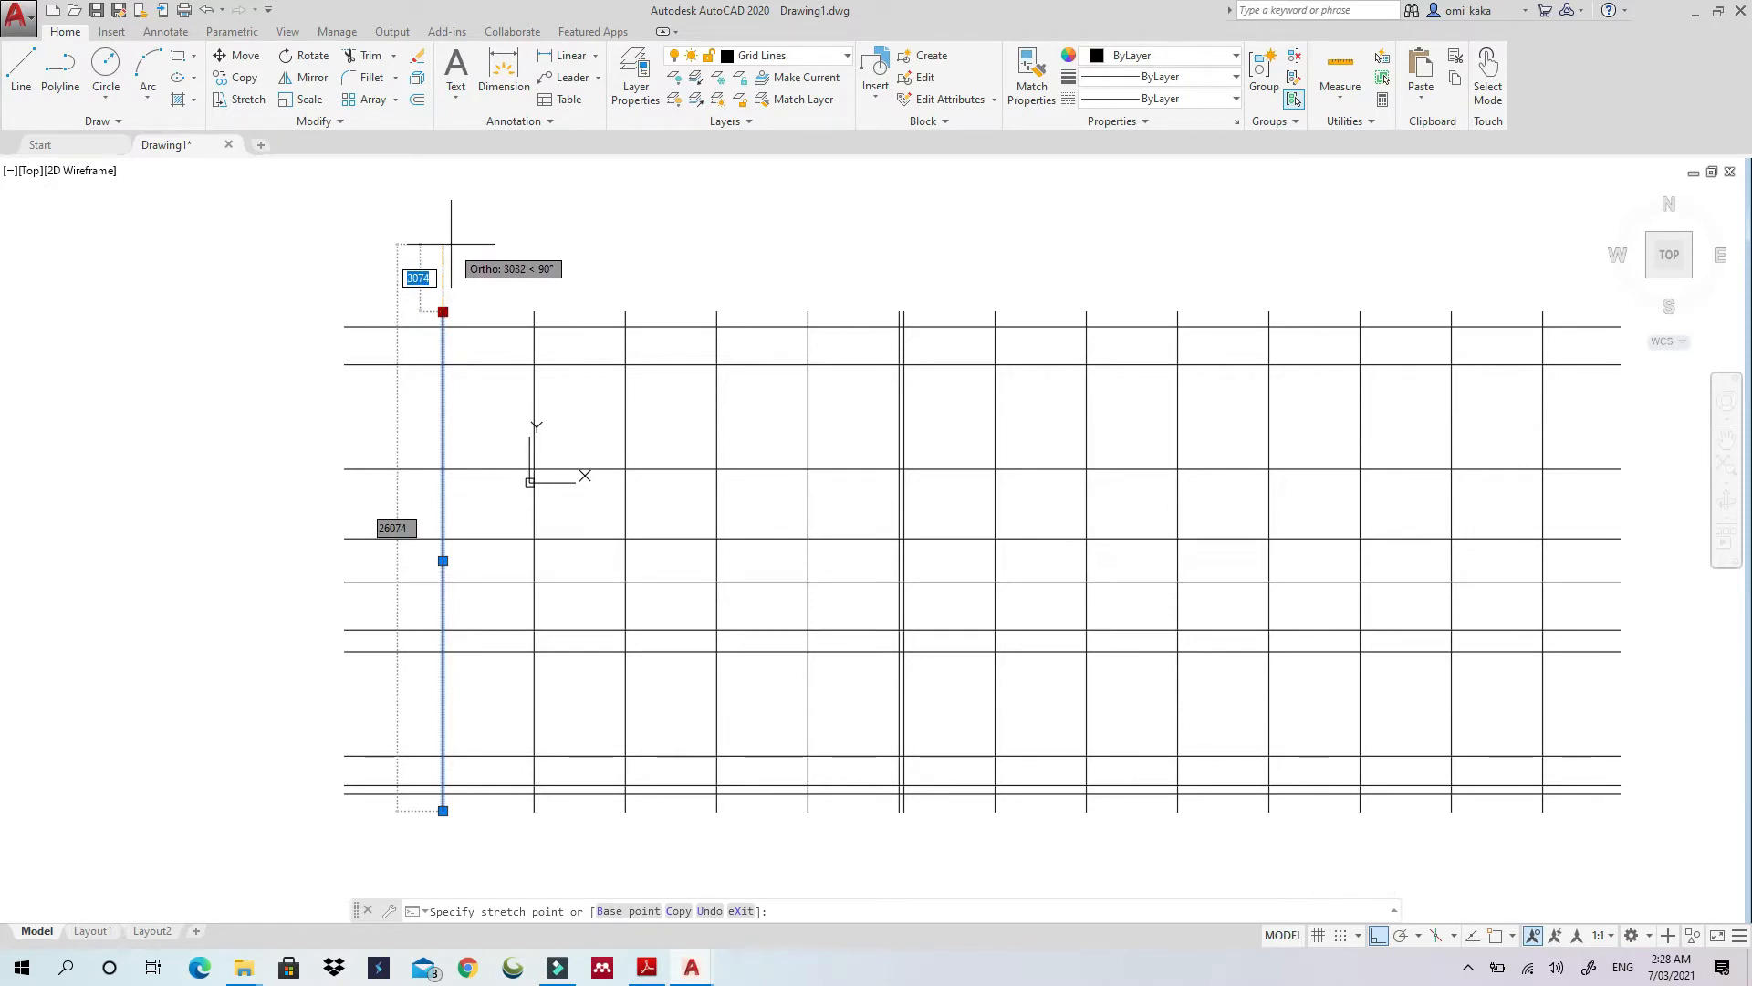
{"action": "type", "text": "3"}
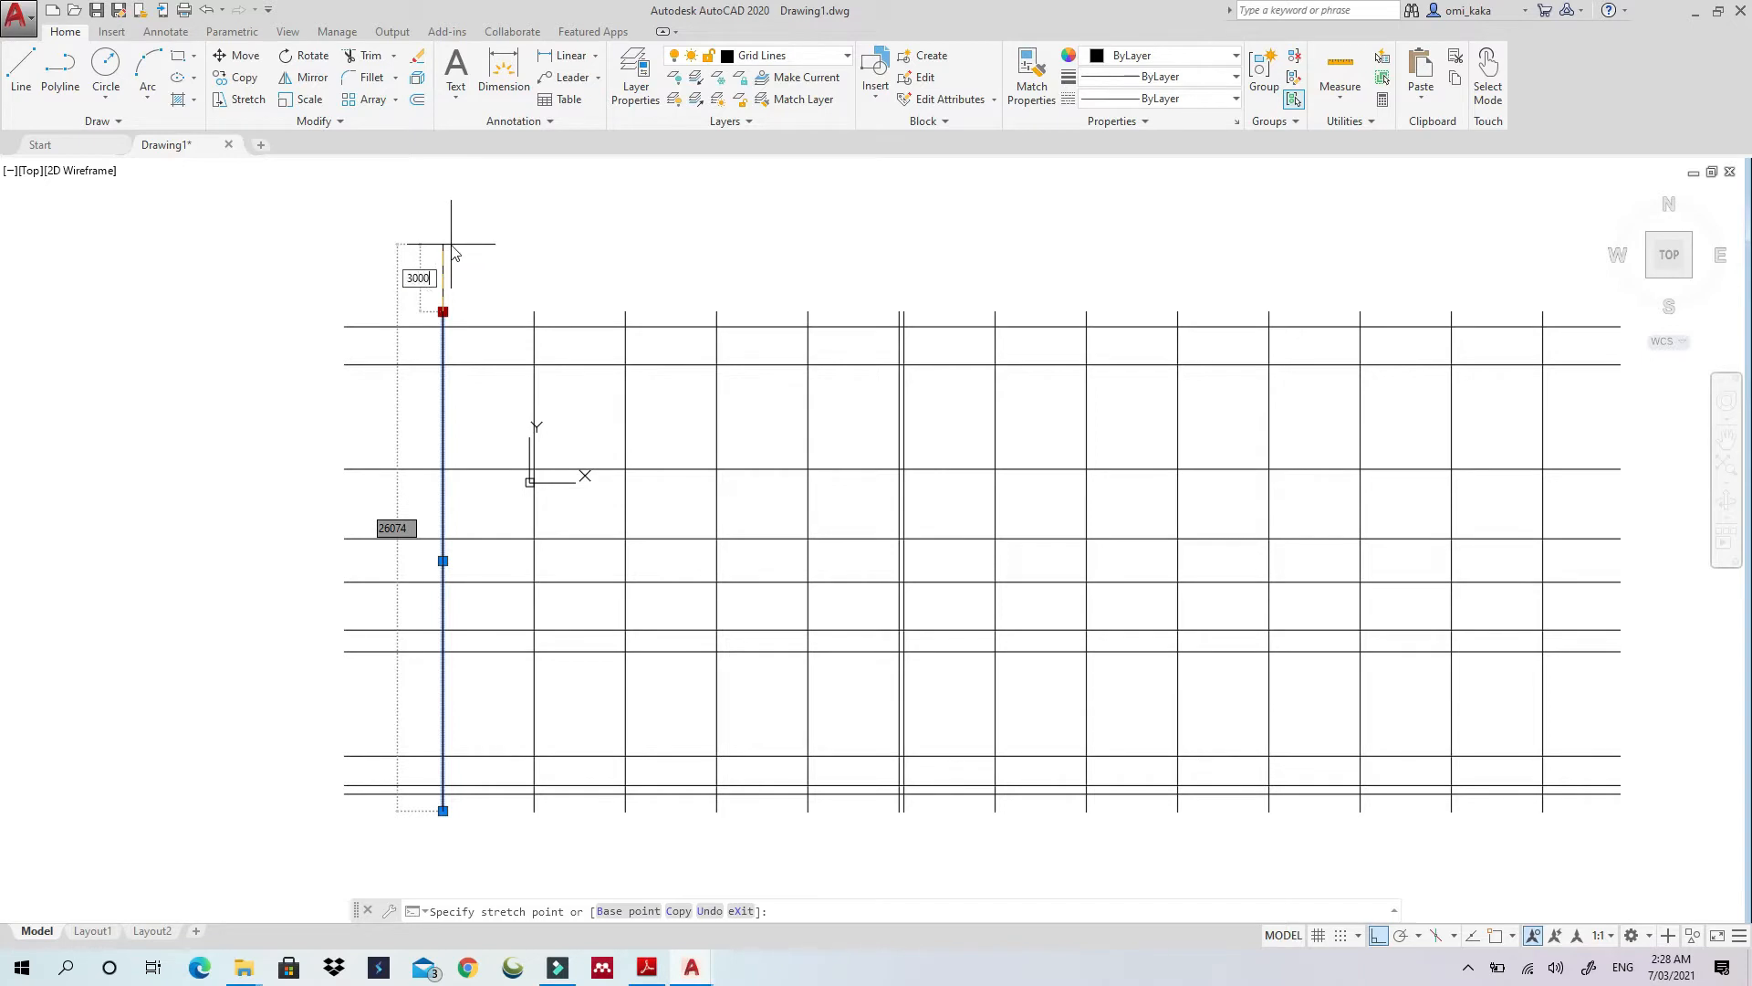
{"action": "type", "text": "000"}
{"action": "key", "text": "Return"}
{"action": "key", "text": "Escape"}
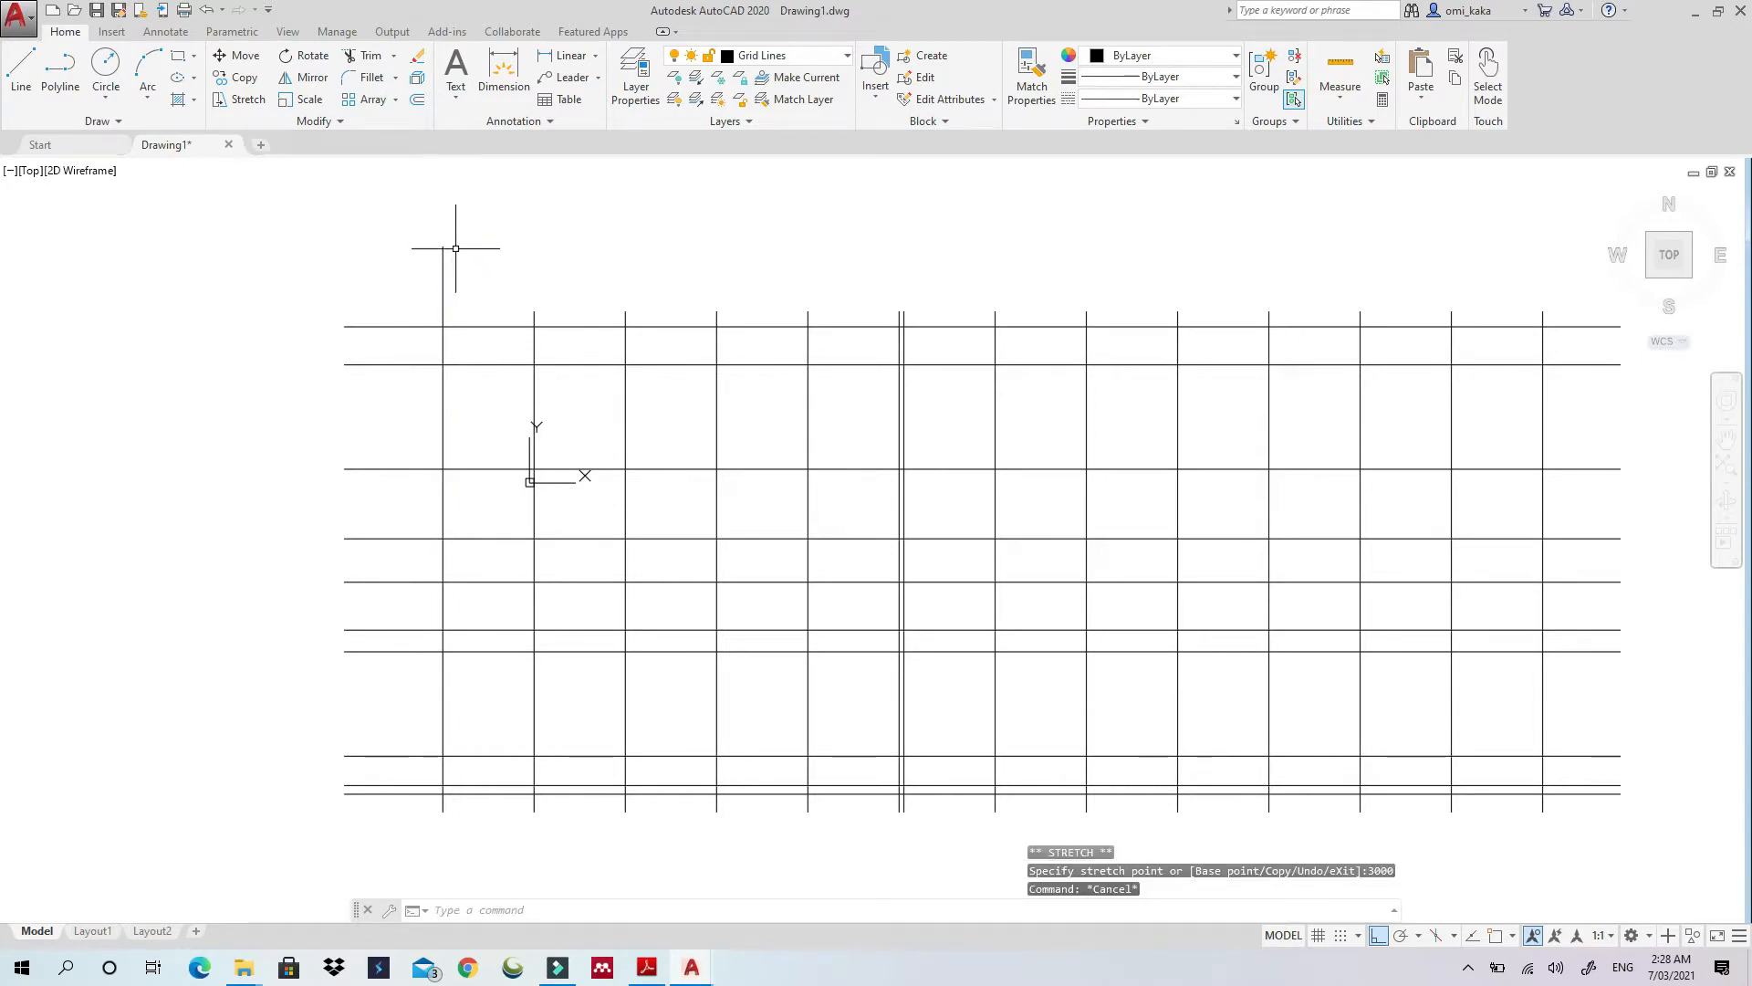
Stretch the upper end of the second vertical grid line from the left 3000 mm upward, and deselect it
{"action": "left_click", "coordinate": [533, 330]}
{"action": "left_click", "coordinate": [533, 312]}
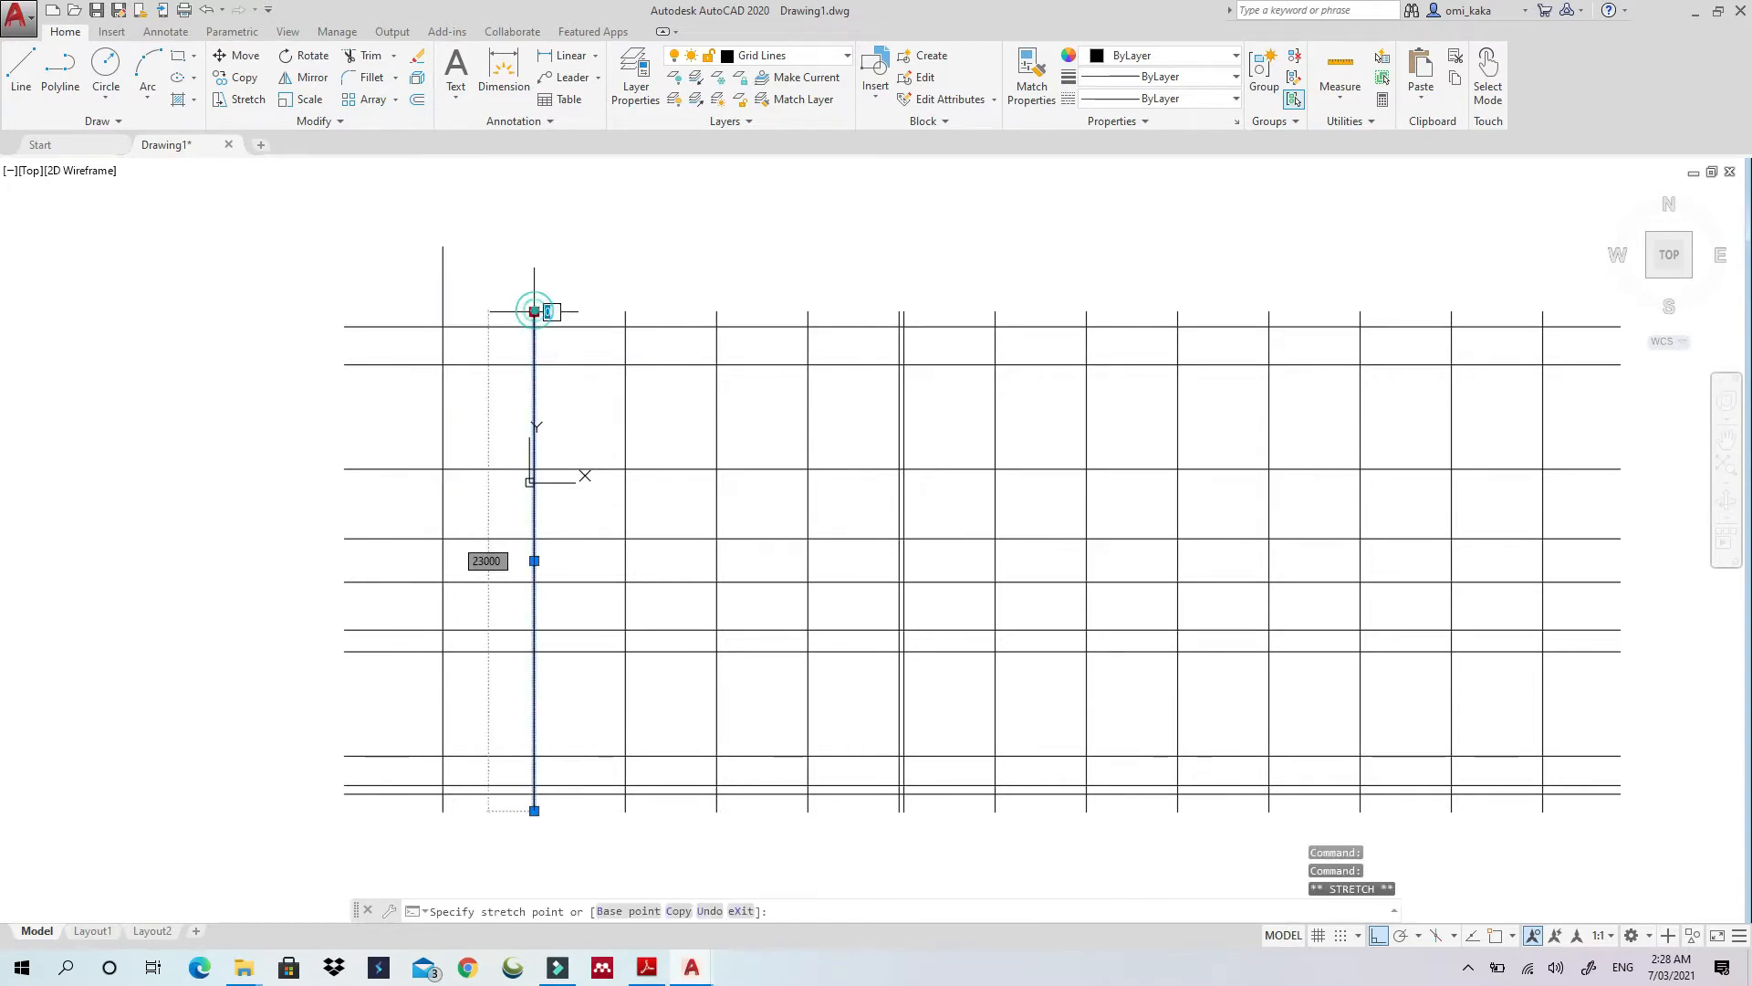
{"action": "type", "text": "3"}
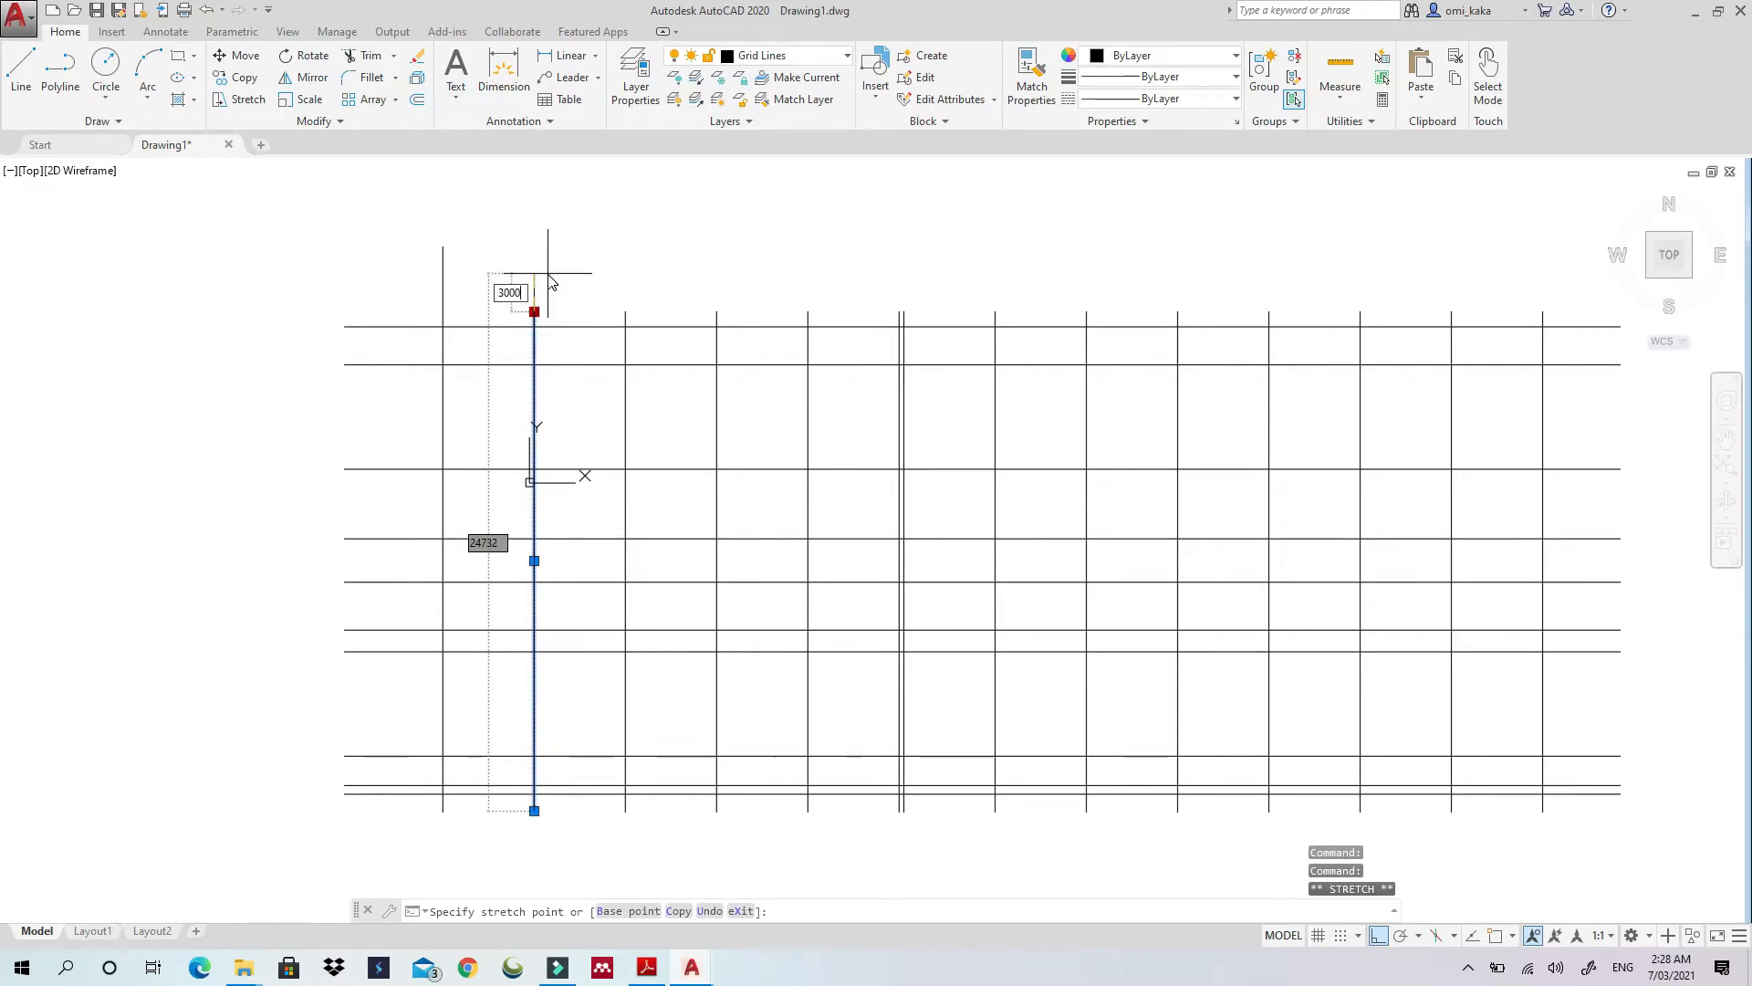
{"action": "type", "text": "000"}
{"action": "key", "text": "Return"}
{"action": "key", "text": "Escape"}
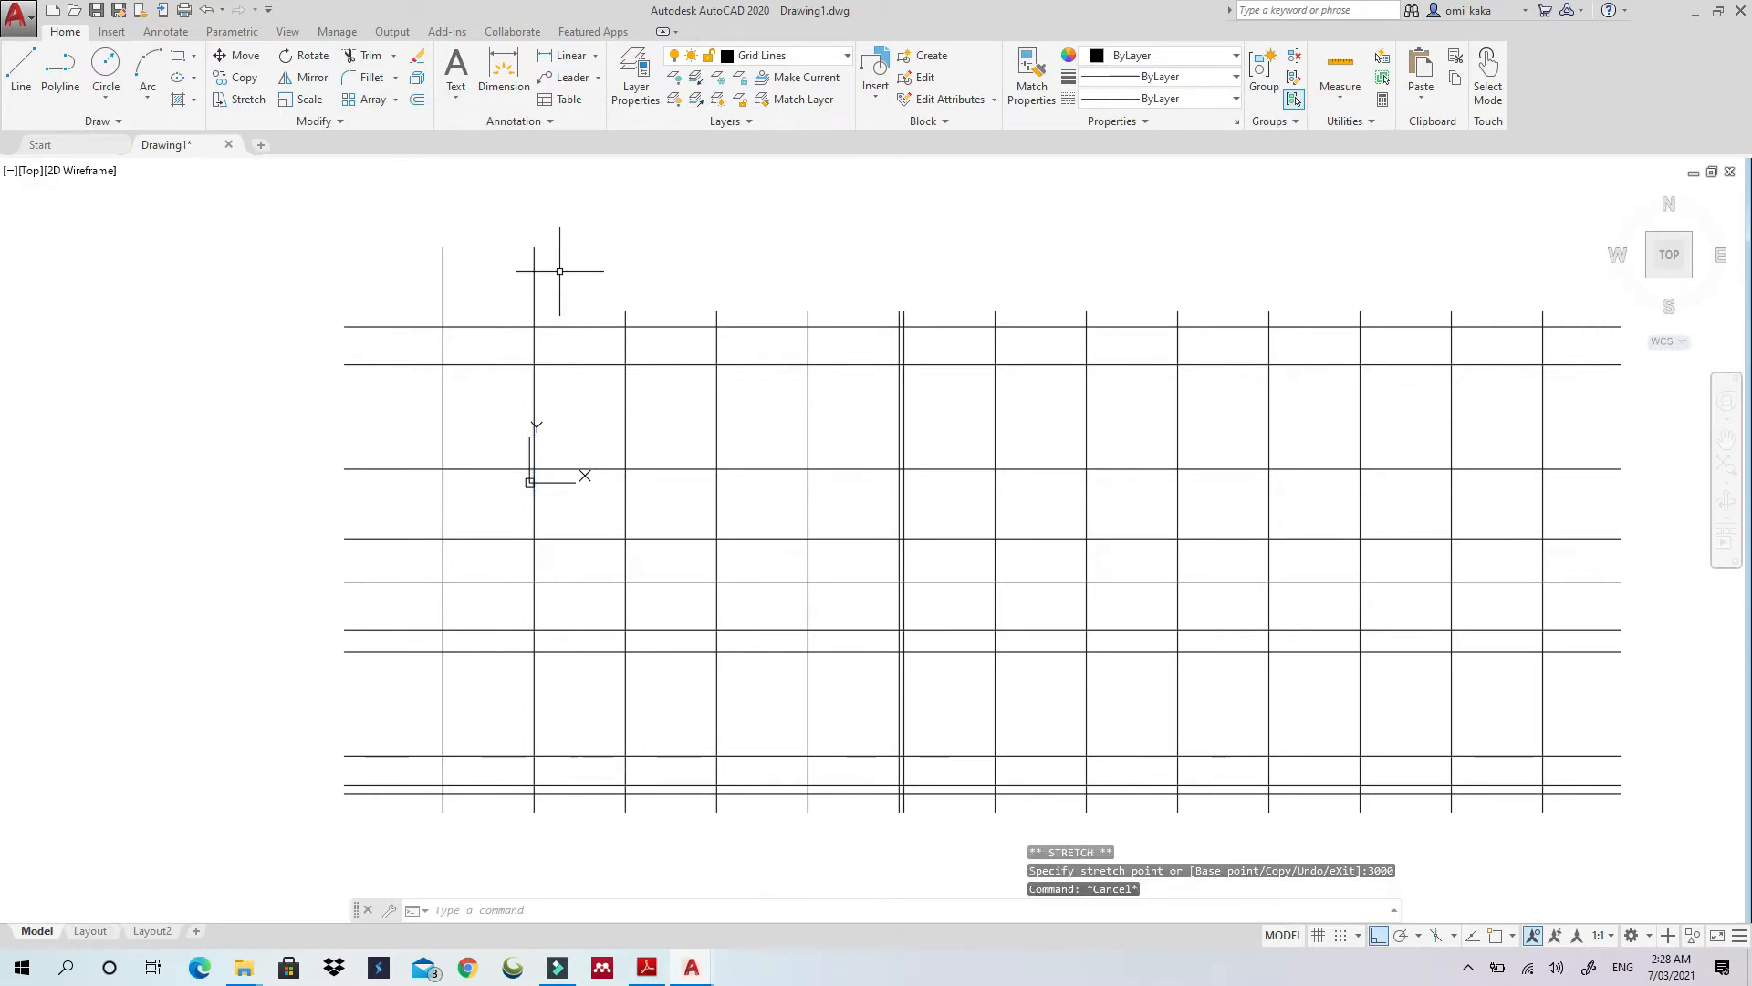
Stretch the upper end of the third vertical grid line from the left 3000 mm upward, and deselect it
{"action": "left_click", "coordinate": [628, 342]}
{"action": "left_click", "coordinate": [625, 311]}
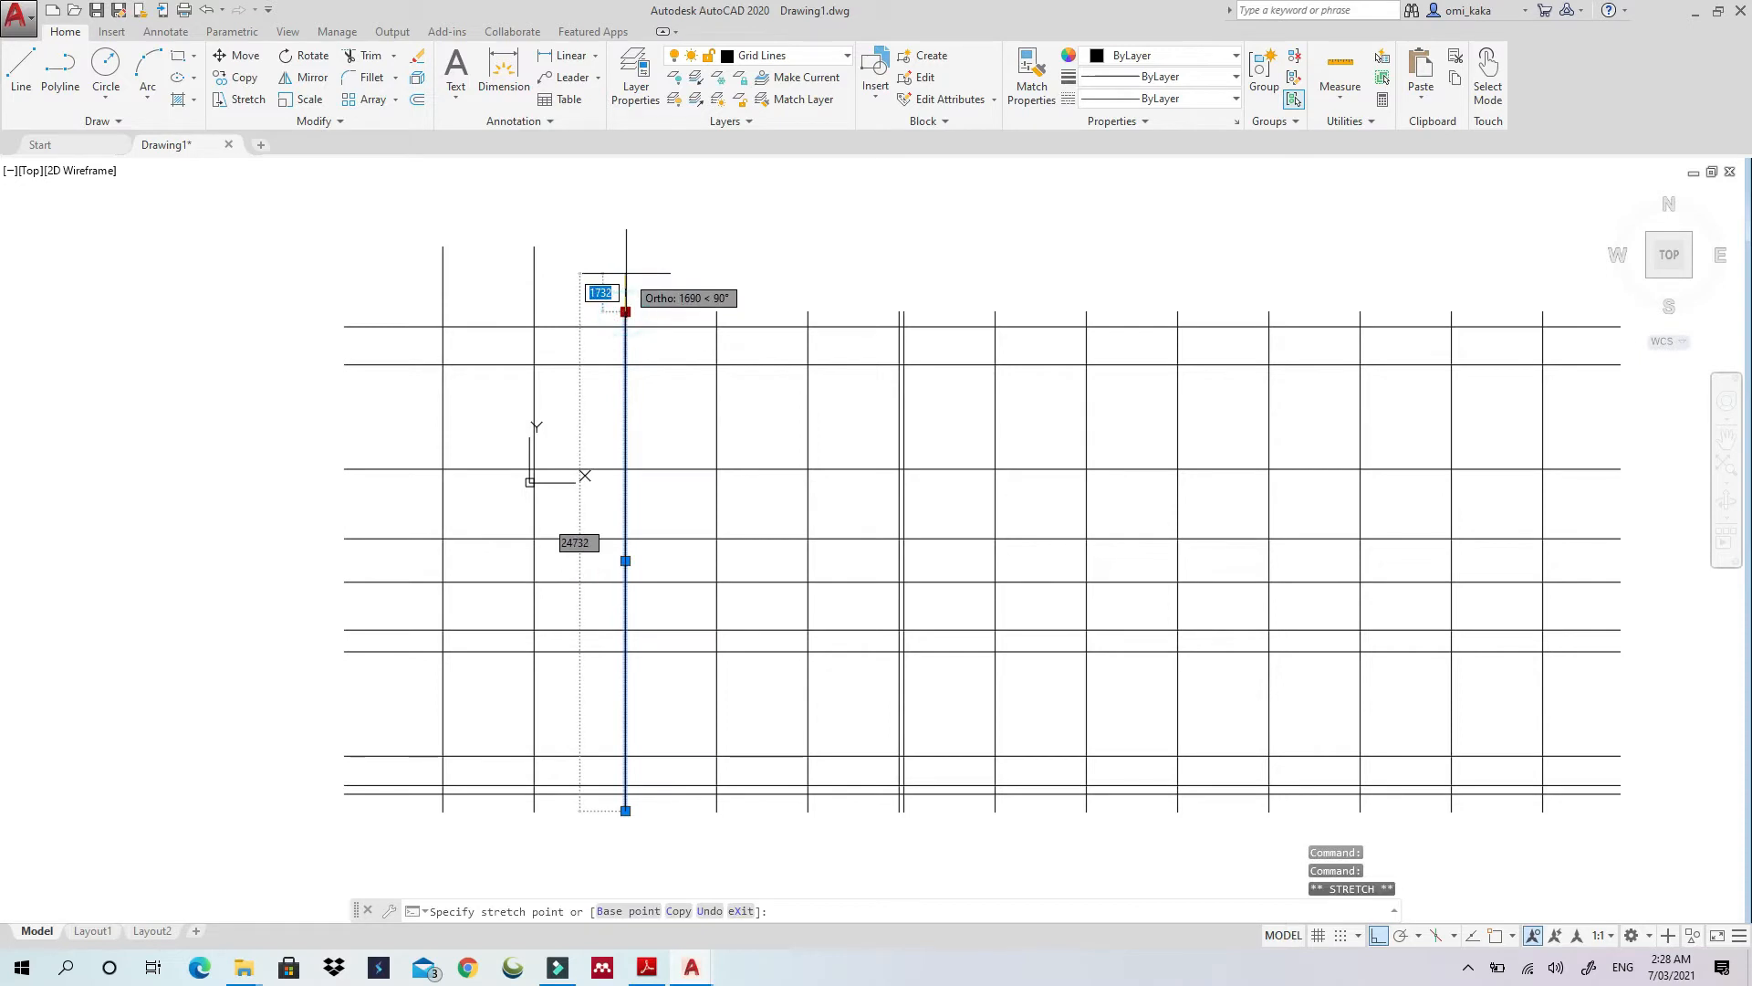
{"action": "type", "text": "3000"}
{"action": "key", "text": "Return"}
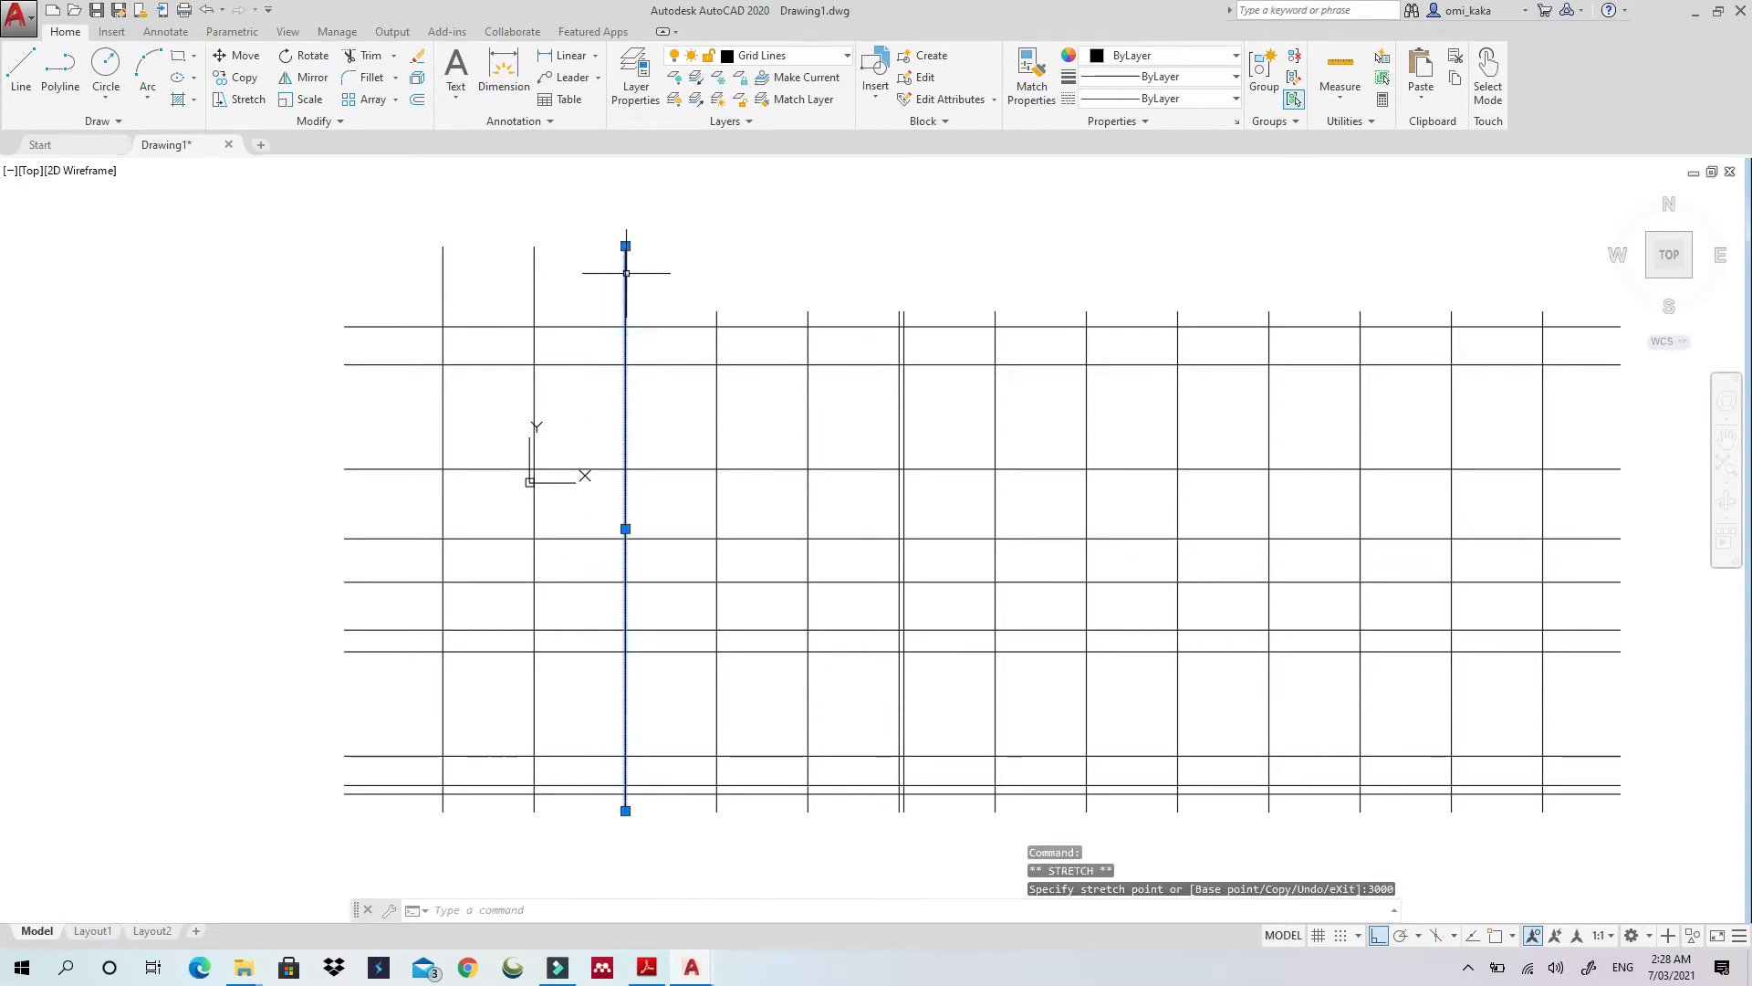
{"action": "key", "text": "Escape"}
Stretch the upper end of the fourth vertical grid line from the left 3000 mm upward, and deselect it
{"action": "left_click", "coordinate": [715, 392]}
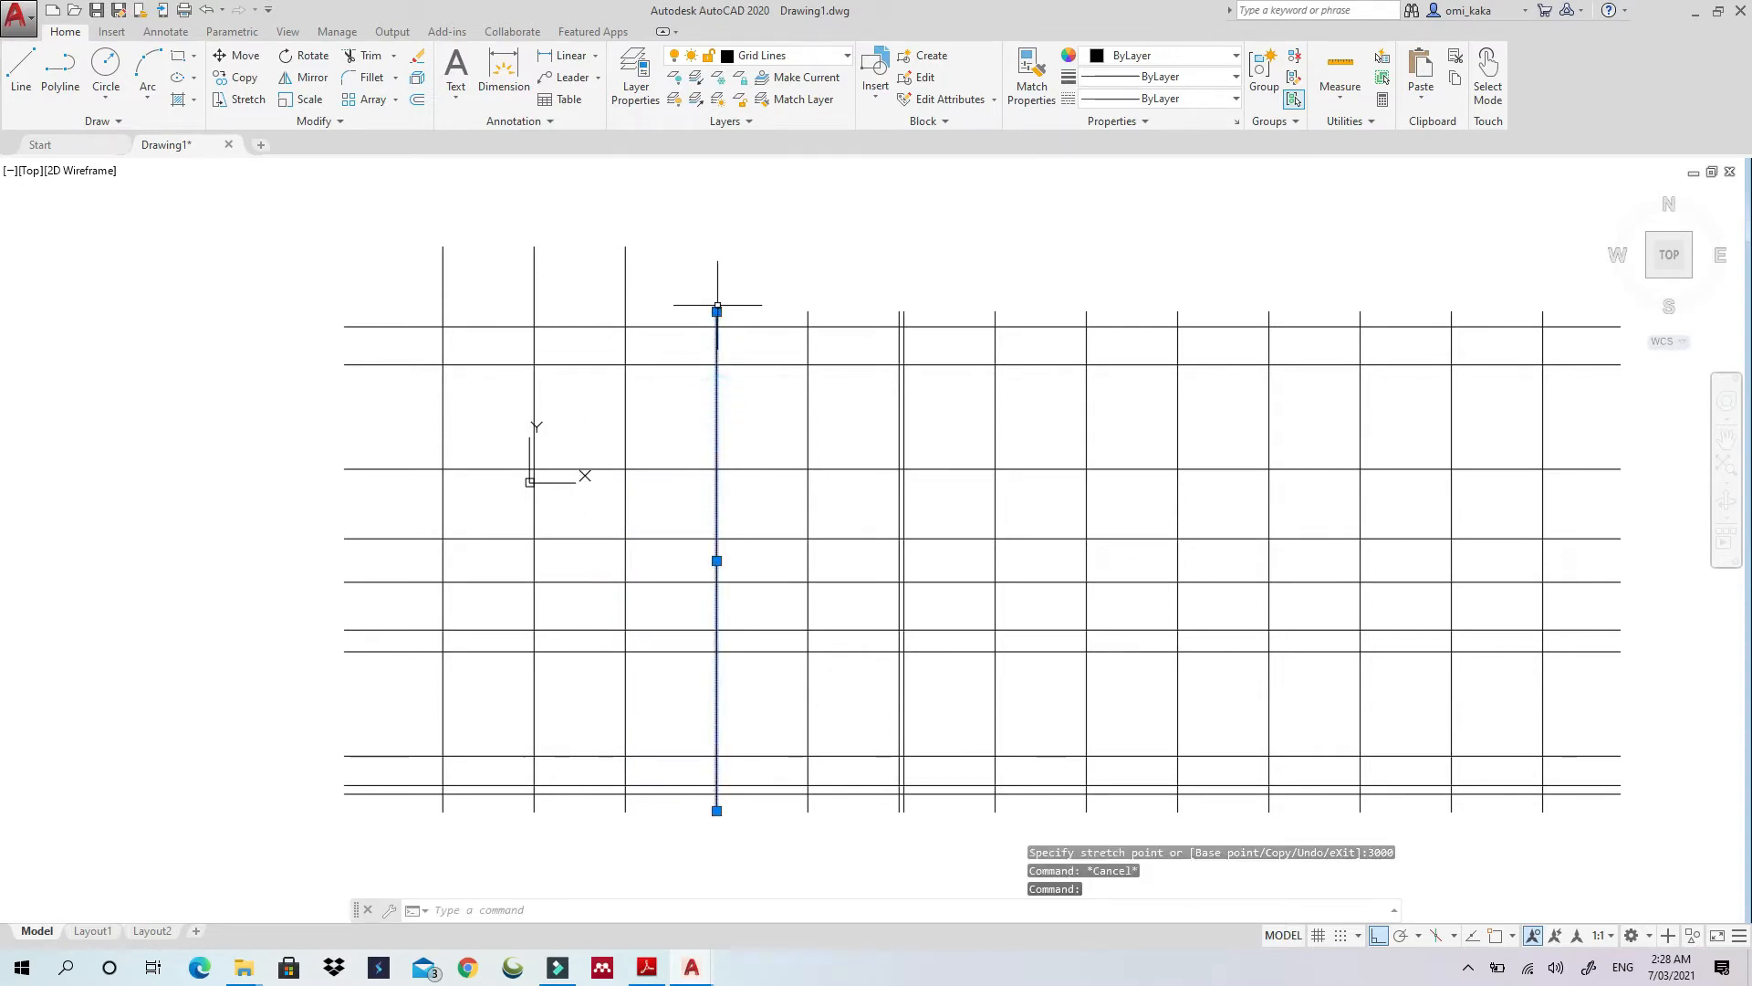
{"action": "left_click", "coordinate": [716, 311]}
{"action": "type", "text": "3"}
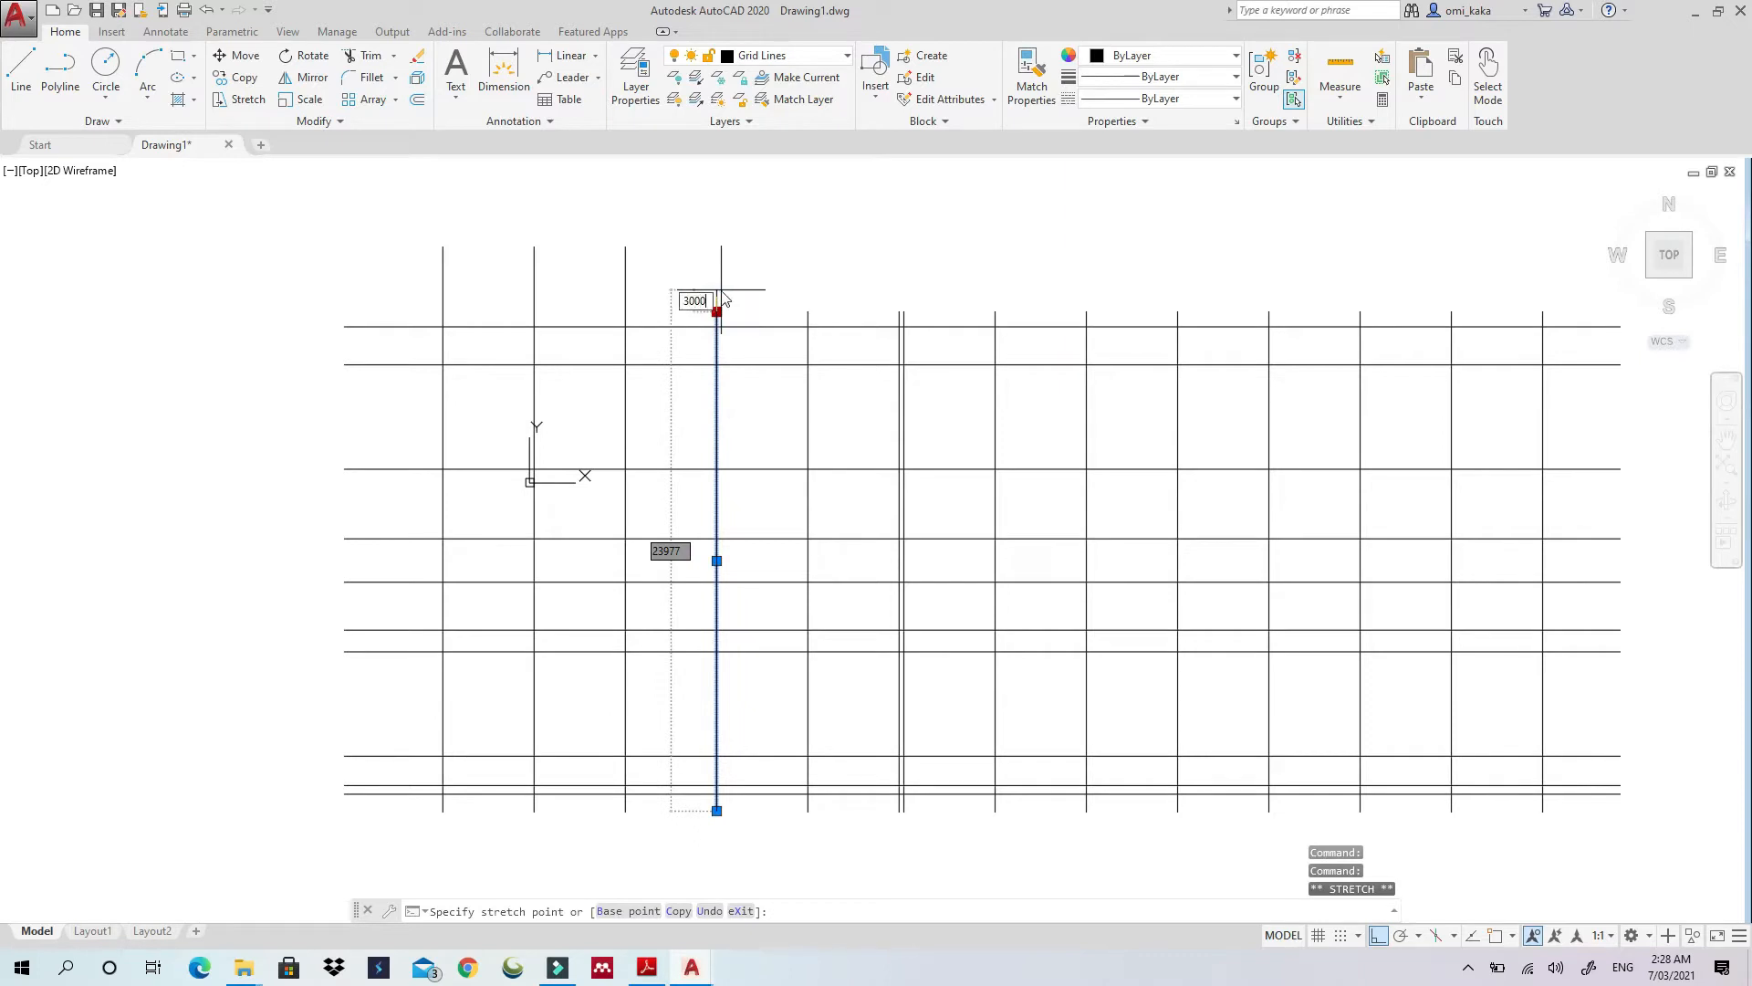
{"action": "type", "text": "000"}
{"action": "key", "text": "Return"}
{"action": "key", "text": "Escape"}
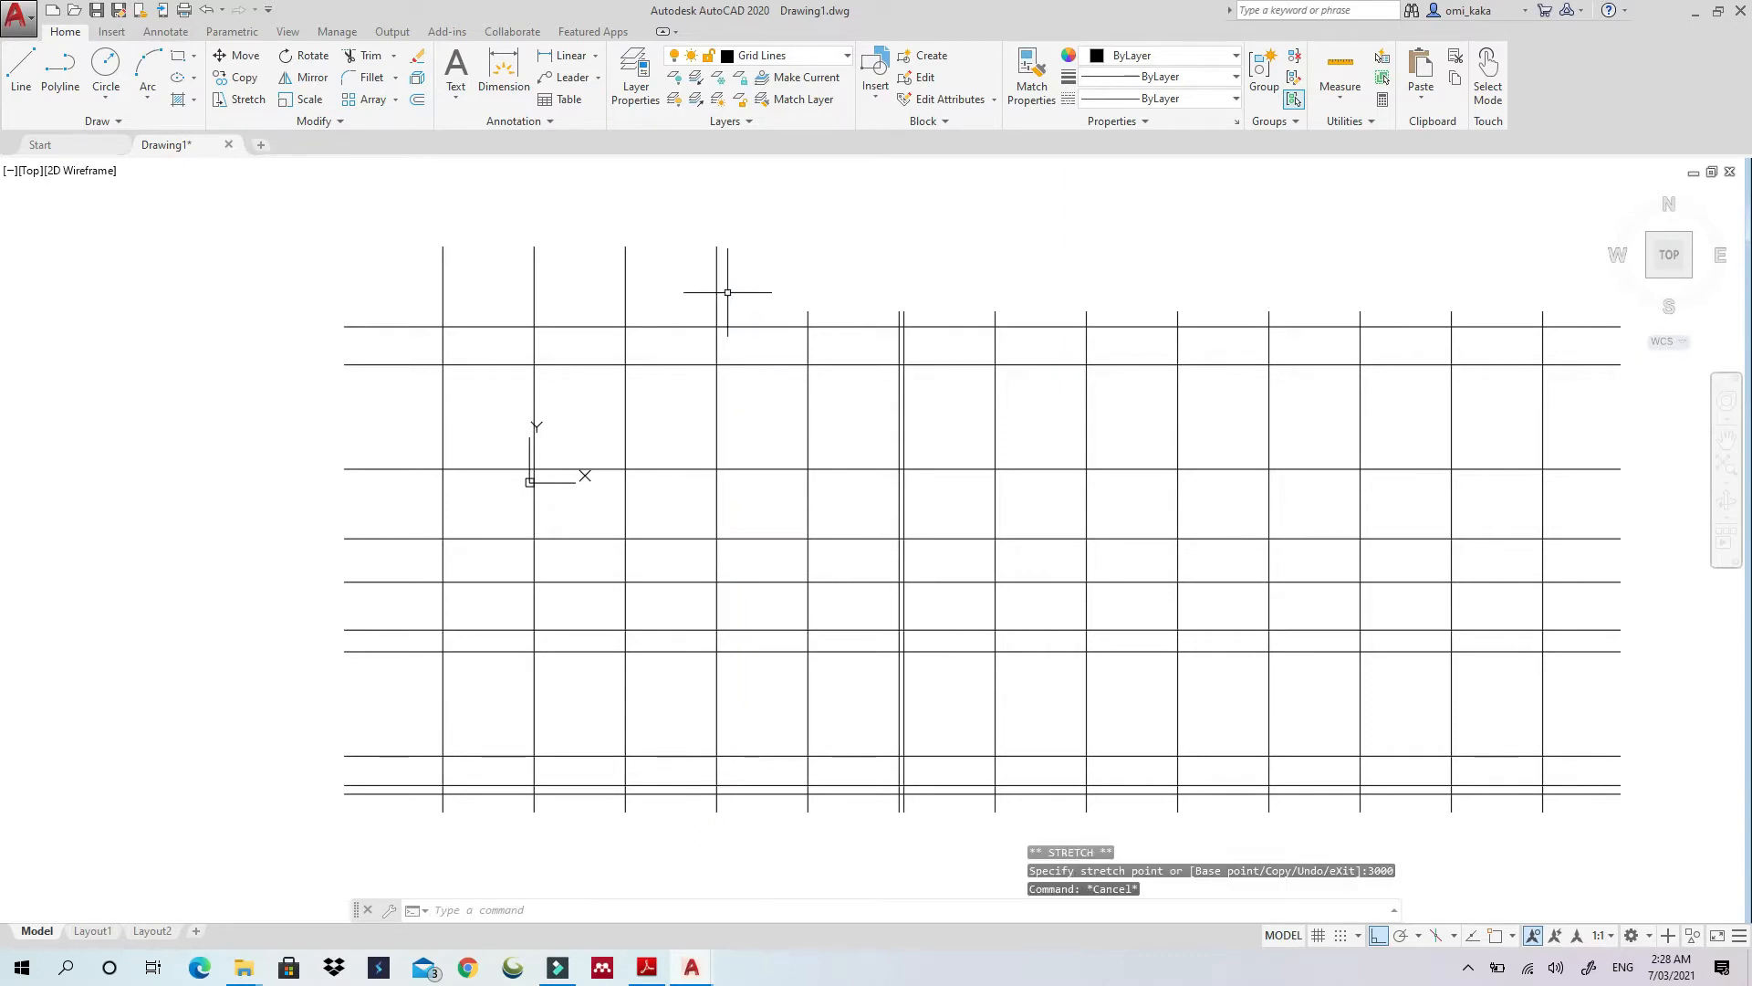
Stretch the upper end of the fifth vertical grid line from the left 3000 mm upward, and deselect it
{"action": "left_click", "coordinate": [808, 345]}
{"action": "left_click", "coordinate": [808, 311]}
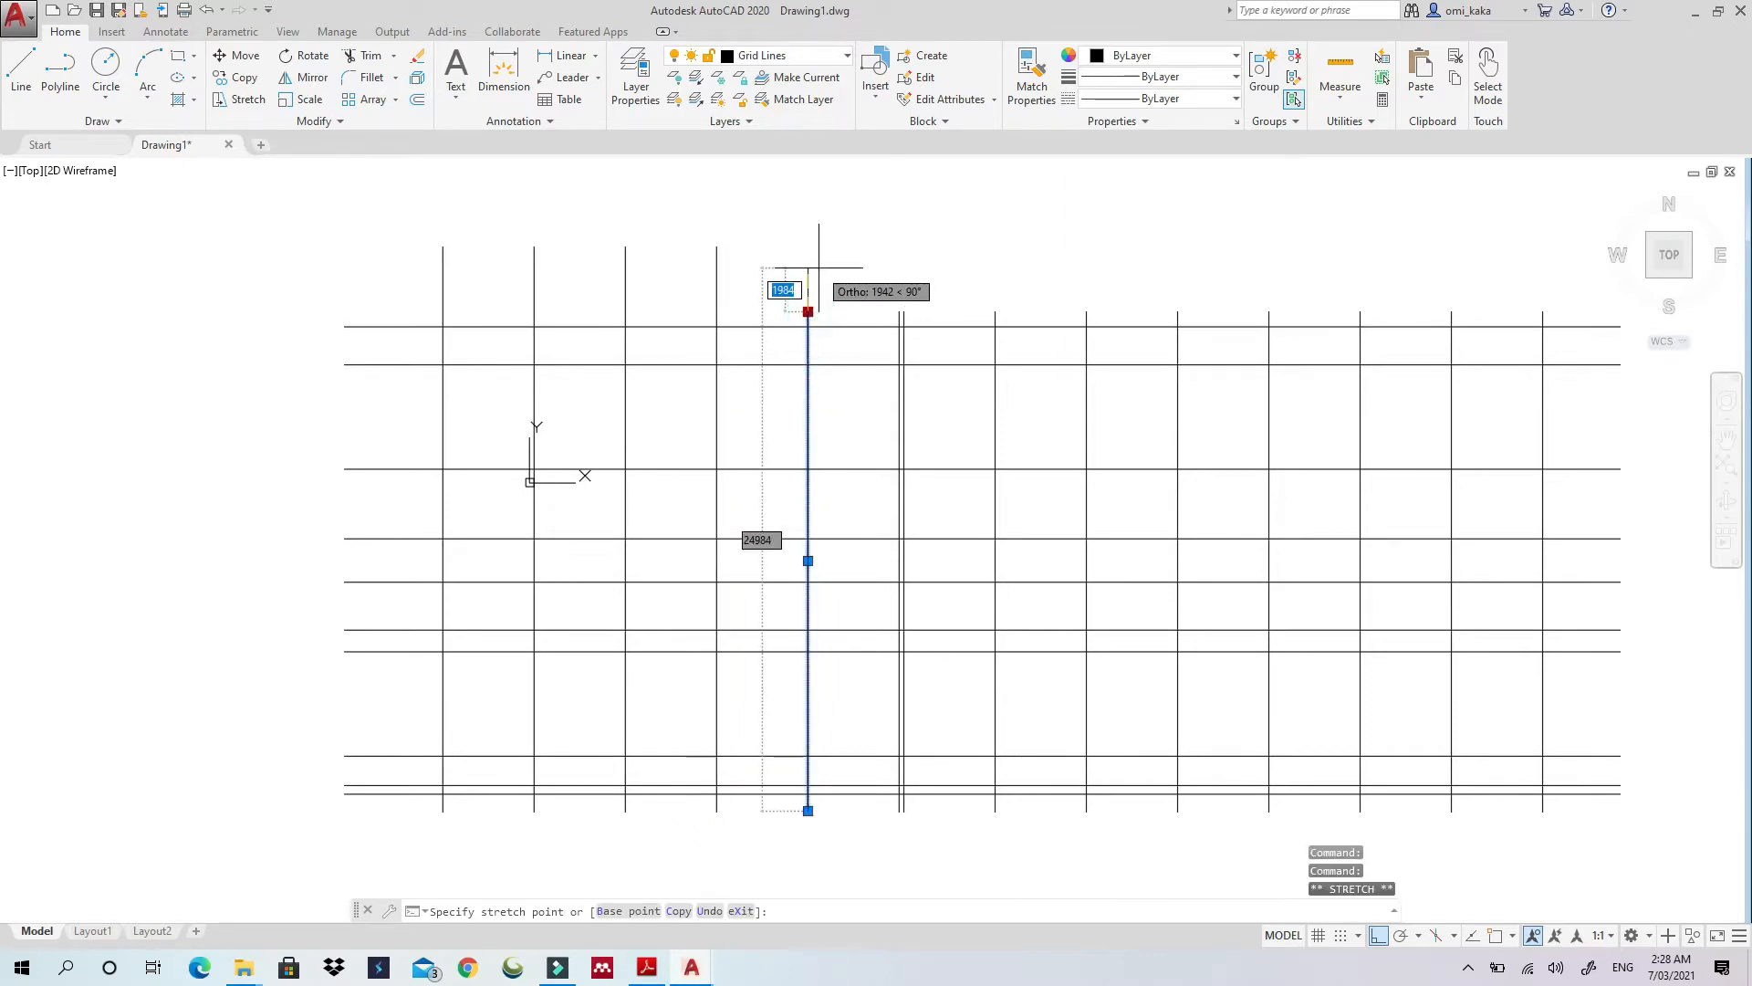
{"action": "type", "text": "3000"}
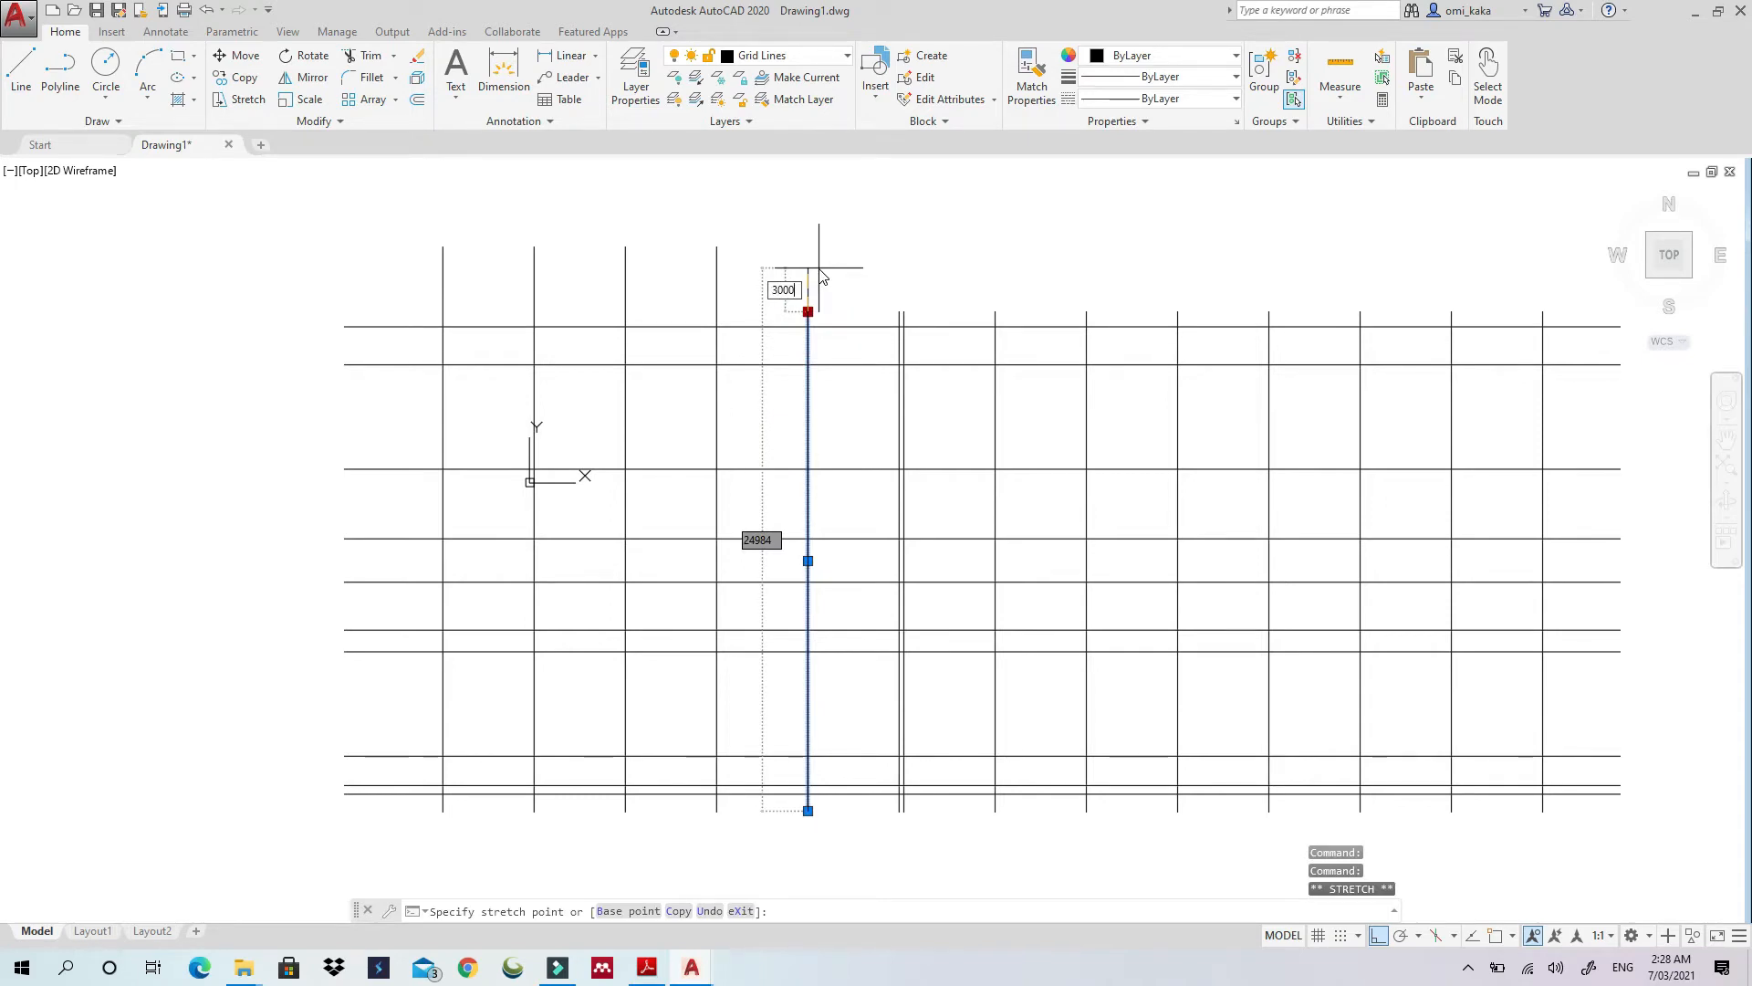
{"action": "key", "text": "Return"}
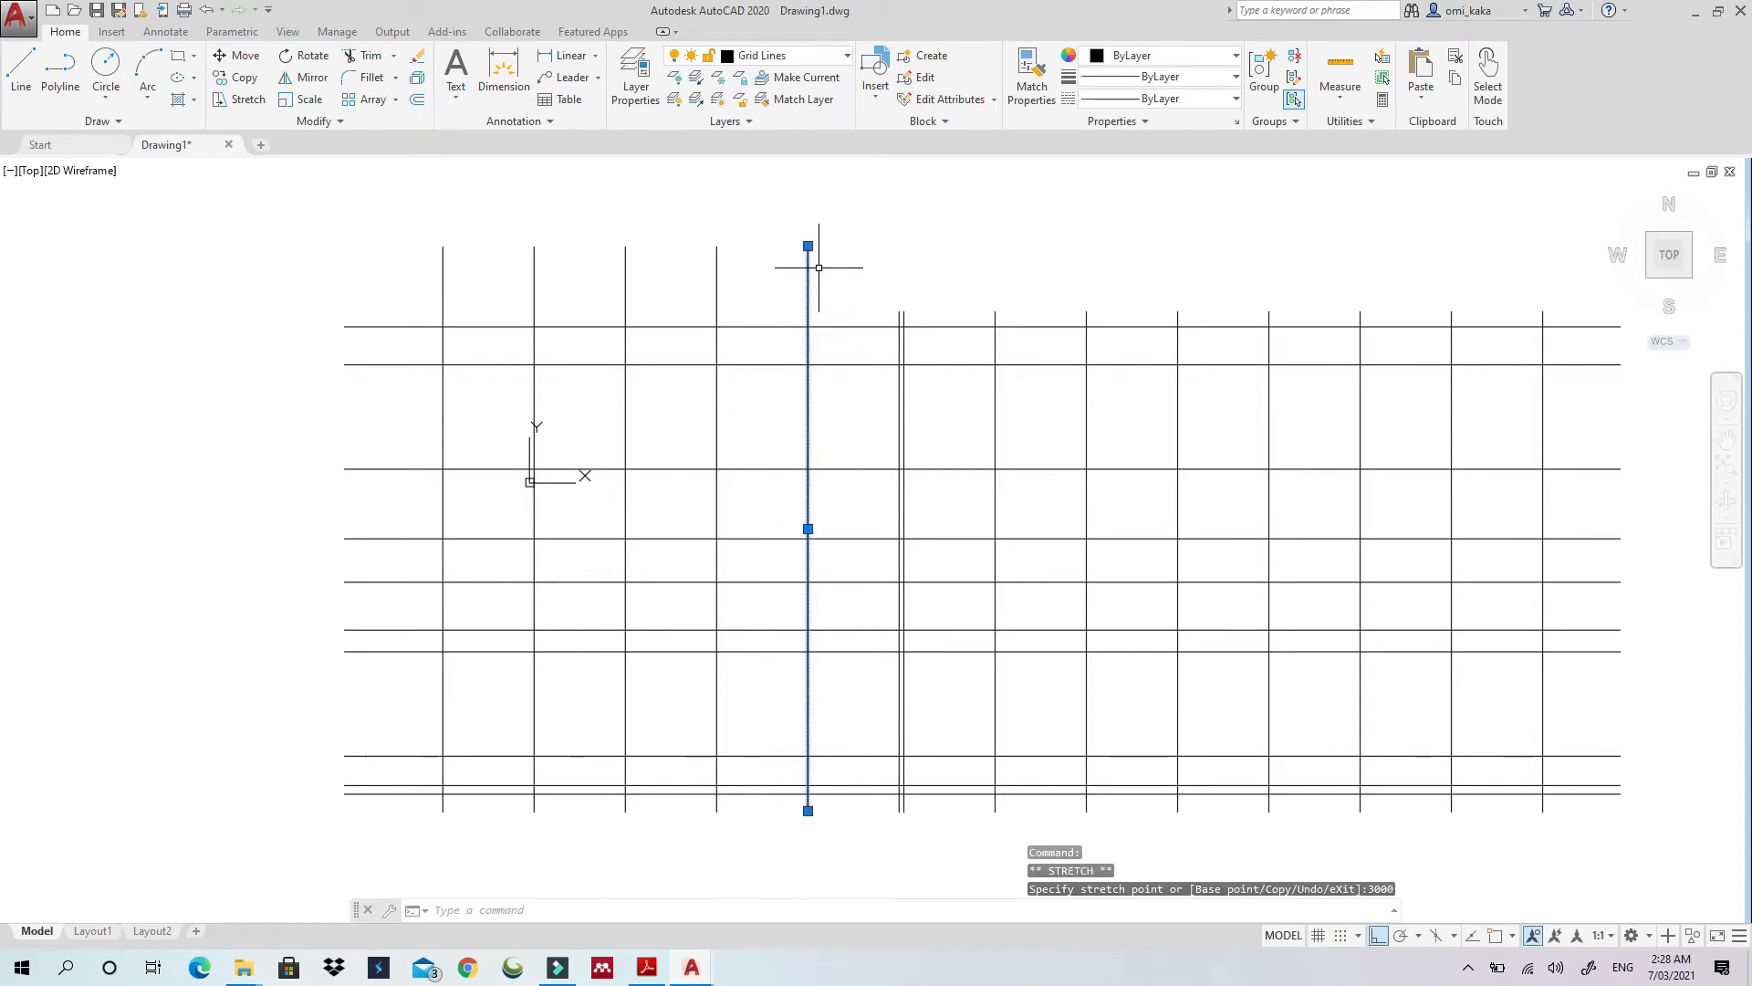
{"action": "key", "text": "Escape"}
{"action": "scroll", "coordinate": [899, 392], "scroll_direction": "up", "scroll_amount": 4}
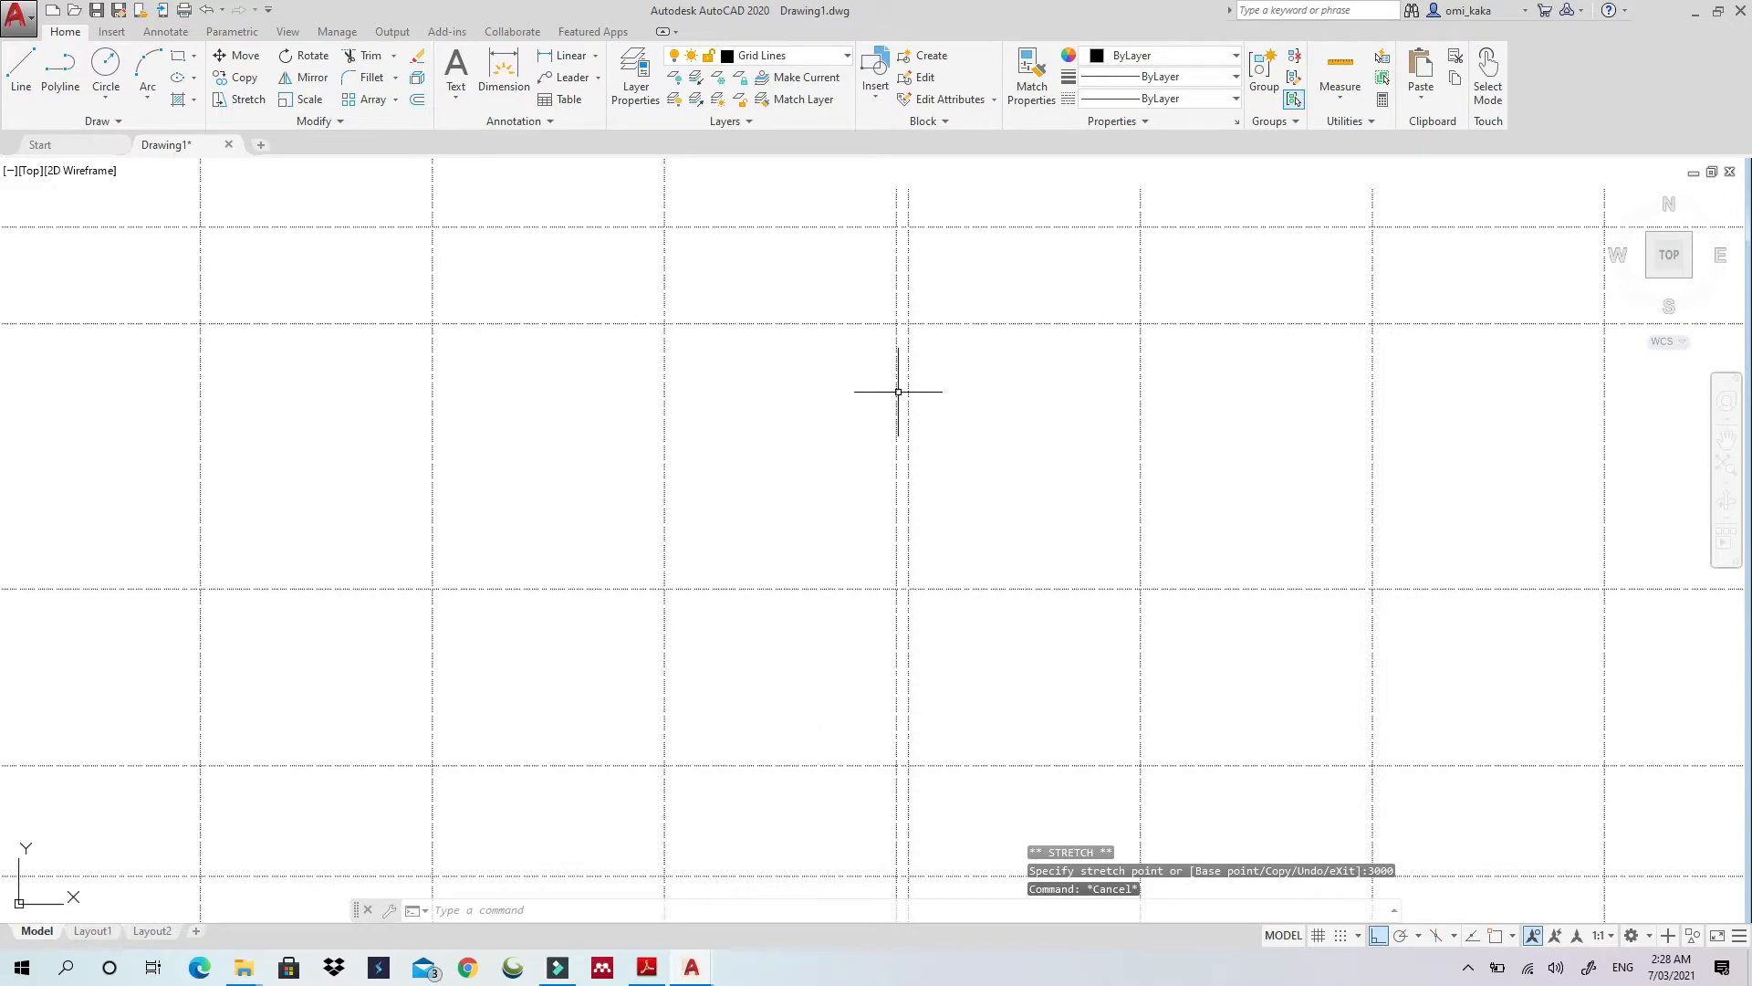
{"action": "left_click", "coordinate": [899, 381]}
{"action": "left_click", "coordinate": [889, 392]}
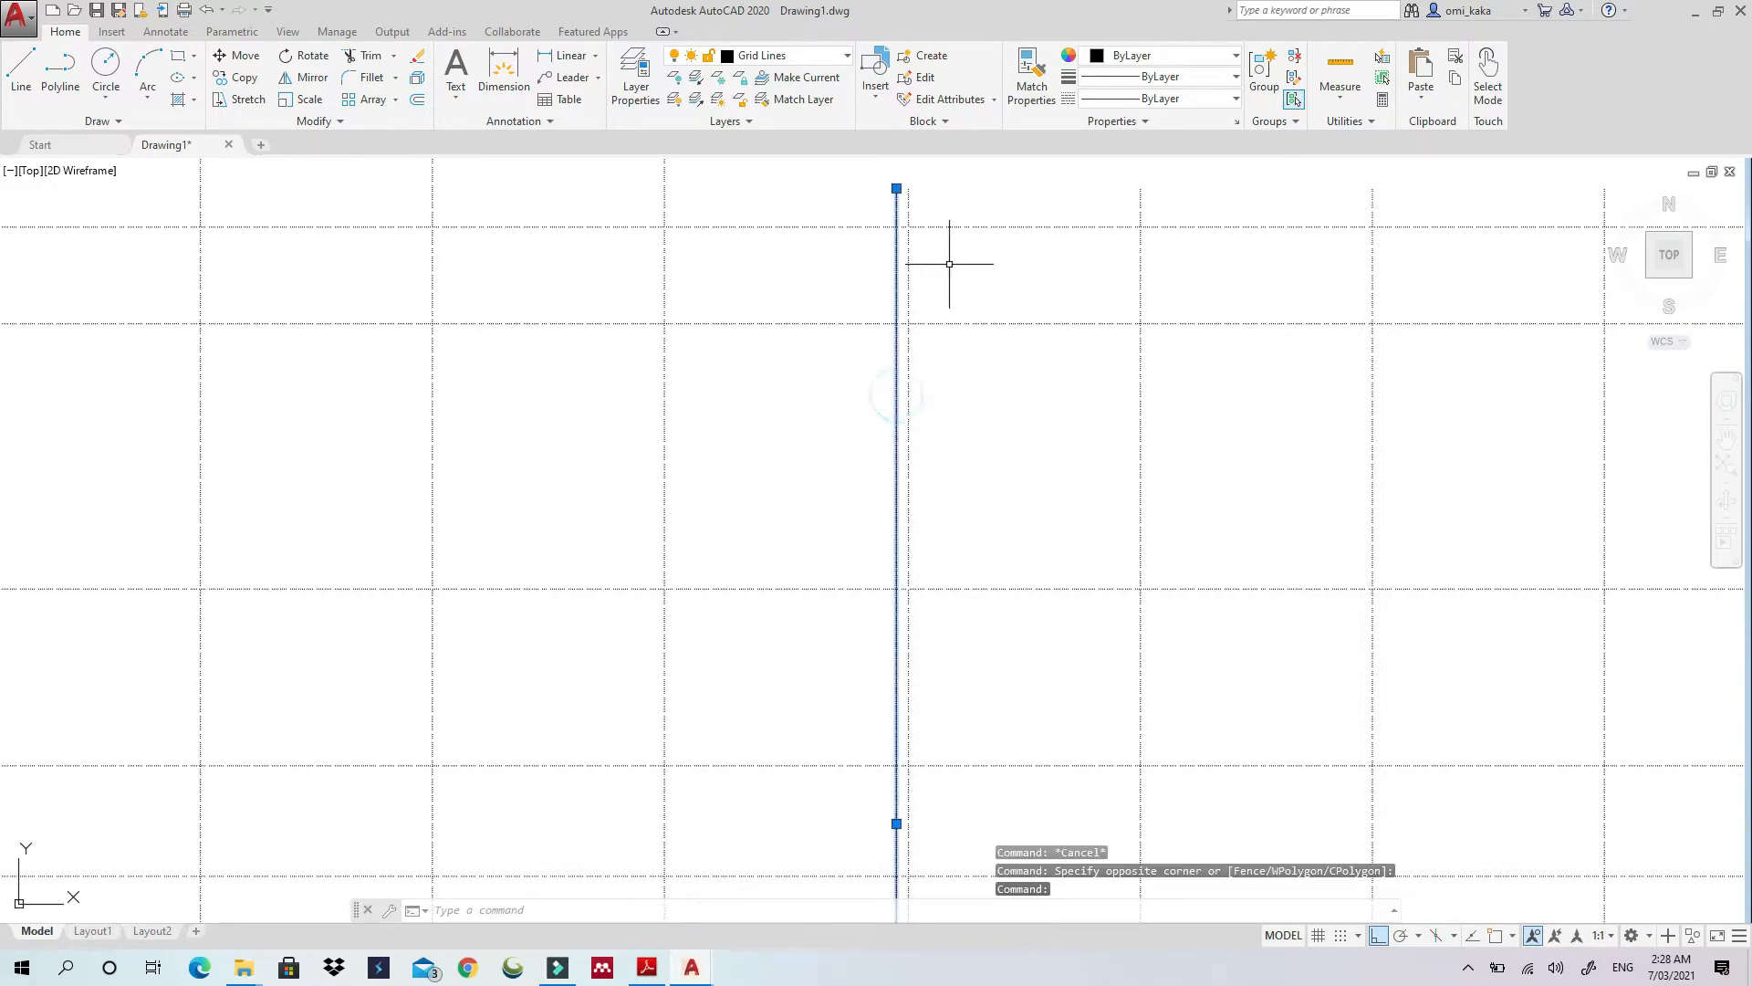
{"action": "middle_click_drag", "start_coordinate": [934, 225], "coordinate": [911, 383]}
{"action": "left_click", "coordinate": [873, 346]}
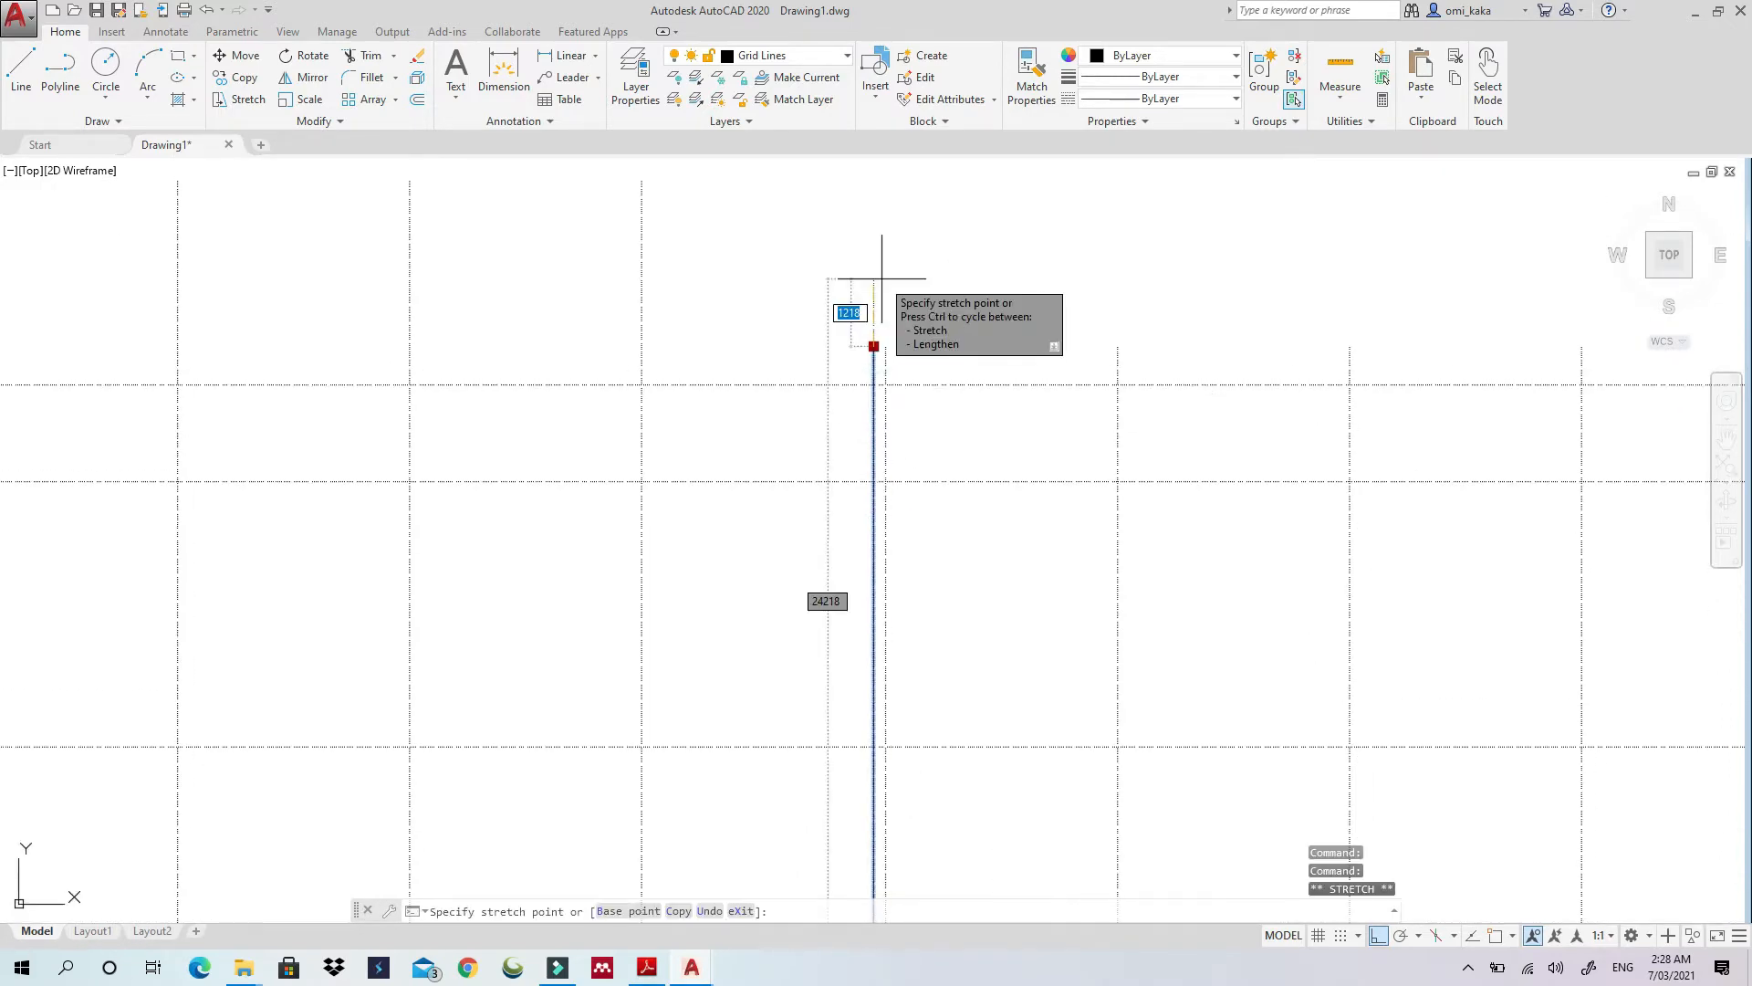
{"action": "scroll", "coordinate": [882, 279], "scroll_direction": "down", "scroll_amount": 2}
{"action": "middle_click_drag", "start_coordinate": [880, 274], "coordinate": [887, 365]}
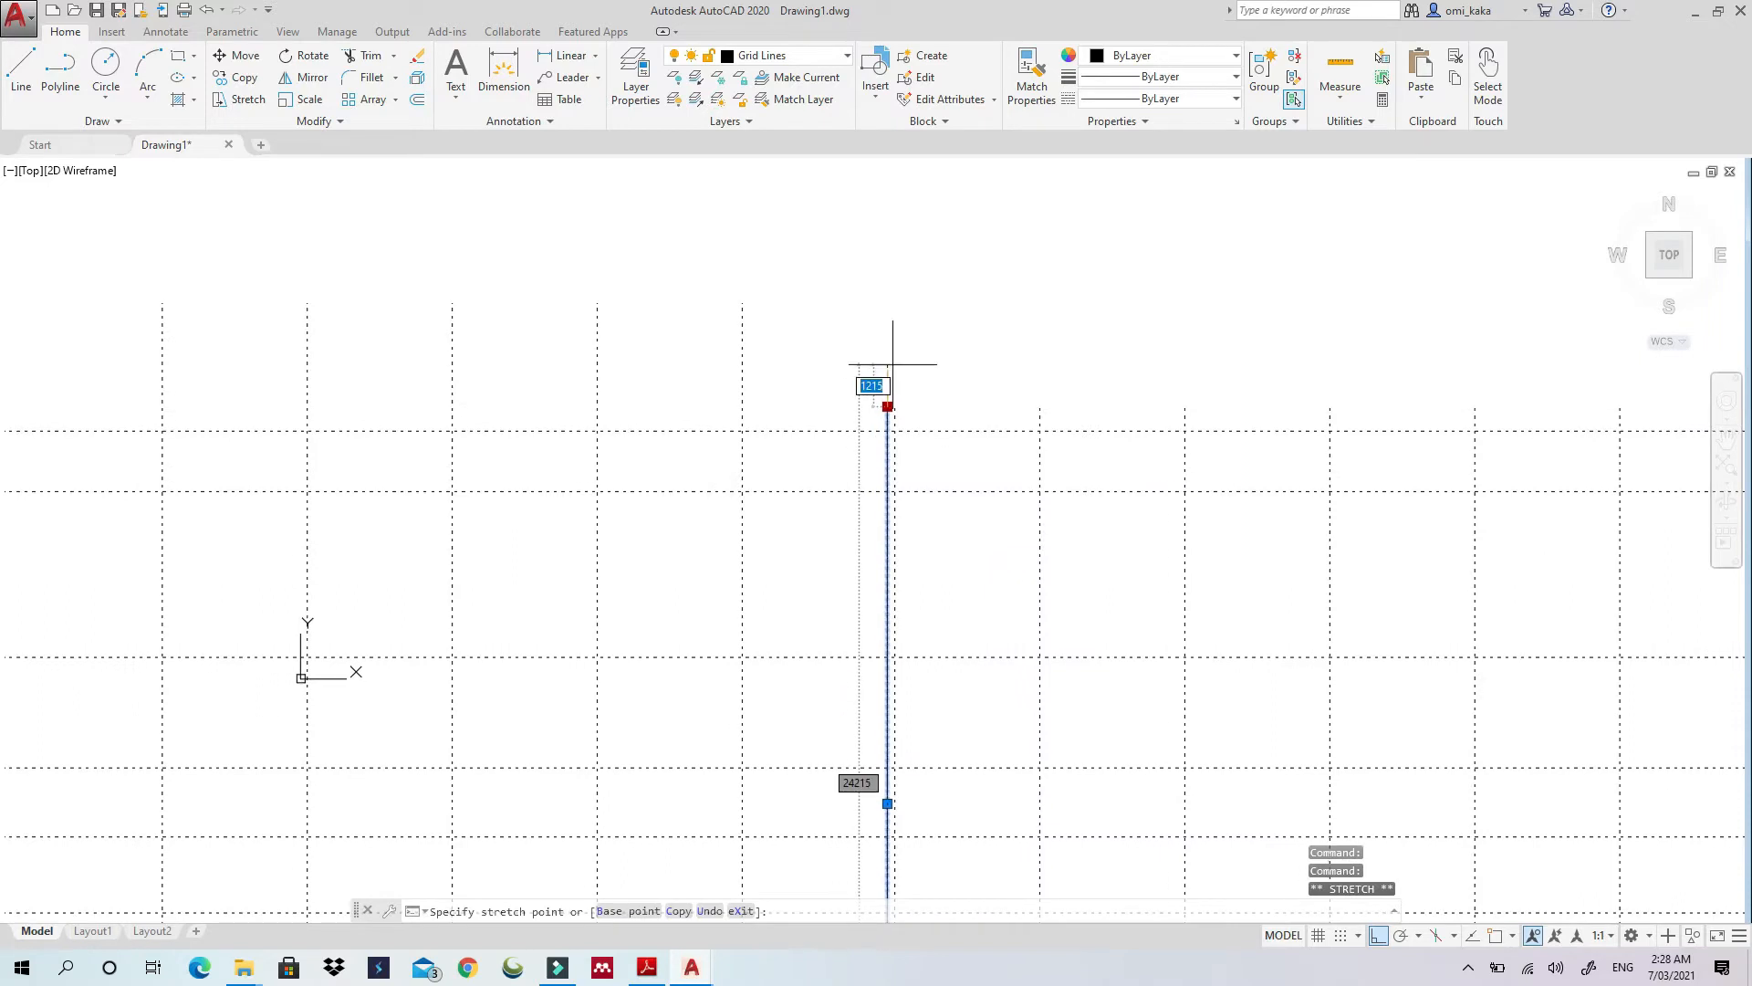
{"action": "key", "text": "Escape"}
{"action": "key", "text": "Escape"}
{"action": "key", "text": "Escape"}
Draw a horizontal helper line from the upper end of the leftmost vertical grid line to well past the rightmost grid line
{"action": "scroll", "coordinate": [917, 292], "scroll_direction": "down", "scroll_amount": 2}
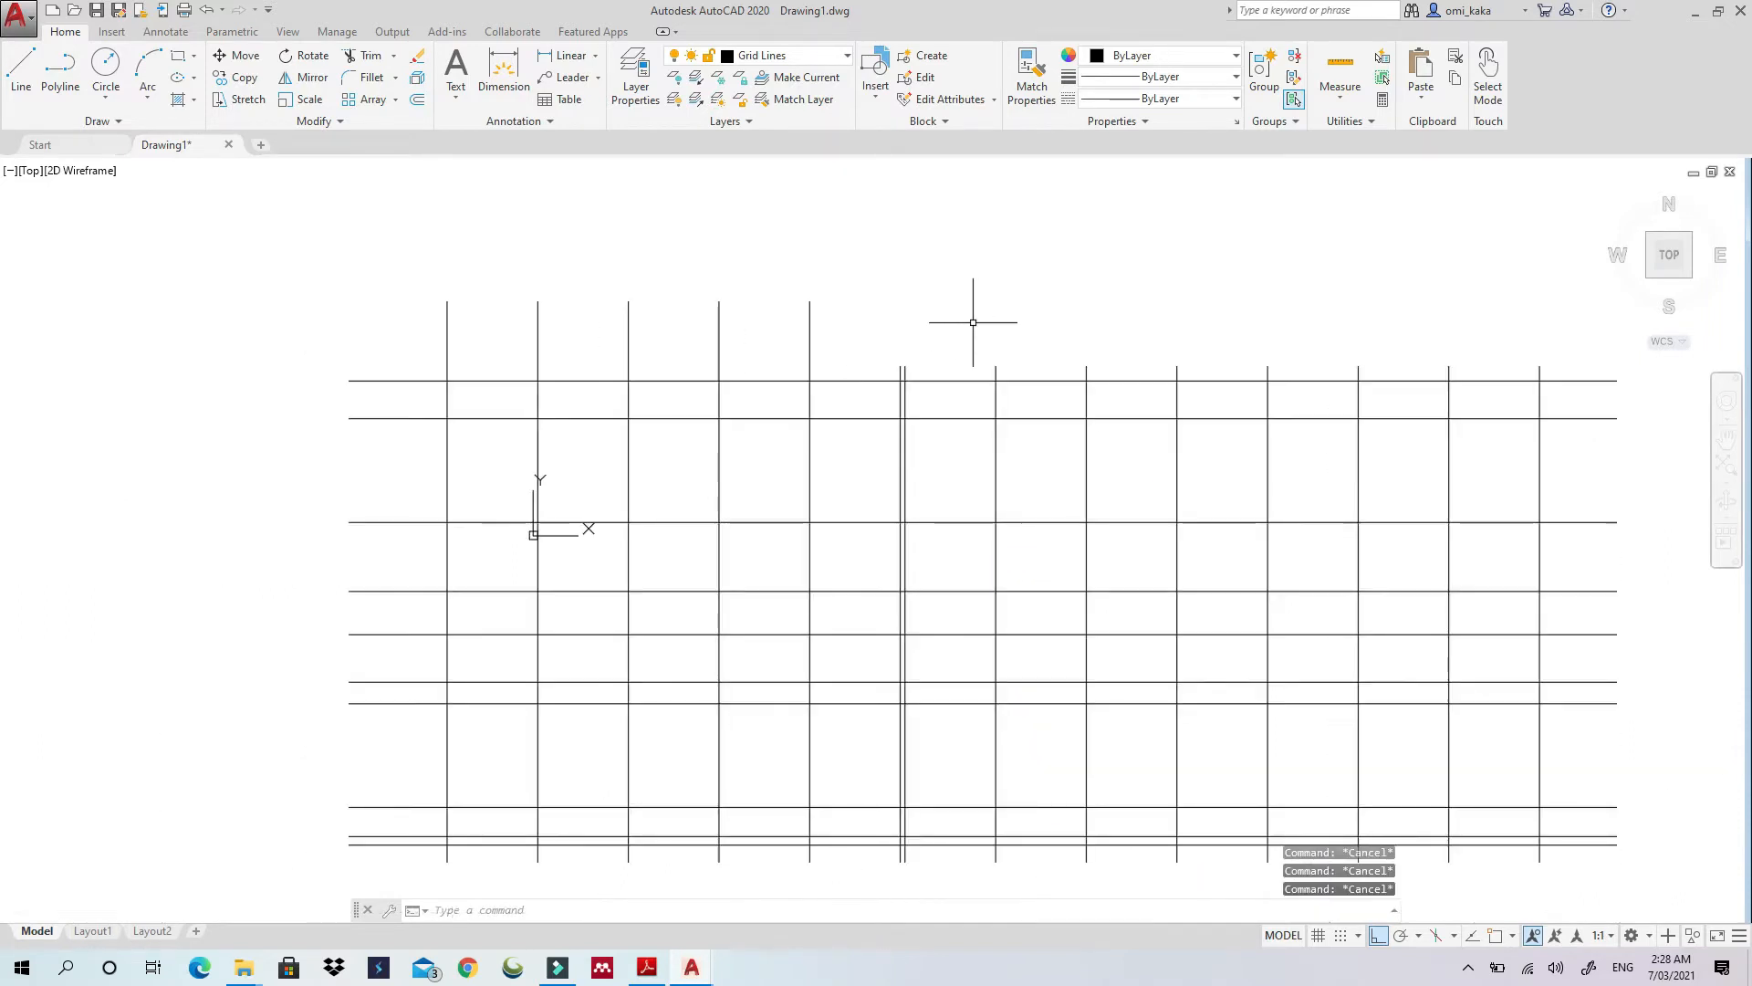
{"action": "left_click", "coordinate": [21, 70]}
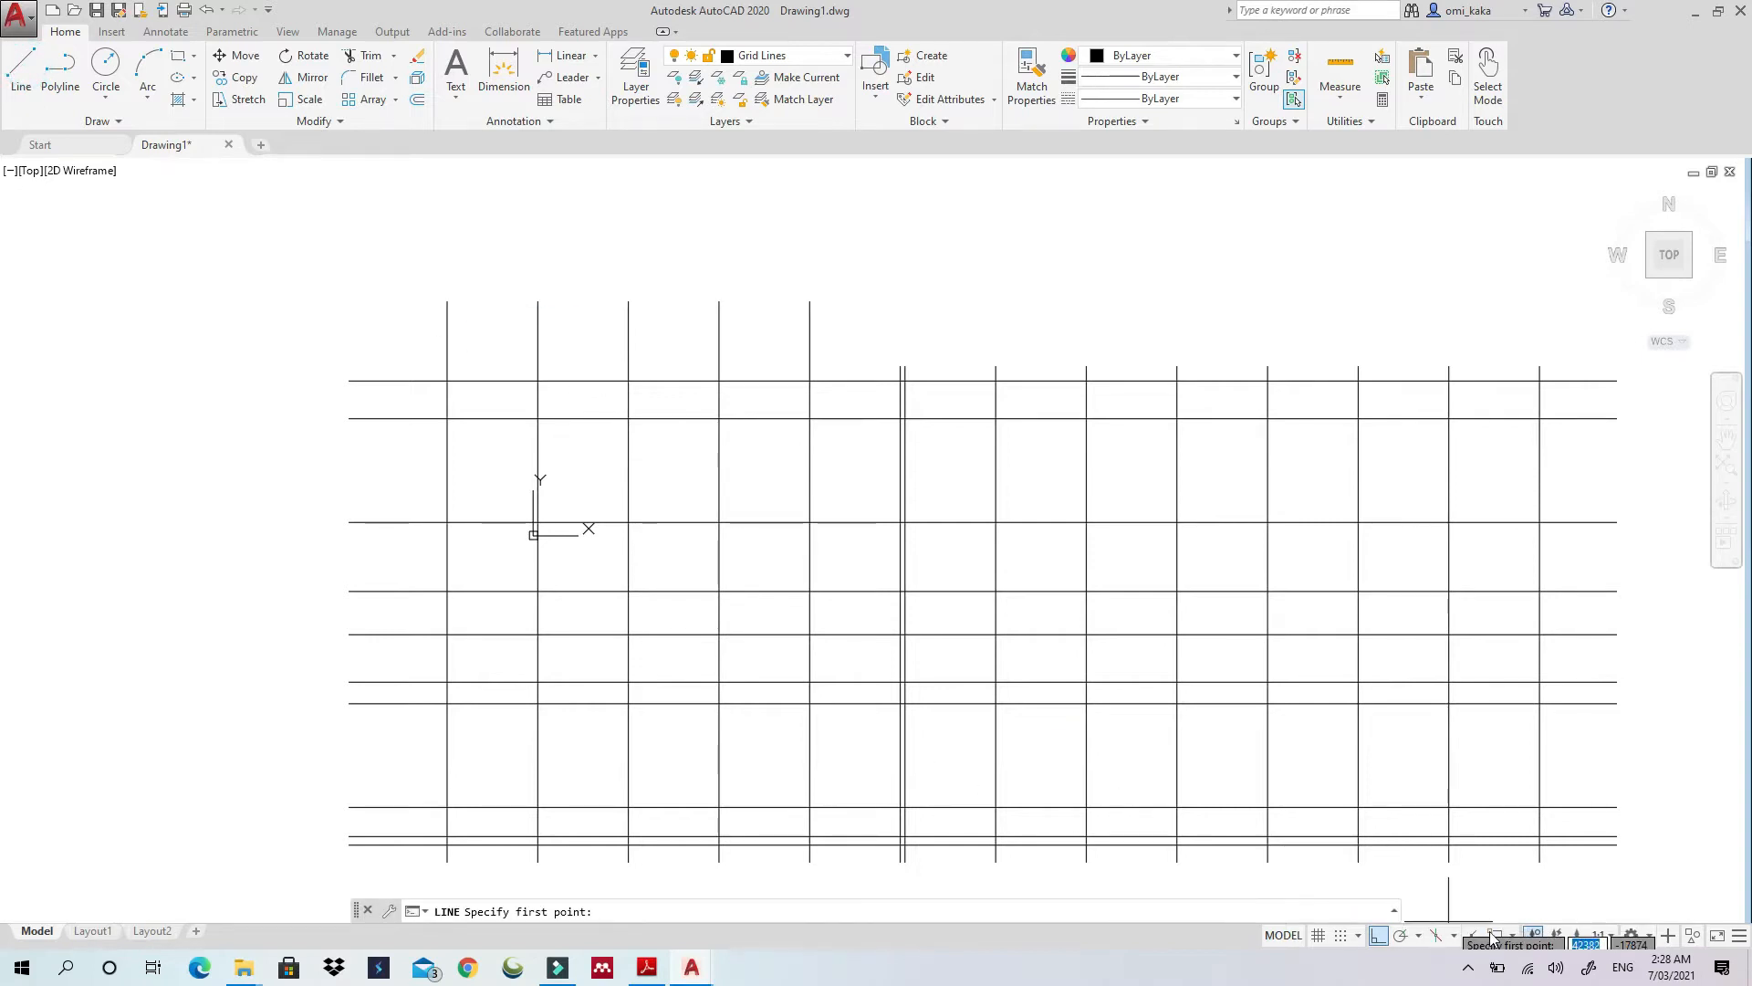
{"action": "left_click", "coordinate": [446, 301]}
{"action": "scroll", "coordinate": [1246, 250], "scroll_direction": "down", "scroll_amount": 2}
{"action": "middle_click_drag", "start_coordinate": [1247, 250], "coordinate": [959, 254]}
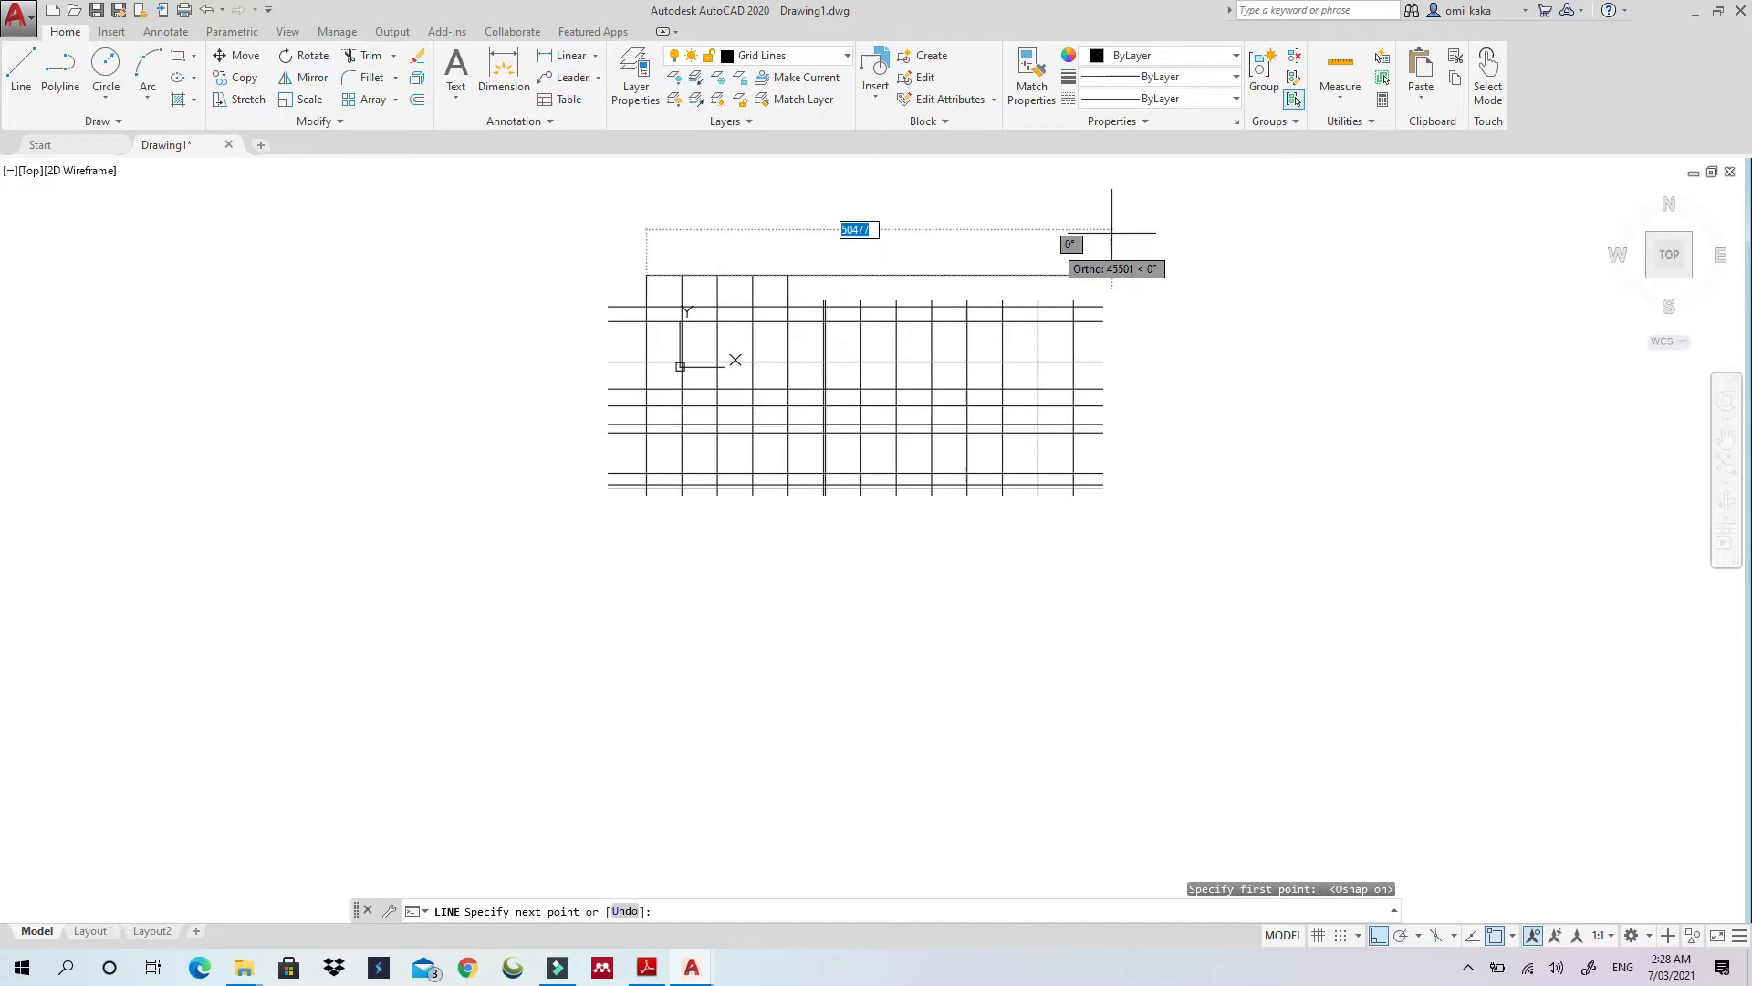
{"action": "left_click", "coordinate": [1276, 205]}
{"action": "key", "text": "Escape"}
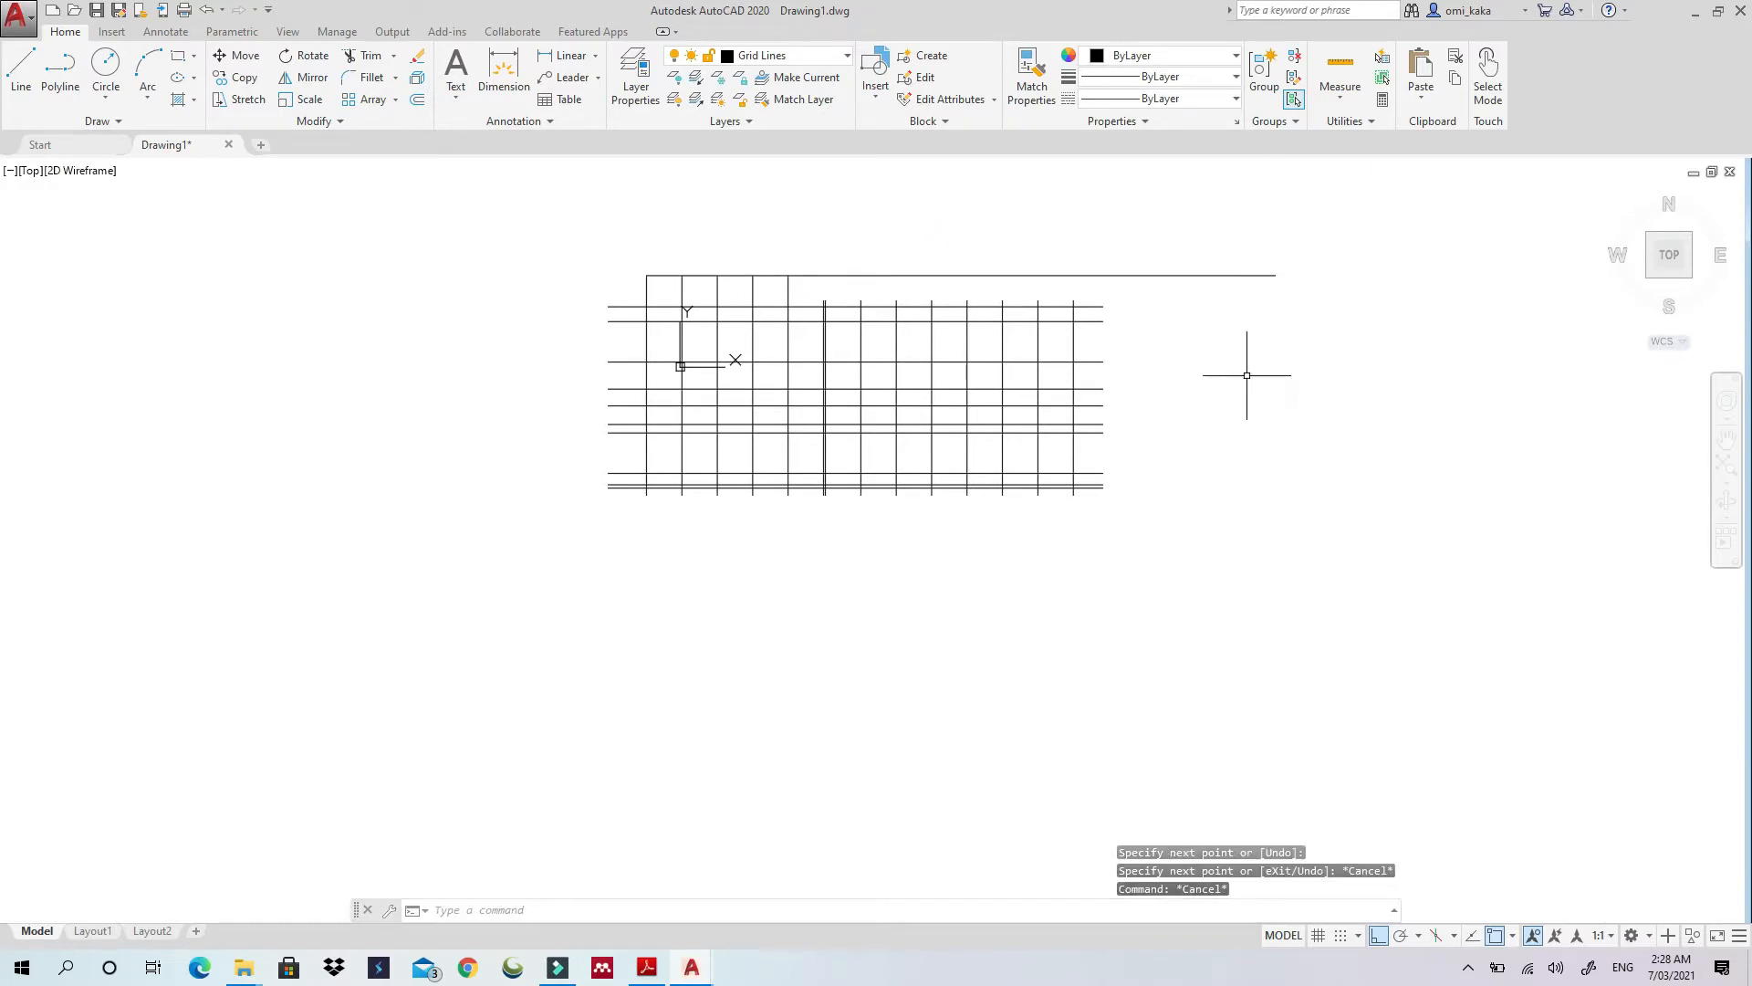
Extend the two closely spaced middle vertical grid lines and the next two to their right up to the horizontal helper line
{"action": "left_click", "coordinate": [393, 55]}
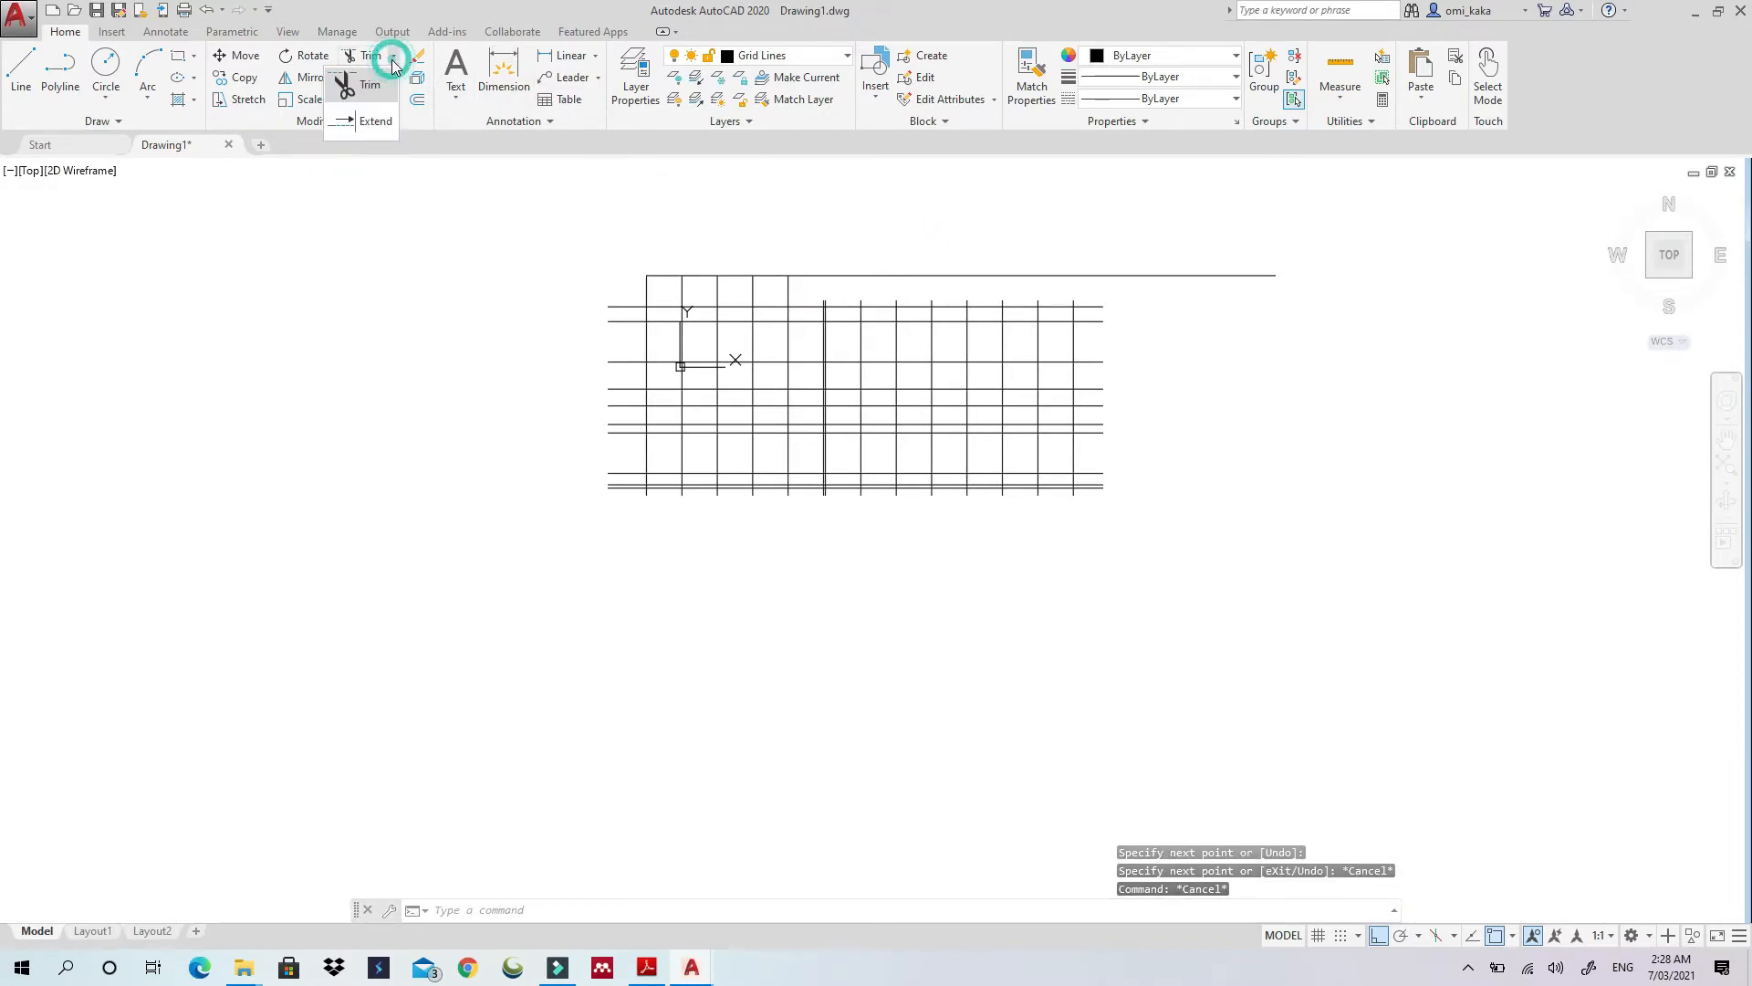
{"action": "left_click", "coordinate": [370, 118]}
{"action": "scroll", "coordinate": [447, 355], "scroll_direction": "up", "scroll_amount": 3}
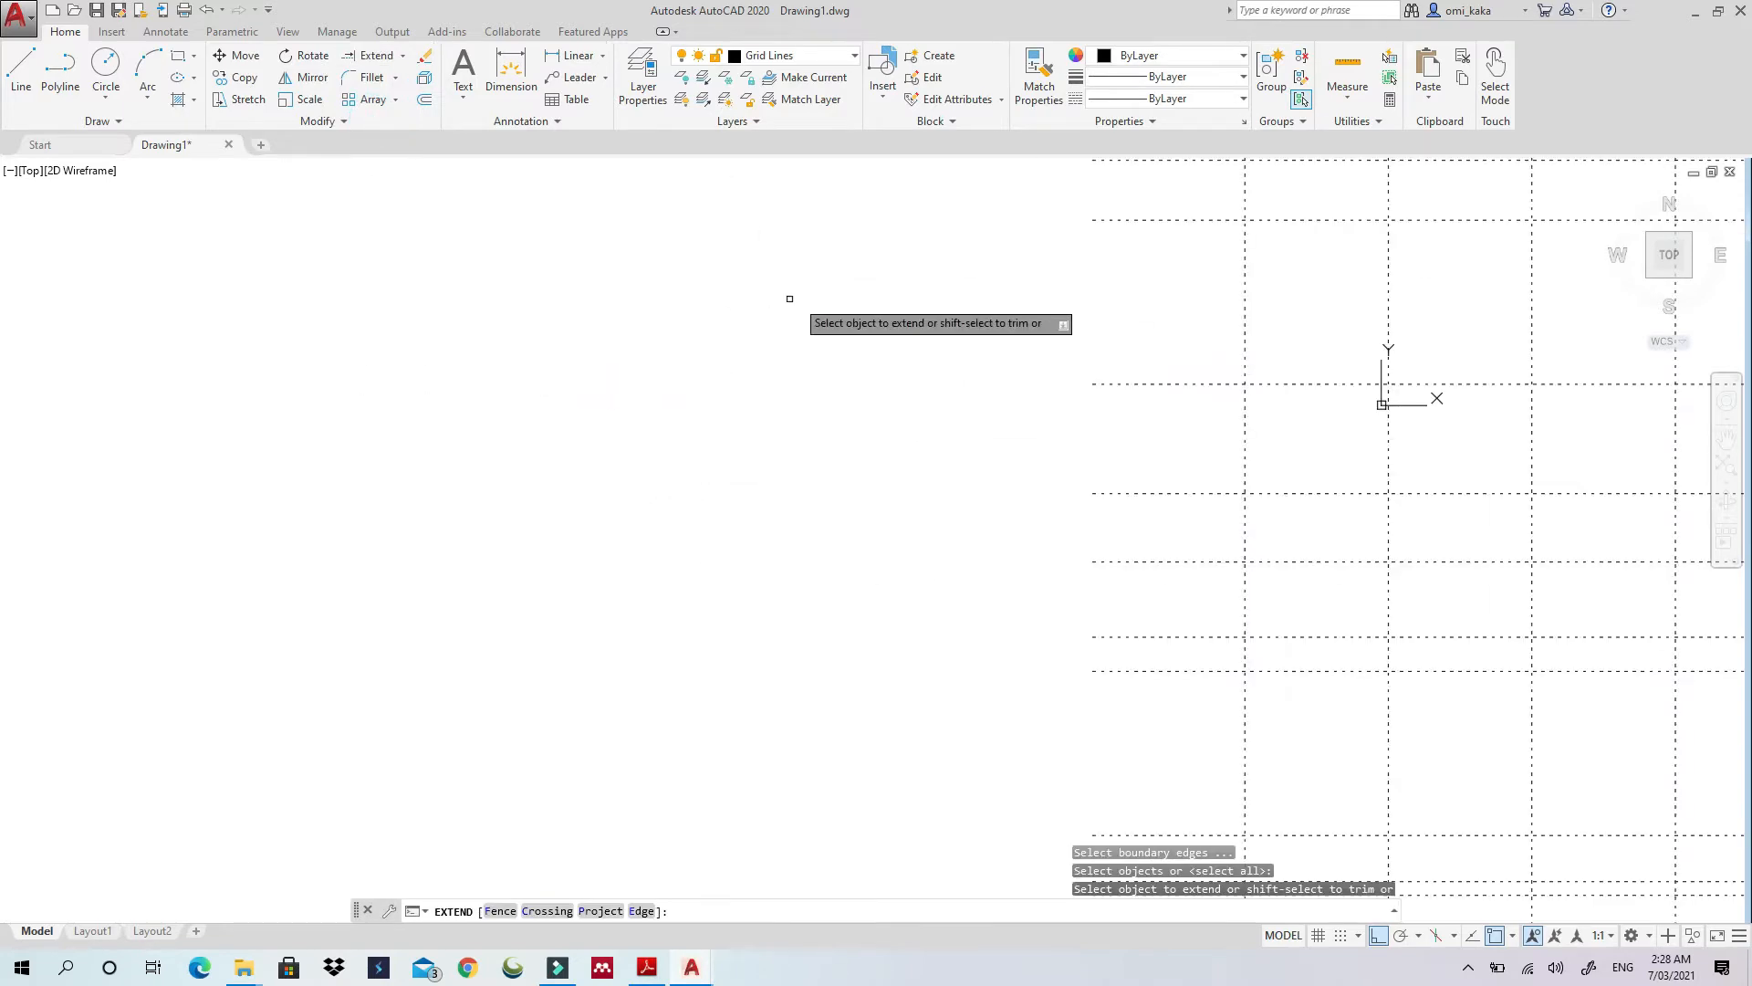
{"action": "scroll", "coordinate": [748, 308], "scroll_direction": "down", "scroll_amount": 3}
{"action": "middle_click_drag", "start_coordinate": [1047, 315], "coordinate": [832, 394]}
{"action": "scroll", "coordinate": [832, 322], "scroll_direction": "up", "scroll_amount": 2}
{"action": "scroll", "coordinate": [862, 370], "scroll_direction": "up", "scroll_amount": 2}
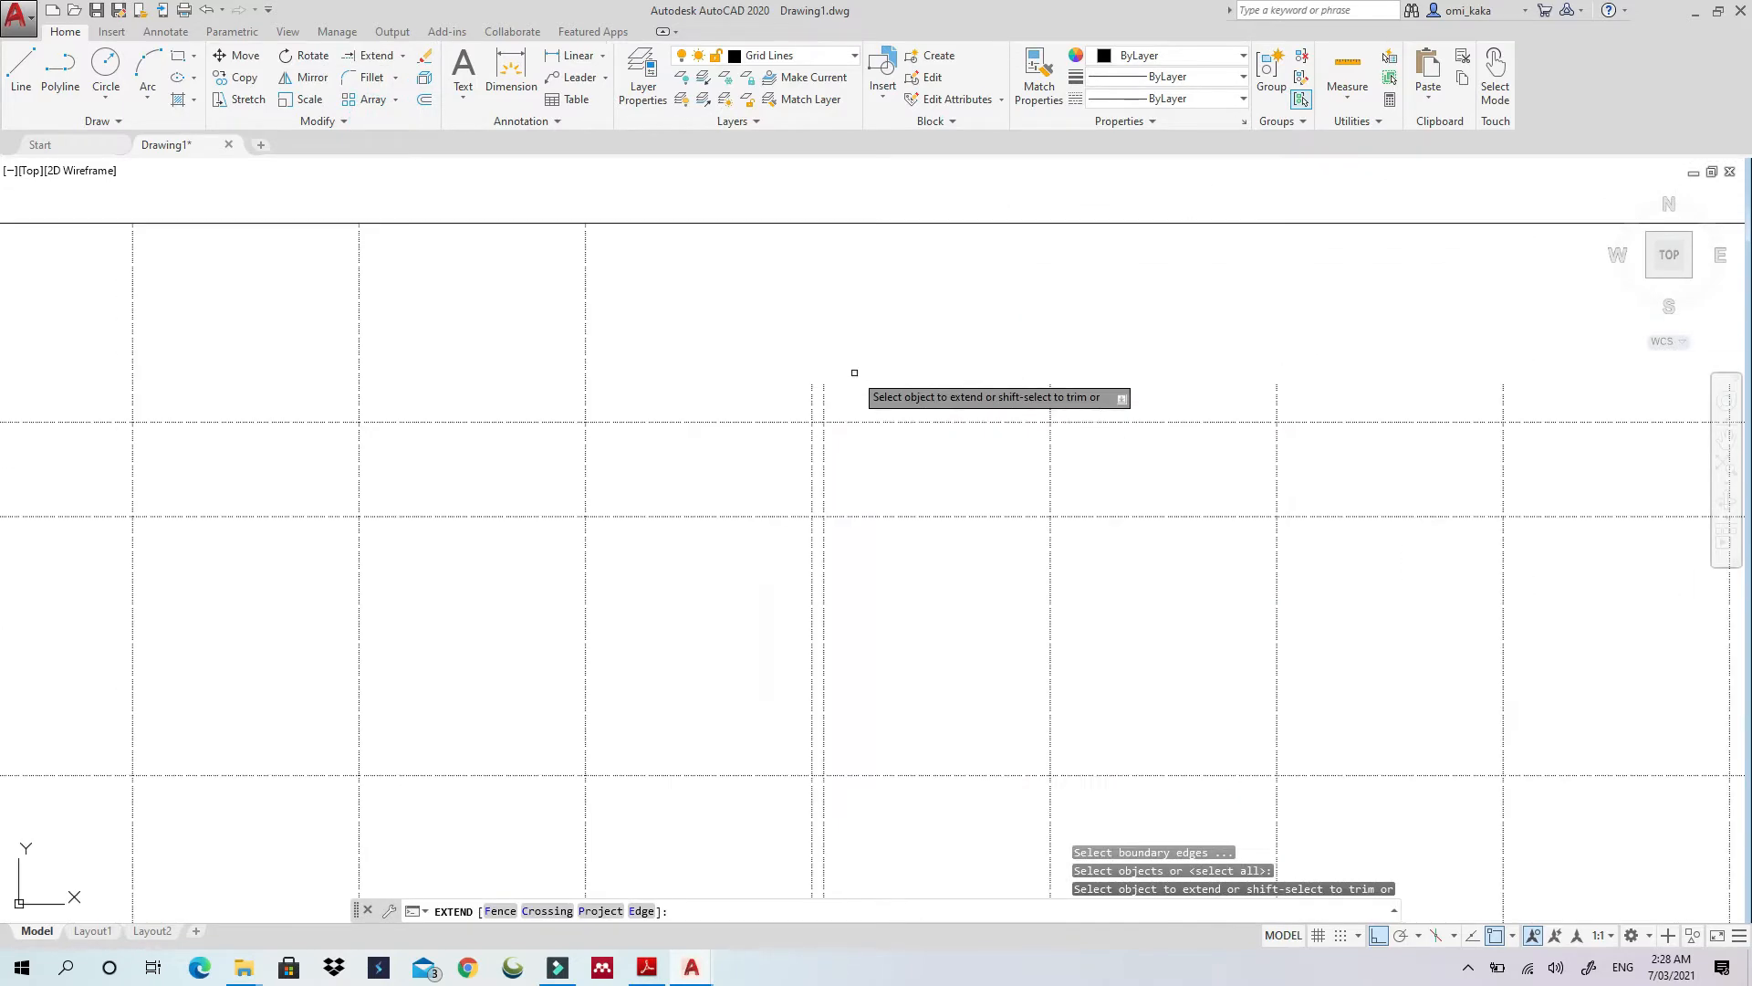
{"action": "left_click", "coordinate": [810, 388]}
{"action": "left_click", "coordinate": [824, 395]}
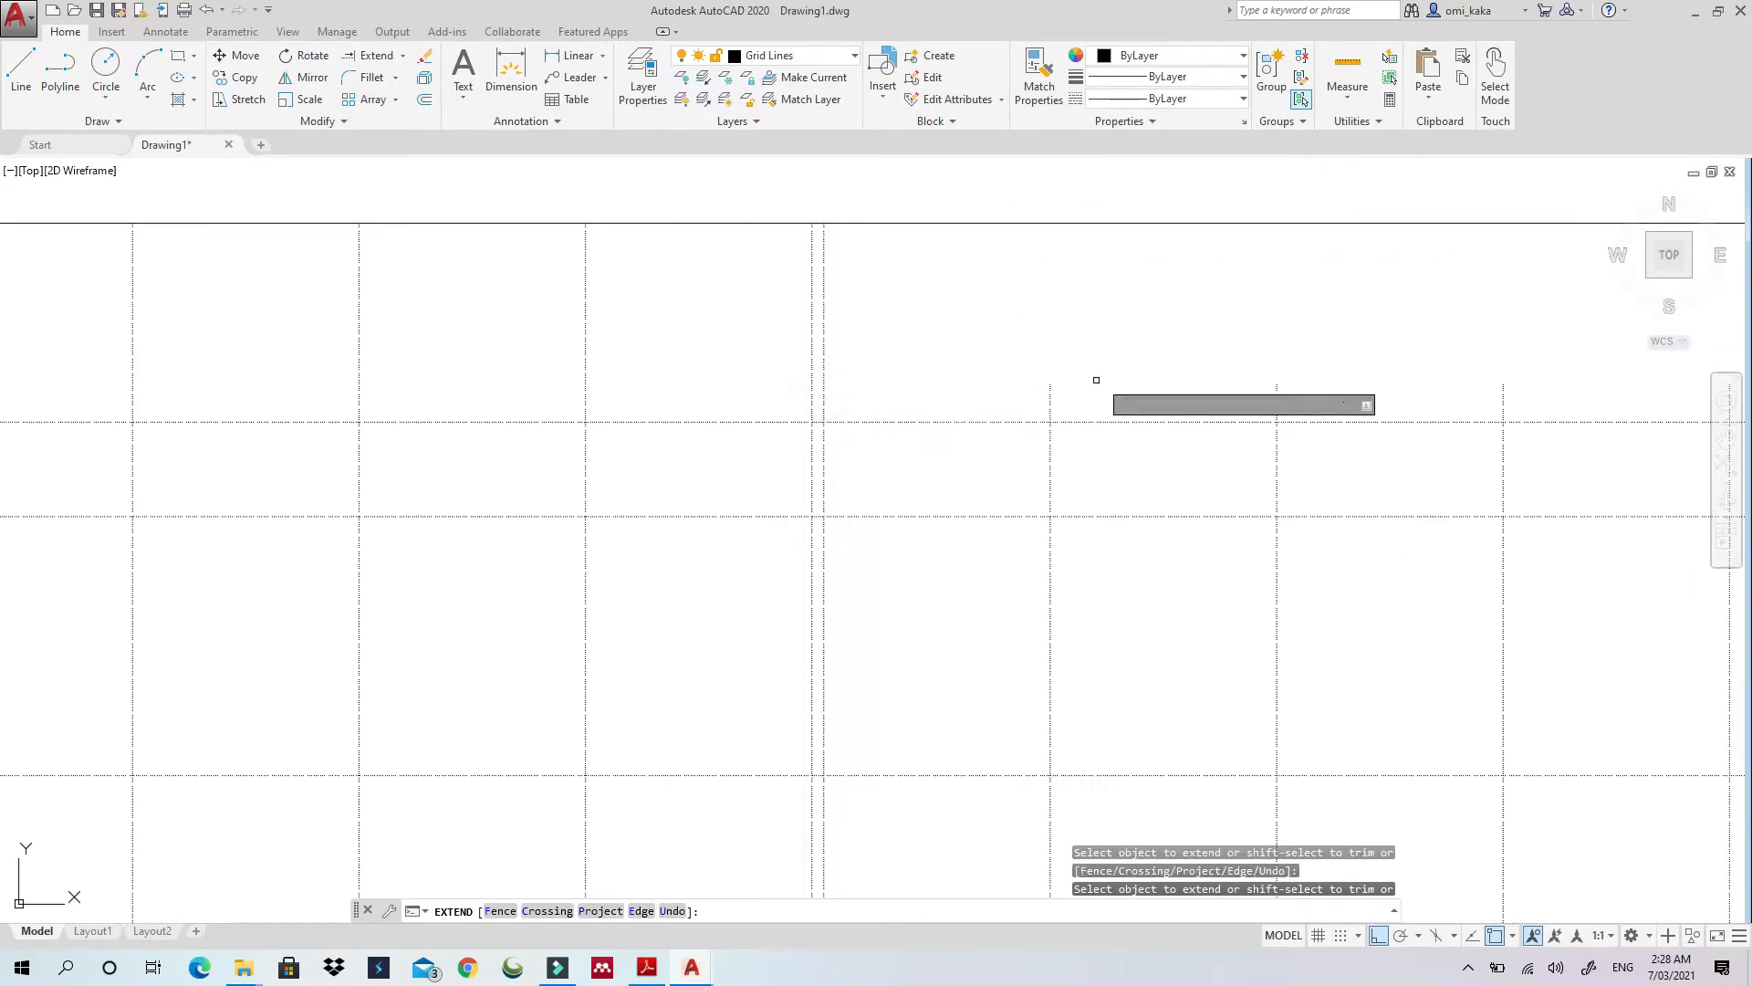
{"action": "left_click", "coordinate": [1049, 399]}
{"action": "left_click", "coordinate": [1277, 387]}
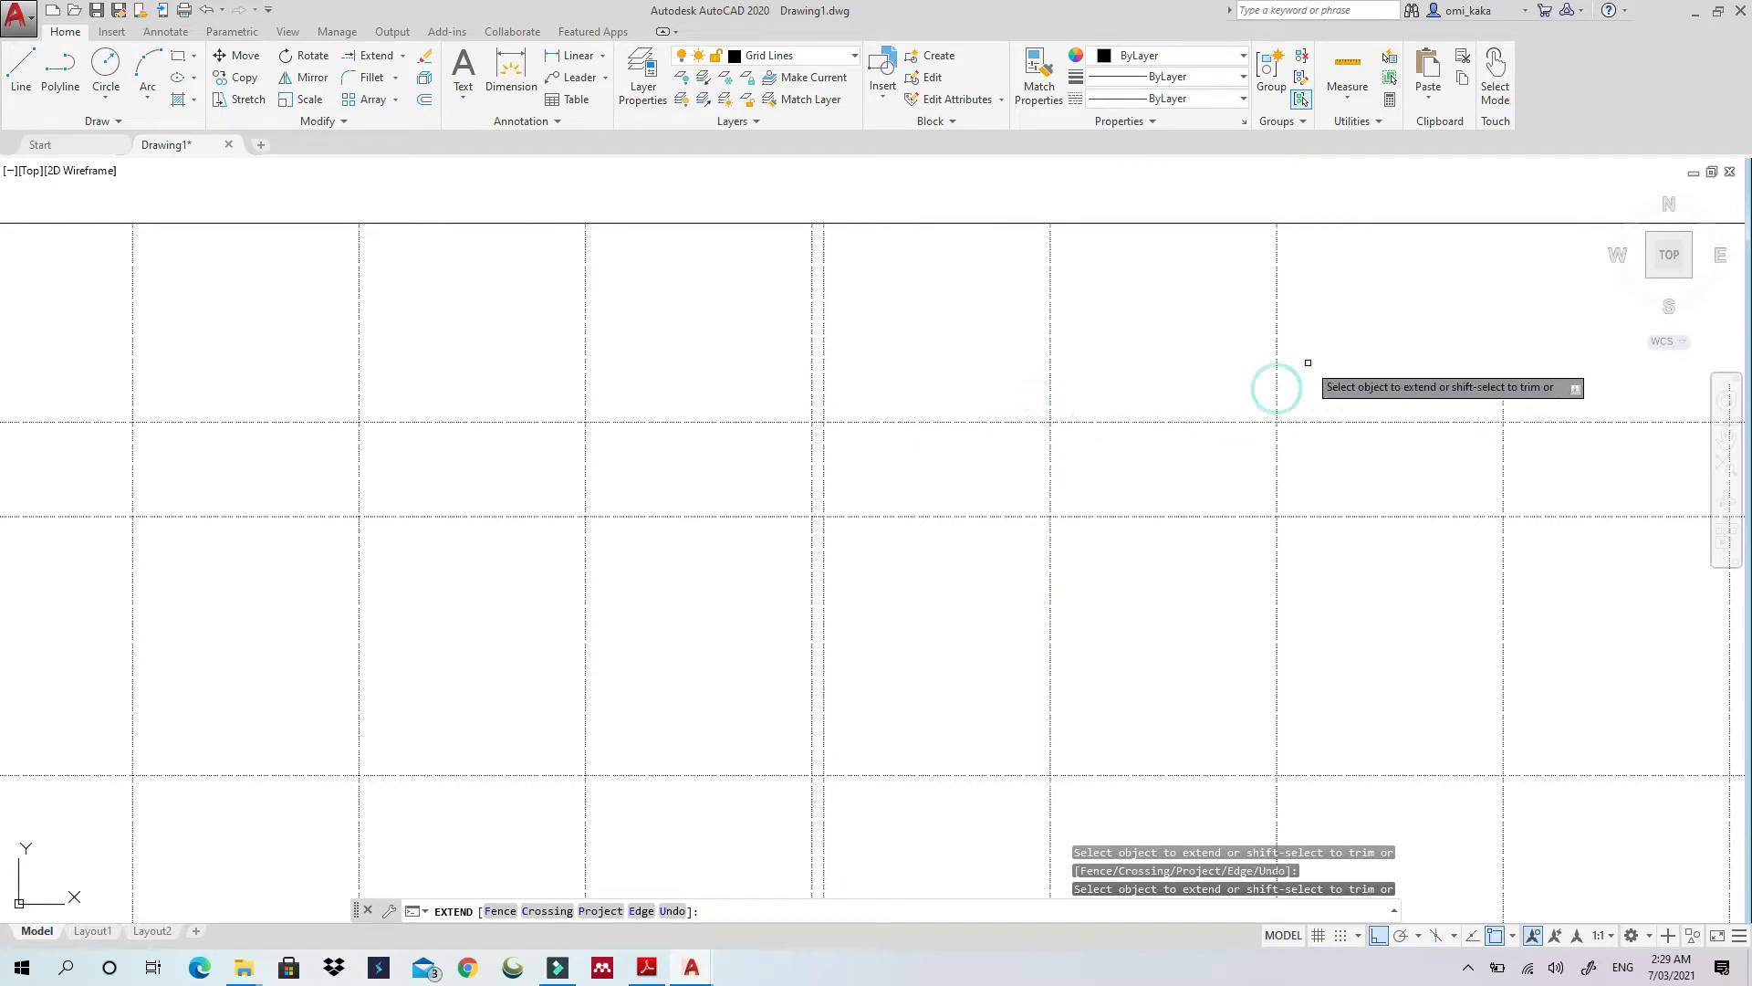
Extend the remaining five vertical grid lines on the right side up to the helper line, and finish the Extend command
{"action": "middle_click_drag", "start_coordinate": [1335, 363], "coordinate": [794, 419]}
{"action": "left_click", "coordinate": [1107, 417]}
{"action": "left_click", "coordinate": [946, 444]}
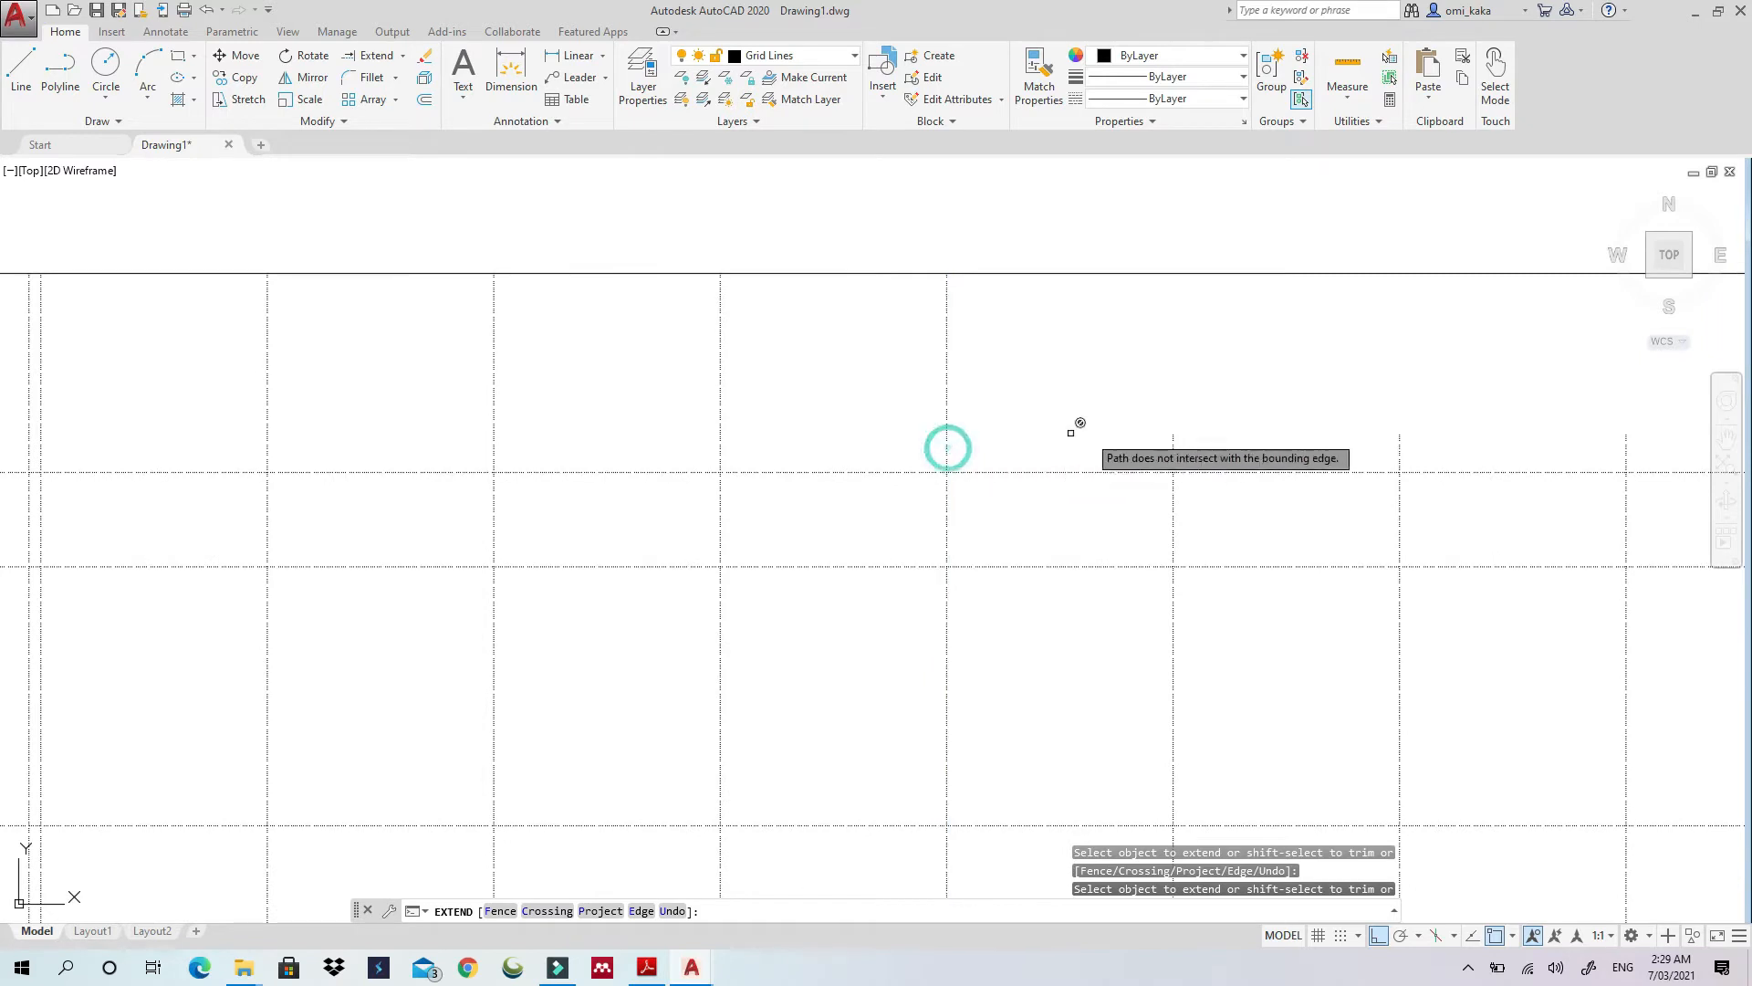
{"action": "left_click", "coordinate": [1171, 437]}
{"action": "left_click", "coordinate": [1169, 438]}
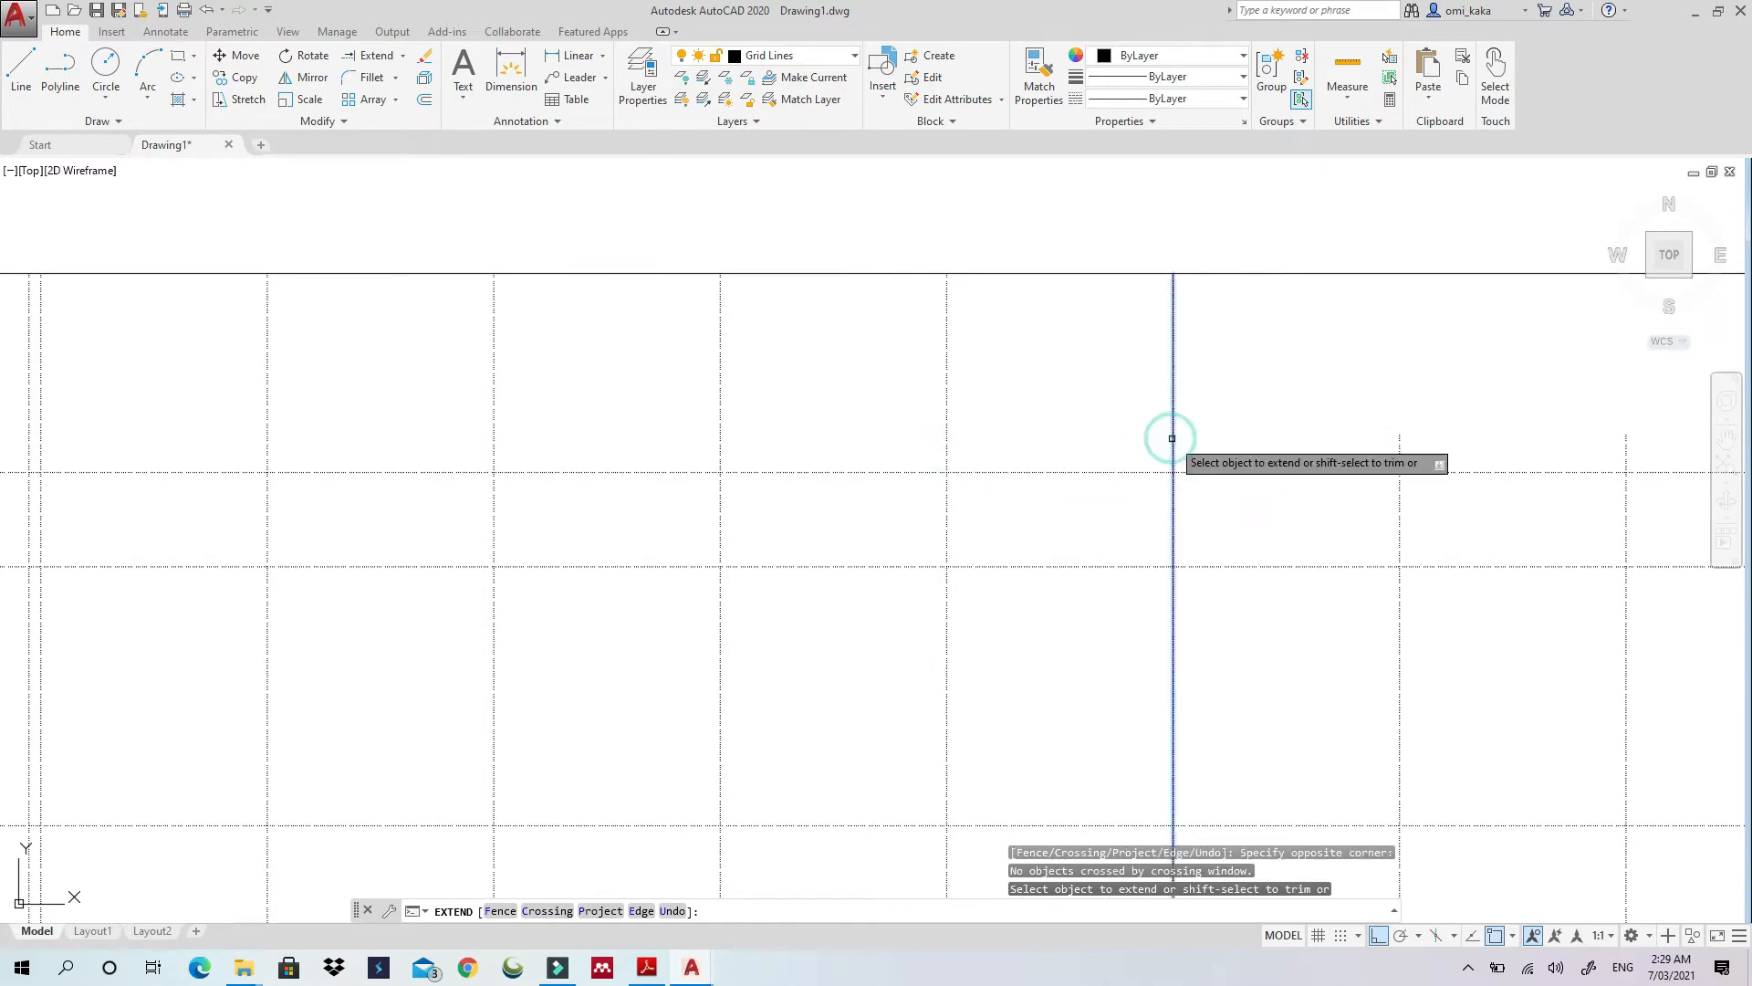
{"action": "middle_click_drag", "start_coordinate": [1171, 438], "coordinate": [1039, 395]}
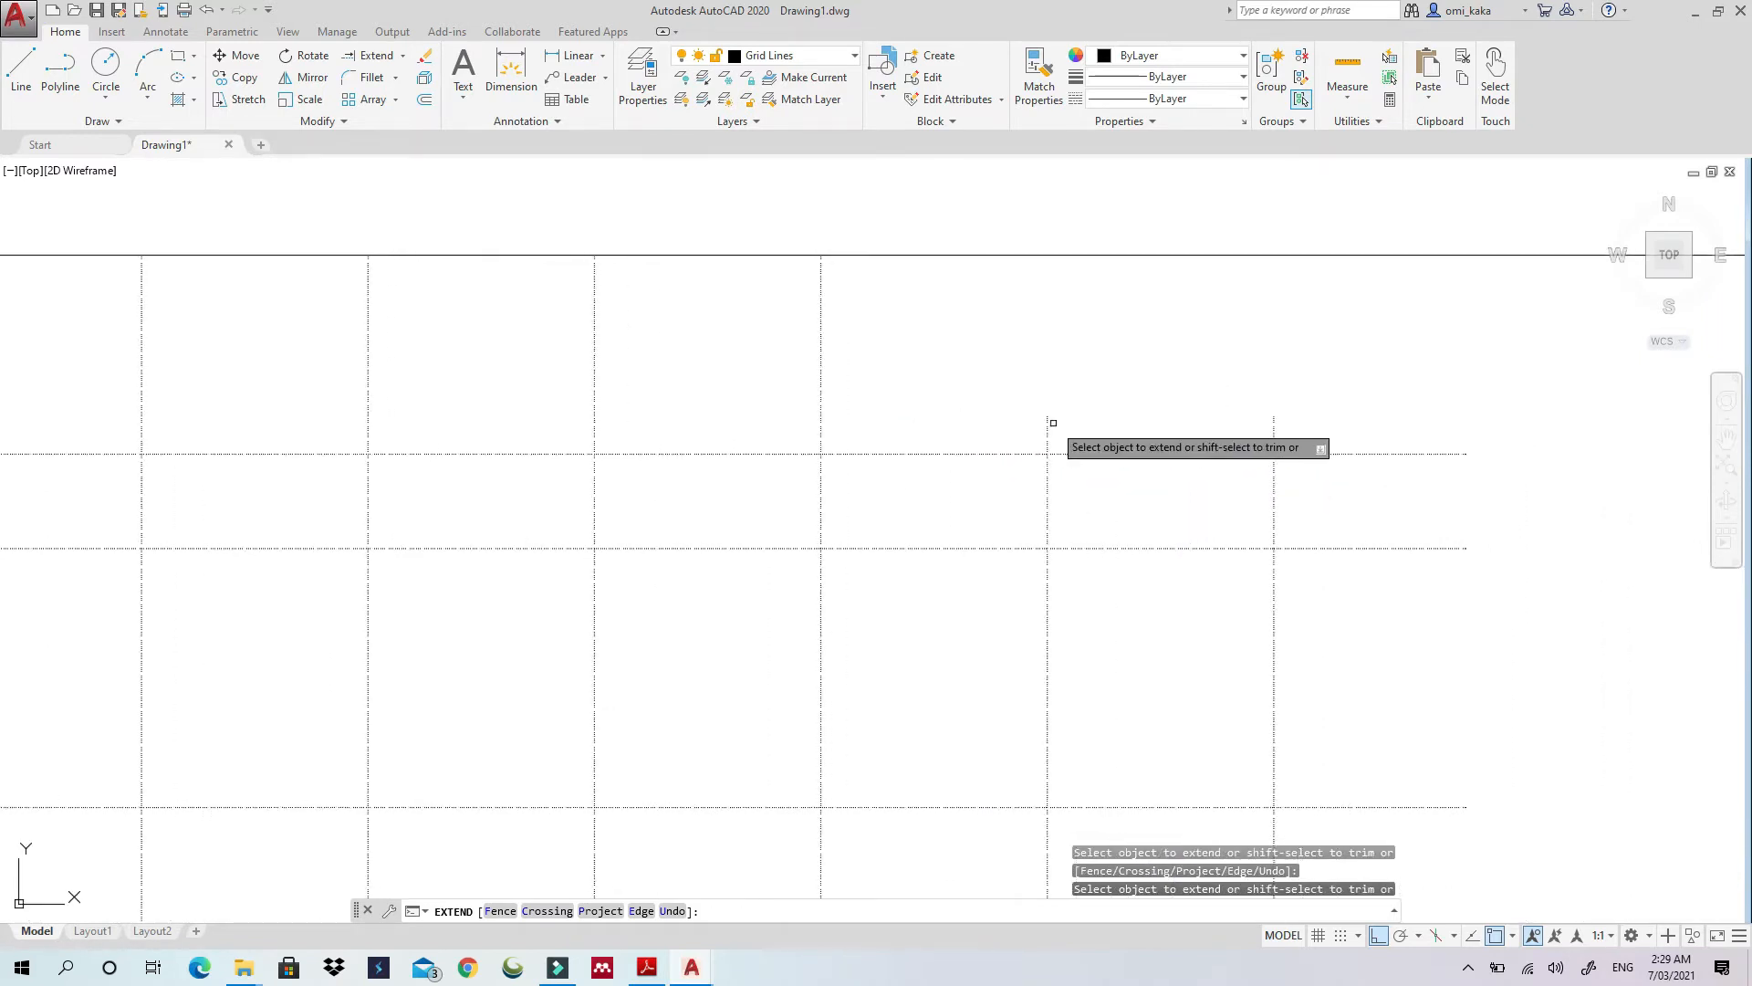
{"action": "left_click", "coordinate": [1047, 419]}
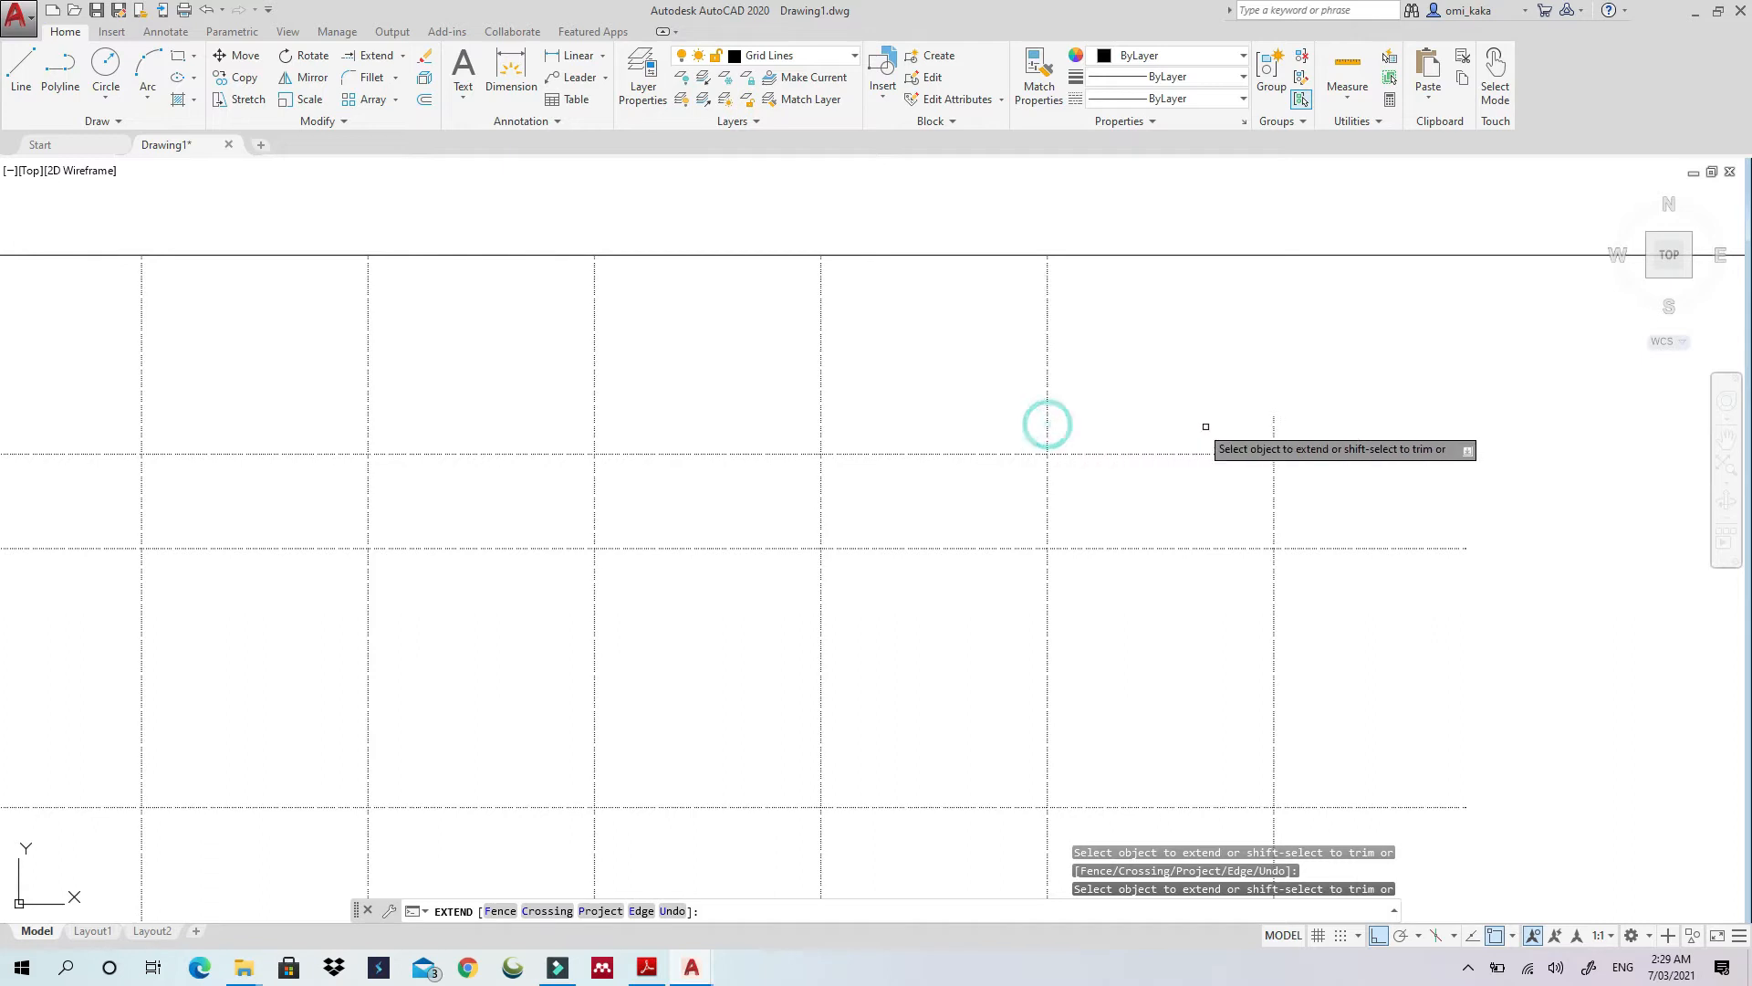
{"action": "left_click", "coordinate": [1270, 420]}
{"action": "left_click", "coordinate": [1272, 422]}
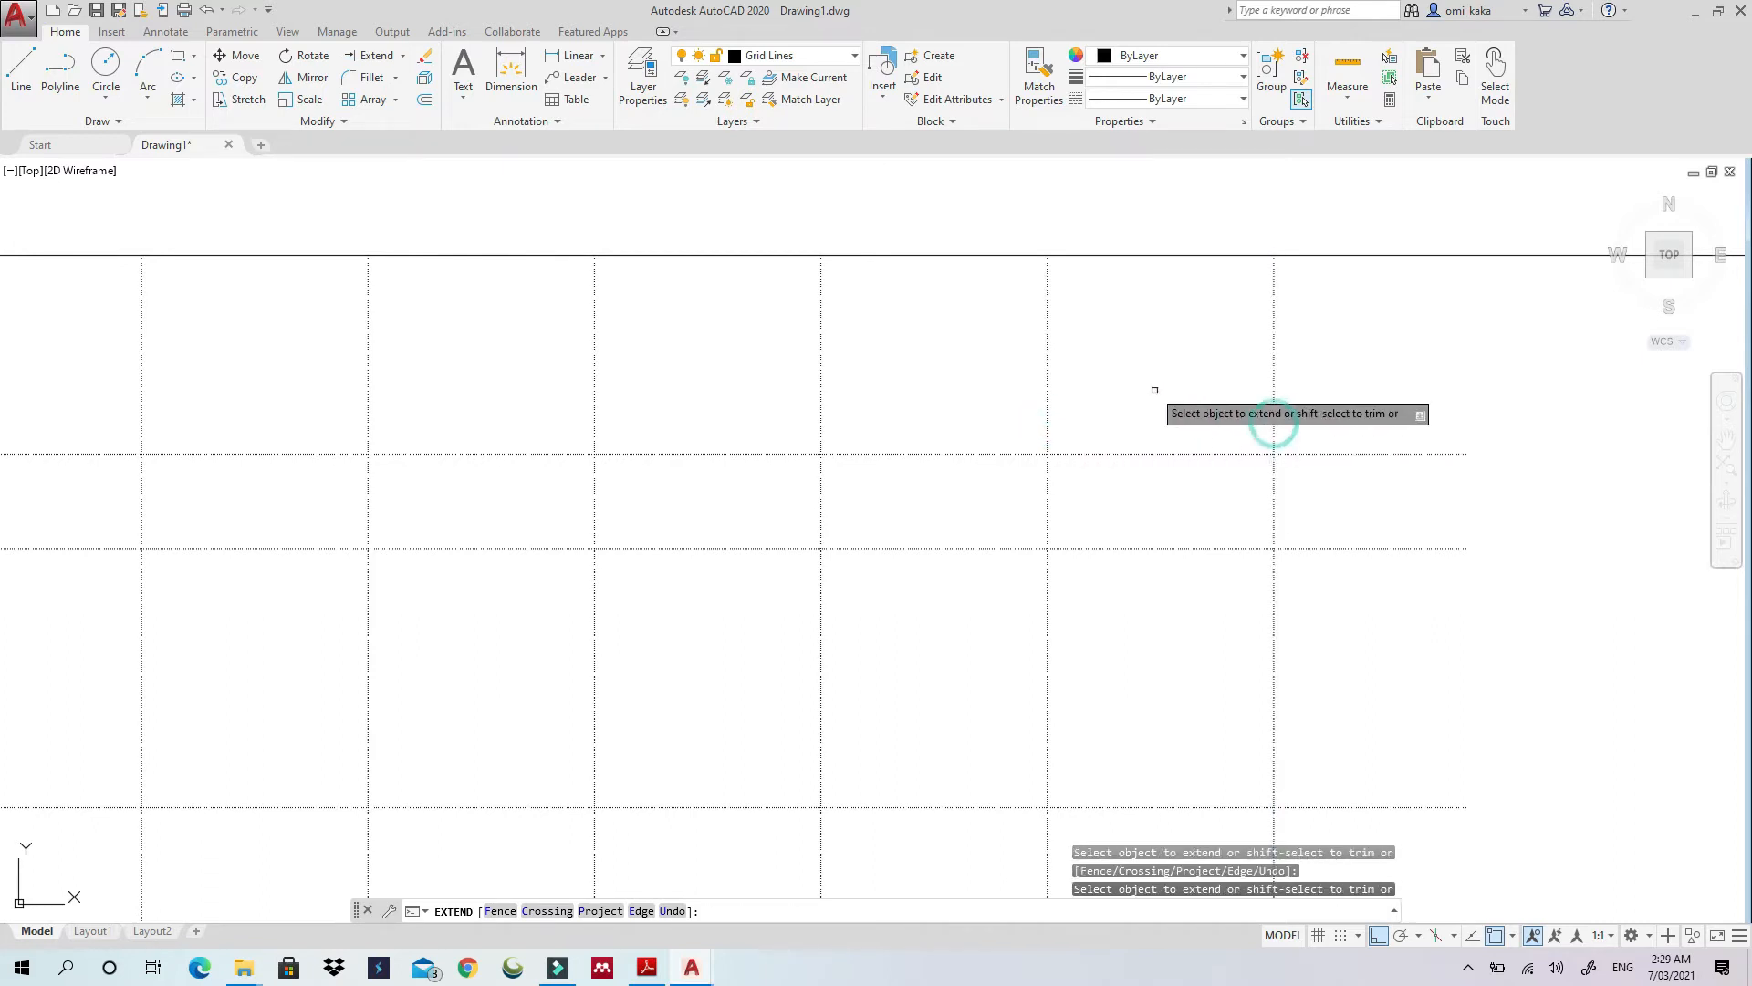
{"action": "scroll", "coordinate": [1272, 416], "scroll_direction": "down", "scroll_amount": 3}
{"action": "key", "text": "Escape"}
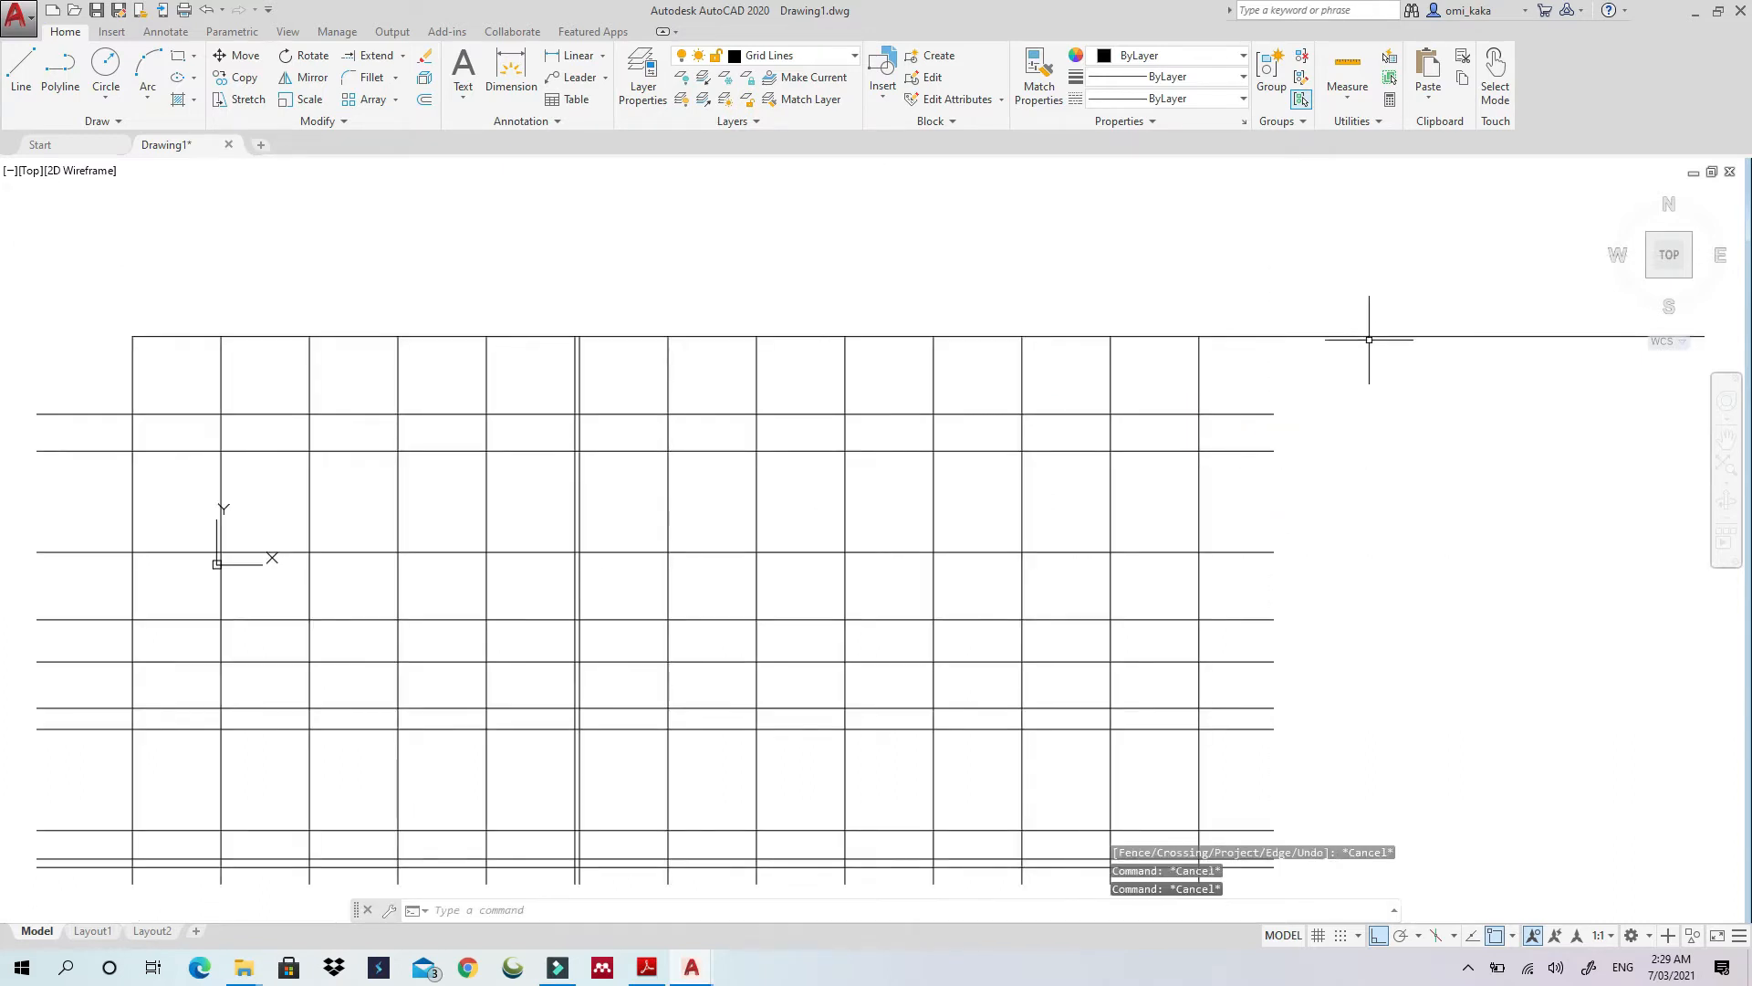
Delete the horizontal helper line above the grid
{"action": "left_click", "coordinate": [1362, 337]}
{"action": "key", "text": "Delete"}
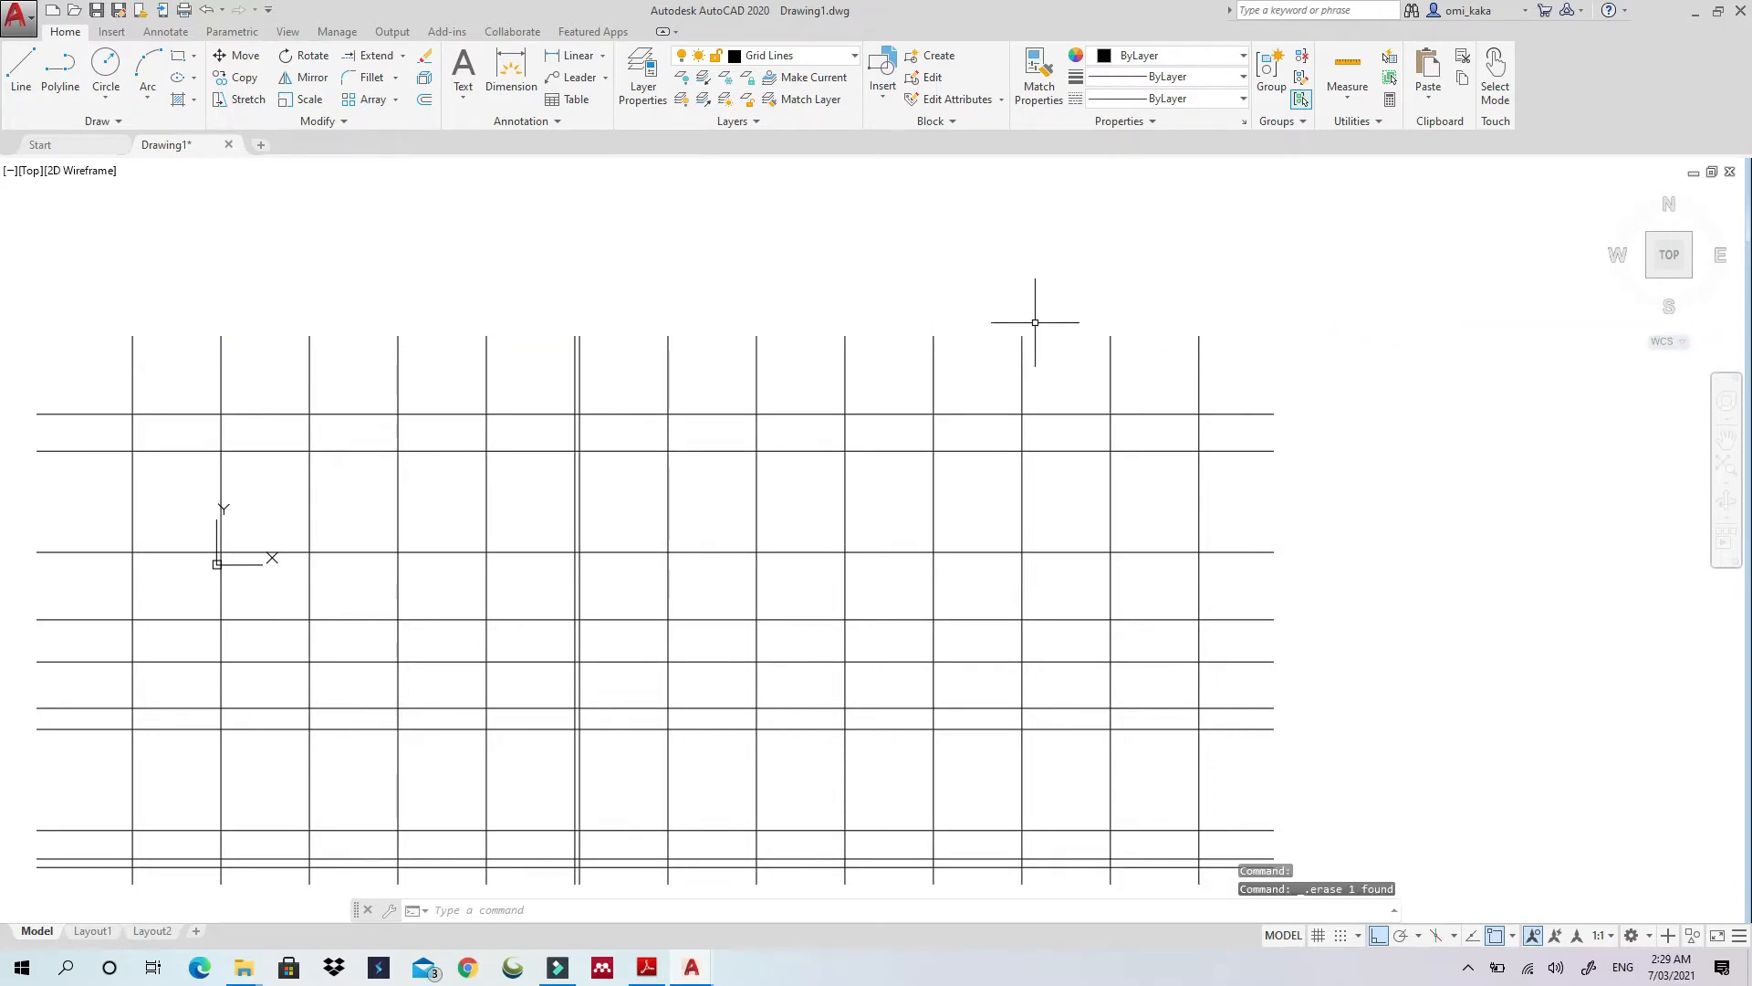
{"action": "scroll", "coordinate": [684, 450], "scroll_direction": "down", "scroll_amount": 2}
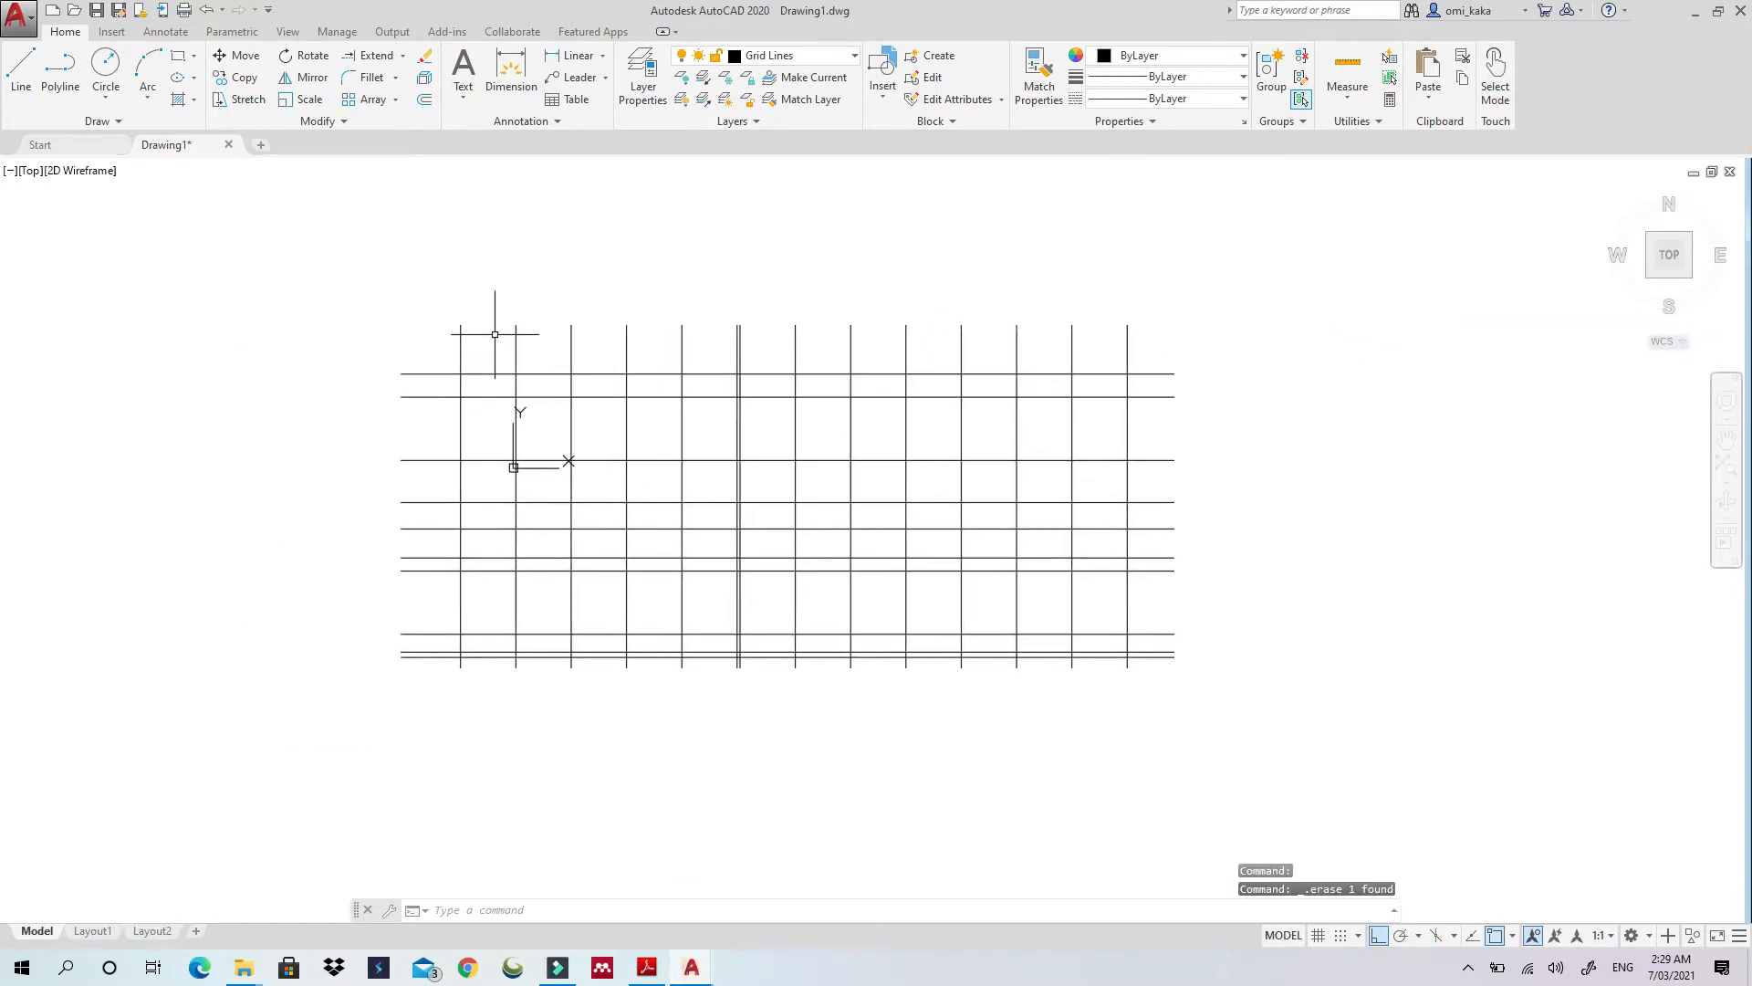
{"action": "scroll", "coordinate": [437, 388], "scroll_direction": "up", "scroll_amount": 2}
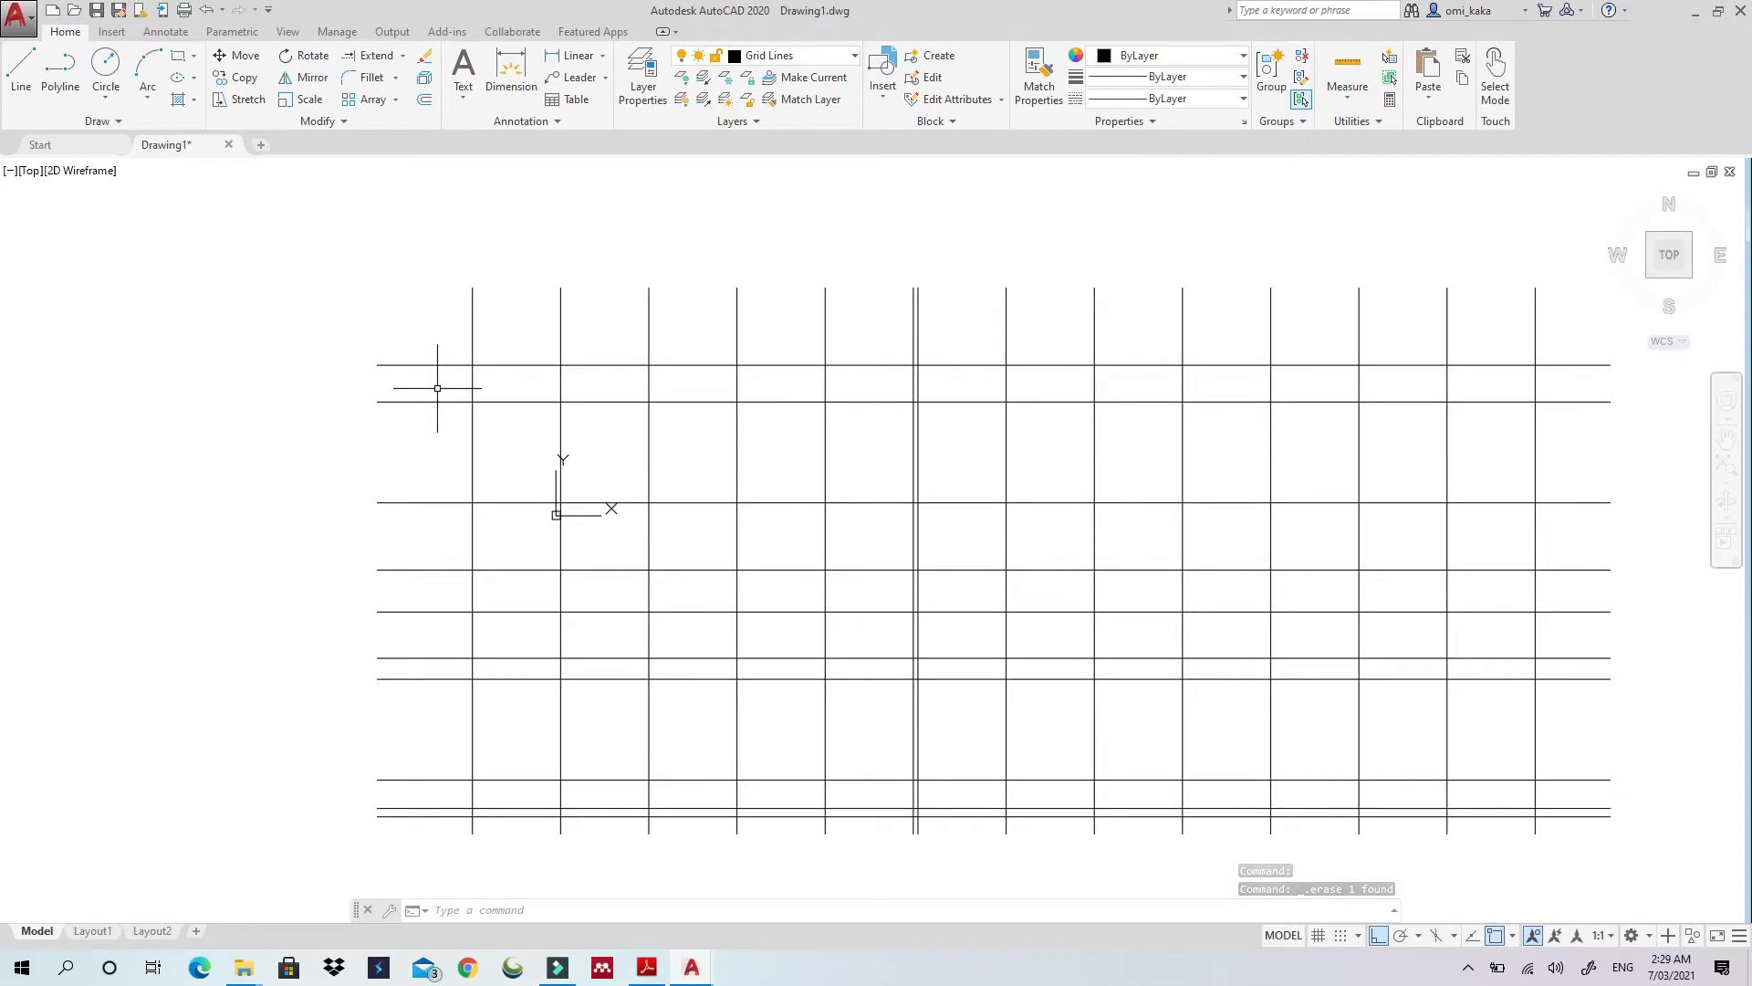
{"action": "scroll", "coordinate": [839, 361], "scroll_direction": "down", "scroll_amount": 3}
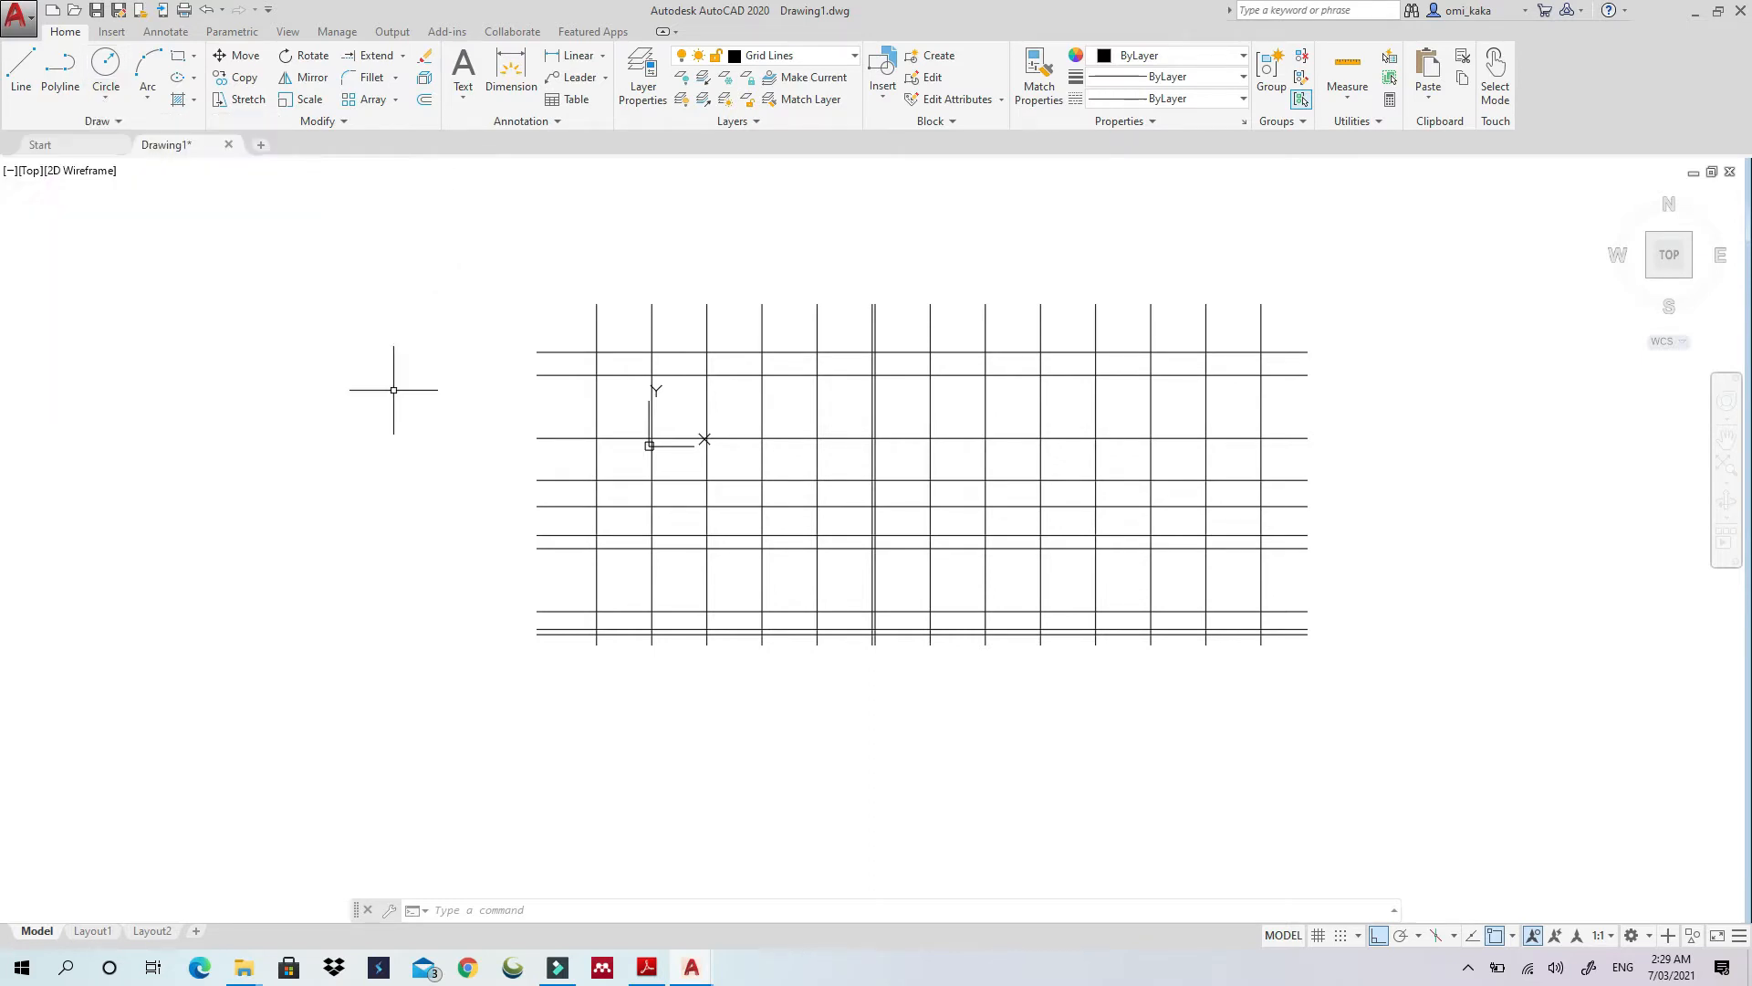
Examine the grid labels around the first floor plan in the Asante resortn STRUCTURAL drawing, and return to Drawing1
{"action": "mouse_move", "coordinate": [700, 974]}
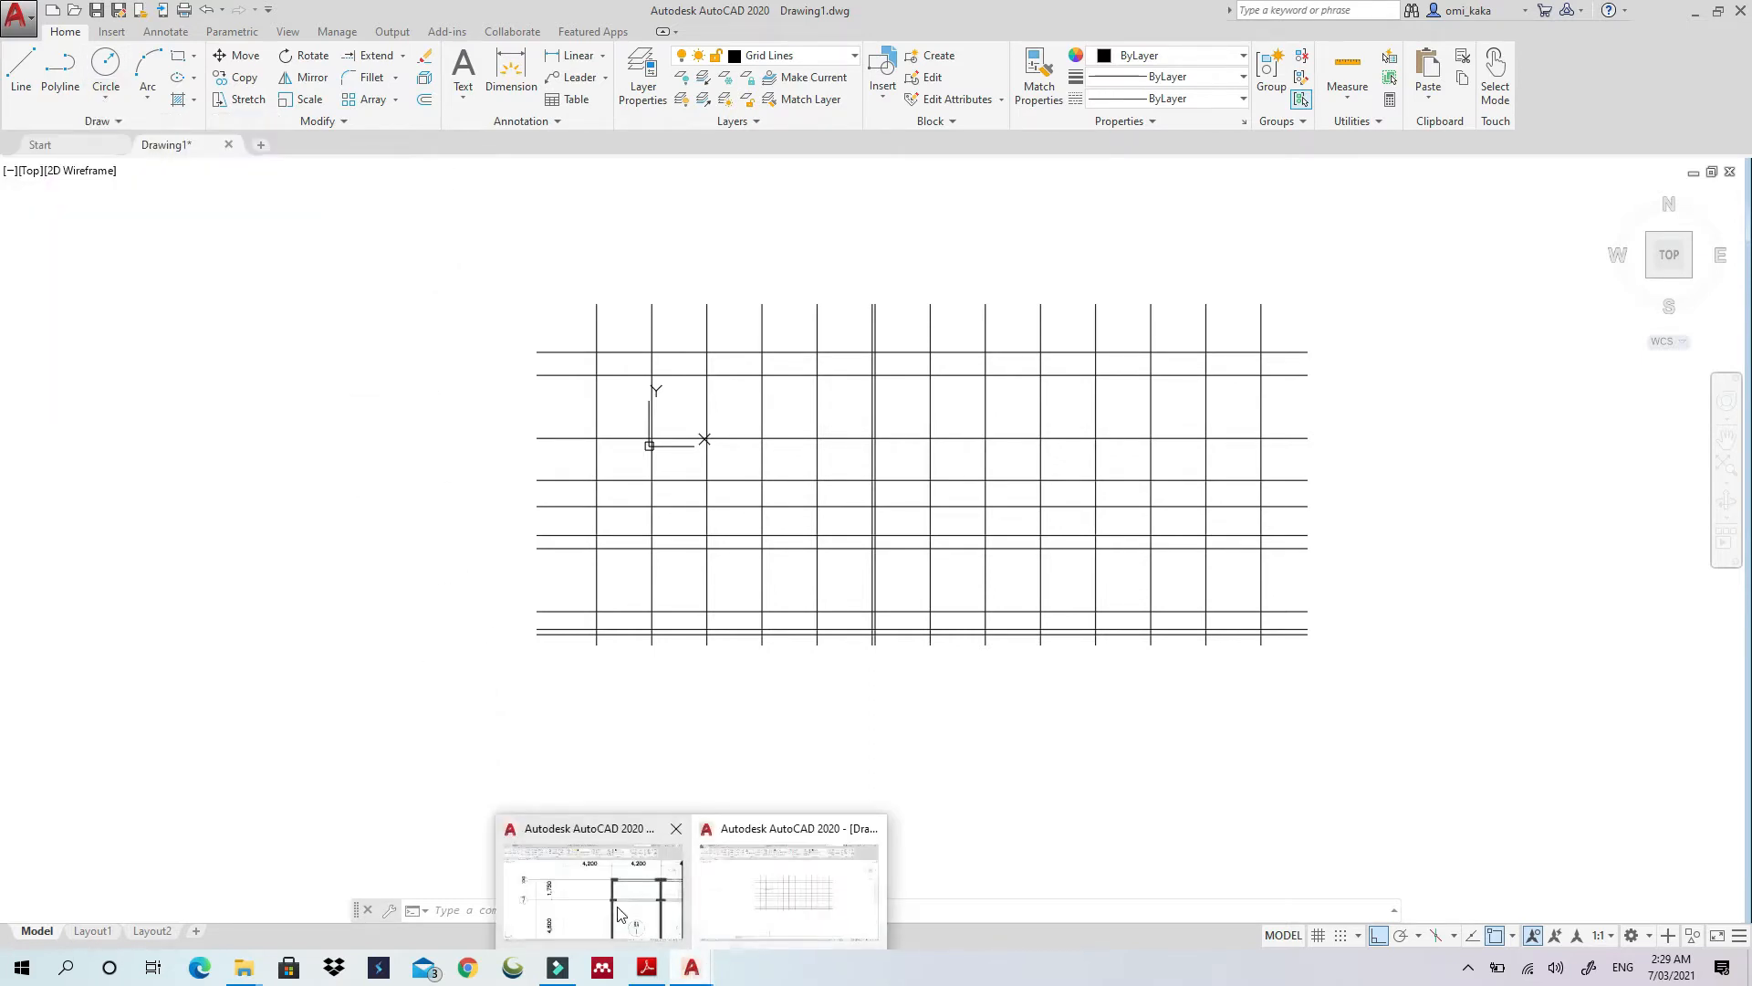
{"action": "left_click", "coordinate": [589, 872]}
{"action": "scroll", "coordinate": [672, 697], "scroll_direction": "down", "scroll_amount": 6}
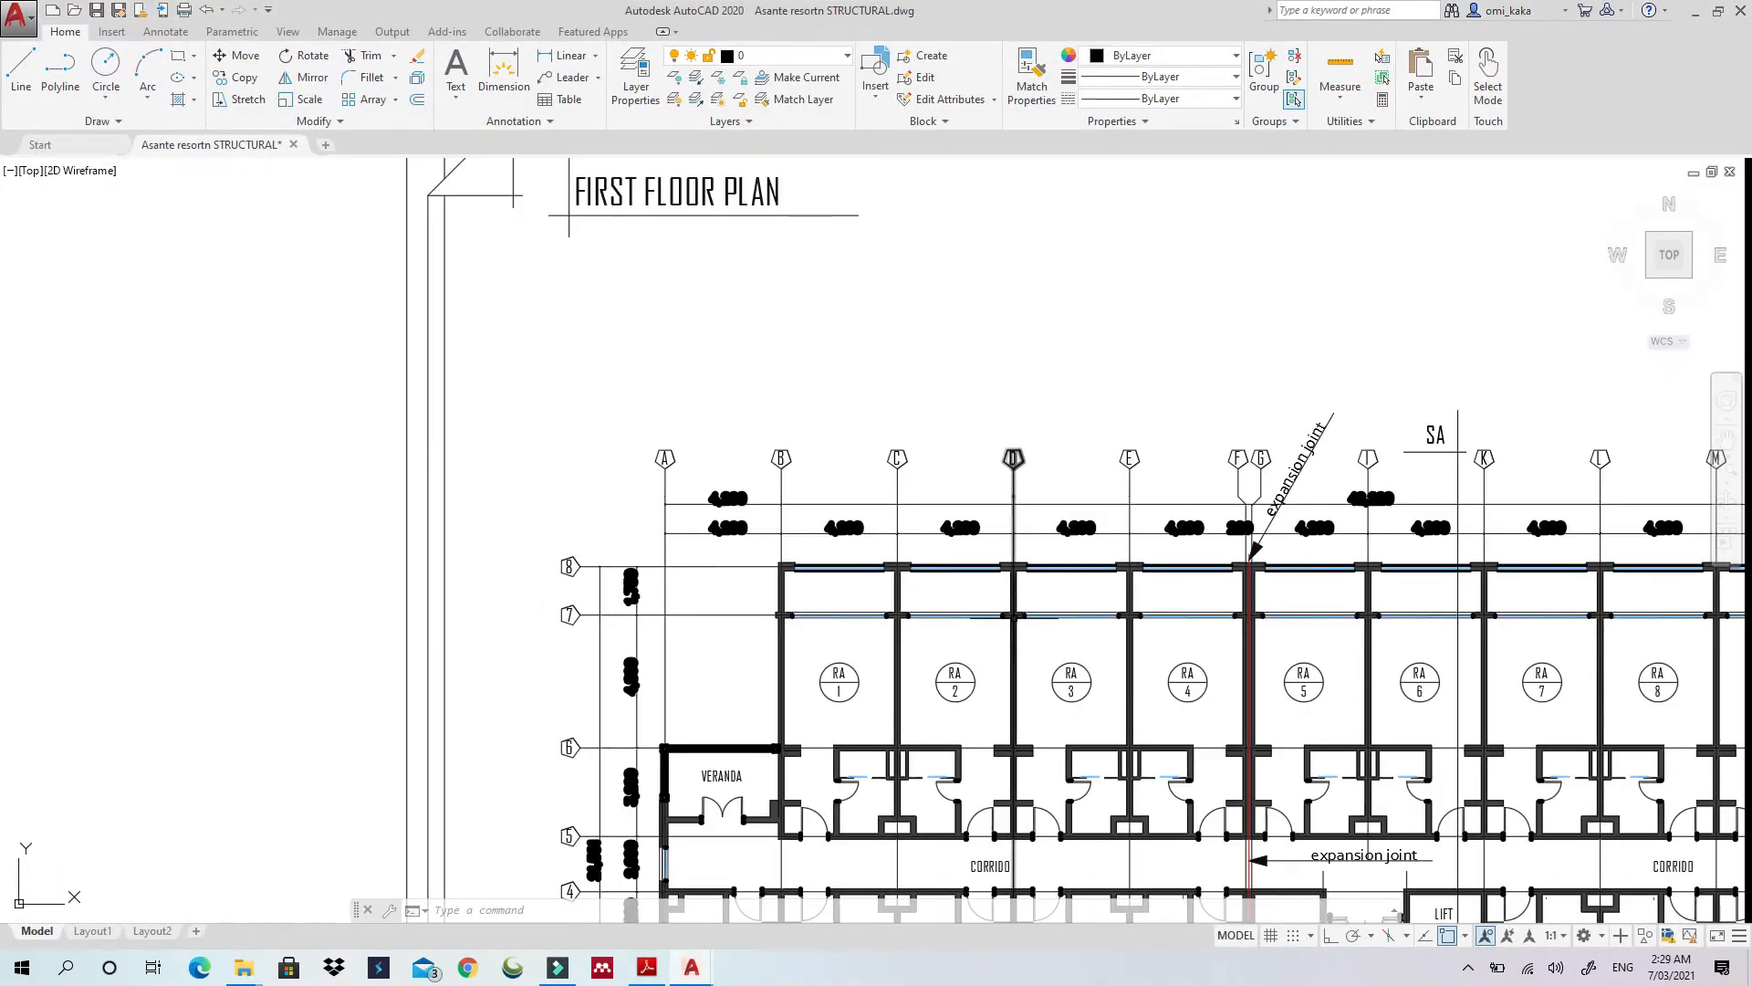
{"action": "scroll", "coordinate": [664, 390], "scroll_direction": "down", "scroll_amount": 3}
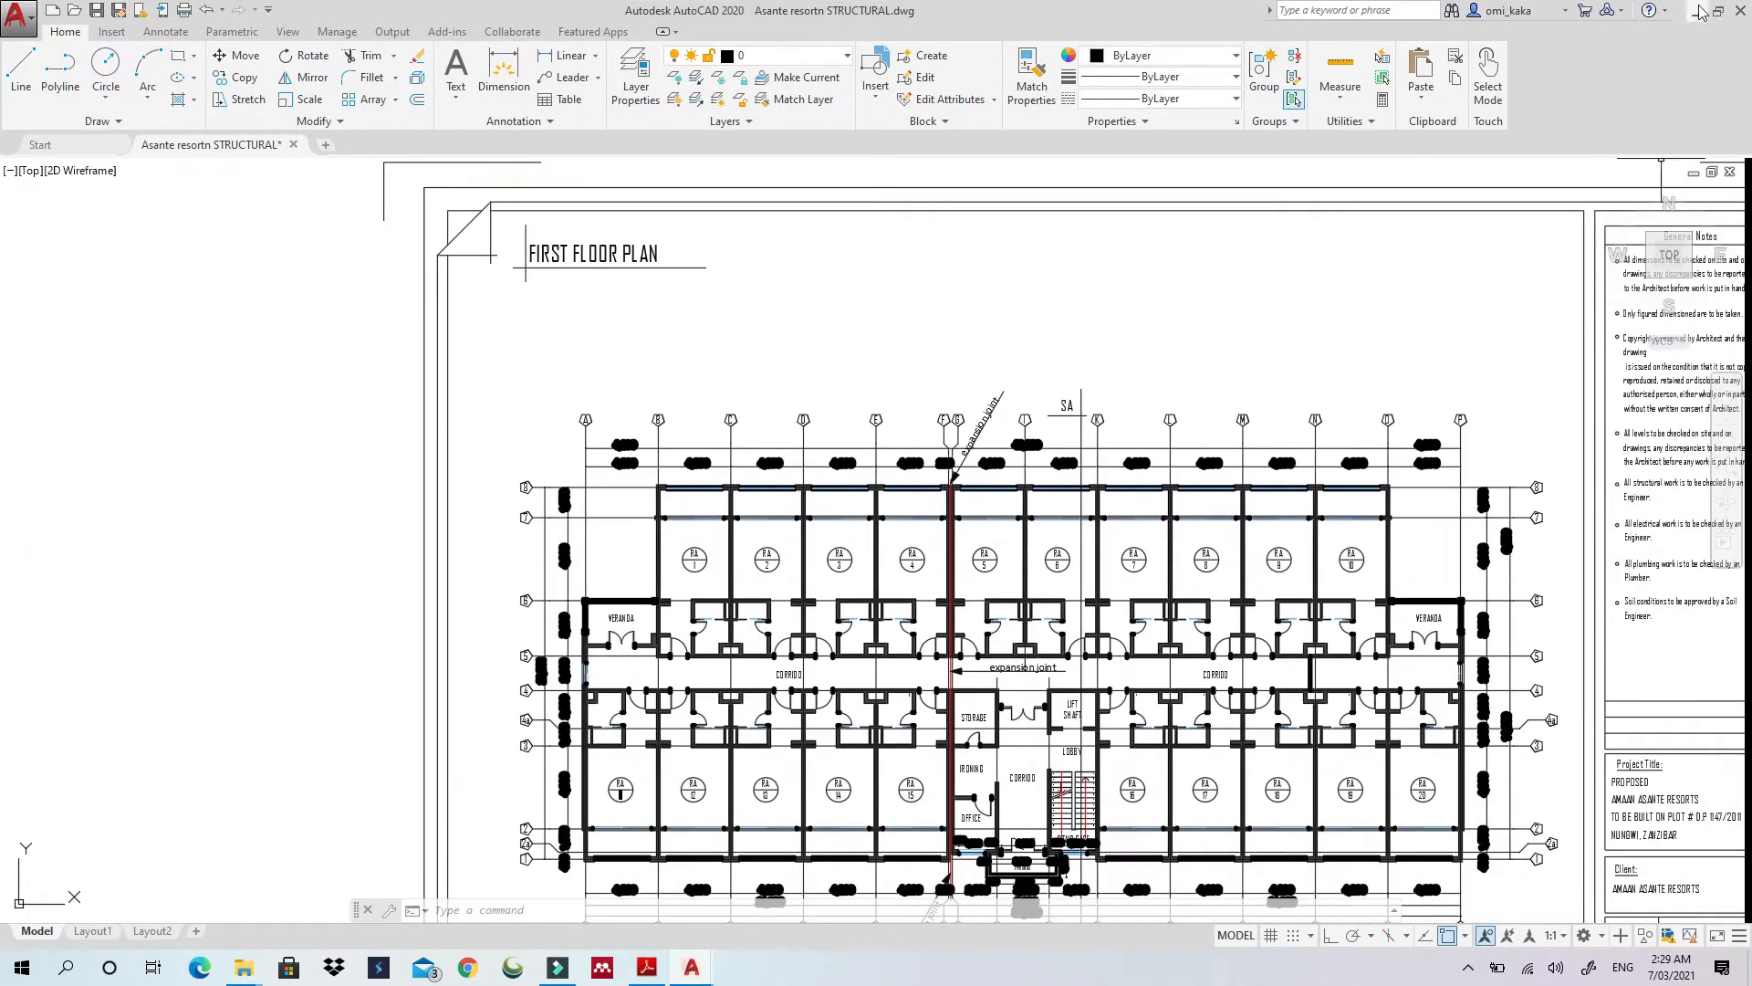
{"action": "left_click", "coordinate": [1698, 11]}
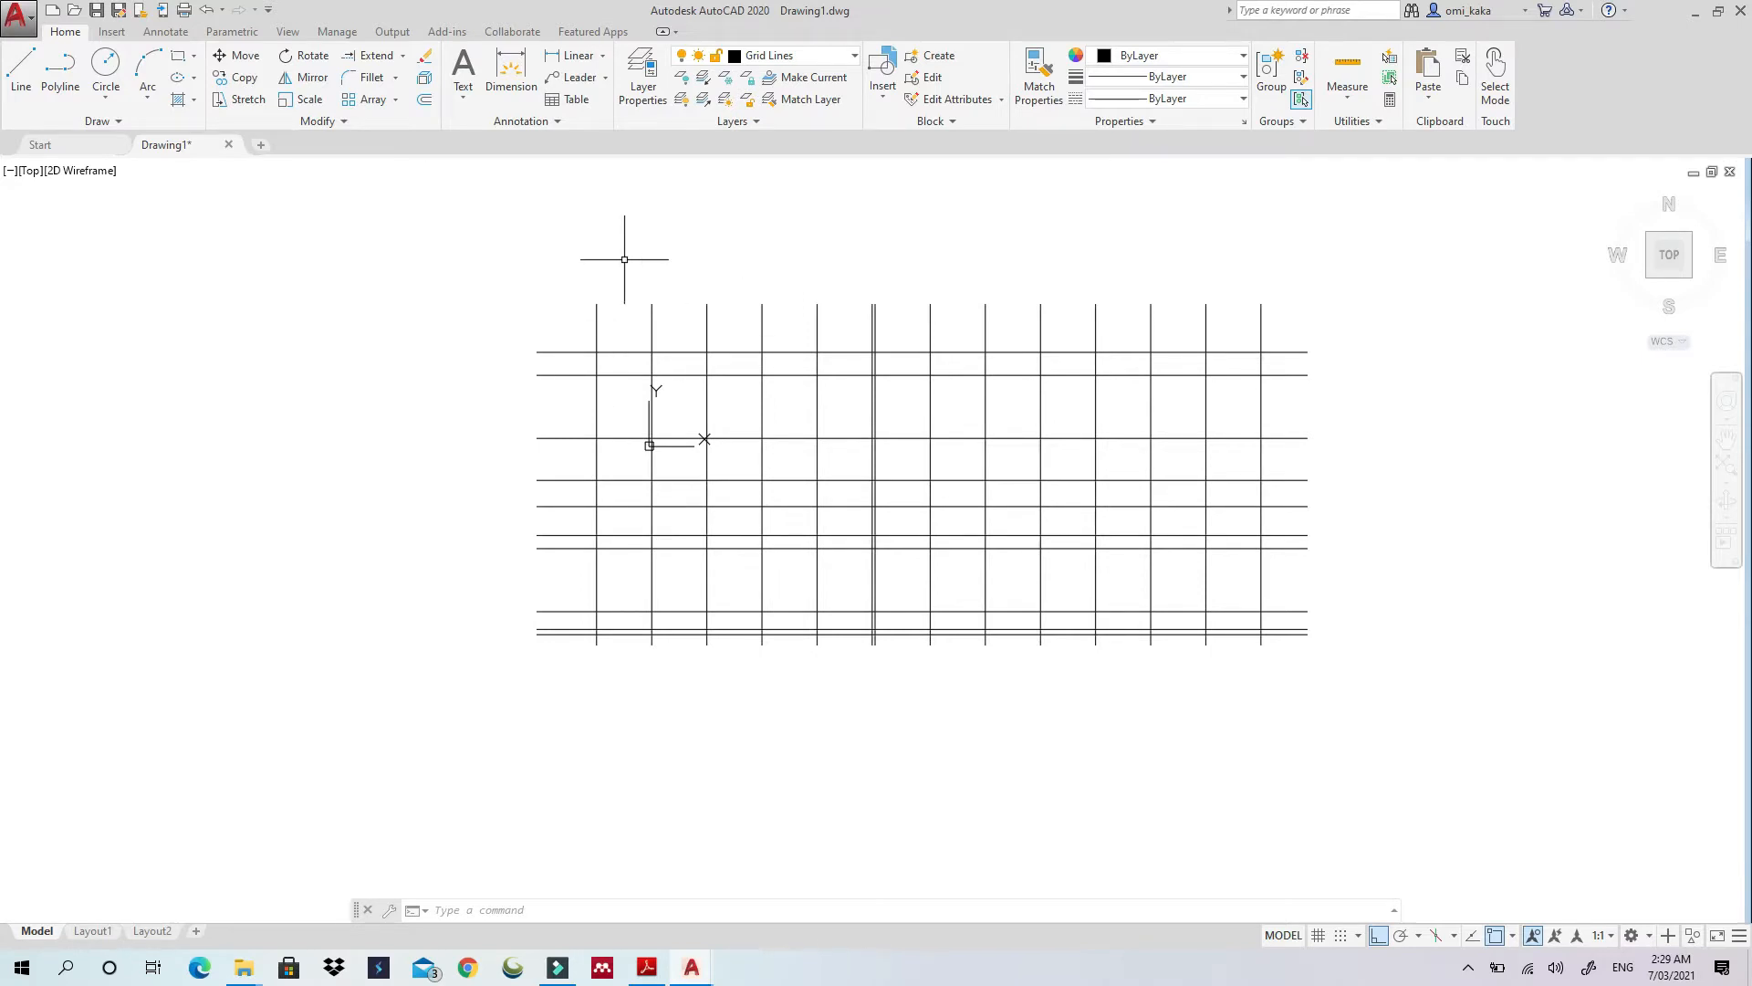
Draw a circle with a radius of about 967 centred on the upper end of the leftmost vertical grid line
{"action": "left_click", "coordinate": [106, 66]}
{"action": "scroll", "coordinate": [620, 295], "scroll_direction": "up", "scroll_amount": 2}
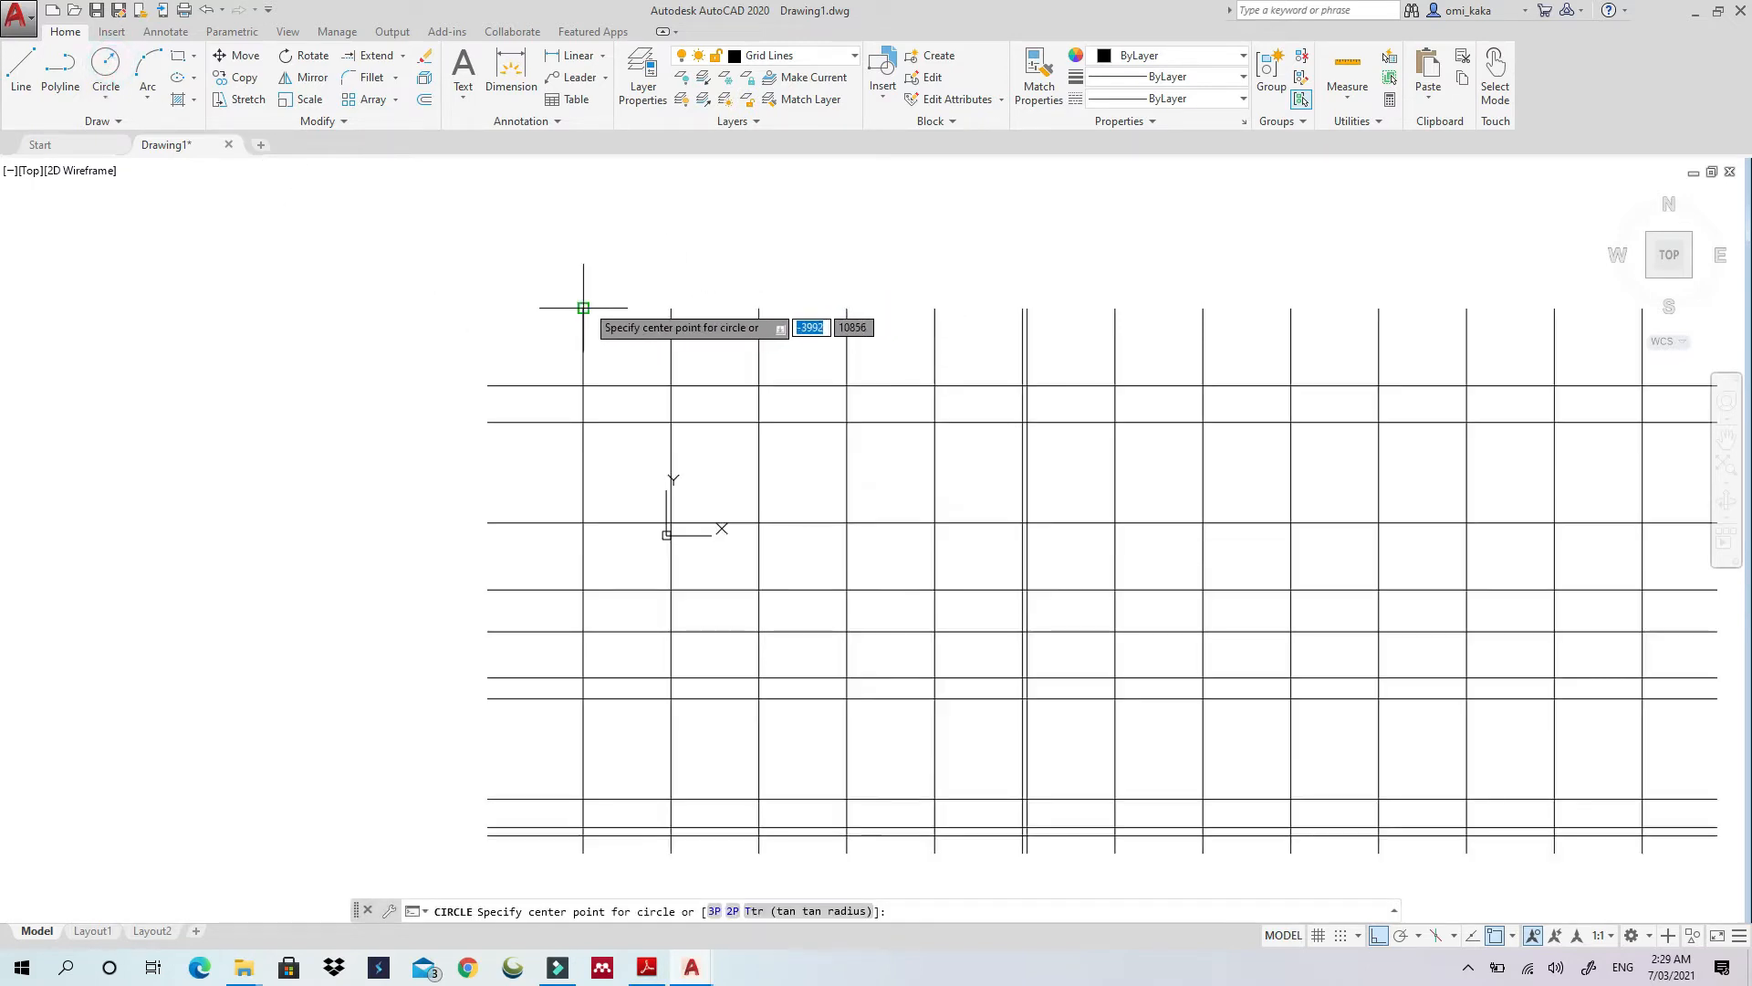
{"action": "left_click", "coordinate": [583, 308]}
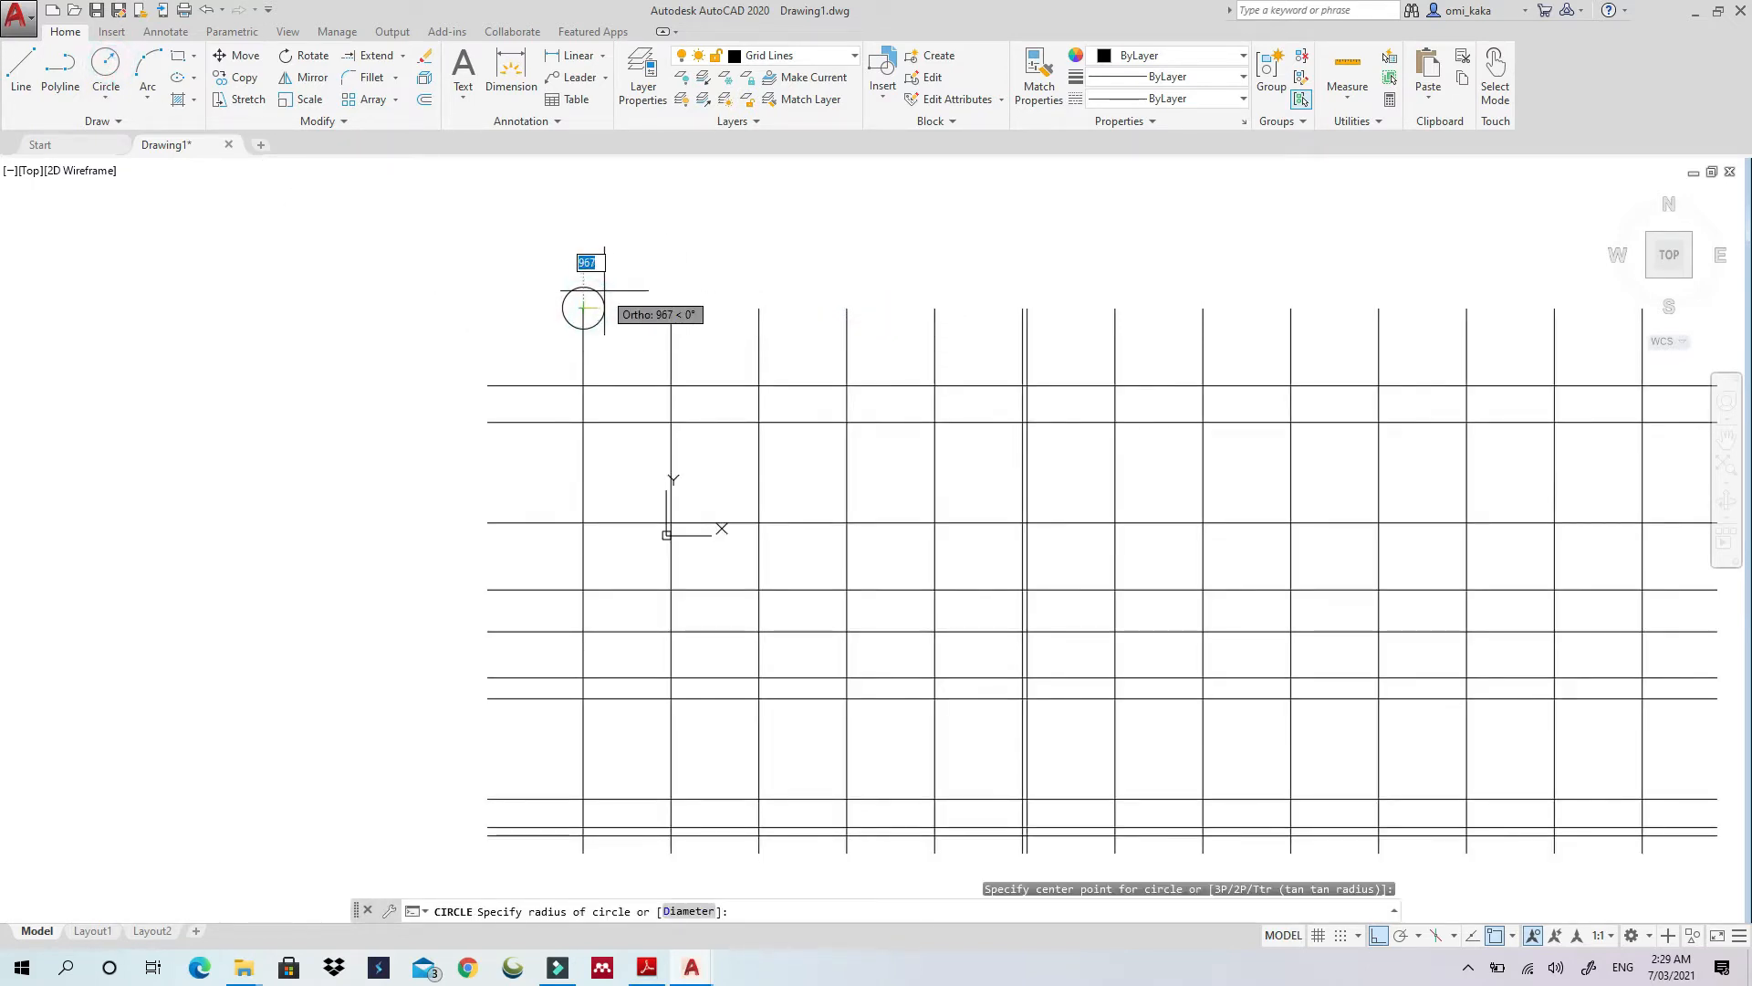
{"action": "left_click", "coordinate": [604, 291]}
Move the circle up so that its lowest point sits on the upper end of the leftmost vertical grid line
{"action": "left_click", "coordinate": [603, 301]}
{"action": "type", "text": "m"}
{"action": "left_click", "coordinate": [583, 329]}
{"action": "scroll", "coordinate": [587, 277], "scroll_direction": "up", "scroll_amount": 4}
{"action": "left_click", "coordinate": [577, 359]}
{"action": "key", "text": "Escape"}
{"action": "key", "text": "Escape"}
{"action": "scroll", "coordinate": [684, 292], "scroll_direction": "down", "scroll_amount": 6}
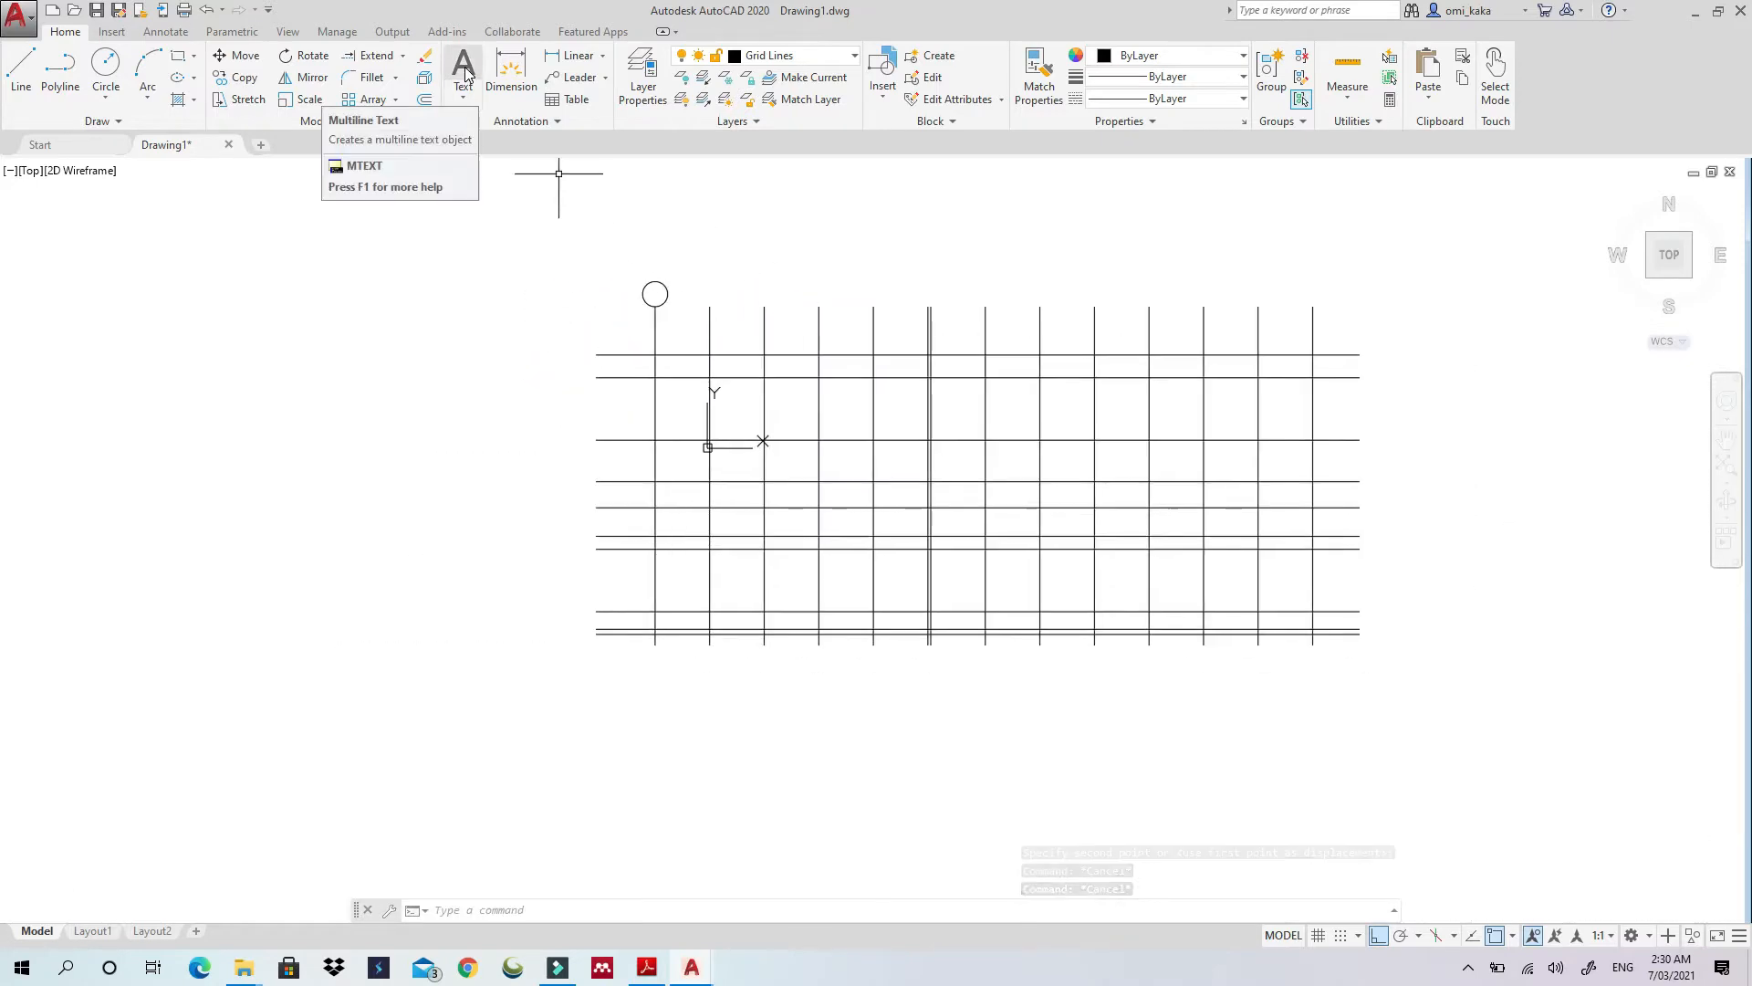
Place a multiline text with the letter A in the empty area to the left of the grid
{"action": "left_click", "coordinate": [464, 73]}
{"action": "left_click", "coordinate": [227, 301]}
{"action": "left_click", "coordinate": [325, 329]}
{"action": "type", "text": "A"}
{"action": "left_click", "coordinate": [281, 352]}
Scale the letter A up by a factor of 5 and again by a factor of 10
{"action": "left_click_drag", "start_coordinate": [281, 353], "coordinate": [228, 302]}
{"action": "type", "text": "sc"}
{"action": "left_click", "coordinate": [228, 301]}
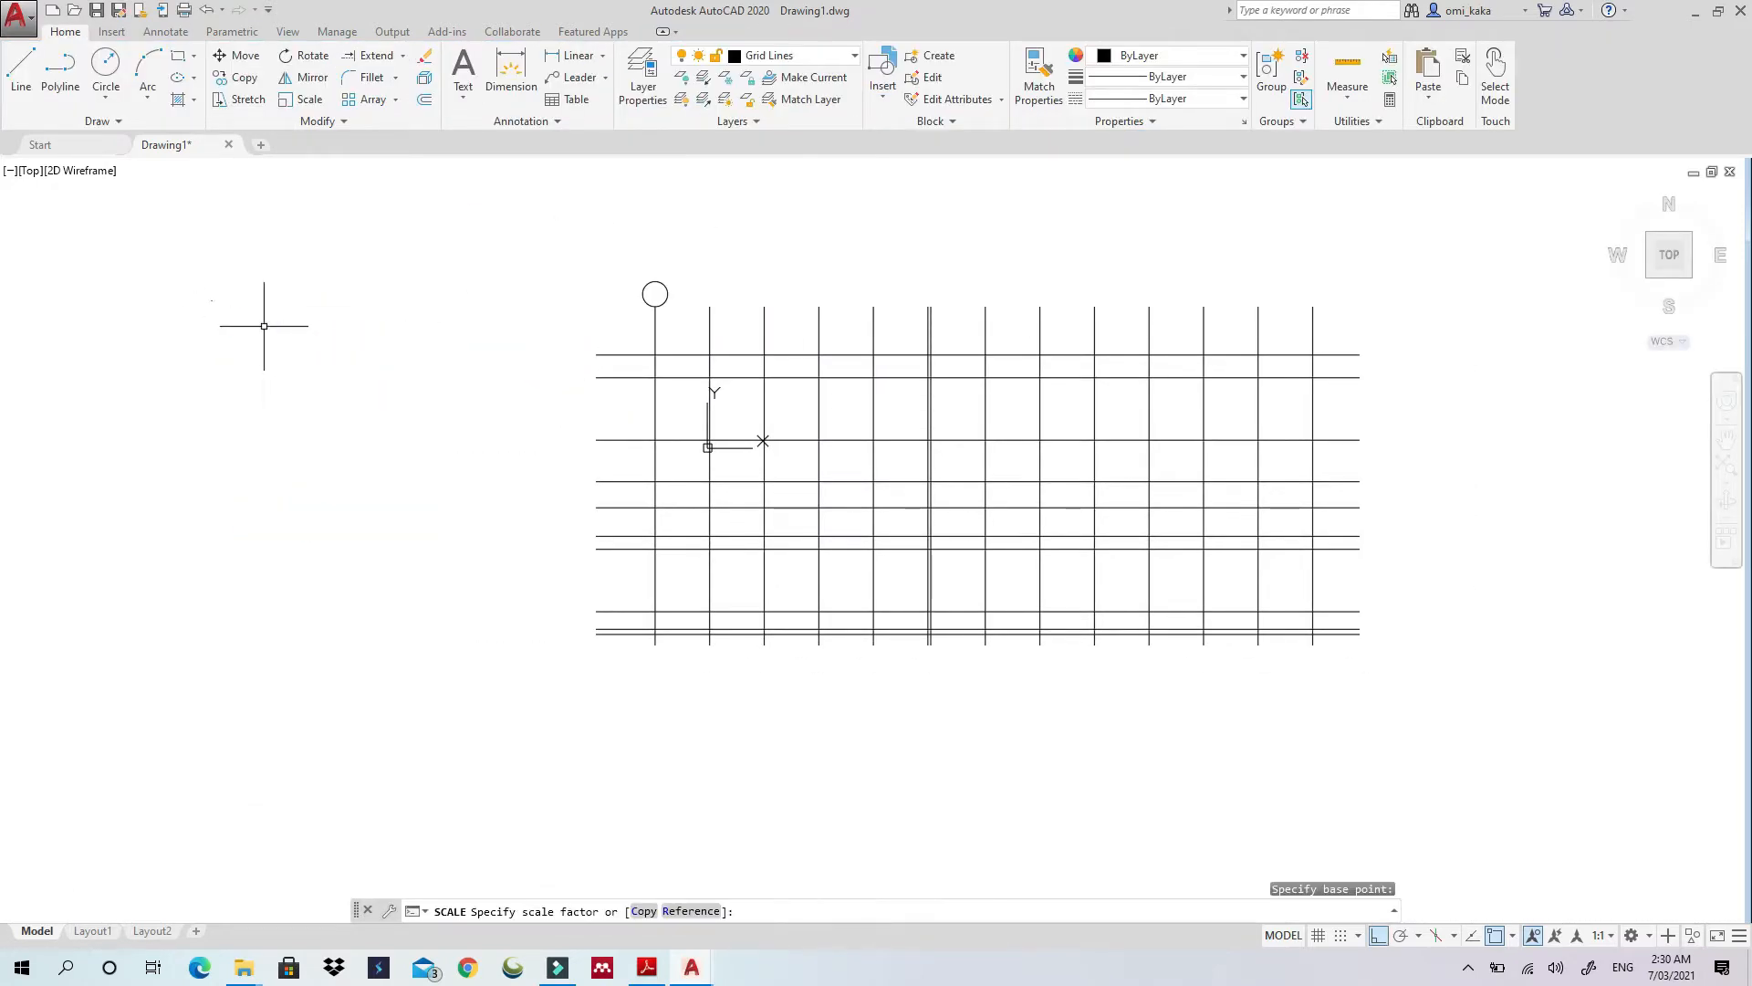
{"action": "type", "text": "5"}
{"action": "left_click", "coordinate": [264, 325]}
{"action": "left_click", "coordinate": [208, 294]}
{"action": "right_click", "coordinate": [211, 296]}
{"action": "left_click", "coordinate": [267, 517]}
{"action": "left_click", "coordinate": [213, 300]}
{"action": "type", "text": "10"}
{"action": "scroll", "coordinate": [170, 320], "scroll_direction": "up", "scroll_amount": 2}
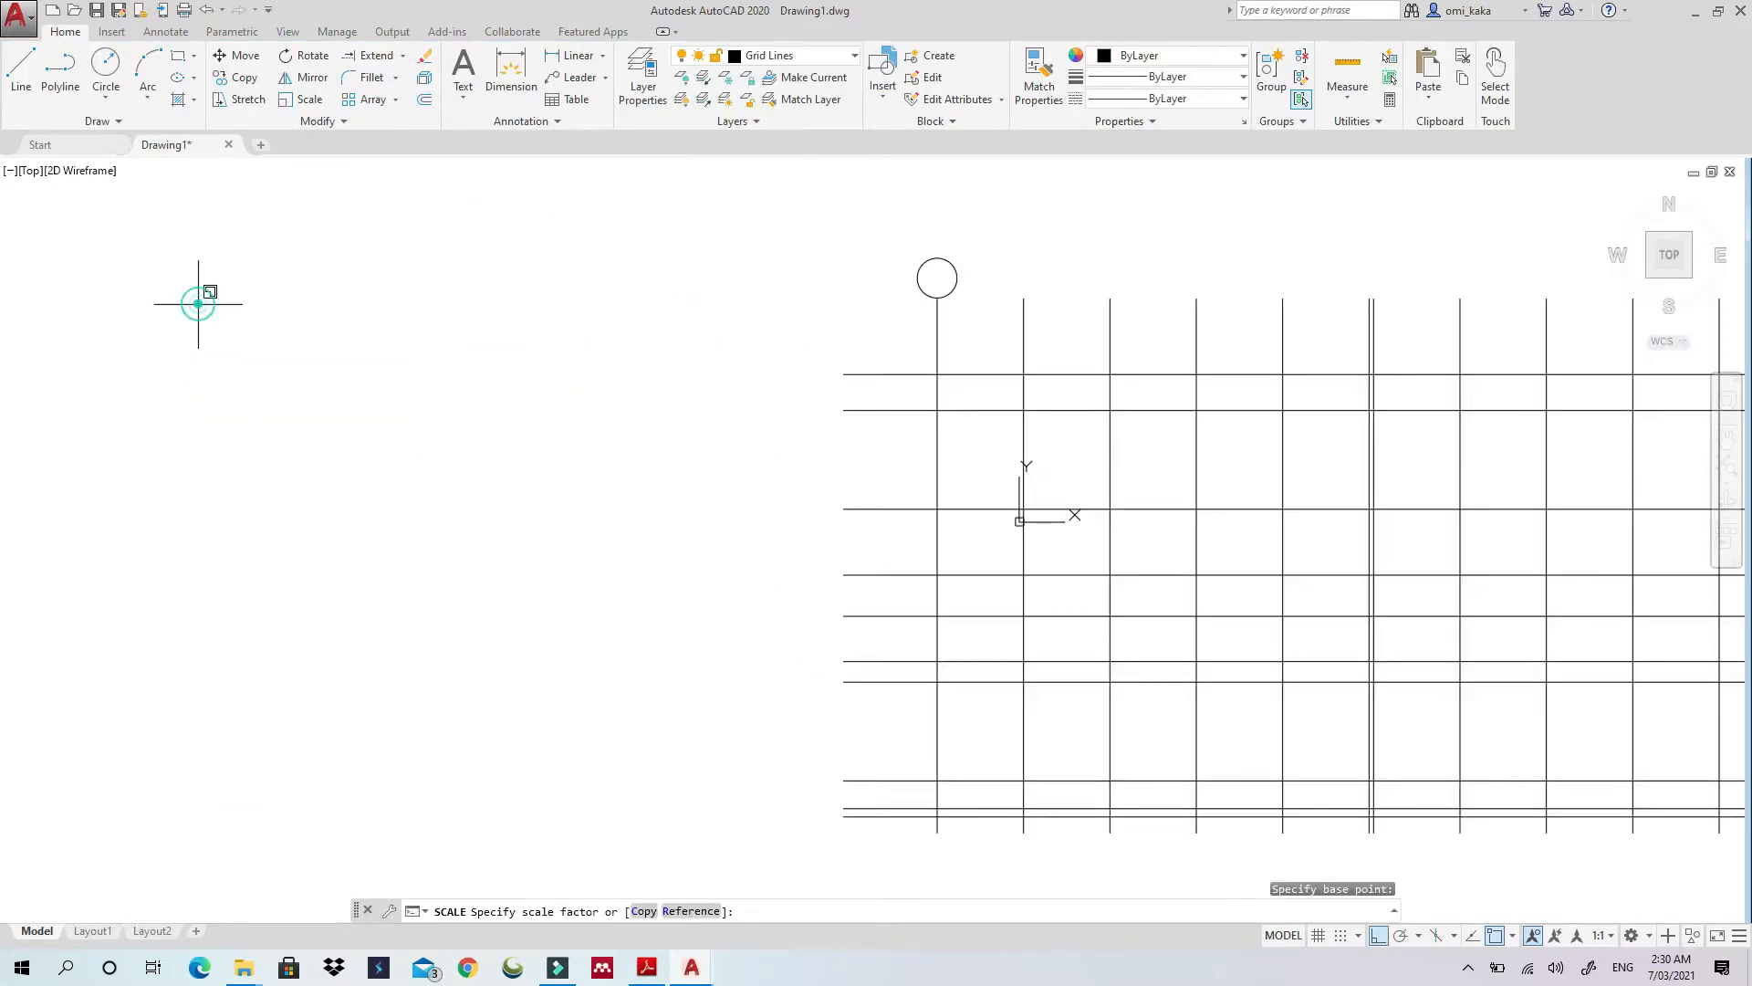
{"action": "scroll", "coordinate": [209, 324], "scroll_direction": "down", "scroll_amount": 2}
{"action": "scroll", "coordinate": [233, 352], "scroll_direction": "up", "scroll_amount": 2}
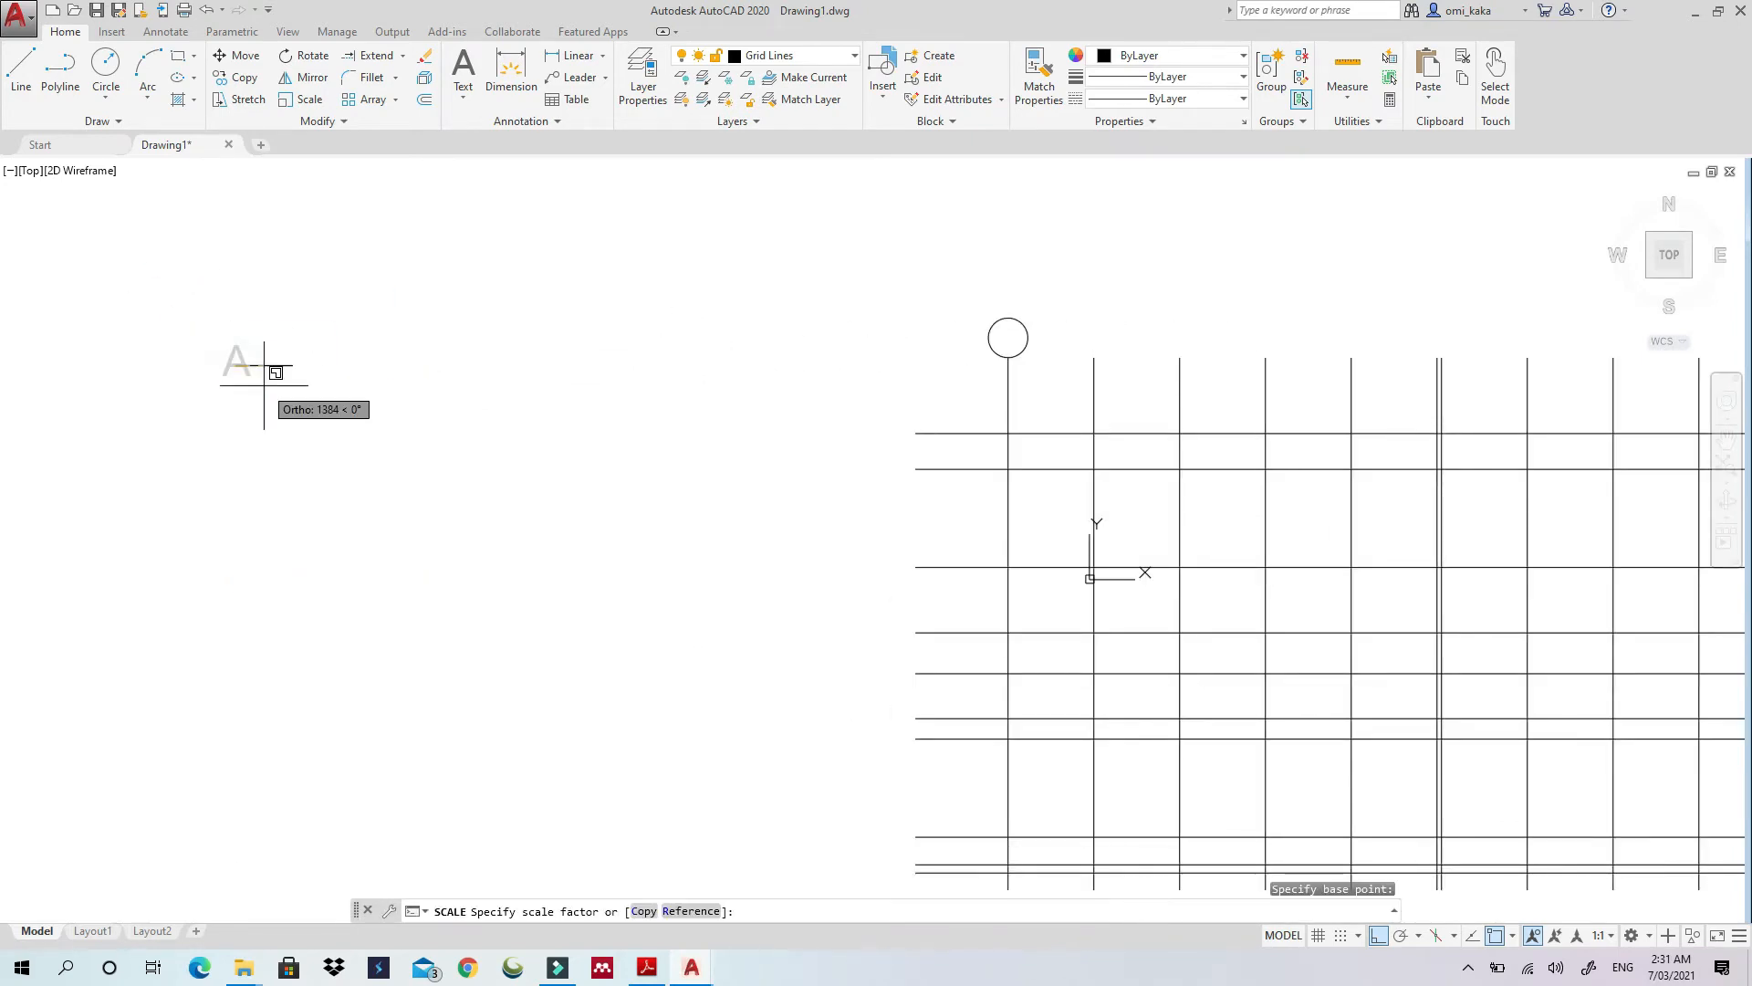
Move the letter A into the circle above the leftmost vertical grid line
{"action": "right_click", "coordinate": [223, 345]}
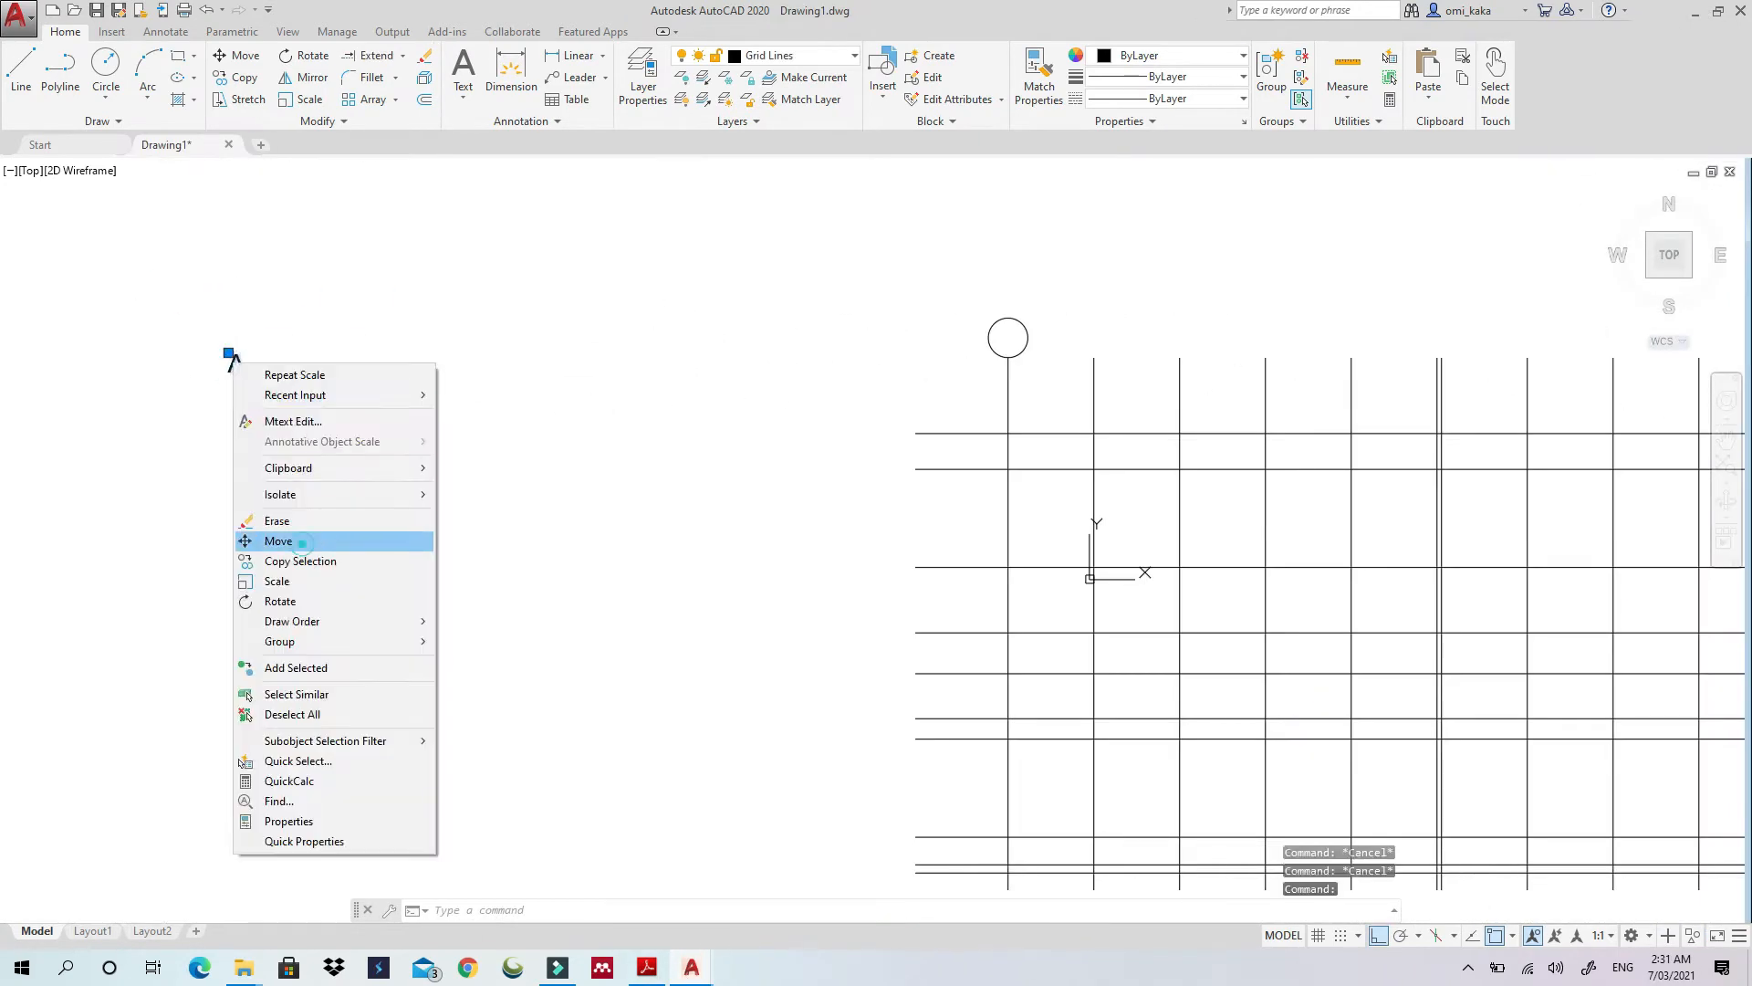
{"action": "left_click", "coordinate": [273, 430]}
{"action": "middle_click_drag", "start_coordinate": [1022, 407], "coordinate": [883, 442]}
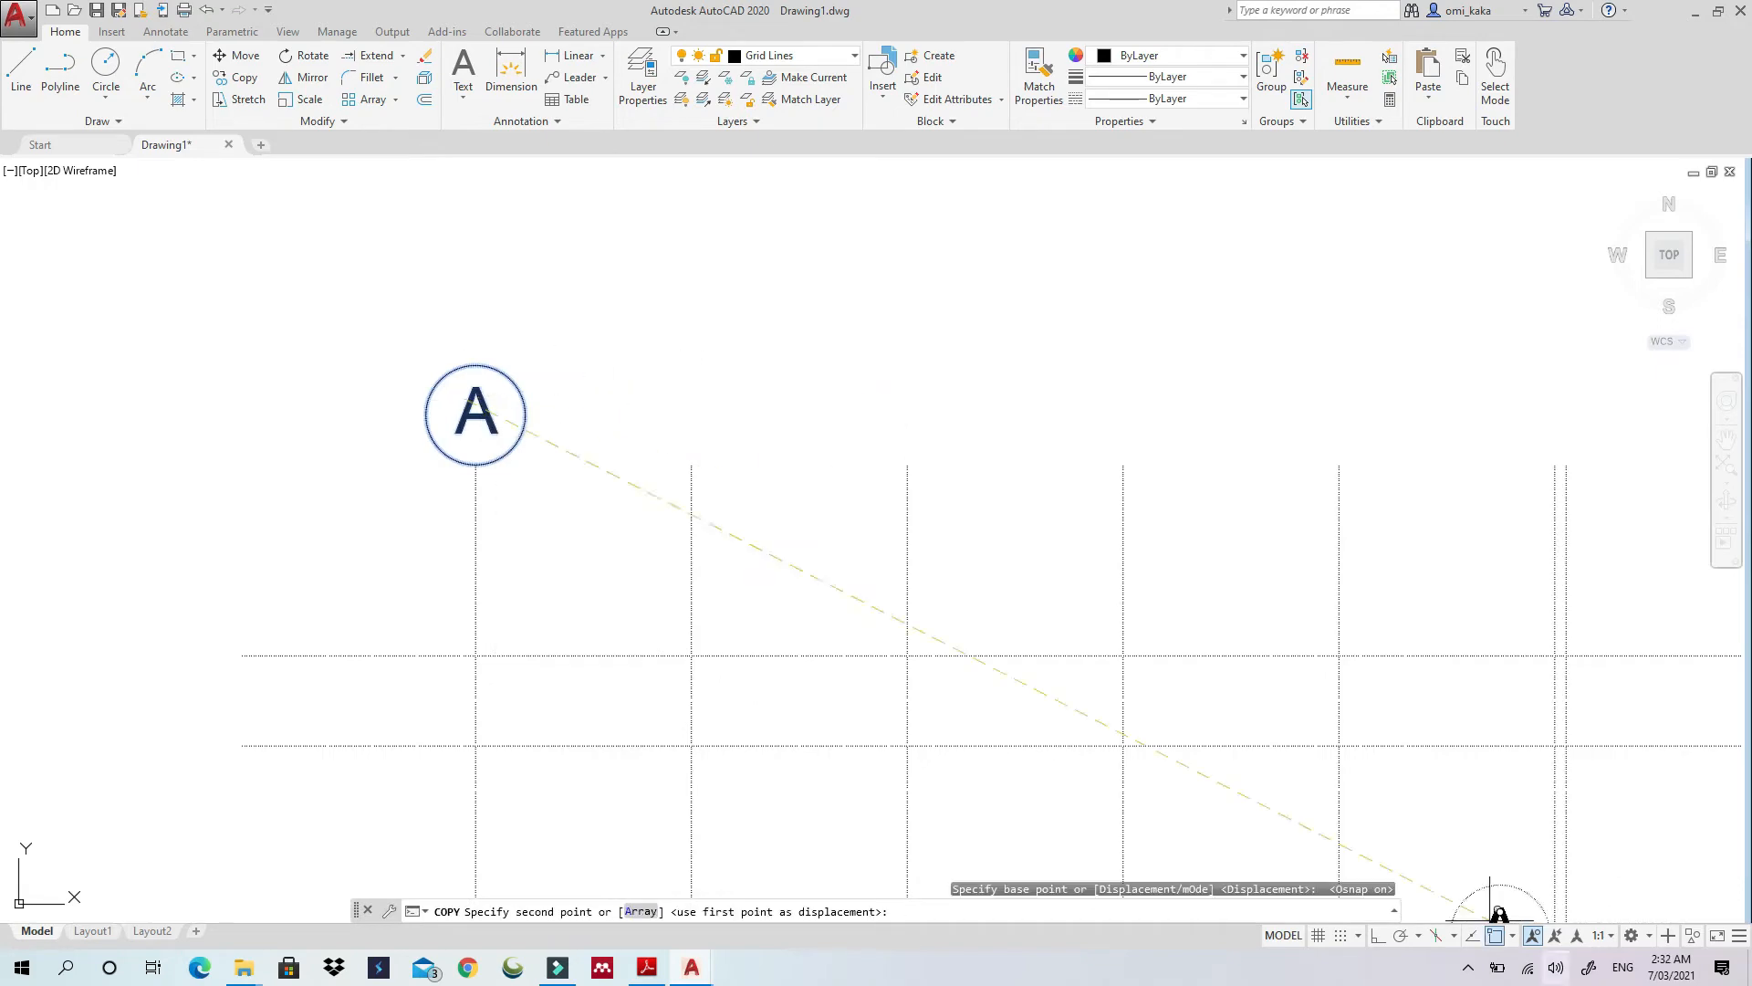
Copy the A bubble onto the second to fifth vertical grid lines and beside the closely spaced middle pair
{"action": "left_click", "coordinate": [1378, 935]}
{"action": "left_click", "coordinate": [1494, 936]}
{"action": "left_click", "coordinate": [681, 470]}
{"action": "left_click", "coordinate": [896, 477]}
{"action": "left_click", "coordinate": [1111, 479]}
{"action": "left_click", "coordinate": [1327, 484]}
{"action": "middle_click_drag", "start_coordinate": [1462, 501], "coordinate": [904, 609]}
{"action": "left_click", "coordinate": [930, 593]}
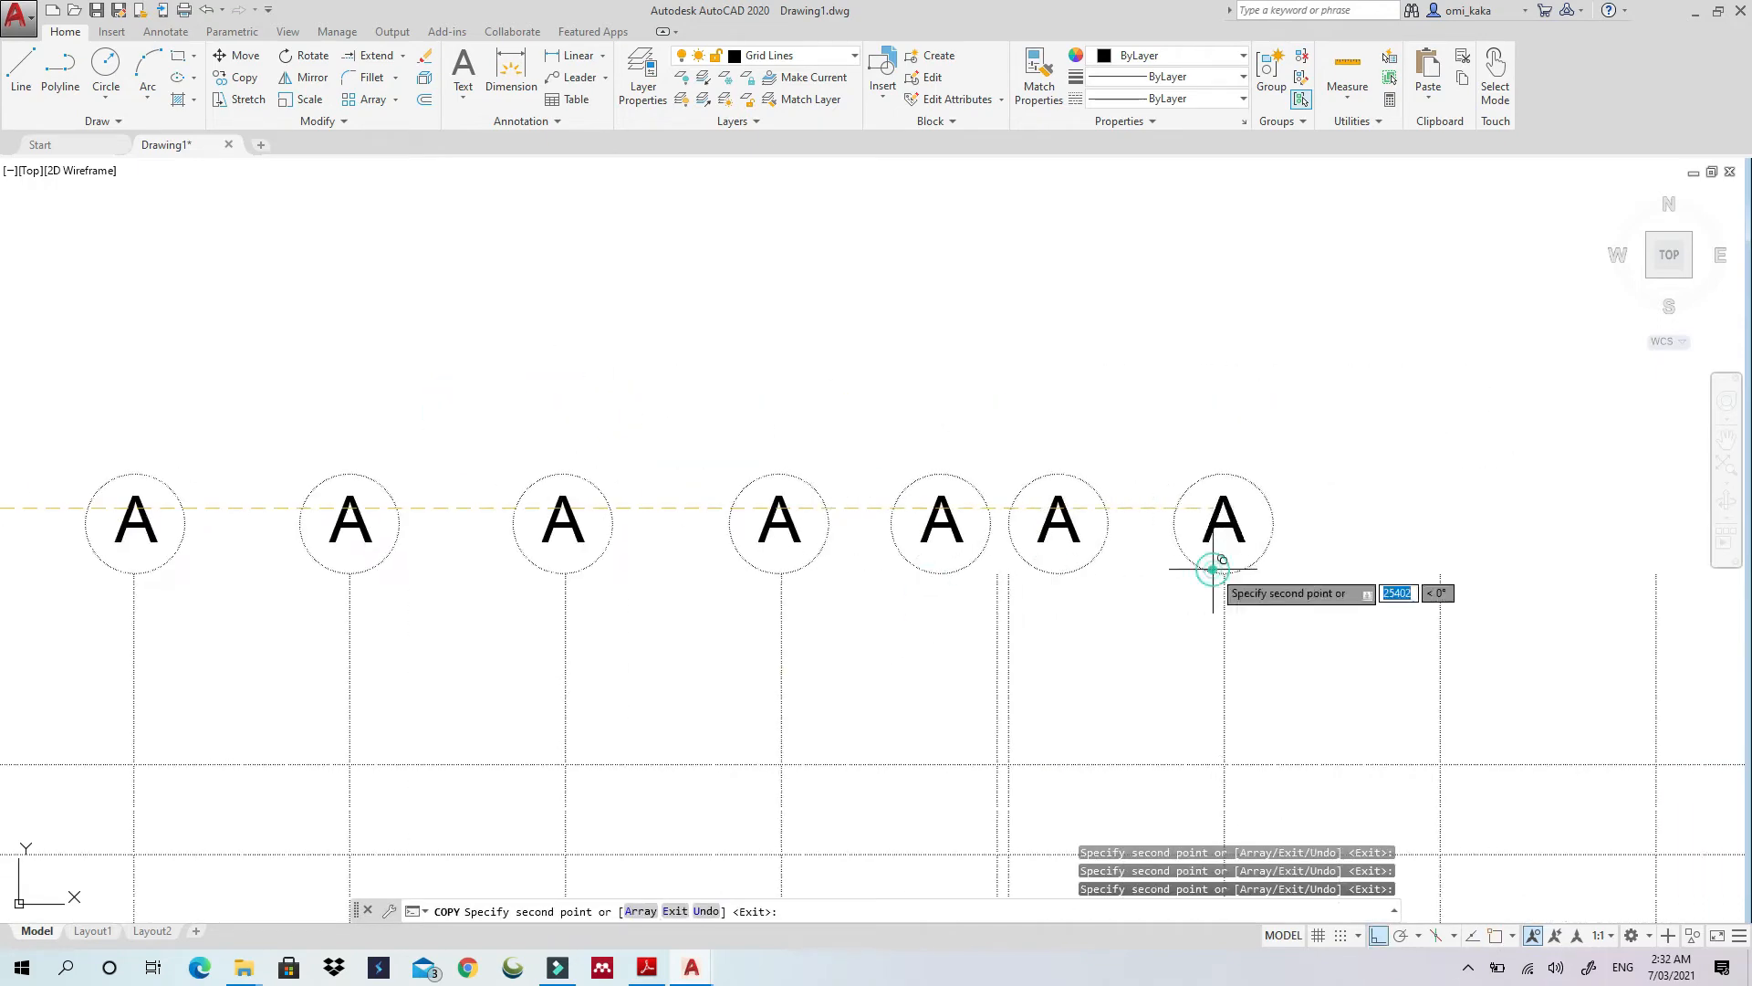
Copy the A bubble onto the remaining vertical grid lines on the right side, and finish the Copy command
{"action": "left_click", "coordinate": [1429, 570]}
{"action": "middle_click_drag", "start_coordinate": [1496, 581], "coordinate": [1133, 508]}
{"action": "left_click", "coordinate": [1287, 509]}
{"action": "middle_click_drag", "start_coordinate": [1515, 536], "coordinate": [932, 524]}
{"action": "left_click", "coordinate": [1345, 524]}
{"action": "key", "text": "Escape"}
{"action": "key", "text": "Escape"}
{"action": "scroll", "coordinate": [1264, 378], "scroll_direction": "down", "scroll_amount": 5}
Draw a short horizontal helper line across the two closely spaced middle grid lines, just below their bubbles
{"action": "key", "text": "l"}
{"action": "key", "text": "Return"}
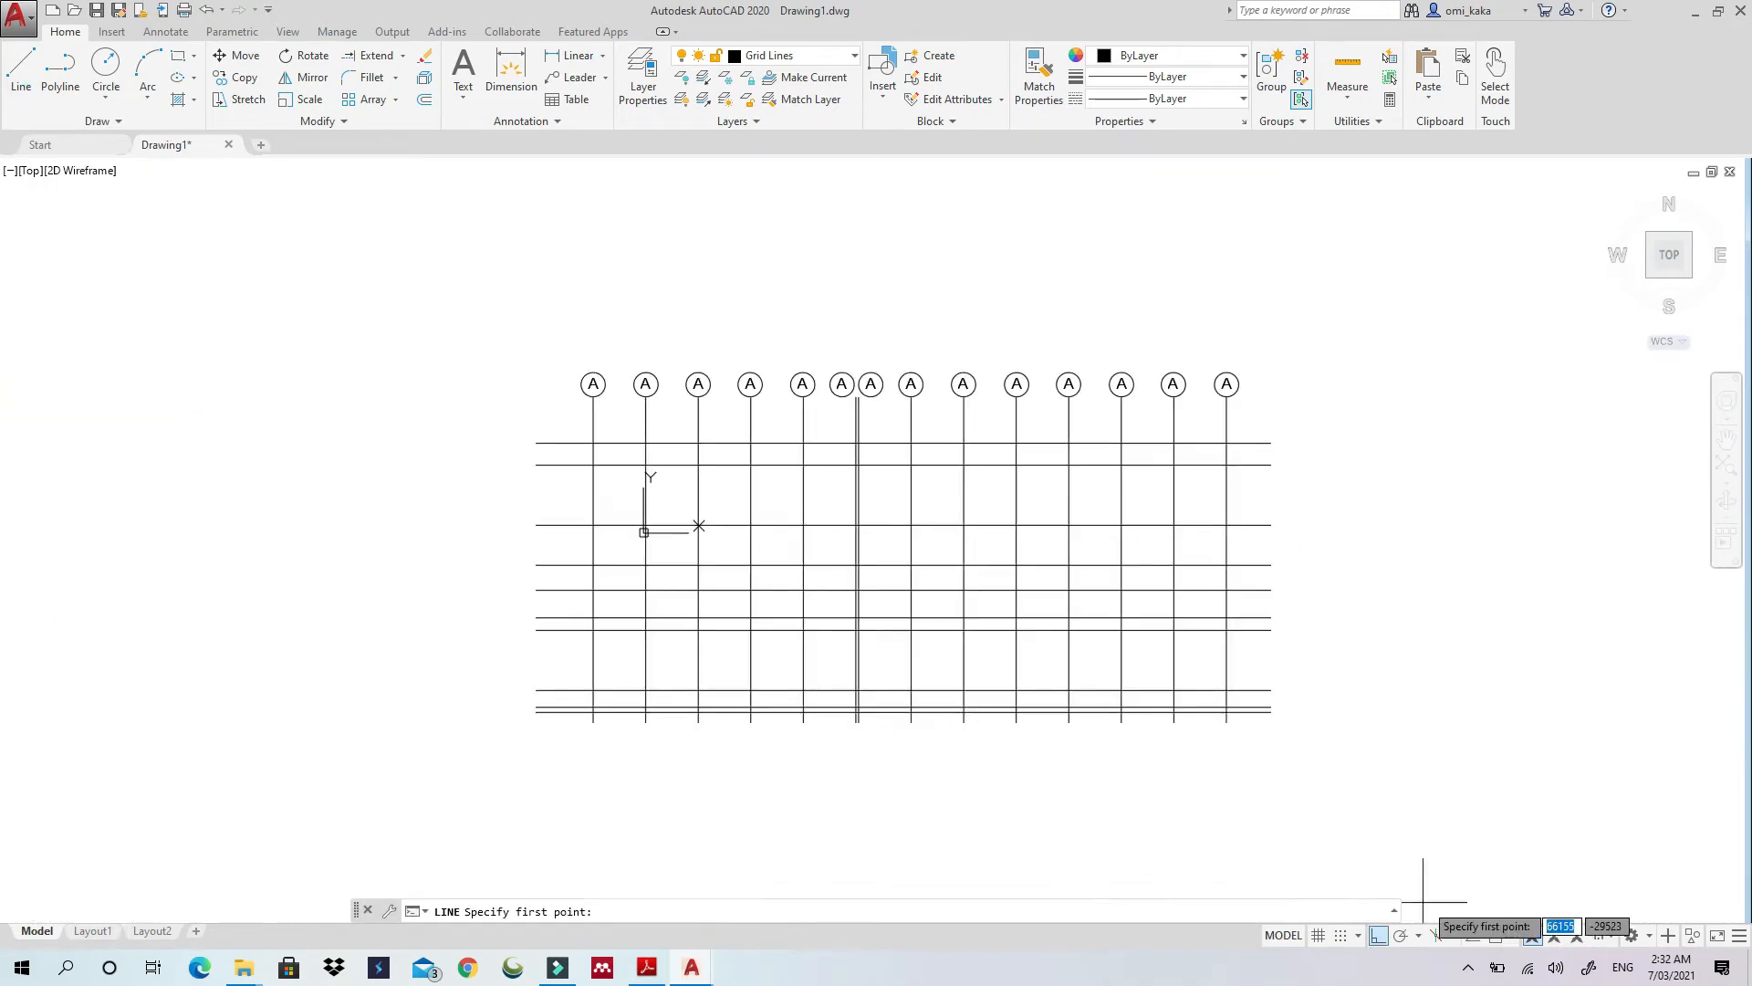
{"action": "left_click", "coordinate": [1377, 935]}
{"action": "left_click", "coordinate": [1494, 936]}
{"action": "scroll", "coordinate": [875, 396], "scroll_direction": "up", "scroll_amount": 5}
{"action": "left_click", "coordinate": [750, 401]}
{"action": "key", "text": "Escape"}
{"action": "key", "text": "Return"}
{"action": "left_click", "coordinate": [649, 479]}
{"action": "left_click", "coordinate": [1378, 935]}
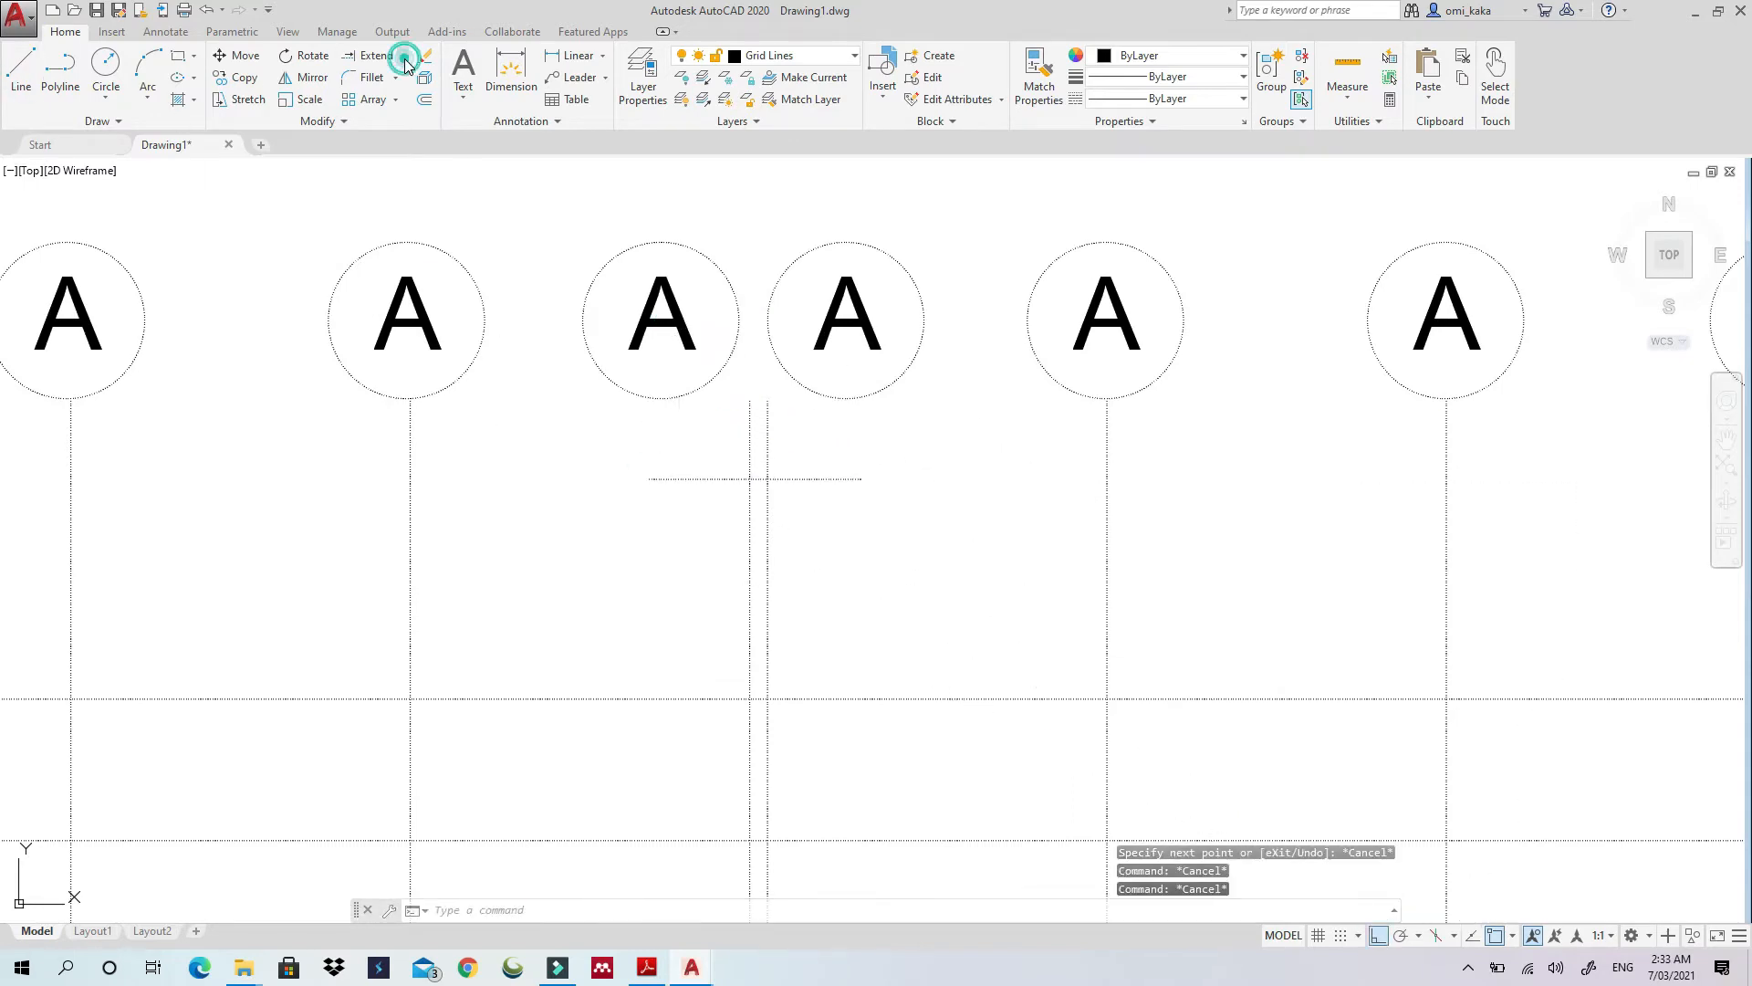
Trim the two closely spaced grid lines above the helper line, and delete the helper line
{"action": "left_click", "coordinate": [405, 60]}
{"action": "left_click", "coordinate": [369, 79]}
{"action": "left_click", "coordinate": [767, 446]}
{"action": "key", "text": "Delete"}
Draw angled lines connecting the trimmed ends of the two closely spaced grid lines to the lowest points of their bubbles
{"action": "left_click", "coordinate": [20, 71]}
{"action": "left_click", "coordinate": [749, 478]}
{"action": "left_click", "coordinate": [661, 398]}
{"action": "left_click", "coordinate": [1494, 936]}
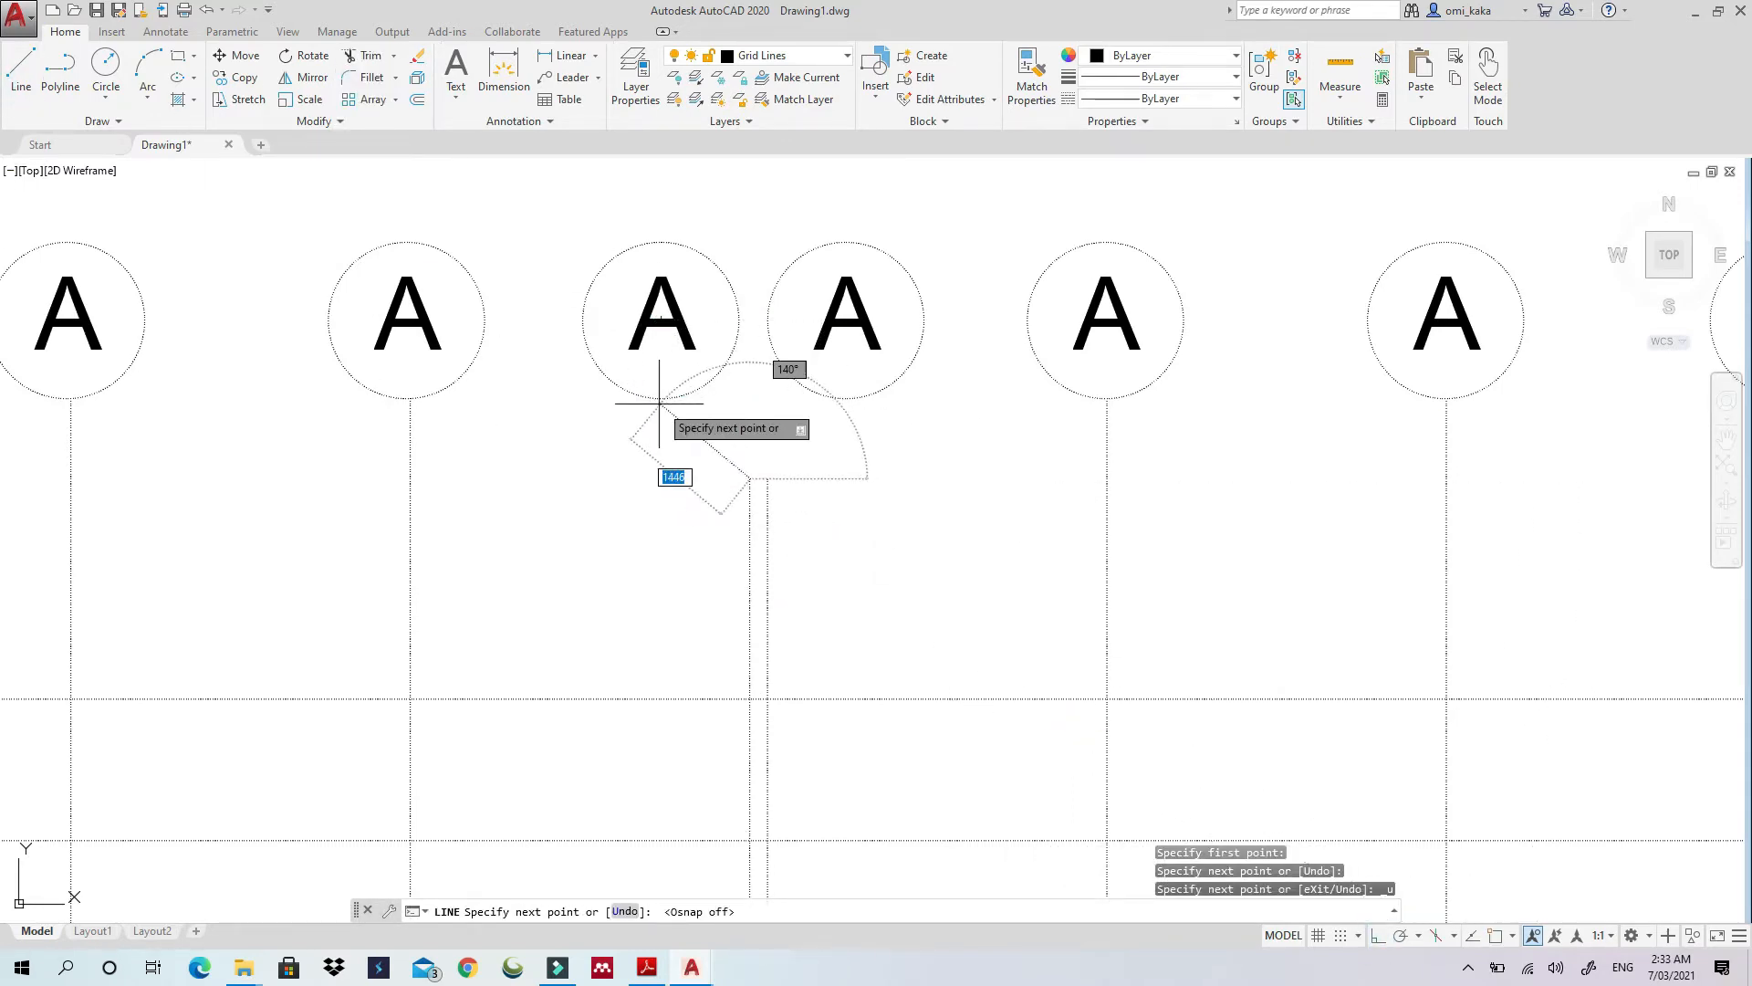
{"action": "left_click", "coordinate": [660, 399]}
{"action": "key", "text": "Escape"}
{"action": "key", "text": "Return"}
{"action": "left_click", "coordinate": [767, 478]}
{"action": "left_click", "coordinate": [846, 399]}
{"action": "key", "text": "Escape"}
{"action": "scroll", "coordinate": [918, 479], "scroll_direction": "down", "scroll_amount": 5}
Change the letters in the second to fifth bubbles of the top row to B, C, D and E
{"action": "scroll", "coordinate": [431, 449], "scroll_direction": "up", "scroll_amount": 5}
{"action": "double_click", "coordinate": [917, 412]}
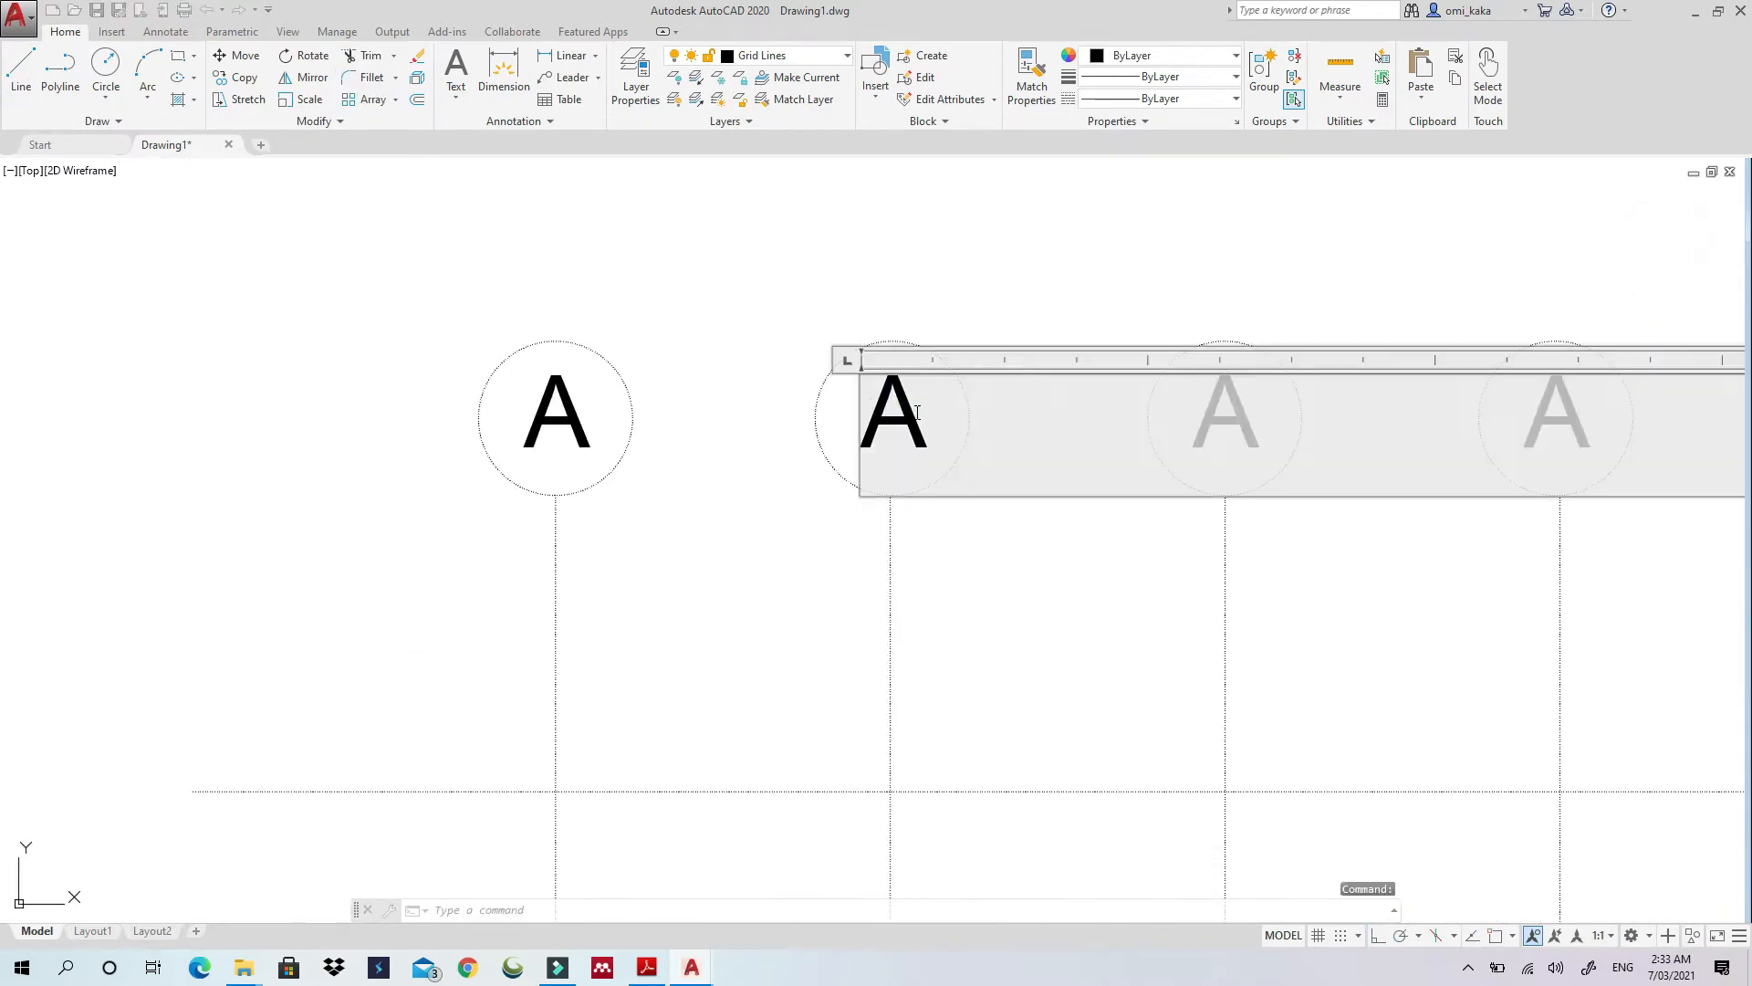
{"action": "double_click", "coordinate": [918, 413]}
{"action": "type", "text": "B"}
{"action": "double_click", "coordinate": [782, 539]}
{"action": "type", "text": "C"}
{"action": "double_click", "coordinate": [763, 436]}
{"action": "type", "text": "D"}
{"action": "double_click", "coordinate": [687, 474]}
{"action": "type", "text": "E"}
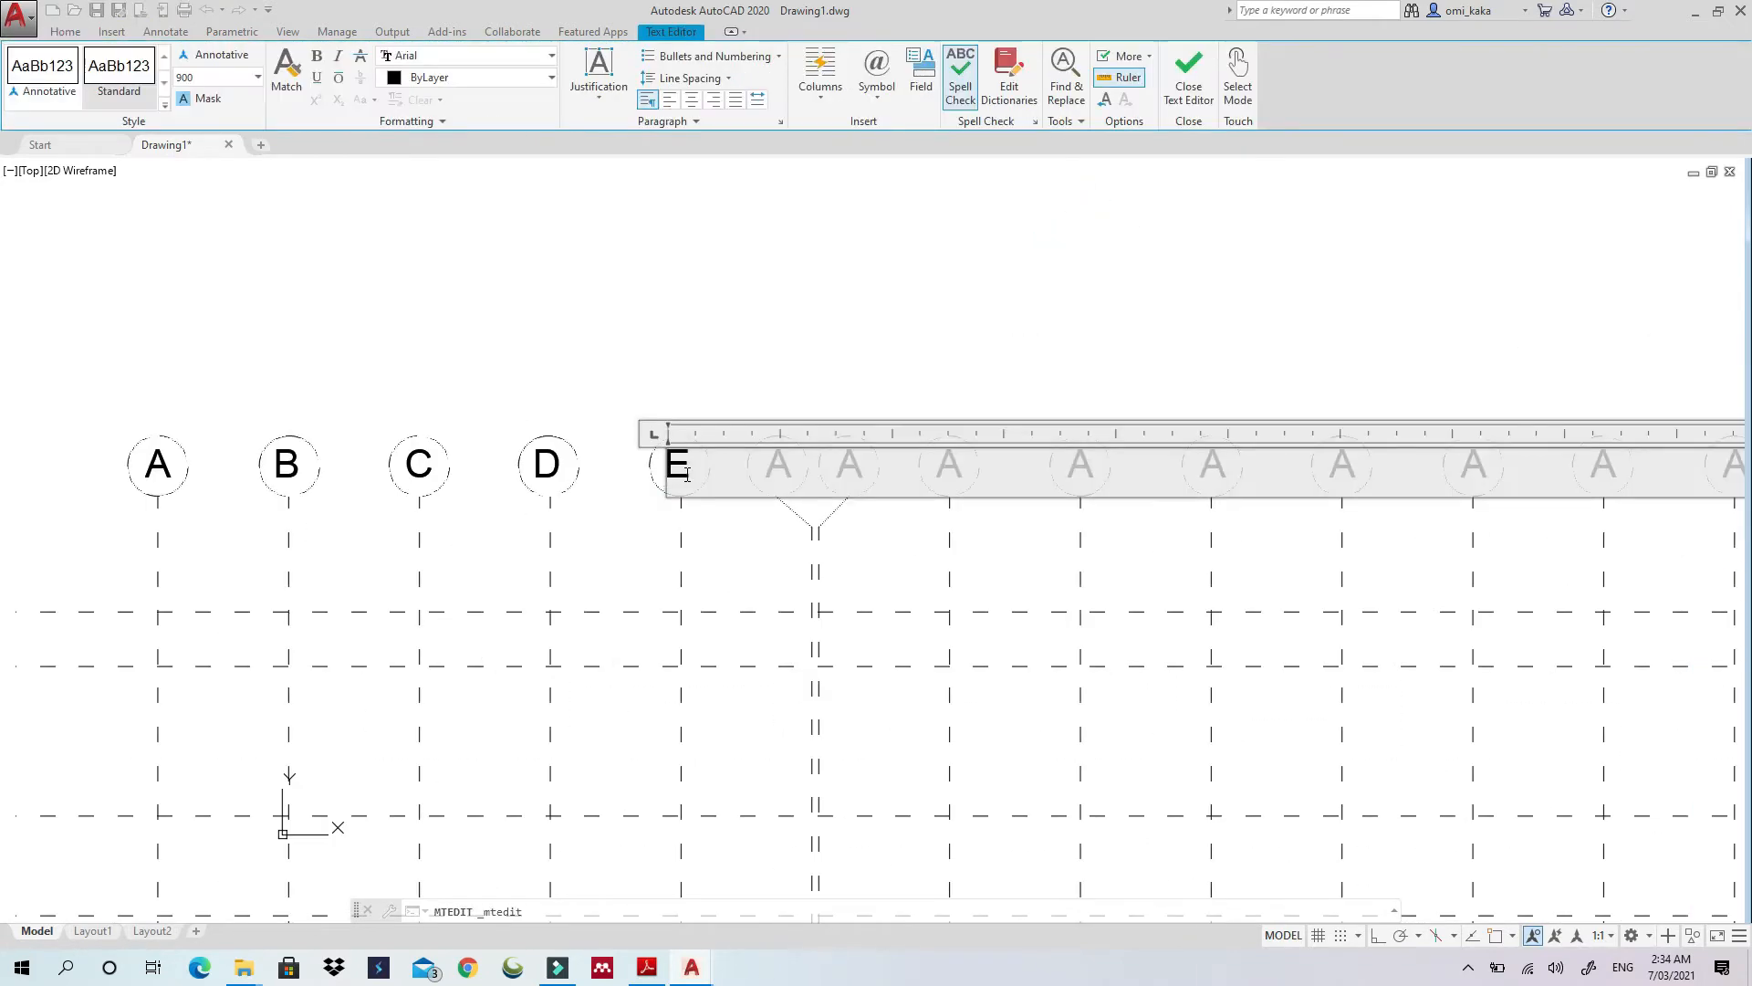
Relabel the two bubbles of the middle pair F and G, and the next two to their right H and I
{"action": "double_click", "coordinate": [778, 465]}
{"action": "type", "text": "F"}
{"action": "double_click", "coordinate": [848, 465]}
{"action": "type", "text": "G"}
{"action": "double_click", "coordinate": [949, 464]}
{"action": "type", "text": "H"}
{"action": "double_click", "coordinate": [1080, 465]}
{"action": "type", "text": "I"}
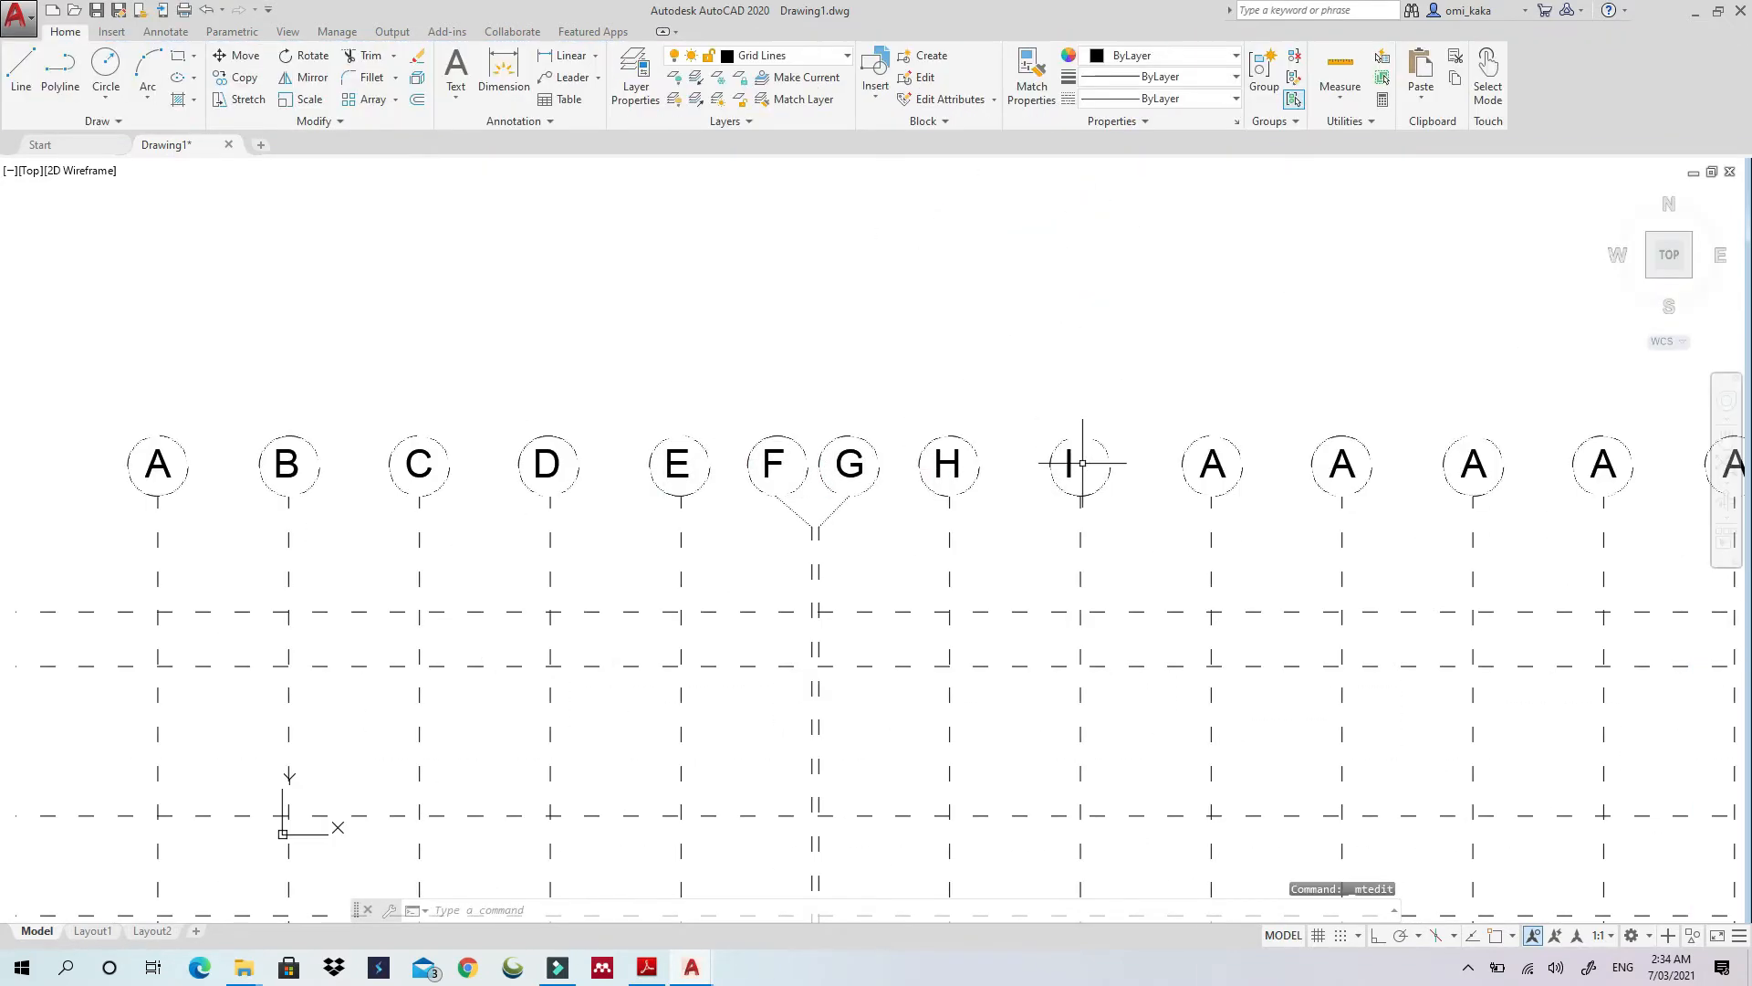
Relabel the next four bubbles to the right of bubble I as J, K, L and M
{"action": "double_click", "coordinate": [1210, 463]}
{"action": "type", "text": "J"}
{"action": "double_click", "coordinate": [1342, 465]}
{"action": "type", "text": "K"}
{"action": "middle_click_drag", "start_coordinate": [1415, 465], "coordinate": [1027, 464]}
{"action": "double_click", "coordinate": [1090, 465]}
{"action": "type", "text": "L"}
{"action": "double_click", "coordinate": [1217, 464]}
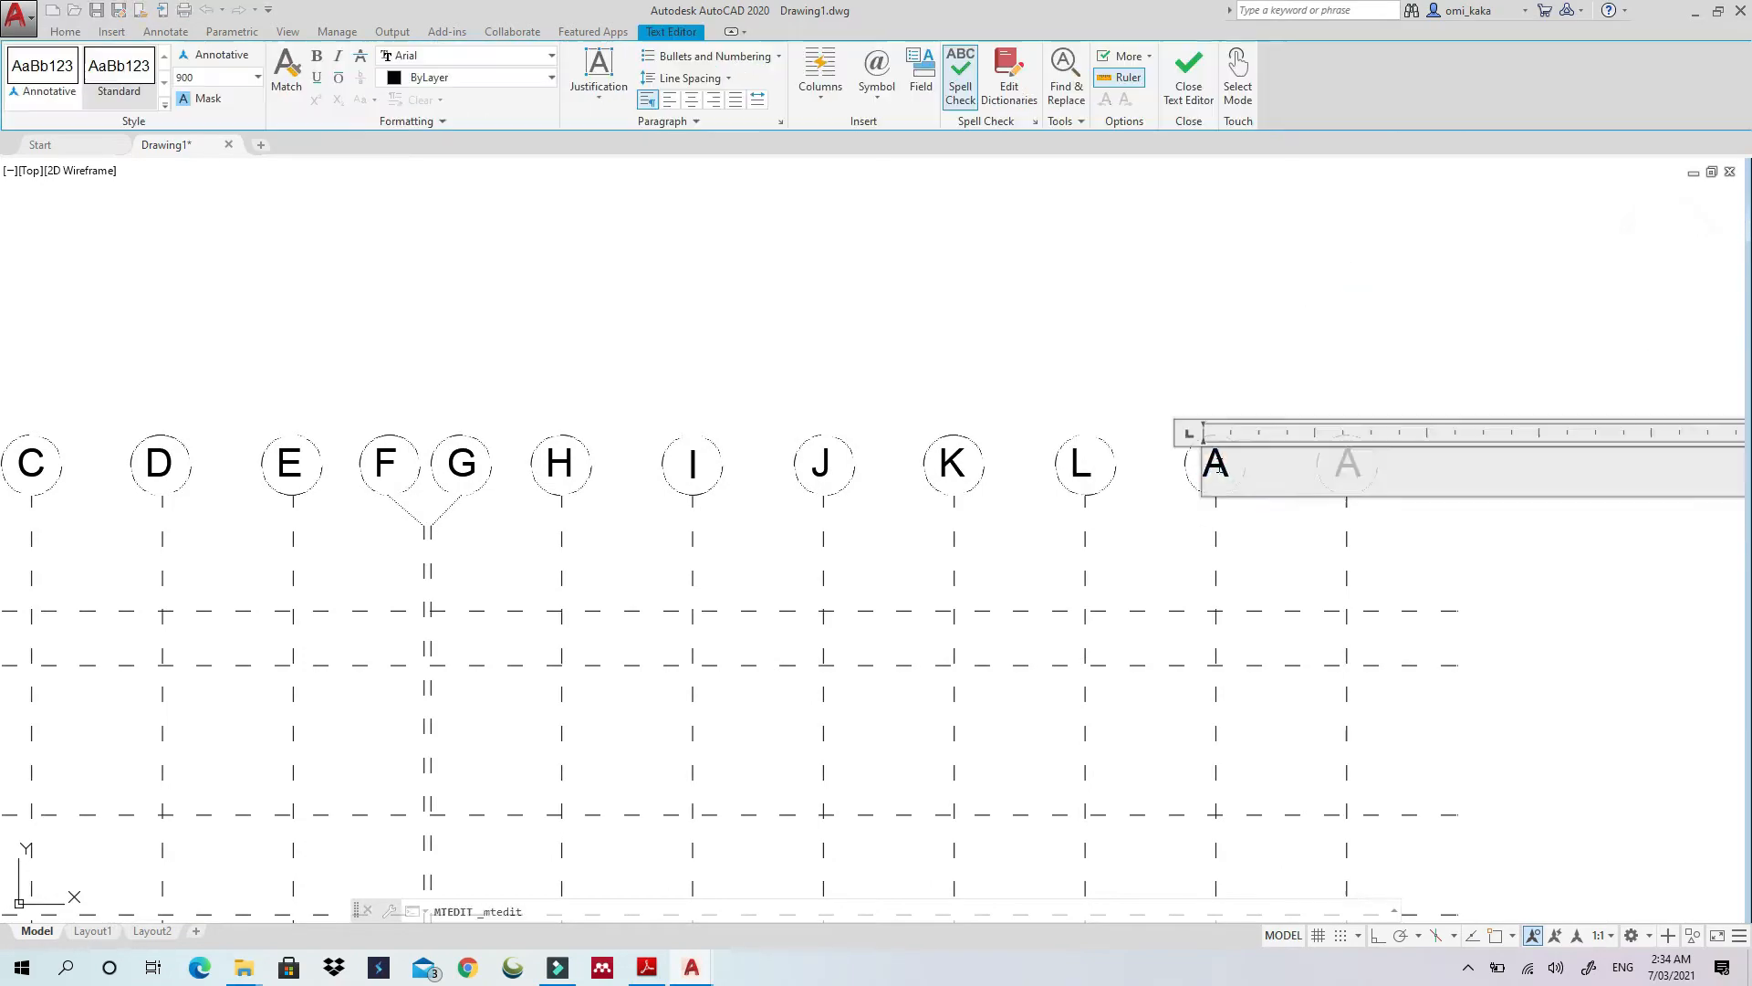
{"action": "type", "text": "M"}
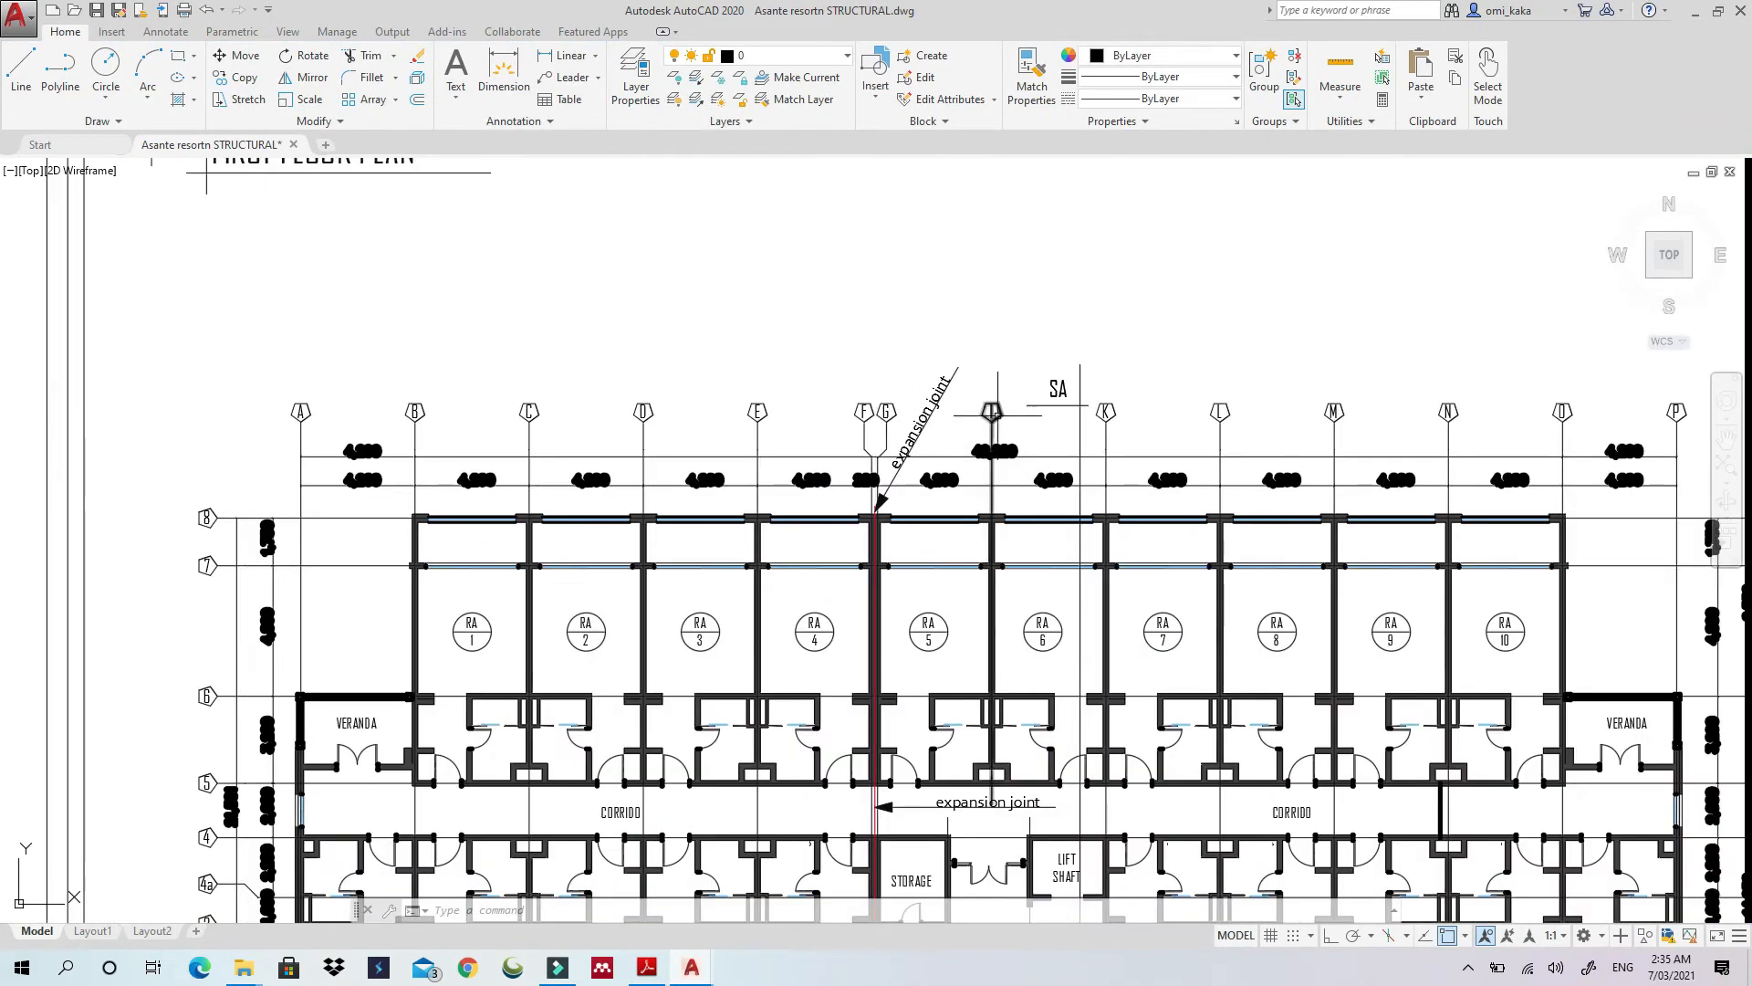
Check the grid lettering along the top of the first floor plan in the Asante resortn STRUCTURAL drawing
{"action": "middle_click_drag", "start_coordinate": [997, 415], "coordinate": [895, 435]}
{"action": "scroll", "coordinate": [895, 439], "scroll_direction": "up", "scroll_amount": 2}
{"action": "middle_click_drag", "start_coordinate": [1635, 420], "coordinate": [1303, 457]}
{"action": "scroll", "coordinate": [1131, 501], "scroll_direction": "down", "scroll_amount": 4}
{"action": "middle_click_drag", "start_coordinate": [809, 510], "coordinate": [740, 386]}
{"action": "scroll", "coordinate": [325, 899], "scroll_direction": "up", "scroll_amount": 2}
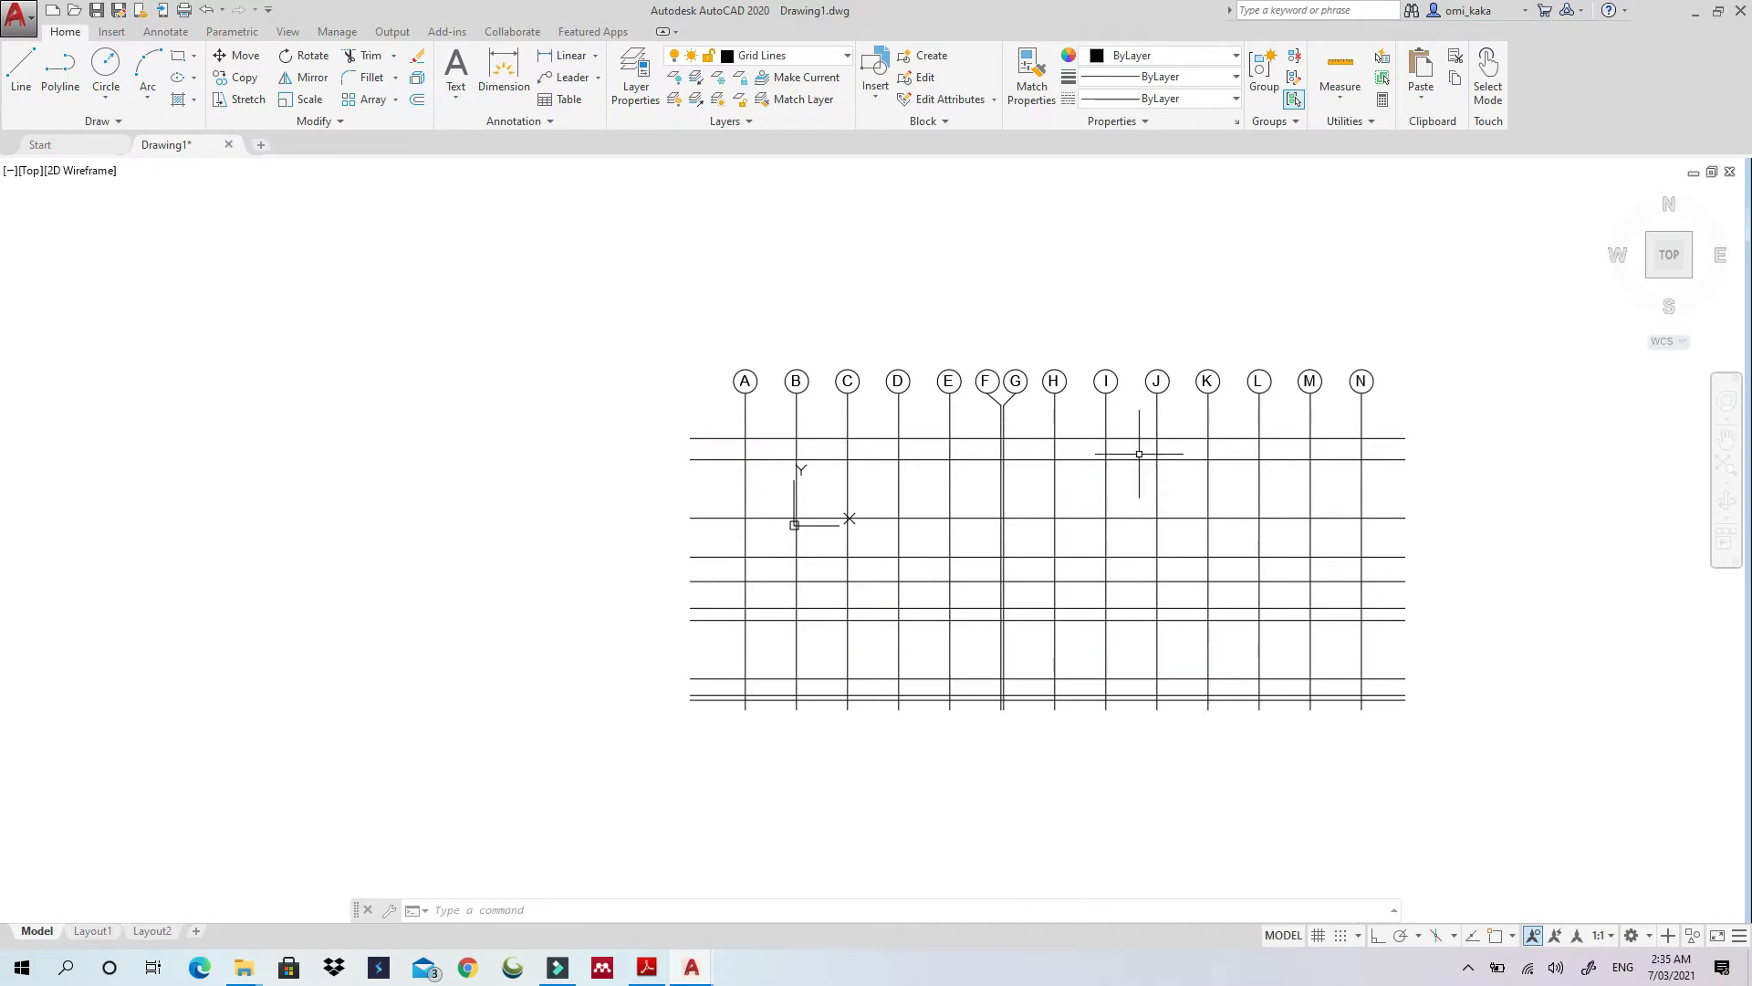
In Drawing1, copy bubble A to the left end of the uppermost horizontal grid line
{"action": "middle_click_drag", "start_coordinate": [1139, 454], "coordinate": [902, 417]}
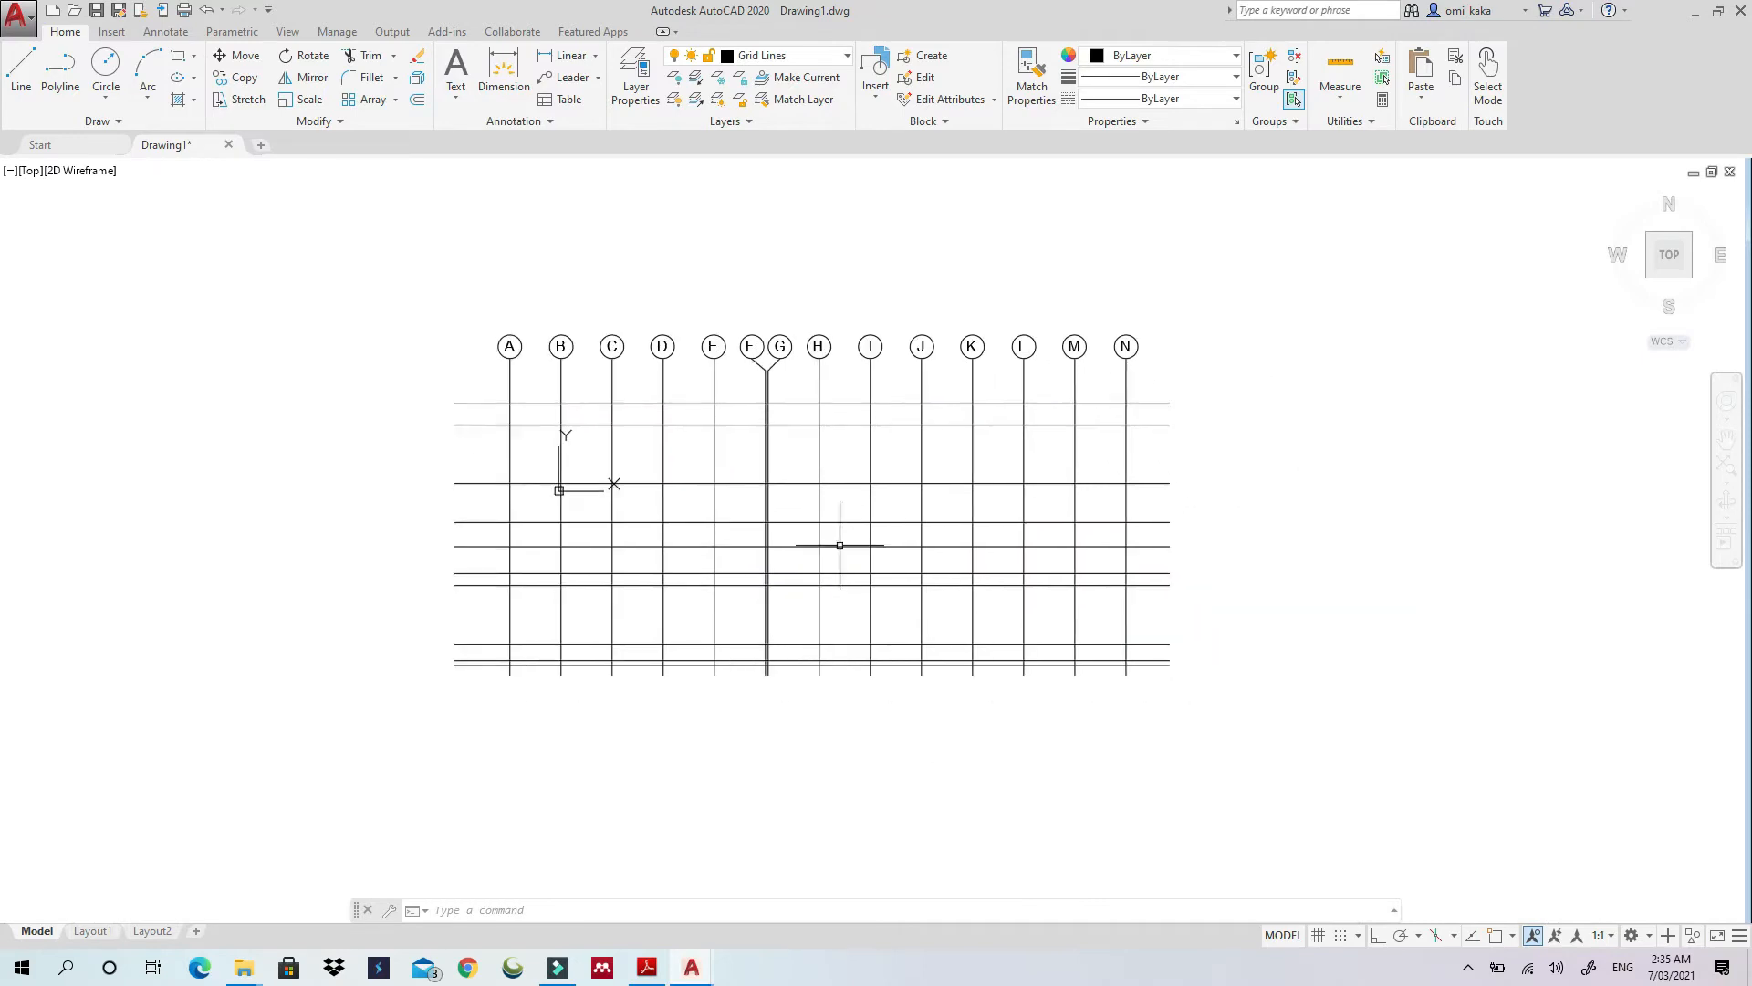
{"action": "middle_click_drag", "start_coordinate": [684, 571], "coordinate": [803, 561]}
{"action": "scroll", "coordinate": [637, 329], "scroll_direction": "up", "scroll_amount": 4}
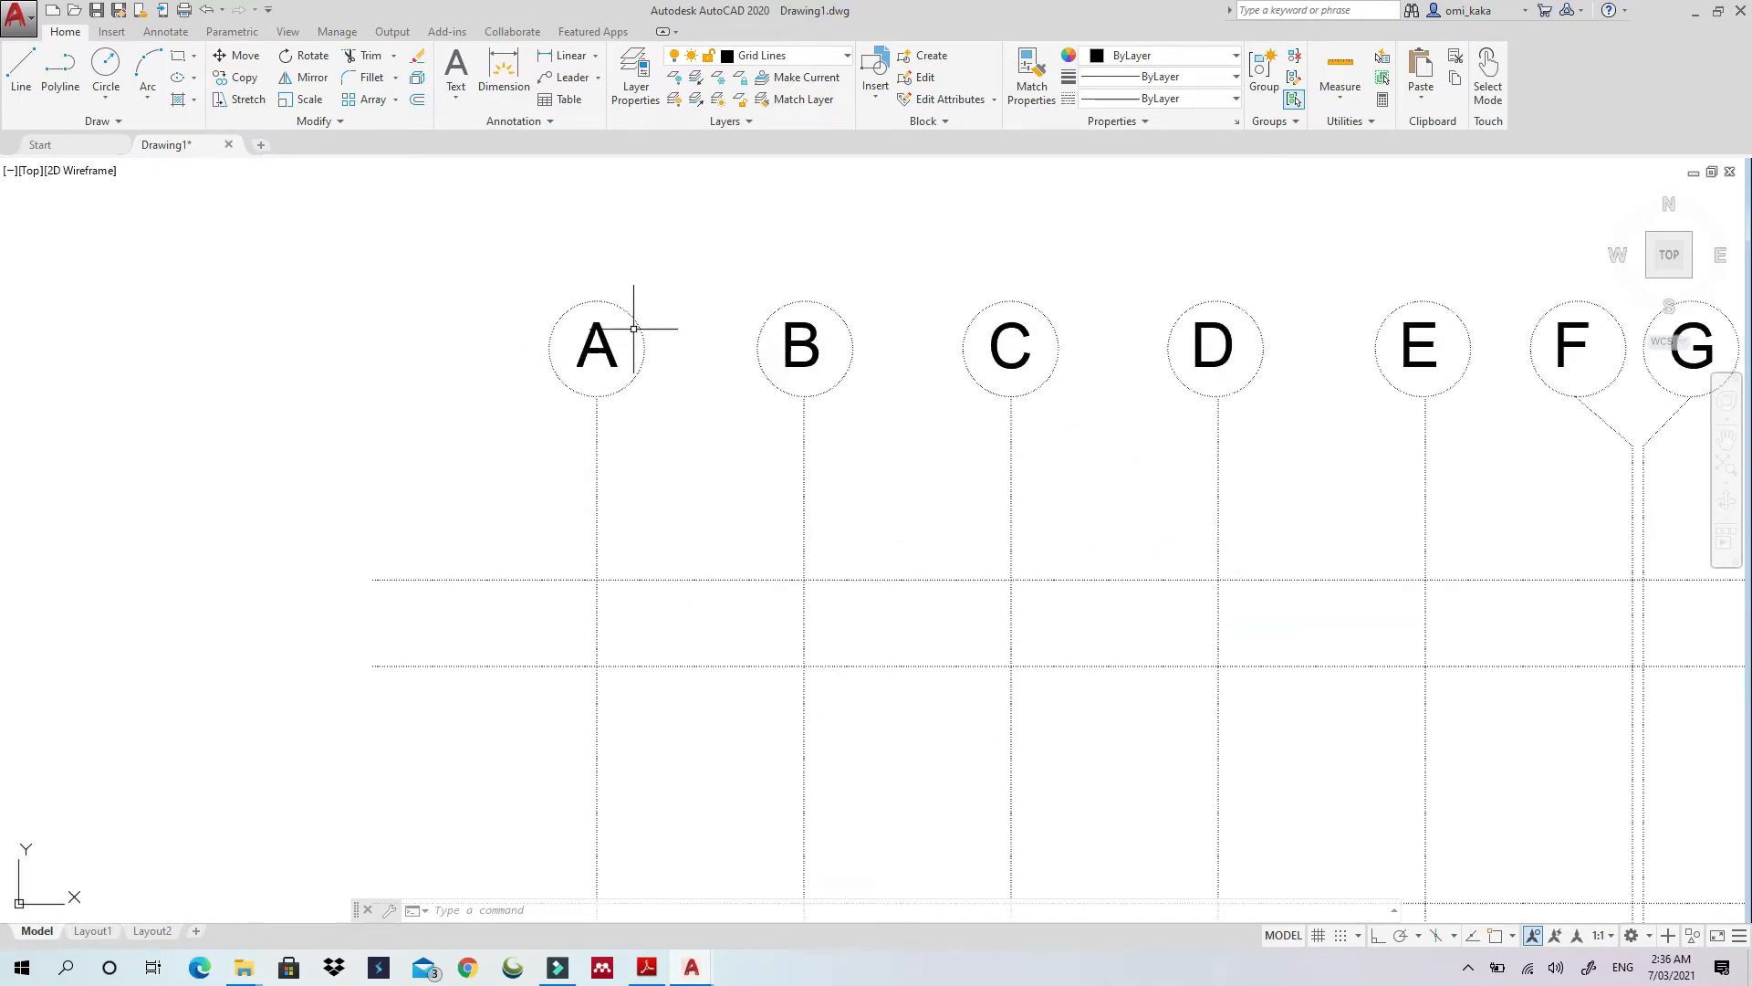
{"action": "left_click_drag", "start_coordinate": [658, 325], "coordinate": [584, 374]}
{"action": "right_click", "coordinate": [647, 360]}
{"action": "left_click", "coordinate": [735, 509]}
{"action": "left_click", "coordinate": [647, 360]}
{"action": "scroll", "coordinate": [647, 359], "scroll_direction": "down", "scroll_amount": 2}
{"action": "left_click", "coordinate": [544, 369]}
{"action": "key", "text": "Escape"}
{"action": "key", "text": "Escape"}
Copy the left-hand bubble down to just below the second horizontal grid line, and move the original up above the first line
{"action": "left_click_drag", "start_coordinate": [641, 476], "coordinate": [566, 425]}
{"action": "middle_click_drag", "start_coordinate": [641, 477], "coordinate": [532, 370]}
{"action": "key", "text": "space"}
{"action": "left_click", "coordinate": [1378, 934]}
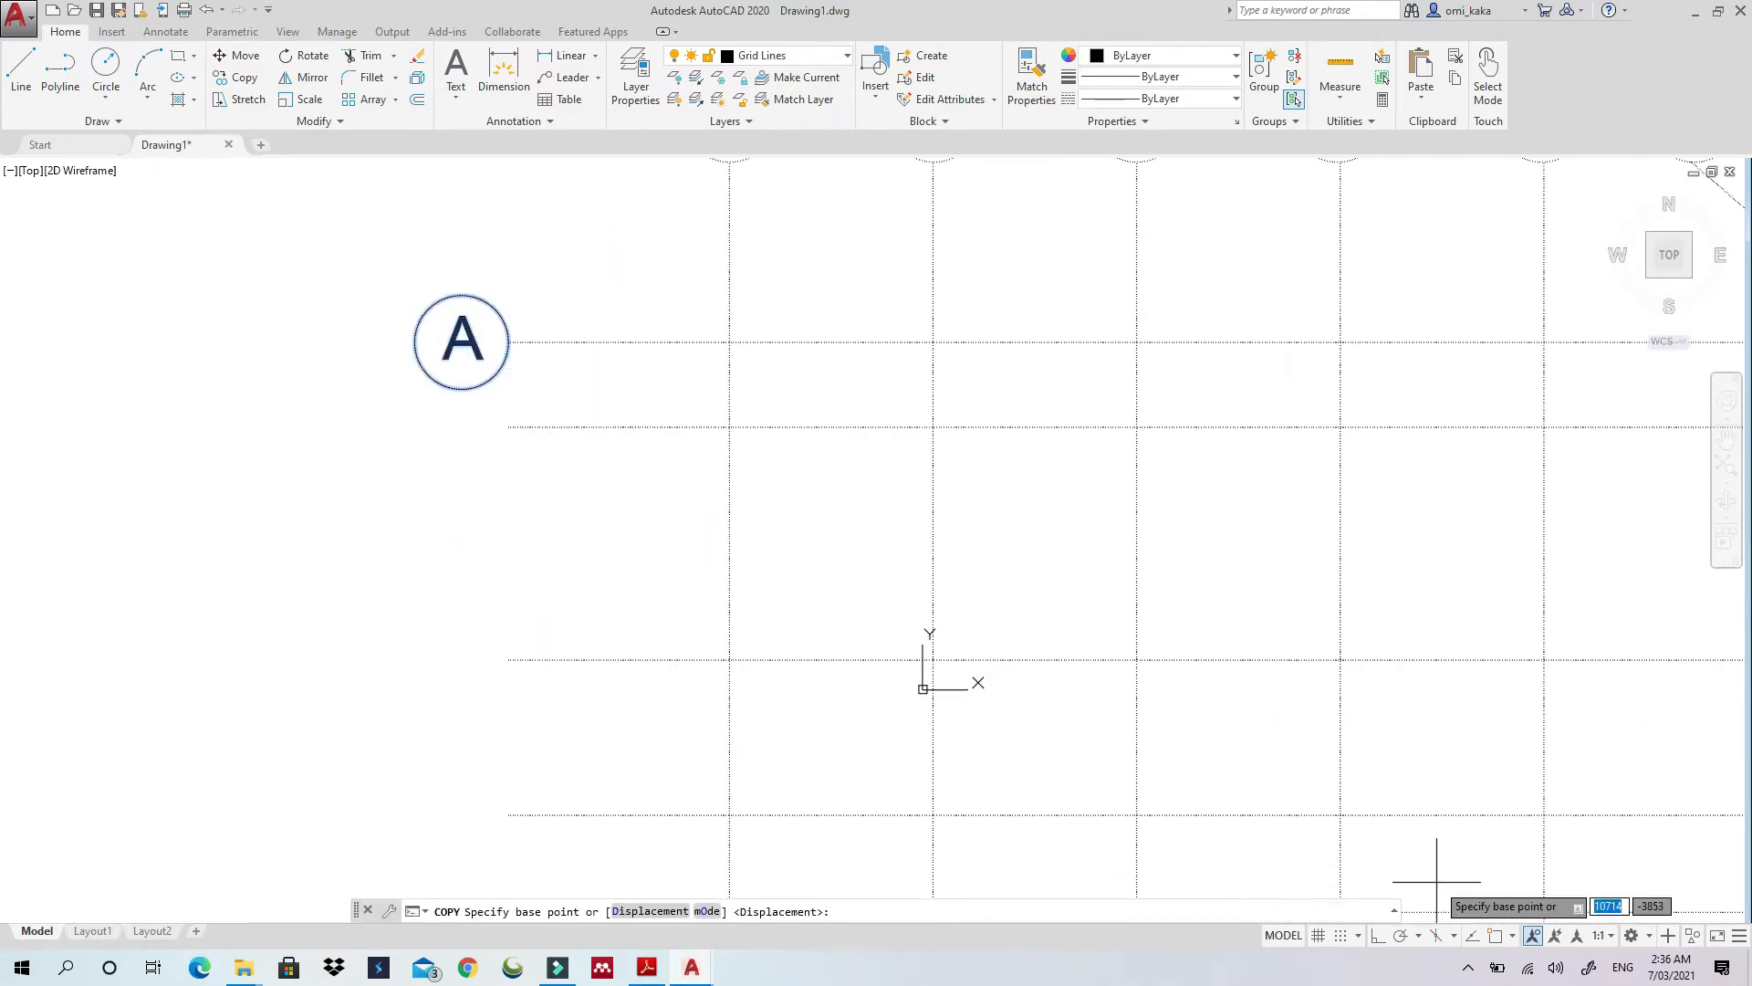
{"action": "left_click", "coordinate": [454, 351]}
{"action": "left_click", "coordinate": [447, 476]}
{"action": "key", "text": "Escape"}
{"action": "left_click", "coordinate": [457, 387]}
{"action": "left_click", "coordinate": [471, 279]}
Copy the second left-hand bubble down to the left ends of the next horizontal grid lines
{"action": "left_click_drag", "start_coordinate": [534, 498], "coordinate": [470, 452]}
{"action": "right_click", "coordinate": [495, 461]}
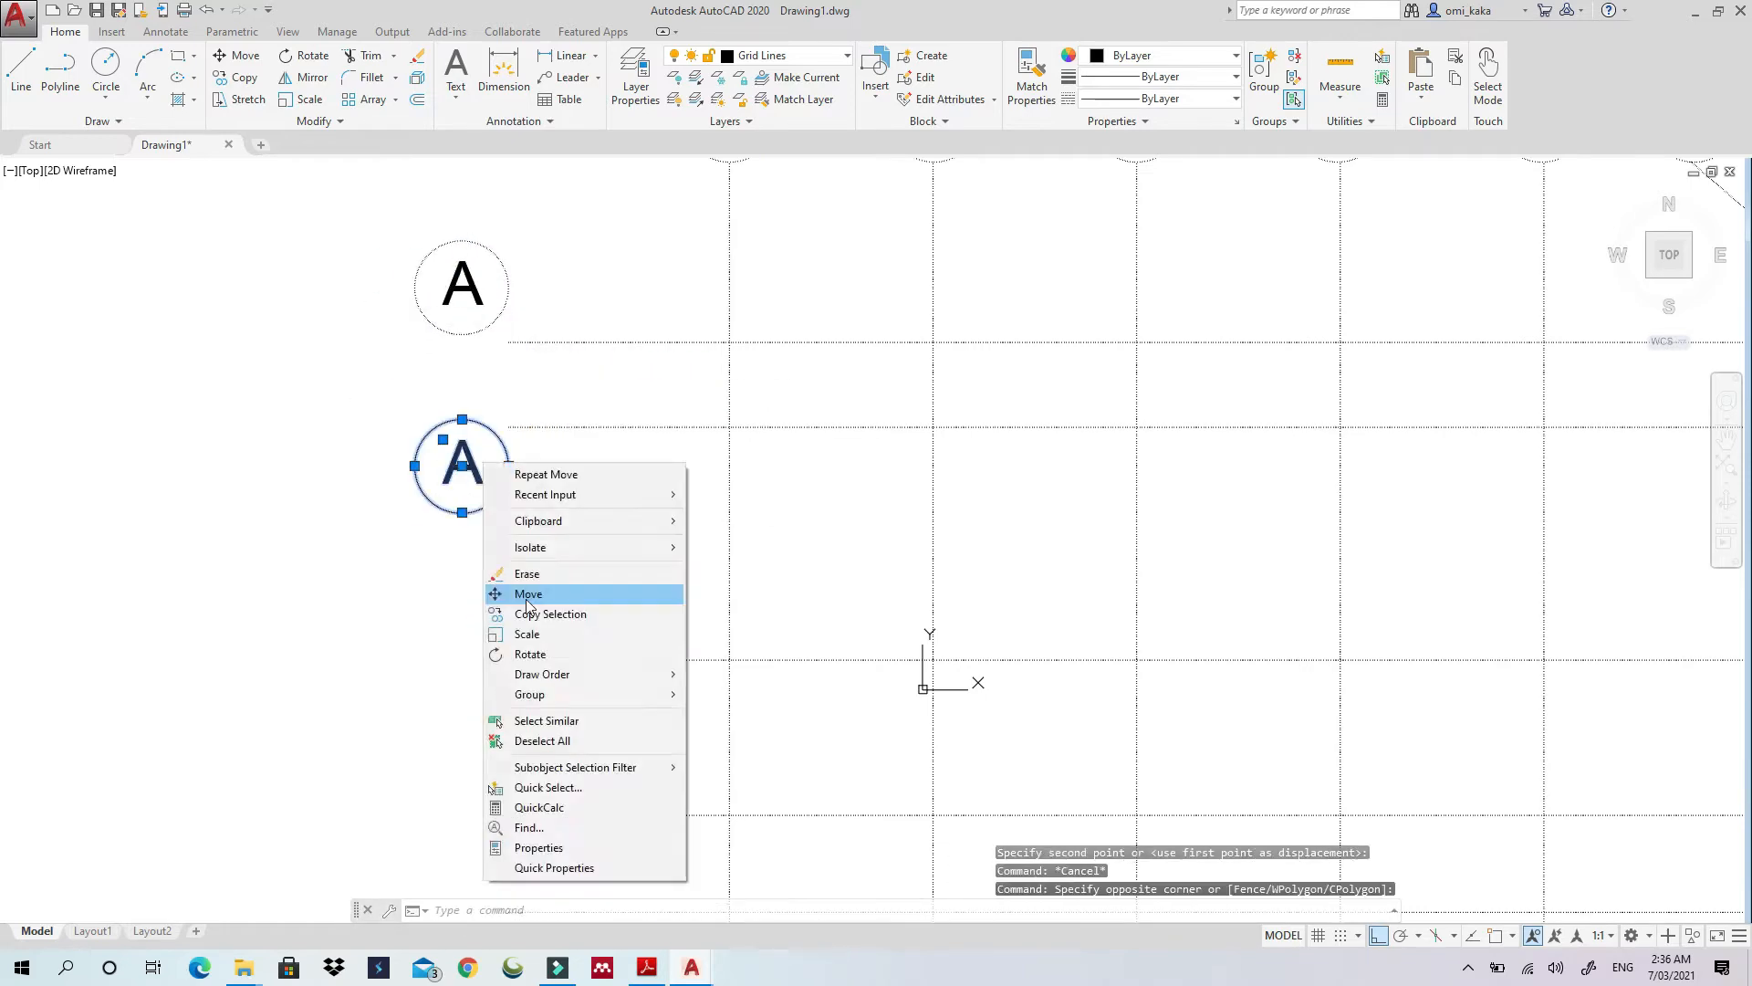
{"action": "left_click", "coordinate": [538, 614]}
{"action": "left_click", "coordinate": [470, 454]}
{"action": "left_click", "coordinate": [470, 647]}
{"action": "middle_click_drag", "start_coordinate": [468, 802], "coordinate": [457, 617]}
{"action": "left_click", "coordinate": [457, 618]}
{"action": "left_click", "coordinate": [484, 626]}
Copy the bubble to the lowest horizontal grid lines, placing the last one clear below the bottom line
{"action": "middle_click_drag", "start_coordinate": [484, 849], "coordinate": [451, 544]}
{"action": "left_click", "coordinate": [456, 544]}
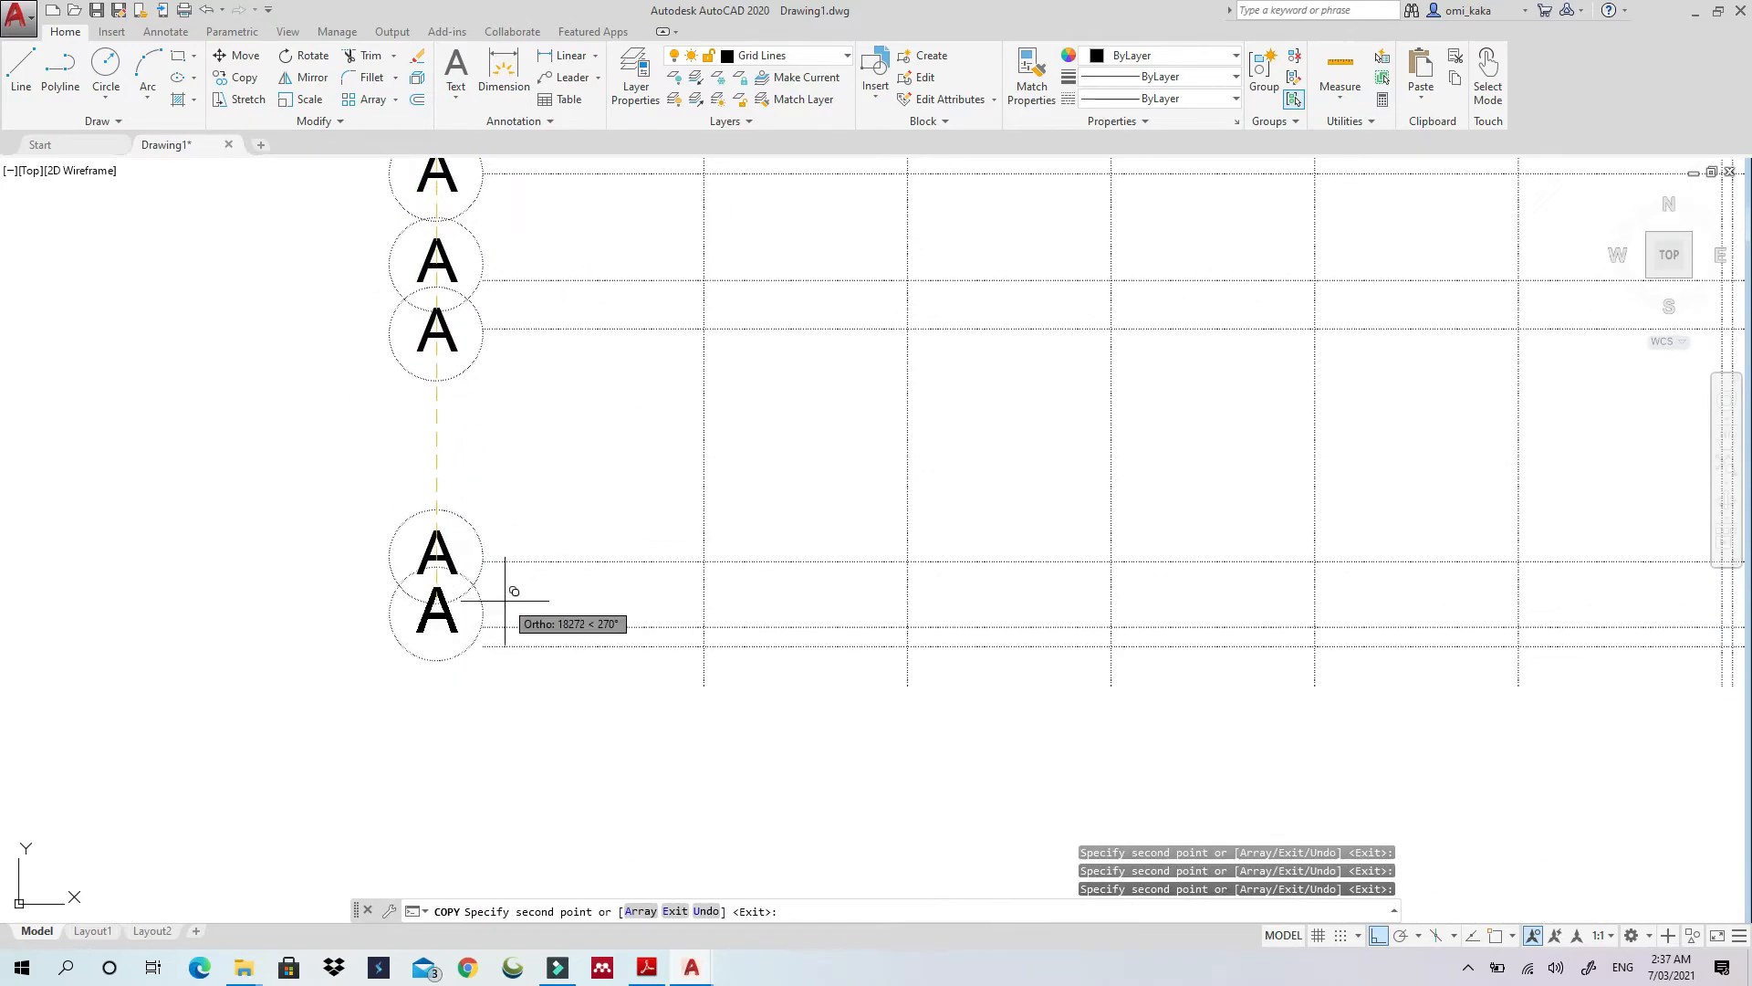
{"action": "left_click", "coordinate": [505, 602]}
{"action": "left_click", "coordinate": [512, 721]}
{"action": "key", "text": "Escape"}
Shorten the left end of the lowest horizontal grid line and connect it to the lowest bubble with an angled line
{"action": "left_click", "coordinate": [512, 646]}
{"action": "left_click", "coordinate": [20, 71]}
{"action": "left_click", "coordinate": [563, 646]}
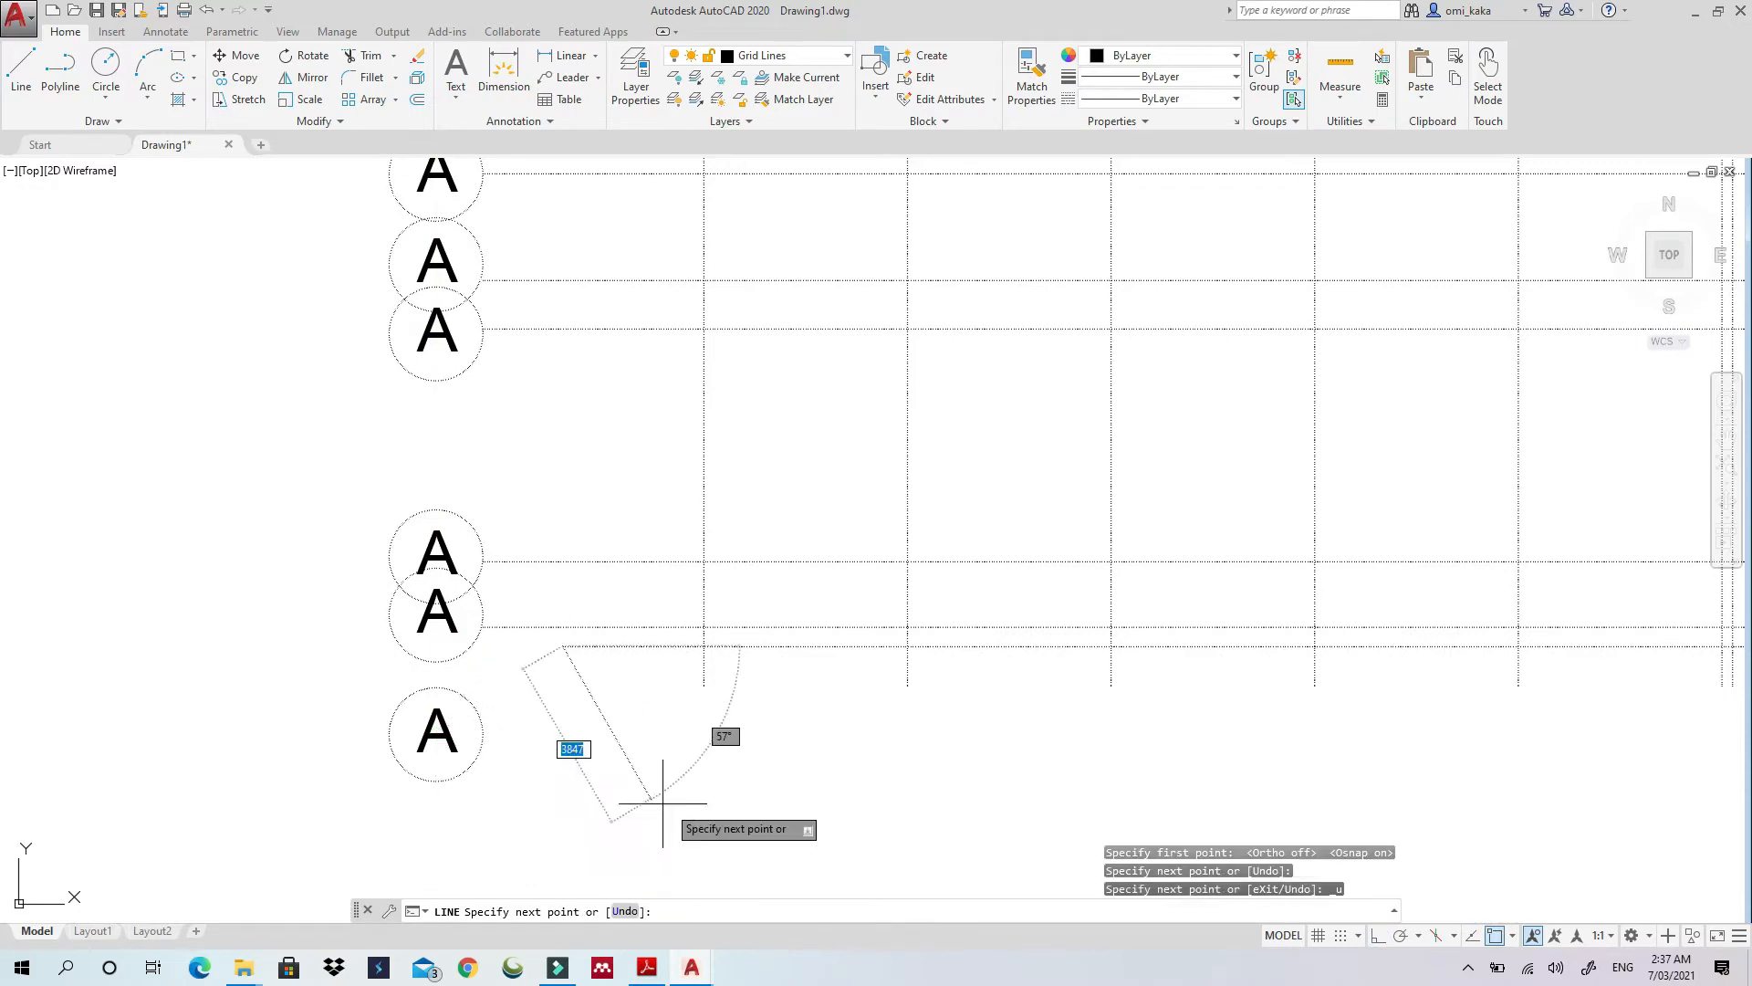
{"action": "key", "text": "F3"}
{"action": "left_click", "coordinate": [482, 743]}
{"action": "key", "text": "Escape"}
{"action": "key", "text": "Escape"}
{"action": "scroll", "coordinate": [584, 752], "scroll_direction": "down", "scroll_amount": 5}
Draw a short vertical helper line across the left ends of the top two horizontal grid lines, and trim both lines back to it
{"action": "left_click", "coordinate": [20, 72]}
{"action": "key", "text": "F8"}
{"action": "left_click", "coordinate": [576, 278]}
{"action": "key", "text": "F8"}
{"action": "key", "text": "F3"}
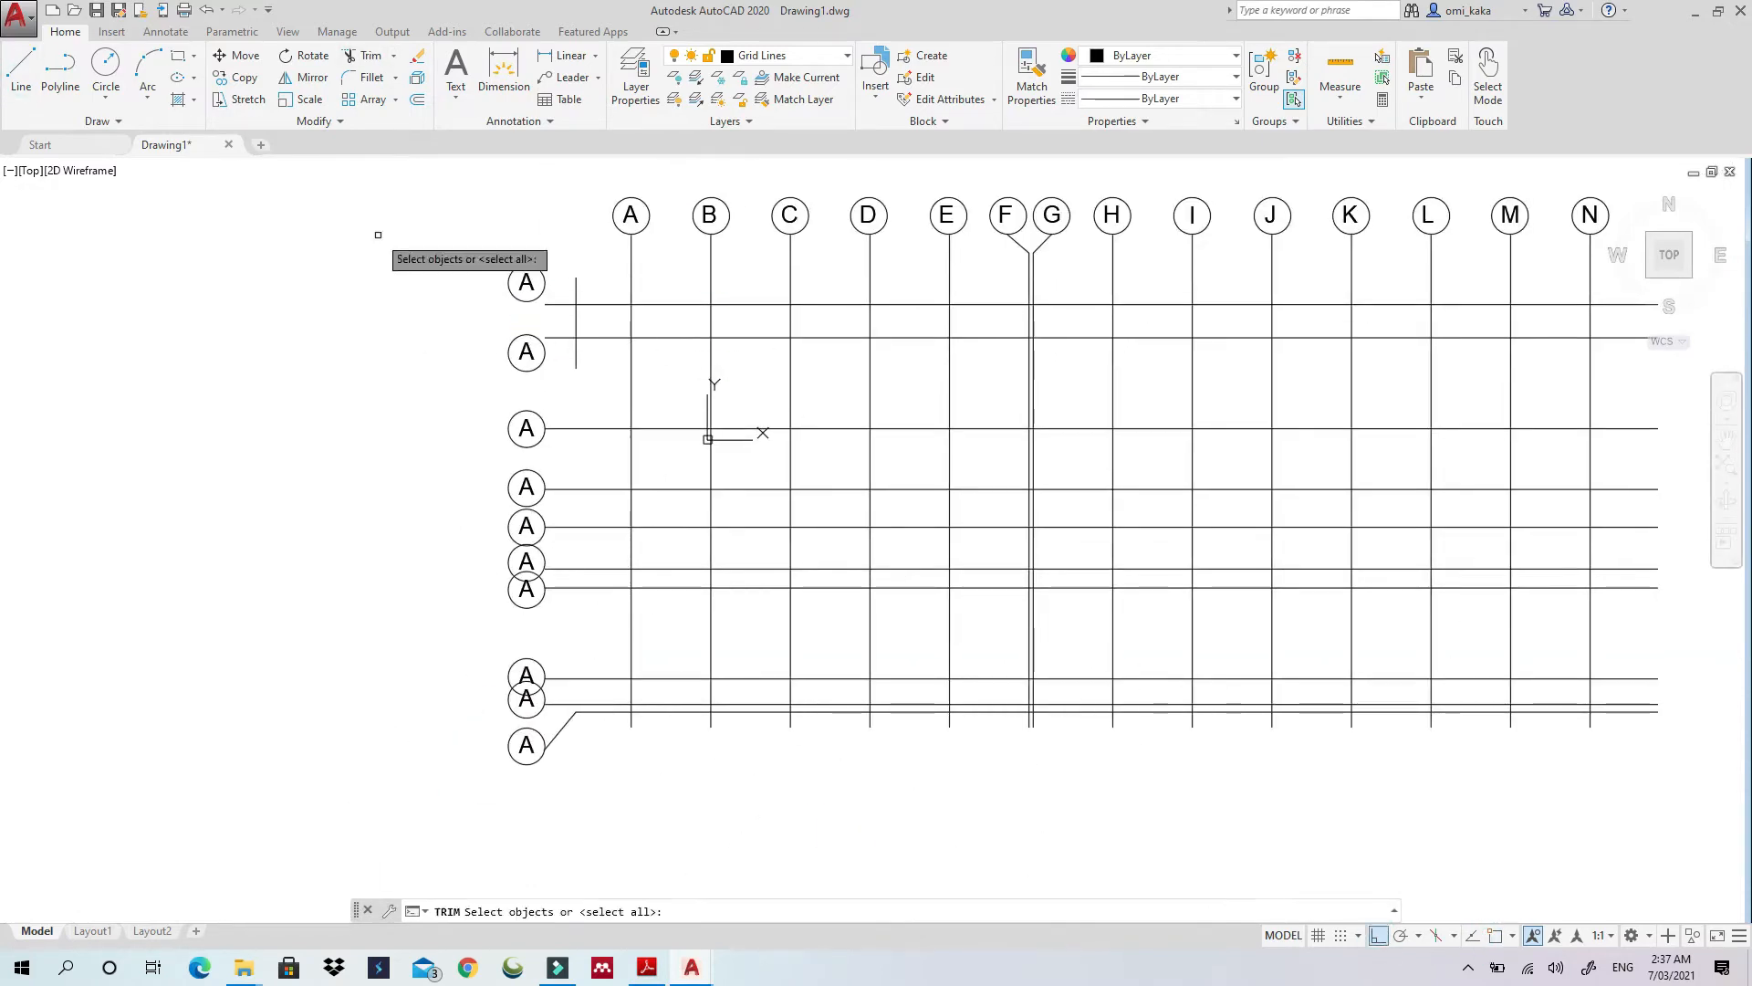
{"action": "scroll", "coordinate": [538, 285], "scroll_direction": "up", "scroll_amount": 6}
{"action": "left_click", "coordinate": [531, 283]}
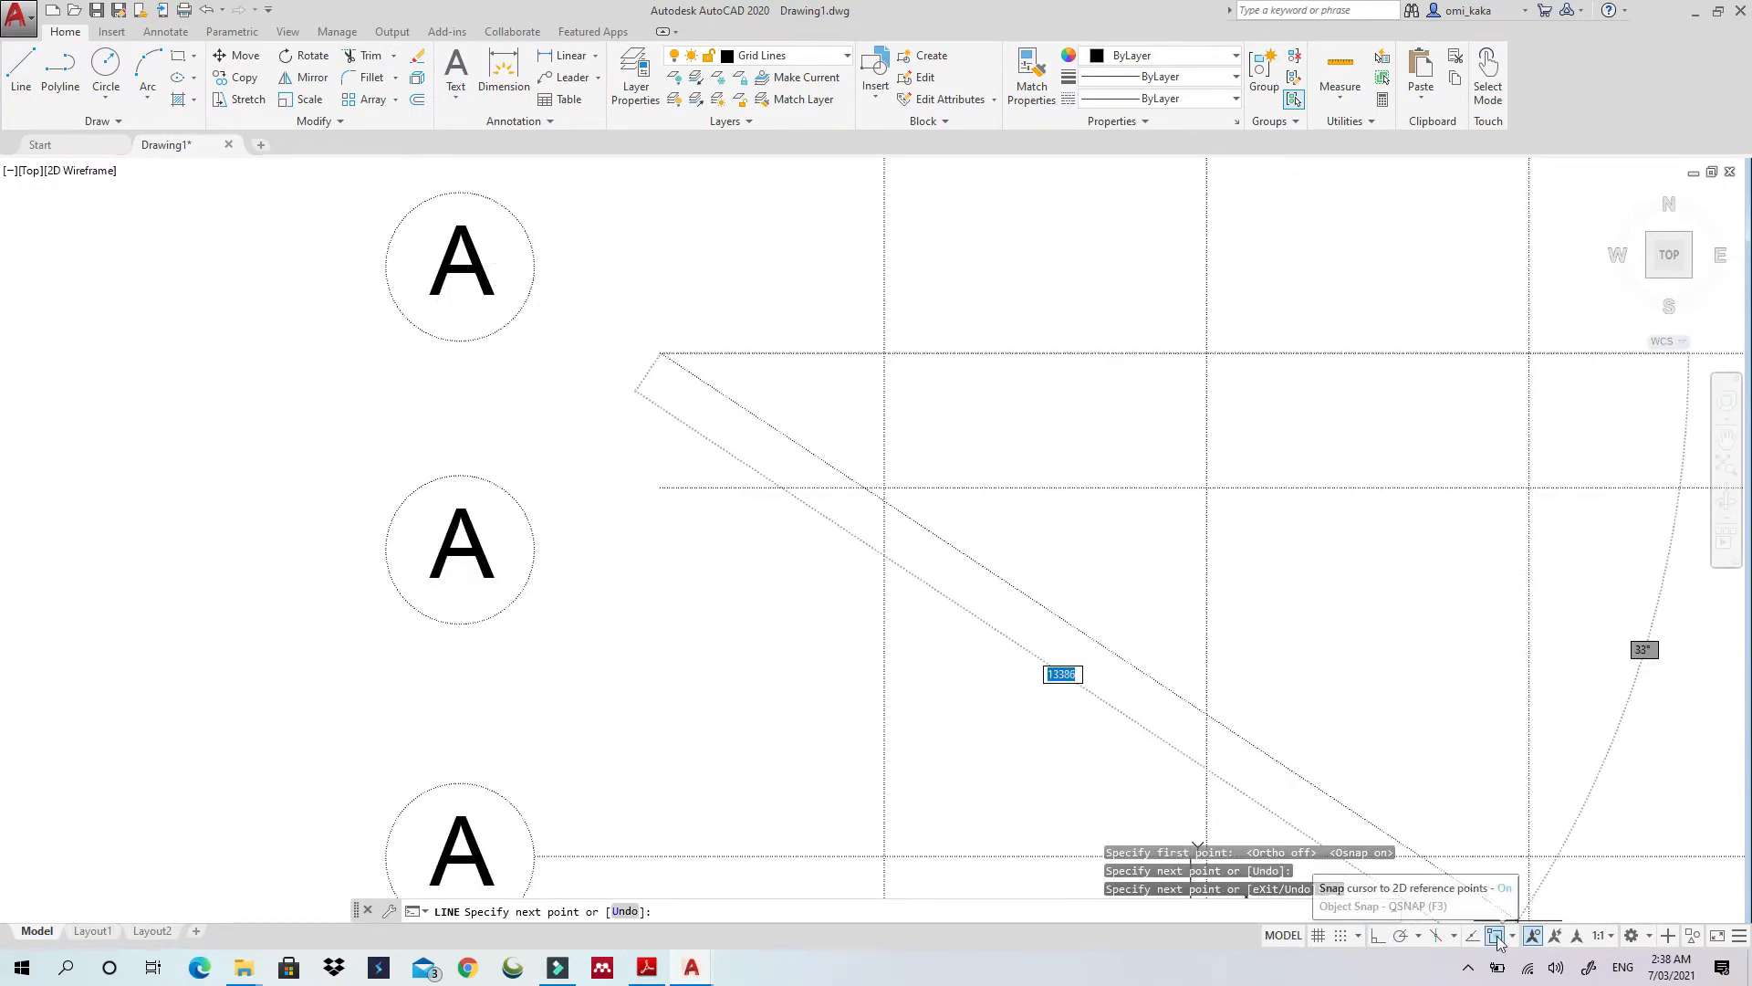
Connect the left ends of the top two horizontal grid lines to their bubbles with angled lines
{"action": "left_click", "coordinate": [20, 71]}
{"action": "left_click", "coordinate": [662, 488]}
{"action": "key", "text": "F3"}
{"action": "left_click", "coordinate": [533, 564]}
{"action": "key", "text": "Escape"}
{"action": "key", "text": "Escape"}
{"action": "key", "text": "Escape"}
{"action": "scroll", "coordinate": [689, 522], "scroll_direction": "down", "scroll_amount": 3}
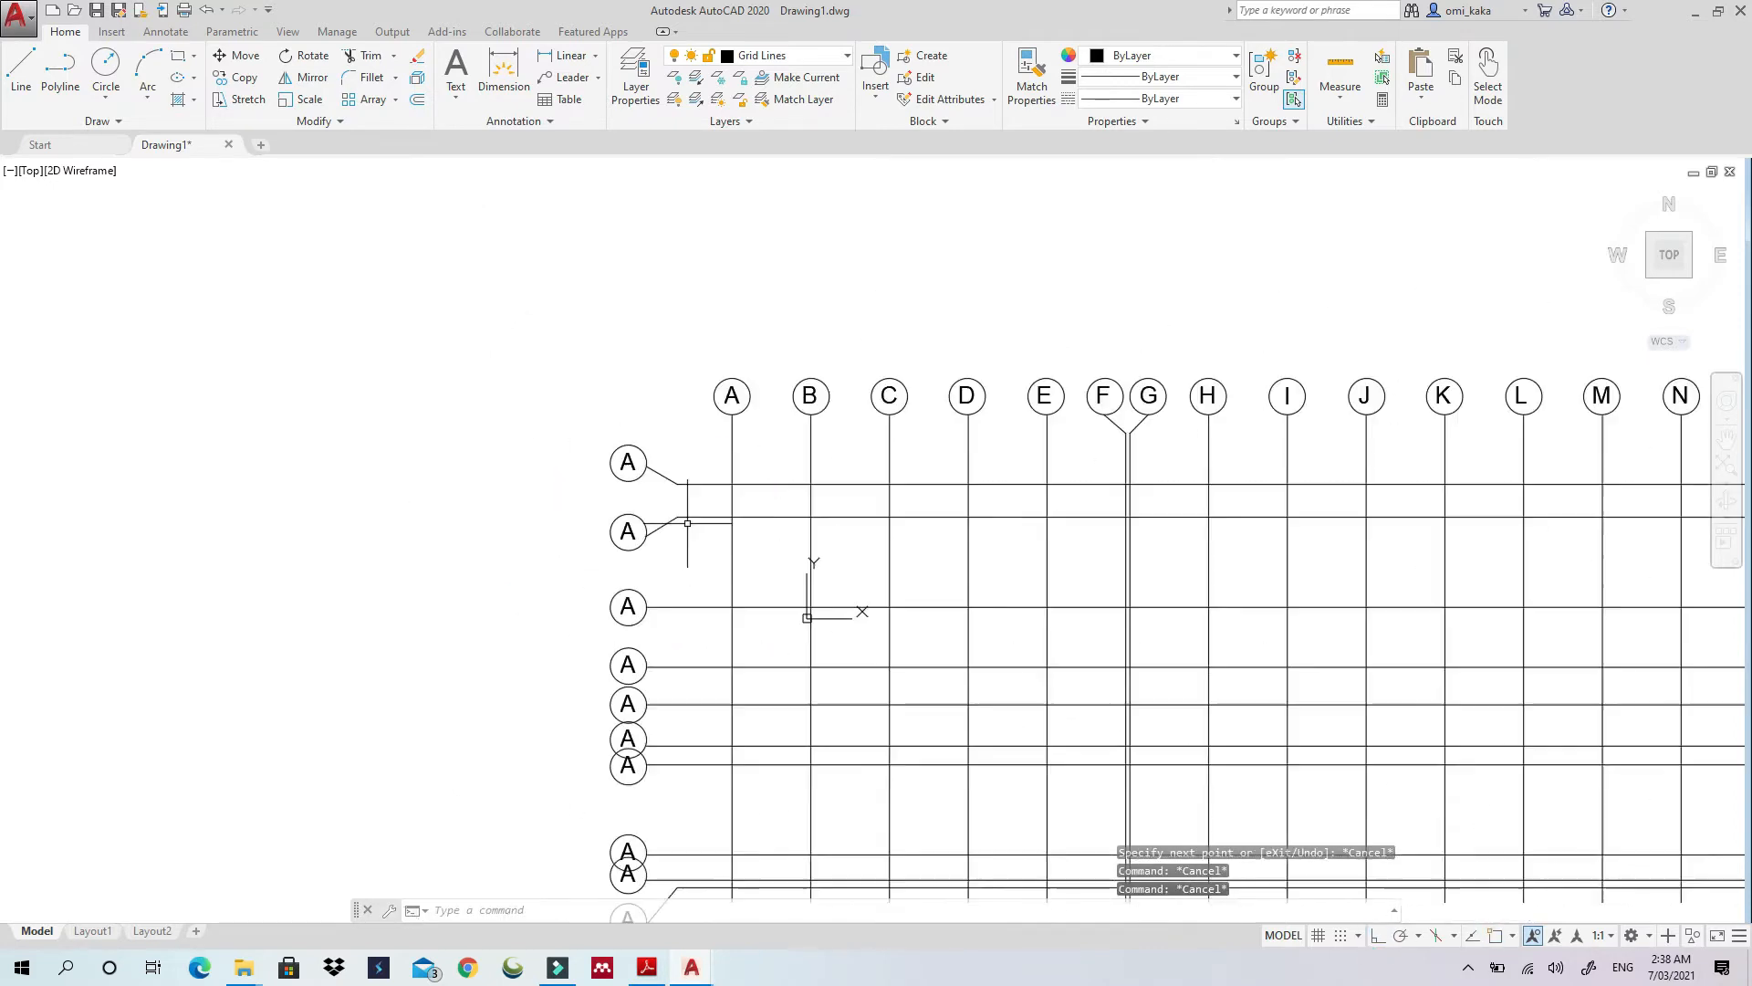
Examine the whole grid layout, including the top and left bubbles and the double line at F and G
{"action": "scroll", "coordinate": [983, 502], "scroll_direction": "down", "scroll_amount": 1}
{"action": "mouse_move", "coordinate": [1071, 548]}
{"action": "middle_mouse_down"}
{"action": "mouse_move", "coordinate": [1025, 516]}
{"action": "mouse_move", "coordinate": [882, 506]}
{"action": "middle_mouse_up"}
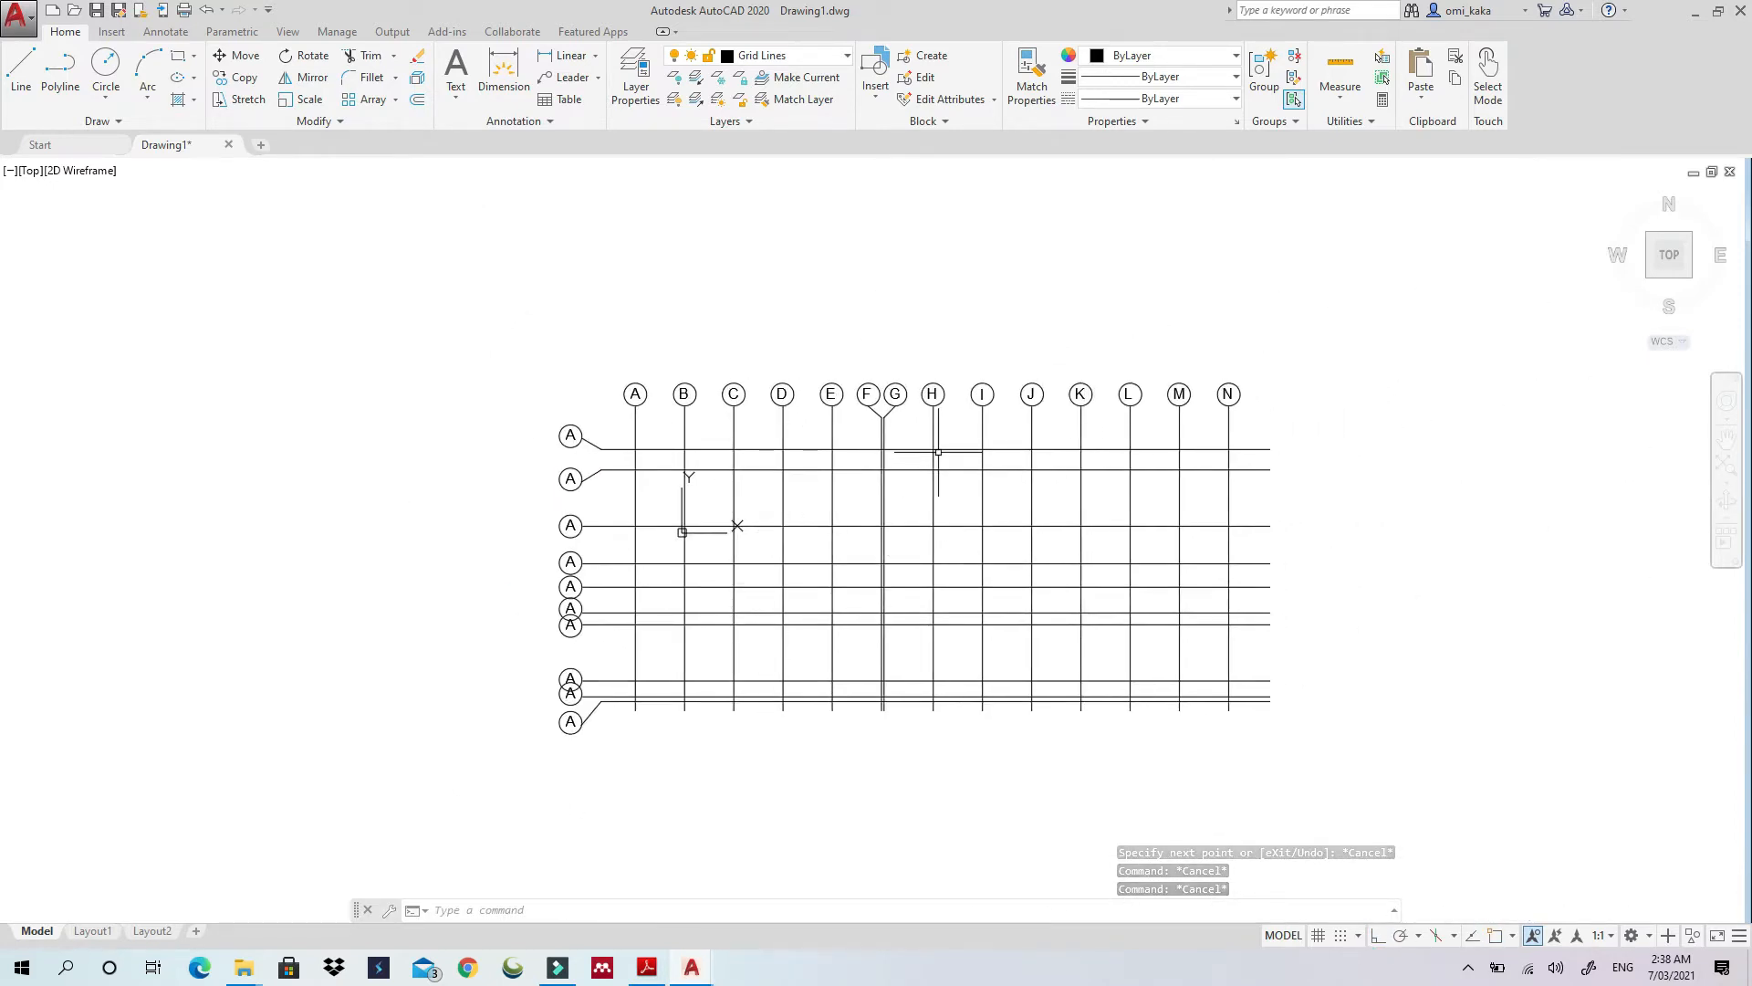
{"action": "scroll", "coordinate": [981, 472], "scroll_direction": "up", "scroll_amount": 4}
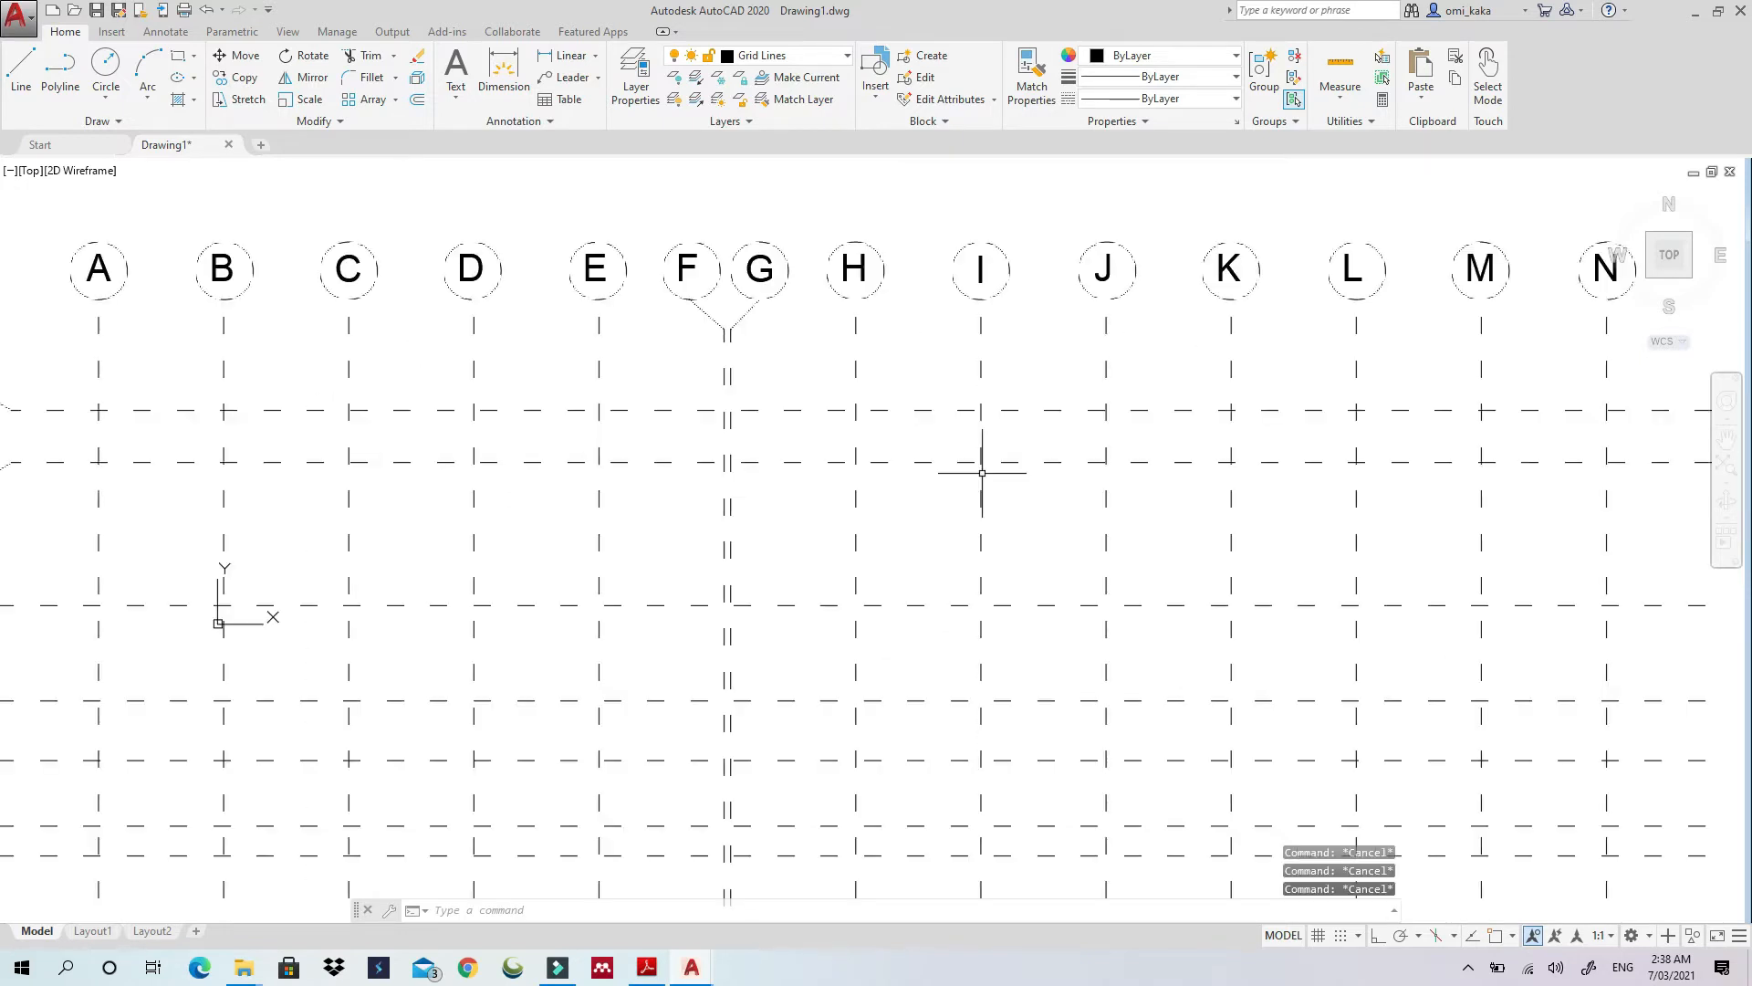
{"action": "scroll", "coordinate": [982, 472], "scroll_direction": "down", "scroll_amount": 4}
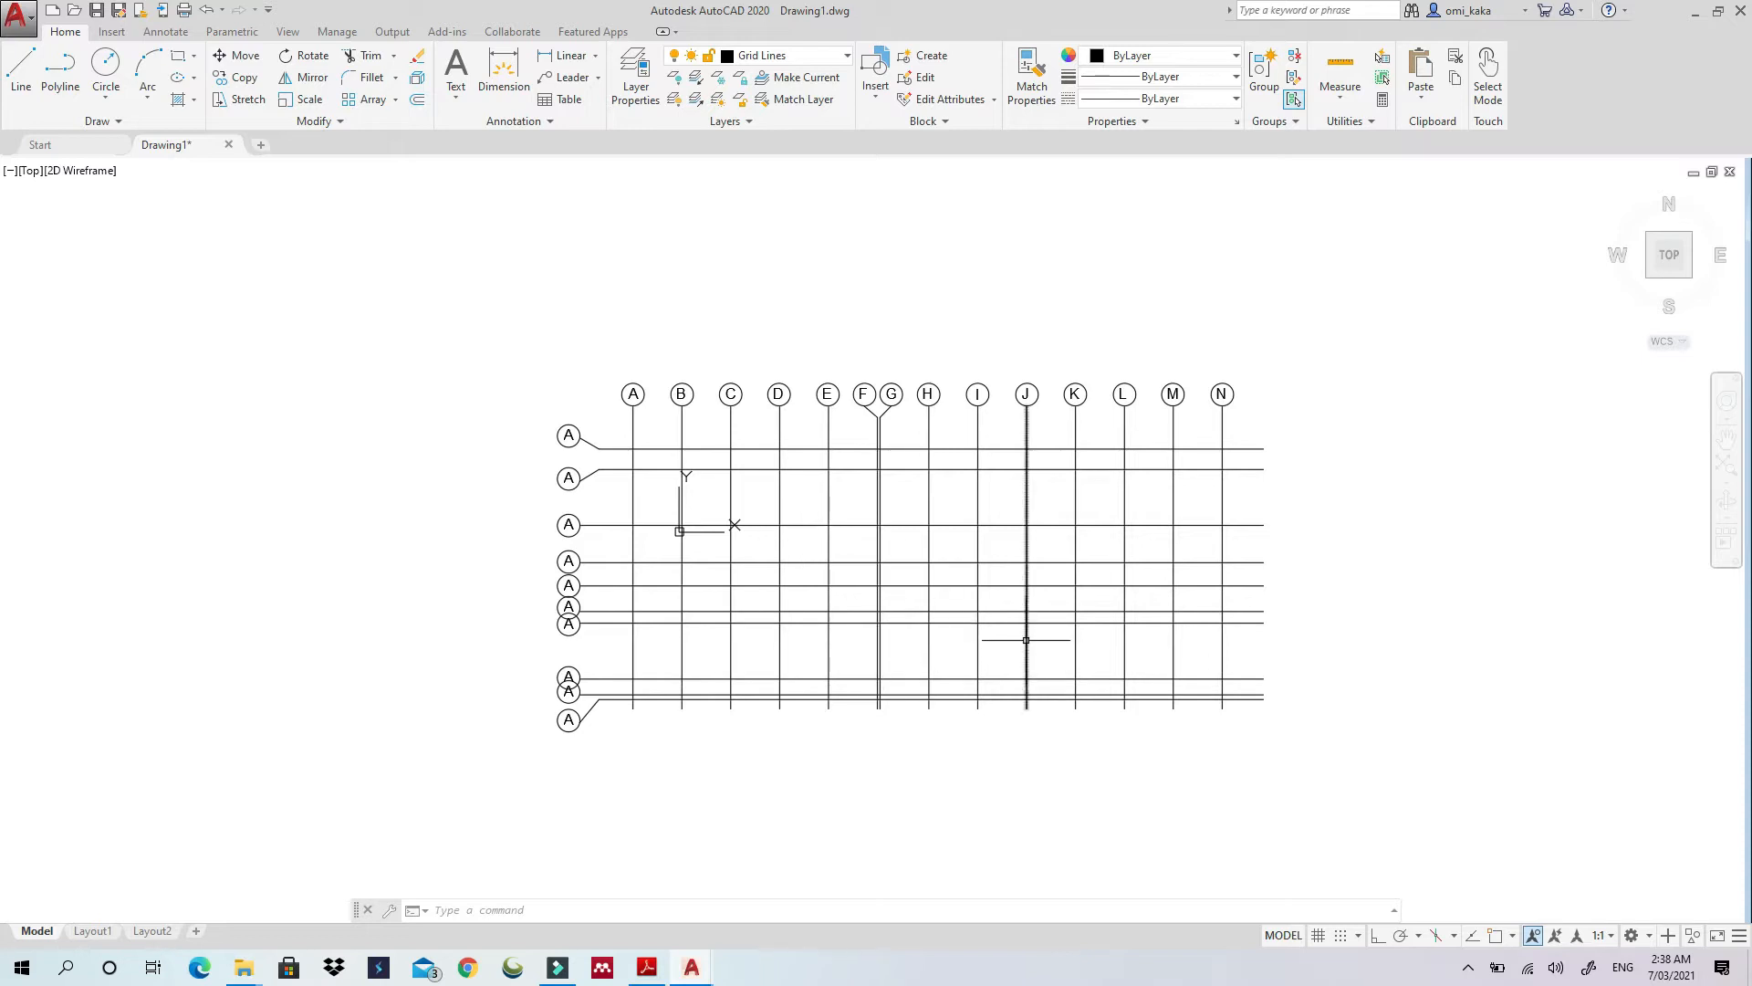
{"action": "middle_click_drag", "start_coordinate": [1024, 636], "coordinate": [801, 579]}
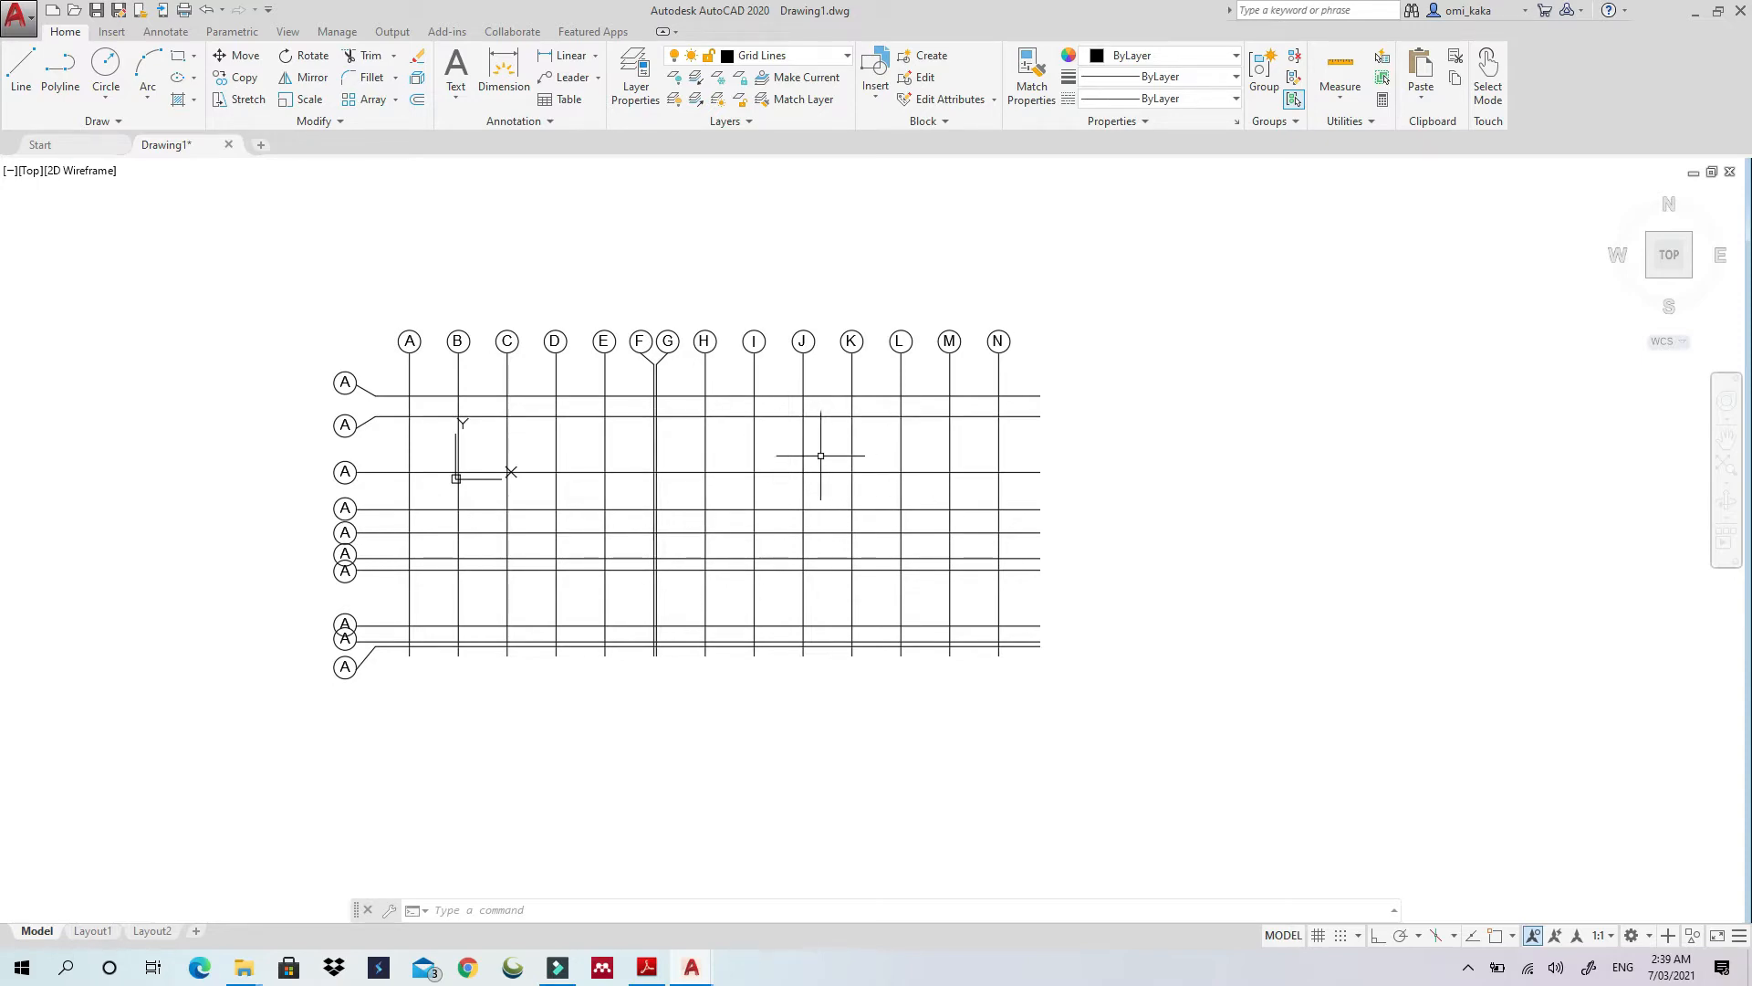
{"action": "scroll", "coordinate": [639, 410], "scroll_direction": "up", "scroll_amount": 4}
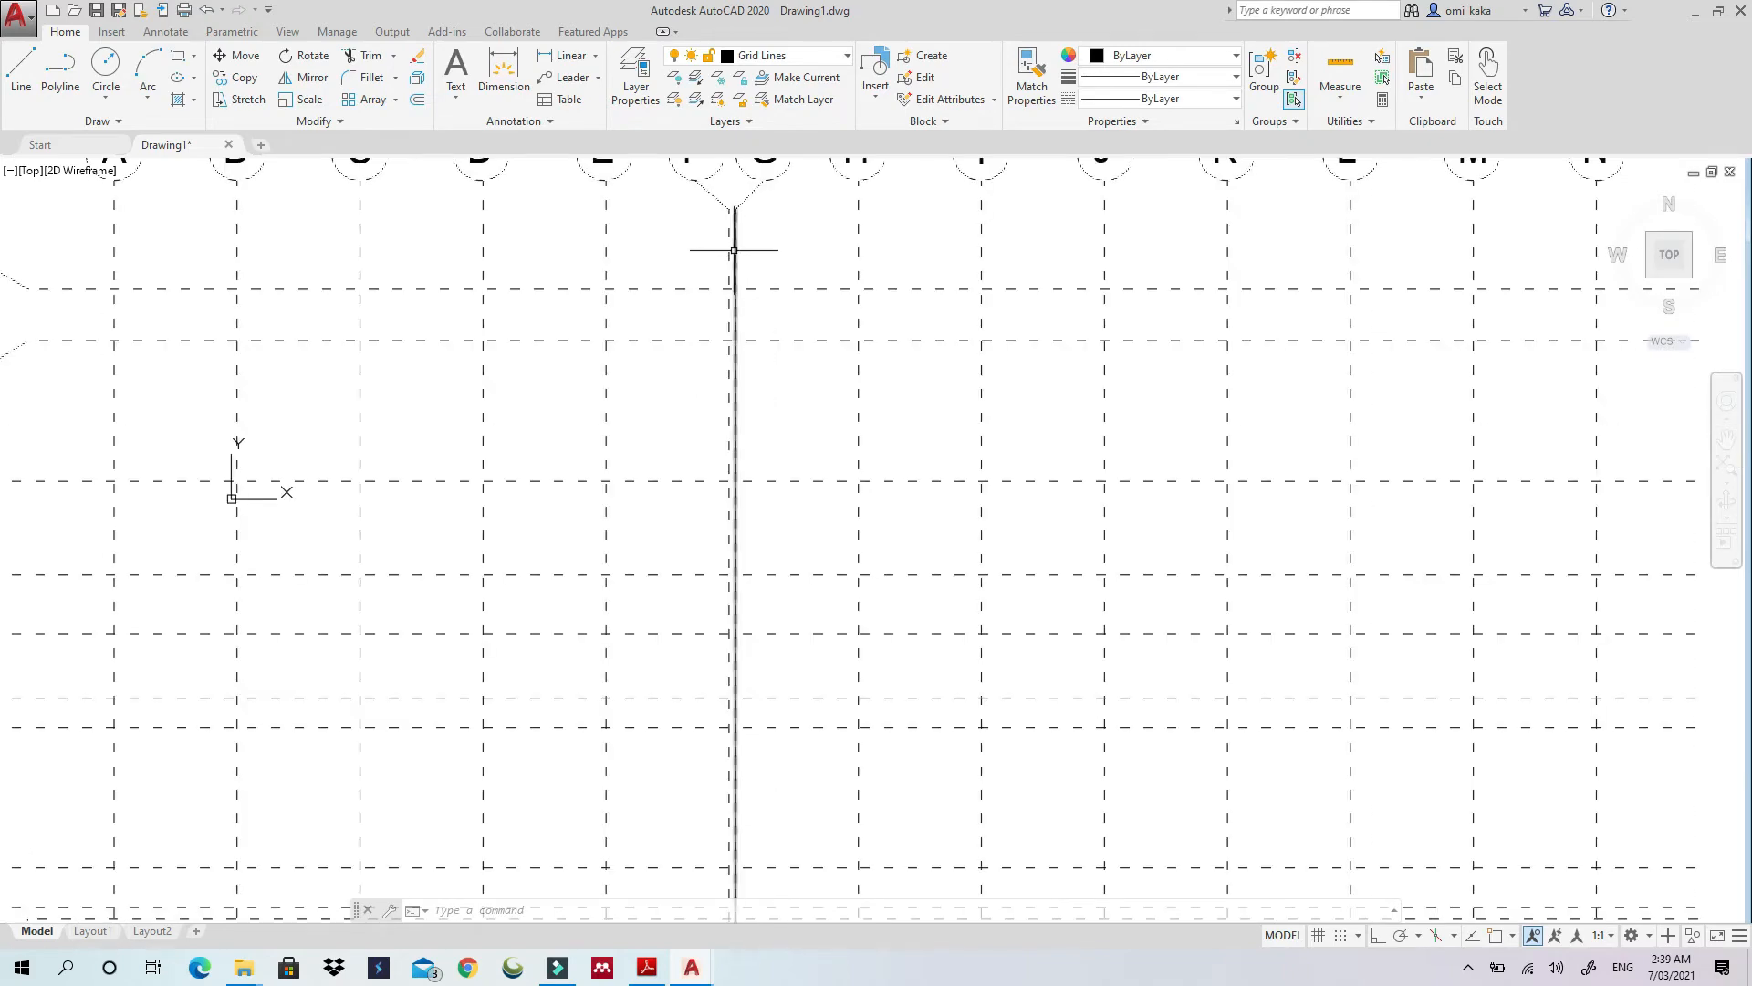
{"action": "scroll", "coordinate": [741, 409], "scroll_direction": "down", "scroll_amount": 6}
{"action": "scroll", "coordinate": [757, 386], "scroll_direction": "up", "scroll_amount": 4}
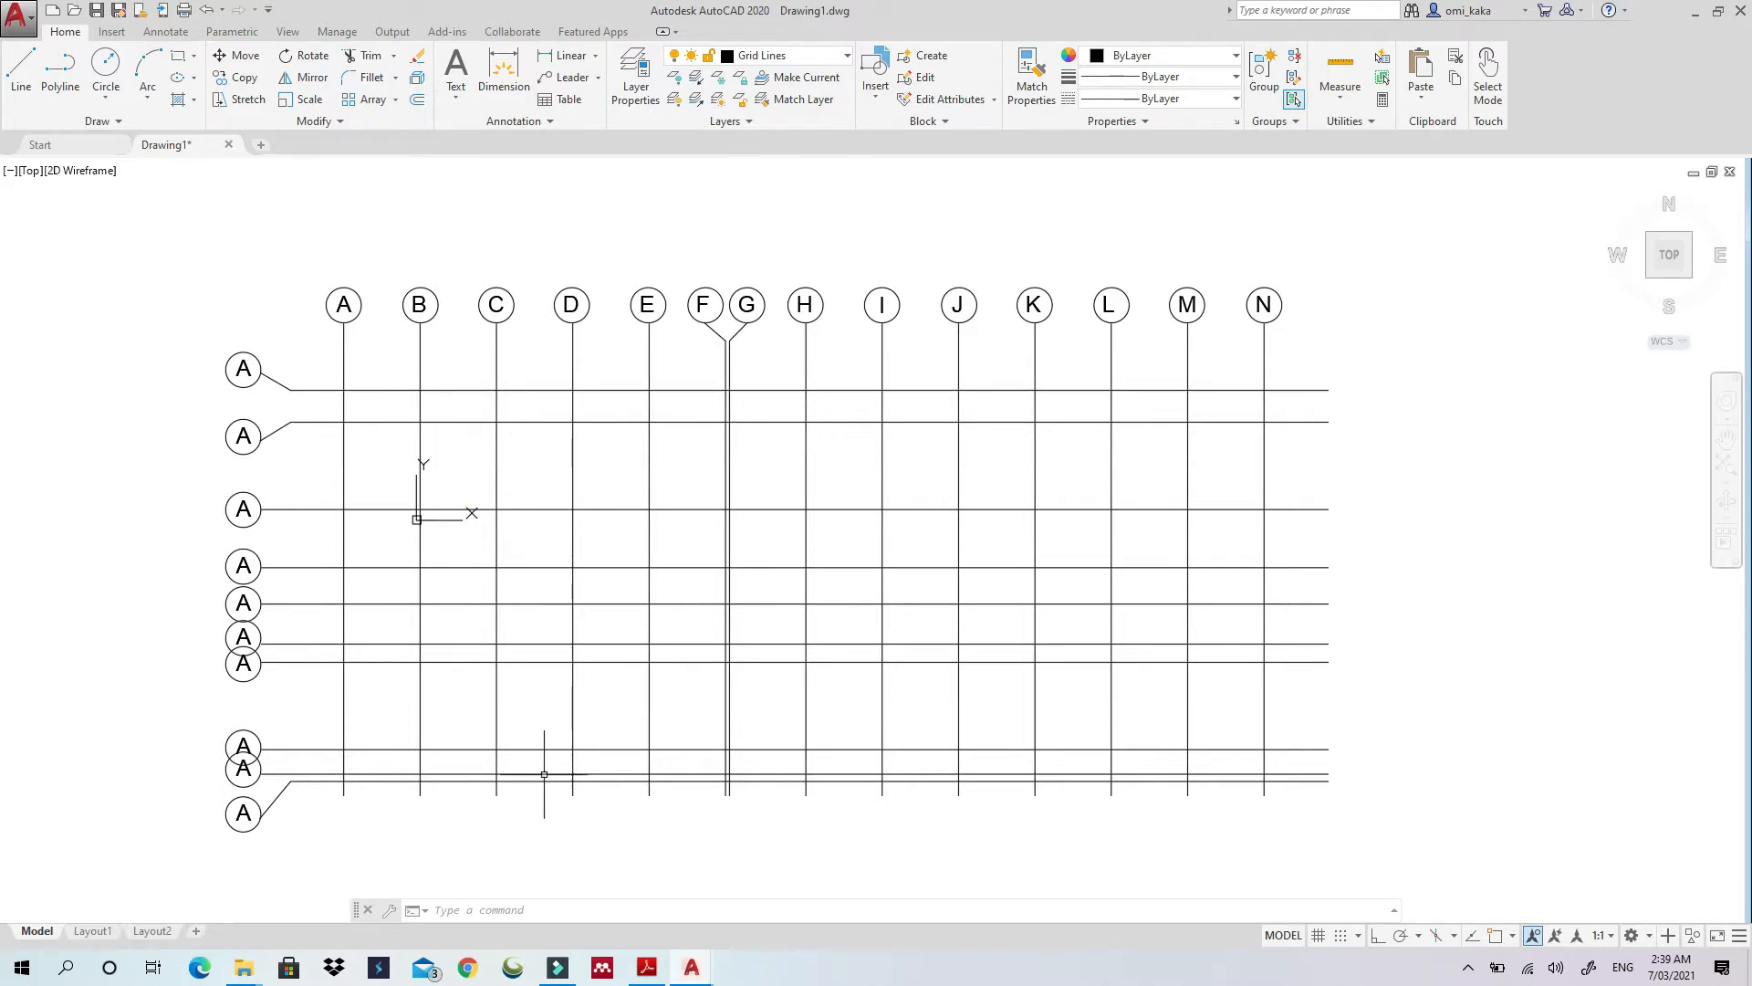
Switch to the Asante resortn STRUCTURAL drawing and examine how the grid lines run through the corridor walls of the floor plan
{"action": "mouse_move", "coordinate": [695, 973]}
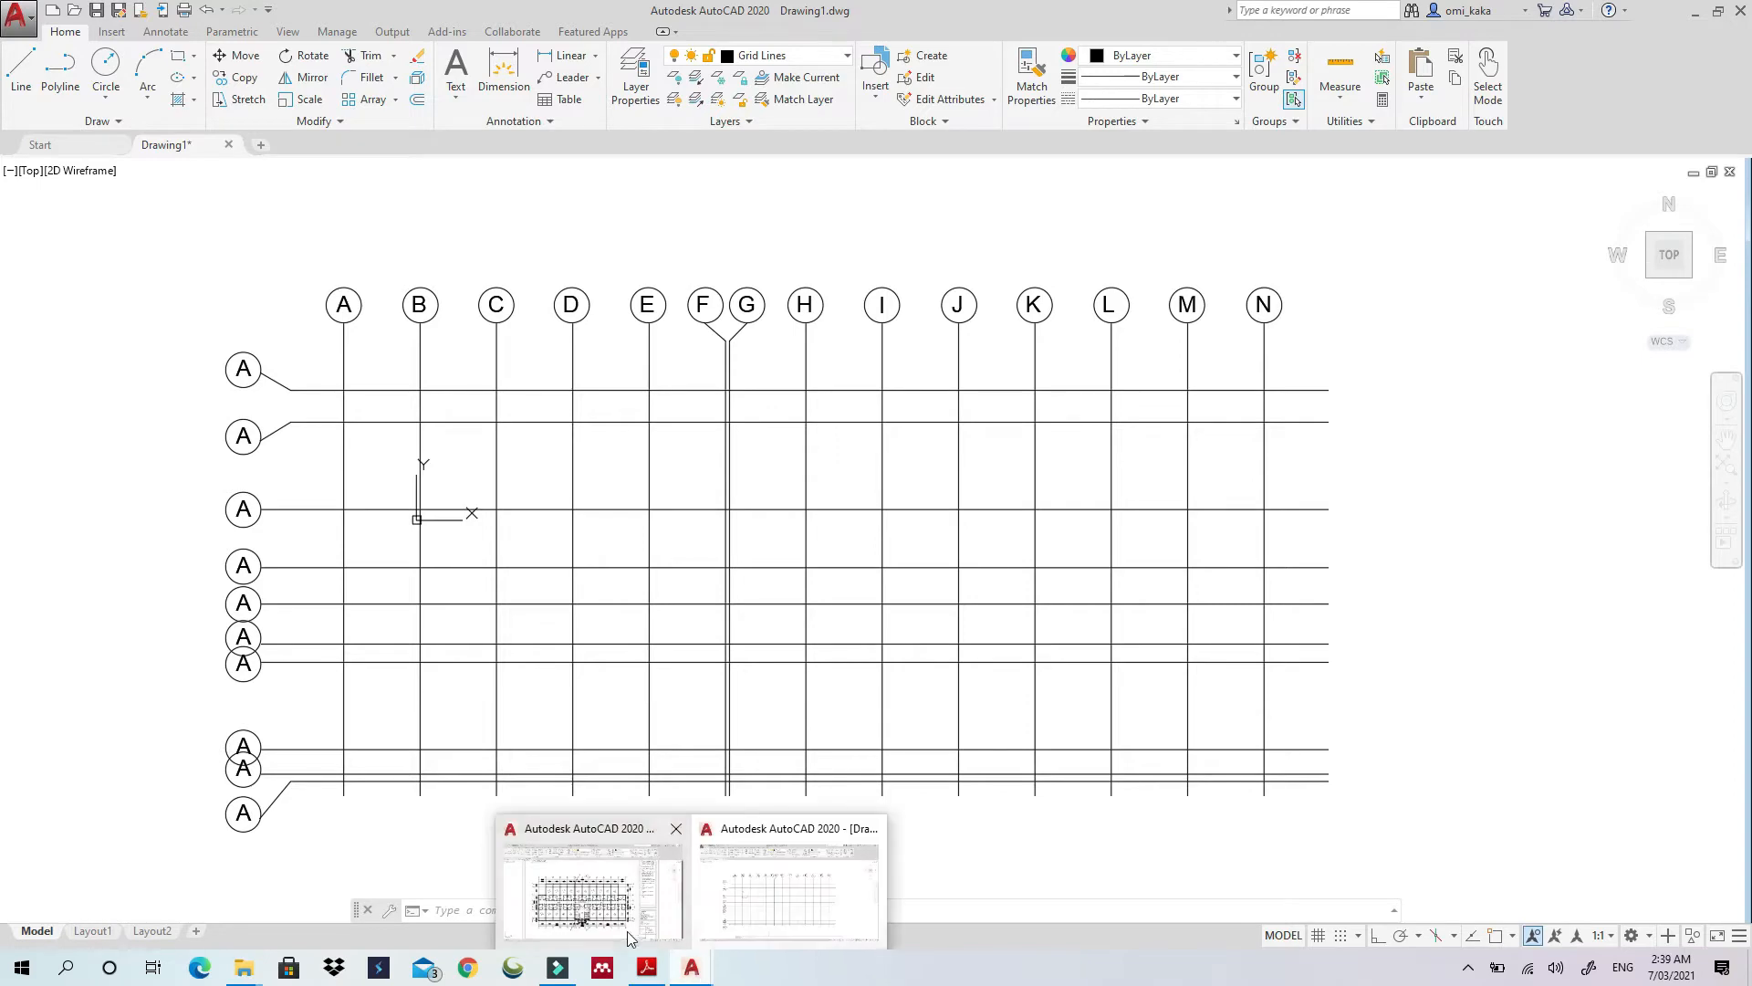
{"action": "left_click", "coordinate": [613, 910]}
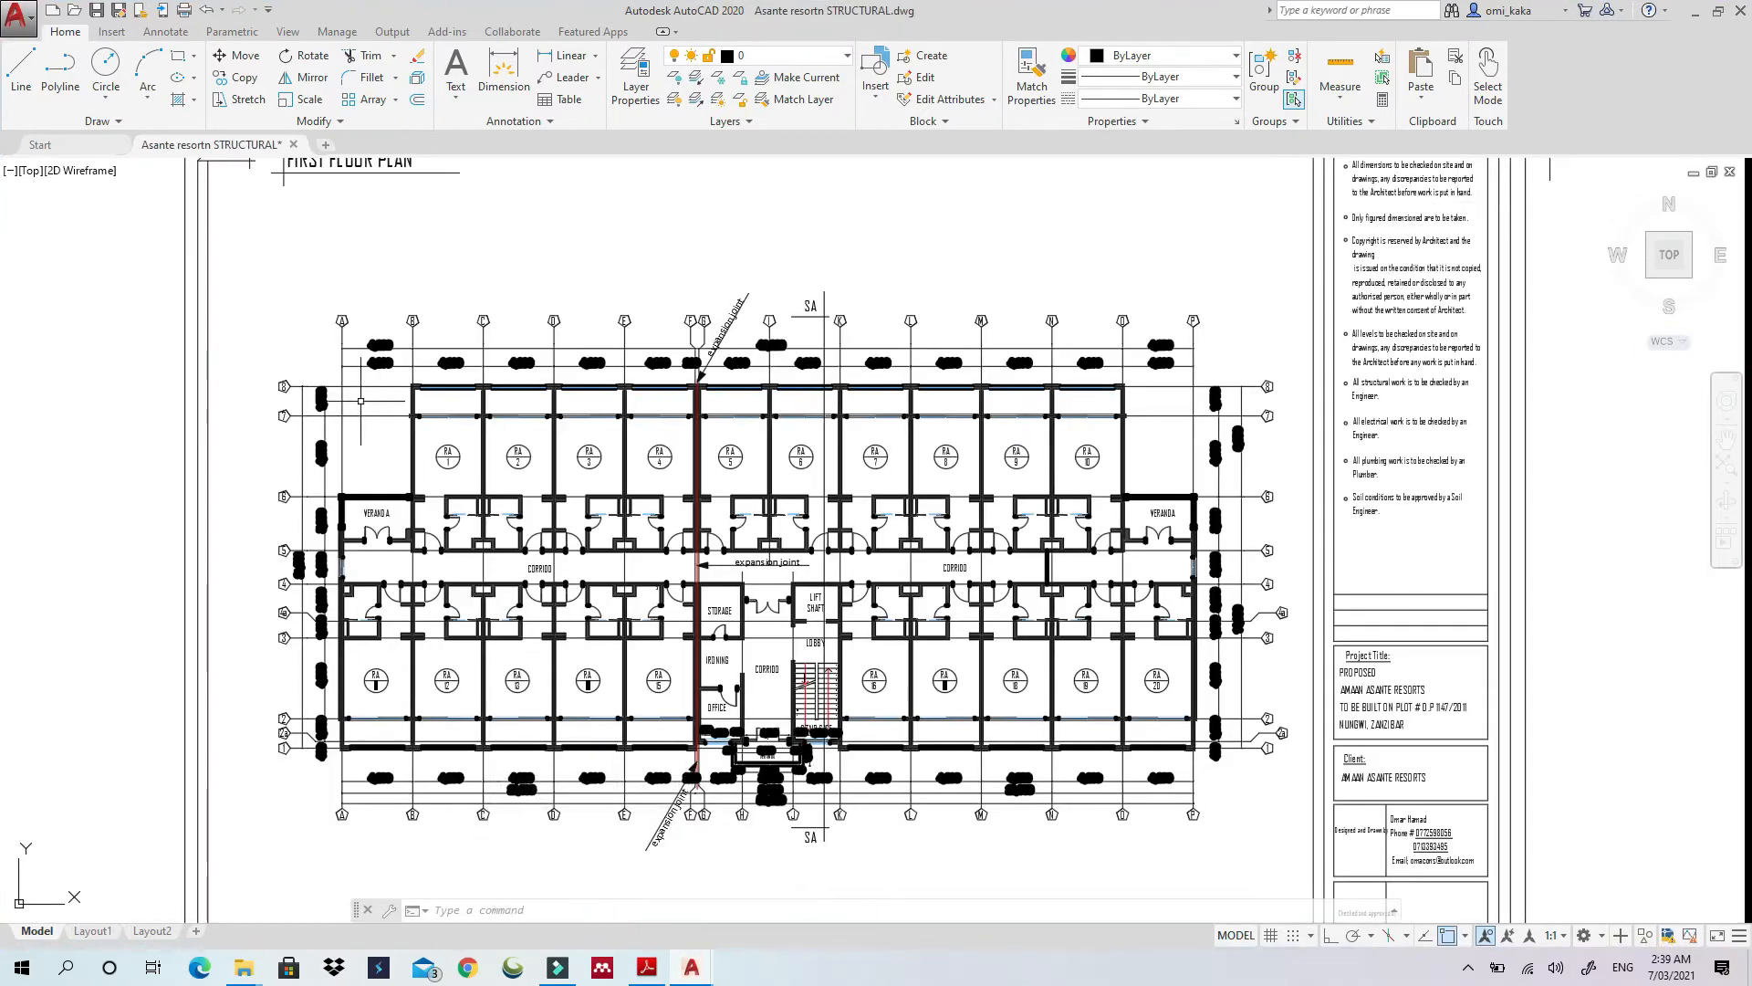
{"action": "scroll", "coordinate": [334, 474], "scroll_direction": "up", "scroll_amount": 5}
{"action": "scroll", "coordinate": [334, 517], "scroll_direction": "down", "scroll_amount": 4}
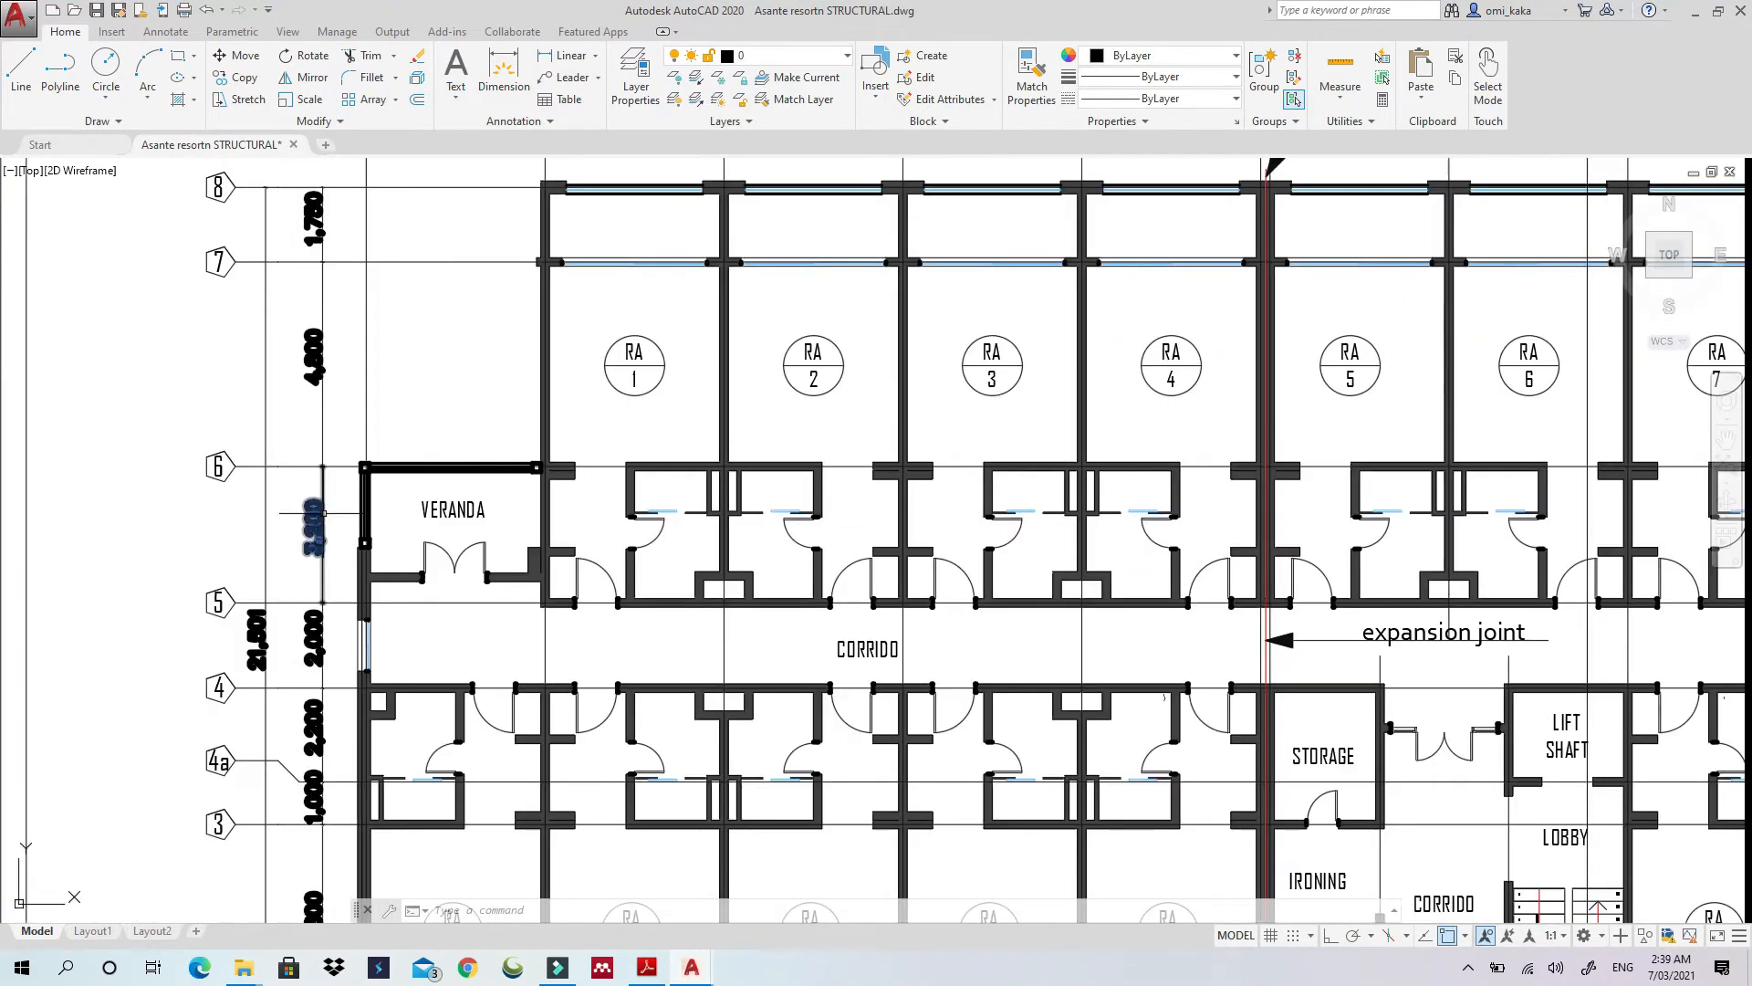
{"action": "scroll", "coordinate": [334, 516], "scroll_direction": "down", "scroll_amount": 3}
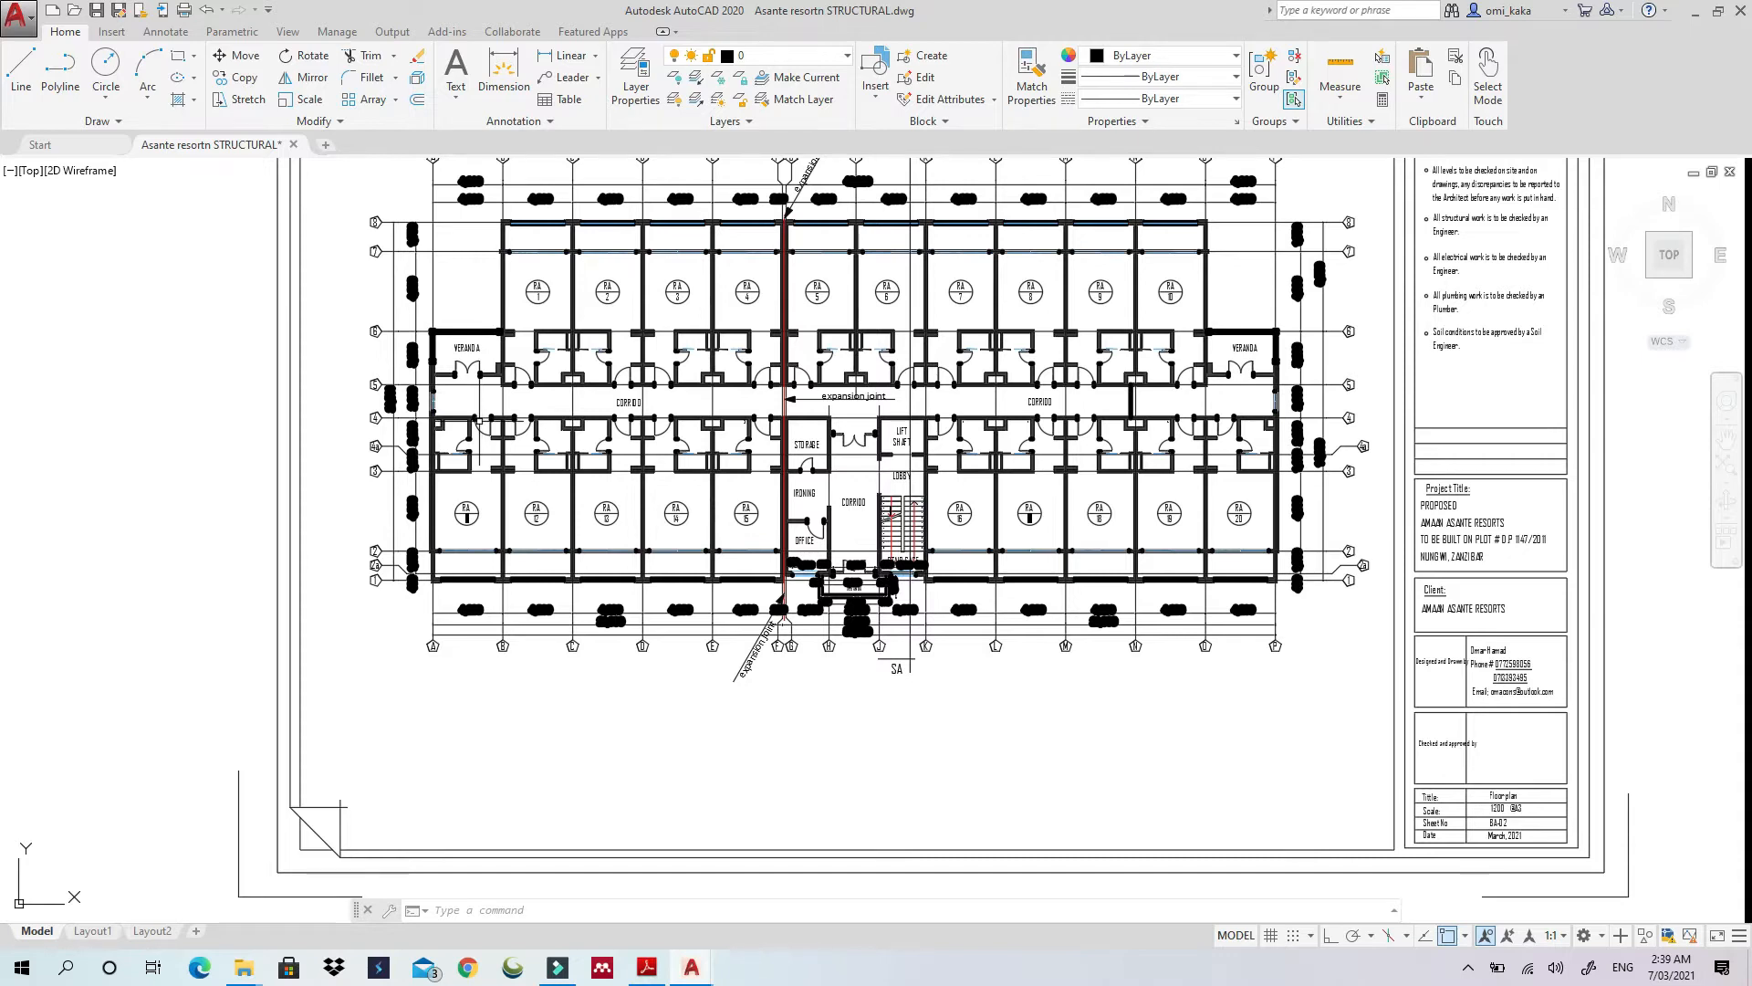
{"action": "scroll", "coordinate": [577, 413], "scroll_direction": "up", "scroll_amount": 8}
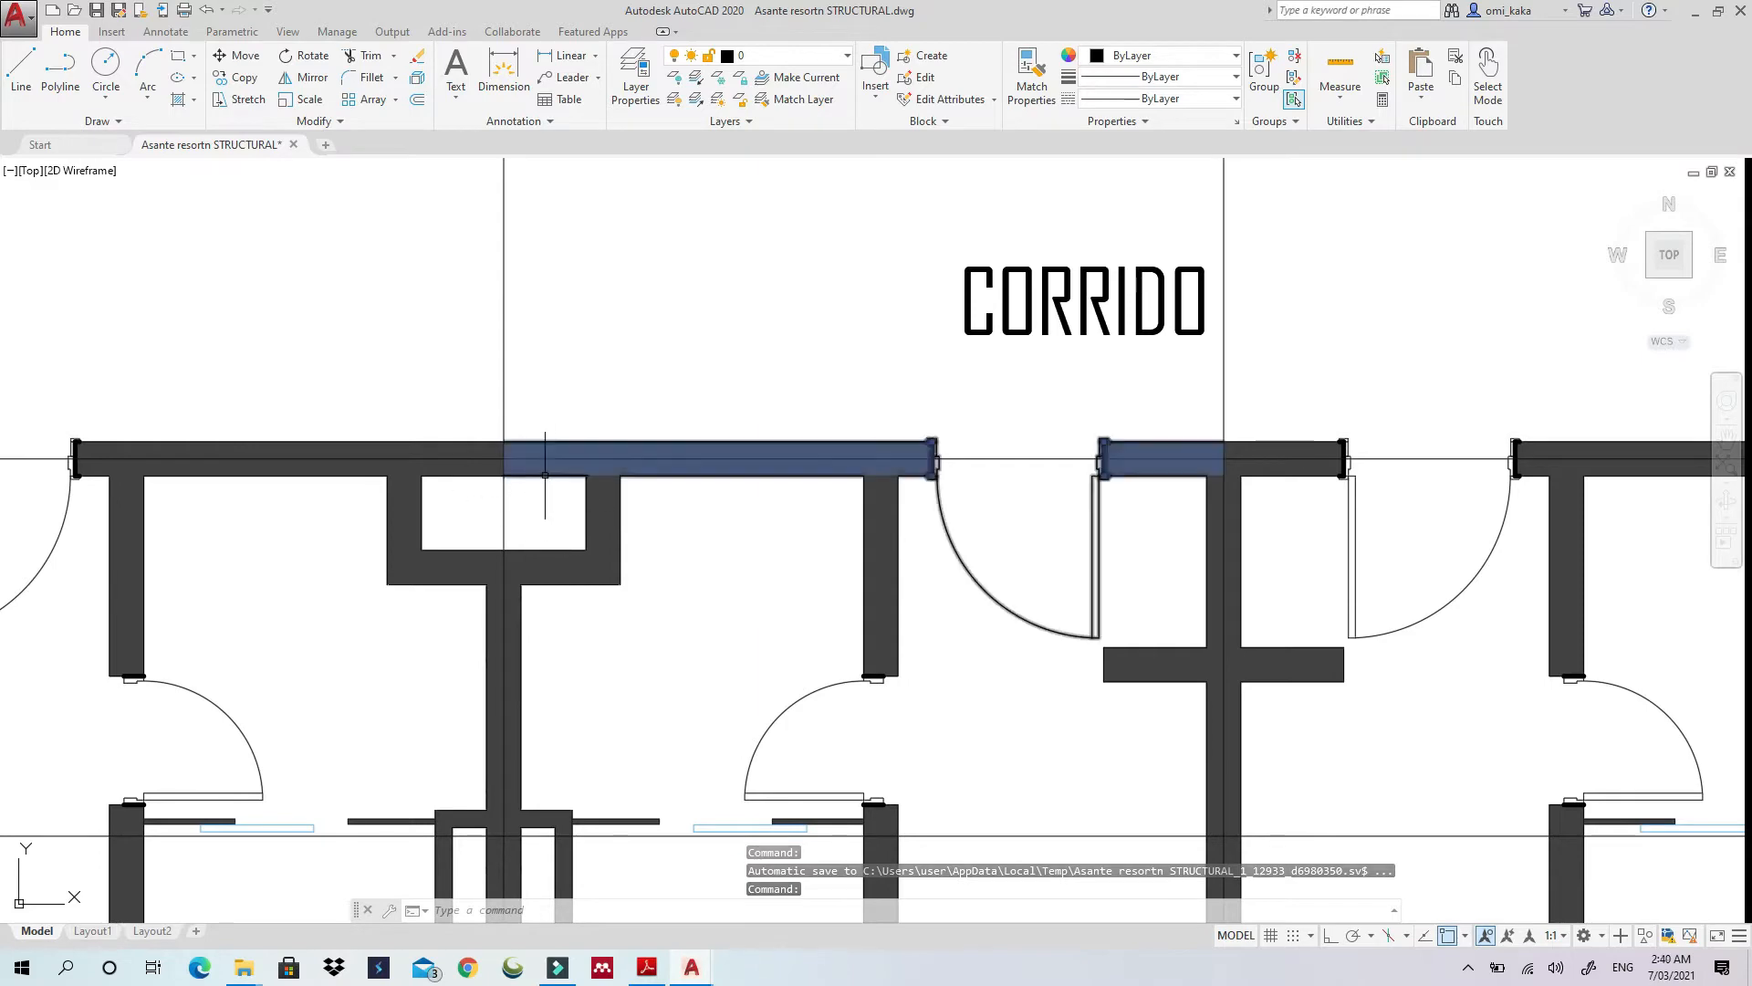
{"action": "scroll", "coordinate": [558, 501], "scroll_direction": "down", "scroll_amount": 4}
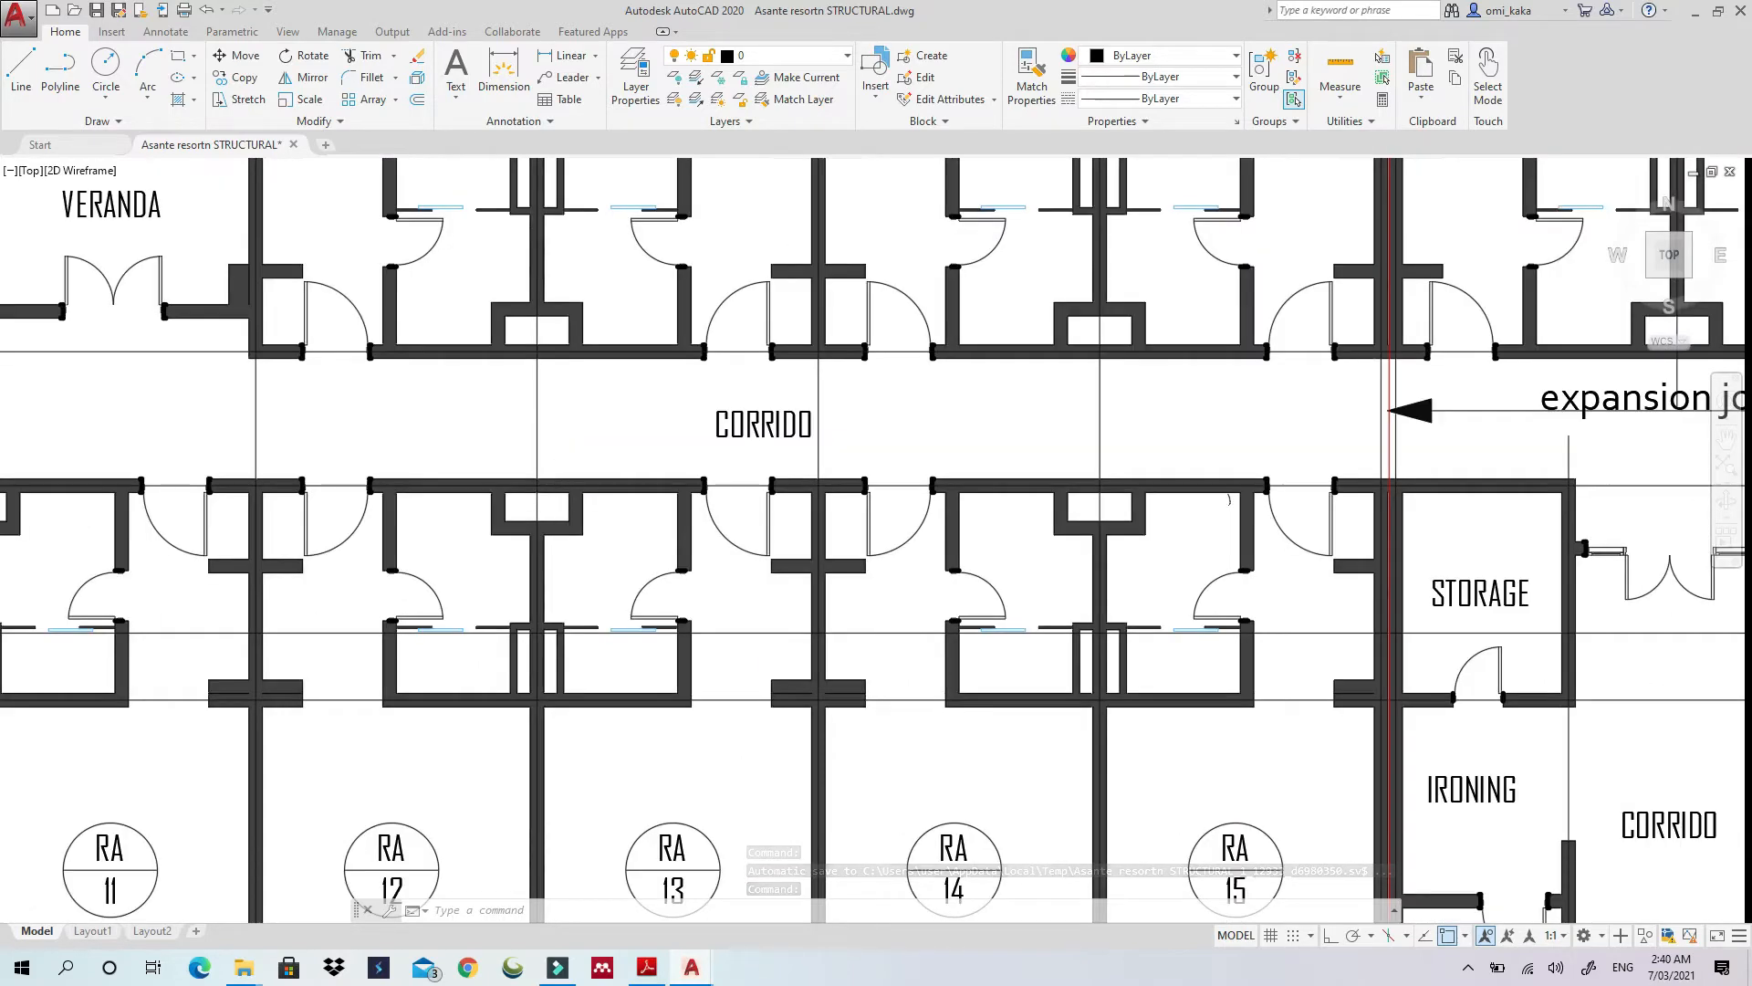
{"action": "scroll", "coordinate": [558, 501], "scroll_direction": "down", "scroll_amount": 4}
{"action": "scroll", "coordinate": [558, 501], "scroll_direction": "up", "scroll_amount": 8}
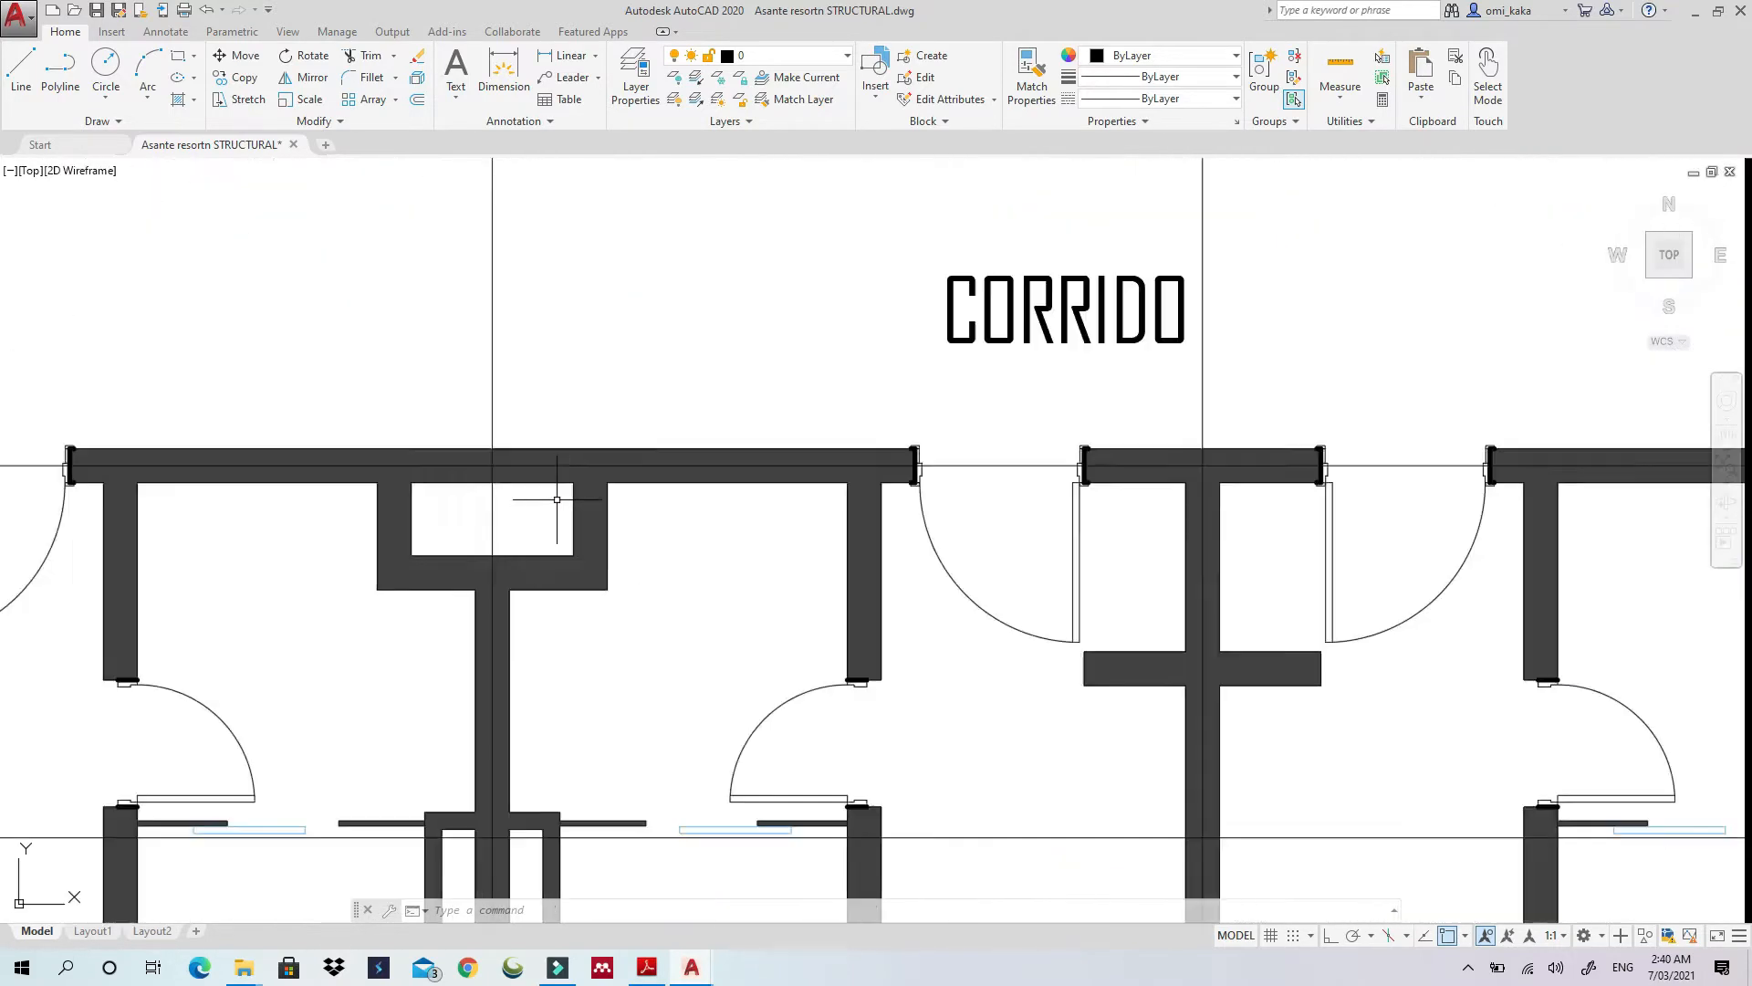
{"action": "scroll", "coordinate": [439, 280], "scroll_direction": "down", "scroll_amount": 8}
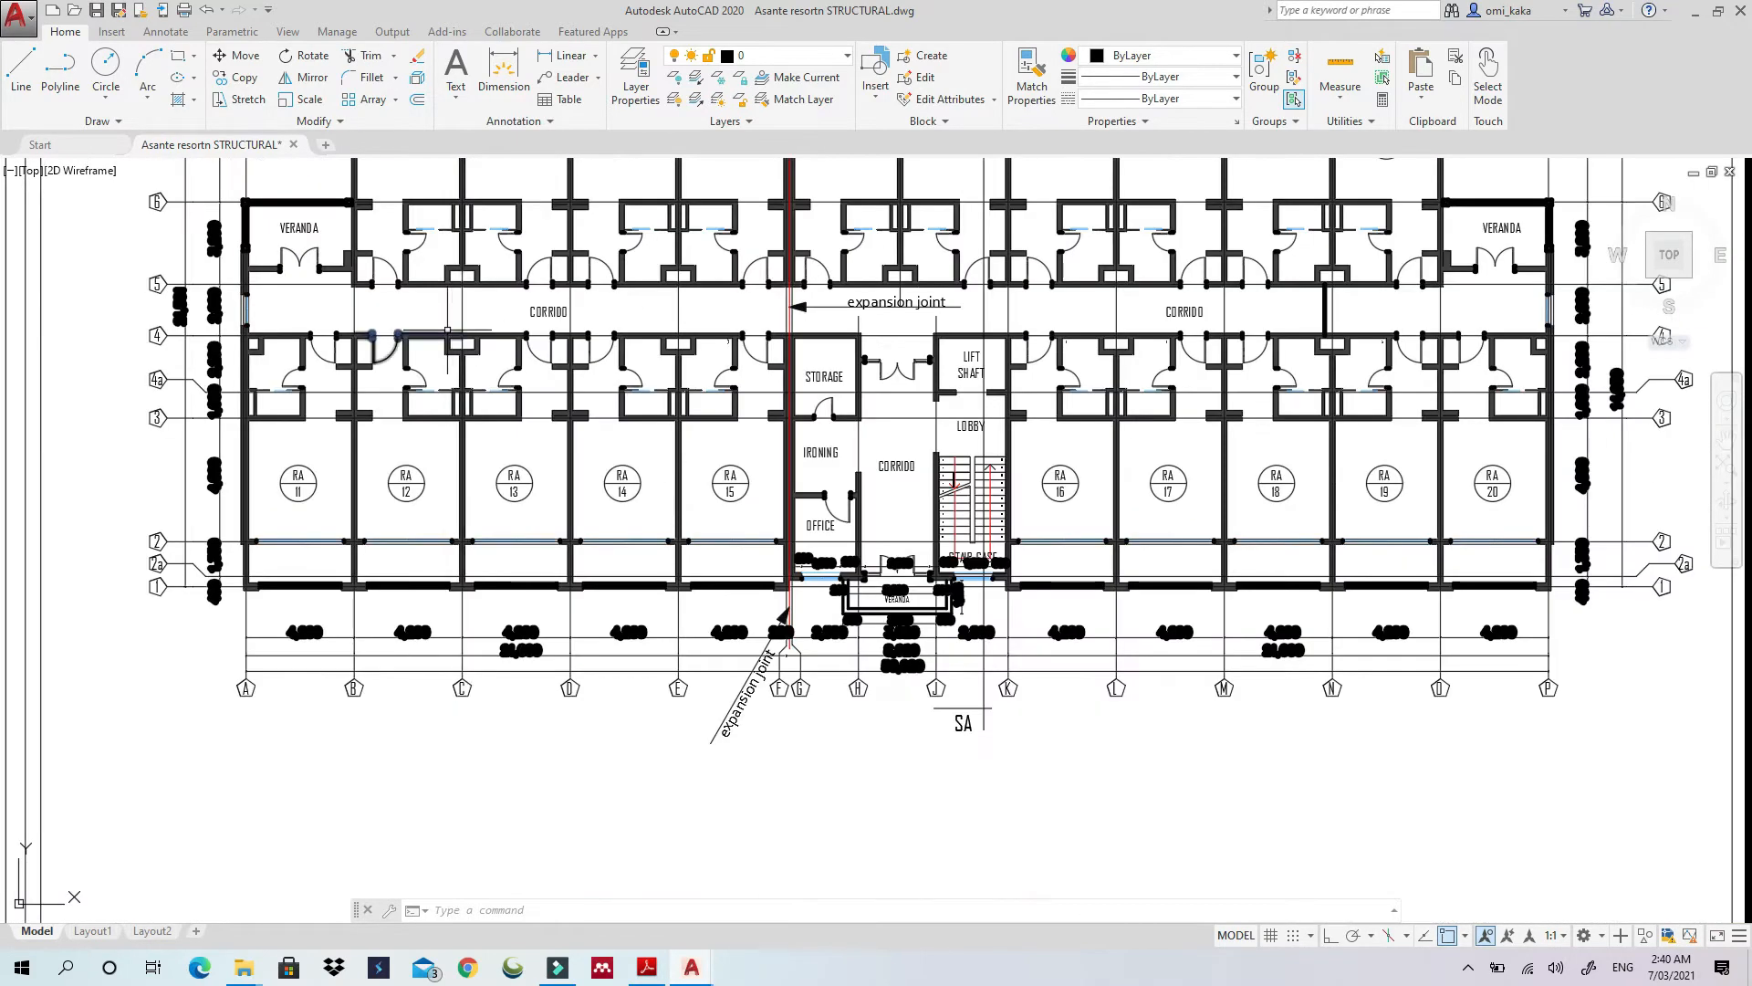
Examine the outer wall and grid labels along the plan's west side, from the veranda down to grid line 1
{"action": "scroll", "coordinate": [391, 401], "scroll_direction": "up", "scroll_amount": 10}
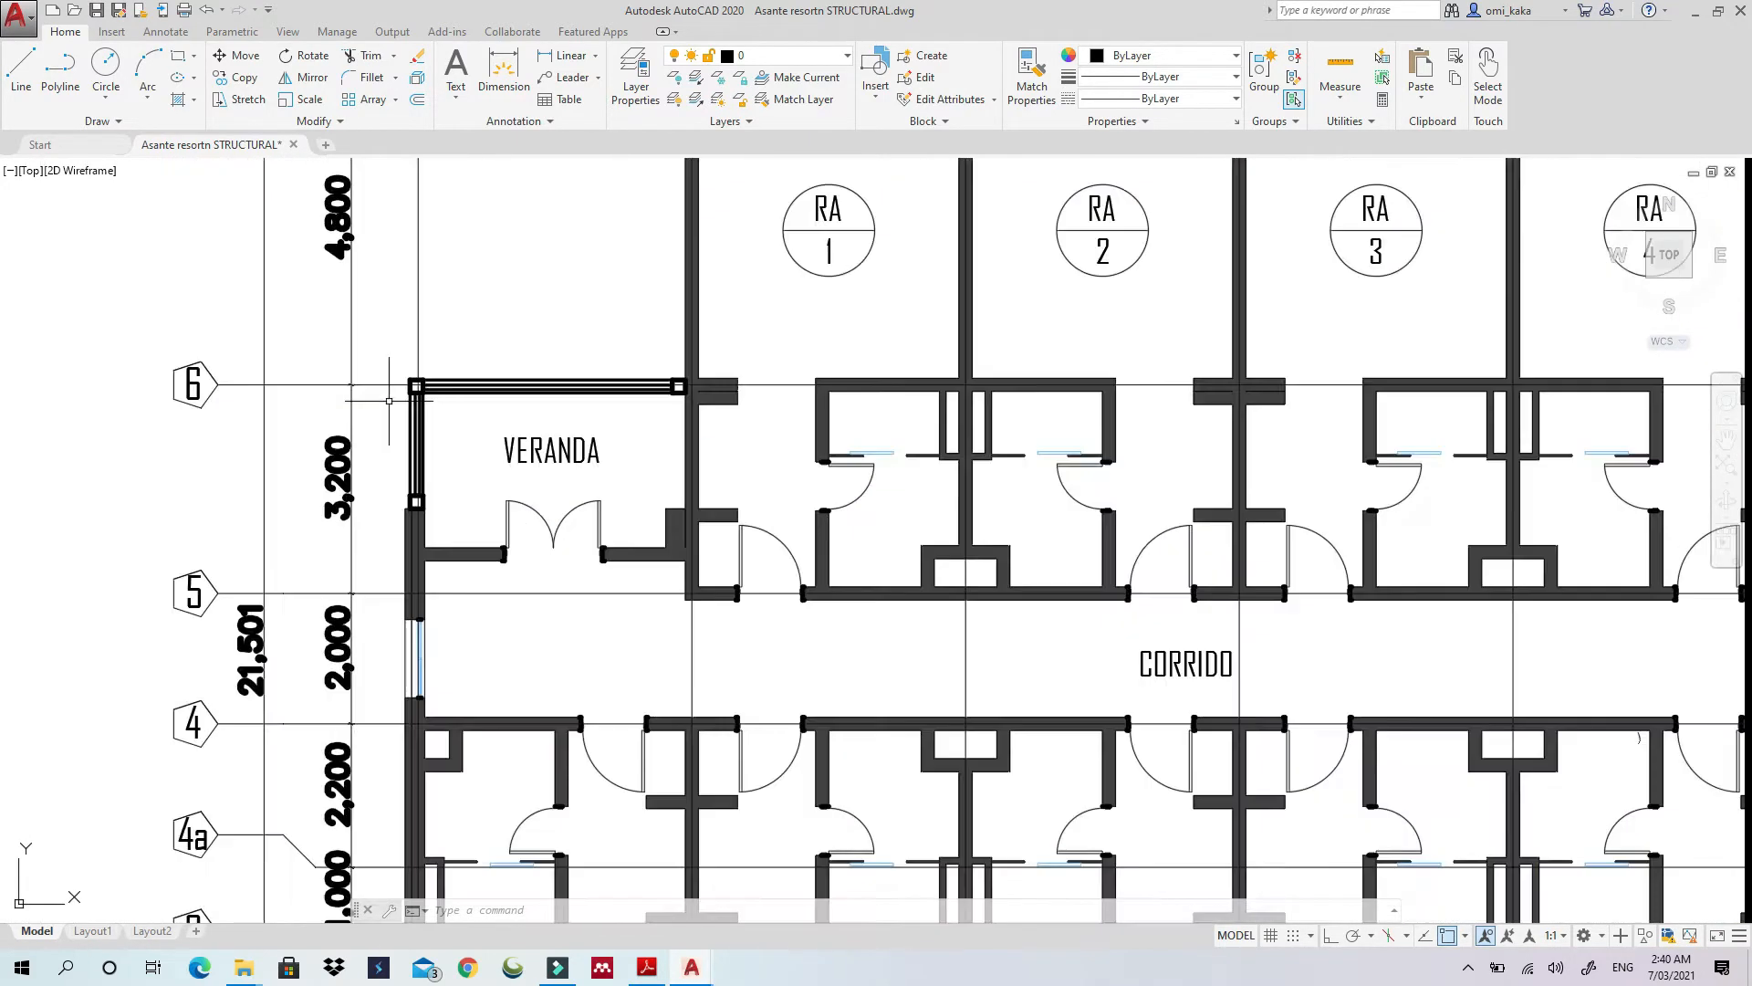
{"action": "scroll", "coordinate": [391, 401], "scroll_direction": "down", "scroll_amount": 4}
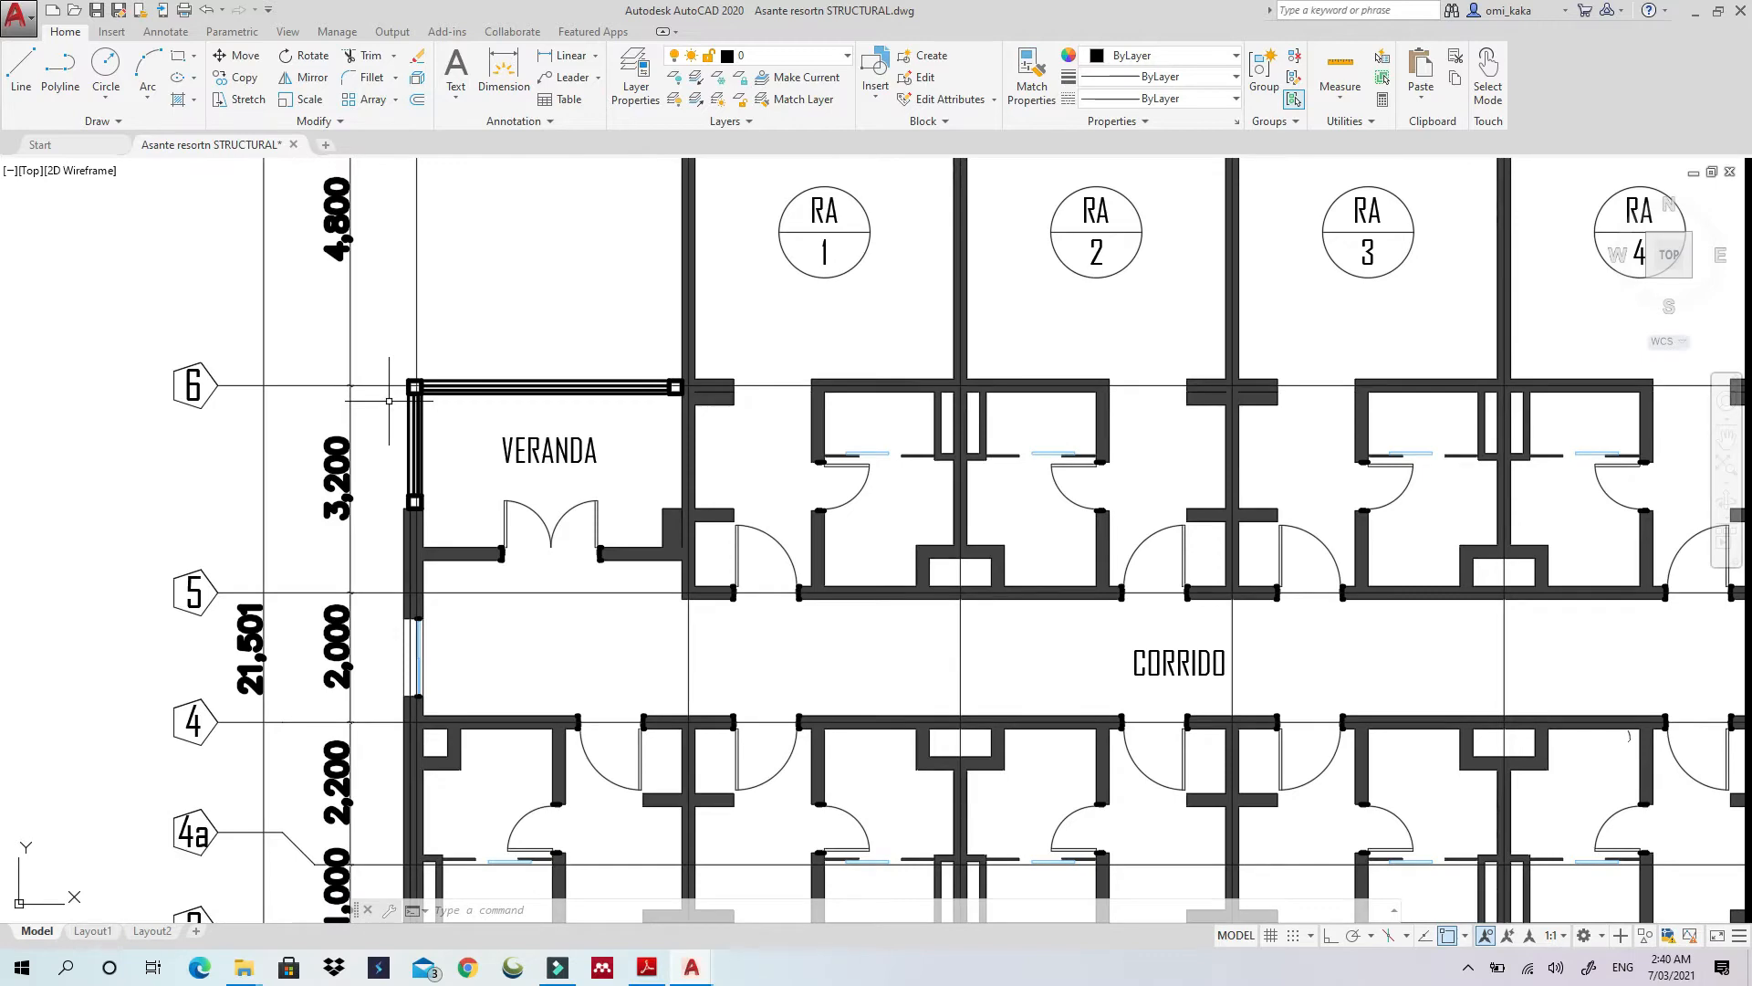
{"action": "scroll", "coordinate": [390, 401], "scroll_direction": "down", "scroll_amount": 2}
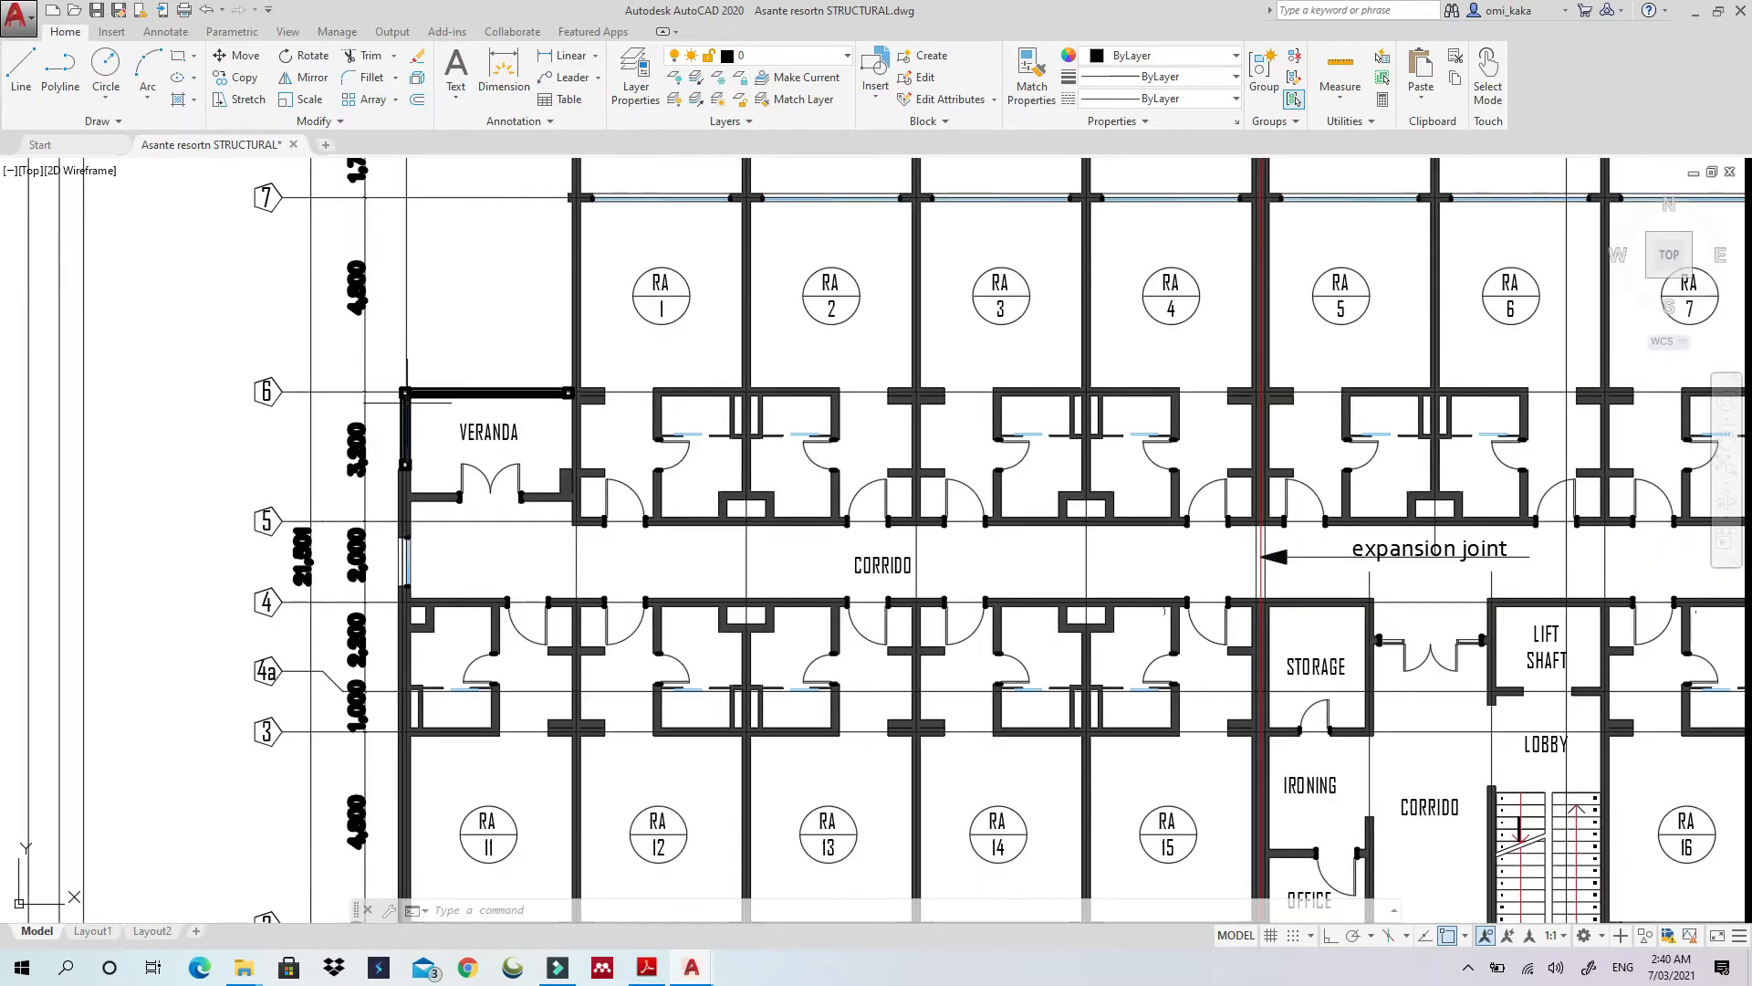
{"action": "scroll", "coordinate": [500, 515], "scroll_direction": "down", "scroll_amount": 3}
{"action": "scroll", "coordinate": [500, 515], "scroll_direction": "up", "scroll_amount": 1}
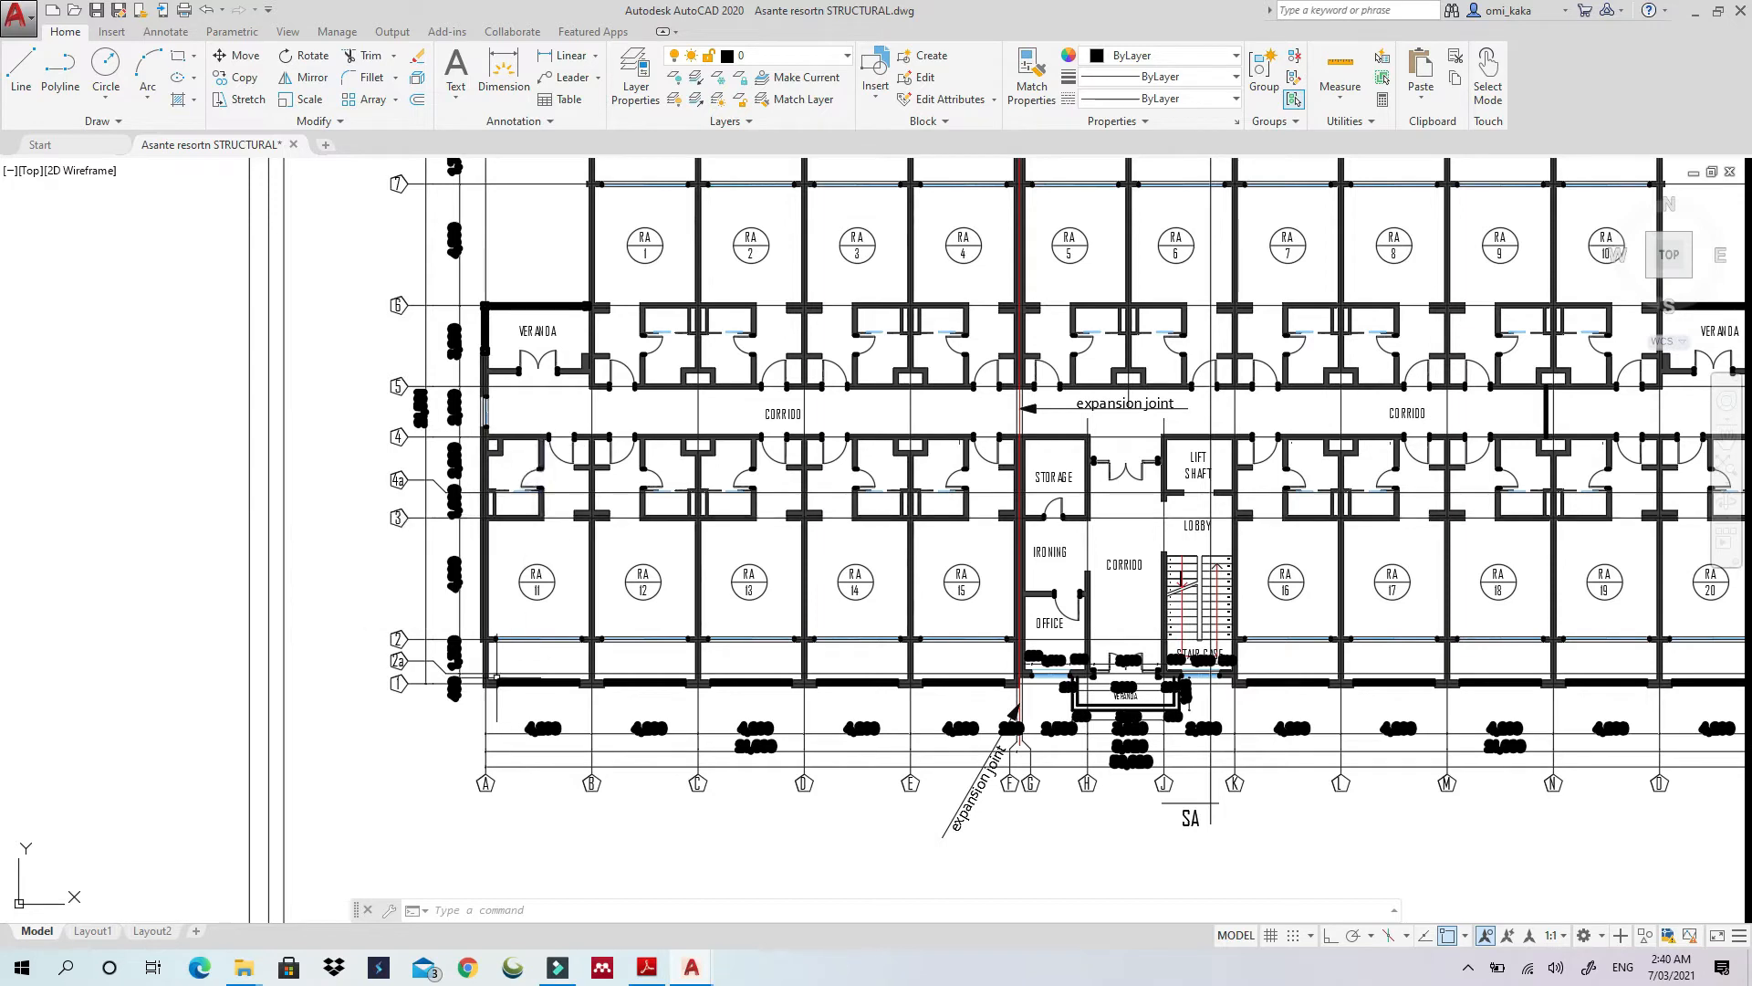
{"action": "scroll", "coordinate": [495, 676], "scroll_direction": "up", "scroll_amount": 4}
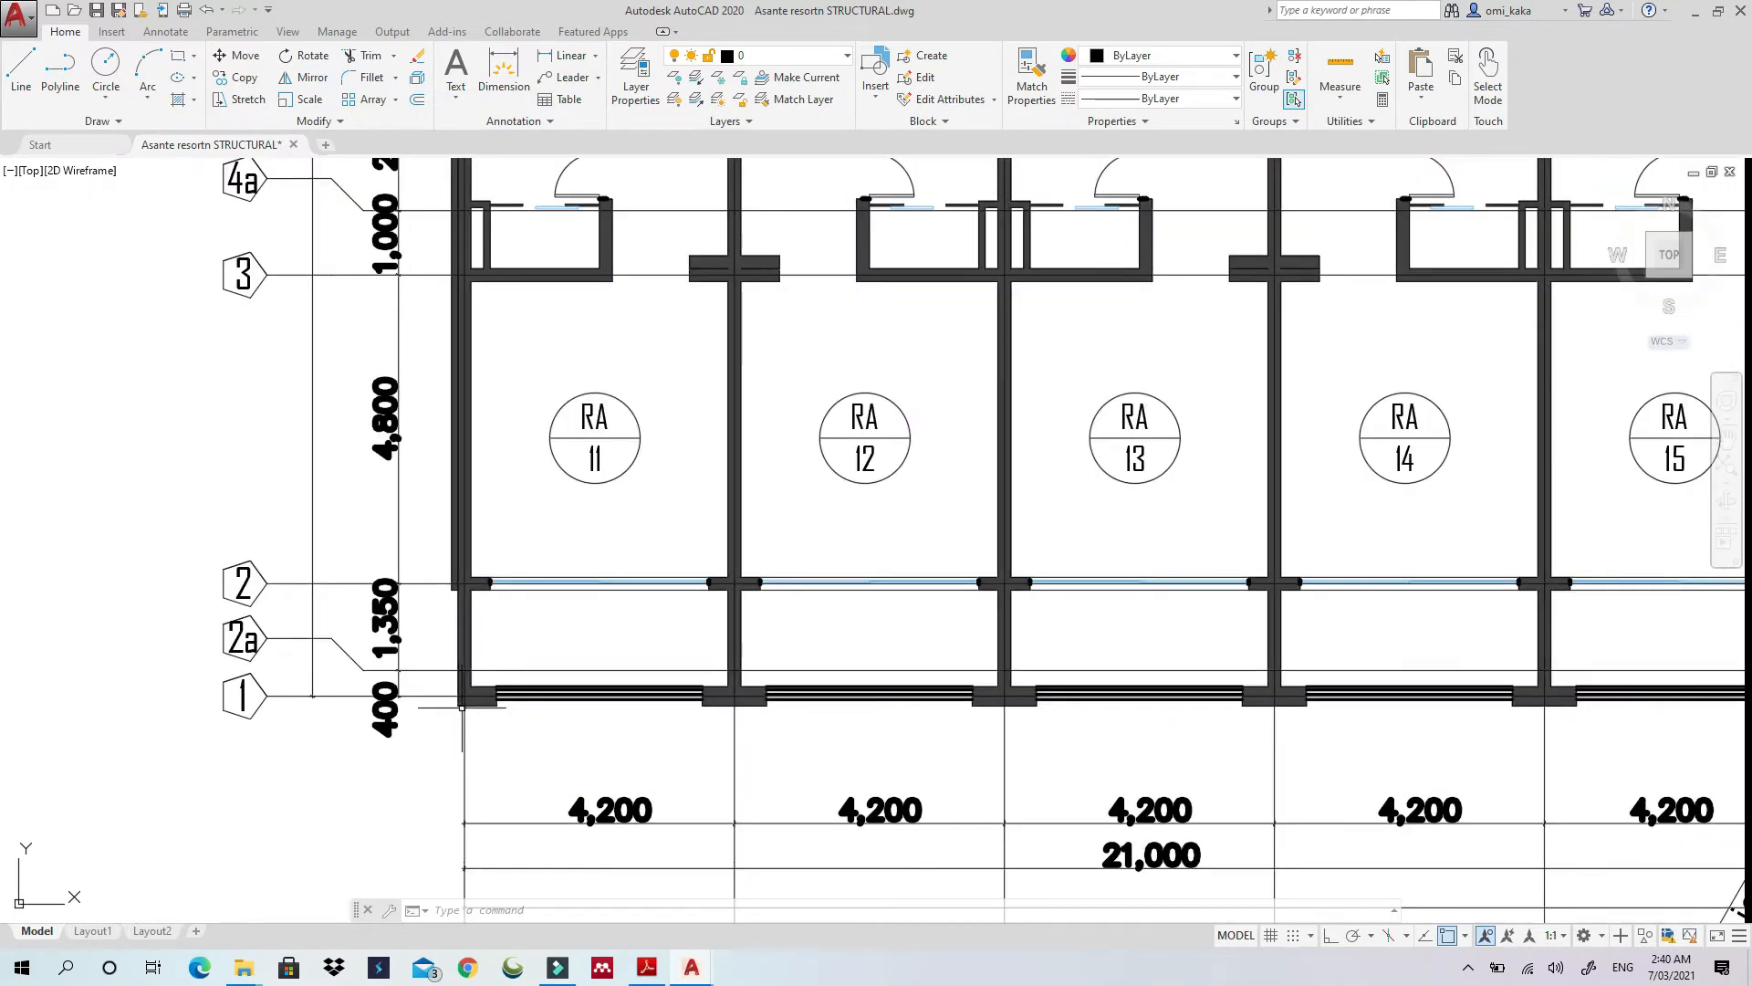
{"action": "scroll", "coordinate": [468, 691], "scroll_direction": "down", "scroll_amount": 3}
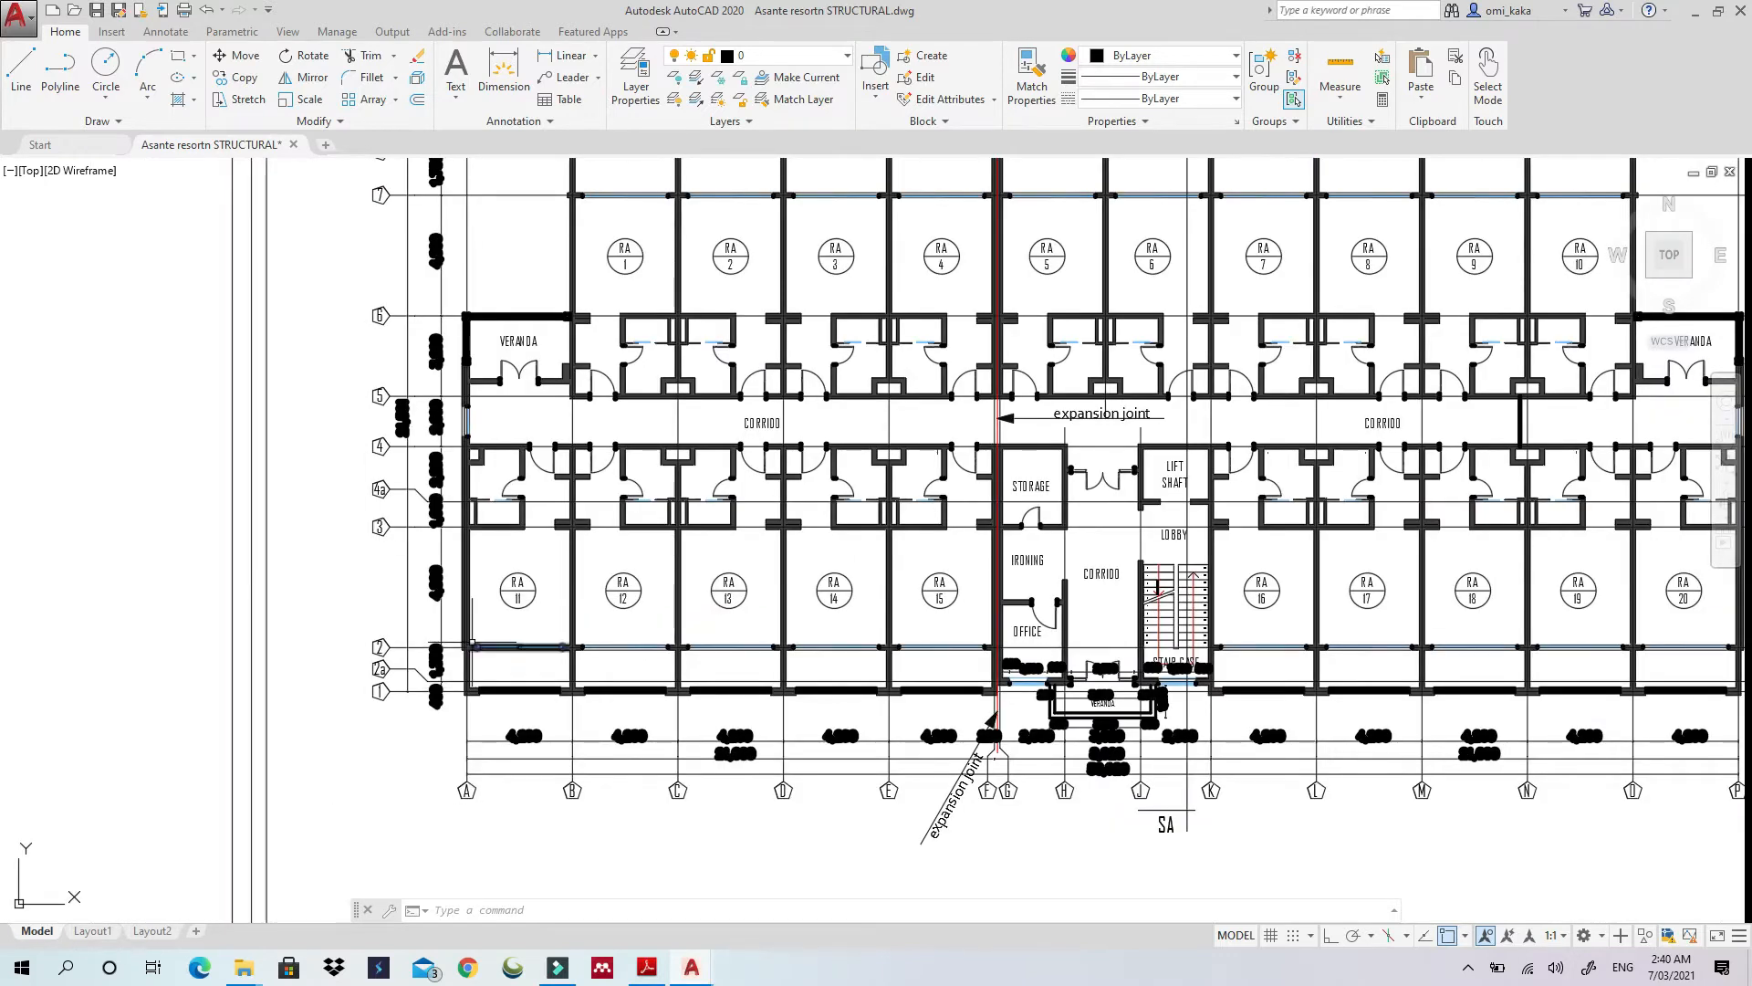
{"action": "scroll", "coordinate": [466, 648], "scroll_direction": "up", "scroll_amount": 4}
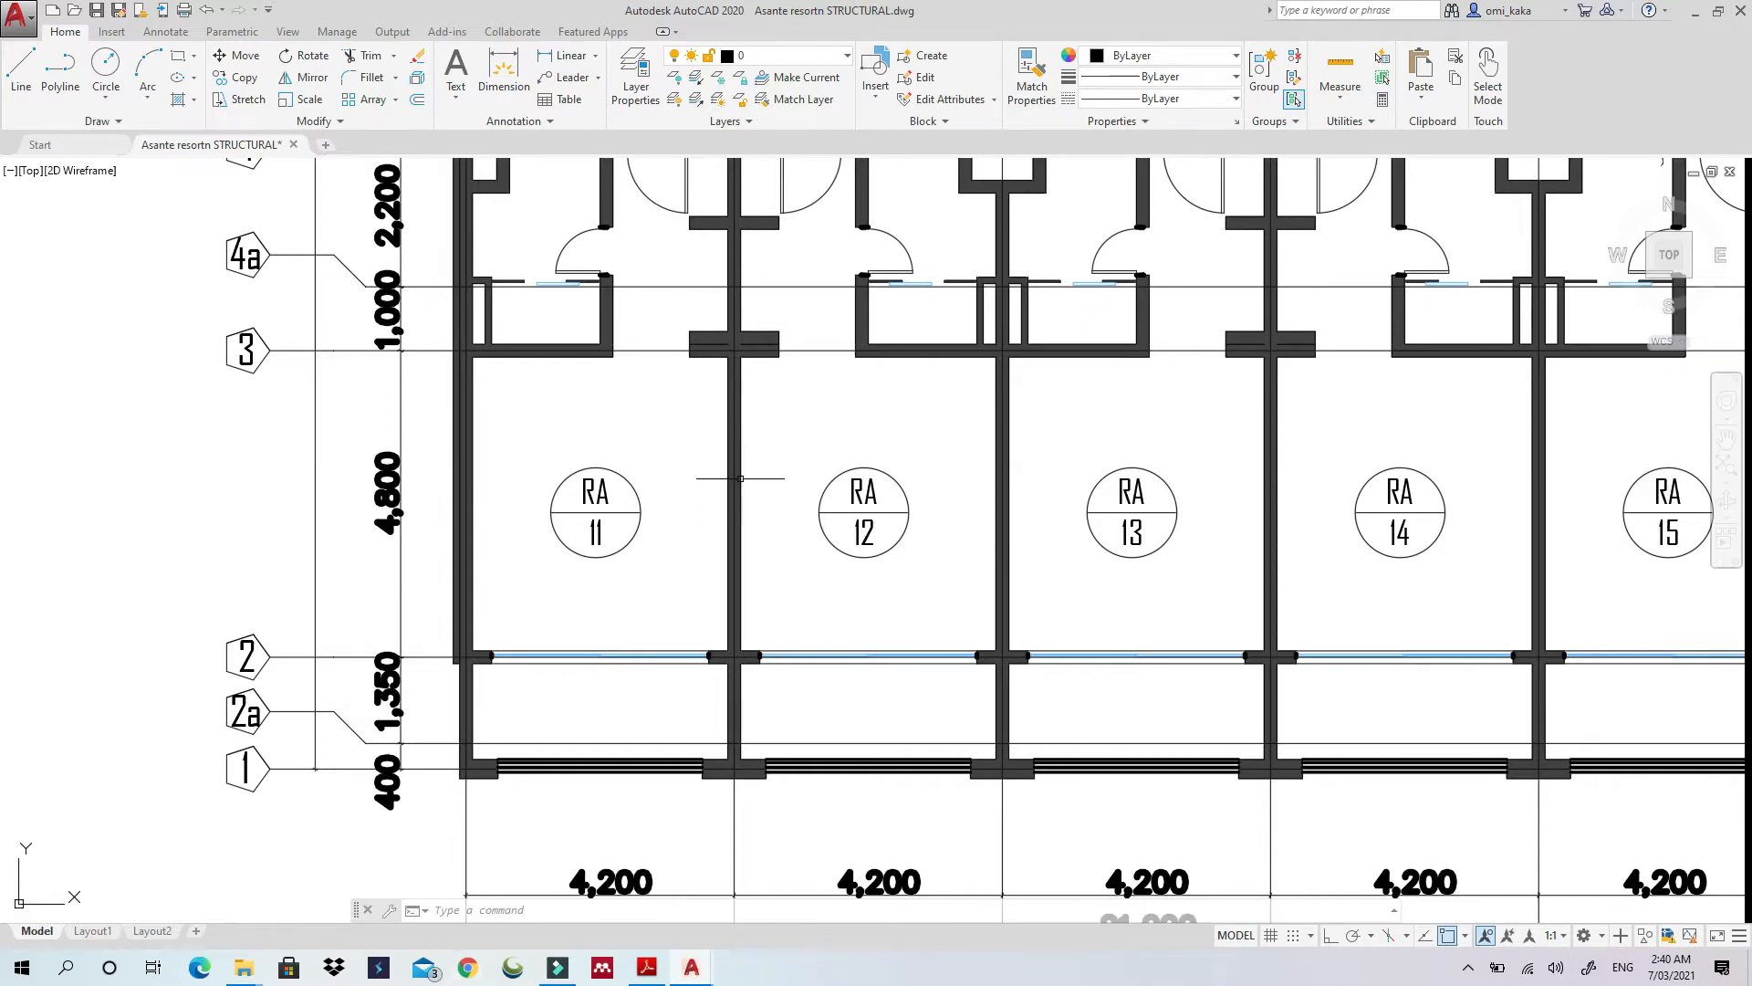
{"action": "scroll", "coordinate": [721, 456], "scroll_direction": "down", "scroll_amount": 2}
{"action": "middle_click_drag", "start_coordinate": [699, 431], "coordinate": [639, 542]}
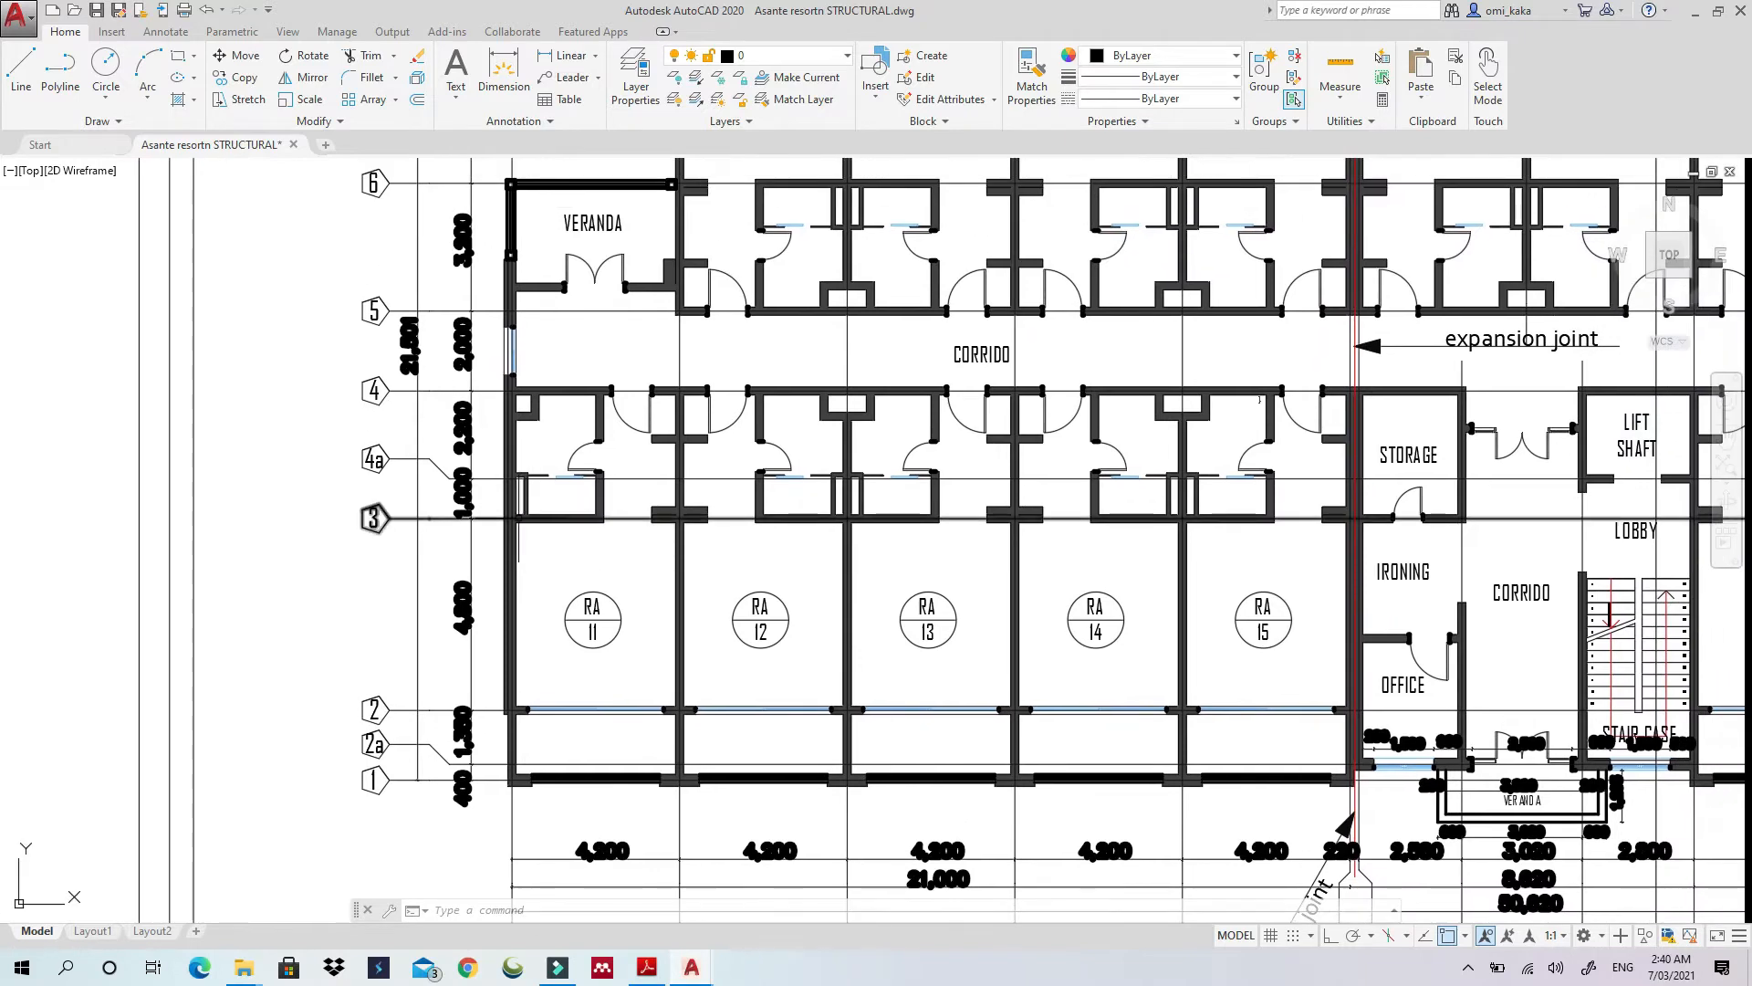
Examine the dimensions between grid lines 6 and 3 beside the veranda and corridor, and compare them with the overall floor plan
{"action": "middle_click_drag", "start_coordinate": [516, 516], "coordinate": [409, 666]}
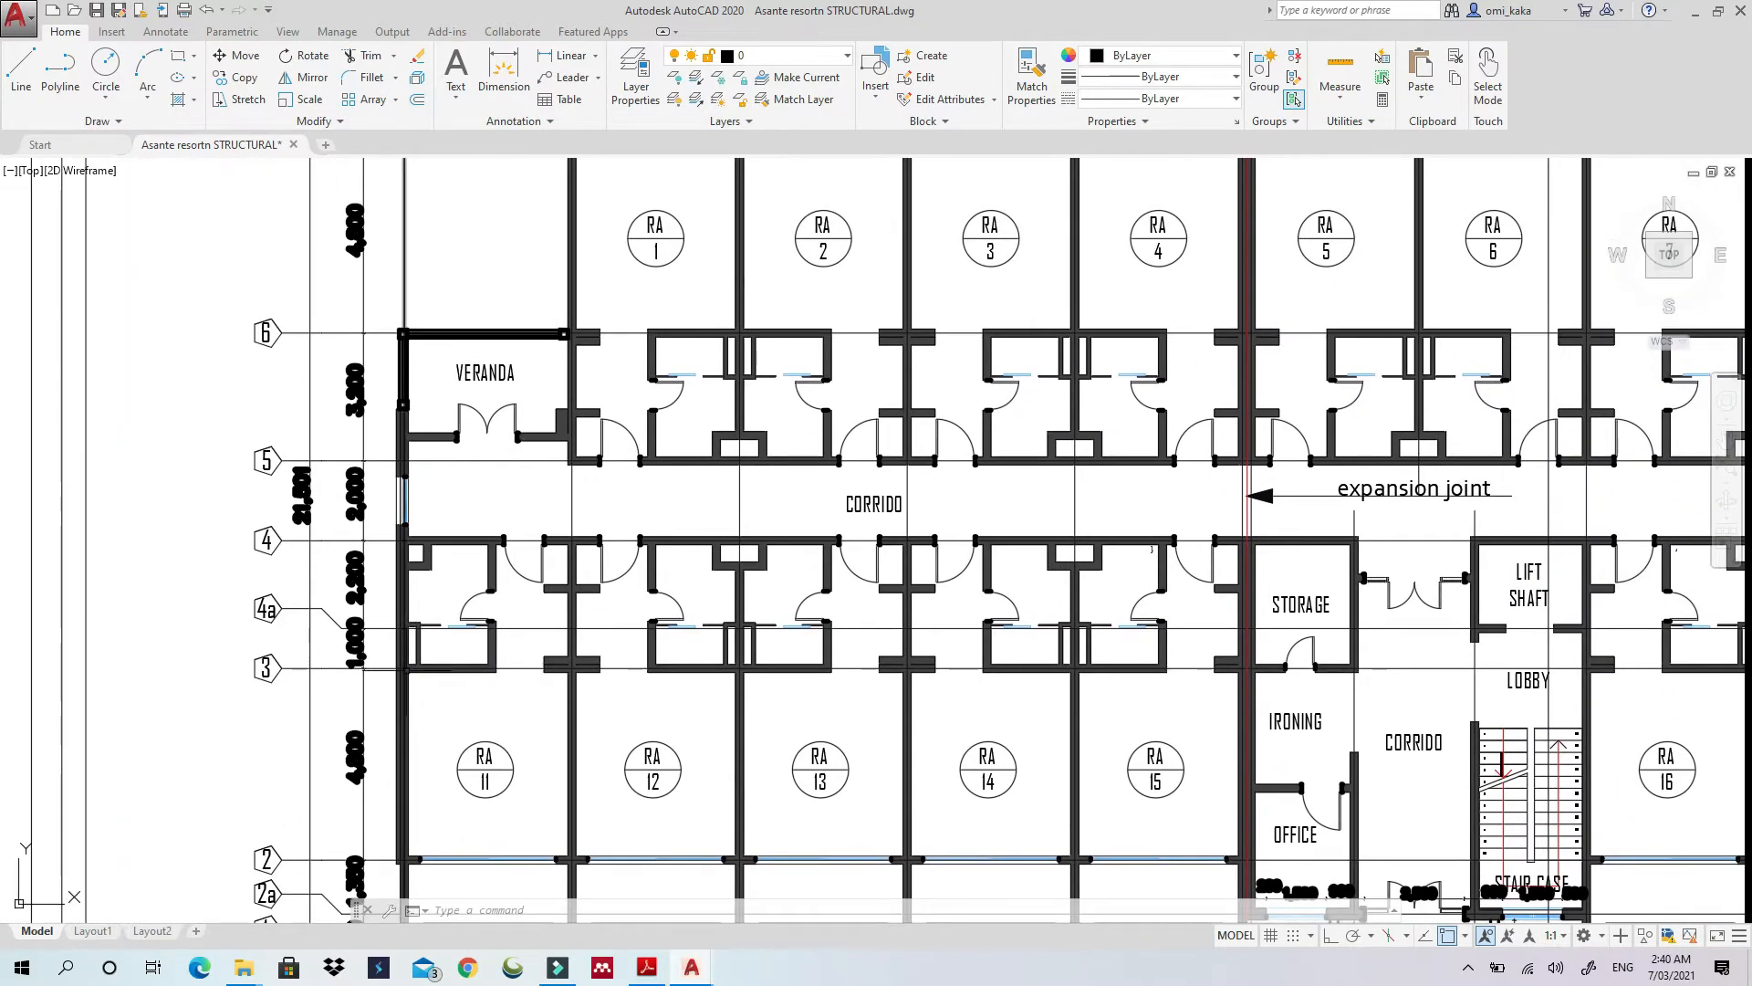
{"action": "scroll", "coordinate": [406, 669], "scroll_direction": "up", "scroll_amount": 2}
{"action": "scroll", "coordinate": [406, 667], "scroll_direction": "down", "scroll_amount": 2}
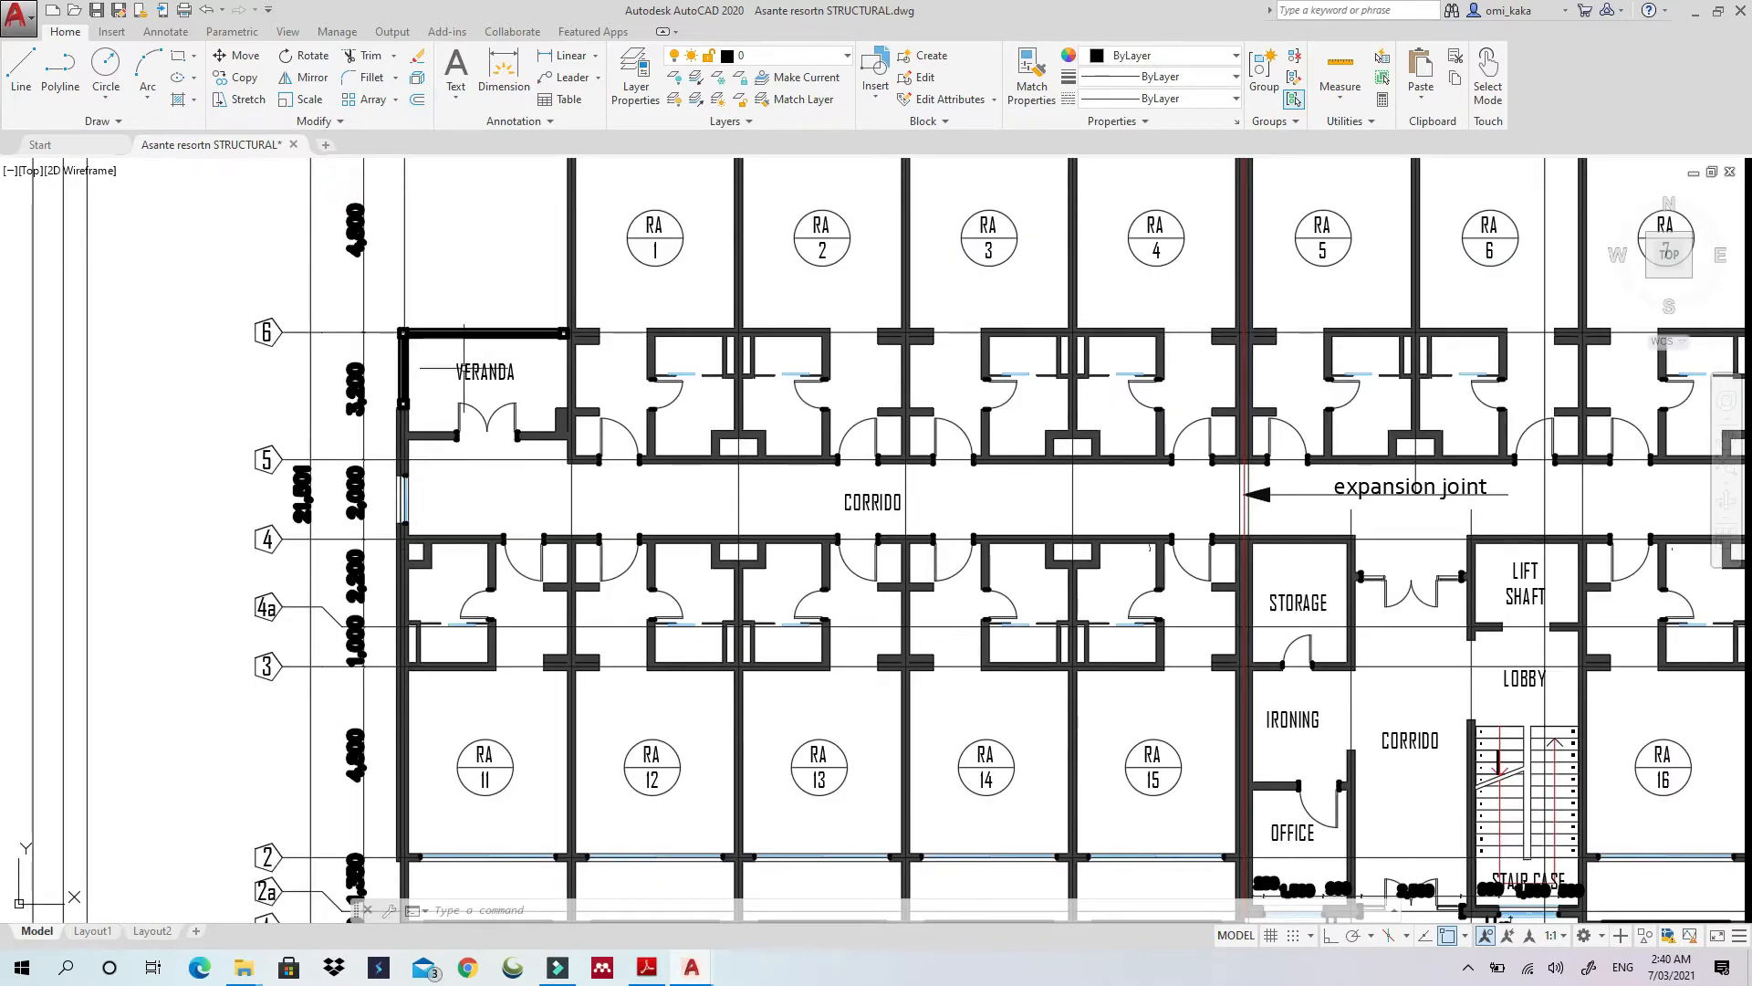
{"action": "scroll", "coordinate": [404, 343], "scroll_direction": "up", "scroll_amount": 2}
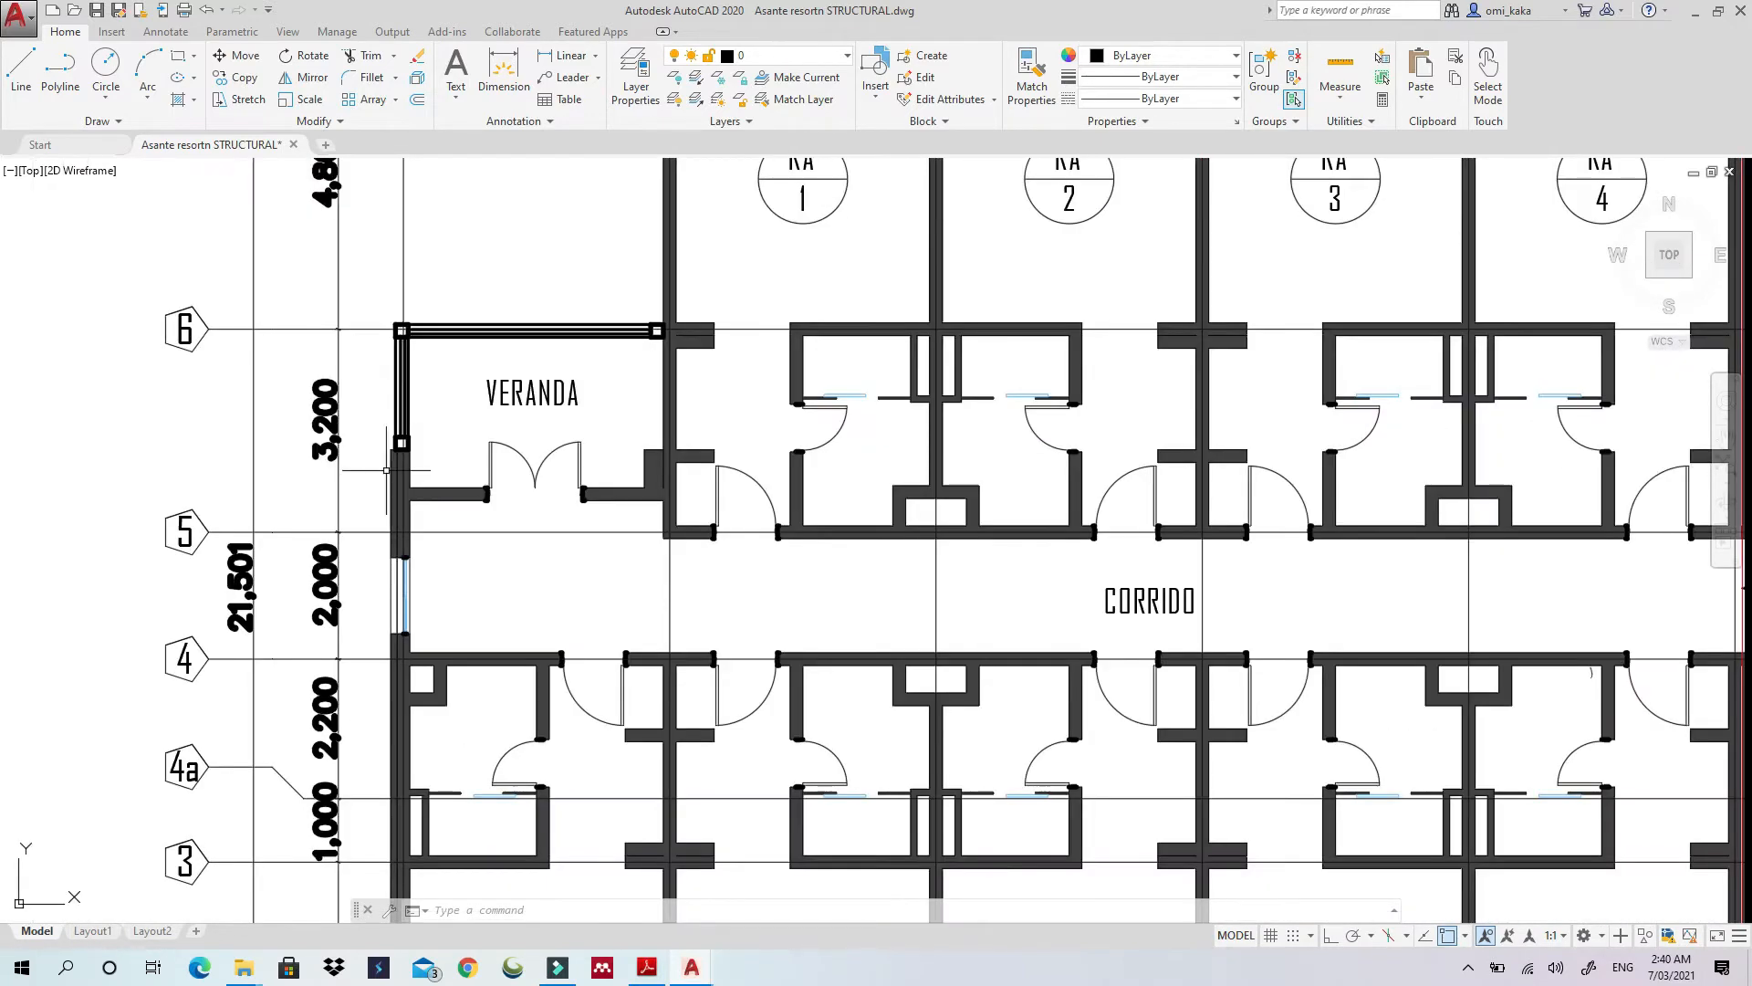
{"action": "middle_click_drag", "start_coordinate": [383, 464], "coordinate": [454, 381]}
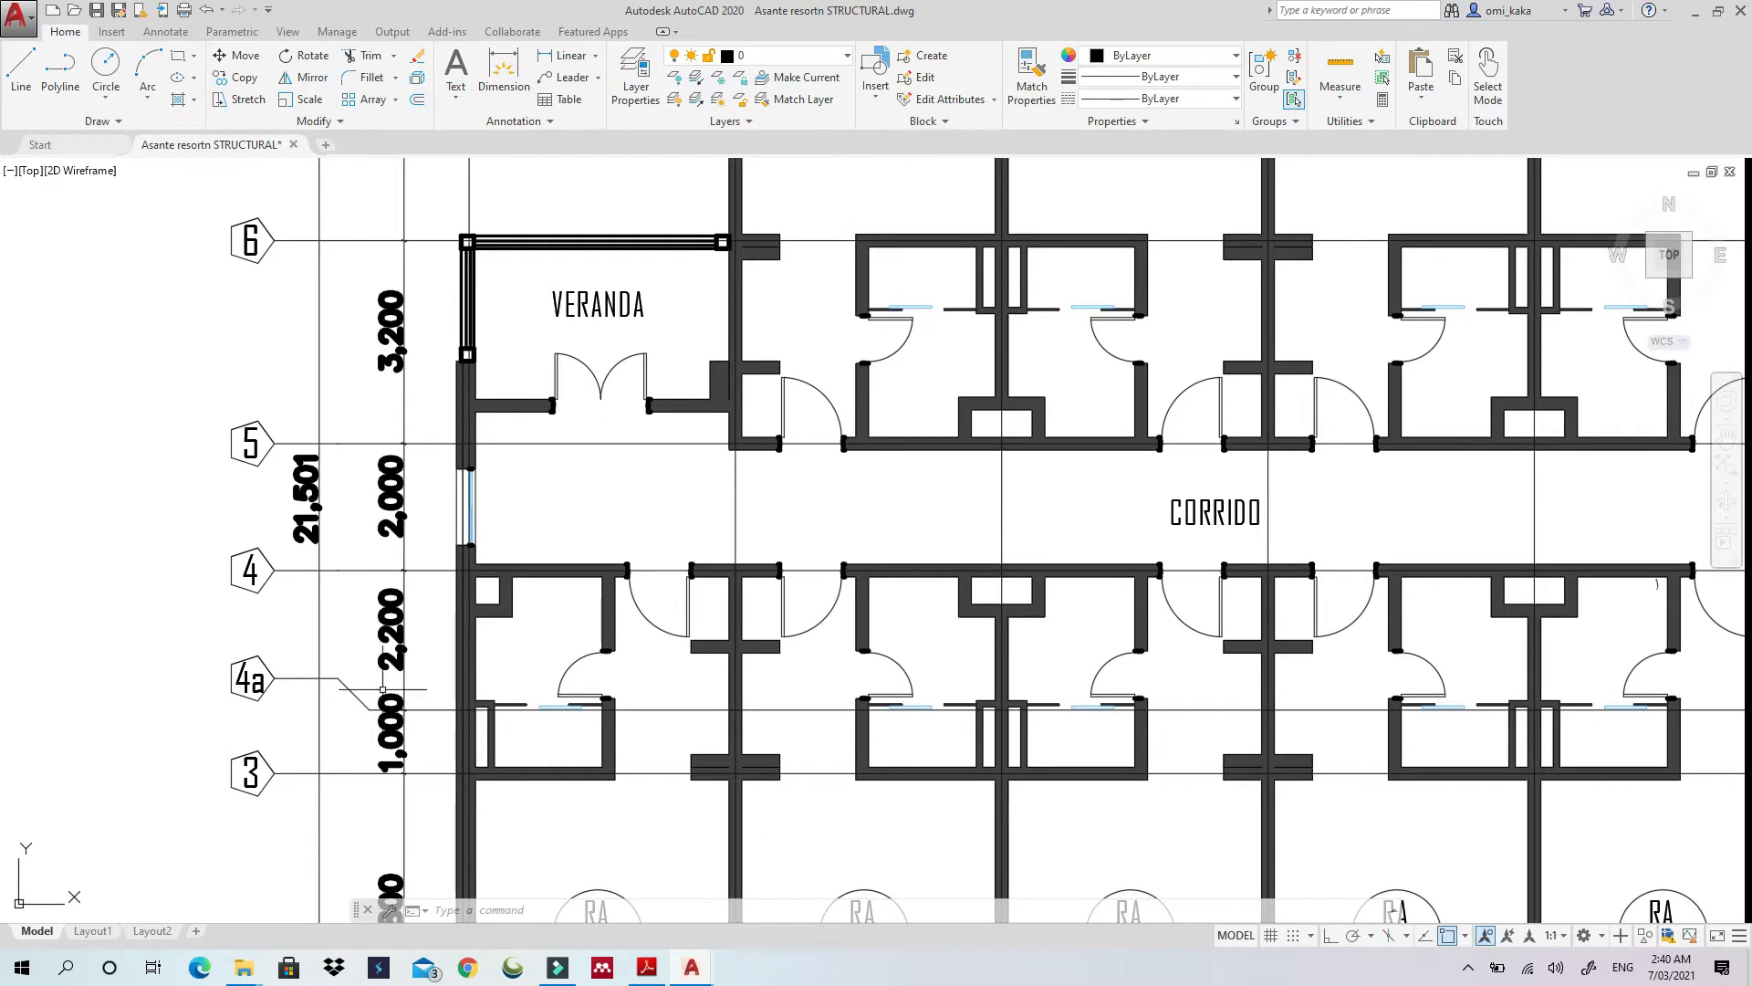
{"action": "left_click", "coordinate": [398, 497]}
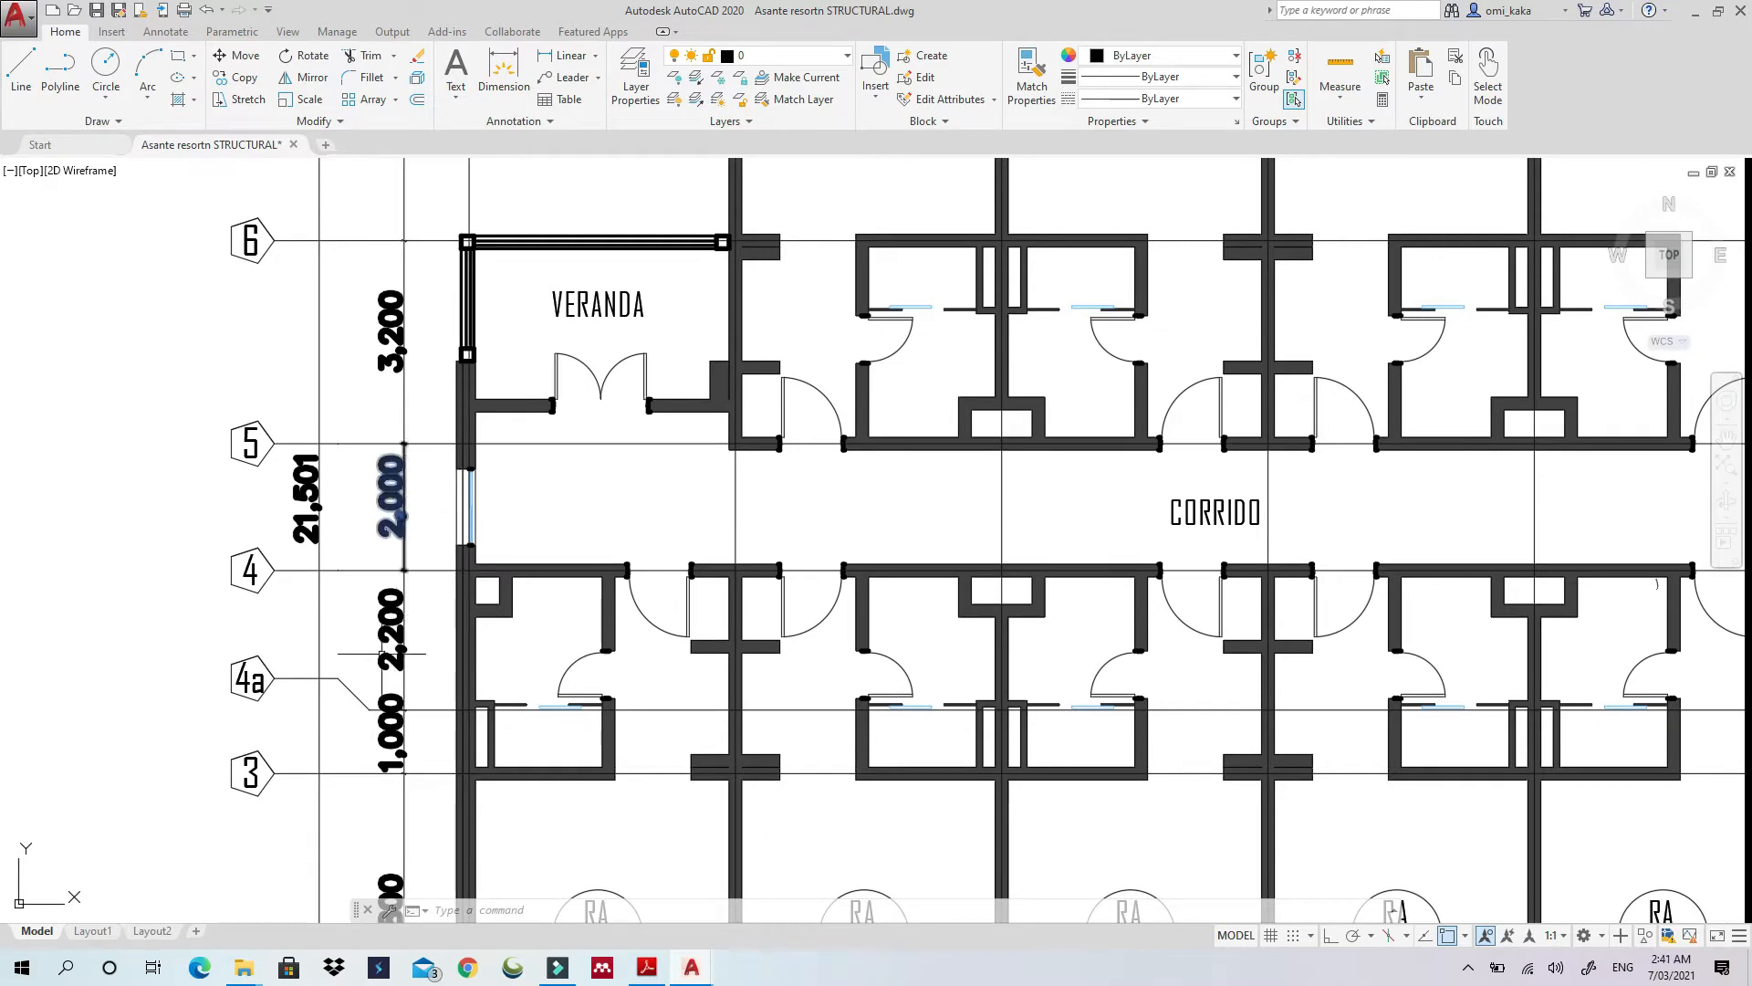
{"action": "key", "text": "Escape"}
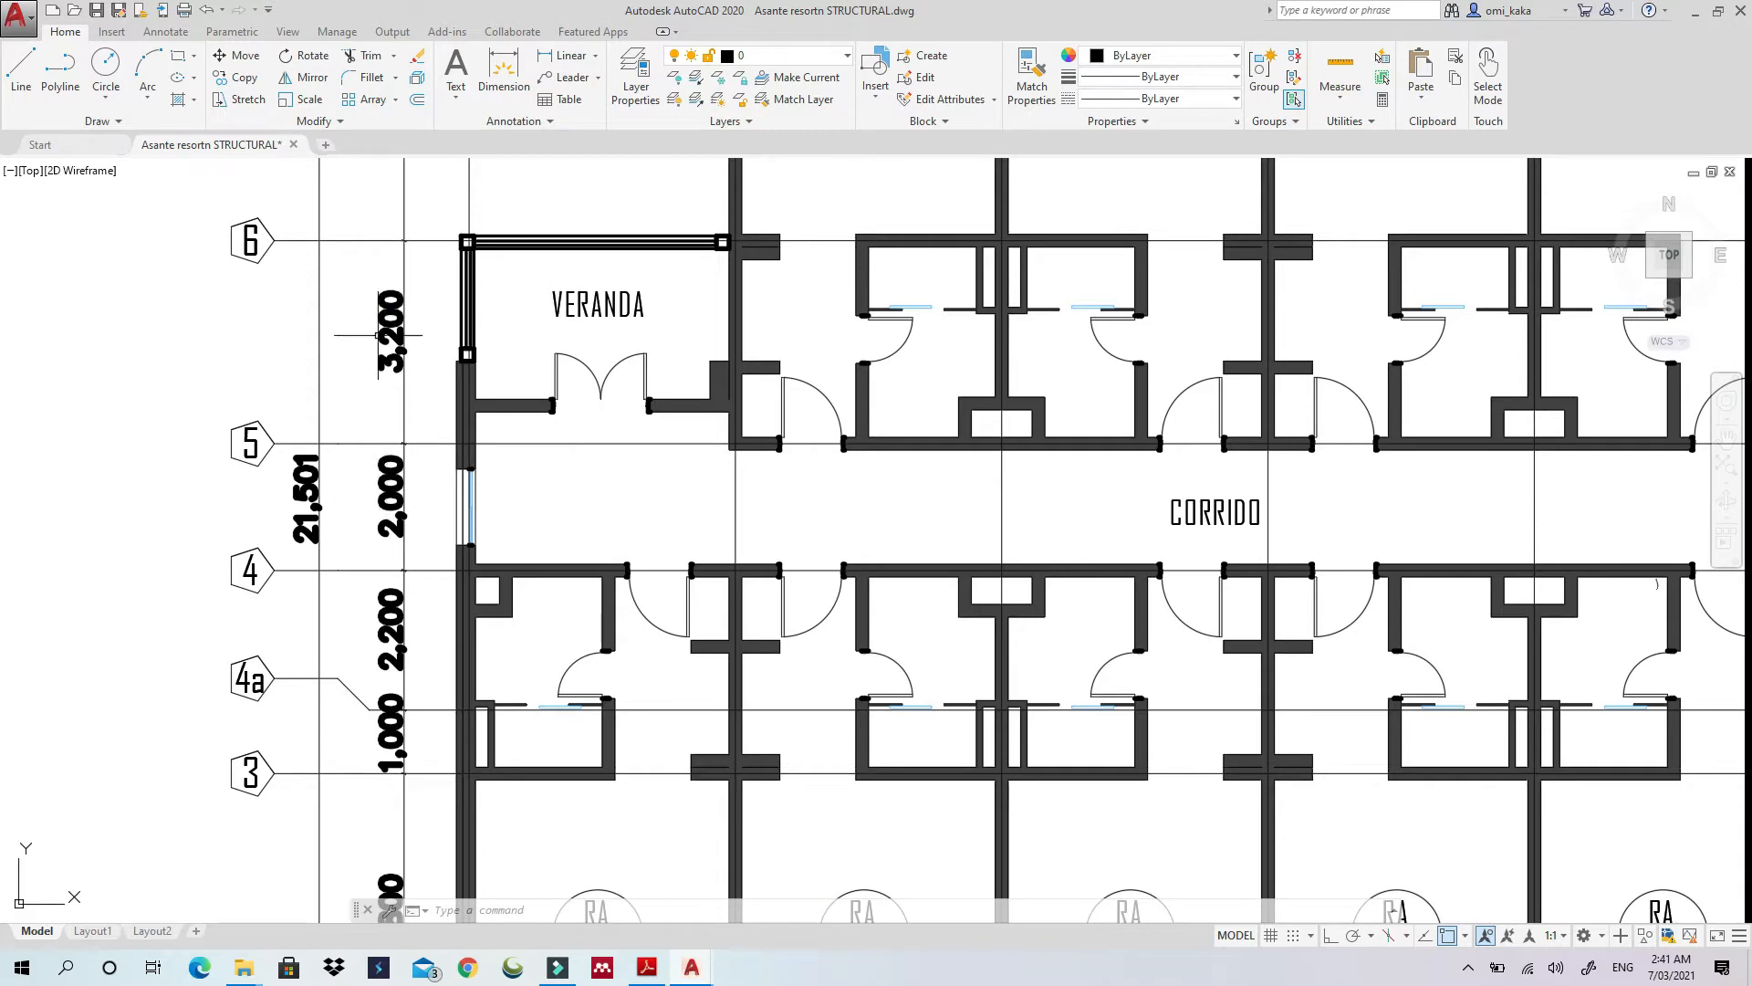
{"action": "scroll", "coordinate": [382, 344], "scroll_direction": "down", "scroll_amount": 4}
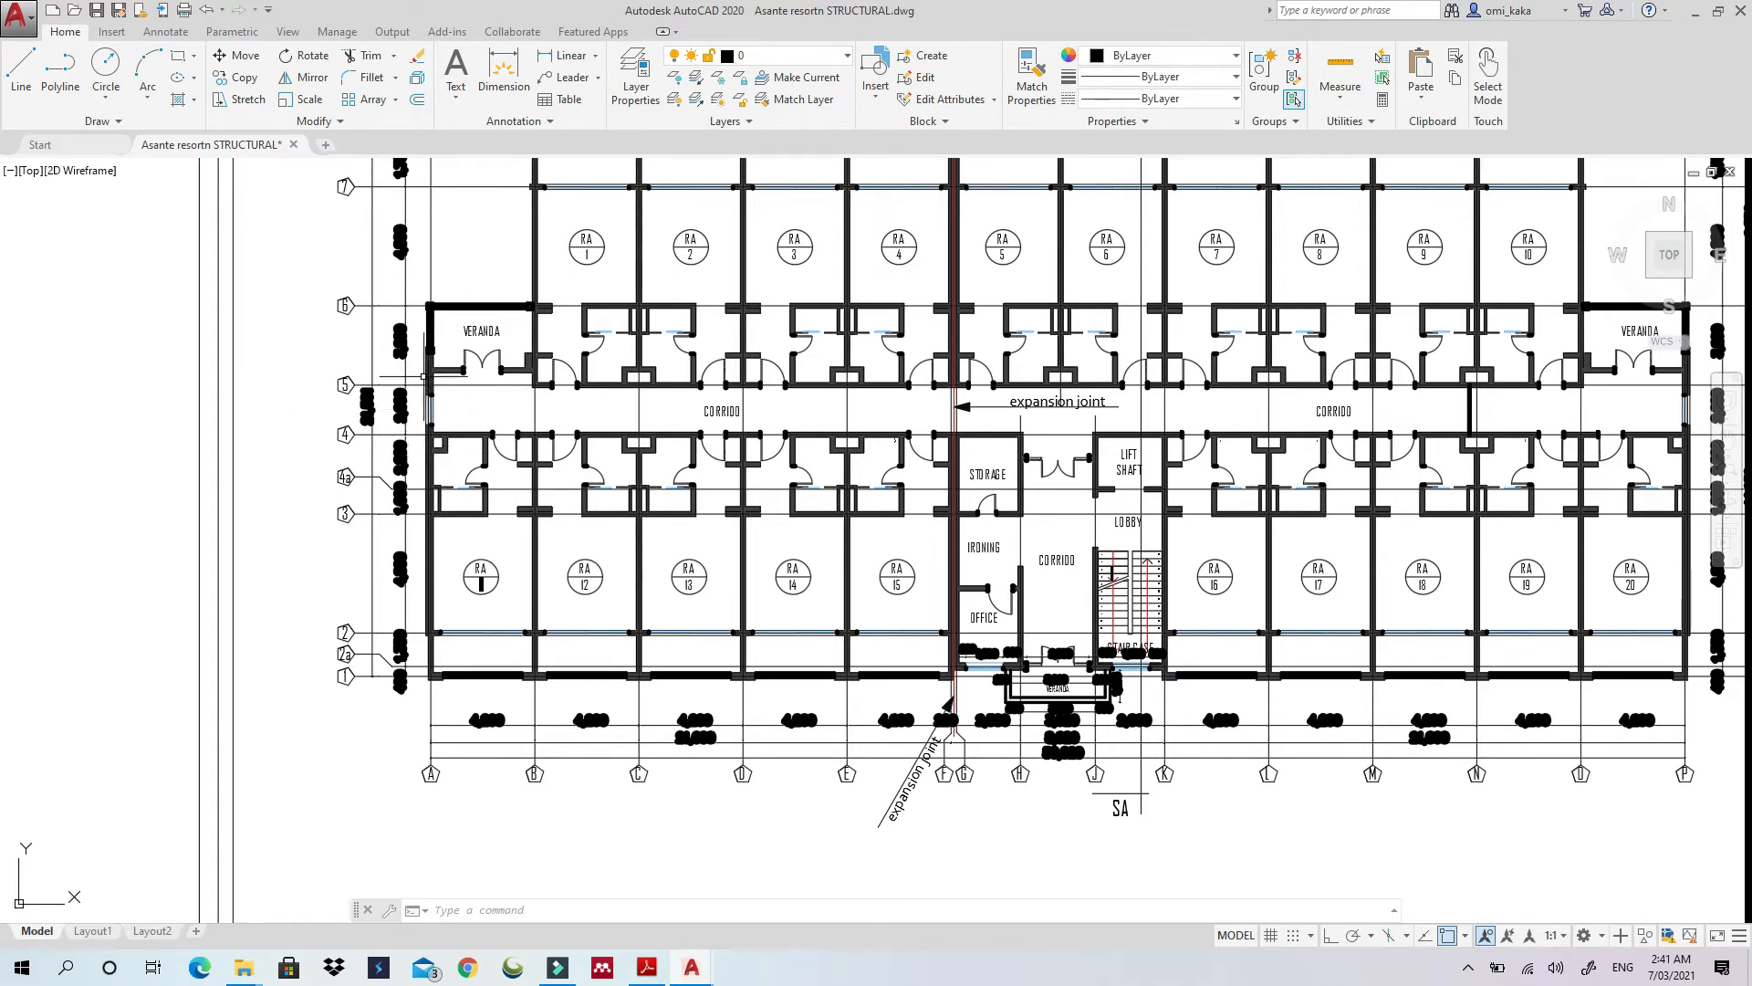
{"action": "scroll", "coordinate": [429, 346], "scroll_direction": "down", "scroll_amount": 4}
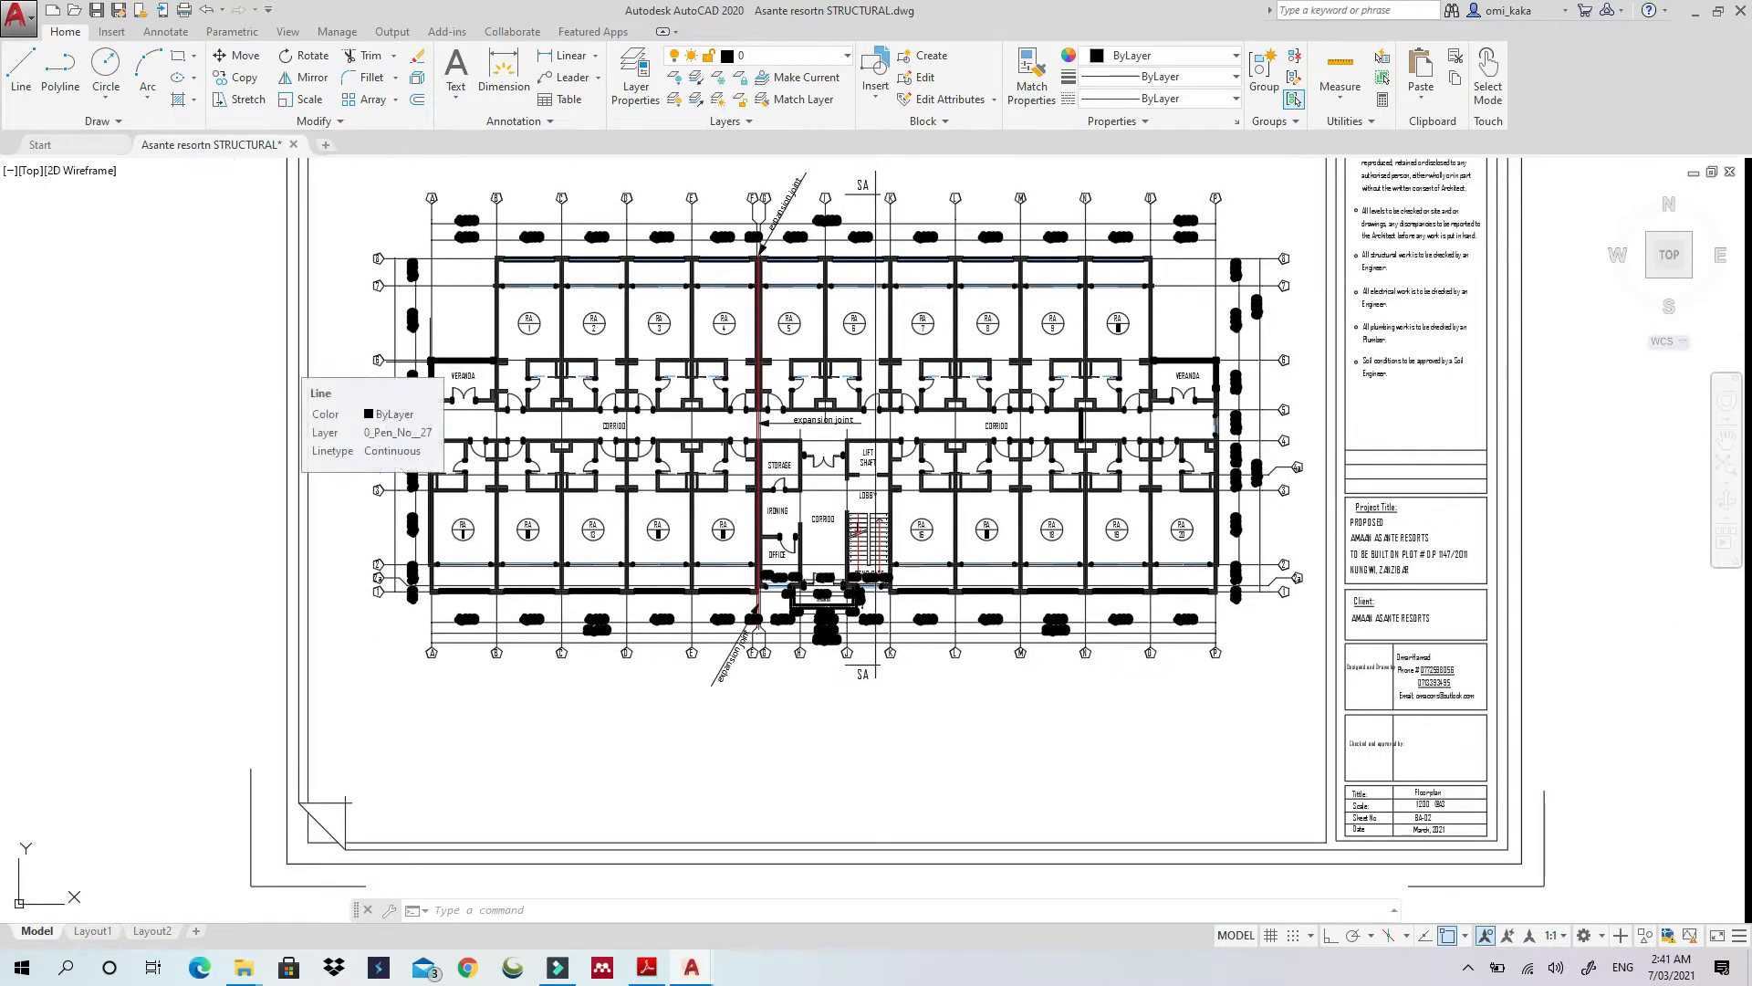
{"action": "scroll", "coordinate": [432, 367], "scroll_direction": "up", "scroll_amount": 4}
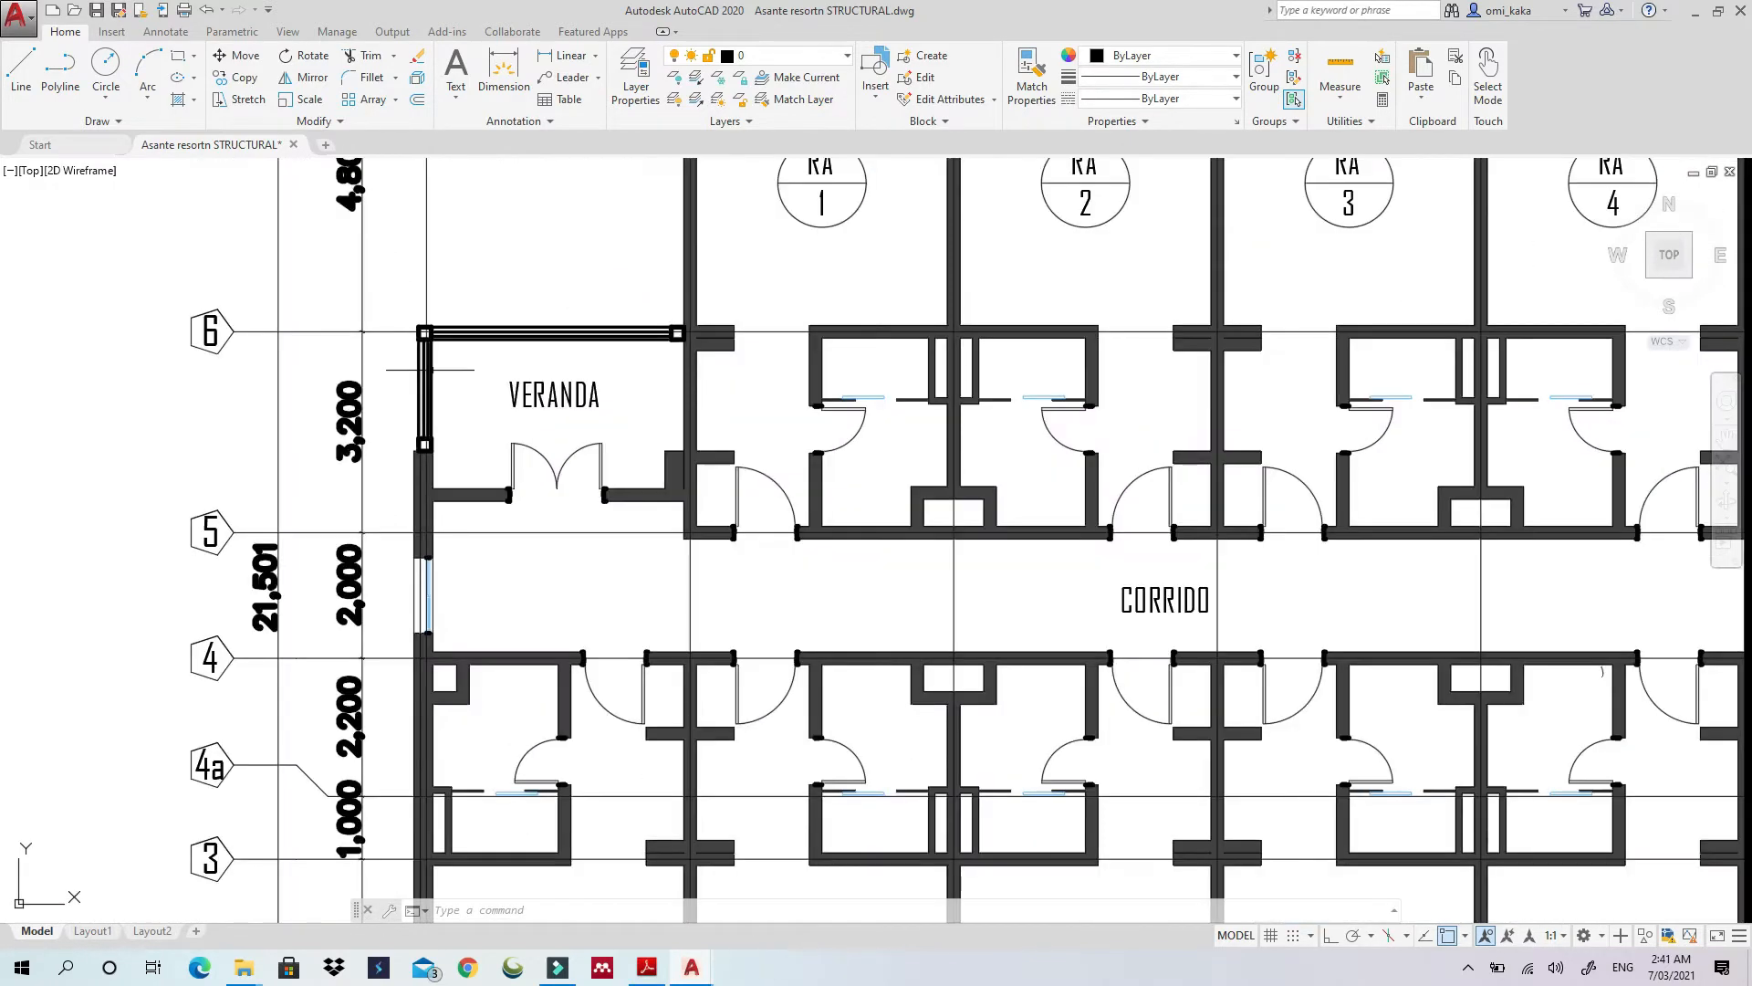
{"action": "middle_click_drag", "start_coordinate": [445, 579], "coordinate": [487, 423]}
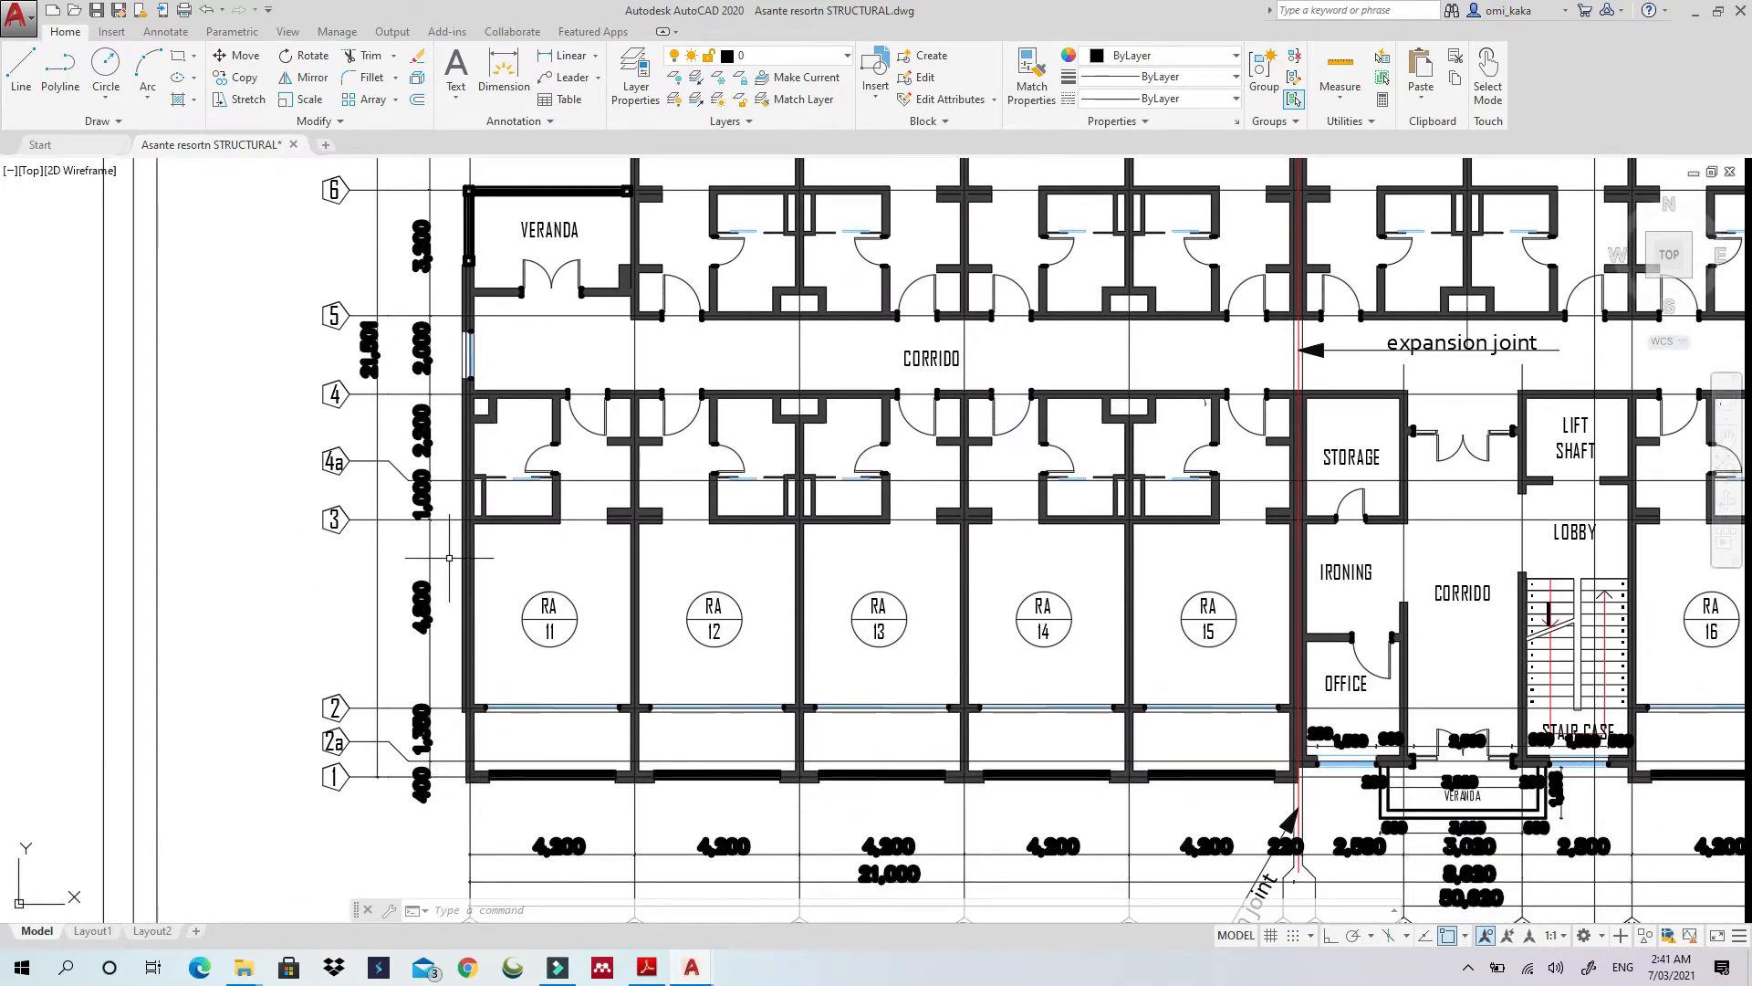
{"action": "scroll", "coordinate": [449, 557], "scroll_direction": "down", "scroll_amount": 2}
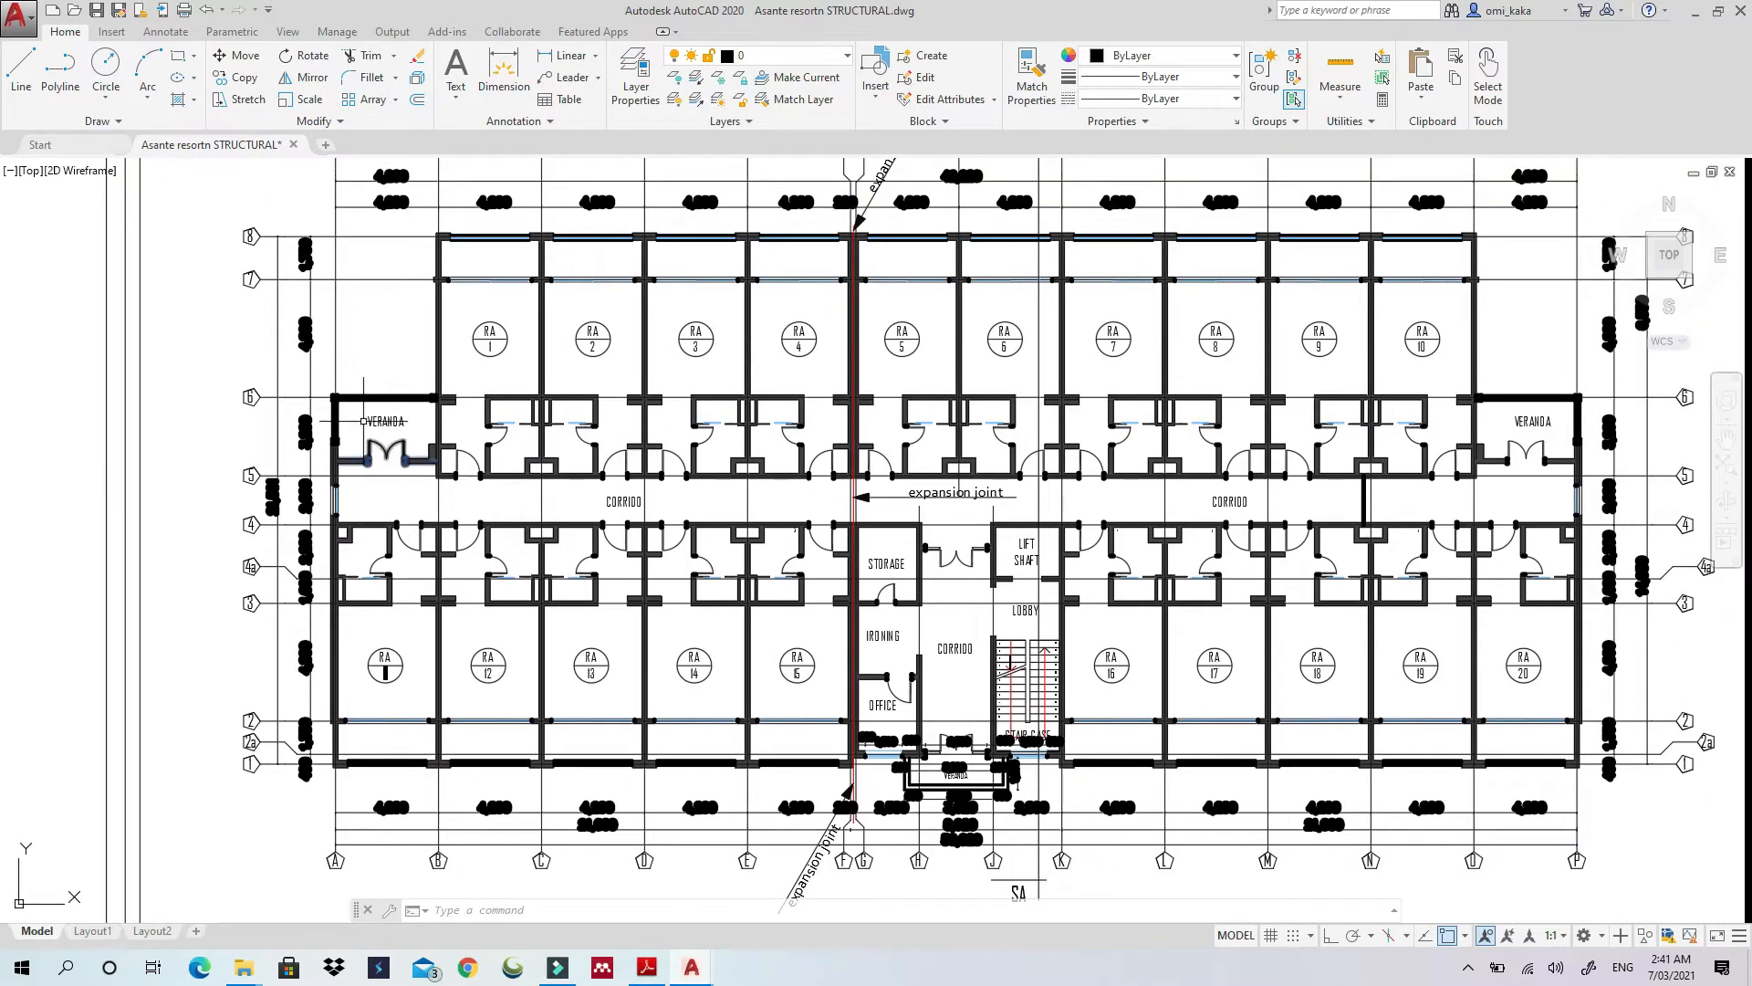
{"action": "scroll", "coordinate": [319, 352], "scroll_direction": "up", "scroll_amount": 4}
{"action": "scroll", "coordinate": [456, 192], "scroll_direction": "down", "scroll_amount": 4}
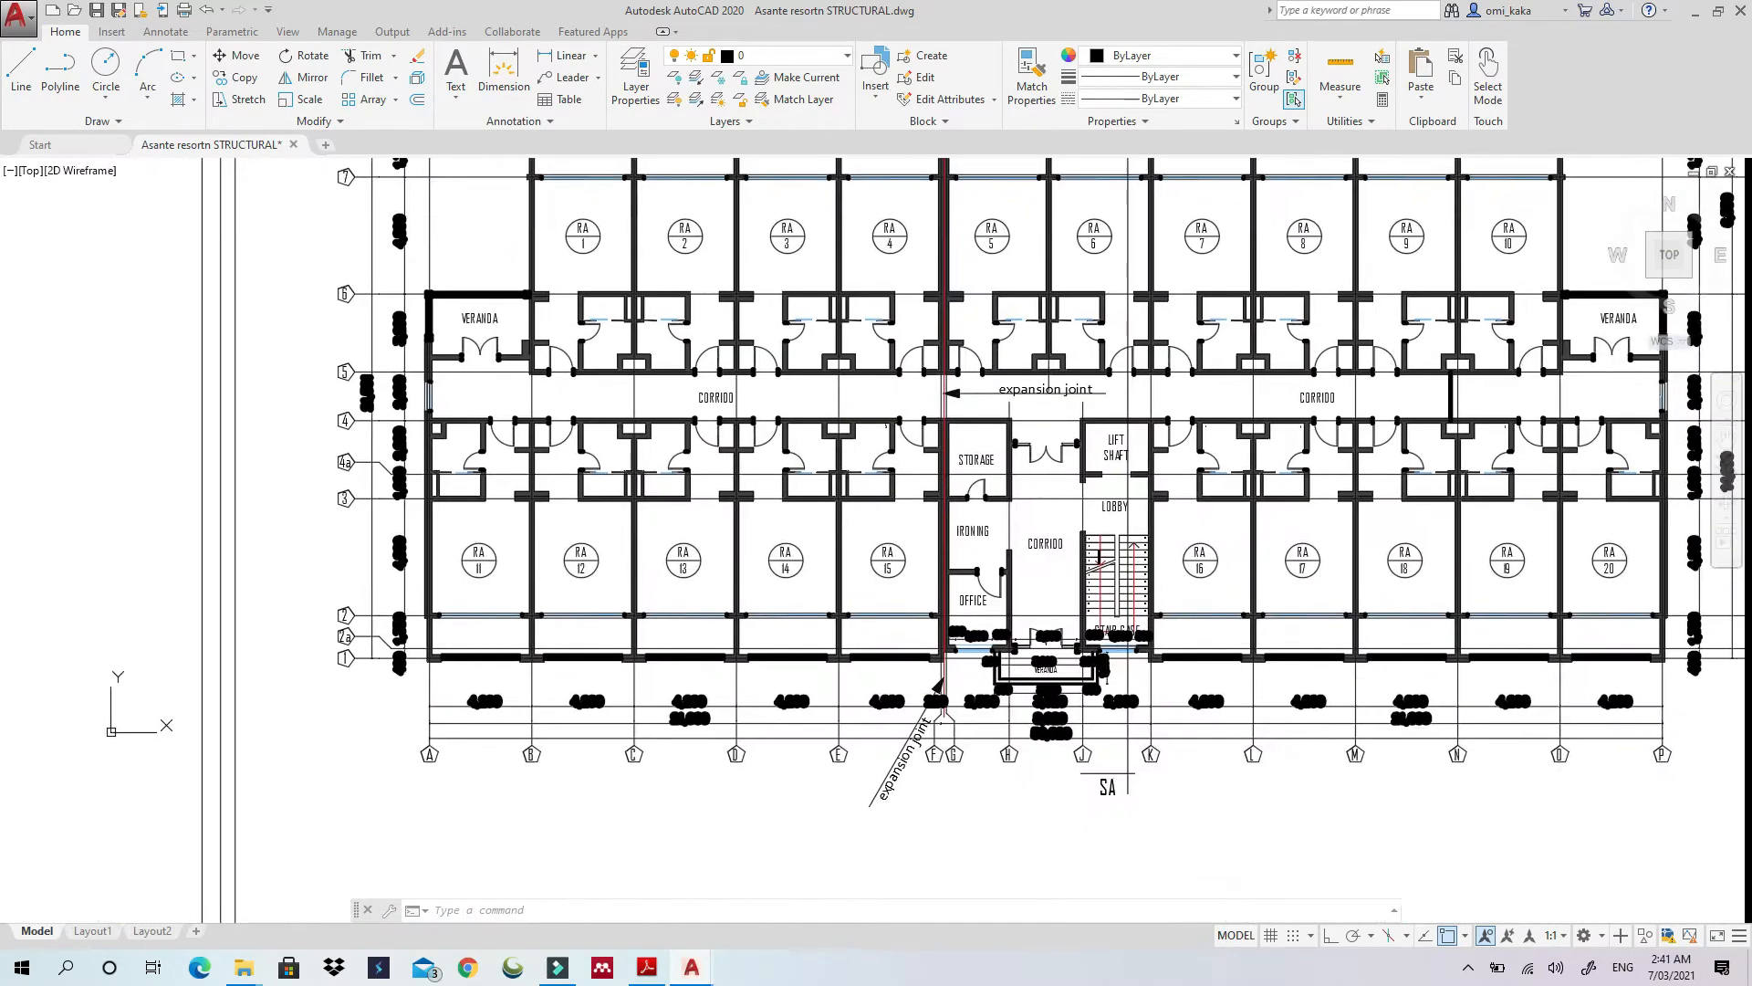
Examine grid lines 1 to 6 on the plan's west side and how they meet the veranda, corridor and room walls
{"action": "scroll", "coordinate": [445, 650], "scroll_direction": "up", "scroll_amount": 4}
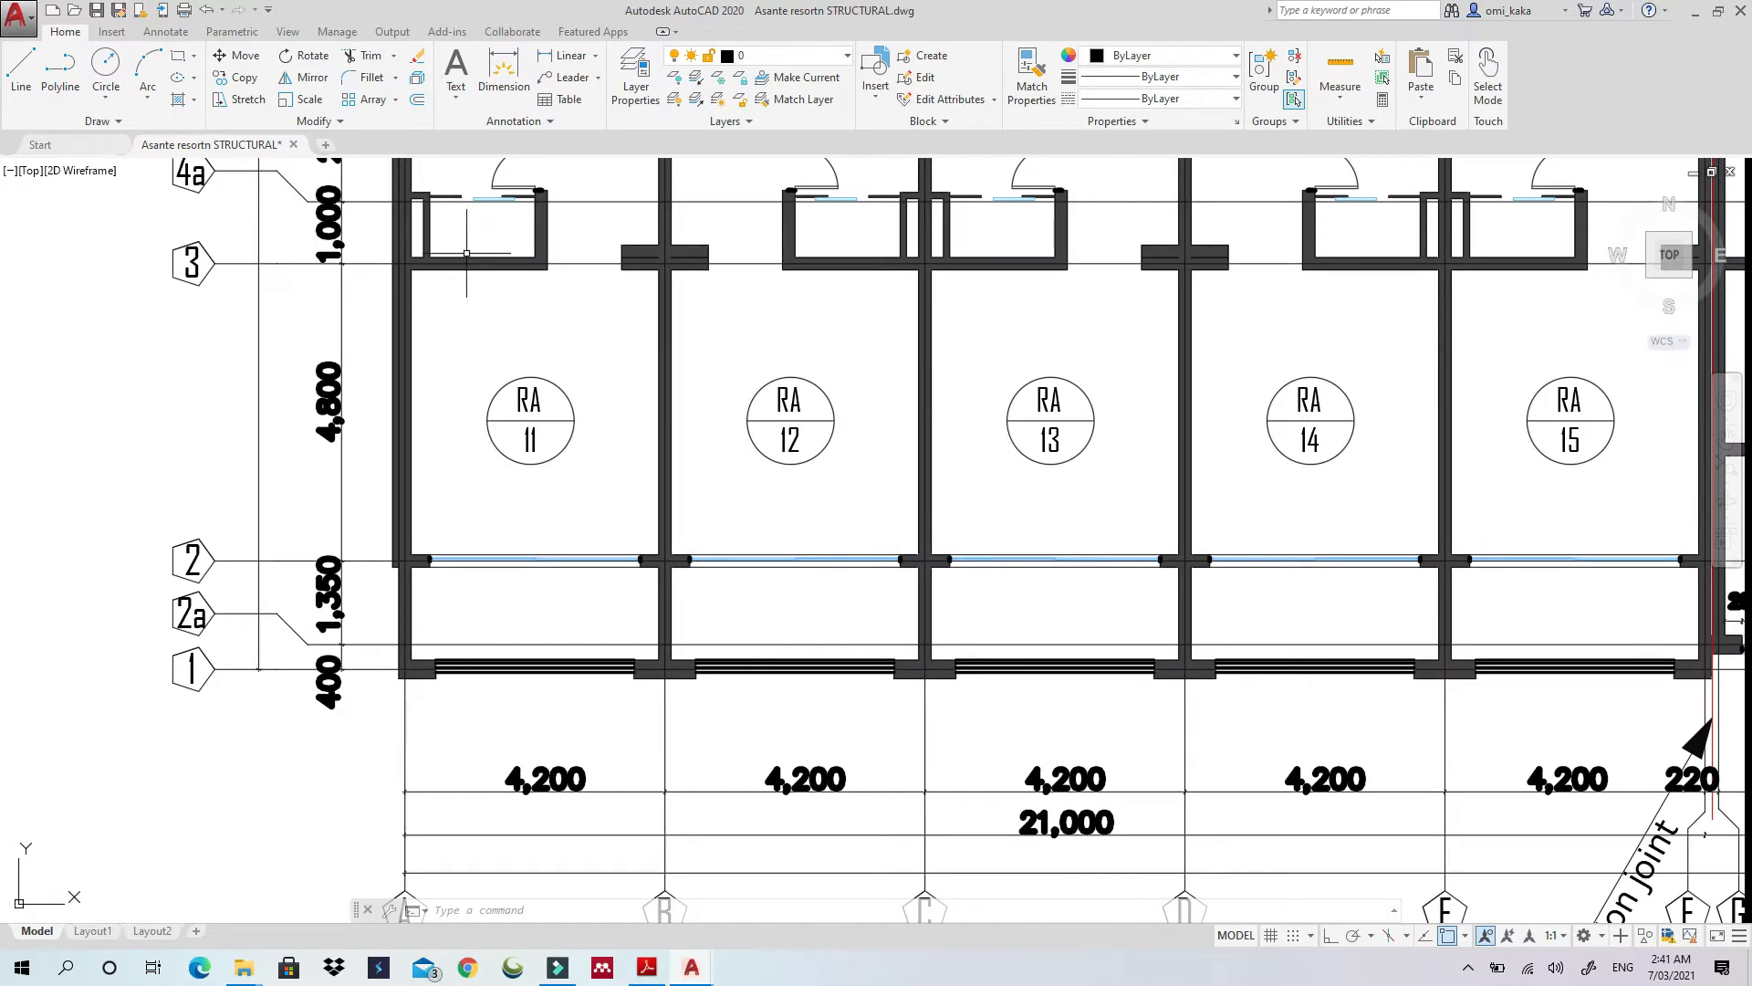
{"action": "middle_click_drag", "start_coordinate": [397, 259], "coordinate": [337, 757]}
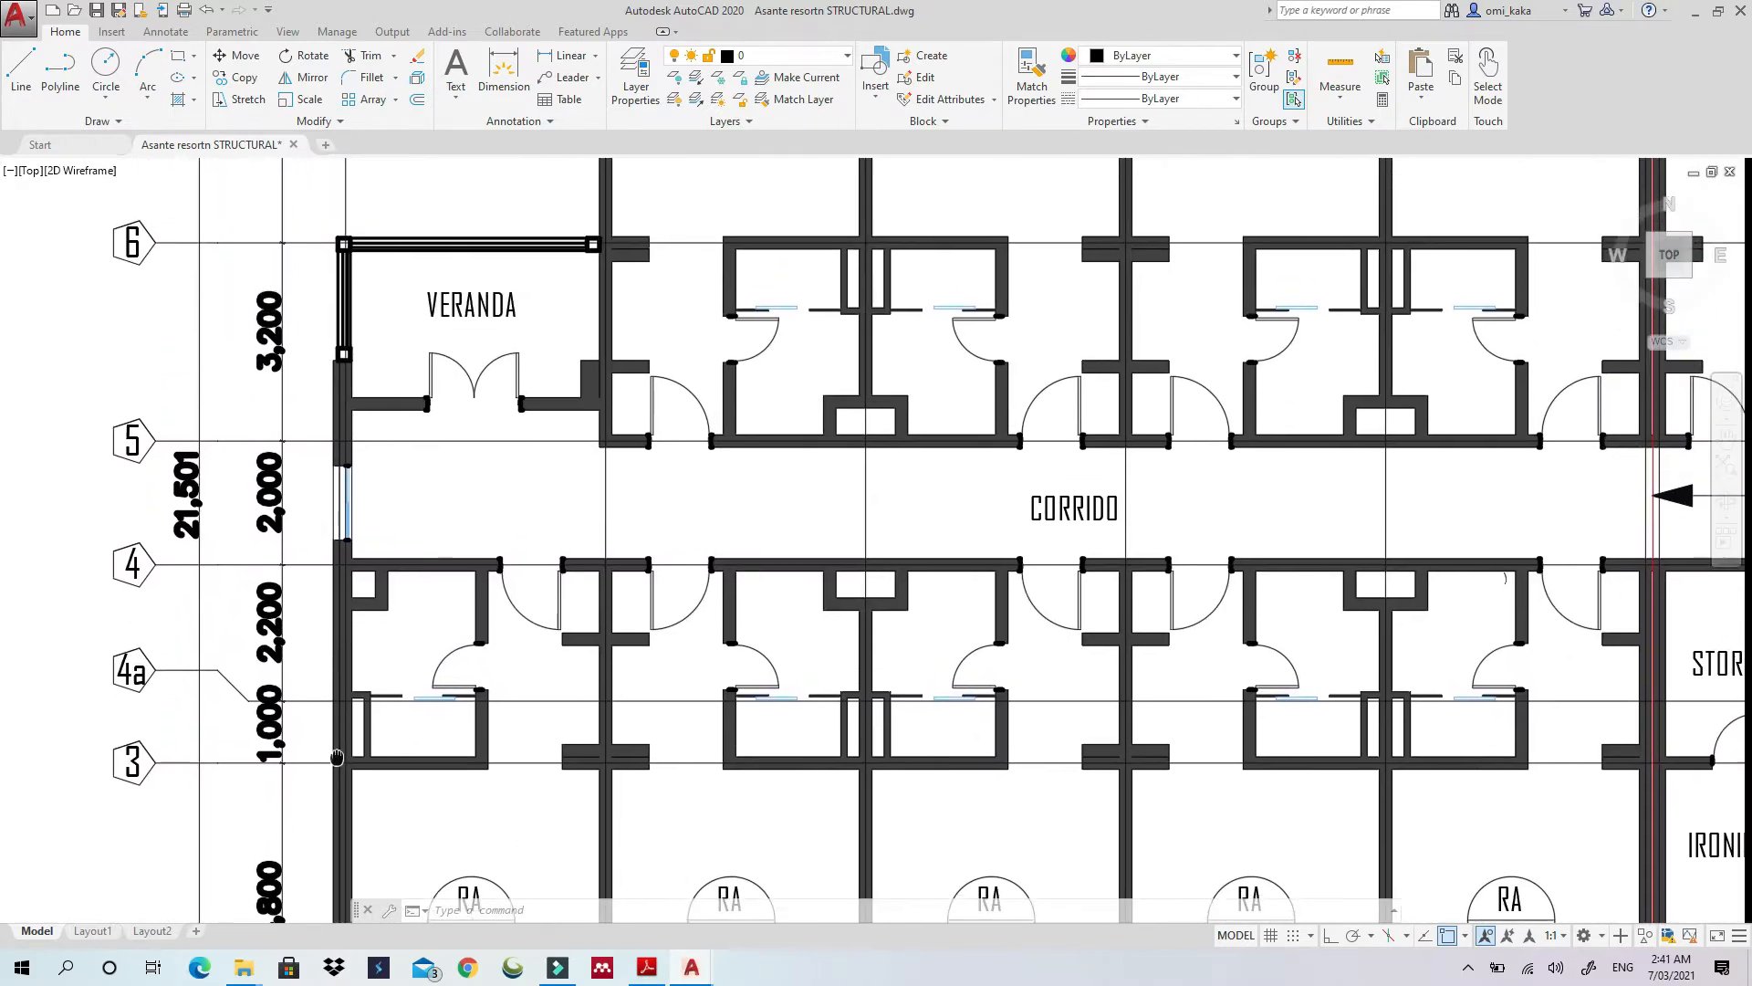
{"action": "scroll", "coordinate": [342, 735], "scroll_direction": "down", "scroll_amount": 2}
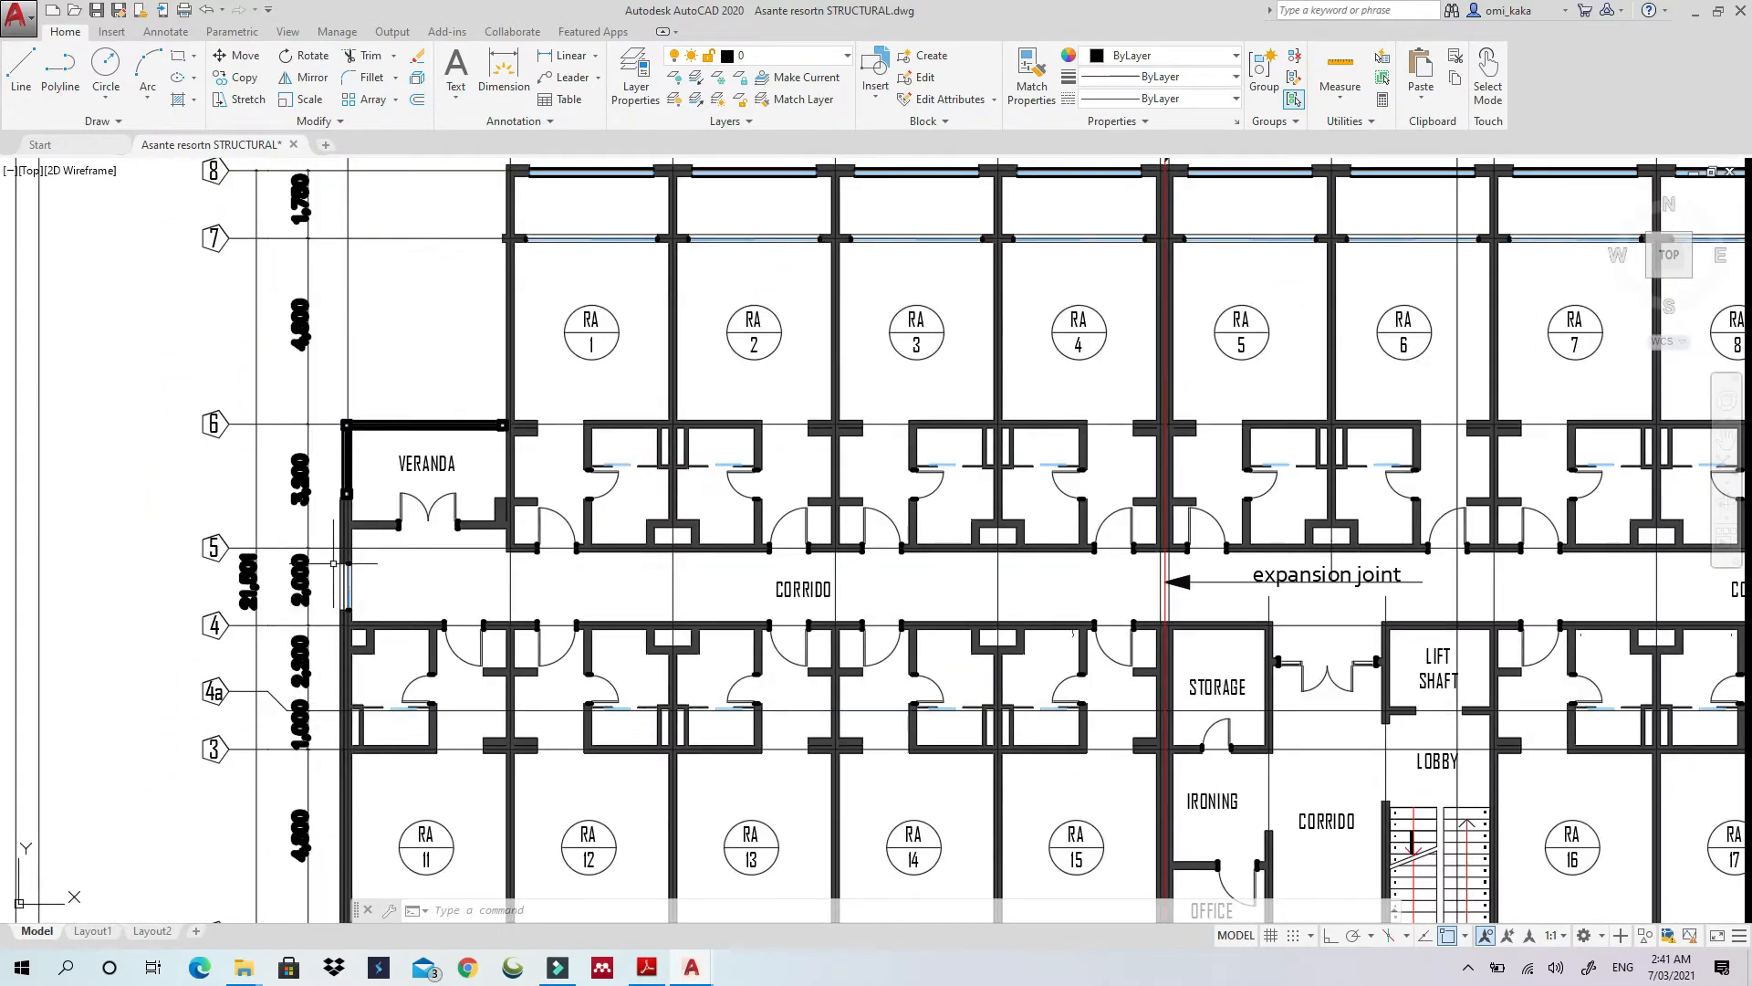
{"action": "scroll", "coordinate": [338, 560], "scroll_direction": "up", "scroll_amount": 2}
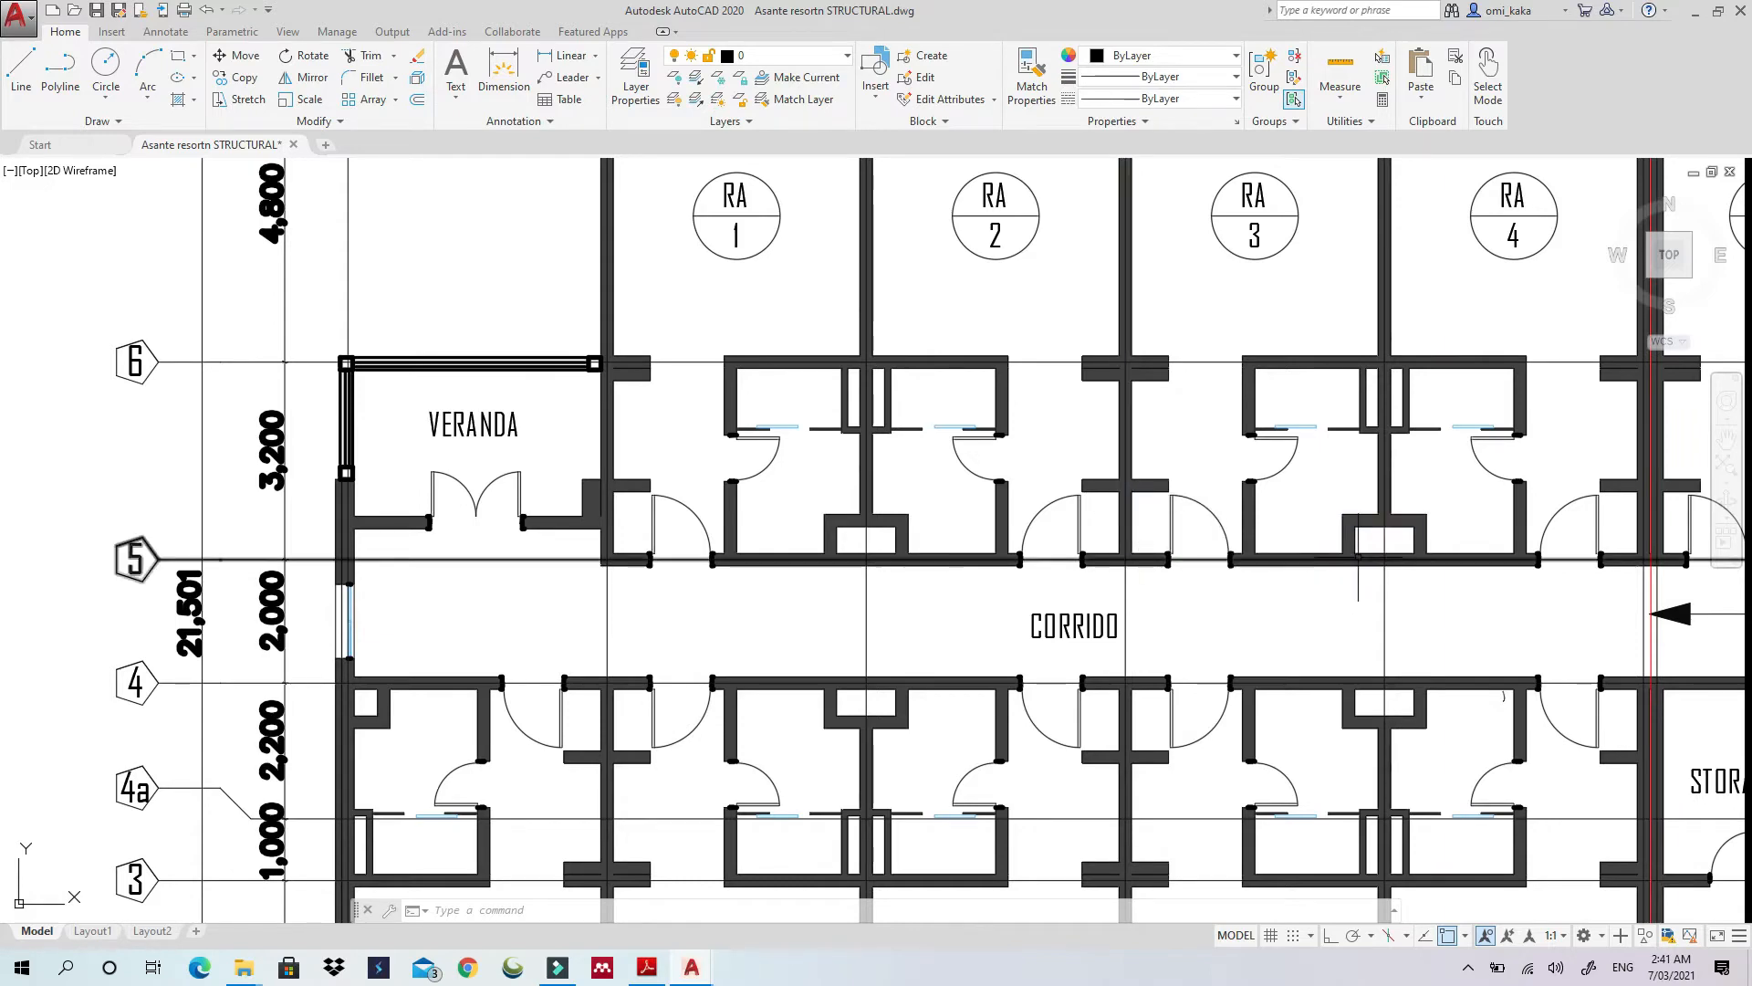
{"action": "scroll", "coordinate": [1160, 545], "scroll_direction": "down", "scroll_amount": 3}
{"action": "mouse_move", "coordinate": [1331, 556]}
{"action": "middle_mouse_down"}
{"action": "mouse_move", "coordinate": [1123, 574]}
{"action": "mouse_move", "coordinate": [1040, 602]}
{"action": "mouse_move", "coordinate": [874, 587]}
{"action": "middle_mouse_up"}
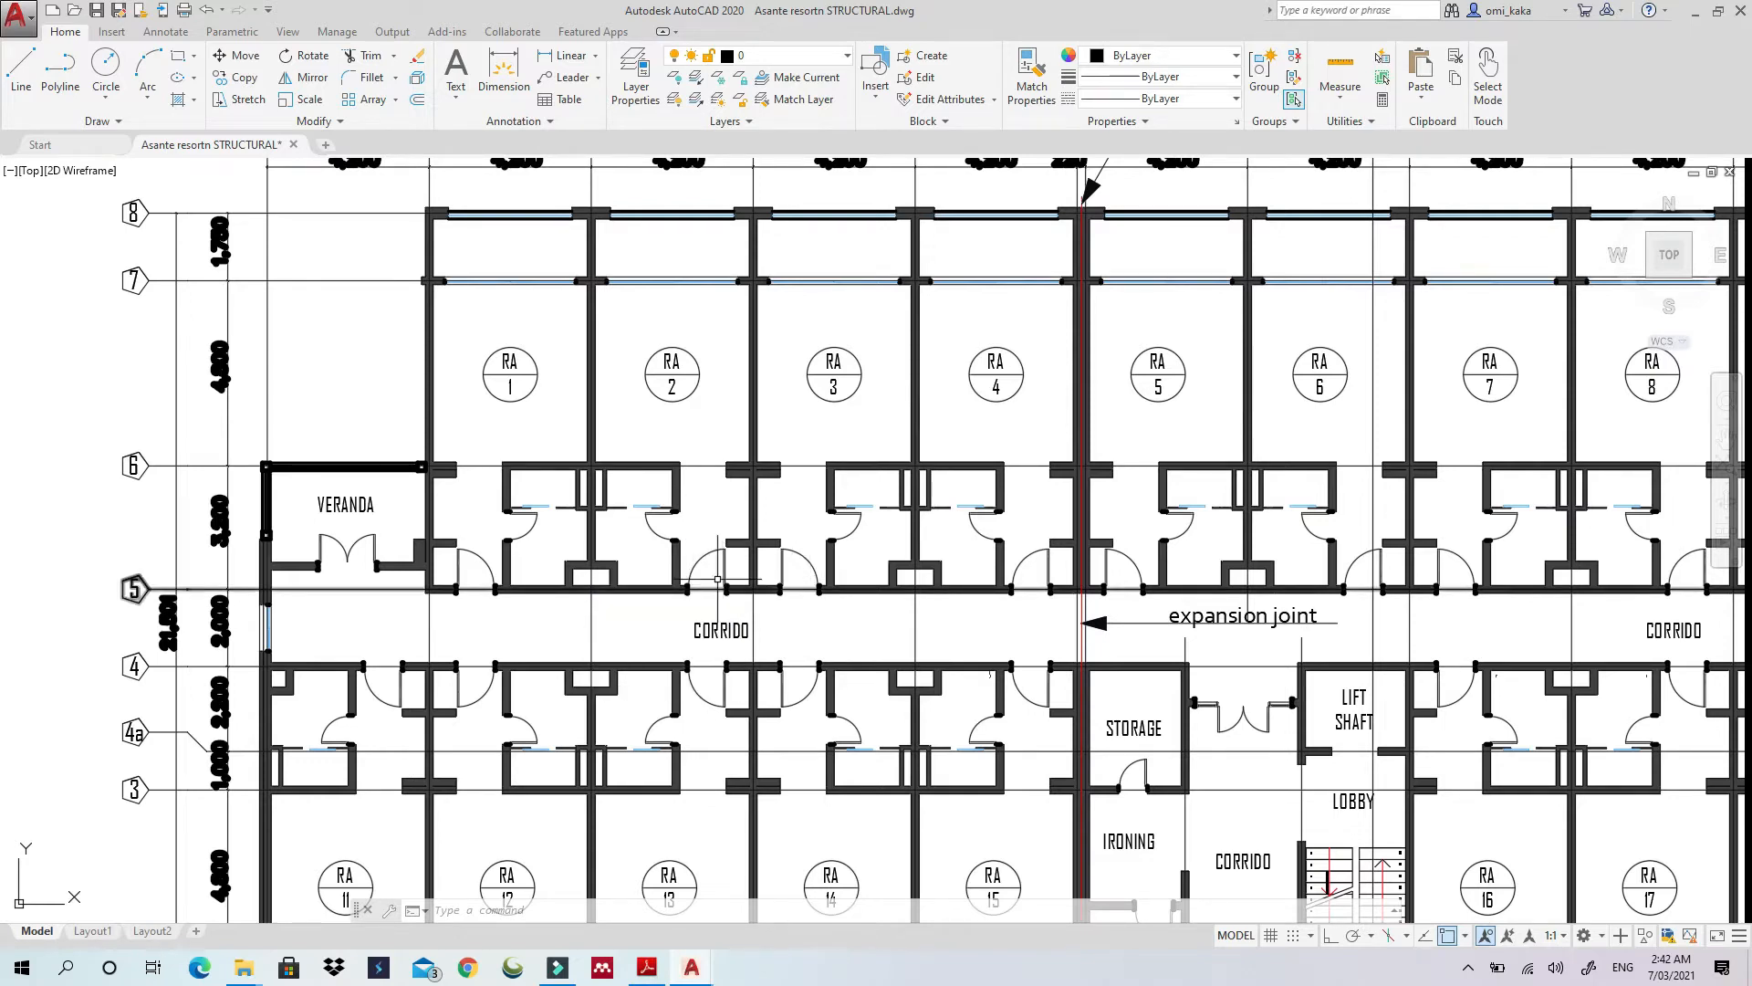
Examine the dimensions between grid lines 6, 7 and 8 at the northwest corner and compare them with the overall floor plan
{"action": "middle_click_drag", "start_coordinate": [578, 469], "coordinate": [612, 525]}
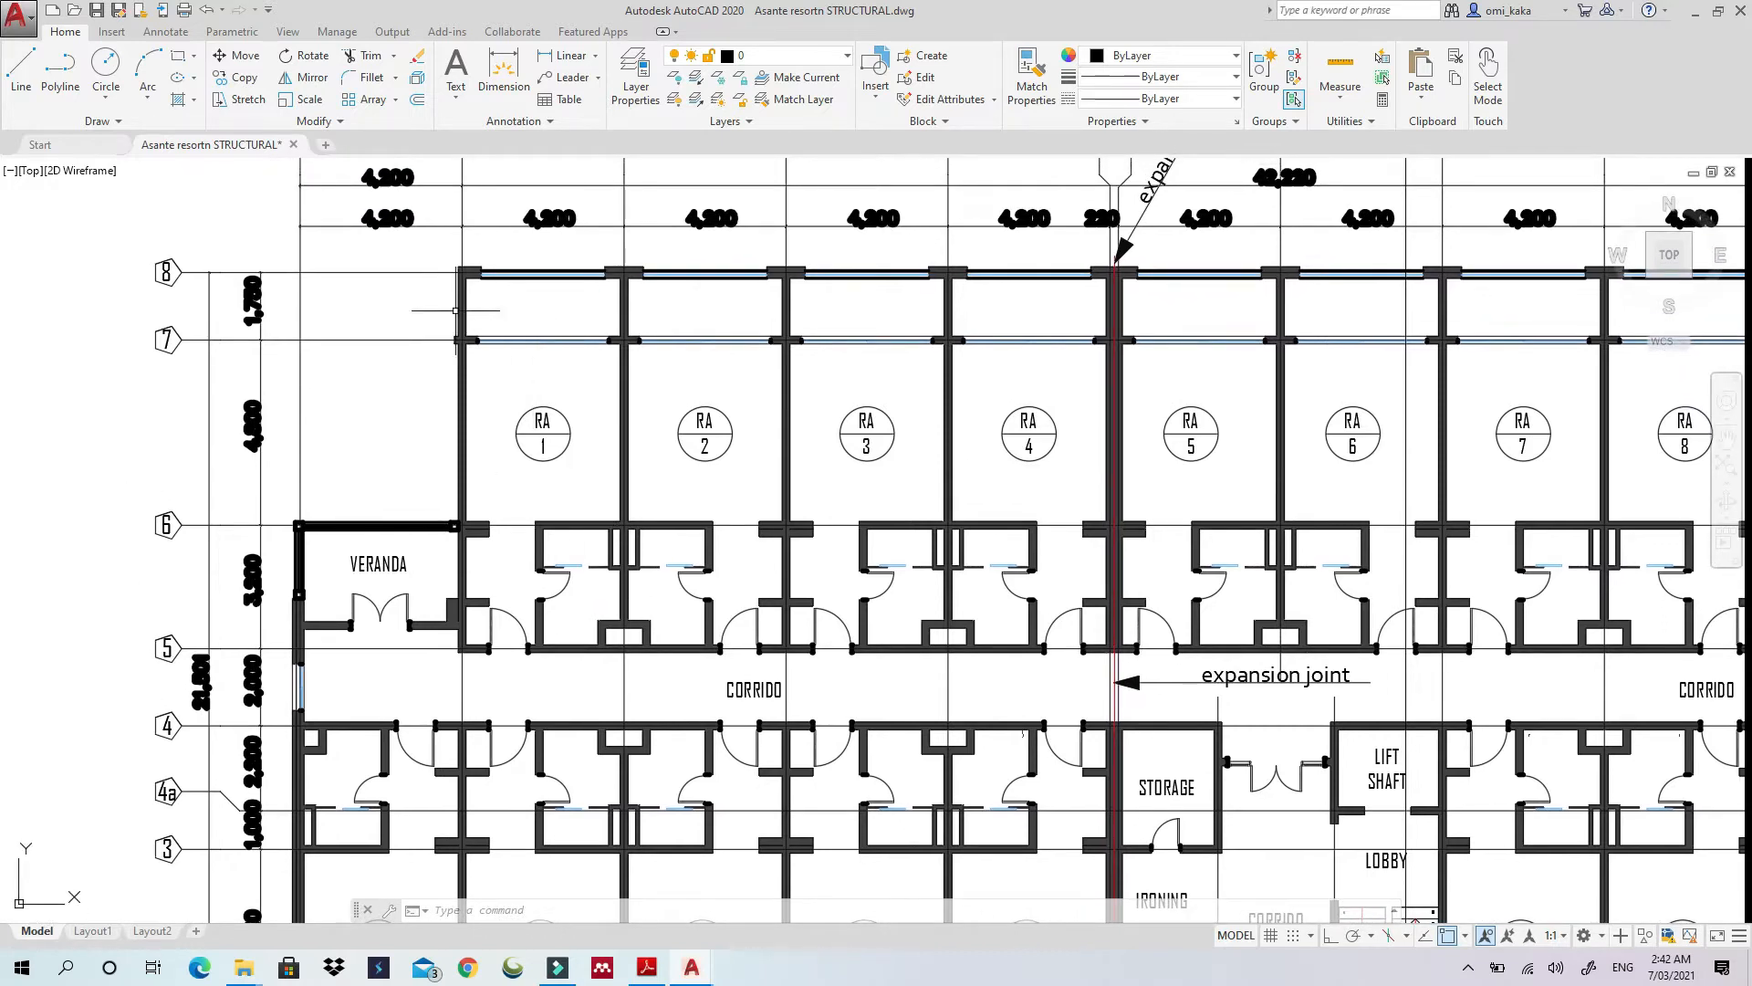
{"action": "scroll", "coordinate": [289, 405], "scroll_direction": "up", "scroll_amount": 1}
{"action": "middle_click_drag", "start_coordinate": [292, 351], "coordinate": [340, 497]}
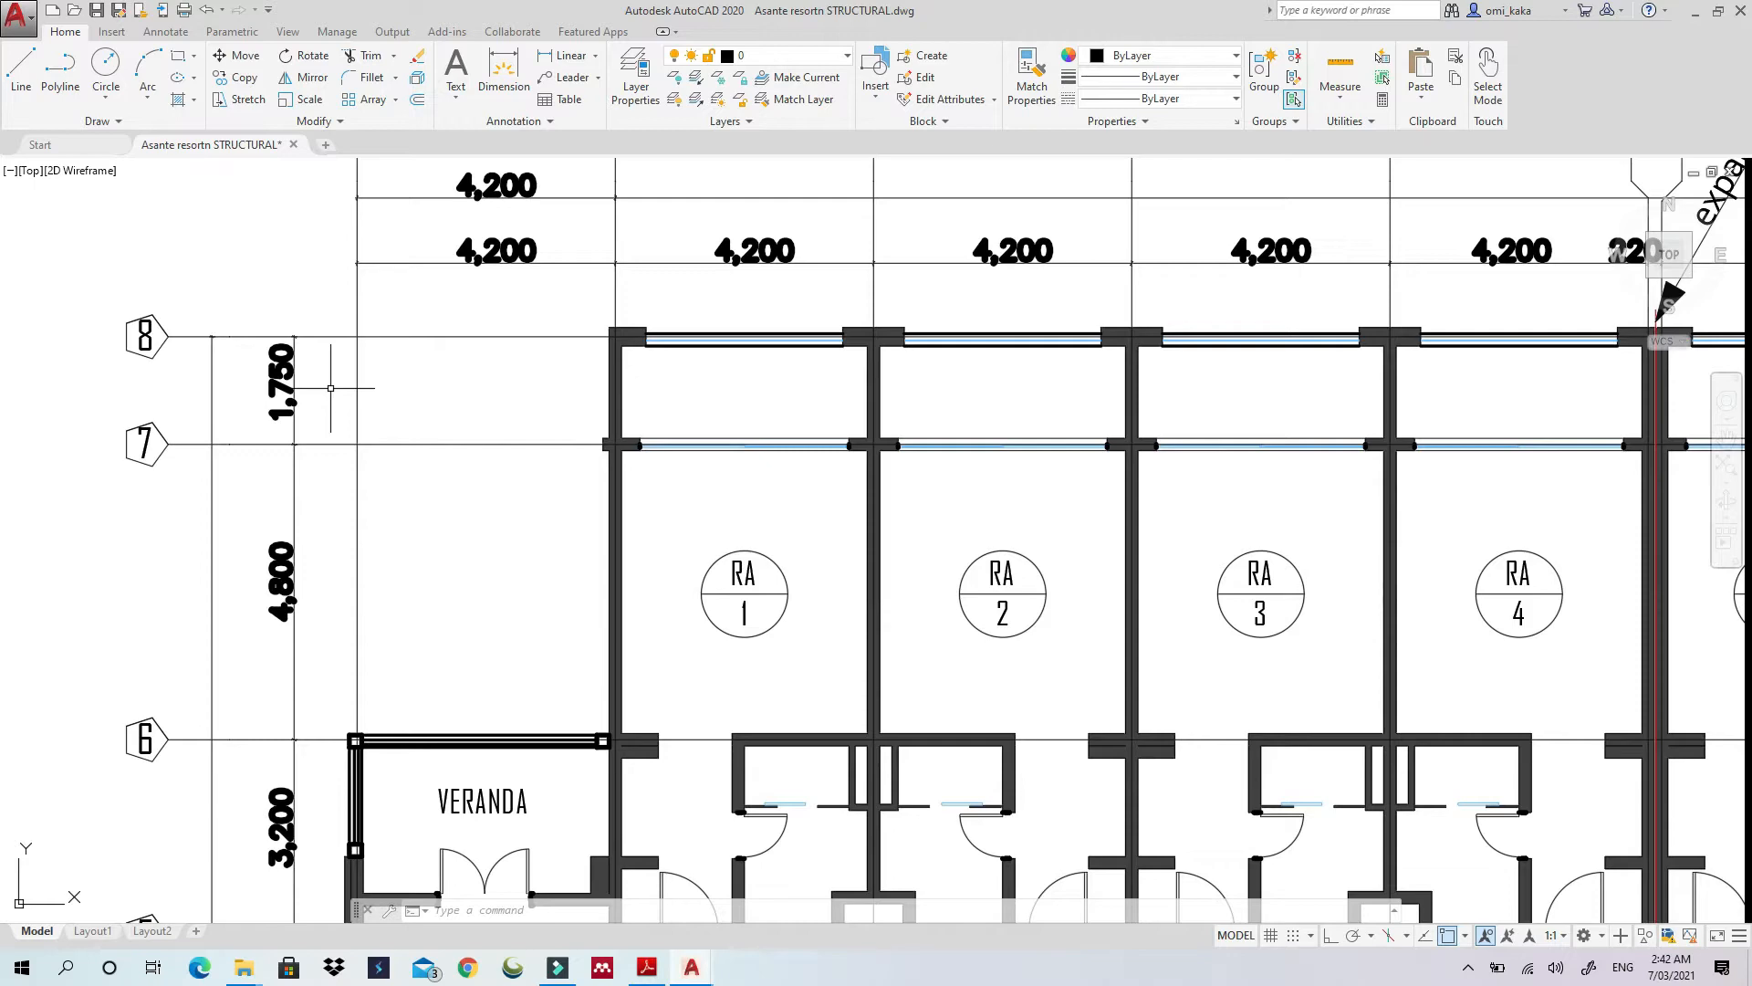
{"action": "scroll", "coordinate": [331, 387], "scroll_direction": "down", "scroll_amount": 6}
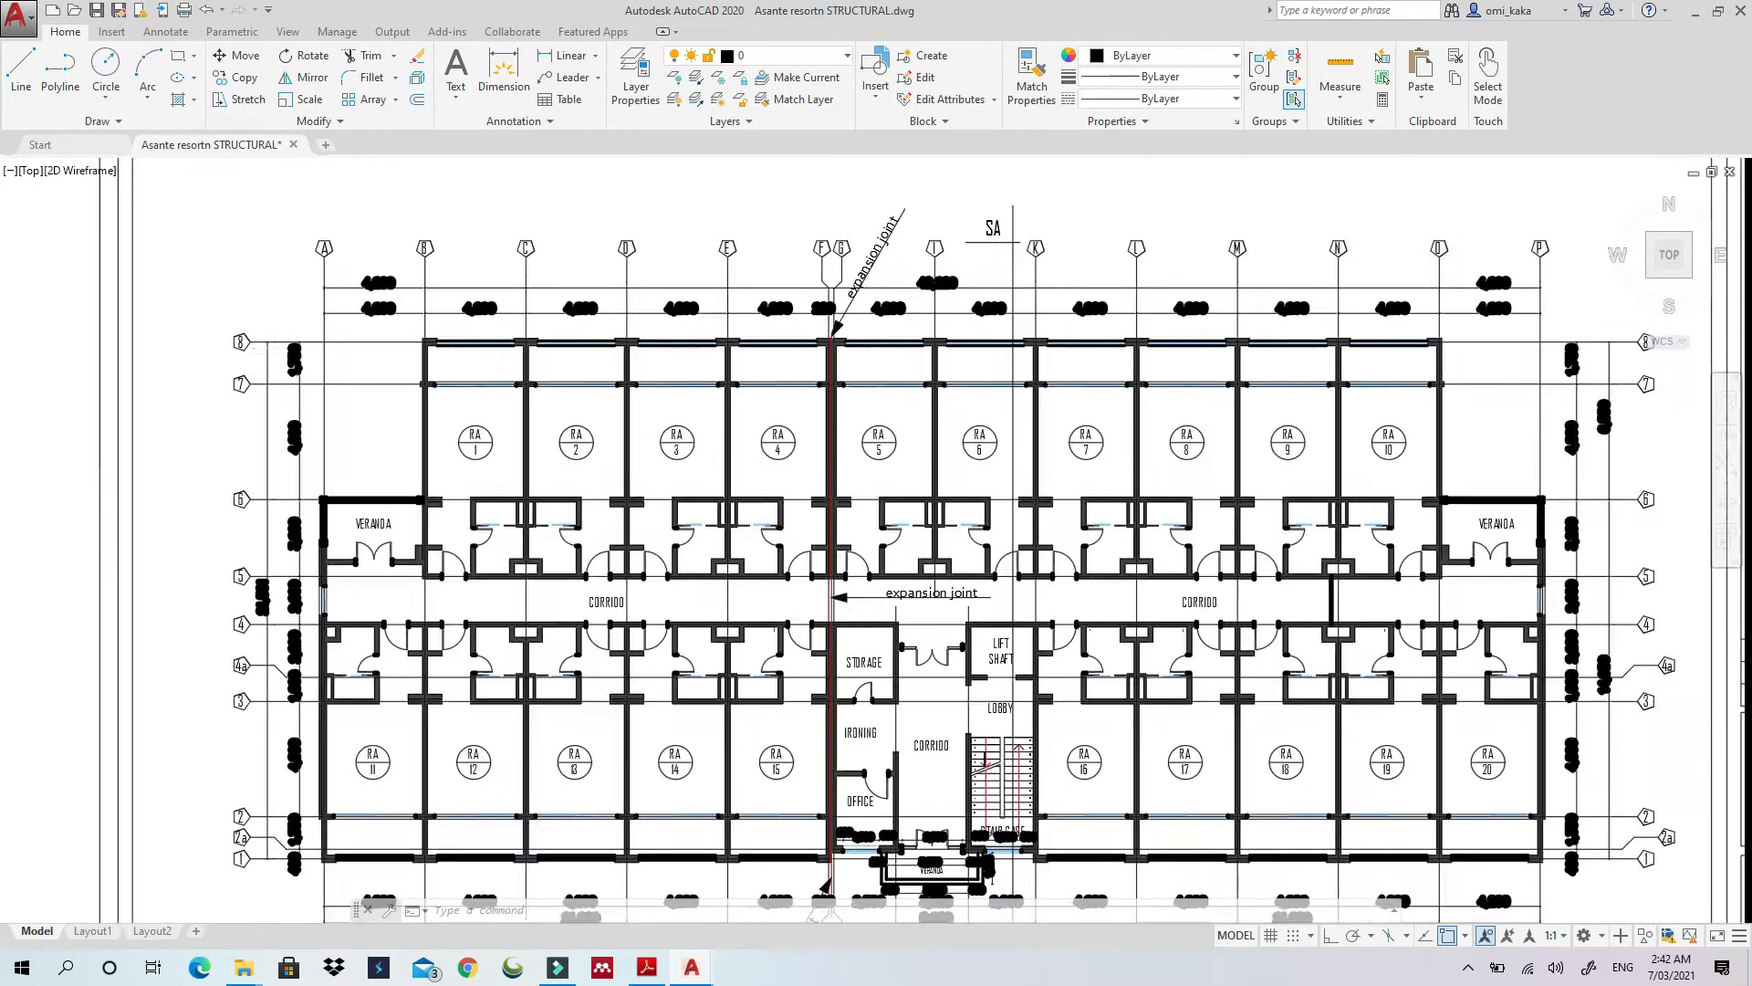
{"action": "scroll", "coordinate": [221, 547], "scroll_direction": "up", "scroll_amount": 5}
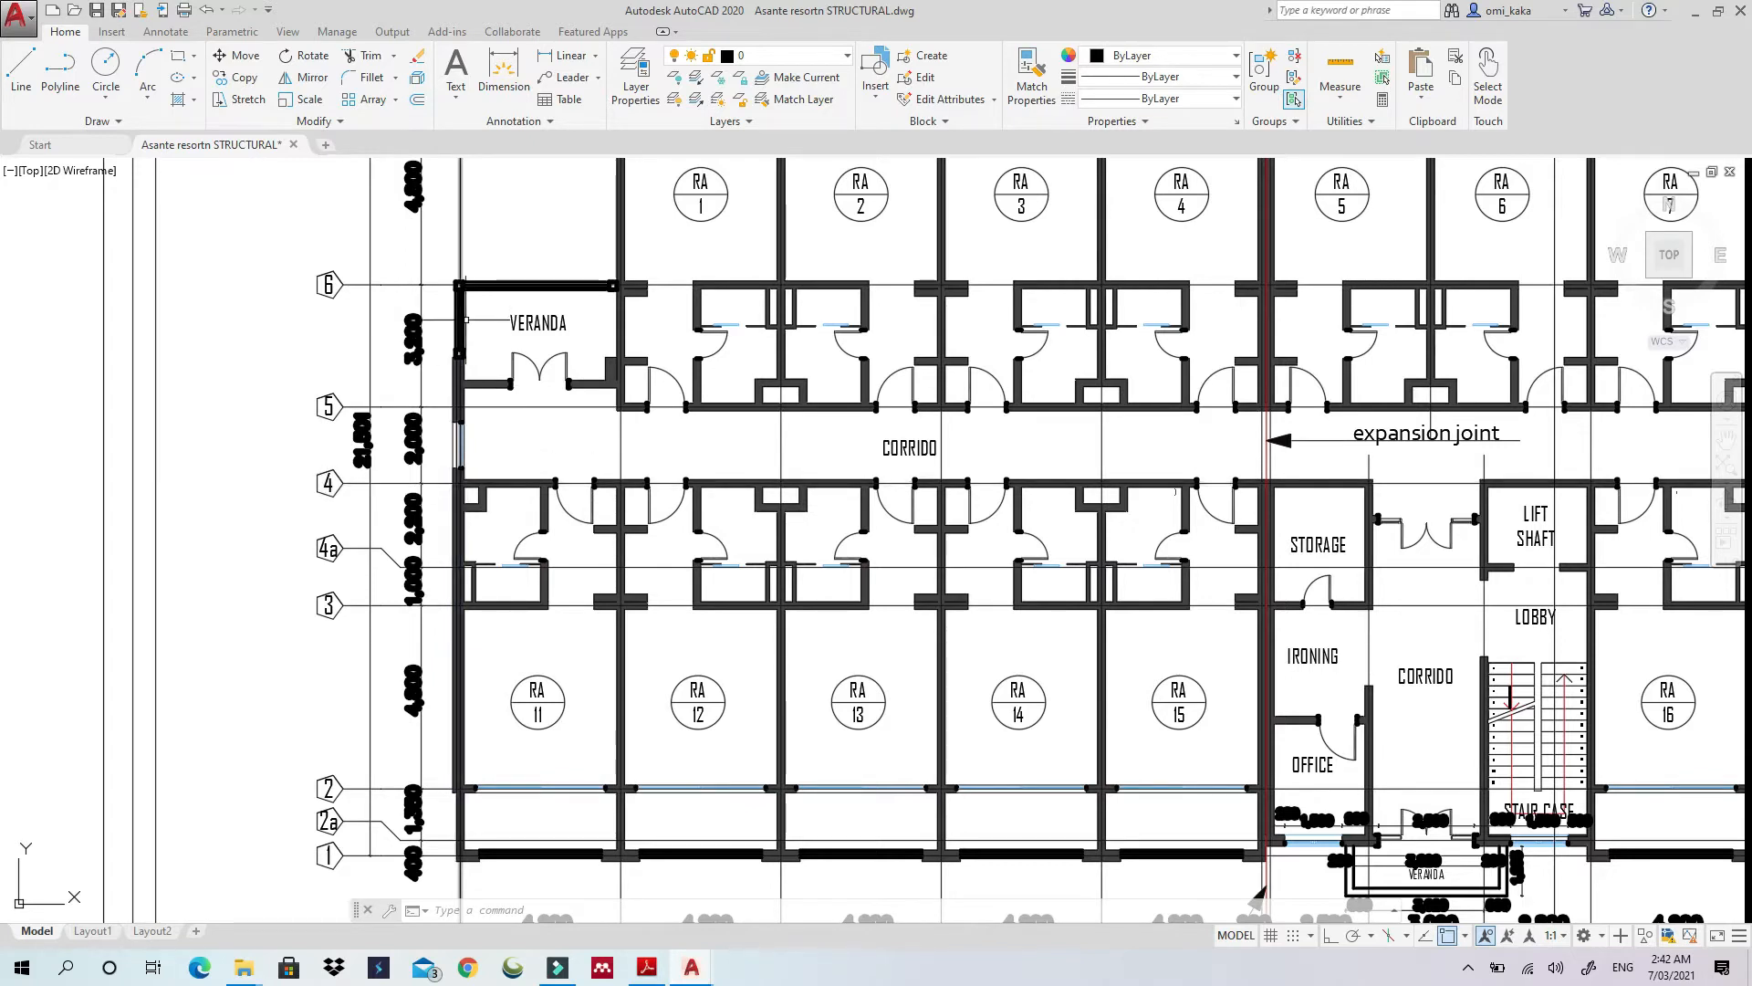
{"action": "scroll", "coordinate": [458, 285], "scroll_direction": "down", "scroll_amount": 3}
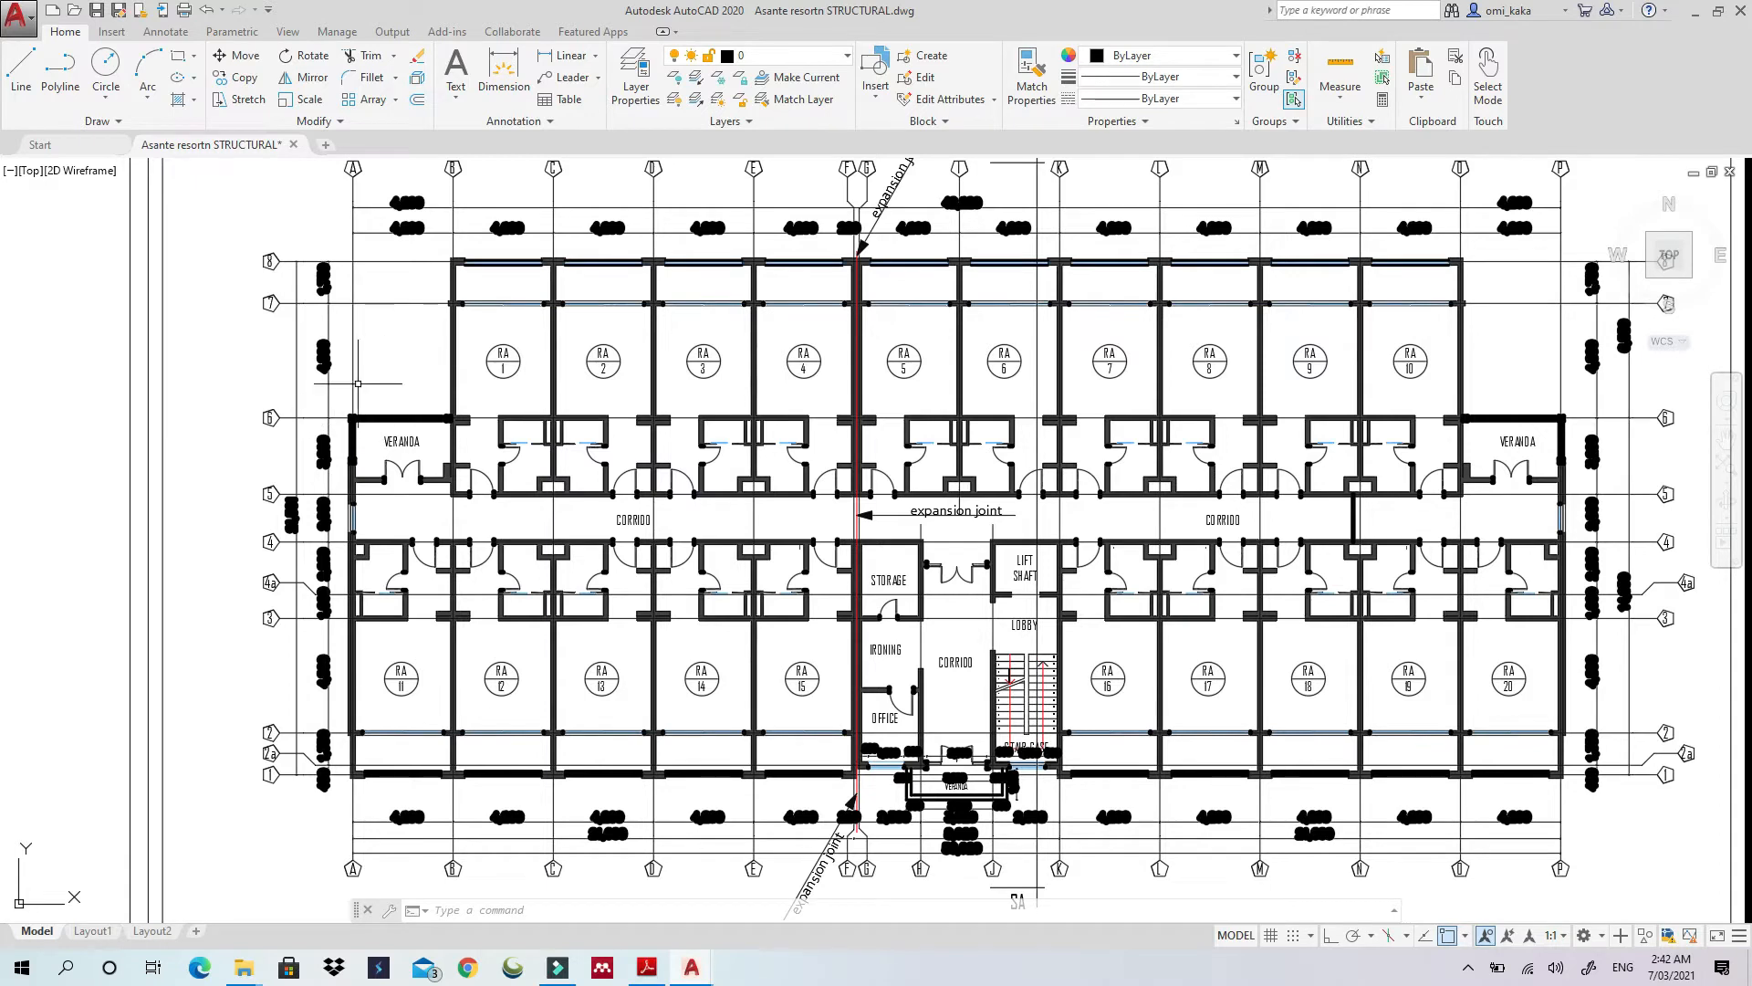
Switch to Drawing1 and draw a rectangle 200 long and 400 wide in the empty area northwest of the grid
{"action": "left_click", "coordinate": [1700, 9]}
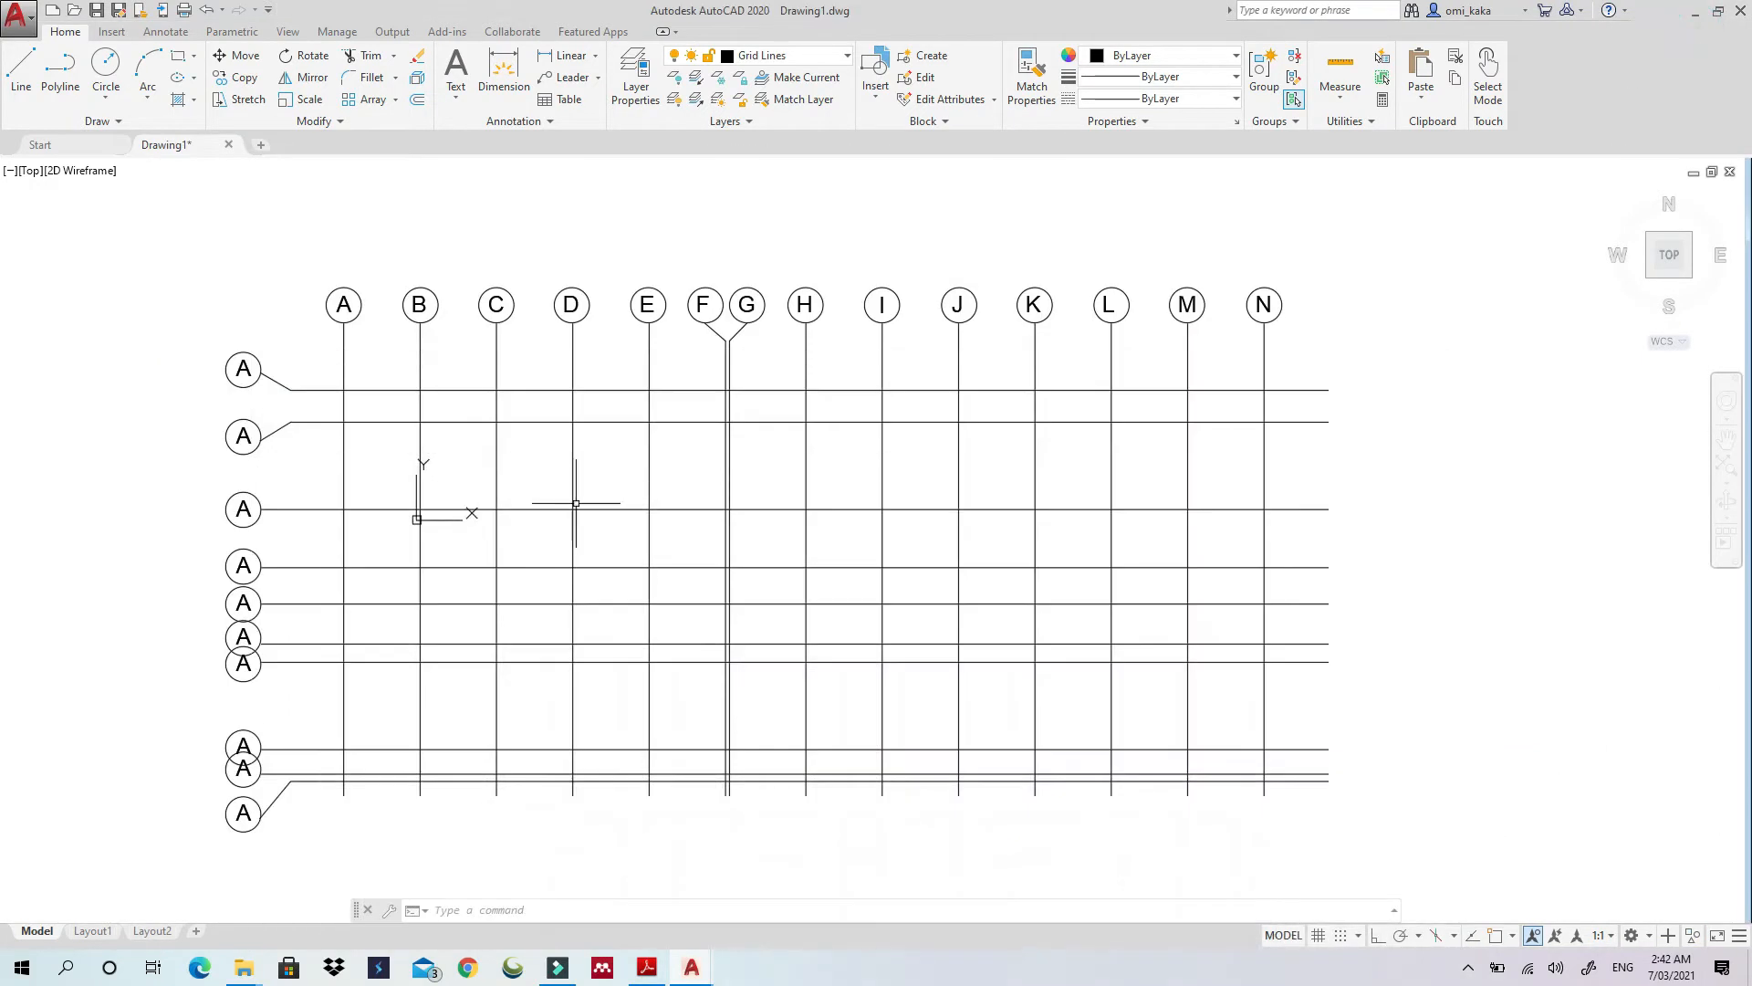
{"action": "scroll", "coordinate": [574, 473], "scroll_direction": "down", "scroll_amount": 1}
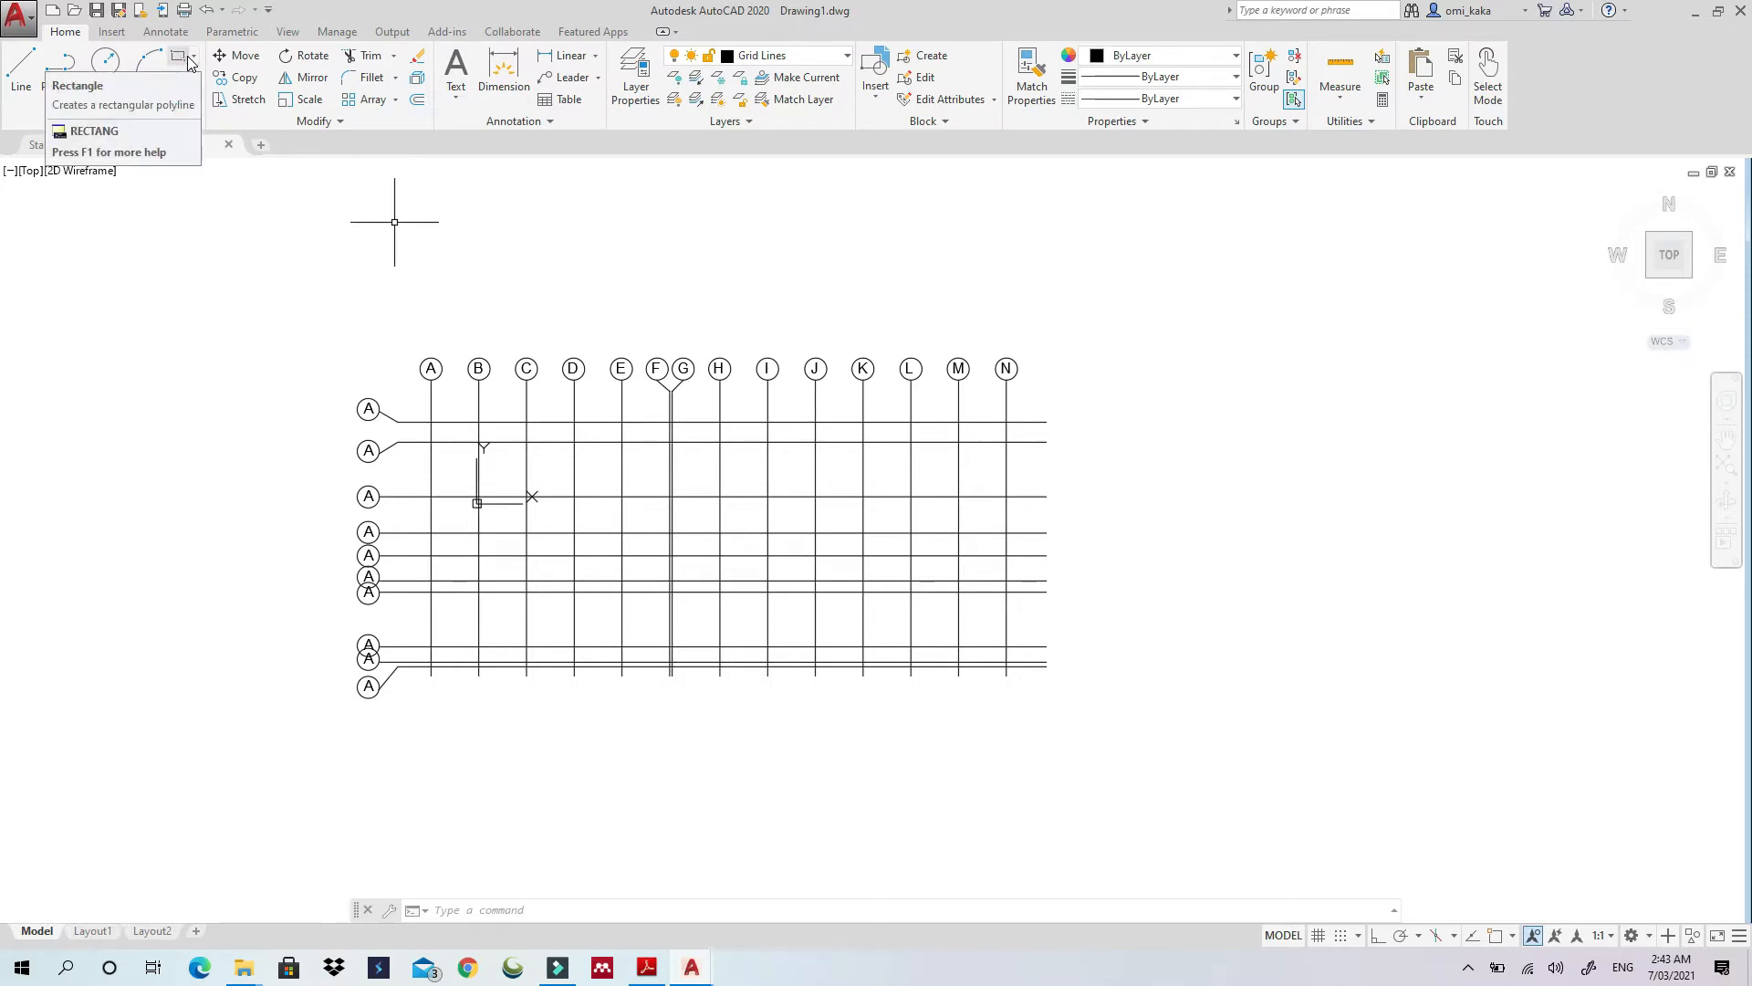
{"action": "left_click", "coordinate": [23, 84]}
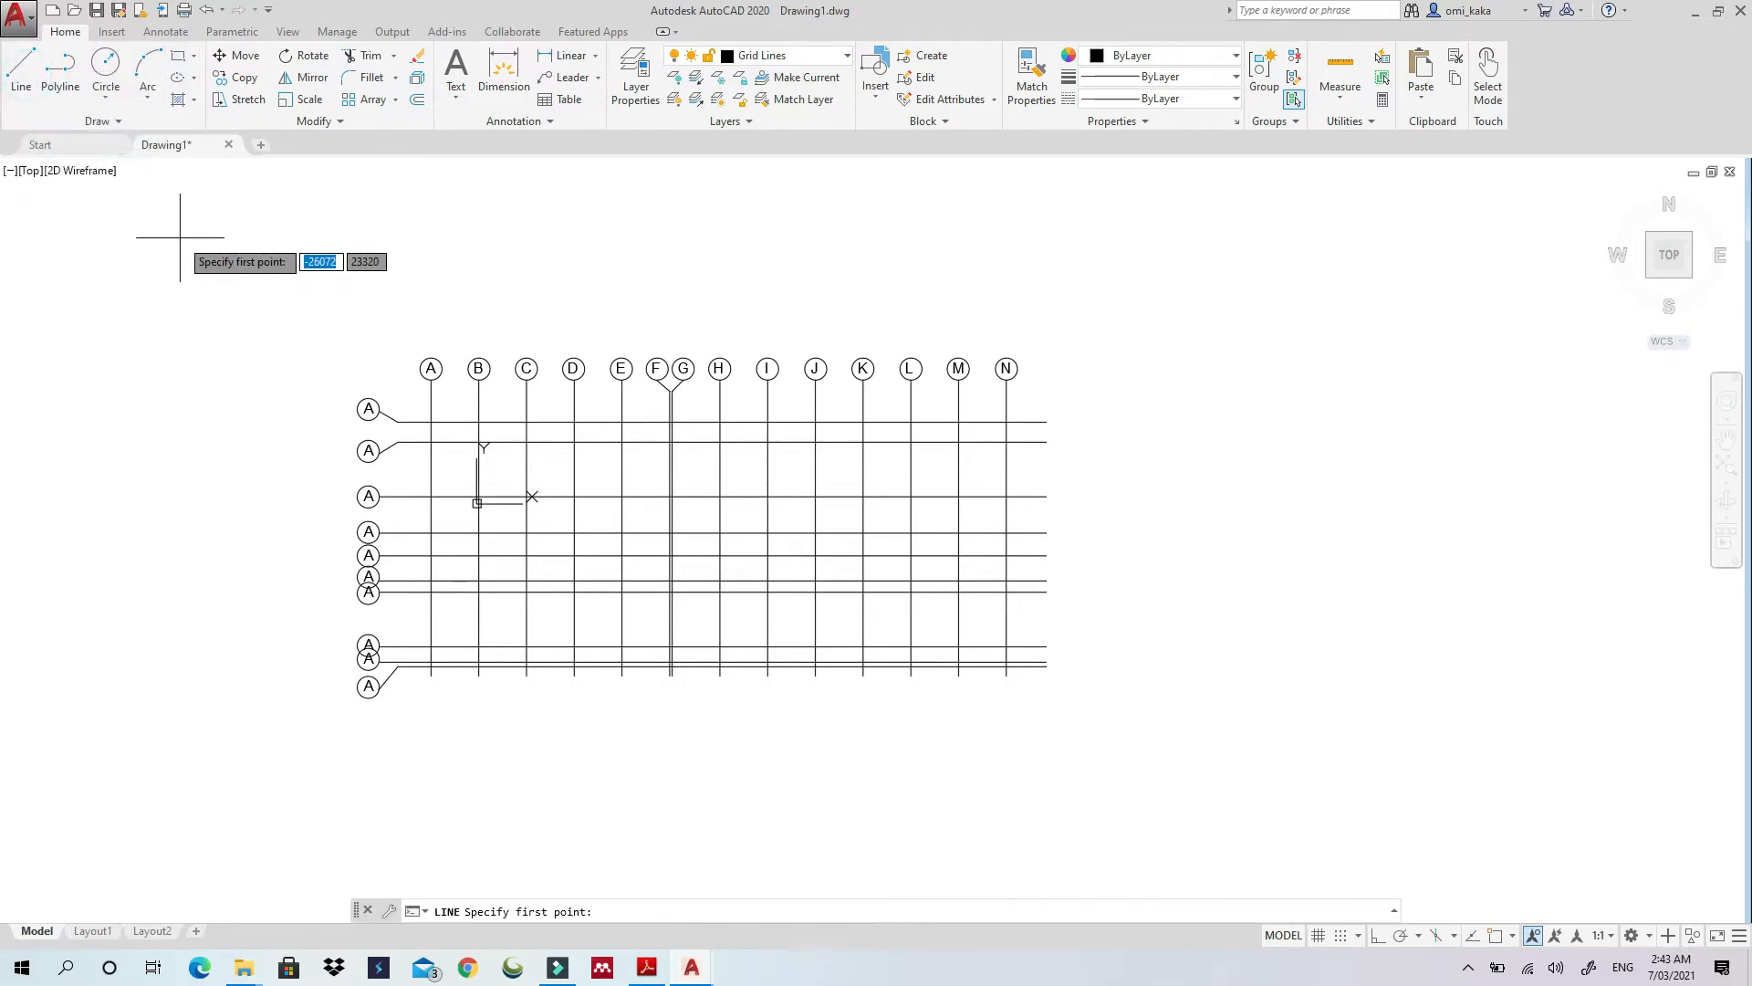
{"action": "left_click", "coordinate": [178, 56]}
{"action": "left_click", "coordinate": [131, 232]}
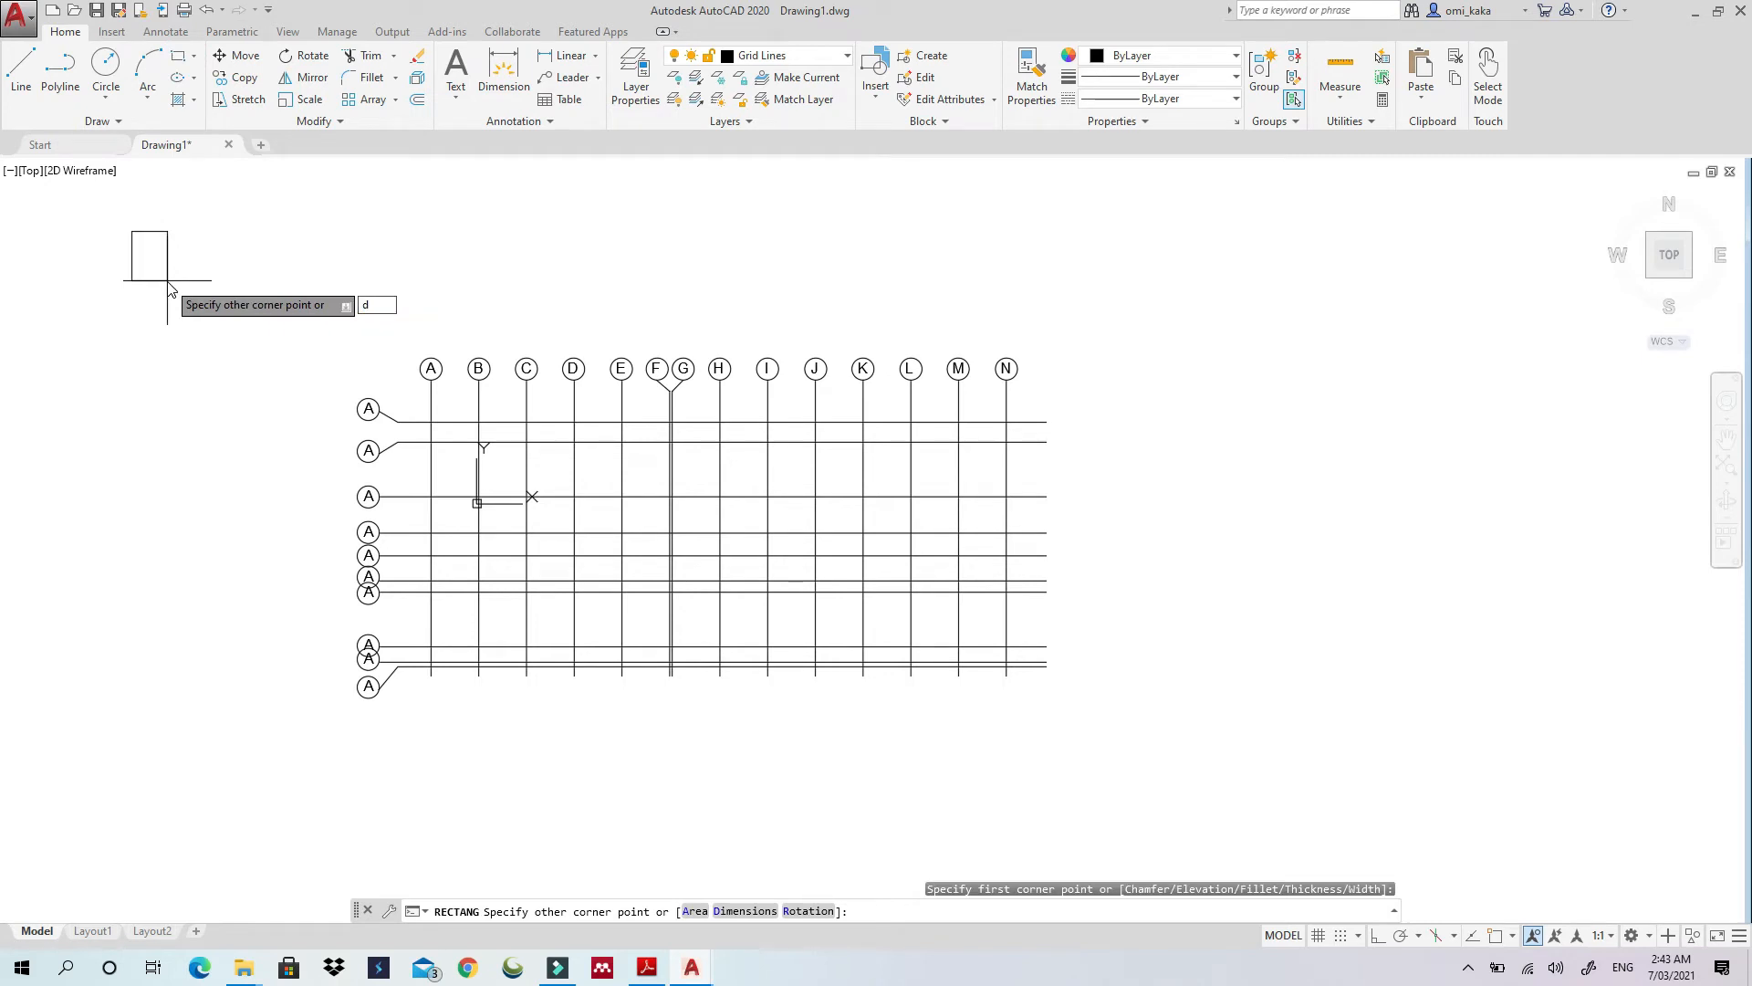
{"action": "key", "text": "Return"}
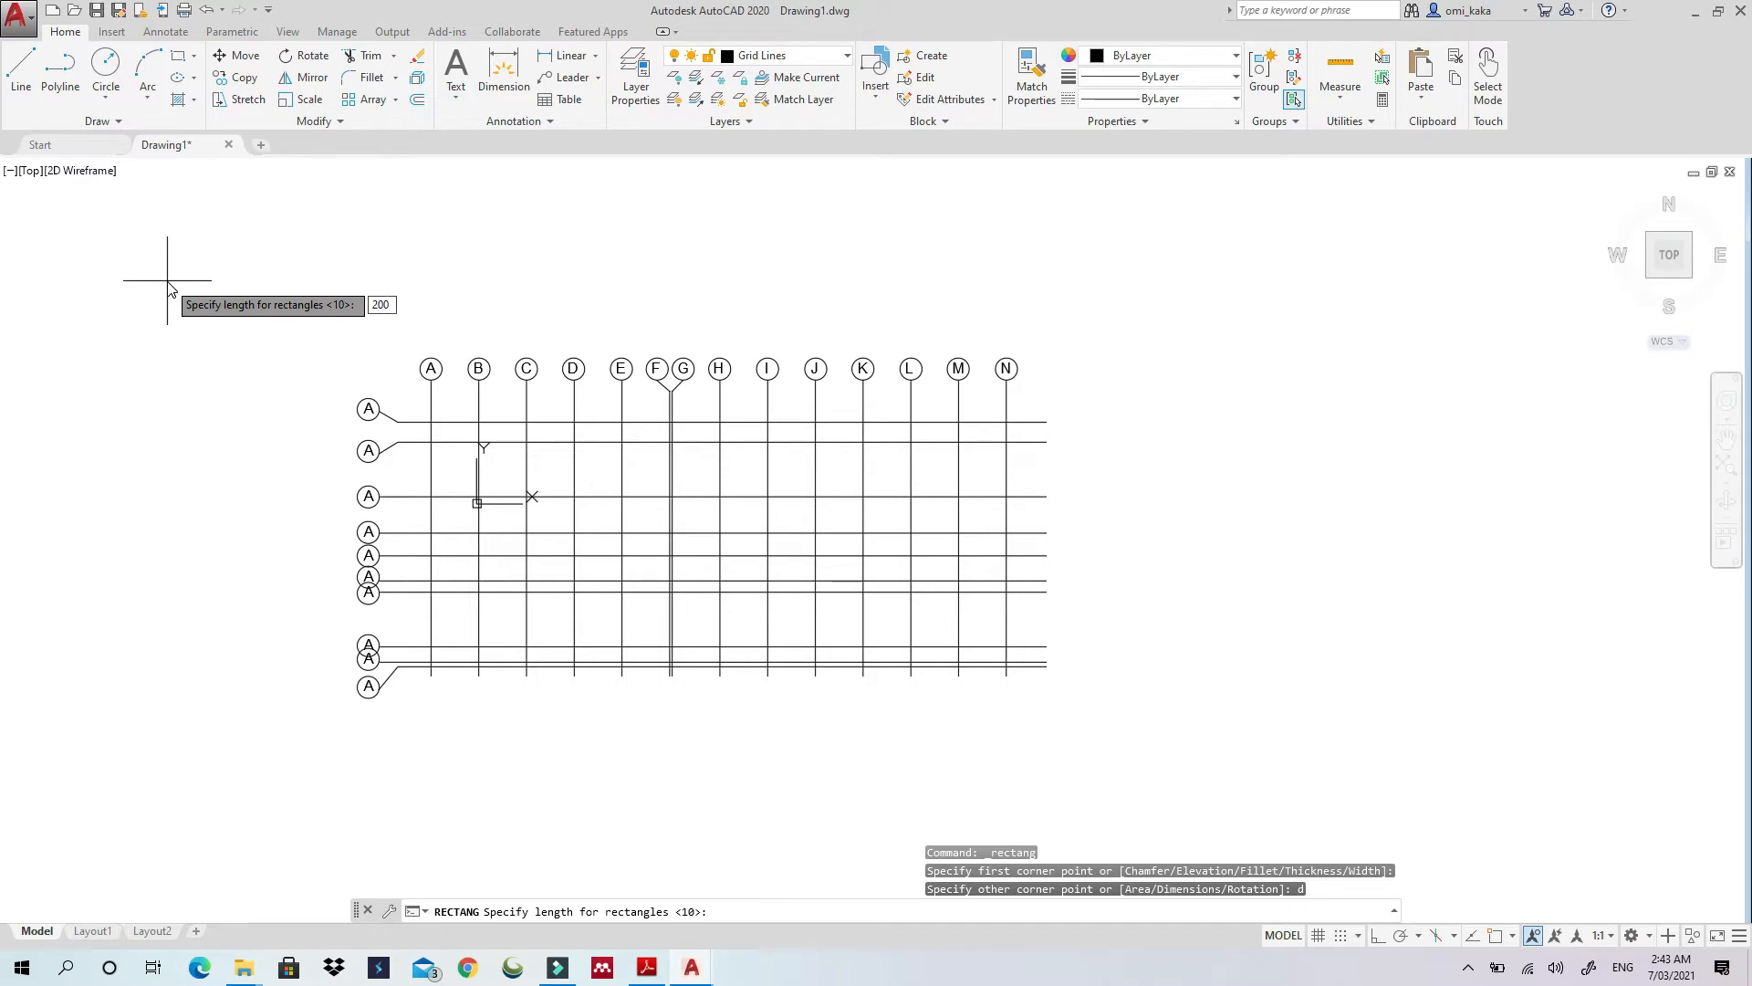
{"action": "key", "text": "Return"}
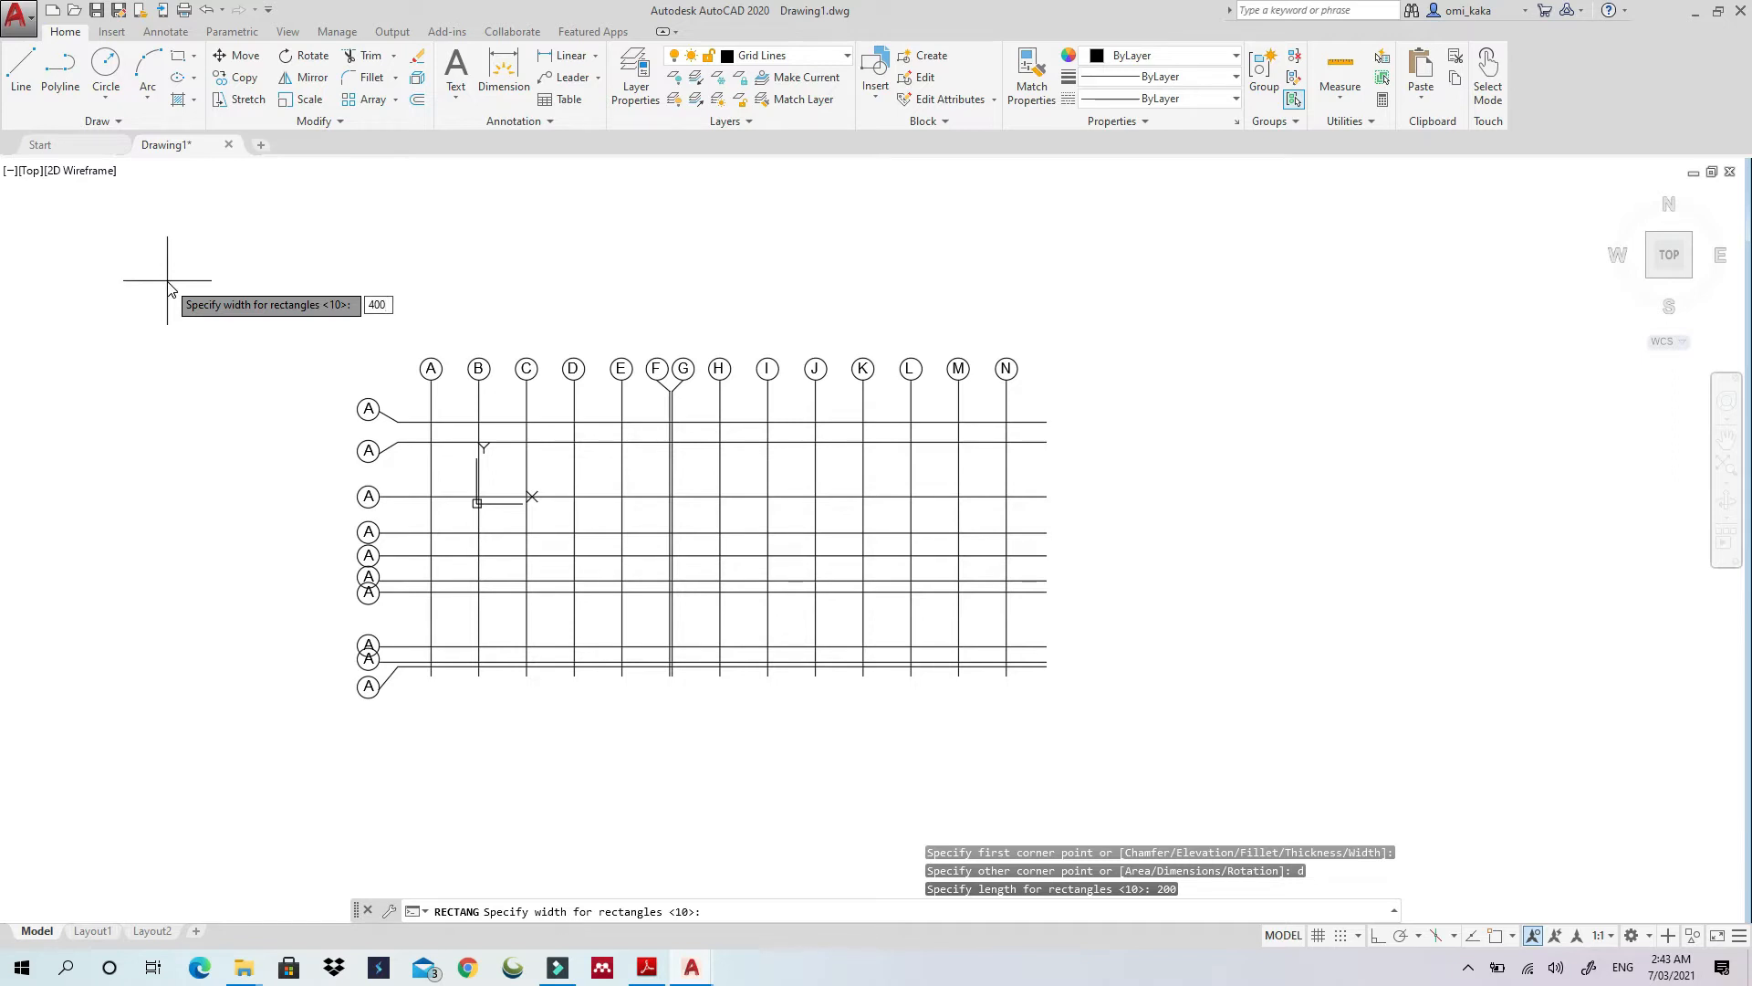
{"action": "key", "text": "Return"}
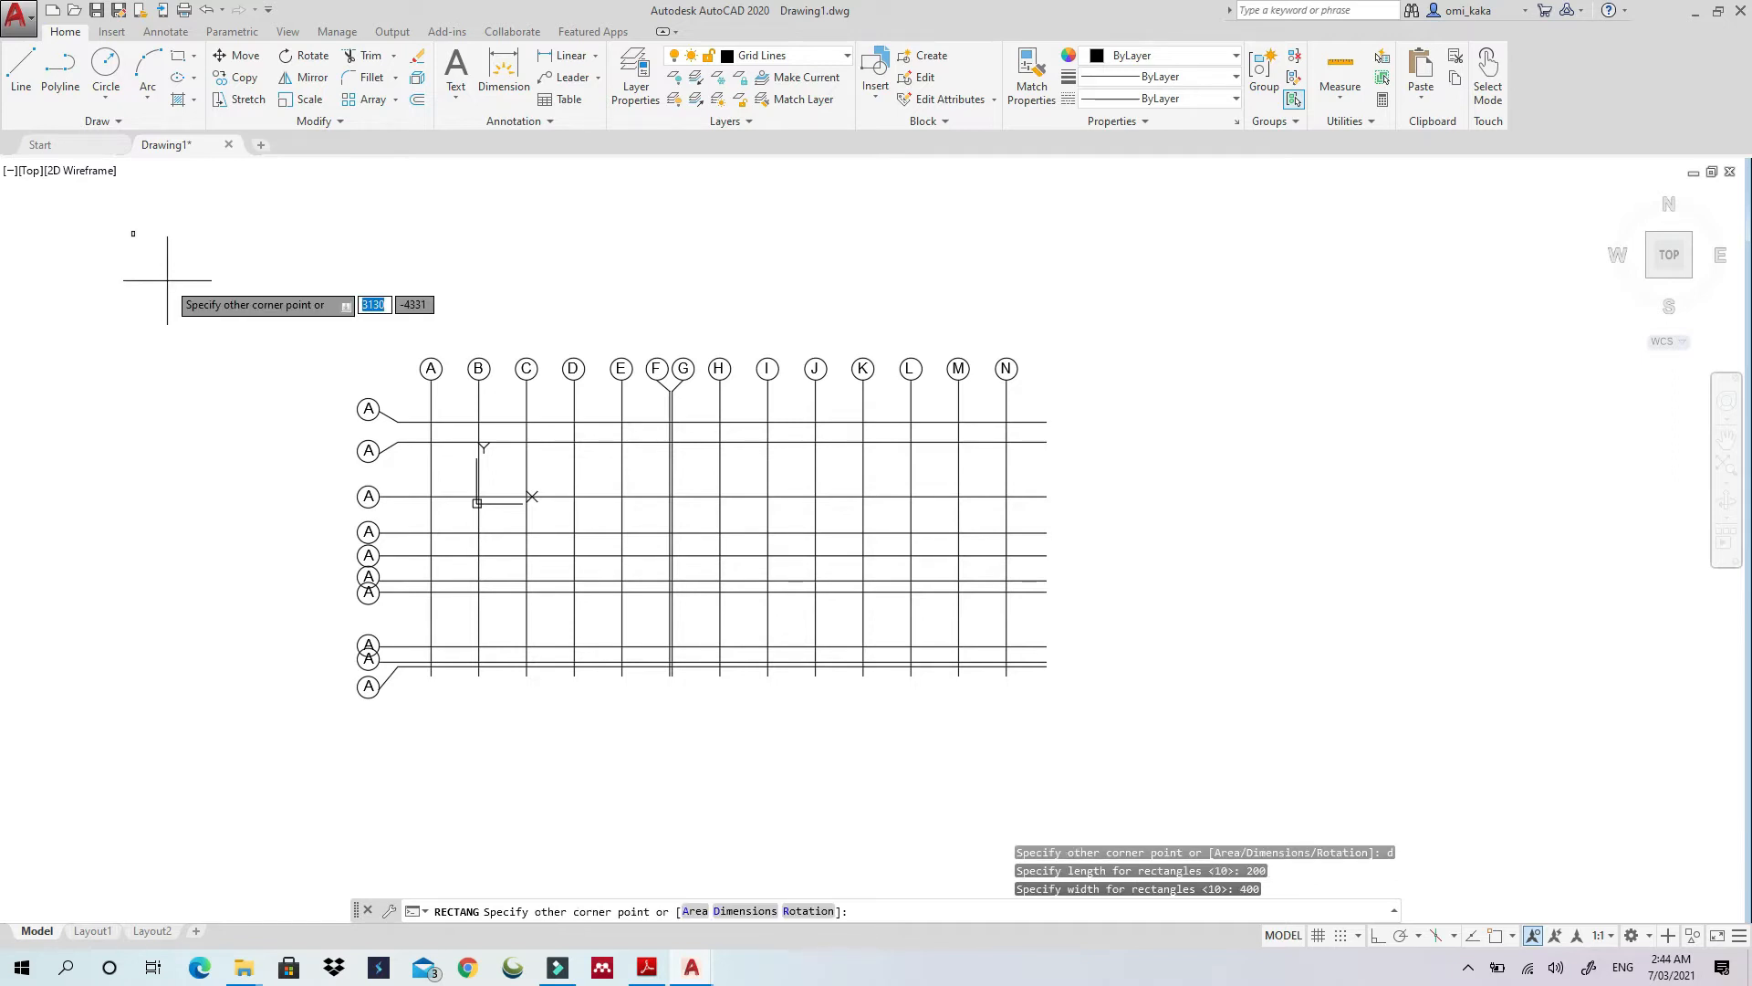
{"action": "key", "text": "Return"}
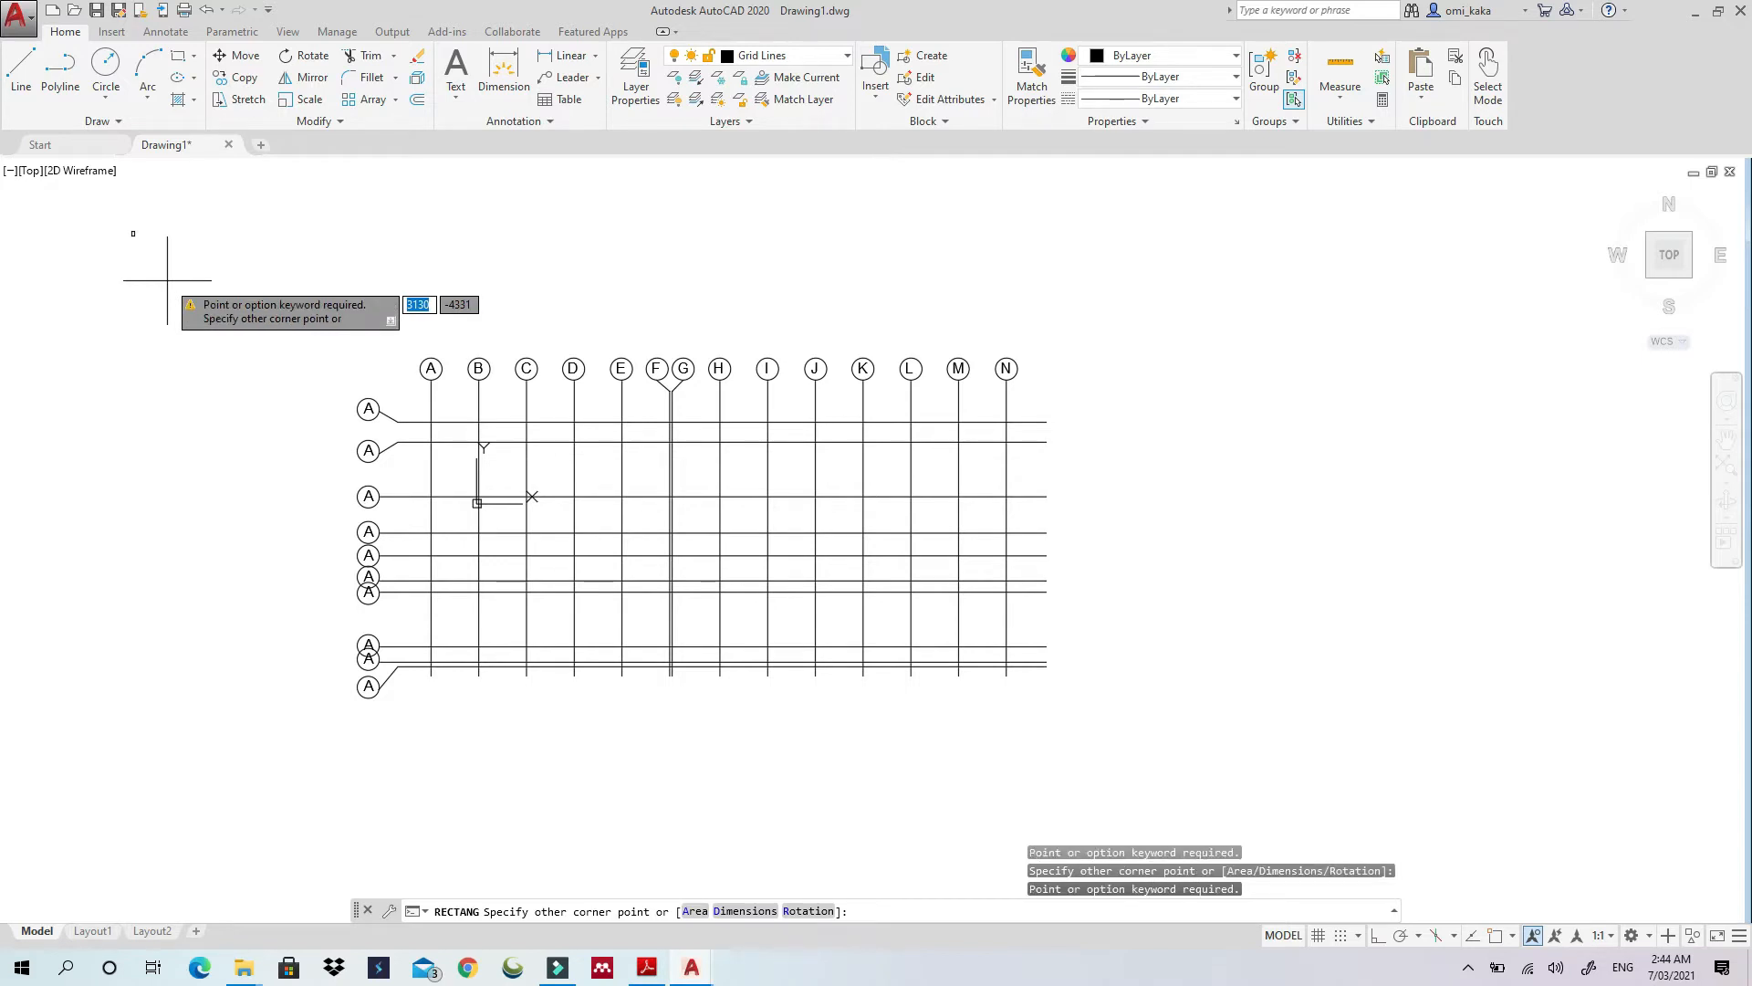
{"action": "key", "text": "Escape"}
{"action": "scroll", "coordinate": [87, 232], "scroll_direction": "up", "scroll_amount": 8}
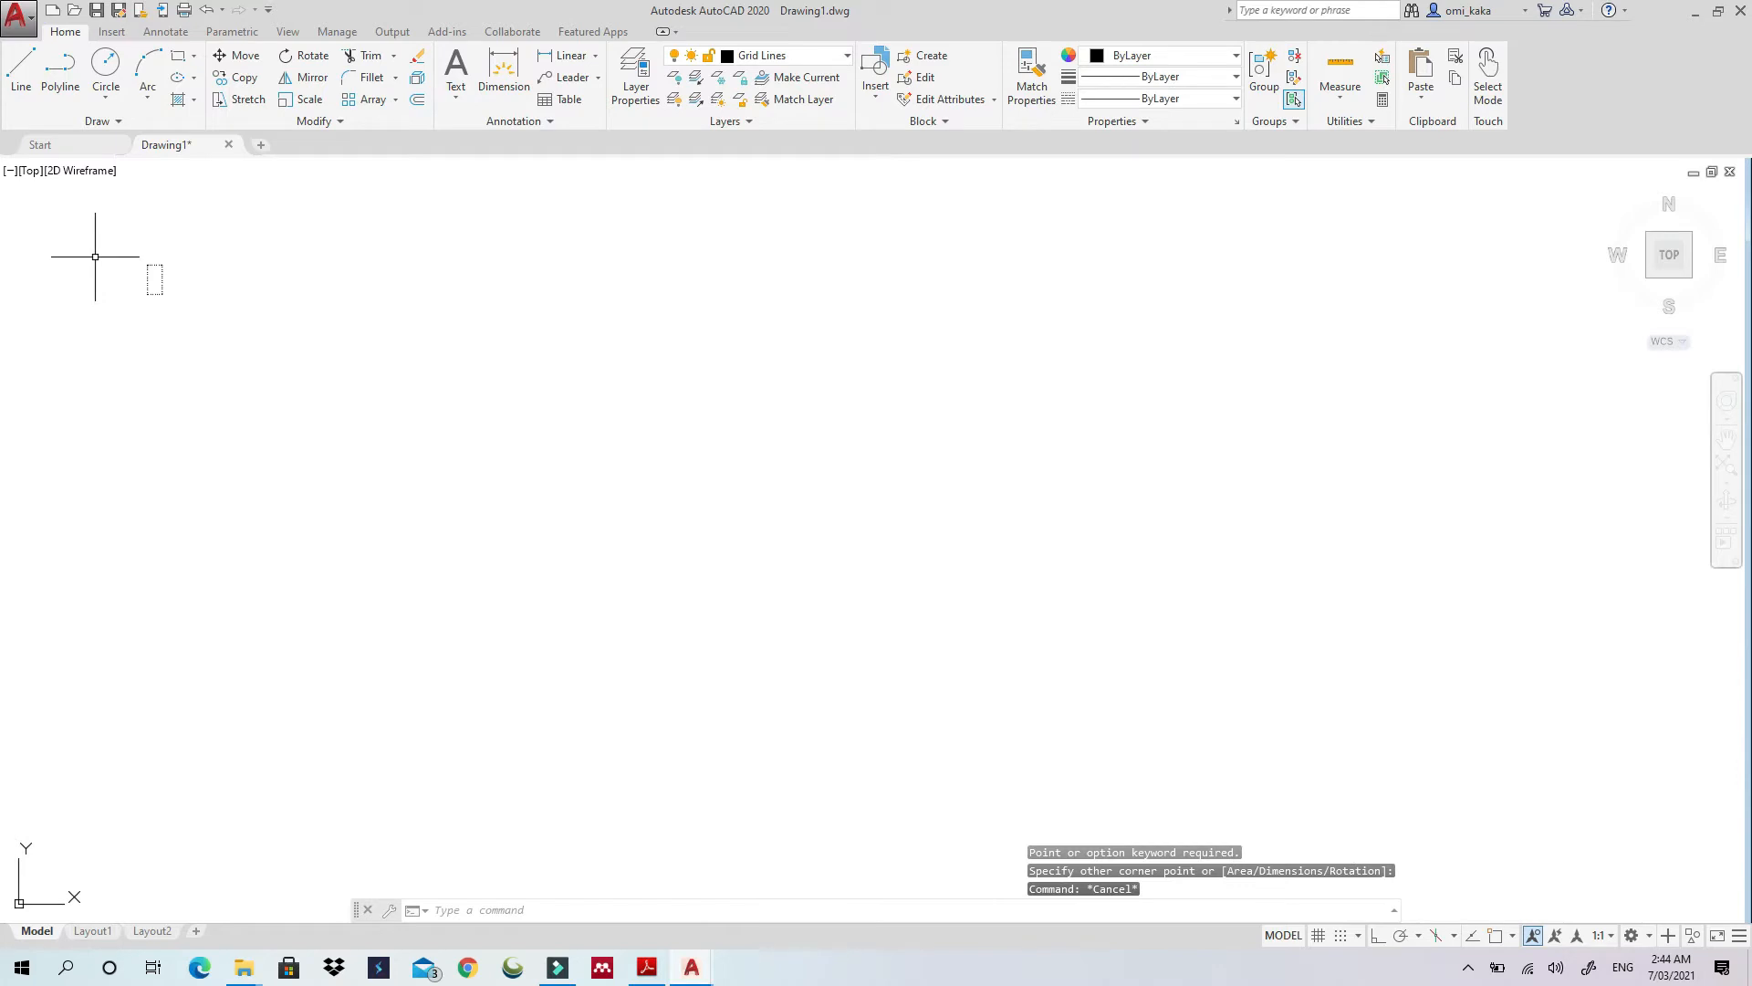
{"action": "key", "text": "Escape"}
{"action": "left_click", "coordinate": [95, 226]}
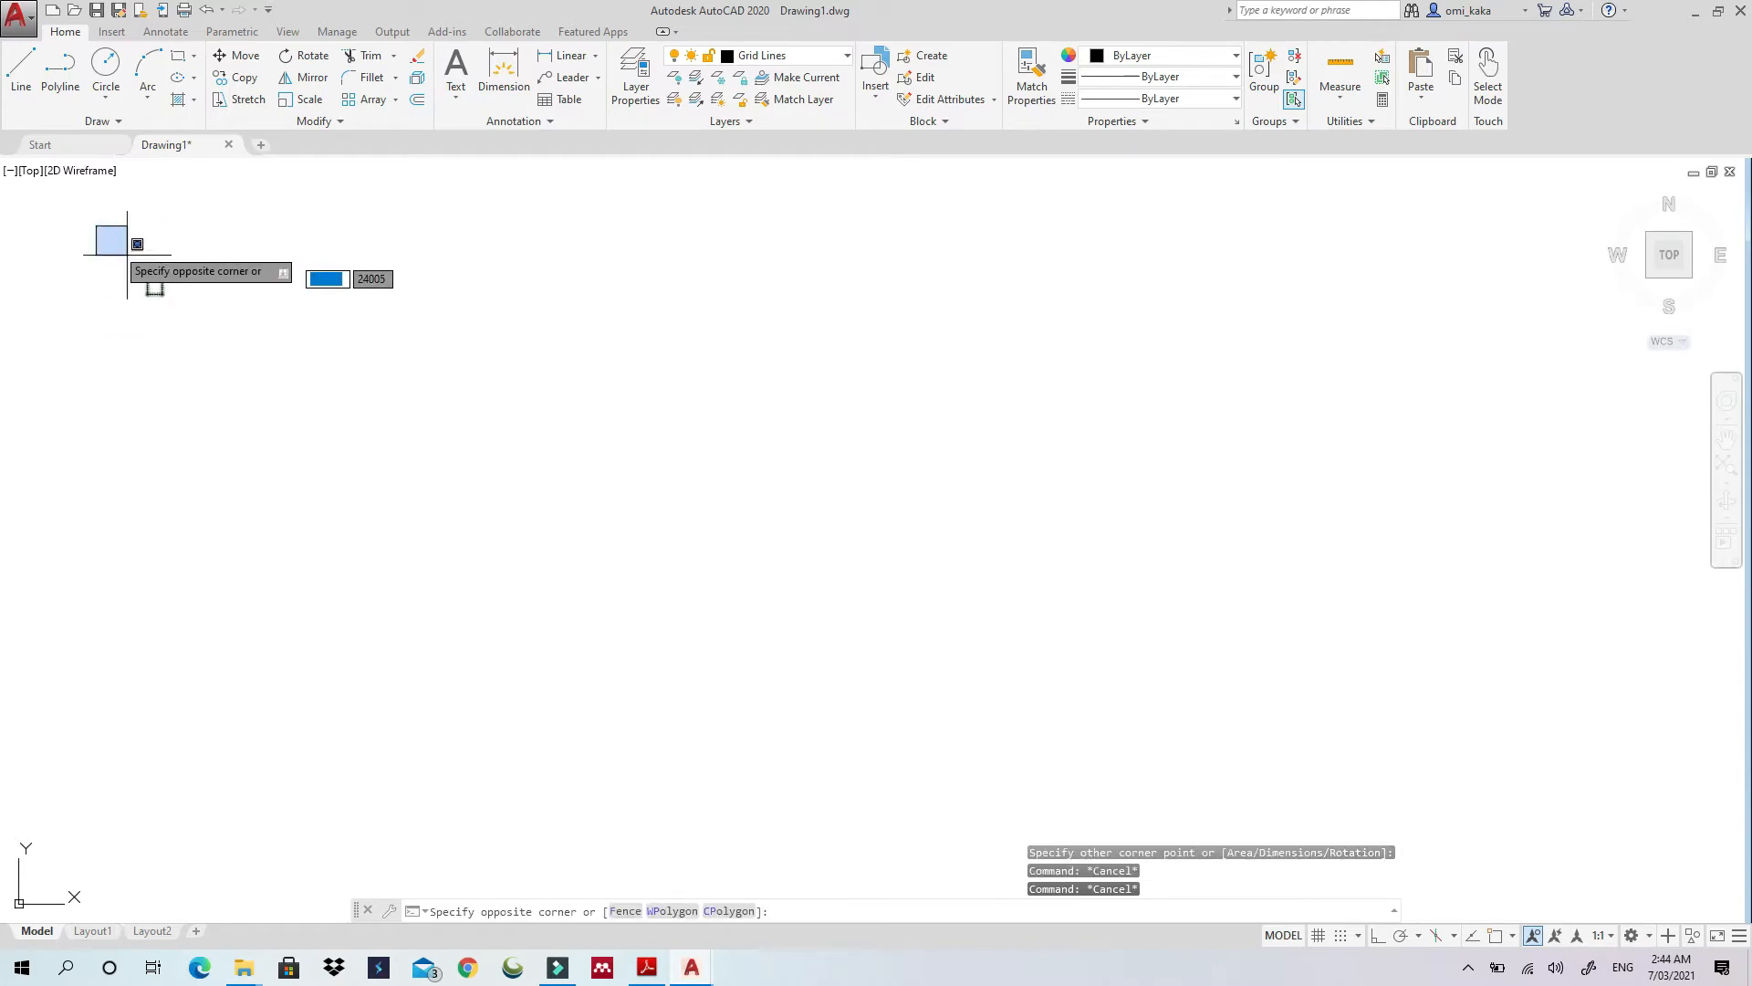
{"action": "key", "text": "Escape"}
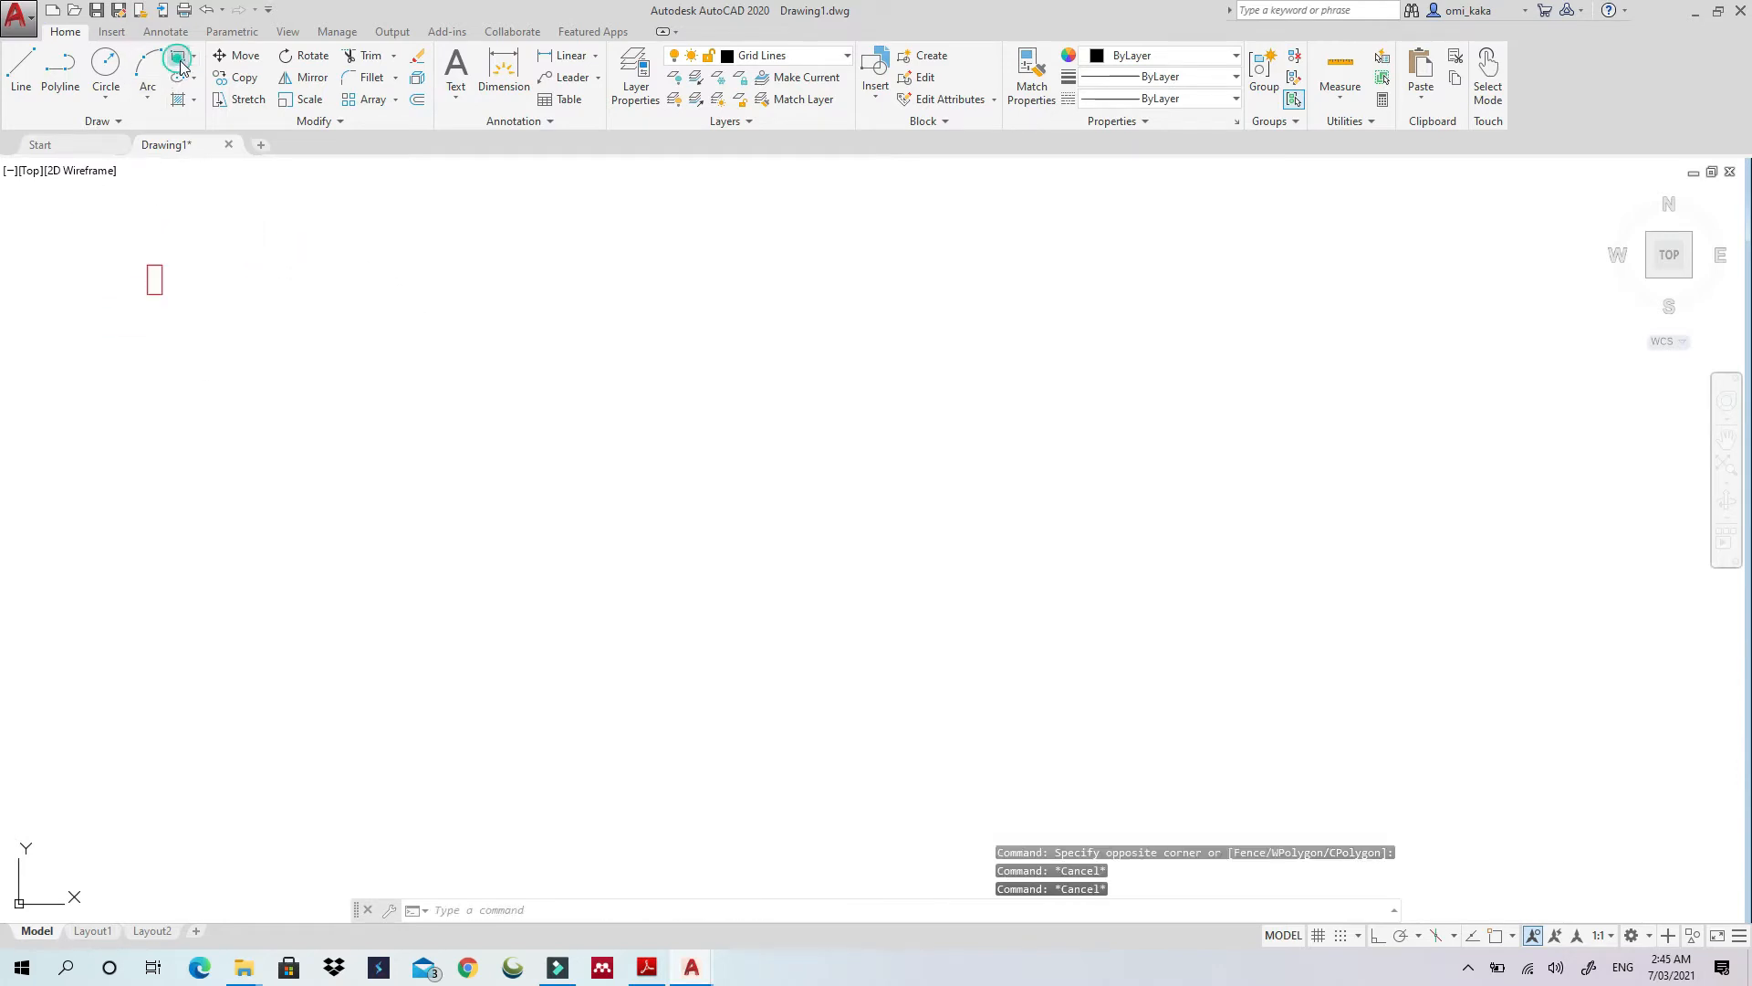
{"action": "left_click", "coordinate": [178, 56]}
{"action": "left_click", "coordinate": [365, 329]}
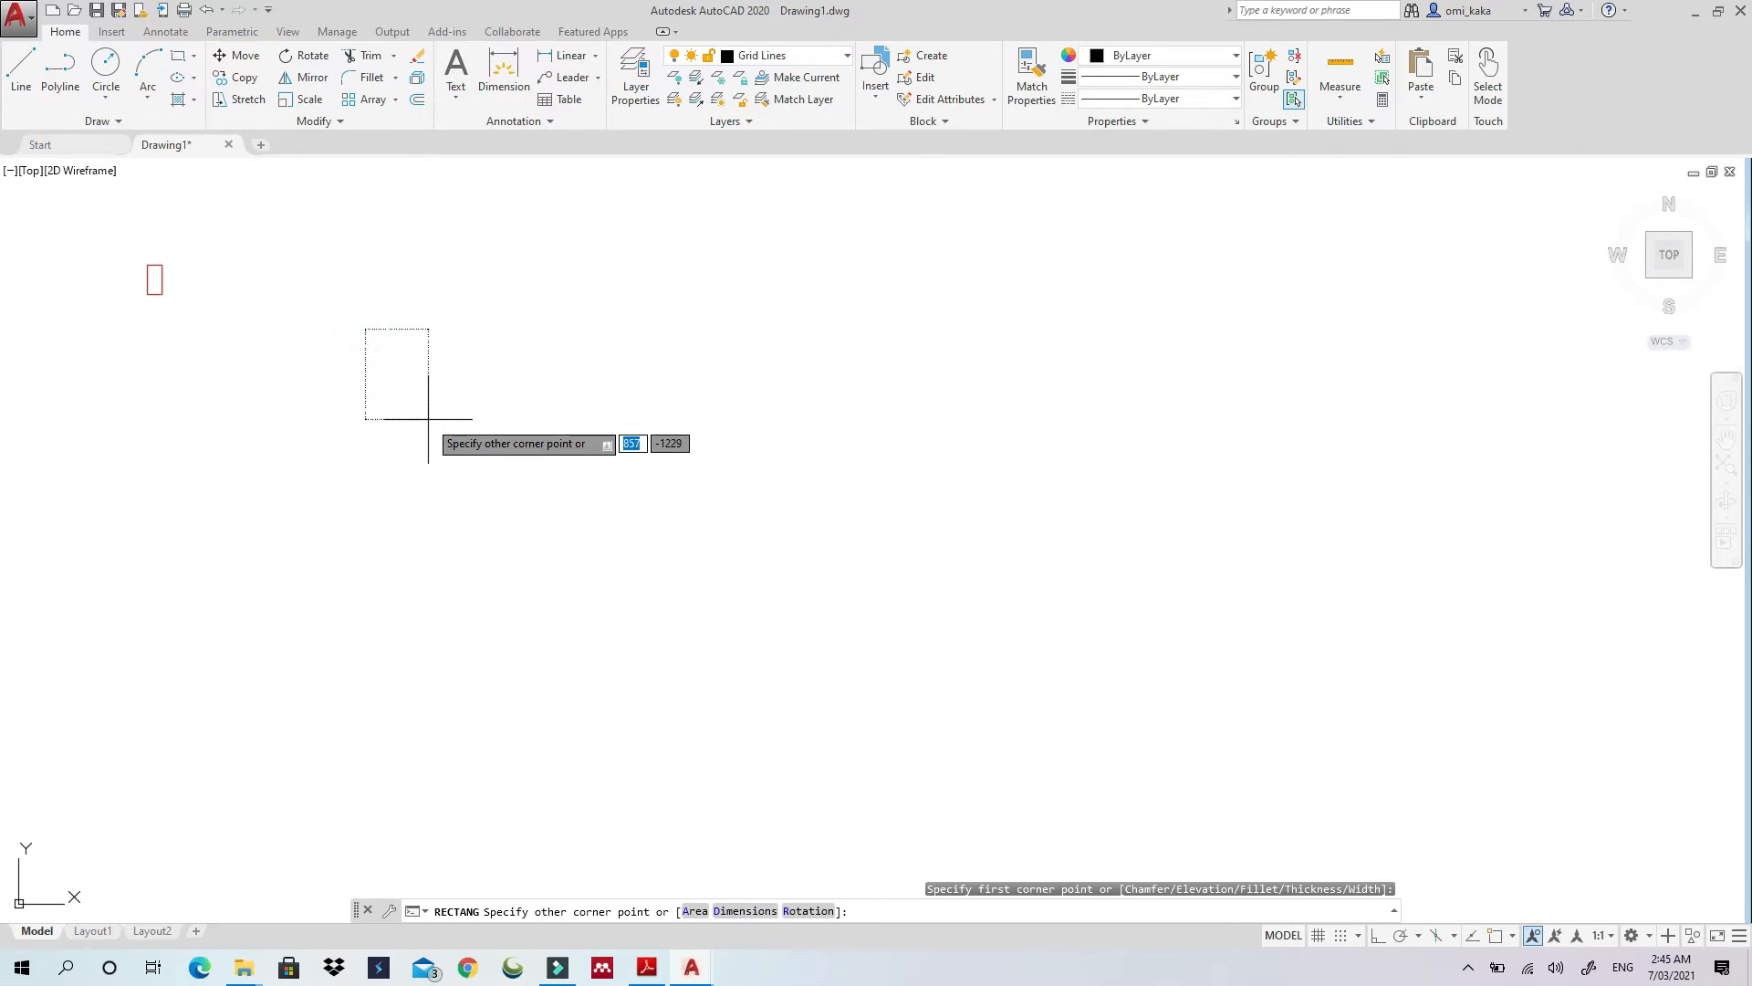
{"action": "key", "text": "Escape"}
{"action": "key", "text": "Escape"}
Make the Column layer current
{"action": "left_click", "coordinate": [846, 55]}
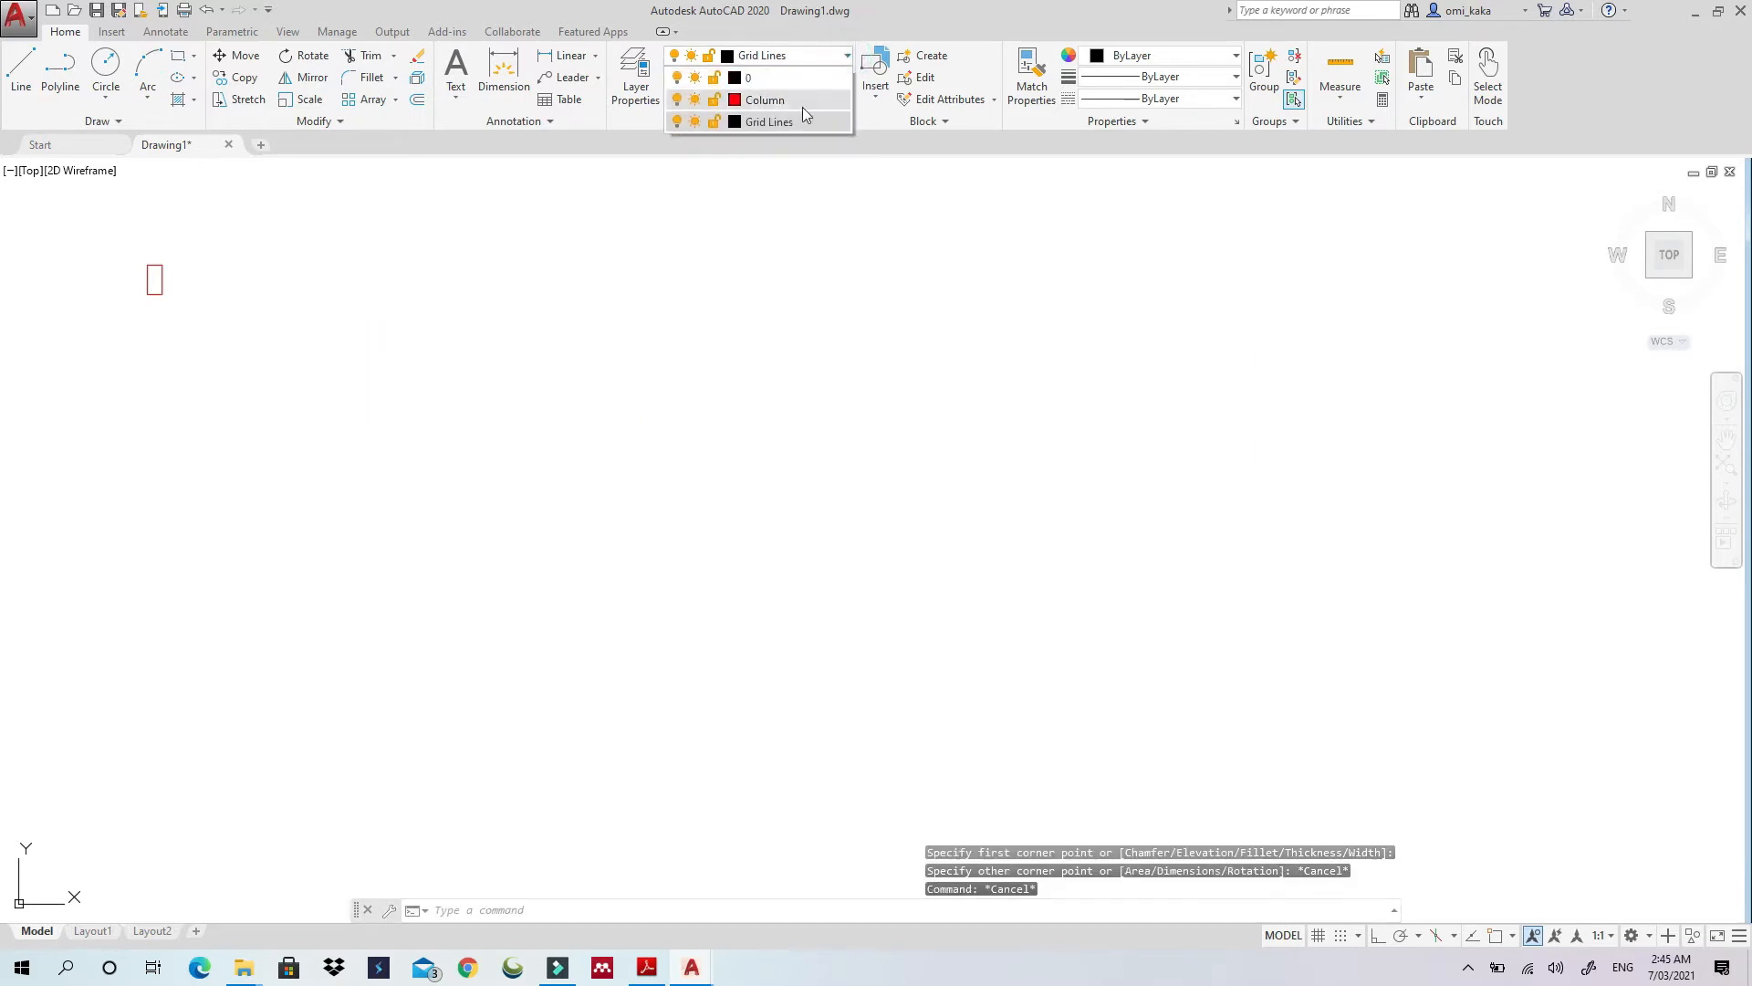
{"action": "left_click", "coordinate": [797, 104]}
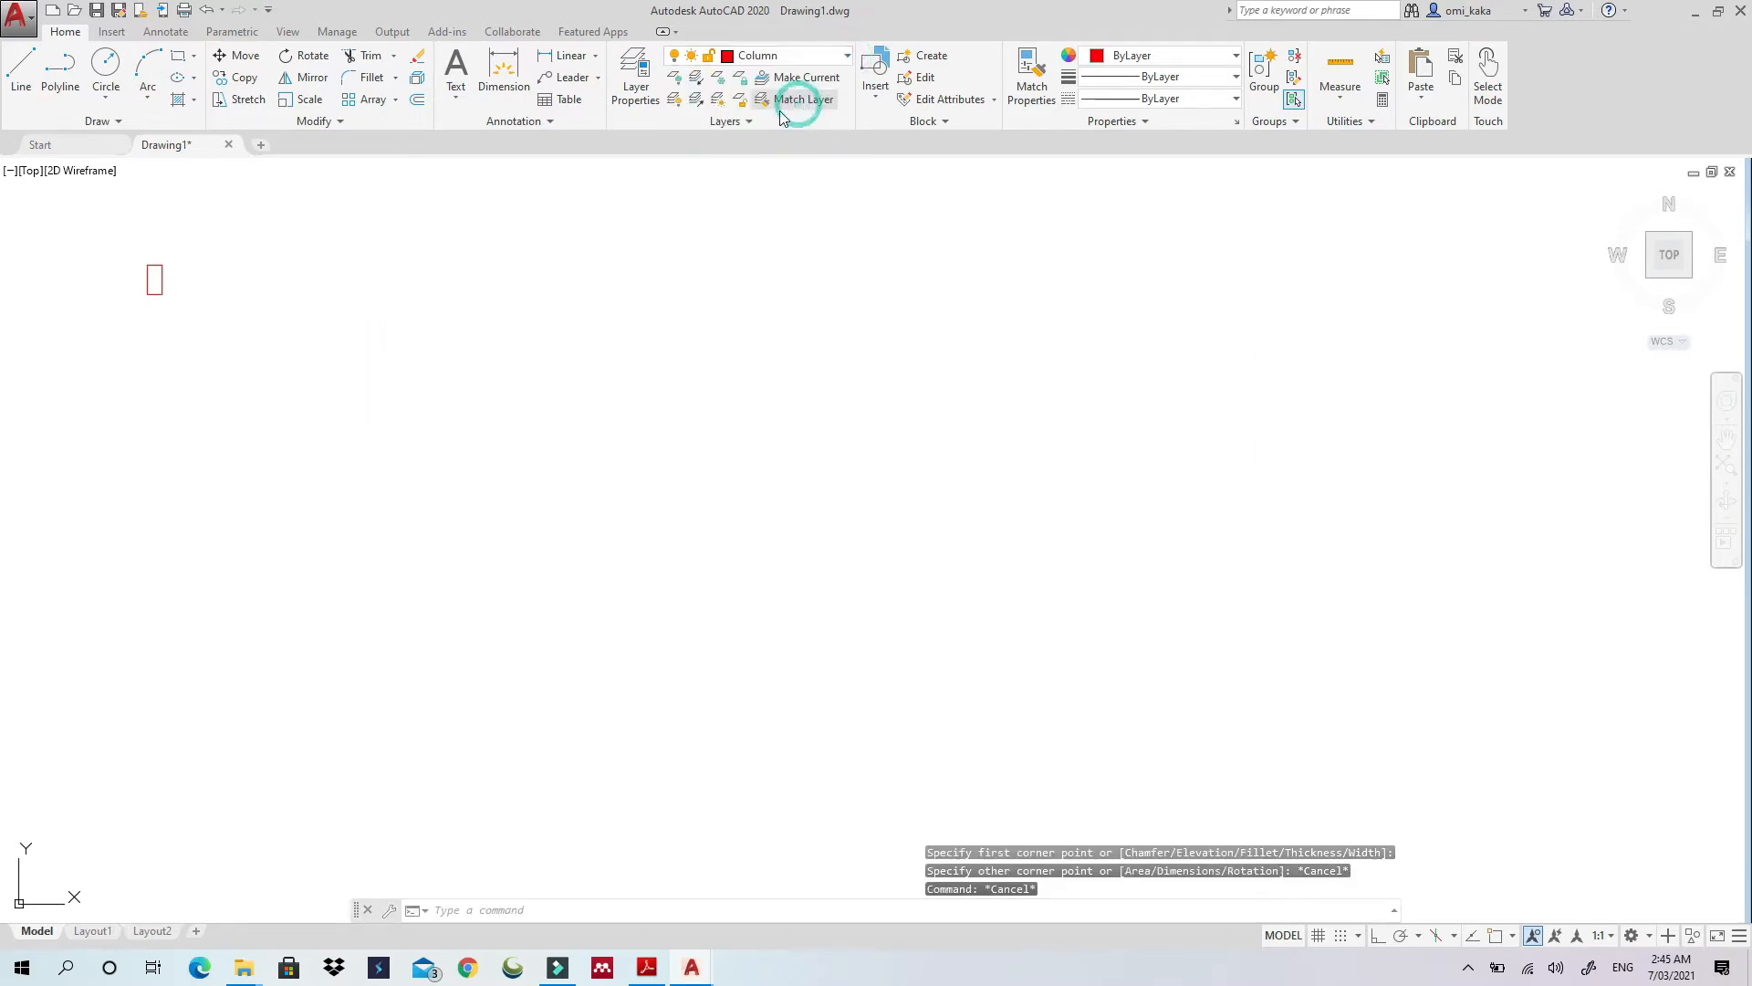
Draw a second column rectangle, 400 long and 200 wide, below and to the side of the existing column
{"action": "left_click", "coordinate": [180, 60]}
{"action": "left_click", "coordinate": [365, 340]}
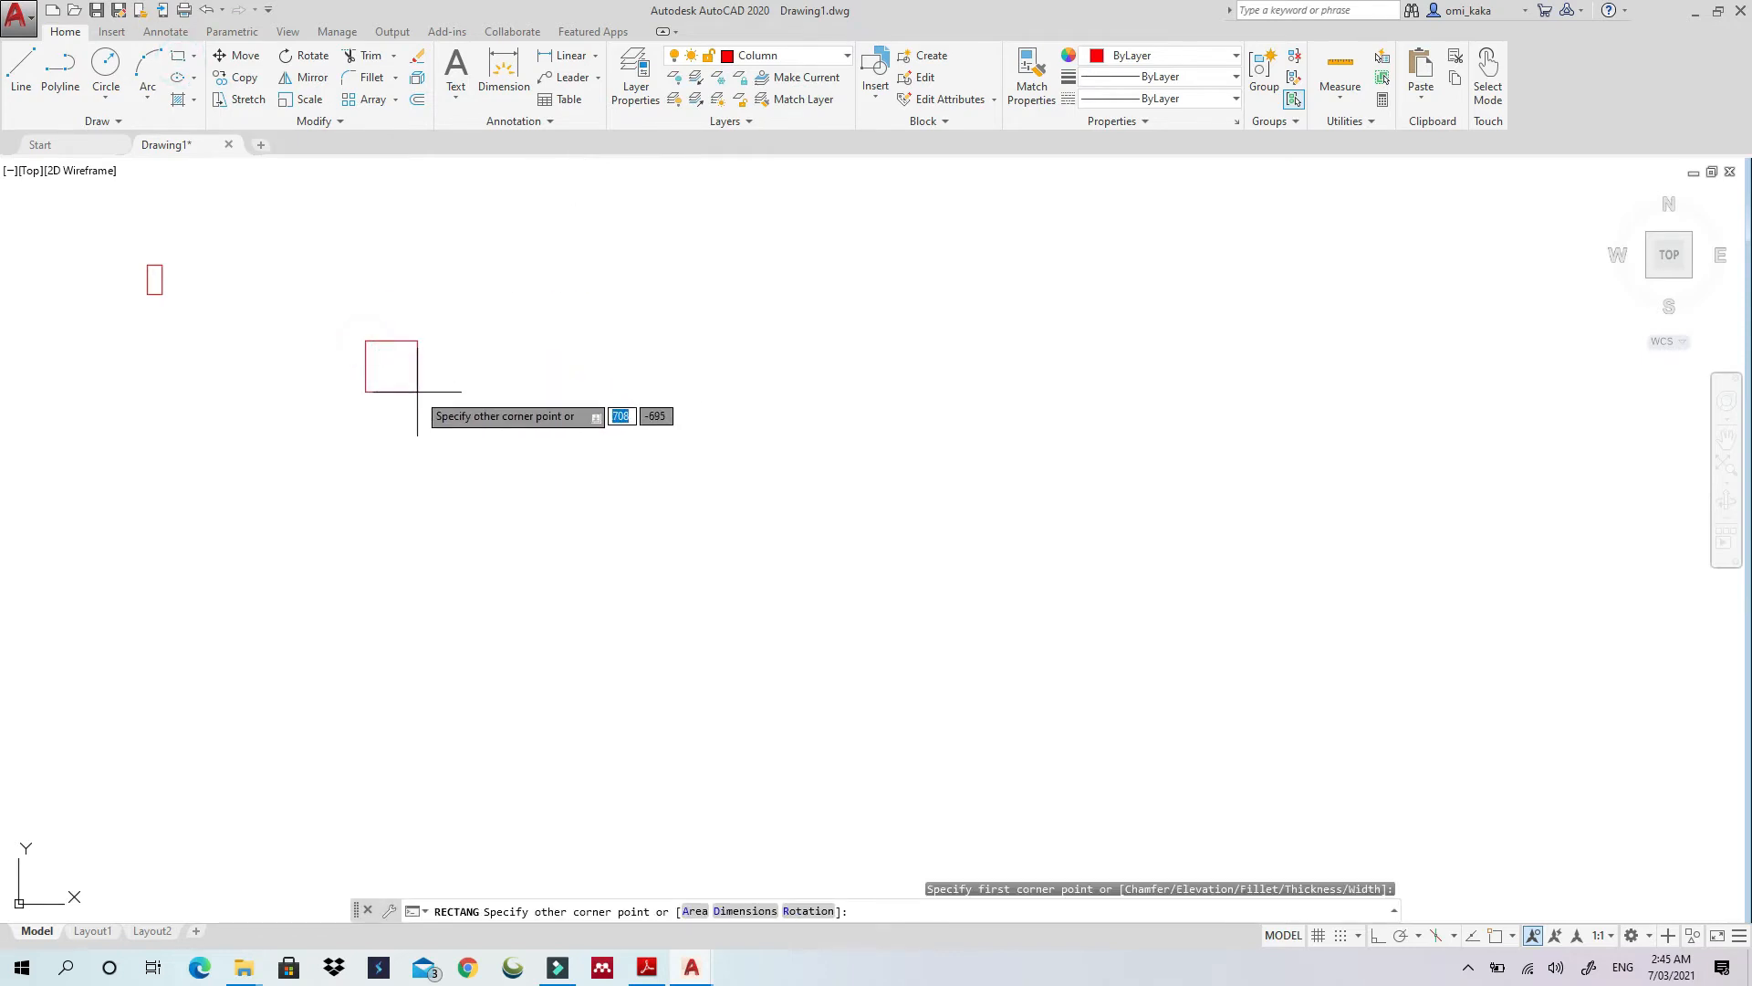
{"action": "type", "text": "d"}
{"action": "key", "text": "Return"}
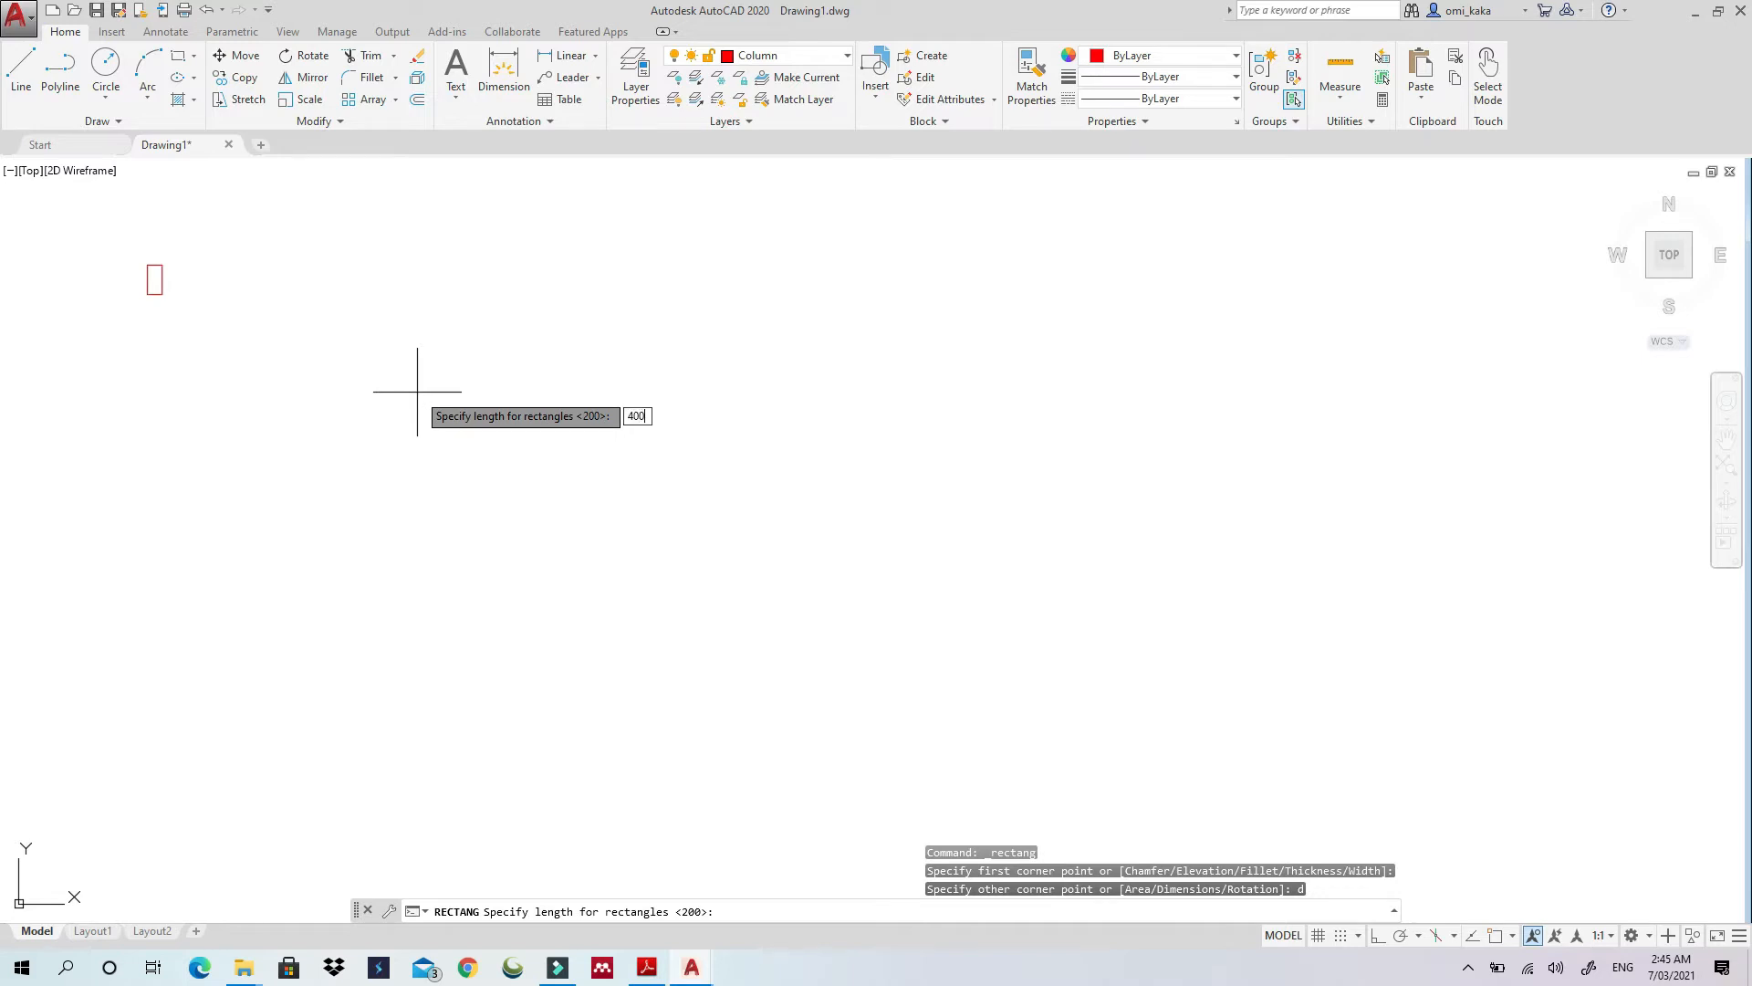
{"action": "key", "text": "Return"}
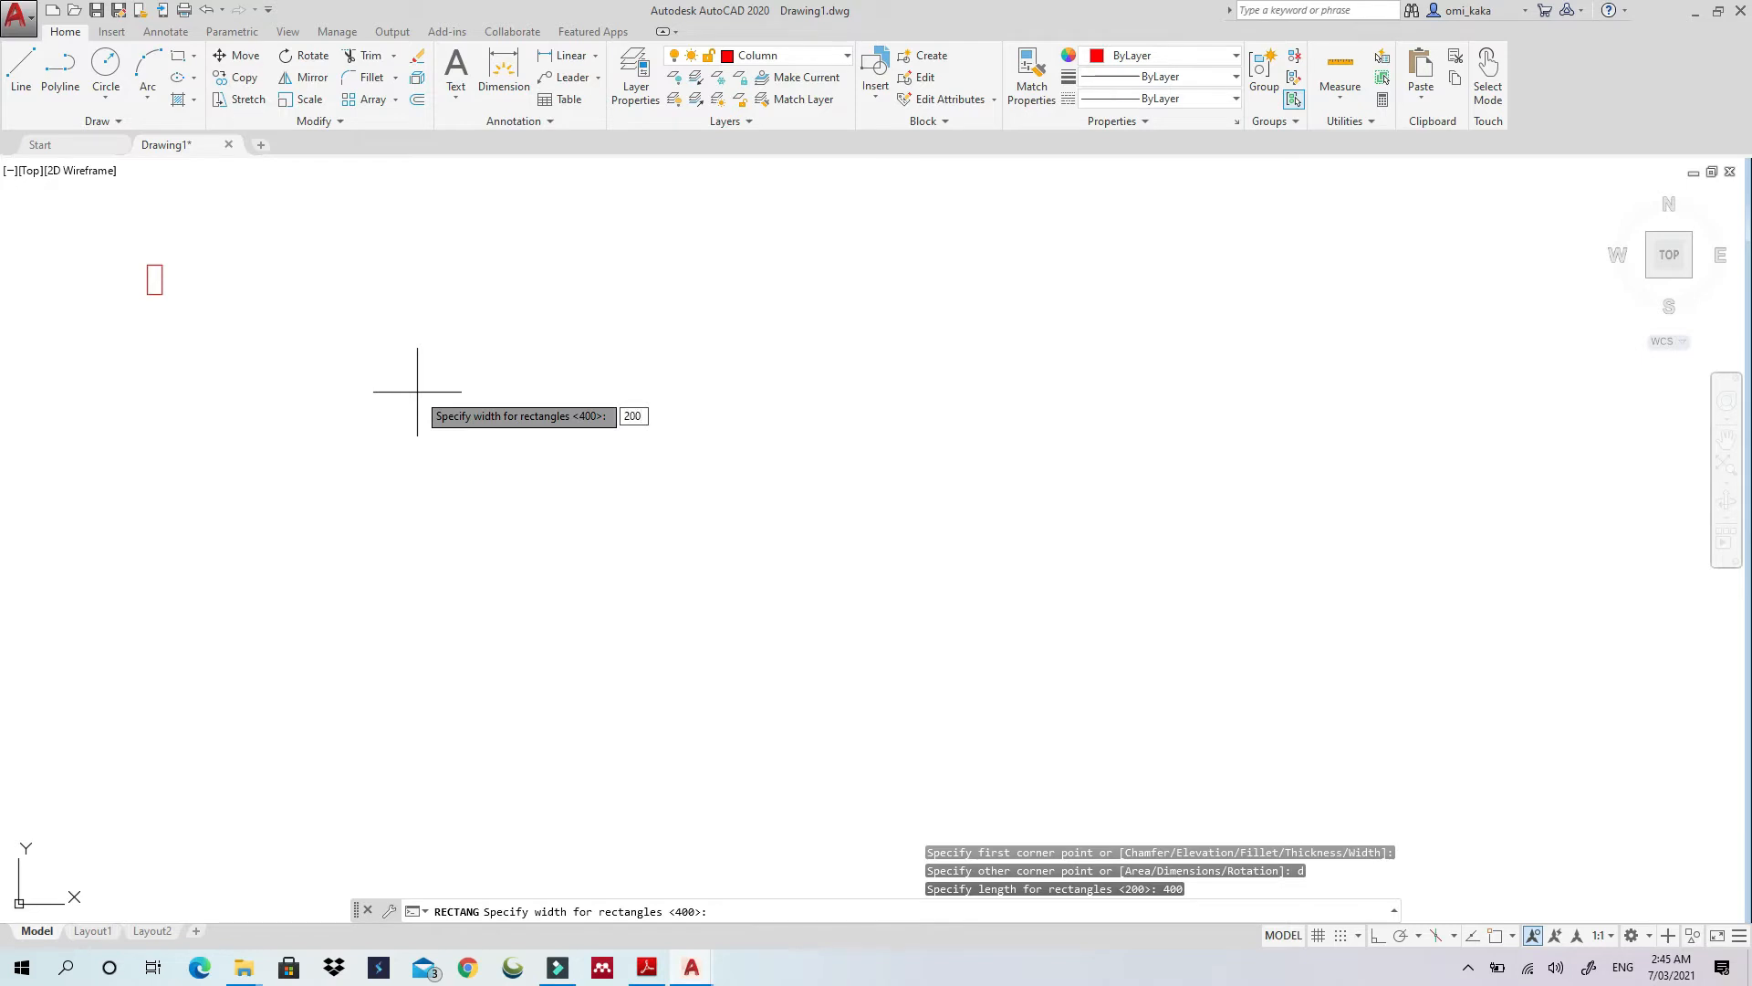
{"action": "key", "text": "Return"}
{"action": "left_click", "coordinate": [417, 391]}
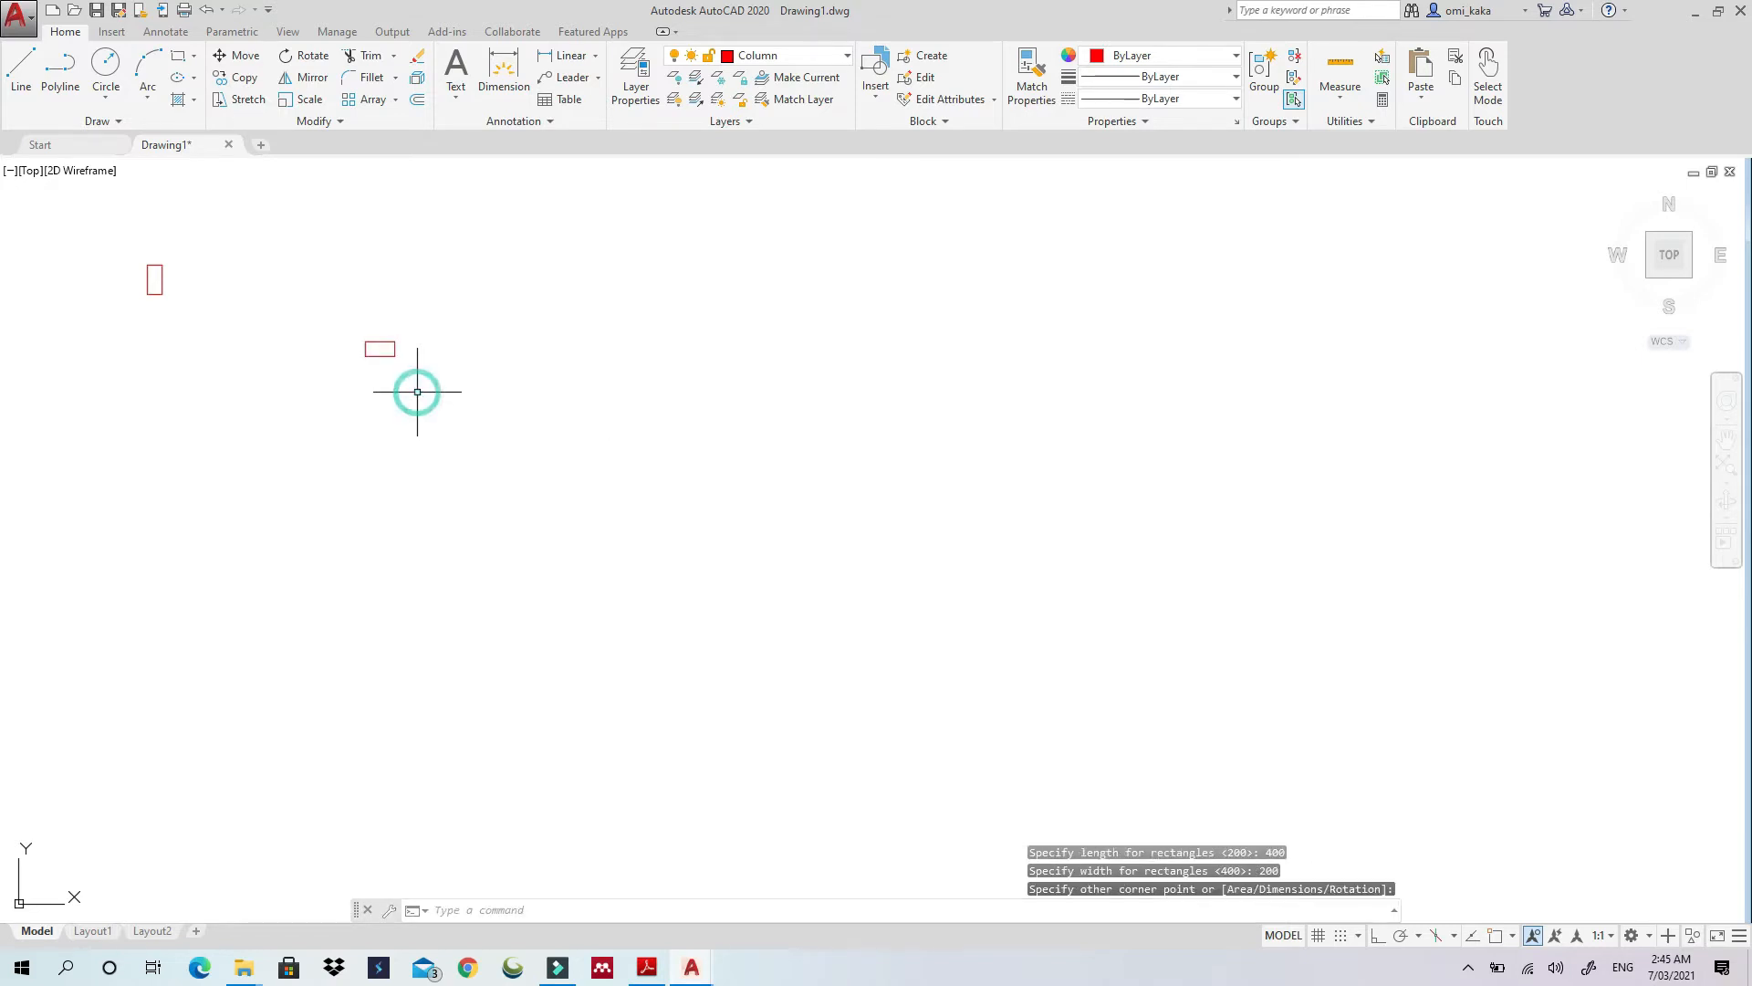
{"action": "scroll", "coordinate": [551, 366], "scroll_direction": "down", "scroll_amount": 2}
{"action": "scroll", "coordinate": [551, 366], "scroll_direction": "down", "scroll_amount": 4}
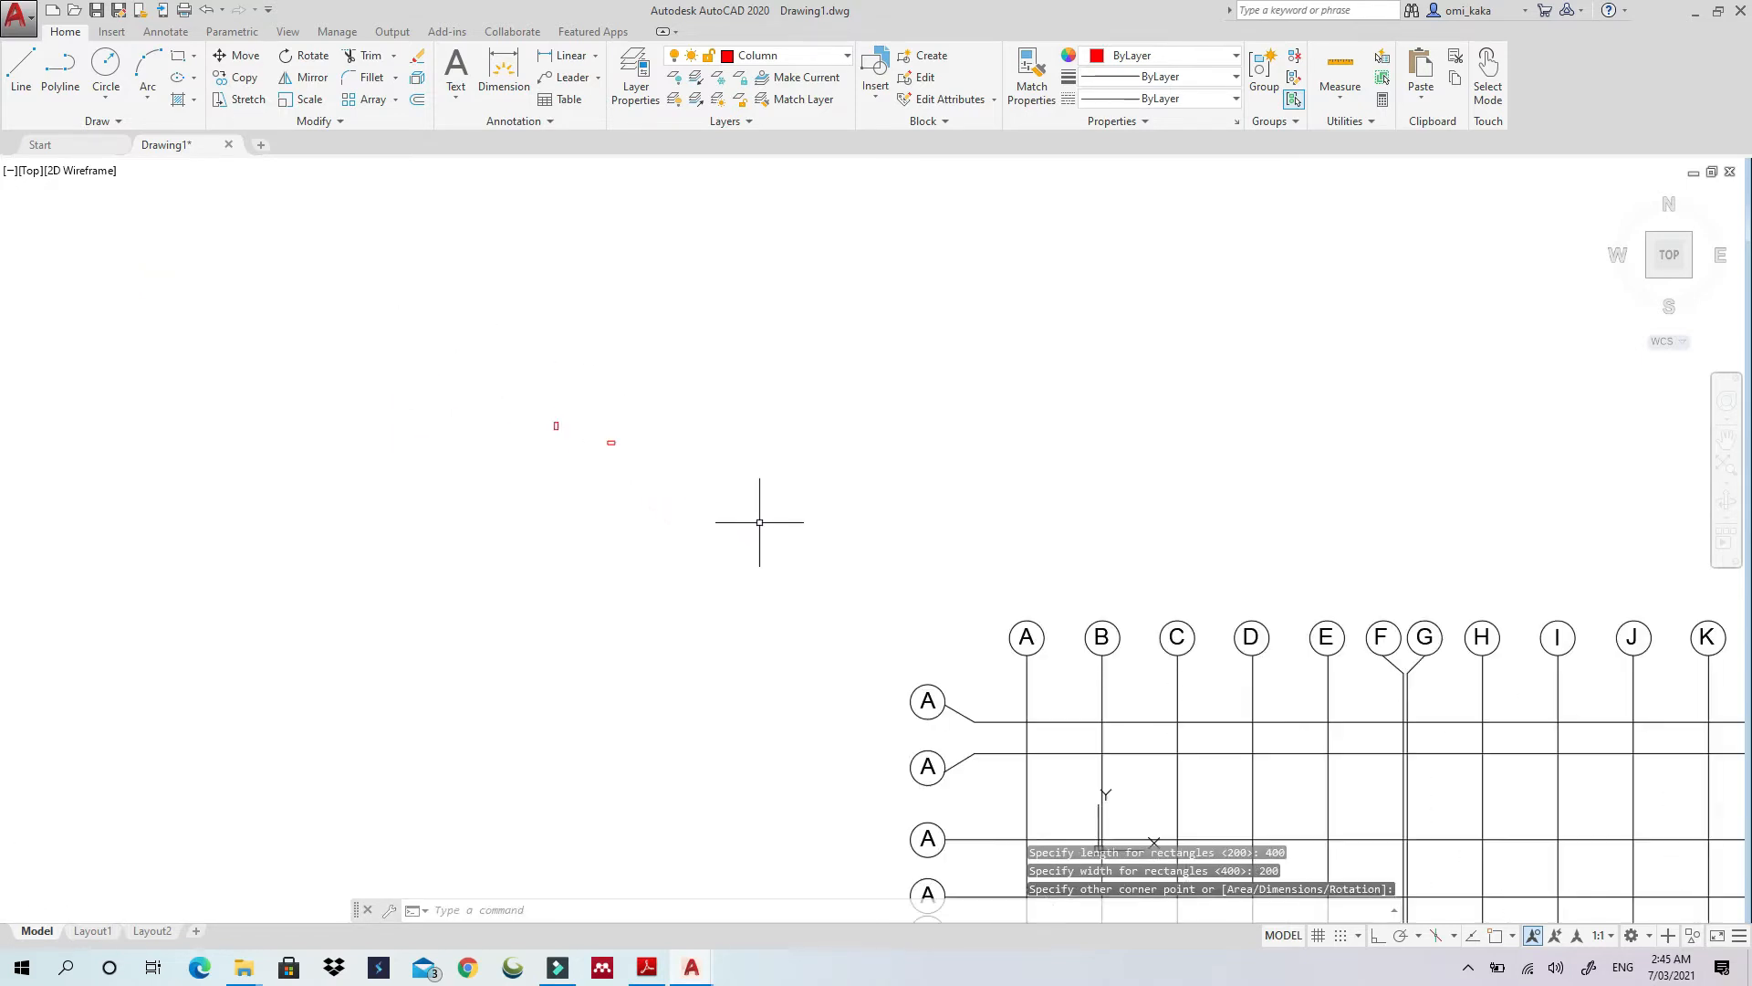
{"action": "key", "text": "Escape"}
{"action": "key", "text": "Escape"}
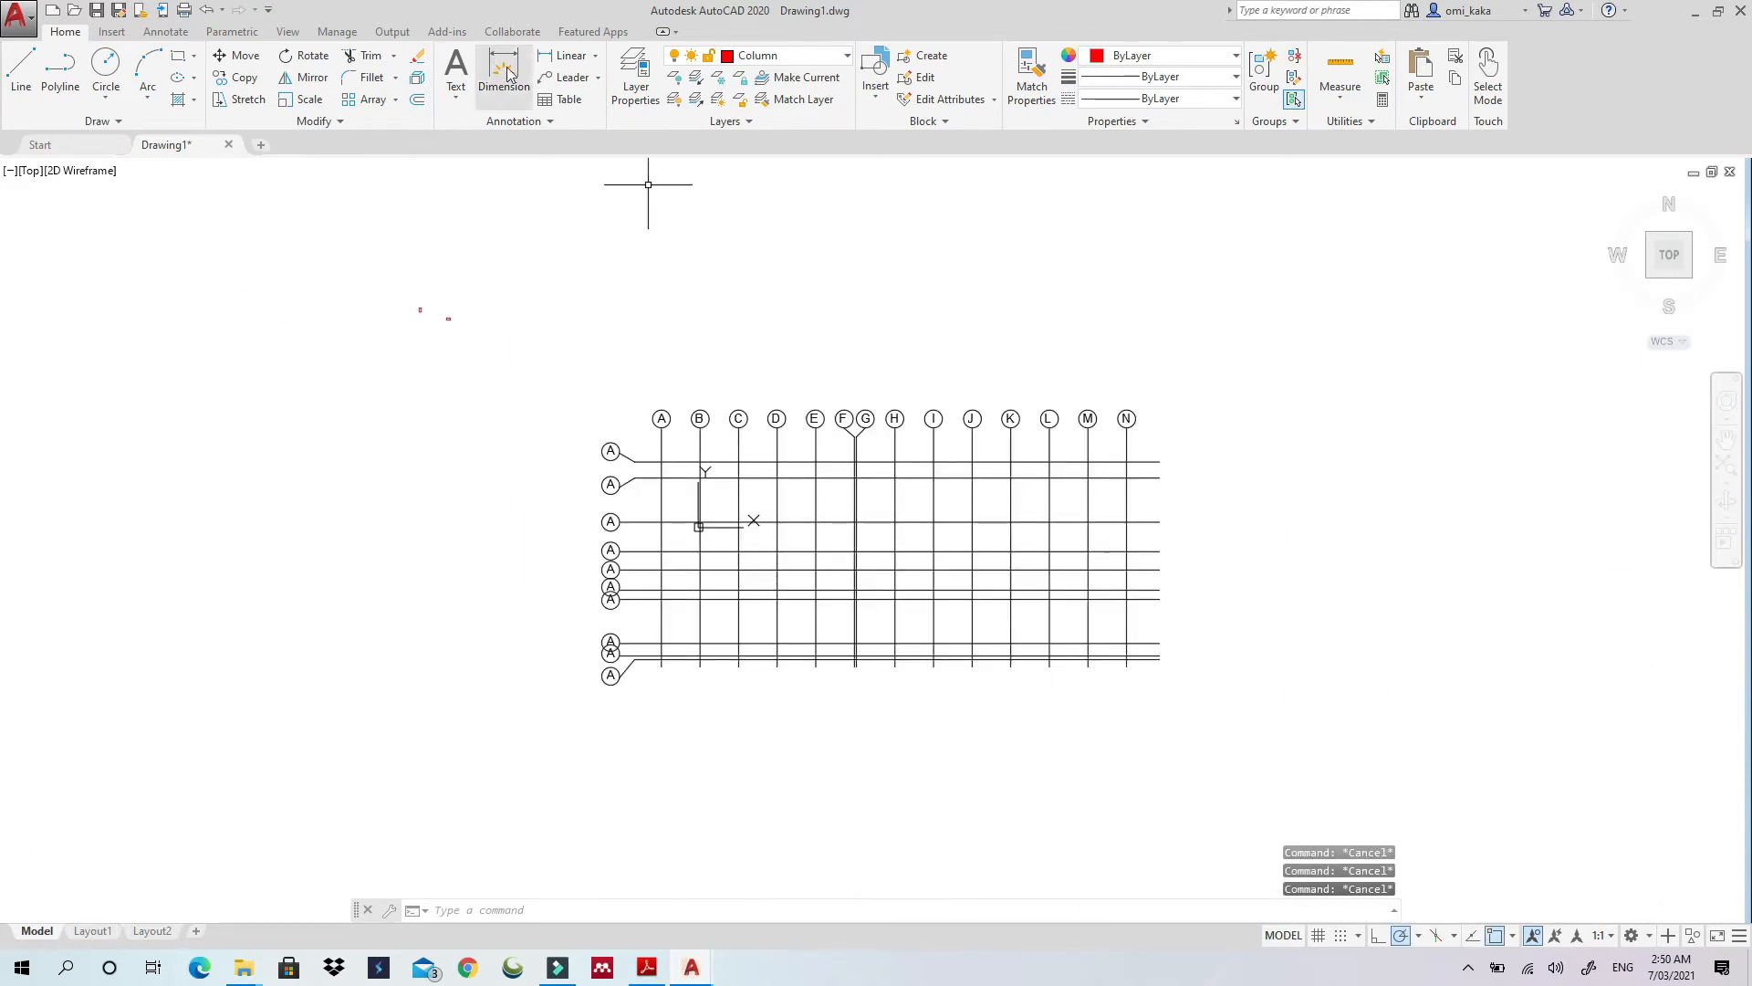
Add a linear dimension between grid lines A and B just below their bubbles
{"action": "left_click", "coordinate": [563, 56]}
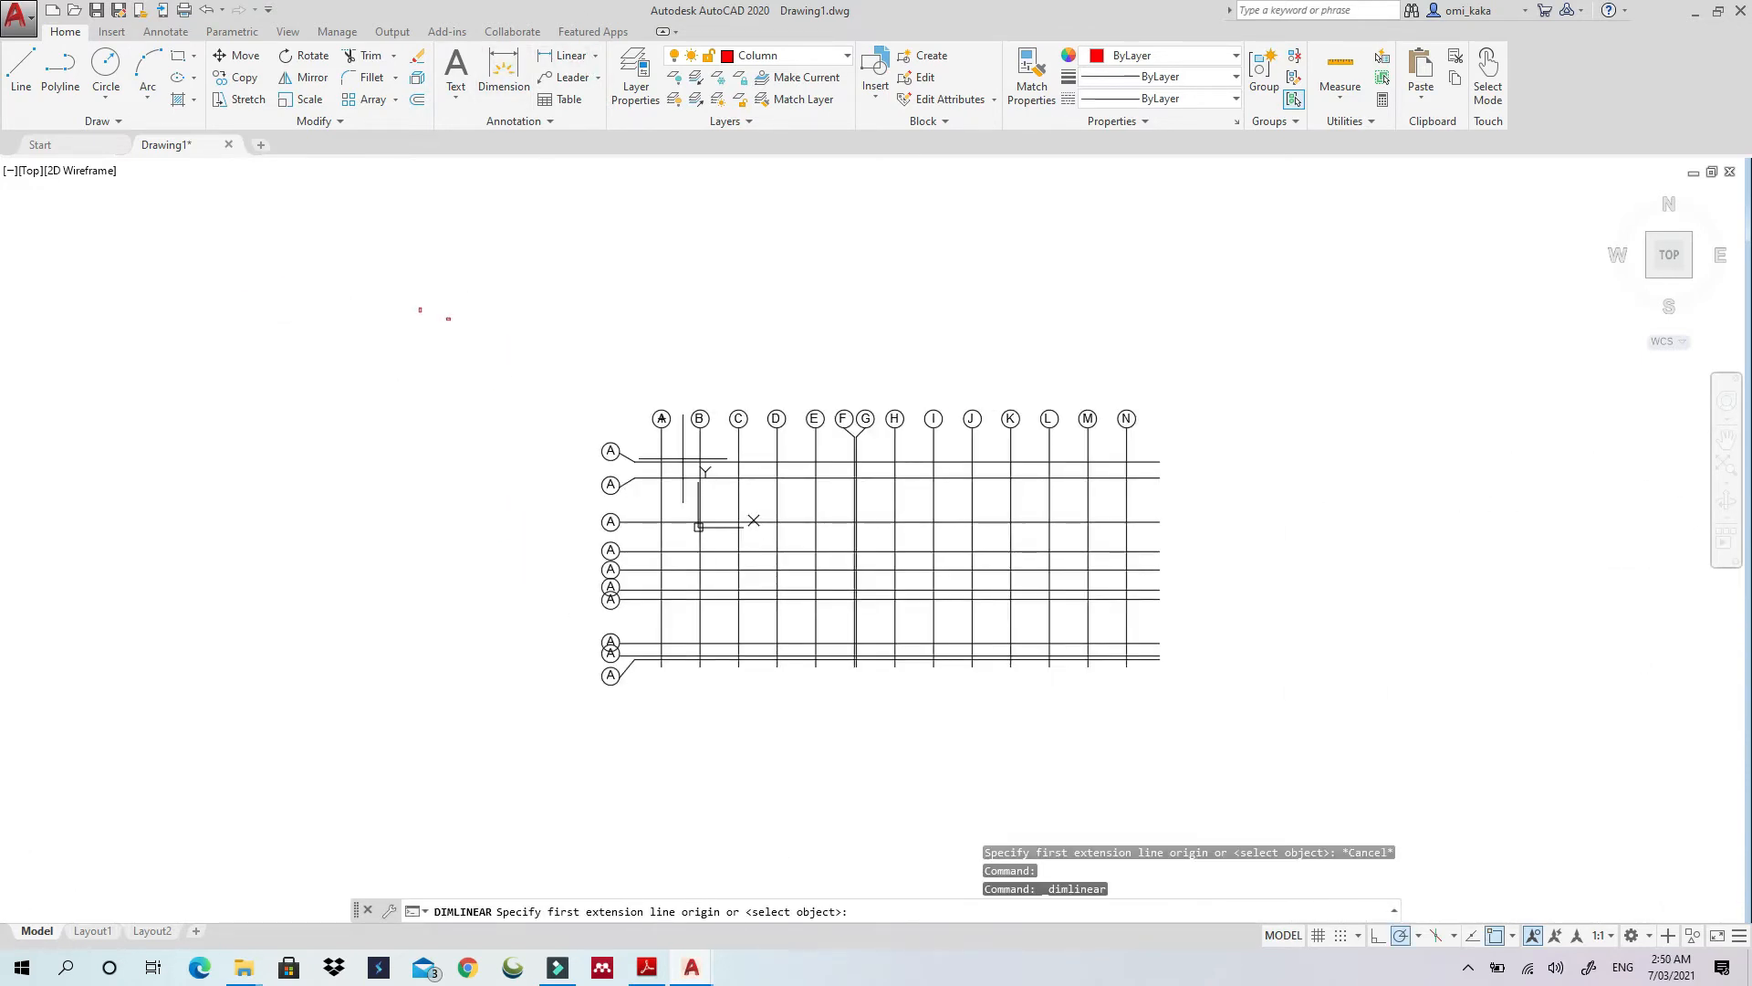
{"action": "left_click", "coordinate": [1378, 938]}
{"action": "scroll", "coordinate": [661, 429], "scroll_direction": "up", "scroll_amount": 5}
{"action": "left_click", "coordinate": [666, 415]}
{"action": "left_click", "coordinate": [1063, 415]}
{"action": "key", "text": "F3"}
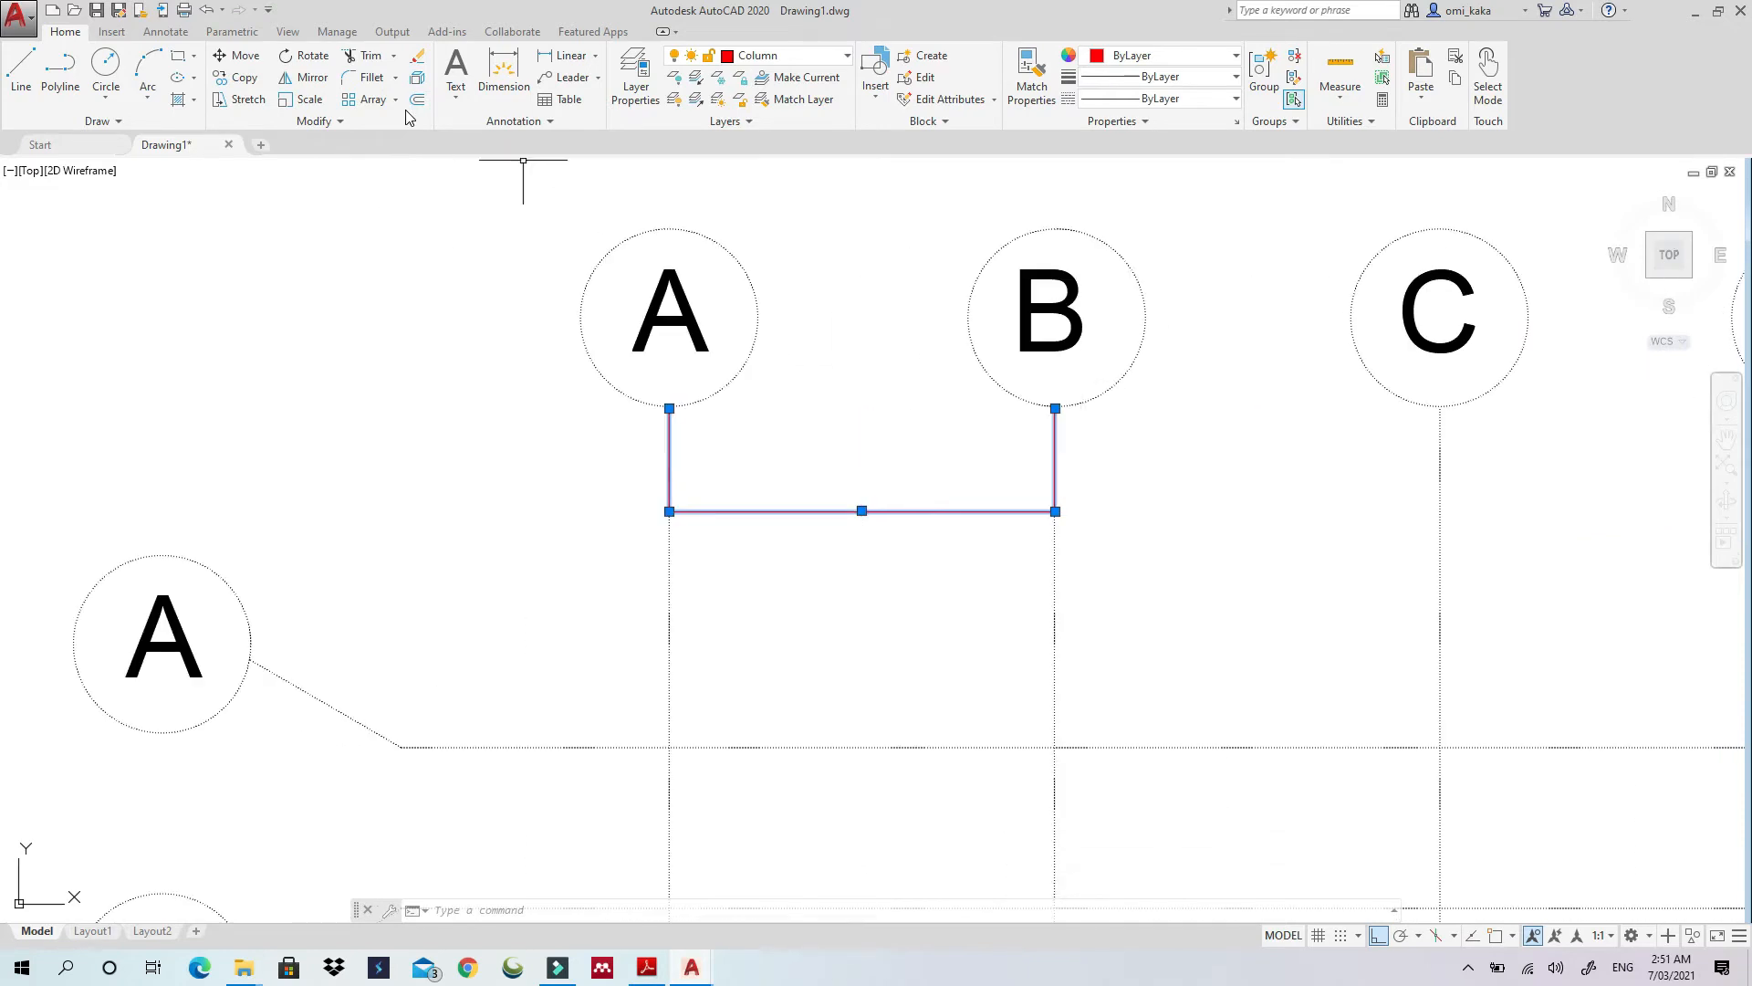
Assign the selected A–B dimension to the Dimension layer and look into the dimension style settings
{"action": "left_click", "coordinate": [844, 56]}
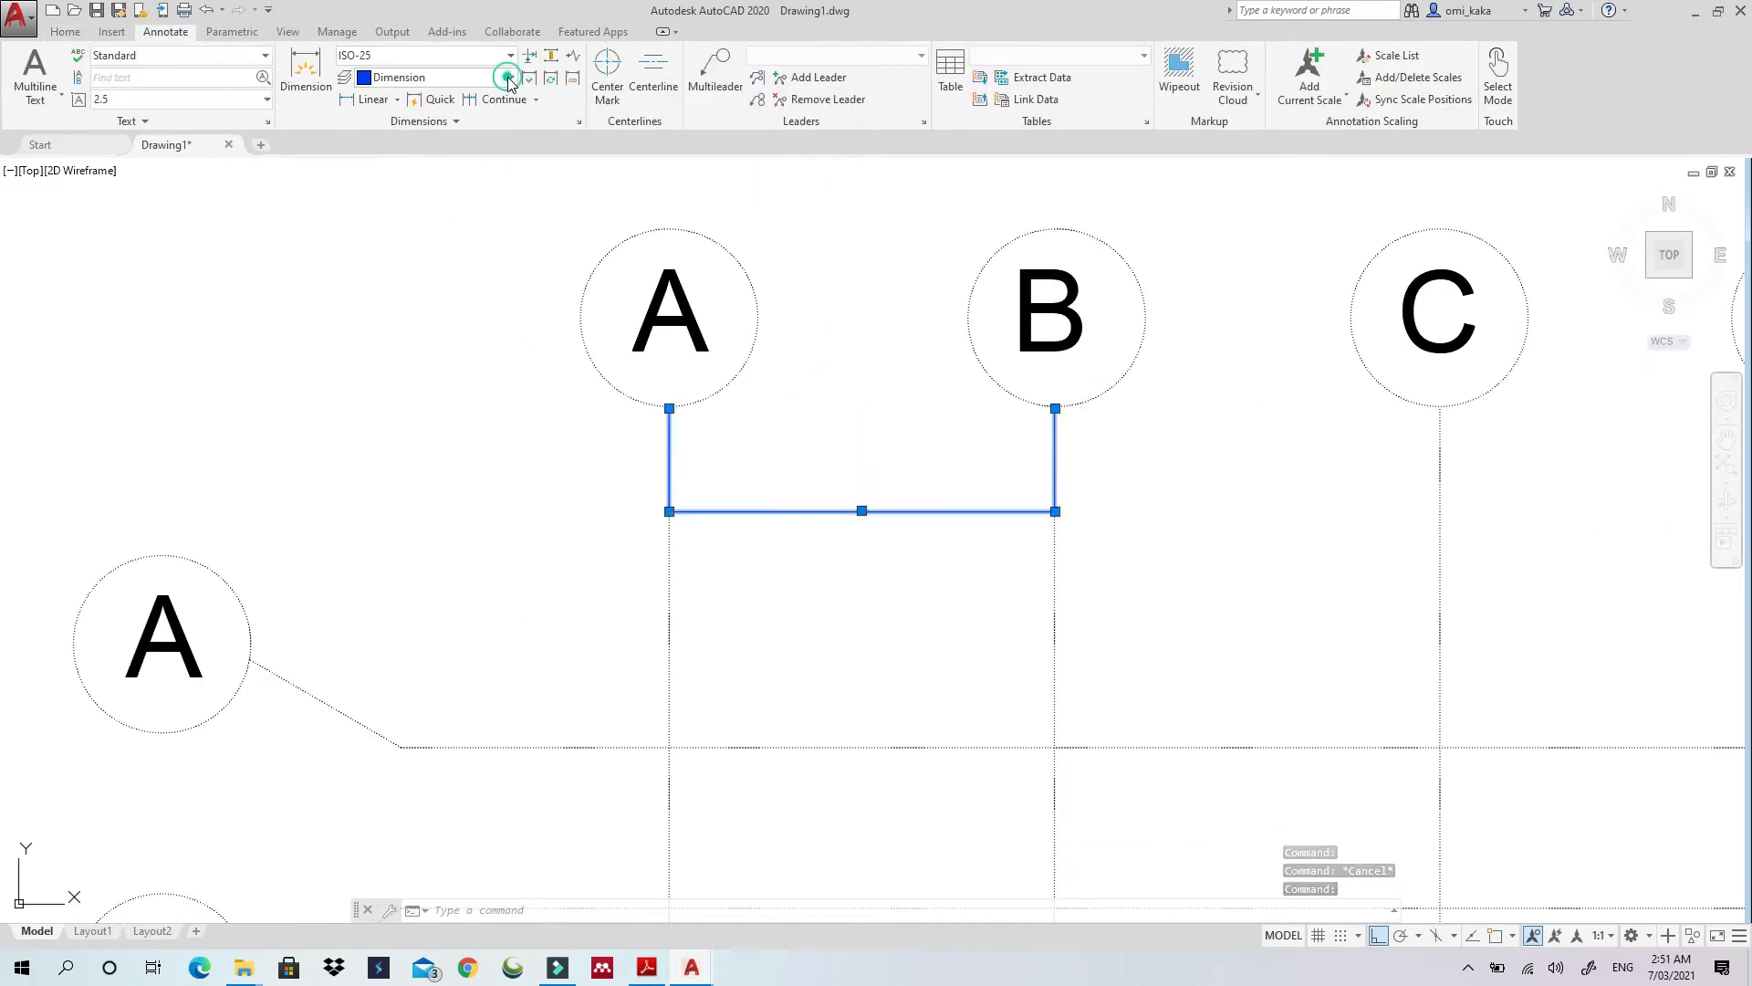
{"action": "left_click", "coordinate": [508, 77]}
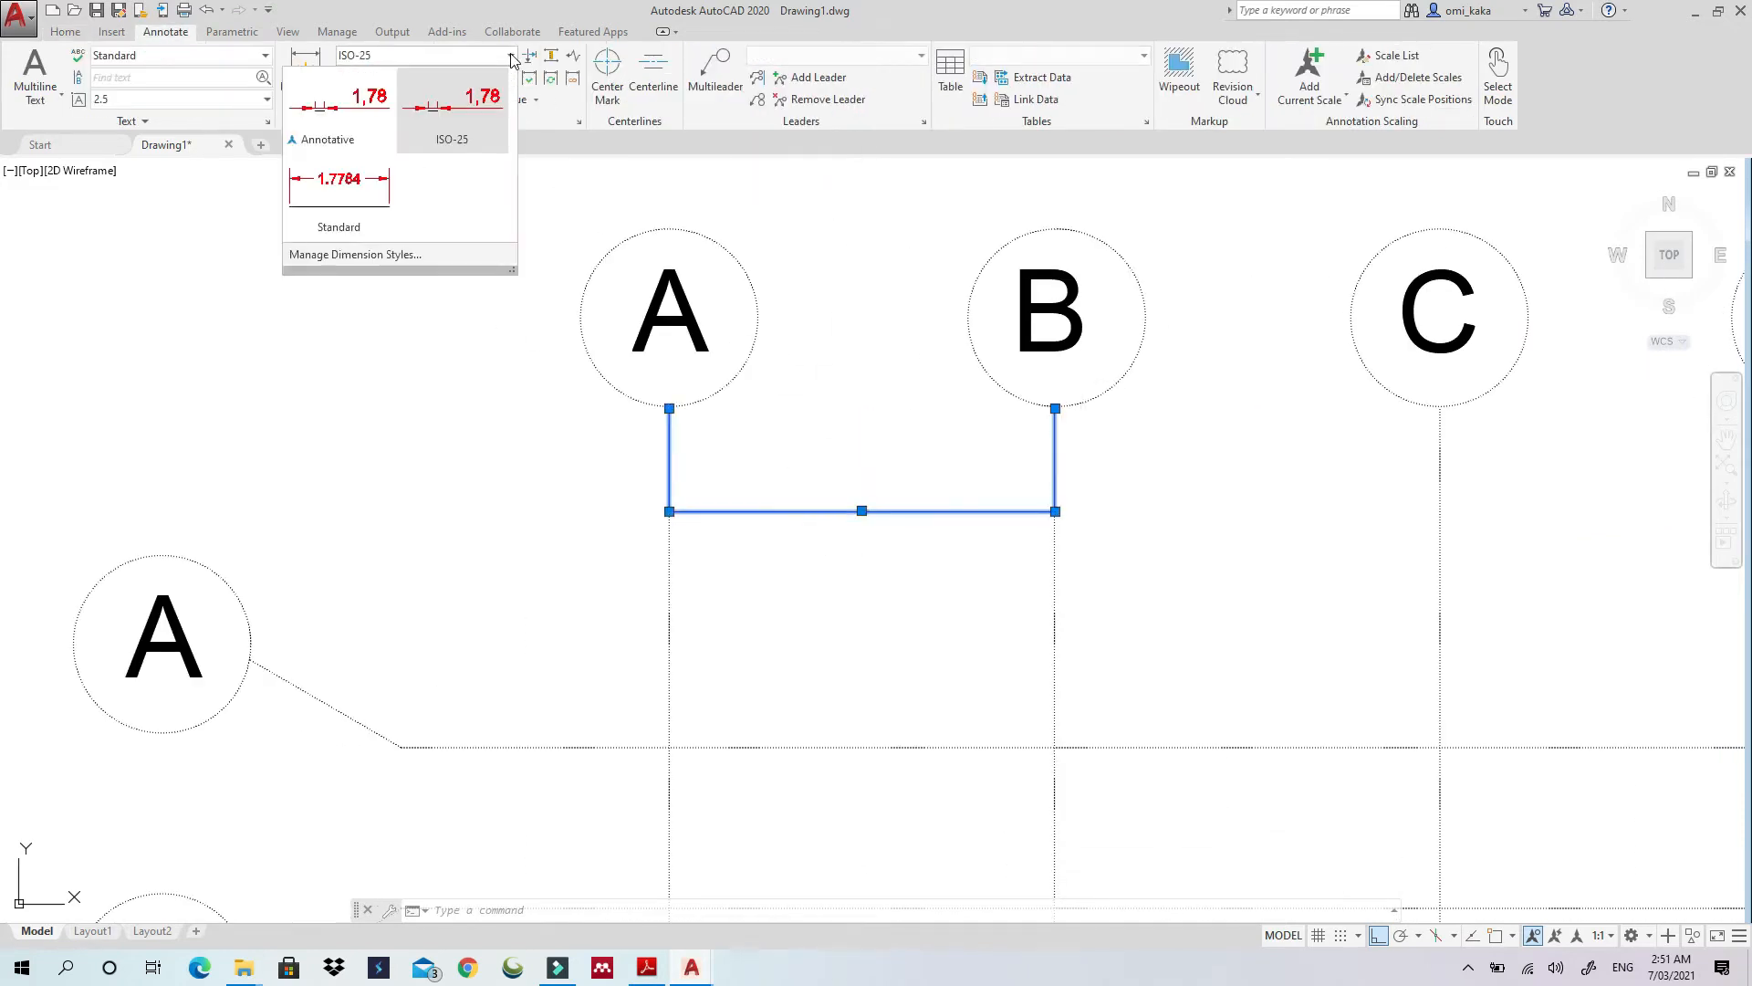
{"action": "left_click", "coordinate": [392, 246]}
{"action": "left_click", "coordinate": [989, 618]}
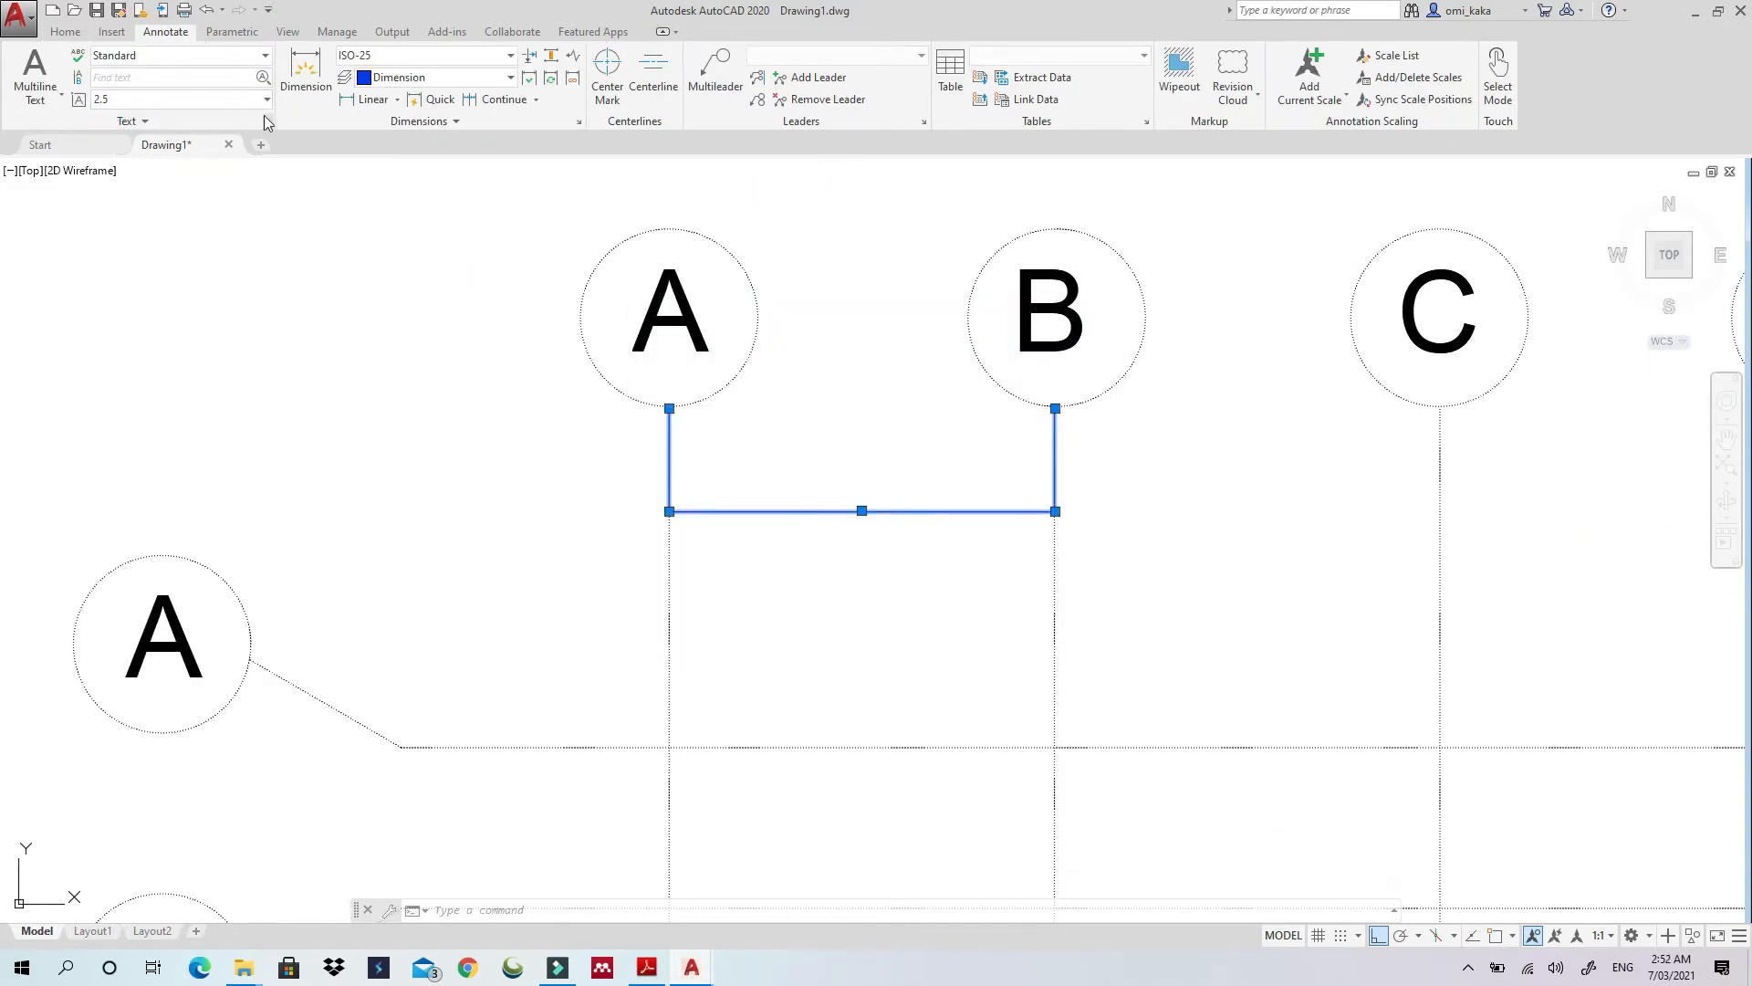
{"action": "key", "text": "Escape"}
{"action": "key", "text": "Escape"}
{"action": "key", "text": "Escape"}
Set the Standard text style to Times New Roman with a height of 300
{"action": "left_click", "coordinate": [267, 121]}
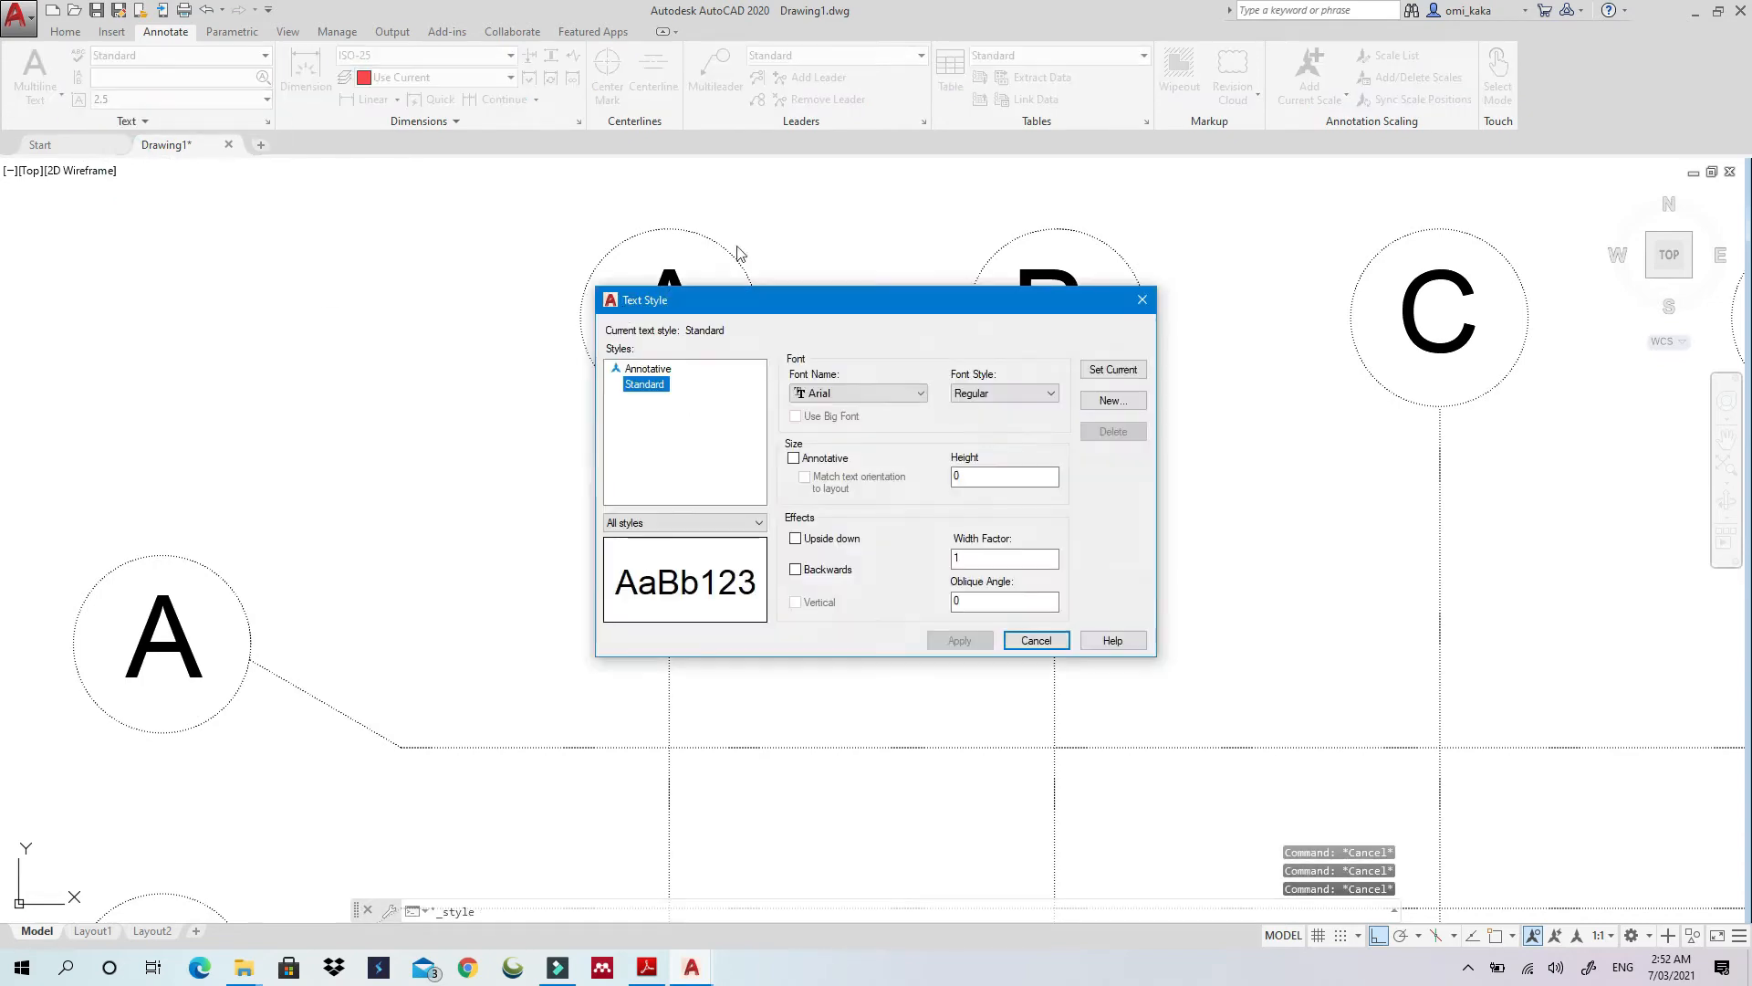
{"action": "left_click_drag", "start_coordinate": [766, 301], "coordinate": [215, 248]}
{"action": "left_click", "coordinate": [315, 341]}
{"action": "key", "text": "t"}
{"action": "left_click", "coordinate": [439, 427]}
{"action": "left_click_drag", "start_coordinate": [411, 430], "coordinate": [359, 439]}
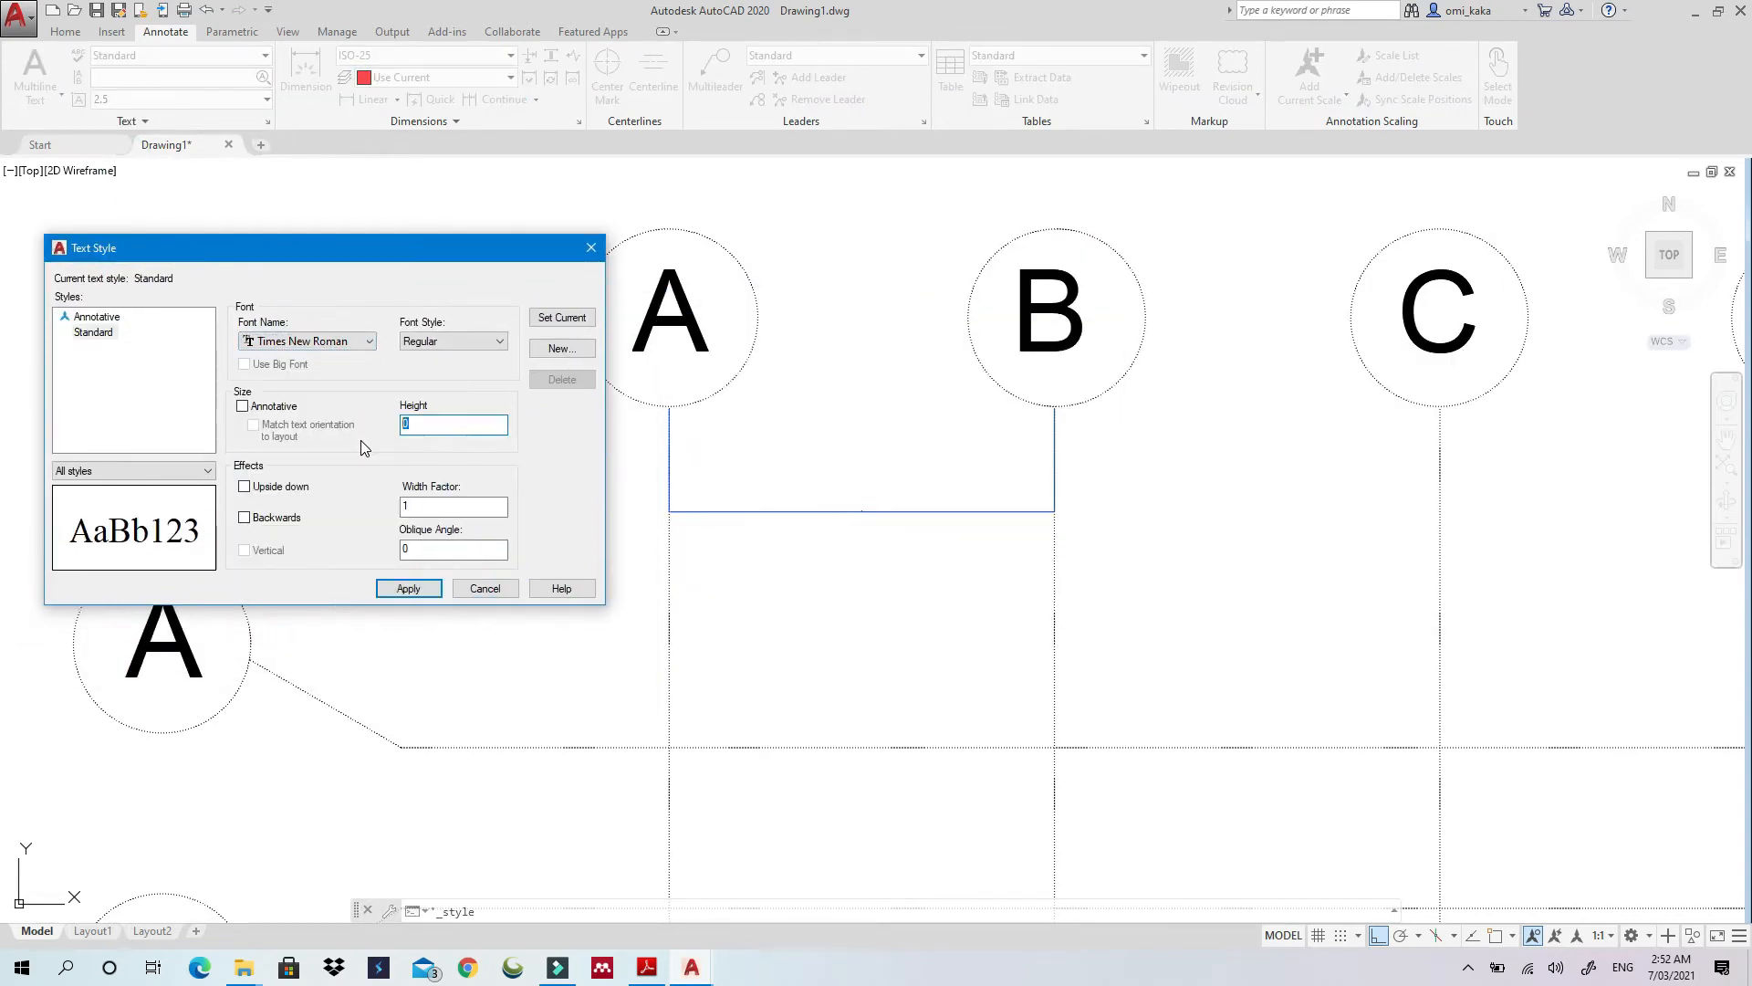
{"action": "type", "text": "300"}
{"action": "left_click", "coordinate": [407, 589]}
{"action": "left_click", "coordinate": [484, 588]}
{"action": "key", "text": "Escape"}
Try to continue the dimension to grid line C and erase the A–B dimension
{"action": "left_click", "coordinate": [497, 98]}
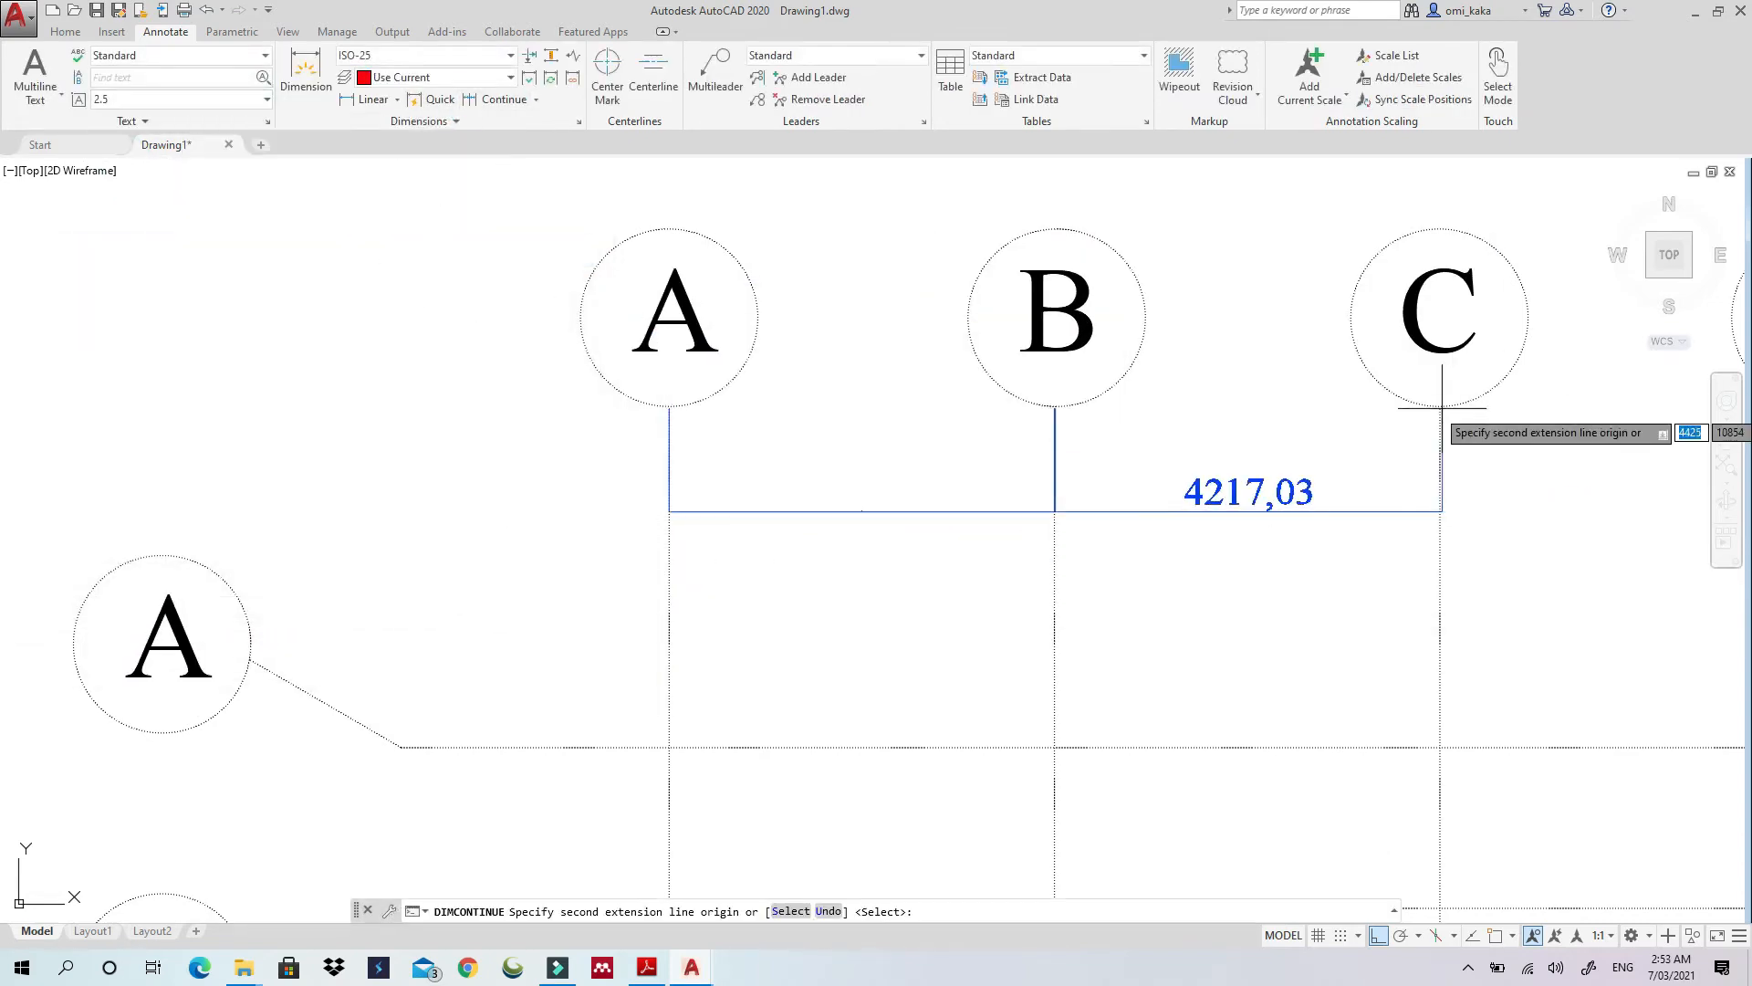
{"action": "key", "text": "Escape"}
{"action": "left_click", "coordinate": [1054, 500]}
{"action": "key", "text": "Delete"}
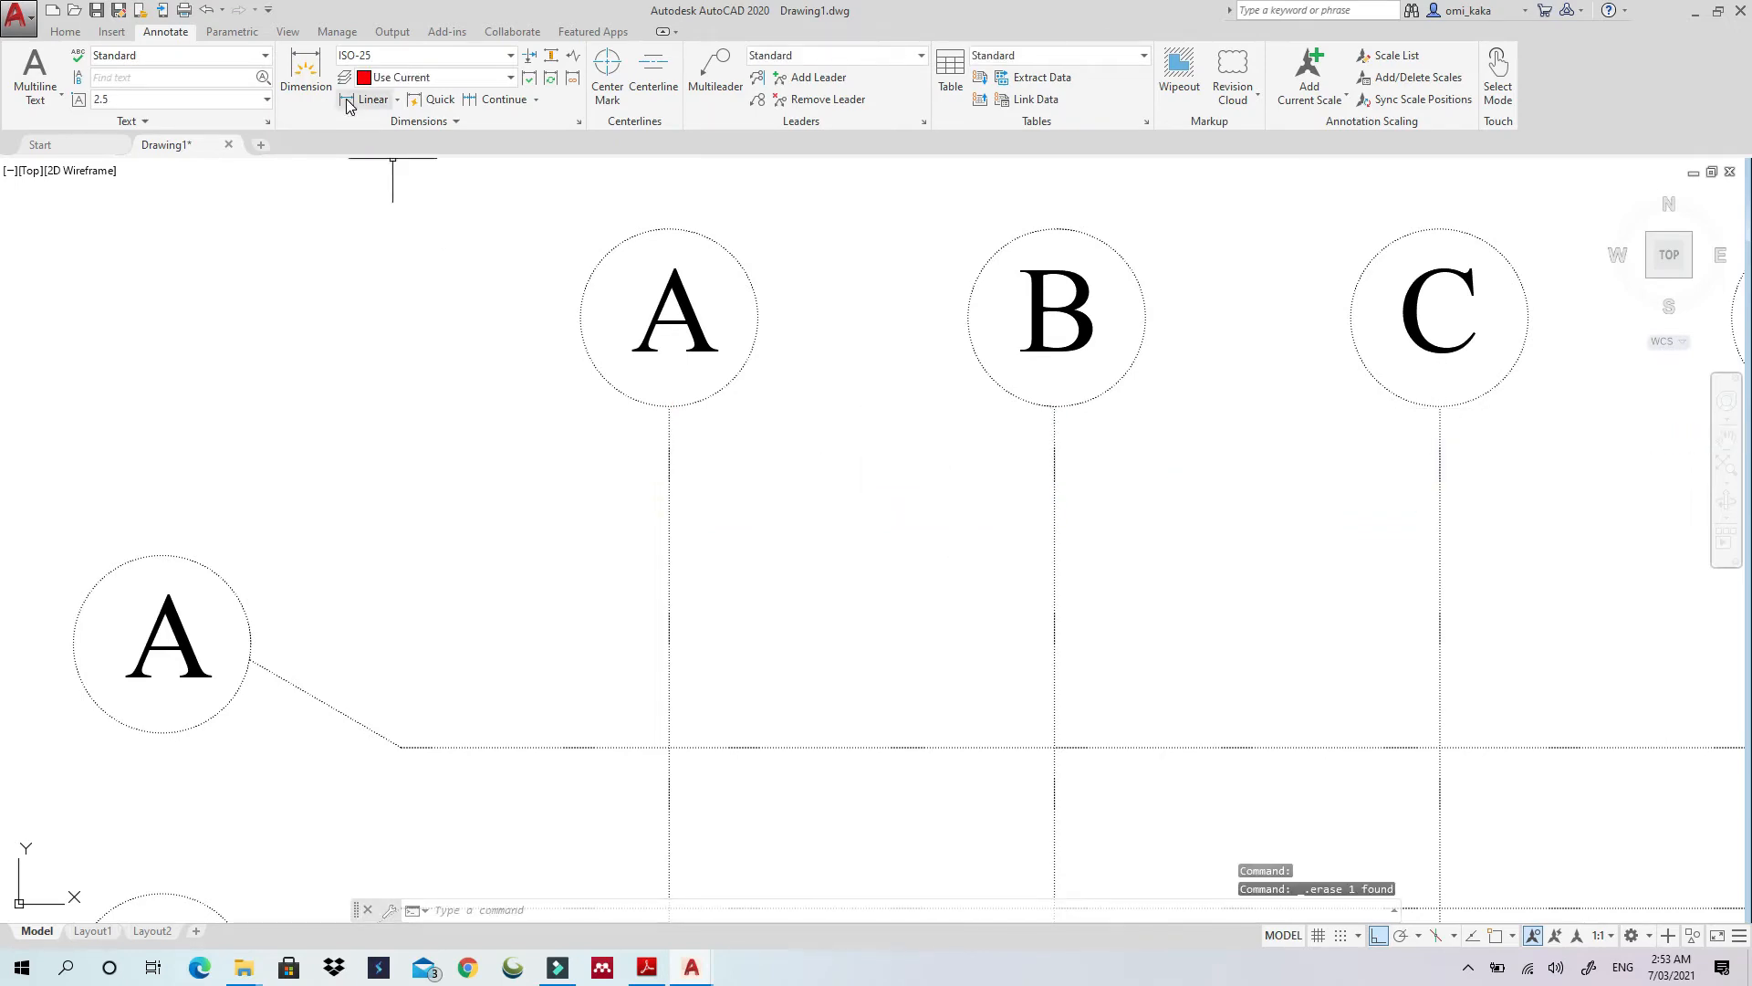
Assign new dimensions to the Dimension layer and add a linear dimension between the ends of grid lines A and B
{"action": "left_click", "coordinate": [363, 99]}
{"action": "left_click", "coordinate": [433, 77]}
{"action": "left_click", "coordinate": [465, 191]}
{"action": "key", "text": "space"}
{"action": "key", "text": "F3"}
{"action": "left_click", "coordinate": [669, 407]}
{"action": "left_click", "coordinate": [1054, 407]}
Continue the horizontal dimension chain from grid line B through C, D, E, F and G to H
{"action": "left_click", "coordinate": [498, 99]}
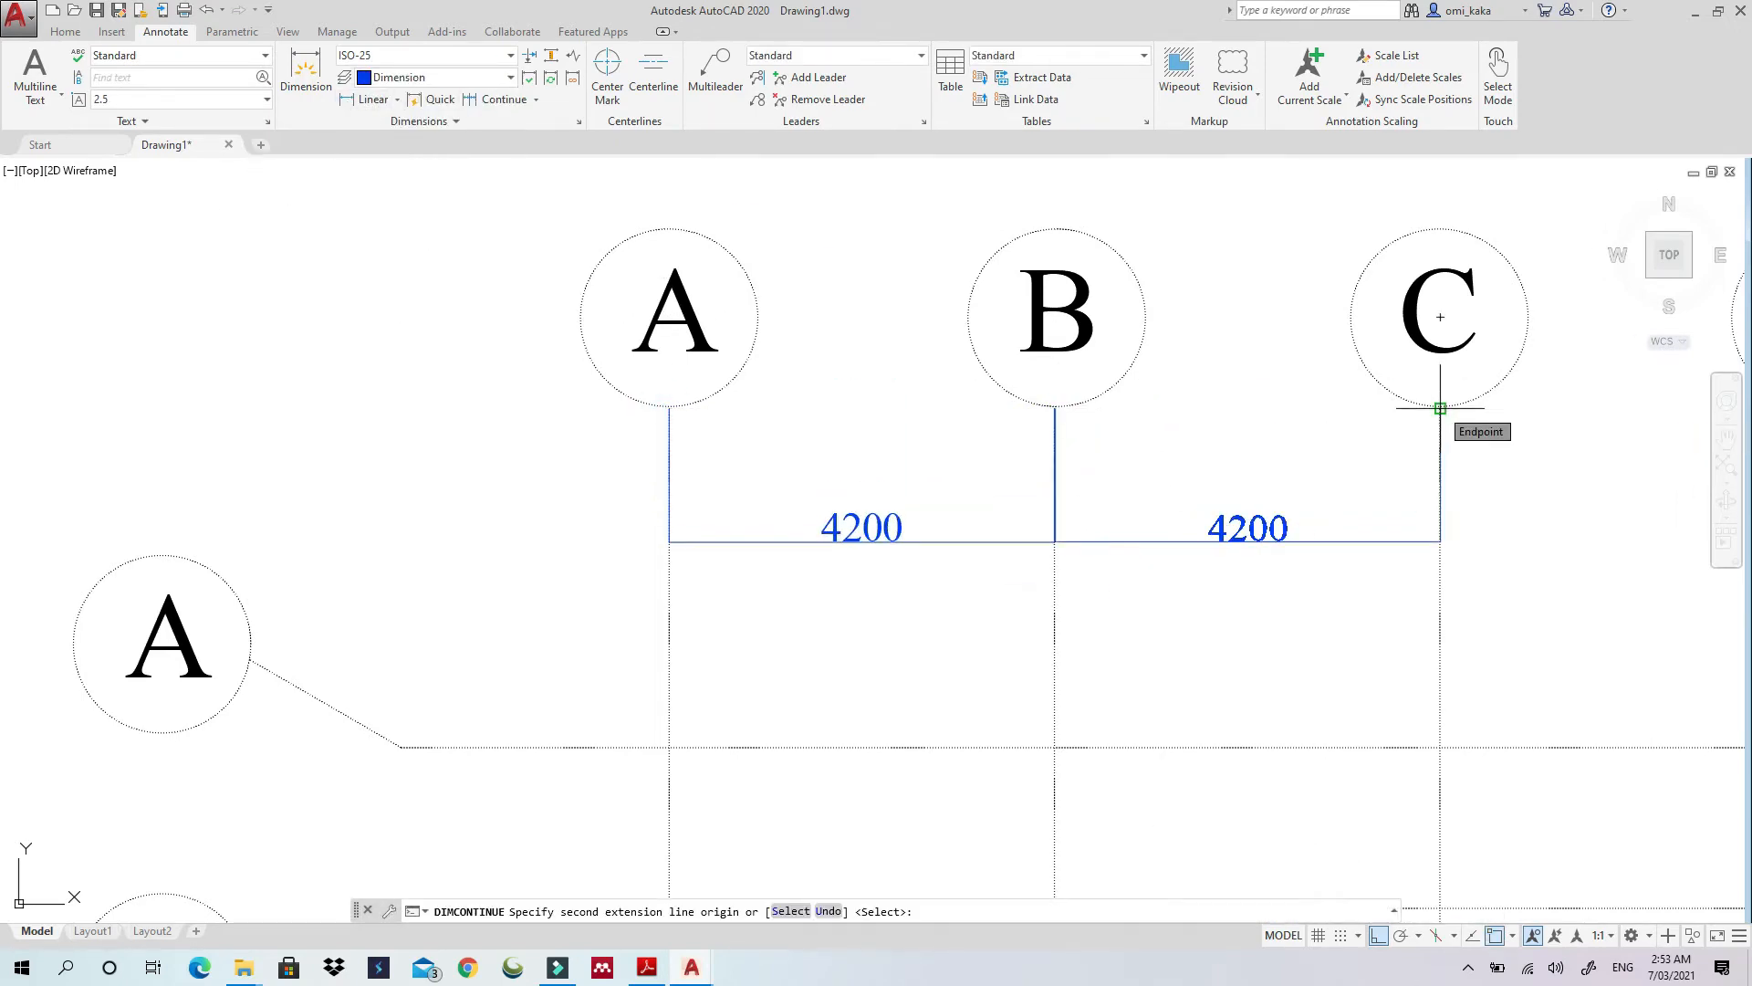
{"action": "left_click", "coordinate": [1439, 407]}
{"action": "scroll", "coordinate": [997, 608], "scroll_direction": "down", "scroll_amount": 1}
{"action": "left_click", "coordinate": [1014, 501]}
{"action": "left_click", "coordinate": [1256, 501]}
{"action": "left_click", "coordinate": [1498, 558]}
{"action": "left_click", "coordinate": [1510, 557]}
{"action": "left_click", "coordinate": [1231, 570]}
Extend the continued dimension chain from grid line H through I, J, K, L and M to N
{"action": "middle_click_drag", "start_coordinate": [1255, 691], "coordinate": [540, 655]}
{"action": "left_click", "coordinate": [756, 534]}
{"action": "left_click", "coordinate": [998, 534]}
{"action": "left_click", "coordinate": [1238, 534]}
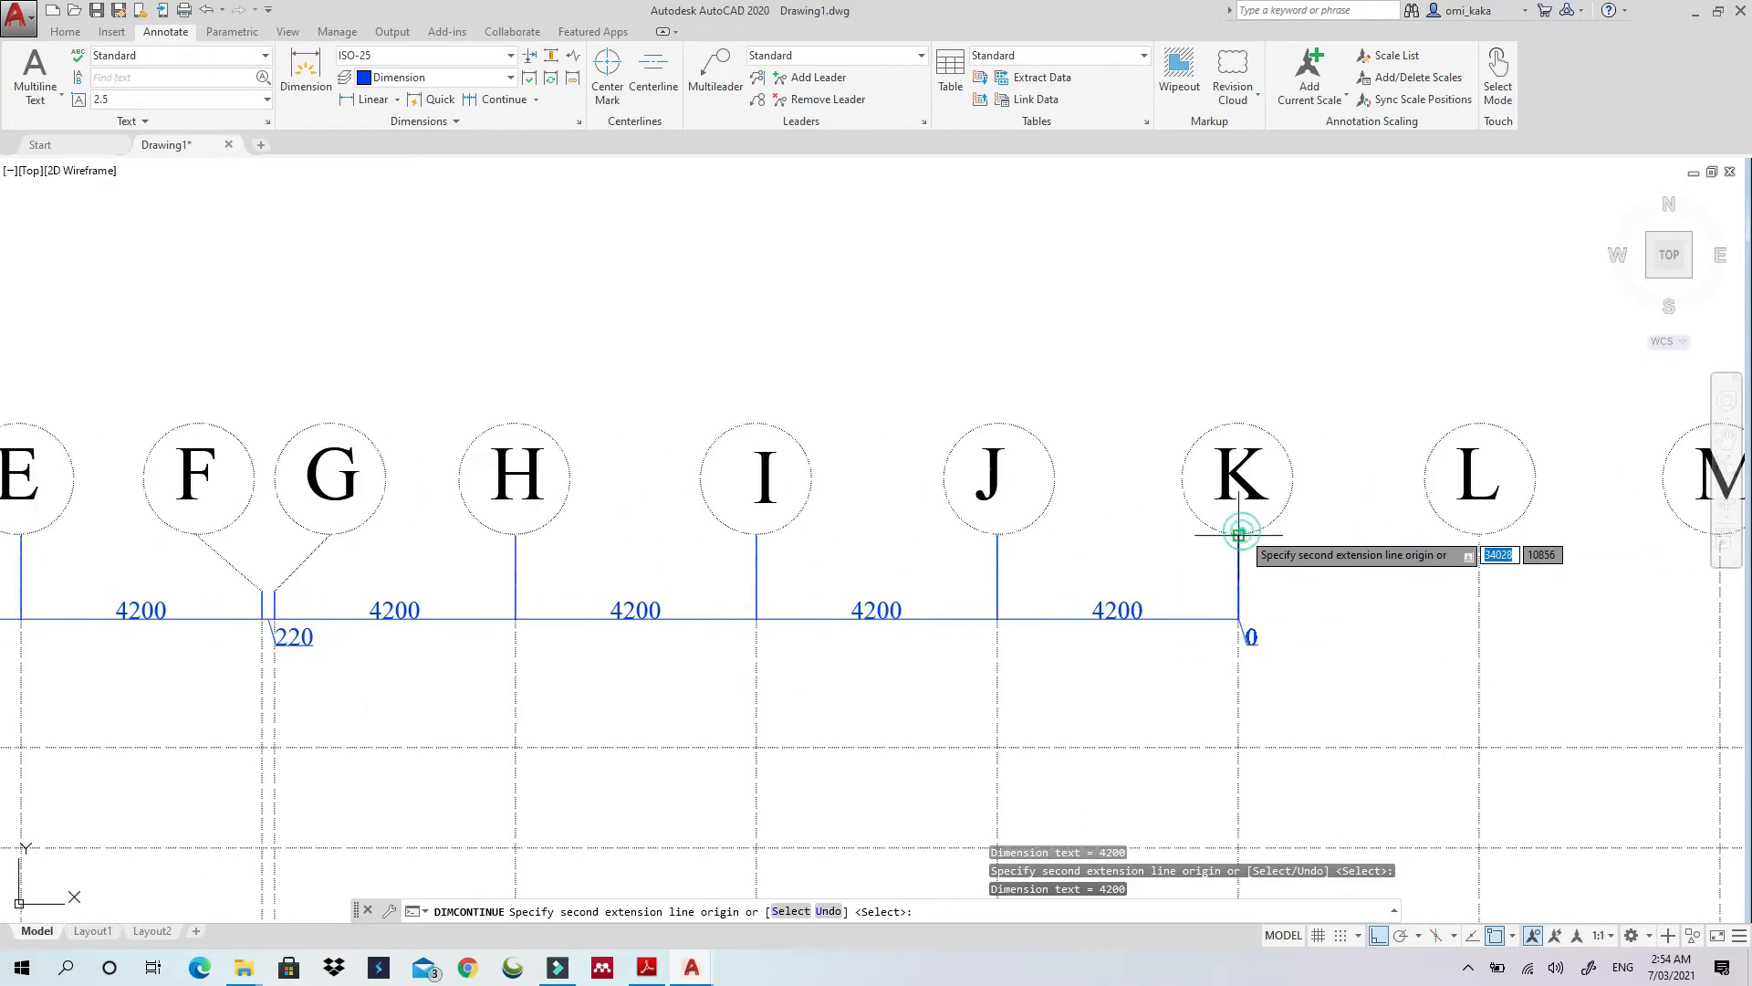
{"action": "middle_click_drag", "start_coordinate": [1239, 538], "coordinate": [575, 546]}
{"action": "left_click", "coordinate": [813, 539]}
{"action": "left_click", "coordinate": [1054, 540]}
{"action": "left_click", "coordinate": [1295, 539]}
Add a vertical linear dimension between the two lowest horizontal grid lines, beside their bubbles
{"action": "left_click", "coordinate": [436, 556]}
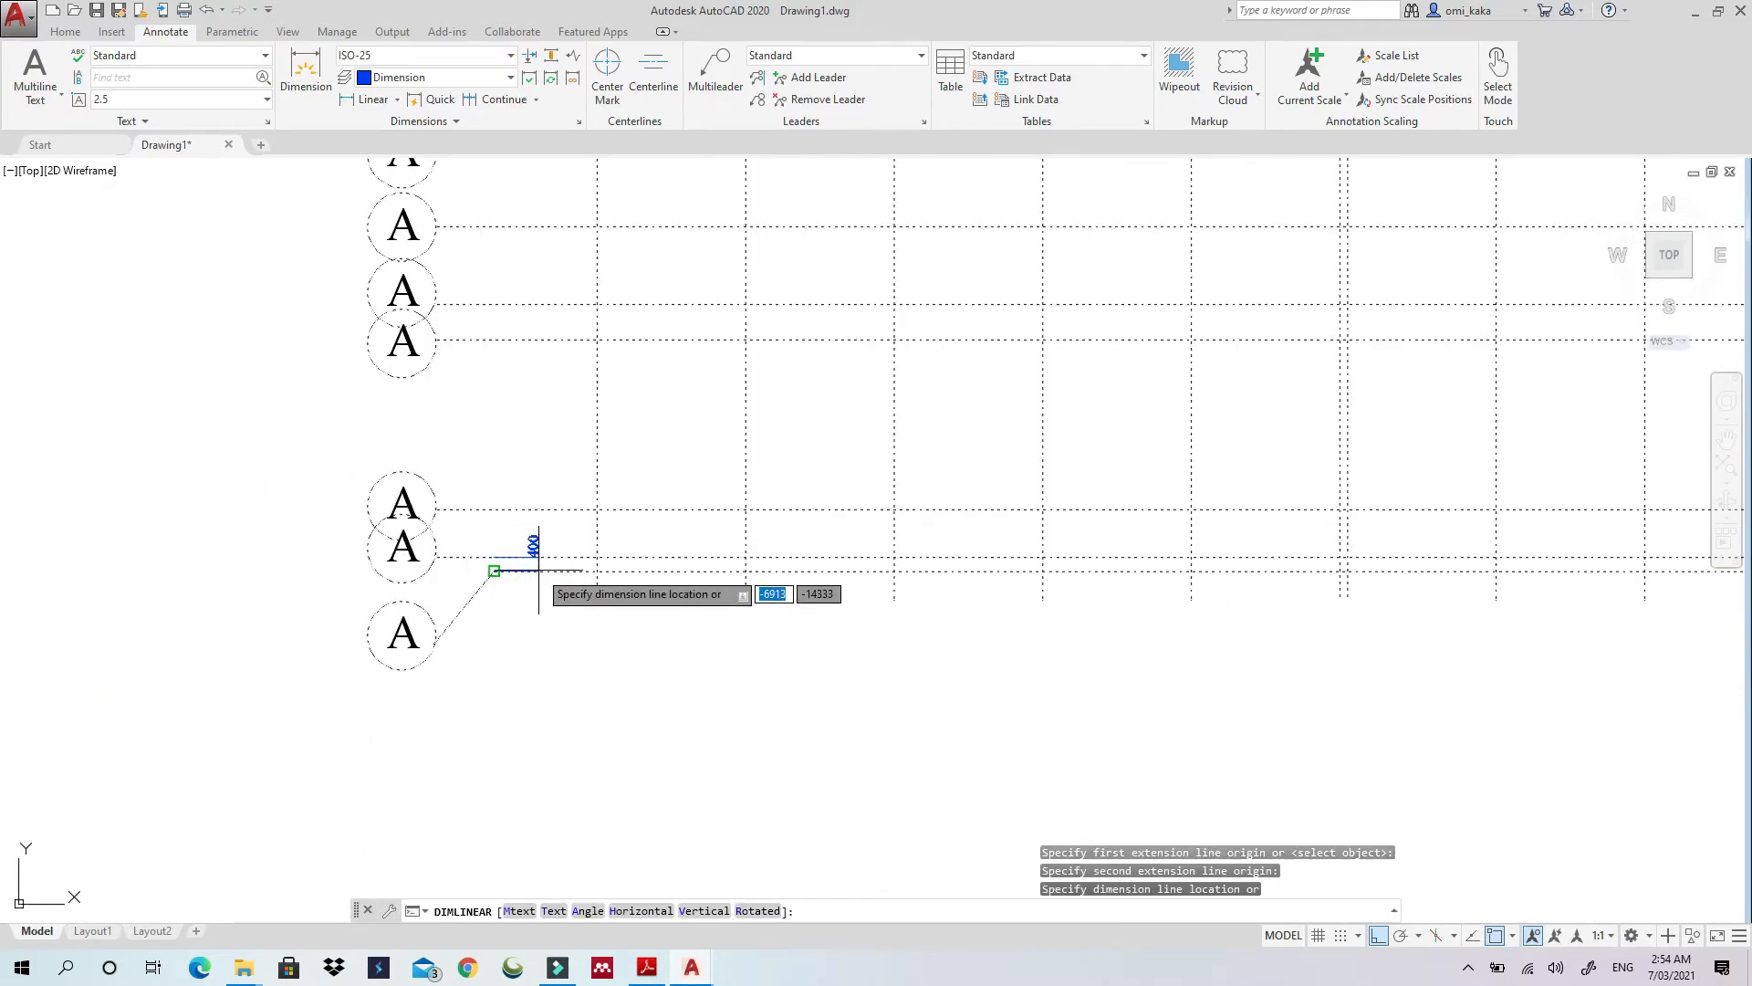
{"action": "scroll", "coordinate": [573, 559], "scroll_direction": "up", "scroll_amount": 2}
{"action": "key", "text": "F3"}
{"action": "left_click", "coordinate": [506, 566]}
{"action": "key", "text": "F3"}
Continue the vertical dimension chain upward through every horizontal grid line to the topmost one
{"action": "left_click", "coordinate": [469, 101]}
{"action": "left_click", "coordinate": [361, 480]}
{"action": "left_click", "coordinate": [361, 212]}
{"action": "middle_click_drag", "start_coordinate": [361, 212], "coordinate": [324, 559]}
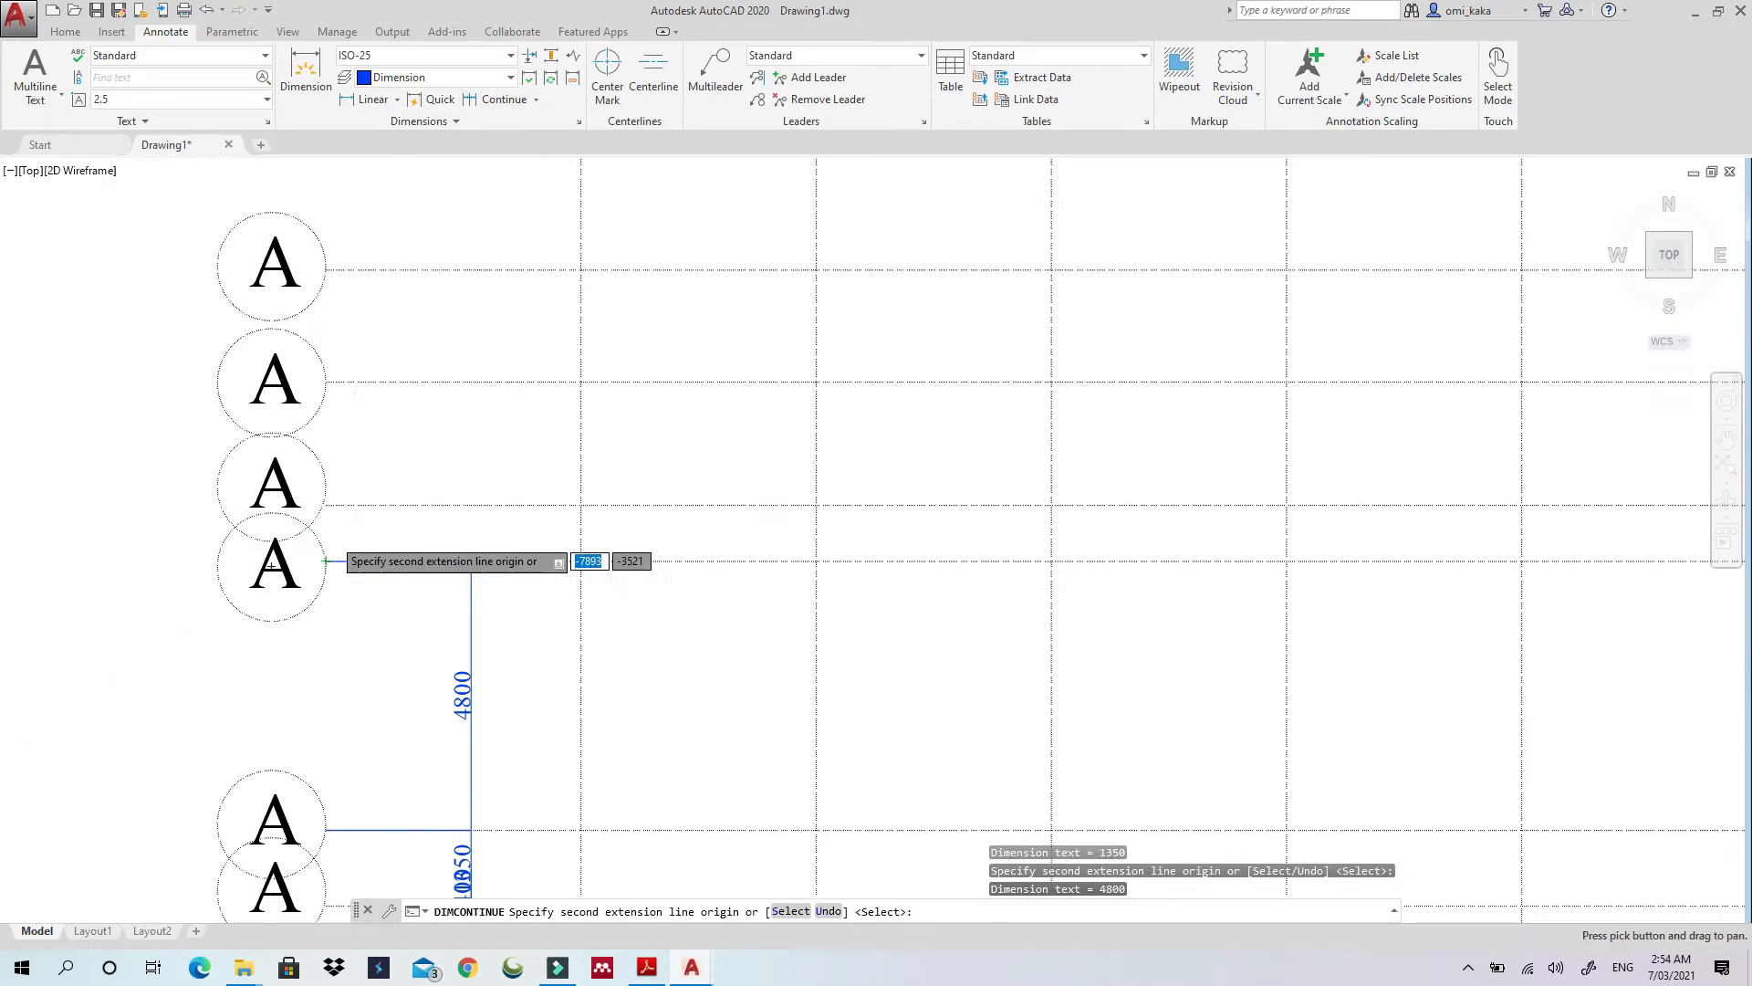
{"action": "left_click", "coordinate": [325, 505]}
{"action": "left_click", "coordinate": [325, 383]}
{"action": "left_click", "coordinate": [325, 270]}
{"action": "middle_click_drag", "start_coordinate": [325, 270], "coordinate": [357, 861]}
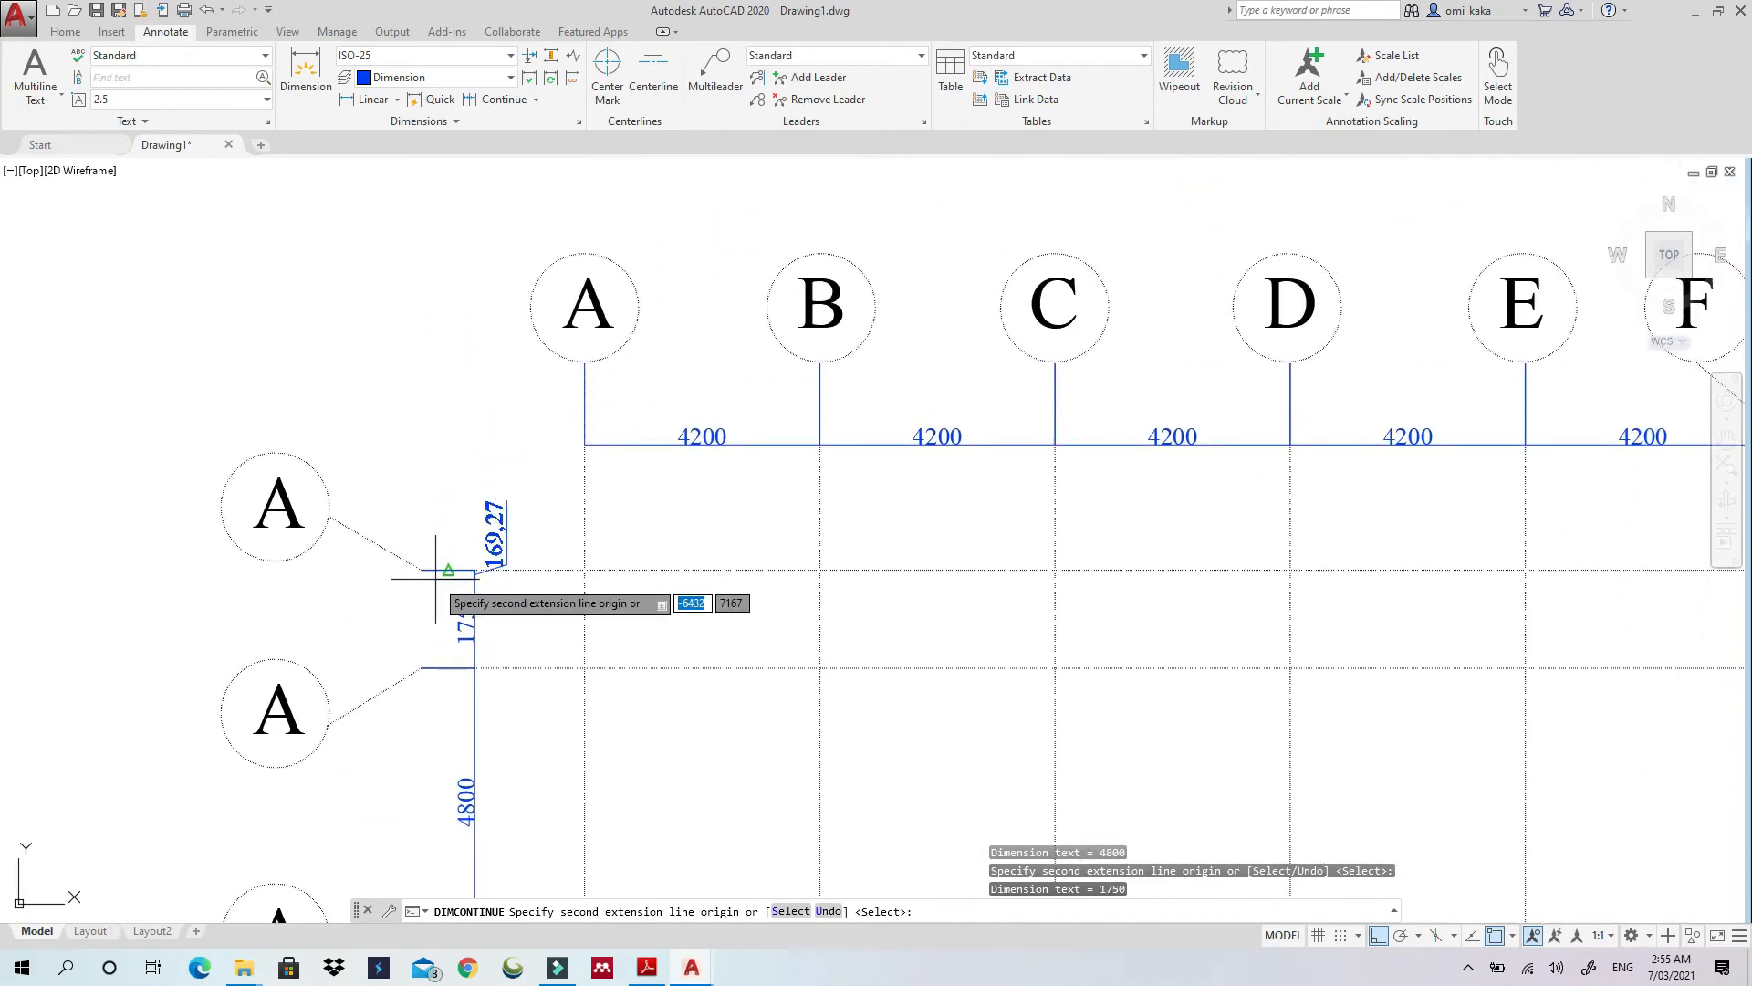
{"action": "key", "text": "Escape"}
Move the text of the lowest vertical dimension (400) off the chain so it clears the neighbouring dimension text
{"action": "scroll", "coordinate": [447, 576], "scroll_direction": "down", "scroll_amount": 4}
{"action": "middle_click_drag", "start_coordinate": [668, 692], "coordinate": [705, 371]}
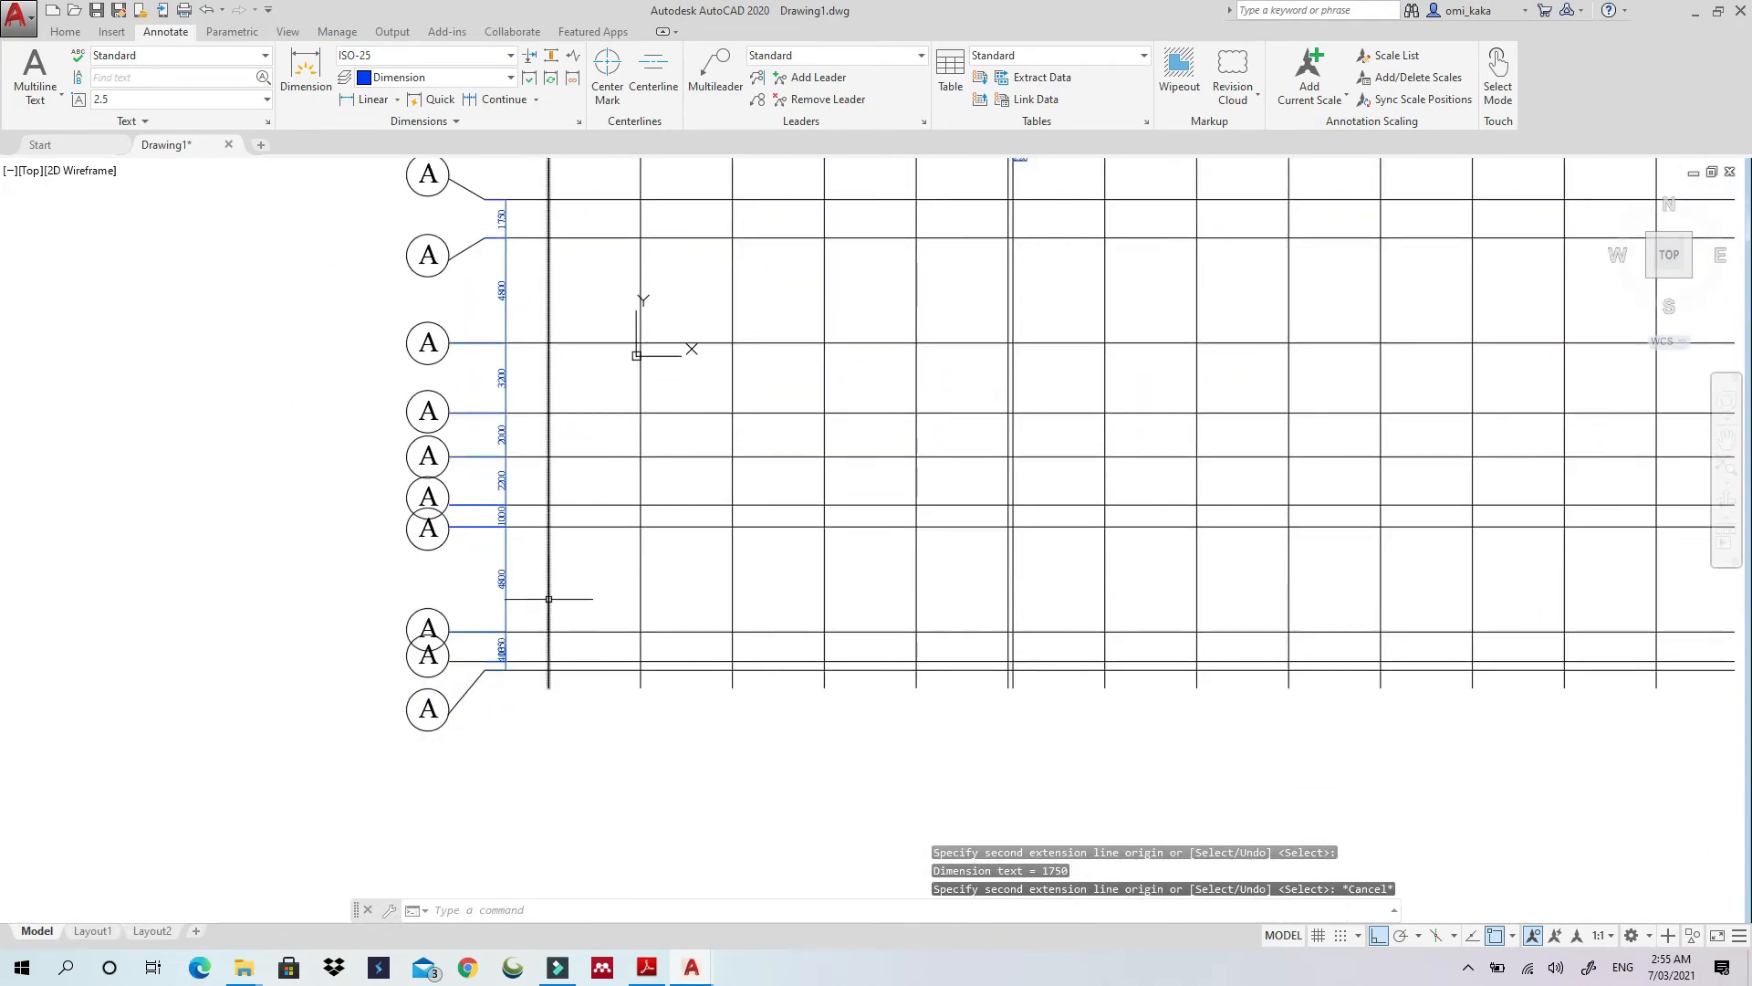
{"action": "scroll", "coordinate": [526, 646], "scroll_direction": "up", "scroll_amount": 8}
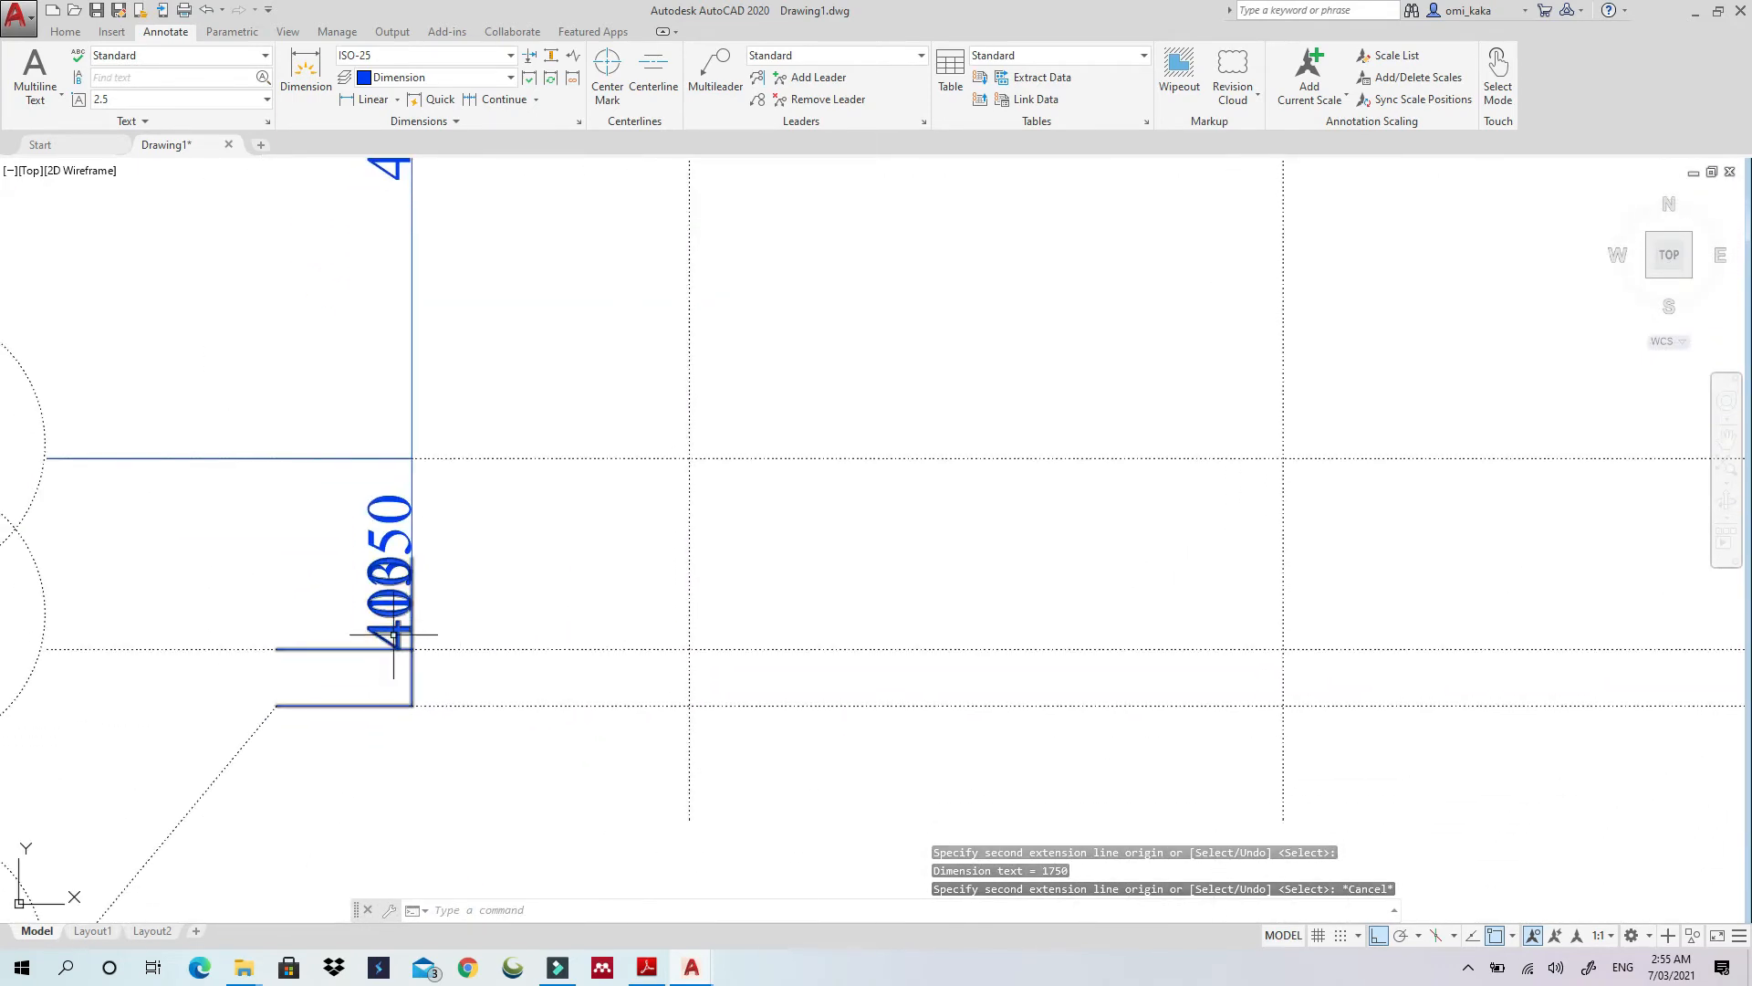
{"action": "left_click", "coordinate": [392, 604]}
{"action": "left_click", "coordinate": [391, 602]}
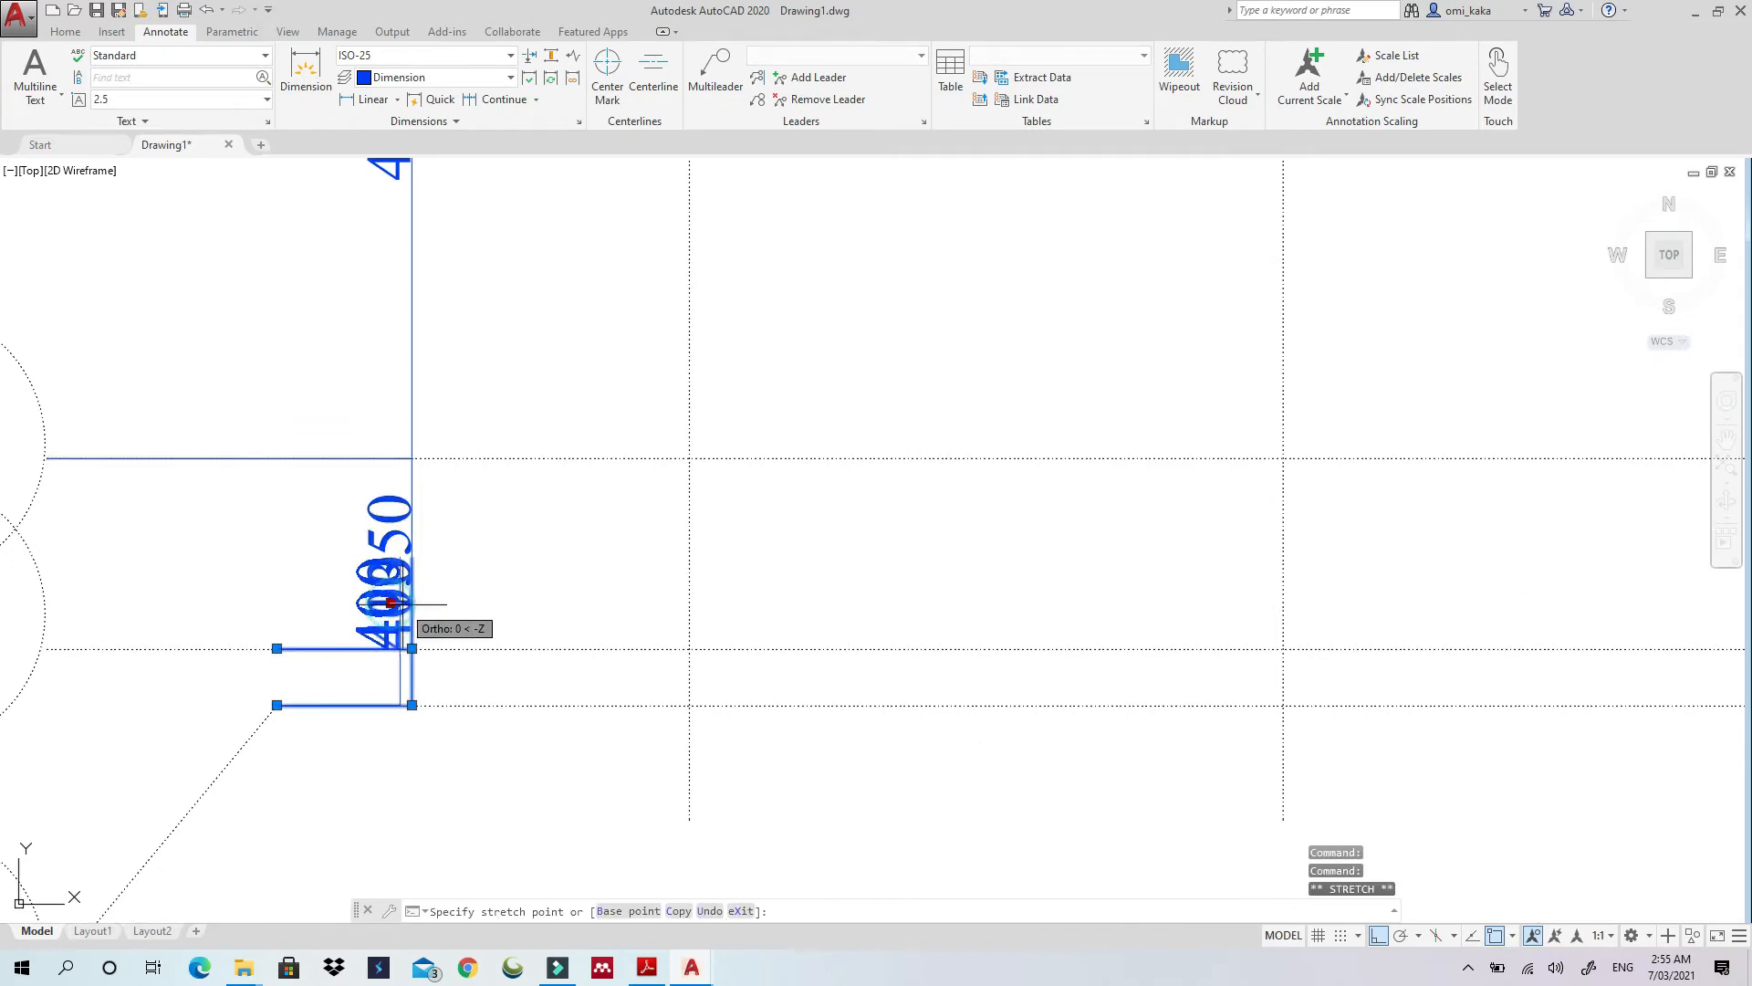
{"action": "left_click", "coordinate": [580, 671]}
{"action": "scroll", "coordinate": [1115, 509], "scroll_direction": "down", "scroll_amount": 5}
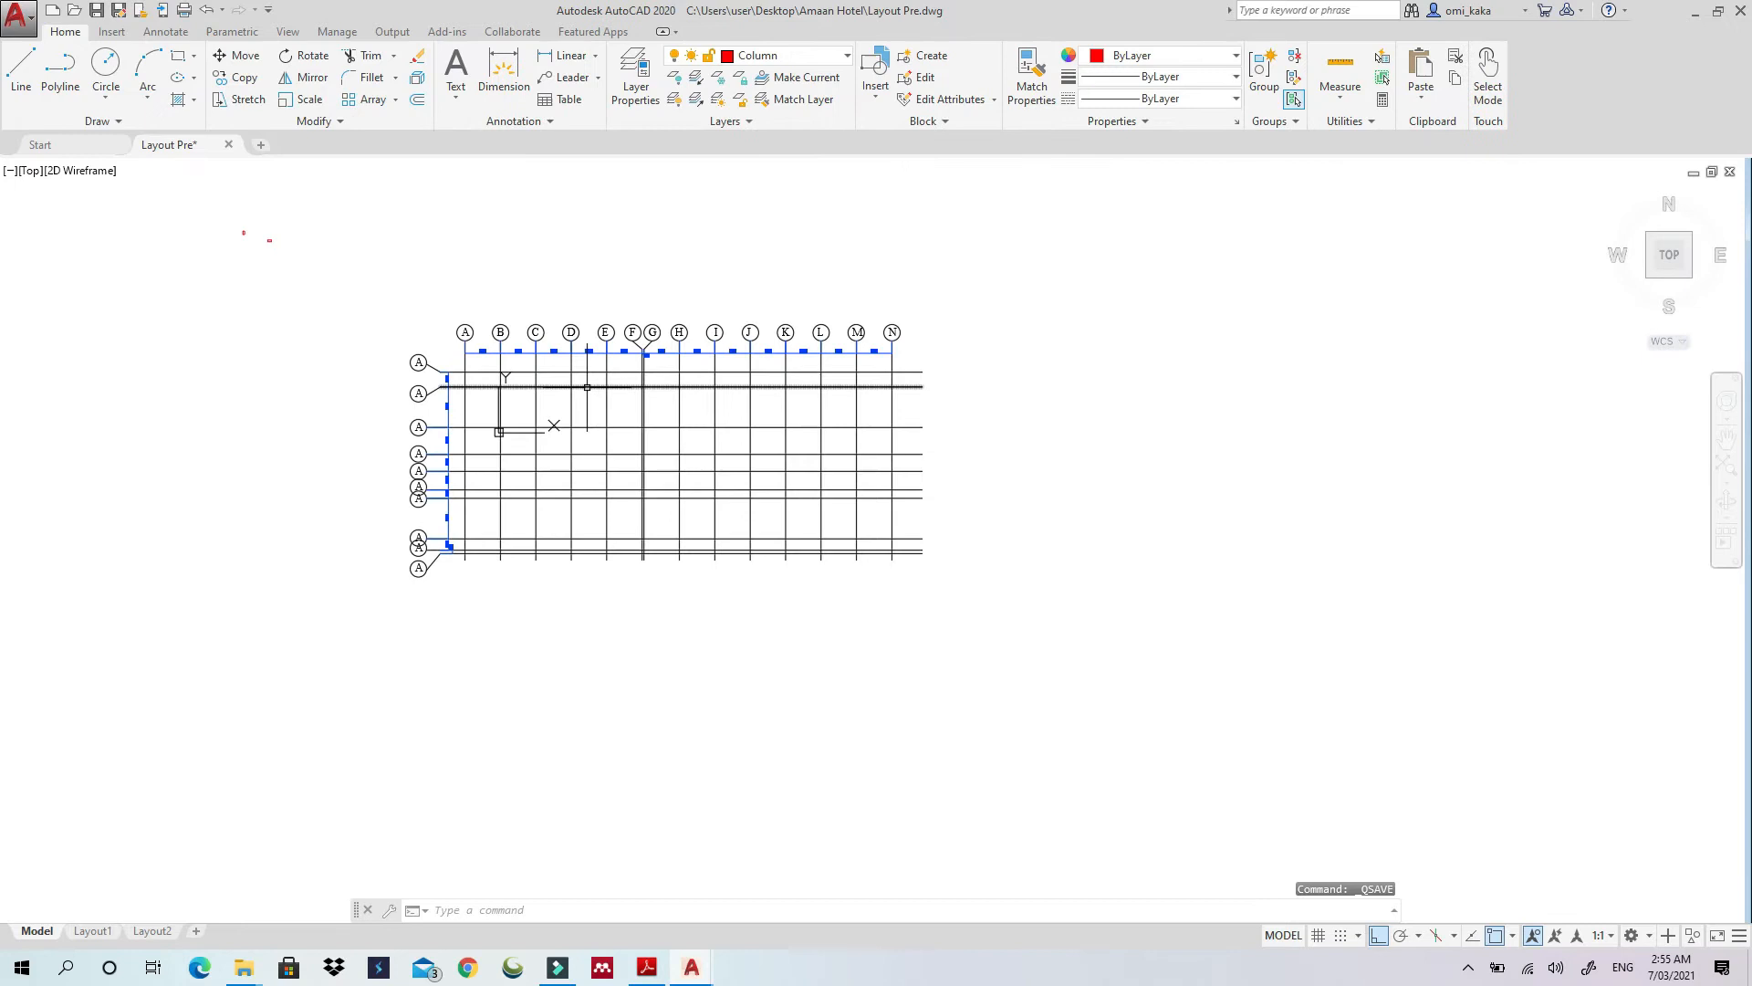
{"action": "scroll", "coordinate": [738, 438], "scroll_direction": "up", "scroll_amount": 3}
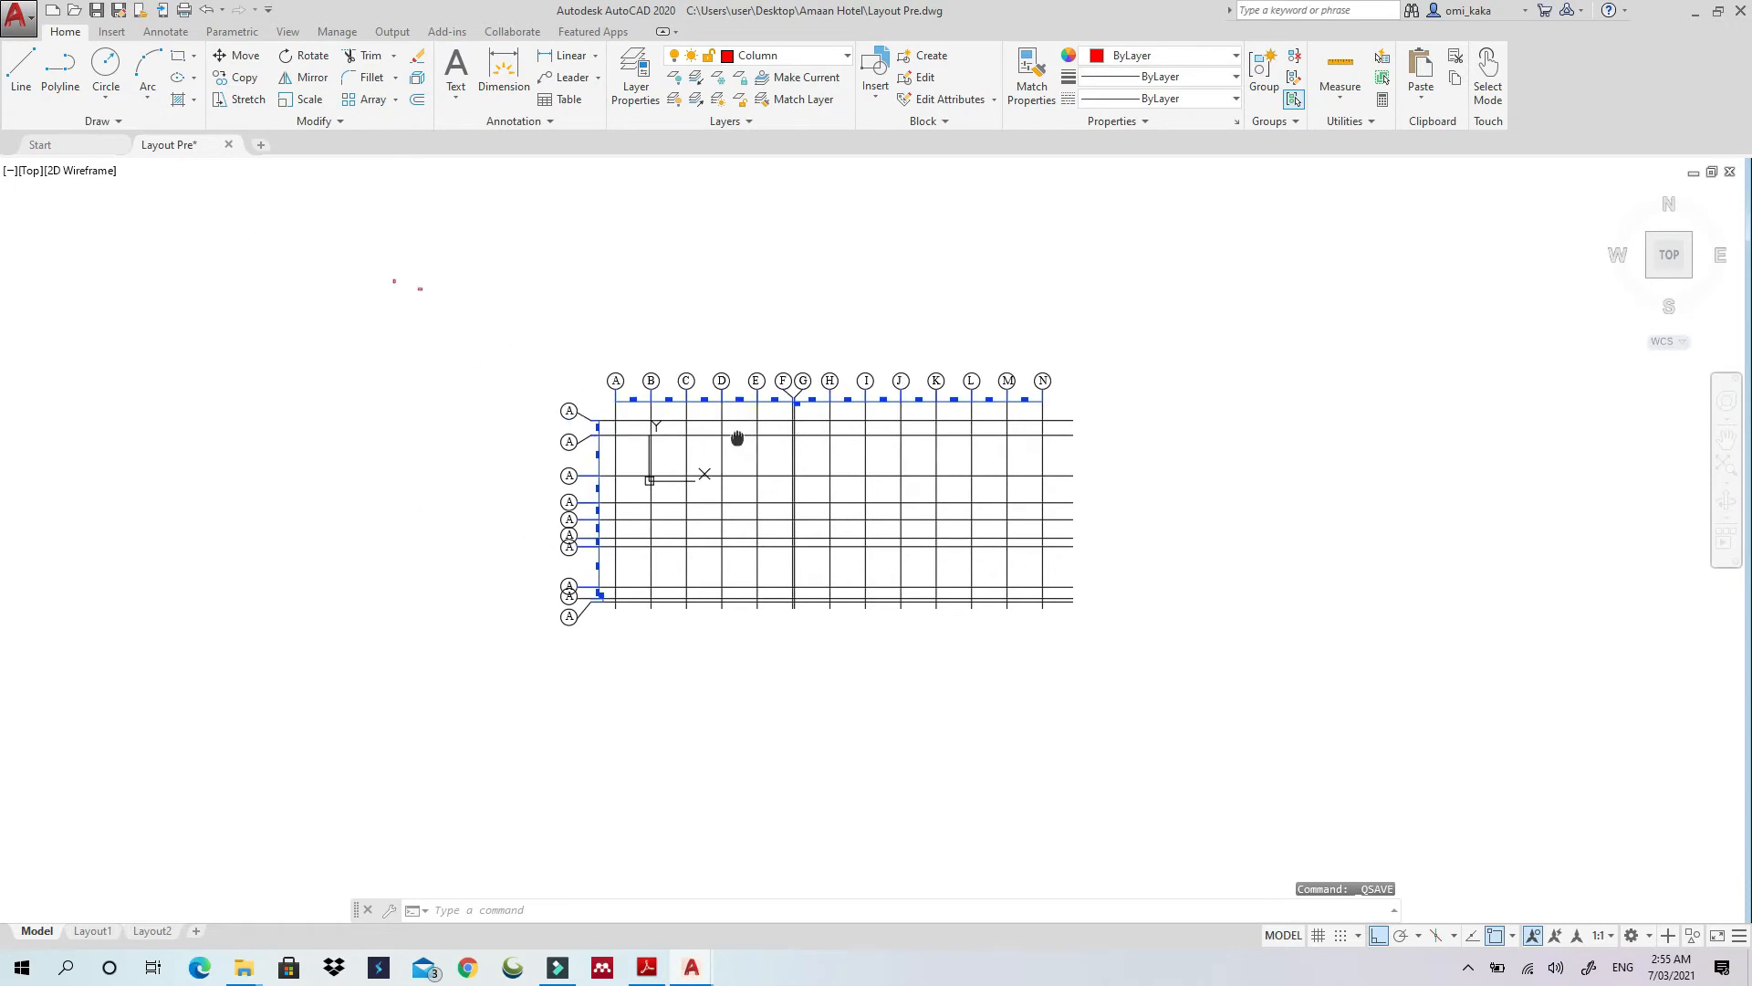
{"action": "scroll", "coordinate": [371, 284], "scroll_direction": "up", "scroll_amount": 3}
{"action": "left_click", "coordinate": [408, 223]}
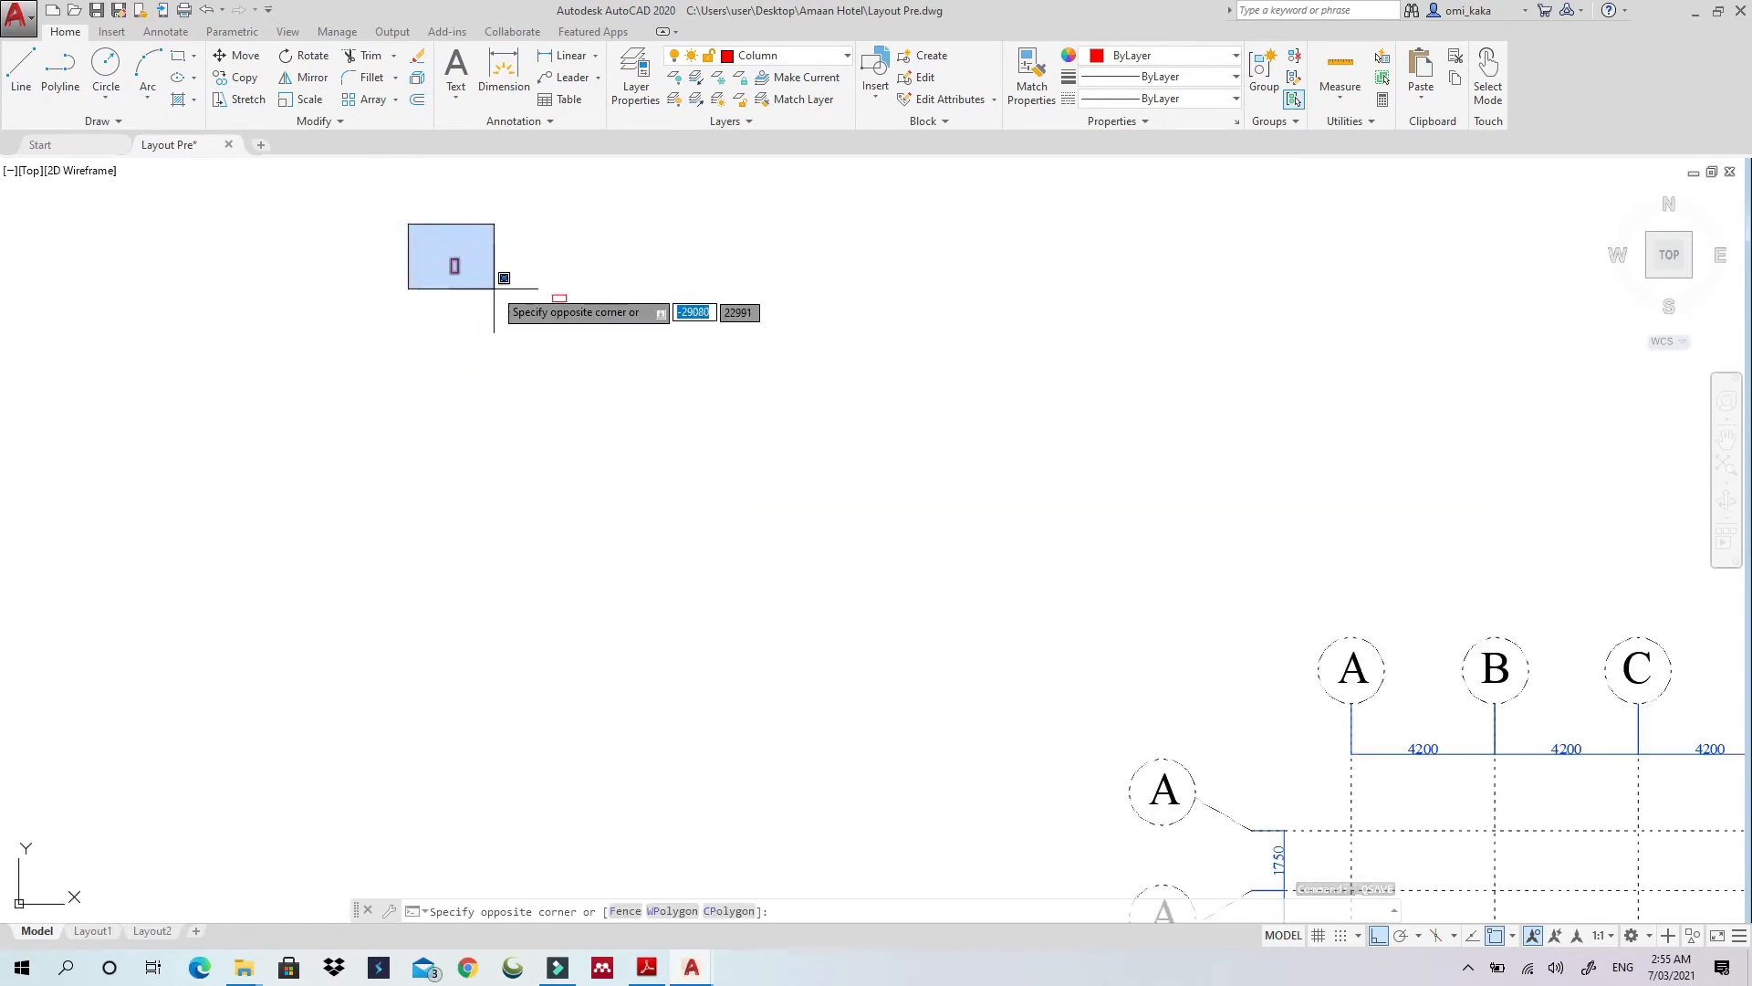
{"action": "left_click", "coordinate": [484, 282]}
{"action": "scroll", "coordinate": [484, 278], "scroll_direction": "up", "scroll_amount": 4}
{"action": "right_click", "coordinate": [290, 235]}
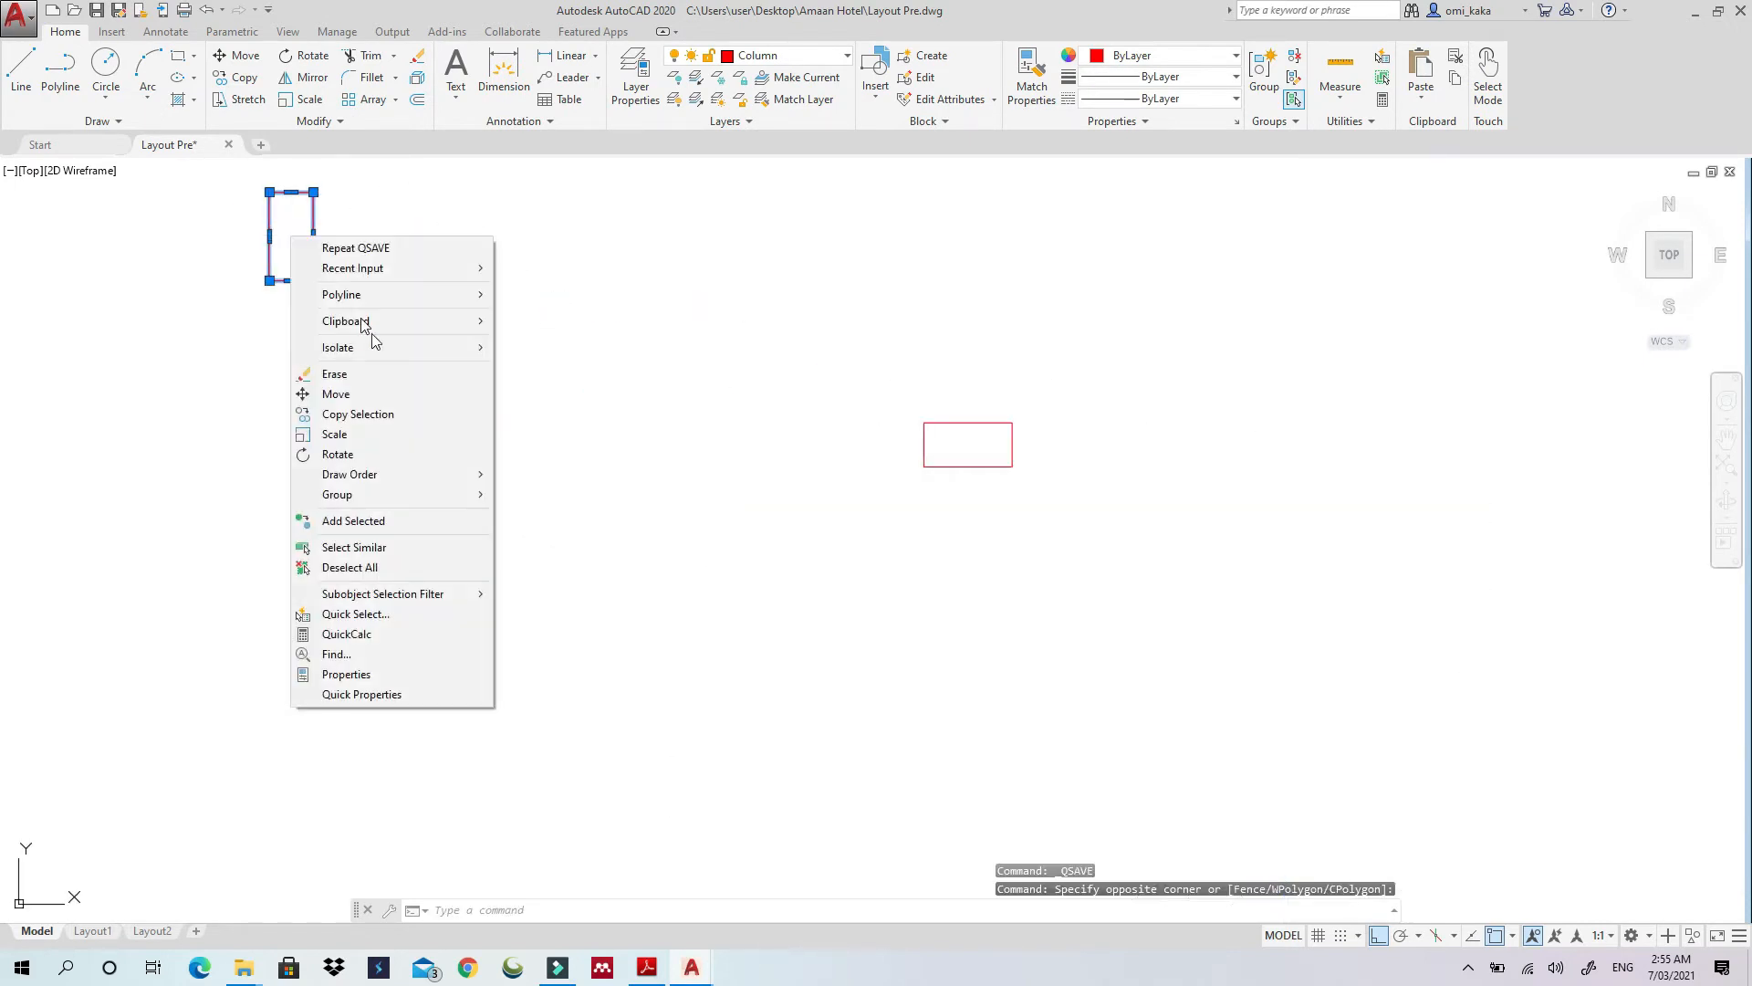
{"action": "left_click", "coordinate": [408, 417]}
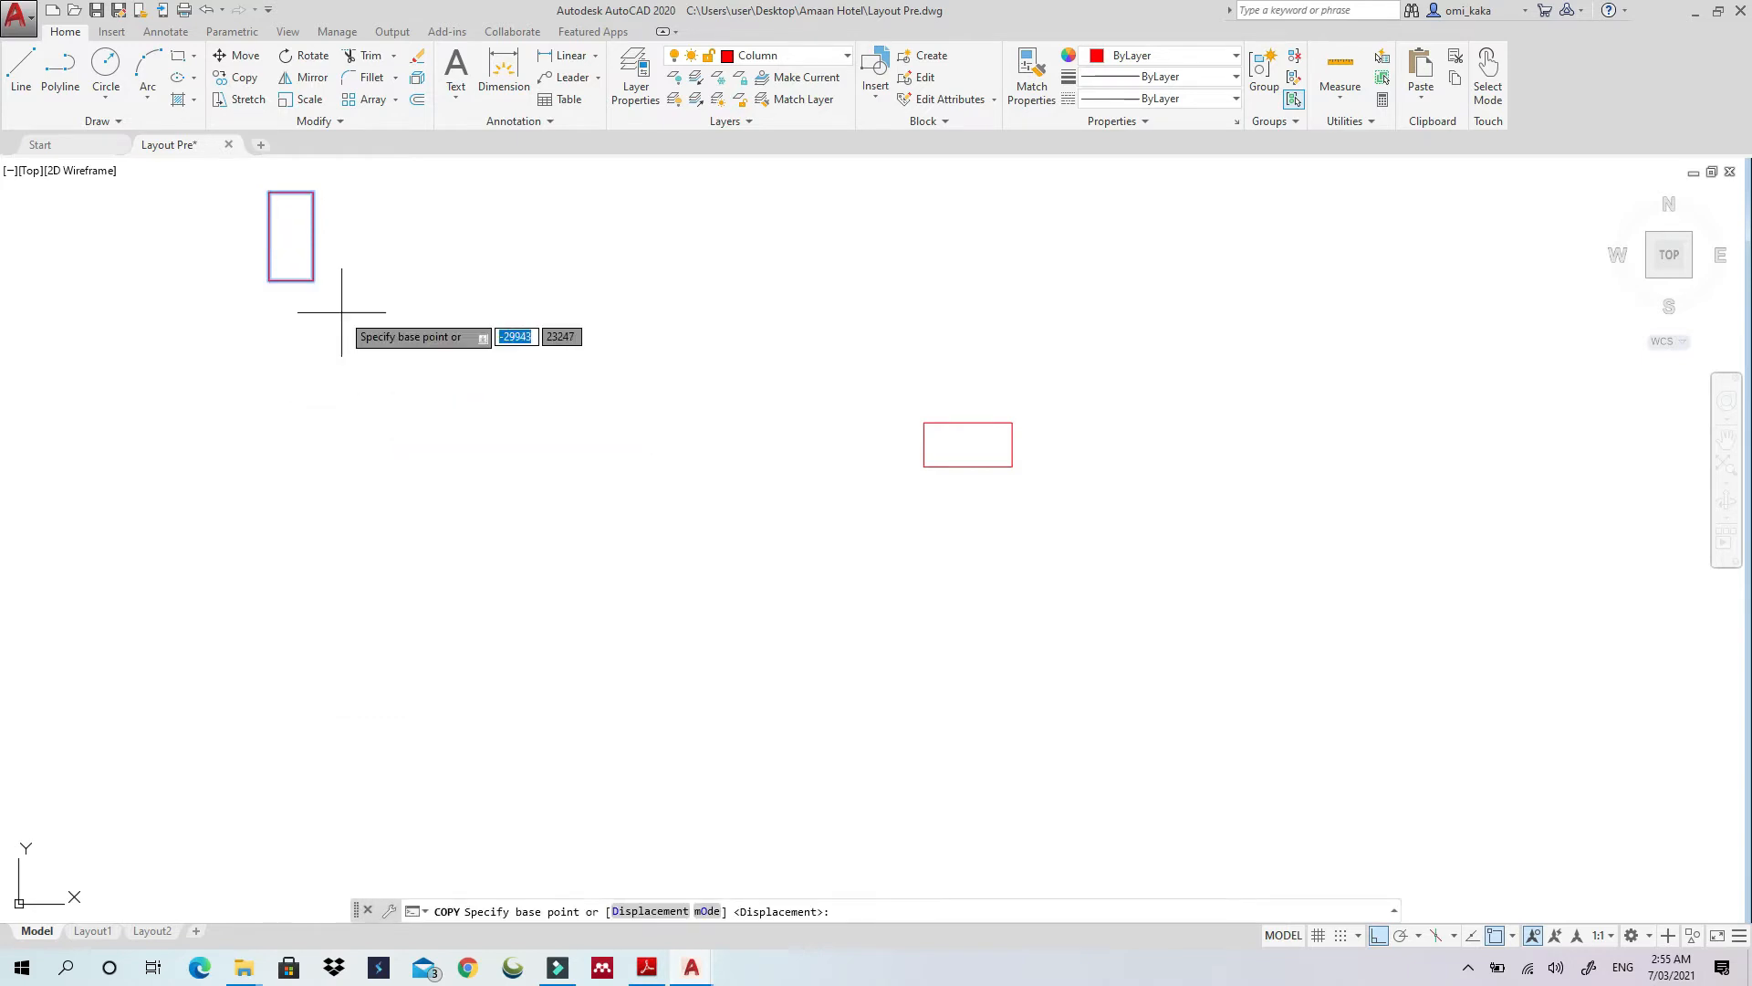
{"action": "left_click", "coordinate": [293, 238]}
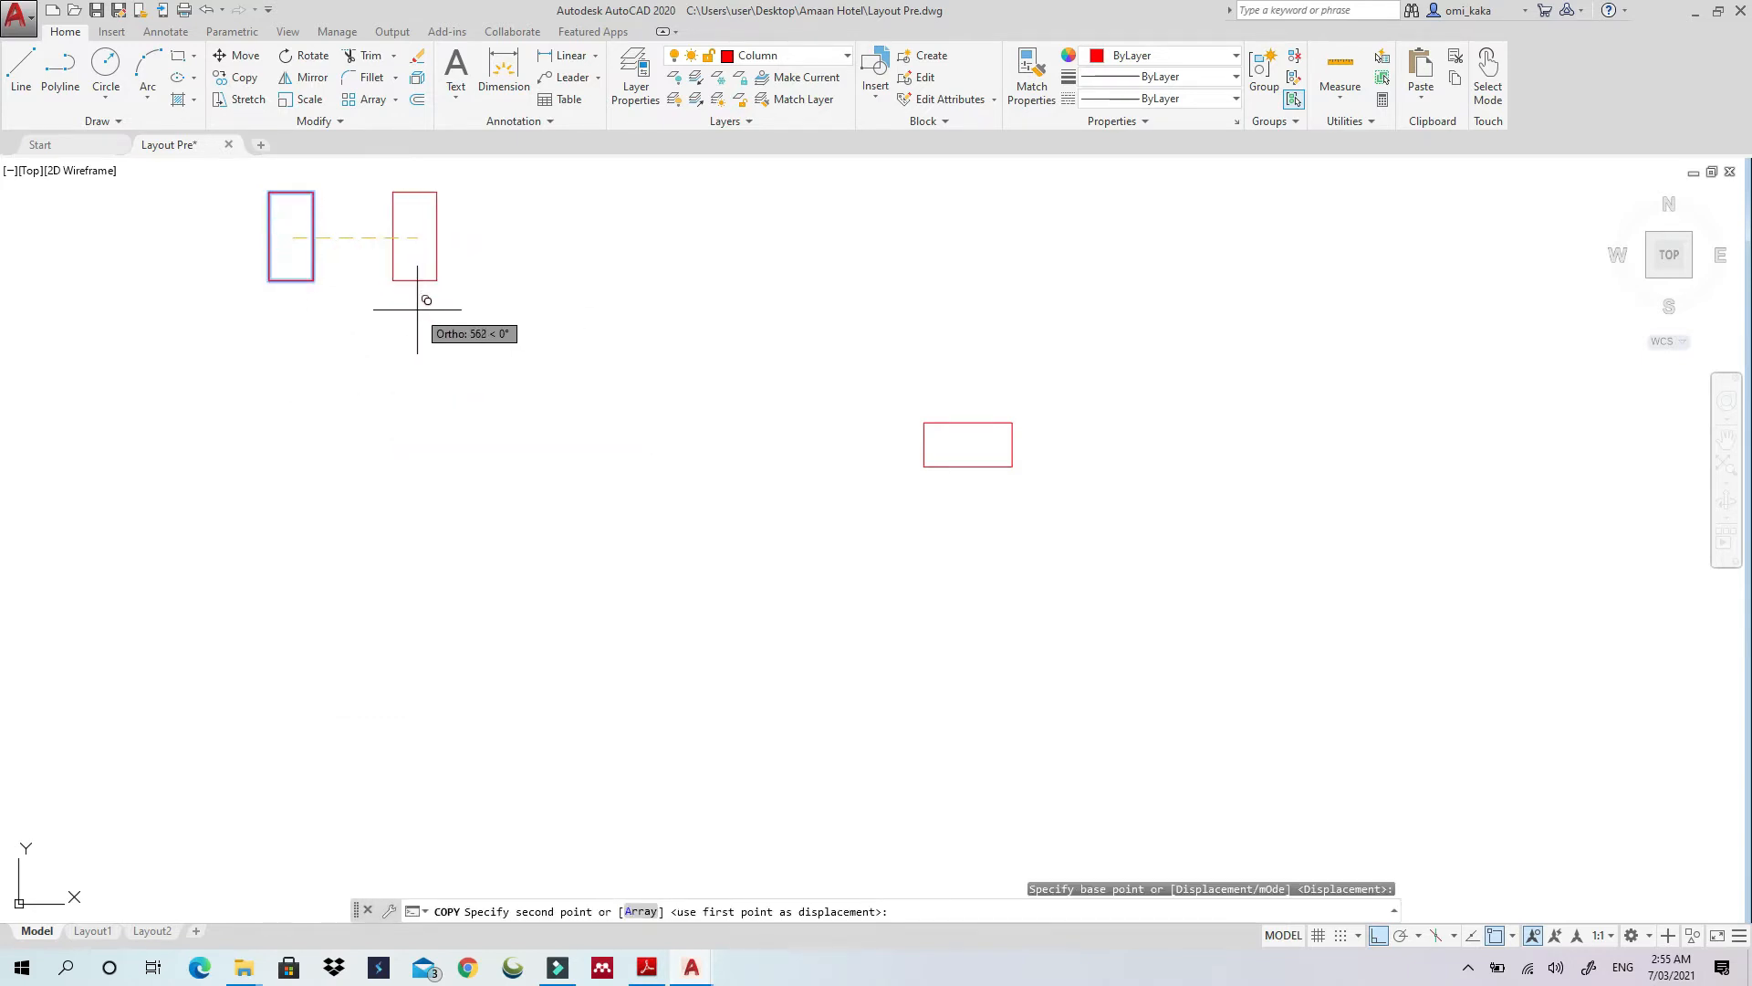
{"action": "left_click", "coordinate": [1379, 936]}
{"action": "scroll", "coordinate": [931, 664], "scroll_direction": "down", "scroll_amount": 4}
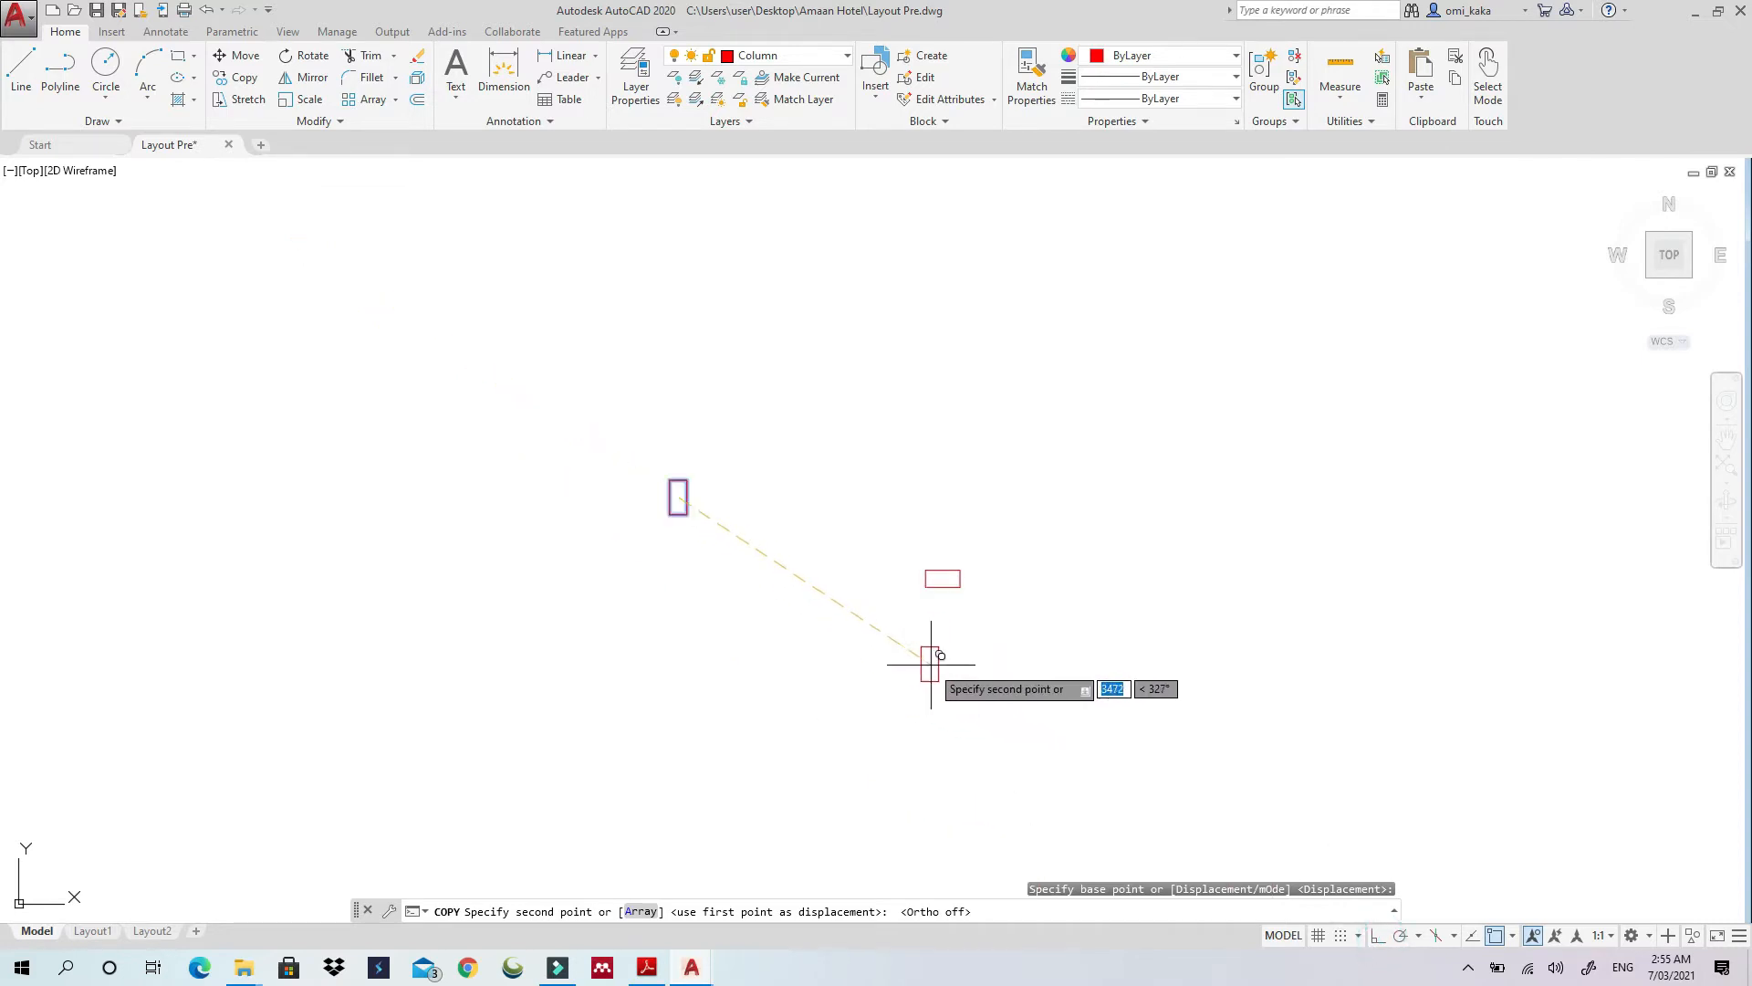
{"action": "scroll", "coordinate": [931, 664], "scroll_direction": "down", "scroll_amount": 2}
{"action": "middle_click_drag", "start_coordinate": [931, 664], "coordinate": [583, 271]}
{"action": "scroll", "coordinate": [583, 272], "scroll_direction": "down", "scroll_amount": 1}
{"action": "middle_click_drag", "start_coordinate": [1272, 668], "coordinate": [1160, 589]}
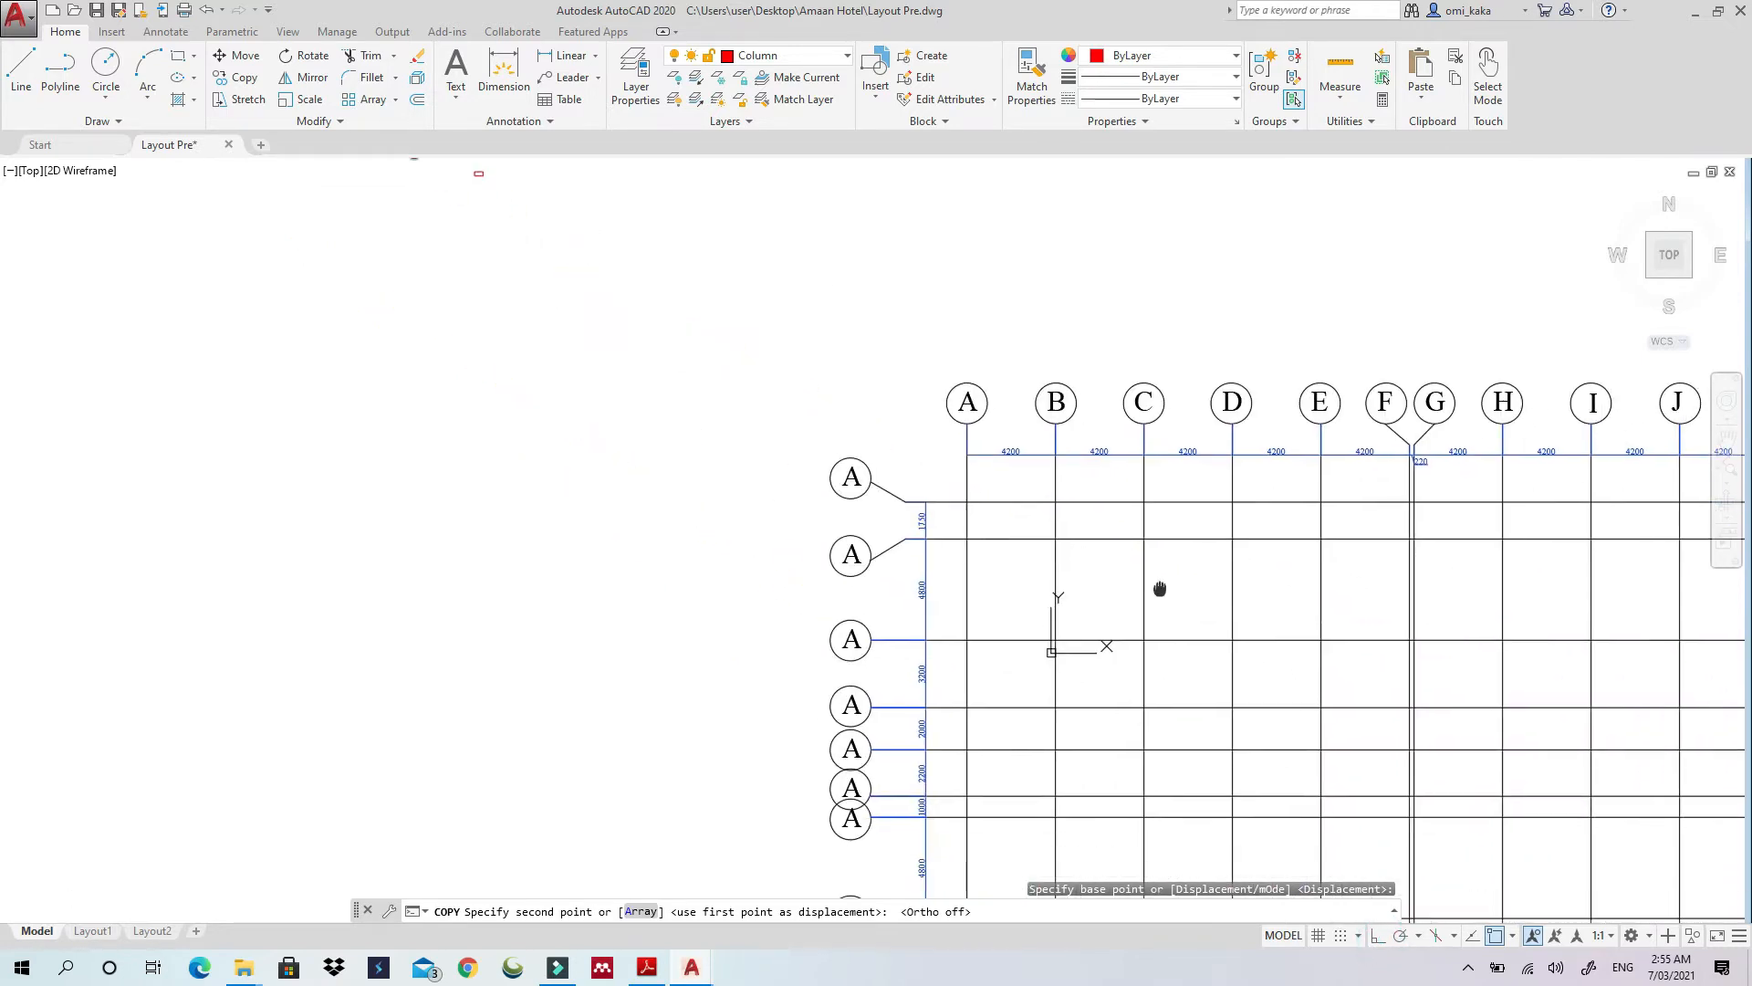
{"action": "scroll", "coordinate": [1160, 588], "scroll_direction": "down", "scroll_amount": 1}
{"action": "key", "text": "Escape"}
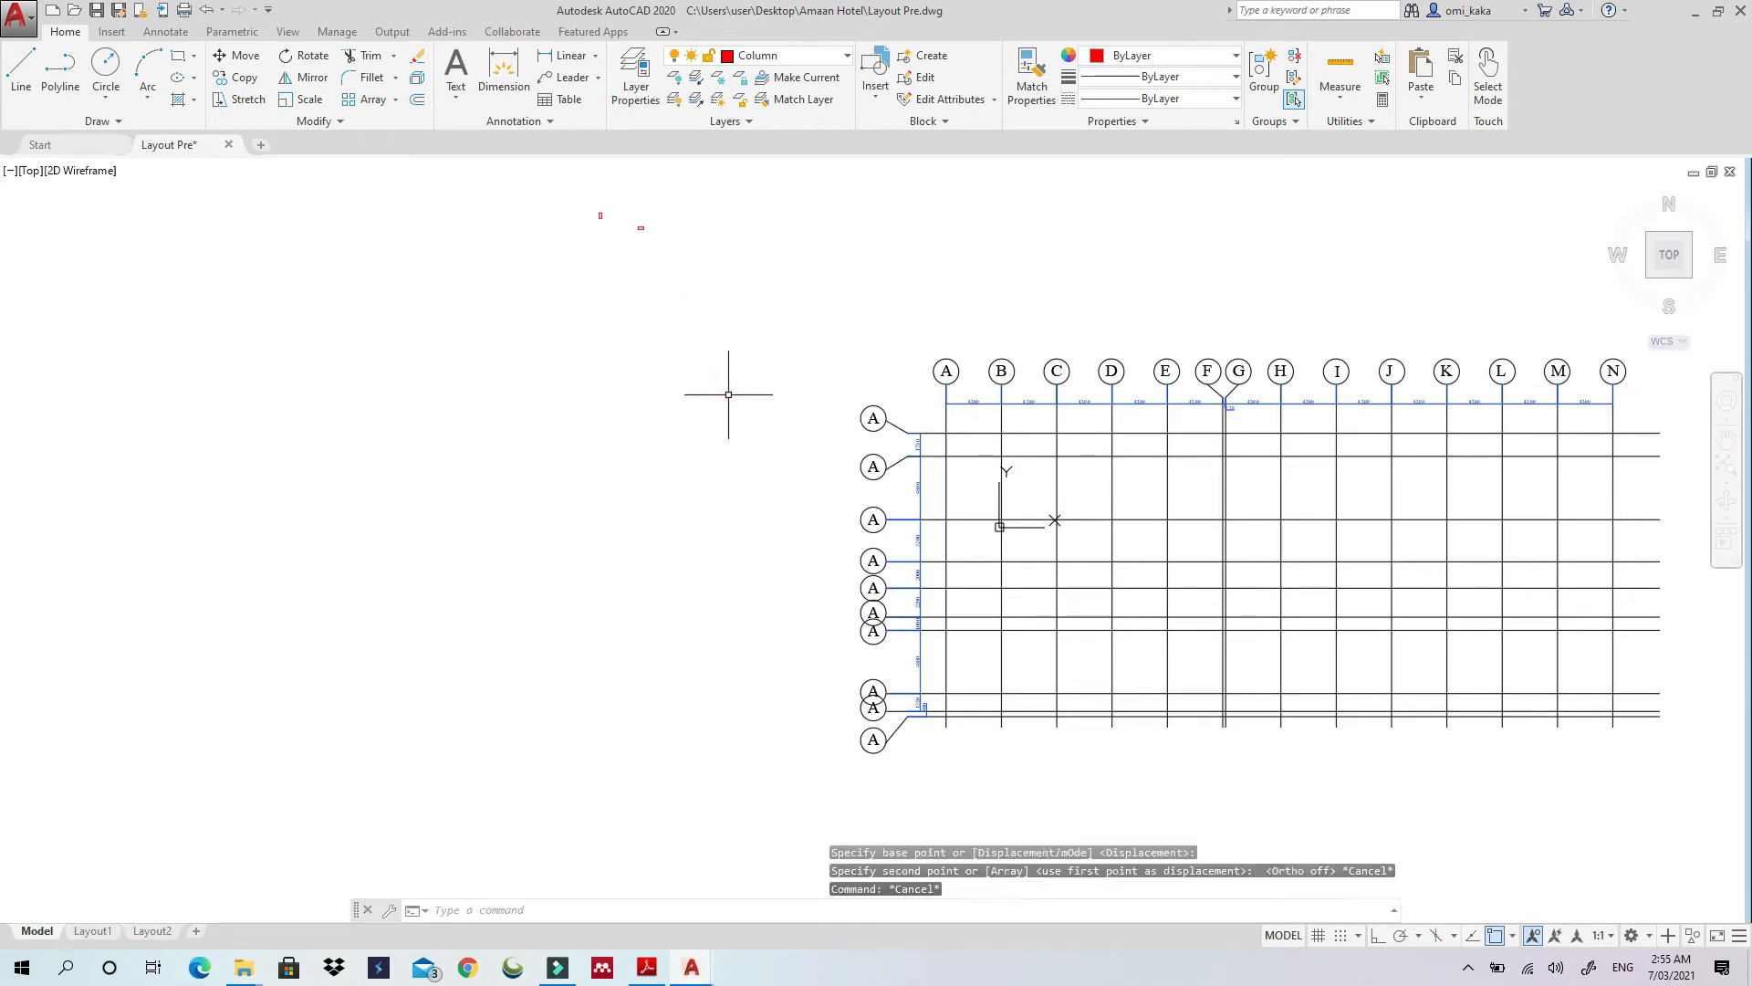
{"action": "key", "text": "Escape"}
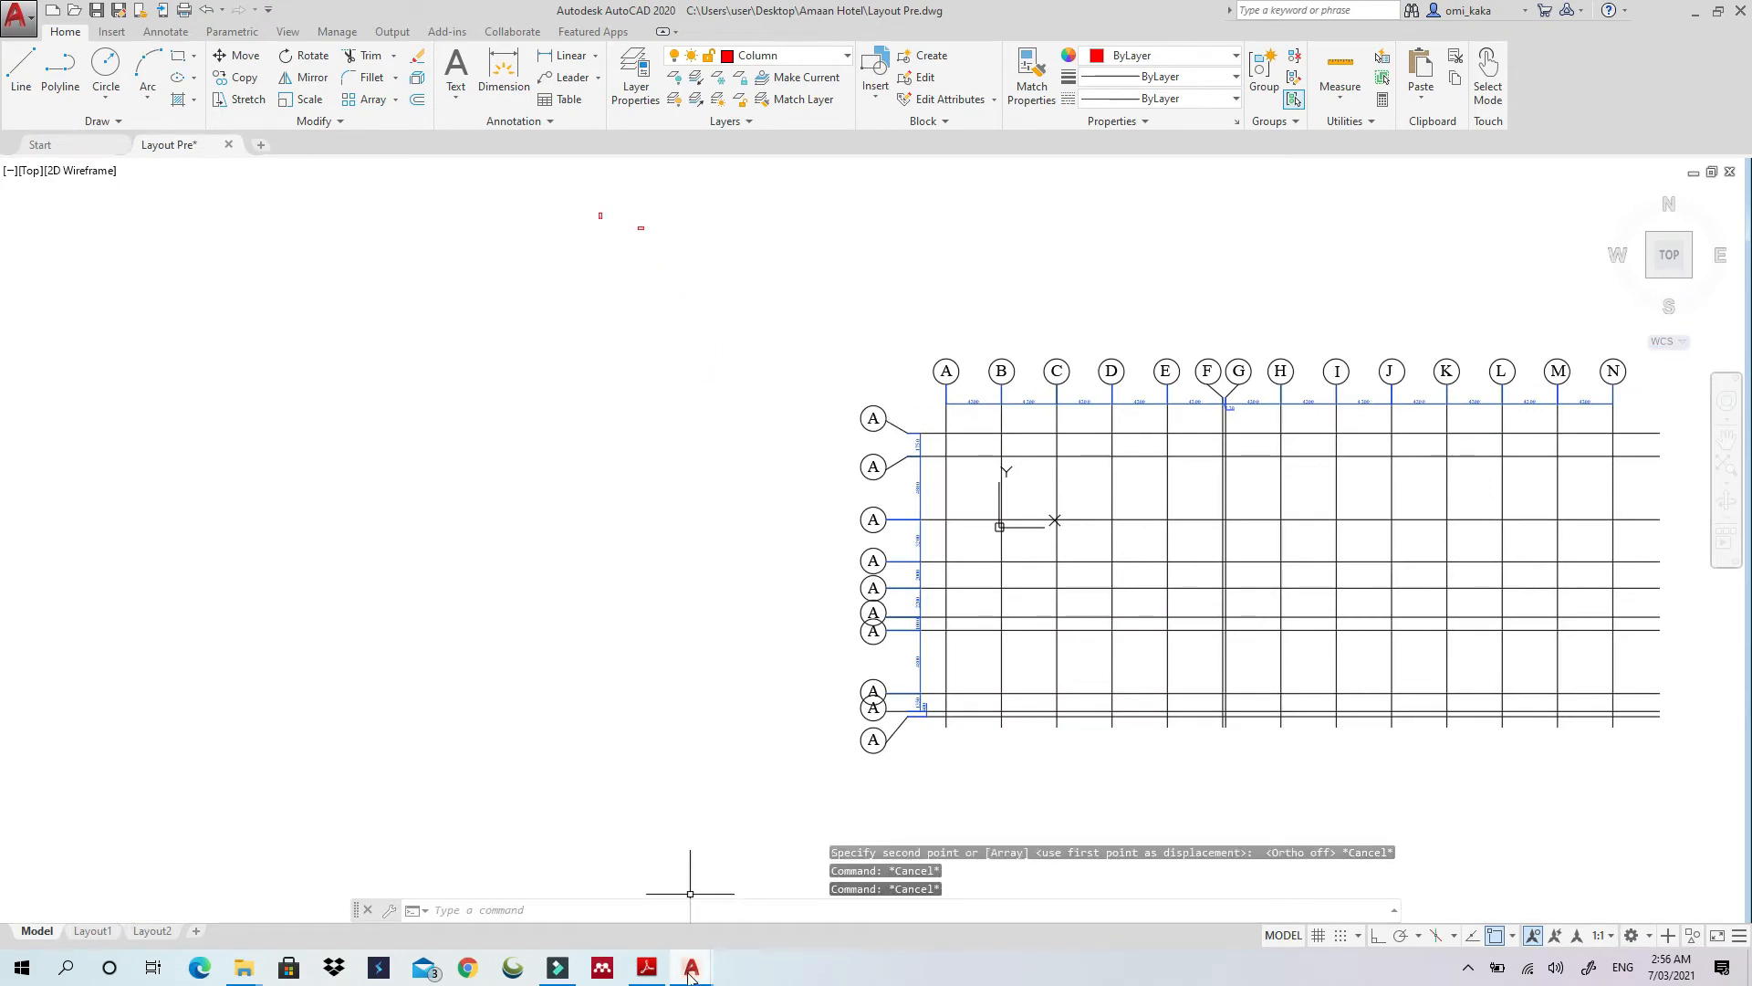
Switch to the Asante resortn STRUCTURAL drawing and examine the floor plan around rooms RA 11 to RA 15
{"action": "mouse_move", "coordinate": [689, 976]}
{"action": "left_click", "coordinate": [648, 913]}
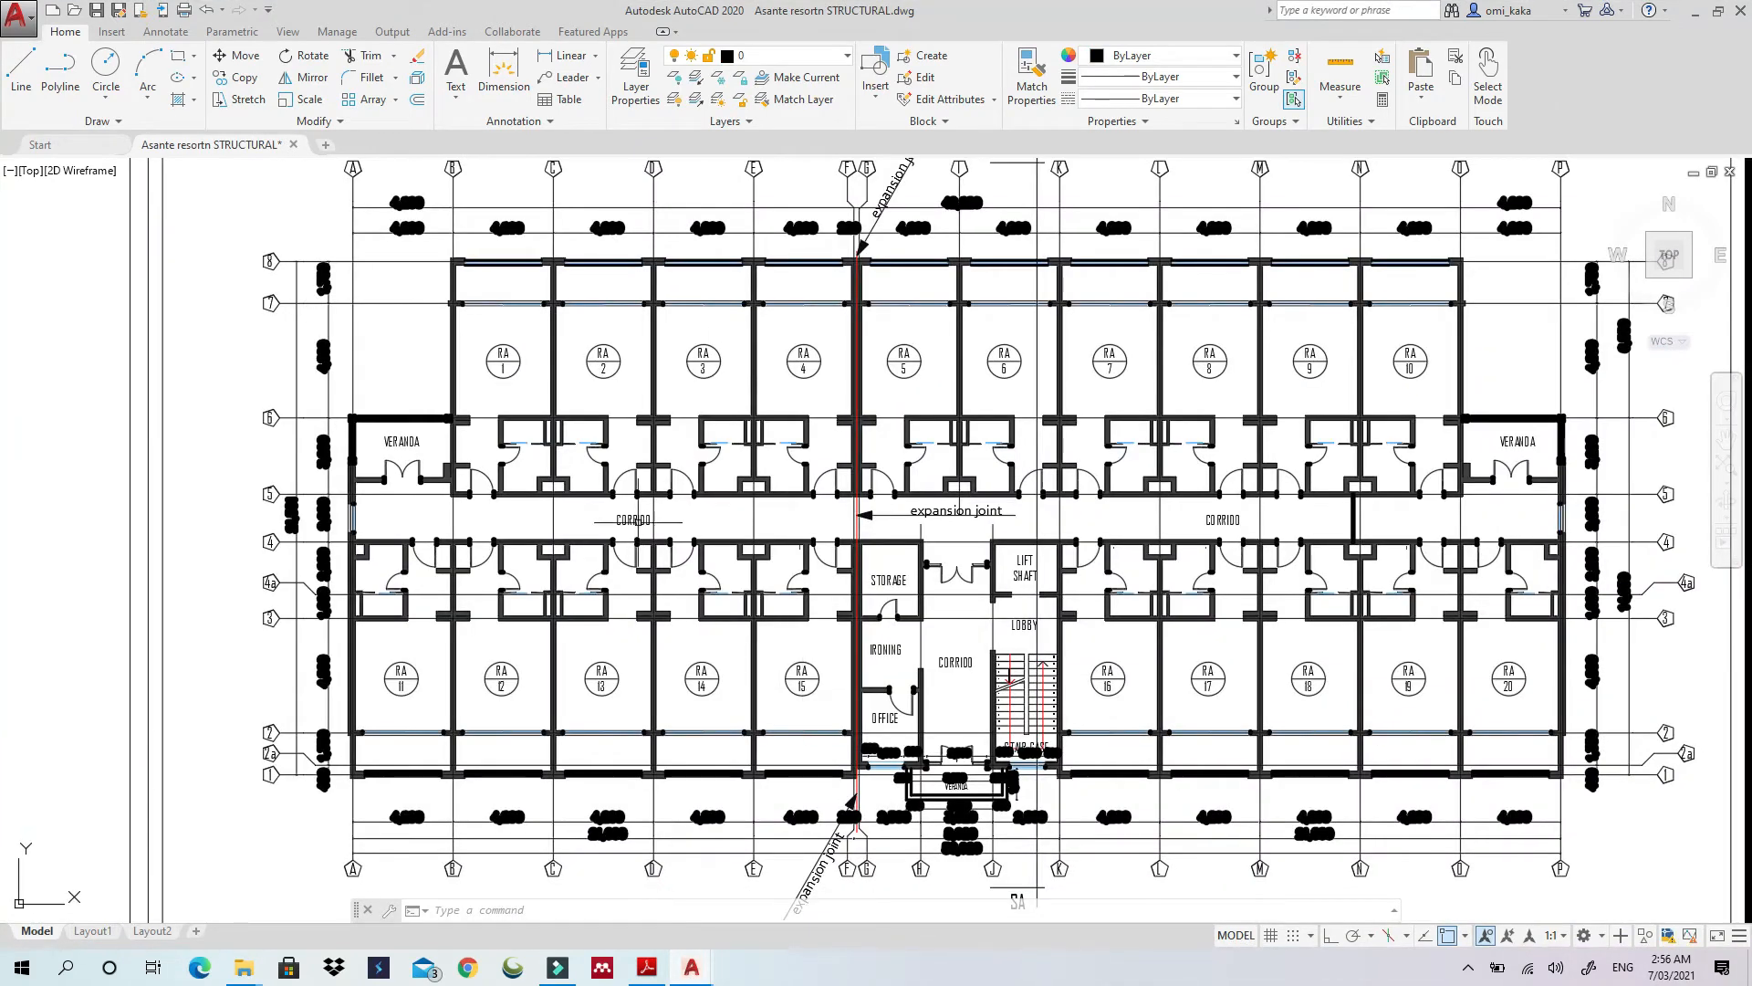
{"action": "scroll", "coordinate": [420, 617], "scroll_direction": "up", "scroll_amount": 6}
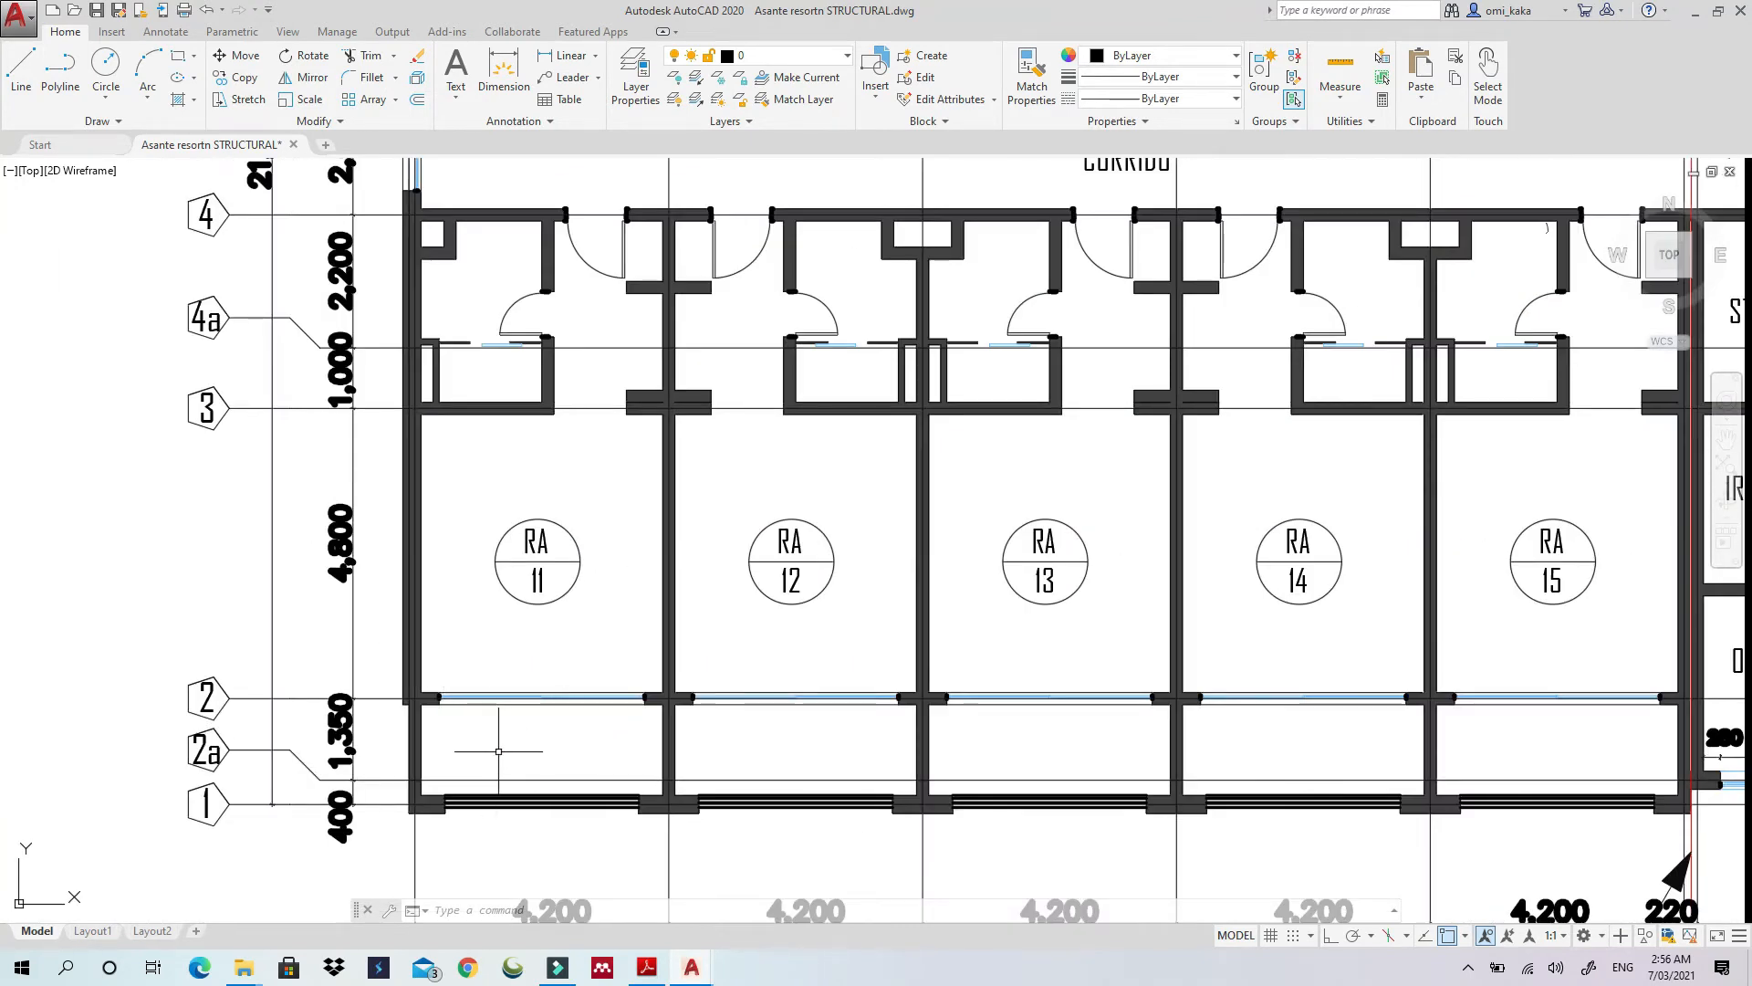
Survey the full structural floor plan with its grid lines and column positions, and return to the Layout Pre drawing
{"action": "scroll", "coordinate": [537, 696], "scroll_direction": "down", "scroll_amount": 2}
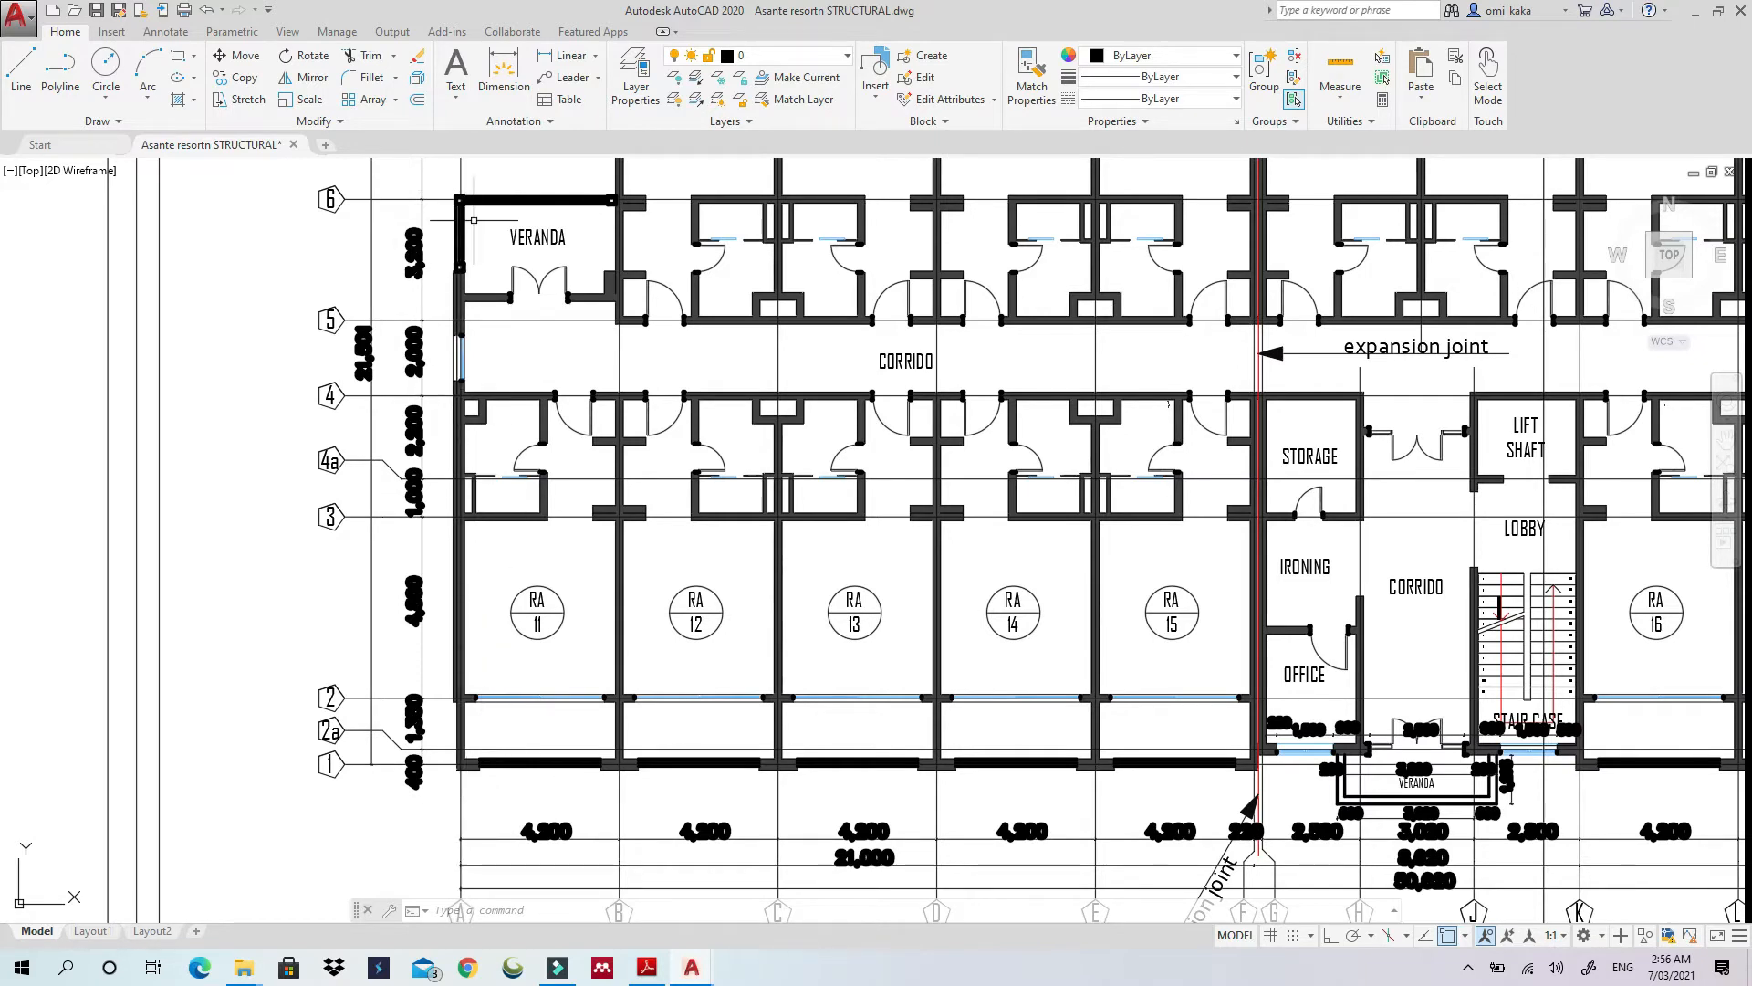
{"action": "scroll", "coordinate": [1034, 357], "scroll_direction": "down", "scroll_amount": 4}
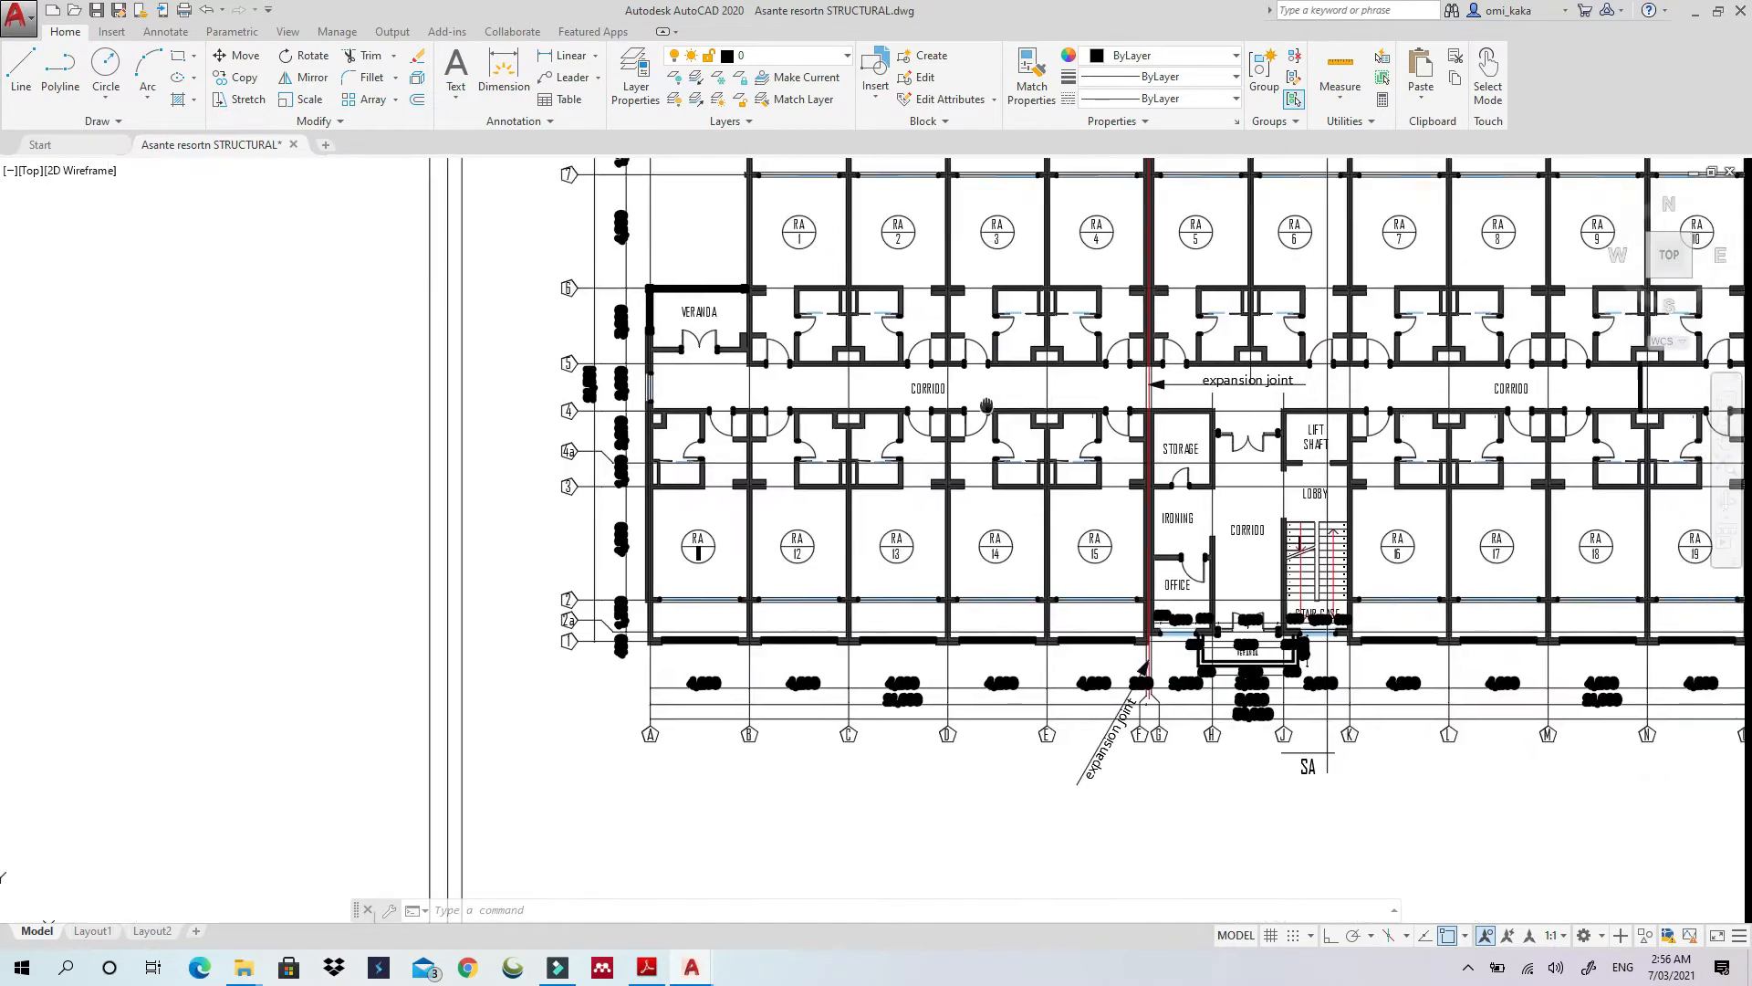
{"action": "left_click", "coordinate": [1692, 16]}
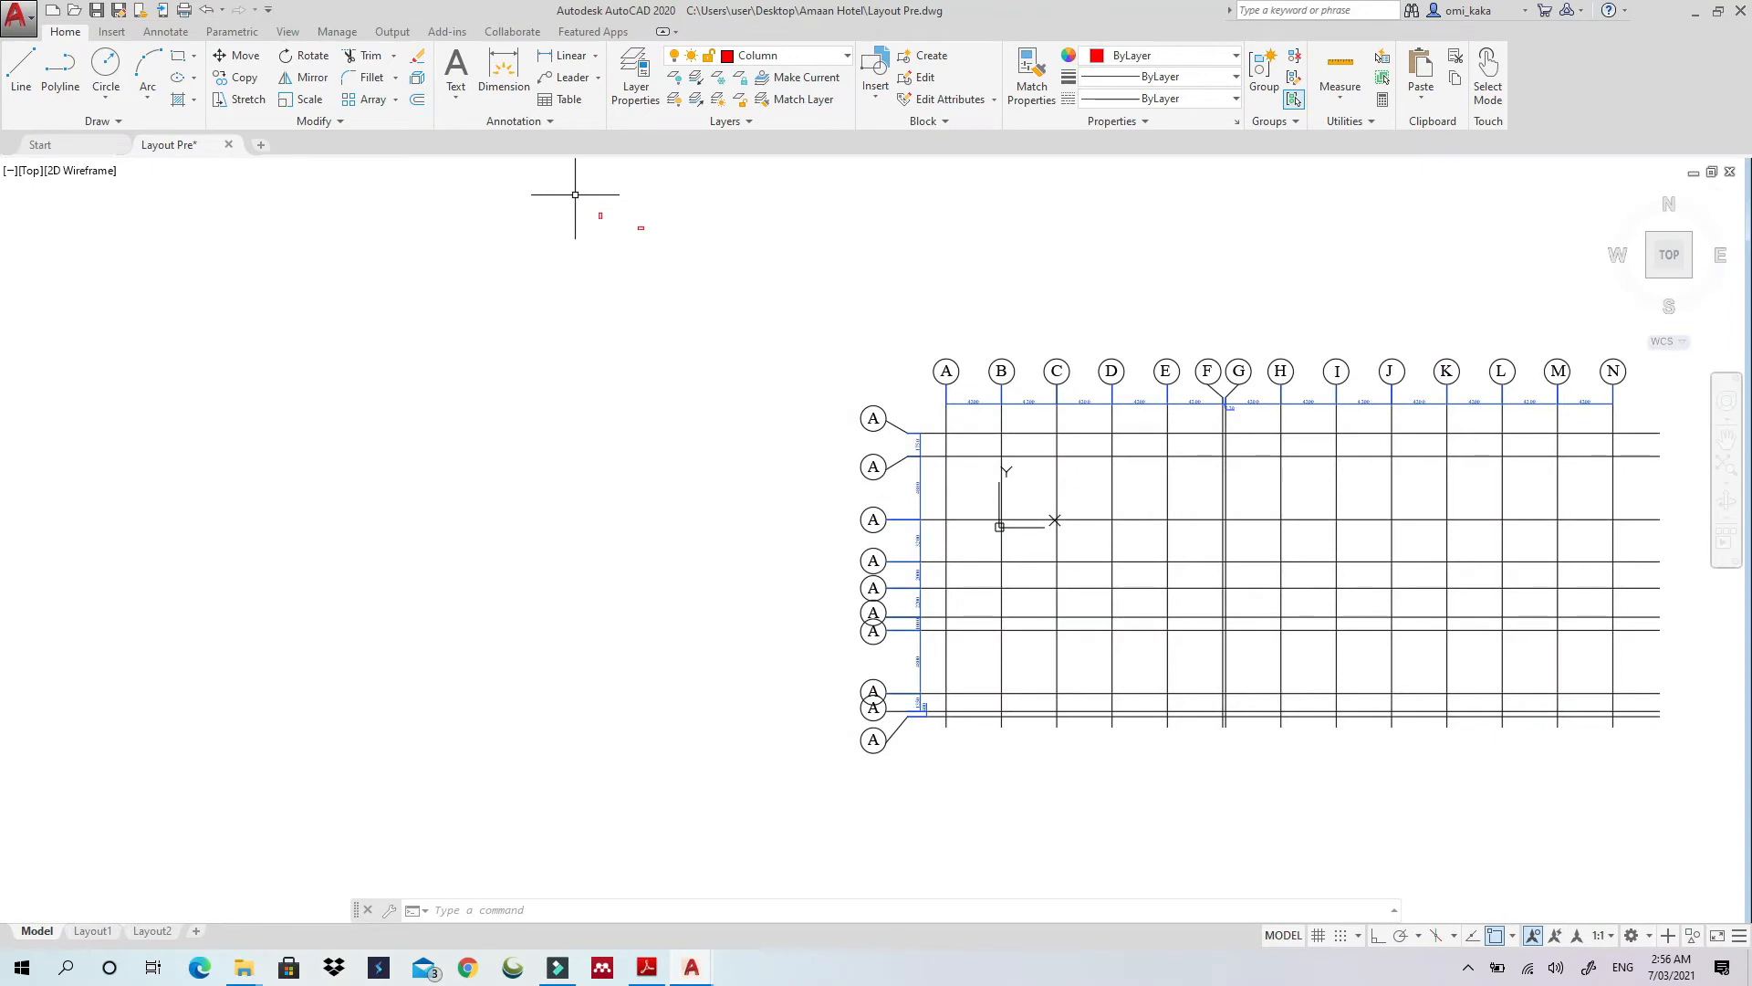
Copy the upright column rectangle by its centre onto grid line A at the third, fifth, seventh and lowest horizontal grid lines from the top
{"action": "left_click", "coordinate": [574, 195]}
{"action": "left_click", "coordinate": [606, 227]}
{"action": "scroll", "coordinate": [602, 219], "scroll_direction": "up", "scroll_amount": 10}
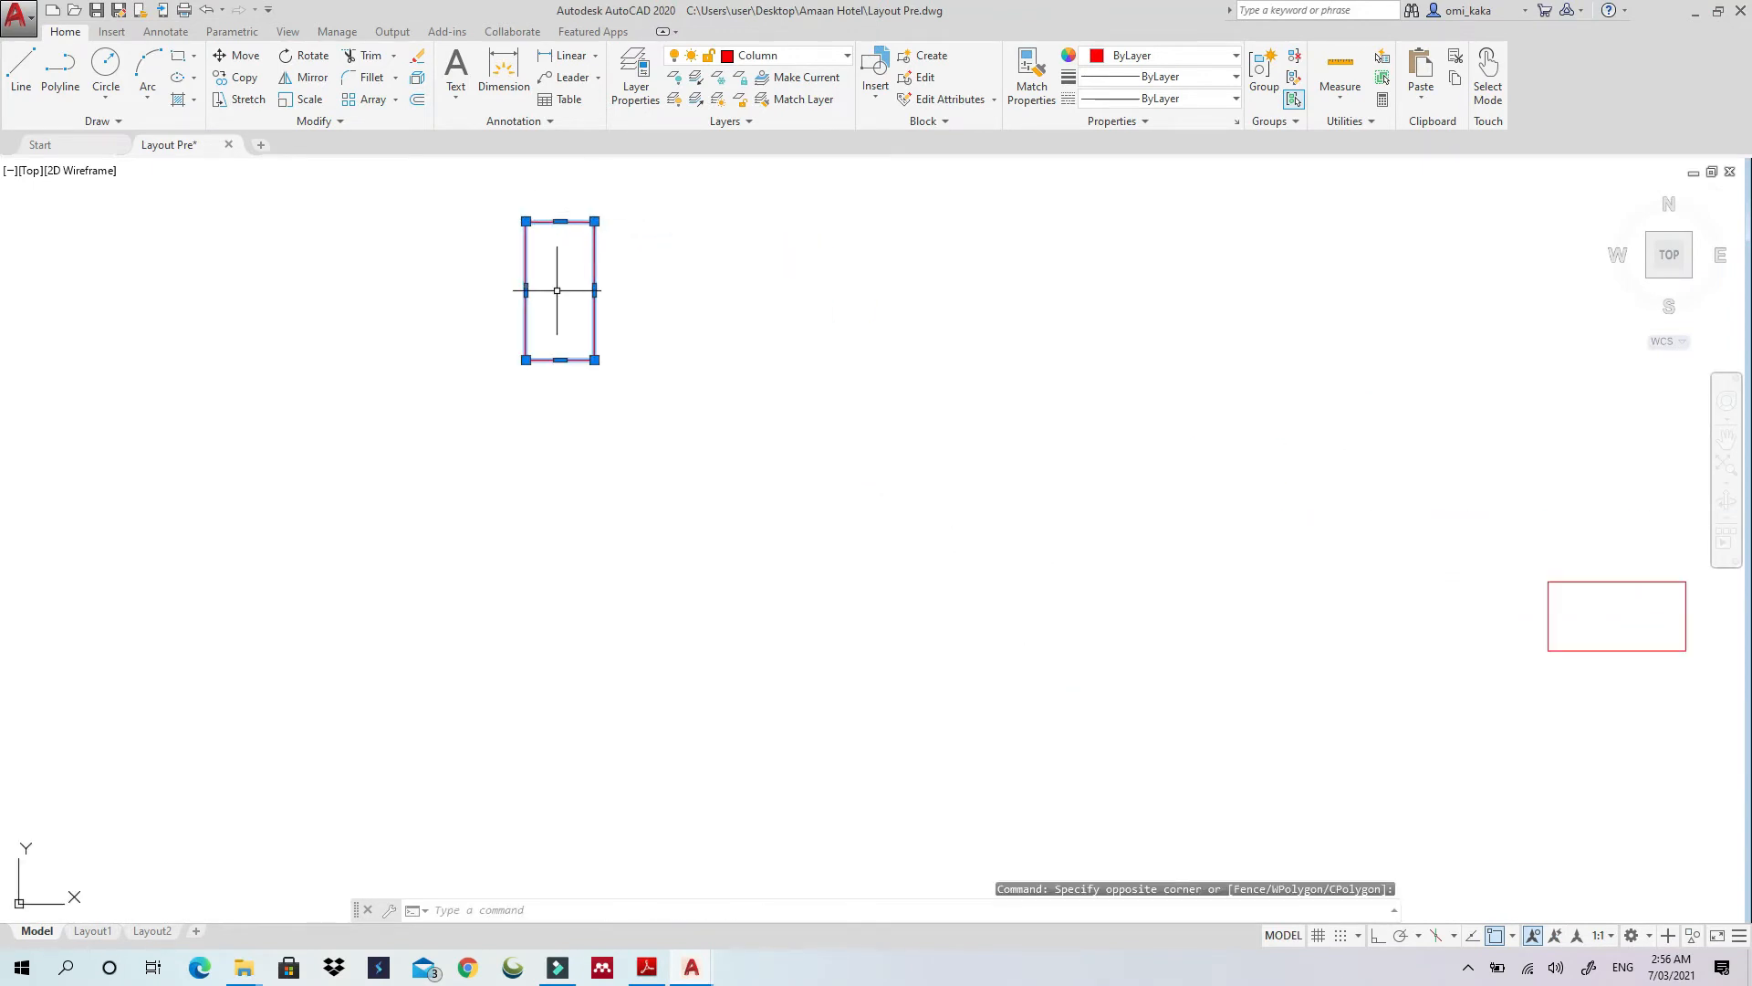
{"action": "right_click", "coordinate": [560, 284]}
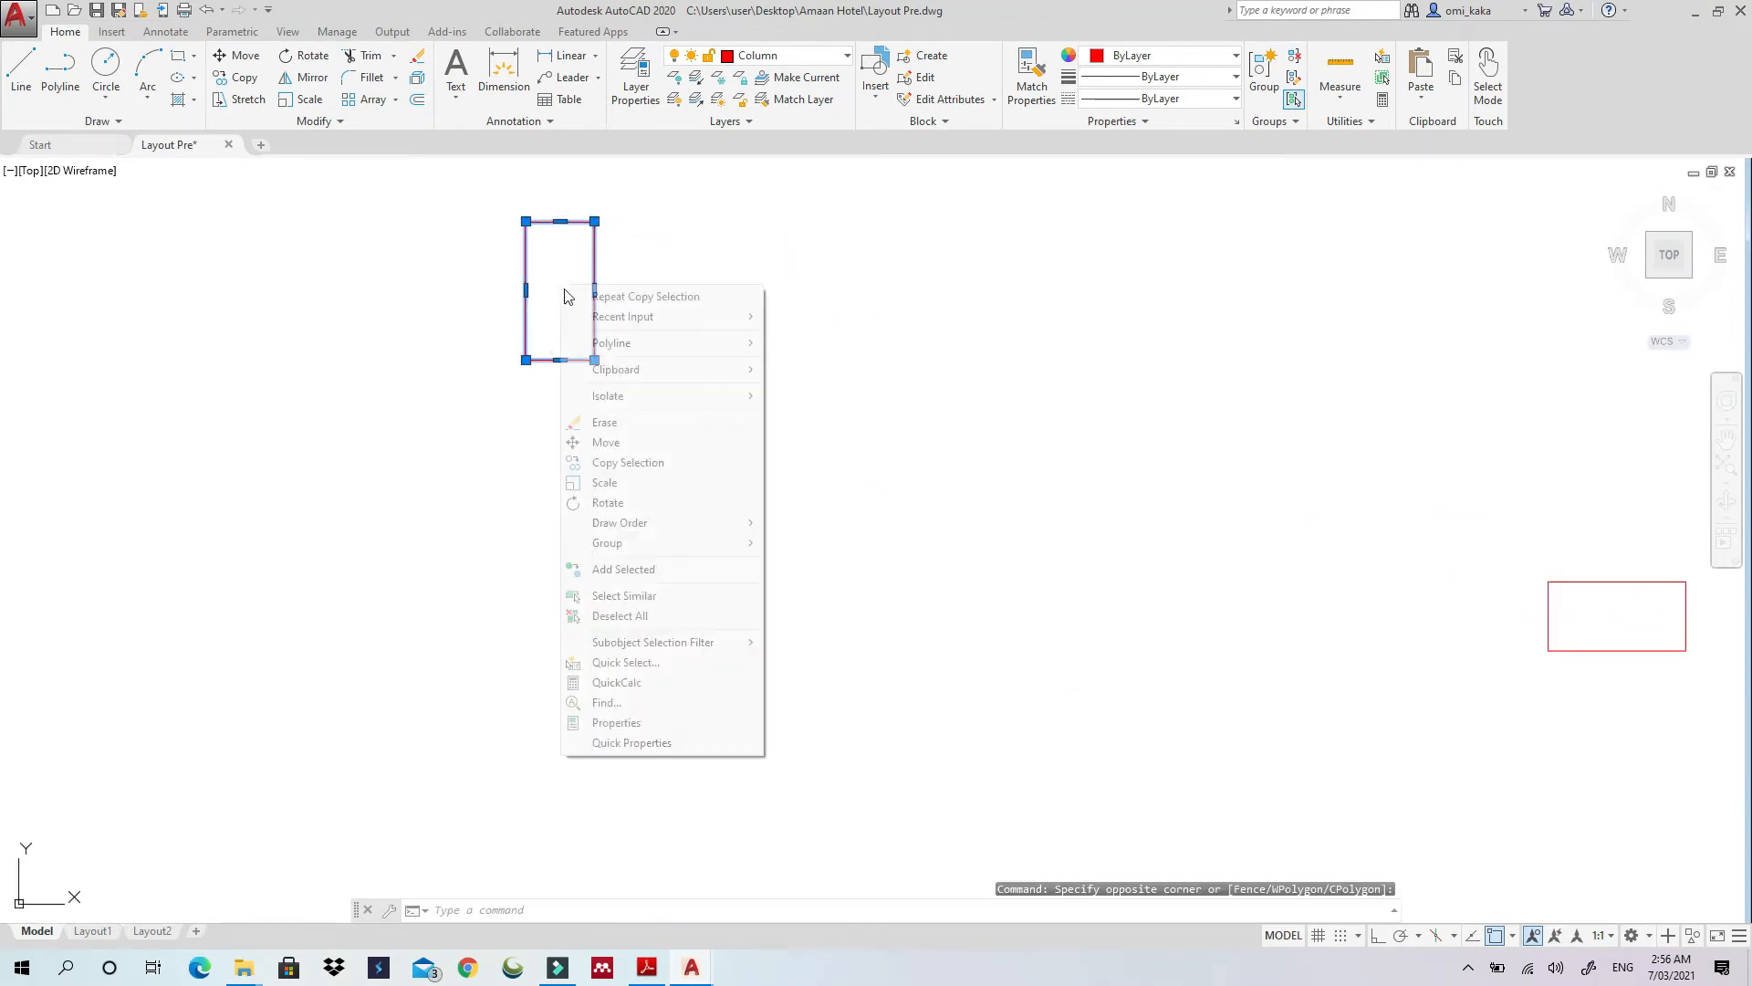
{"action": "left_click", "coordinate": [686, 462]}
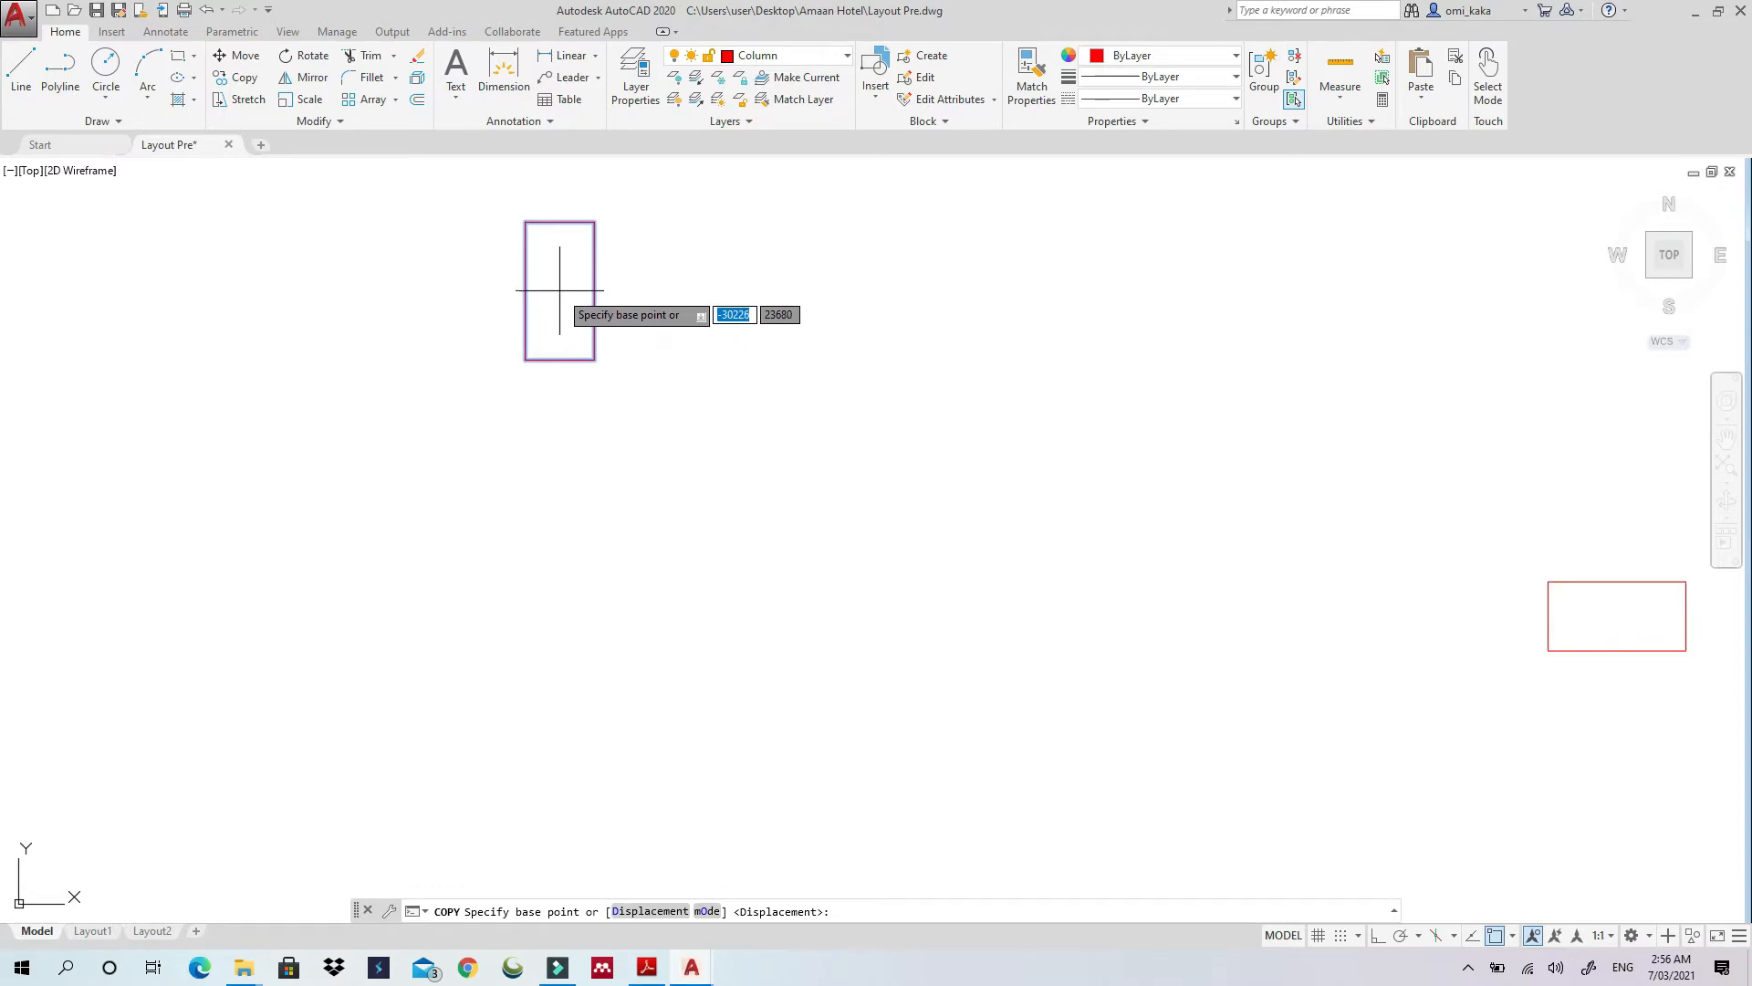
{"action": "left_click", "coordinate": [559, 291]}
{"action": "scroll", "coordinate": [680, 542], "scroll_direction": "down", "scroll_amount": 10}
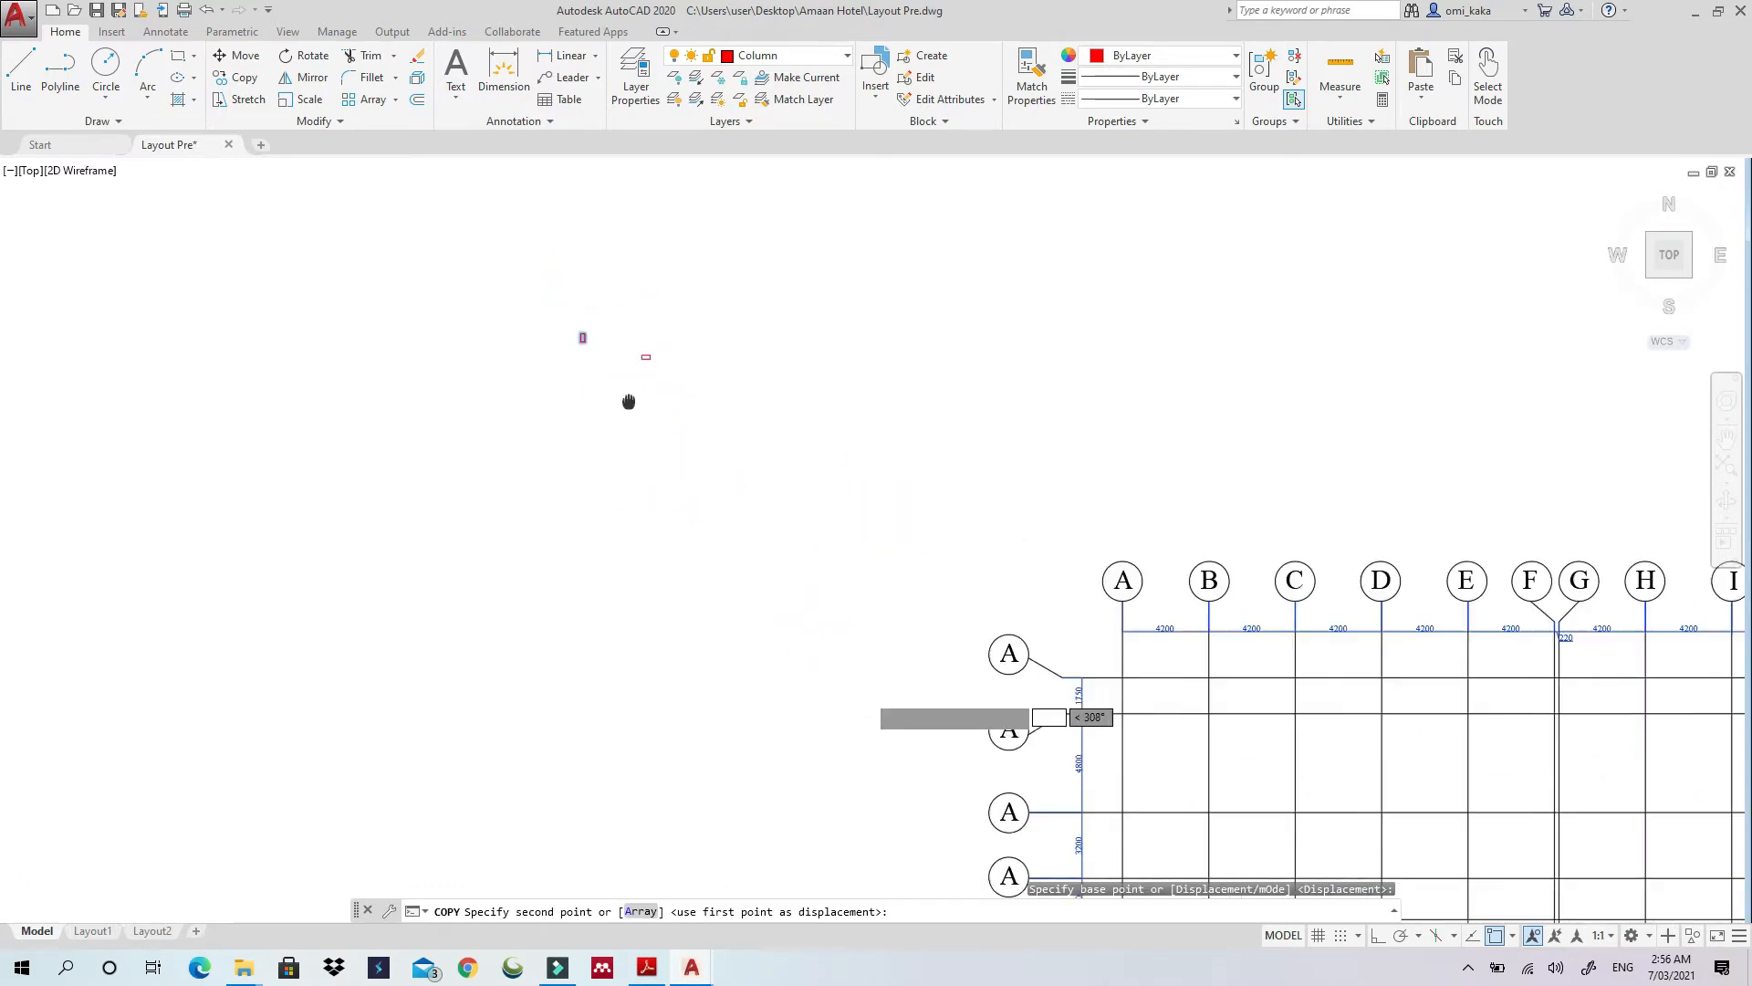
{"action": "middle_click_drag", "start_coordinate": [681, 542], "coordinate": [528, 258]}
{"action": "scroll", "coordinate": [835, 762], "scroll_direction": "up", "scroll_amount": 2}
{"action": "left_click", "coordinate": [691, 966]}
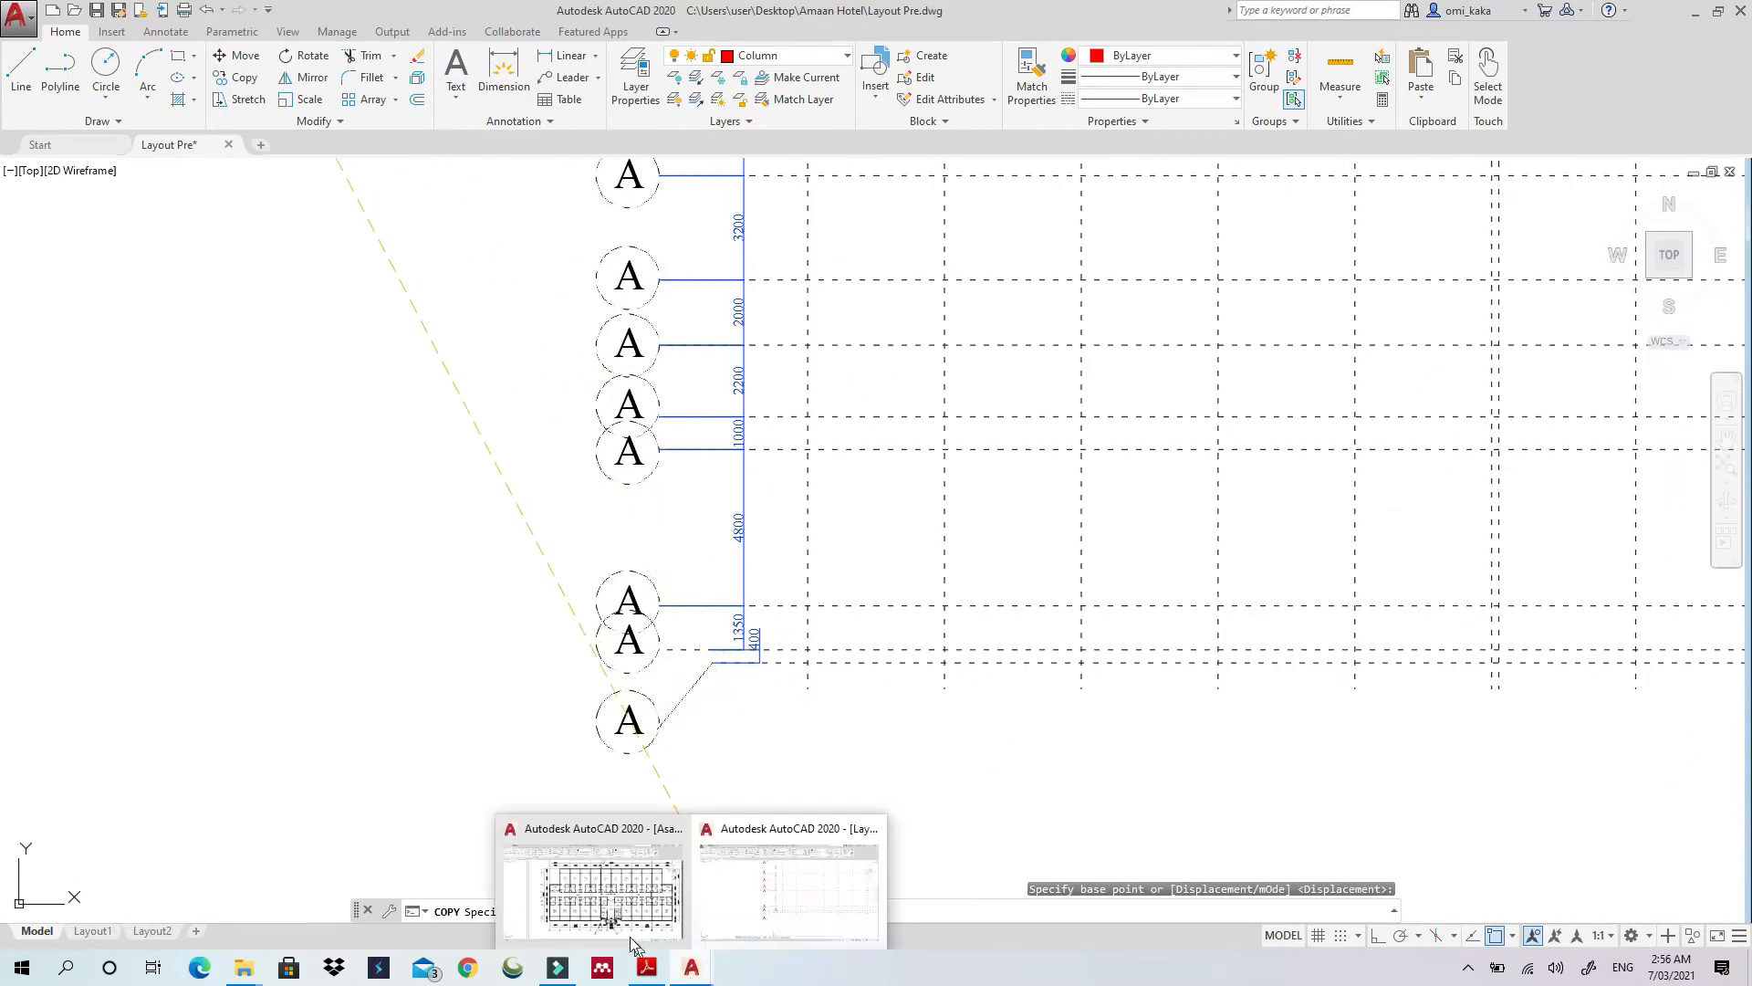
{"action": "left_click", "coordinate": [629, 936]}
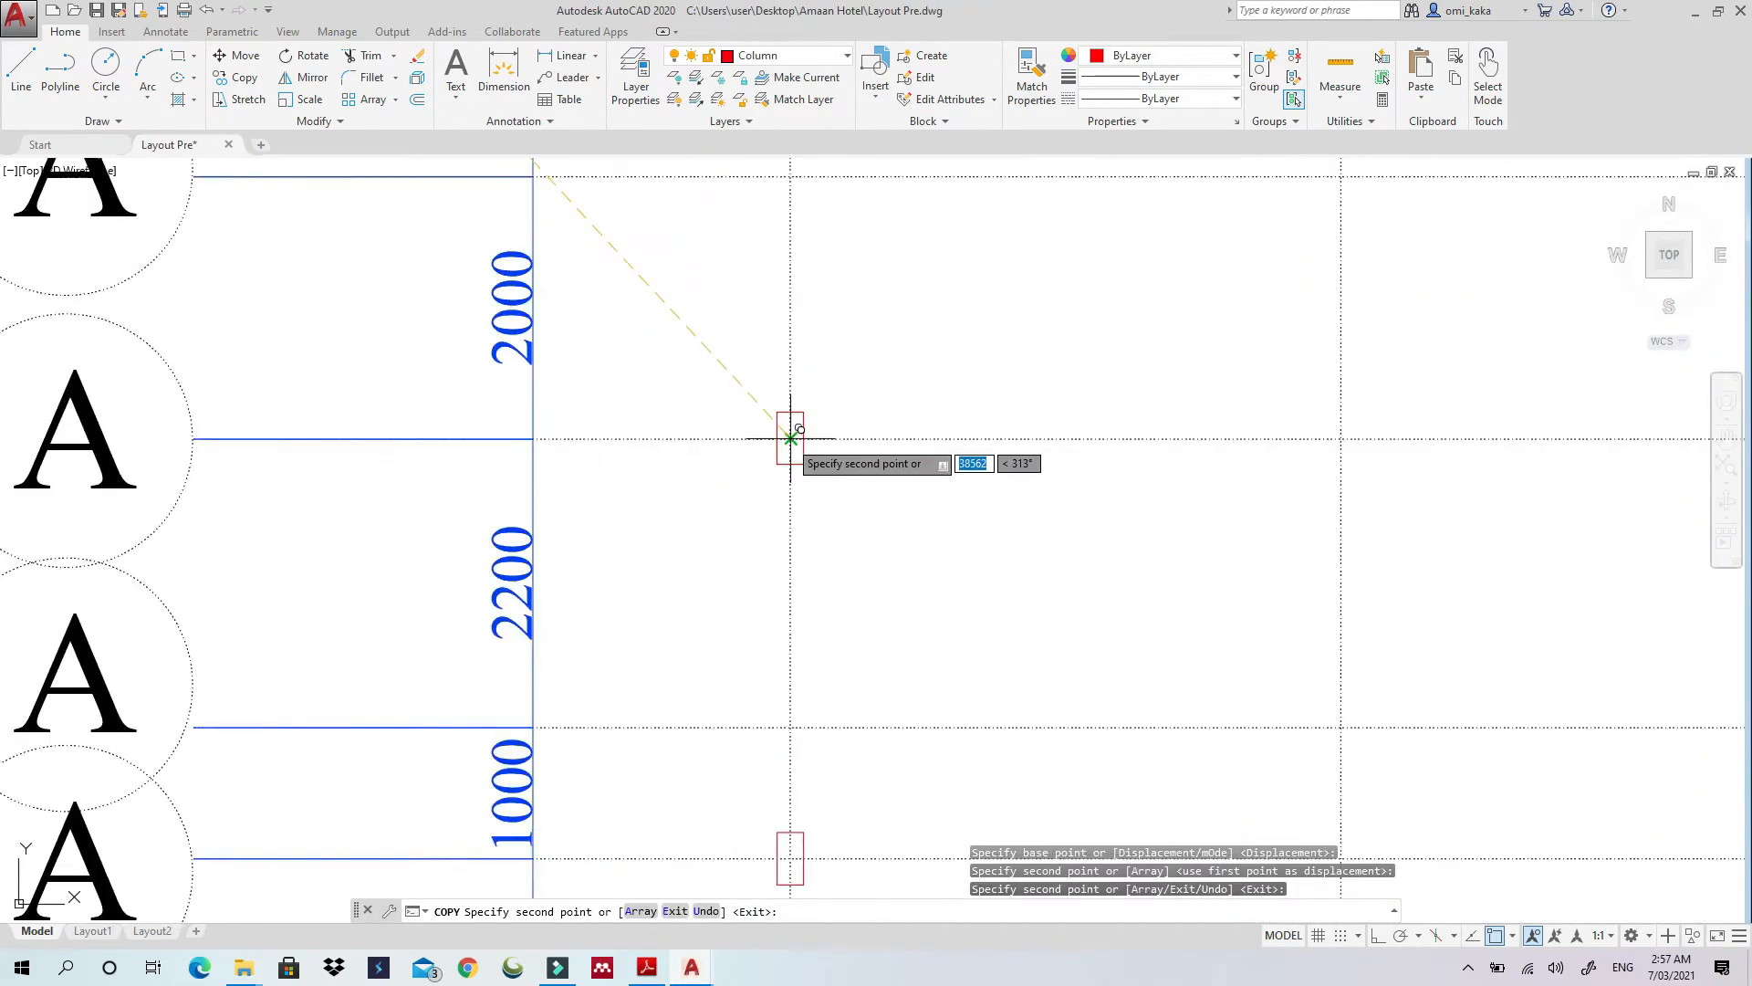
{"action": "scroll", "coordinate": [785, 430], "scroll_direction": "down", "scroll_amount": 2}
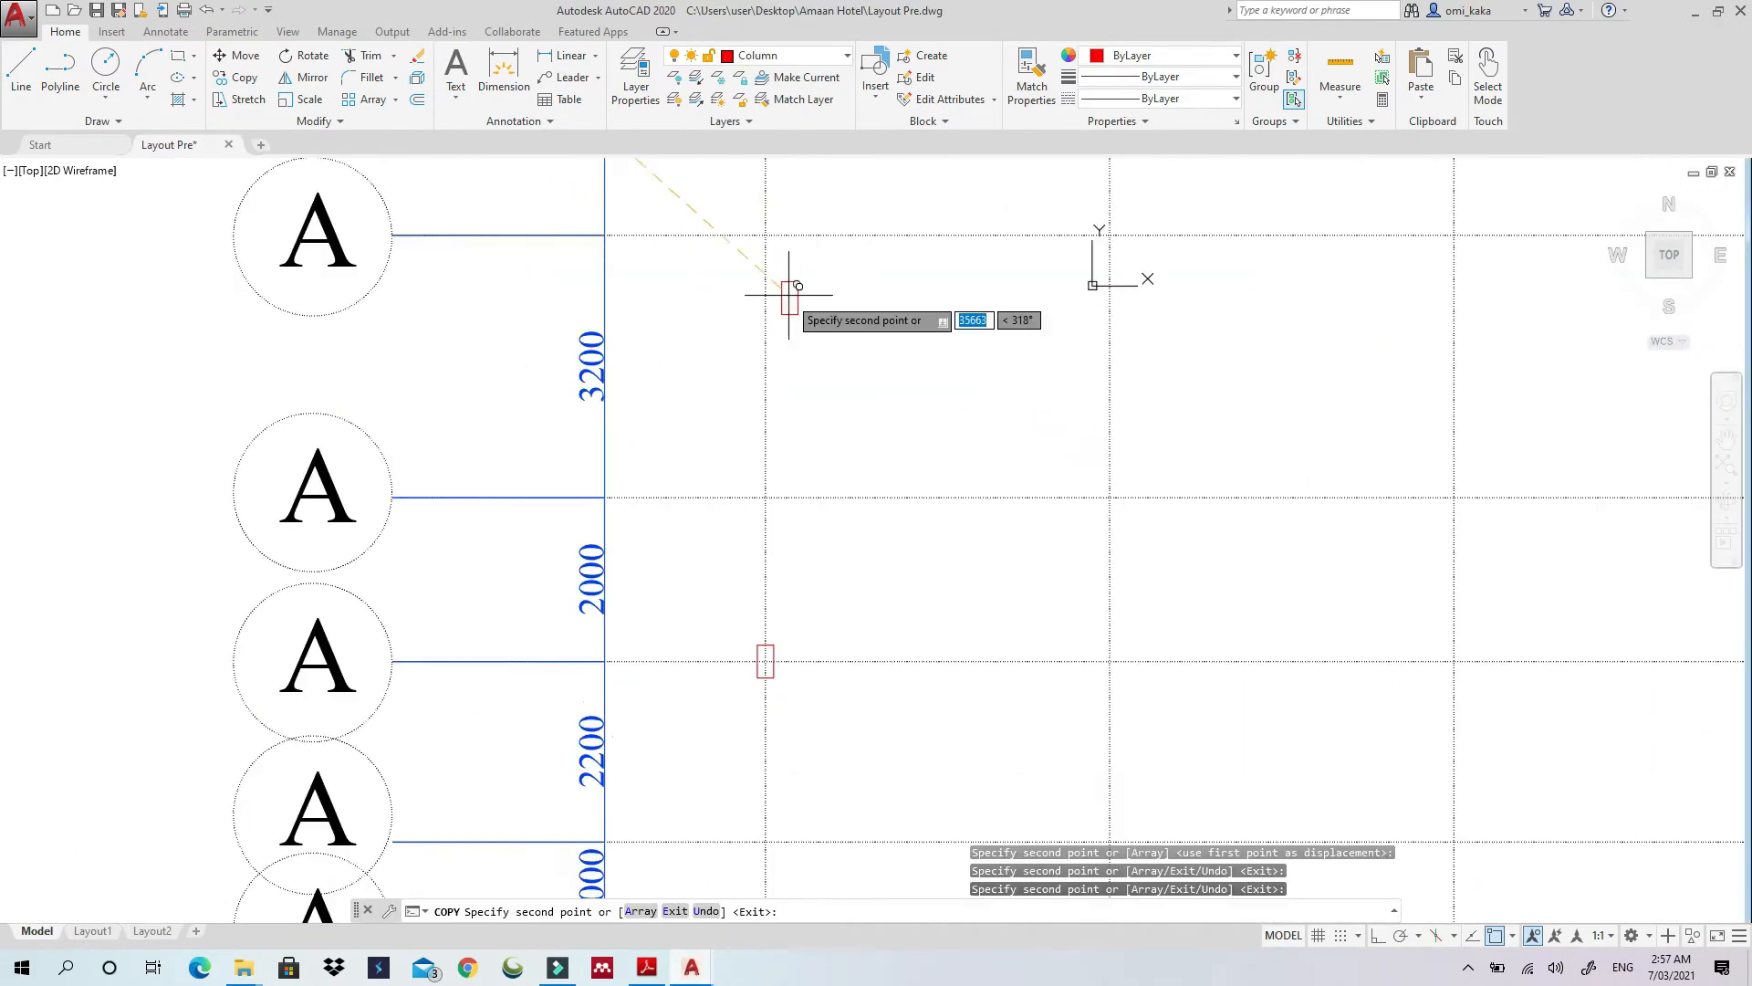
{"action": "scroll", "coordinate": [790, 286], "scroll_direction": "down", "scroll_amount": 2}
{"action": "key", "text": "Escape"}
Move the UCS origin off the grid to the empty area below and left of the layout
{"action": "left_click", "coordinate": [877, 360]}
{"action": "left_click", "coordinate": [878, 361]}
{"action": "left_click", "coordinate": [122, 810]}
{"action": "key", "text": "Escape"}
{"action": "scroll", "coordinate": [782, 438], "scroll_direction": "up", "scroll_amount": 1}
{"action": "scroll", "coordinate": [708, 438], "scroll_direction": "down", "scroll_amount": 1}
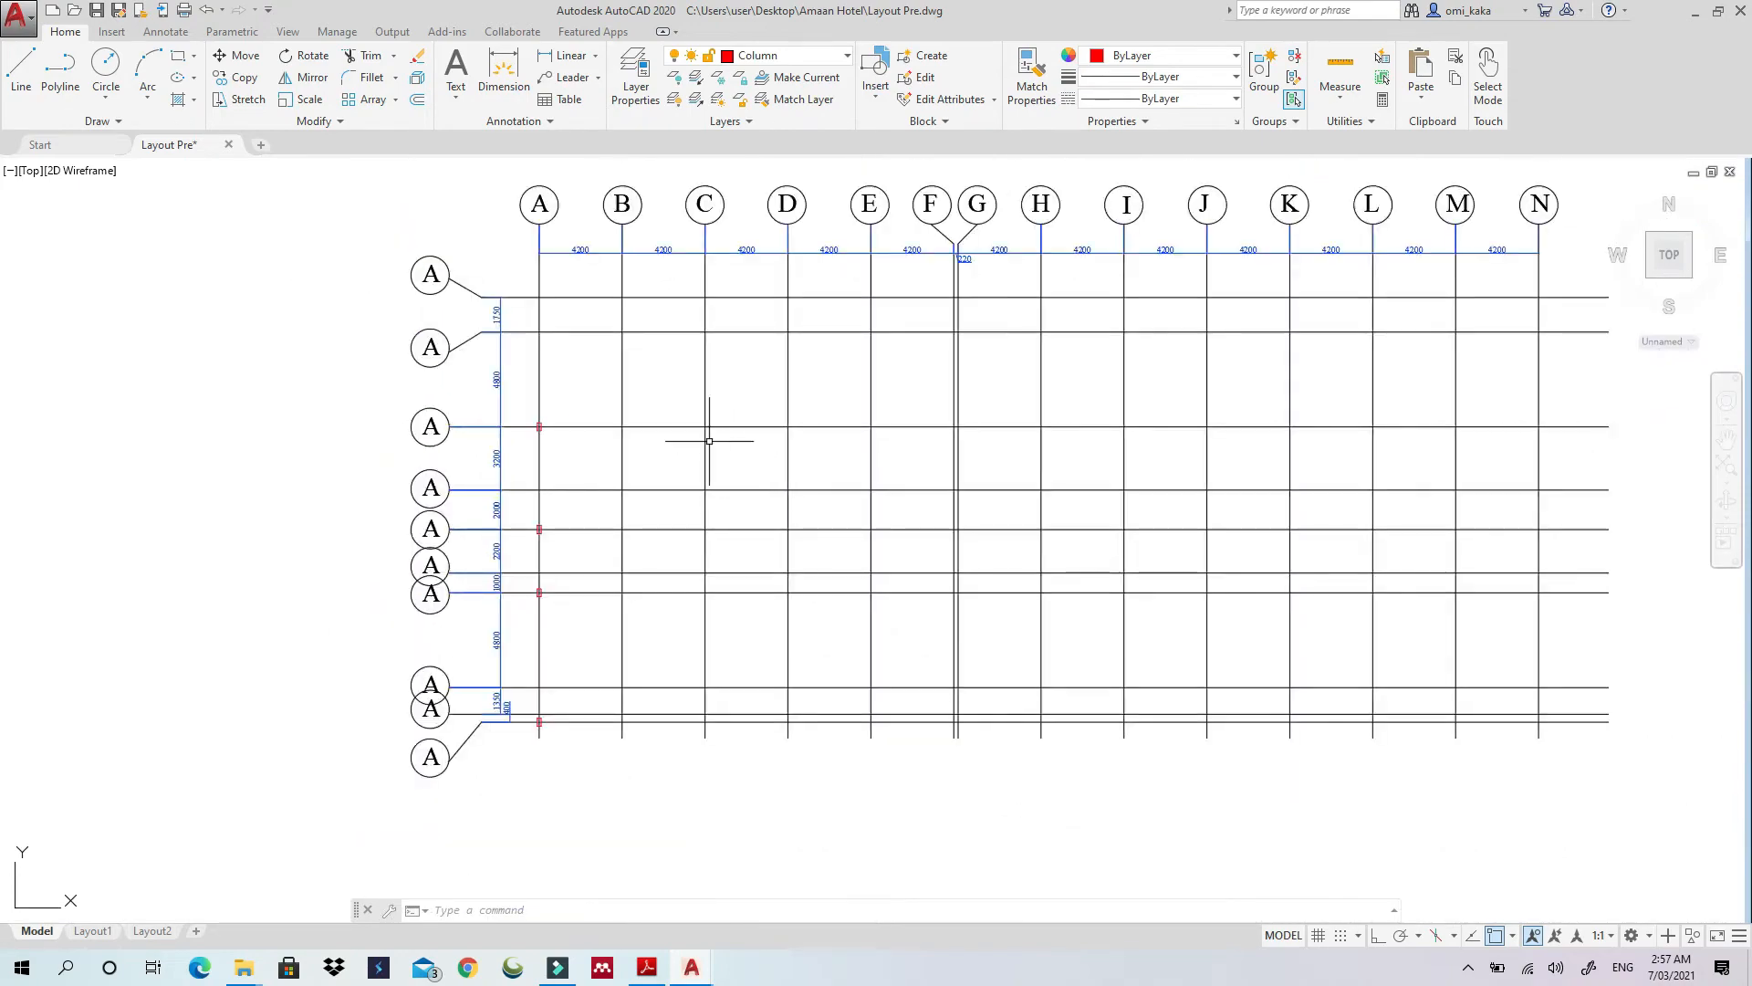
Check the column positions around grid lines A to C in the Asante resortn STRUCTURAL drawing and return to Layout Pre
{"action": "middle_click_drag", "start_coordinate": [604, 323], "coordinate": [585, 268]}
{"action": "scroll", "coordinate": [642, 210], "scroll_direction": "up", "scroll_amount": 1}
{"action": "left_click", "coordinate": [690, 966]}
{"action": "left_click", "coordinate": [591, 871]}
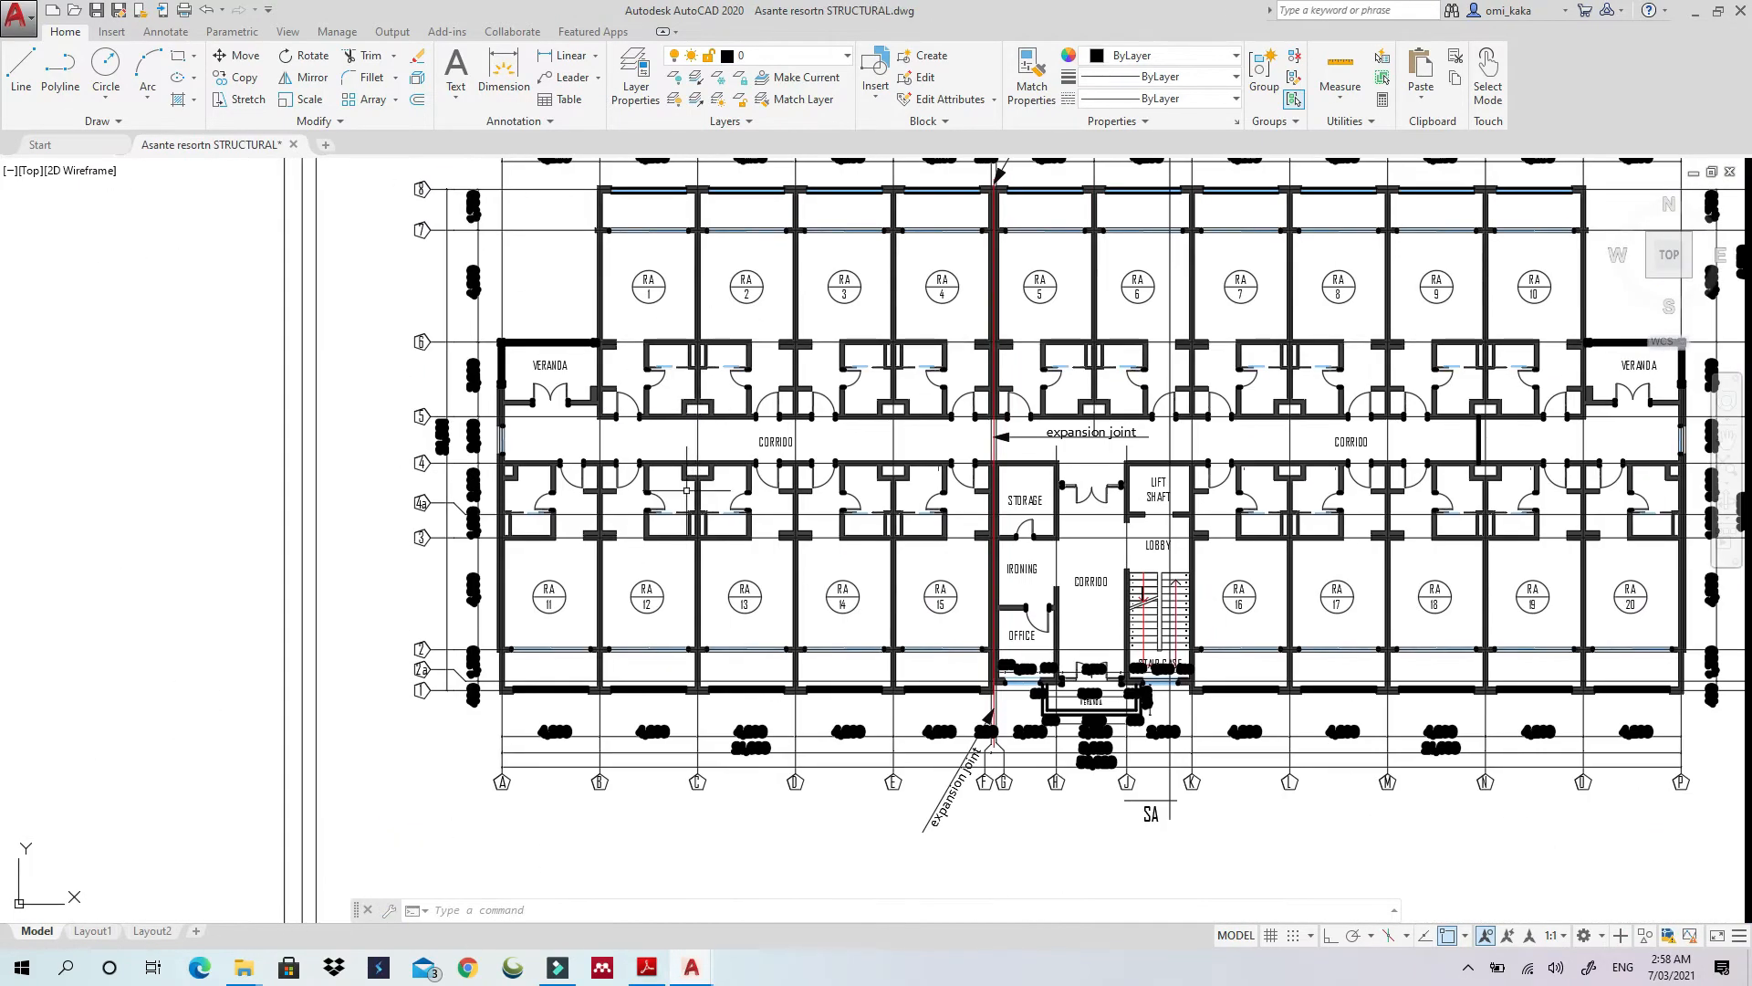
{"action": "middle_click_drag", "start_coordinate": [790, 212], "coordinate": [626, 285]}
{"action": "left_click", "coordinate": [1695, 11]}
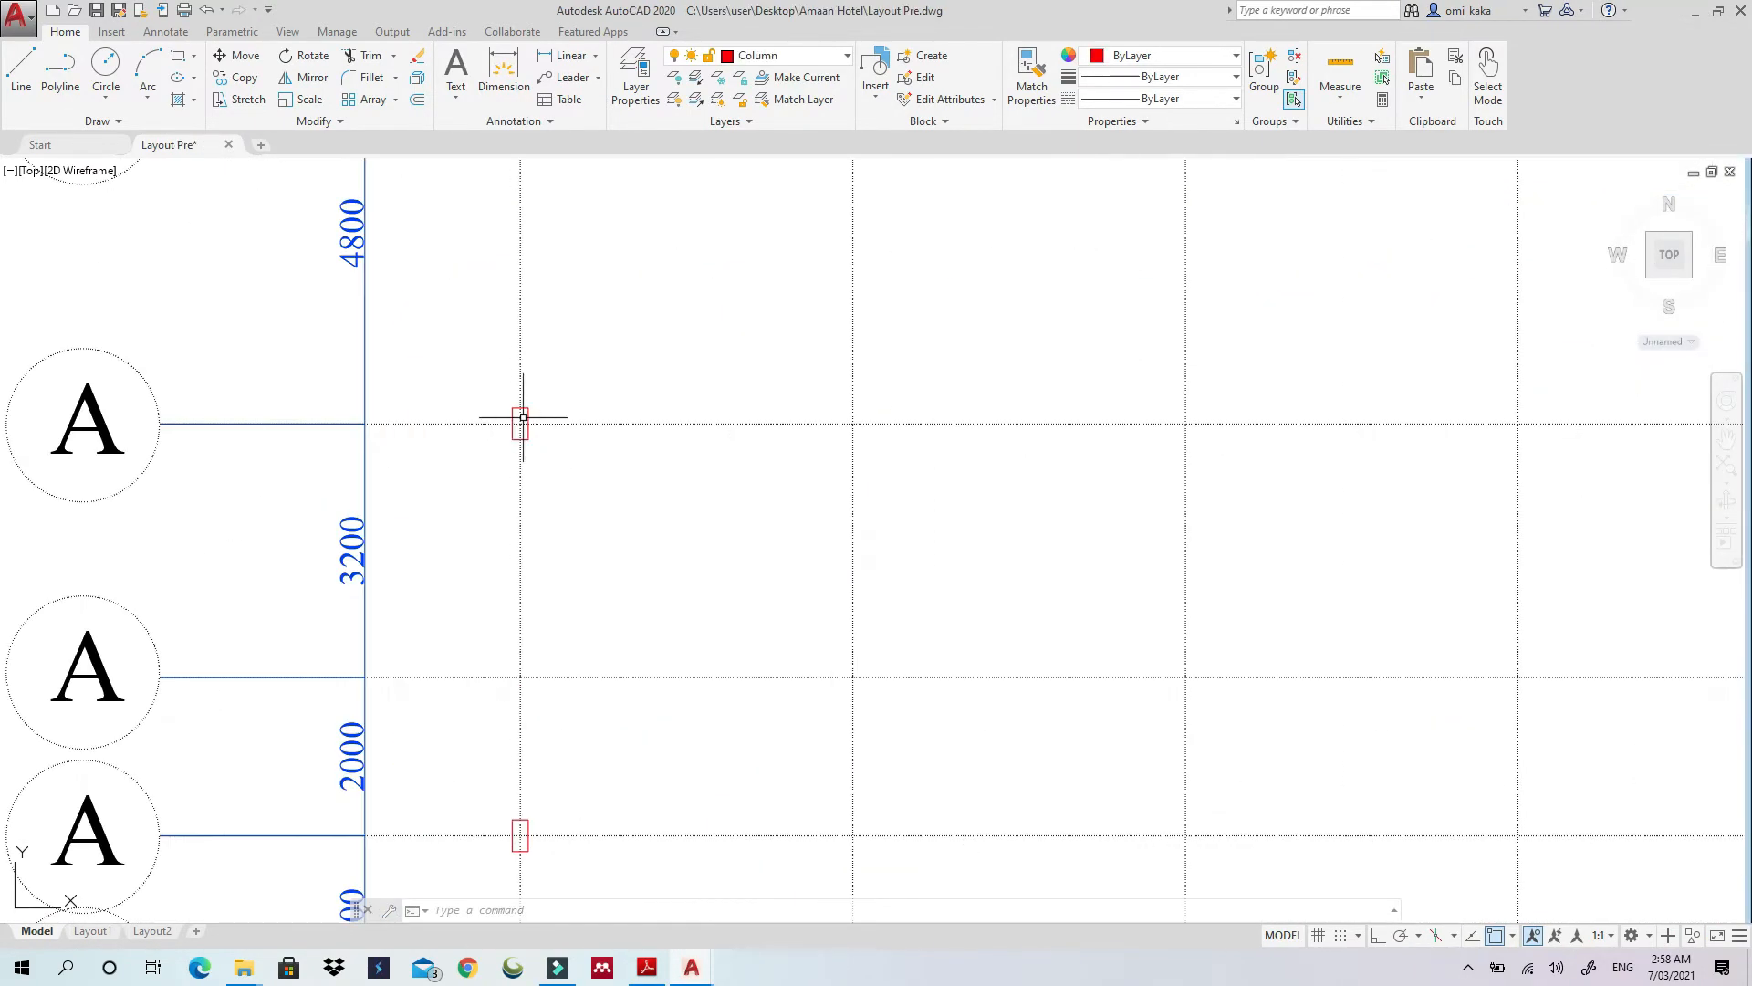
Copy the four columns on grid line A across to the same horizontal grid lines on grid line B
{"action": "key", "text": "Escape"}
{"action": "key", "text": "Escape"}
{"action": "scroll", "coordinate": [608, 456], "scroll_direction": "down", "scroll_amount": 2}
{"action": "left_click", "coordinate": [544, 432]}
{"action": "middle_click_drag", "start_coordinate": [633, 647], "coordinate": [758, 712]}
{"action": "left_click", "coordinate": [762, 794]}
{"action": "scroll", "coordinate": [722, 433], "scroll_direction": "up", "scroll_amount": 6}
{"action": "right_click", "coordinate": [660, 728]}
{"action": "left_click", "coordinate": [712, 436]}
{"action": "left_click", "coordinate": [633, 735]}
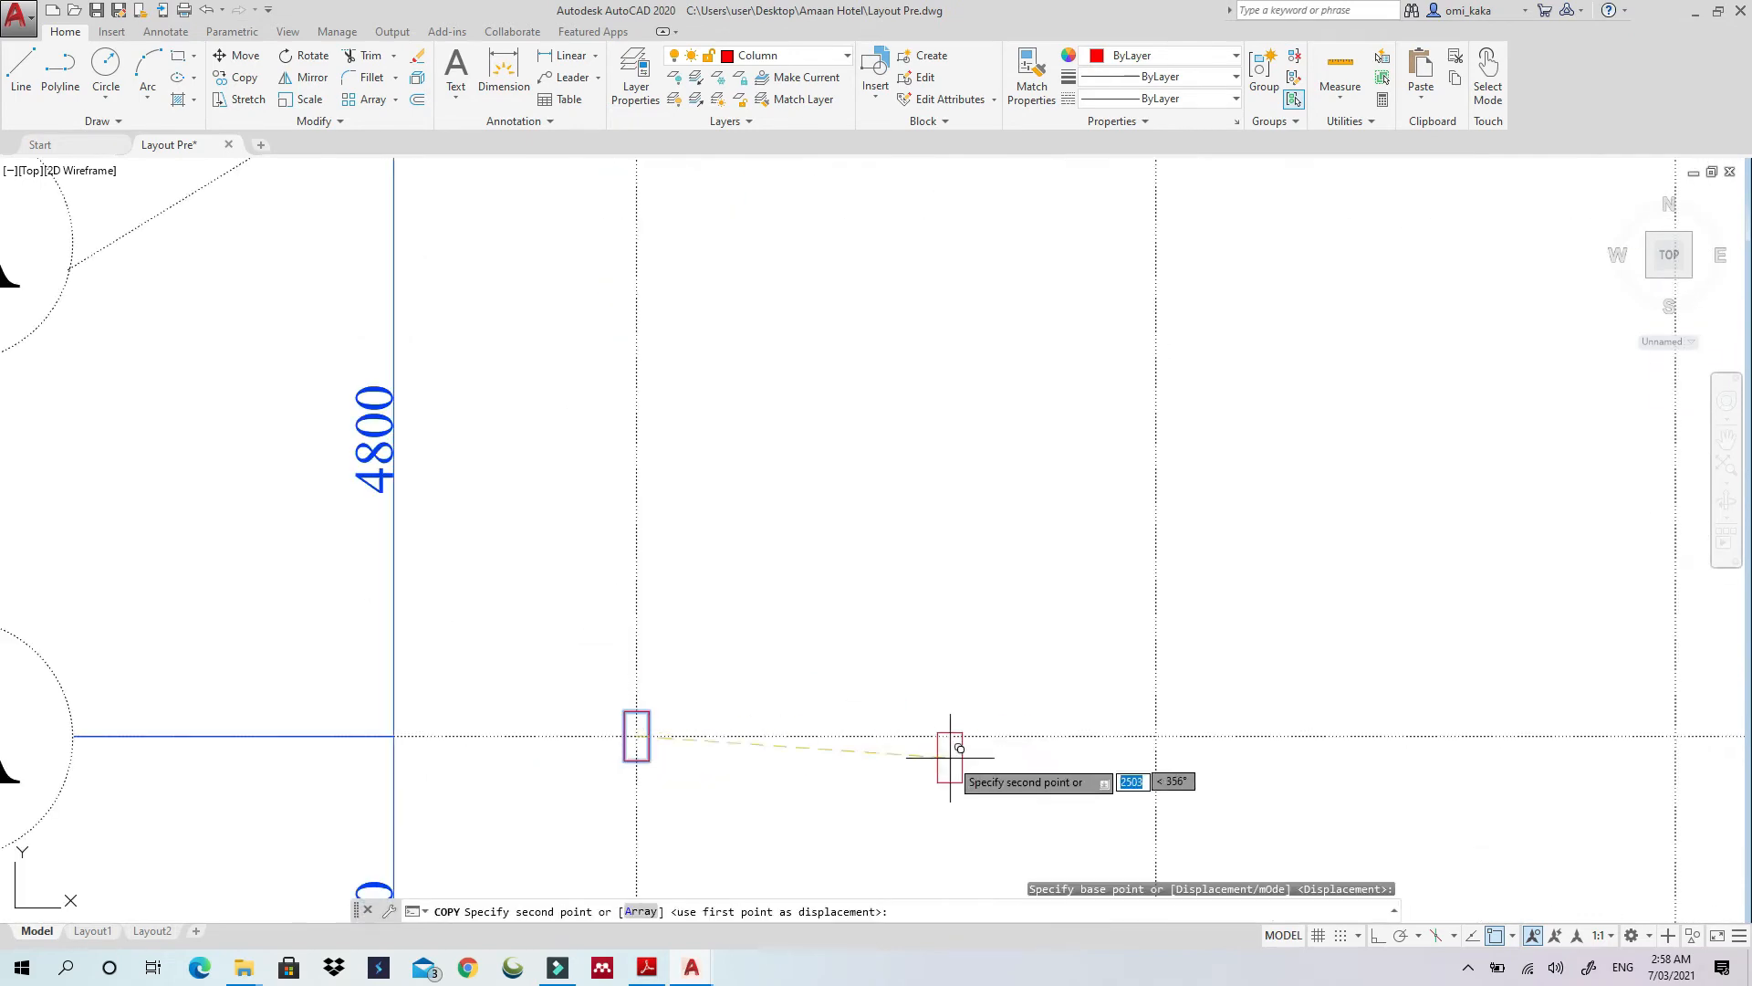
{"action": "left_click", "coordinate": [1154, 735]}
{"action": "middle_click_drag", "start_coordinate": [1194, 613], "coordinate": [859, 501]}
{"action": "key", "text": "Escape"}
Change the Grid Lines layer to an ISO long-dash dotted linetype and close the layer manager
{"action": "left_click", "coordinate": [635, 77]}
{"action": "left_click", "coordinate": [421, 191]}
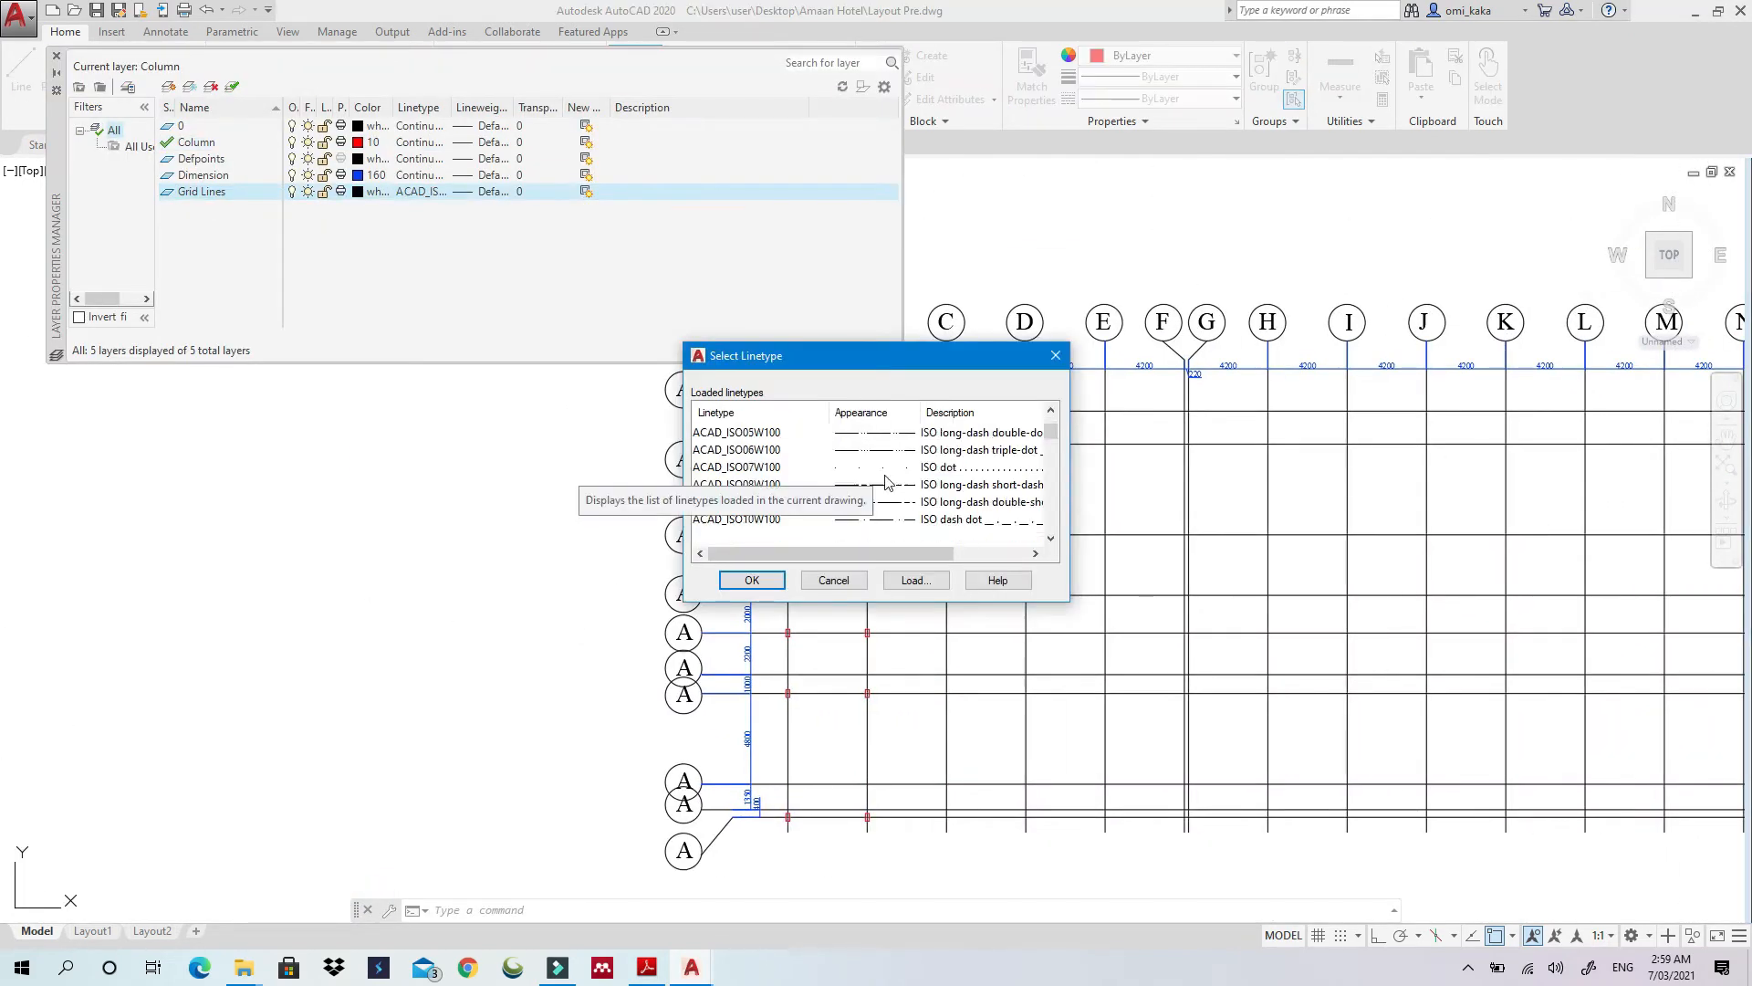
{"action": "left_click", "coordinate": [949, 432]}
{"action": "left_click", "coordinate": [752, 579]}
{"action": "left_click", "coordinate": [55, 55]}
Copy a column on grid line B up to its intersection with the topmost horizontal grid line
{"action": "middle_click_drag", "start_coordinate": [880, 567], "coordinate": [618, 489]}
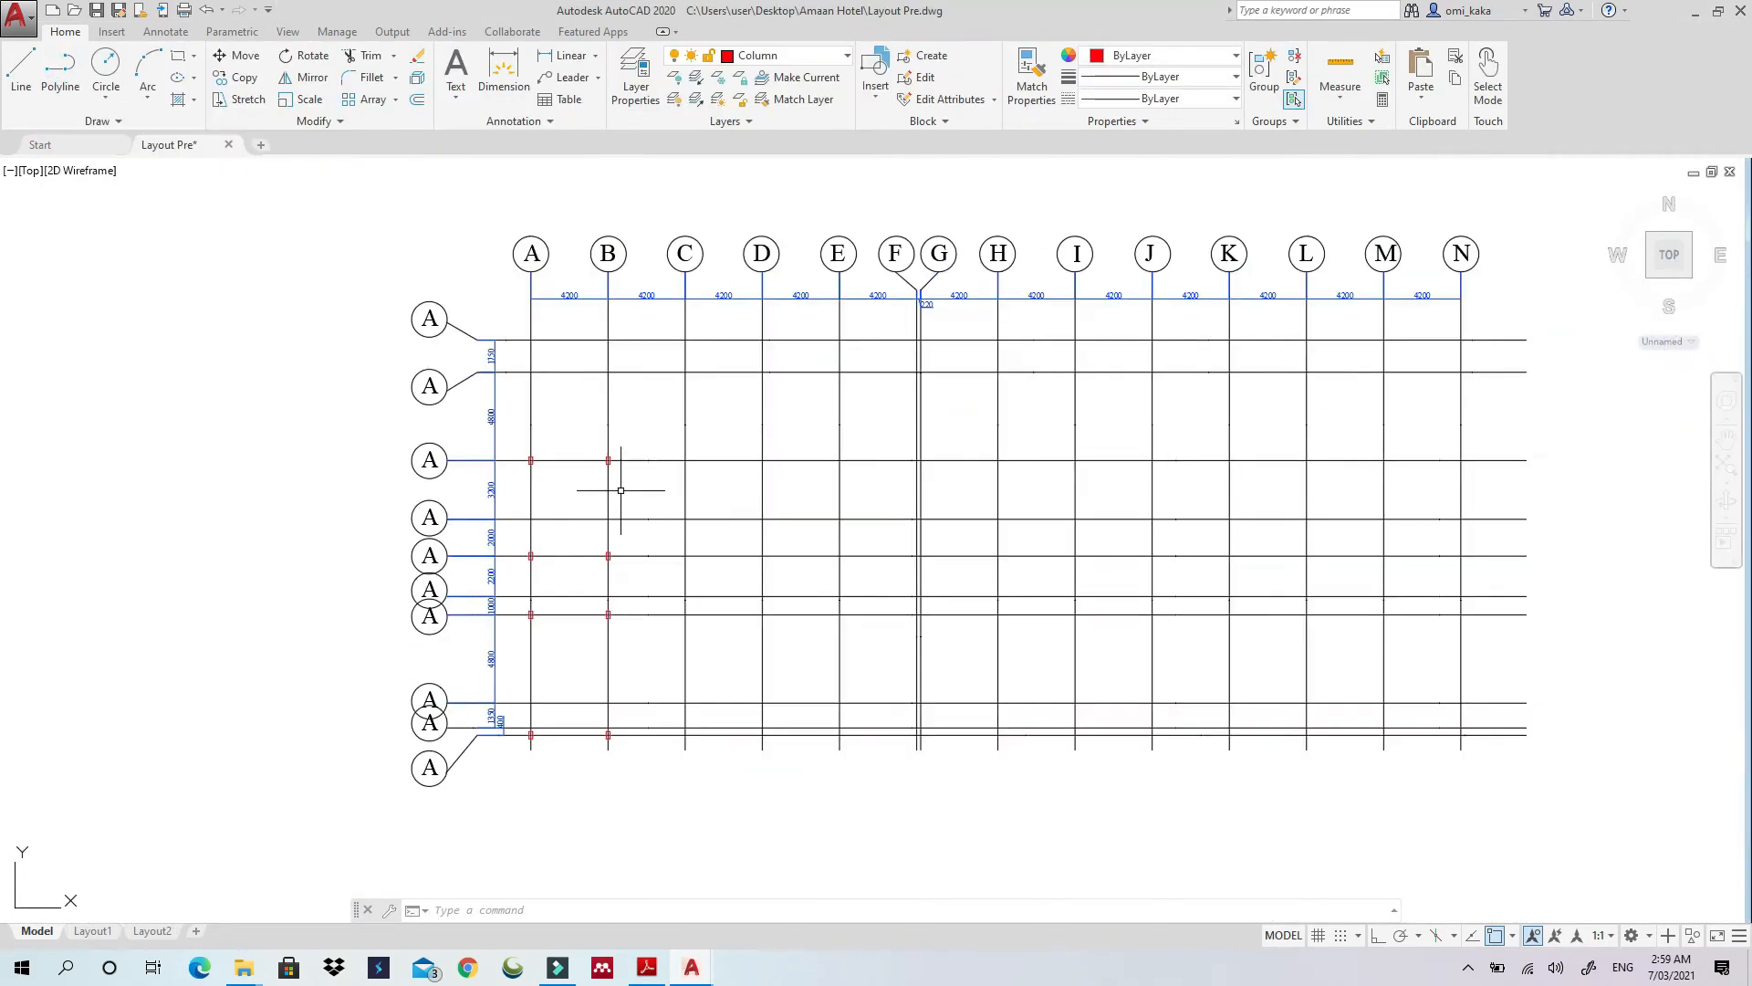
{"action": "scroll", "coordinate": [621, 438], "scroll_direction": "up", "scroll_amount": 7}
{"action": "left_click", "coordinate": [582, 512]}
{"action": "right_click", "coordinate": [581, 513]}
{"action": "left_click", "coordinate": [634, 221]}
{"action": "left_click", "coordinate": [578, 513]}
{"action": "scroll", "coordinate": [528, 274], "scroll_direction": "down", "scroll_amount": 5}
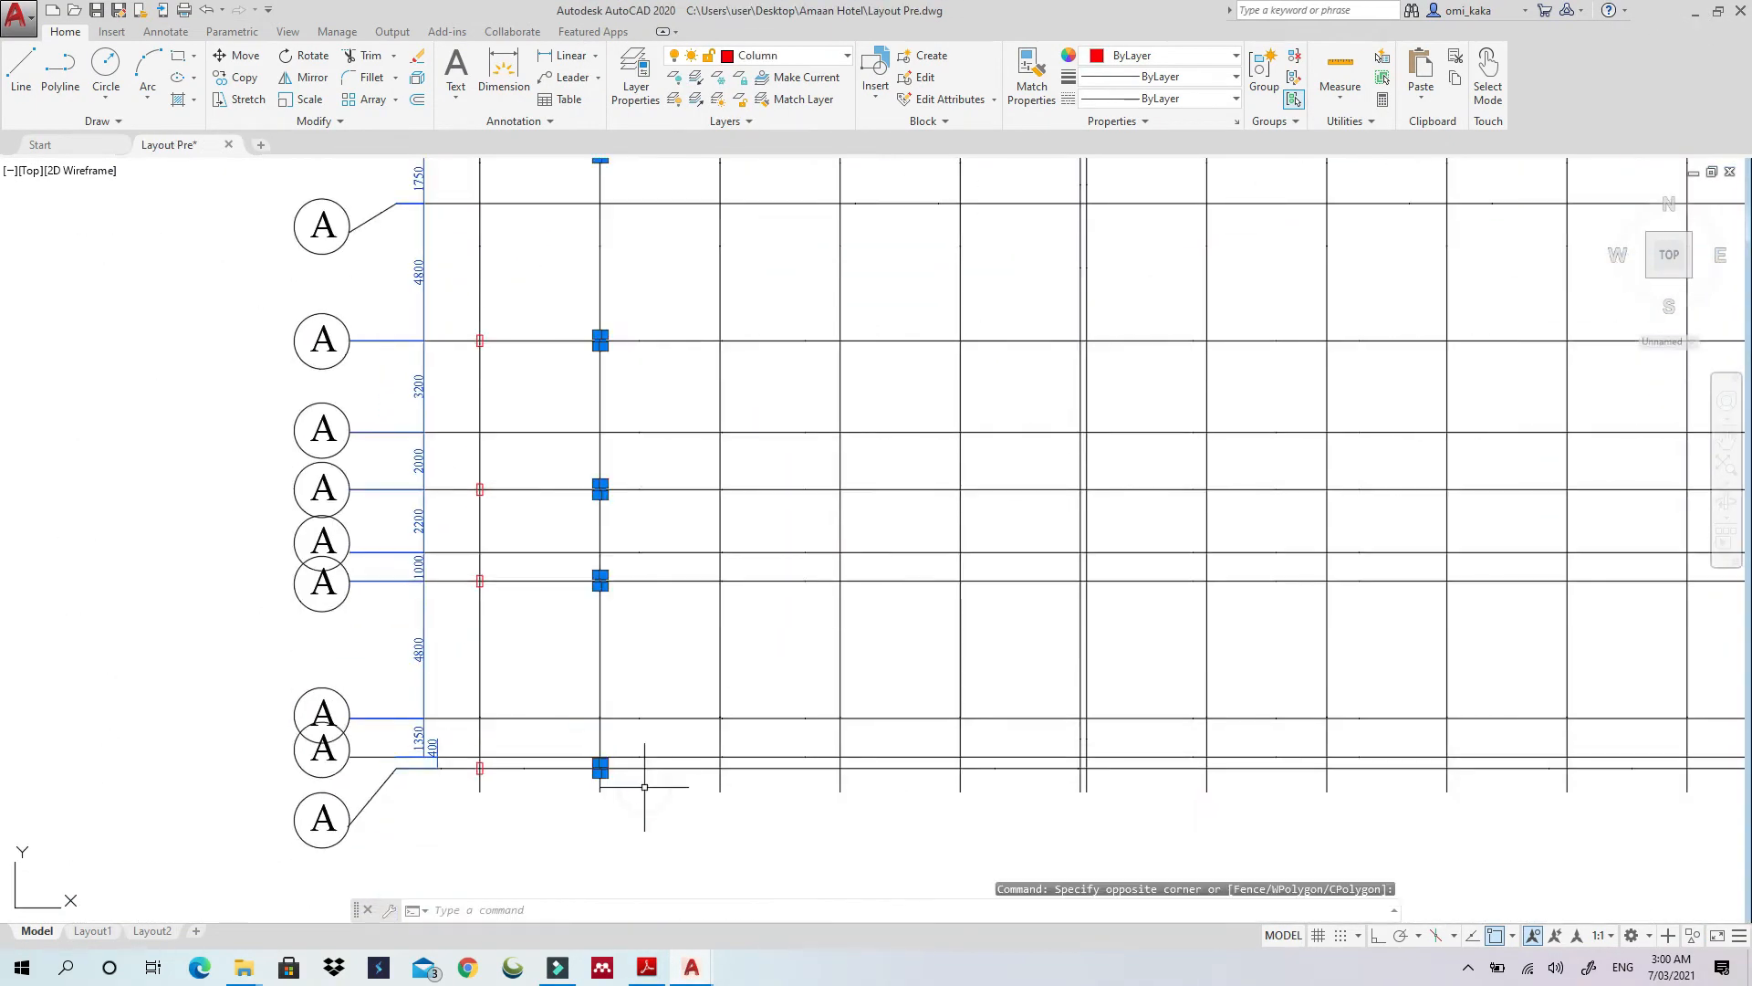
Copy the five columns on grid line B across to grid lines D, F, G, I, K, M and N
{"action": "right_click", "coordinate": [415, 566]}
{"action": "left_click", "coordinate": [493, 636]}
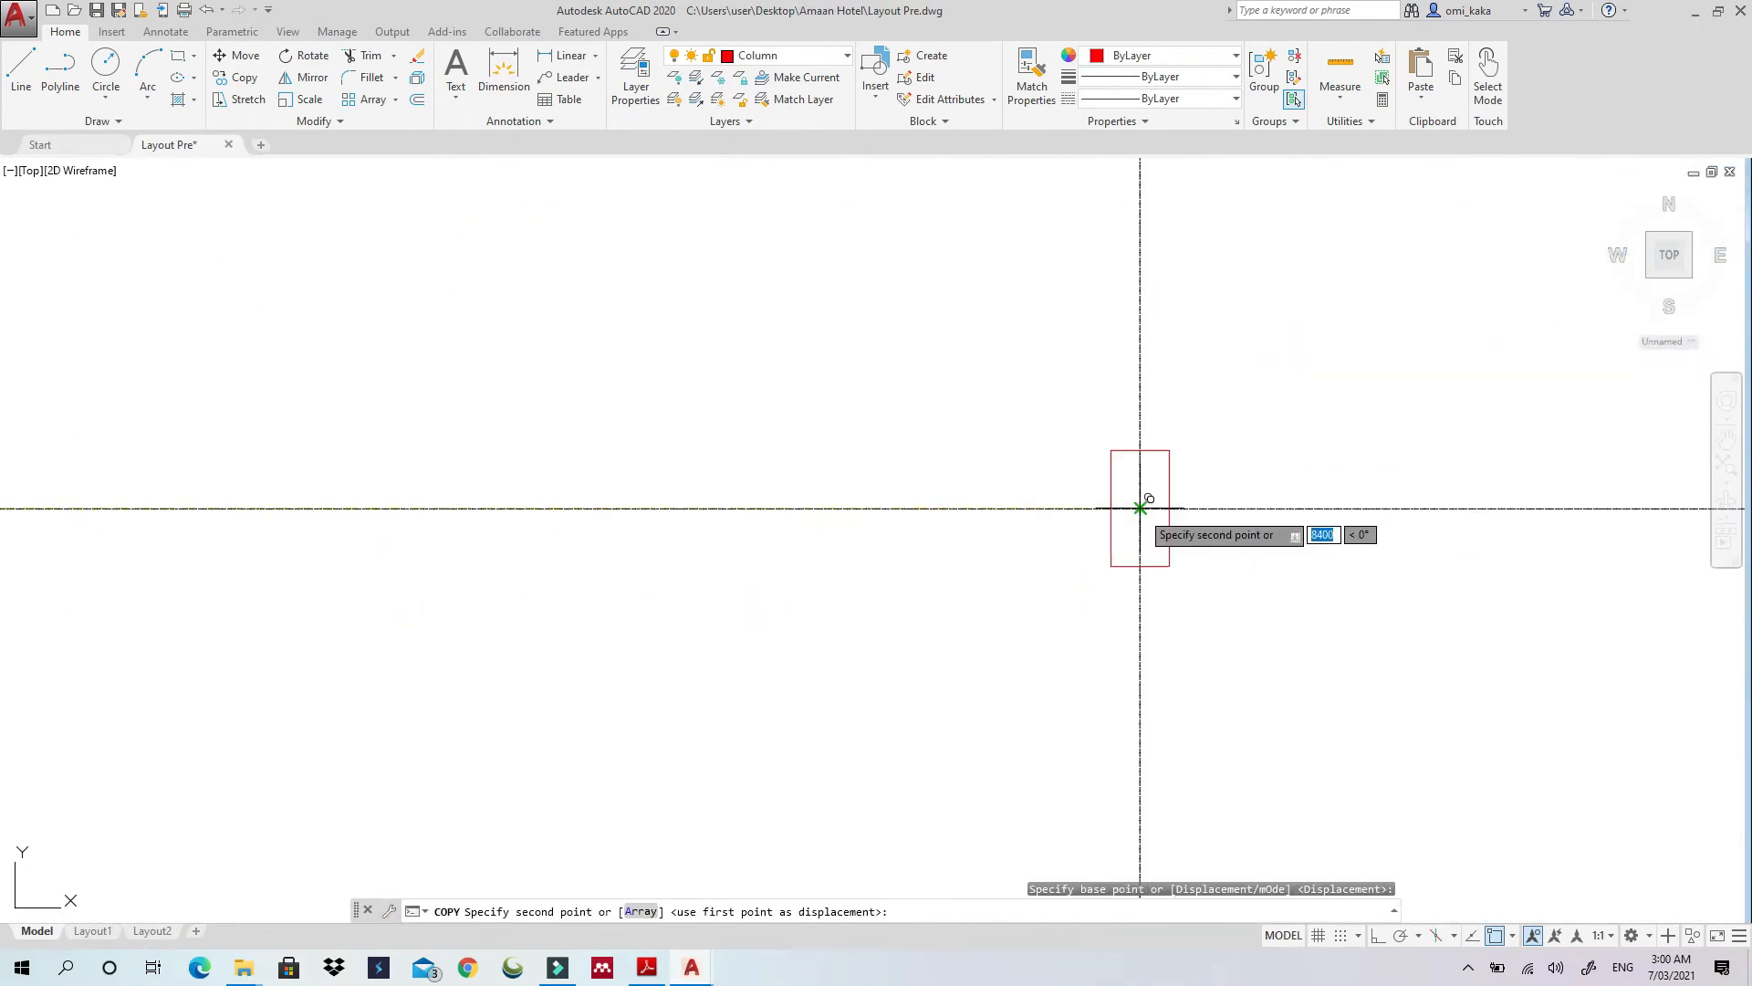
{"action": "left_click", "coordinate": [1217, 582]}
{"action": "scroll", "coordinate": [852, 337], "scroll_direction": "down", "scroll_amount": 10}
{"action": "left_click", "coordinate": [1068, 341]}
{"action": "left_click", "coordinate": [1204, 360]}
{"action": "scroll", "coordinate": [1119, 340], "scroll_direction": "up", "scroll_amount": 6}
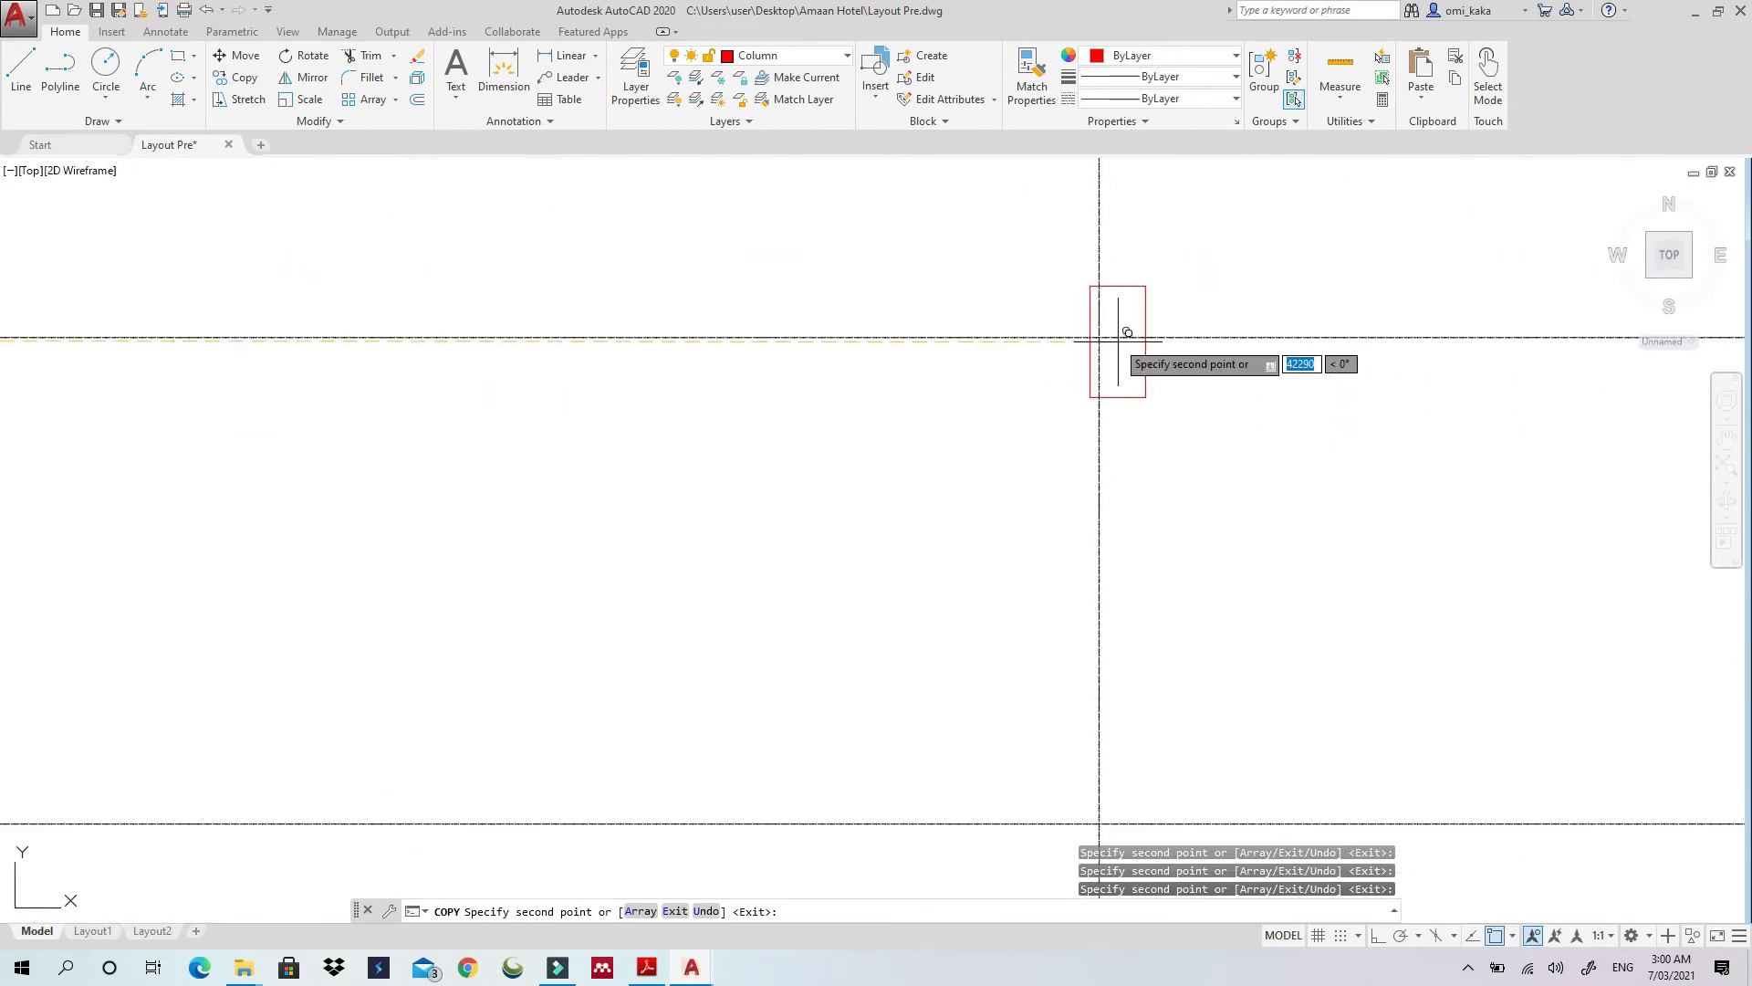
{"action": "left_click", "coordinate": [1099, 341]}
{"action": "scroll", "coordinate": [1283, 364], "scroll_direction": "down", "scroll_amount": 6}
{"action": "left_click", "coordinate": [1523, 358]}
{"action": "key", "text": "Escape"}
Erase the surplus column where grid line N meets the topmost horizontal grid line and save the drawing
{"action": "scroll", "coordinate": [1488, 426], "scroll_direction": "down", "scroll_amount": 4}
{"action": "scroll", "coordinate": [1296, 383], "scroll_direction": "up", "scroll_amount": 2}
{"action": "left_click", "coordinate": [1283, 365]}
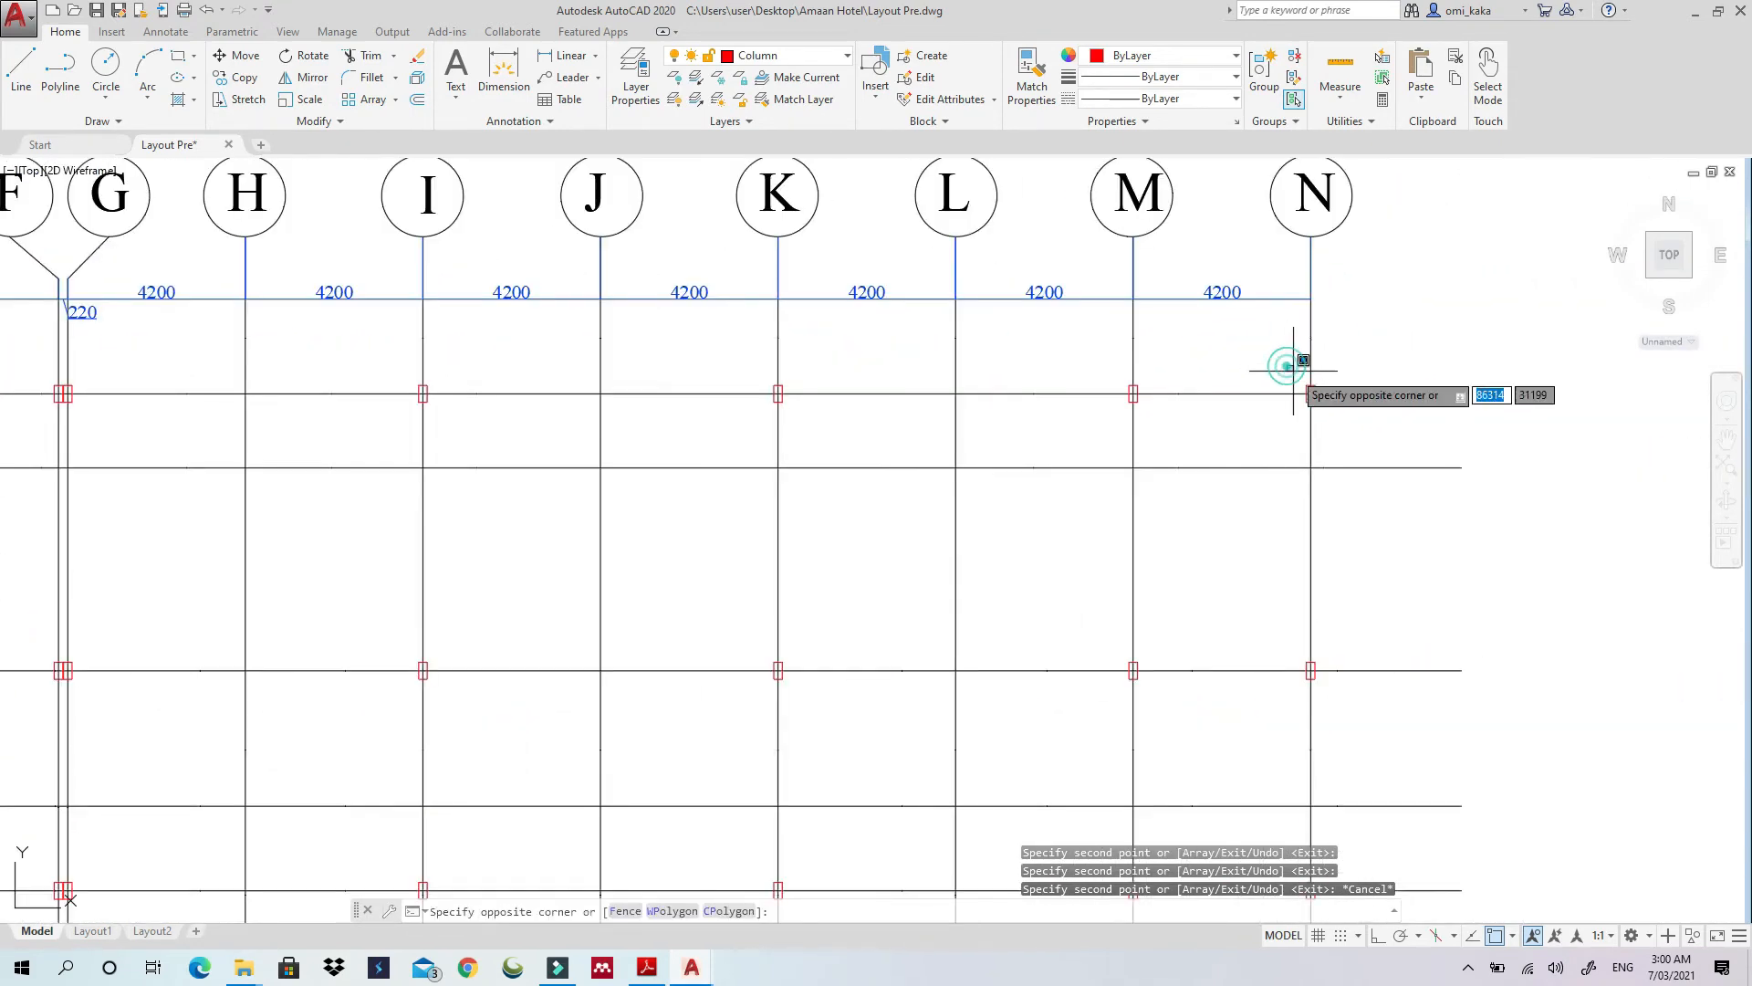
{"action": "left_click", "coordinate": [1334, 415]}
{"action": "key", "text": "Delete"}
{"action": "scroll", "coordinate": [1285, 416], "scroll_direction": "down", "scroll_amount": 4}
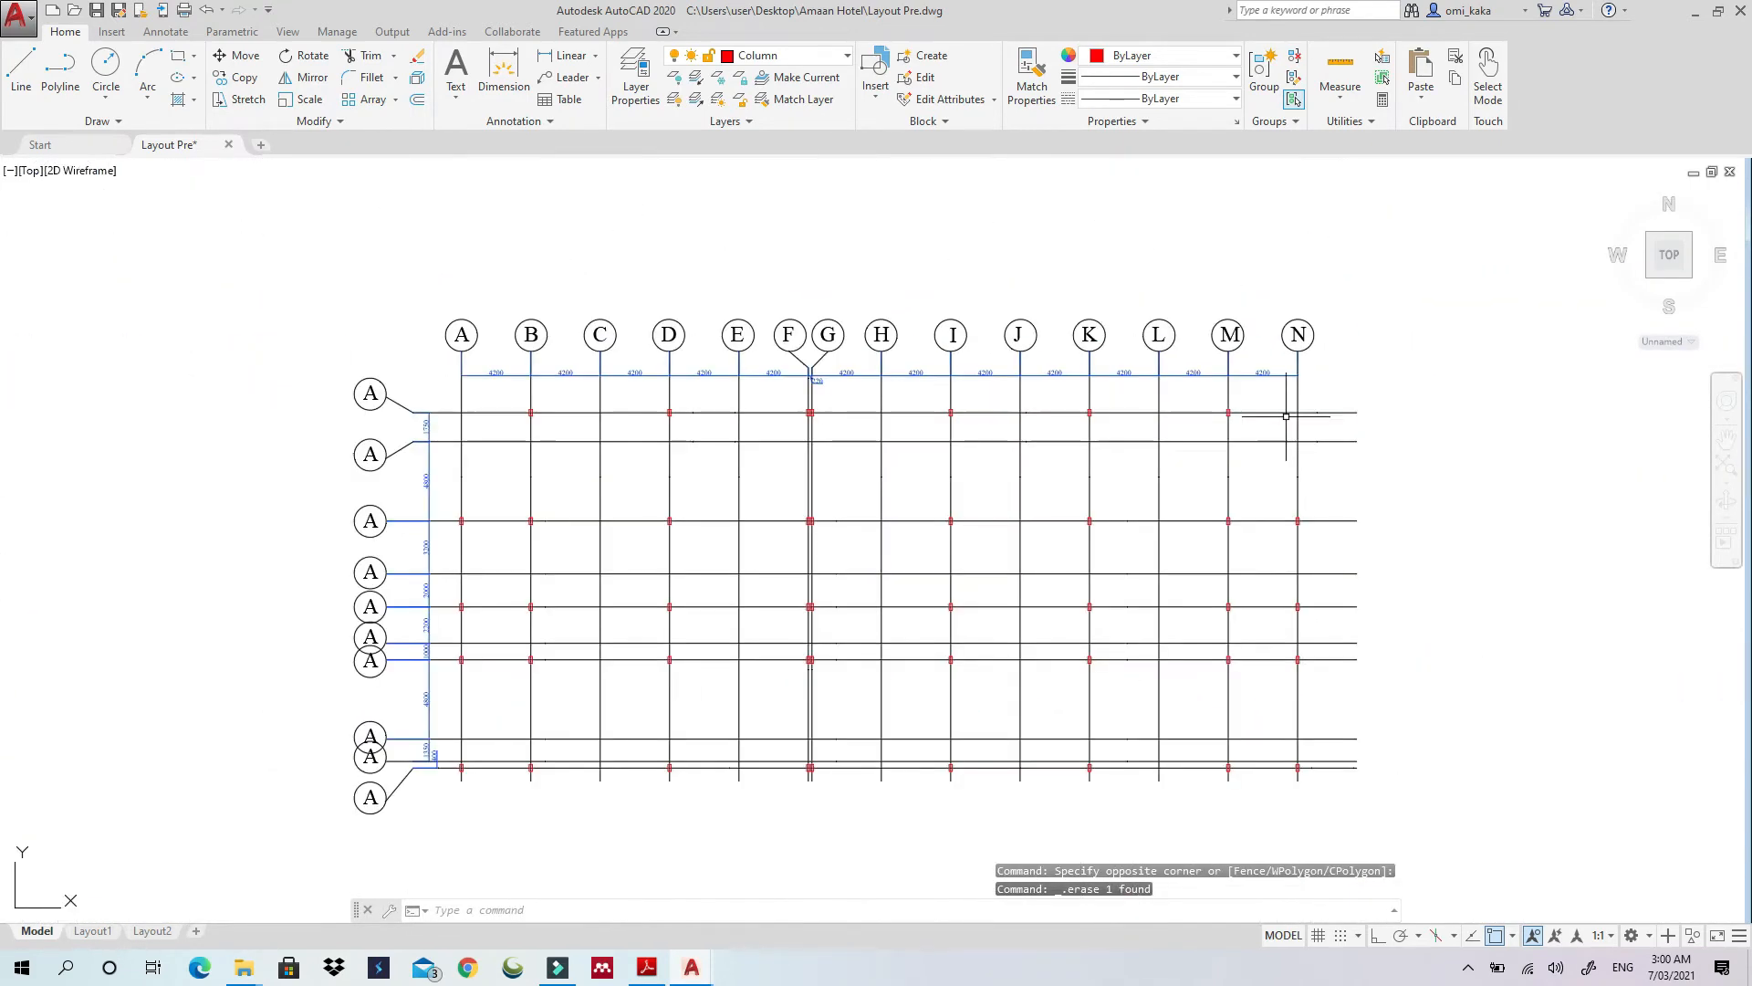
{"action": "left_click", "coordinate": [96, 12]}
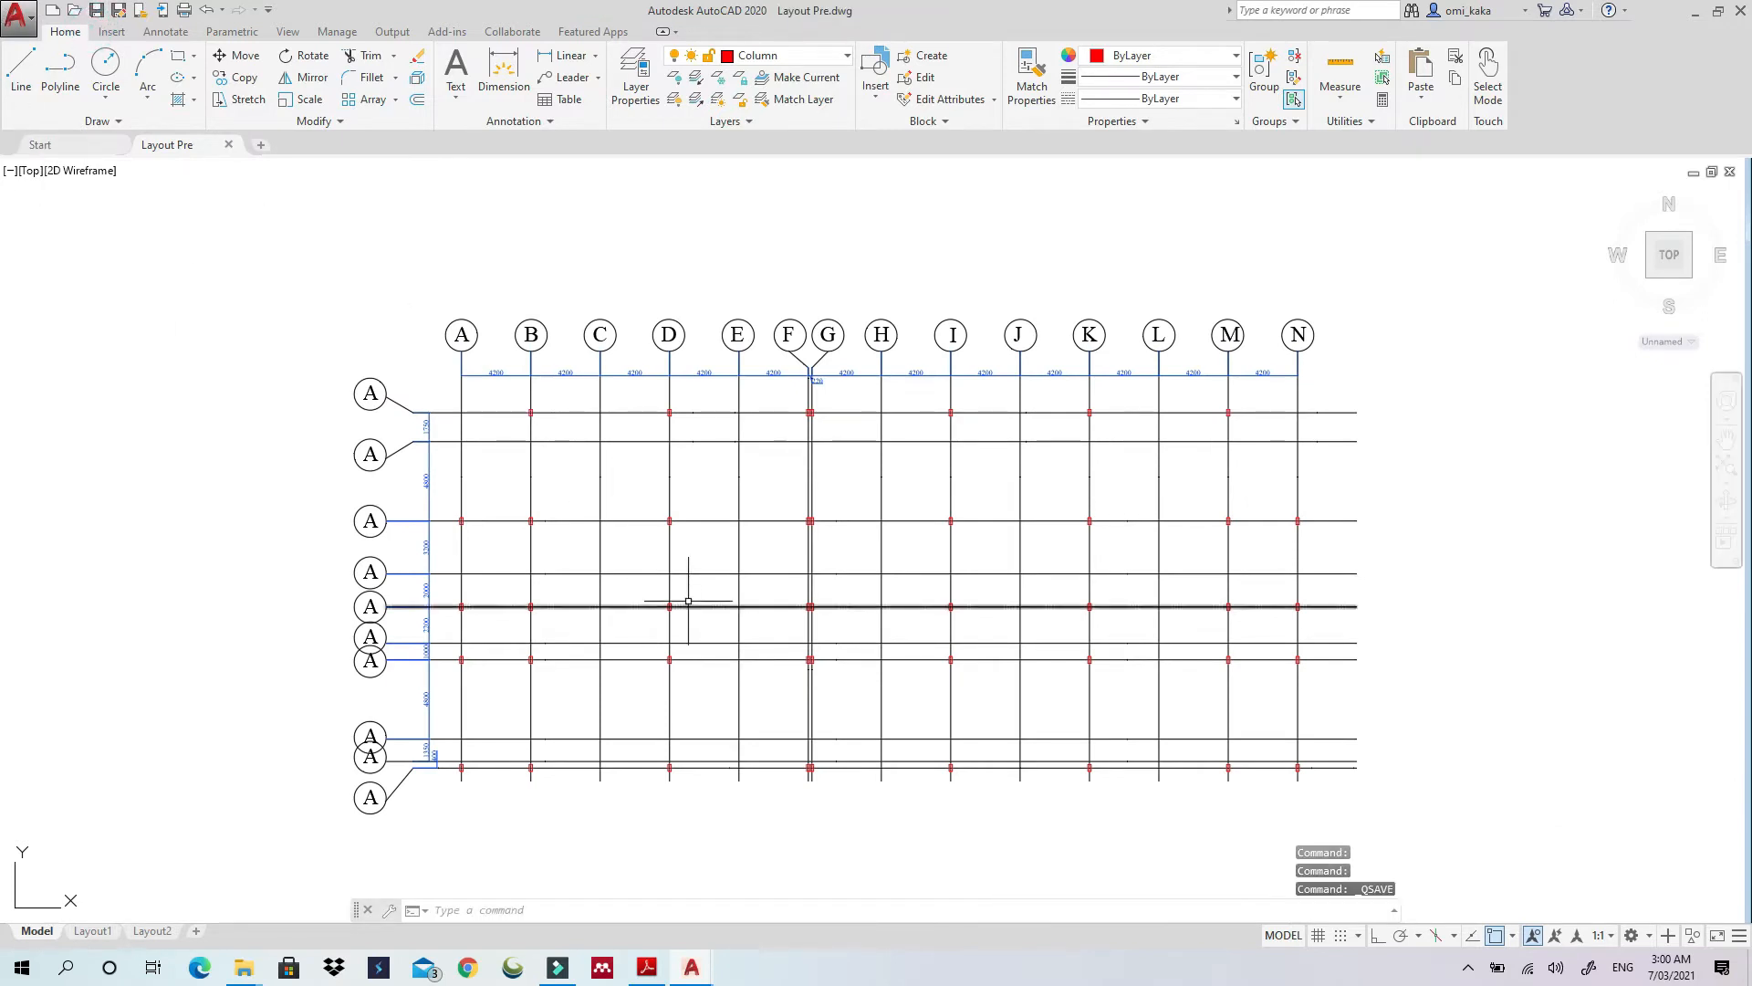
Examine the gap between the paired columns on grid lines F and G at the expansion joint
{"action": "scroll", "coordinate": [538, 418], "scroll_direction": "up", "scroll_amount": 8}
{"action": "scroll", "coordinate": [544, 418], "scroll_direction": "down", "scroll_amount": 2}
{"action": "scroll", "coordinate": [1008, 469], "scroll_direction": "down", "scroll_amount": 5}
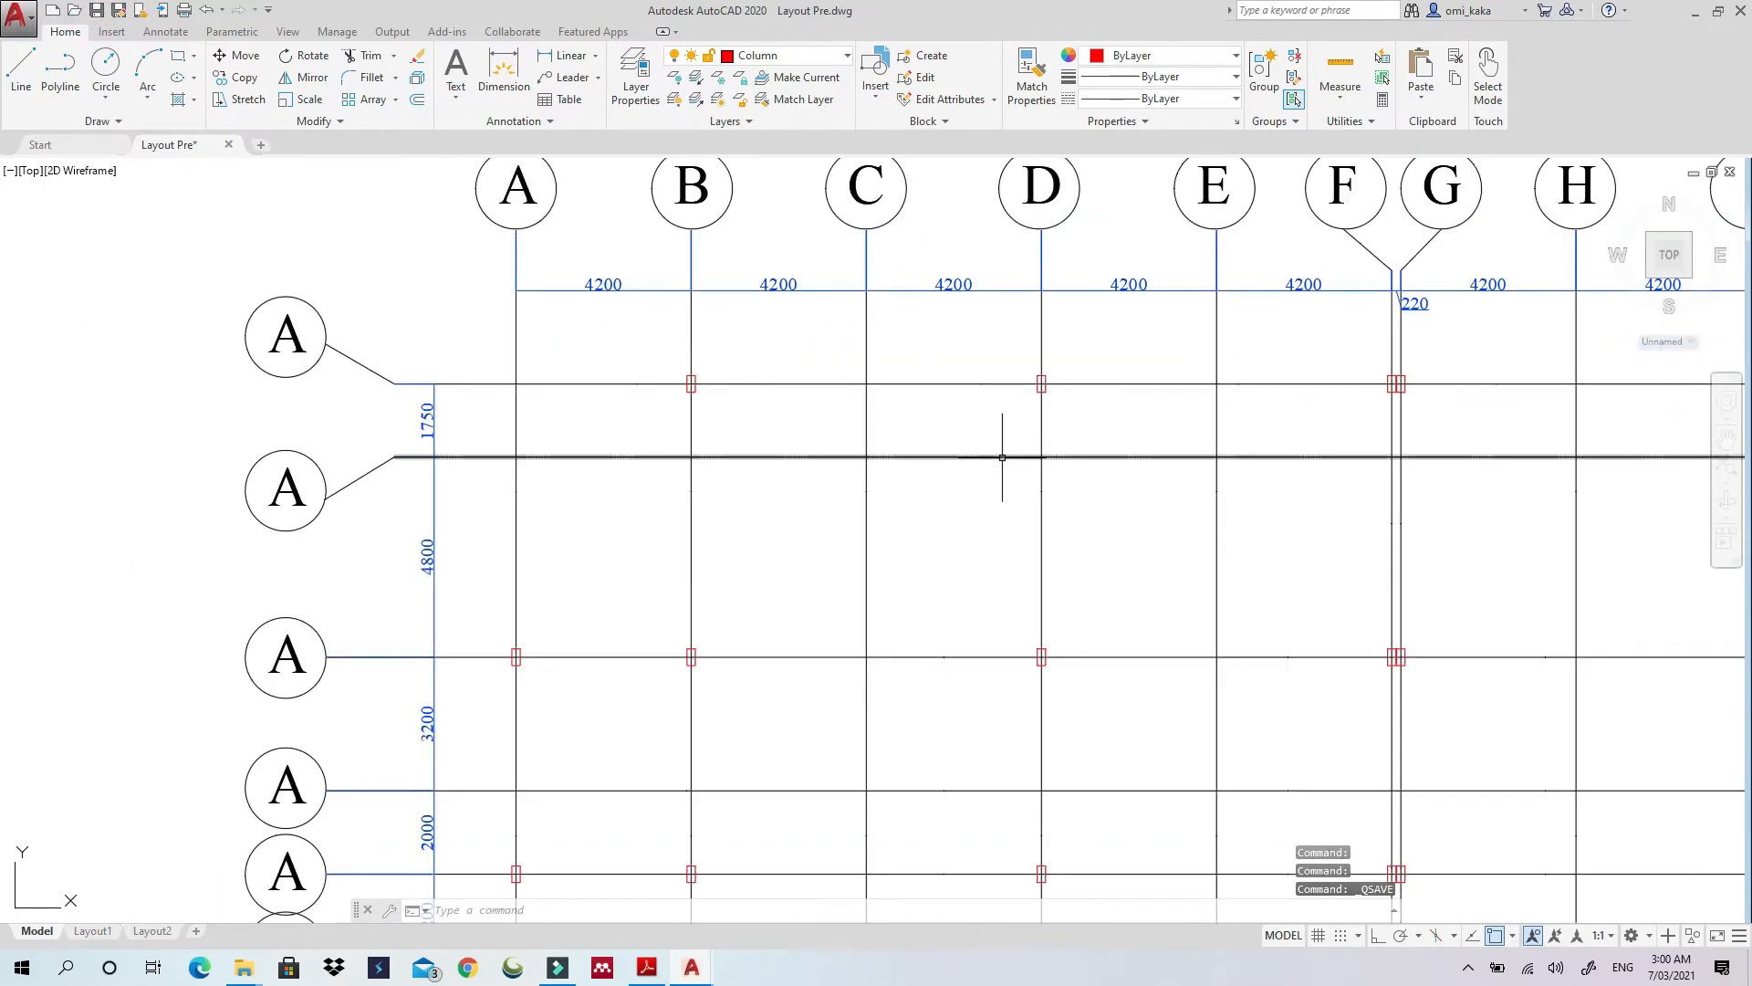
{"action": "scroll", "coordinate": [1017, 240], "scroll_direction": "up", "scroll_amount": 10}
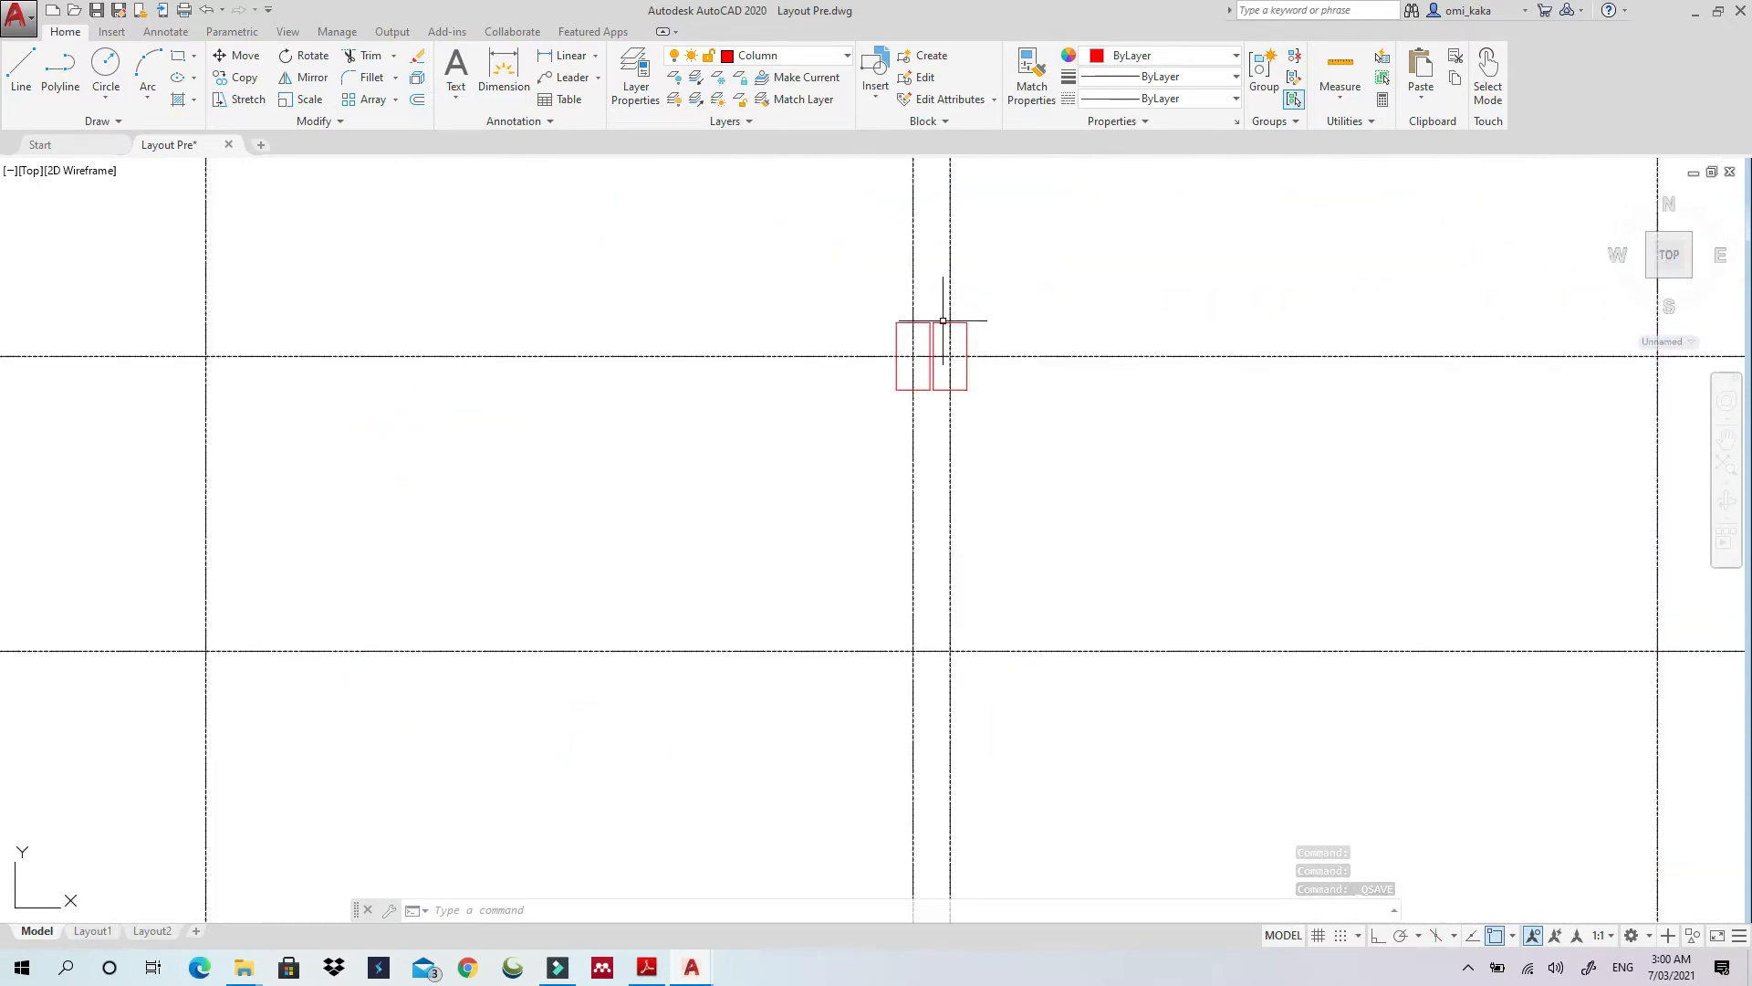
{"action": "scroll", "coordinate": [907, 360], "scroll_direction": "up", "scroll_amount": 3}
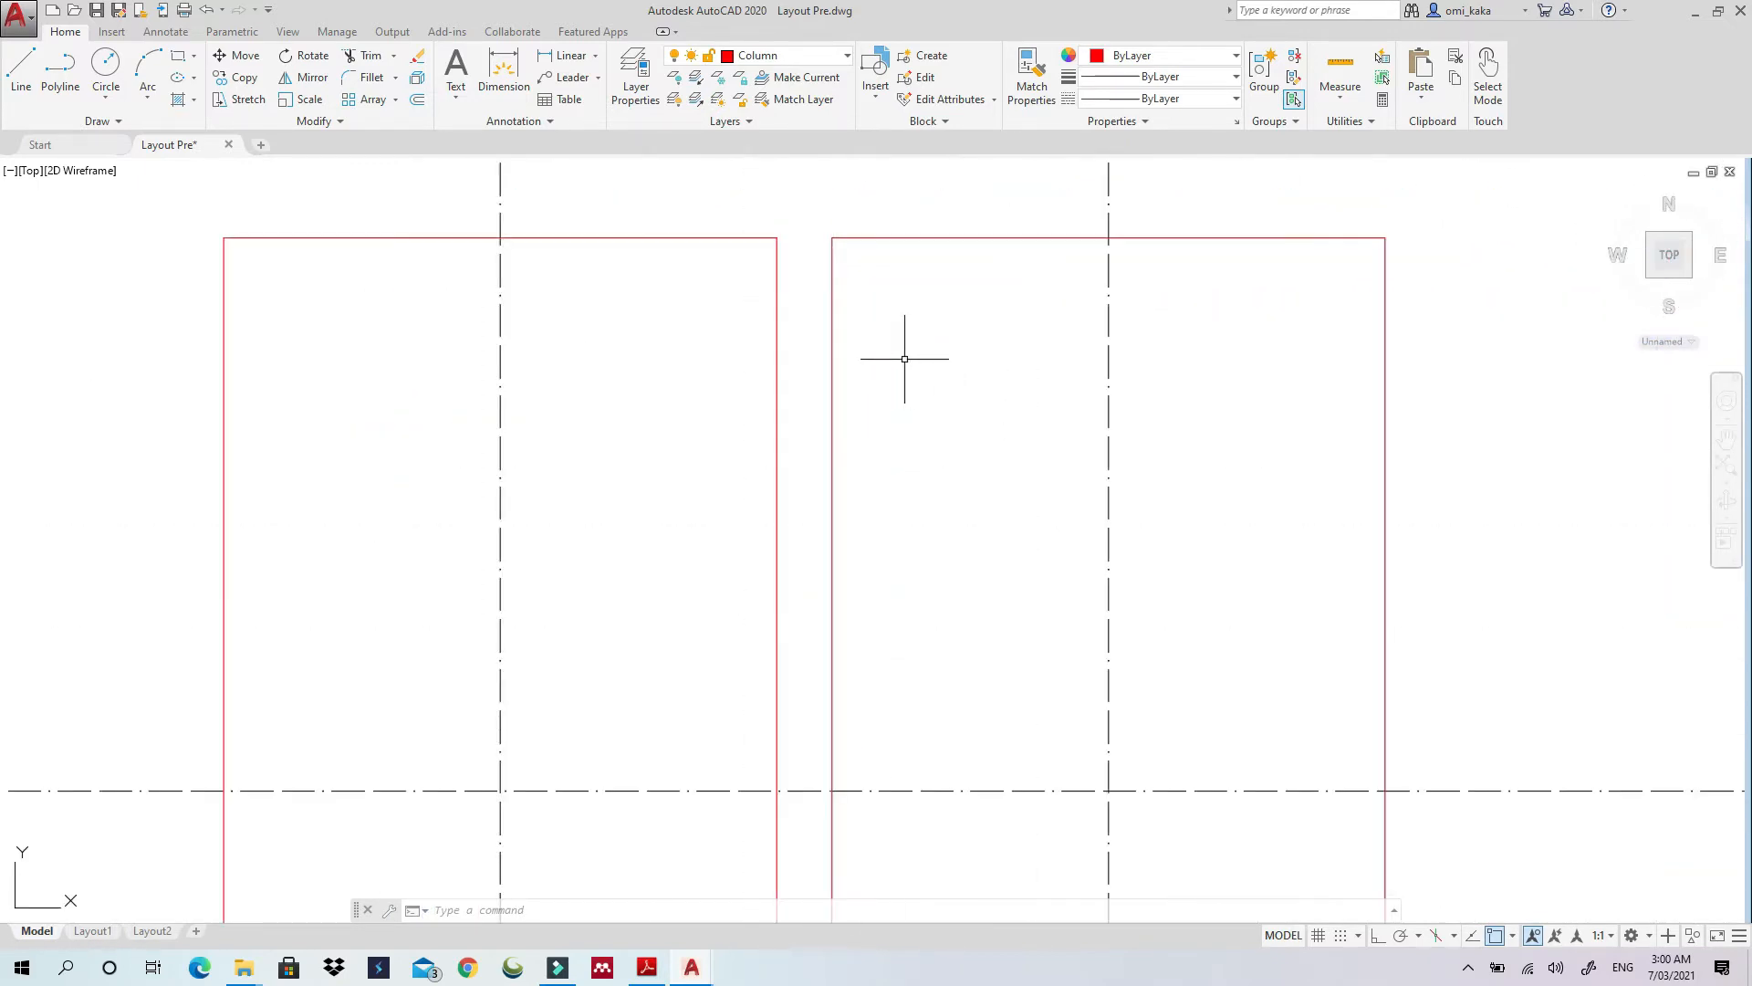
{"action": "scroll", "coordinate": [899, 355], "scroll_direction": "down", "scroll_amount": 5}
{"action": "scroll", "coordinate": [897, 362], "scroll_direction": "down", "scroll_amount": 8}
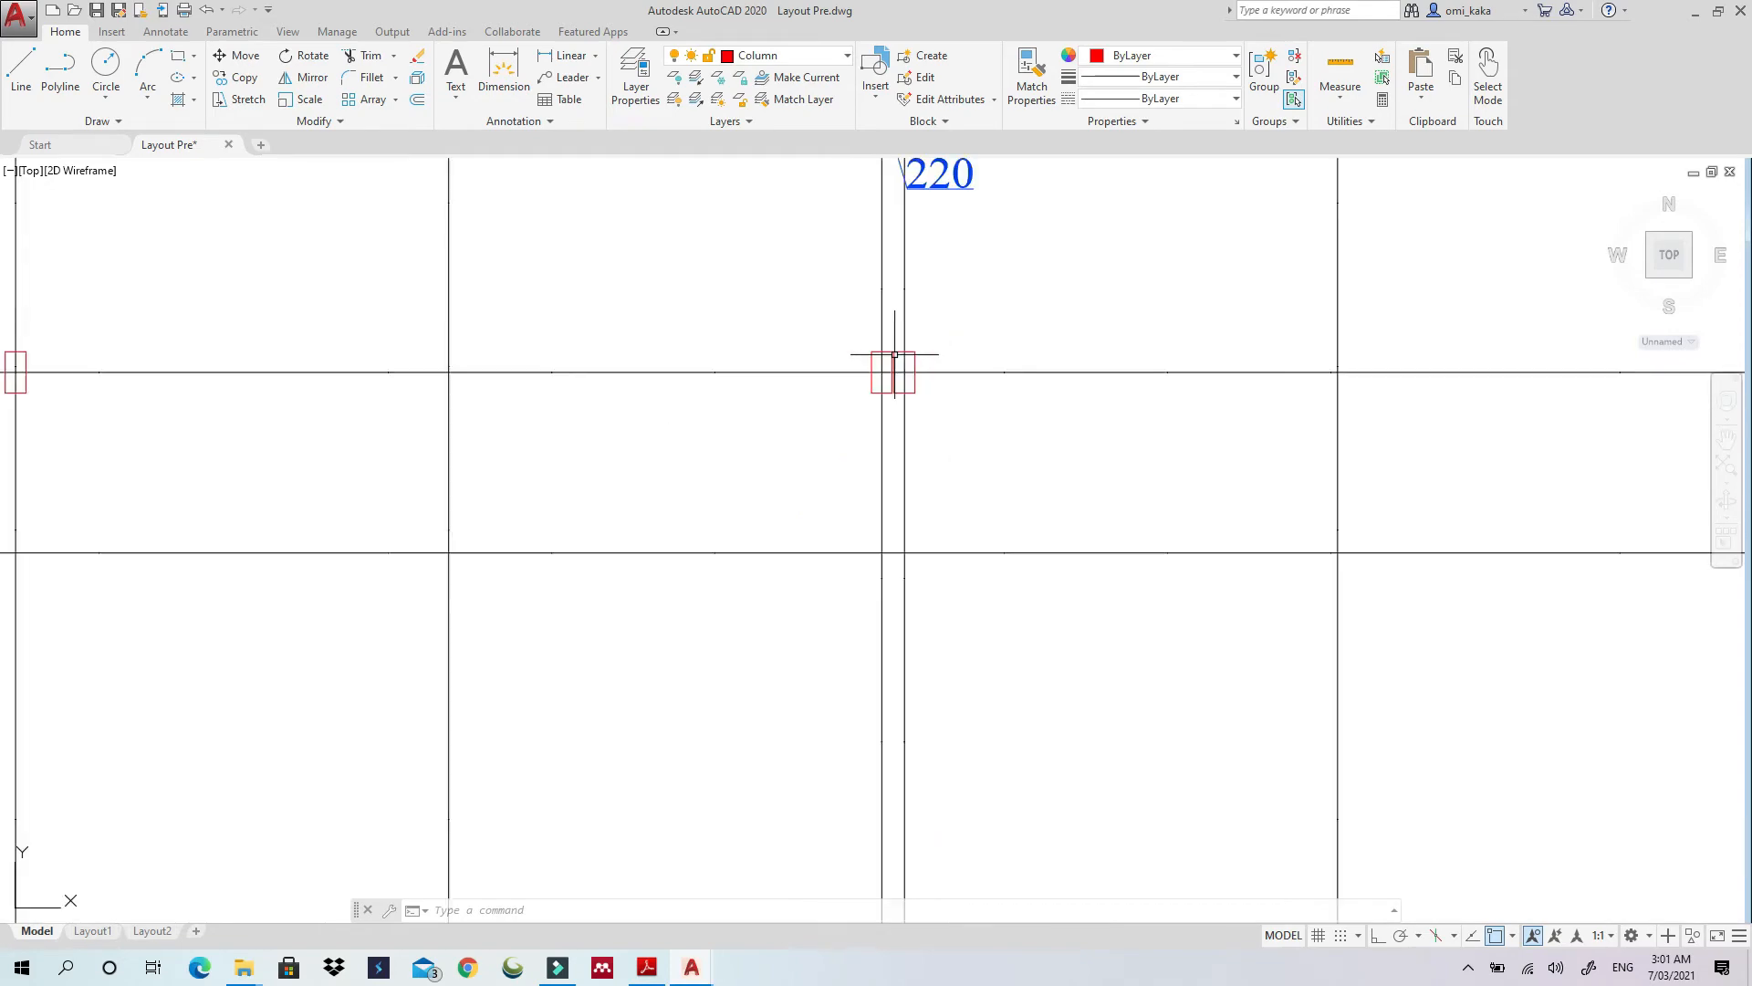
{"action": "scroll", "coordinate": [890, 630], "scroll_direction": "up", "scroll_amount": 8}
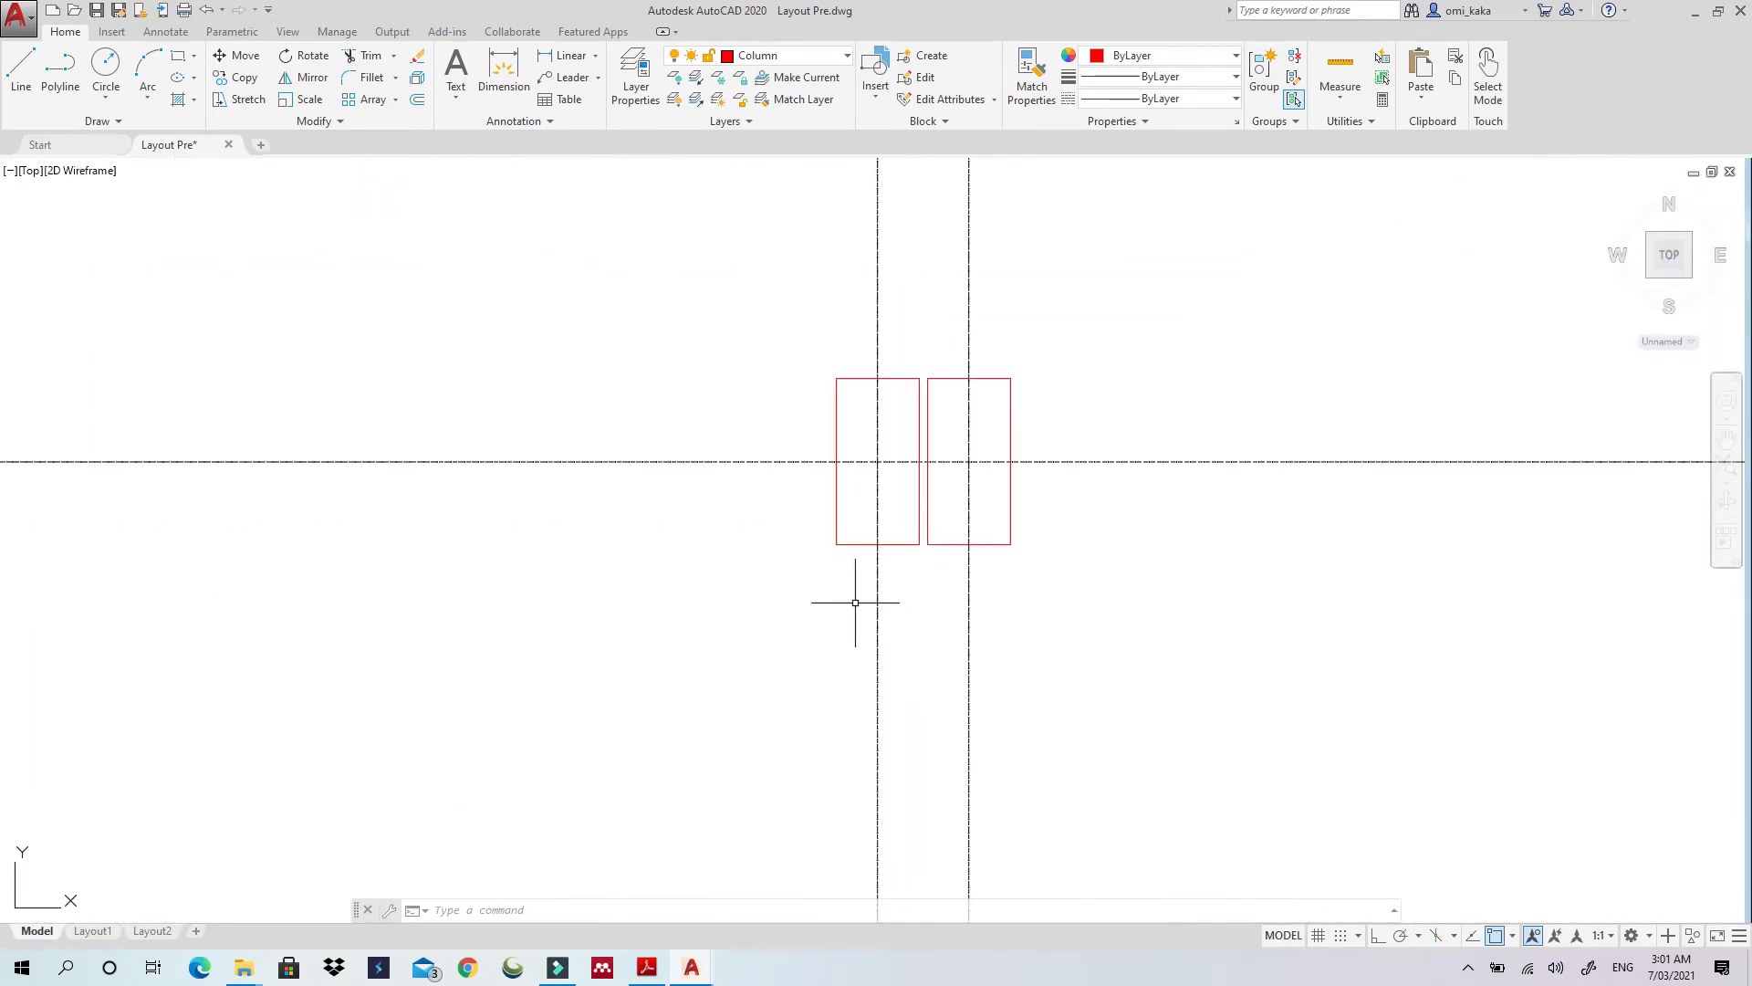
{"action": "scroll", "coordinate": [855, 602], "scroll_direction": "down", "scroll_amount": 10}
{"action": "middle_click_drag", "start_coordinate": [859, 683], "coordinate": [844, 605]}
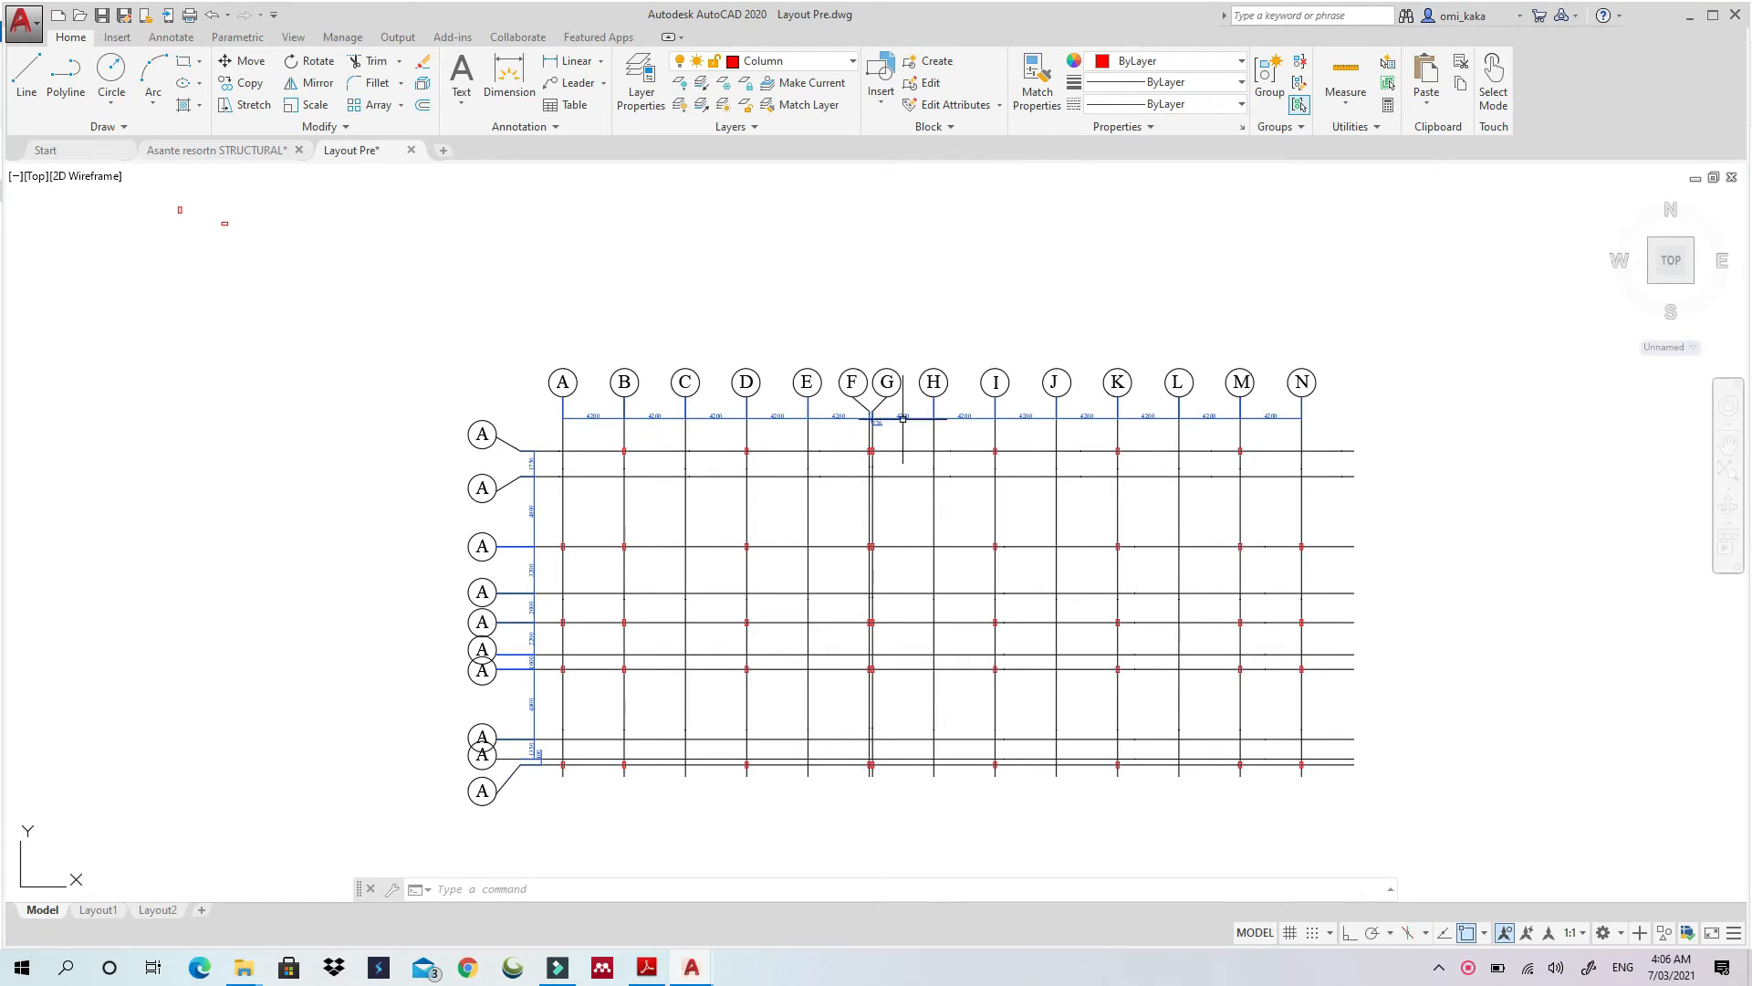
Erase the two spare column rectangles lying outside the grid, above and left of it
{"action": "scroll", "coordinate": [902, 418], "scroll_direction": "up", "scroll_amount": 6}
{"action": "scroll", "coordinate": [903, 418], "scroll_direction": "down", "scroll_amount": 8}
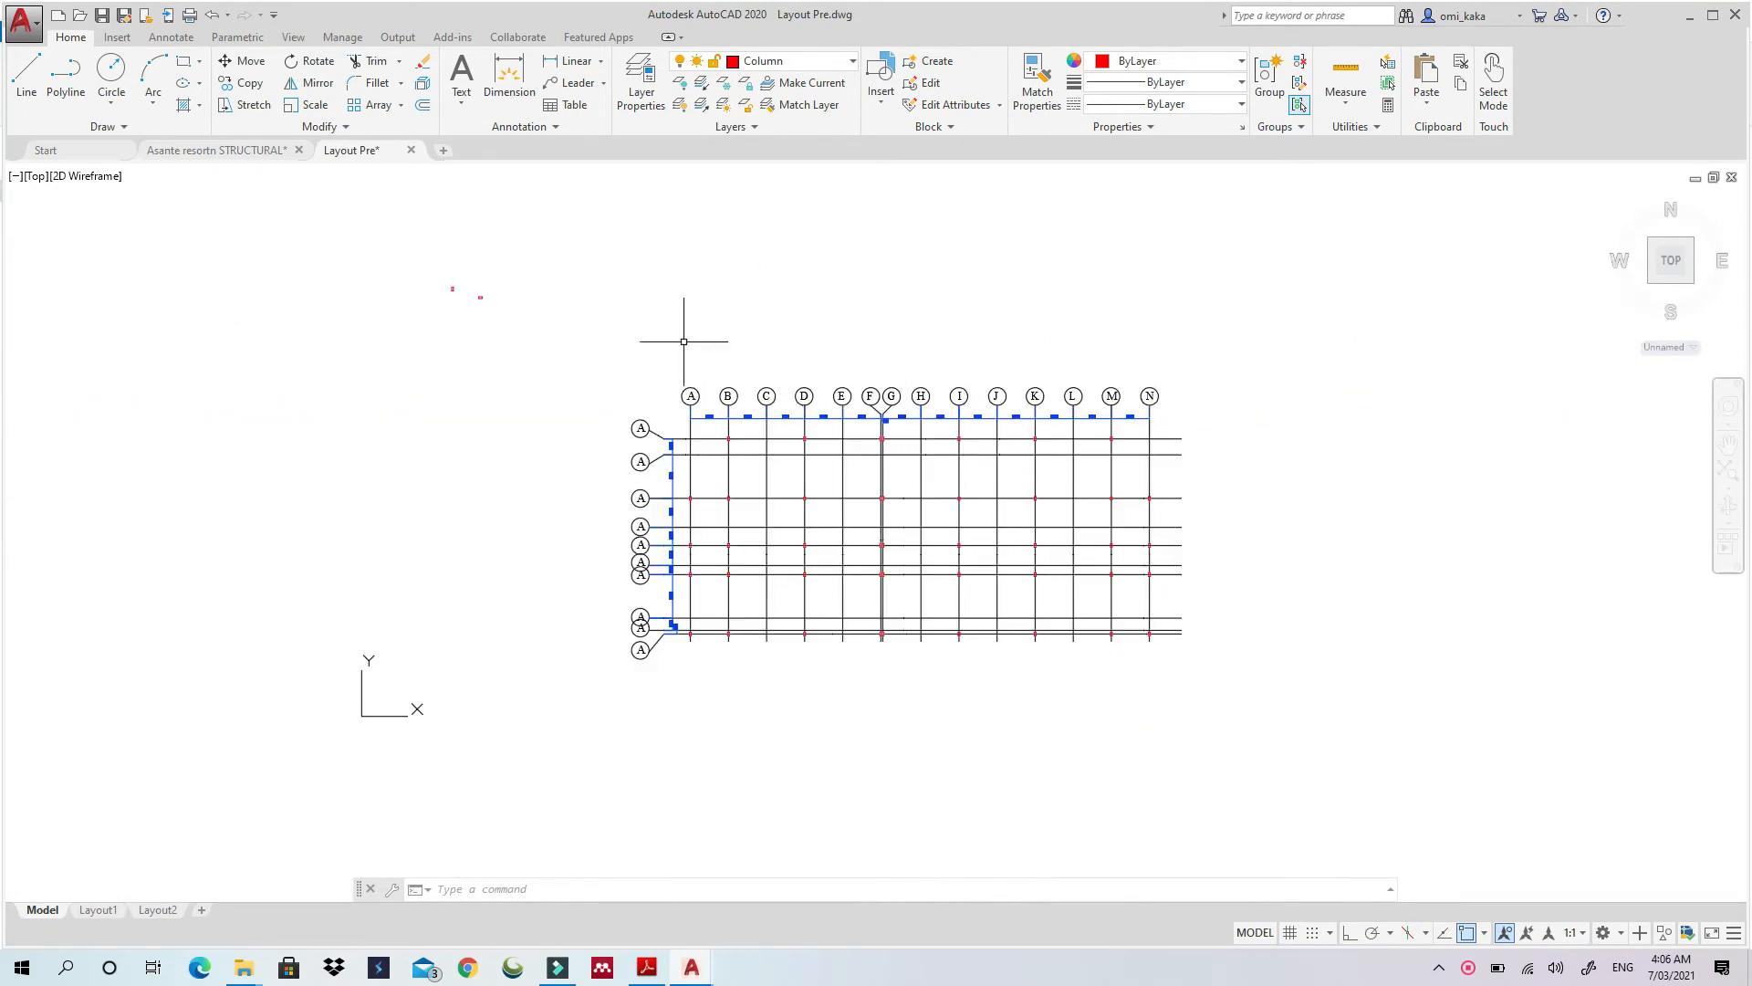
{"action": "left_click_drag", "start_coordinate": [410, 236], "coordinate": [536, 357]}
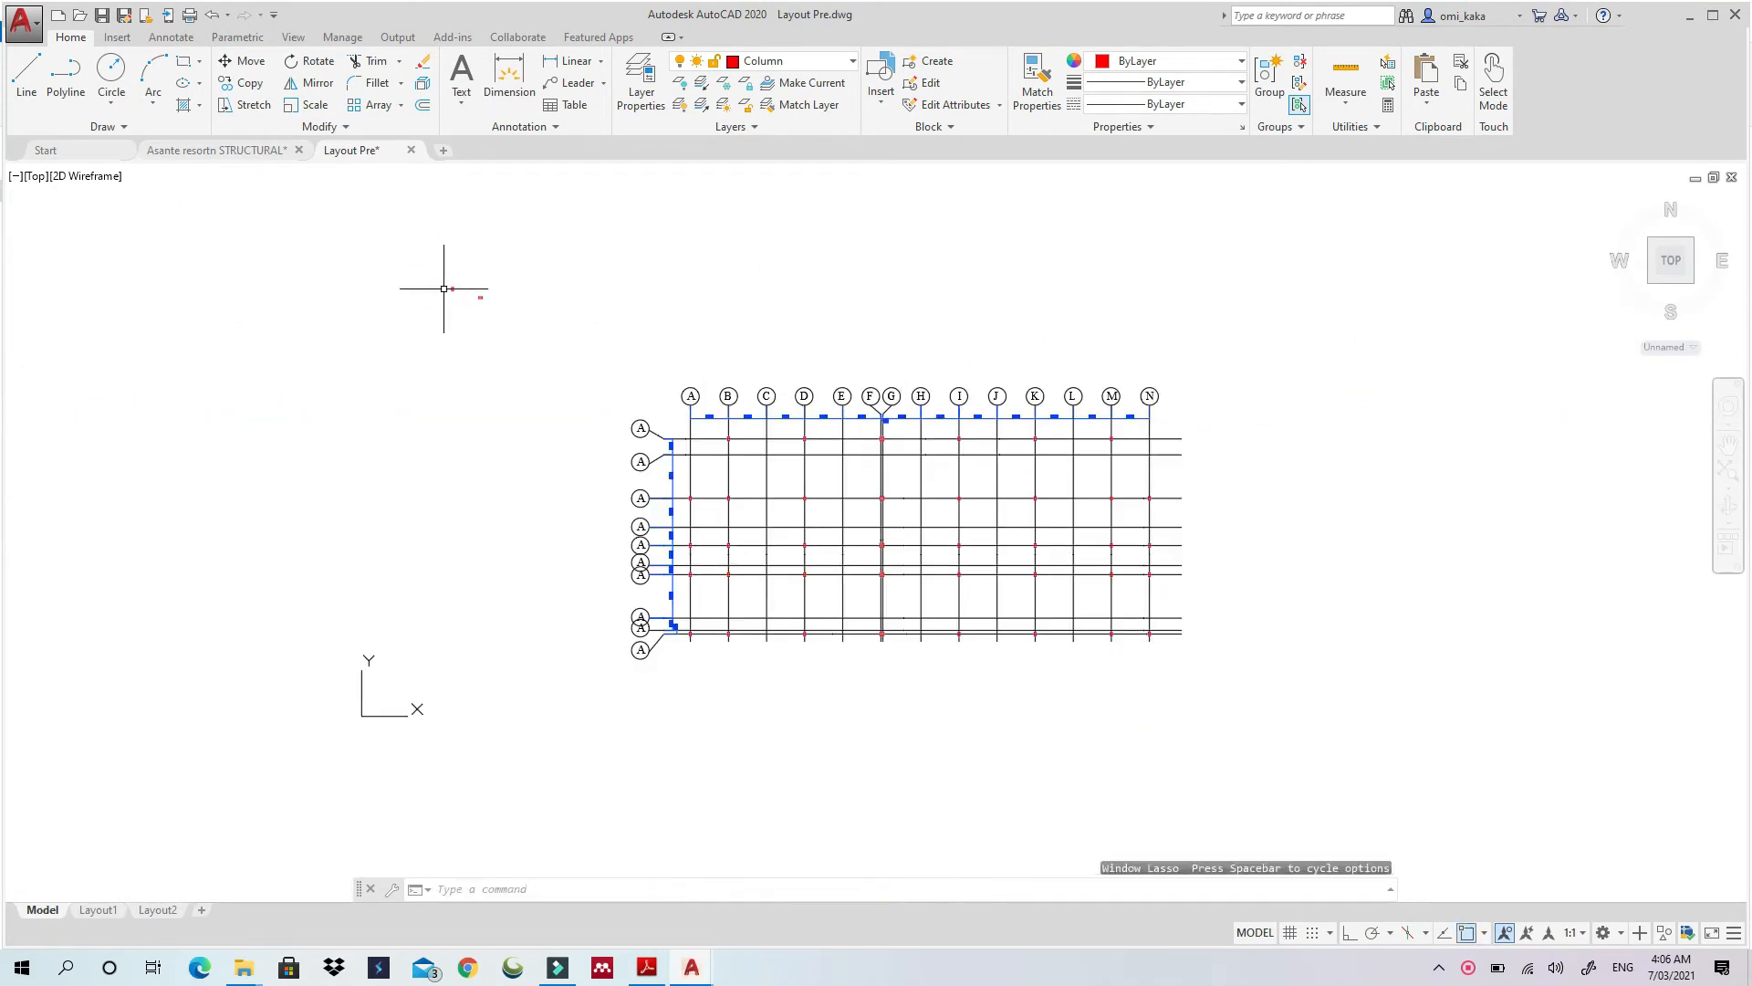
{"action": "left_click", "coordinate": [414, 263]}
{"action": "left_click", "coordinate": [502, 328]}
{"action": "key", "text": "Delete"}
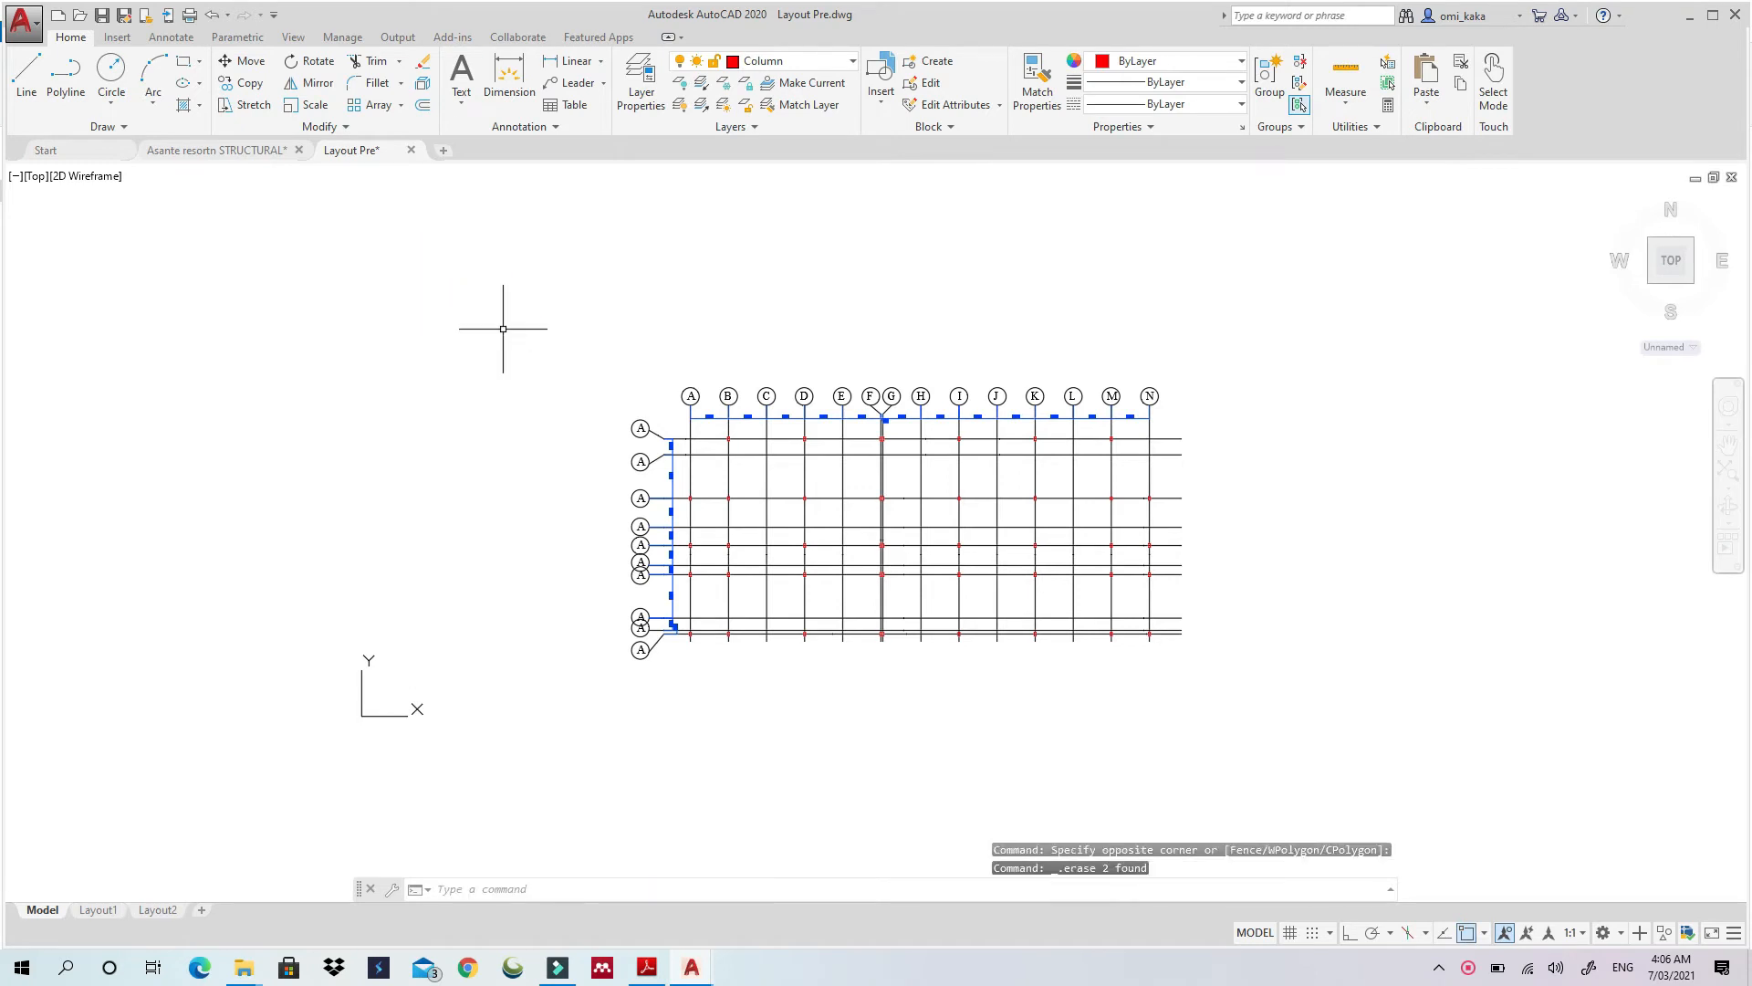
Close the Layout Pre drawing with its changes saved, and cancel quitting so the structural drawing stays open
{"action": "scroll", "coordinate": [843, 564], "scroll_direction": "up", "scroll_amount": 2}
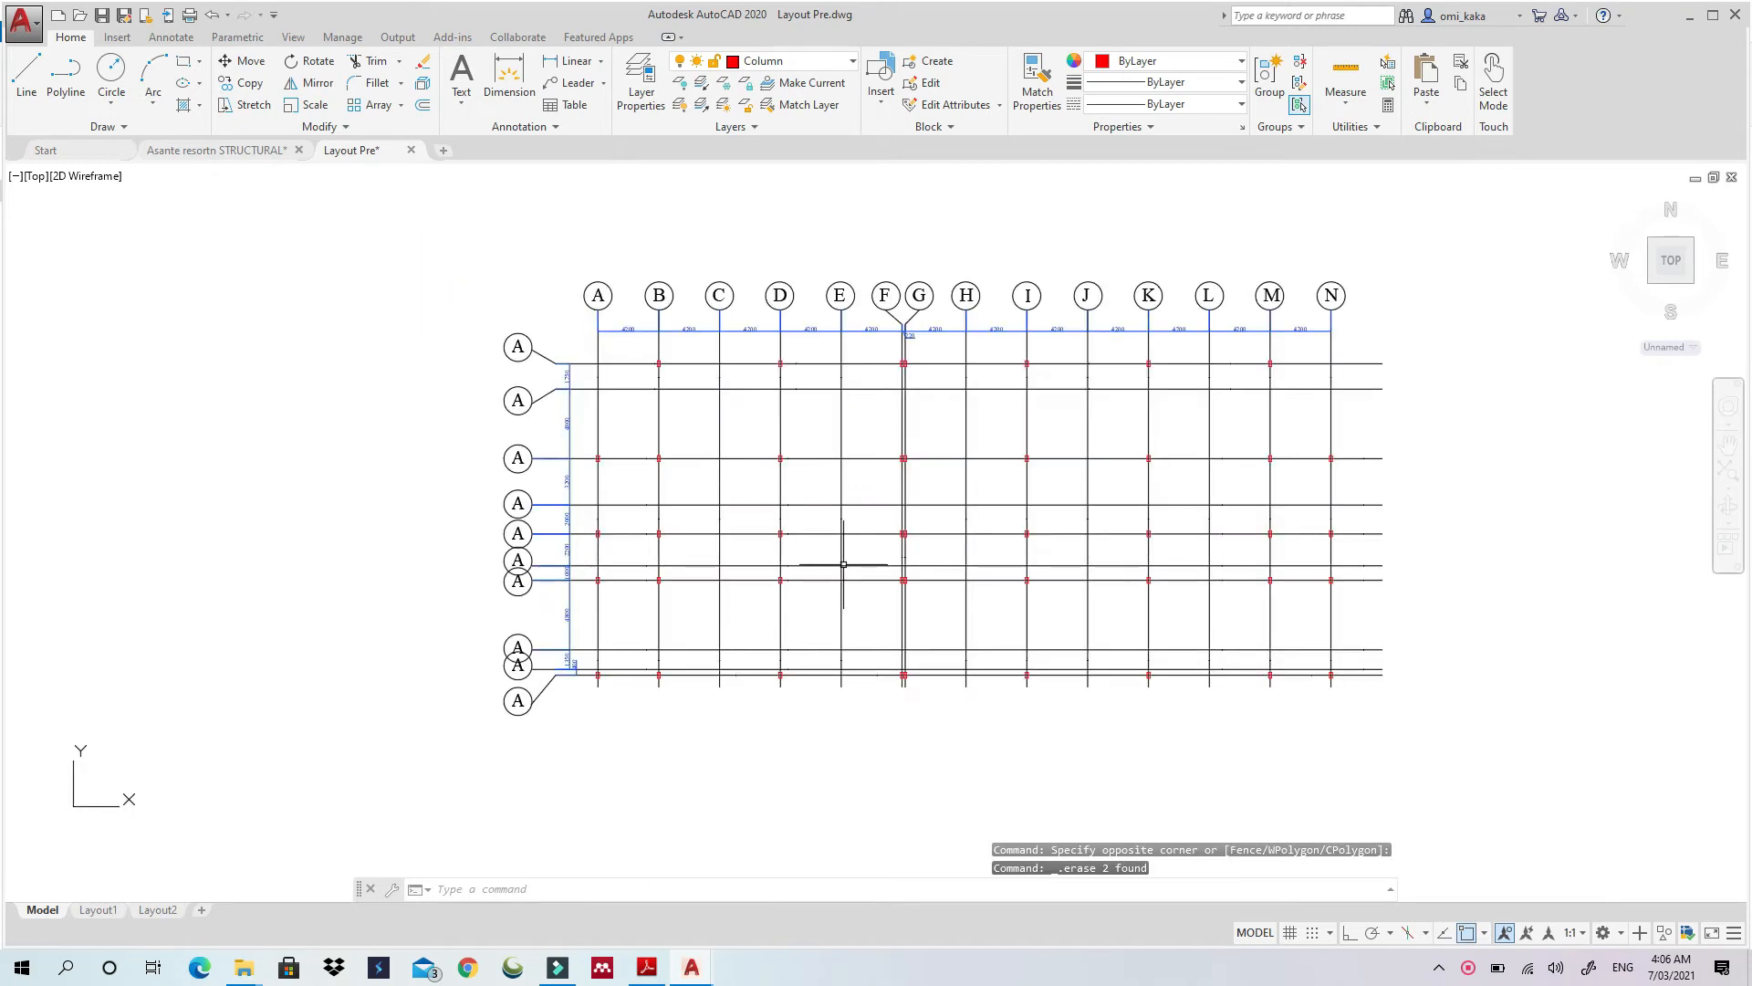
{"action": "scroll", "coordinate": [1020, 415], "scroll_direction": "up", "scroll_amount": 2}
{"action": "scroll", "coordinate": [1020, 415], "scroll_direction": "down", "scroll_amount": 2}
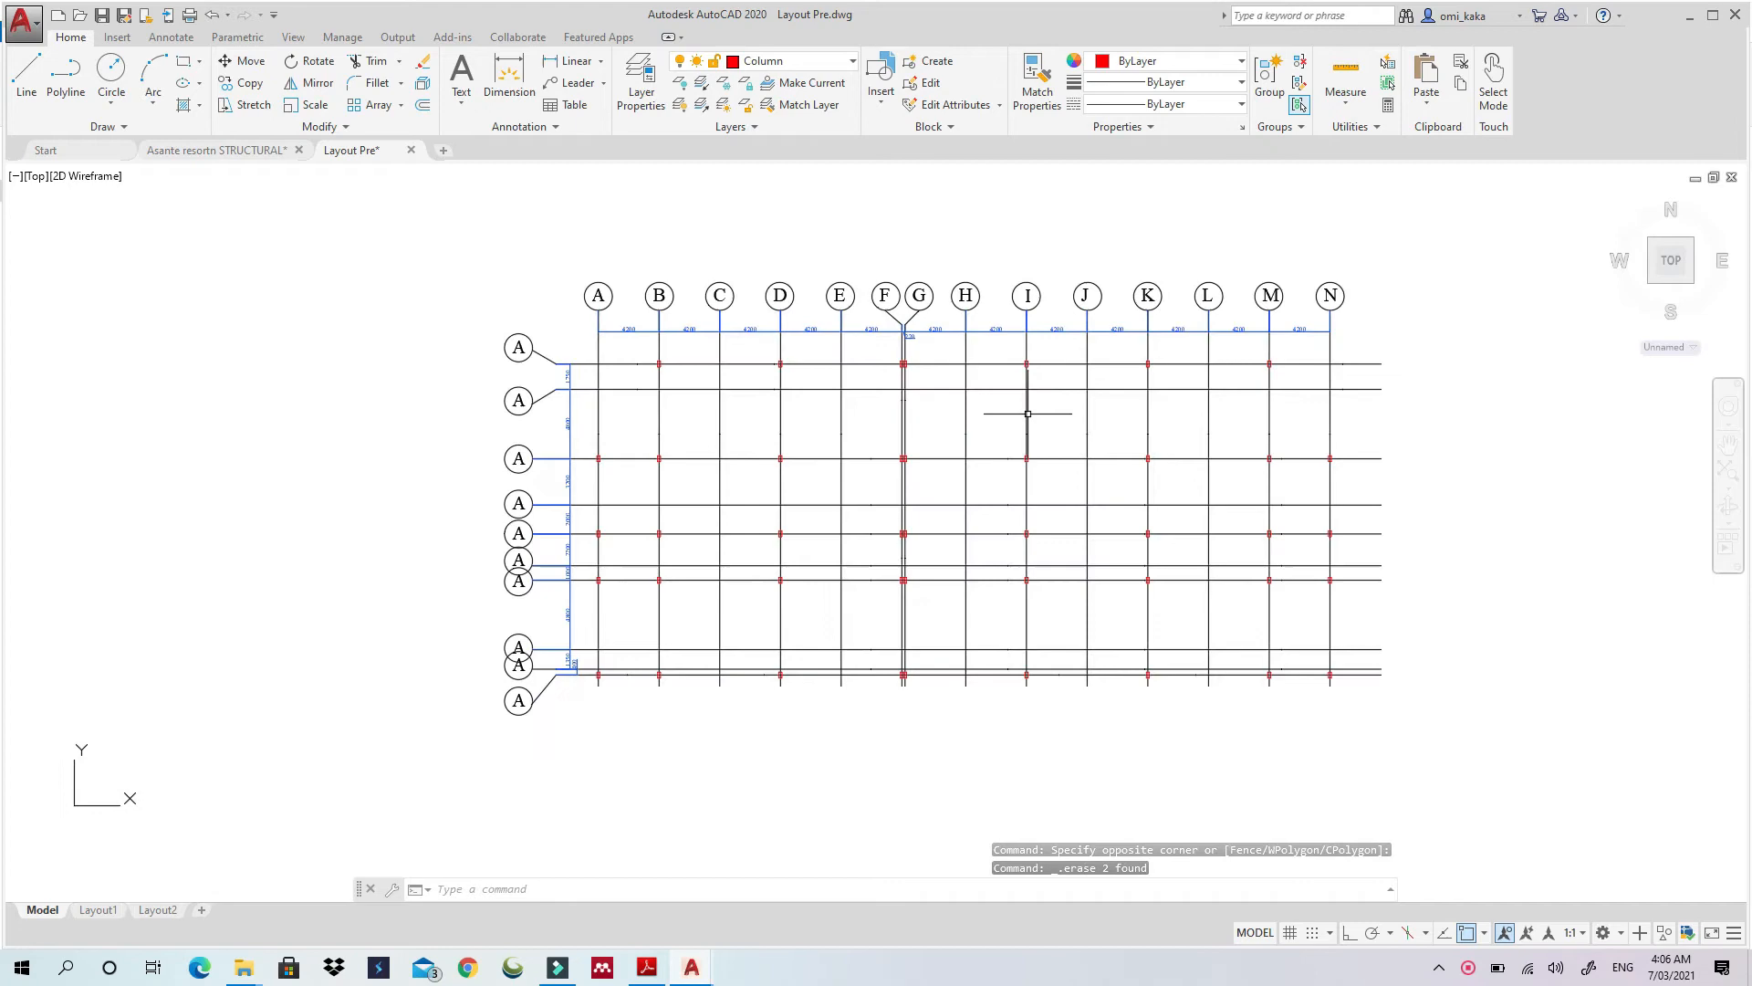
{"action": "left_click", "coordinate": [1741, 18]}
{"action": "left_click", "coordinate": [861, 520]}
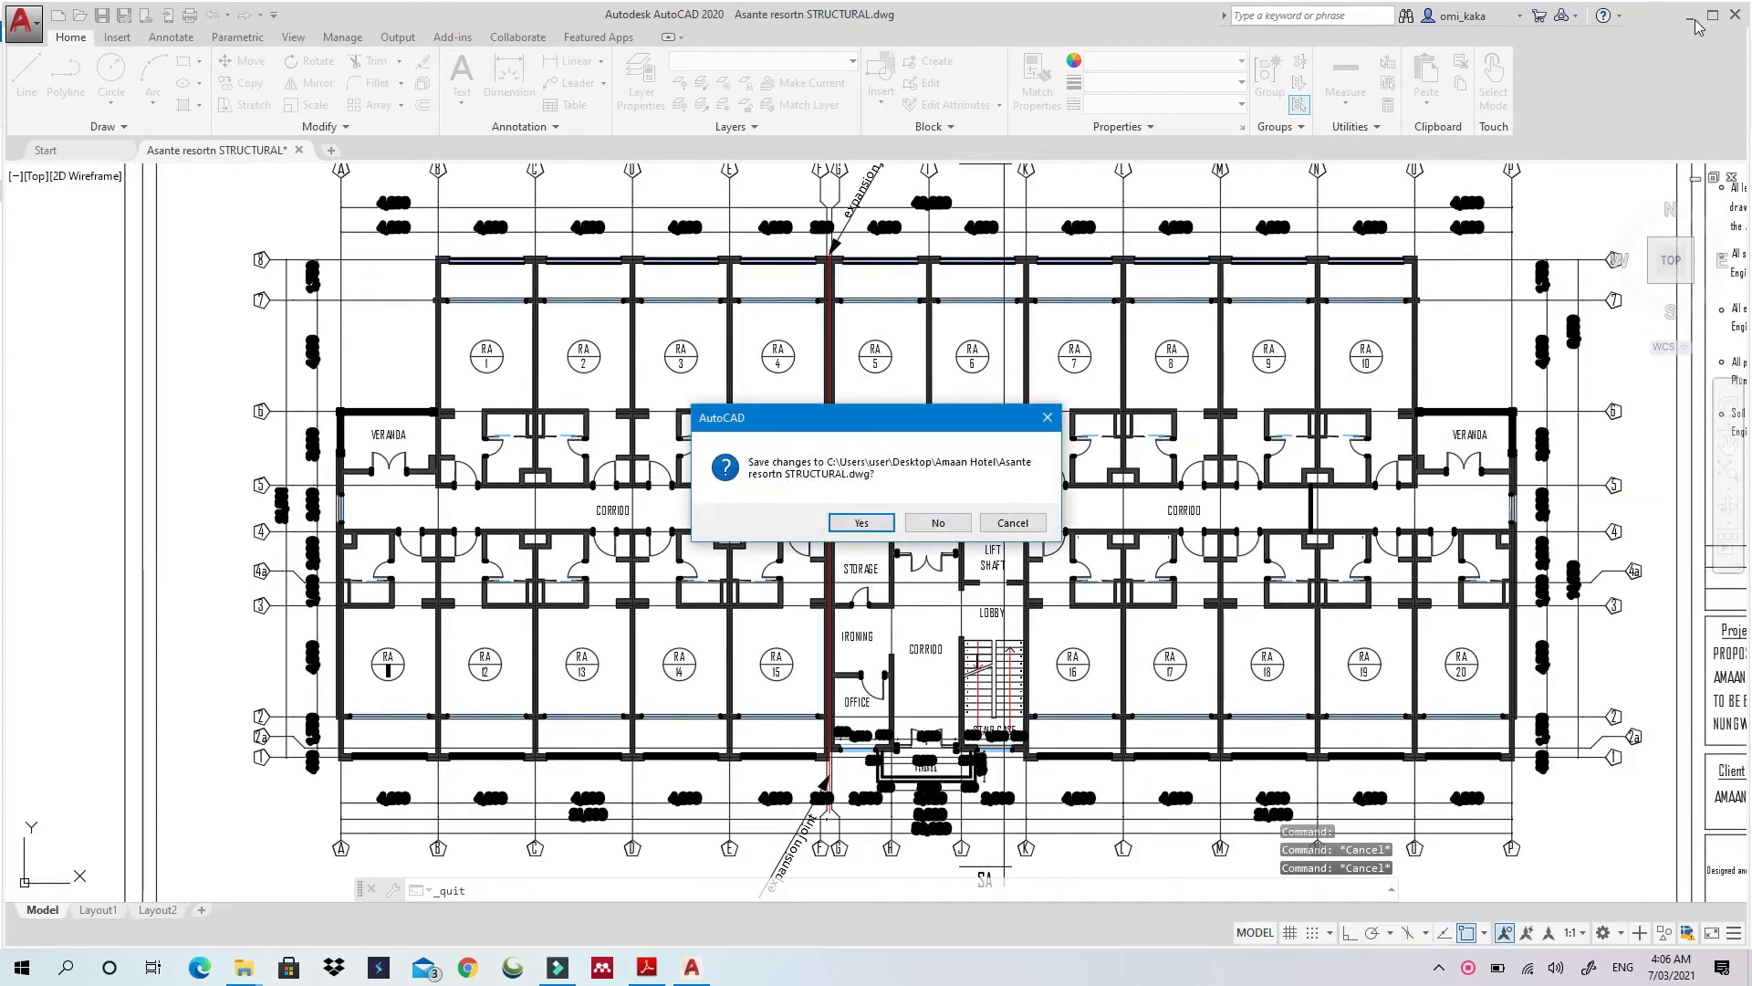
{"action": "left_click", "coordinate": [1008, 516]}
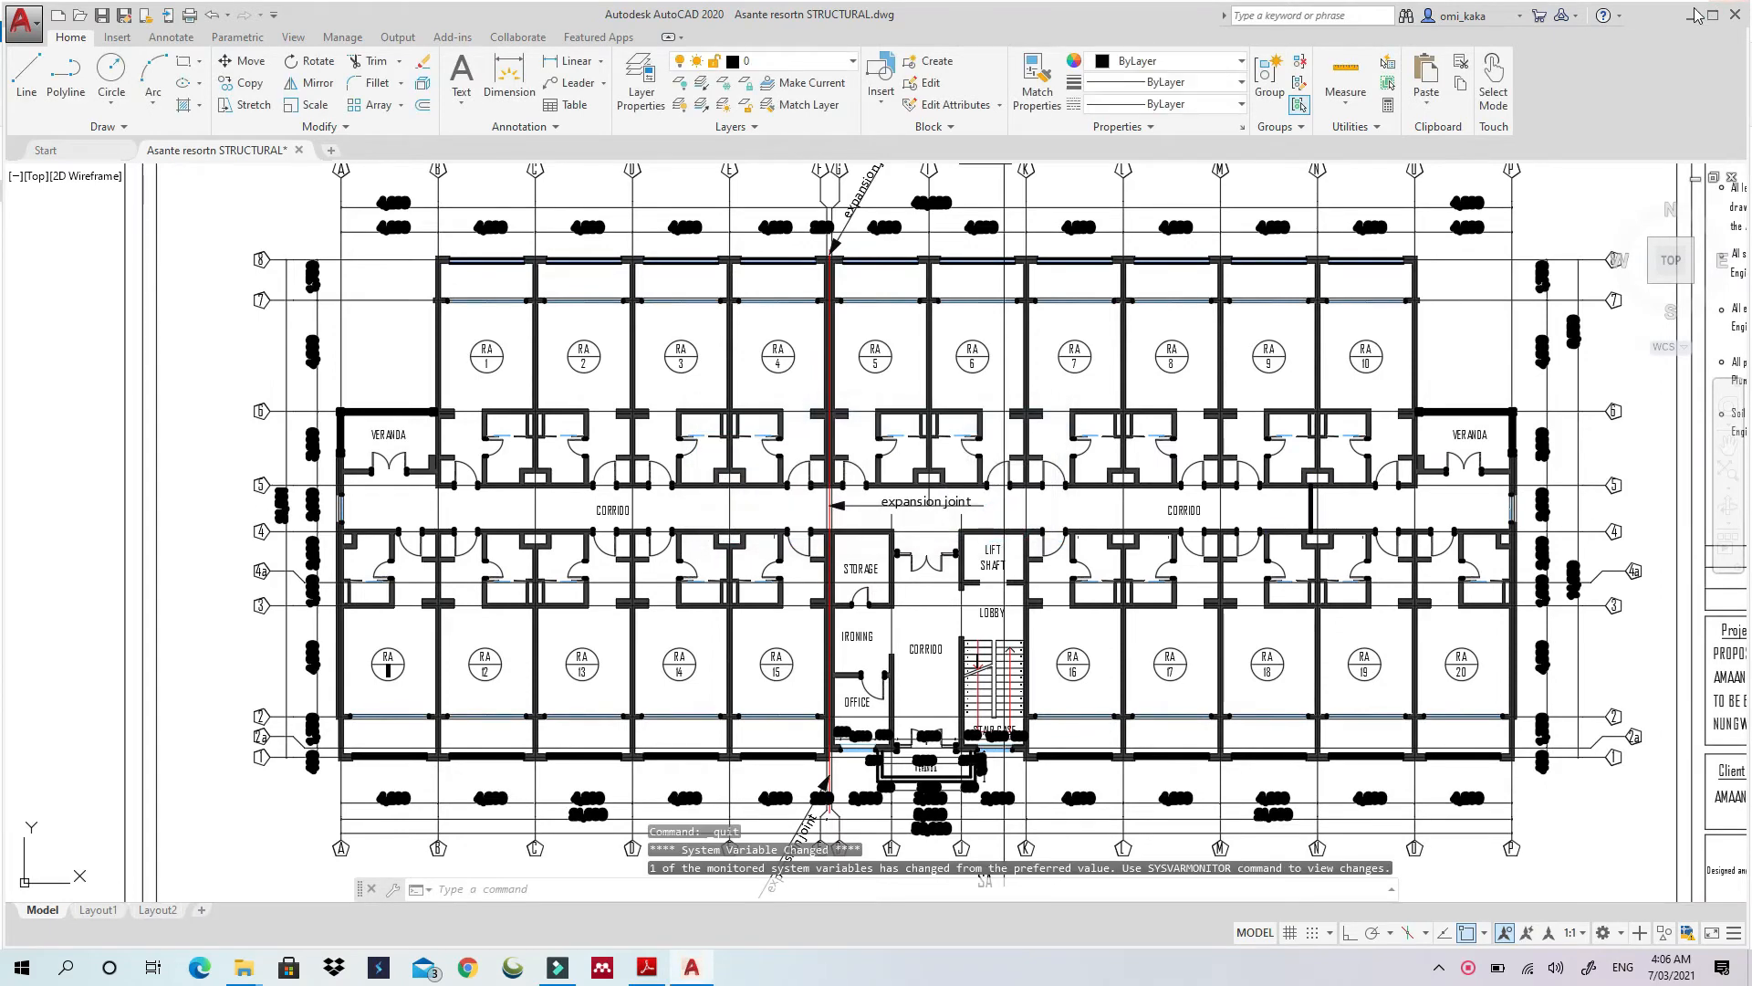
Delete Layout Pre.bak from the Amaan Hotel folder and duplicate the Layout Pre drawing in the same folder
{"action": "left_click", "coordinate": [1691, 16]}
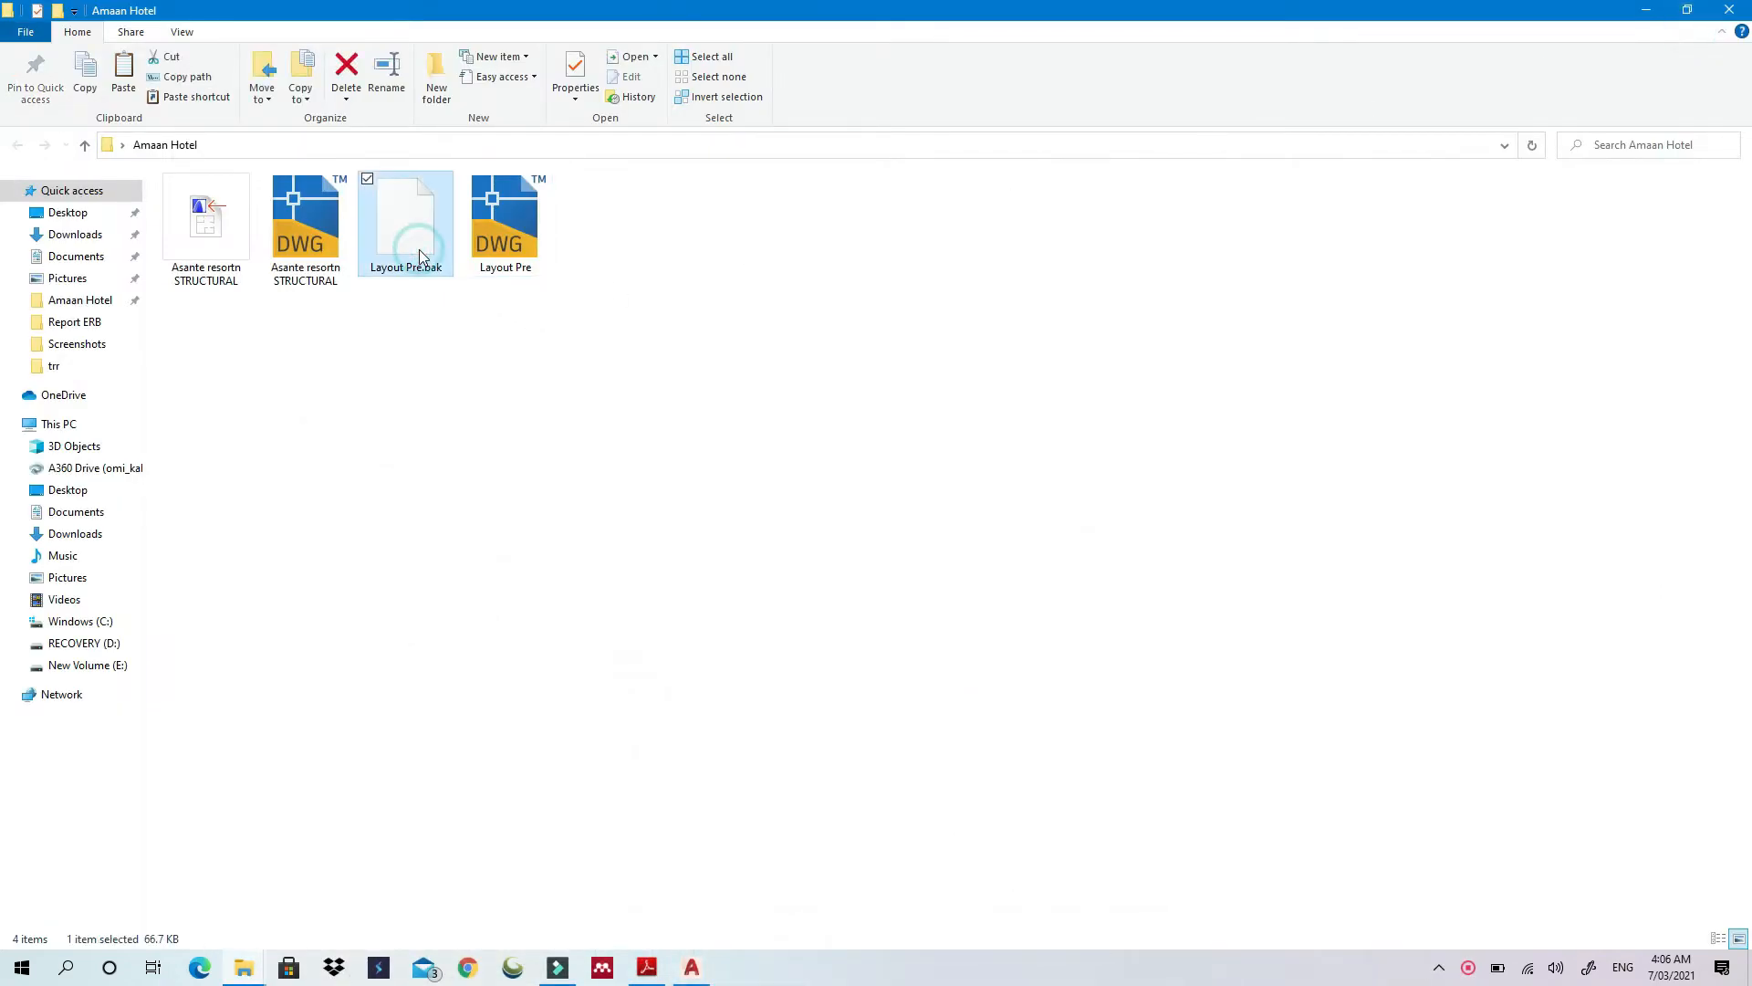
{"action": "key", "text": "Delete"}
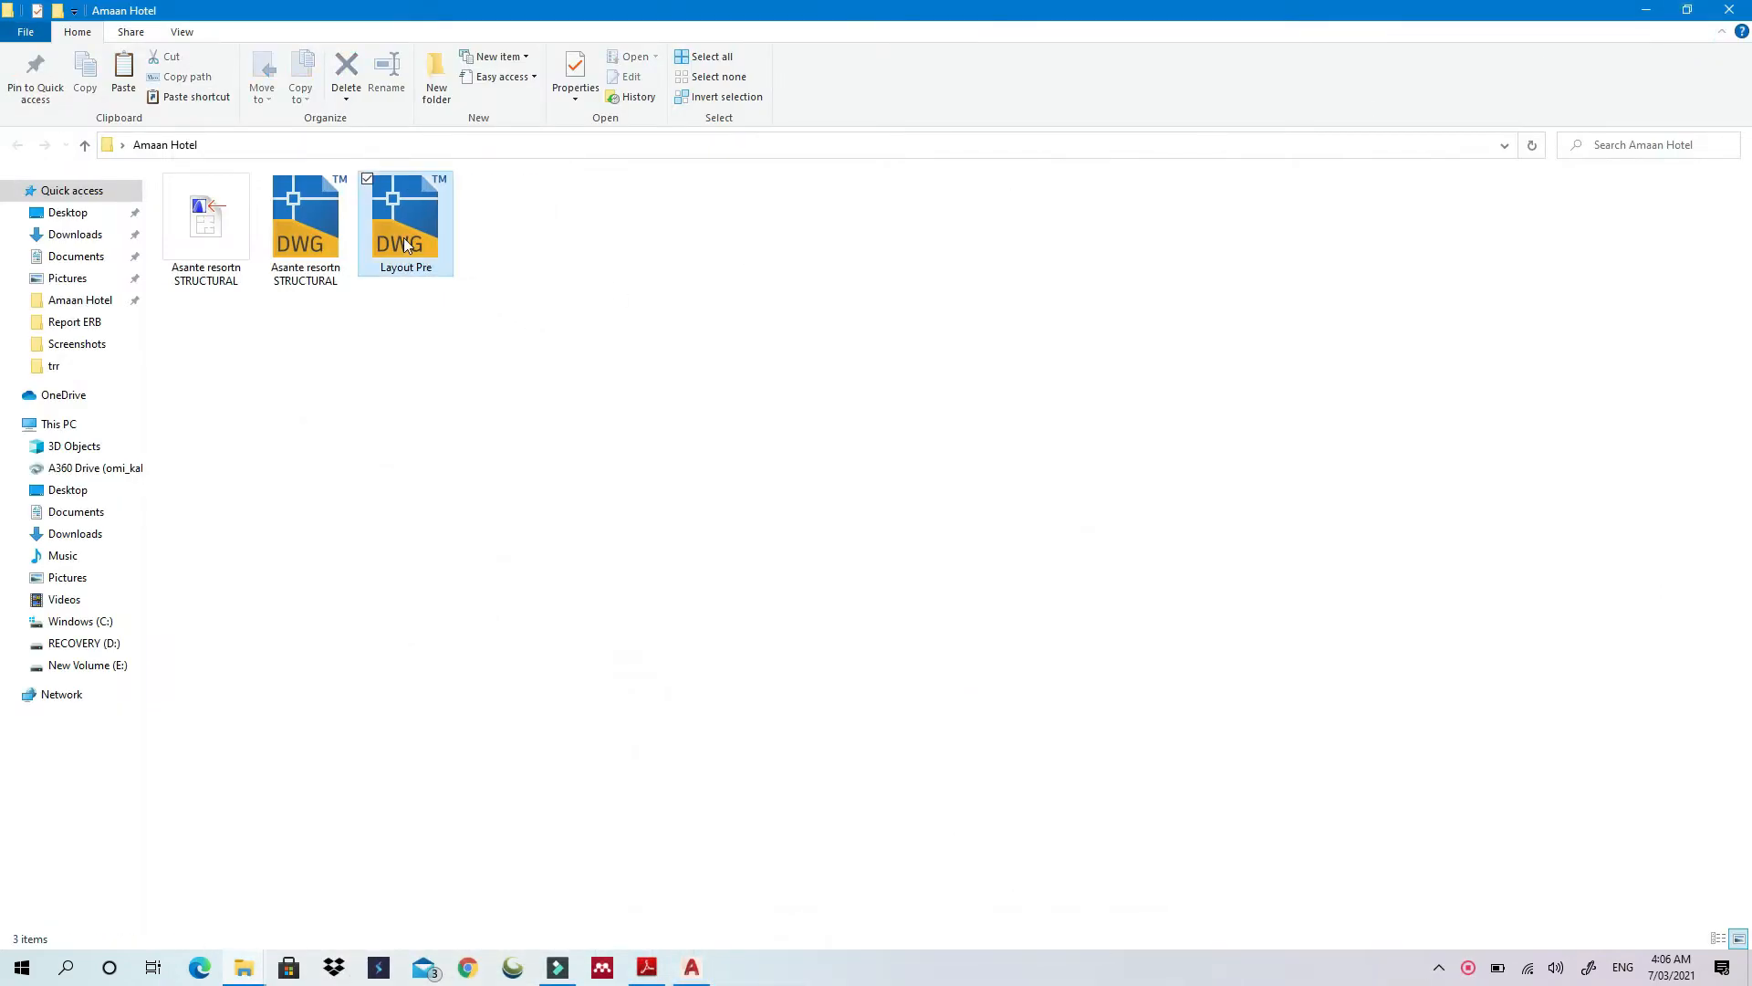
{"action": "right_click", "coordinate": [406, 244]}
{"action": "left_click", "coordinate": [256, 629]}
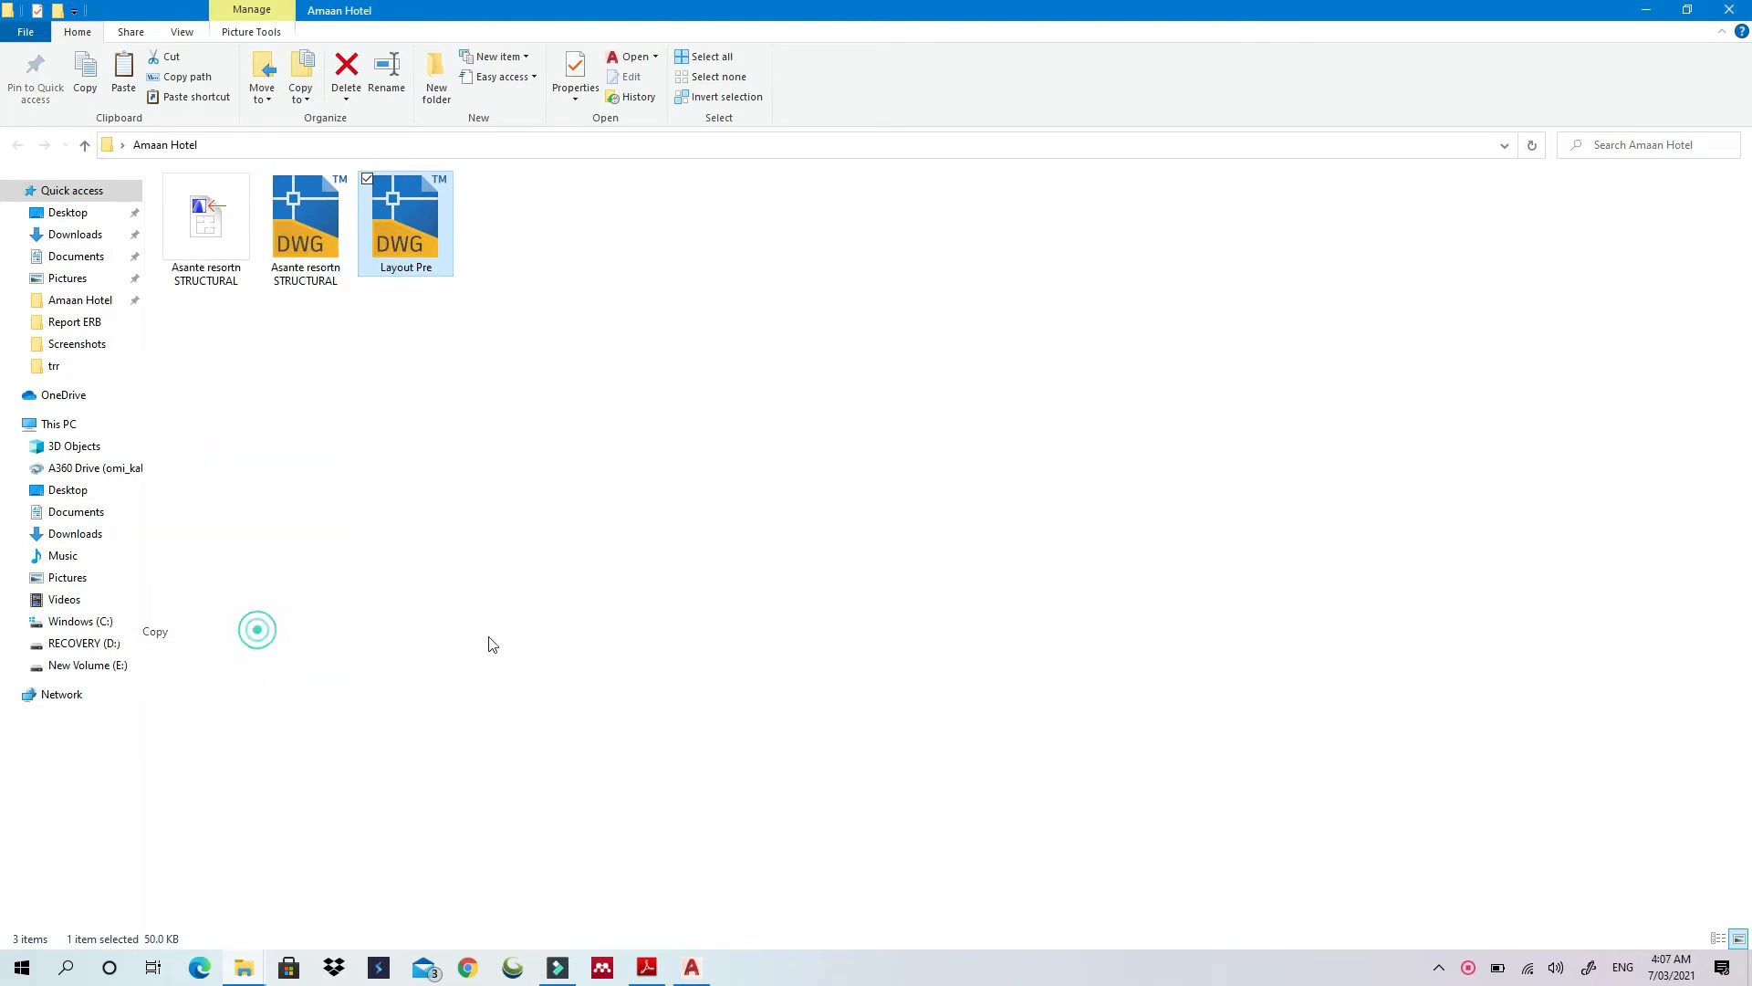
{"action": "right_click", "coordinate": [729, 510]}
{"action": "left_click", "coordinate": [649, 636]}
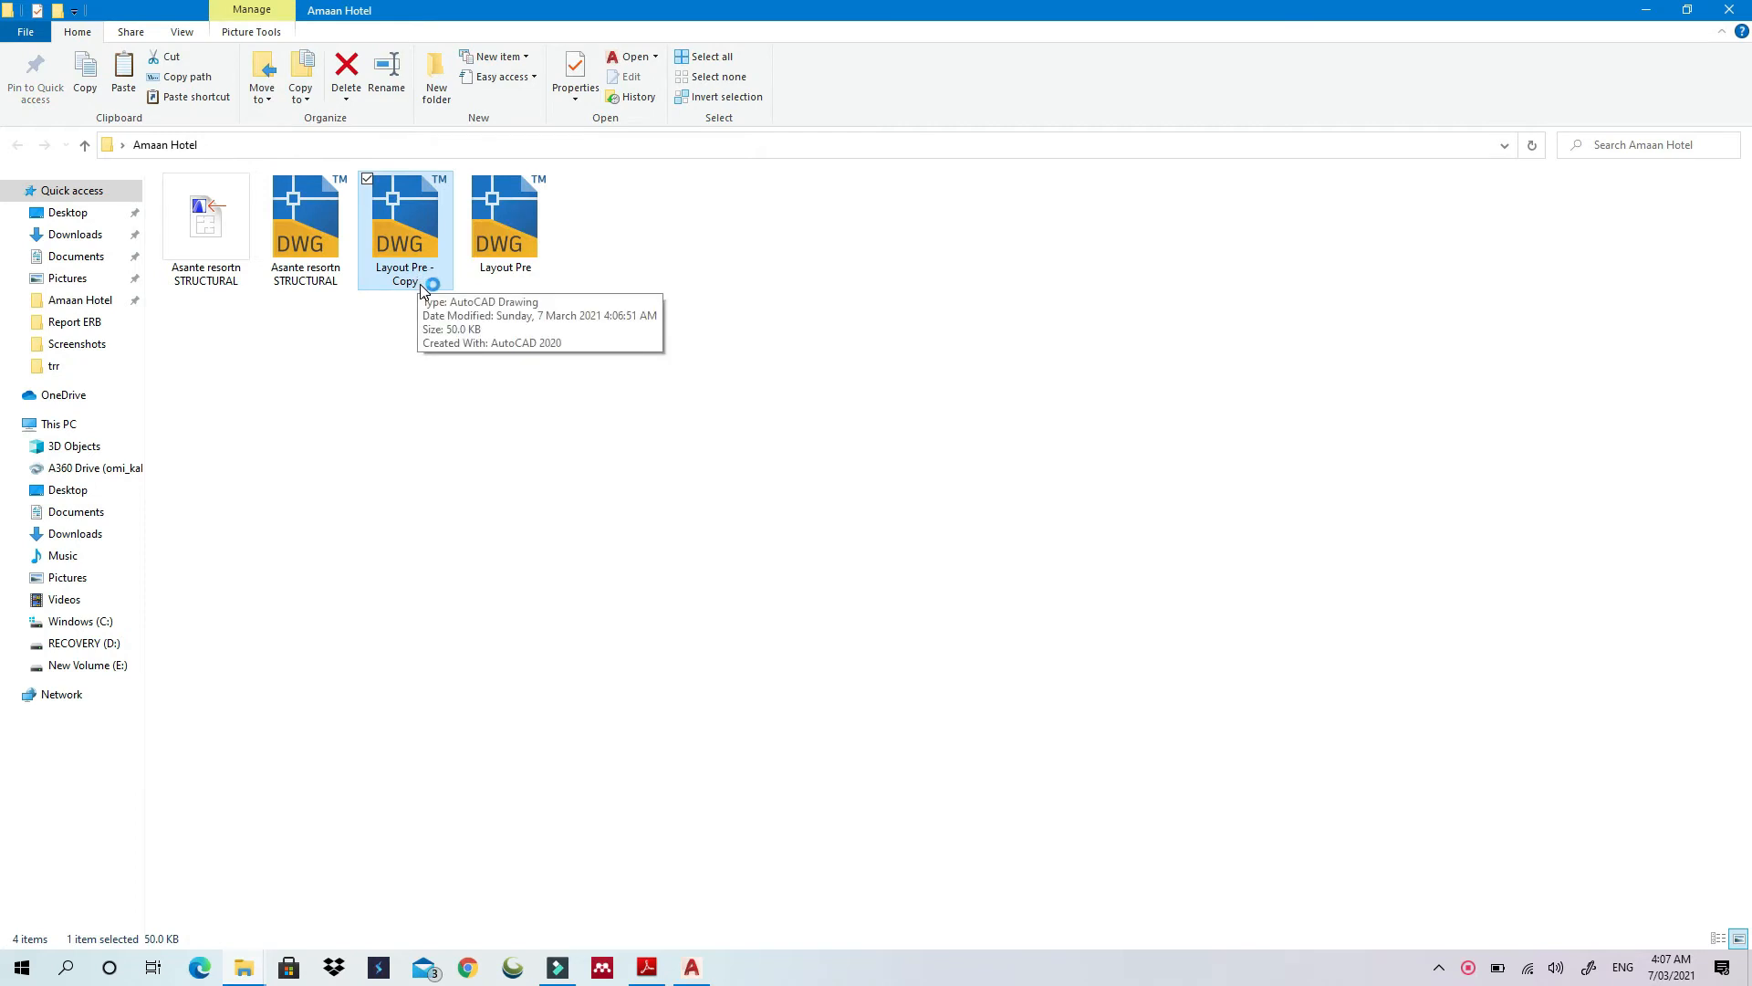
Rename the copied drawing as Layout Pre Edit to Etabs and open it in AutoCAD
{"action": "left_click", "coordinate": [422, 289]}
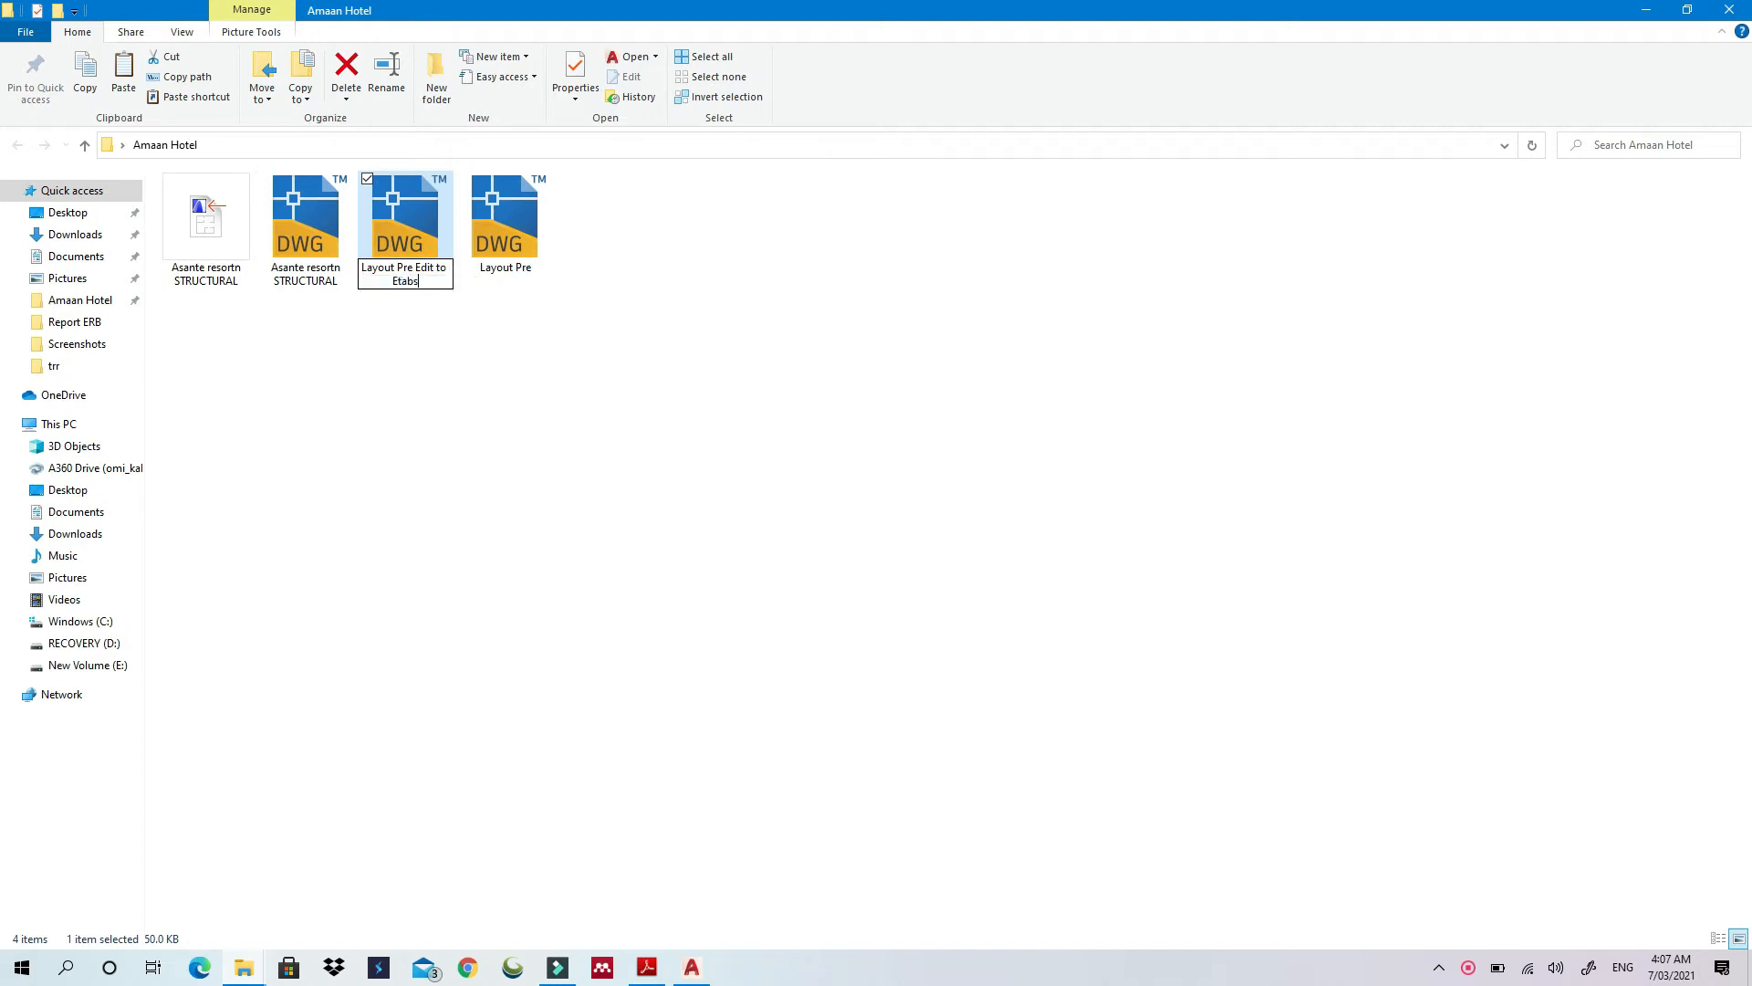
{"action": "key", "text": "Return"}
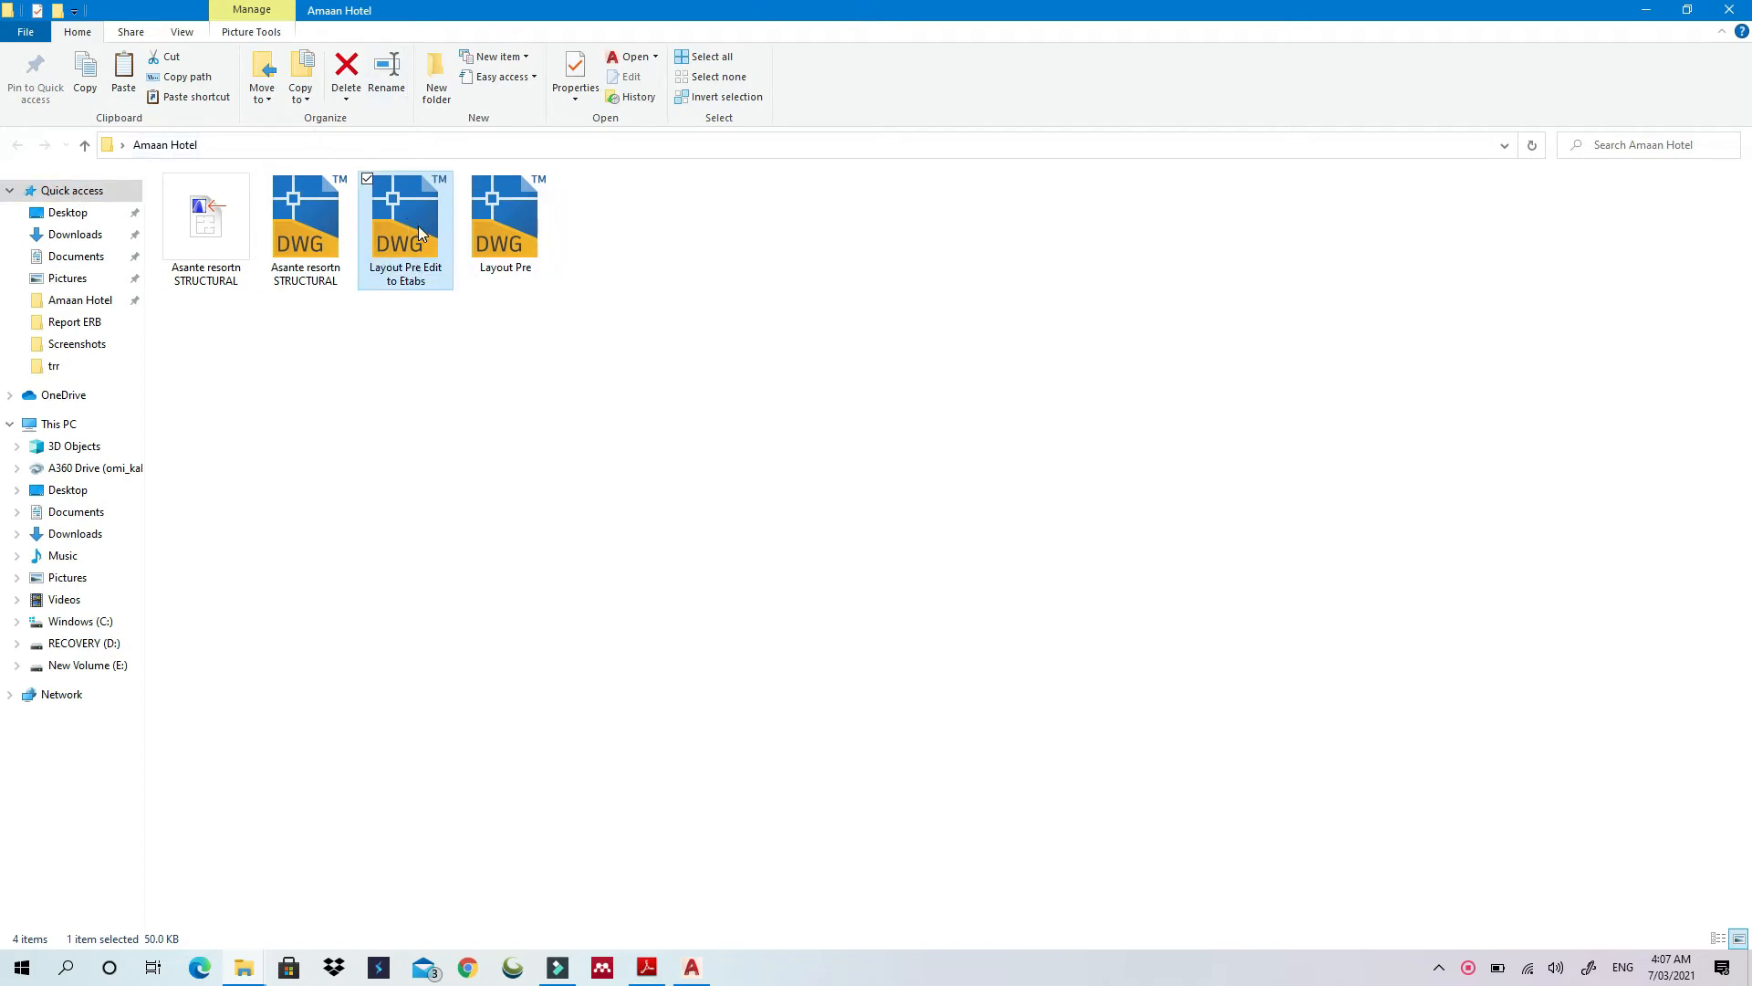
{"action": "double_click", "coordinate": [418, 226]}
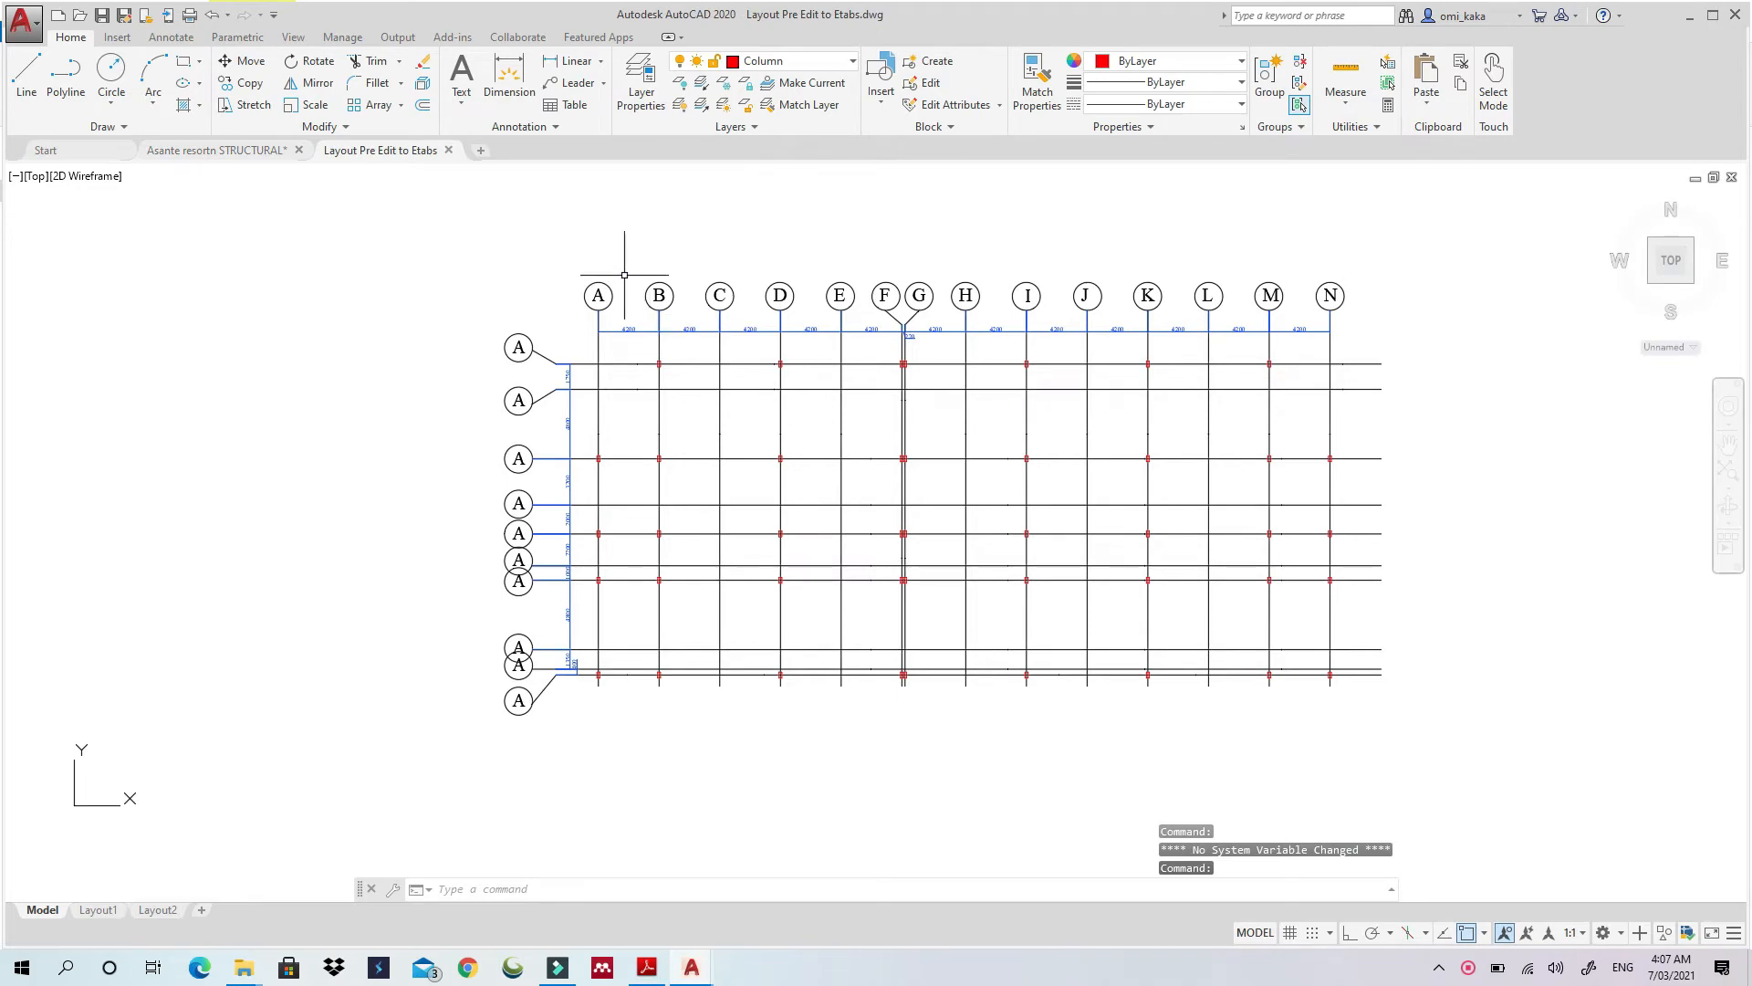
Erase all the grid bubbles A to N above the vertical grid lines
{"action": "scroll", "coordinate": [624, 275], "scroll_direction": "up", "scroll_amount": 4}
{"action": "scroll", "coordinate": [438, 371], "scroll_direction": "down", "scroll_amount": 3}
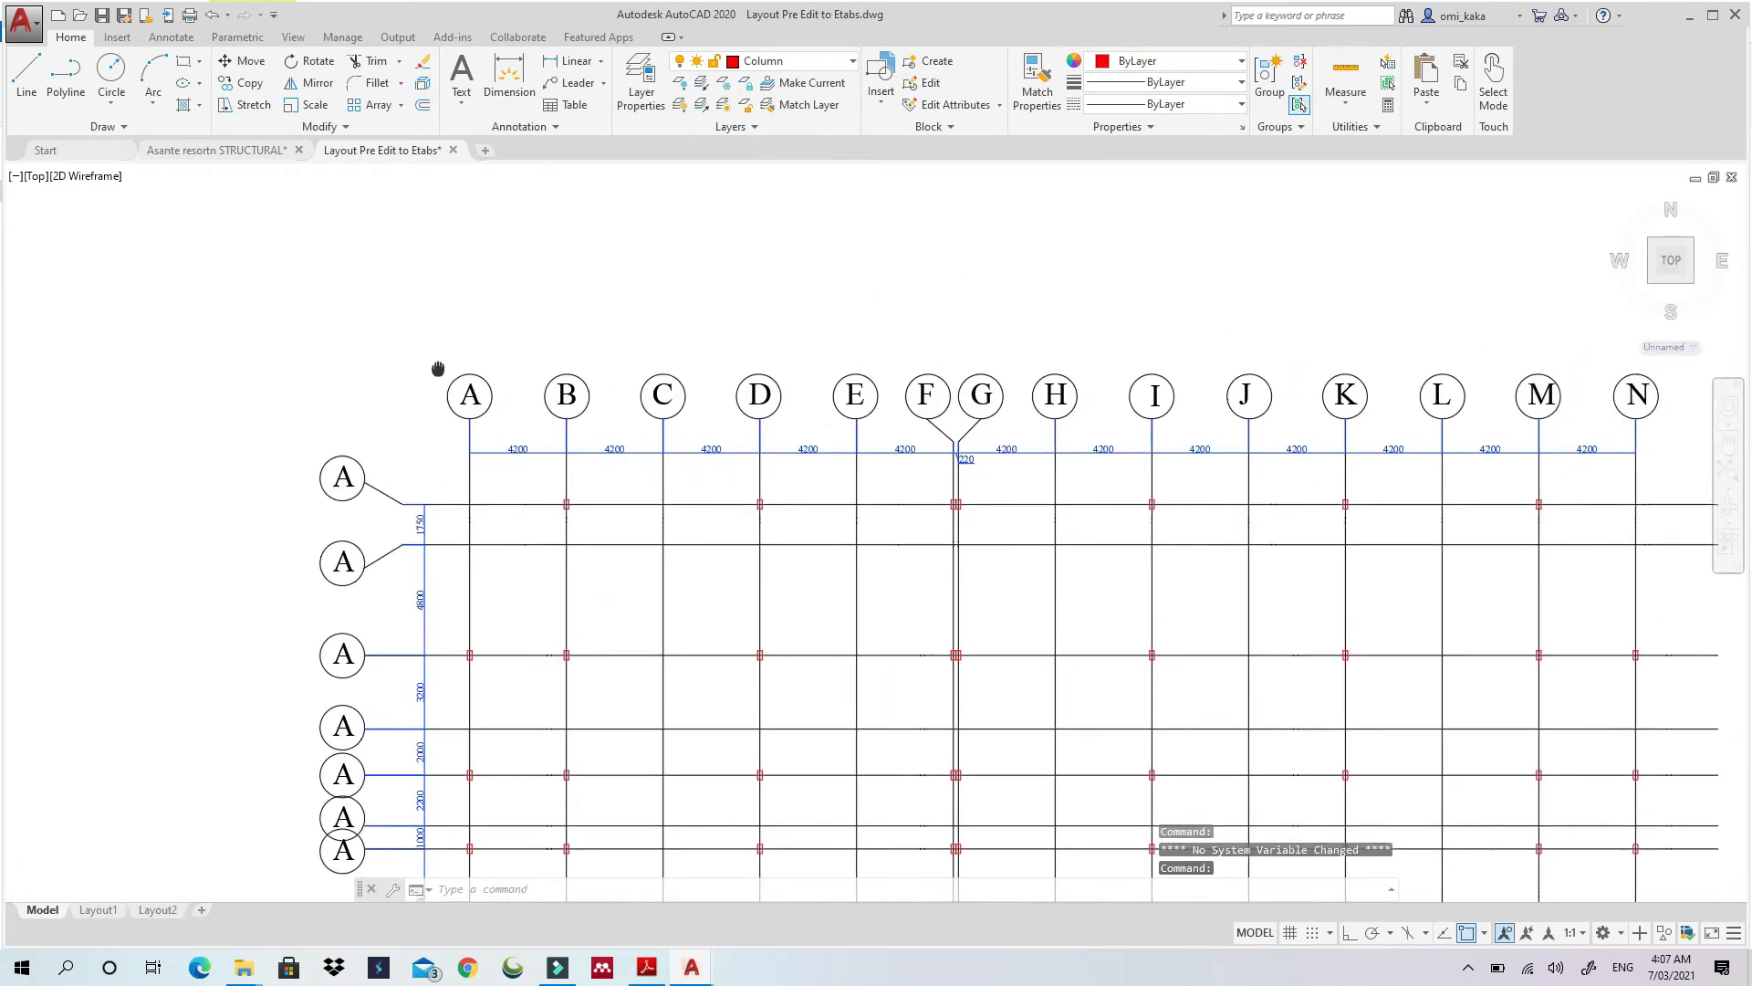
{"action": "left_click", "coordinate": [376, 349]}
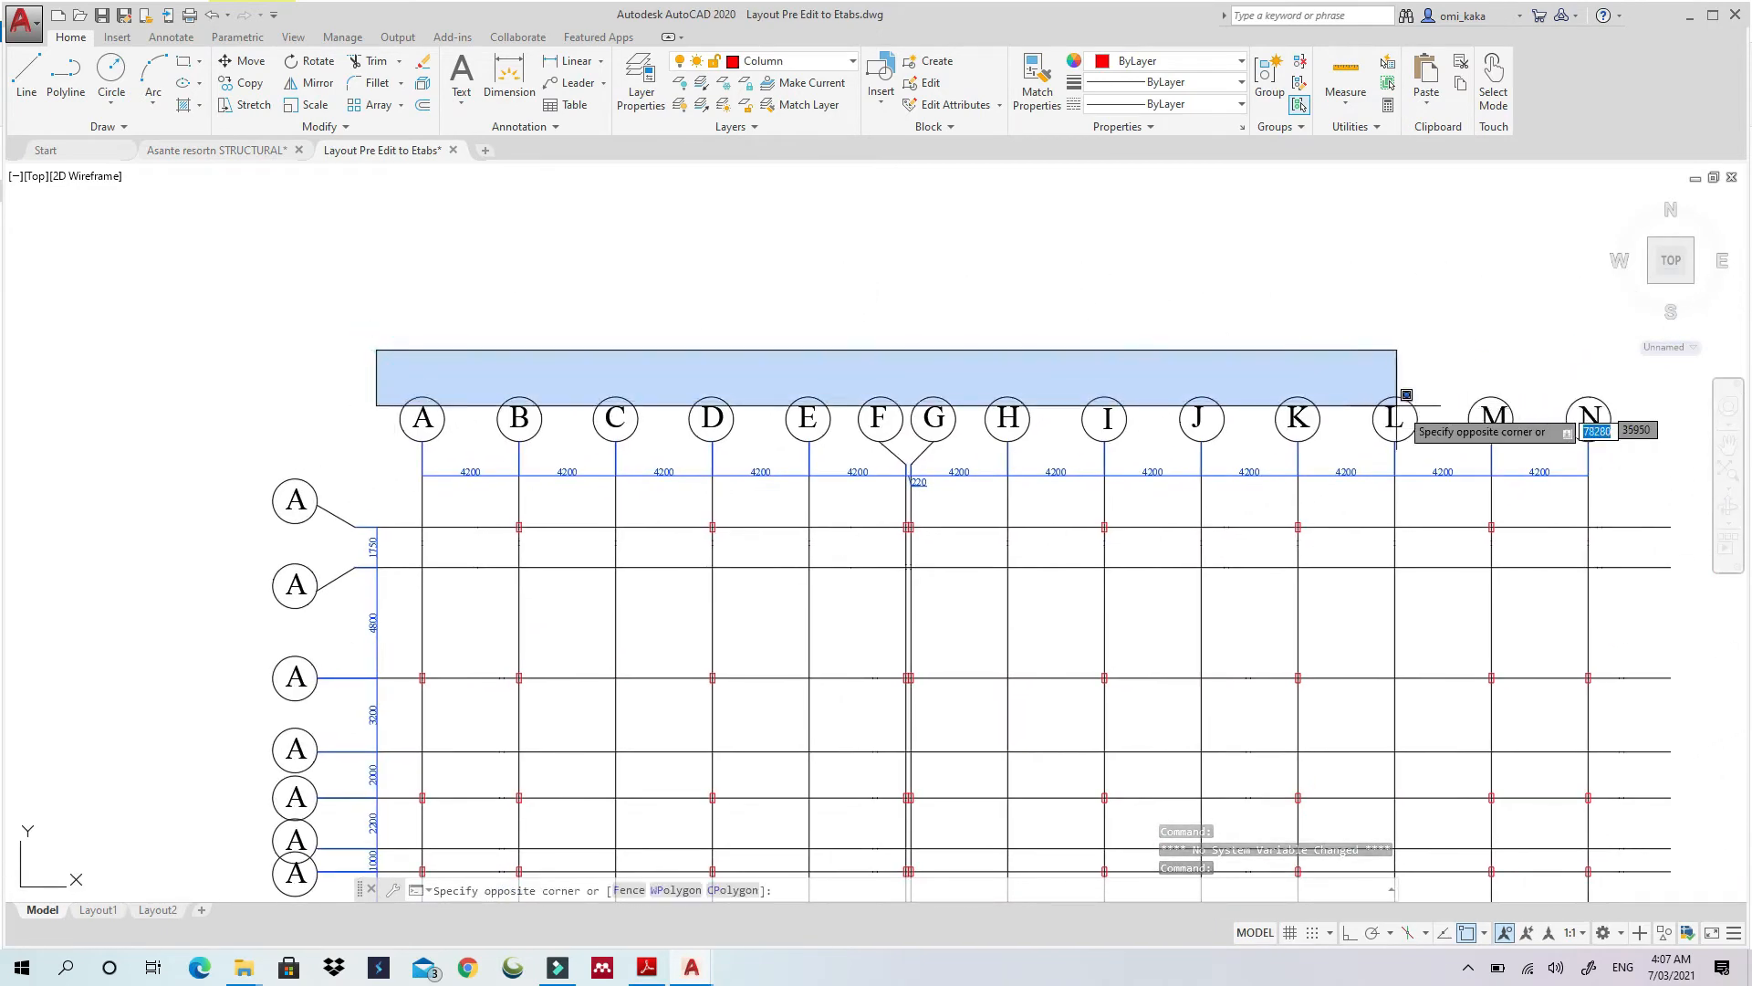
{"action": "left_click", "coordinate": [1639, 451]}
{"action": "key", "text": "Delete"}
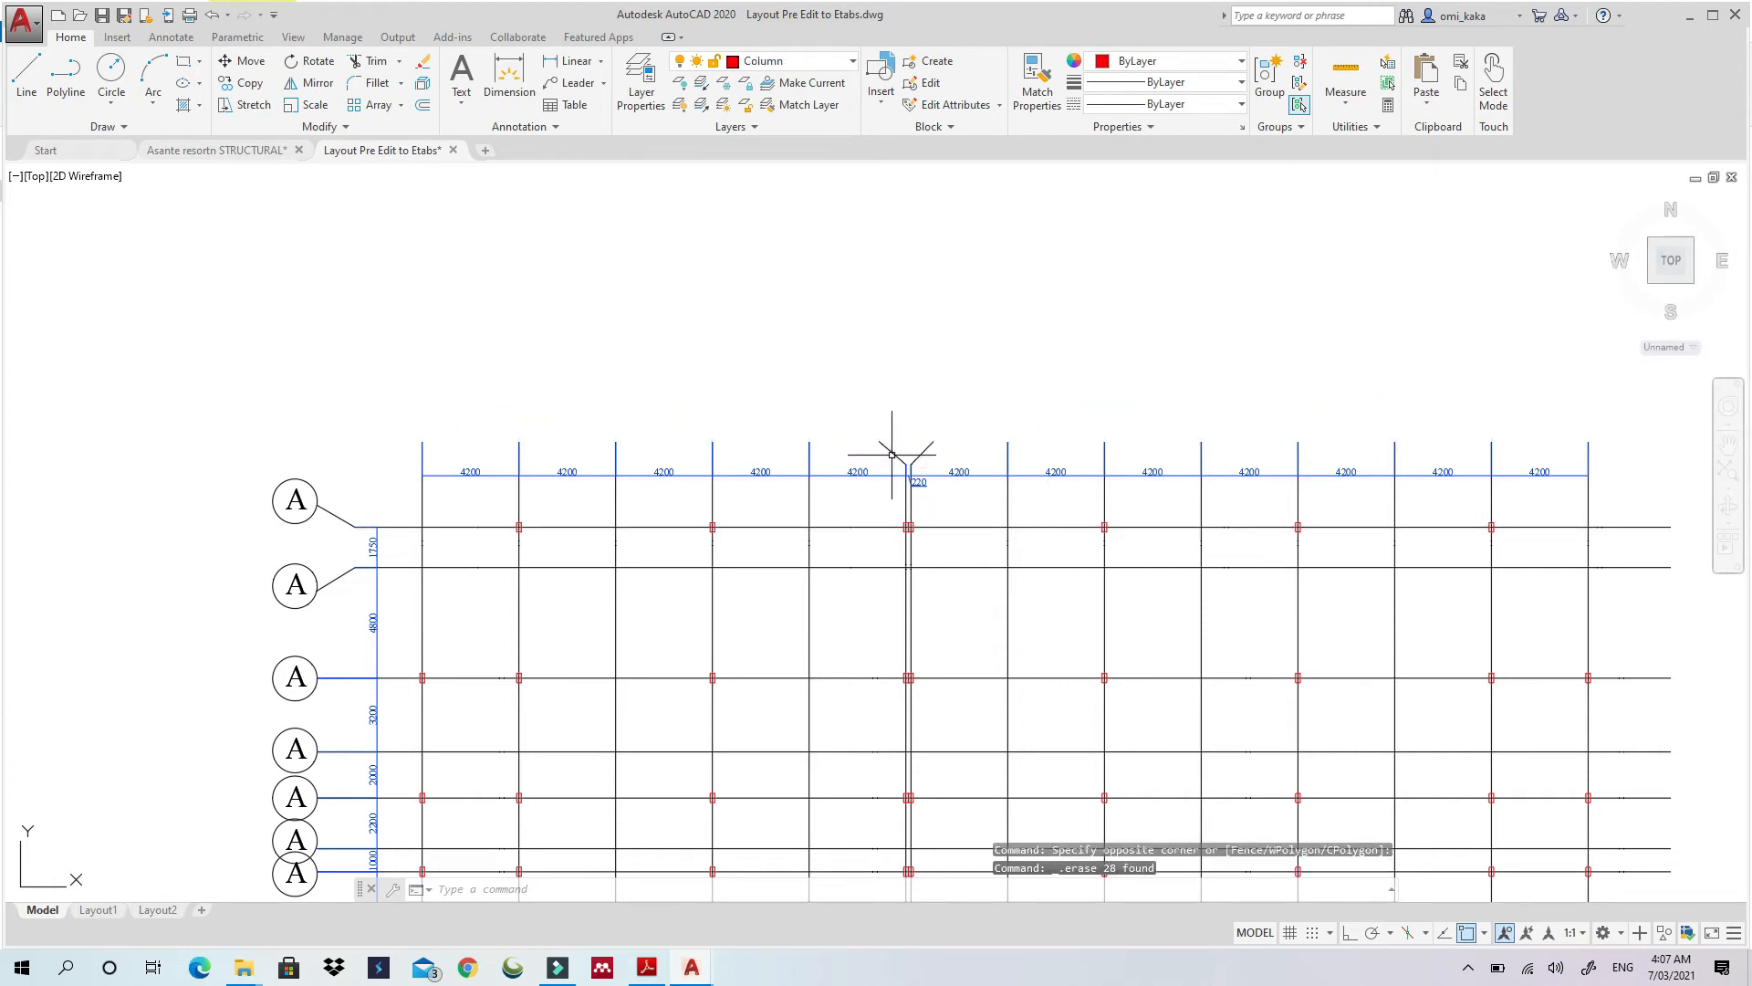
Erase the two slanted leader segments above the paired grid lines at the expansion joint
{"action": "key", "text": "Delete"}
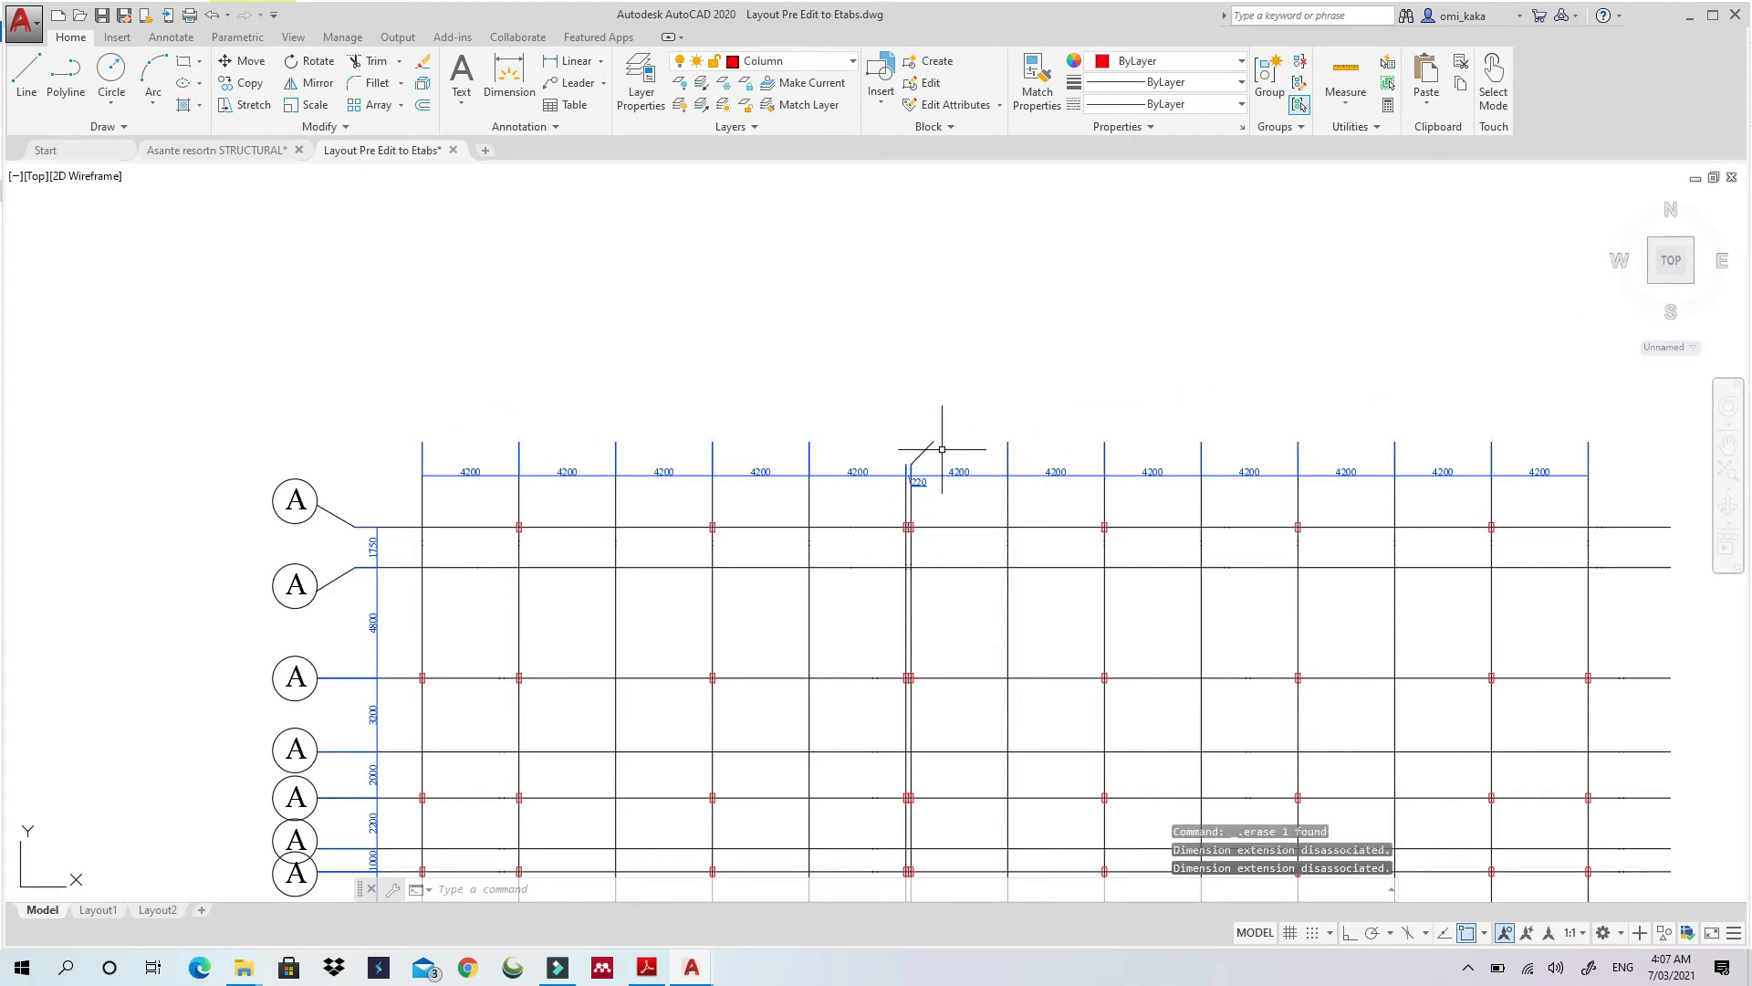
{"action": "left_click", "coordinate": [921, 448]}
{"action": "key", "text": "Delete"}
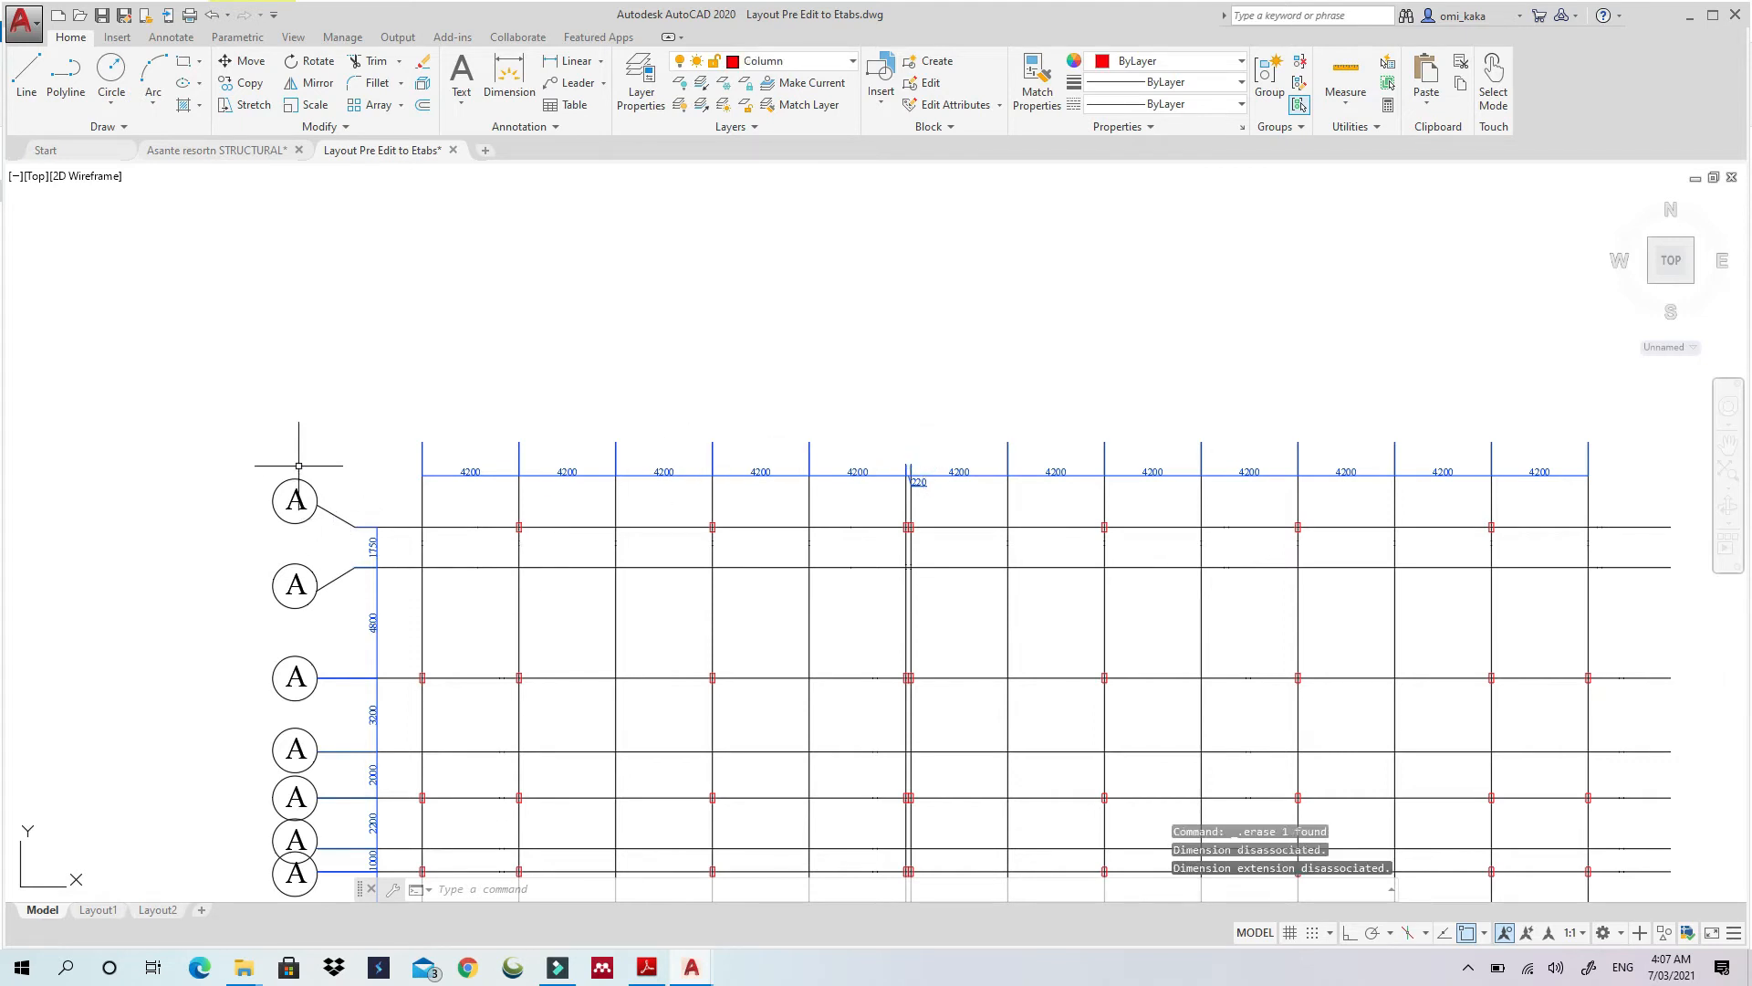
Erase all the grid bubbles at the left ends of the horizontal grid lines
{"action": "scroll", "coordinate": [450, 286], "scroll_direction": "down", "scroll_amount": 3}
{"action": "left_click", "coordinate": [448, 211]}
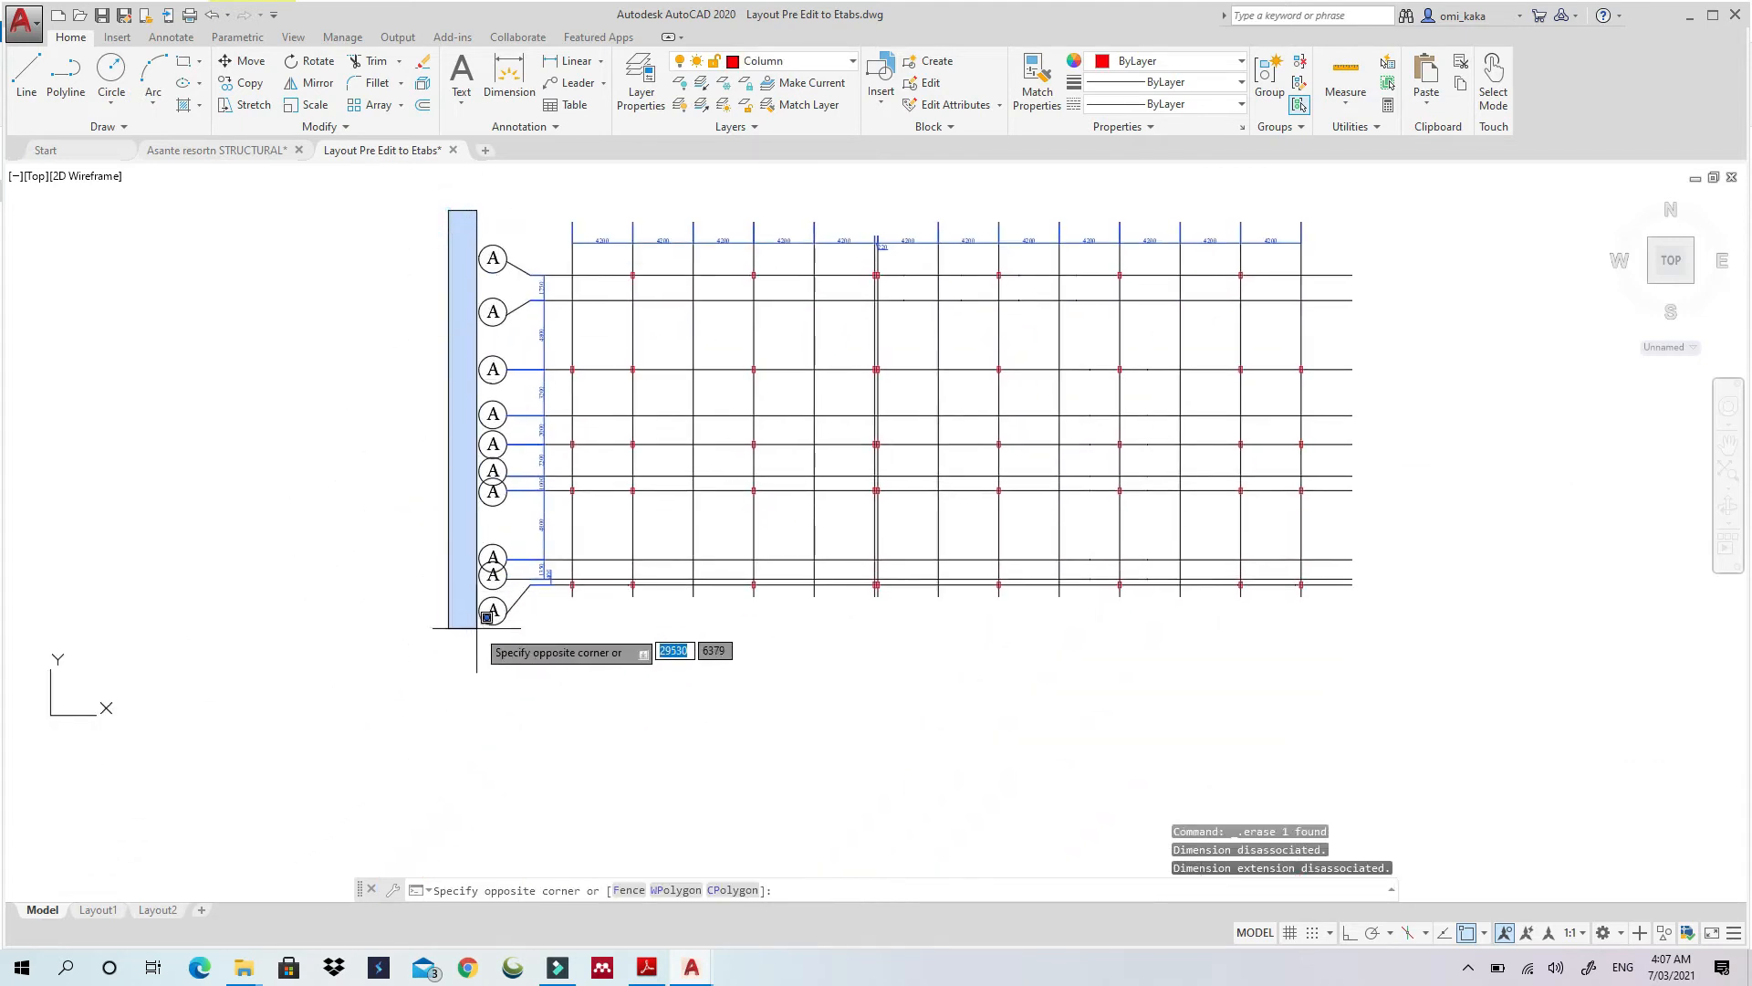
{"action": "left_click", "coordinate": [515, 690]}
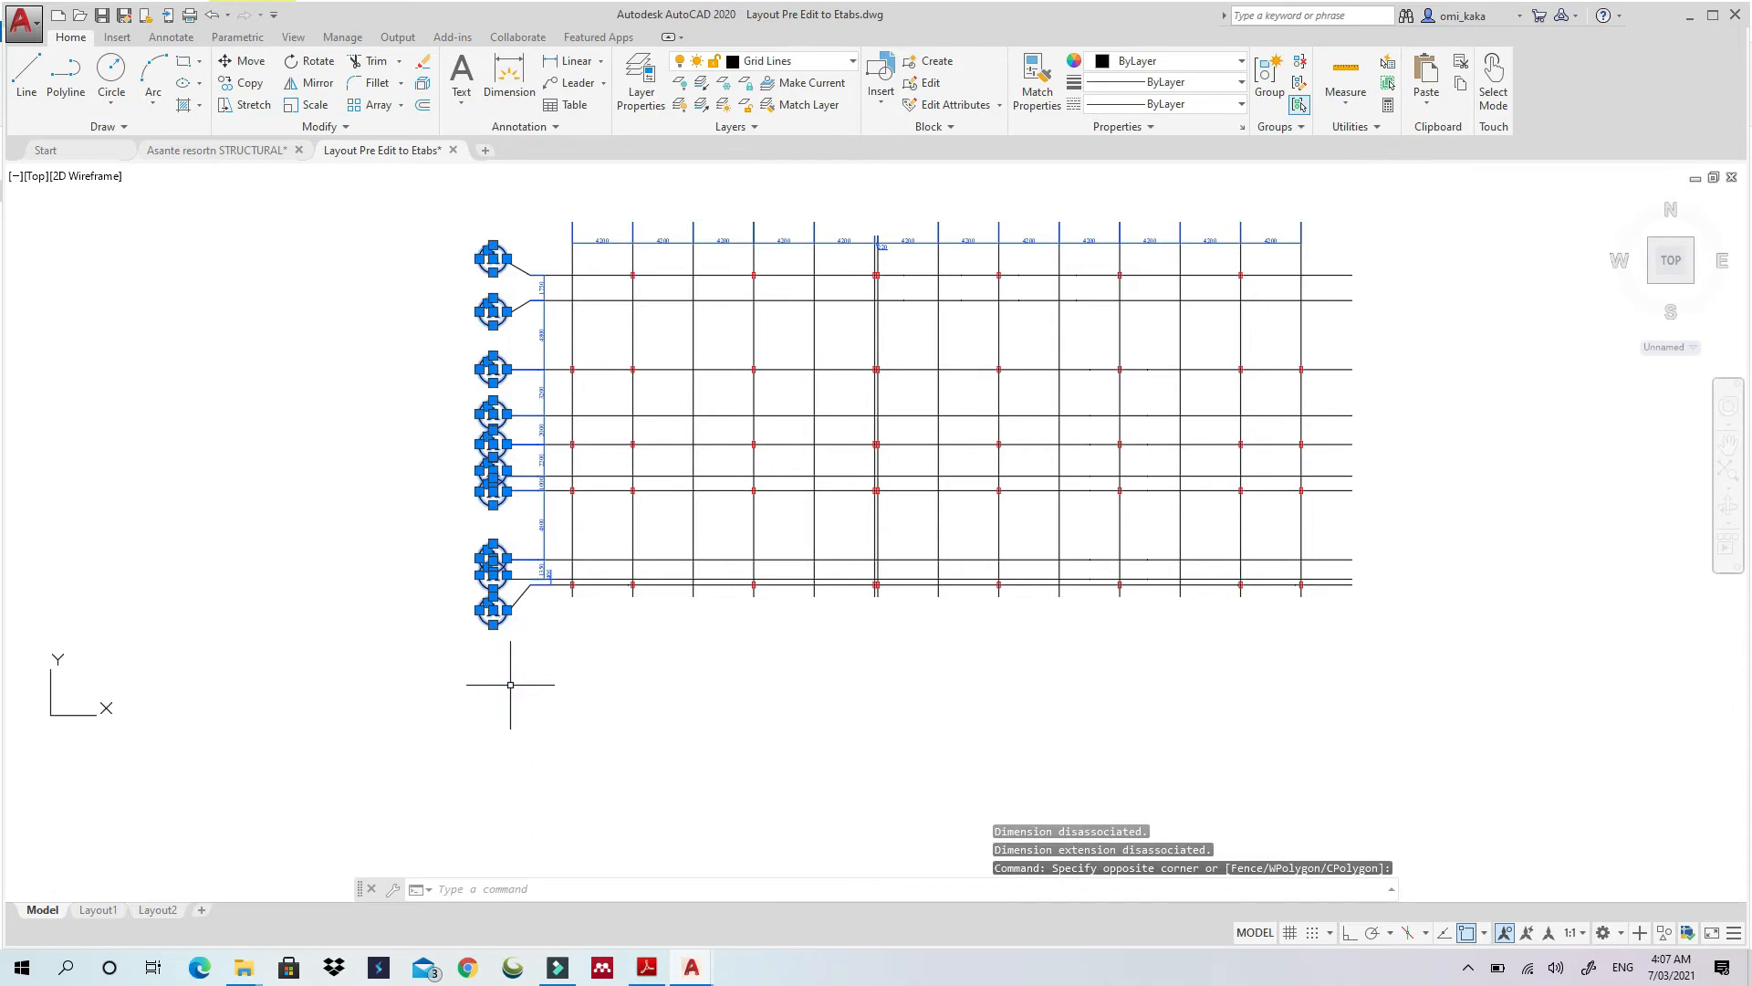
{"action": "key", "text": "Delete"}
Erase the three slanted leader segments at the left ends of the lowest and the two uppermost horizontal grid lines
{"action": "left_click", "coordinate": [513, 600]}
{"action": "key", "text": "Delete"}
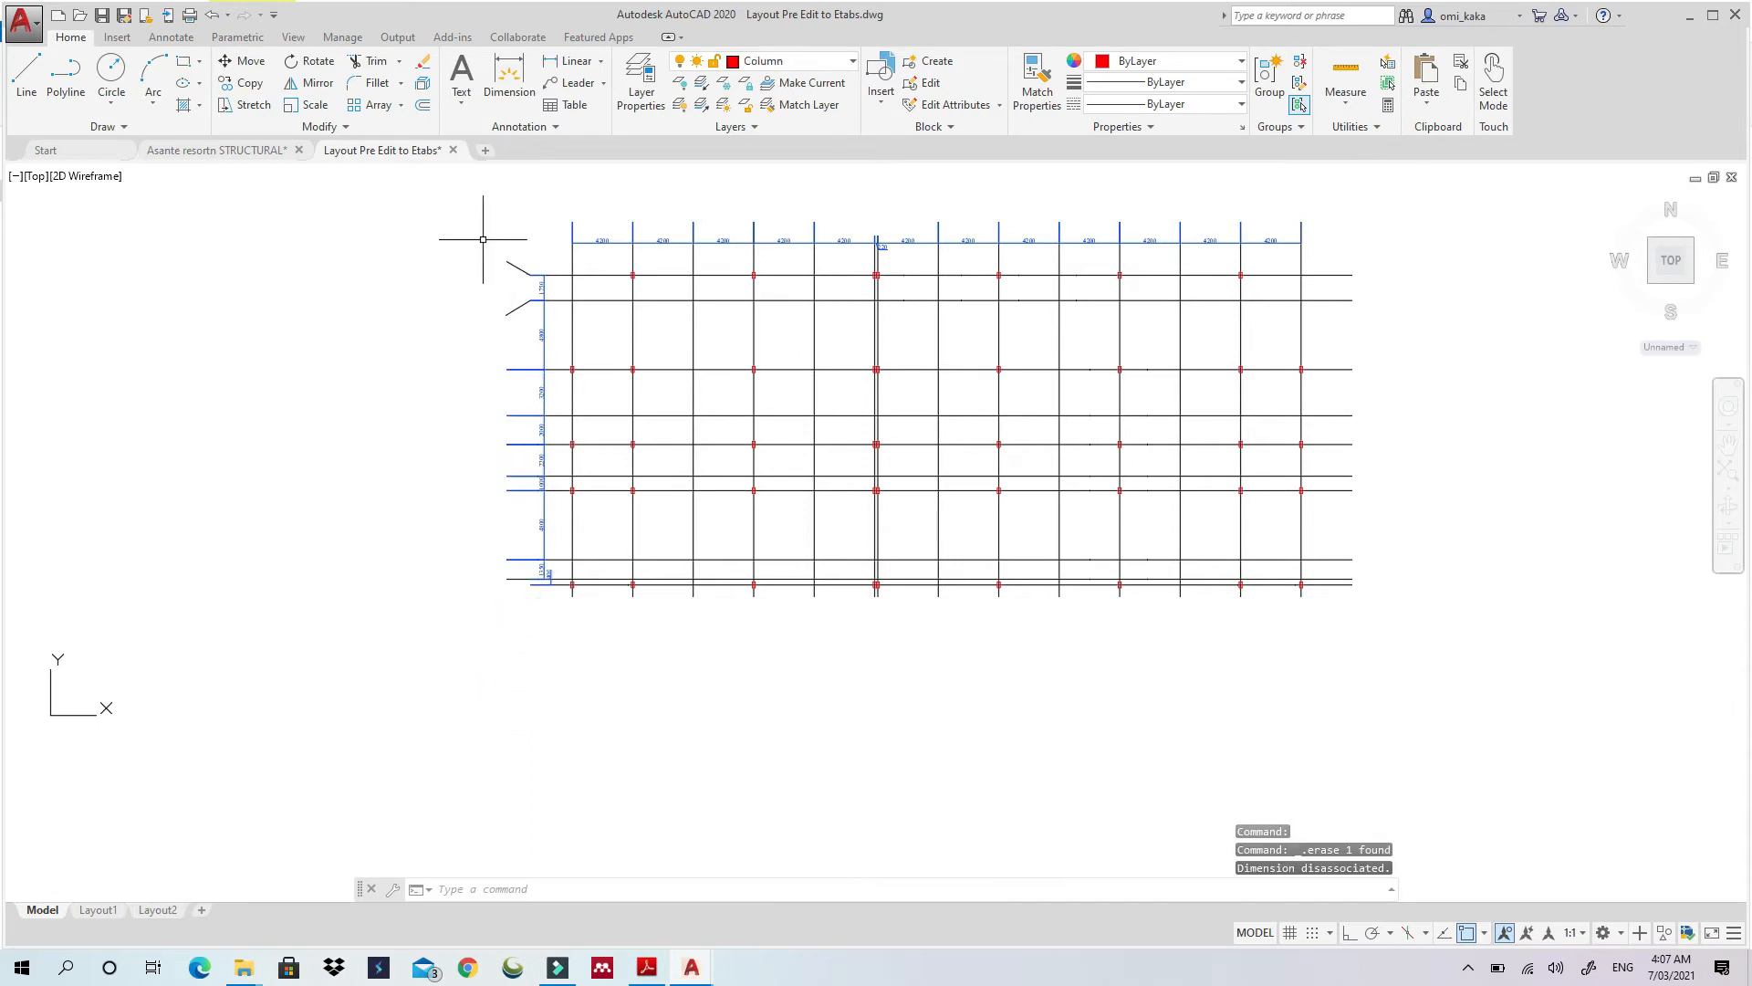
{"action": "left_click", "coordinate": [515, 265]}
{"action": "key", "text": "Delete"}
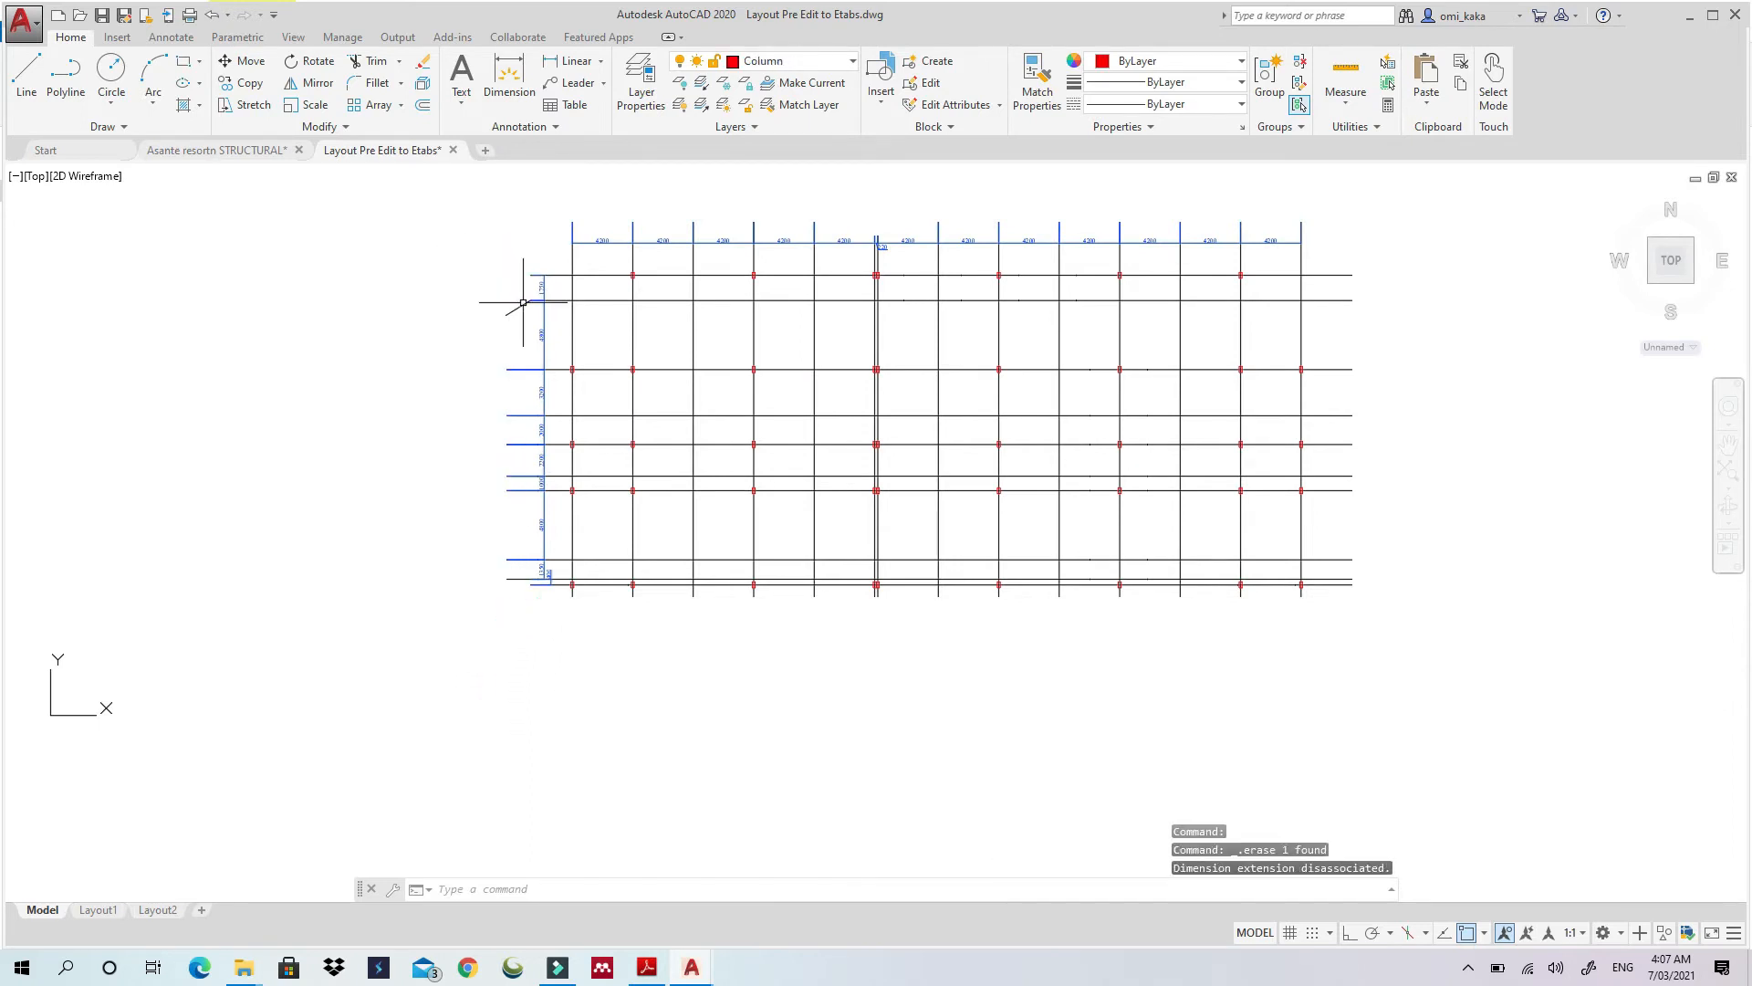
{"action": "key", "text": "Delete"}
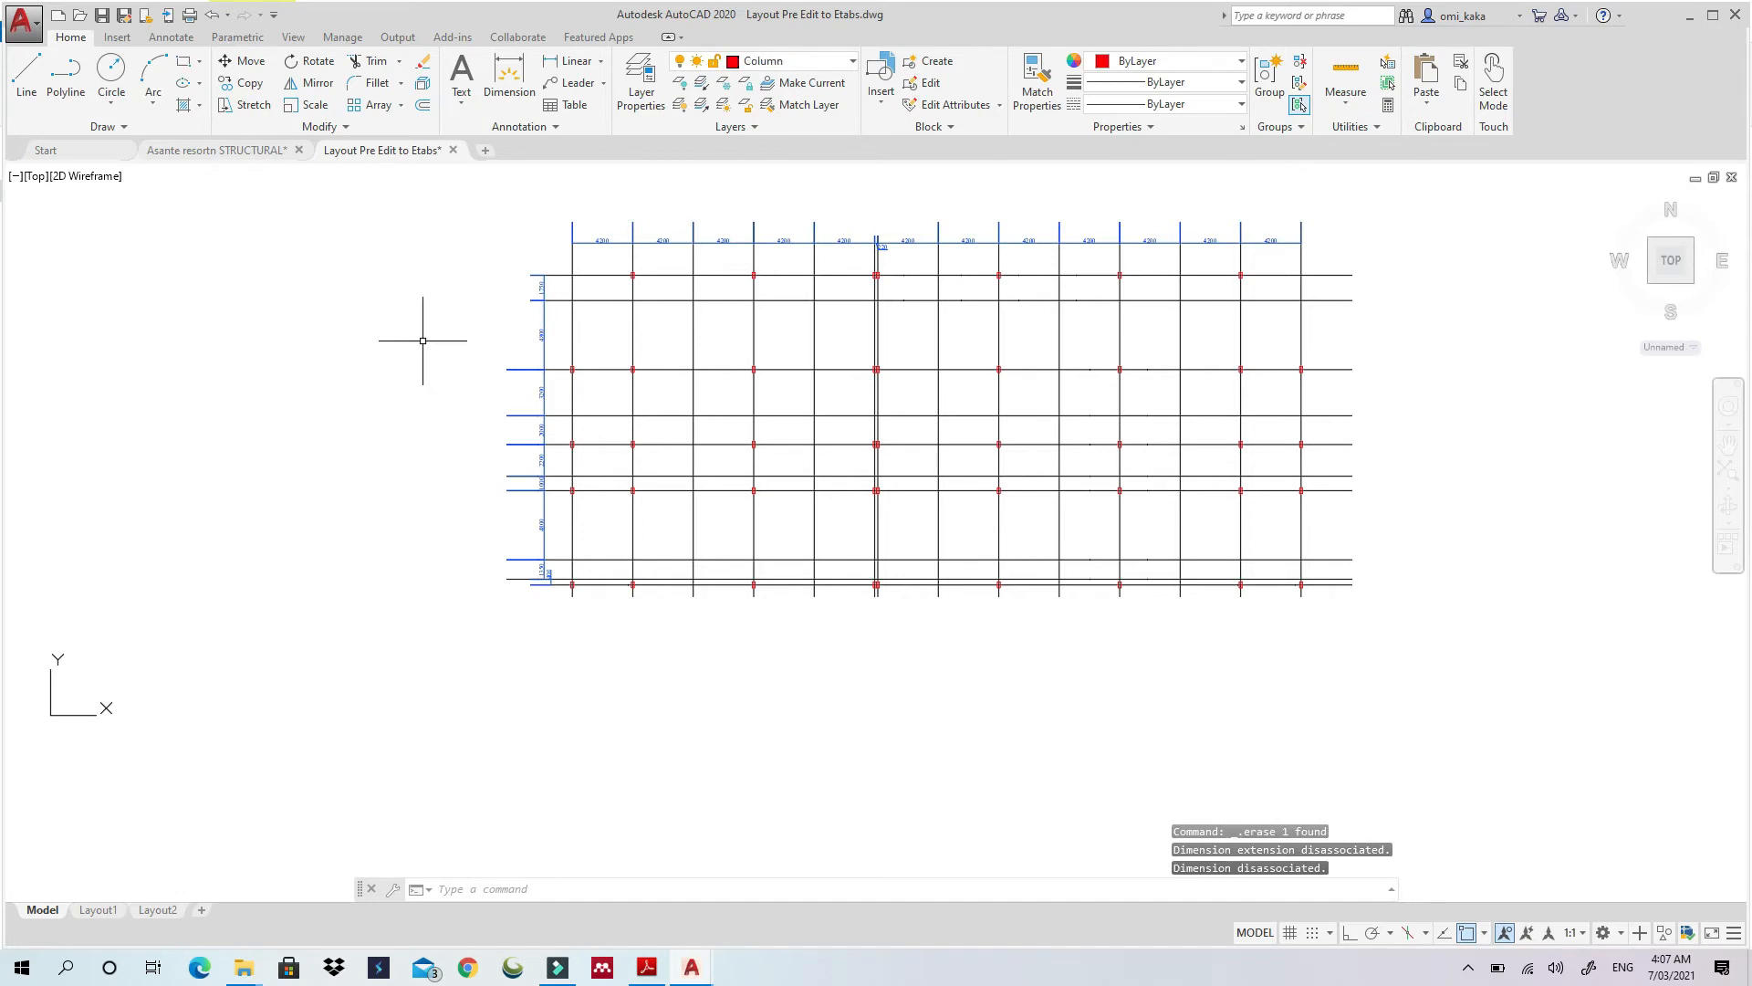
With Ortho on, draw a vertical construction line from the left end of the second-lowest horizontal grid line up past the topmost one
{"action": "key", "text": "Escape"}
{"action": "scroll", "coordinate": [548, 356], "scroll_direction": "up", "scroll_amount": 5}
{"action": "key", "text": "Escape"}
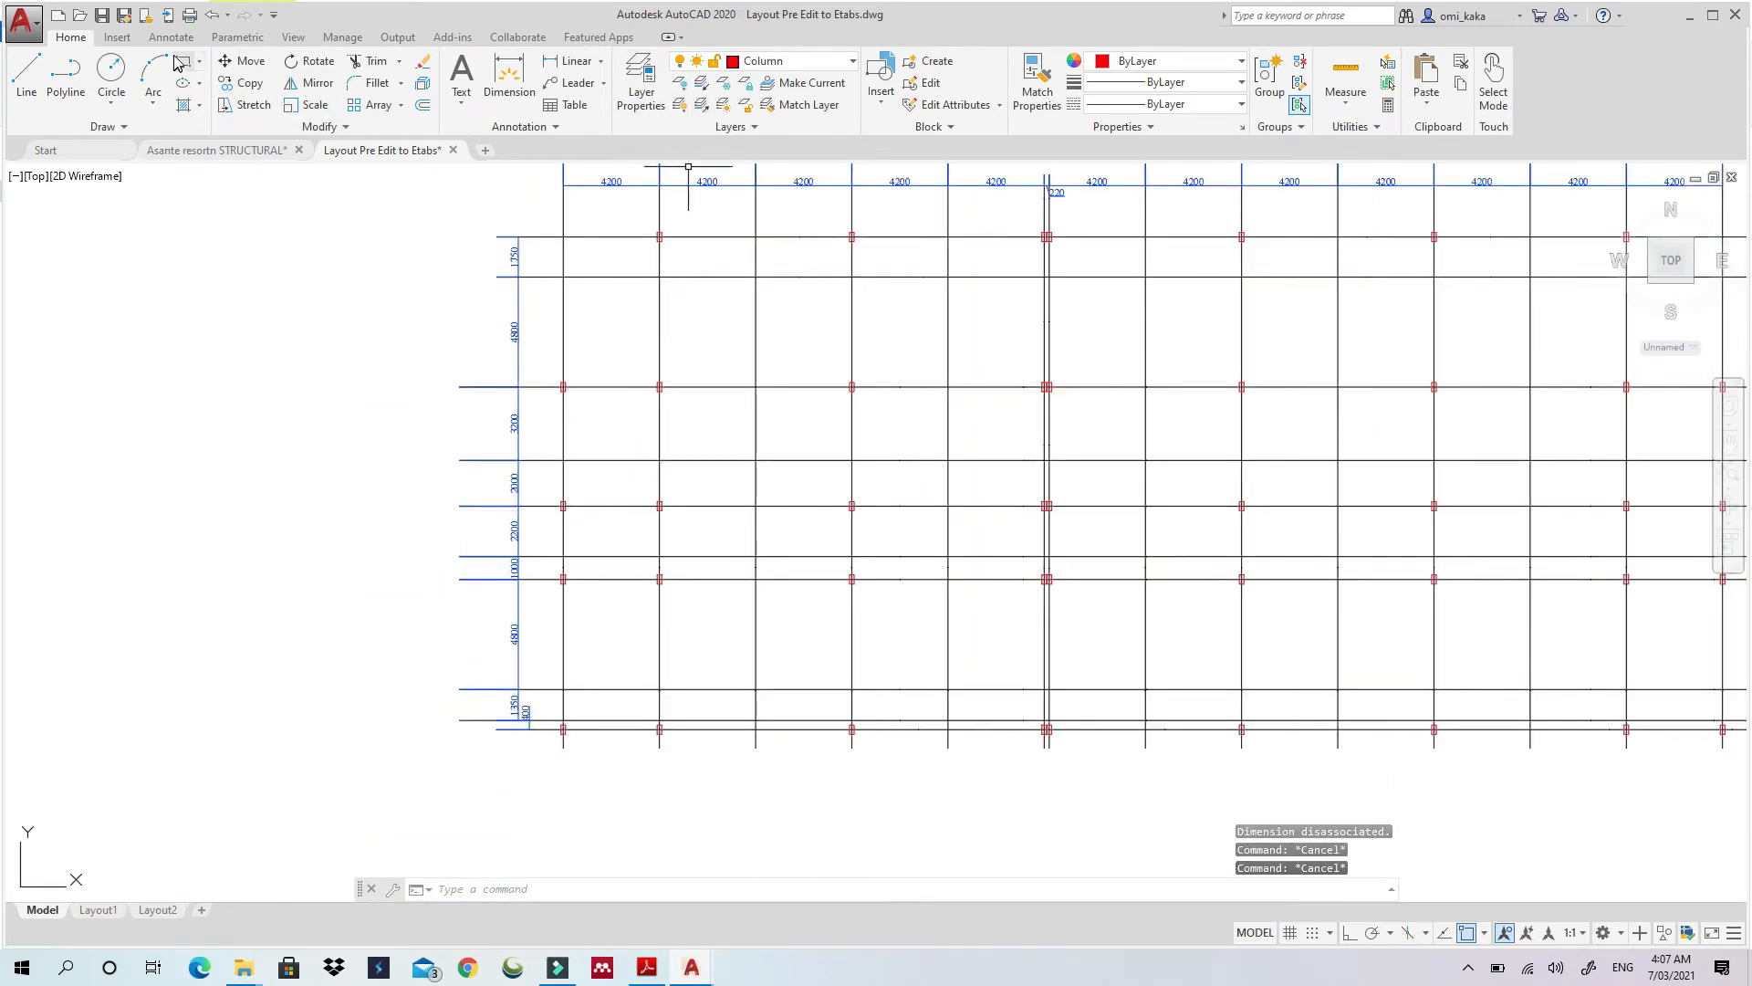
{"action": "left_click", "coordinate": [26, 75]}
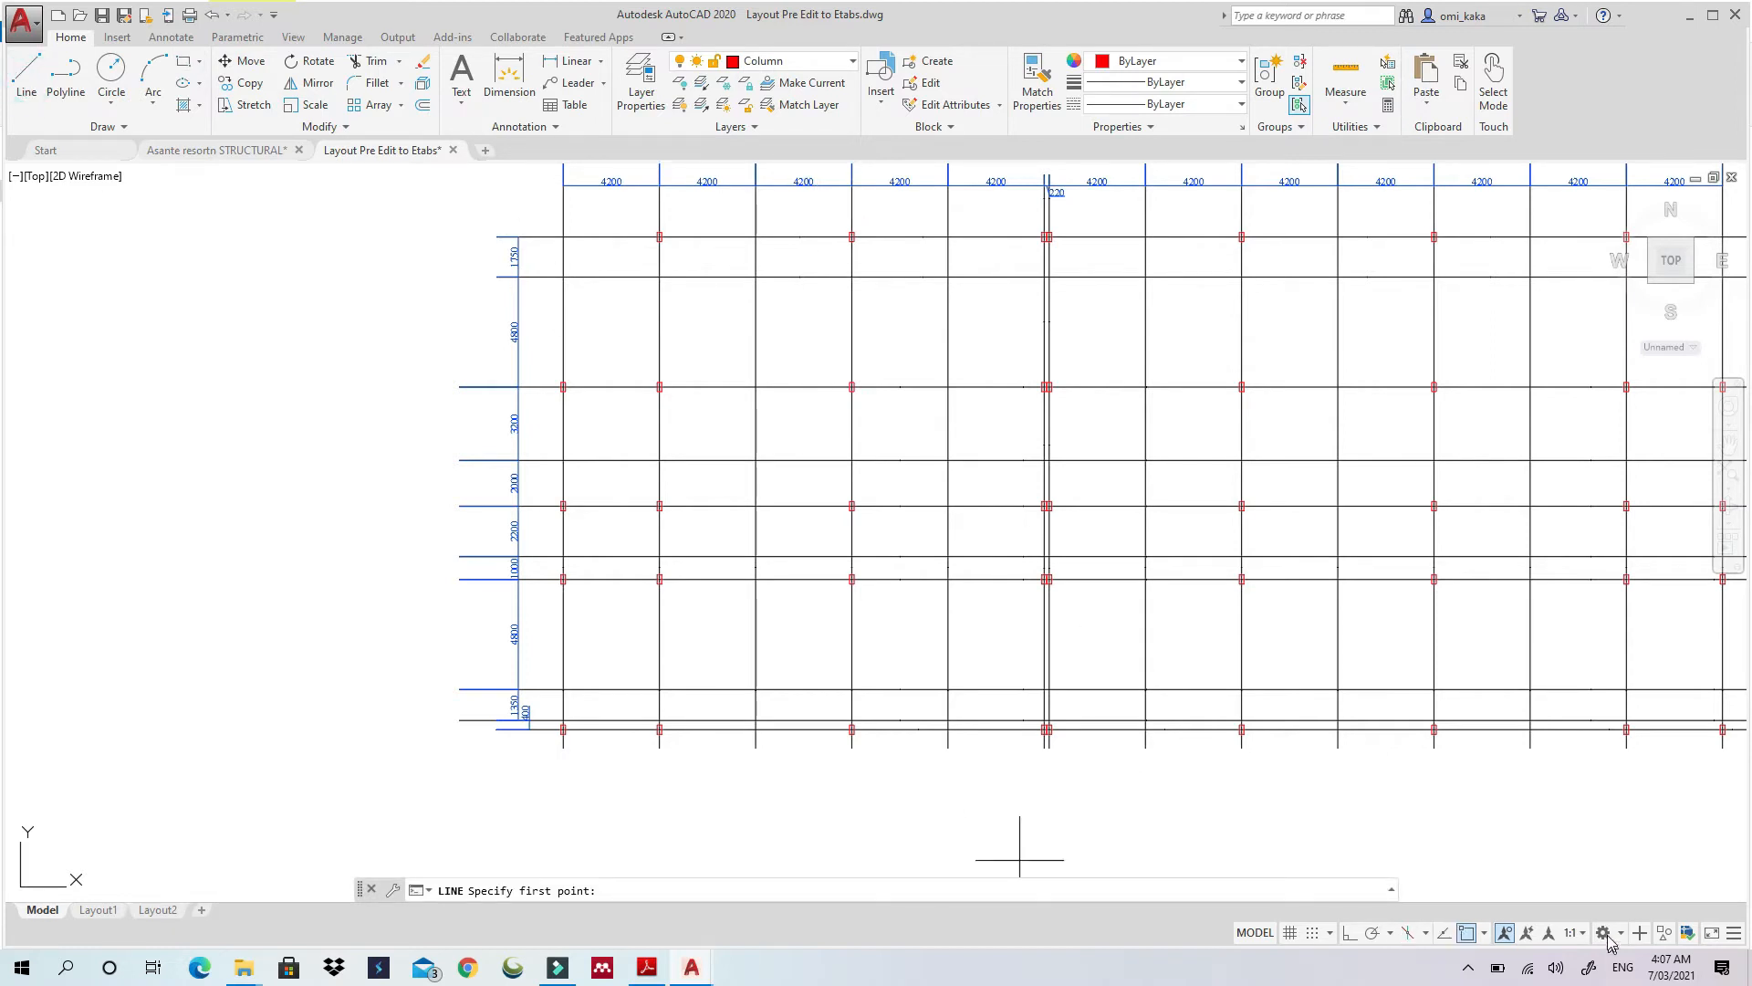
{"action": "left_click", "coordinate": [1352, 932]}
{"action": "left_click", "coordinate": [459, 719]}
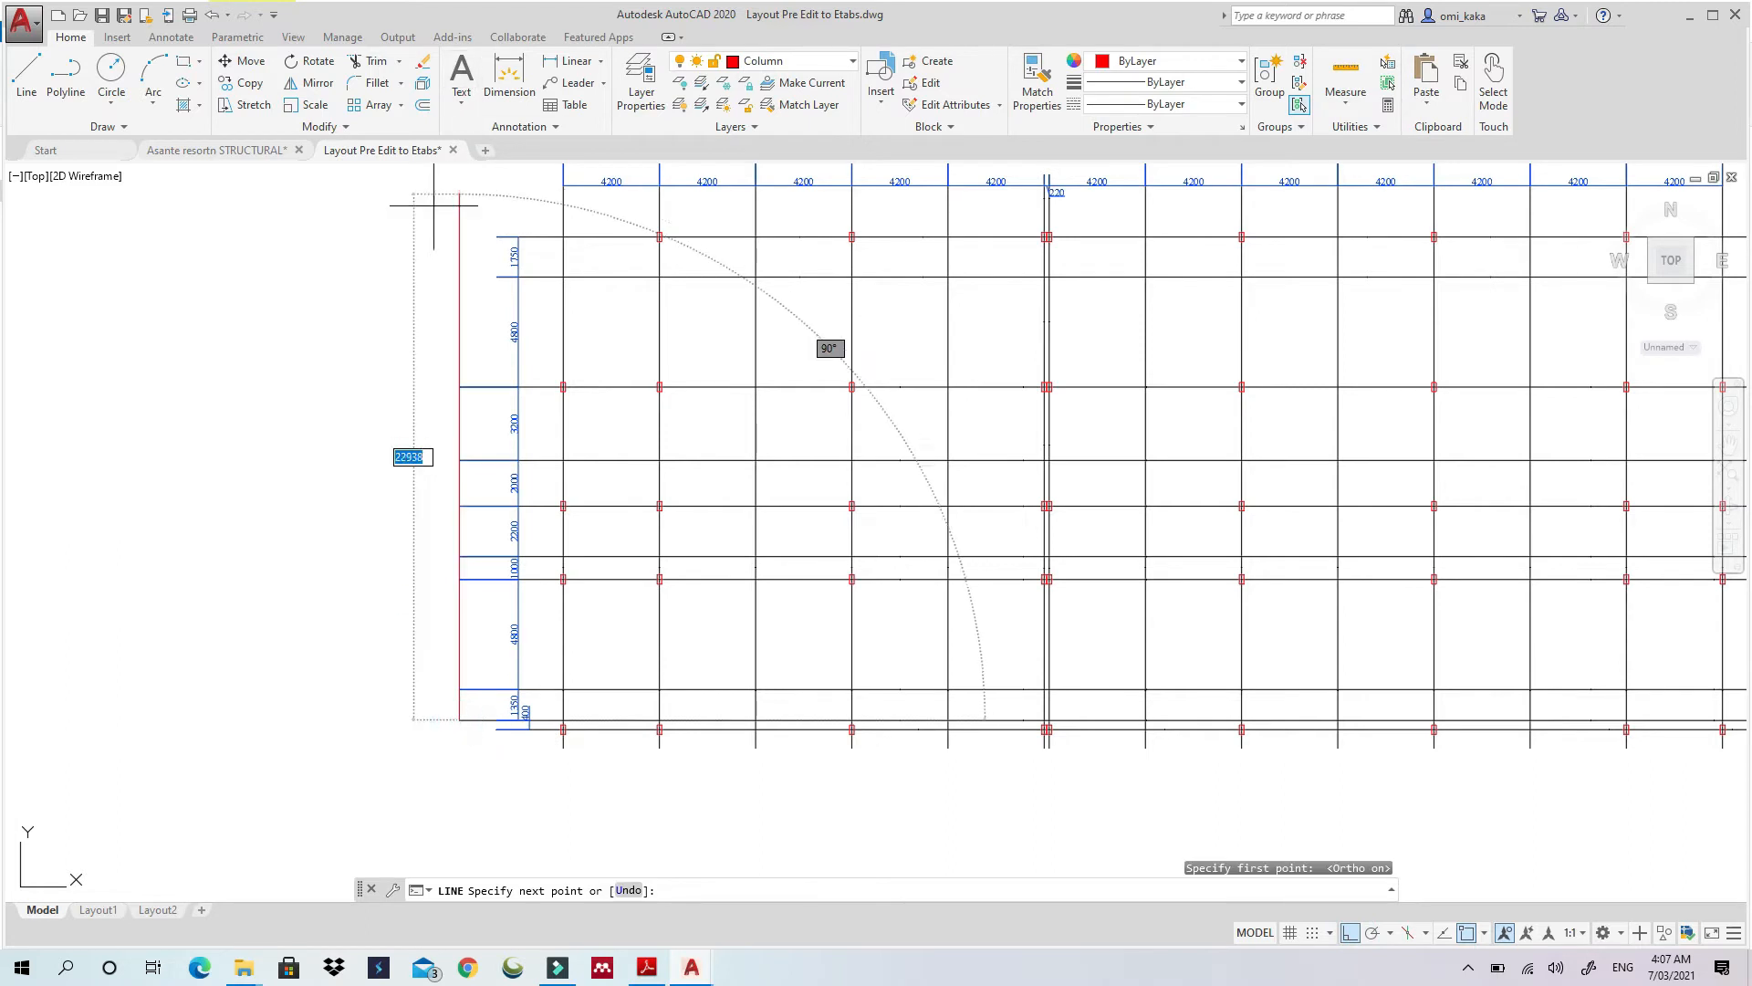
{"action": "middle_click_drag", "start_coordinate": [434, 204], "coordinate": [423, 380]}
{"action": "key", "text": "Escape"}
{"action": "key", "text": "Escape"}
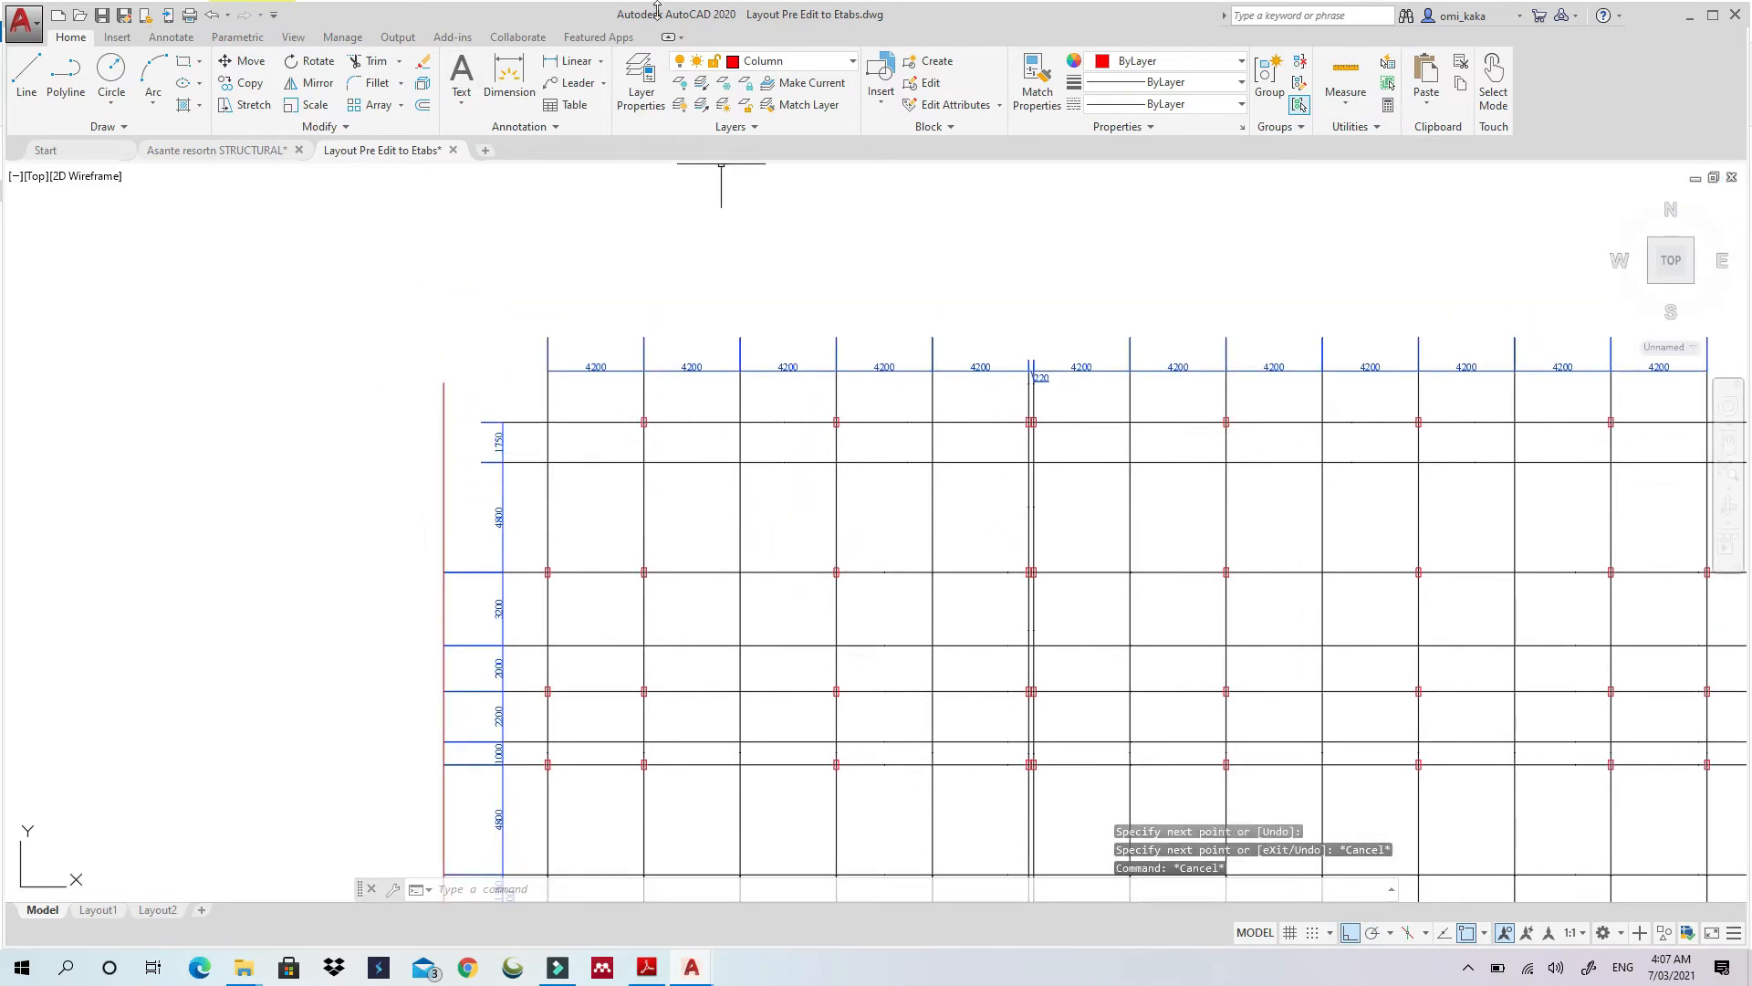
Extend the two uppermost horizontal grid lines leftward to the red vertical construction line
{"action": "left_click", "coordinate": [398, 69]}
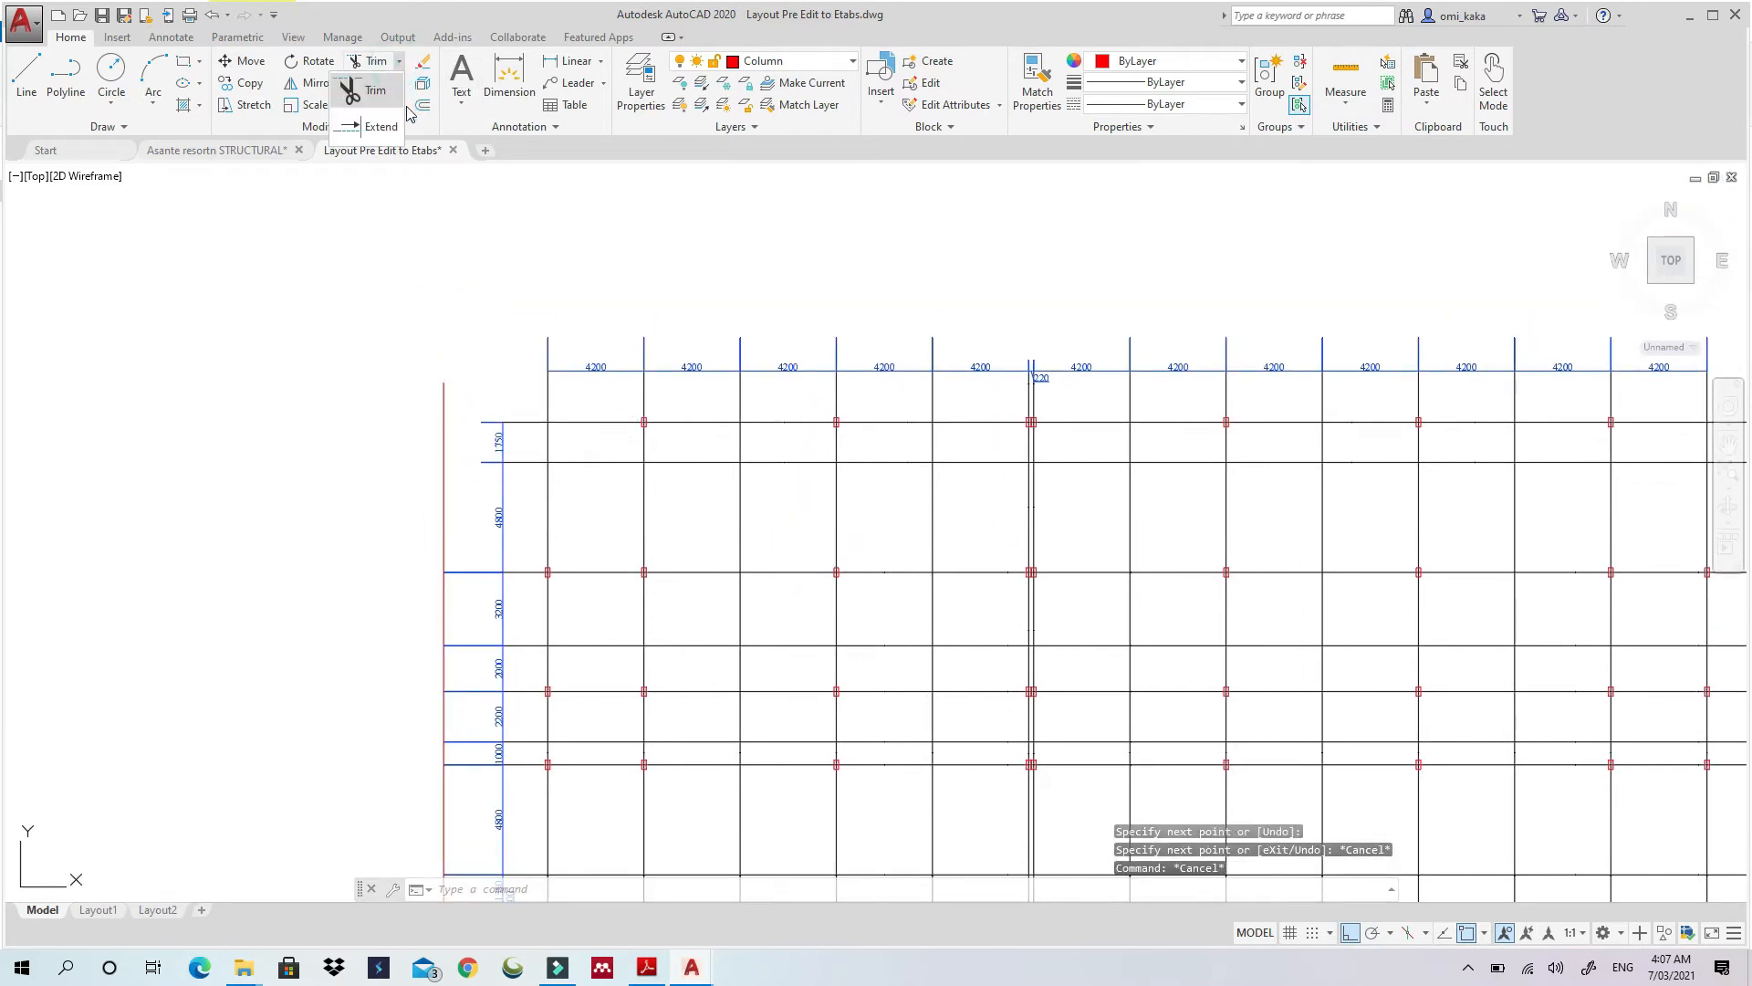
{"action": "left_click", "coordinate": [378, 123]}
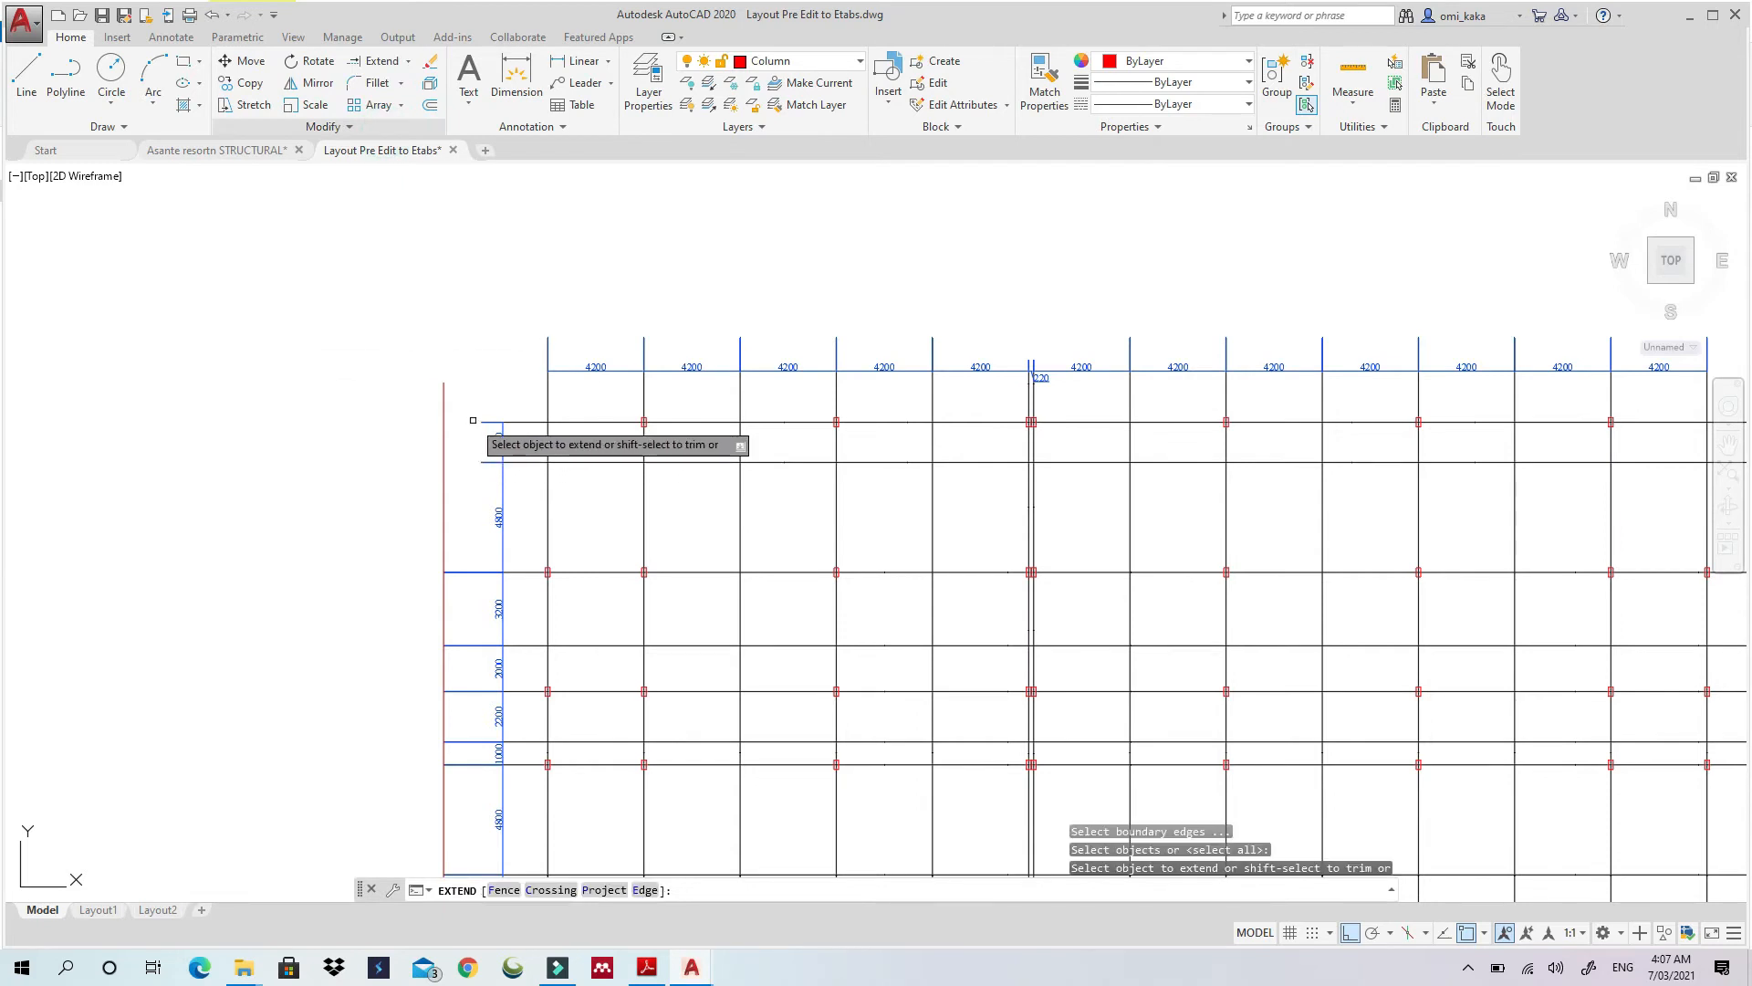
{"action": "left_click", "coordinate": [514, 421]}
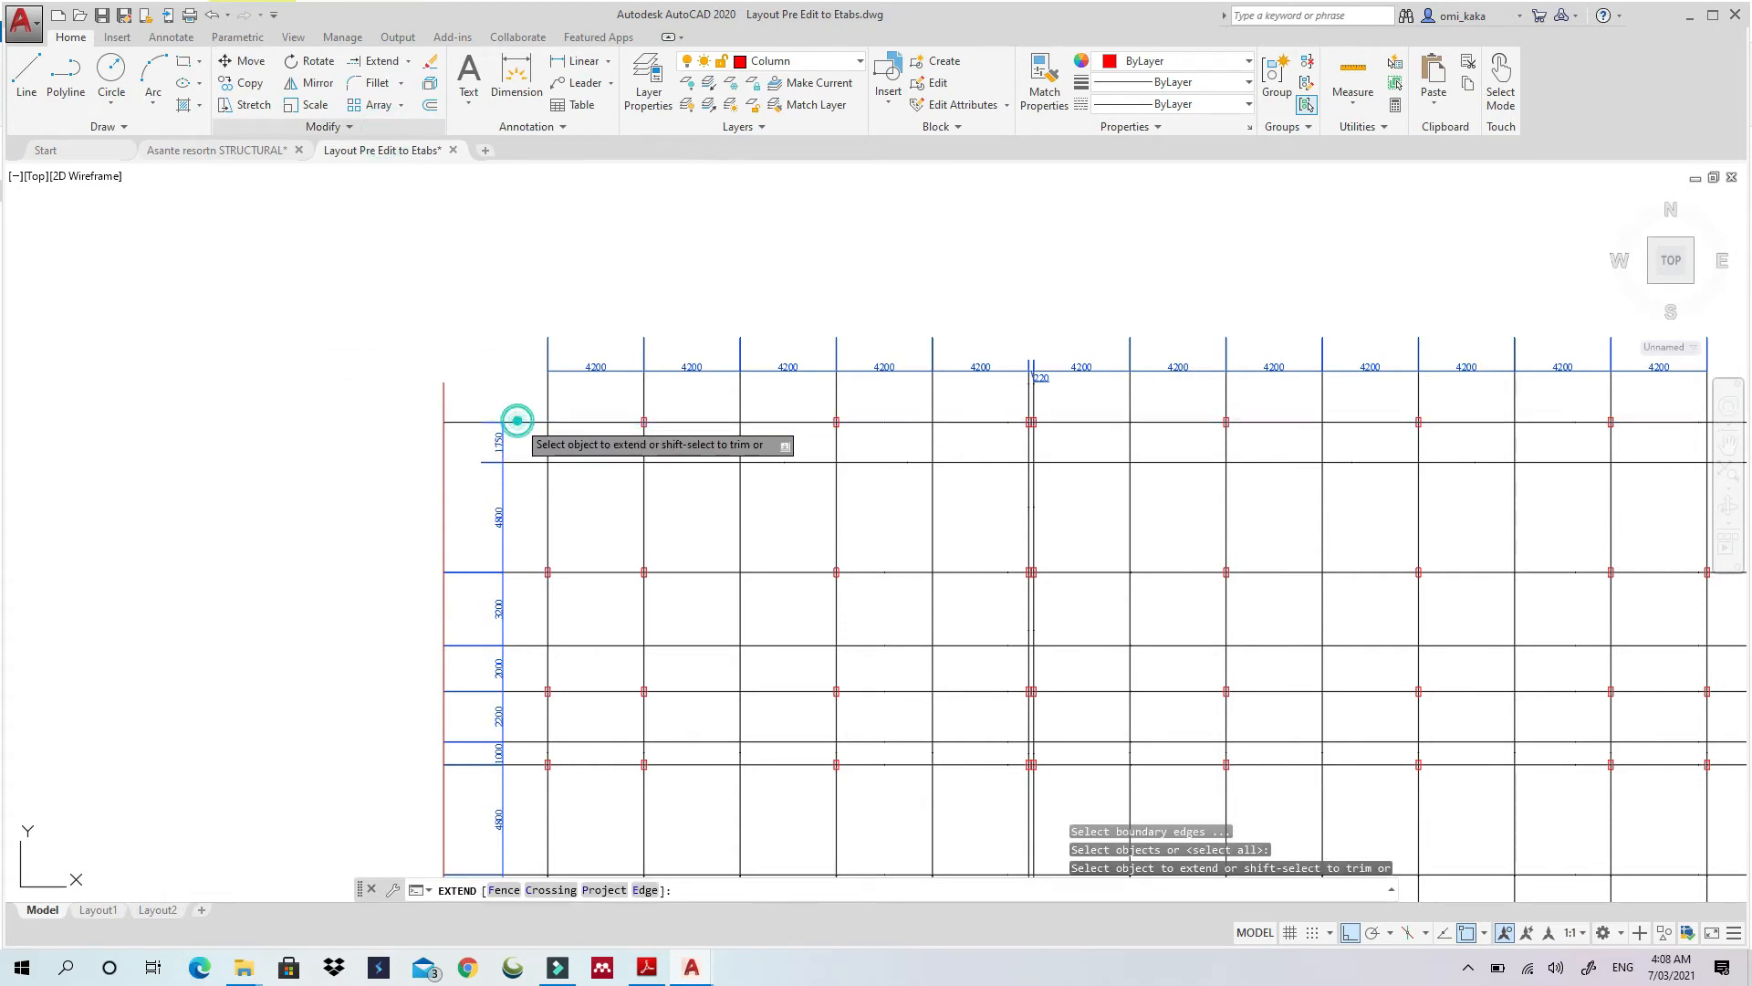
{"action": "left_click", "coordinate": [511, 463]}
{"action": "scroll", "coordinate": [506, 573], "scroll_direction": "down", "scroll_amount": 2}
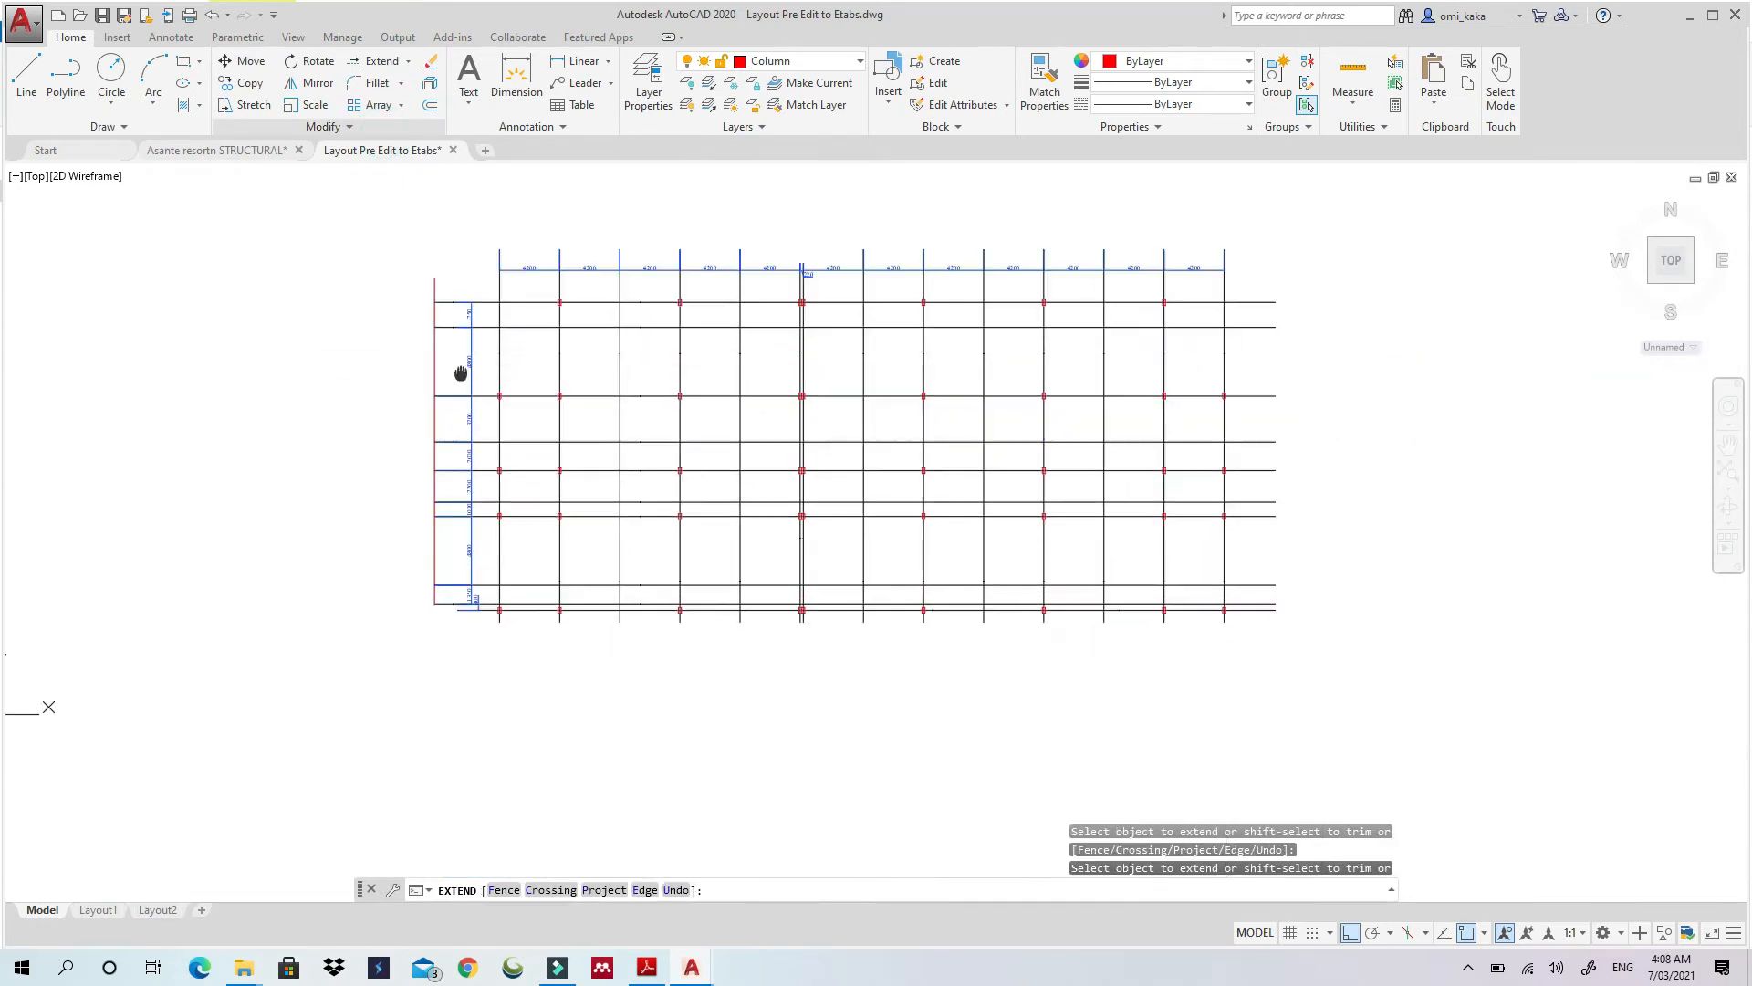
{"action": "scroll", "coordinate": [475, 624], "scroll_direction": "up", "scroll_amount": 5}
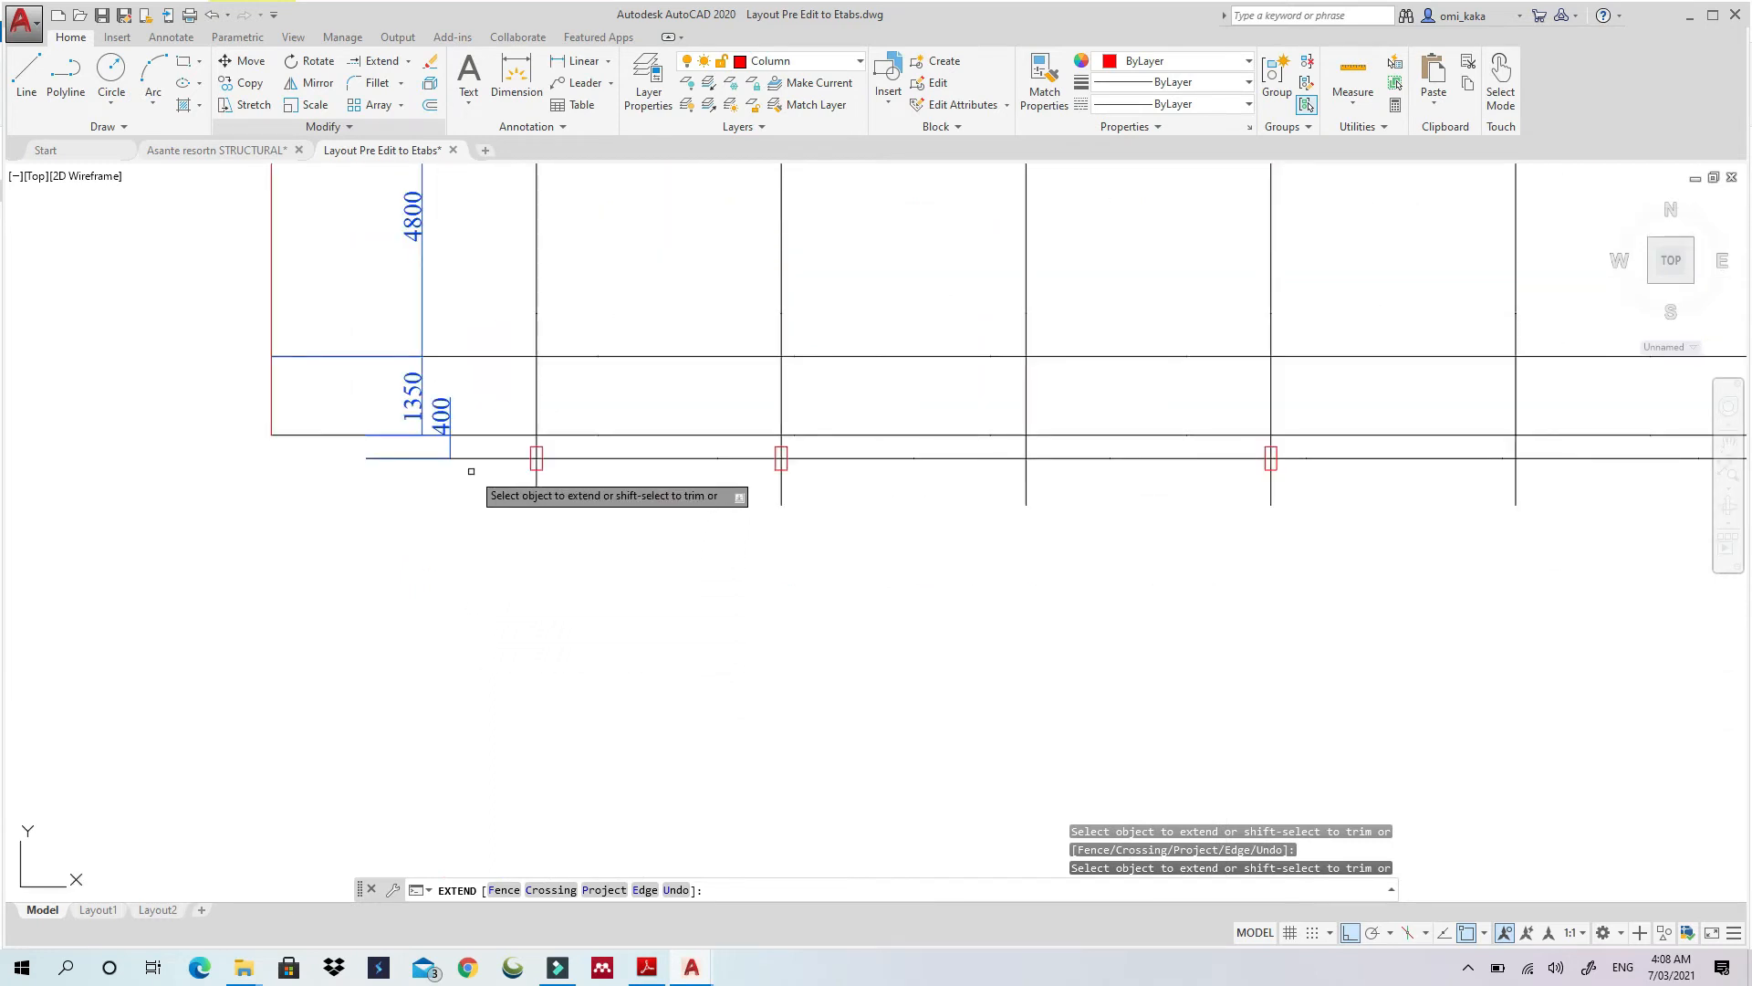
Stretch the lower end of the red vertical construction line down past the lowest horizontal grid line
{"action": "key", "text": "Escape"}
{"action": "left_click", "coordinate": [271, 375]}
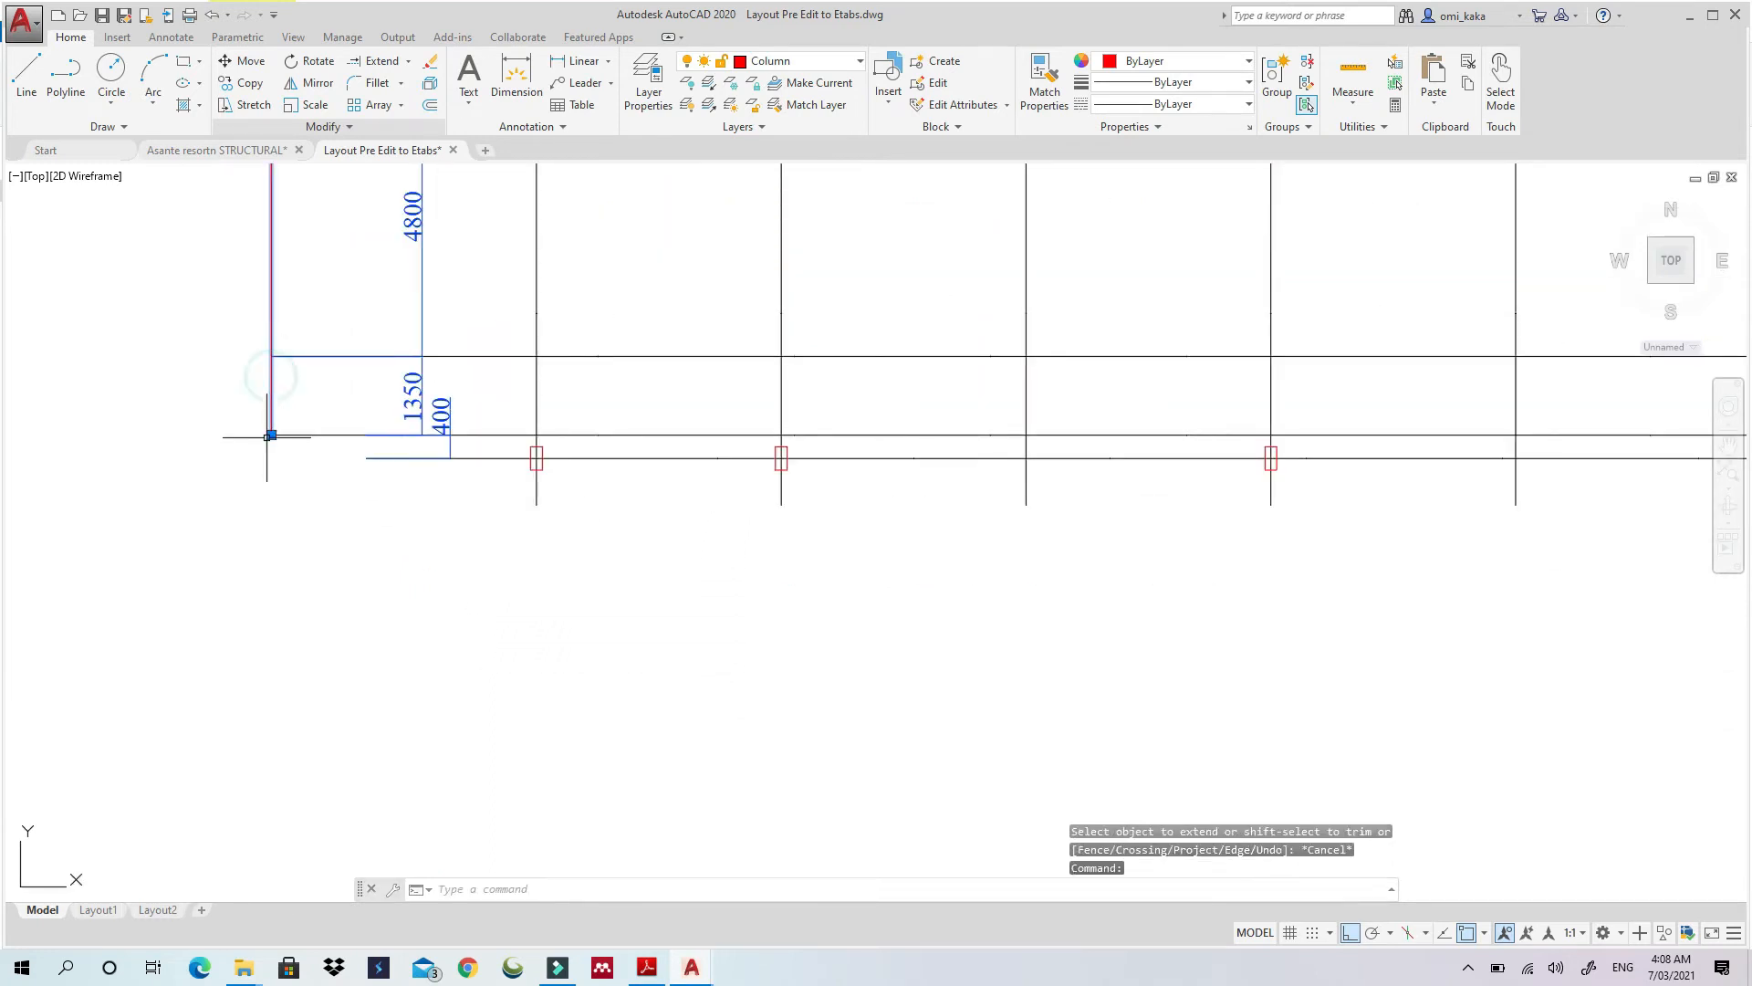
{"action": "left_click", "coordinate": [271, 434]}
{"action": "left_click", "coordinate": [271, 499]}
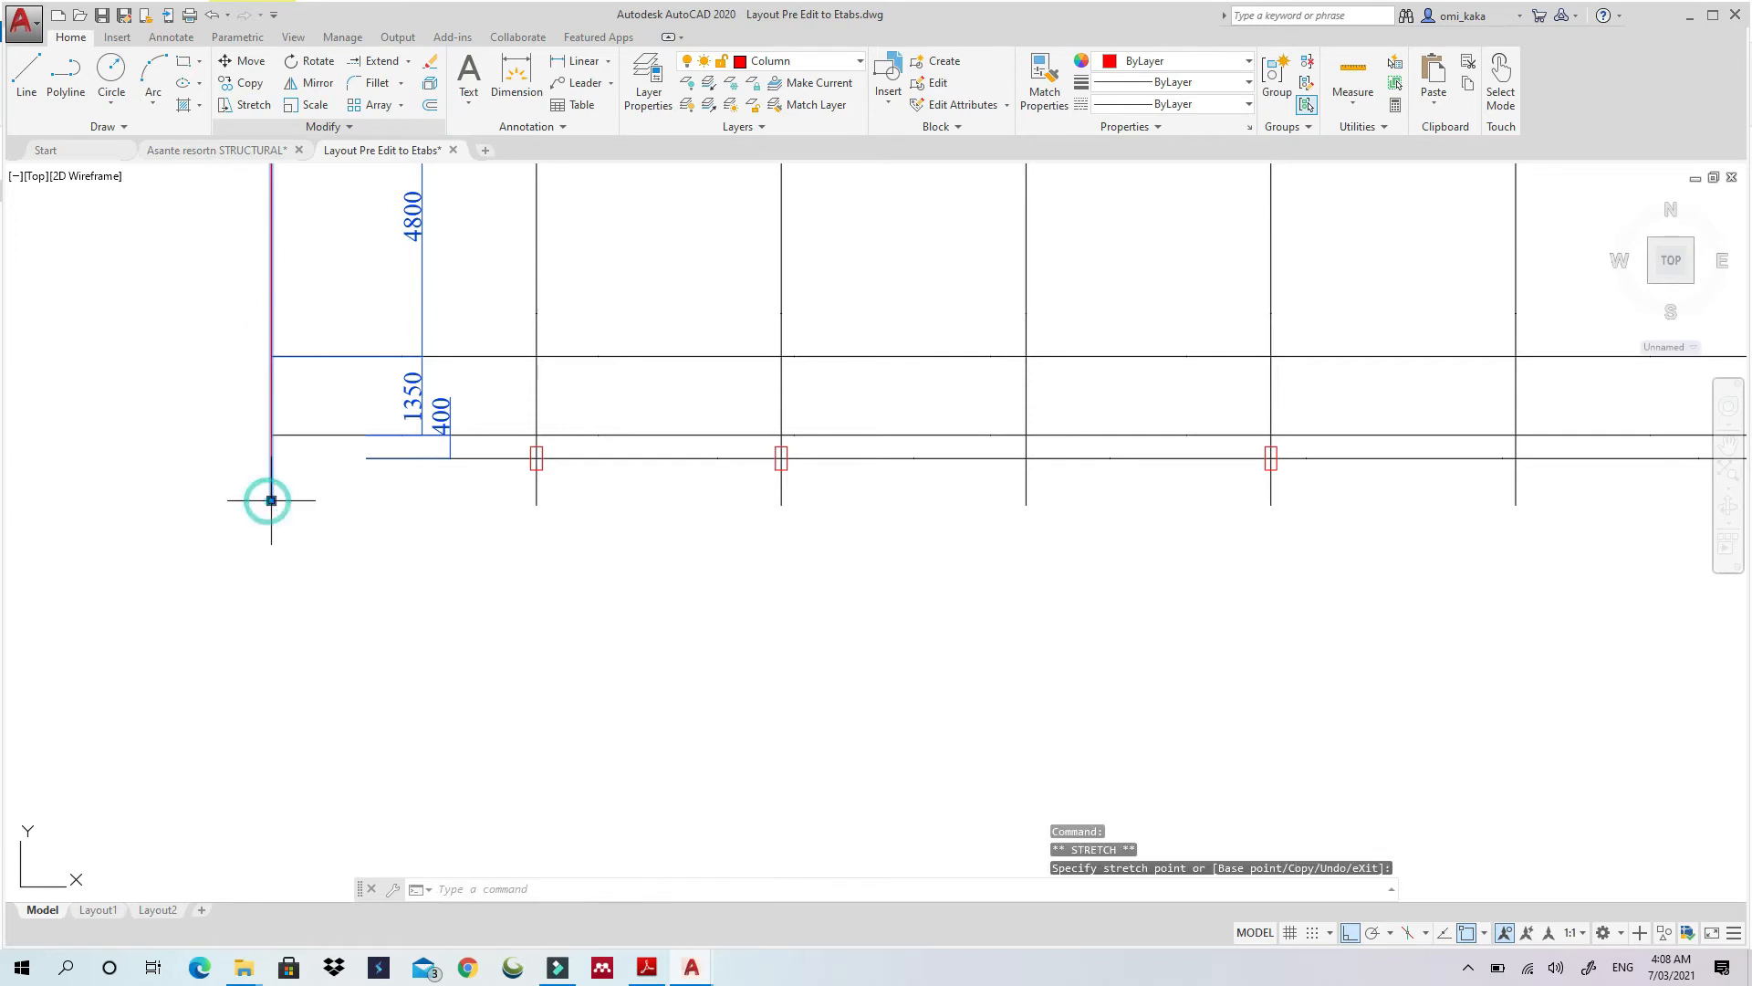
{"action": "key", "text": "Escape"}
{"action": "key", "text": "Escape"}
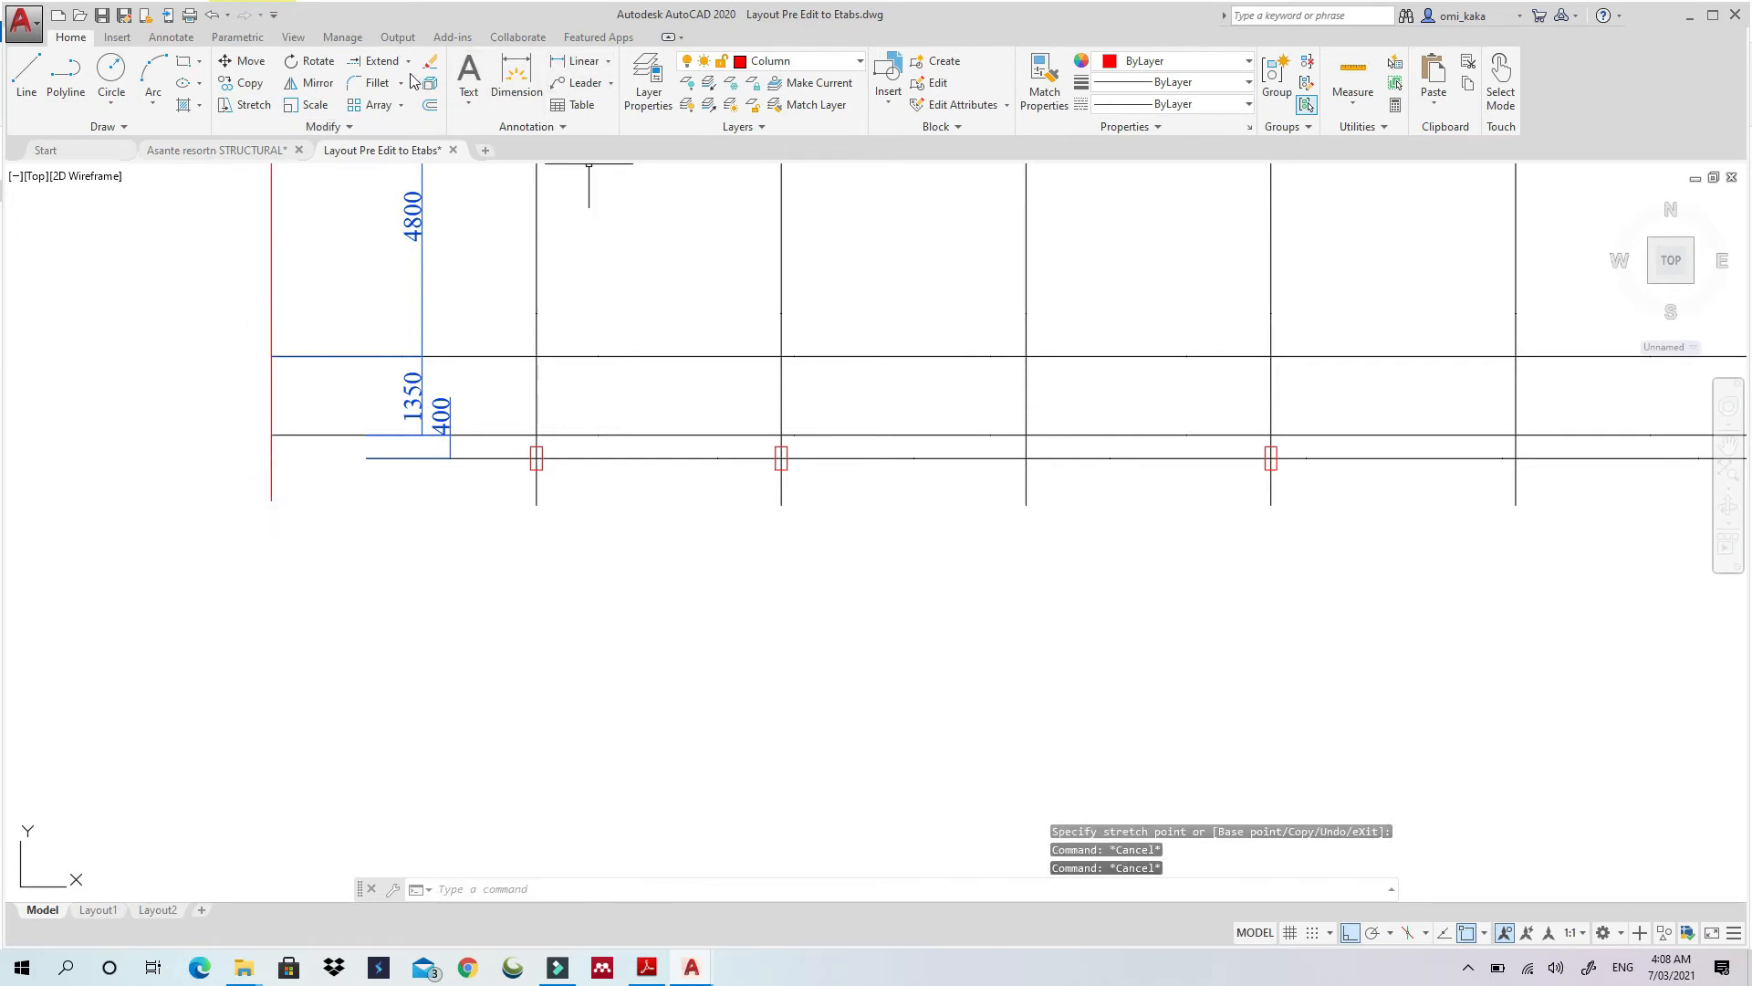
Extend the lowest horizontal grid line leftward to the red construction line and erase that construction line
{"action": "left_click", "coordinate": [377, 60]}
{"action": "key", "text": "Return"}
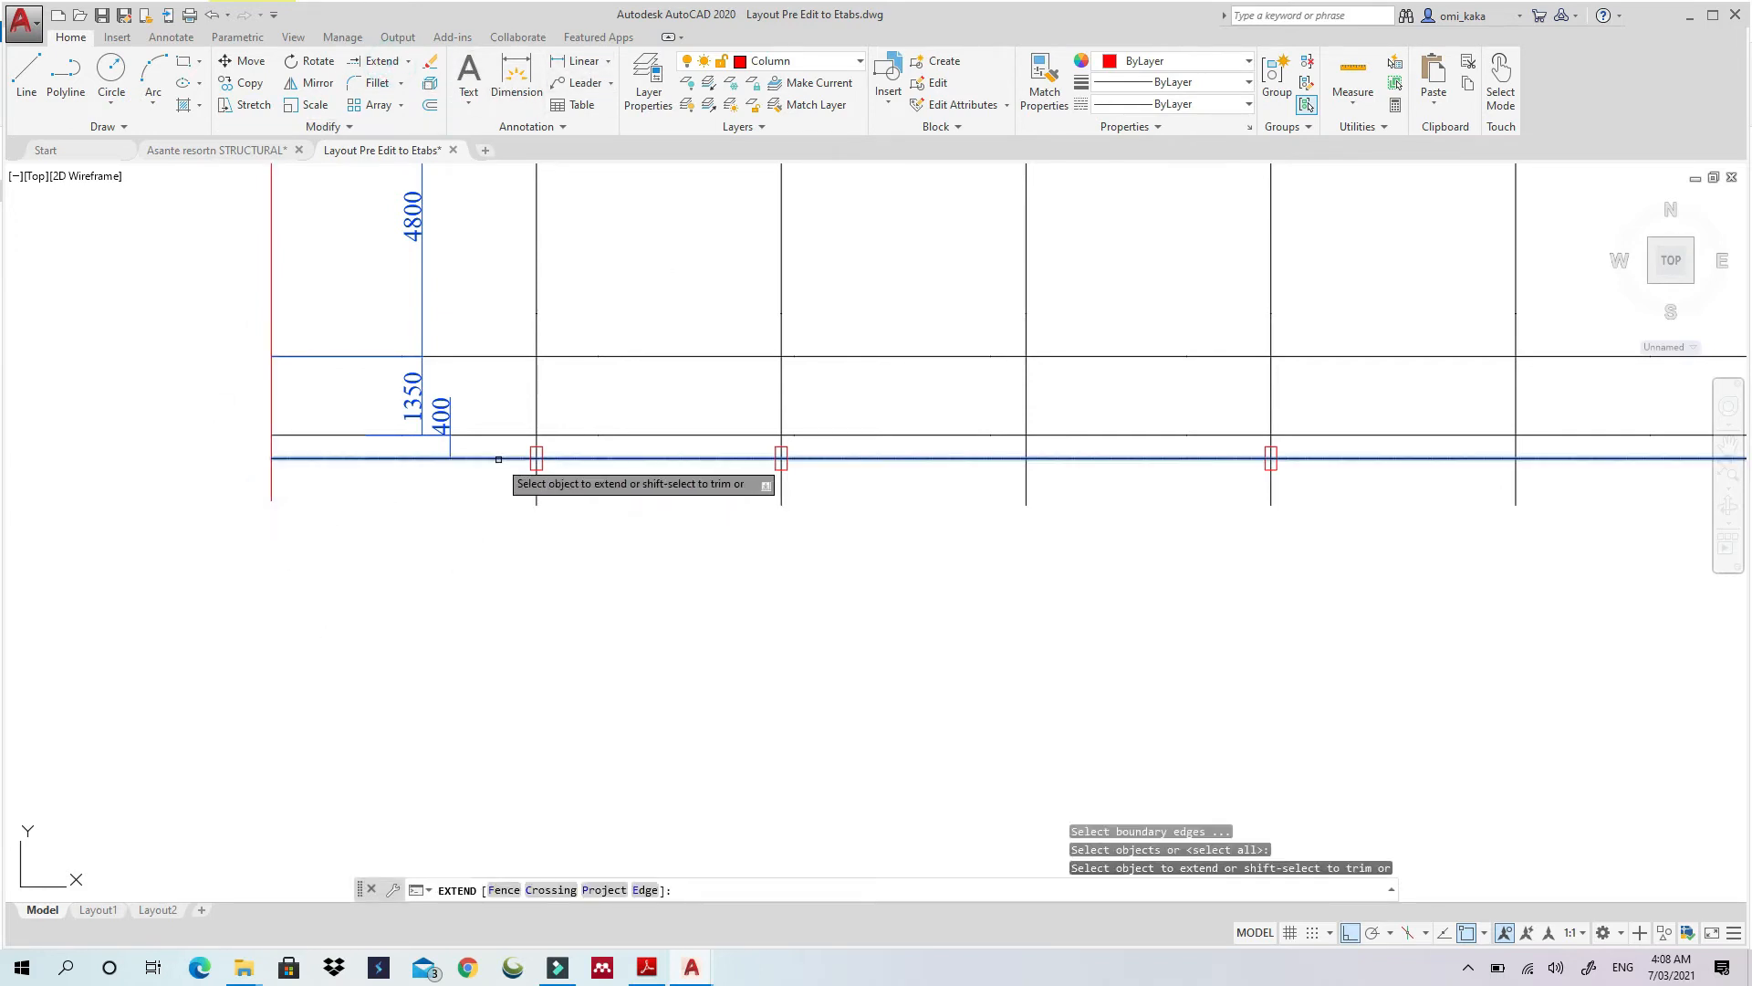
{"action": "left_click", "coordinate": [500, 457]}
{"action": "key", "text": "Escape"}
{"action": "key", "text": "Escape"}
{"action": "key", "text": "Escape"}
{"action": "left_click", "coordinate": [271, 322]}
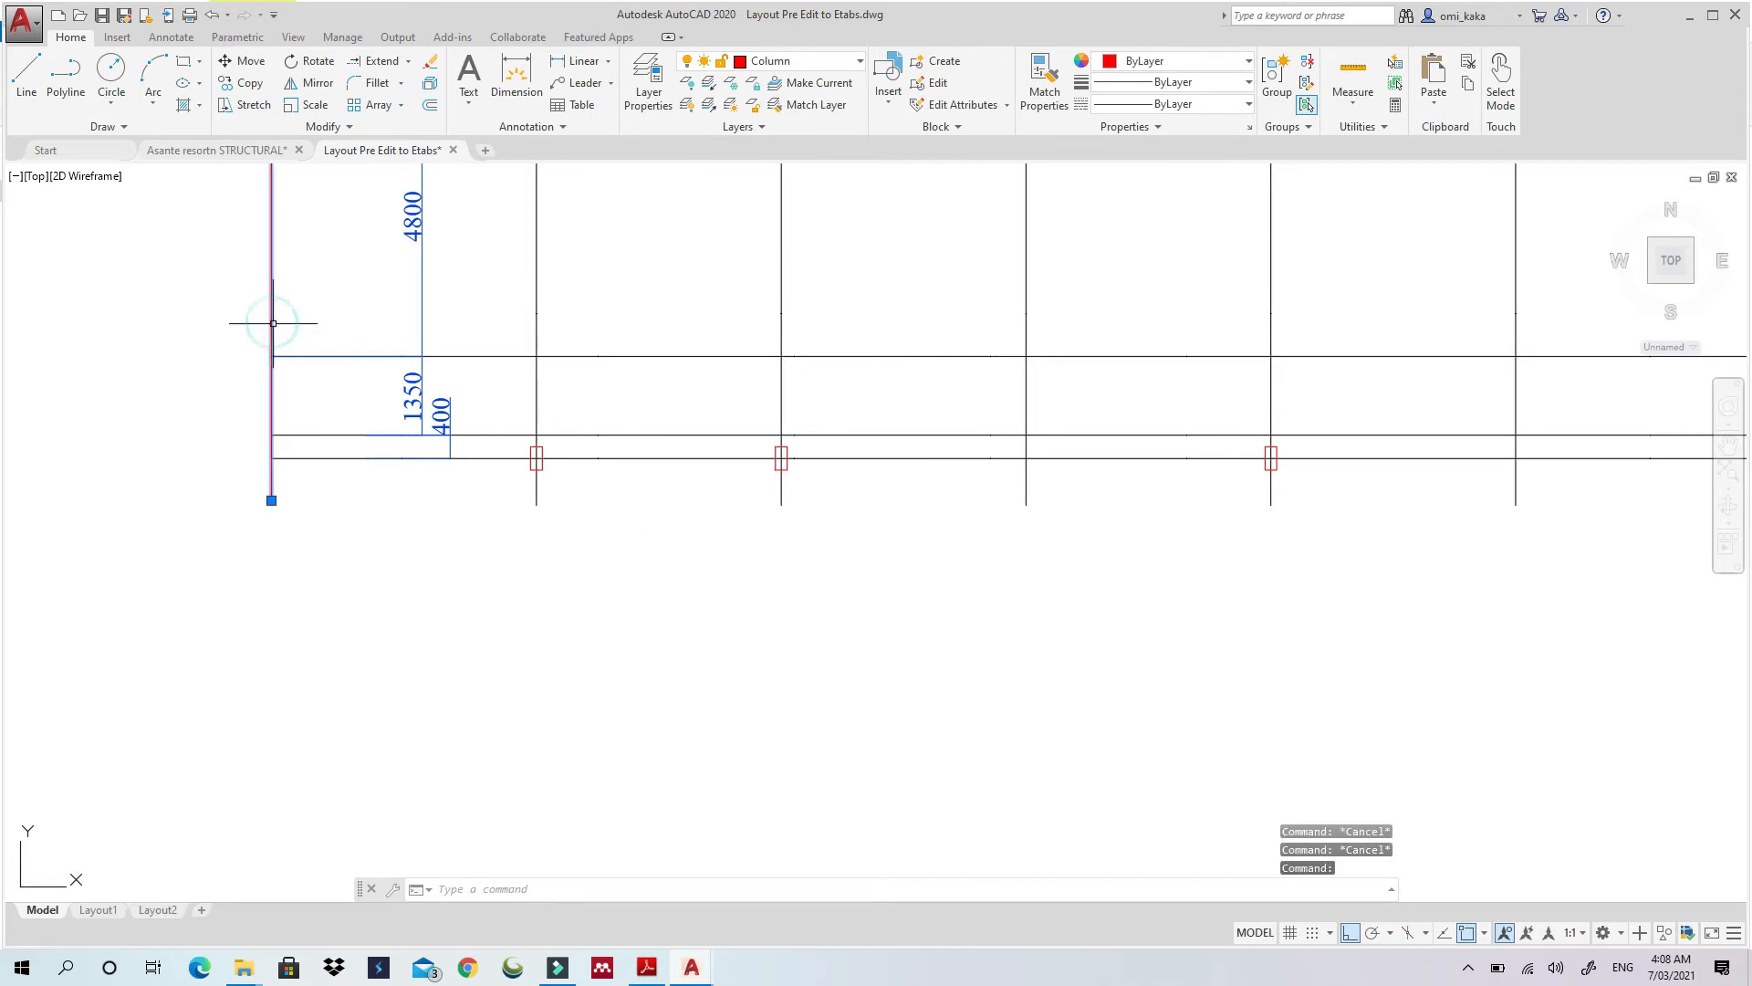
{"action": "key", "text": "Delete"}
Draw a horizontal construction line from the upper end of the leftmost vertical grid line to beyond the rightmost one
{"action": "scroll", "coordinate": [297, 365], "scroll_direction": "down", "scroll_amount": 4}
{"action": "scroll", "coordinate": [505, 476], "scroll_direction": "down", "scroll_amount": 2}
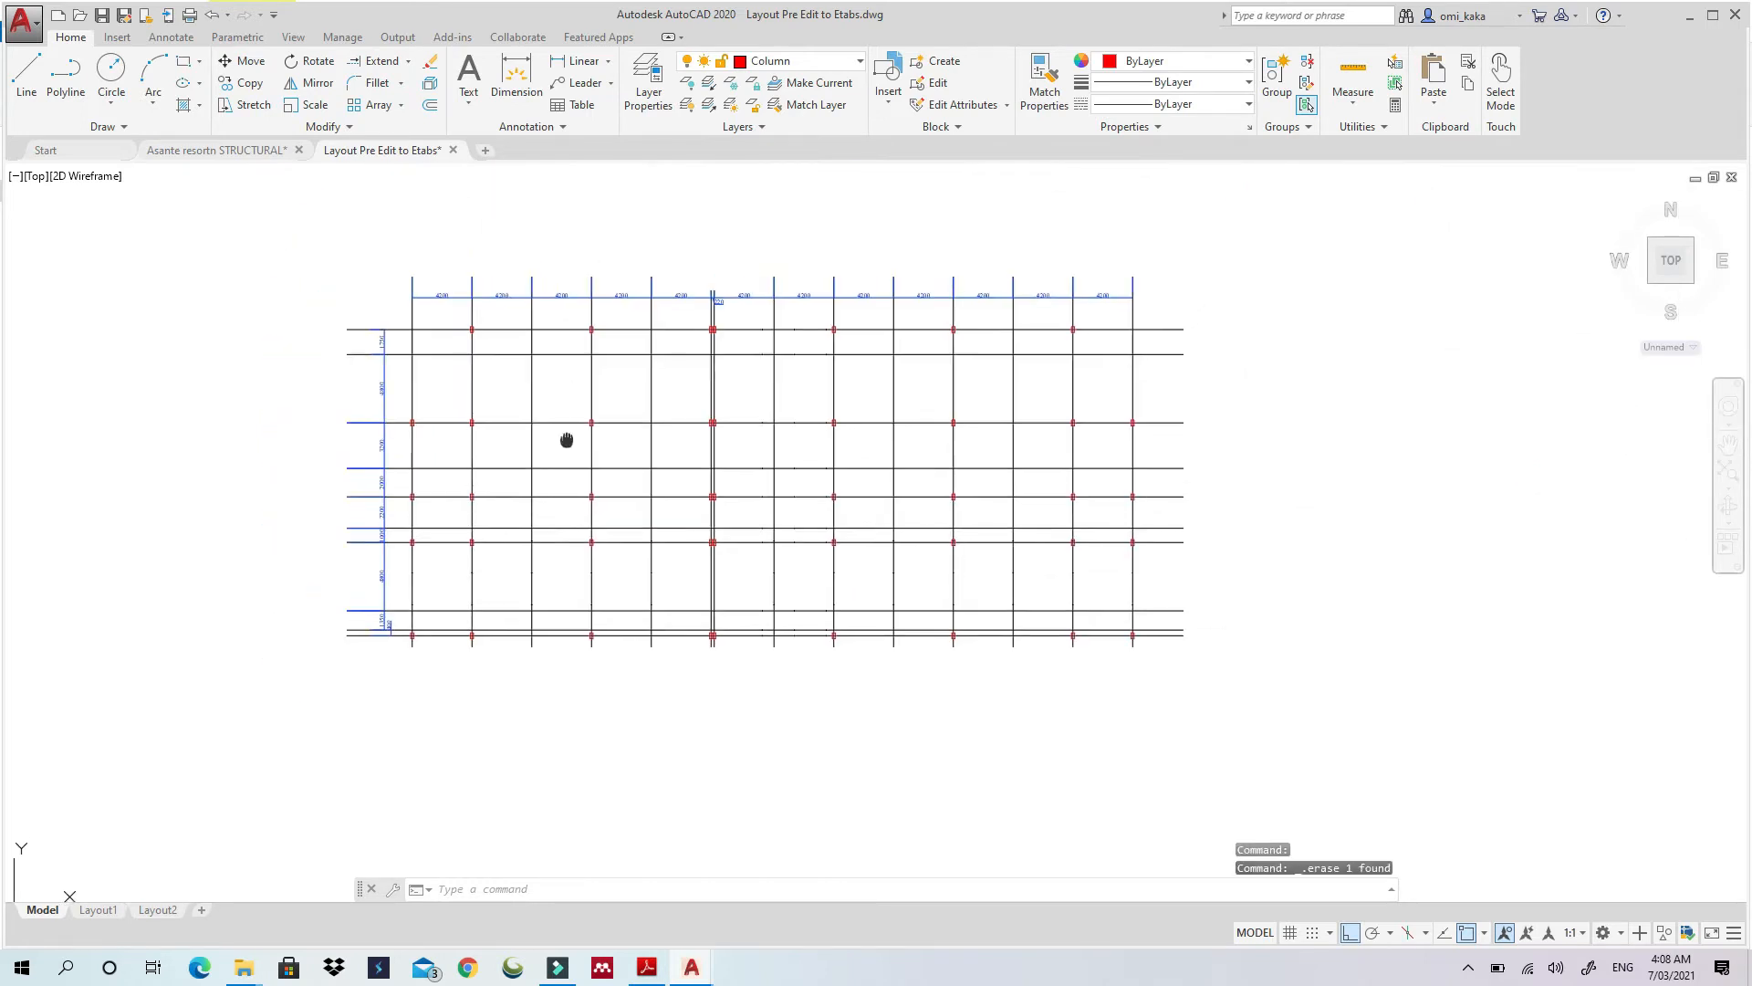
{"action": "scroll", "coordinate": [685, 415], "scroll_direction": "up", "scroll_amount": 5}
{"action": "scroll", "coordinate": [685, 416], "scroll_direction": "down", "scroll_amount": 3}
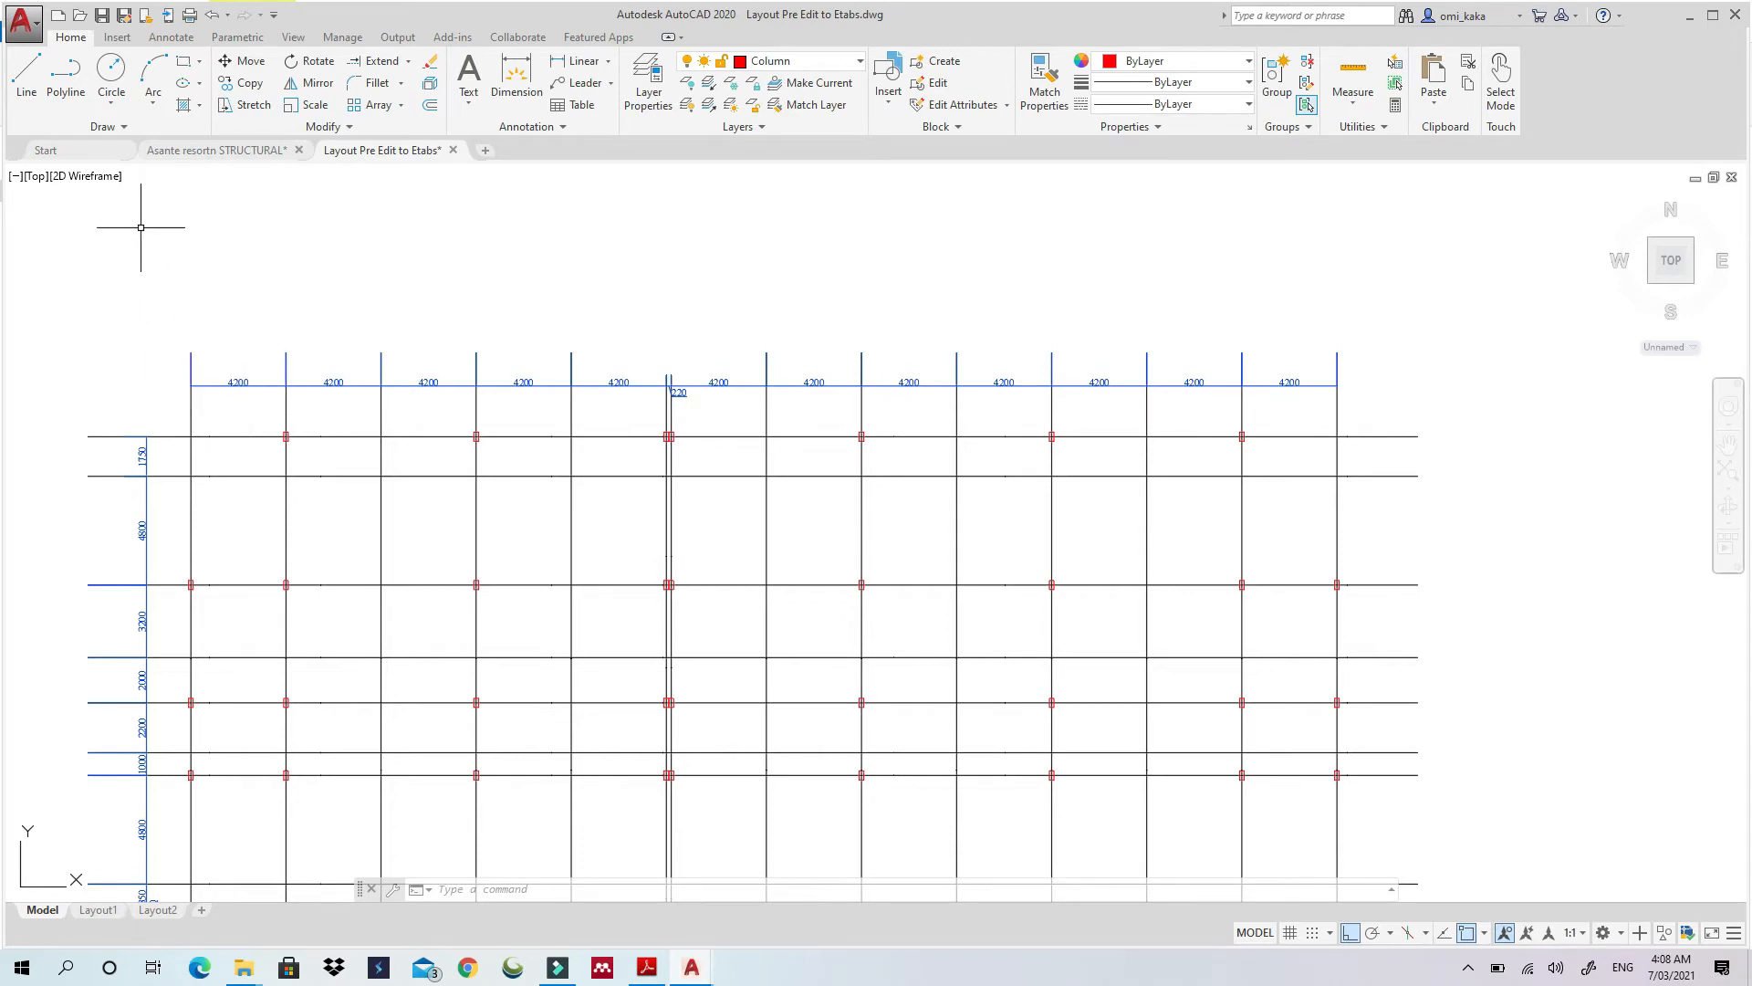
{"action": "left_click", "coordinate": [26, 77]}
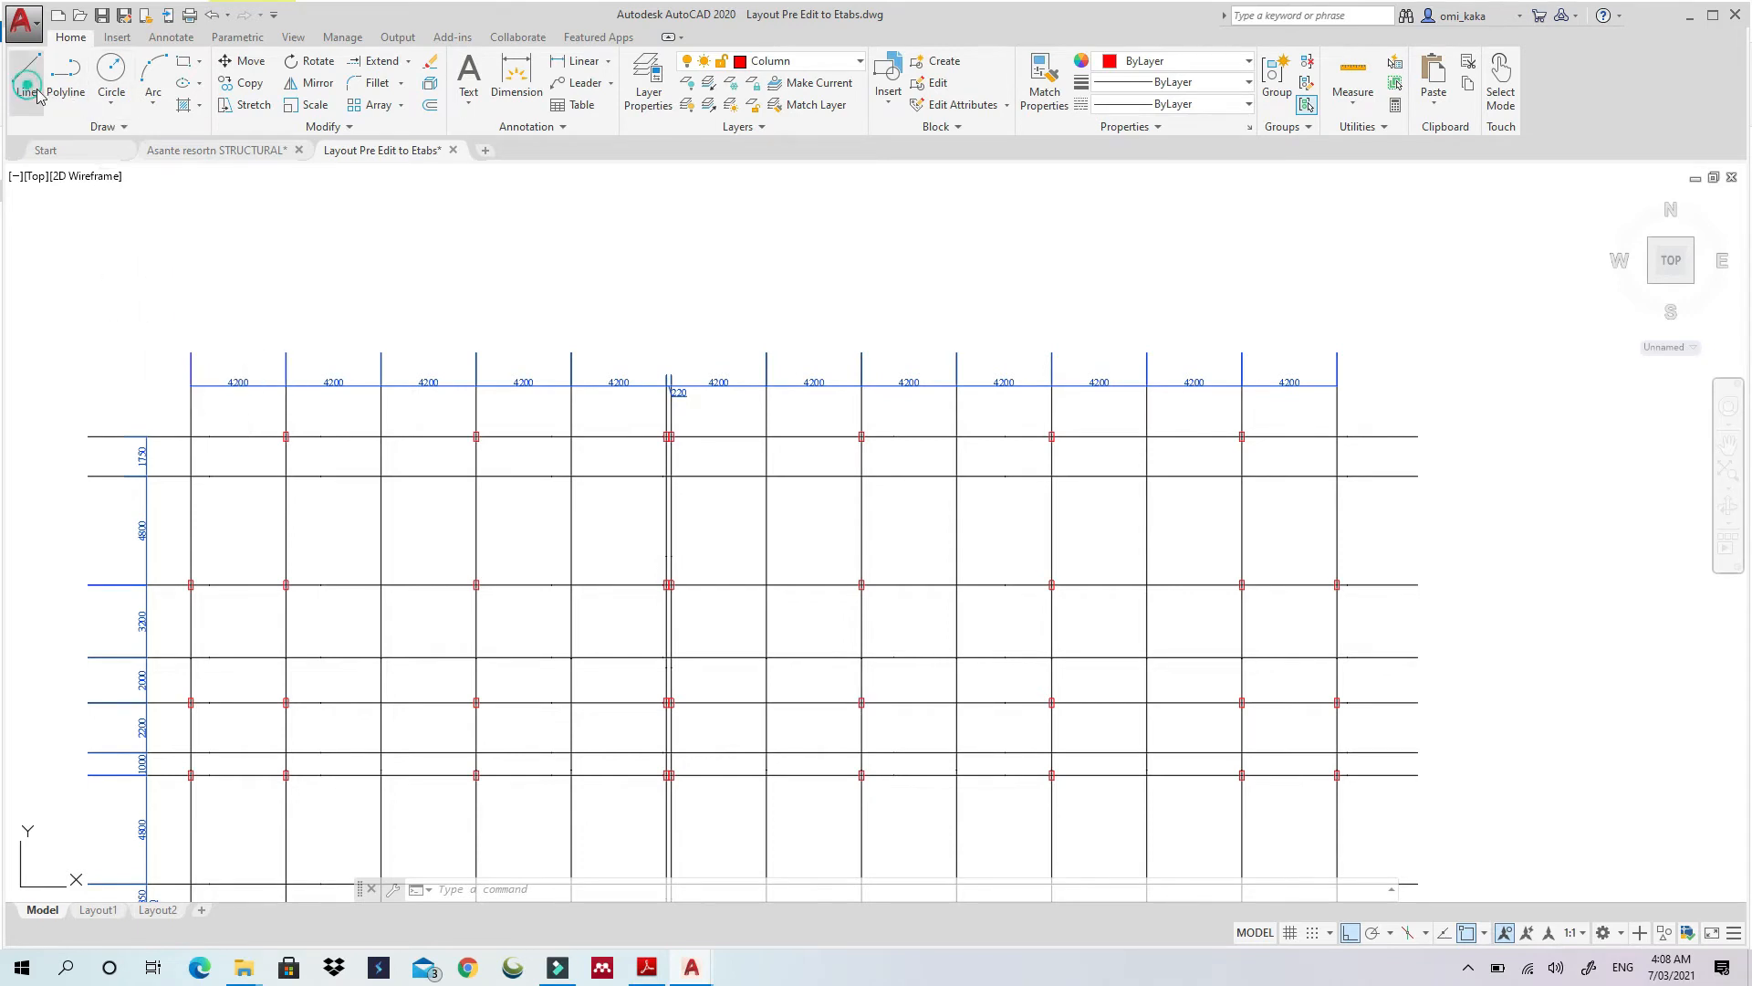
{"action": "left_click", "coordinate": [191, 352]}
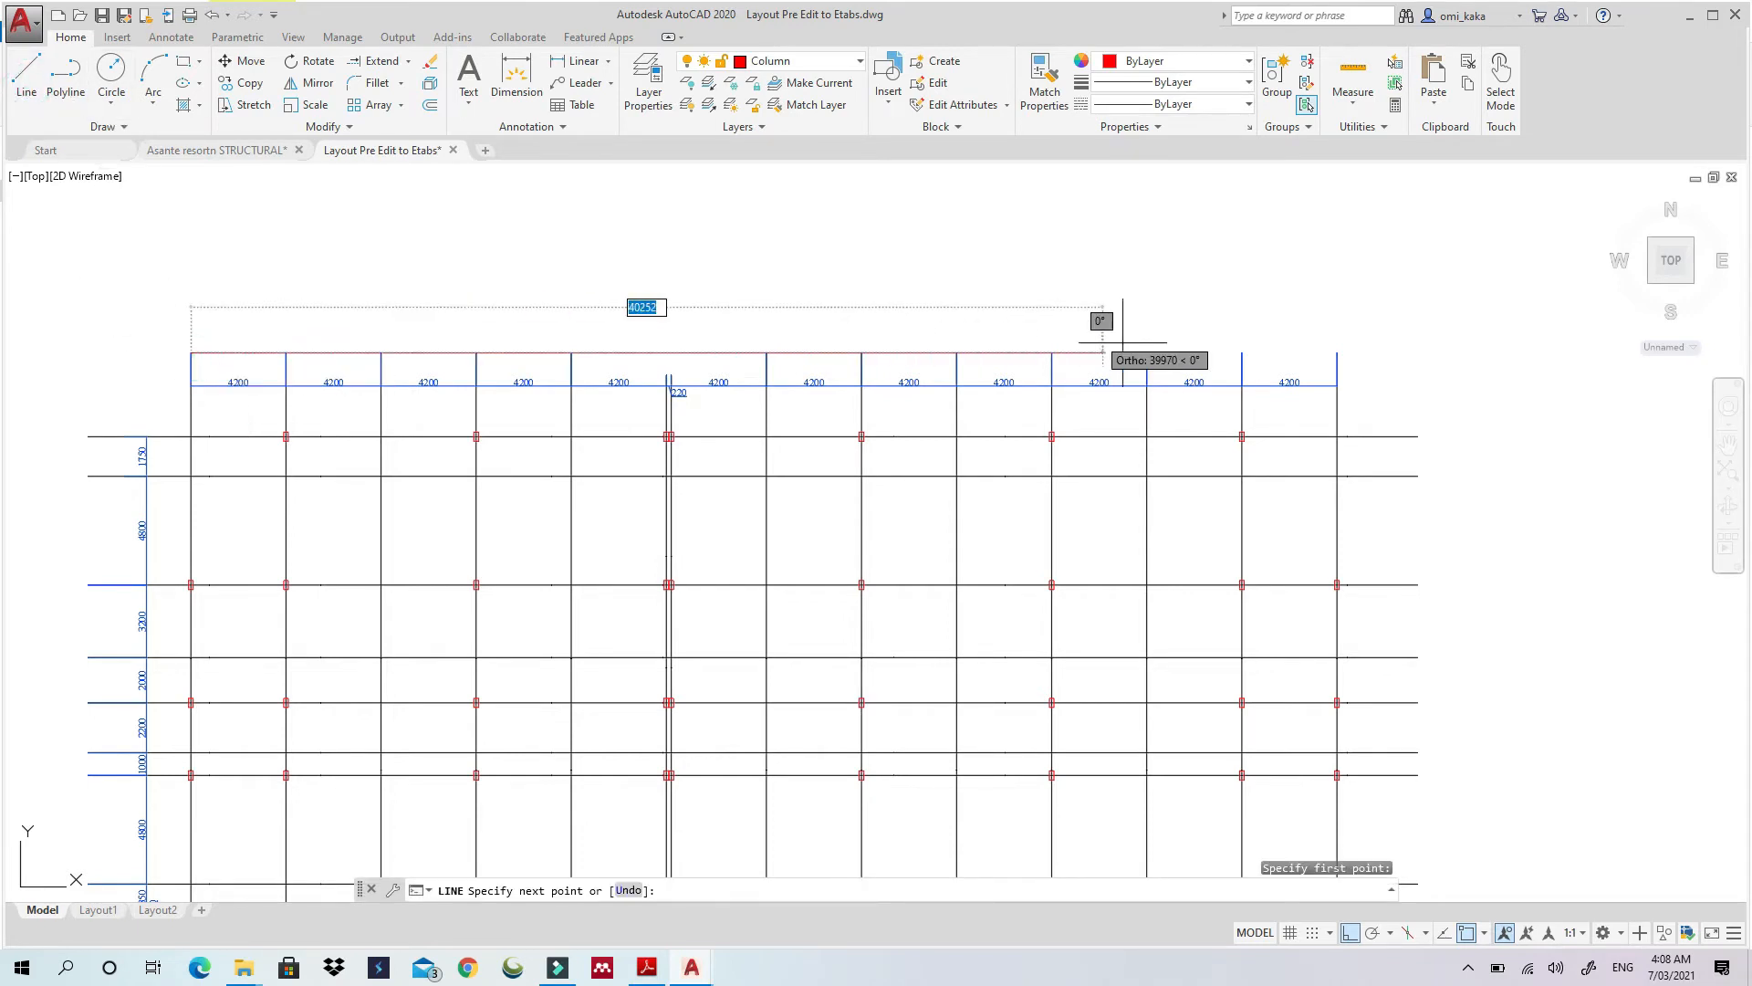
{"action": "left_click", "coordinate": [1507, 352]}
{"action": "key", "text": "Escape"}
{"action": "key", "text": "Escape"}
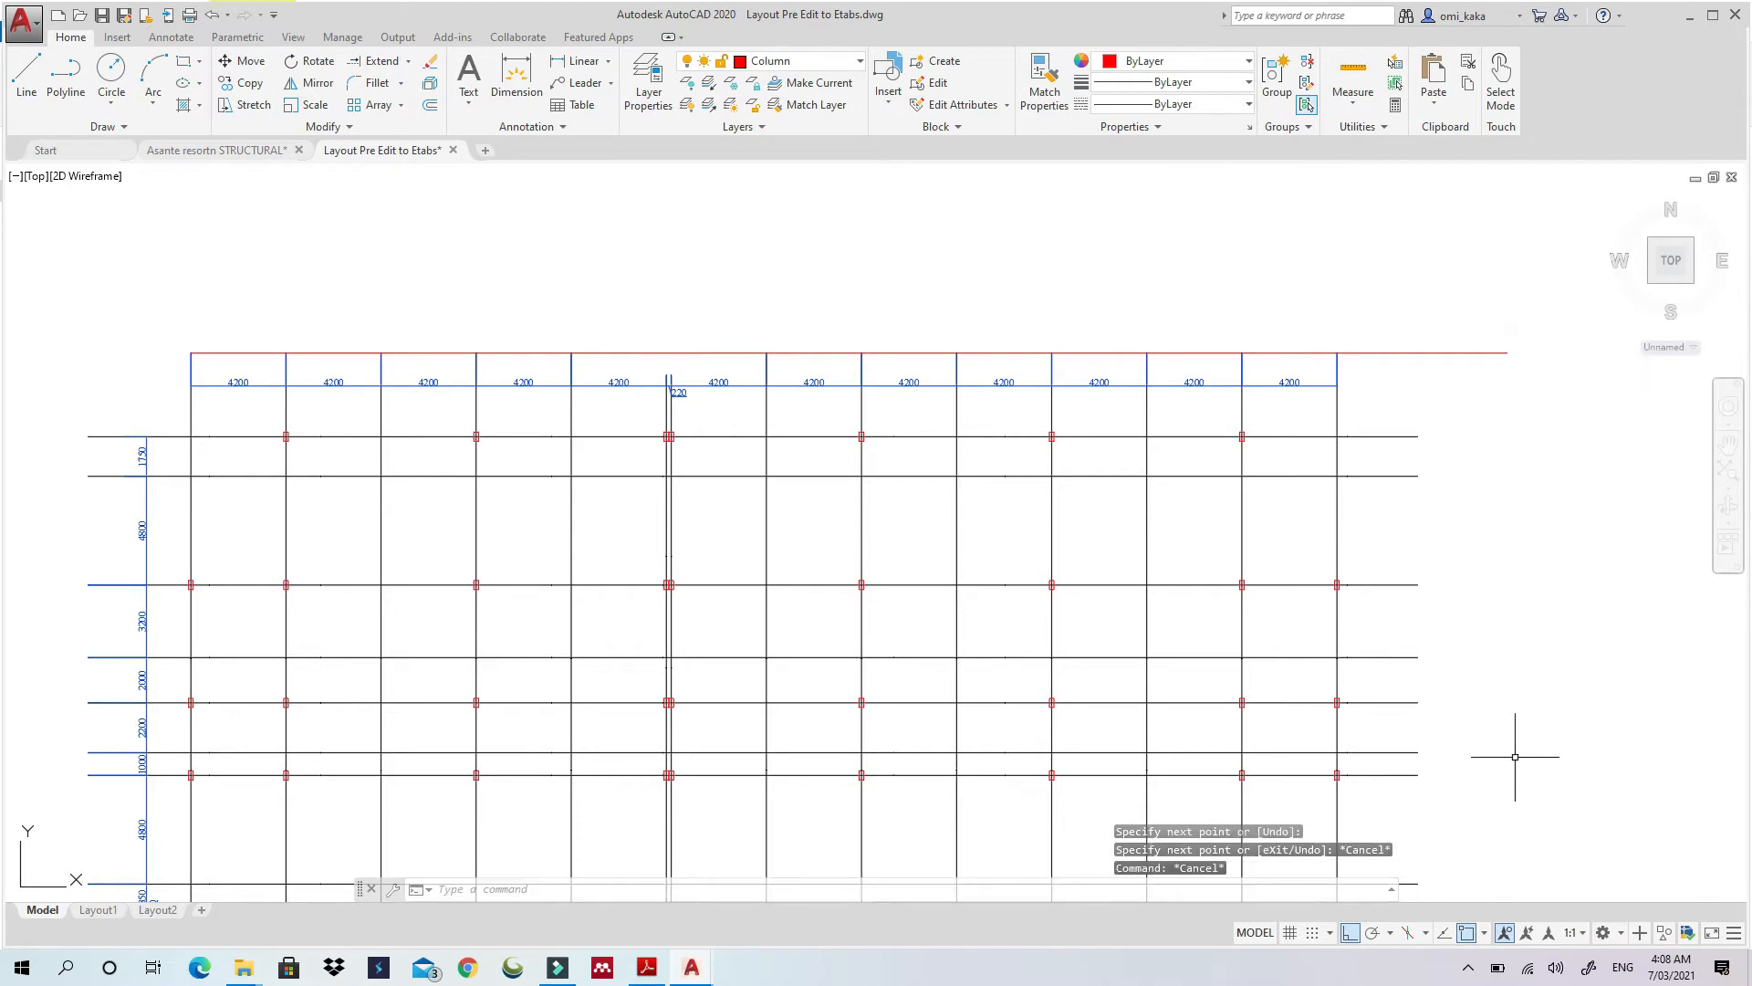
With object snap and Ortho off, extend the two closely spaced middle vertical grid lines up to the red horizontal construction line
{"action": "left_click", "coordinate": [1470, 934]}
{"action": "left_click", "coordinate": [1351, 932]}
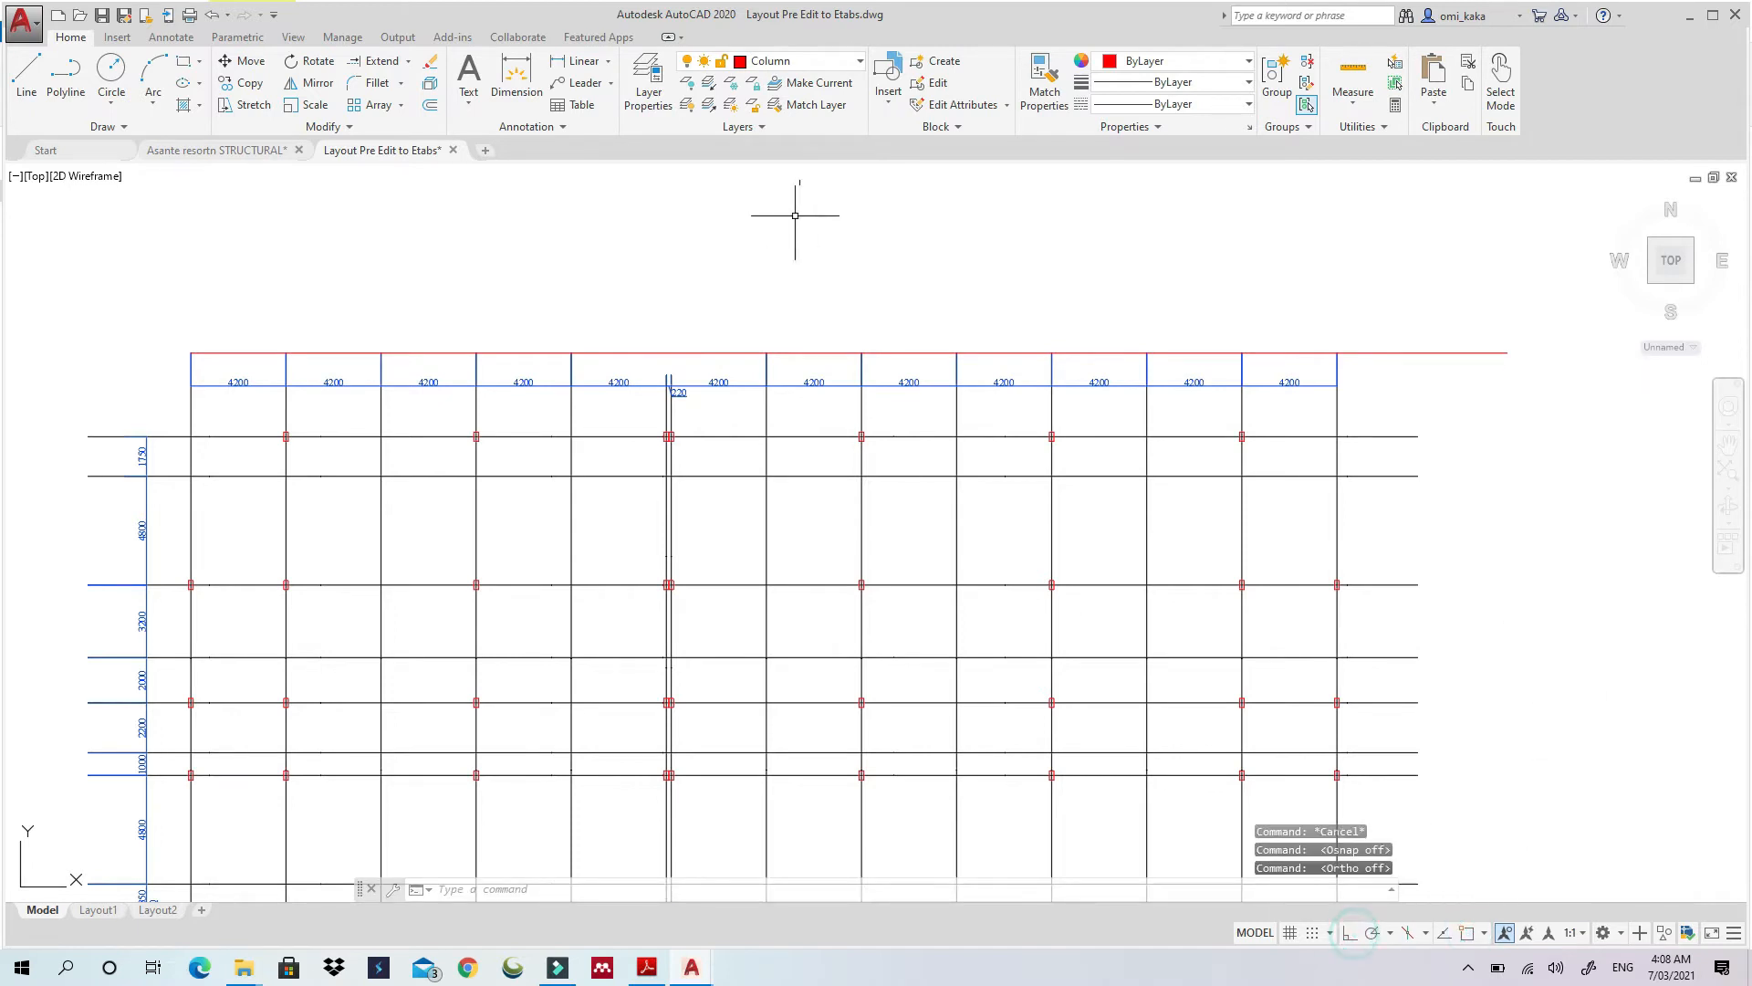
{"action": "left_click", "coordinate": [374, 60]}
{"action": "key", "text": "Return"}
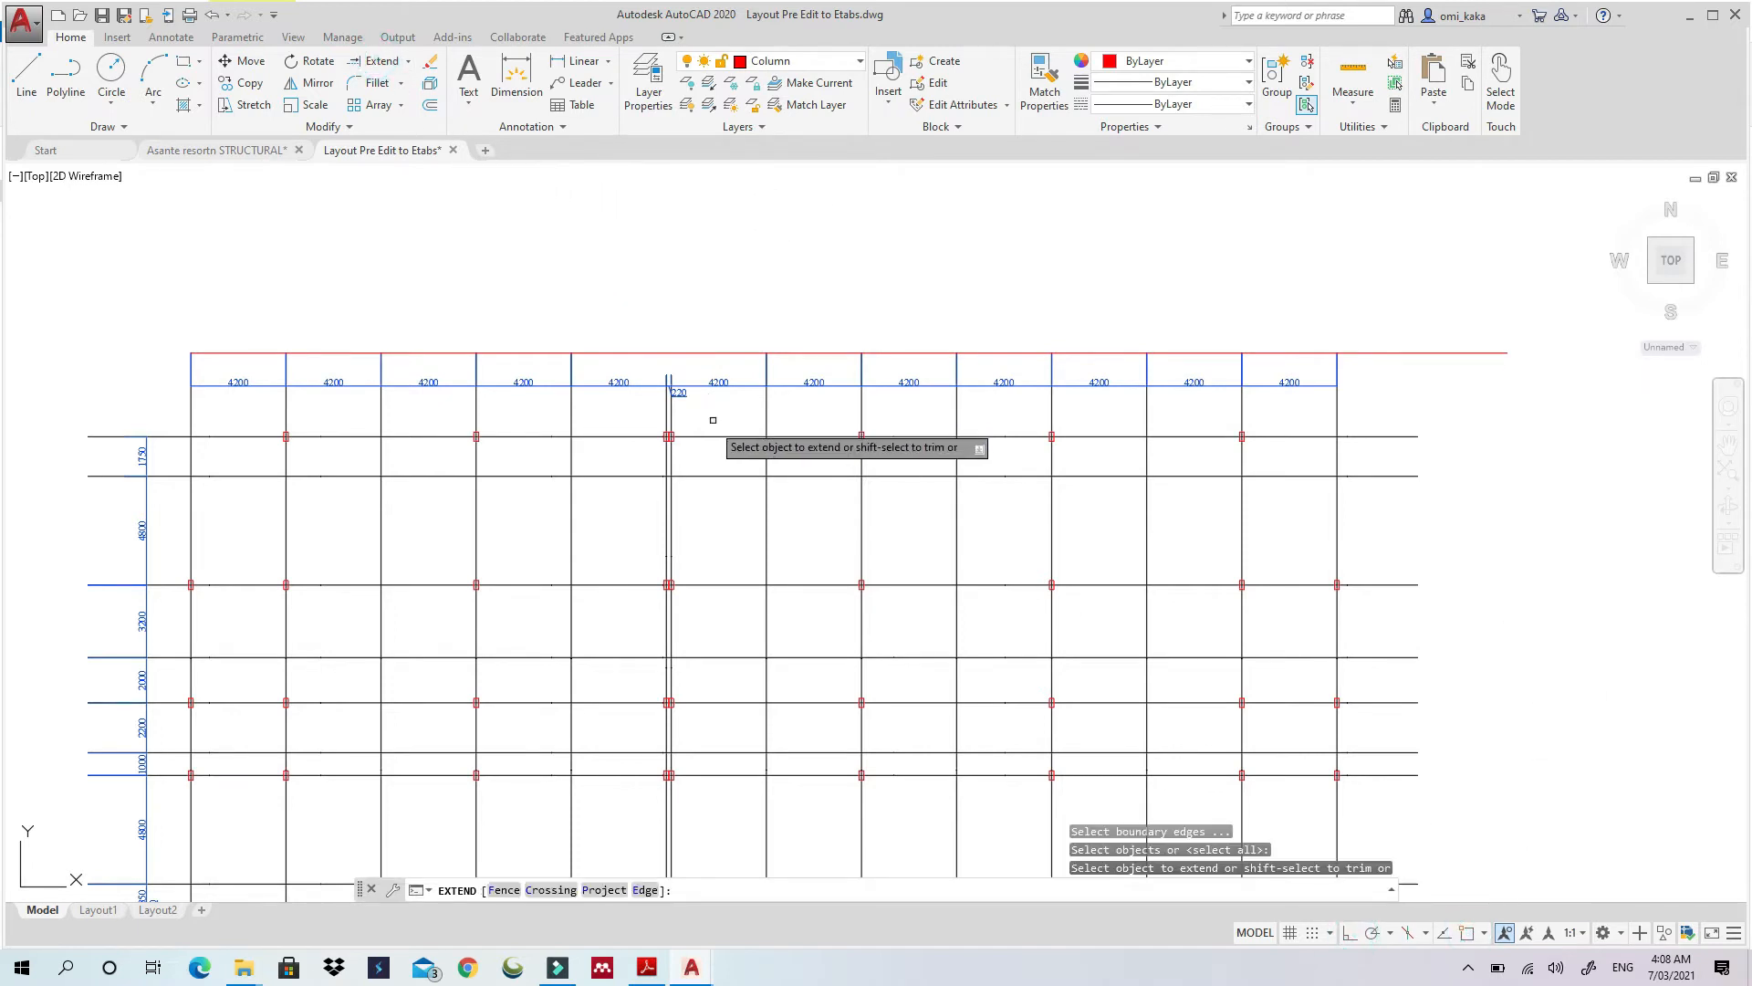
{"action": "scroll", "coordinate": [713, 419], "scroll_direction": "up", "scroll_amount": 3}
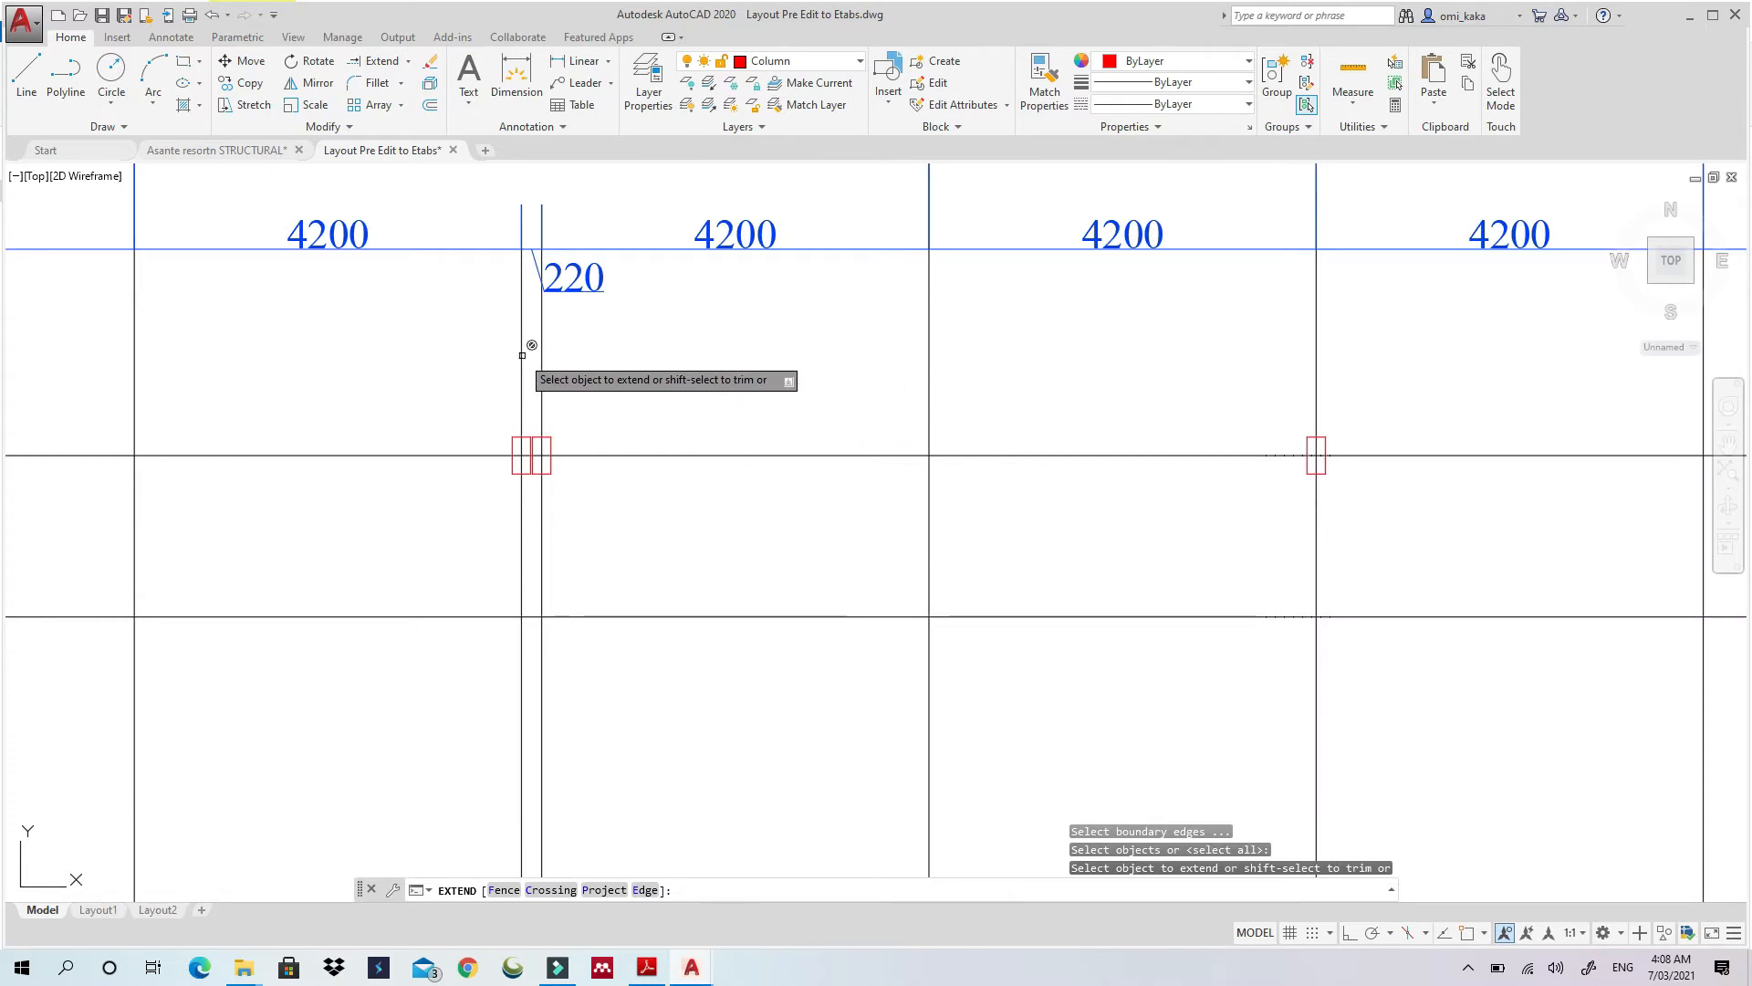
{"action": "scroll", "coordinate": [536, 507], "scroll_direction": "down", "scroll_amount": 2}
{"action": "middle_click_drag", "start_coordinate": [536, 508], "coordinate": [562, 594]}
{"action": "left_click", "coordinate": [565, 502]}
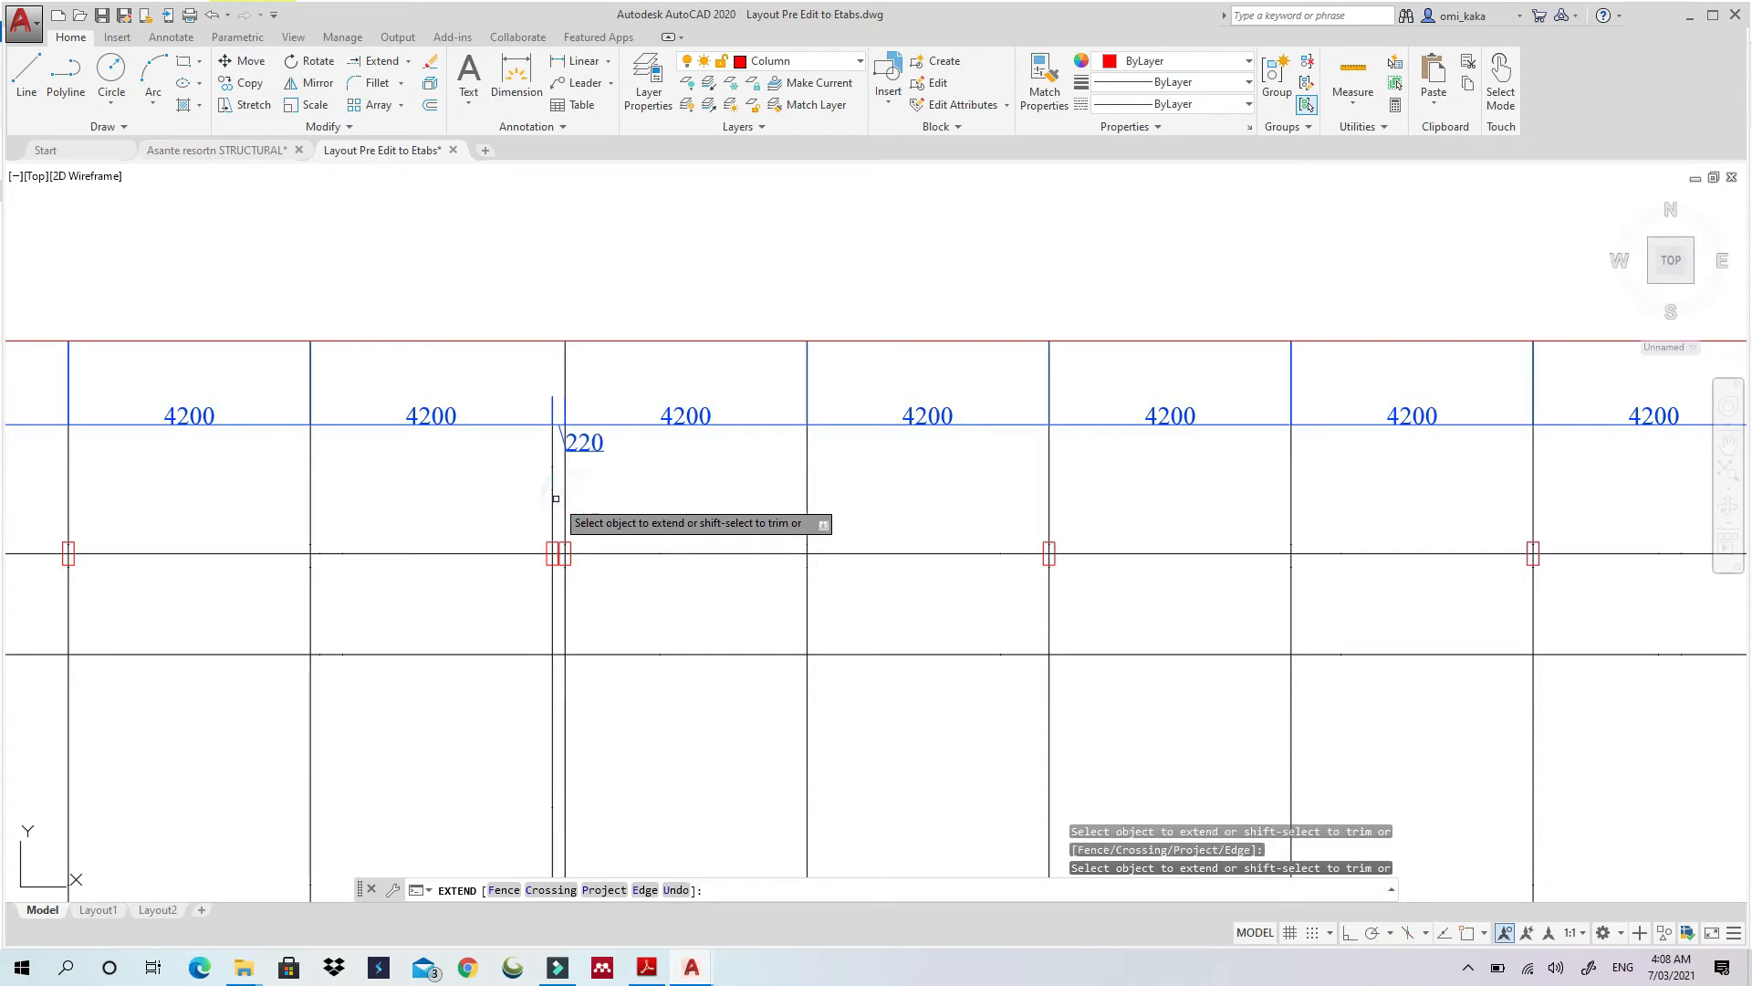
{"action": "left_click", "coordinate": [553, 498]}
{"action": "key", "text": "Escape"}
{"action": "key", "text": "Escape"}
Erase the red horizontal construction line above the grid
{"action": "left_click", "coordinate": [878, 339]}
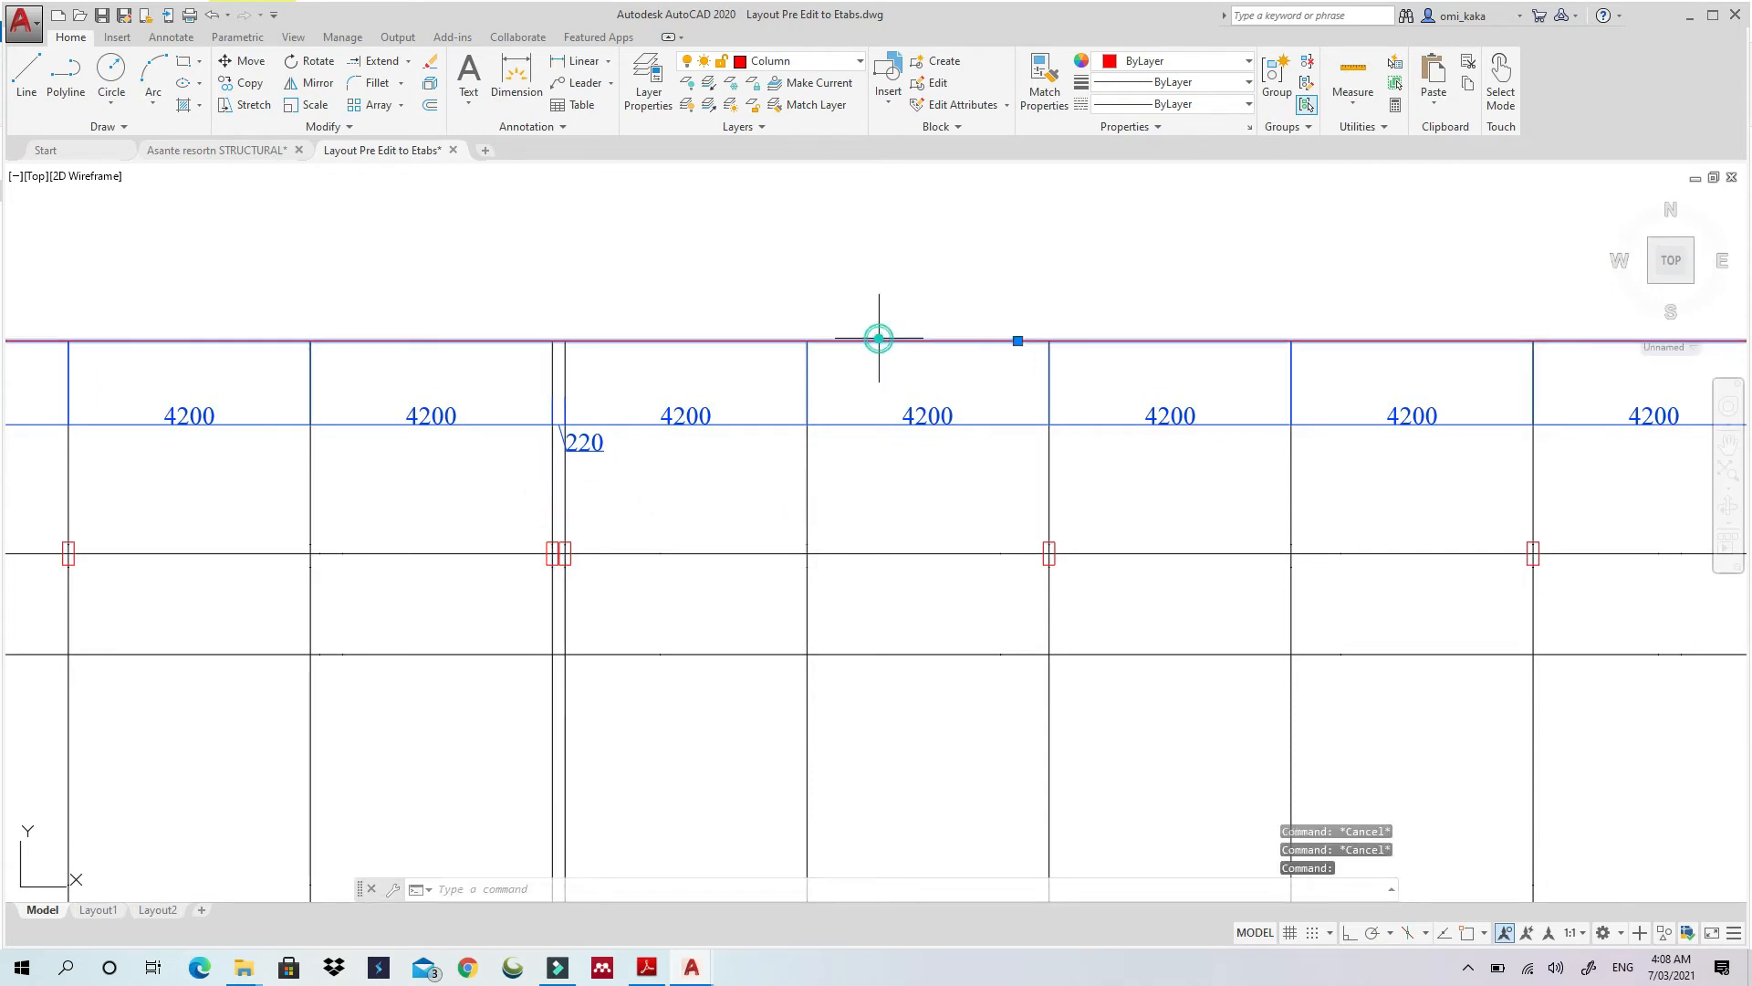
{"action": "key", "text": "Delete"}
{"action": "scroll", "coordinate": [876, 338], "scroll_direction": "down", "scroll_amount": 5}
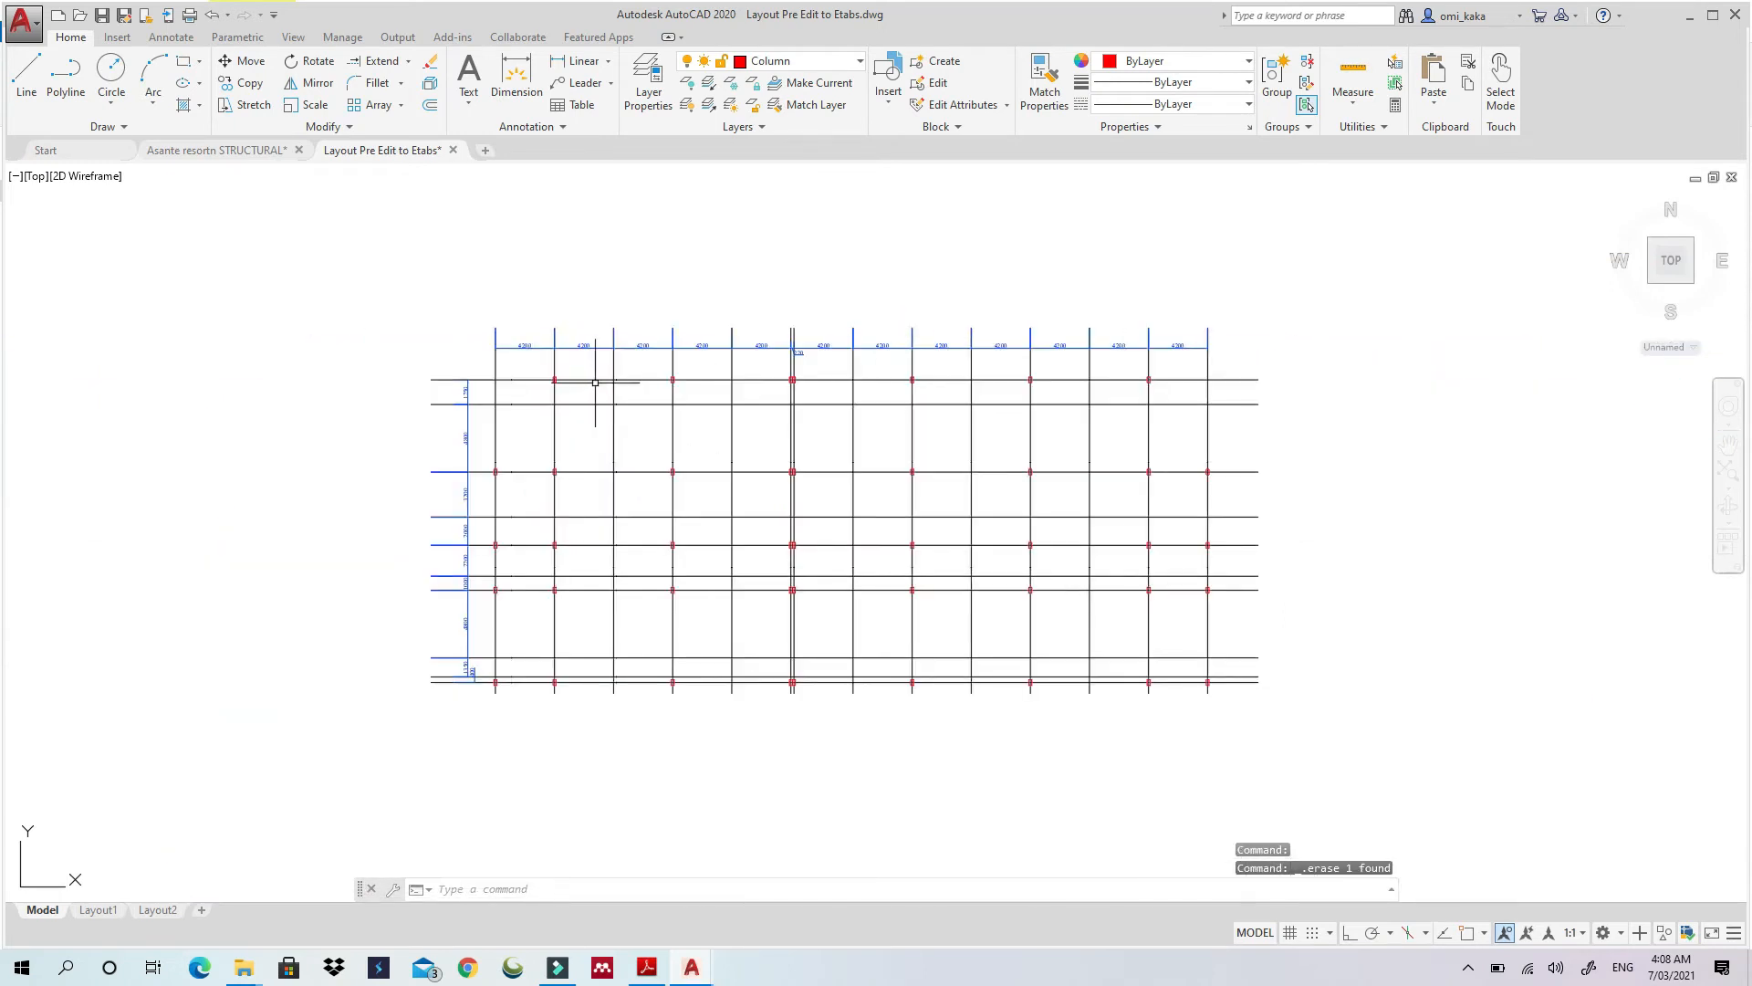
{"action": "scroll", "coordinate": [511, 356], "scroll_direction": "down", "scroll_amount": 3}
{"action": "scroll", "coordinate": [525, 351], "scroll_direction": "up", "scroll_amount": 10}
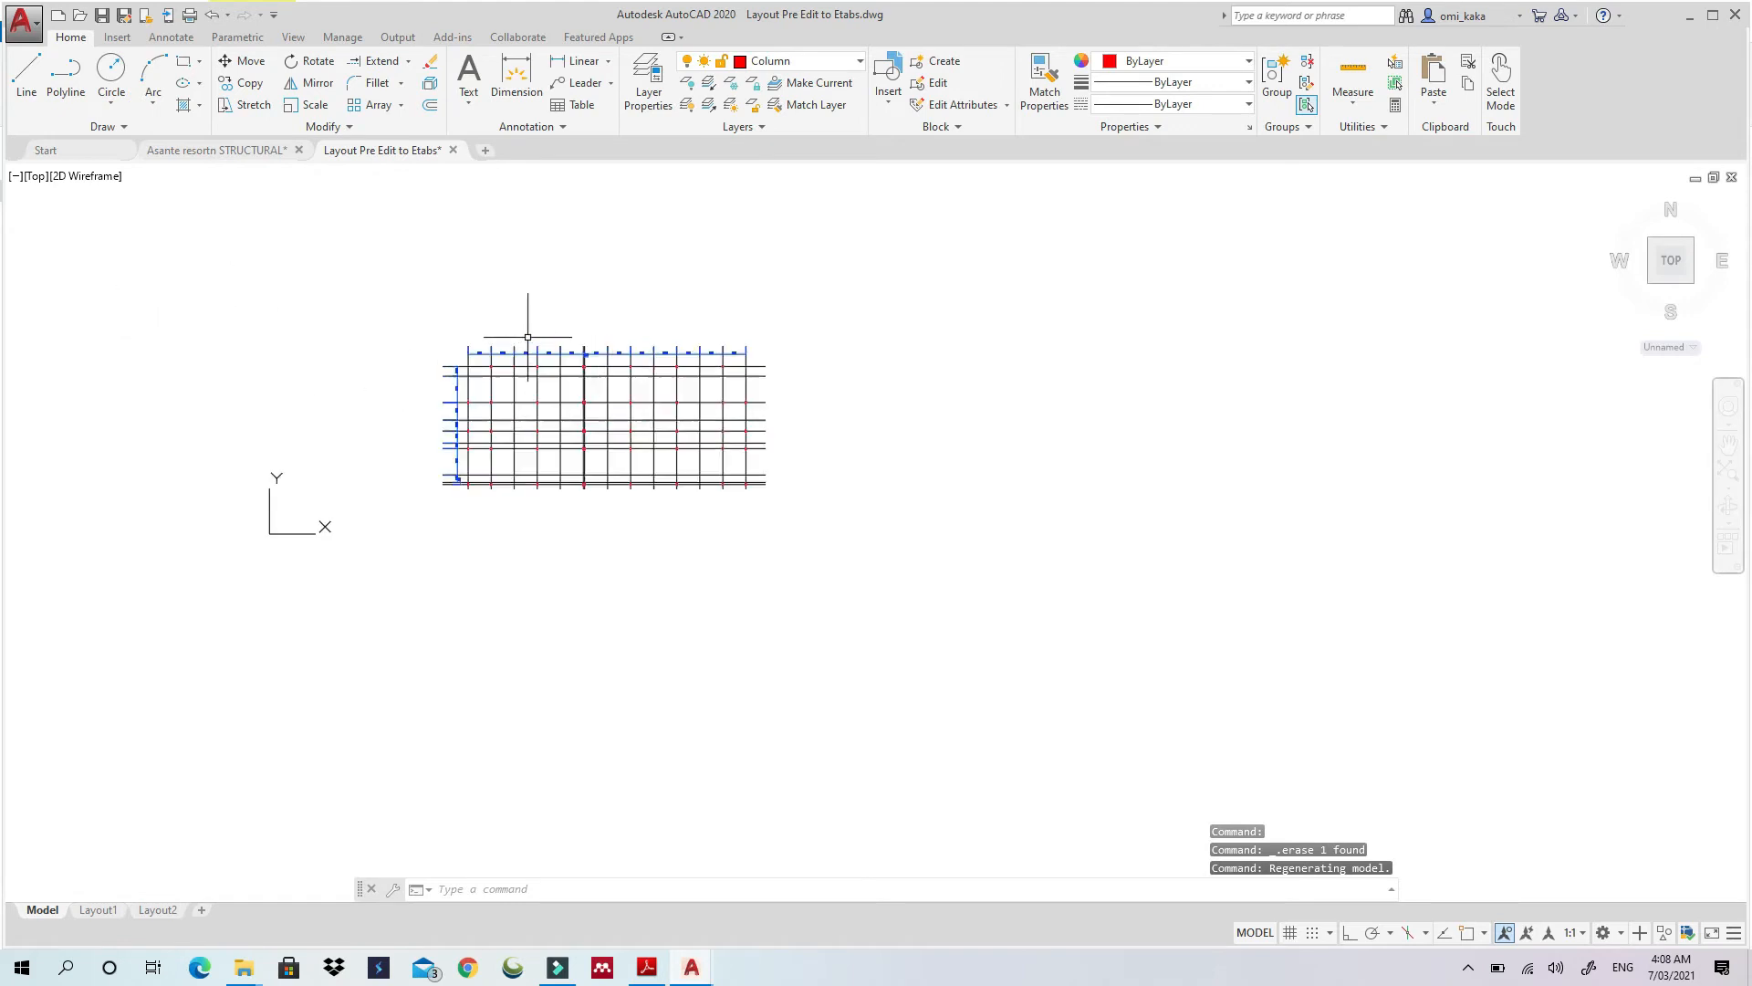
{"action": "scroll", "coordinate": [488, 363], "scroll_direction": "down", "scroll_amount": 6}
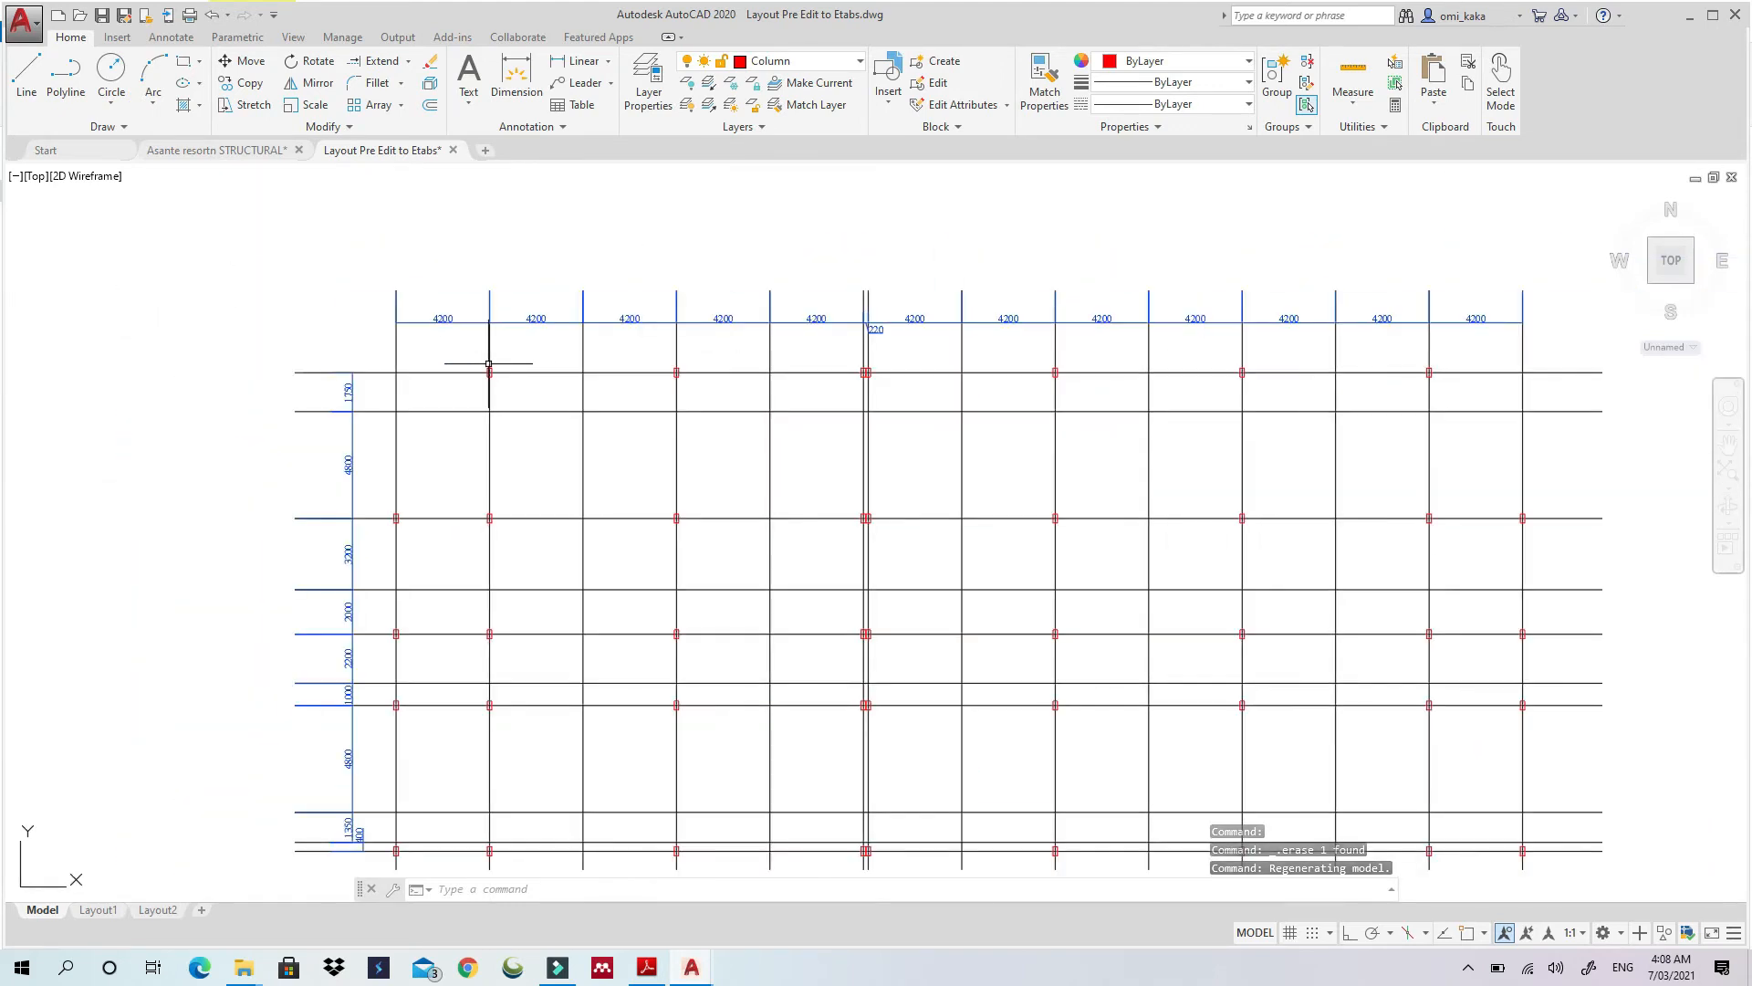
Save the drawing as Layout Pre Edit to Etabs.dxf in AutoCAD 2013/LT2013 DXF format in the Amaan Hotel folder
{"action": "left_click", "coordinate": [36, 20]}
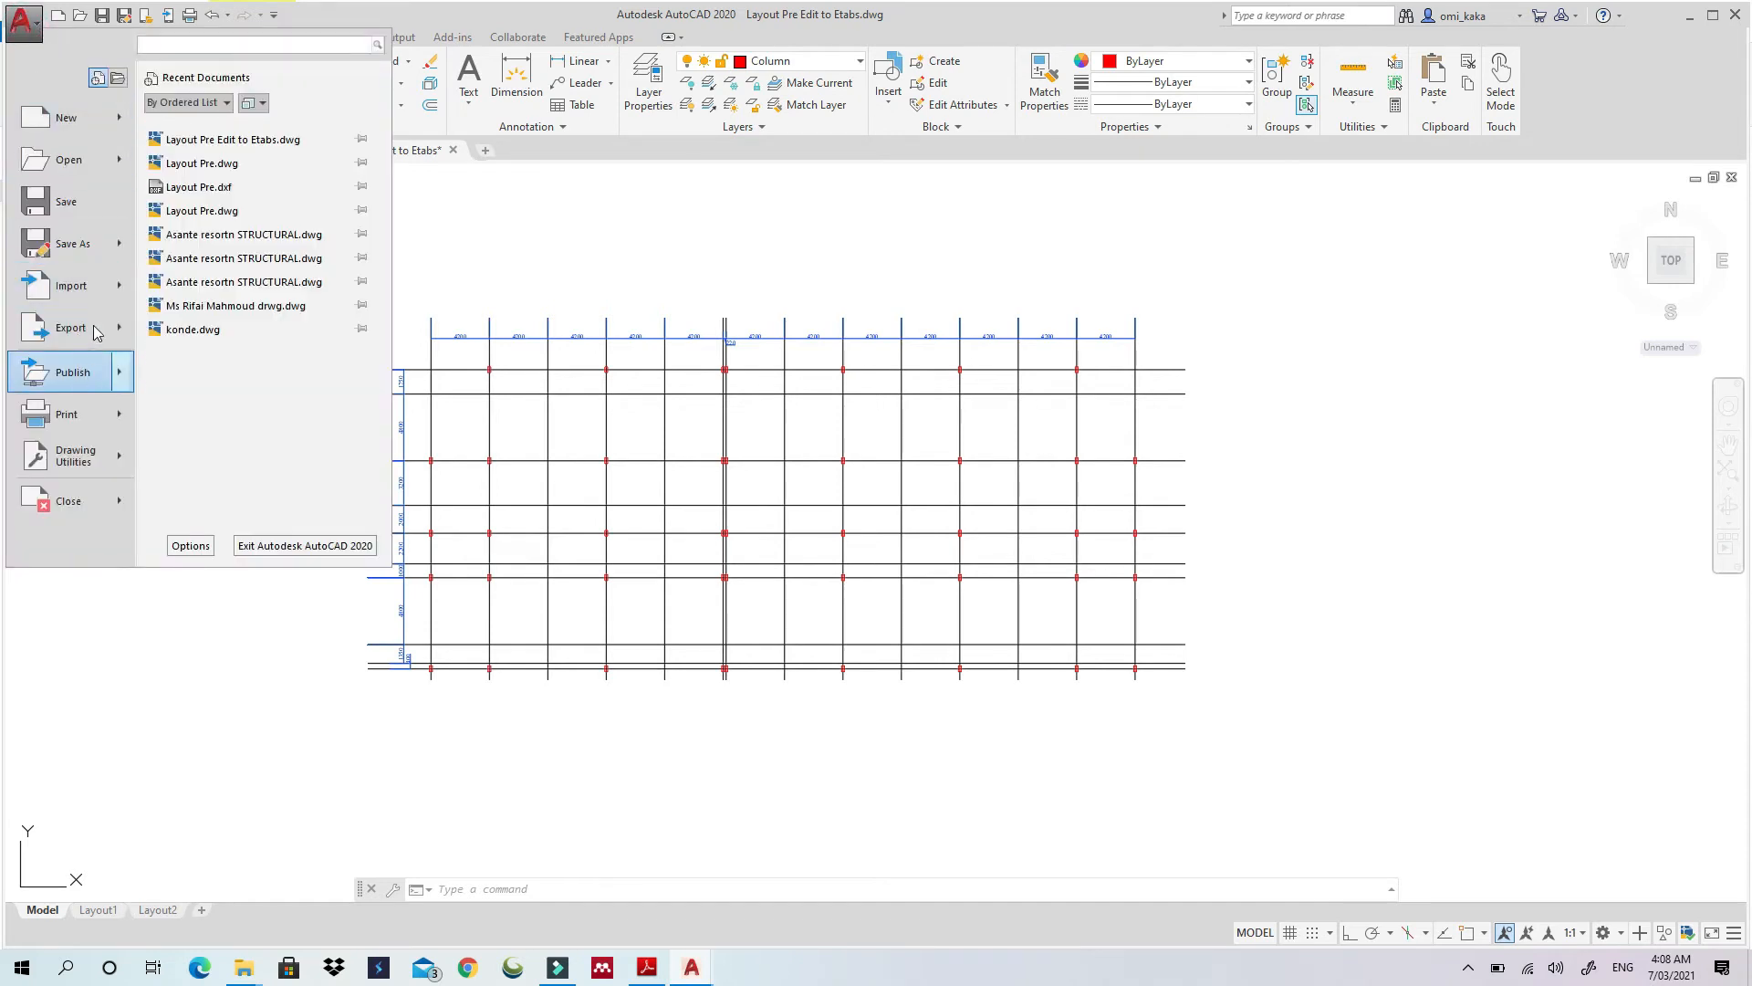
{"action": "left_click", "coordinate": [117, 246]}
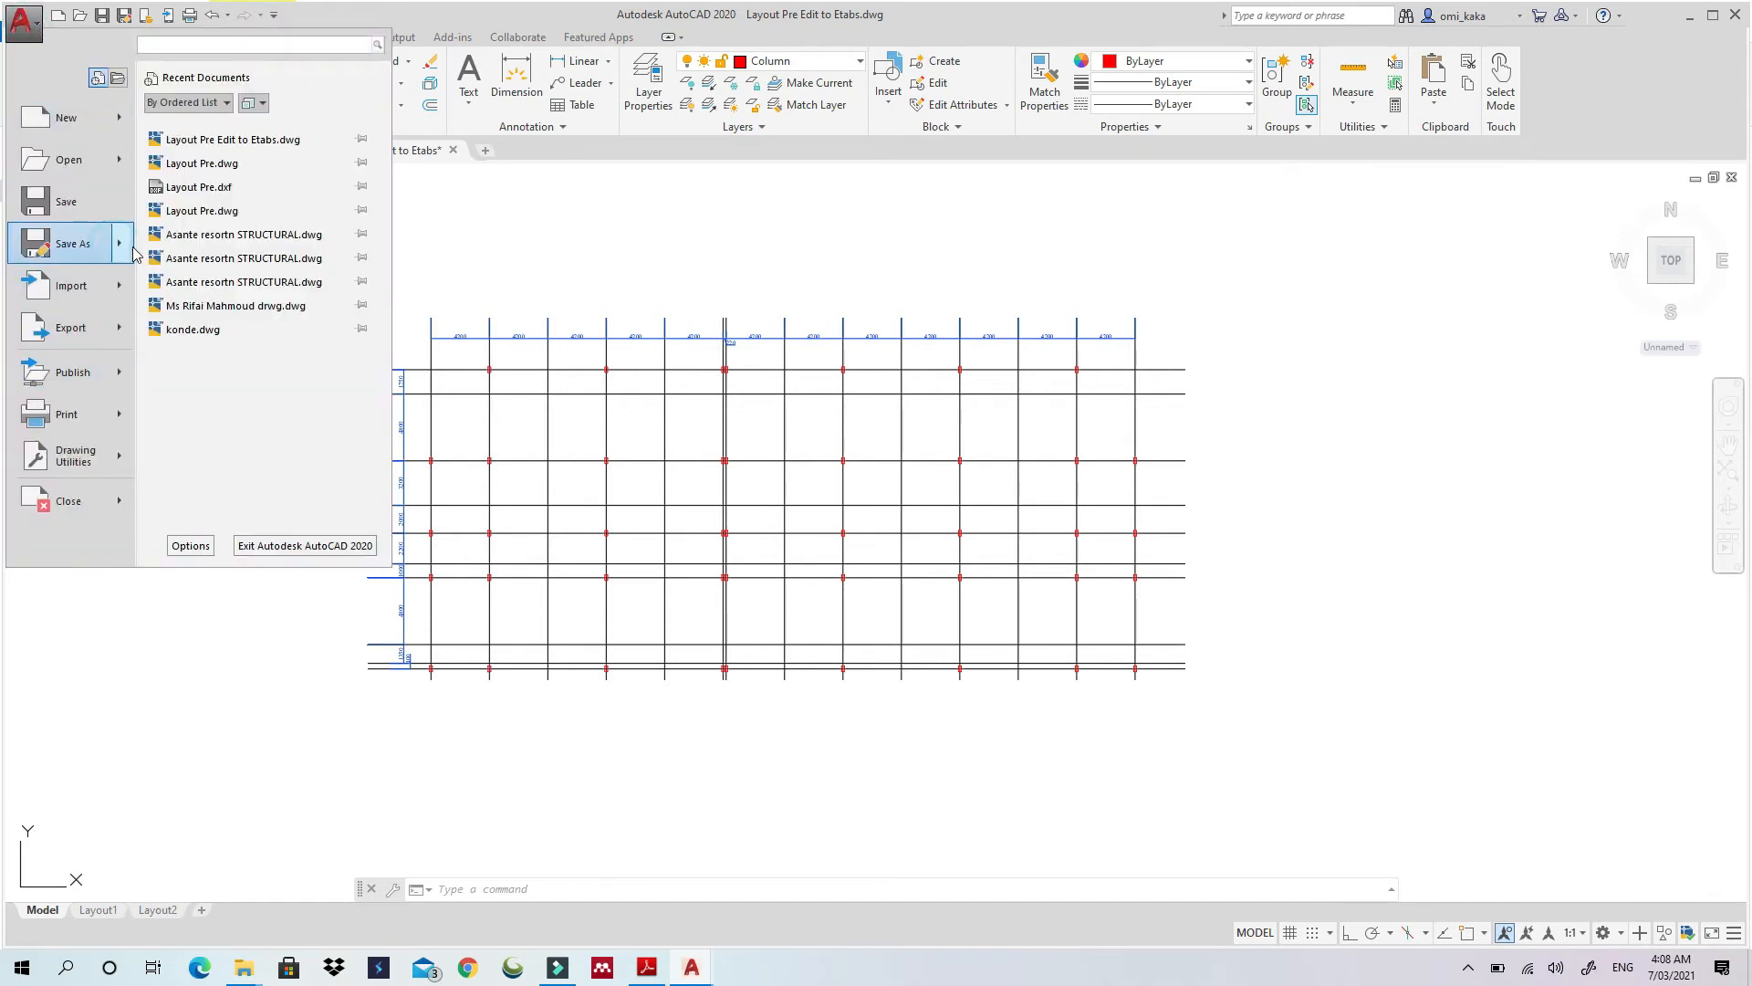
{"action": "left_click", "coordinate": [324, 381]}
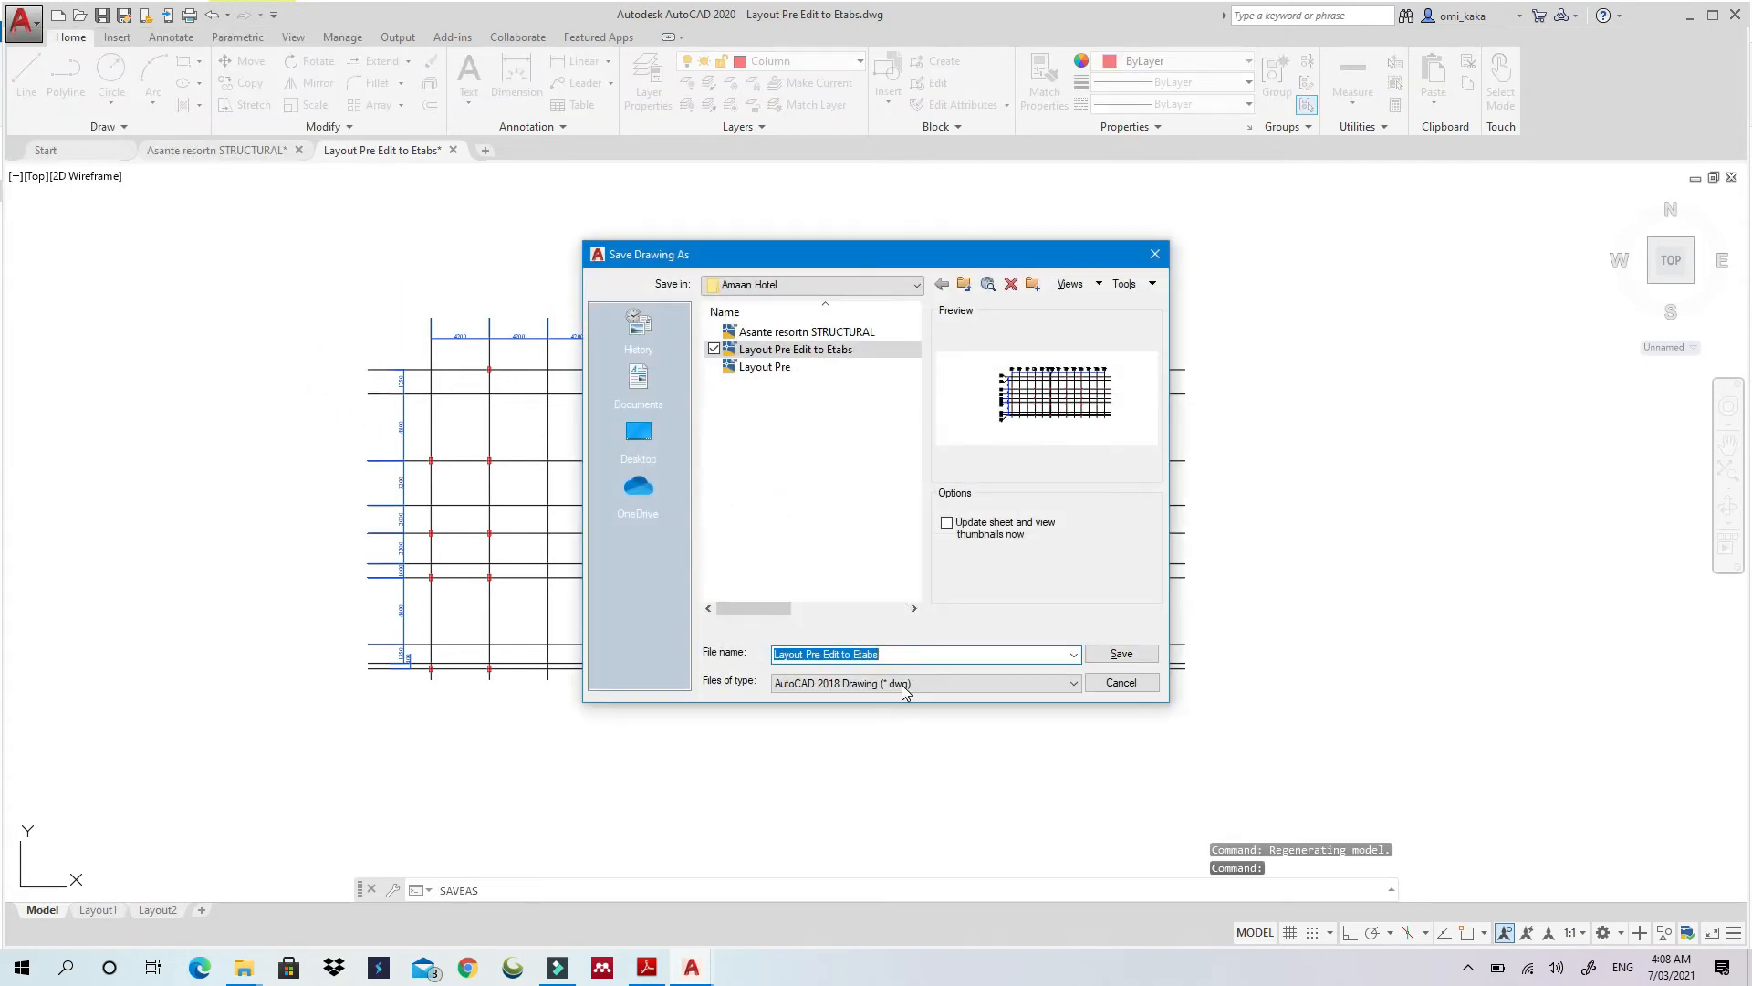
{"action": "left_click", "coordinate": [1050, 682]}
{"action": "left_click", "coordinate": [1013, 820]}
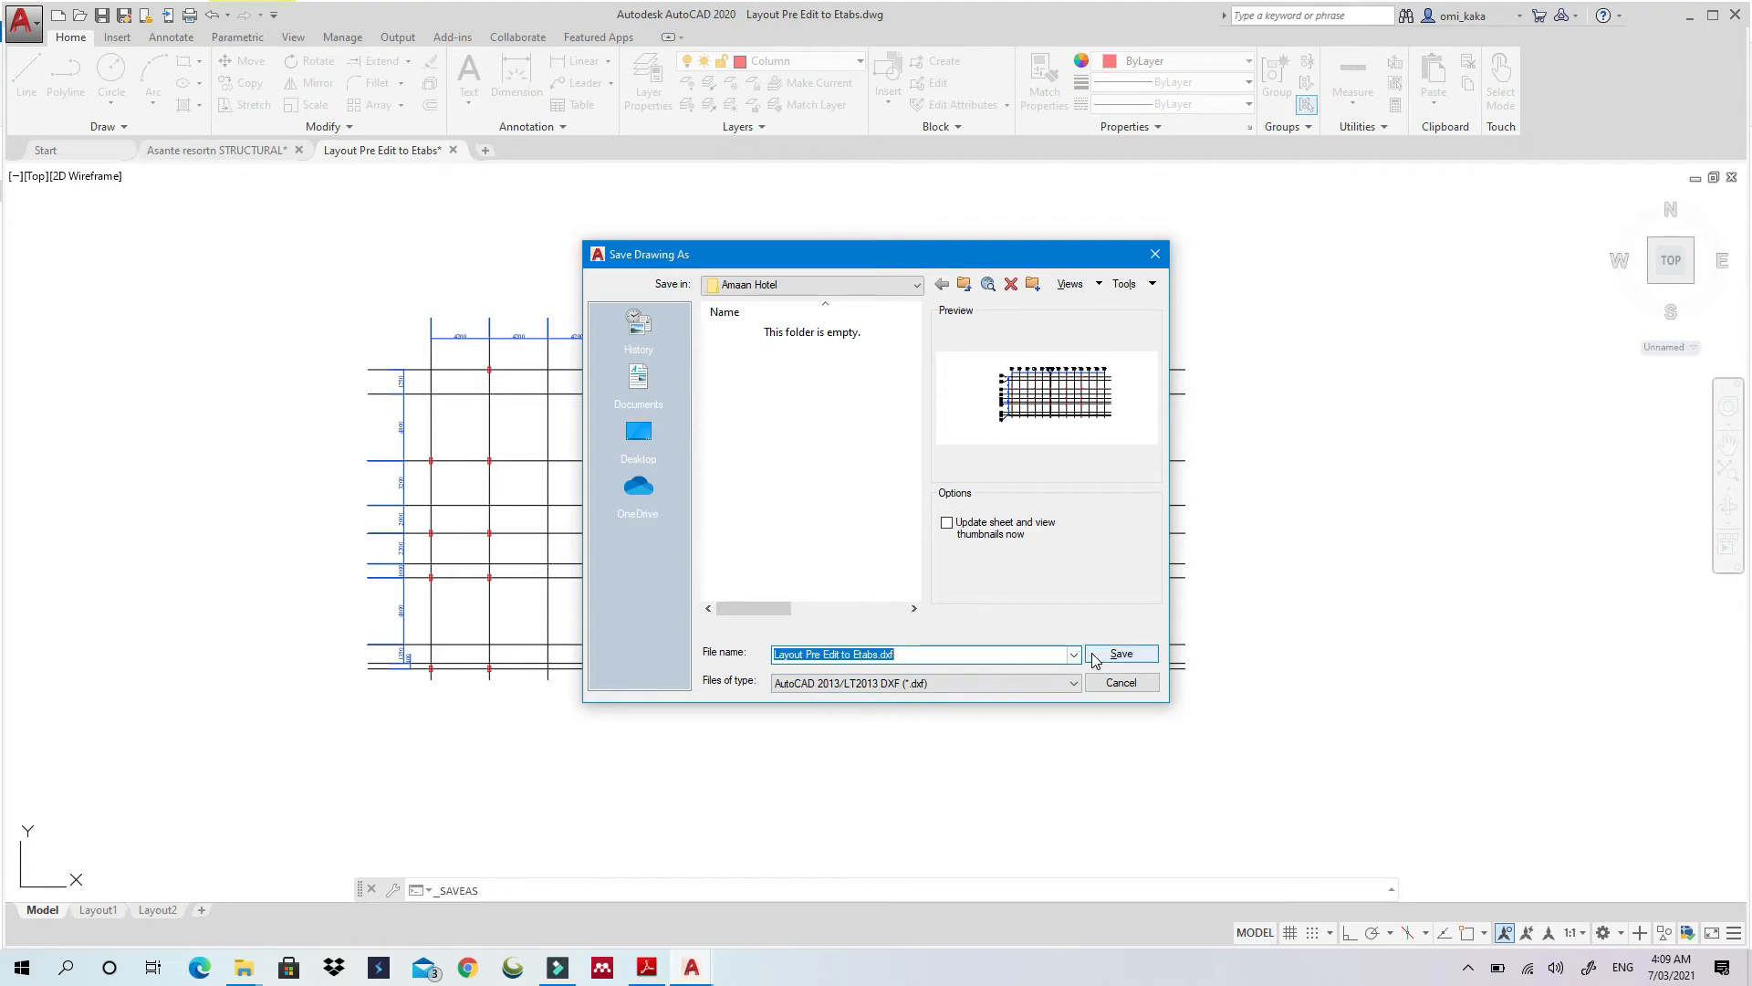
{"action": "left_click", "coordinate": [1120, 655]}
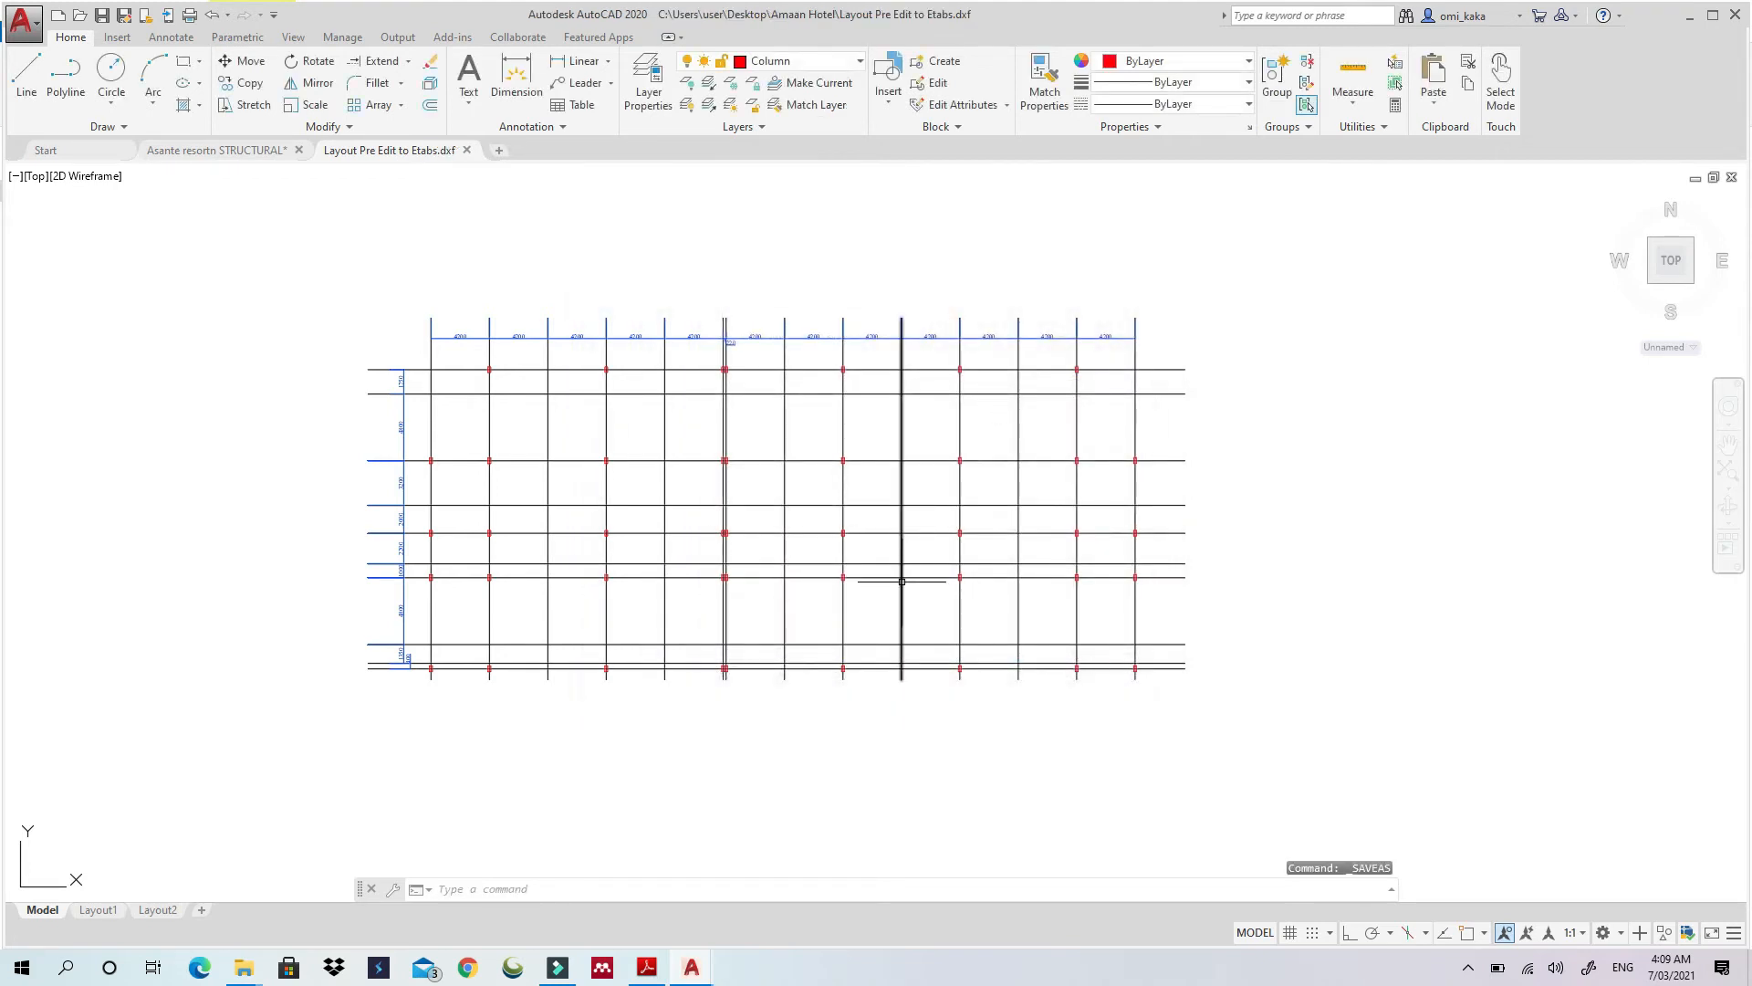
Close the DXF drawing without saving it in DWG format, cancel closing the Asante resortn STRUCTURAL drawing, and minimize AutoCAD
{"action": "left_click", "coordinate": [1736, 15]}
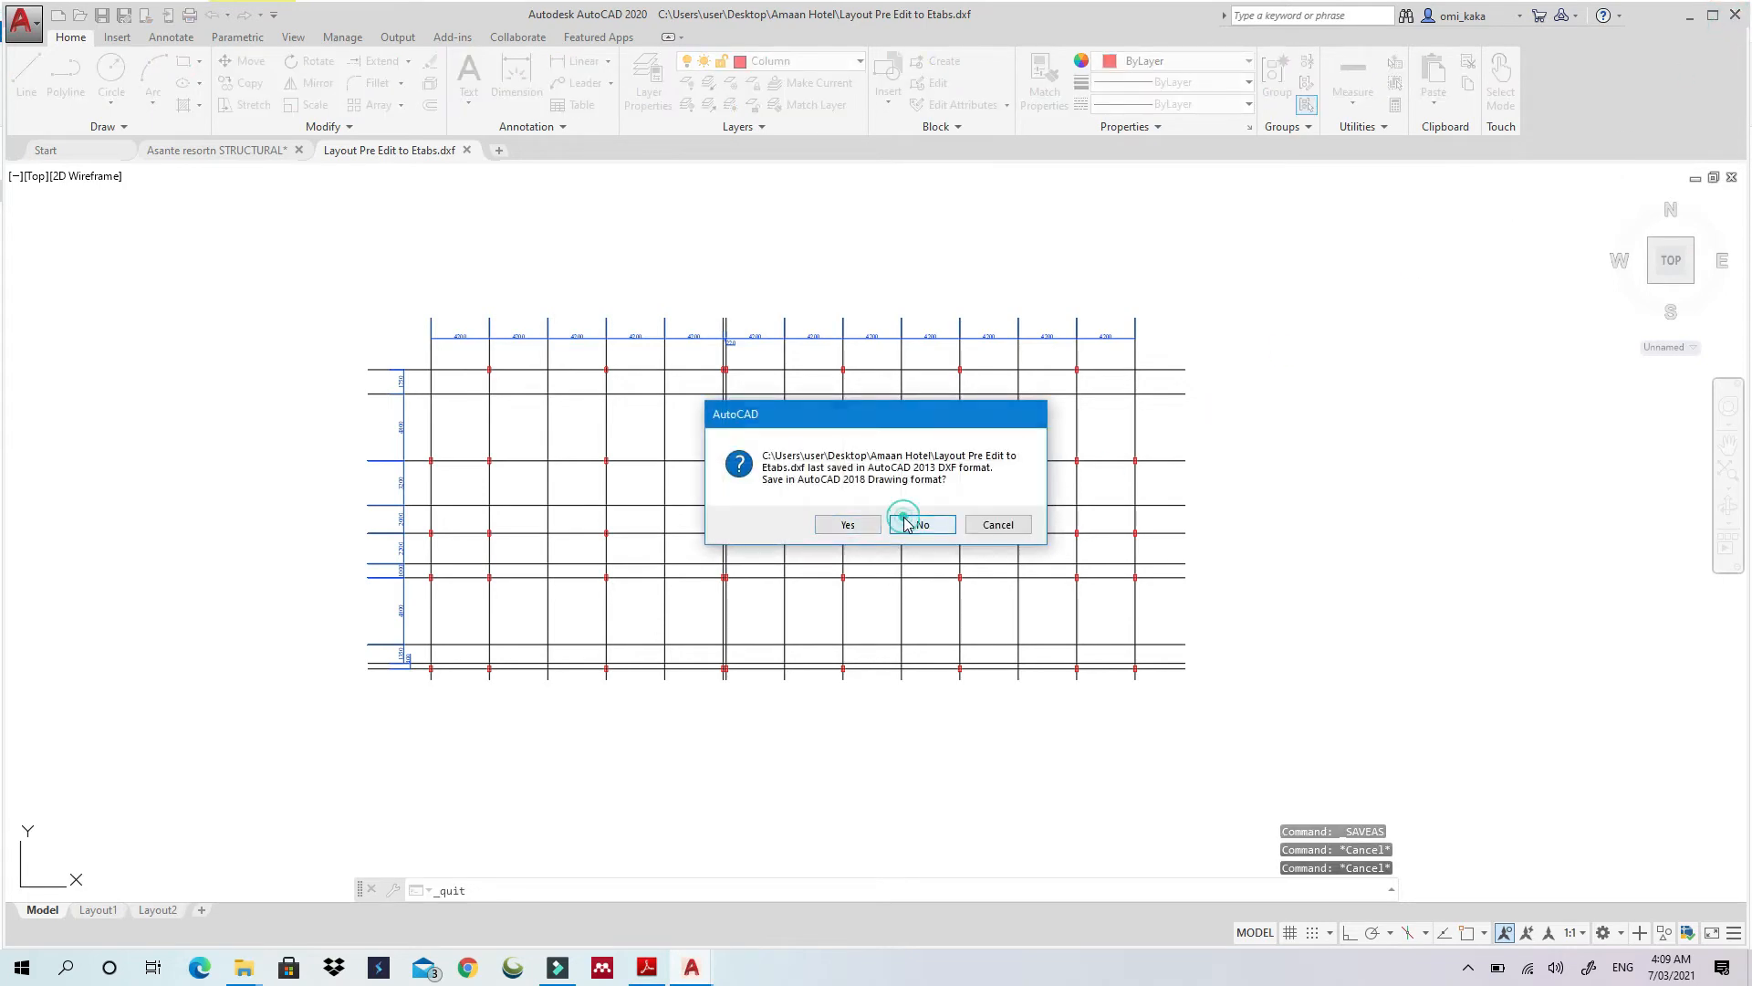
{"action": "left_click", "coordinate": [904, 521]}
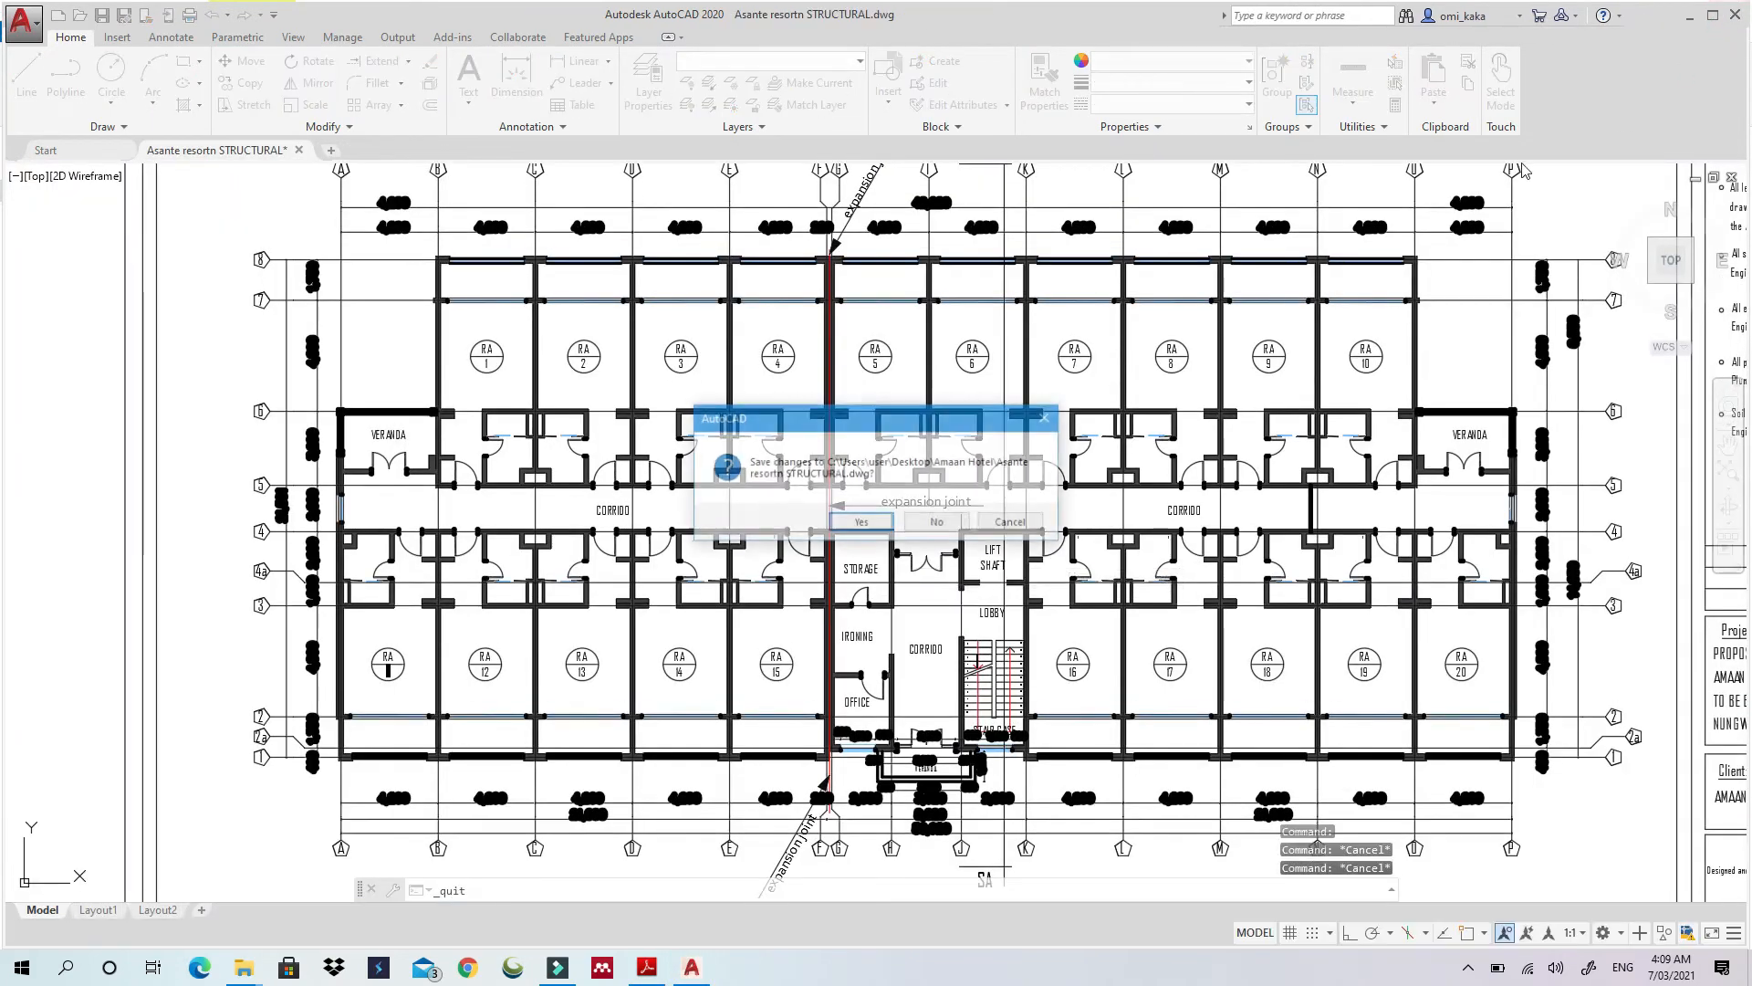
{"action": "left_click", "coordinate": [1009, 521]}
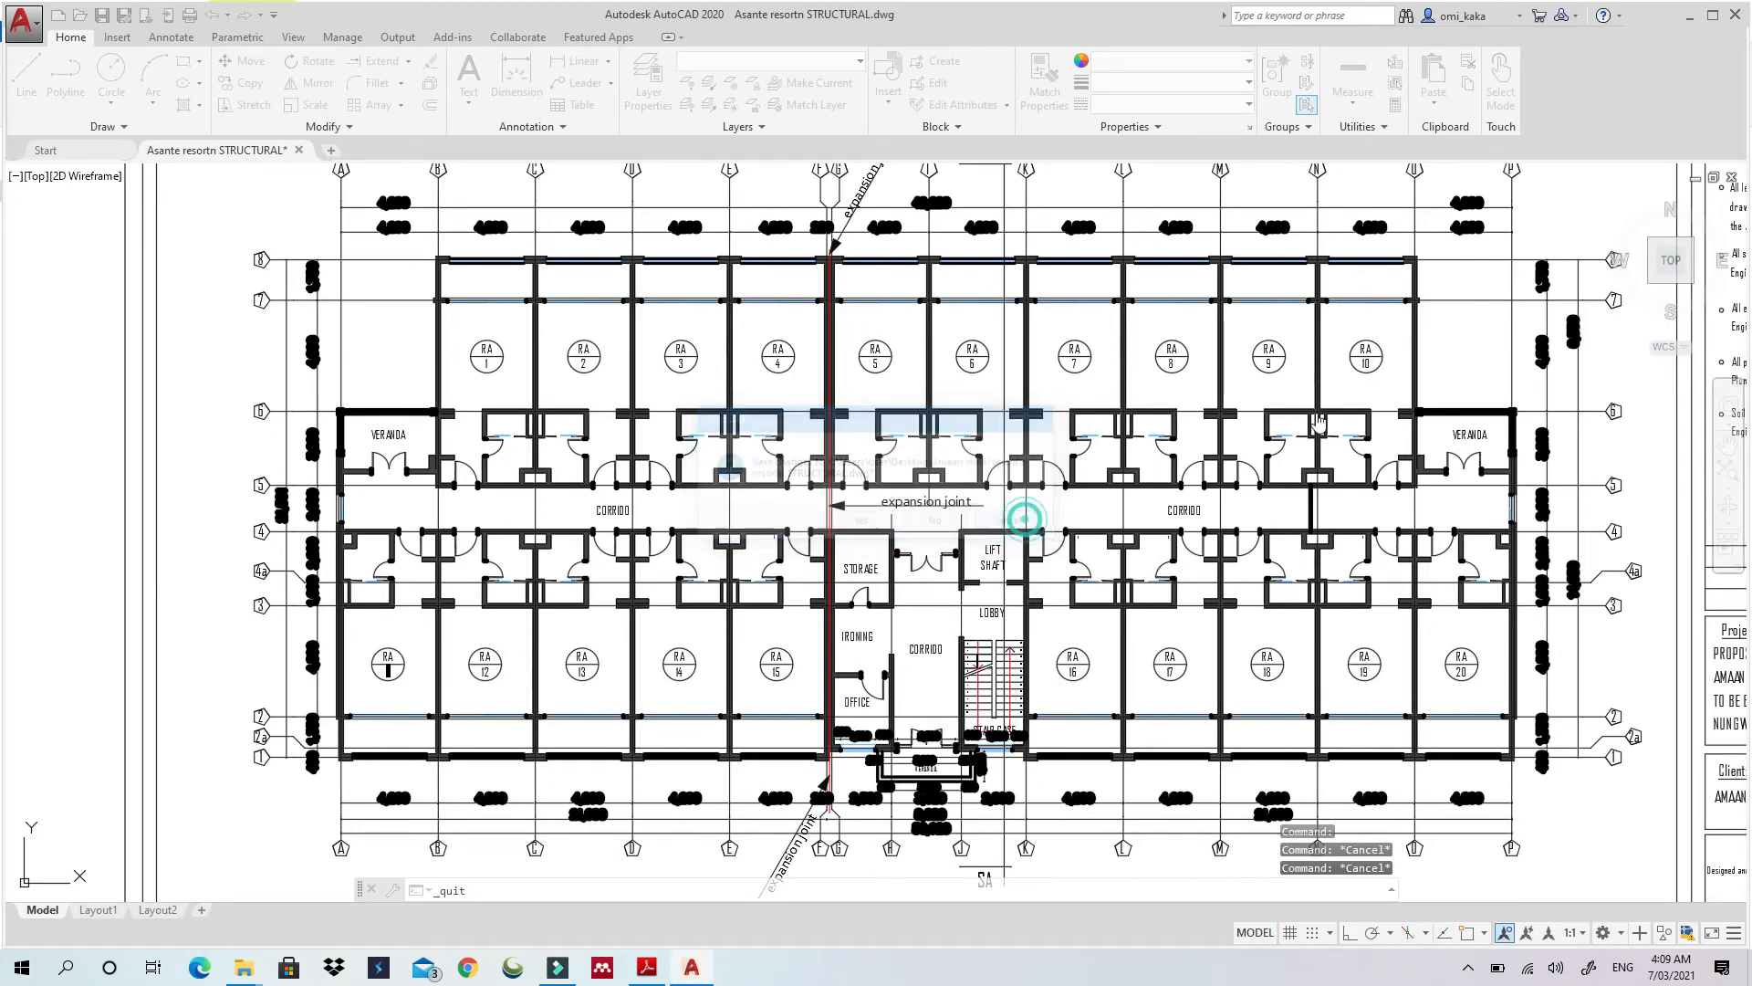
{"action": "left_click", "coordinate": [1693, 16]}
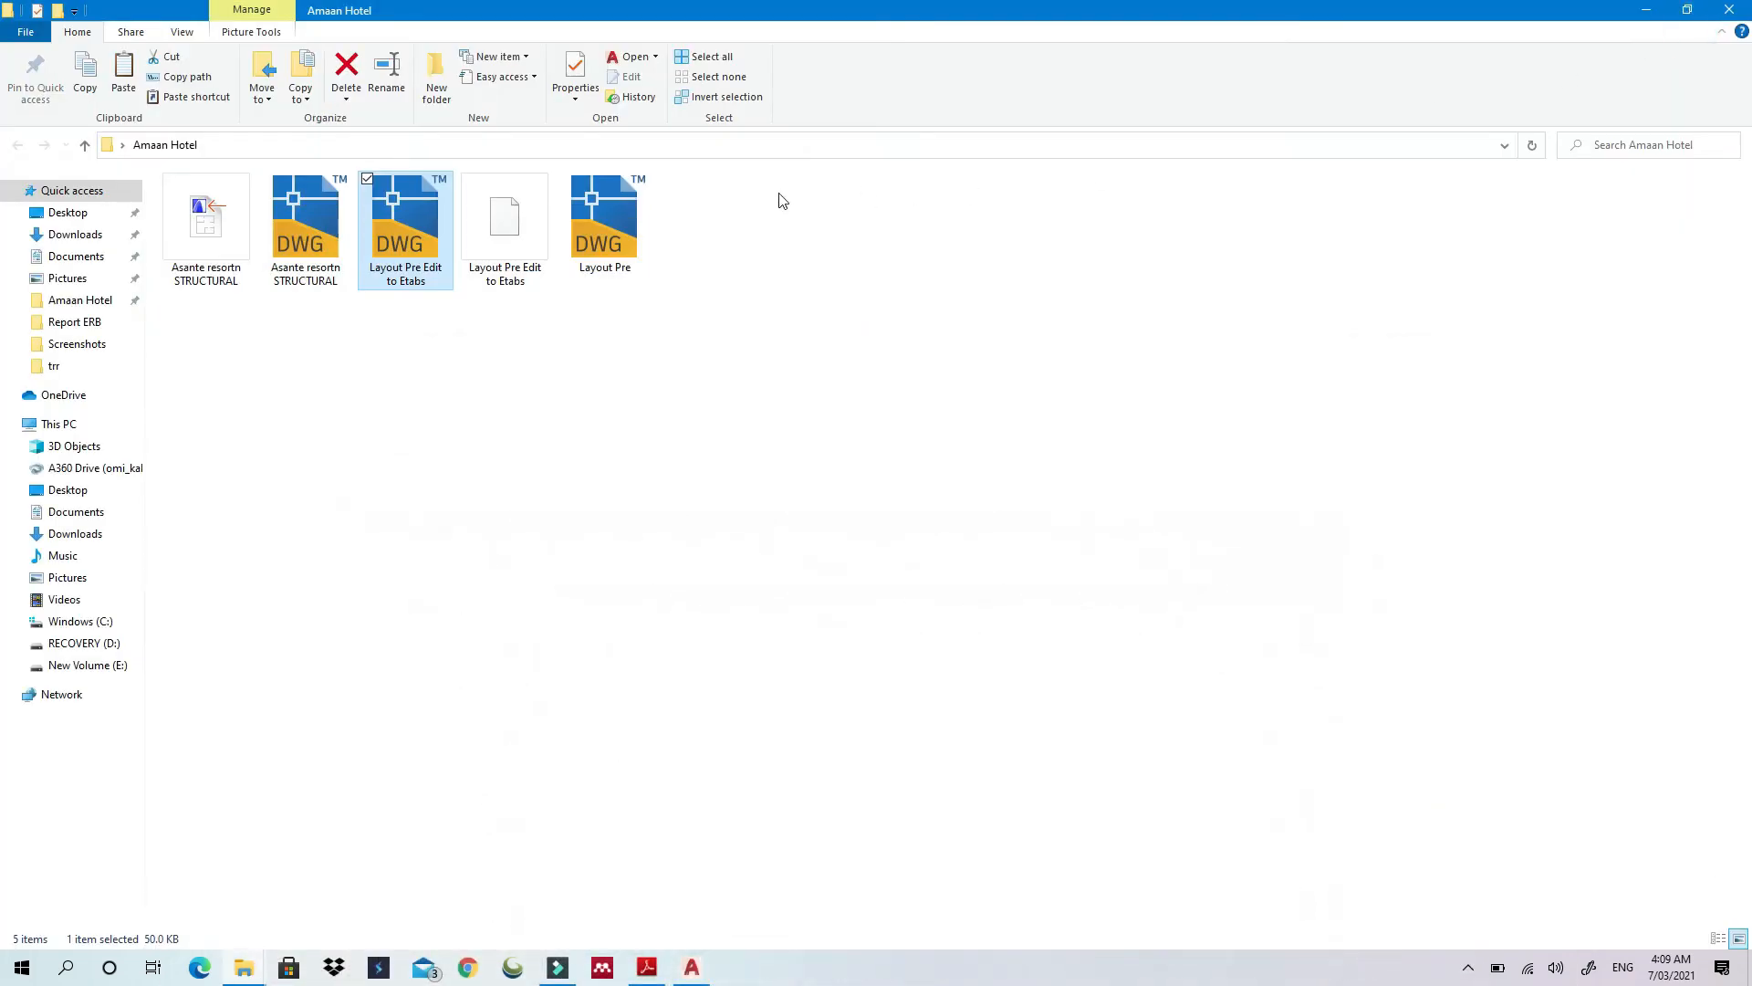
Select the exported Layout Pre Edit to Etabs DXF in the Amaan Hotel folder, minimize the folder and launch ETABS 19
{"action": "left_click", "coordinate": [534, 248]}
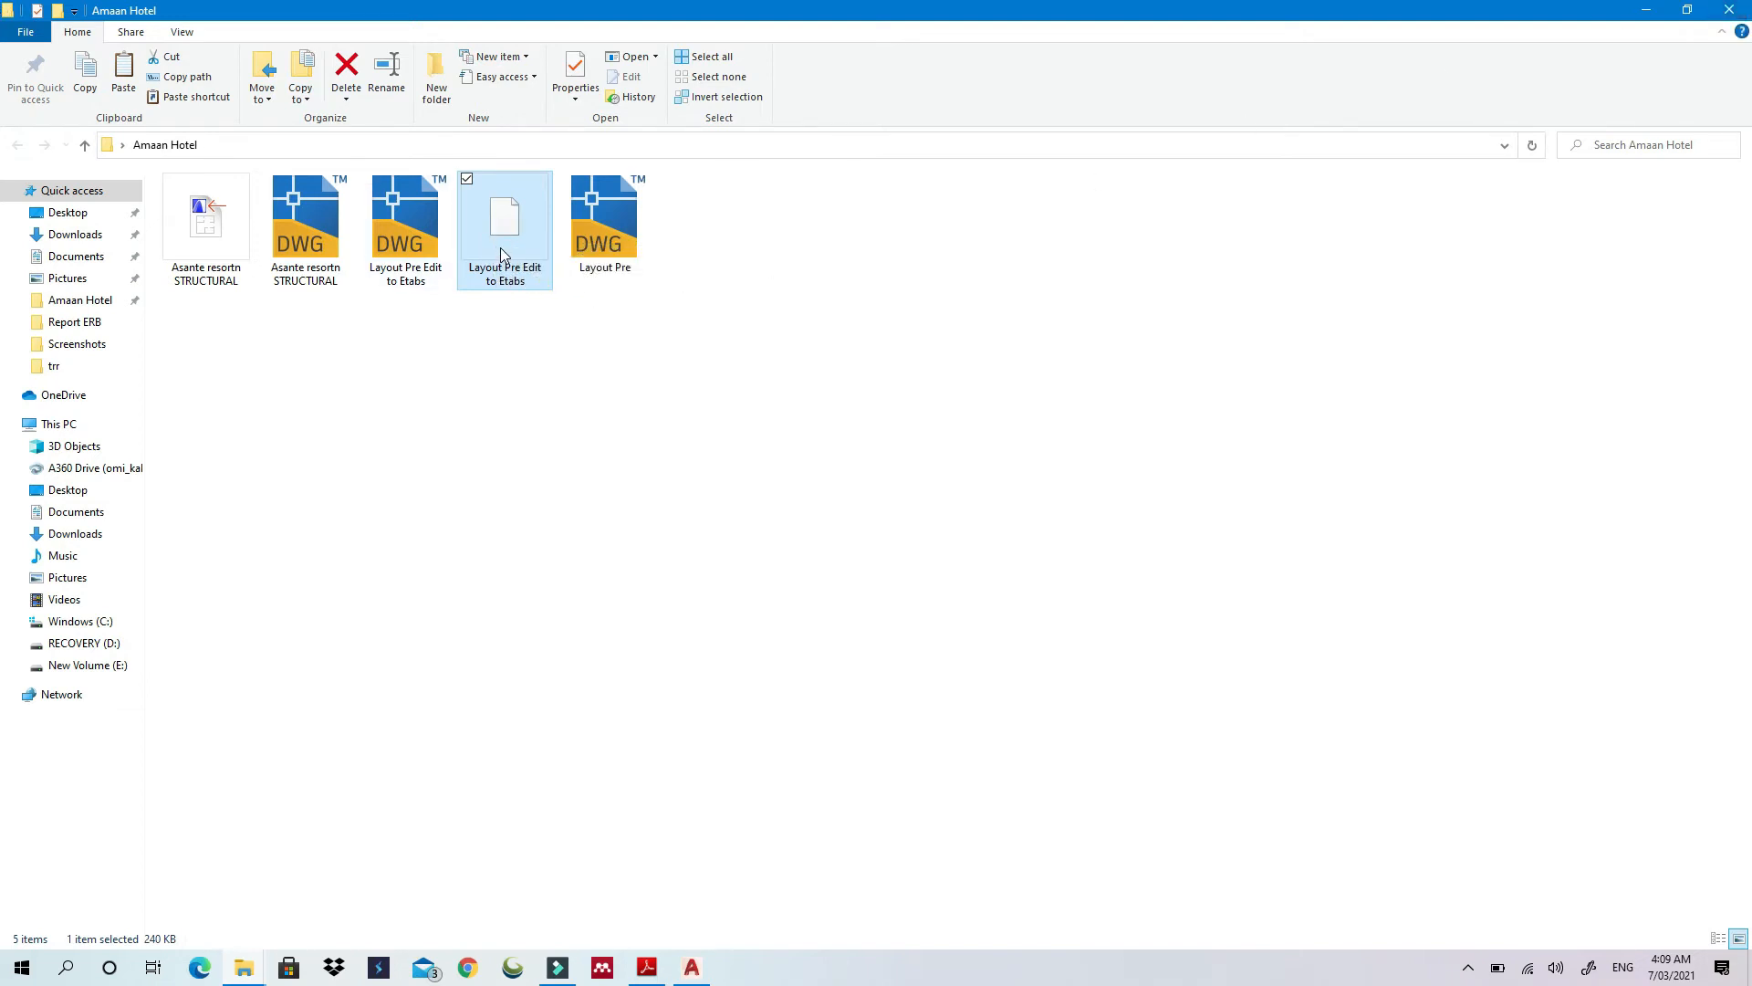
{"action": "left_click", "coordinate": [1646, 13]}
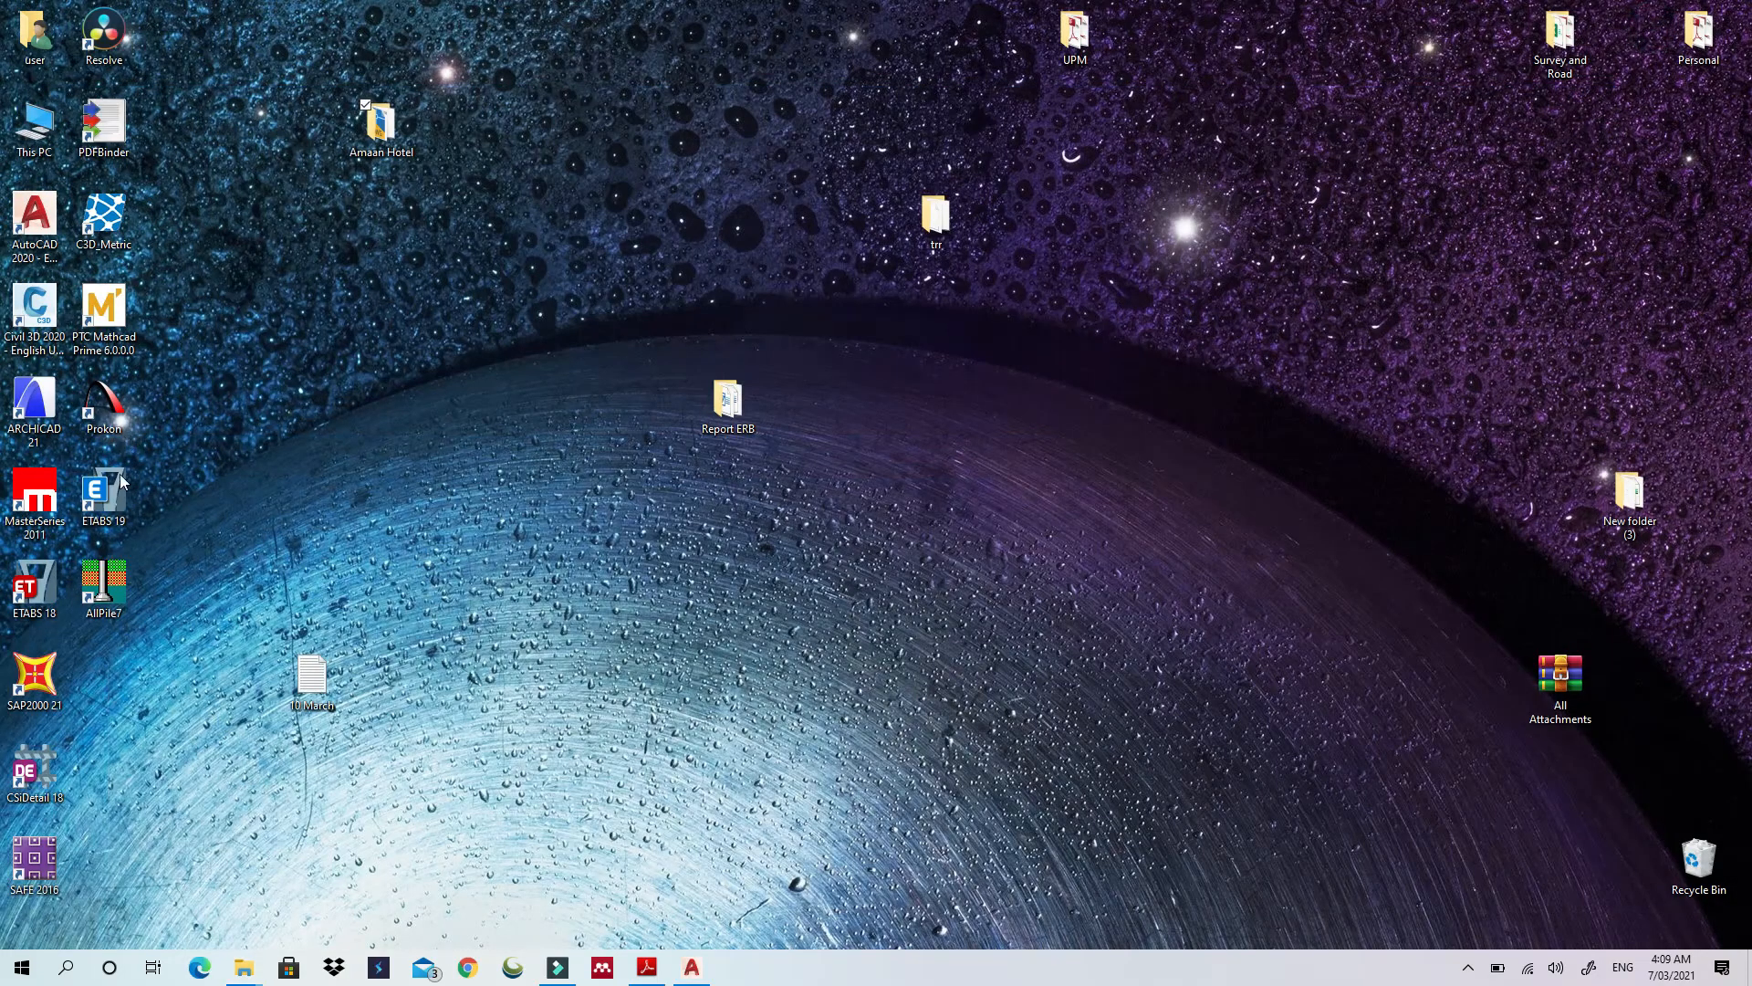
{"action": "double_click", "coordinate": [128, 511]}
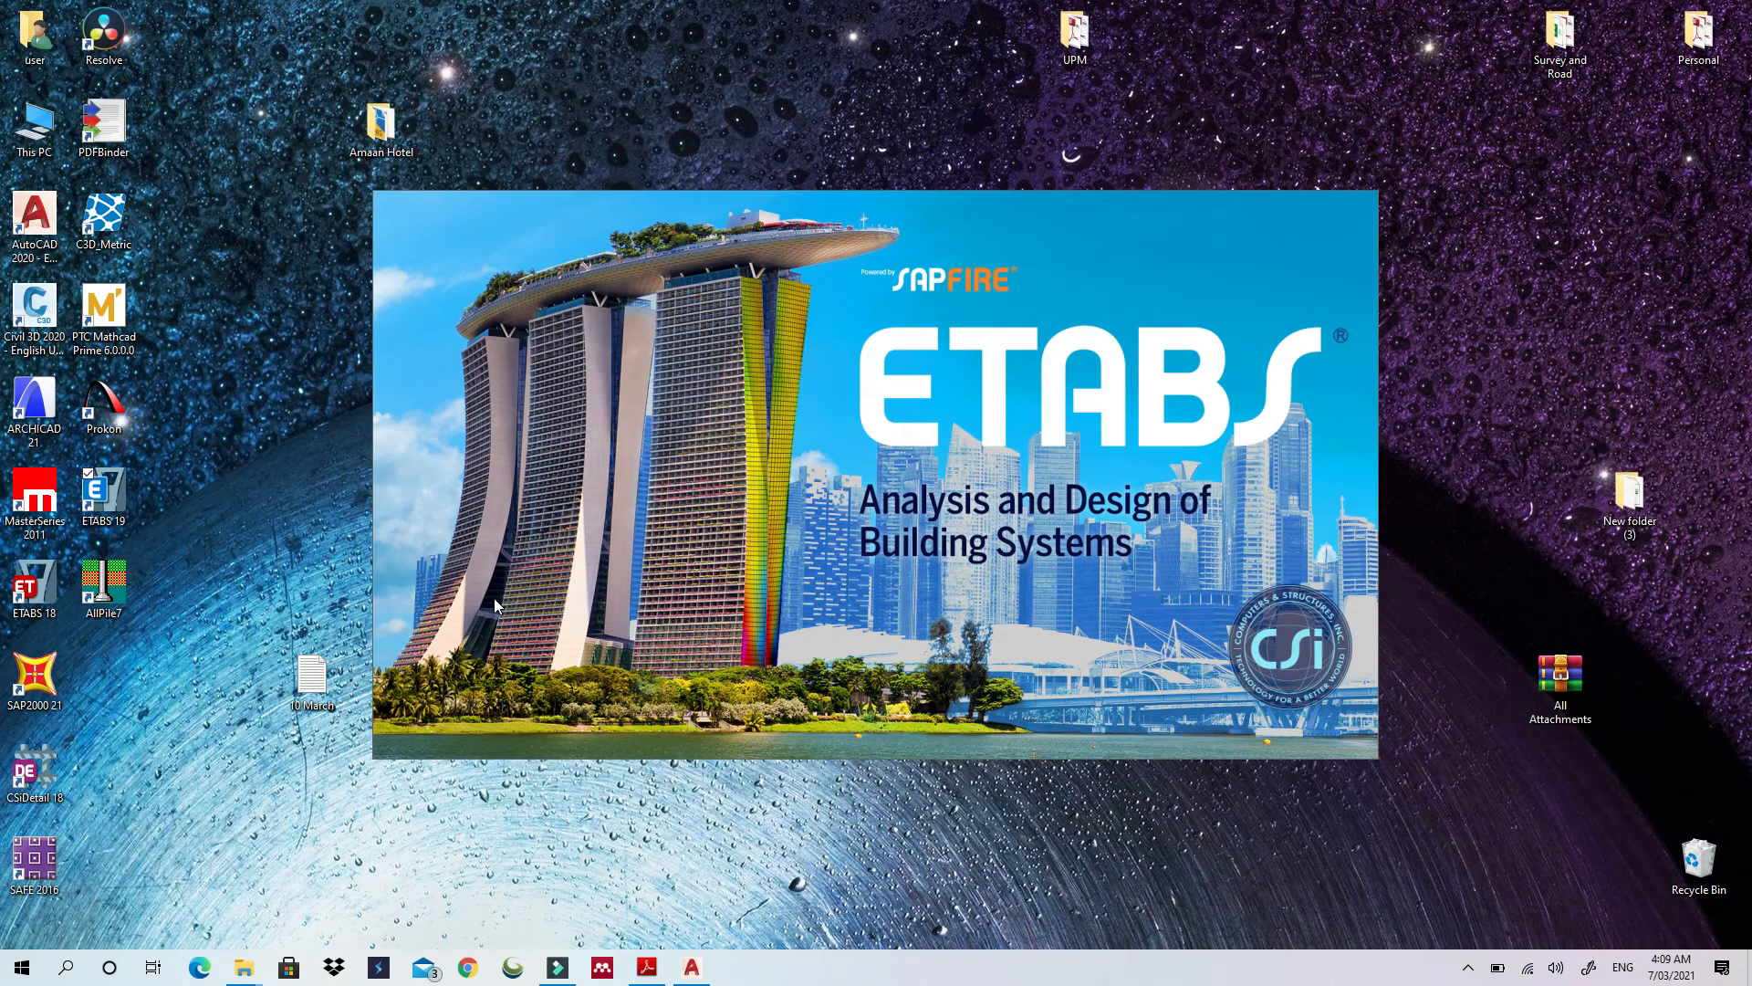
{"action": "left_click", "coordinate": [1467, 968]}
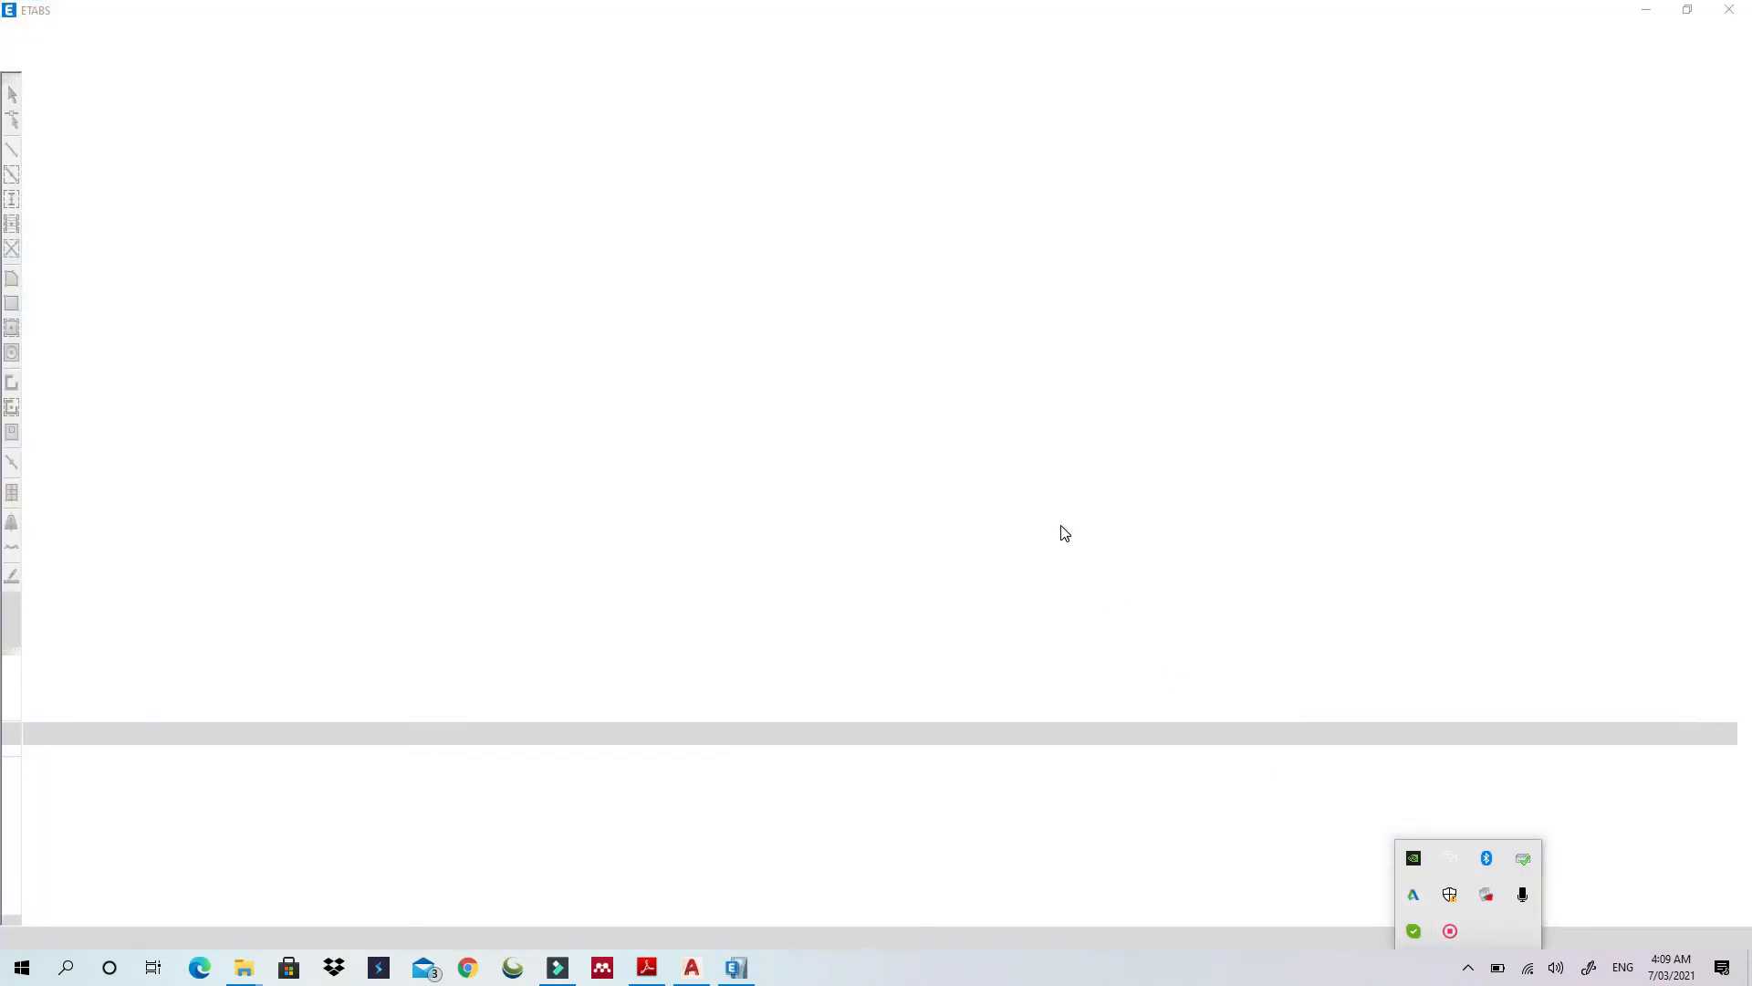
{"action": "left_click", "coordinate": [1253, 976]}
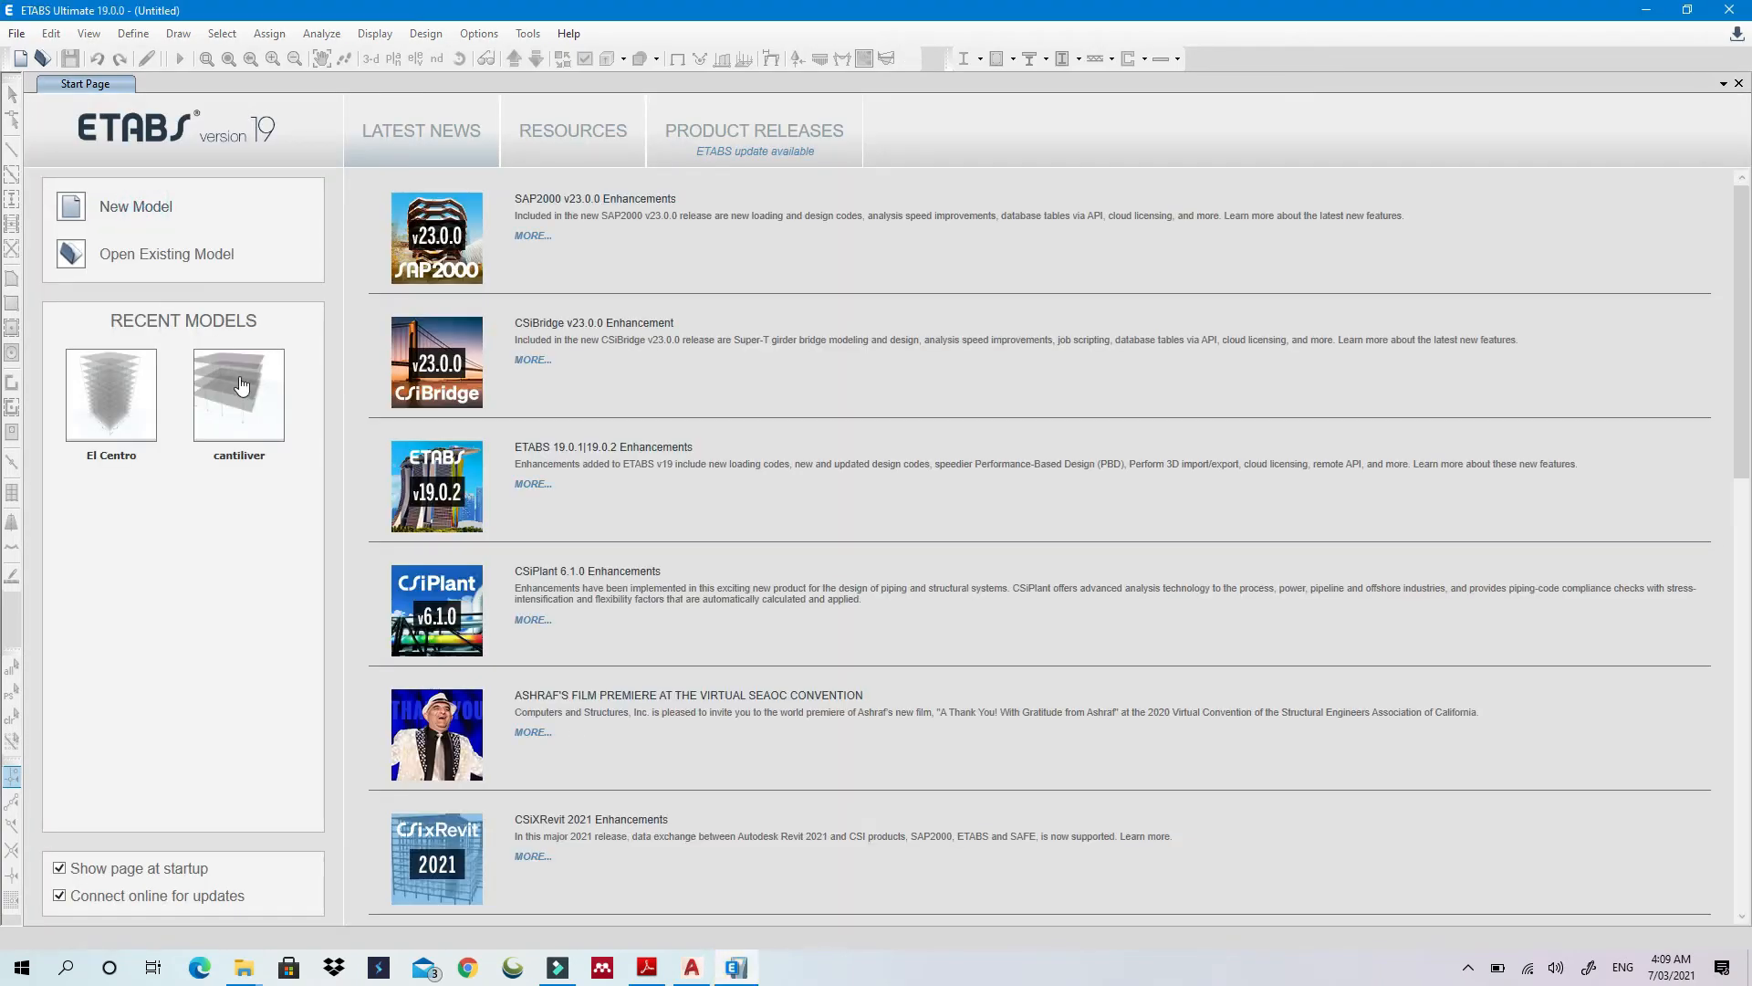
Create a new blank model using the saved user default settings and switch the display units to metric with lengths in metres
{"action": "left_click", "coordinate": [182, 229]}
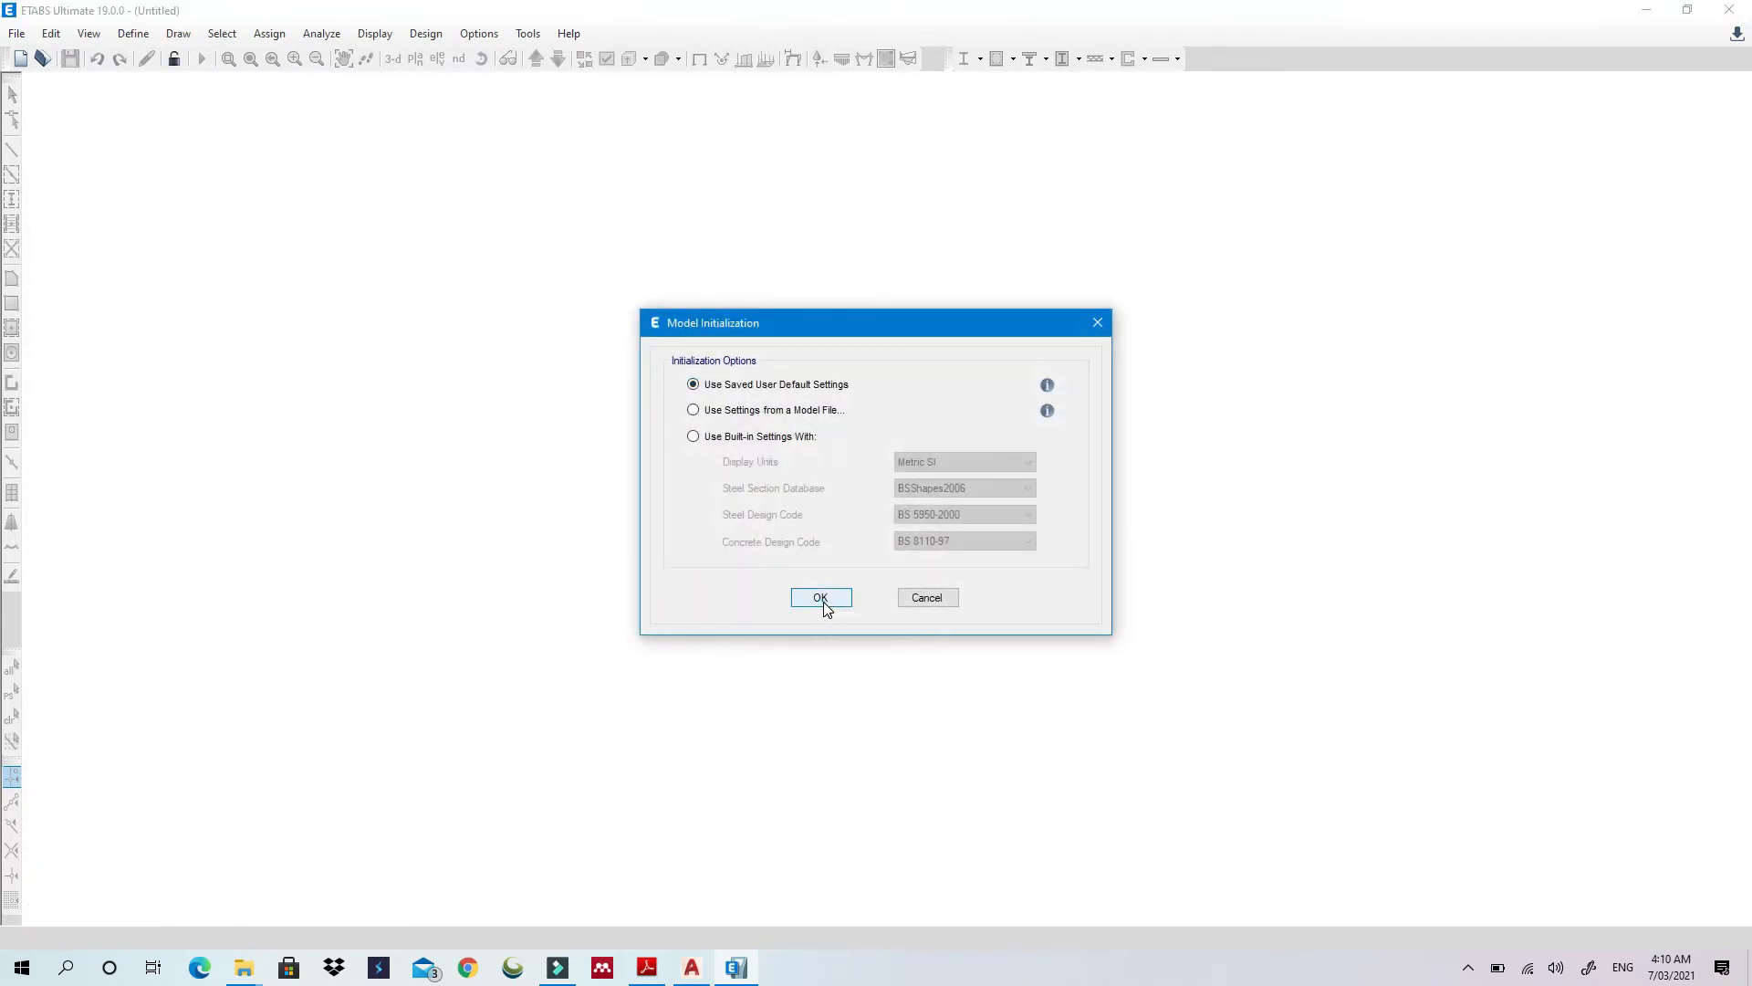
{"action": "left_click", "coordinate": [824, 604]}
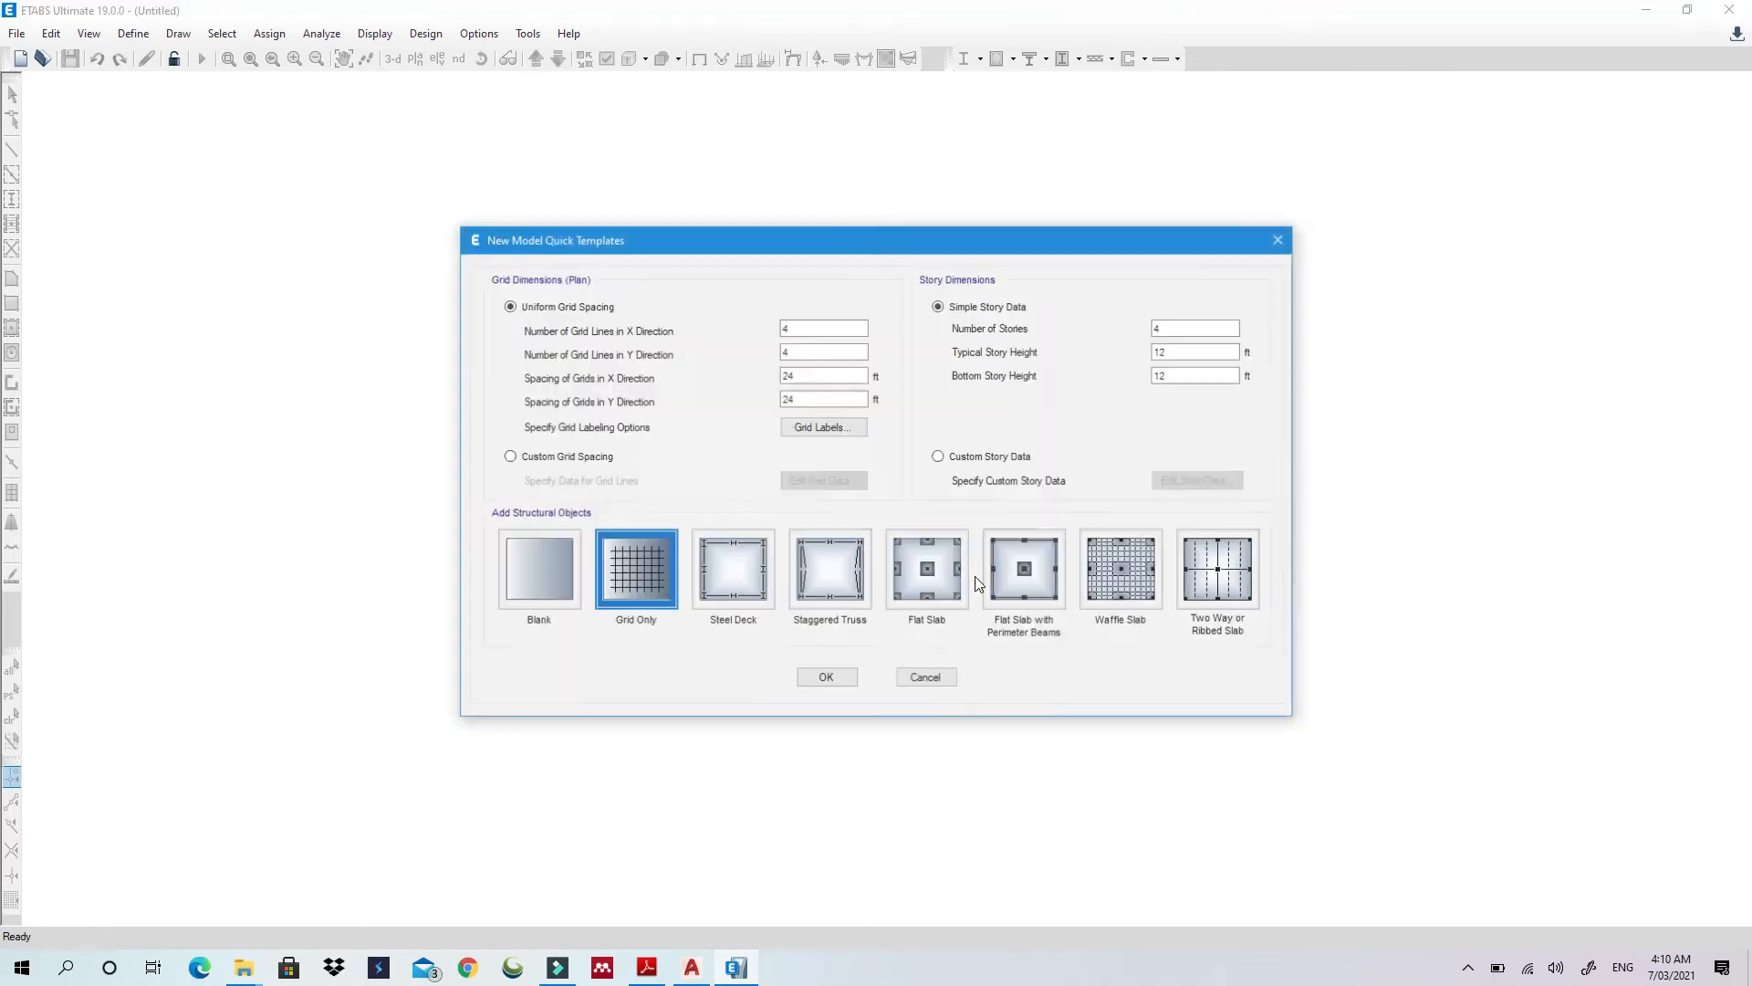
{"action": "left_click", "coordinate": [522, 556]}
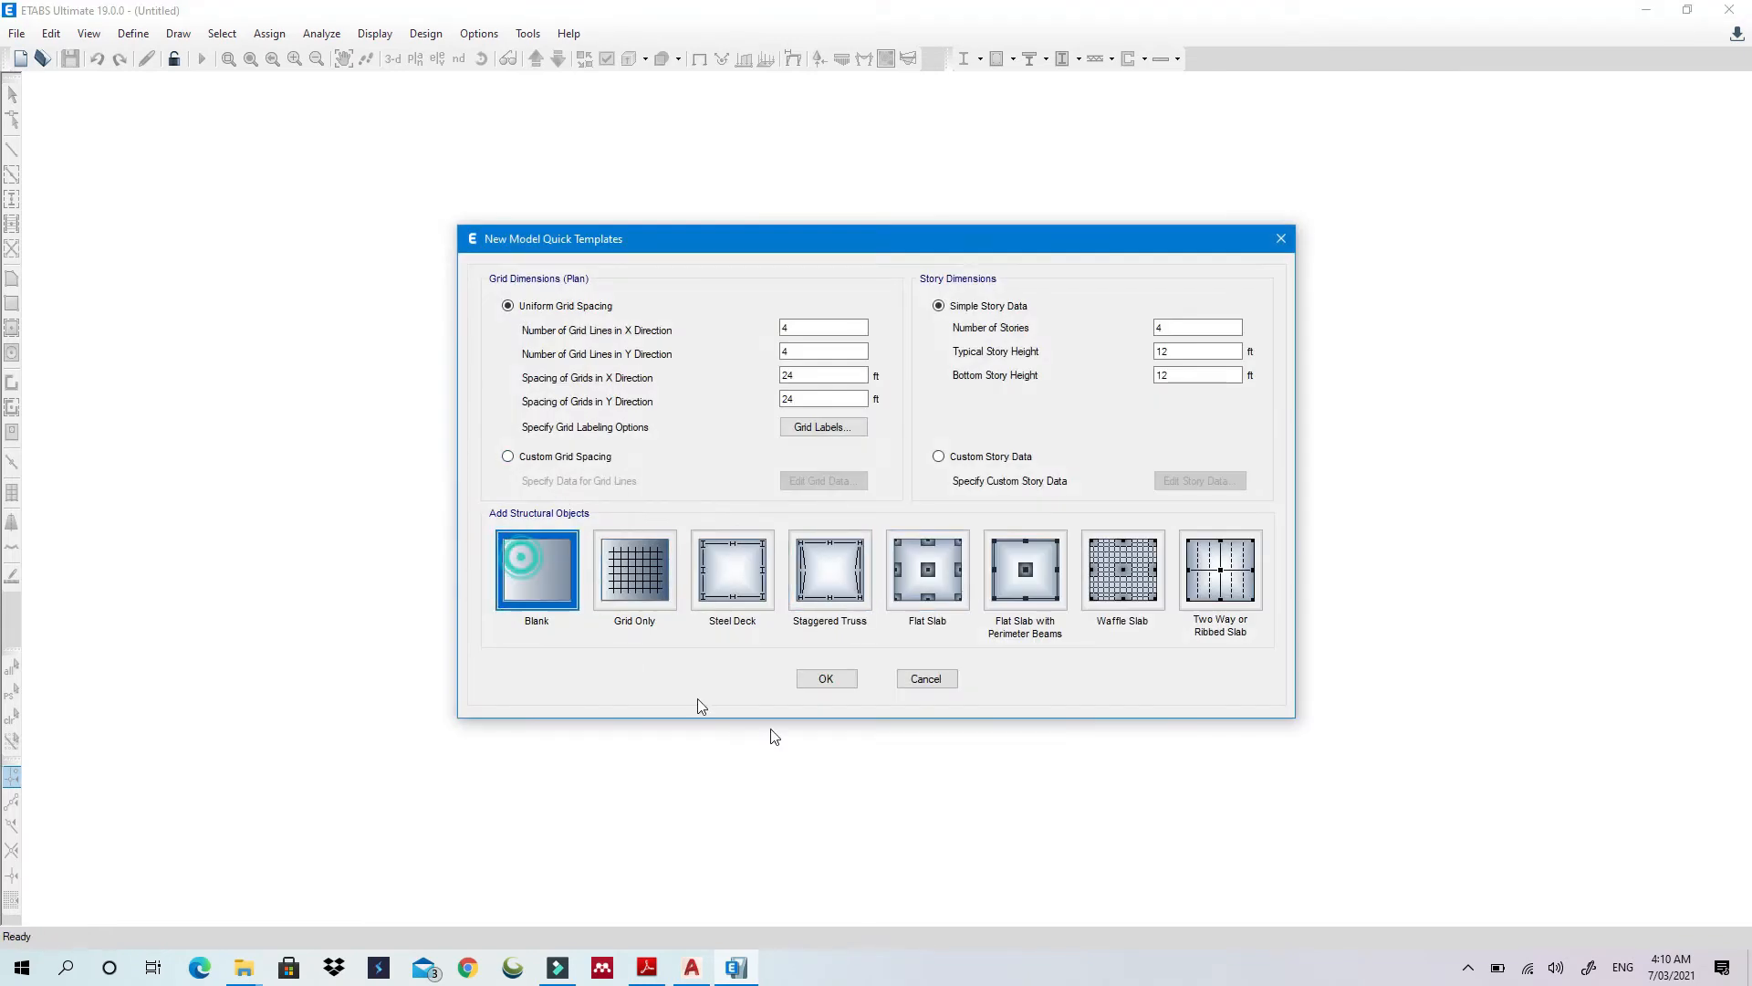
{"action": "left_click", "coordinate": [826, 679]}
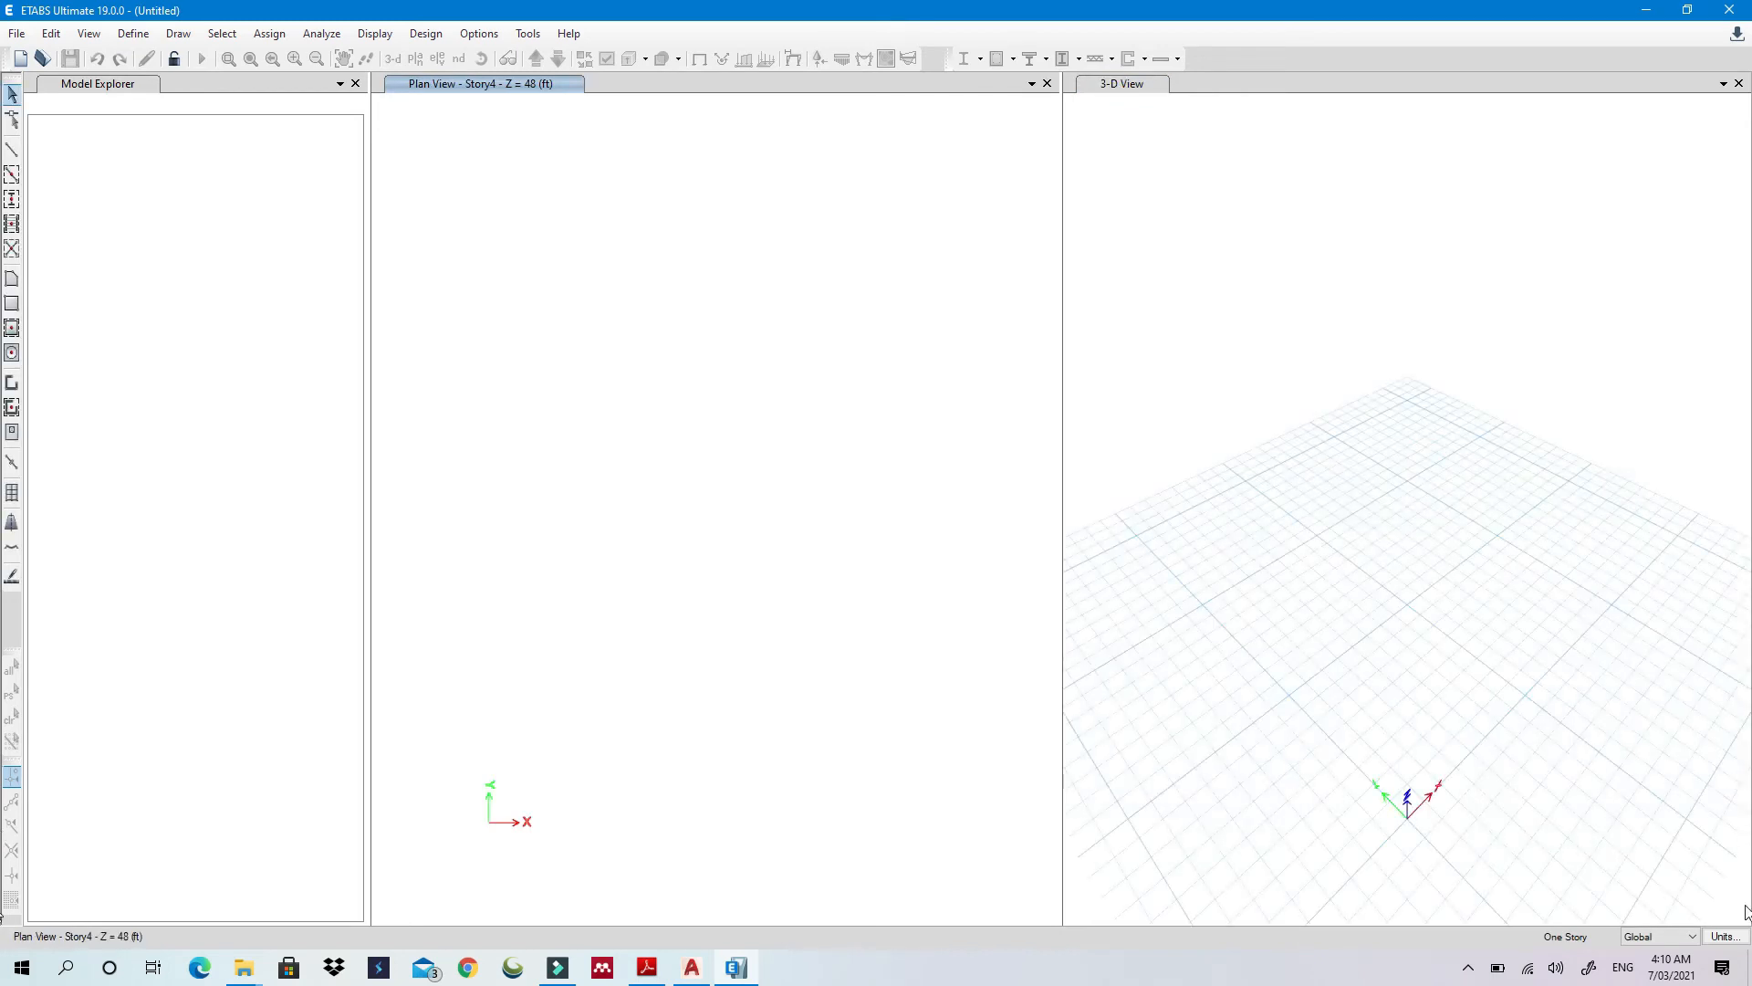
{"action": "left_click", "coordinate": [1725, 936]}
{"action": "left_click", "coordinate": [1674, 879]}
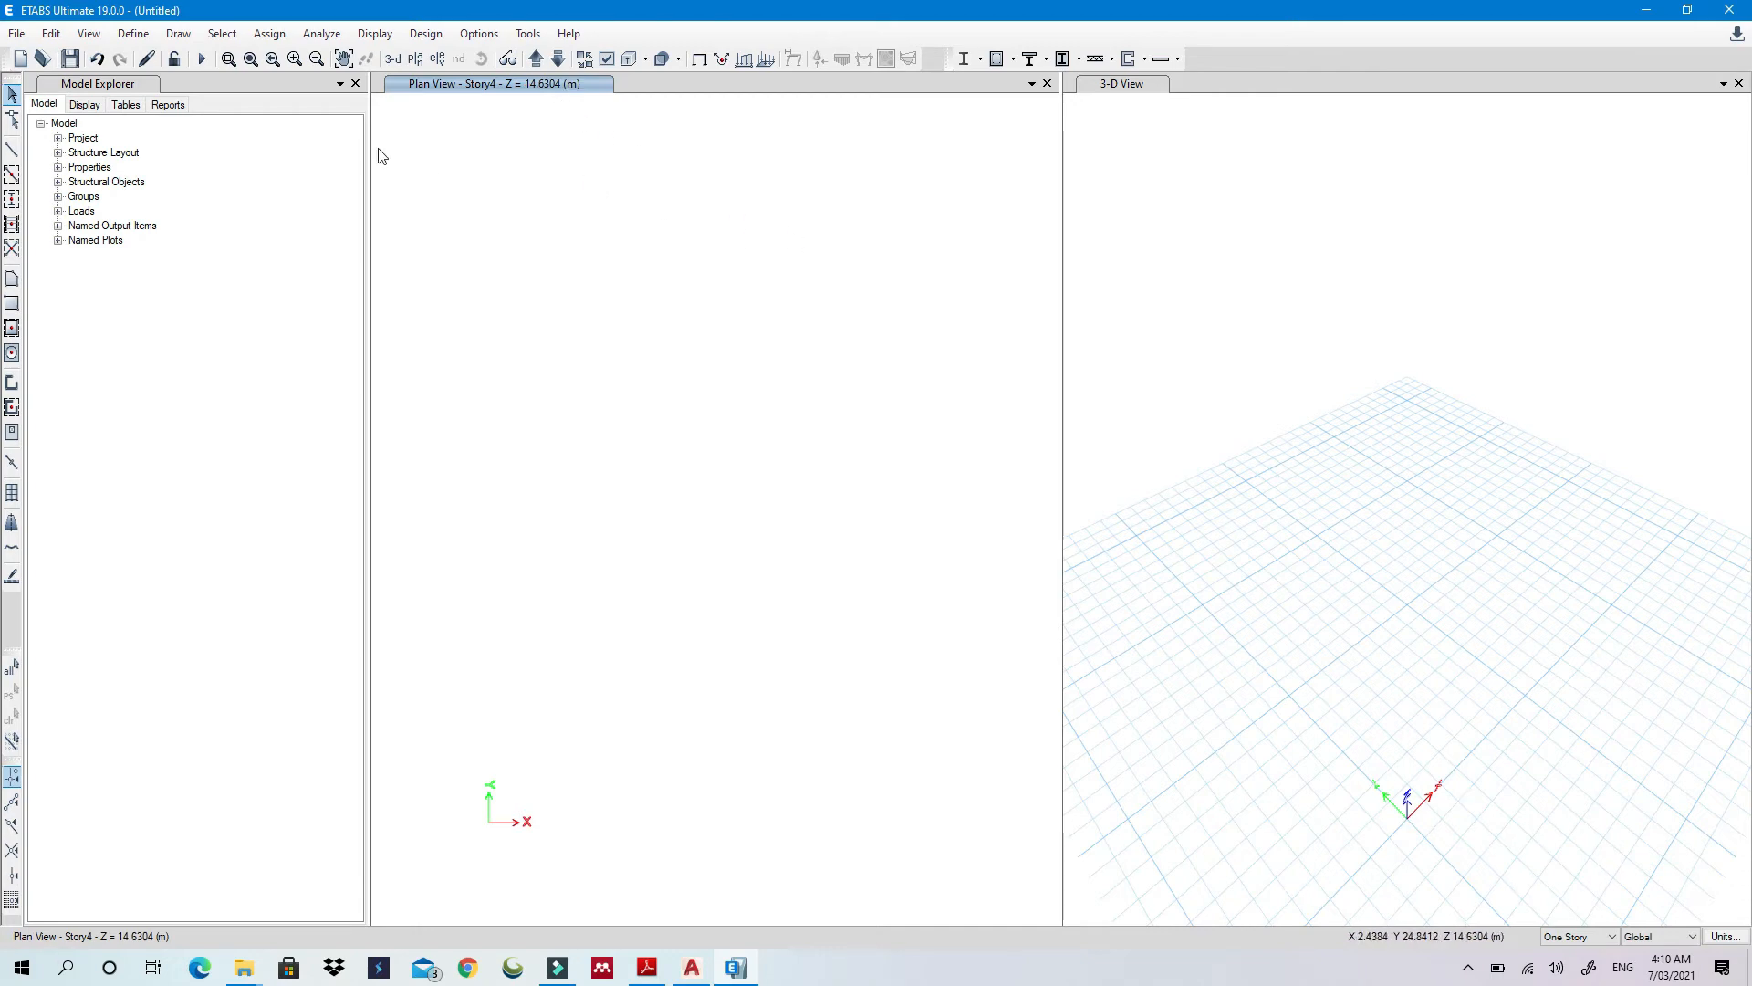
Open the story data of the model and rename the top story as Roof
{"action": "left_click", "coordinate": [51, 33]}
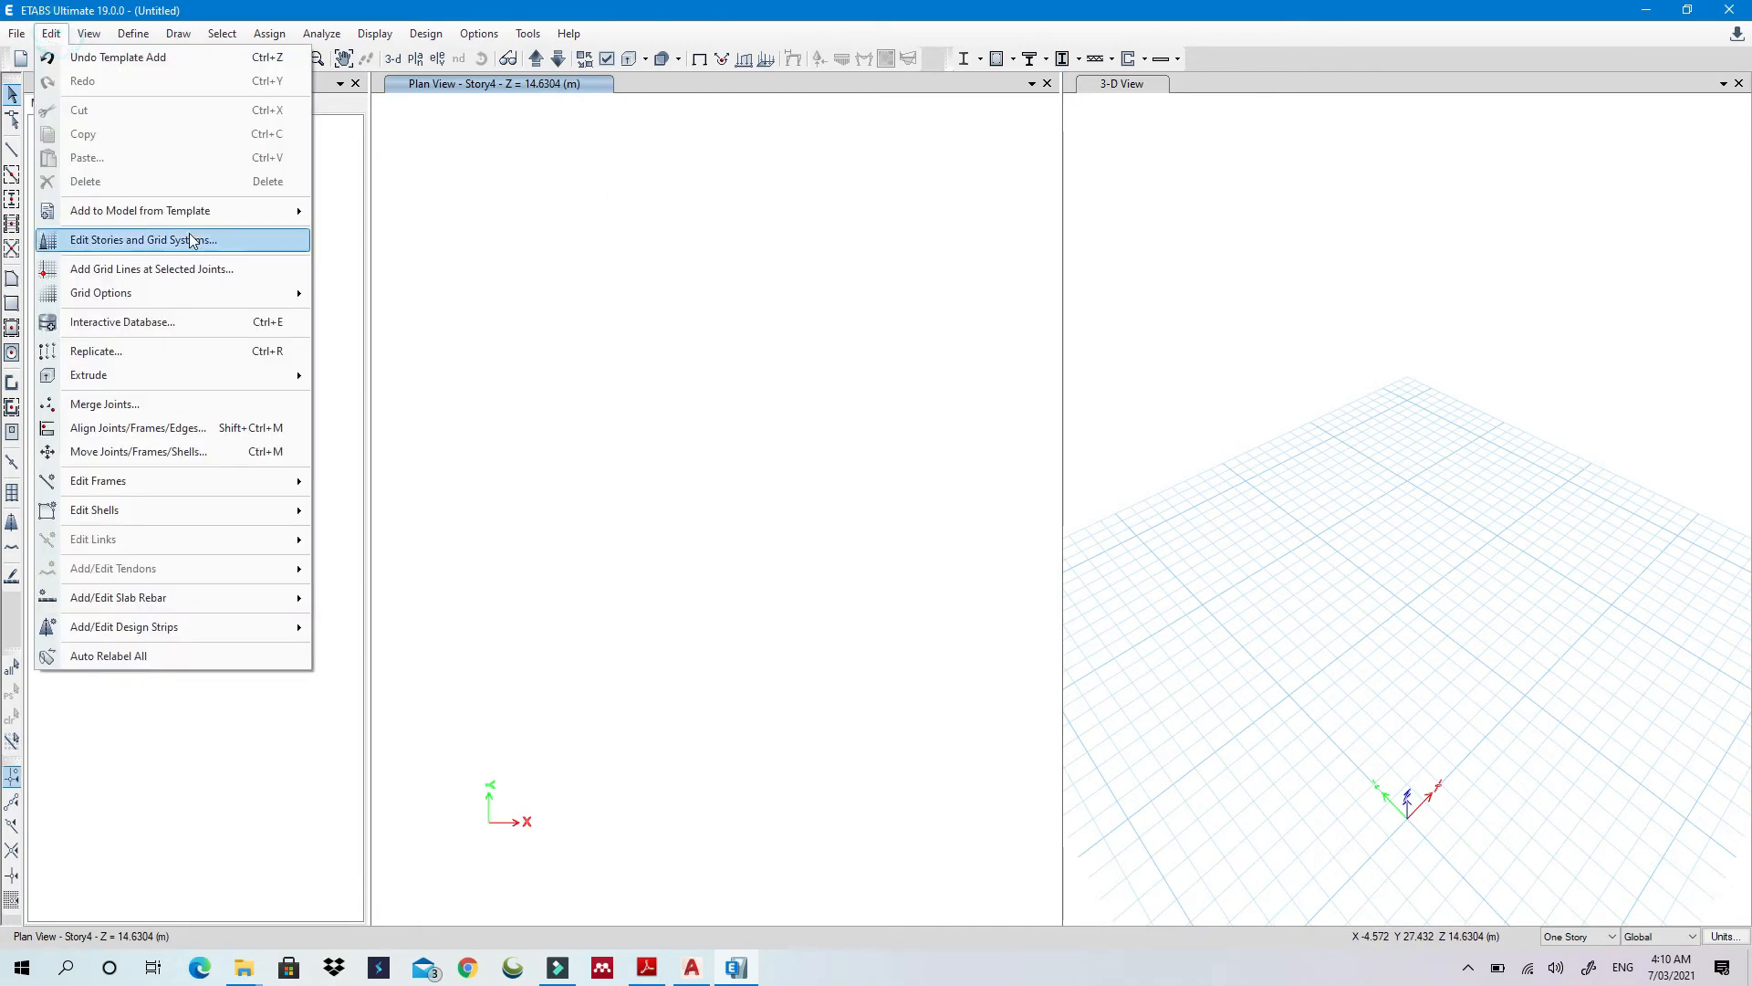
{"action": "left_click", "coordinate": [203, 243]}
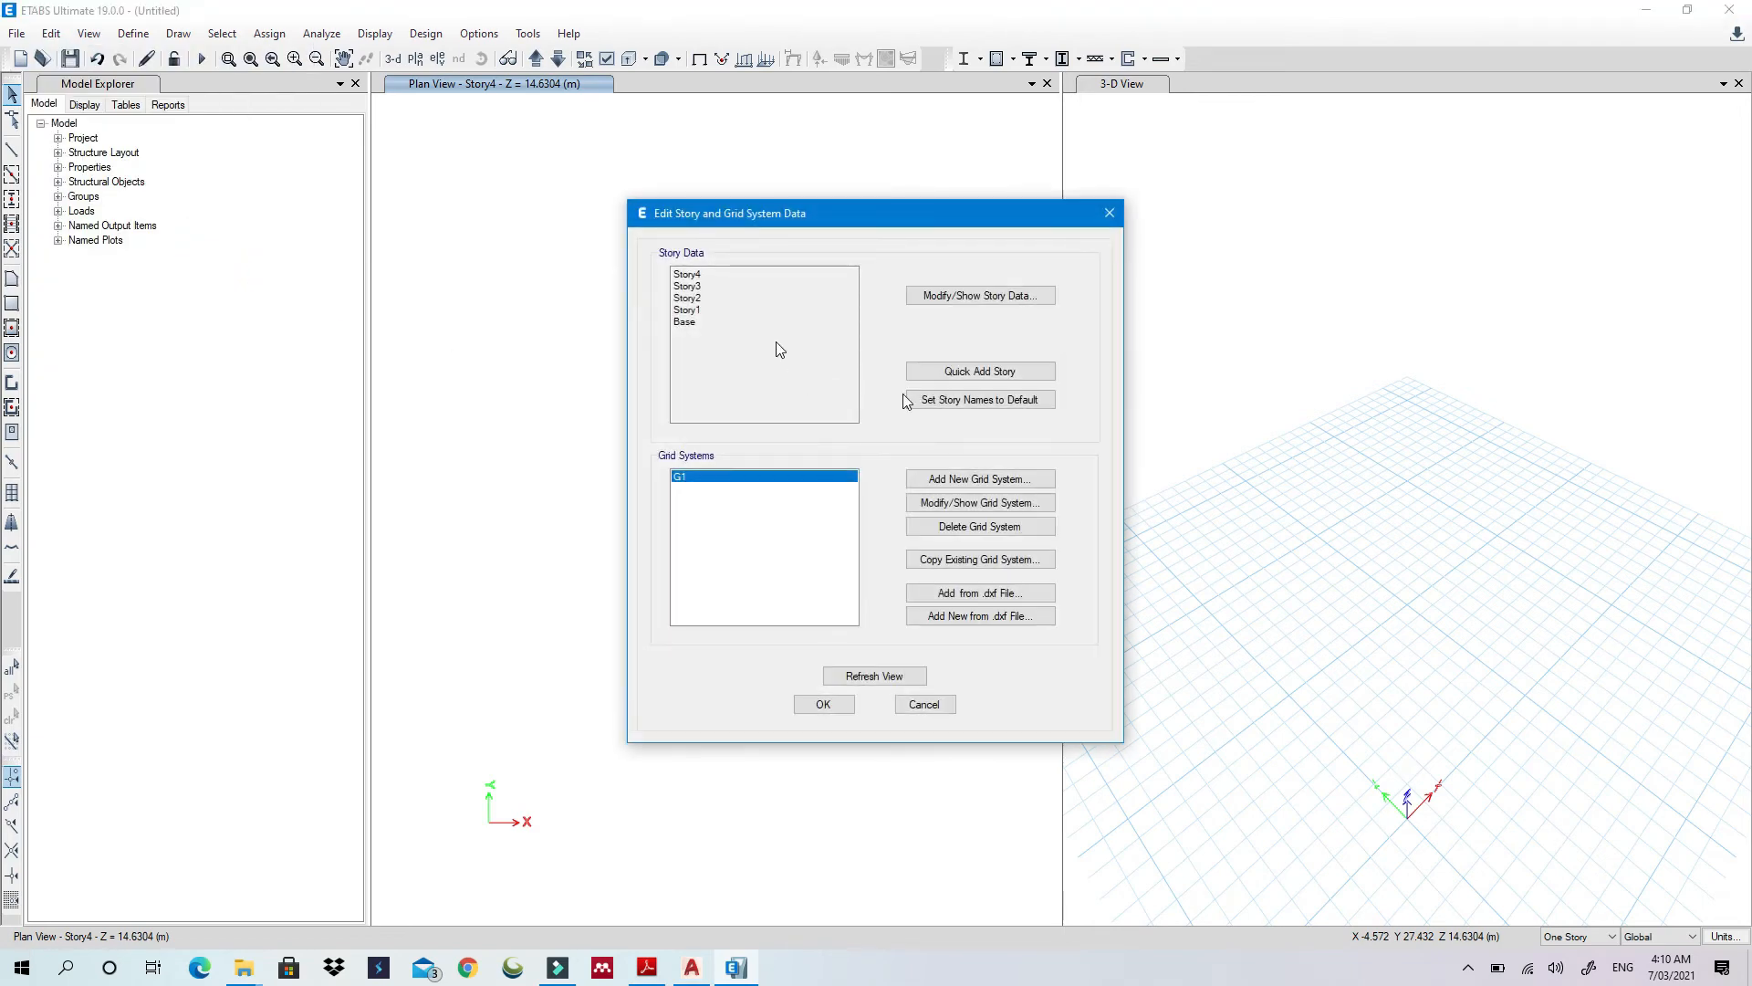
{"action": "left_click", "coordinate": [1012, 295]}
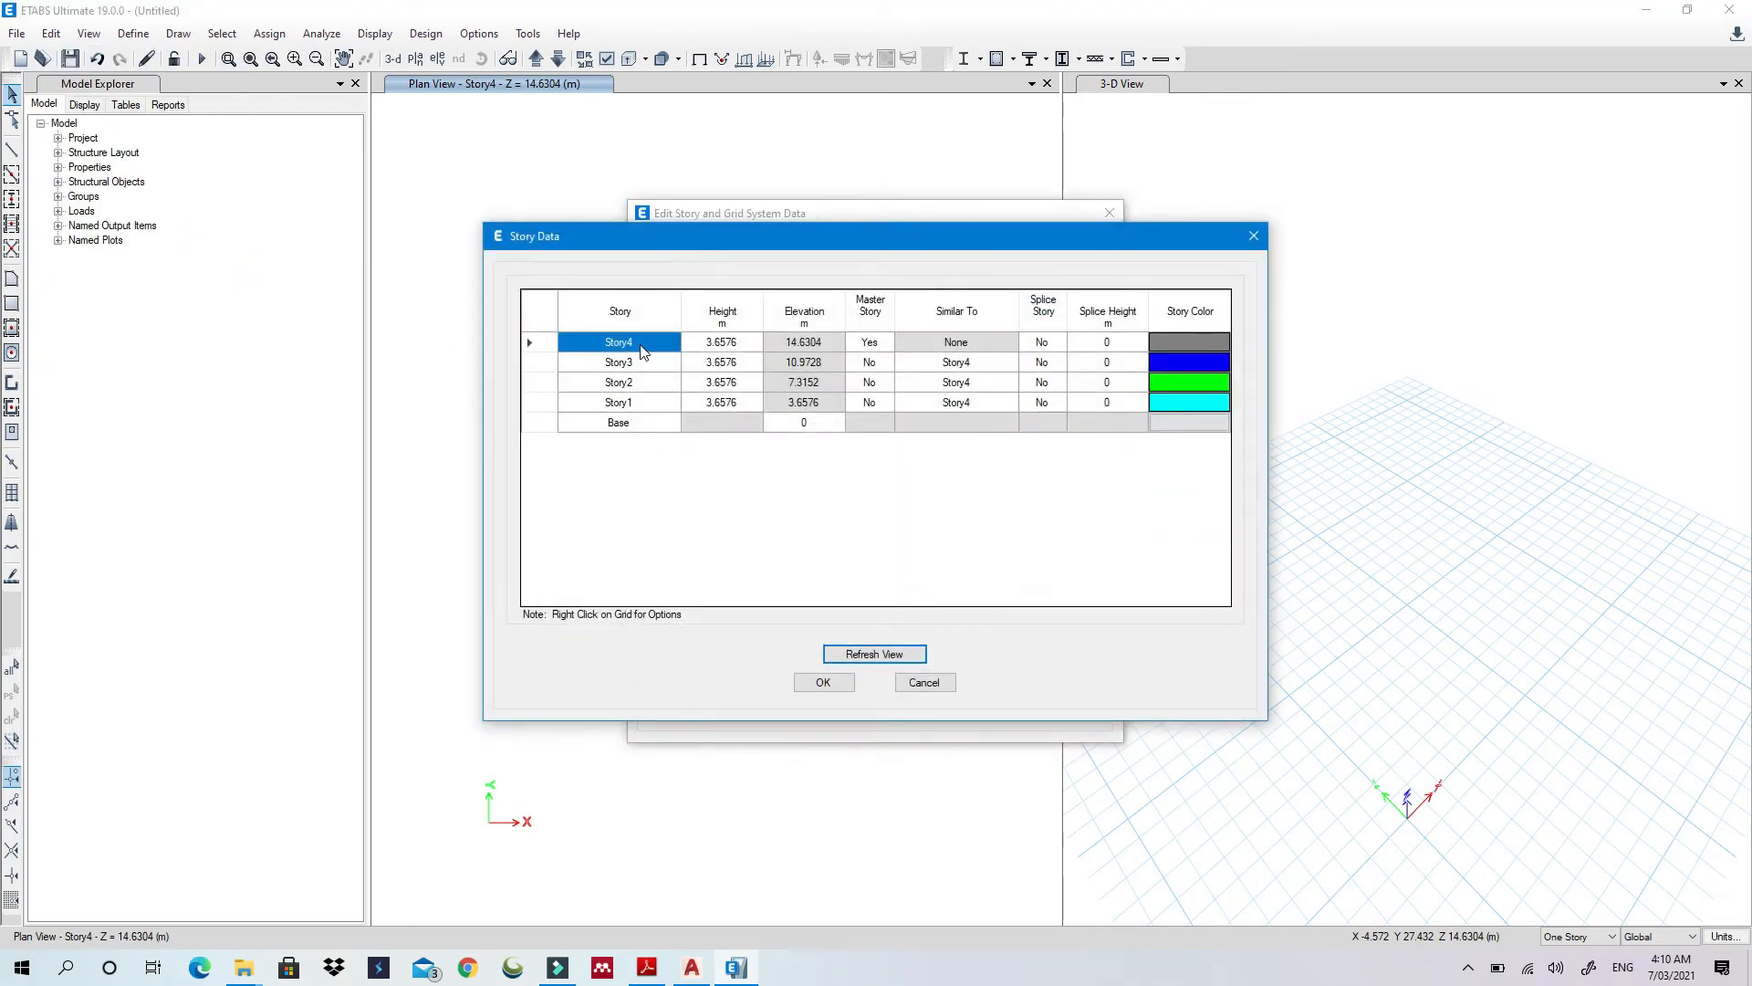
{"action": "left_click", "coordinate": [641, 344]}
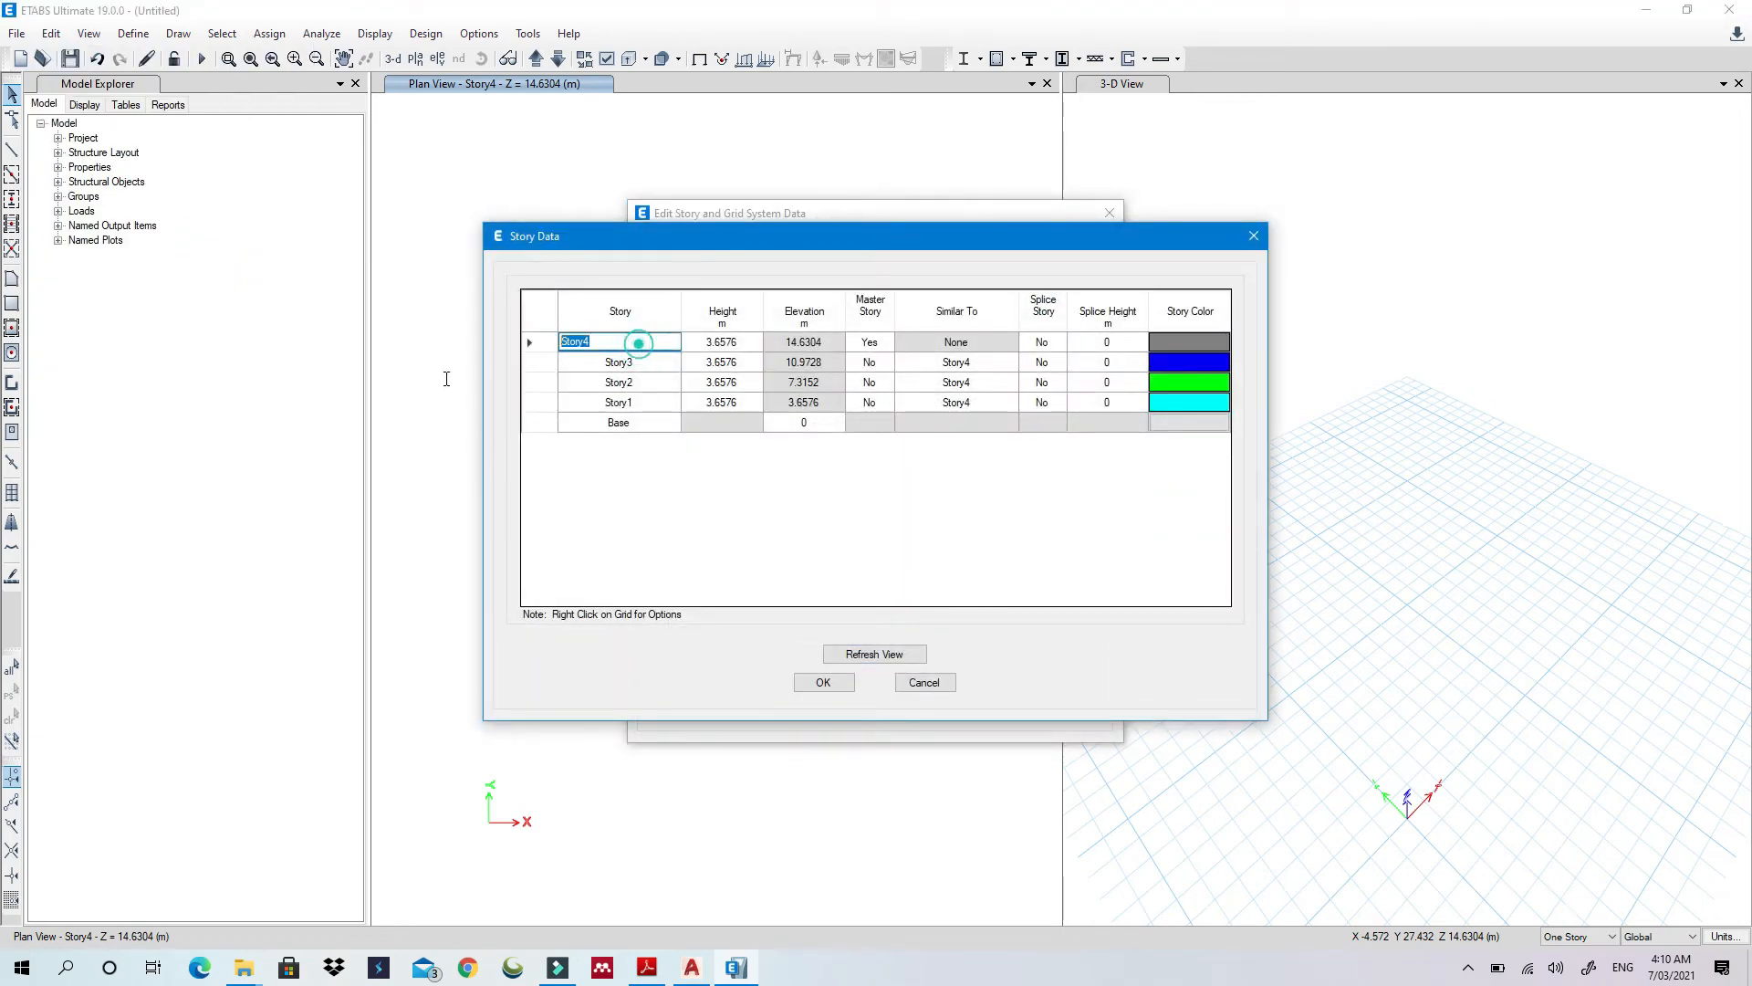
{"action": "type", "text": "Roof"}
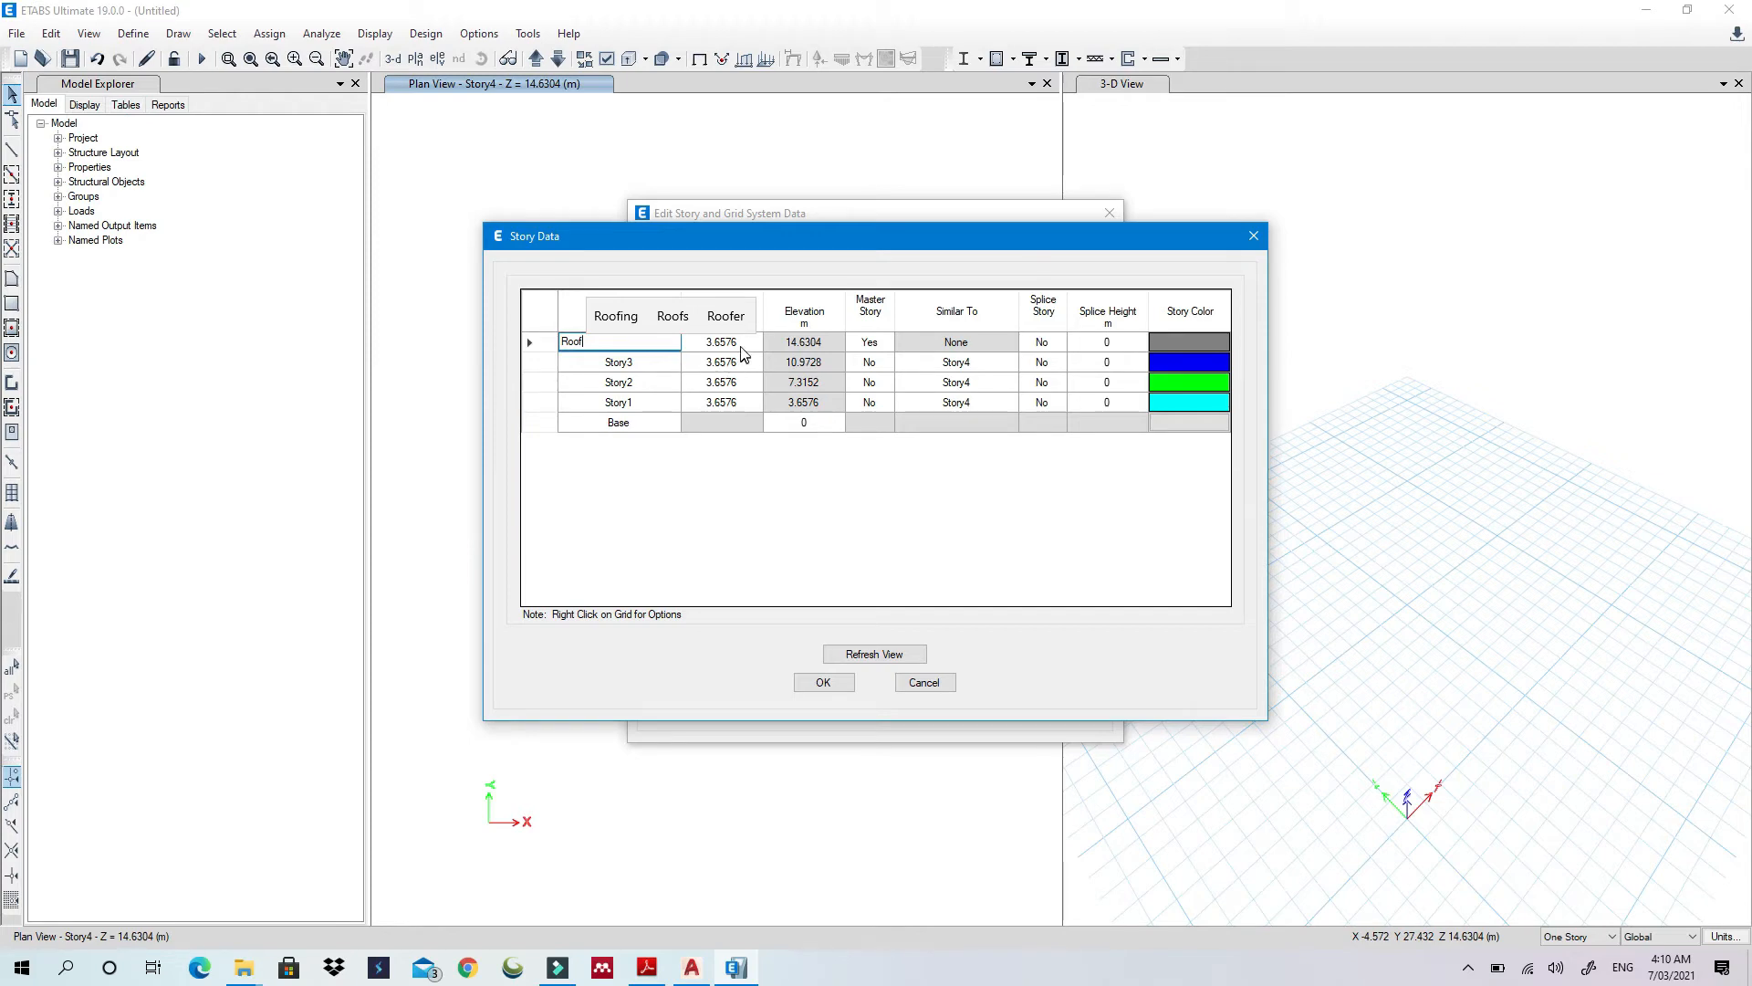
Set the height of Story1, Story2, Story3 and Roof to 3.5 m each
{"action": "left_click", "coordinate": [735, 403]}
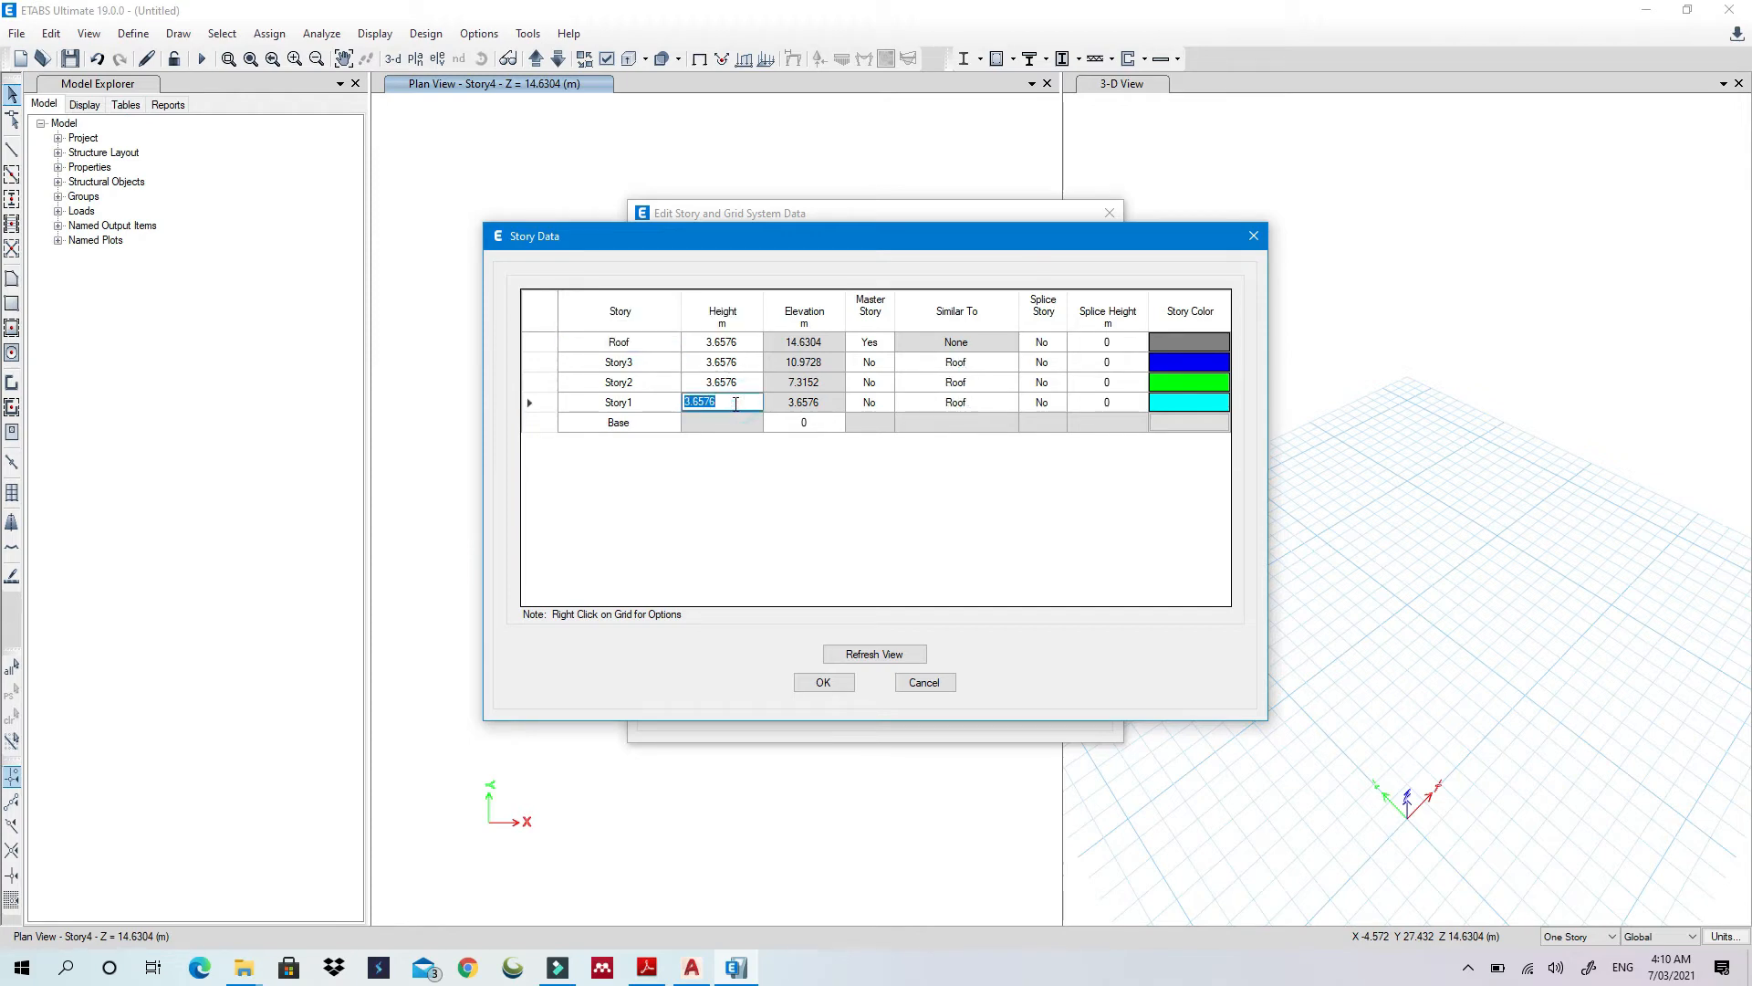
{"action": "type", "text": "3.5"}
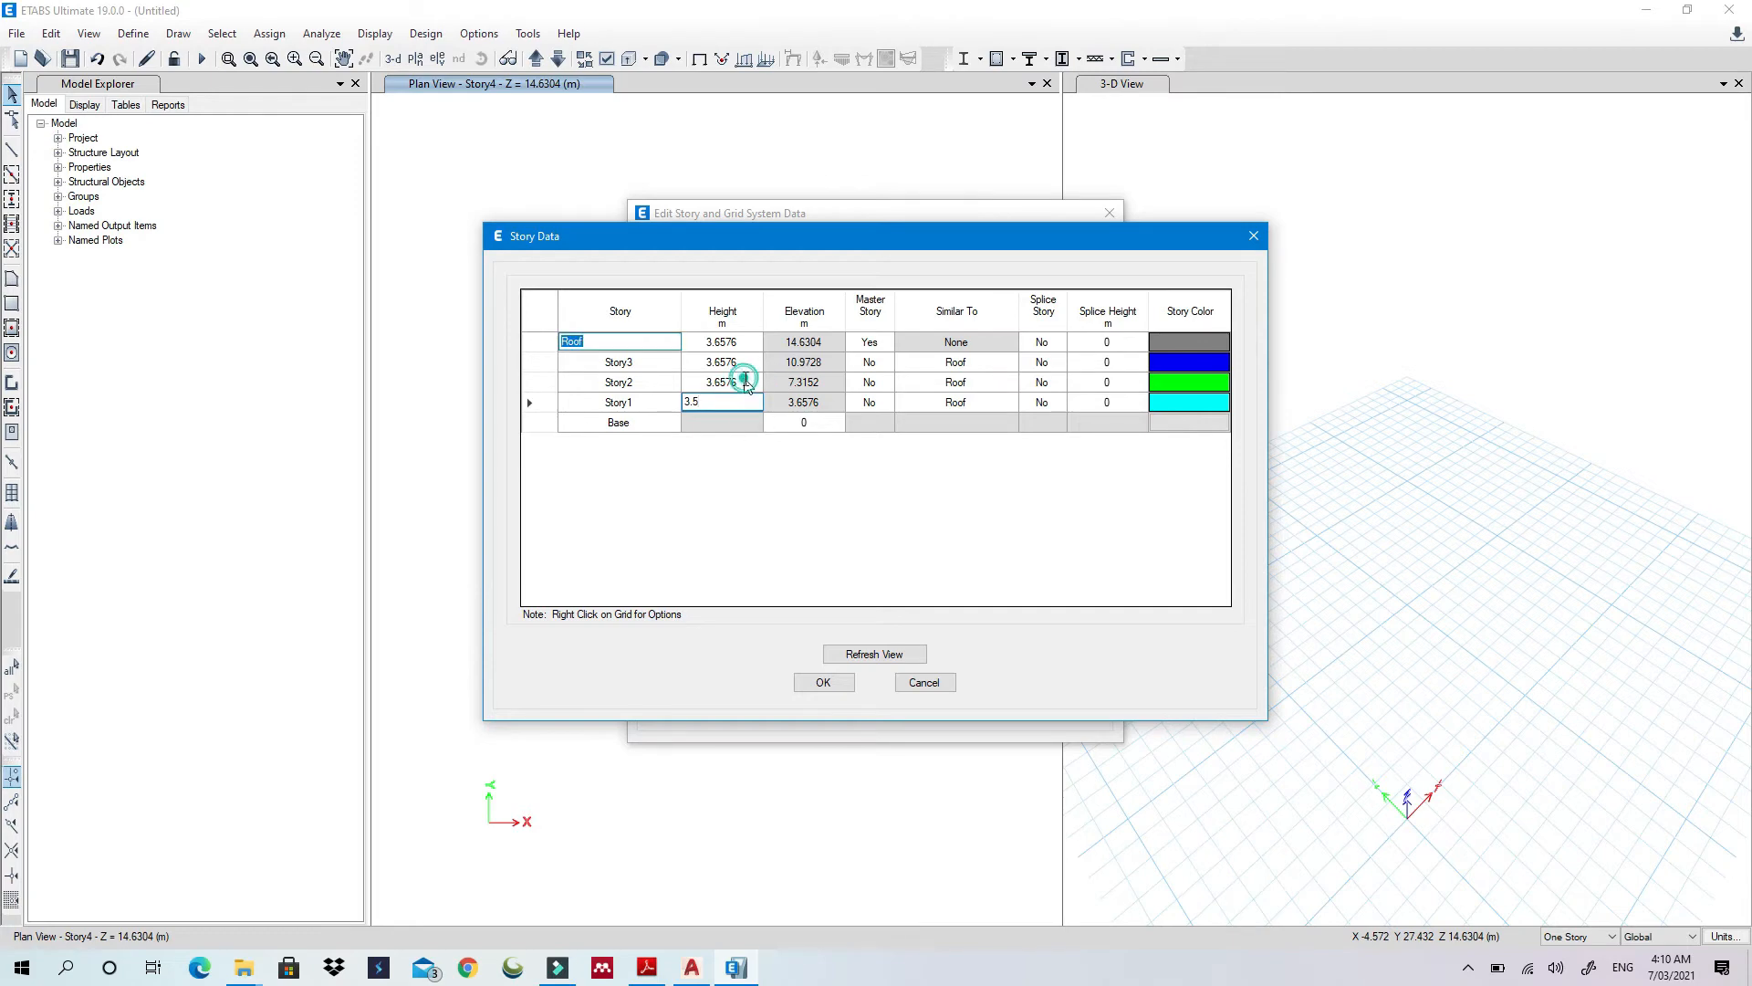
{"action": "left_click", "coordinate": [739, 381]}
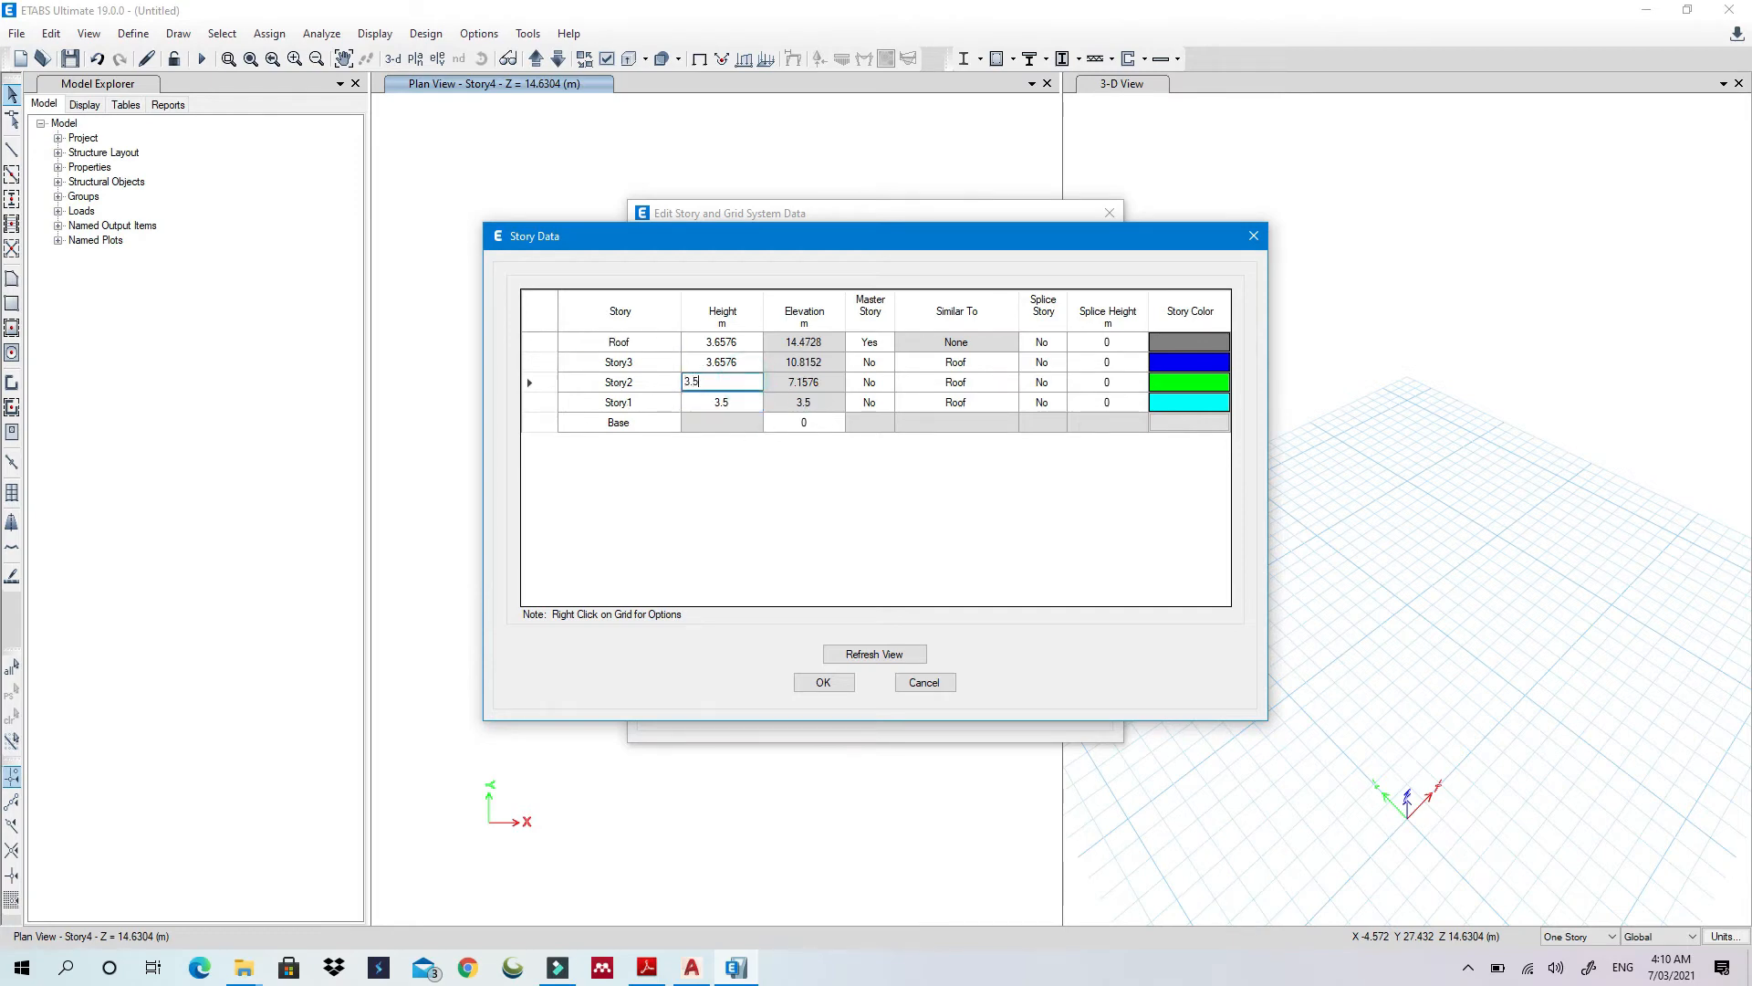
{"action": "type", "text": "3.5"}
{"action": "left_click", "coordinate": [743, 361]}
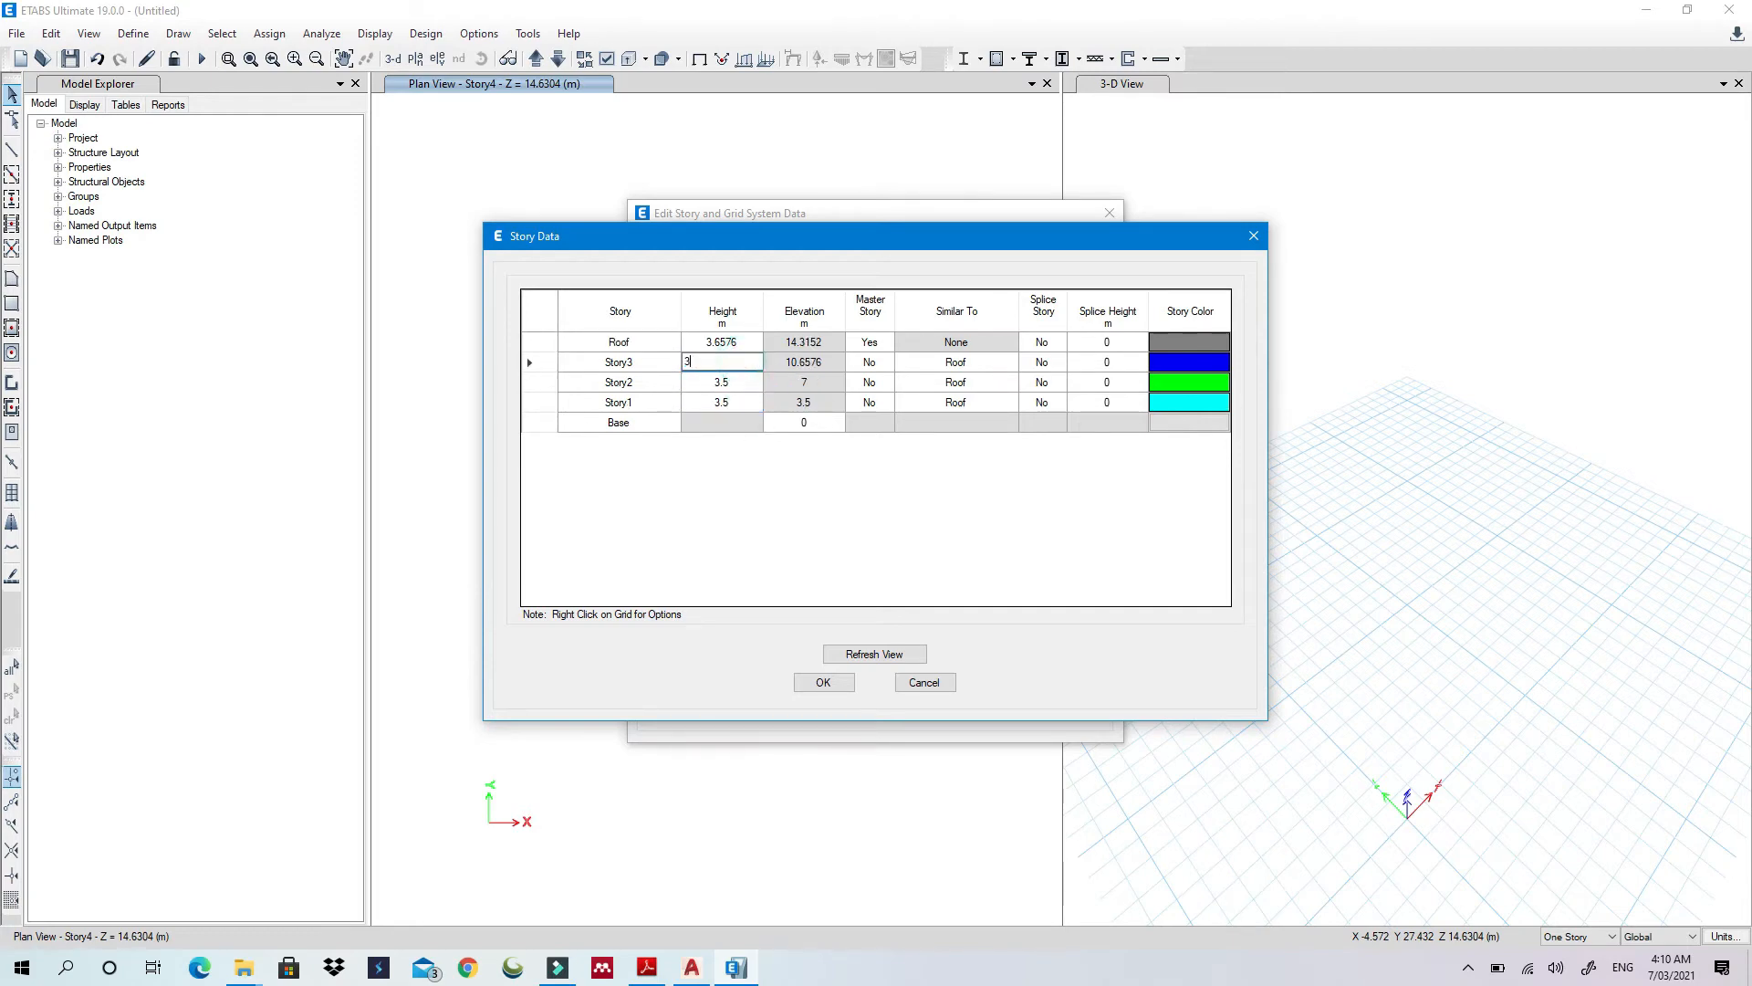
{"action": "left_click", "coordinate": [754, 339]}
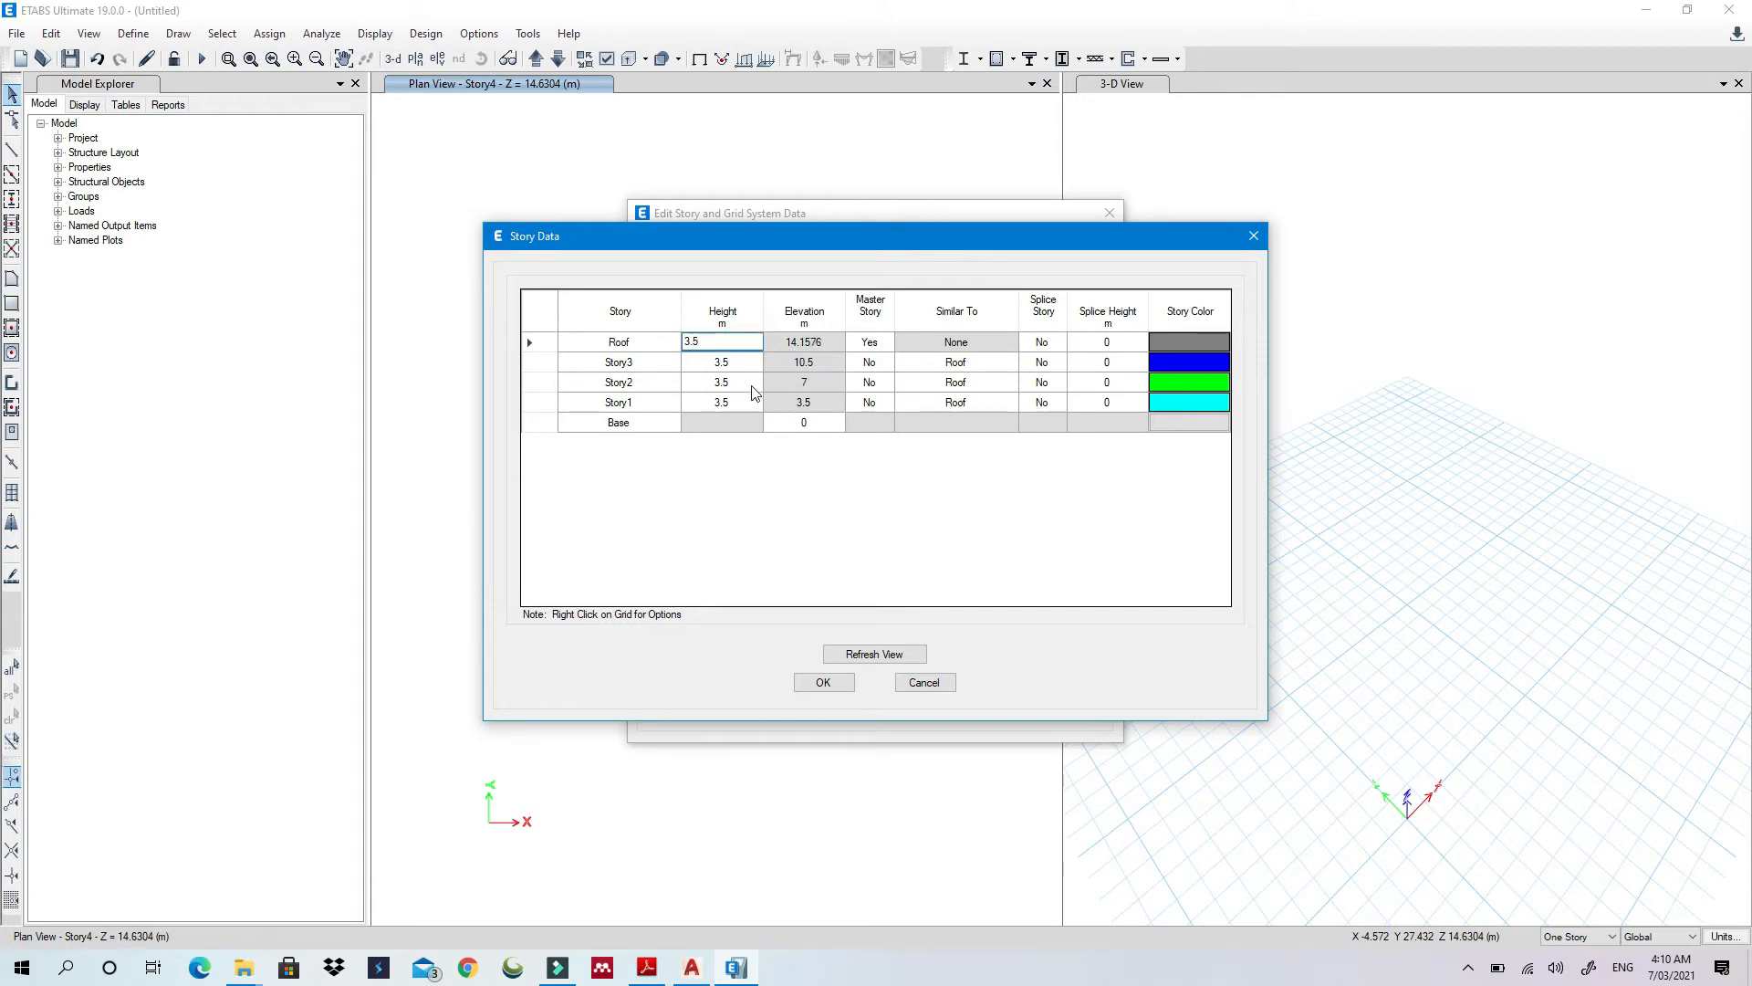
{"action": "left_click", "coordinate": [868, 425]}
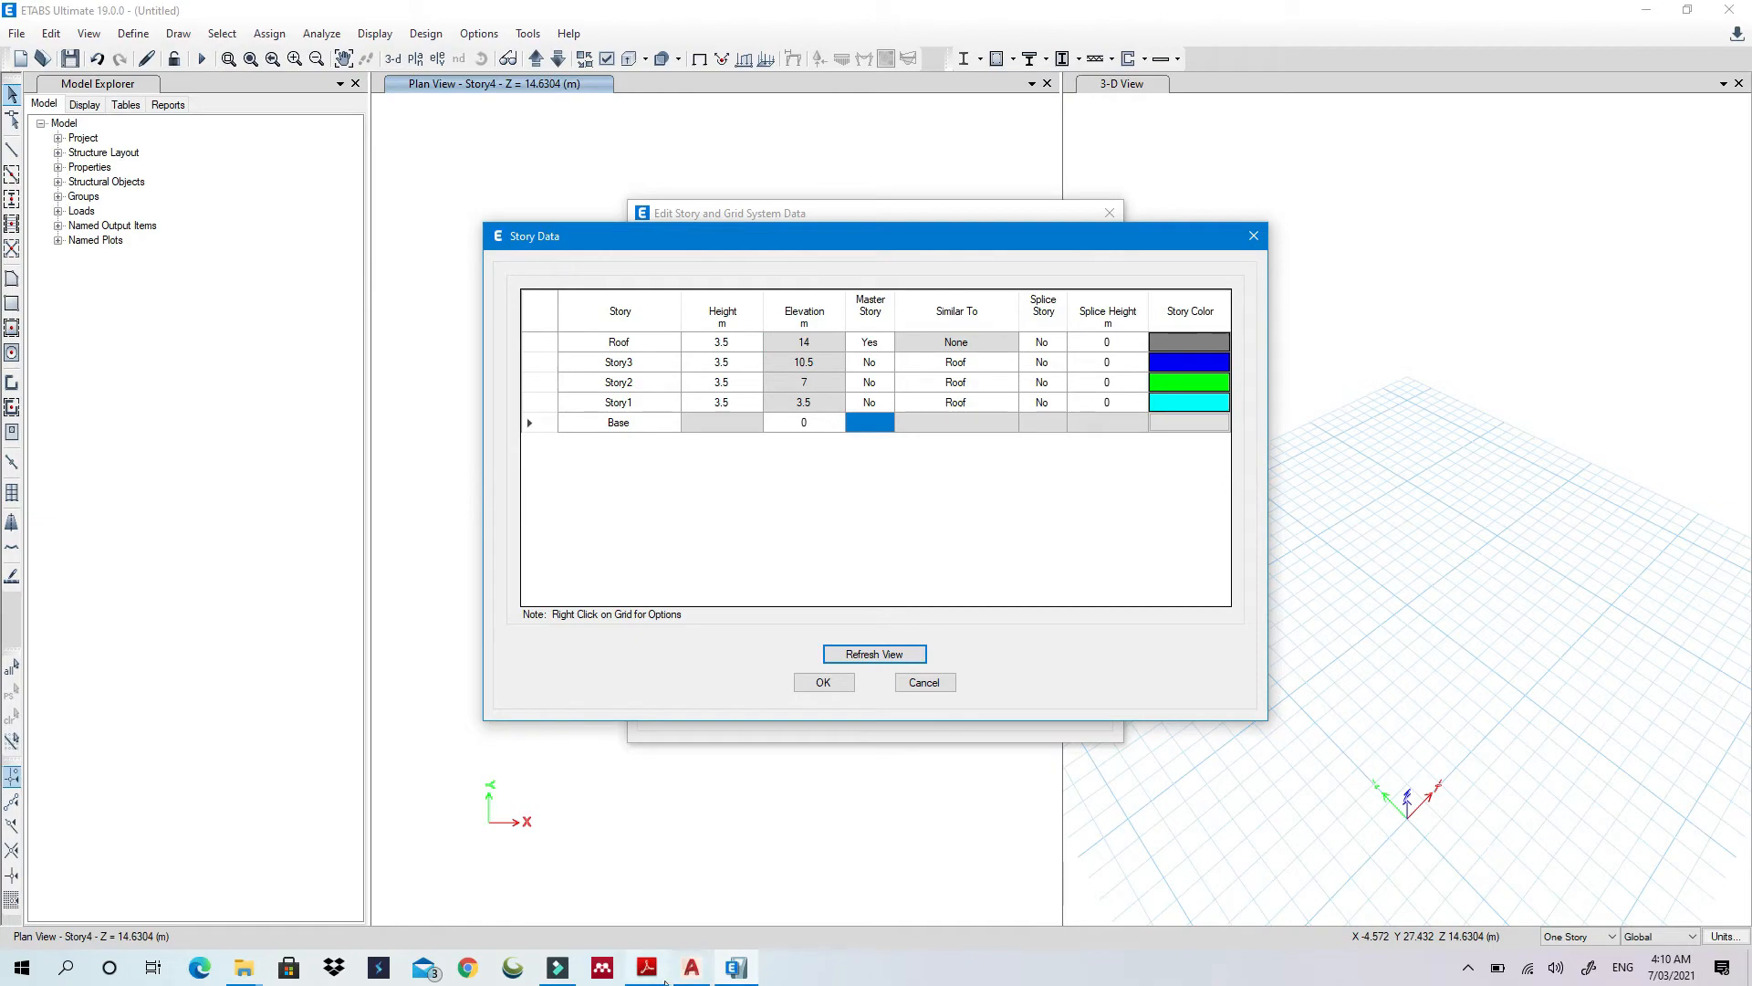
Switch to AutoCAD, check the floor-to-floor height dimensions on the building section, and return to the ETABS story data
{"action": "left_click", "coordinate": [690, 972]}
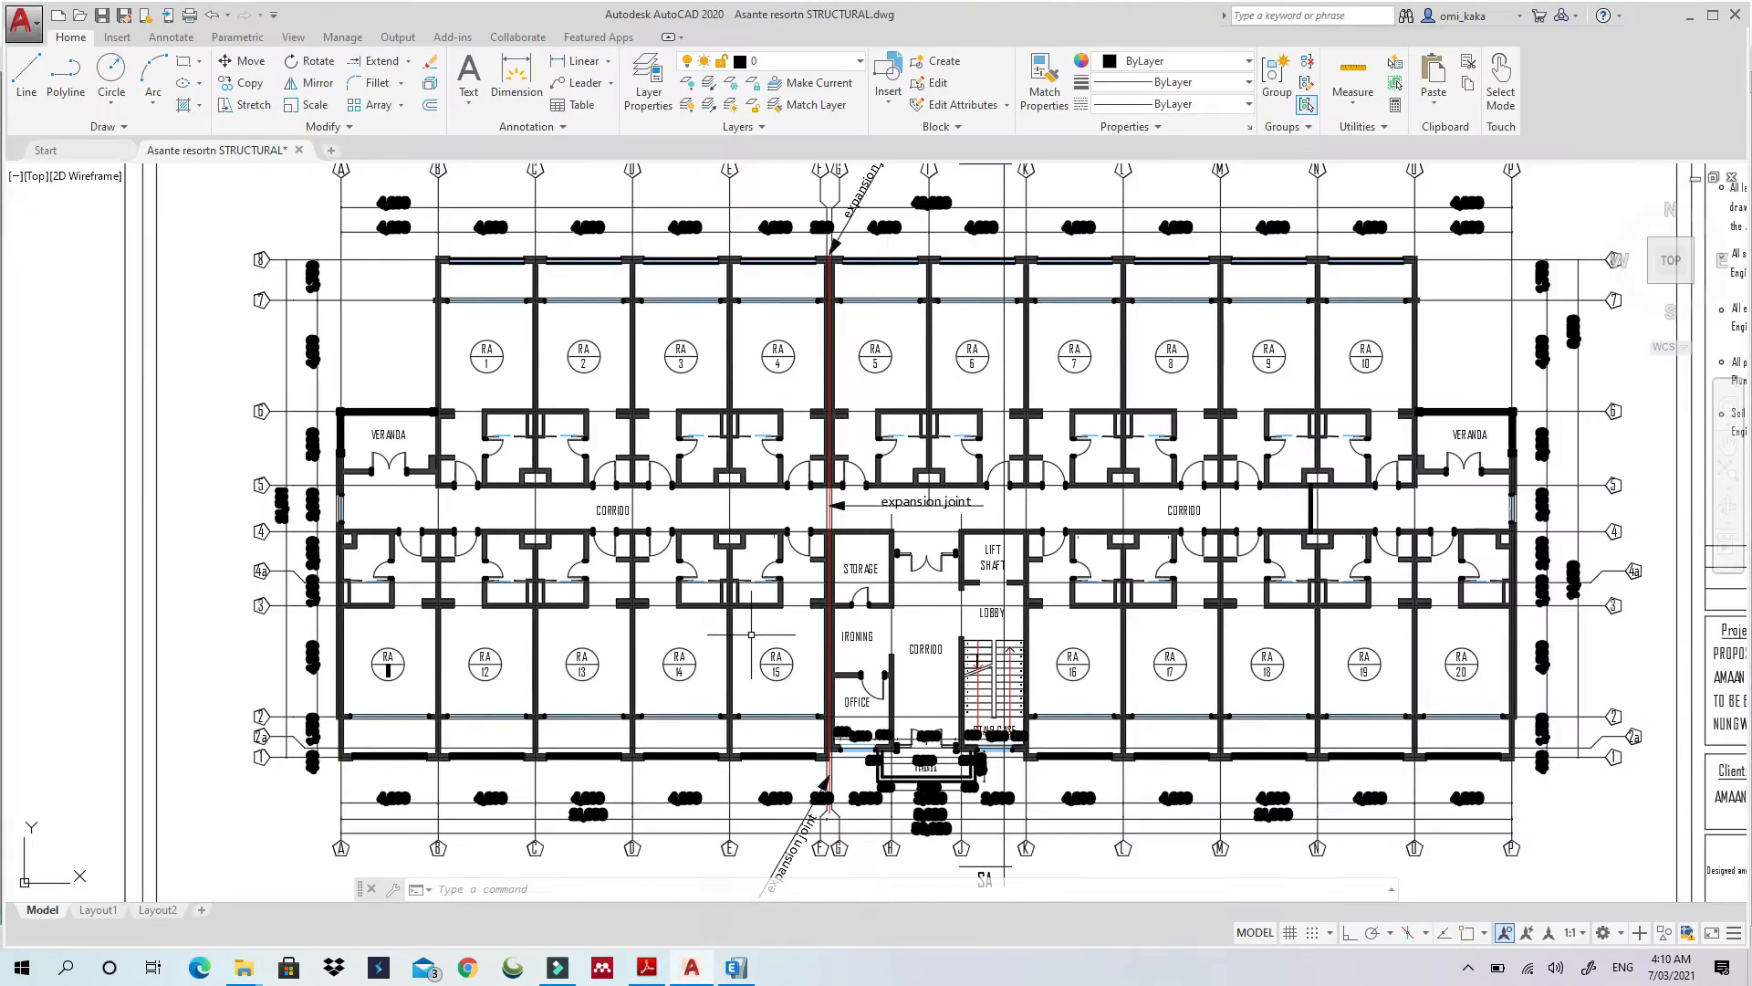
{"action": "scroll", "coordinate": [936, 730], "scroll_direction": "up", "scroll_amount": 10}
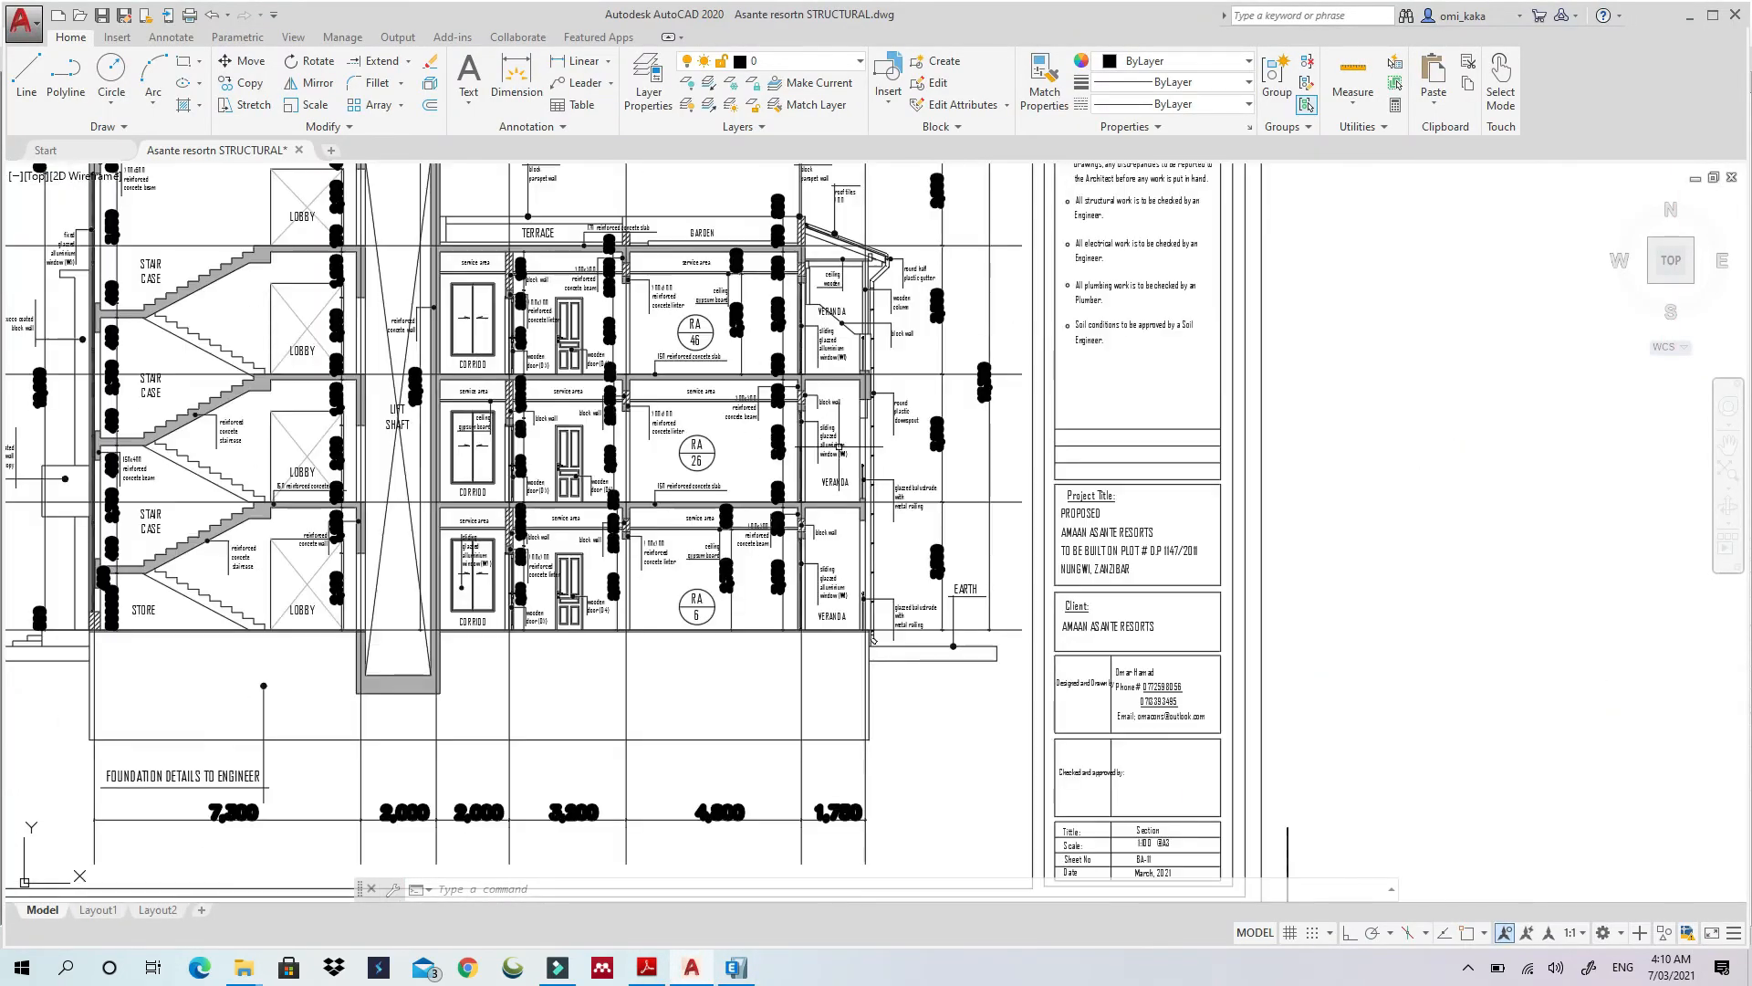
{"action": "scroll", "coordinate": [978, 543], "scroll_direction": "up", "scroll_amount": 6}
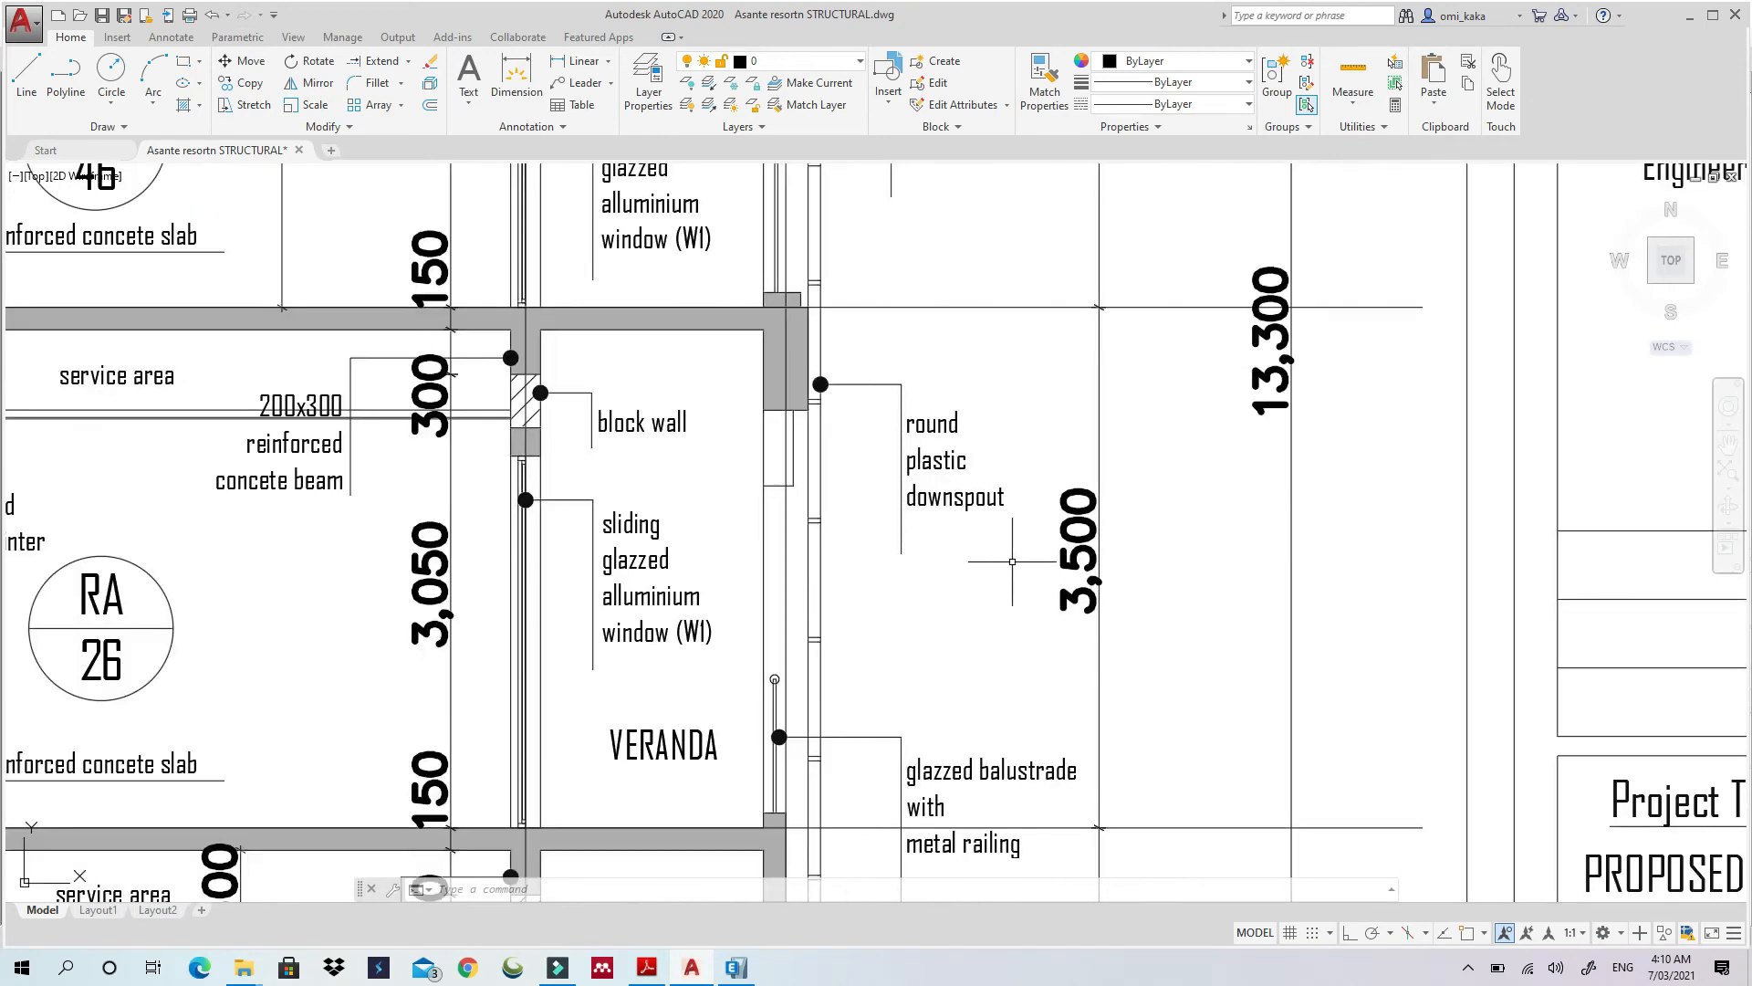
{"action": "scroll", "coordinate": [1084, 555], "scroll_direction": "down", "scroll_amount": 5}
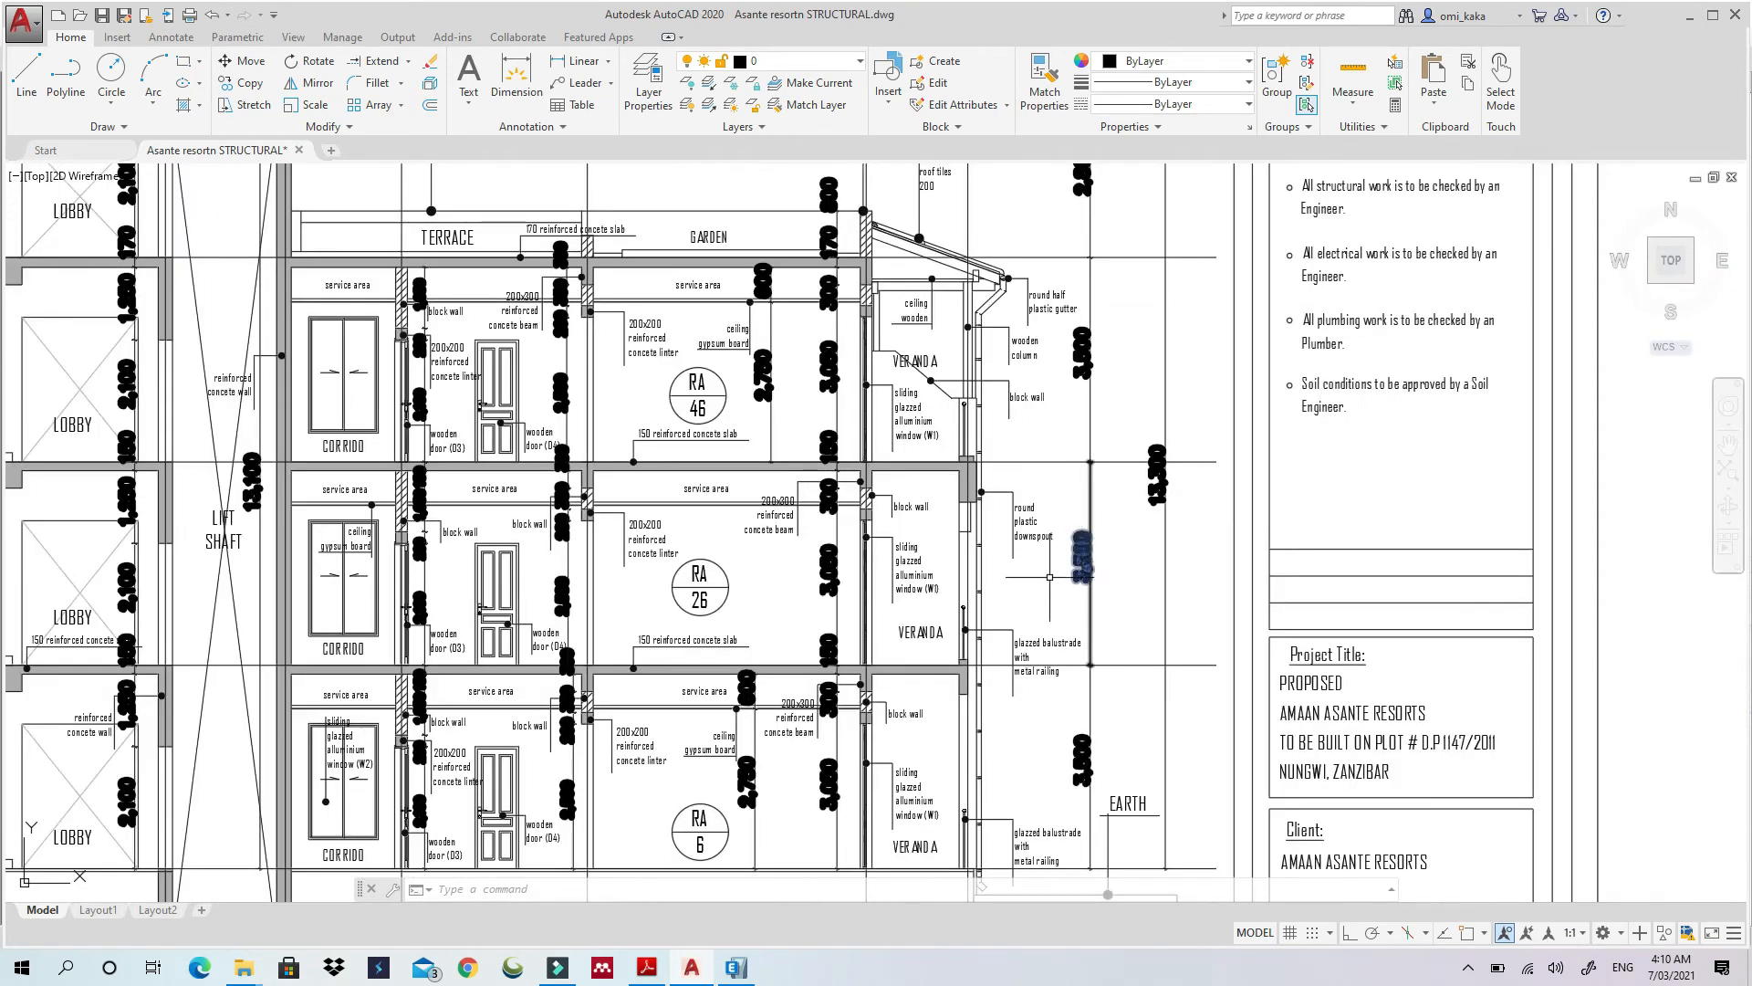
{"action": "left_click", "coordinate": [1690, 16]}
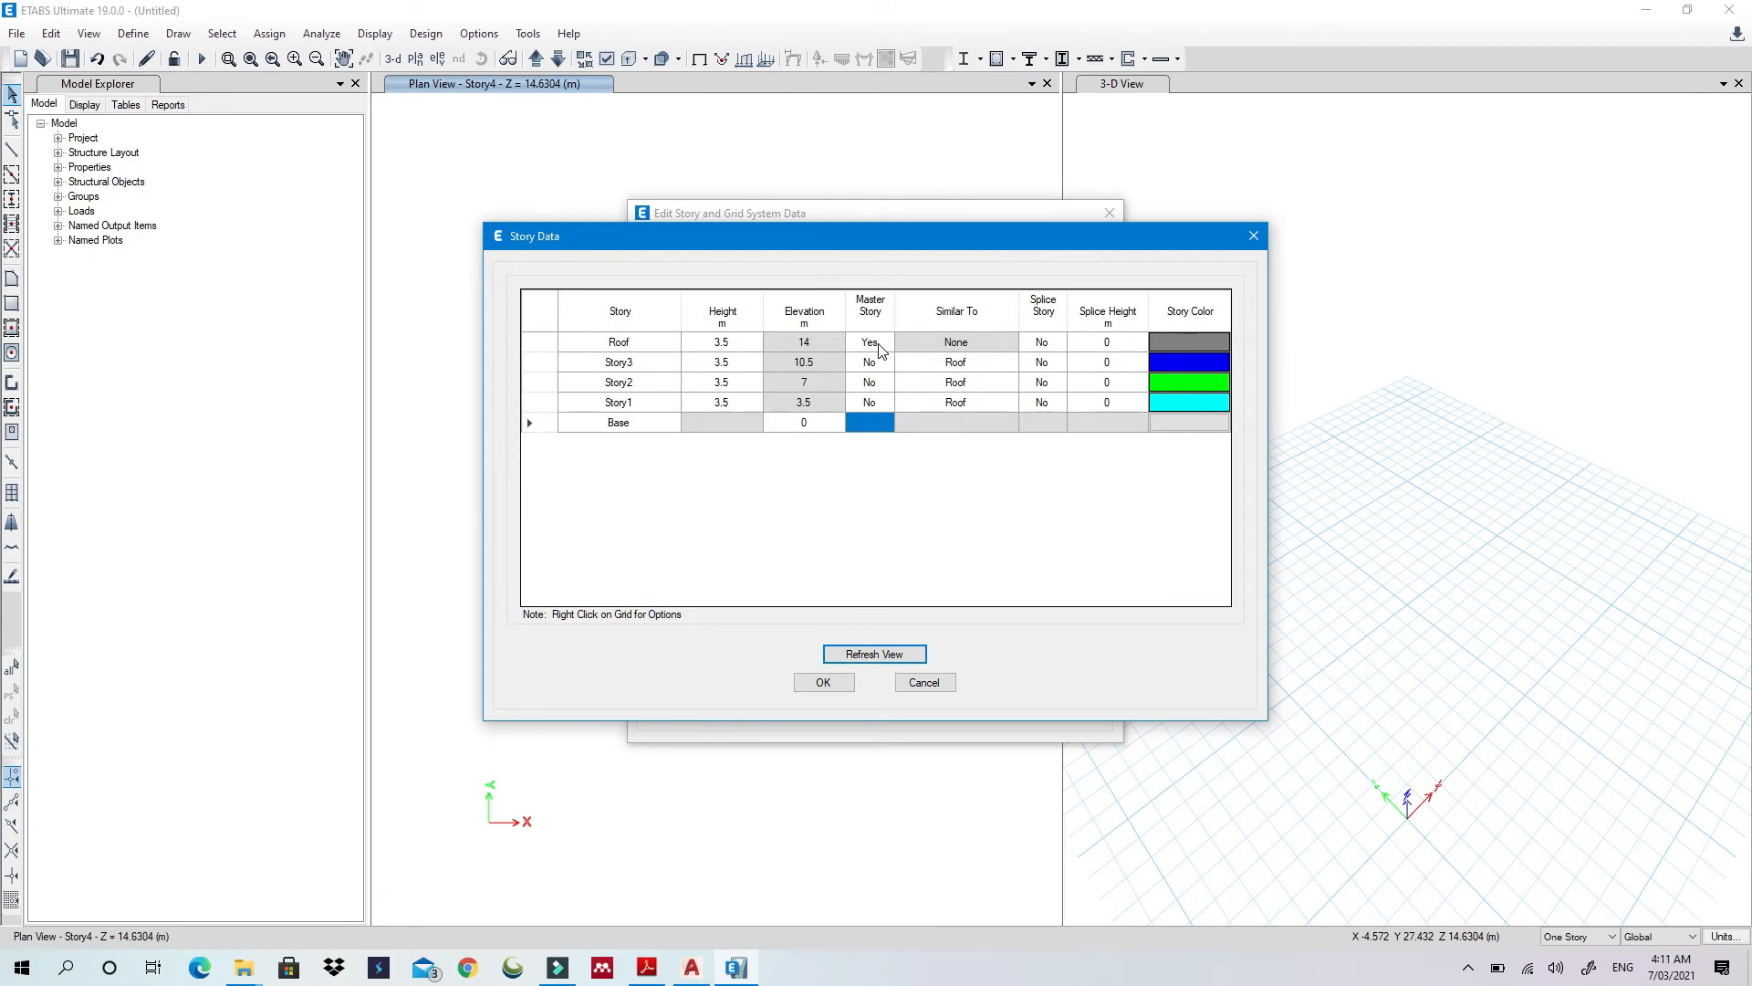
Make Story1 a master story and set Roof as not a master story
{"action": "left_click", "coordinate": [881, 402]}
{"action": "left_click", "coordinate": [887, 409]}
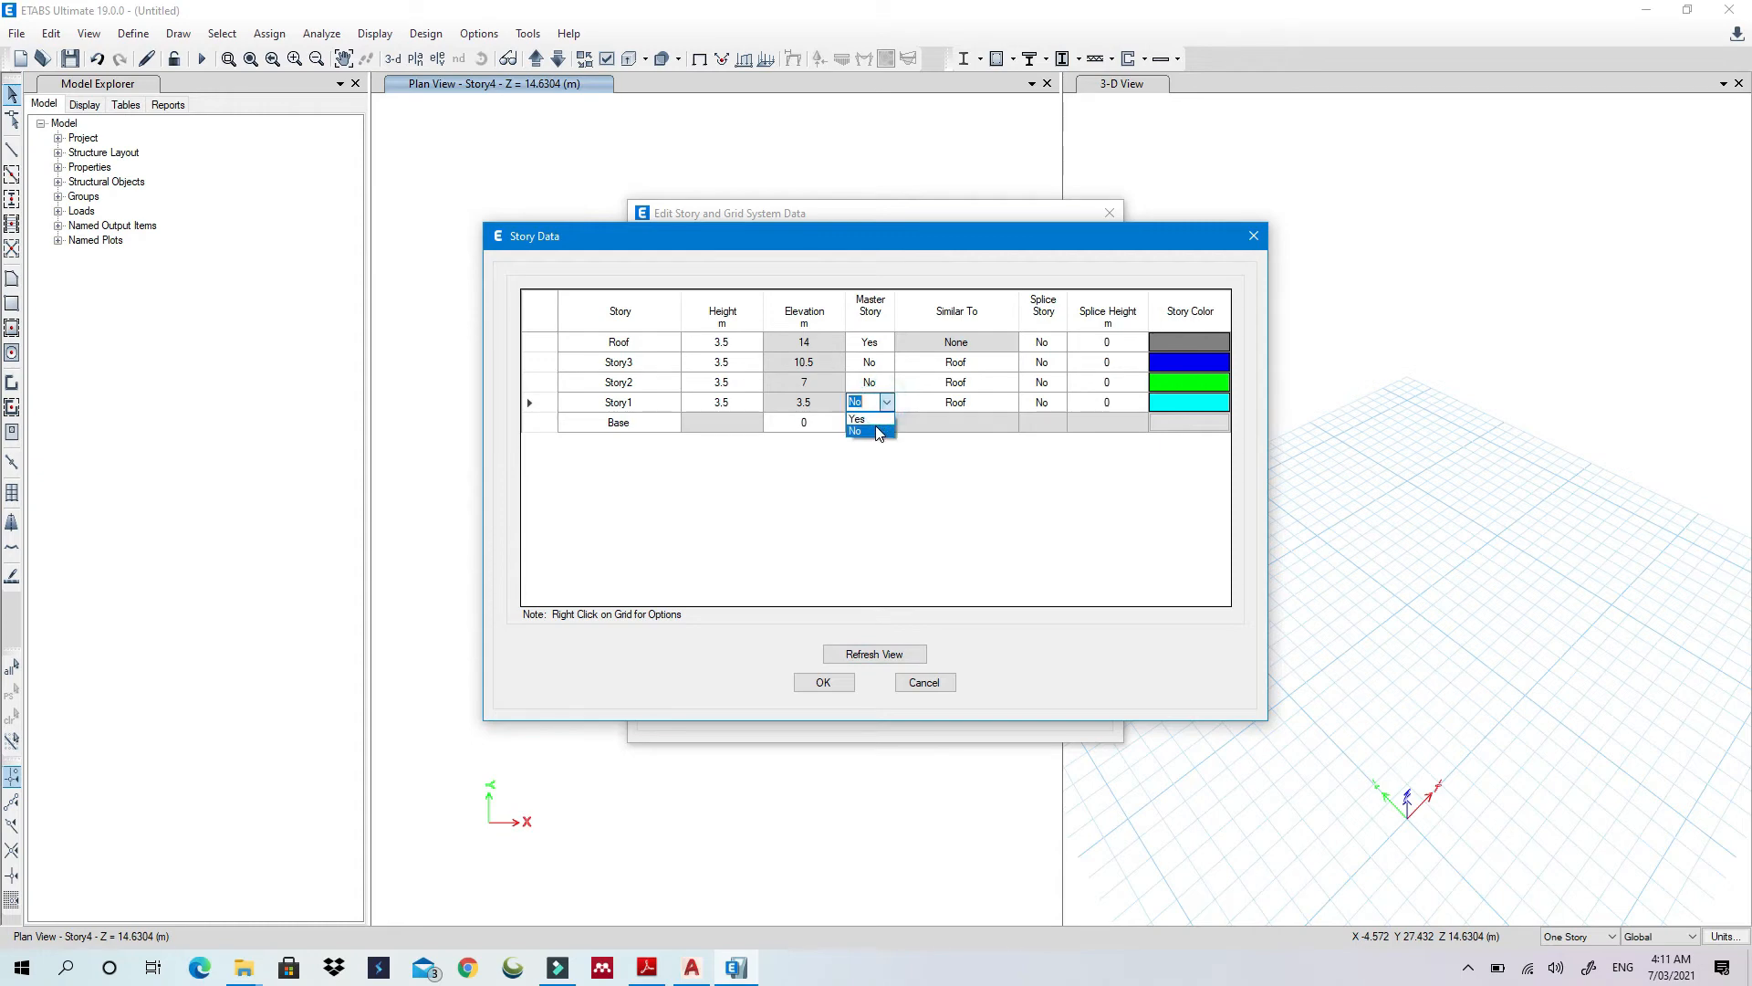
{"action": "left_click", "coordinate": [874, 425]}
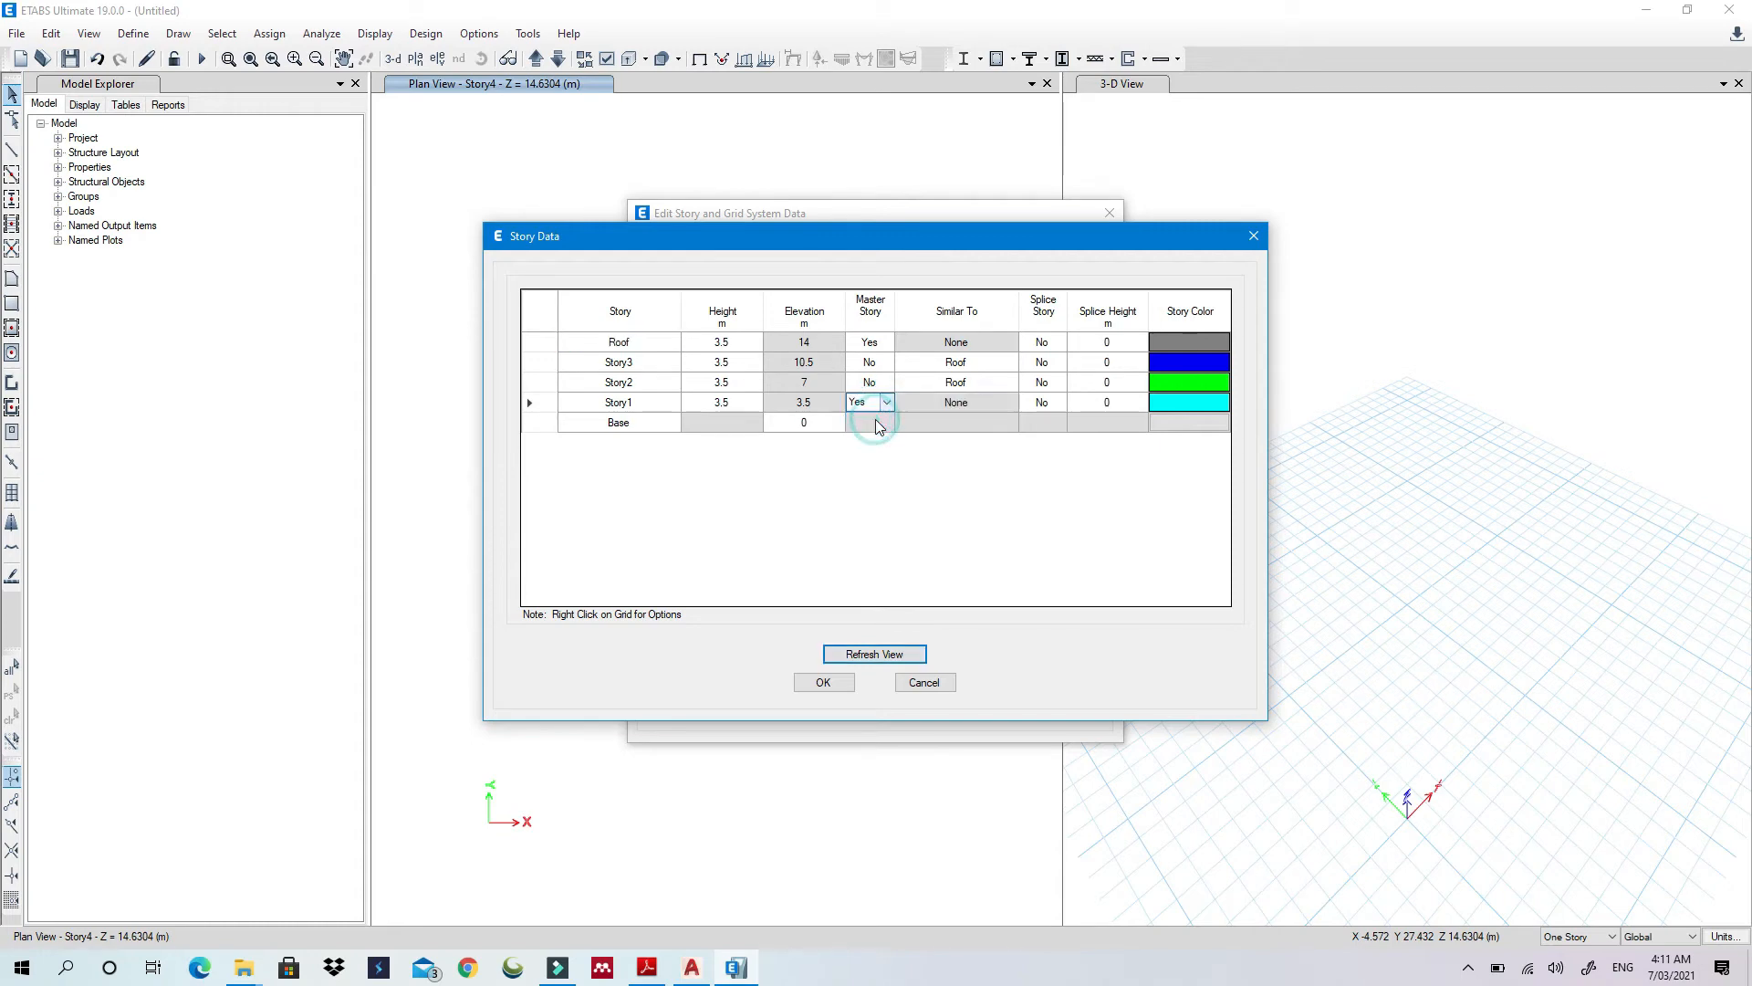
{"action": "left_click", "coordinate": [871, 345]}
{"action": "left_click", "coordinate": [874, 344]}
{"action": "left_click", "coordinate": [870, 367]}
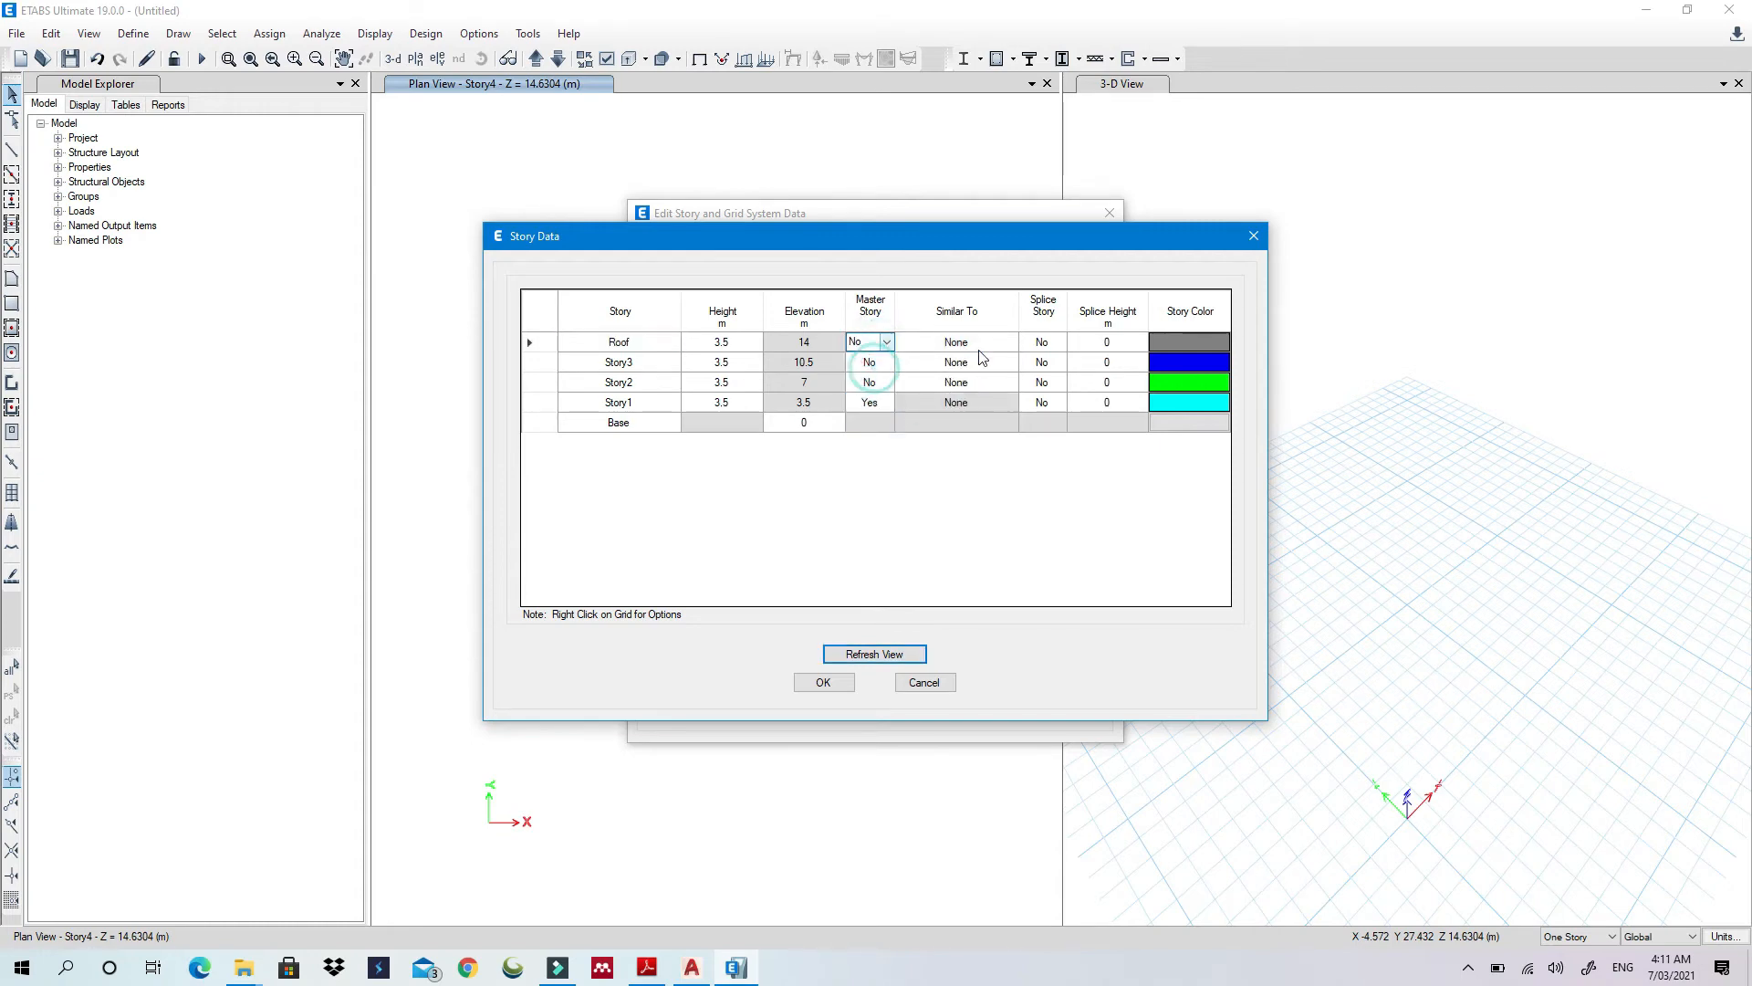
Make Story3 and Story2 similar to Story1 and accept the story and grid system data
{"action": "left_click", "coordinate": [986, 362]}
{"action": "left_click", "coordinate": [1010, 363]}
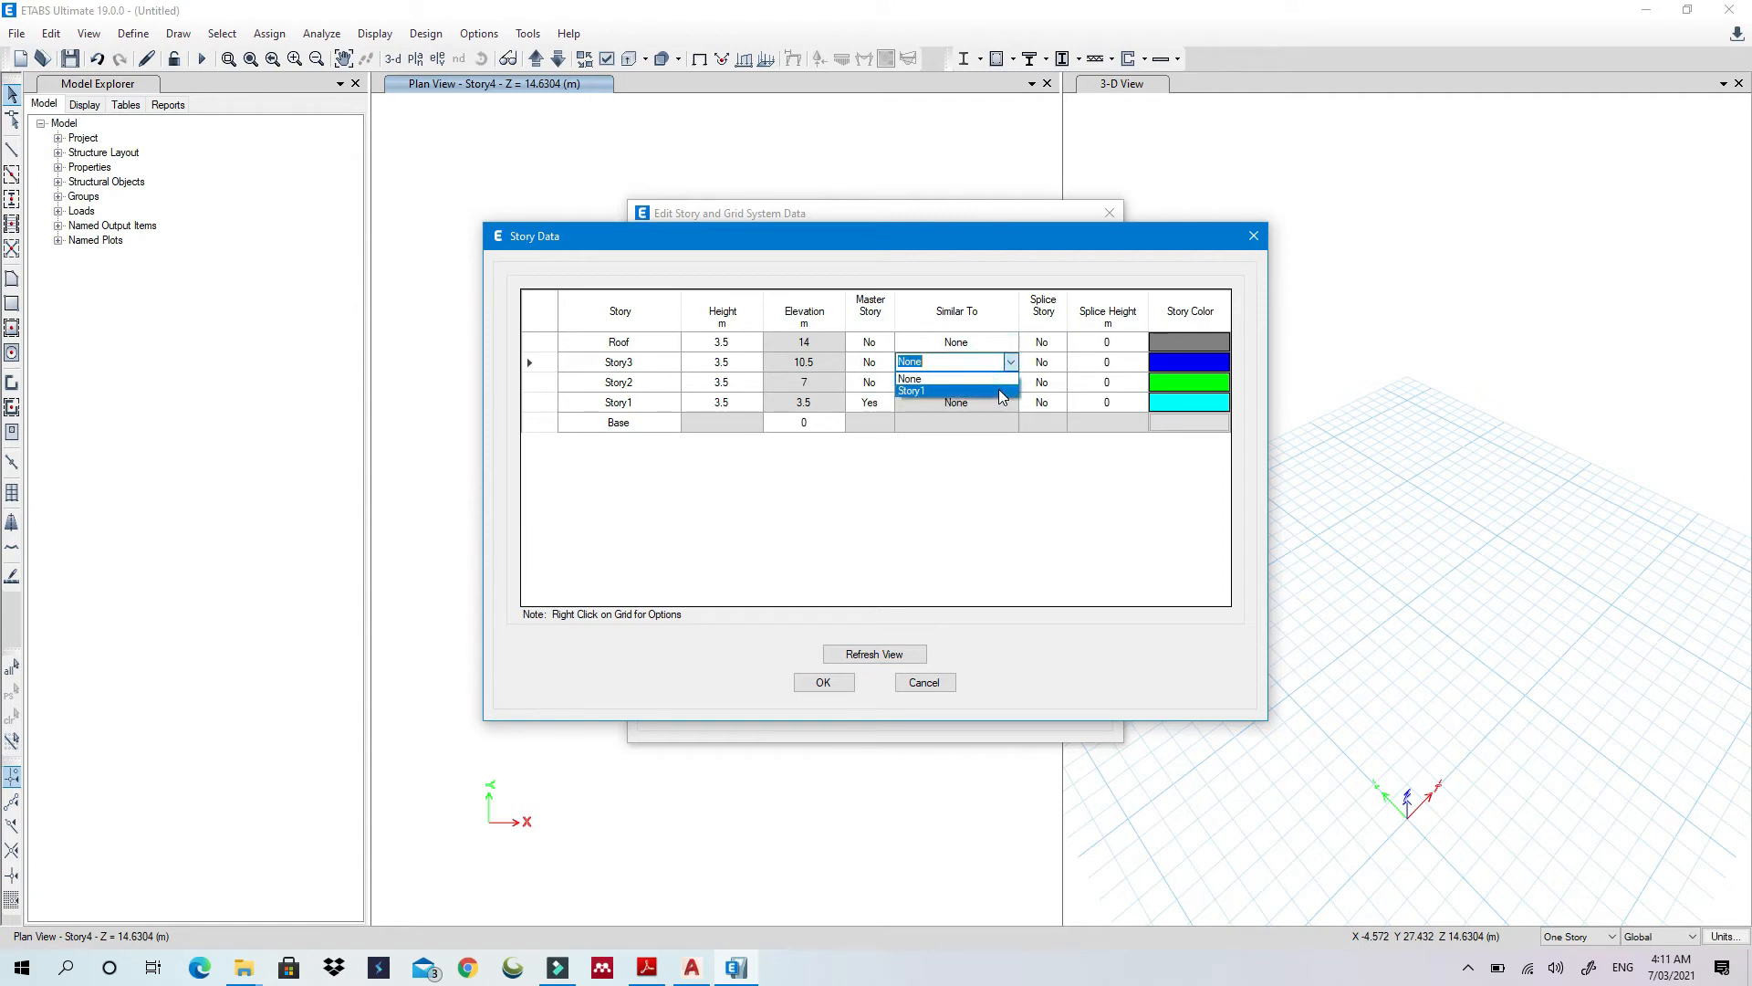
{"action": "left_click", "coordinate": [1002, 393]}
{"action": "left_click", "coordinate": [998, 381]}
{"action": "left_click", "coordinate": [1008, 381]}
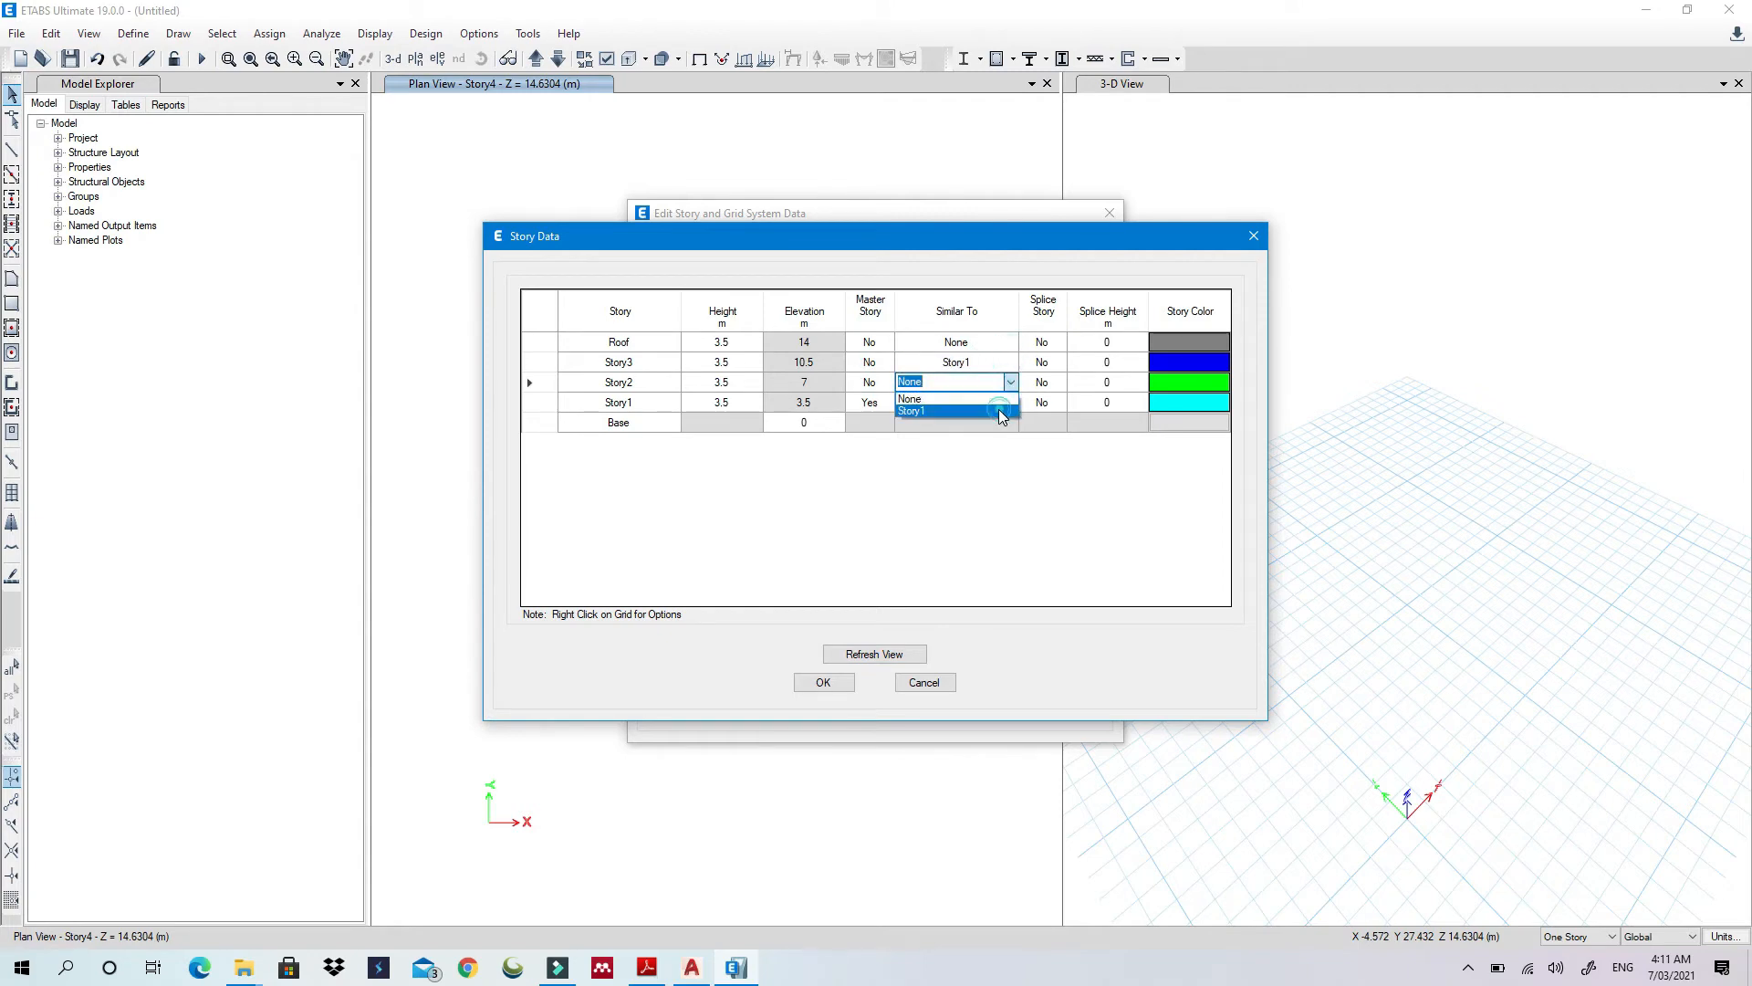
{"action": "left_click", "coordinate": [1002, 411]}
{"action": "left_click", "coordinate": [1072, 403]}
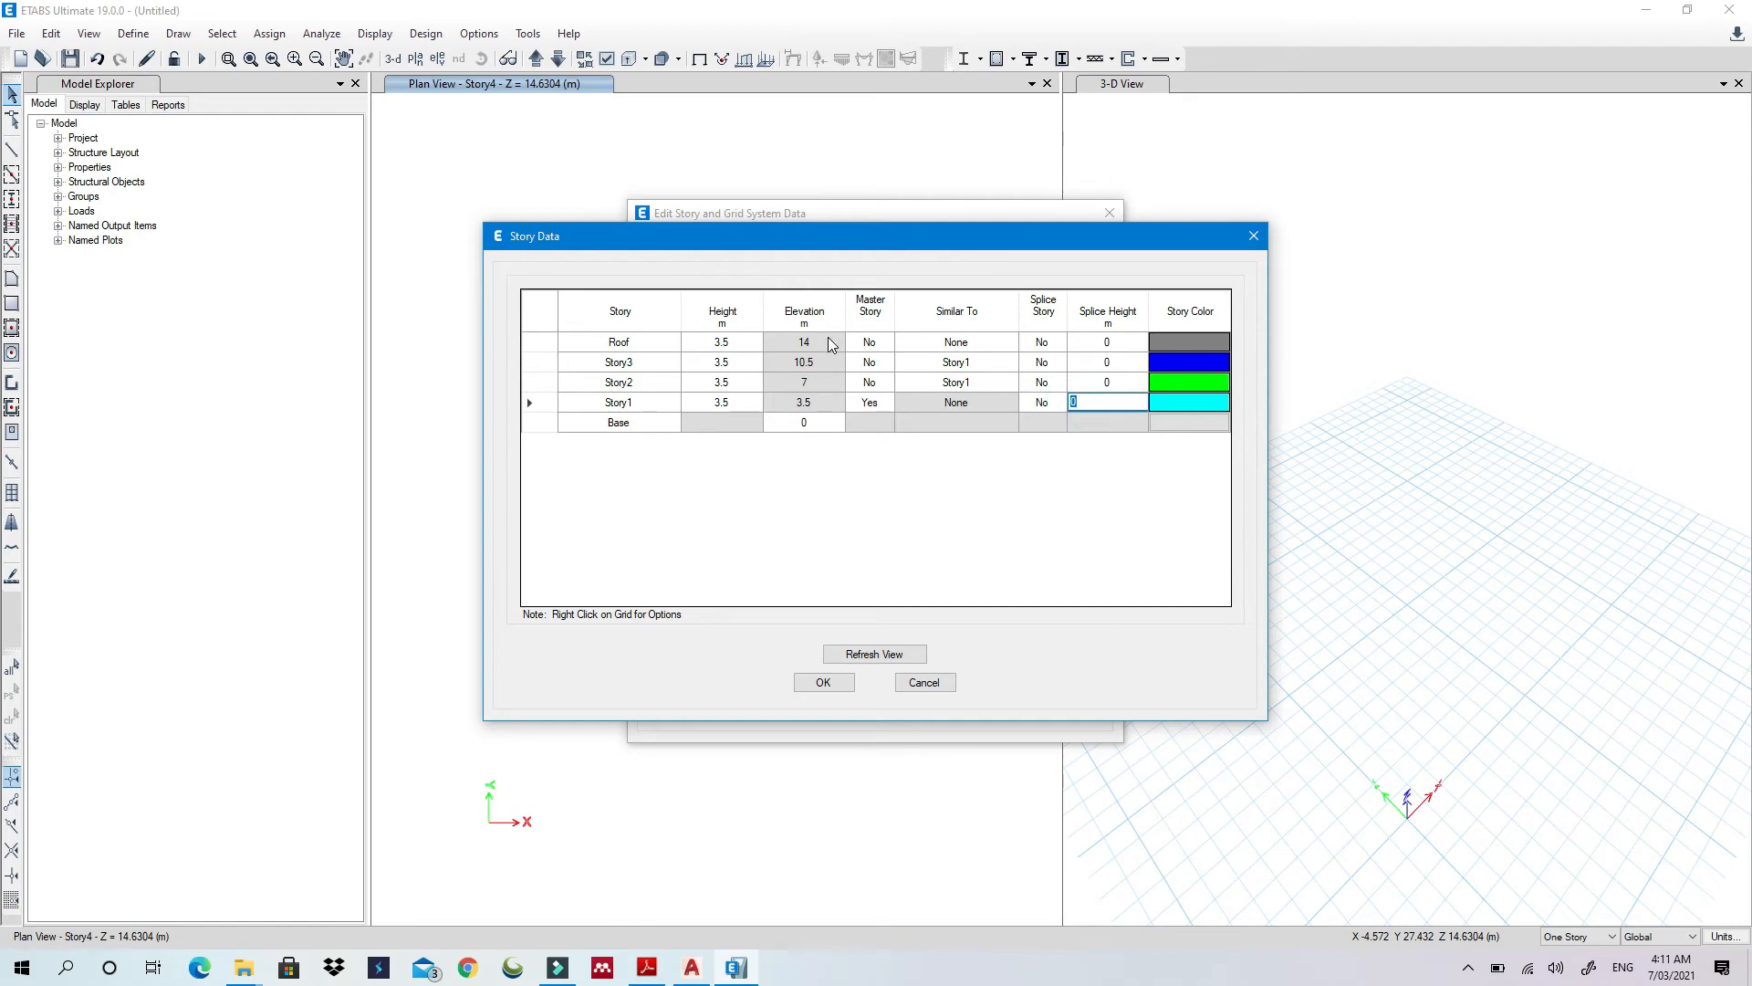
{"action": "left_click", "coordinate": [823, 683]}
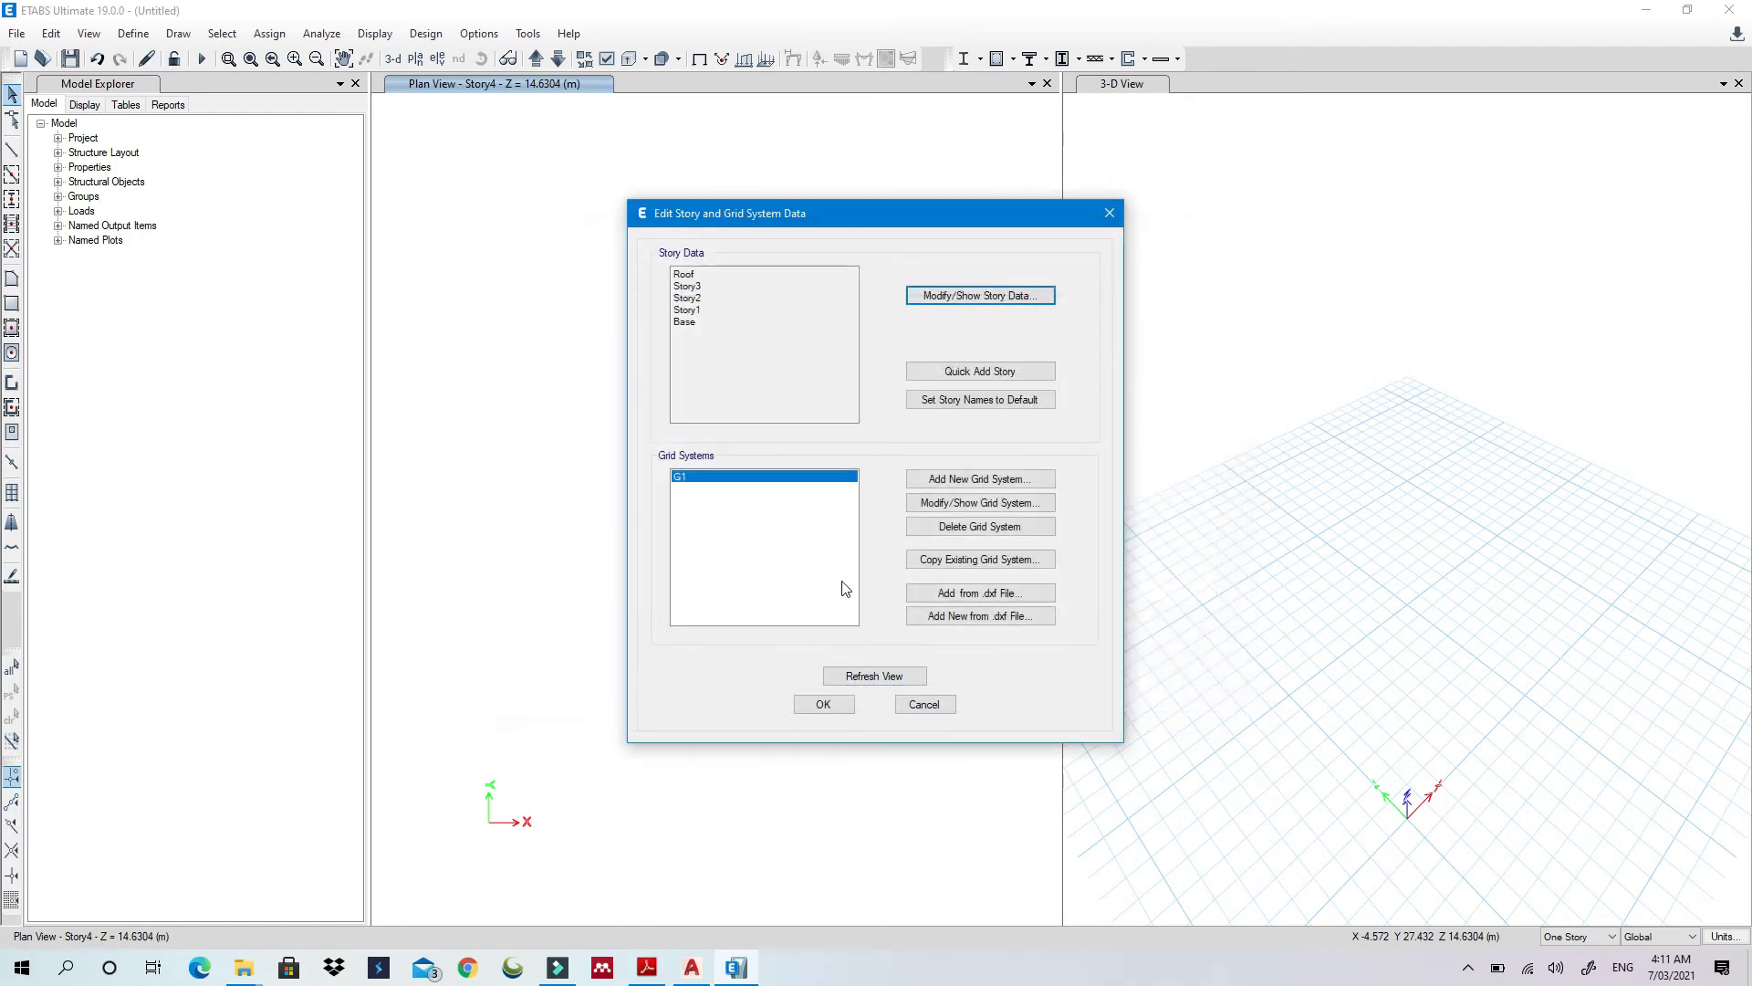
{"action": "left_click", "coordinate": [857, 704]}
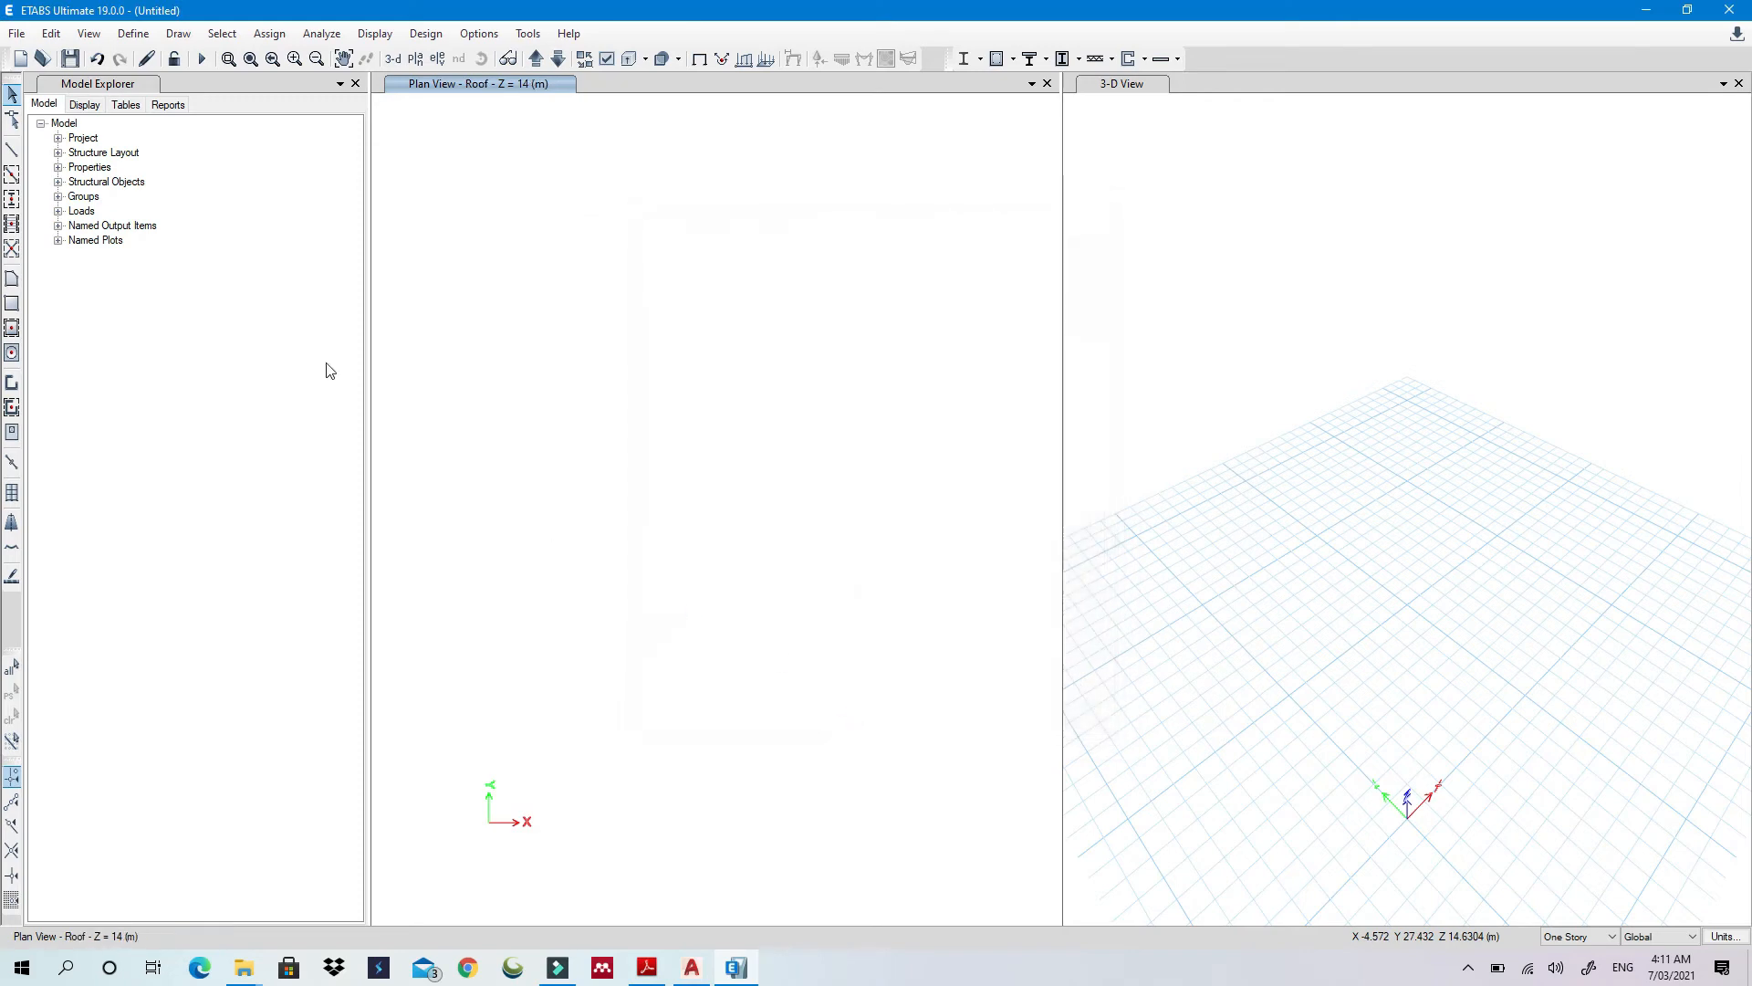
Start a DXF/DWG architectural plan import and open Layout Pre Edit to Etabs from the Amaan Hotel folder on the Desktop
{"action": "left_click", "coordinate": [17, 34]}
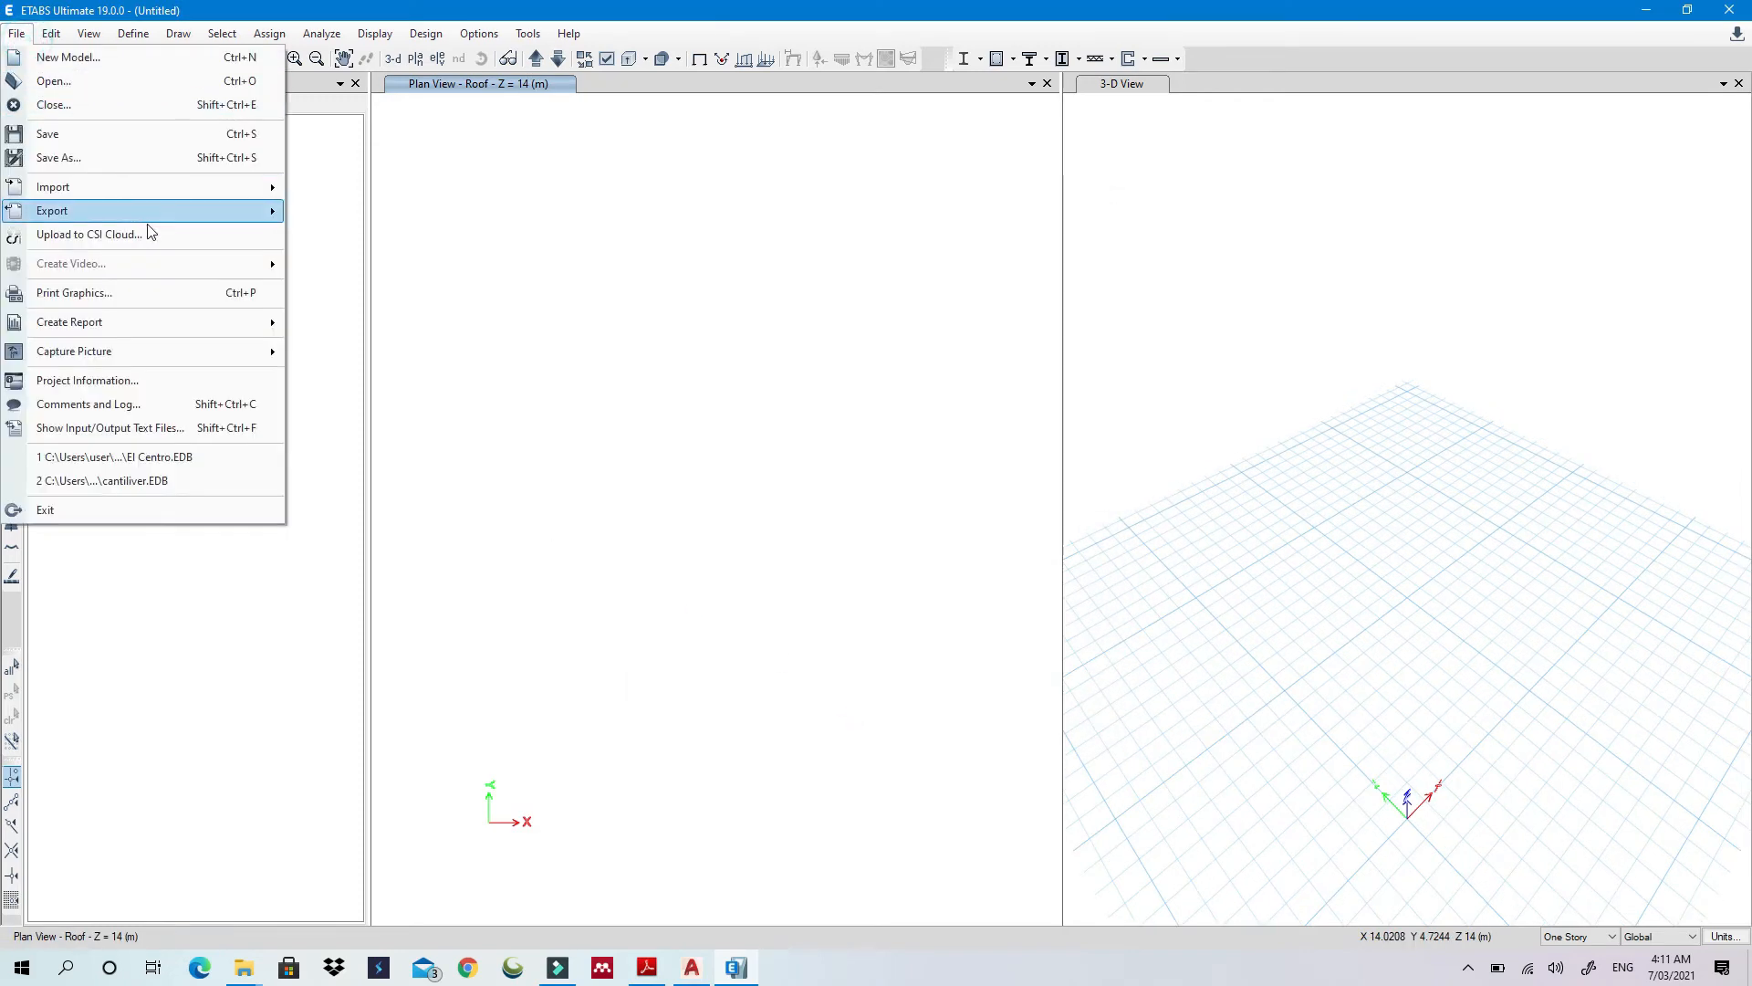
{"action": "mouse_move", "coordinate": [210, 187]}
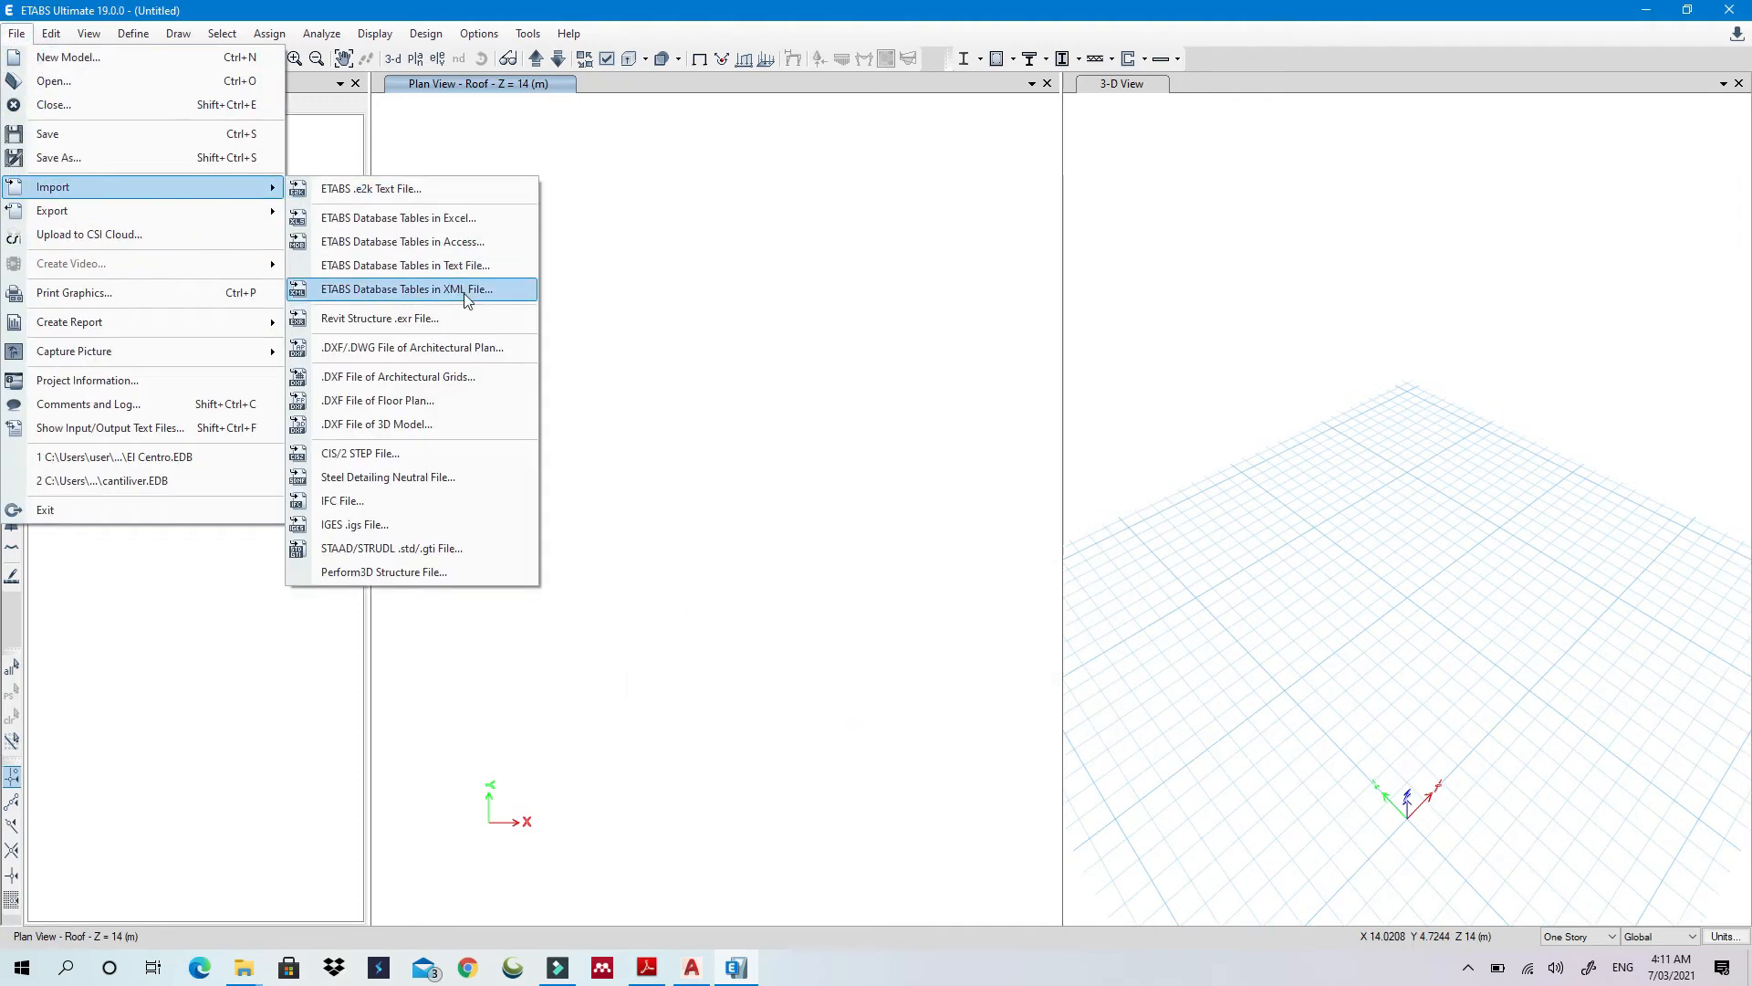
{"action": "left_click", "coordinate": [479, 346]}
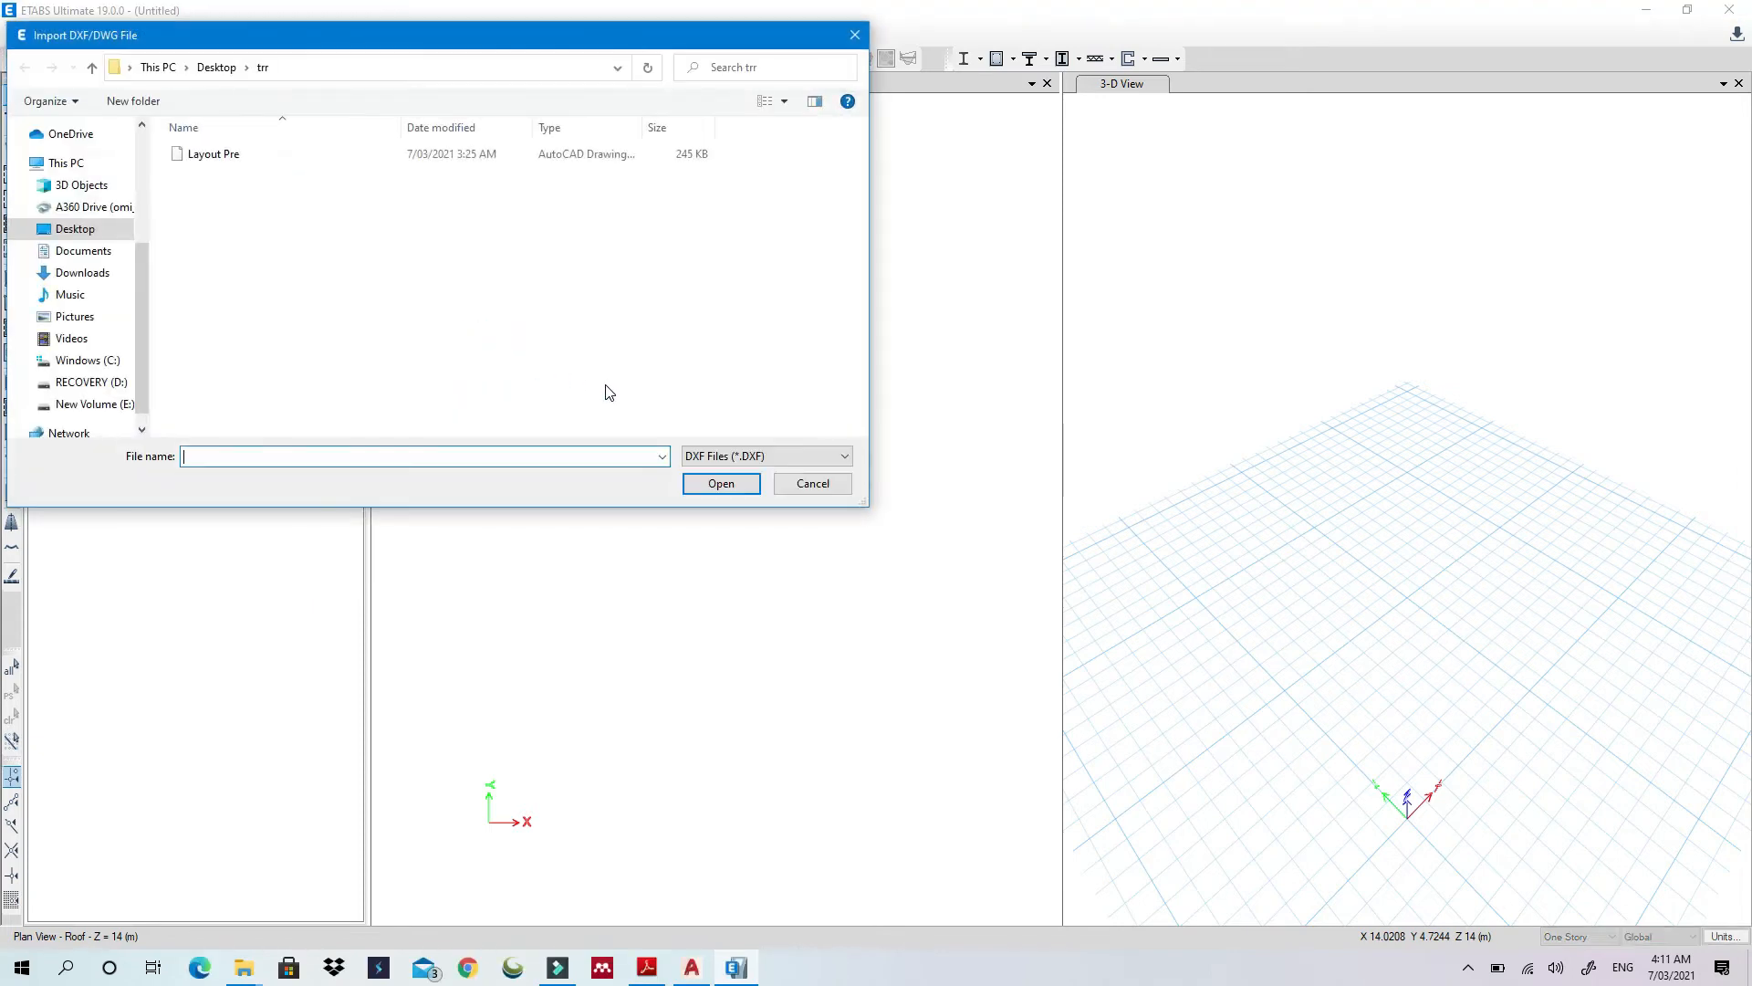
{"action": "left_click", "coordinate": [216, 73]}
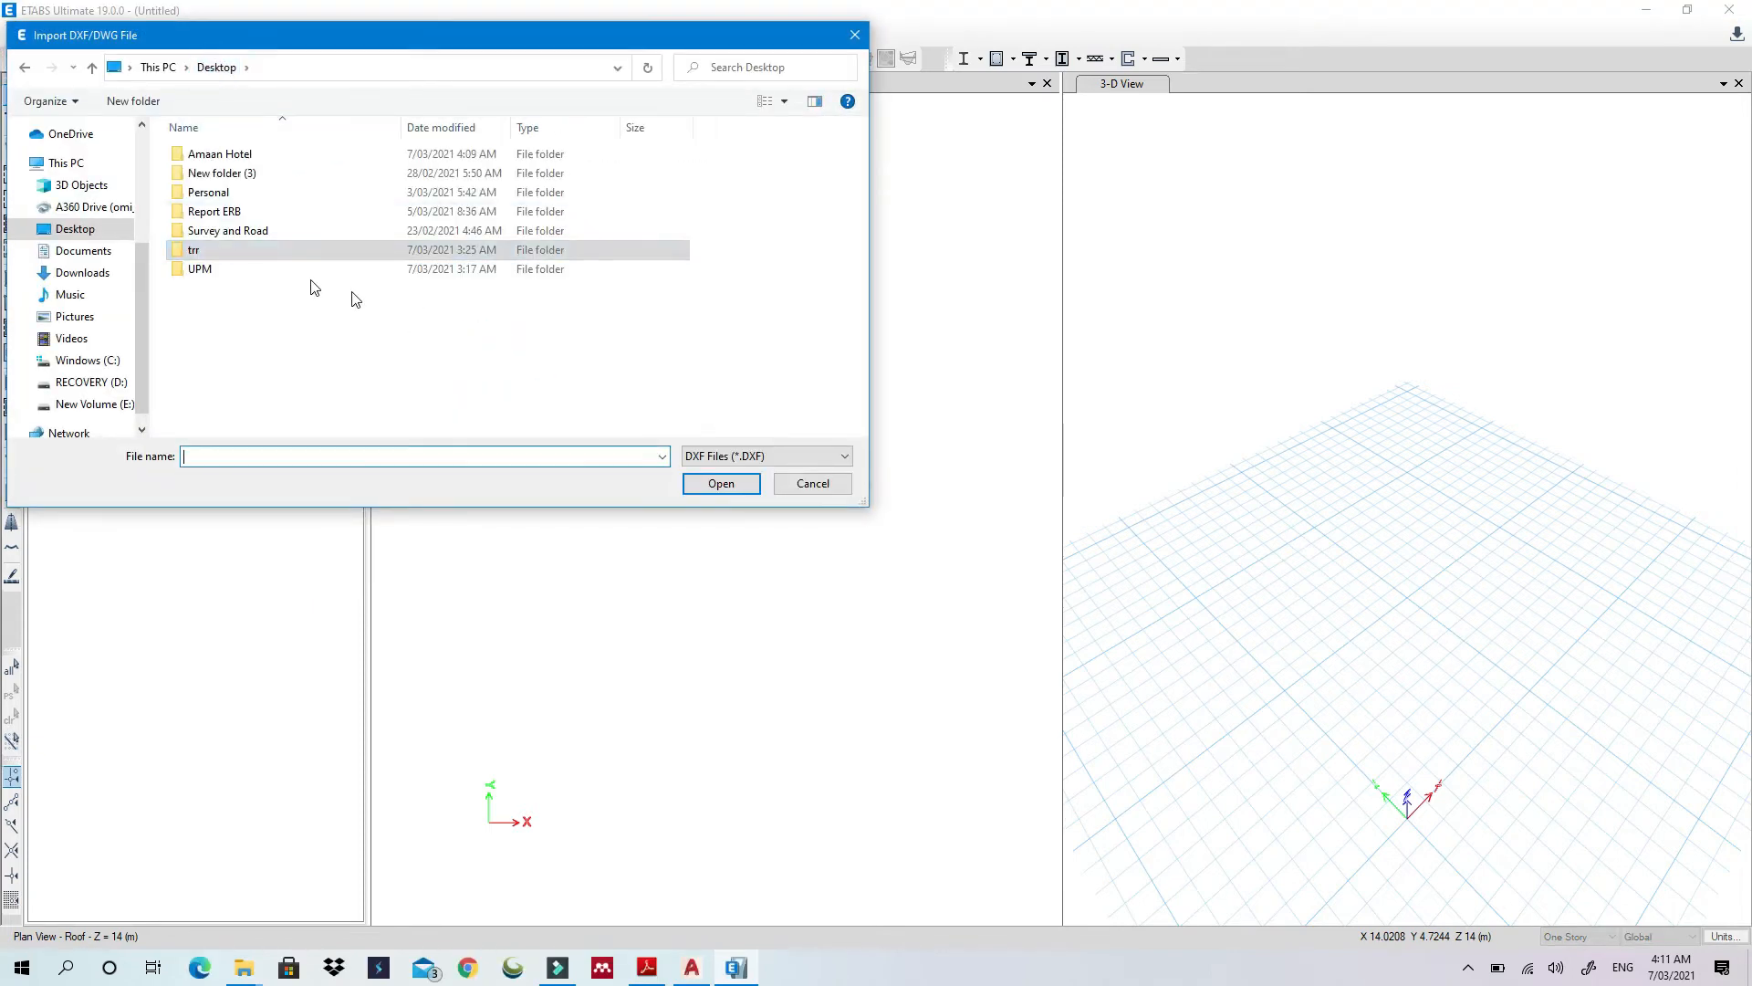
{"action": "double_click", "coordinate": [277, 157]}
{"action": "left_click", "coordinate": [273, 151]}
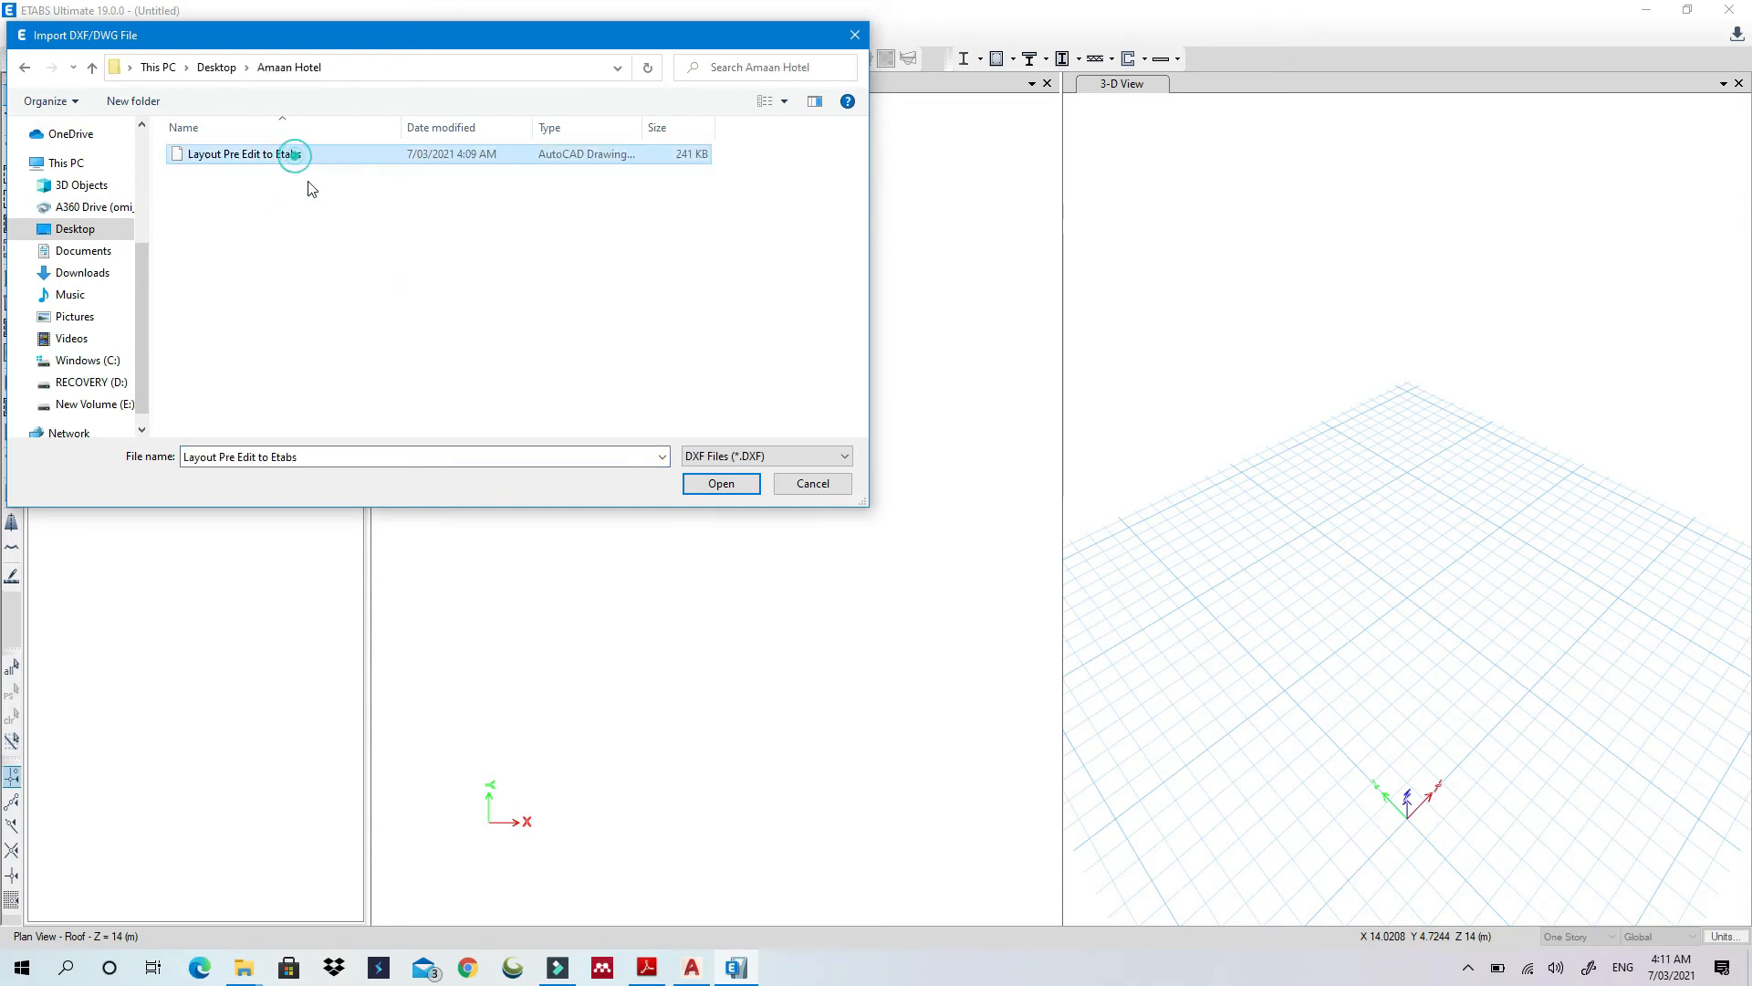
{"action": "left_click", "coordinate": [719, 485]}
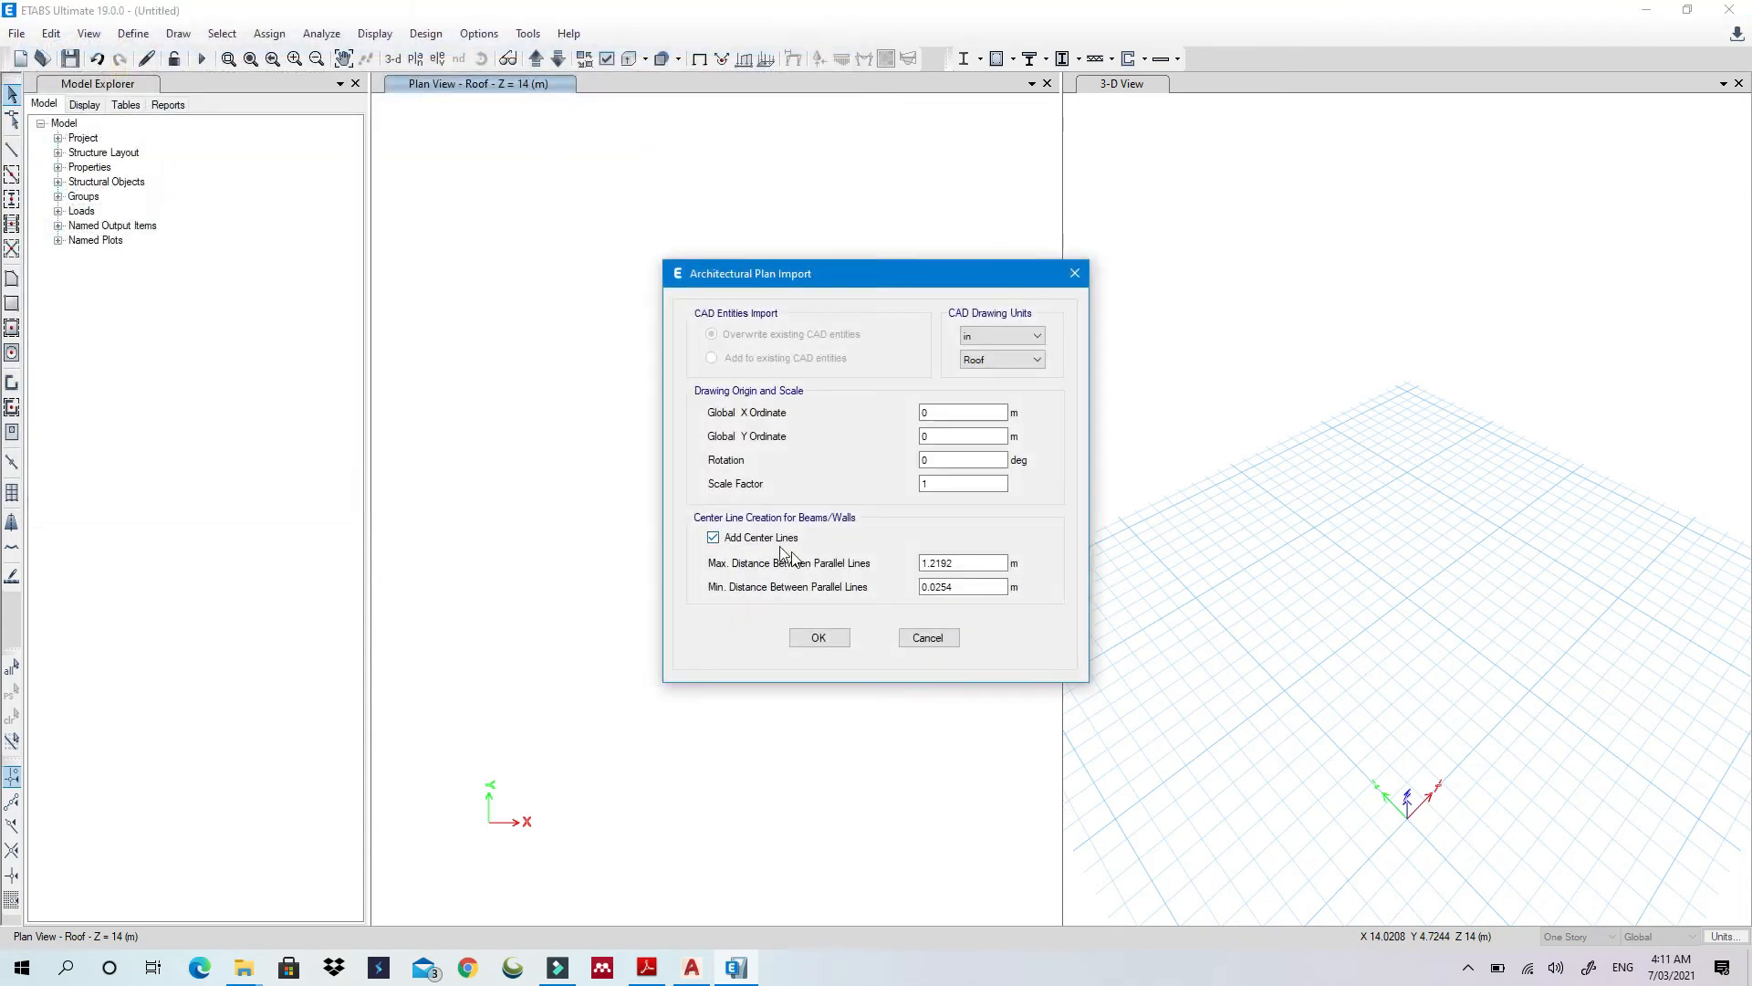
Import the architectural plan onto Story1 with mm as the drawing units and check the layout in the 3-D view
{"action": "left_click", "coordinate": [978, 338]}
{"action": "left_click", "coordinate": [995, 372]}
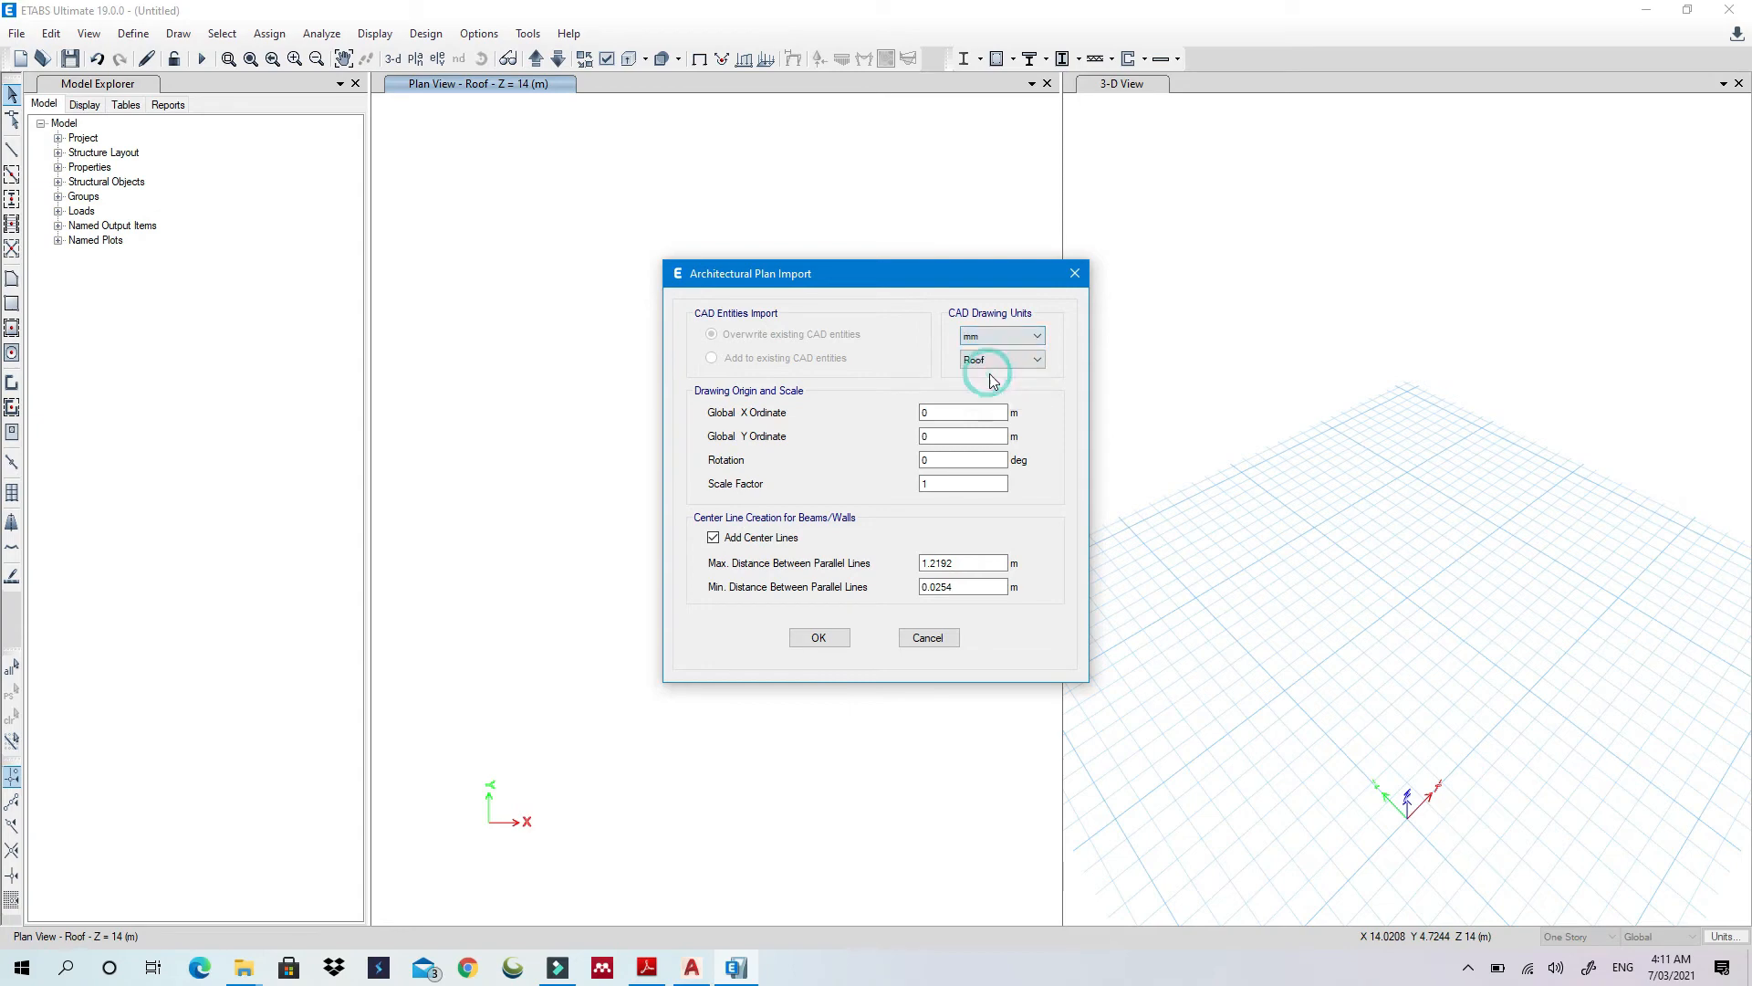
{"action": "left_click", "coordinate": [1012, 365]}
{"action": "left_click", "coordinate": [1009, 415]}
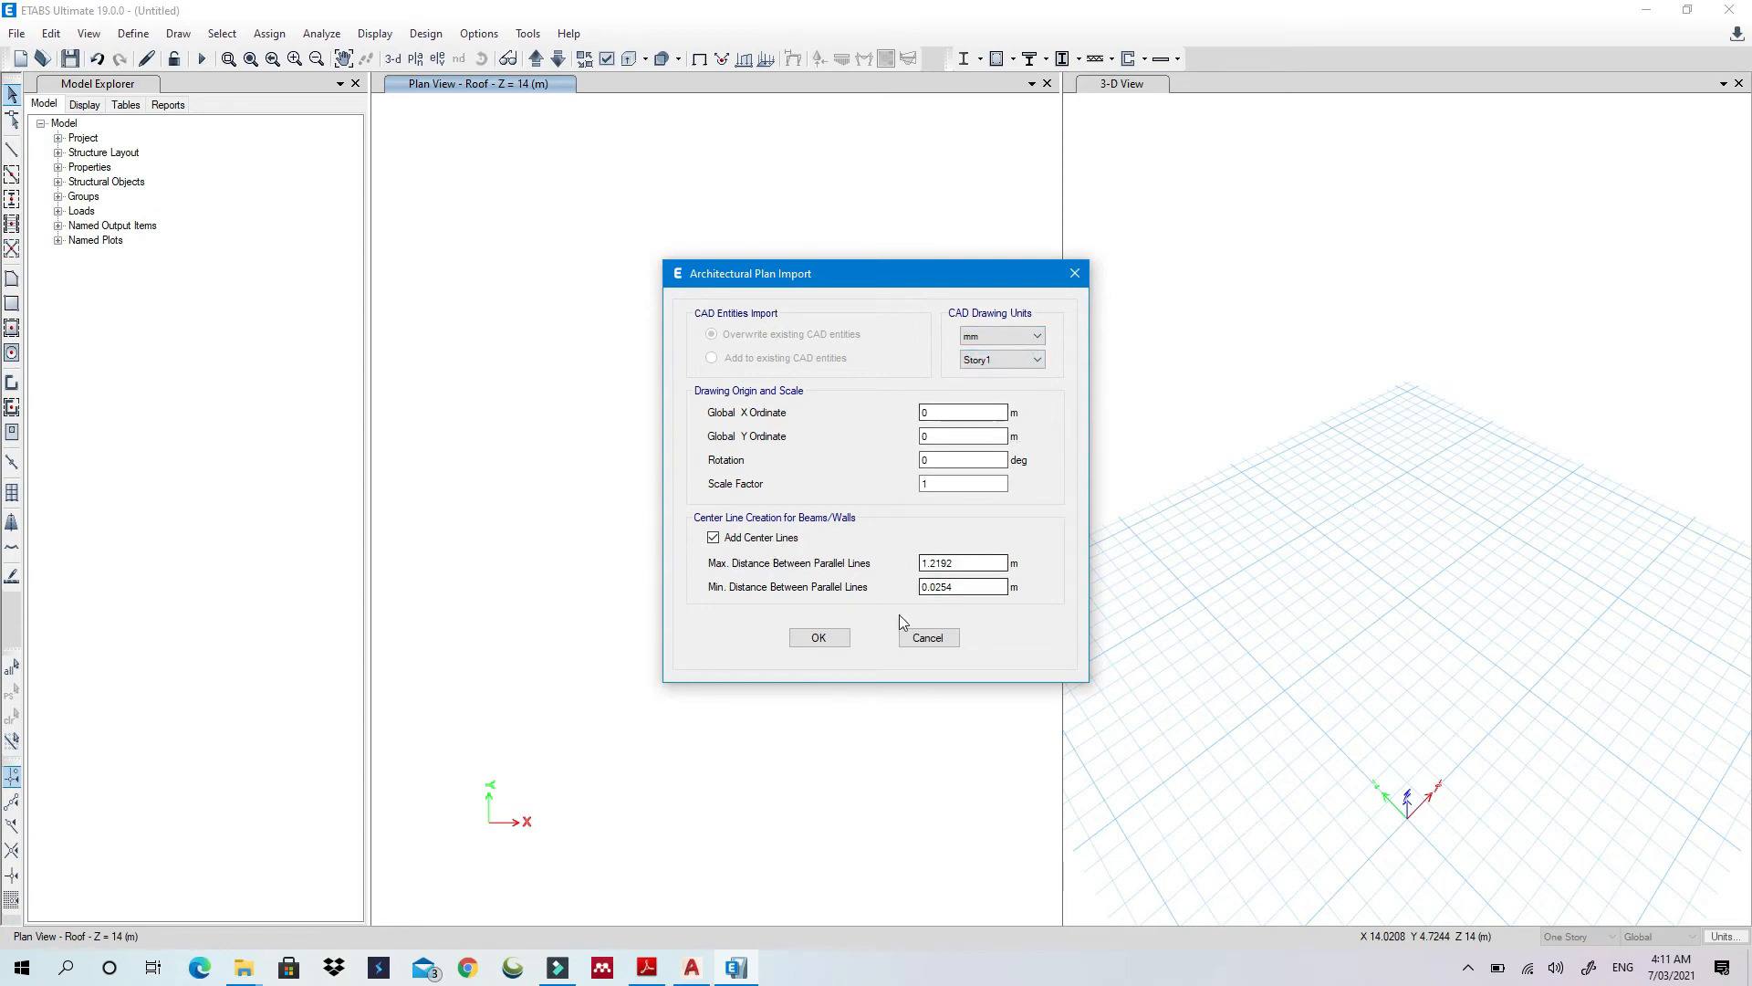
{"action": "left_click", "coordinate": [820, 637]}
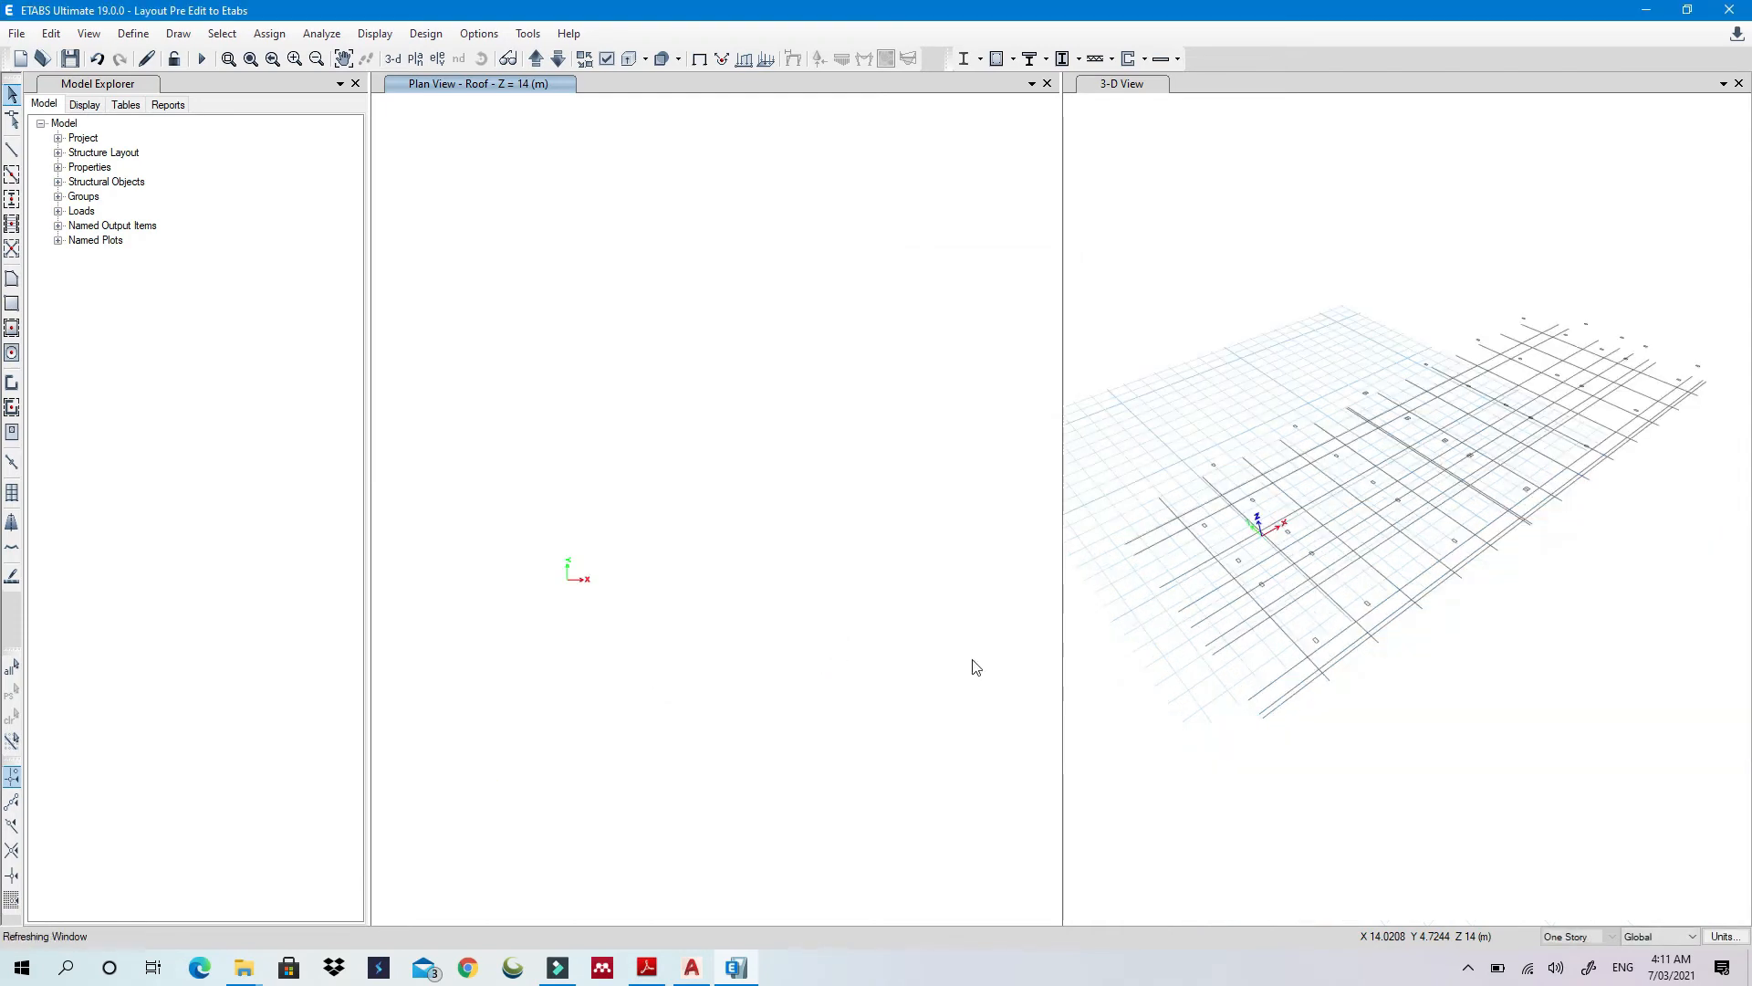
{"action": "scroll", "coordinate": [1384, 443], "scroll_direction": "up", "scroll_amount": 3}
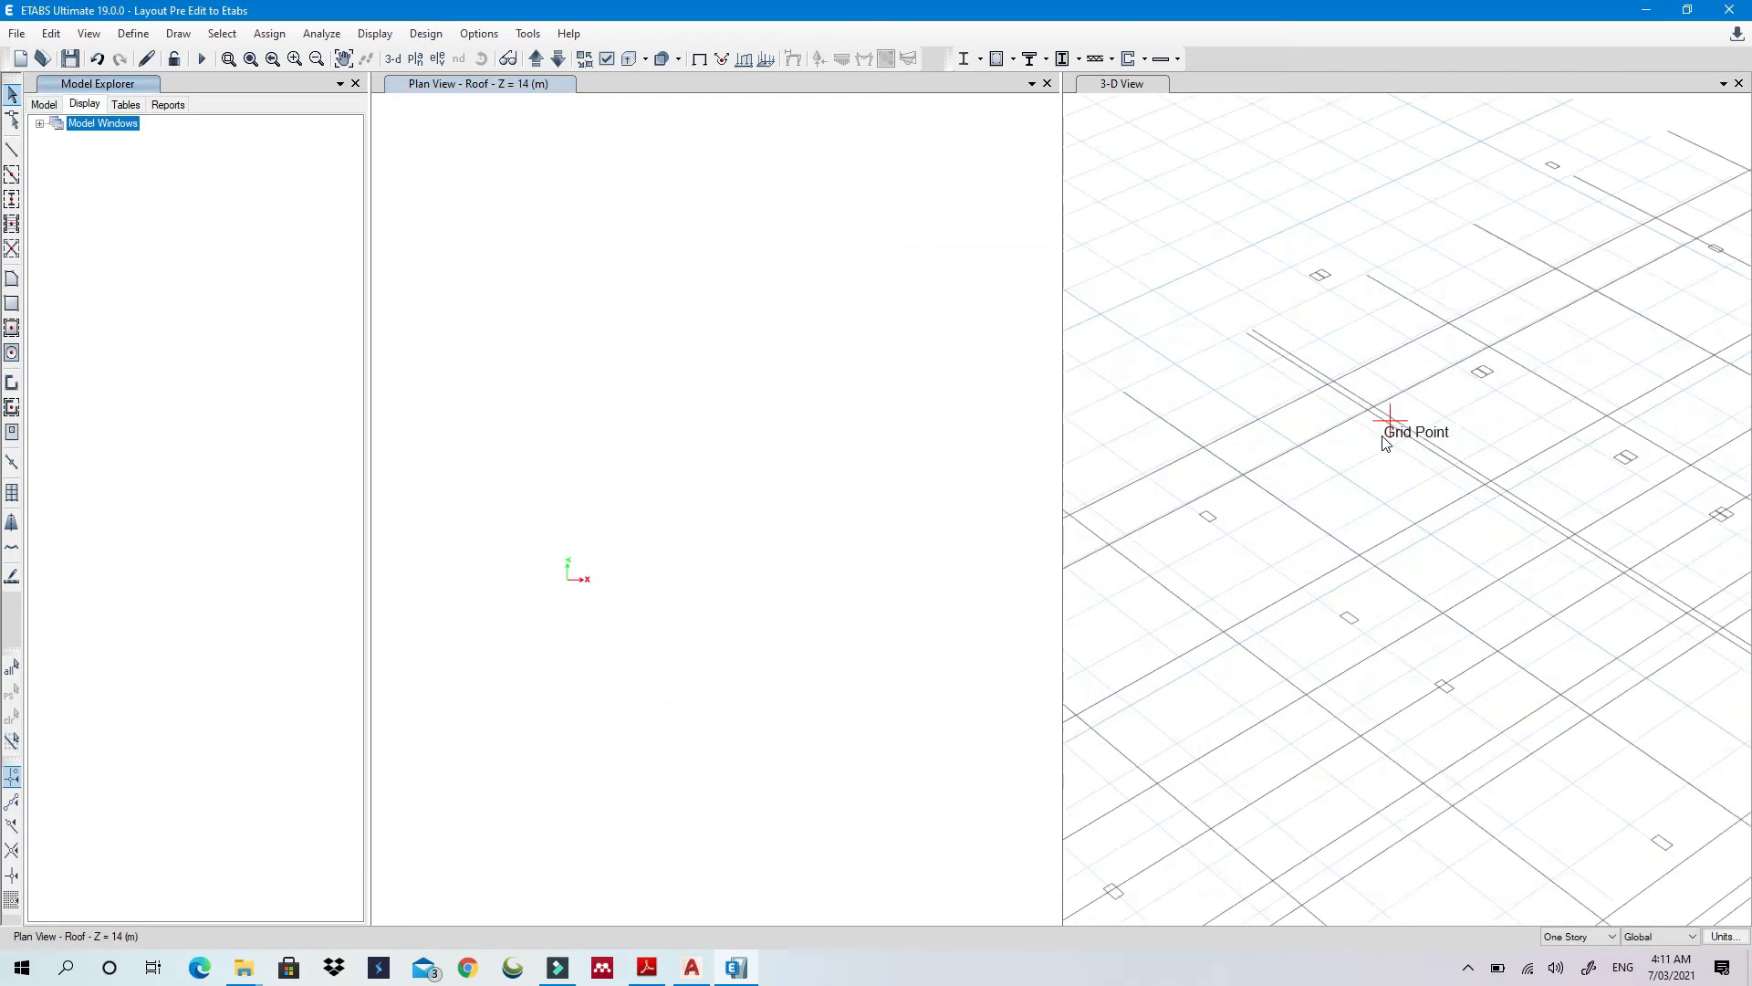
{"action": "scroll", "coordinate": [1387, 445], "scroll_direction": "down", "scroll_amount": 2}
{"action": "scroll", "coordinate": [1426, 421], "scroll_direction": "down", "scroll_amount": 3}
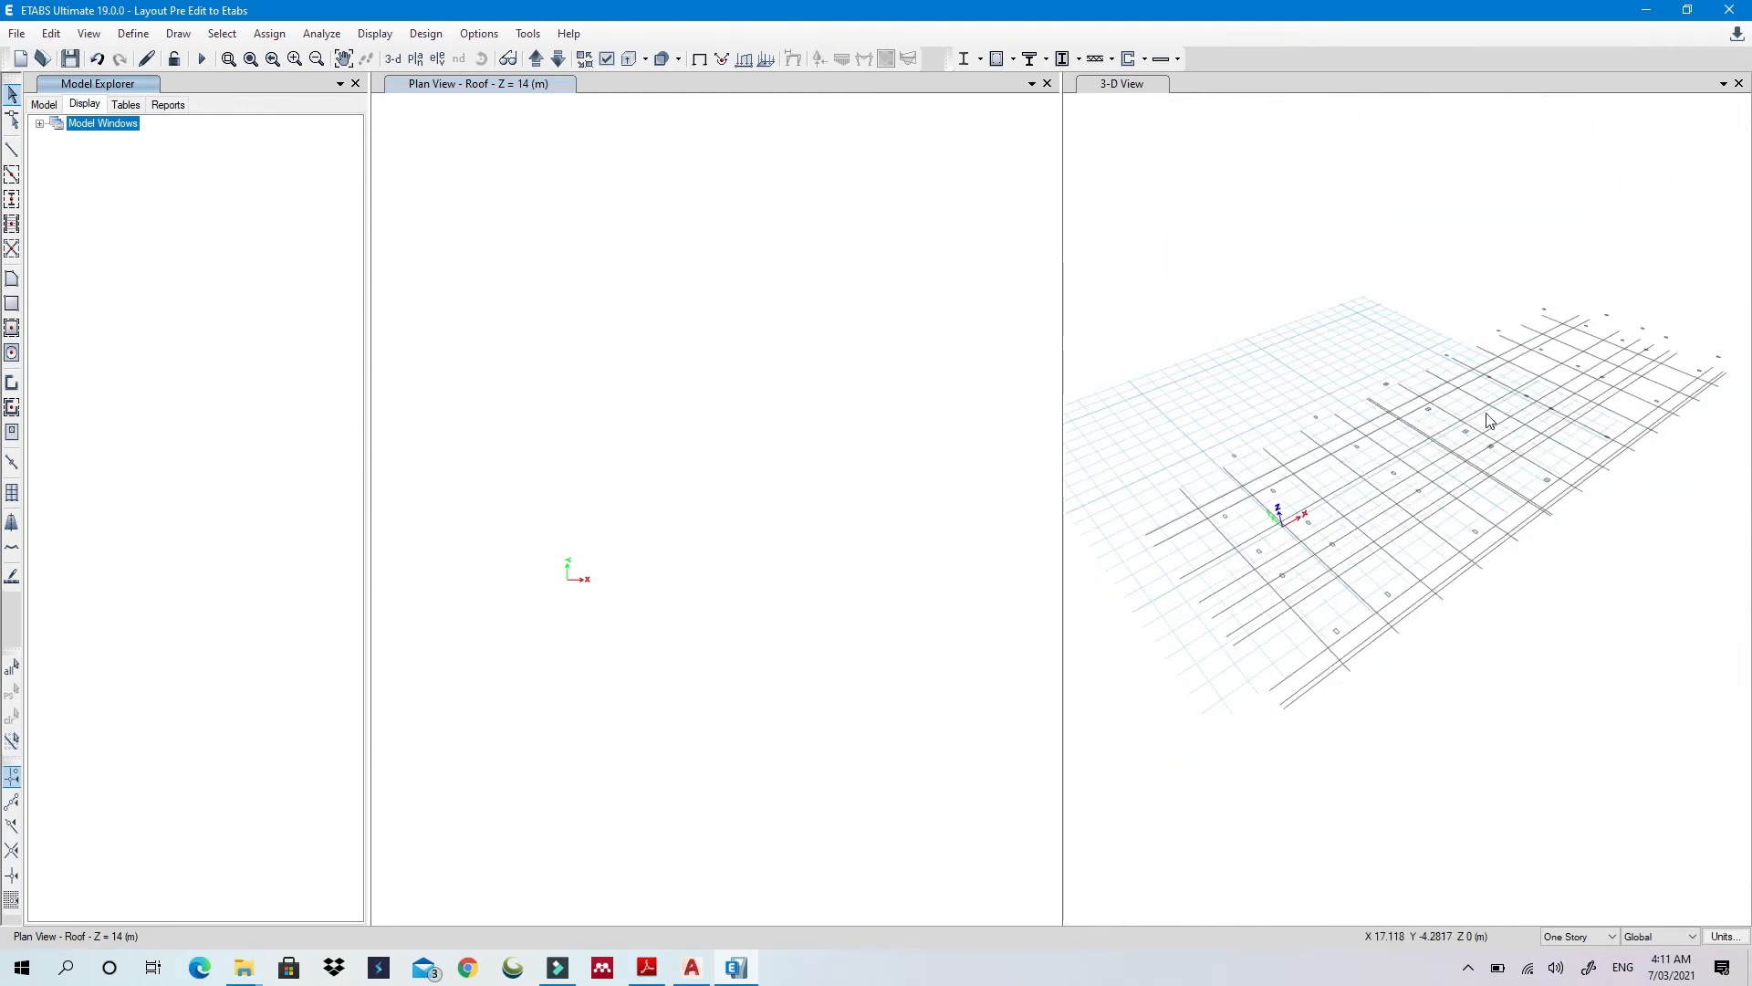
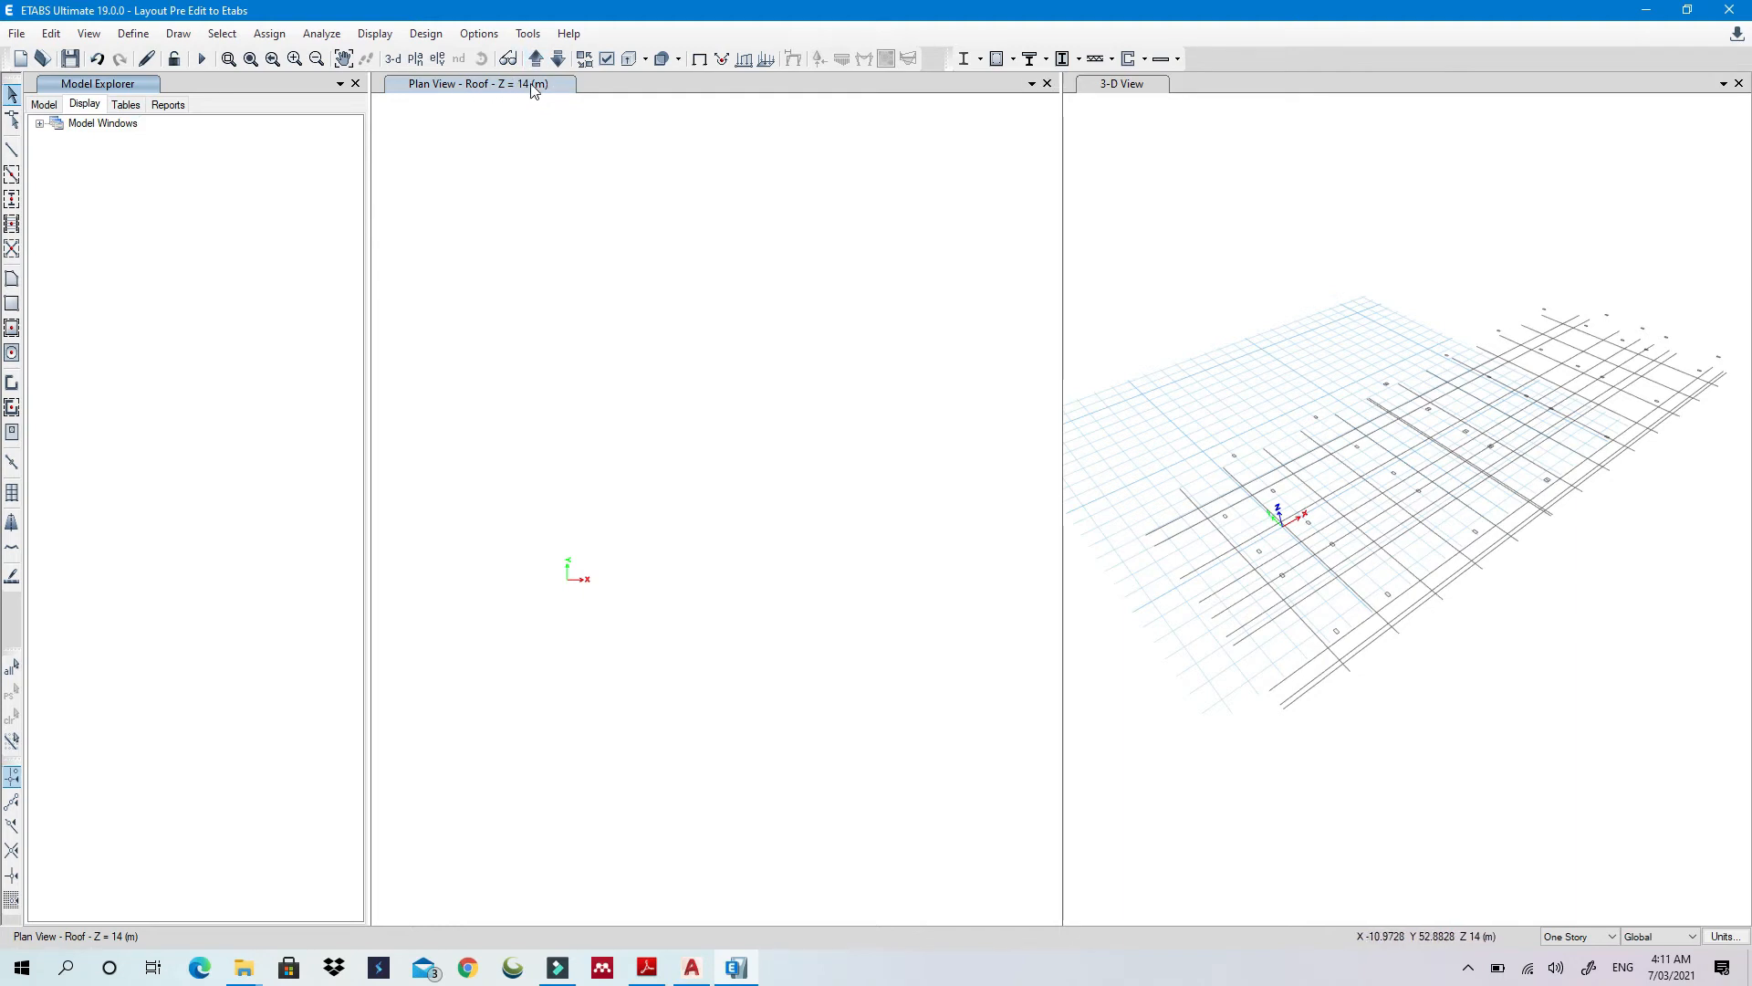
Bring the plan view down from Roof to Story1 so the imported layout can be seen
{"action": "left_click", "coordinate": [559, 60]}
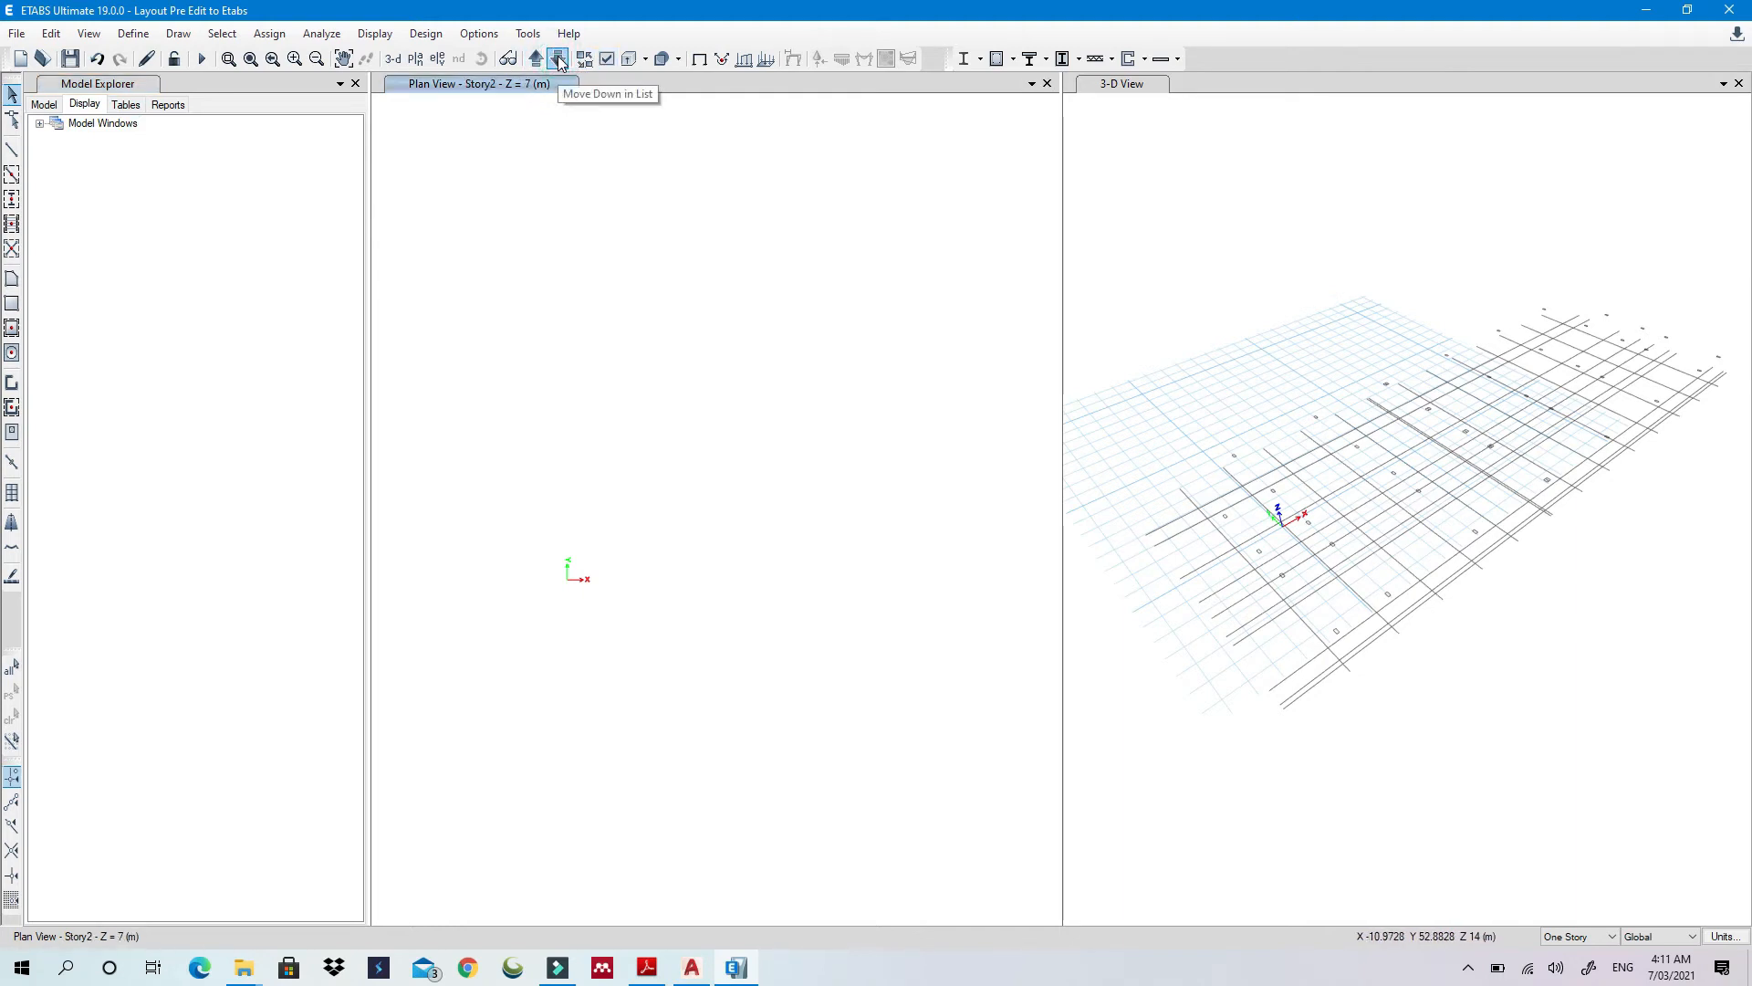
{"action": "left_click", "coordinate": [558, 59]}
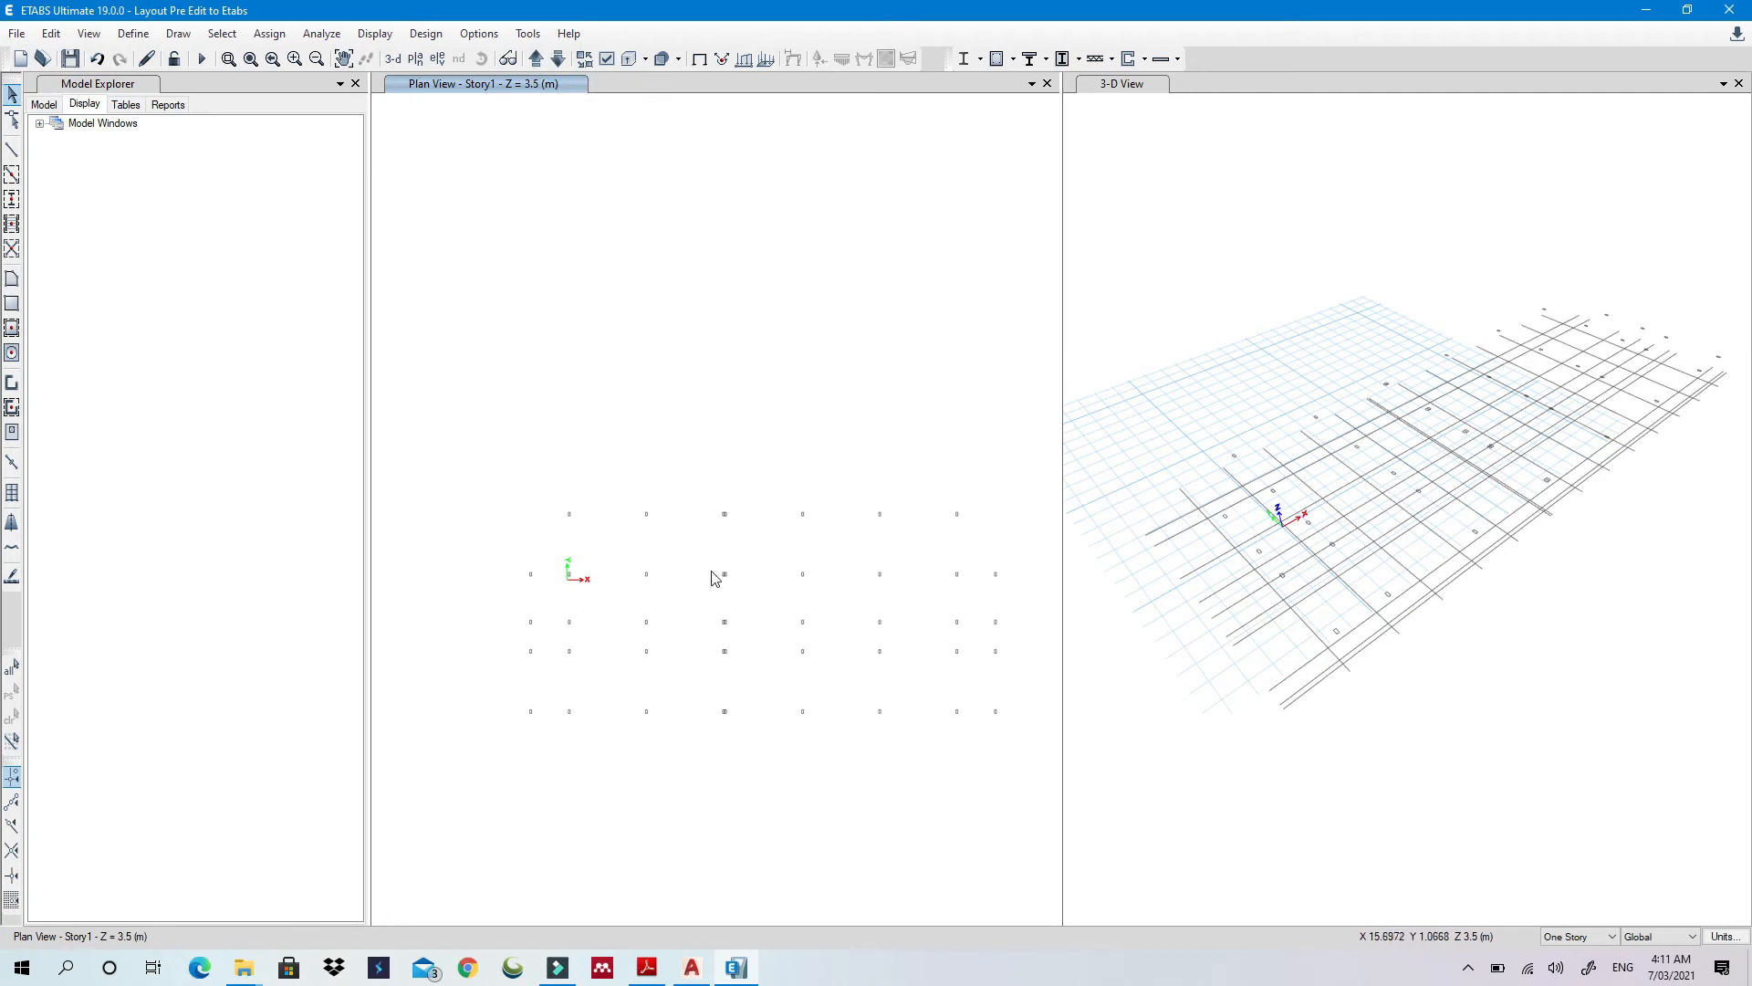
{"action": "middle_click_drag", "start_coordinate": [714, 577], "coordinate": [661, 493]}
Turn off the visibility of the Dimension, Defpoints and unnamed layers in the architectural plan options
{"action": "left_click", "coordinate": [479, 34]}
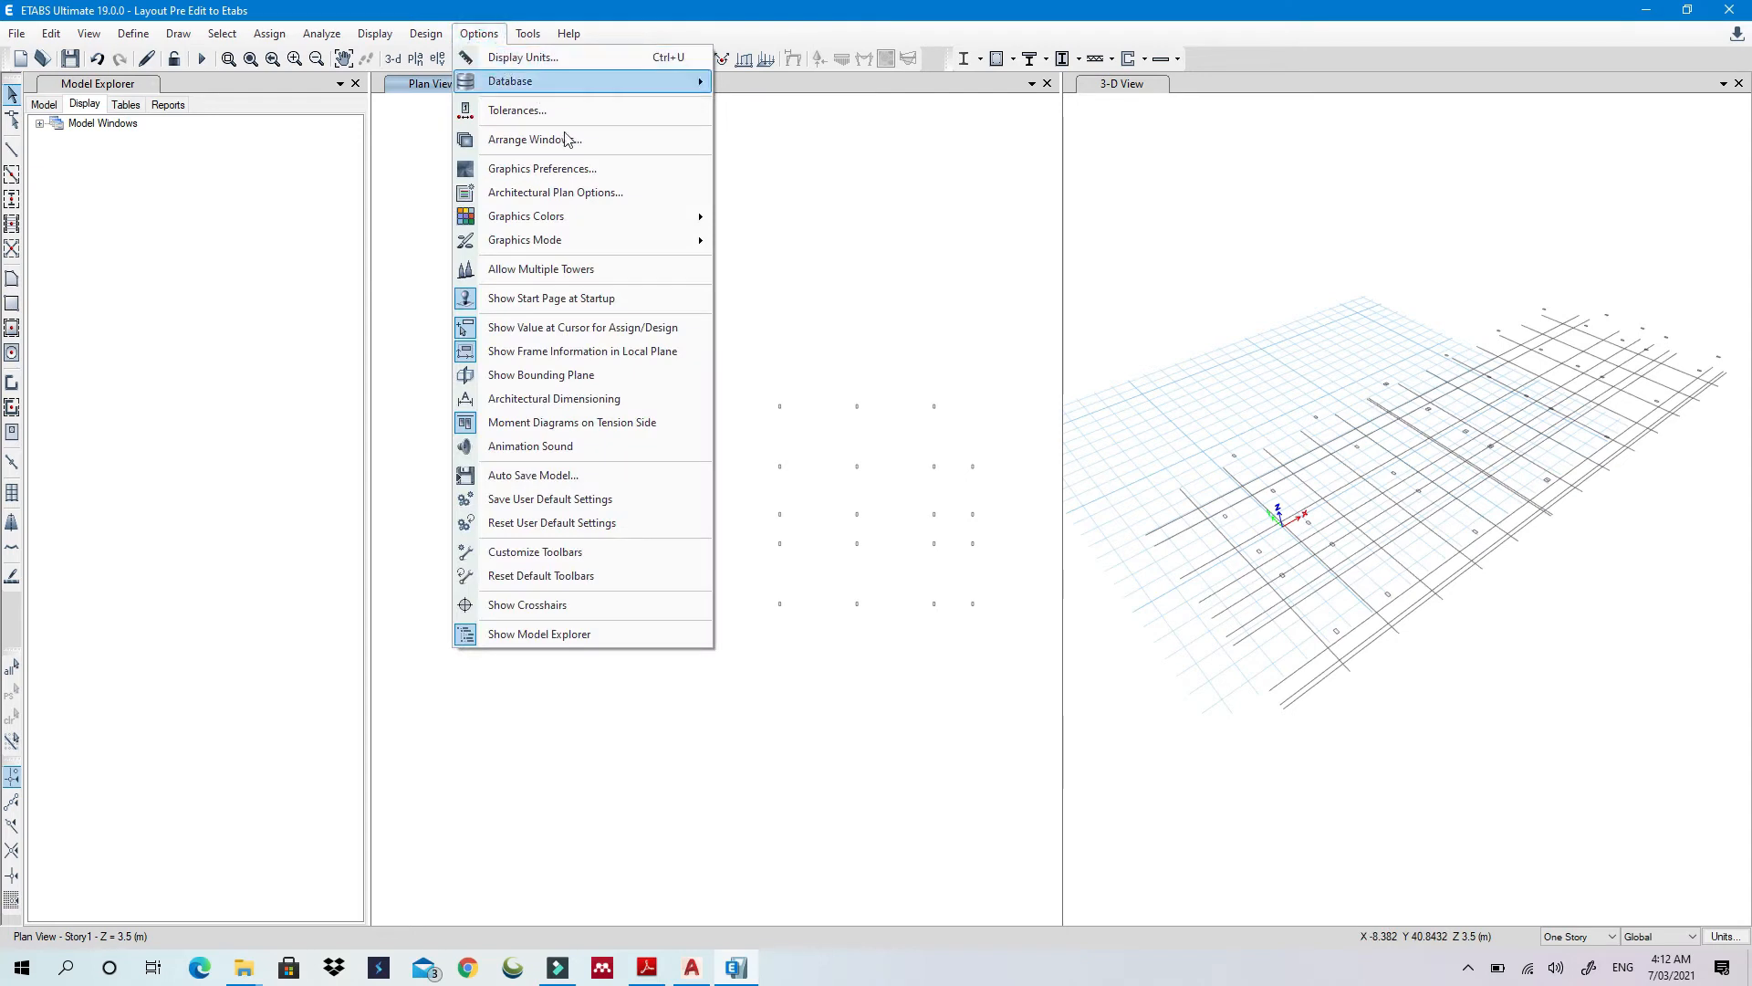
{"action": "left_click", "coordinate": [673, 189]}
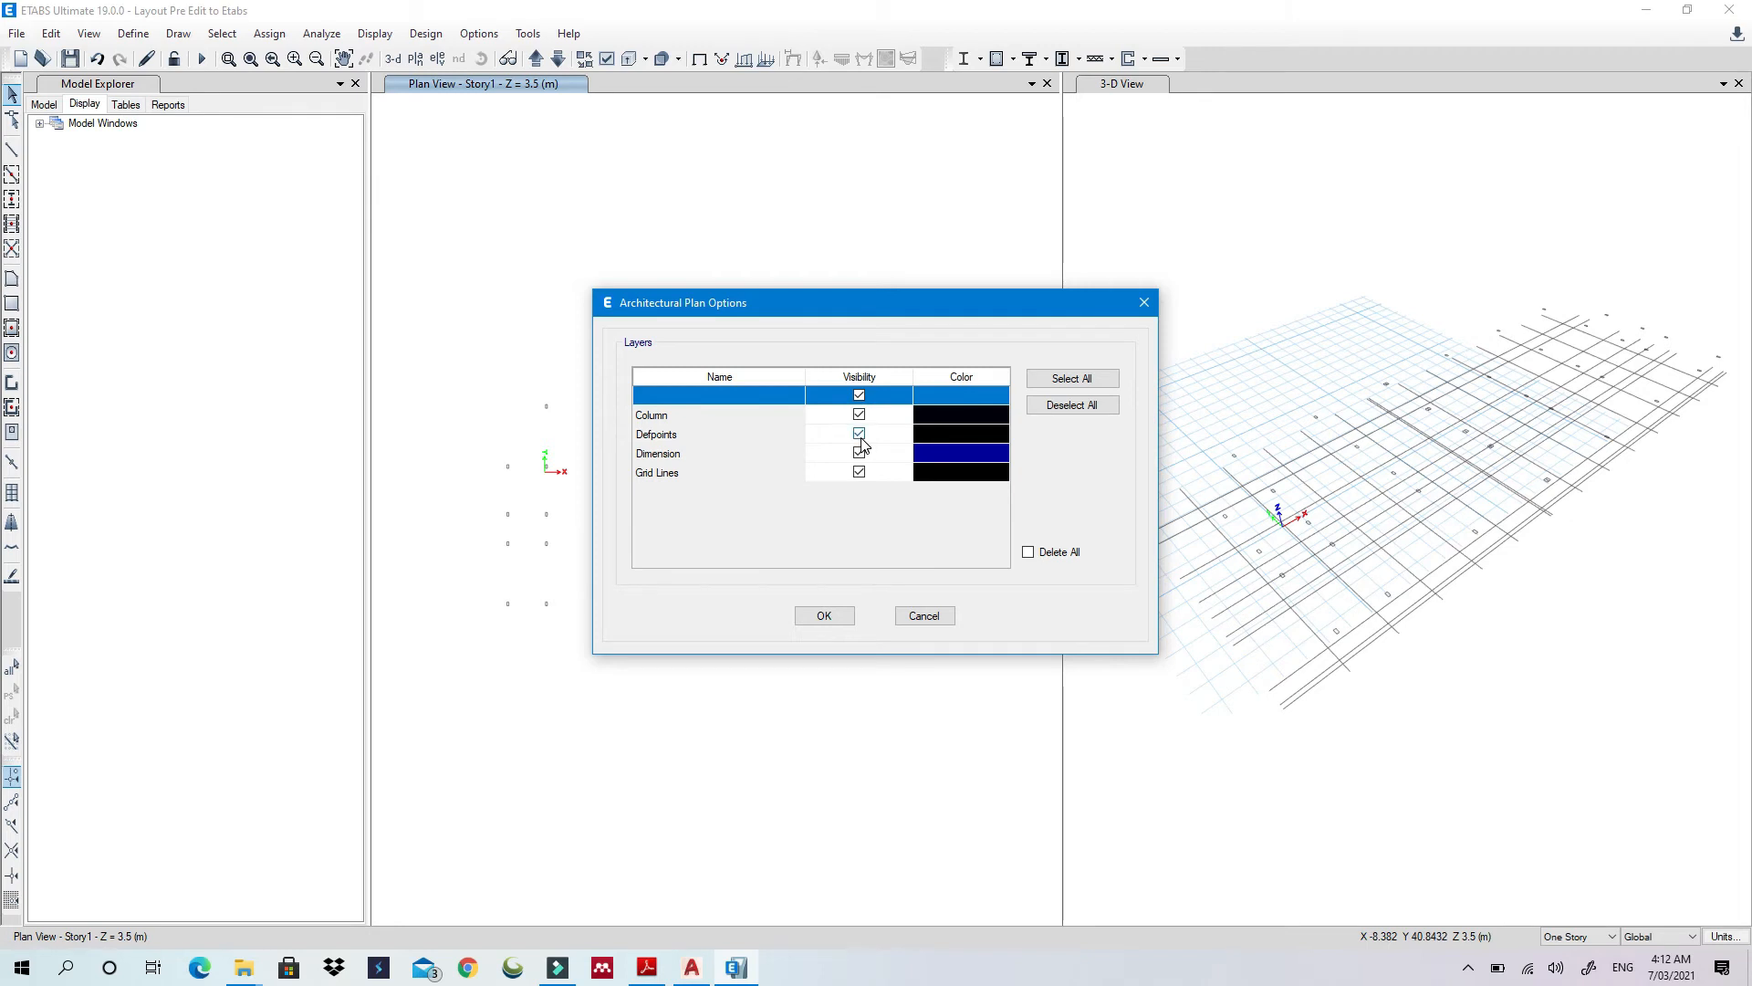
{"action": "left_click", "coordinate": [861, 454]}
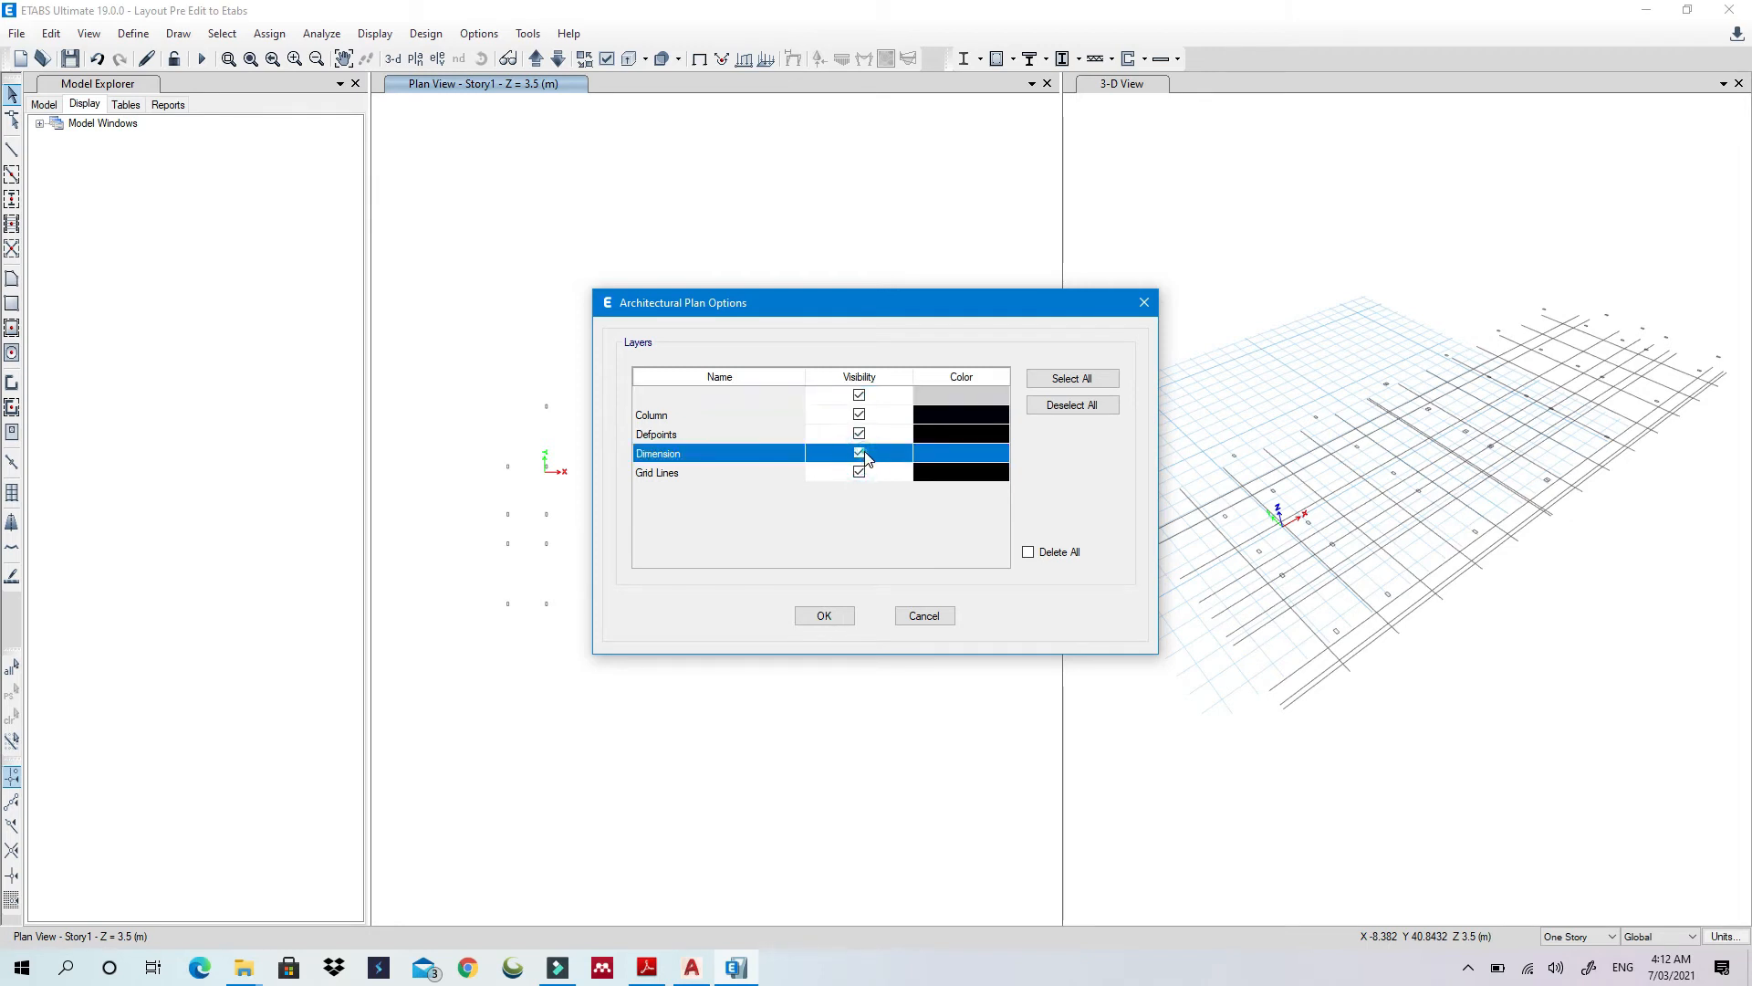
{"action": "left_click", "coordinate": [859, 454]}
{"action": "left_click", "coordinate": [861, 436]}
{"action": "left_click", "coordinate": [861, 435]}
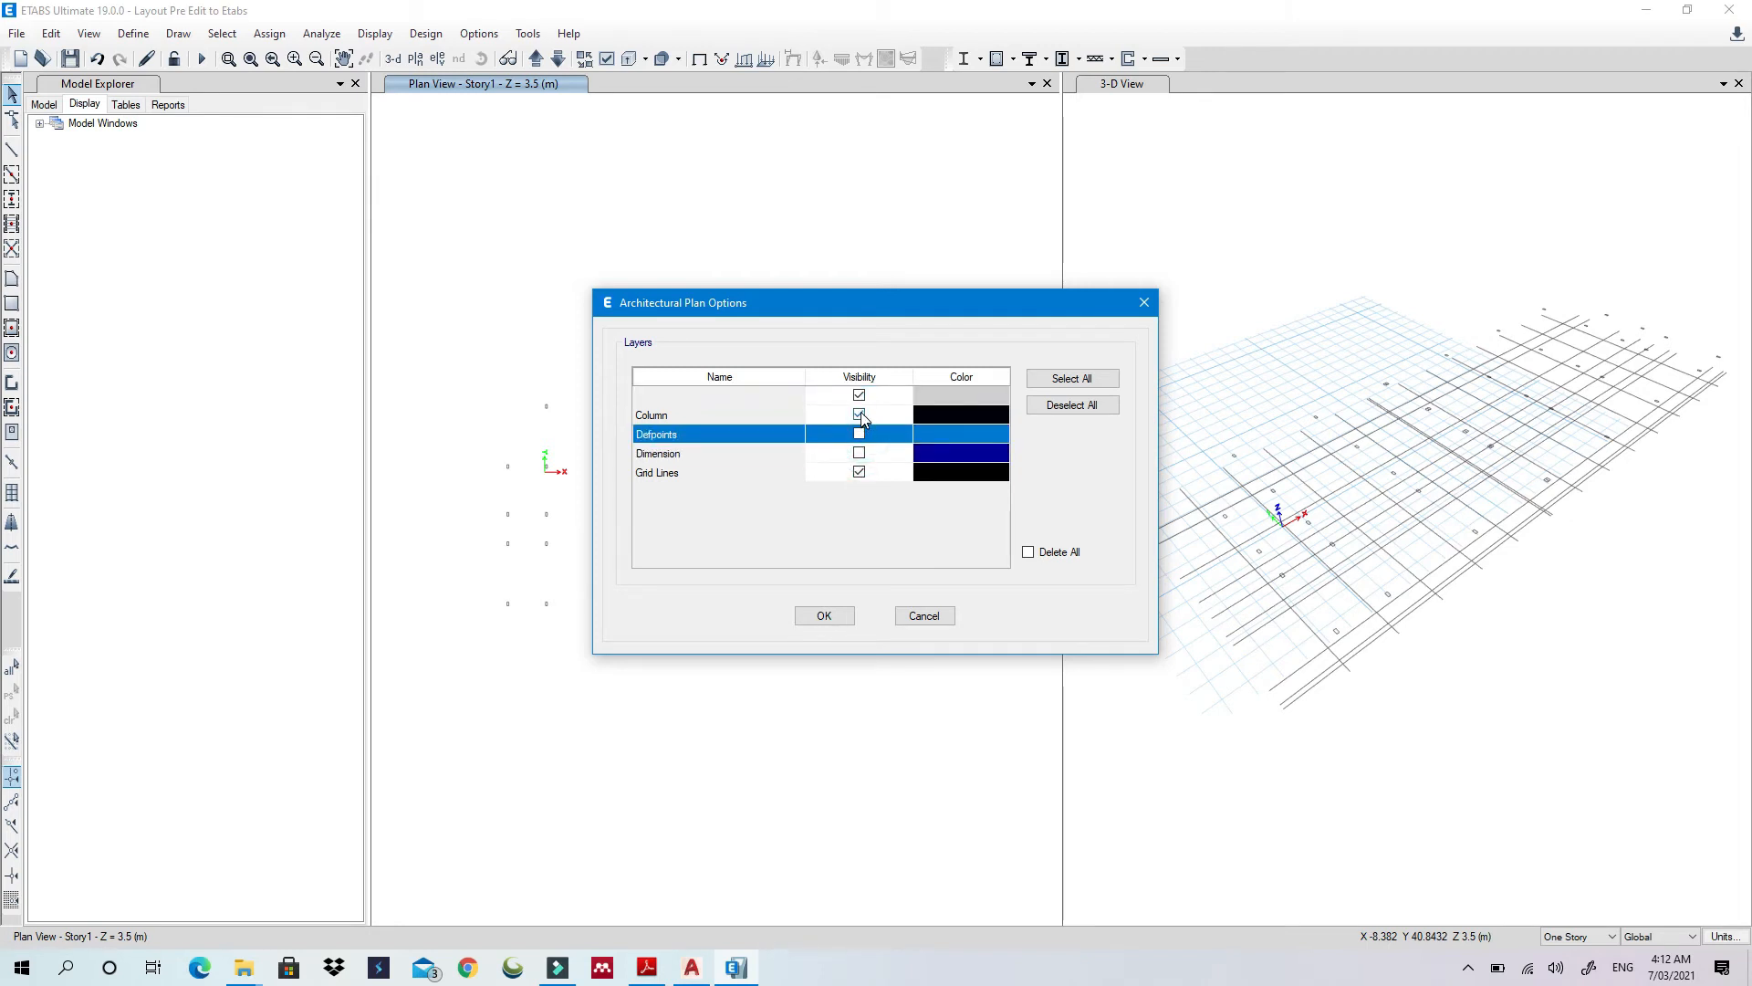
{"action": "left_click", "coordinate": [858, 396]}
{"action": "left_click", "coordinate": [858, 396]}
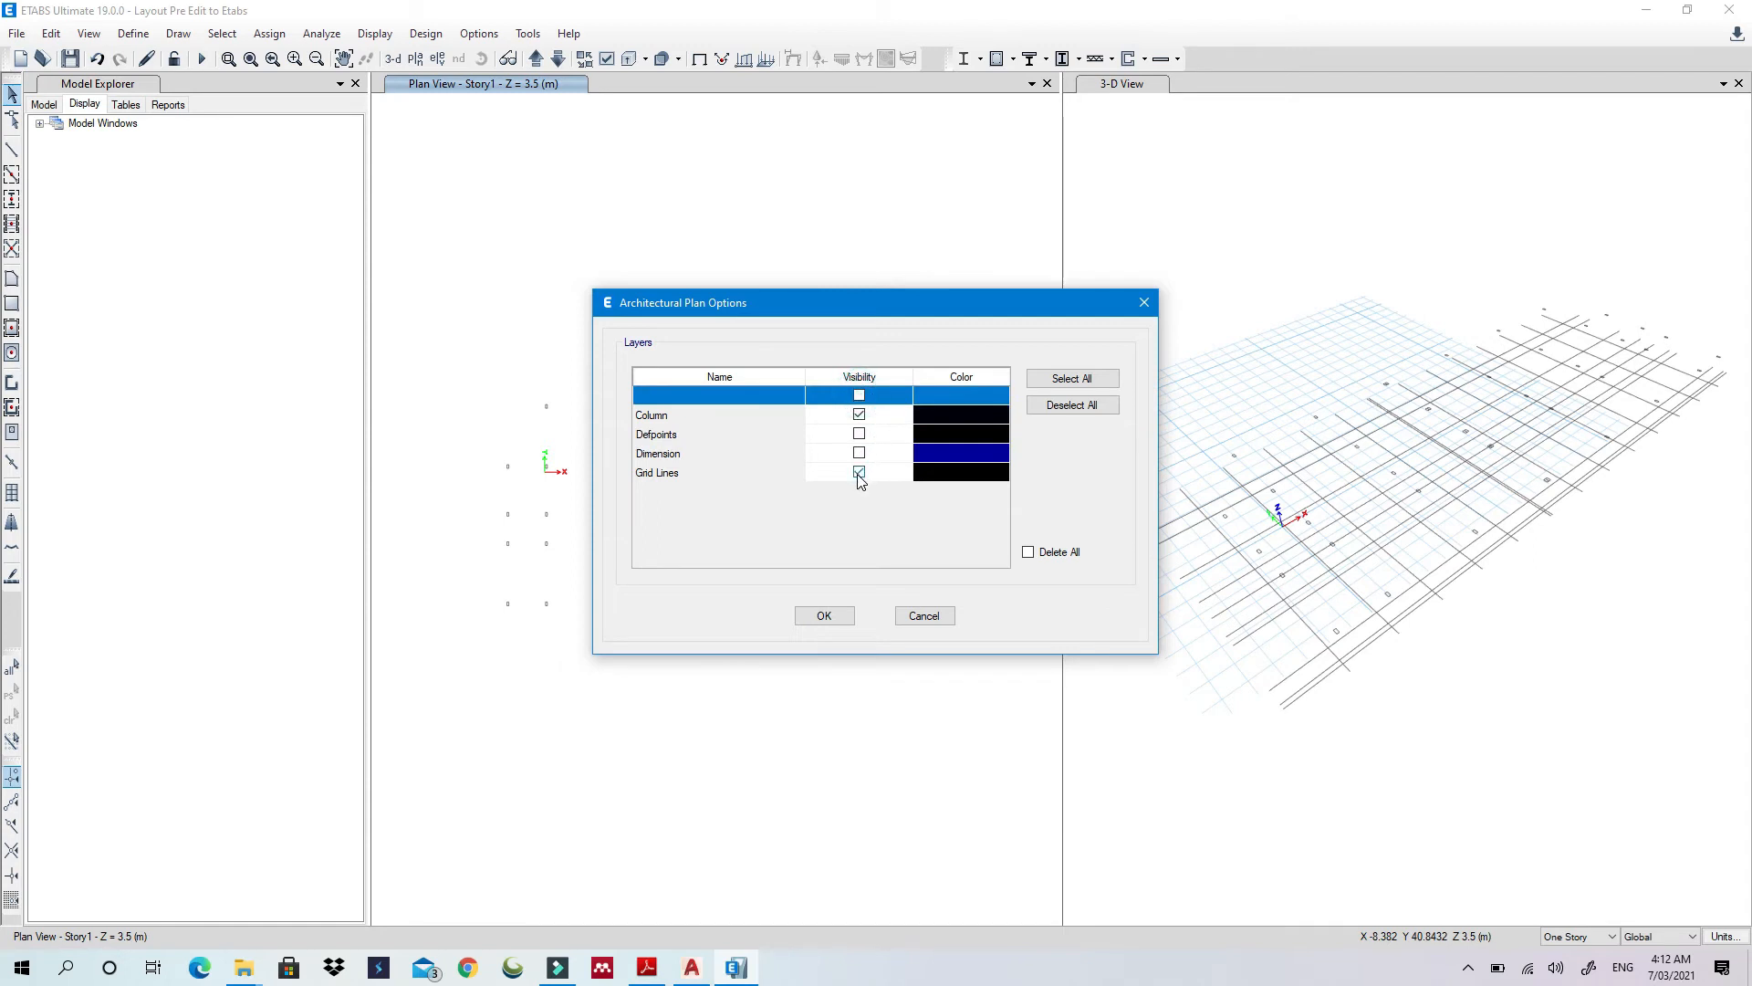
{"action": "left_click", "coordinate": [839, 616]}
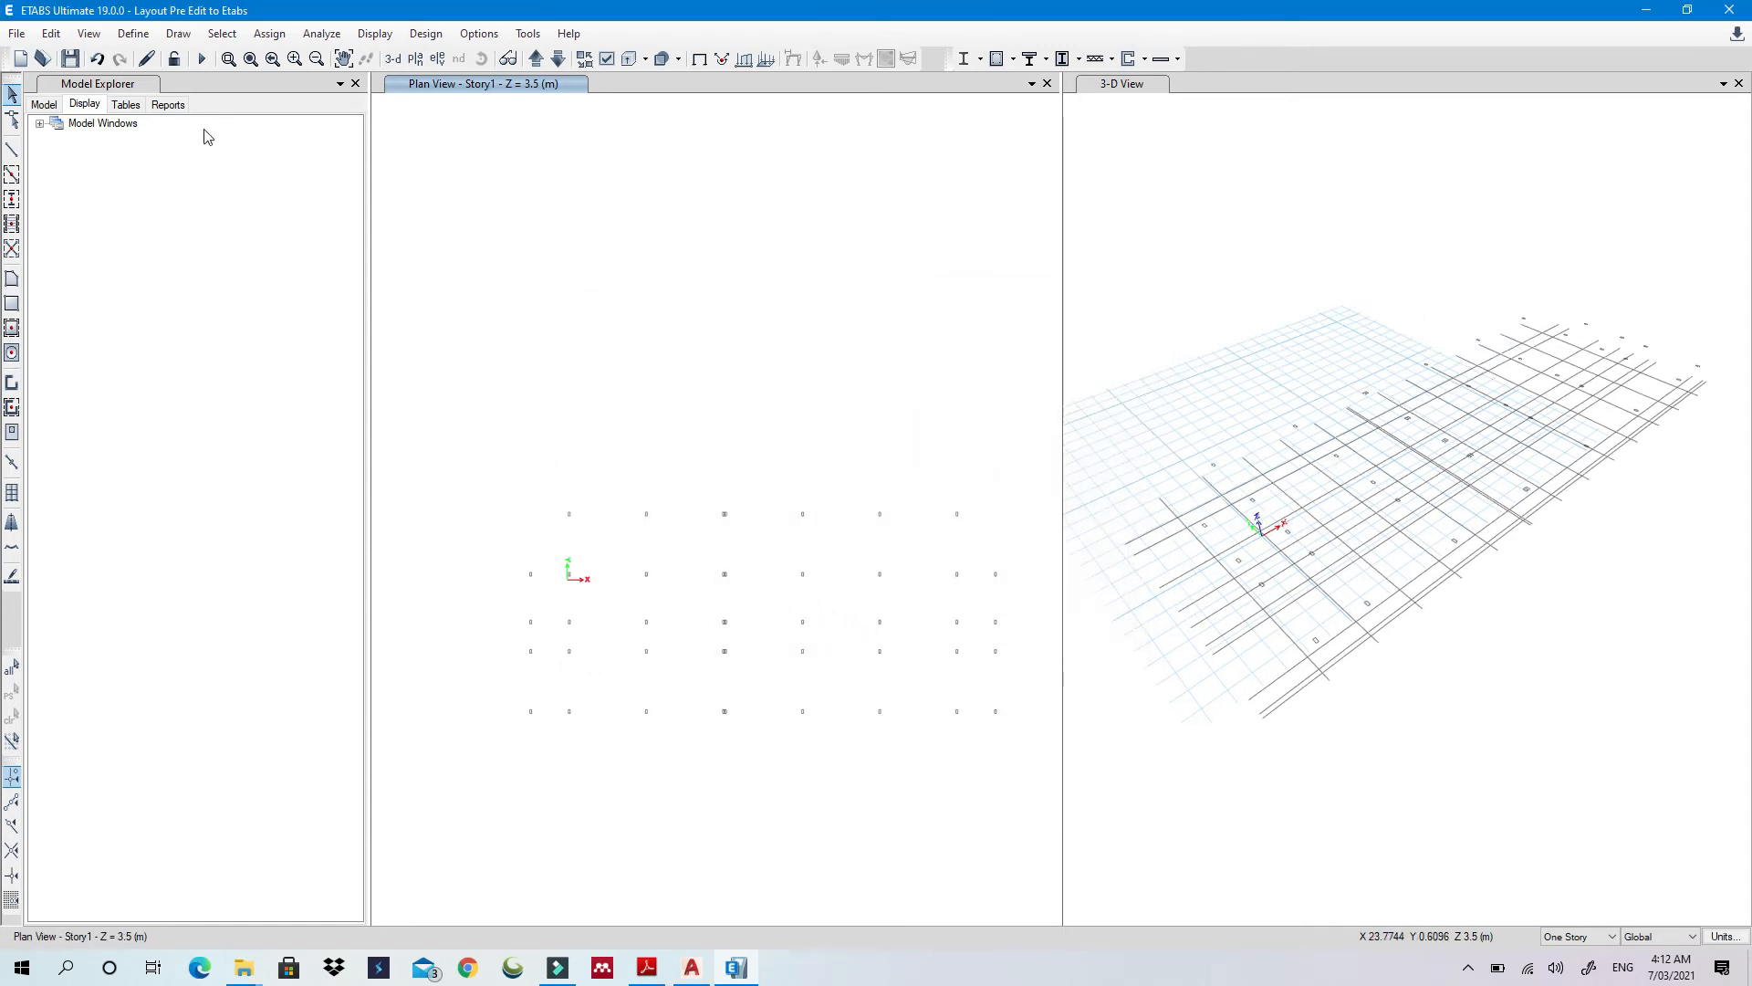
Generate column objects from the Column architectural layer of the Story1 plan and check them in the 3-D view
{"action": "left_click", "coordinate": [39, 124]}
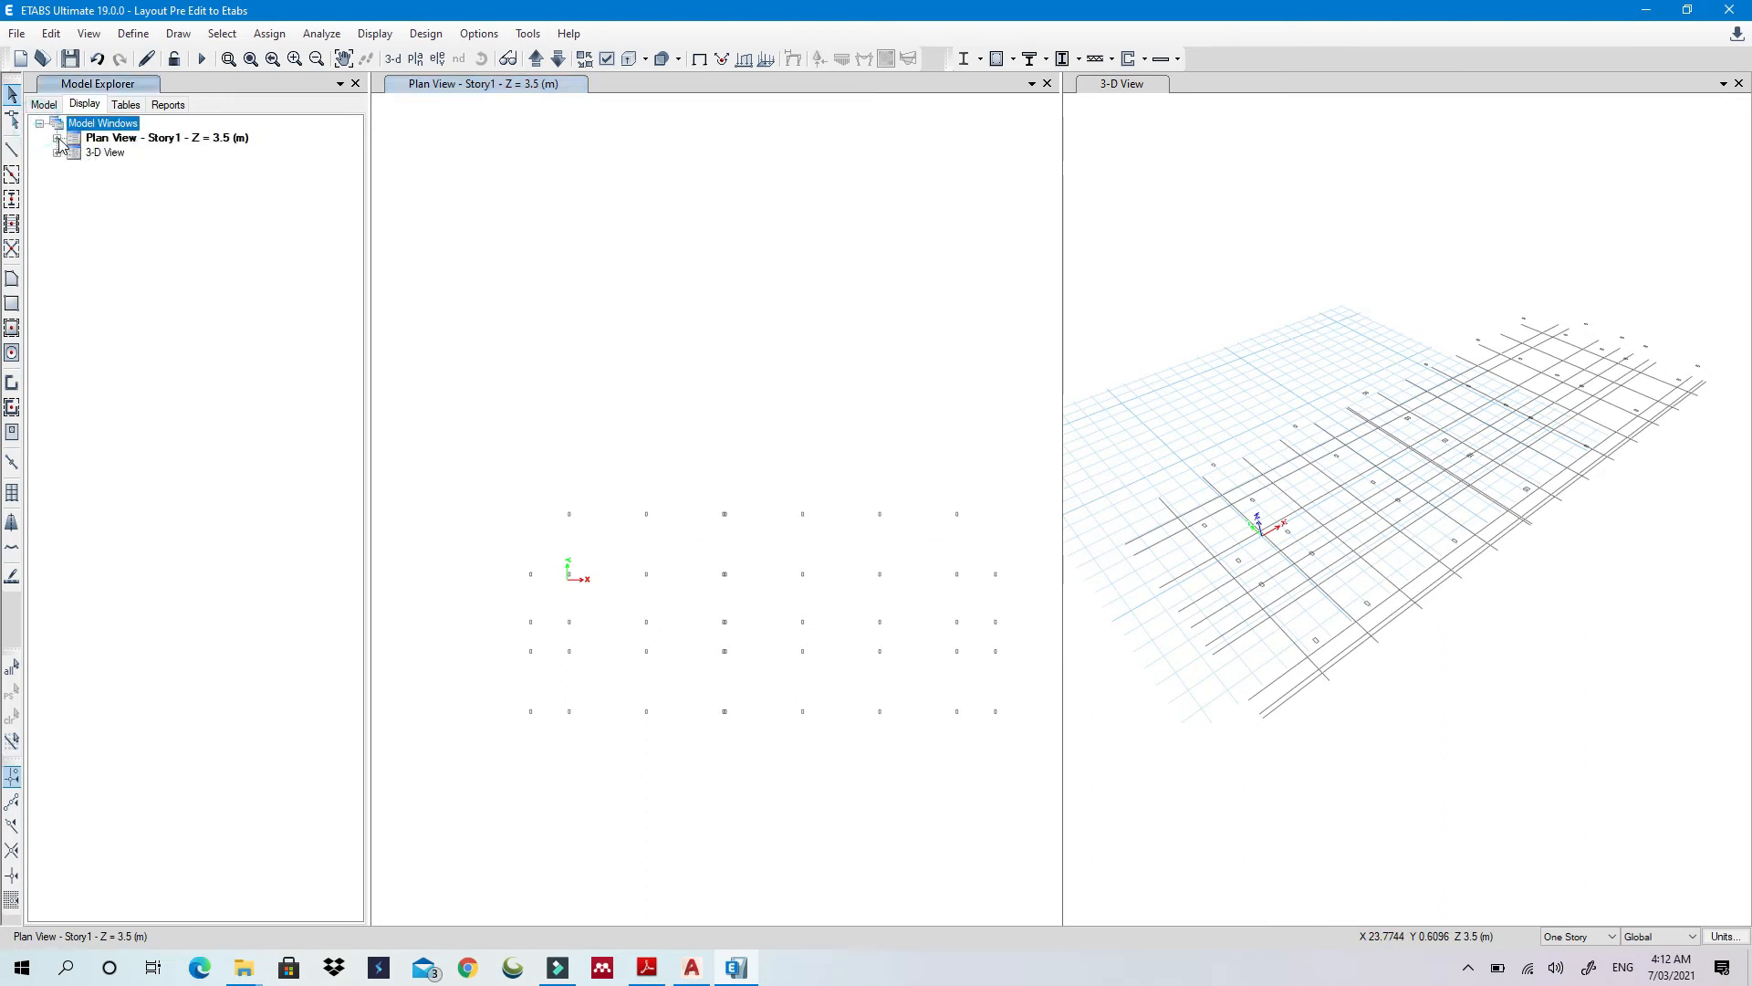
{"action": "left_click", "coordinate": [58, 139]}
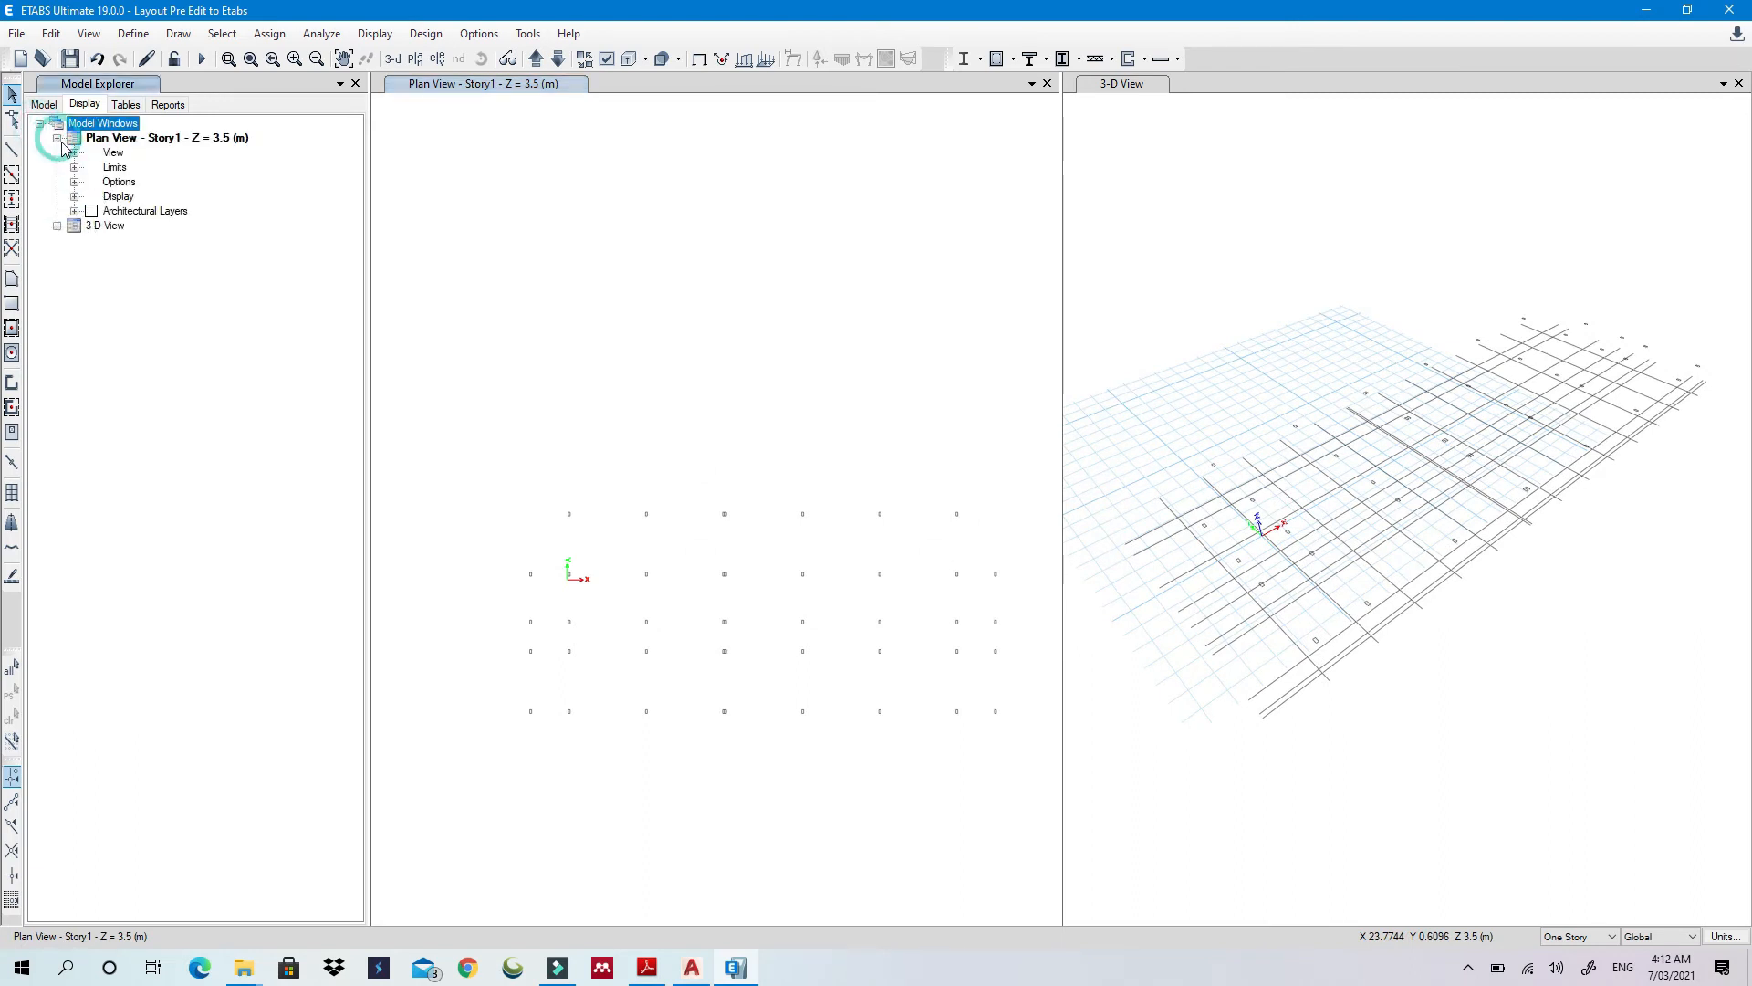
{"action": "left_click", "coordinate": [74, 212]}
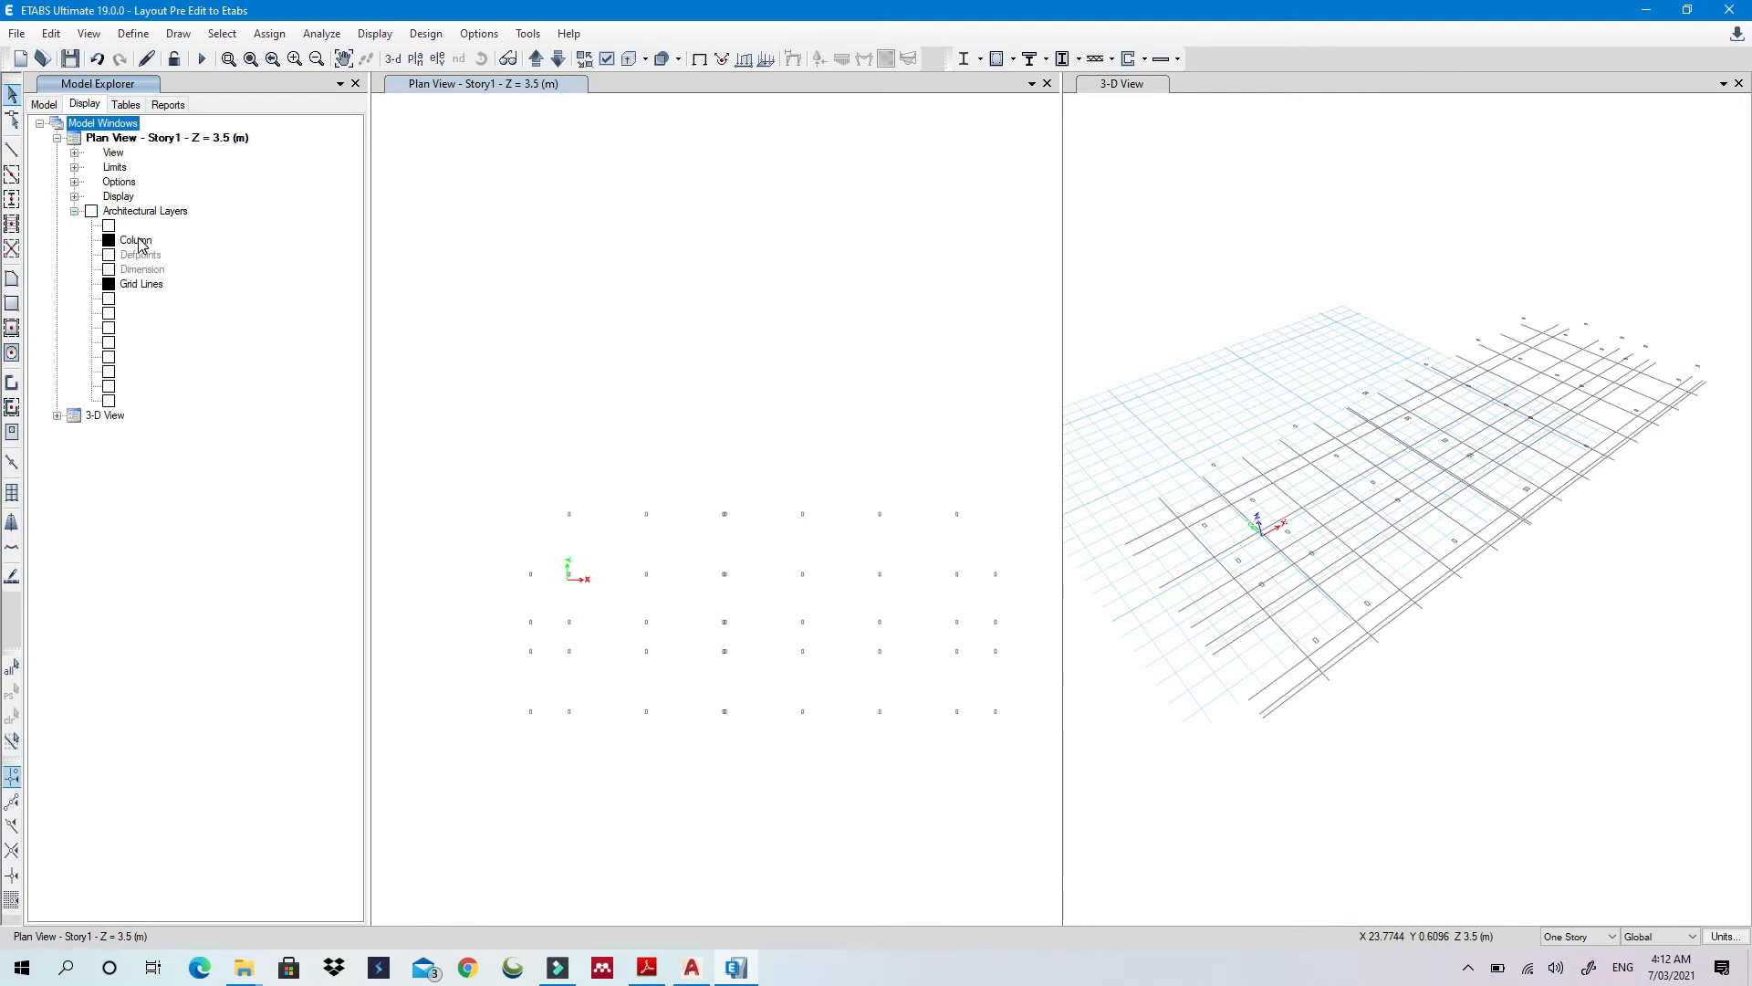
{"action": "right_click", "coordinate": [137, 242]}
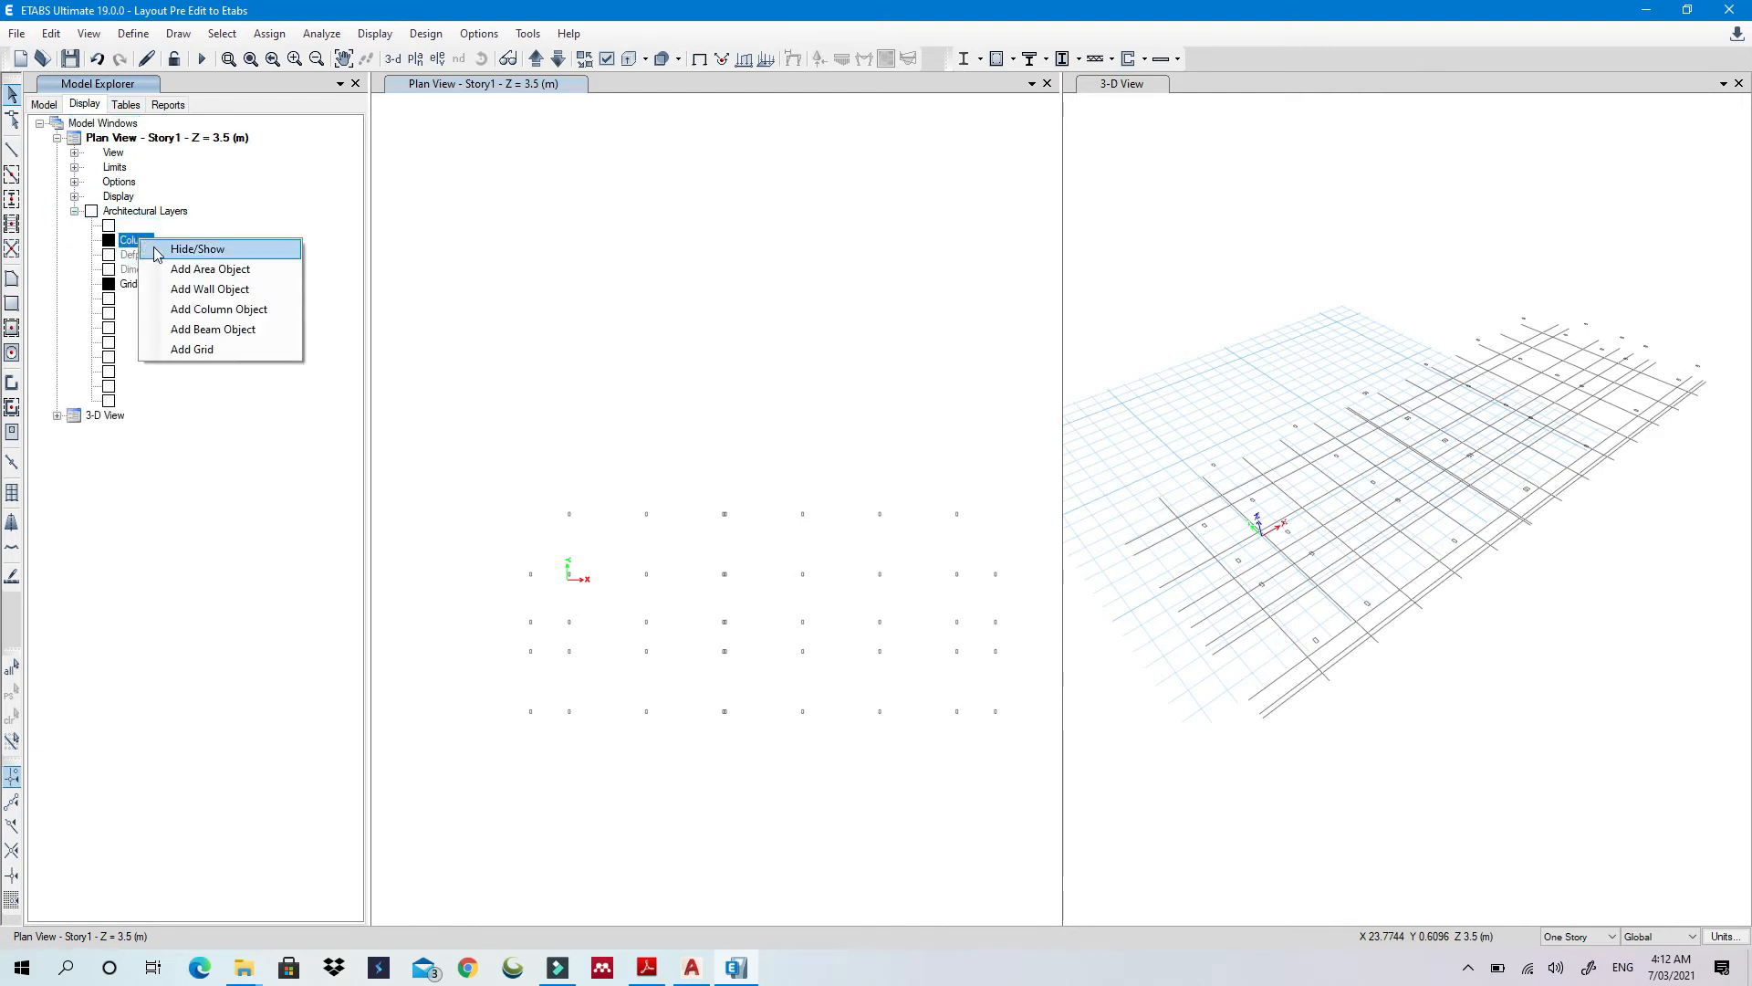
{"action": "left_click", "coordinate": [219, 310]}
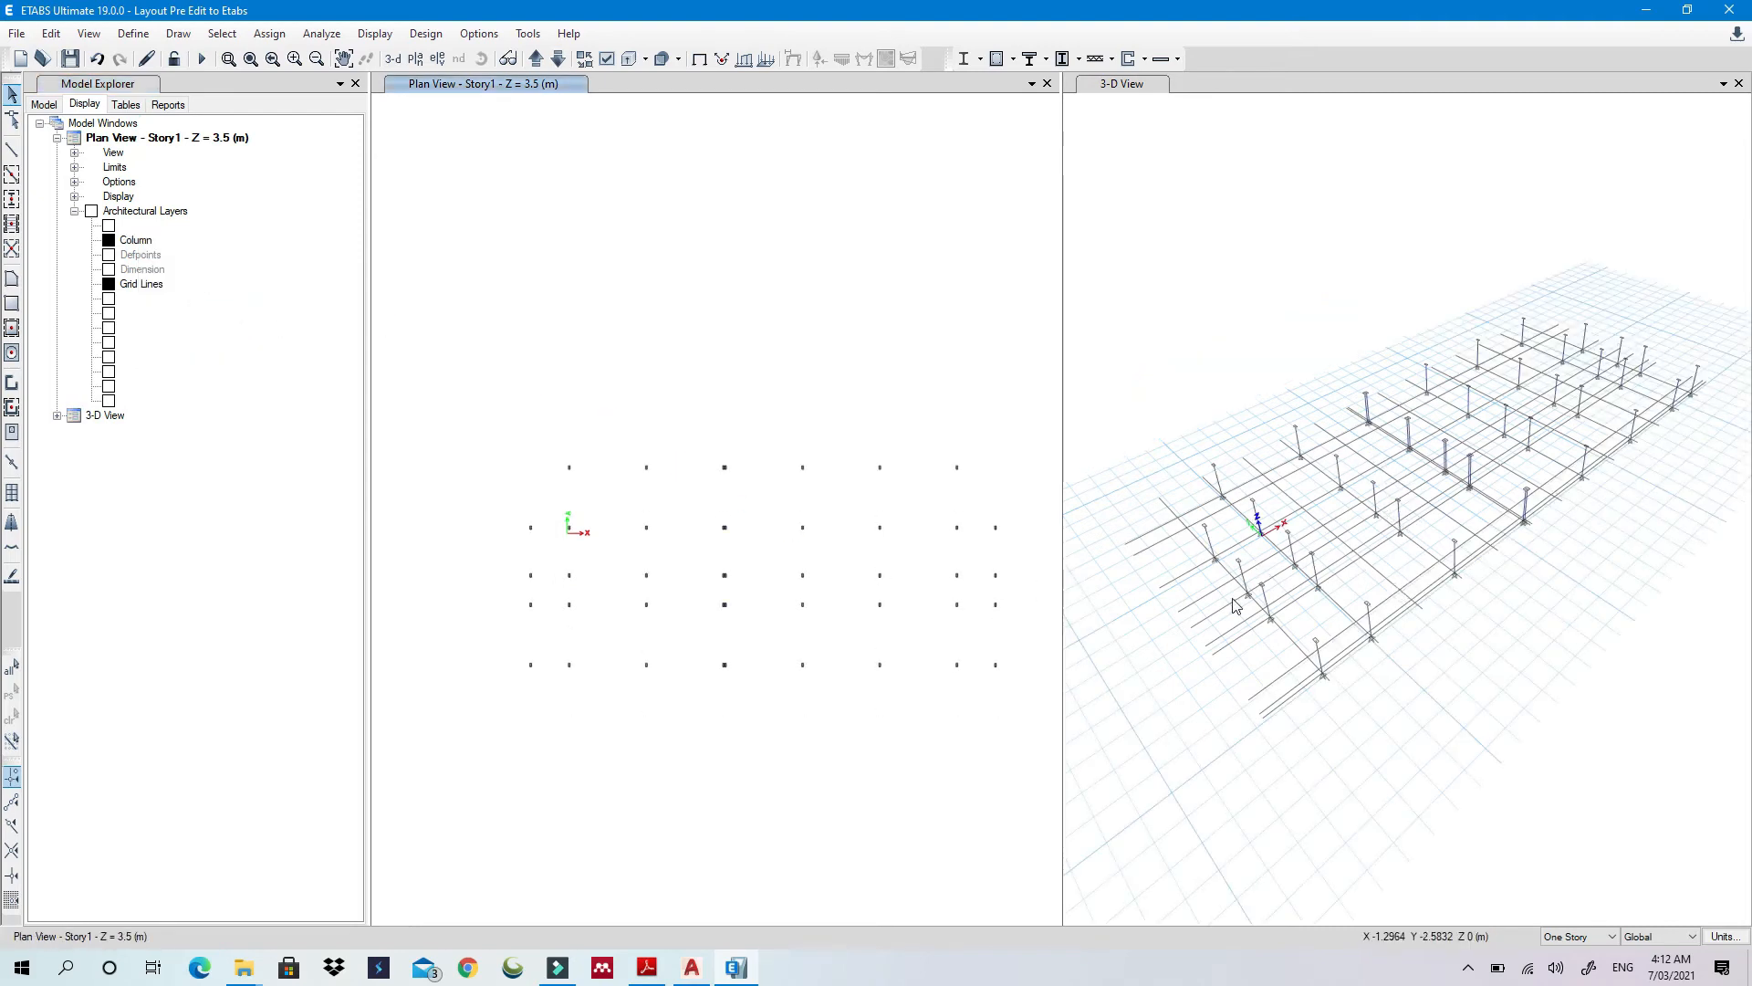
{"action": "middle_click_drag", "start_coordinate": [1331, 626], "coordinate": [1296, 607]}
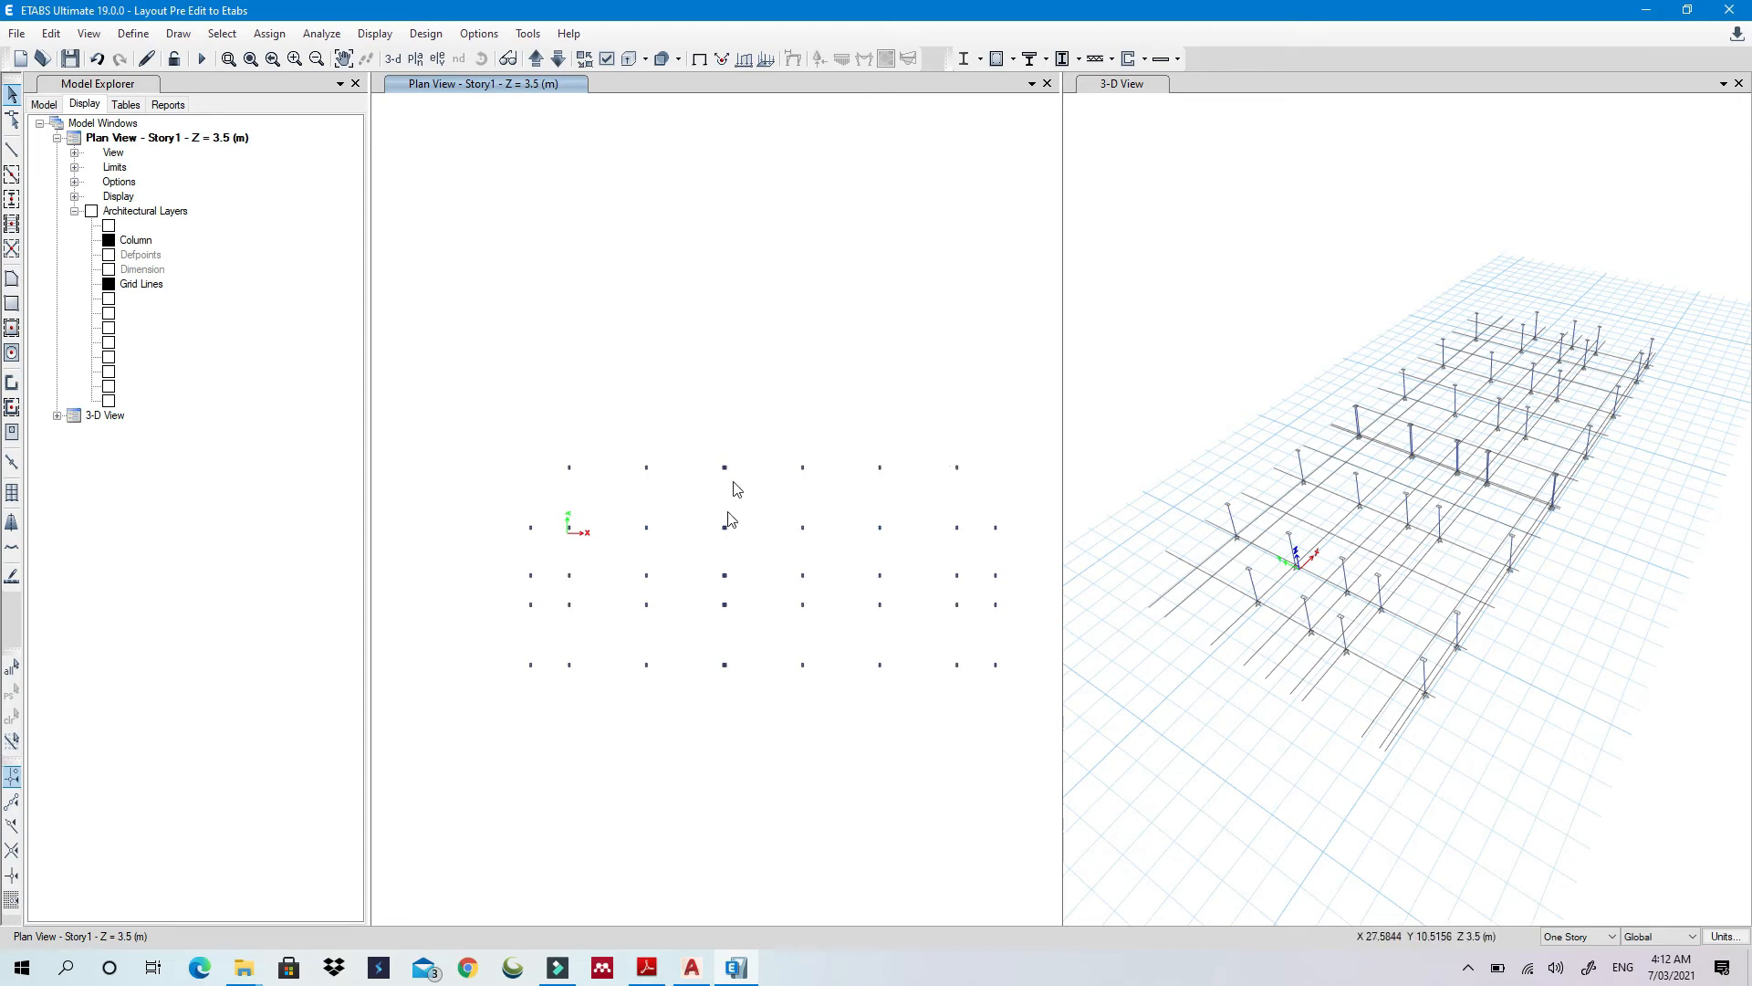
Create the model grid from the Grid Lines architectural layer and collapse the model windows tree
{"action": "right_click", "coordinate": [153, 288]}
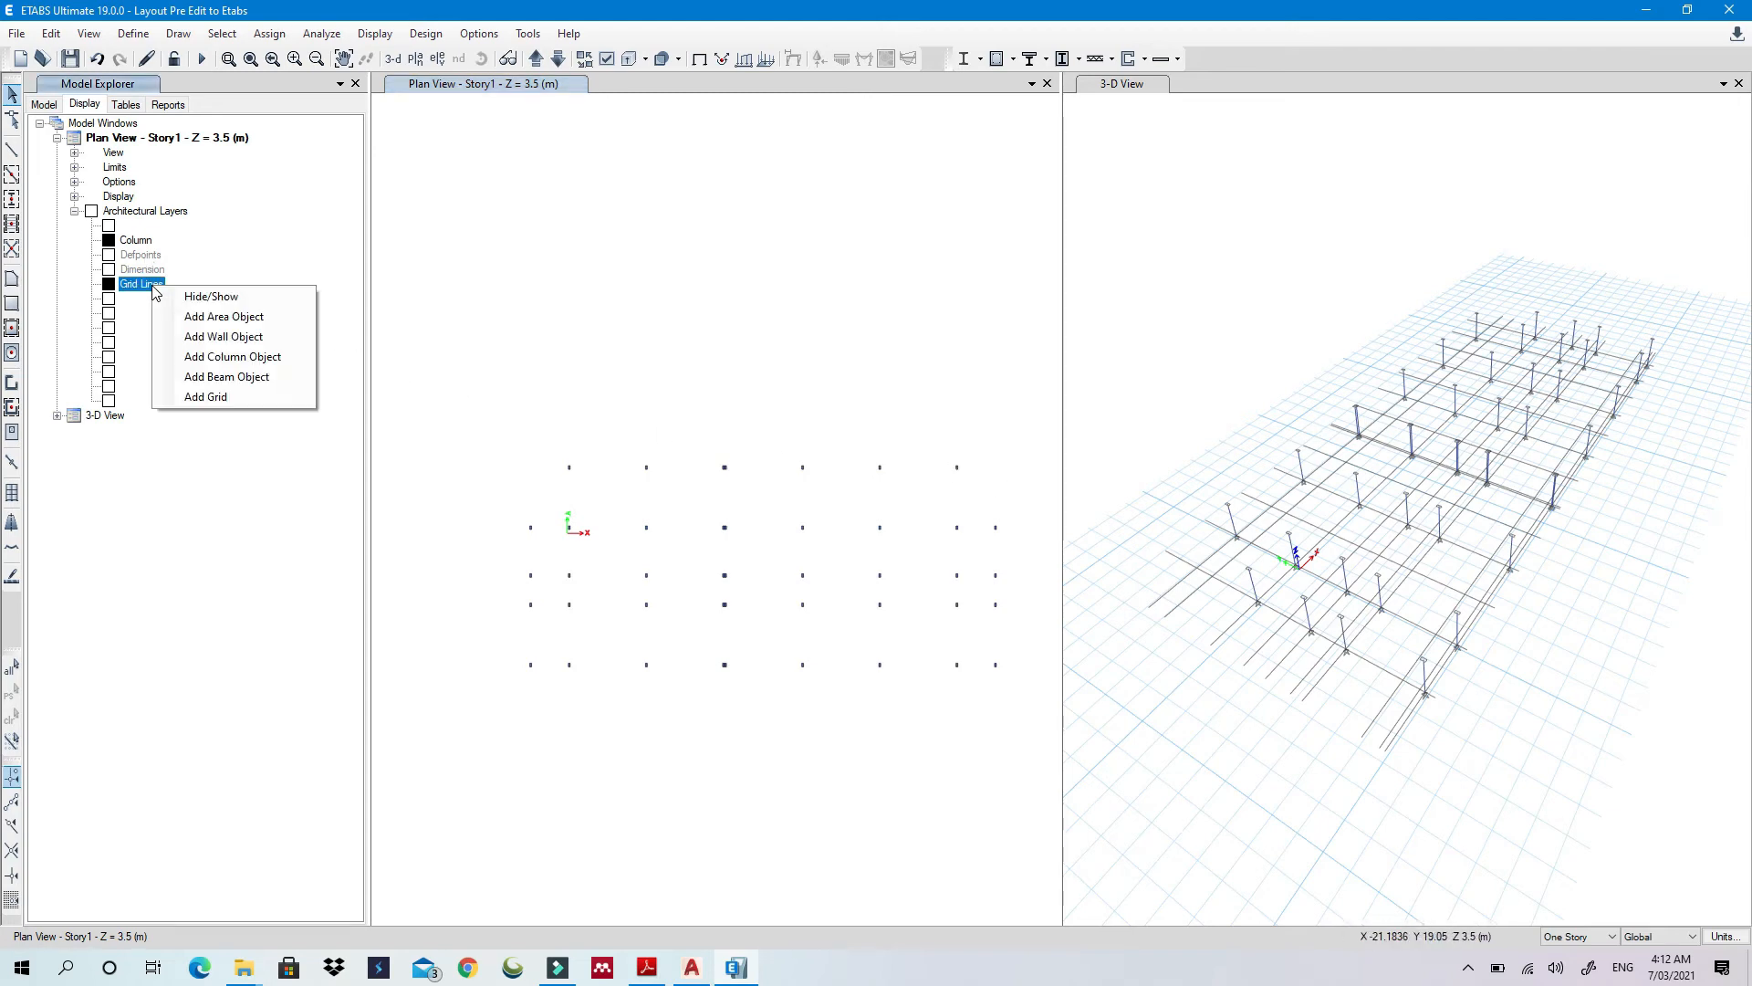
{"action": "left_click", "coordinate": [239, 398]}
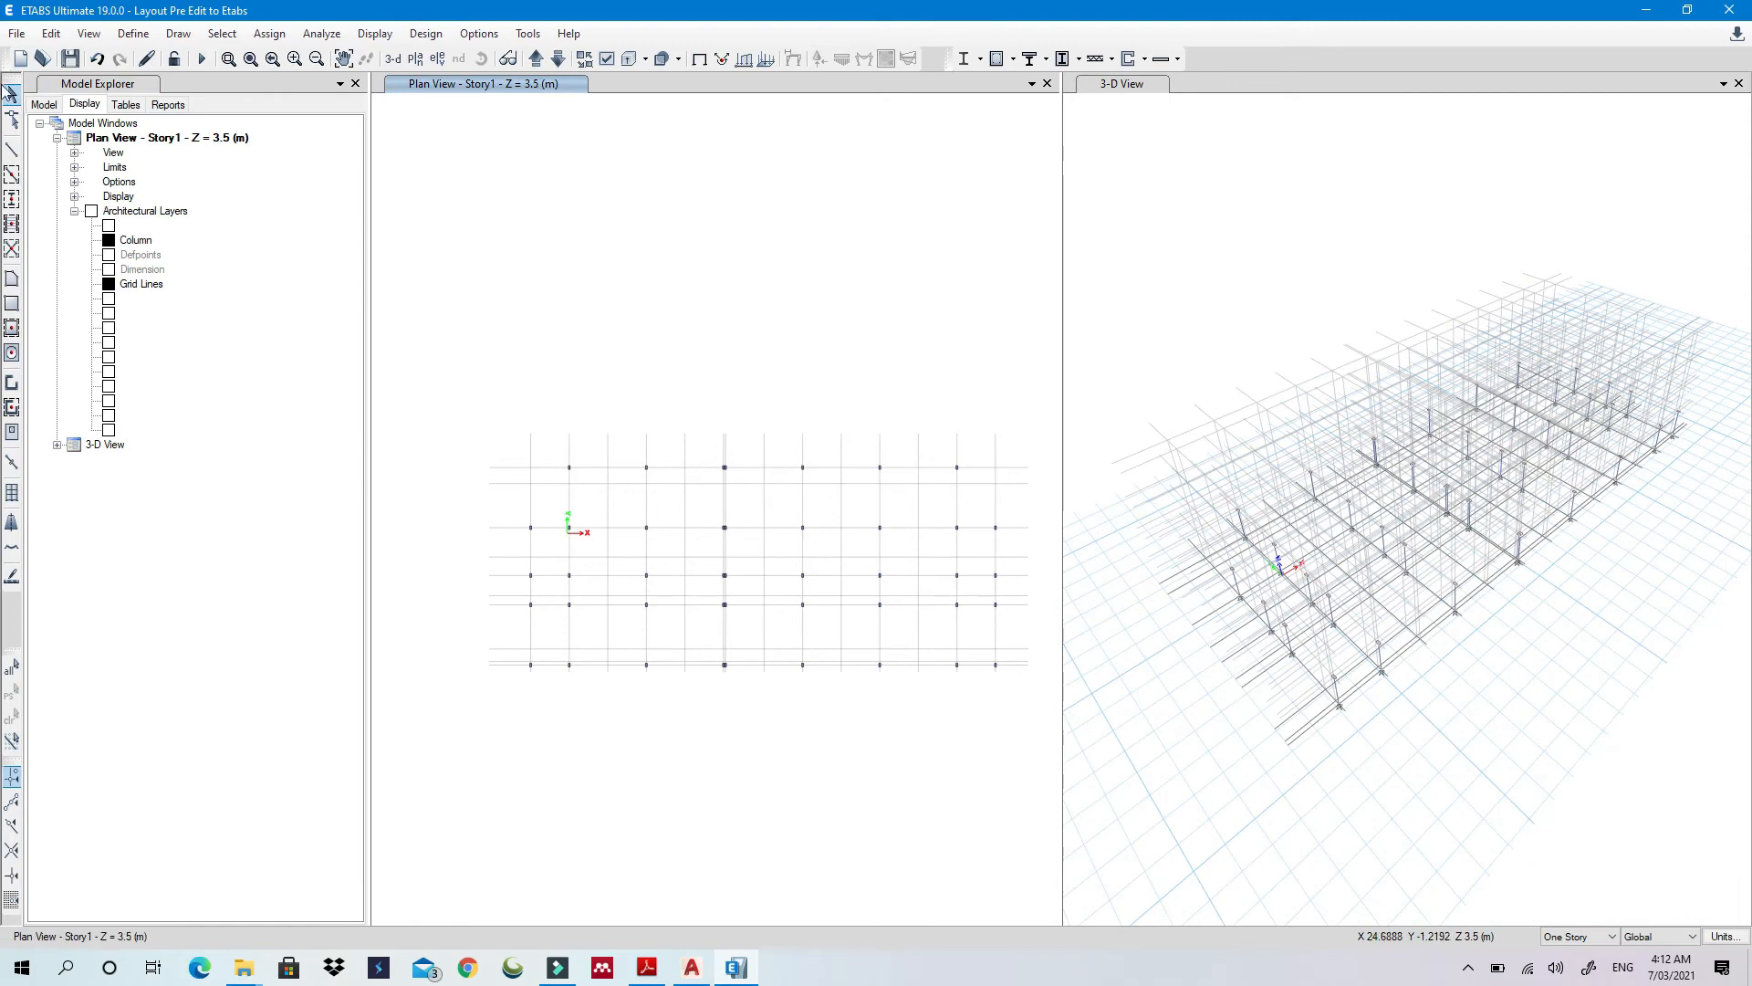
{"action": "left_click", "coordinate": [40, 124]}
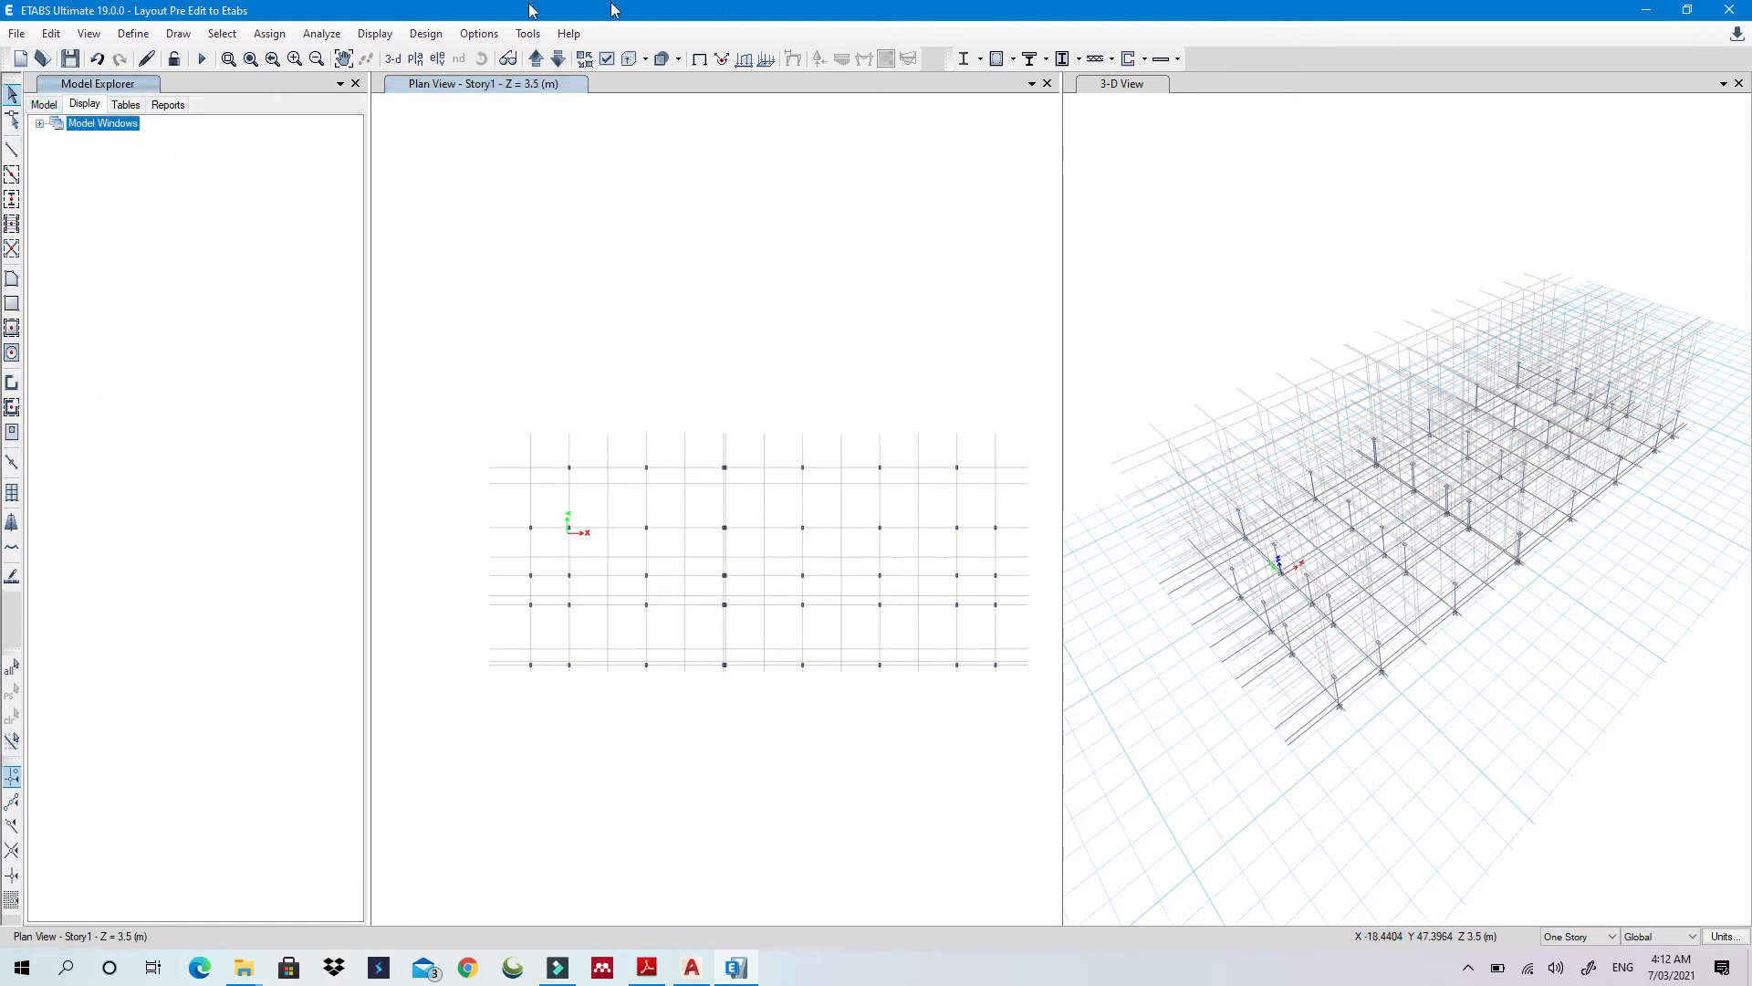
Hide the remaining Column and Grid Lines layers through the architectural plan options
{"action": "left_click", "coordinate": [479, 34]}
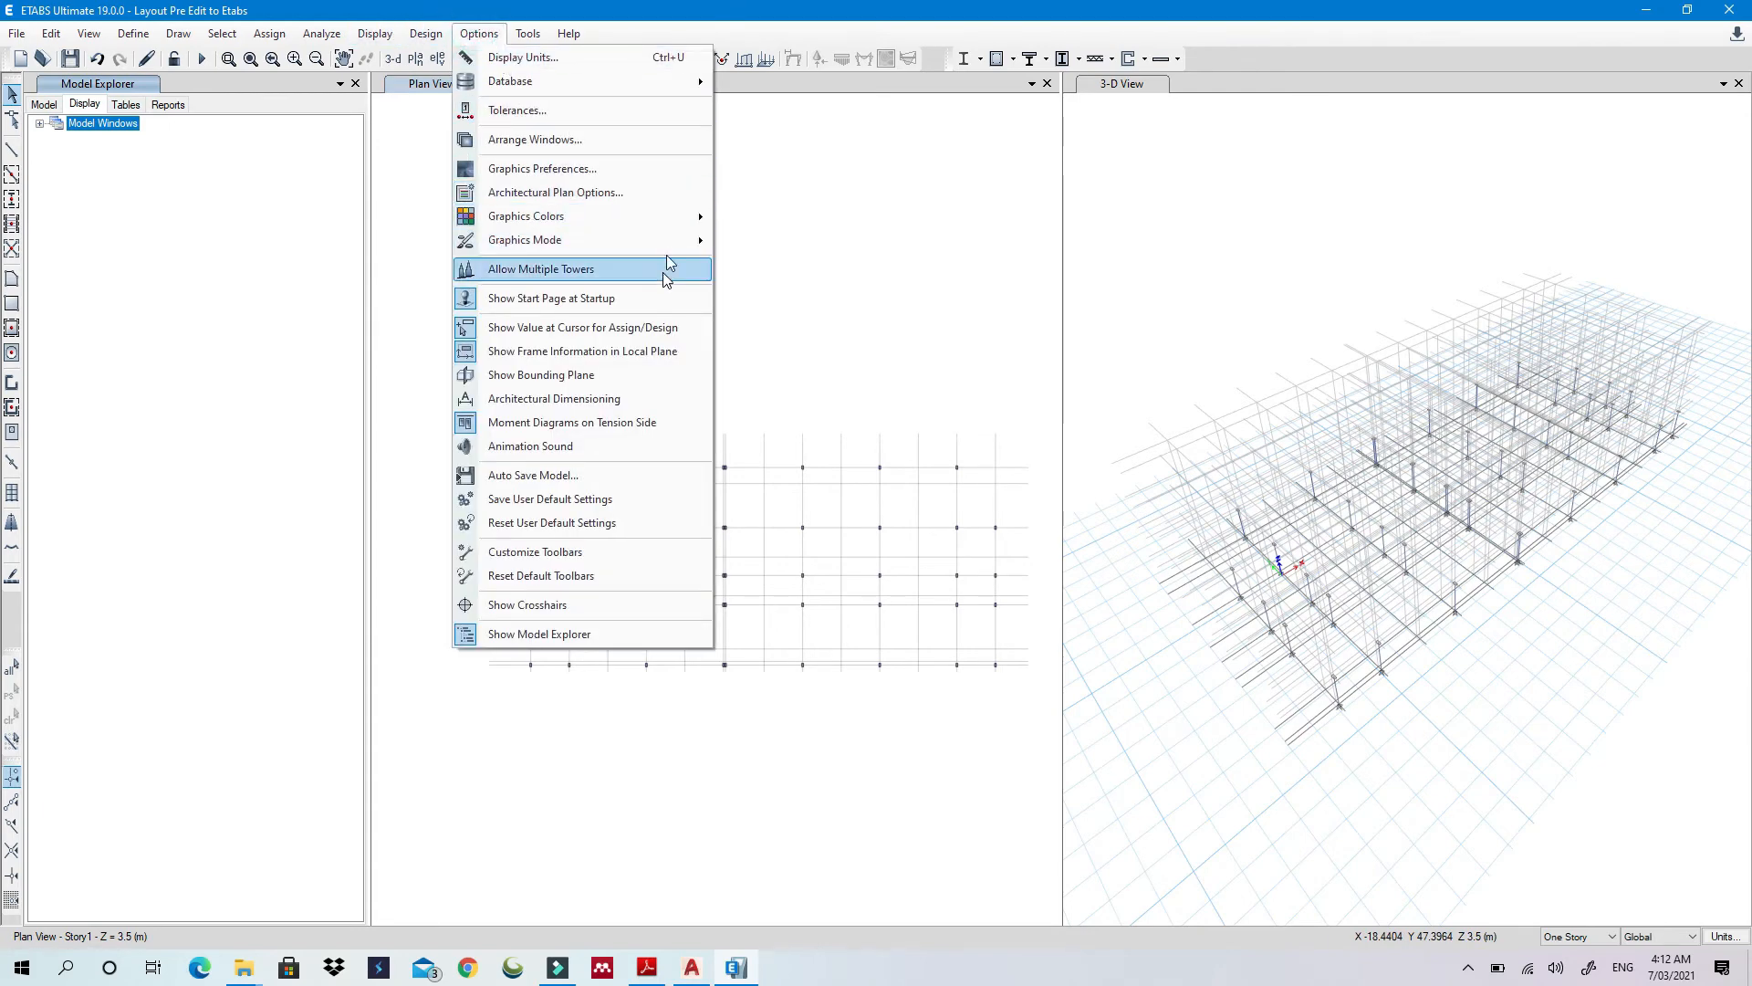
{"action": "left_click", "coordinate": [671, 193]}
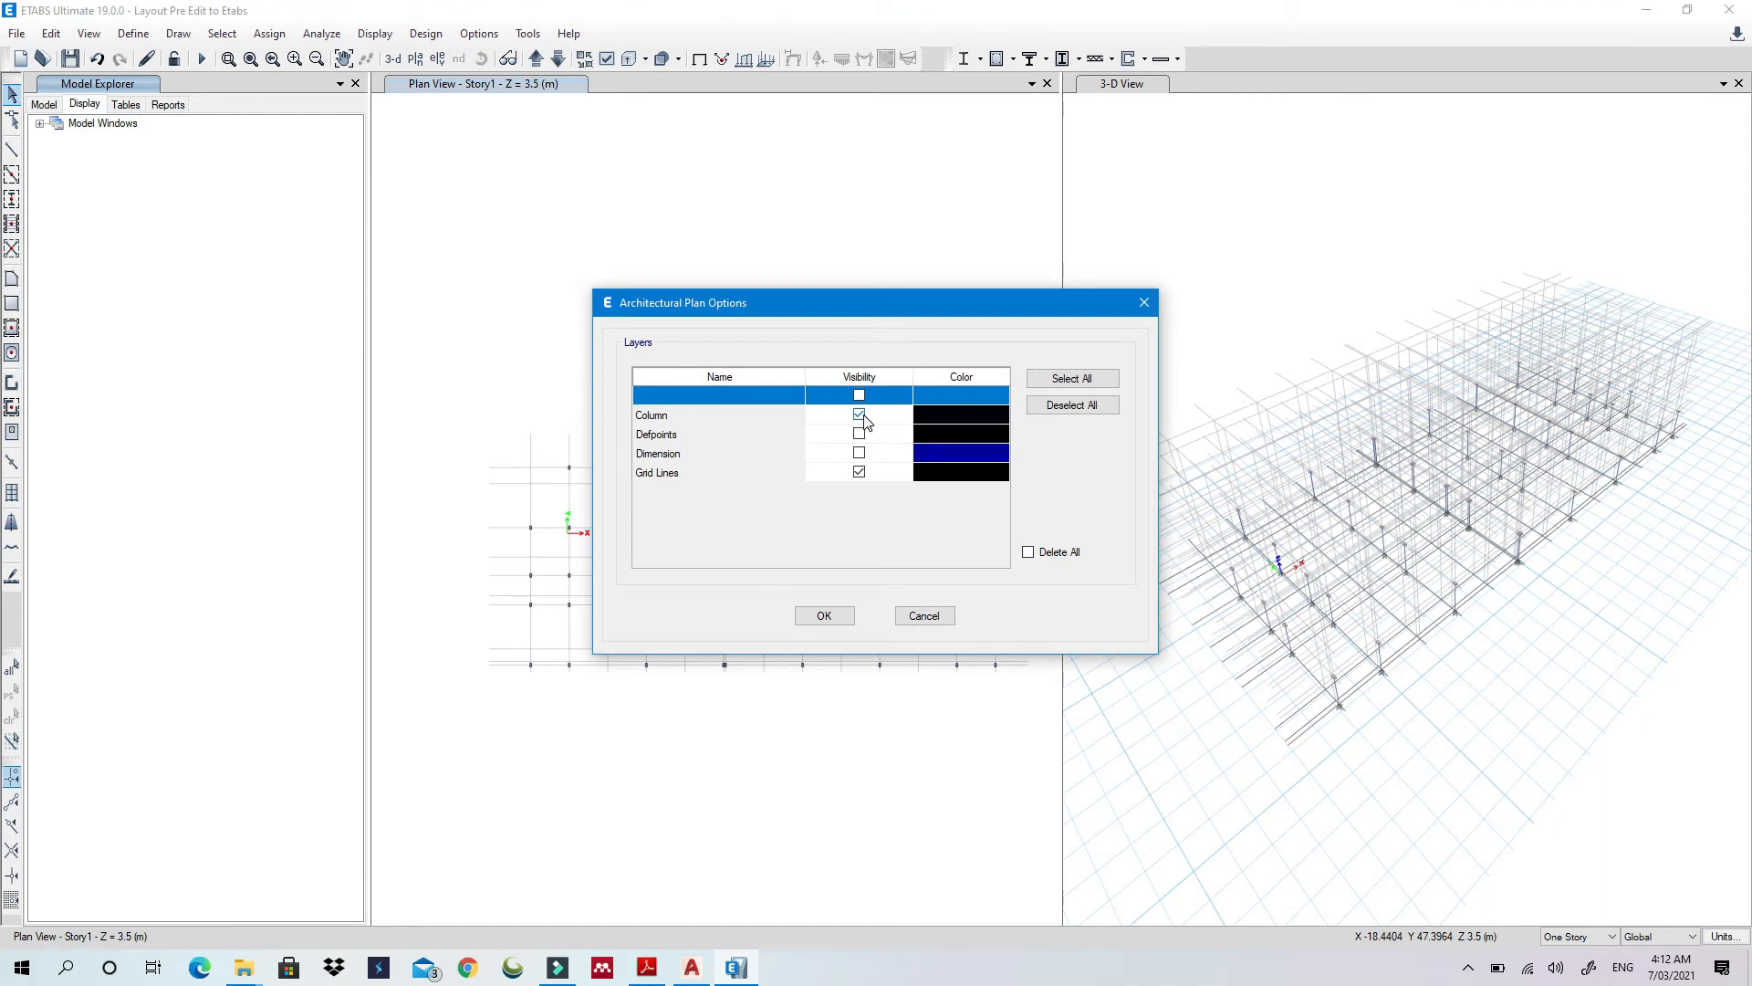
{"action": "left_click", "coordinate": [832, 616]}
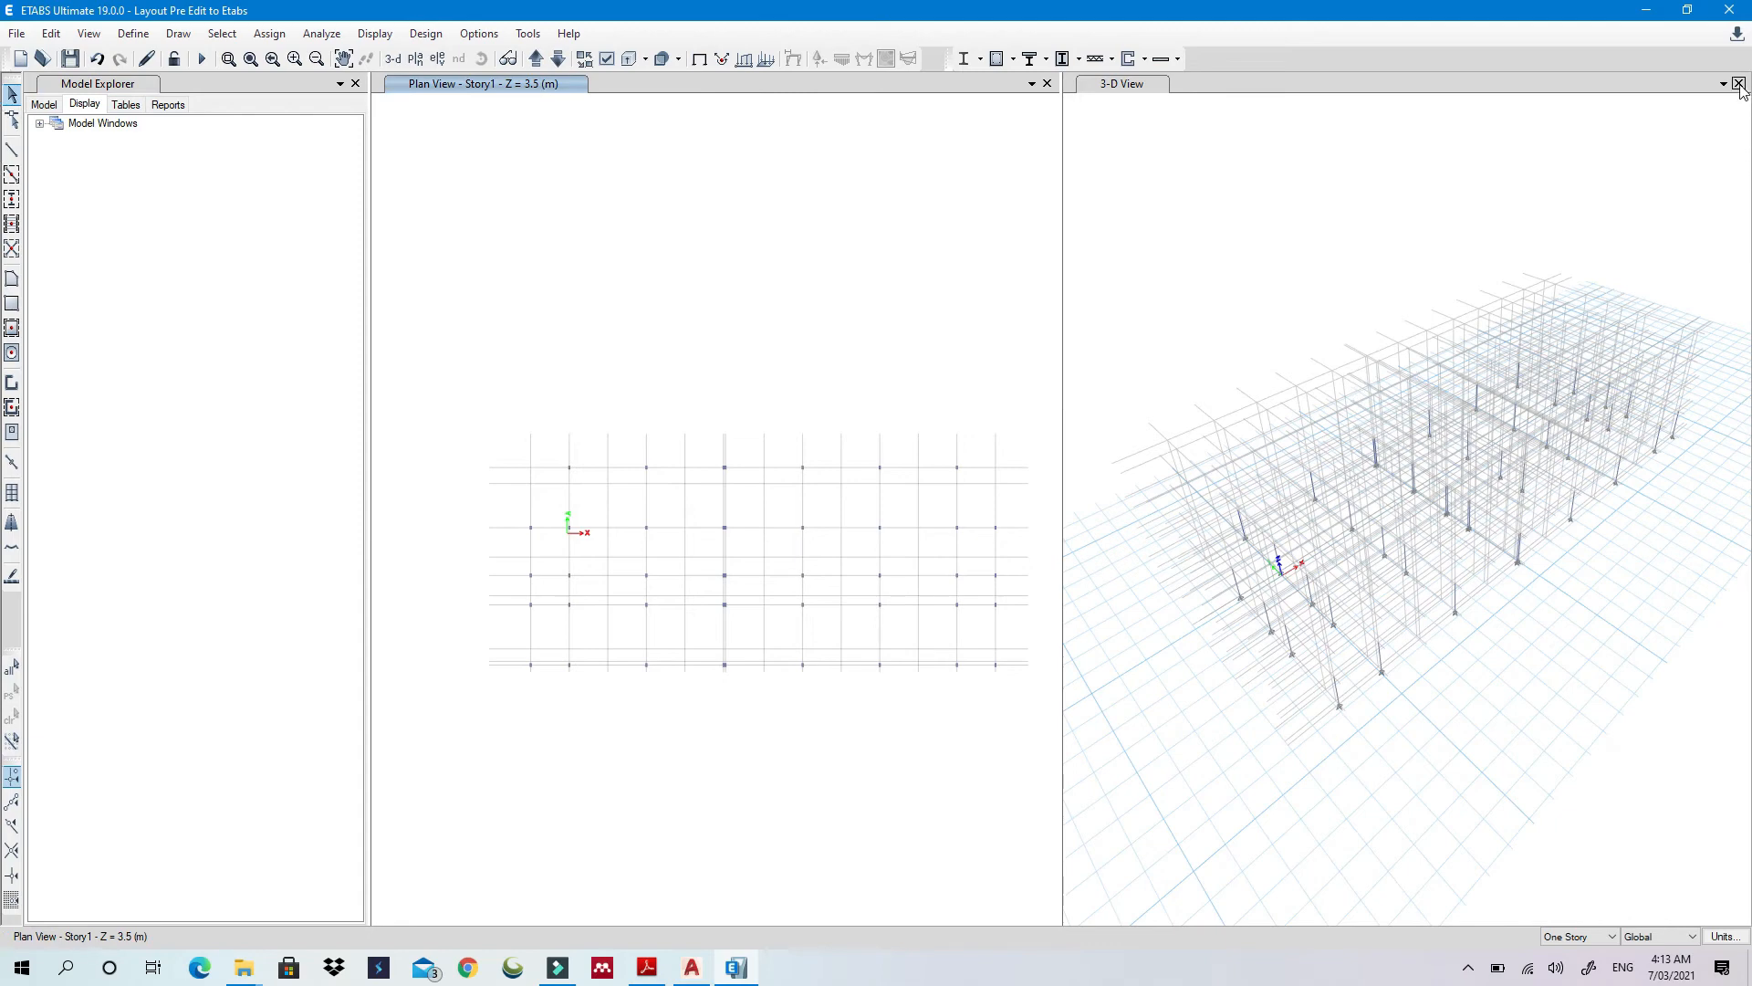
Examine the generated columns and grid lines in the Story1 plan, including the closely spaced column pairs at mid-length
{"action": "scroll", "coordinate": [551, 481], "scroll_direction": "up", "scroll_amount": 2}
{"action": "scroll", "coordinate": [721, 447], "scroll_direction": "up", "scroll_amount": 3}
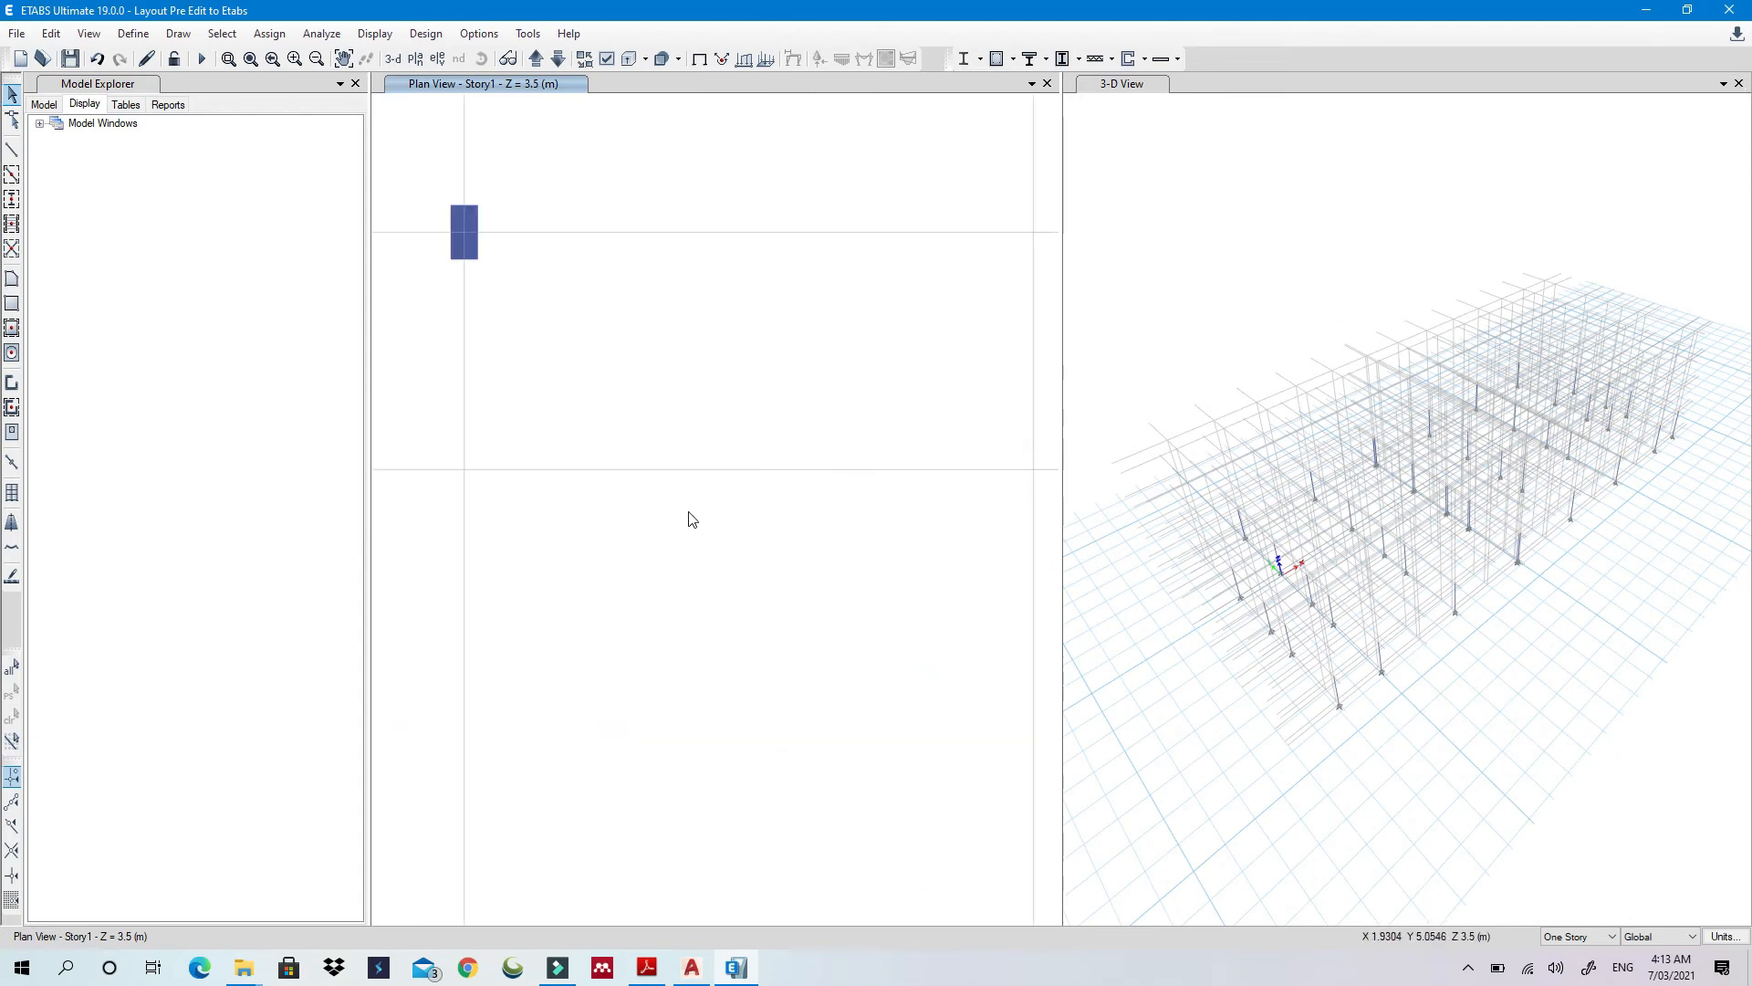
{"action": "scroll", "coordinate": [571, 415], "scroll_direction": "down", "scroll_amount": 3}
{"action": "scroll", "coordinate": [775, 462], "scroll_direction": "down", "scroll_amount": 2}
{"action": "scroll", "coordinate": [681, 481], "scroll_direction": "down", "scroll_amount": 1}
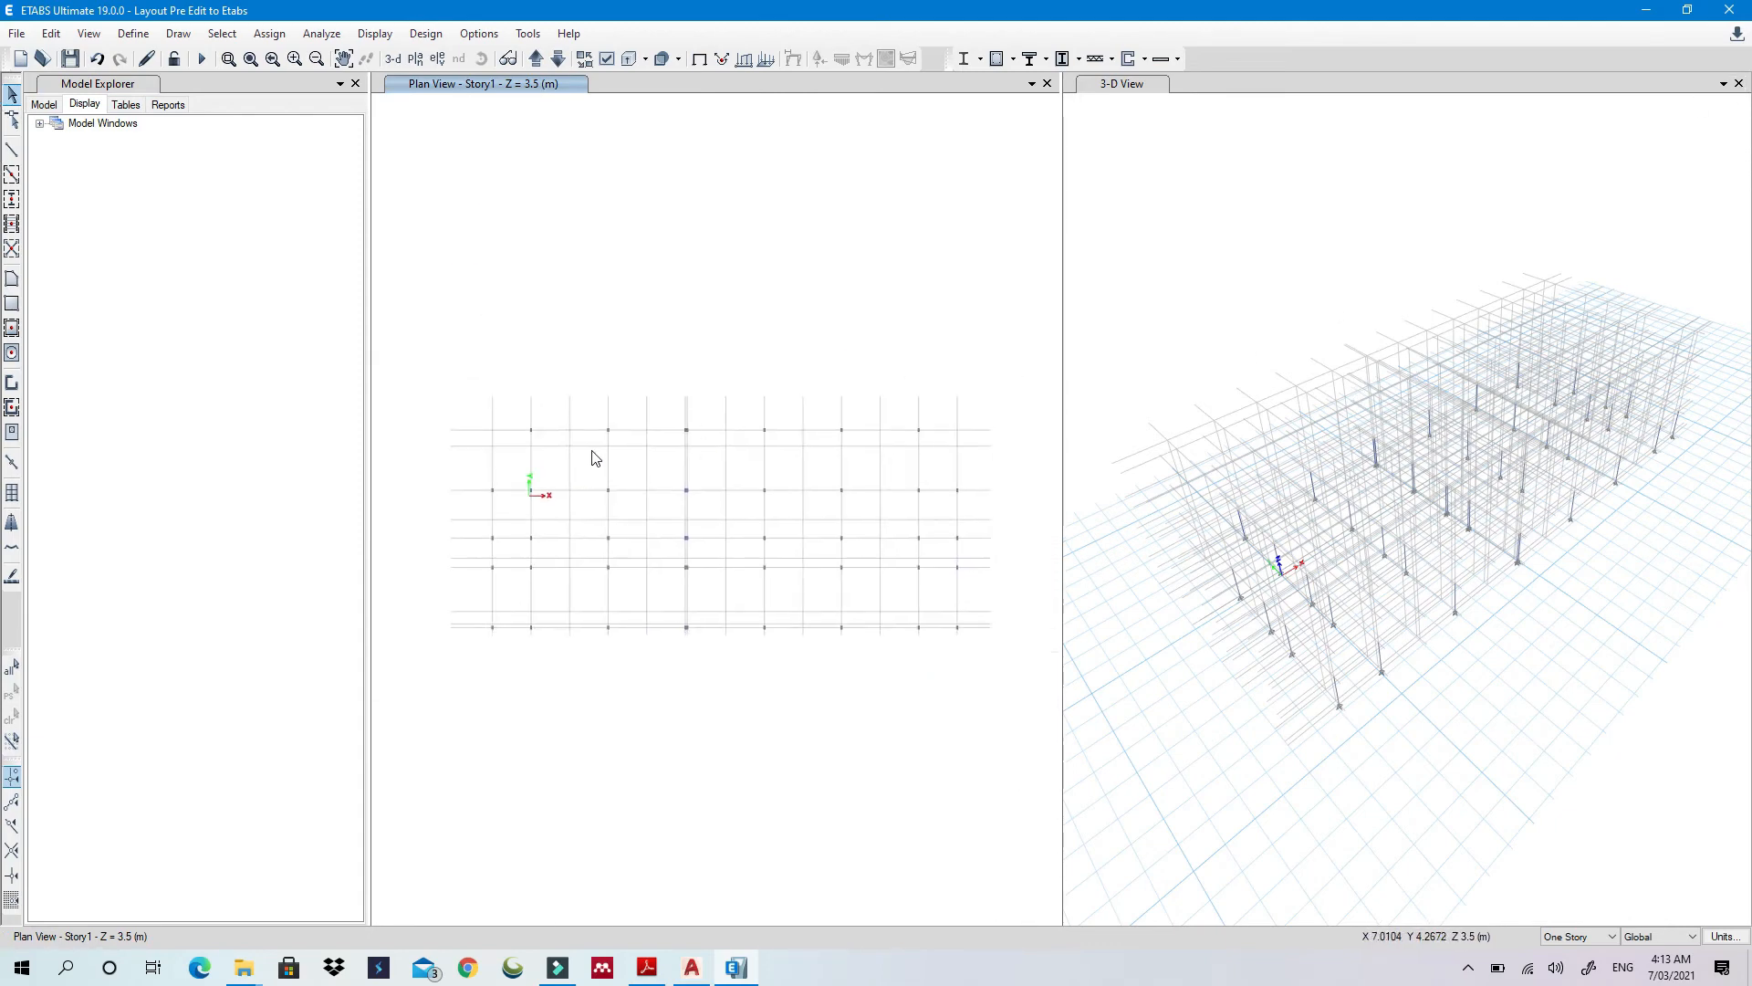
{"action": "scroll", "coordinate": [590, 438], "scroll_direction": "up", "scroll_amount": 2}
{"action": "scroll", "coordinate": [726, 457], "scroll_direction": "down", "scroll_amount": 2}
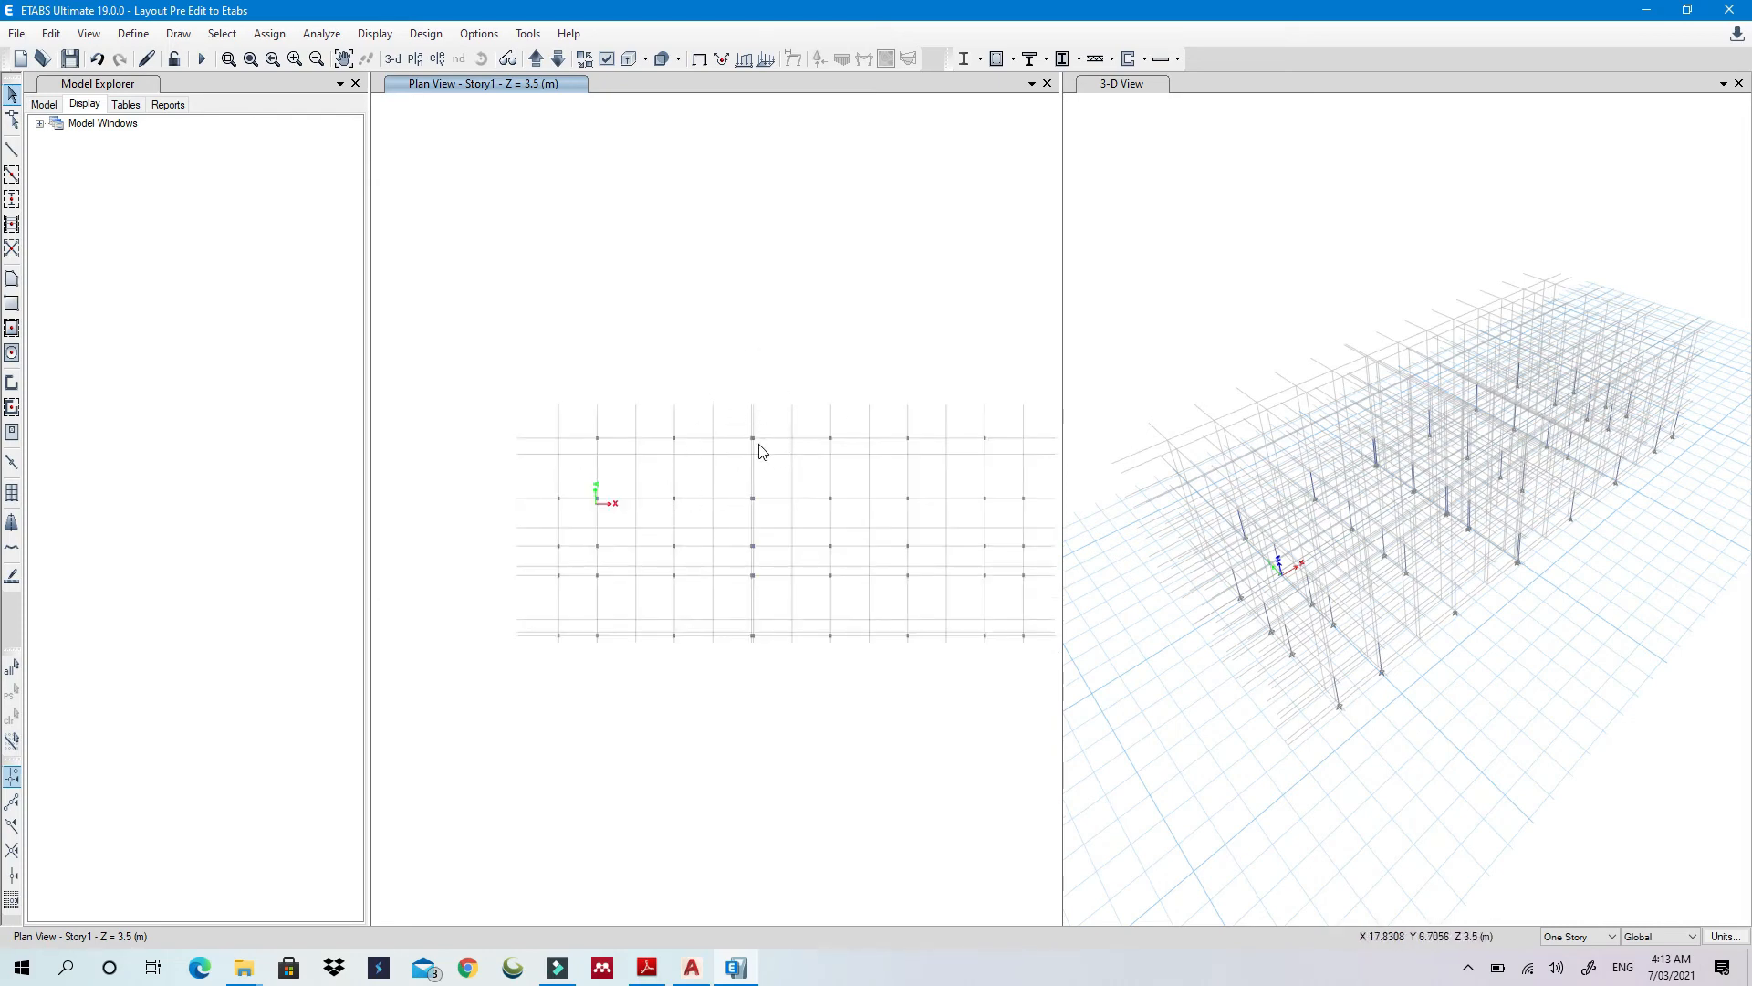
{"action": "scroll", "coordinate": [677, 597], "scroll_direction": "up", "scroll_amount": 5}
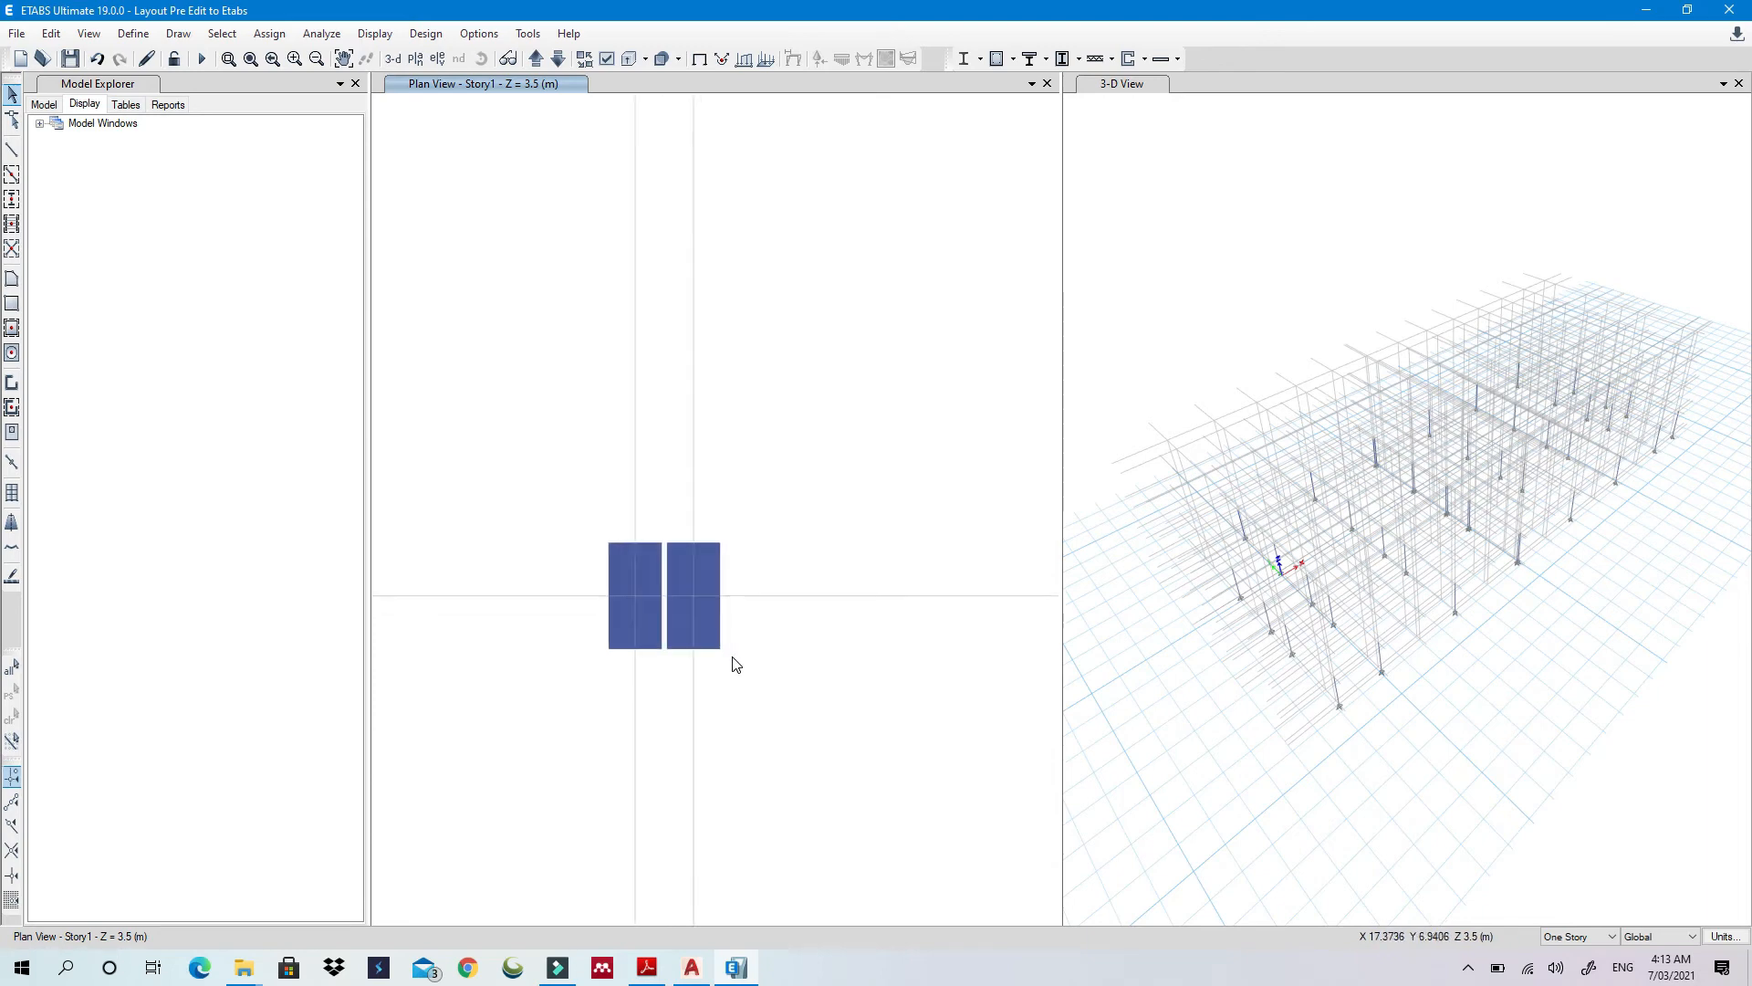
{"action": "scroll", "coordinate": [706, 634], "scroll_direction": "down", "scroll_amount": 6}
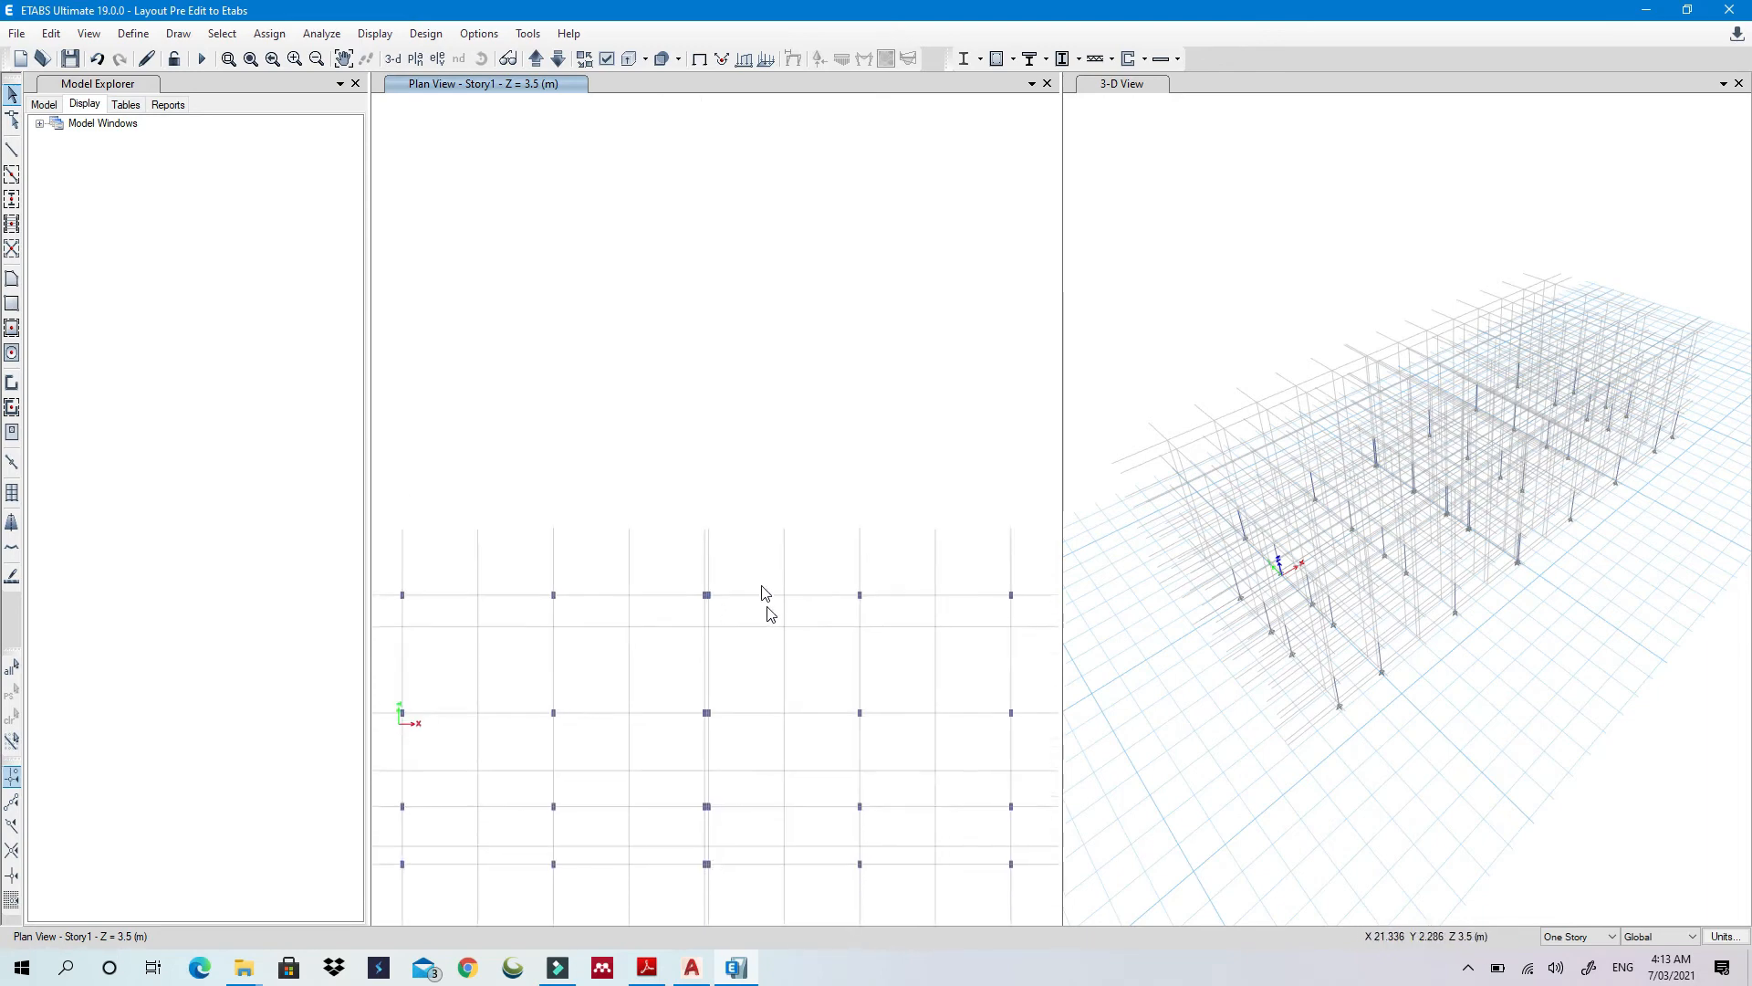
{"action": "scroll", "coordinate": [696, 649], "scroll_direction": "up", "scroll_amount": 3}
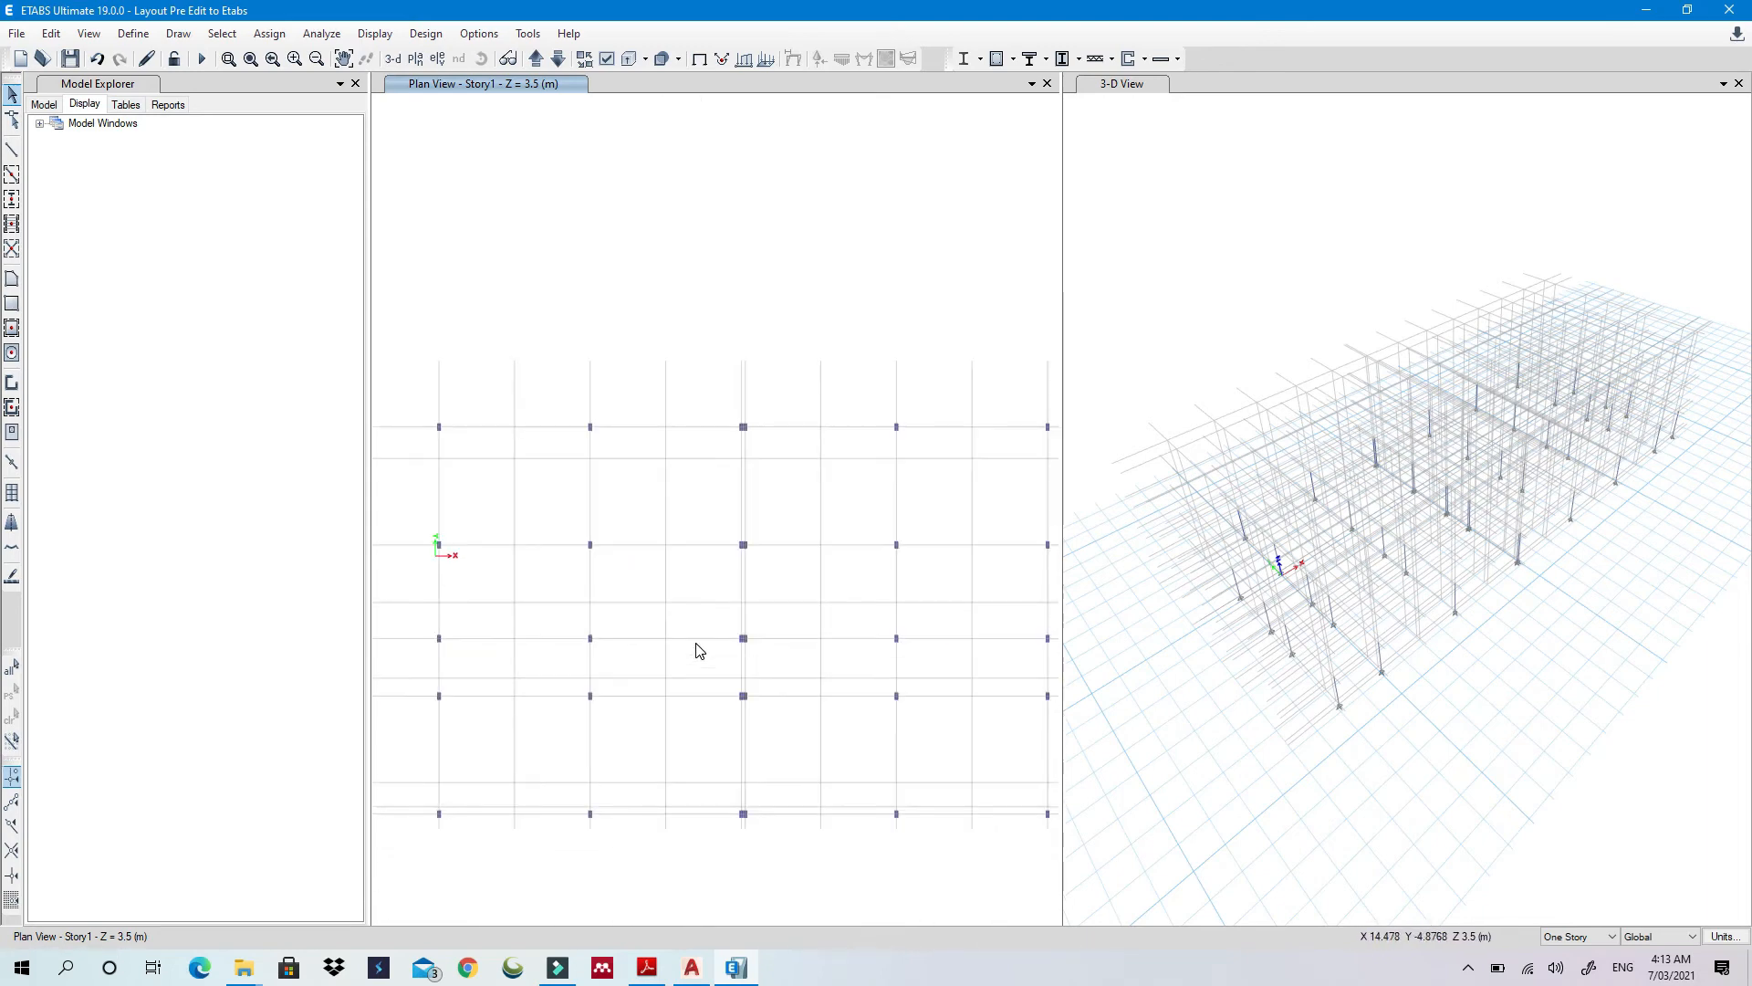
{"action": "scroll", "coordinate": [696, 649], "scroll_direction": "down", "scroll_amount": 3}
Close the 3-D view and fit the whole Story1 column grid into the enlarged plan view
{"action": "left_click", "coordinate": [1738, 83]}
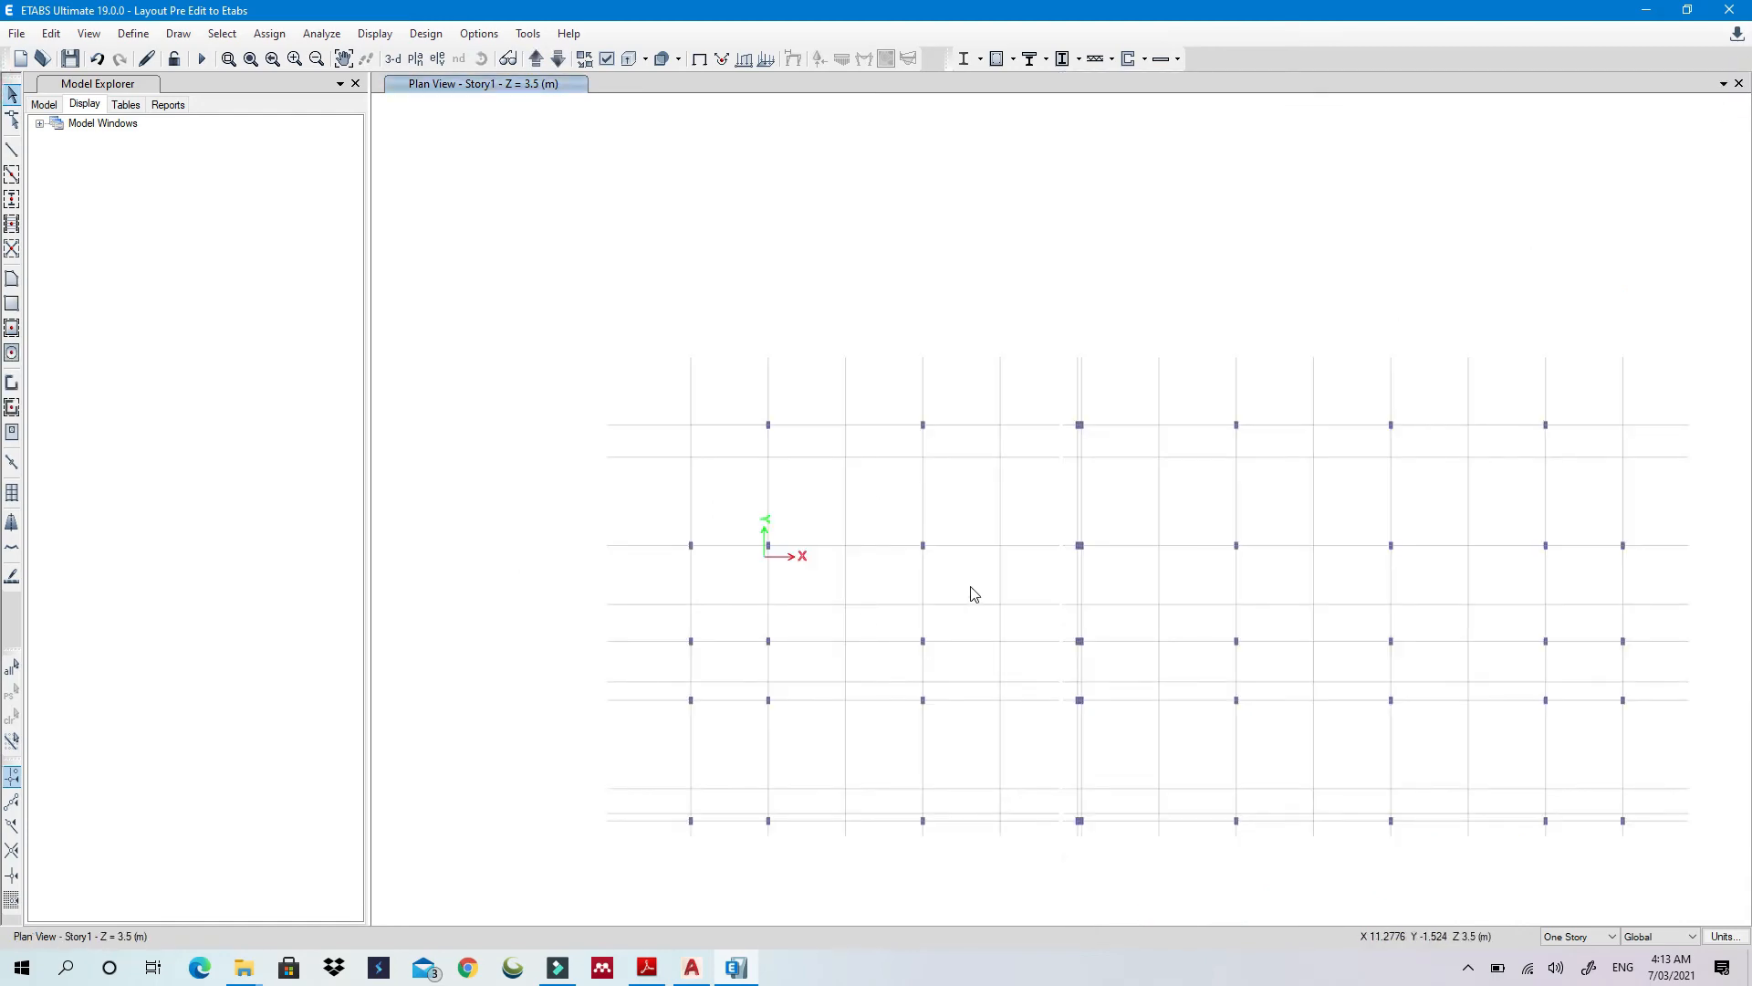
{"action": "middle_click_drag", "start_coordinate": [974, 594], "coordinate": [799, 529]}
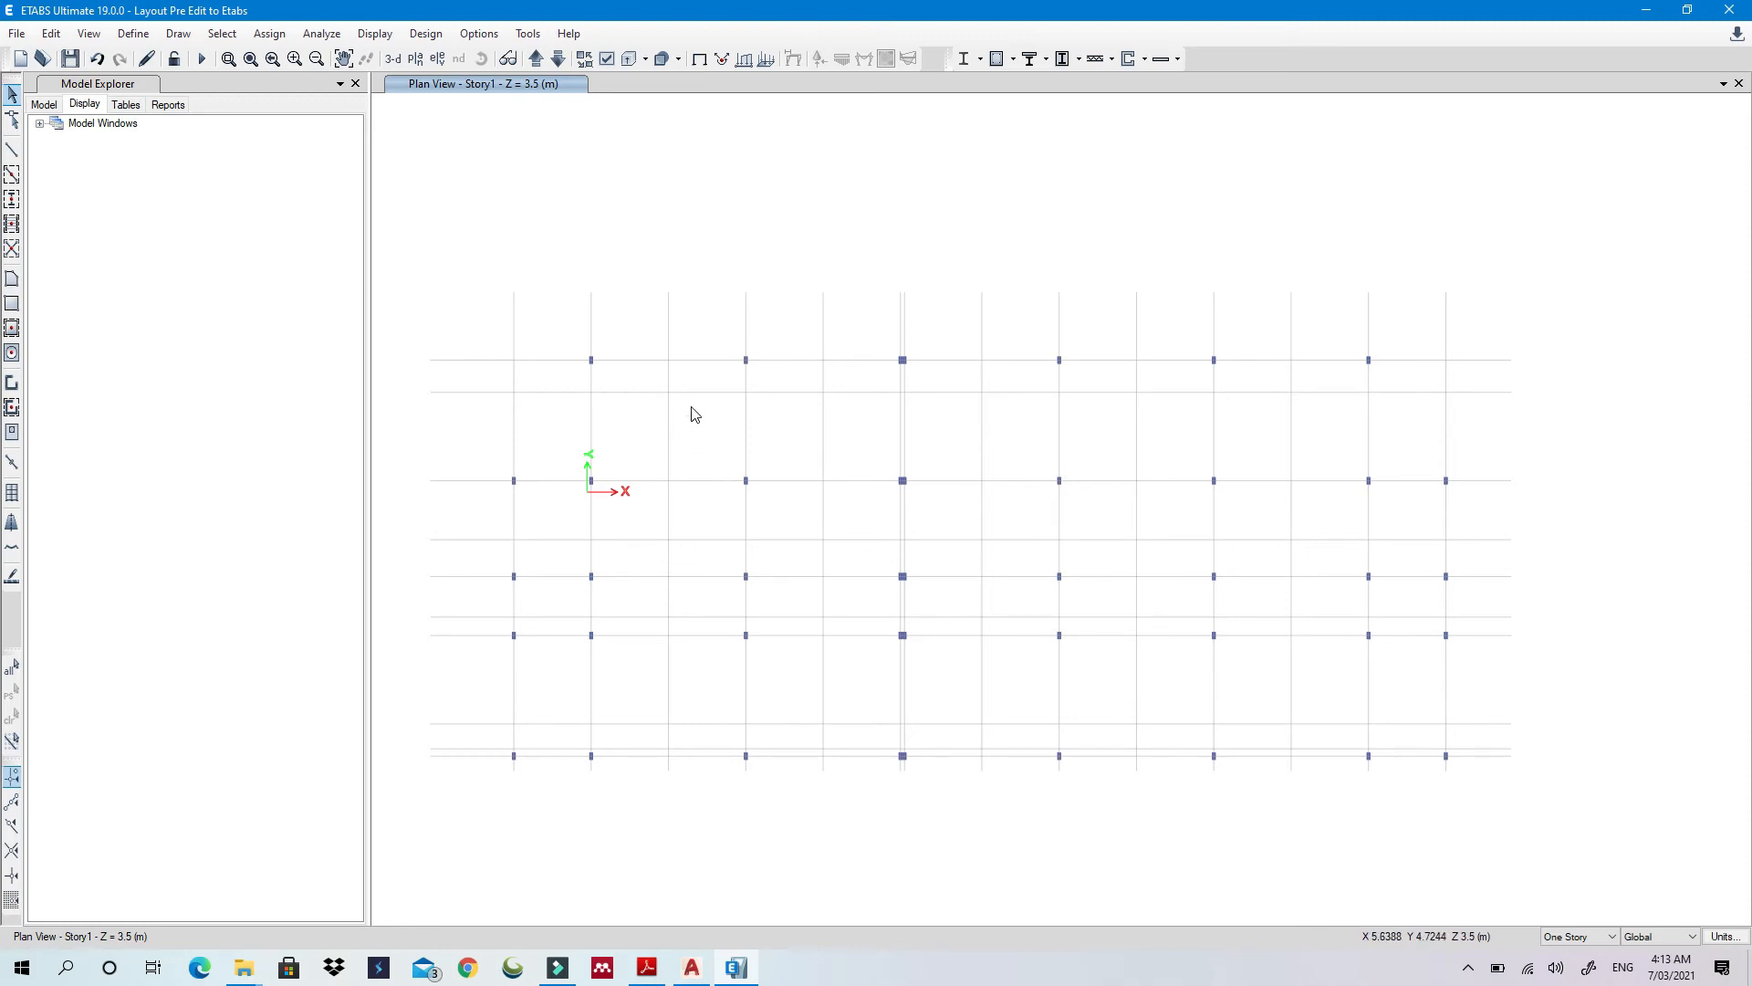
{"action": "scroll", "coordinate": [564, 356], "scroll_direction": "down", "scroll_amount": 3}
{"action": "middle_click_drag", "start_coordinate": [564, 356], "coordinate": [634, 383]}
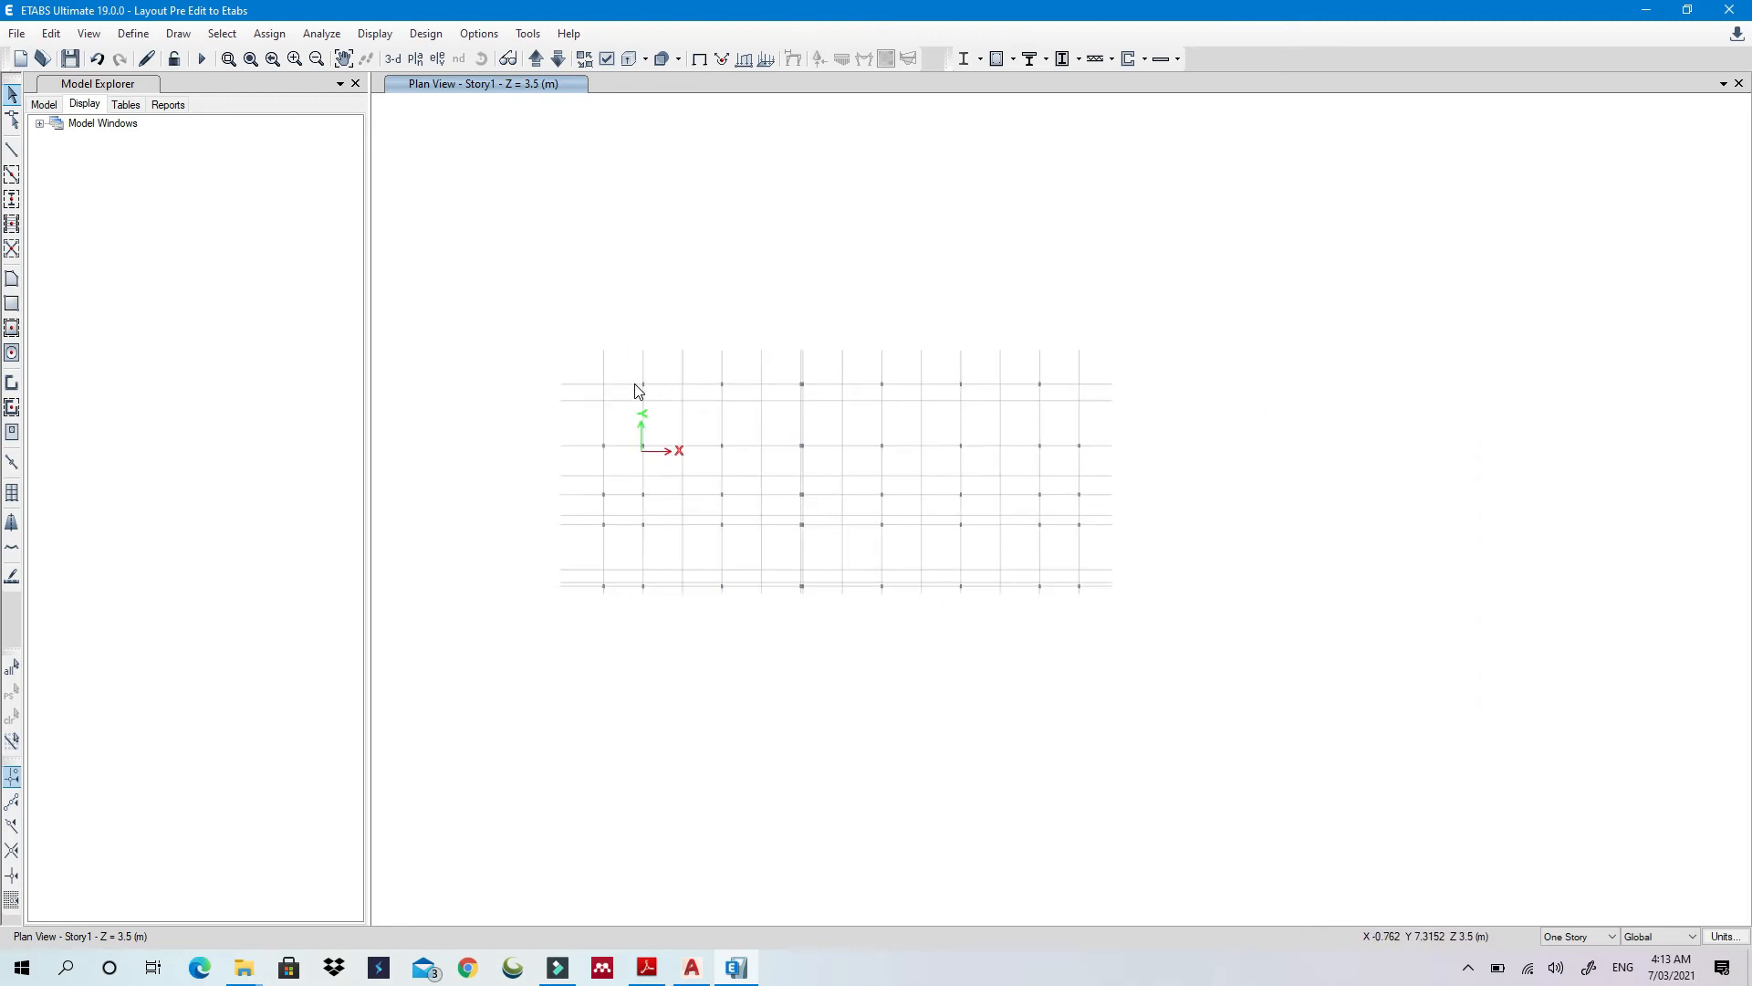
{"action": "scroll", "coordinate": [637, 384], "scroll_direction": "up", "scroll_amount": 6}
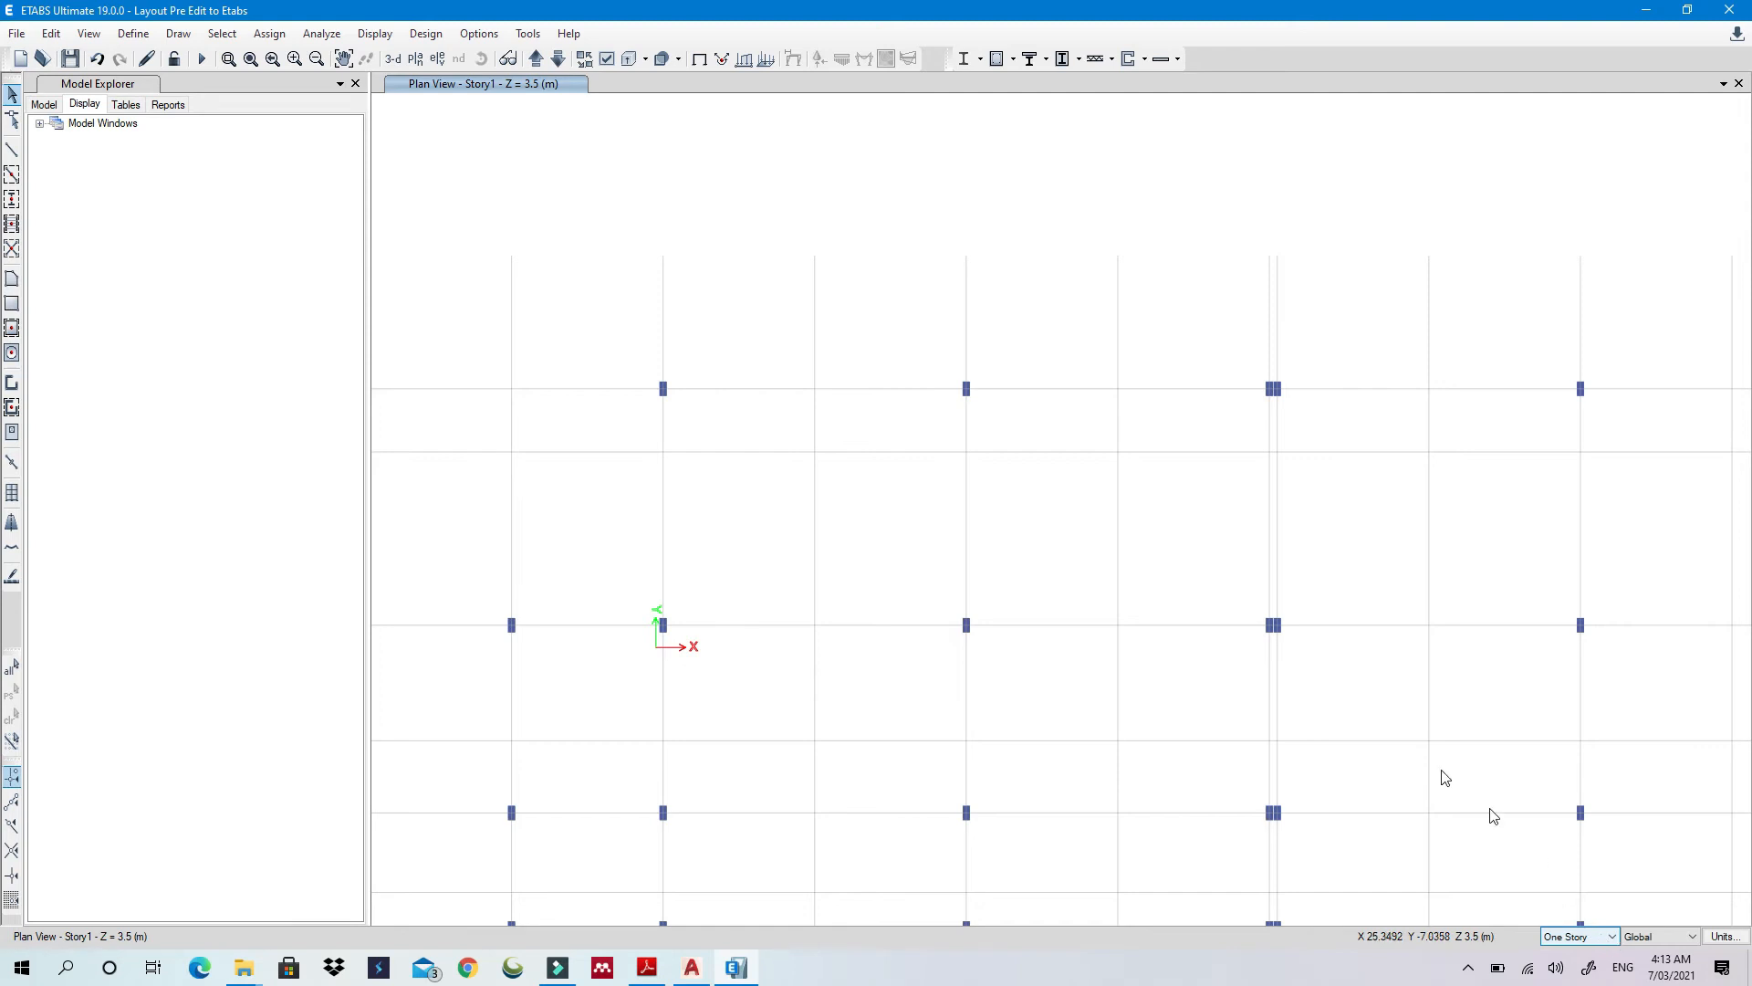
{"action": "scroll", "coordinate": [1241, 547], "scroll_direction": "down", "scroll_amount": 3}
{"action": "middle_click_drag", "start_coordinate": [1294, 579], "coordinate": [1111, 556]}
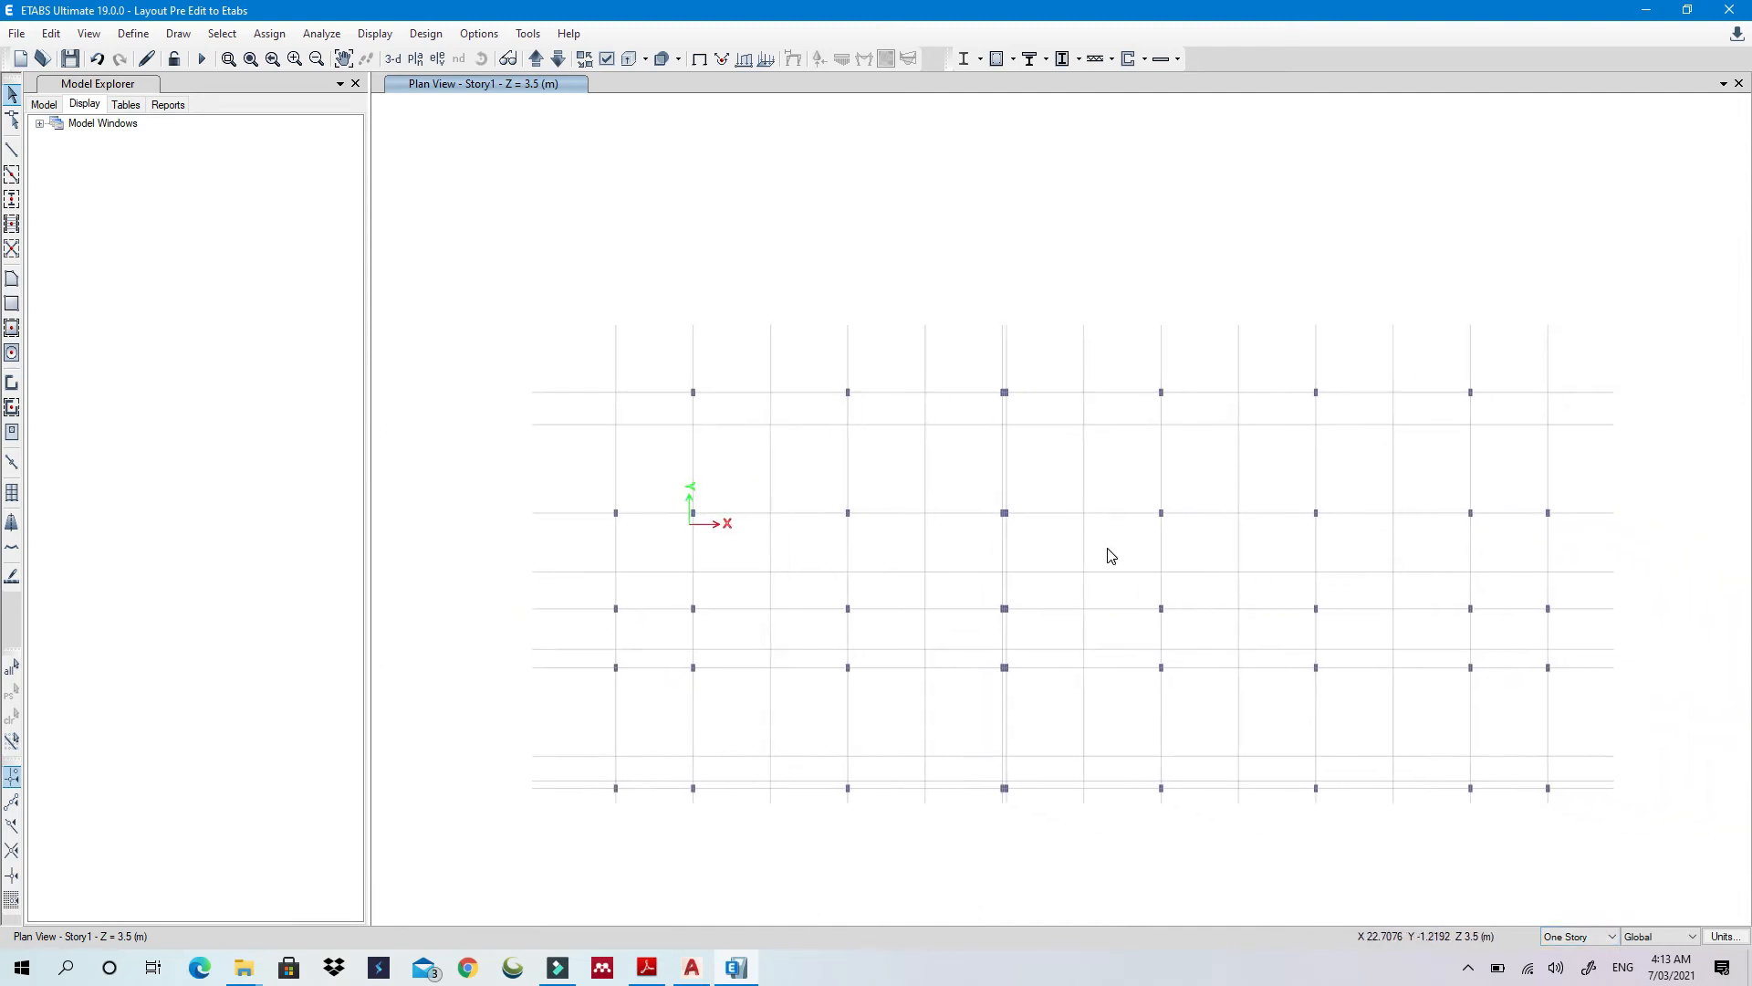
Replicate all the Story1 columns with their joints onto Story2 and Story3, keeping the original objects
{"action": "left_click", "coordinate": [1610, 937]}
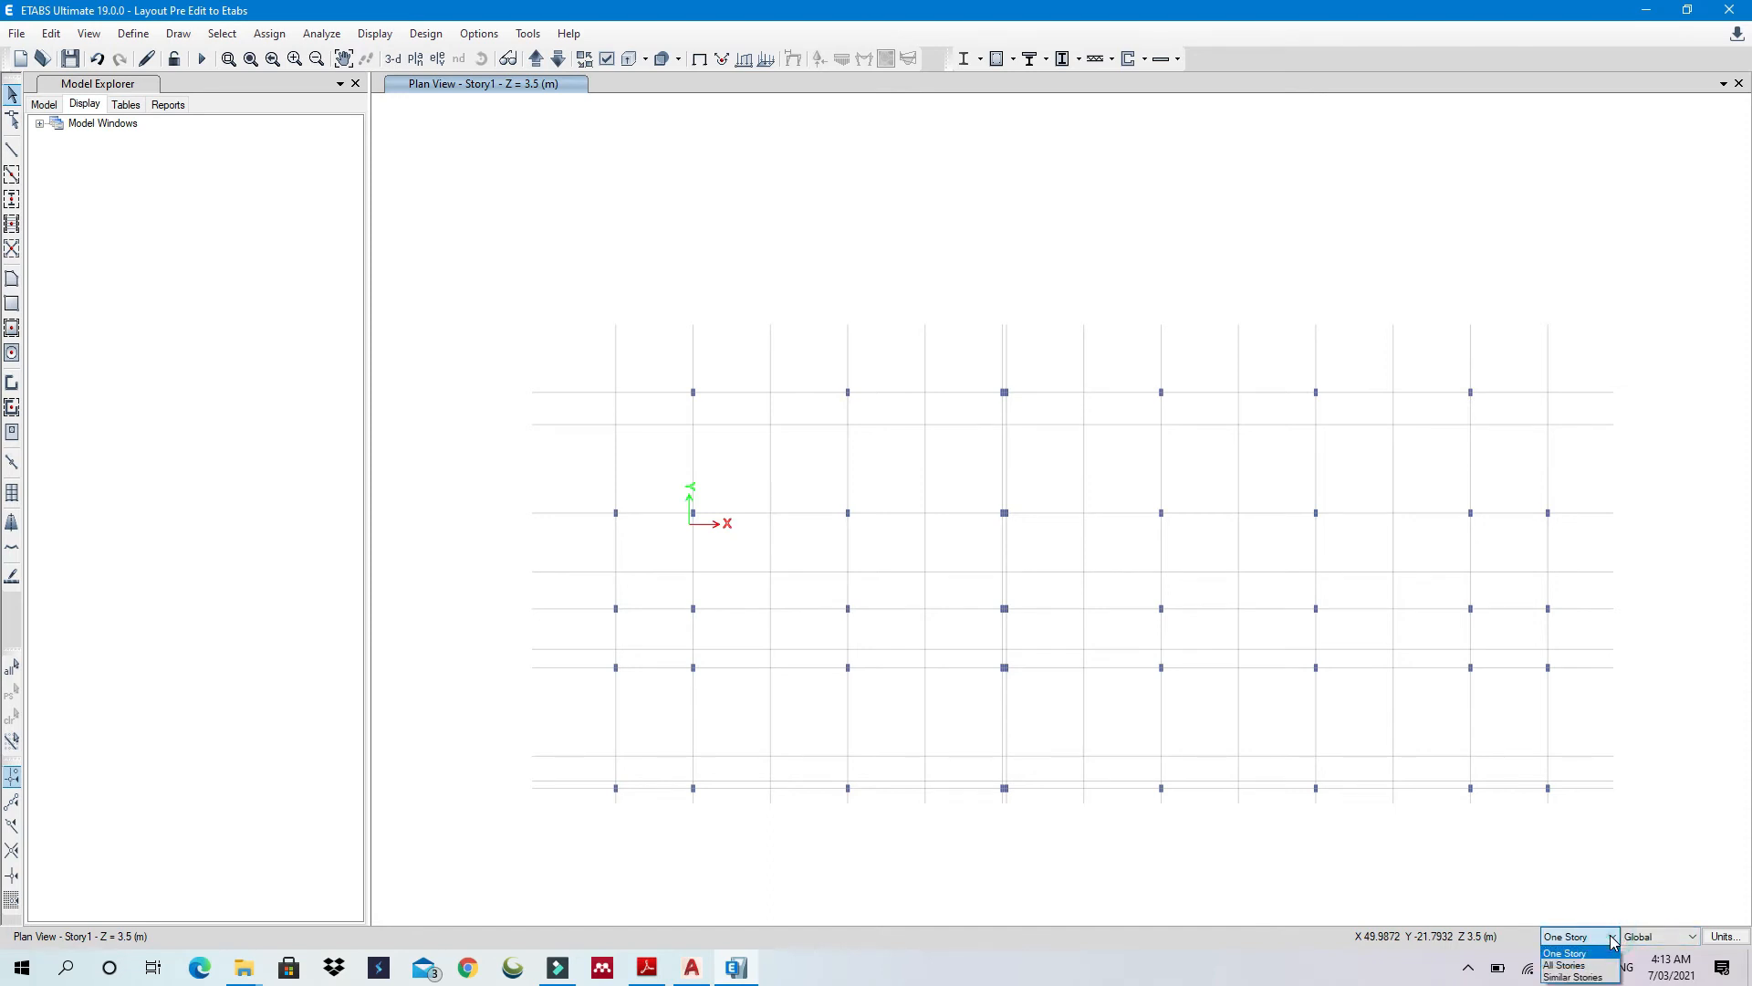
{"action": "left_click", "coordinate": [1612, 941]}
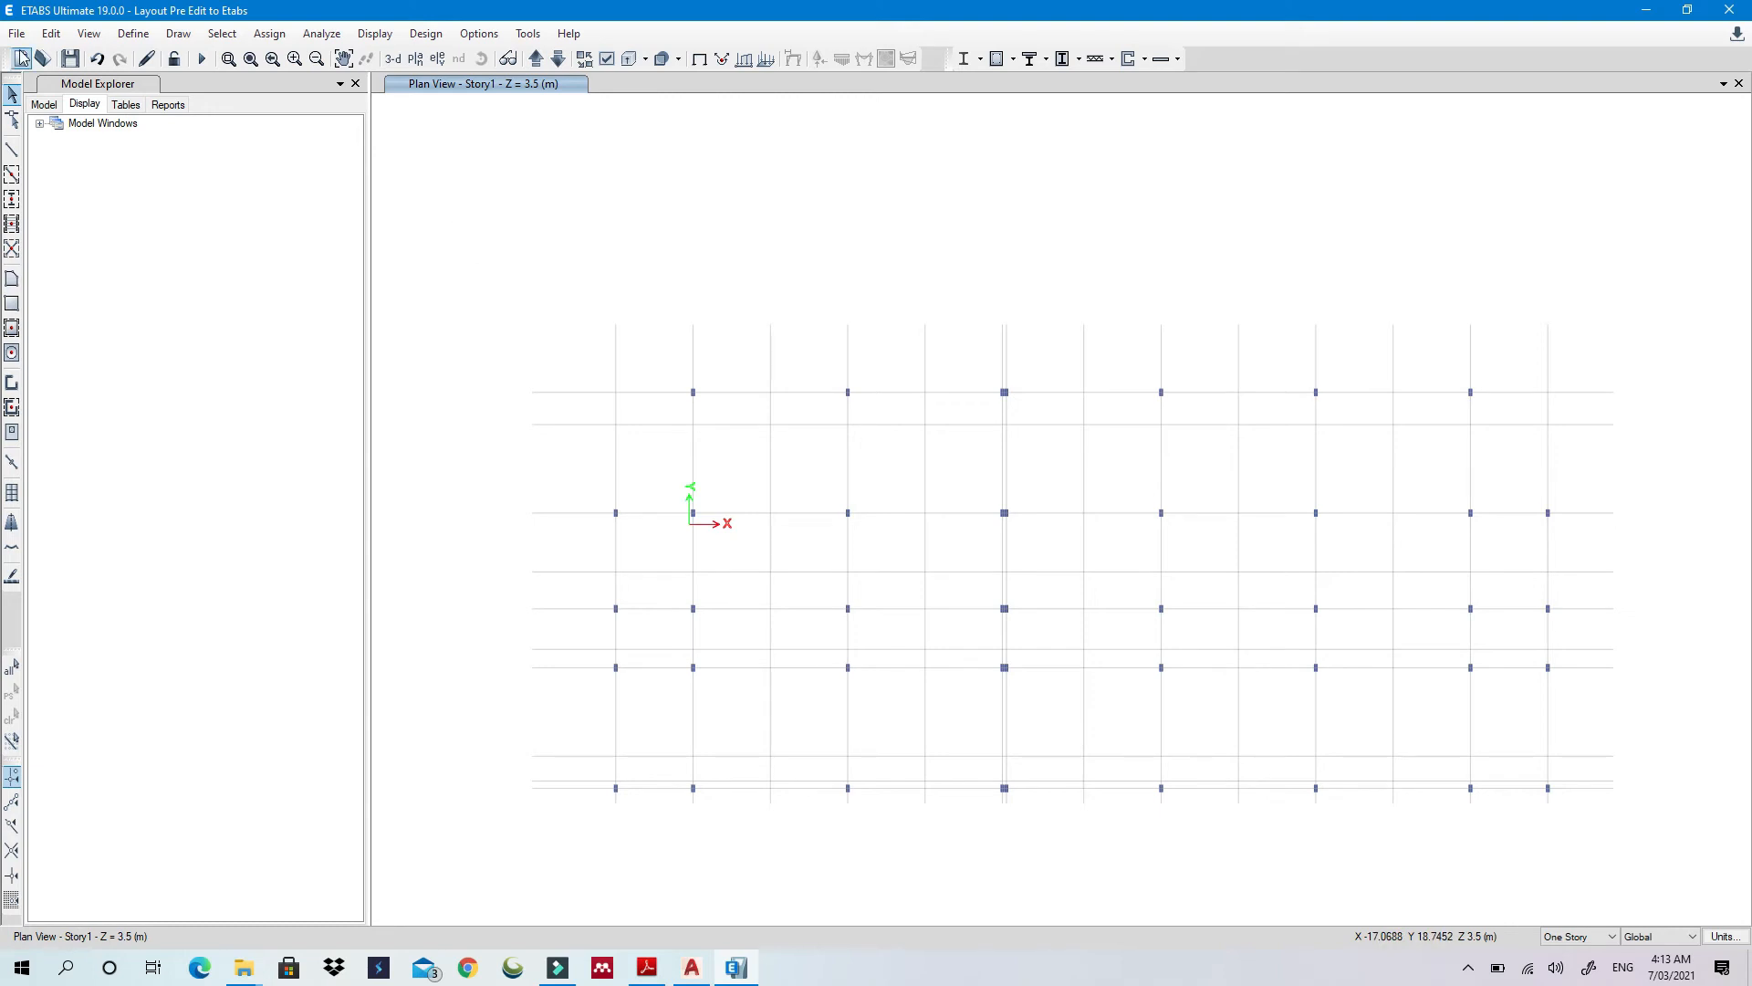
{"action": "left_click_drag", "start_coordinate": [465, 244], "coordinate": [1670, 853]}
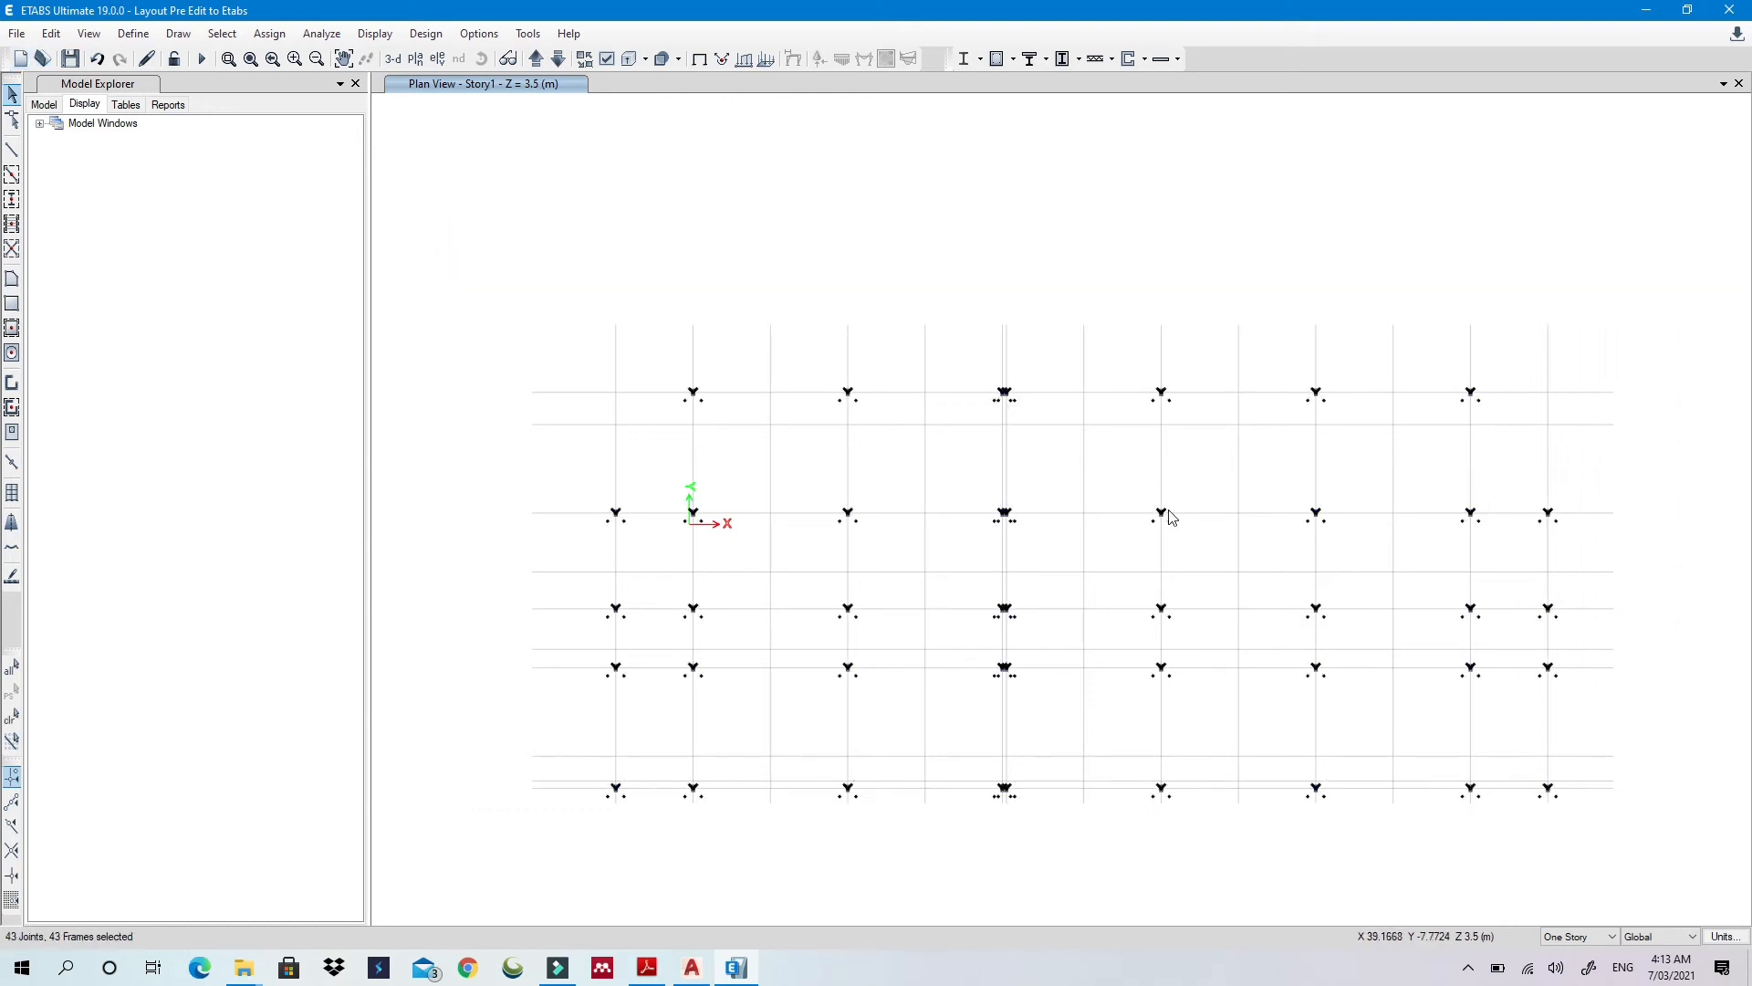
{"action": "left_click", "coordinate": [51, 33]}
{"action": "left_click", "coordinate": [206, 350]}
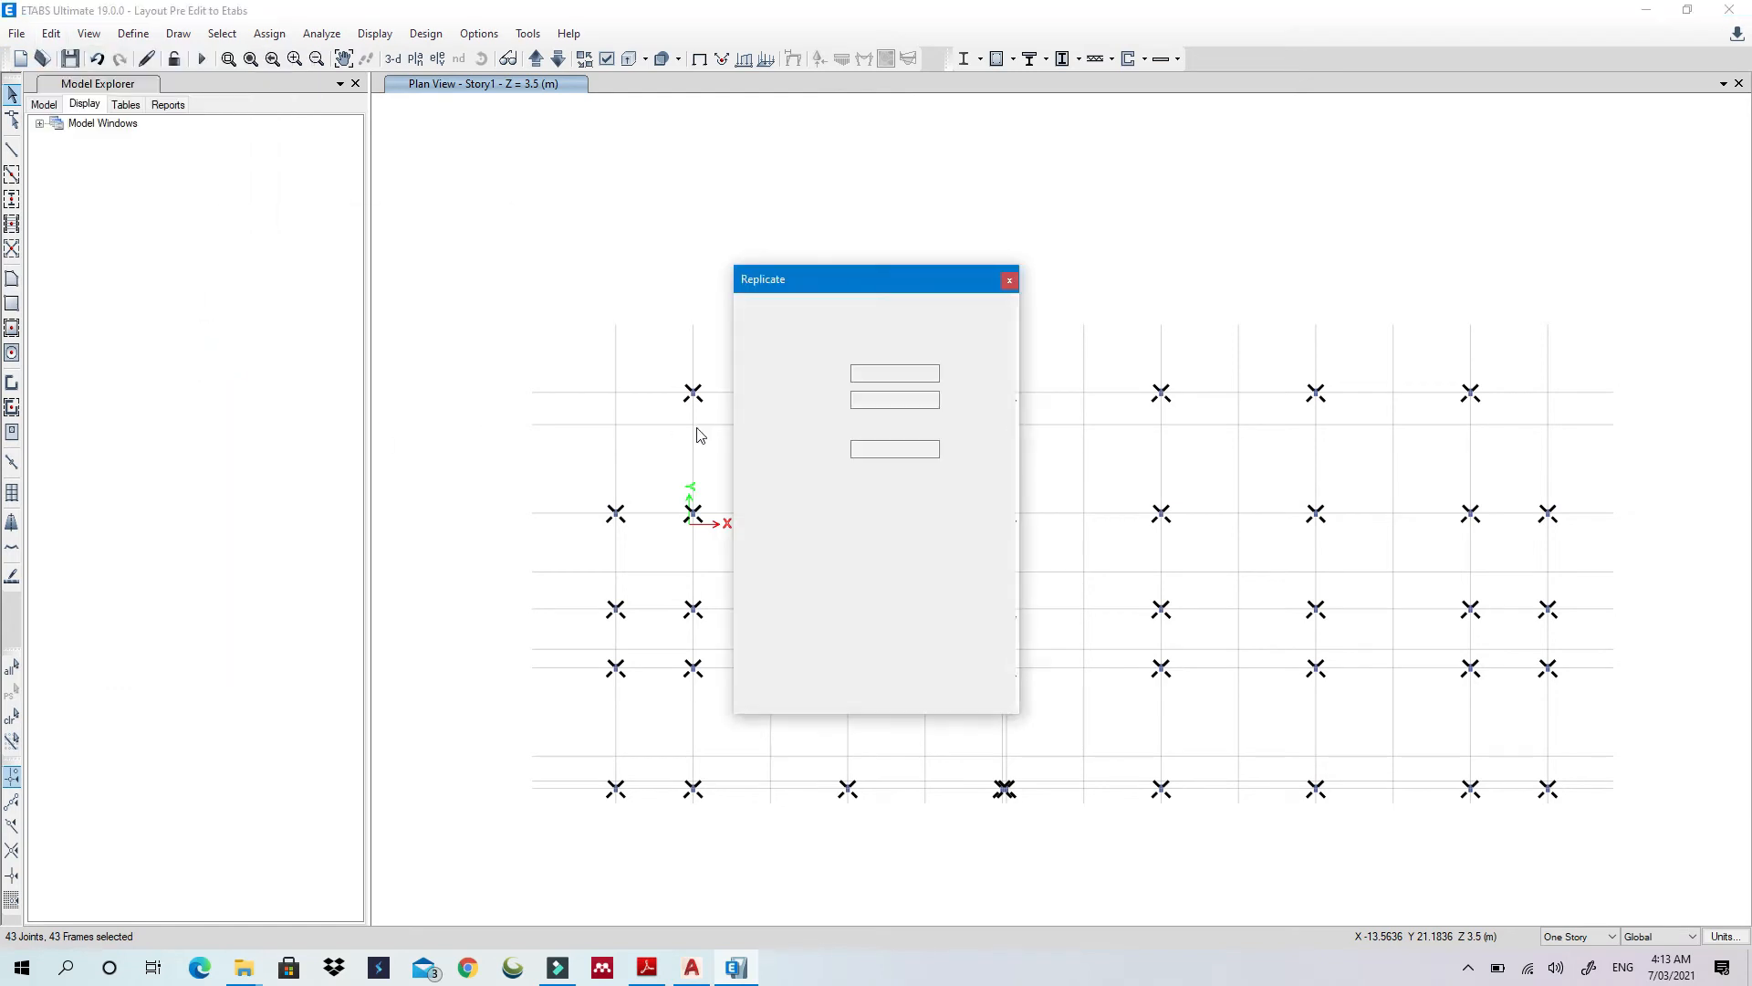
{"action": "left_click", "coordinate": [887, 322]}
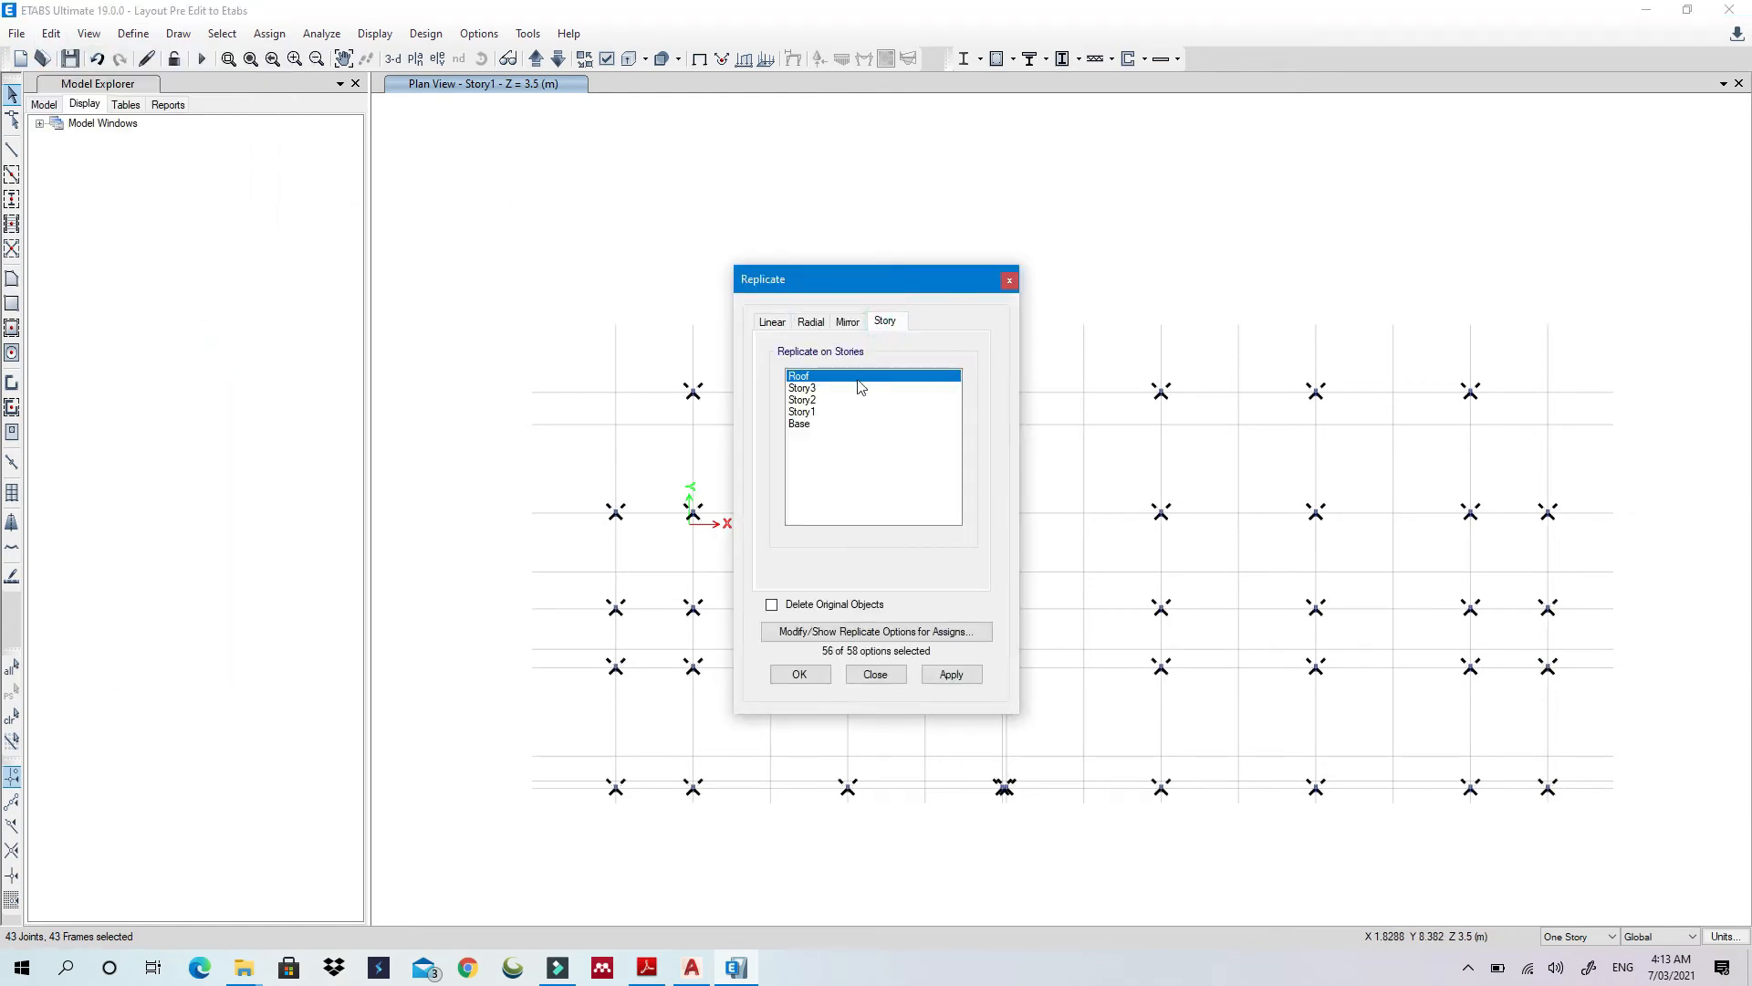
{"action": "left_click", "coordinate": [811, 404]}
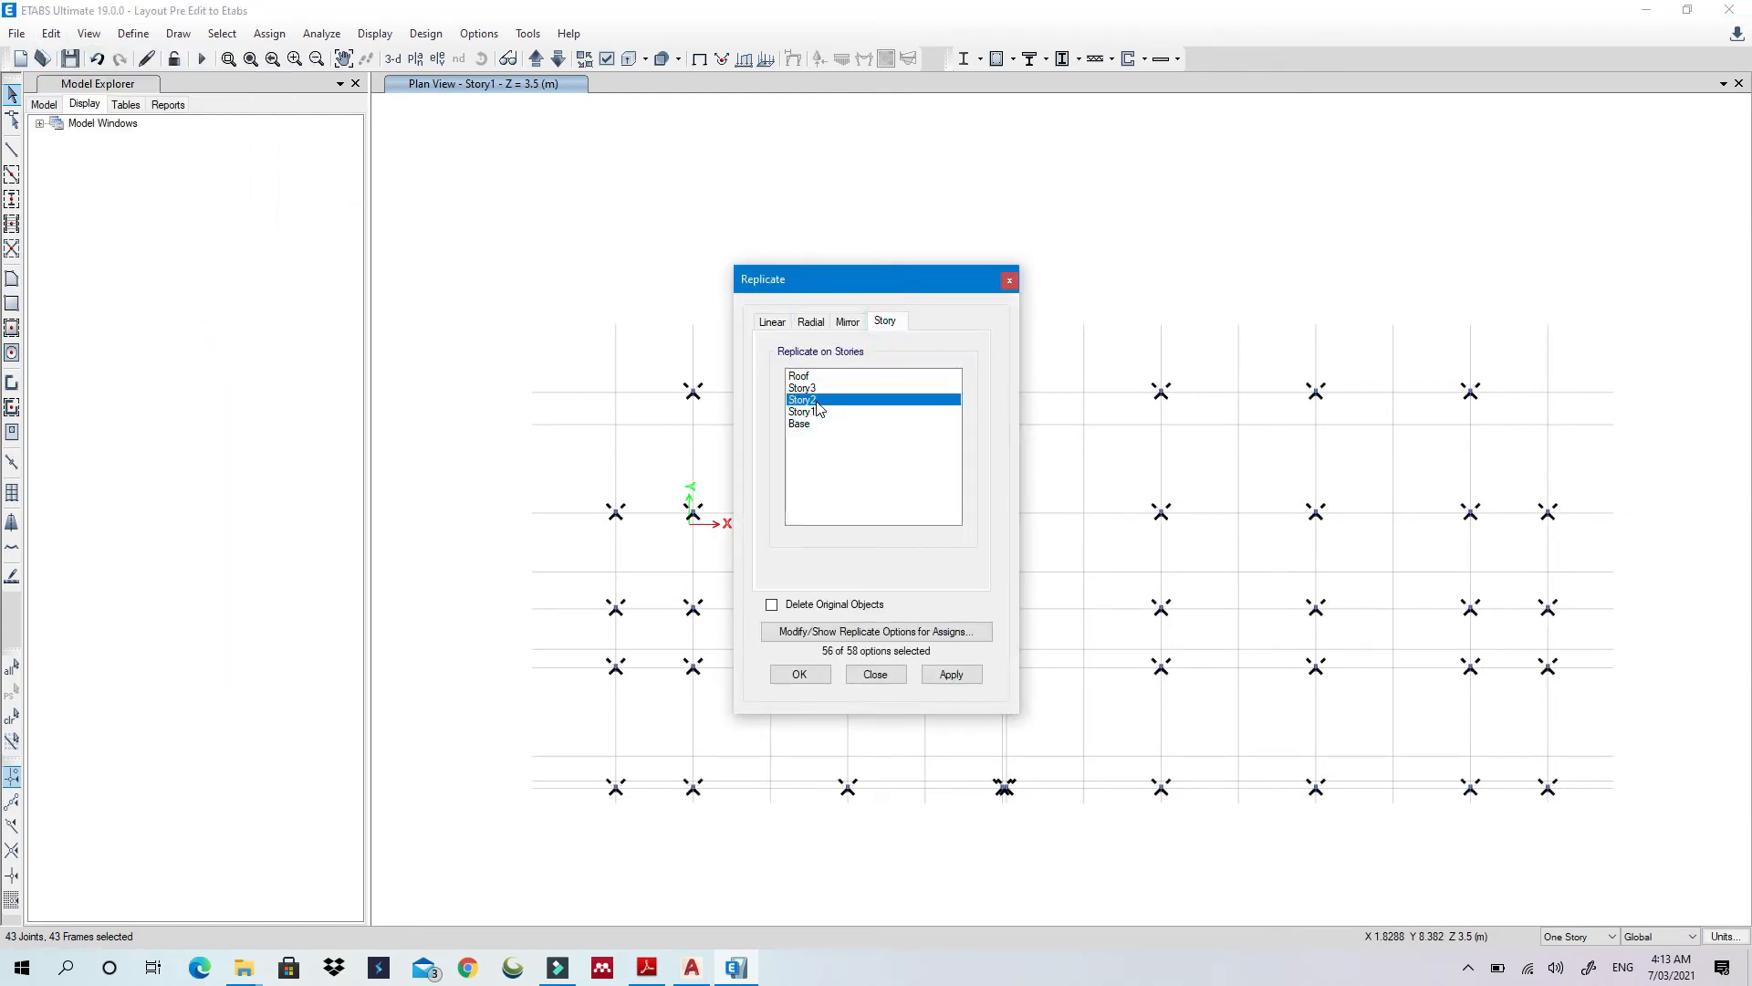
{"action": "left_click", "coordinate": [821, 389], "text": "ctrl"}
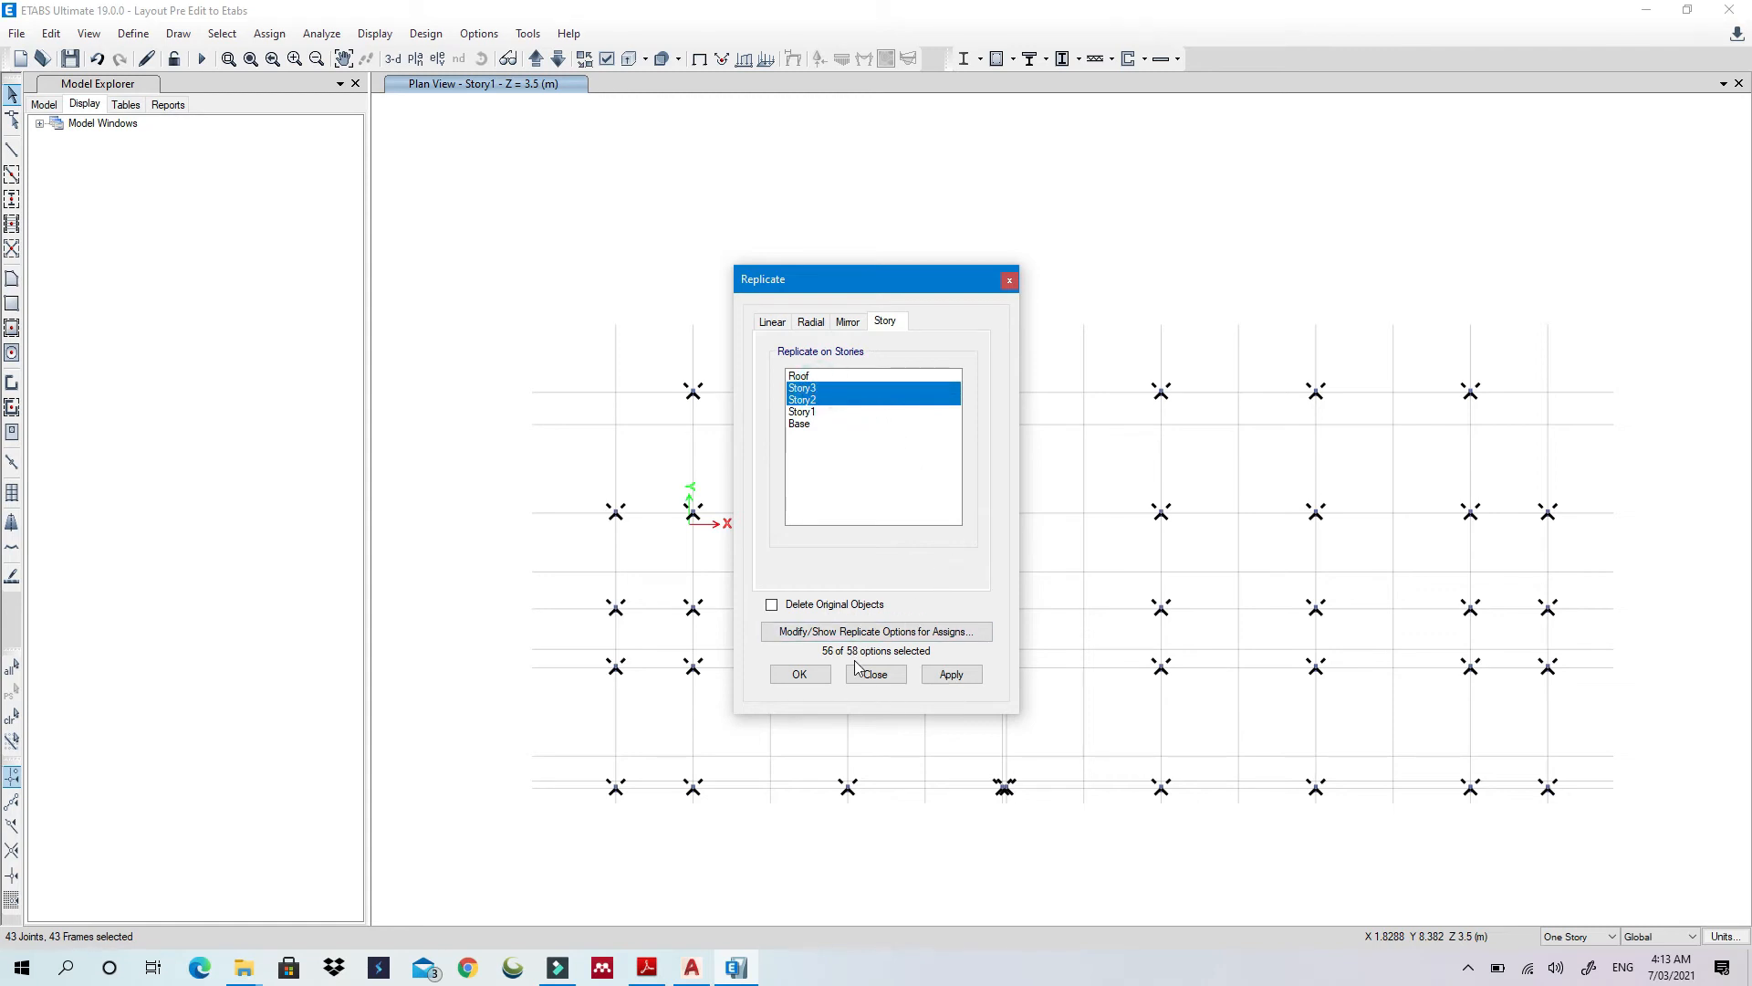
{"action": "left_click", "coordinate": [800, 675]}
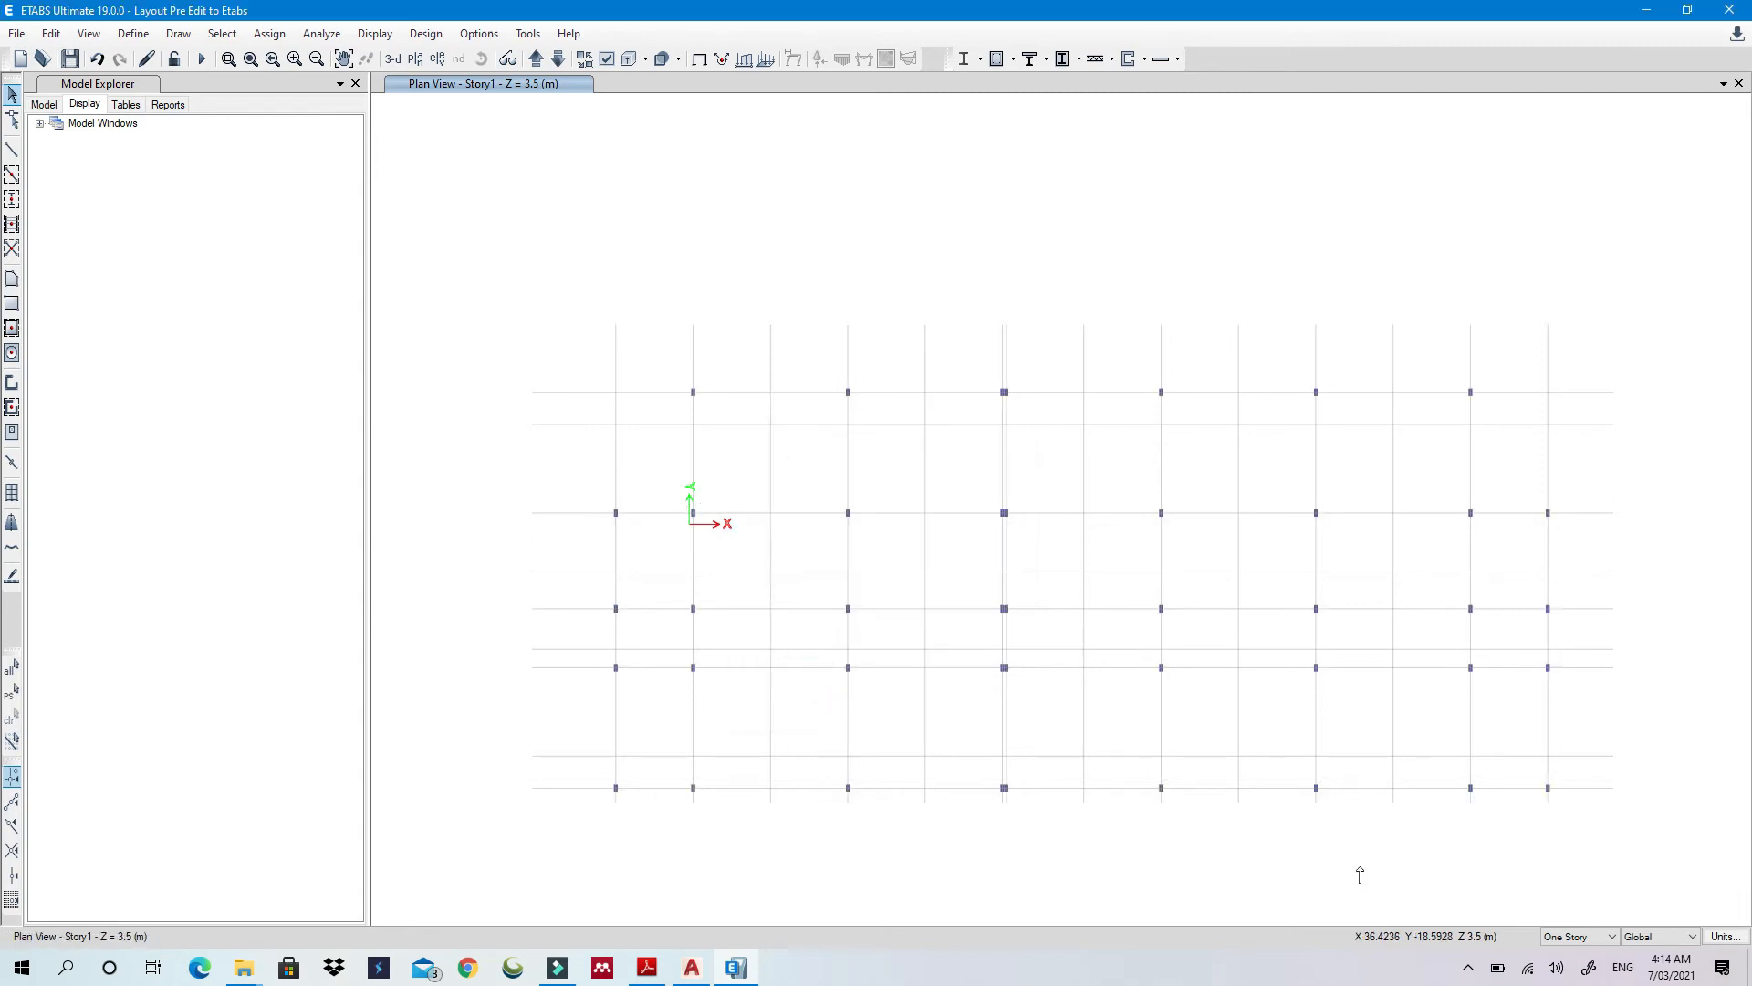
Inspect the replicated columns in the 3-D view and return to the Story1 plan
{"action": "left_click", "coordinate": [393, 60]}
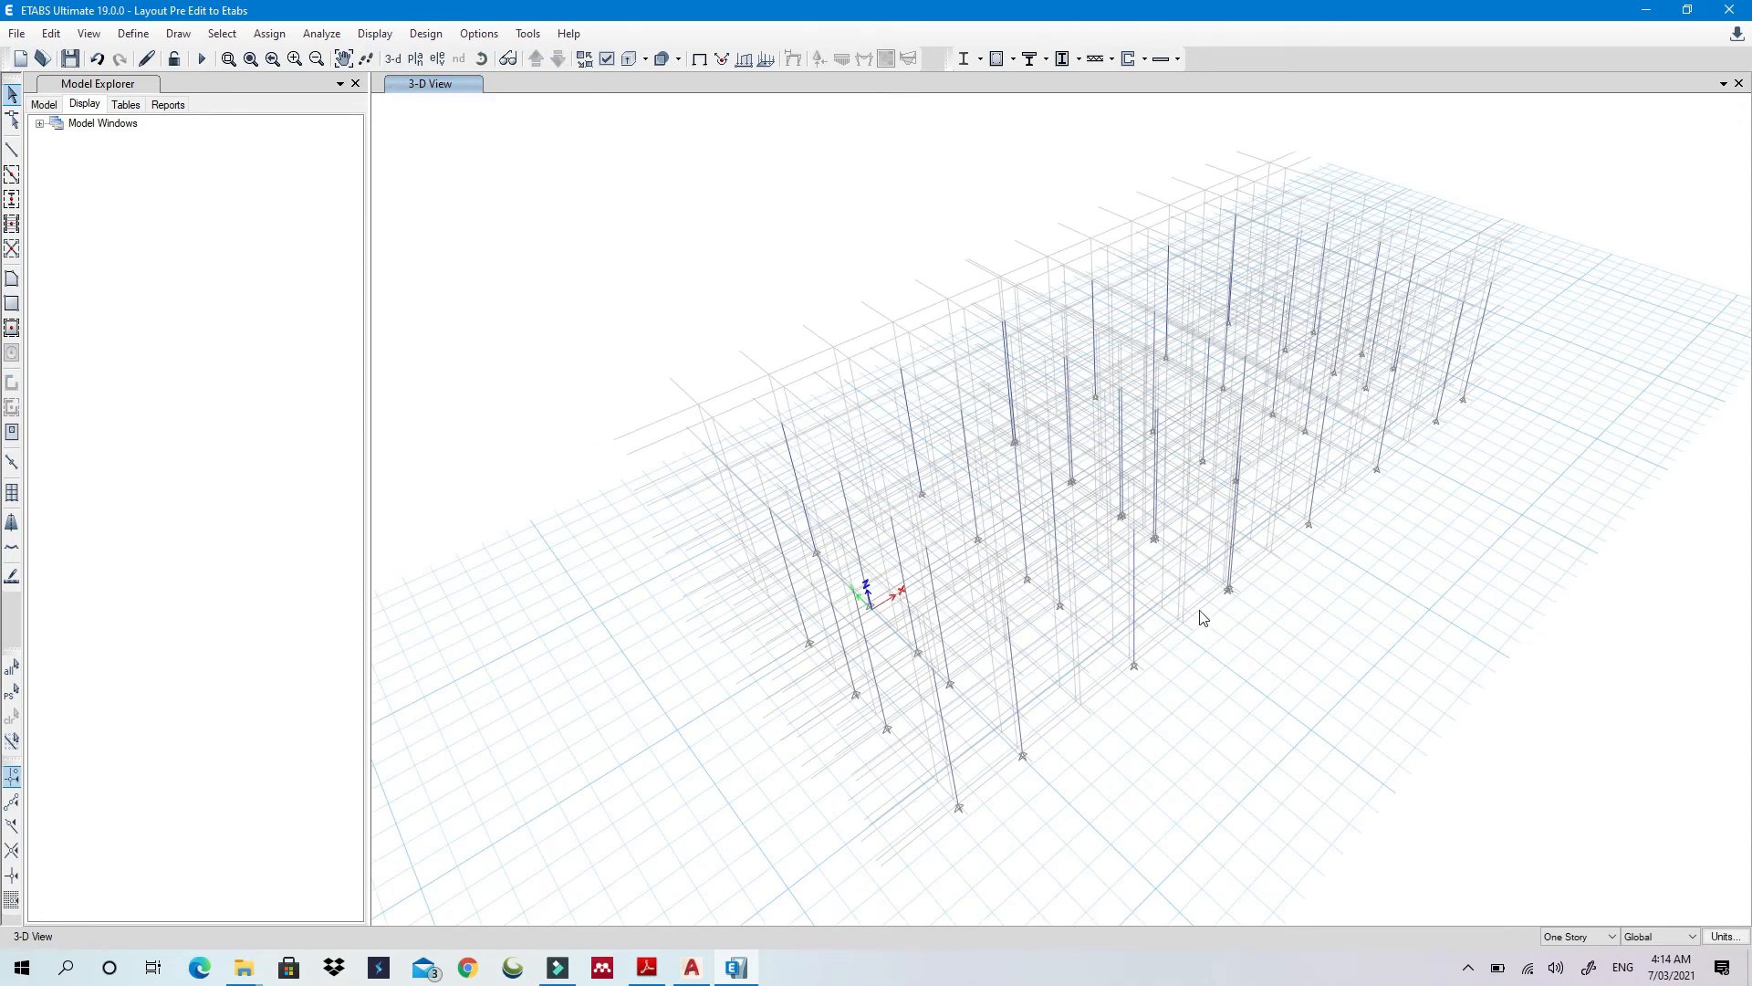
{"action": "middle_click_drag", "start_coordinate": [1202, 619], "coordinate": [1063, 594], "text": "shift"}
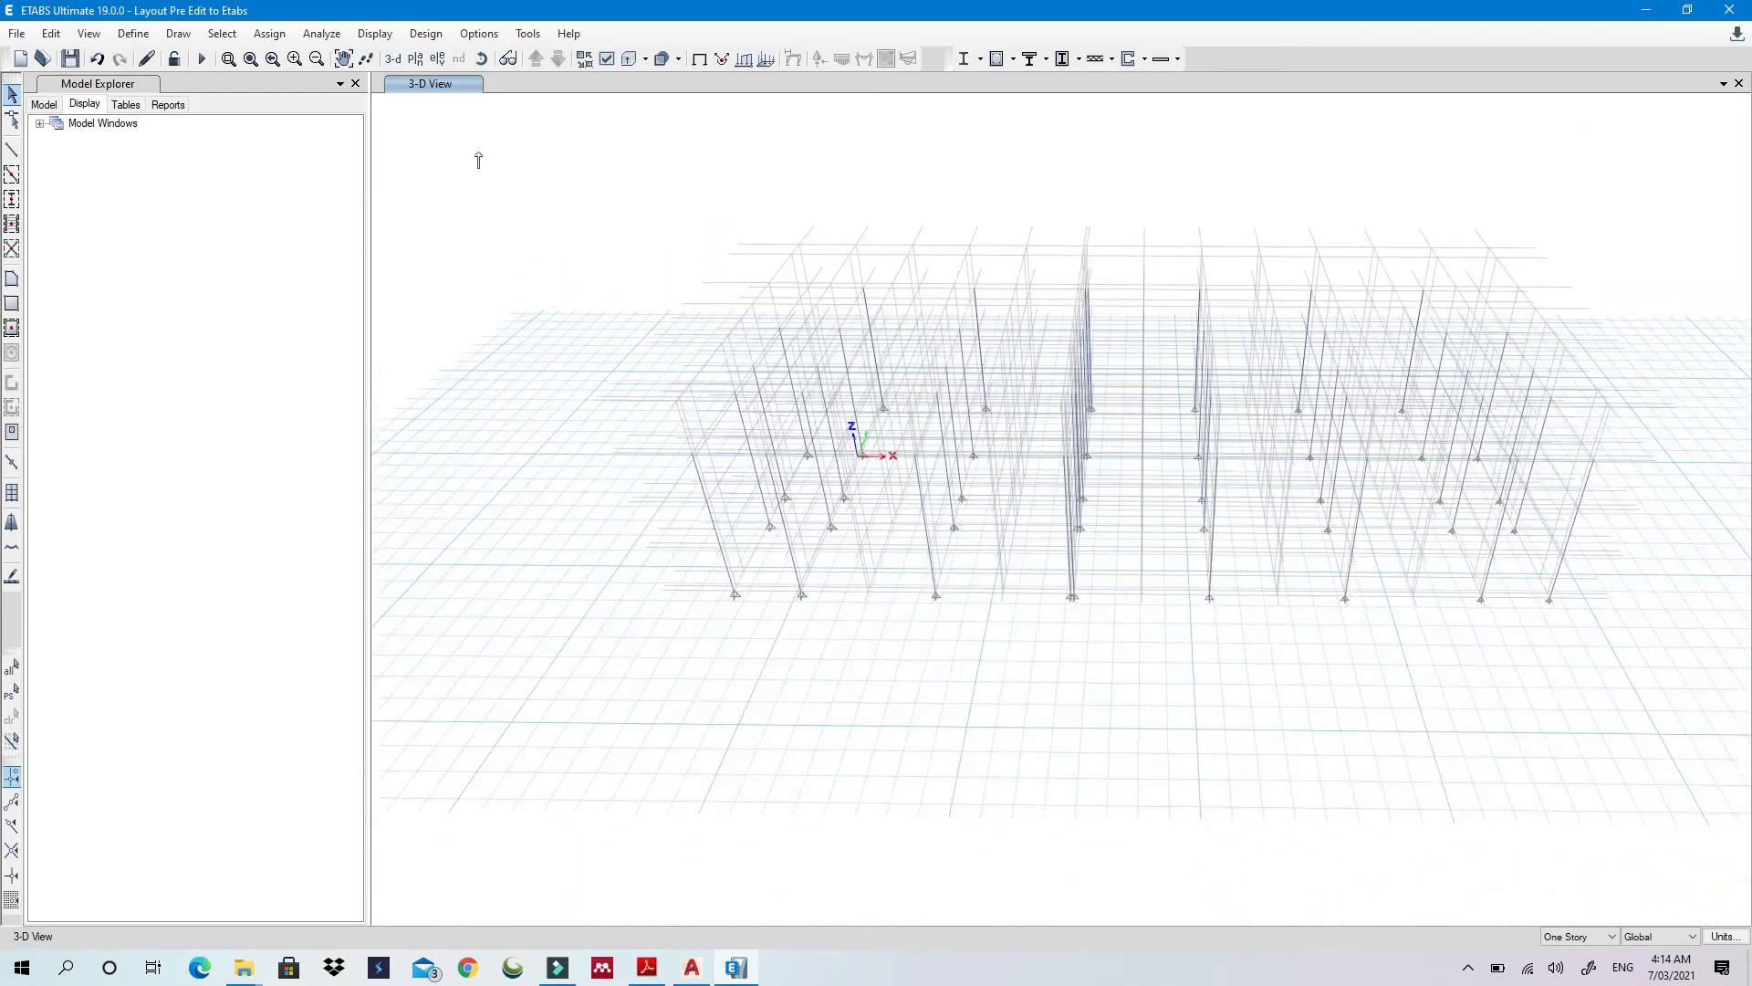
{"action": "left_click", "coordinate": [412, 66]}
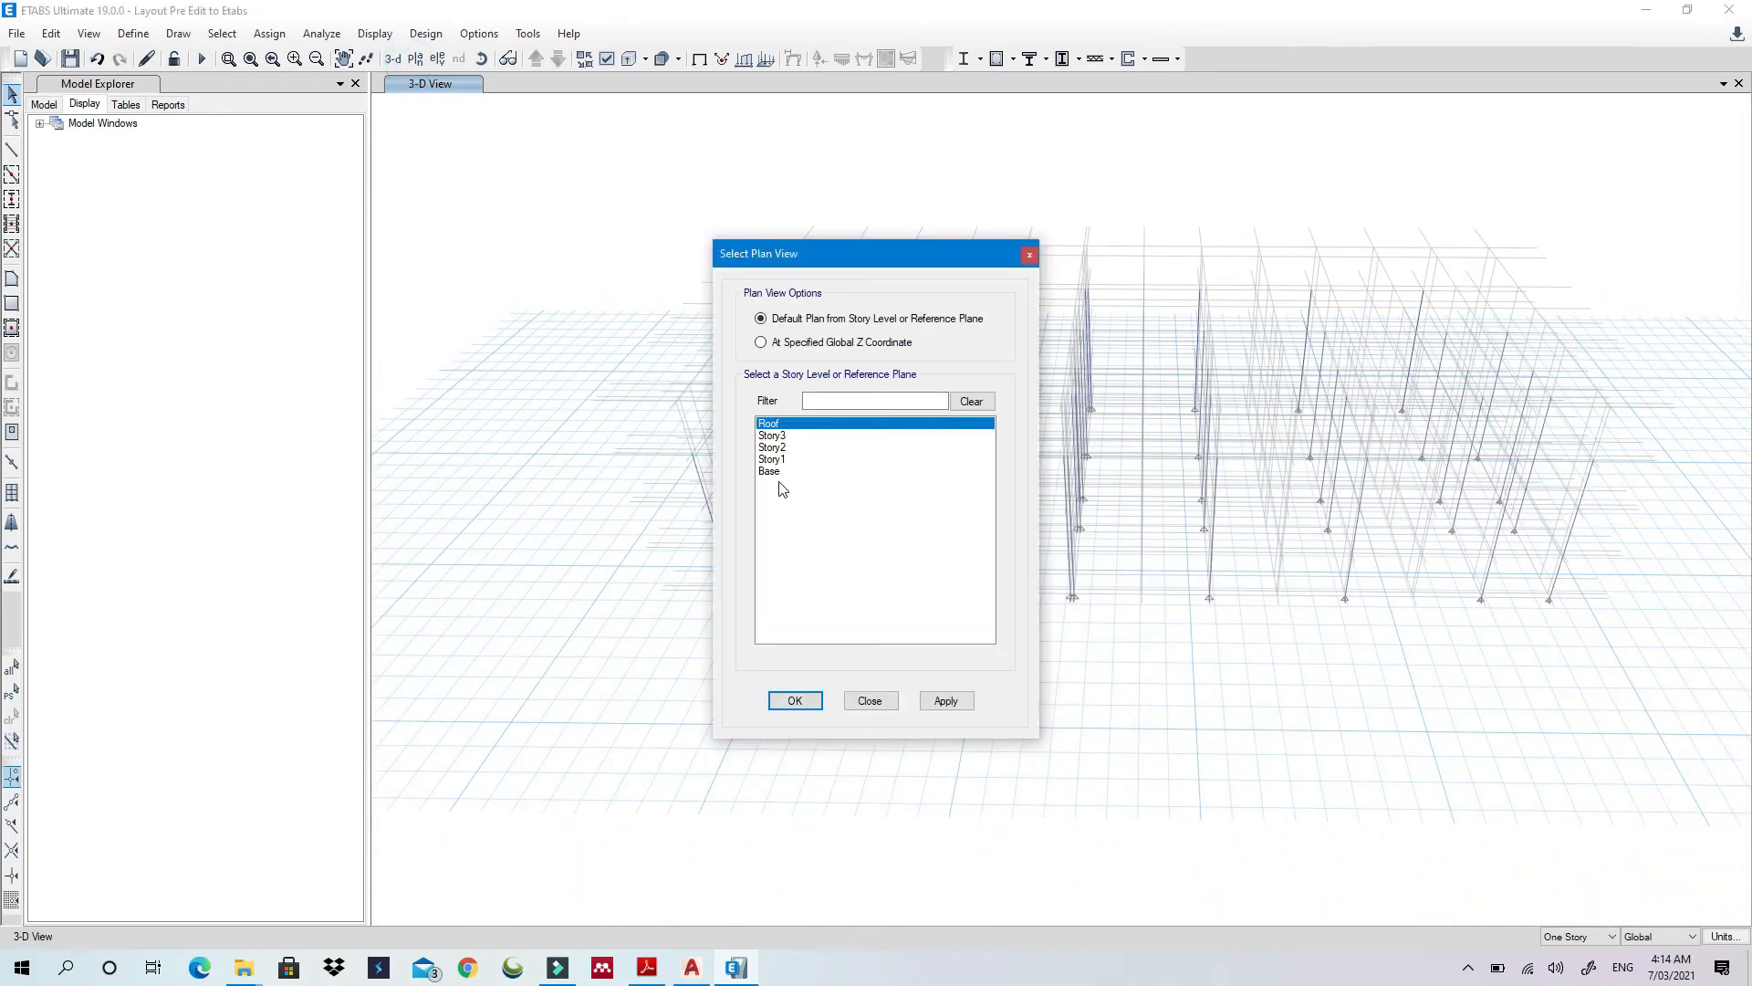
{"action": "left_click", "coordinate": [771, 459]}
{"action": "left_click", "coordinate": [796, 700]}
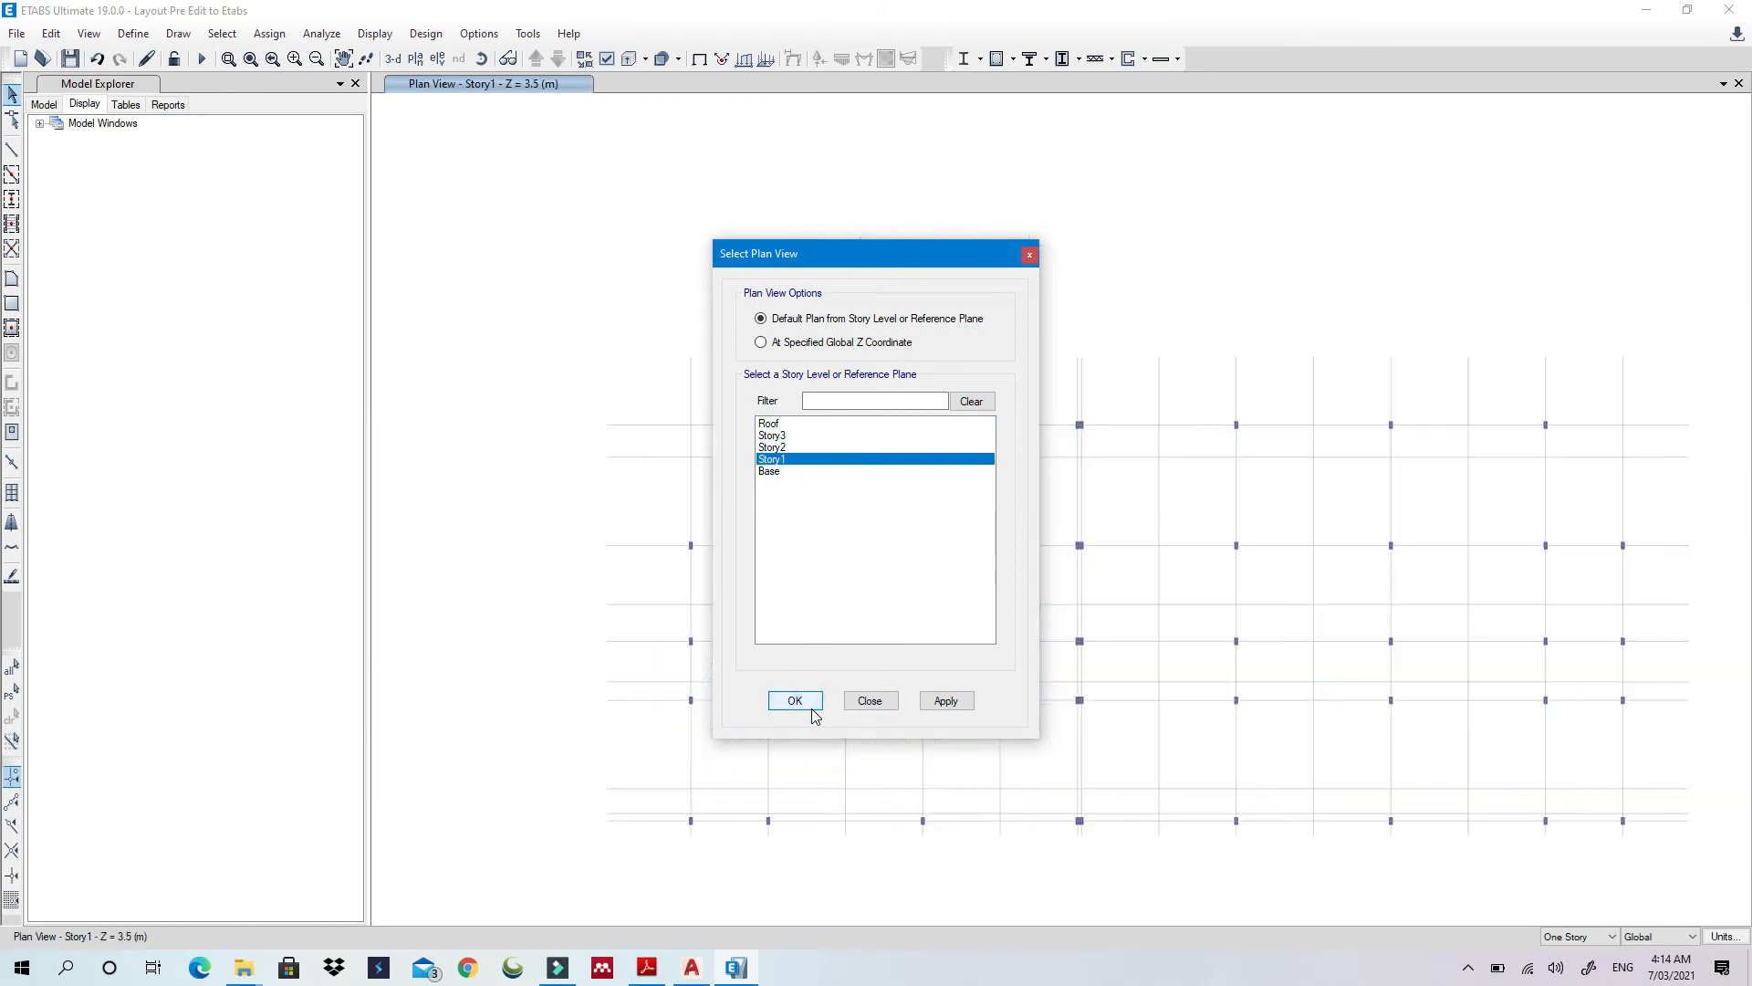
{"action": "scroll", "coordinate": [971, 483], "scroll_direction": "up", "scroll_amount": 3}
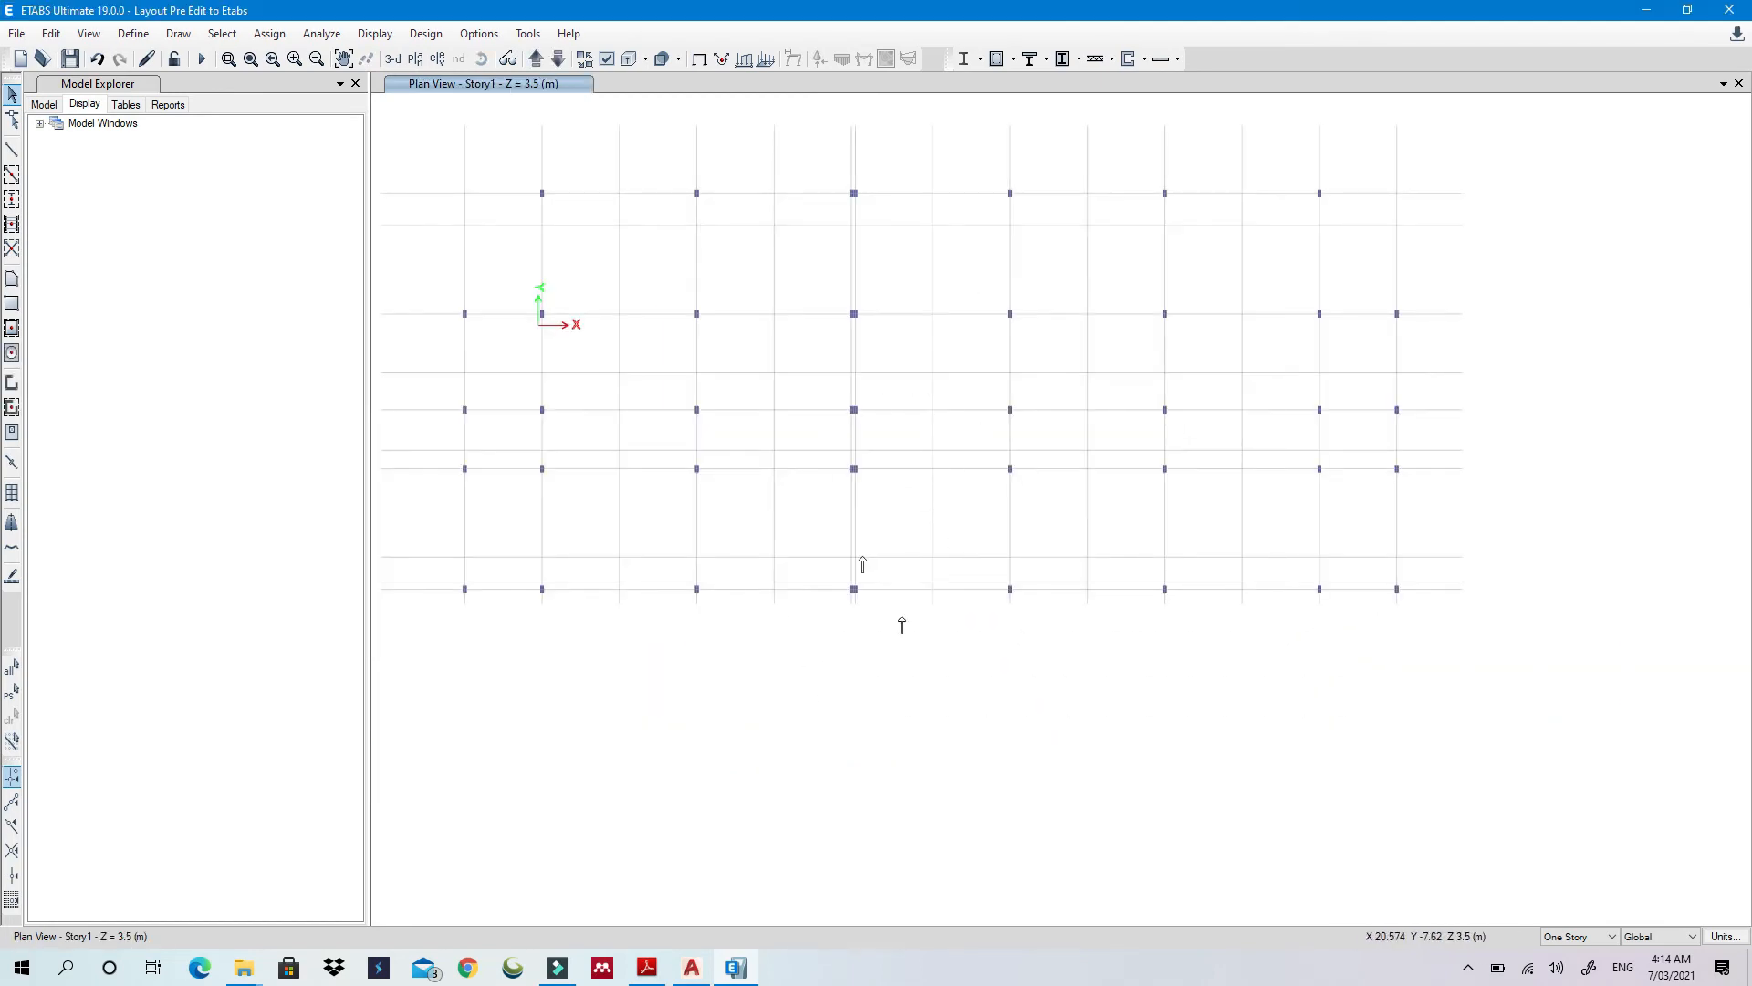
Switch to AutoCAD and review the section, elevations and floor plan around the expansion joint, lobby and staircase, then return to ETABS
{"action": "left_click", "coordinate": [709, 968]}
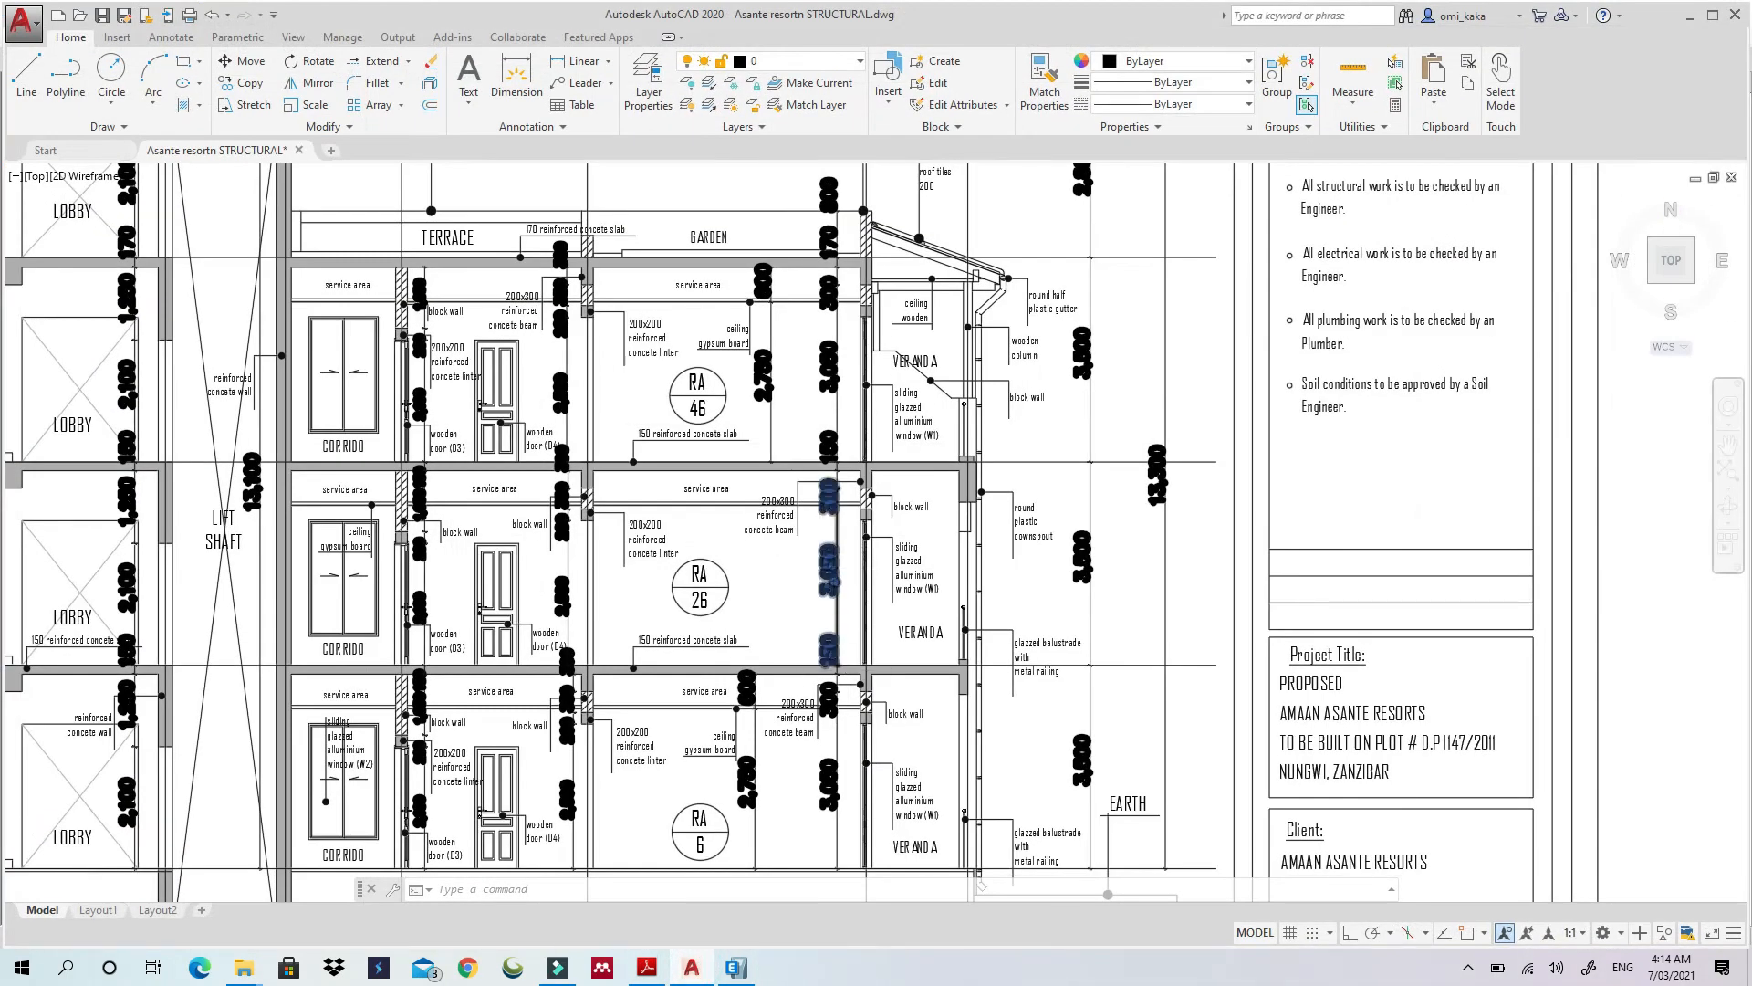
{"action": "scroll", "coordinate": [828, 575], "scroll_direction": "down", "scroll_amount": 6}
{"action": "scroll", "coordinate": [693, 456], "scroll_direction": "up", "scroll_amount": 4}
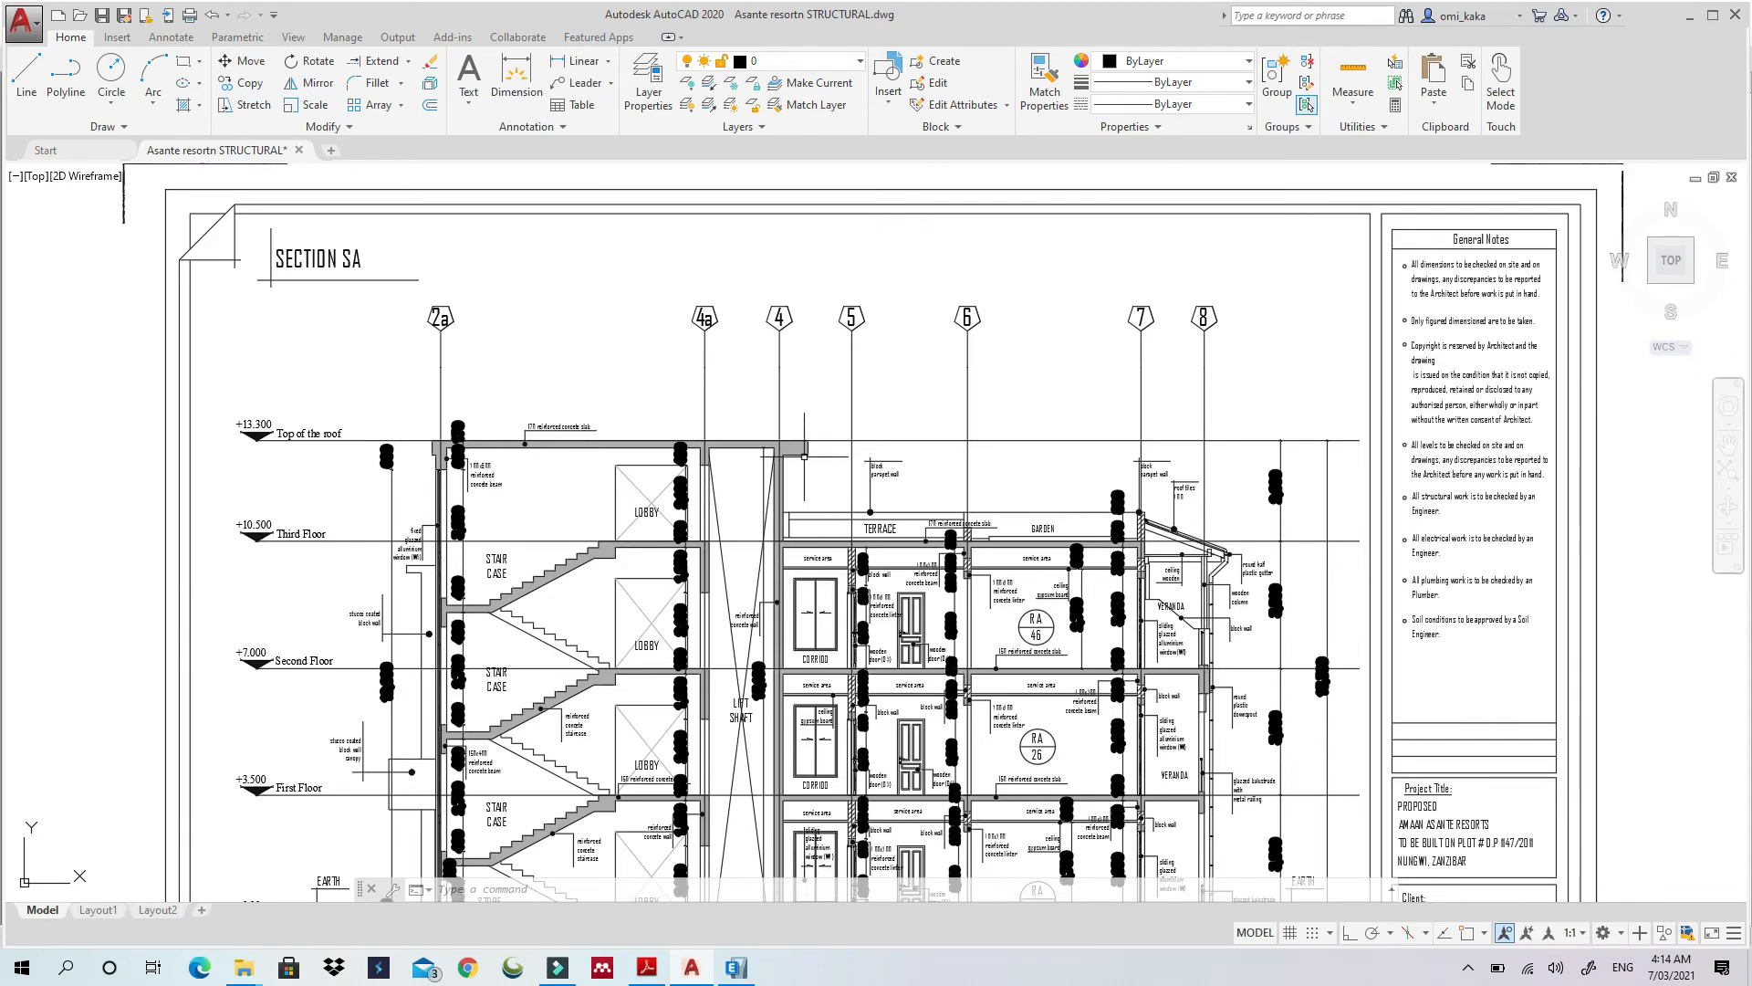
{"action": "scroll", "coordinate": [638, 429], "scroll_direction": "down", "scroll_amount": 8}
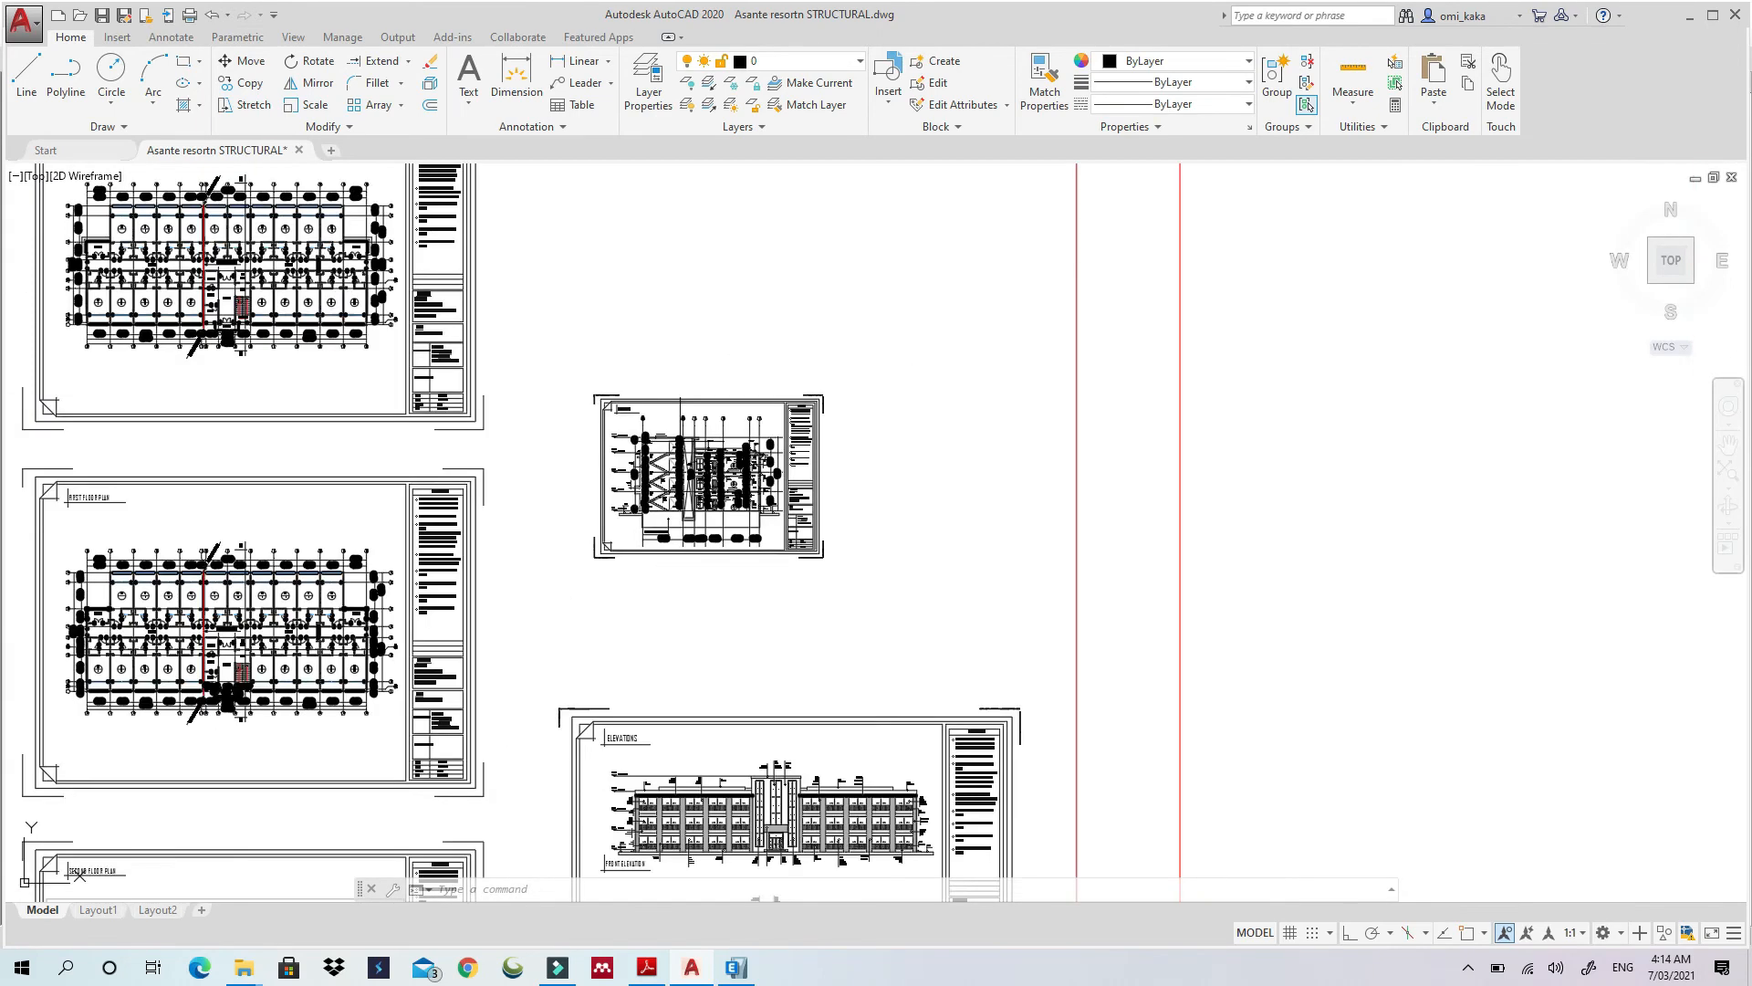
{"action": "scroll", "coordinate": [680, 443], "scroll_direction": "down", "scroll_amount": 2}
{"action": "scroll", "coordinate": [721, 702], "scroll_direction": "up", "scroll_amount": 6}
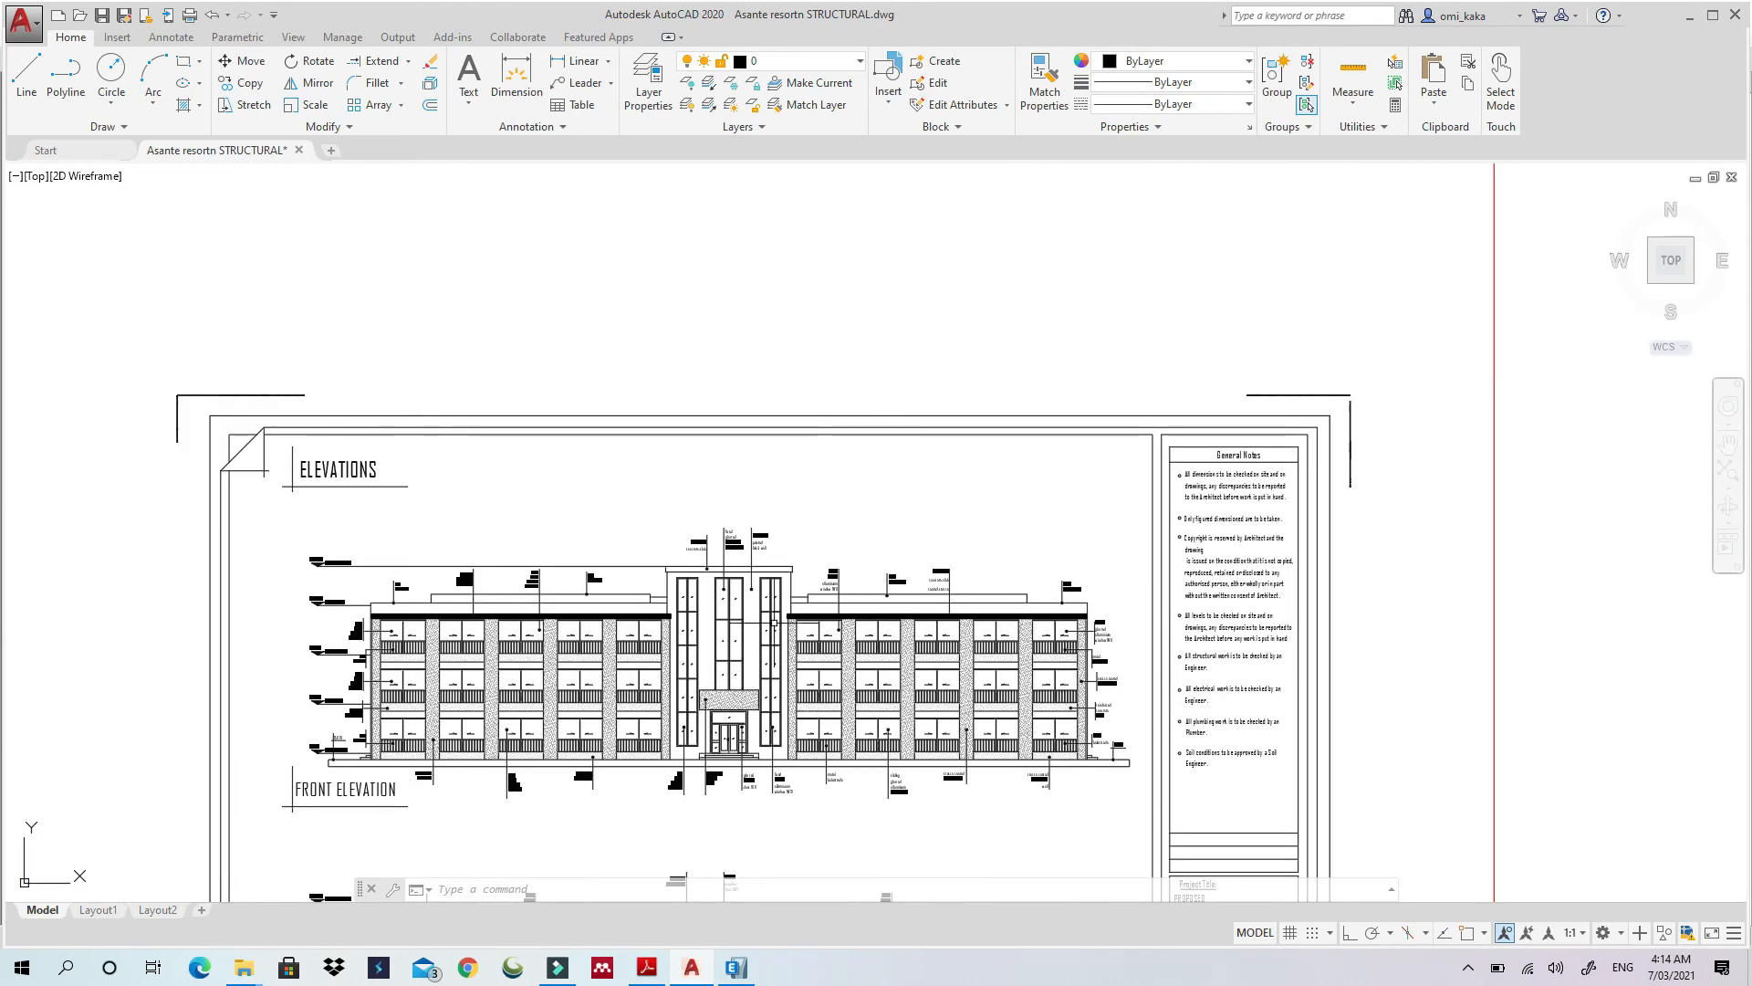
{"action": "scroll", "coordinate": [727, 630], "scroll_direction": "down", "scroll_amount": 4}
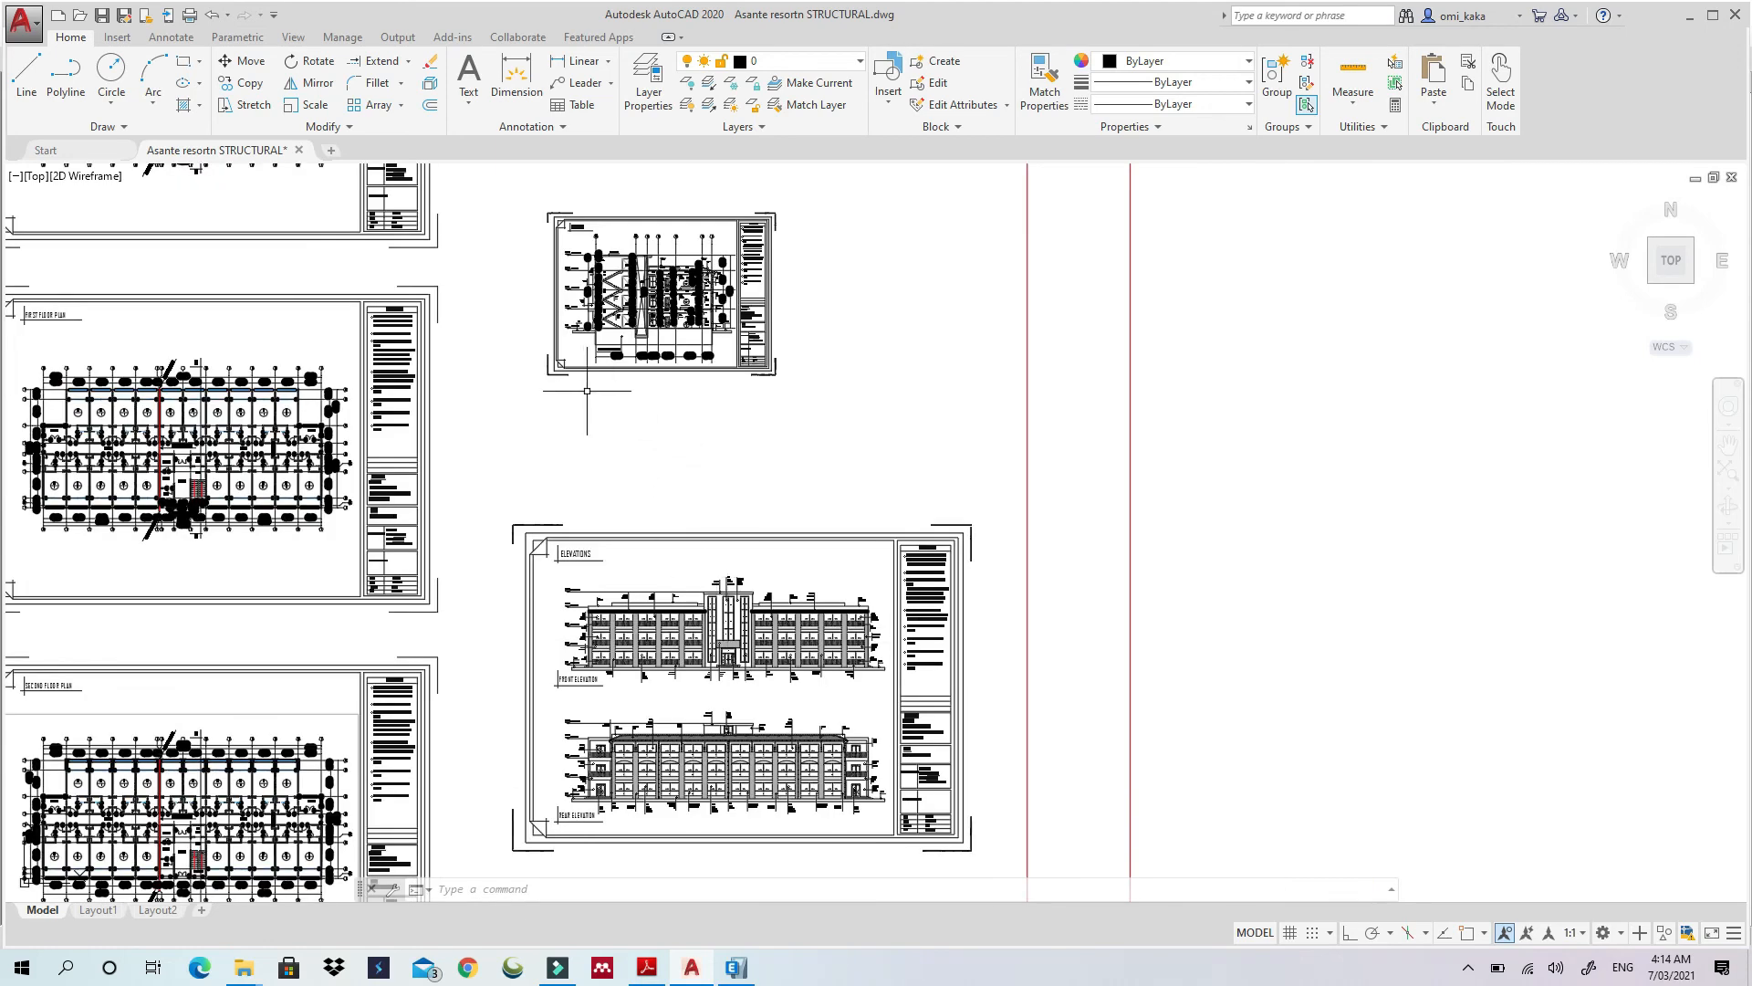
{"action": "scroll", "coordinate": [587, 391], "scroll_direction": "up", "scroll_amount": 6}
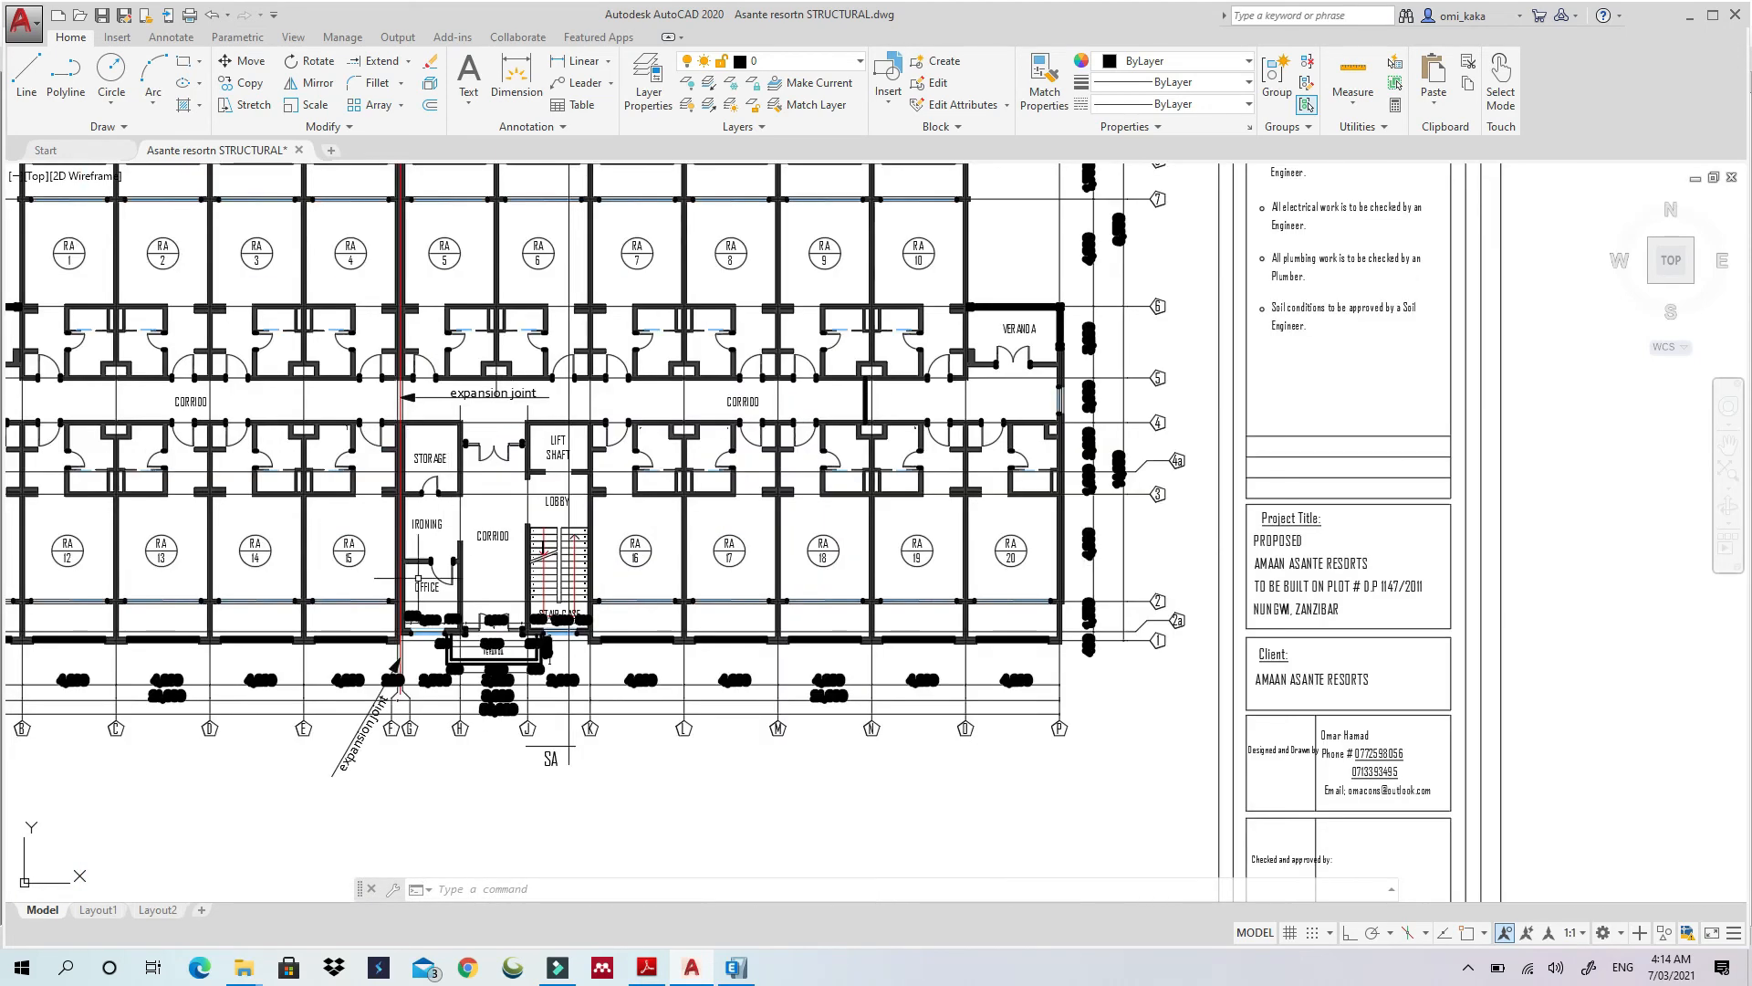
{"action": "middle_click_drag", "start_coordinate": [407, 427], "coordinate": [611, 441]}
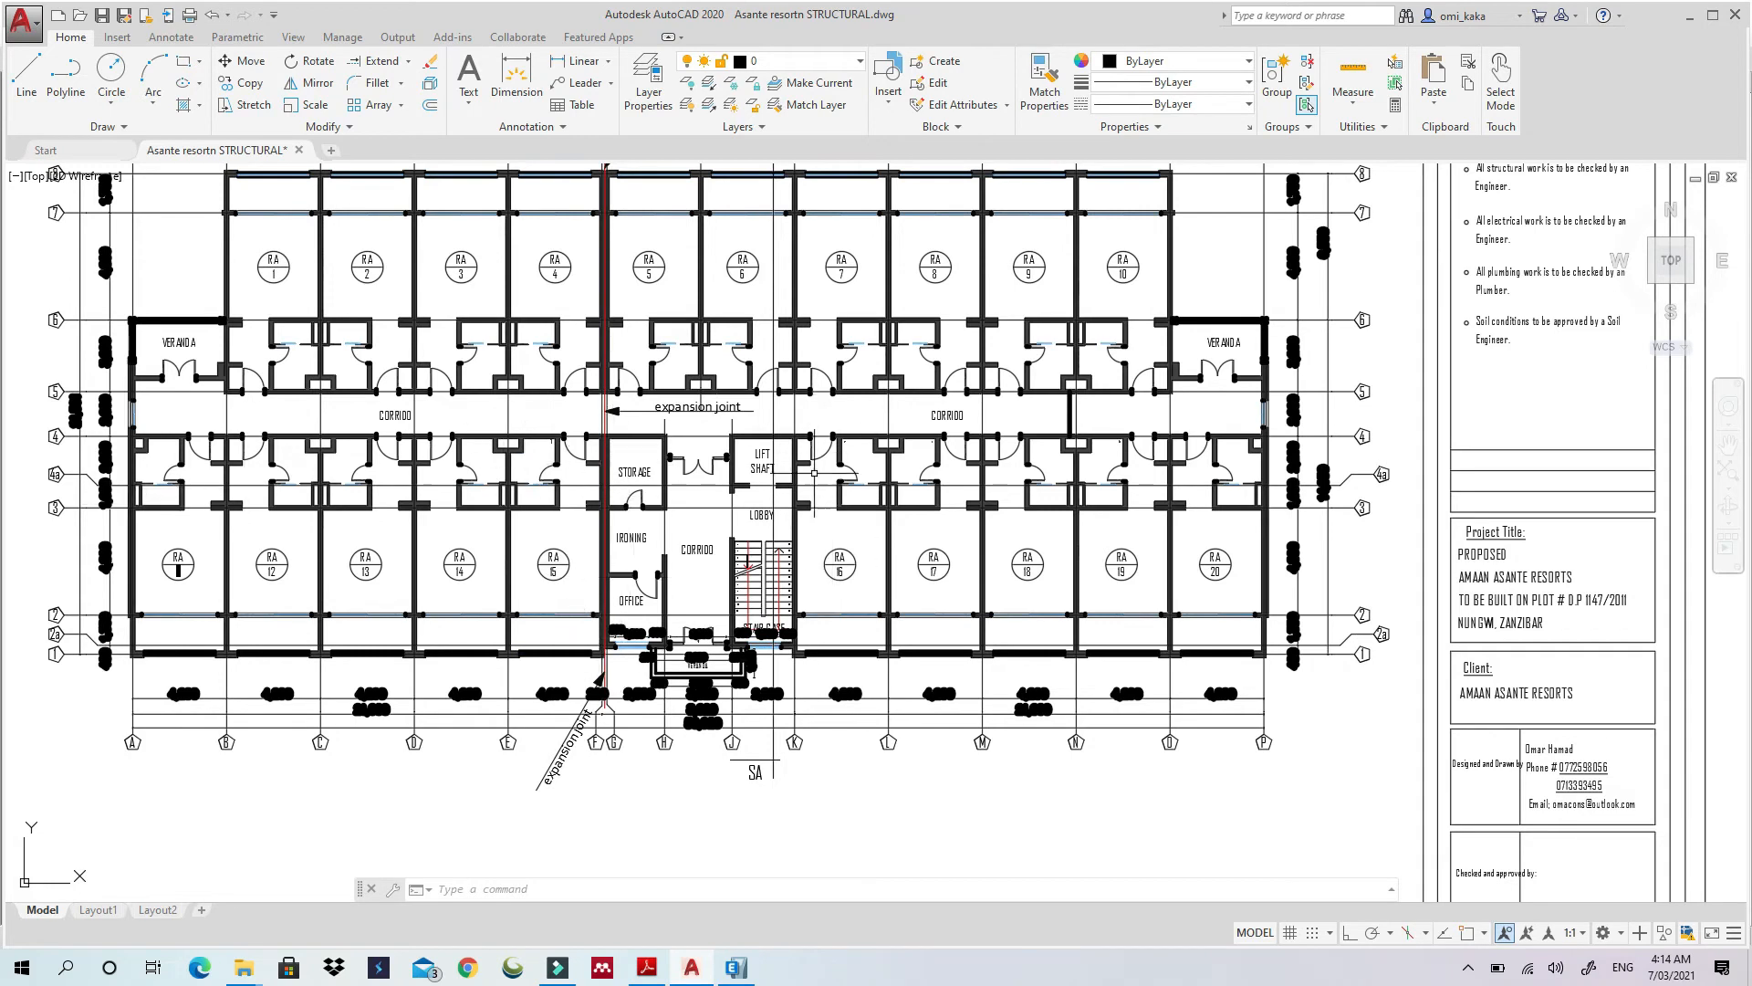
{"action": "left_click", "coordinate": [1692, 16]}
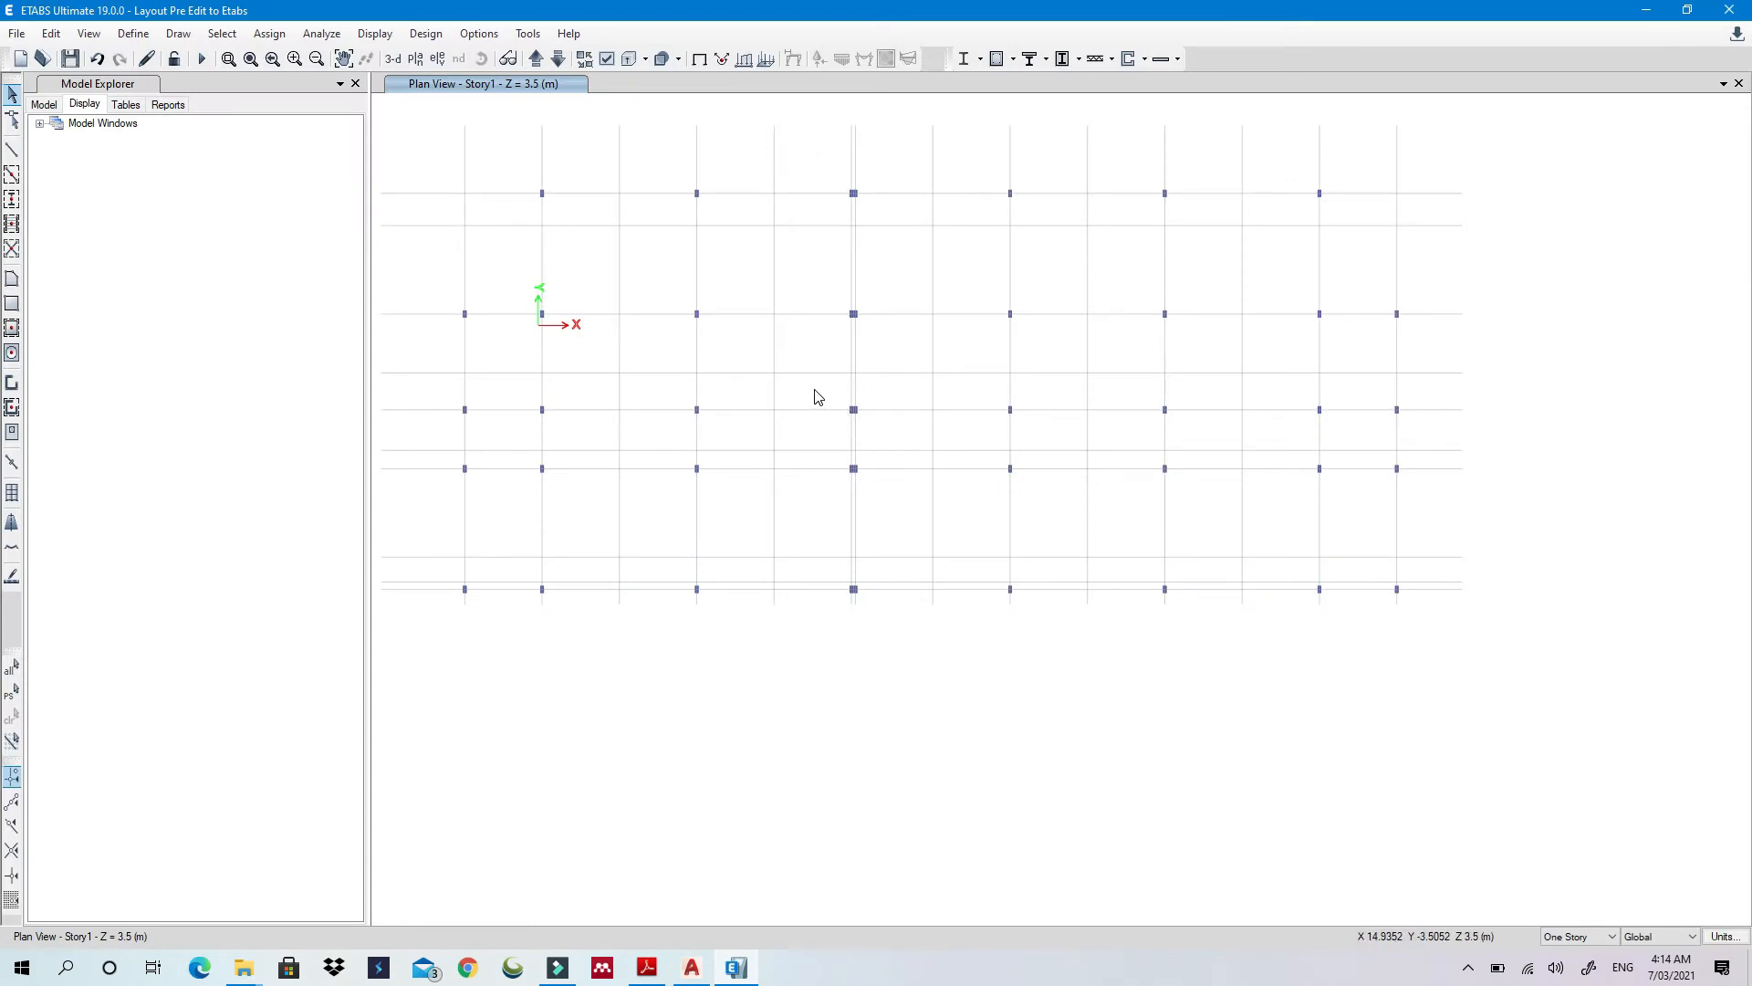
Replicate the nine lower columns around the lobby and staircase bay onto the Roof story
{"action": "left_click_drag", "start_coordinate": [815, 390], "coordinate": [1054, 631]}
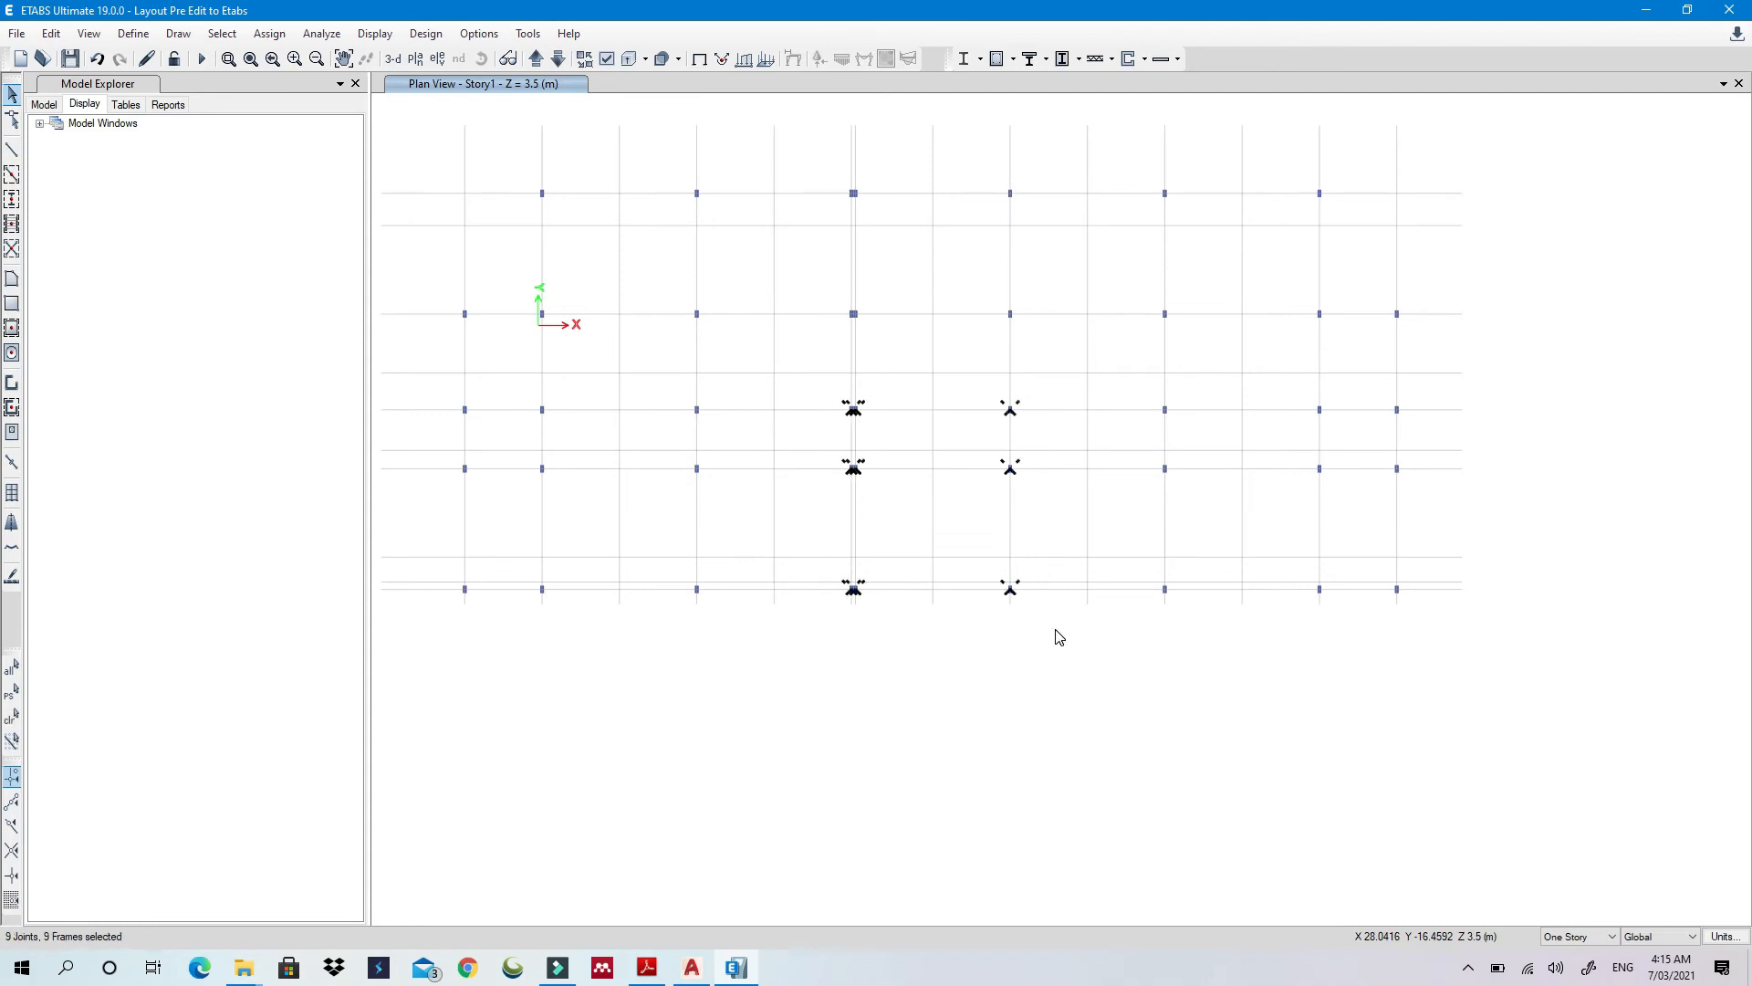
{"action": "left_click", "coordinate": [58, 35]}
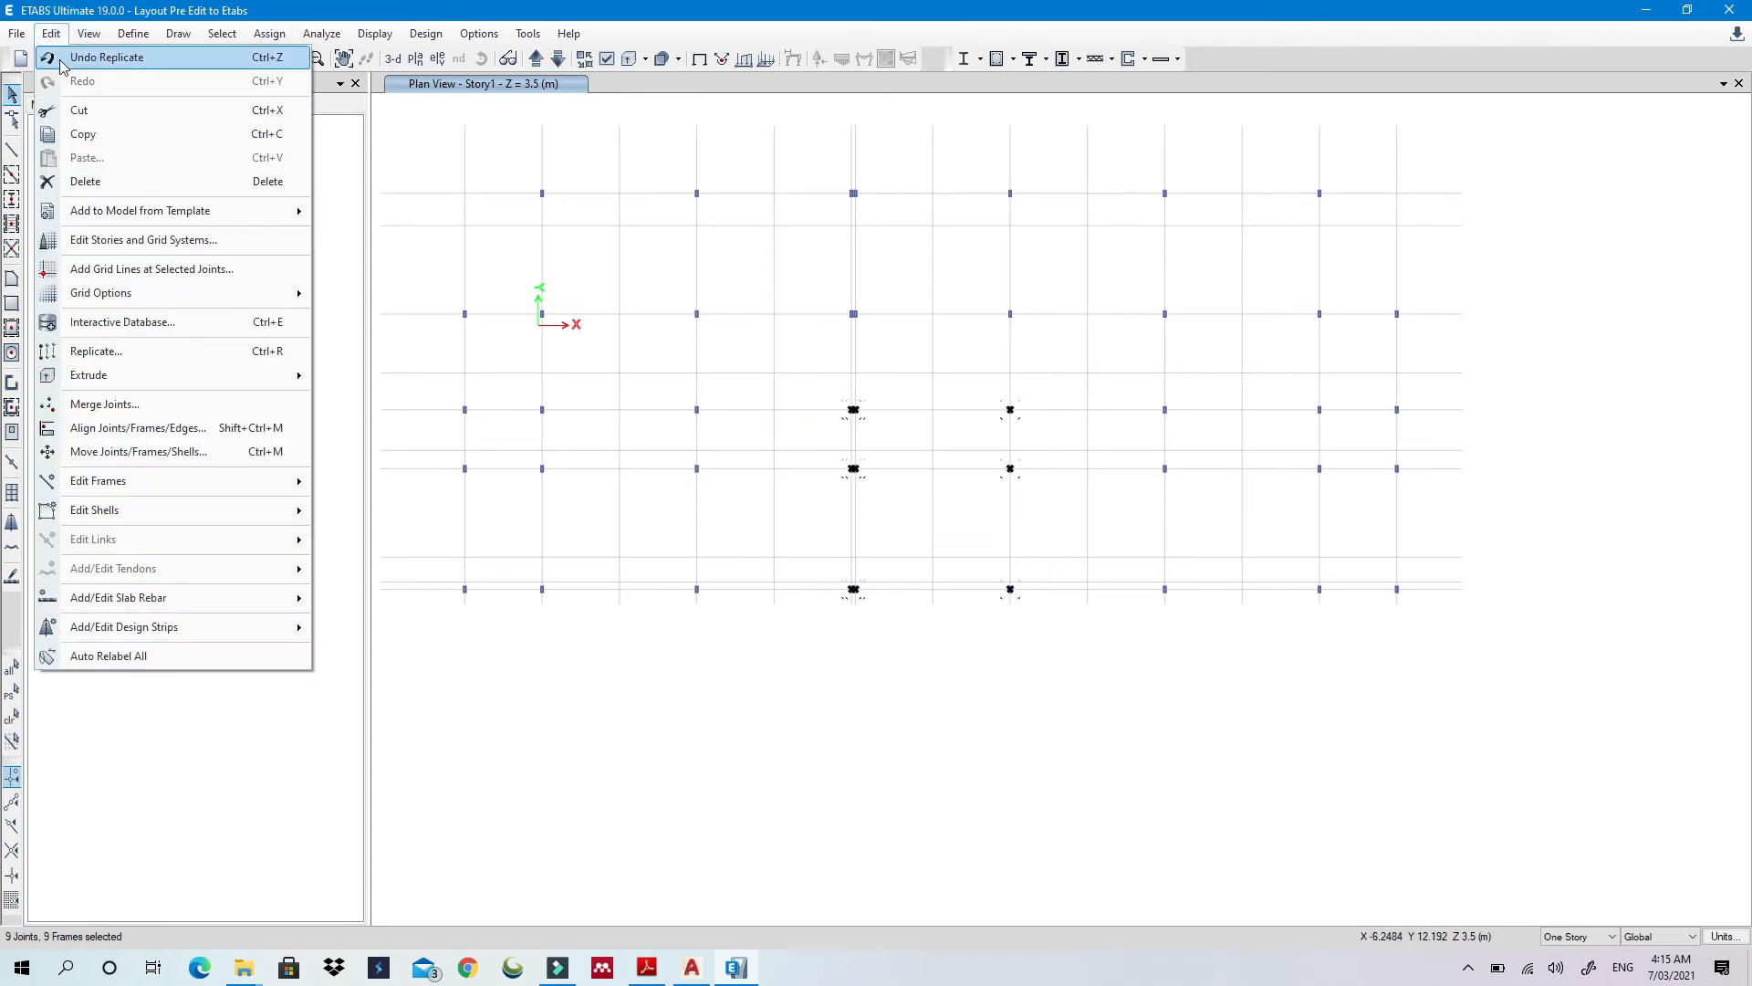
{"action": "left_click", "coordinate": [157, 354]}
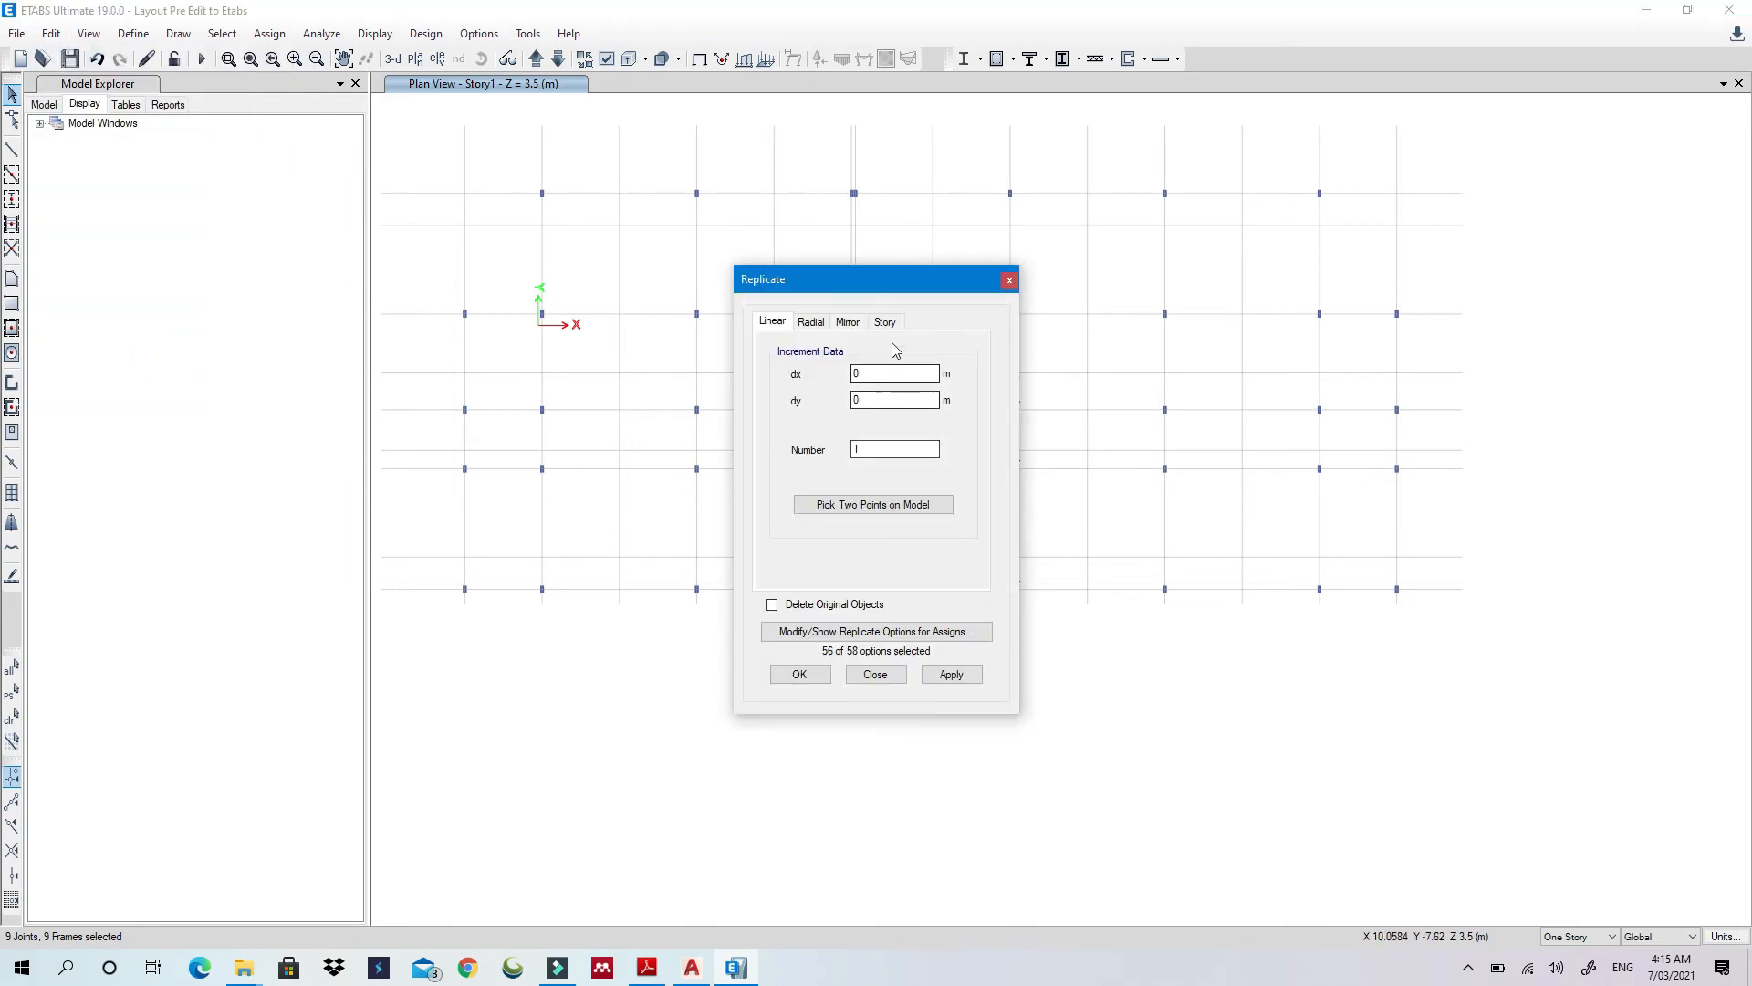
{"action": "left_click", "coordinate": [885, 323]}
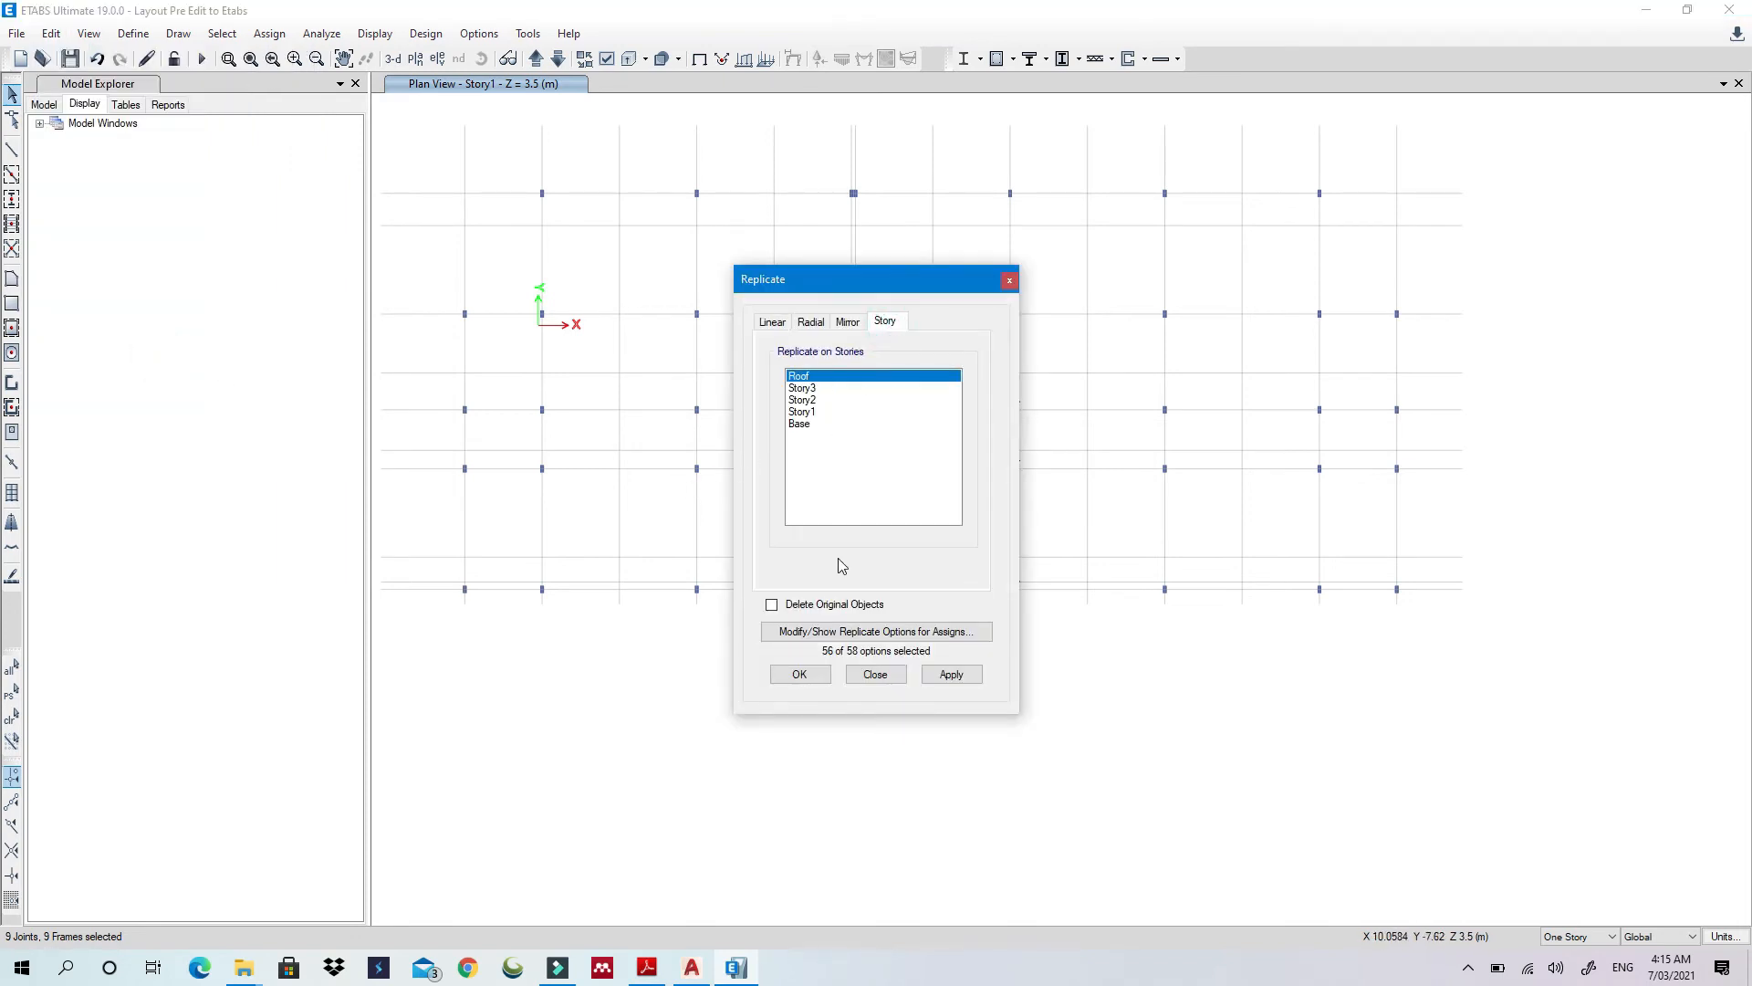
{"action": "left_click", "coordinate": [799, 675]}
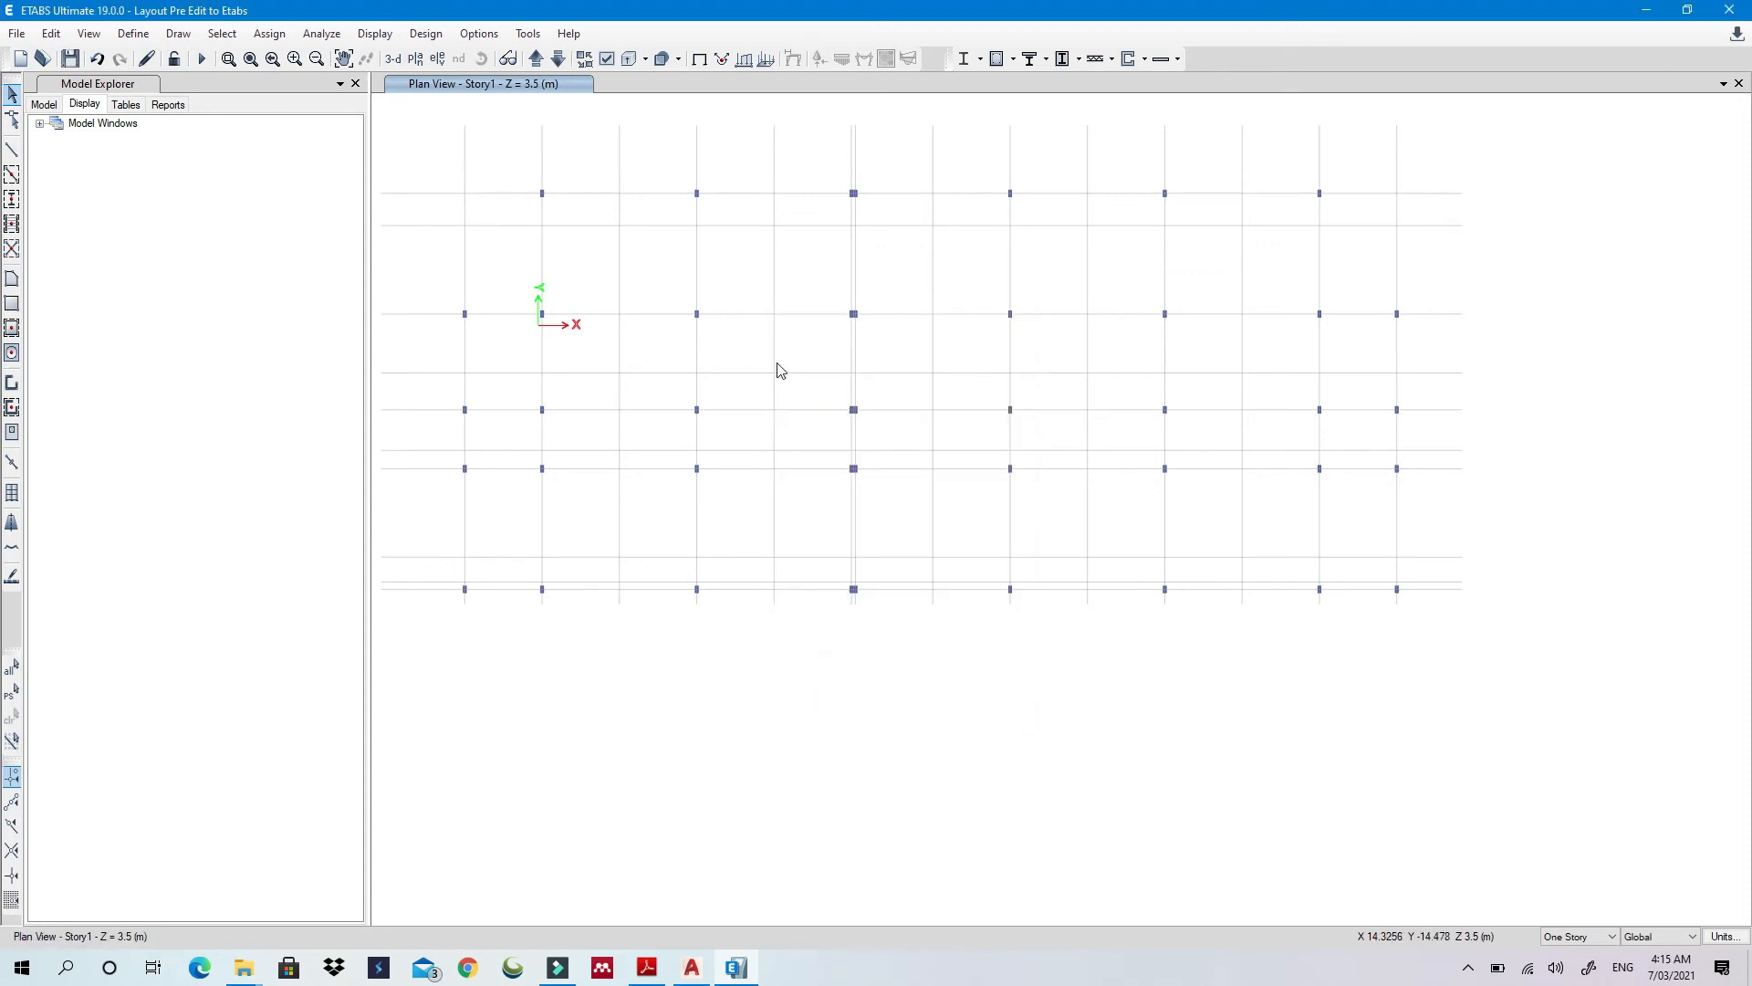
Check the columns extended to the roof in the 3-D view, then return to the Story1 plan and examine its column layout
{"action": "left_click", "coordinate": [392, 58]}
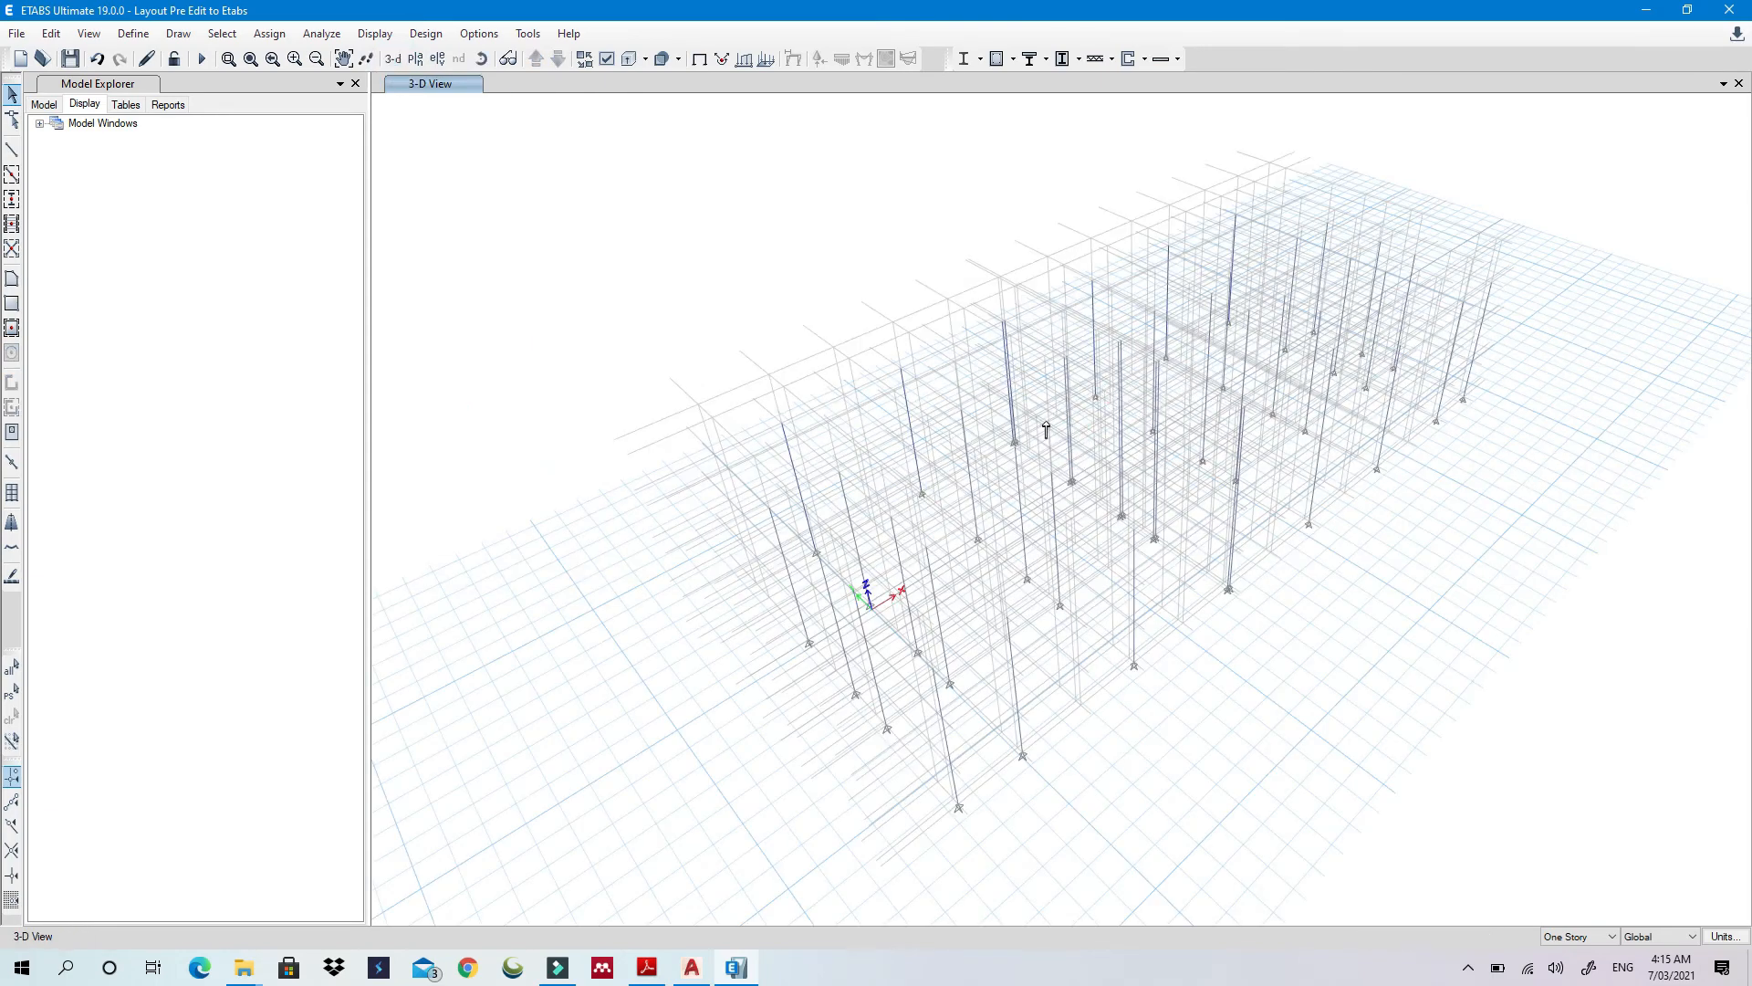
{"action": "middle_click_drag", "start_coordinate": [1076, 437], "coordinate": [1130, 390], "text": "shift"}
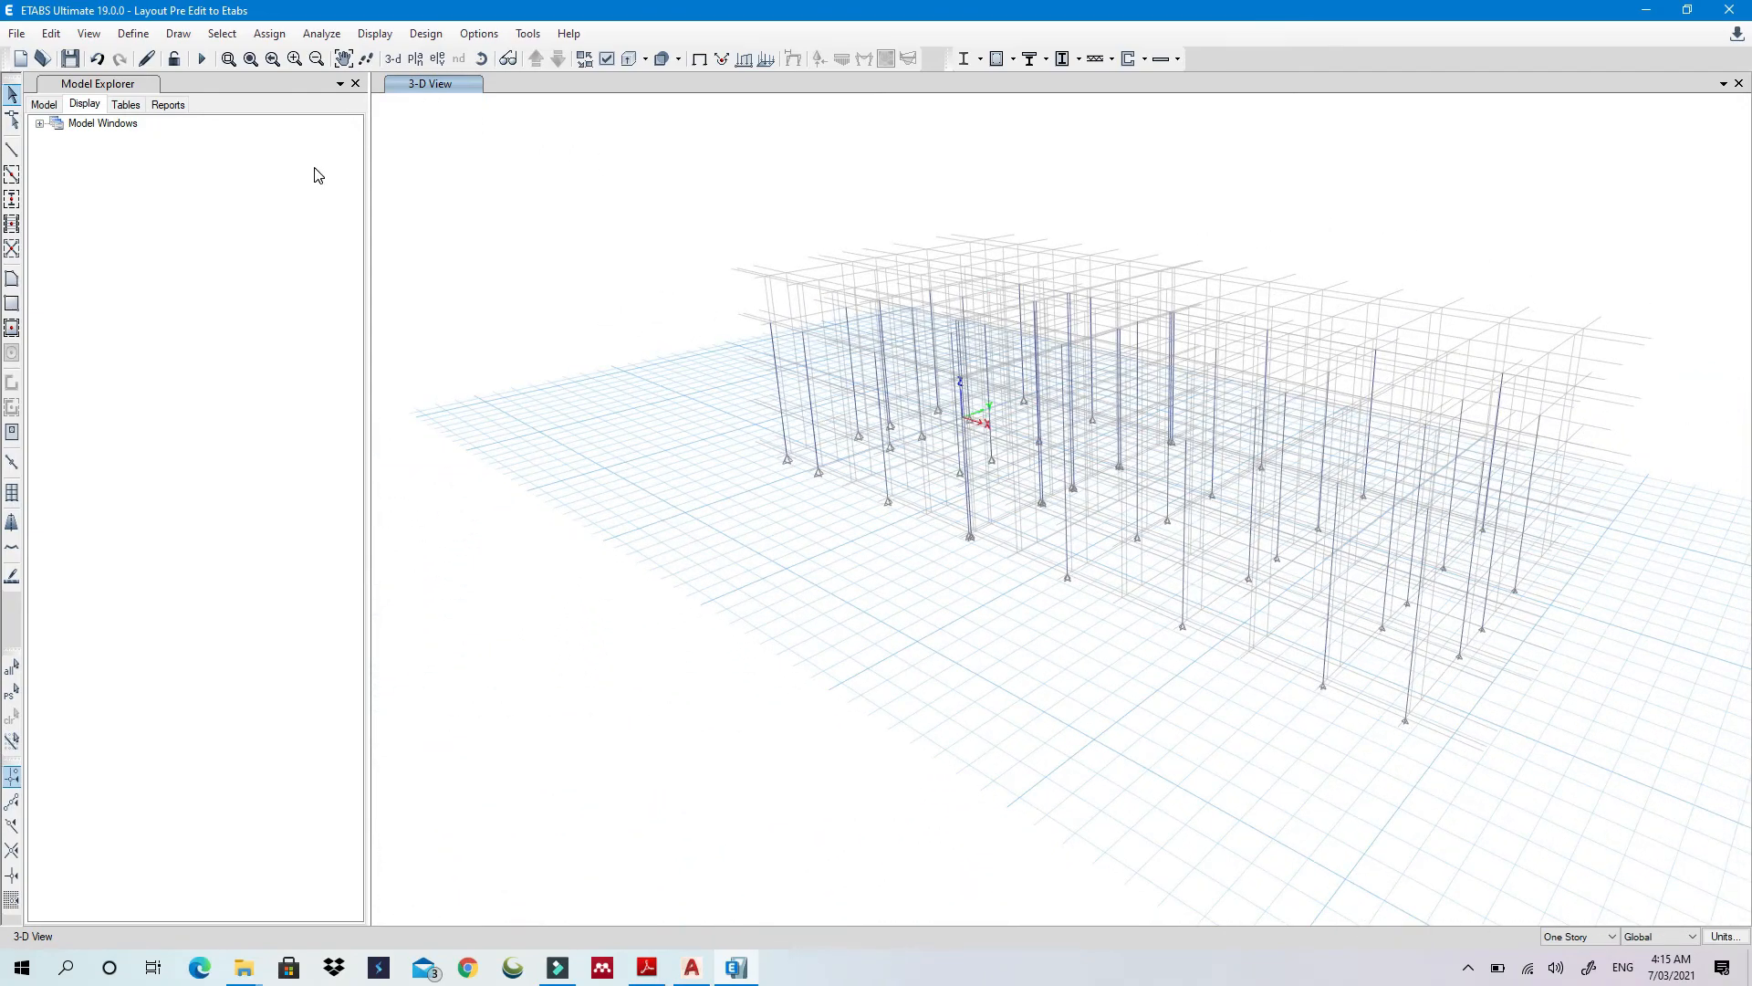
{"action": "left_click", "coordinate": [415, 59]}
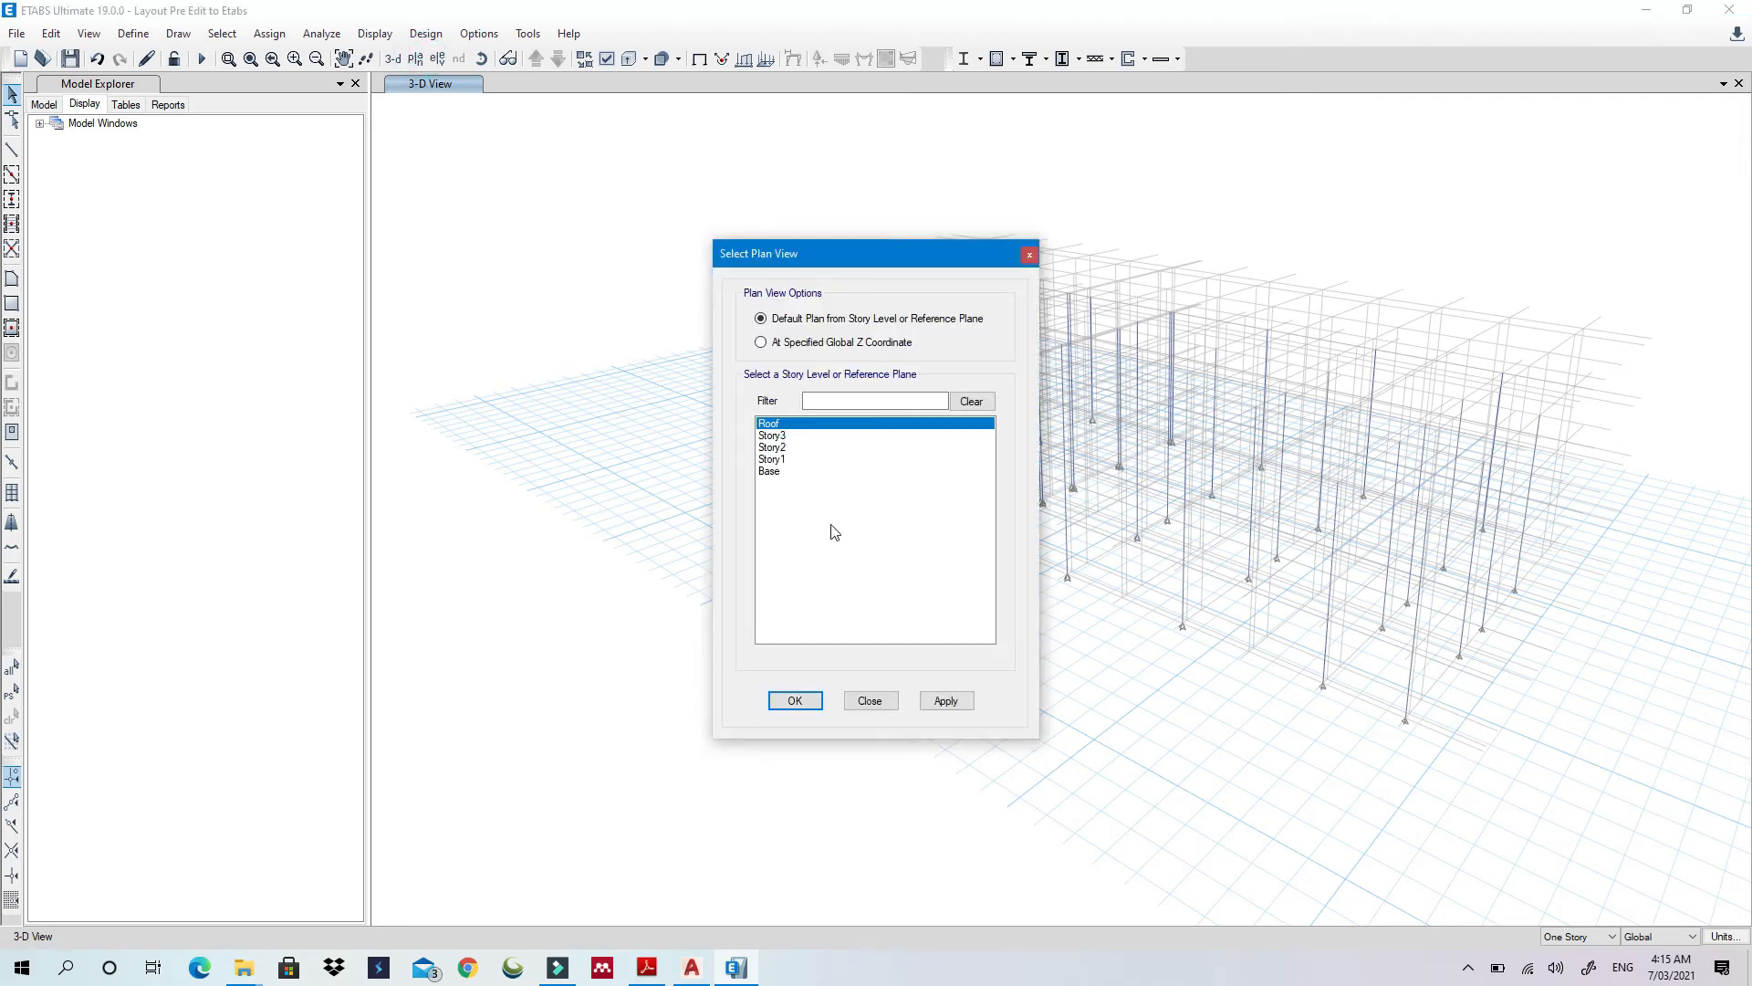
{"action": "left_click", "coordinate": [775, 459]}
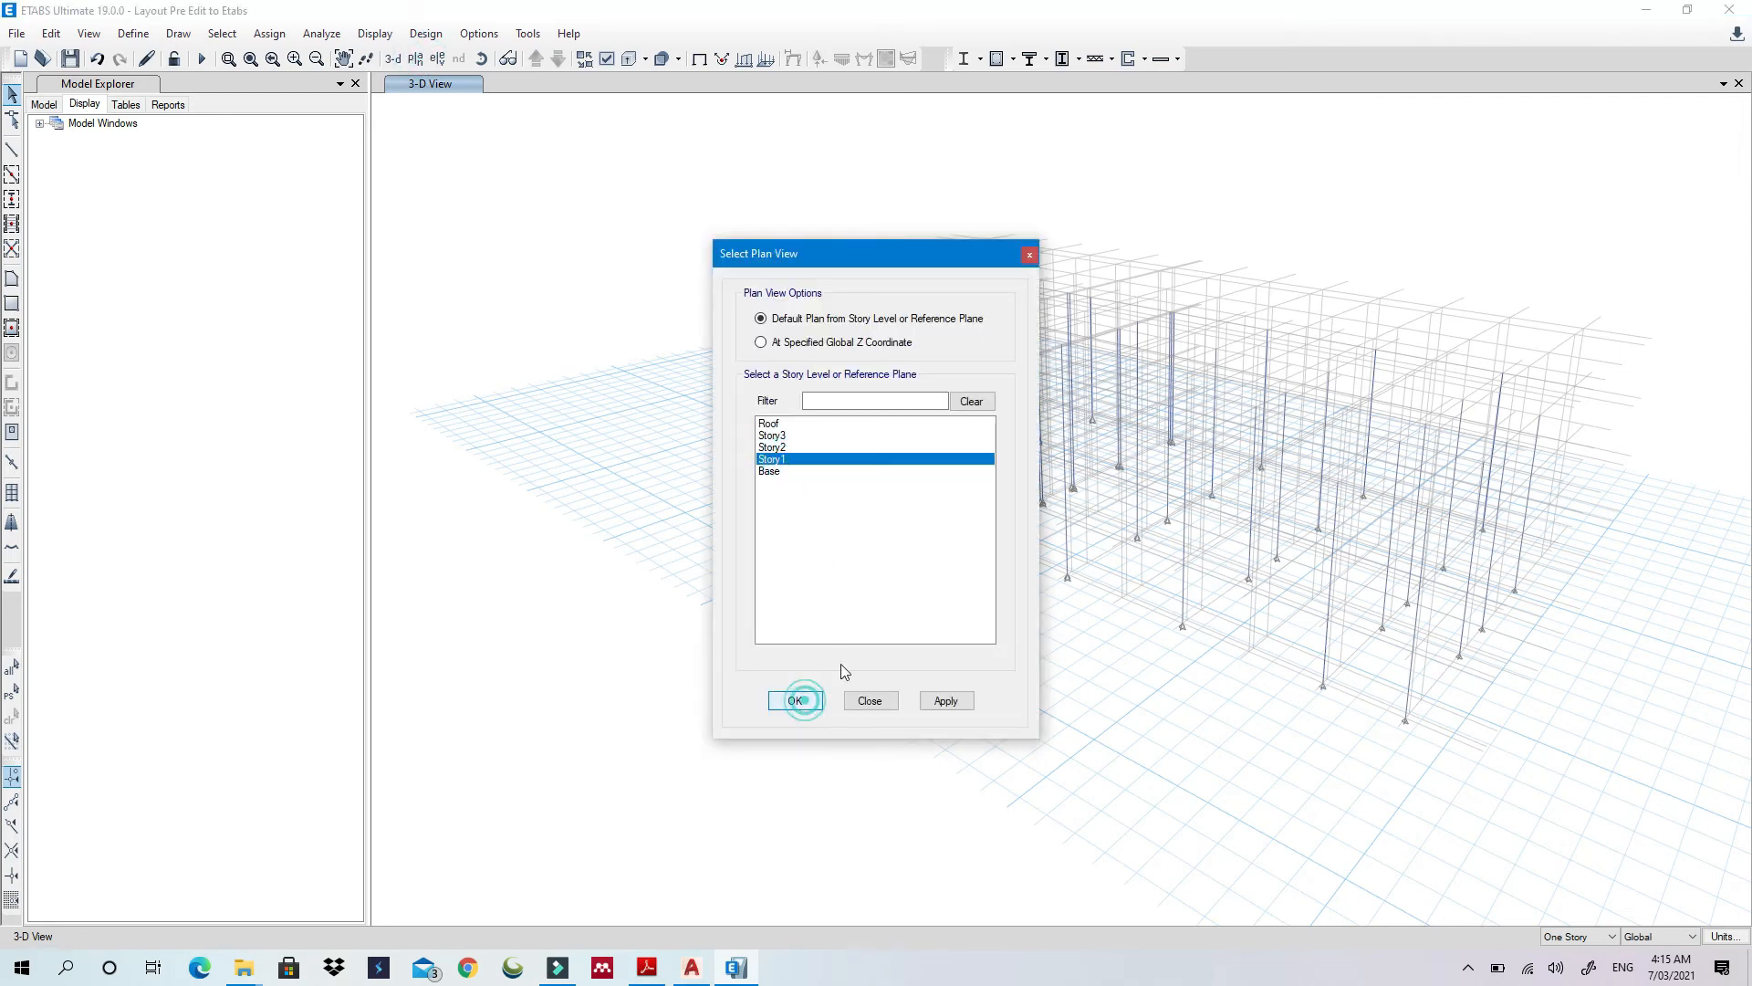
{"action": "left_click", "coordinate": [795, 700]}
{"action": "scroll", "coordinate": [771, 279], "scroll_direction": "down", "scroll_amount": 1}
{"action": "scroll", "coordinate": [755, 304], "scroll_direction": "up", "scroll_amount": 1}
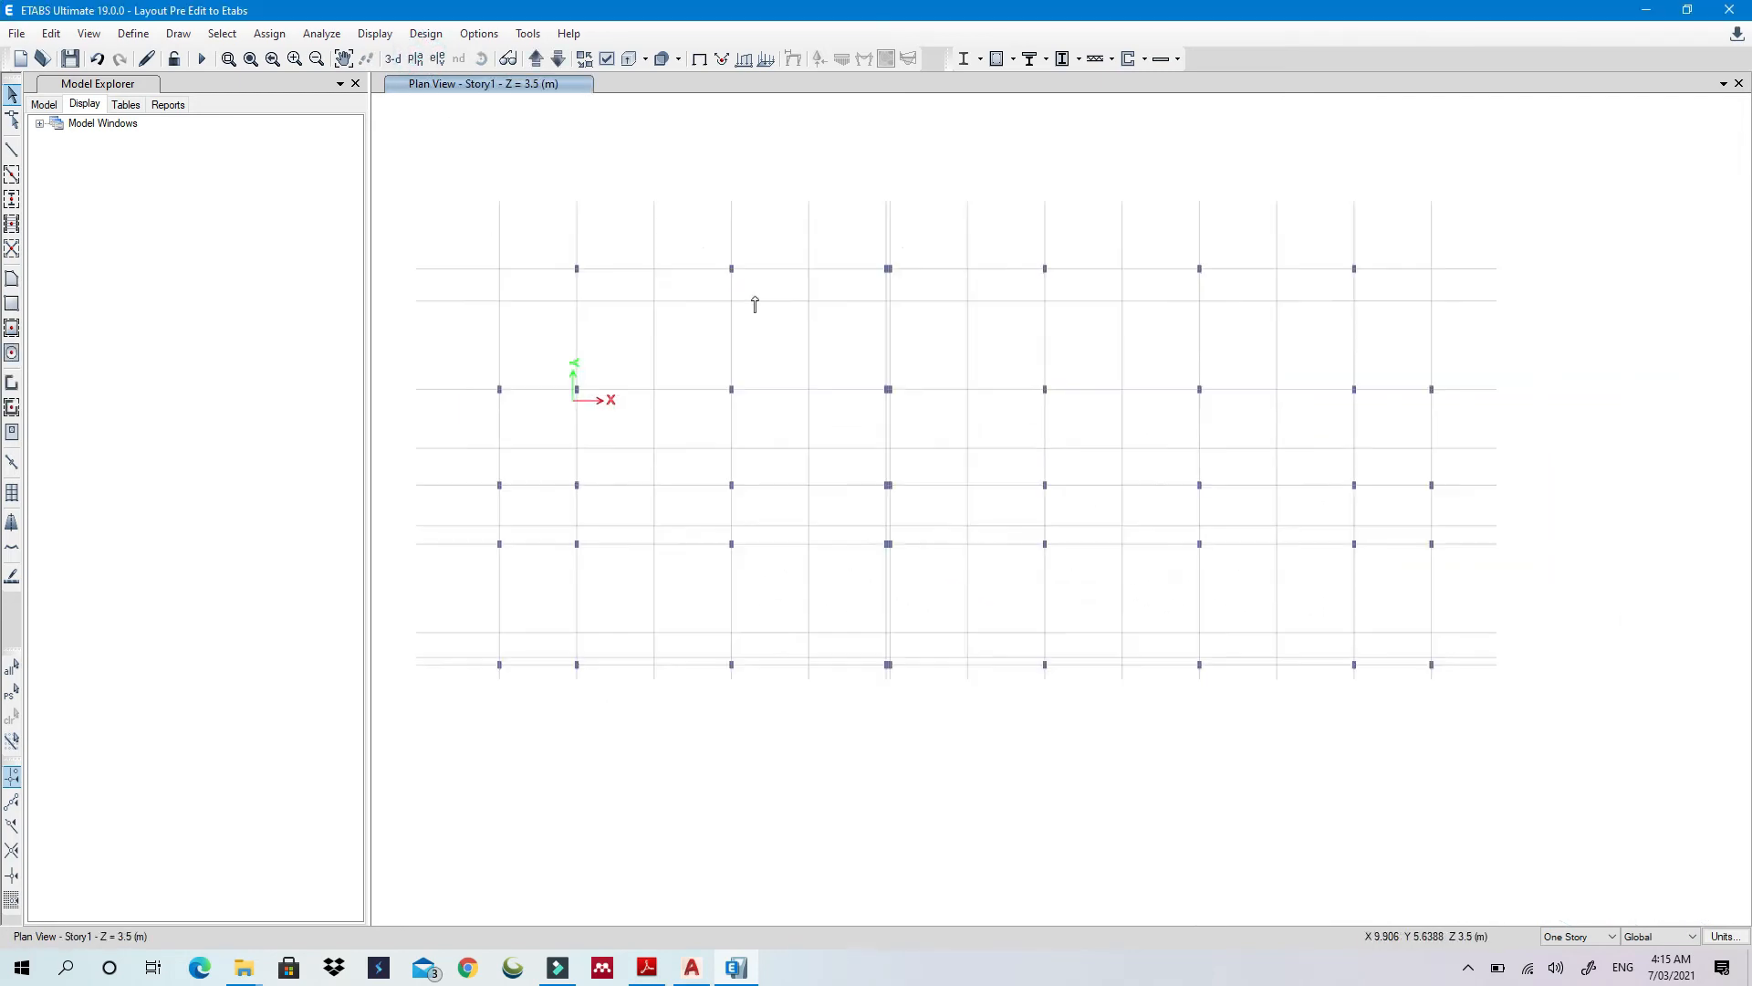
{"action": "scroll", "coordinate": [744, 345], "scroll_direction": "up", "scroll_amount": 1}
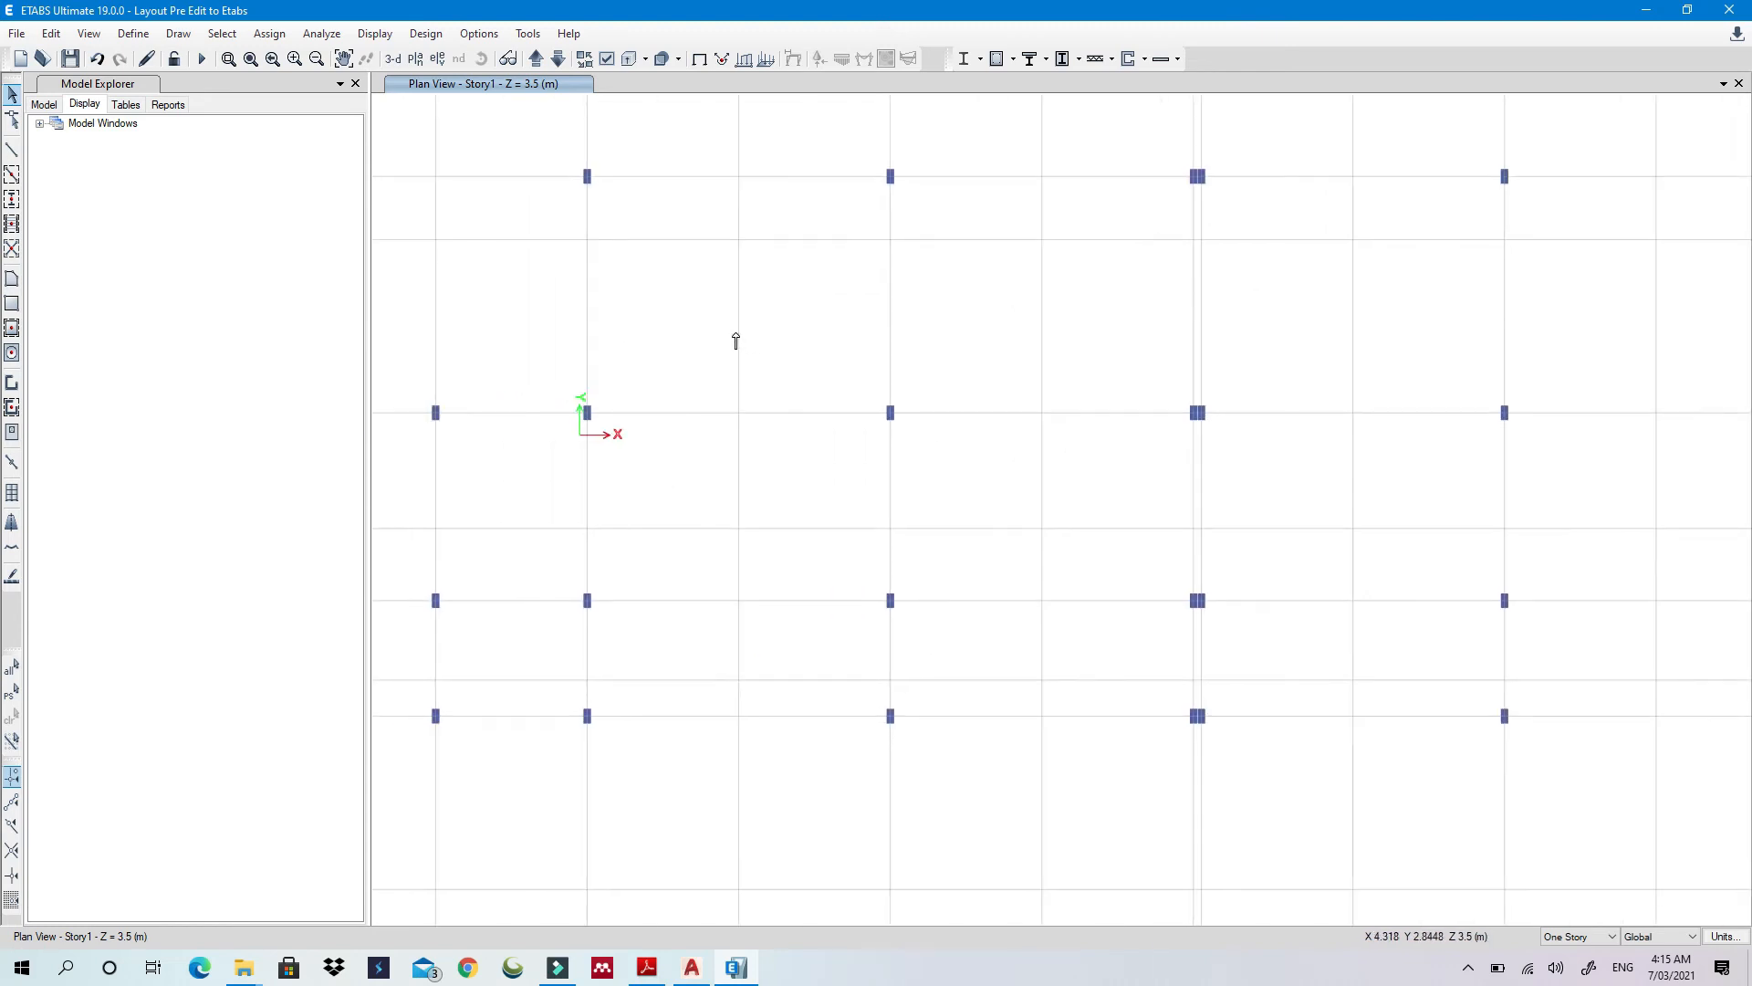
{"action": "scroll", "coordinate": [736, 341], "scroll_direction": "down", "scroll_amount": 1}
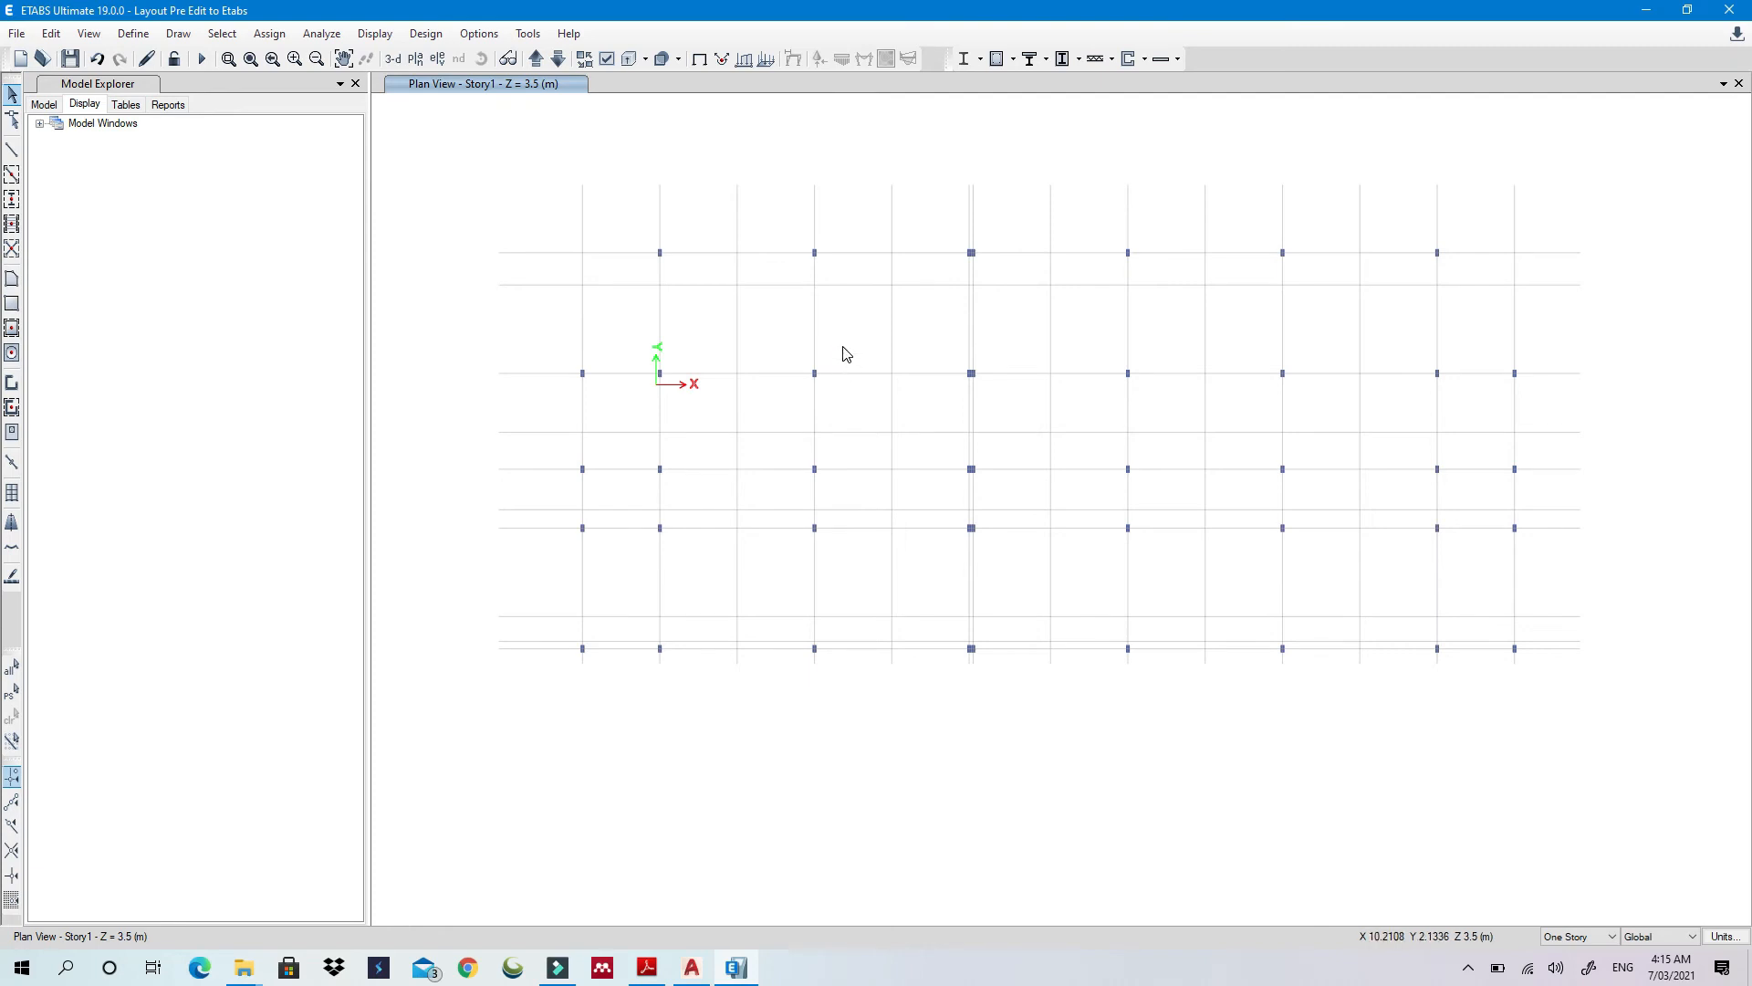
{"action": "middle_click_drag", "start_coordinate": [788, 301], "coordinate": [781, 361]}
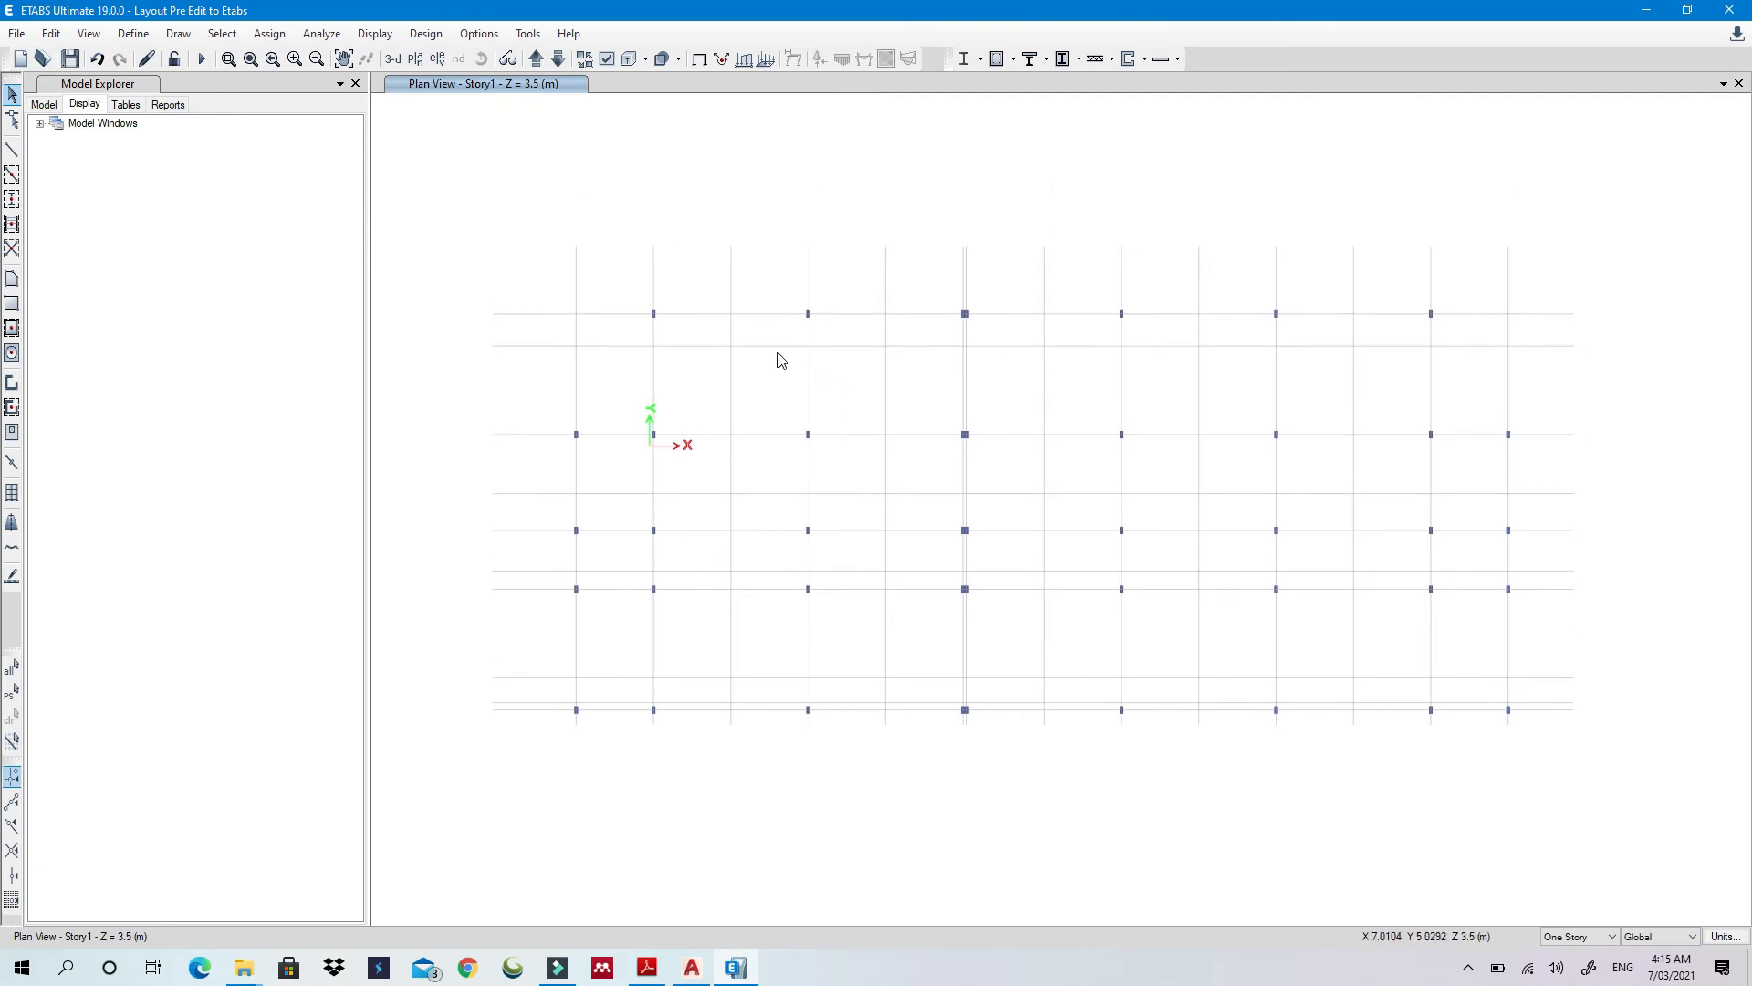
Rename the concrete material as Concrete C25 and set its specified compressive strength to 25 MPa
{"action": "left_click", "coordinate": [137, 34]}
{"action": "left_click", "coordinate": [160, 57]}
{"action": "left_click", "coordinate": [1068, 430]}
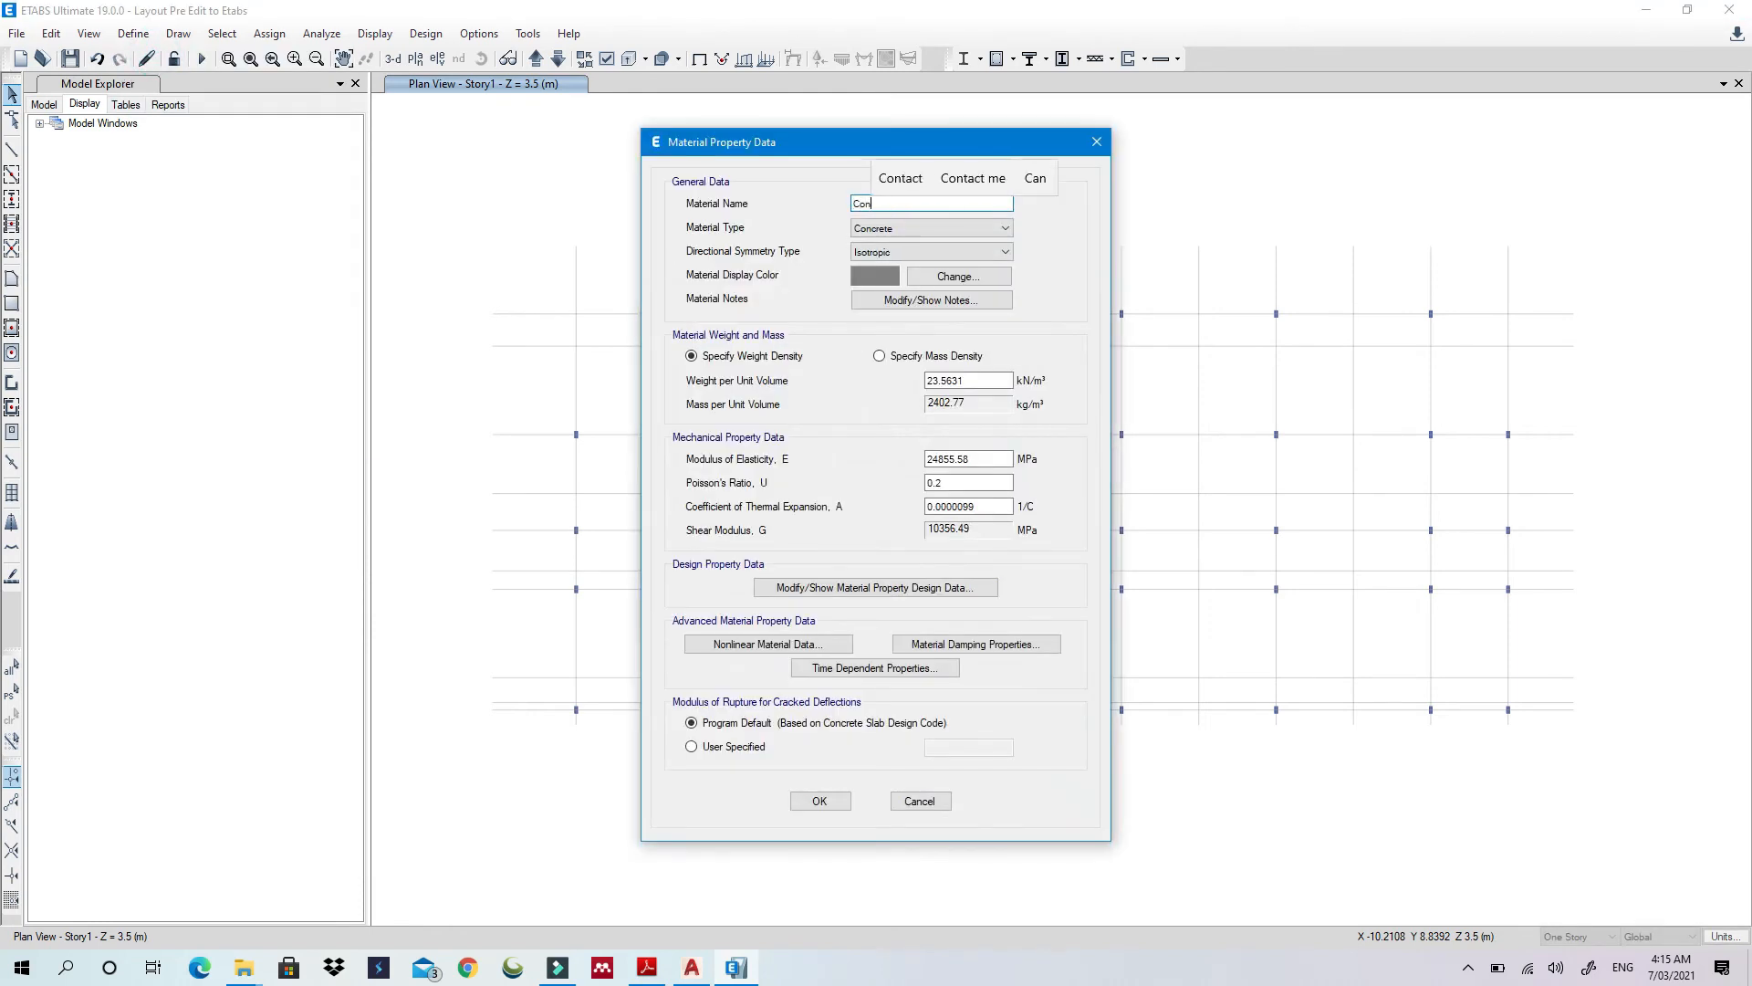
{"action": "type", "text": "C25"}
{"action": "left_click", "coordinate": [875, 586]}
{"action": "type", "text": "25"}
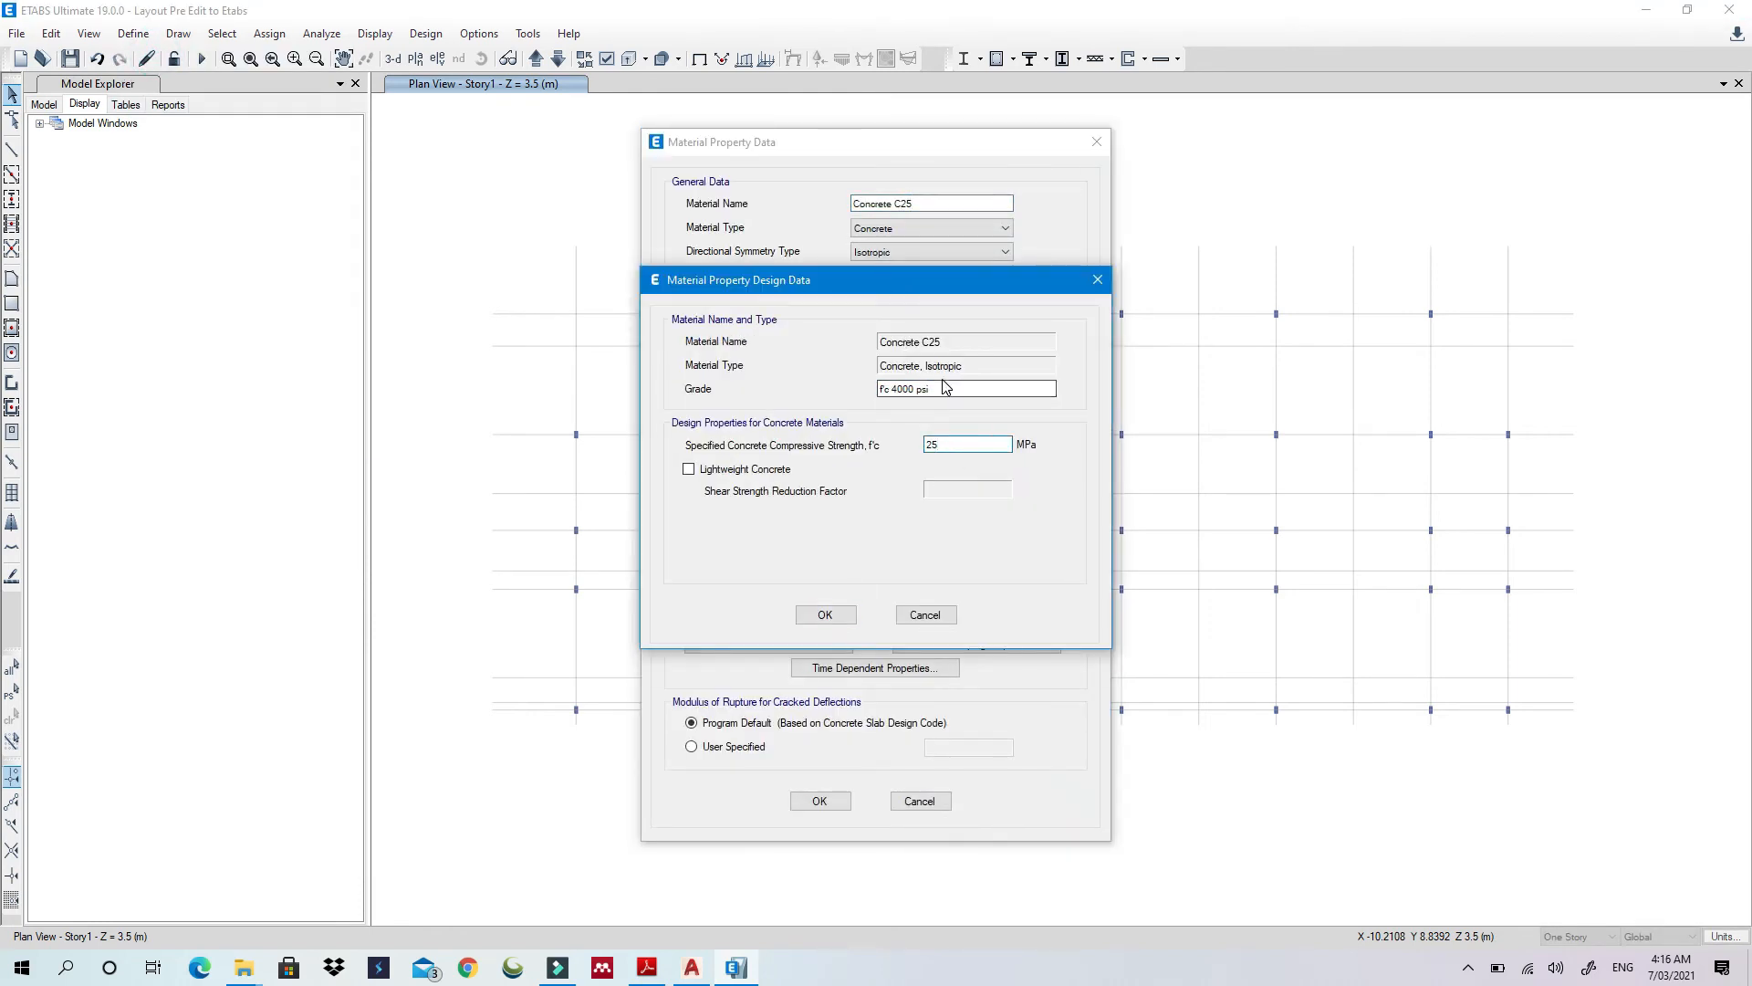
{"action": "key", "text": "BackSpace"}
{"action": "key", "text": "BackSpace"}
{"action": "type", "text": "25"}
{"action": "key", "text": "Return"}
{"action": "left_click", "coordinate": [819, 801]}
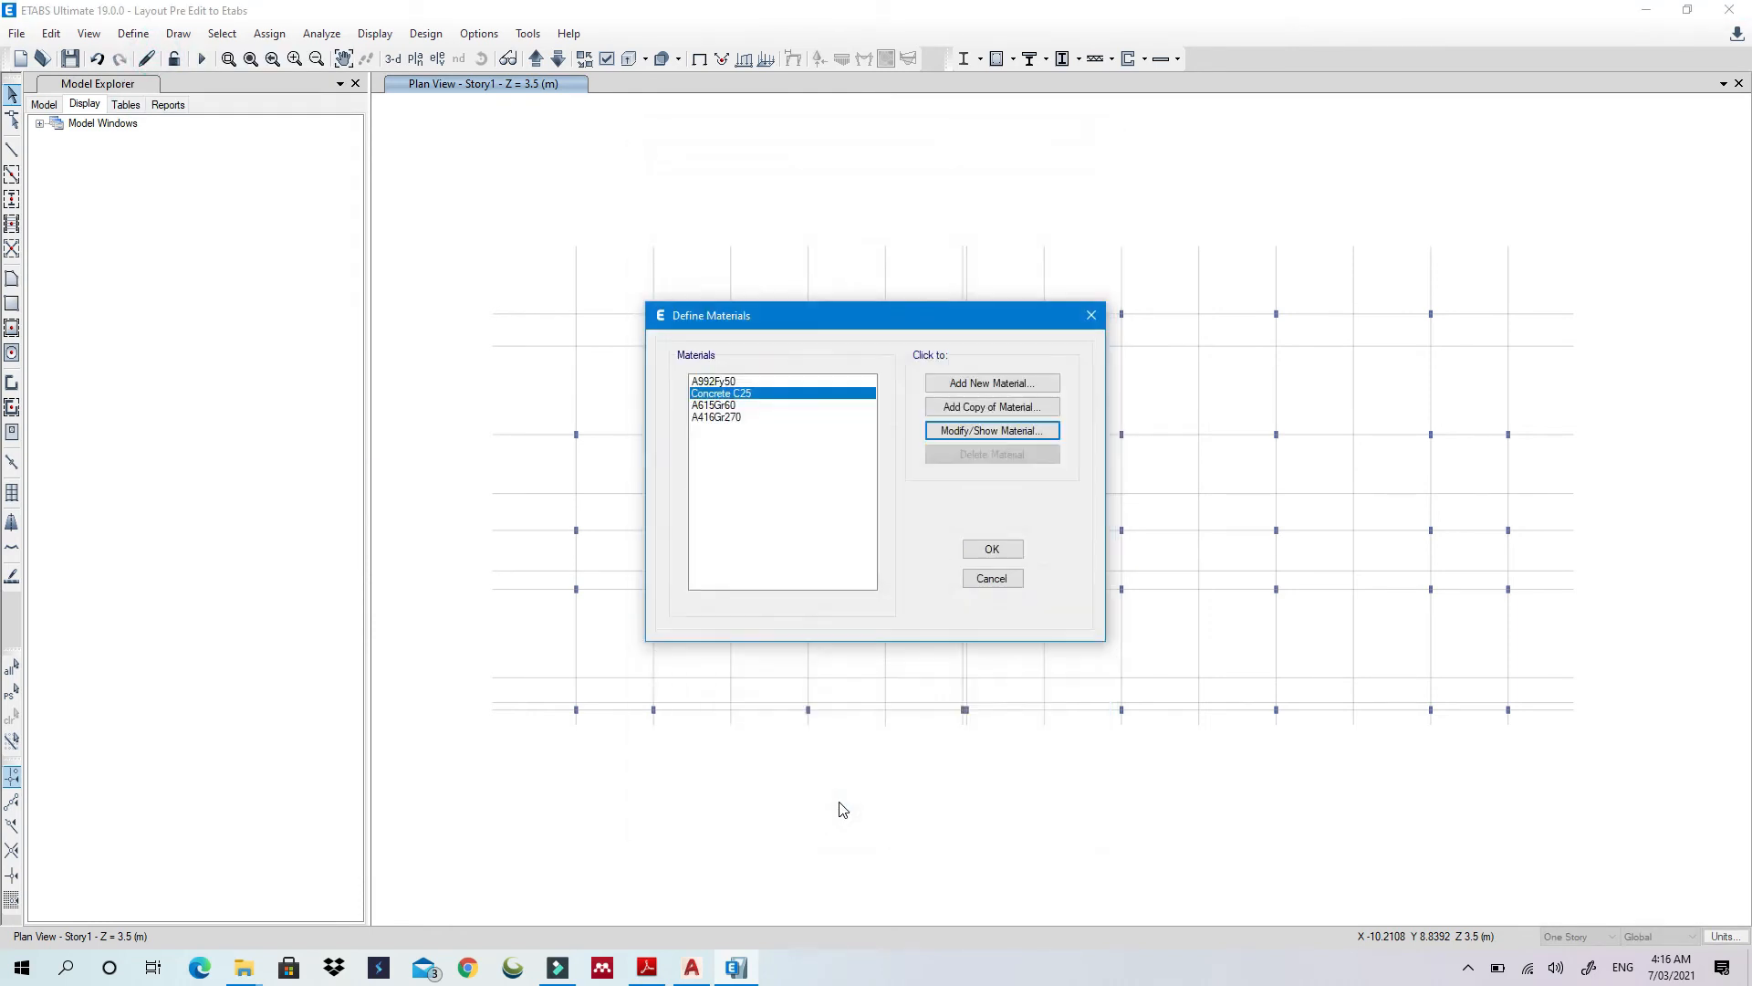
Define a material named Reinforcement Fy460 with the Rebar type and accept its design property data
{"action": "double_click", "coordinate": [767, 379]}
{"action": "type", "text": "Reinforcement"}
{"action": "left_click", "coordinate": [931, 227]}
{"action": "left_click", "coordinate": [912, 298]}
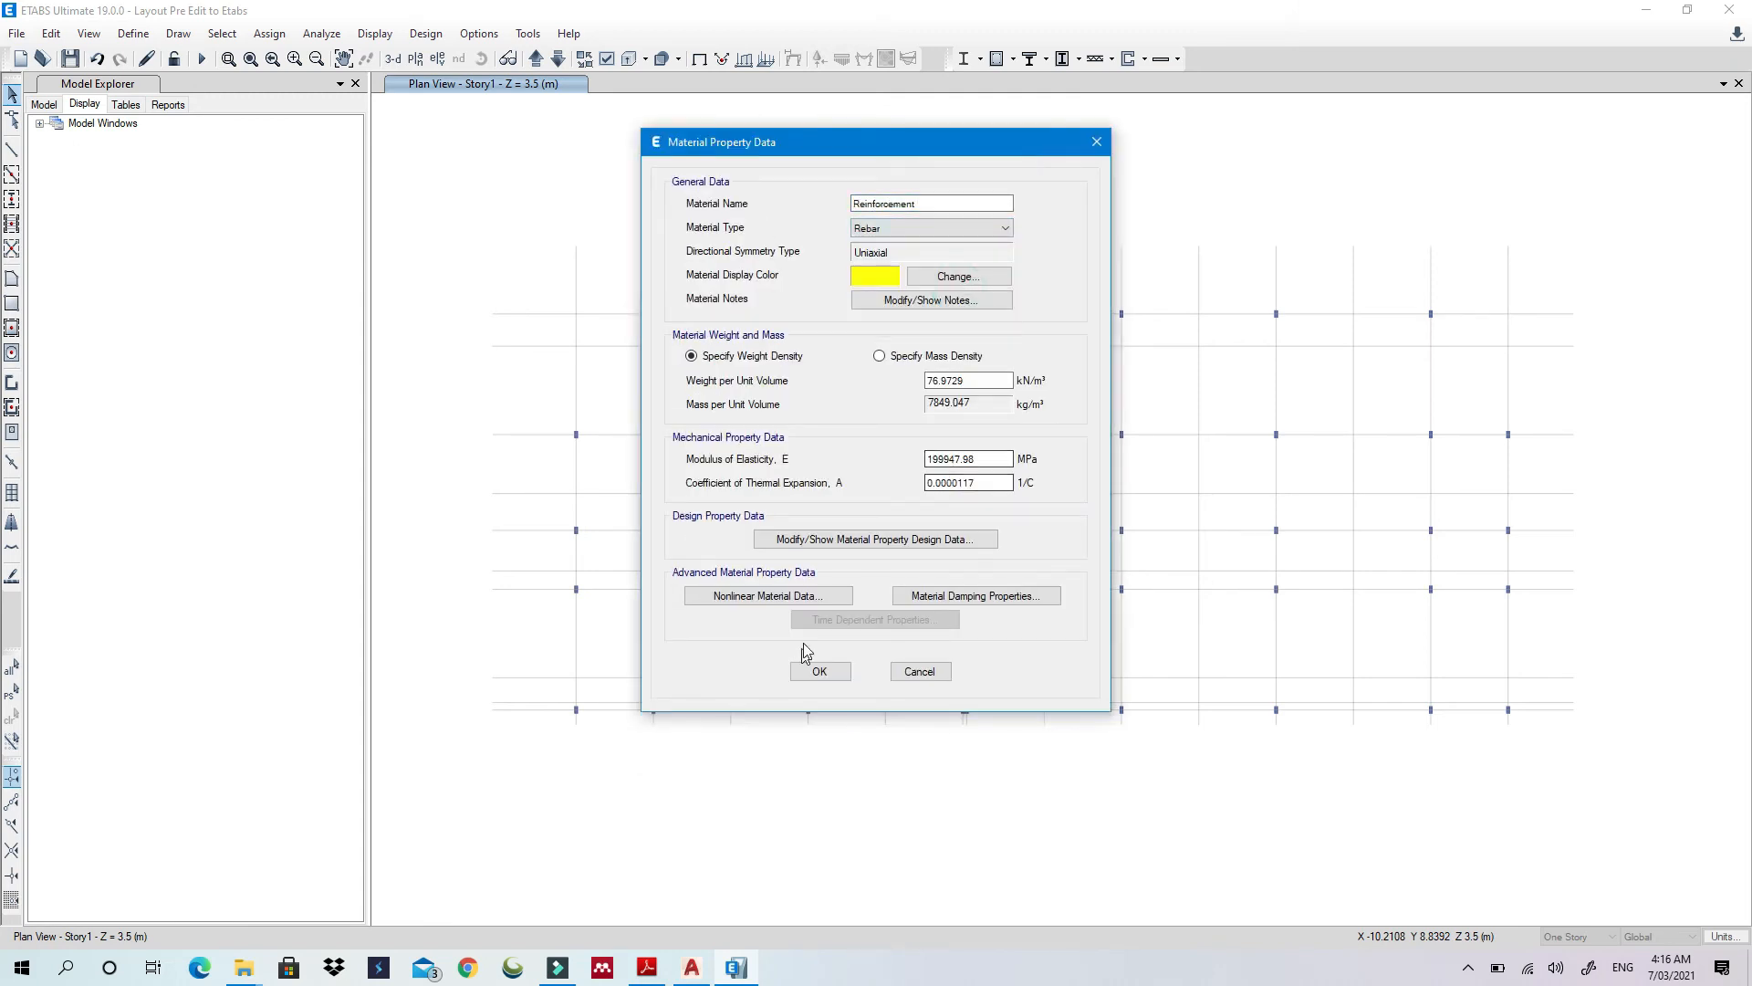
{"action": "left_click", "coordinate": [875, 538]}
{"action": "left_click", "coordinate": [825, 614]}
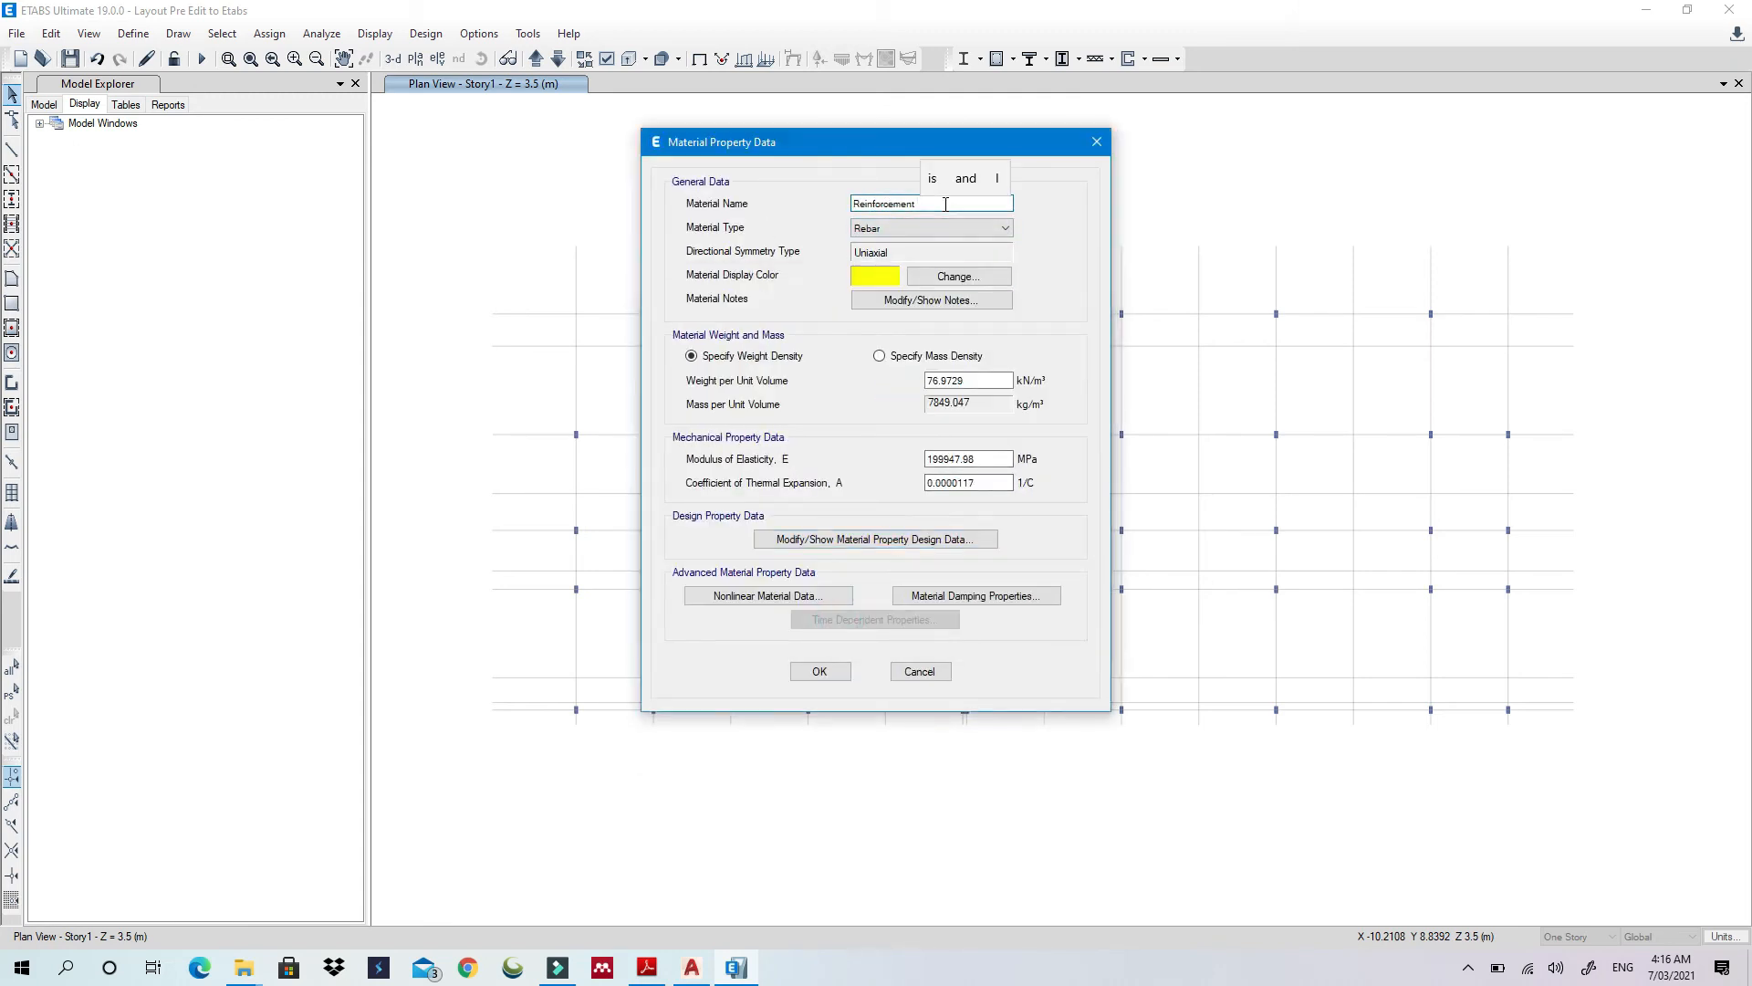
{"action": "type", "text": "Fy460"}
{"action": "left_click", "coordinate": [819, 670]}
{"action": "left_click", "coordinate": [994, 544]}
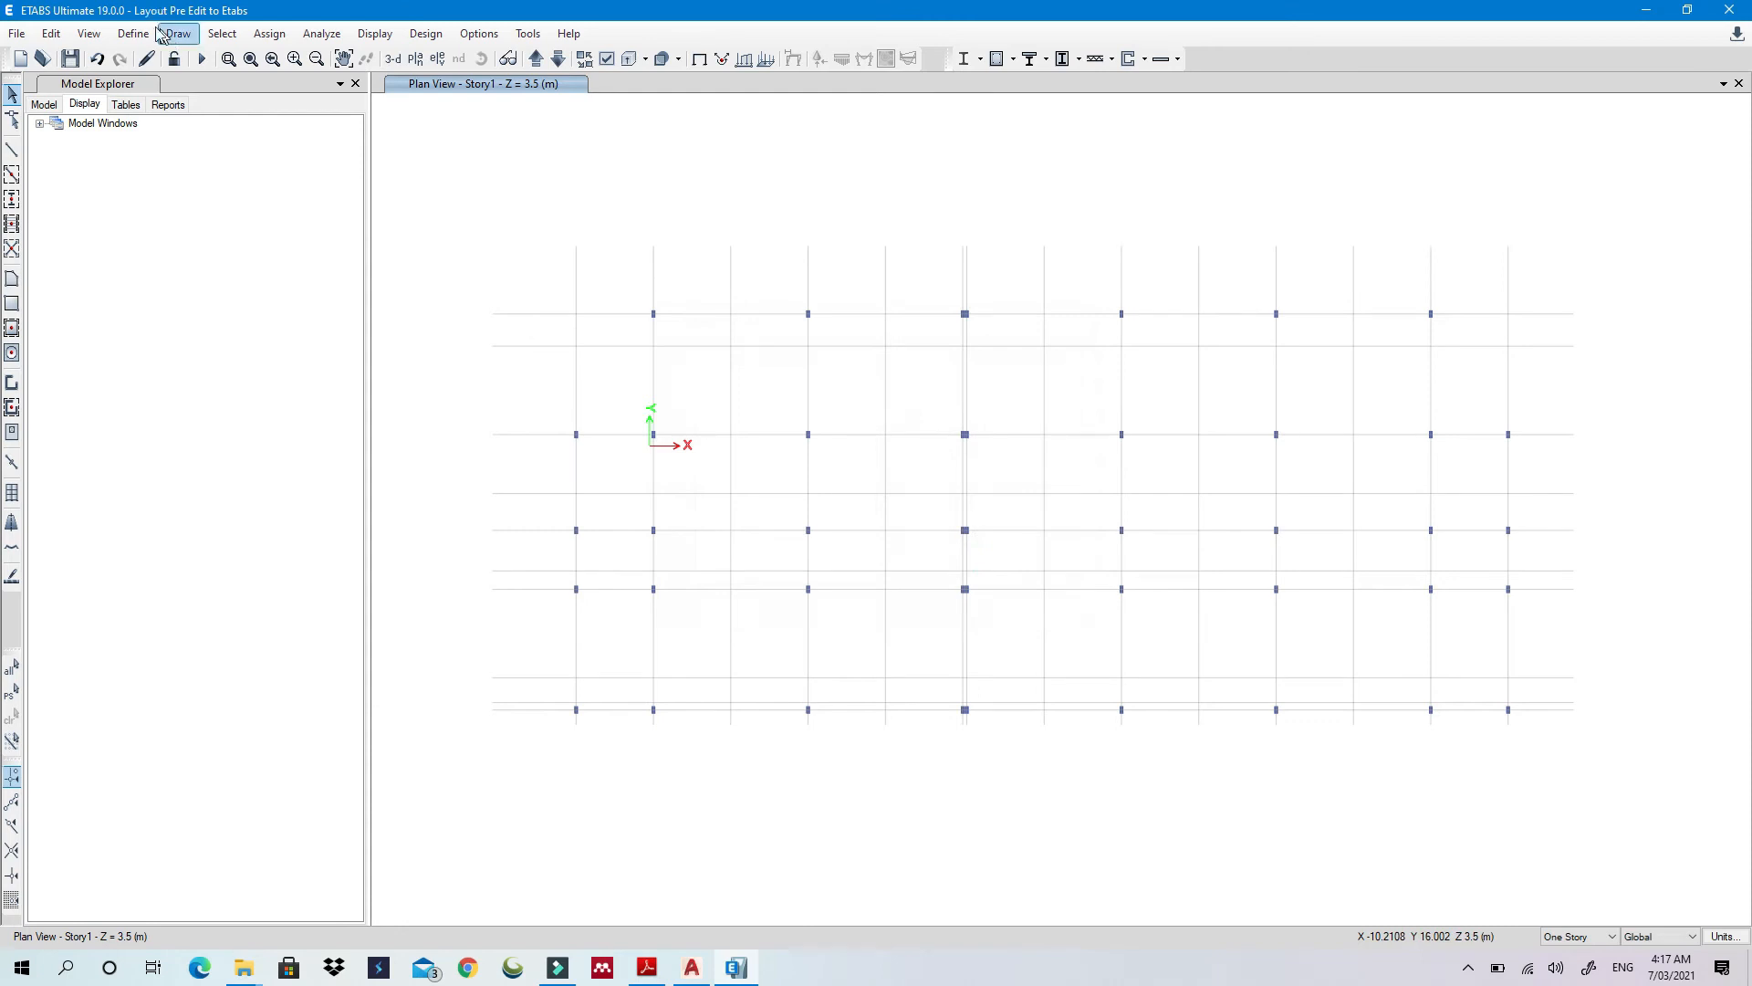
Examine a column's orientation in the Story1 plan and inspect the columns in the 3-D view
{"action": "left_click", "coordinate": [133, 34]}
{"action": "mouse_move", "coordinate": [324, 89]}
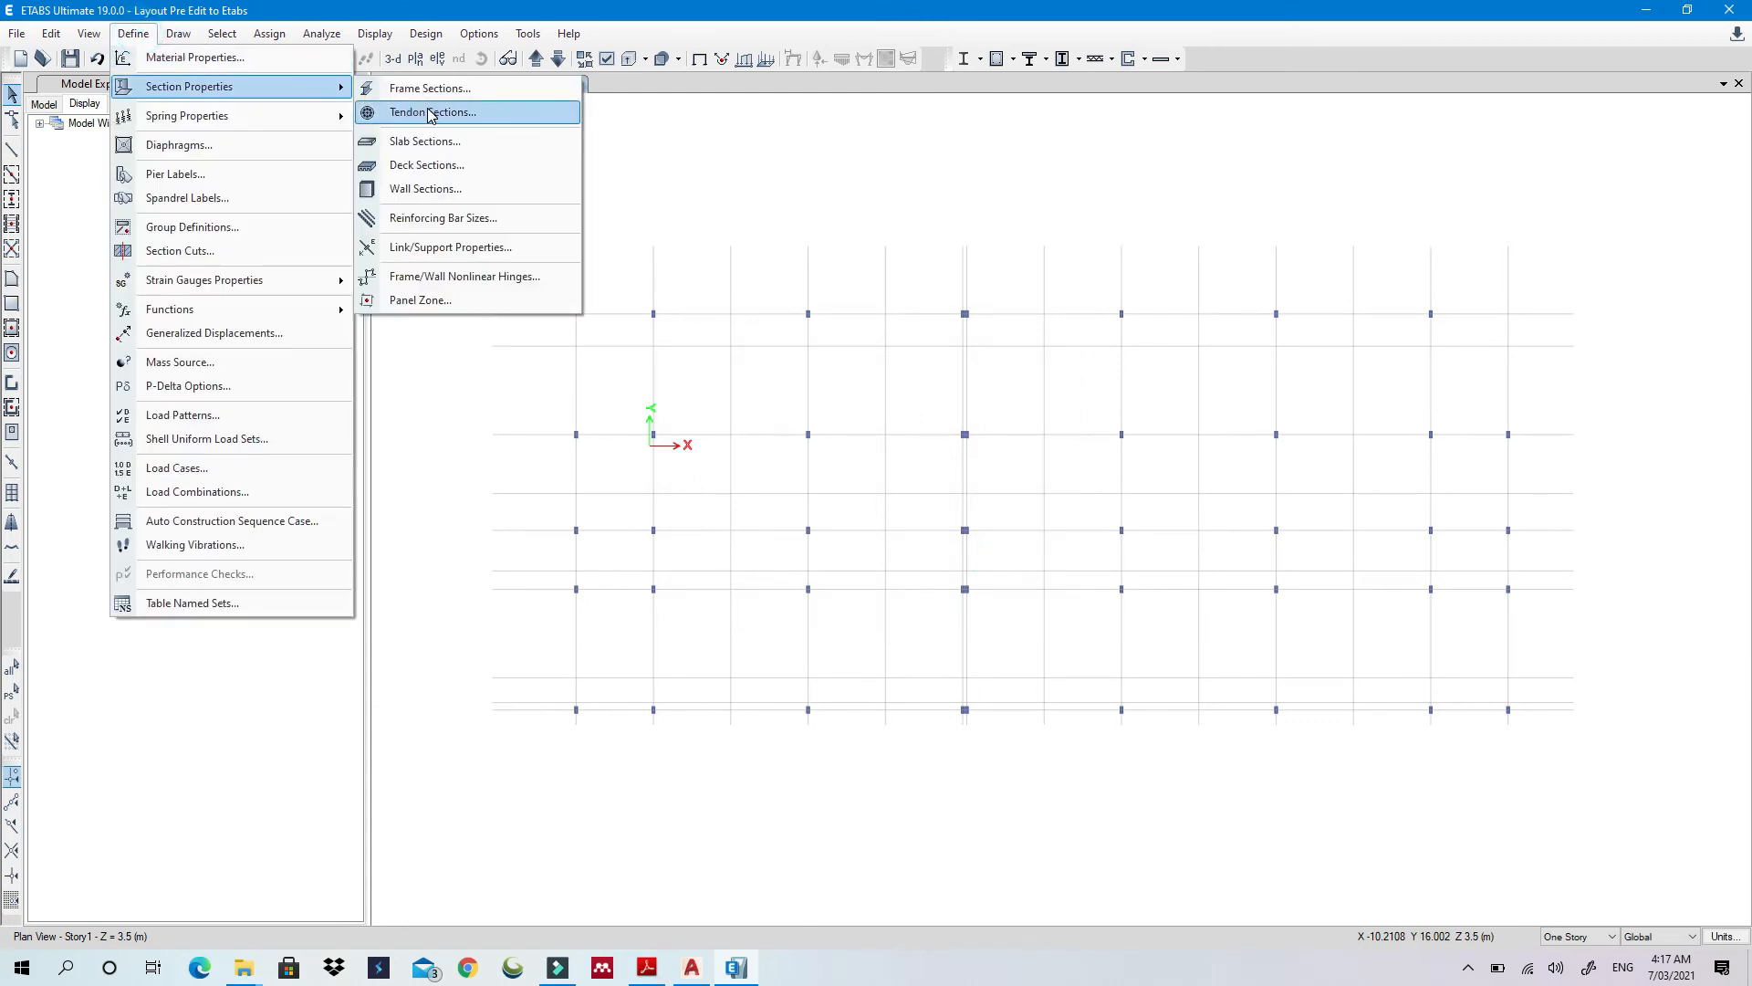
{"action": "left_click", "coordinate": [429, 89]}
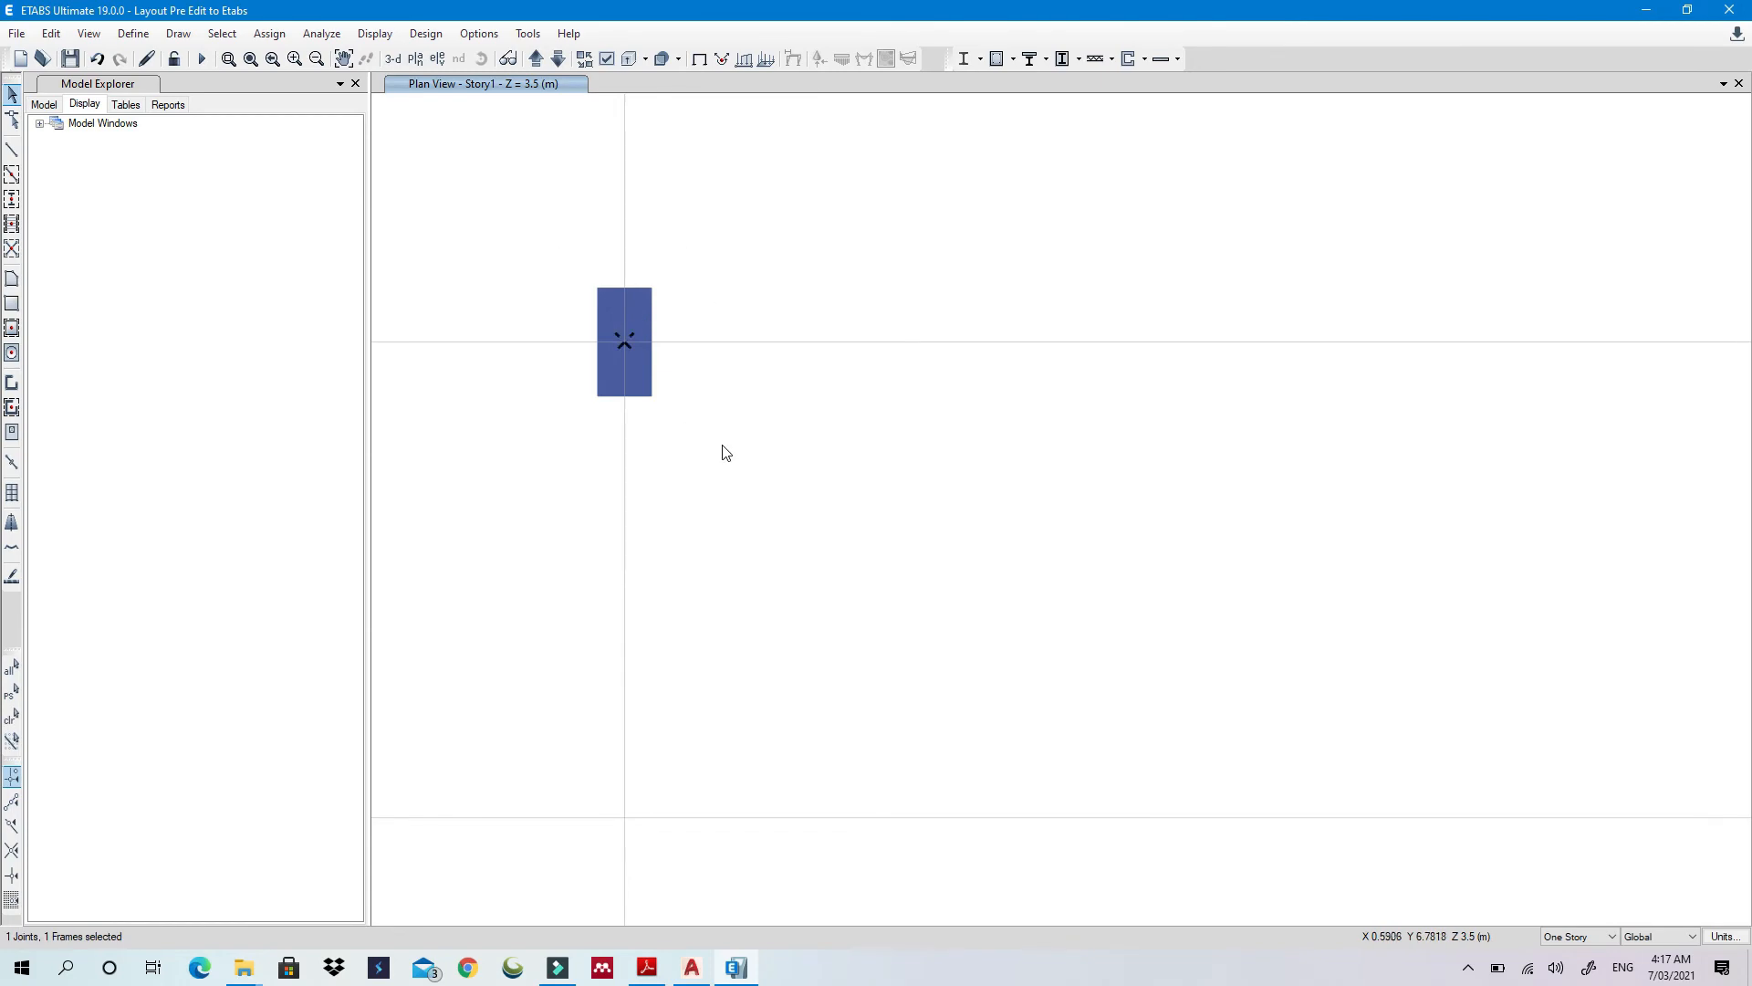
{"action": "right_click", "coordinate": [720, 450]}
{"action": "key", "text": "Escape"}
{"action": "middle_click_drag", "start_coordinate": [617, 366], "coordinate": [693, 517]}
{"action": "right_click", "coordinate": [693, 517]}
{"action": "left_click", "coordinate": [390, 59]}
{"action": "right_click", "coordinate": [879, 458]}
{"action": "left_click", "coordinate": [1044, 169]}
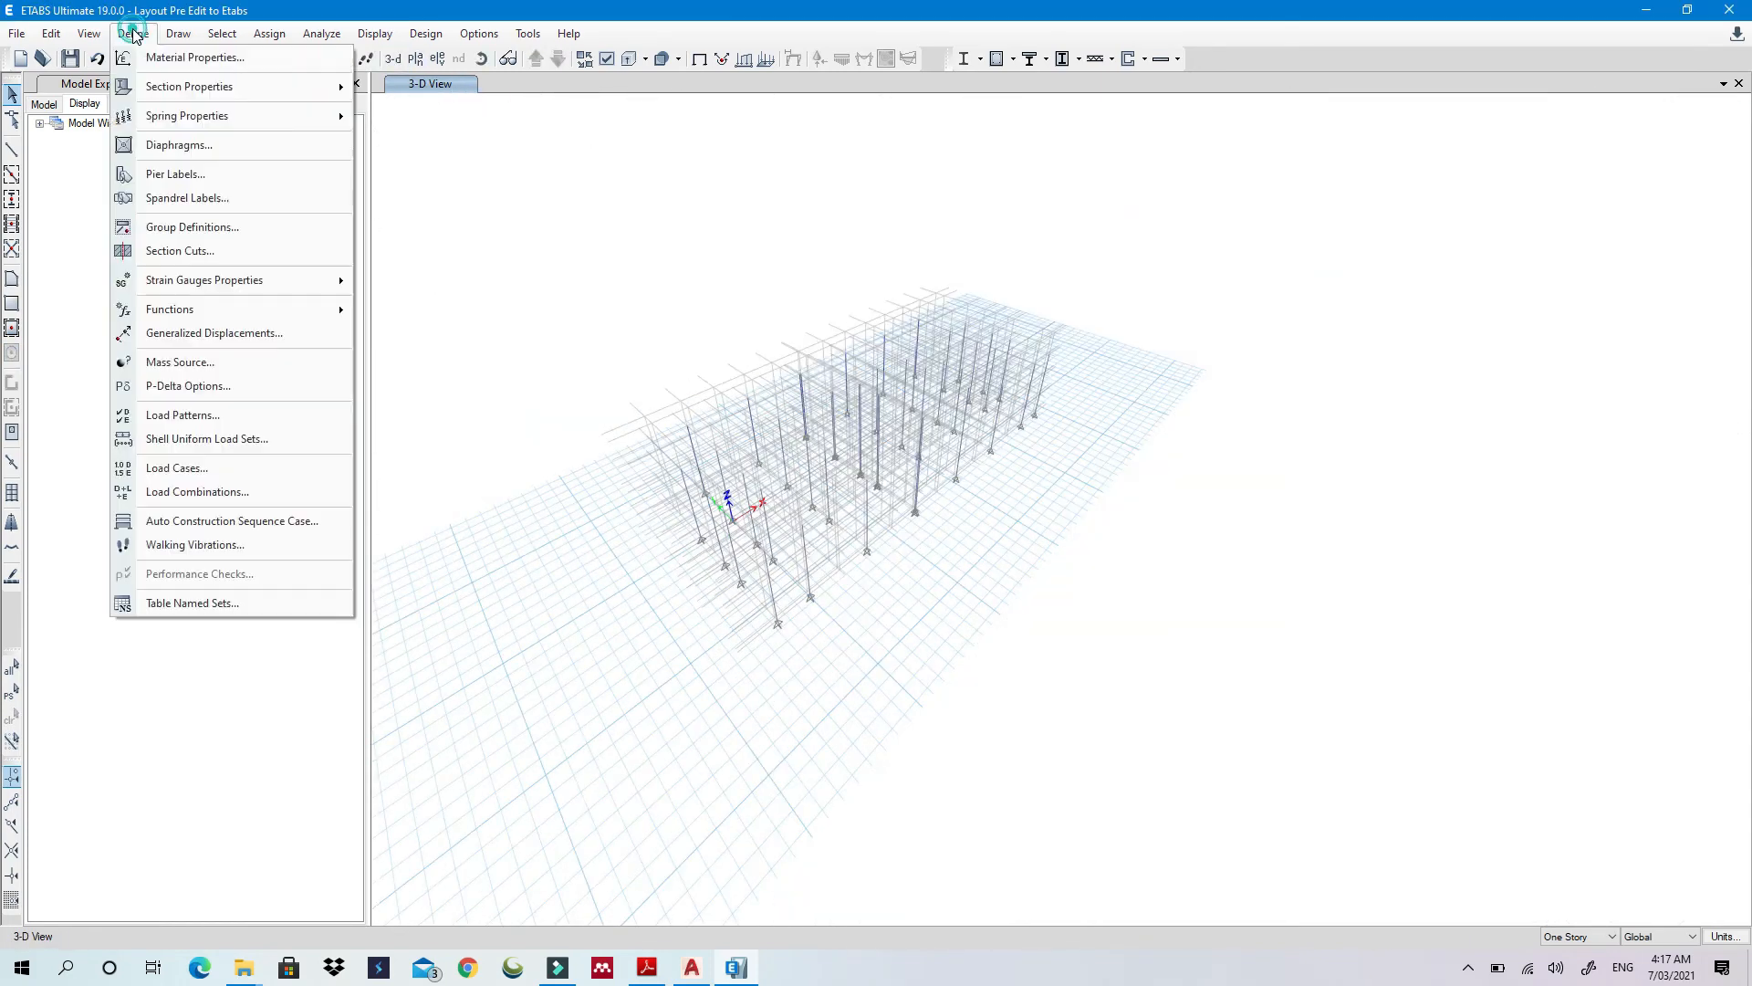
Define the rectangular section Column 200x400 in Concrete C25, 200 mm deep and 400 mm wide, and accept its rebar settings
{"action": "left_click", "coordinate": [429, 89]}
{"action": "left_click", "coordinate": [1038, 274]}
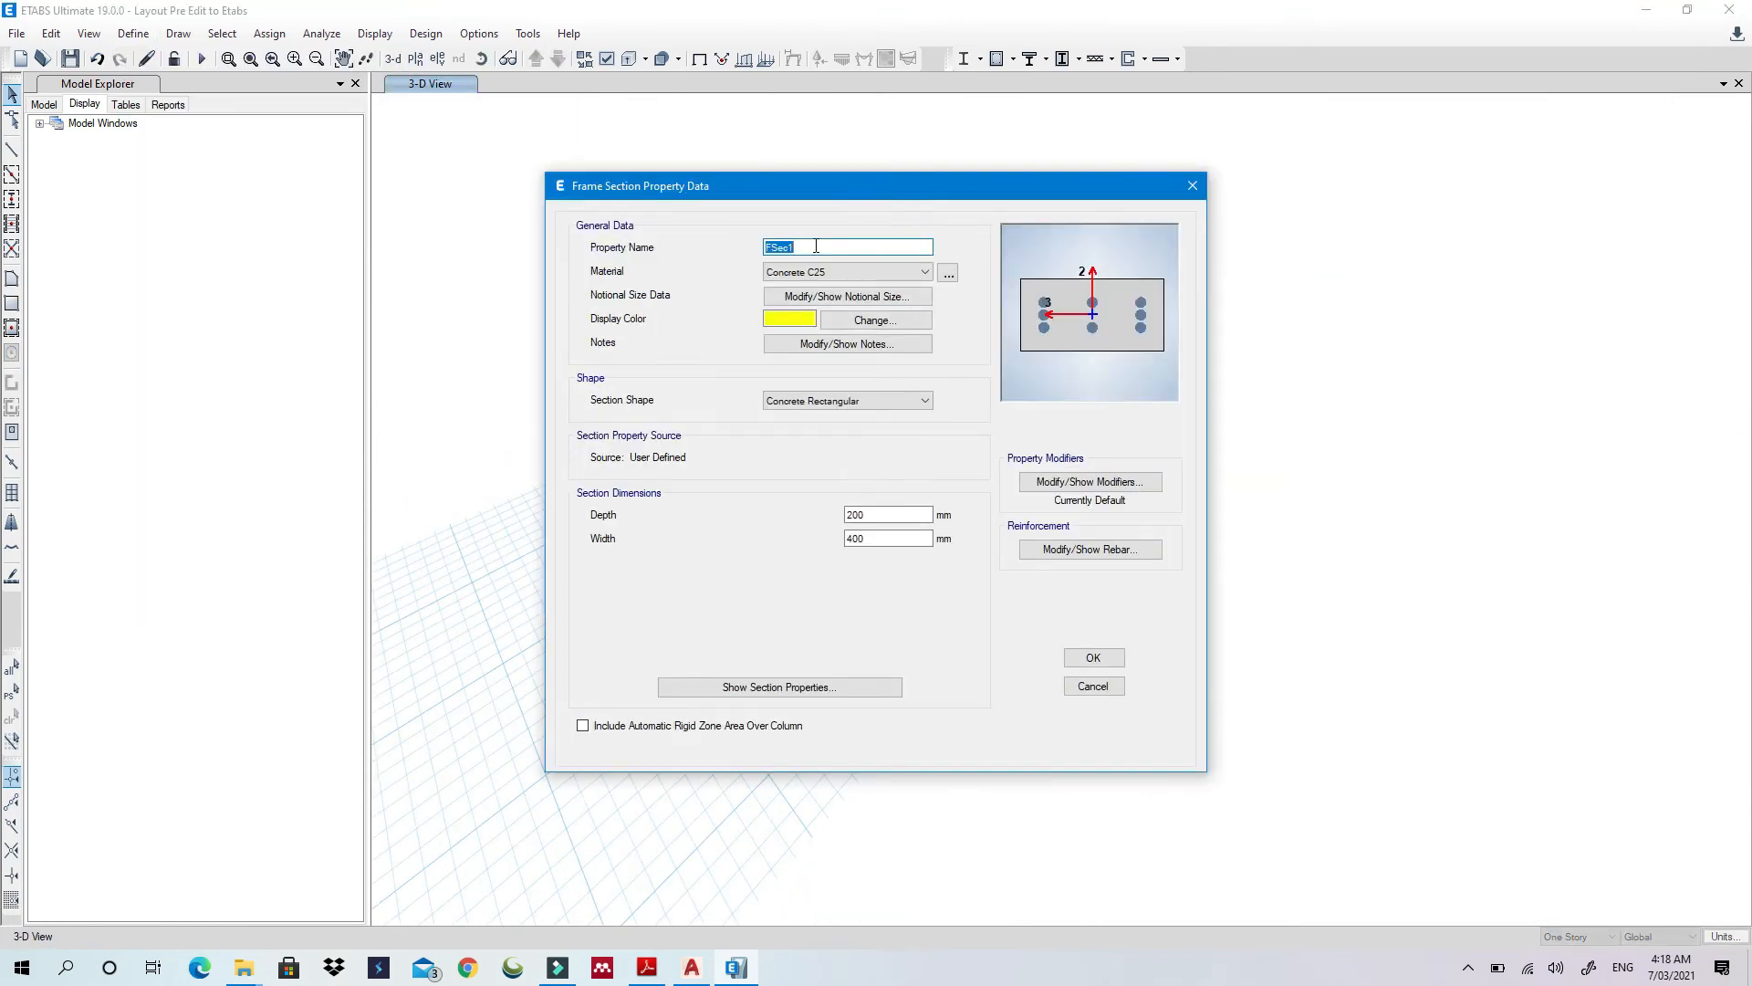
{"action": "type", "text": "Column 200x400"}
{"action": "left_click", "coordinate": [1102, 548]}
{"action": "left_click", "coordinate": [824, 715]}
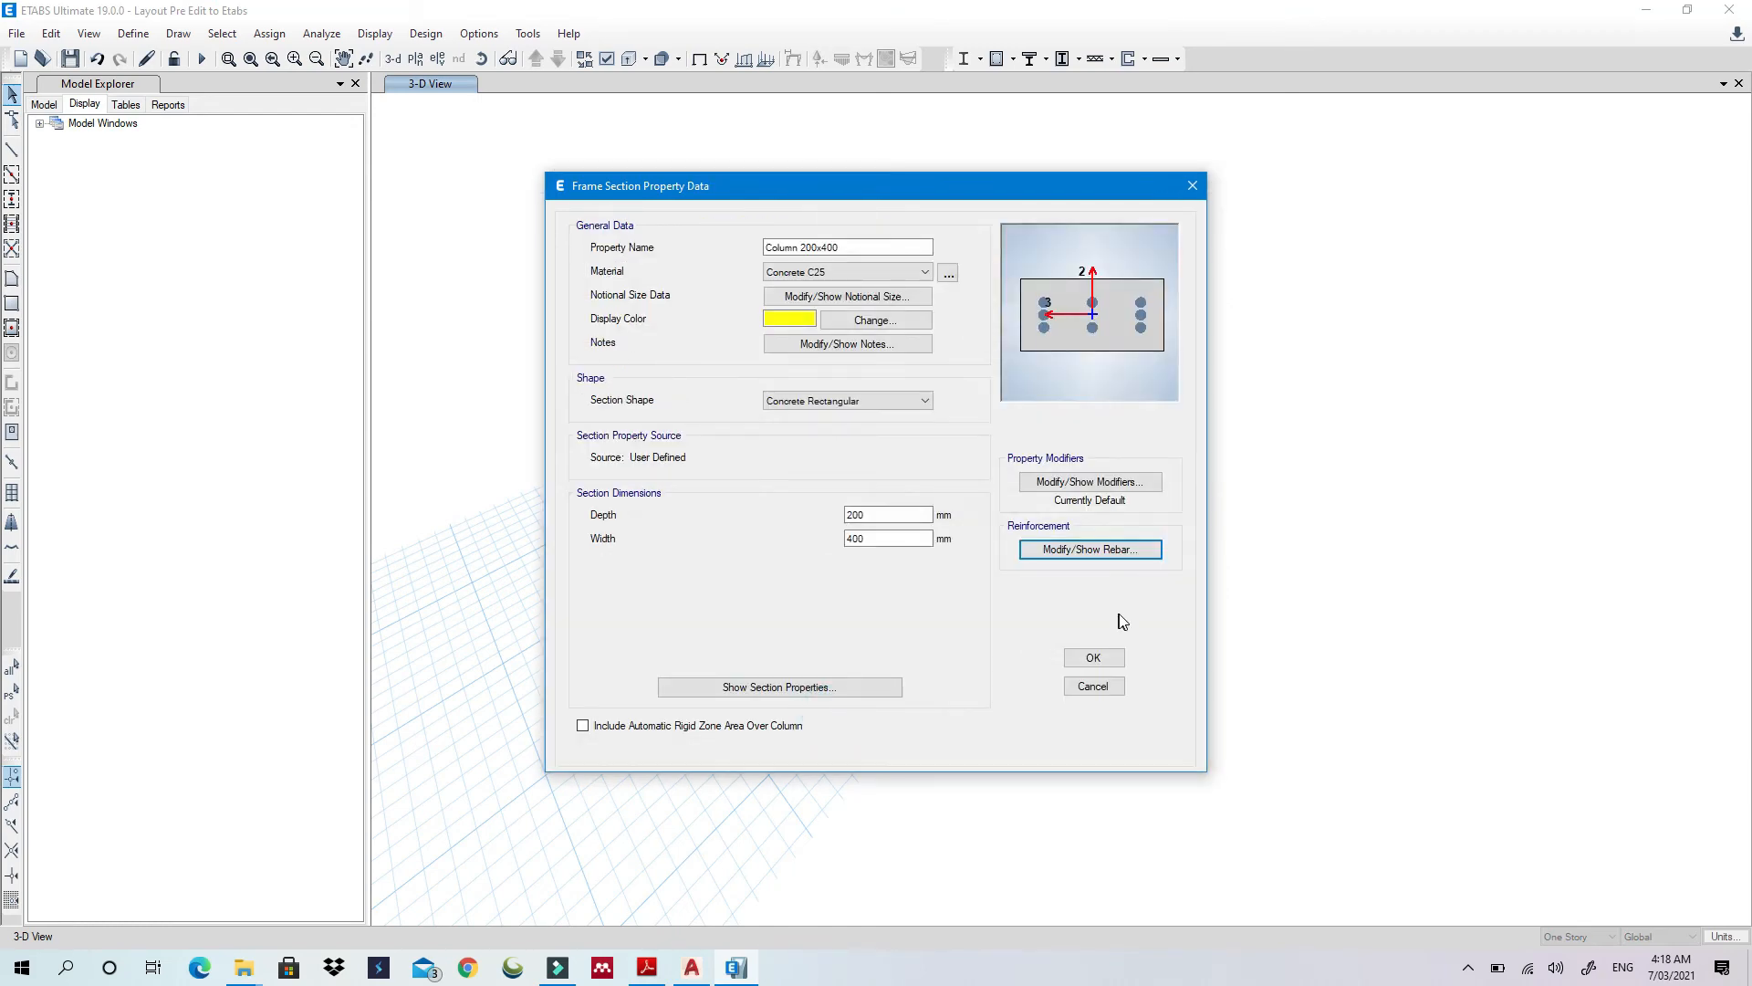
{"action": "left_click", "coordinate": [1093, 657]}
Add a copy of the column section named Column 200x500 with a width of 500 mm
{"action": "left_click", "coordinate": [1013, 365]}
{"action": "type", "text": "Column 200x500"}
{"action": "double_click", "coordinate": [858, 539]}
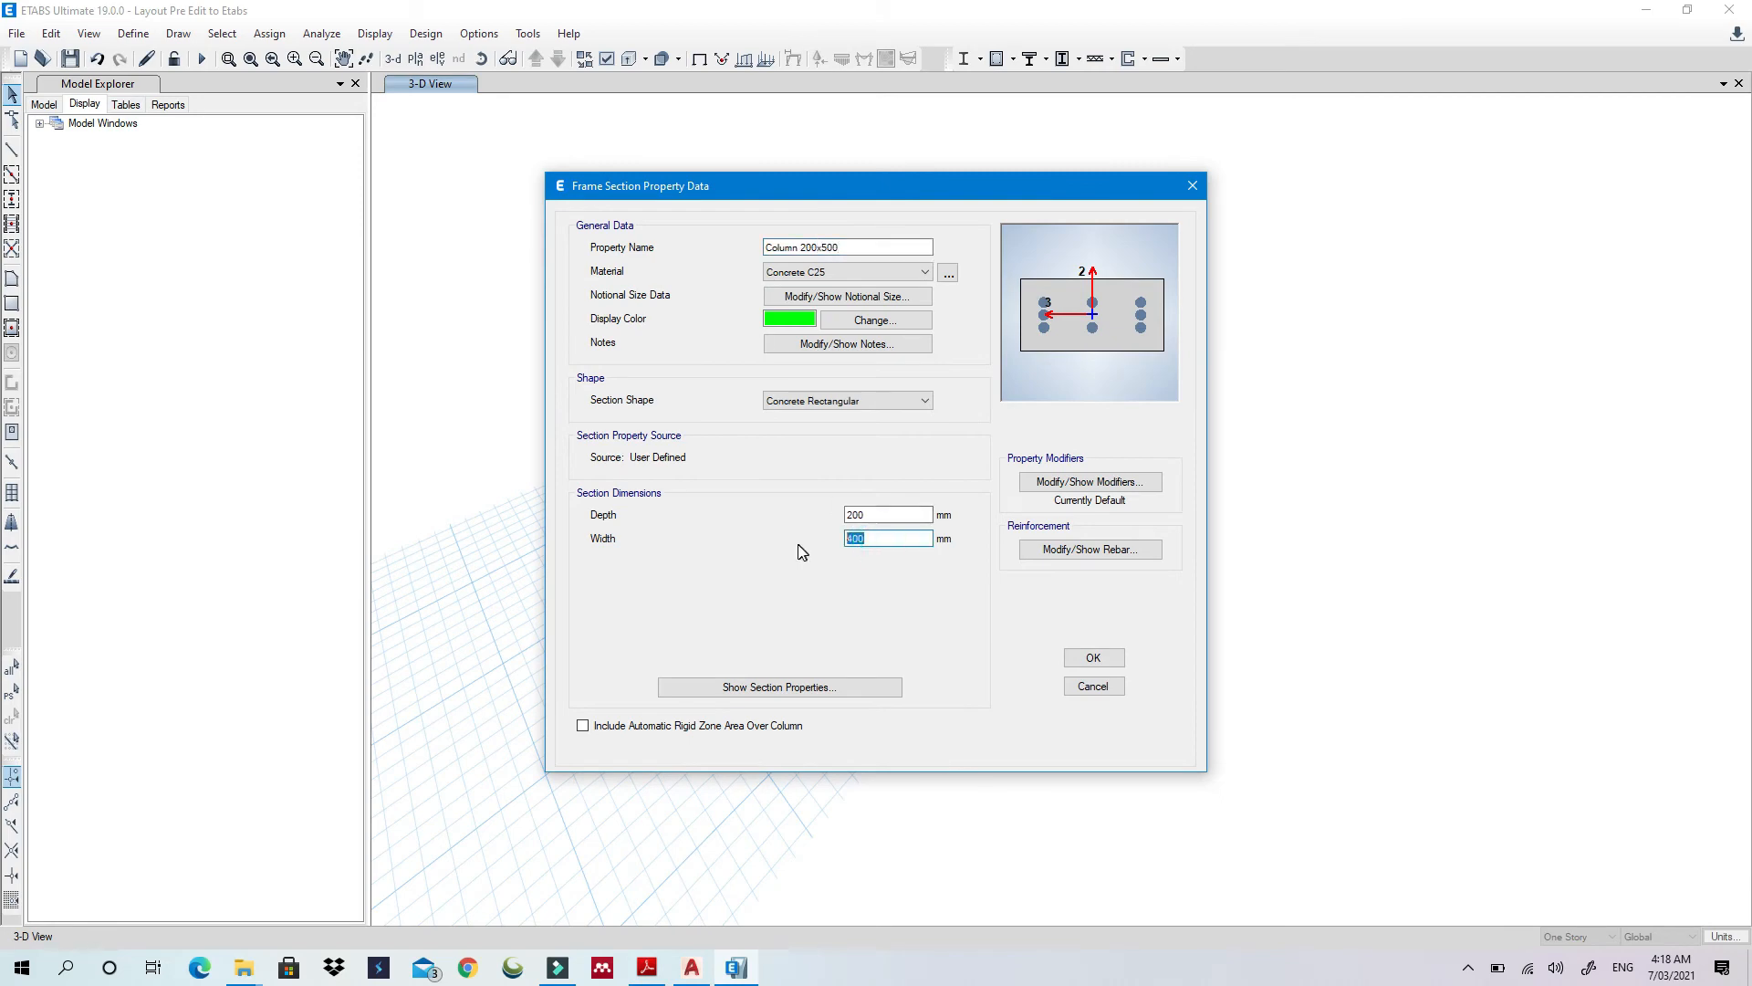
{"action": "type", "text": "500"}
{"action": "left_click", "coordinate": [1093, 657]}
Rename the concrete beam section as Beam 250x500 and set its depth to 500 mm and width to 250 mm
{"action": "double_click", "coordinate": [766, 489]}
{"action": "type", "text": "Beam 250x500"}
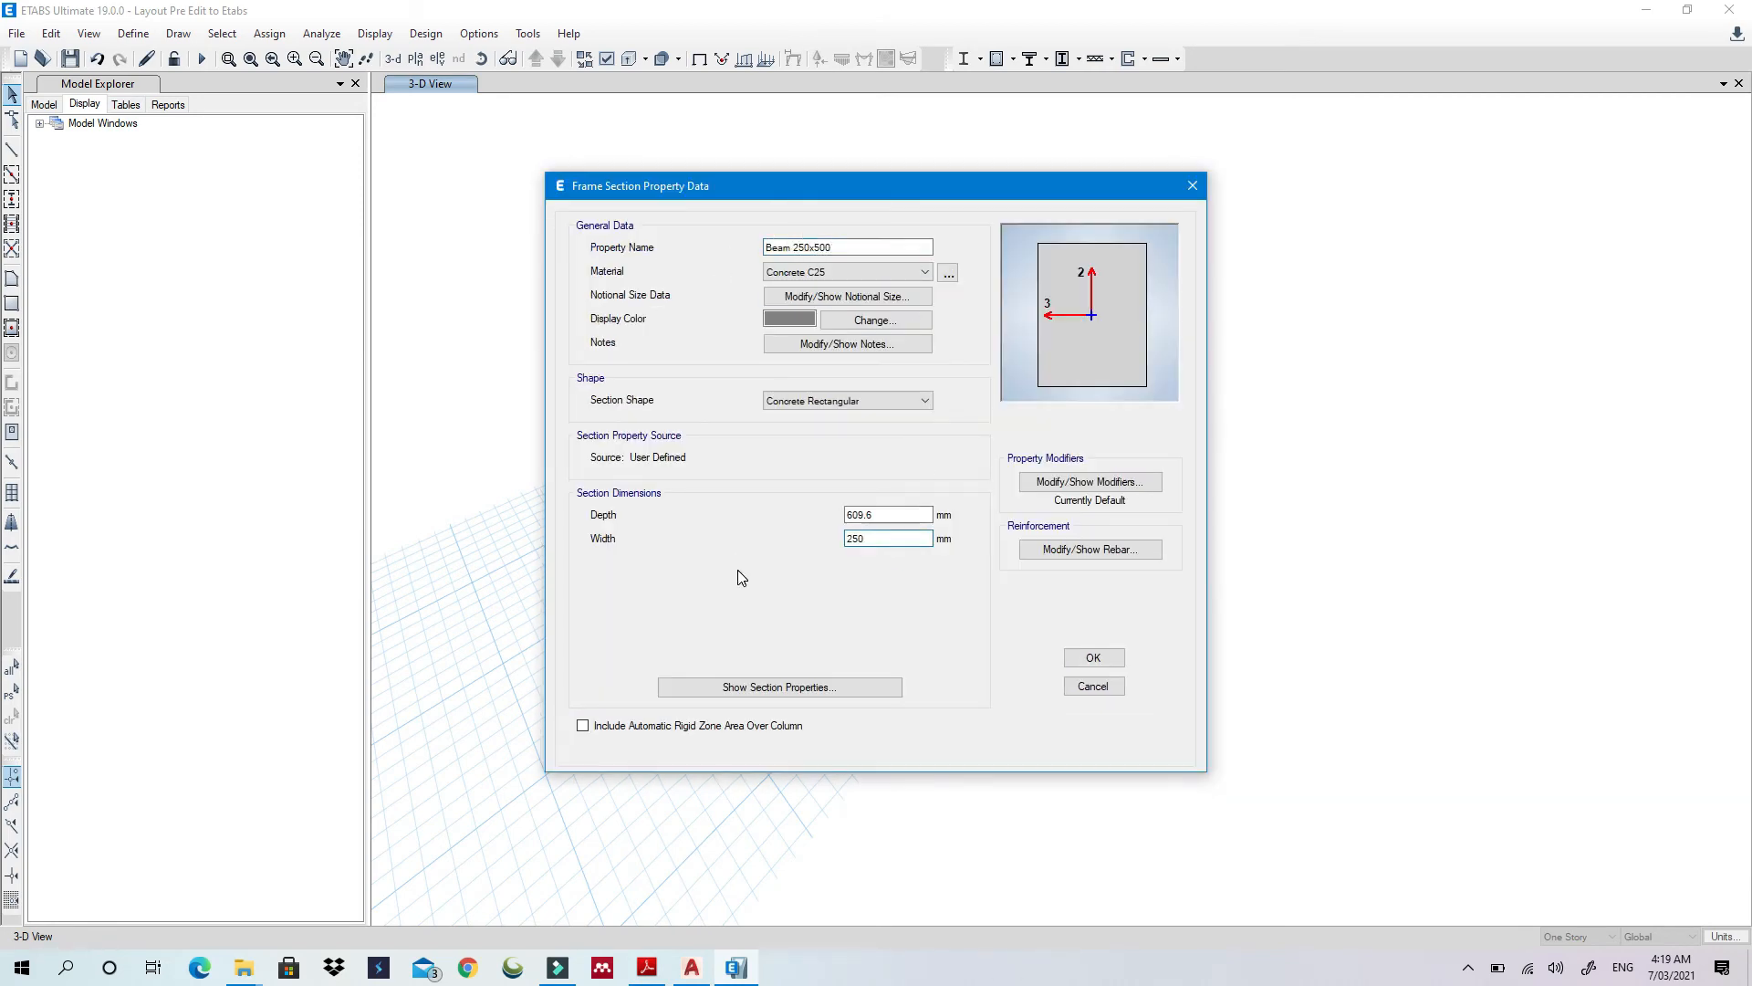
{"action": "left_click_drag", "start_coordinate": [877, 514], "coordinate": [736, 538]}
{"action": "type", "text": "500"}
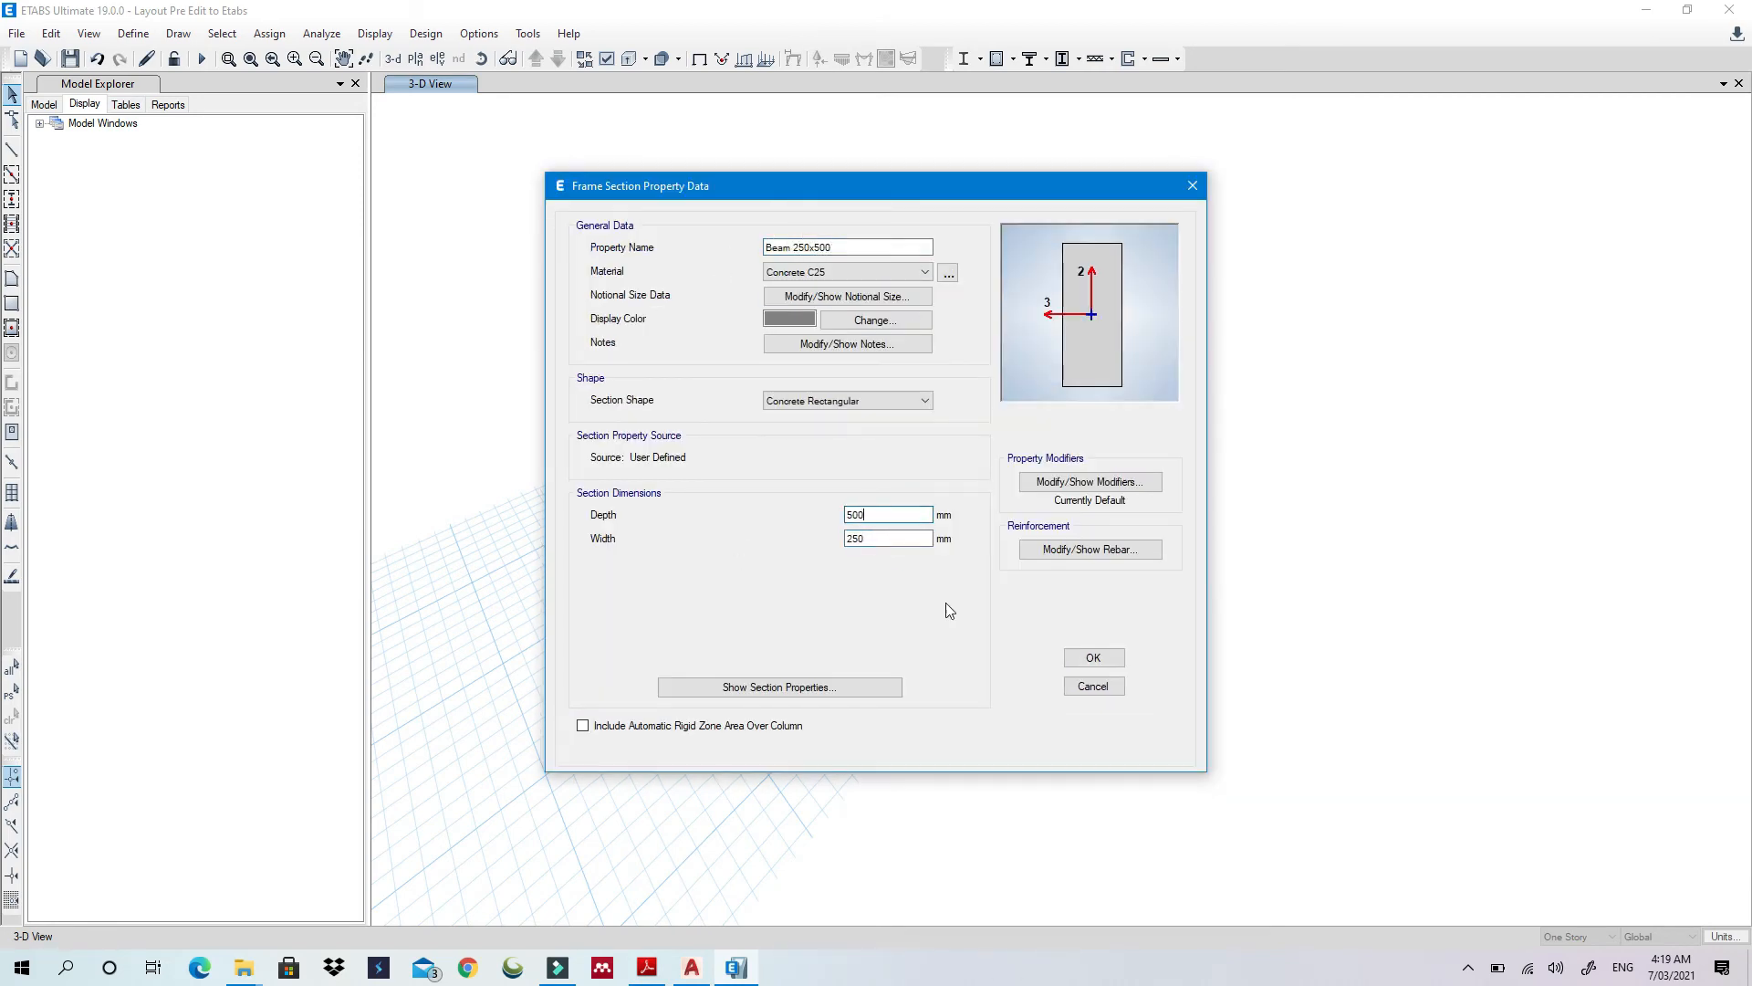
Set Beam 250x500's top and bottom rebar covers to 25 mm, choose its rebar materials and save the section
{"action": "left_click", "coordinate": [1061, 553]}
{"action": "type", "text": "25"}
{"action": "mouse_move", "coordinate": [783, 345]}
{"action": "left_mouse_down"}
{"action": "mouse_move", "coordinate": [516, 378]}
{"action": "mouse_move", "coordinate": [639, 375]}
{"action": "left_mouse_up"}
{"action": "type", "text": "25"}
{"action": "left_click", "coordinate": [1058, 266]}
{"action": "left_click", "coordinate": [1022, 283]}
{"action": "left_click", "coordinate": [1059, 290]}
{"action": "left_click", "coordinate": [1022, 307]}
{"action": "left_click", "coordinate": [830, 466]}
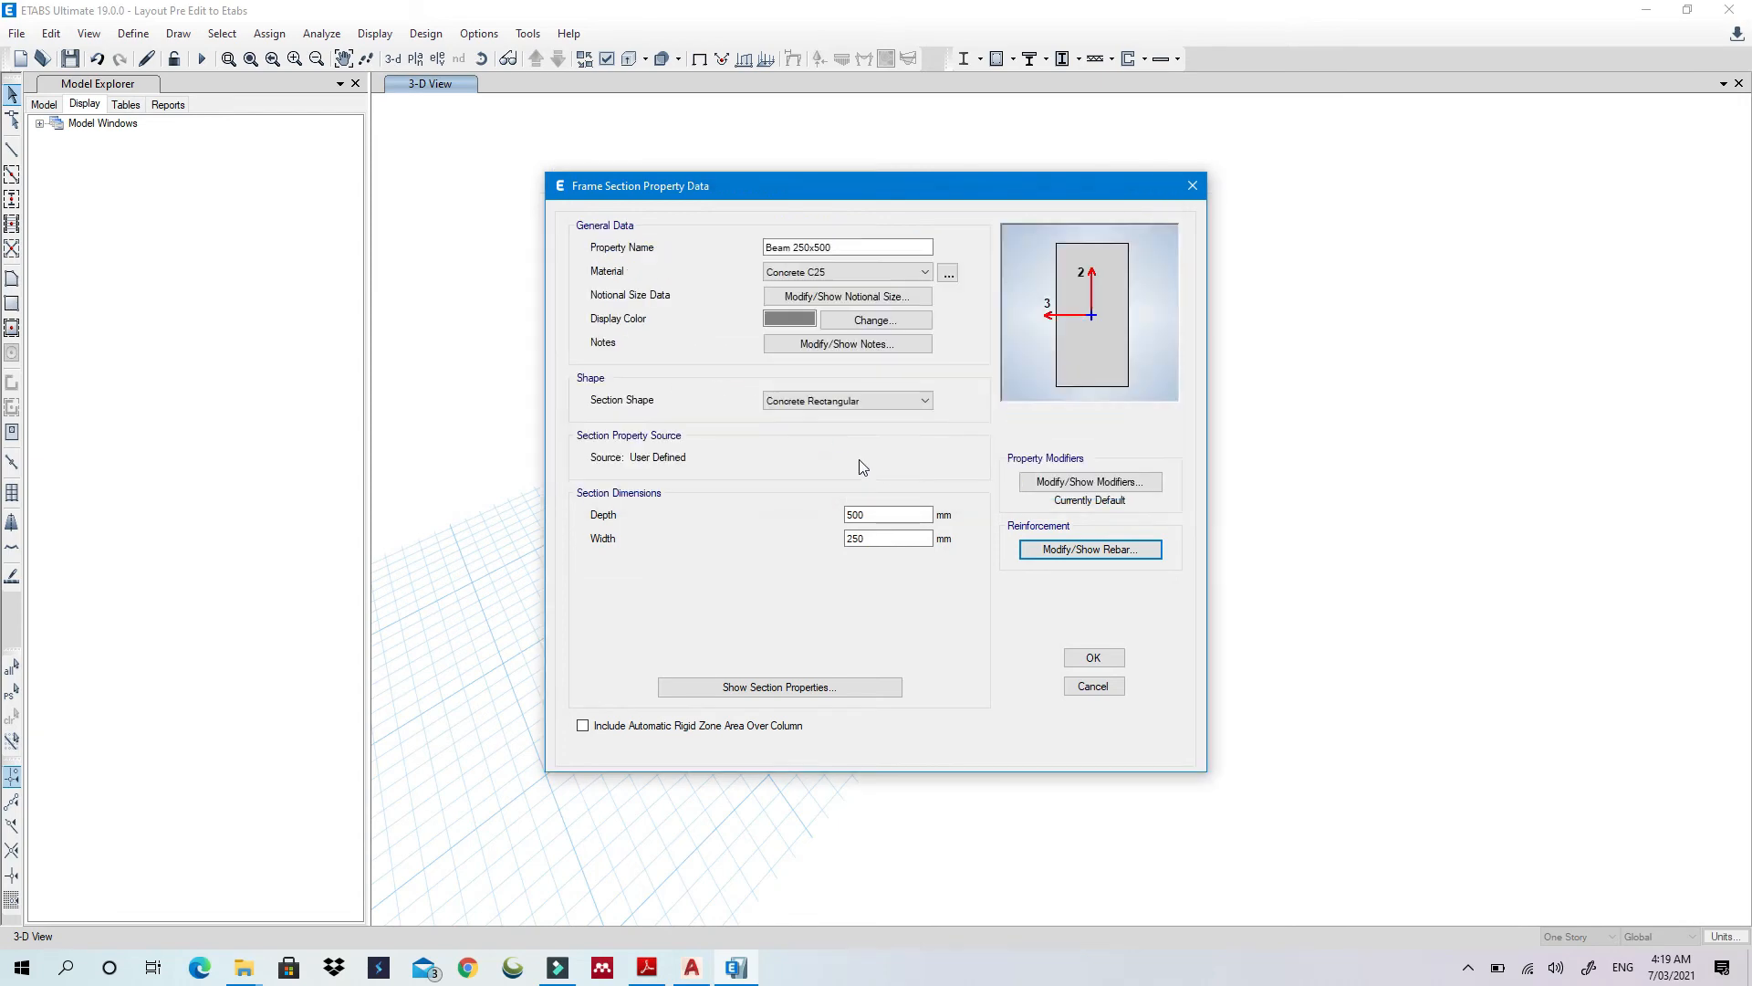
{"action": "left_click", "coordinate": [1093, 657]}
Add a copy of the beam section named Beam 250x600 with a depth of 600 mm, then return to the Story1 plan
{"action": "left_click", "coordinate": [1015, 360]}
{"action": "type", "text": "Beam 250x600"}
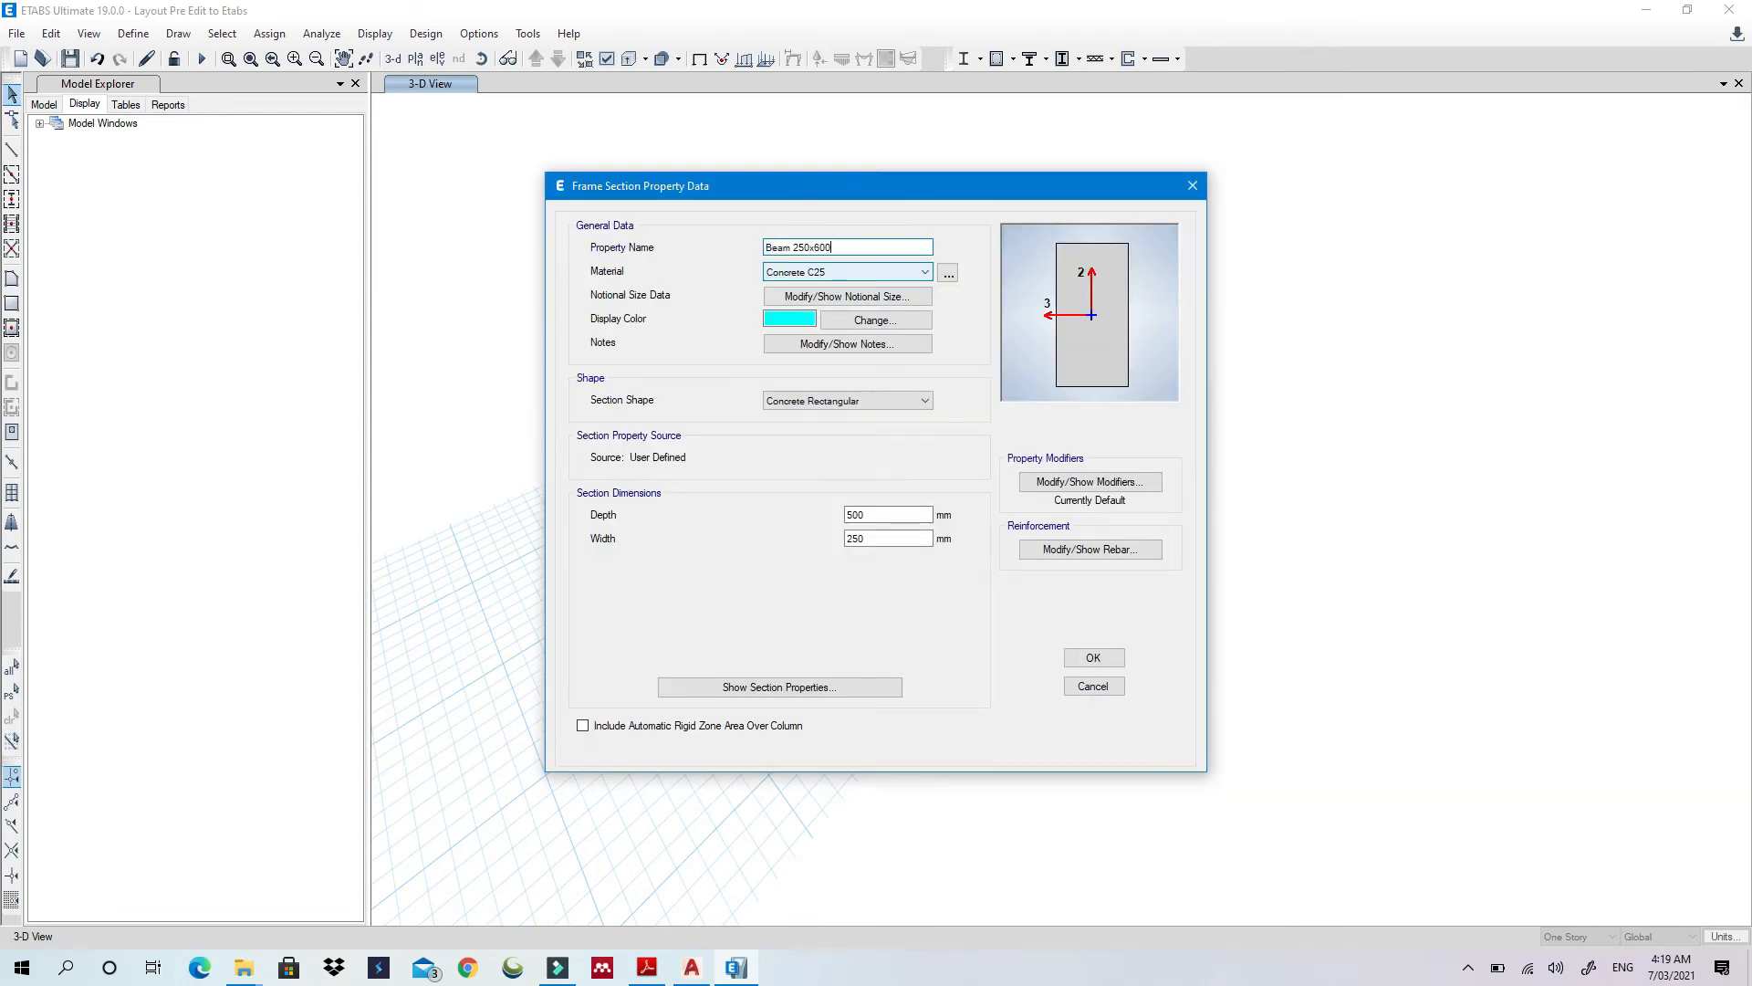
{"action": "left_click_drag", "start_coordinate": [898, 515], "coordinate": [826, 522]}
{"action": "type", "text": "600"}
{"action": "left_click", "coordinate": [1093, 657]}
{"action": "left_click", "coordinate": [1134, 247]}
{"action": "left_click", "coordinate": [415, 59]}
{"action": "left_click", "coordinate": [799, 716]}
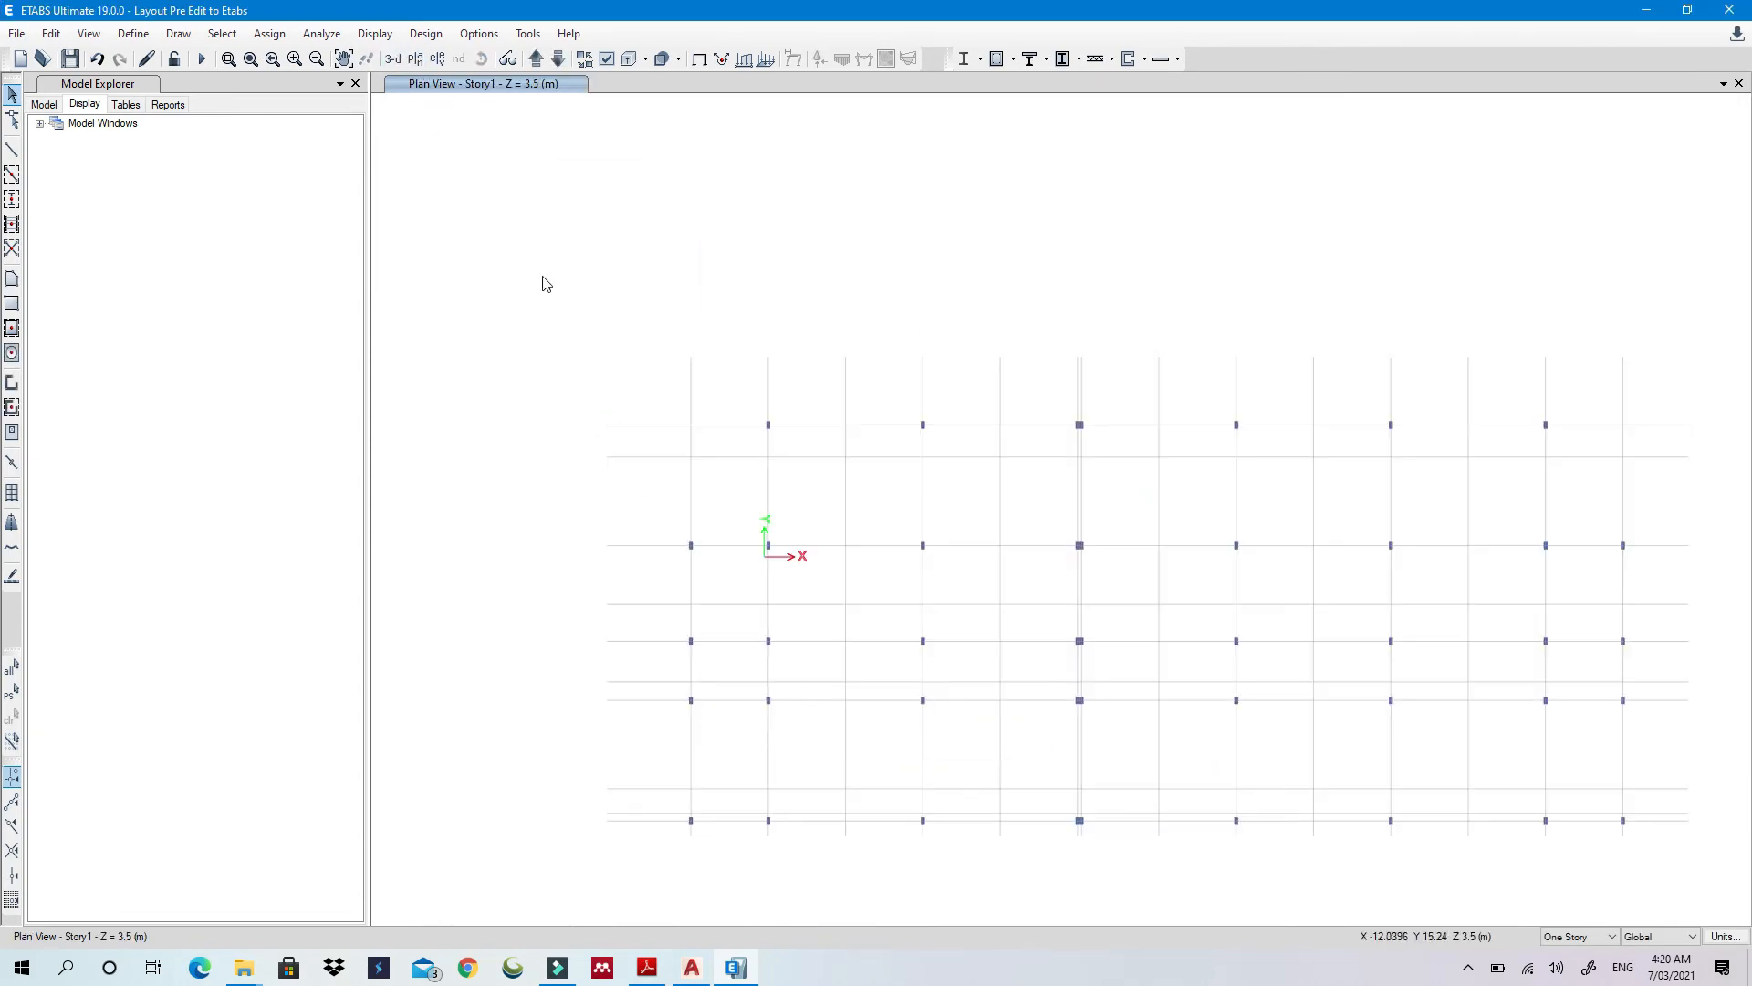
Rename the Slab1 property as Slab and set its thickness to 150 mm
{"action": "left_click", "coordinate": [132, 34]}
{"action": "left_click", "coordinate": [383, 121]}
{"action": "left_click", "coordinate": [751, 424]}
{"action": "left_click", "coordinate": [978, 473]}
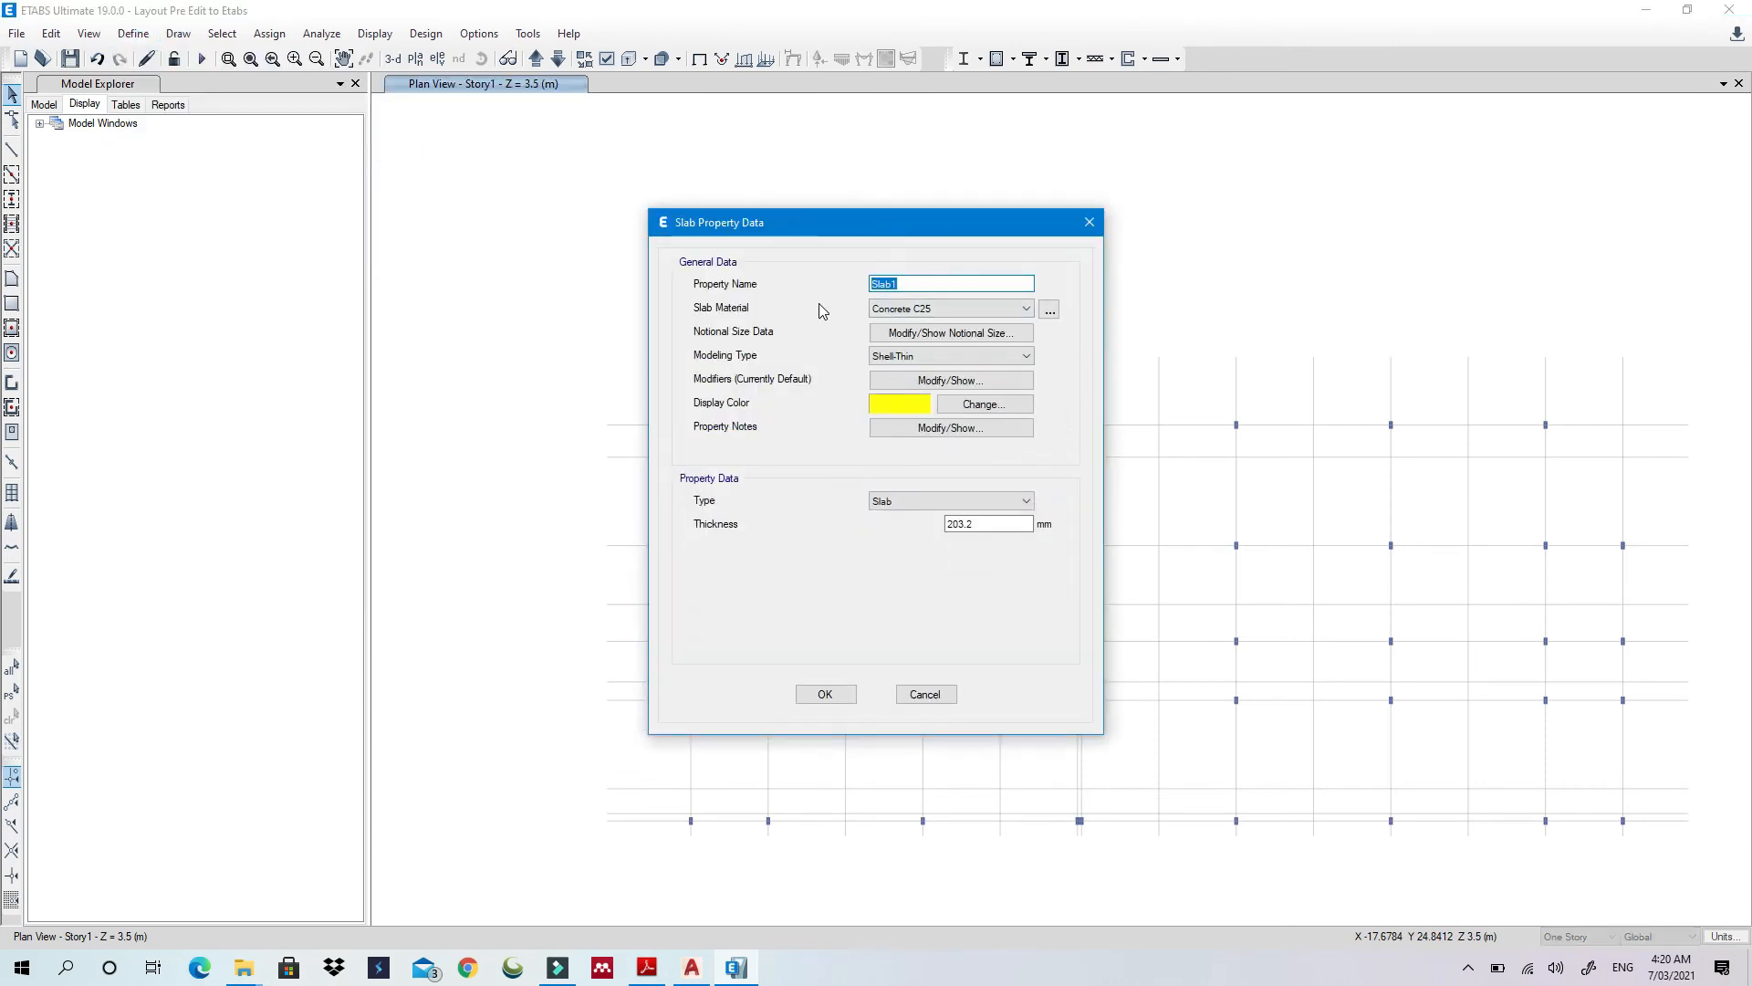
{"action": "double_click", "coordinate": [988, 523]}
{"action": "type", "text": "150"}
{"action": "left_click", "coordinate": [825, 694]}
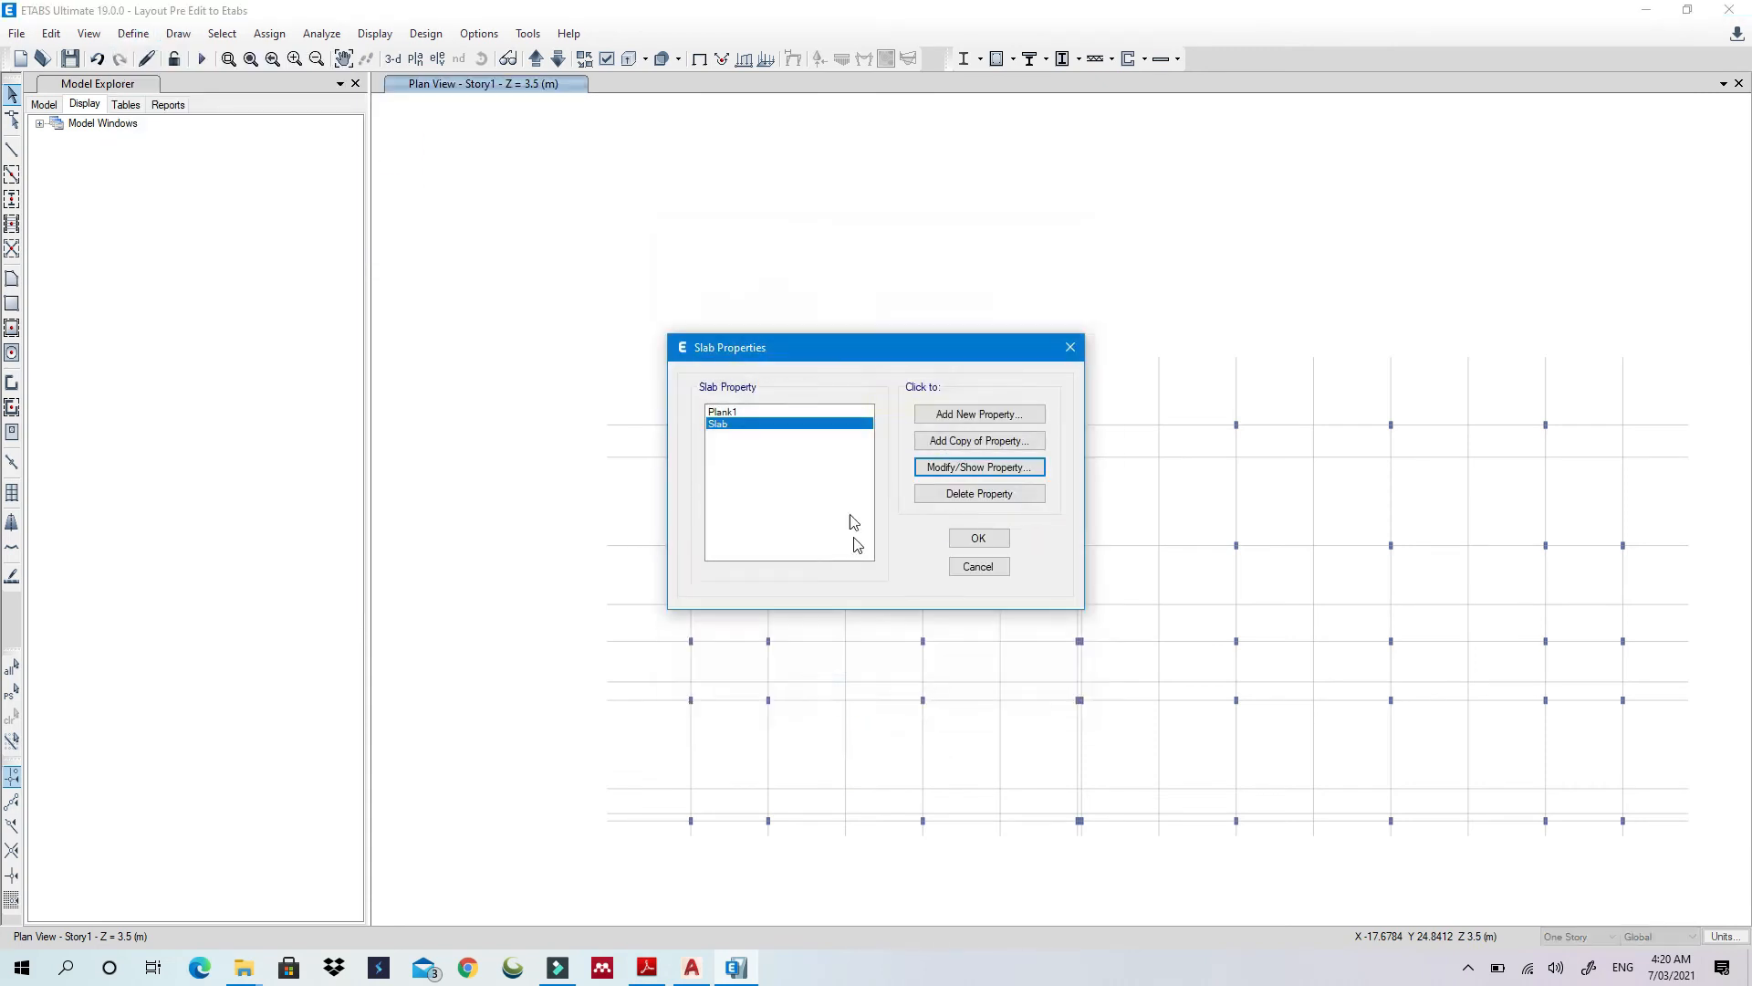
{"action": "left_click", "coordinate": [978, 533]}
{"action": "scroll", "coordinate": [830, 536], "scroll_direction": "down", "scroll_amount": 2}
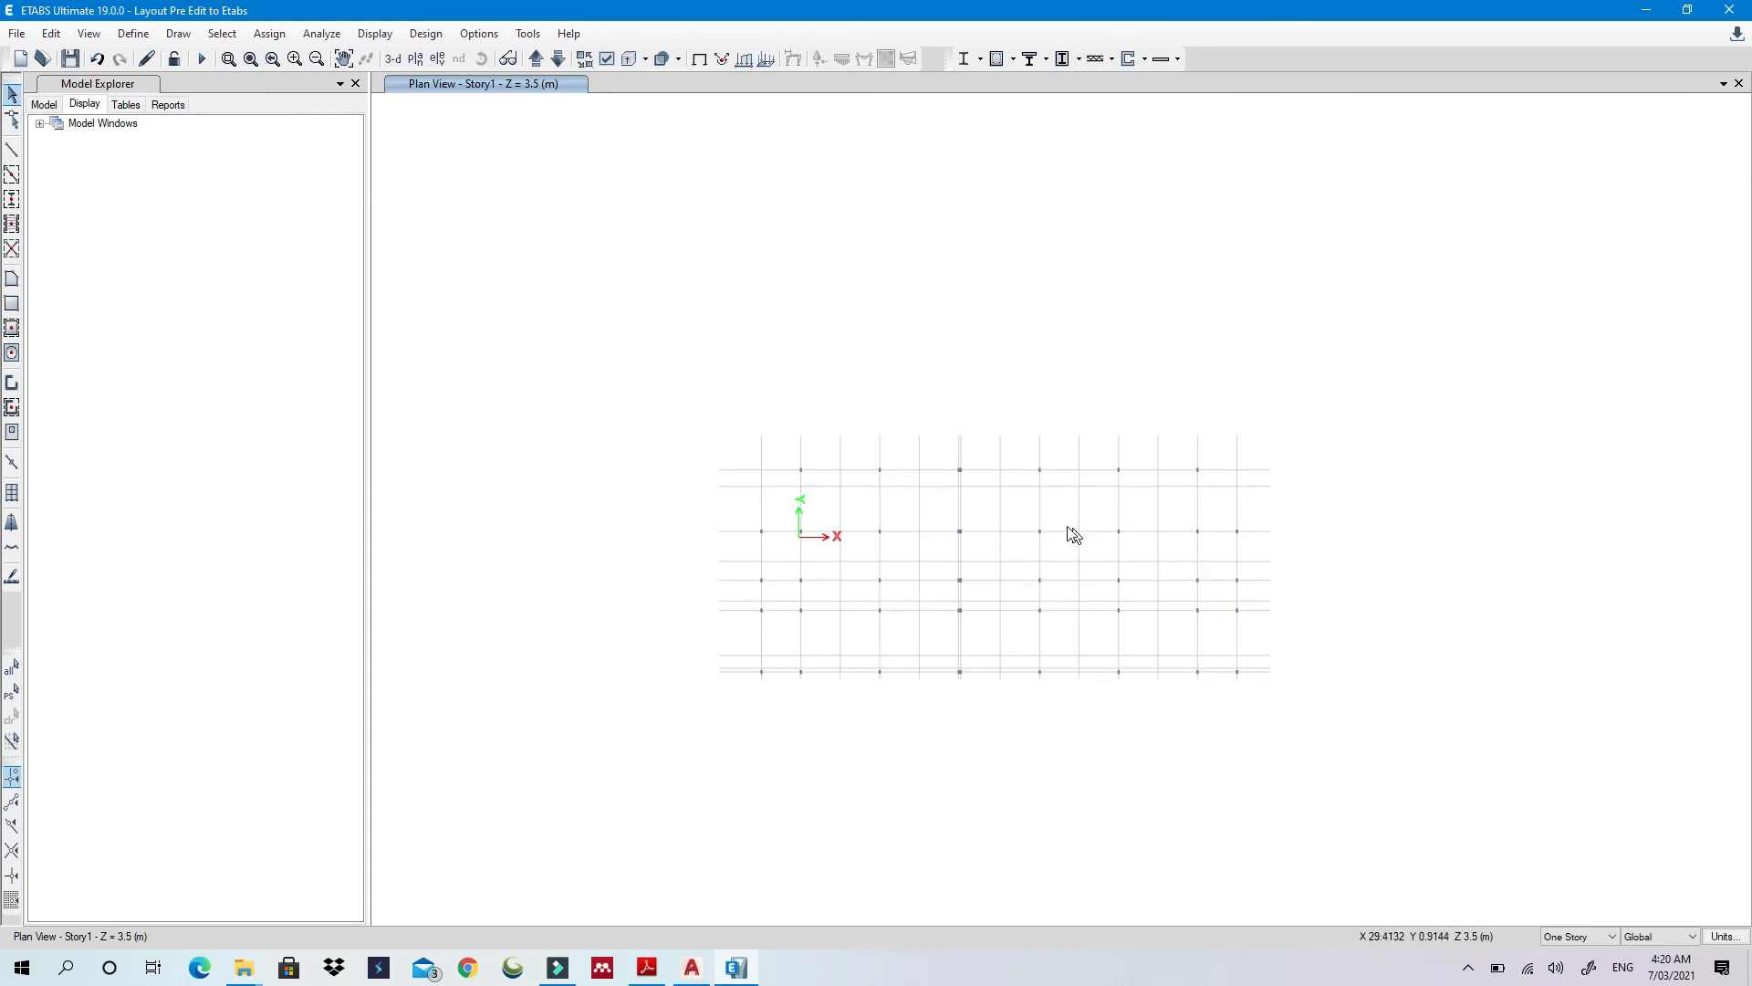
{"action": "scroll", "coordinate": [907, 461], "scroll_direction": "up", "scroll_amount": 5}
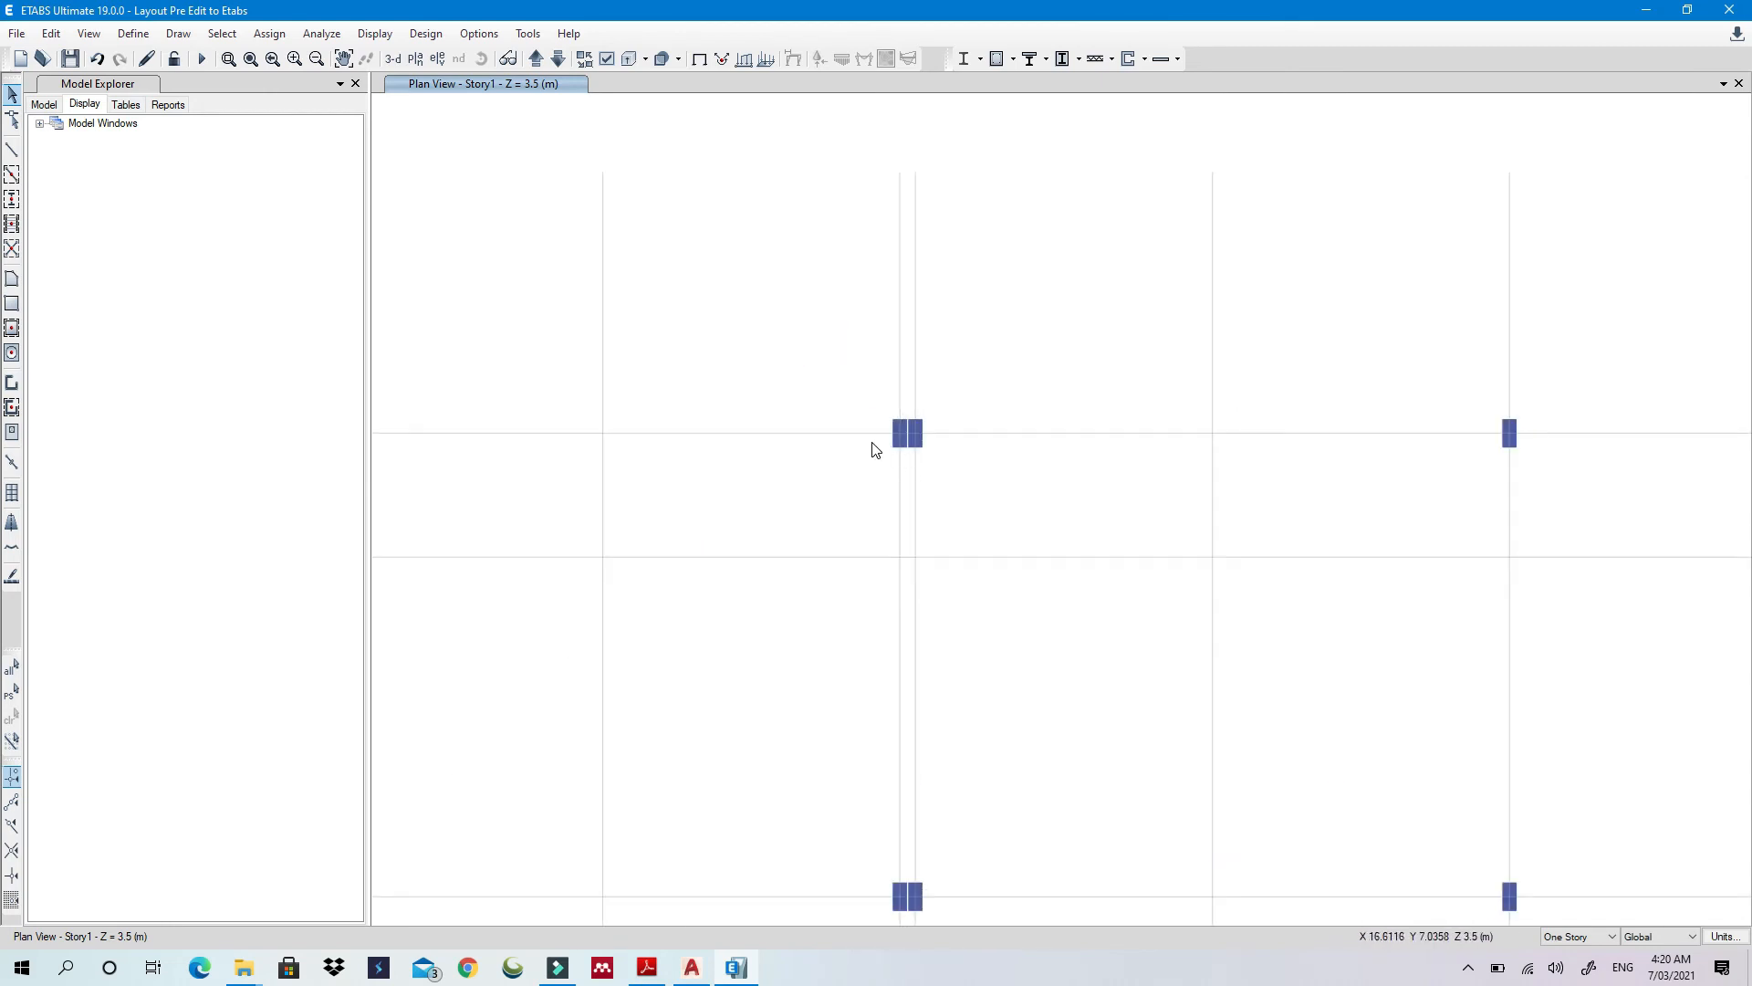
{"action": "scroll", "coordinate": [873, 446], "scroll_direction": "down", "scroll_amount": 4}
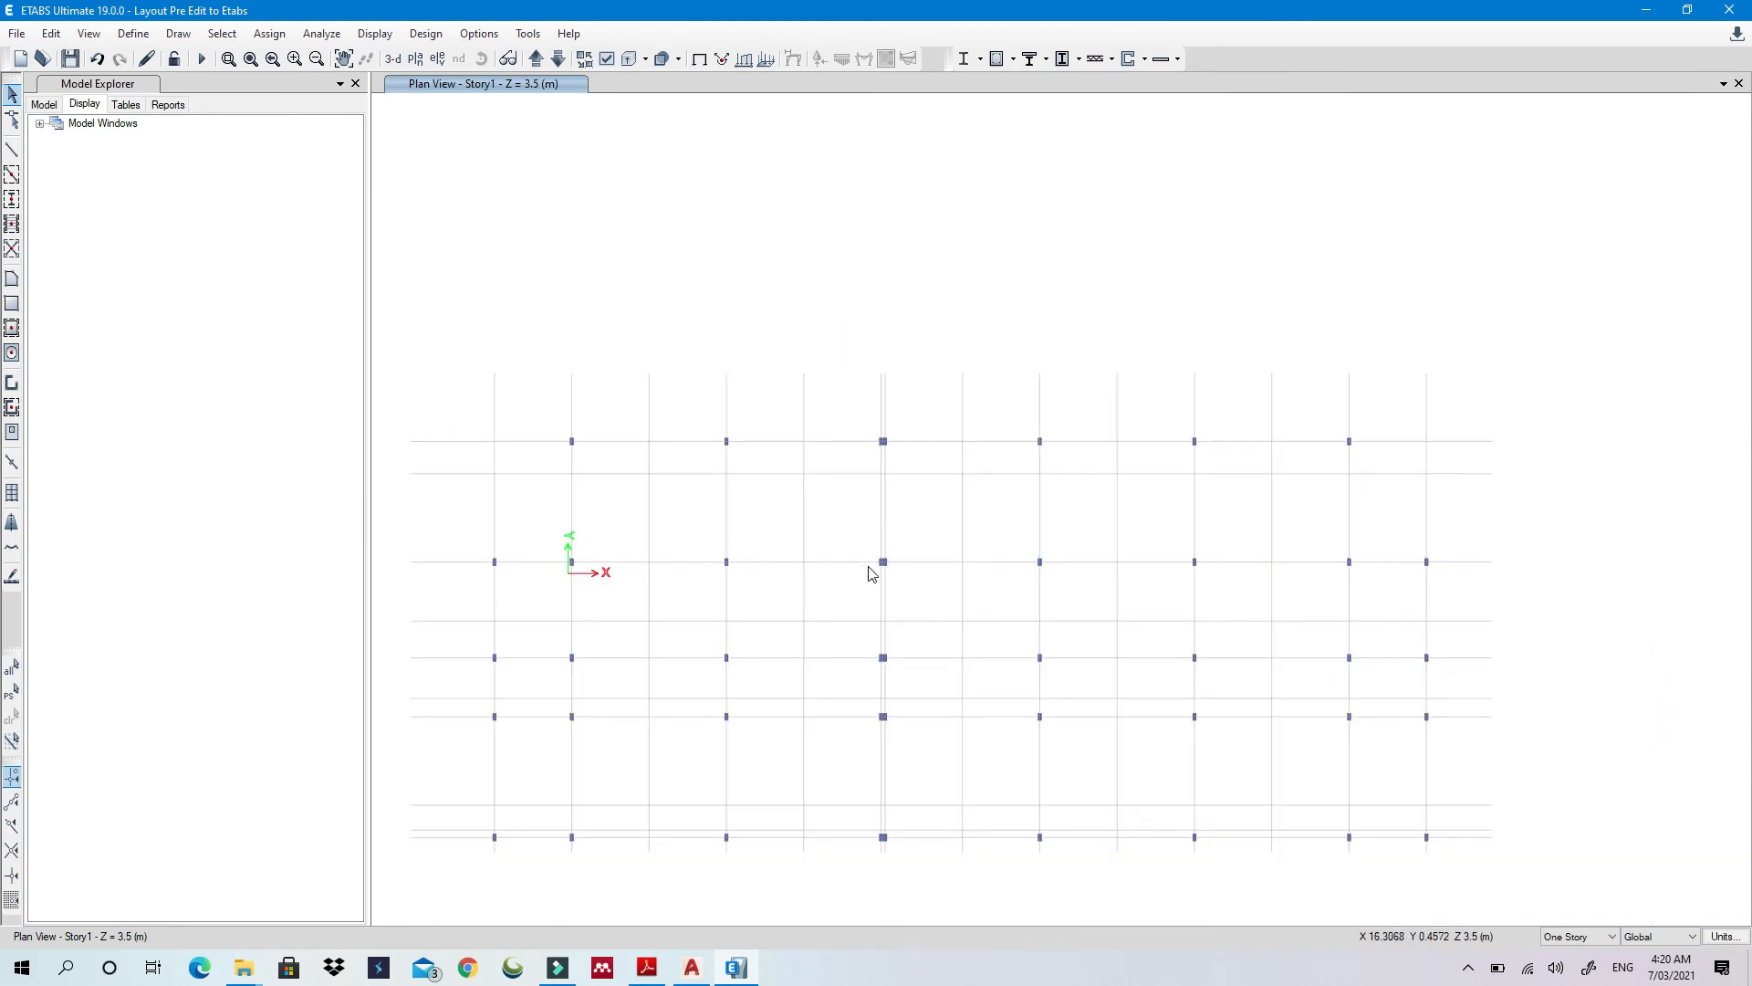
{"action": "scroll", "coordinate": [790, 489], "scroll_direction": "down", "scroll_amount": 2}
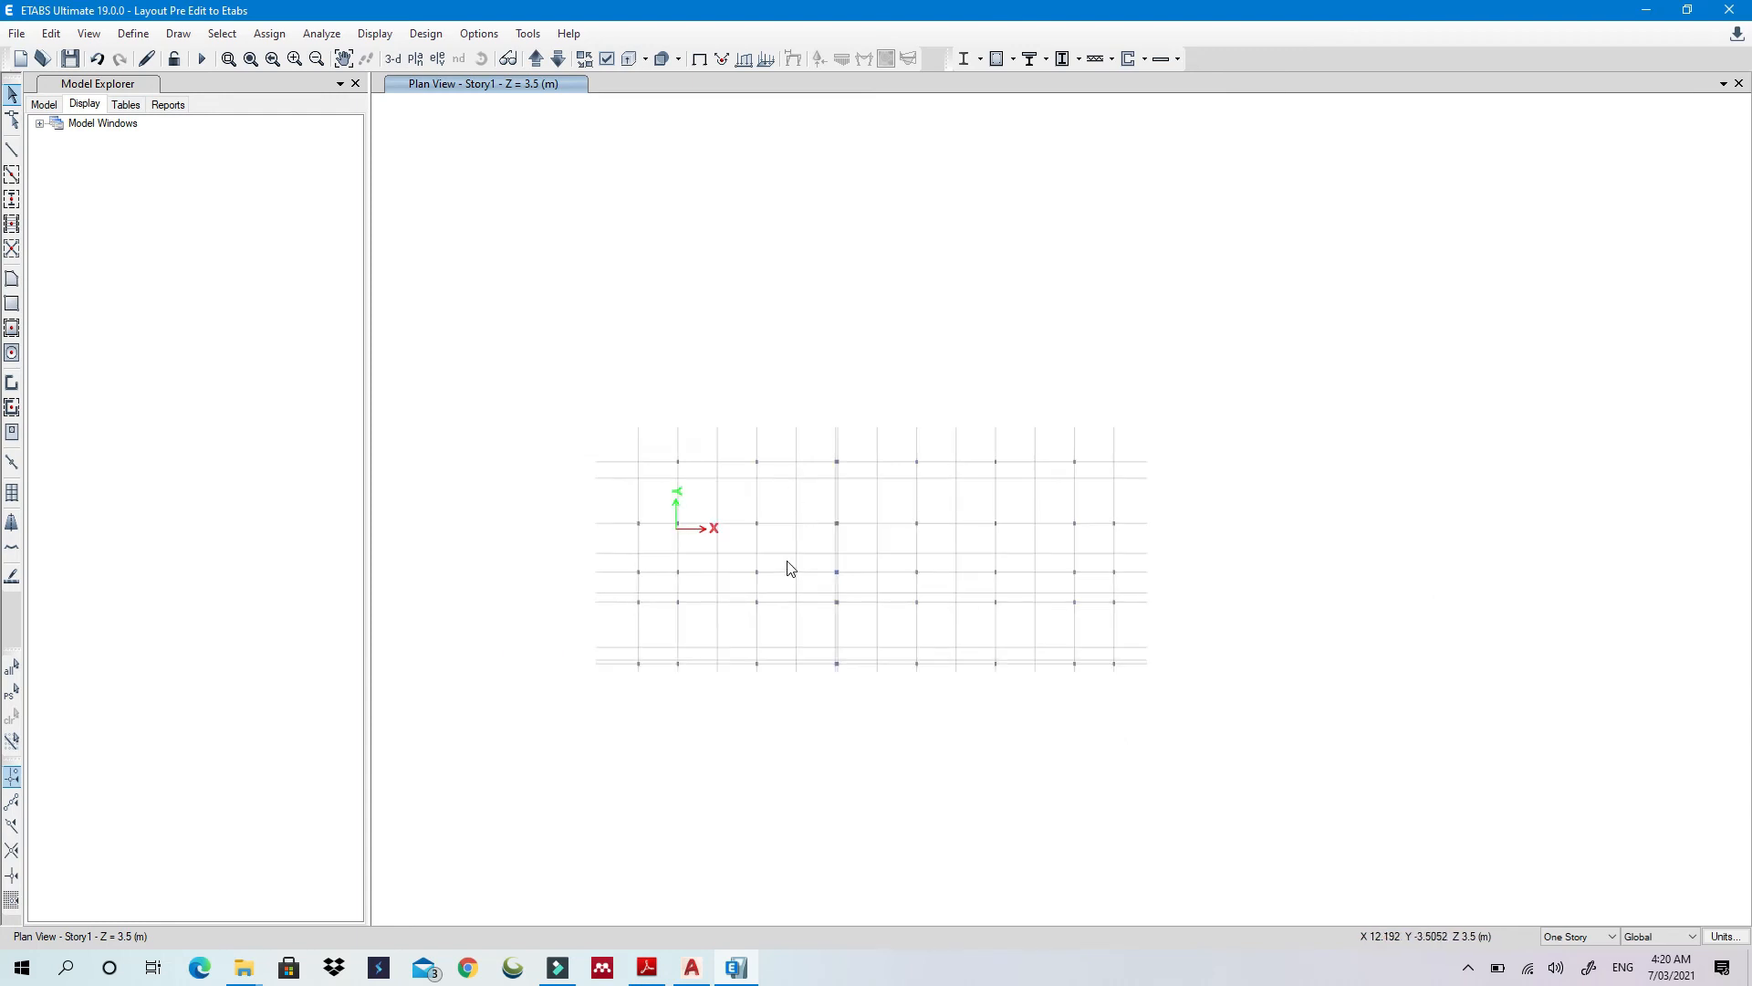
{"action": "scroll", "coordinate": [808, 529], "scroll_direction": "up", "scroll_amount": 2}
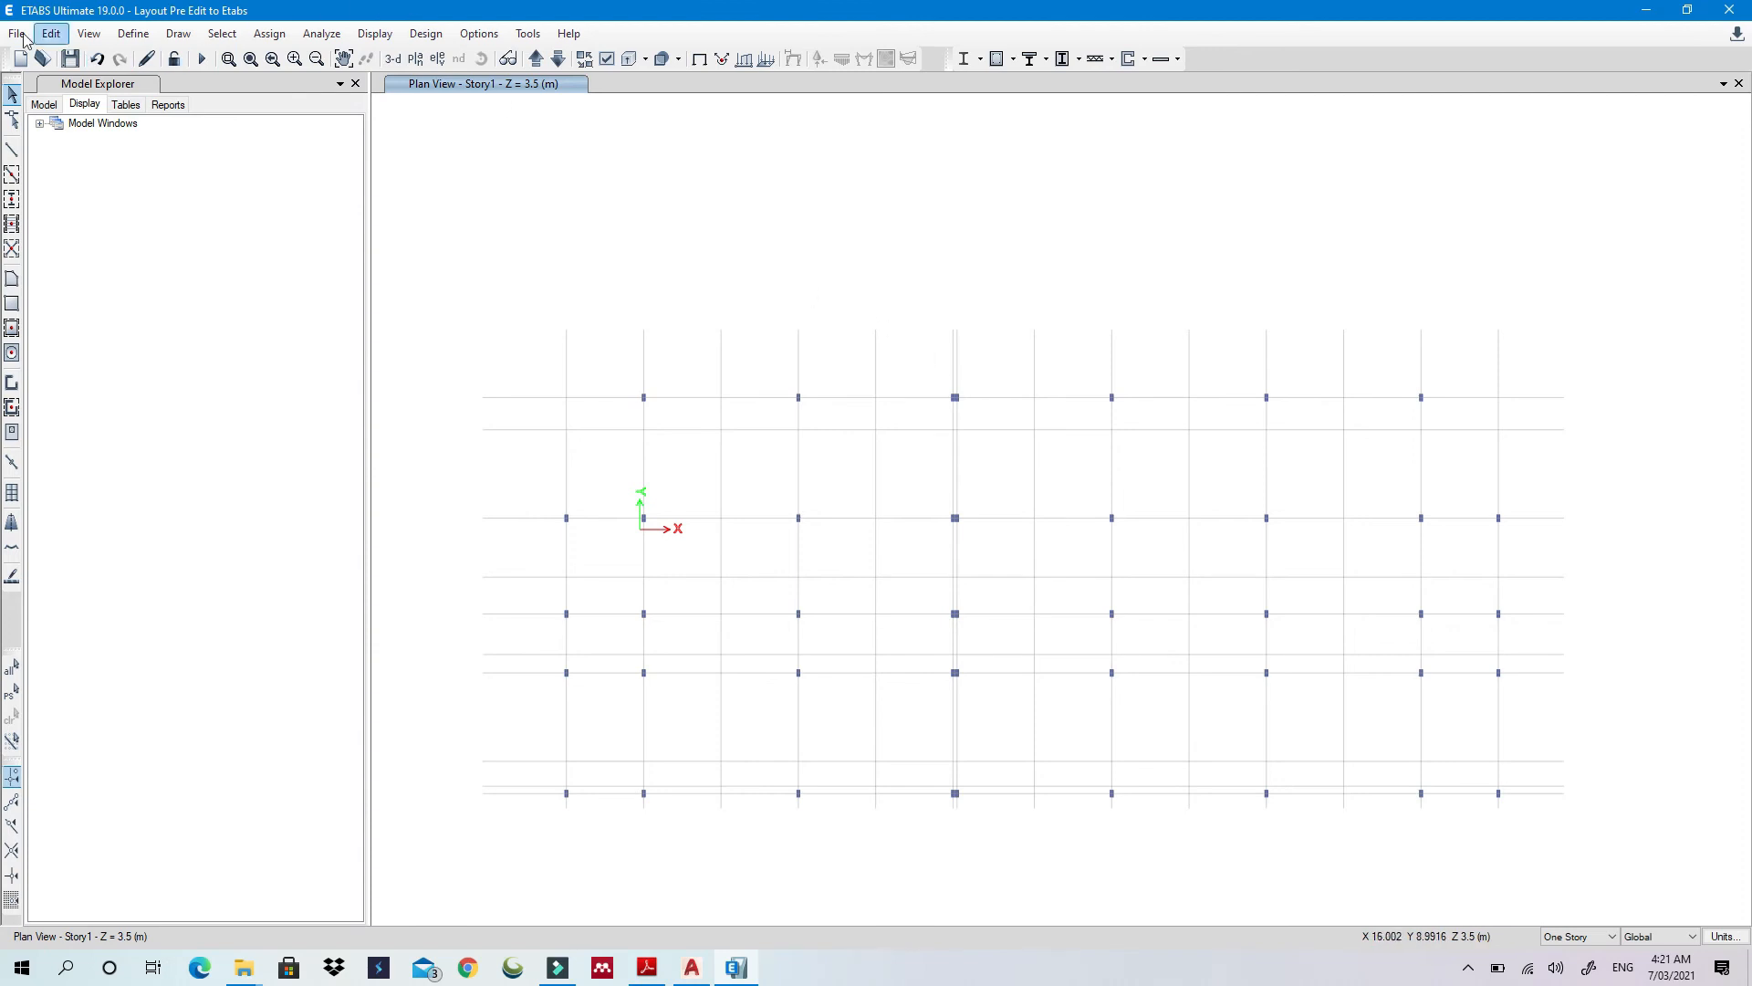
Save the model as Model 1 in the Amaan Hotel folder on the desktop
{"action": "left_click", "coordinate": [71, 60]}
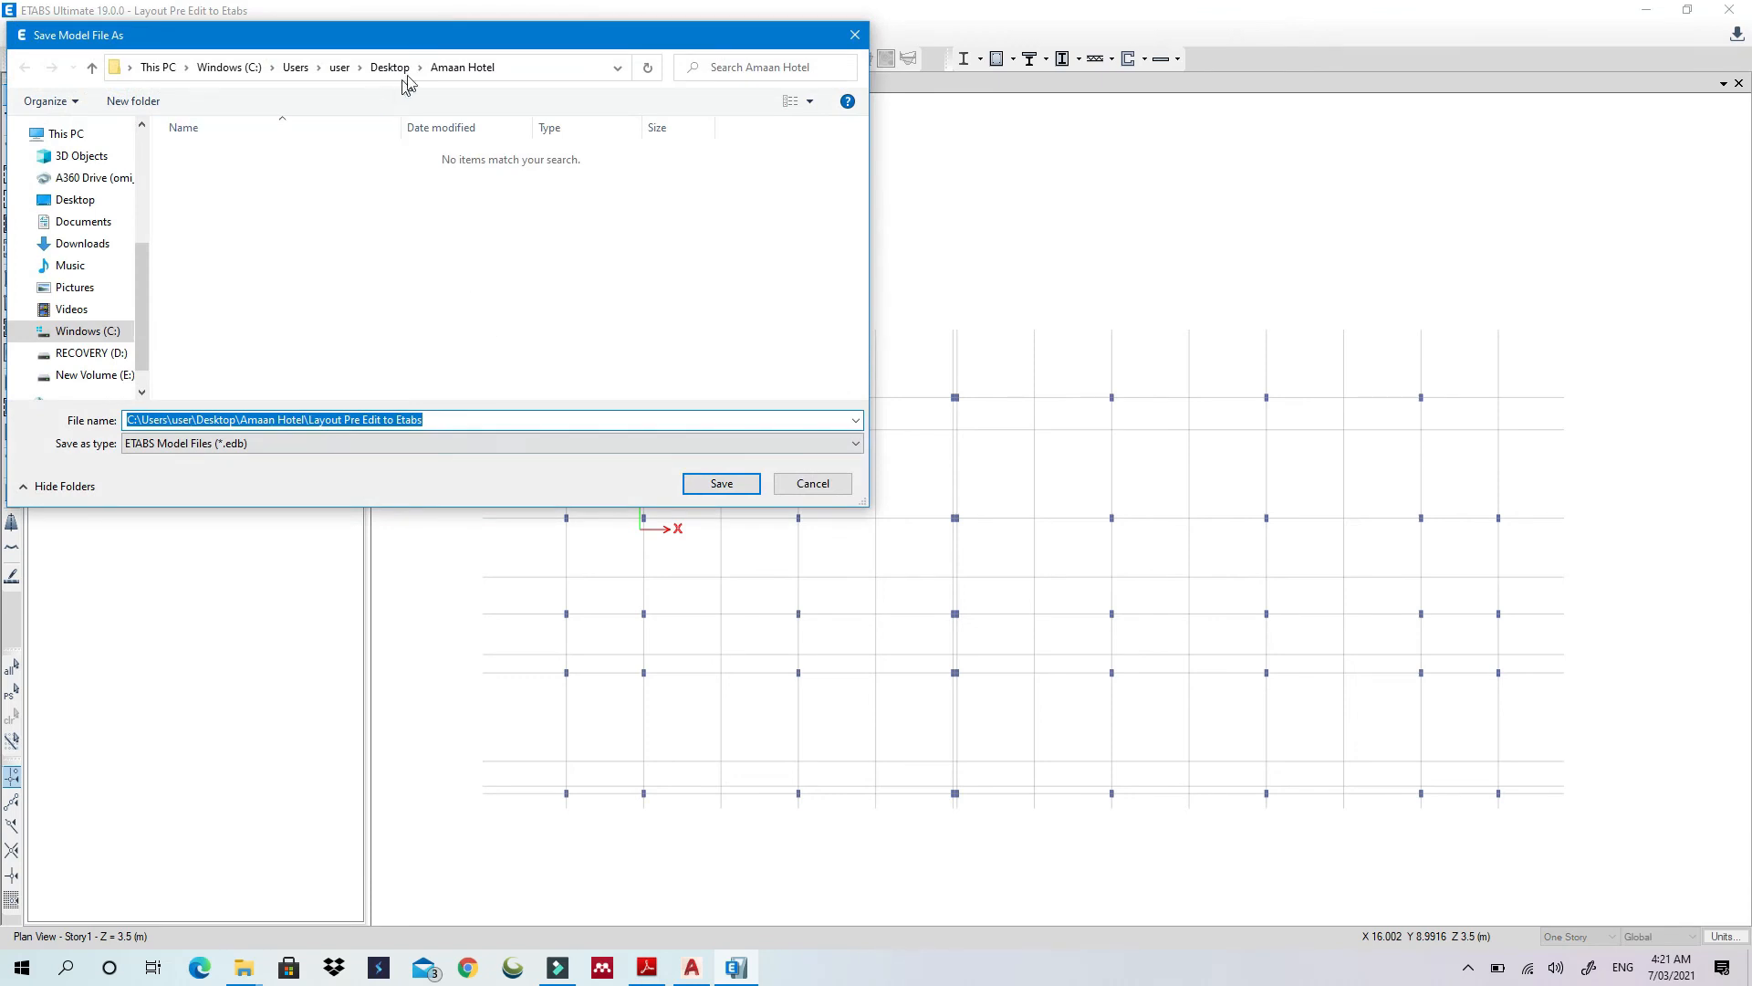
{"action": "left_click", "coordinate": [438, 71]}
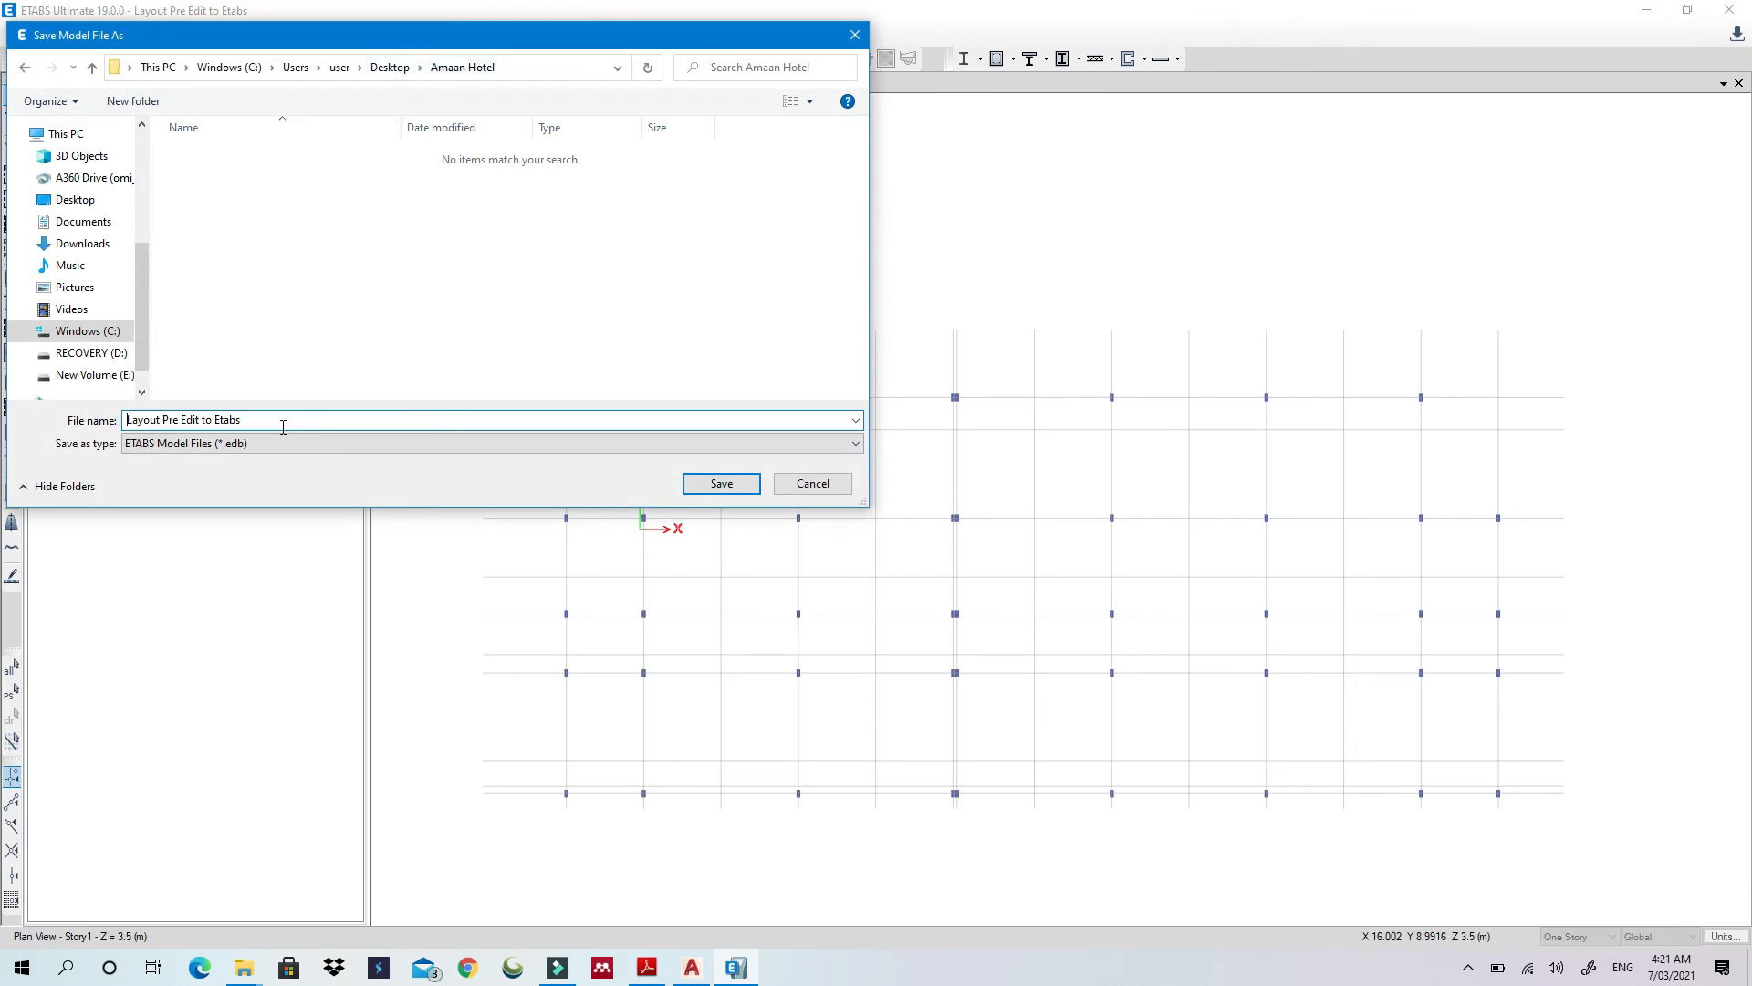
{"action": "left_click_drag", "start_coordinate": [283, 421], "coordinate": [106, 420]}
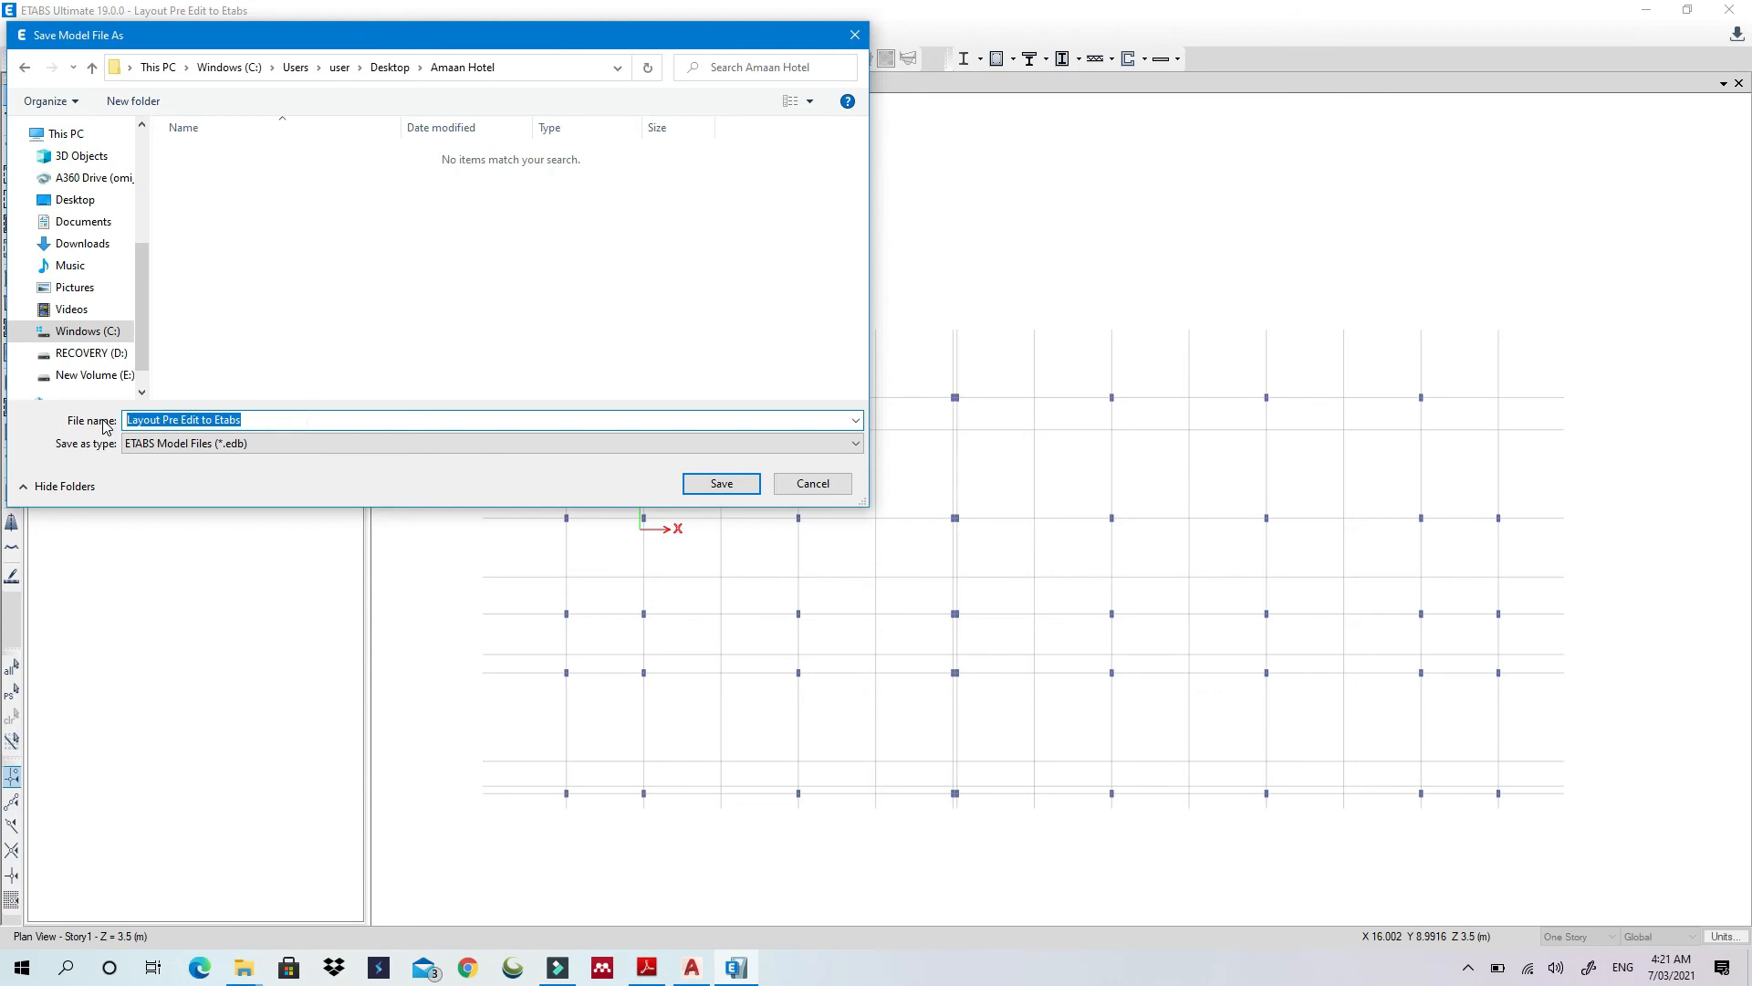
{"action": "type", "text": "Model"}
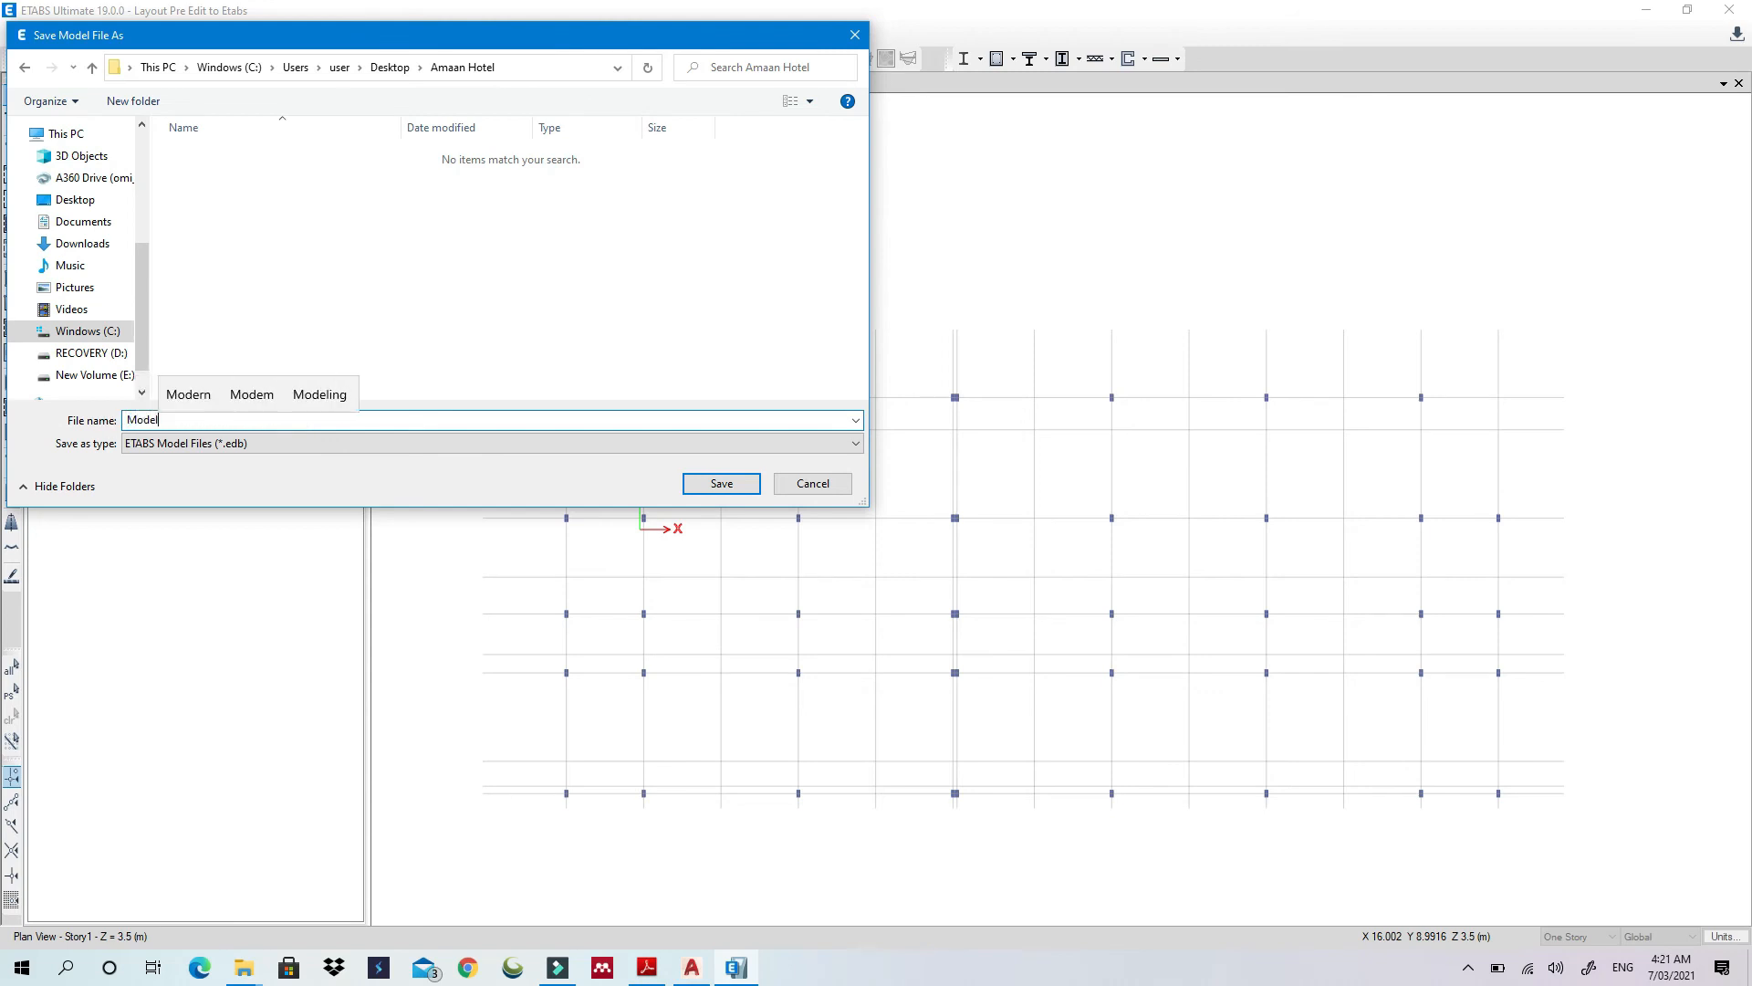
{"action": "type", "text": " 1"}
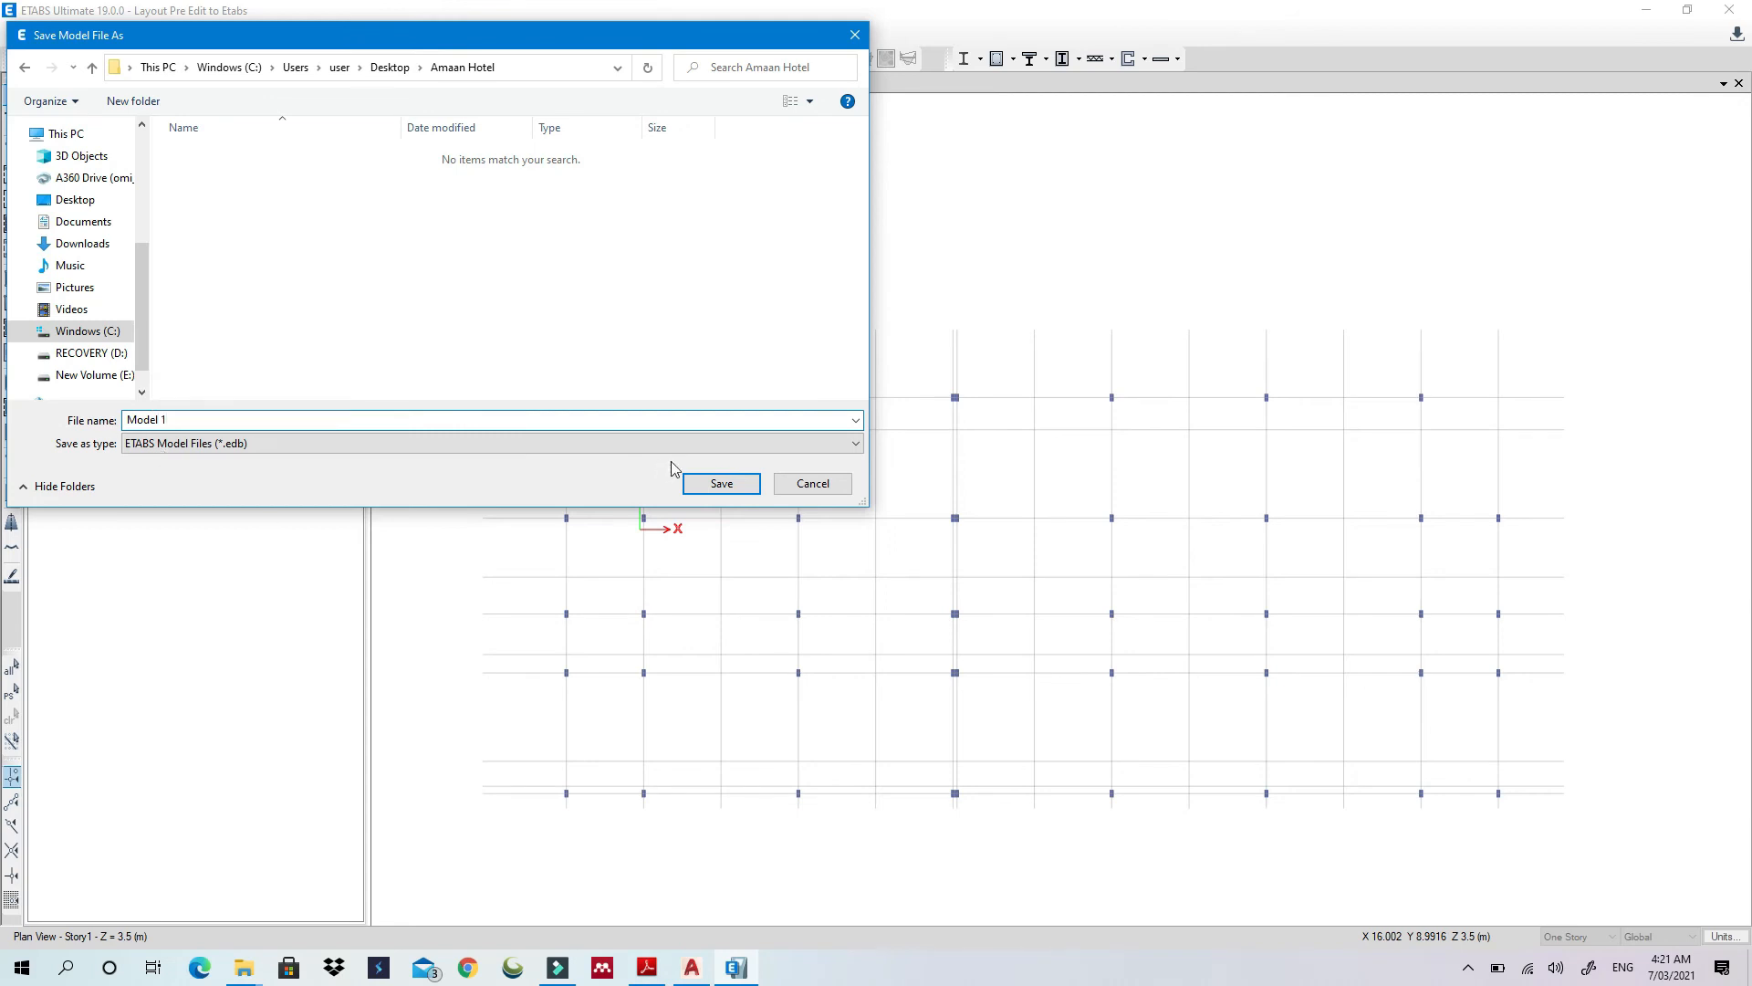
{"action": "left_click", "coordinate": [718, 483]}
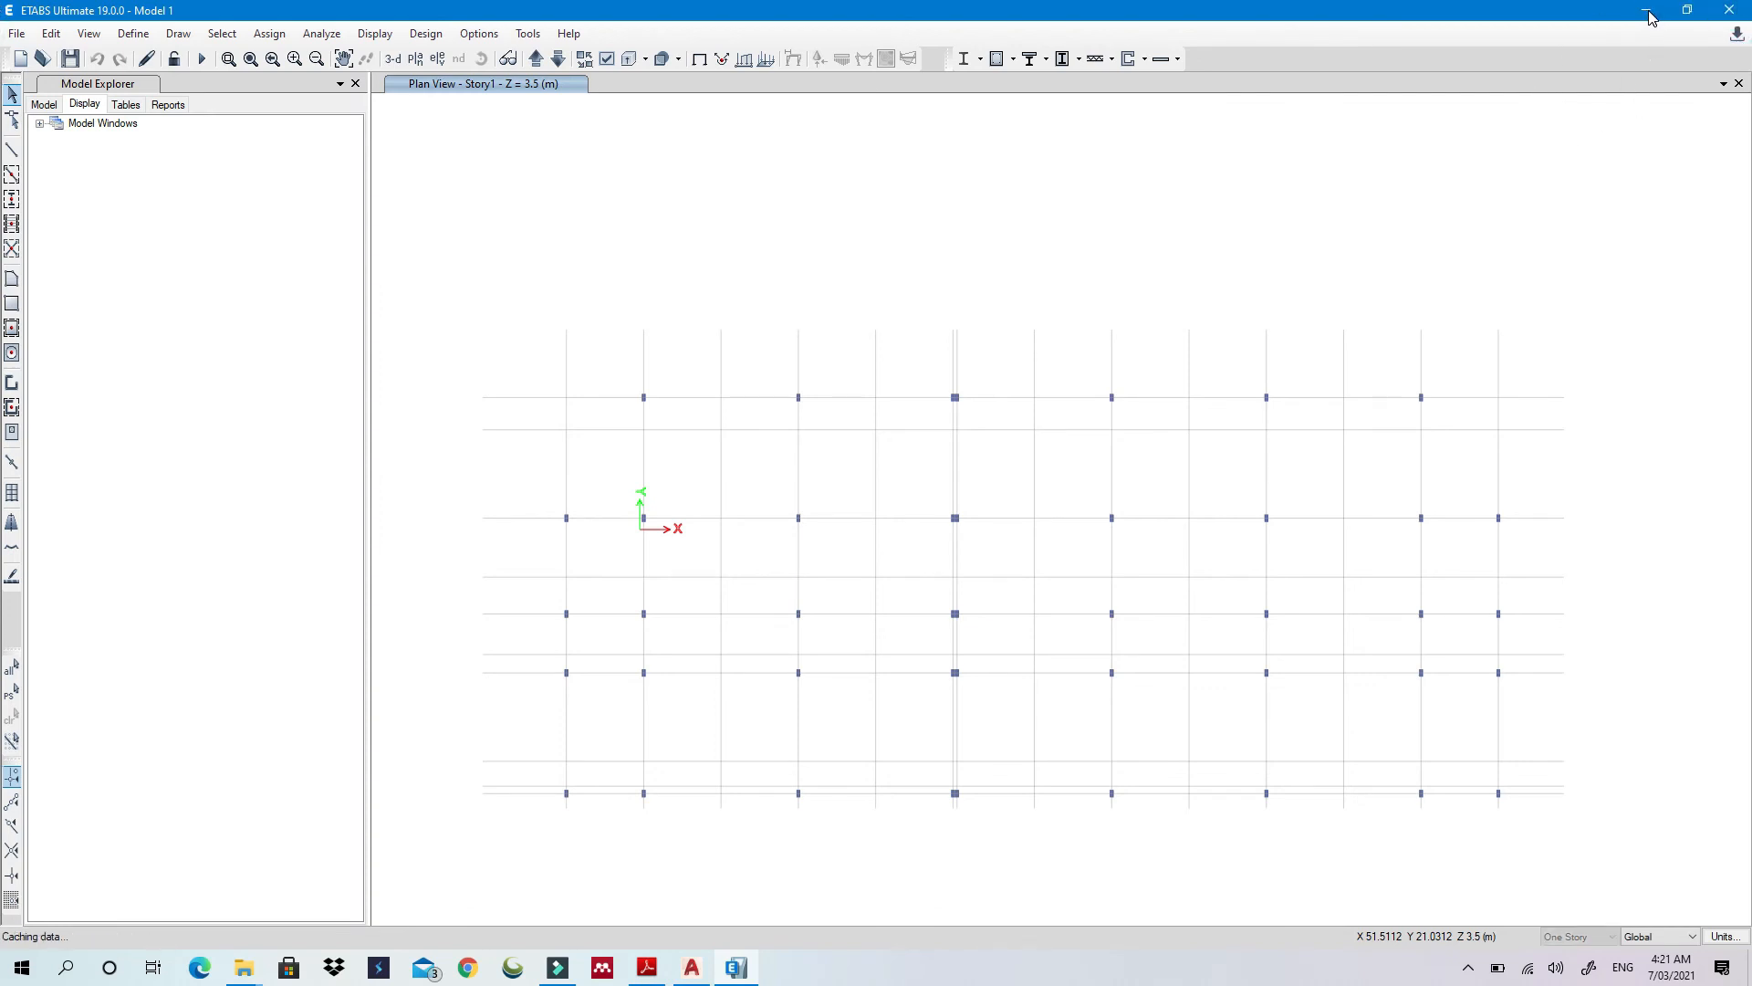
Close ETABS and select the saved Model 1 file in the desktop's Amaan Hotel folder
{"action": "mouse_move", "coordinate": [734, 971]}
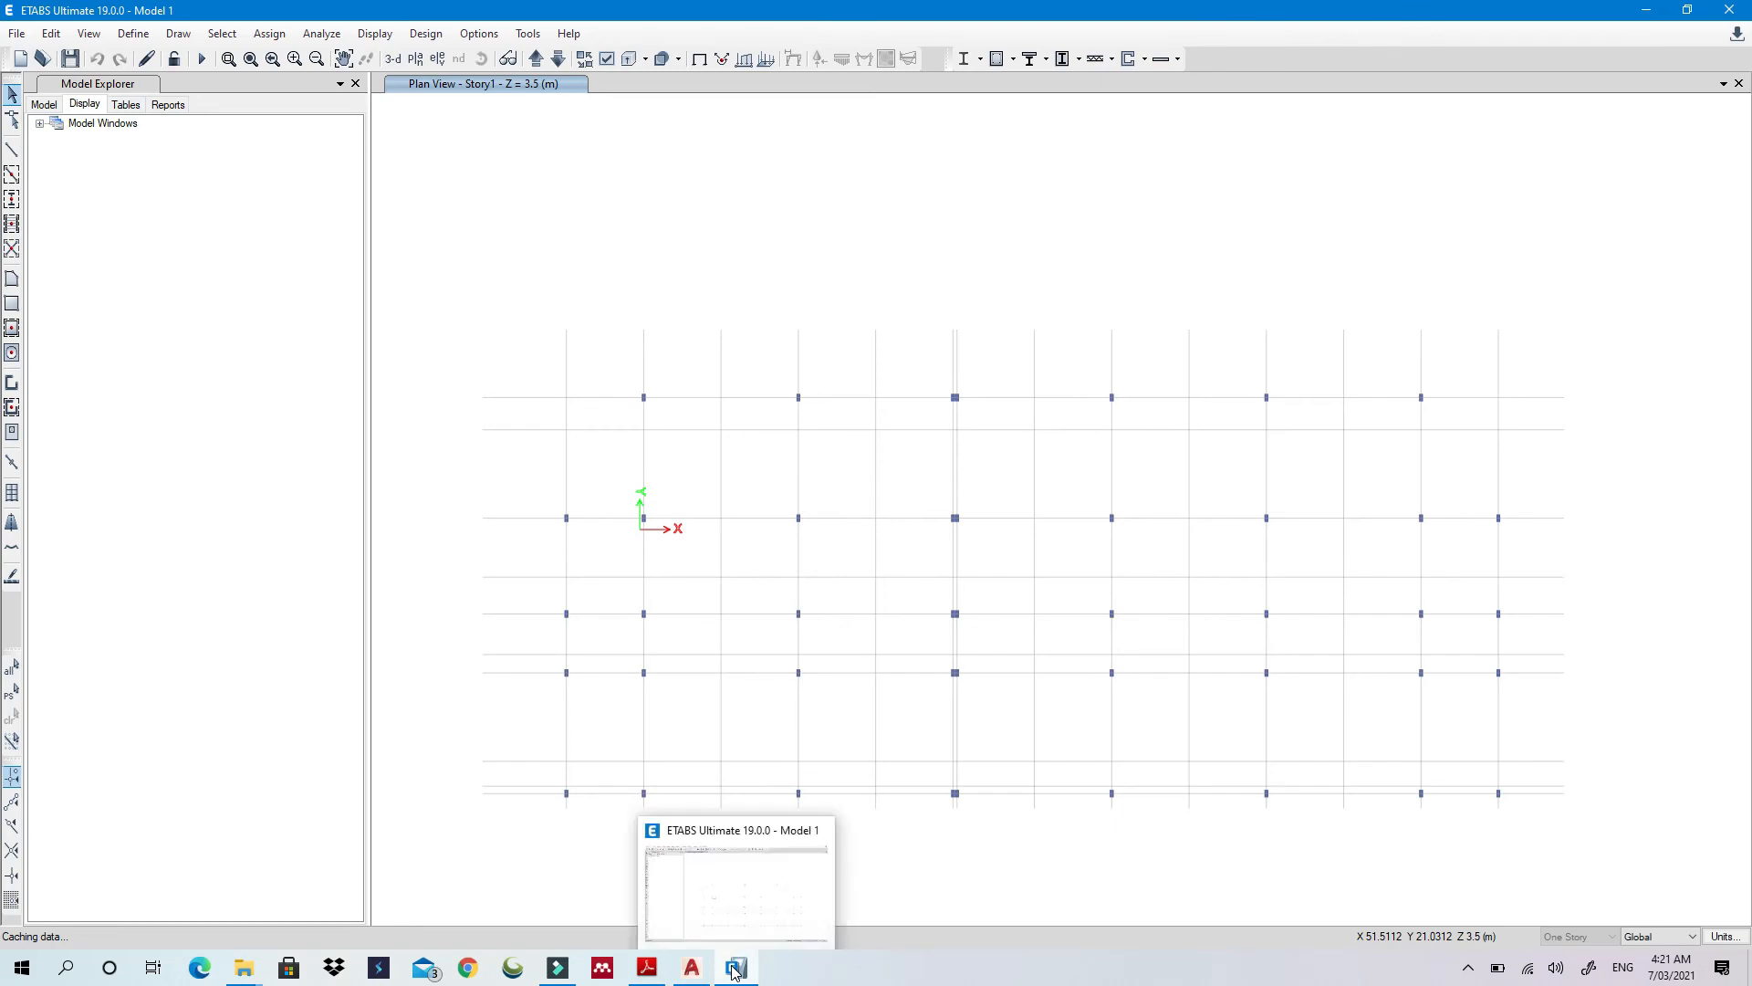
{"action": "left_click", "coordinate": [819, 830]}
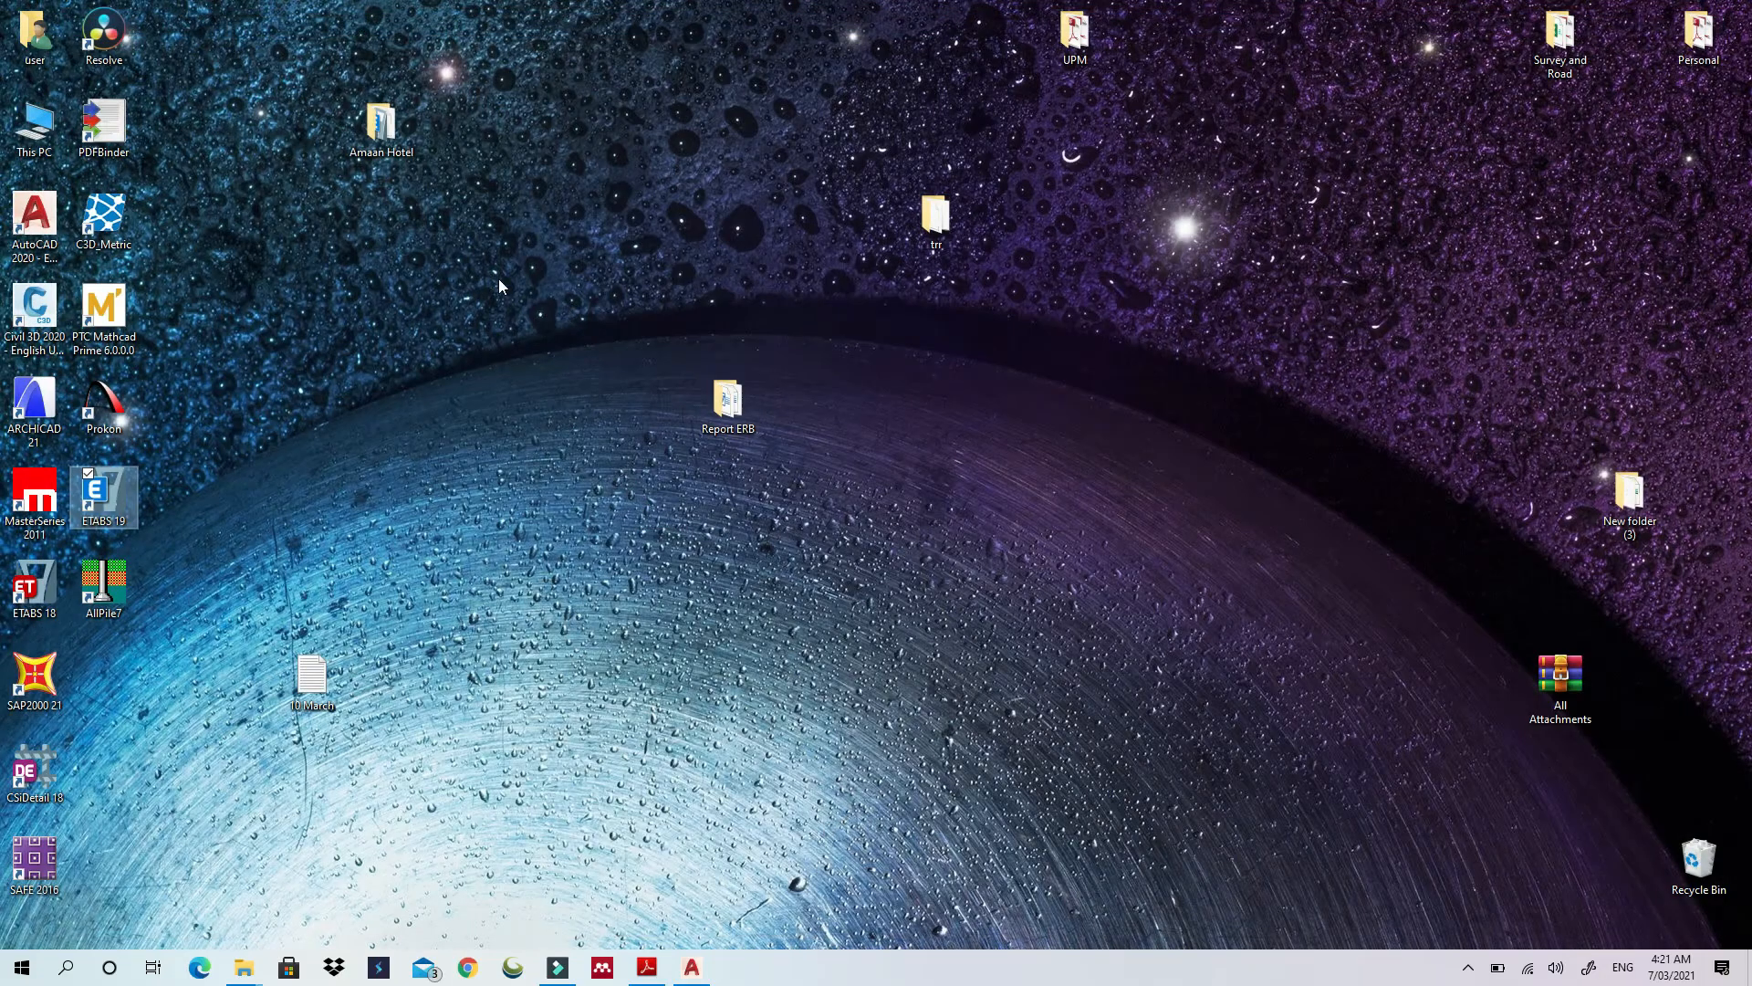
{"action": "double_click", "coordinate": [402, 125]}
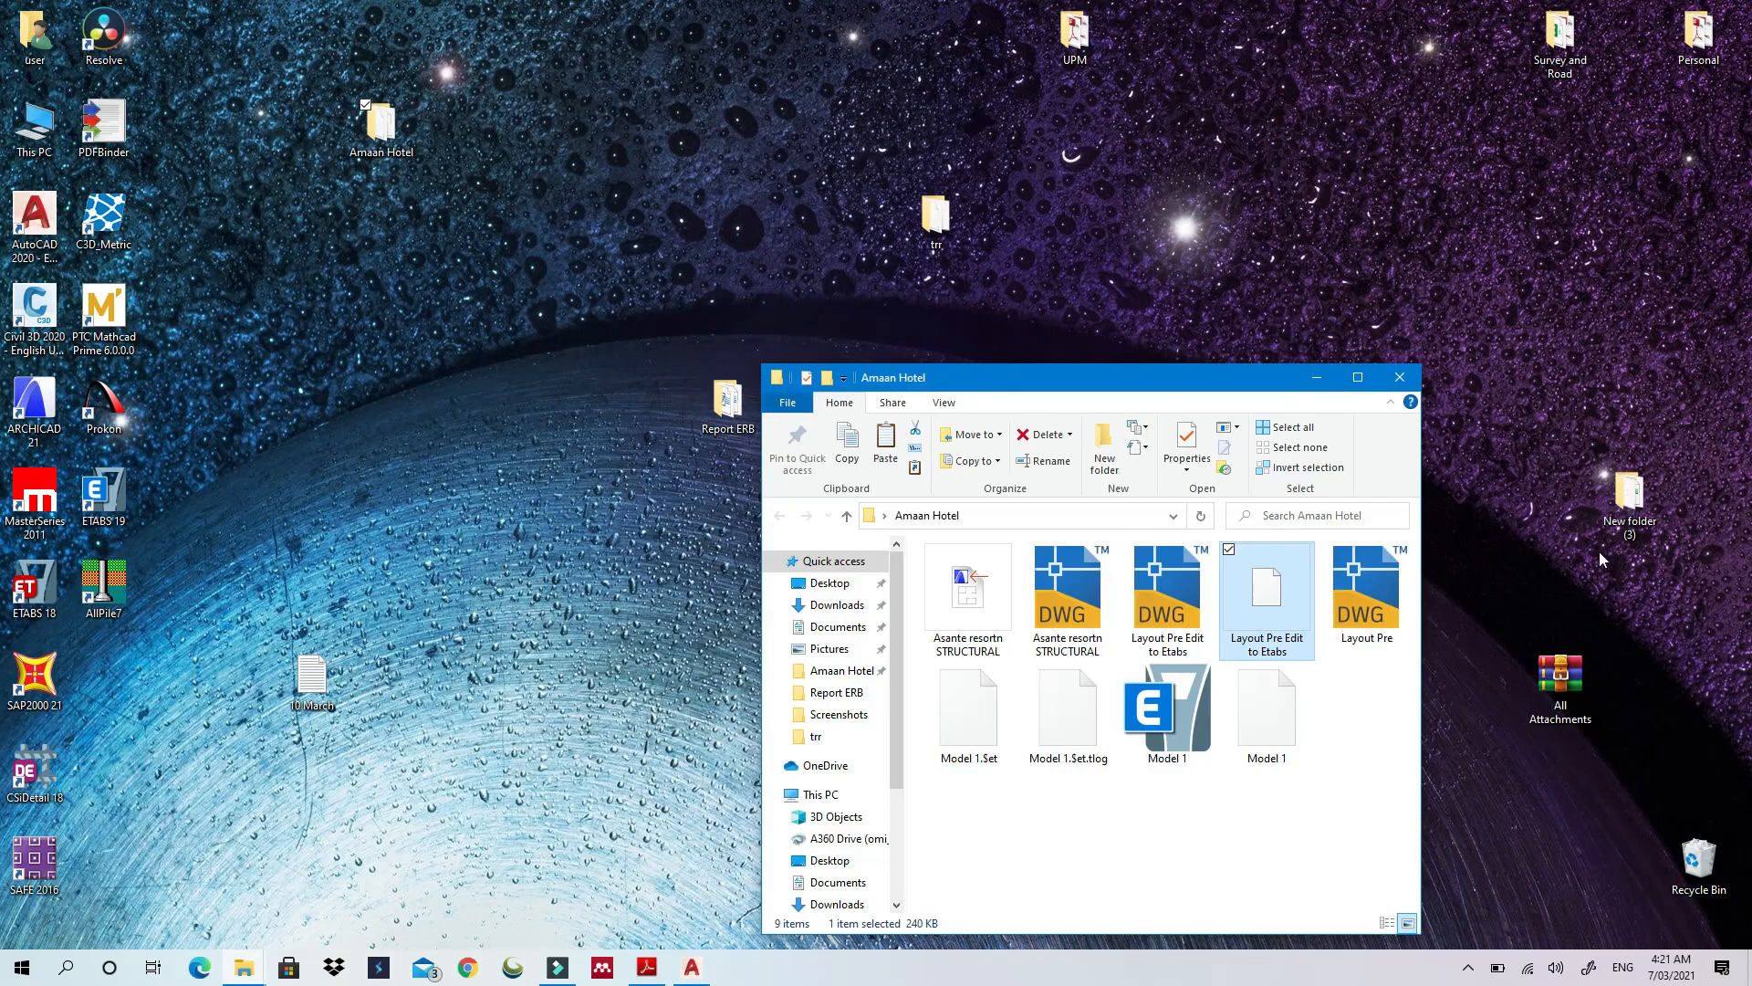
{"action": "left_click", "coordinate": [1358, 377]}
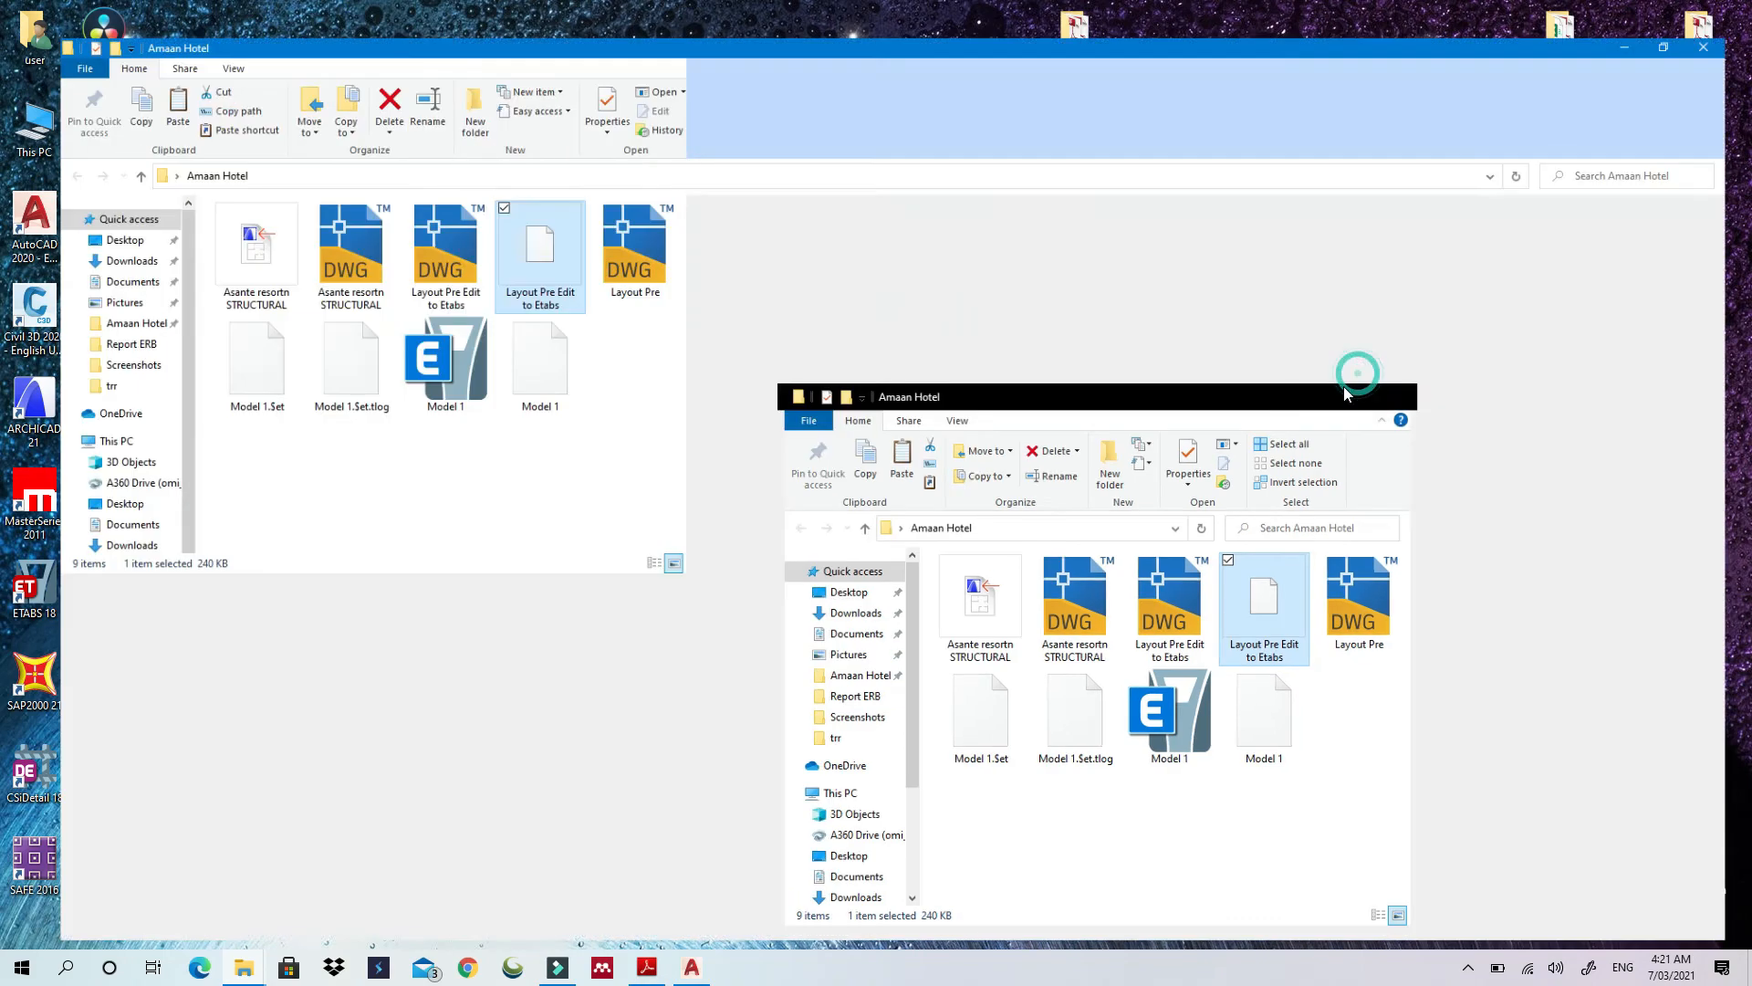
{"action": "left_click", "coordinate": [915, 245]}
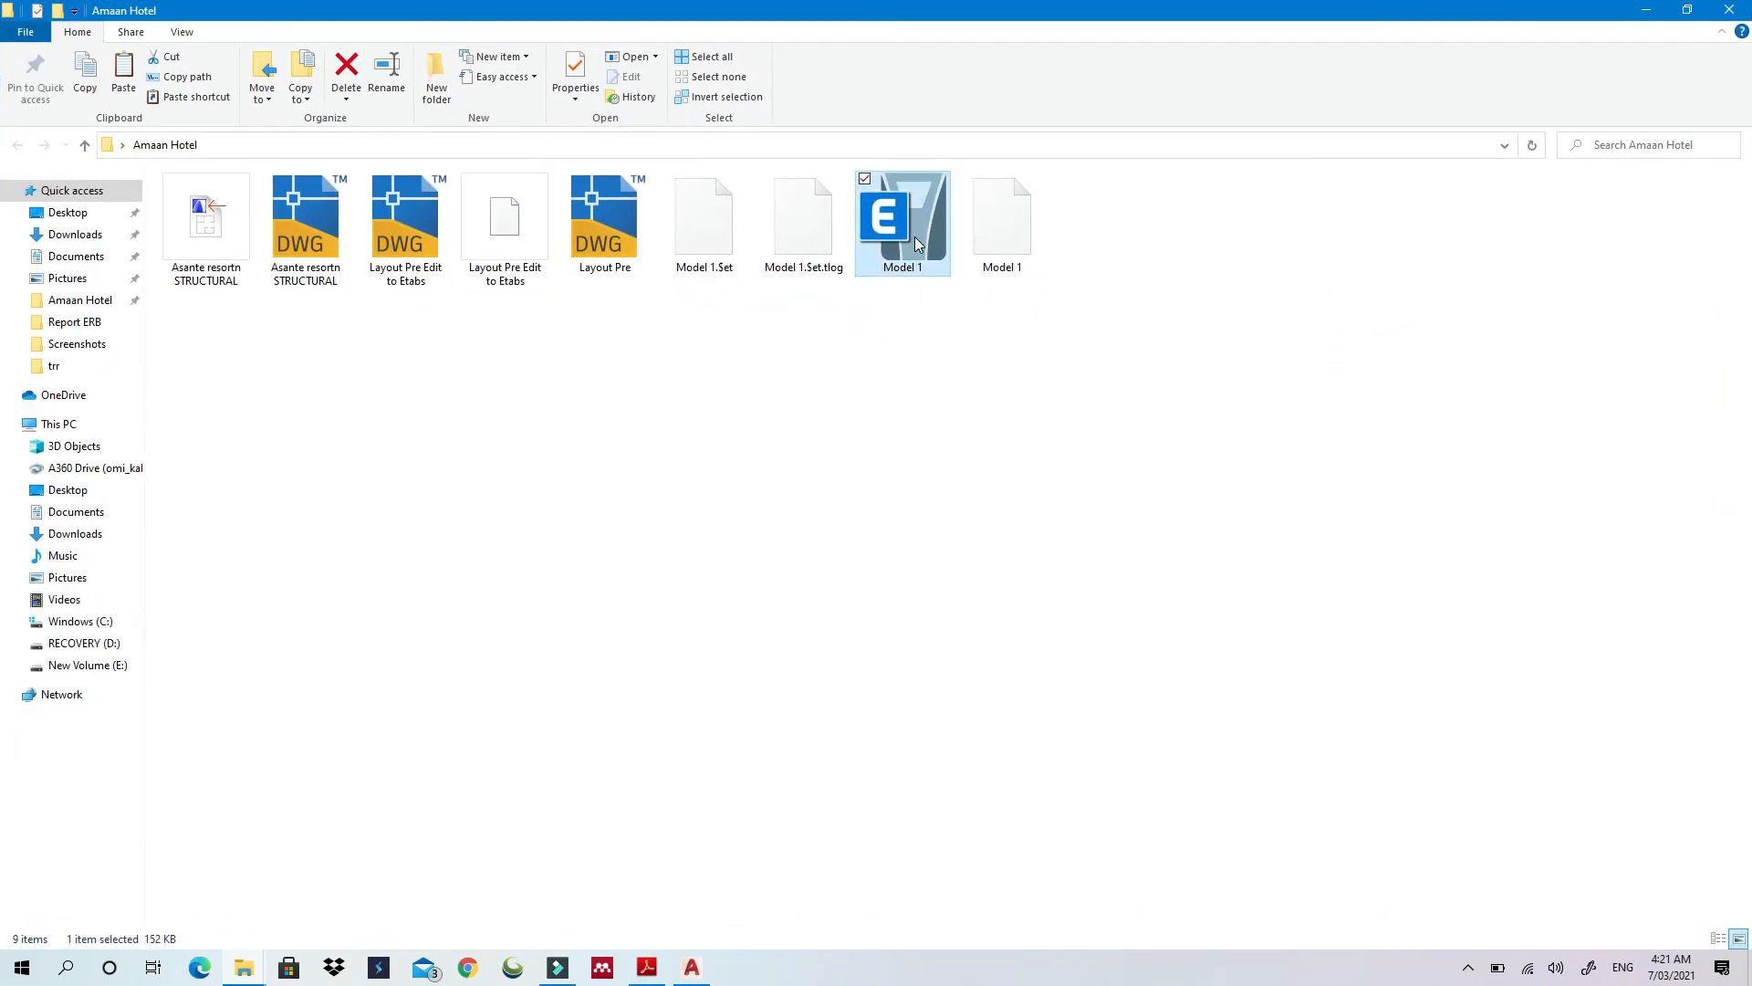
Duplicate the Model 1 ETABS file within the Amaan Hotel folder and rename the copy as Model 2
{"action": "right_click", "coordinate": [917, 244]}
{"action": "left_click", "coordinate": [881, 531]}
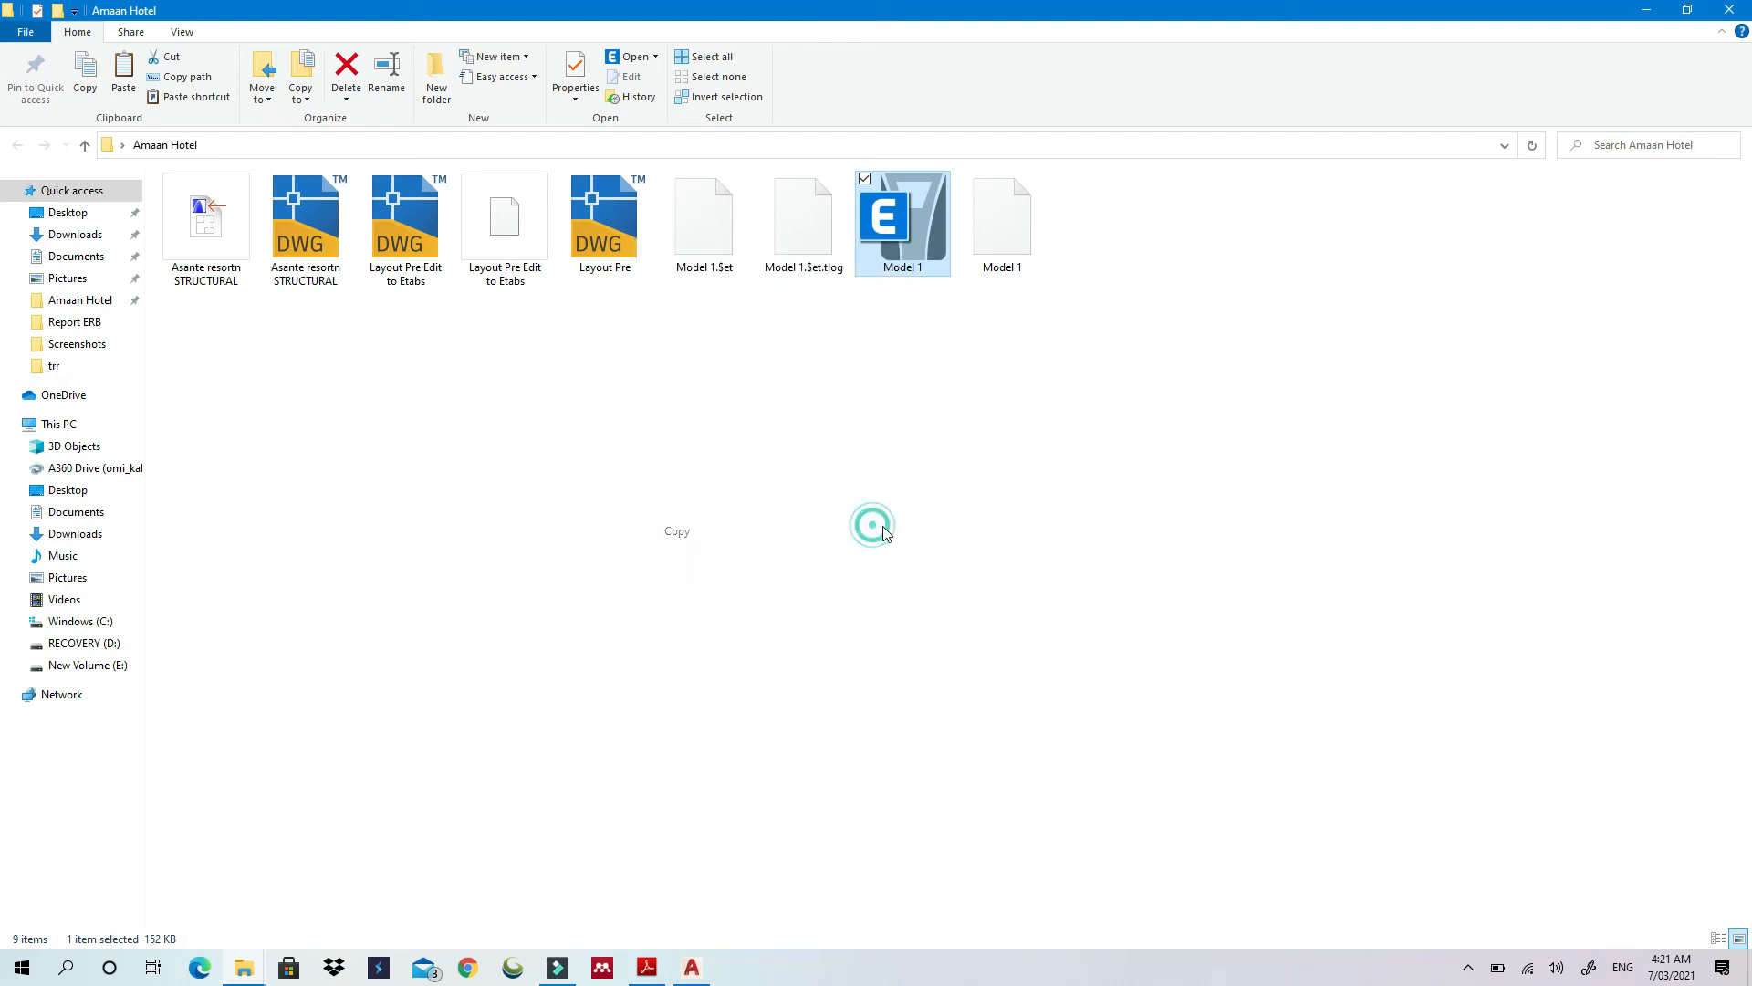
{"action": "right_click", "coordinate": [1378, 363]}
{"action": "left_click", "coordinate": [1307, 500]}
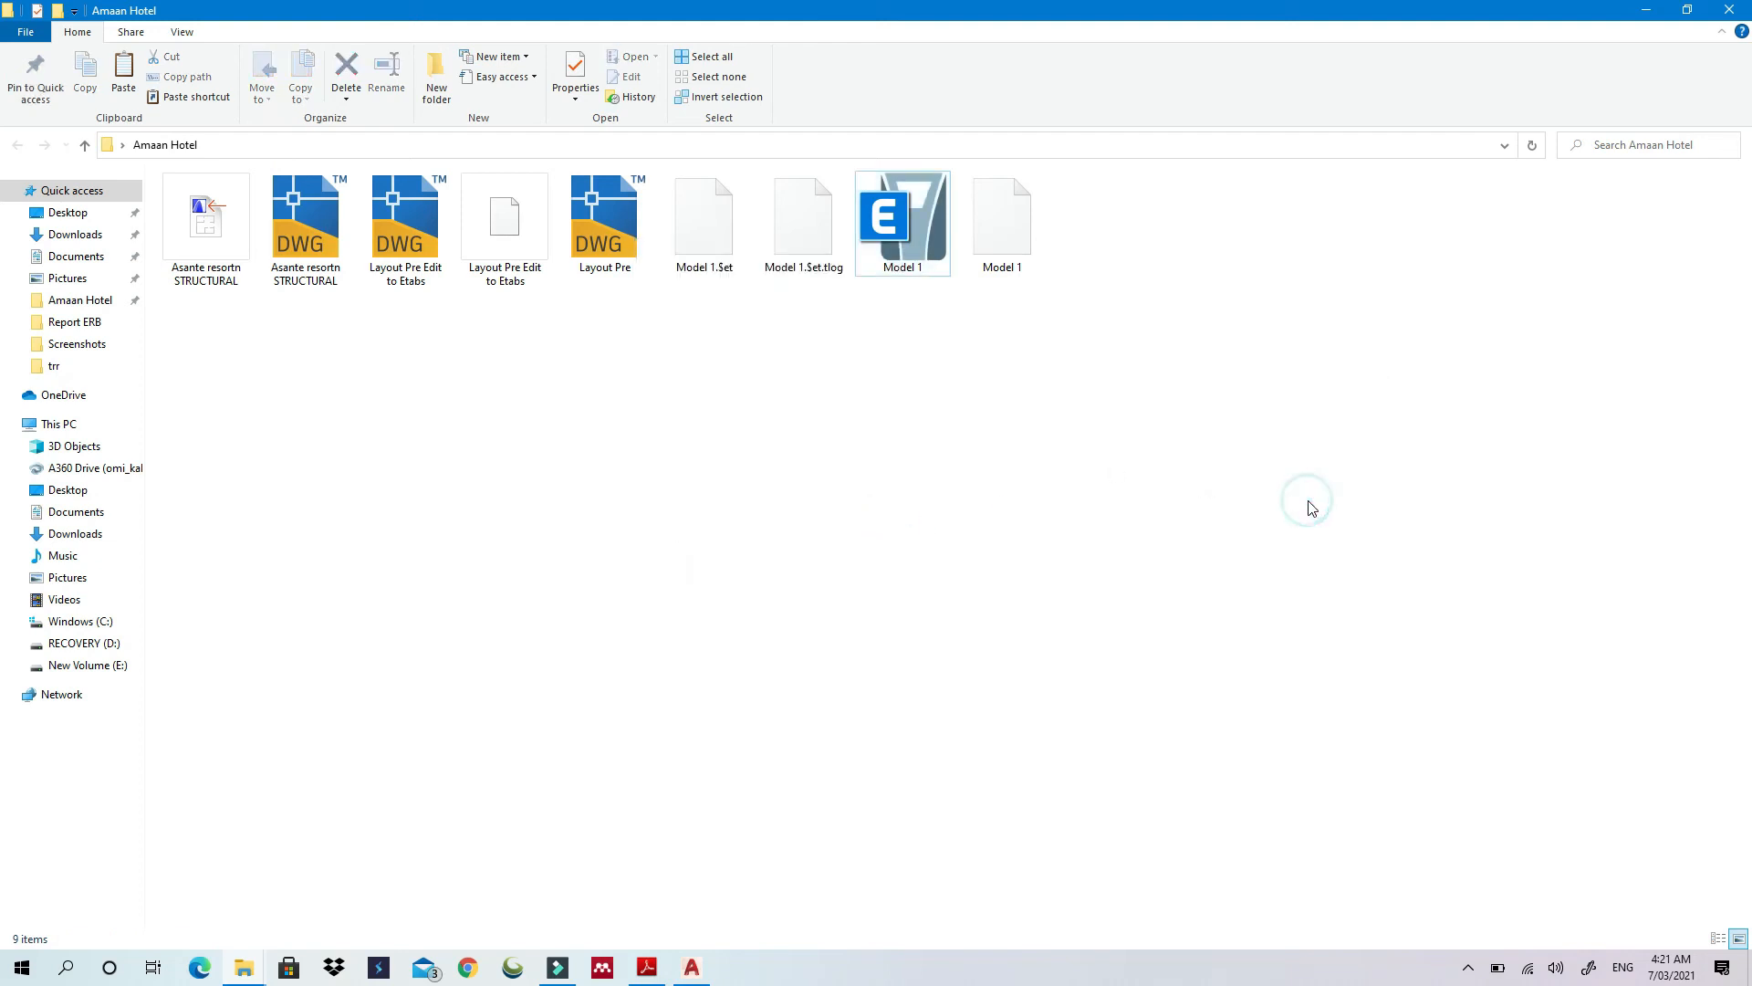
{"action": "left_click", "coordinate": [725, 277]}
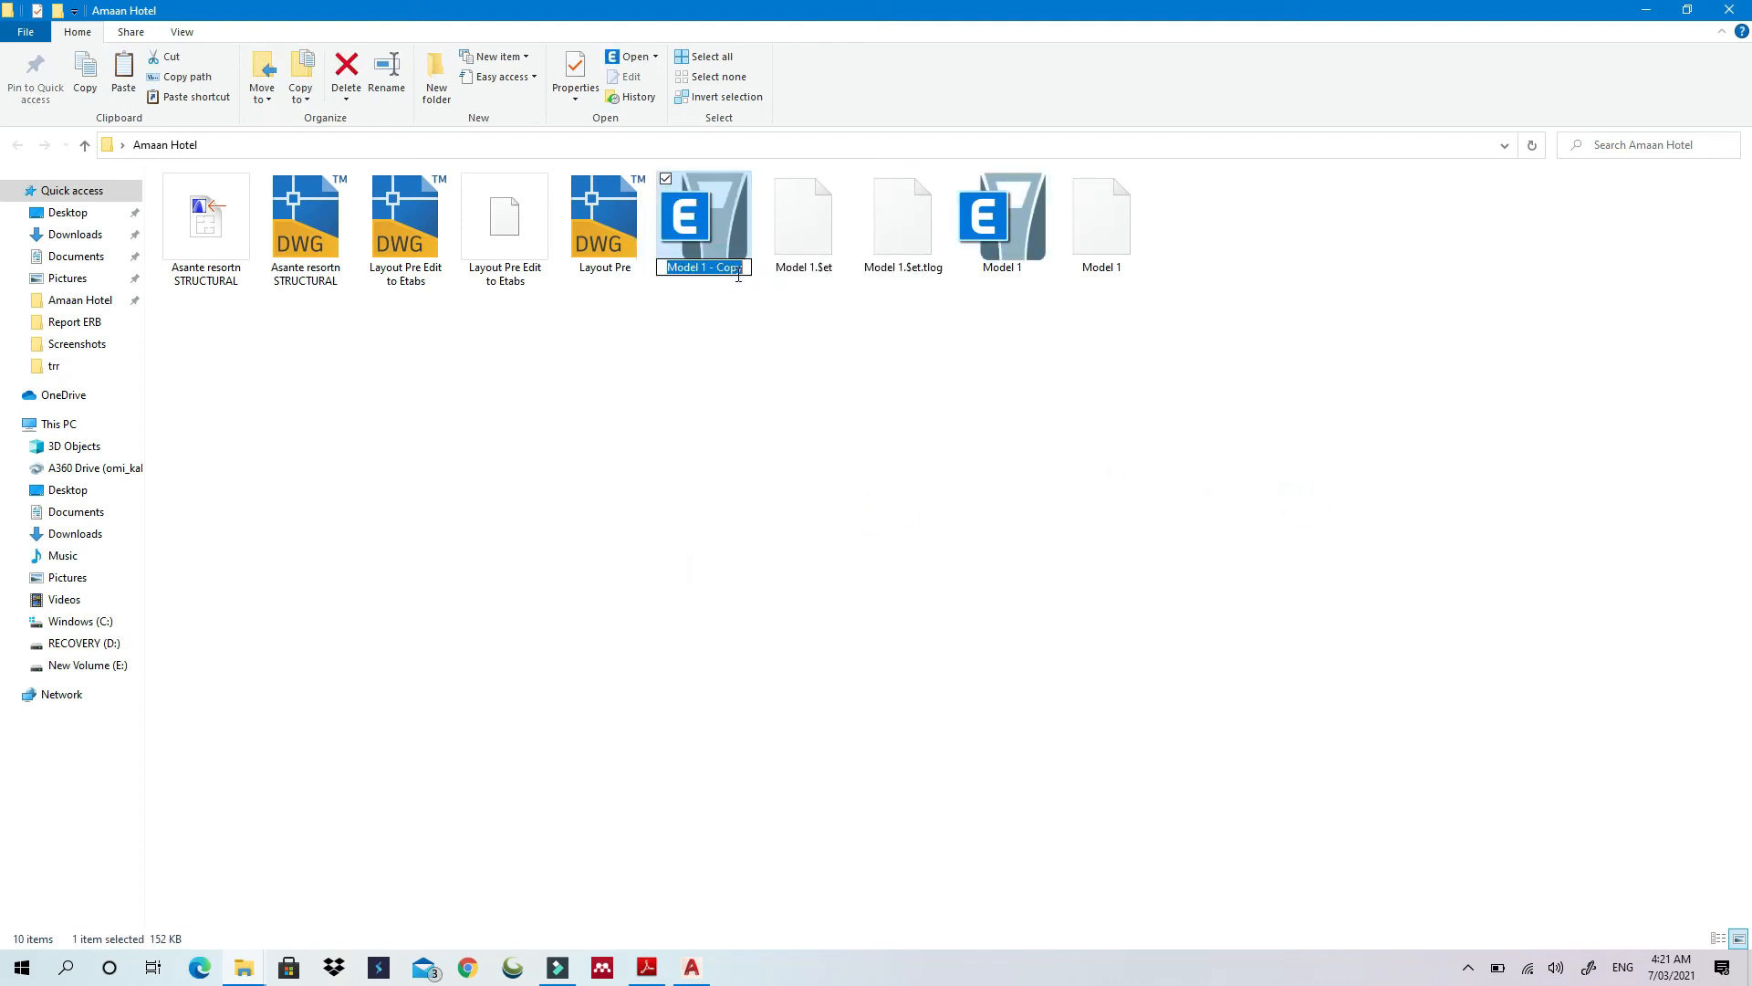
{"action": "double_click", "coordinate": [730, 267]}
{"action": "type", "text": "2"}
{"action": "key", "text": "Return"}
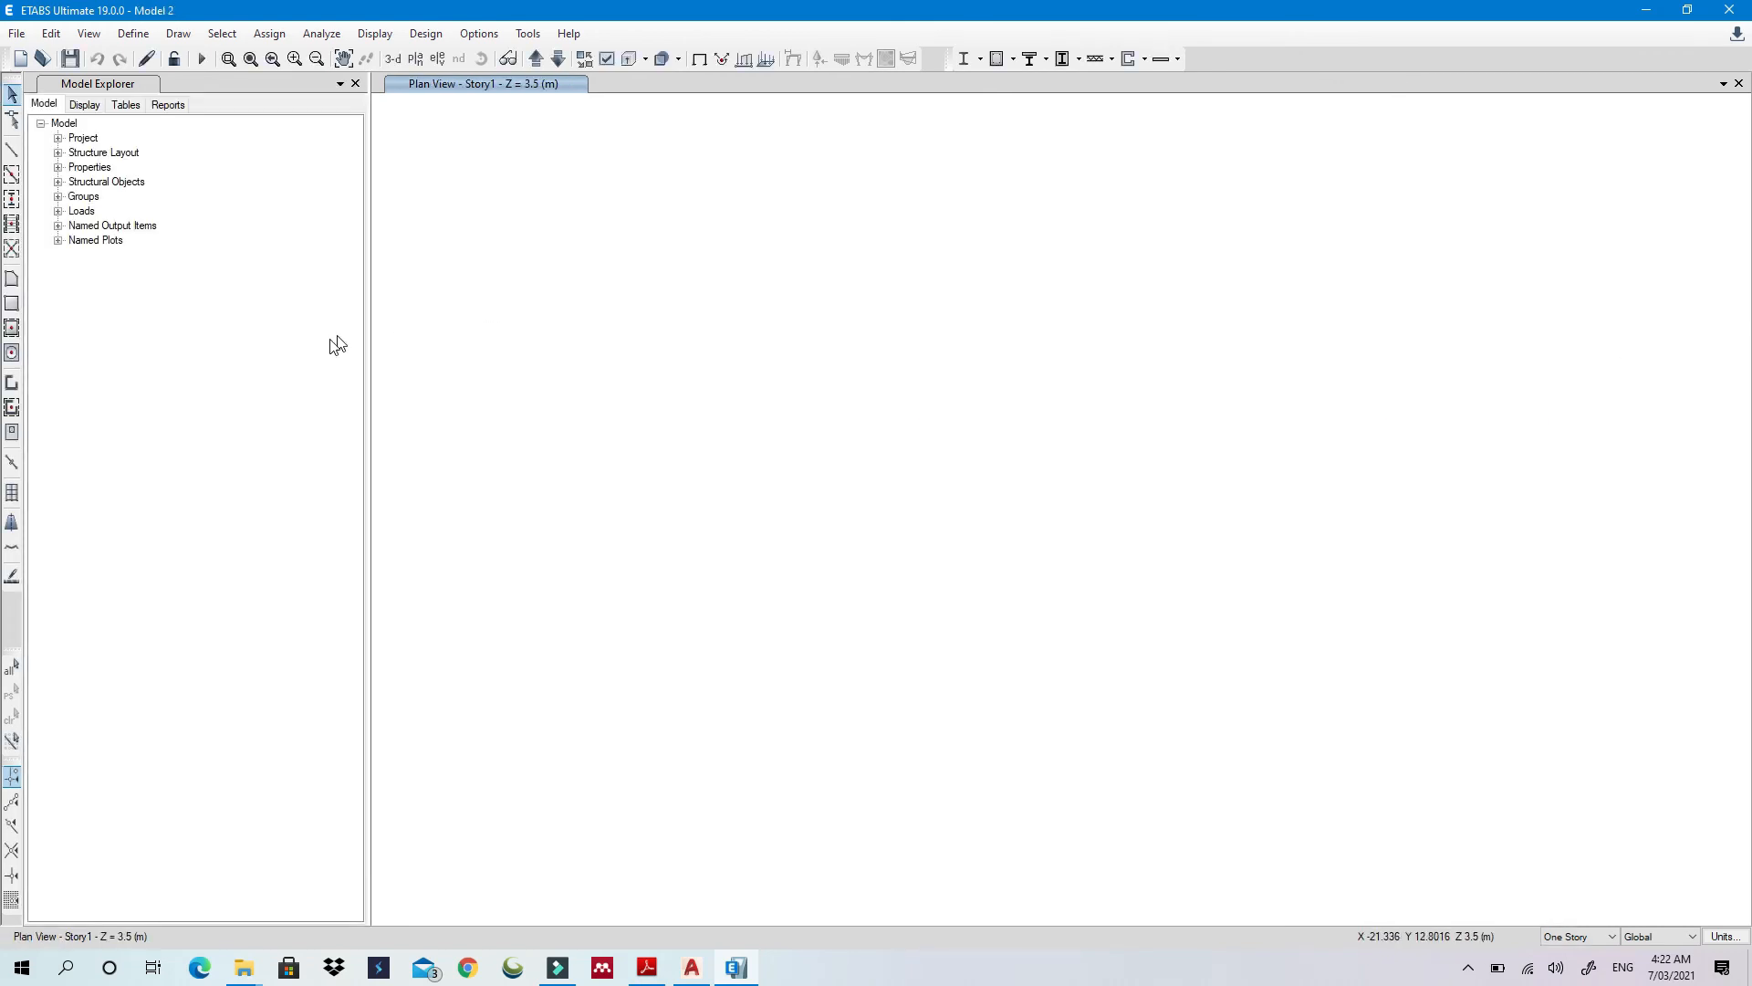
Draw Beam 250x600 frames along the left block's top column row, from its first column to the joint-side column
{"action": "left_click_drag", "start_coordinate": [371, 377], "coordinate": [293, 399]}
{"action": "middle_click_drag", "start_coordinate": [853, 467], "coordinate": [769, 447]}
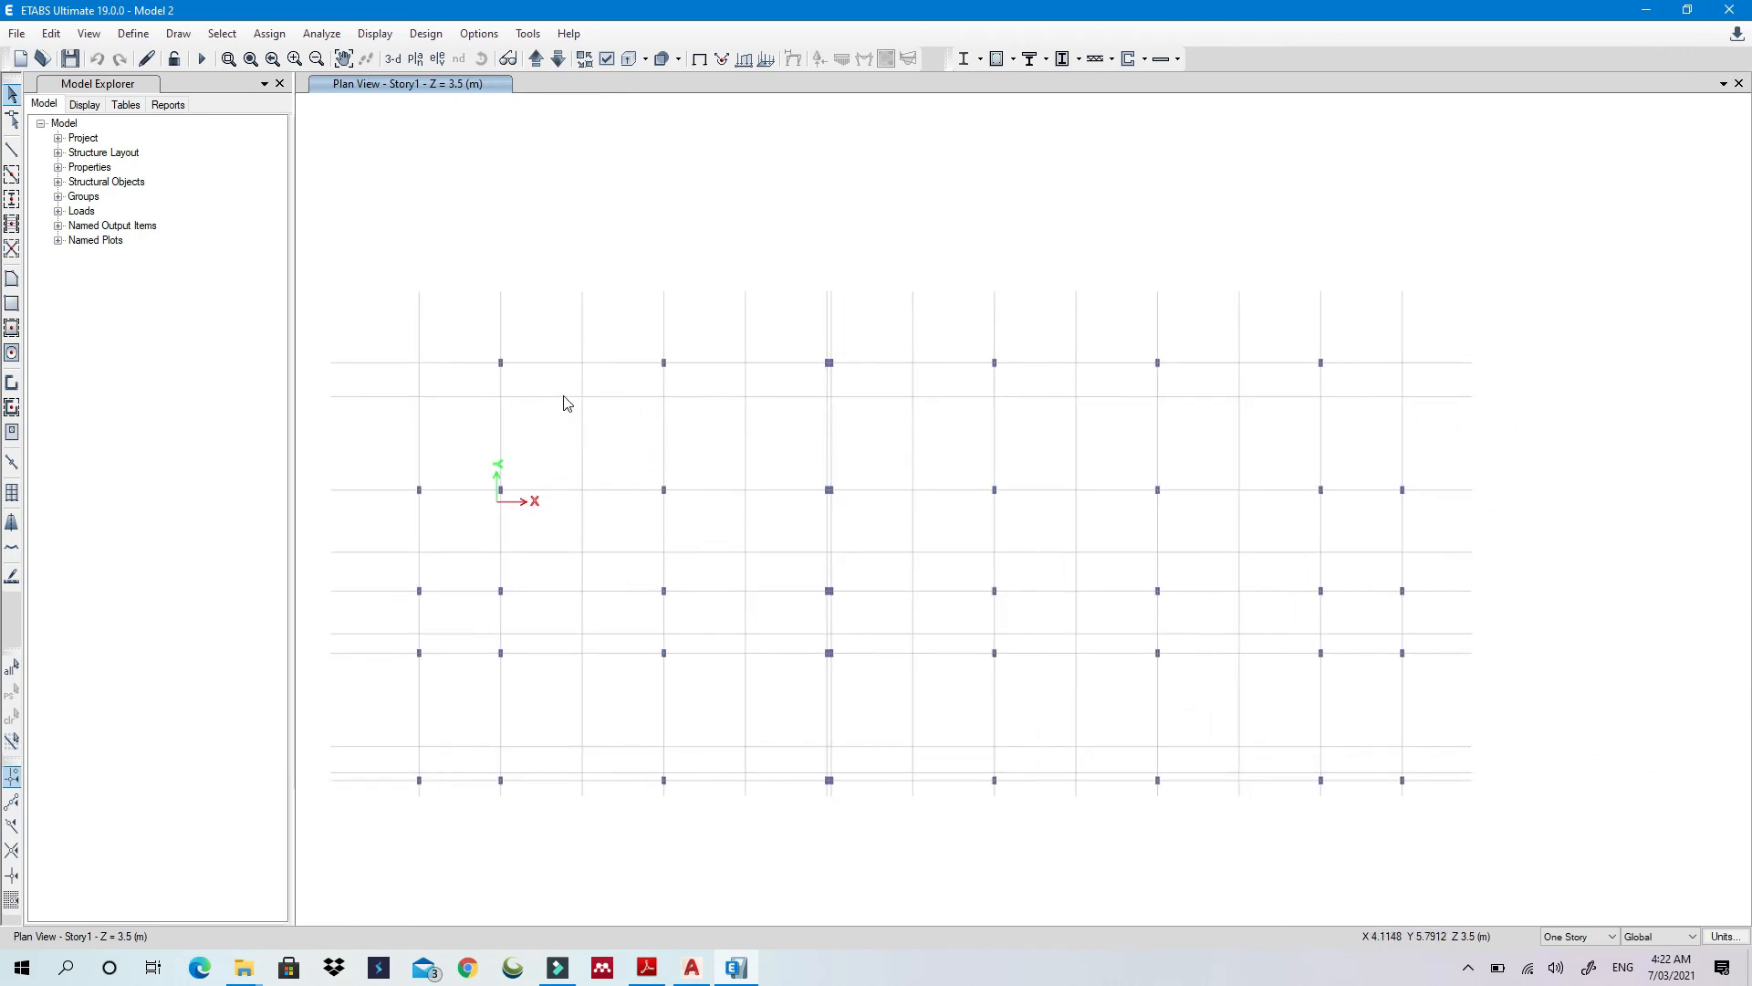
{"action": "middle_click_drag", "start_coordinate": [507, 375], "coordinate": [624, 341]}
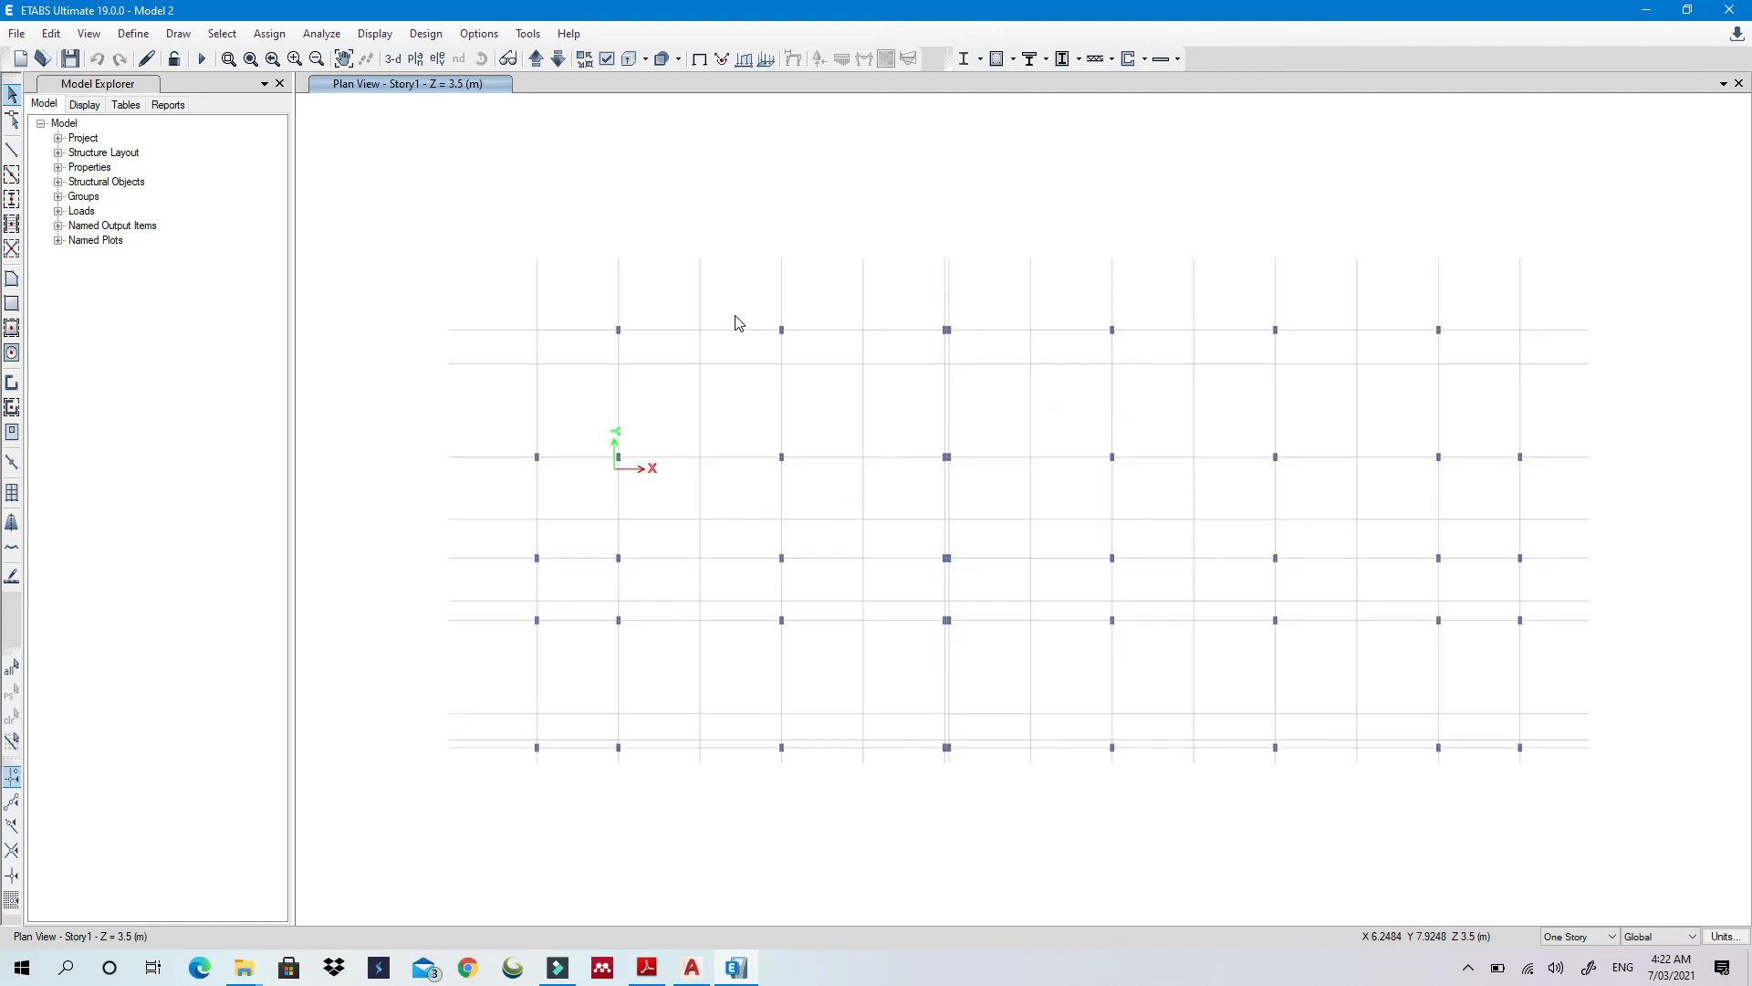
{"action": "left_click", "coordinate": [11, 149]}
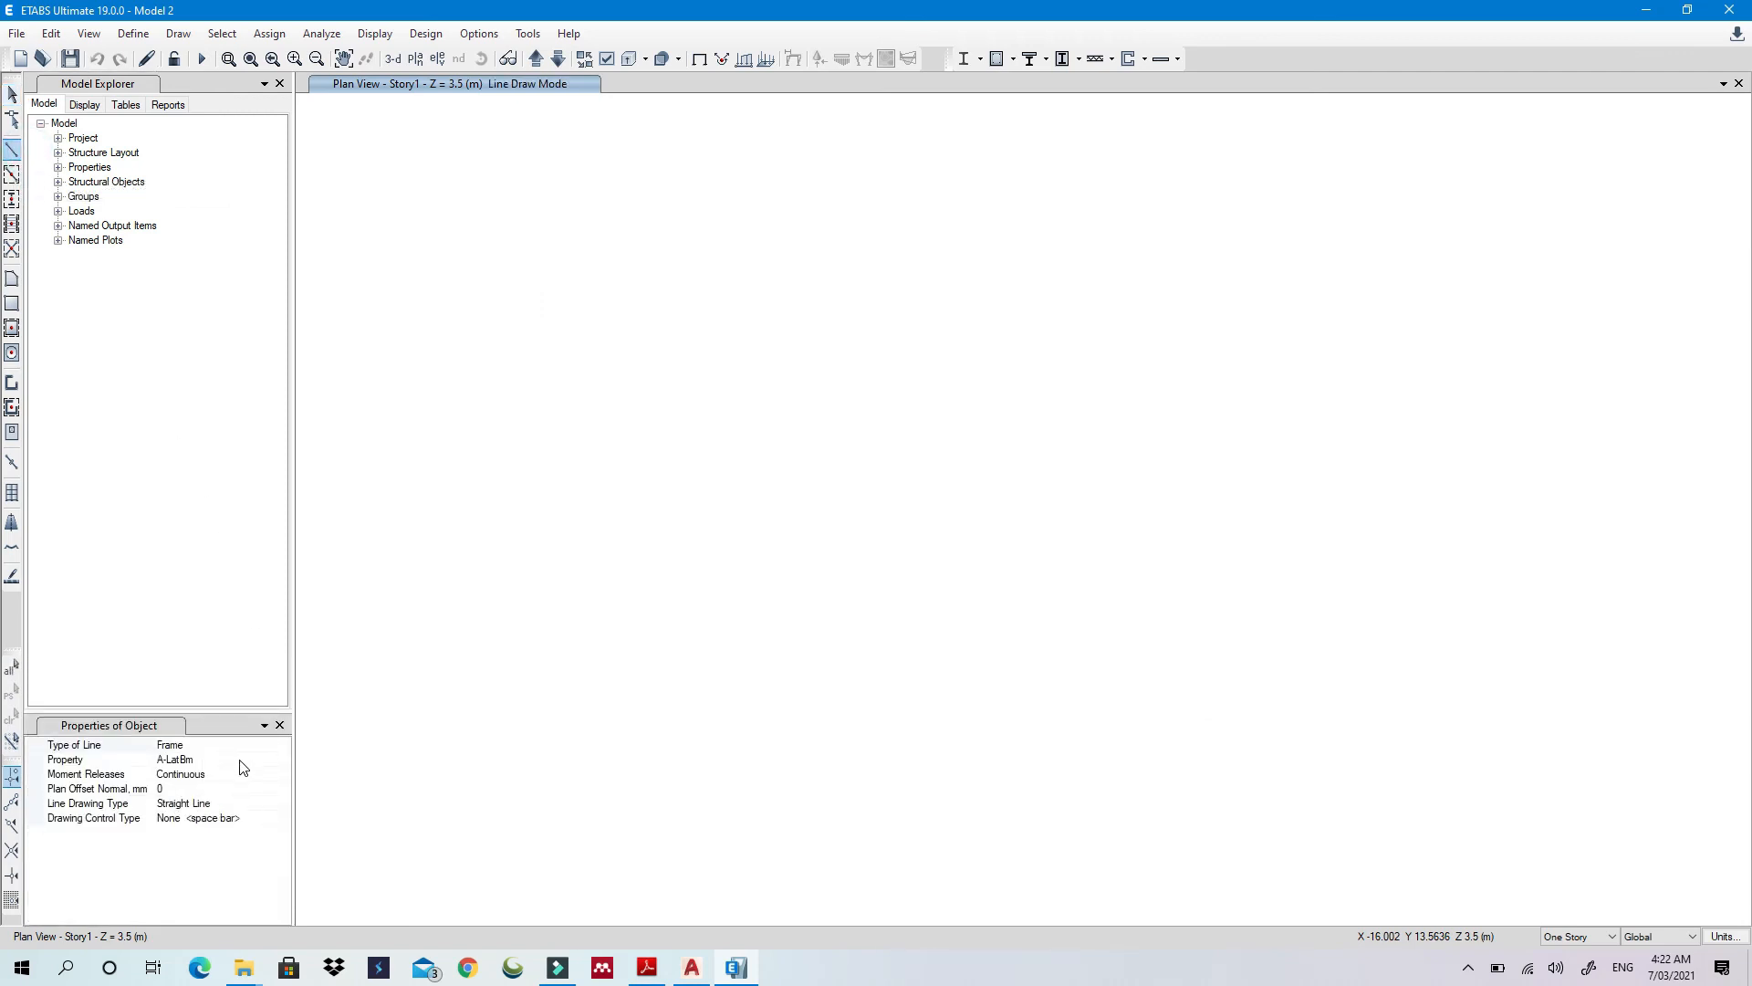
{"action": "left_click", "coordinate": [241, 761]}
{"action": "left_click", "coordinate": [283, 761]}
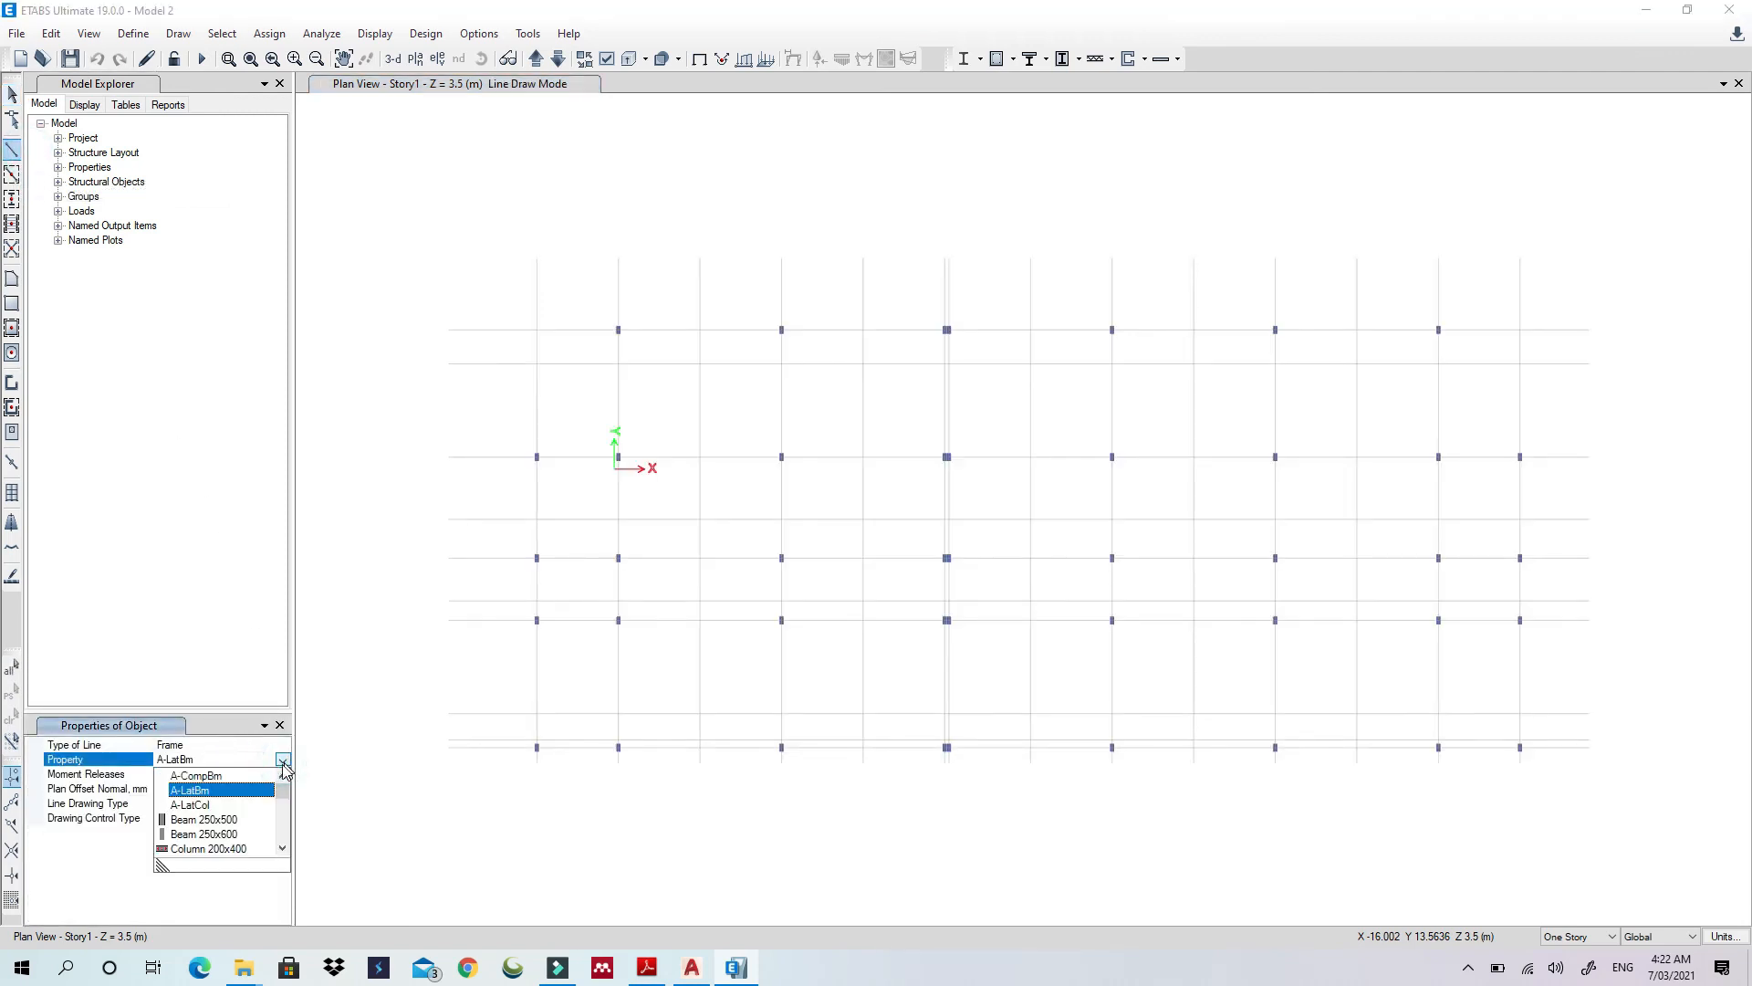
{"action": "left_click", "coordinate": [242, 834]}
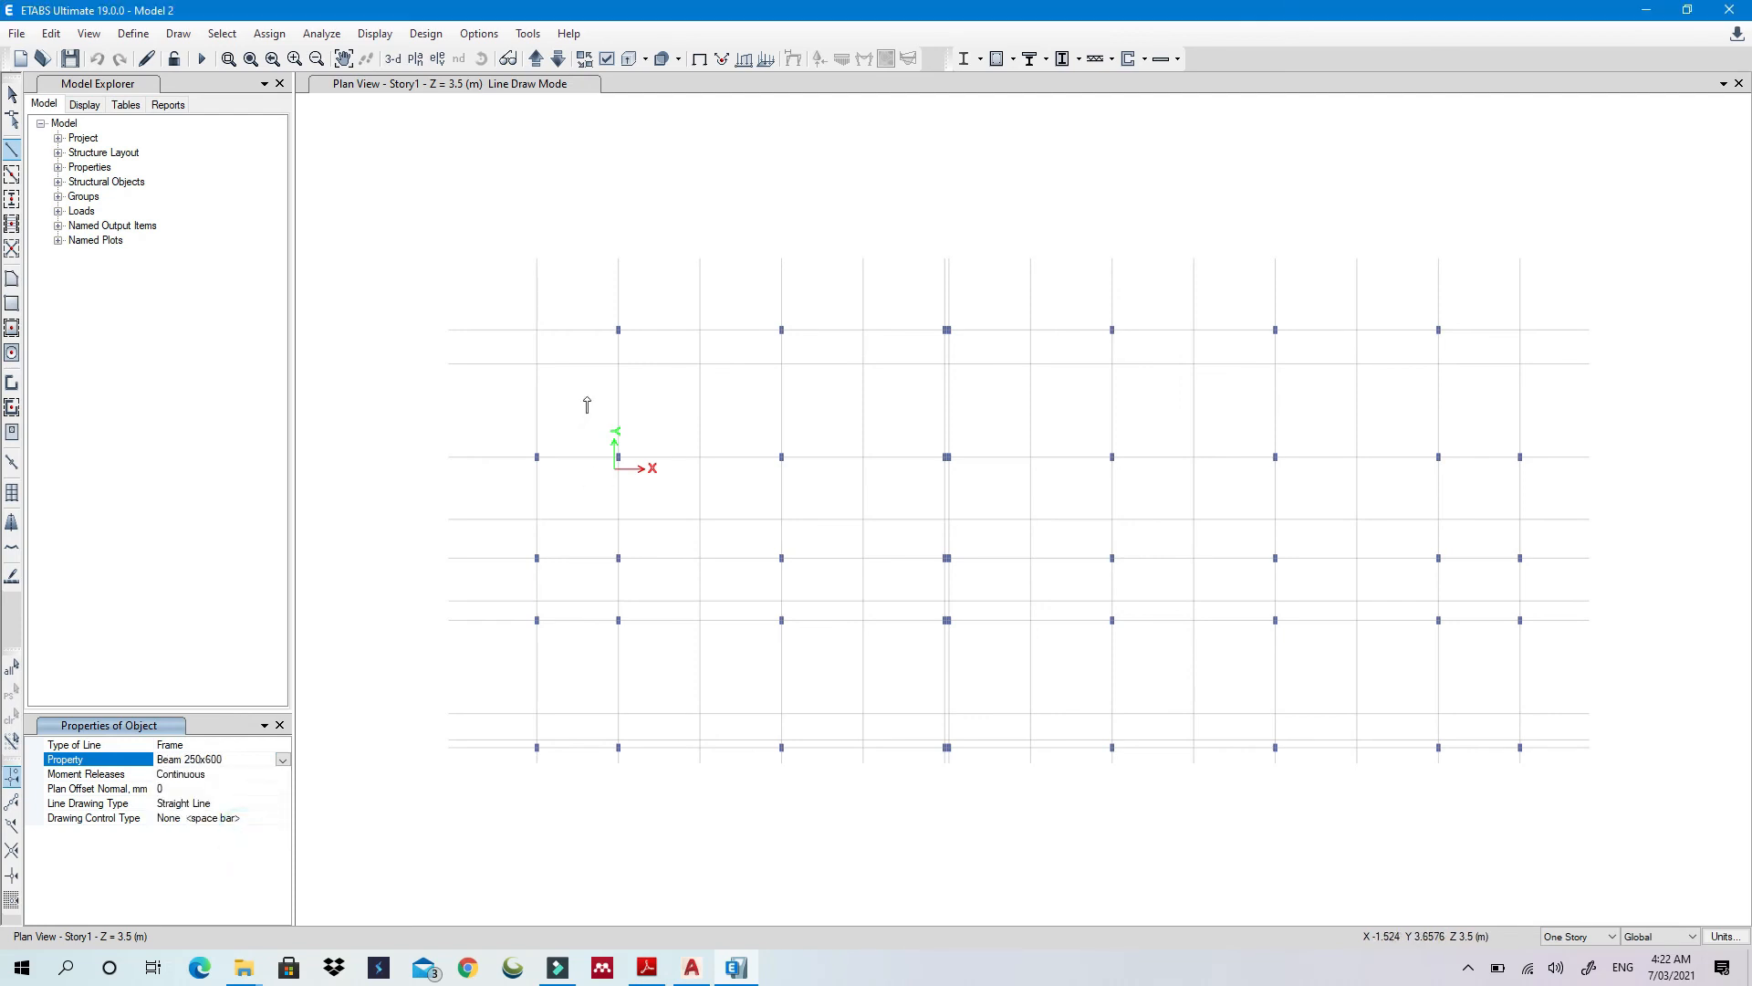
{"action": "scroll", "coordinate": [621, 334], "scroll_direction": "up", "scroll_amount": 4}
{"action": "left_click", "coordinate": [609, 336]}
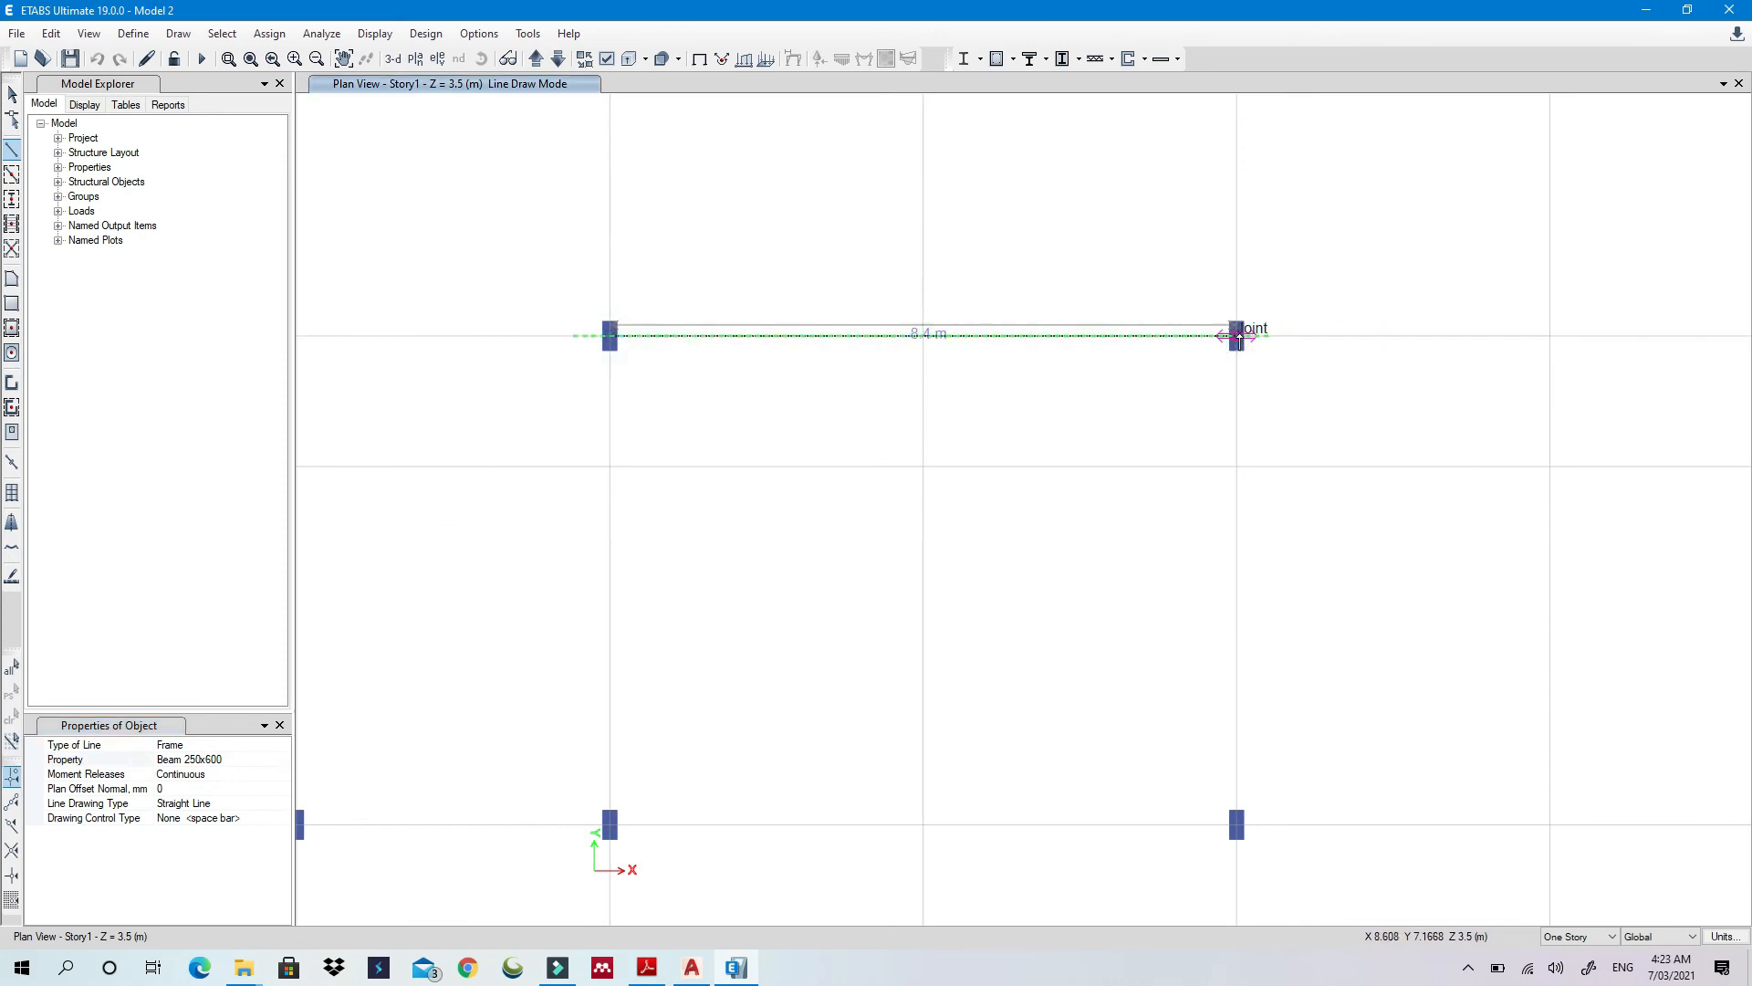
{"action": "left_click", "coordinate": [1236, 336]}
{"action": "scroll", "coordinate": [1237, 335], "scroll_direction": "down", "scroll_amount": 2}
{"action": "scroll", "coordinate": [1565, 335], "scroll_direction": "up", "scroll_amount": 6}
{"action": "left_click", "coordinate": [1418, 344]}
Continue the Beam 250x600 frames down the left block's joint-side column line to the bottom row
{"action": "scroll", "coordinate": [1406, 599], "scroll_direction": "down", "scroll_amount": 6}
{"action": "scroll", "coordinate": [1418, 831], "scroll_direction": "up", "scroll_amount": 8}
{"action": "left_click", "coordinate": [1255, 536]}
{"action": "scroll", "coordinate": [1250, 616], "scroll_direction": "down", "scroll_amount": 5}
{"action": "scroll", "coordinate": [1271, 547], "scroll_direction": "up", "scroll_amount": 7}
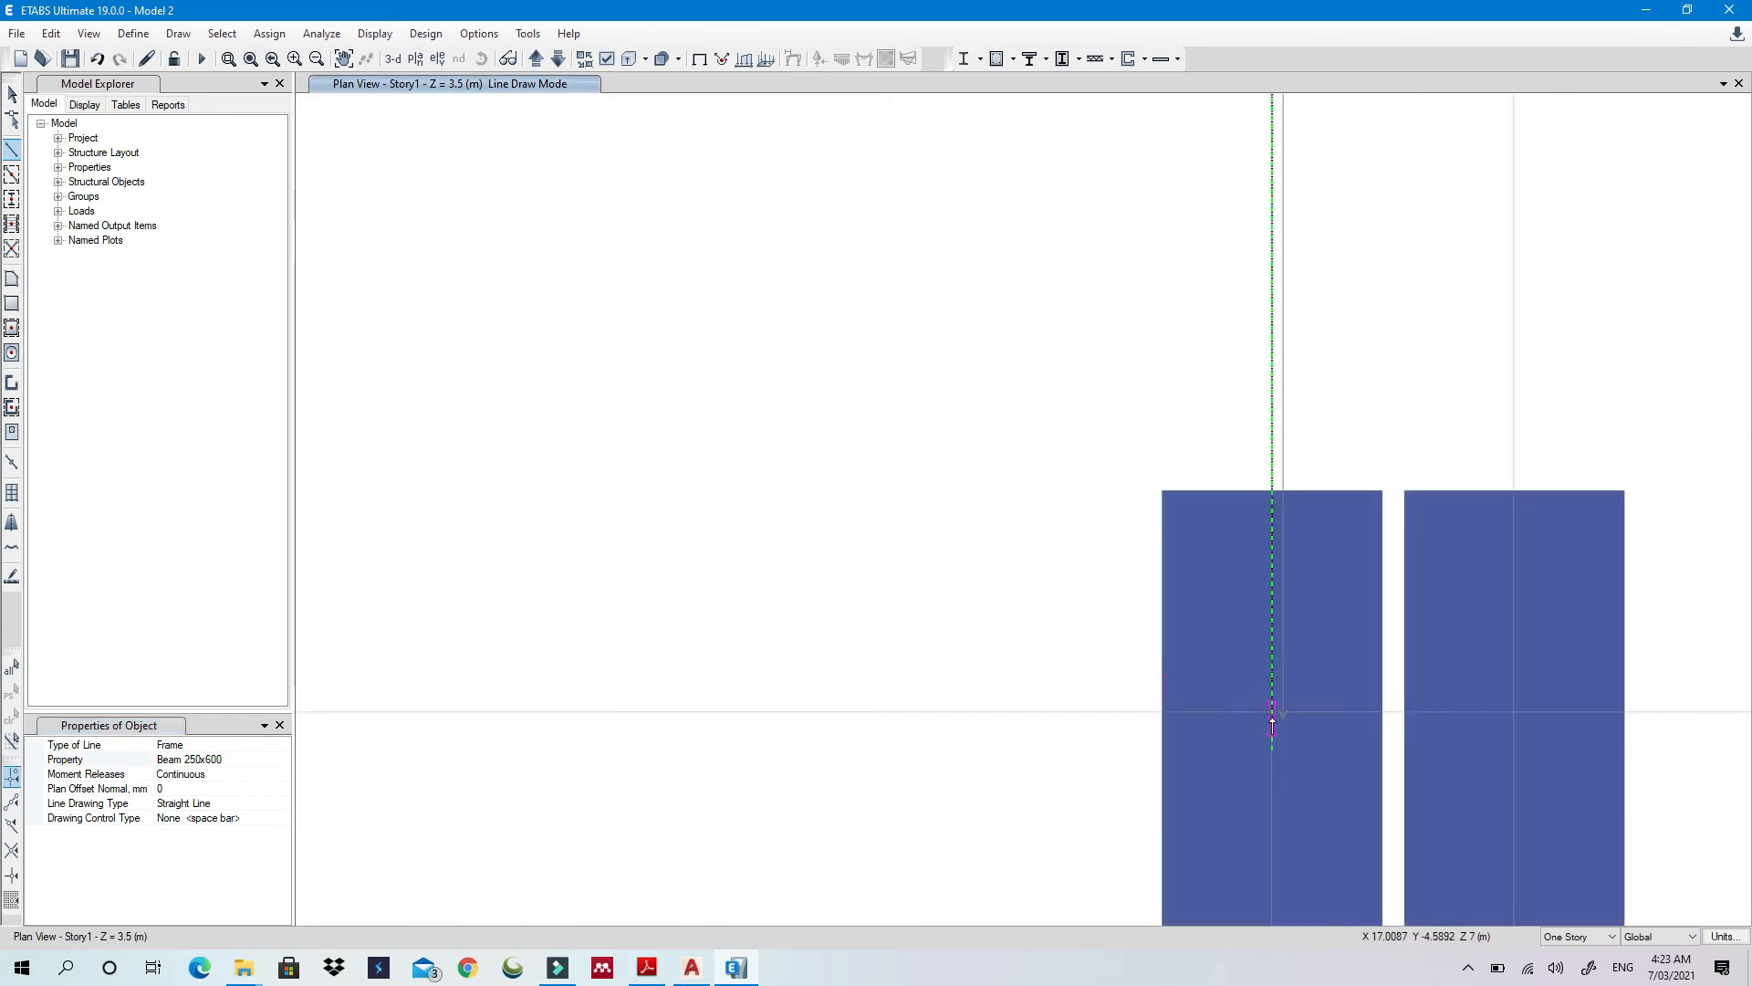
{"action": "left_click", "coordinate": [1271, 717]}
{"action": "scroll", "coordinate": [1272, 639], "scroll_direction": "down", "scroll_amount": 4}
{"action": "left_click", "coordinate": [1267, 606]}
{"action": "scroll", "coordinate": [1267, 606], "scroll_direction": "up", "scroll_amount": 2}
{"action": "left_click", "coordinate": [1193, 590]}
{"action": "scroll", "coordinate": [1579, 601], "scroll_direction": "down", "scroll_amount": 6}
Draw the left block's bottom-row beams from the joint-side column to the outer left corner column
{"action": "left_click", "coordinate": [904, 600]}
{"action": "scroll", "coordinate": [722, 572], "scroll_direction": "down", "scroll_amount": 5}
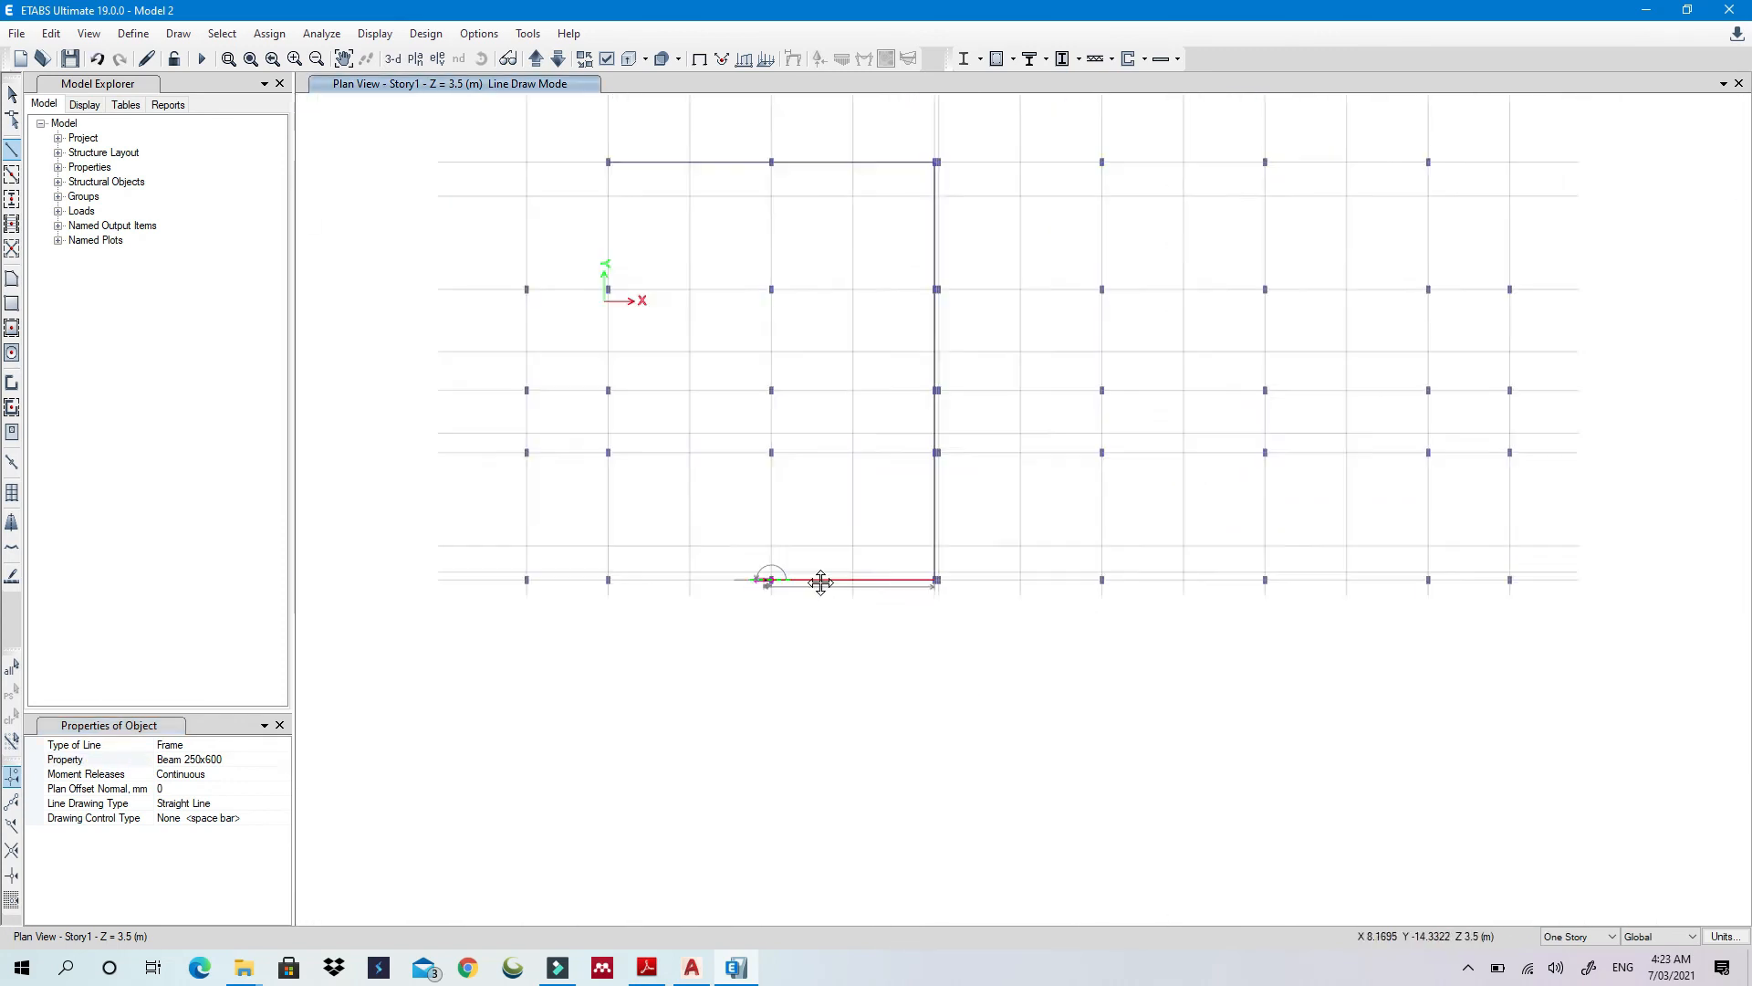
{"action": "scroll", "coordinate": [566, 570], "scroll_direction": "up", "scroll_amount": 3}
{"action": "left_click", "coordinate": [986, 657]}
{"action": "scroll", "coordinate": [845, 663], "scroll_direction": "up", "scroll_amount": 8}
{"action": "left_click", "coordinate": [693, 621]}
Draw beams up the left block's outer edge from the bottom corner to the second column row from the top
{"action": "scroll", "coordinate": [693, 387], "scroll_direction": "down", "scroll_amount": 7}
{"action": "scroll", "coordinate": [706, 552], "scroll_direction": "up", "scroll_amount": 8}
{"action": "left_click", "coordinate": [706, 552]}
{"action": "scroll", "coordinate": [707, 547], "scroll_direction": "down", "scroll_amount": 7}
{"action": "scroll", "coordinate": [706, 424], "scroll_direction": "up", "scroll_amount": 7}
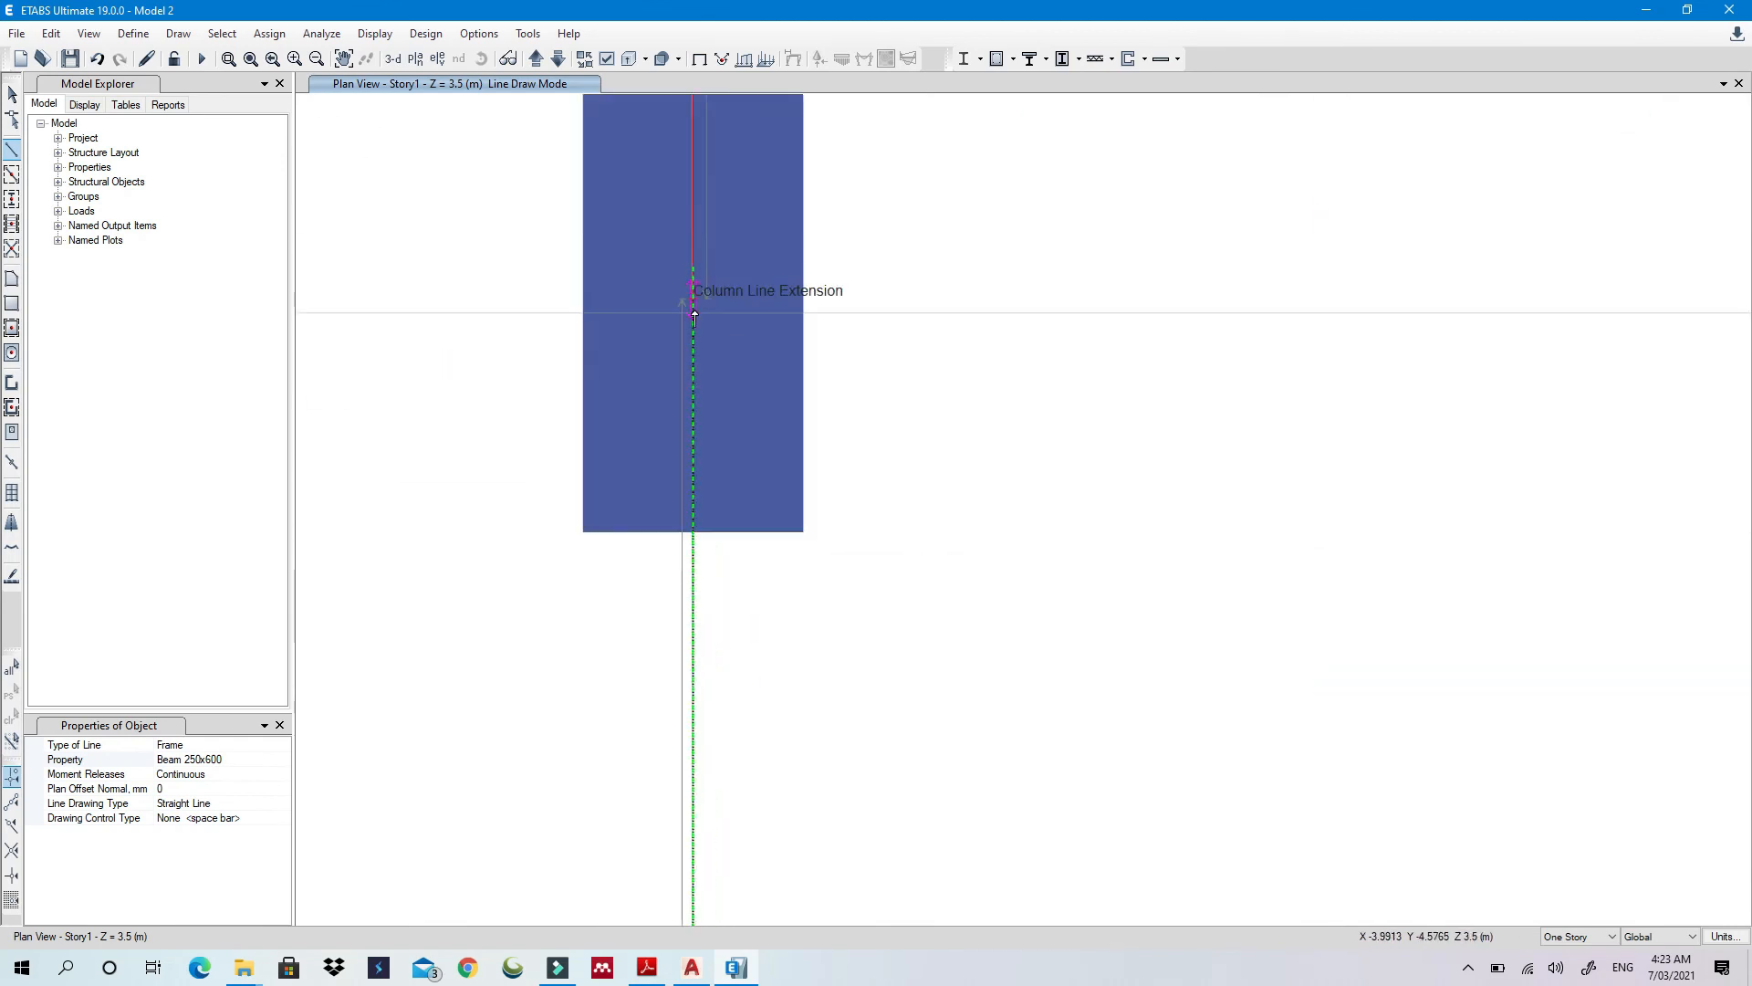
{"action": "left_click", "coordinate": [695, 313]}
{"action": "scroll", "coordinate": [693, 411], "scroll_direction": "down", "scroll_amount": 8}
{"action": "scroll", "coordinate": [695, 307], "scroll_direction": "up", "scroll_amount": 4}
{"action": "left_click", "coordinate": [630, 287]}
Draw beams along the left block's second column row, from the outer edge to the joint-side column
{"action": "scroll", "coordinate": [803, 274], "scroll_direction": "up", "scroll_amount": 2}
{"action": "left_click", "coordinate": [804, 495]}
{"action": "scroll", "coordinate": [842, 501], "scroll_direction": "down", "scroll_amount": 7}
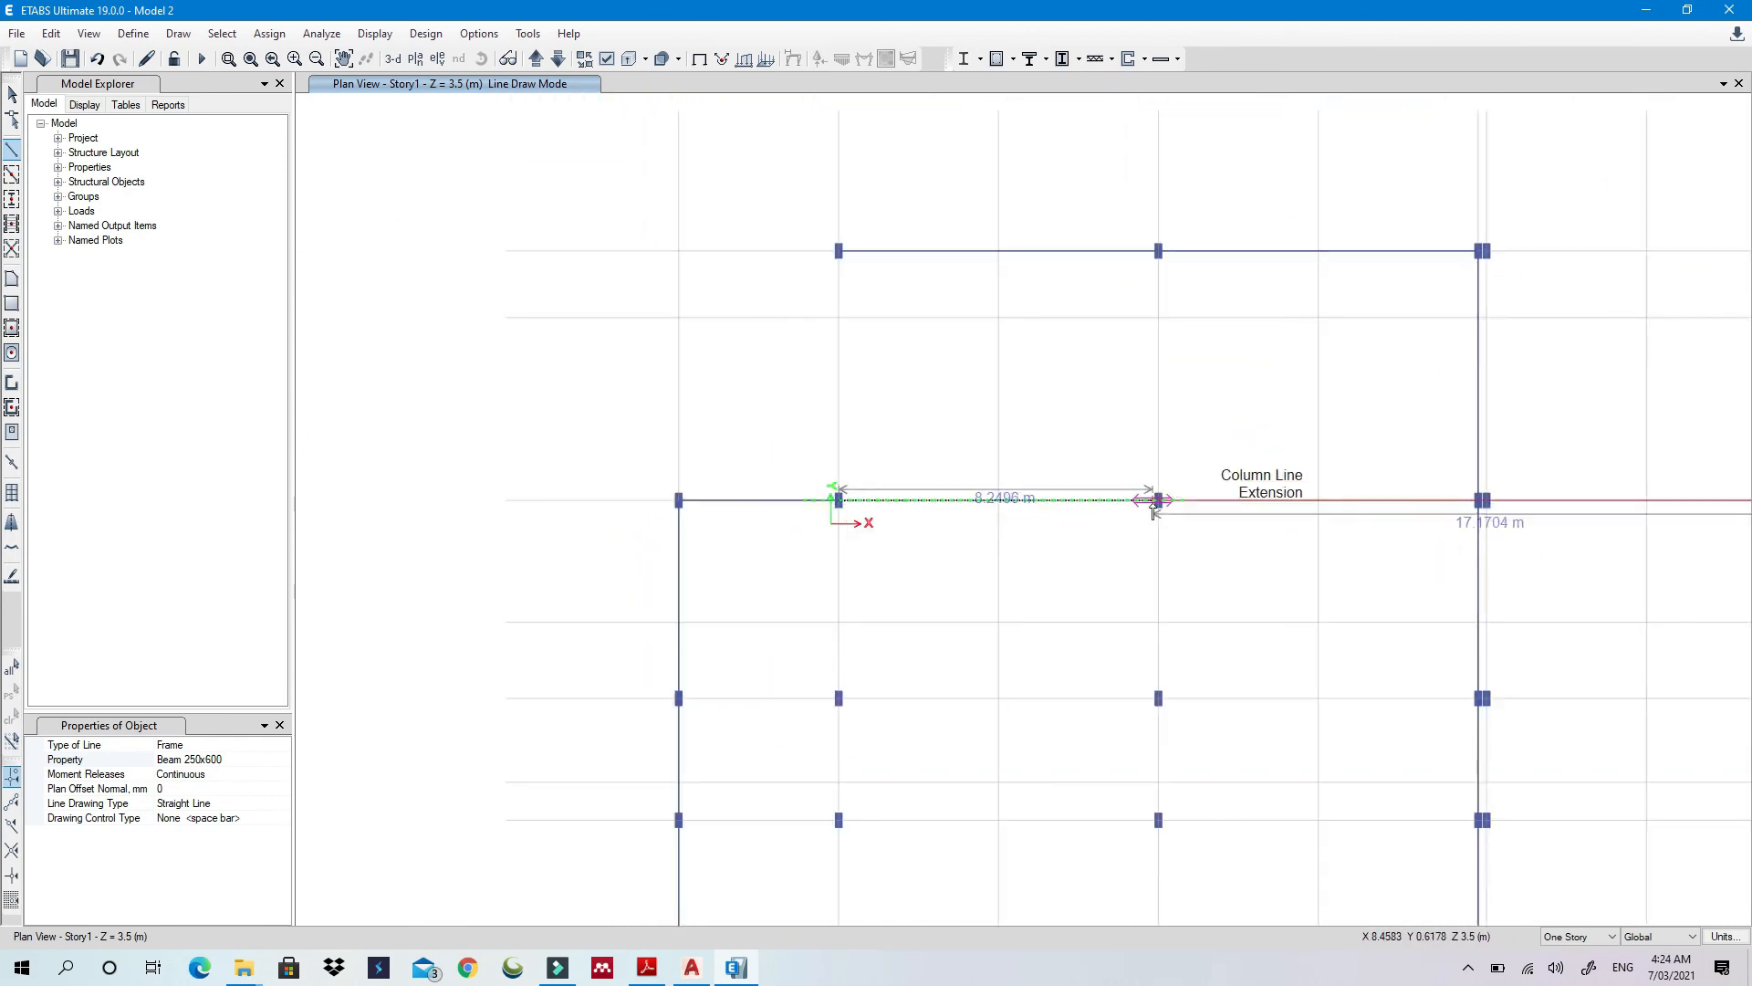
{"action": "scroll", "coordinate": [1157, 501], "scroll_direction": "up", "scroll_amount": 8}
{"action": "left_click", "coordinate": [1154, 483]}
{"action": "scroll", "coordinate": [1163, 486], "scroll_direction": "down", "scroll_amount": 7}
{"action": "scroll", "coordinate": [1469, 485], "scroll_direction": "up", "scroll_amount": 8}
{"action": "left_click", "coordinate": [1290, 481]}
{"action": "scroll", "coordinate": [915, 525], "scroll_direction": "down", "scroll_amount": 9}
Draw beams down the left block's column line nearest the origin, from the top row to the bottom row
{"action": "scroll", "coordinate": [311, 271], "scroll_direction": "up", "scroll_amount": 8}
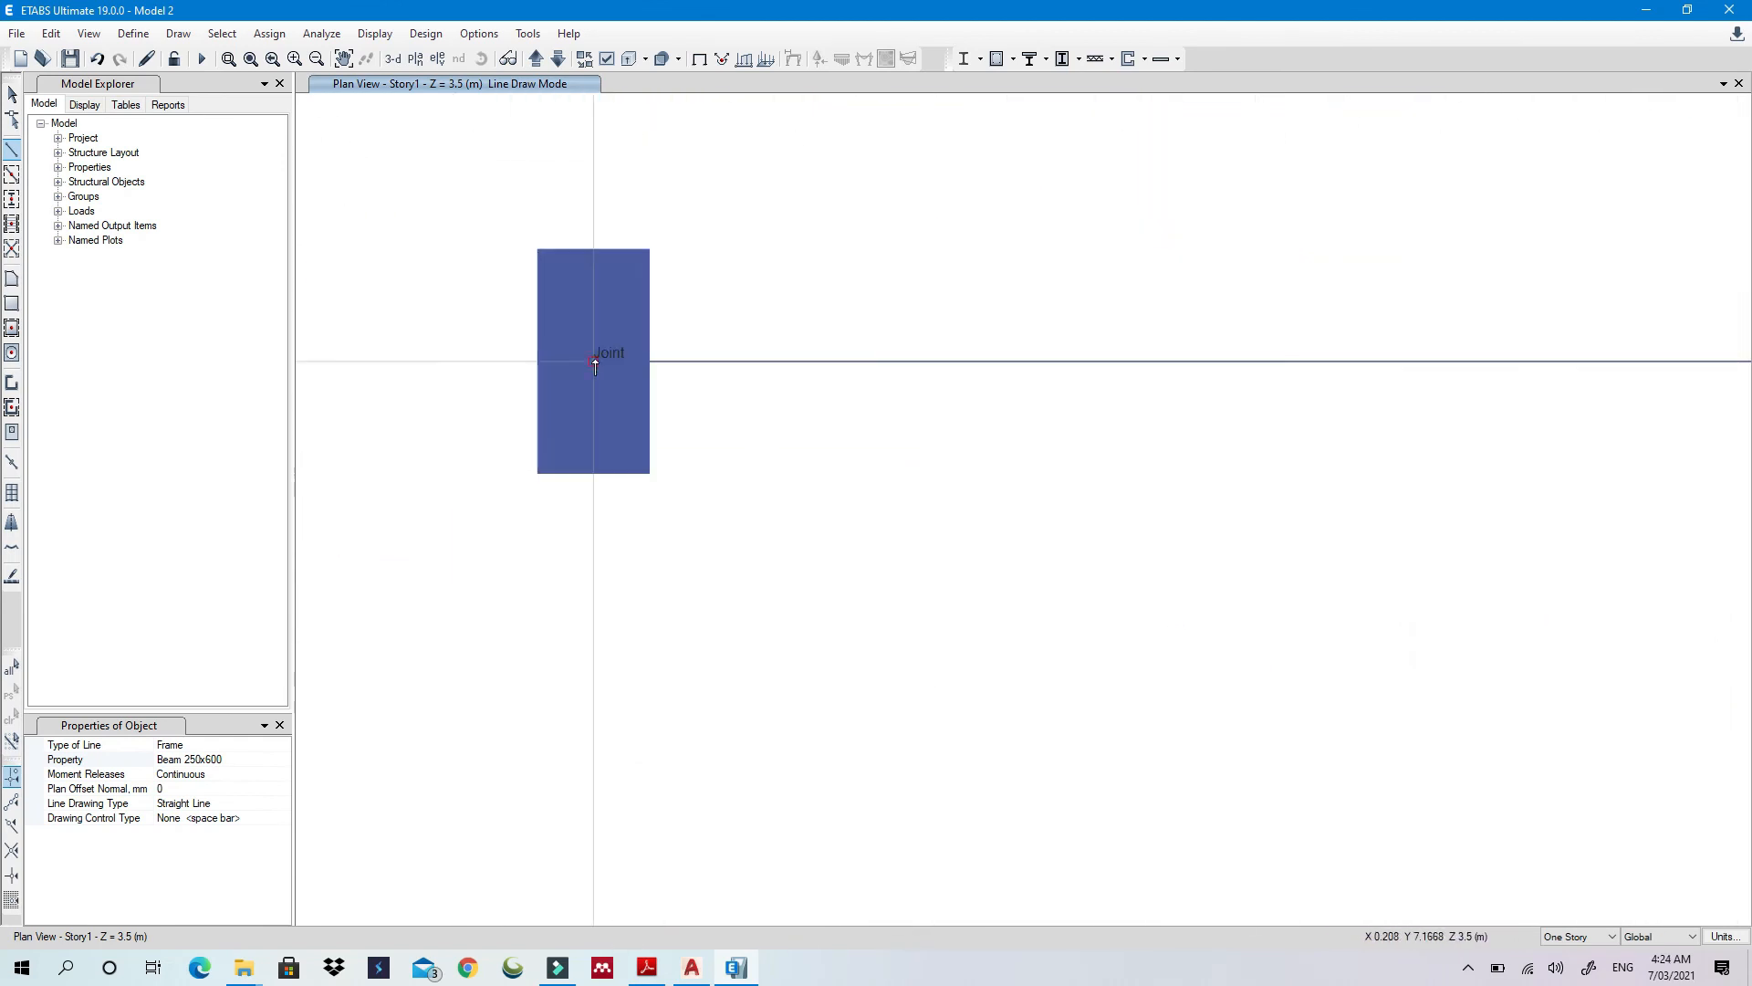
{"action": "left_click", "coordinate": [594, 360]}
{"action": "scroll", "coordinate": [594, 359], "scroll_direction": "down", "scroll_amount": 8}
{"action": "scroll", "coordinate": [596, 617], "scroll_direction": "up", "scroll_amount": 9}
{"action": "left_click", "coordinate": [509, 335]}
{"action": "scroll", "coordinate": [520, 584], "scroll_direction": "down", "scroll_amount": 9}
{"action": "middle_click_drag", "start_coordinate": [539, 785], "coordinate": [713, 437]}
{"action": "left_click", "coordinate": [695, 547]}
{"action": "left_click", "coordinate": [696, 796]}
{"action": "right_click", "coordinate": [696, 796]}
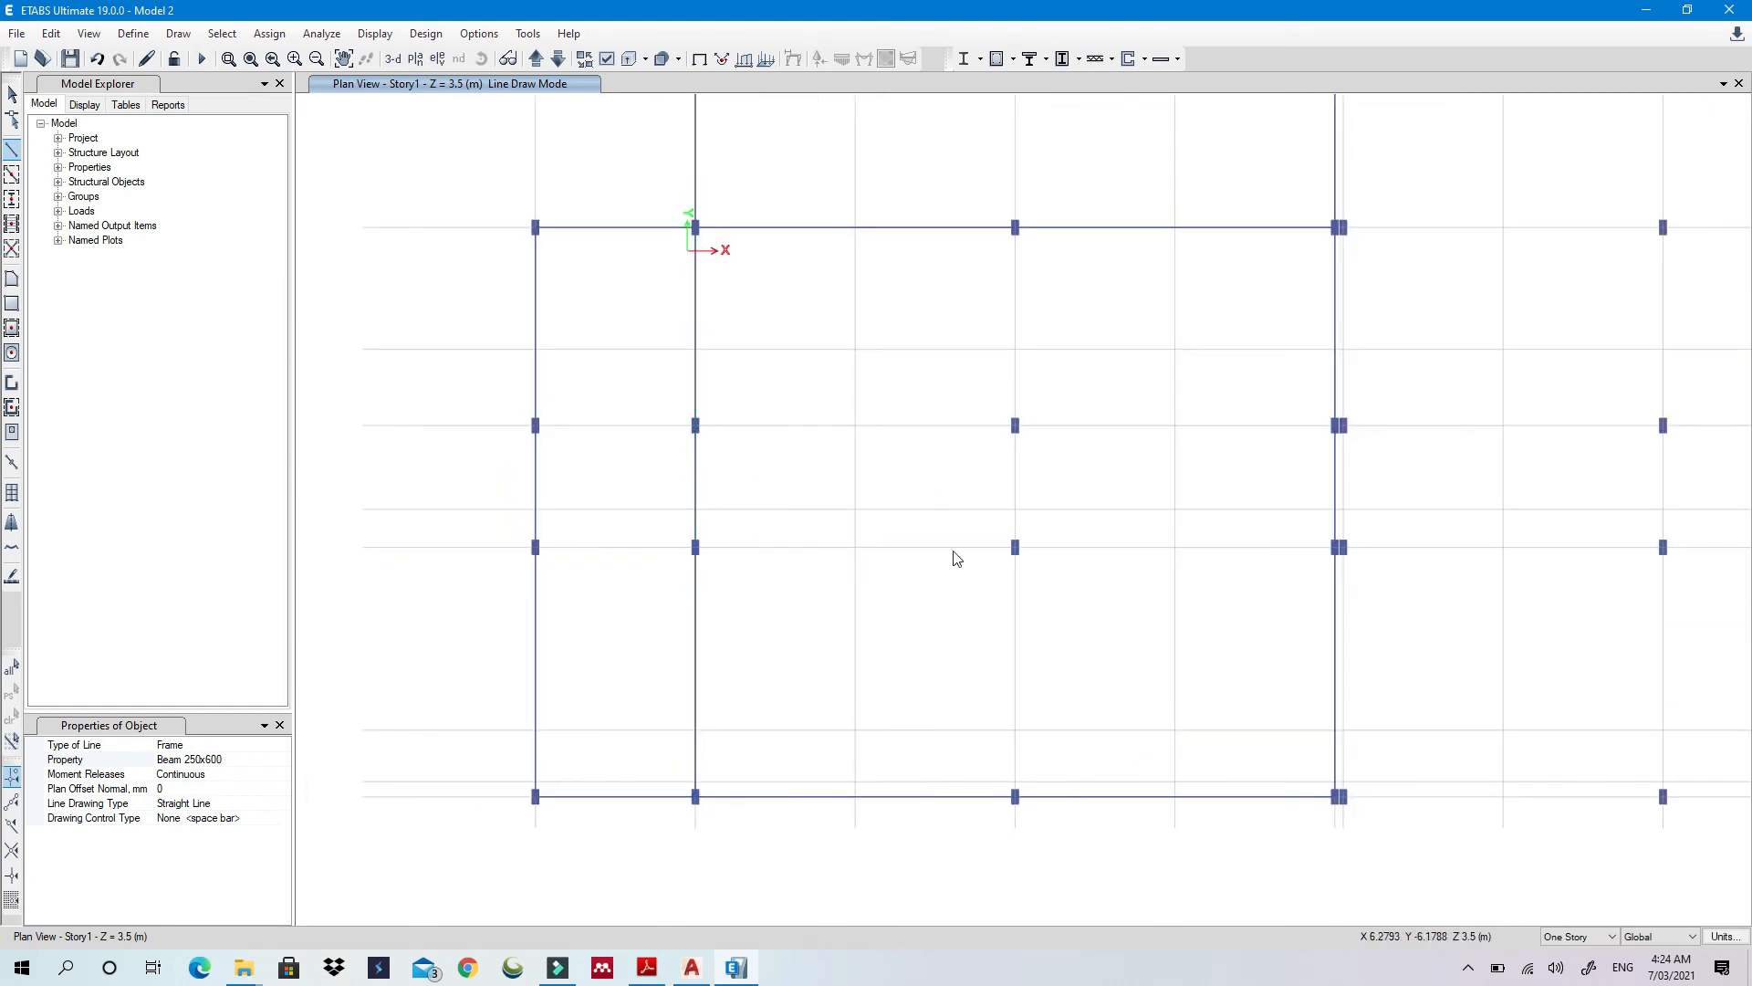
Draw beams along the left block's remaining interior column line, from the bottom row up to the top row
{"action": "left_click", "coordinate": [1015, 796]}
{"action": "left_click", "coordinate": [1015, 547]}
{"action": "left_click", "coordinate": [1015, 426]}
{"action": "left_click", "coordinate": [1015, 227]}
{"action": "middle_click_drag", "start_coordinate": [1015, 228], "coordinate": [853, 649]}
{"action": "left_click", "coordinate": [853, 400]}
{"action": "right_click", "coordinate": [976, 531]}
Draw beams along the left block's third column row, from the outer edge to the joint-side column
{"action": "middle_click_drag", "start_coordinate": [976, 531], "coordinate": [1141, 214]}
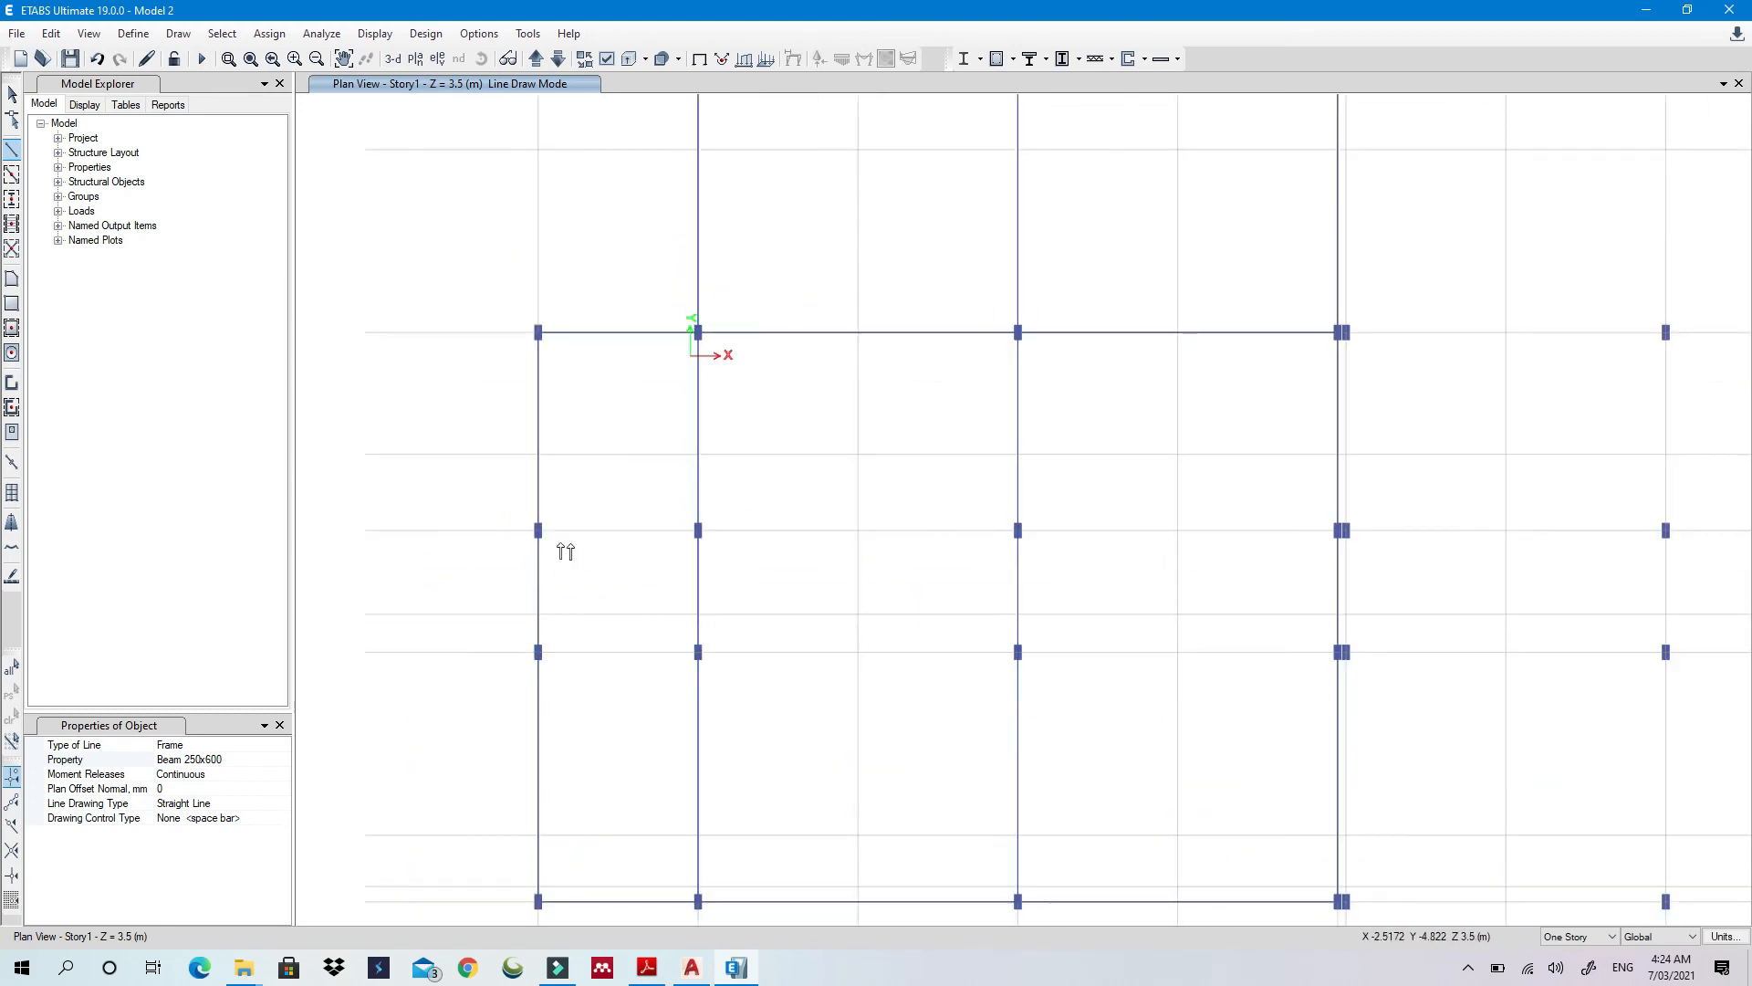
{"action": "left_click", "coordinate": [537, 531]}
{"action": "left_click", "coordinate": [698, 530]}
{"action": "left_click", "coordinate": [1017, 530]}
{"action": "left_click", "coordinate": [1337, 530]}
Draw beams along the left block's fourth column row back to the outer edge and end drawing
{"action": "left_click", "coordinate": [1338, 652]}
{"action": "left_click", "coordinate": [1017, 652]}
{"action": "left_click", "coordinate": [698, 652]}
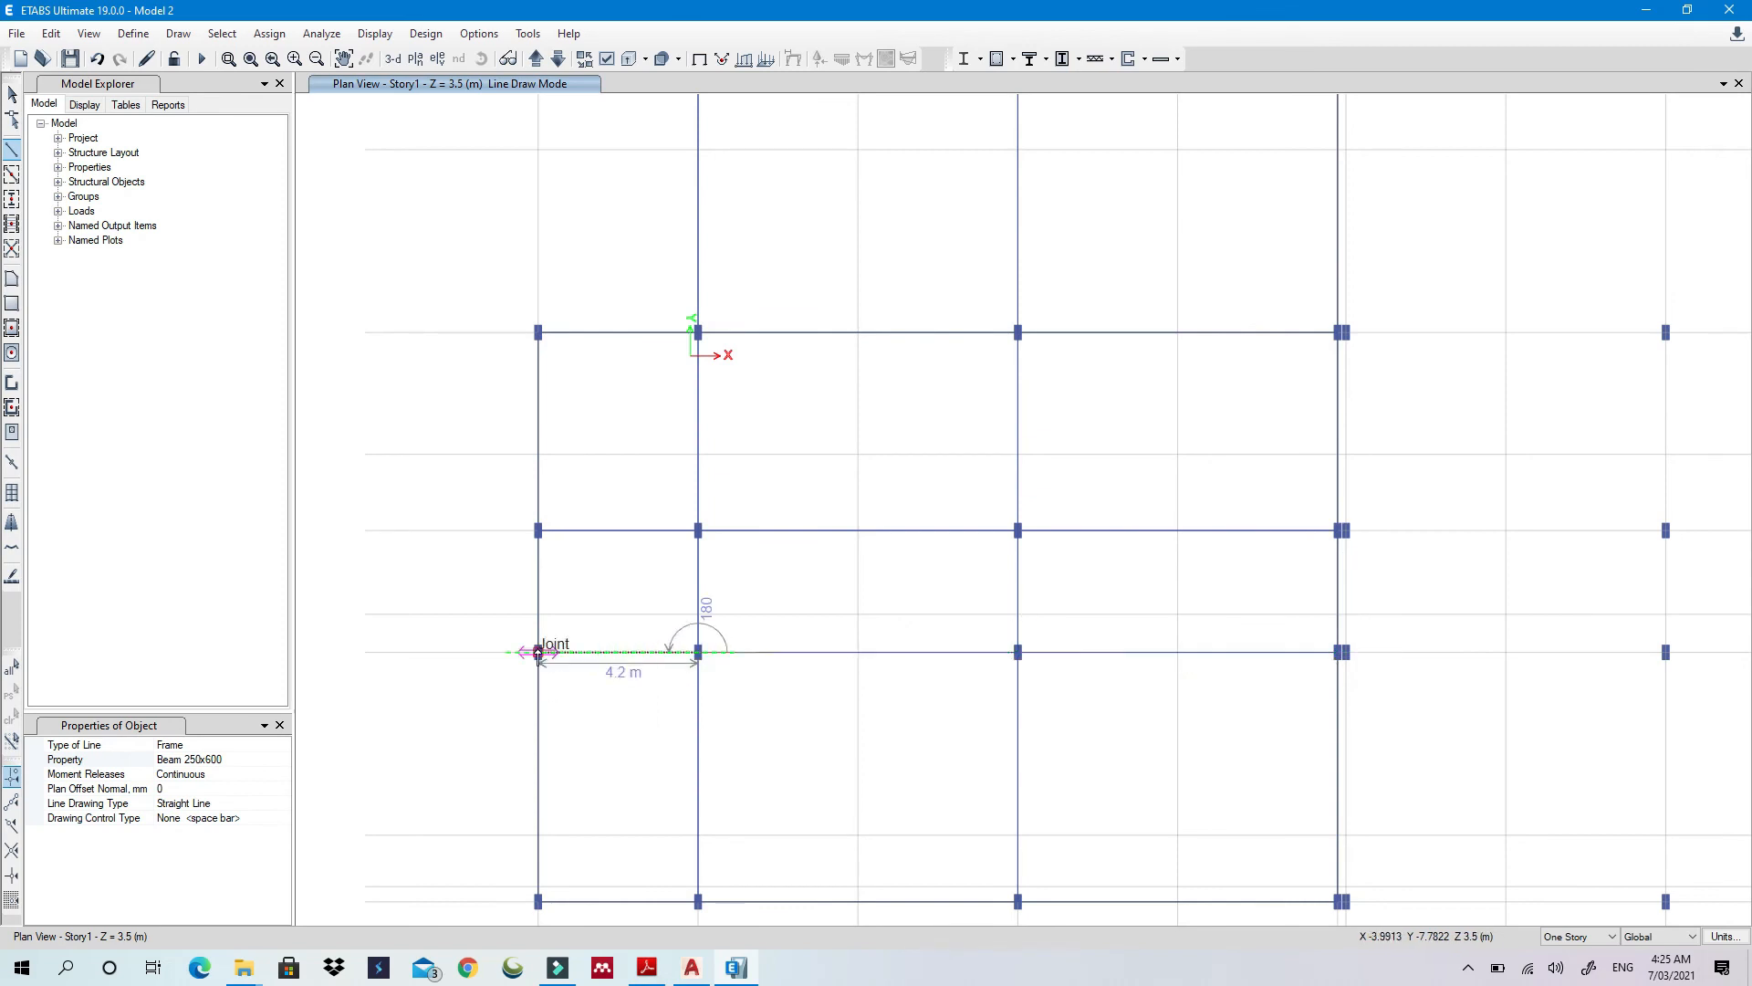
{"action": "left_click", "coordinate": [538, 652]}
{"action": "key", "text": "Escape"}
Draw Beam 250x600 frames along the right block's top row, from its joint-side column to the last column
{"action": "scroll", "coordinate": [749, 622], "scroll_direction": "down", "scroll_amount": 3}
{"action": "middle_click_drag", "start_coordinate": [911, 636], "coordinate": [674, 610]}
{"action": "scroll", "coordinate": [834, 309], "scroll_direction": "up", "scroll_amount": 9}
{"action": "left_click", "coordinate": [12, 149]}
{"action": "left_click", "coordinate": [704, 379]}
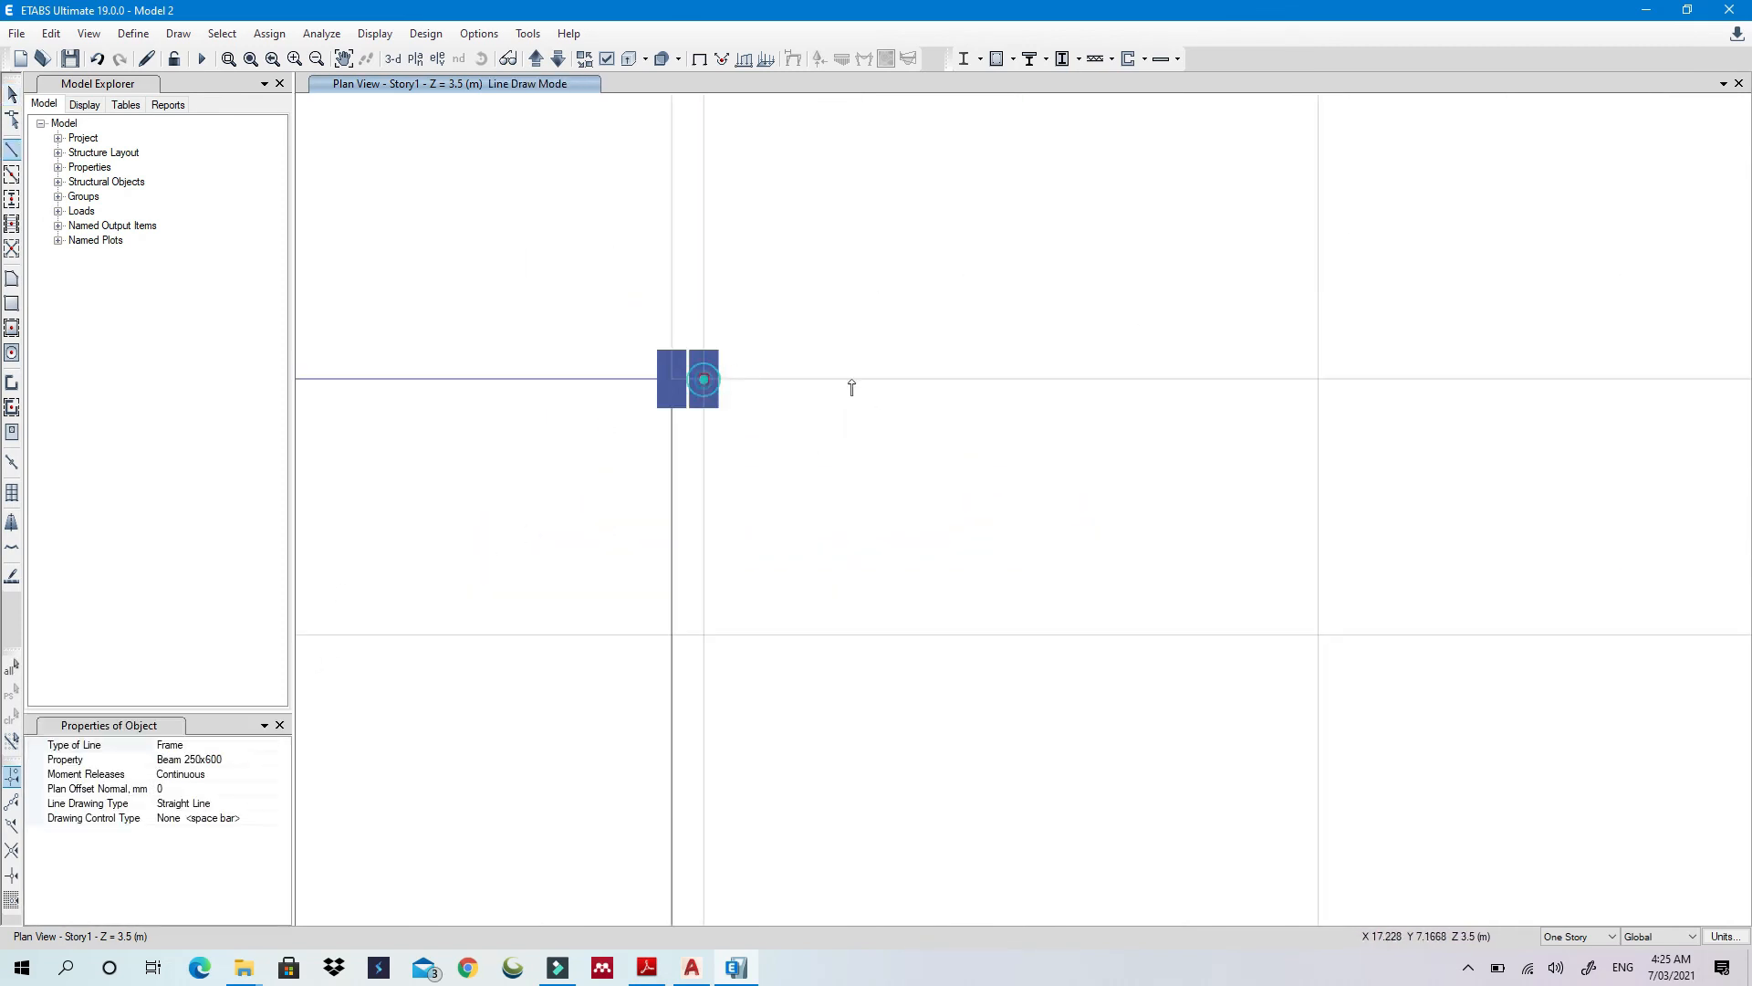
{"action": "scroll", "coordinate": [1133, 452], "scroll_direction": "down", "scroll_amount": 6}
{"action": "left_click", "coordinate": [1345, 432]}
{"action": "left_click", "coordinate": [1667, 432]}
{"action": "scroll", "coordinate": [973, 505], "scroll_direction": "up", "scroll_amount": 3}
{"action": "scroll", "coordinate": [1170, 491], "scroll_direction": "down", "scroll_amount": 6}
{"action": "left_click", "coordinate": [1315, 486]}
Continue the beams from the right block's top corner straight down that column line to the bottom row
{"action": "left_click", "coordinate": [1315, 615]}
{"action": "middle_click_drag", "start_coordinate": [1313, 649], "coordinate": [1308, 587]}
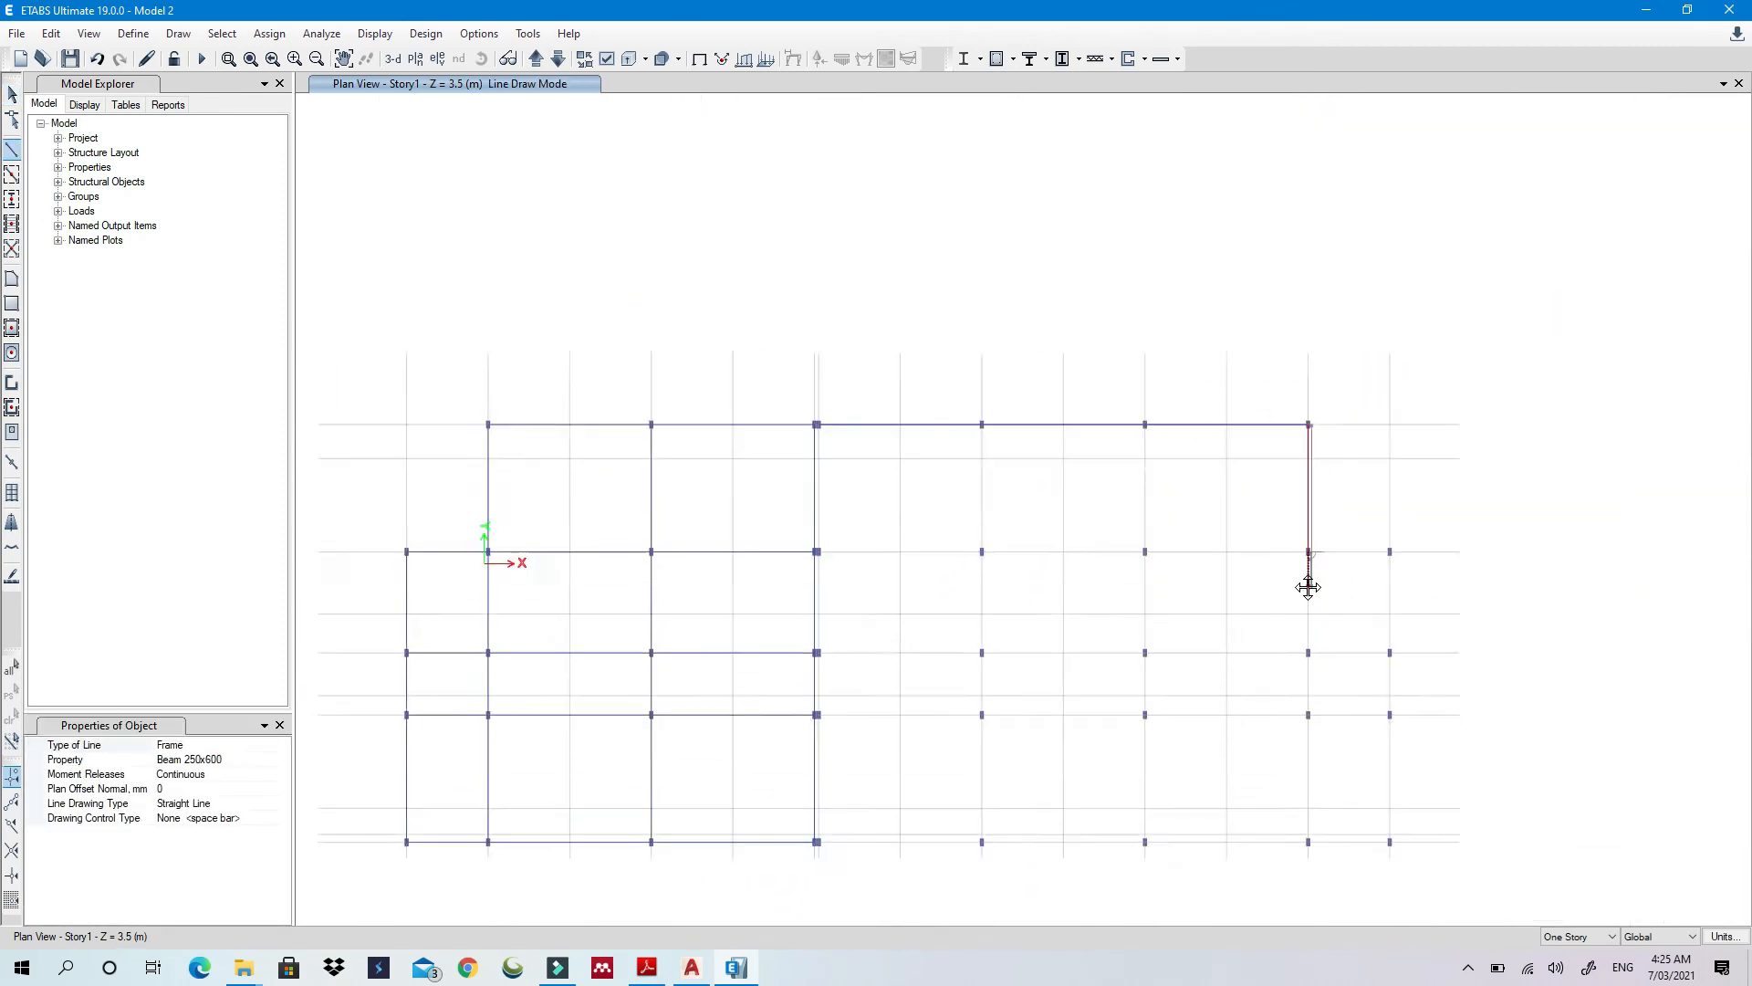
{"action": "scroll", "coordinate": [1335, 844], "scroll_direction": "up", "scroll_amount": 3}
{"action": "left_click", "coordinate": [1285, 469]}
{"action": "left_click", "coordinate": [1285, 590]}
{"action": "left_click", "coordinate": [1285, 840]}
Draw the right block's bottom-row beams back to its joint-side column
{"action": "left_click", "coordinate": [965, 840]}
{"action": "left_click", "coordinate": [645, 840]}
{"action": "left_click", "coordinate": [326, 840]}
Draw beams up the right block's joint-side column line to the top row and end drawing
{"action": "left_click", "coordinate": [325, 590]}
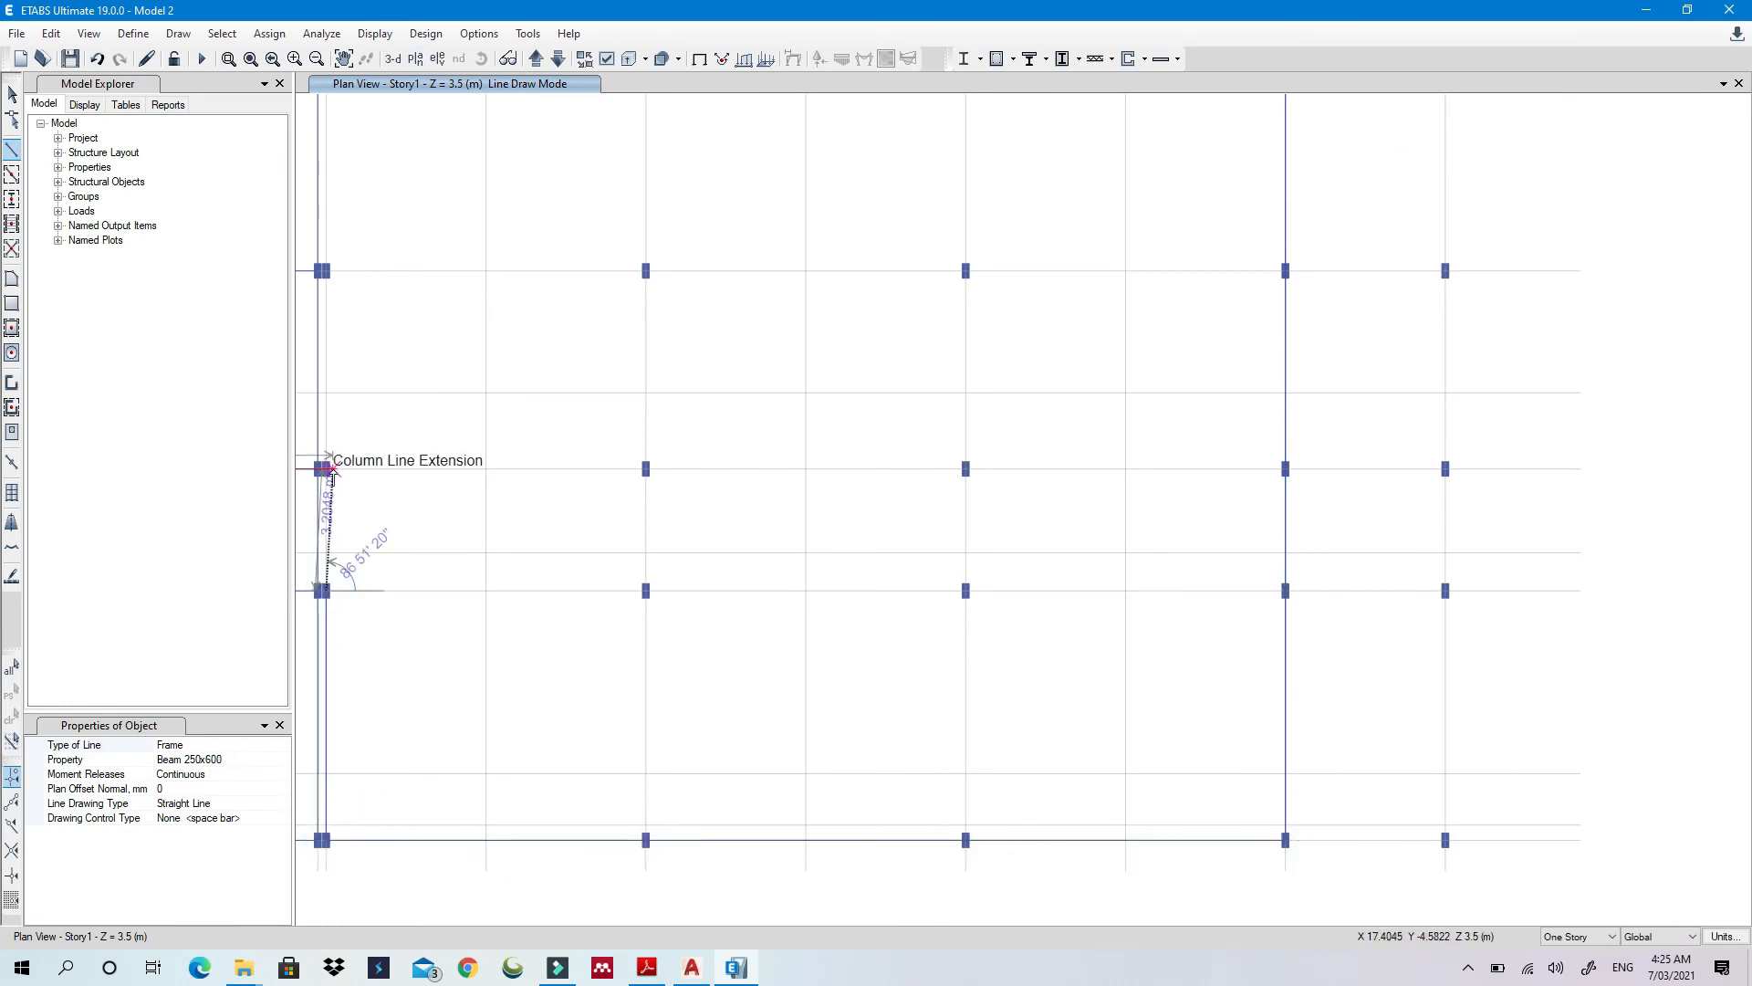
{"action": "left_click", "coordinate": [326, 469]}
{"action": "left_click", "coordinate": [325, 270]}
{"action": "middle_click_drag", "start_coordinate": [362, 291], "coordinate": [508, 474]}
{"action": "scroll", "coordinate": [646, 520], "scroll_direction": "down", "scroll_amount": 3}
{"action": "scroll", "coordinate": [645, 517], "scroll_direction": "up", "scroll_amount": 3}
{"action": "left_click", "coordinate": [584, 553]}
{"action": "key", "text": "Escape"}
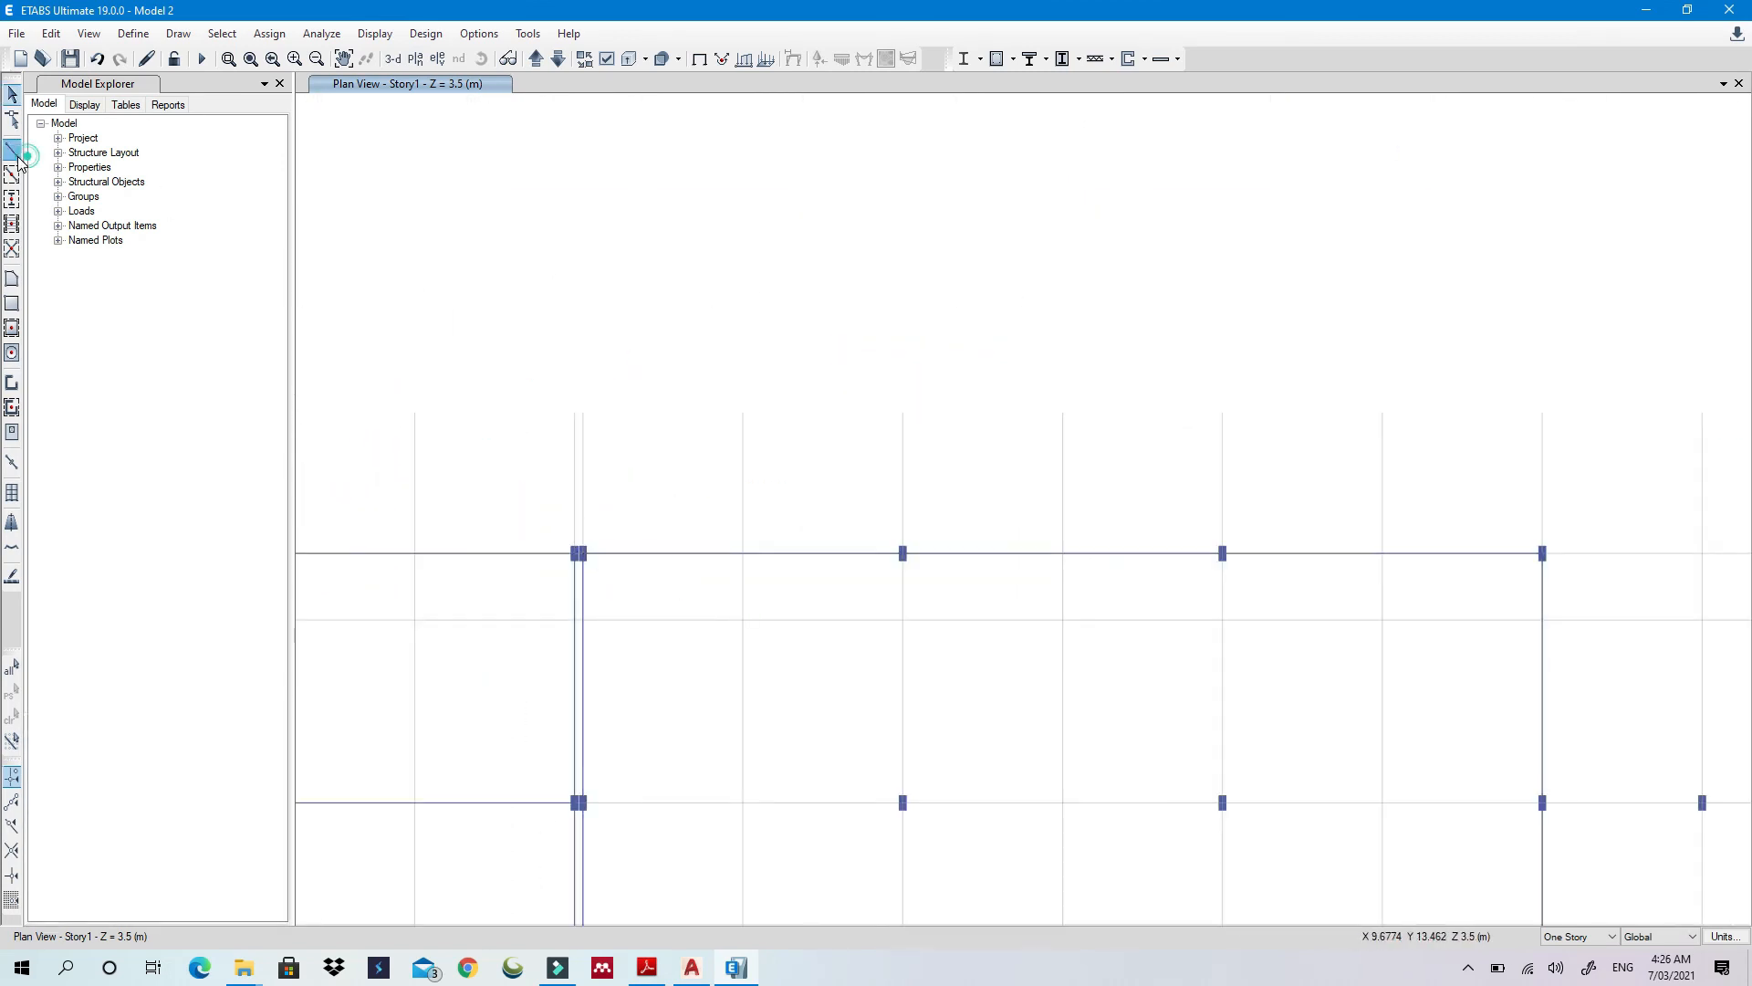
Draw Beam 250x600 frames along the right block's second column row, from the joint to the outermost right column
{"action": "left_click", "coordinate": [12, 149]}
{"action": "scroll", "coordinate": [583, 802], "scroll_direction": "up", "scroll_amount": 3}
{"action": "left_click", "coordinate": [488, 562]}
{"action": "left_click", "coordinate": [748, 605]}
{"action": "left_click", "coordinate": [1068, 605]}
{"action": "left_click", "coordinate": [1388, 605]}
{"action": "left_click", "coordinate": [1548, 605]}
Draw beams down the right block's outer edge to the bottom row and back to the adjacent column line
{"action": "left_click", "coordinate": [1548, 803]}
{"action": "middle_click_drag", "start_coordinate": [1555, 804], "coordinate": [1400, 524]}
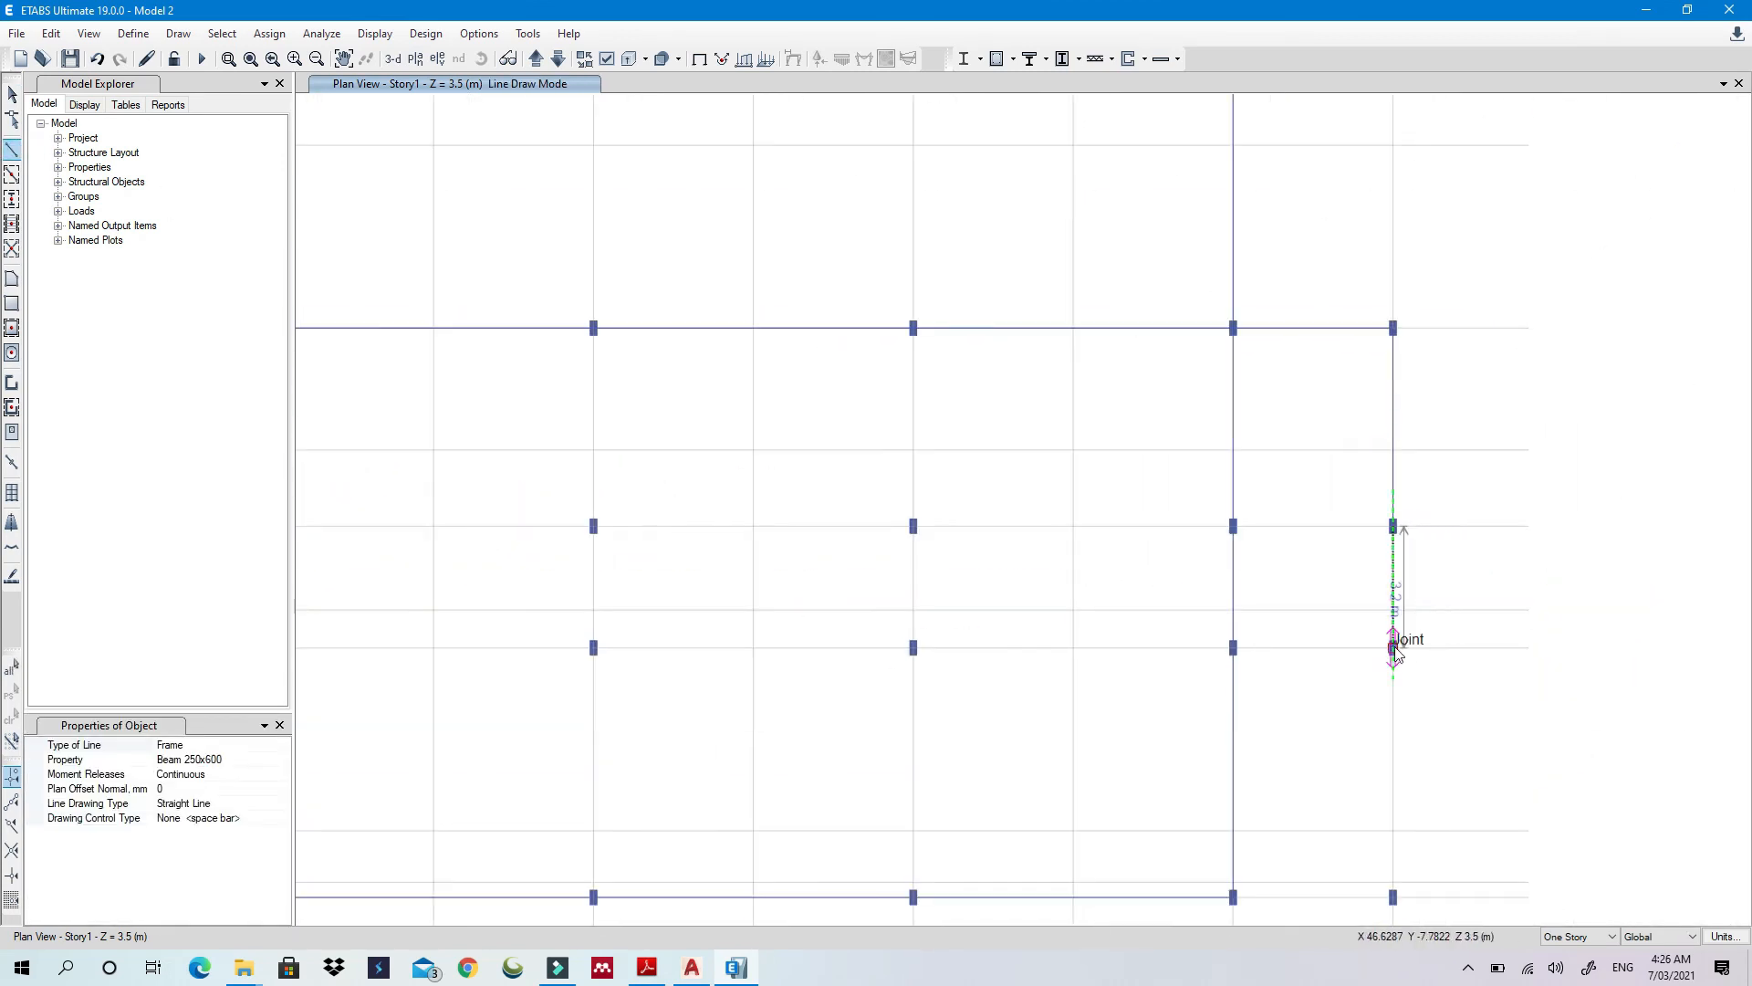
{"action": "left_click", "coordinate": [1393, 645]}
{"action": "left_click", "coordinate": [1392, 895]}
{"action": "middle_click_drag", "start_coordinate": [1392, 895], "coordinate": [1430, 624]}
{"action": "left_click", "coordinate": [1270, 624]}
{"action": "right_click", "coordinate": [1270, 624]}
Draw beams along the right block's fourth column row, from the outer edge to the joint-side column
{"action": "left_click", "coordinate": [1429, 375]}
{"action": "left_click", "coordinate": [631, 375]}
{"action": "middle_click_drag", "start_coordinate": [631, 375], "coordinate": [1012, 463]}
{"action": "left_click", "coordinate": [692, 461]}
{"action": "right_click", "coordinate": [692, 462]}
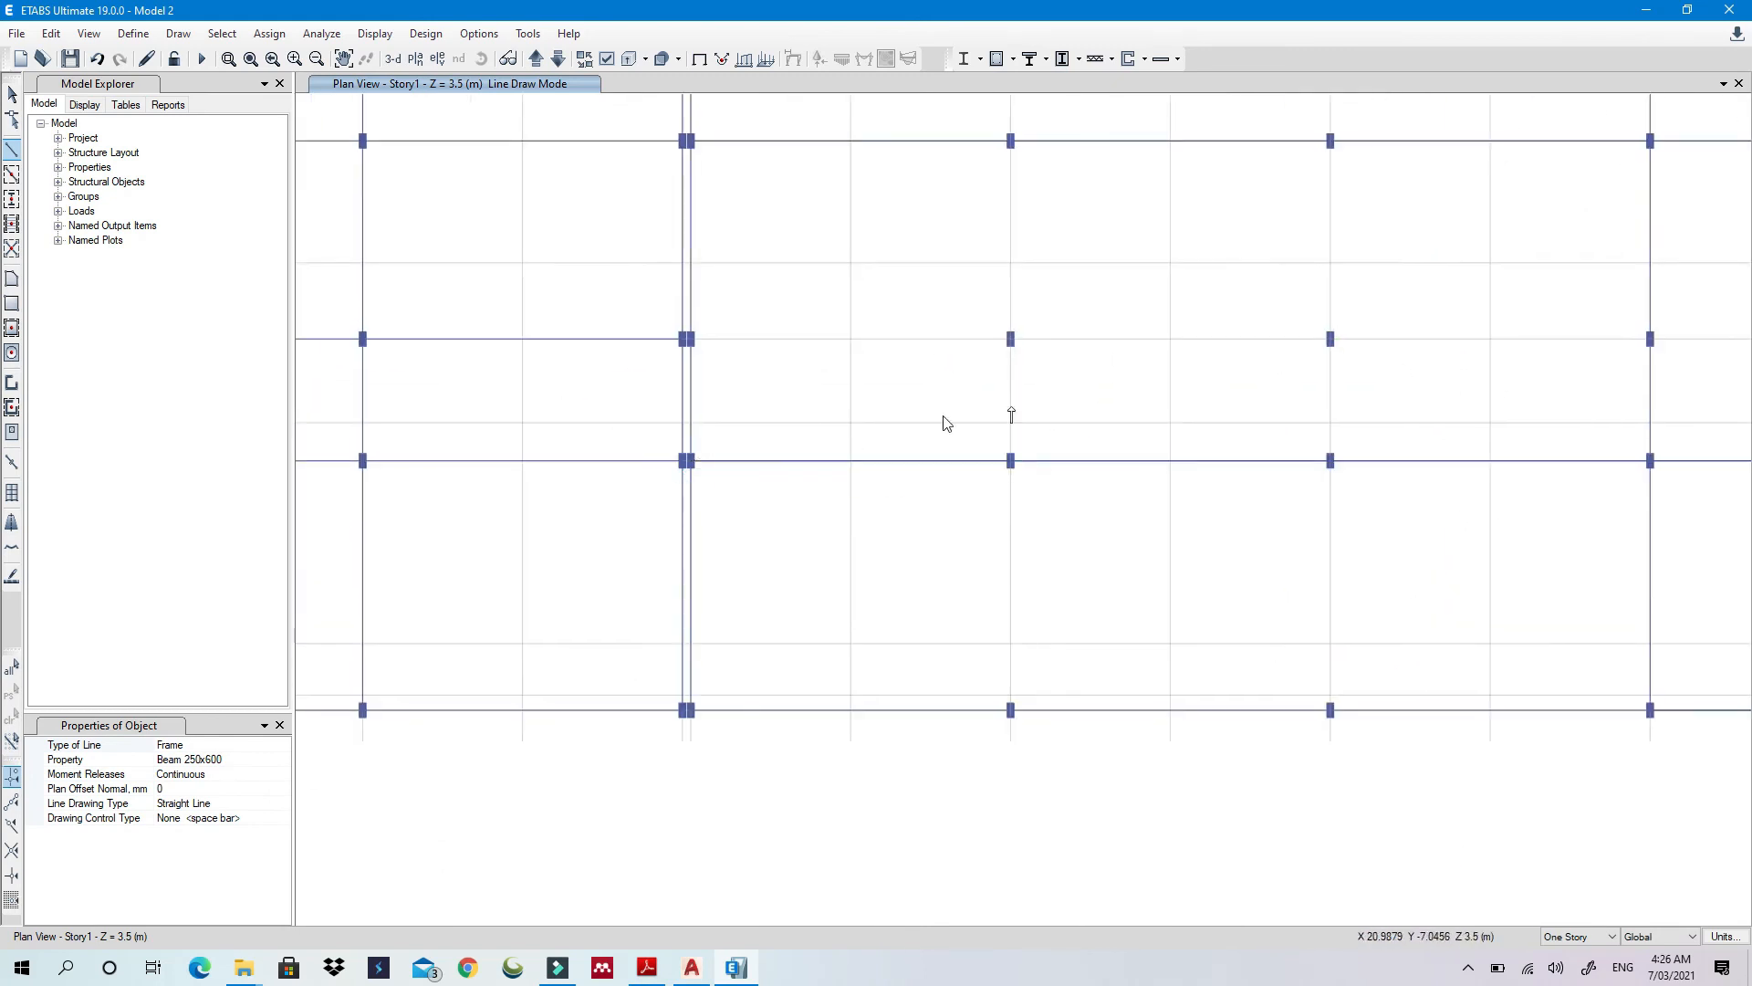
Draw beams along the right block's third column row, from the outer edge to the joint-side column
{"action": "scroll", "coordinate": [943, 423], "scroll_direction": "down", "scroll_amount": 3}
{"action": "scroll", "coordinate": [1369, 382], "scroll_direction": "up", "scroll_amount": 6}
{"action": "left_click", "coordinate": [1439, 375]}
{"action": "left_click", "coordinate": [1126, 375]}
{"action": "left_click", "coordinate": [366, 510]}
{"action": "scroll", "coordinate": [369, 516], "scroll_direction": "down", "scroll_amount": 3}
{"action": "right_click", "coordinate": [511, 643]}
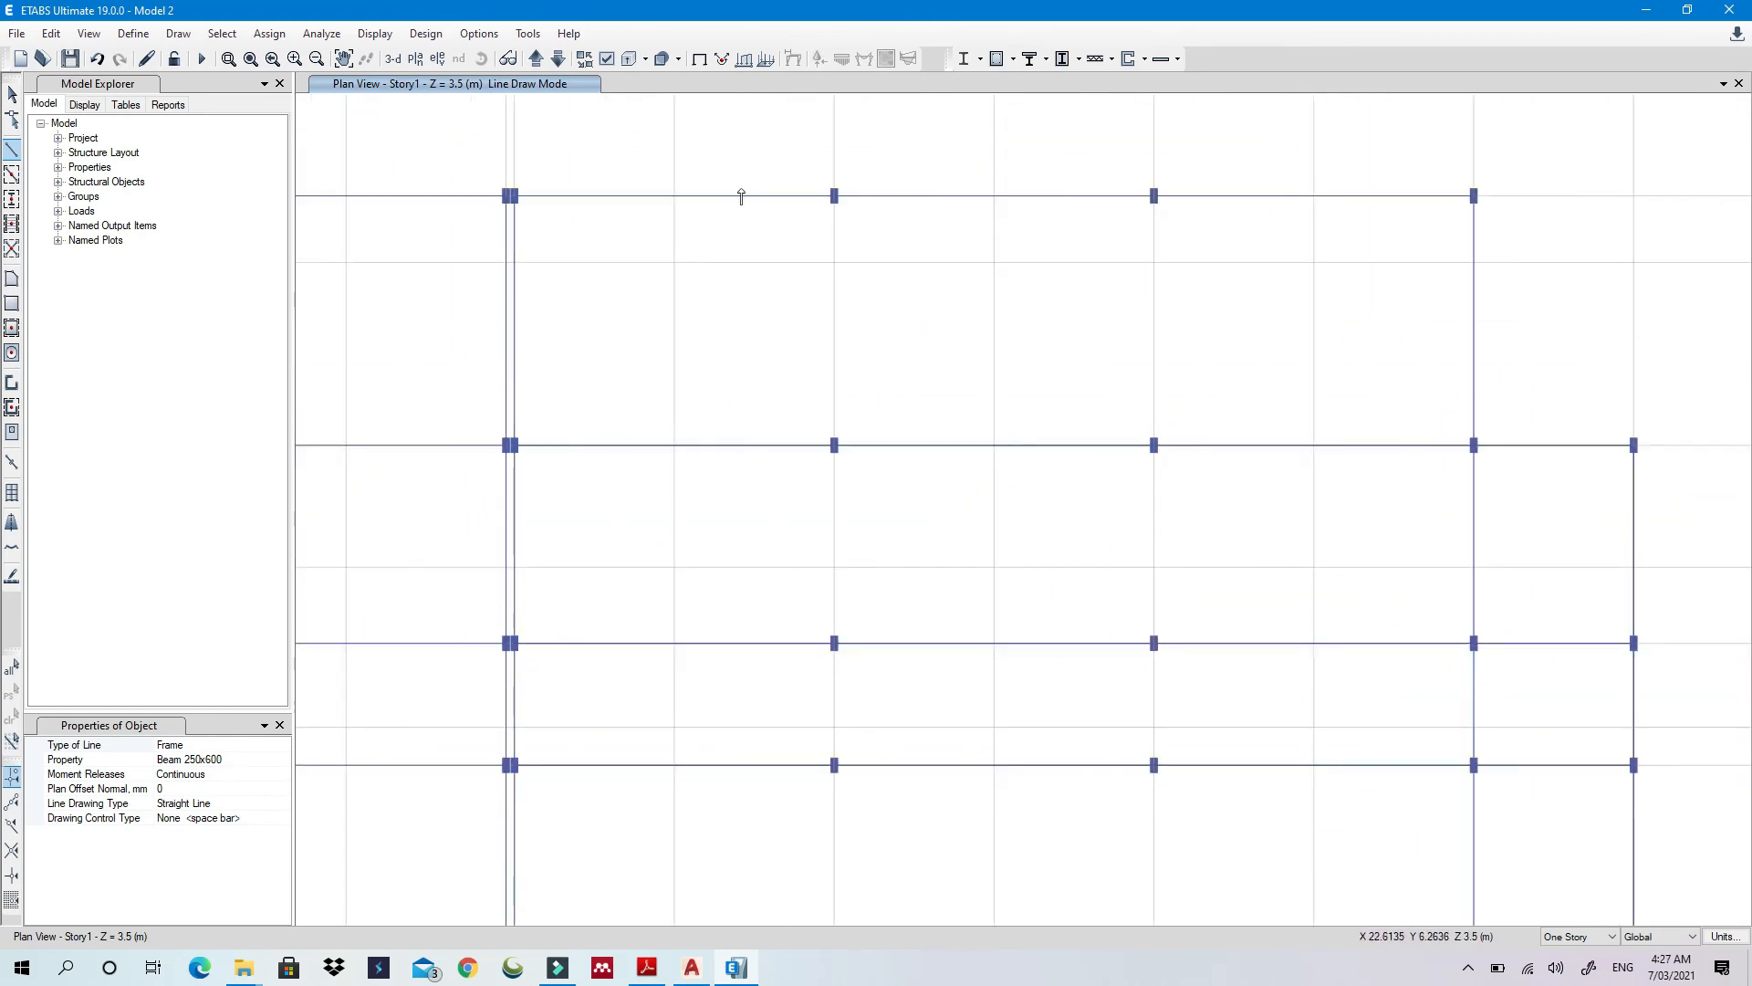
Draw beams down the right block's first interior column line beside the joint, from top row to bottom row
{"action": "scroll", "coordinate": [826, 209], "scroll_direction": "up", "scroll_amount": 3}
{"action": "left_click", "coordinate": [841, 180]}
{"action": "scroll", "coordinate": [841, 669], "scroll_direction": "down", "scroll_amount": 3}
{"action": "left_click", "coordinate": [895, 559]}
{"action": "left_click", "coordinate": [872, 653]}
{"action": "right_click", "coordinate": [891, 657]}
Draw beams up the right block's second interior column line, from bottom row to top row, and end drawing
{"action": "left_click", "coordinate": [1498, 653]}
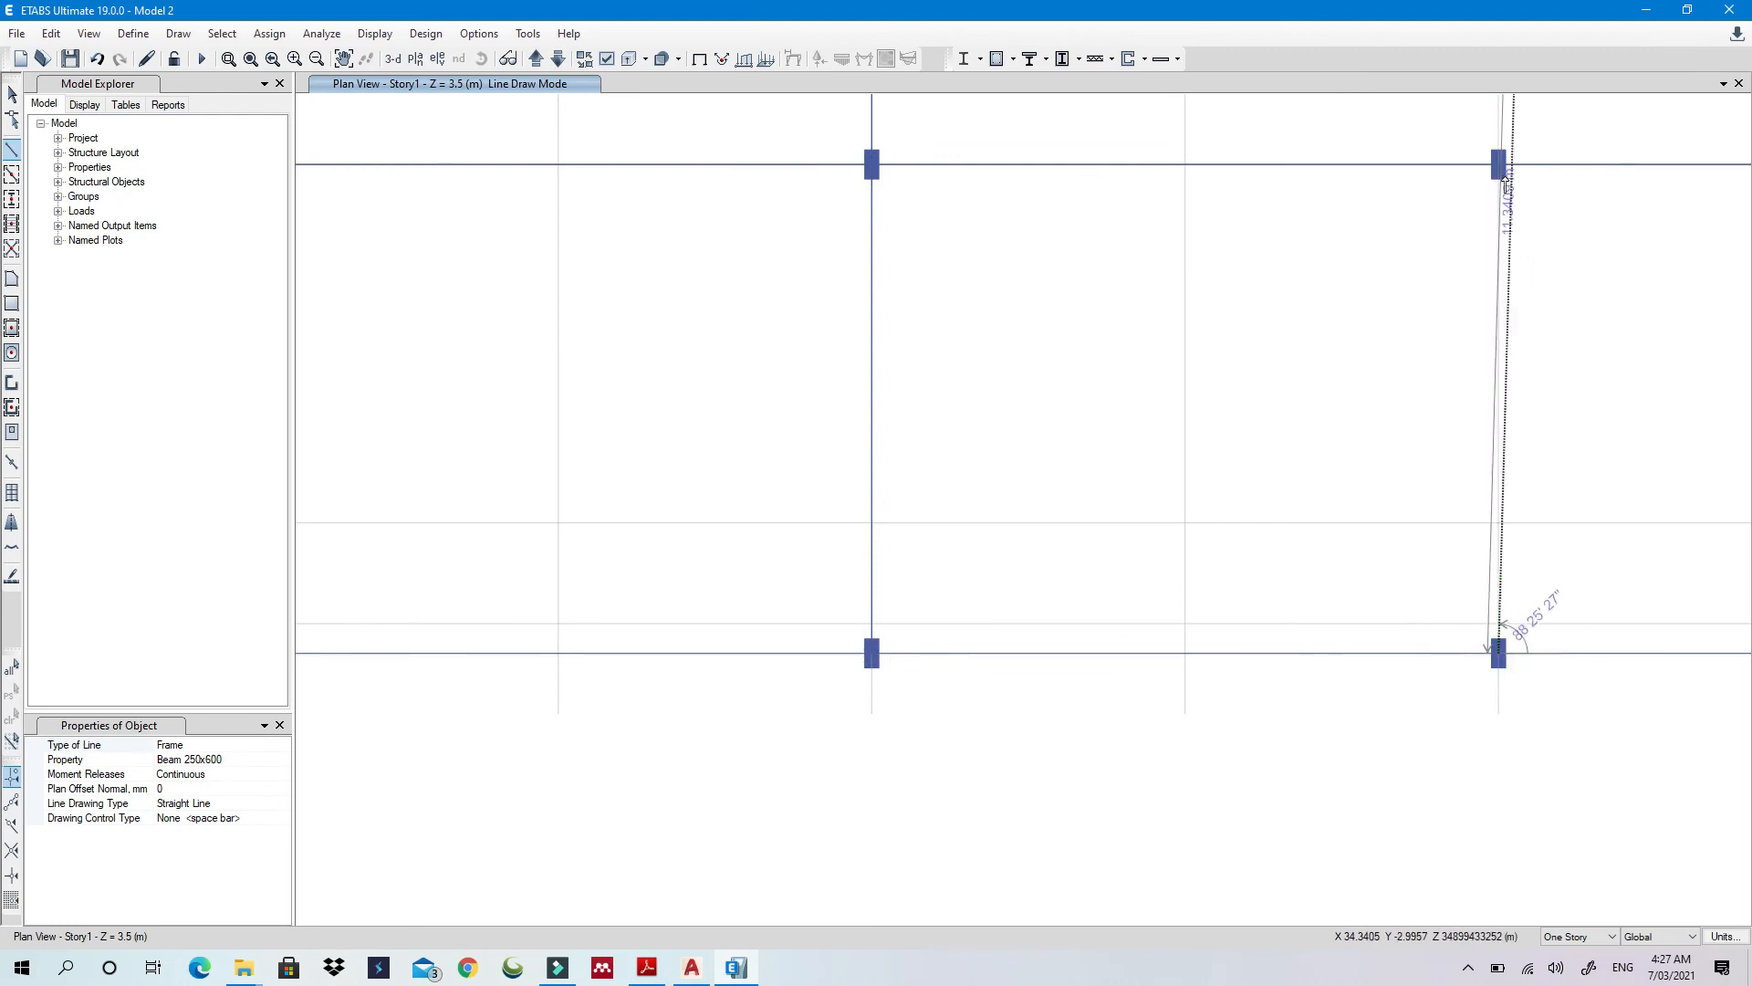
{"action": "middle_click_drag", "start_coordinate": [1510, 100], "coordinate": [1107, 733]}
{"action": "left_click", "coordinate": [1095, 559]}
{"action": "left_click", "coordinate": [1095, 172]}
{"action": "scroll", "coordinate": [1095, 172], "scroll_direction": "down", "scroll_amount": 3}
{"action": "left_click", "coordinate": [991, 385]}
{"action": "key", "text": "Escape"}
{"action": "middle_click_drag", "start_coordinate": [1047, 345], "coordinate": [1099, 122]}
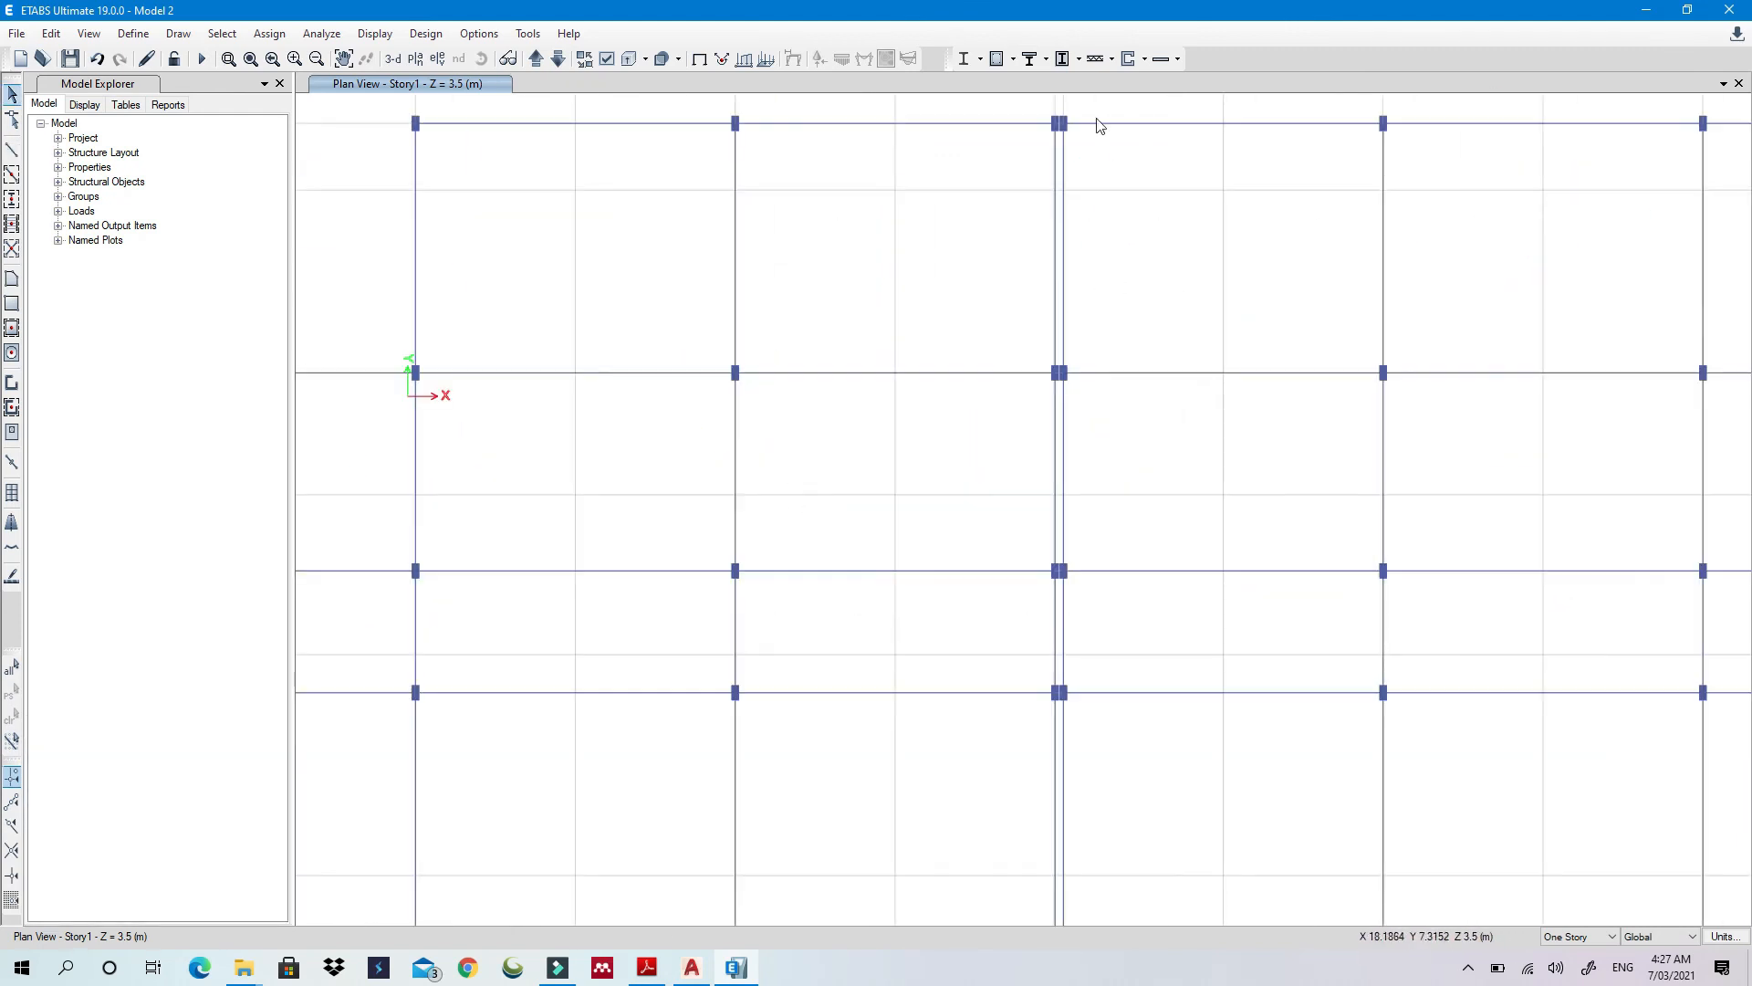
{"action": "scroll", "coordinate": [963, 481], "scroll_direction": "down", "scroll_amount": 3}
{"action": "scroll", "coordinate": [980, 468], "scroll_direction": "up", "scroll_amount": 1}
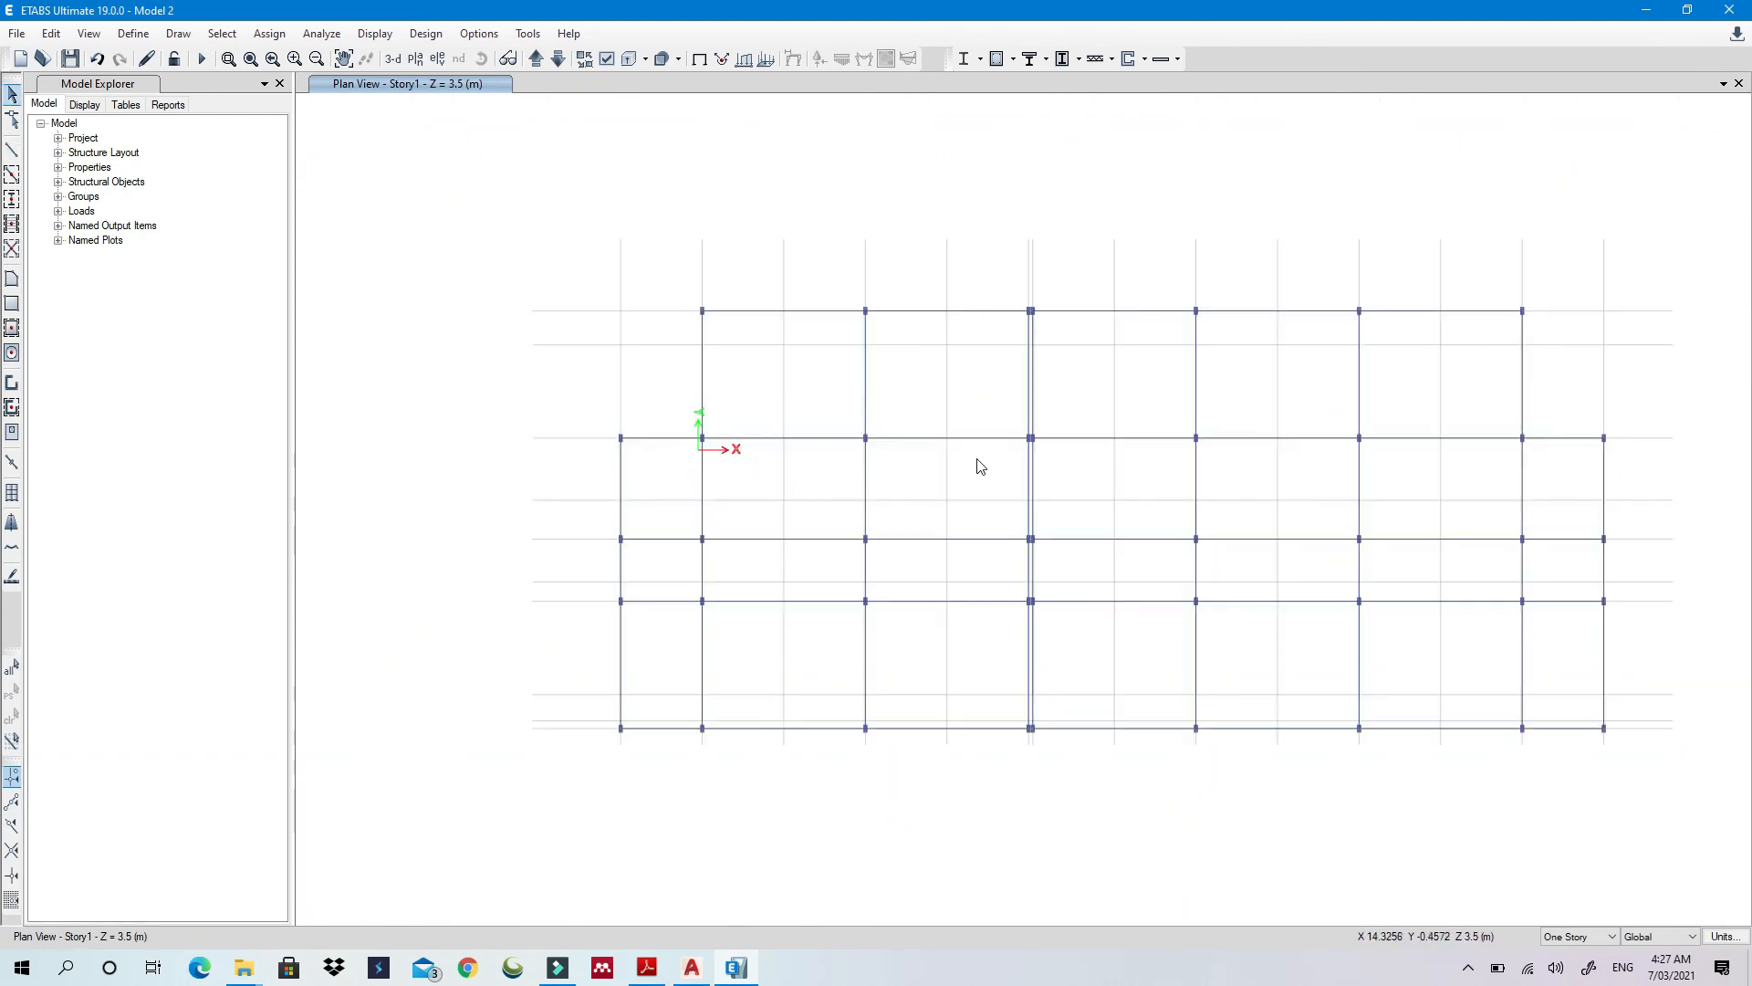
Select all the Story1 beam frames and replicate them to the stories above
{"action": "left_click", "coordinate": [223, 36]}
{"action": "left_click", "coordinate": [479, 189]}
{"action": "left_click_drag", "start_coordinate": [822, 278], "coordinate": [468, 139]}
{"action": "left_click", "coordinate": [453, 229]}
{"action": "left_click", "coordinate": [453, 515]}
{"action": "left_click", "coordinate": [602, 515]}
{"action": "left_click", "coordinate": [50, 34]}
{"action": "left_click", "coordinate": [92, 231]}
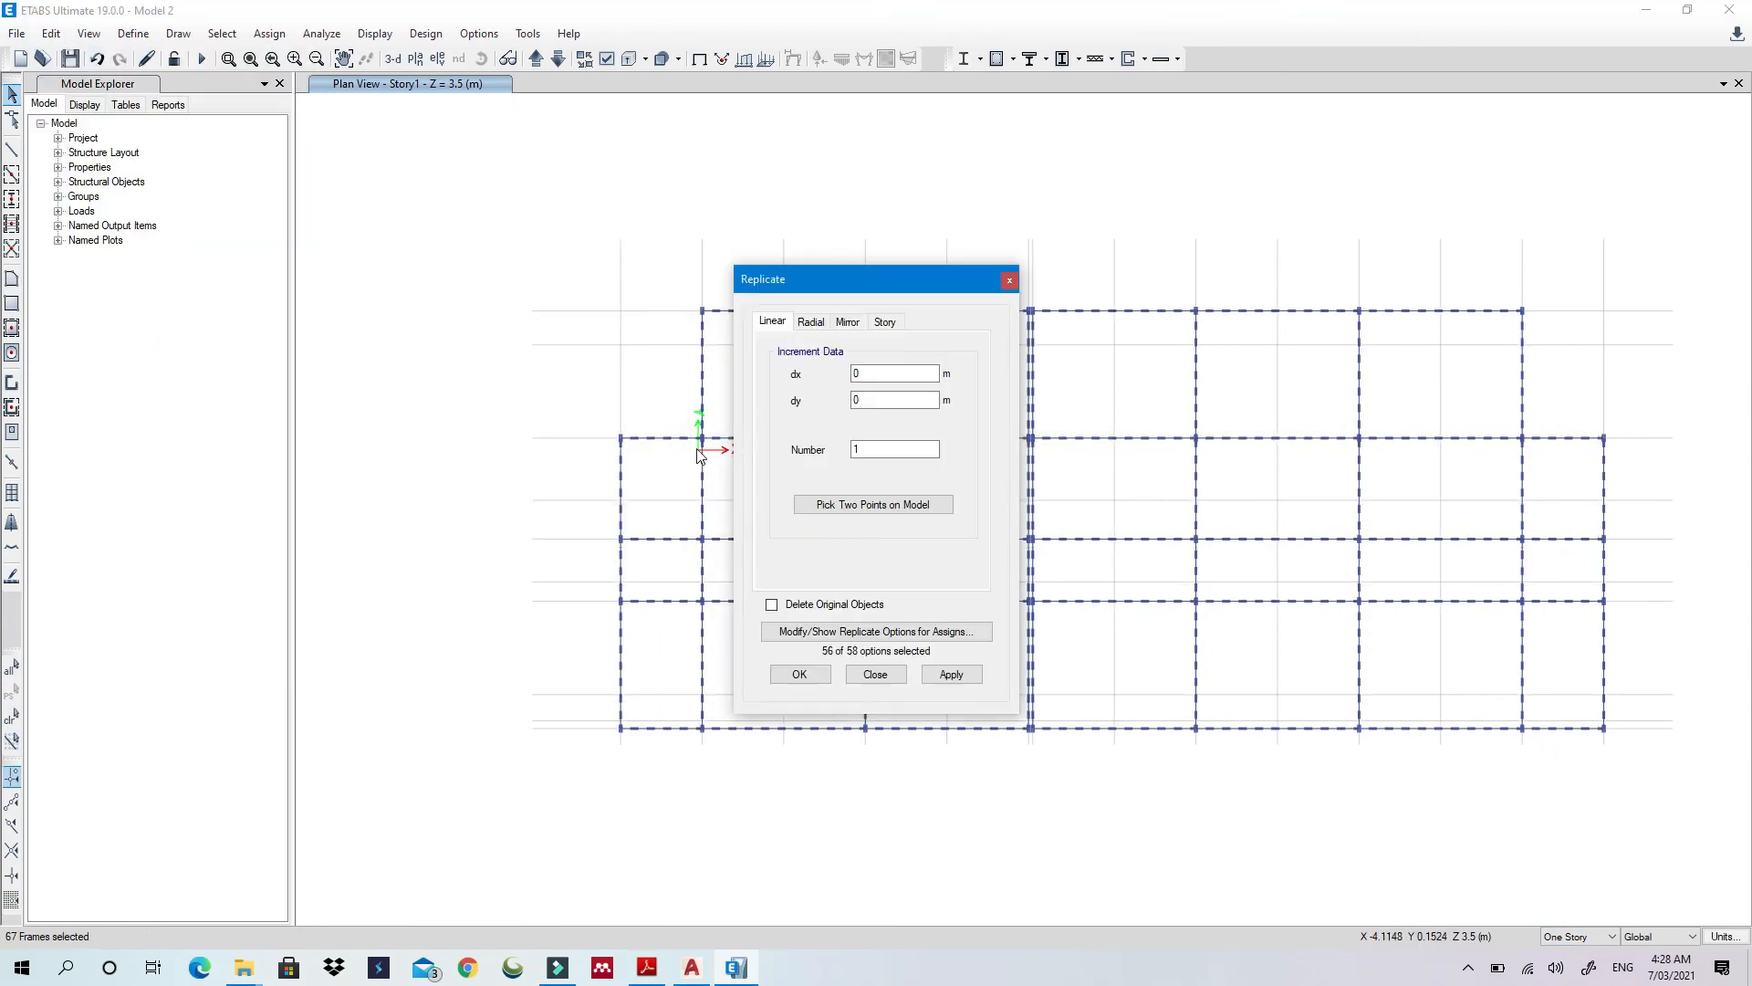
{"action": "left_click", "coordinate": [886, 322]}
{"action": "left_click", "coordinate": [951, 674]}
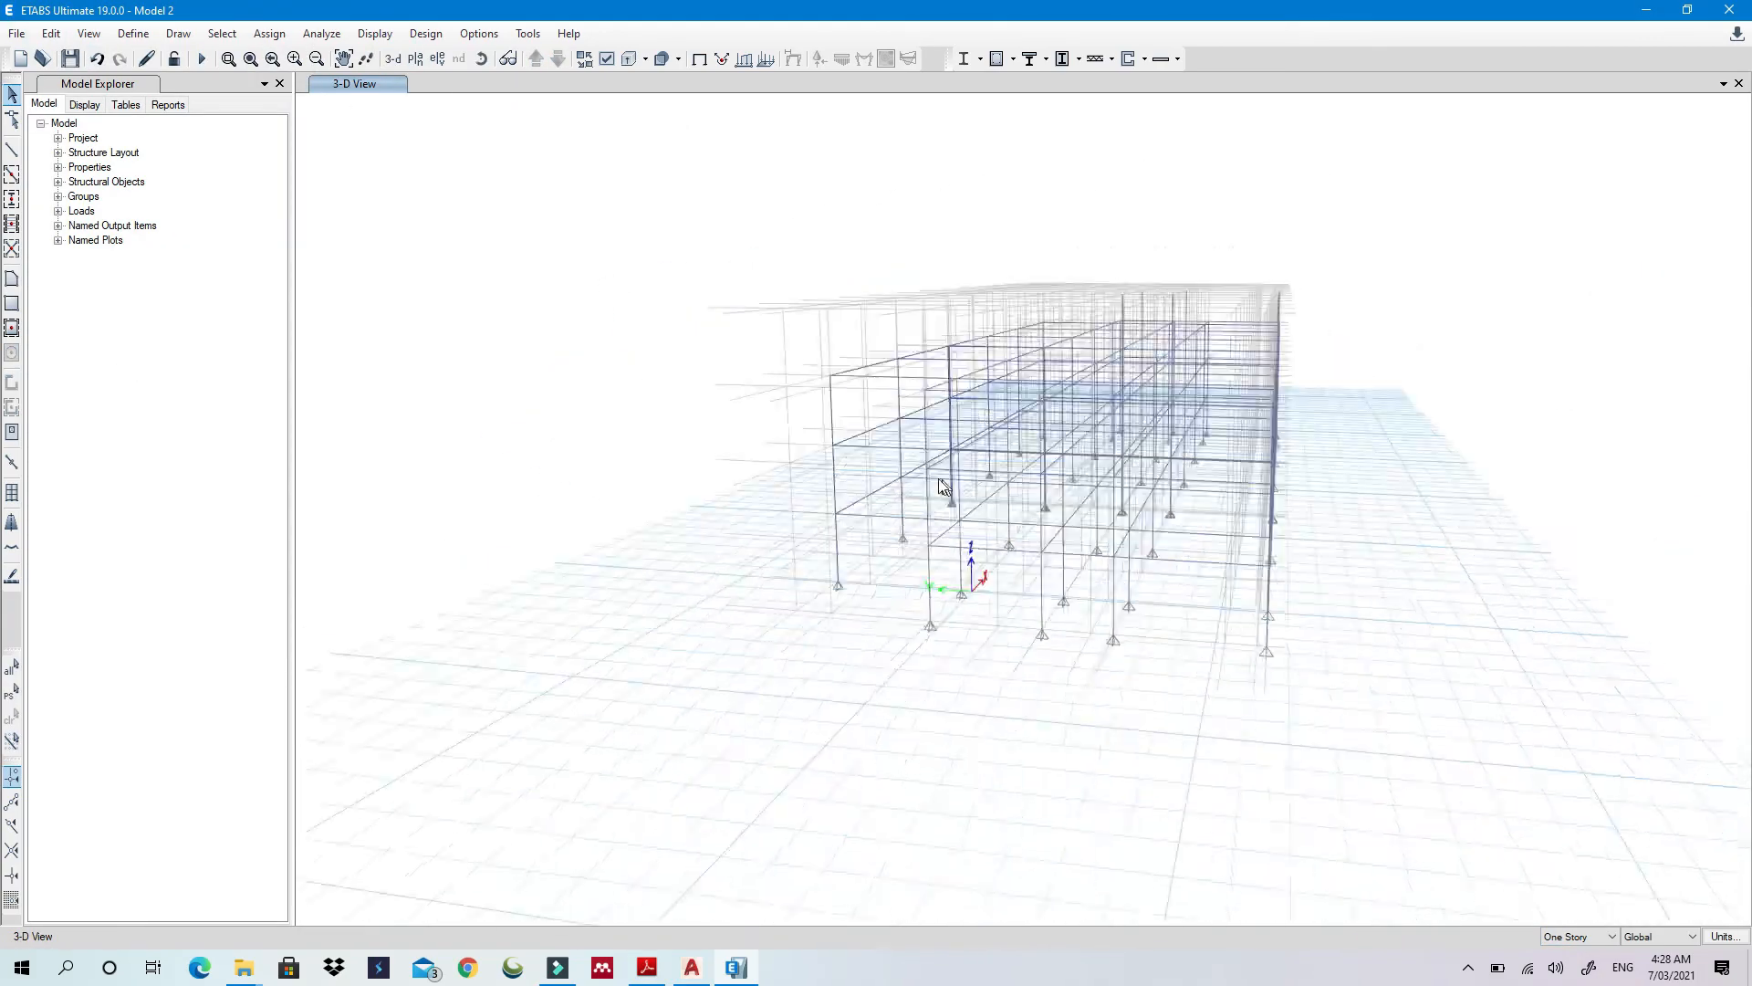
In the Roof plan view, draw Beam 250x600 frames around the perimeter of the right block's roof columns
{"action": "left_click", "coordinate": [415, 58]}
{"action": "left_click", "coordinate": [794, 915]}
{"action": "left_click", "coordinate": [12, 149]}
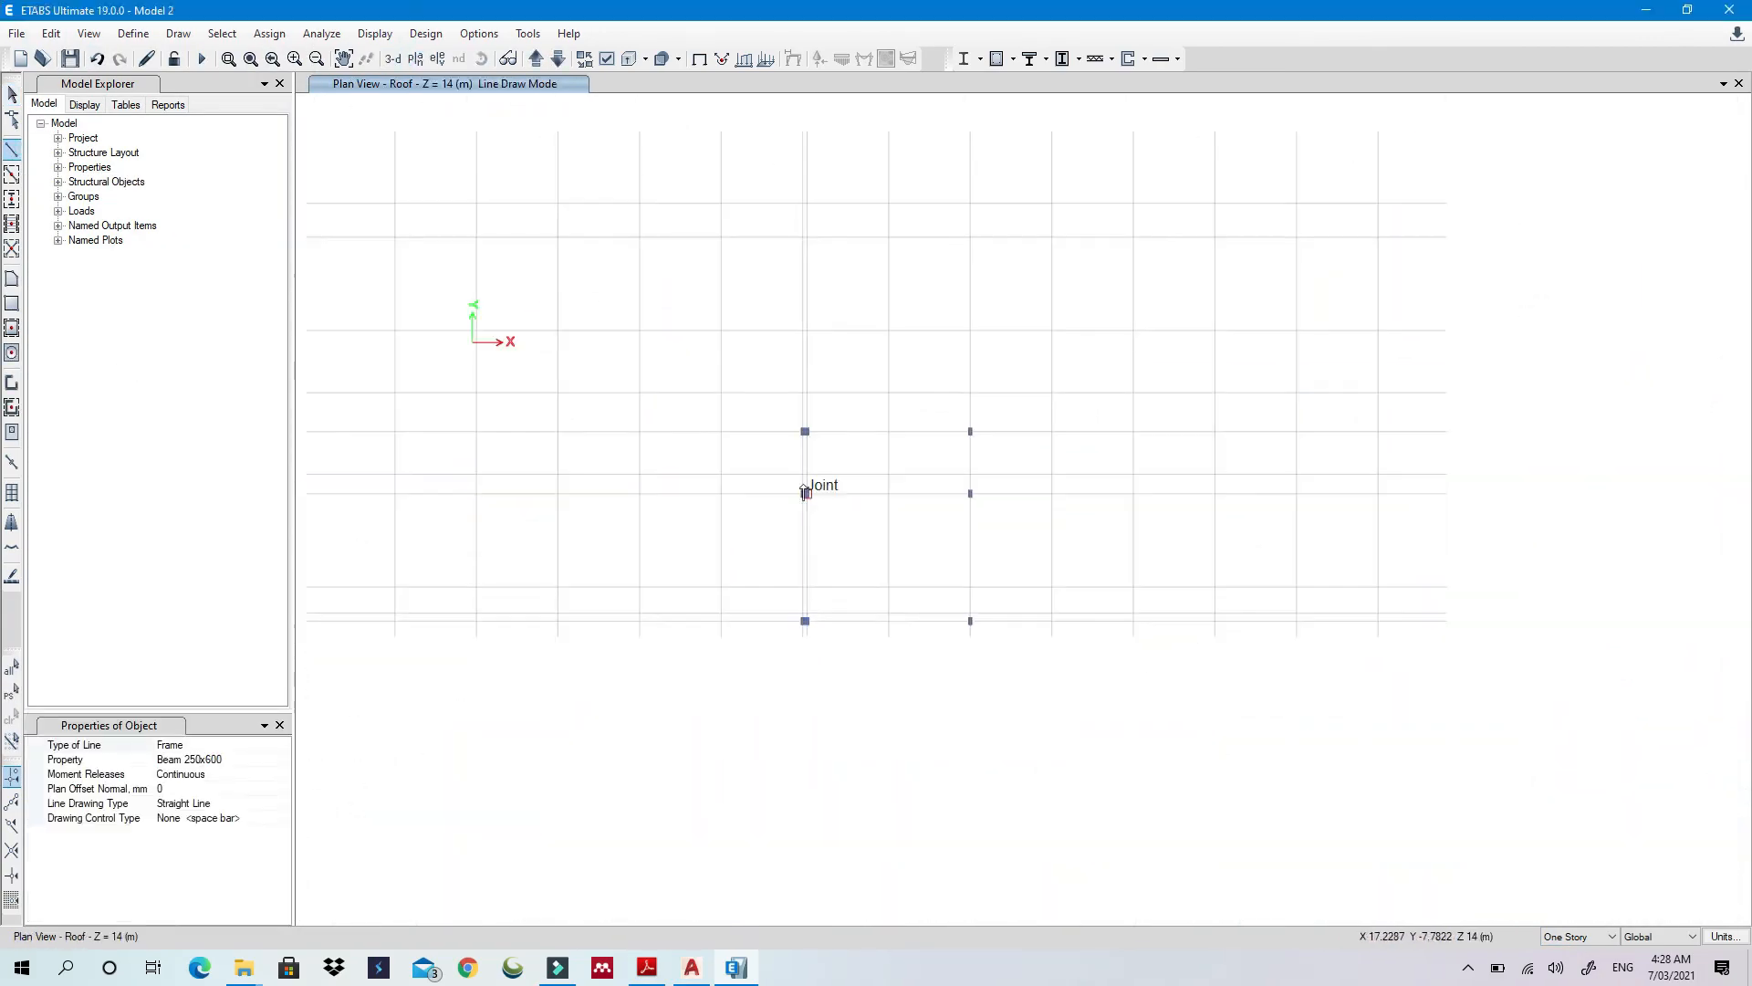
{"action": "left_click", "coordinate": [805, 492]}
{"action": "scroll", "coordinate": [1029, 301], "scroll_direction": "up", "scroll_amount": 5}
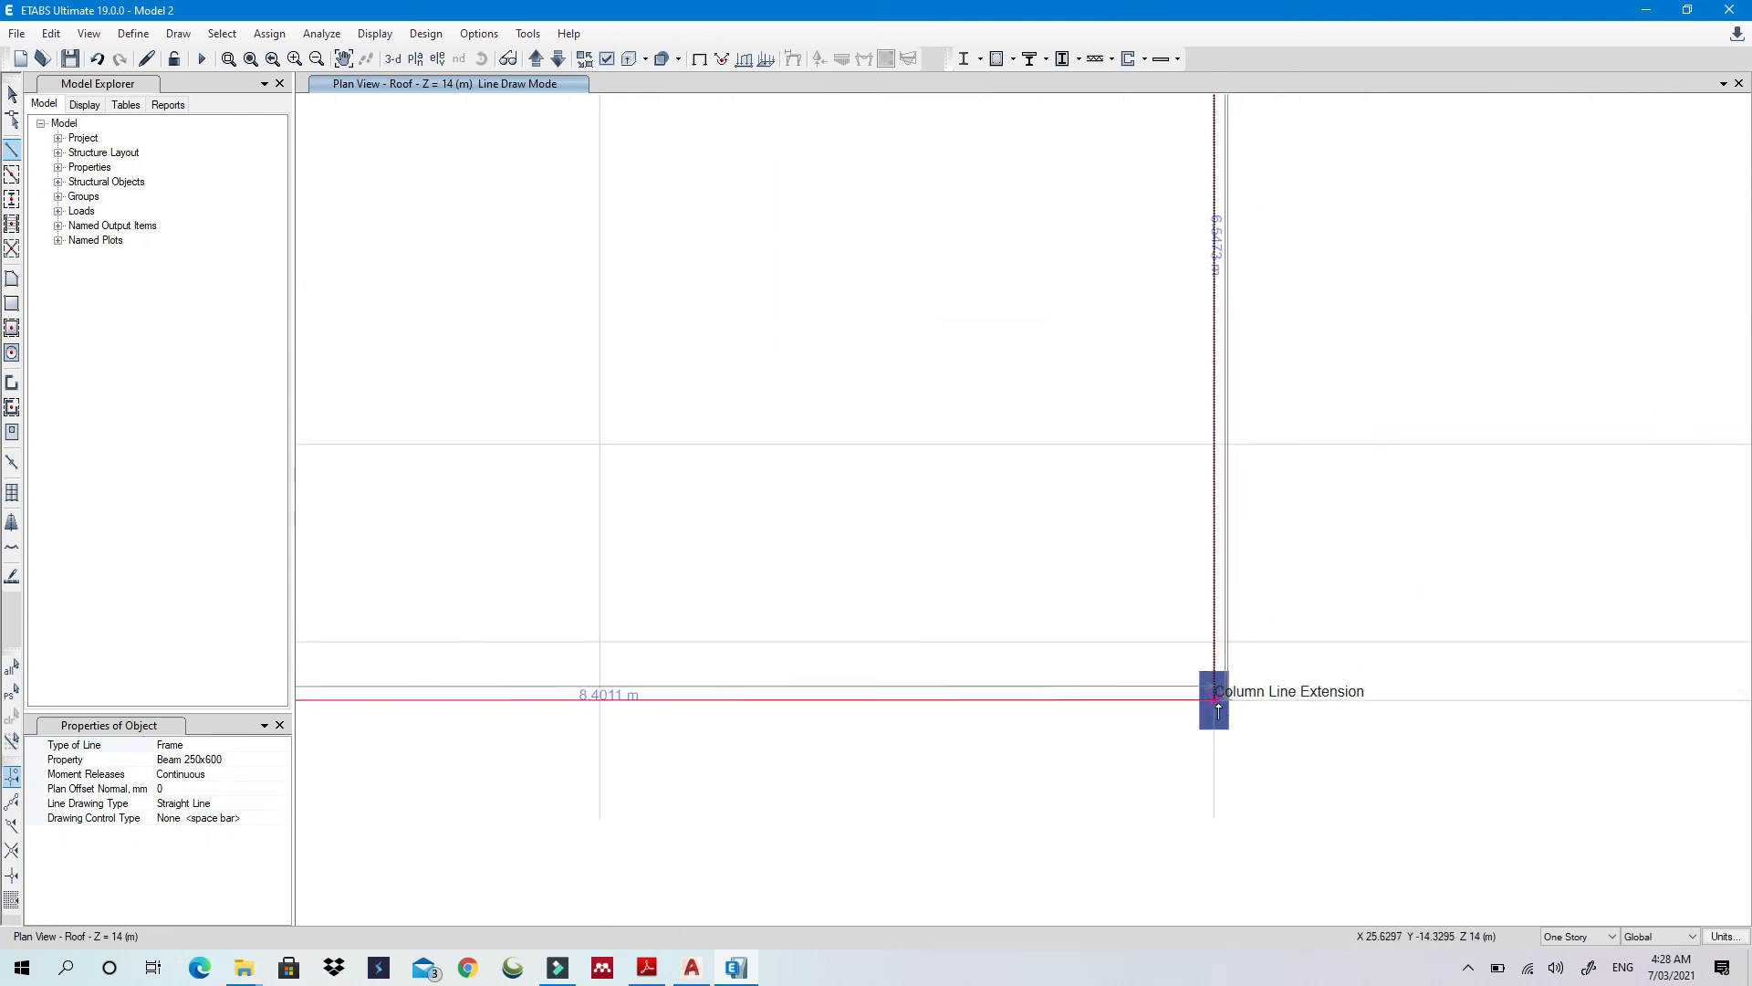
{"action": "left_click", "coordinate": [1214, 701]}
{"action": "scroll", "coordinate": [378, 701], "scroll_direction": "up", "scroll_amount": 3}
{"action": "left_click", "coordinate": [378, 701]}
{"action": "scroll", "coordinate": [378, 701], "scroll_direction": "down", "scroll_amount": 3}
{"action": "scroll", "coordinate": [763, 436], "scroll_direction": "up", "scroll_amount": 3}
{"action": "left_click", "coordinate": [763, 436]}
Draw a Roof beam along the middle column row, from the joint-side column to the outer column, and end drawing
{"action": "scroll", "coordinate": [763, 436], "scroll_direction": "down", "scroll_amount": 3}
{"action": "scroll", "coordinate": [658, 424], "scroll_direction": "up", "scroll_amount": 2}
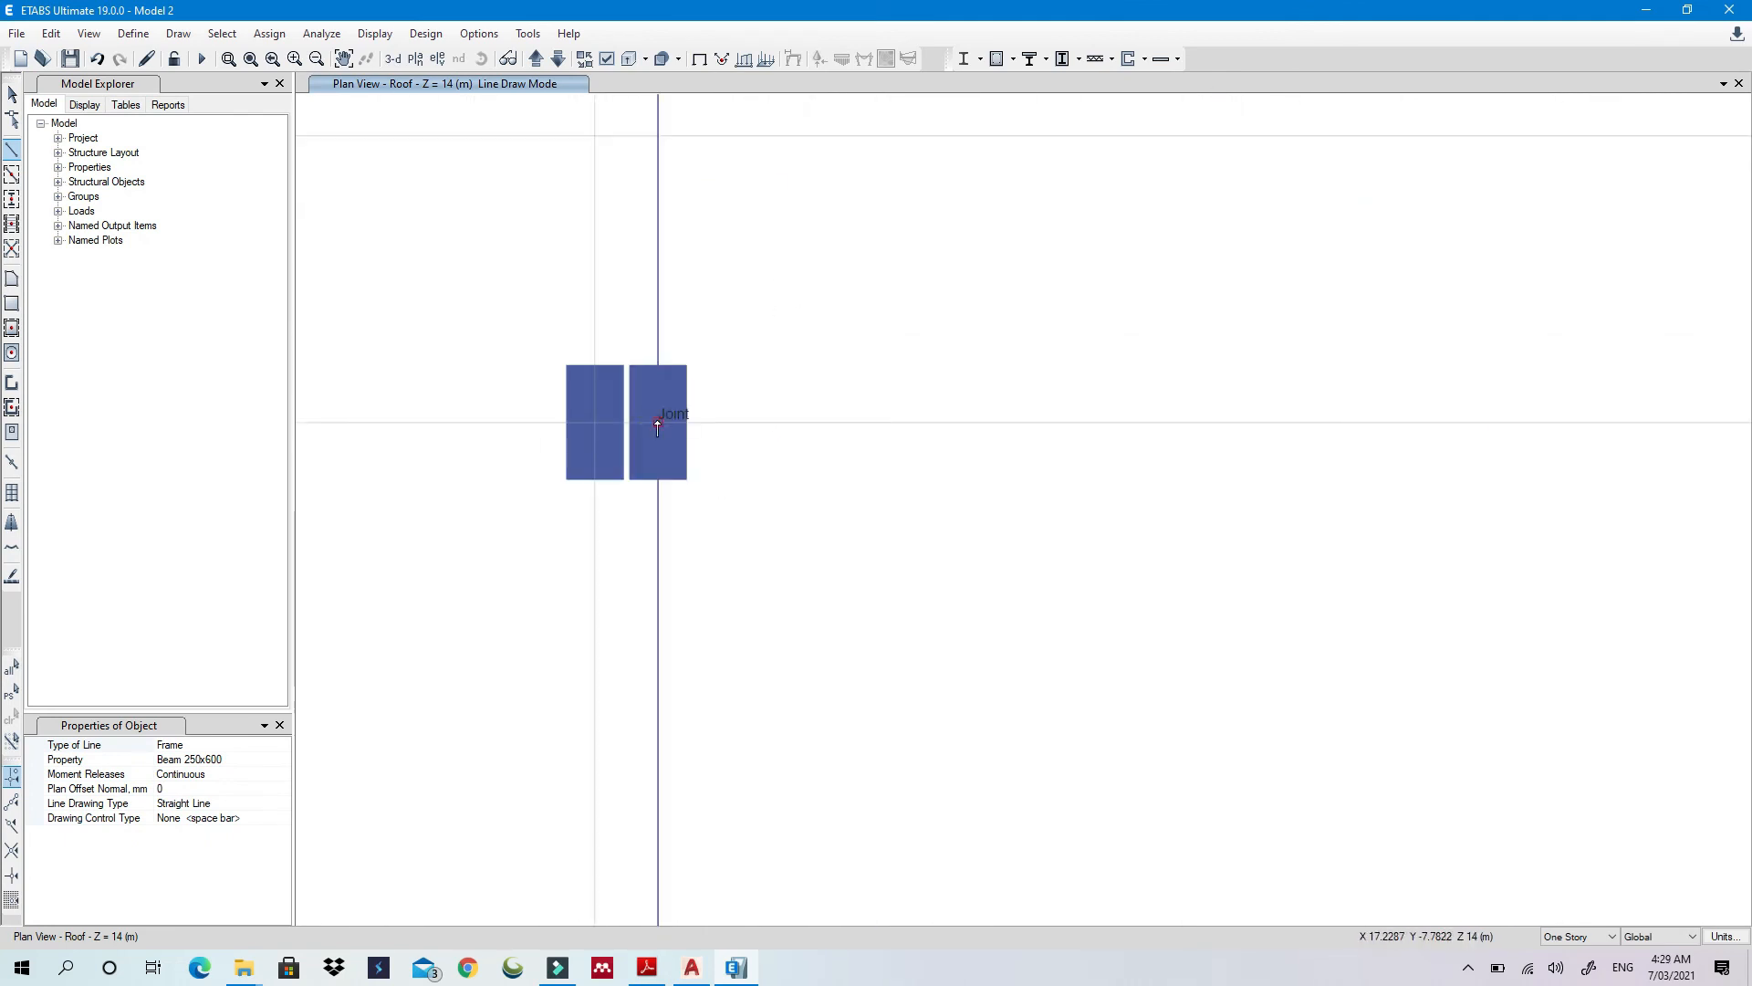
{"action": "left_click", "coordinate": [658, 424]}
{"action": "scroll", "coordinate": [658, 425], "scroll_direction": "down", "scroll_amount": 3}
{"action": "scroll", "coordinate": [1186, 420], "scroll_direction": "up", "scroll_amount": 3}
{"action": "left_click", "coordinate": [1694, 449]}
{"action": "key", "text": "Escape"}
{"action": "scroll", "coordinate": [962, 492], "scroll_direction": "down", "scroll_amount": 3}
{"action": "scroll", "coordinate": [783, 207], "scroll_direction": "down", "scroll_amount": 2}
In the 3-D view, select the surplus frames beside the joint at Roof level and delete them
{"action": "left_click", "coordinate": [392, 59]}
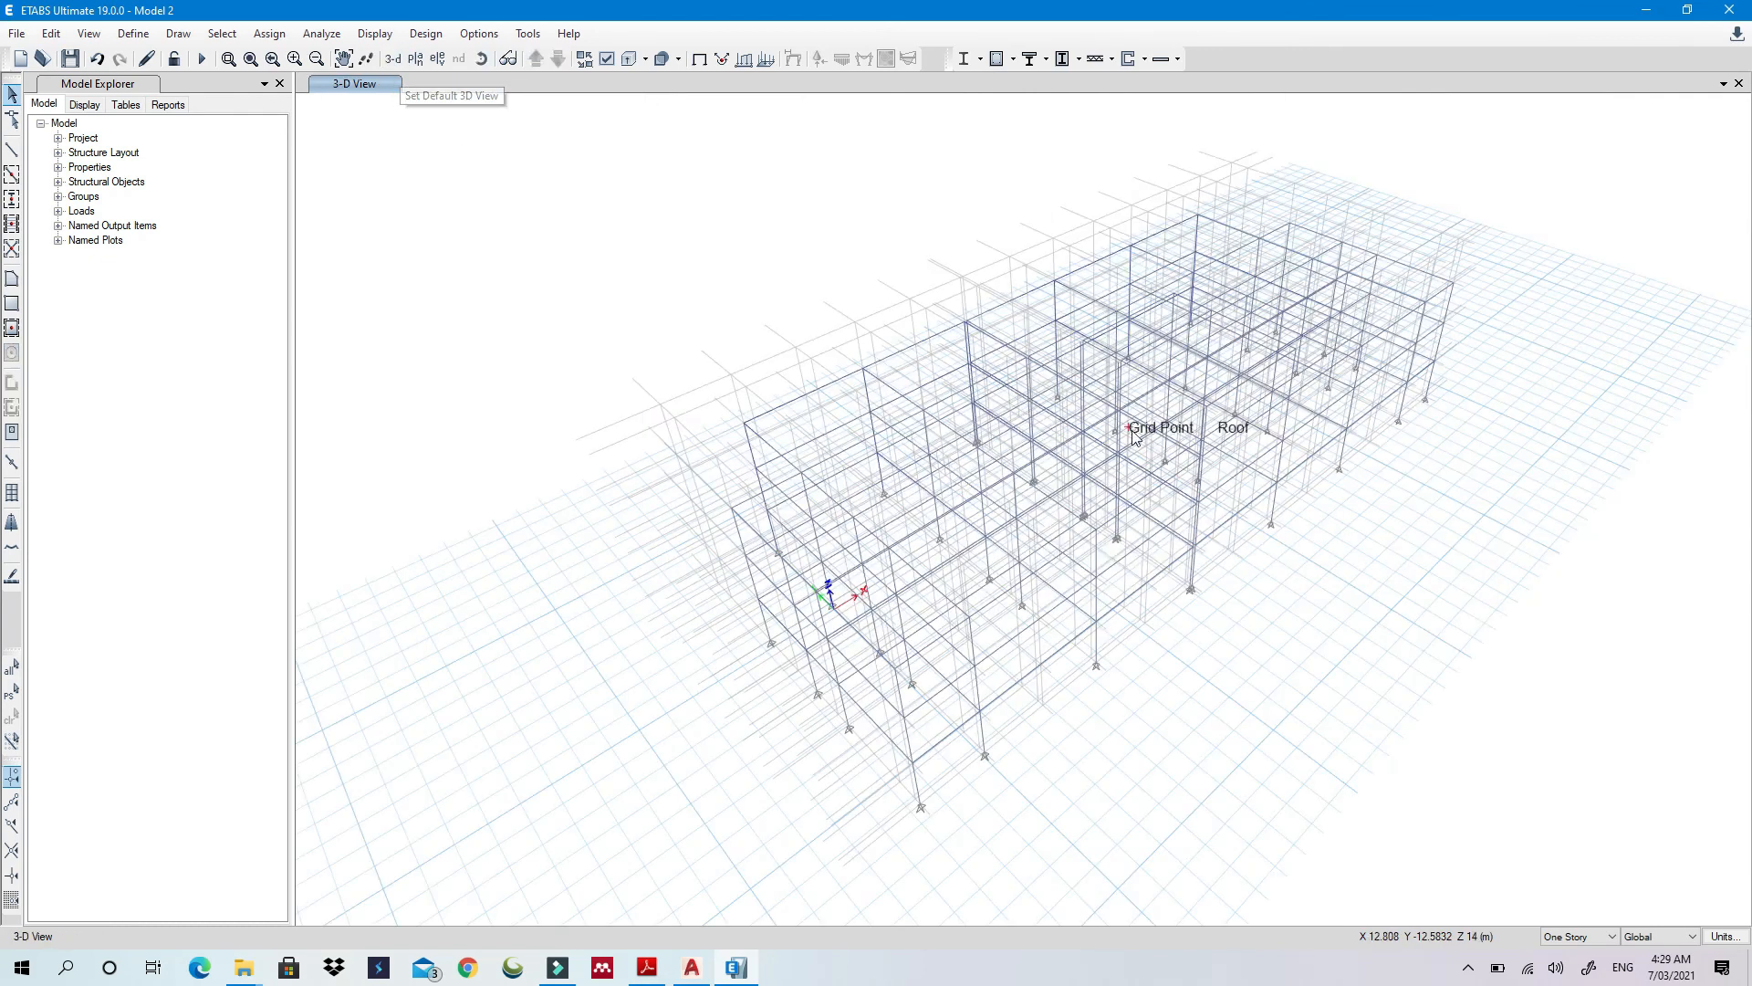
{"action": "middle_click_drag", "start_coordinate": [1133, 436], "coordinate": [1056, 337], "text": "shift"}
{"action": "scroll", "coordinate": [1058, 352], "scroll_direction": "up", "scroll_amount": 5}
{"action": "left_click", "coordinate": [1061, 356]}
{"action": "scroll", "coordinate": [987, 337], "scroll_direction": "down", "scroll_amount": 3}
{"action": "scroll", "coordinate": [1132, 343], "scroll_direction": "up", "scroll_amount": 3}
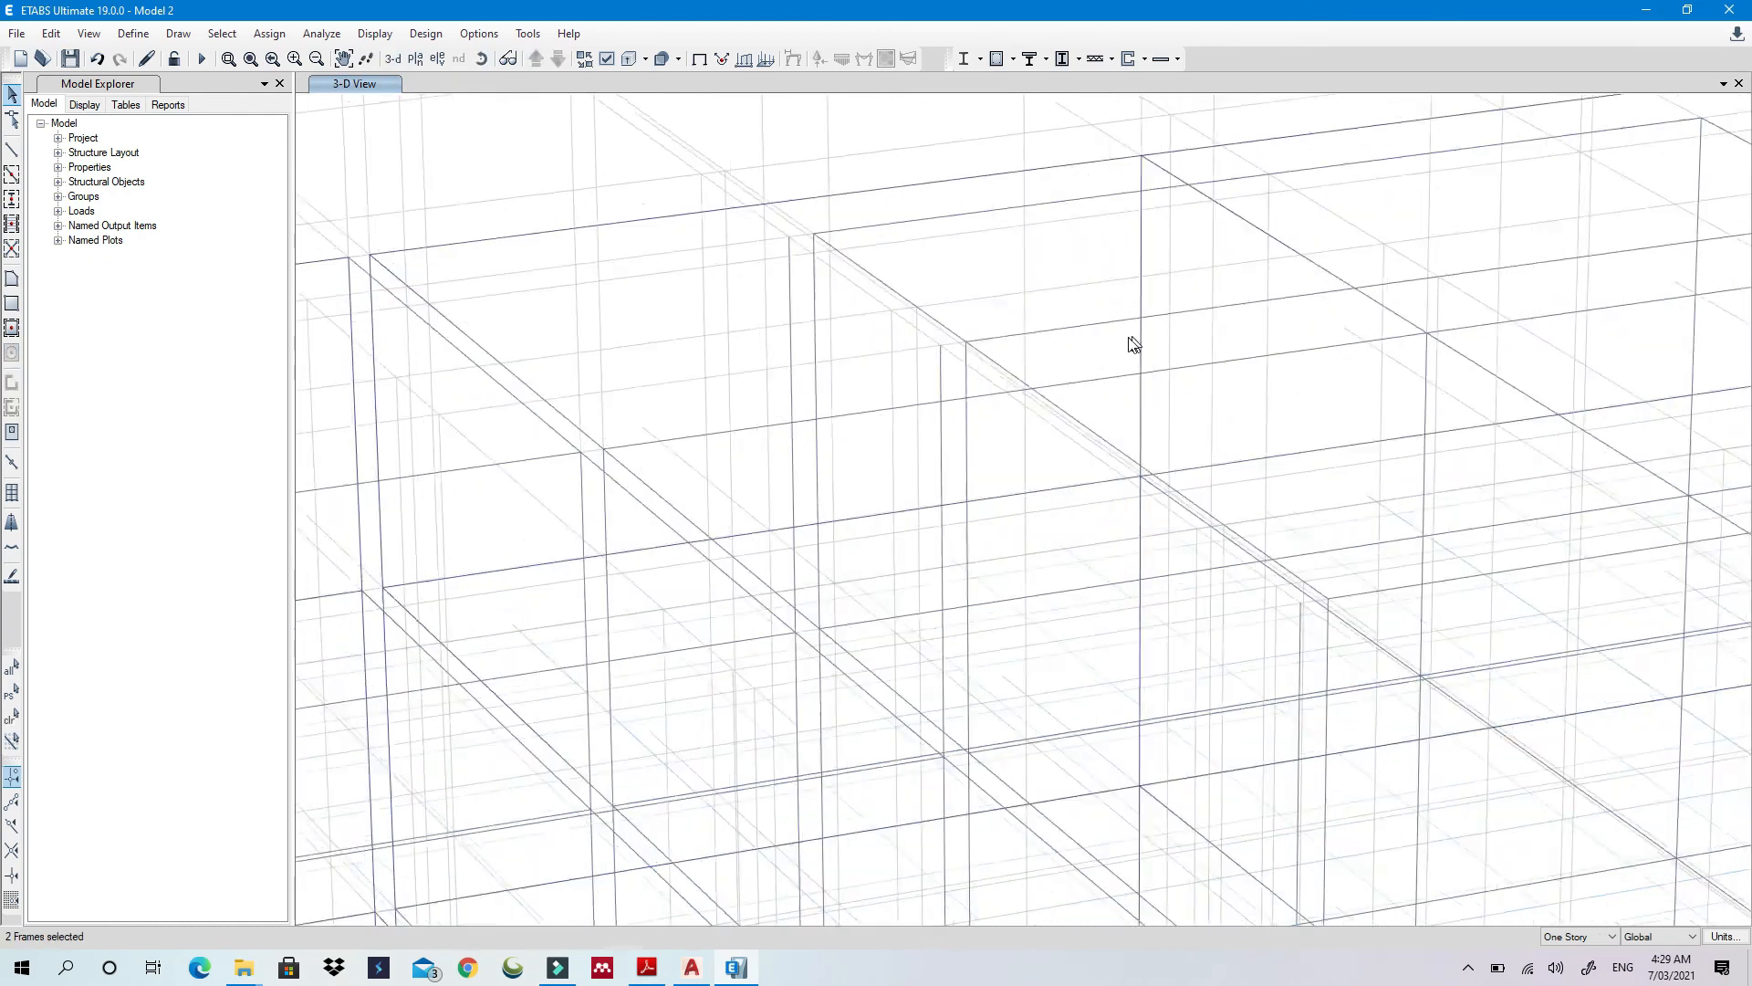
{"action": "scroll", "coordinate": [1132, 343], "scroll_direction": "down", "scroll_amount": 2}
Open the Story1 plan view and examine the beam layout along the joint
{"action": "left_click", "coordinate": [392, 59]}
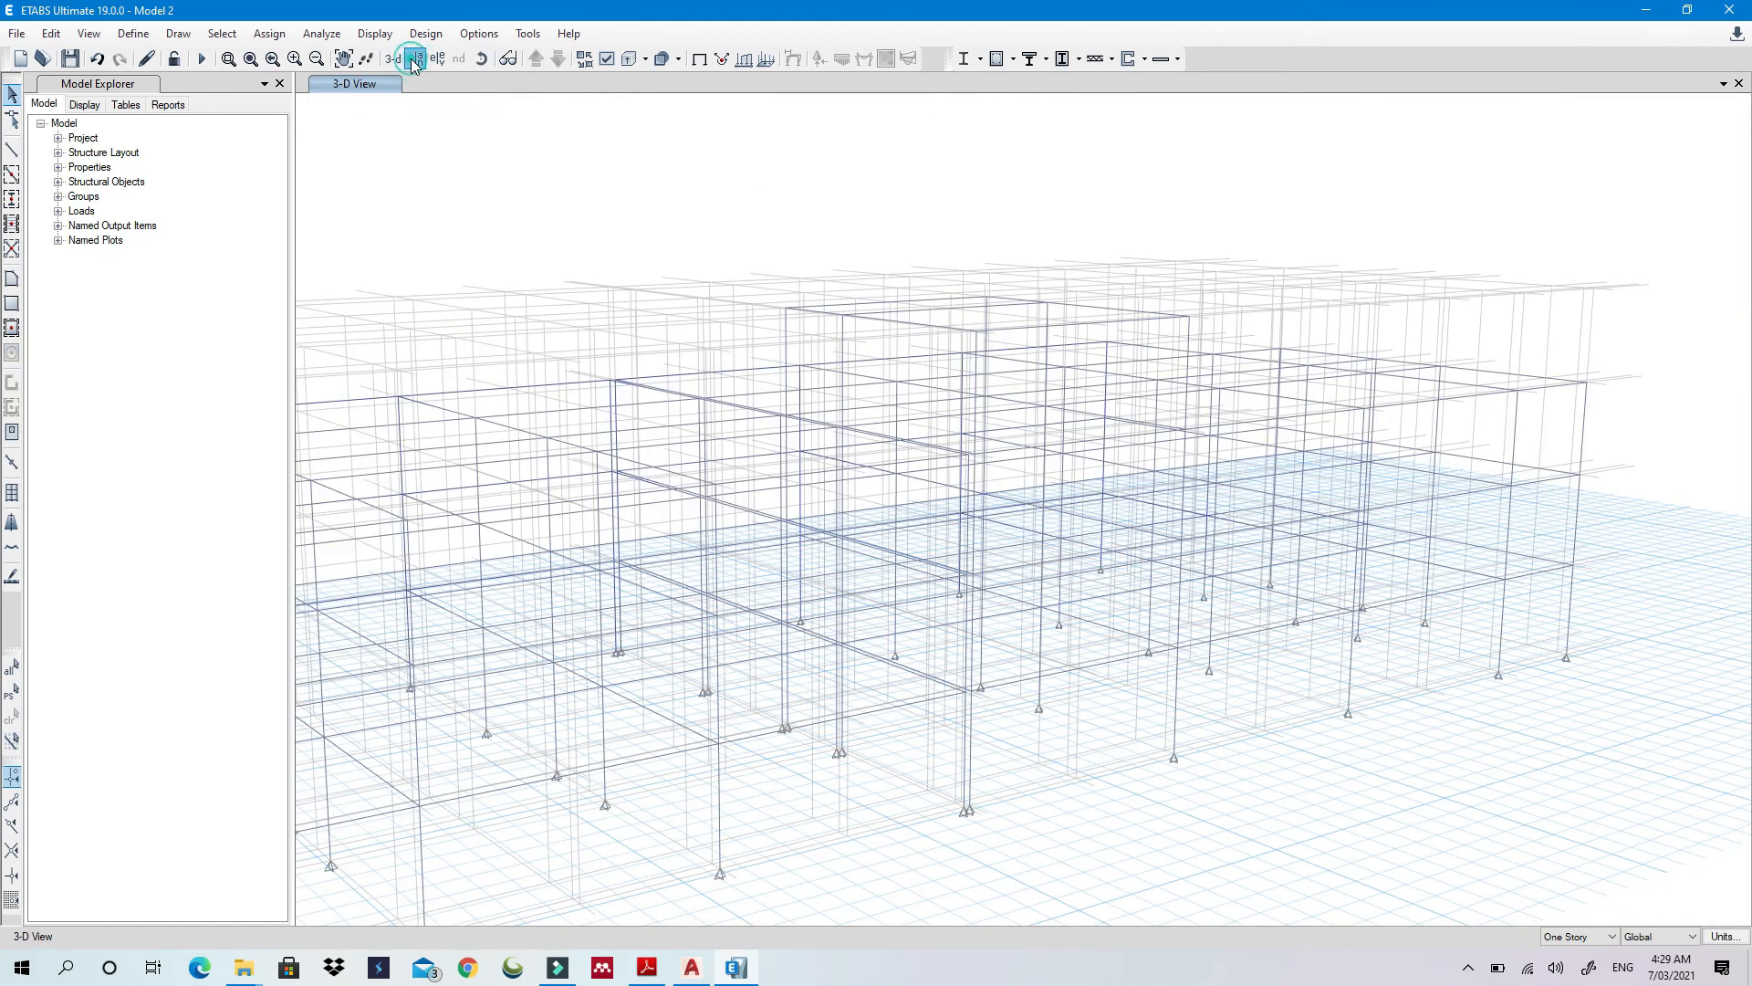
{"action": "left_click", "coordinate": [414, 60]}
{"action": "left_click", "coordinate": [780, 458]}
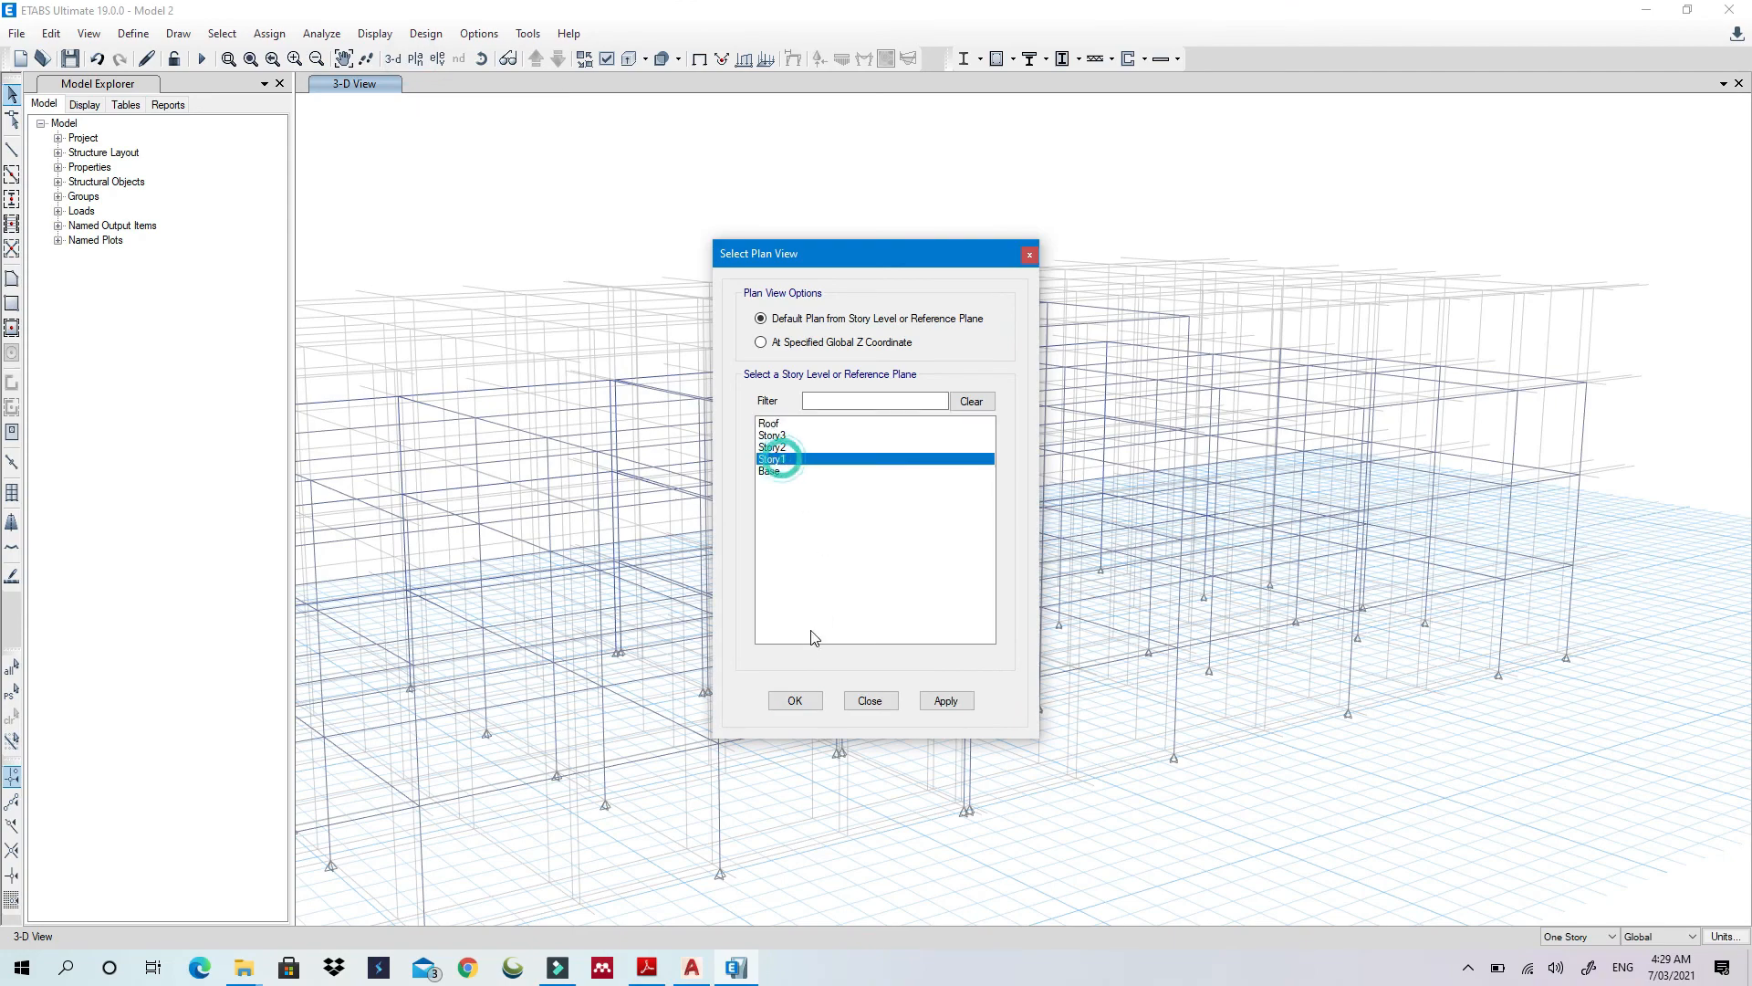
{"action": "left_click", "coordinate": [794, 701]}
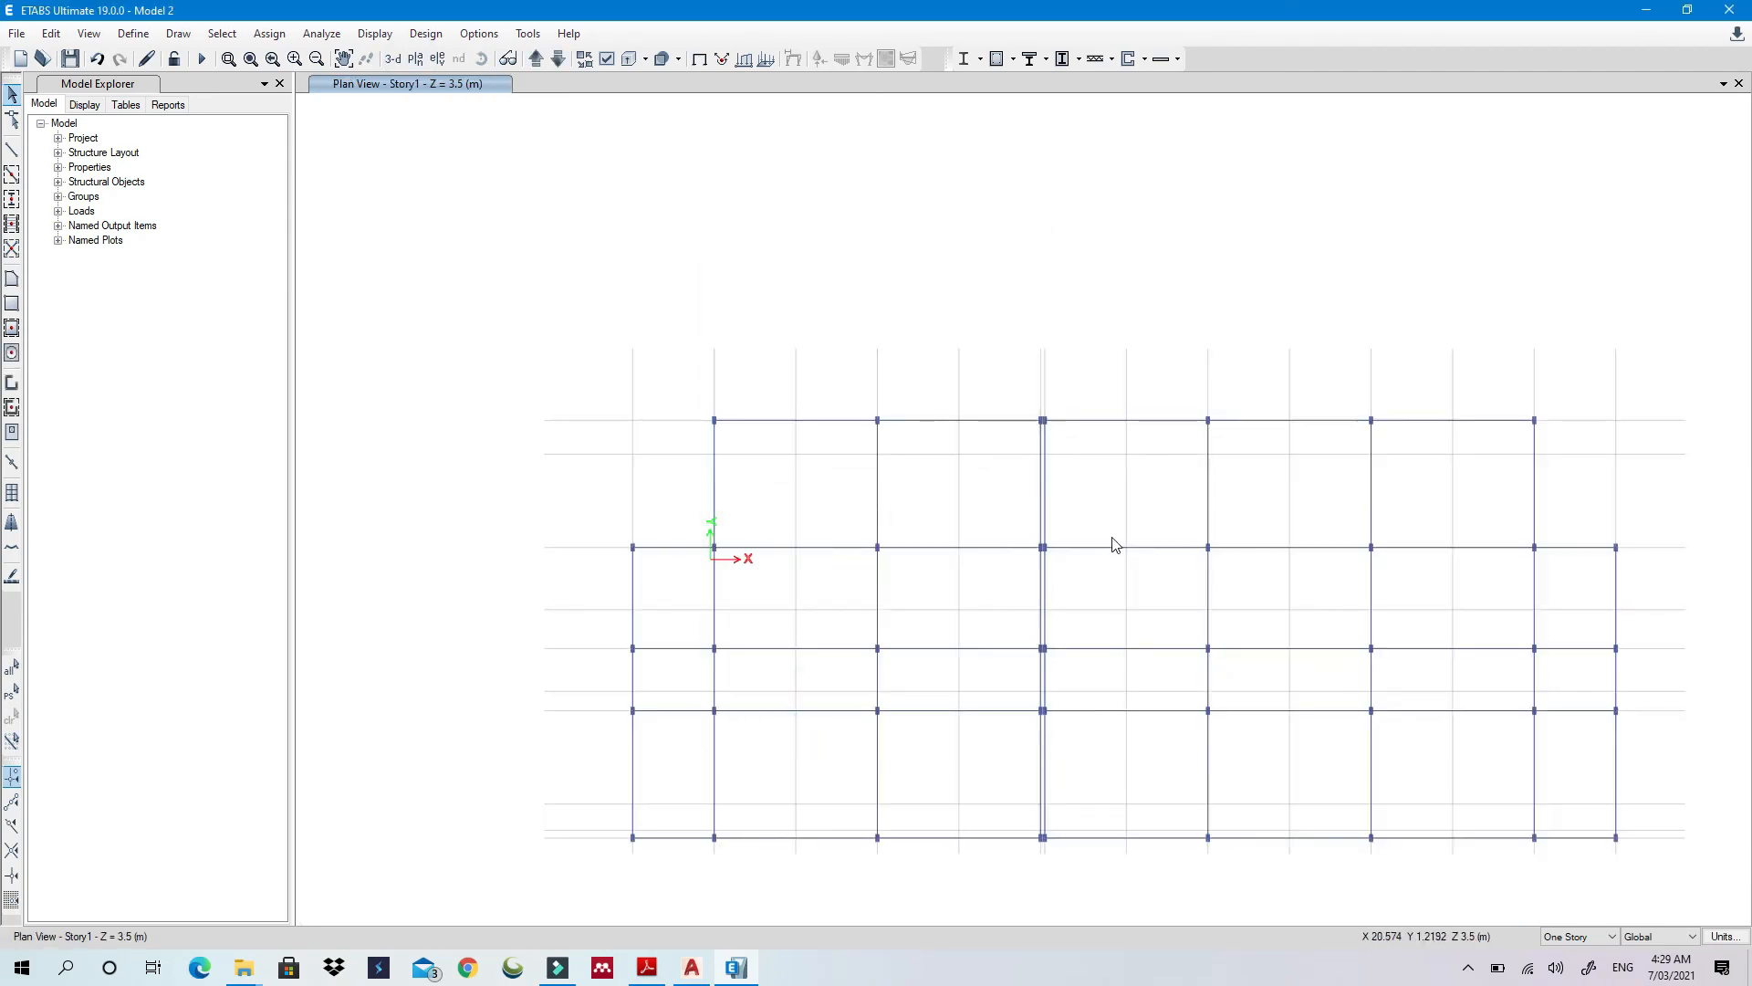
{"action": "middle_click_drag", "start_coordinate": [1115, 544], "coordinate": [1024, 441]}
{"action": "scroll", "coordinate": [971, 386], "scroll_direction": "up", "scroll_amount": 2}
{"action": "scroll", "coordinate": [971, 386], "scroll_direction": "up", "scroll_amount": 4}
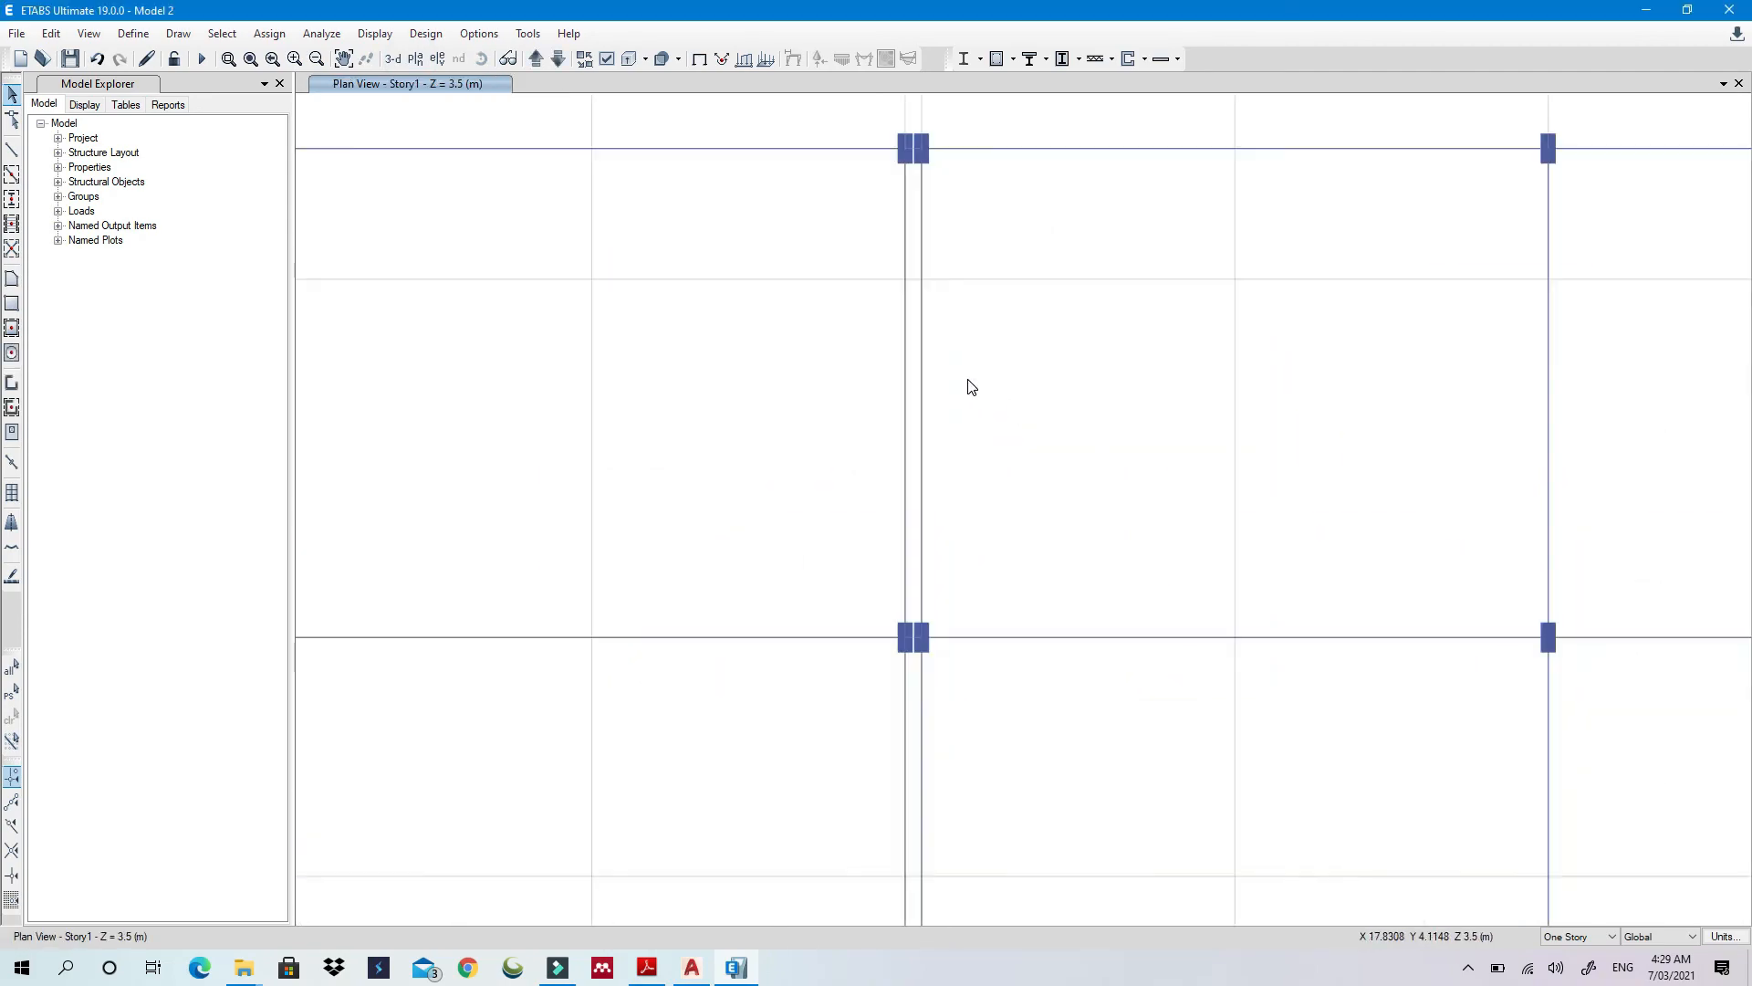
{"action": "scroll", "coordinate": [932, 392], "scroll_direction": "down", "scroll_amount": 6}
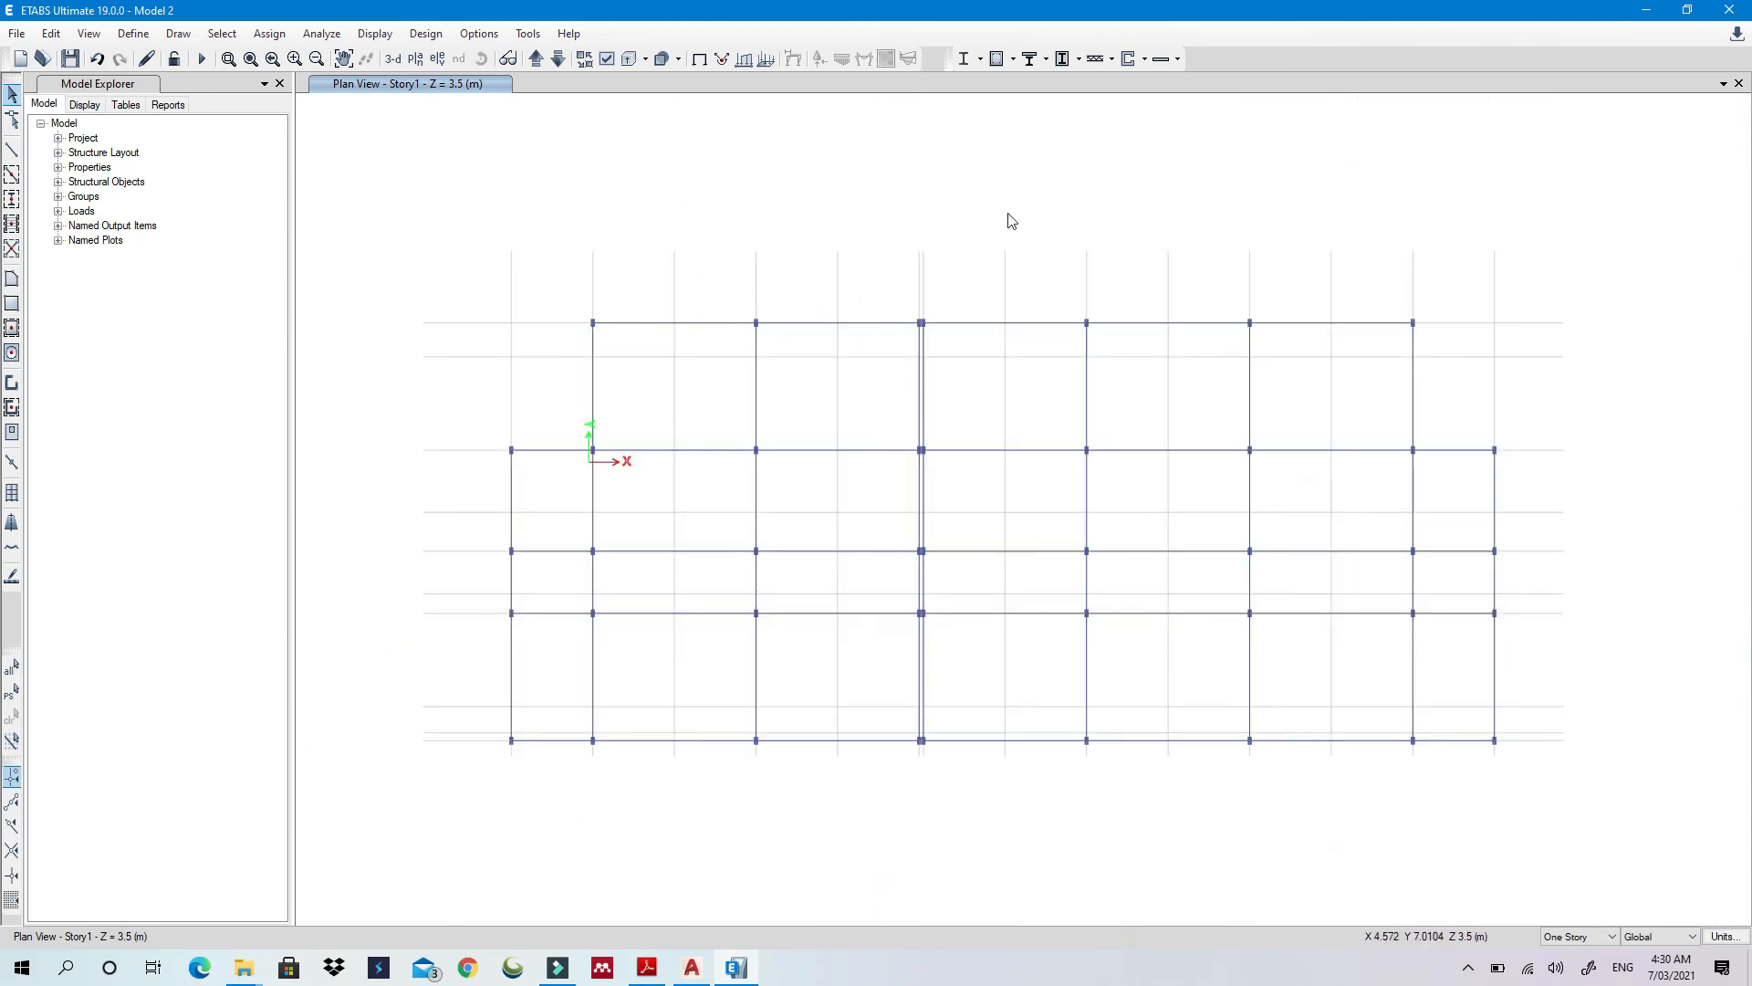
Open grid system G1 for modification and set the bubble location to Start for the general grids from X -3.992 to 8.608
{"action": "left_click", "coordinate": [53, 33]}
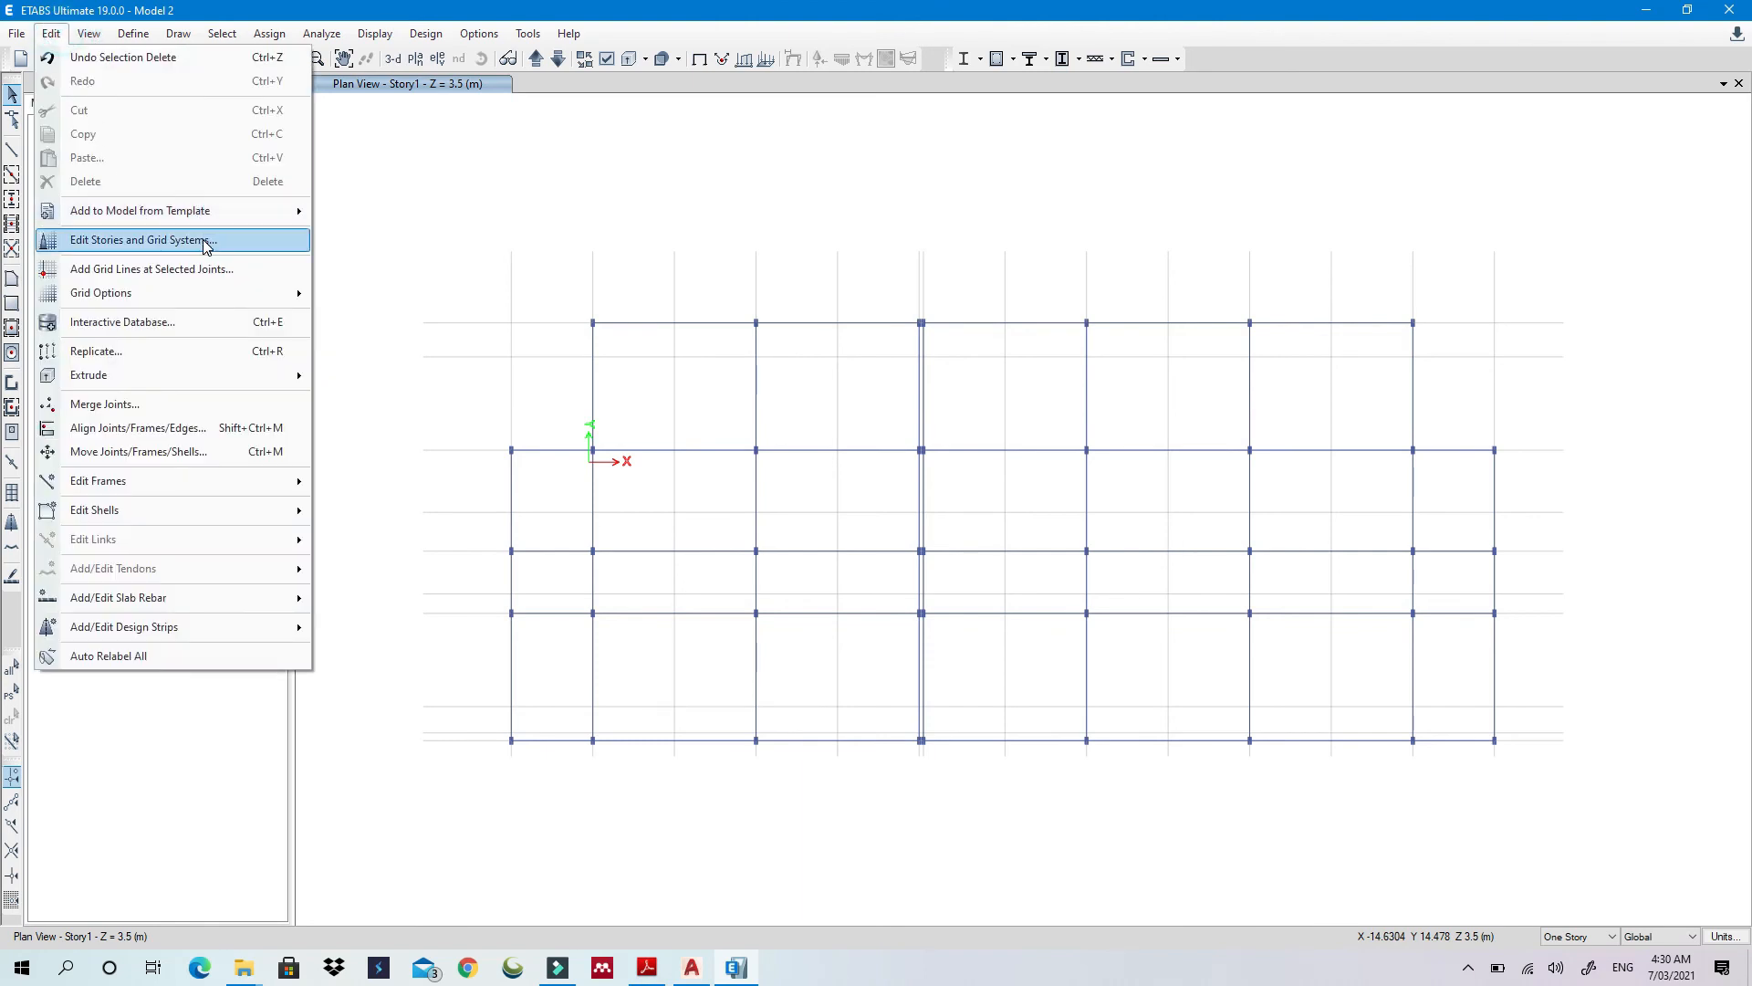
{"action": "left_click", "coordinate": [204, 243]}
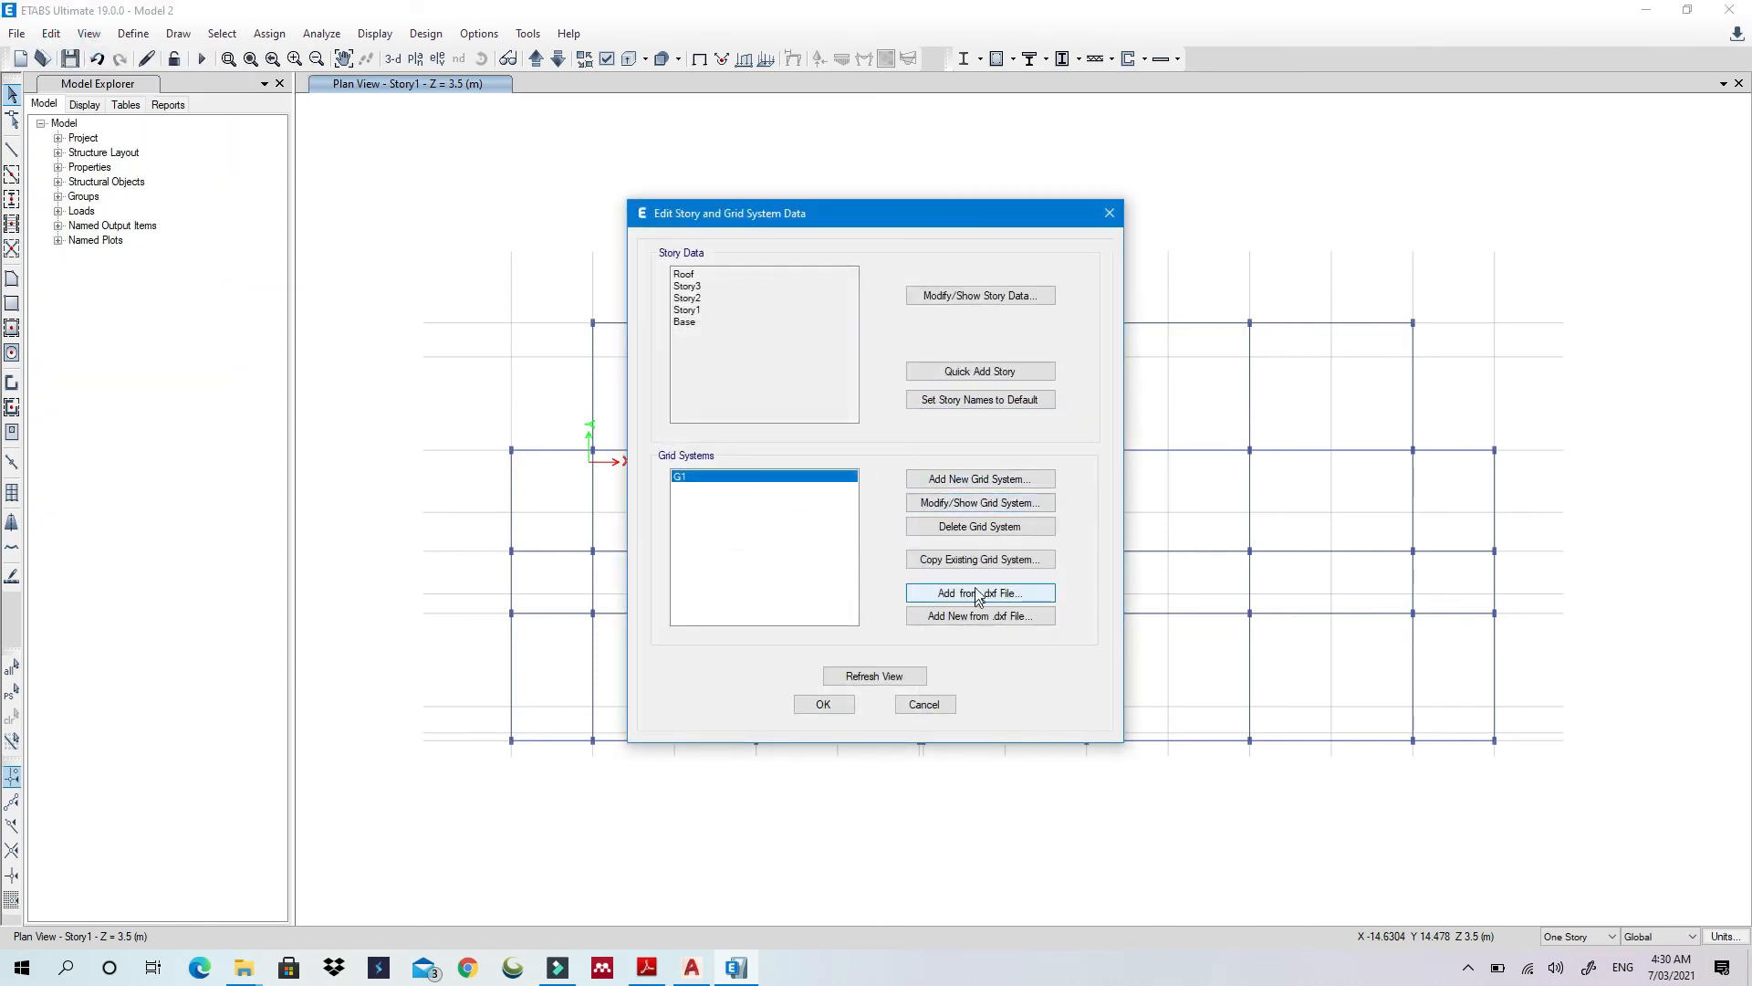
{"action": "left_click", "coordinate": [999, 504]}
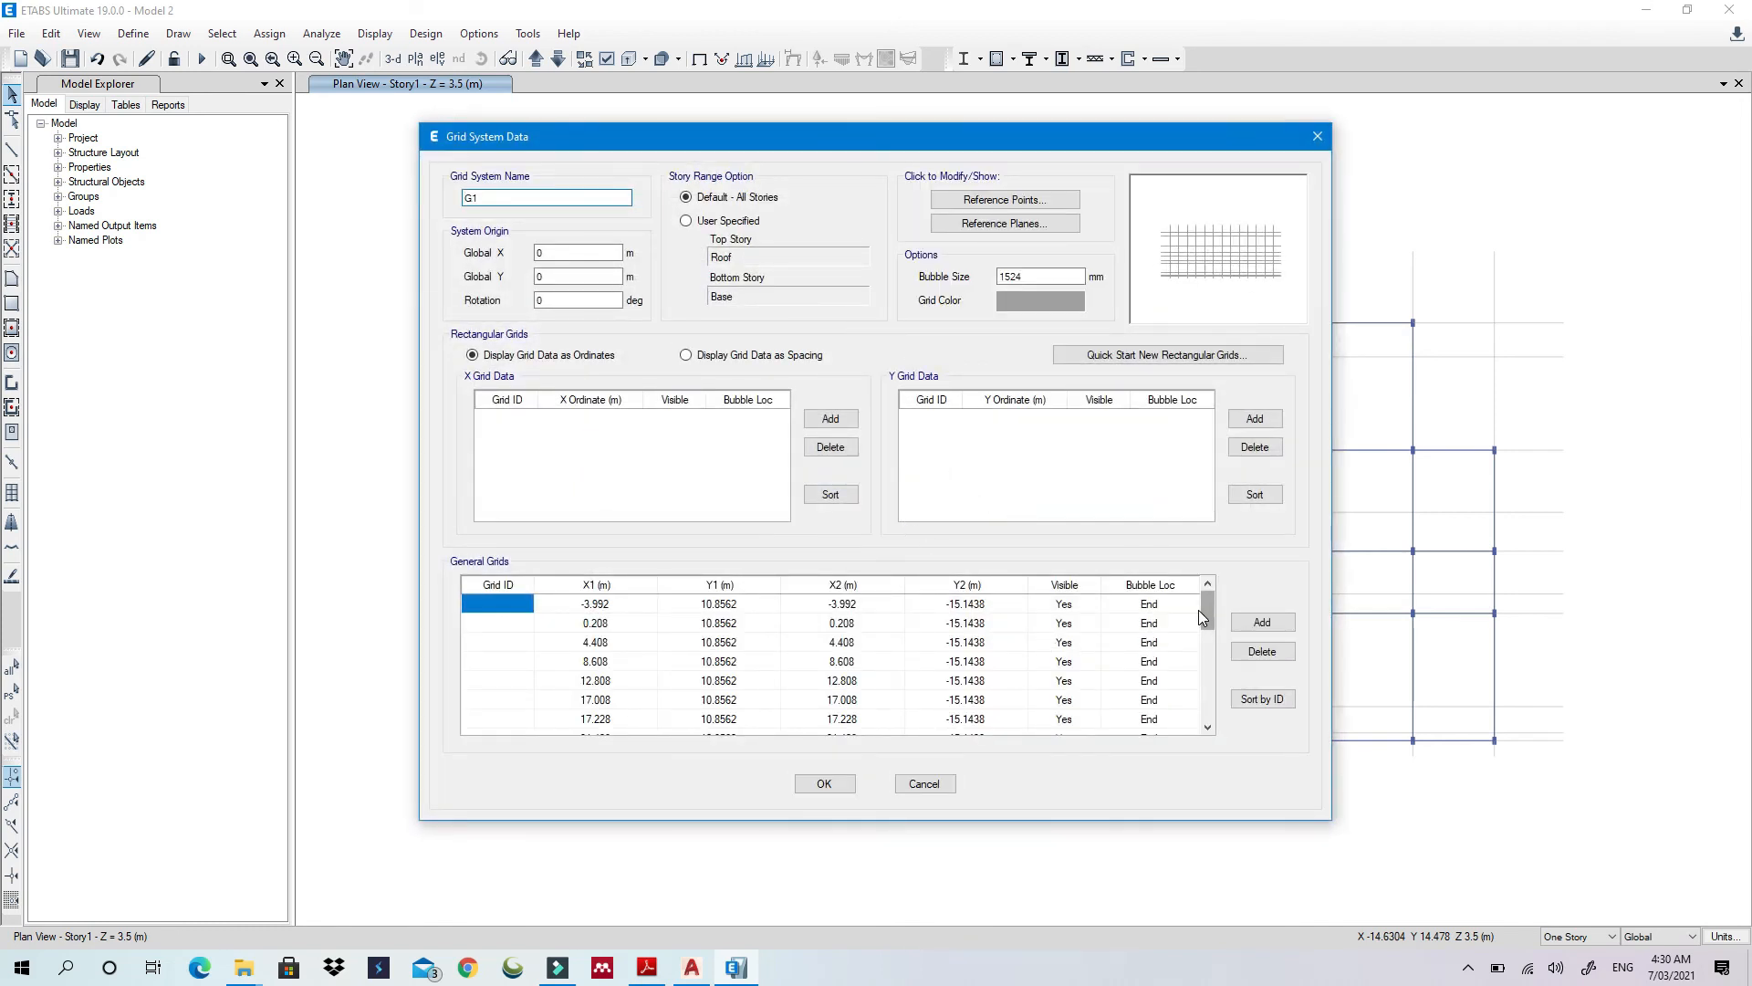
{"action": "left_click", "coordinate": [1174, 603]}
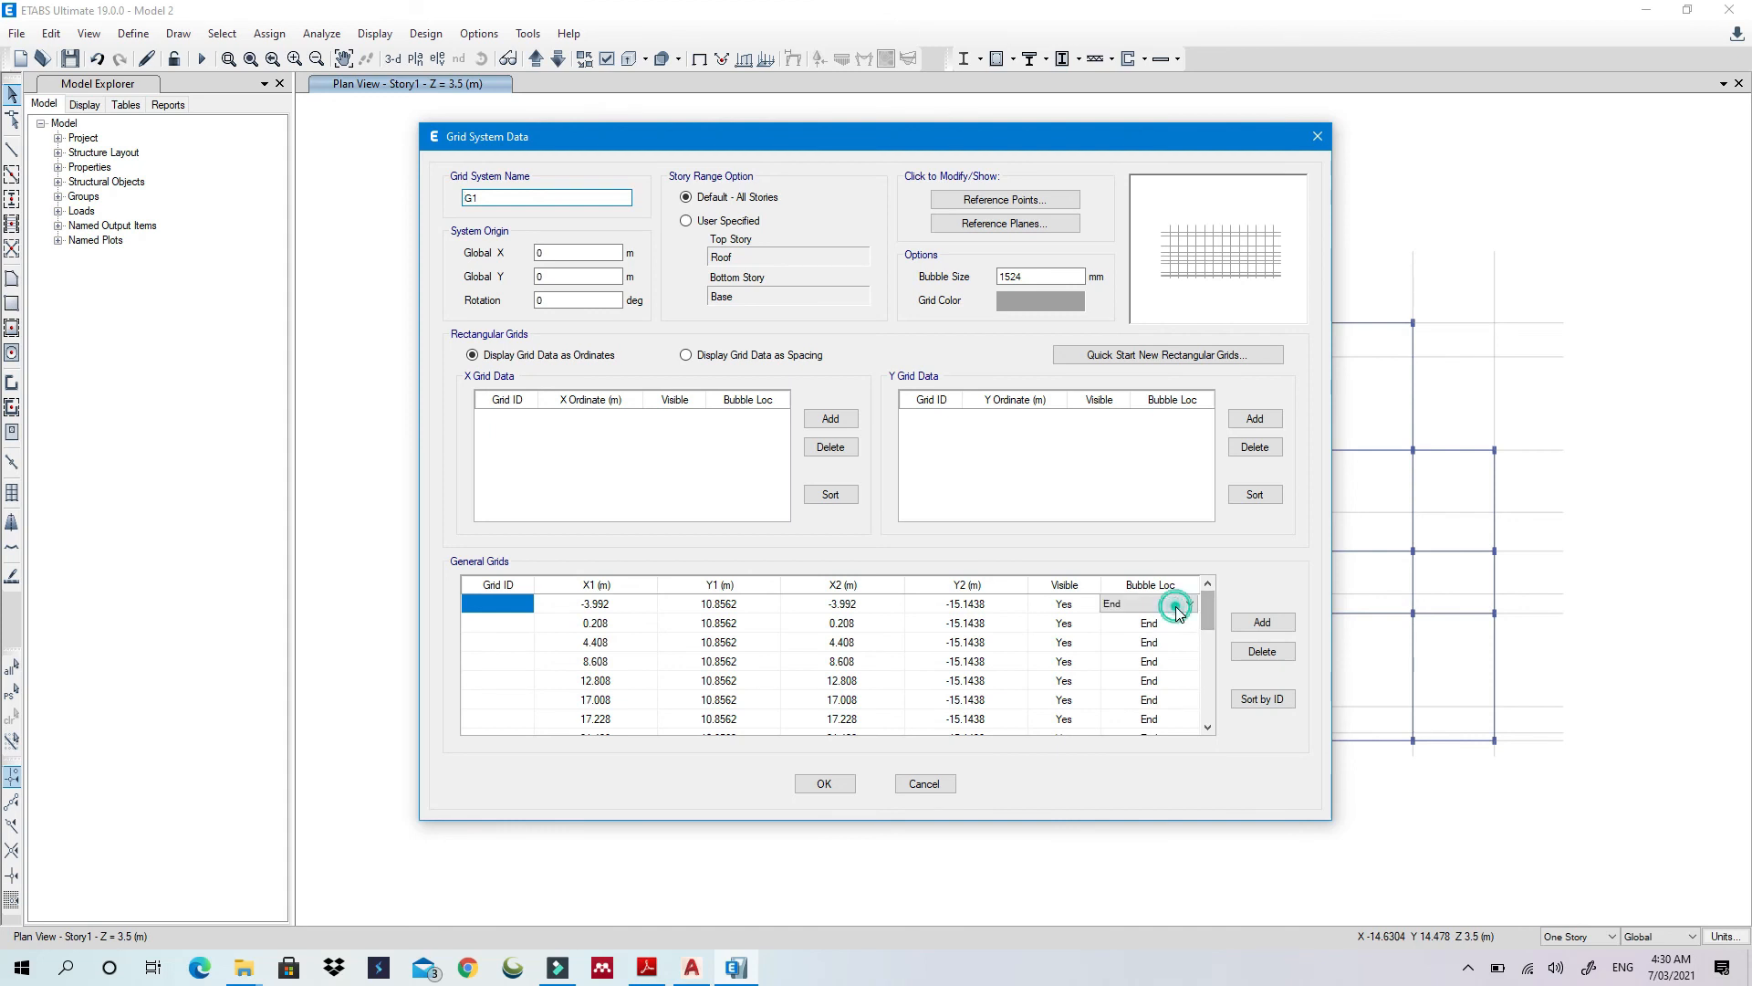
{"action": "left_click", "coordinate": [1174, 621]}
{"action": "left_click", "coordinate": [1174, 624]}
{"action": "left_click", "coordinate": [1175, 640]}
{"action": "left_click", "coordinate": [1176, 642]}
{"action": "left_click", "coordinate": [1175, 659]}
{"action": "left_click", "coordinate": [1175, 661]}
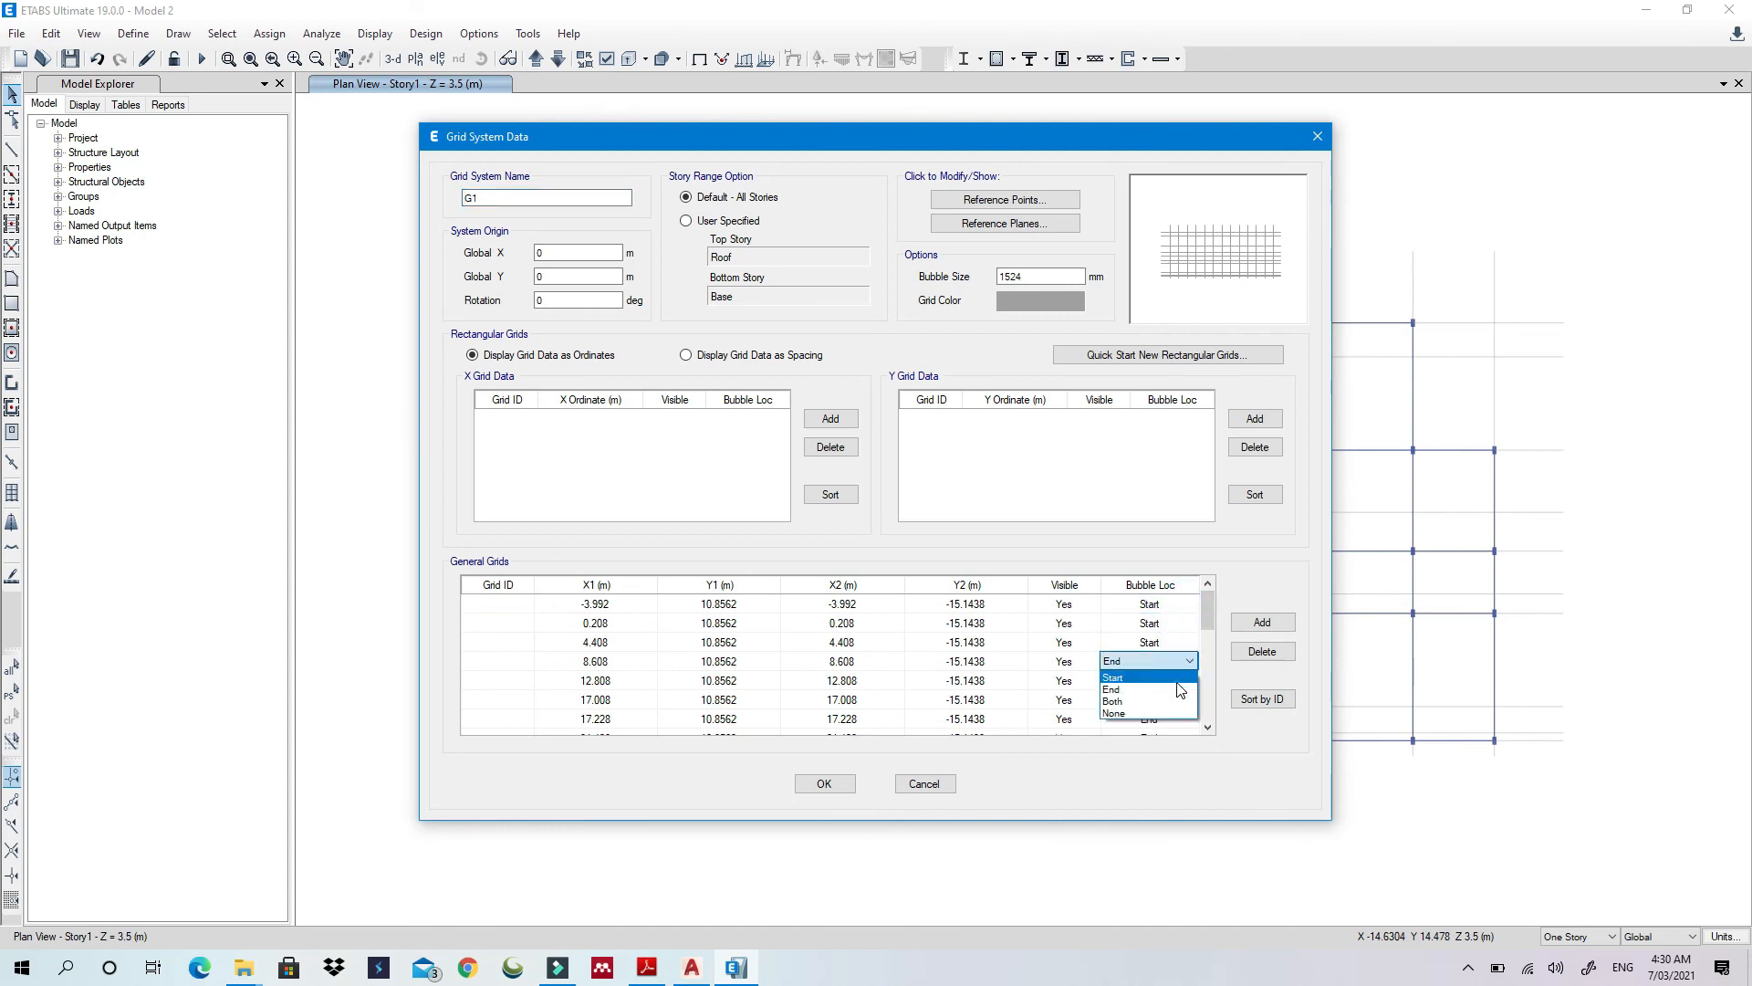
{"action": "left_click", "coordinate": [1175, 678]}
Set the bubble location to Start for the general grids from X 12.808 to 42.428
{"action": "scroll", "coordinate": [1171, 688], "scroll_direction": "down", "scroll_amount": 1}
{"action": "left_click", "coordinate": [1184, 643]}
{"action": "left_click", "coordinate": [1182, 680]}
{"action": "left_click", "coordinate": [1180, 696]}
{"action": "scroll", "coordinate": [1182, 711], "scroll_direction": "down", "scroll_amount": 1}
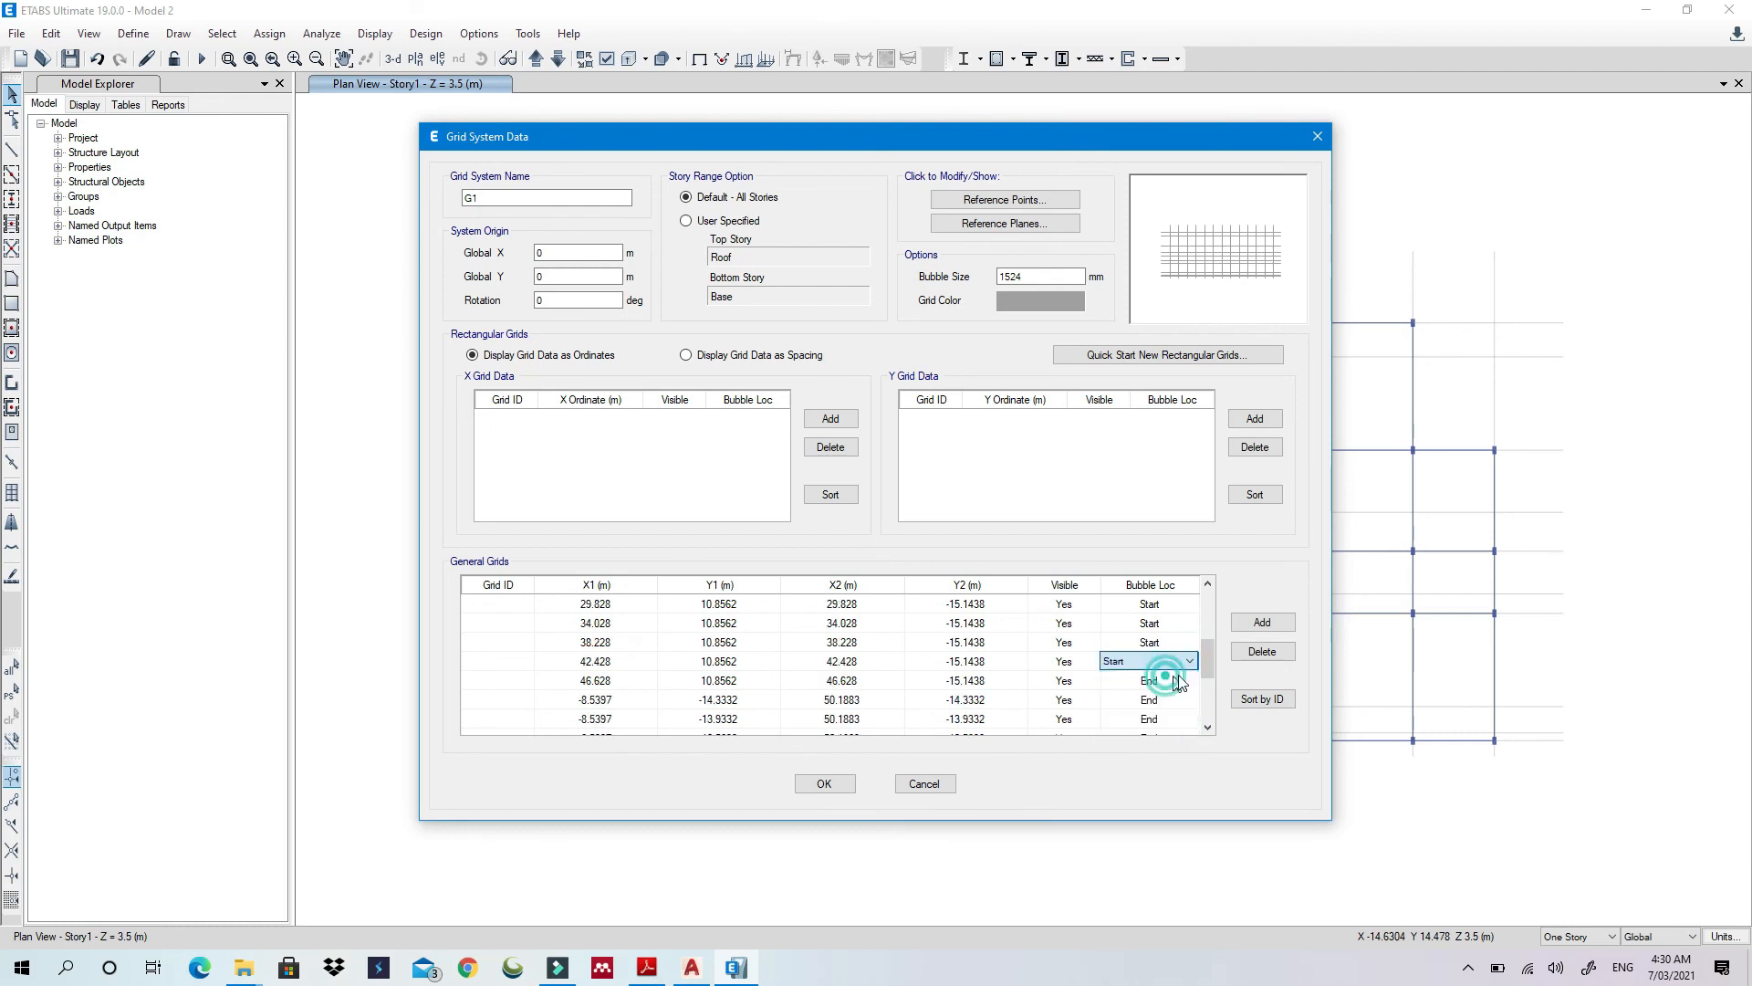
Set the bubble location to Start for the X 46.628 grid and the Y-direction grids from -14.3332 to -7.7832
{"action": "scroll", "coordinate": [1182, 711], "scroll_direction": "down", "scroll_amount": 1}
{"action": "left_click", "coordinate": [1175, 662]}
{"action": "left_click", "coordinate": [1177, 676]}
{"action": "left_click", "coordinate": [1180, 681]}
{"action": "left_click", "coordinate": [1181, 696]}
{"action": "left_click", "coordinate": [1183, 700]}
{"action": "left_click", "coordinate": [1183, 717]}
Set the bubble location to Start for the remaining general grids from Y -6.7832 to 7.1668
{"action": "scroll", "coordinate": [1185, 704], "scroll_direction": "down", "scroll_amount": 2}
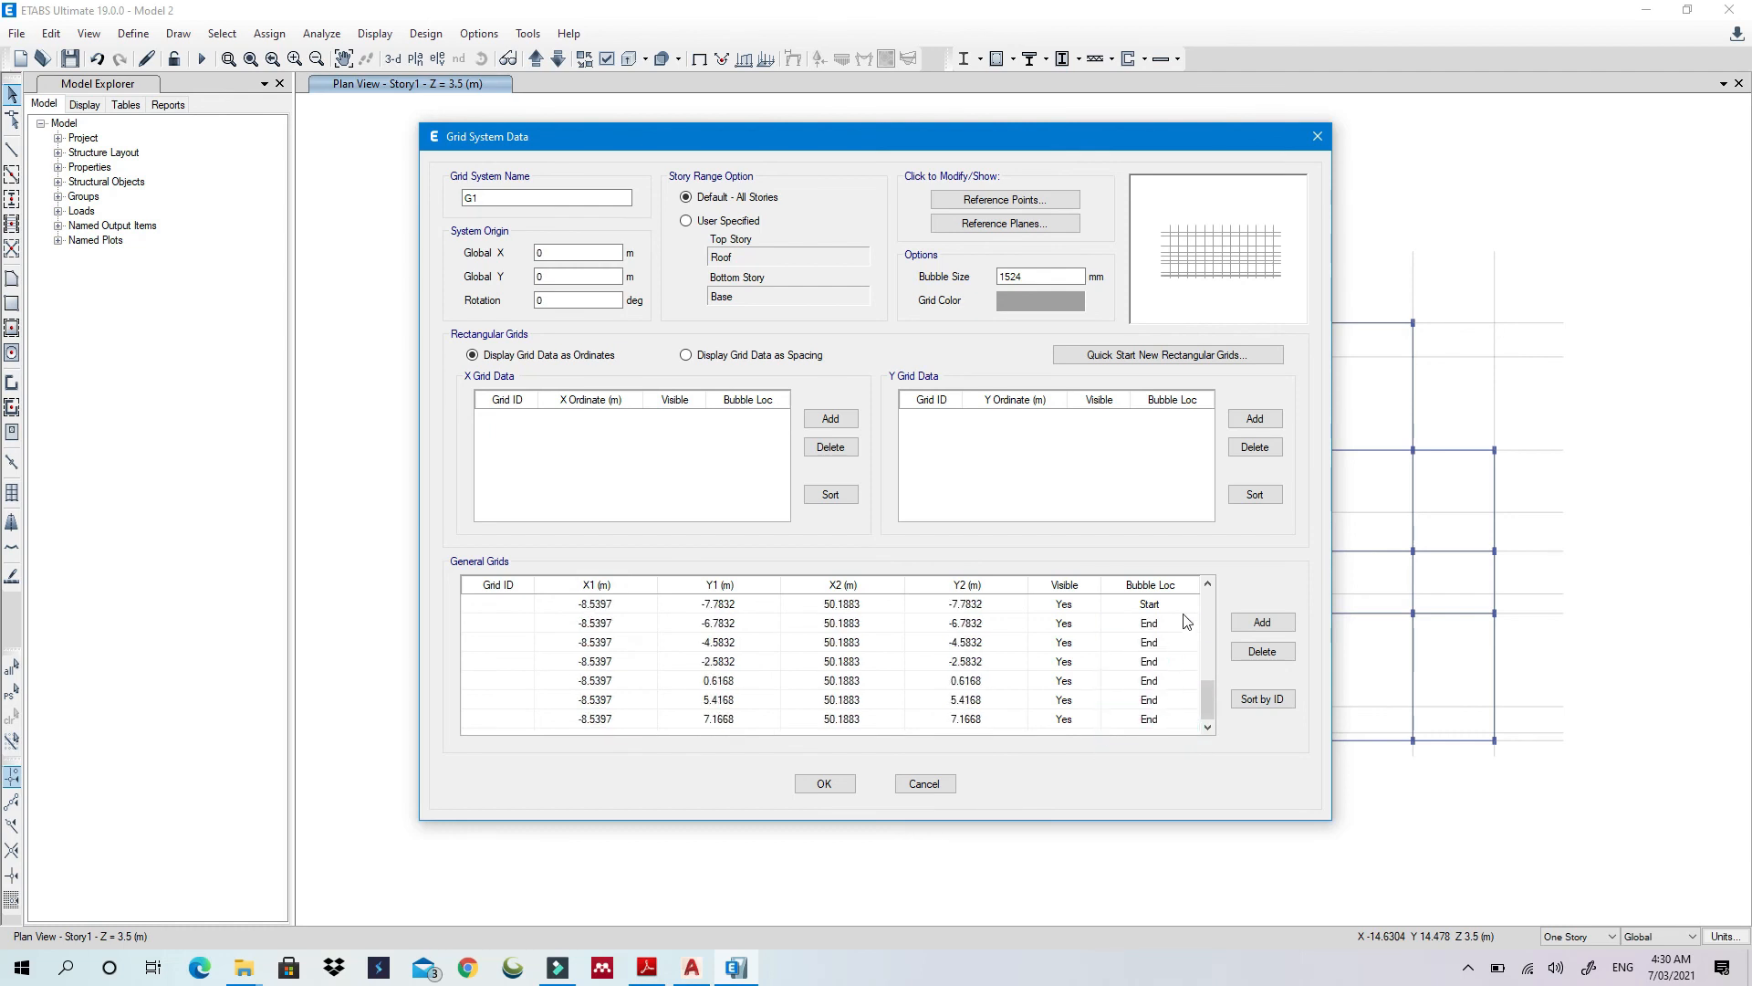
{"action": "left_click", "coordinate": [1180, 623]}
{"action": "left_click", "coordinate": [1175, 662]}
{"action": "left_click", "coordinate": [1171, 700]}
{"action": "left_click", "coordinate": [1167, 718]}
{"action": "left_click", "coordinate": [1157, 734]}
Enter grid IDs A to G for the vertical grids from X -3.992 to 17.228
{"action": "scroll", "coordinate": [673, 621], "scroll_direction": "up", "scroll_amount": 6}
{"action": "left_click", "coordinate": [511, 606]}
{"action": "type", "text": "A"}
{"action": "left_click", "coordinate": [516, 627]}
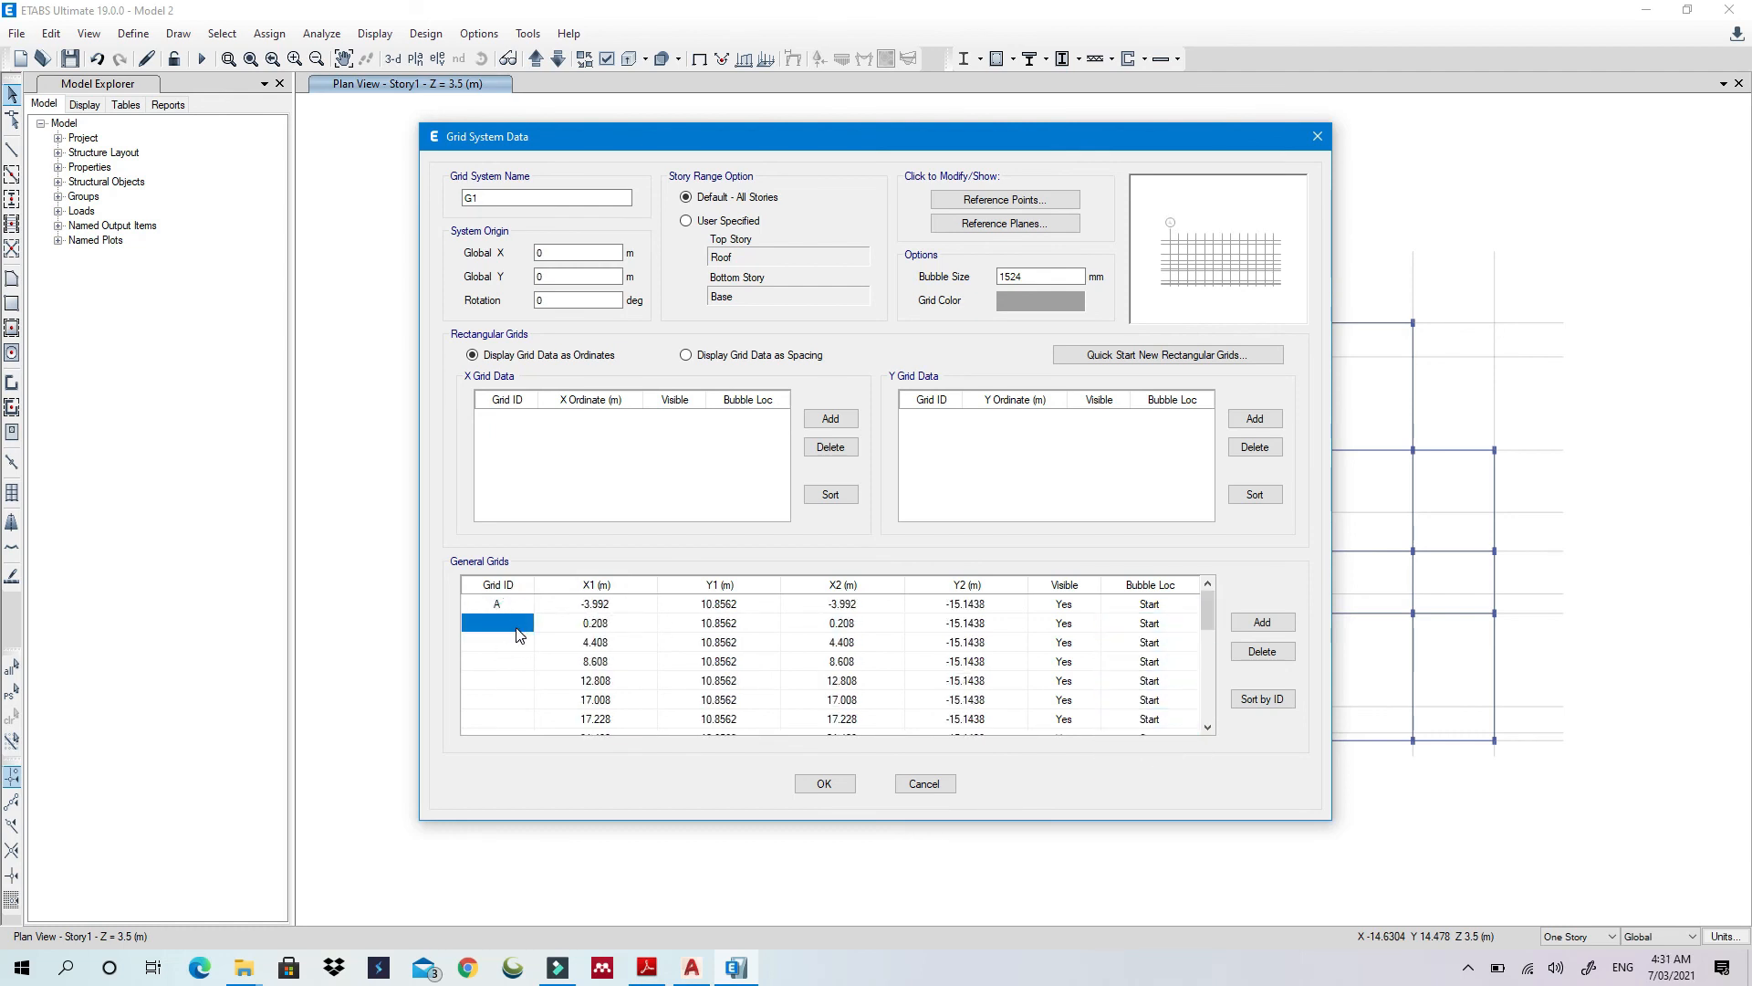
{"action": "type", "text": "E"}
{"action": "left_click", "coordinate": [500, 699]}
{"action": "type", "text": "F"}
{"action": "left_click", "coordinate": [499, 719]}
{"action": "type", "text": "G"}
Enter grid IDs H to N for the remaining vertical grids, ending at X 46.628
{"action": "scroll", "coordinate": [502, 714], "scroll_direction": "down", "scroll_amount": 1}
{"action": "scroll", "coordinate": [524, 702], "scroll_direction": "down", "scroll_amount": 2}
{"action": "left_click", "coordinate": [500, 622]}
{"action": "type", "text": "K"}
{"action": "left_click", "coordinate": [500, 641]}
{"action": "type", "text": "L"}
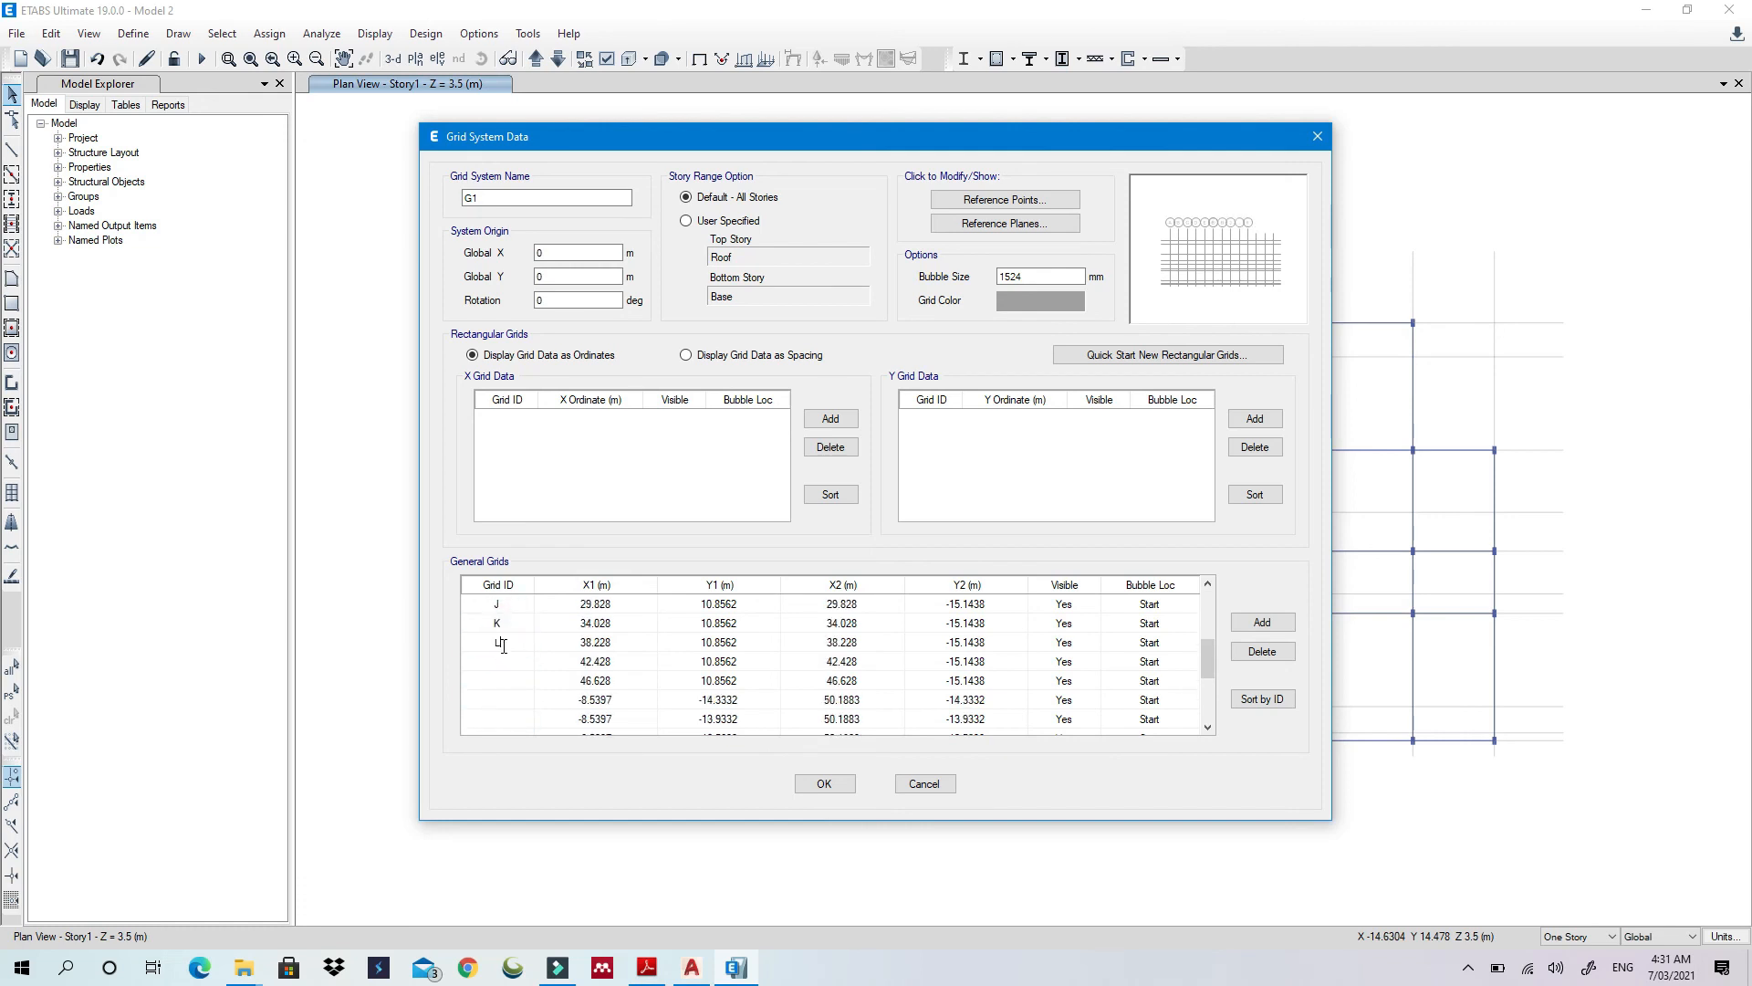
Enter grid IDs 1 to 10 for the horizontal grids from Y -14.3332 to 7.1668 and accept the grid changes
{"action": "left_click", "coordinate": [510, 700]}
{"action": "type", "text": "1"}
{"action": "scroll", "coordinate": [513, 701], "scroll_direction": "down", "scroll_amount": 1}
{"action": "left_click", "coordinate": [522, 664]}
{"action": "type", "text": "2"}
{"action": "left_click", "coordinate": [522, 680]}
{"action": "type", "text": "3"}
{"action": "left_click", "coordinate": [525, 700]}
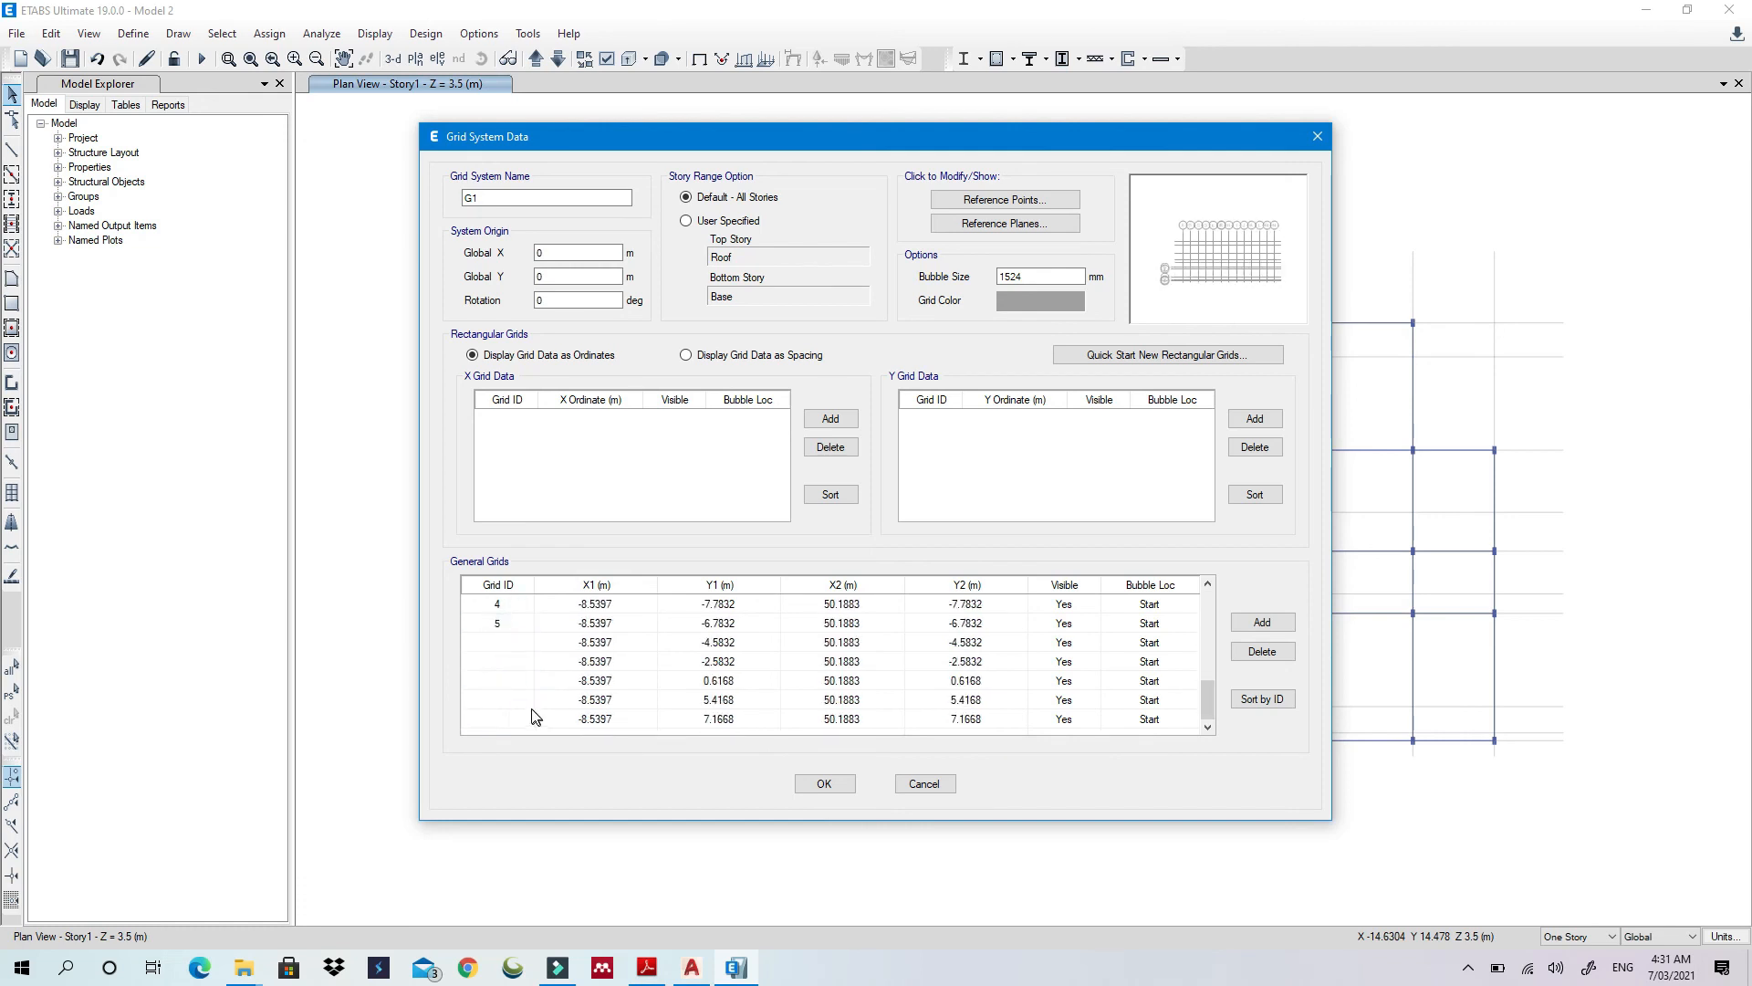
{"action": "left_click", "coordinate": [529, 663]}
{"action": "left_click", "coordinate": [819, 785]}
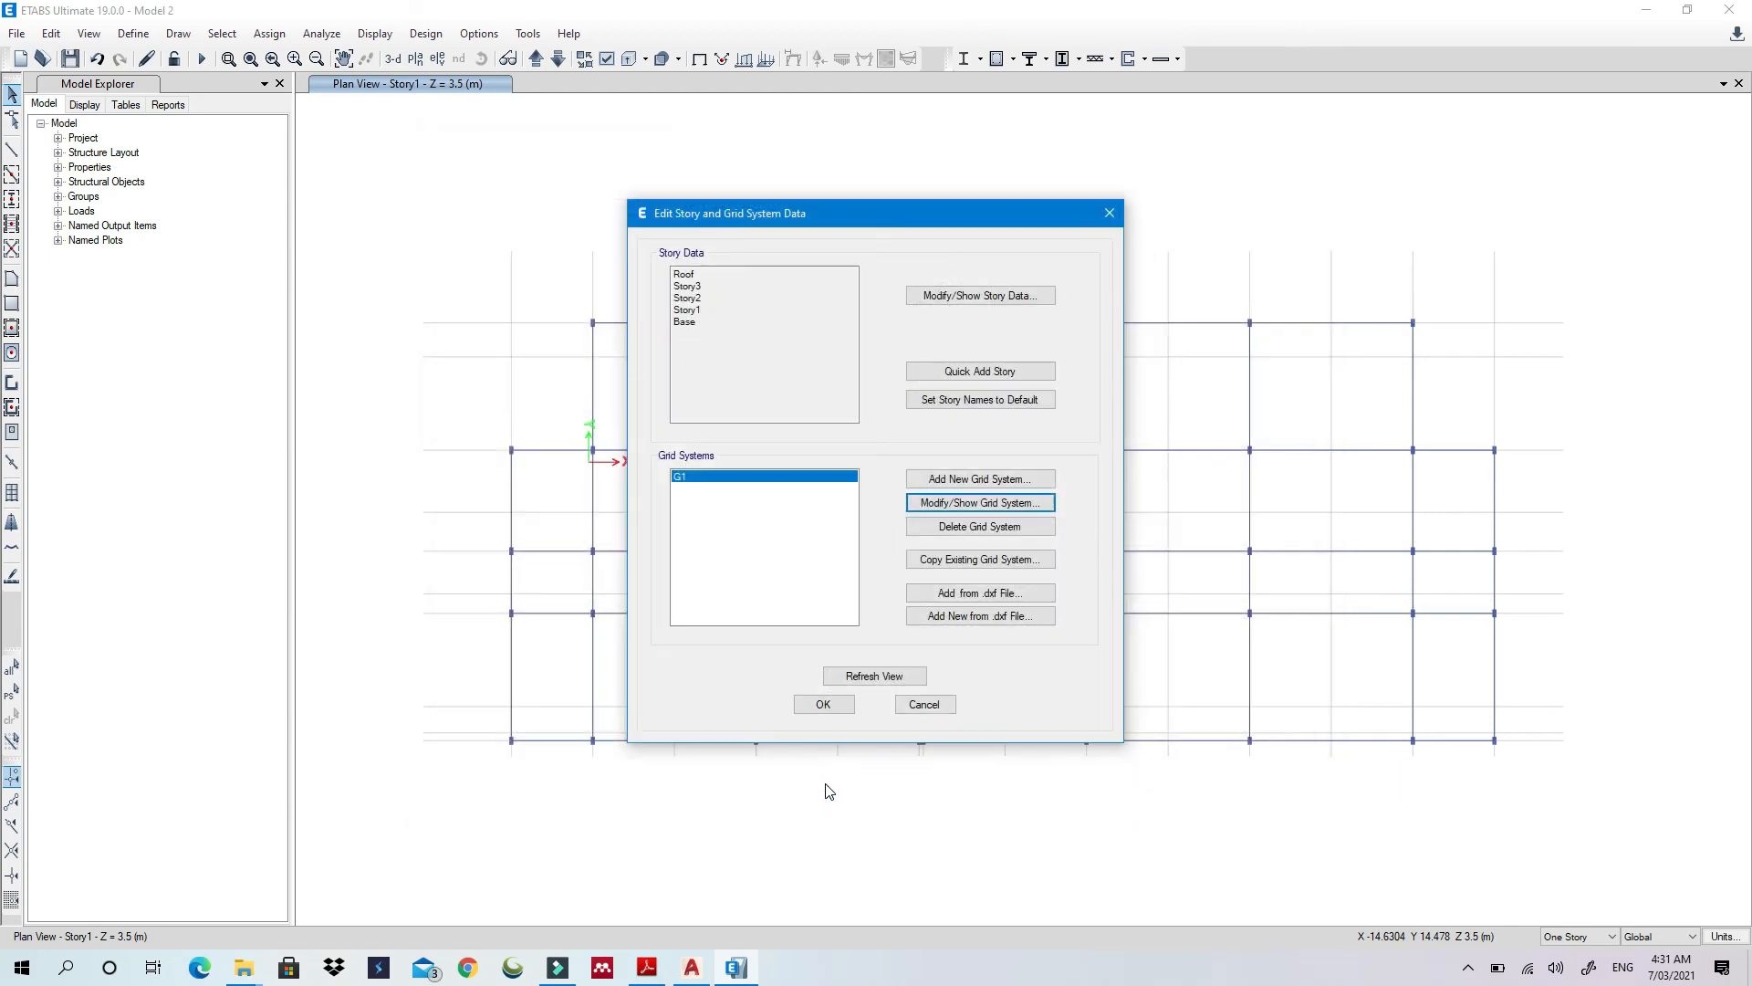
{"action": "left_click", "coordinate": [823, 704]}
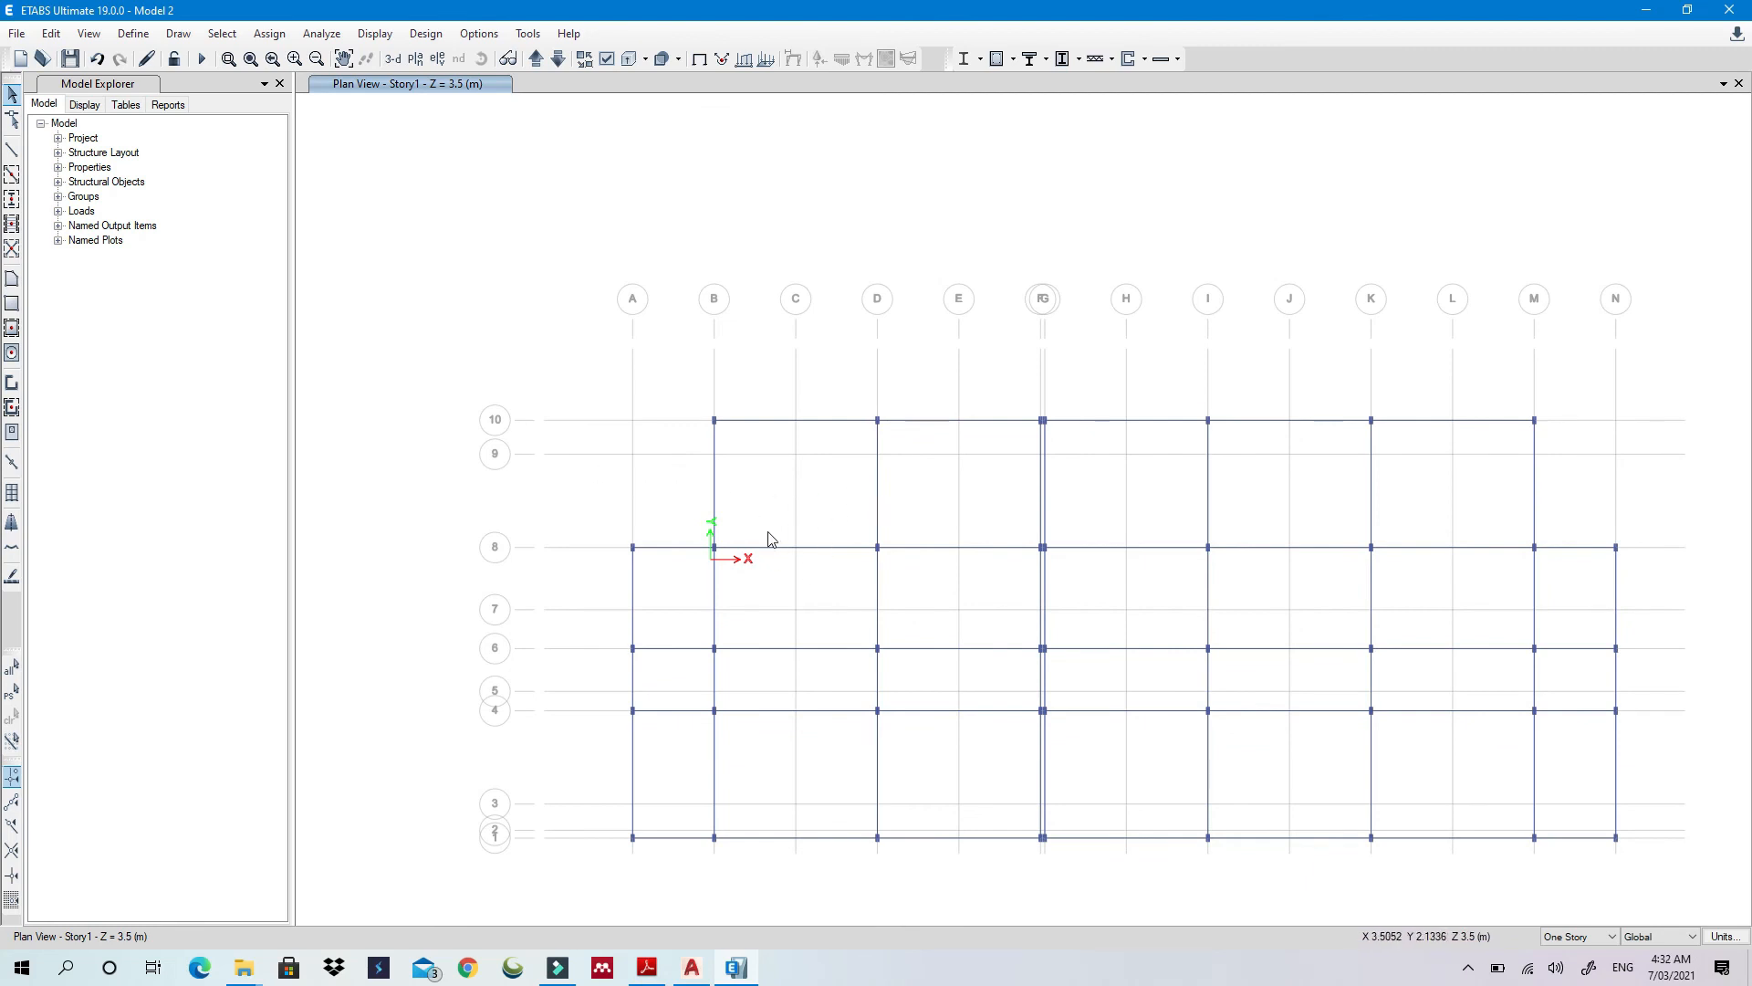
Set the story scope for drawing and selection to Similar Stories
{"action": "scroll", "coordinate": [927, 469], "scroll_direction": "down", "scroll_amount": 2}
{"action": "scroll", "coordinate": [953, 374], "scroll_direction": "up", "scroll_amount": 5}
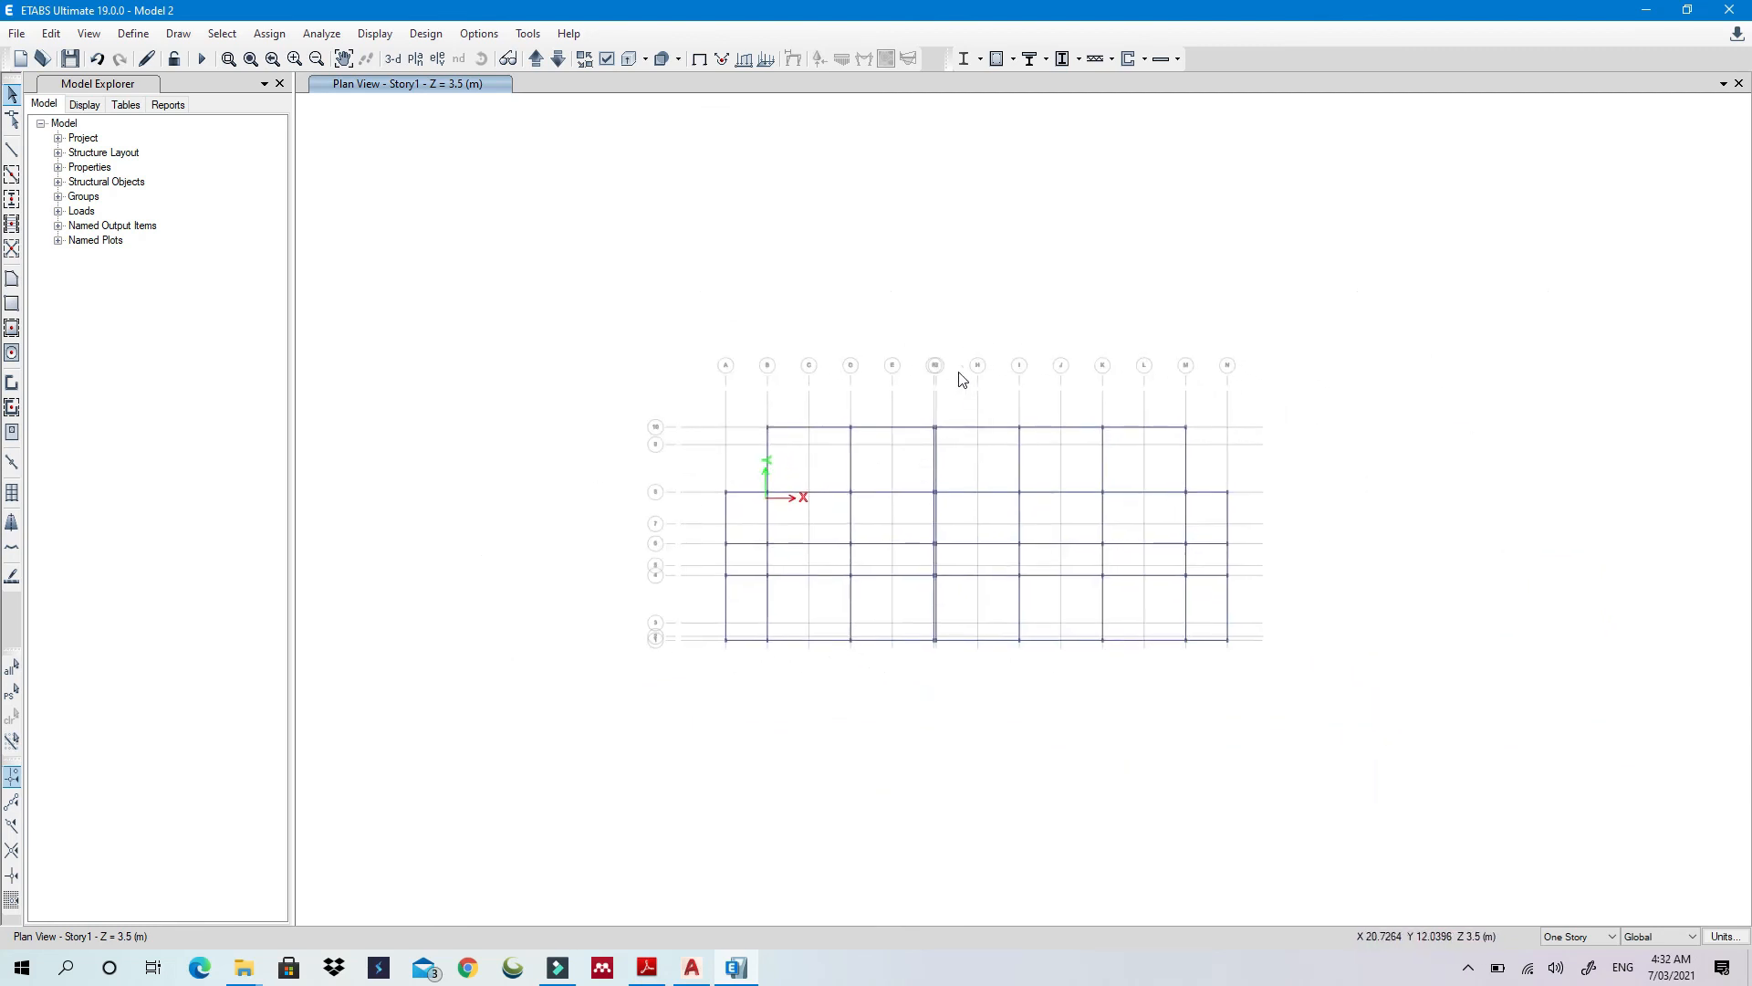
{"action": "scroll", "coordinate": [927, 380], "scroll_direction": "down", "scroll_amount": 3}
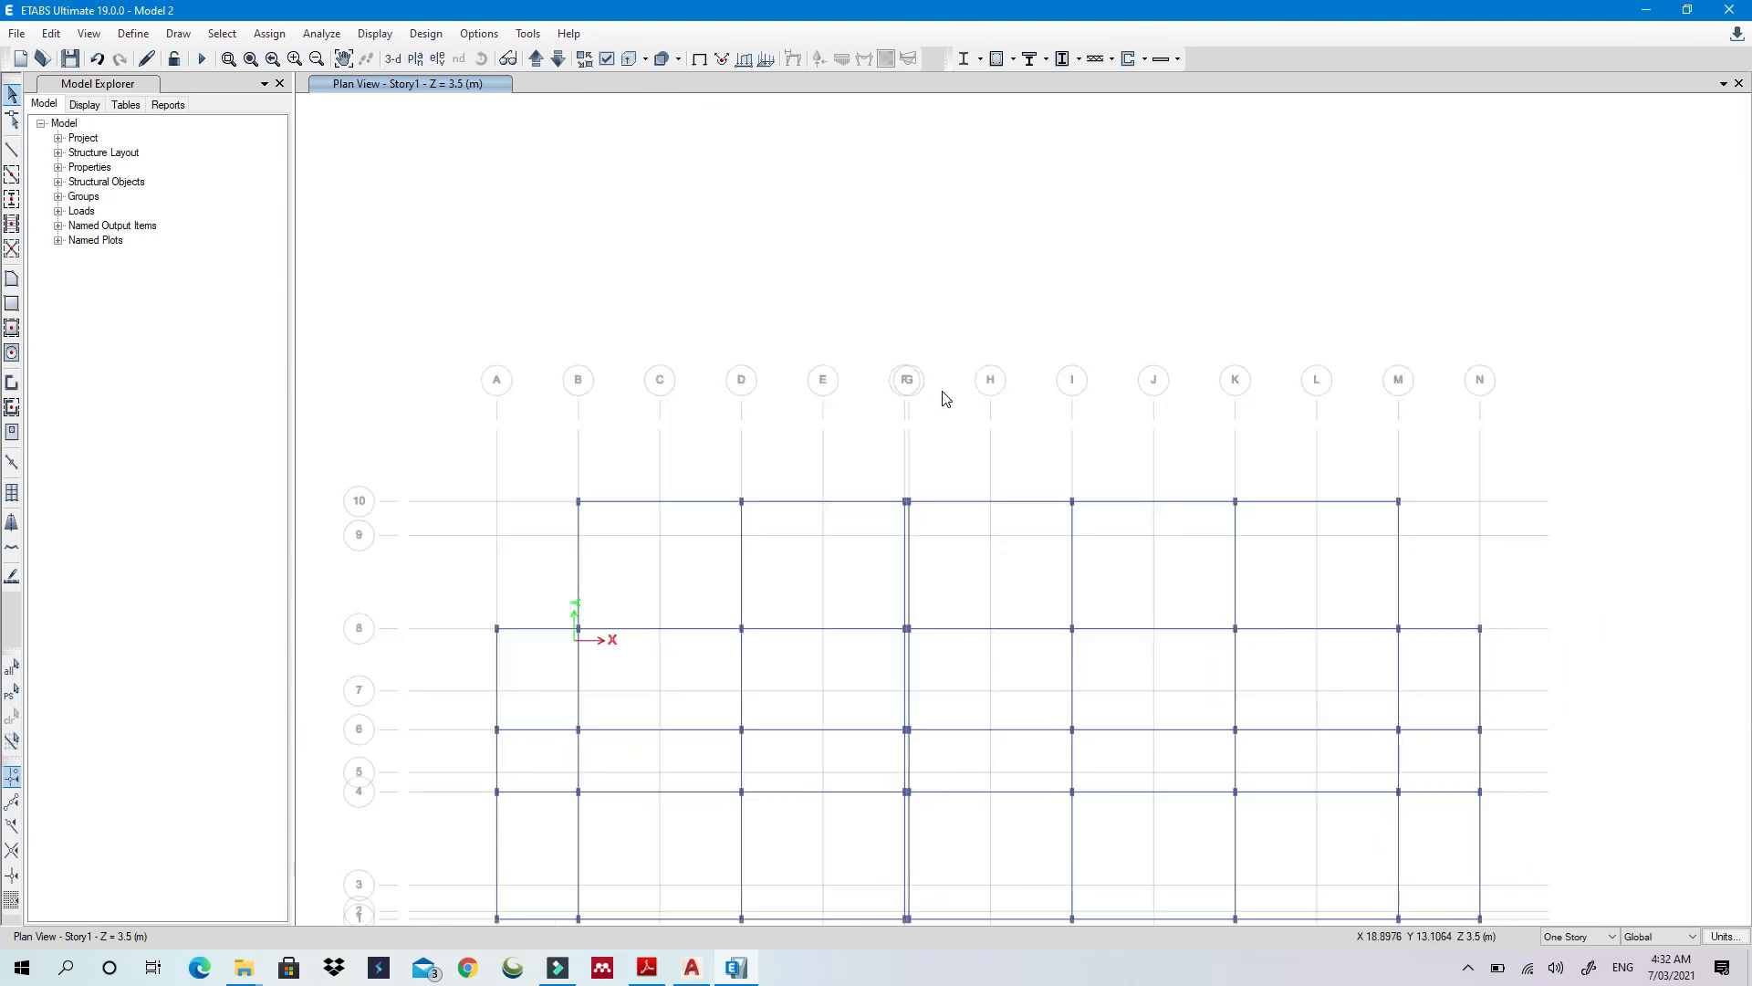
{"action": "scroll", "coordinate": [831, 439], "scroll_direction": "down", "scroll_amount": 2}
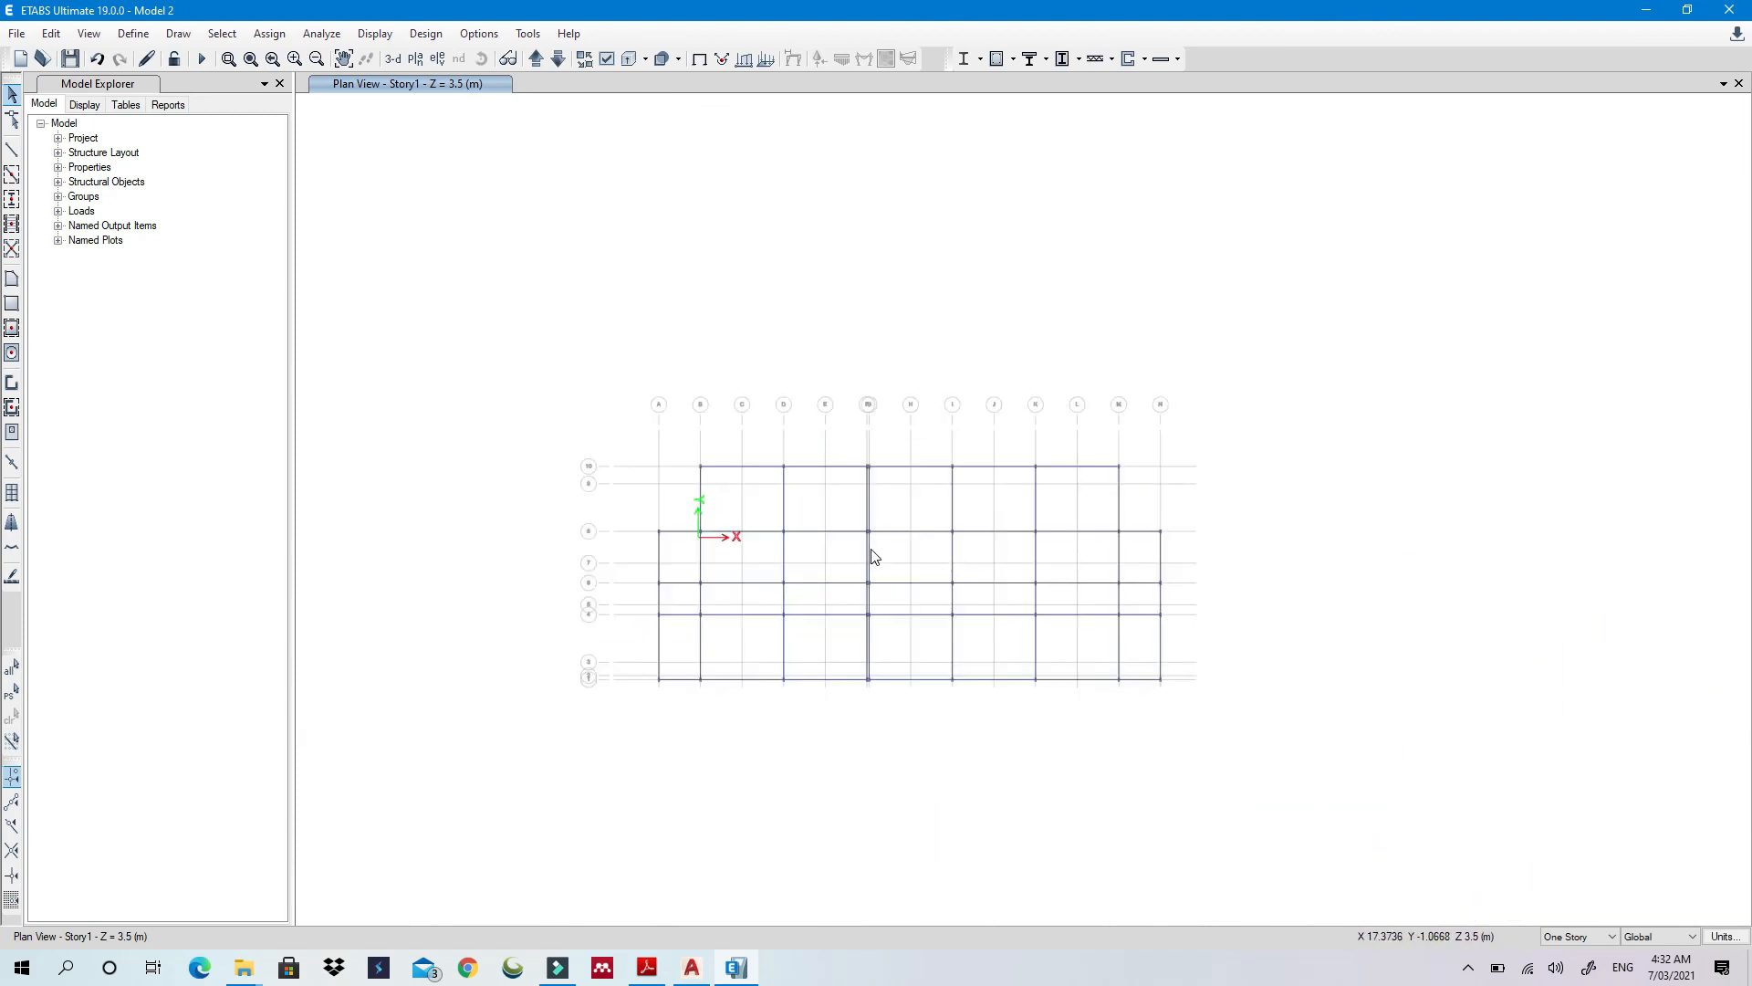
{"action": "middle_click_drag", "start_coordinate": [824, 574], "coordinate": [899, 385]}
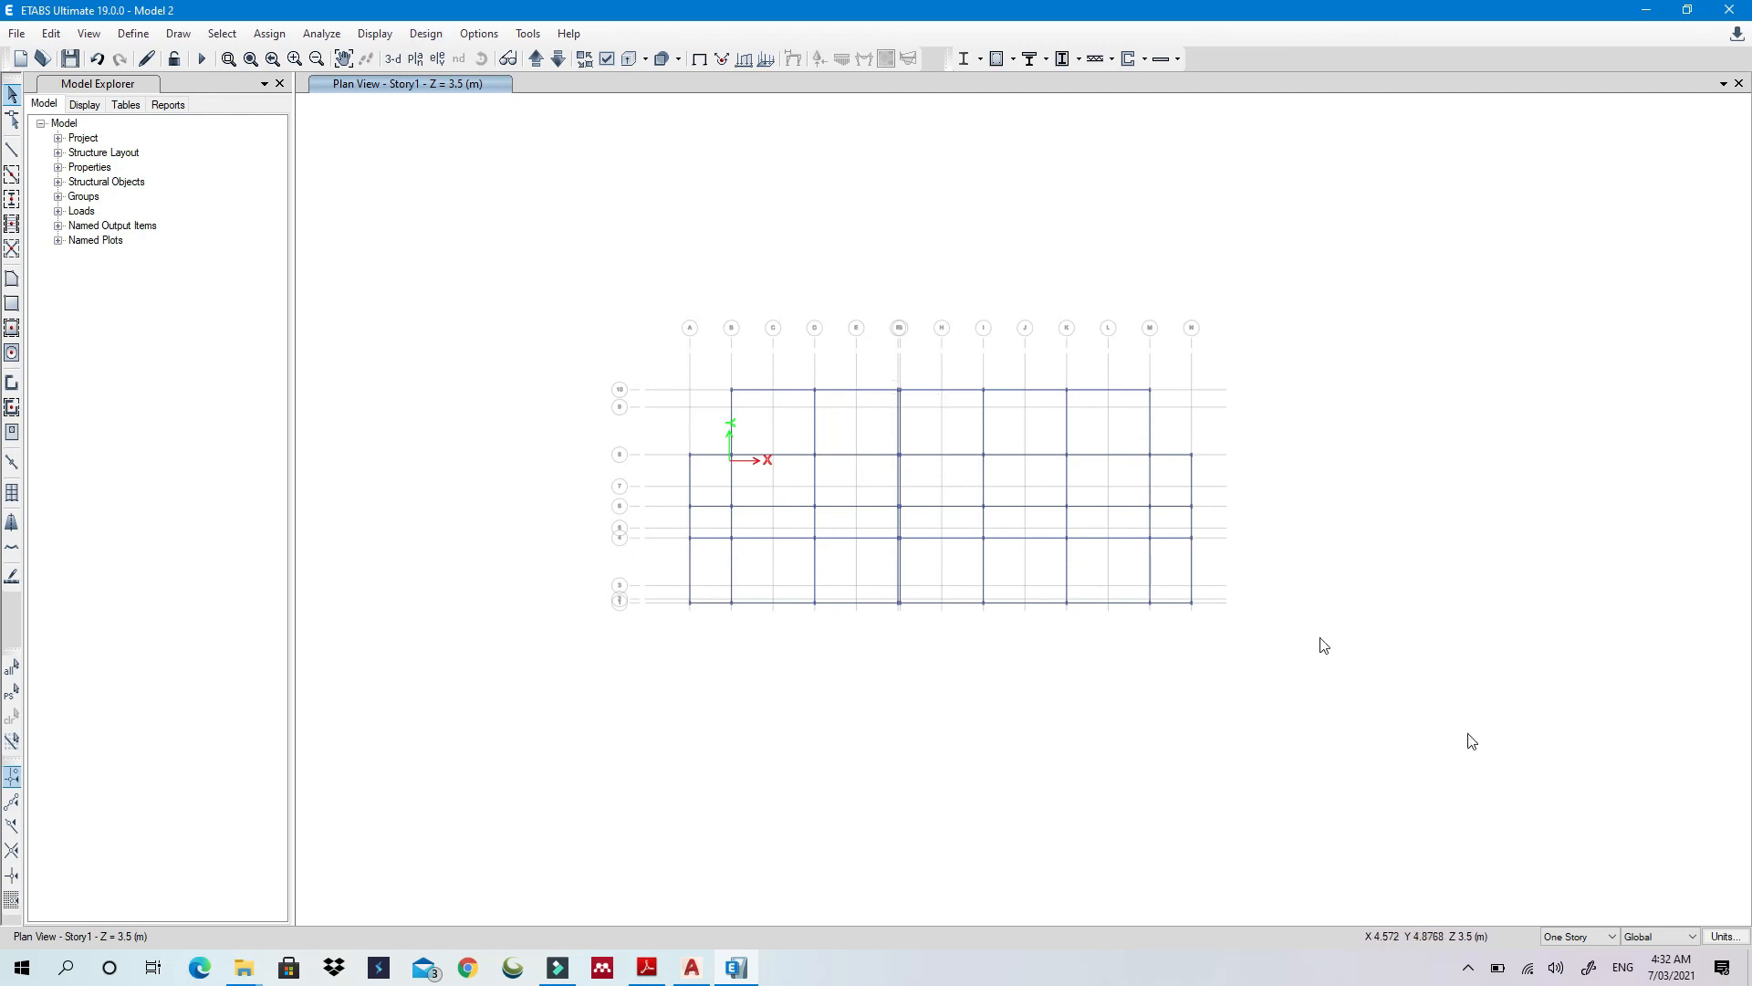
{"action": "left_click", "coordinate": [1611, 938]}
{"action": "left_click", "coordinate": [1592, 971]}
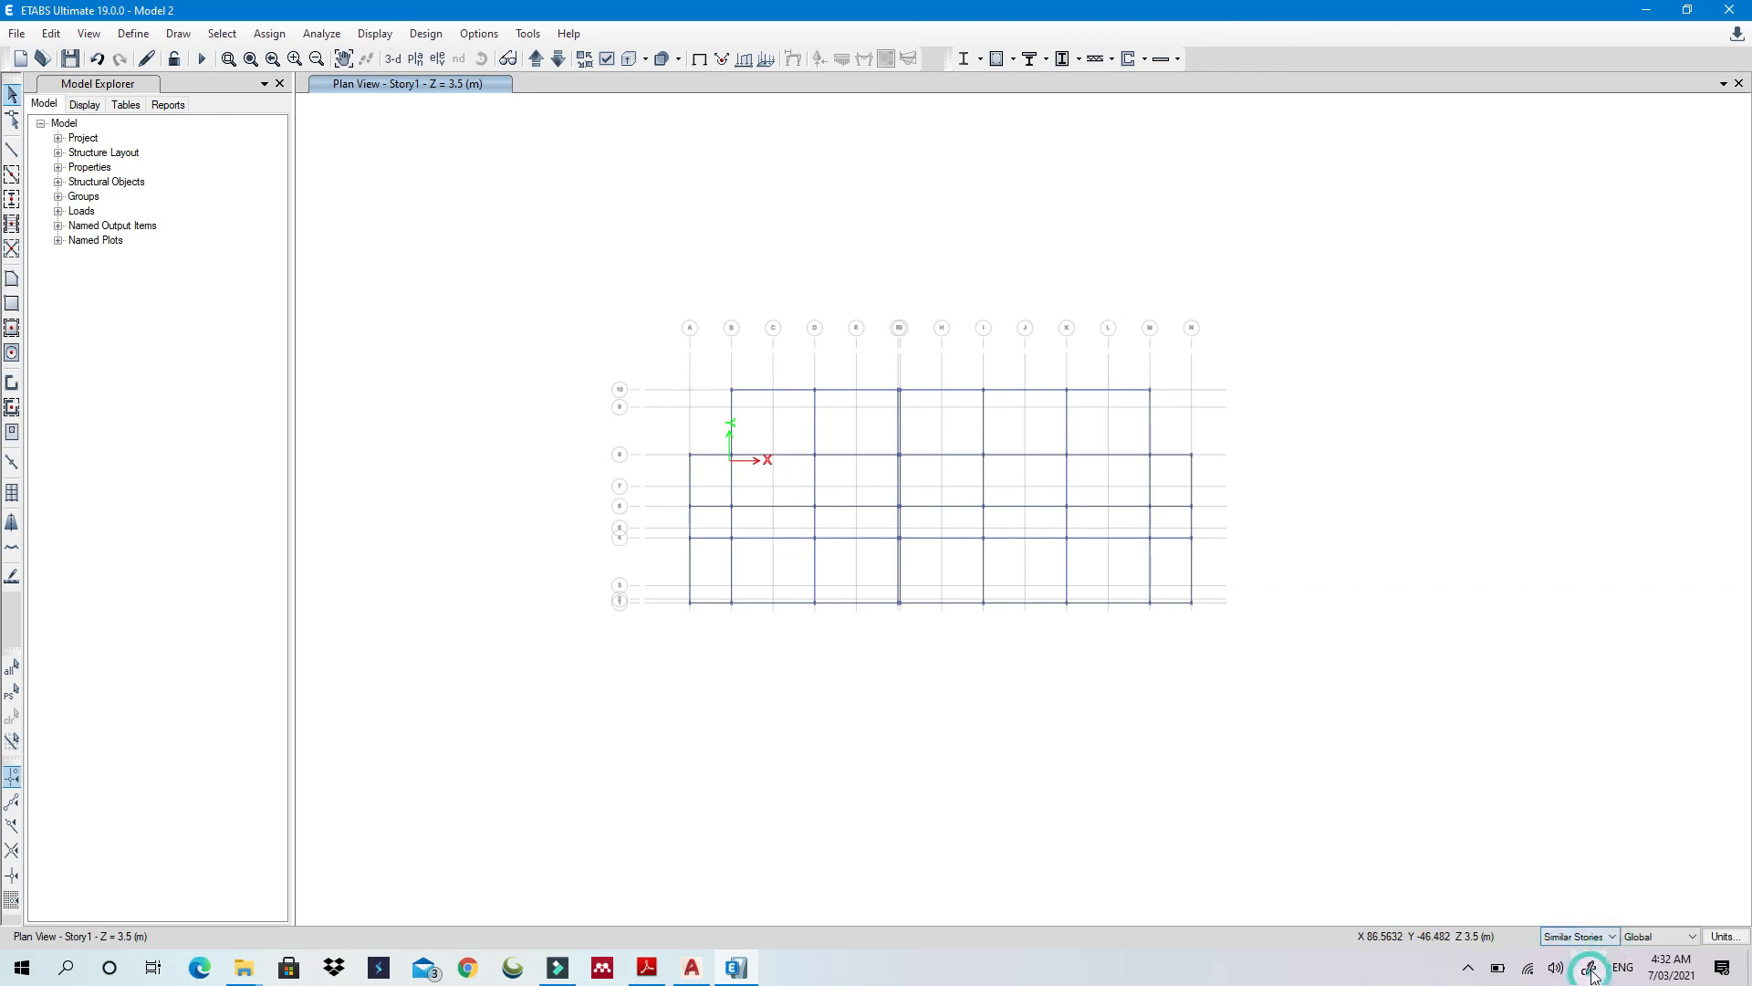
{"action": "left_click", "coordinate": [12, 278]}
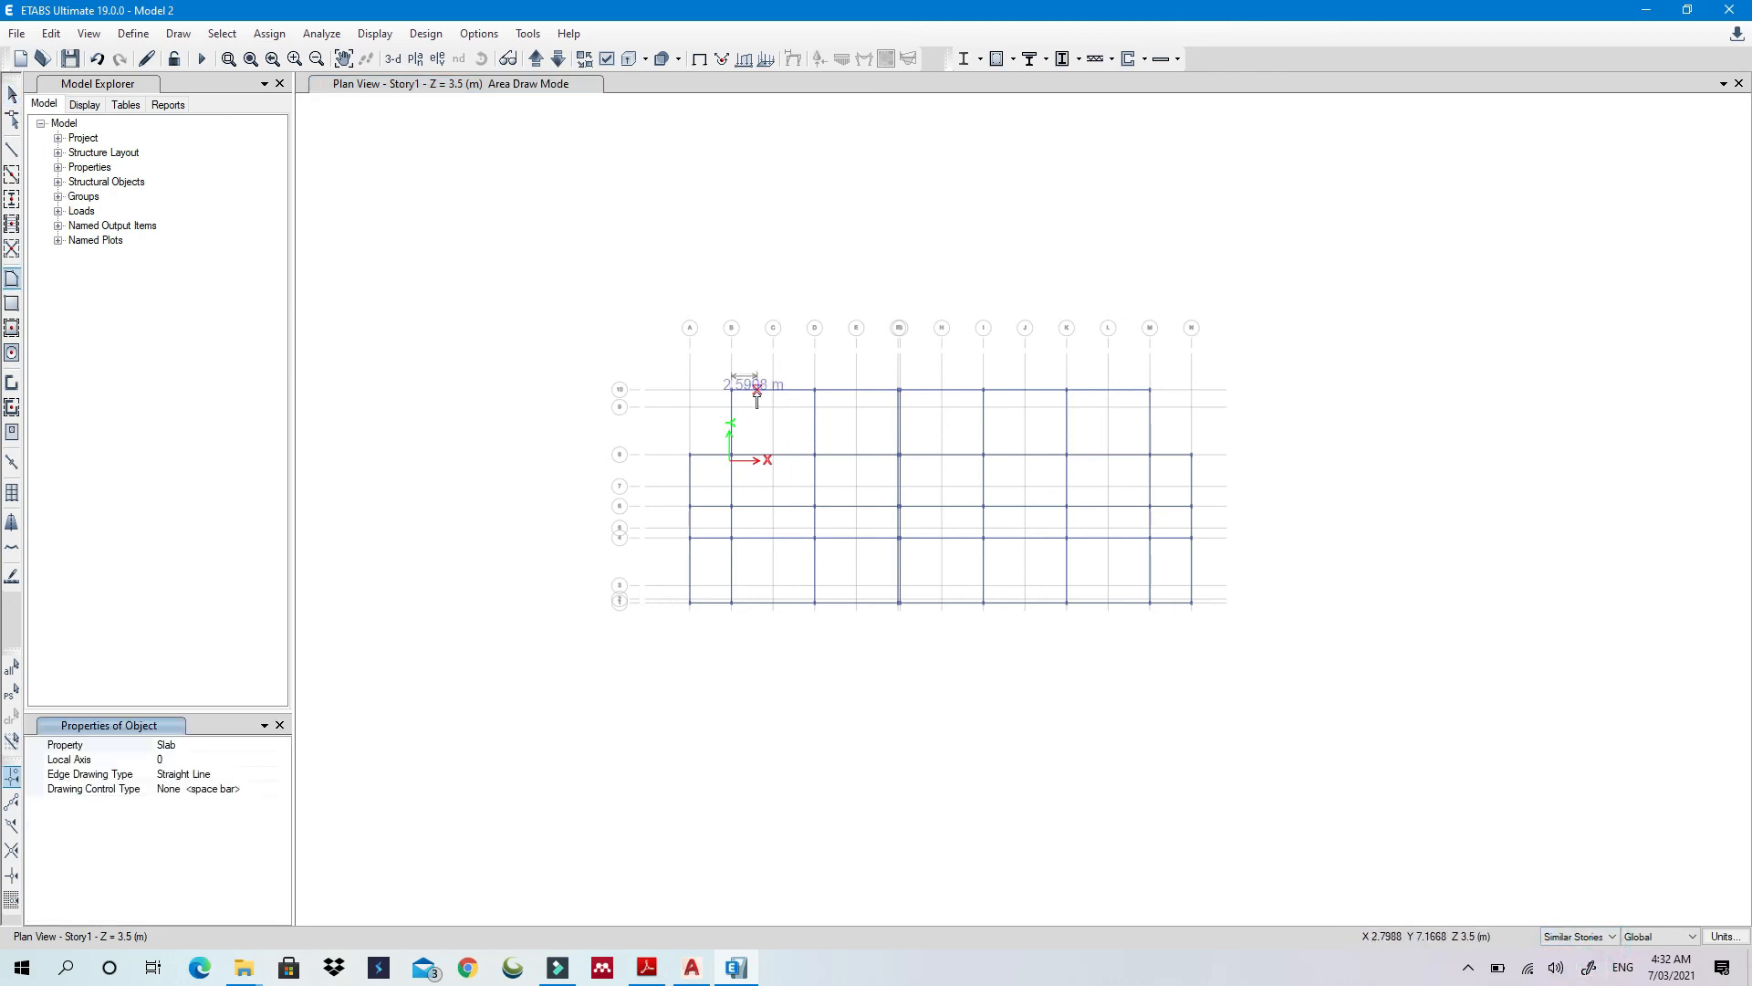
{"action": "scroll", "coordinate": [763, 381], "scroll_direction": "up", "scroll_amount": 4}
{"action": "left_click", "coordinate": [518, 390]}
{"action": "left_click", "coordinate": [282, 775]}
{"action": "scroll", "coordinate": [871, 548], "scroll_direction": "up", "scroll_amount": 2}
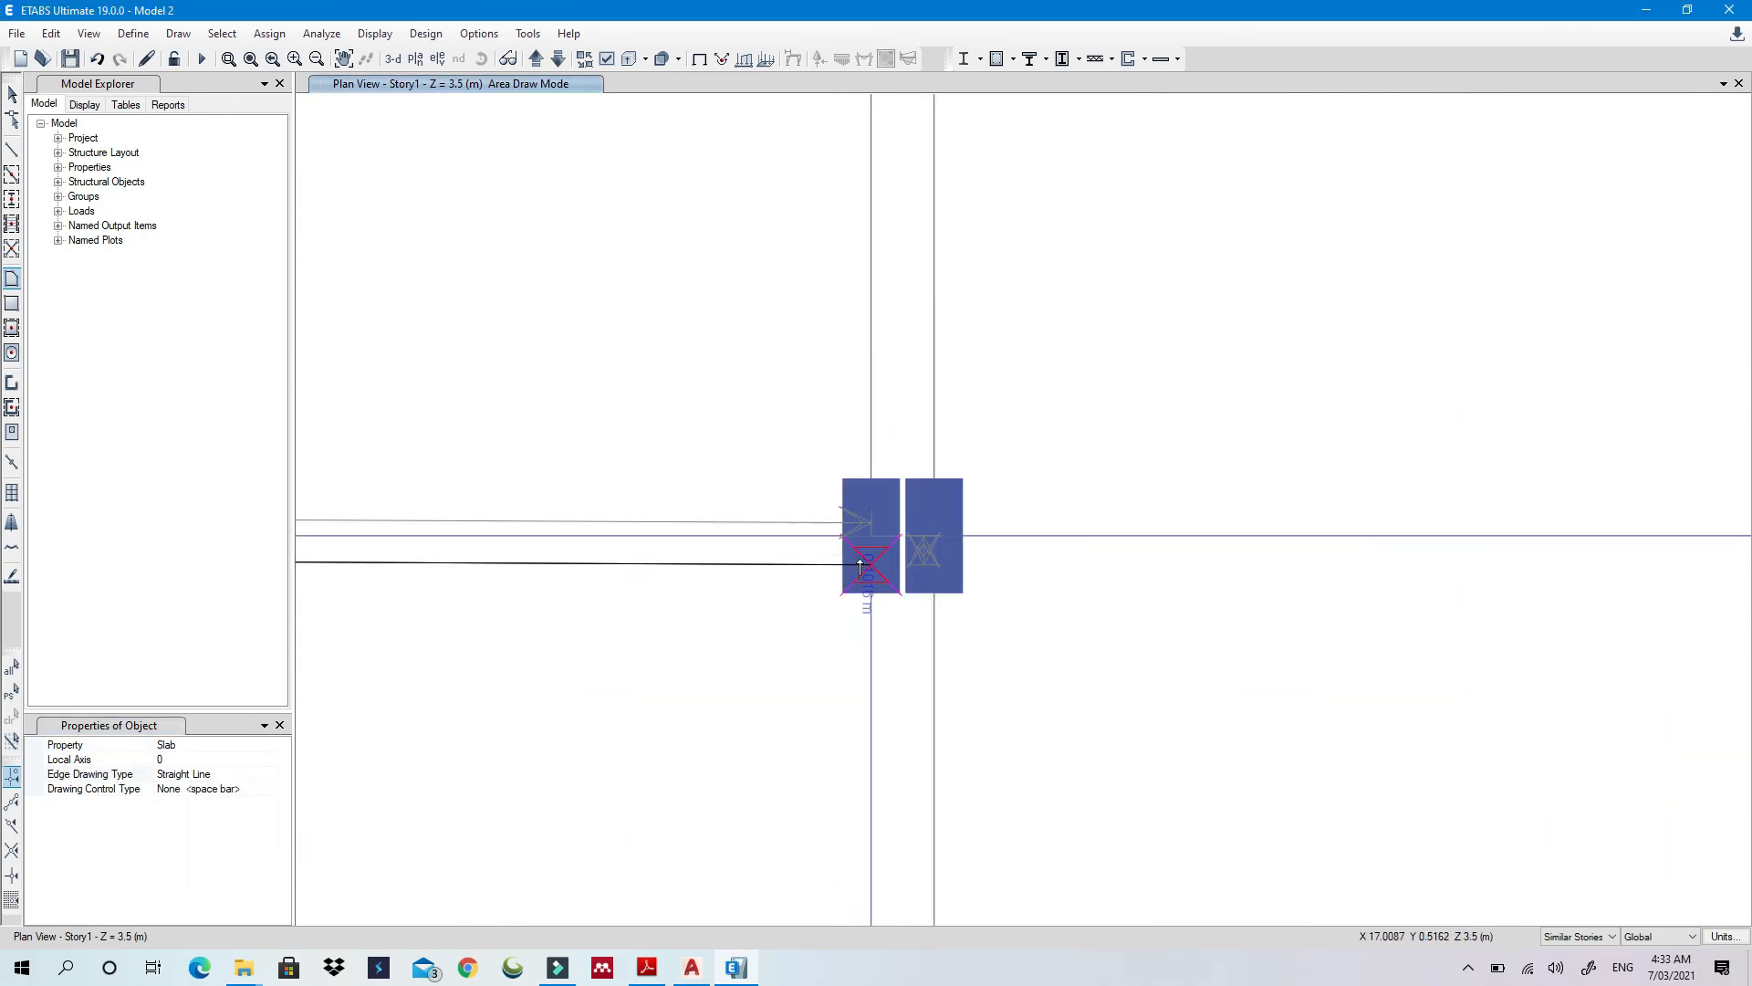
{"action": "left_click", "coordinate": [872, 535]}
{"action": "scroll", "coordinate": [871, 535], "scroll_direction": "down", "scroll_amount": 2}
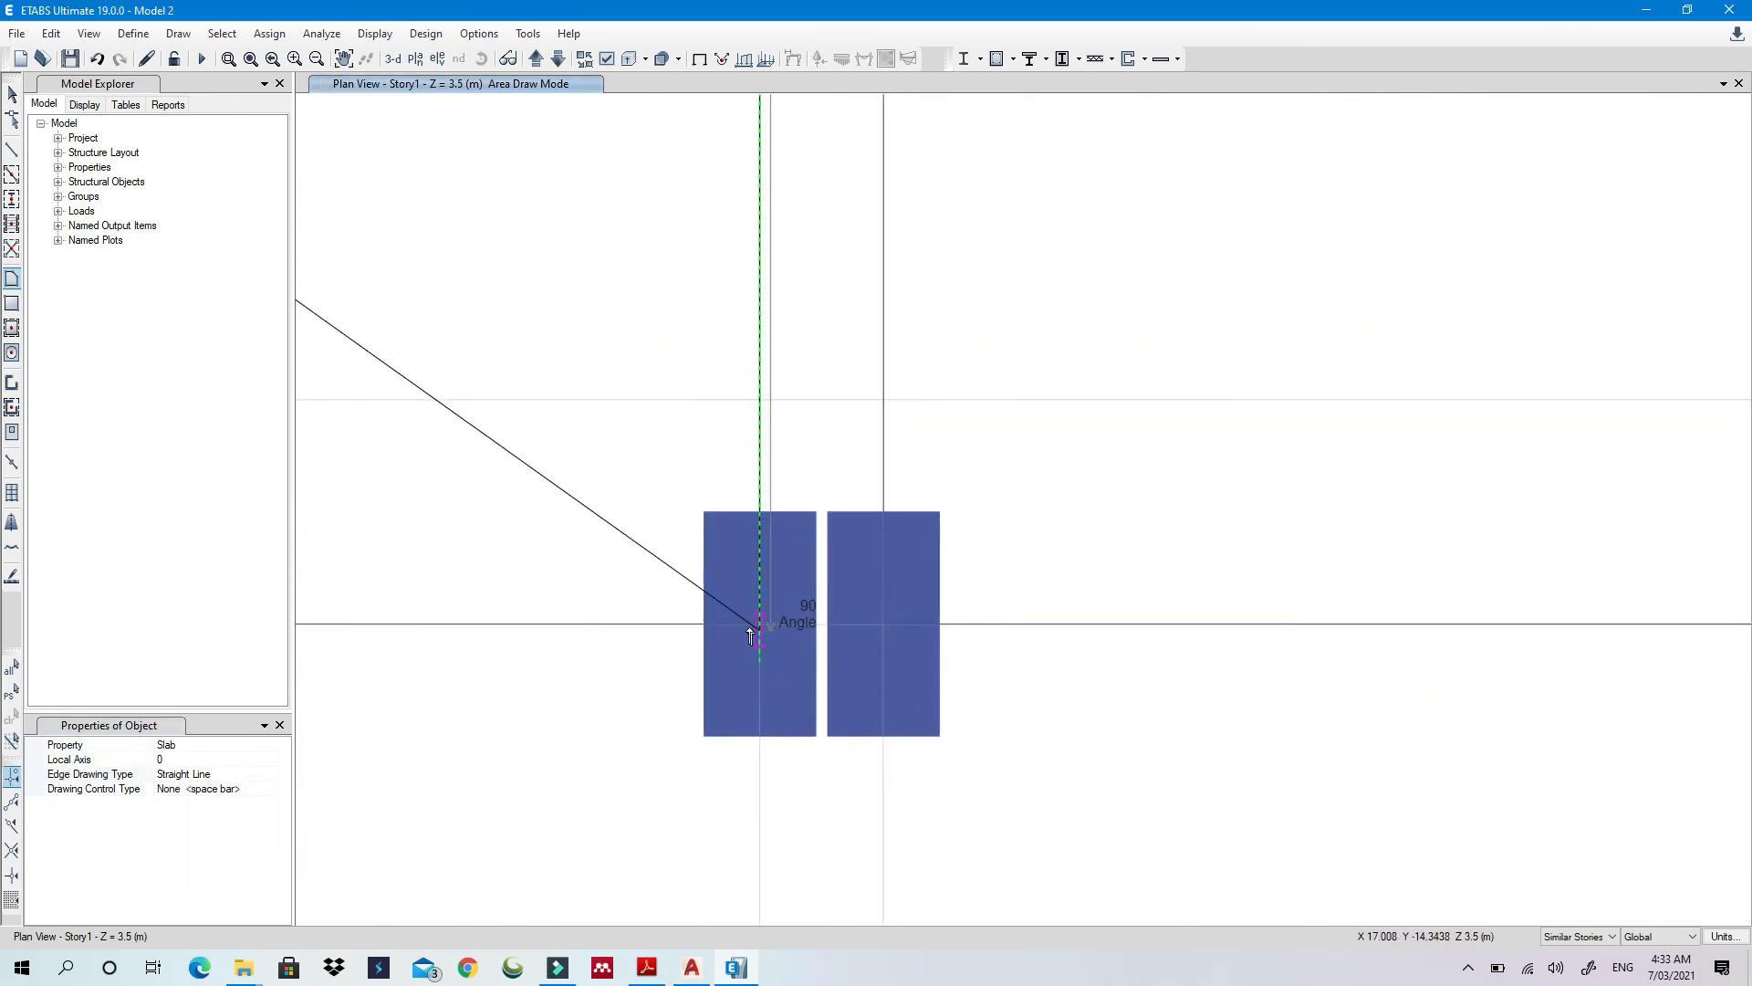
{"action": "left_click", "coordinate": [762, 626]}
{"action": "scroll", "coordinate": [618, 650], "scroll_direction": "down", "scroll_amount": 3}
{"action": "left_click", "coordinate": [954, 363]}
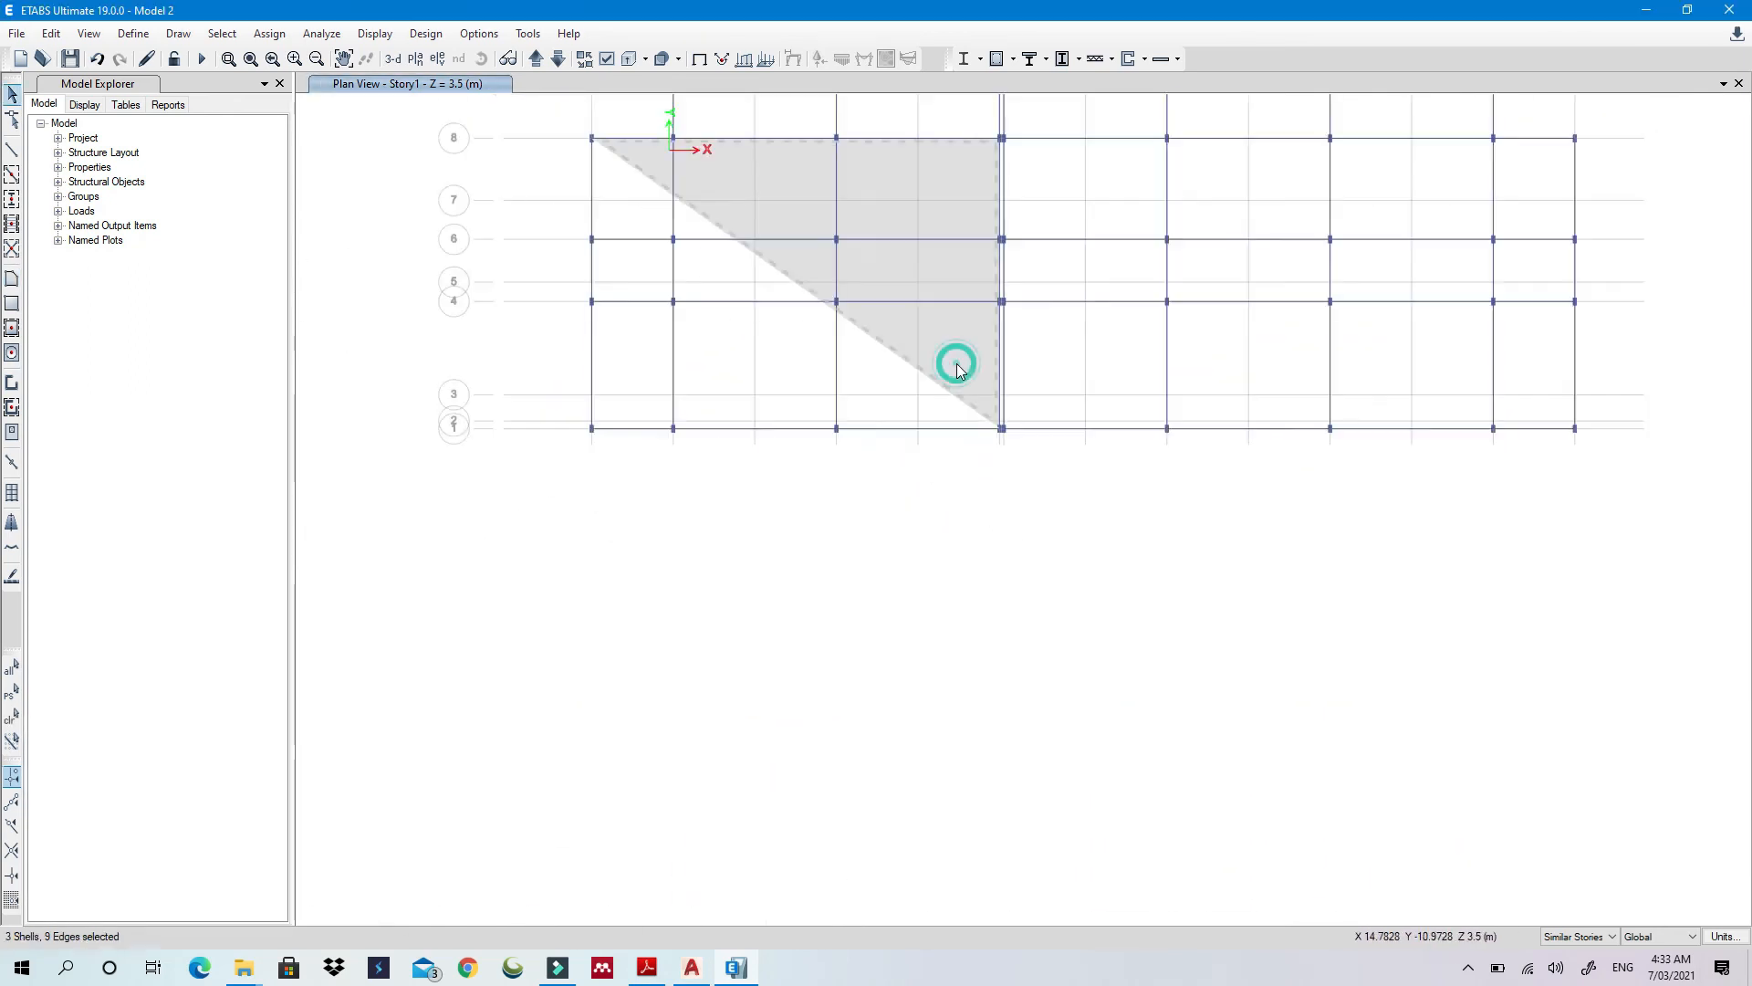
{"action": "key", "text": "Delete"}
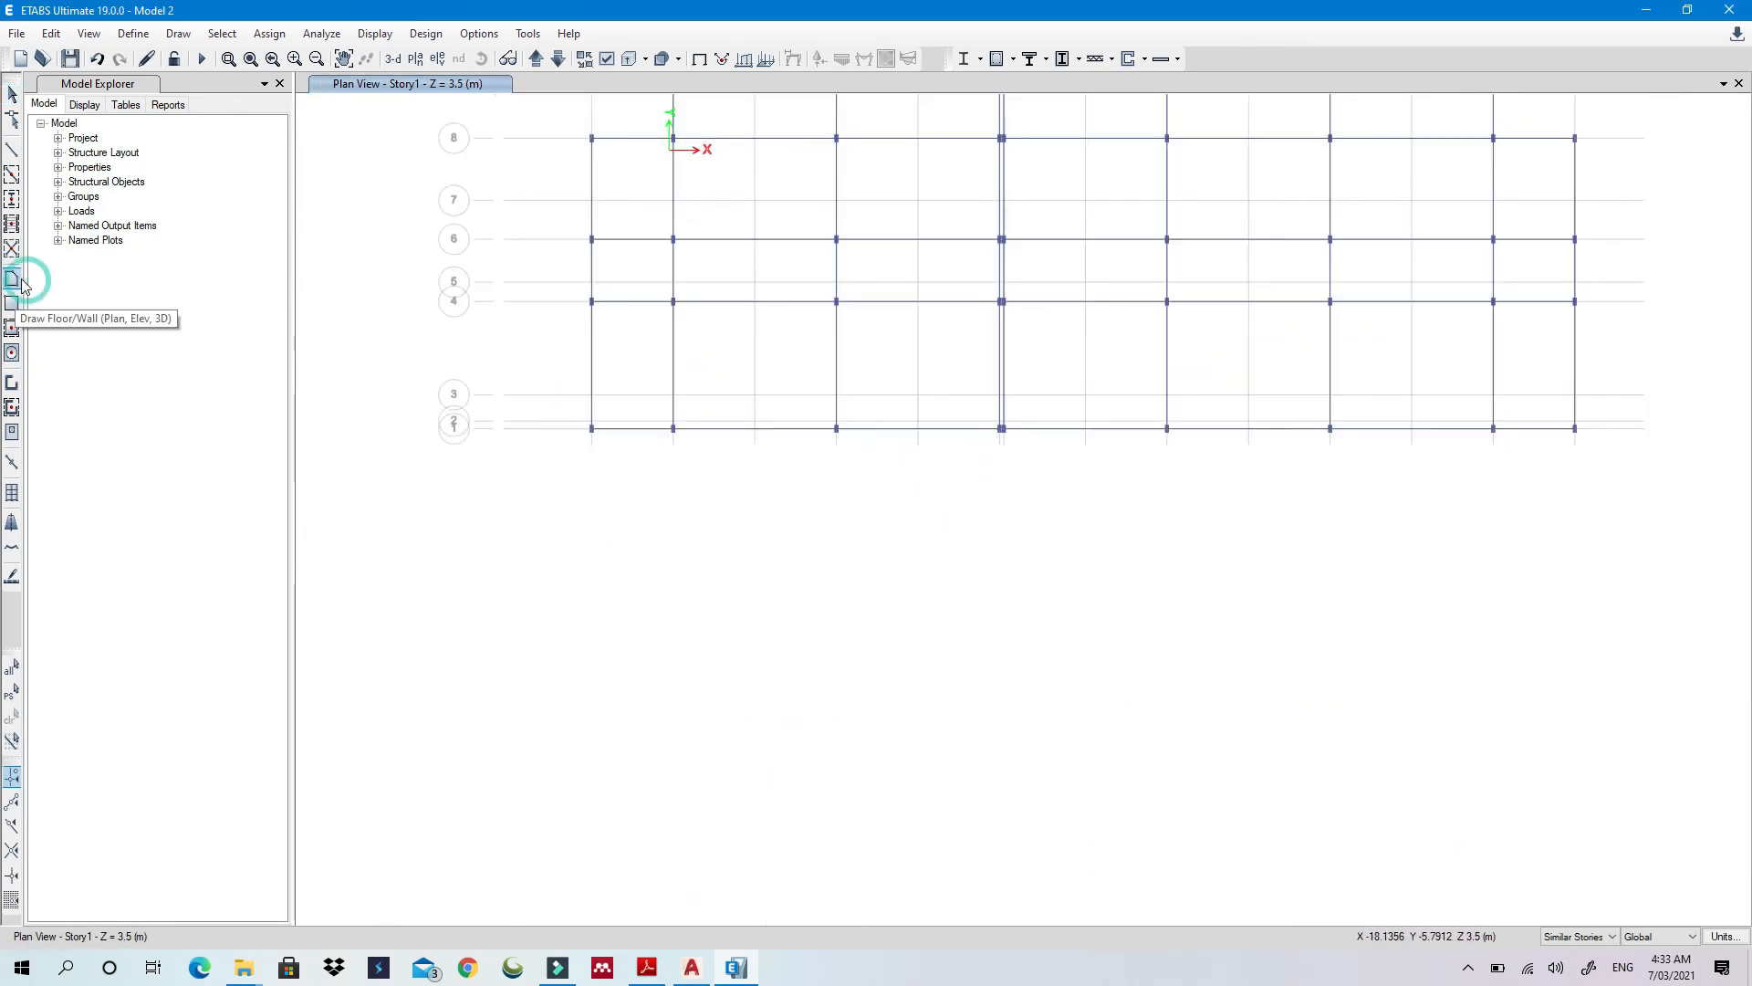
On the Story1 plan, draw a floor area with the Slab property between grids A and F and grids 1 and 8
{"action": "left_click", "coordinate": [12, 278]}
{"action": "scroll", "coordinate": [501, 311], "scroll_direction": "up", "scroll_amount": 5}
{"action": "left_click", "coordinate": [496, 302]}
{"action": "scroll", "coordinate": [858, 380], "scroll_direction": "down", "scroll_amount": 5}
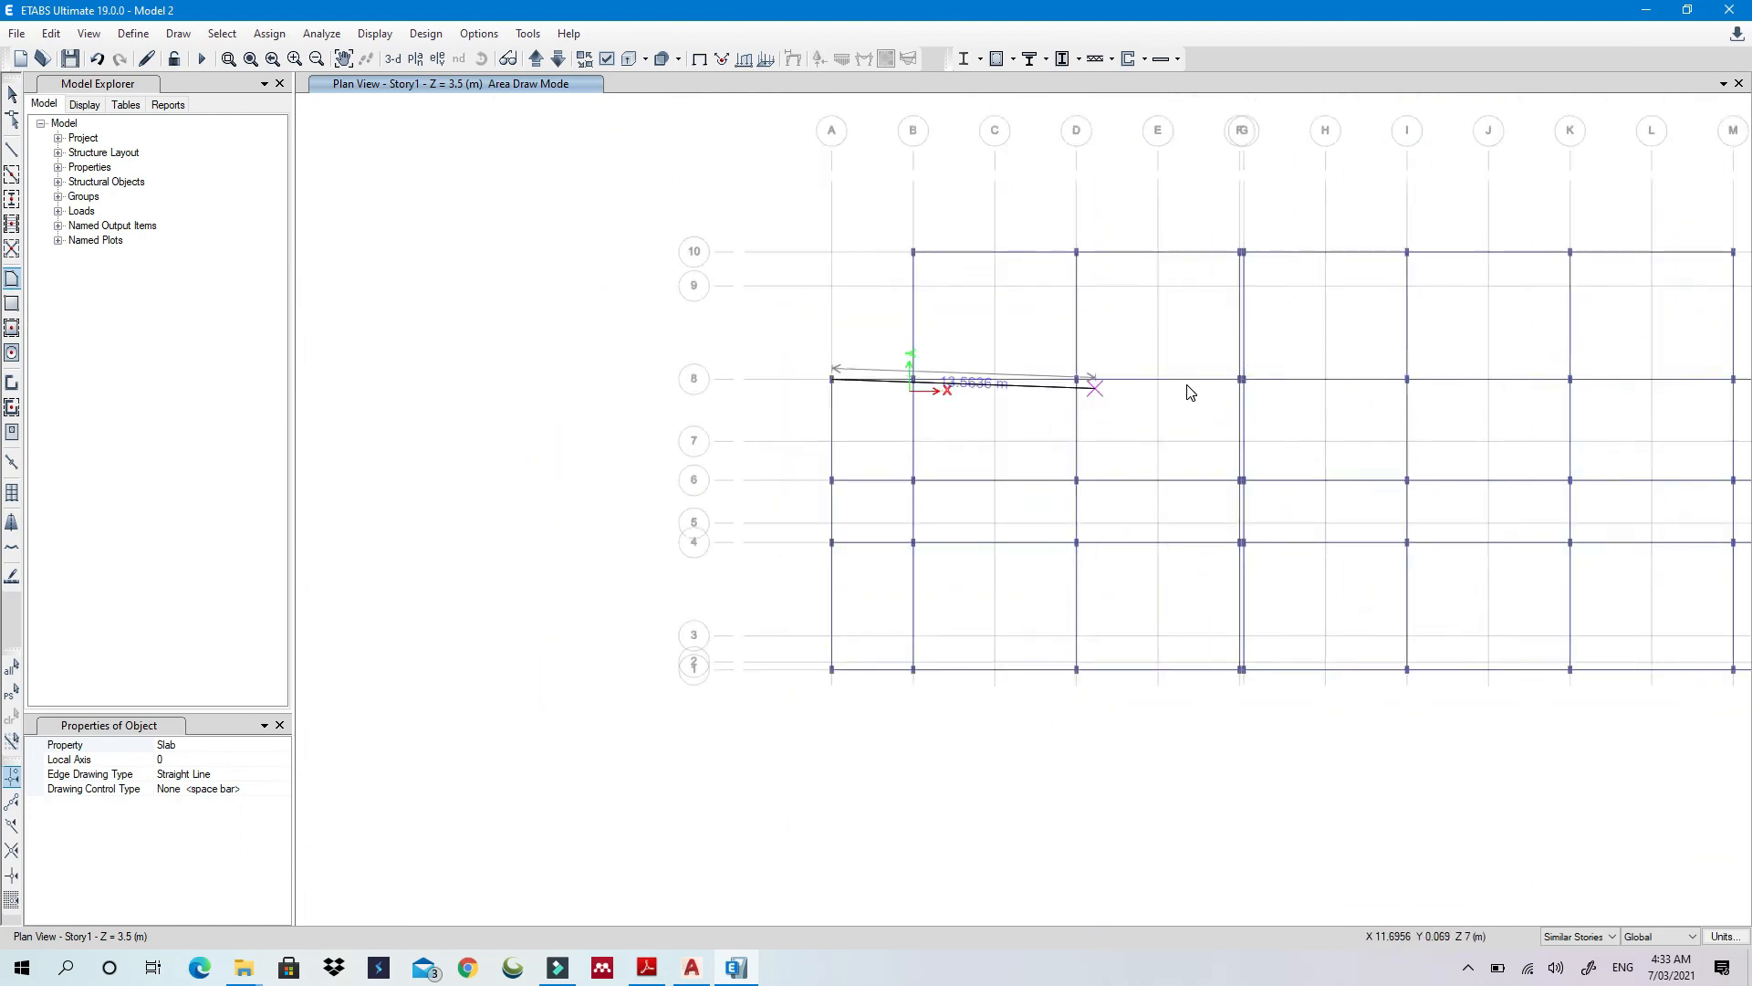
{"action": "scroll", "coordinate": [1232, 396], "scroll_direction": "up", "scroll_amount": 2}
{"action": "left_click", "coordinate": [1240, 380]}
{"action": "mouse_move", "coordinate": [1232, 397]}
{"action": "middle_mouse_down"}
{"action": "mouse_move", "coordinate": [1010, 430]}
{"action": "mouse_move", "coordinate": [829, 145]}
{"action": "middle_mouse_up"}
{"action": "left_click", "coordinate": [839, 679]}
{"action": "middle_click_drag", "start_coordinate": [757, 680], "coordinate": [1138, 640]}
{"action": "scroll", "coordinate": [1139, 640], "scroll_direction": "down", "scroll_amount": 3}
{"action": "left_click", "coordinate": [579, 660]}
{"action": "middle_click_drag", "start_coordinate": [462, 411], "coordinate": [563, 857]}
{"action": "scroll", "coordinate": [548, 457], "scroll_direction": "up", "scroll_amount": 8}
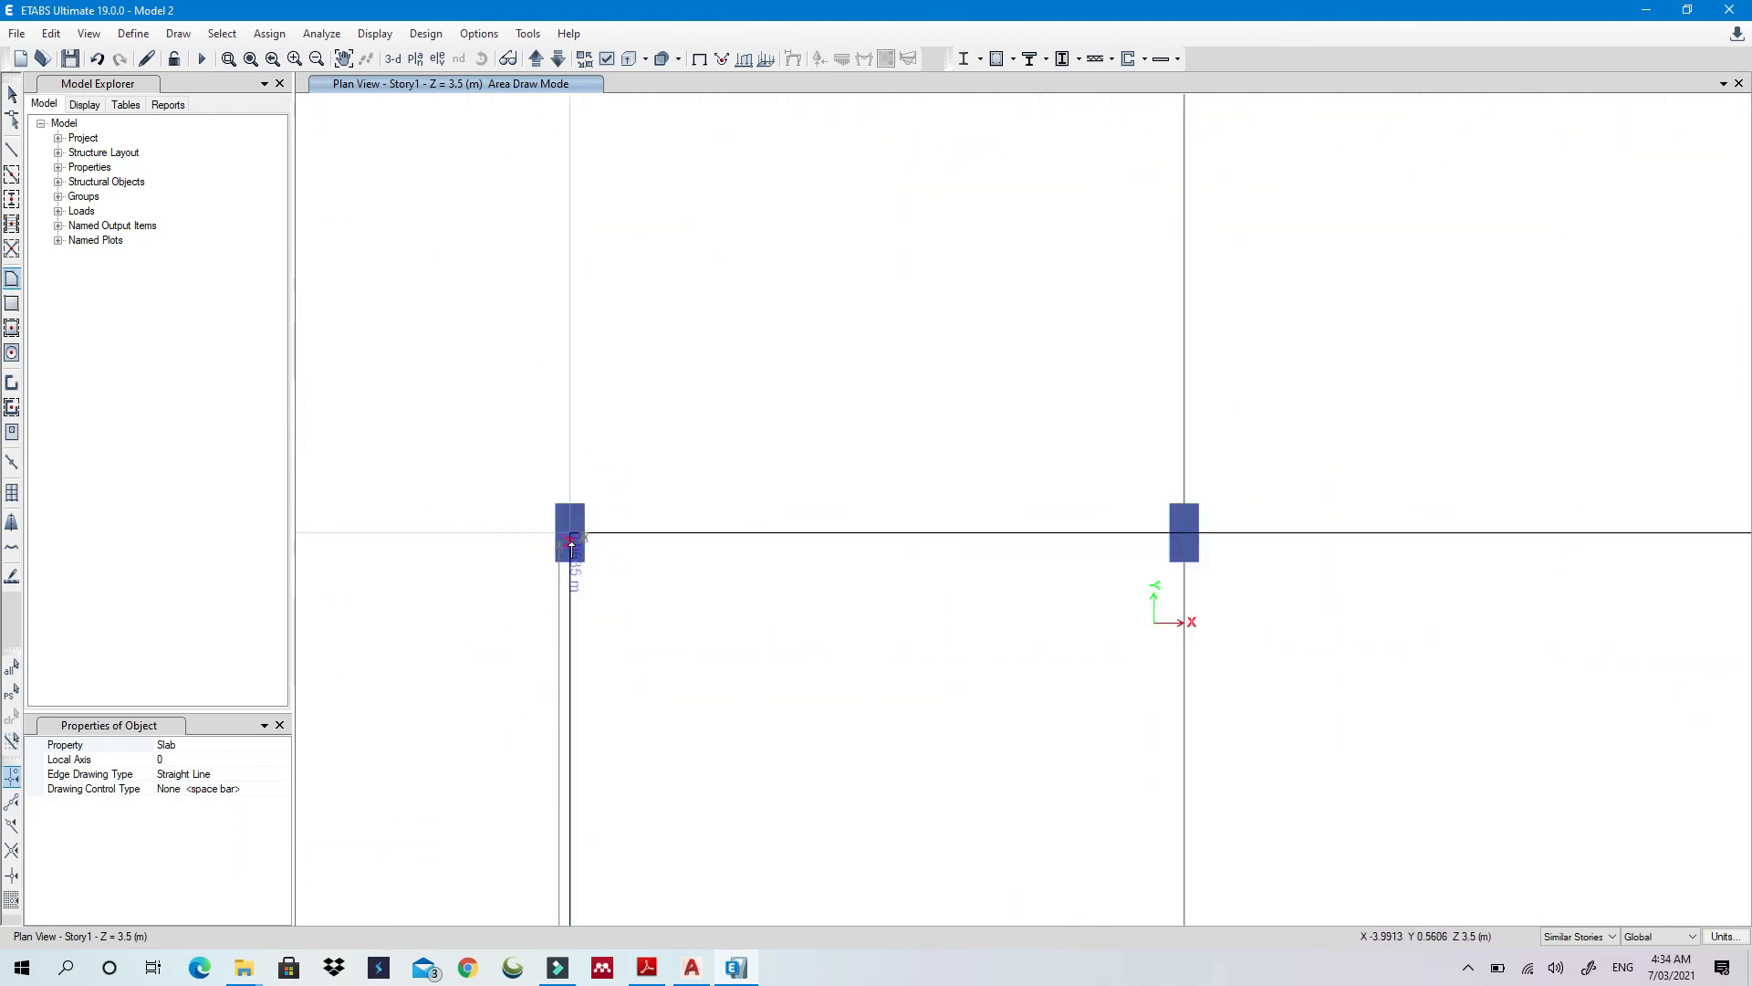
{"action": "left_click", "coordinate": [571, 532]}
Draw a second slab between grids B and F and grids 8 and 10
{"action": "scroll", "coordinate": [371, 808], "scroll_direction": "up", "scroll_amount": 3}
{"action": "scroll", "coordinate": [772, 255], "scroll_direction": "down", "scroll_amount": 8}
{"action": "scroll", "coordinate": [1366, 278], "scroll_direction": "up", "scroll_amount": 8}
{"action": "left_click", "coordinate": [1362, 276]}
{"action": "scroll", "coordinate": [1366, 278], "scroll_direction": "down", "scroll_amount": 8}
{"action": "scroll", "coordinate": [1369, 557], "scroll_direction": "up", "scroll_amount": 10}
{"action": "left_click", "coordinate": [1222, 557]}
{"action": "scroll", "coordinate": [1222, 558], "scroll_direction": "down", "scroll_amount": 6}
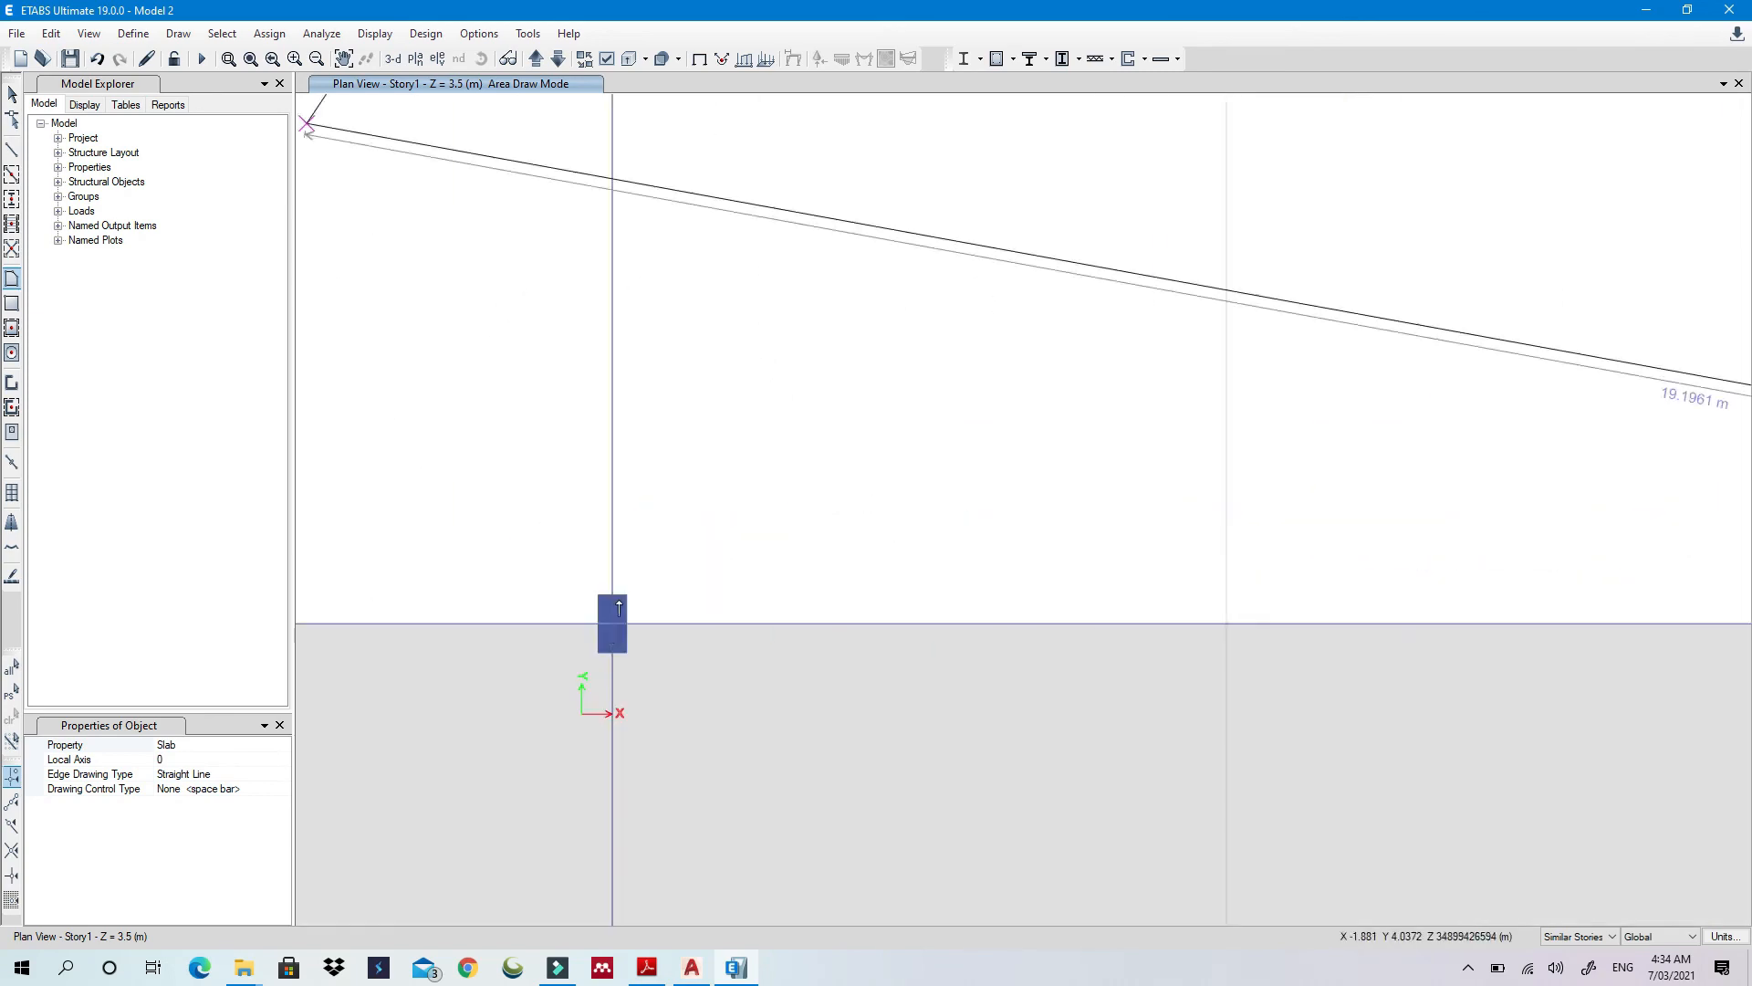
{"action": "left_click", "coordinate": [629, 602]}
{"action": "scroll", "coordinate": [652, 575], "scroll_direction": "down", "scroll_amount": 8}
{"action": "key", "text": "Return"}
Draw a slab on the other side of the joint, between grids G and N and grids 1 and 8
{"action": "scroll", "coordinate": [1084, 738], "scroll_direction": "up", "scroll_amount": 8}
{"action": "left_click", "coordinate": [798, 731]}
{"action": "scroll", "coordinate": [797, 731], "scroll_direction": "down", "scroll_amount": 8}
{"action": "scroll", "coordinate": [1352, 745], "scroll_direction": "up", "scroll_amount": 8}
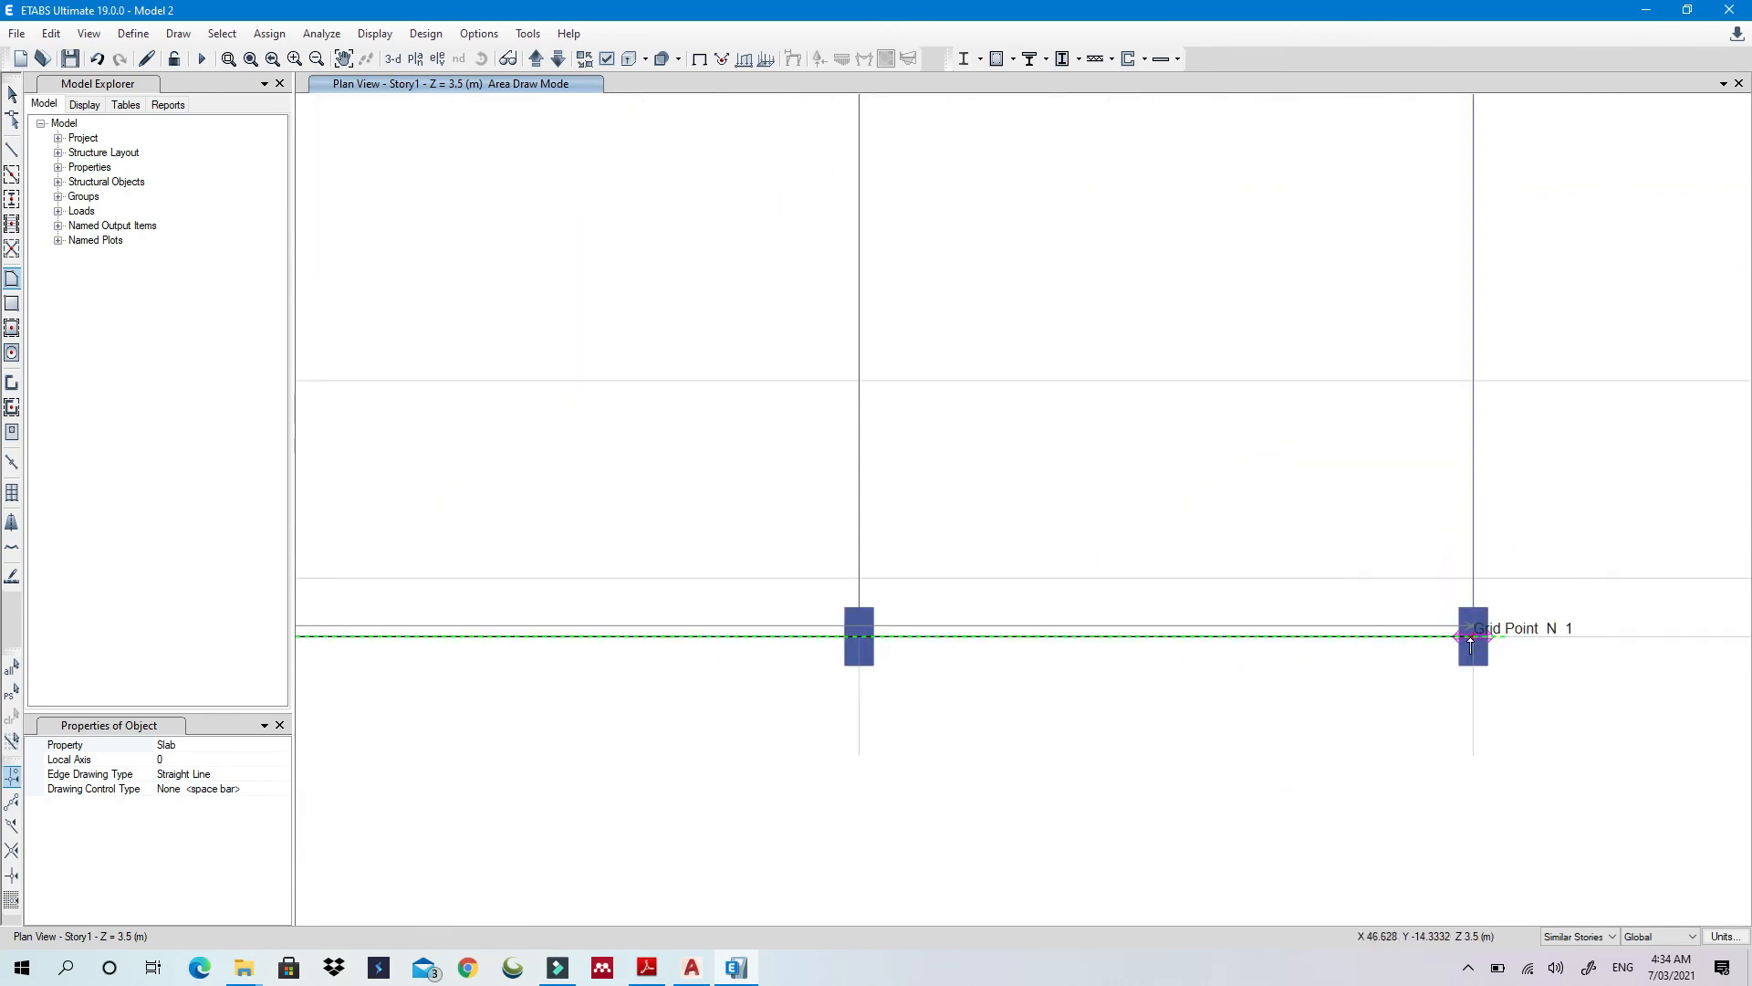
{"action": "left_click", "coordinate": [1473, 633]}
{"action": "scroll", "coordinate": [1473, 634], "scroll_direction": "down", "scroll_amount": 8}
{"action": "scroll", "coordinate": [1487, 354], "scroll_direction": "up", "scroll_amount": 10}
{"action": "left_click", "coordinate": [1269, 202]}
{"action": "left_click", "coordinate": [792, 524]}
{"action": "middle_click_drag", "start_coordinate": [792, 531], "coordinate": [884, 465]}
{"action": "key", "text": "Return"}
Draw a slab between grids G and M and grids 8 and 10, and inspect all floor slabs in 3D
{"action": "scroll", "coordinate": [998, 368], "scroll_direction": "down", "scroll_amount": 8}
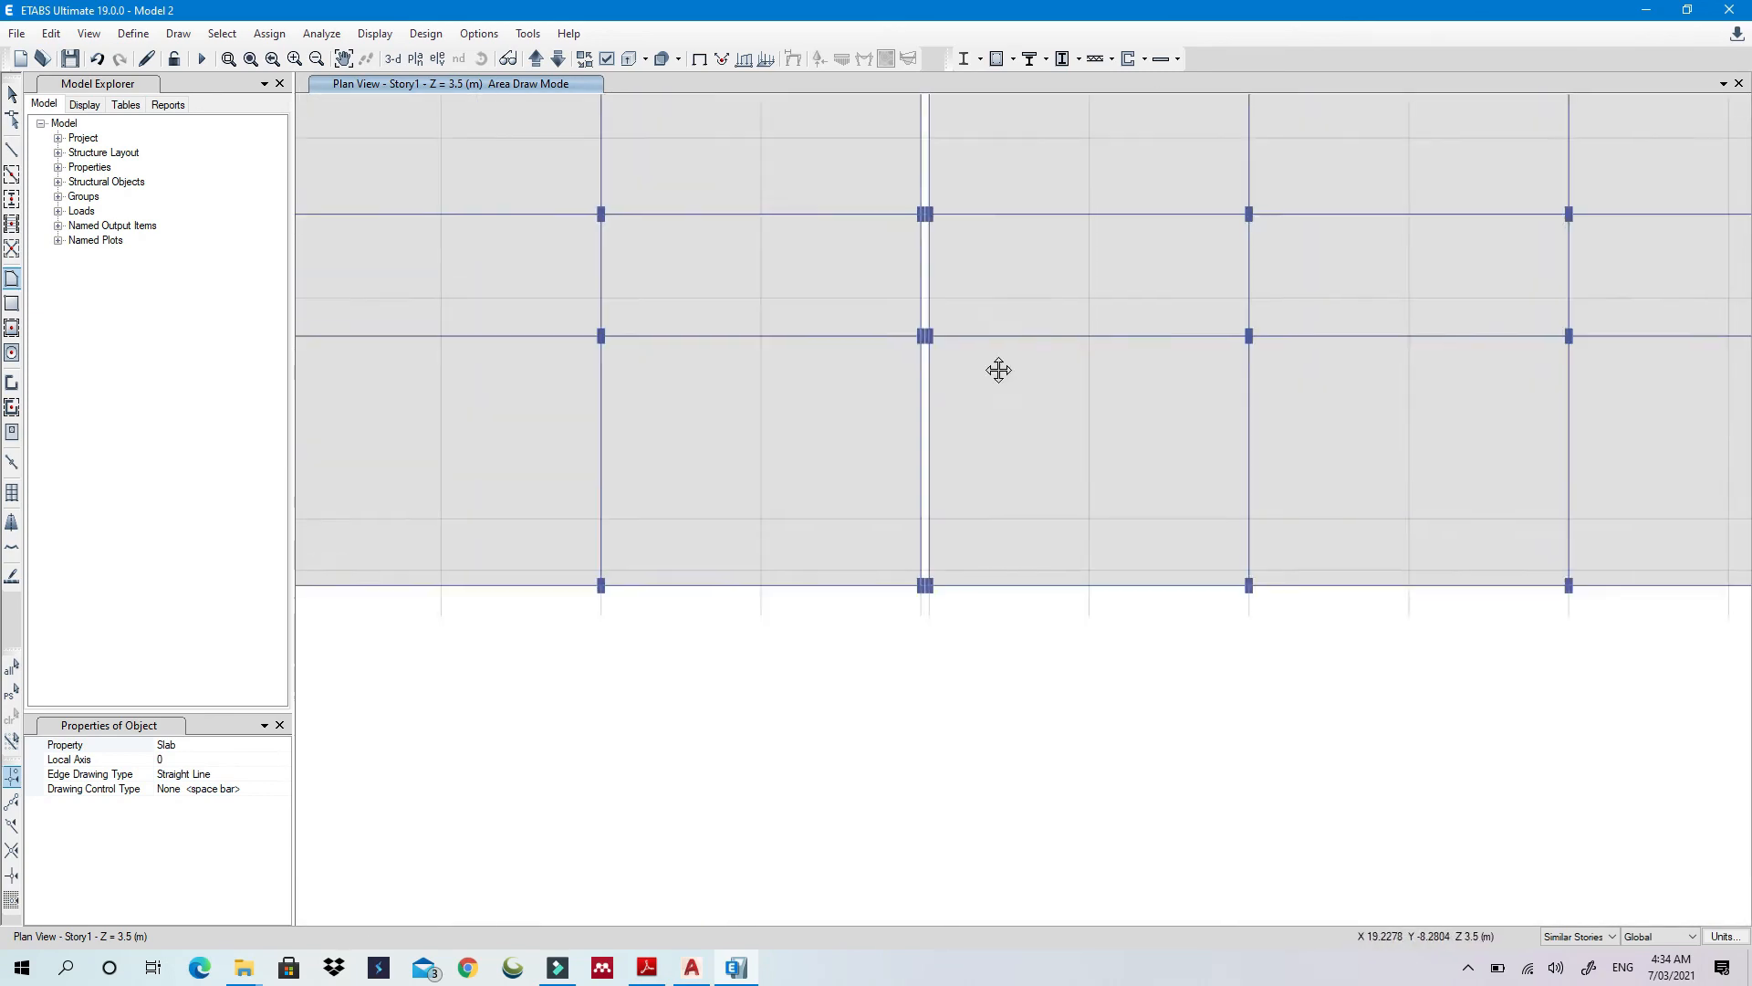
{"action": "middle_click_drag", "start_coordinate": [997, 368], "coordinate": [997, 621]}
{"action": "scroll", "coordinate": [555, 270], "scroll_direction": "up", "scroll_amount": 4}
{"action": "left_click", "coordinate": [556, 270]}
{"action": "left_click", "coordinate": [1373, 216]}
{"action": "scroll", "coordinate": [989, 539], "scroll_direction": "down", "scroll_amount": 8}
{"action": "left_click", "coordinate": [1040, 621]}
{"action": "scroll", "coordinate": [534, 643], "scroll_direction": "up", "scroll_amount": 8}
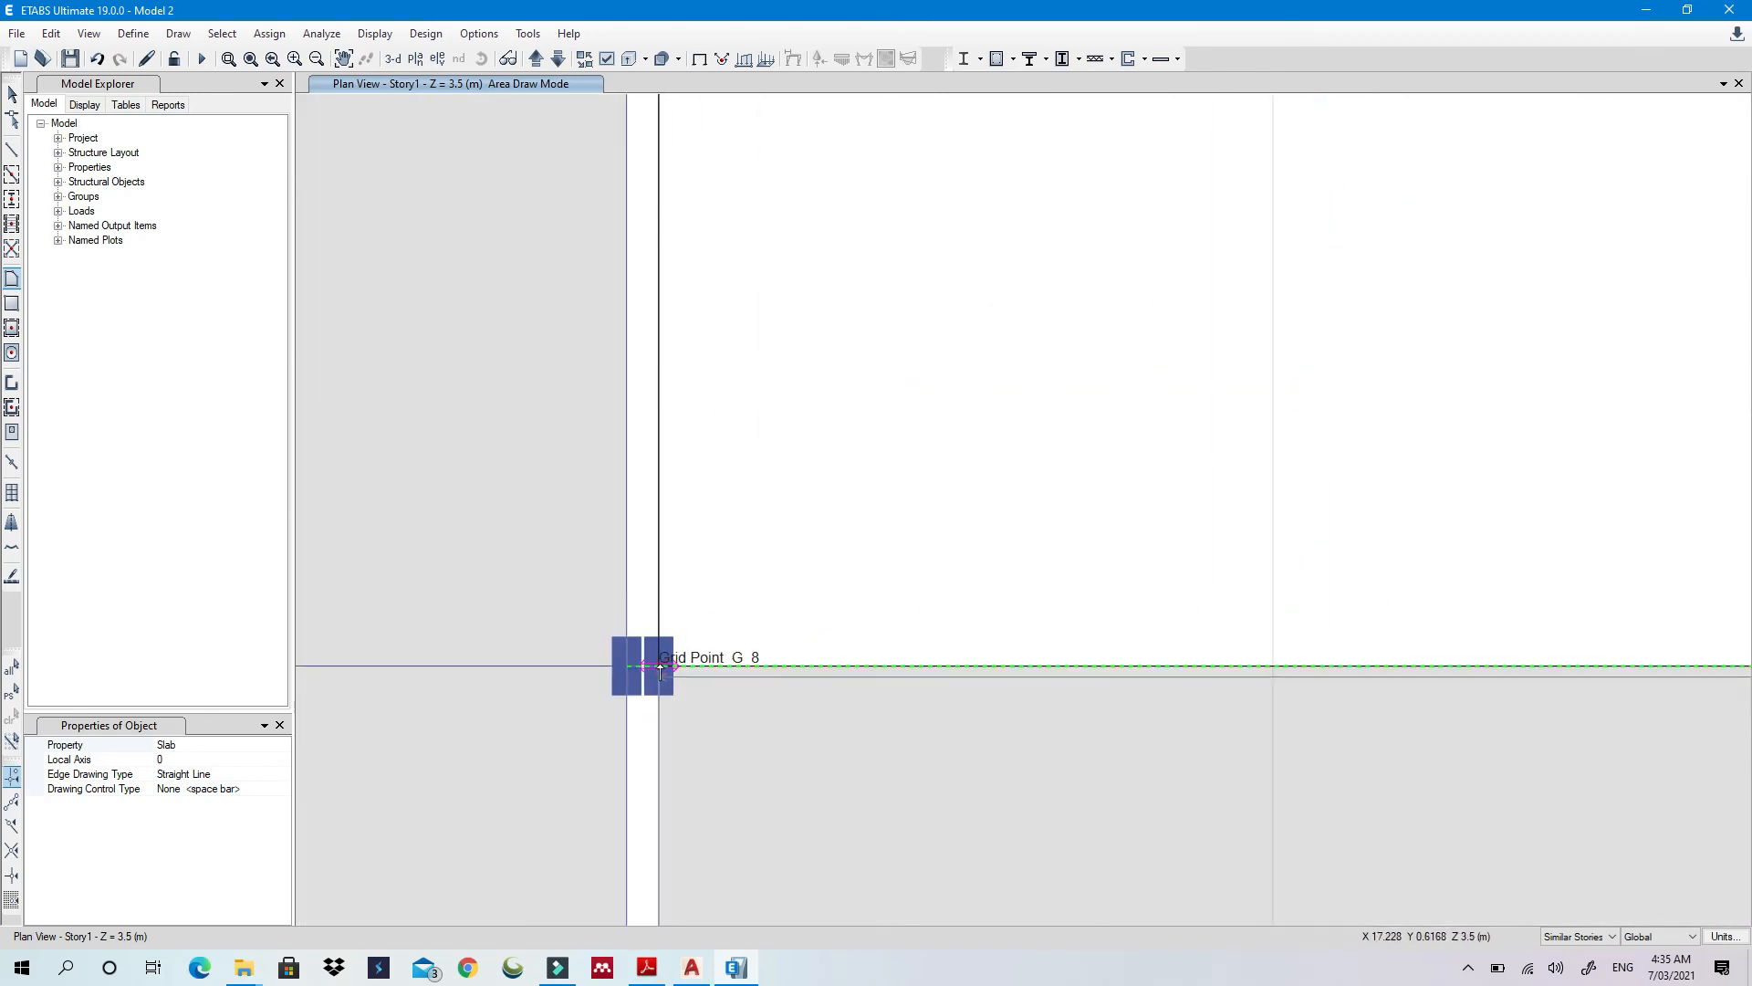
{"action": "left_click", "coordinate": [660, 669]}
{"action": "scroll", "coordinate": [760, 673], "scroll_direction": "down", "scroll_amount": 5}
{"action": "scroll", "coordinate": [747, 394], "scroll_direction": "up", "scroll_amount": 8}
{"action": "left_click", "coordinate": [642, 535]}
{"action": "key", "text": "Escape"}
{"action": "left_click", "coordinate": [393, 59]}
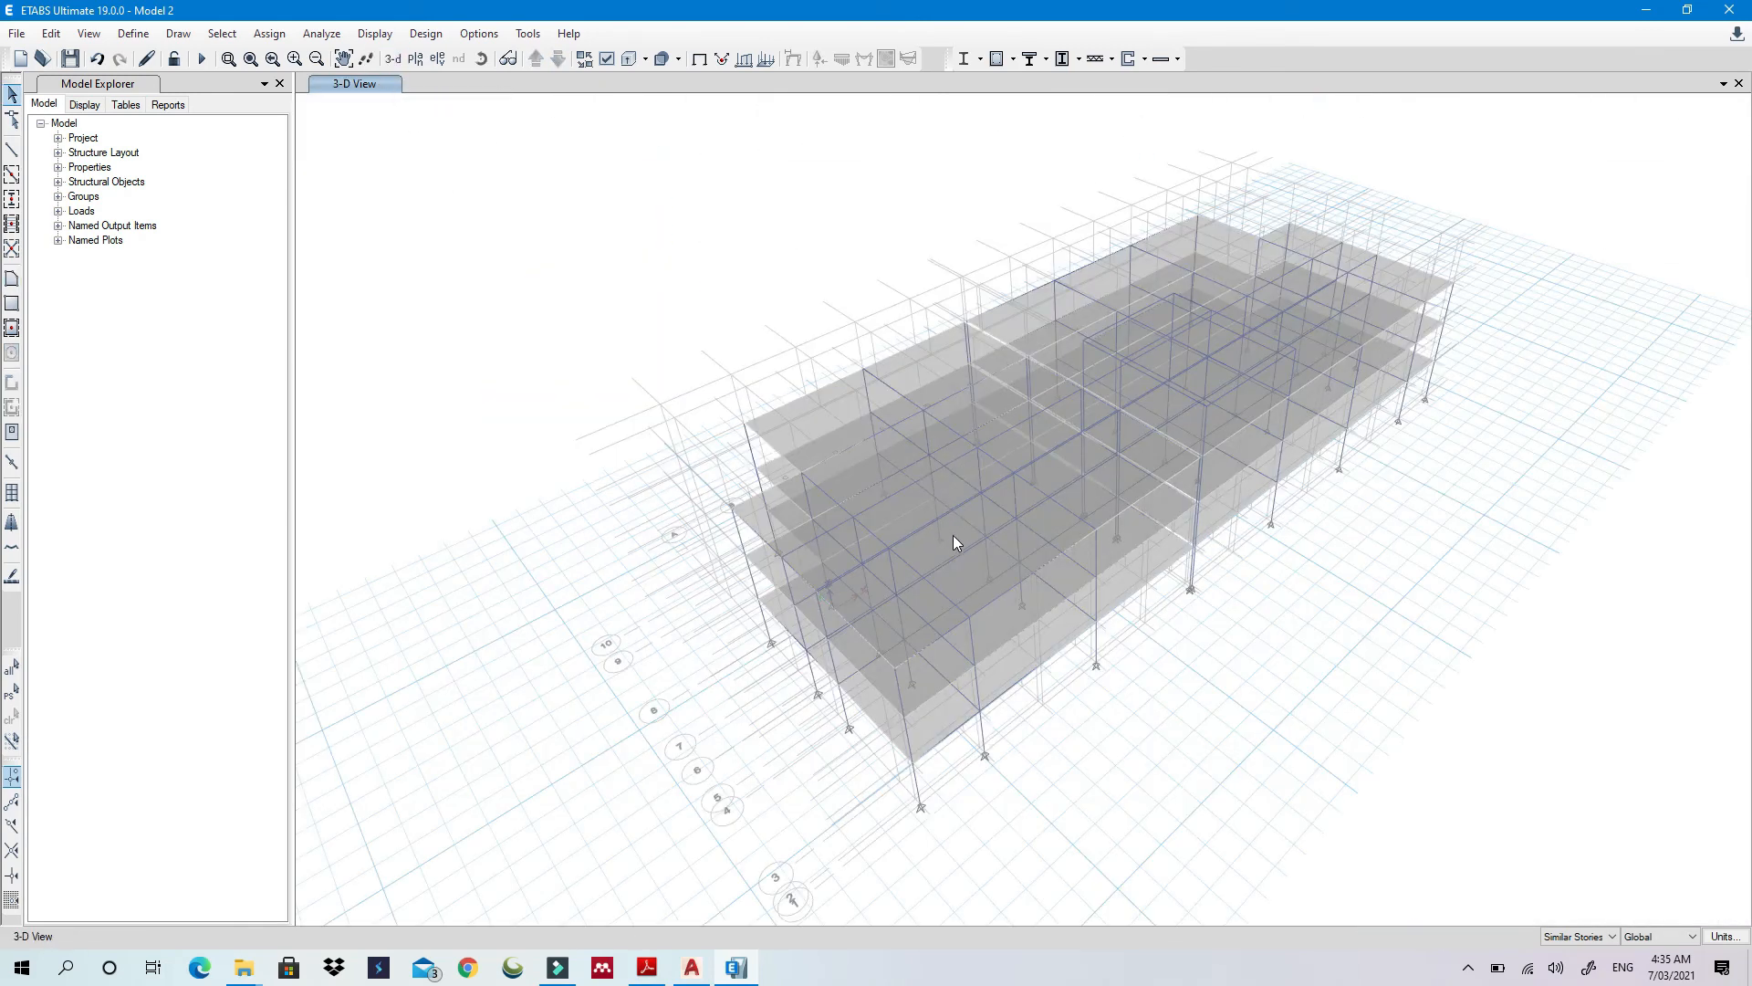
{"action": "middle_click_drag", "start_coordinate": [955, 542], "coordinate": [739, 408], "text": "shift"}
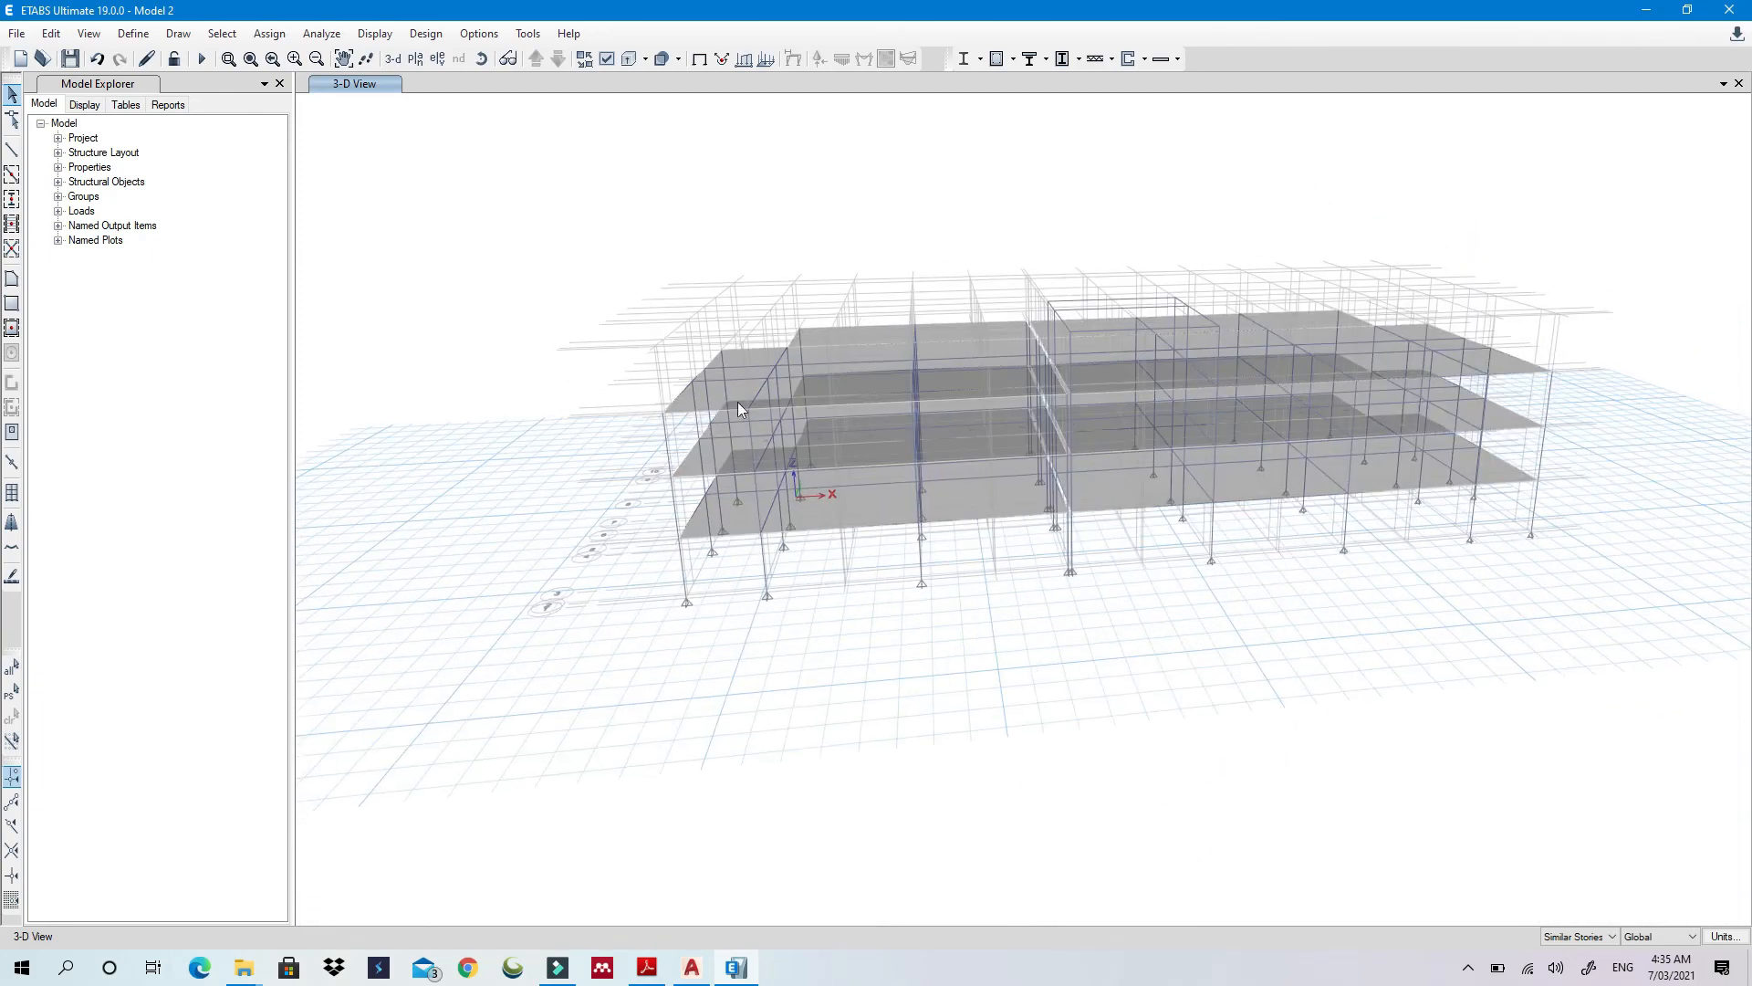
On the Roof plan, draw a floor area with the Slab property between grids G and I and grids 1 and 6
{"action": "left_click", "coordinate": [415, 59]}
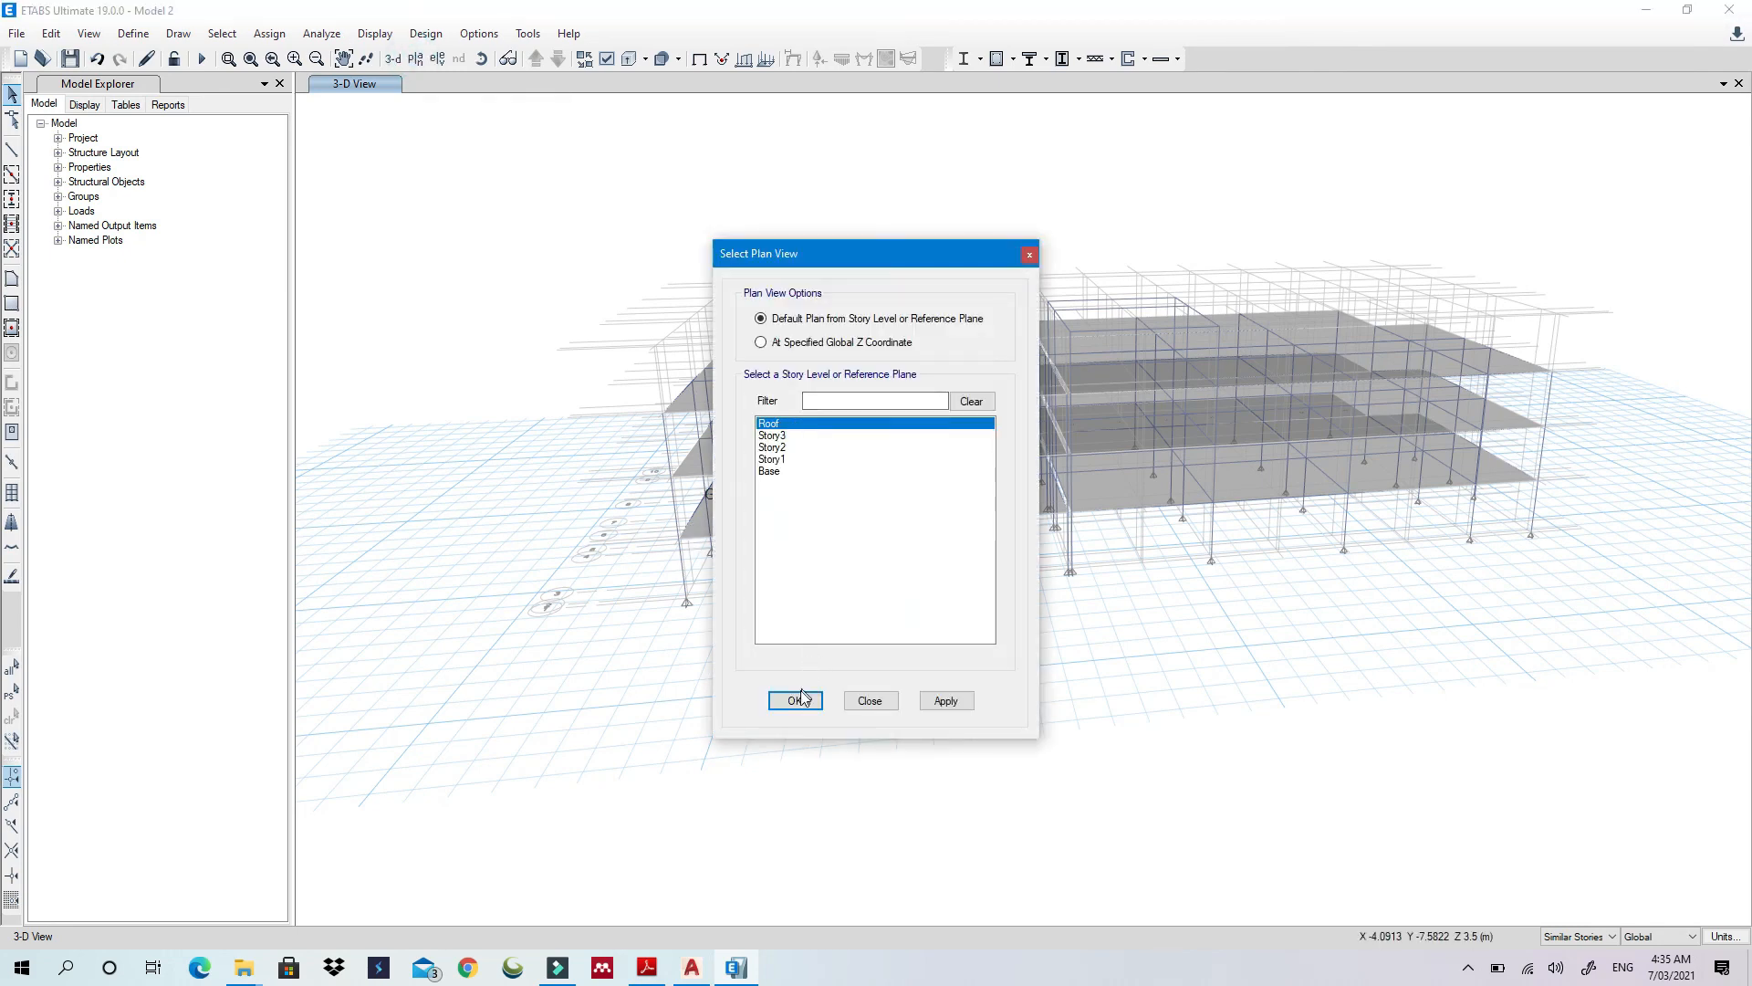
{"action": "left_click", "coordinate": [796, 700]}
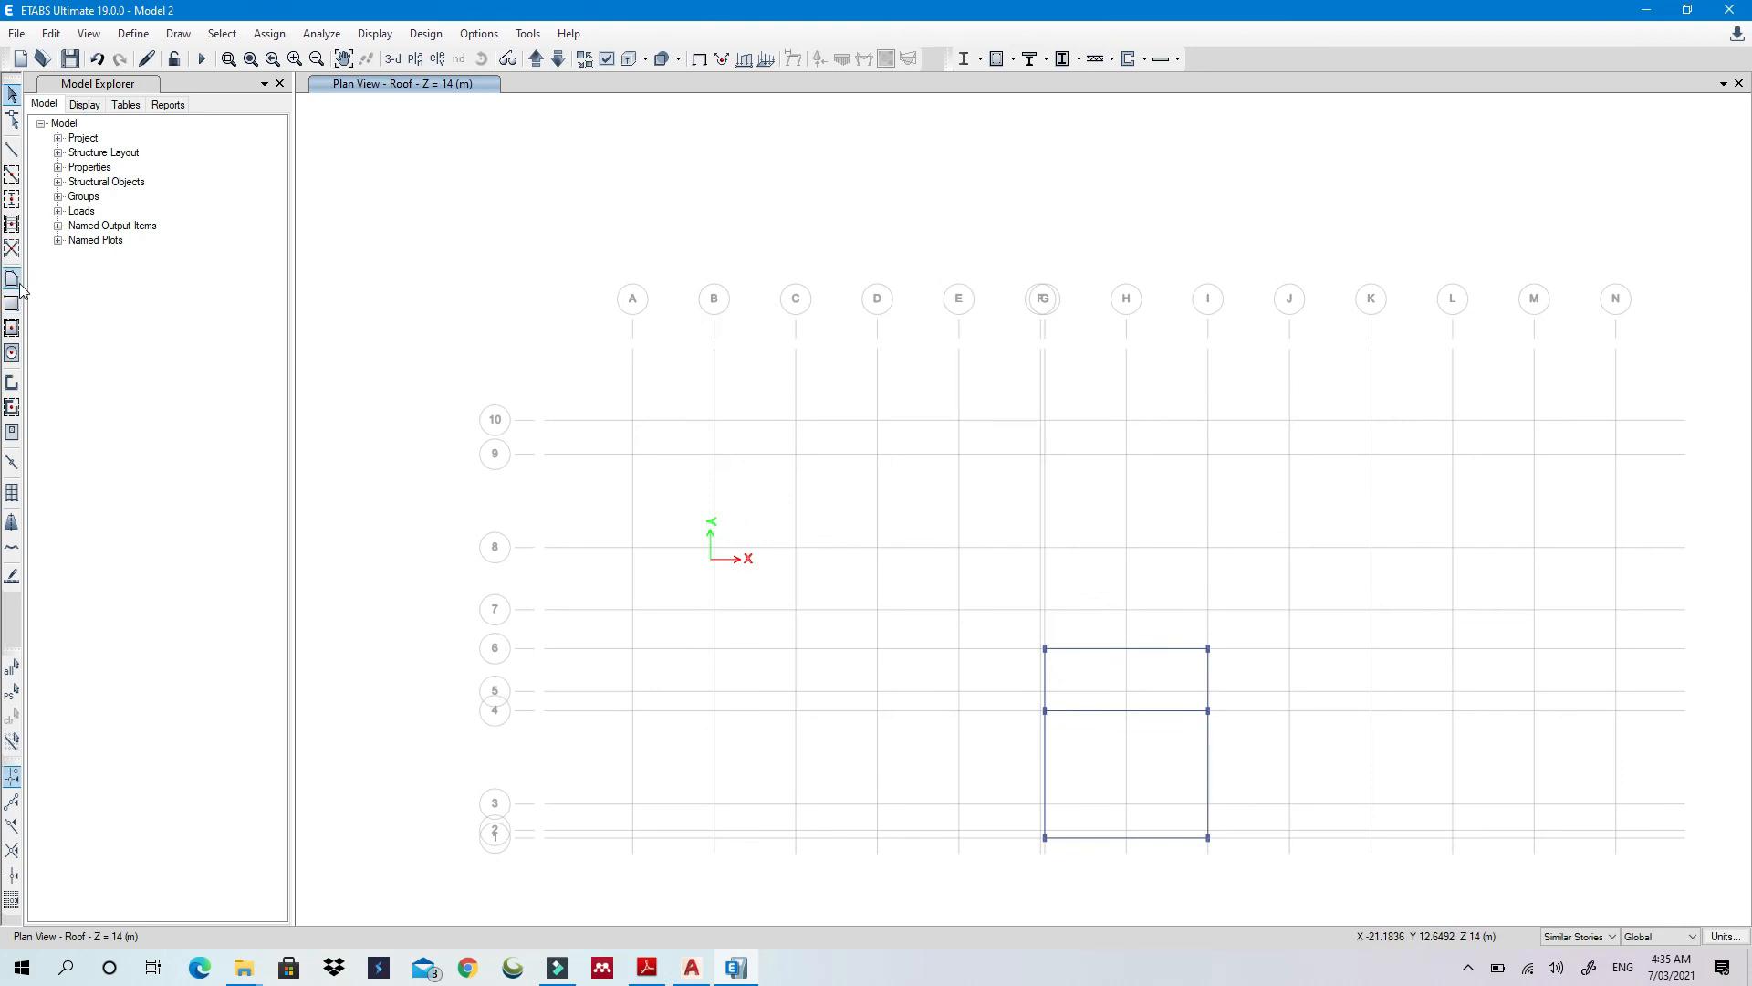
{"action": "scroll", "coordinate": [1042, 662], "scroll_direction": "up", "scroll_amount": 5}
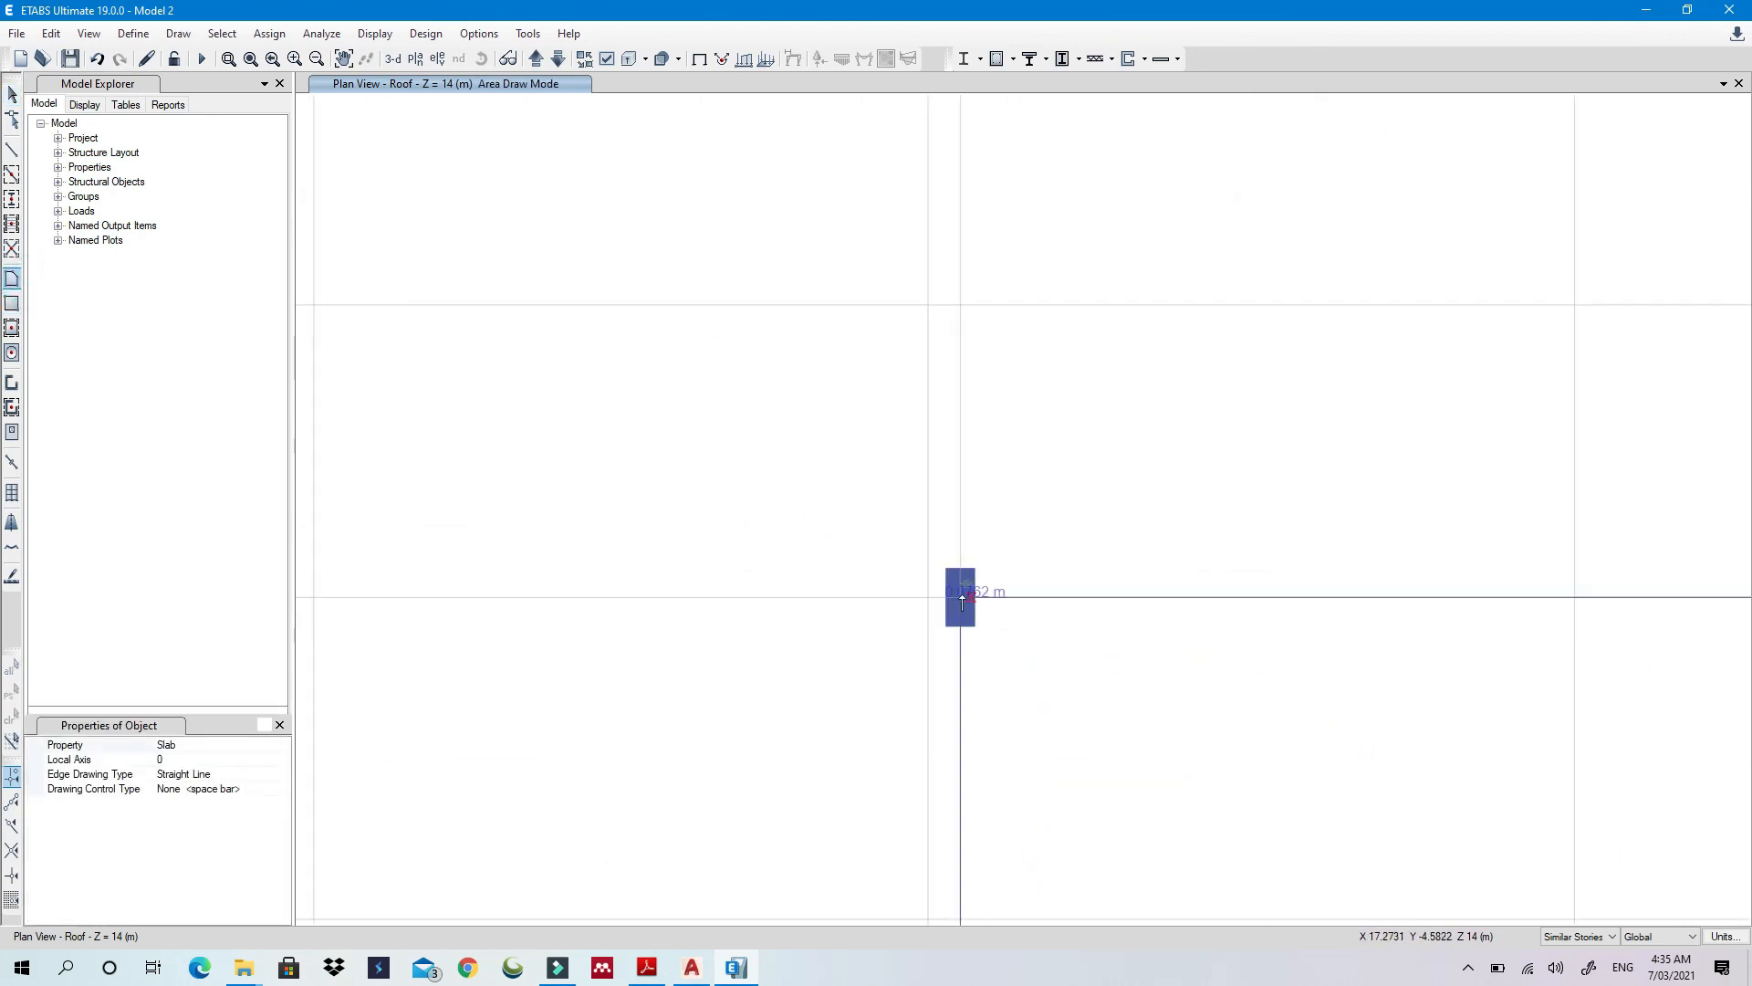
{"action": "scroll", "coordinate": [1198, 585], "scroll_direction": "down", "scroll_amount": 5}
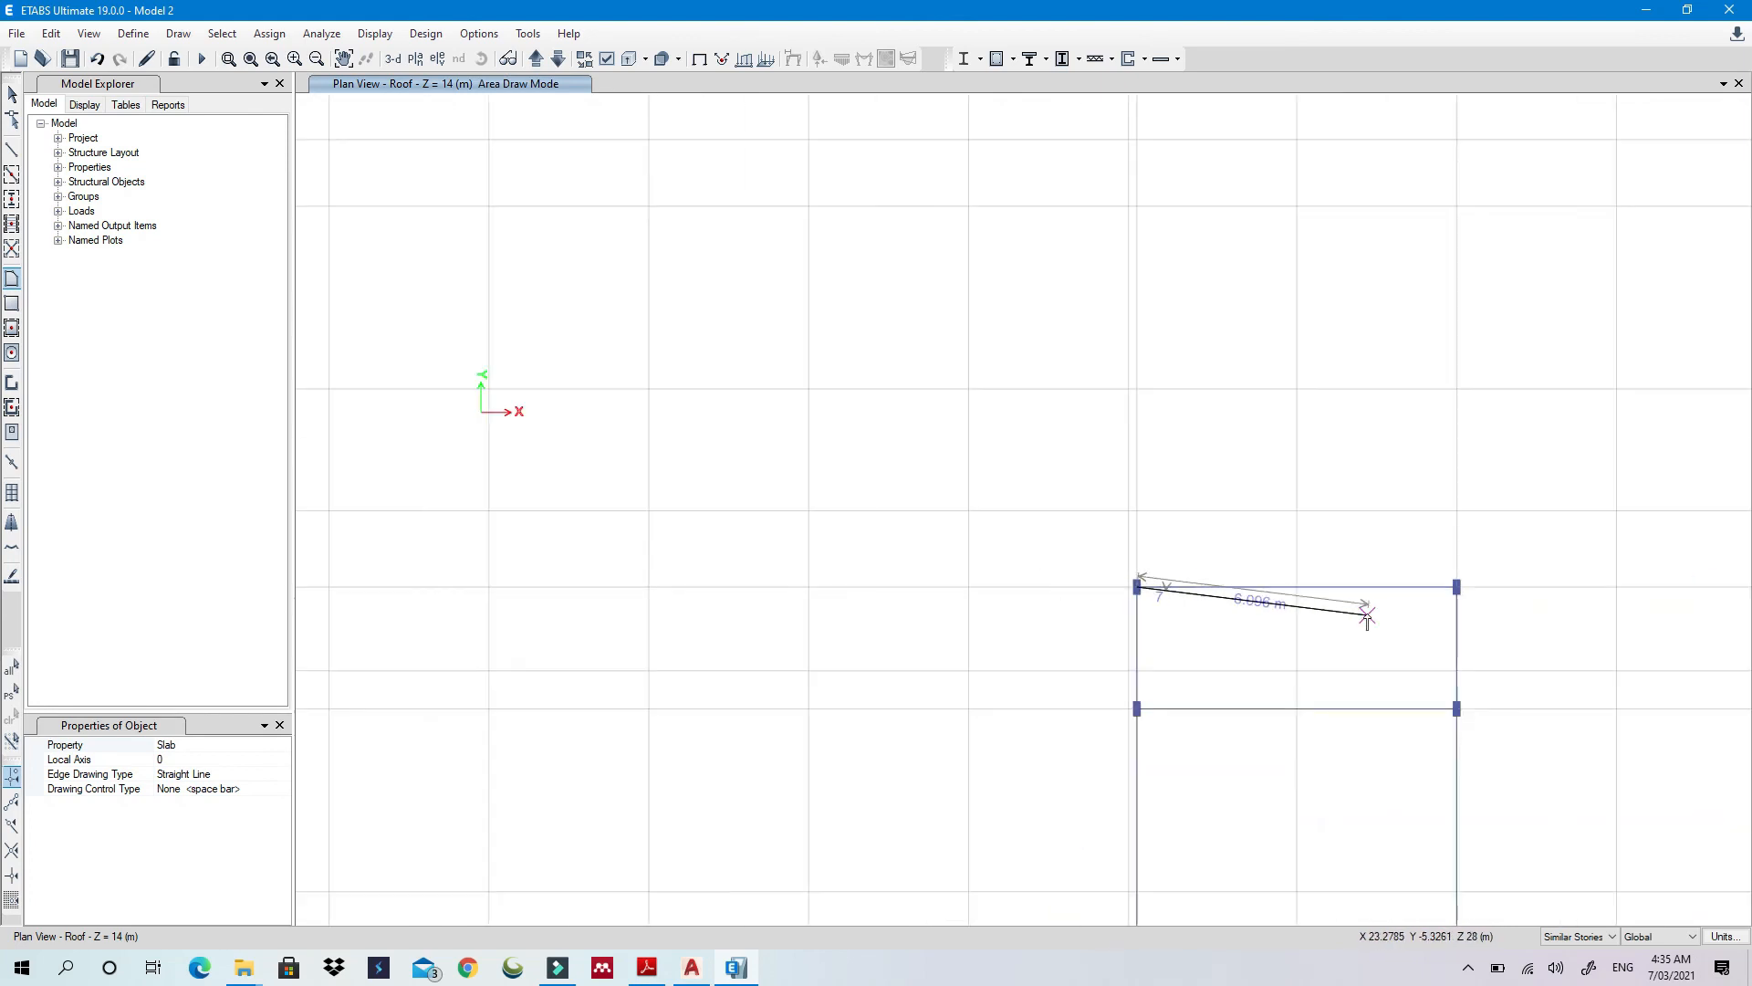
{"action": "middle_click_drag", "start_coordinate": [1365, 614], "coordinate": [1072, 594]}
{"action": "scroll", "coordinate": [1103, 584], "scroll_direction": "up", "scroll_amount": 5}
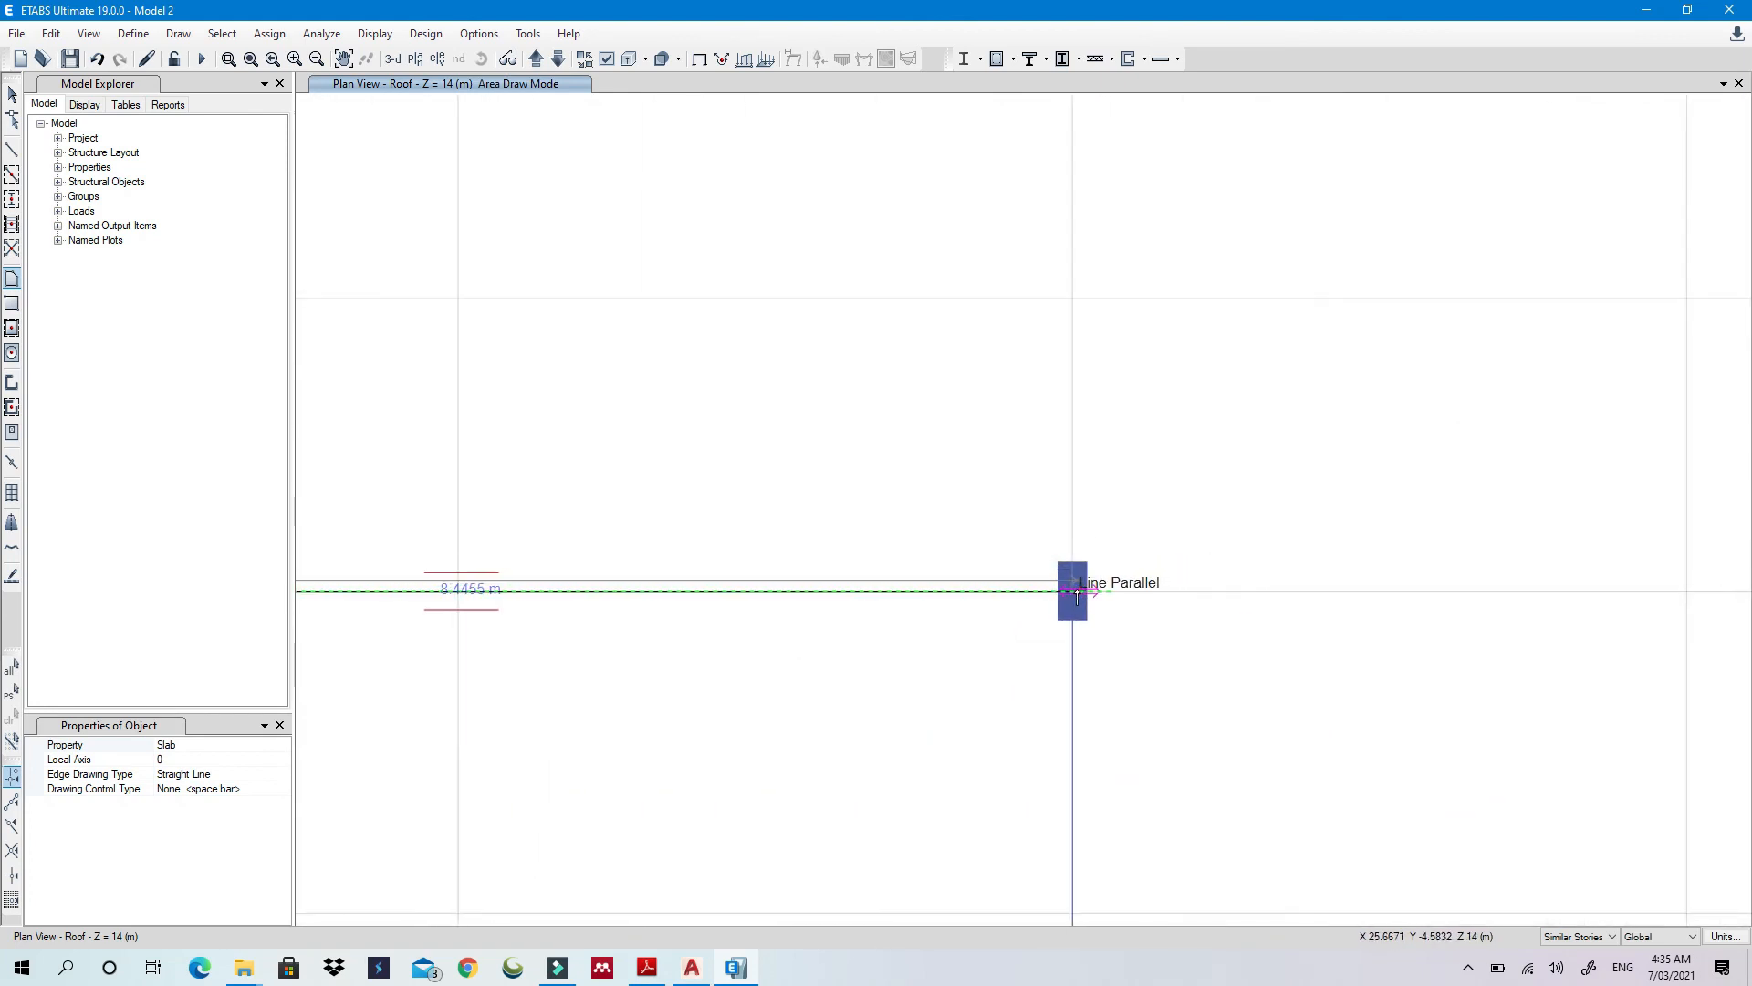
{"action": "left_click", "coordinate": [1072, 593]}
{"action": "scroll", "coordinate": [1079, 607], "scroll_direction": "down", "scroll_amount": 3}
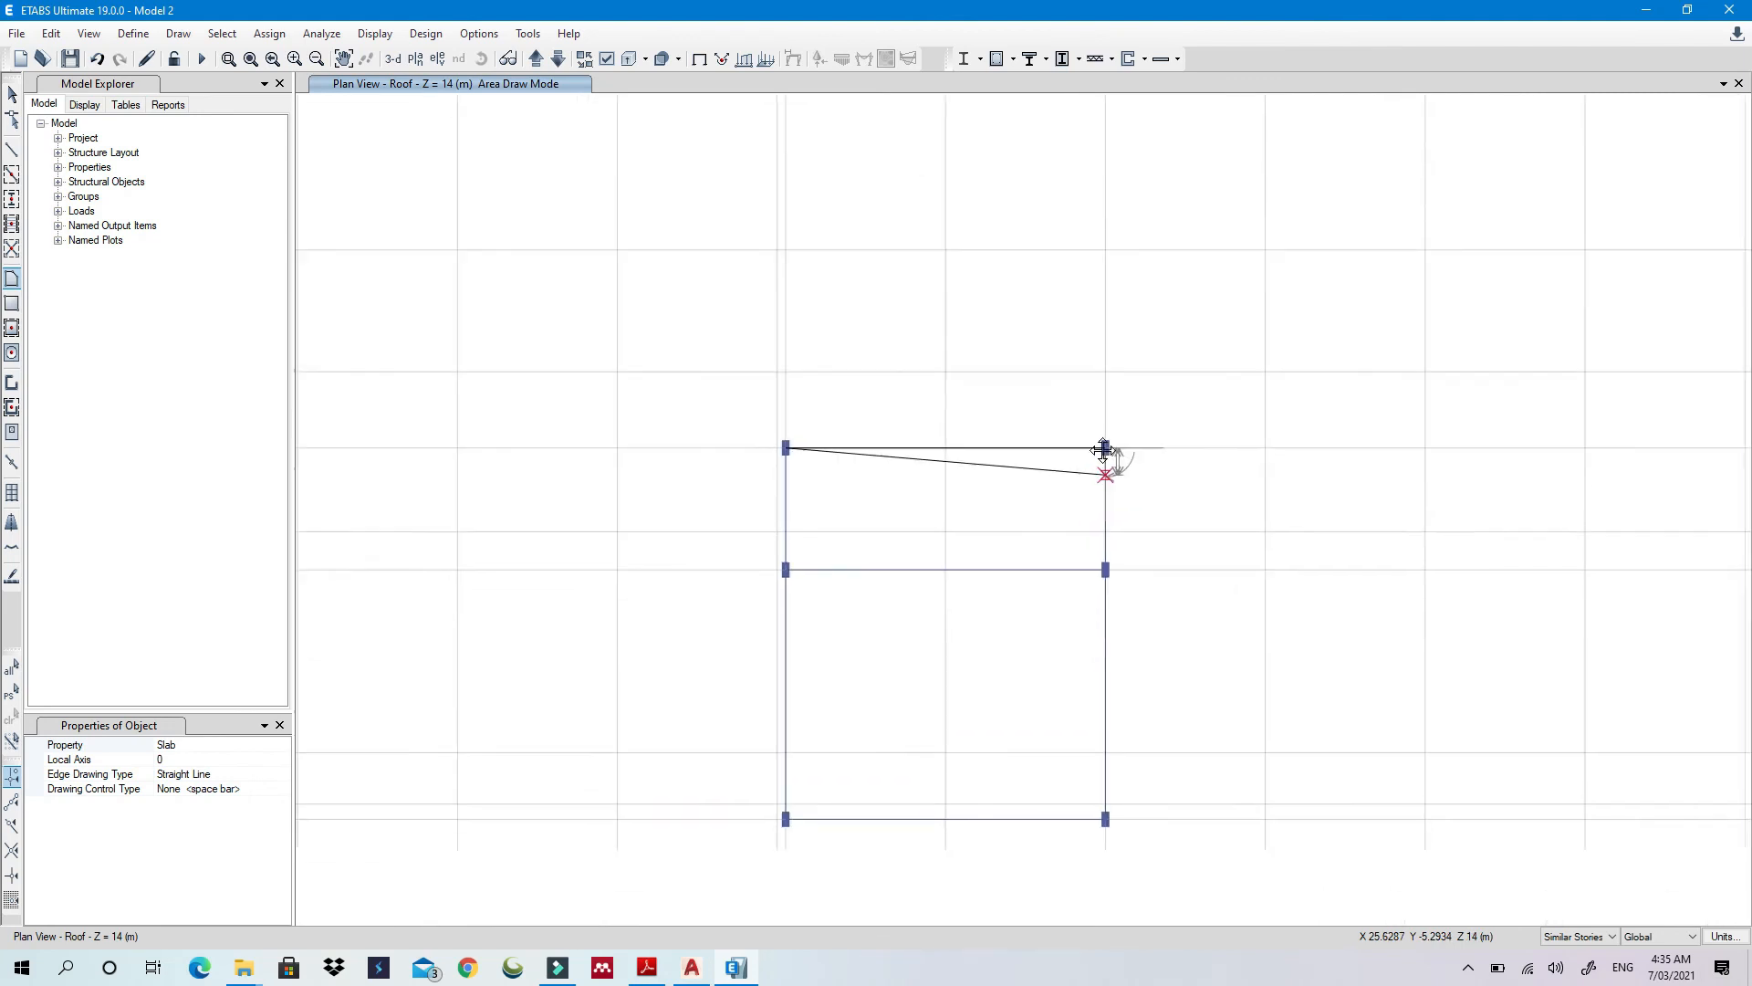
{"action": "scroll", "coordinate": [1134, 810], "scroll_direction": "up", "scroll_amount": 4}
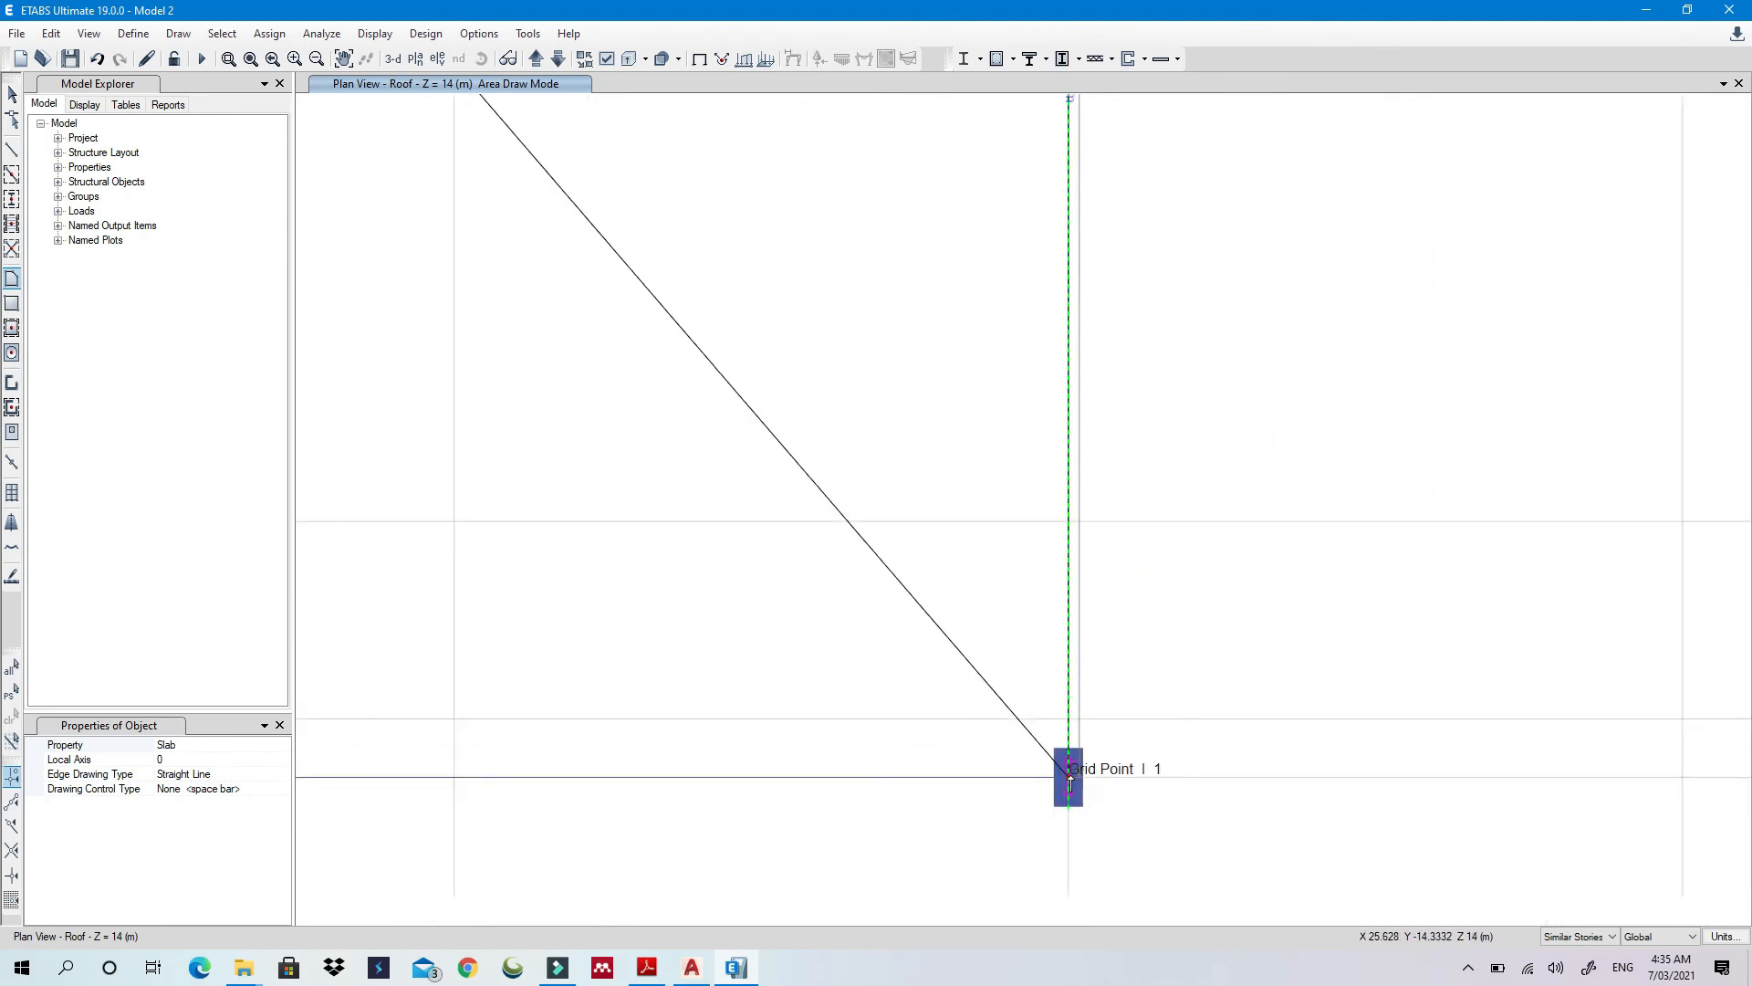
{"action": "left_click", "coordinate": [1073, 781]}
{"action": "scroll", "coordinate": [1072, 781], "scroll_direction": "down", "scroll_amount": 4}
{"action": "middle_click_drag", "start_coordinate": [938, 809], "coordinate": [1251, 731]}
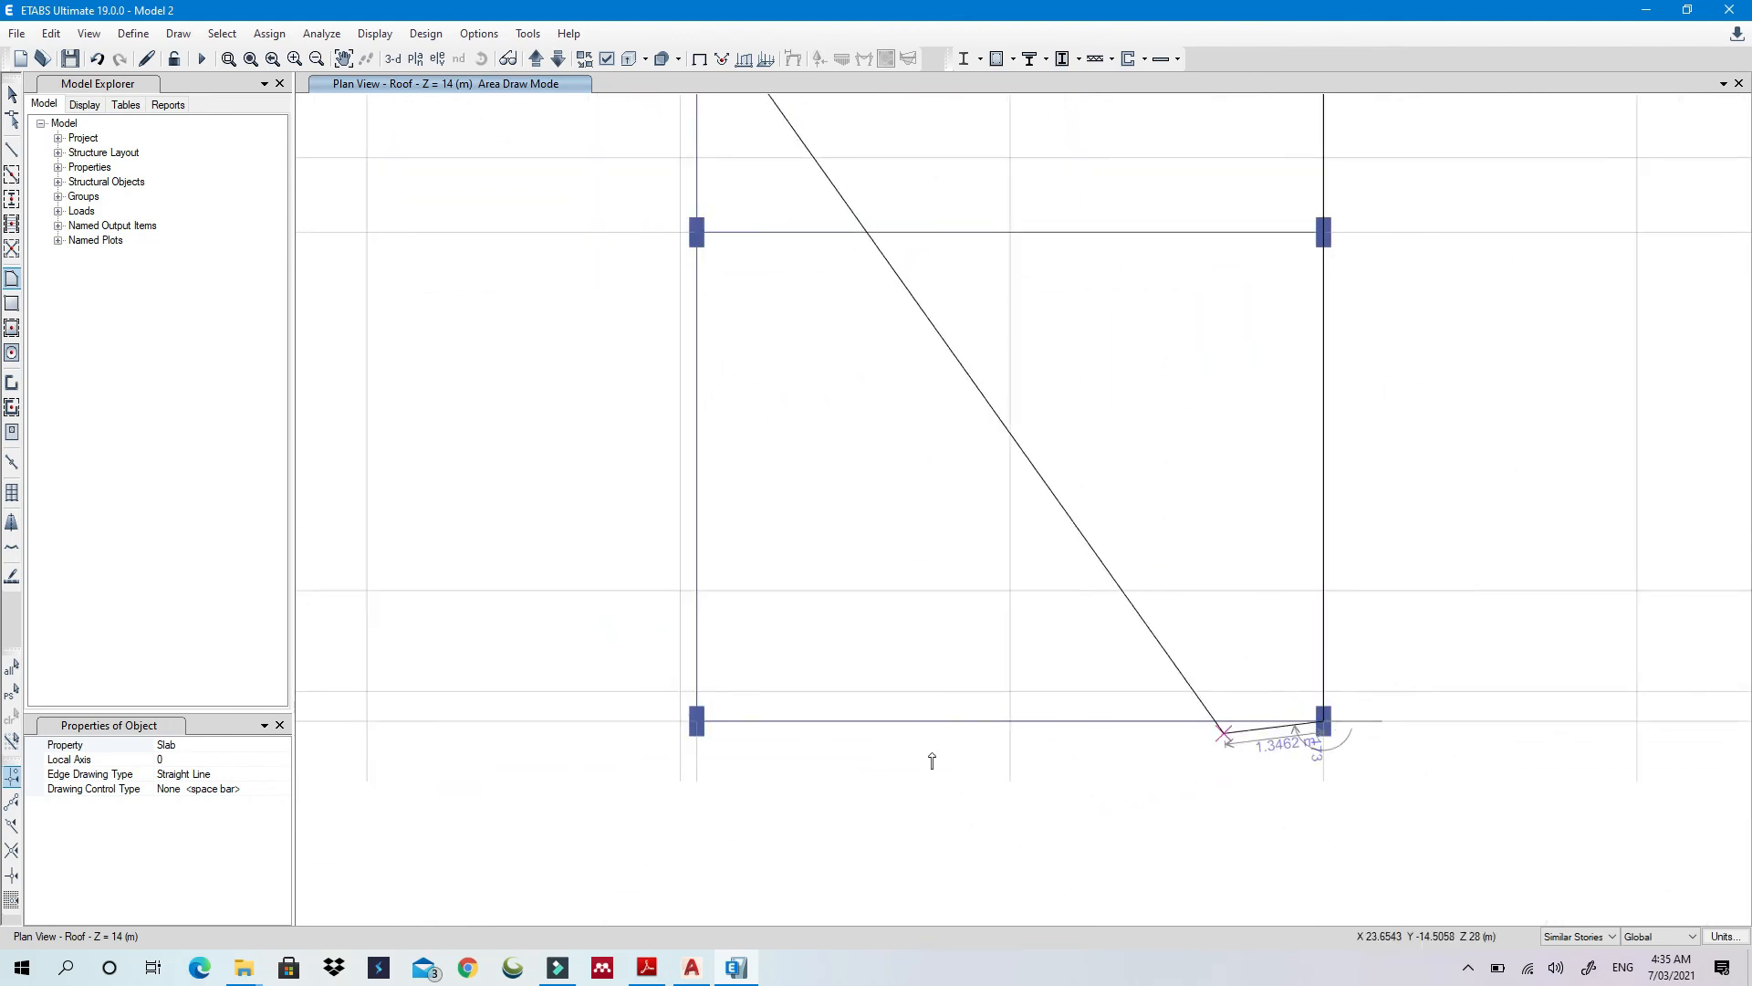
{"action": "left_click", "coordinate": [697, 719]}
{"action": "scroll", "coordinate": [703, 388], "scroll_direction": "down", "scroll_amount": 3}
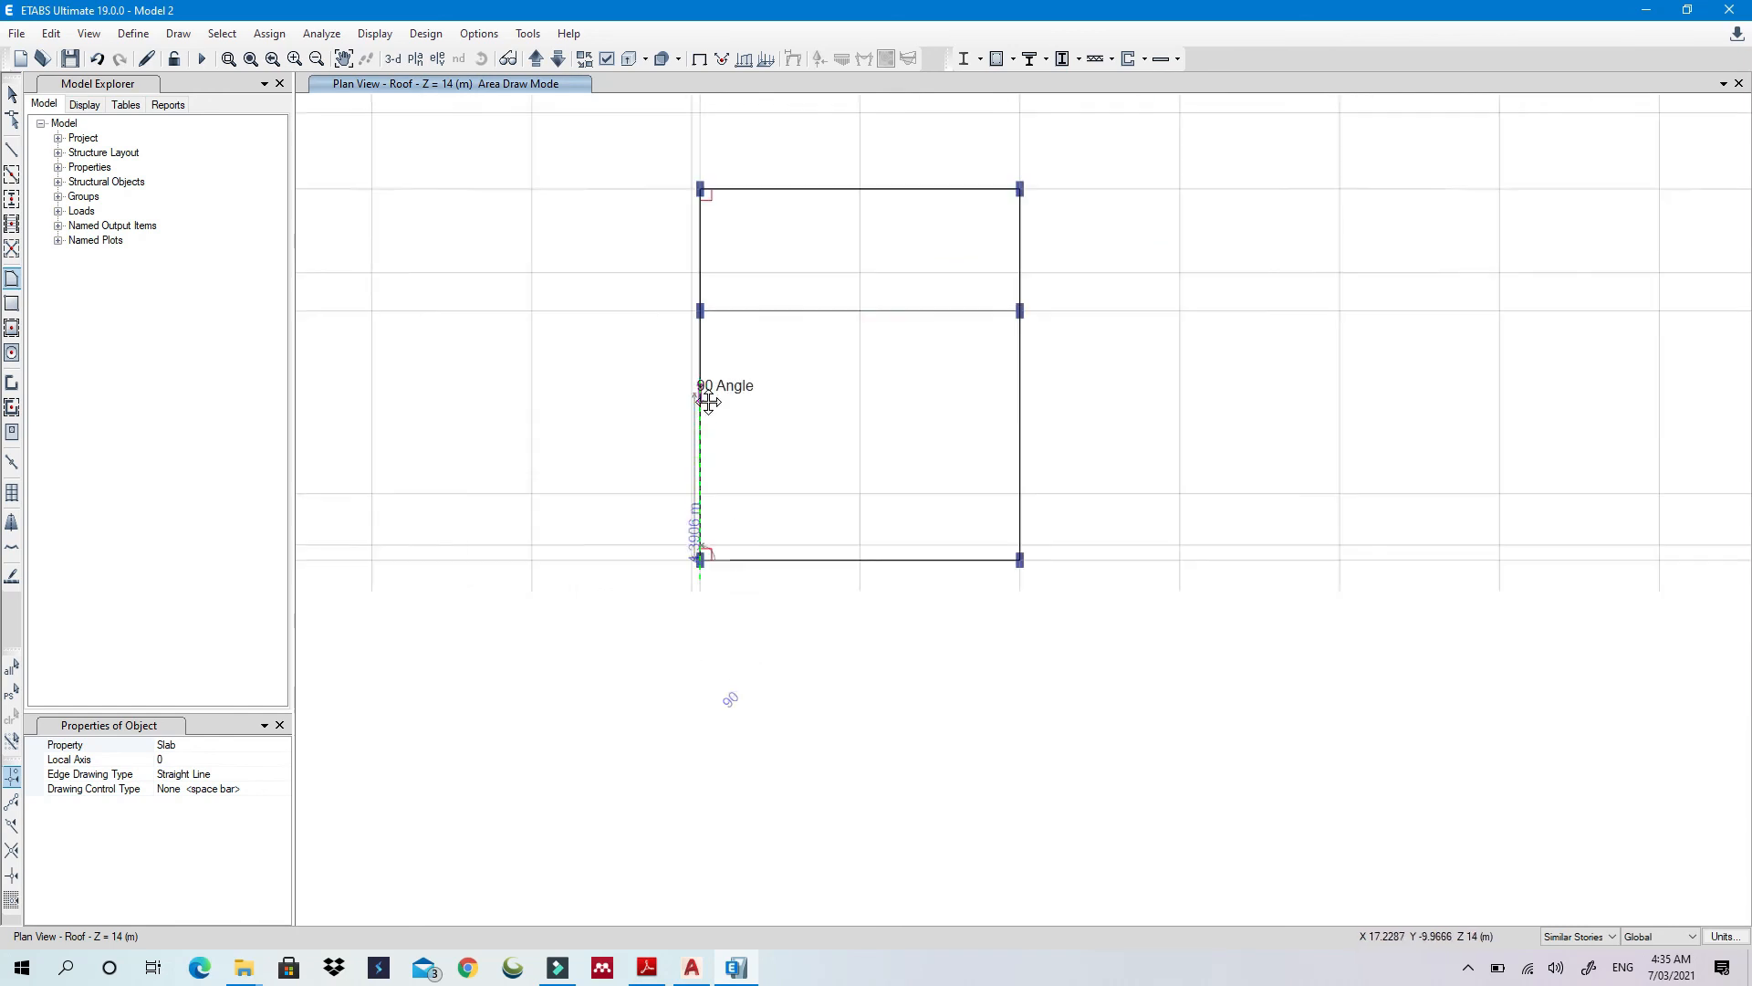
{"action": "middle_click_drag", "start_coordinate": [705, 398], "coordinate": [743, 615]}
{"action": "scroll", "coordinate": [739, 402], "scroll_direction": "up", "scroll_amount": 4}
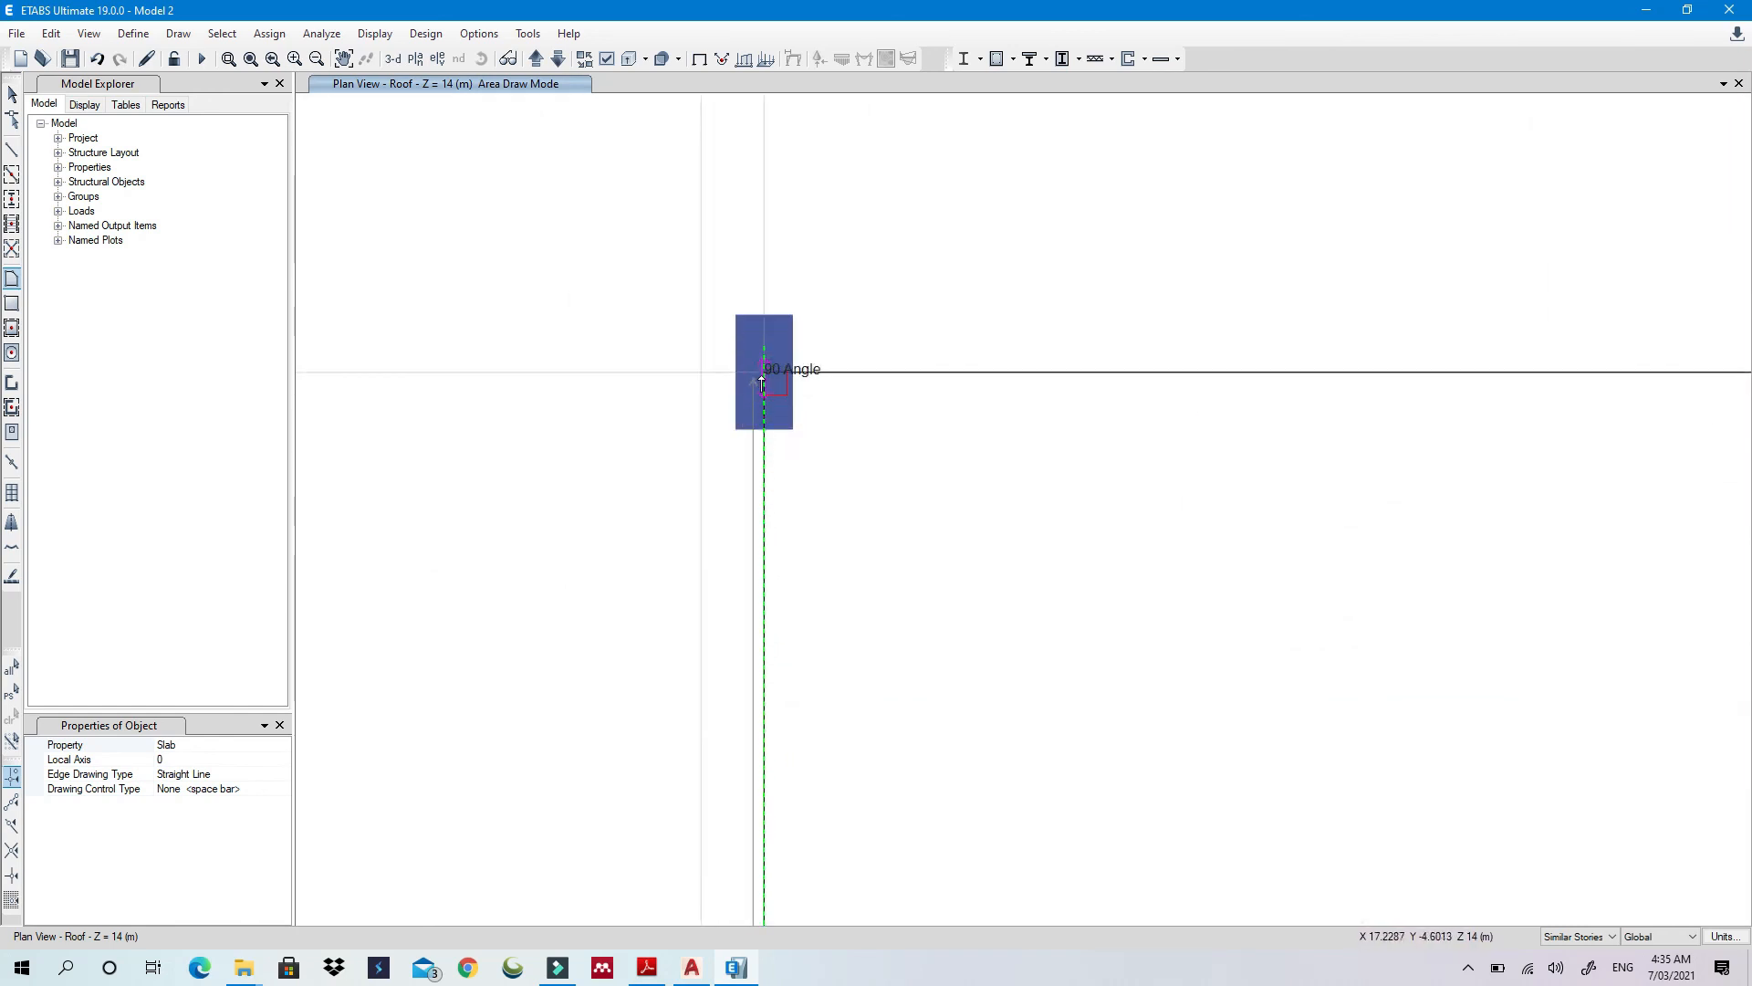
{"action": "left_click", "coordinate": [764, 377]}
{"action": "scroll", "coordinate": [812, 387], "scroll_direction": "down", "scroll_amount": 2}
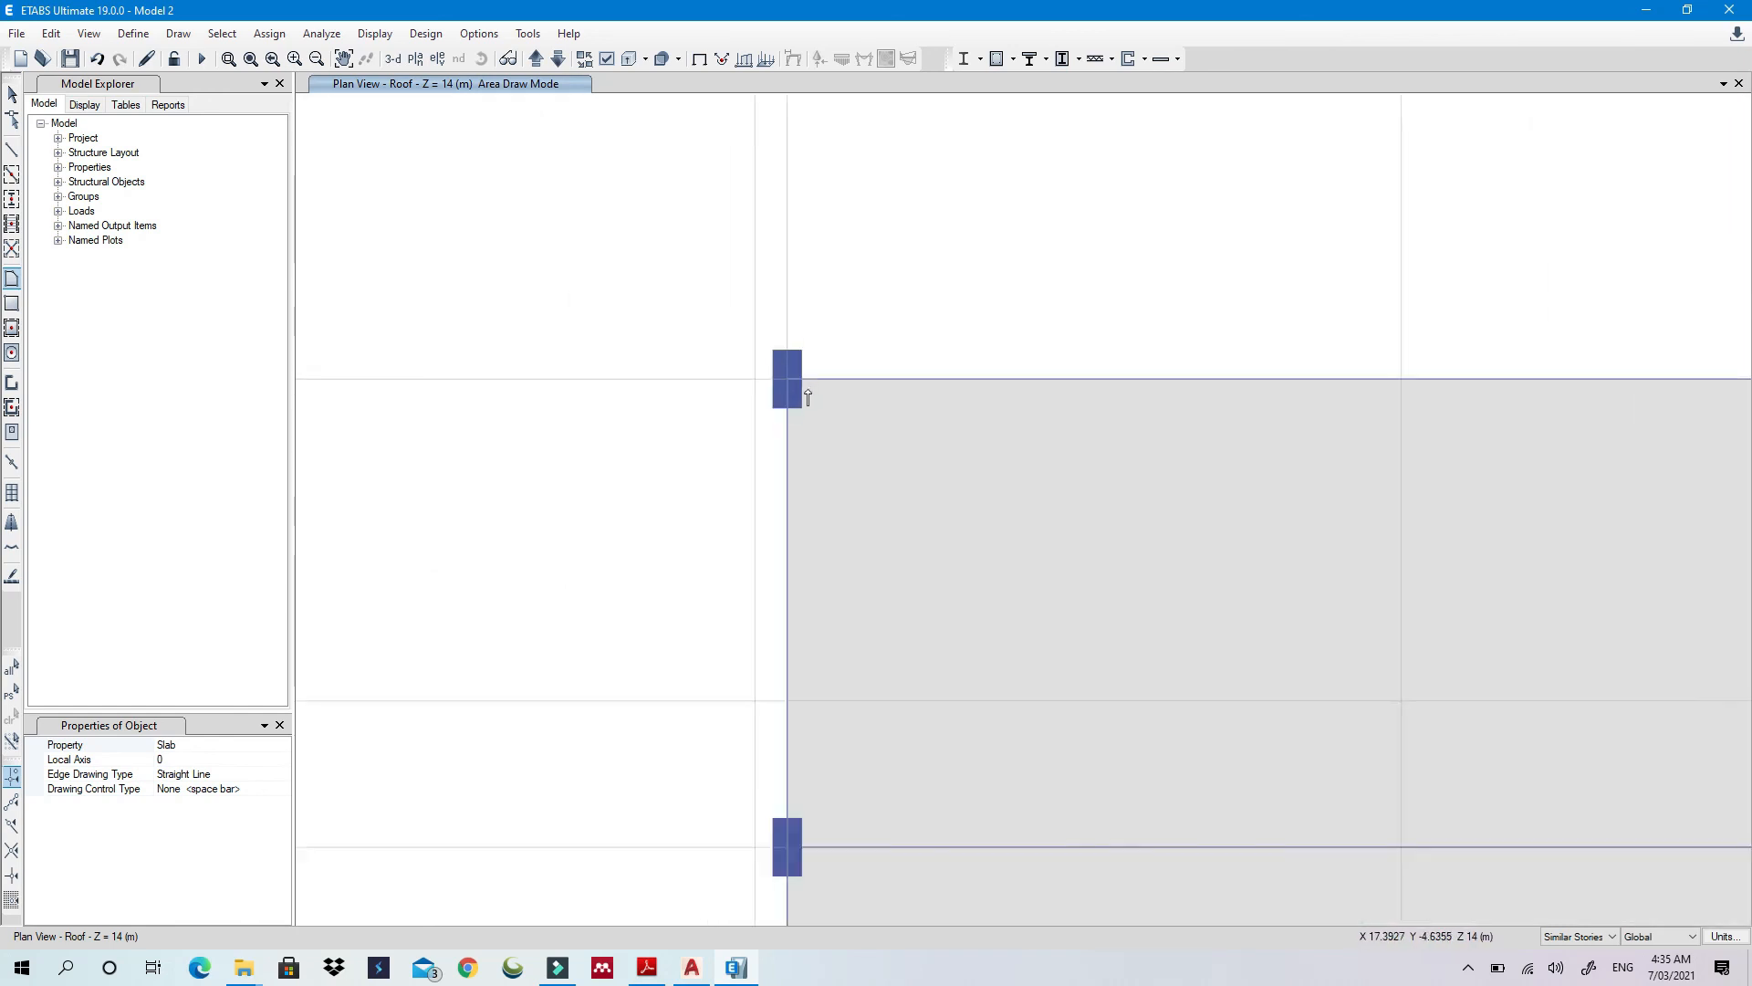
{"action": "key", "text": "Escape"}
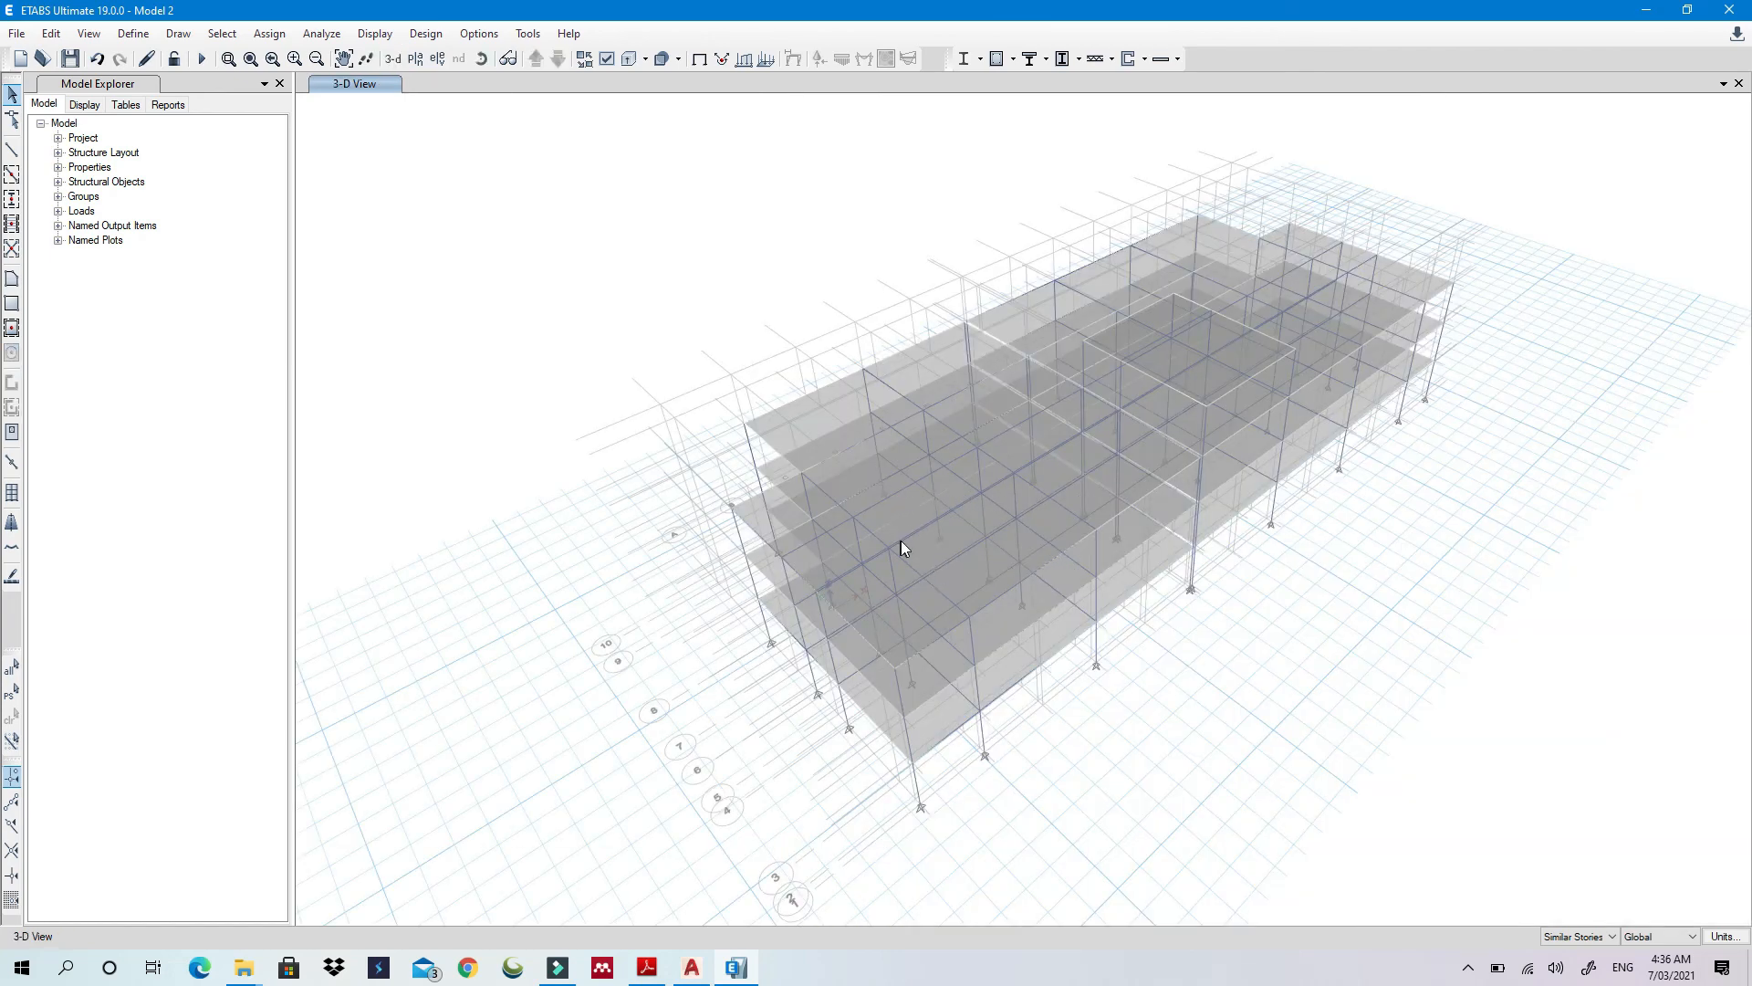
Examine the model in the extruded 3D view from several angles to check the slabs, beams and columns
{"action": "middle_click_drag", "start_coordinate": [884, 577], "coordinate": [776, 498], "text": "shift"}
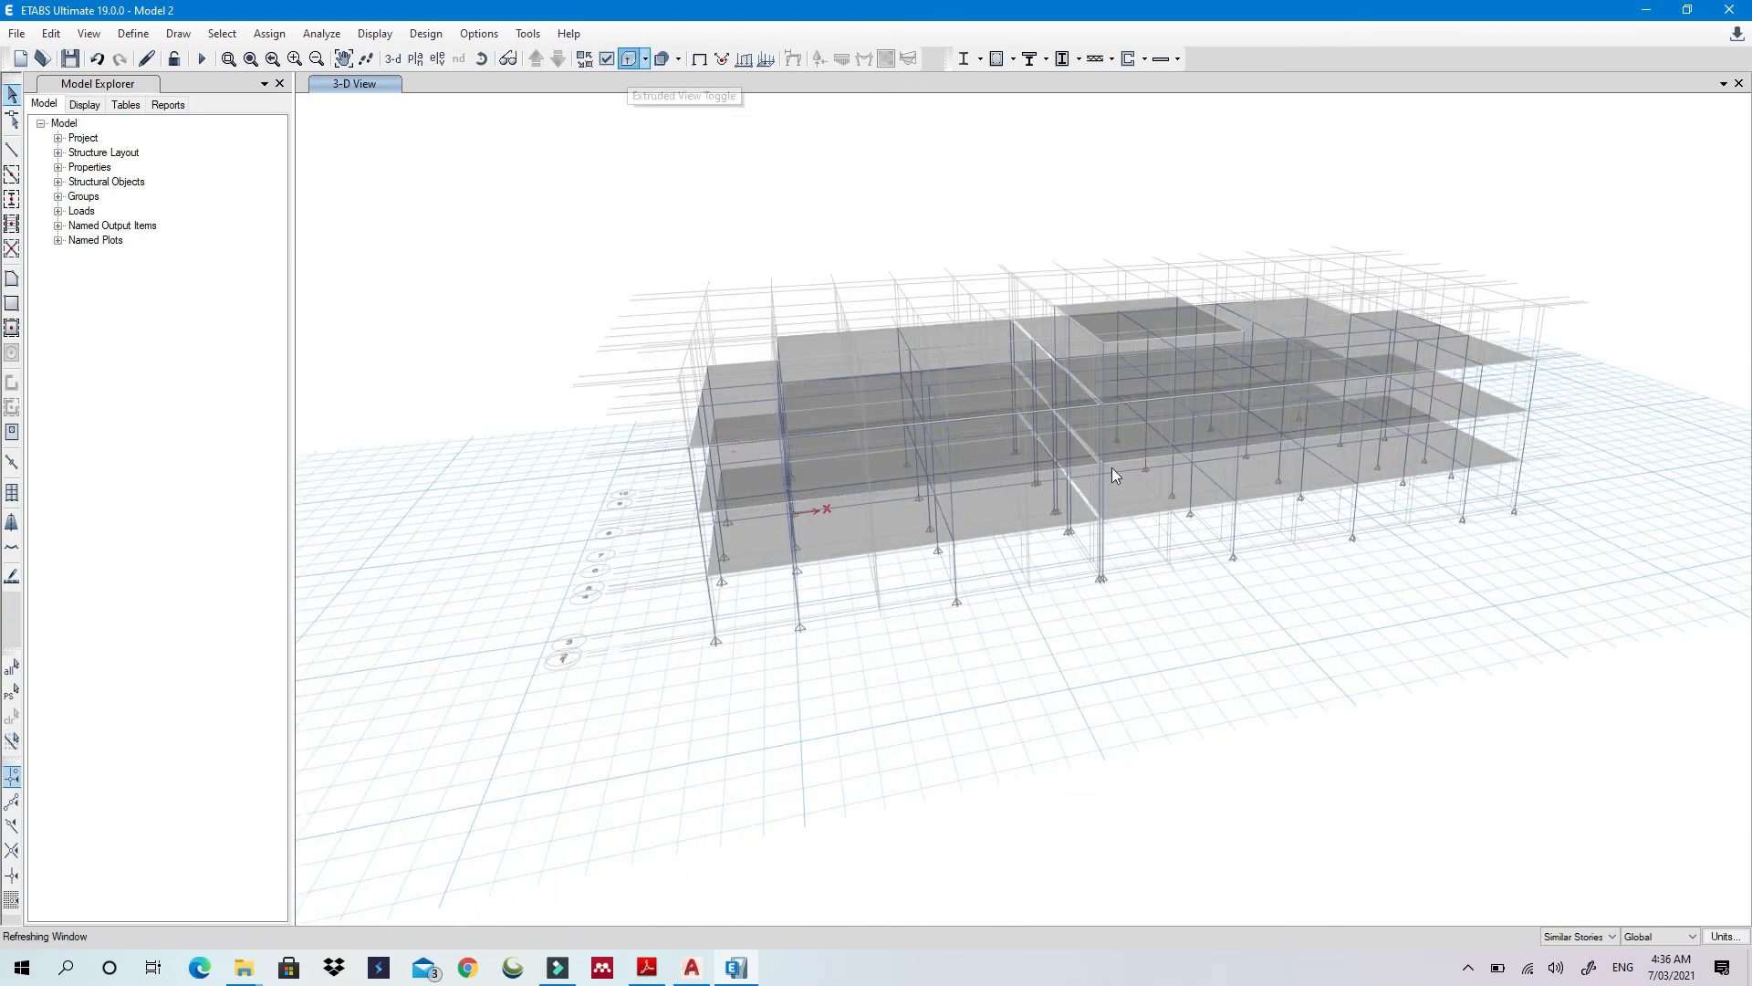
{"action": "middle_click_drag", "start_coordinate": [794, 587], "coordinate": [974, 673], "text": "shift"}
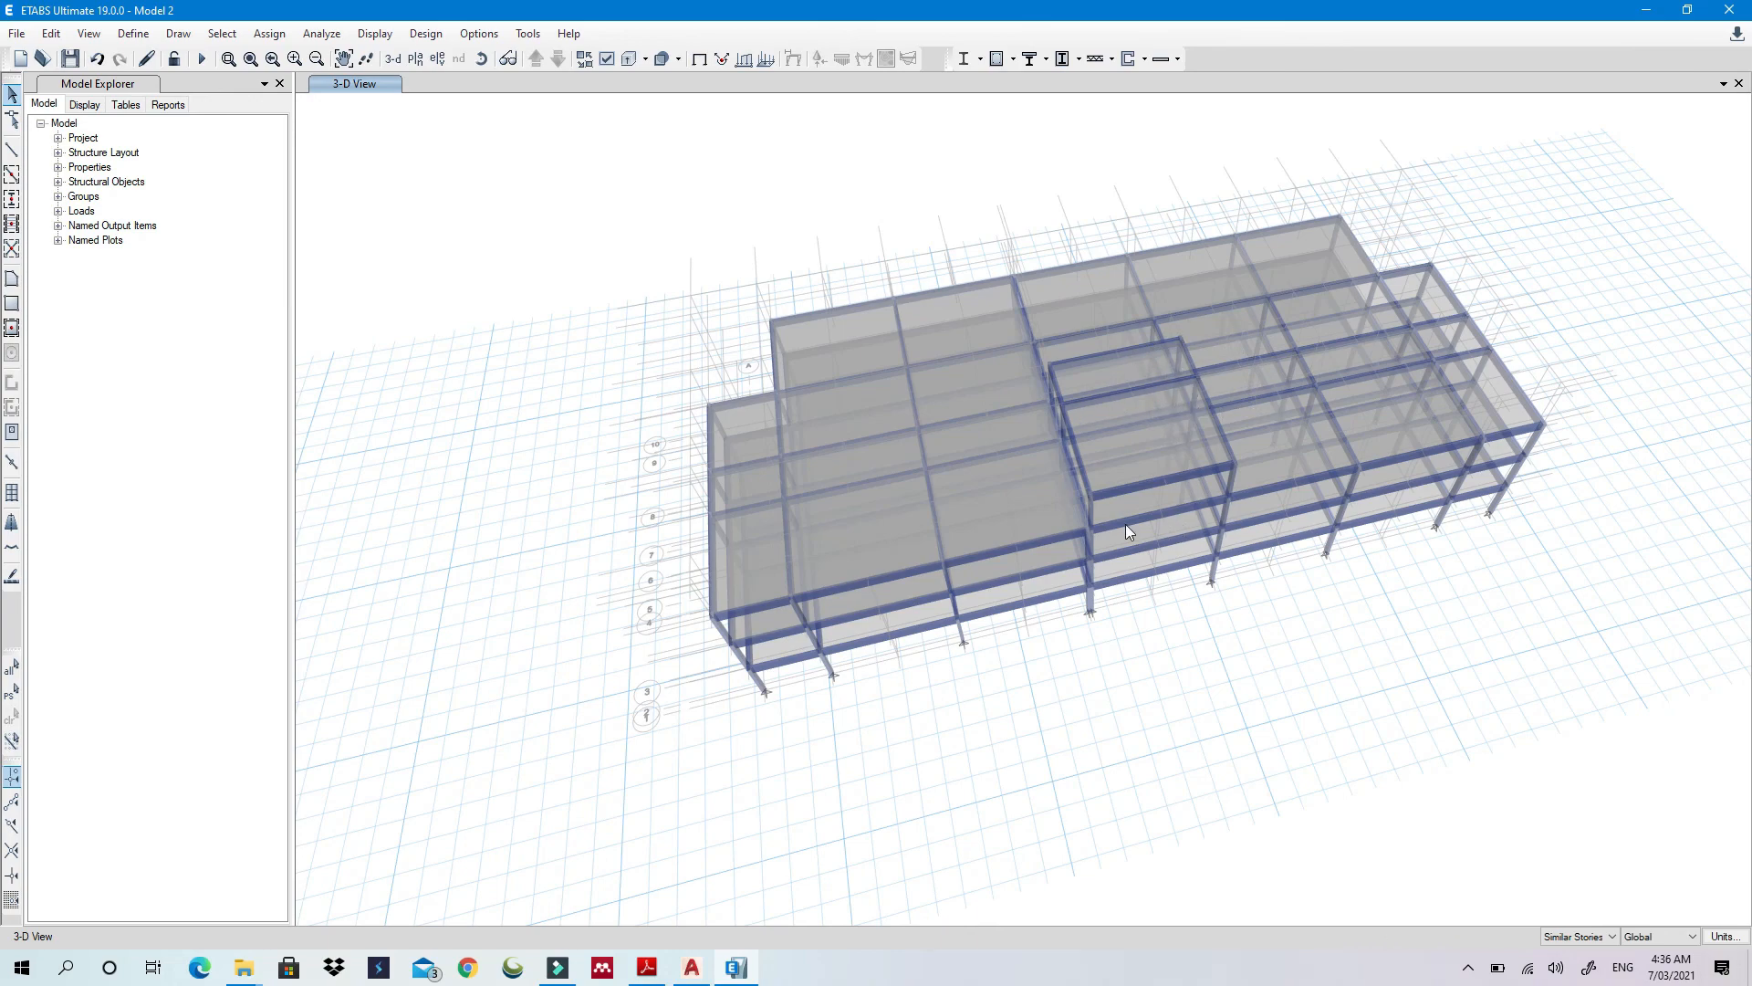
{"action": "middle_click_drag", "start_coordinate": [1196, 509], "coordinate": [1111, 334], "text": "shift"}
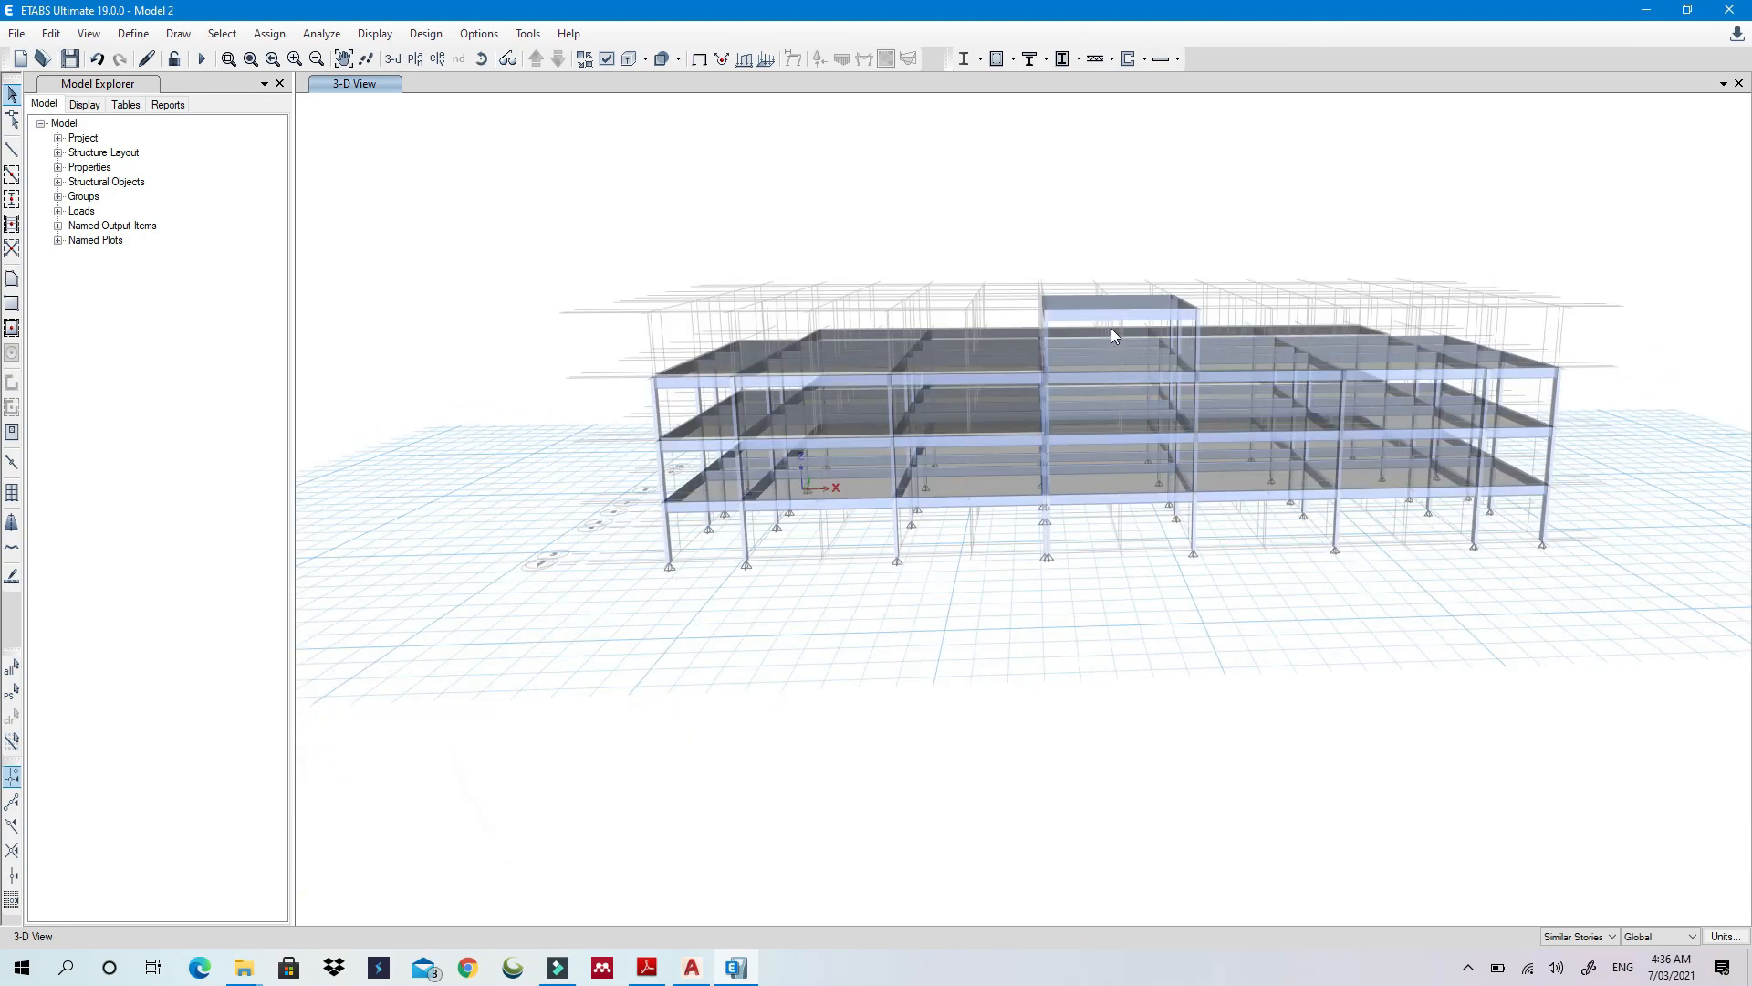
{"action": "middle_click_drag", "start_coordinate": [1081, 517], "coordinate": [1257, 476], "text": "shift"}
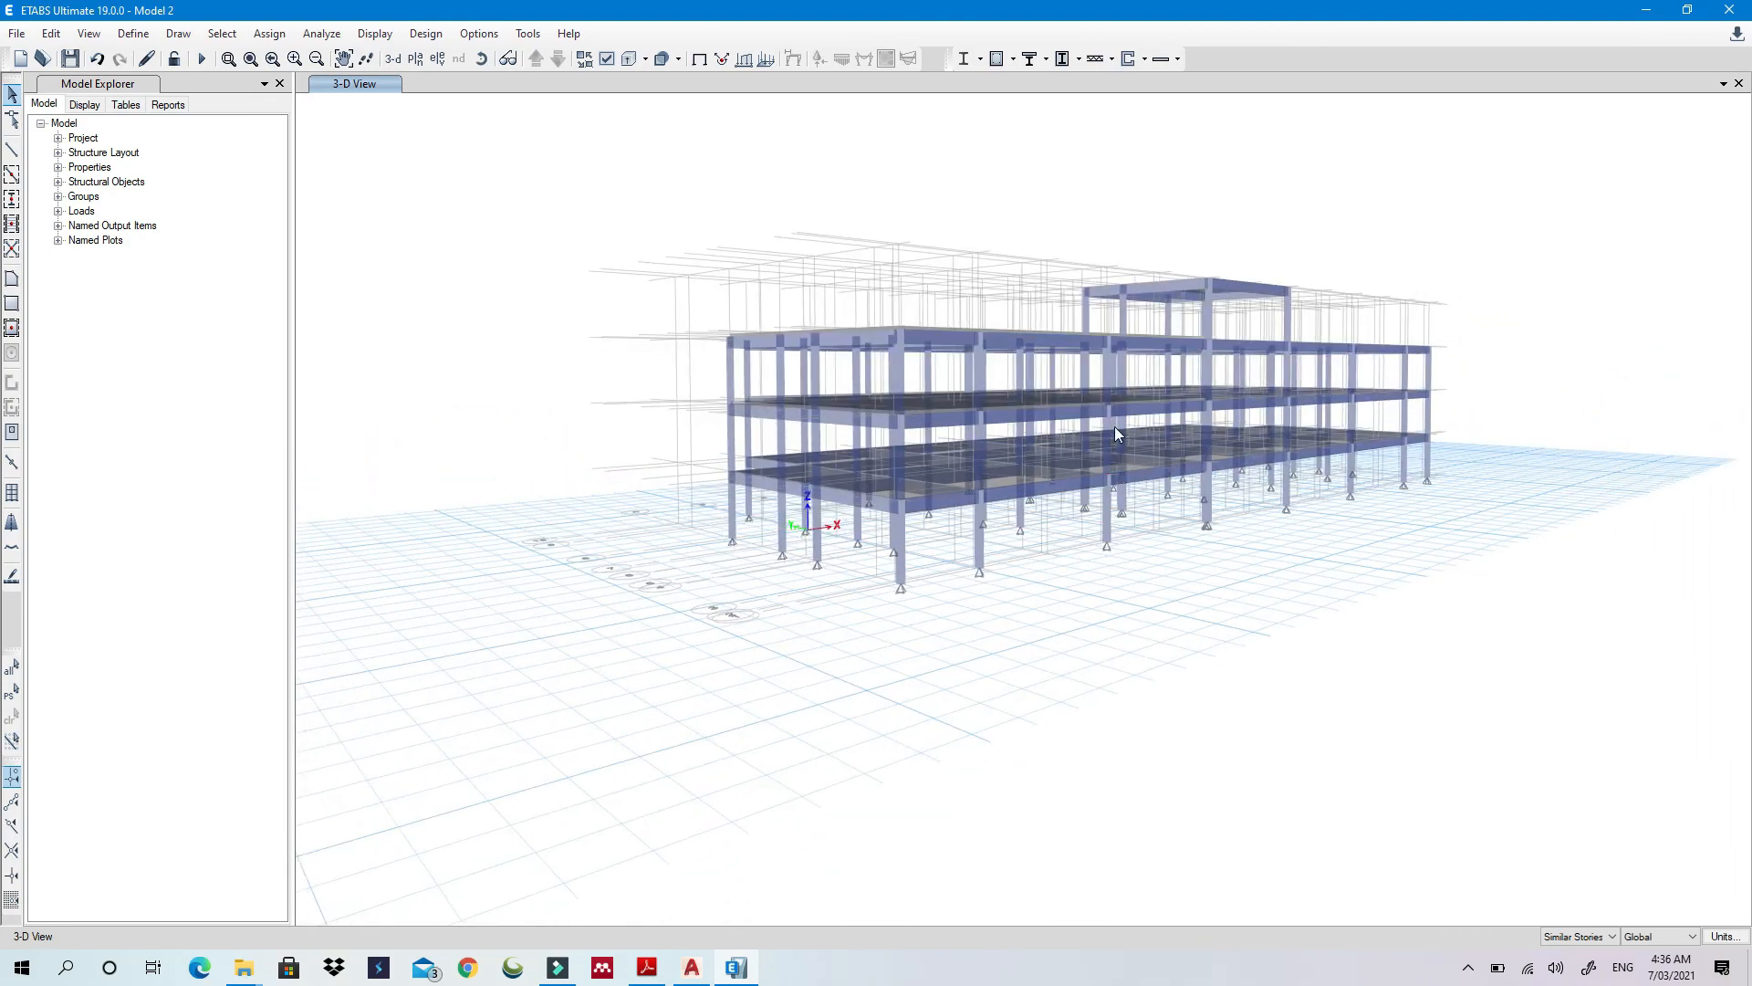